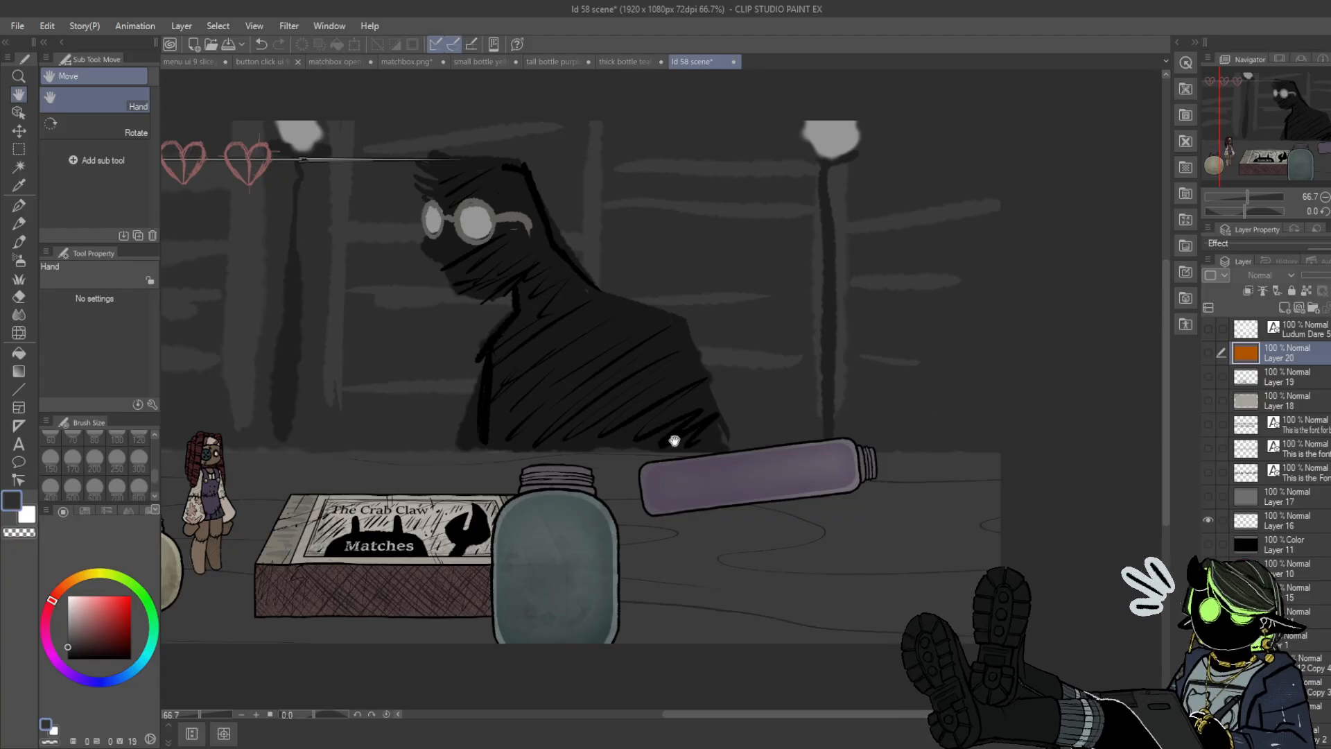
- Examine the full scene composition, from the hearts and silhouetted figure to the lamps, matchbox and bottles on the table
{"action": "scroll", "coordinate": [621, 367], "scroll_direction": "up", "scroll_amount": 3}
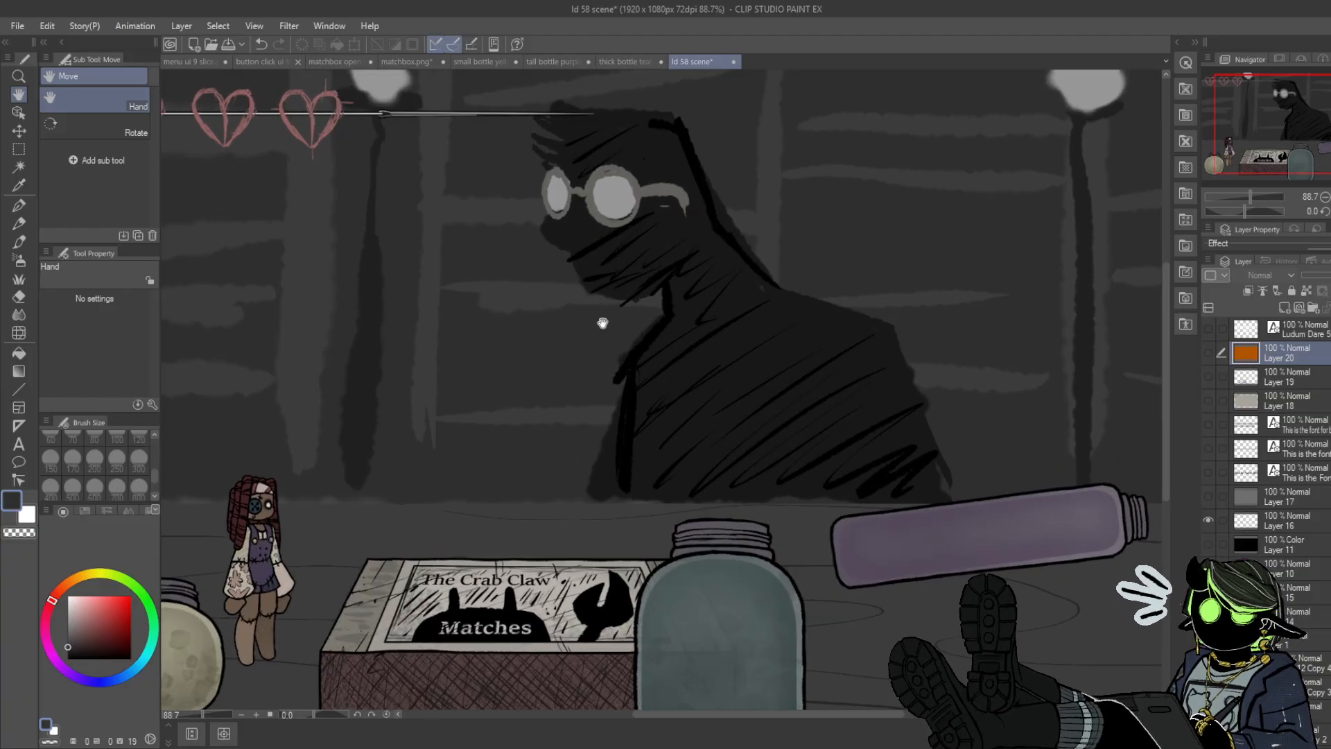
{"action": "left_click_drag", "start_coordinate": [766, 360], "coordinate": [687, 385]}
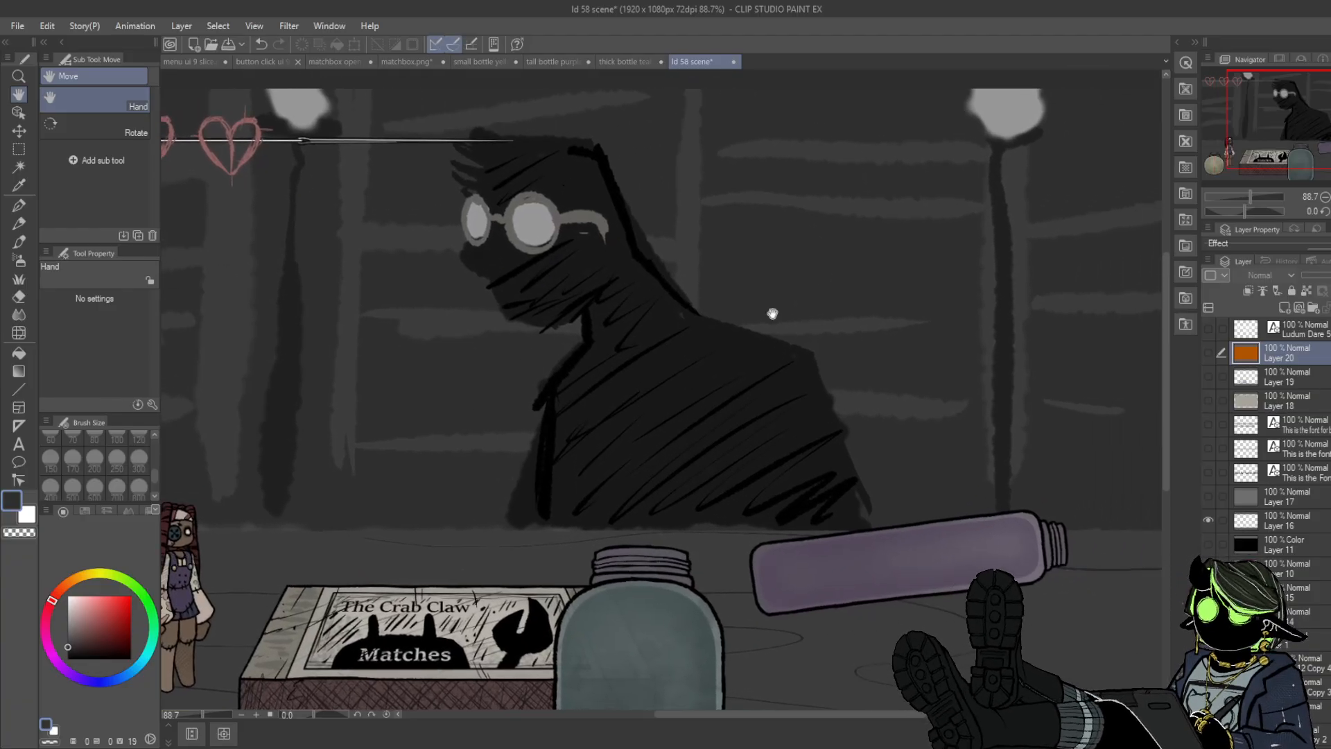
{"action": "scroll", "coordinate": [630, 383], "scroll_direction": "down", "scroll_amount": 3}
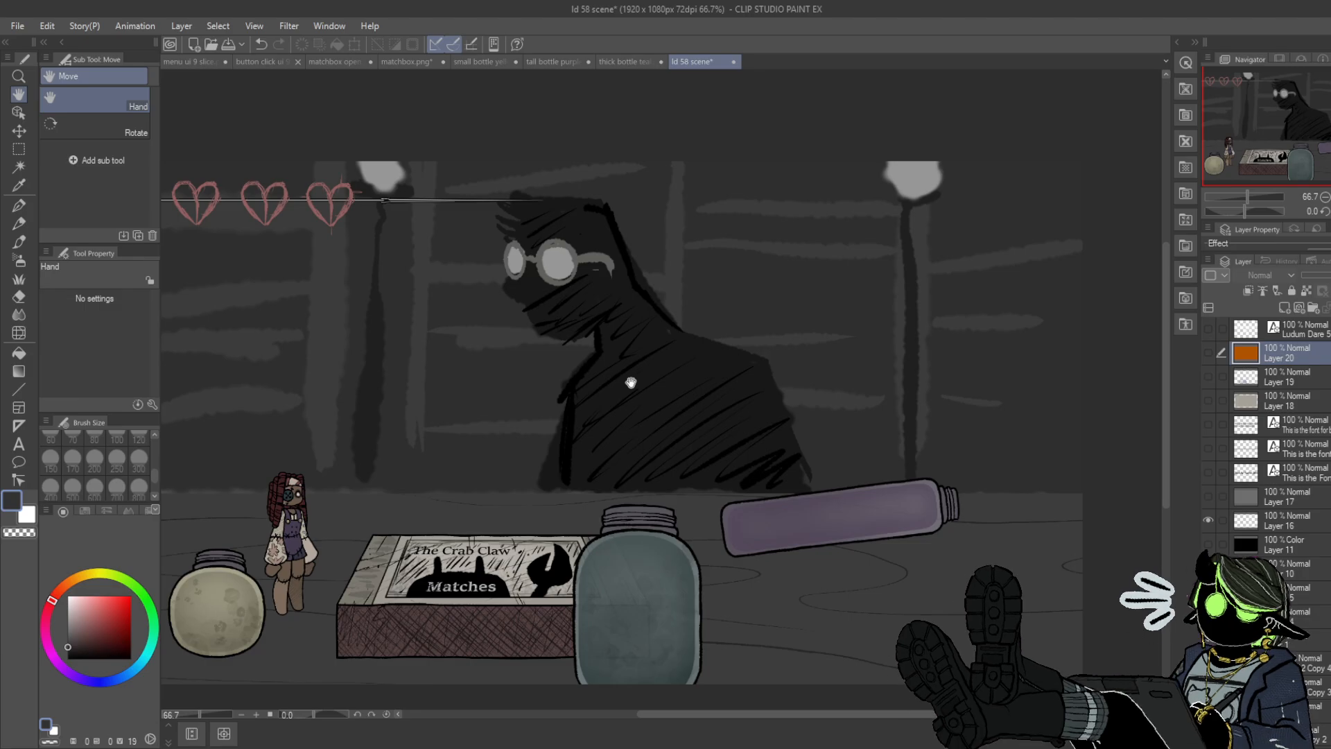
{"action": "scroll", "coordinate": [568, 435], "scroll_direction": "up", "scroll_amount": 3}
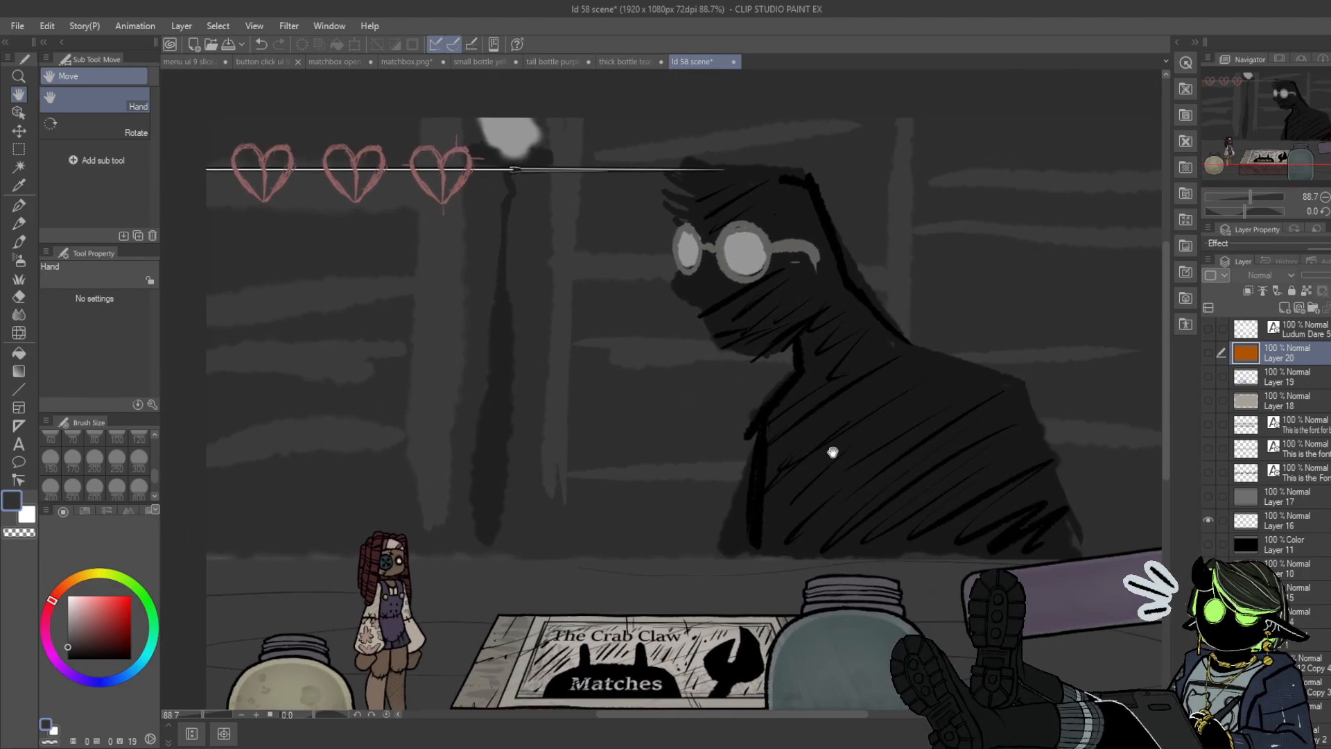
{"action": "left_click_drag", "start_coordinate": [833, 452], "coordinate": [776, 476]}
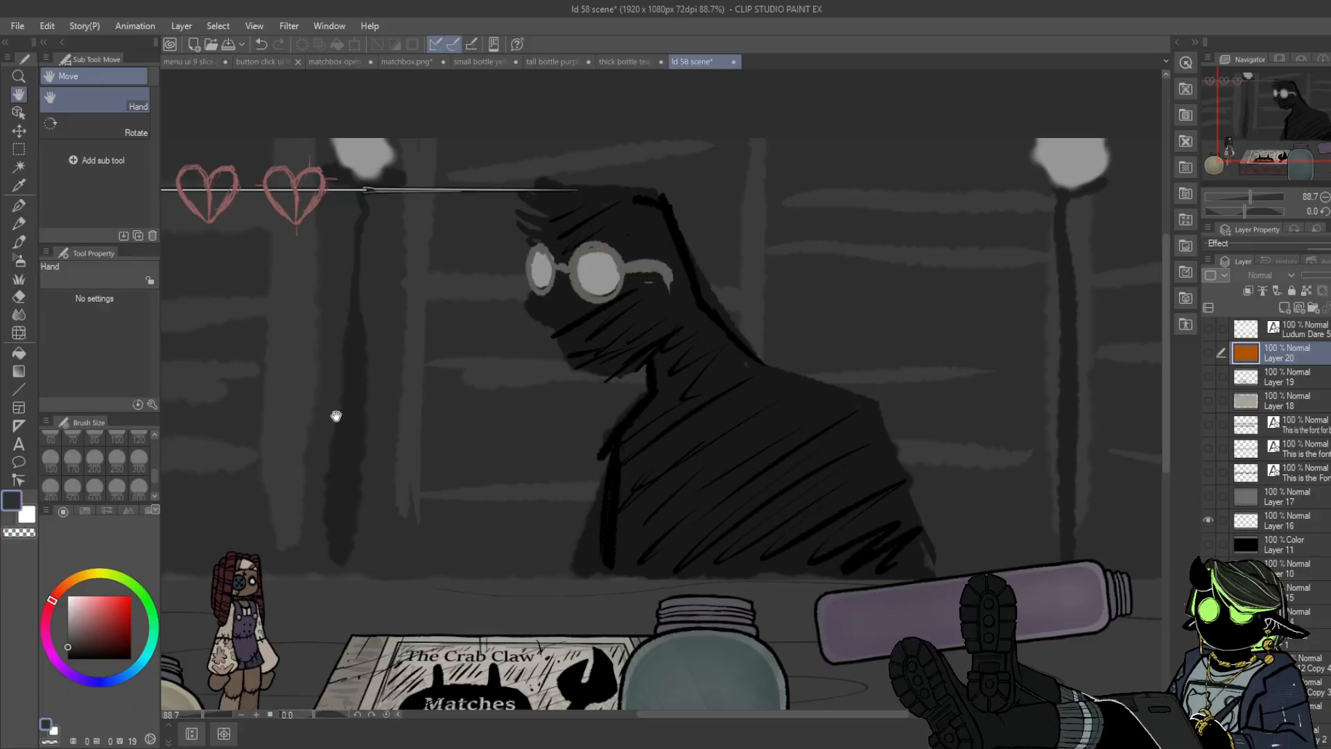
{"action": "scroll", "coordinate": [636, 347], "scroll_direction": "down", "scroll_amount": 3}
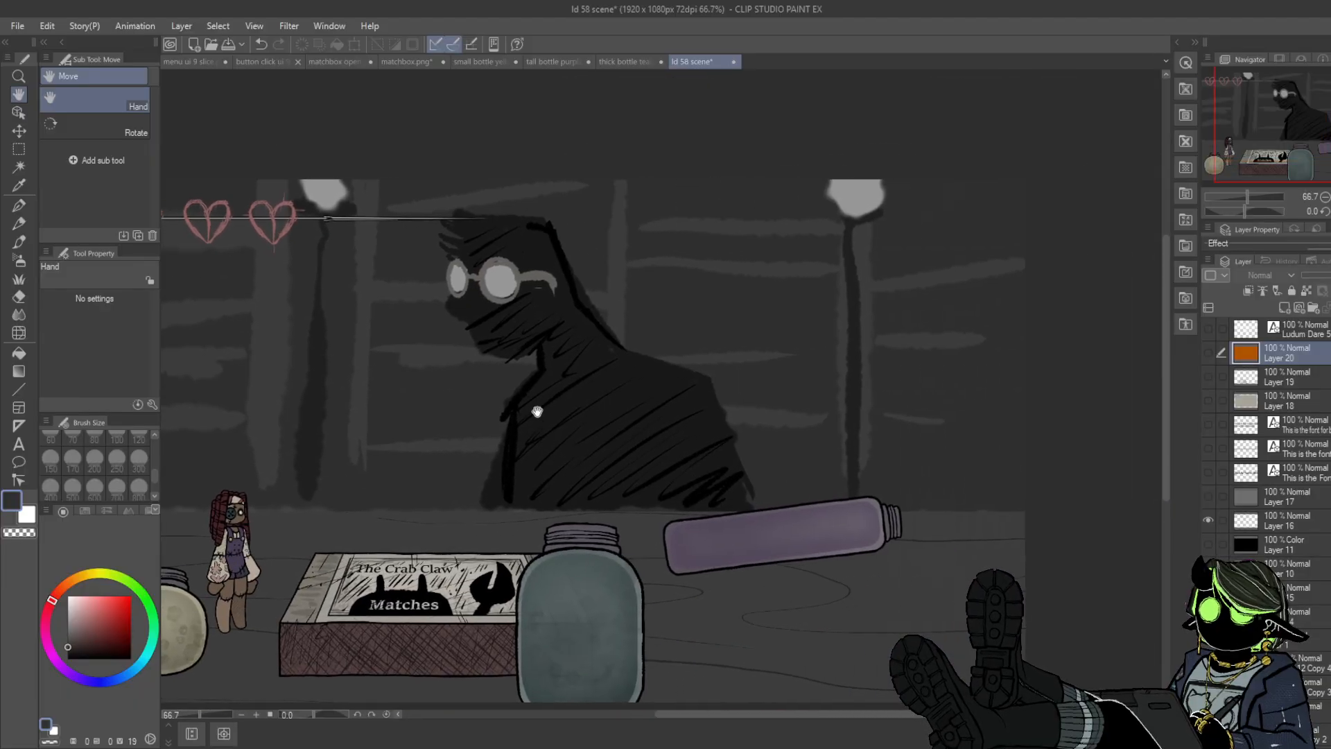
{"action": "scroll", "coordinate": [537, 412], "scroll_direction": "up", "scroll_amount": 2}
{"action": "left_click_drag", "start_coordinate": [337, 343], "coordinate": [522, 427]}
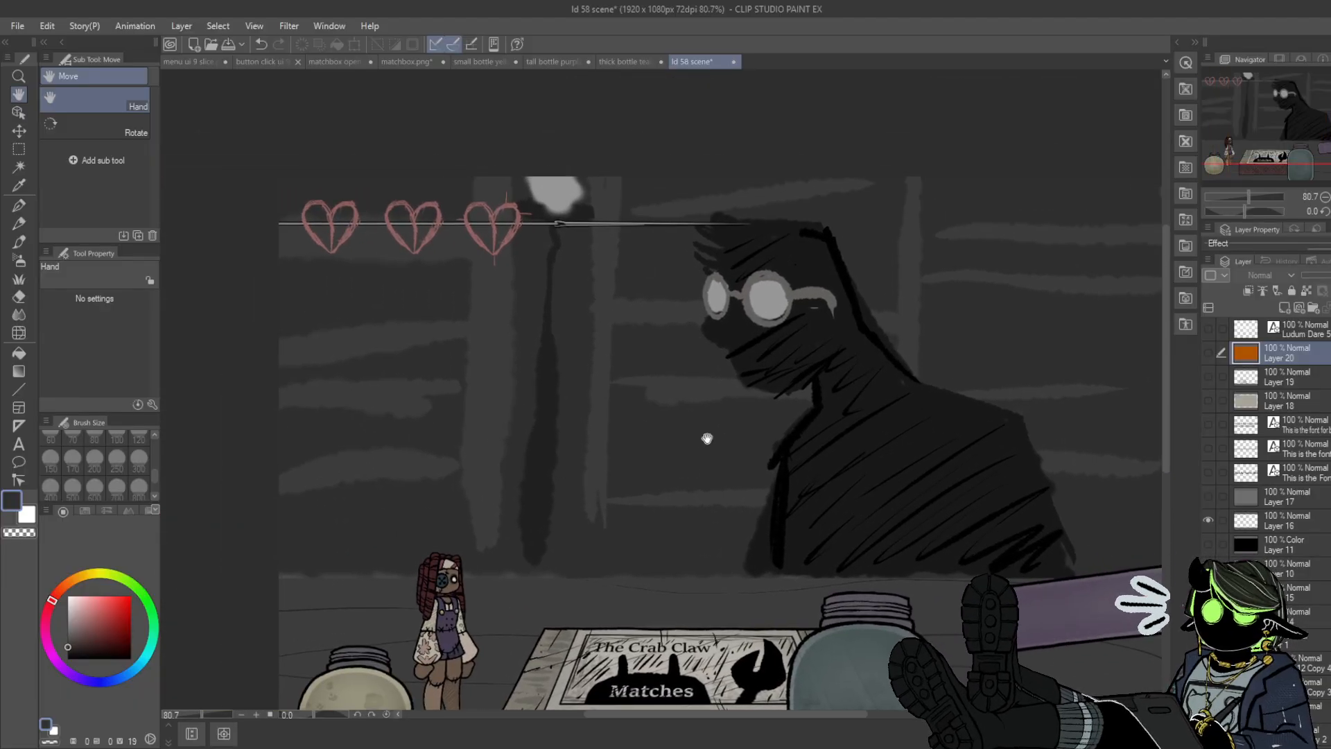
{"action": "left_click_drag", "start_coordinate": [1093, 322], "coordinate": [1001, 375]}
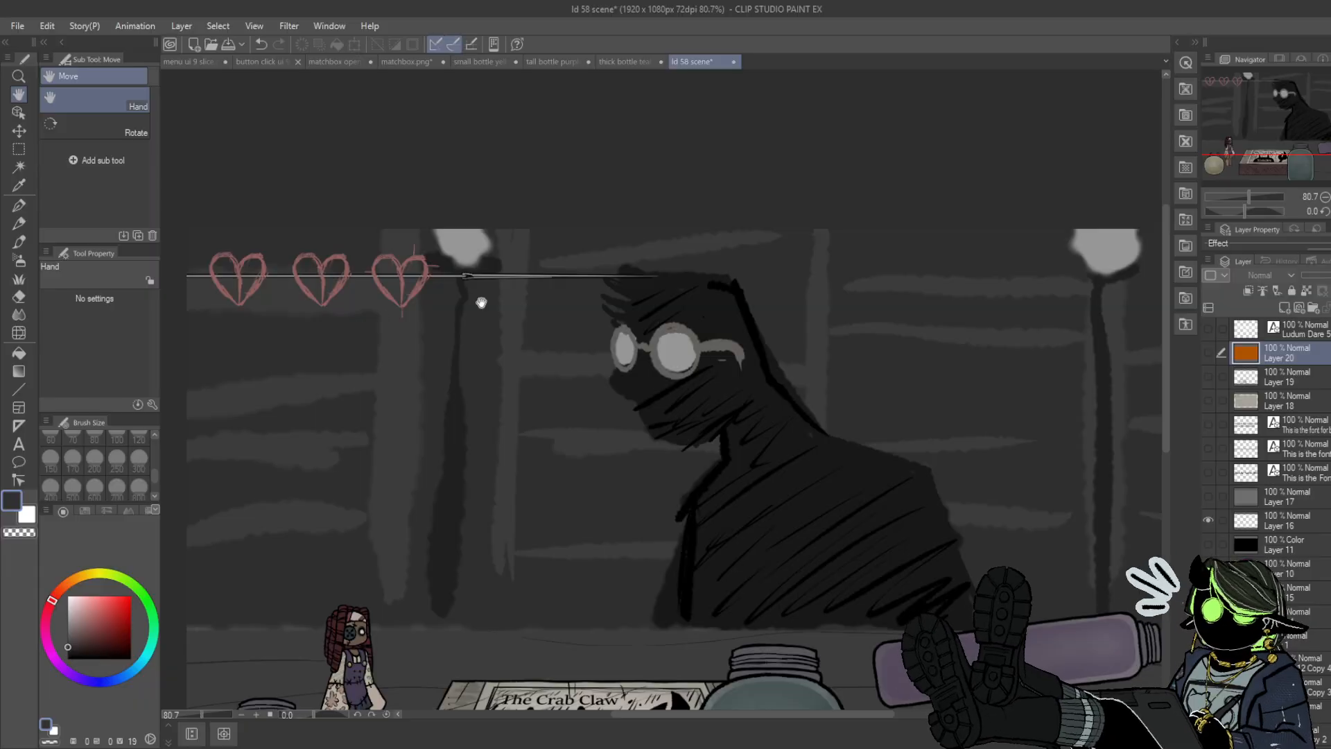
{"action": "left_click_drag", "start_coordinate": [481, 303], "coordinate": [205, 262]}
{"action": "scroll", "coordinate": [784, 360], "scroll_direction": "down", "scroll_amount": 2}
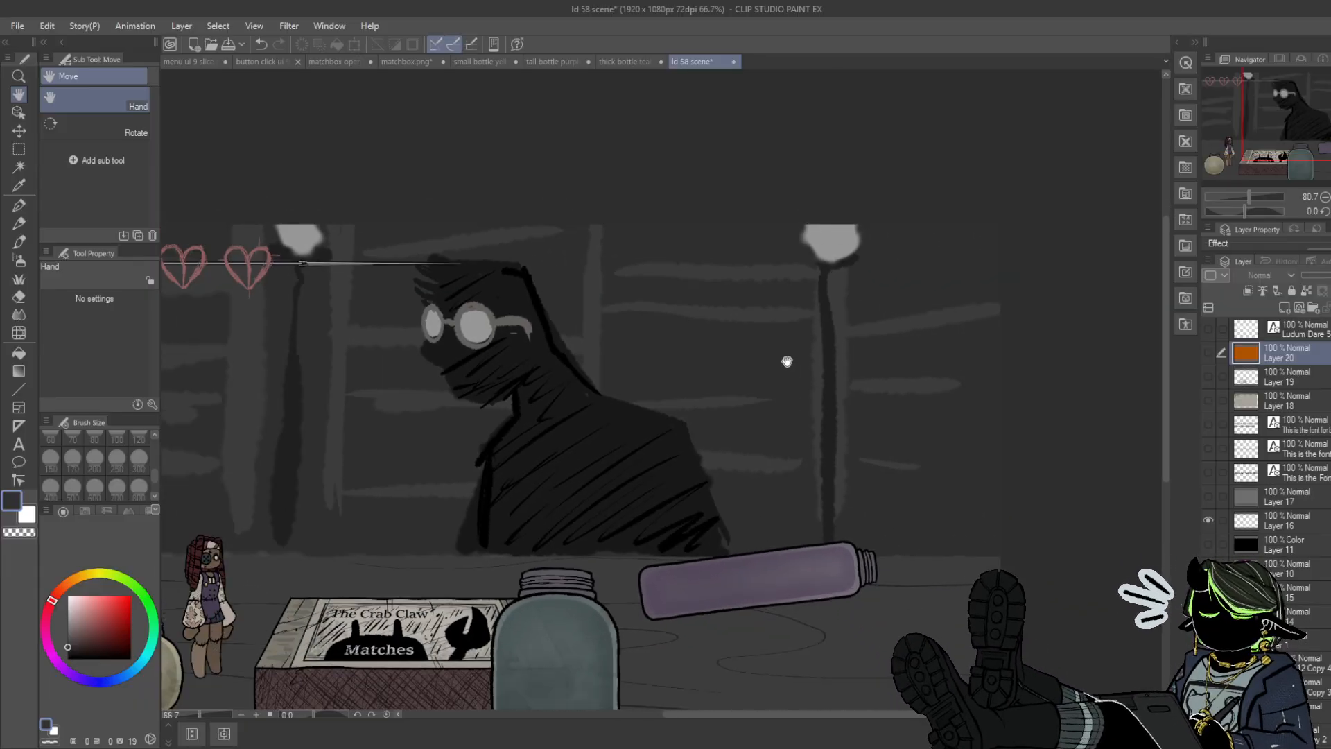
{"action": "scroll", "coordinate": [784, 368], "scroll_direction": "up", "scroll_amount": 3}
{"action": "scroll", "coordinate": [897, 407], "scroll_direction": "right", "scroll_amount": 3}
{"action": "scroll", "coordinate": [860, 399], "scroll_direction": "down", "scroll_amount": 1}
{"action": "scroll", "coordinate": [859, 399], "scroll_direction": "left", "scroll_amount": 3}
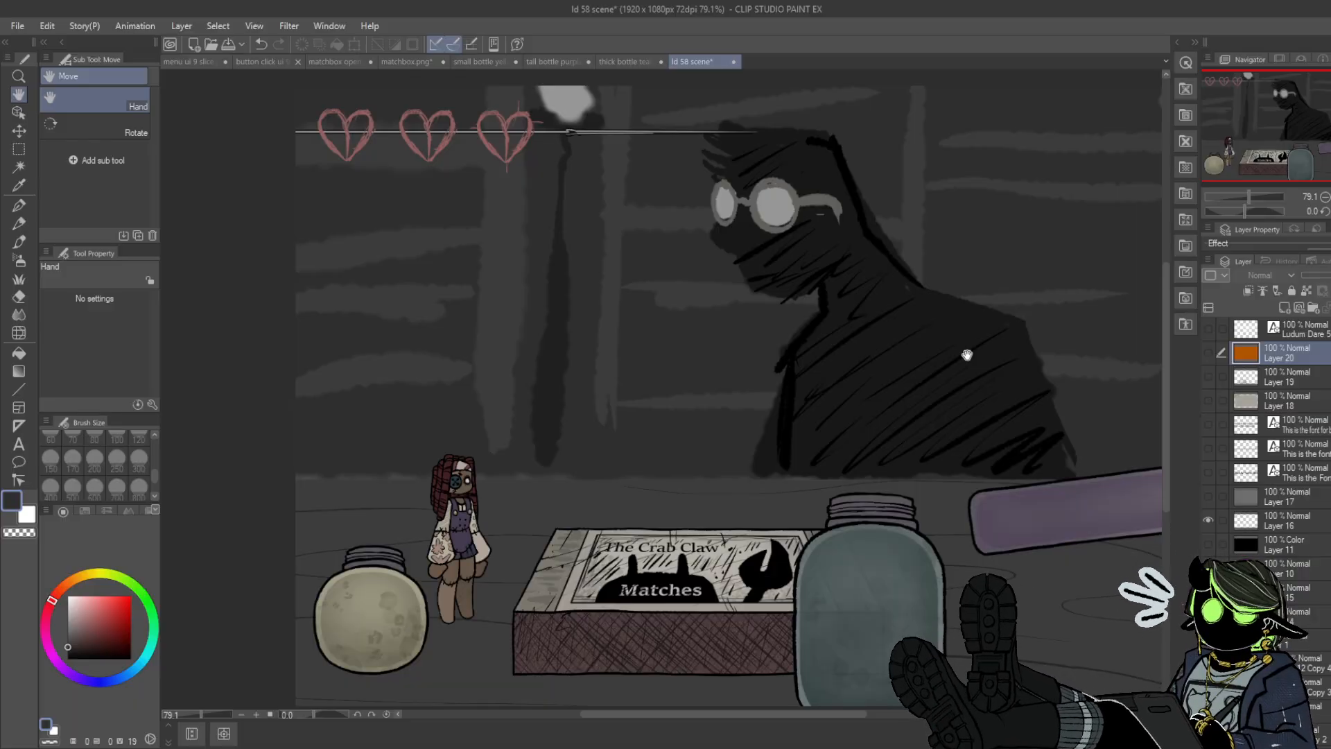
- Add a new layer above the orange layer and set the Textured pen to a muted blue at brush size 50
{"action": "key", "text": "ctrl+shift+n"}
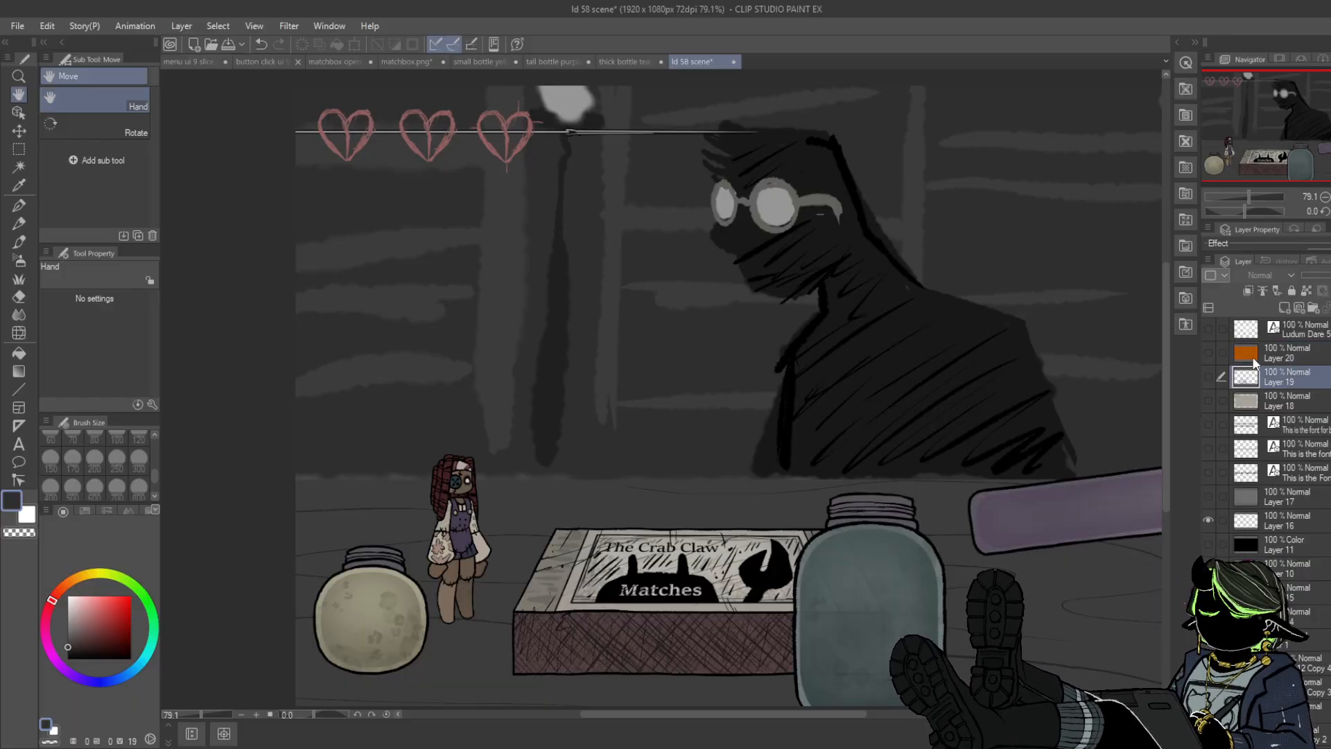
{"action": "key", "text": "p"}
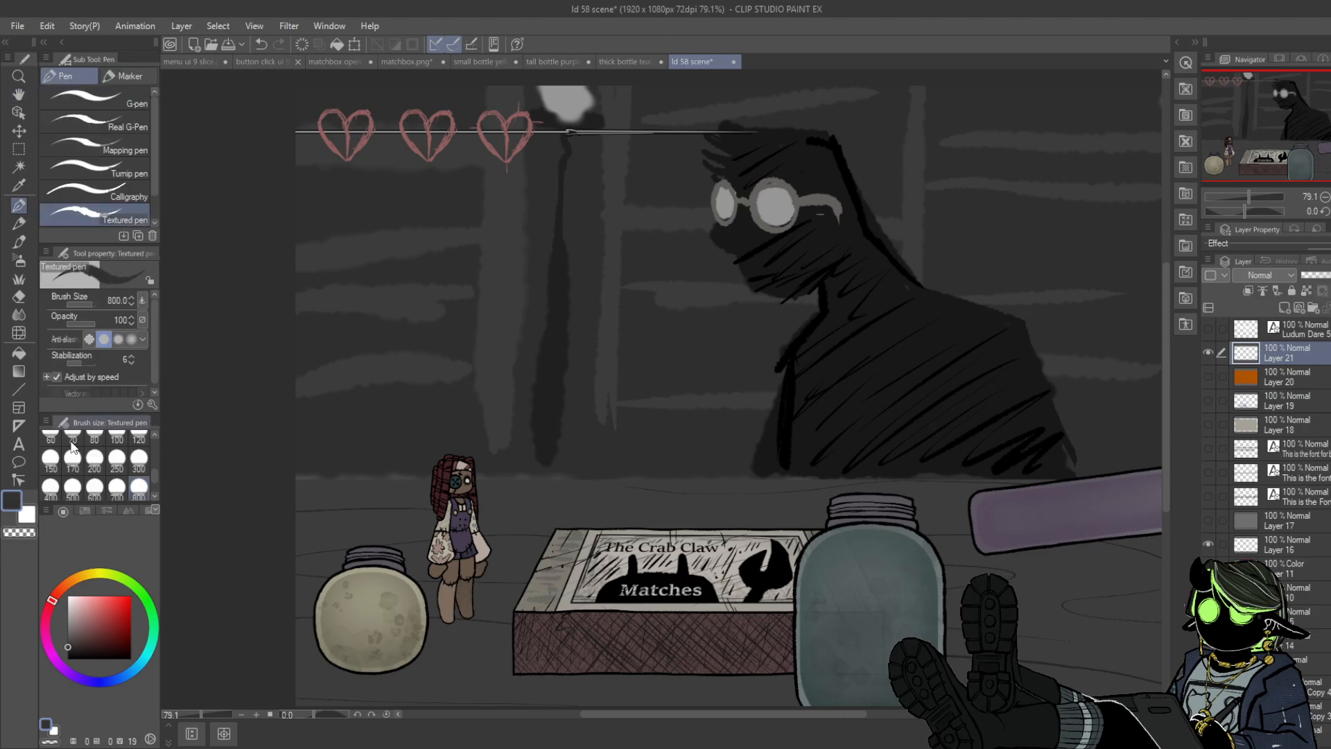
{"action": "left_click", "coordinate": [122, 678]}
{"action": "left_click", "coordinate": [88, 625]}
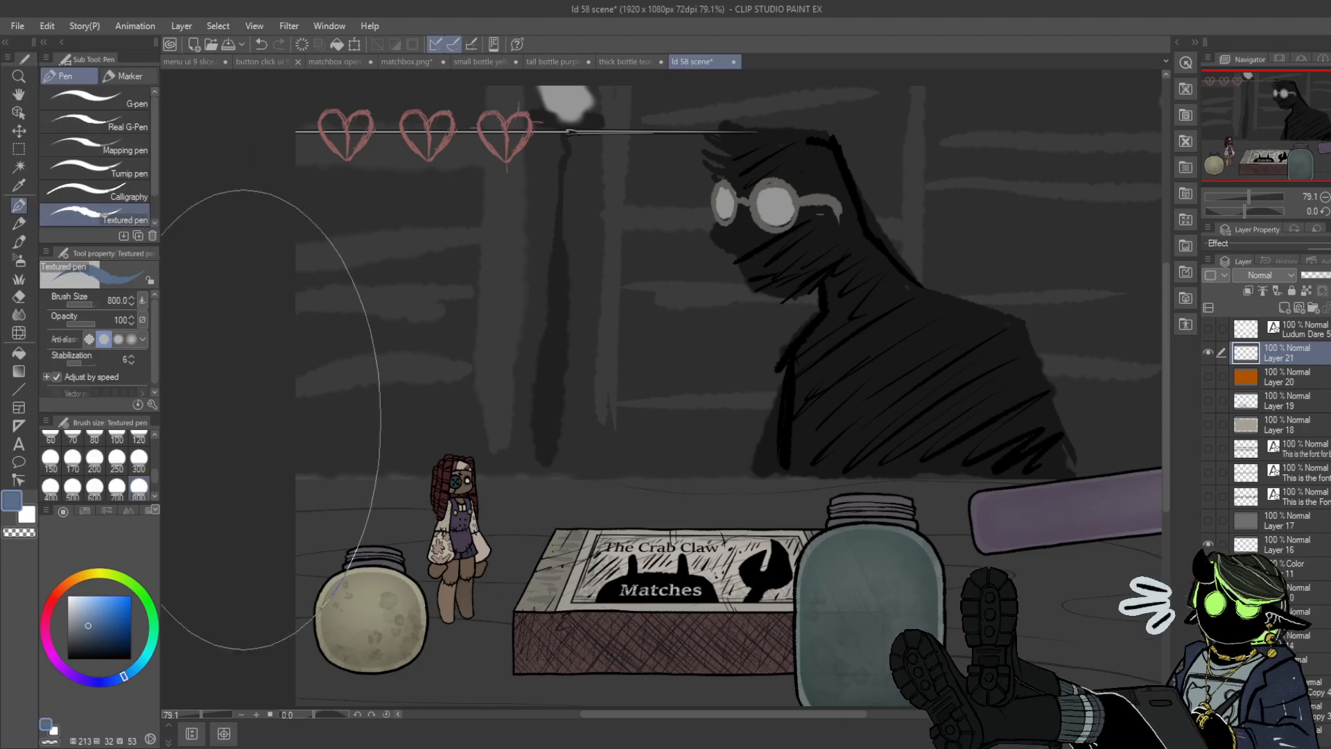
{"action": "scroll", "coordinate": [147, 435], "scroll_direction": "up", "scroll_amount": 2}
{"action": "left_click", "coordinate": [138, 459]}
{"action": "left_click_drag", "start_coordinate": [609, 123], "coordinate": [598, 492]}
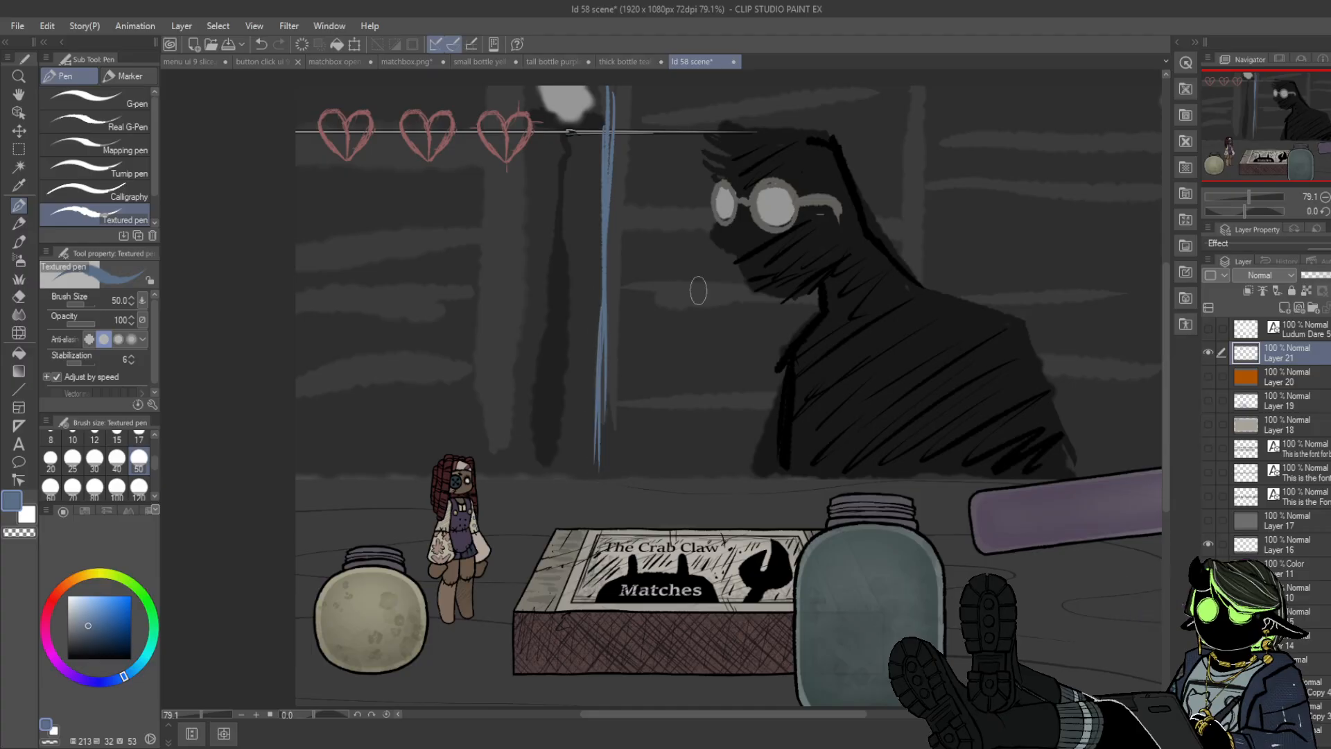
{"action": "mouse_move", "coordinate": [901, 77]}
{"action": "left_mouse_down"}
{"action": "mouse_move", "coordinate": [904, 247]}
{"action": "mouse_move", "coordinate": [912, 161]}
{"action": "mouse_move", "coordinate": [901, 271]}
{"action": "left_mouse_up"}
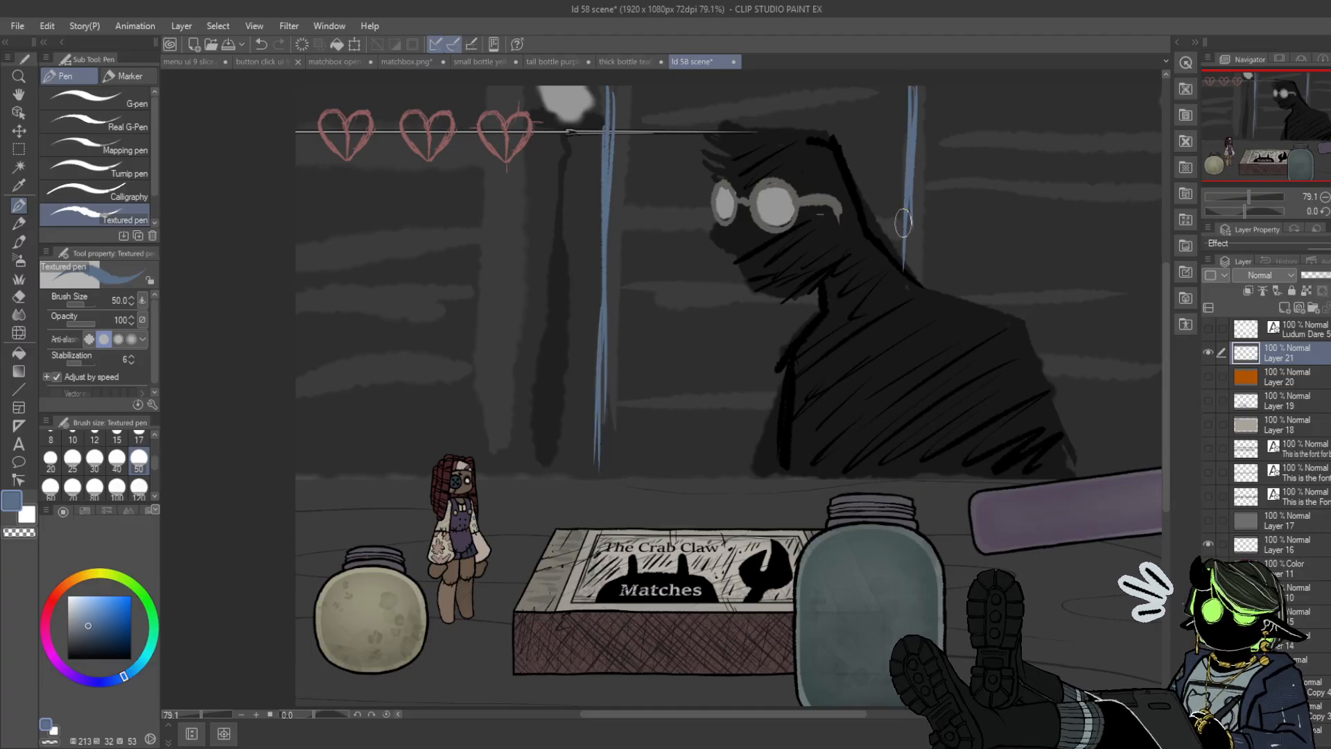
{"action": "left_click_drag", "start_coordinate": [914, 208], "coordinate": [918, 451]}
{"action": "left_click_drag", "start_coordinate": [994, 397], "coordinate": [852, 405]}
{"action": "left_click", "coordinate": [260, 44]}
{"action": "left_click", "coordinate": [260, 44]}
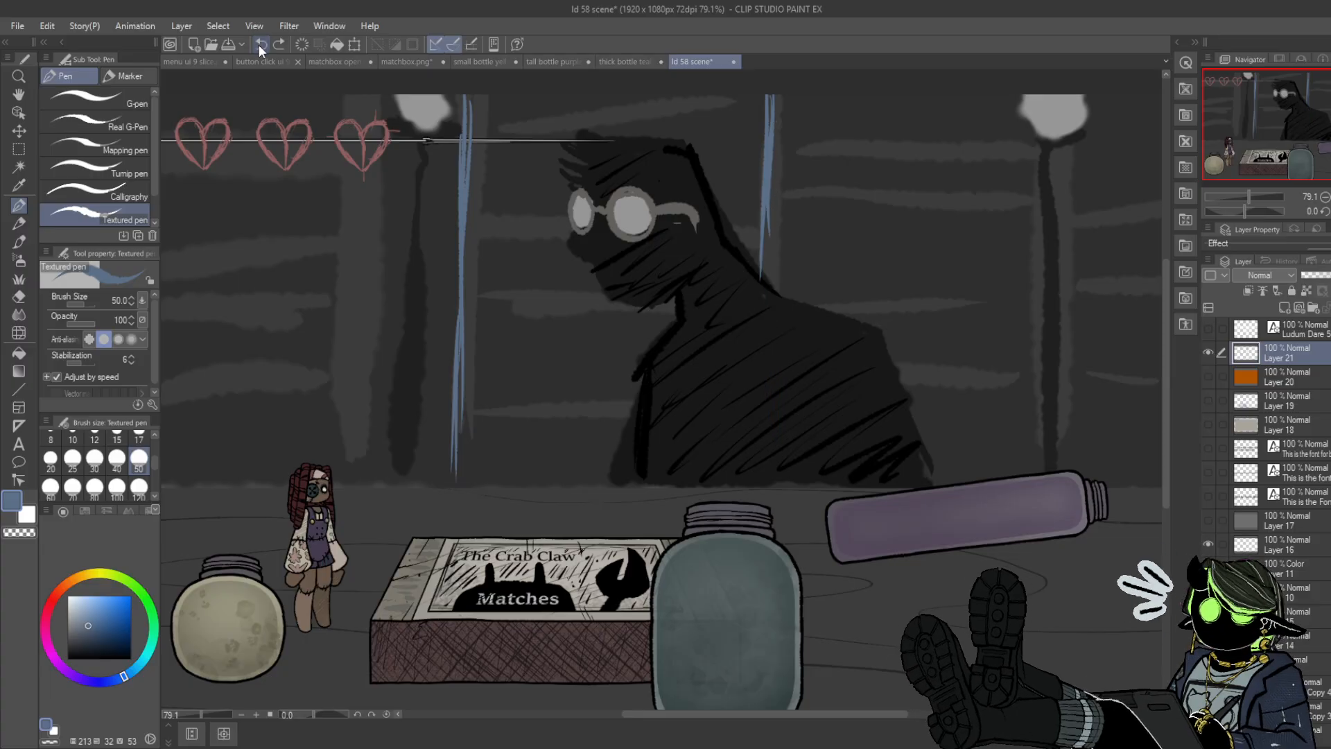
{"action": "left_click", "coordinate": [260, 44]}
{"action": "left_click", "coordinate": [260, 44]}
{"action": "left_click", "coordinate": [260, 44]}
{"action": "left_click", "coordinate": [260, 44]}
{"action": "left_click", "coordinate": [259, 44]}
{"action": "left_click", "coordinate": [260, 44]}
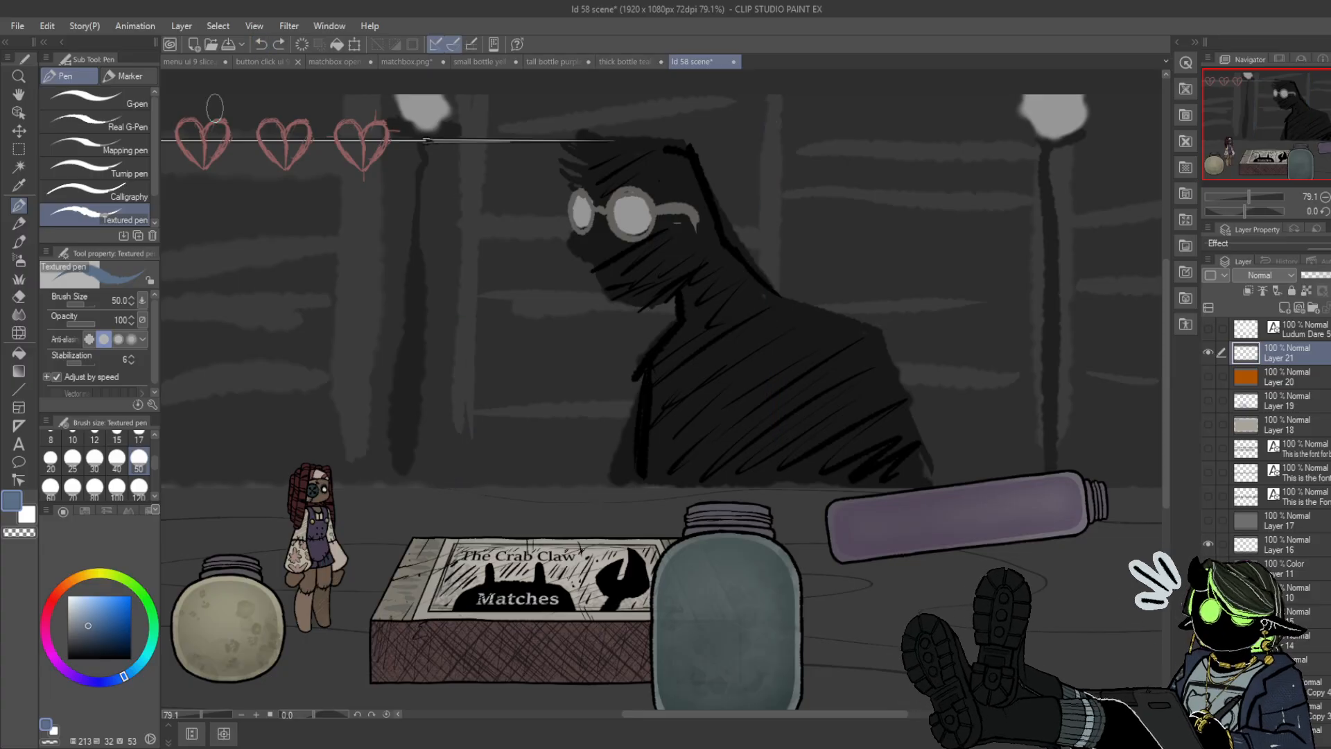
- Draw two full-height vertical blue guide lines with the Straight line tool at size 4, bounding the middle panel around the figure
{"action": "left_click", "coordinate": [18, 389]}
{"action": "left_click_drag", "start_coordinate": [469, 85], "coordinate": [495, 626]}
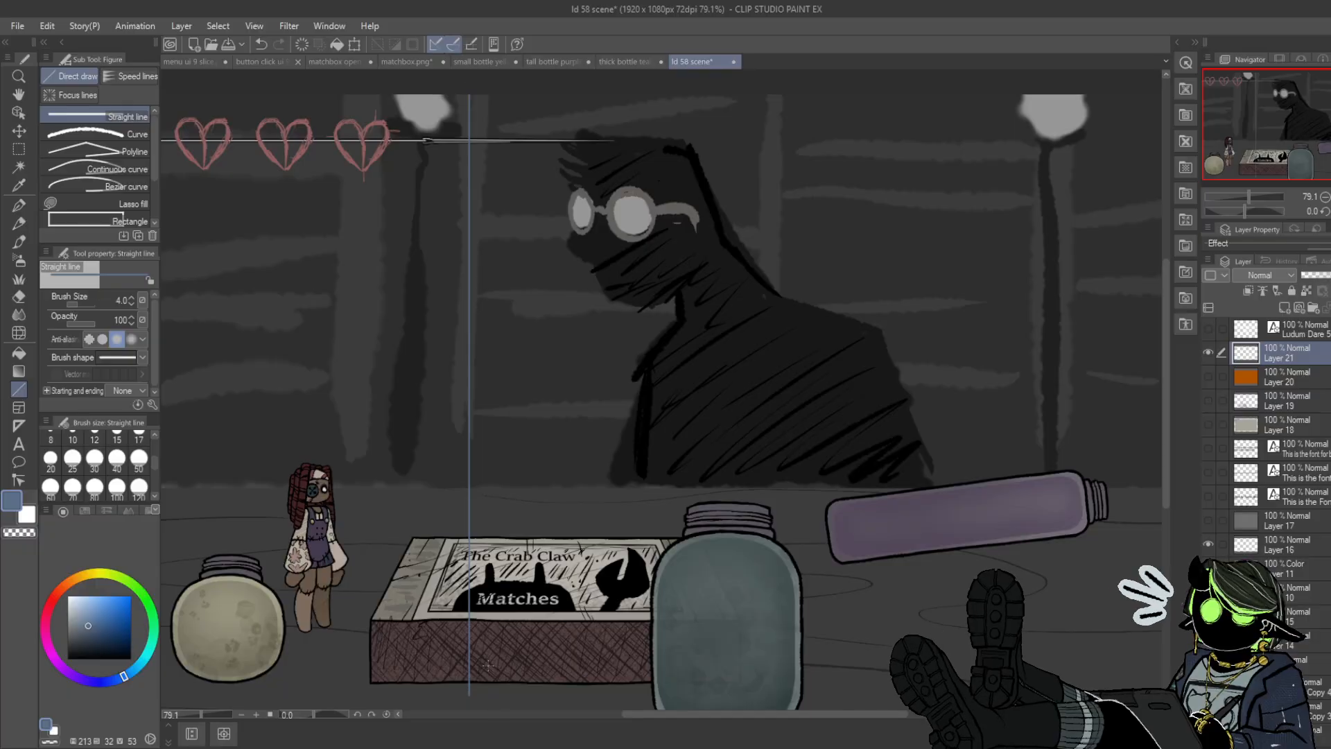
{"action": "left_click_drag", "start_coordinate": [780, 86], "coordinate": [771, 686]}
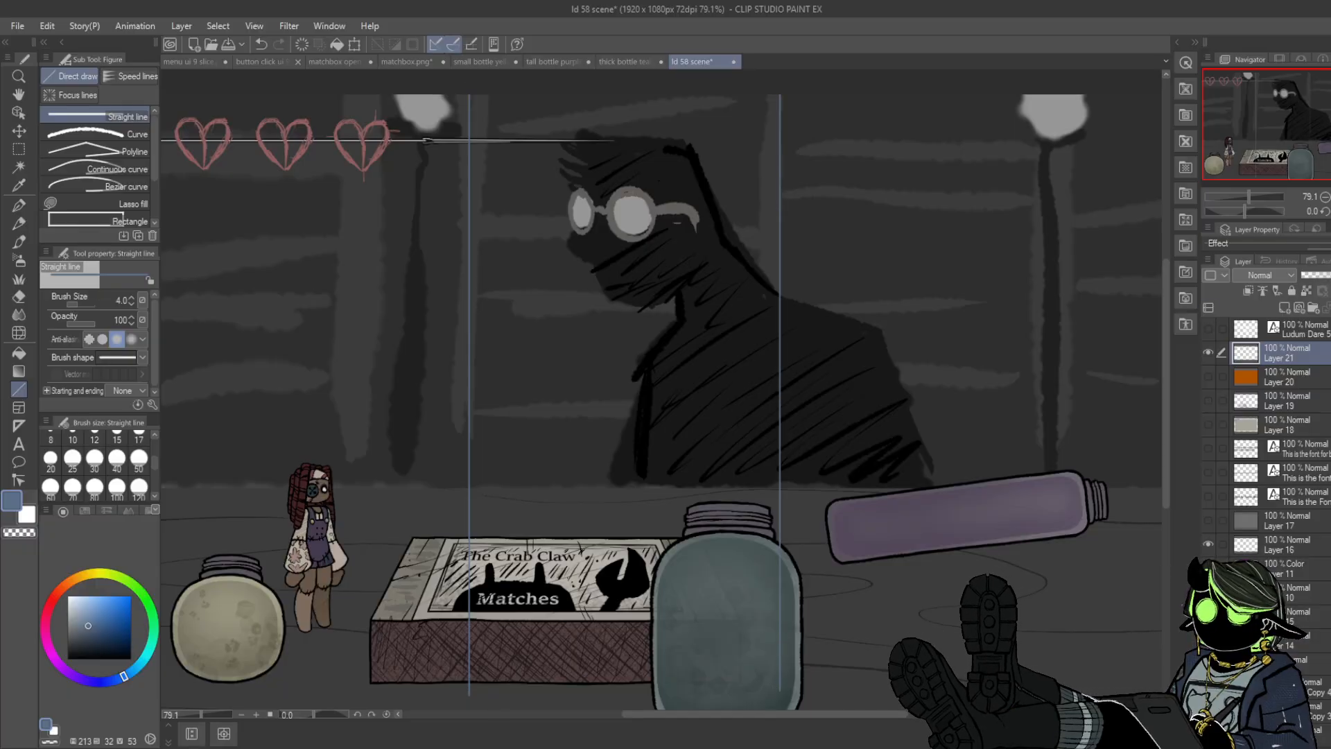
- Draw two more full-height vertical lines bounding the right panel, one just right of the middle panel and one near the canvas's right edge
{"action": "mouse_move", "coordinate": [1278, 110]}
{"action": "left_mouse_down"}
{"action": "mouse_move", "coordinate": [1253, 125]}
{"action": "mouse_move", "coordinate": [1278, 98]}
{"action": "mouse_move", "coordinate": [1301, 109]}
{"action": "mouse_move", "coordinate": [1289, 105]}
{"action": "left_mouse_up"}
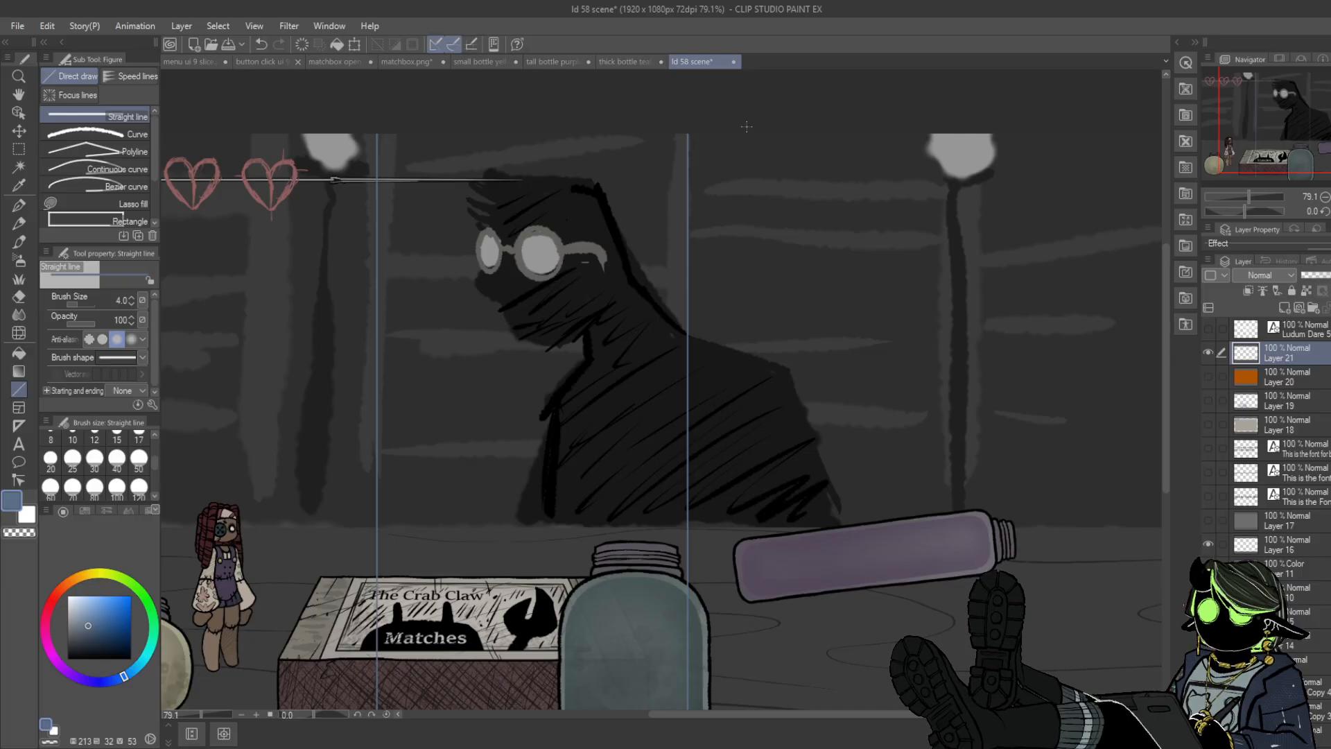
{"action": "left_click_drag", "start_coordinate": [754, 135], "coordinate": [788, 650]}
{"action": "mouse_move", "coordinate": [785, 699]}
{"action": "left_mouse_down"}
{"action": "mouse_move", "coordinate": [786, 718]}
{"action": "mouse_move", "coordinate": [833, 714]}
{"action": "left_mouse_up"}
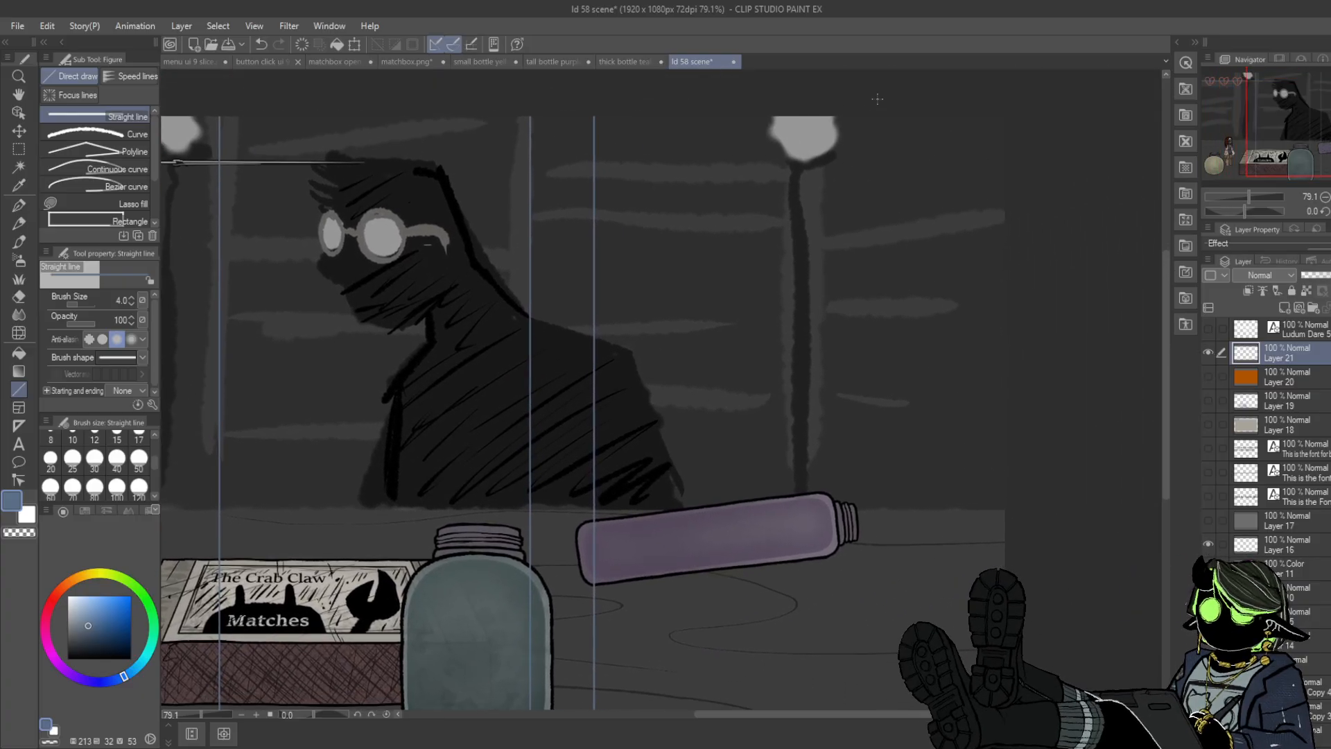
{"action": "left_click_drag", "start_coordinate": [876, 99], "coordinate": [877, 715]}
{"action": "key", "text": "ctrl+z"}
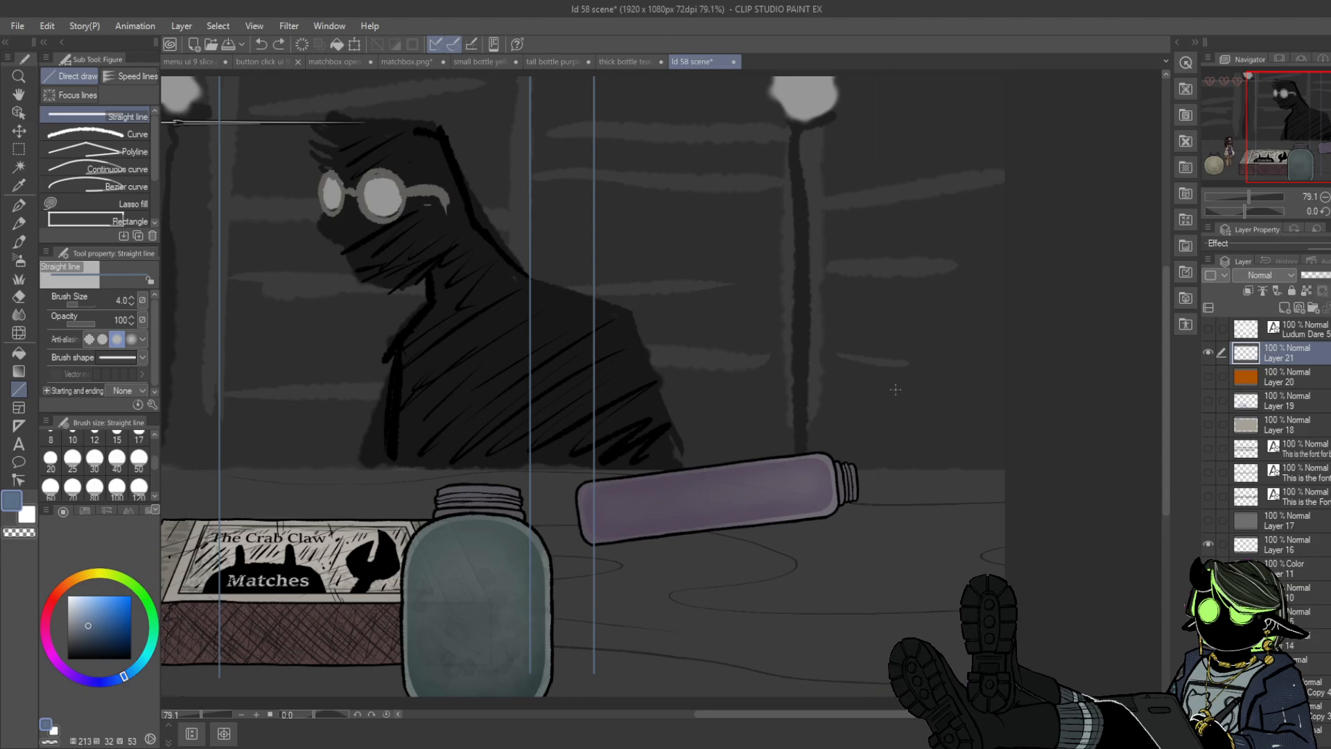
{"action": "left_click_drag", "start_coordinate": [985, 74], "coordinate": [985, 574]}
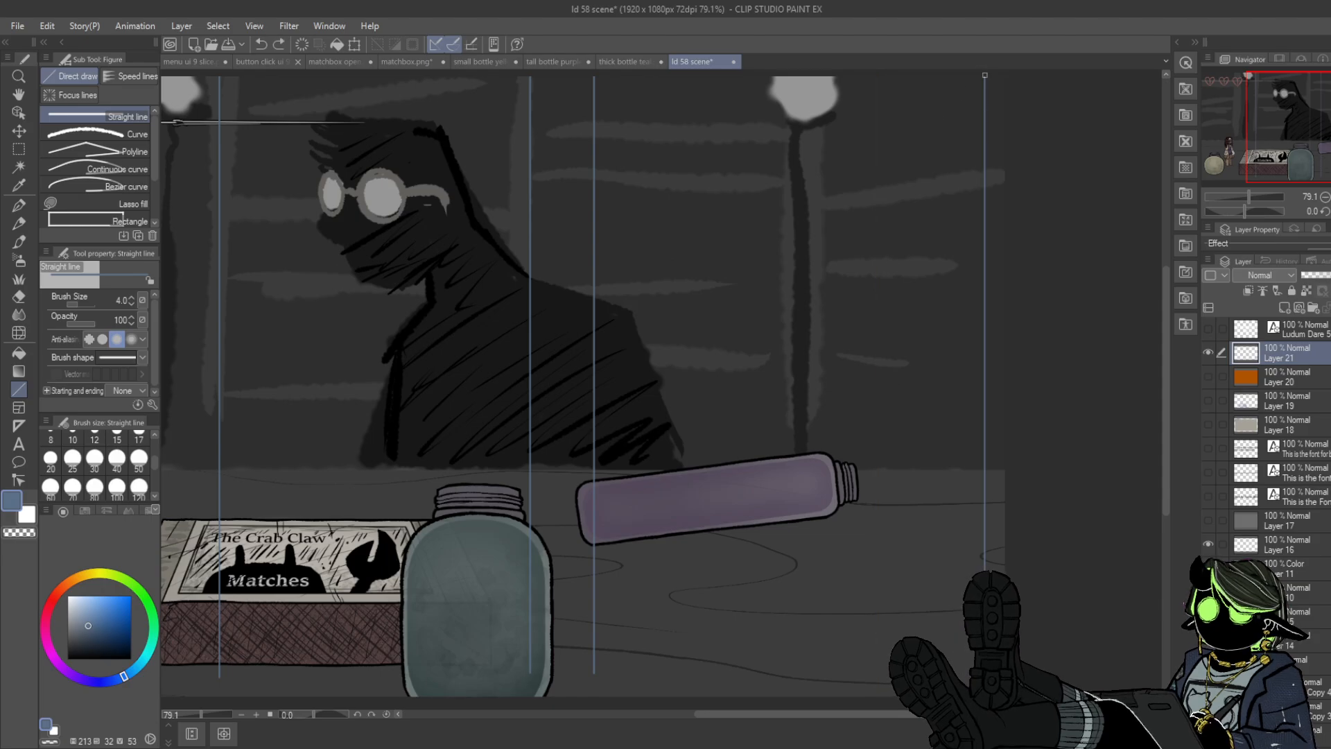
- Draw two full-height vertical lines bounding the left panel, one beside the middle panel and one near the canvas's left edge
{"action": "left_click_drag", "start_coordinate": [1252, 198], "coordinate": [1247, 199]}
{"action": "left_click_drag", "start_coordinate": [1303, 107], "coordinate": [1258, 105]}
{"action": "left_click_drag", "start_coordinate": [497, 141], "coordinate": [489, 623]}
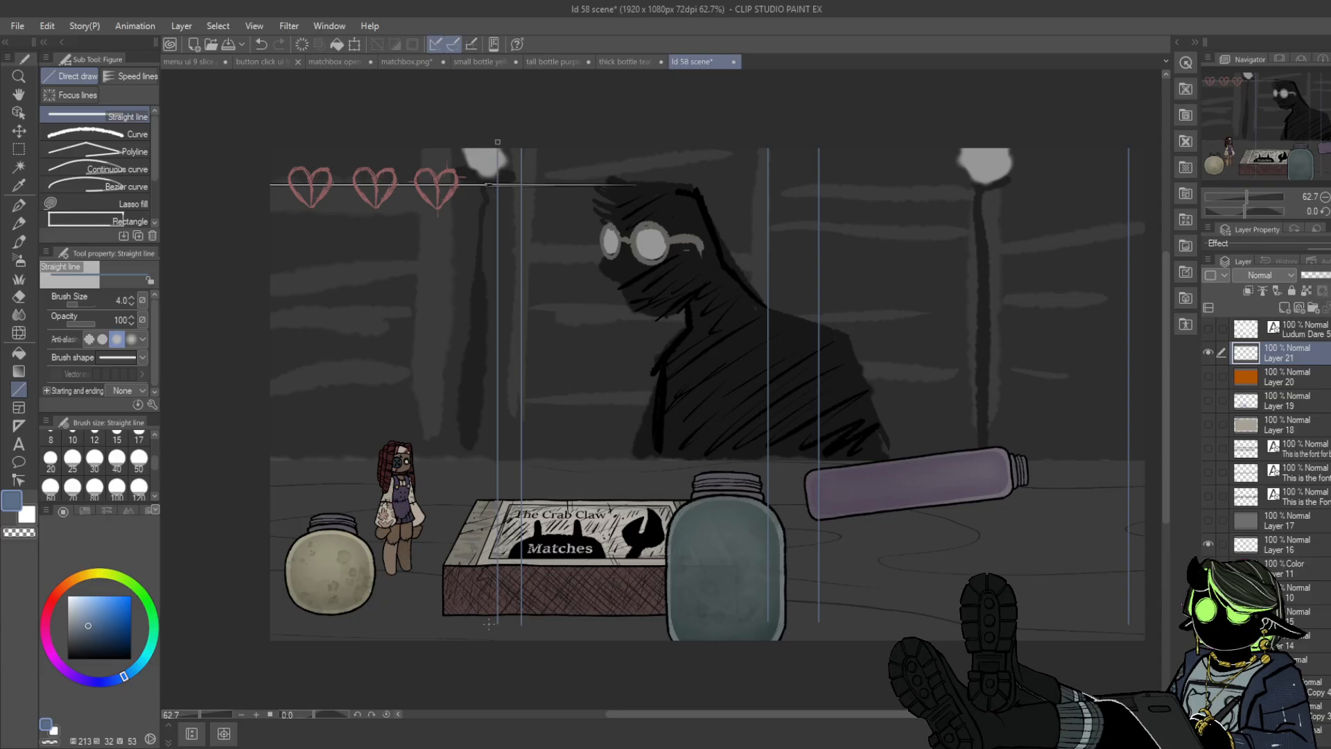
{"action": "left_click_drag", "start_coordinate": [276, 138], "coordinate": [293, 647]}
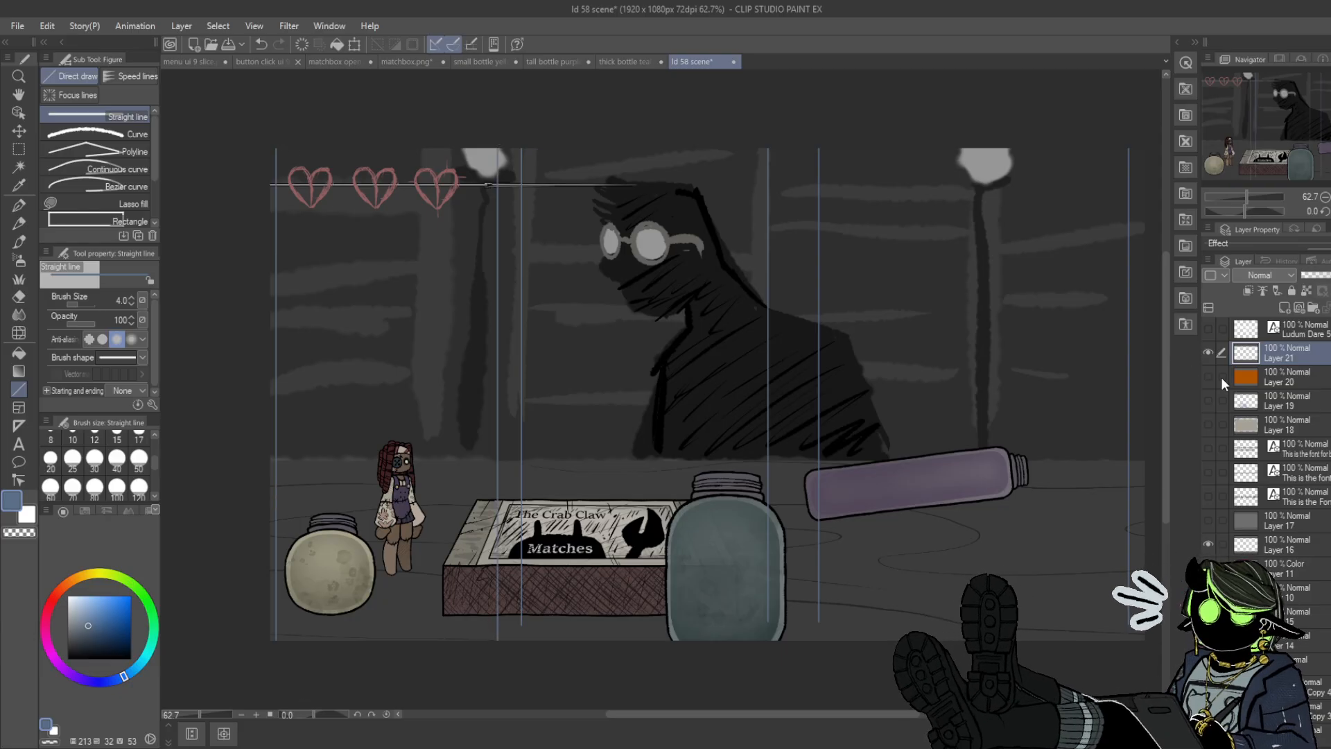
- Select the middle panel's two lines with a rectangular selection and shift them slightly right to even the gaps between panels
{"action": "left_click", "coordinate": [1208, 350]}
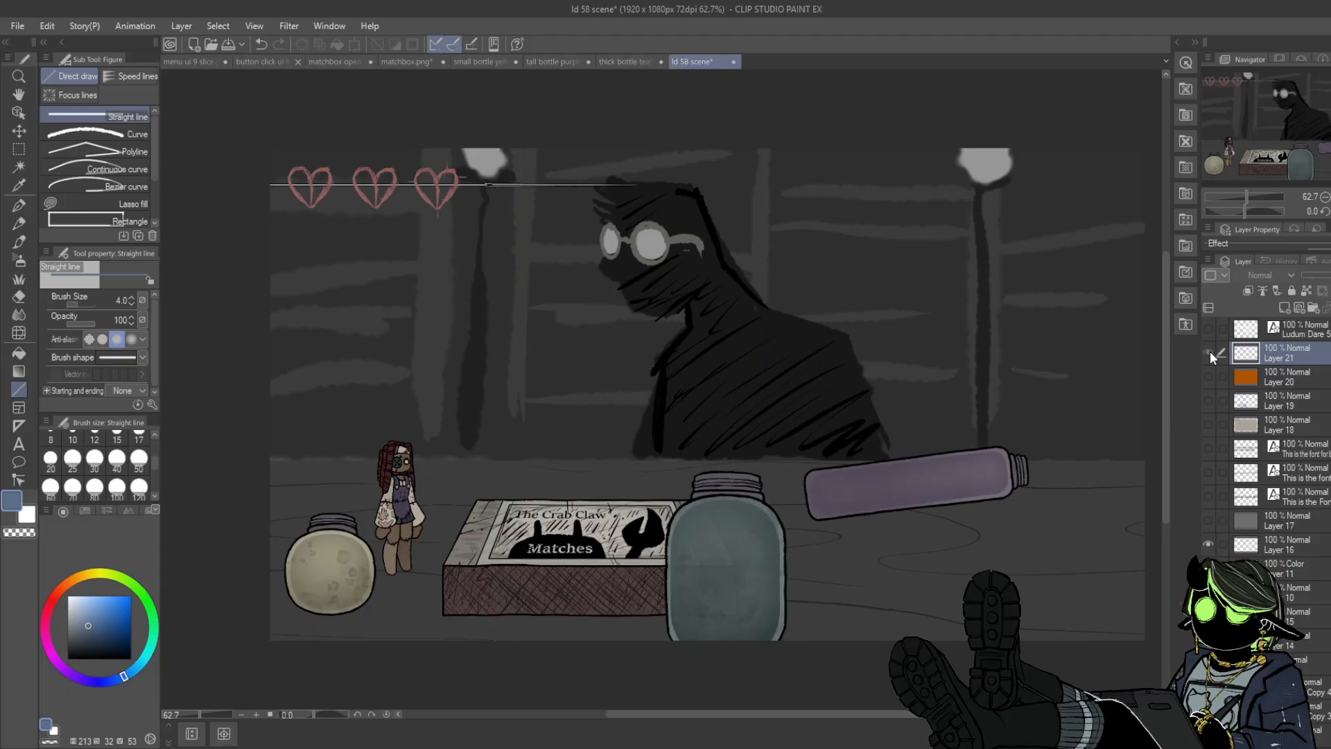
{"action": "left_click", "coordinate": [1208, 352]}
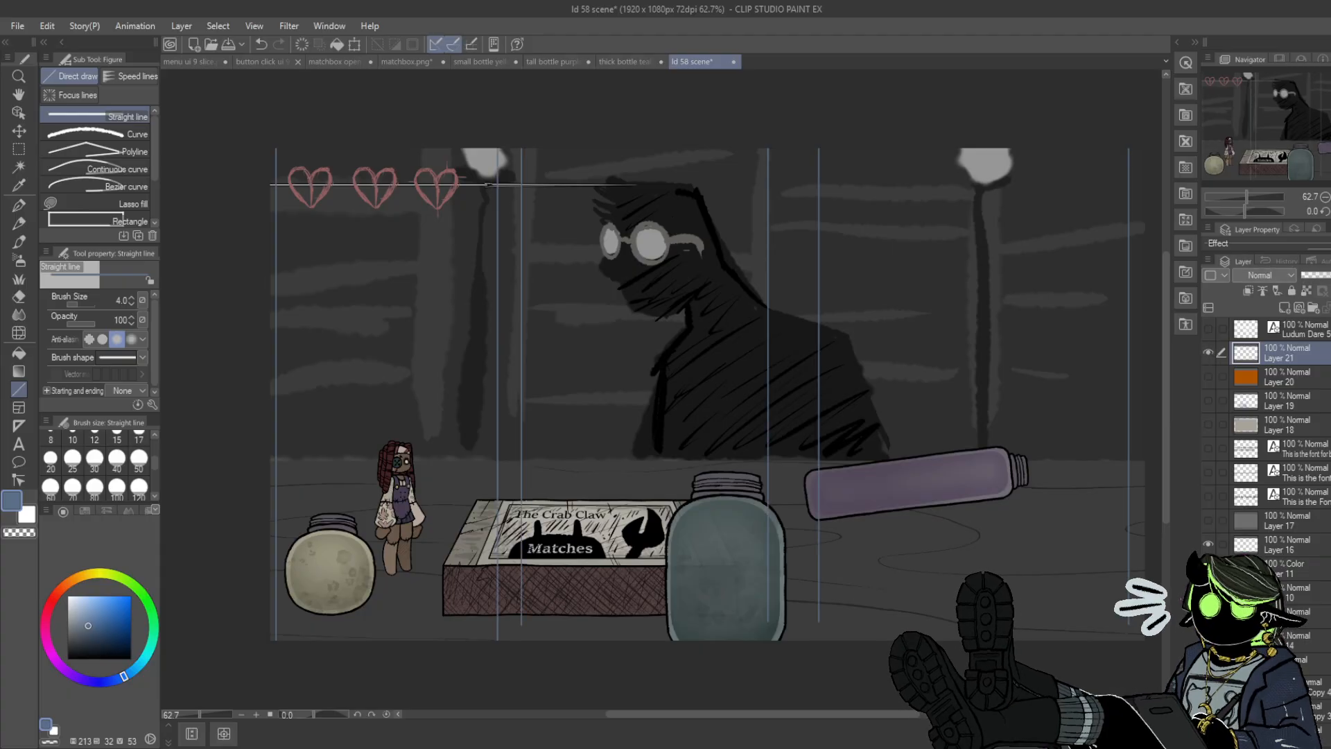
{"action": "left_click_drag", "start_coordinate": [707, 388], "coordinate": [633, 371]}
{"action": "left_click", "coordinate": [19, 150]}
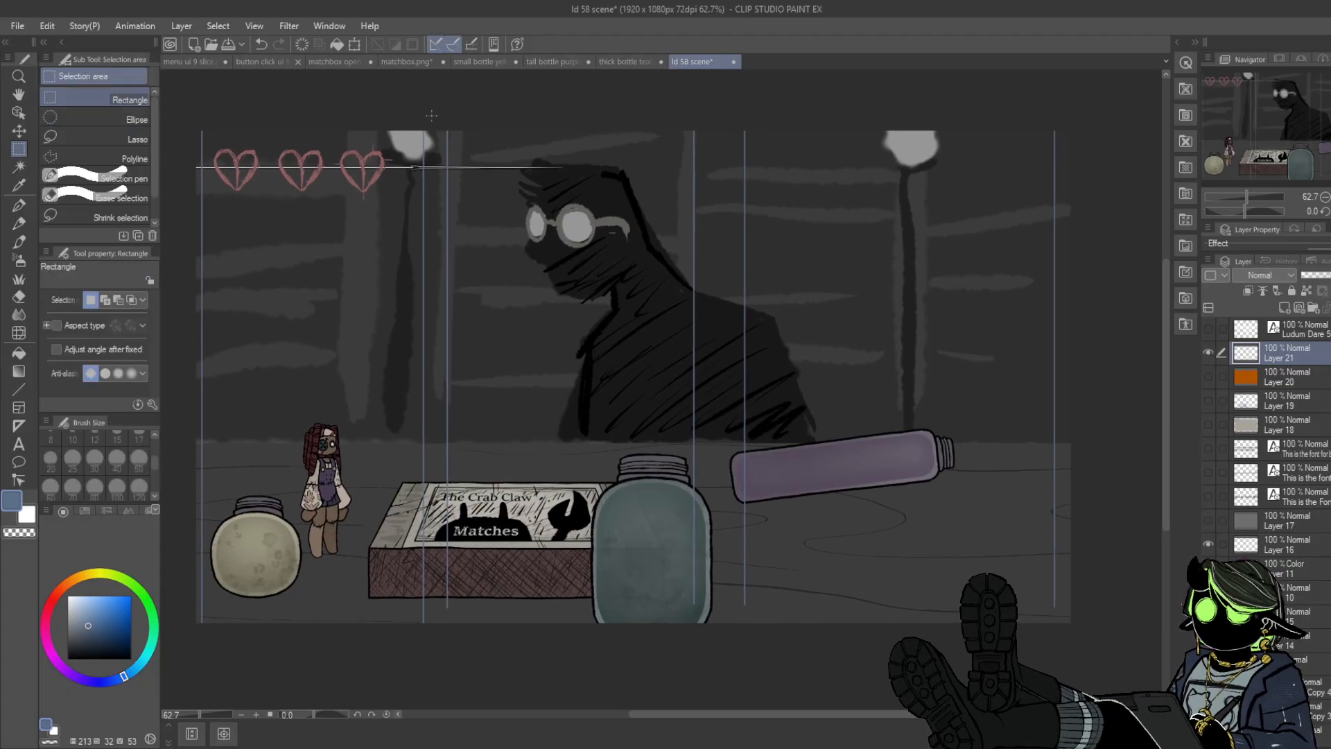
{"action": "left_click_drag", "start_coordinate": [436, 131], "coordinate": [716, 622]}
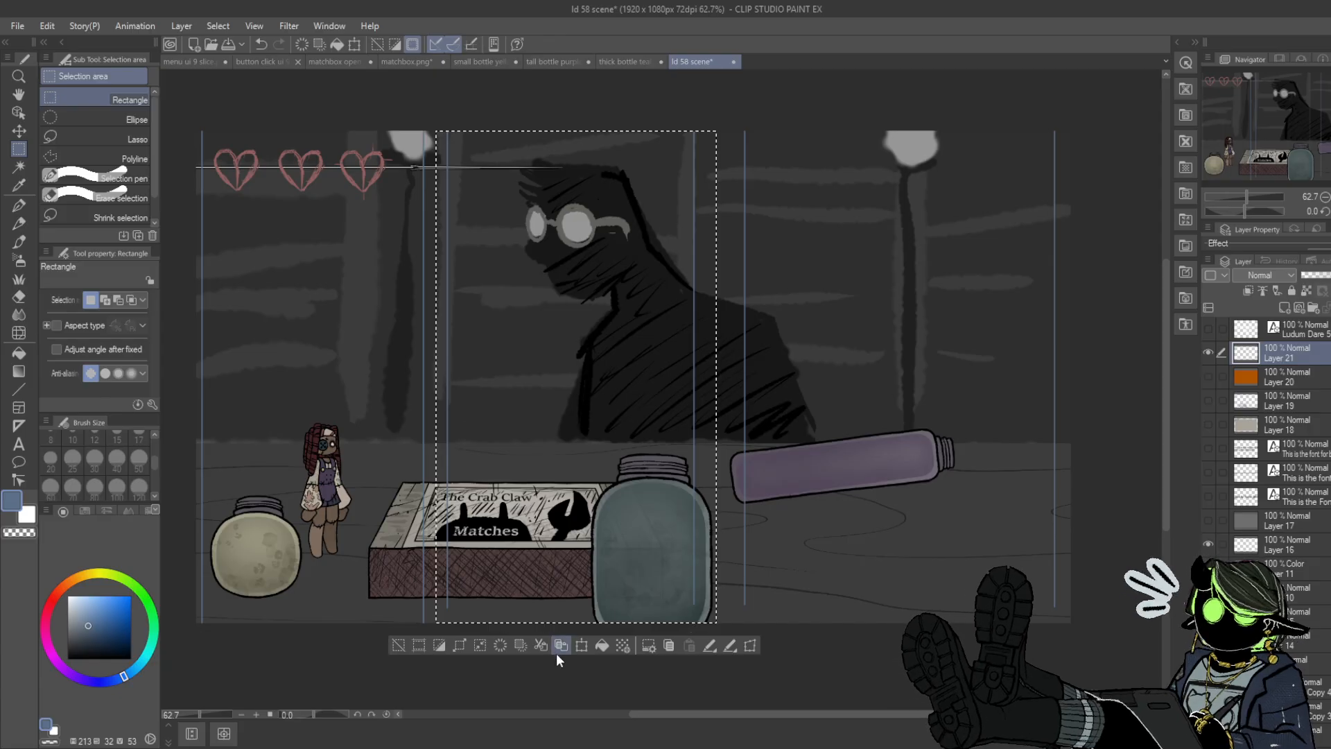
{"action": "left_click", "coordinate": [582, 645]}
{"action": "left_click_drag", "start_coordinate": [663, 535], "coordinate": [678, 535]}
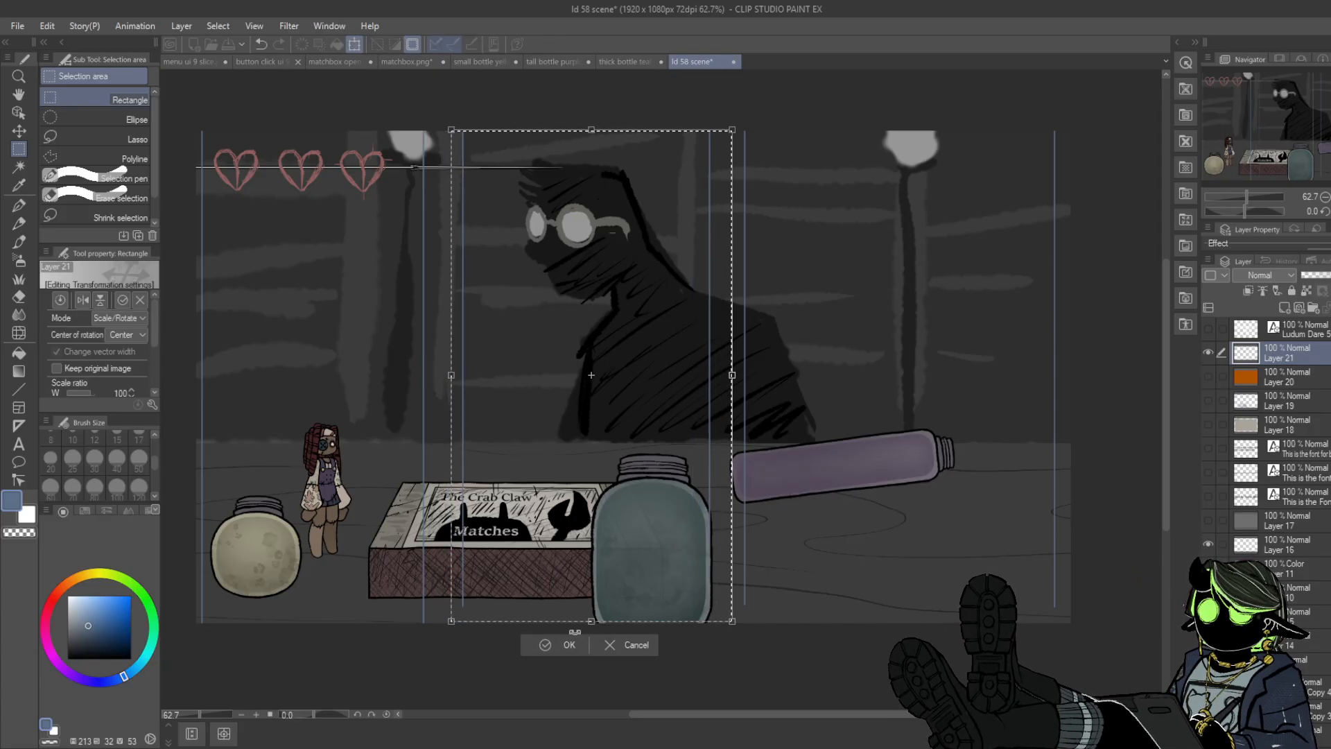
{"action": "left_click", "coordinate": [565, 646]}
- Add a new layer beneath the guide lines and cover the whole canvas in near-black with the Textured pen at size 300
{"action": "left_click", "coordinate": [1274, 373]}
{"action": "key", "text": "ctrl+shift+n"}
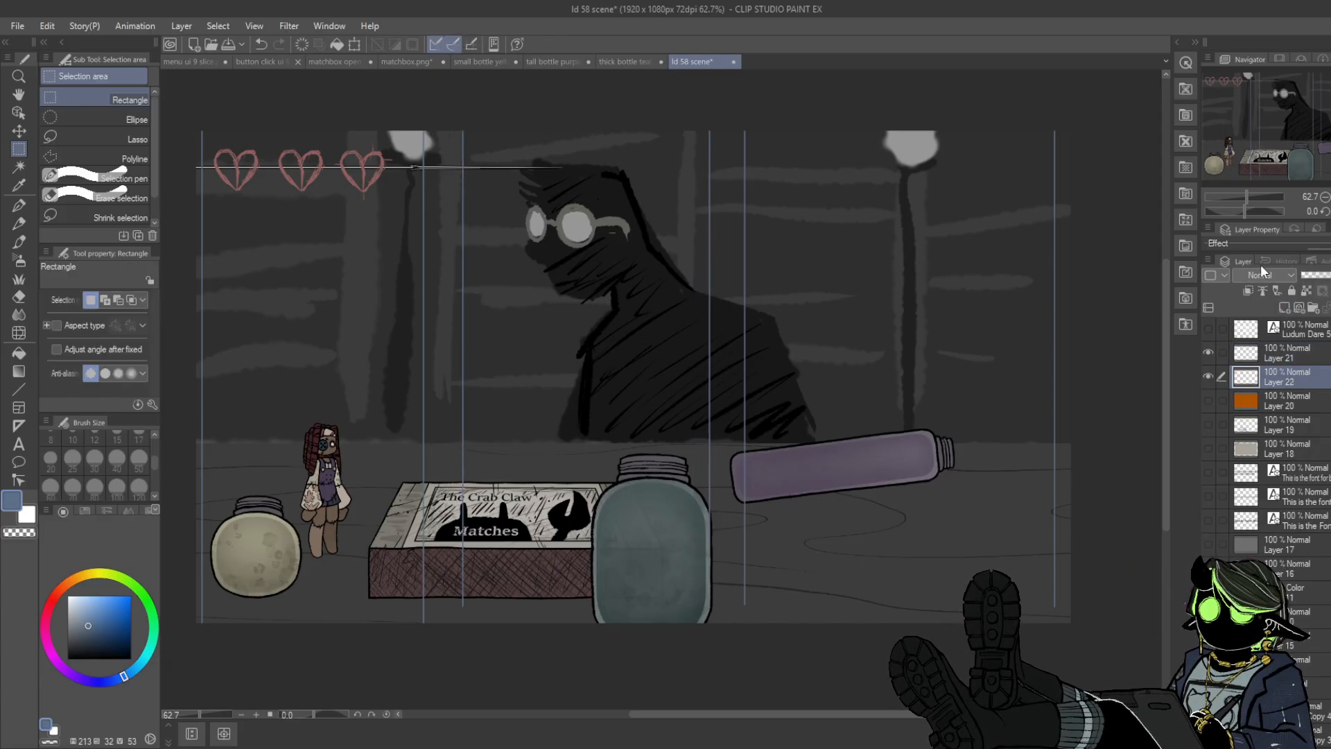
{"action": "left_click", "coordinate": [318, 380], "text": "alt"}
{"action": "left_click", "coordinate": [18, 206]}
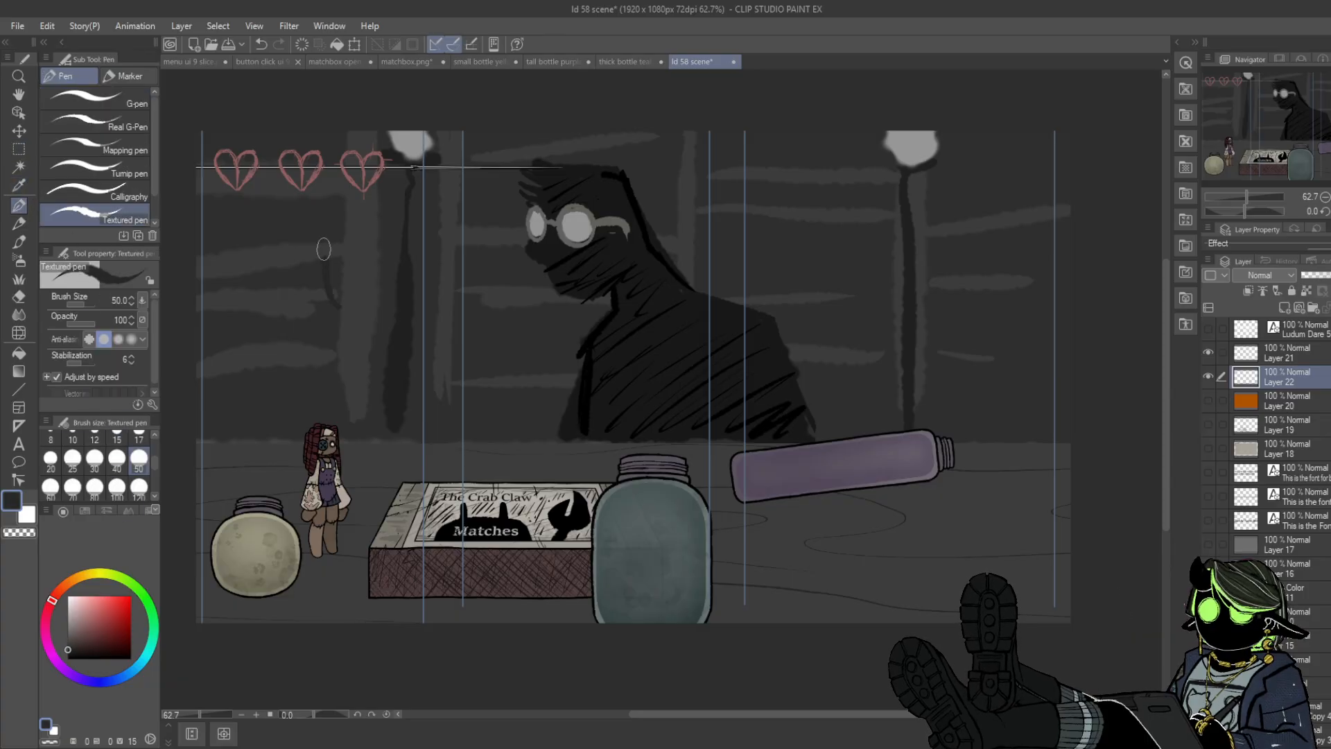
{"action": "mouse_move", "coordinate": [324, 253]}
{"action": "left_mouse_down"}
{"action": "mouse_move", "coordinate": [337, 219]}
{"action": "mouse_move", "coordinate": [287, 449]}
{"action": "left_mouse_up"}
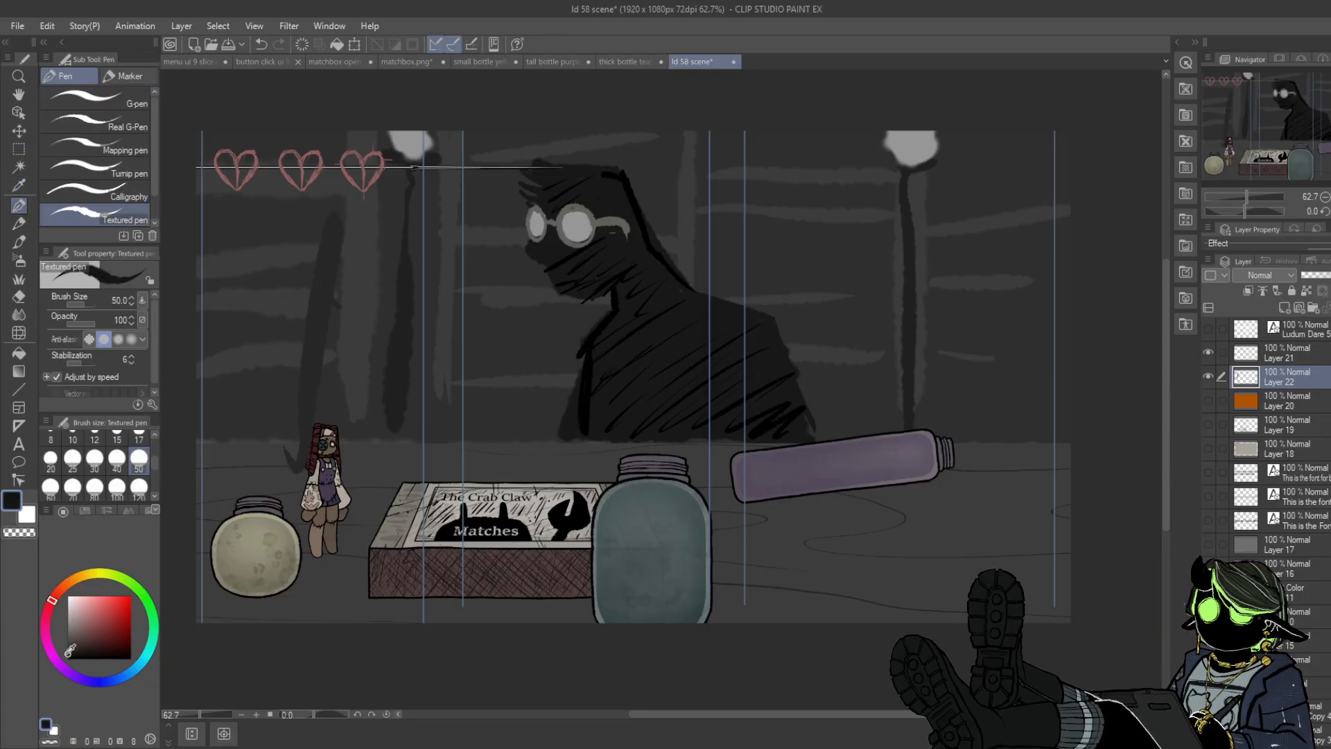
{"action": "left_click", "coordinate": [142, 489]}
{"action": "left_click", "coordinate": [139, 491]}
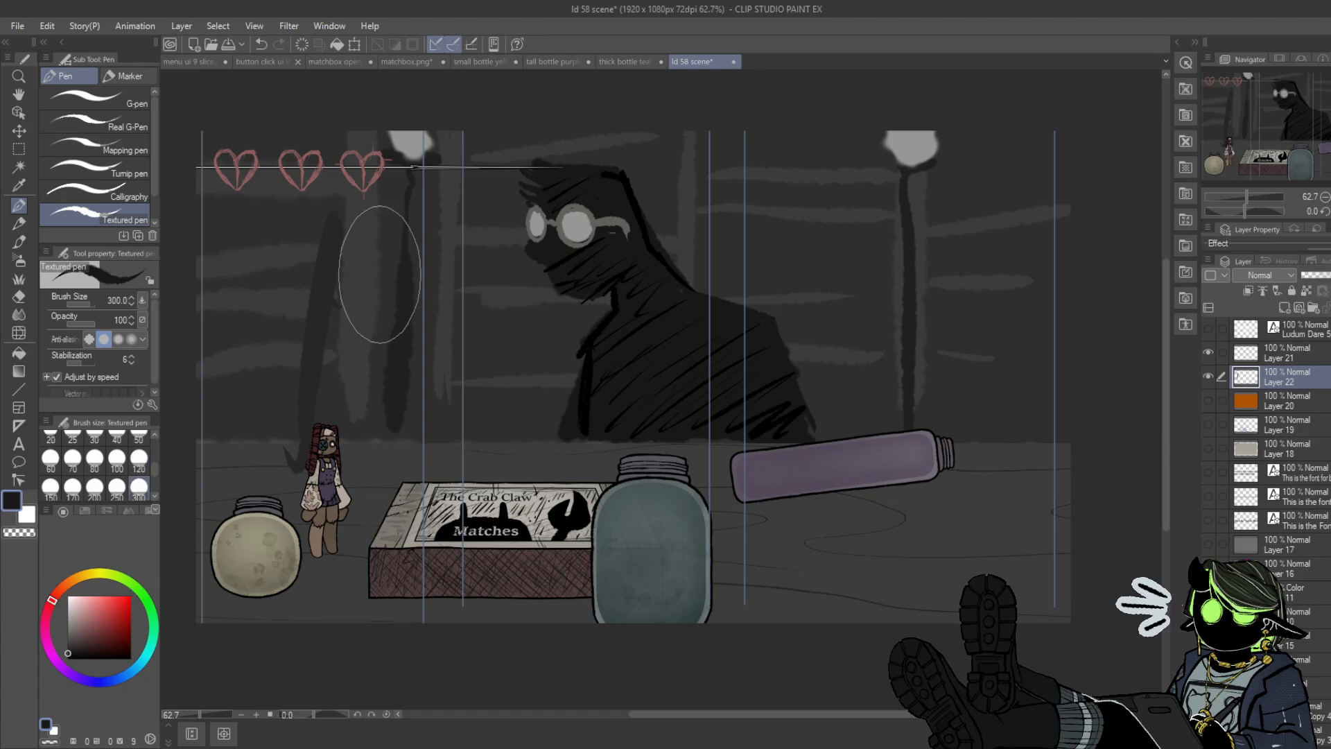
{"action": "mouse_move", "coordinate": [412, 177]}
{"action": "left_mouse_down"}
{"action": "mouse_move", "coordinate": [247, 79]}
{"action": "mouse_move", "coordinate": [248, 640]}
{"action": "mouse_move", "coordinate": [330, 209]}
{"action": "mouse_move", "coordinate": [291, 268]}
{"action": "mouse_move", "coordinate": [401, 184]}
{"action": "mouse_move", "coordinate": [348, 469]}
{"action": "mouse_move", "coordinate": [453, 668]}
{"action": "mouse_move", "coordinate": [458, 348]}
{"action": "mouse_move", "coordinate": [594, 193]}
{"action": "mouse_move", "coordinate": [626, 423]}
{"action": "mouse_move", "coordinate": [686, 198]}
{"action": "mouse_move", "coordinate": [1114, 172]}
{"action": "mouse_move", "coordinate": [624, 282]}
{"action": "mouse_move", "coordinate": [985, 216]}
{"action": "mouse_move", "coordinate": [606, 588]}
{"action": "mouse_move", "coordinate": [935, 610]}
{"action": "mouse_move", "coordinate": [777, 658]}
{"action": "mouse_move", "coordinate": [901, 565]}
{"action": "mouse_move", "coordinate": [784, 523]}
{"action": "mouse_move", "coordinate": [550, 562]}
{"action": "left_mouse_up"}
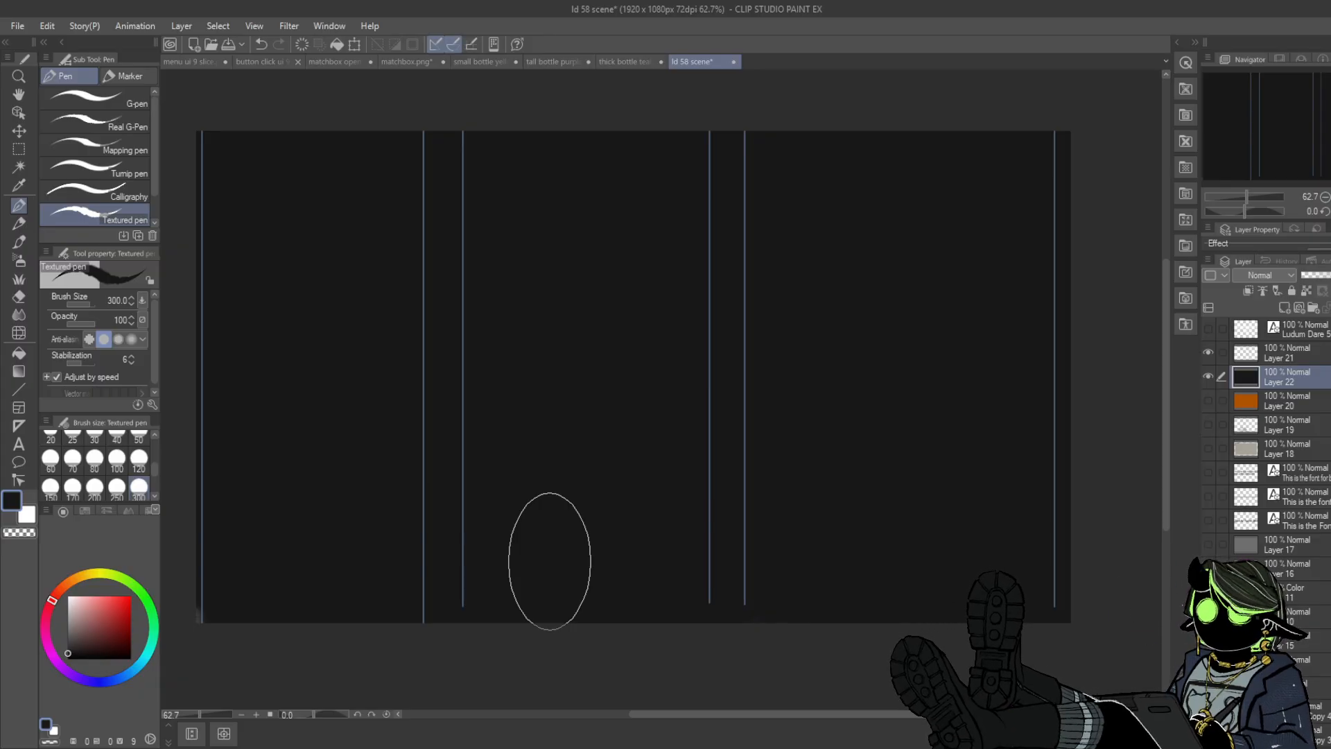
- Choose the Rectangle figure tool and lower the guide-line layer's opacity to 37%
{"action": "left_click", "coordinate": [19, 389]}
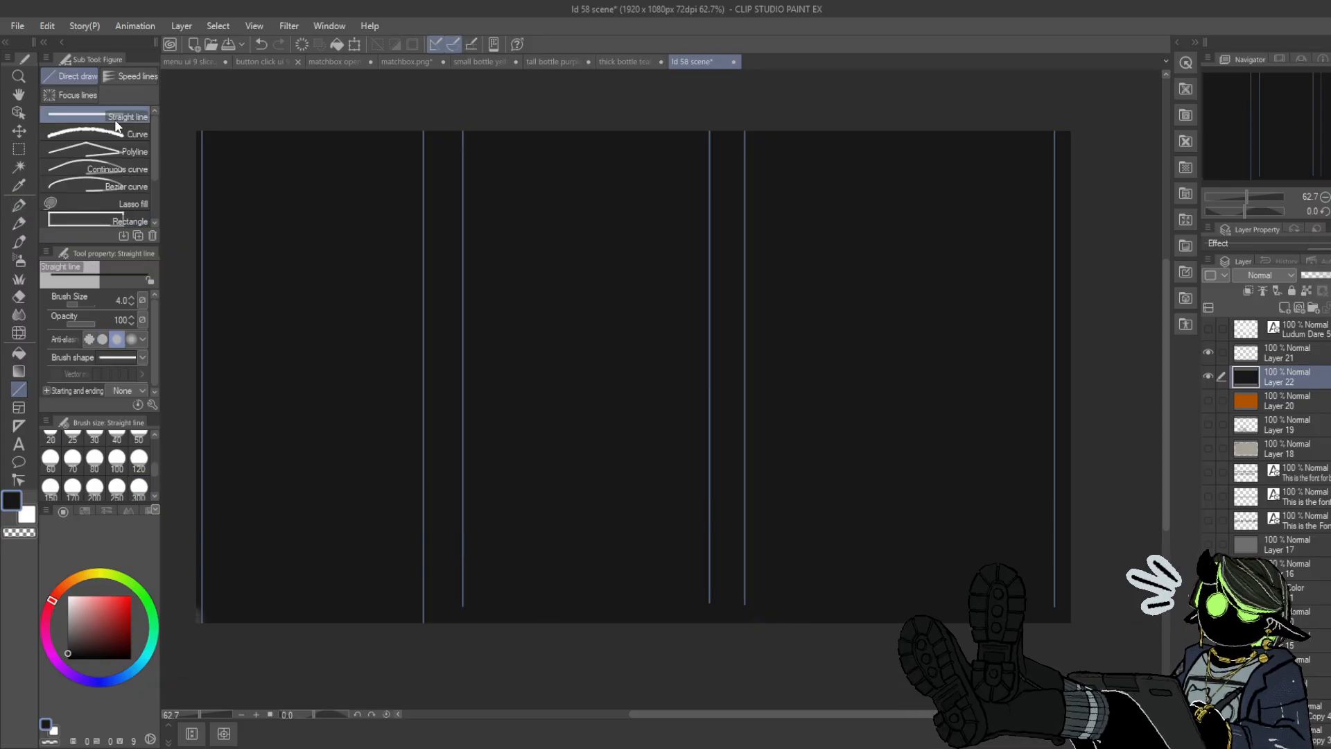
{"action": "left_click", "coordinate": [133, 219]}
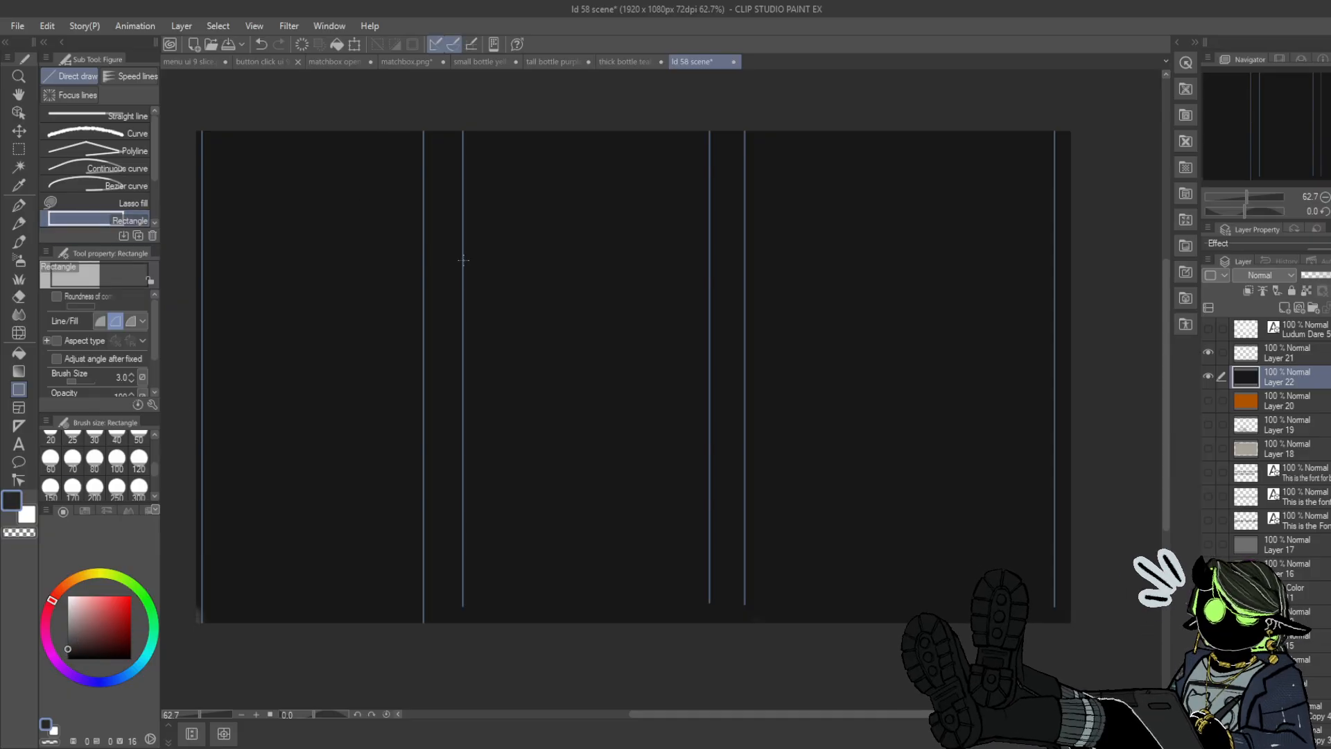
{"action": "left_click", "coordinate": [1279, 353]}
{"action": "left_click", "coordinate": [1328, 275]}
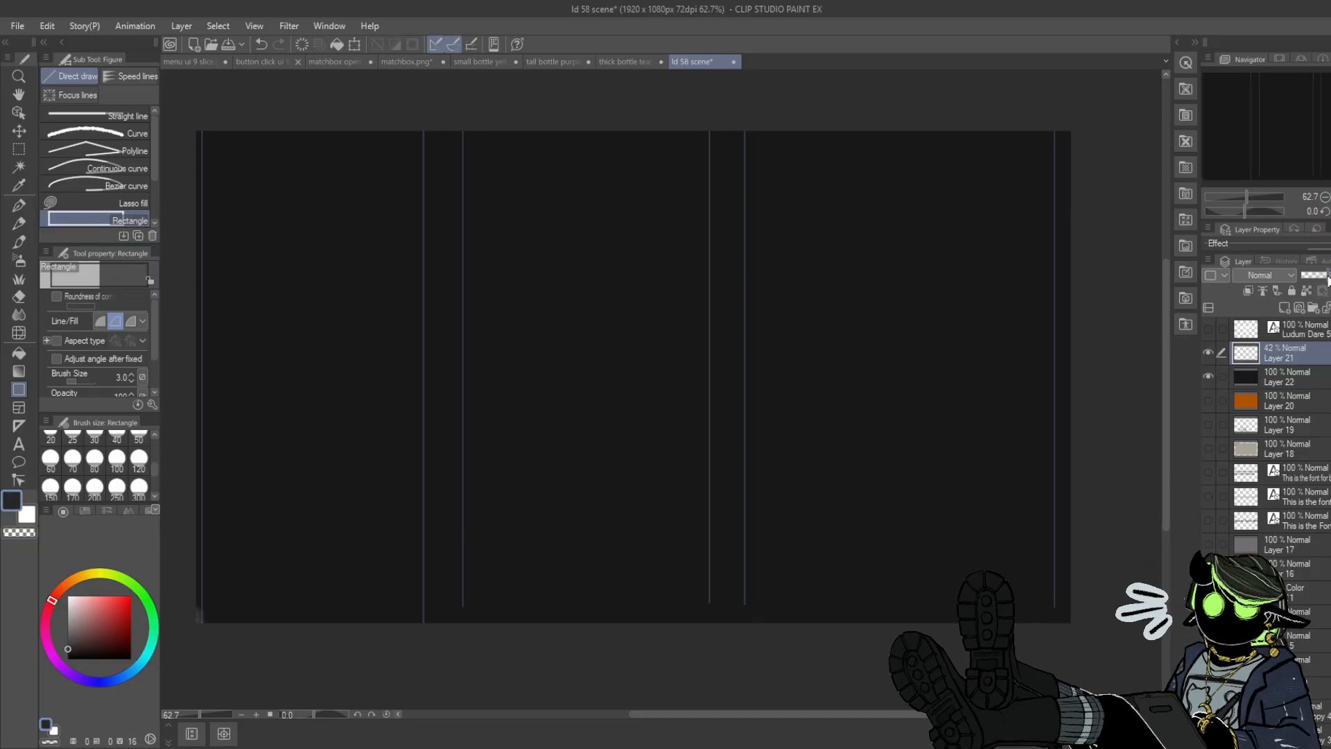
- Try drawing a narrow outlined rectangle over the left panel's right edge on the near-black background layer
{"action": "left_click", "coordinate": [1253, 377]}
{"action": "left_click_drag", "start_coordinate": [397, 124], "coordinate": [428, 575]}
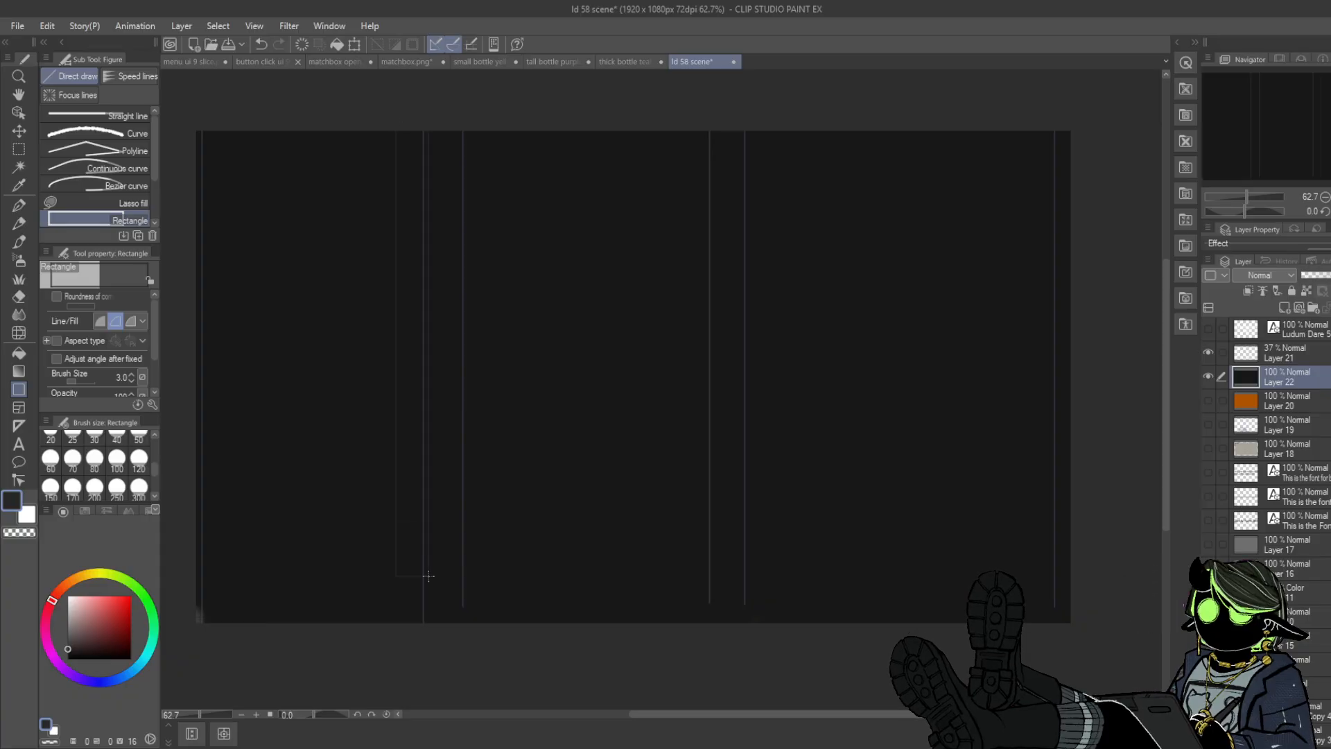
{"action": "left_click", "coordinate": [262, 44]}
- Touch up the background's bottom-left corner with the Textured pen in near-black and add a new layer above it
{"action": "right_click", "coordinate": [282, 521]}
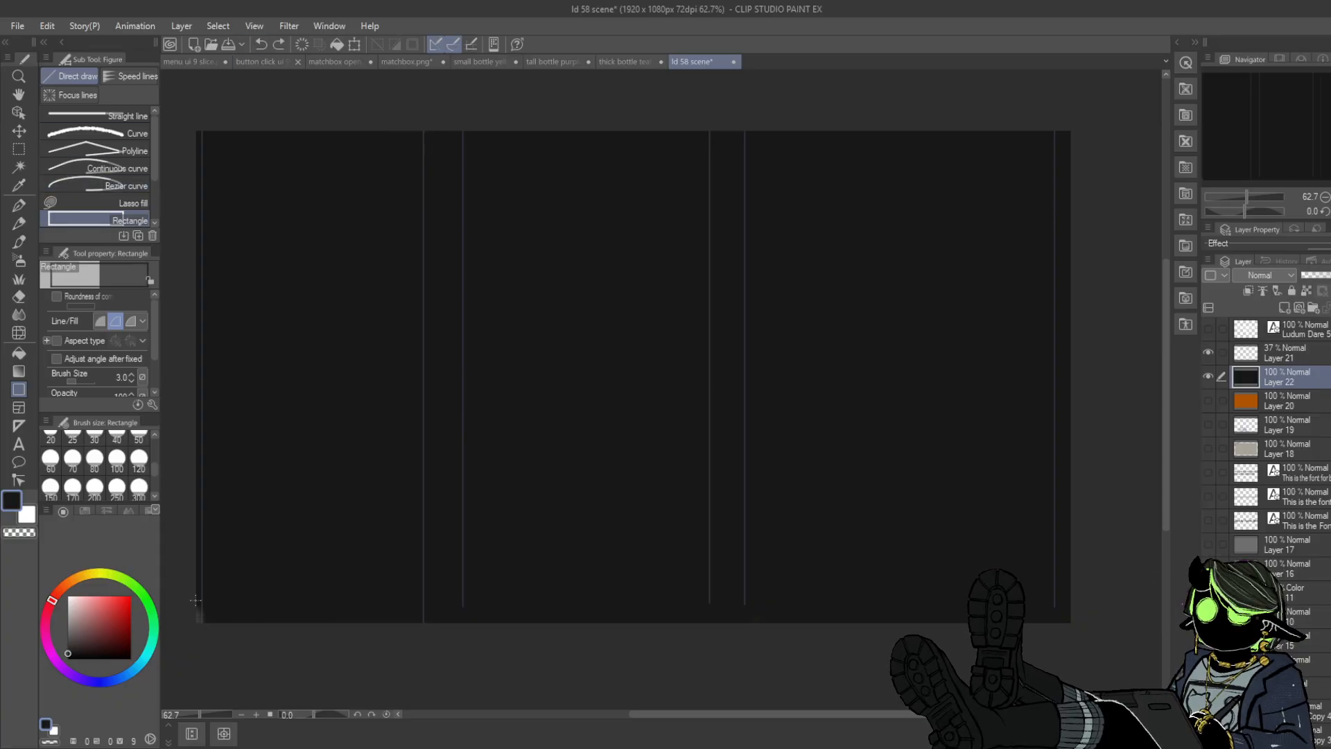
{"action": "key", "text": "p"}
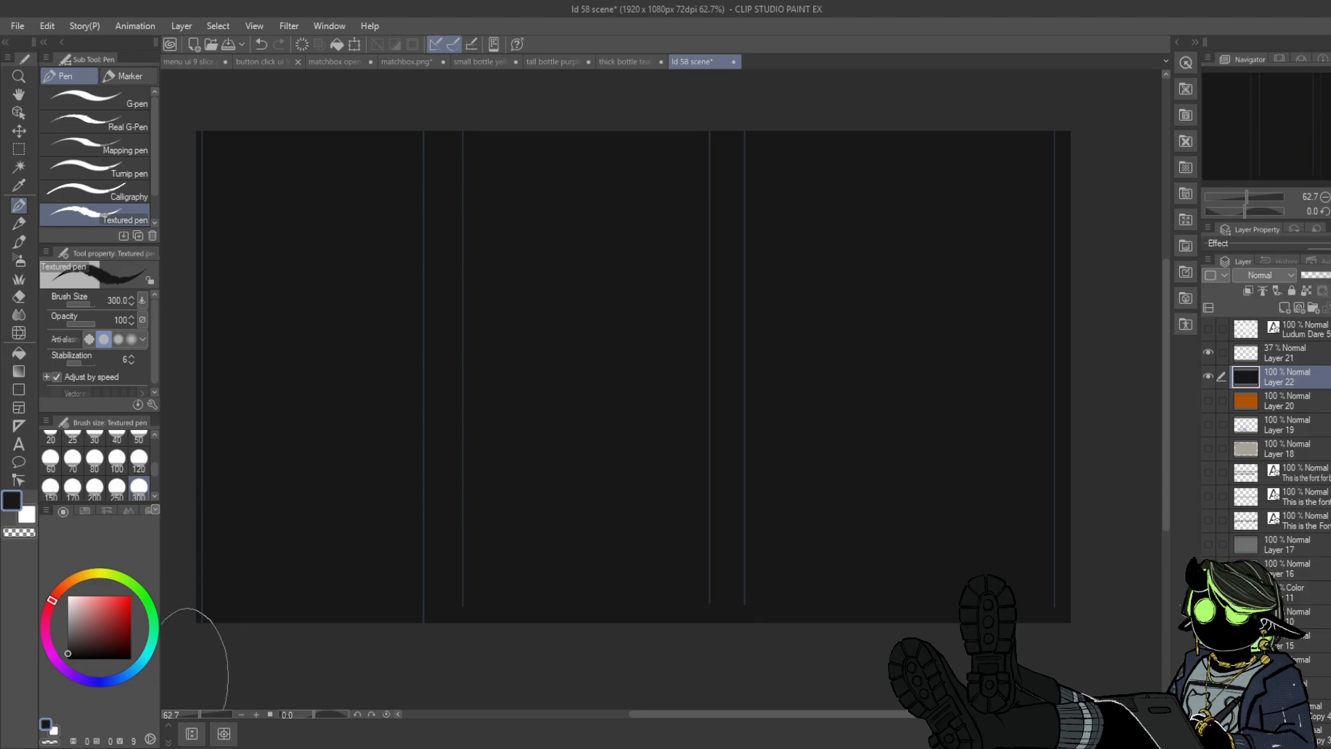
{"action": "left_click", "coordinate": [1298, 306]}
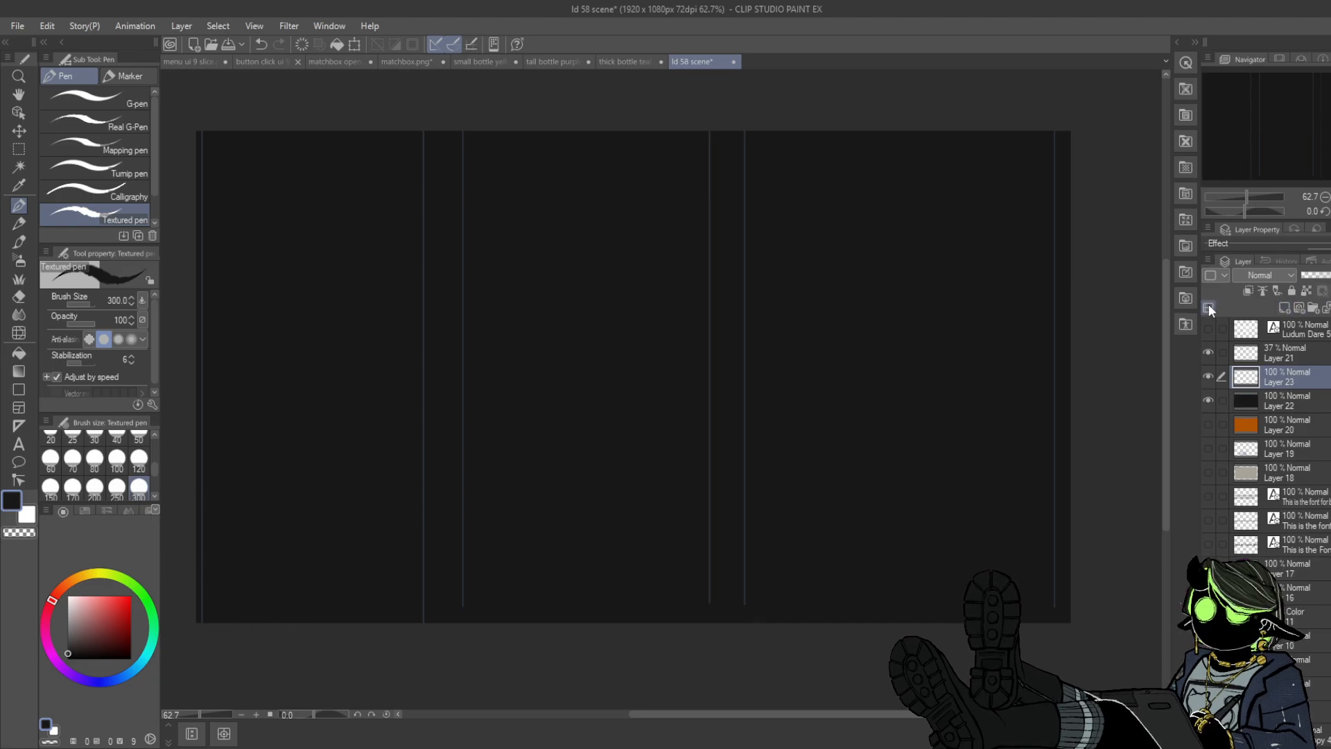
- Try an outlined strip along the left panel's right edge, undo it and switch the Rectangle tool to solid fill
{"action": "left_click", "coordinate": [19, 390]}
{"action": "left_click", "coordinate": [68, 646]}
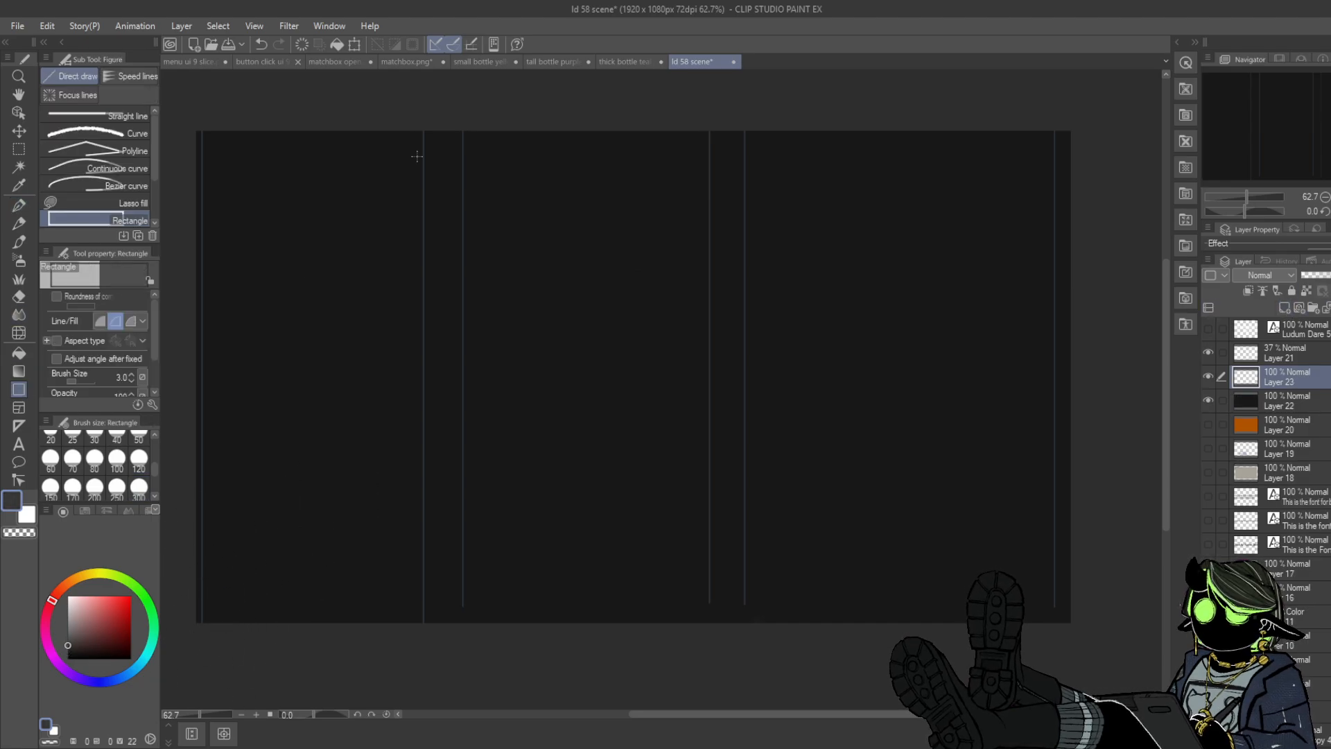
{"action": "left_click_drag", "start_coordinate": [399, 128], "coordinate": [425, 640]}
{"action": "key", "text": "ctrl+z"}
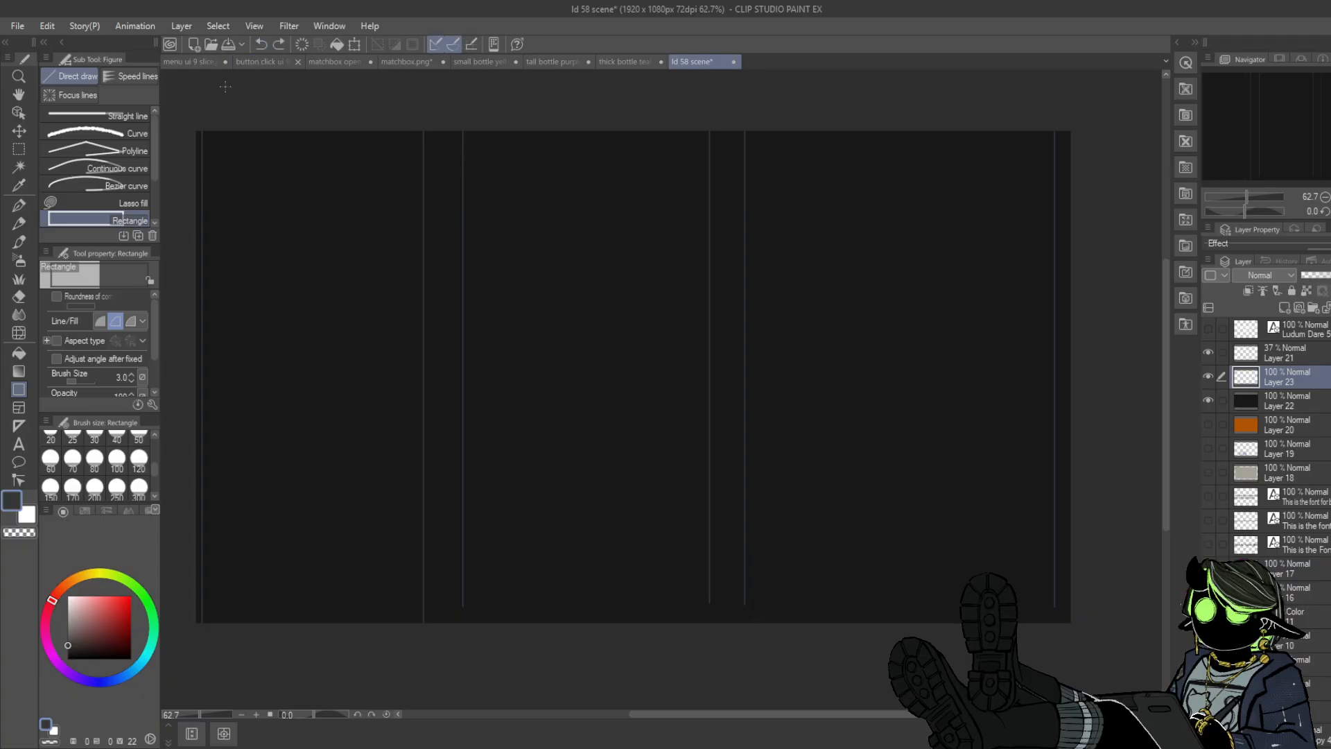
{"action": "left_click", "coordinate": [100, 321]}
- Test a filled strip at the left panel's right edge, undo it and pick a darker grey close to the background
{"action": "left_click_drag", "start_coordinate": [401, 120], "coordinate": [424, 628]}
{"action": "left_click", "coordinate": [260, 44]}
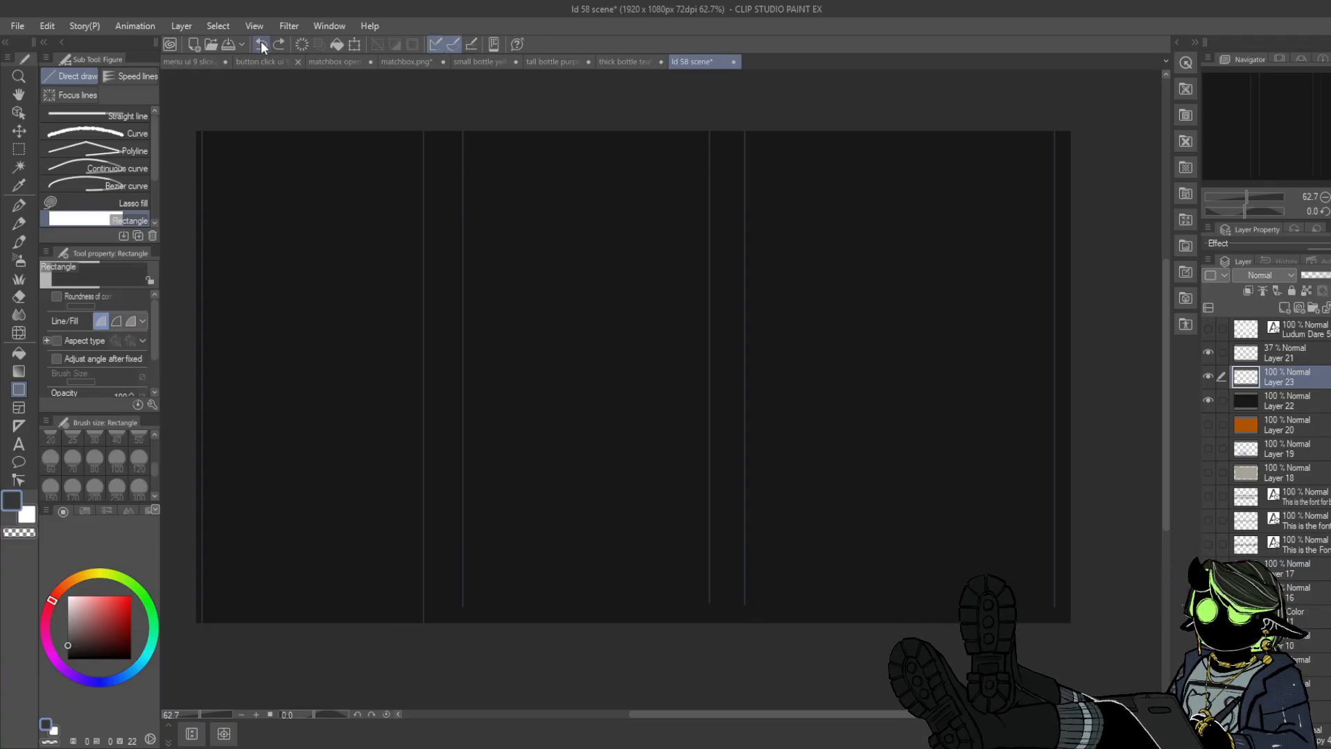
{"action": "left_click", "coordinate": [324, 384], "text": "alt"}
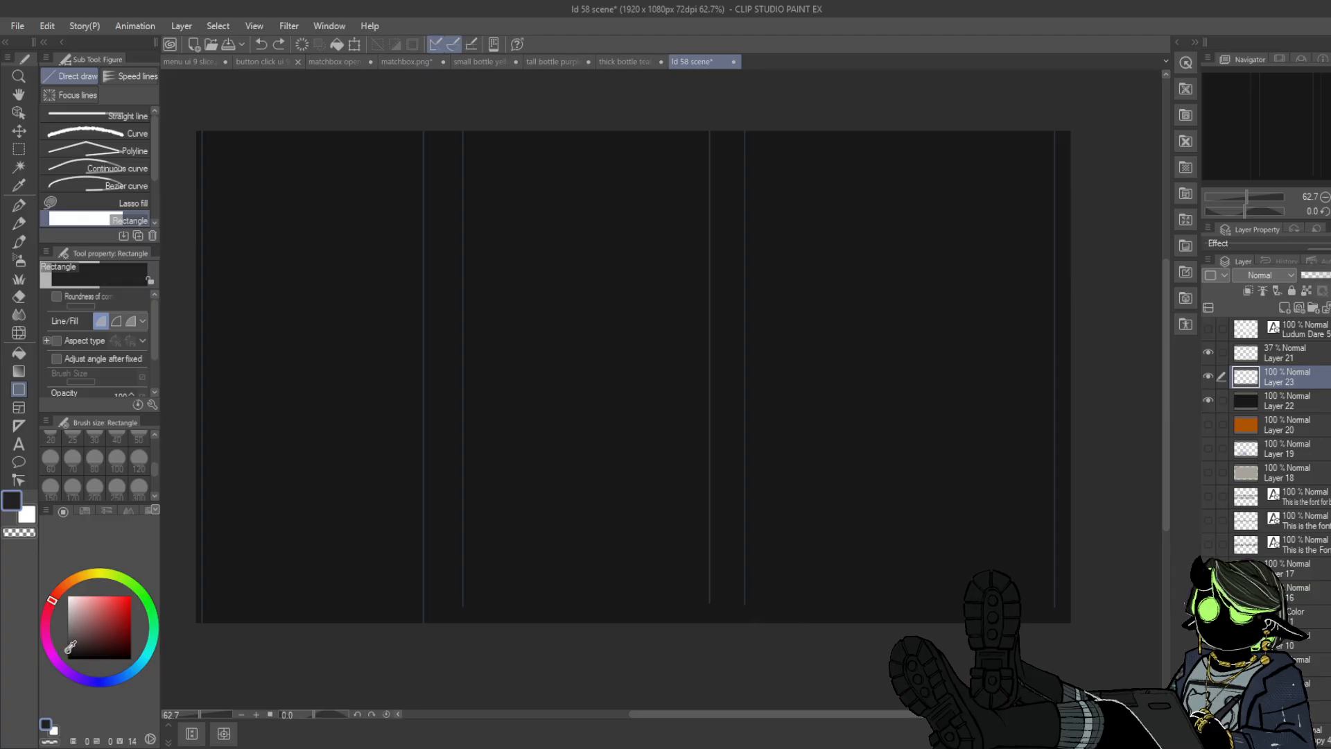
- Try filling strips at the left panel's right edge and full panels between the guide lines in dark grey
{"action": "left_click_drag", "start_coordinate": [381, 107], "coordinate": [425, 638]}
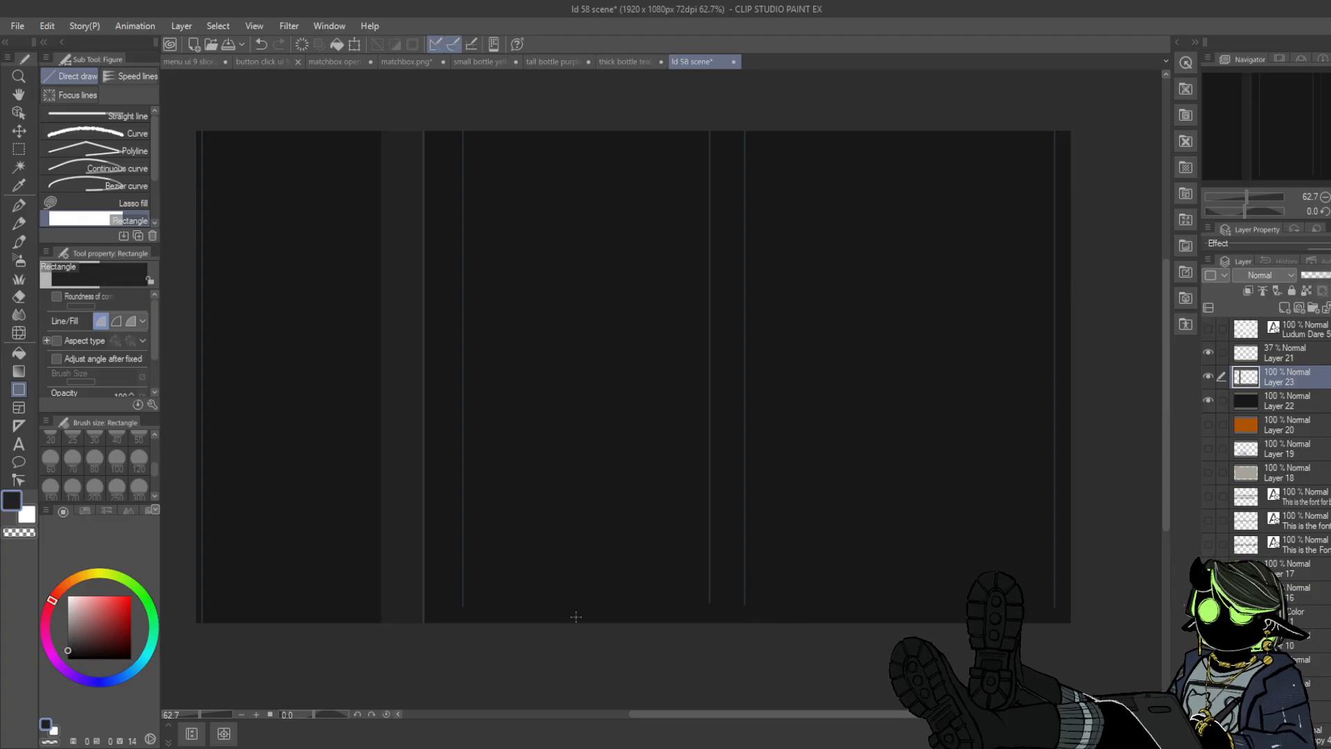
{"action": "key", "text": "ctrl+z"}
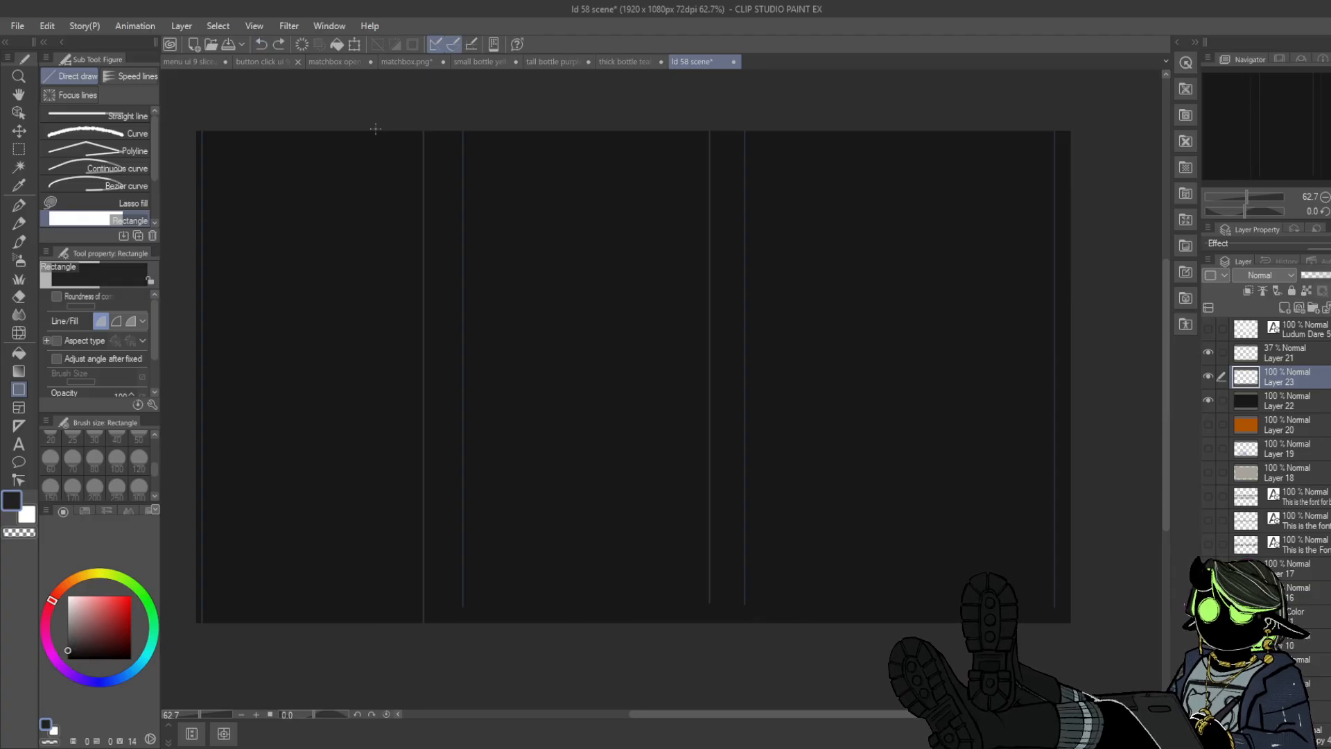
{"action": "left_click_drag", "start_coordinate": [376, 104], "coordinate": [425, 660]}
{"action": "key", "text": "ctrl+z"}
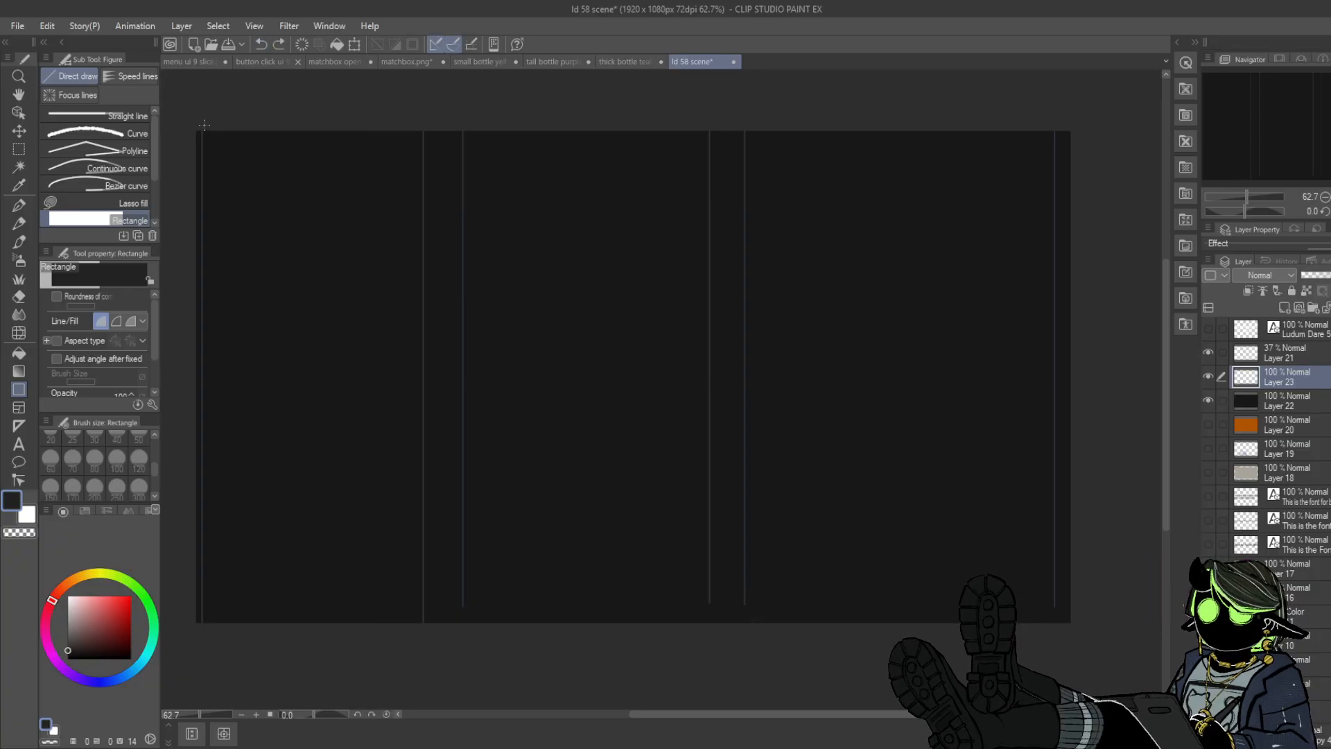
{"action": "left_click_drag", "start_coordinate": [205, 124], "coordinate": [423, 648]}
{"action": "left_click_drag", "start_coordinate": [458, 125], "coordinate": [715, 634]}
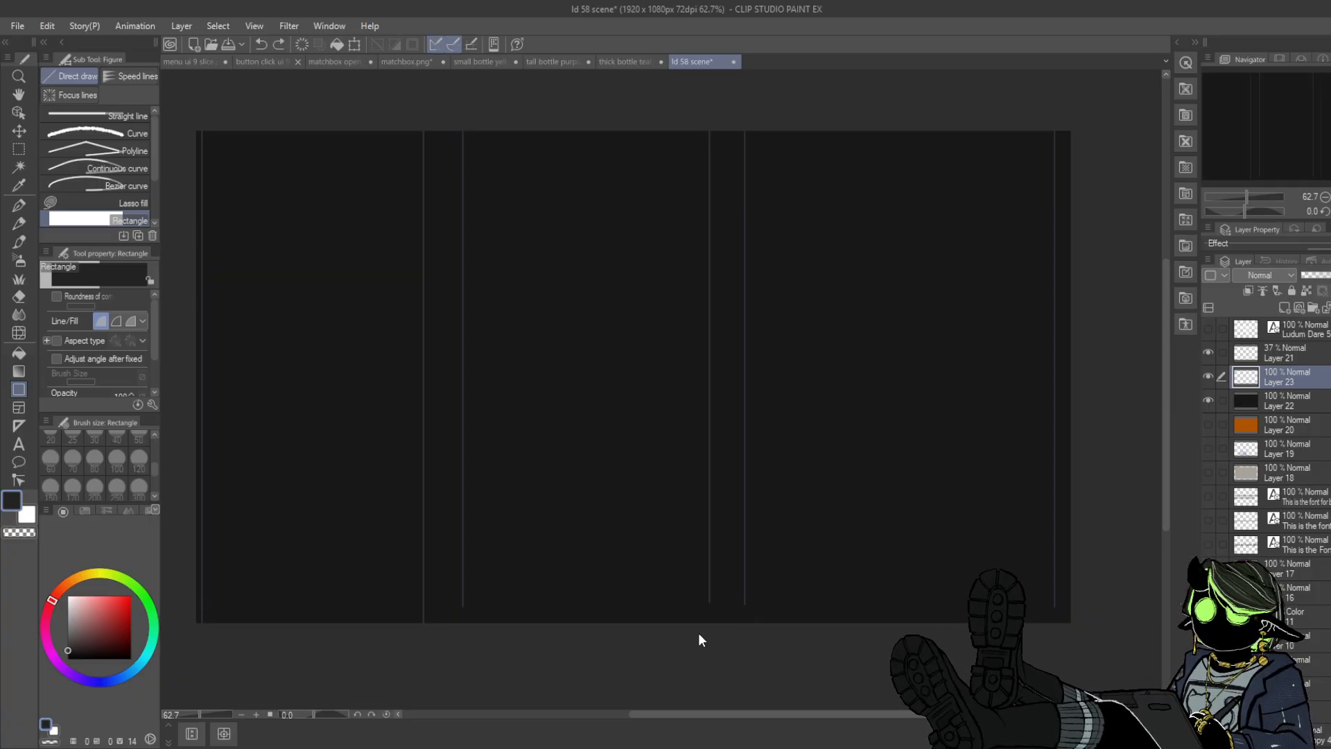
- Try filling three full-height dark grey panels roughly along the guide lines and undo all of them
{"action": "left_click_drag", "start_coordinate": [204, 130], "coordinate": [445, 671]}
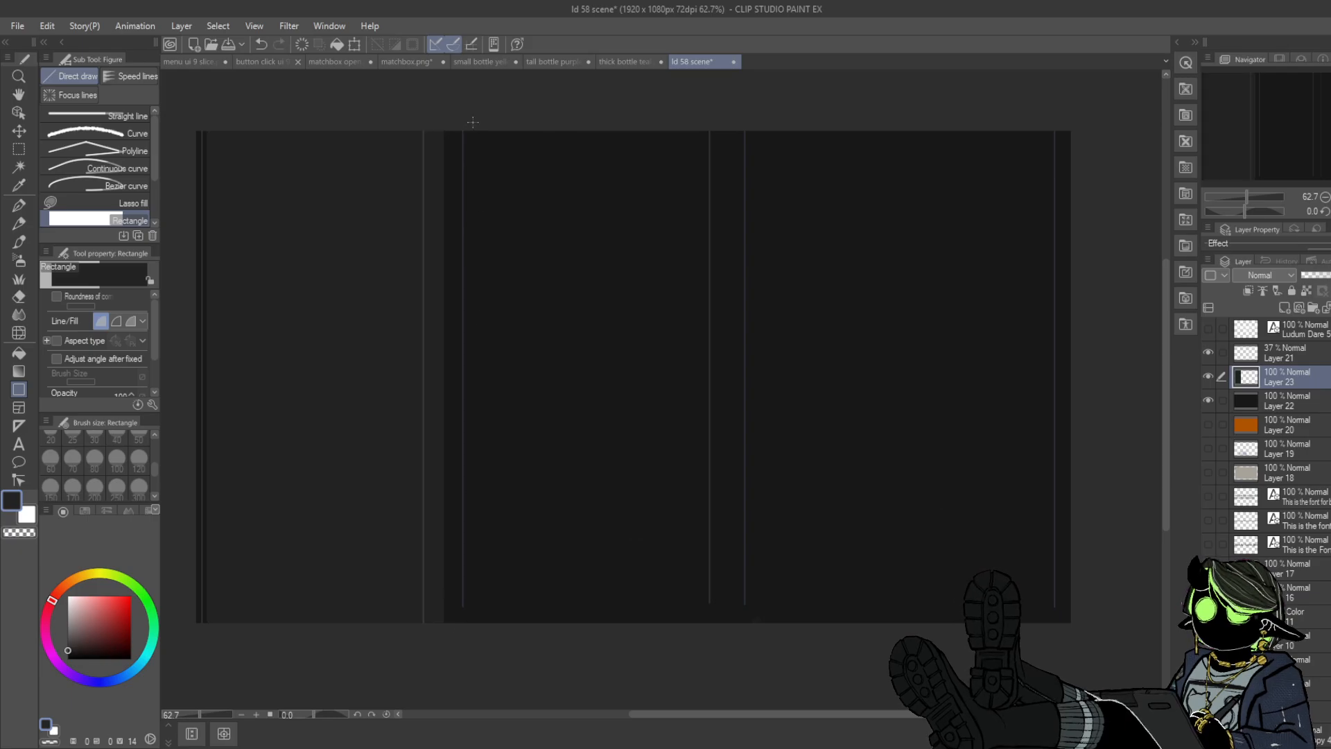
{"action": "left_click_drag", "start_coordinate": [477, 121], "coordinate": [725, 669]}
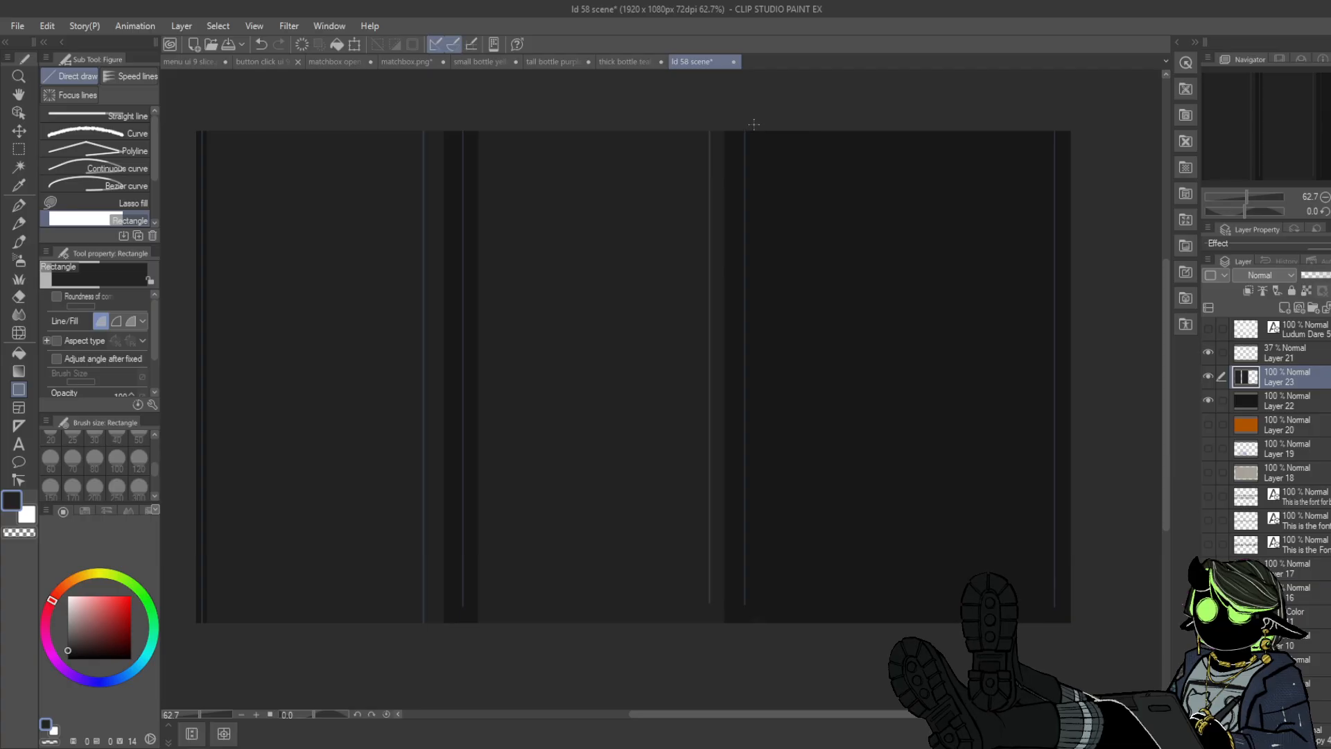
{"action": "left_click_drag", "start_coordinate": [754, 124], "coordinate": [944, 648]}
{"action": "key", "text": "ctrl+z"}
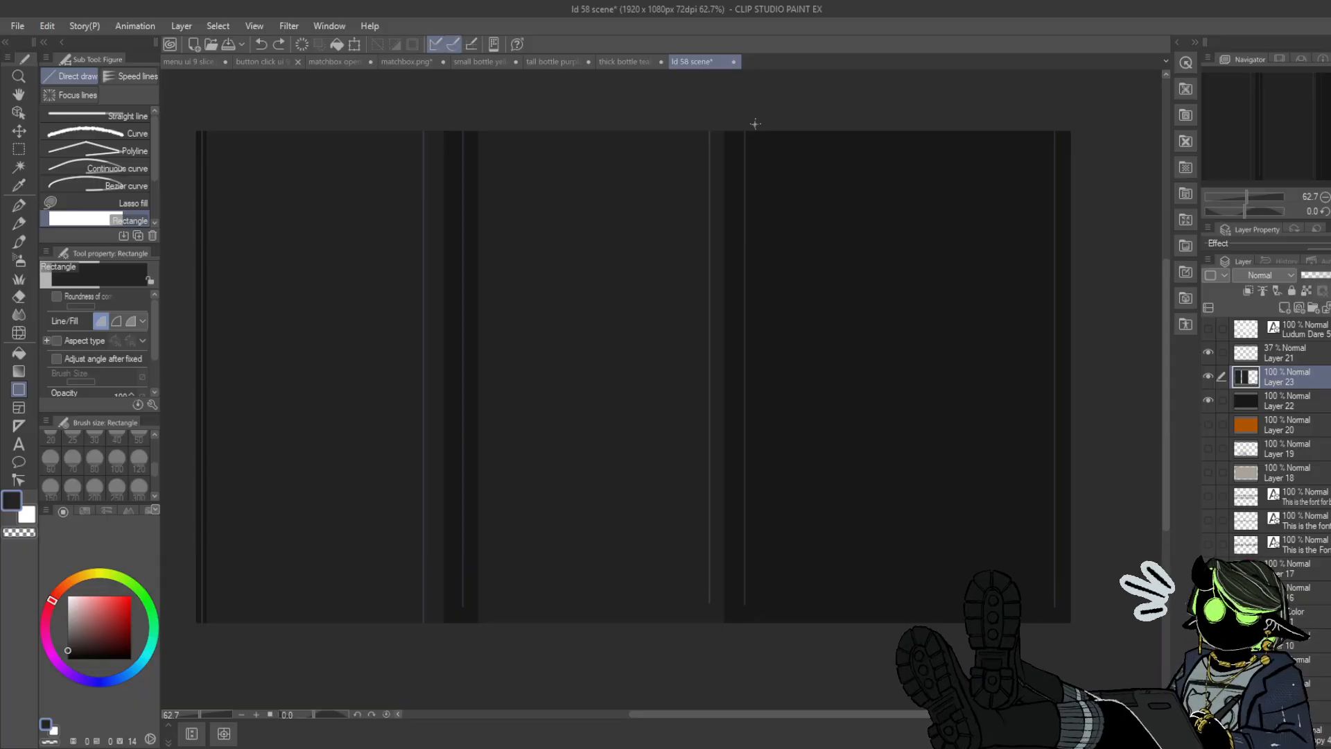
{"action": "left_click_drag", "start_coordinate": [753, 126], "coordinate": [1048, 628]}
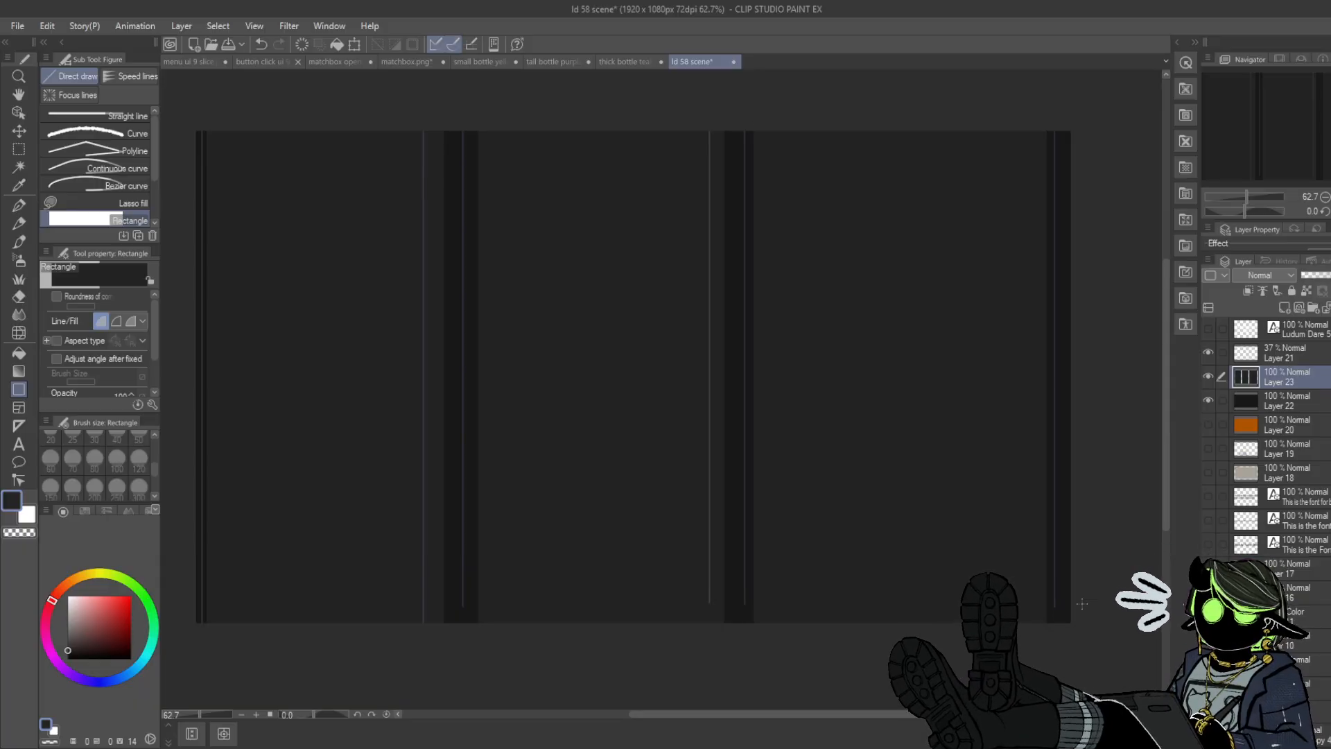
{"action": "key", "text": "ctrl+z"}
{"action": "key", "text": "ctrl+z"}
{"action": "key", "text": "ctrl+z"}
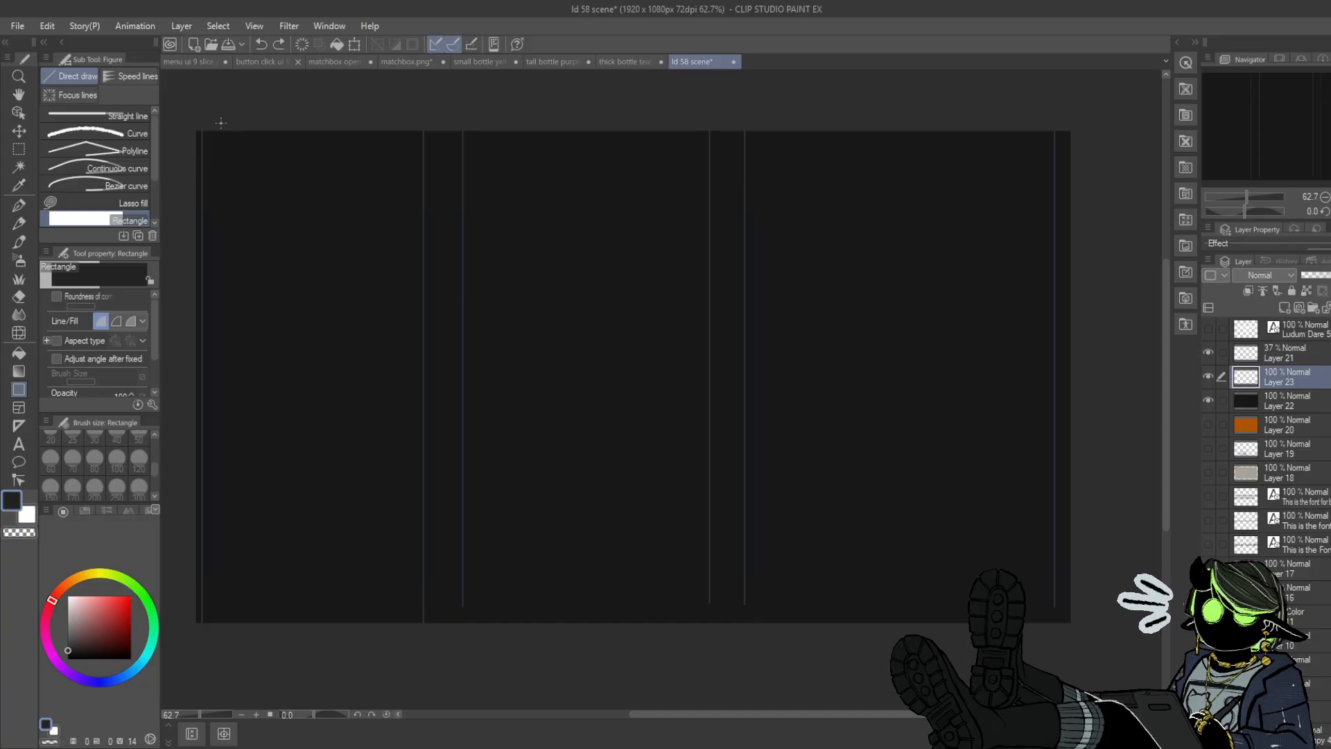
- Fill a full-height dark grey left panel just inside the canvas's left edge and hide the guide-line layer
{"action": "left_click_drag", "start_coordinate": [220, 123], "coordinate": [467, 641]}
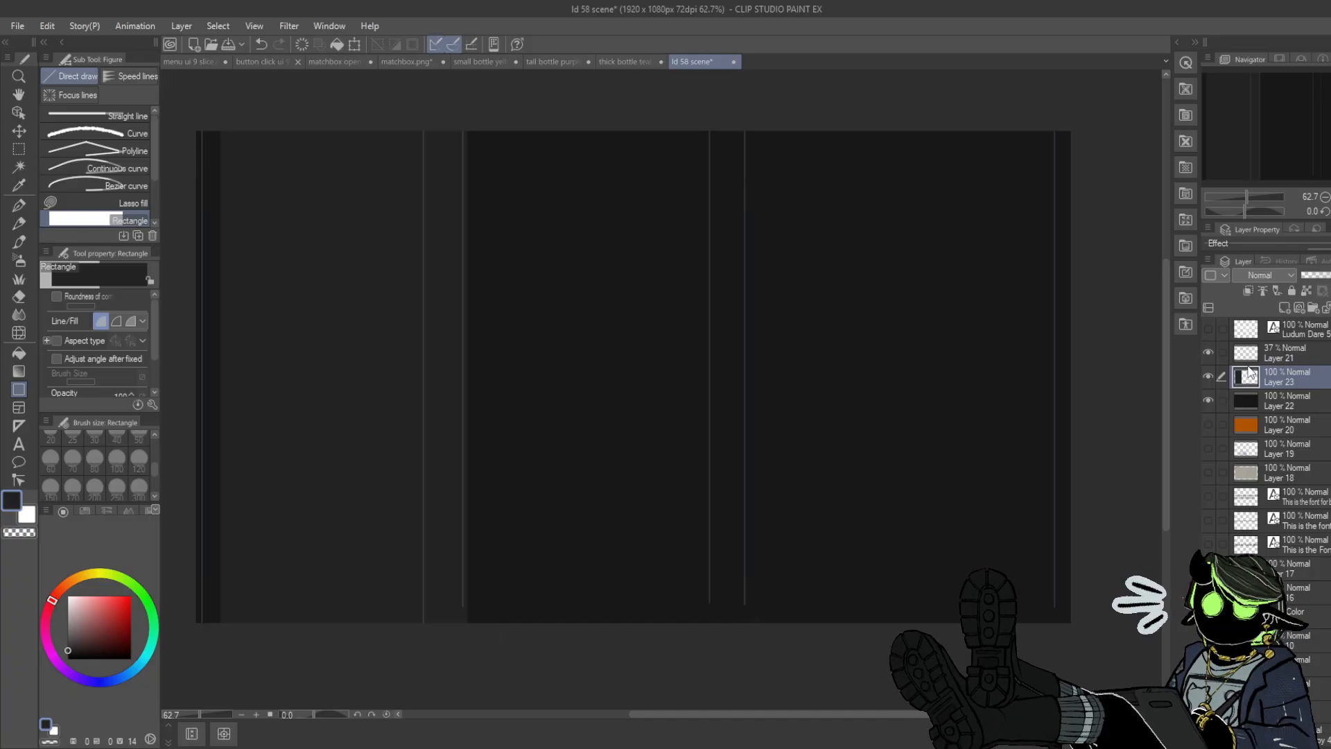
{"action": "left_click", "coordinate": [1208, 355]}
- Try filling a middle and a right panel beside the left one, leaving wide dark gaps between them
{"action": "left_click_drag", "start_coordinate": [485, 129], "coordinate": [788, 648]}
{"action": "key", "text": "ctrl+z"}
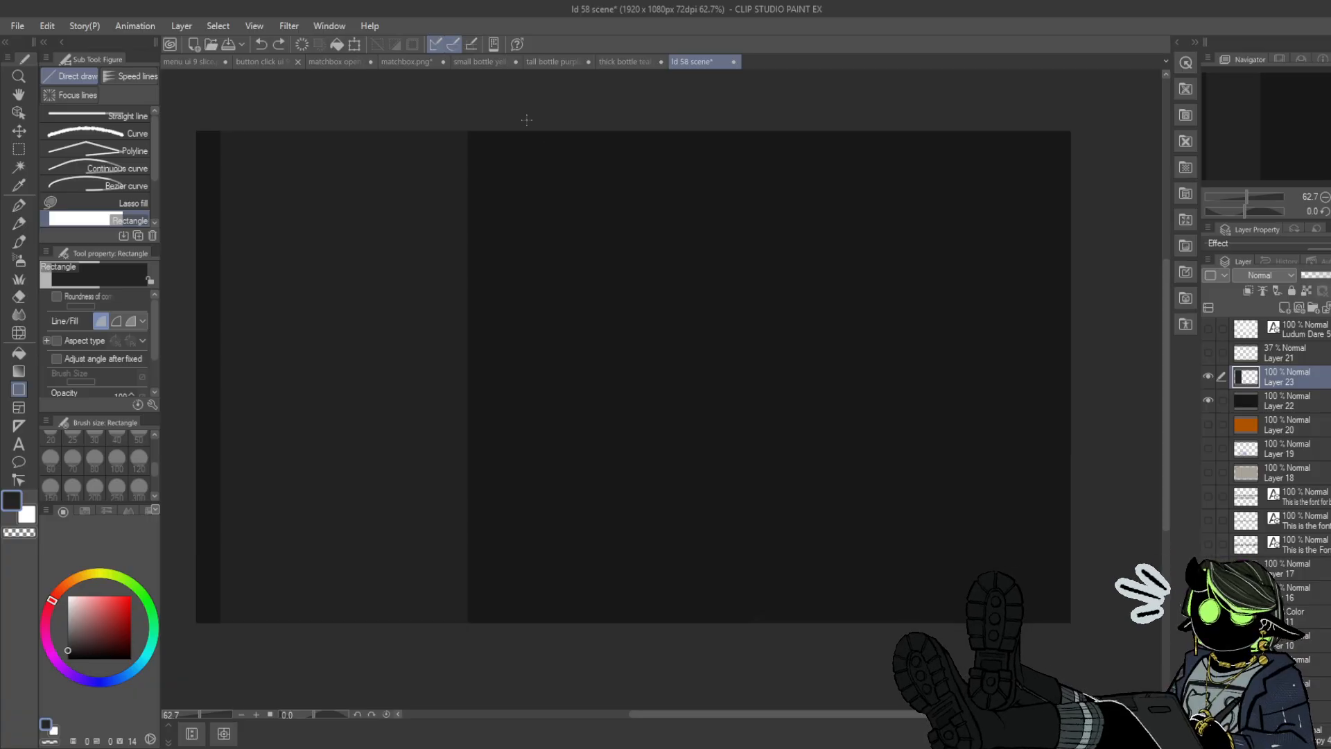
{"action": "left_click_drag", "start_coordinate": [526, 120], "coordinate": [812, 633]}
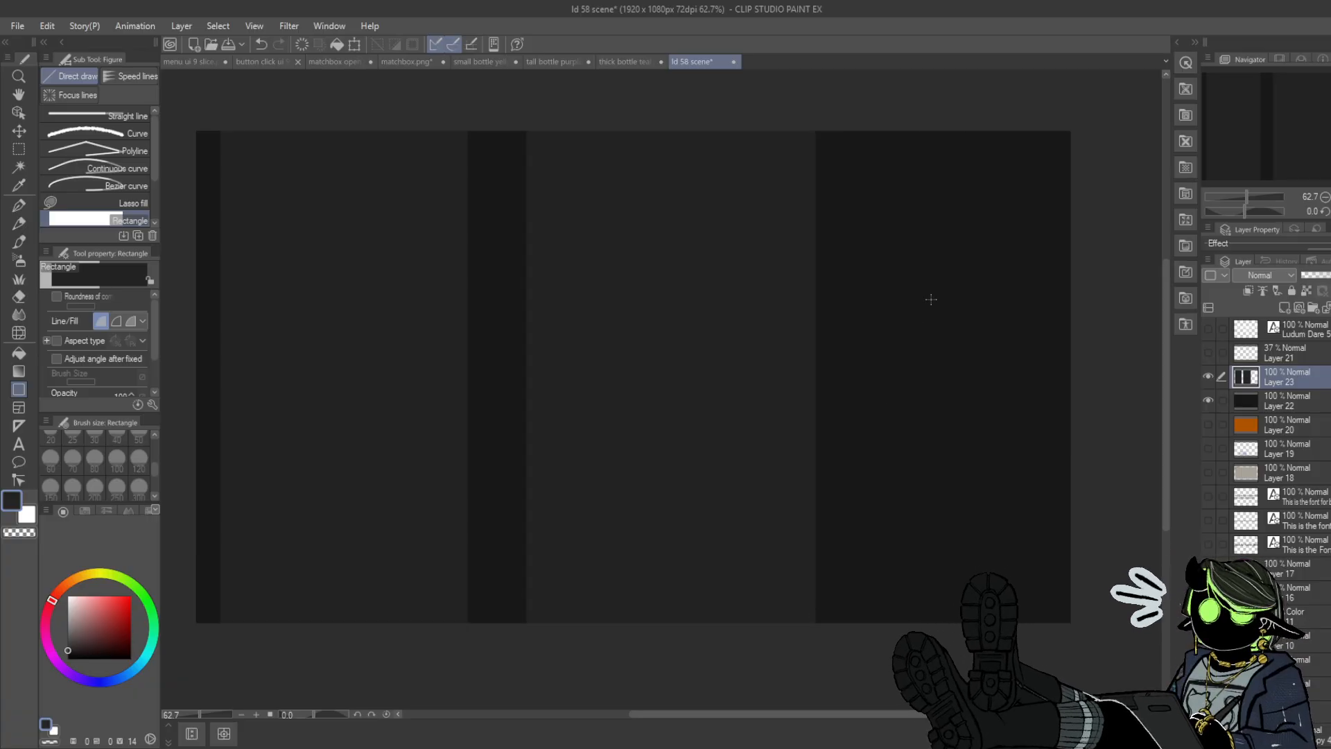
{"action": "left_click_drag", "start_coordinate": [851, 113], "coordinate": [1056, 655]}
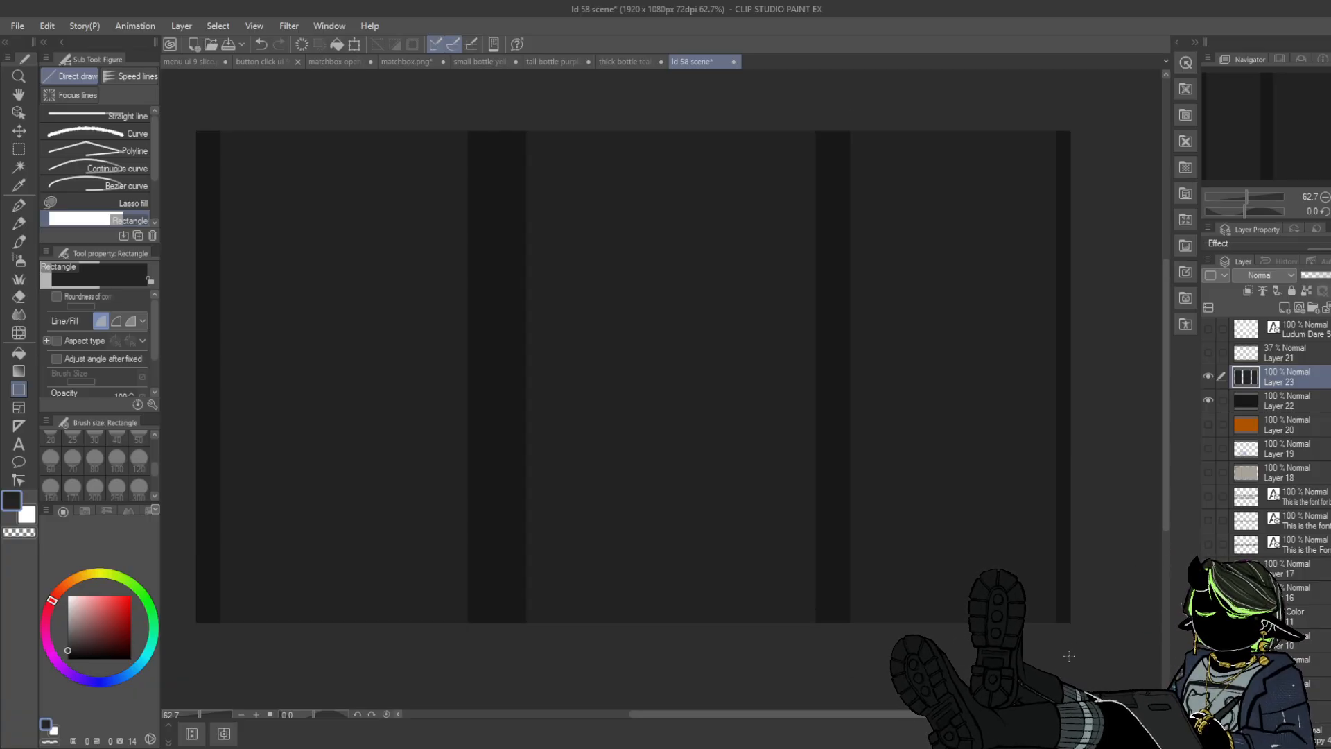
{"action": "key", "text": "ctrl+z"}
{"action": "key", "text": "ctrl+z"}
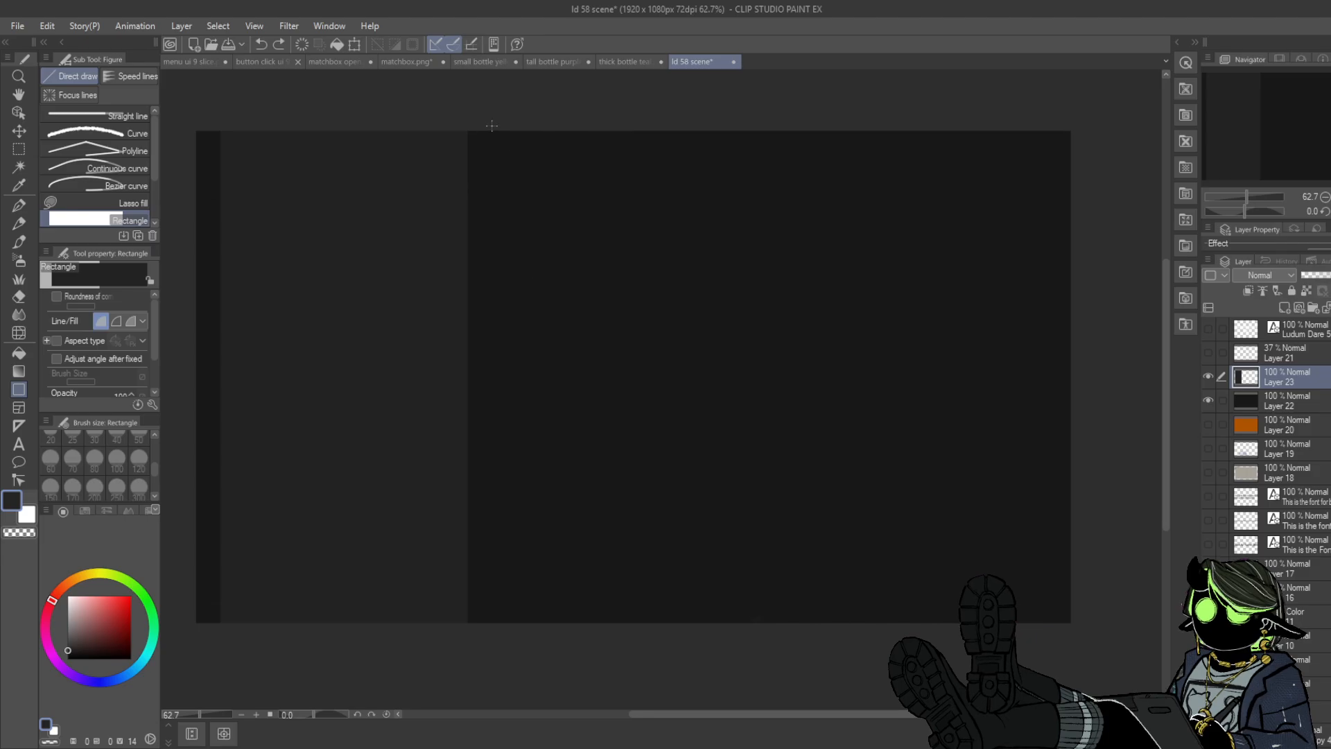
- Fill full-height middle and right panels in the same dark grey, leaving narrow dark gaps between all three panels
{"action": "left_click_drag", "start_coordinate": [498, 119], "coordinate": [782, 650]}
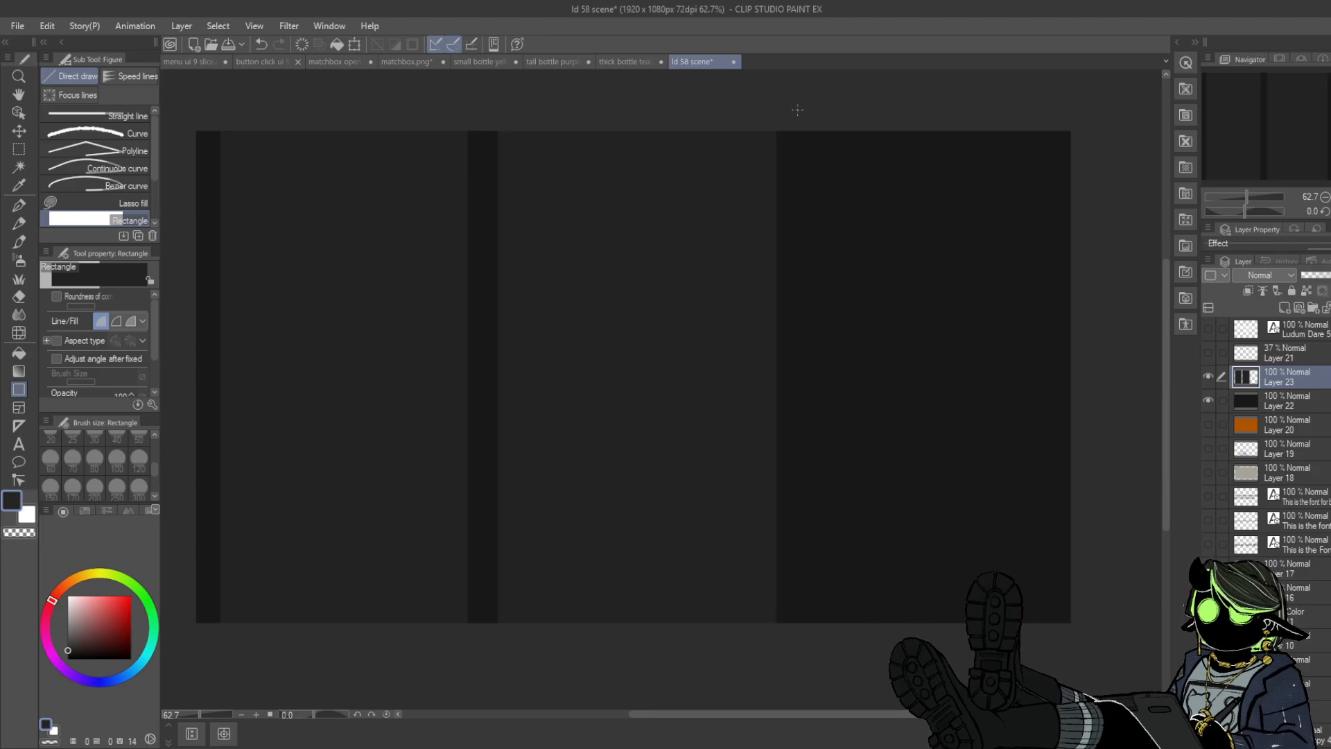
{"action": "left_click_drag", "start_coordinate": [796, 108], "coordinate": [1061, 666]}
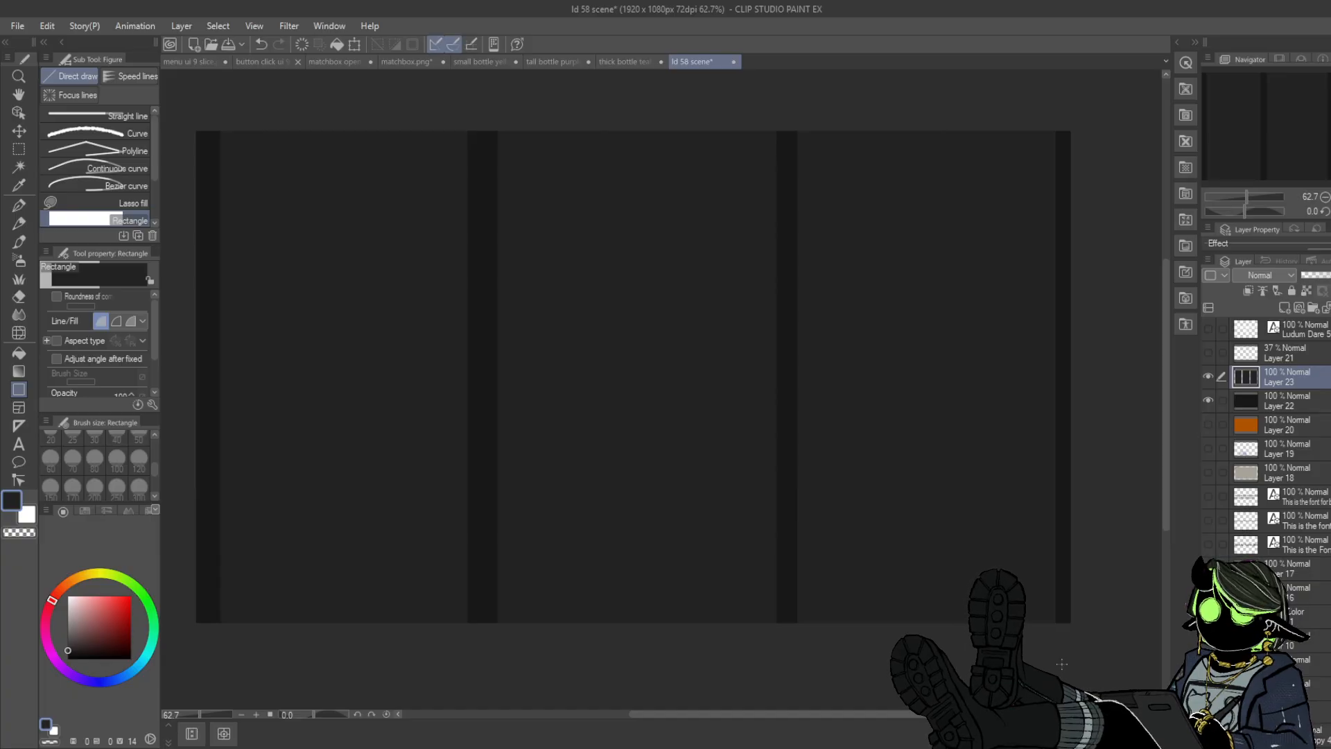
- Select the left and middle panels with a rectangular selection and shift them slightly left to even the gaps
{"action": "left_click", "coordinate": [19, 148]}
{"action": "left_click_drag", "start_coordinate": [194, 107], "coordinate": [791, 684]}
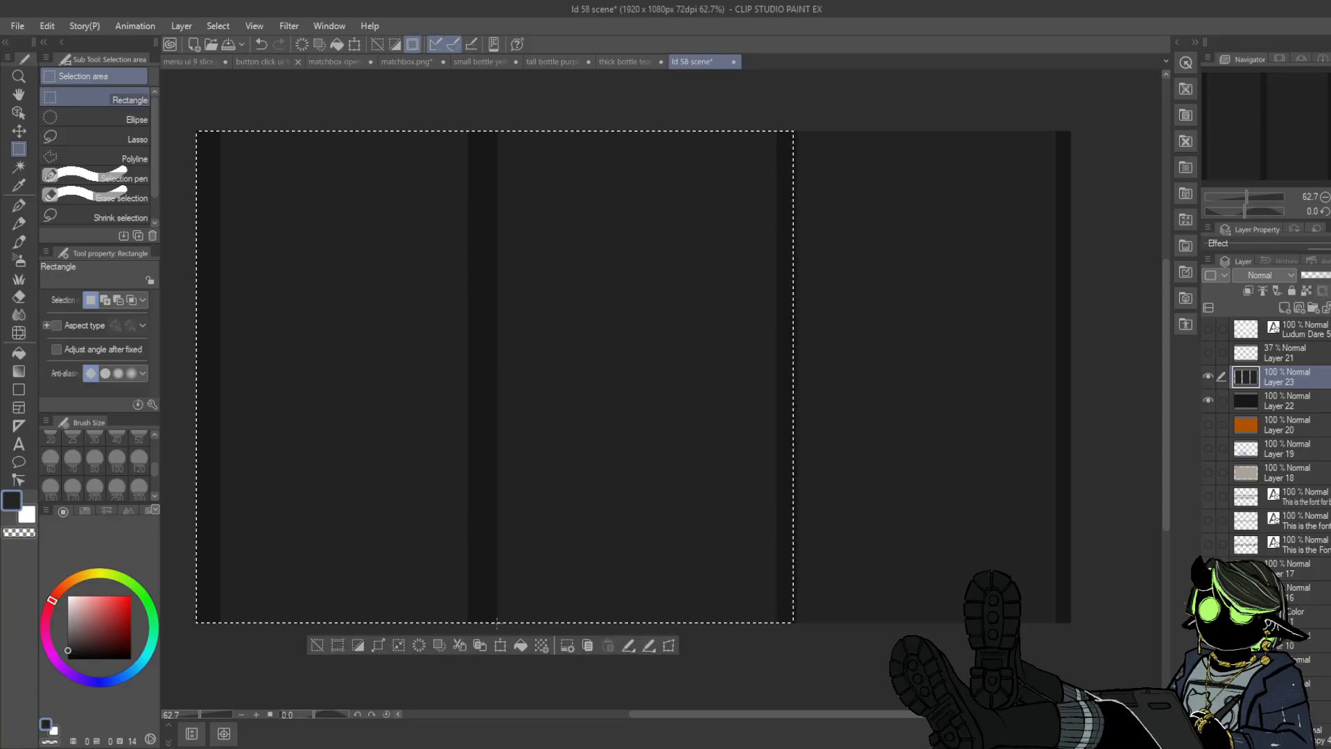
{"action": "left_click", "coordinate": [498, 643]}
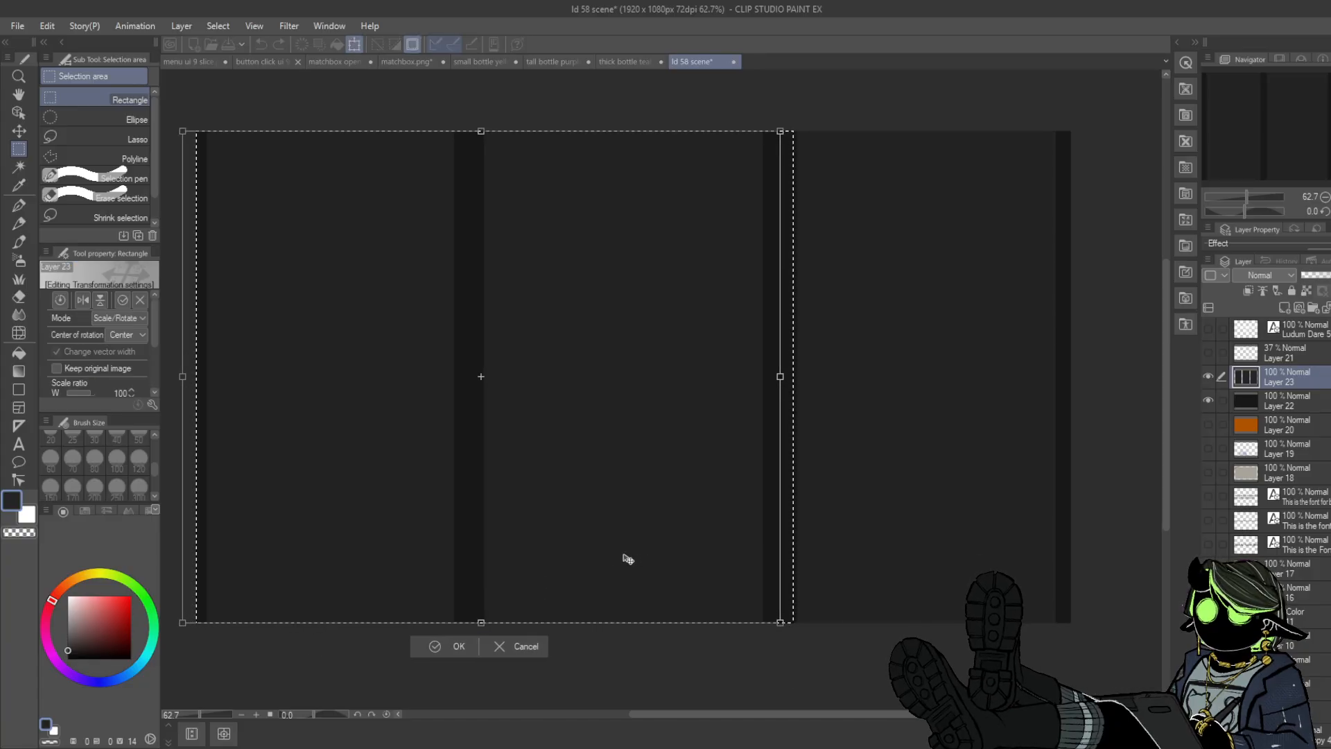
{"action": "left_click", "coordinate": [437, 646]}
{"action": "left_click", "coordinate": [976, 491]}
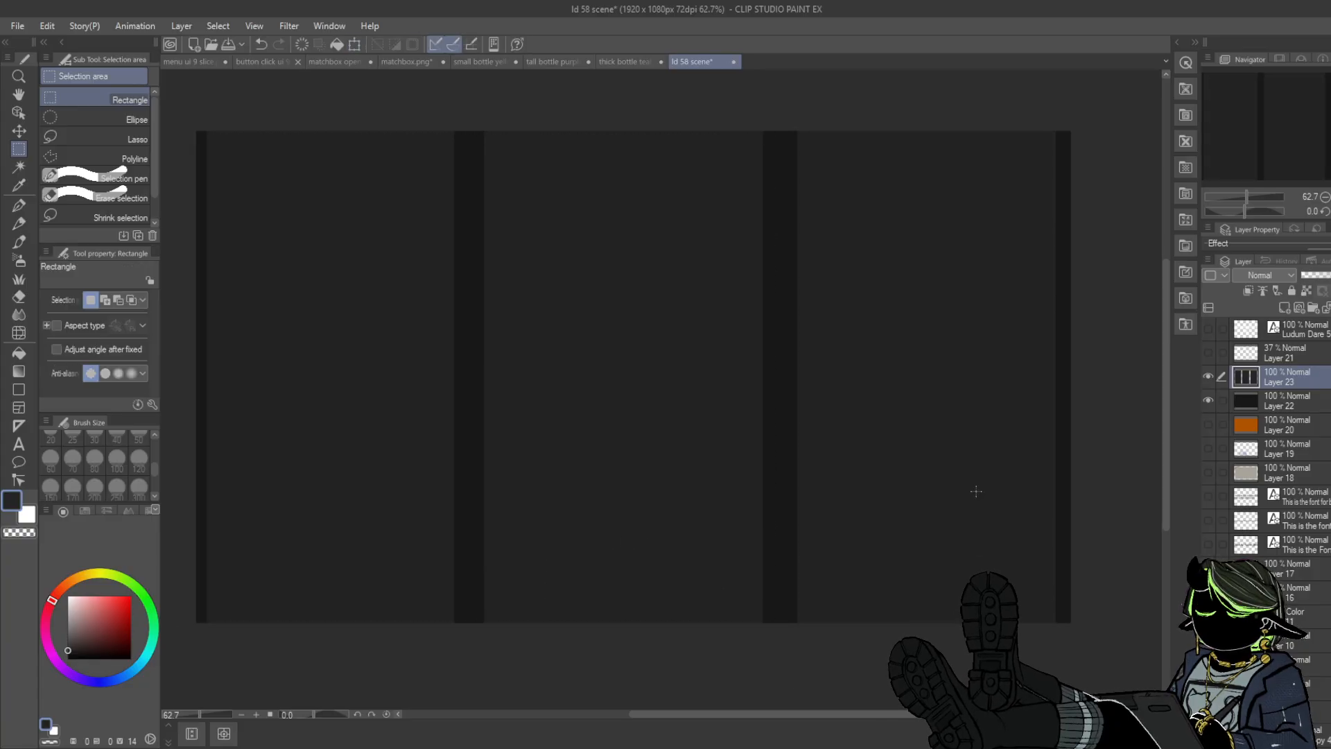
{"action": "left_click_drag", "start_coordinate": [479, 113], "coordinate": [765, 657]}
{"action": "left_click", "coordinate": [1037, 498]}
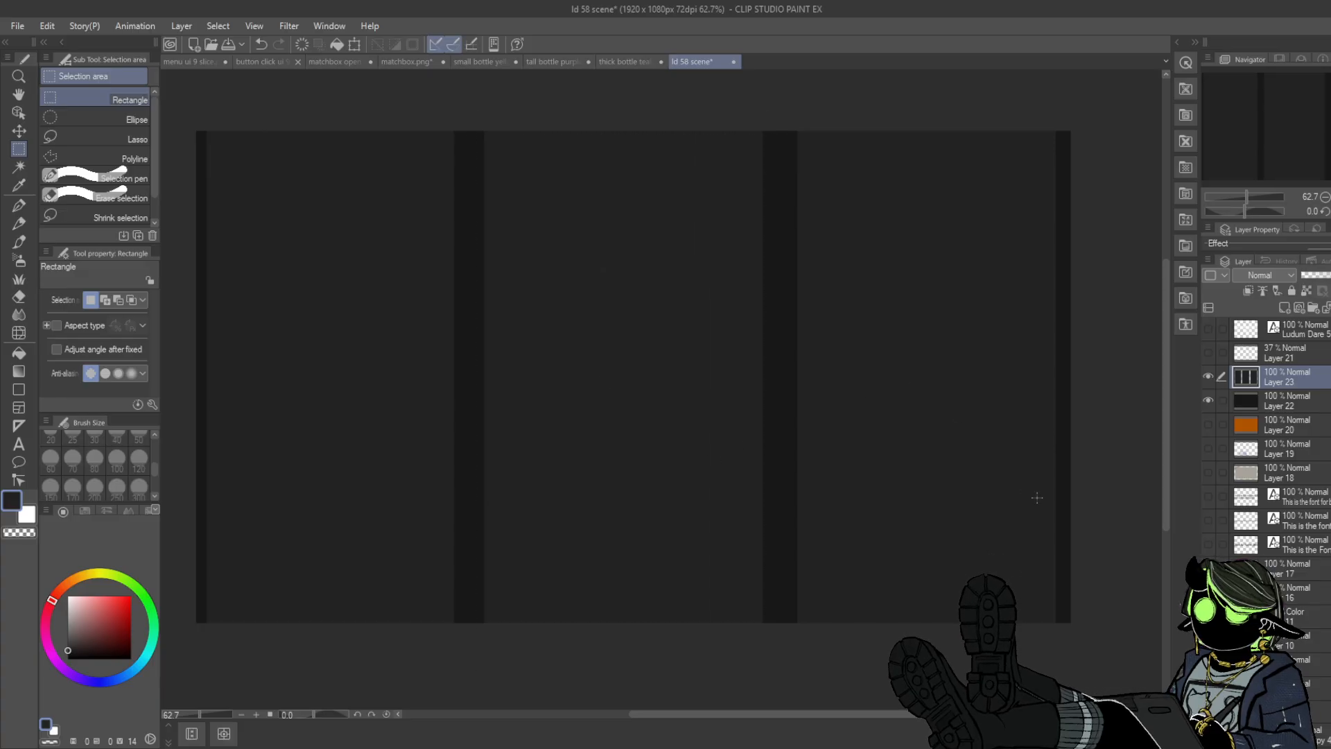
{"action": "left_click", "coordinate": [1208, 376]}
{"action": "left_click", "coordinate": [1207, 376]}
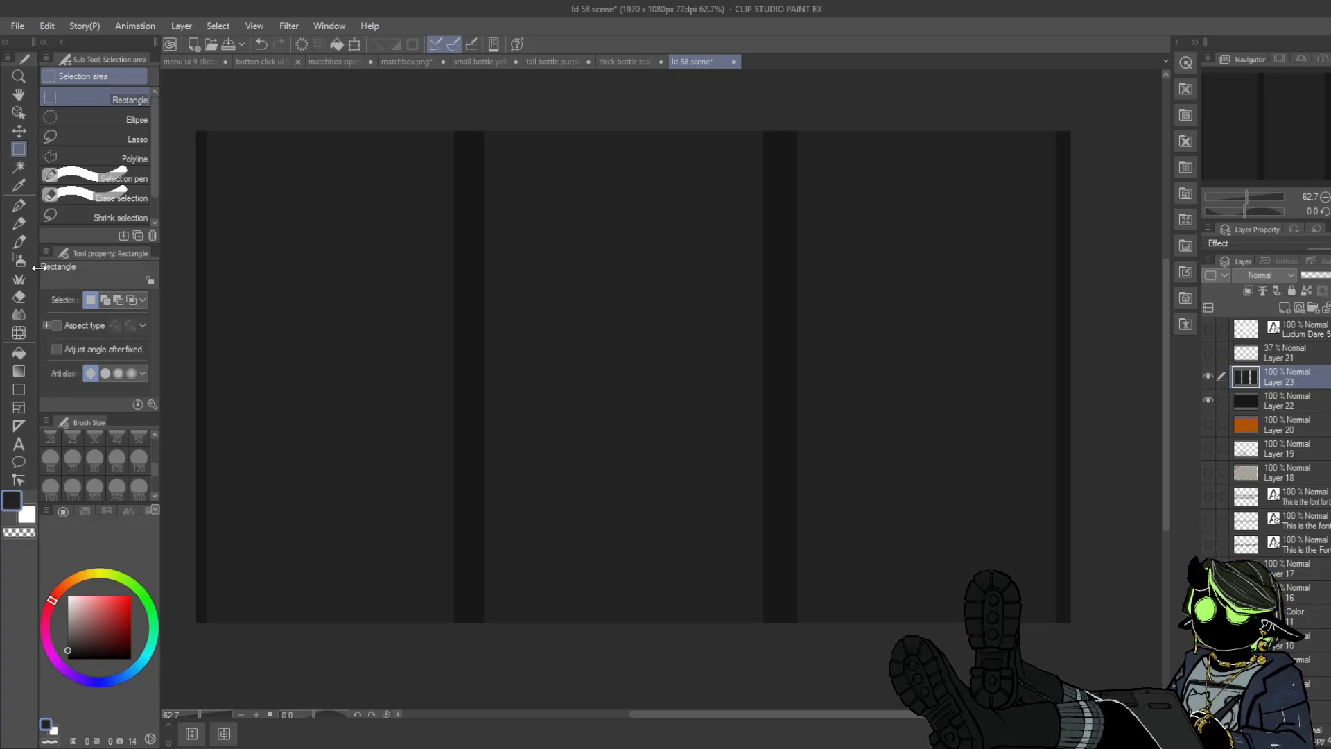
- Fill a full-height near-black rectangle inside the left panel, leaving thin dark grey borders along both of its sides
{"action": "key", "text": "u"}
{"action": "left_click", "coordinate": [68, 655]}
{"action": "left_click", "coordinate": [474, 211], "text": "alt"}
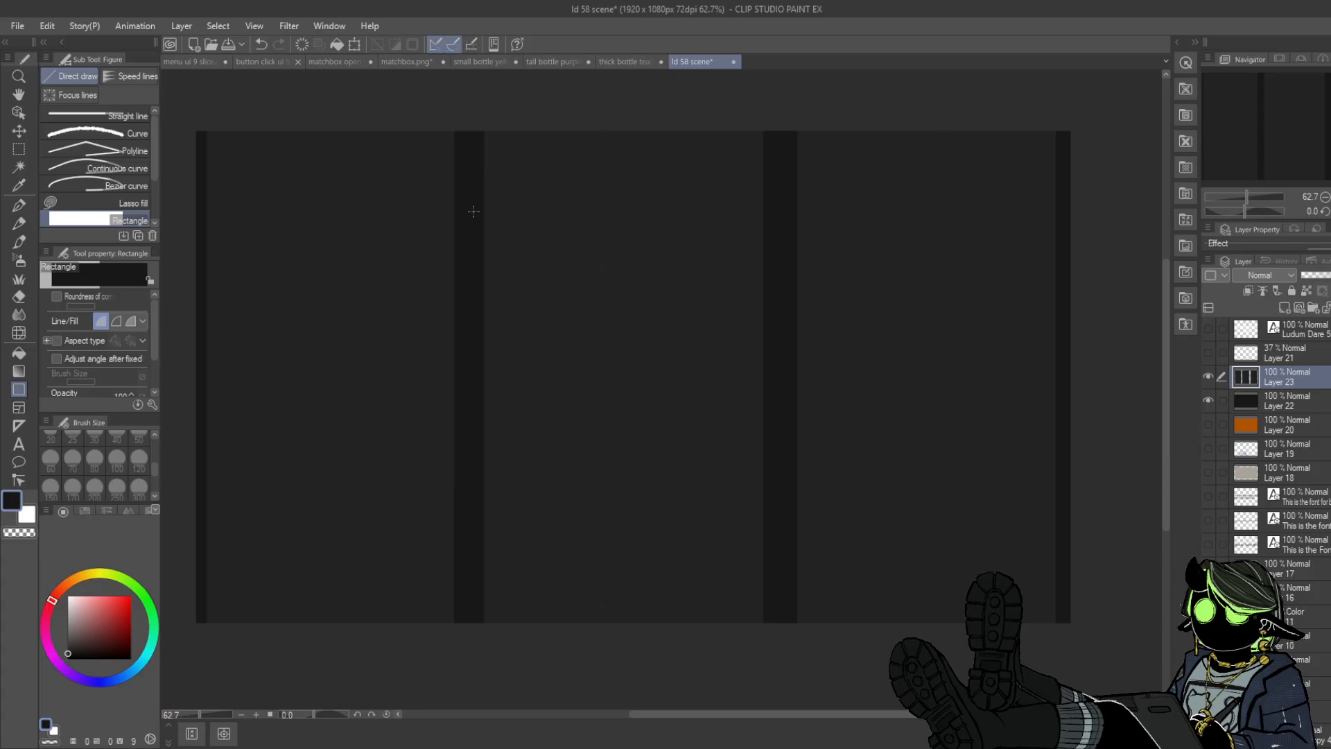
{"action": "mouse_move", "coordinate": [219, 131]}
{"action": "left_mouse_down"}
{"action": "mouse_move", "coordinate": [434, 193]}
{"action": "mouse_move", "coordinate": [443, 175]}
{"action": "left_mouse_up"}
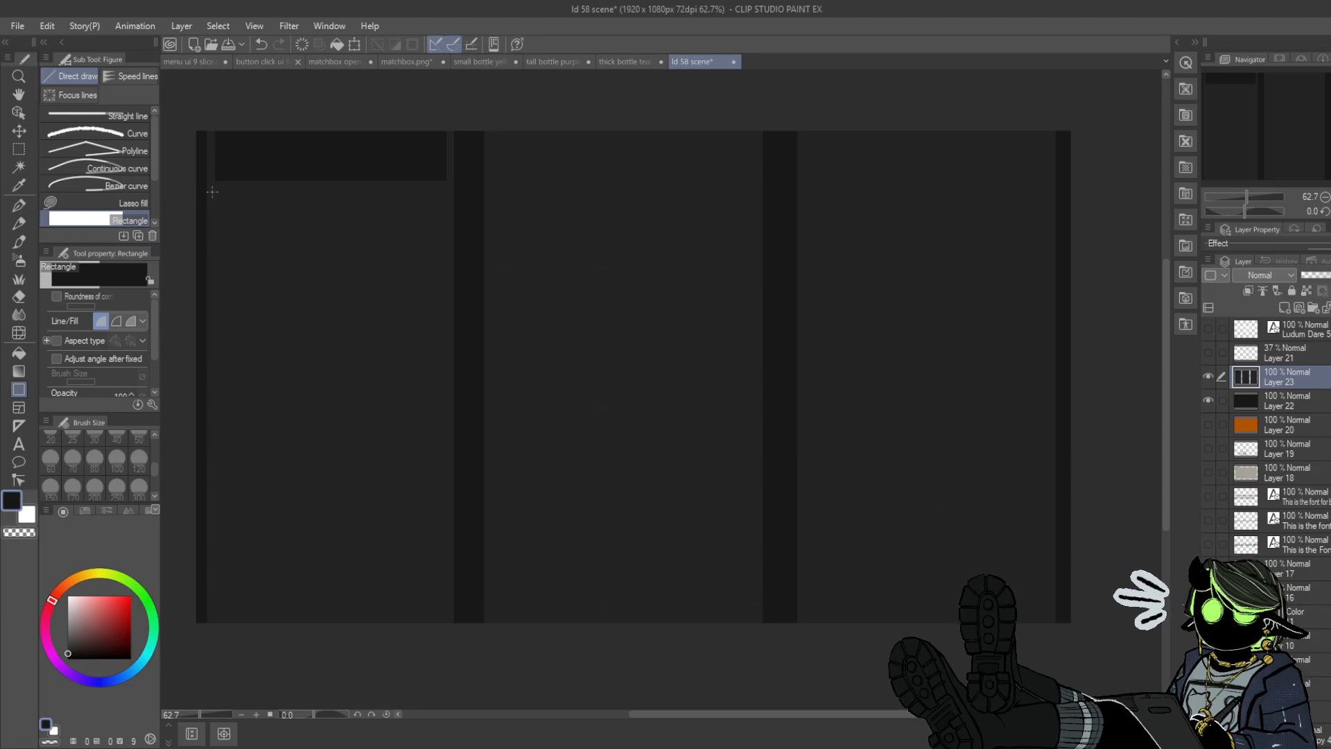
{"action": "left_click", "coordinate": [258, 47]}
{"action": "left_click_drag", "start_coordinate": [218, 123], "coordinate": [442, 630]}
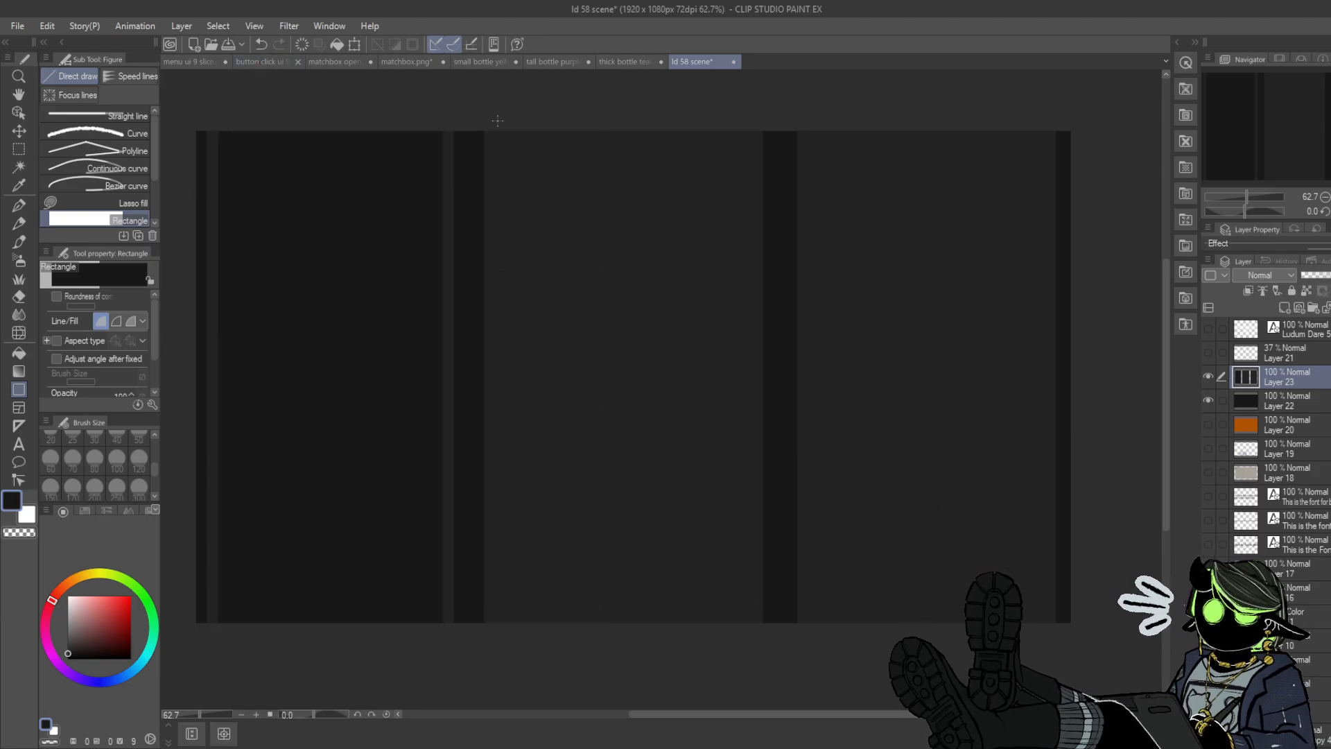
- Fill full-height near-black rectangles inside the middle and right panels, leaving thin dark grey borders along their sides
{"action": "left_click_drag", "start_coordinate": [498, 118], "coordinate": [750, 628]}
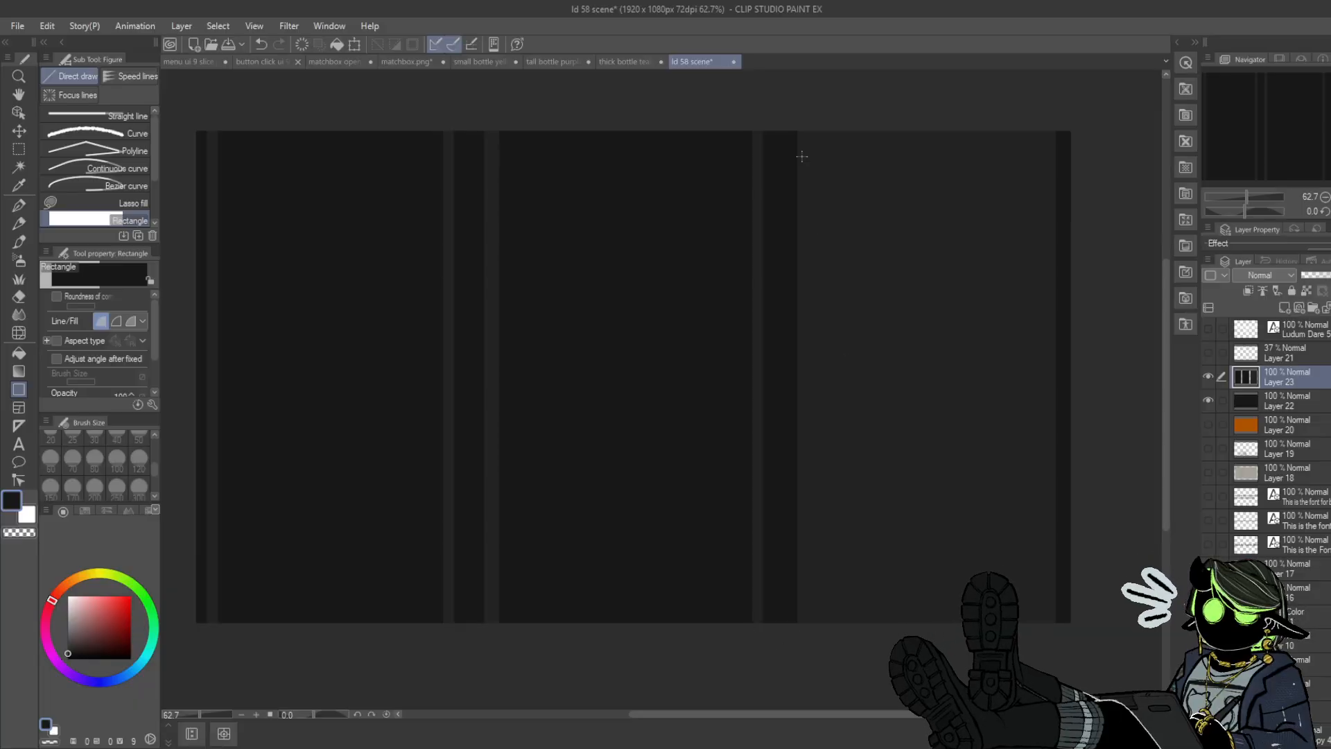
{"action": "left_click_drag", "start_coordinate": [810, 134], "coordinate": [1042, 625]}
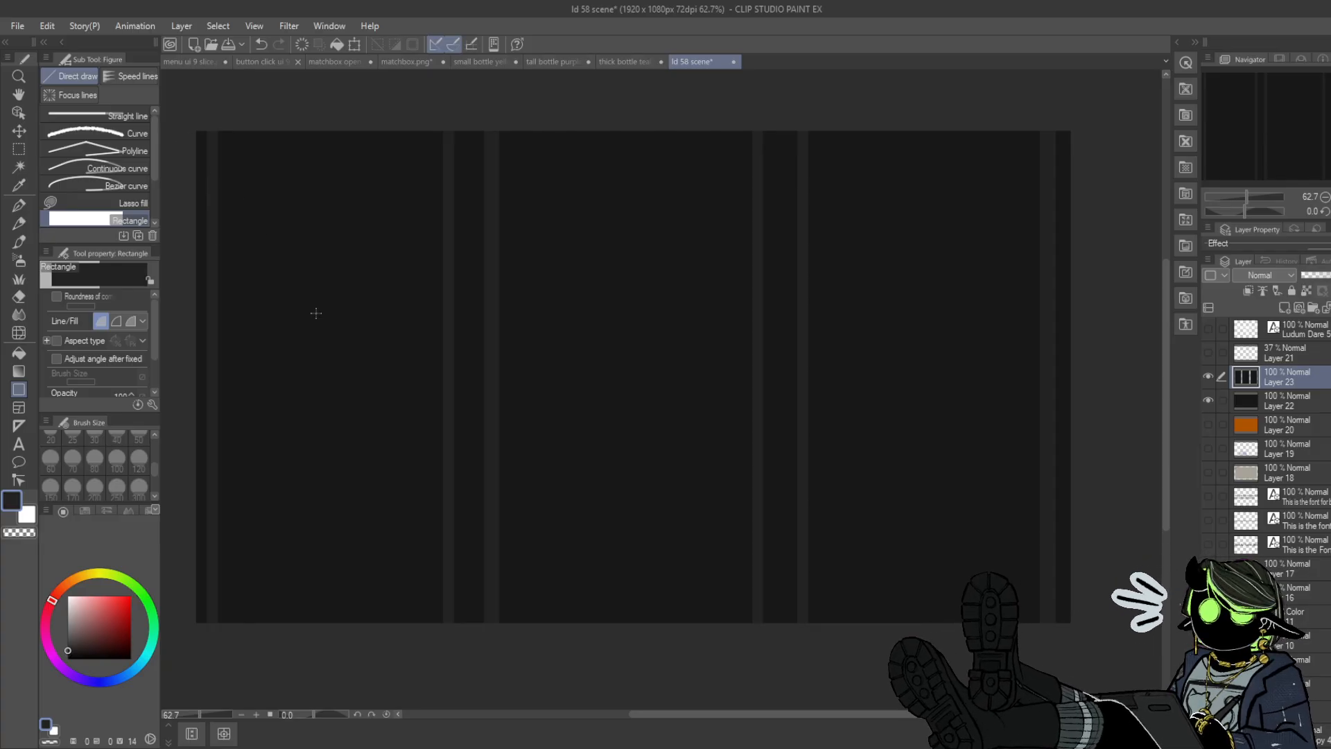
- Try adding thick dark grey horizontal bars along the panels' upper edges and across the lower part of the left panel
{"action": "left_click_drag", "start_coordinate": [199, 123], "coordinate": [1038, 144]}
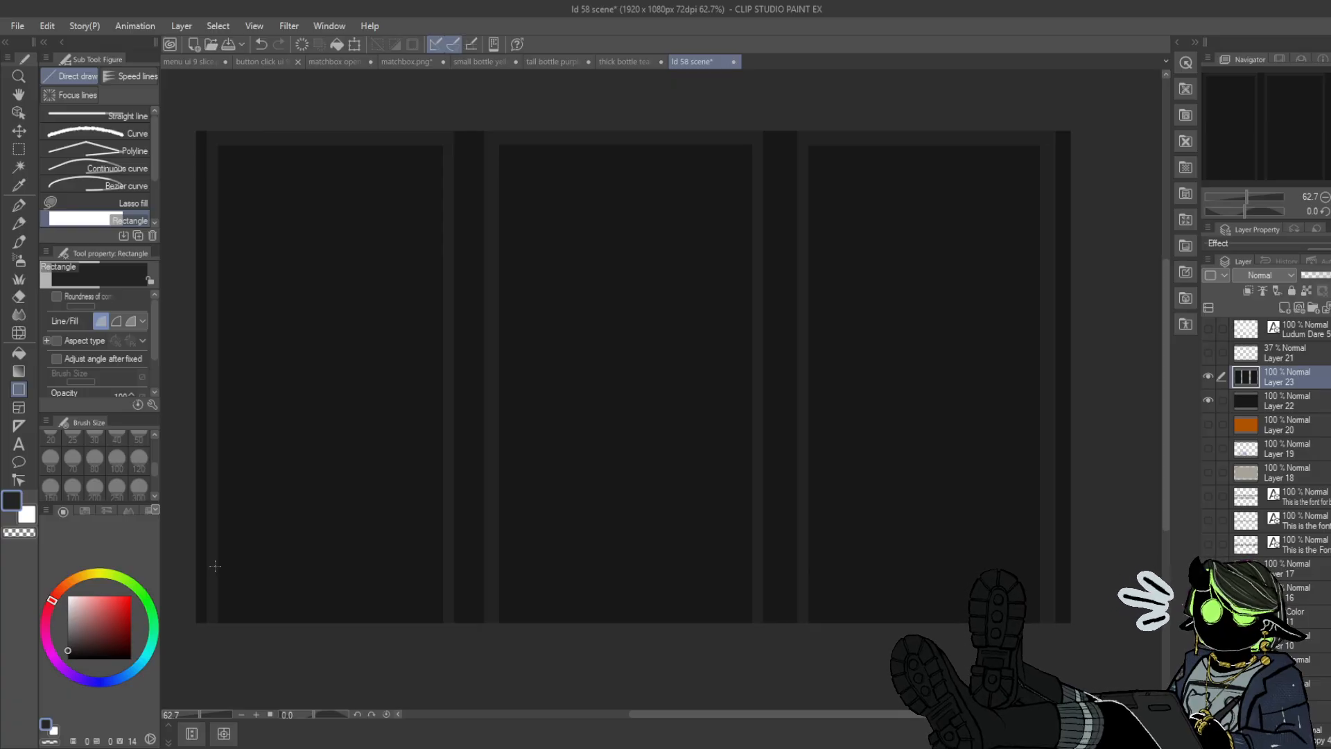
{"action": "left_click_drag", "start_coordinate": [215, 566], "coordinate": [454, 545]}
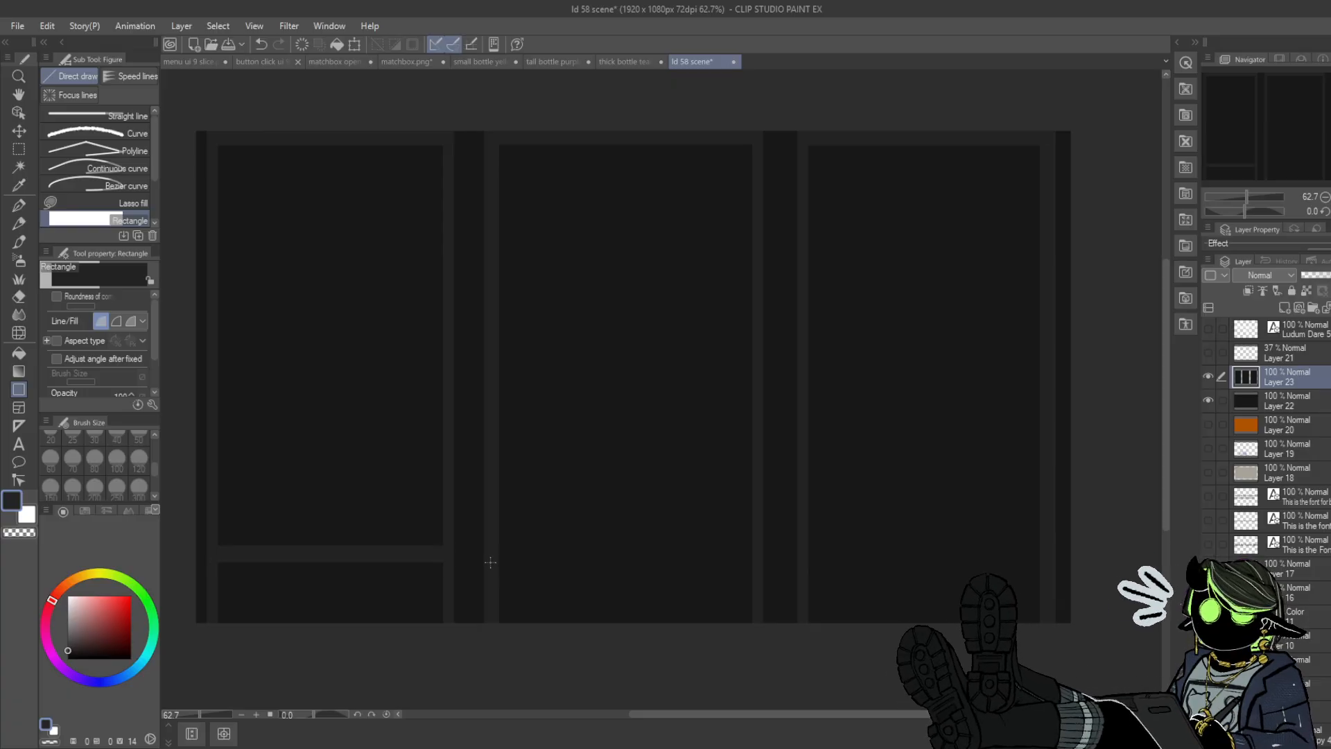
{"action": "key", "text": "ctrl+z"}
{"action": "key", "text": "ctrl+z"}
{"action": "key", "text": "ctrl+z"}
{"action": "key", "text": "ctrl+z"}
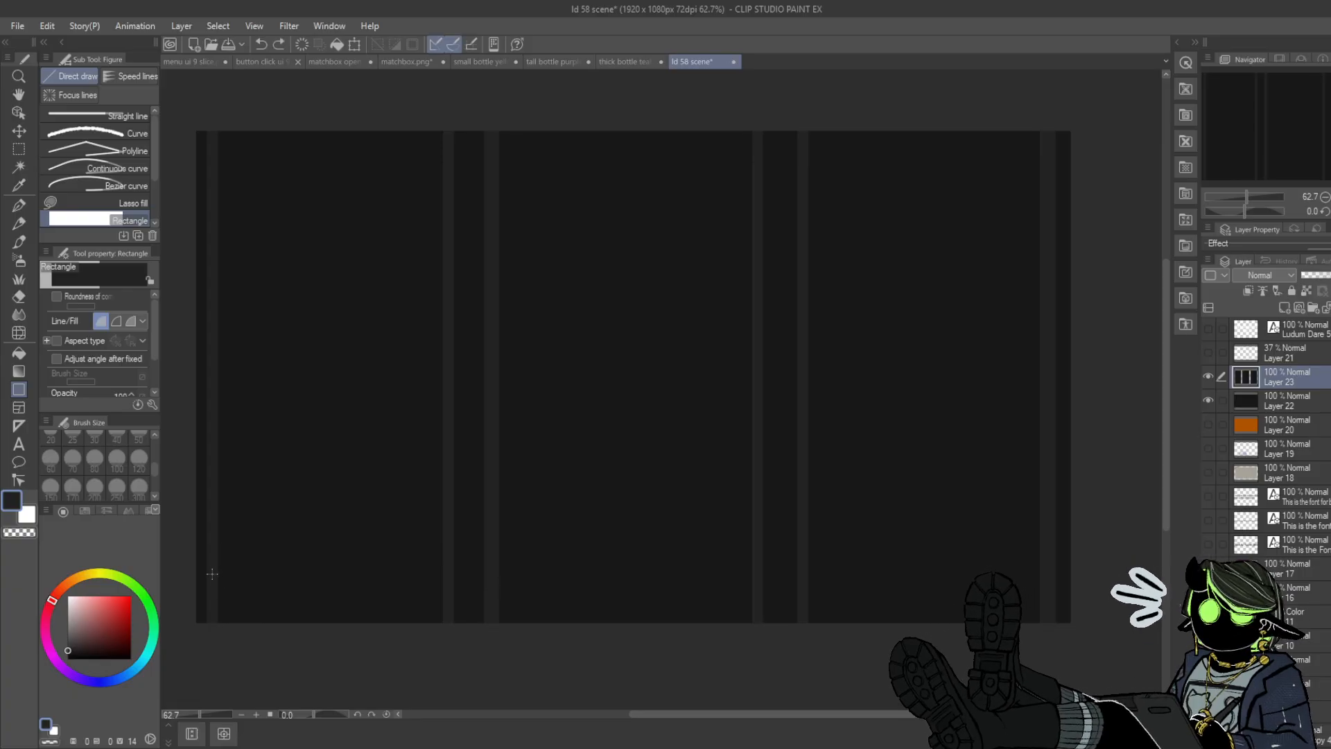
- Try drawing thin dark grey horizontal lines across the lower part of all three panels on the panel layer
{"action": "left_click_drag", "start_coordinate": [212, 573], "coordinate": [1049, 566]}
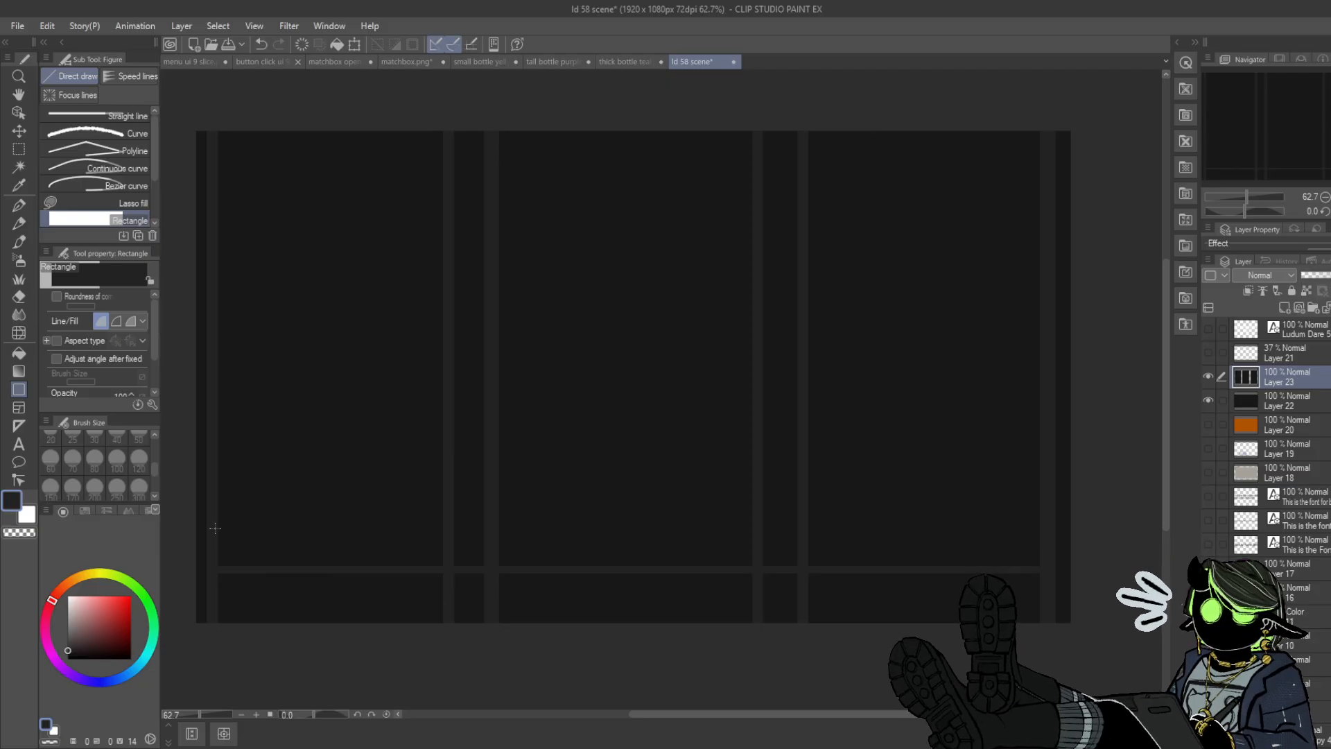
{"action": "left_click_drag", "start_coordinate": [214, 530], "coordinate": [1049, 526]}
{"action": "key", "text": "ctrl+z"}
{"action": "key", "text": "ctrl+z"}
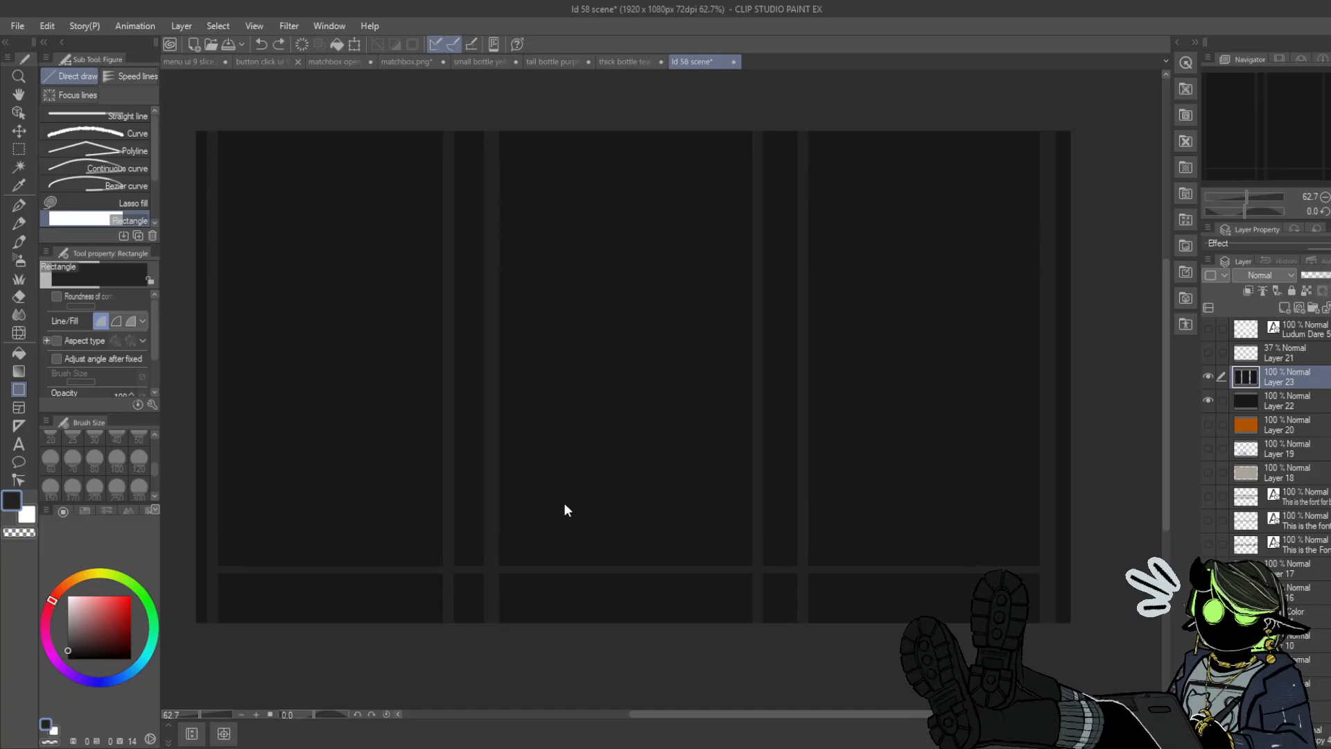
- Add a new layer and fill two thin dark grey horizontal slats across the lower part of all three panels
{"action": "left_click", "coordinate": [1281, 308]}
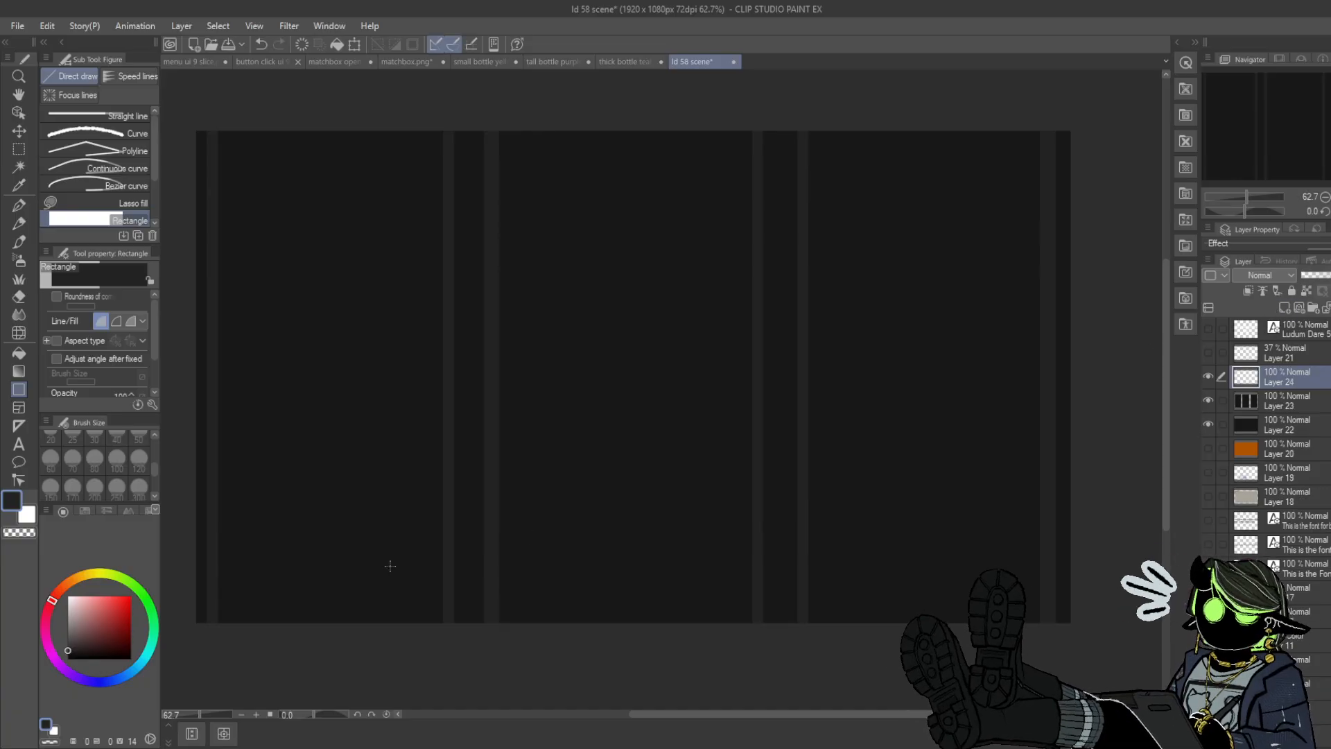
{"action": "left_click_drag", "start_coordinate": [210, 589], "coordinate": [1039, 582]}
{"action": "left_click_drag", "start_coordinate": [213, 540], "coordinate": [1045, 537]}
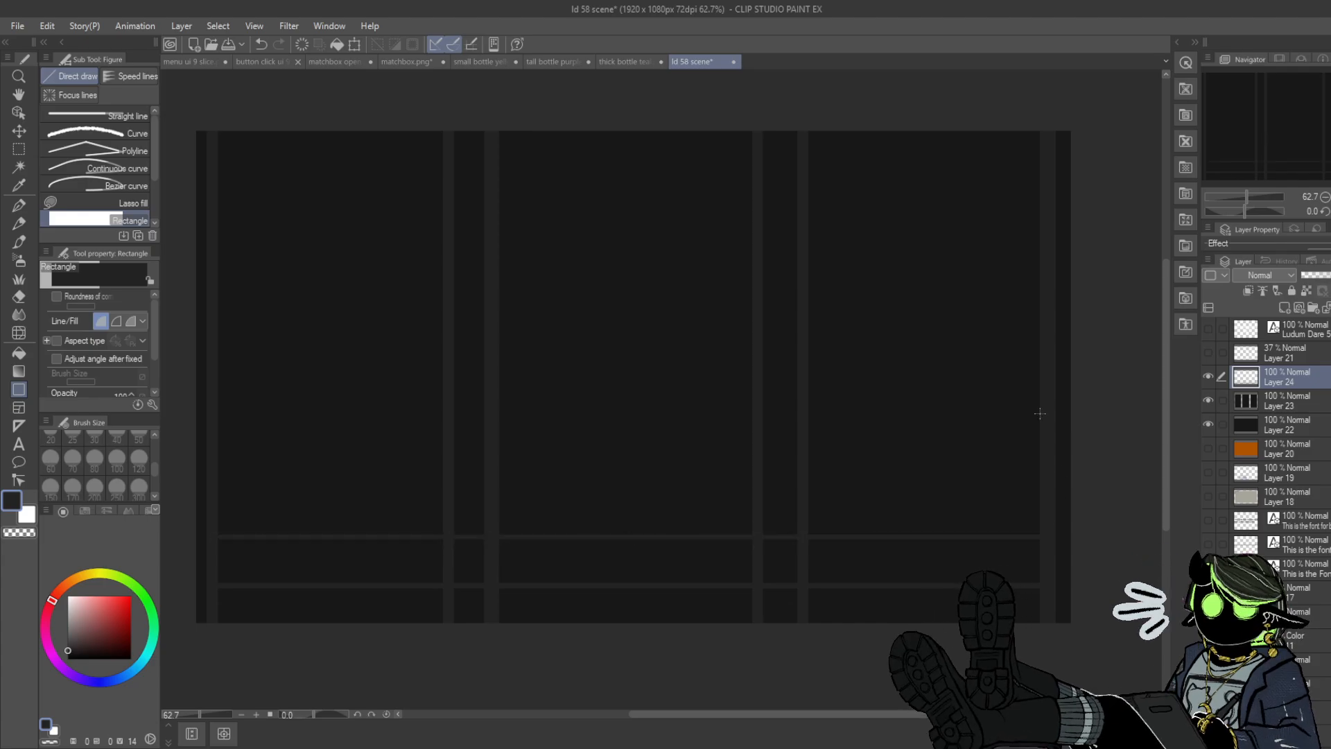
- Select the two horizontal slats, duplicate them onto a new layer, and move the copy directly above the originals
{"action": "left_click", "coordinate": [19, 150]}
{"action": "left_click_drag", "start_coordinate": [210, 507], "coordinate": [1069, 622]}
{"action": "left_click", "coordinate": [731, 645]}
{"action": "left_click", "coordinate": [751, 646]}
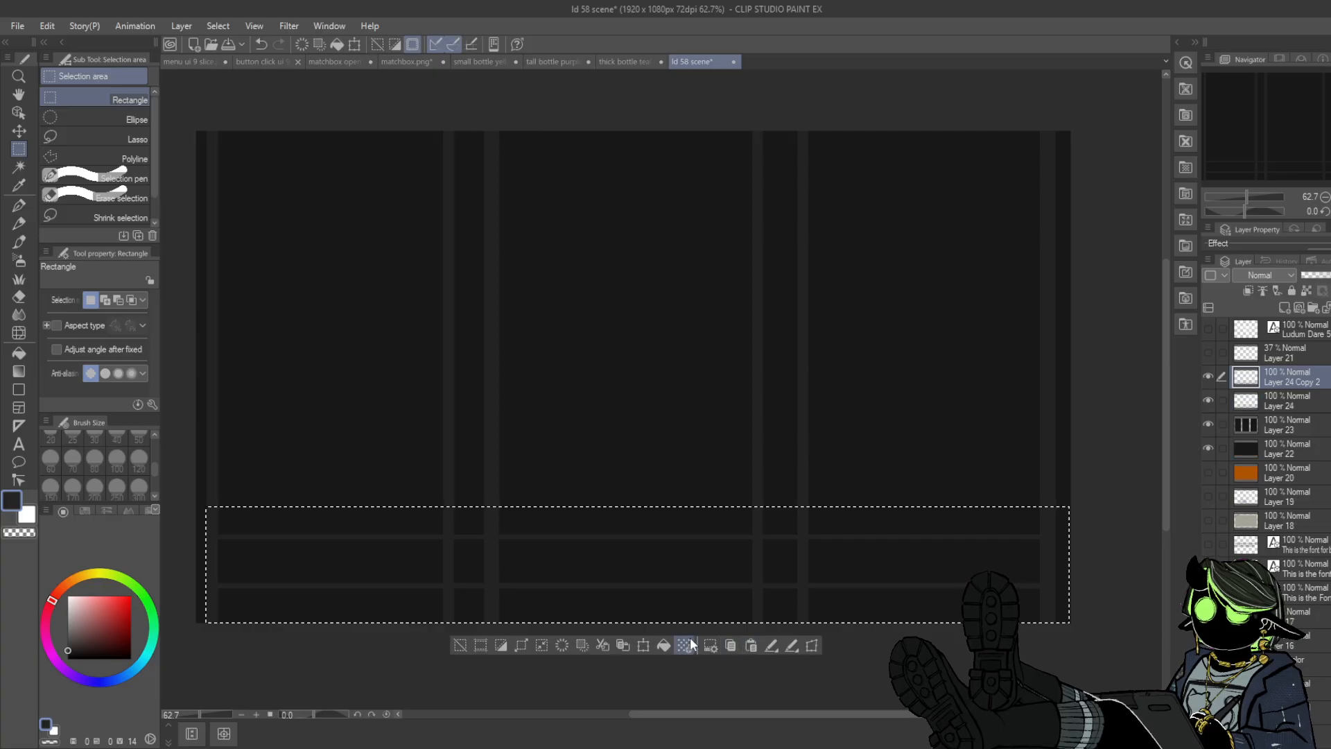
{"action": "left_click", "coordinate": [624, 646]}
{"action": "left_click", "coordinate": [261, 45]}
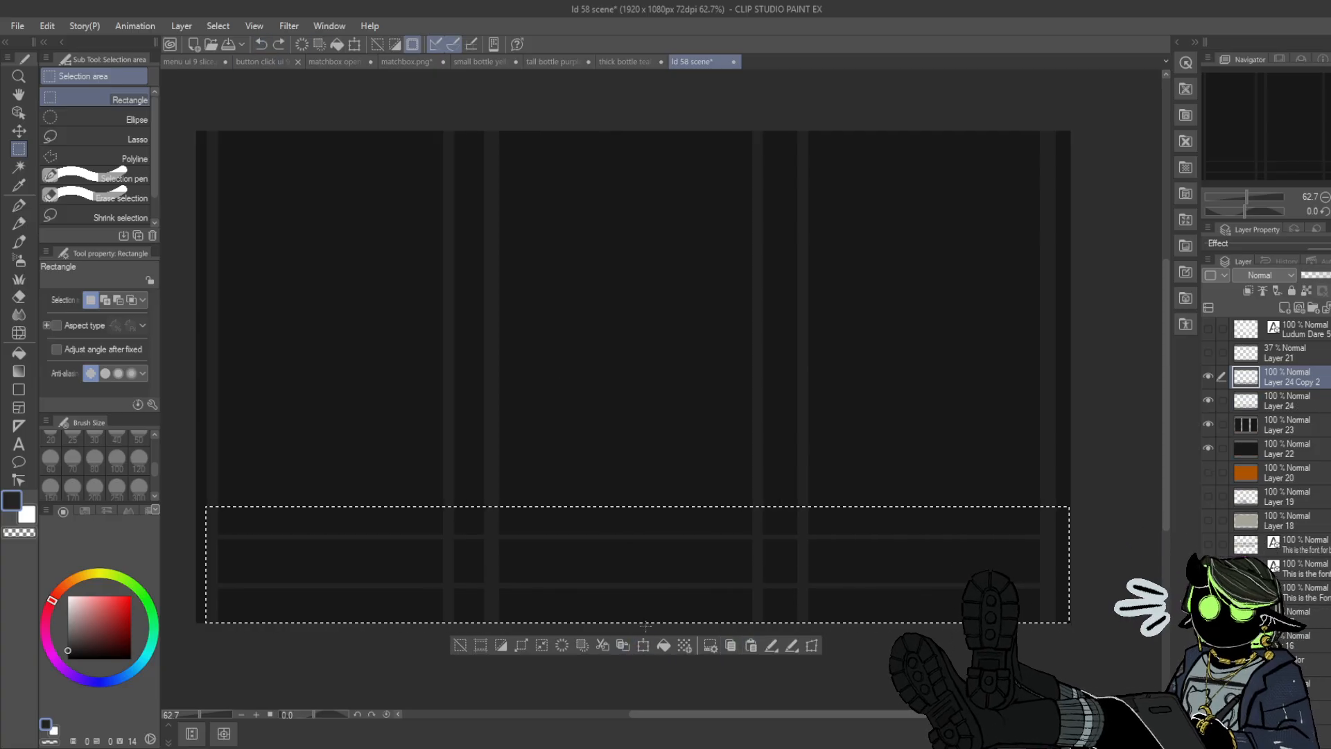
{"action": "key", "text": "ctrl+t"}
{"action": "left_click_drag", "start_coordinate": [951, 572], "coordinate": [955, 466]}
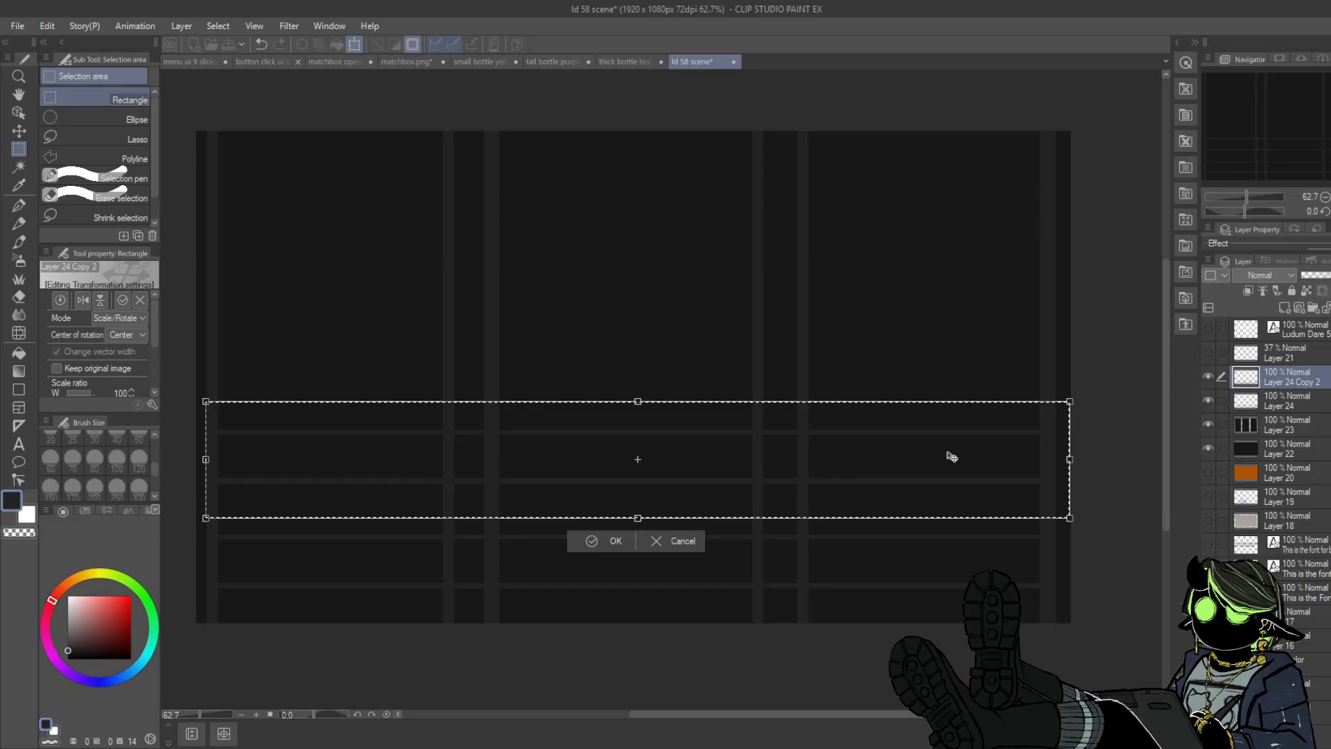
{"action": "left_click", "coordinate": [614, 532]}
{"action": "left_click", "coordinate": [721, 622]}
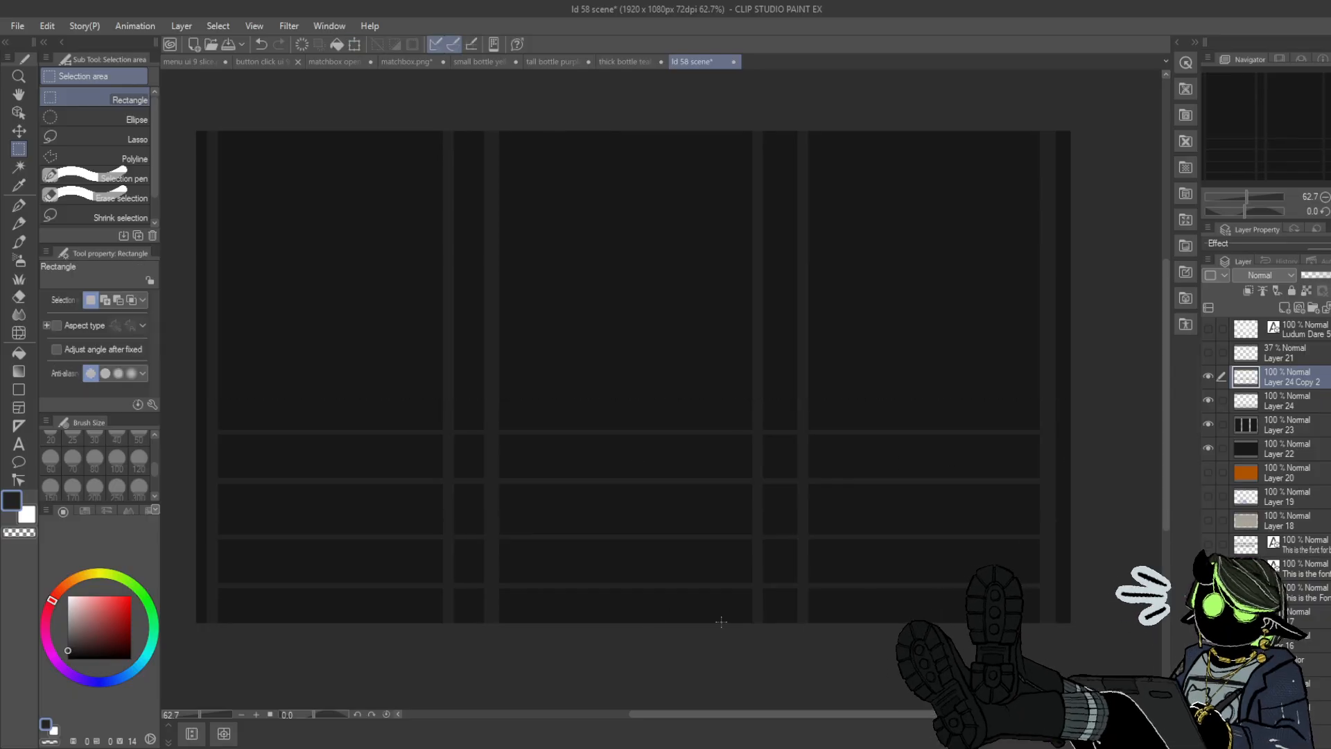
- Merge the duplicated slats into the original slat layer and check the result by toggling its visibility
{"action": "left_click", "coordinate": [1329, 308]}
{"action": "left_click", "coordinate": [1208, 377]}
{"action": "left_click", "coordinate": [1208, 376]}
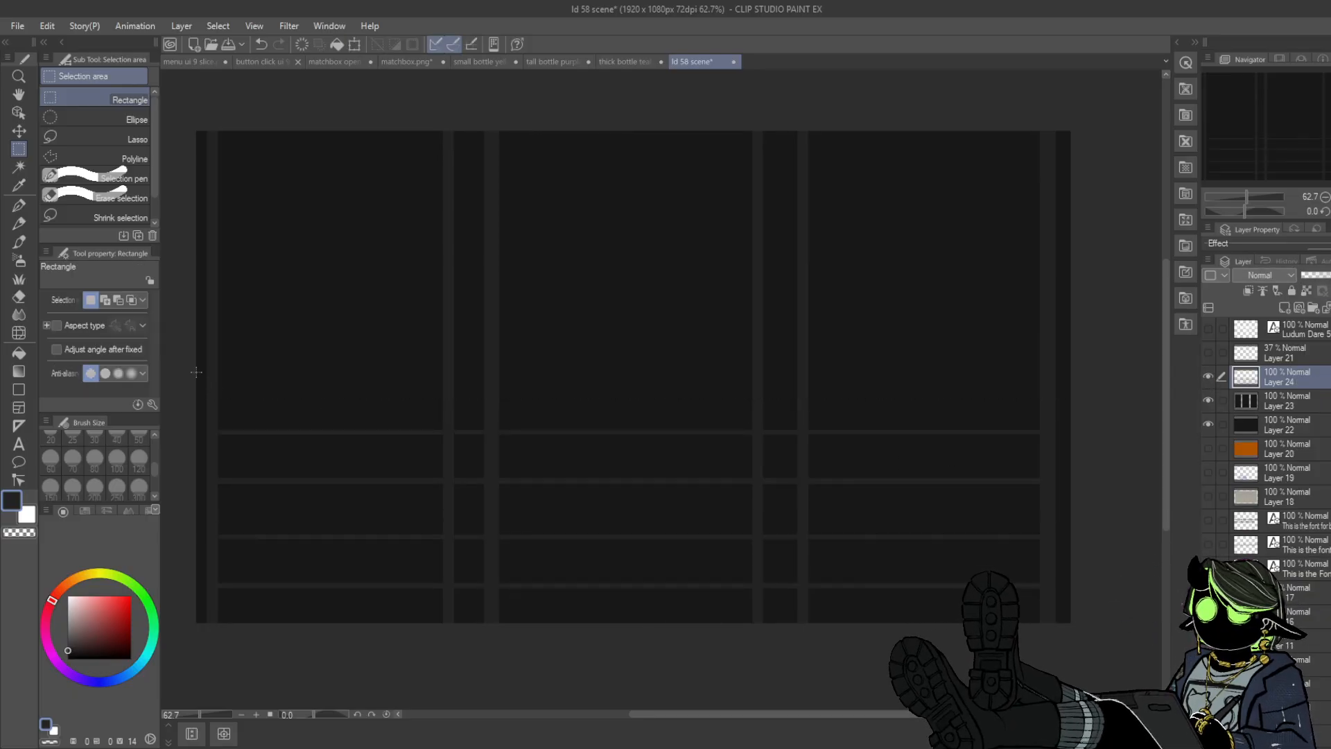
- Duplicate the four slats with a rectangular selection and move the copy up to continue the pattern over the upper panels
{"action": "left_click_drag", "start_coordinate": [196, 373], "coordinate": [1070, 623]}
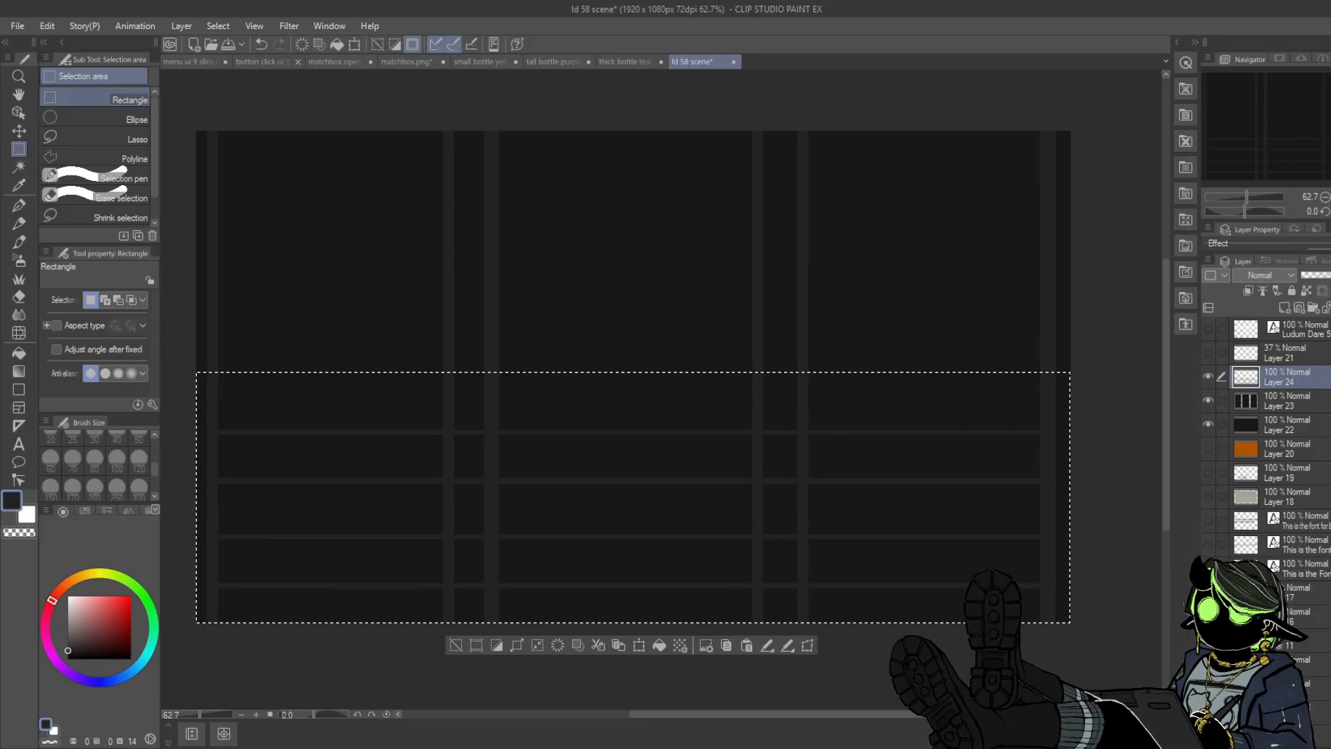
{"action": "left_click", "coordinate": [727, 645]}
{"action": "left_click_drag", "start_coordinate": [919, 515], "coordinate": [962, 314]}
{"action": "left_click_drag", "start_coordinate": [834, 351], "coordinate": [834, 357]}
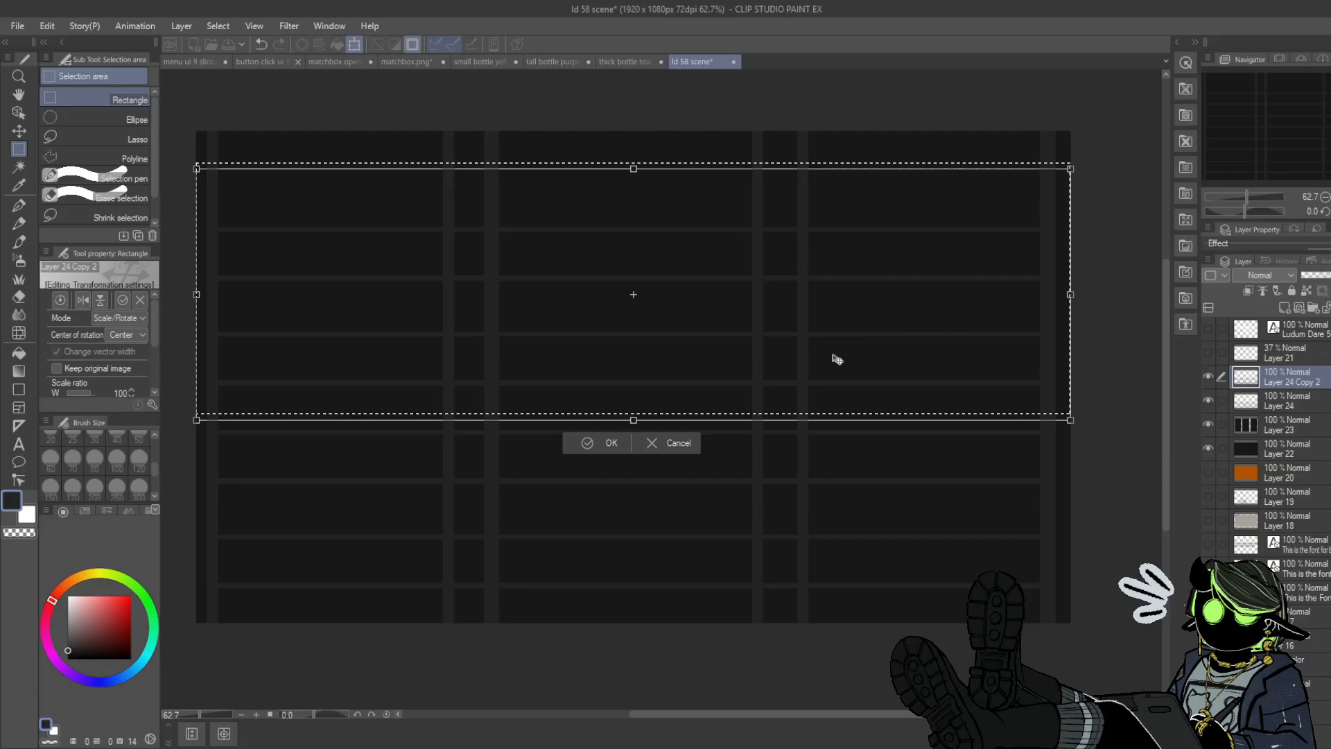
{"action": "left_click", "coordinate": [596, 441]}
{"action": "key", "text": "ctrl+d"}
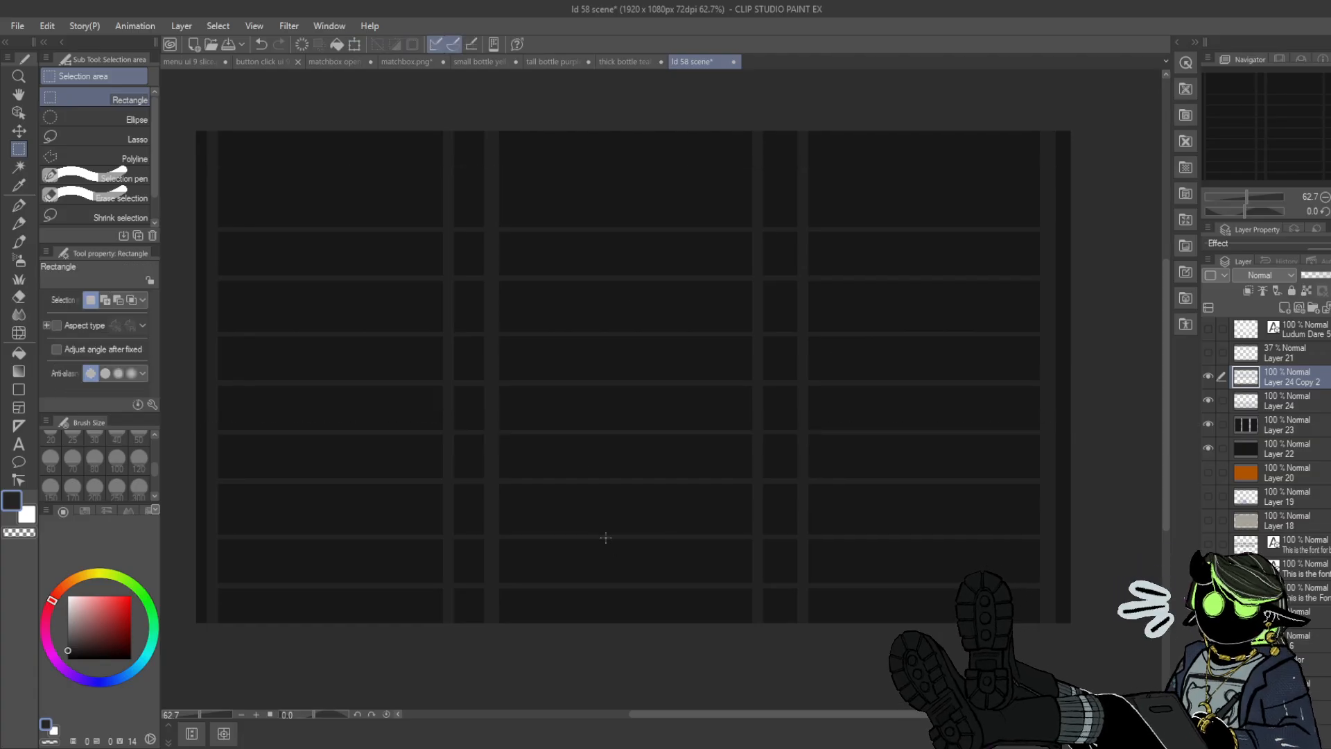
{"action": "left_click", "coordinate": [1208, 377]}
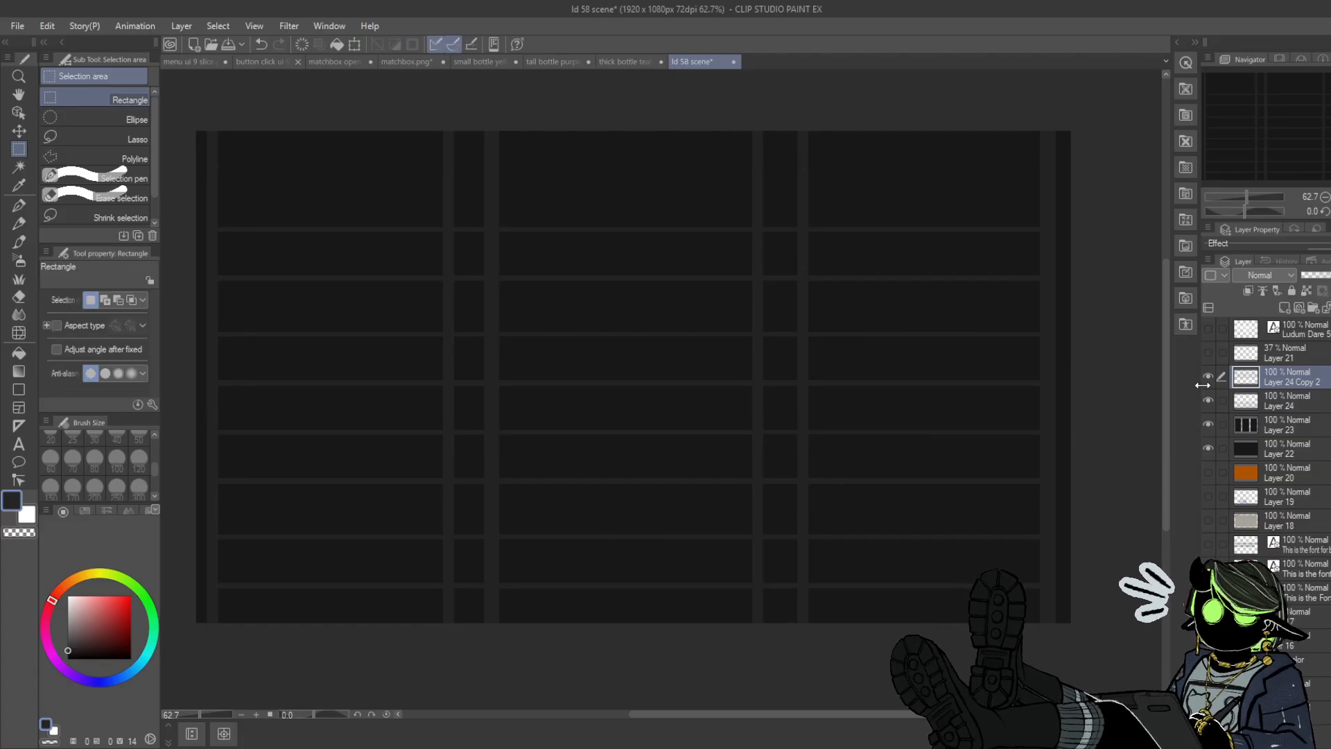
- Duplicate the two uppermost slats and move the copy to the canvas's upper edge to complete the pattern
{"action": "left_click_drag", "start_coordinate": [197, 200], "coordinate": [1067, 305]}
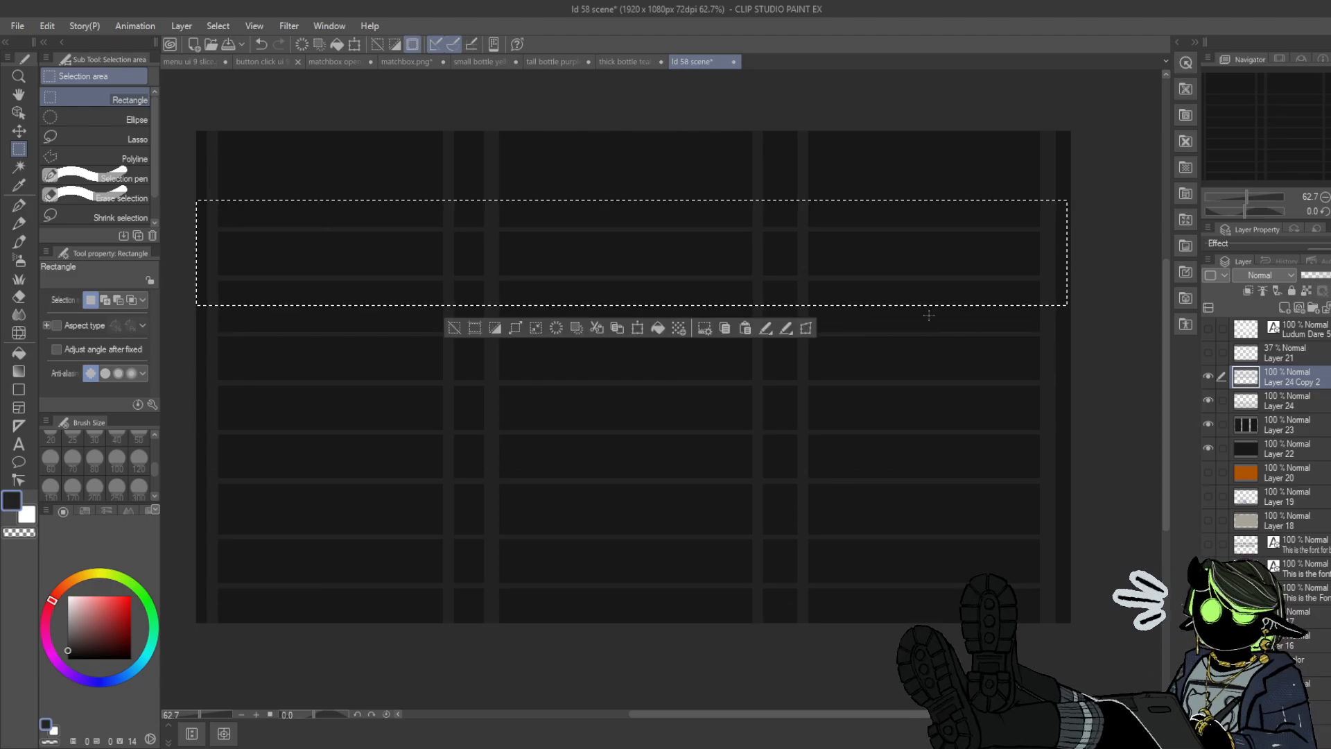
{"action": "key", "text": "ctrl+t"}
{"action": "left_click", "coordinate": [585, 336]}
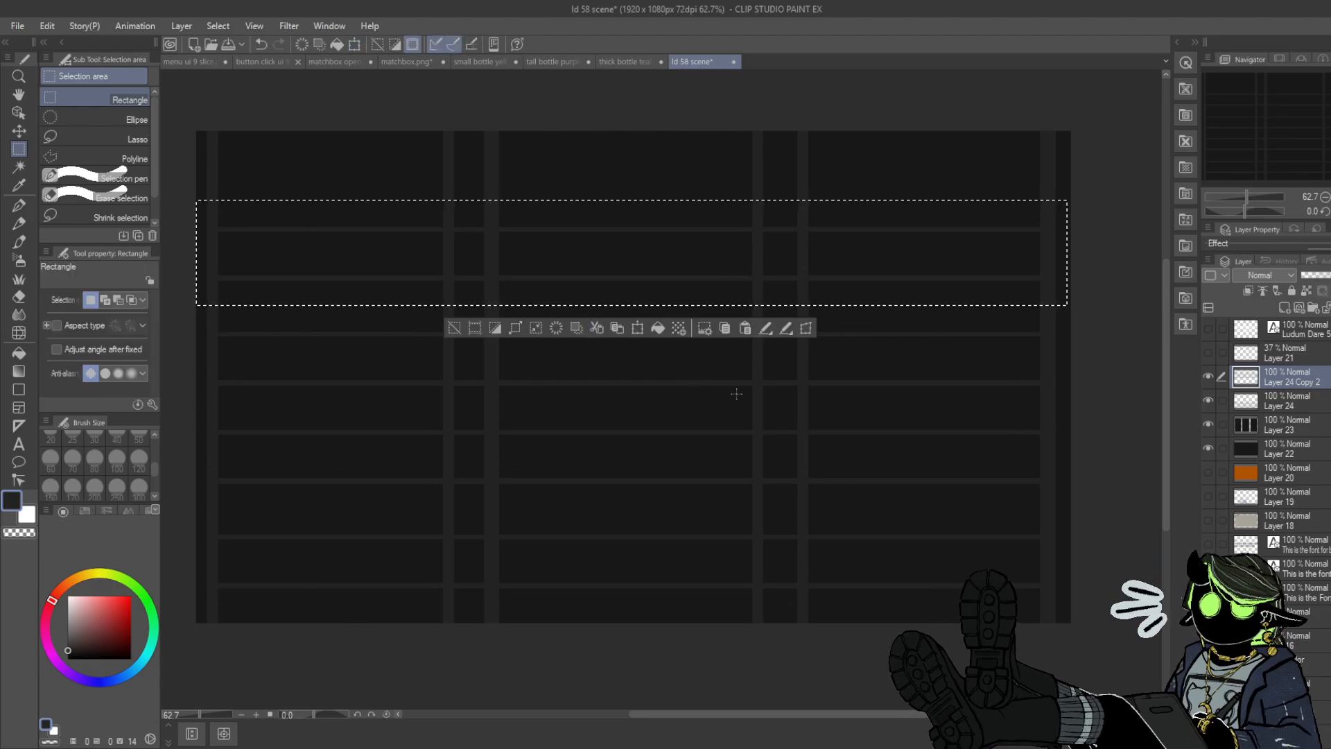
{"action": "left_click", "coordinate": [743, 328]}
{"action": "key", "text": "ctrl+t"}
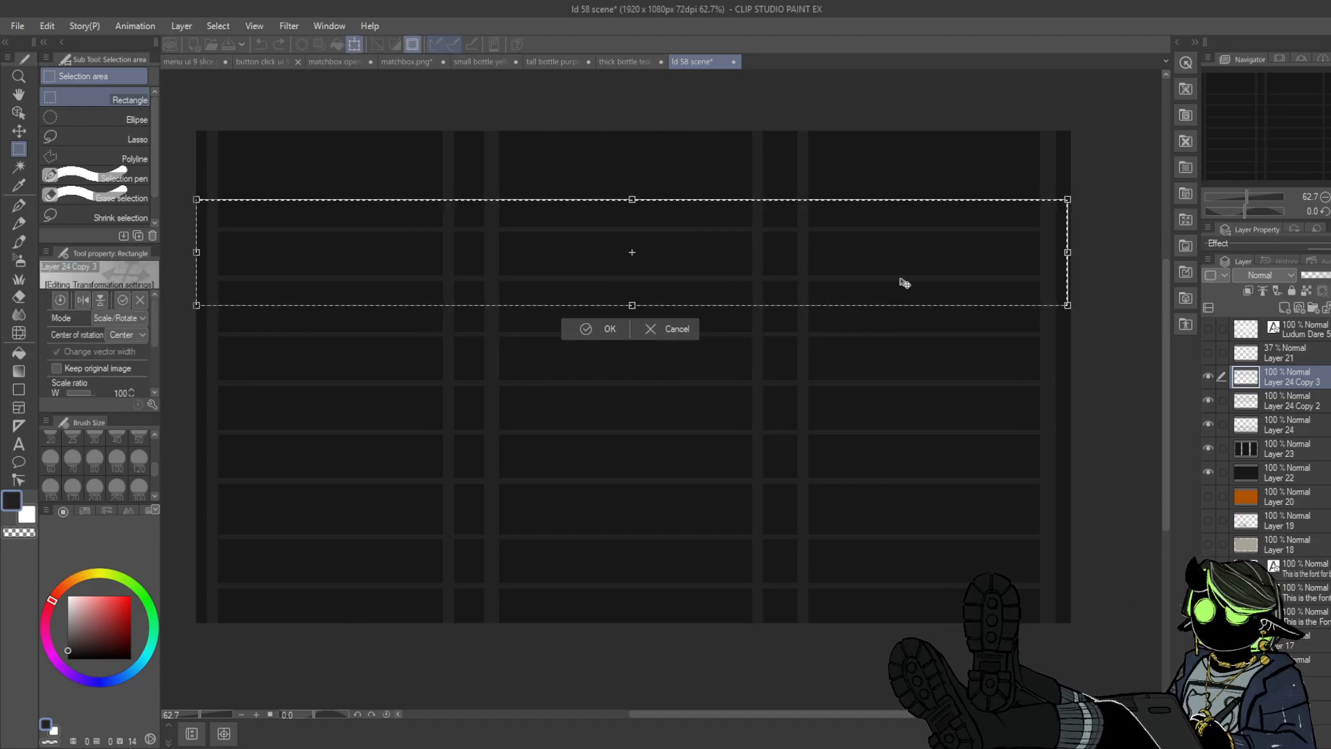
{"action": "left_click_drag", "start_coordinate": [901, 280], "coordinate": [903, 184]}
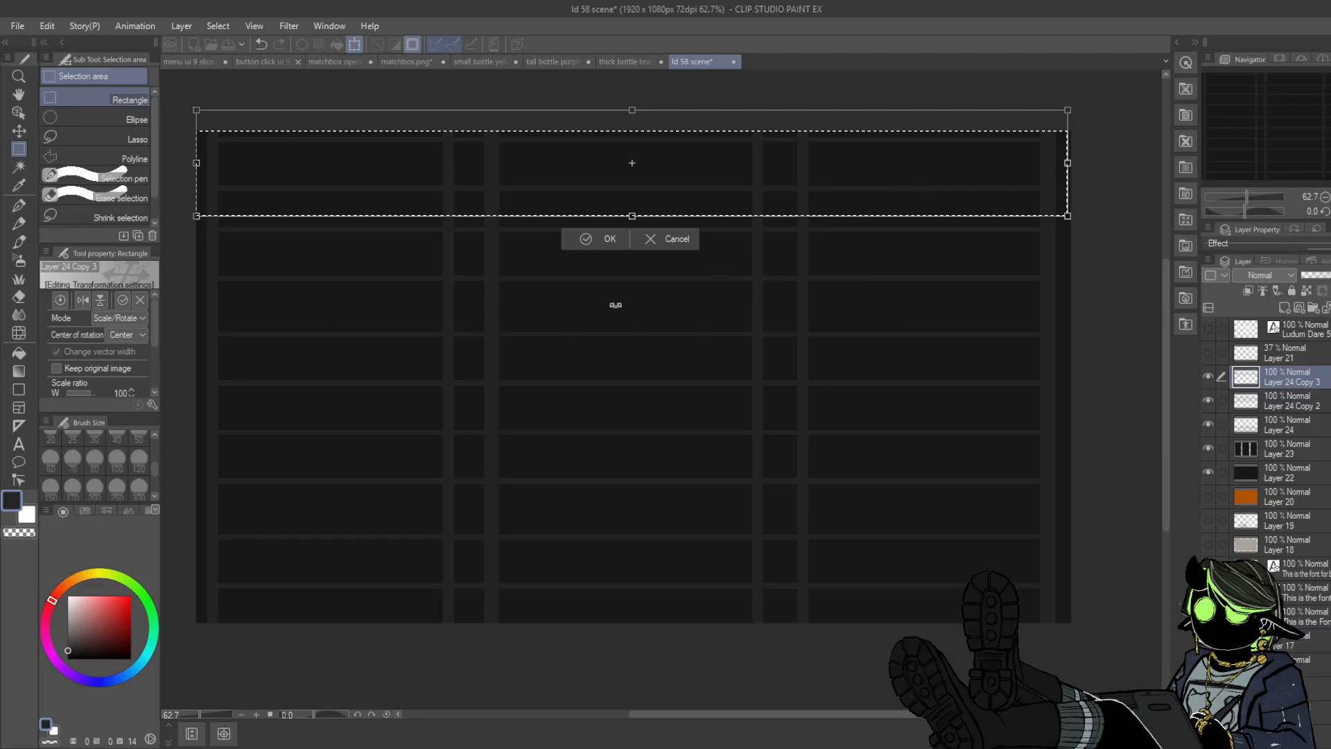
{"action": "left_click", "coordinate": [586, 238]}
{"action": "left_click", "coordinate": [600, 387]}
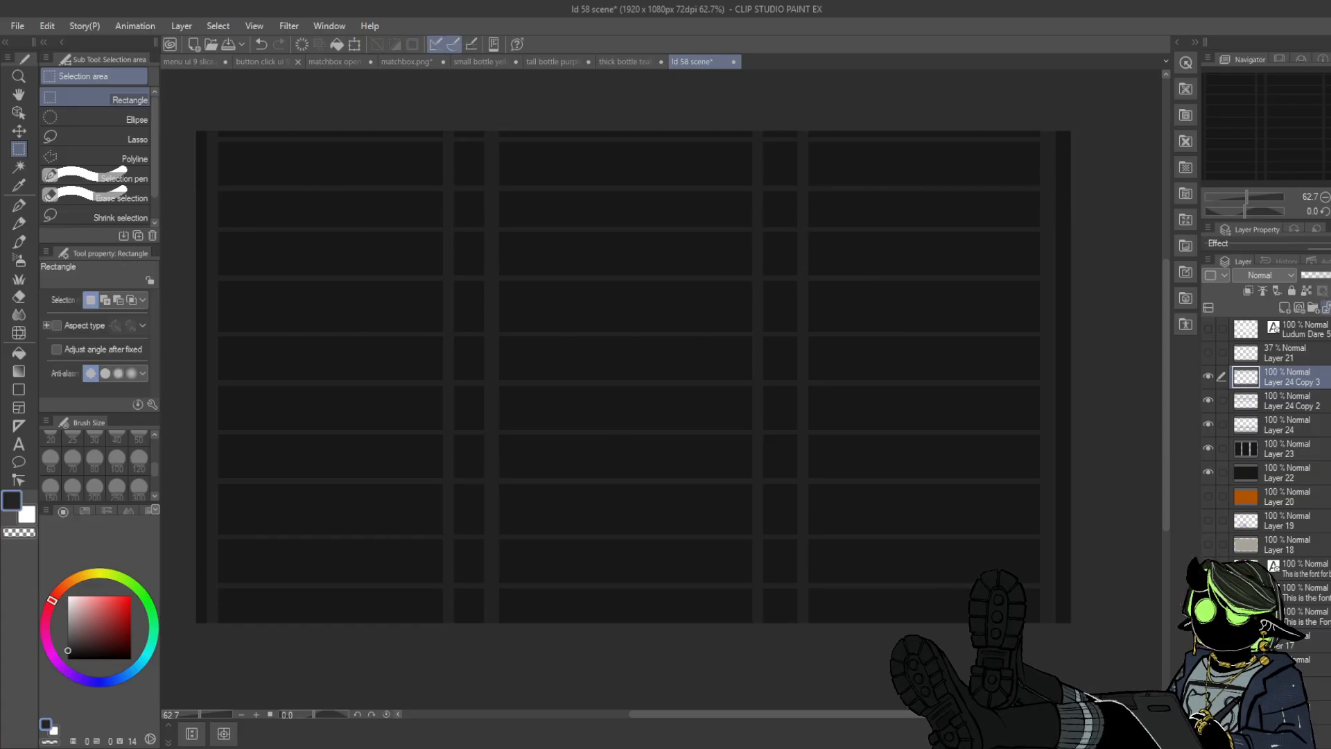
- Merge both remaining slat copies down into Layer 24, toggling layer visibility to check them
{"action": "left_click", "coordinate": [1328, 307]}
{"action": "left_click", "coordinate": [1207, 371]}
{"action": "left_click", "coordinate": [1206, 371]}
{"action": "left_click", "coordinate": [1206, 371]}
{"action": "left_click", "coordinate": [1207, 375]}
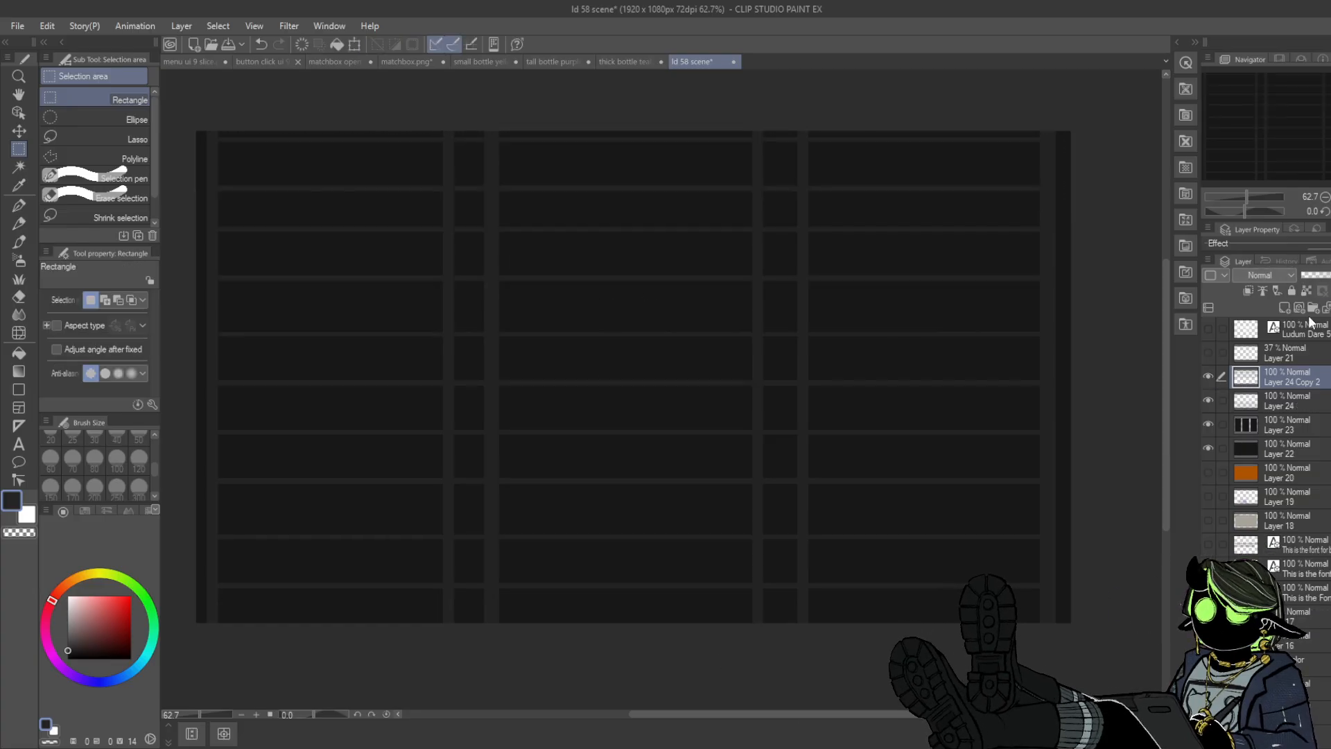
{"action": "left_click", "coordinate": [1326, 307]}
{"action": "left_click", "coordinate": [1207, 375]}
{"action": "left_click", "coordinate": [1207, 375]}
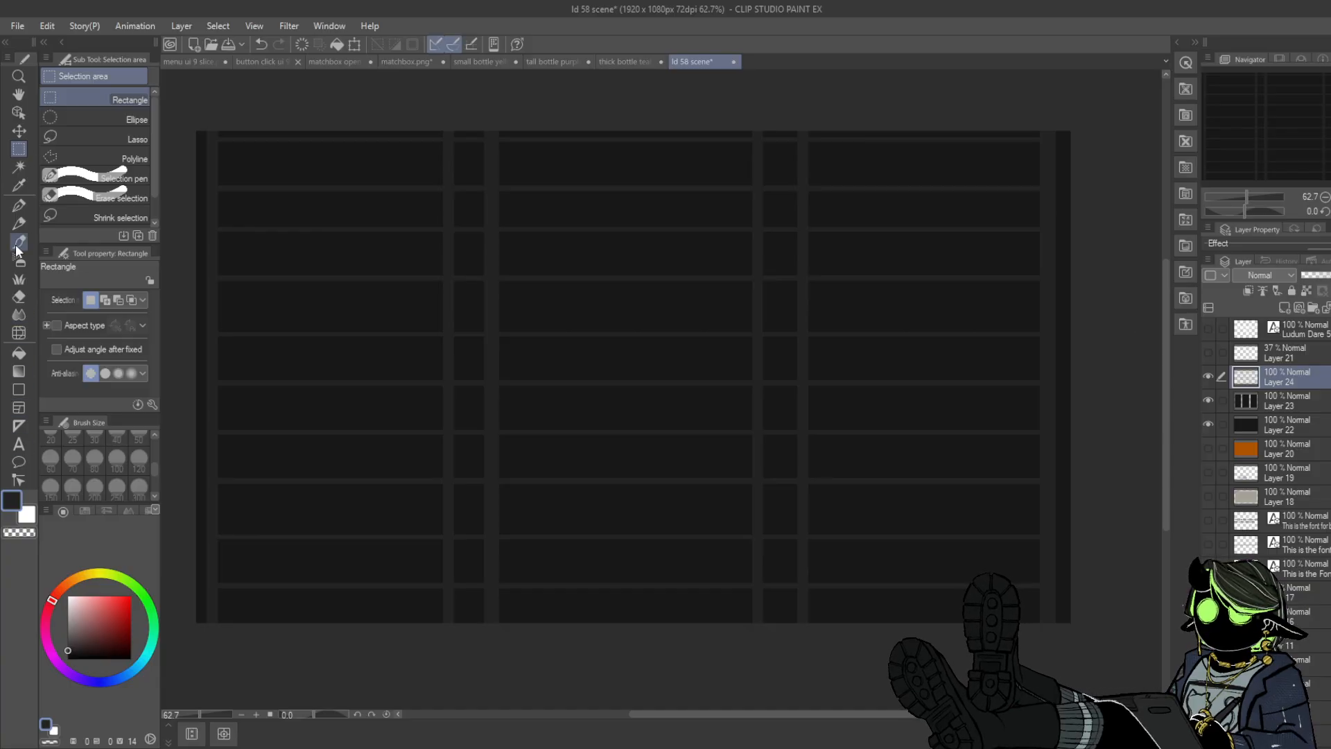
- Erase the slat segments crossing the two gaps between the panels with the hard eraser at size 50
{"action": "left_click", "coordinate": [18, 297]}
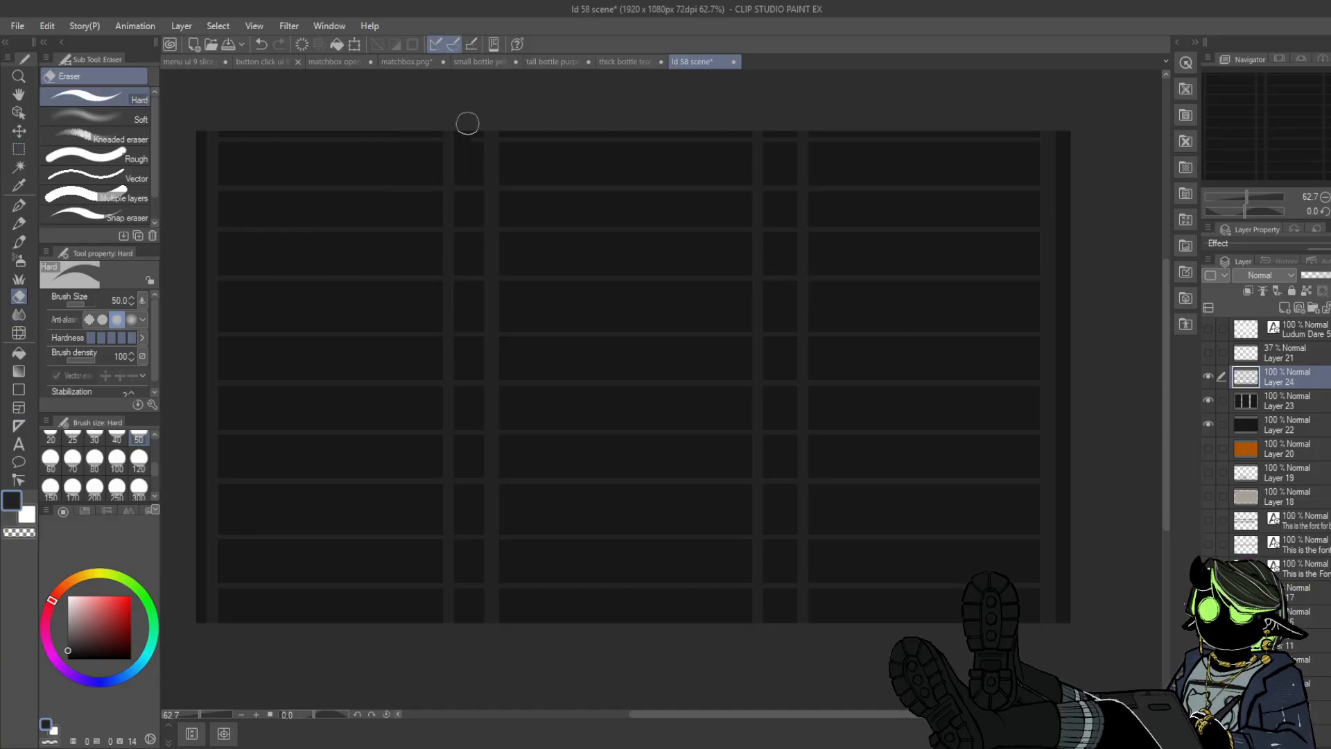
{"action": "mouse_move", "coordinate": [458, 250]}
{"action": "left_mouse_down"}
{"action": "mouse_move", "coordinate": [475, 184]}
{"action": "mouse_move", "coordinate": [484, 212]}
{"action": "mouse_move", "coordinate": [460, 289]}
{"action": "mouse_move", "coordinate": [476, 387]}
{"action": "left_mouse_up"}
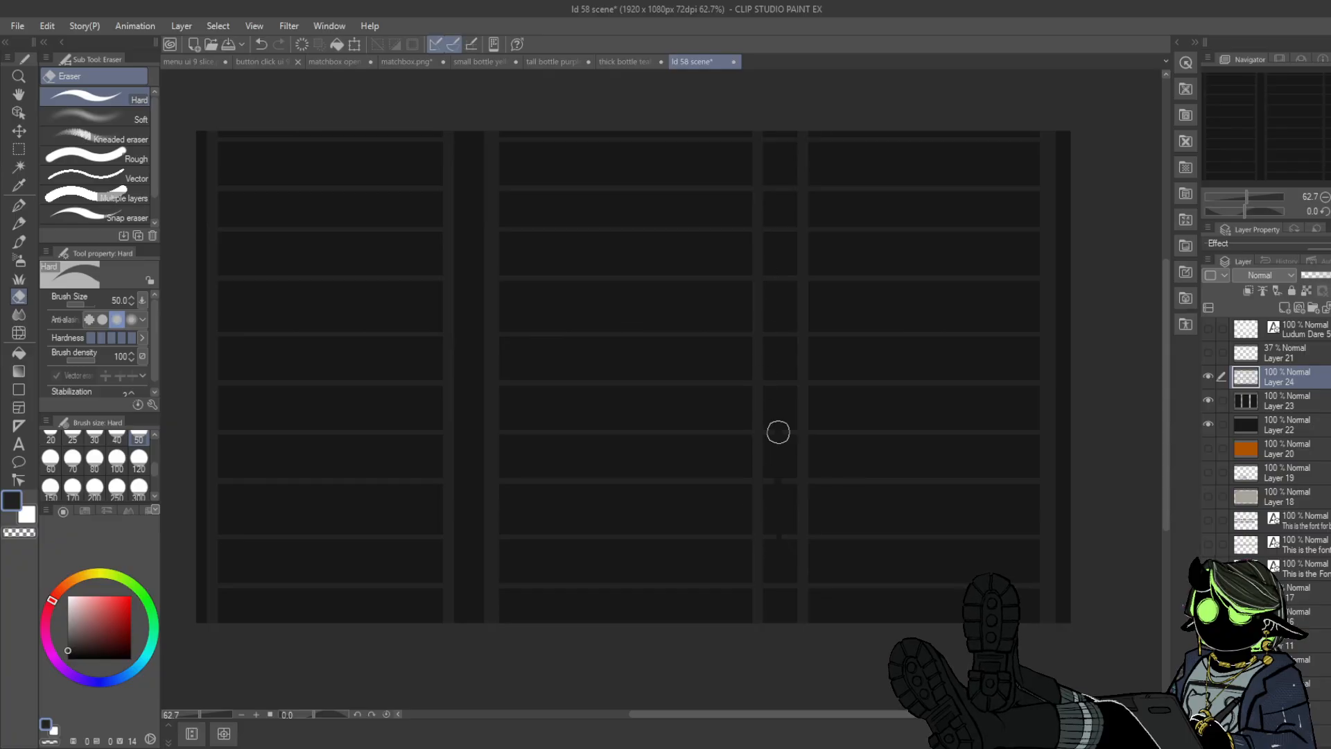
{"action": "left_click_drag", "start_coordinate": [769, 478], "coordinate": [786, 562]}
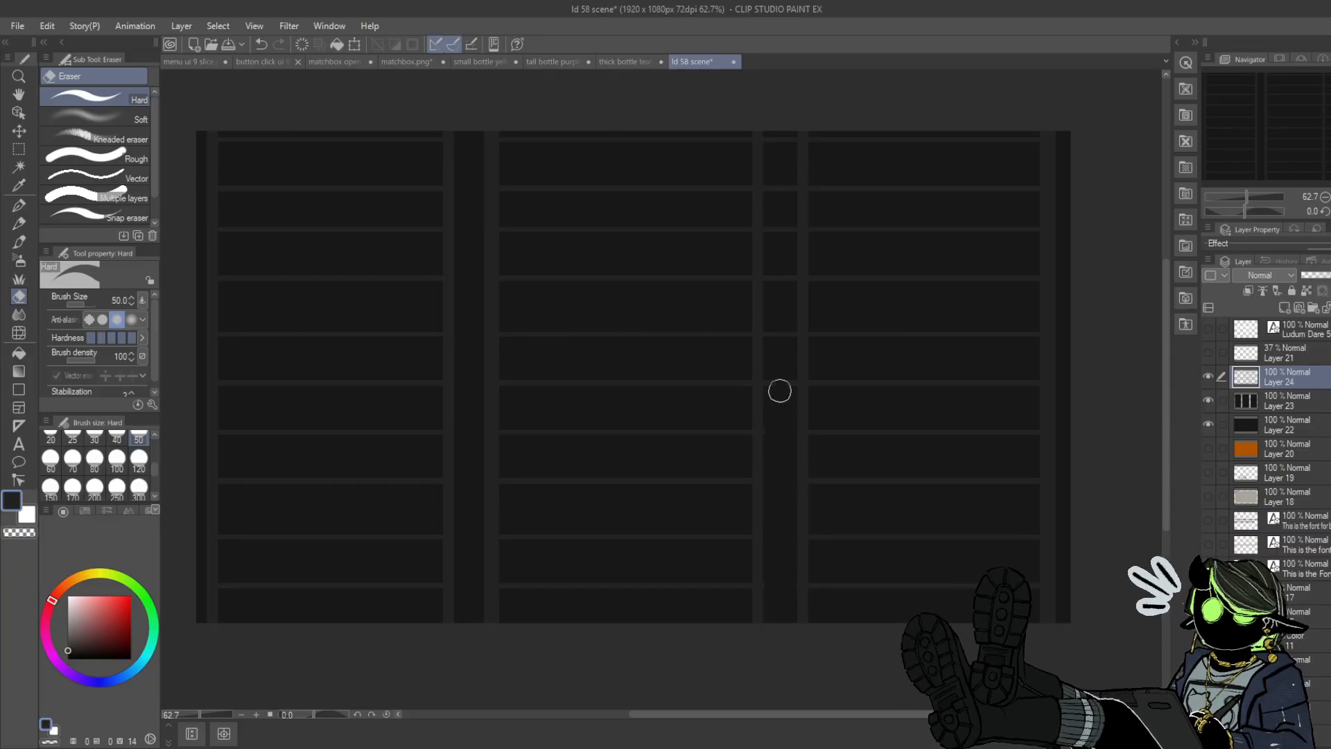
{"action": "mouse_move", "coordinate": [778, 389]}
{"action": "left_mouse_down"}
{"action": "mouse_move", "coordinate": [772, 141]}
{"action": "mouse_move", "coordinate": [772, 285]}
{"action": "mouse_move", "coordinate": [794, 297]}
{"action": "mouse_move", "coordinate": [797, 243]}
{"action": "mouse_move", "coordinate": [789, 277]}
{"action": "left_mouse_up"}
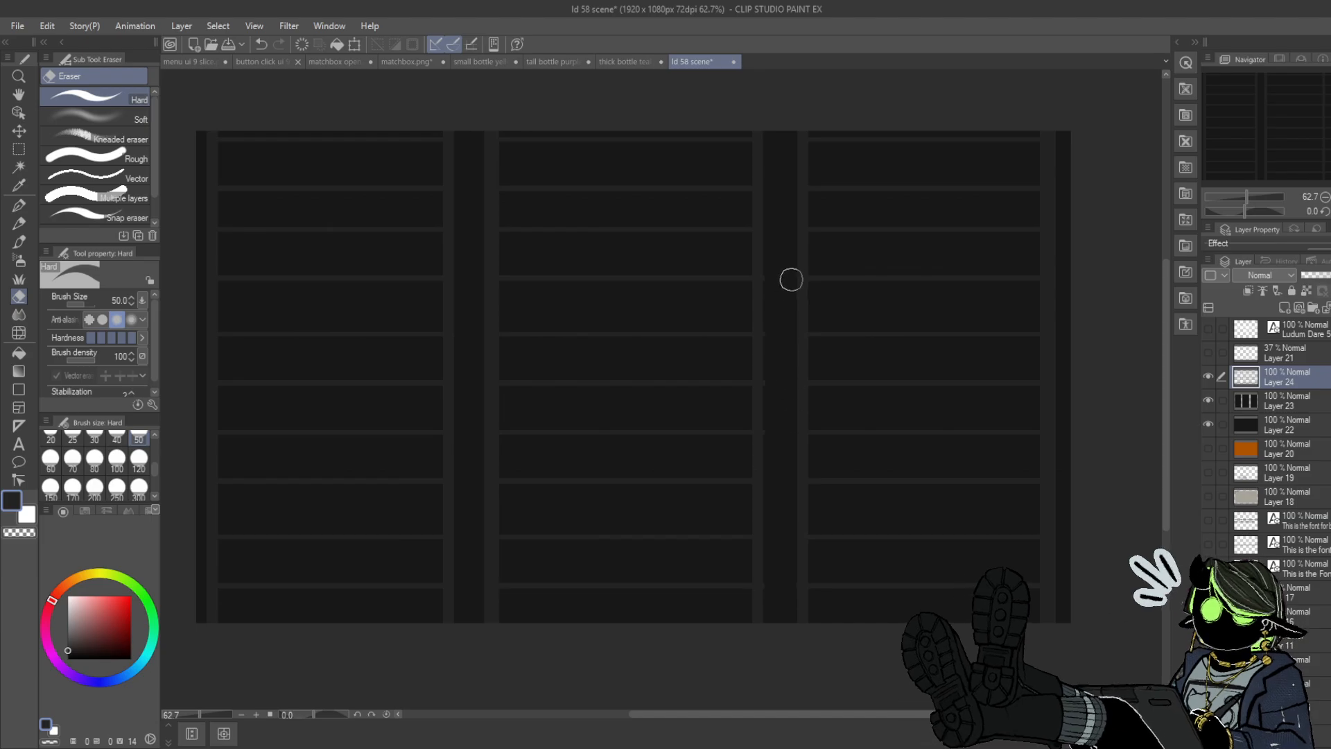
- Fill the two gaps and both outer edges on background Layer 22 with full-height rectangles in a darker black
{"action": "left_click", "coordinate": [1245, 404]}
{"action": "left_click", "coordinate": [1250, 422]}
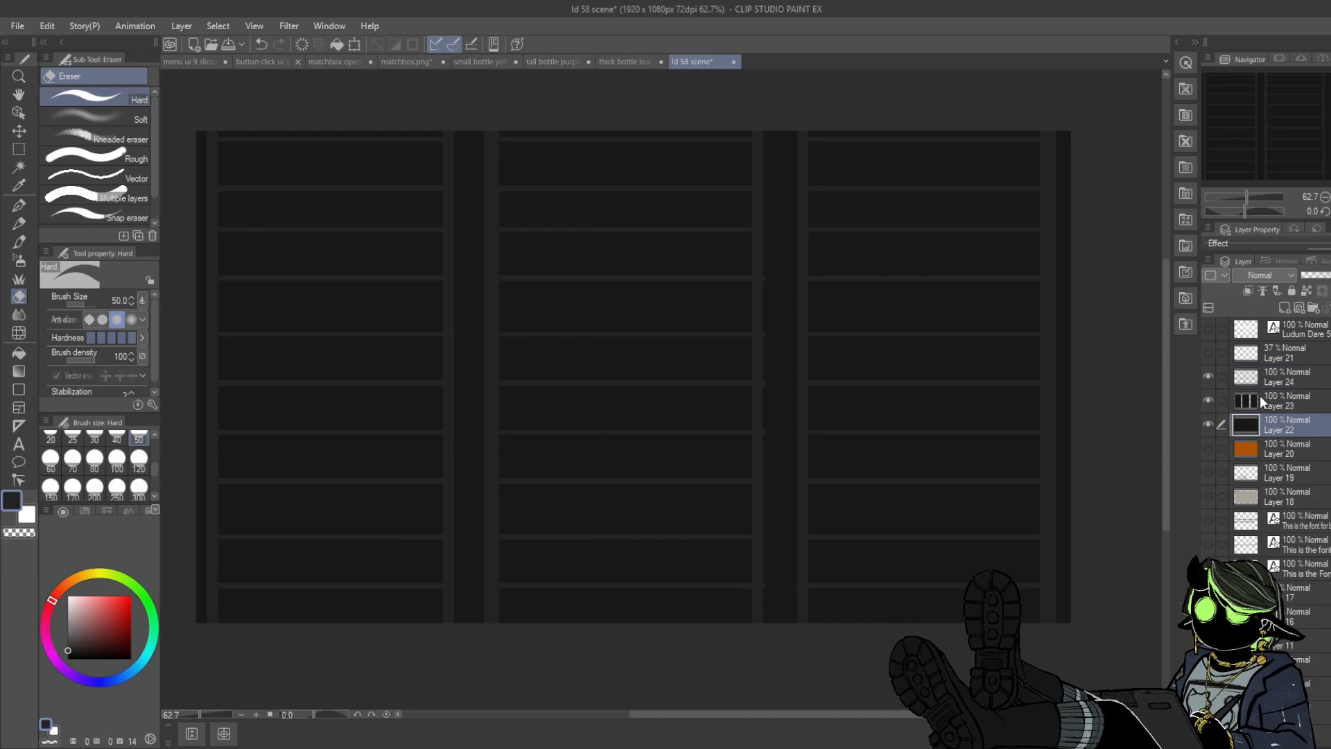
{"action": "left_click", "coordinate": [1207, 425]}
{"action": "left_click", "coordinate": [473, 307], "text": "alt"}
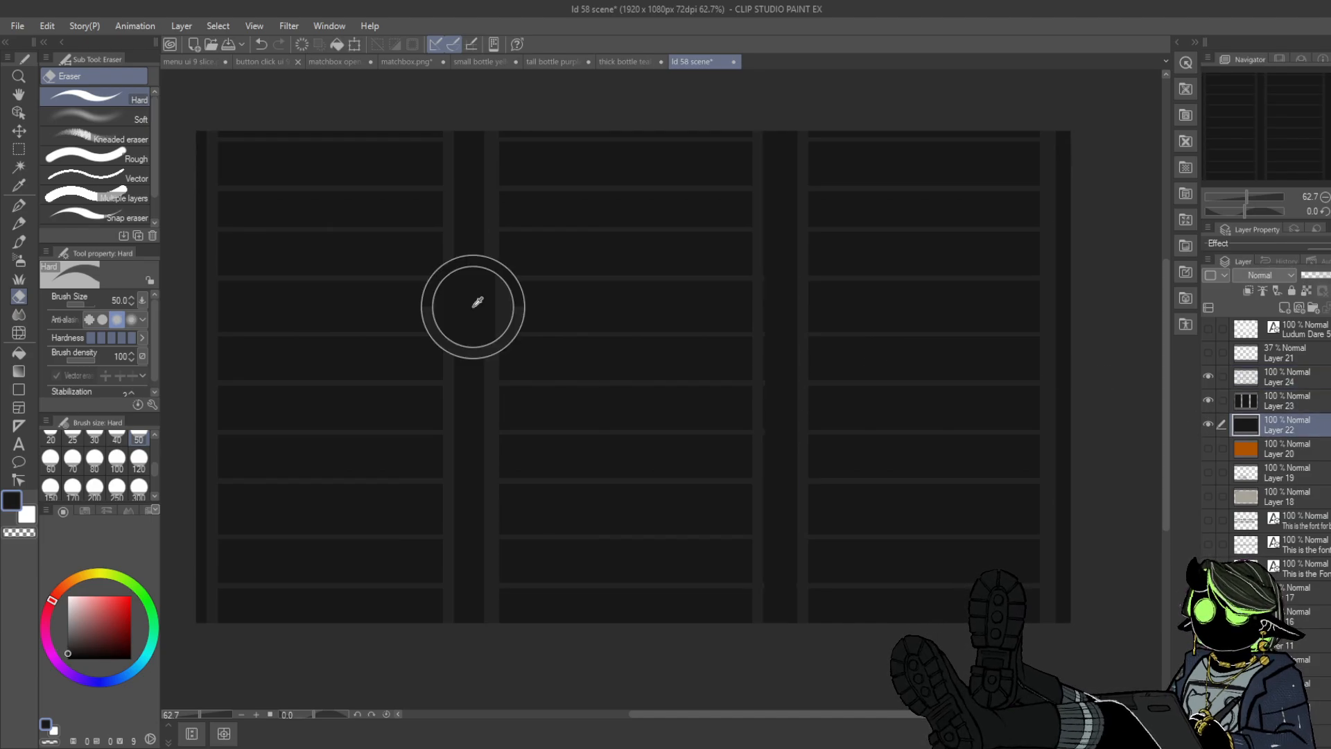
{"action": "left_click", "coordinate": [18, 391]}
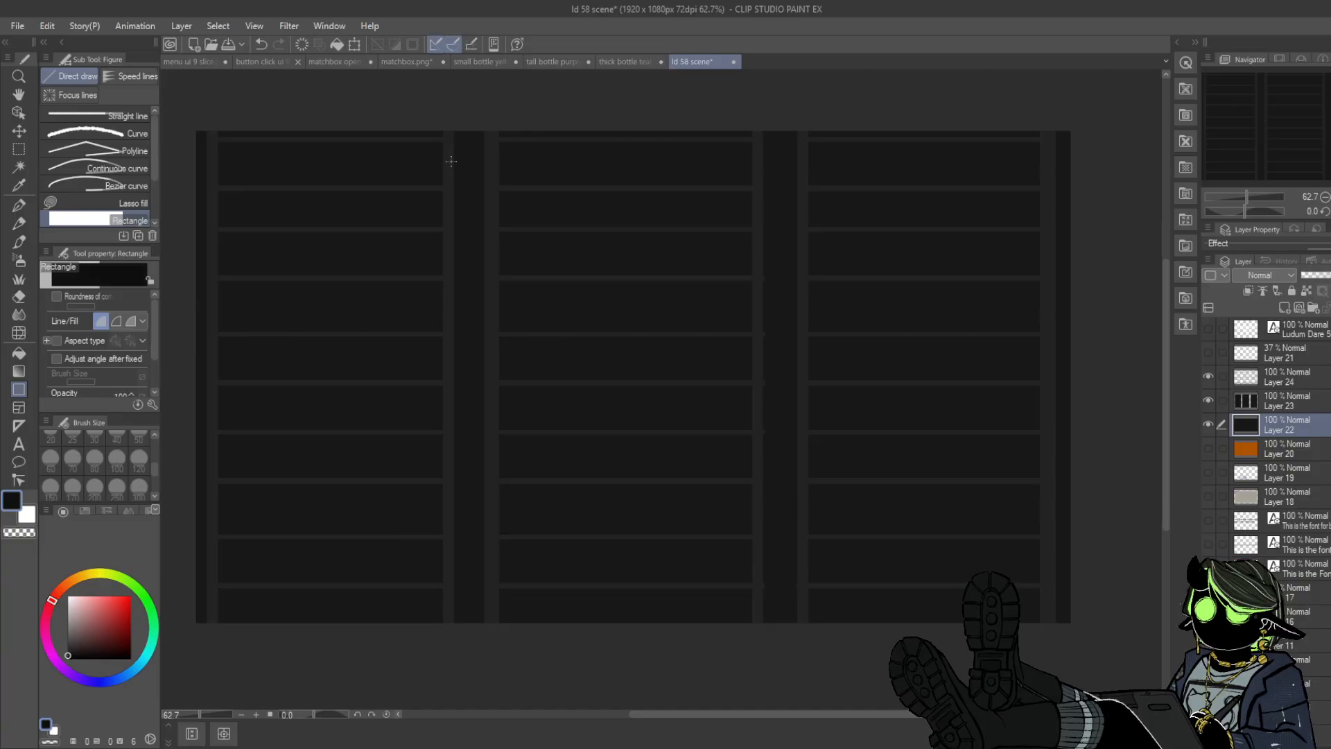
{"action": "left_click_drag", "start_coordinate": [449, 119], "coordinate": [490, 638]}
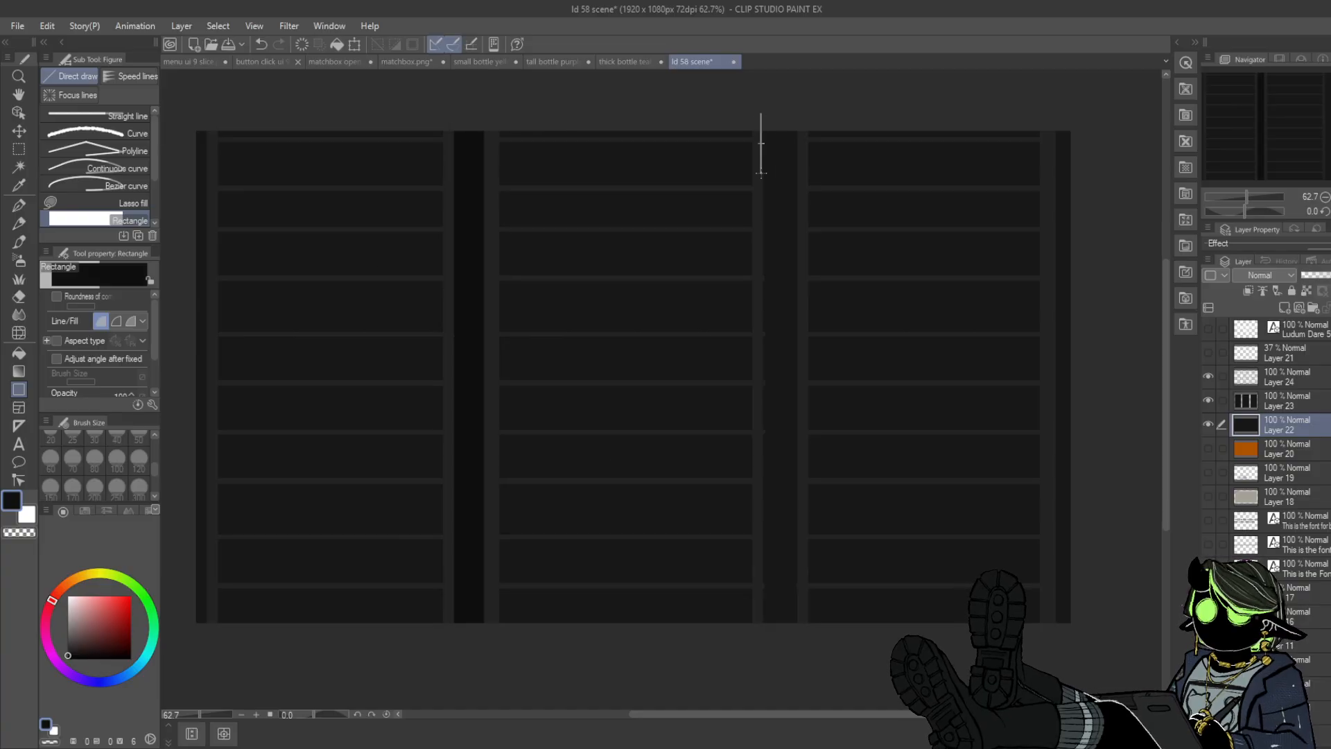
{"action": "left_click_drag", "start_coordinate": [761, 174], "coordinate": [797, 659]}
{"action": "left_click_drag", "start_coordinate": [1069, 132], "coordinate": [1090, 632]}
{"action": "left_click_drag", "start_coordinate": [211, 119], "coordinate": [199, 693]}
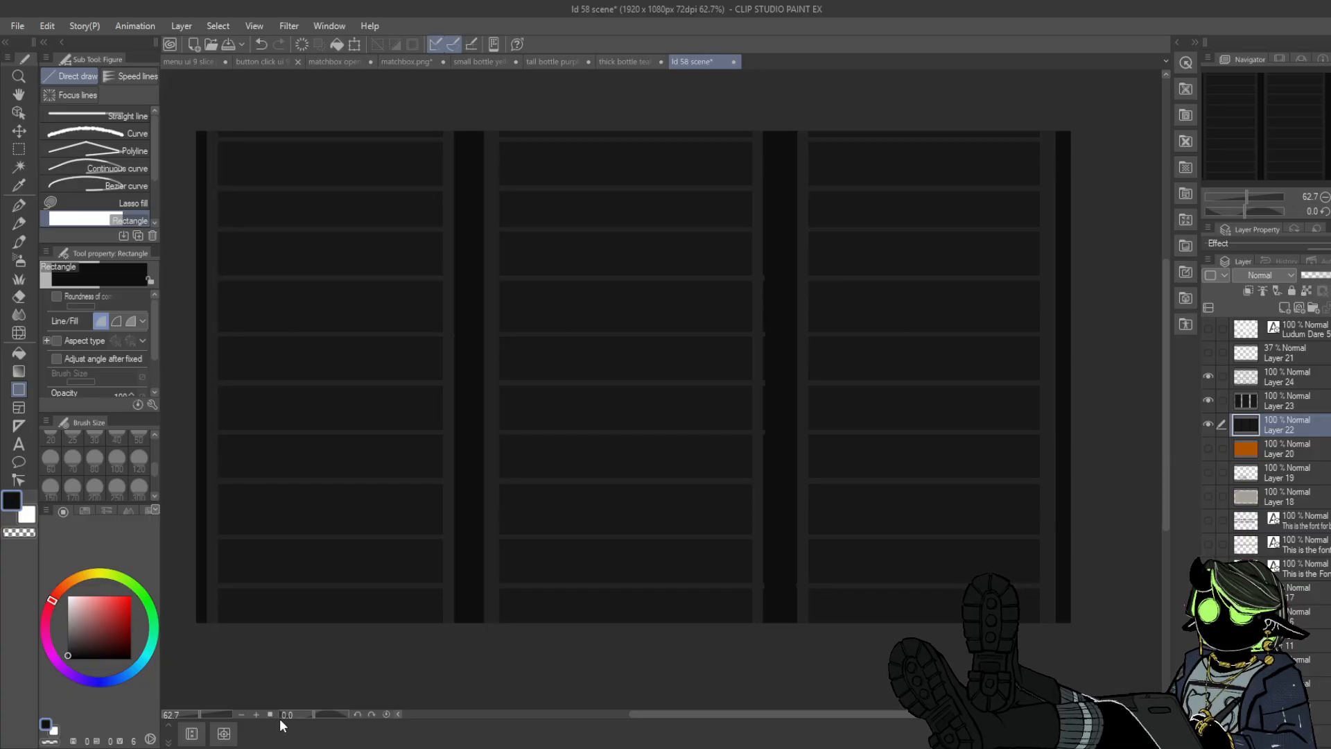
- Erase the slat ends overhanging the gap between the middle and third panels on Layer 24 with the hard eraser
{"action": "left_click", "coordinate": [25, 295]}
{"action": "left_click", "coordinate": [1282, 400]}
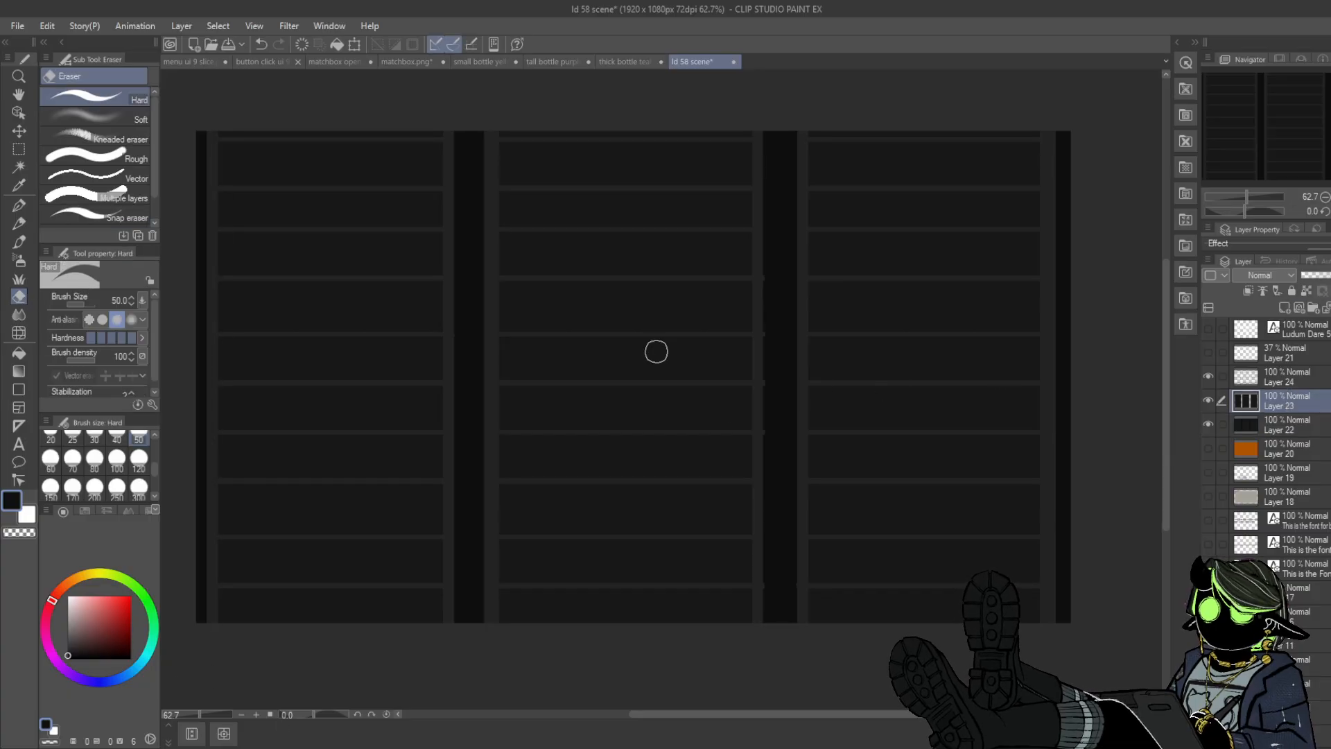
{"action": "mouse_move", "coordinate": [763, 382]}
{"action": "left_mouse_down"}
{"action": "mouse_move", "coordinate": [763, 414]}
{"action": "mouse_move", "coordinate": [761, 363]}
{"action": "left_mouse_up"}
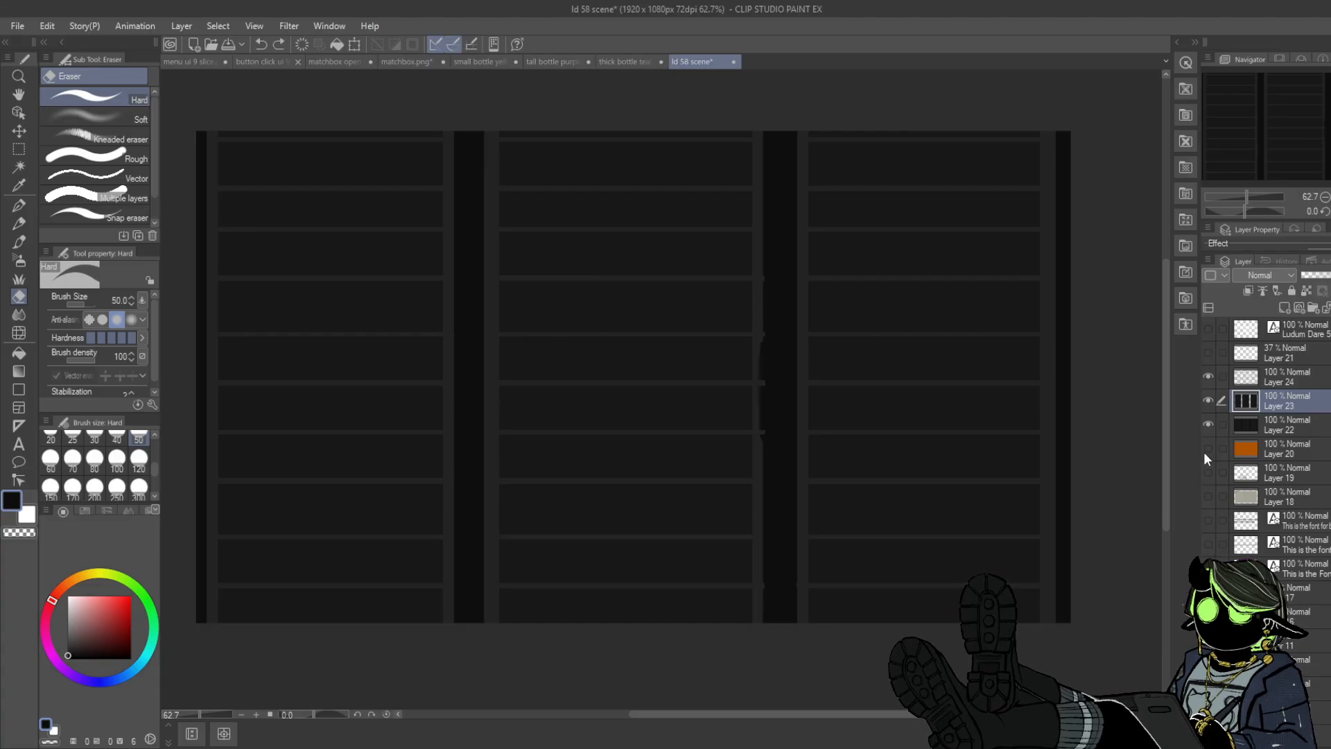
{"action": "left_click", "coordinate": [1273, 382]}
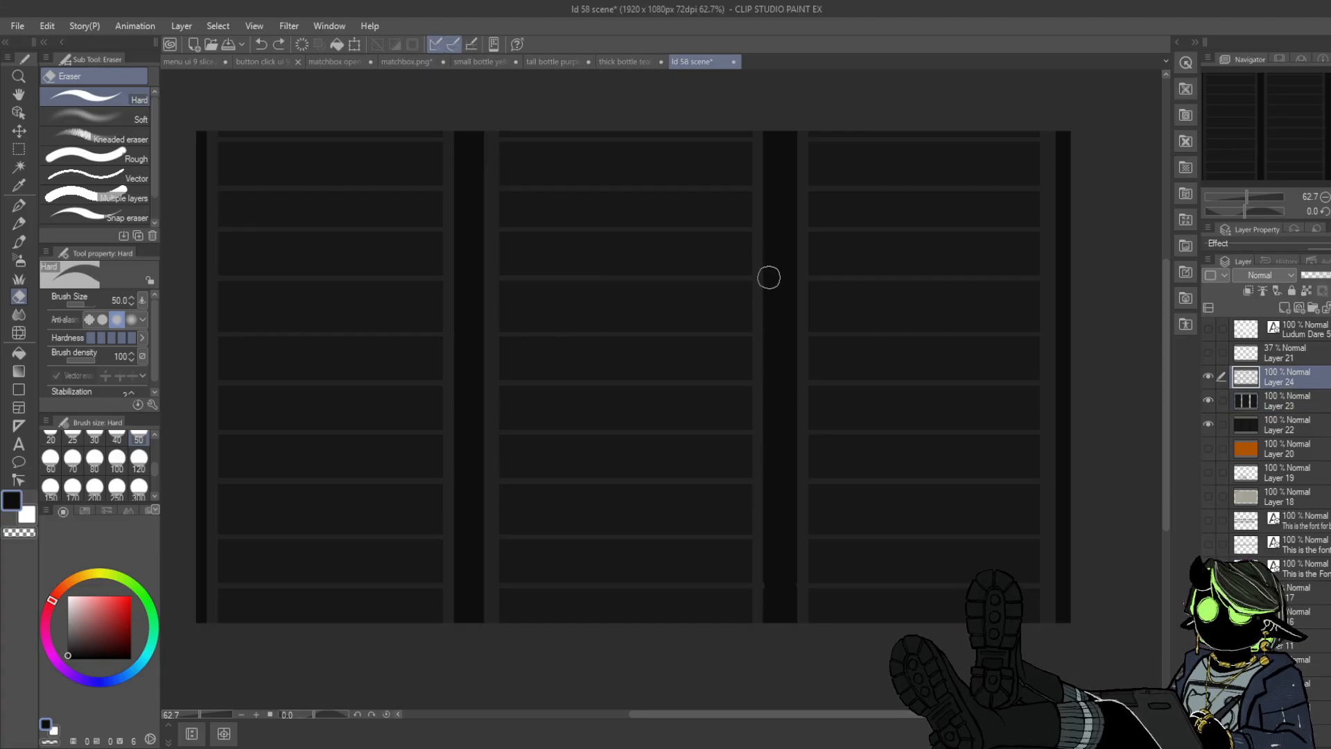
{"action": "left_click_drag", "start_coordinate": [769, 277], "coordinate": [759, 428]}
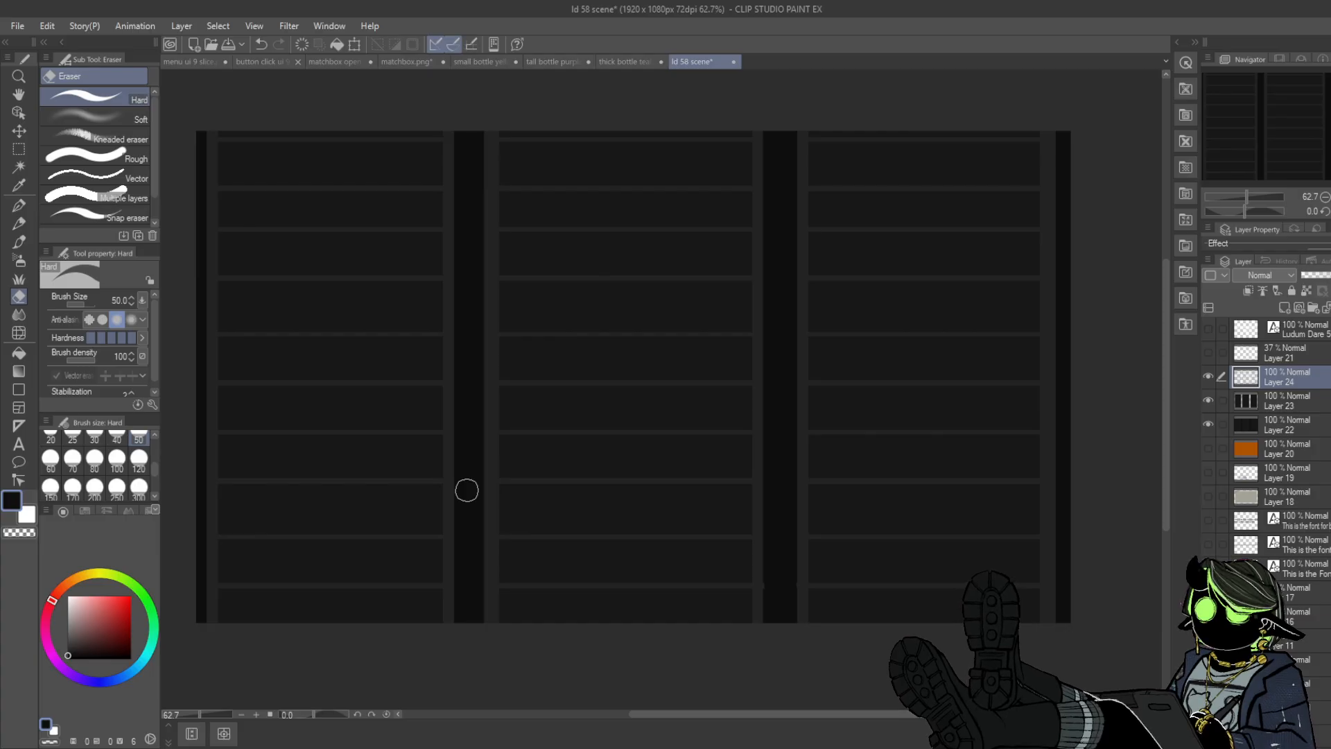
- Choose the Book brush from the background decoration tools, test one stroke across the first panel and undo it
{"action": "left_click", "coordinate": [19, 278]}
{"action": "left_click", "coordinate": [131, 81]}
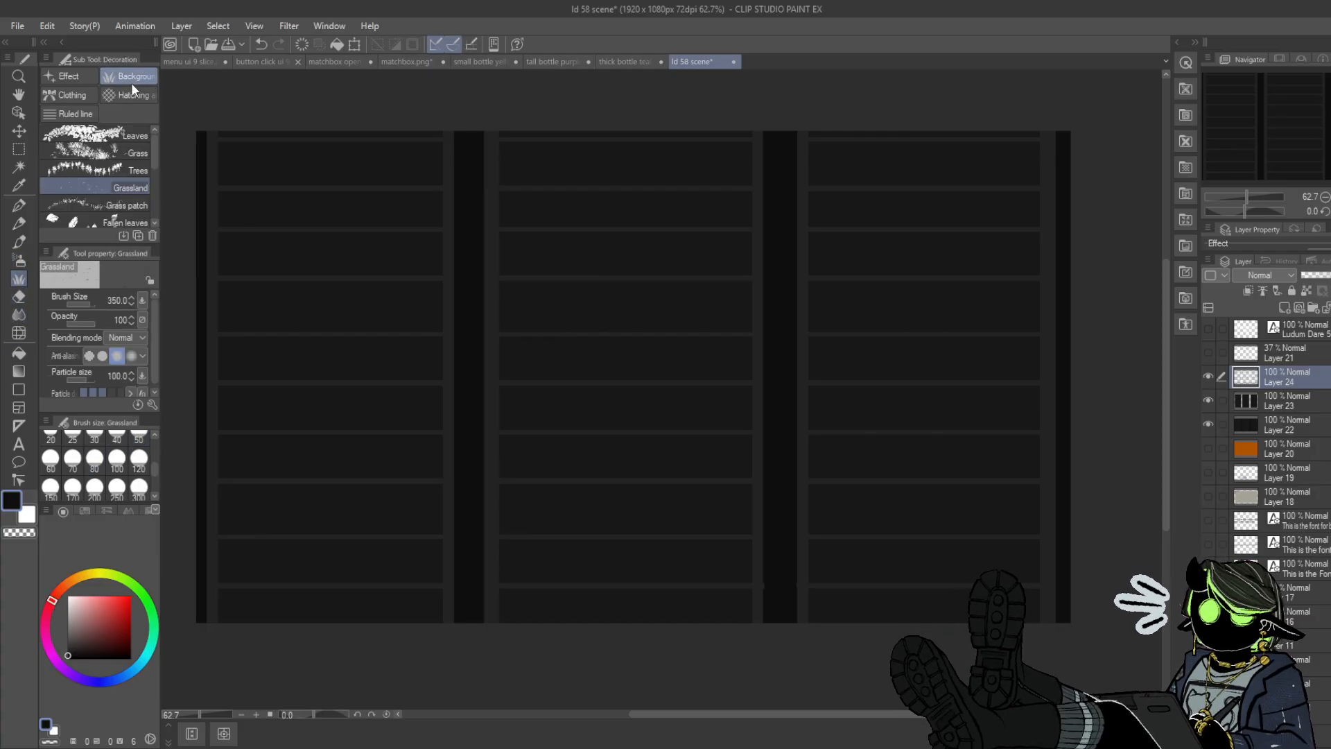
{"action": "left_click_drag", "start_coordinate": [152, 161], "coordinate": [155, 212]}
{"action": "left_click", "coordinate": [97, 172]}
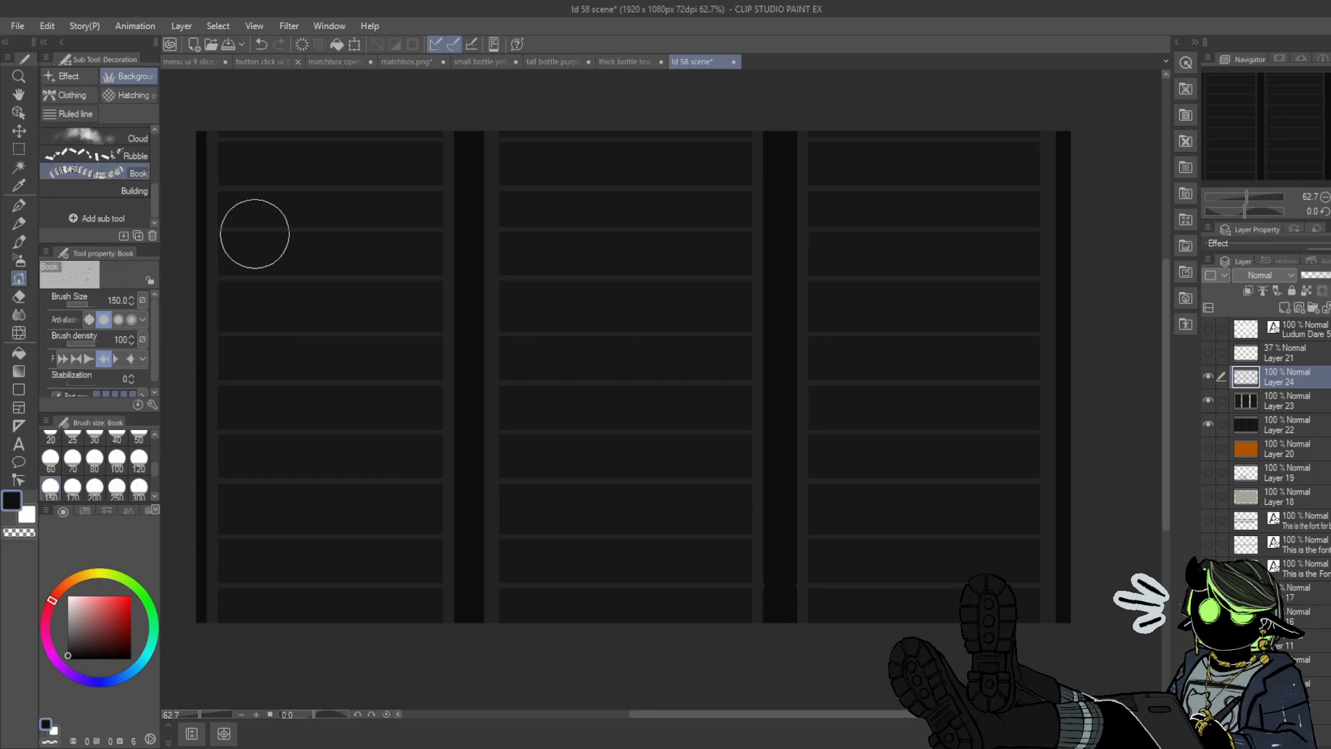
{"action": "left_click_drag", "start_coordinate": [217, 256], "coordinate": [438, 258]}
{"action": "left_click", "coordinate": [260, 44]}
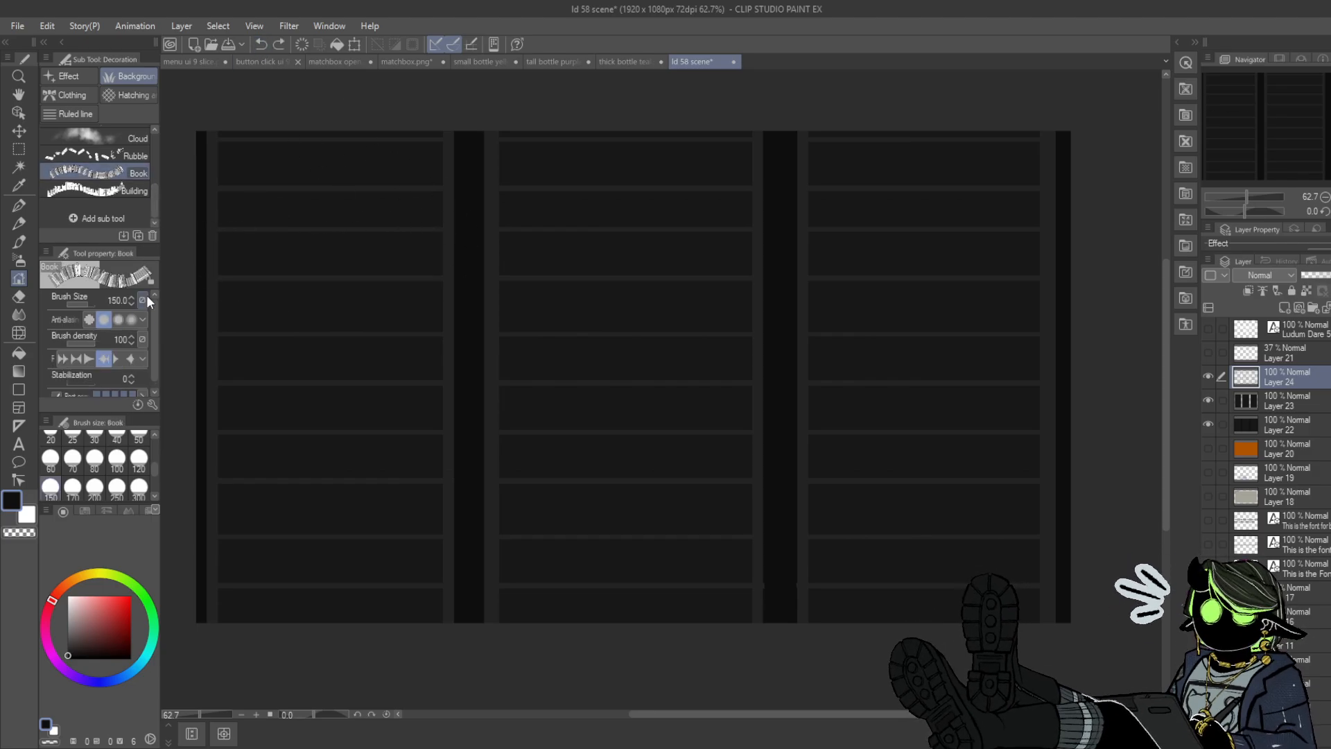
- Try the Book brush with two different dark grey sub colours along a first-panel slat, undoing each stroke
{"action": "left_click_drag", "start_coordinate": [152, 348], "coordinate": [155, 382]}
{"action": "left_click", "coordinate": [27, 514]}
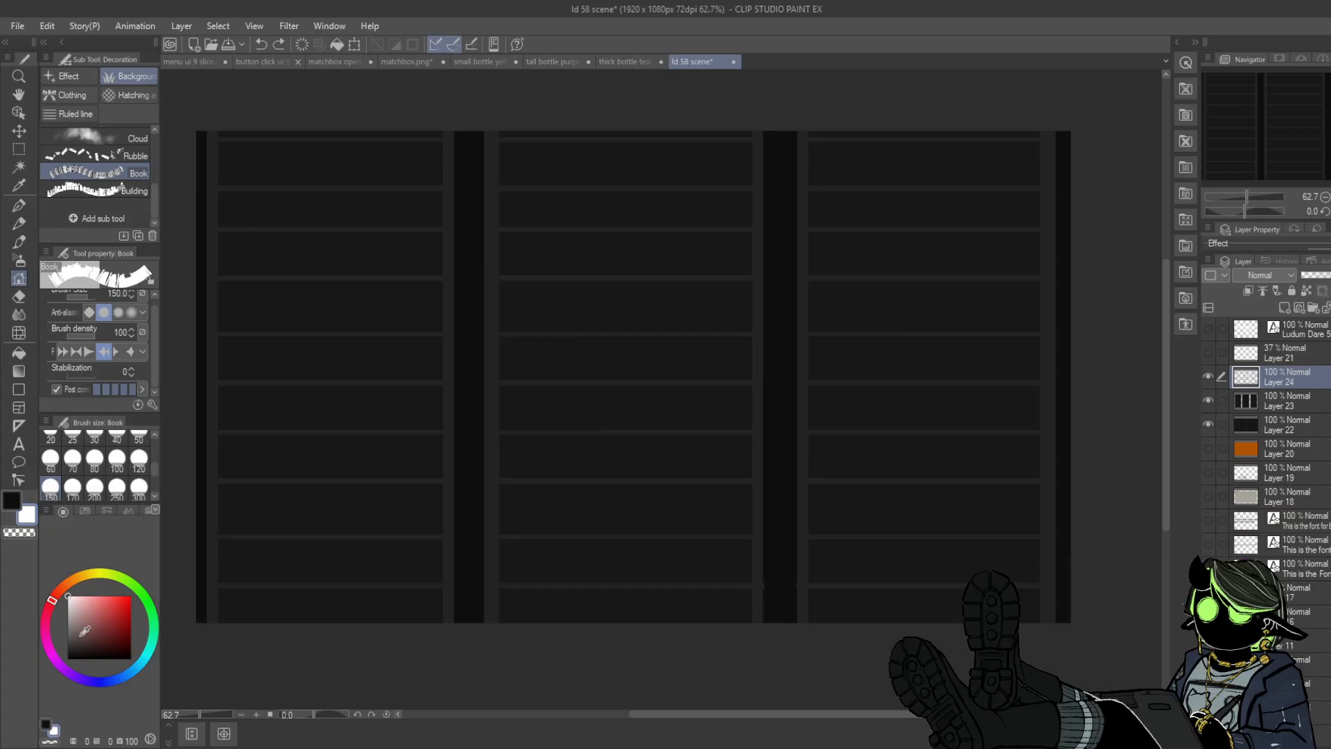
{"action": "left_click", "coordinate": [67, 646]}
{"action": "left_click_drag", "start_coordinate": [223, 252], "coordinate": [460, 262]}
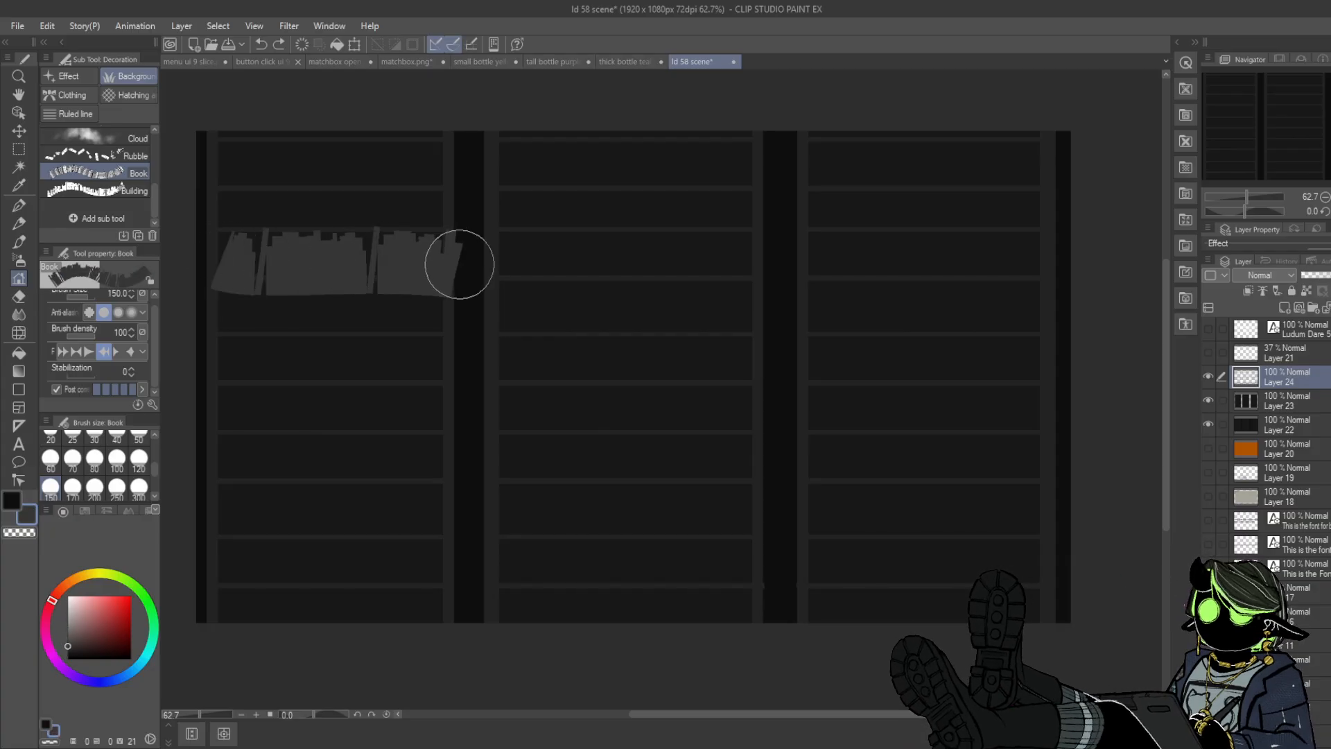
{"action": "key", "text": "ctrl+z"}
{"action": "left_click", "coordinate": [223, 249], "text": "alt"}
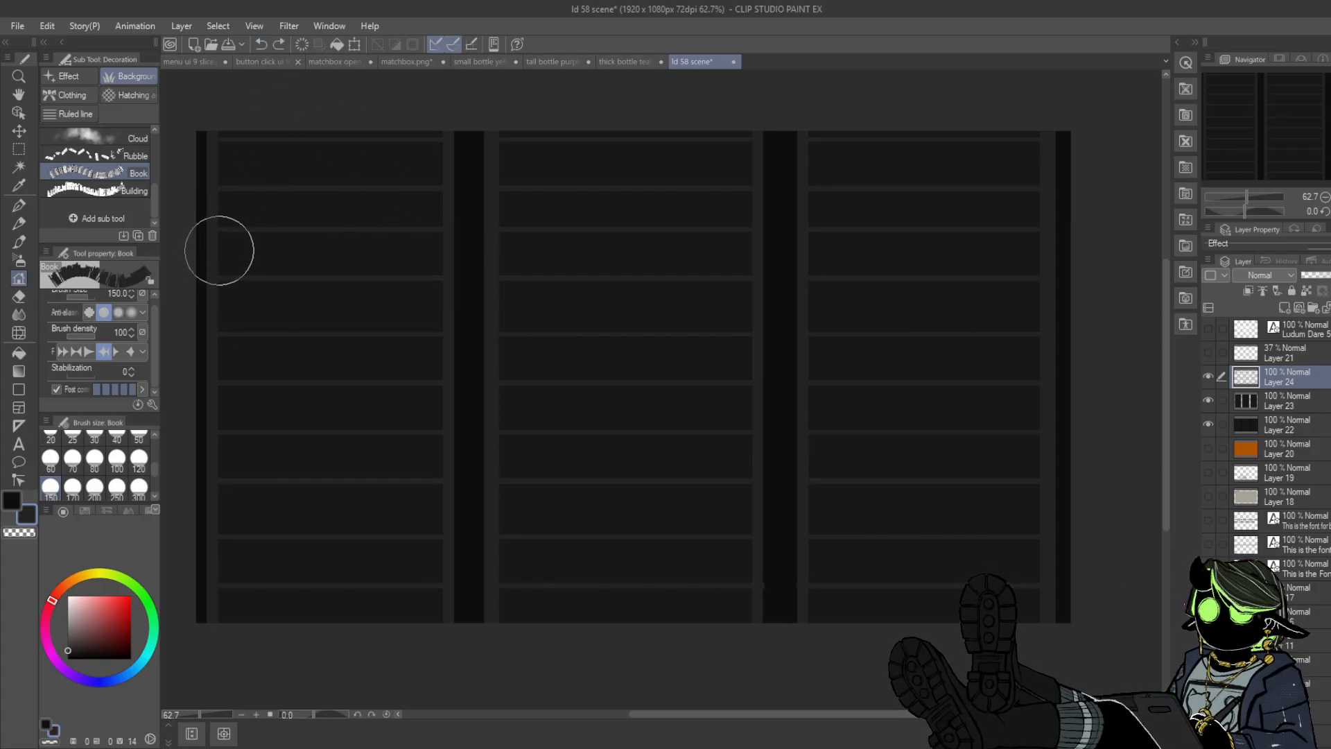
{"action": "left_click_drag", "start_coordinate": [222, 256], "coordinate": [406, 258]}
{"action": "left_click", "coordinate": [261, 44]}
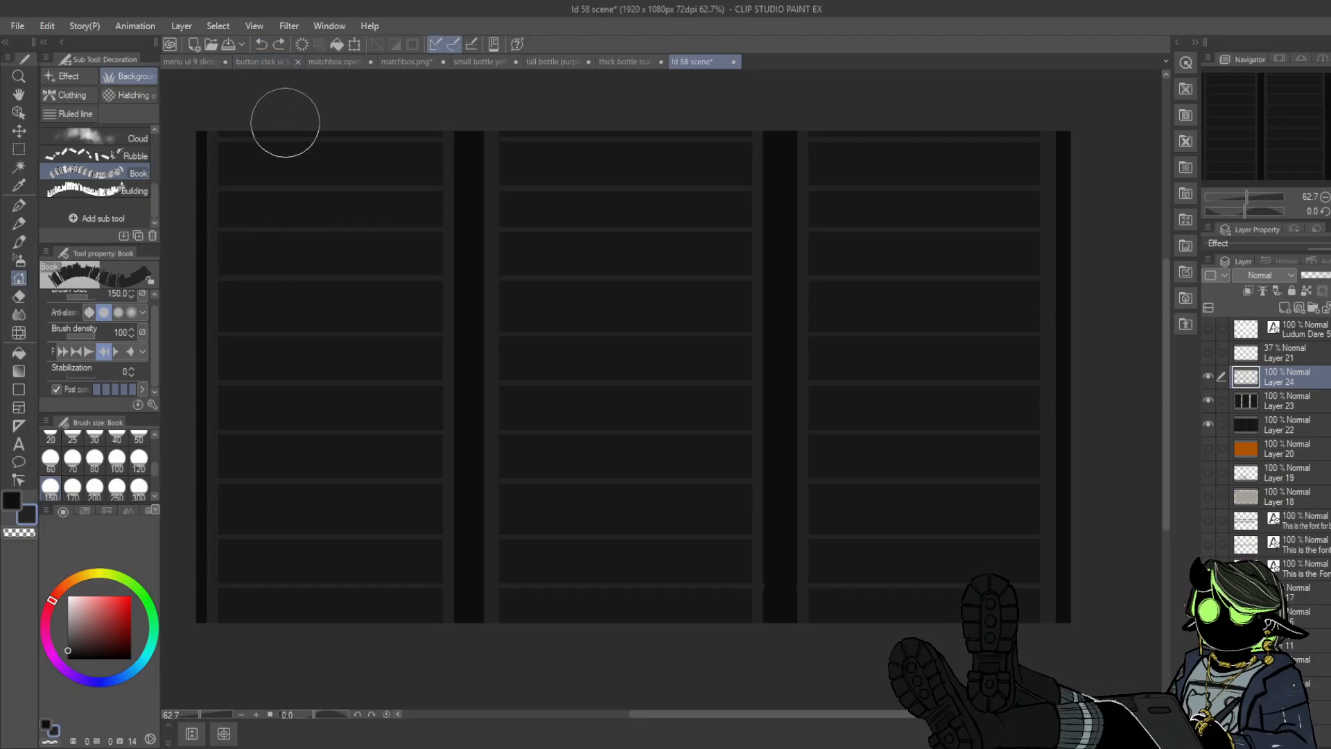
- Compare the Book brush's tip repeat modes with strokes across the panels, keep the third mode and undo the test strokes
{"action": "left_click", "coordinate": [129, 351]}
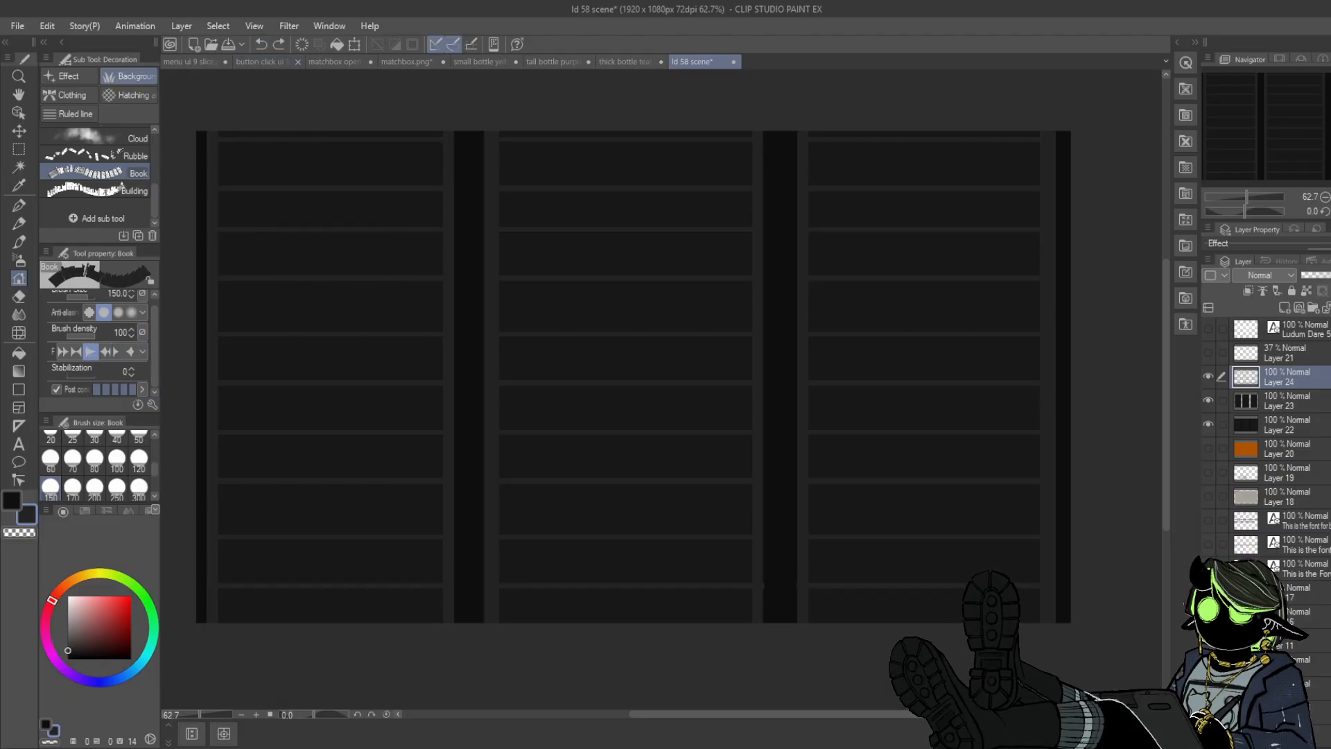
{"action": "left_click_drag", "start_coordinate": [259, 263], "coordinate": [586, 276]}
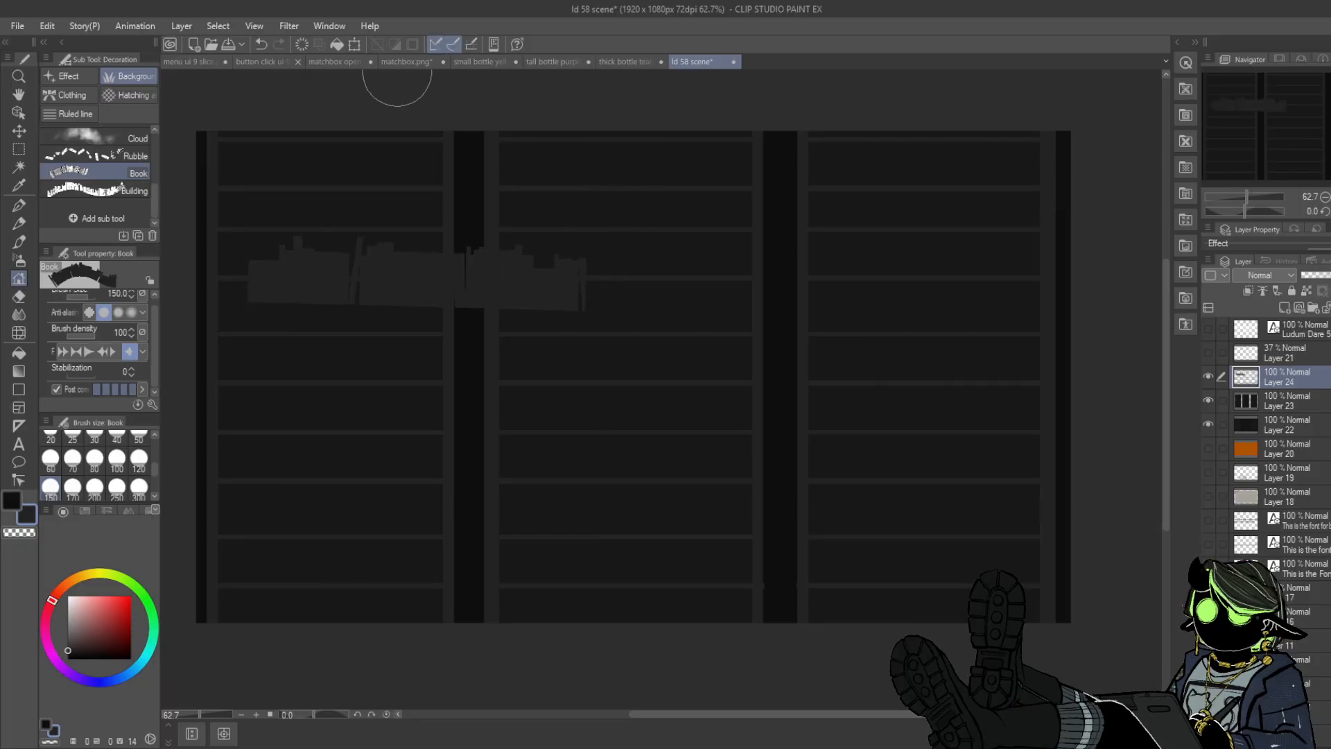
{"action": "left_click", "coordinate": [261, 44]}
{"action": "left_click", "coordinate": [76, 351]}
{"action": "left_click_drag", "start_coordinate": [298, 257], "coordinate": [778, 256]}
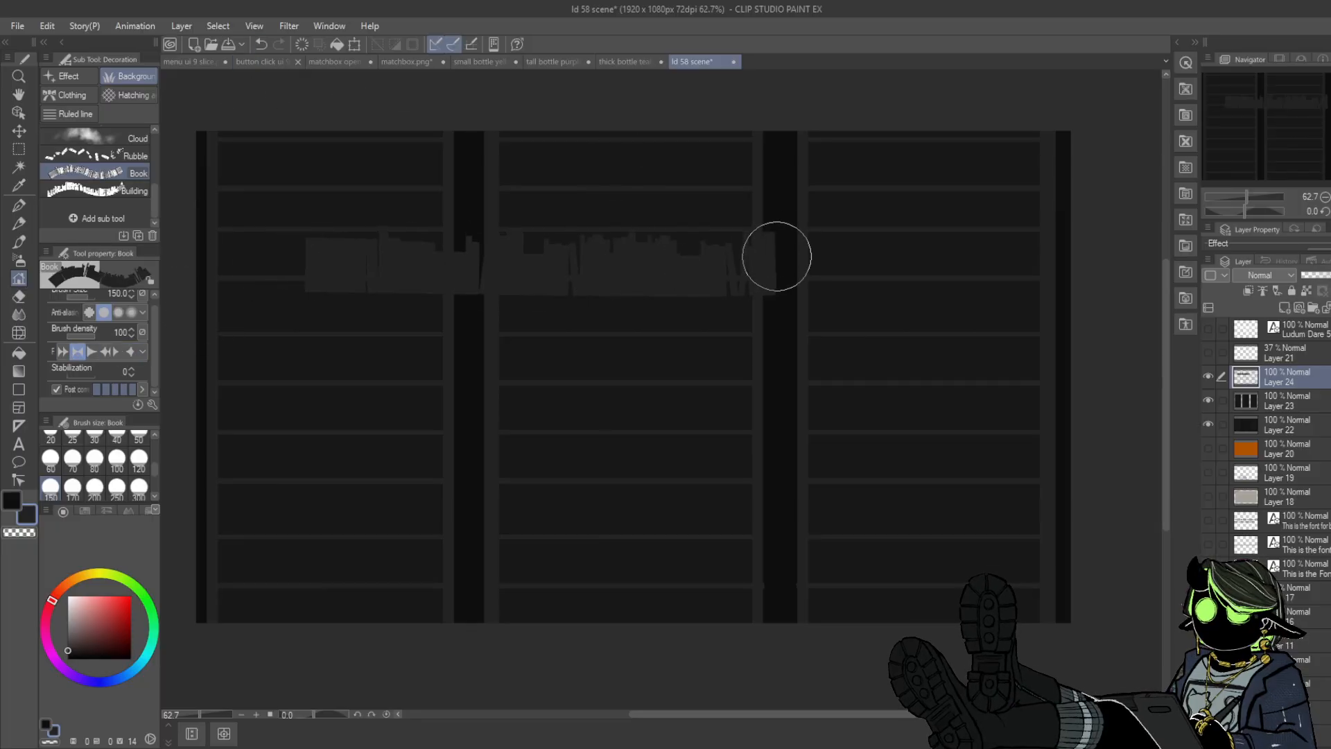
{"action": "left_click", "coordinate": [91, 351]}
{"action": "mouse_move", "coordinate": [386, 322]}
{"action": "left_mouse_down"}
{"action": "mouse_move", "coordinate": [555, 351]}
{"action": "mouse_move", "coordinate": [843, 357]}
{"action": "left_mouse_up"}
{"action": "key", "text": "ctrl+z"}
{"action": "key", "text": "ctrl+z"}
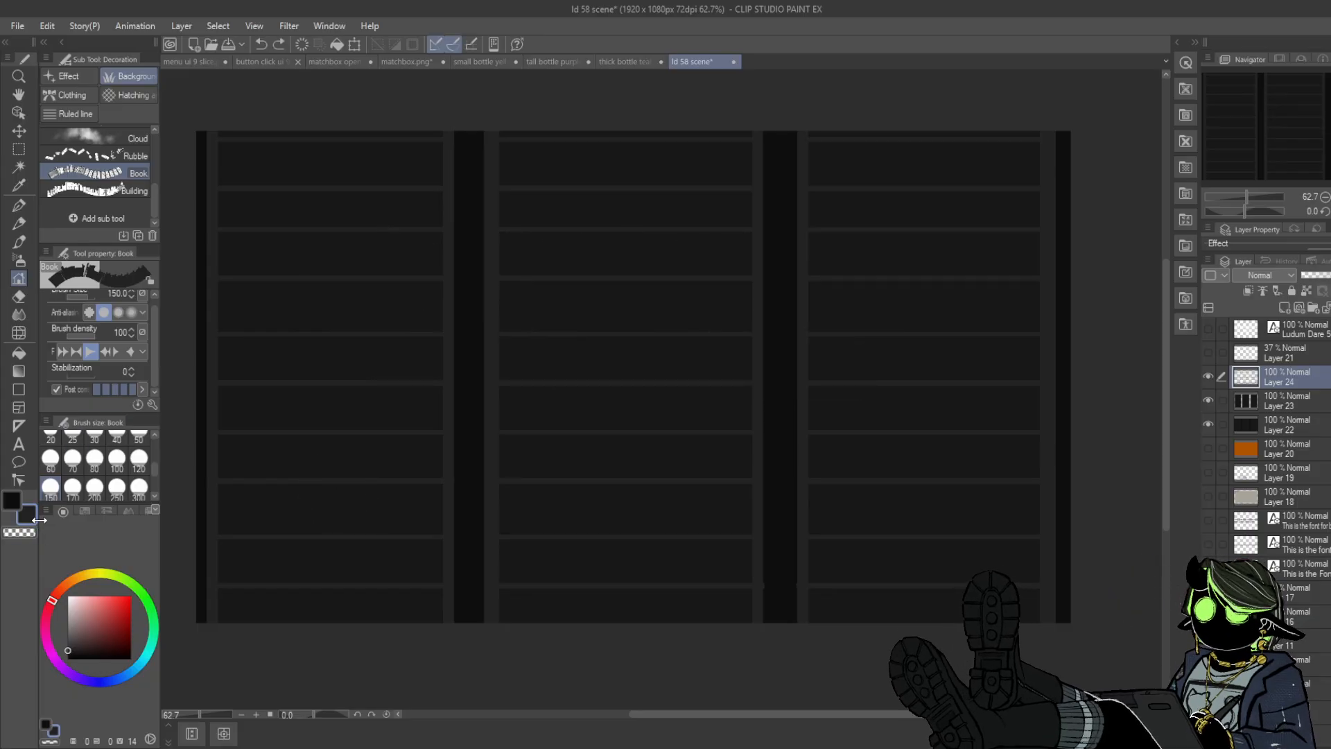
- Try Book brush strokes with a black sub colour across the first two panels and undo them
{"action": "scroll", "coordinate": [154, 463], "scroll_direction": "up", "scroll_amount": 3}
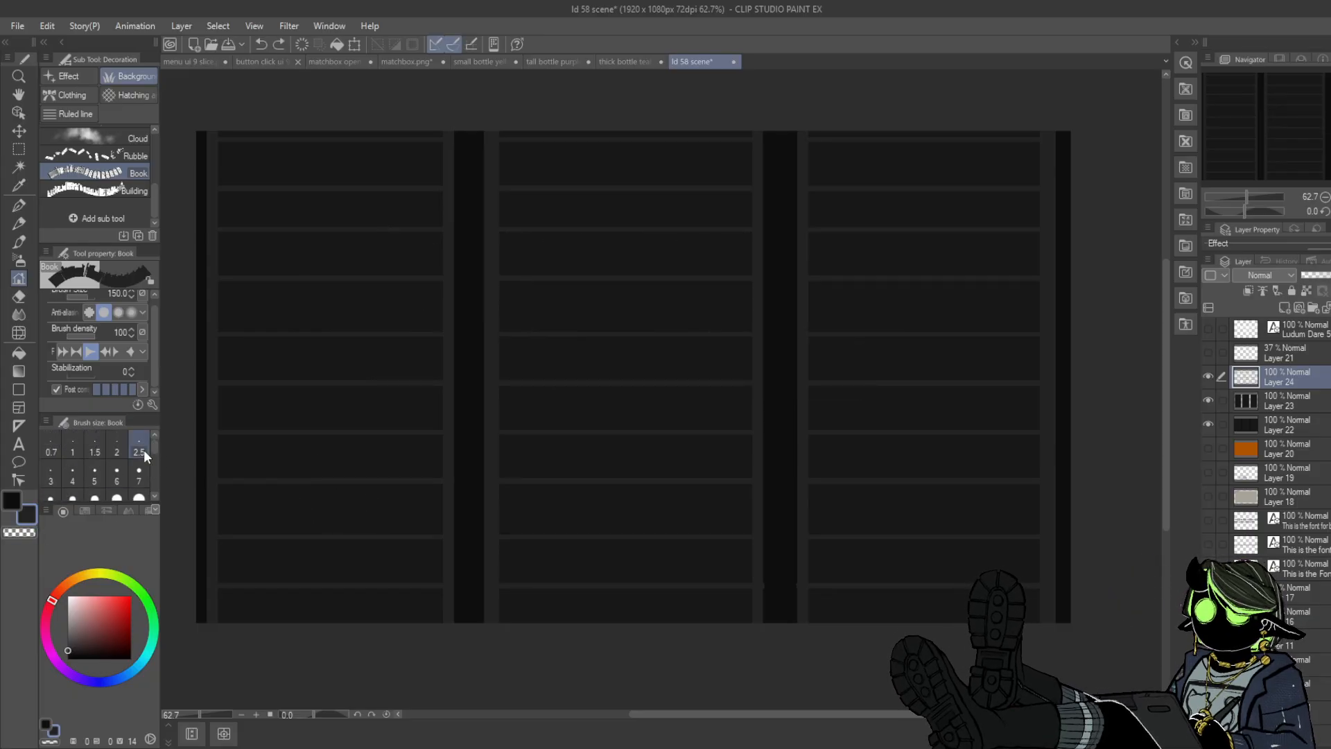
{"action": "left_click", "coordinate": [50, 741]}
{"action": "left_click", "coordinate": [28, 518]}
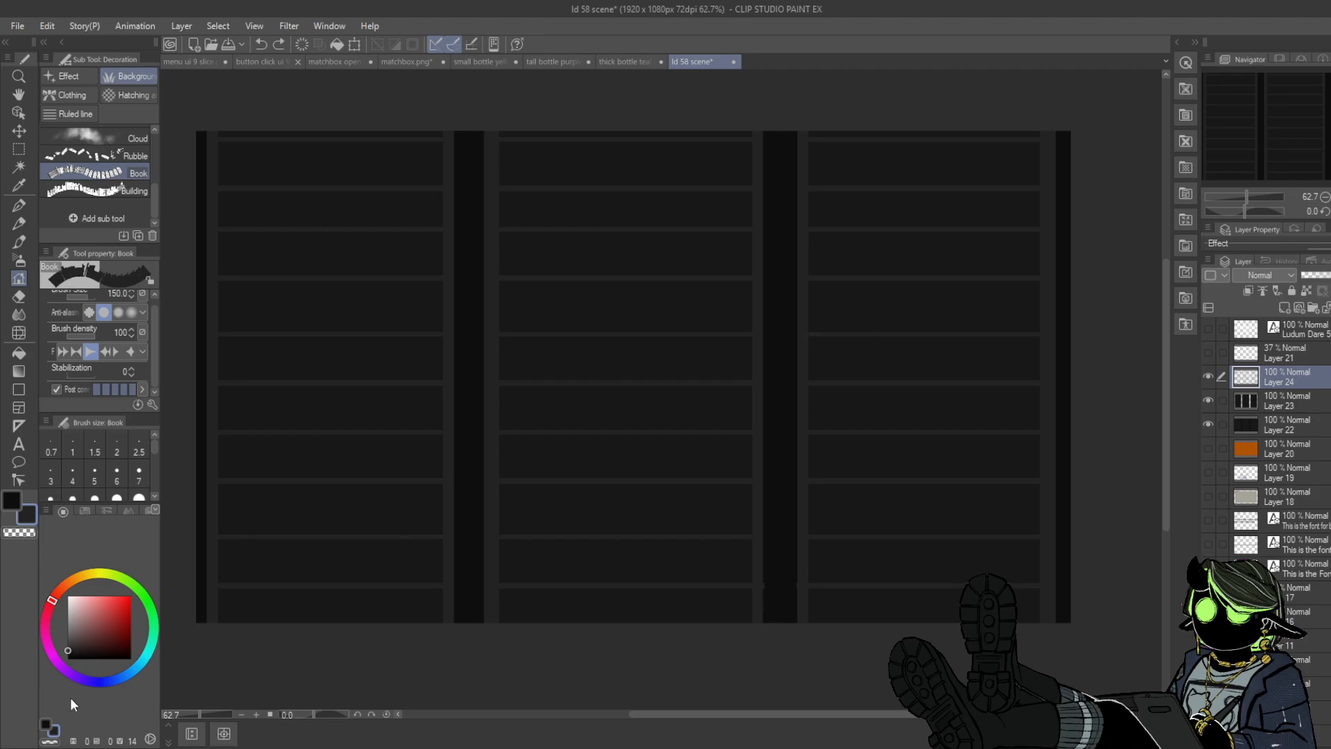
{"action": "left_click", "coordinate": [50, 742]}
{"action": "mouse_move", "coordinate": [275, 295]}
{"action": "left_mouse_down"}
{"action": "mouse_move", "coordinate": [452, 275]}
{"action": "mouse_move", "coordinate": [698, 288]}
{"action": "mouse_move", "coordinate": [782, 307]}
{"action": "mouse_move", "coordinate": [693, 334]}
{"action": "left_mouse_up"}
{"action": "left_click", "coordinate": [28, 517]}
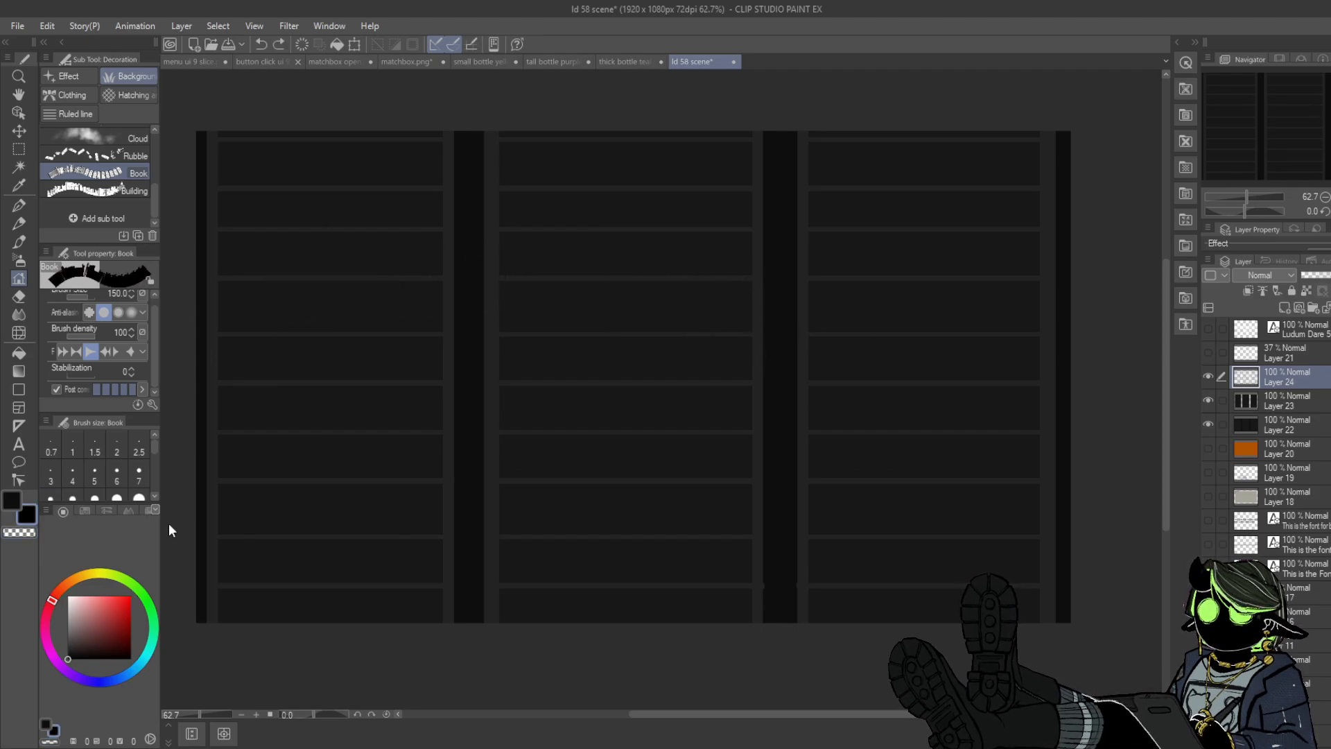
{"action": "mouse_move", "coordinate": [325, 340]}
{"action": "left_mouse_down"}
{"action": "mouse_move", "coordinate": [706, 314]}
{"action": "mouse_move", "coordinate": [765, 330]}
{"action": "left_mouse_up"}
{"action": "key", "text": "ctrl+z"}
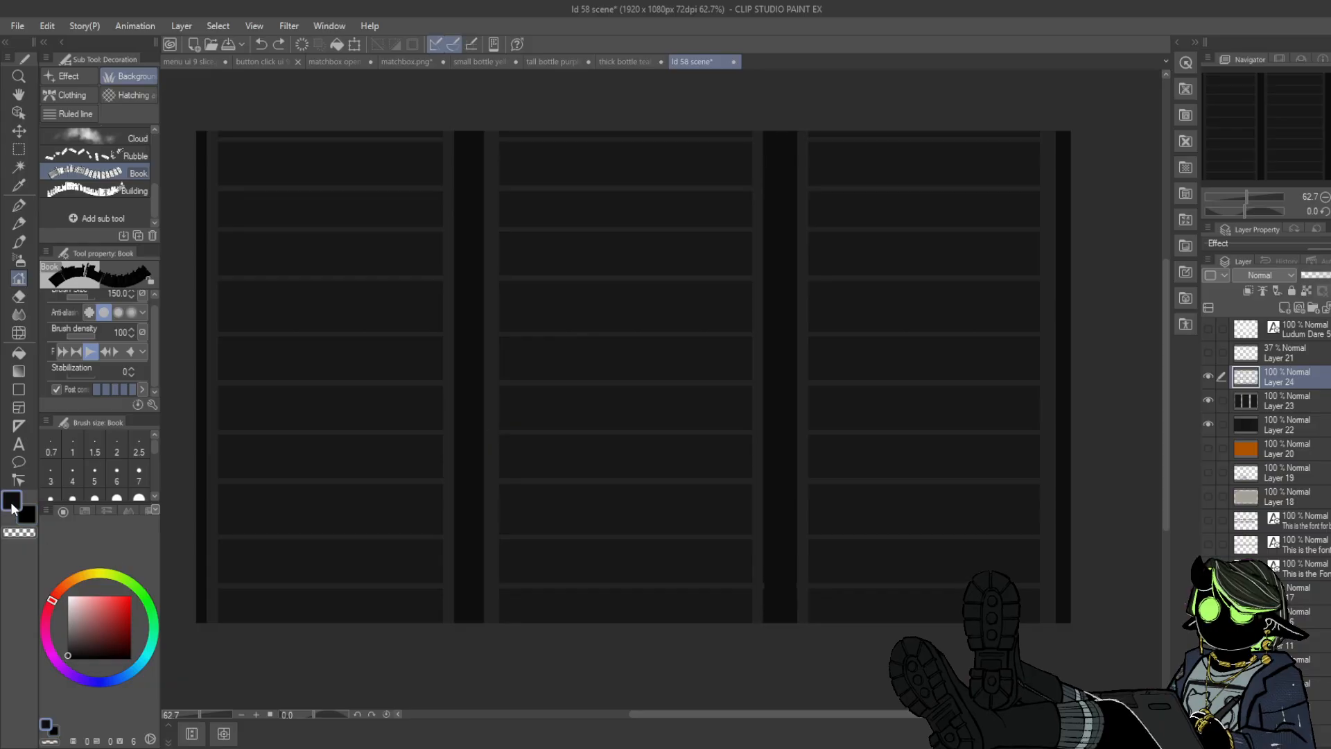
- Try a transparent-colour Book brush stroke across the slats of all three panels, then undo it
{"action": "left_click", "coordinate": [21, 533]}
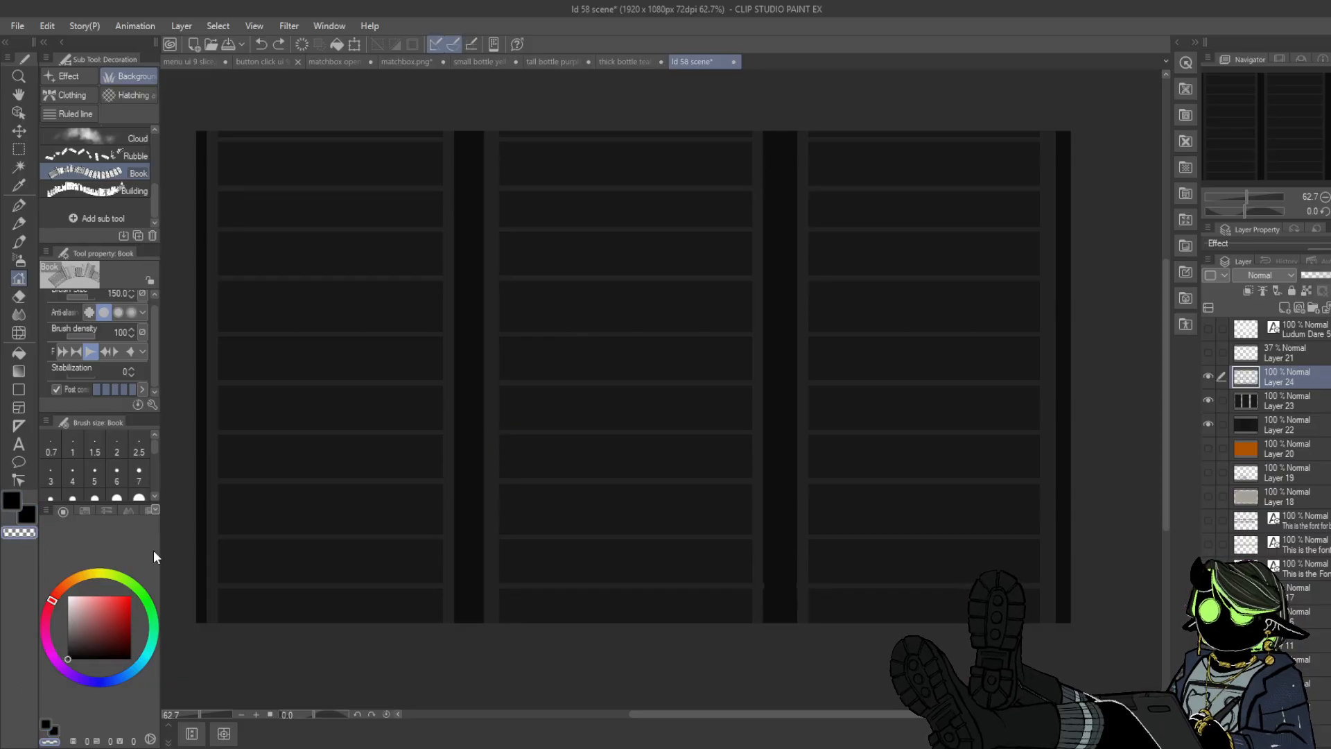
{"action": "left_click_drag", "start_coordinate": [333, 294], "coordinate": [912, 297]}
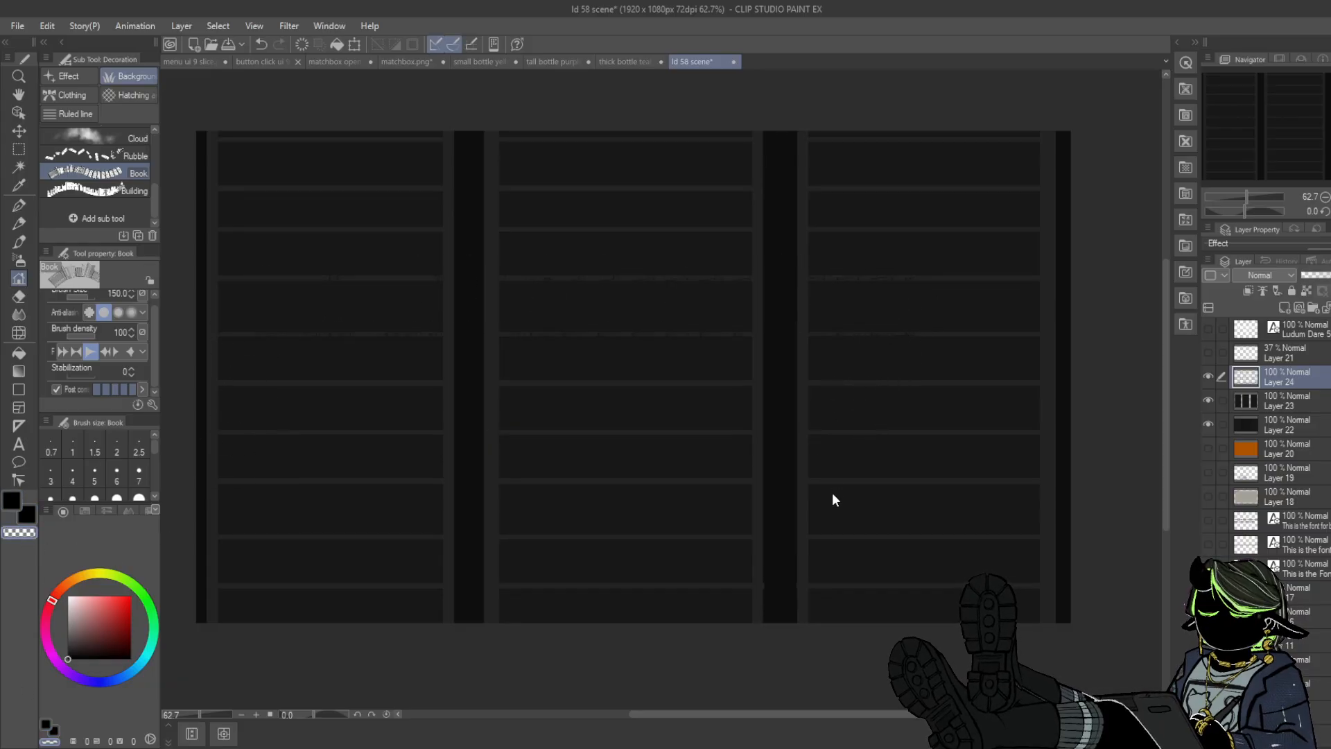
{"action": "key", "text": "ctrl+z"}
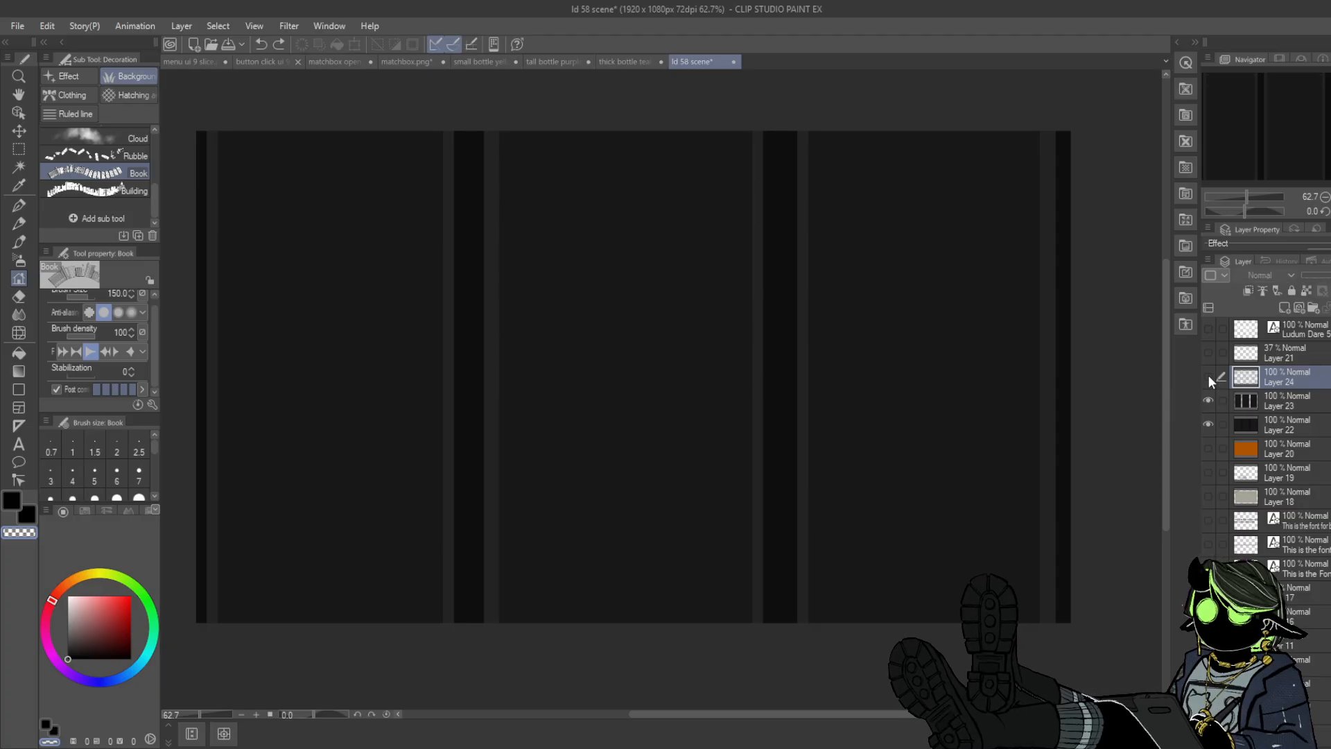
- Add a new layer above Layer 24 and reduce the Book brush to size 50
{"action": "left_click", "coordinate": [1282, 306]}
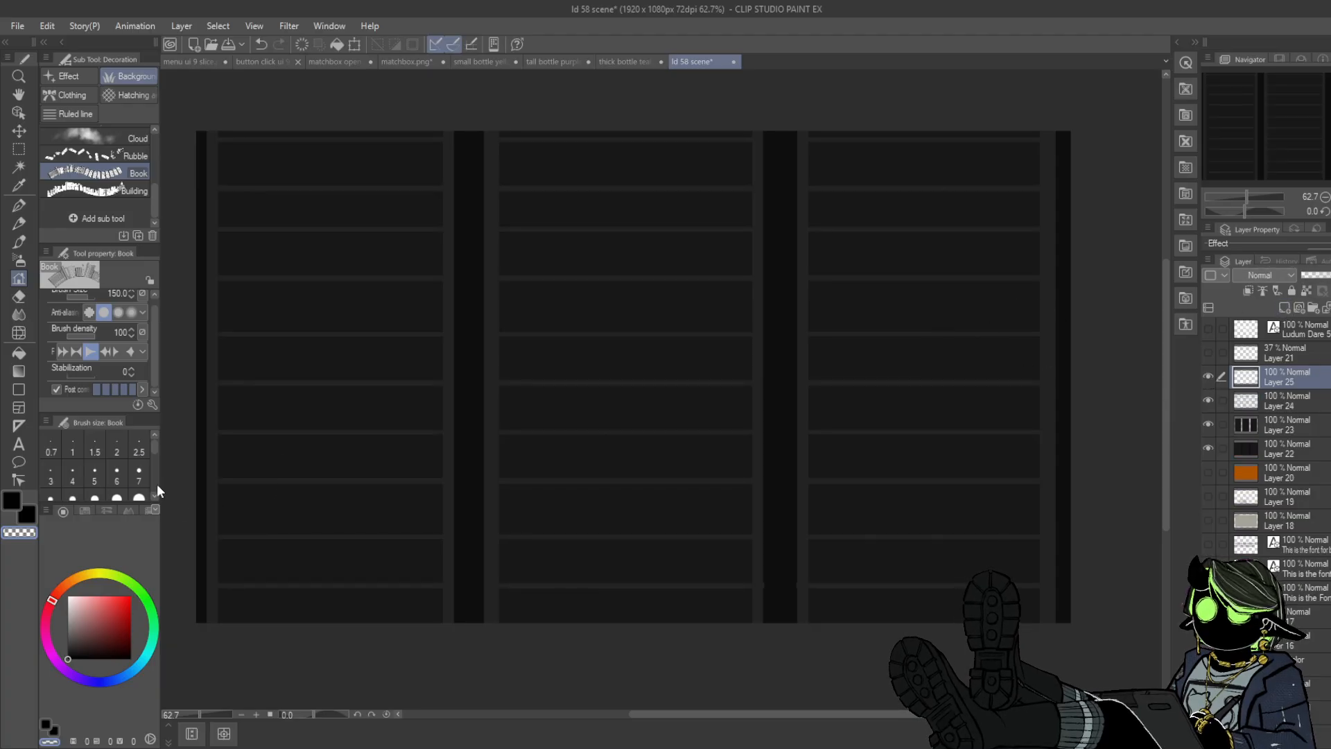
{"action": "left_click", "coordinate": [139, 497]}
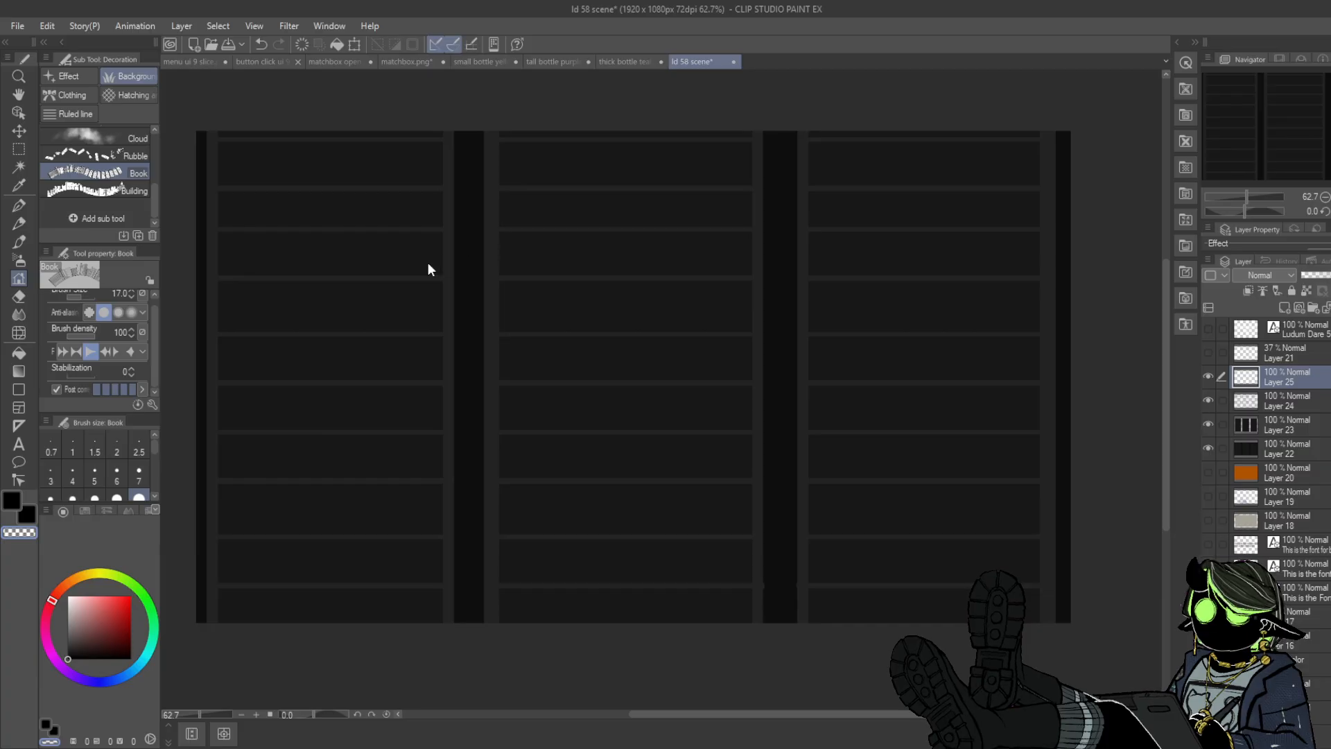
{"action": "scroll", "coordinate": [145, 486], "scroll_direction": "down", "scroll_amount": 3}
{"action": "left_click", "coordinate": [138, 459]}
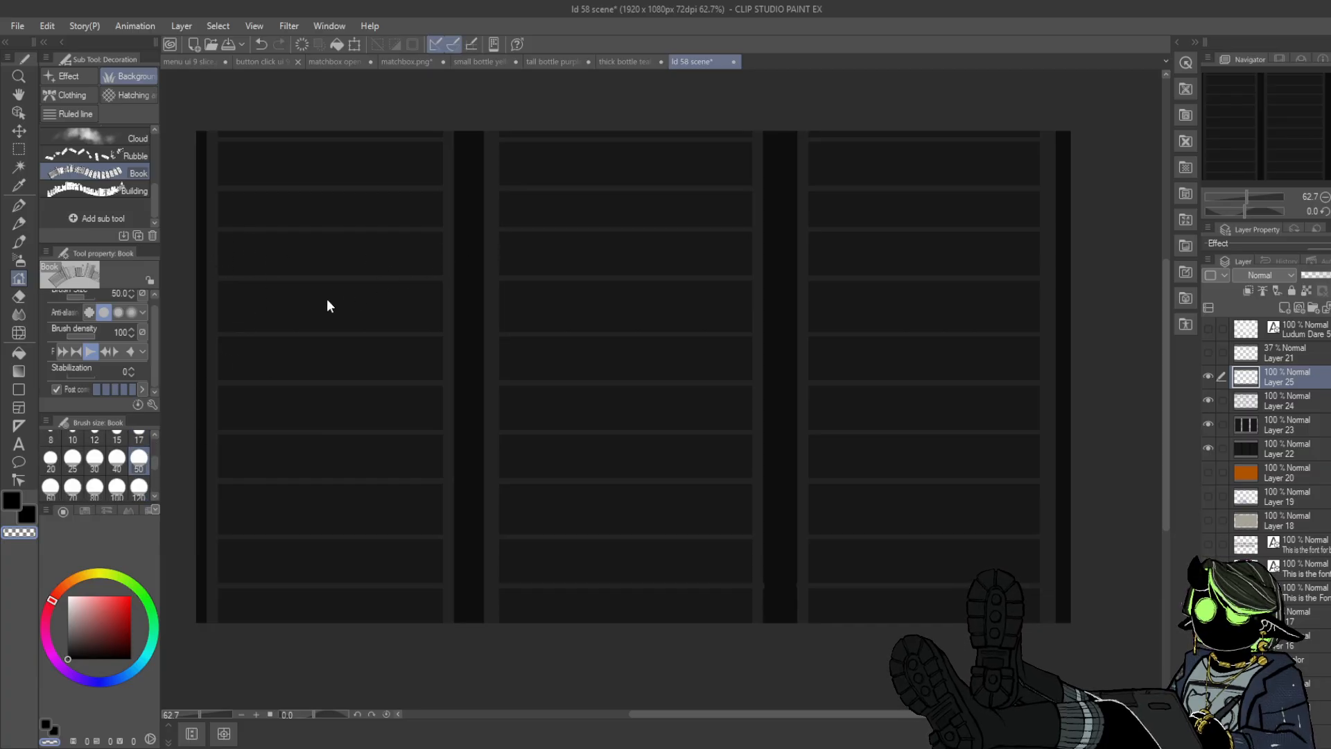
{"action": "key", "text": "ctrl+z"}
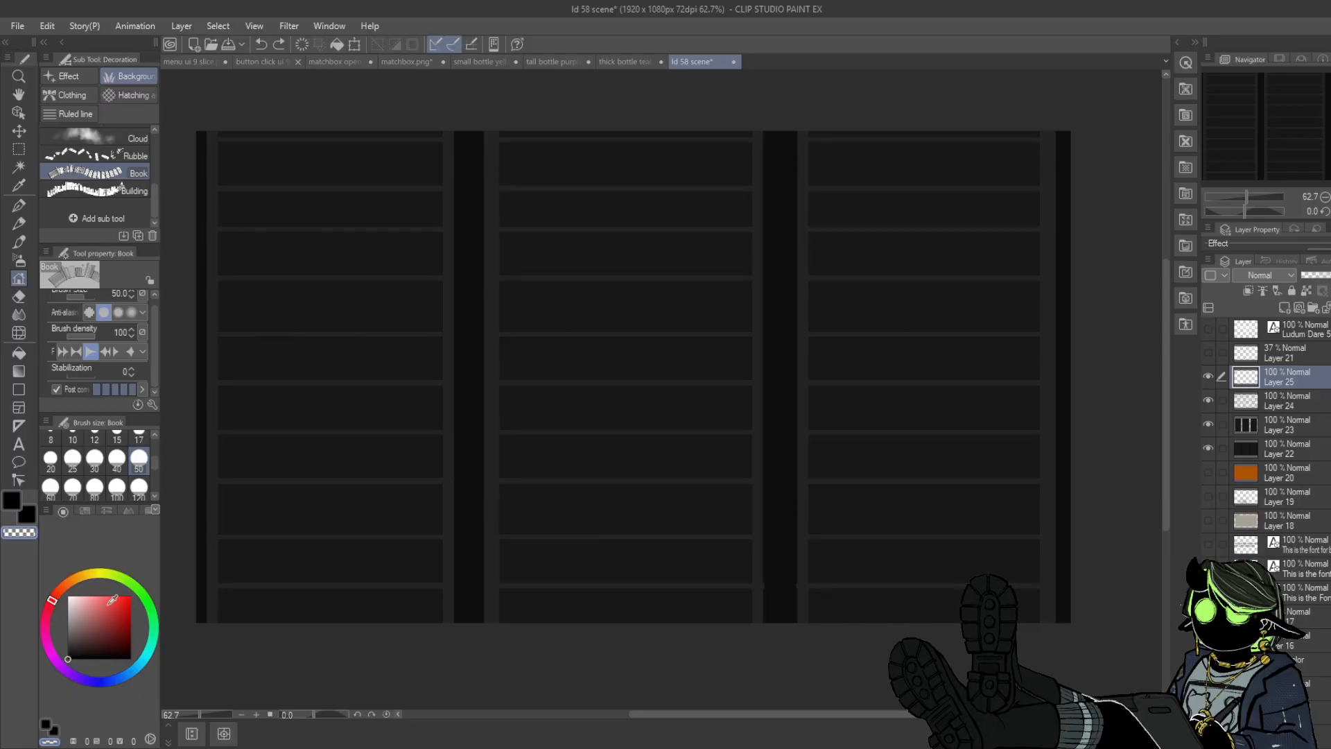
- Try four rows of small books in a muted reddish-brown main colour across the first two panels and undo them
{"action": "left_click_drag", "start_coordinate": [112, 599], "coordinate": [81, 626]}
{"action": "mouse_move", "coordinate": [267, 298]}
{"action": "left_mouse_down"}
{"action": "mouse_move", "coordinate": [443, 285]}
{"action": "mouse_move", "coordinate": [565, 297]}
{"action": "left_mouse_up"}
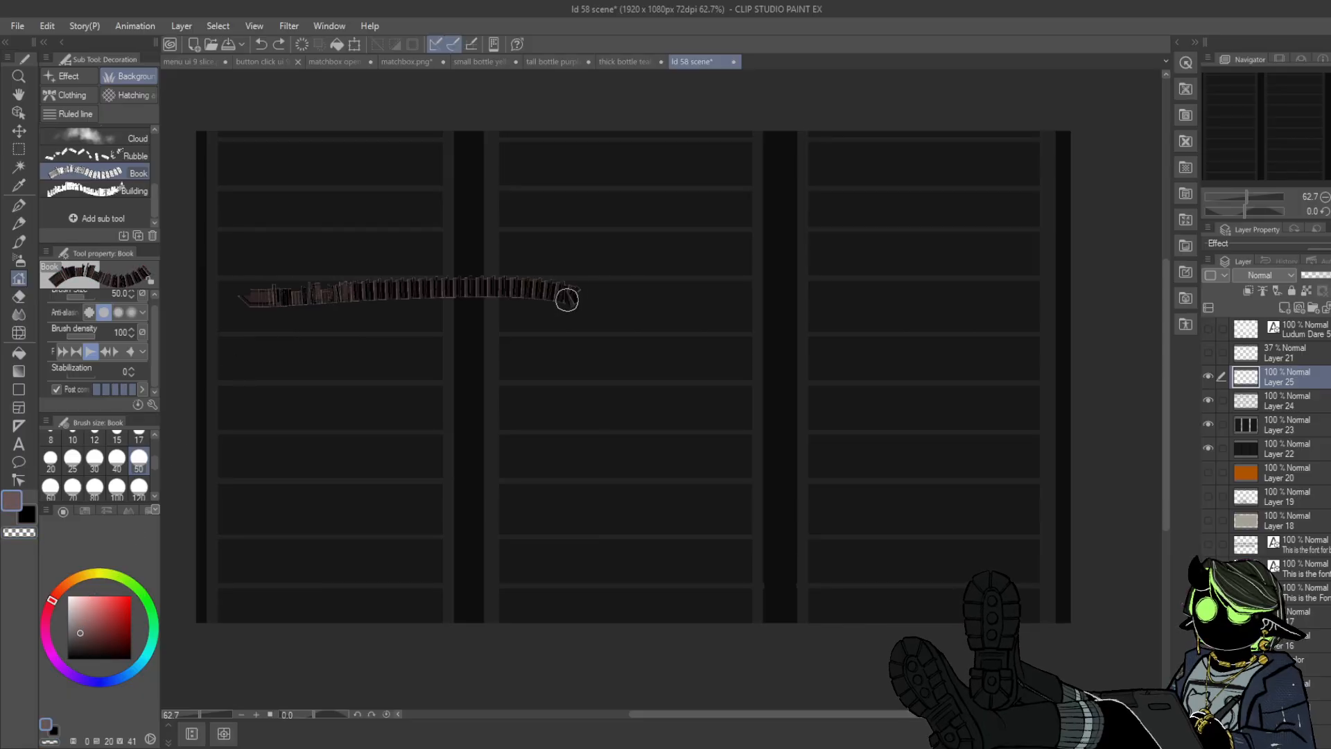
{"action": "left_click_drag", "start_coordinate": [315, 339], "coordinate": [564, 305]}
{"action": "left_click_drag", "start_coordinate": [346, 398], "coordinate": [571, 350]}
{"action": "left_click_drag", "start_coordinate": [253, 479], "coordinate": [541, 364]}
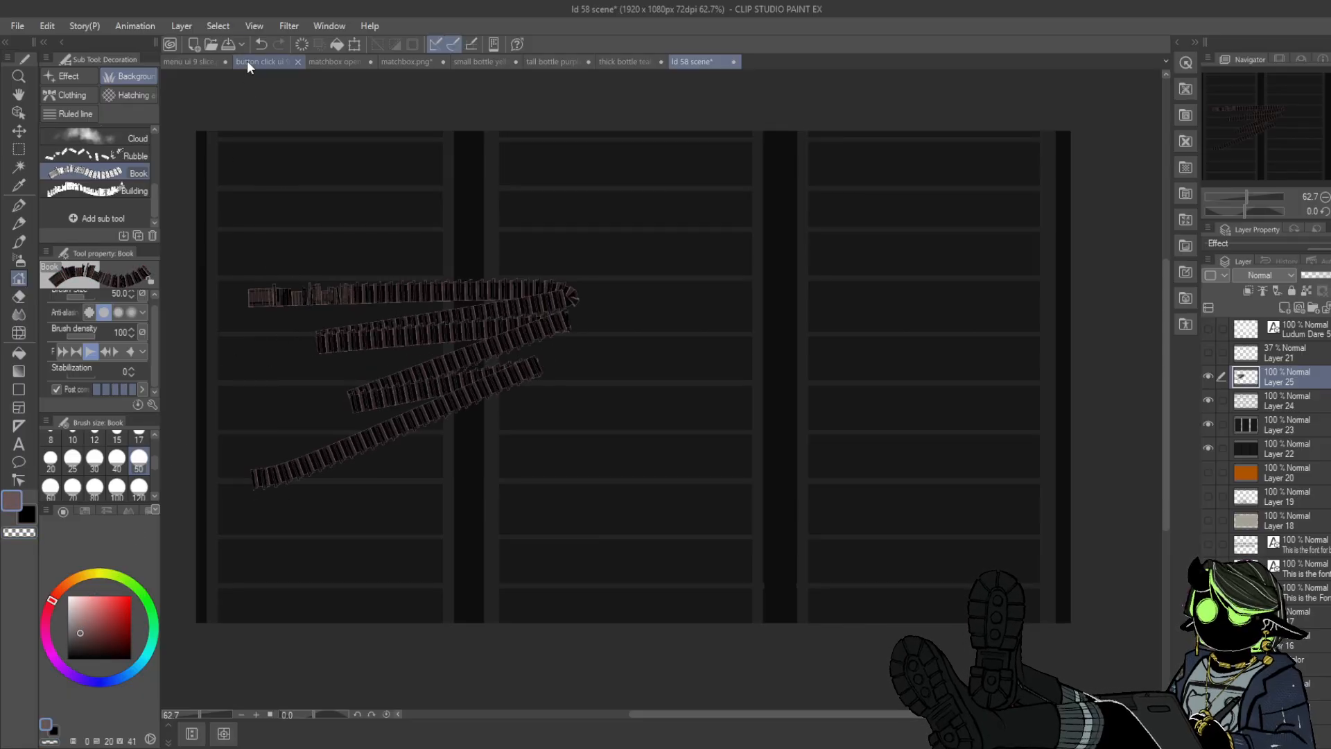
{"action": "left_click", "coordinate": [260, 44]}
- Enlarge the Book brush to size 120, test a row of books across the panels and undo it
{"action": "left_click", "coordinate": [138, 488]}
{"action": "left_click_drag", "start_coordinate": [272, 338], "coordinate": [847, 333]}
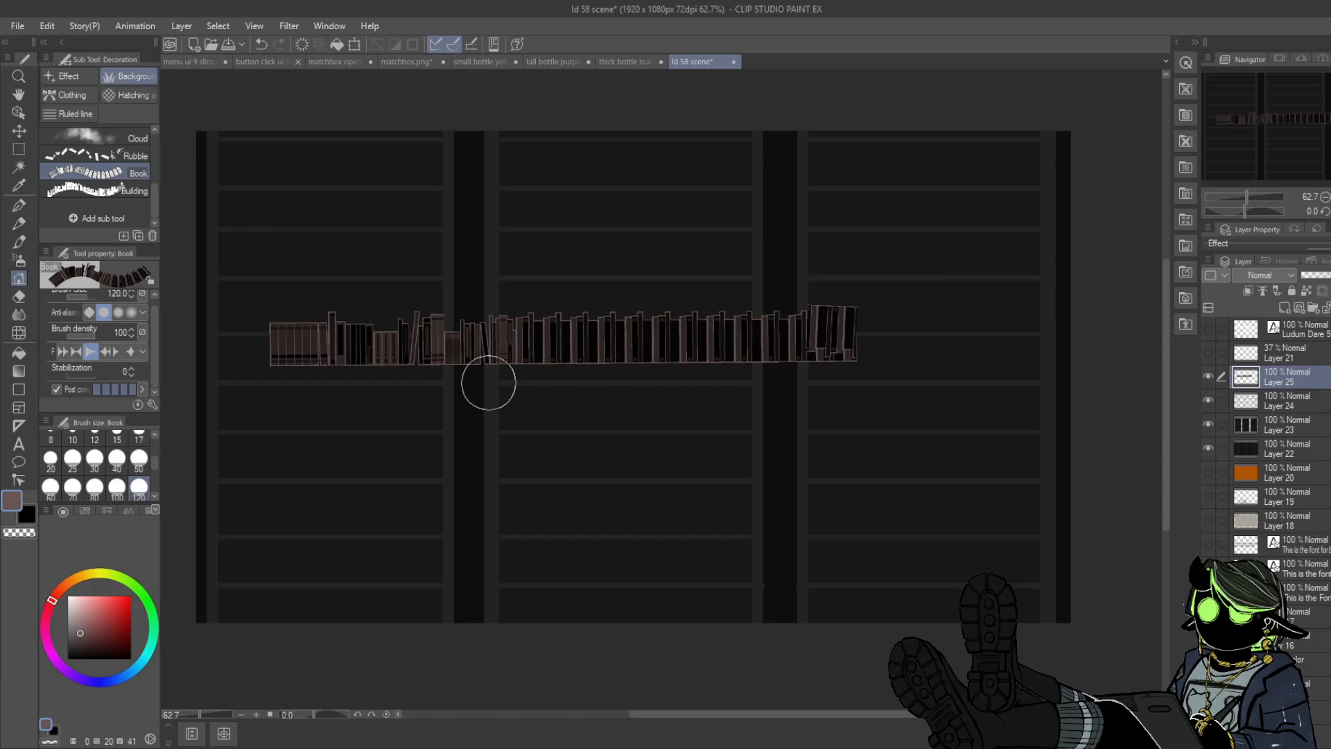
{"action": "left_click", "coordinate": [260, 44]}
- Set the Book brush's main colour to black and its sub colour to muted brown, testing both with strokes and undoing them
{"action": "left_click", "coordinate": [68, 658]}
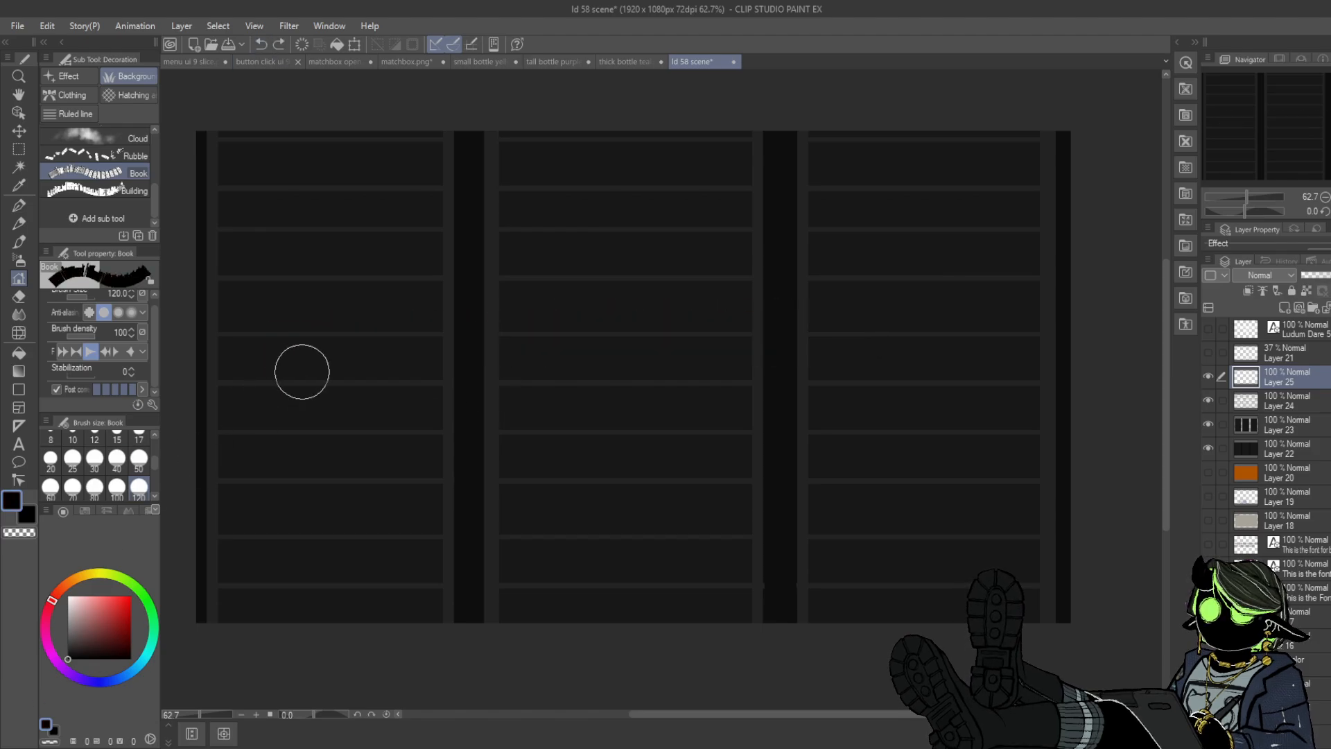
{"action": "left_click_drag", "start_coordinate": [316, 375], "coordinate": [912, 361]}
{"action": "left_click", "coordinate": [260, 45]}
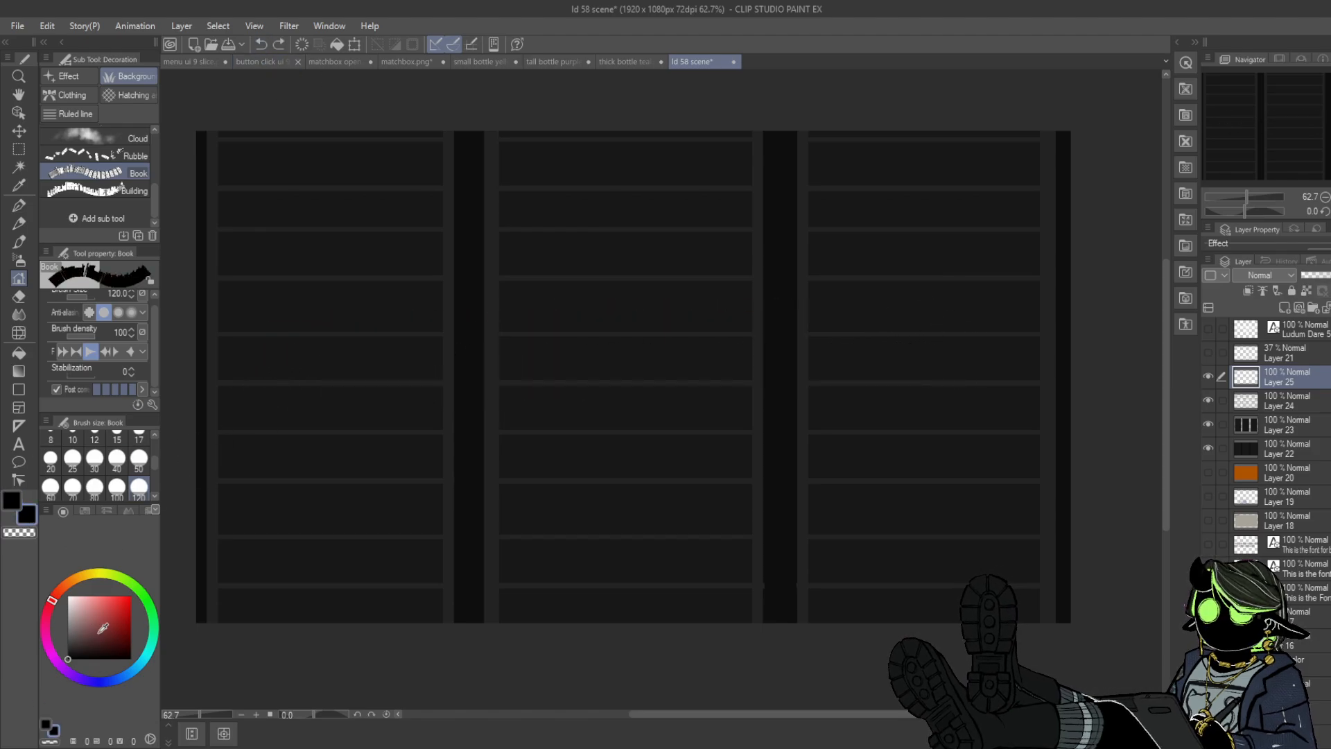
{"action": "left_click_drag", "start_coordinate": [103, 627], "coordinate": [84, 639]}
{"action": "mouse_move", "coordinate": [350, 368]}
{"action": "left_mouse_down"}
{"action": "mouse_move", "coordinate": [896, 367]}
{"action": "mouse_move", "coordinate": [745, 398]}
{"action": "mouse_move", "coordinate": [293, 433]}
{"action": "left_mouse_up"}
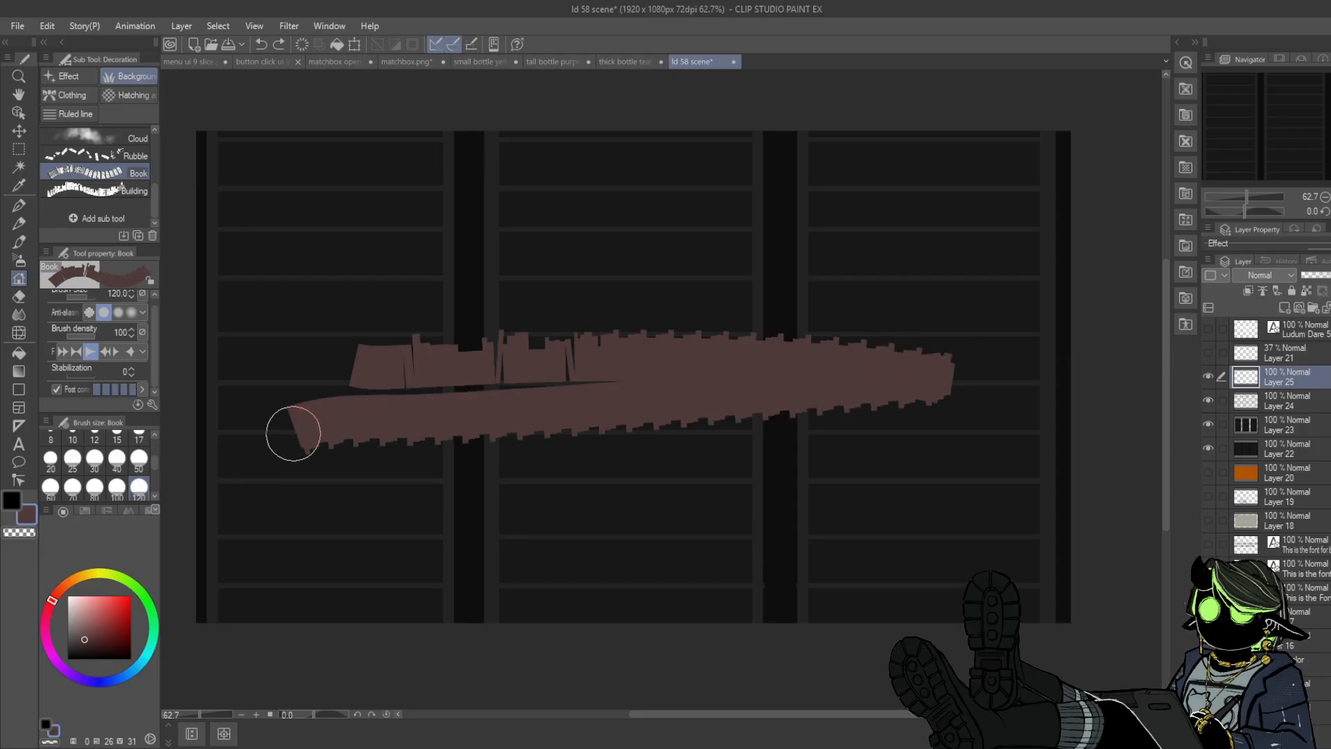
{"action": "left_click", "coordinate": [11, 499]}
{"action": "left_click_drag", "start_coordinate": [454, 506], "coordinate": [338, 575]}
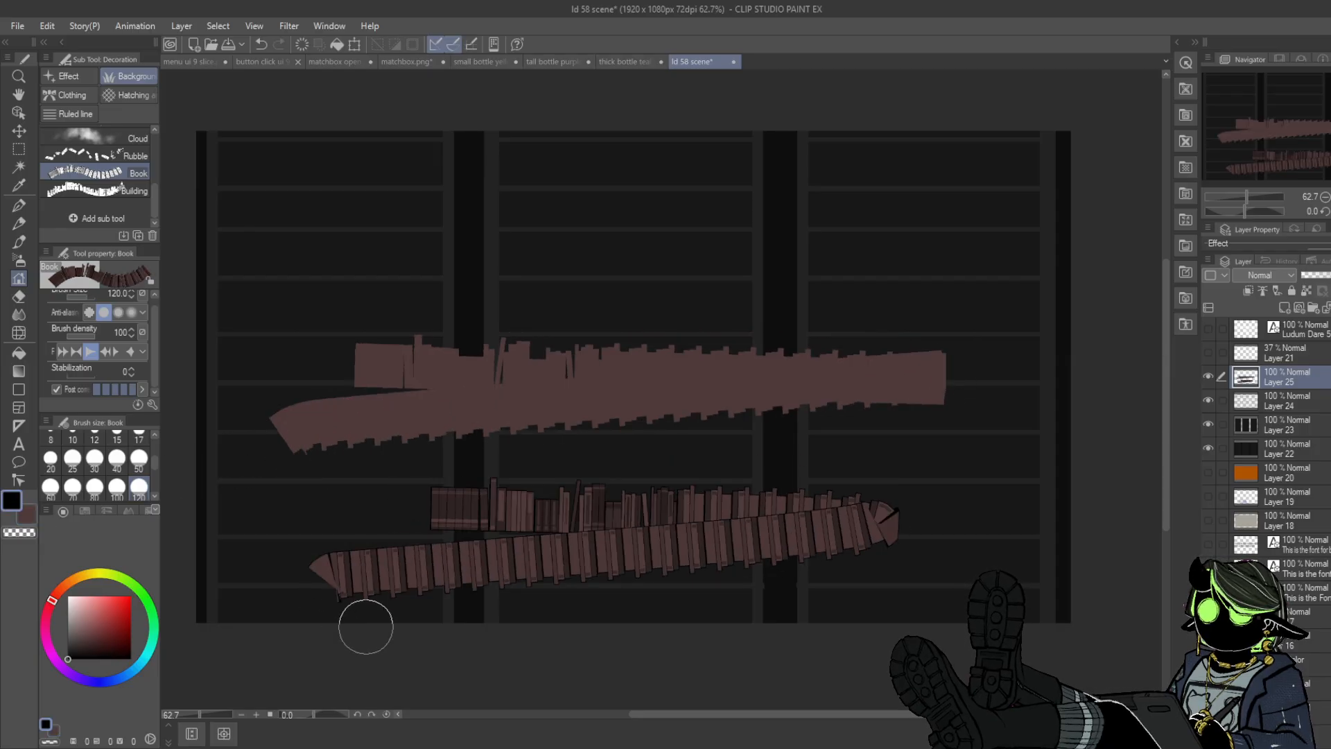
{"action": "key", "text": "ctrl+z"}
{"action": "key", "text": "ctrl+z"}
- Try black-and-brown Book brush strokes spanning all three panels on Layer 25, undoing each one
{"action": "mouse_move", "coordinate": [350, 286]}
{"action": "left_mouse_down"}
{"action": "mouse_move", "coordinate": [624, 214]}
{"action": "mouse_move", "coordinate": [859, 408]}
{"action": "left_mouse_up"}
{"action": "key", "text": "ctrl+z"}
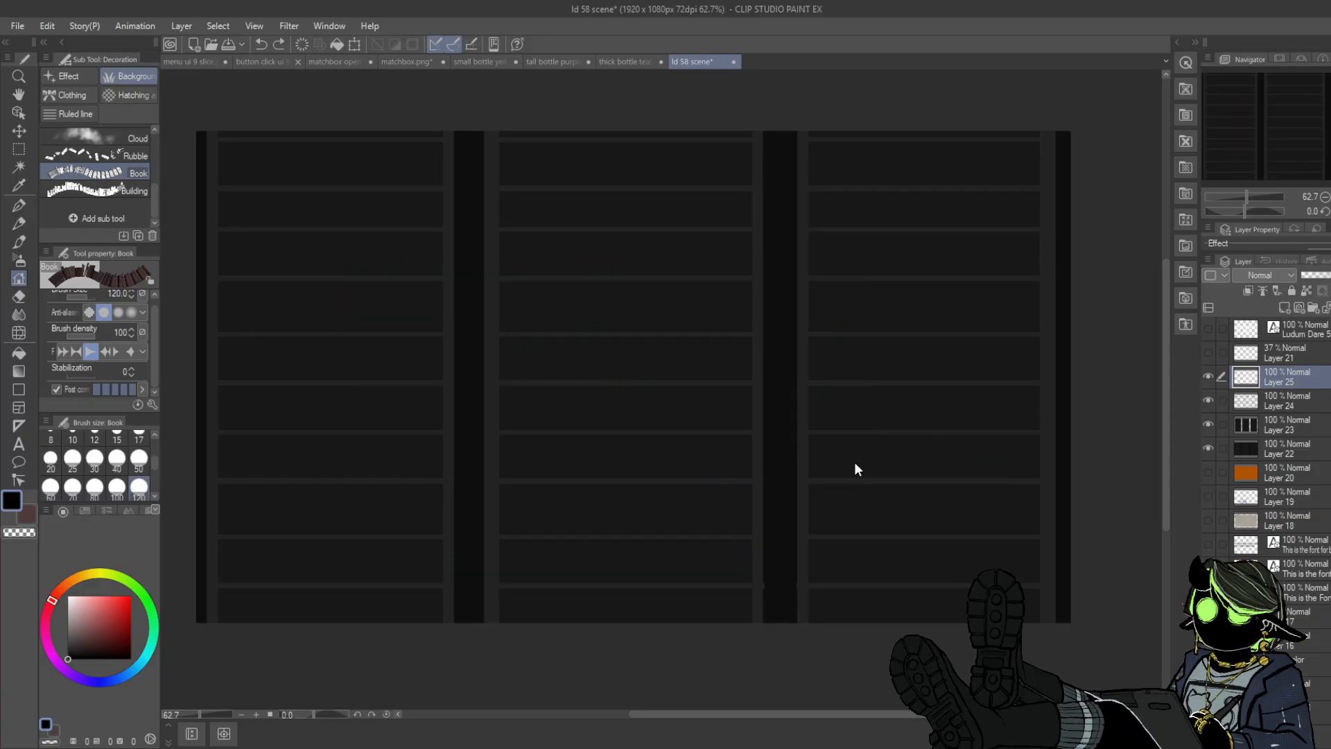
{"action": "mouse_move", "coordinate": [320, 371]}
{"action": "left_mouse_down"}
{"action": "mouse_move", "coordinate": [894, 341]}
{"action": "mouse_move", "coordinate": [1009, 392]}
{"action": "mouse_move", "coordinate": [617, 425]}
{"action": "mouse_move", "coordinate": [684, 518]}
{"action": "mouse_move", "coordinate": [953, 552]}
{"action": "left_mouse_up"}
{"action": "key", "text": "ctrl+z"}
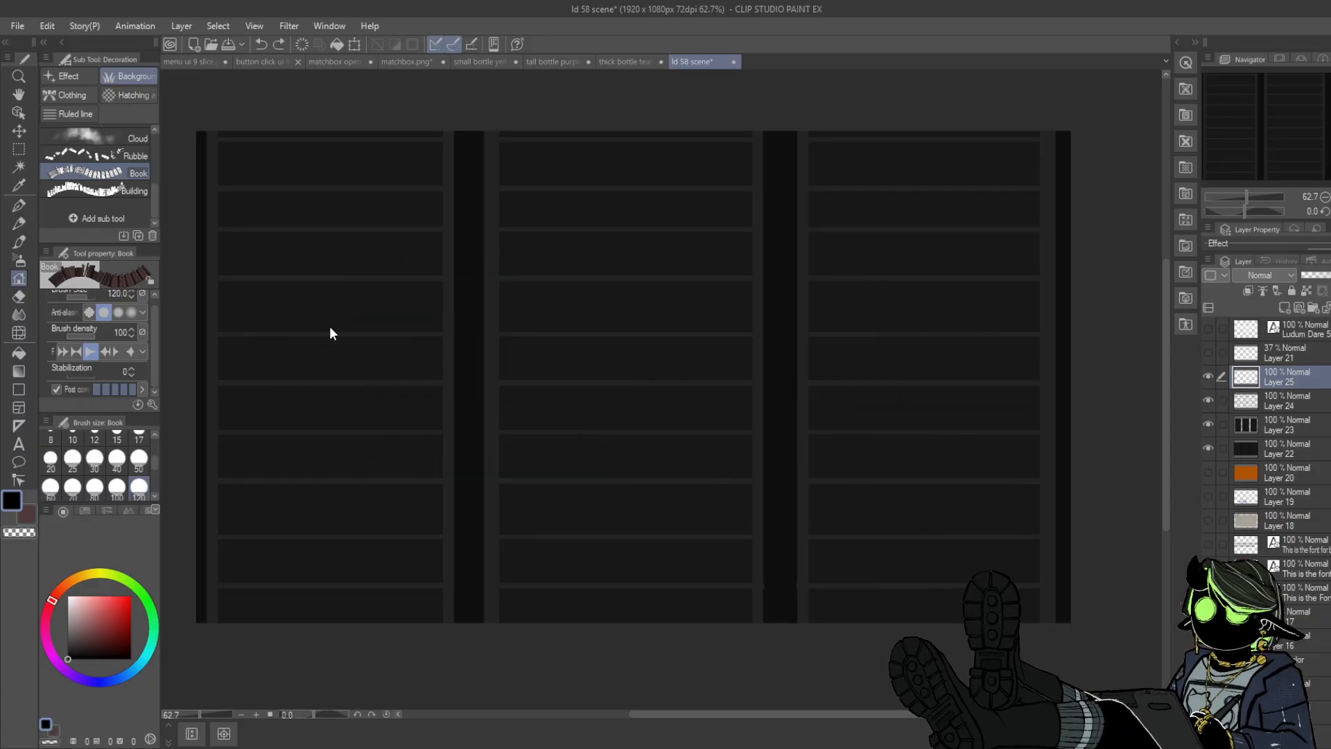
- Try black-and-brown Book brush rows on the fourth shelf, in the first panel and across all three panels, undoing them
{"action": "left_click_drag", "start_coordinate": [226, 312], "coordinate": [439, 312]}
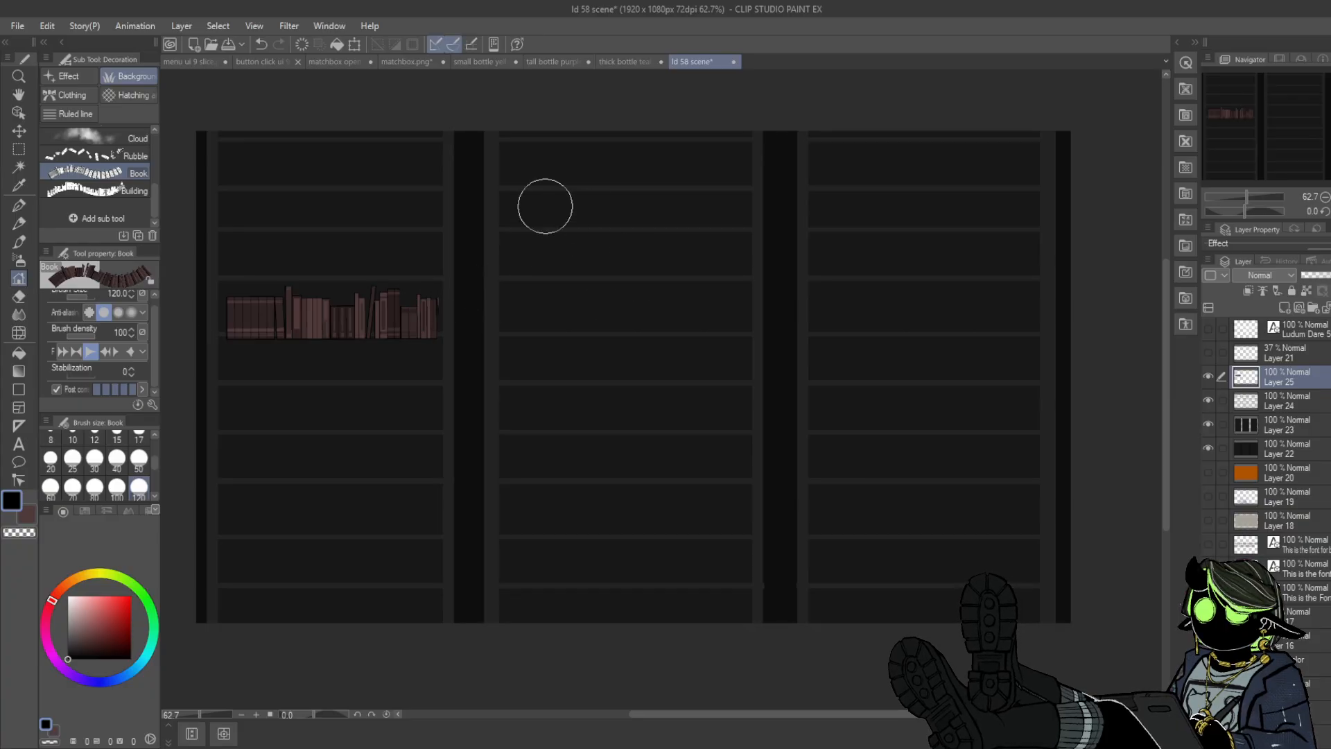
{"action": "key", "text": "ctrl+z"}
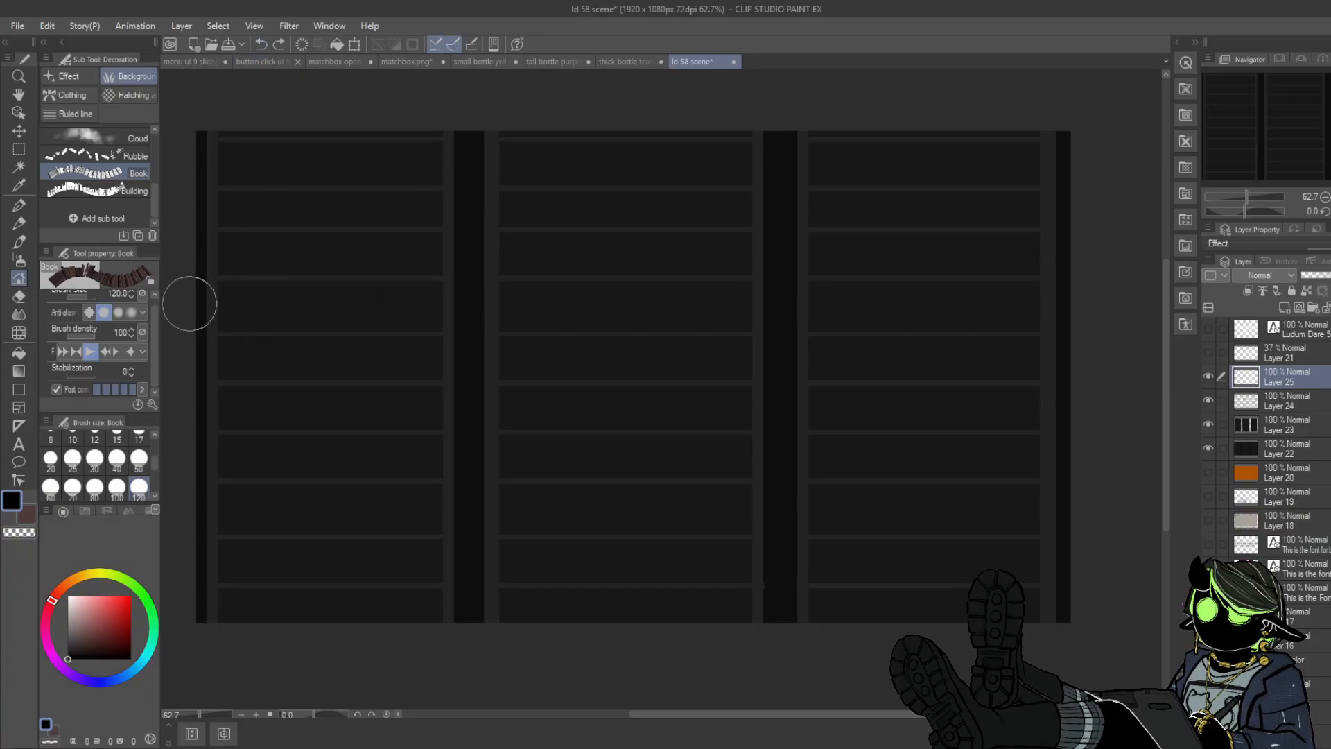
{"action": "left_click_drag", "start_coordinate": [189, 305], "coordinate": [1062, 305]}
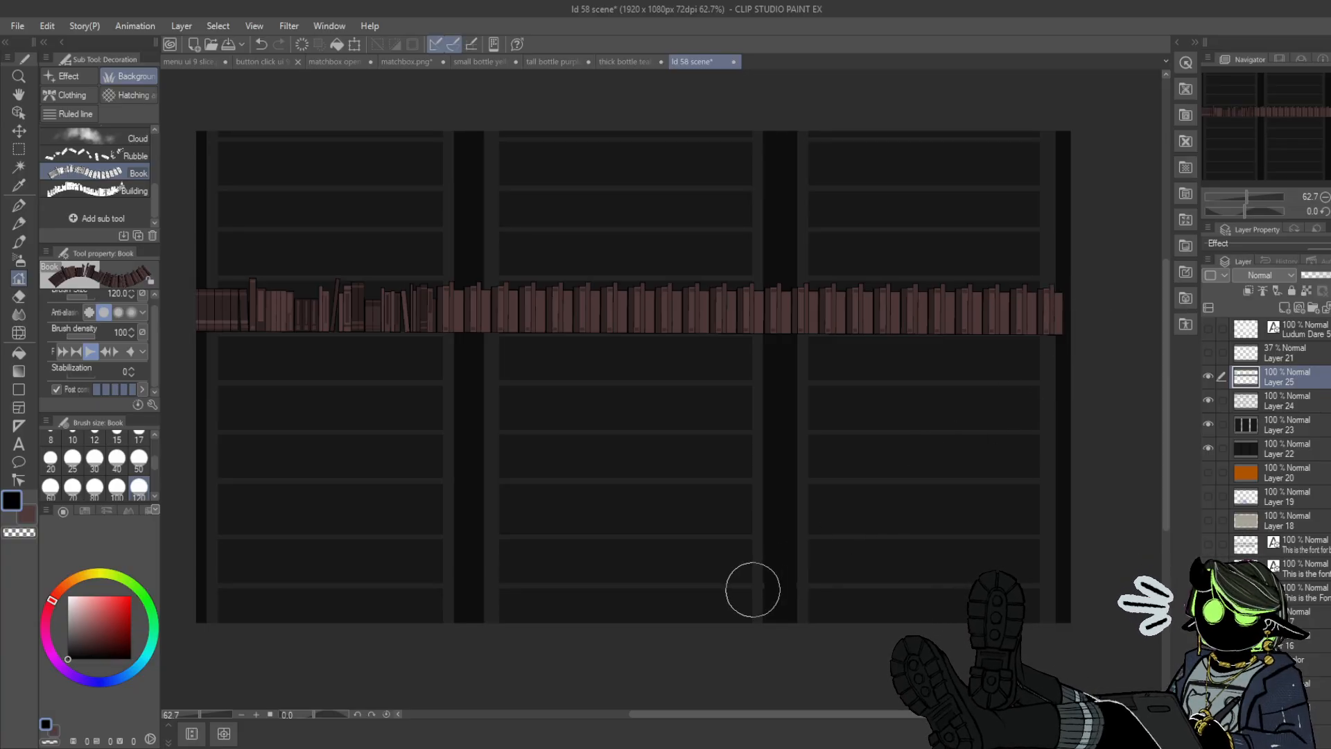
{"action": "key", "text": "e"}
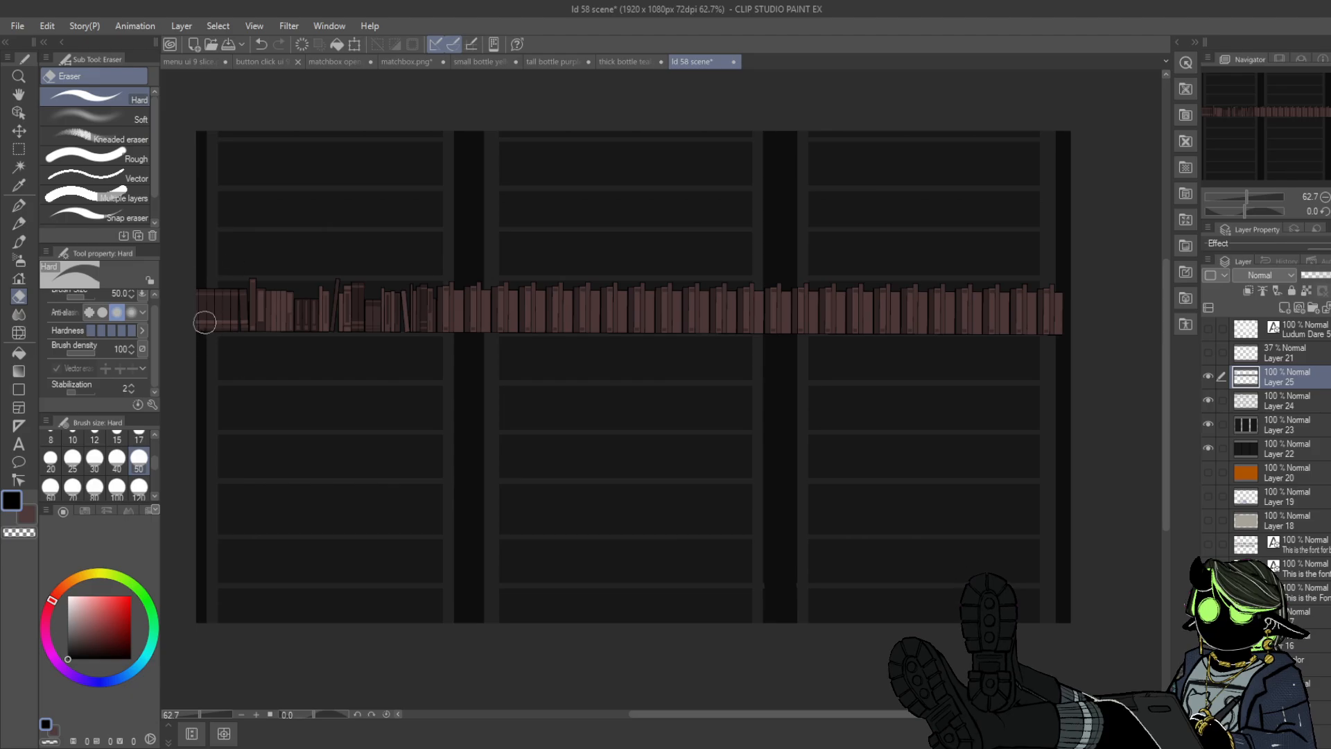
{"action": "left_click", "coordinate": [260, 44]}
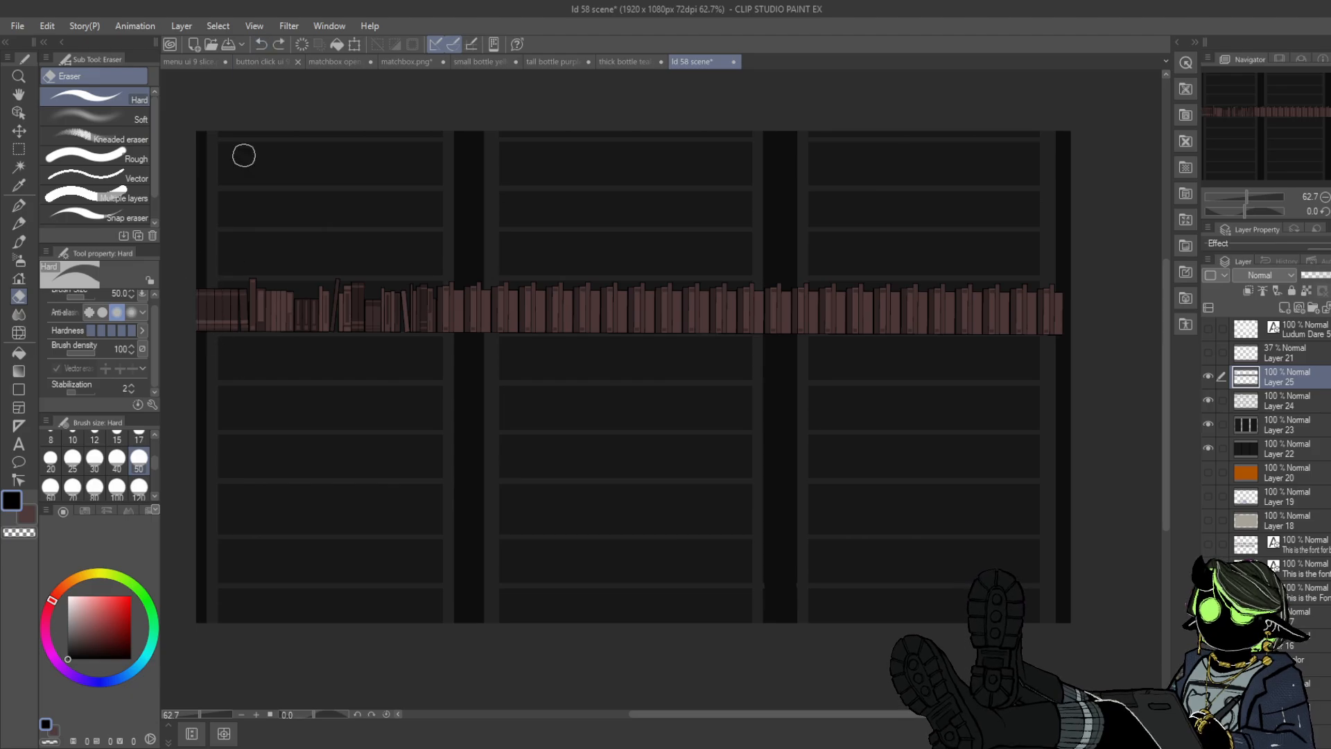
{"action": "left_click", "coordinate": [259, 45]}
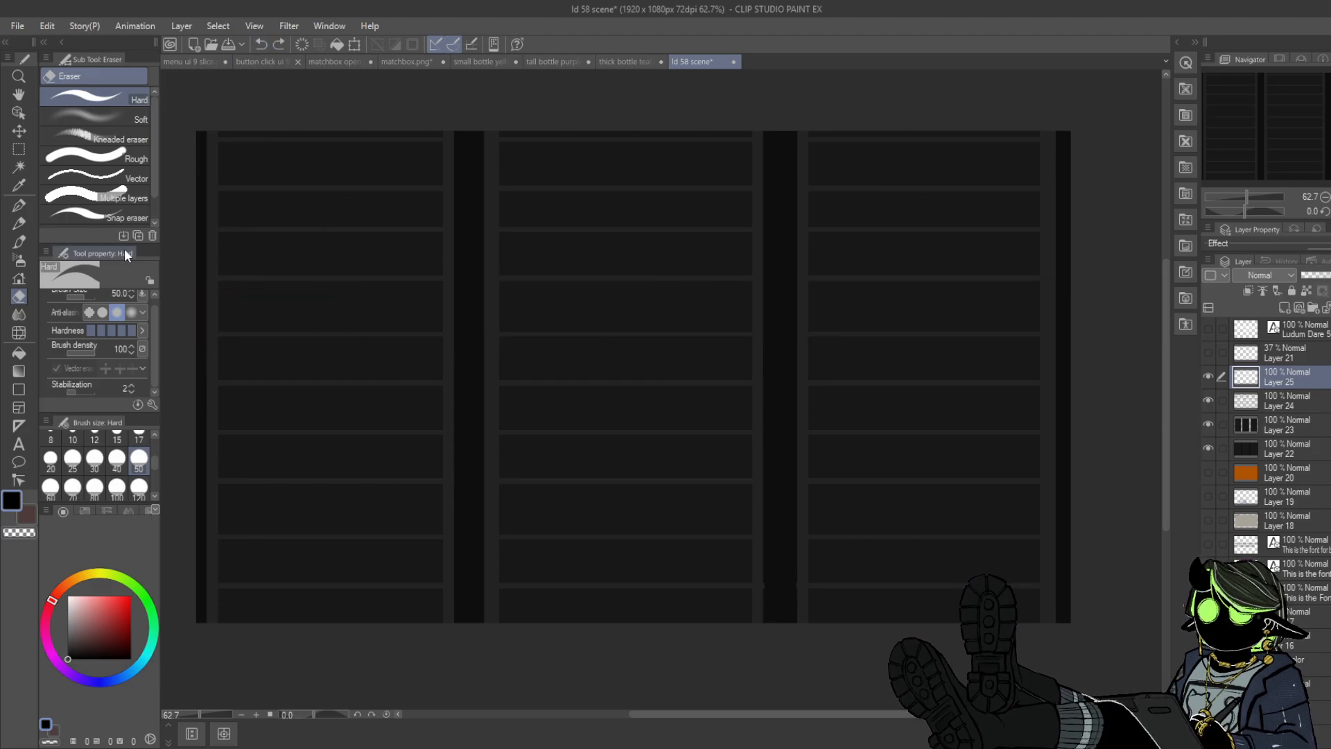
- Set the Book brush's sub colour to white with black as the main colour, test a row across the panels and undo it
{"action": "left_click", "coordinate": [67, 596]}
{"action": "left_click", "coordinate": [18, 277]}
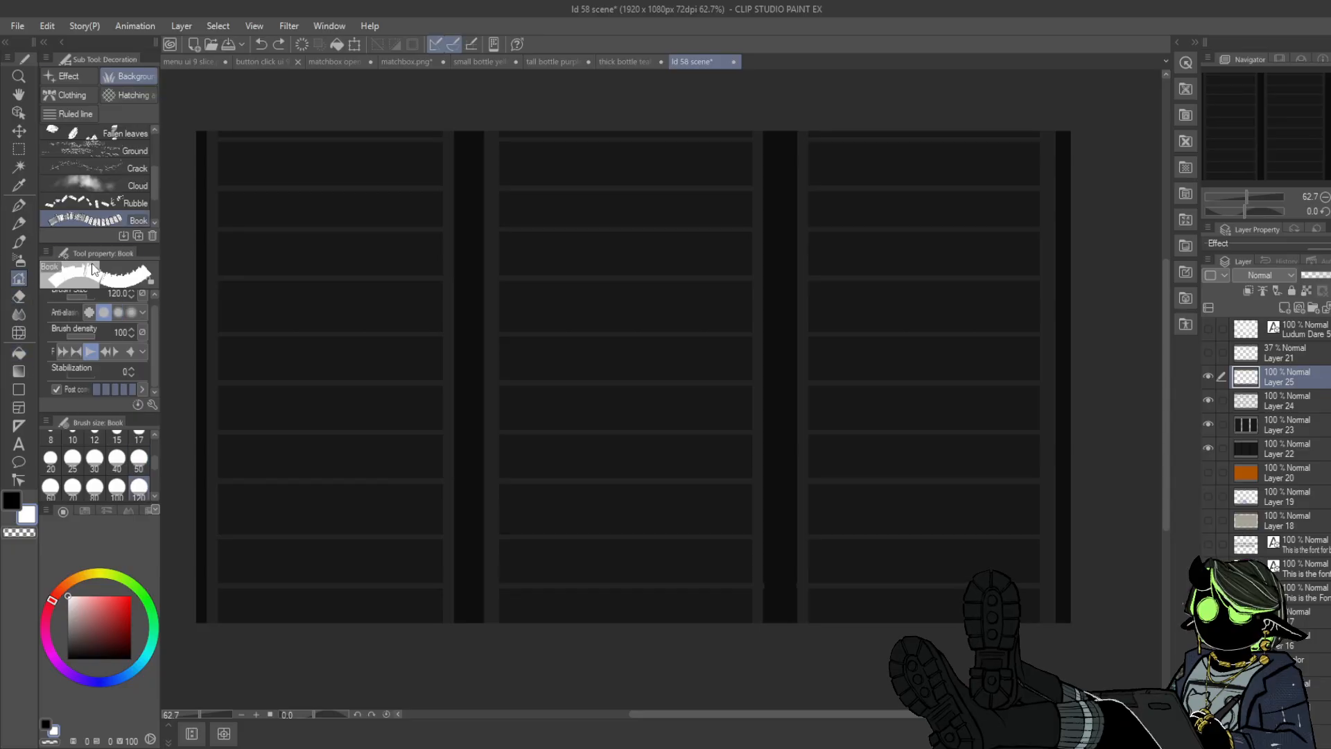
{"action": "left_click", "coordinate": [11, 499]}
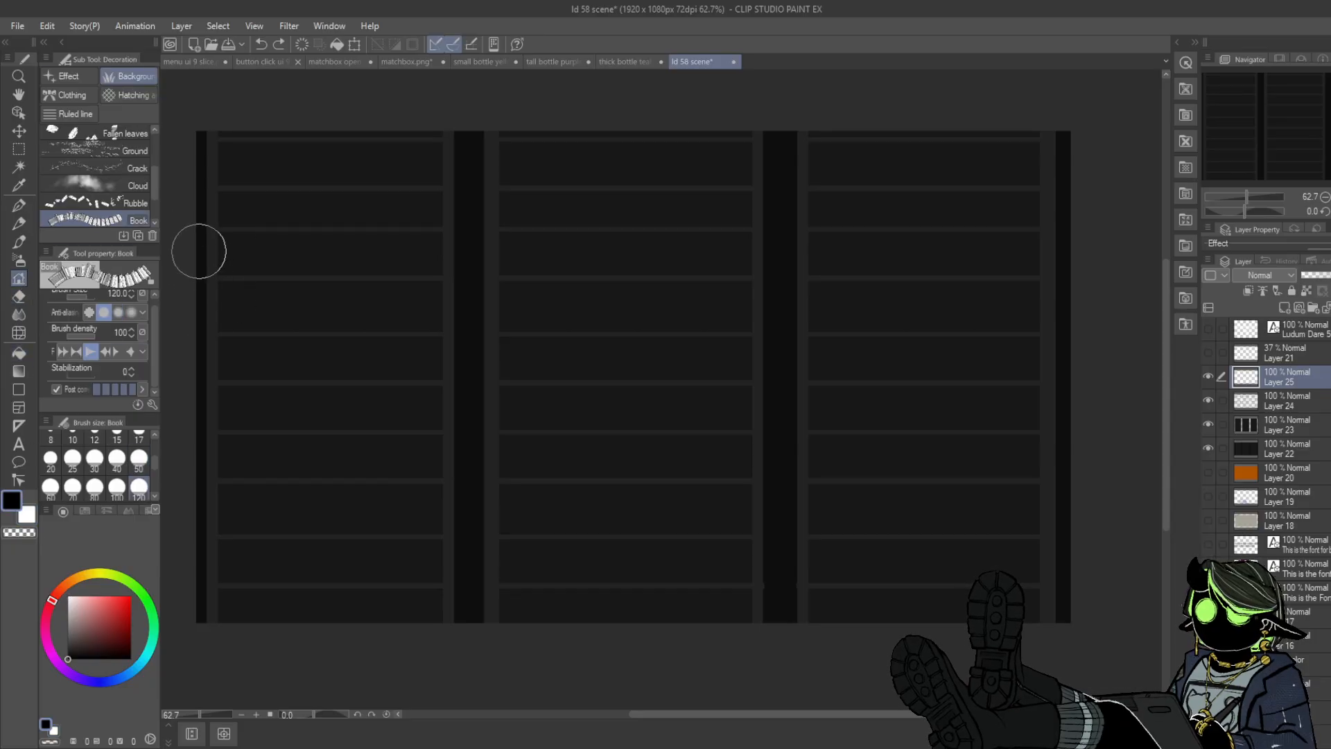
{"action": "left_click_drag", "start_coordinate": [198, 252], "coordinate": [1071, 251]}
{"action": "left_click", "coordinate": [261, 44]}
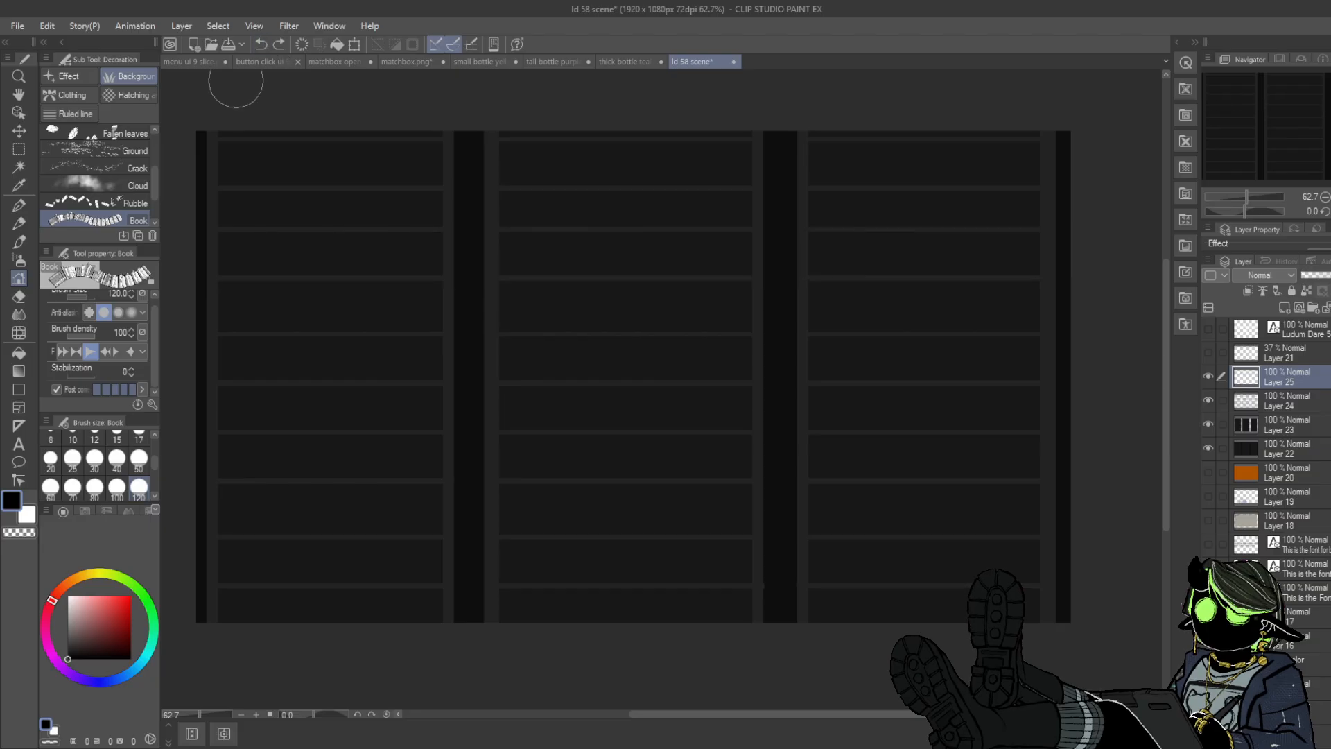
- Reduce the Book brush to size 80, testing rows on the third shelf at sizes 70 and 80 and undoing both
{"action": "key", "text": "bracketleft"}
{"action": "key", "text": "bracketleft"}
{"action": "key", "text": "bracketleft"}
{"action": "key", "text": "bracketleft"}
{"action": "key", "text": "bracketleft"}
{"action": "left_click", "coordinate": [72, 487]}
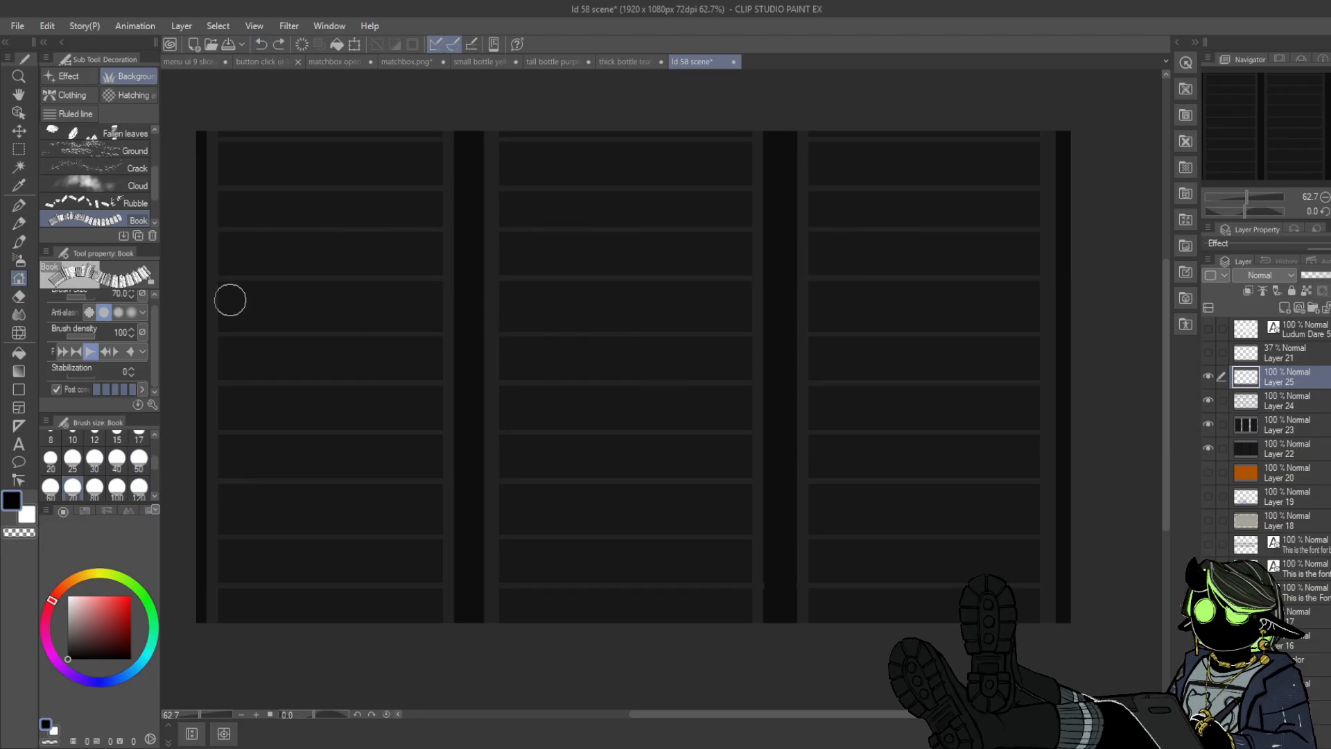
{"action": "left_click_drag", "start_coordinate": [215, 262], "coordinate": [579, 262]}
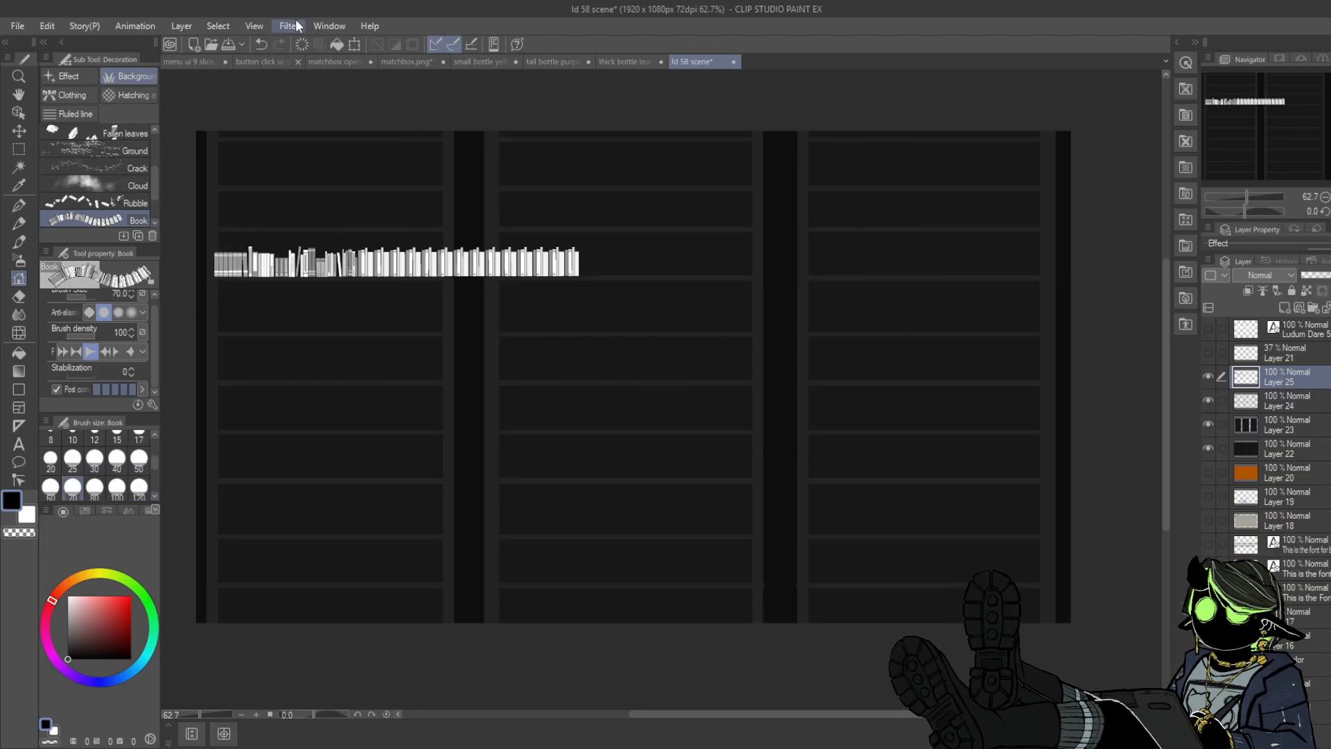
{"action": "left_click", "coordinate": [260, 43]}
{"action": "left_click", "coordinate": [94, 487]}
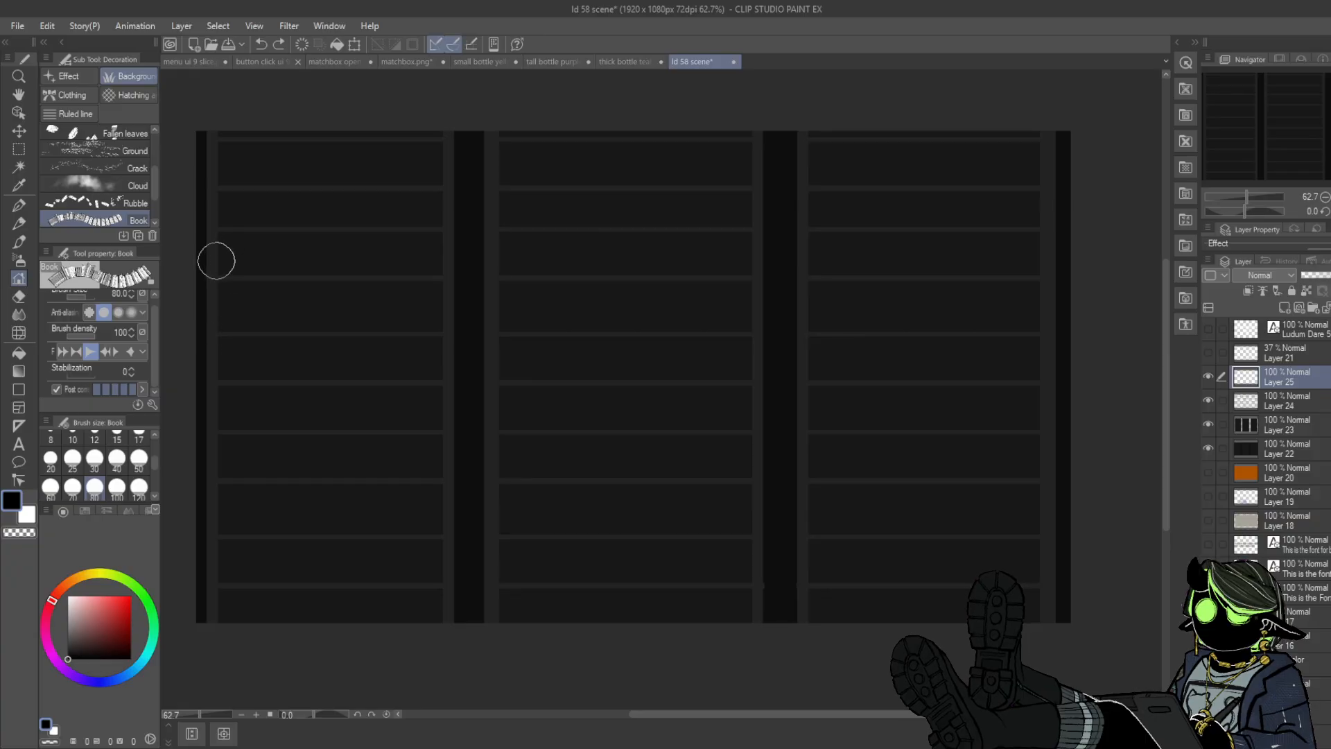
{"action": "left_click_drag", "start_coordinate": [215, 260], "coordinate": [1070, 261]}
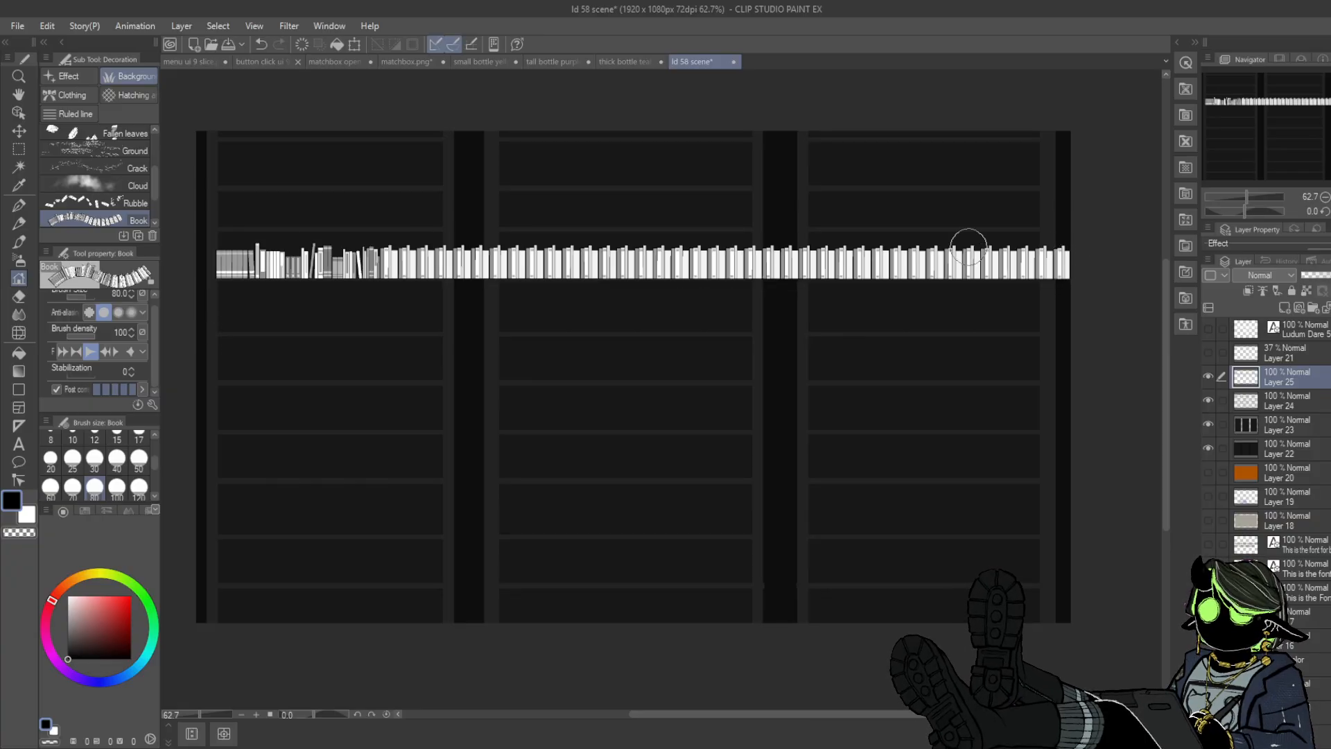
{"action": "left_click", "coordinate": [261, 44]}
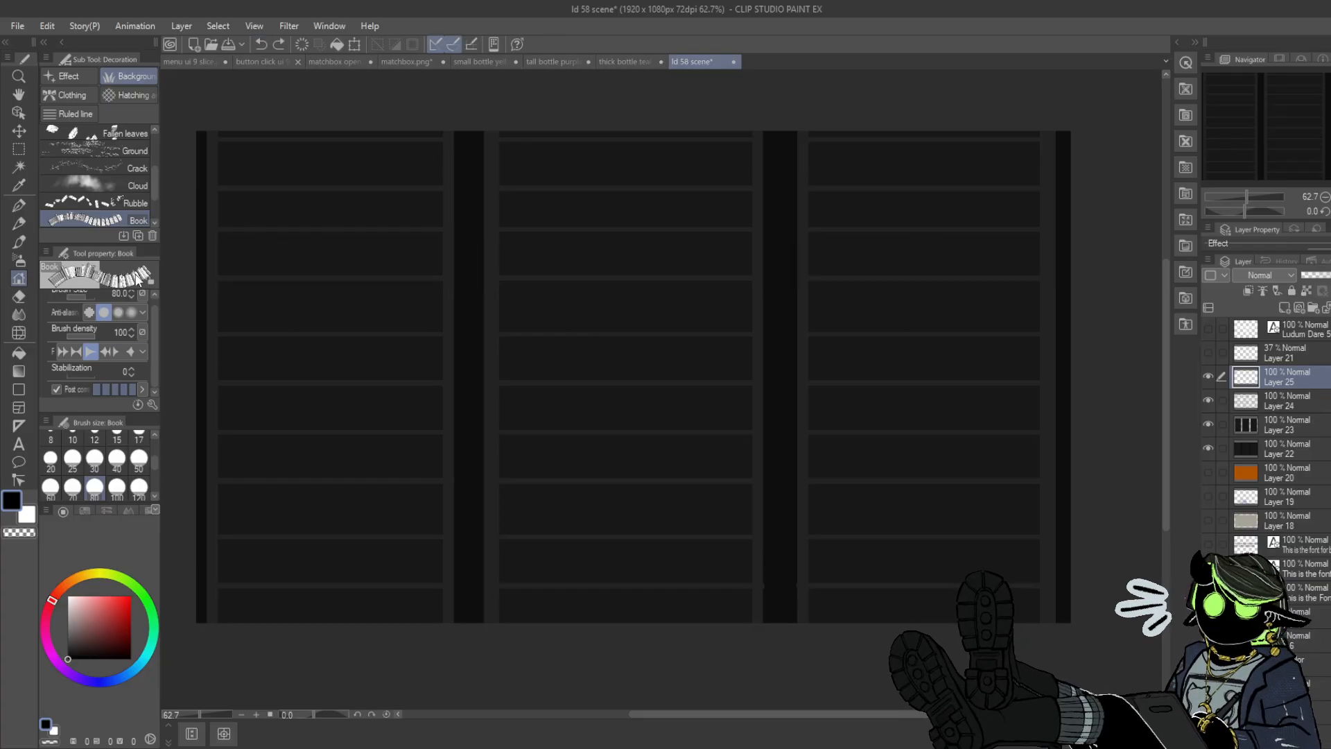
- Set the Book brush to repeat its whole pattern along the stroke and paint a book row on the third shelf across all panels
{"action": "left_click", "coordinate": [66, 351]}
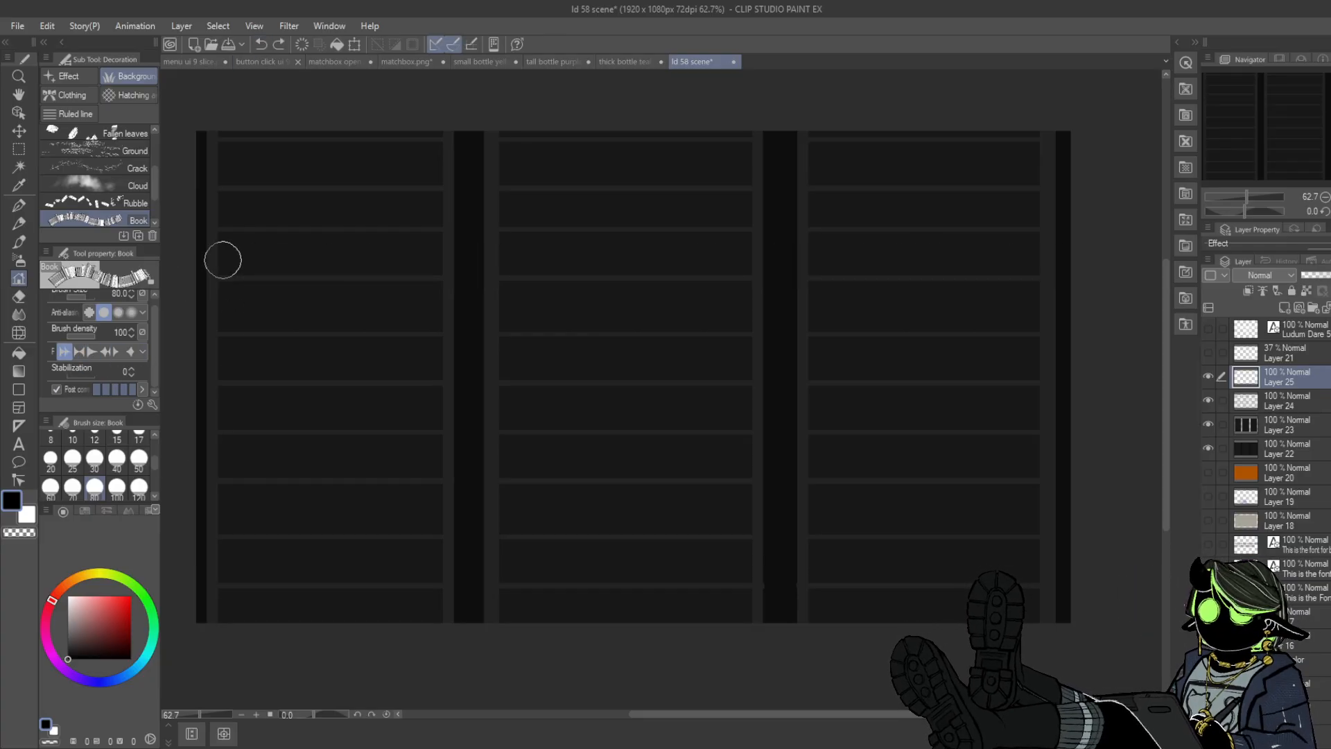
{"action": "mouse_move", "coordinate": [200, 250]}
{"action": "left_mouse_down"}
{"action": "mouse_move", "coordinate": [948, 267]}
{"action": "mouse_move", "coordinate": [1054, 255]}
{"action": "left_mouse_up"}
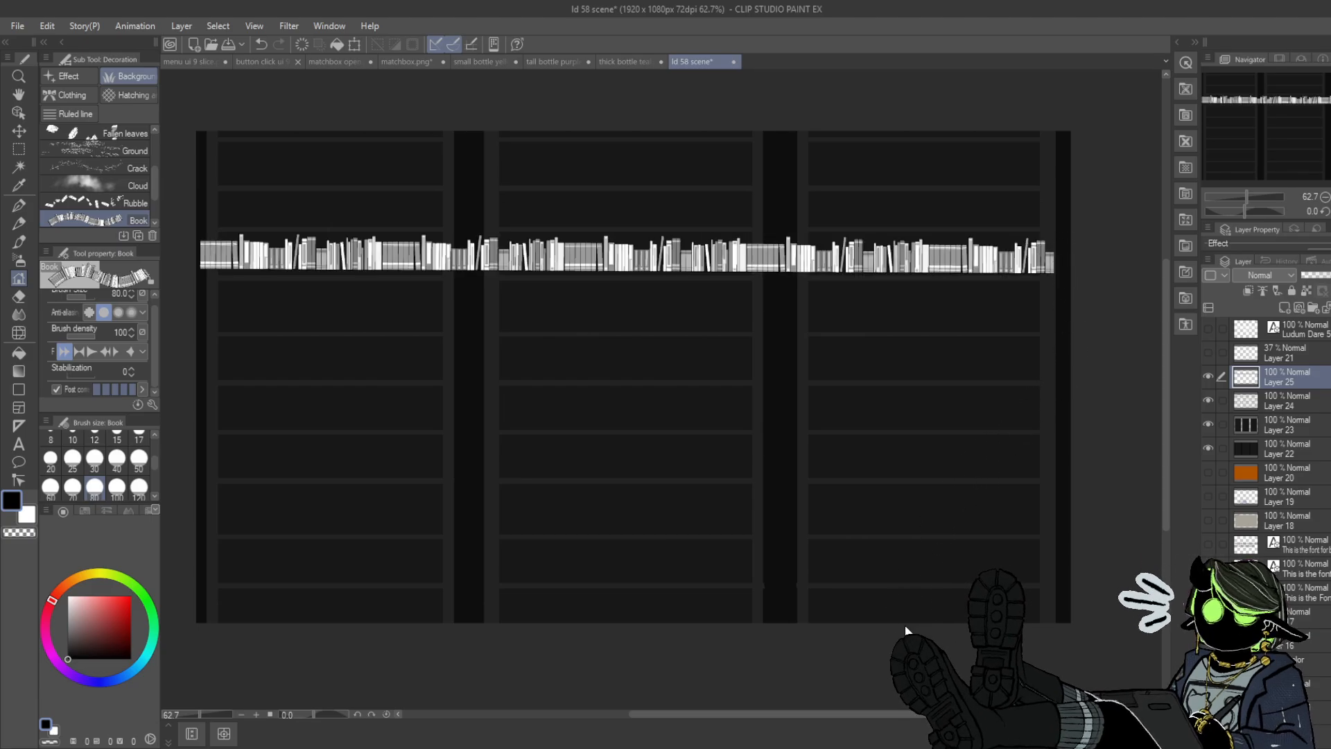
{"action": "key", "text": "ctrl+z"}
{"action": "mouse_move", "coordinate": [210, 258]}
{"action": "left_mouse_down"}
{"action": "mouse_move", "coordinate": [380, 239]}
{"action": "mouse_move", "coordinate": [1077, 255]}
{"action": "left_mouse_up"}
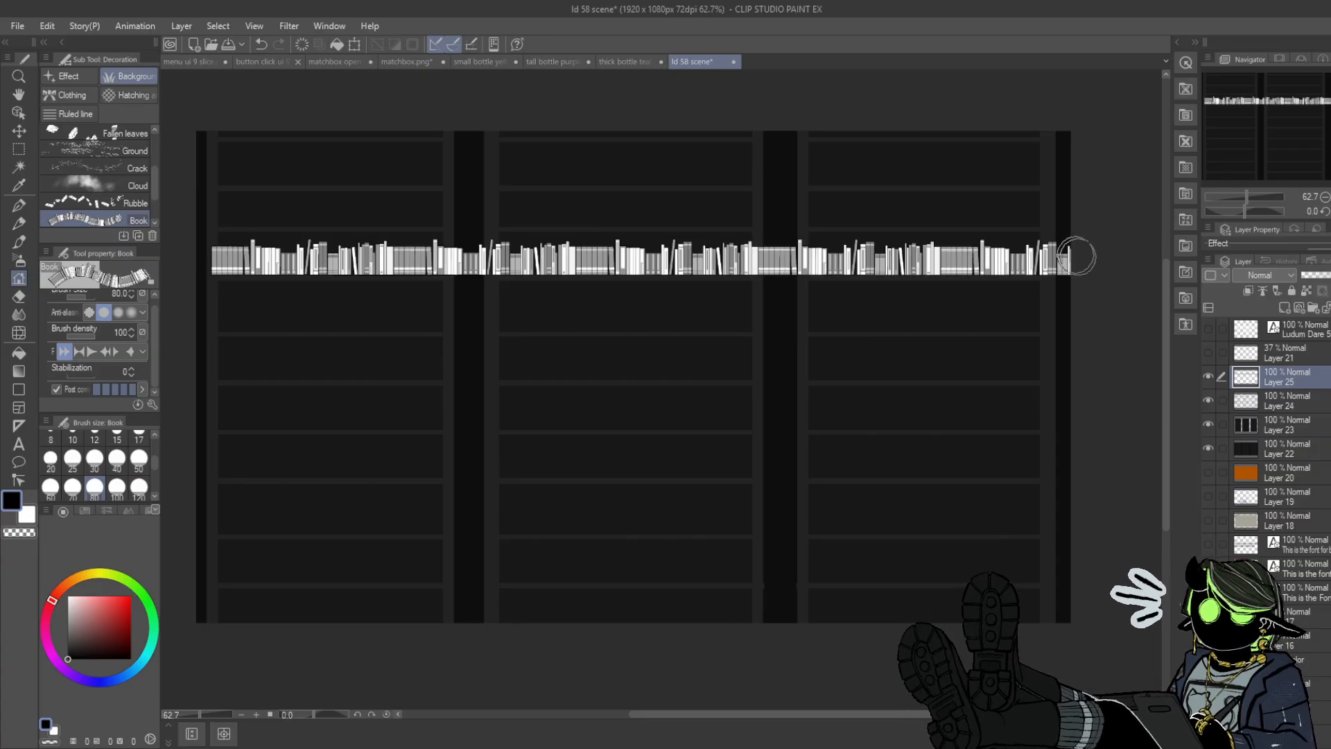
- Erase the third-shelf books that overlap the vertical dividers and the outer side edges with the size 50 Hard eraser
{"action": "left_click", "coordinate": [21, 295]}
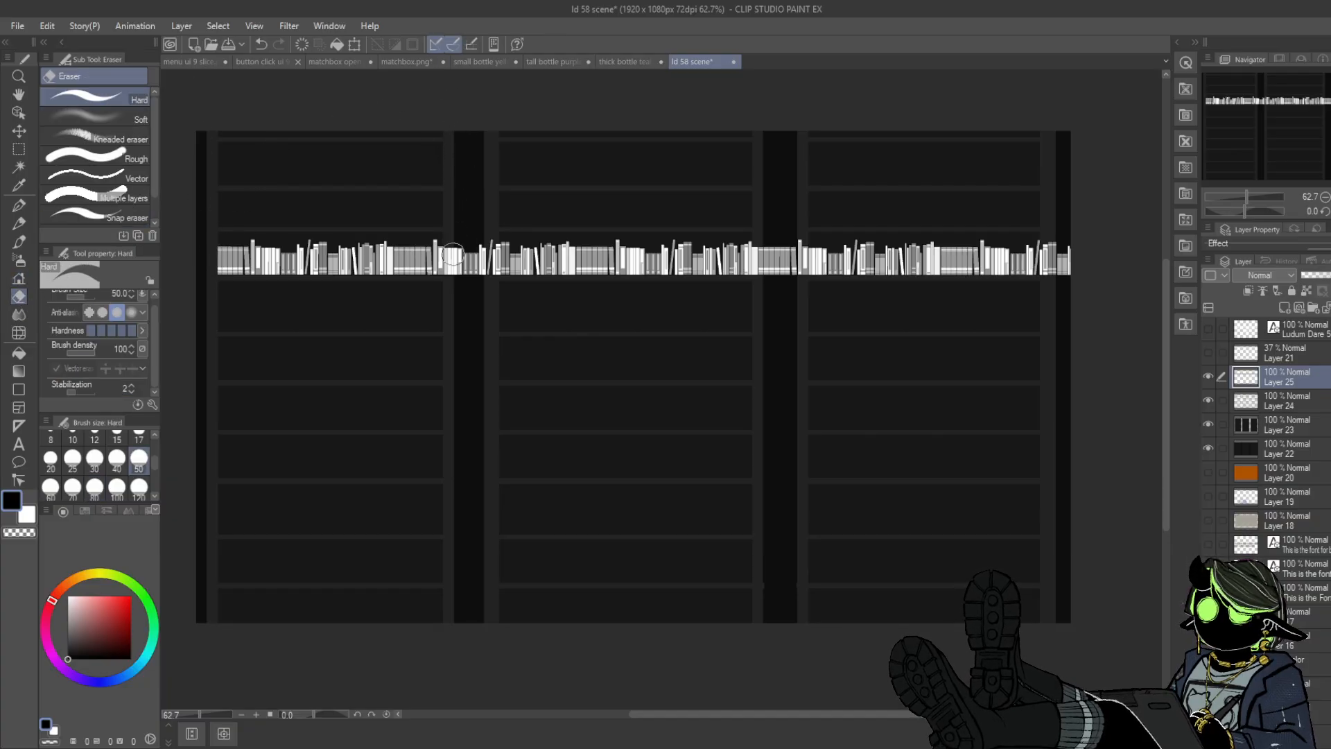
{"action": "left_click_drag", "start_coordinate": [450, 269], "coordinate": [466, 236]}
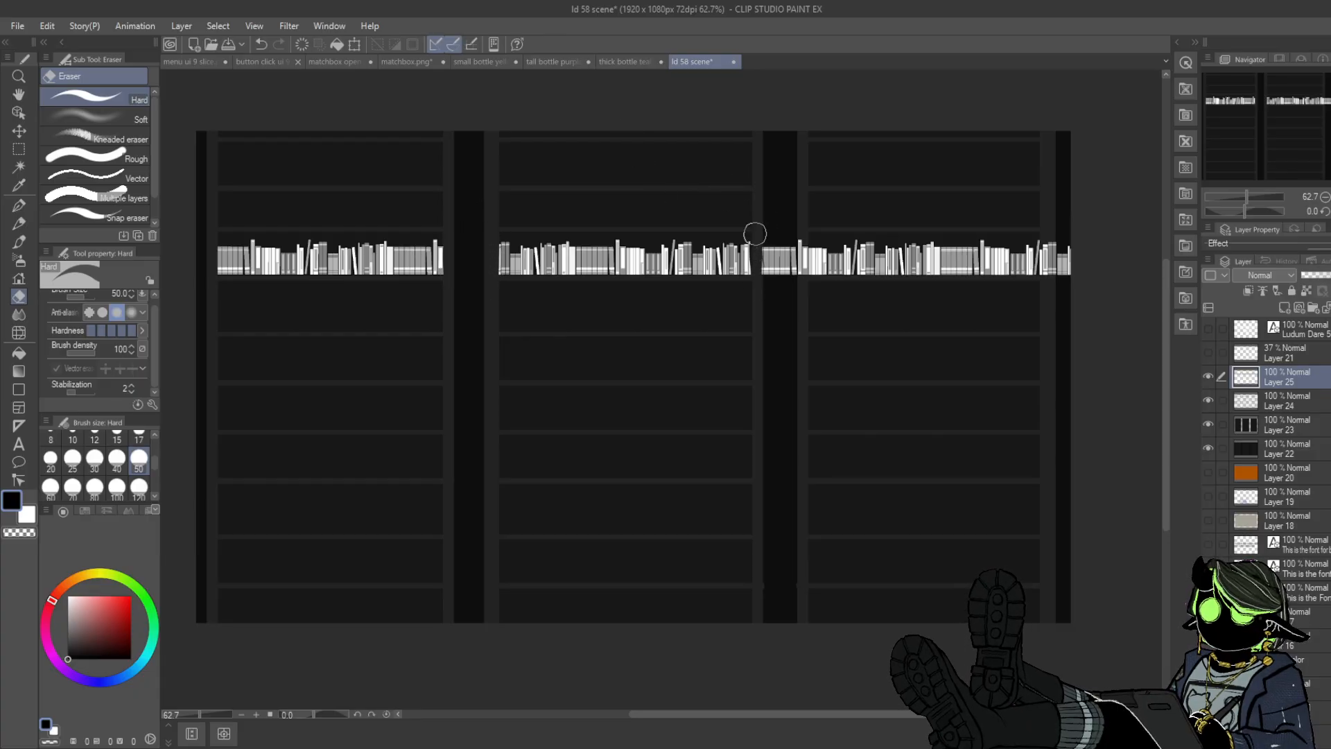
{"action": "mouse_move", "coordinate": [760, 230]}
{"action": "left_mouse_down"}
{"action": "mouse_move", "coordinate": [770, 283]}
{"action": "mouse_move", "coordinate": [779, 289]}
{"action": "mouse_move", "coordinate": [796, 232]}
{"action": "mouse_move", "coordinate": [800, 277]}
{"action": "left_mouse_up"}
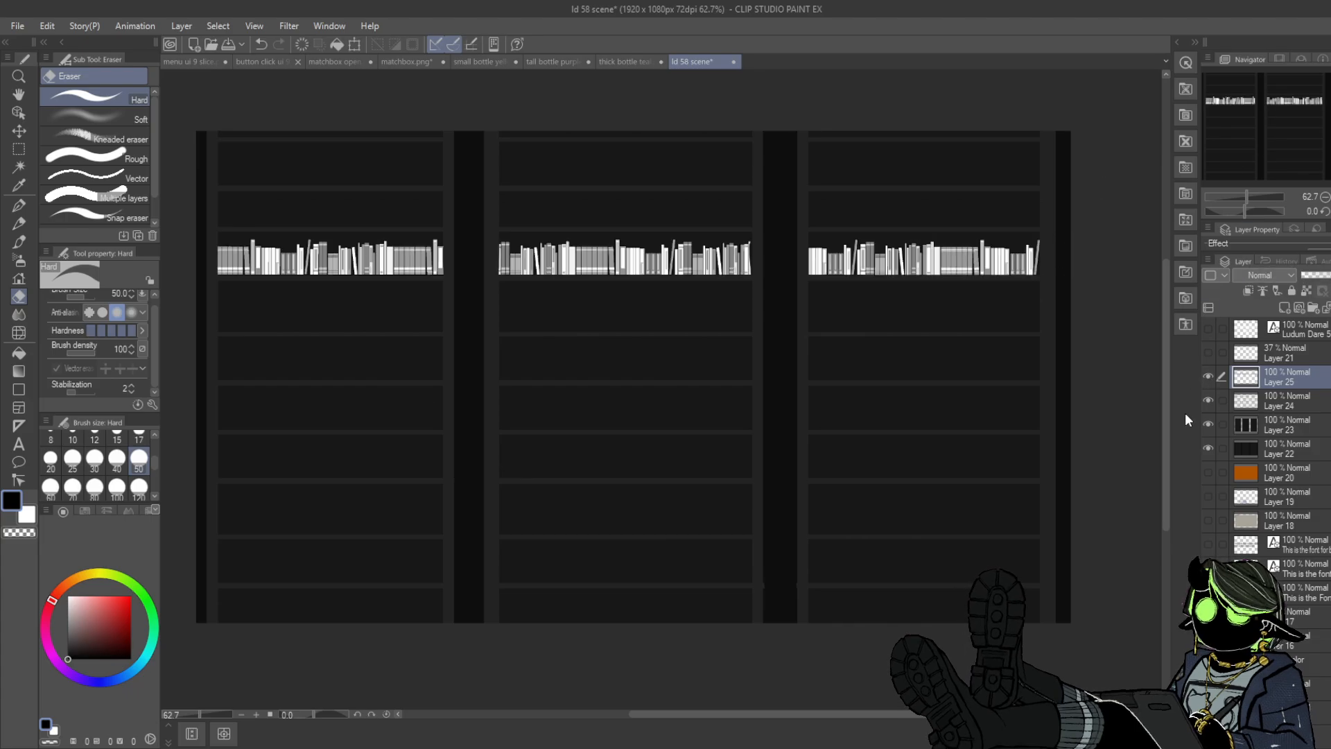
{"action": "left_click", "coordinate": [1284, 307]}
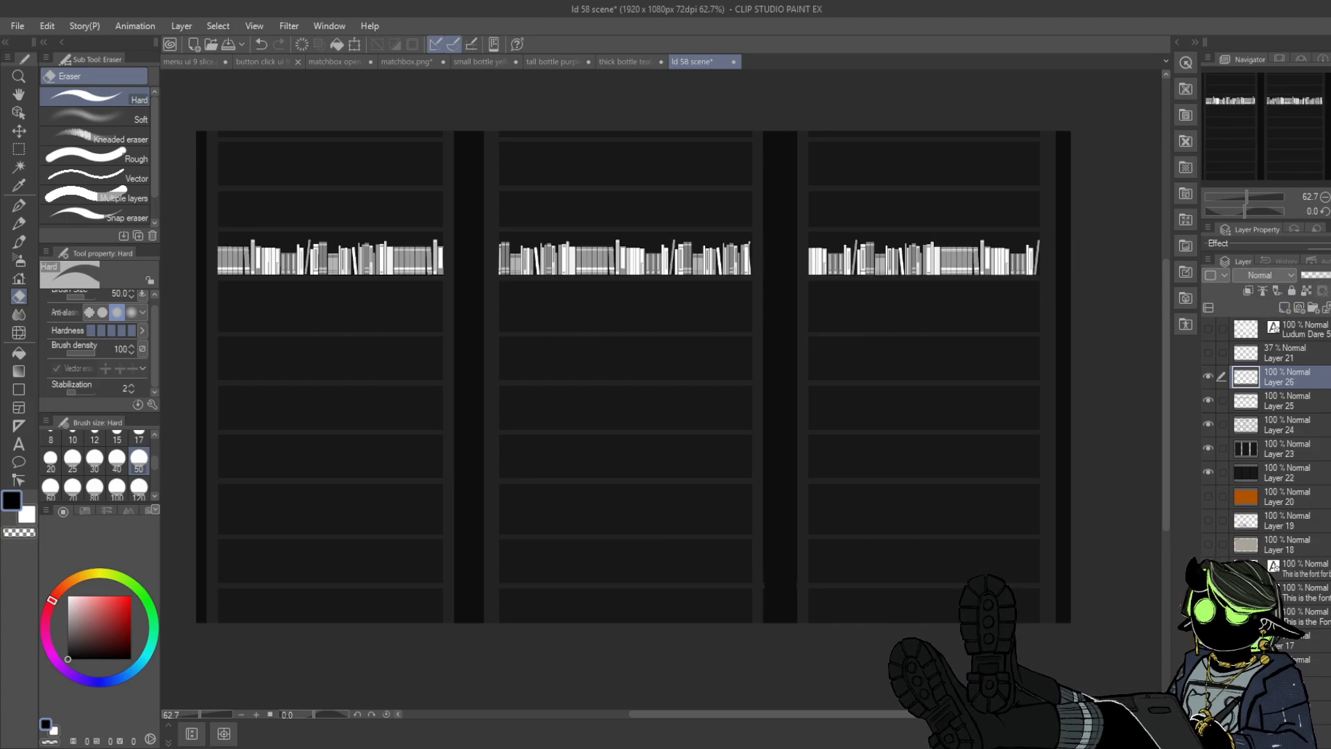
{"action": "key", "text": "ctrl+z"}
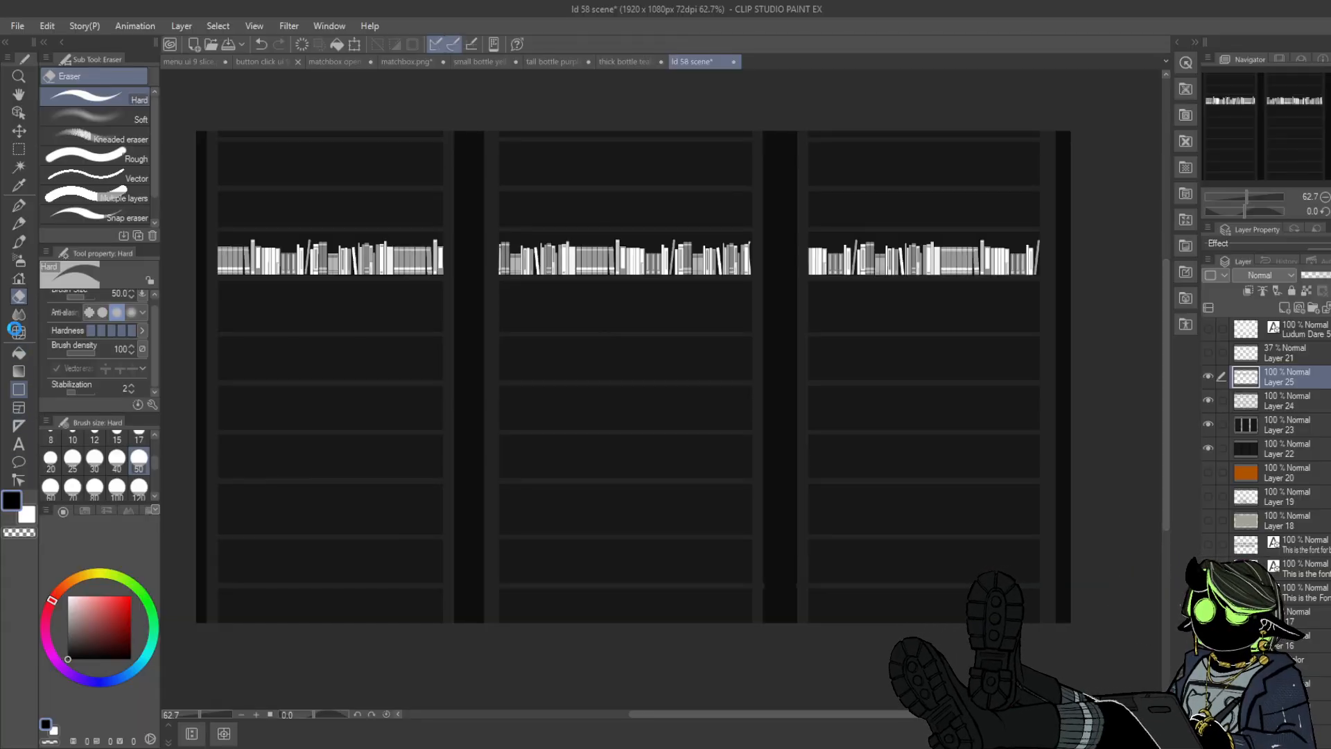
- Paint white-and-black book rows on Layer 25 along the fourth shelf and every shelf above the third, spanning all three panels
{"action": "left_click", "coordinate": [19, 277]}
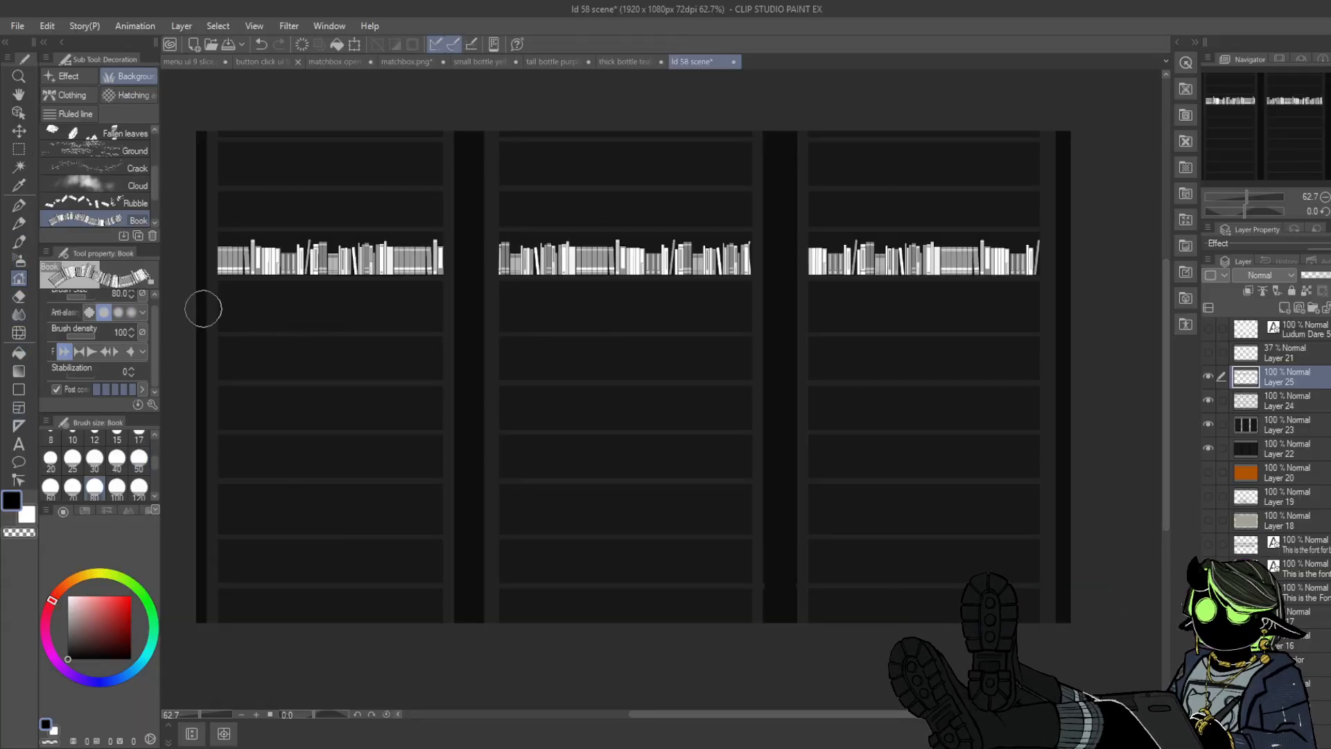
{"action": "mouse_move", "coordinate": [208, 313]}
{"action": "left_mouse_down"}
{"action": "mouse_move", "coordinate": [891, 333]}
{"action": "mouse_move", "coordinate": [1072, 307]}
{"action": "left_mouse_up"}
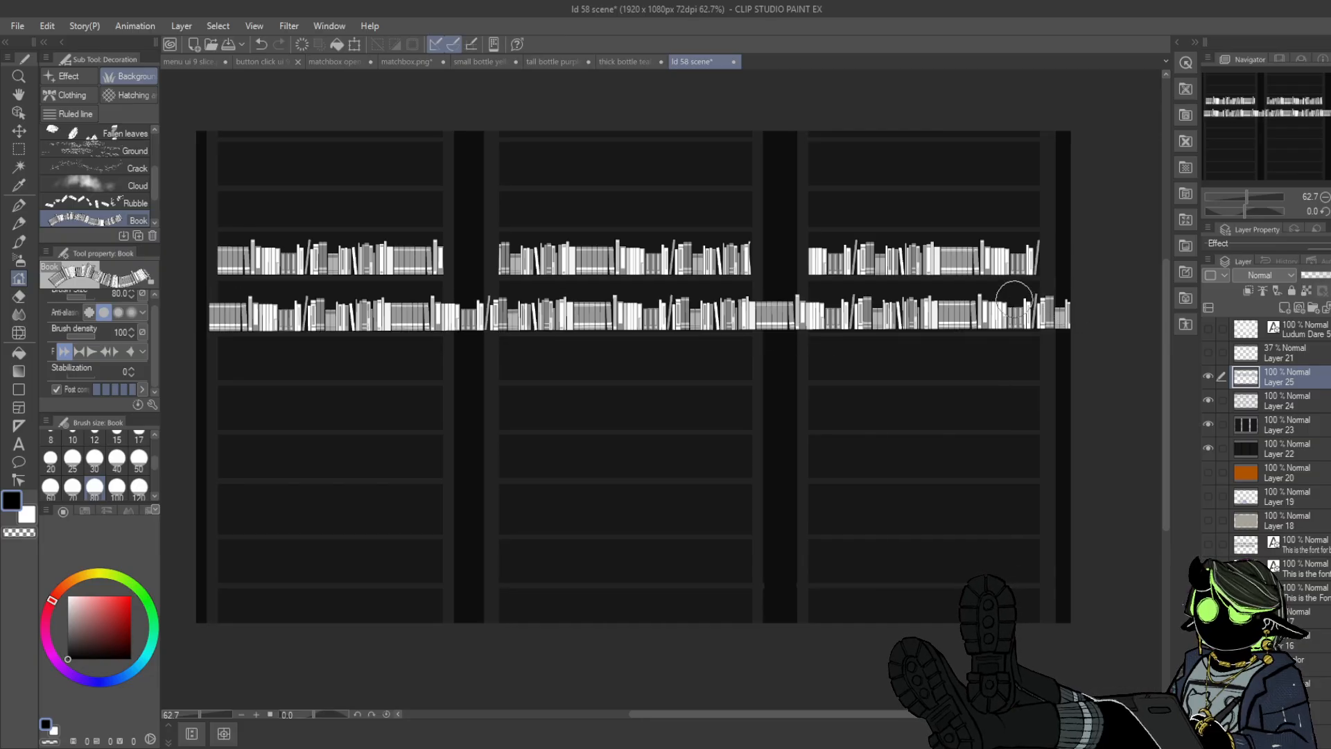
{"action": "key", "text": "ctrl+z"}
{"action": "left_click_drag", "start_coordinate": [206, 316], "coordinate": [1062, 312]}
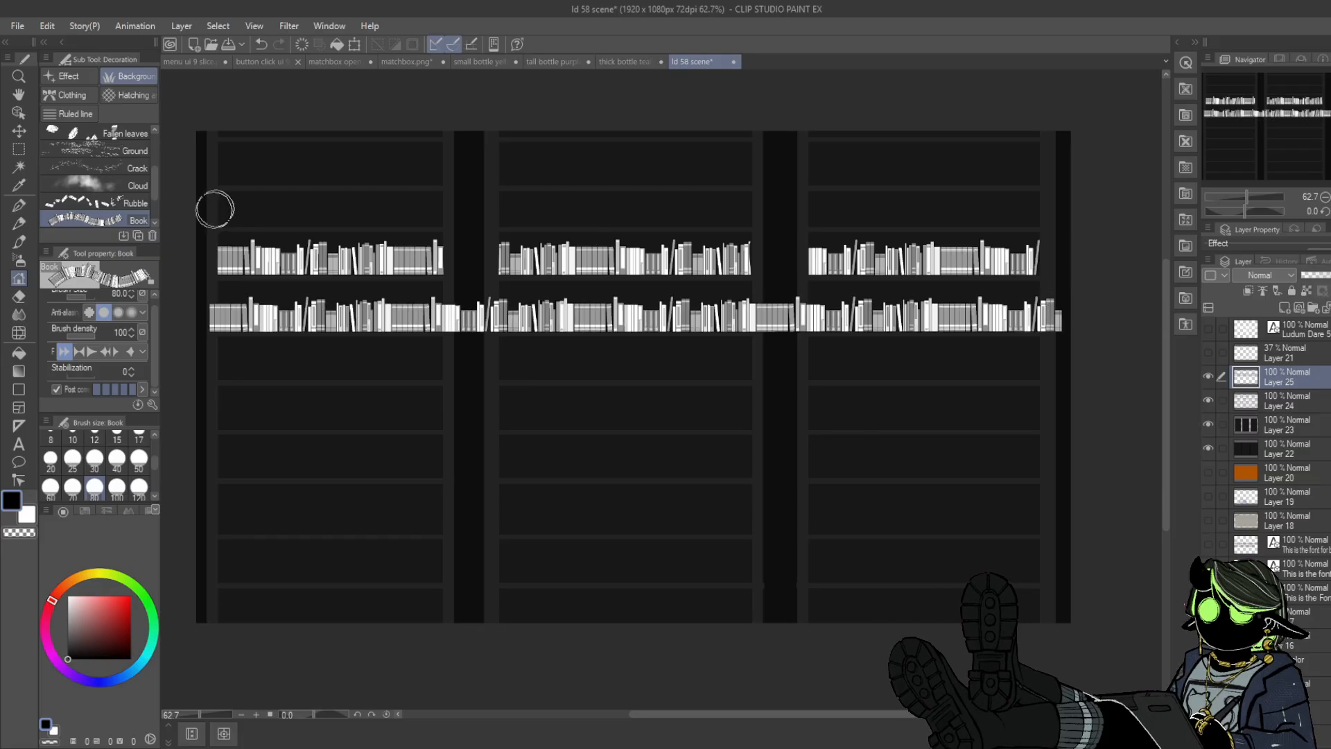
{"action": "left_click_drag", "start_coordinate": [214, 208], "coordinate": [1092, 208]}
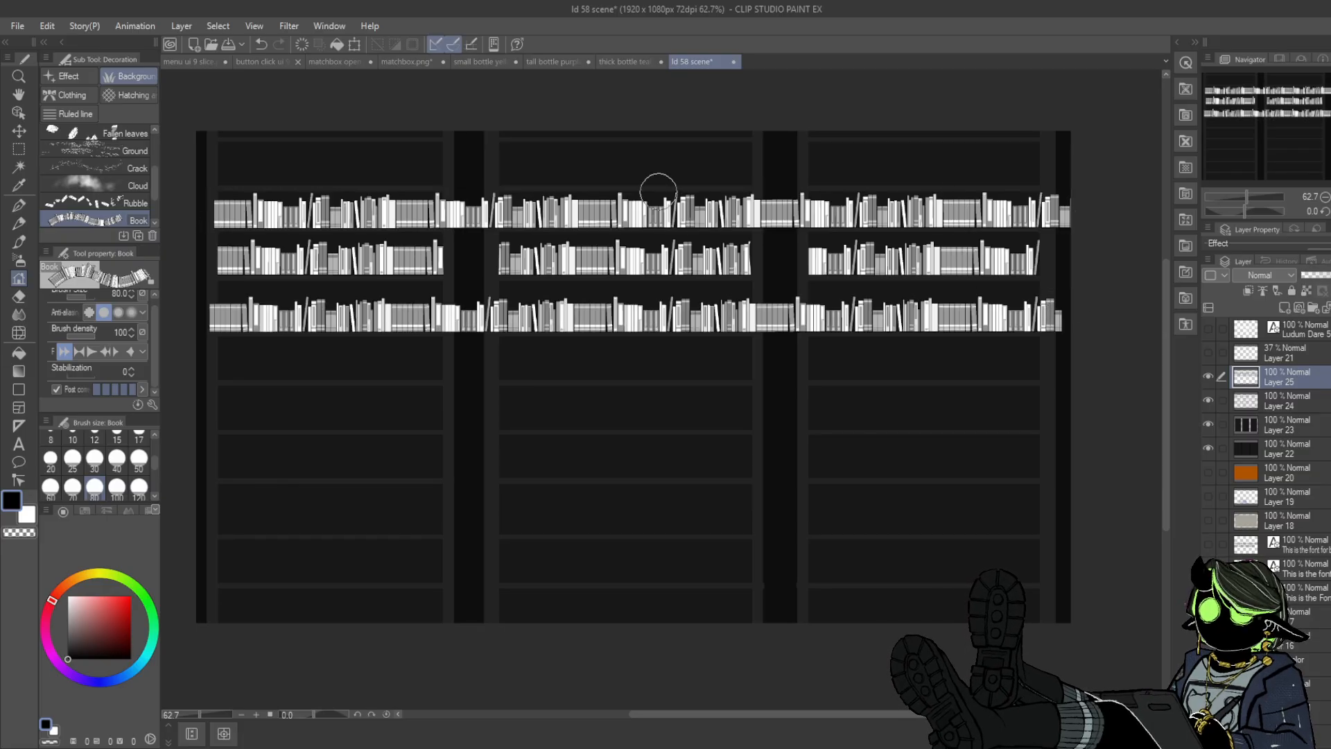
{"action": "left_click_drag", "start_coordinate": [215, 168], "coordinate": [1081, 169]}
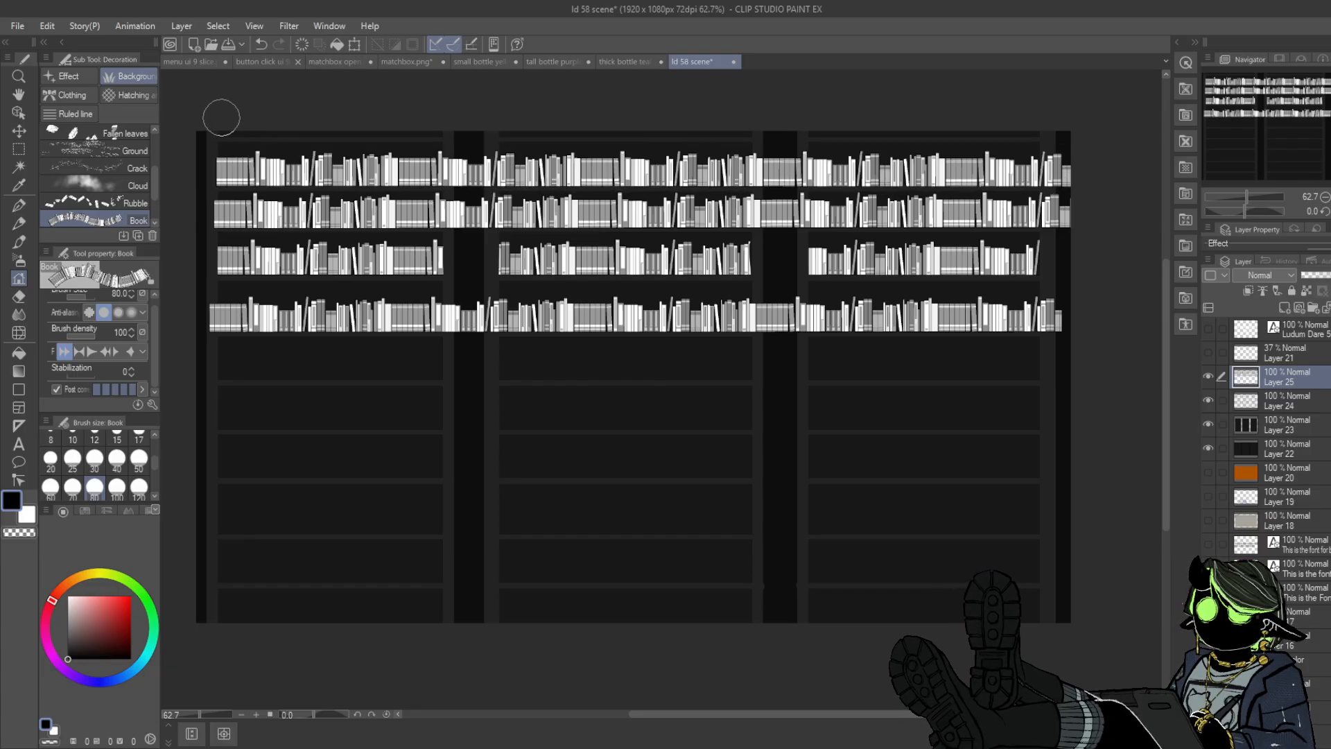
{"action": "left_click_drag", "start_coordinate": [221, 118], "coordinate": [1049, 116]}
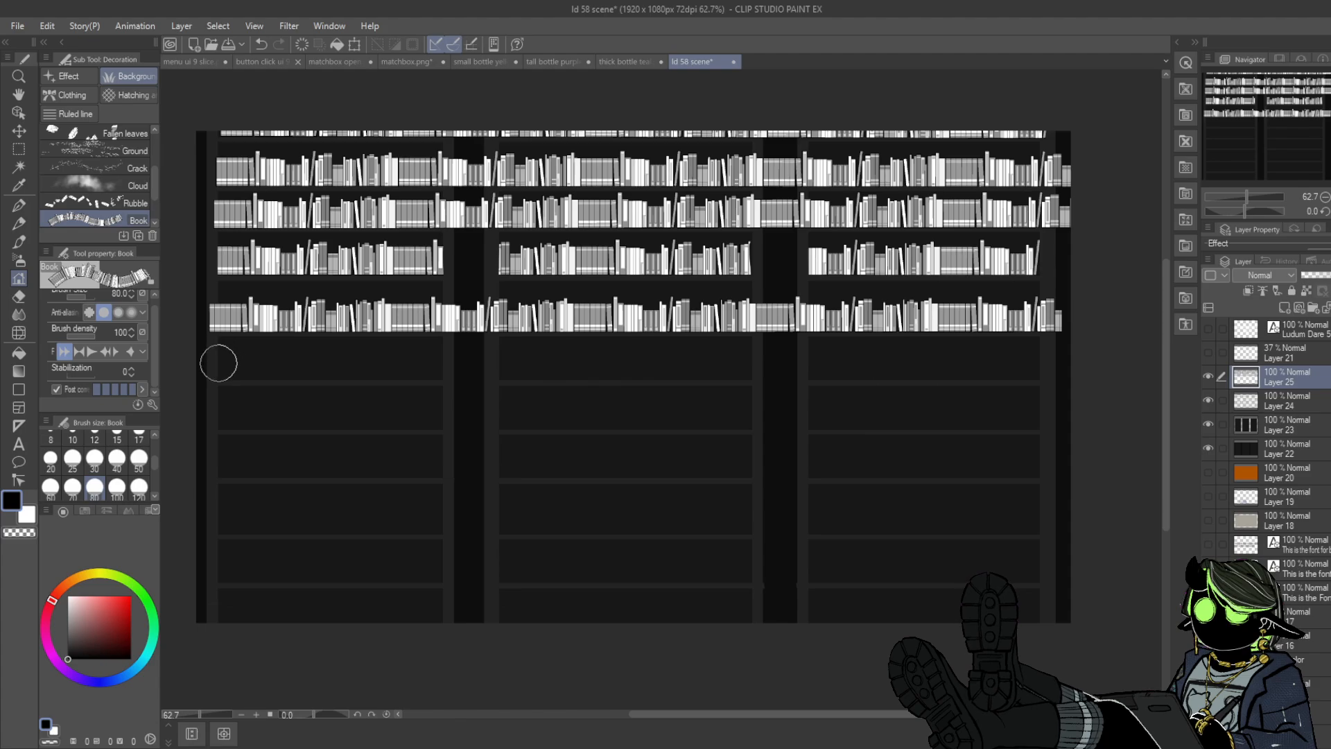
- Paint straight rows of books across all three panels on each remaining shelf, from the fifth down to the canvas's bottom edge
{"action": "mouse_move", "coordinate": [218, 361]}
{"action": "left_mouse_down"}
{"action": "mouse_move", "coordinate": [469, 333]}
{"action": "mouse_move", "coordinate": [1099, 360]}
{"action": "left_mouse_up"}
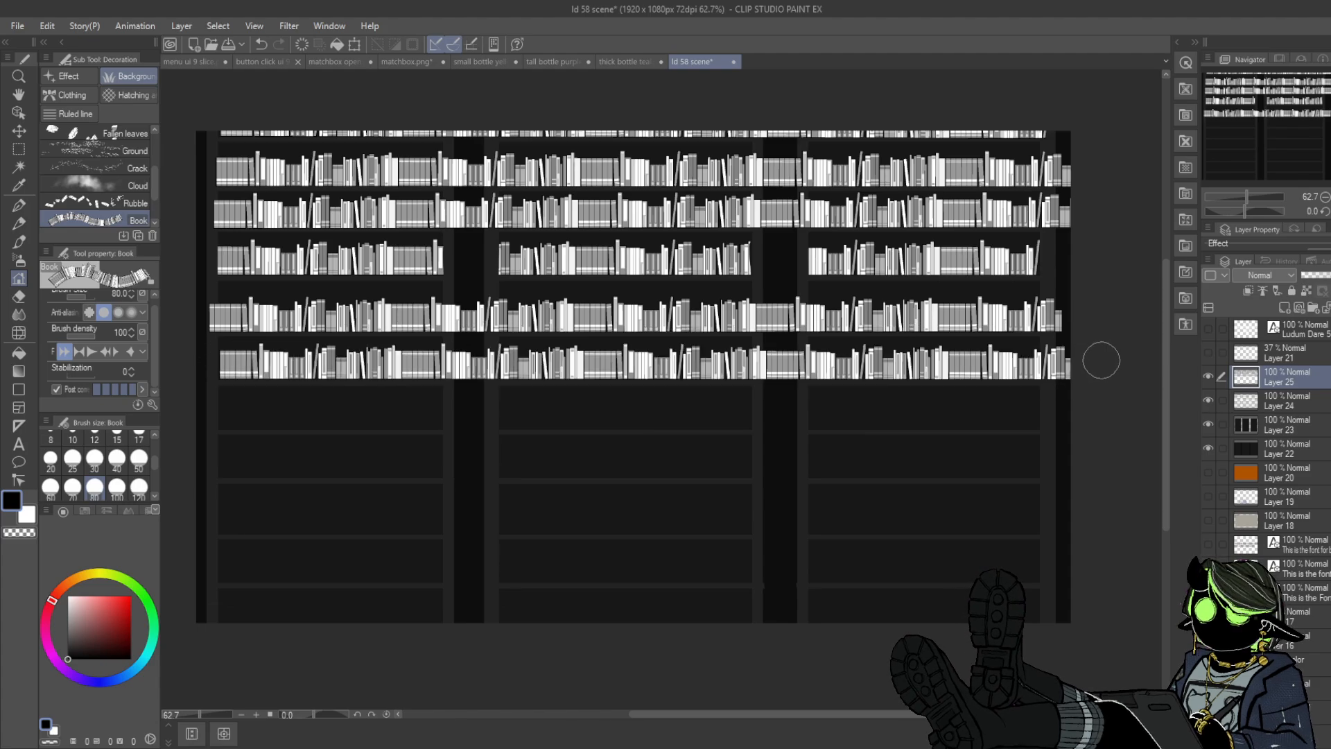
{"action": "left_click", "coordinate": [211, 412], "text": "shift"}
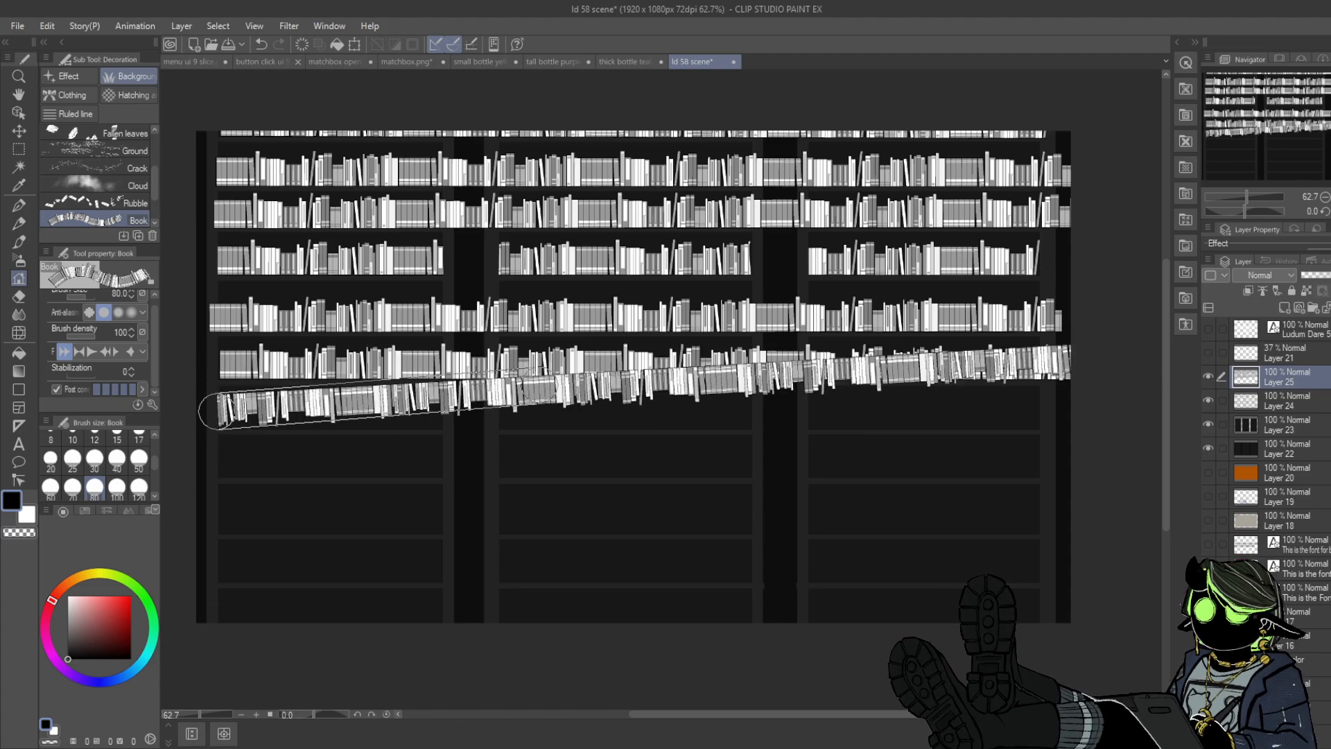
{"action": "key", "text": "ctrl+z"}
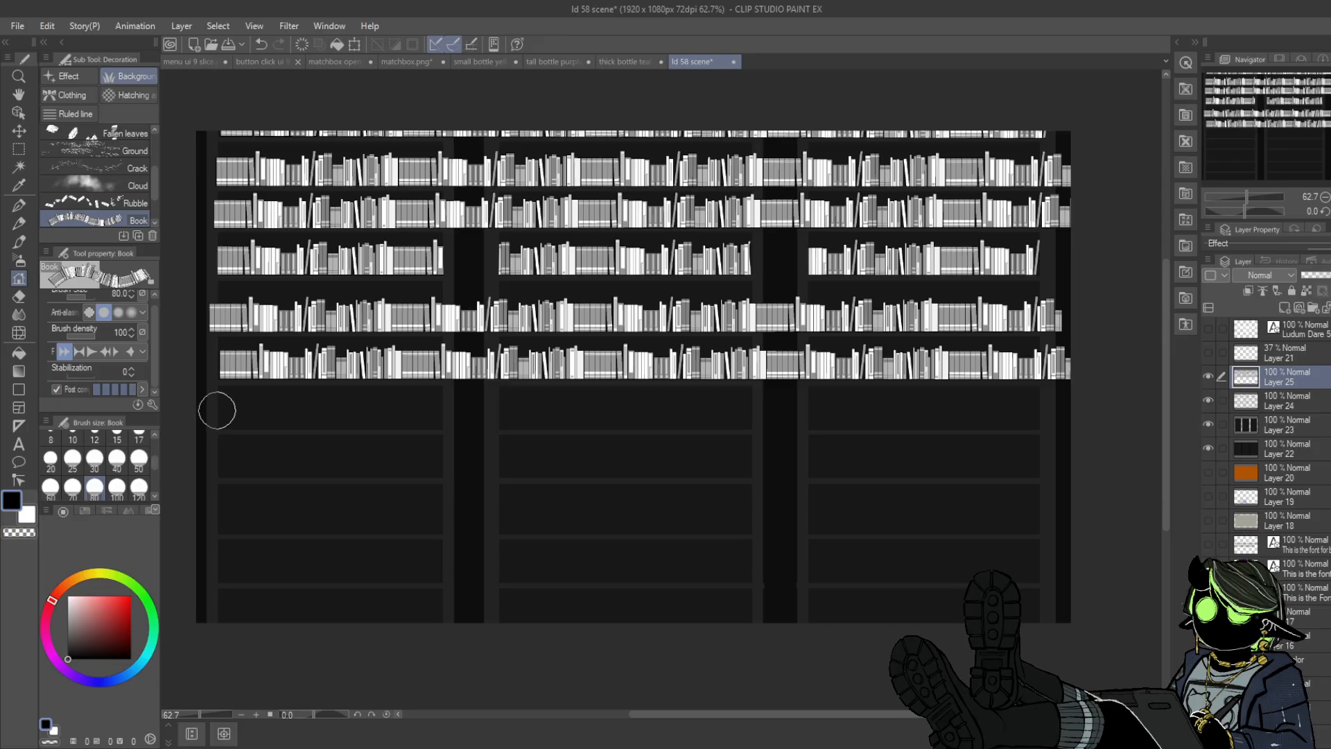
{"action": "left_click_drag", "start_coordinate": [217, 410], "coordinate": [1067, 408]}
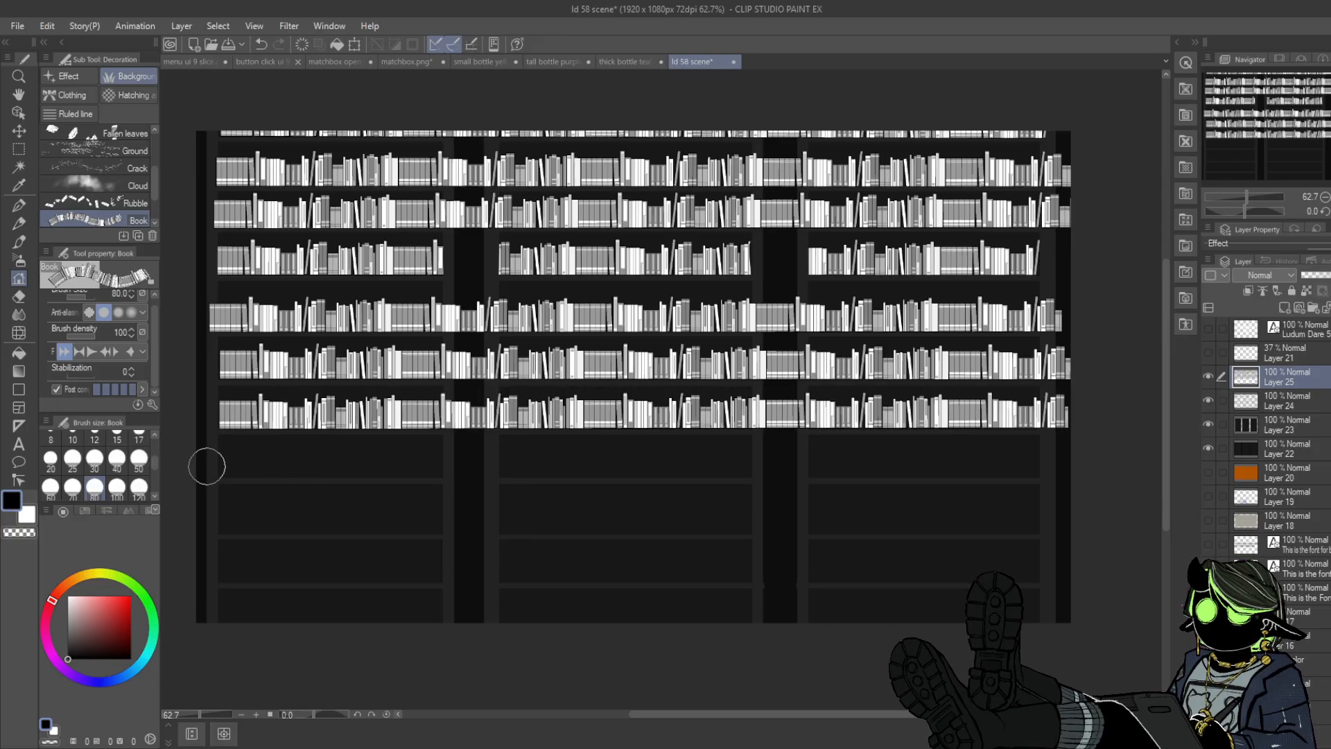
{"action": "left_click_drag", "start_coordinate": [217, 459], "coordinate": [1068, 460]}
{"action": "left_click_drag", "start_coordinate": [212, 517], "coordinate": [1068, 516]}
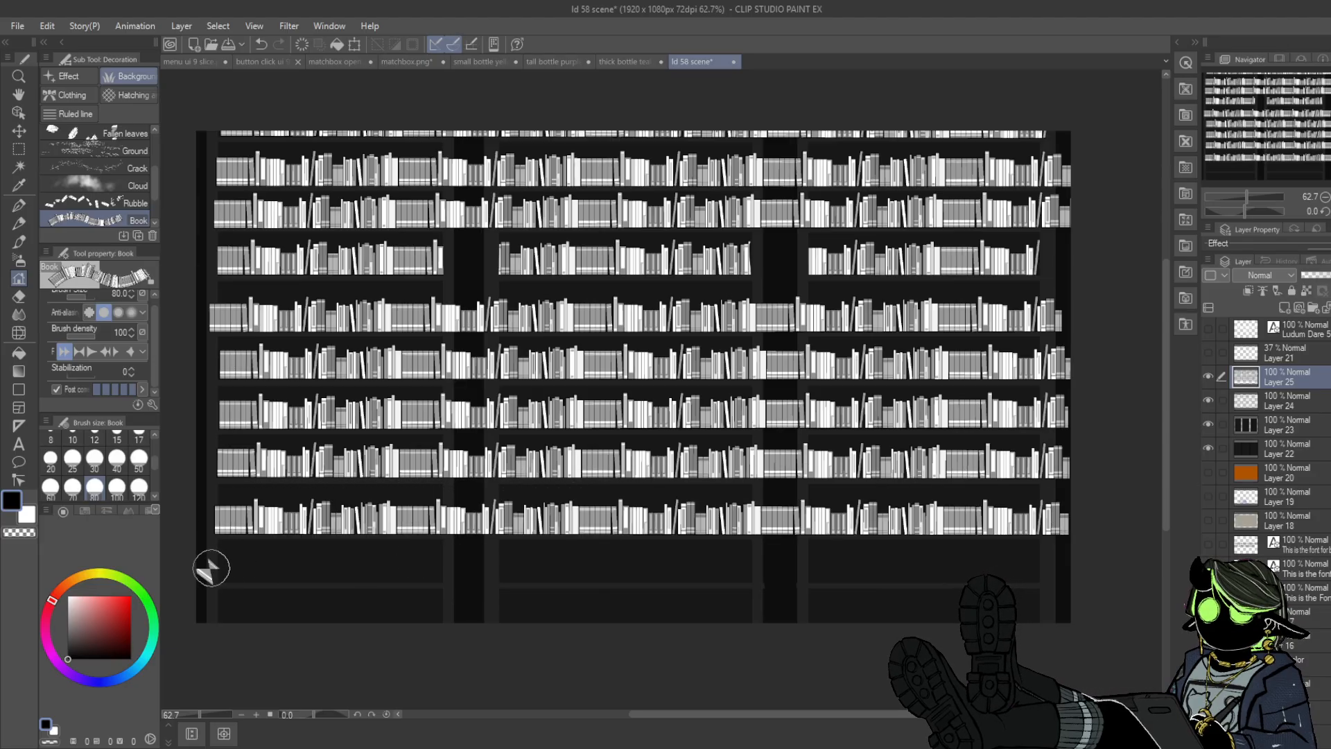
{"action": "left_click_drag", "start_coordinate": [208, 565], "coordinate": [974, 564]}
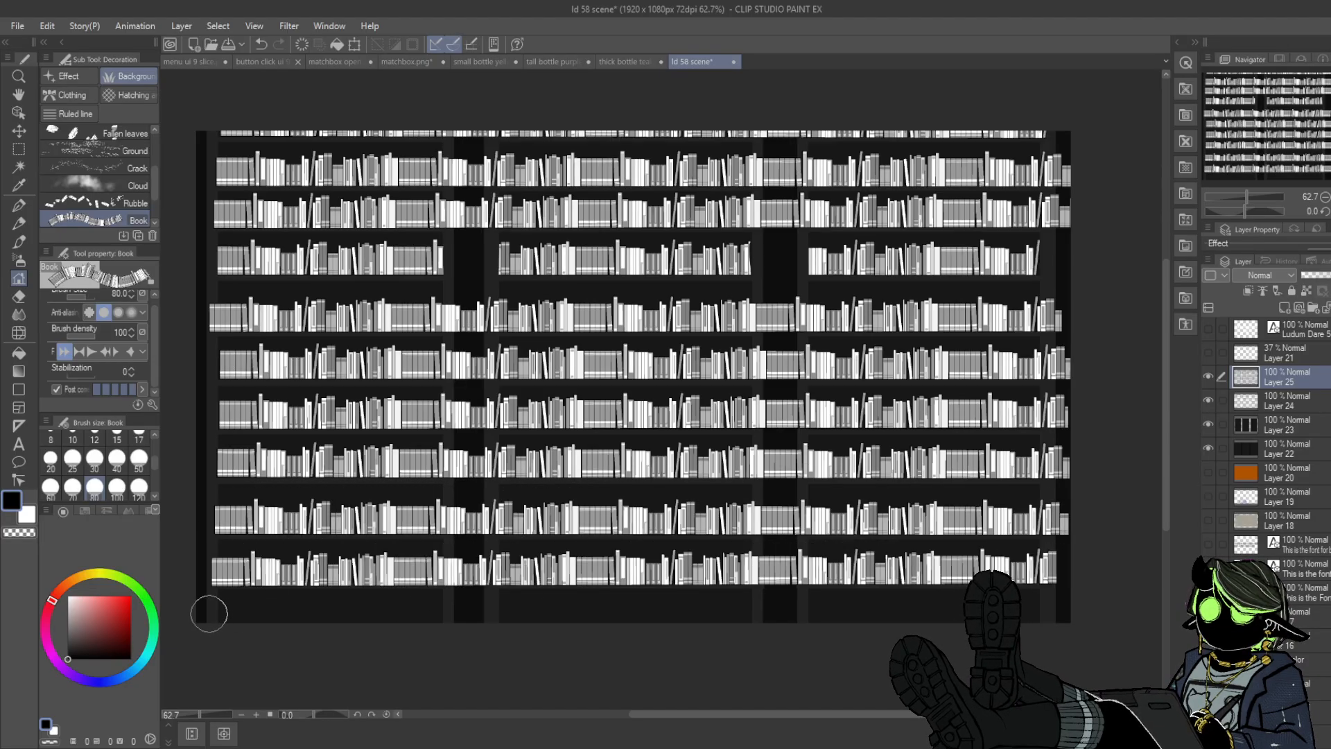
{"action": "left_click_drag", "start_coordinate": [207, 619], "coordinate": [1102, 632]}
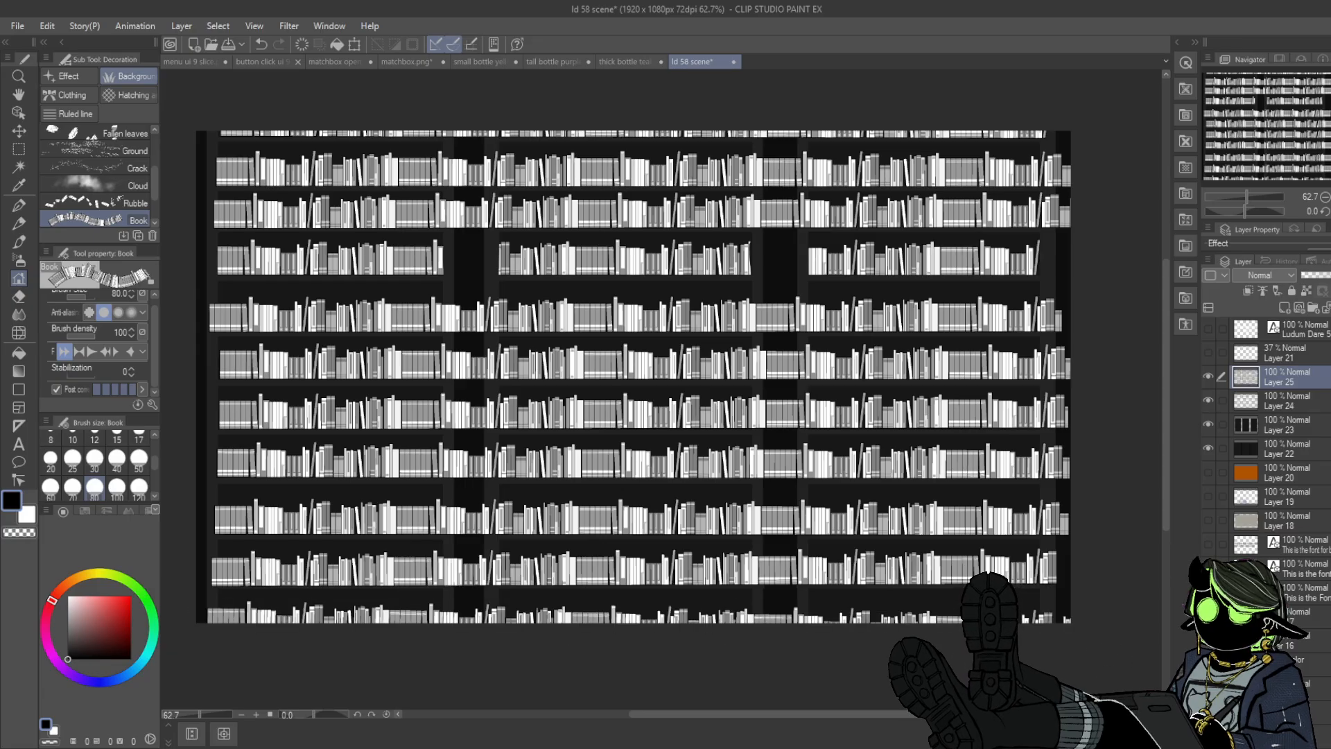
- Try to erase the books overlapping the bookcase's left outer edge along the full height with the size 50 Hard eraser
{"action": "key", "text": "e"}
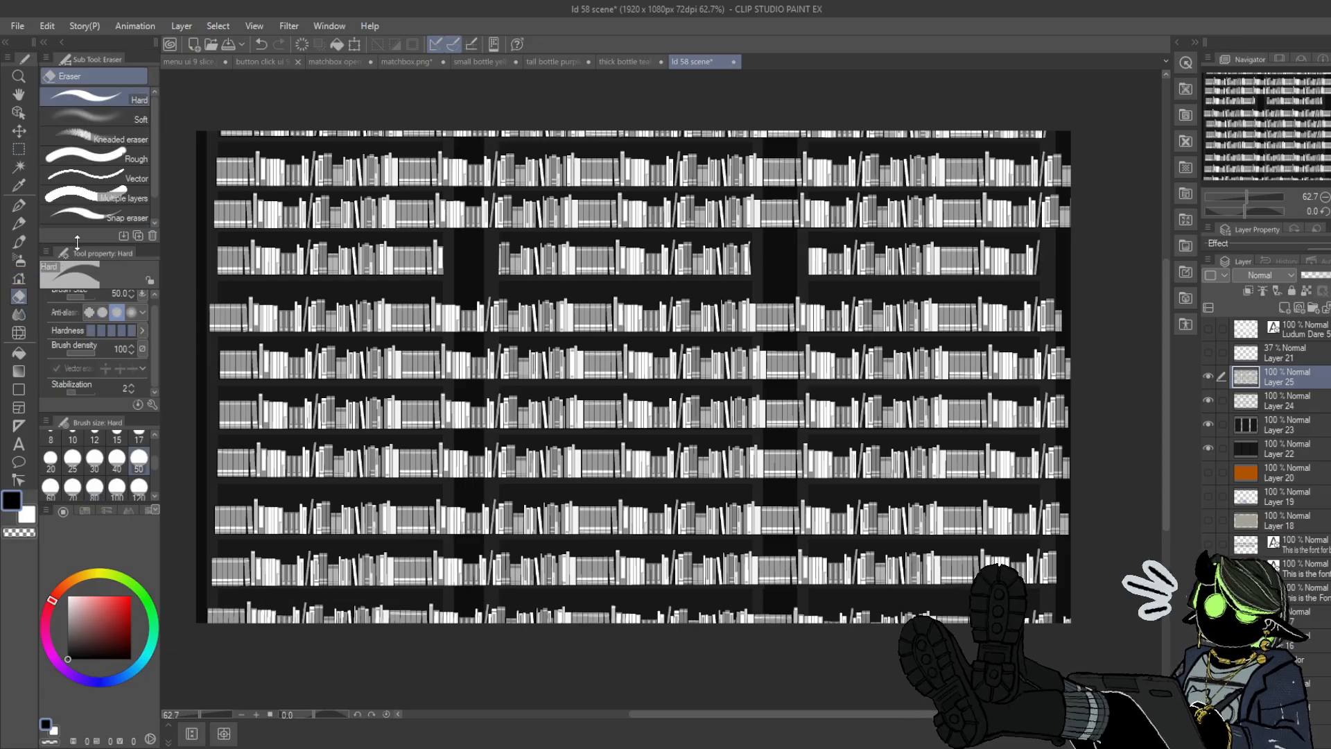
{"action": "left_click_drag", "start_coordinate": [208, 130], "coordinate": [205, 645]}
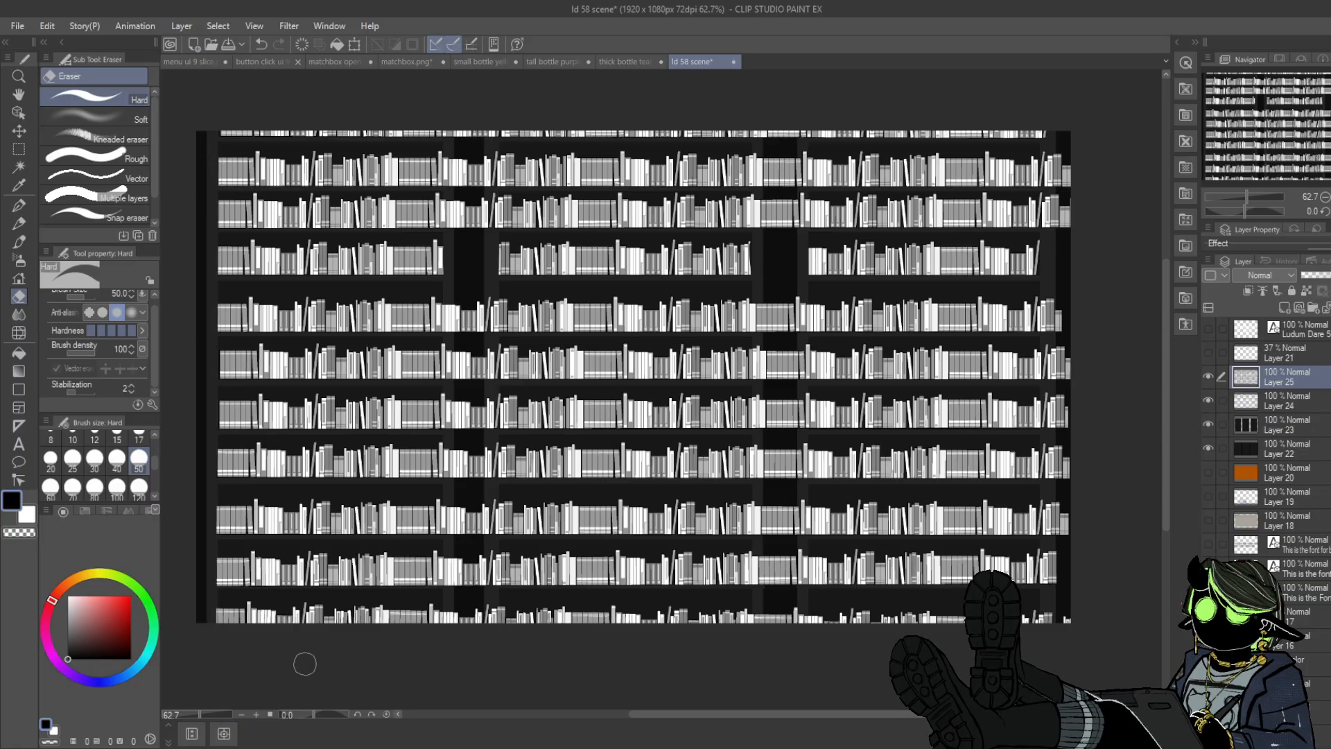
{"action": "key", "text": "ctrl+z"}
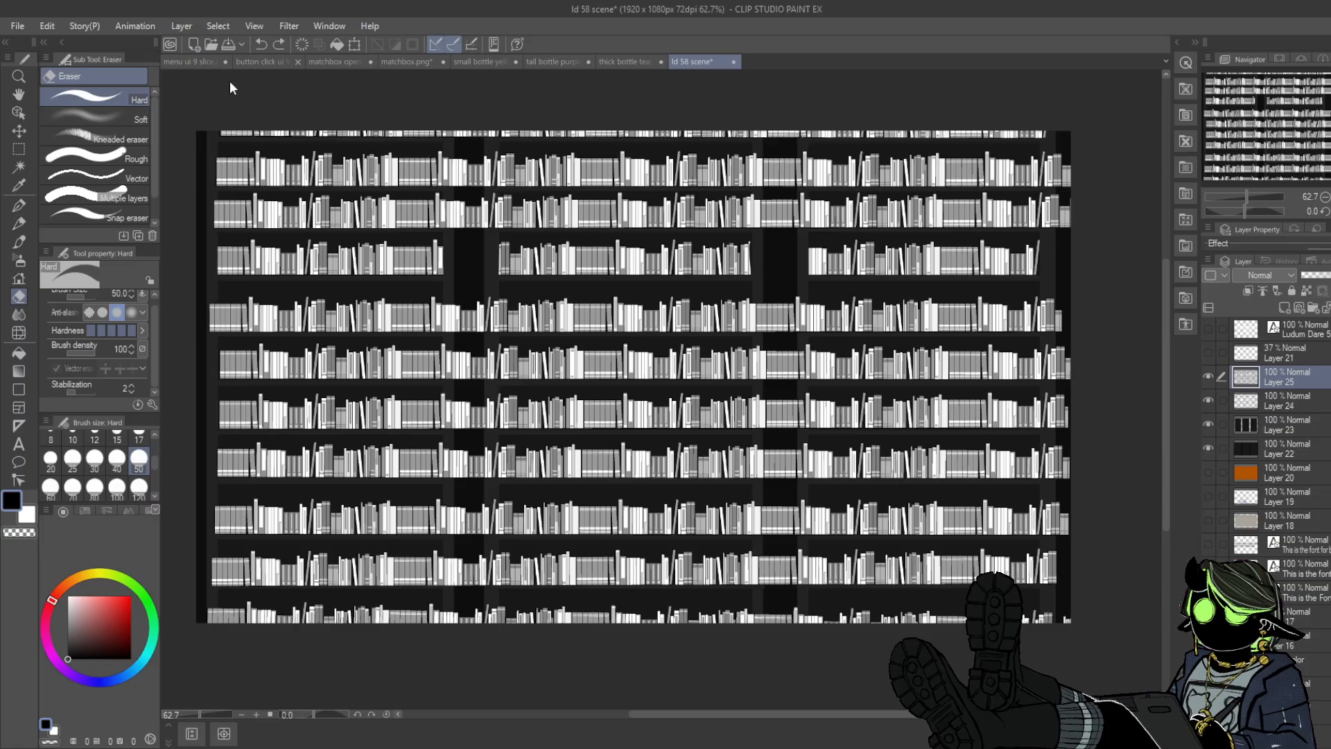
{"action": "key", "text": "ctrl+z"}
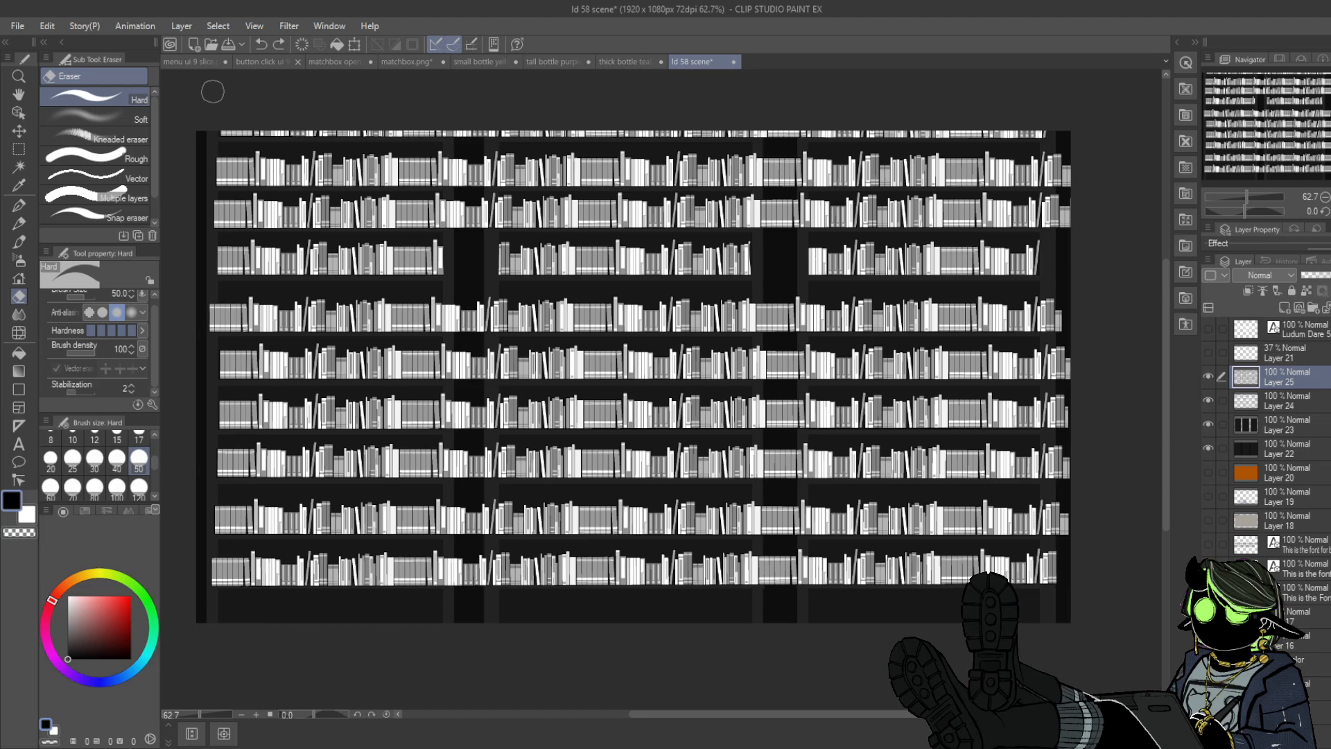
{"action": "key", "text": "ctrl+y"}
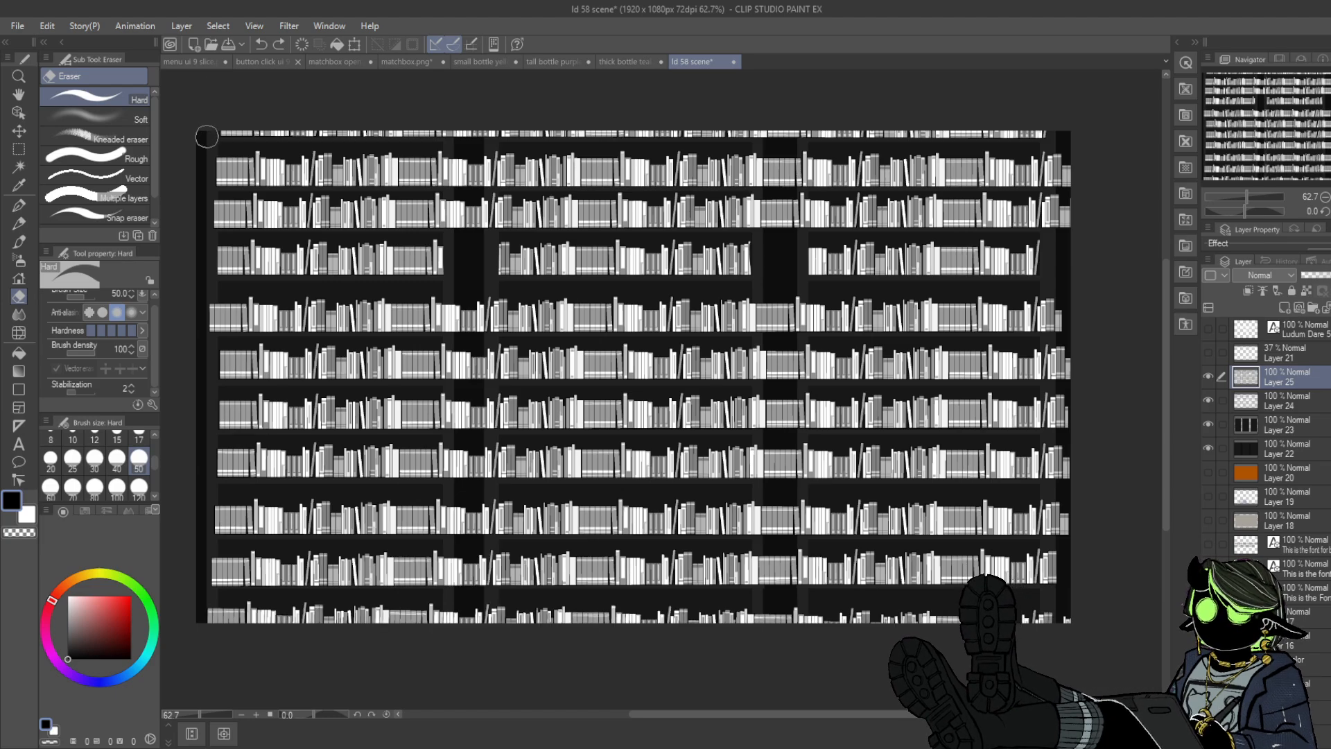
{"action": "left_click_drag", "start_coordinate": [207, 137], "coordinate": [212, 647]}
{"action": "left_click", "coordinate": [204, 651], "text": "shift"}
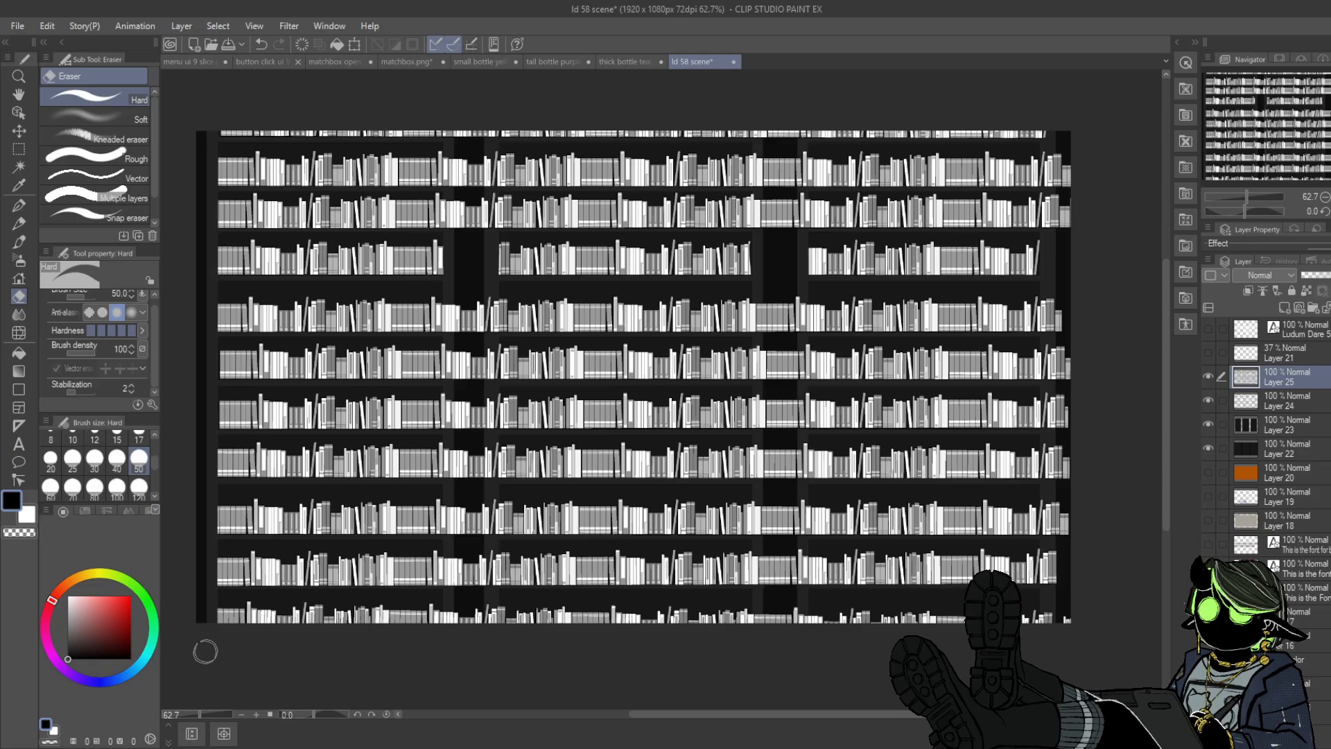
- Try to erase the books covering the first vertical divider and the bookcase's right outer edge in straight vertical strokes
{"action": "left_click", "coordinate": [452, 124]}
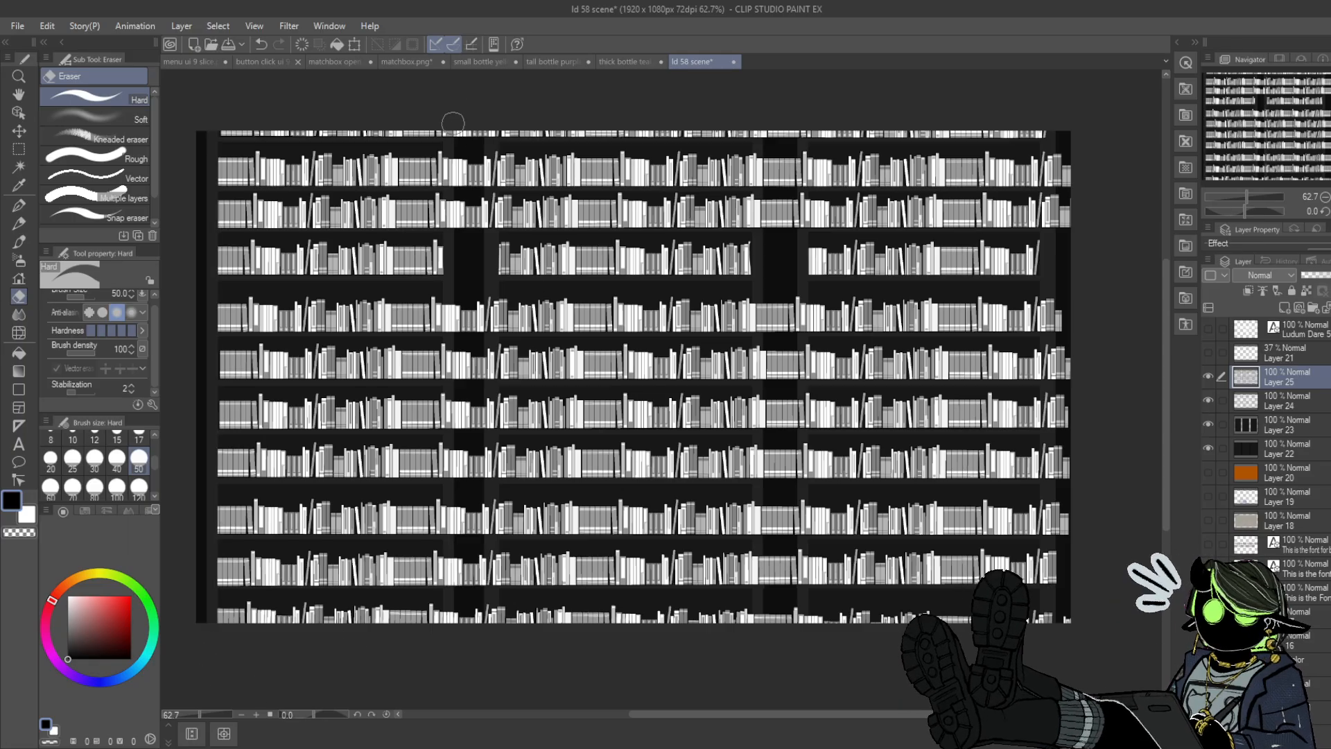
{"action": "left_click", "coordinate": [454, 638], "text": "shift"}
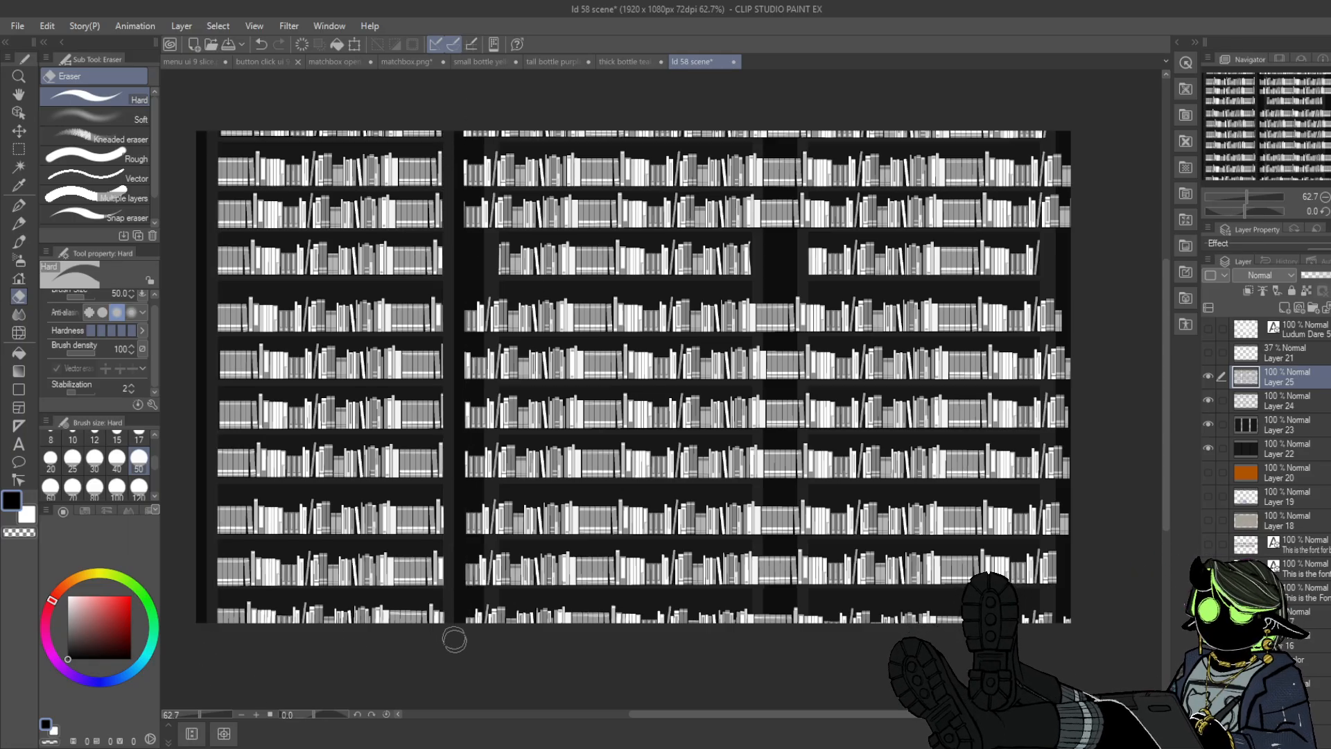
{"action": "left_click", "coordinate": [486, 116]}
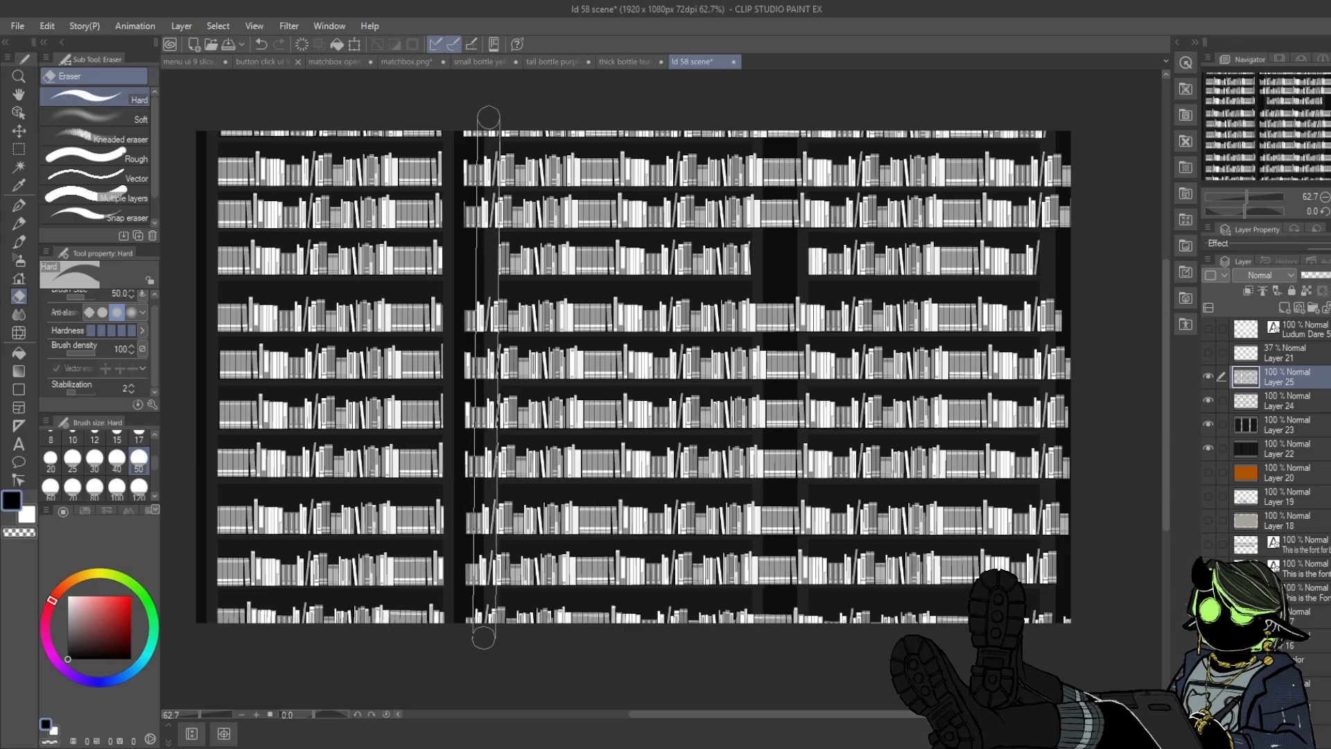
{"action": "left_click", "coordinate": [484, 646], "text": "shift"}
{"action": "mouse_move", "coordinate": [462, 136]}
{"action": "left_mouse_down"}
{"action": "mouse_move", "coordinate": [463, 156]}
{"action": "mouse_move", "coordinate": [474, 109]}
{"action": "mouse_move", "coordinate": [464, 563]}
{"action": "mouse_move", "coordinate": [479, 601]}
{"action": "left_mouse_up"}
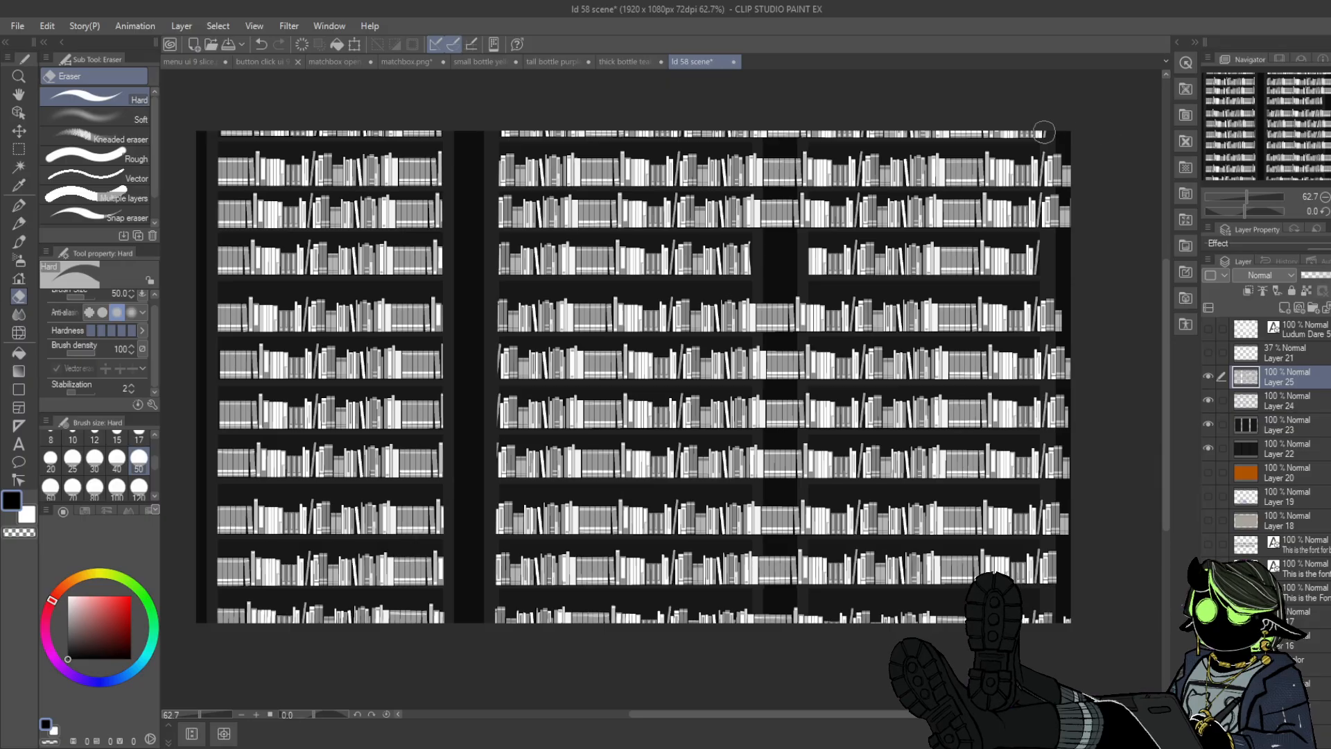
{"action": "left_click", "coordinate": [1047, 126]}
{"action": "left_click", "coordinate": [1053, 641], "text": "shift"}
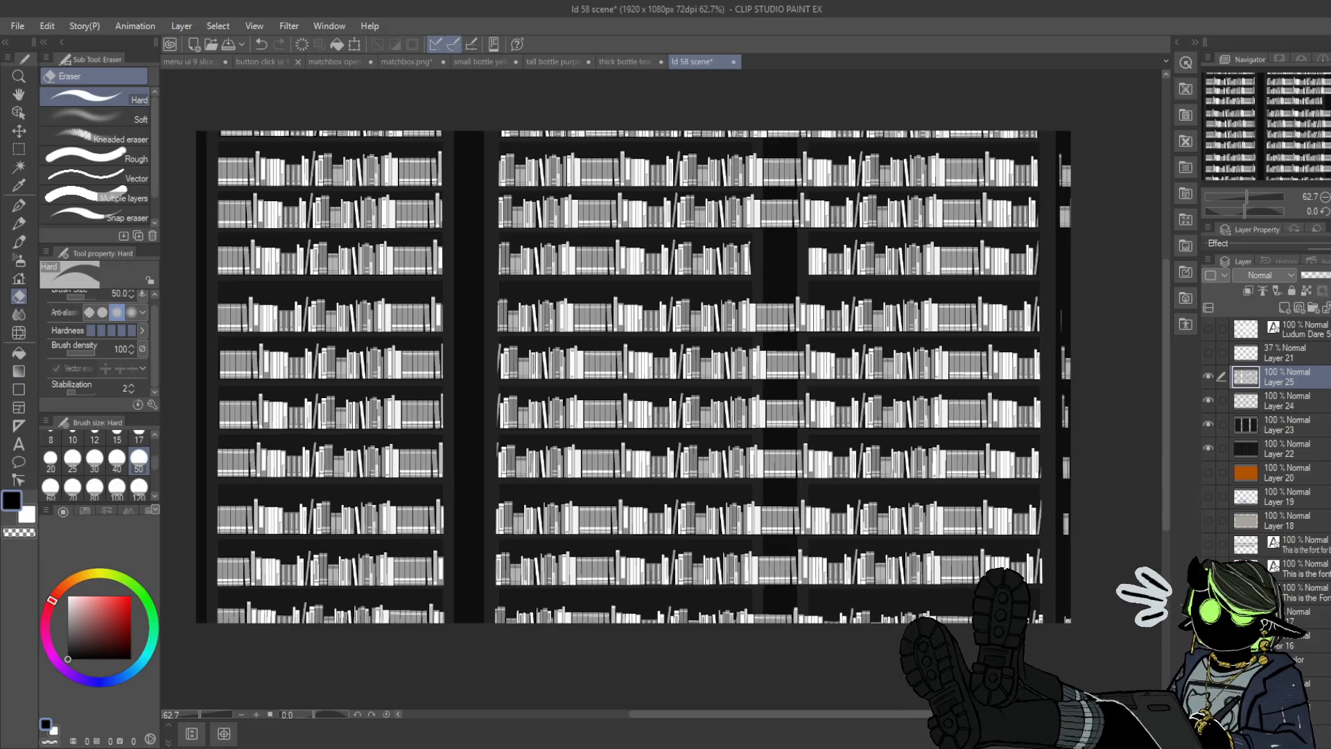
- Undo the eraser strokes and every painted book row except the trimmed one on the third shelf
{"action": "key", "text": "ctrl+z"}
{"action": "key", "text": "ctrl+z"}
{"action": "key", "text": "ctrl+z"}
{"action": "key", "text": "ctrl+z"}
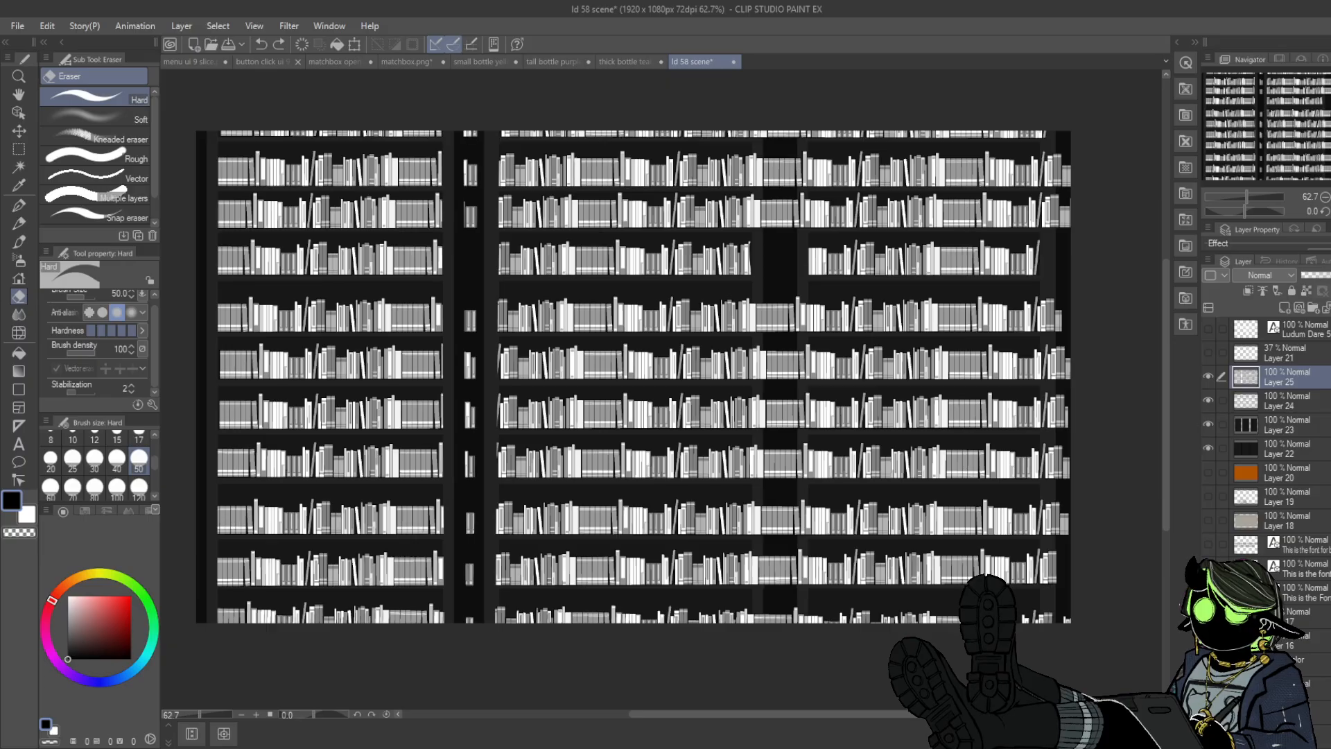
{"action": "key", "text": "ctrl+z"}
{"action": "key", "text": "ctrl+z"}
{"action": "key", "text": "ctrl+z"}
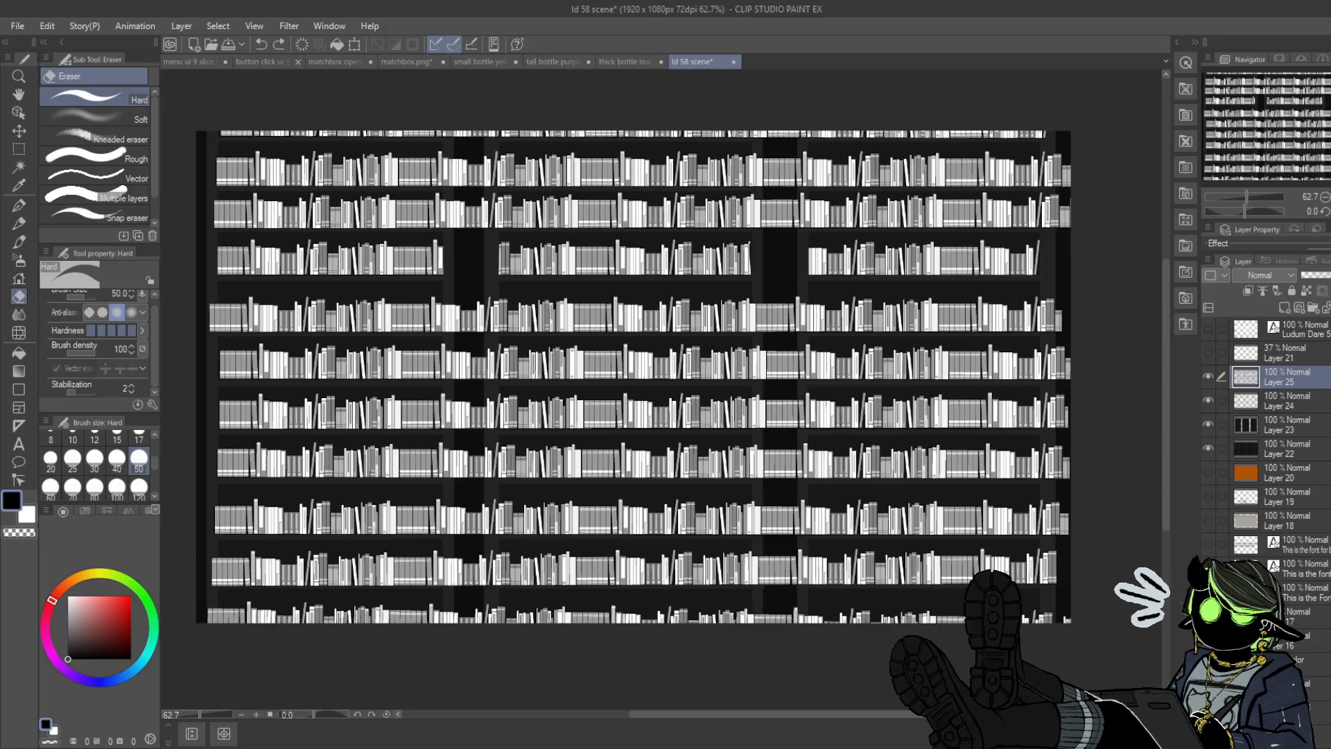
{"action": "key", "text": "ctrl+z"}
{"action": "key", "text": "ctrl+z"}
{"action": "key", "text": "ctrl+z"}
{"action": "key", "text": "ctrl+z"}
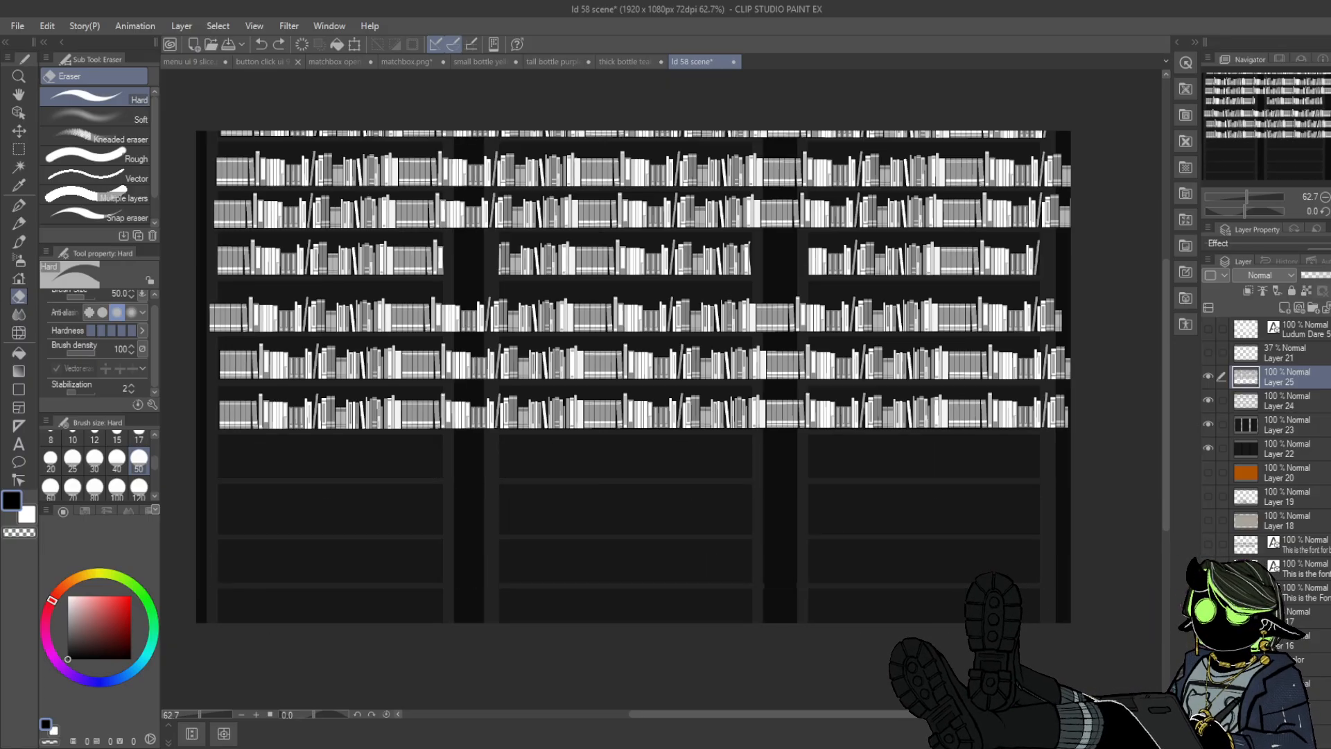
{"action": "key", "text": "ctrl+z"}
{"action": "key", "text": "ctrl+z"}
{"action": "key", "text": "ctrl+z"}
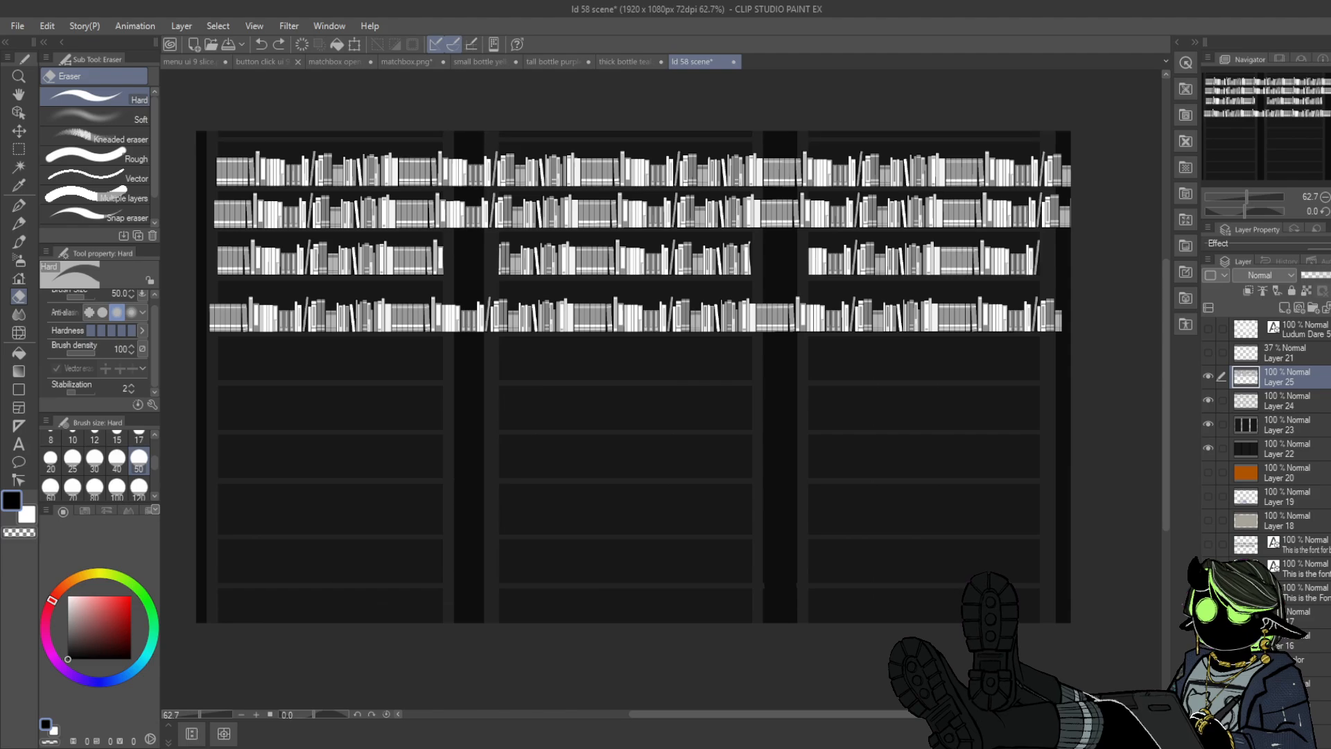
{"action": "key", "text": "ctrl+z"}
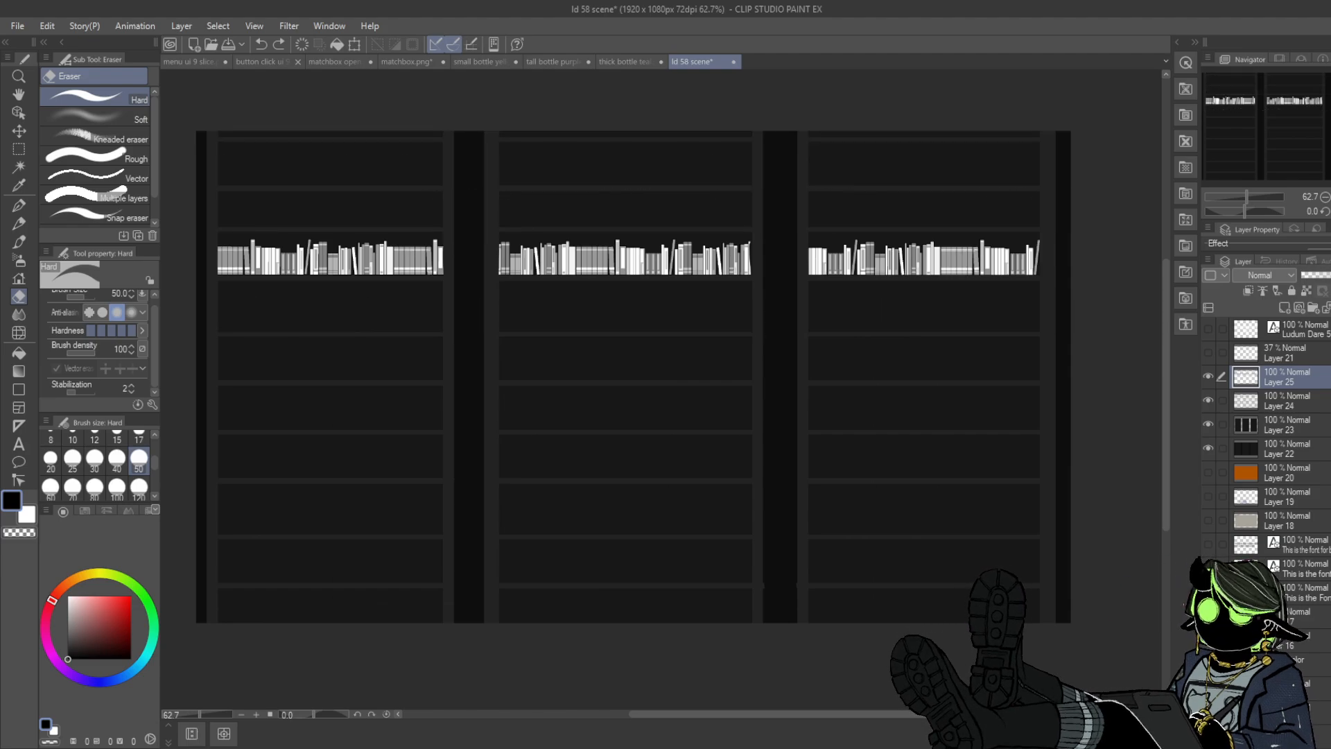
- Try the Book brush's two non-repeating pattern modes with strokes along the second shelf and undo them
{"action": "left_click", "coordinate": [19, 278]}
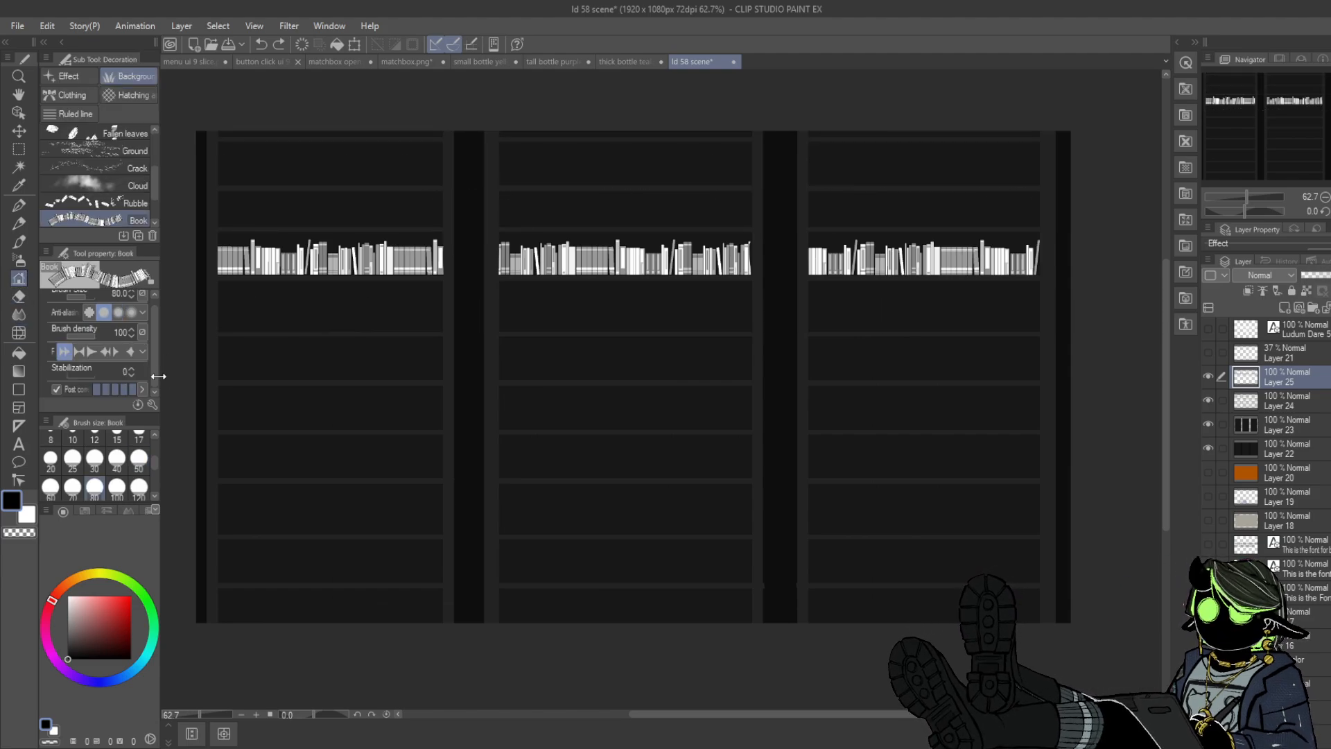
{"action": "left_click", "coordinate": [129, 351]}
{"action": "left_click_drag", "start_coordinate": [219, 211], "coordinate": [1051, 209]}
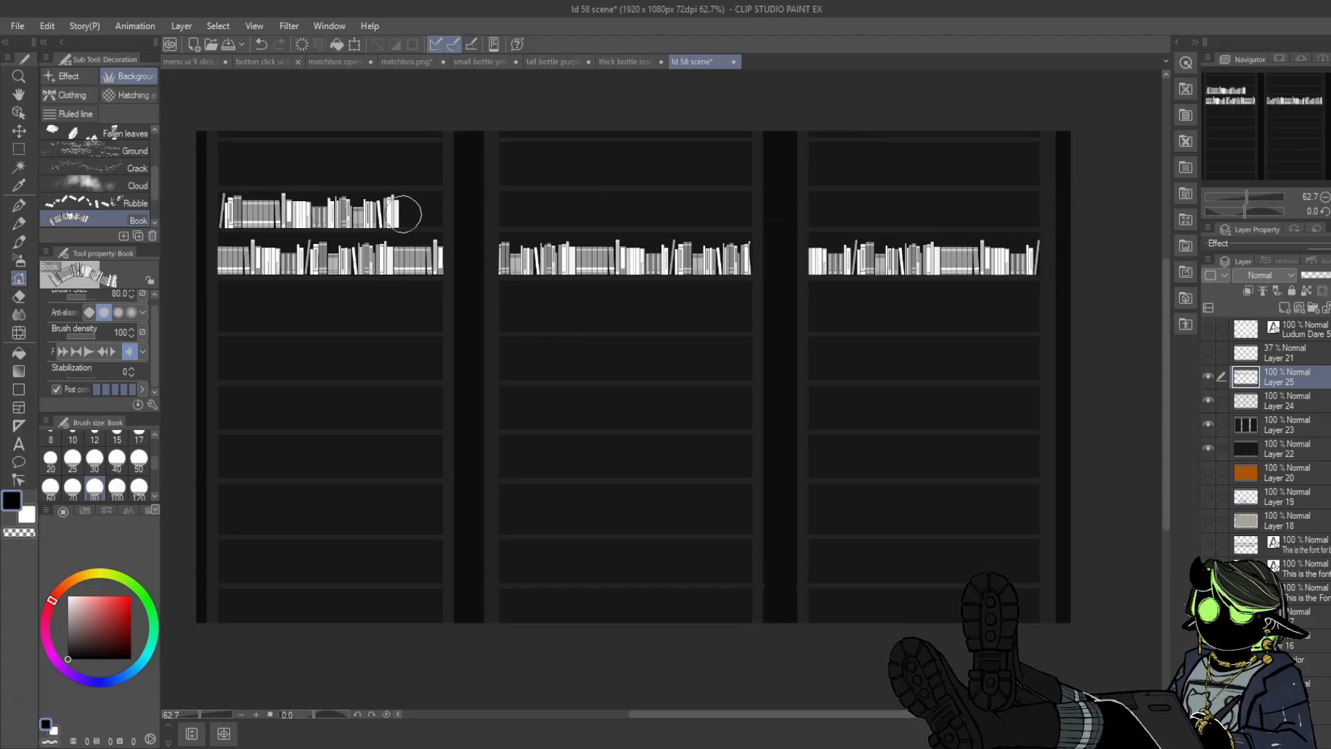
{"action": "mouse_move", "coordinate": [402, 214]}
{"action": "left_mouse_down"}
{"action": "mouse_move", "coordinate": [975, 223]}
{"action": "mouse_move", "coordinate": [1054, 208]}
{"action": "mouse_move", "coordinate": [1043, 213]}
{"action": "left_mouse_up"}
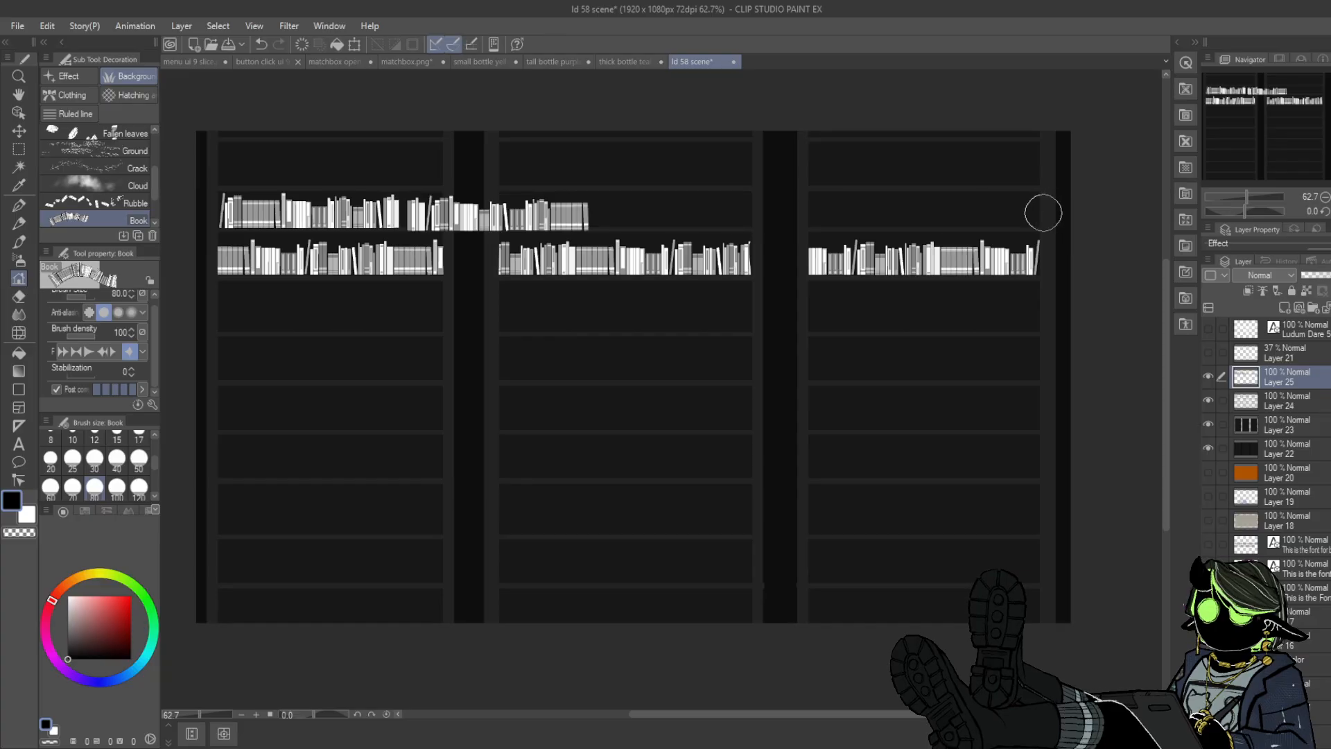
{"action": "key", "text": "ctrl+z"}
{"action": "key", "text": "ctrl+z"}
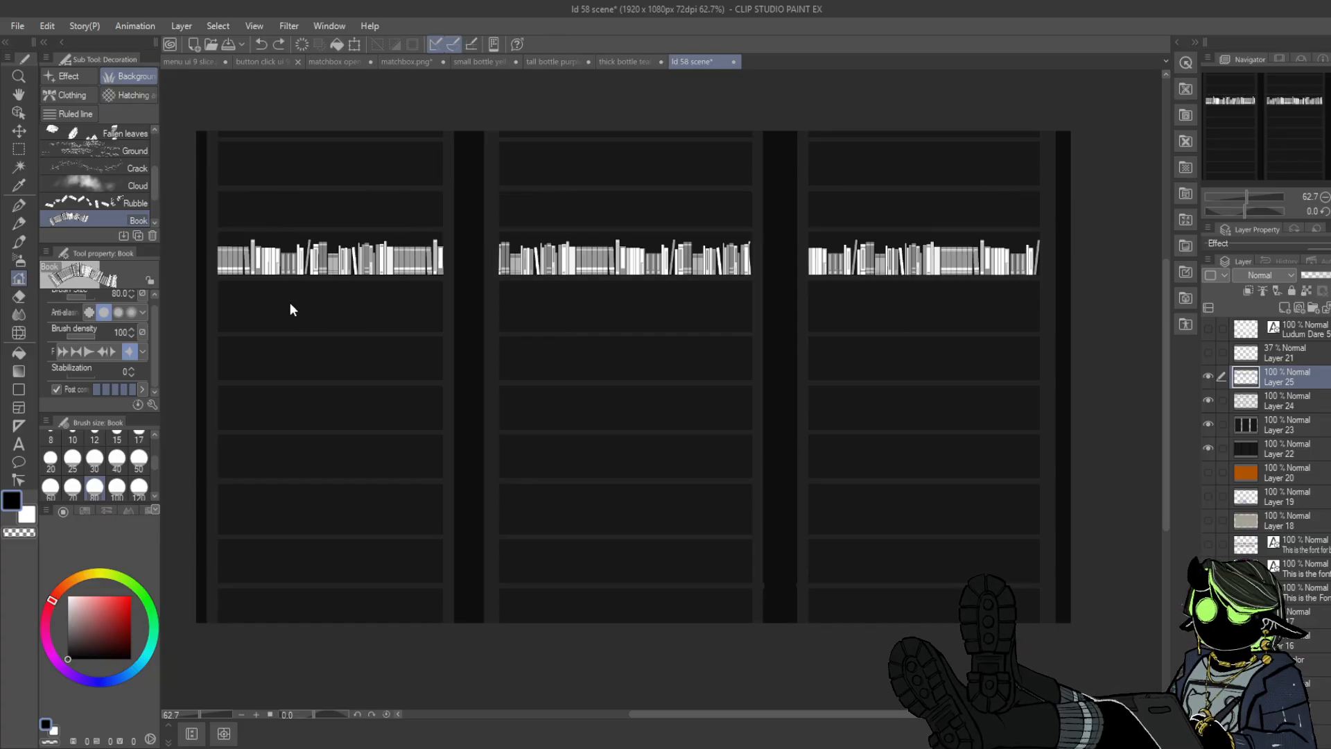
{"action": "left_click_drag", "start_coordinate": [221, 208], "coordinate": [403, 208]}
{"action": "key", "text": "ctrl+z"}
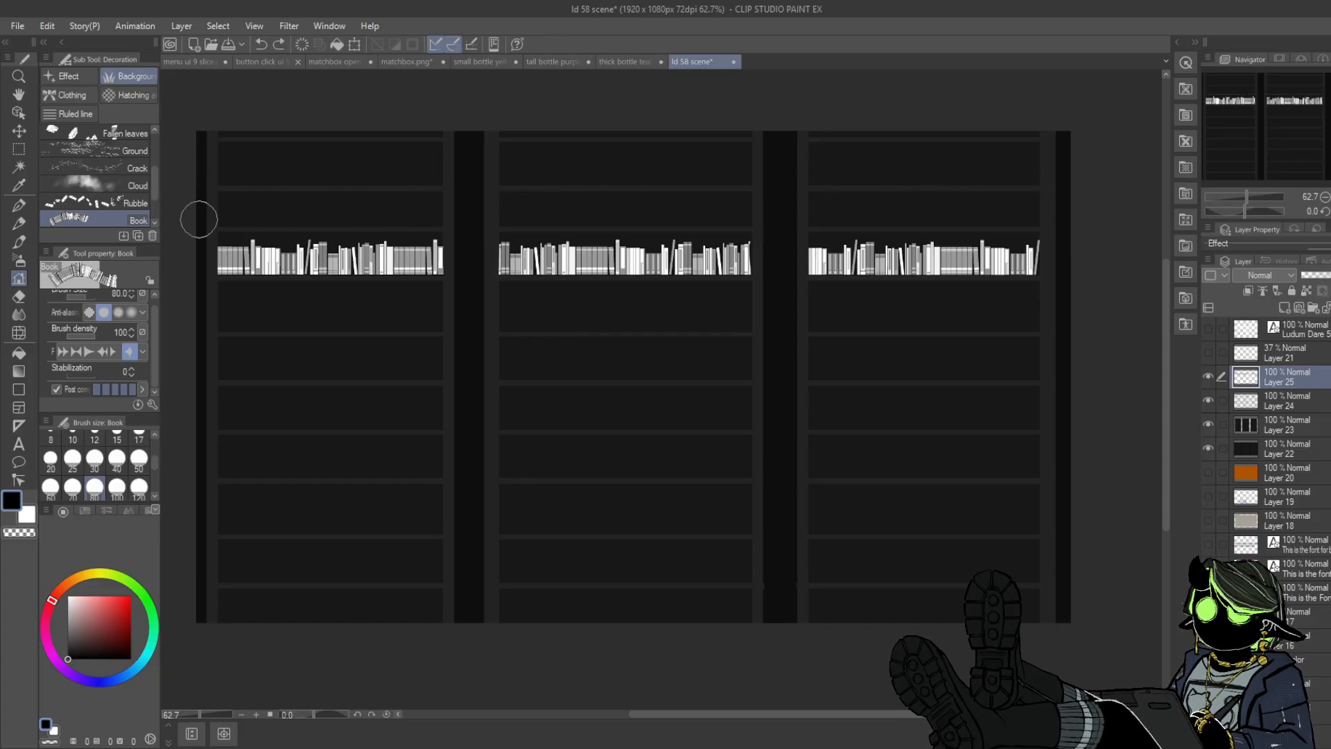
{"action": "left_click", "coordinate": [111, 353]}
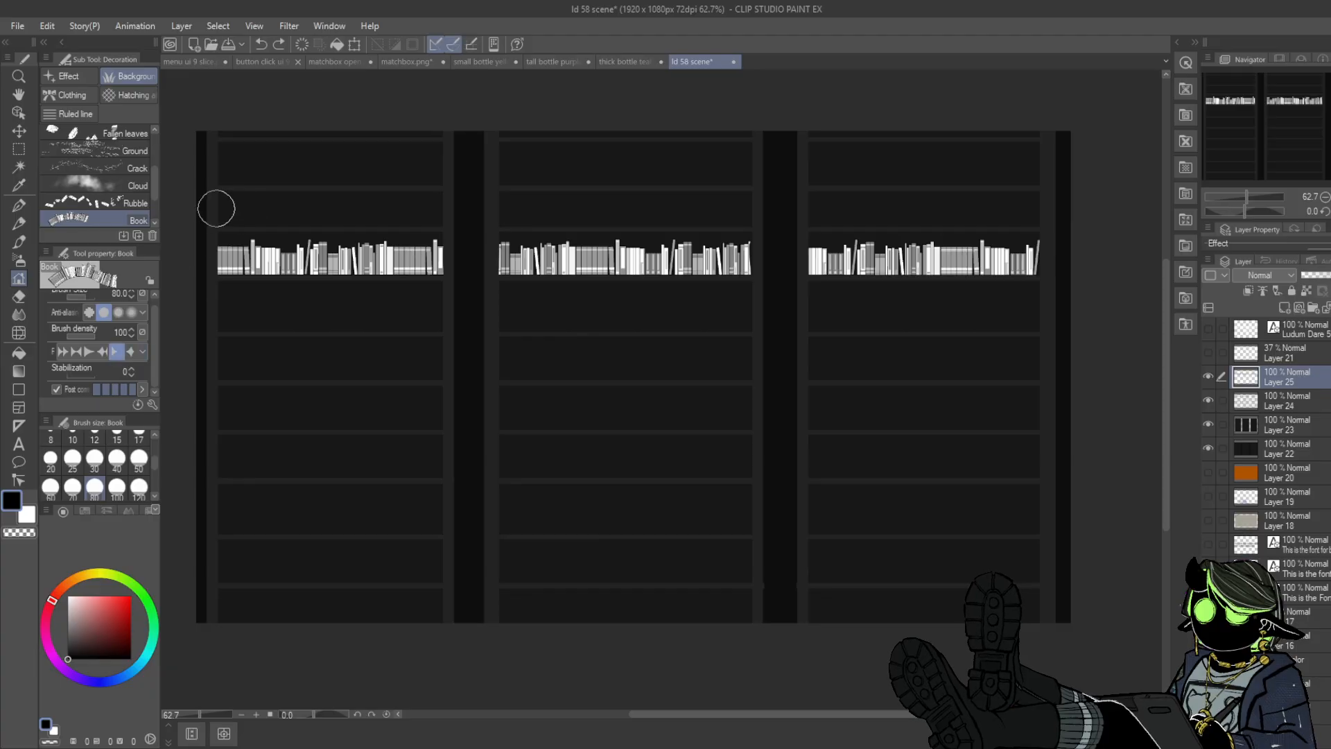
{"action": "mouse_move", "coordinate": [214, 208]}
{"action": "left_mouse_down"}
{"action": "mouse_move", "coordinate": [704, 208]}
{"action": "mouse_move", "coordinate": [670, 232]}
{"action": "left_mouse_up"}
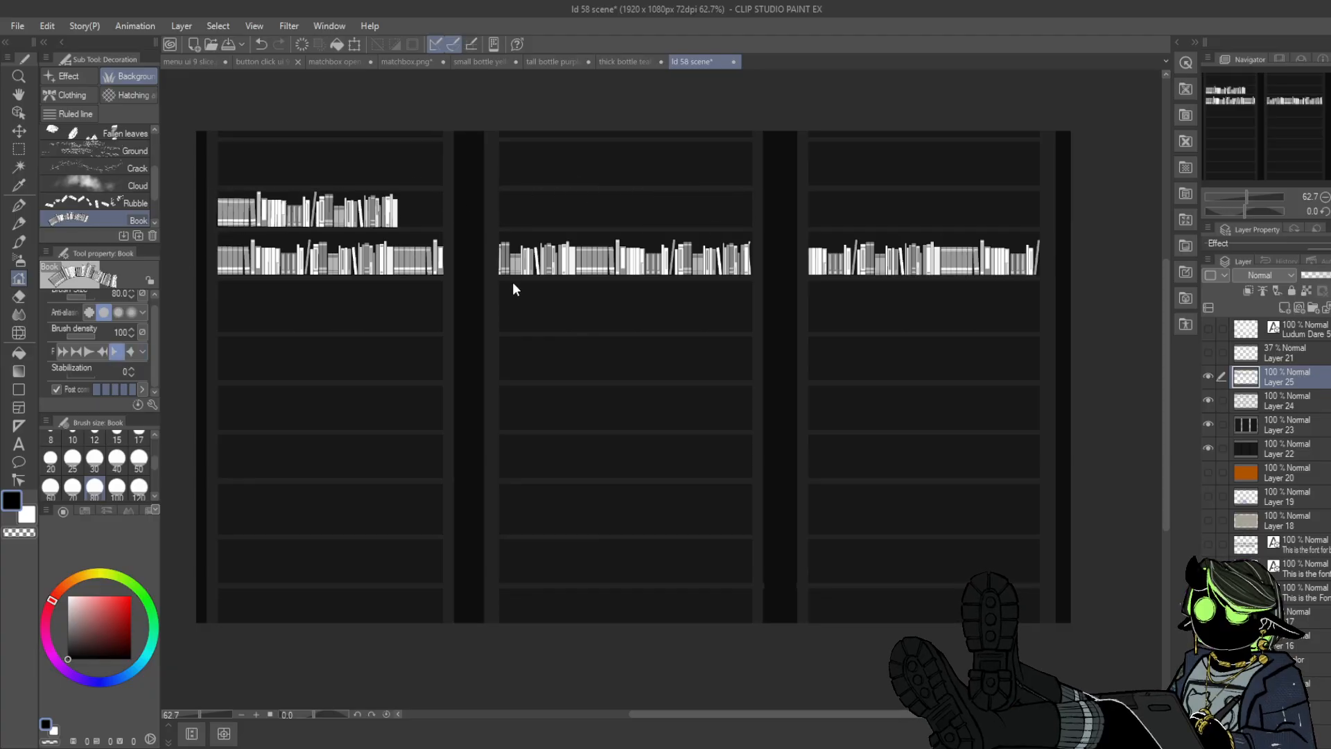
{"action": "key", "text": "ctrl+z"}
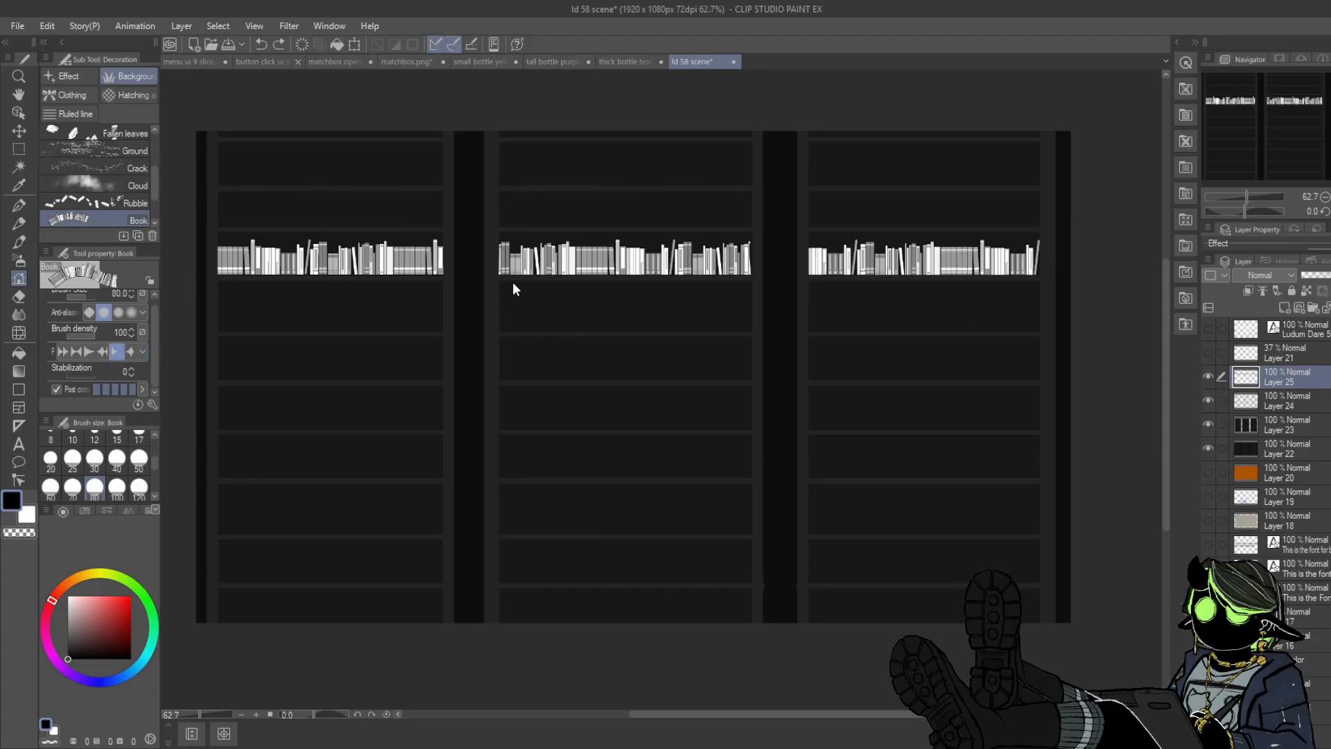
- Set the Book brush to vary its repeated pattern and paint rows on the second and sixth shelves and the eighth shelf's middle and right panels
{"action": "left_click", "coordinate": [104, 354]}
{"action": "left_click_drag", "start_coordinate": [214, 206], "coordinate": [862, 213]}
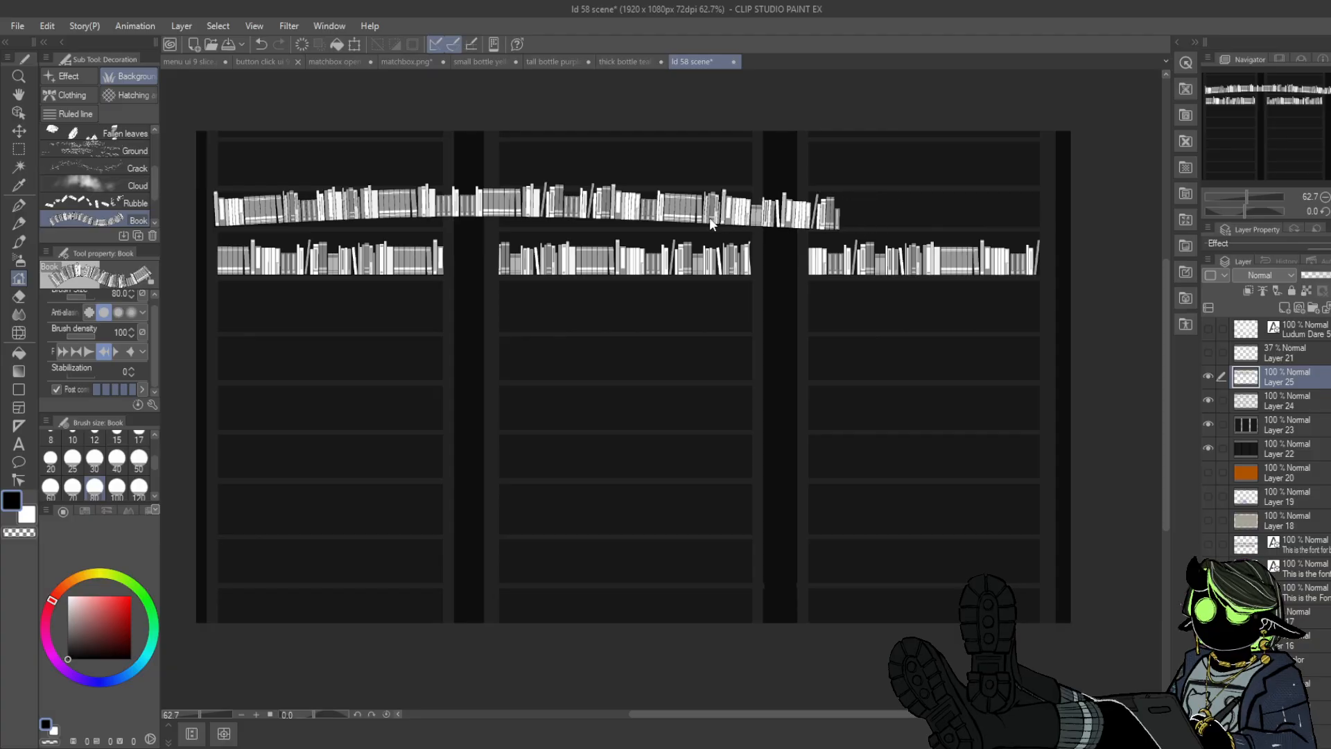
{"action": "key", "text": "ctrl+z"}
{"action": "left_click_drag", "start_coordinate": [219, 209], "coordinate": [1067, 208]}
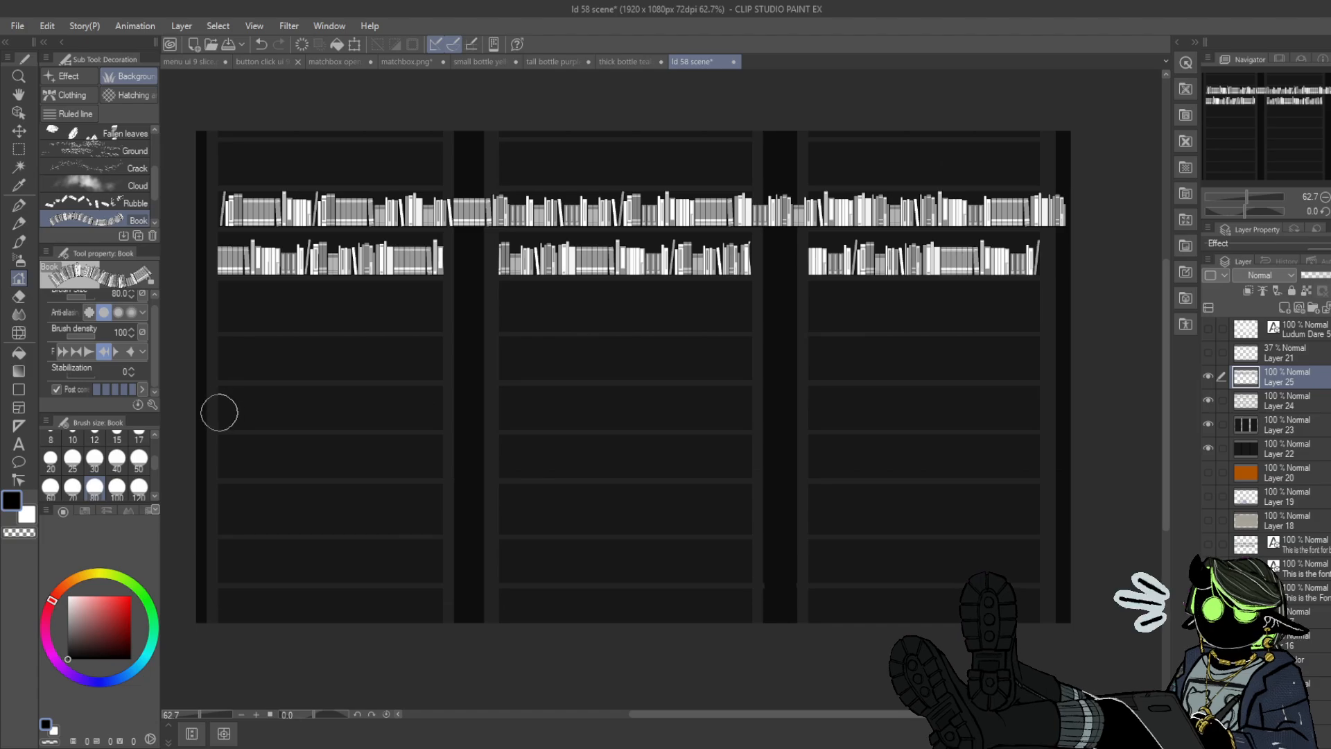
{"action": "left_click_drag", "start_coordinate": [220, 412], "coordinate": [1090, 408]}
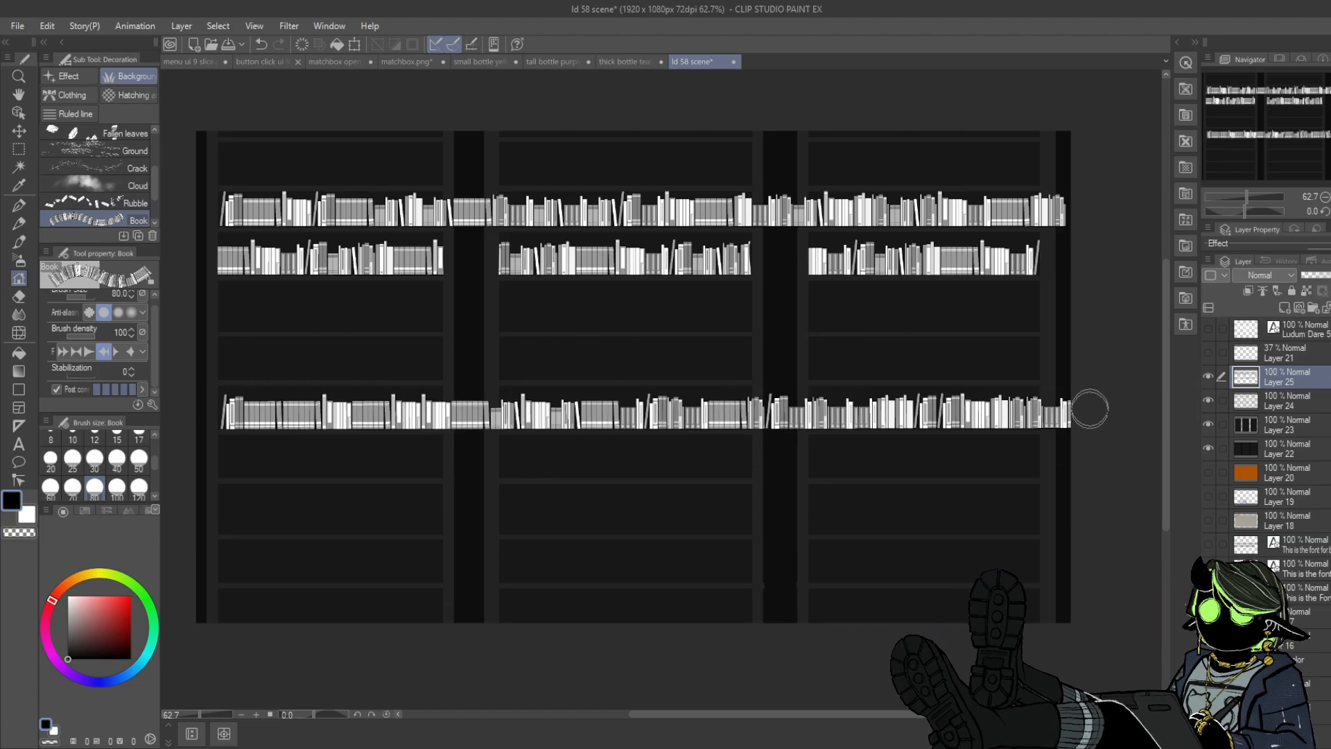
{"action": "left_click_drag", "start_coordinate": [493, 518], "coordinate": [1096, 510]}
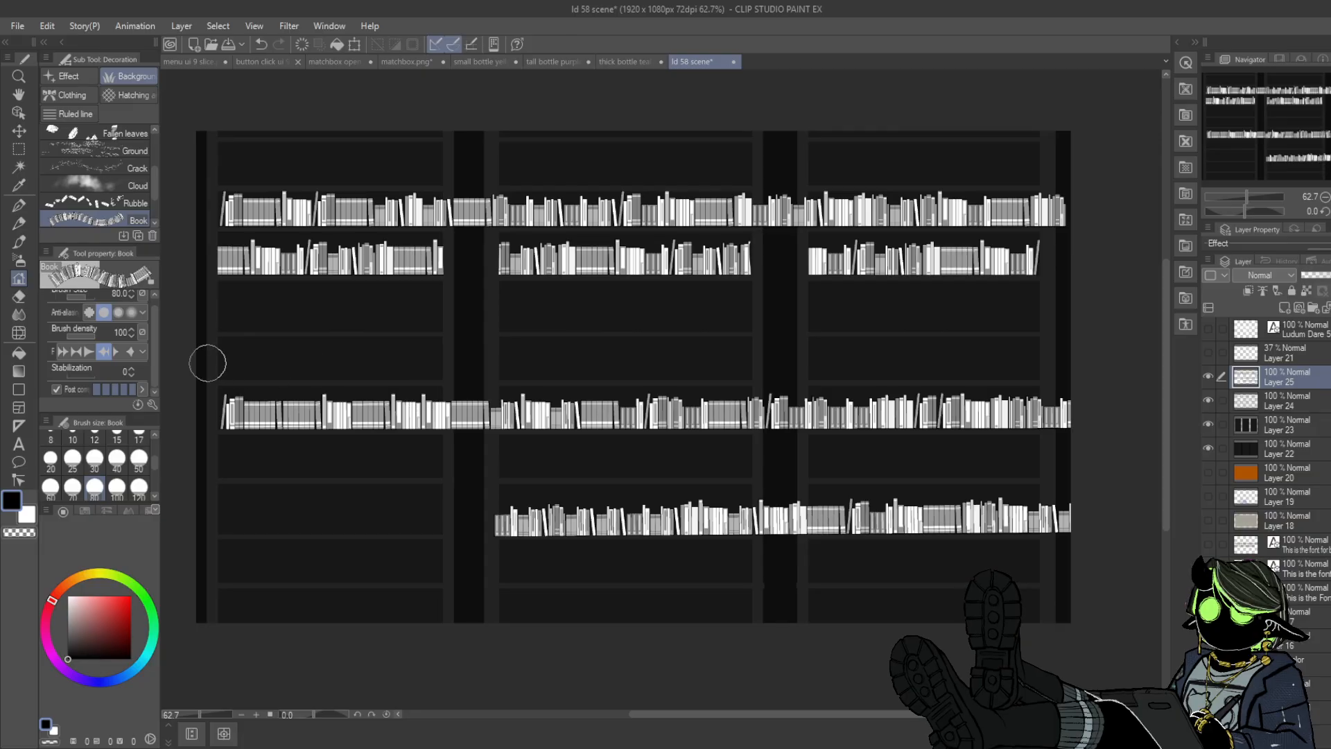
- Paint varied book rows on the ninth shelf's left panel and the fourth shelf's middle panel
{"action": "left_click", "coordinate": [218, 567], "text": "shift"}
{"action": "key", "text": "ctrl+z"}
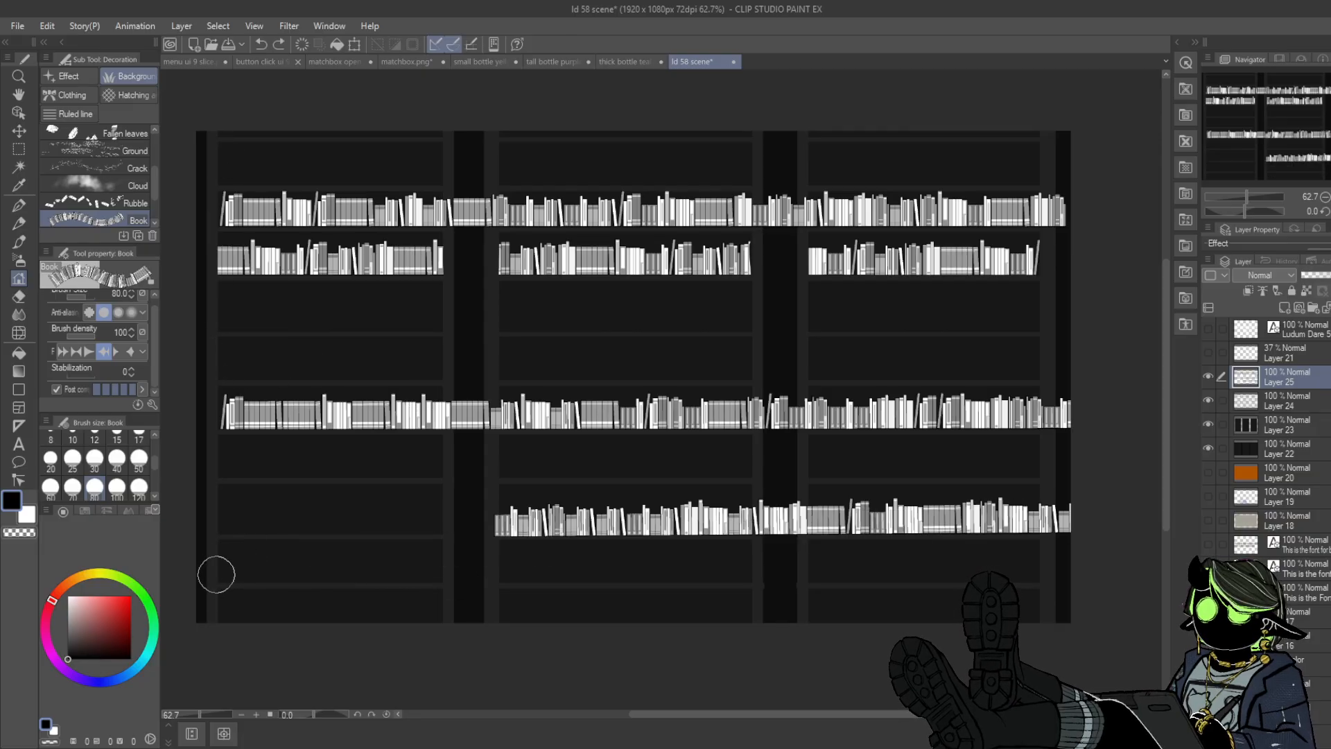
{"action": "left_click_drag", "start_coordinate": [215, 564], "coordinate": [488, 563]}
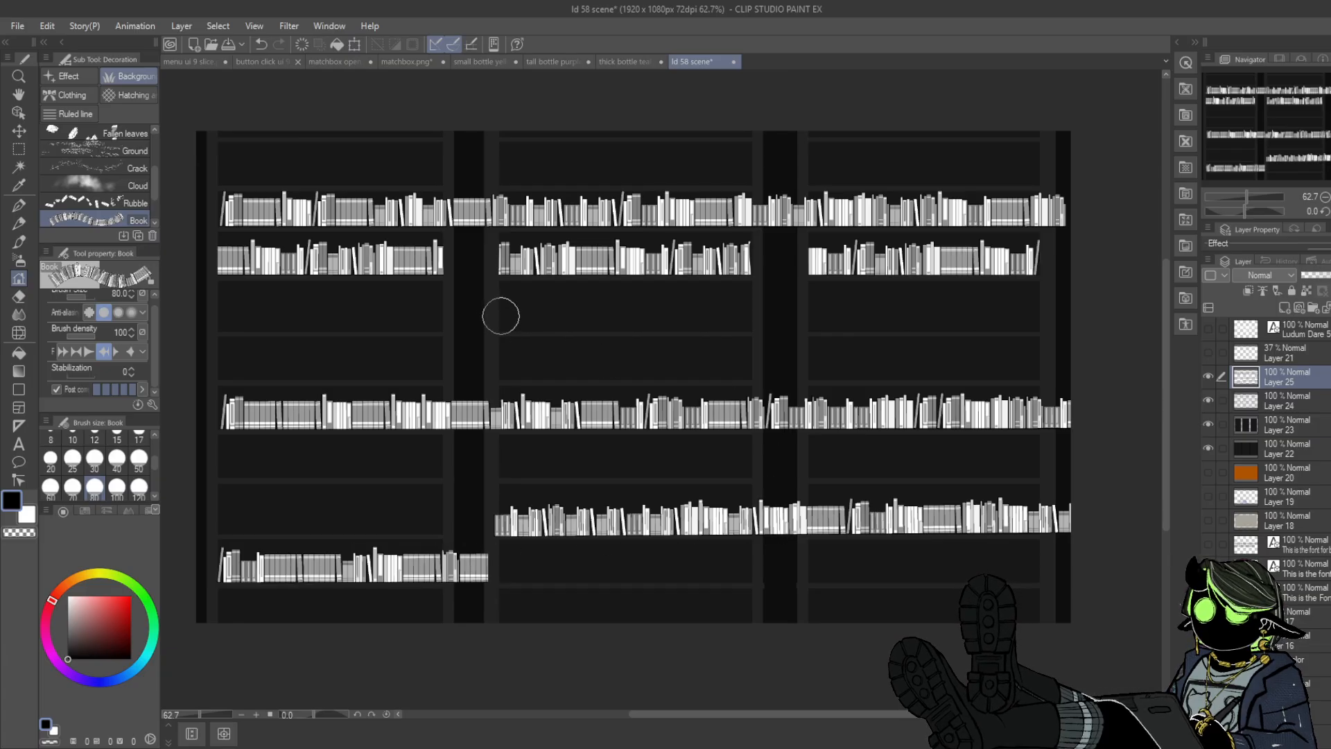
{"action": "left_click_drag", "start_coordinate": [501, 316], "coordinate": [780, 315]}
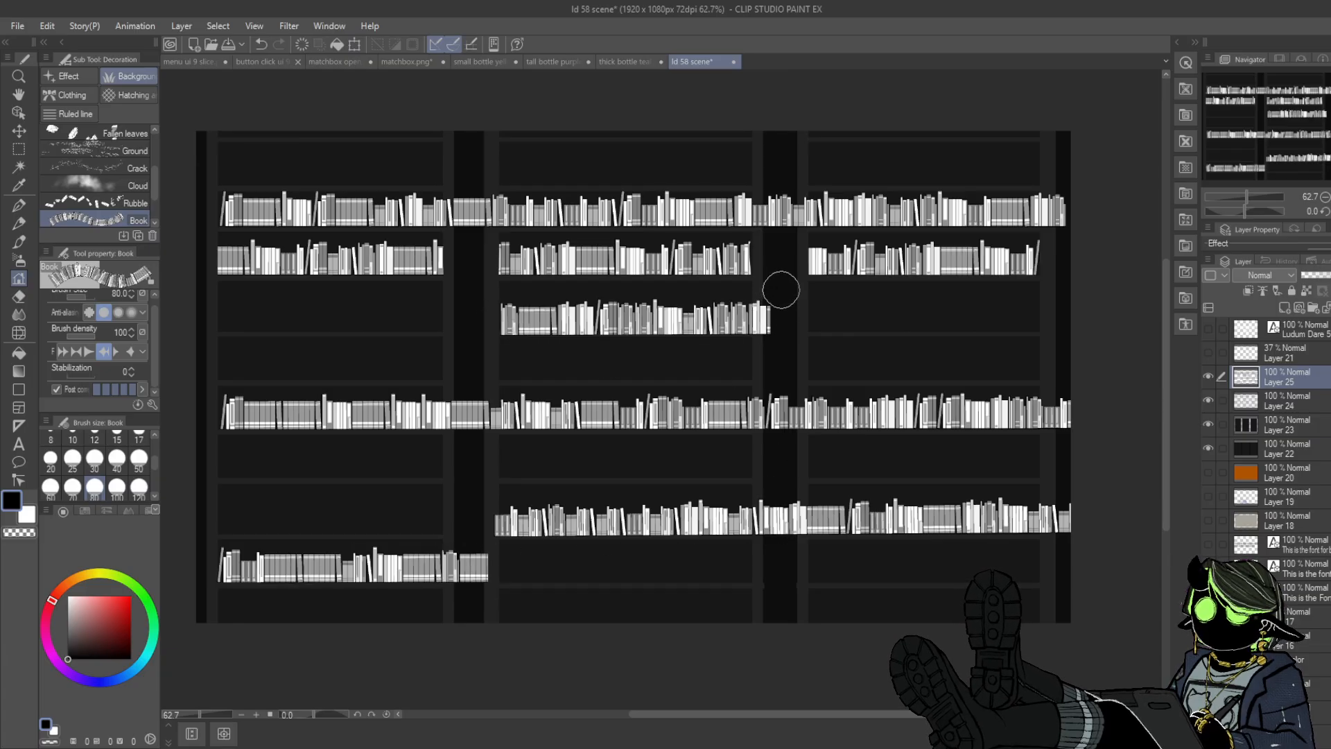
{"action": "key", "text": "ctrl+z"}
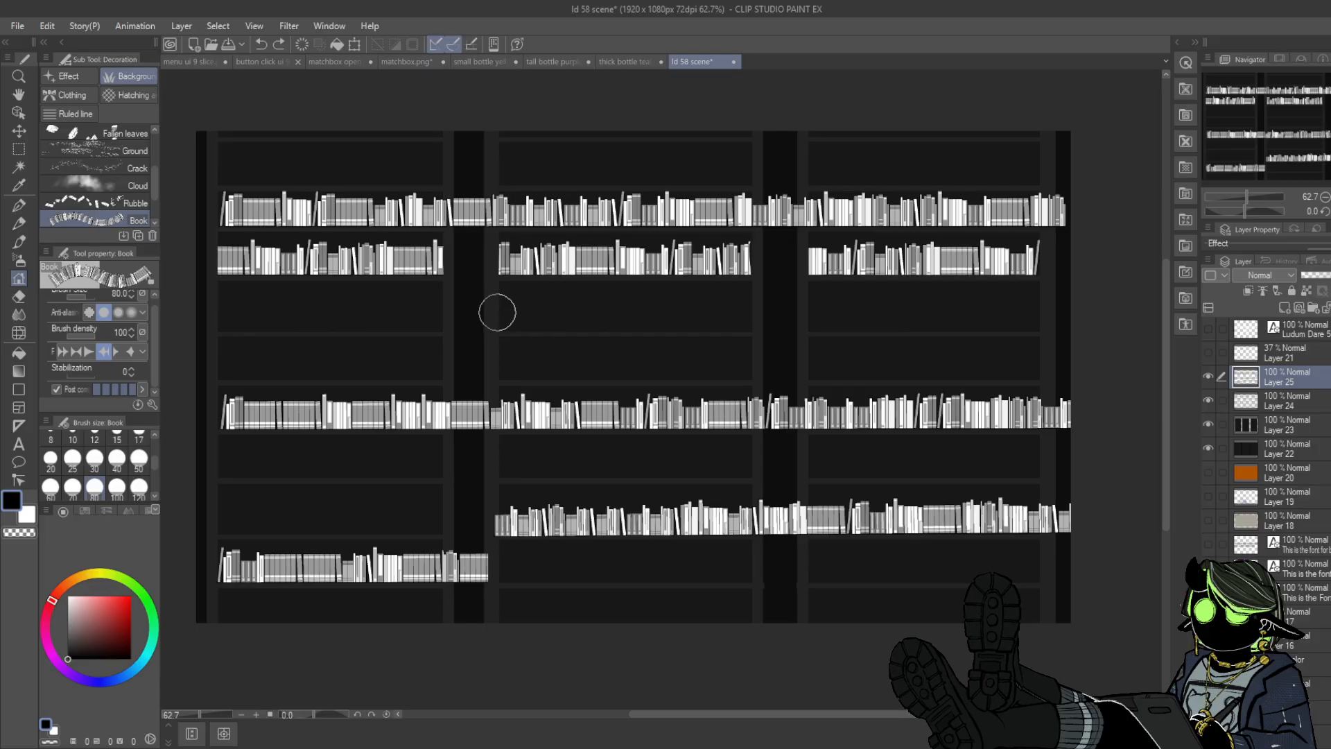
{"action": "left_click_drag", "start_coordinate": [497, 313], "coordinate": [782, 314]}
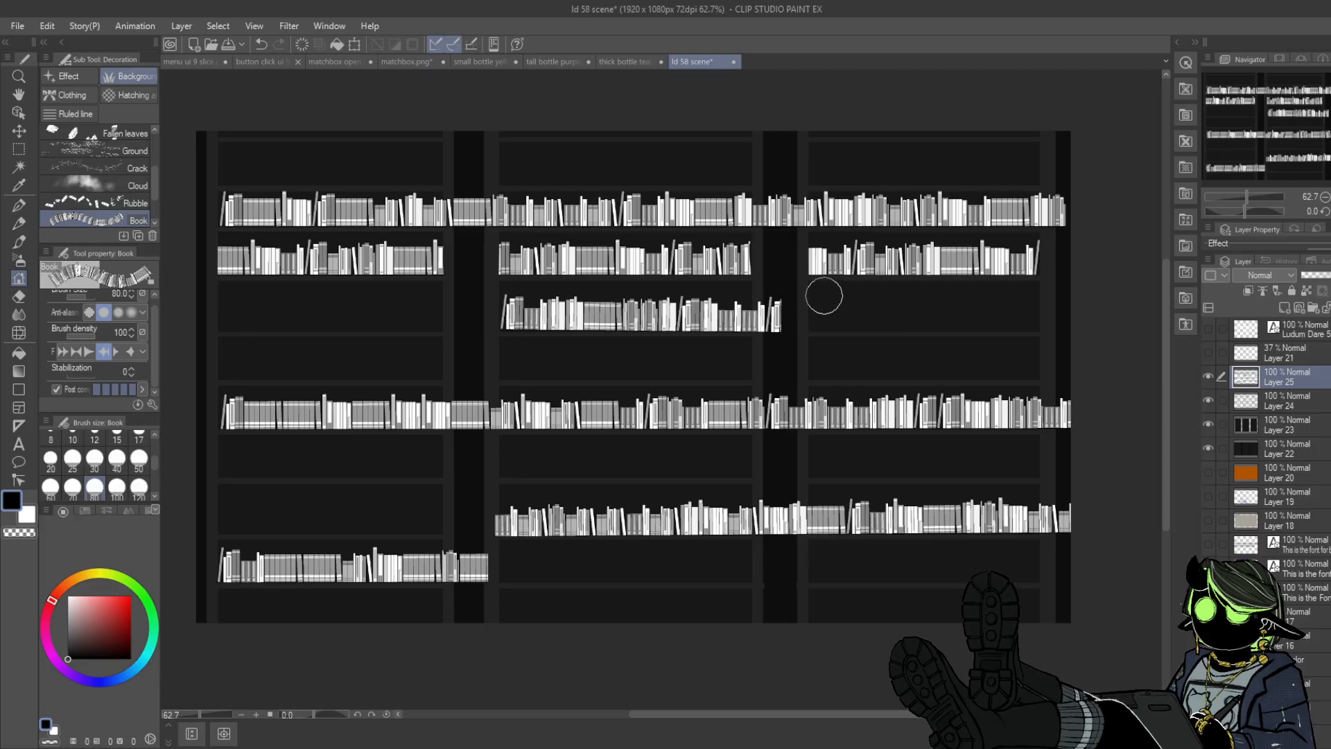
- Set the Book brush back to plain repeat and paint rows on the first shelf, fourth shelf's right panel and seventh shelf's middle and right panels
{"action": "left_click", "coordinate": [64, 350]}
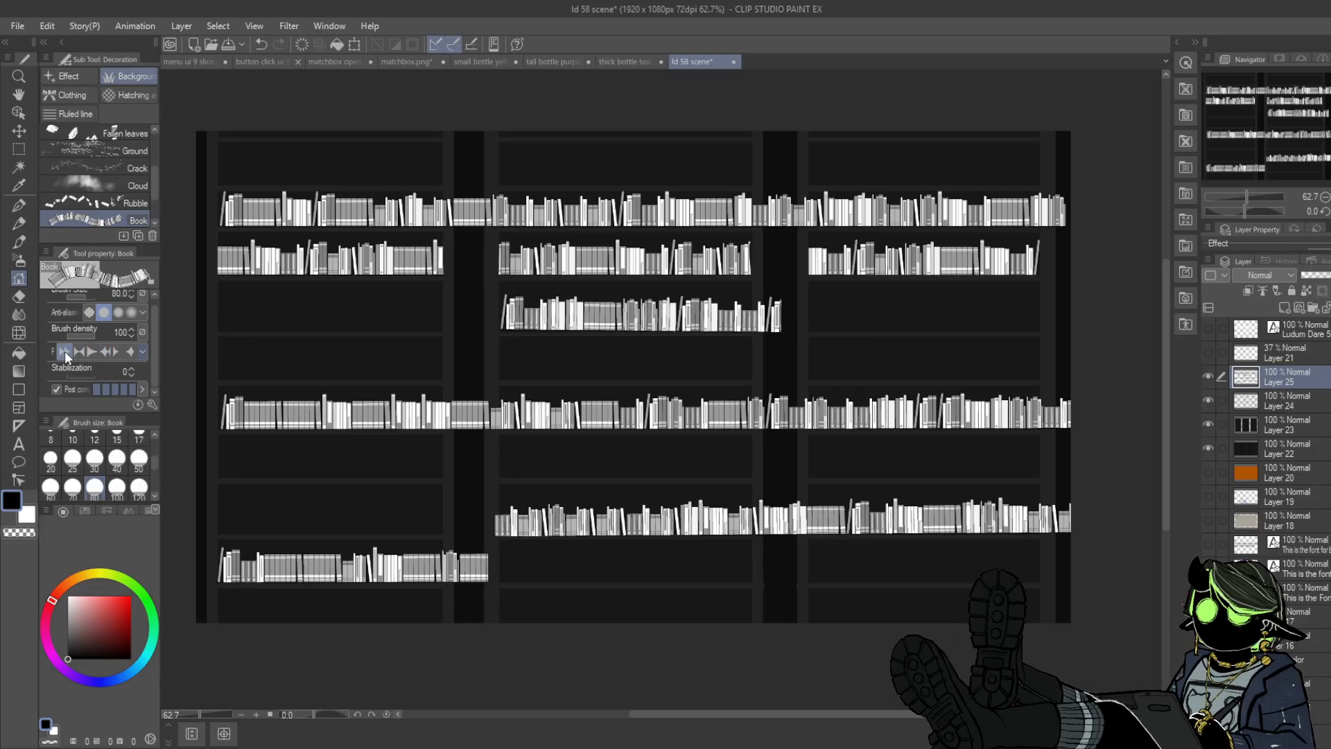
{"action": "left_click_drag", "start_coordinate": [219, 166], "coordinate": [1054, 166]}
{"action": "left_click_drag", "start_coordinate": [808, 316], "coordinate": [1060, 313]}
{"action": "key", "text": "ctrl+z"}
{"action": "left_click_drag", "start_coordinate": [808, 314], "coordinate": [1069, 314]}
{"action": "mouse_move", "coordinate": [766, 455]}
{"action": "left_mouse_down"}
{"action": "mouse_move", "coordinate": [505, 461]}
{"action": "mouse_move", "coordinate": [1065, 456]}
{"action": "left_mouse_up"}
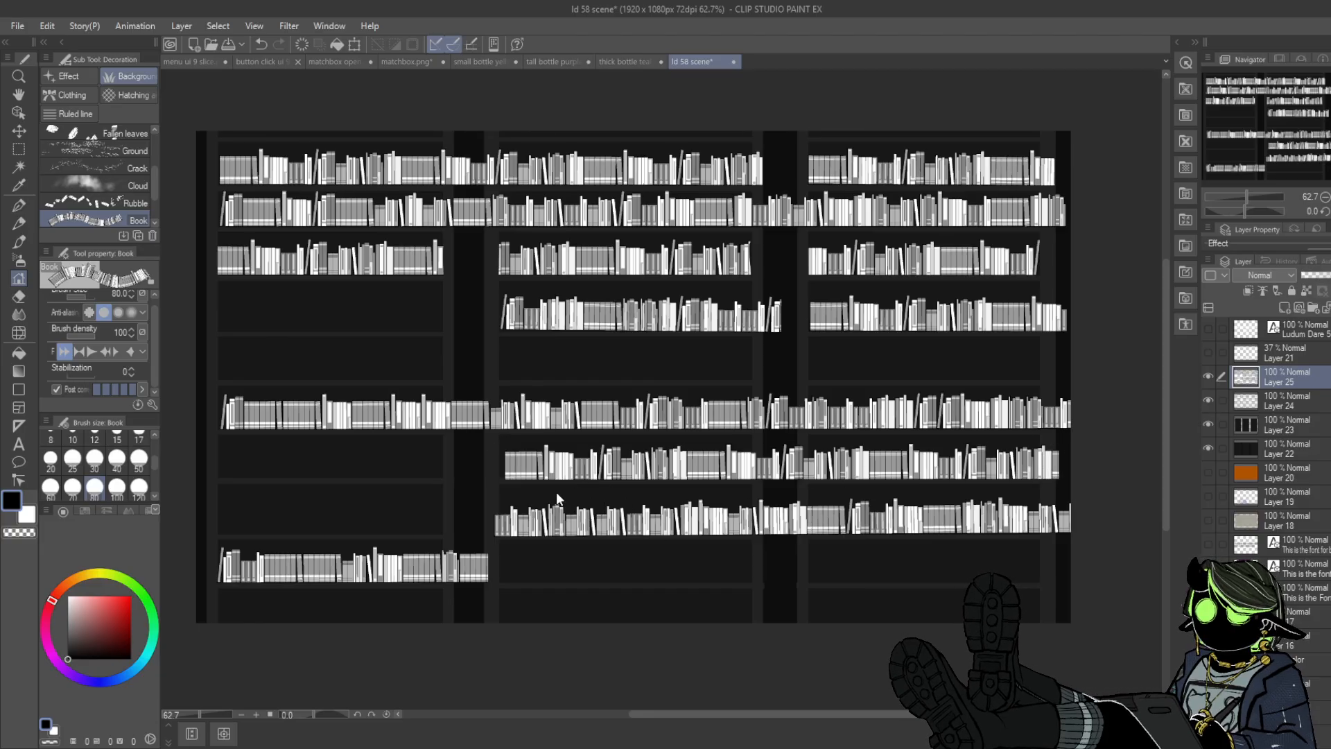
- Repaint the seventh shelf's middle and right book rows, fill the whole tenth shelf, and paint the fifth shelf's left and middle panels
{"action": "key", "text": "ctrl+z"}
{"action": "left_click_drag", "start_coordinate": [498, 460], "coordinate": [1085, 459]}
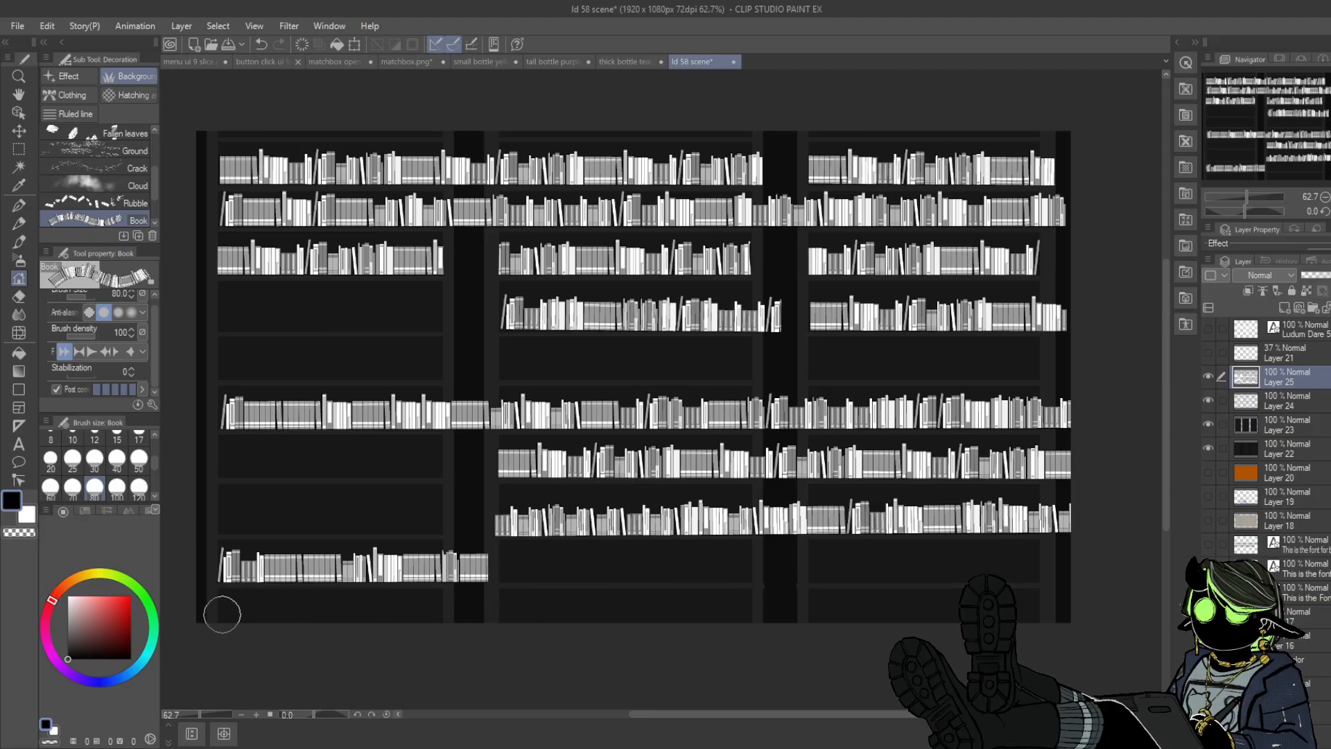
{"action": "left_click_drag", "start_coordinate": [219, 612], "coordinate": [1083, 614]}
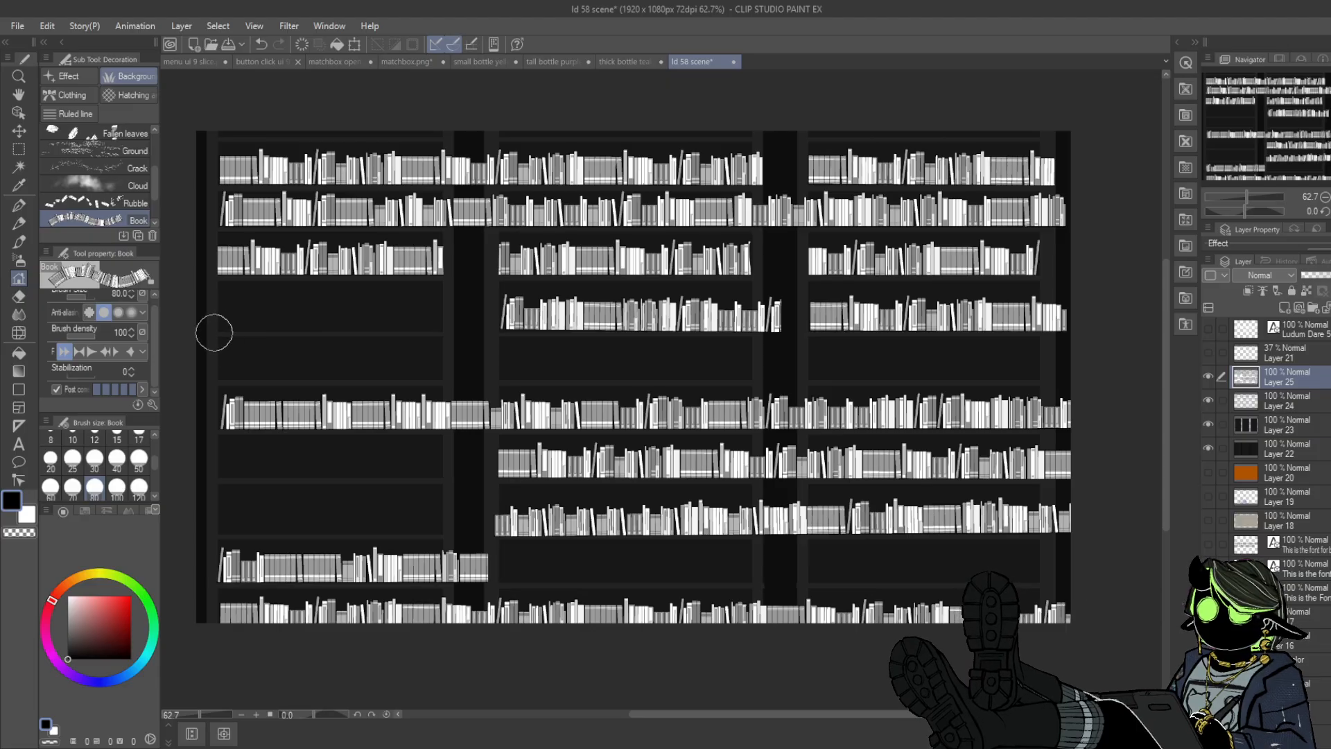
{"action": "left_click_drag", "start_coordinate": [217, 360], "coordinate": [665, 360]}
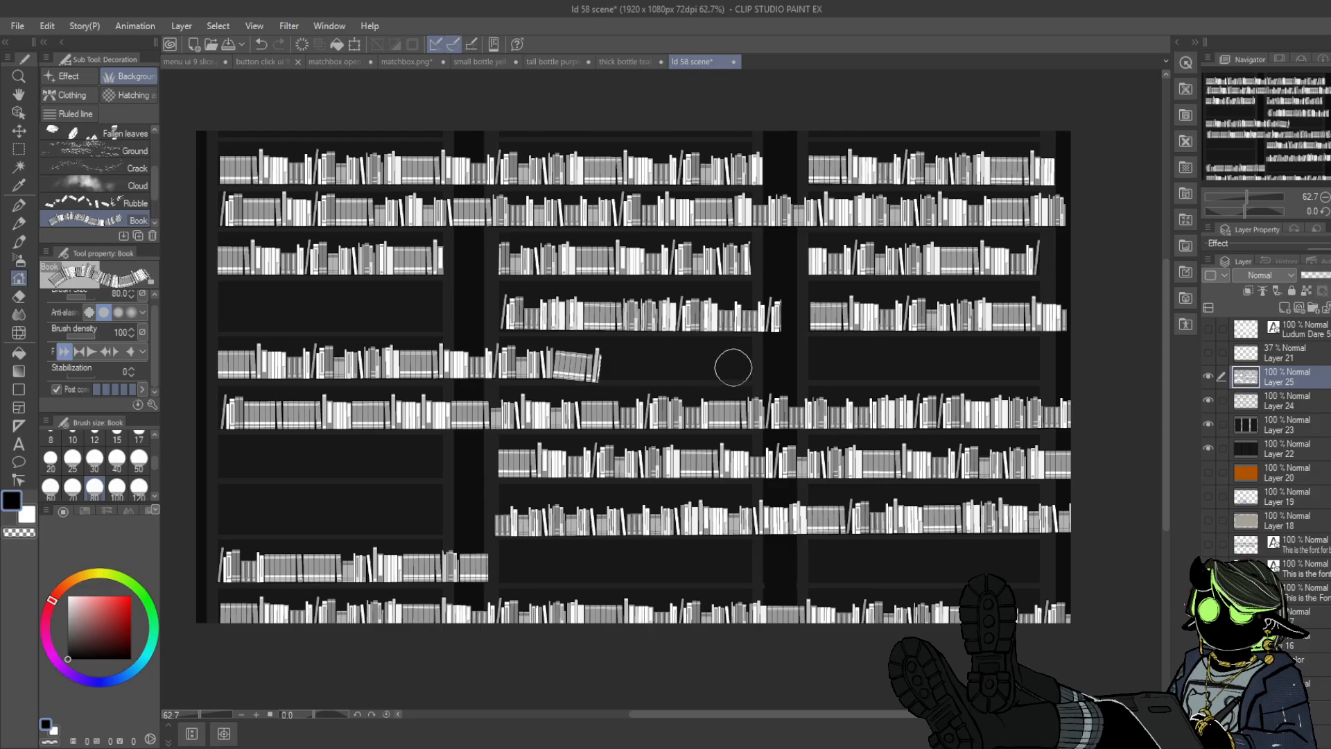
{"action": "key", "text": "ctrl+z"}
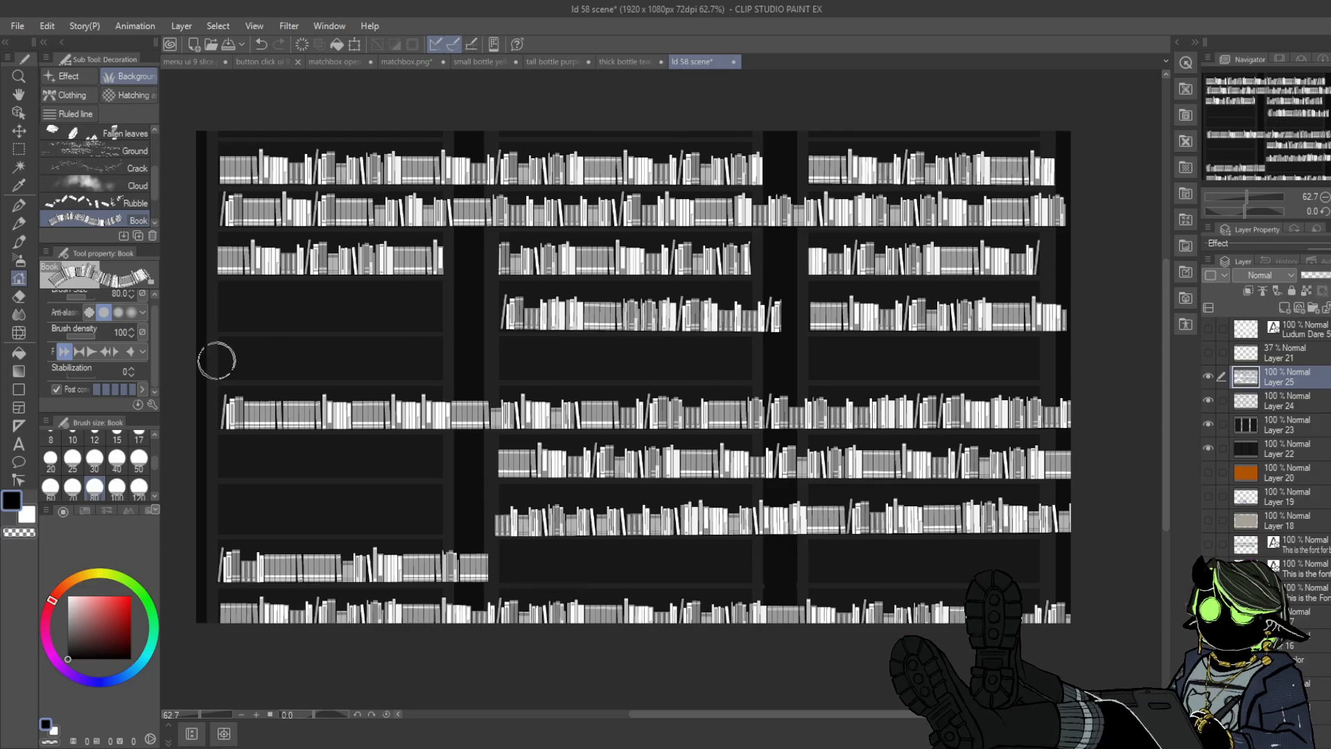
{"action": "left_click_drag", "start_coordinate": [217, 360], "coordinate": [778, 360]}
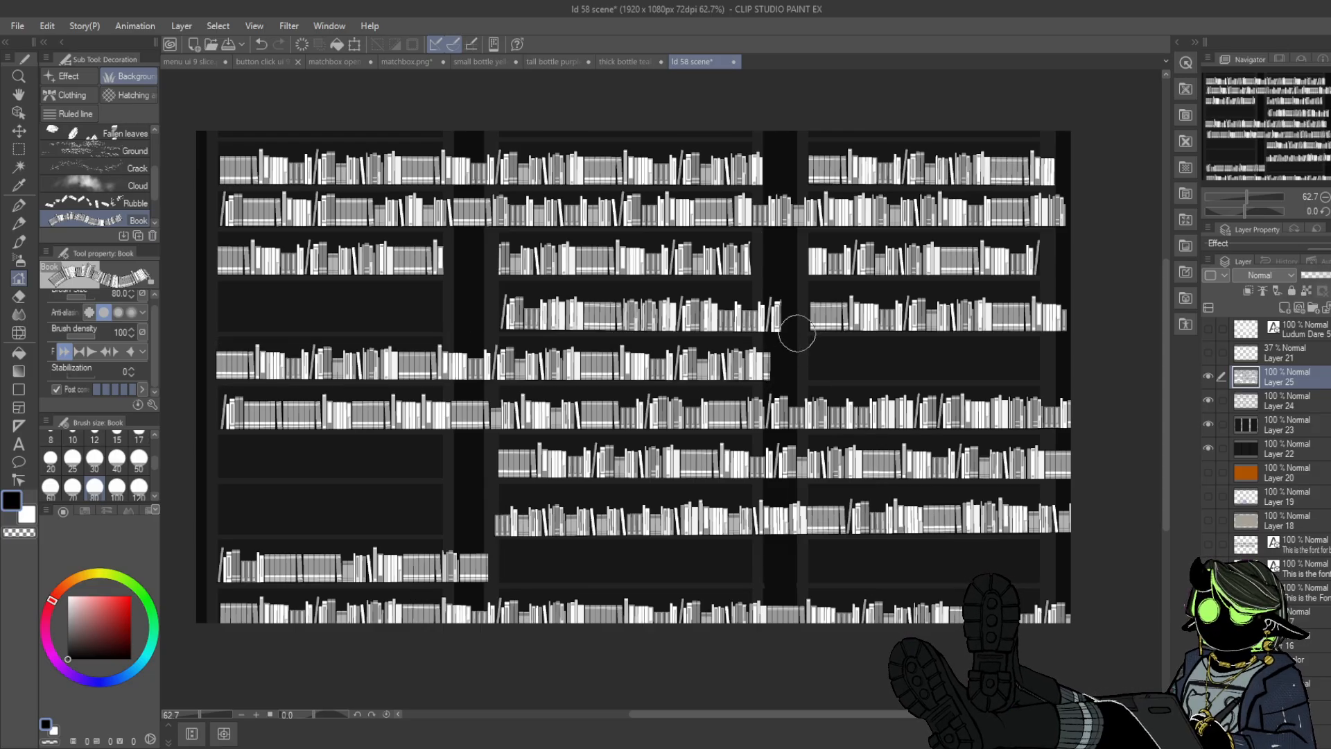
- Change the Book brush's pattern repeat method and paint book rows on the left panels of the fourth, seventh and eighth shelves
{"action": "left_click", "coordinate": [80, 351]}
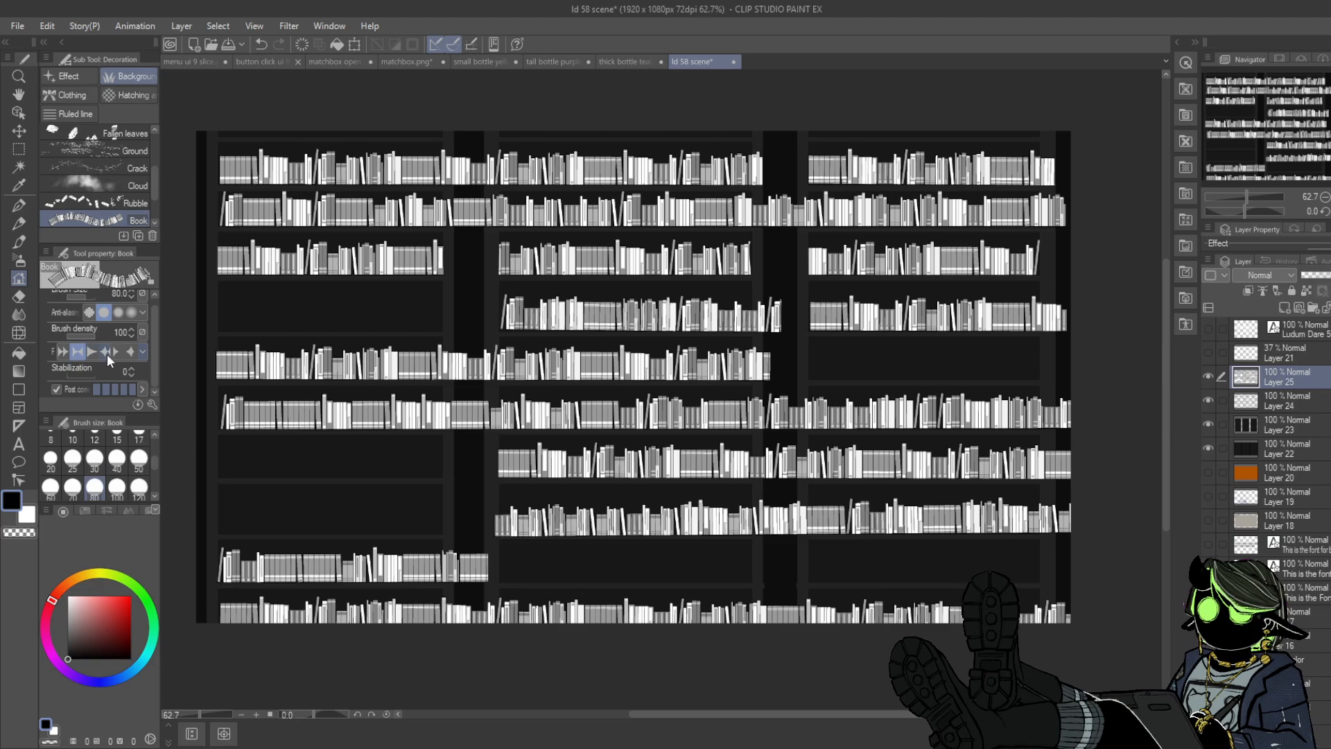
{"action": "left_click", "coordinate": [96, 352]}
{"action": "left_click", "coordinate": [104, 351]}
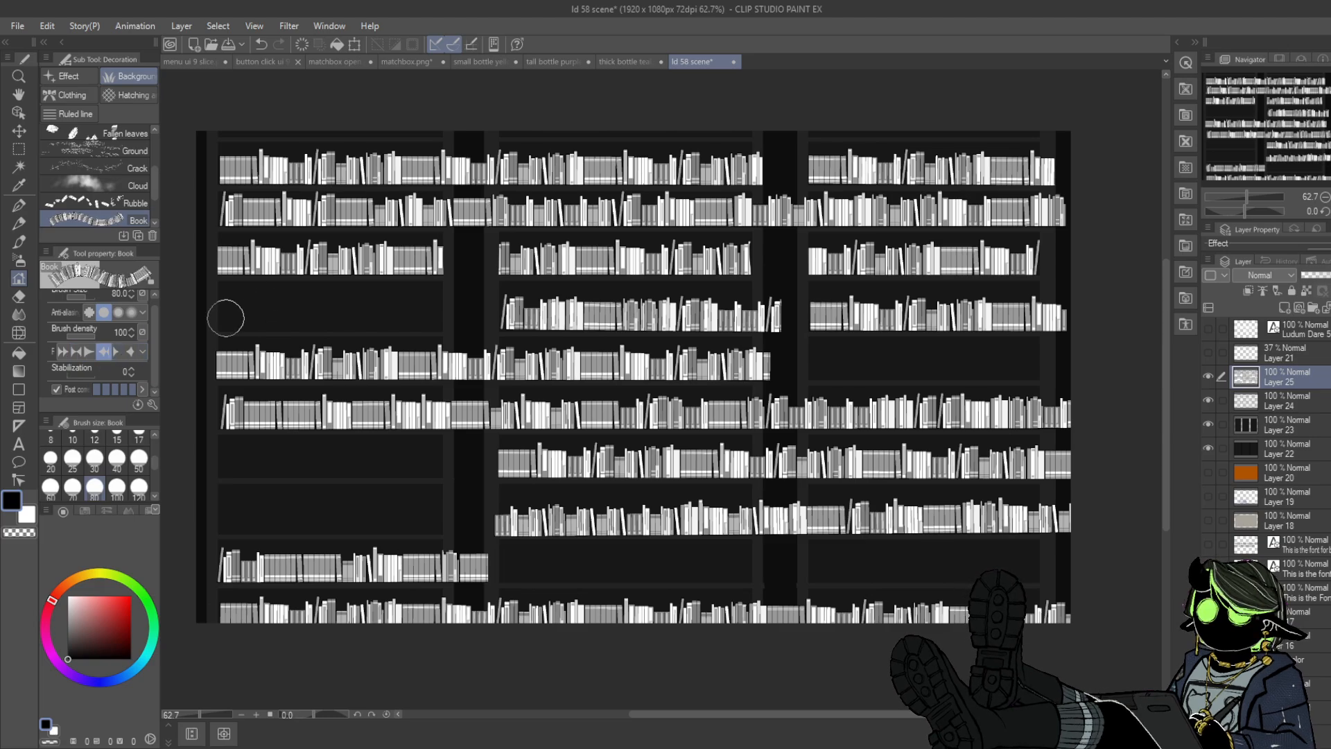
{"action": "left_click_drag", "start_coordinate": [217, 313], "coordinate": [464, 313]}
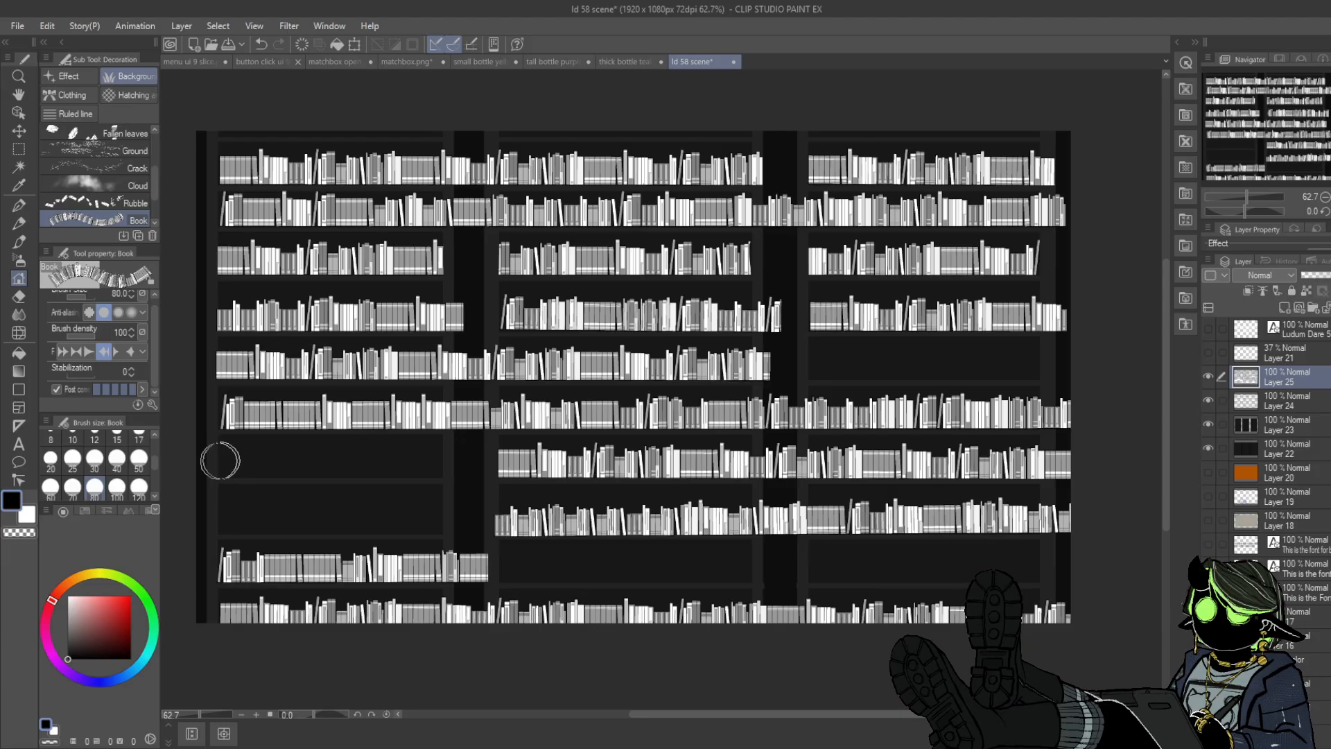
{"action": "left_click_drag", "start_coordinate": [221, 460], "coordinate": [467, 460]}
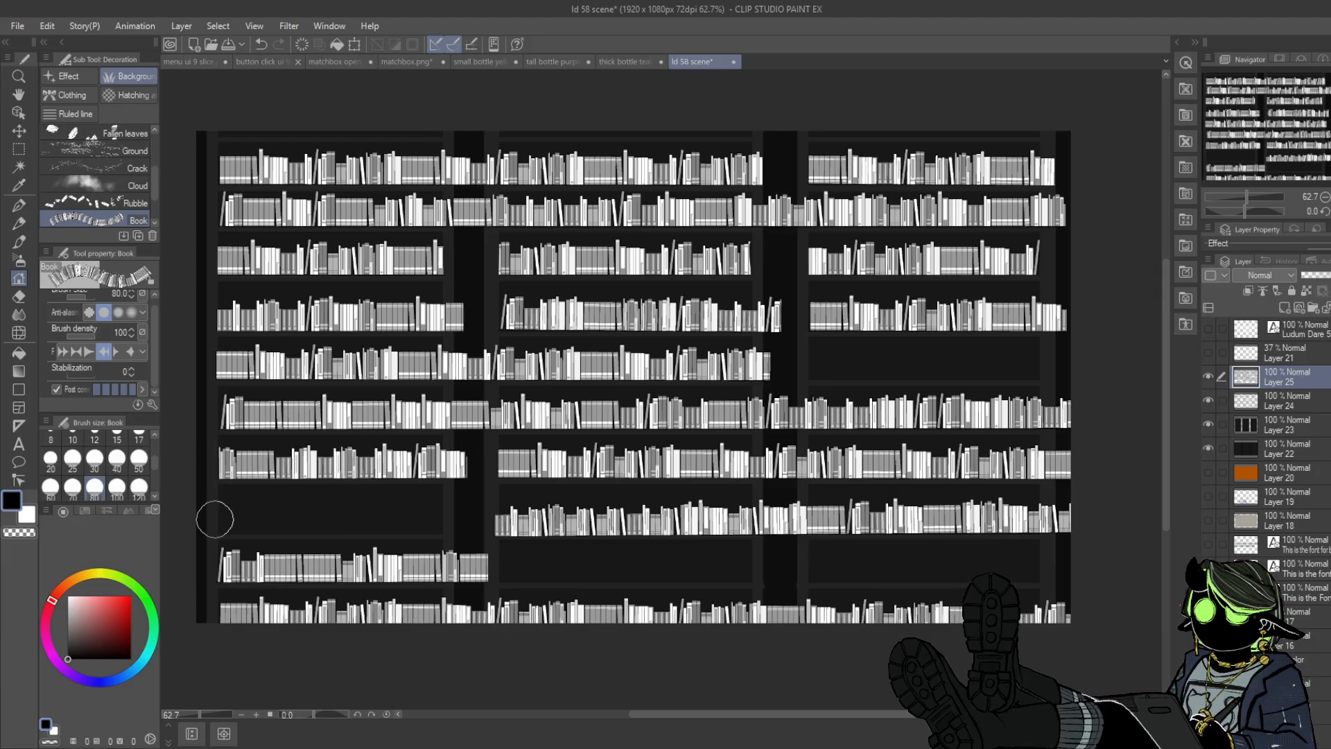
{"action": "left_click_drag", "start_coordinate": [215, 520], "coordinate": [468, 517]}
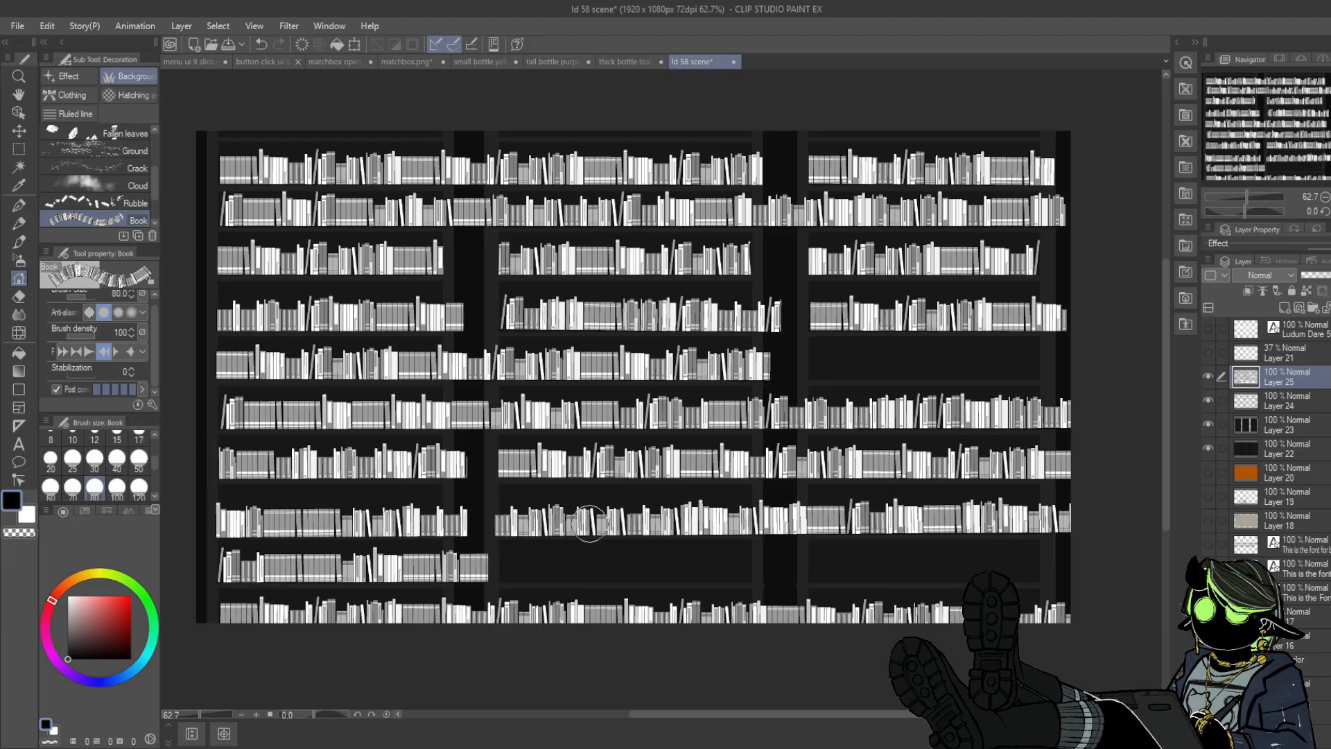
- Paint book rows across the ninth shelf's middle and right panels and on the fifth shelf's right panel
{"action": "left_click_drag", "start_coordinate": [502, 563], "coordinate": [802, 565]}
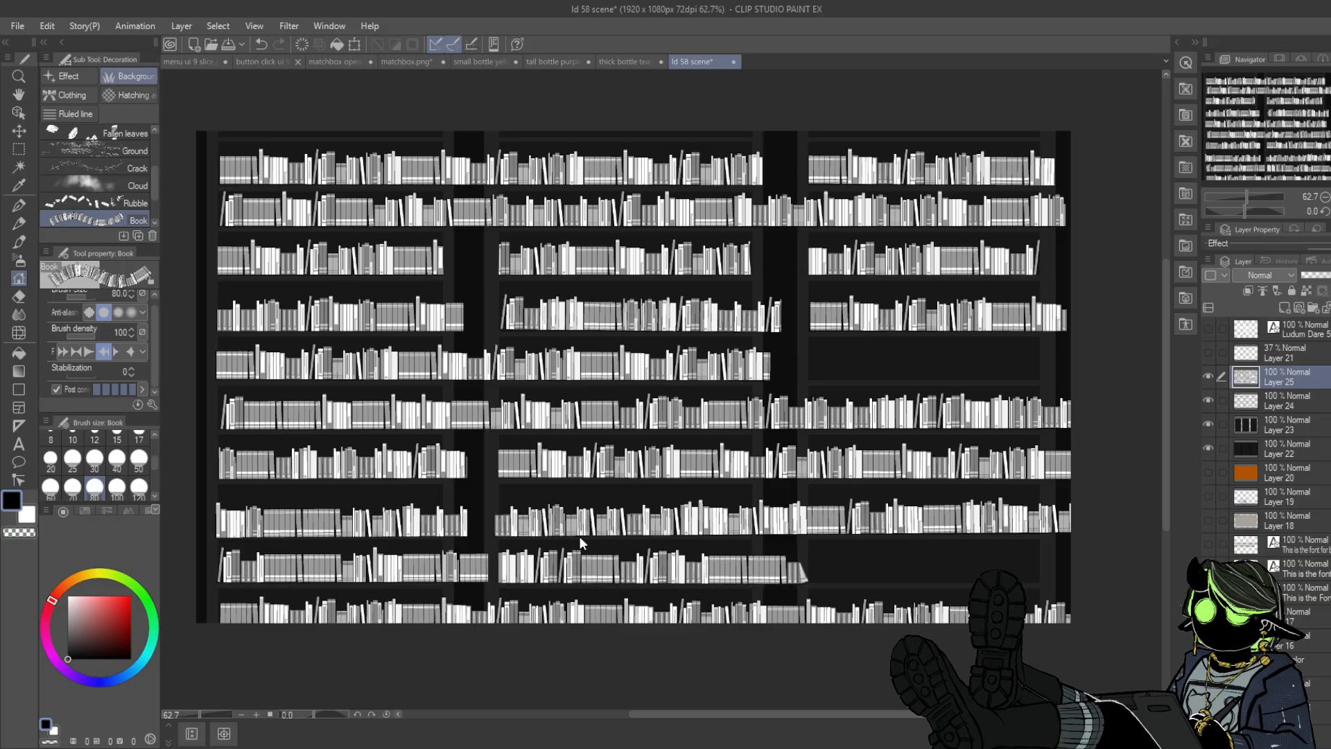
{"action": "key", "text": "ctrl+z"}
{"action": "left_click_drag", "start_coordinate": [498, 564], "coordinate": [1055, 562]}
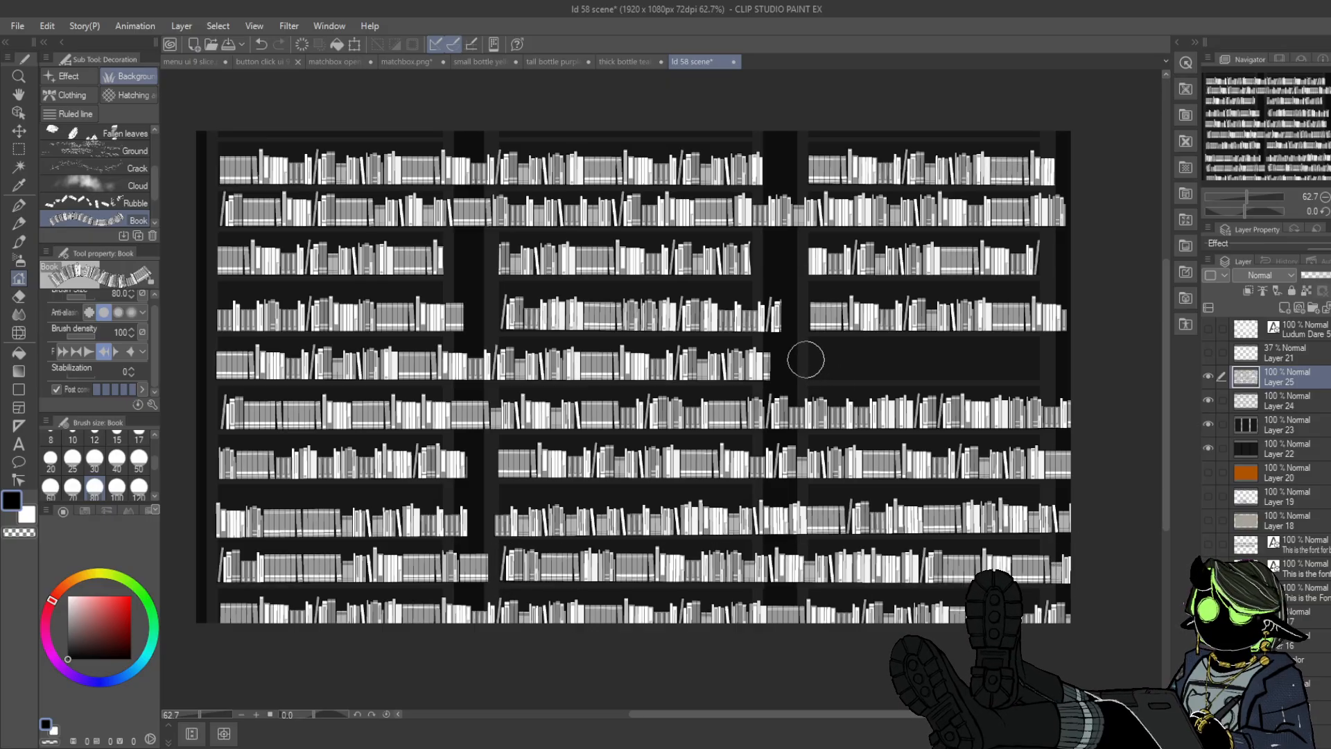
{"action": "left_click_drag", "start_coordinate": [805, 360], "coordinate": [1071, 359]}
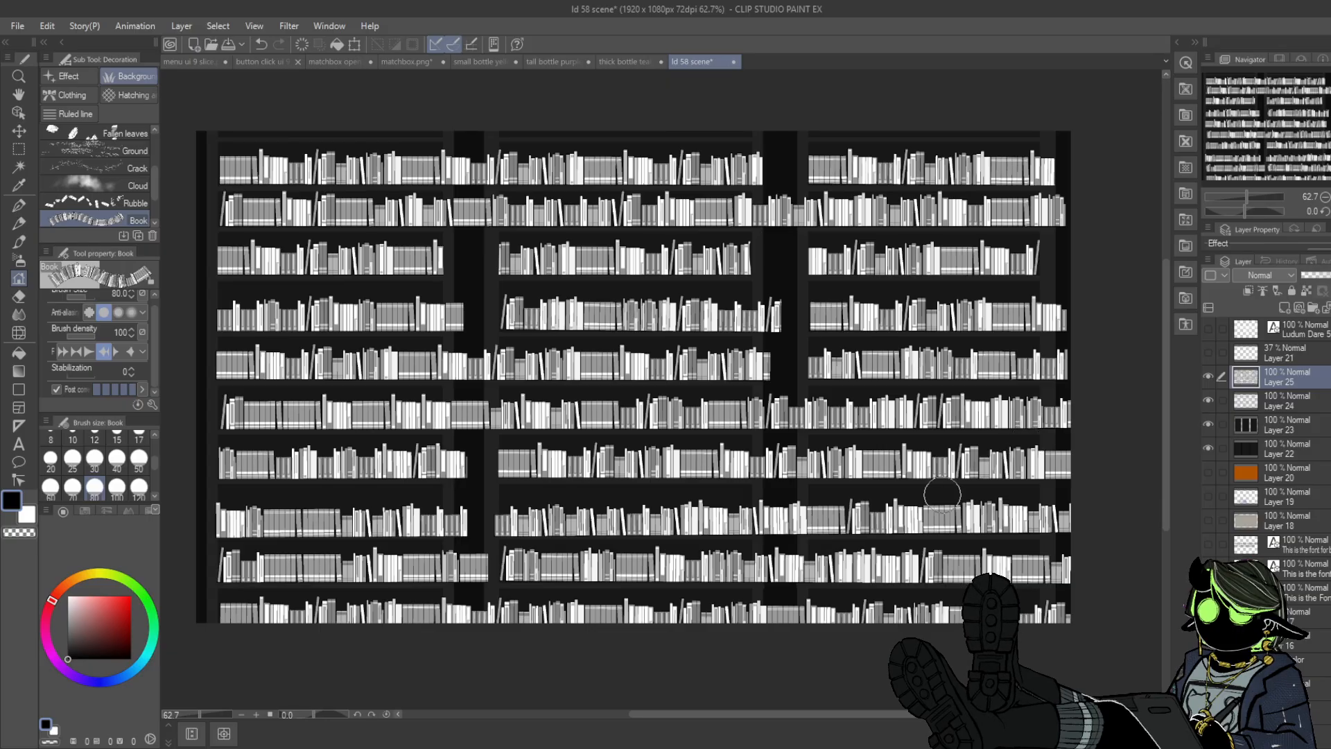
- Erase the books overlapping the divider between the left and middle panels using the Hard eraser at size 50
{"action": "left_click", "coordinate": [18, 296]}
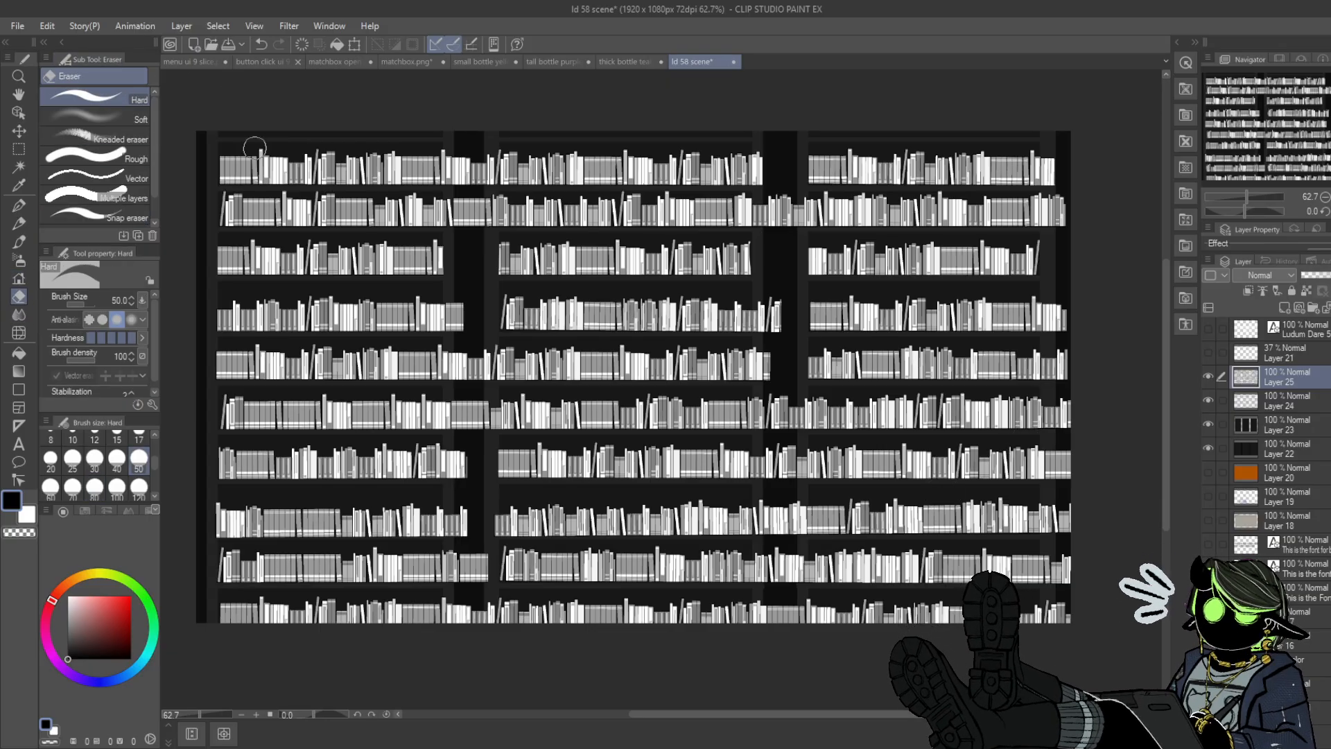
{"action": "mouse_move", "coordinate": [205, 145]}
{"action": "left_mouse_down"}
{"action": "mouse_move", "coordinate": [187, 604]}
{"action": "mouse_move", "coordinate": [202, 633]}
{"action": "left_mouse_up"}
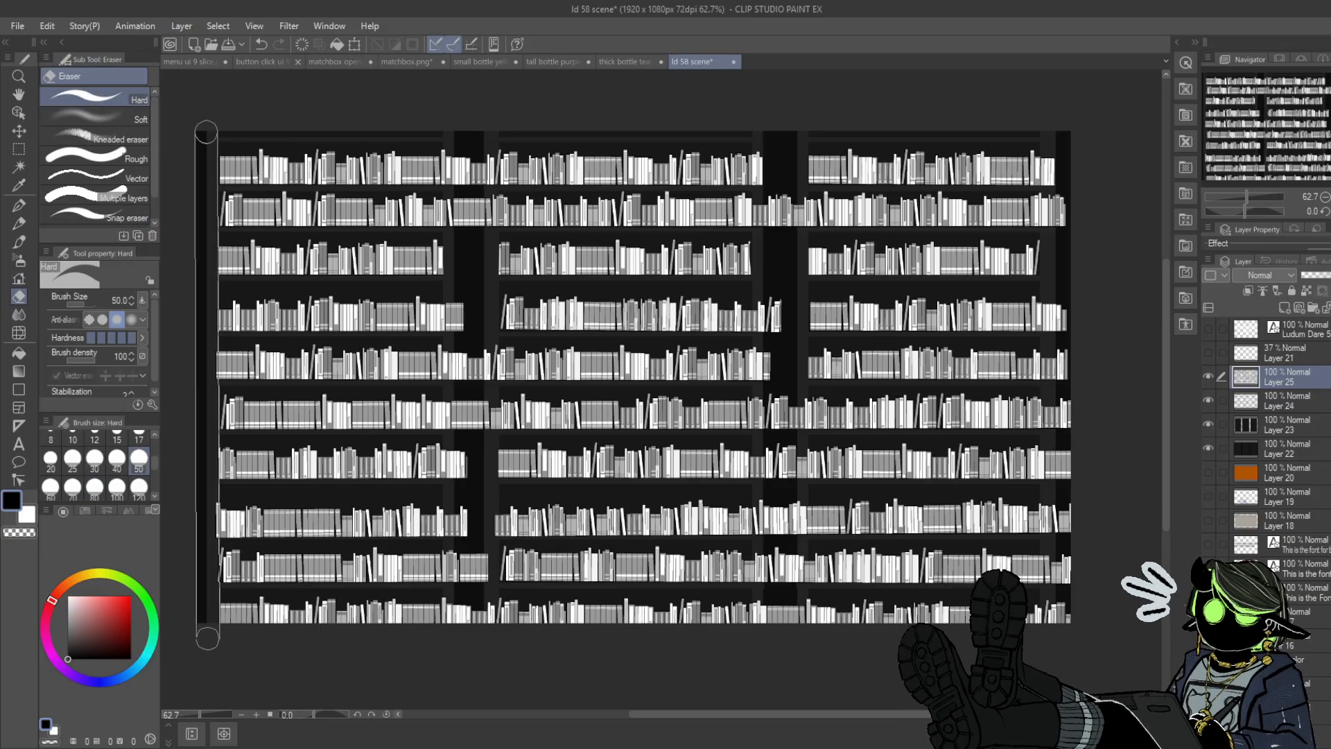
{"action": "key", "text": "ctrl+z"}
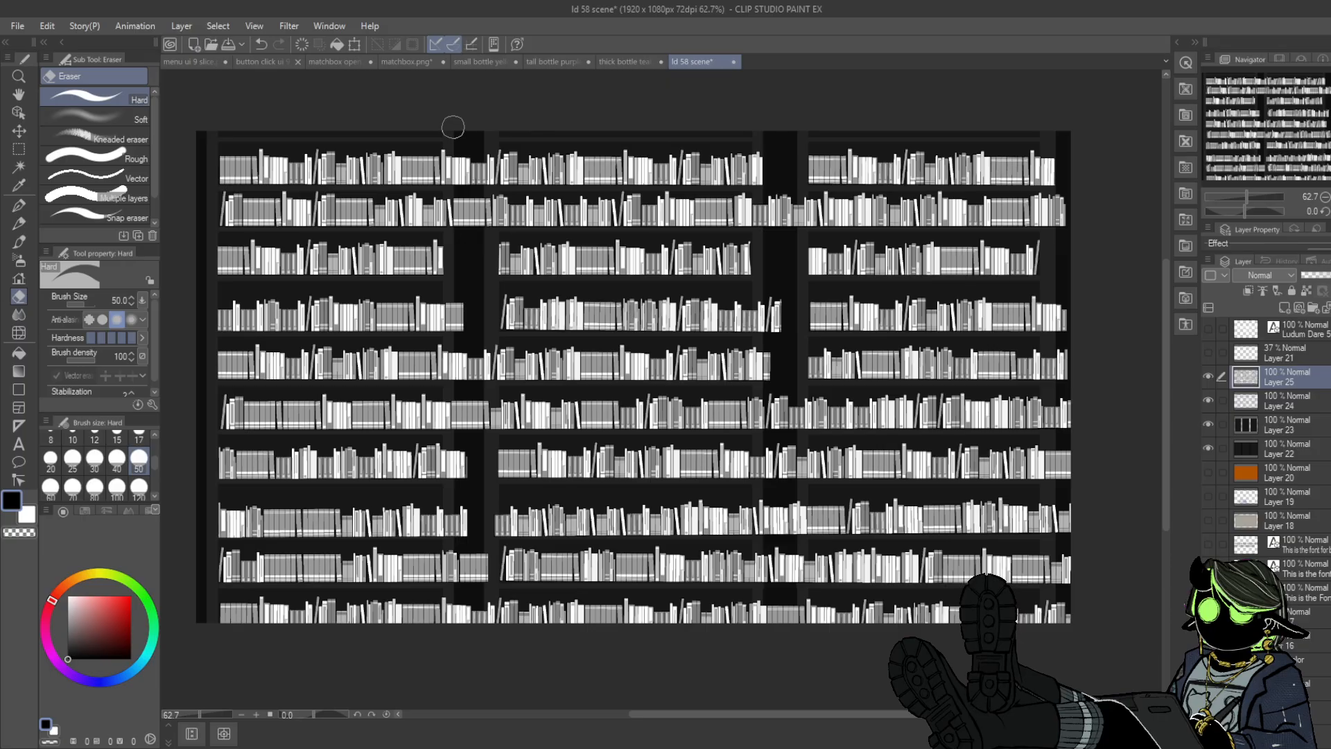
{"action": "left_click_drag", "start_coordinate": [453, 127], "coordinate": [453, 644]}
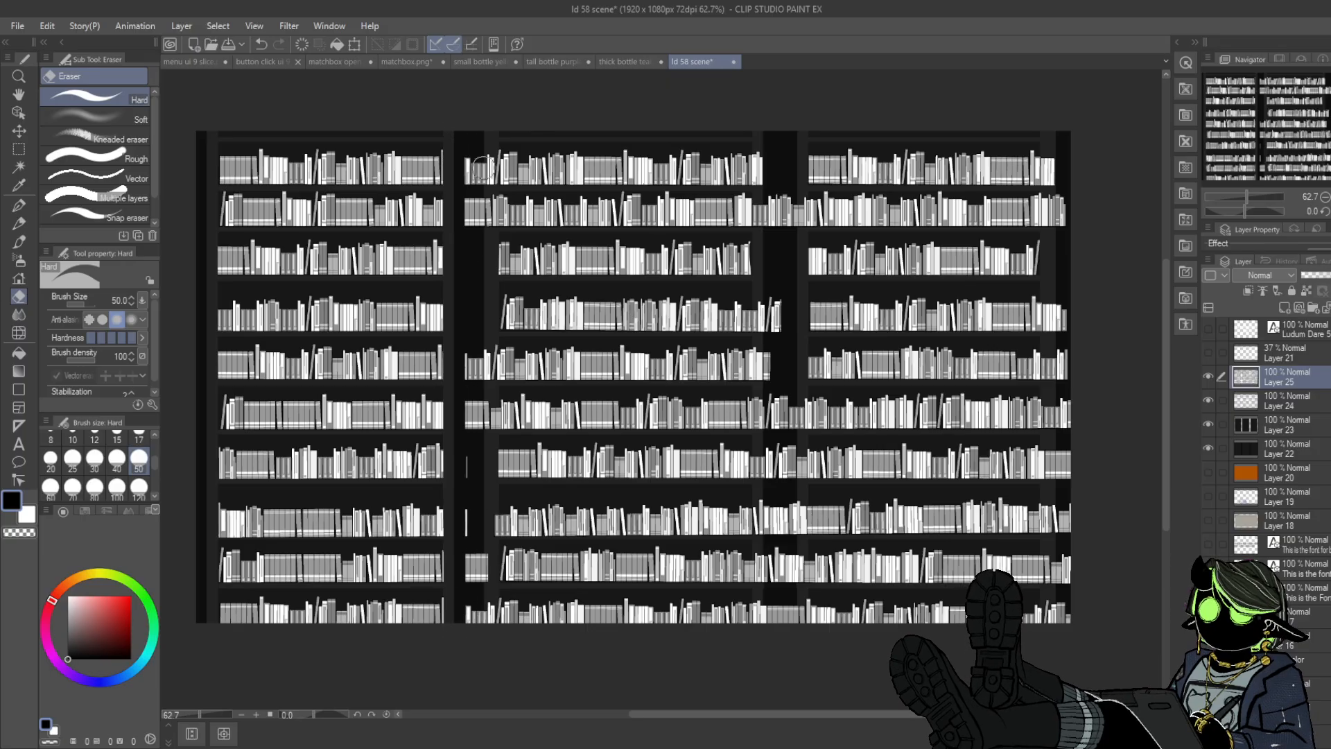
{"action": "left_click_drag", "start_coordinate": [490, 132], "coordinate": [490, 635]}
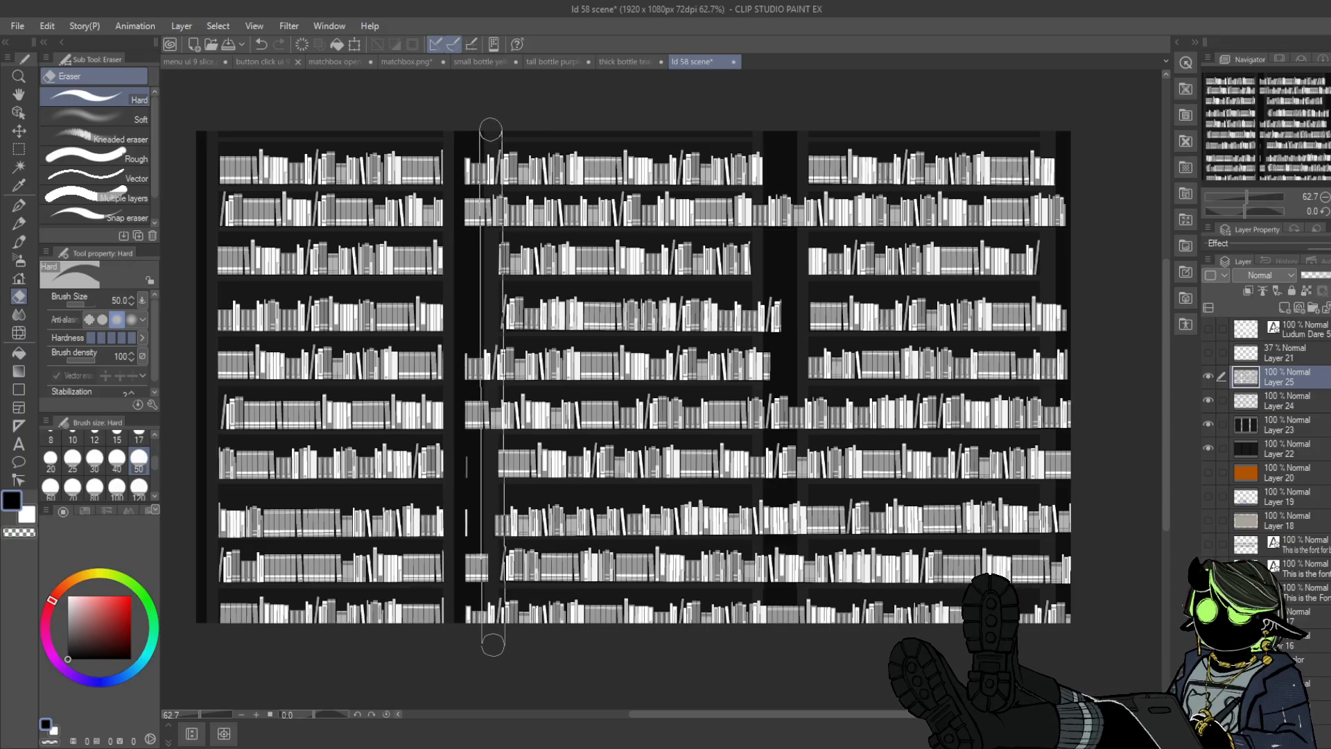
{"action": "key", "text": "ctrl+z"}
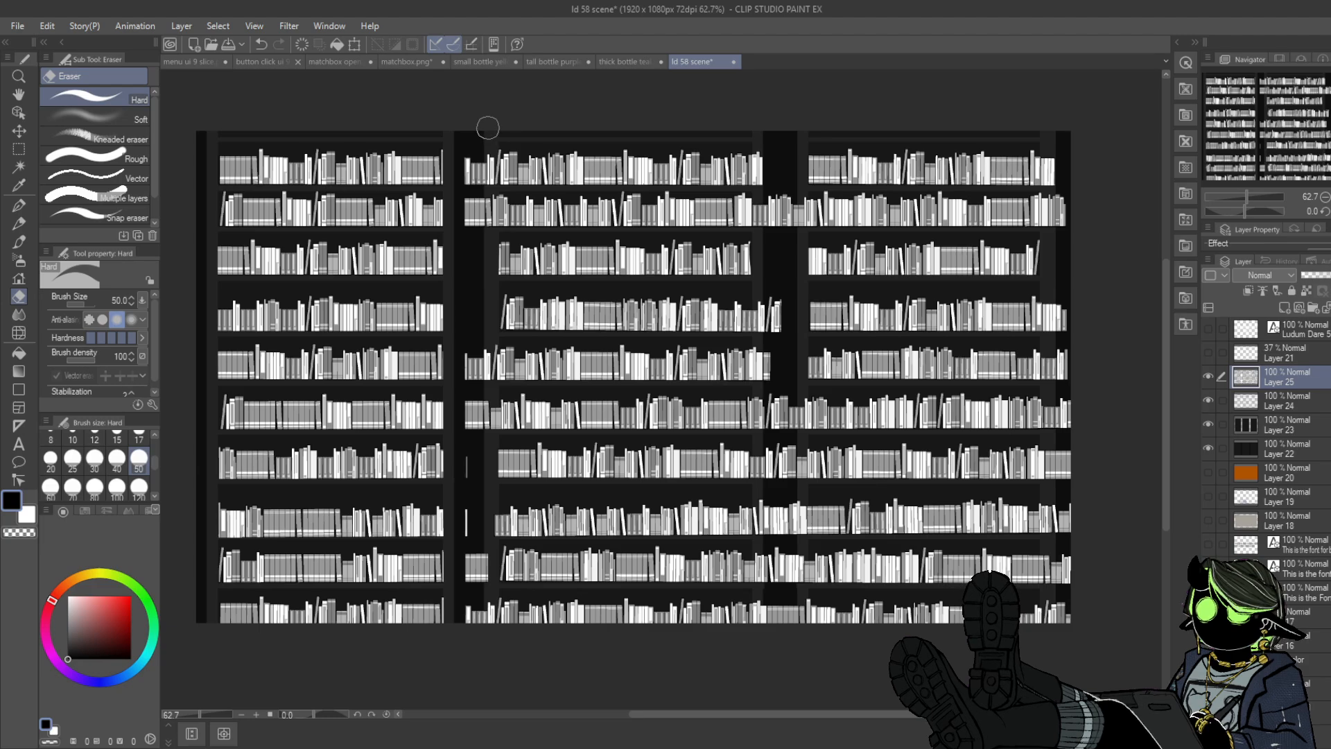
{"action": "left_click_drag", "start_coordinate": [488, 128], "coordinate": [486, 664]}
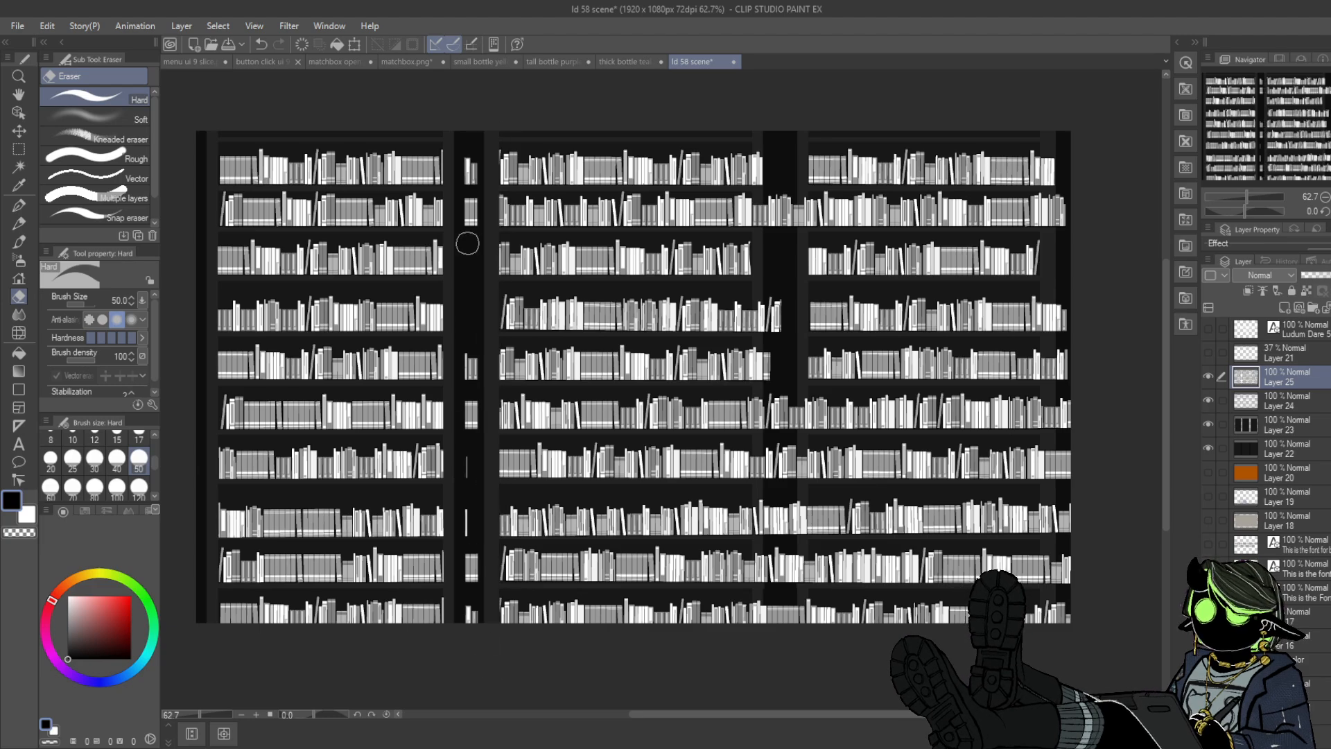
{"action": "left_click_drag", "start_coordinate": [470, 160], "coordinate": [470, 589]}
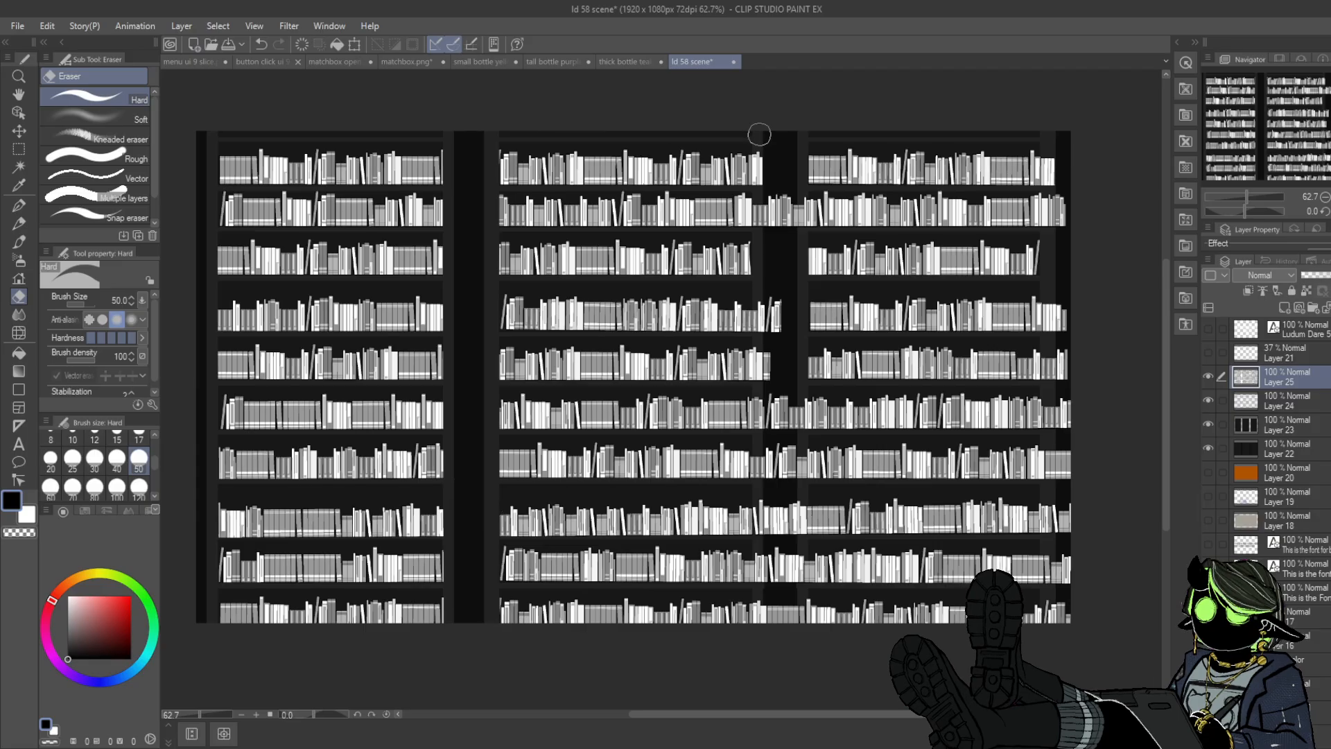
- Erase the books overlapping the divider between the middle and right panels and the bookcase's right side post
{"action": "mouse_move", "coordinate": [760, 125]}
{"action": "left_mouse_down"}
{"action": "mouse_move", "coordinate": [761, 655]}
{"action": "mouse_move", "coordinate": [775, 225]}
{"action": "left_mouse_up"}
{"action": "mouse_move", "coordinate": [779, 169]}
{"action": "left_mouse_down"}
{"action": "mouse_move", "coordinate": [762, 205]}
{"action": "mouse_move", "coordinate": [776, 172]}
{"action": "mouse_move", "coordinate": [790, 179]}
{"action": "mouse_move", "coordinate": [771, 606]}
{"action": "mouse_move", "coordinate": [779, 454]}
{"action": "mouse_move", "coordinate": [795, 422]}
{"action": "left_mouse_up"}
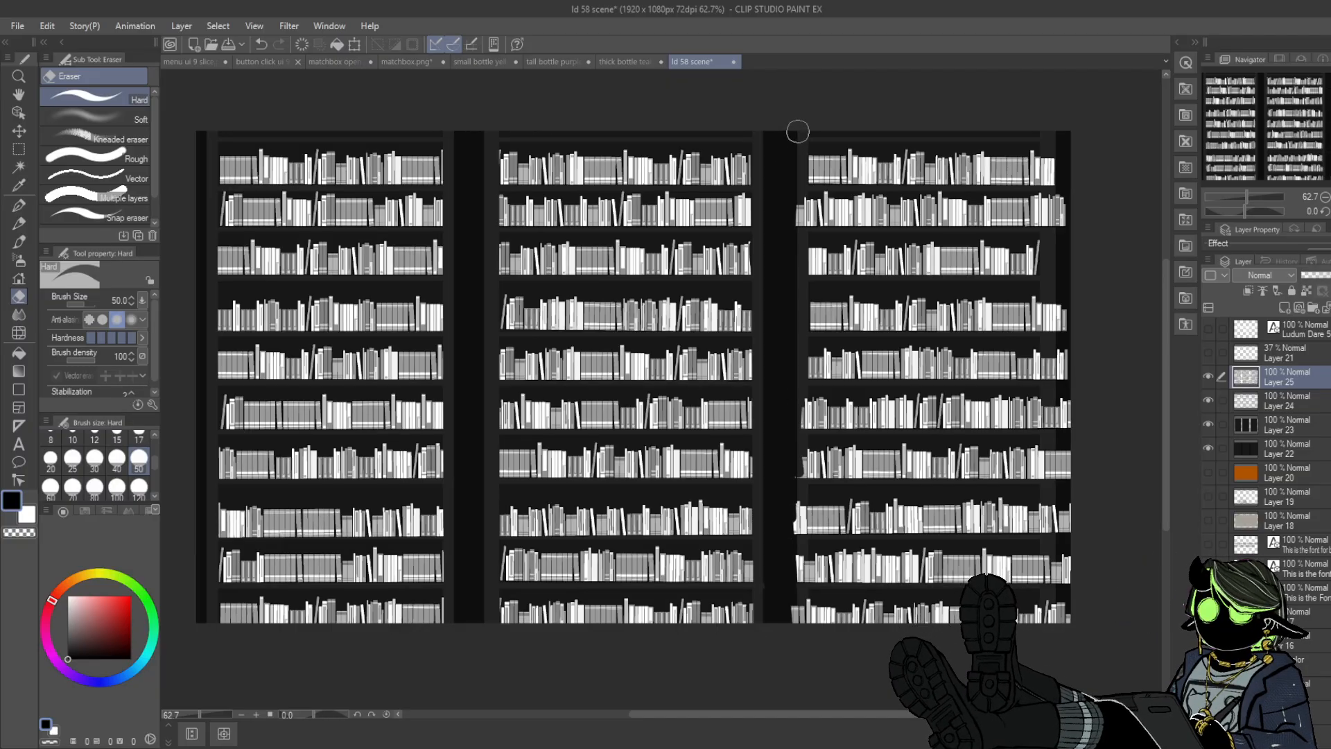
{"action": "mouse_move", "coordinate": [798, 132]}
{"action": "left_mouse_down"}
{"action": "mouse_move", "coordinate": [794, 672]}
{"action": "mouse_move", "coordinate": [796, 653]}
{"action": "left_mouse_up"}
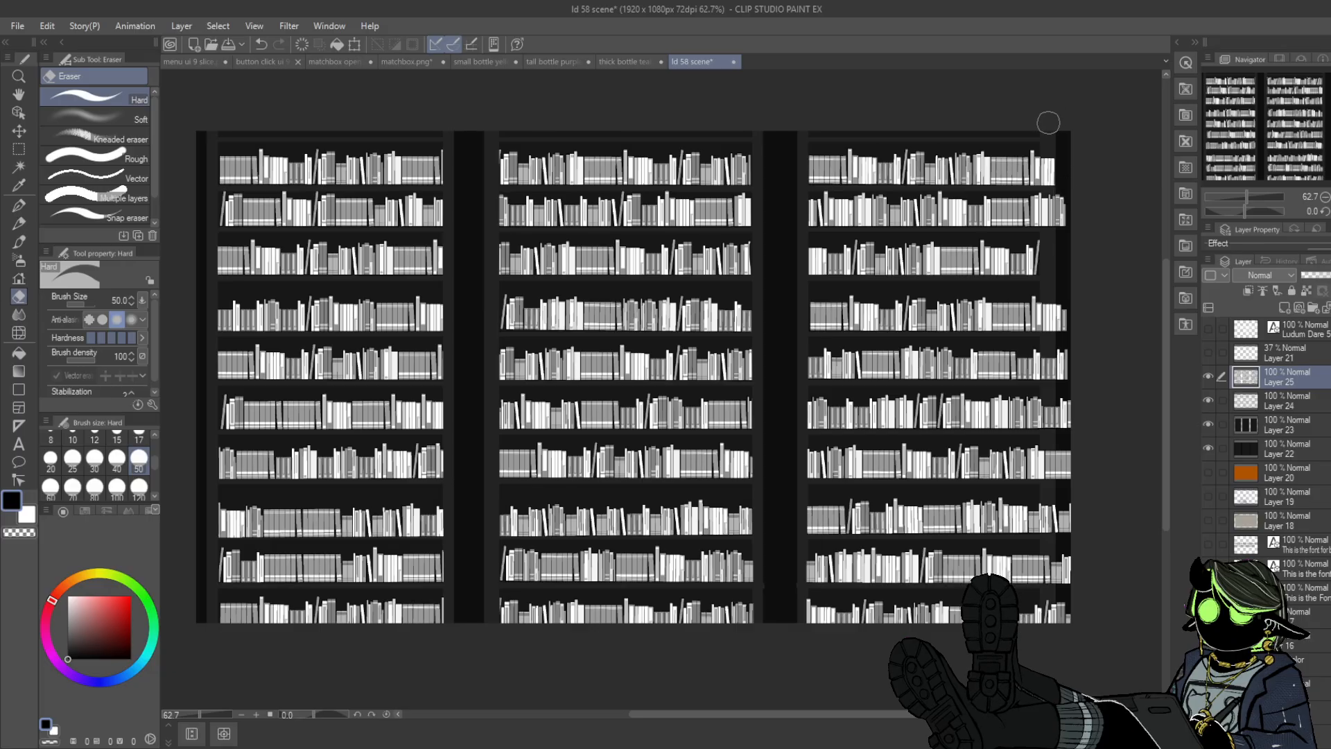
{"action": "mouse_move", "coordinate": [1050, 127]}
{"action": "left_mouse_down"}
{"action": "mouse_move", "coordinate": [1048, 638]}
{"action": "mouse_move", "coordinate": [1059, 540]}
{"action": "mouse_move", "coordinate": [1071, 557]}
{"action": "mouse_move", "coordinate": [1067, 411]}
{"action": "left_mouse_up"}
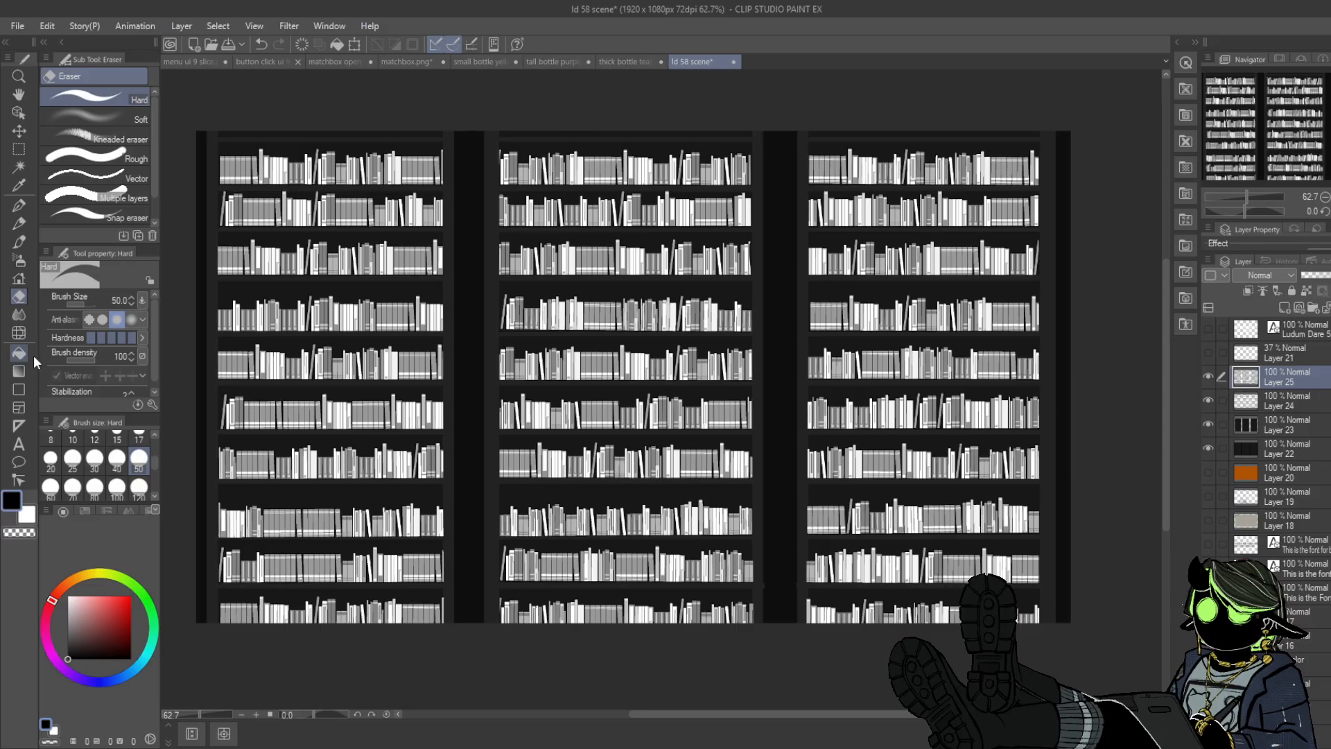
- Paint a partial row of books along the canvas's top edge with the Book brush and trim it at the posts with the Hard eraser
{"action": "left_click", "coordinate": [19, 278]}
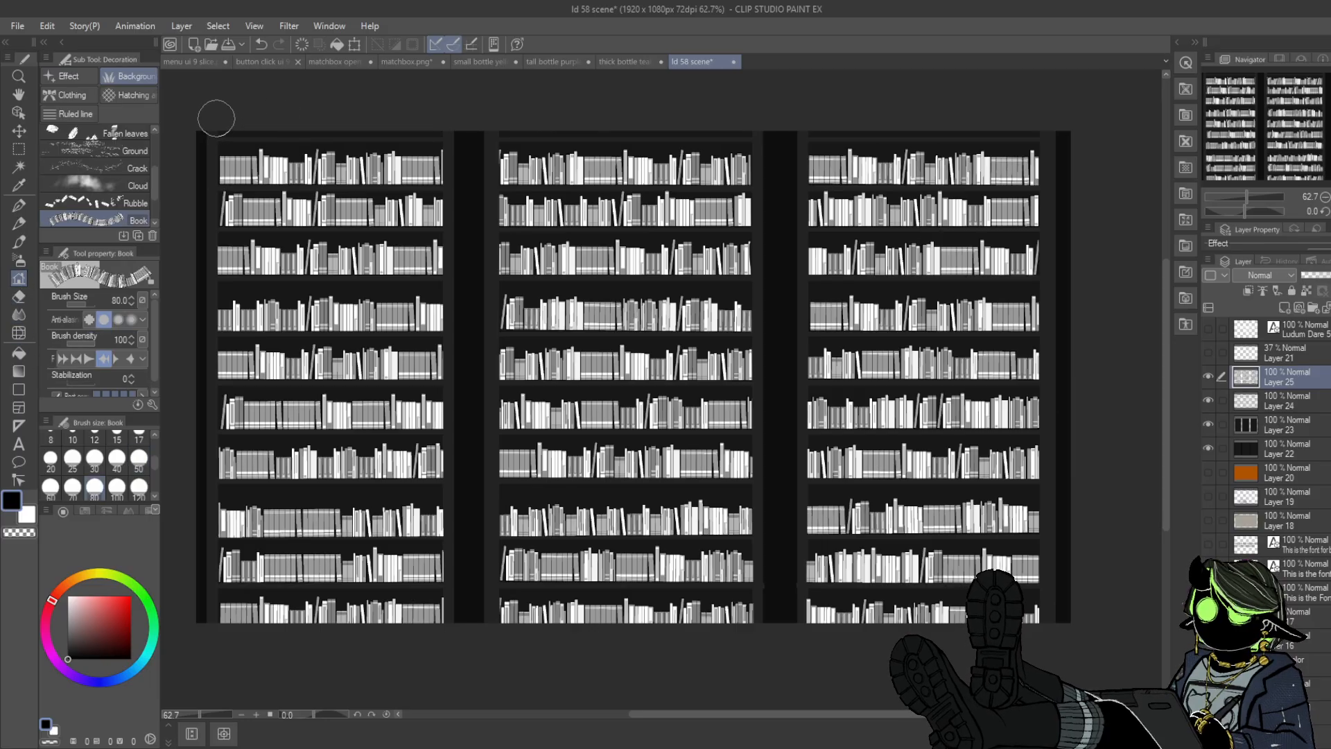
{"action": "mouse_move", "coordinate": [216, 118]}
{"action": "left_mouse_down"}
{"action": "mouse_move", "coordinate": [875, 106]}
{"action": "mouse_move", "coordinate": [1047, 116]}
{"action": "left_mouse_up"}
{"action": "left_click", "coordinate": [18, 296]}
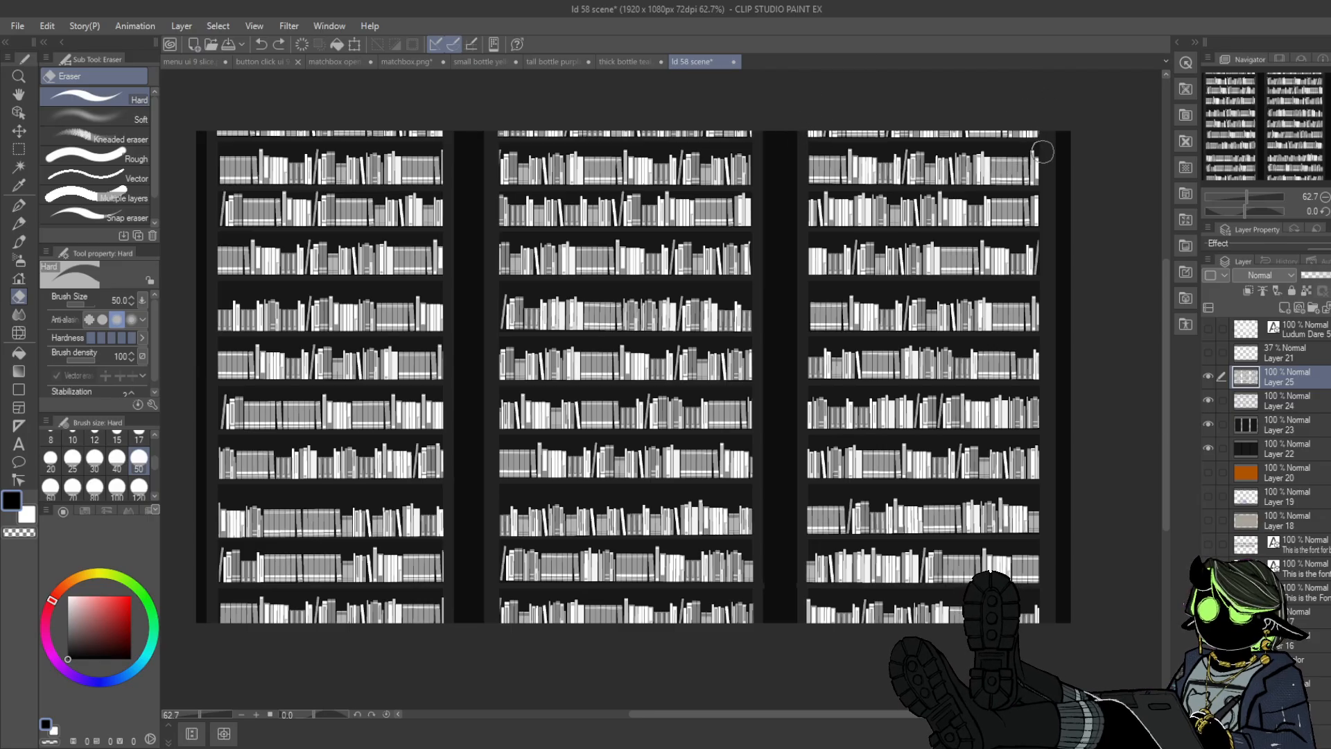
{"action": "left_click_drag", "start_coordinate": [1049, 151], "coordinate": [1049, 122]}
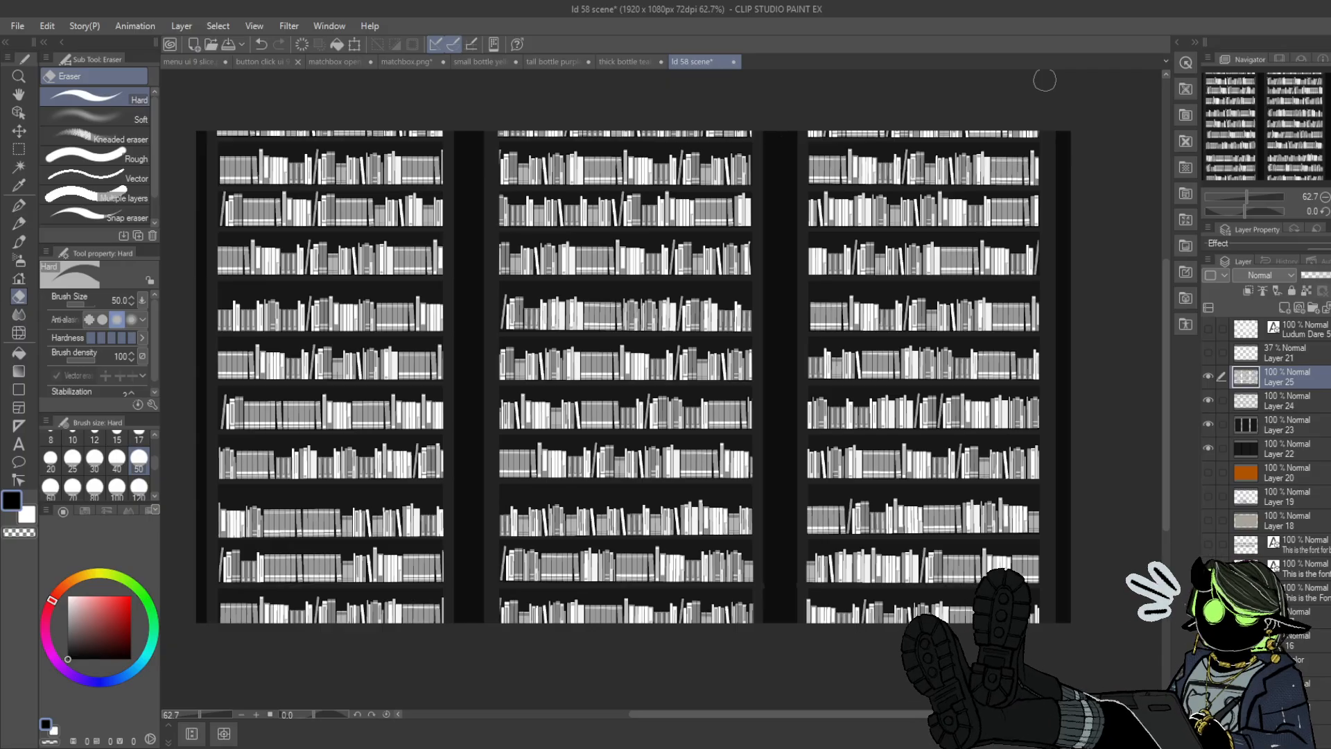
- Add a Multiply layer clipped to the books layer and choose a muted reddish brown for the Textured pen
{"action": "left_click", "coordinate": [1207, 376]}
{"action": "left_click", "coordinate": [1207, 376]}
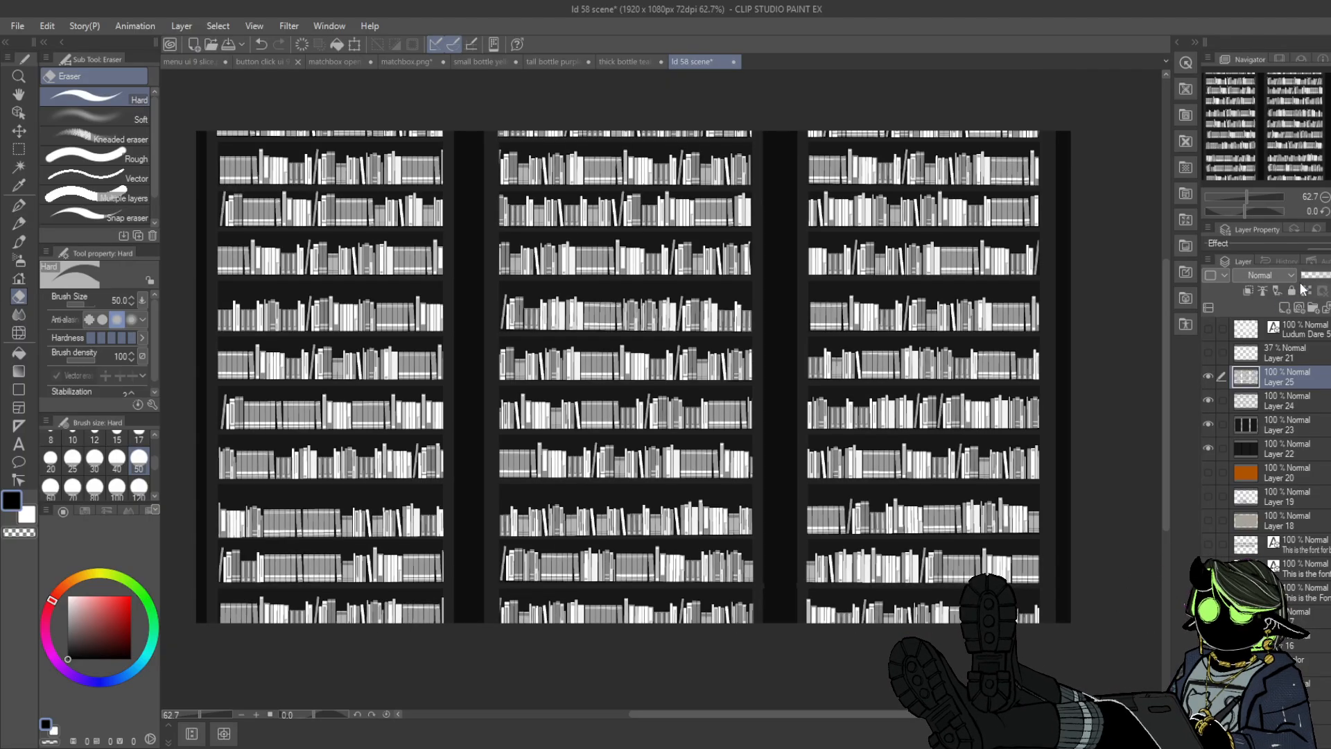
{"action": "left_click", "coordinate": [1283, 307]}
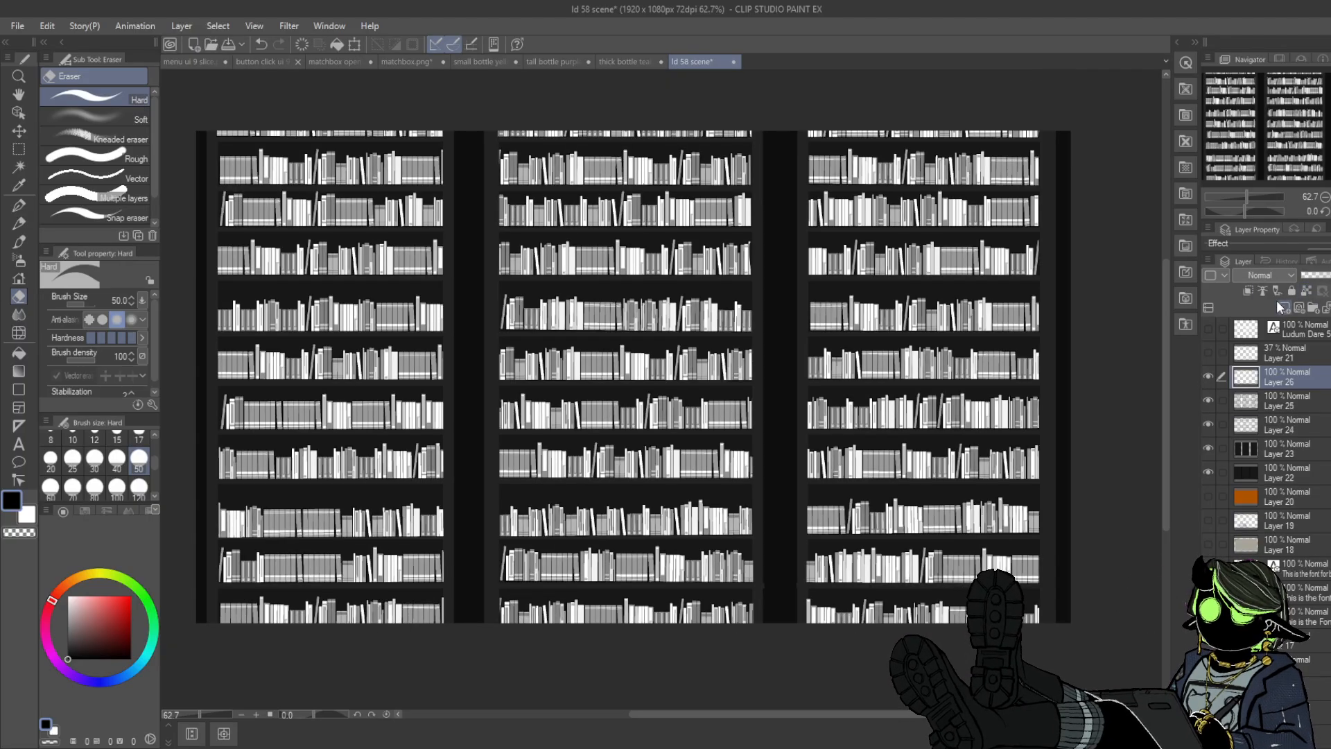
{"action": "left_click", "coordinate": [452, 250], "text": "alt"}
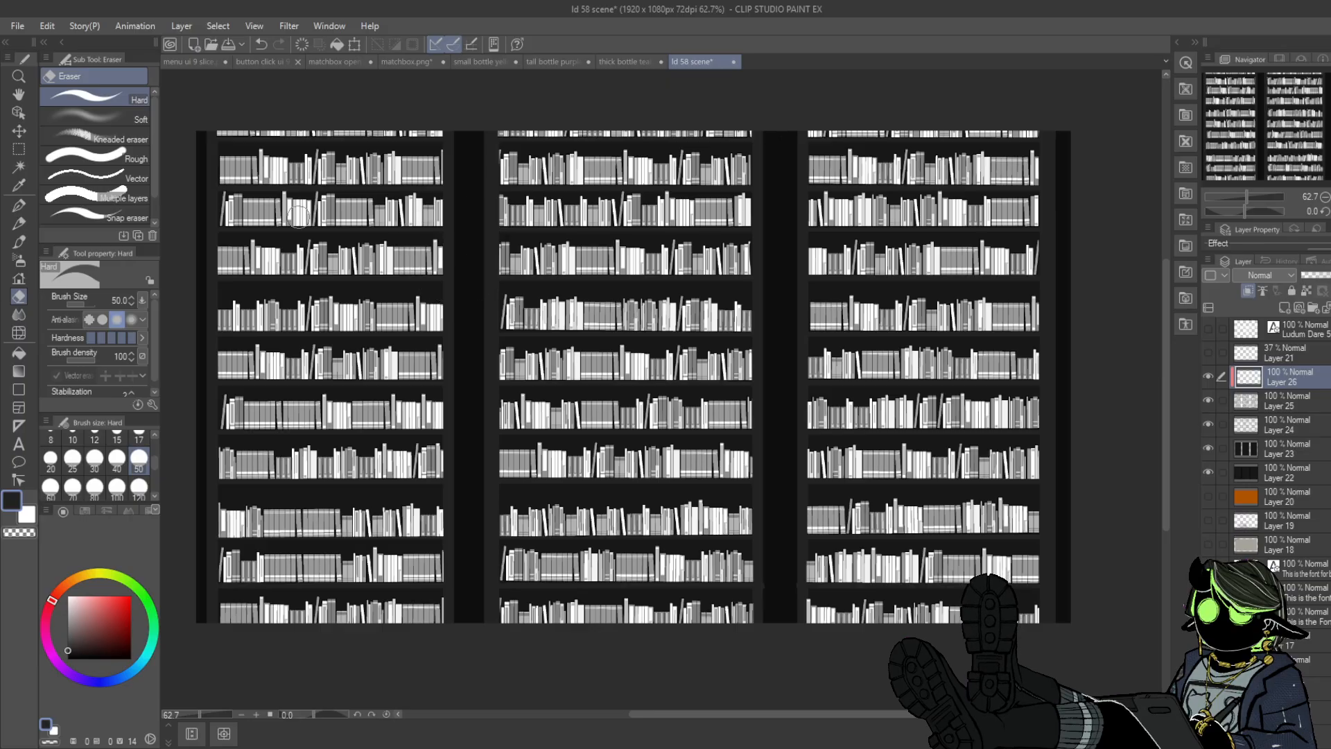
{"action": "key", "text": "p"}
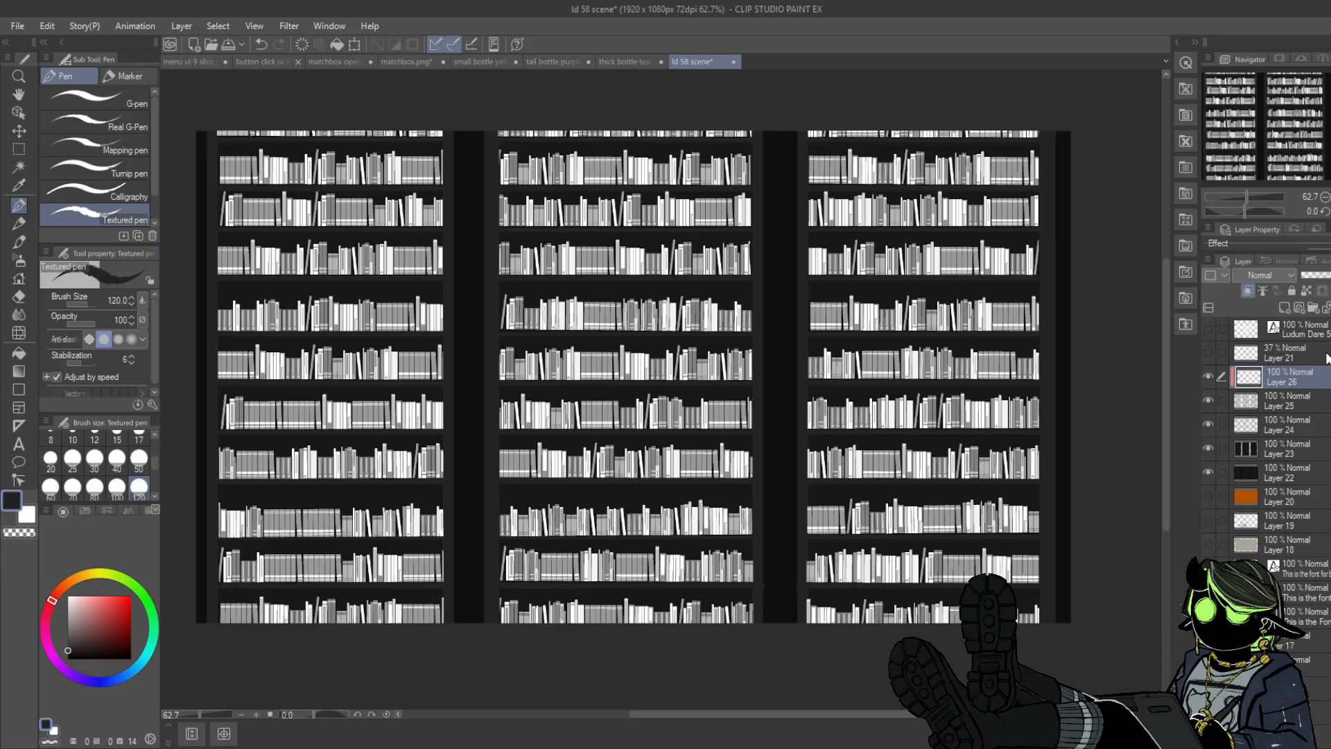
{"action": "left_click", "coordinate": [1264, 275]}
{"action": "left_click", "coordinate": [1264, 315]}
{"action": "left_click", "coordinate": [82, 633]}
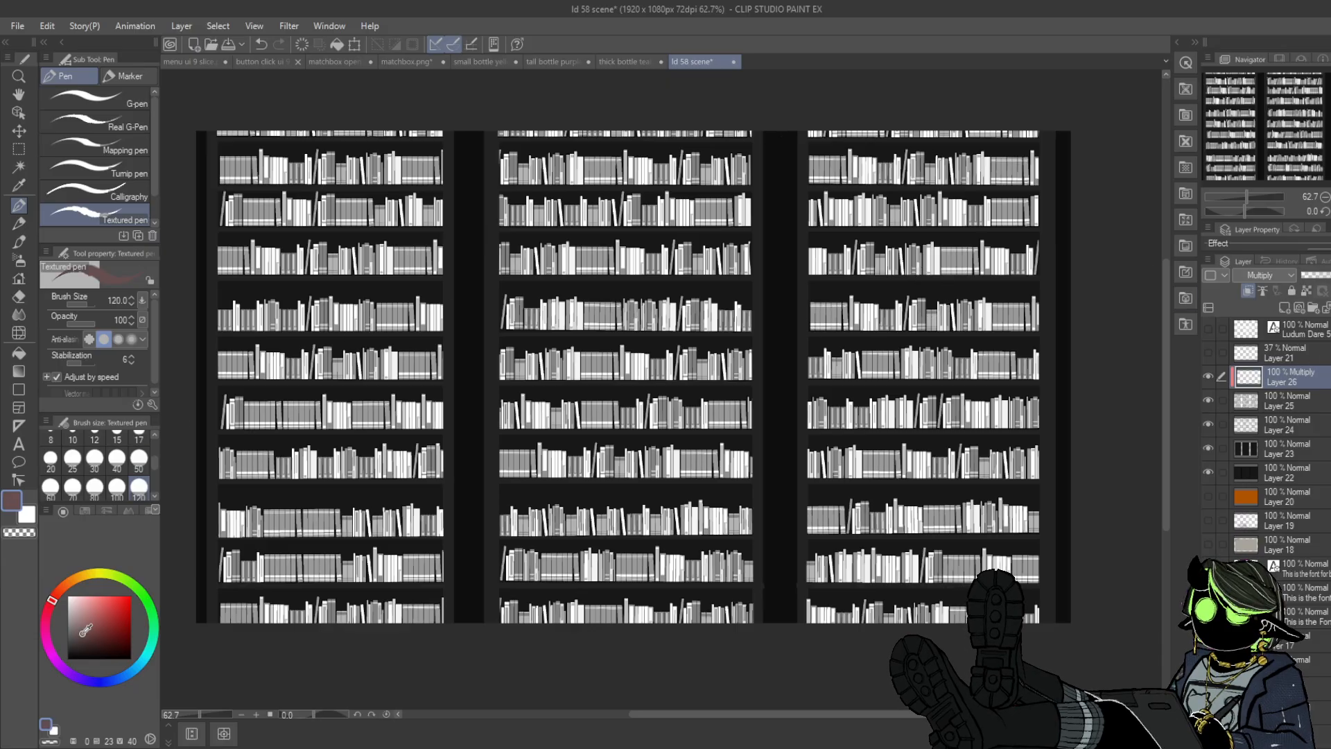
- Tint all the books muted reddish brown on the clipped layer with the Textured pen at size 300
{"action": "mouse_move", "coordinate": [298, 263]}
{"action": "left_mouse_down"}
{"action": "mouse_move", "coordinate": [284, 367]}
{"action": "mouse_move", "coordinate": [232, 124]}
{"action": "mouse_move", "coordinate": [243, 118]}
{"action": "left_mouse_up"}
{"action": "scroll", "coordinate": [104, 471], "scroll_direction": "down", "scroll_amount": 2}
{"action": "left_click", "coordinate": [138, 486]}
{"action": "mouse_move", "coordinate": [264, 168]}
{"action": "left_mouse_down"}
{"action": "mouse_move", "coordinate": [334, 124]}
{"action": "mouse_move", "coordinate": [234, 121]}
{"action": "mouse_move", "coordinate": [350, 149]}
{"action": "mouse_move", "coordinate": [431, 88]}
{"action": "mouse_move", "coordinate": [348, 124]}
{"action": "mouse_move", "coordinate": [344, 192]}
{"action": "mouse_move", "coordinate": [256, 260]}
{"action": "mouse_move", "coordinate": [256, 354]}
{"action": "mouse_move", "coordinate": [543, 377]}
{"action": "mouse_move", "coordinate": [499, 226]}
{"action": "mouse_move", "coordinate": [578, 674]}
{"action": "mouse_move", "coordinate": [633, 91]}
{"action": "mouse_move", "coordinate": [627, 607]}
{"action": "mouse_move", "coordinate": [600, 437]}
{"action": "mouse_move", "coordinate": [663, 138]}
{"action": "mouse_move", "coordinate": [673, 460]}
{"action": "mouse_move", "coordinate": [737, 625]}
{"action": "mouse_move", "coordinate": [793, 94]}
{"action": "mouse_move", "coordinate": [749, 523]}
{"action": "mouse_move", "coordinate": [671, 577]}
{"action": "mouse_move", "coordinate": [849, 73]}
{"action": "mouse_move", "coordinate": [851, 567]}
{"action": "mouse_move", "coordinate": [888, 385]}
{"action": "mouse_move", "coordinate": [897, 179]}
{"action": "mouse_move", "coordinate": [966, 124]}
{"action": "mouse_move", "coordinate": [1000, 128]}
{"action": "mouse_move", "coordinate": [994, 650]}
{"action": "mouse_move", "coordinate": [1050, 127]}
{"action": "mouse_move", "coordinate": [1010, 104]}
{"action": "left_mouse_up"}
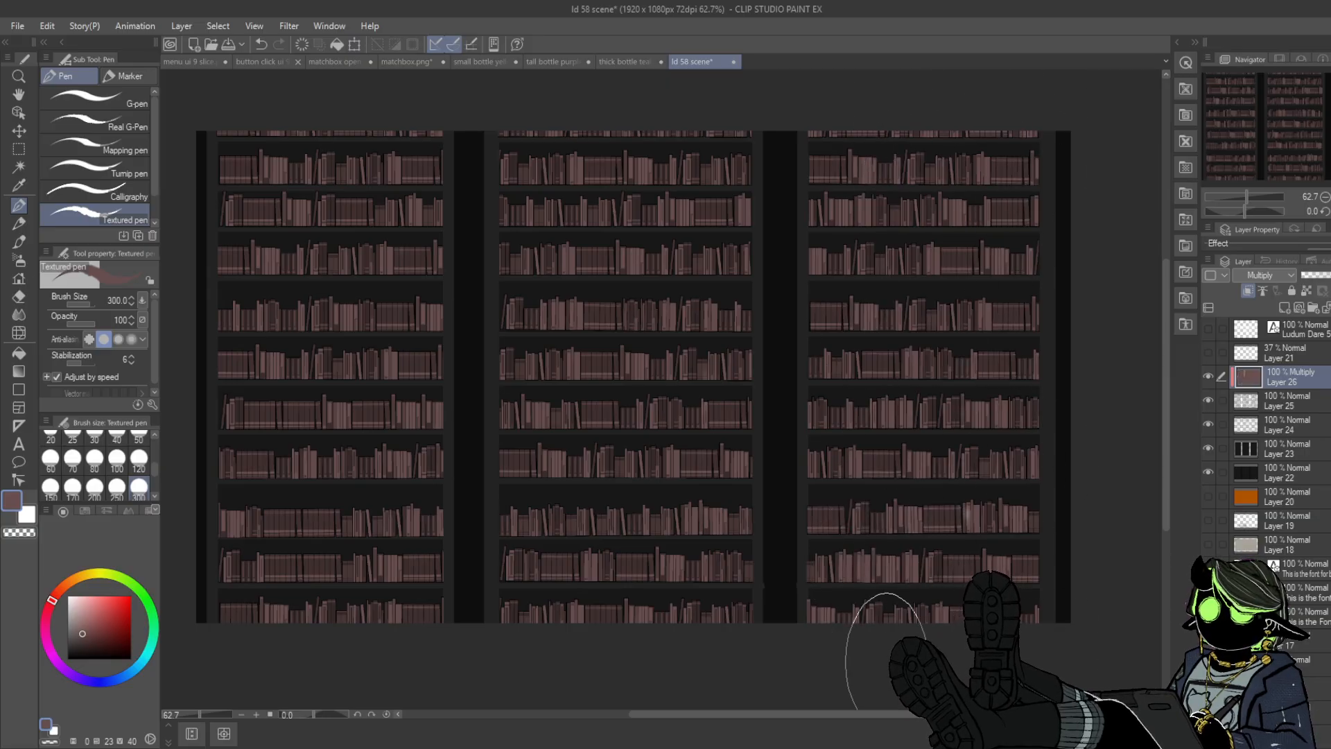
- Spray muted blue patches over the books with the Running color spray airbrush at size 300
{"action": "left_click", "coordinate": [19, 260]}
{"action": "left_click", "coordinate": [125, 203]}
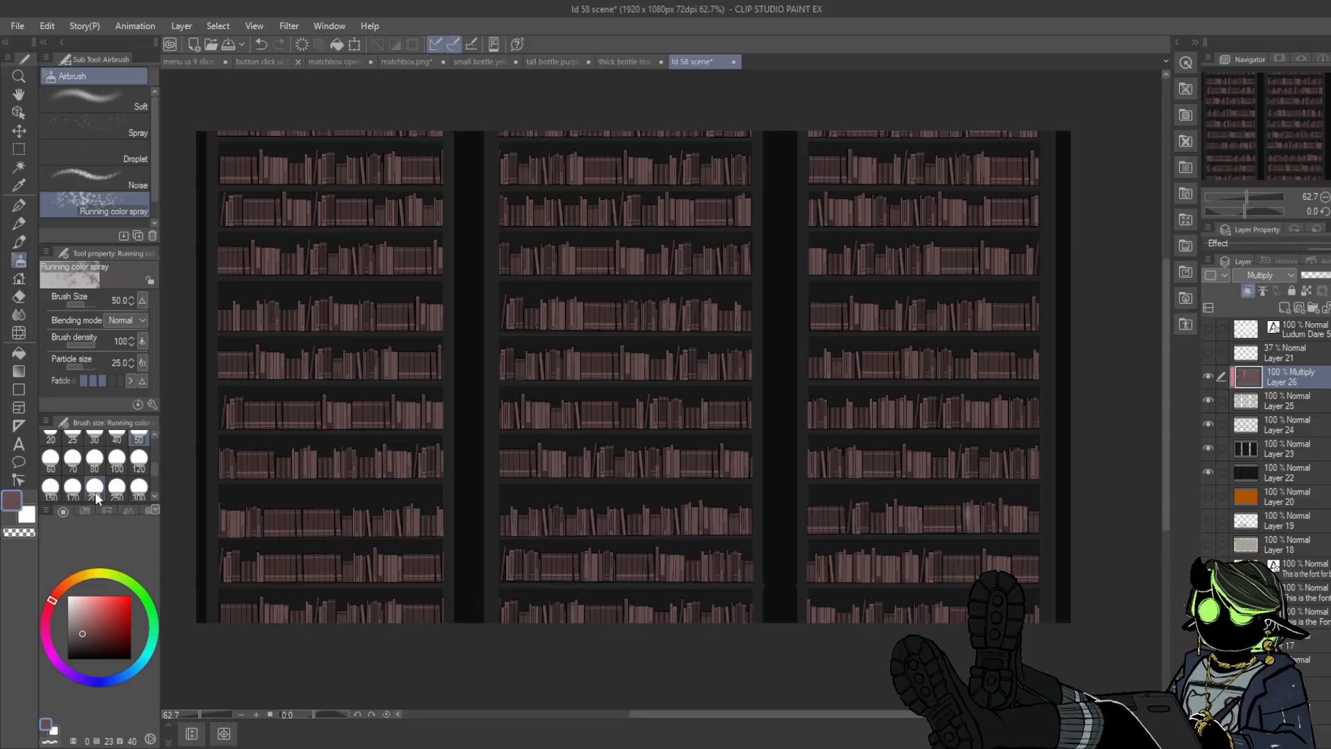
{"action": "left_click", "coordinate": [136, 493]}
{"action": "left_click", "coordinate": [55, 660]}
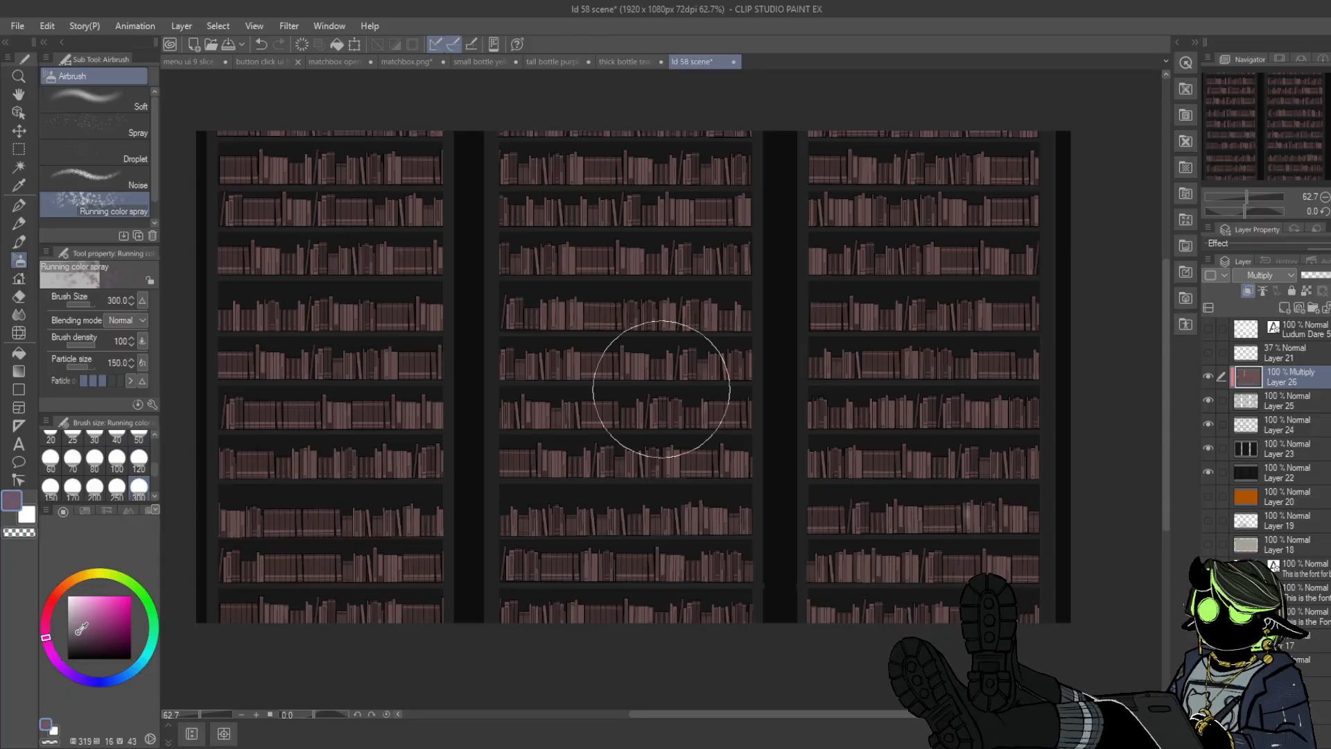
{"action": "left_click", "coordinate": [77, 630]}
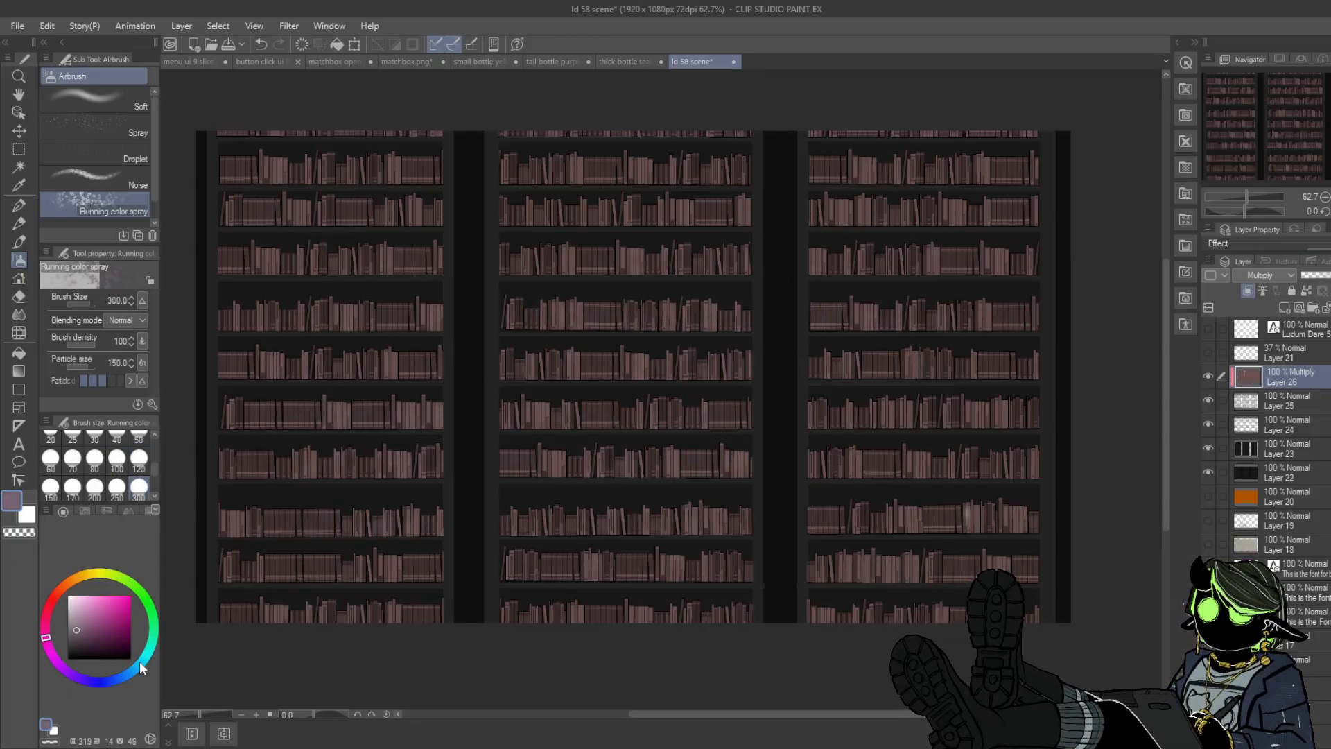
{"action": "left_click", "coordinate": [138, 667]}
{"action": "left_click", "coordinate": [85, 632]}
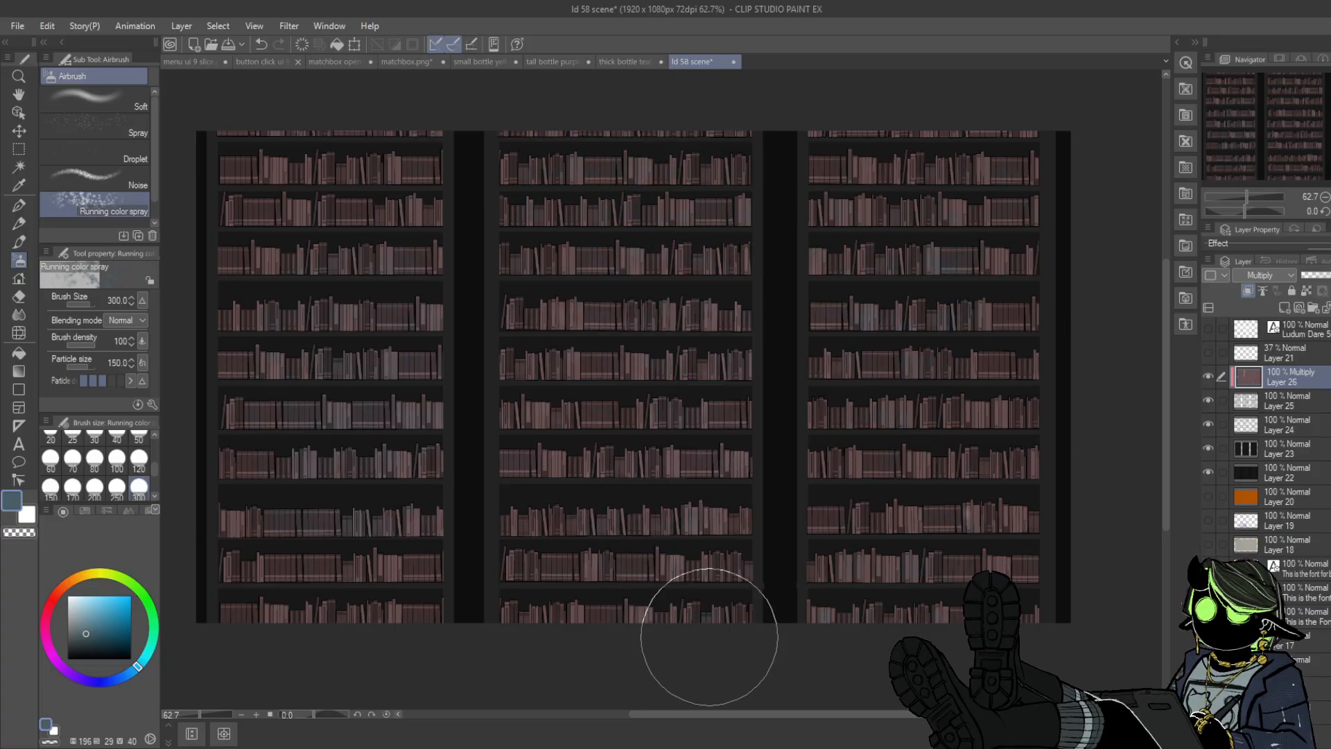
- Spray muted green and dark purple patches across the books in all three panels
{"action": "left_click", "coordinate": [134, 585]}
{"action": "left_click", "coordinate": [102, 632]}
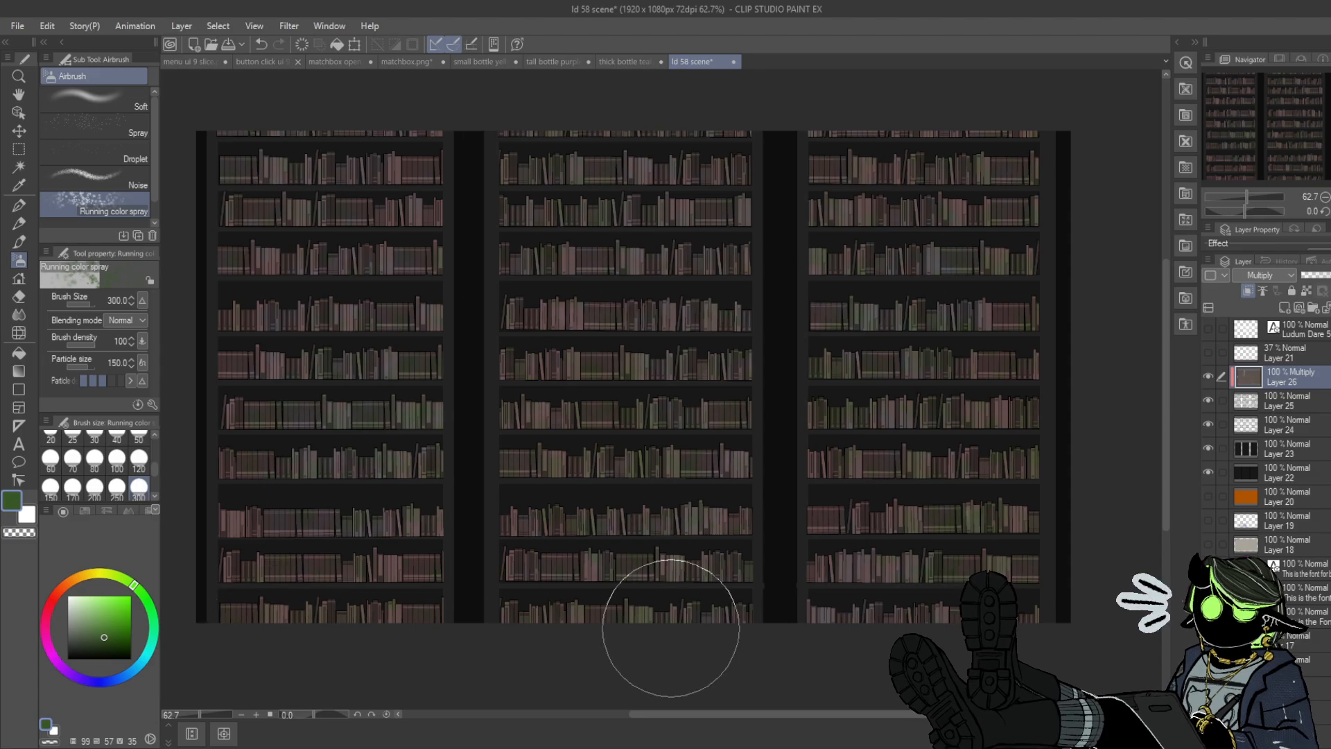
{"action": "left_click", "coordinate": [79, 676]}
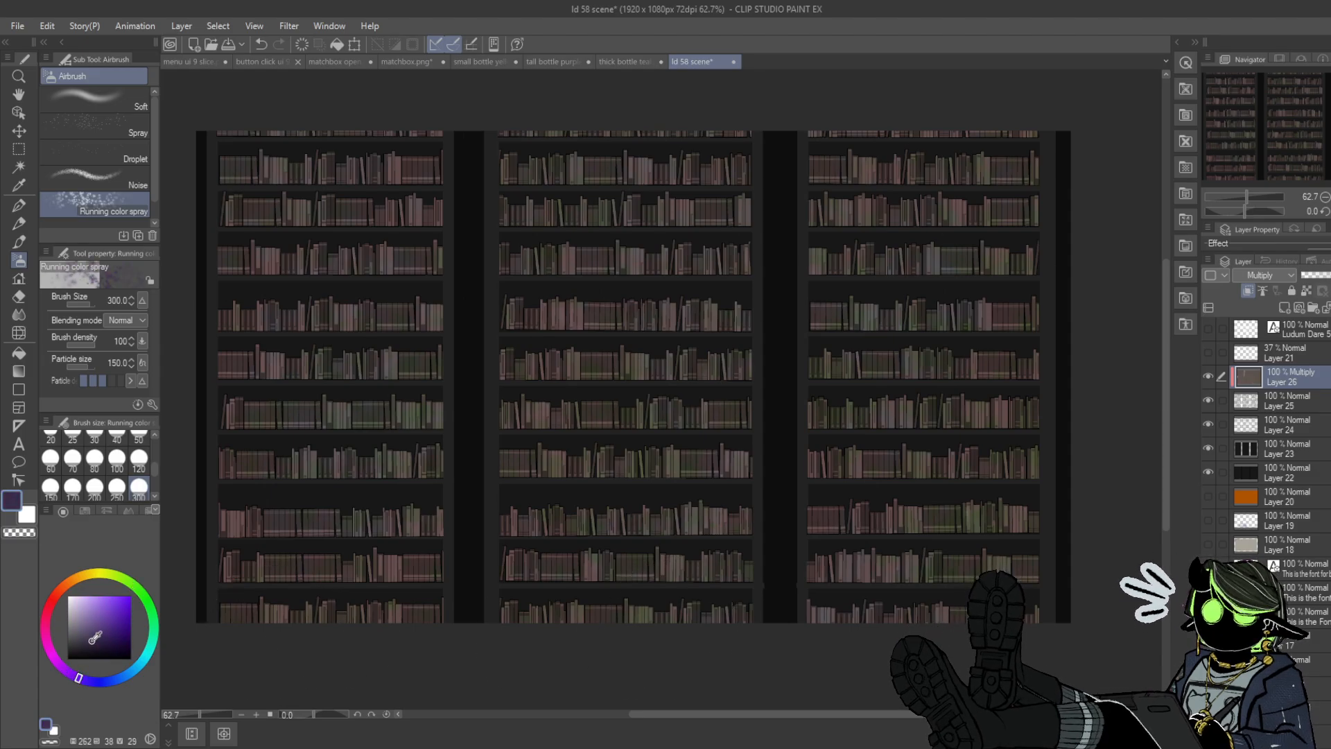
{"action": "left_click", "coordinate": [88, 638]}
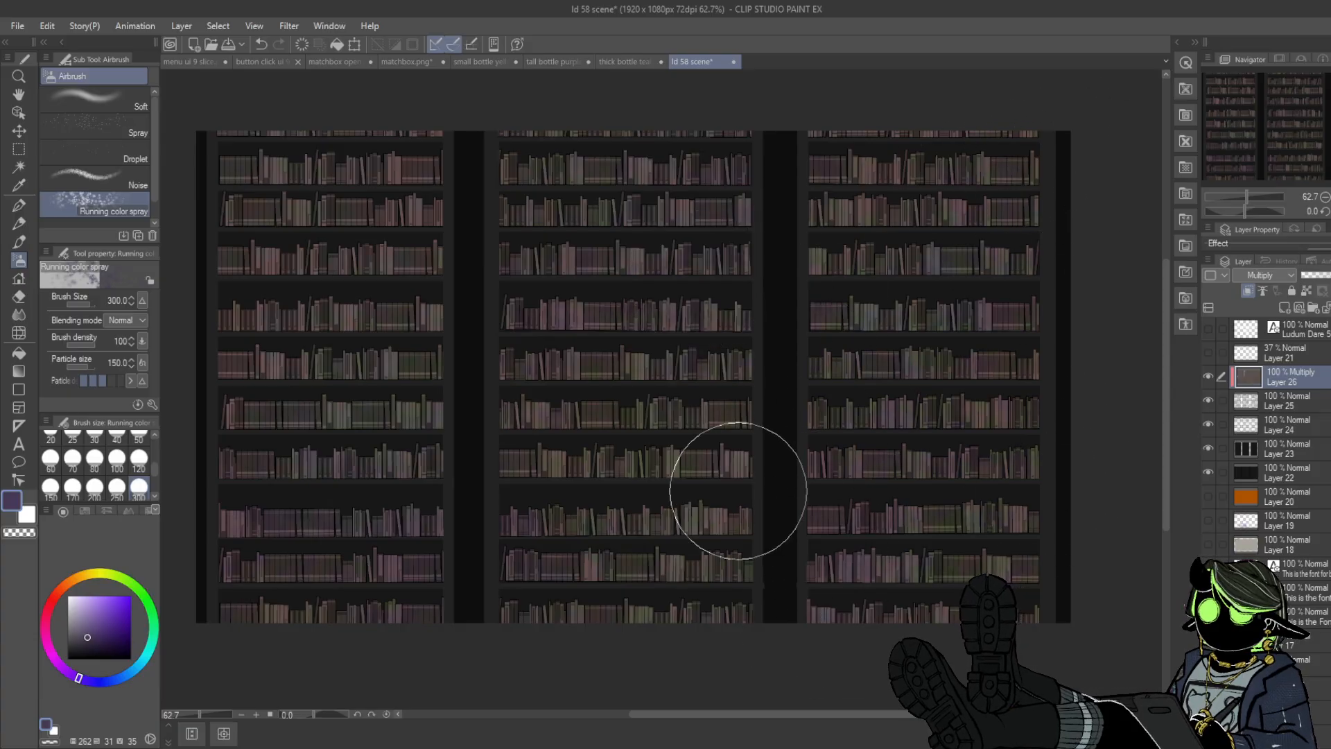
- Try spraying dark grey over the books with the Spray airbrush at size 561.8, and undo the stroke
{"action": "left_click", "coordinate": [46, 619]}
{"action": "left_click_drag", "start_coordinate": [82, 632], "coordinate": [67, 644]}
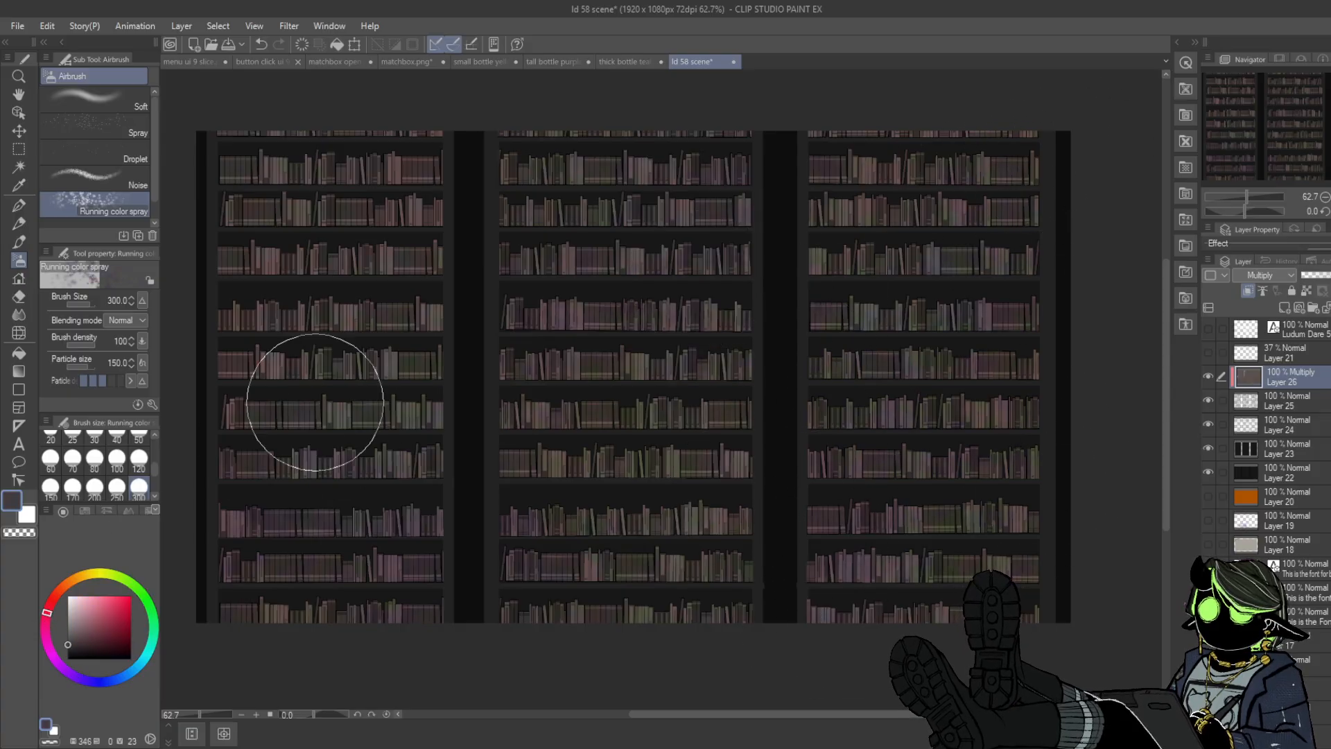
{"action": "left_click", "coordinate": [136, 96]}
{"action": "left_click", "coordinate": [134, 131]}
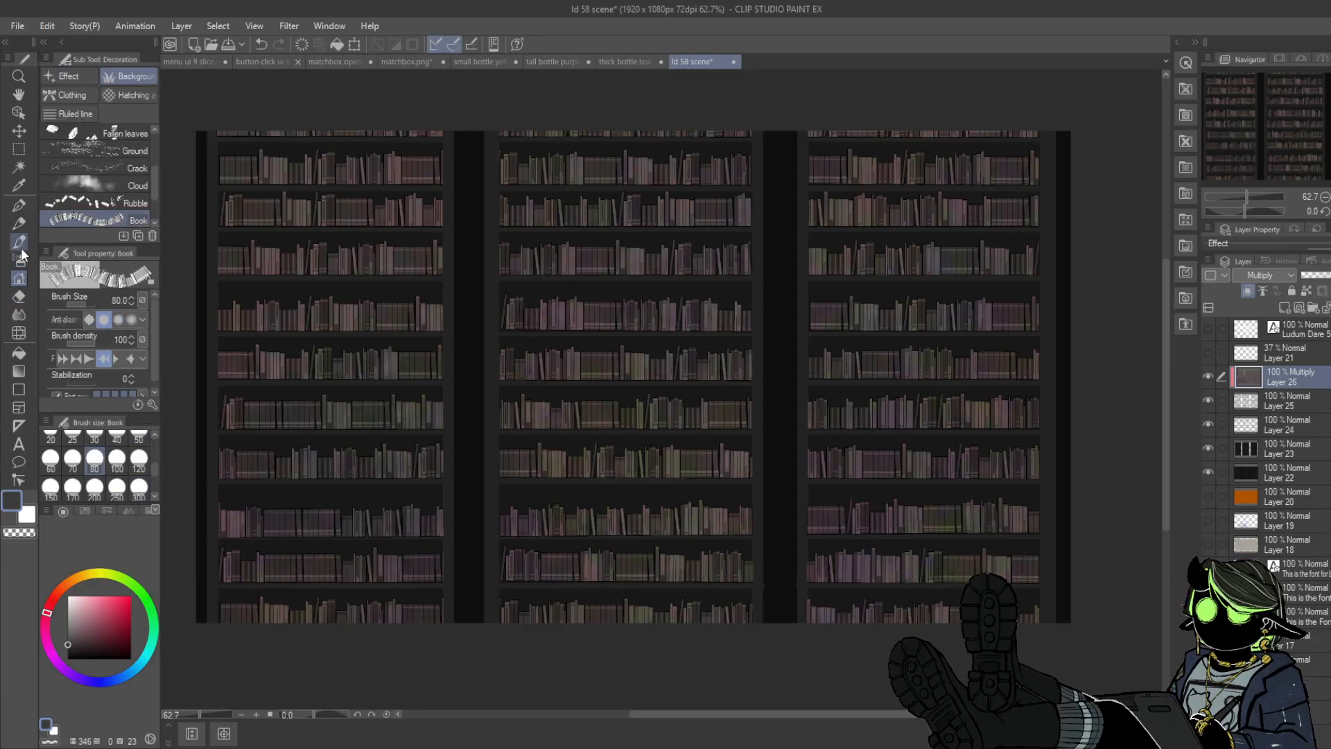
{"action": "left_click_drag", "start_coordinate": [86, 303], "coordinate": [90, 304]}
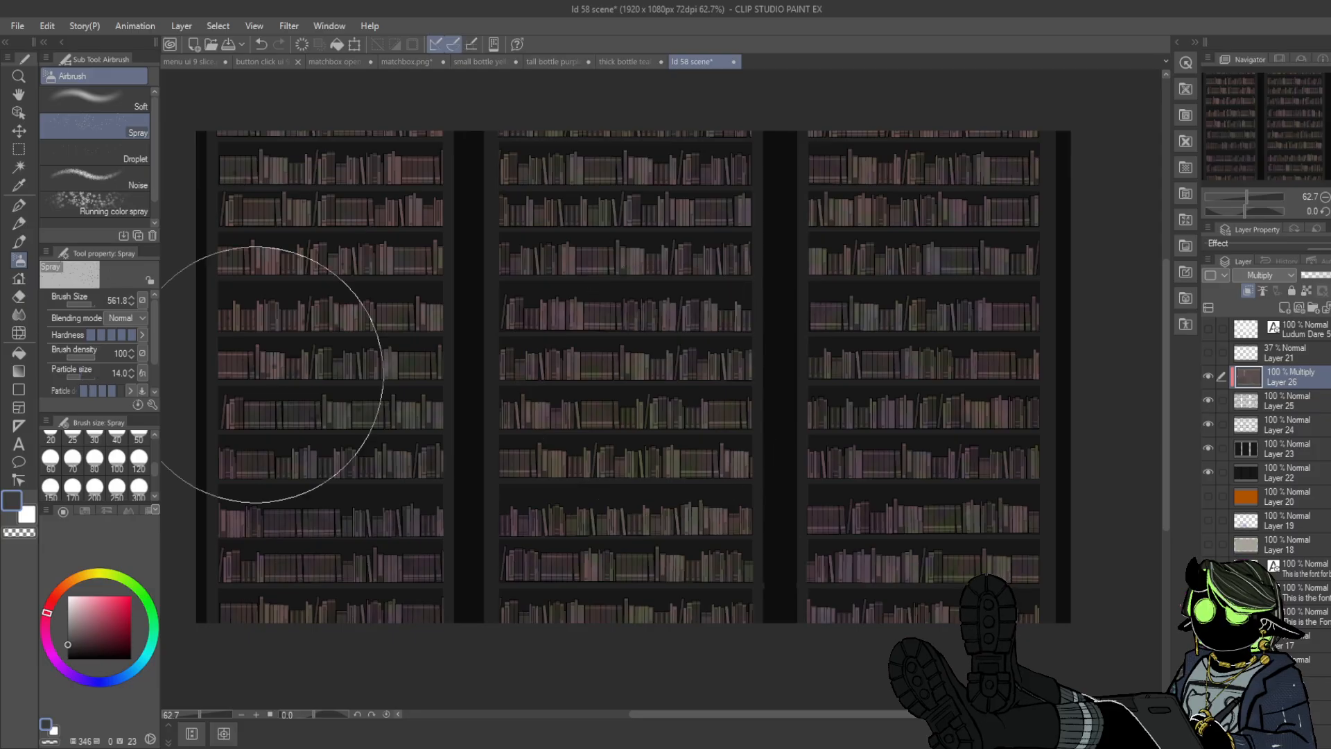
{"action": "left_click", "coordinate": [258, 44]}
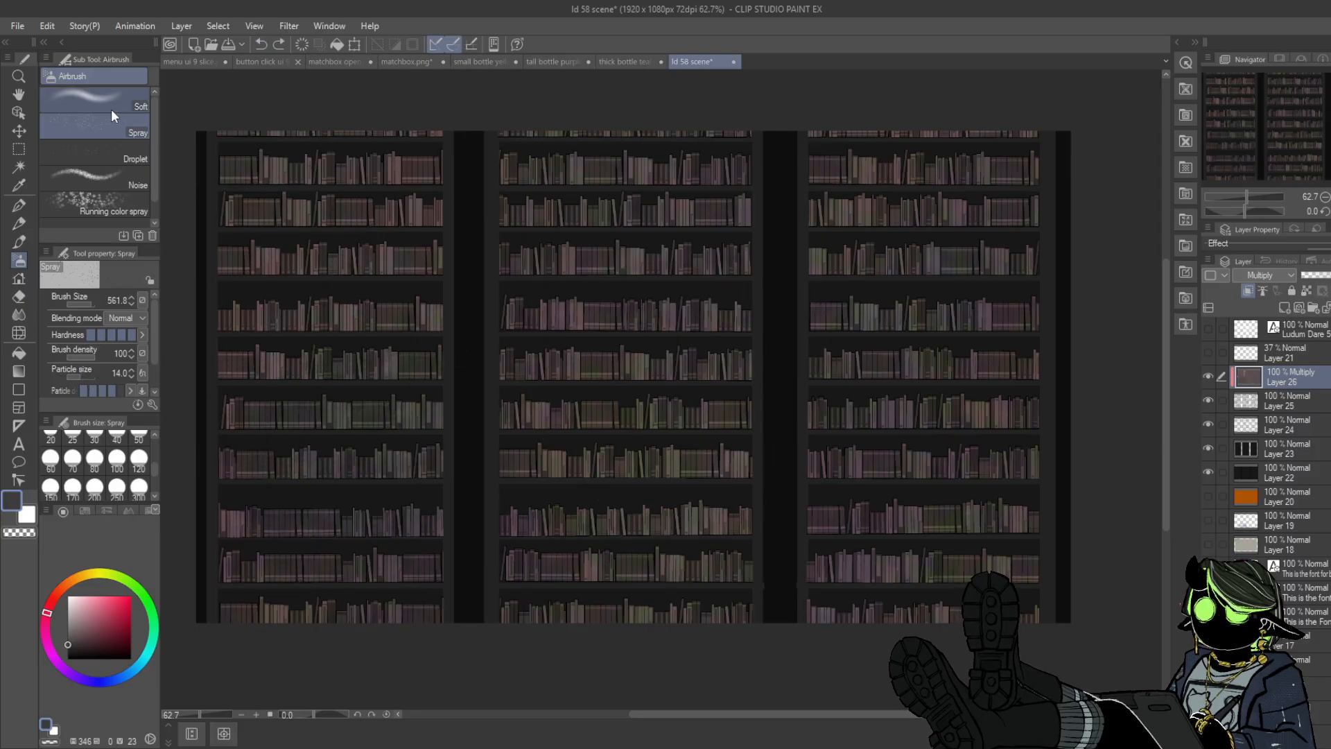
- Spray dark crimson and dark navy patches over the books with the Running color spray airbrush at size 300
{"action": "left_click", "coordinate": [109, 195]}
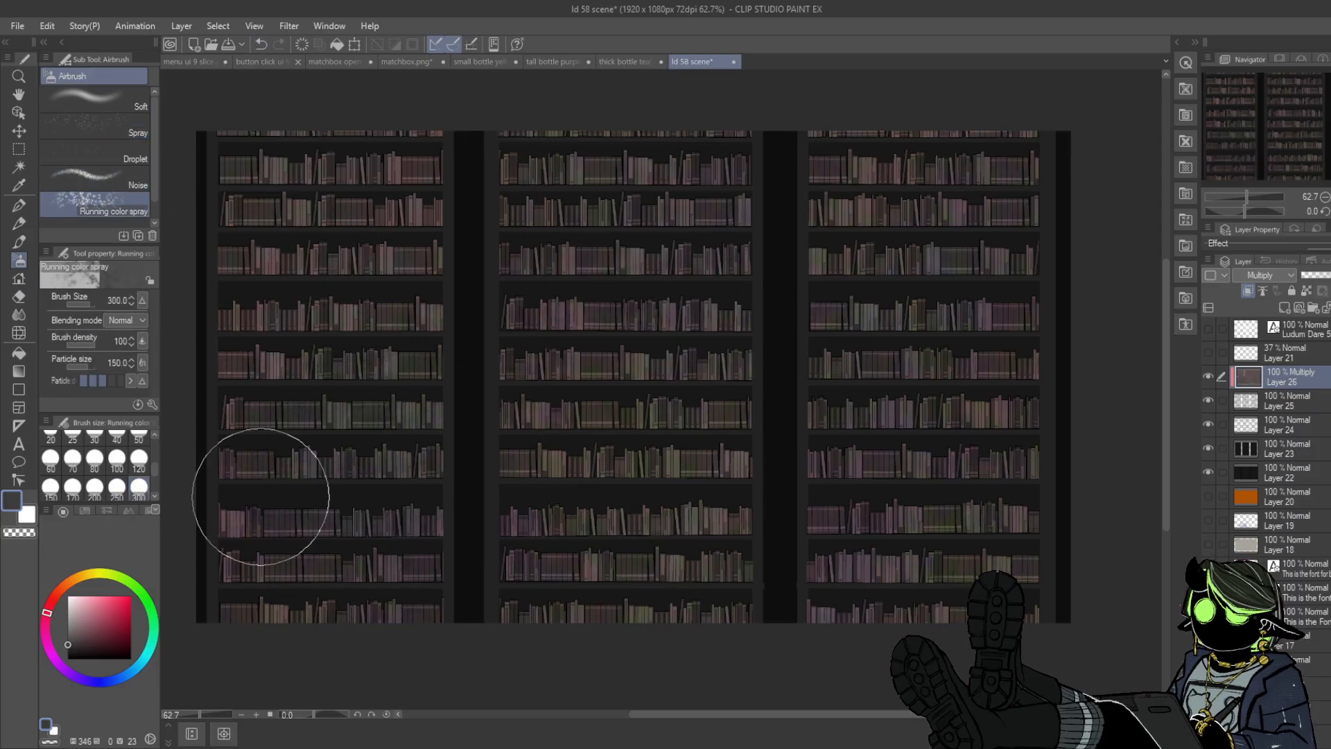
{"action": "left_click", "coordinate": [119, 644]}
{"action": "left_click_drag", "start_coordinate": [389, 443], "coordinate": [413, 513]}
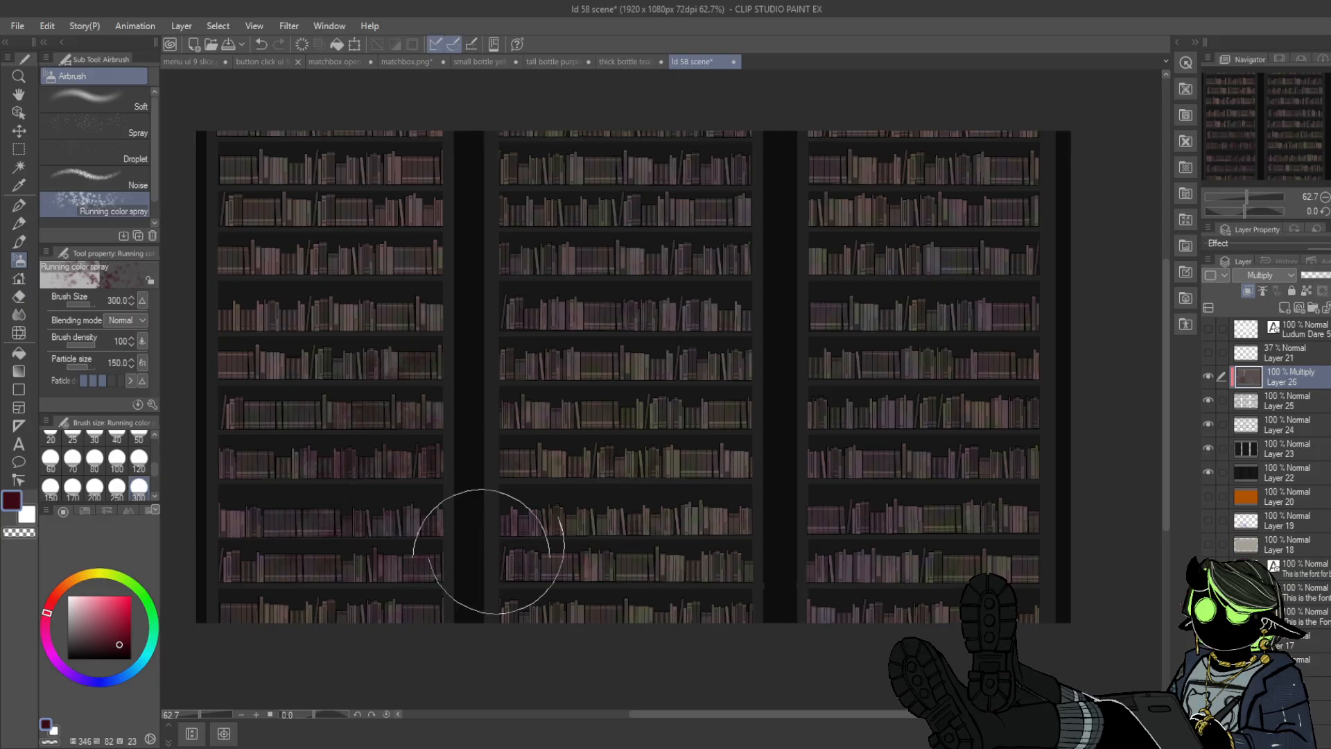
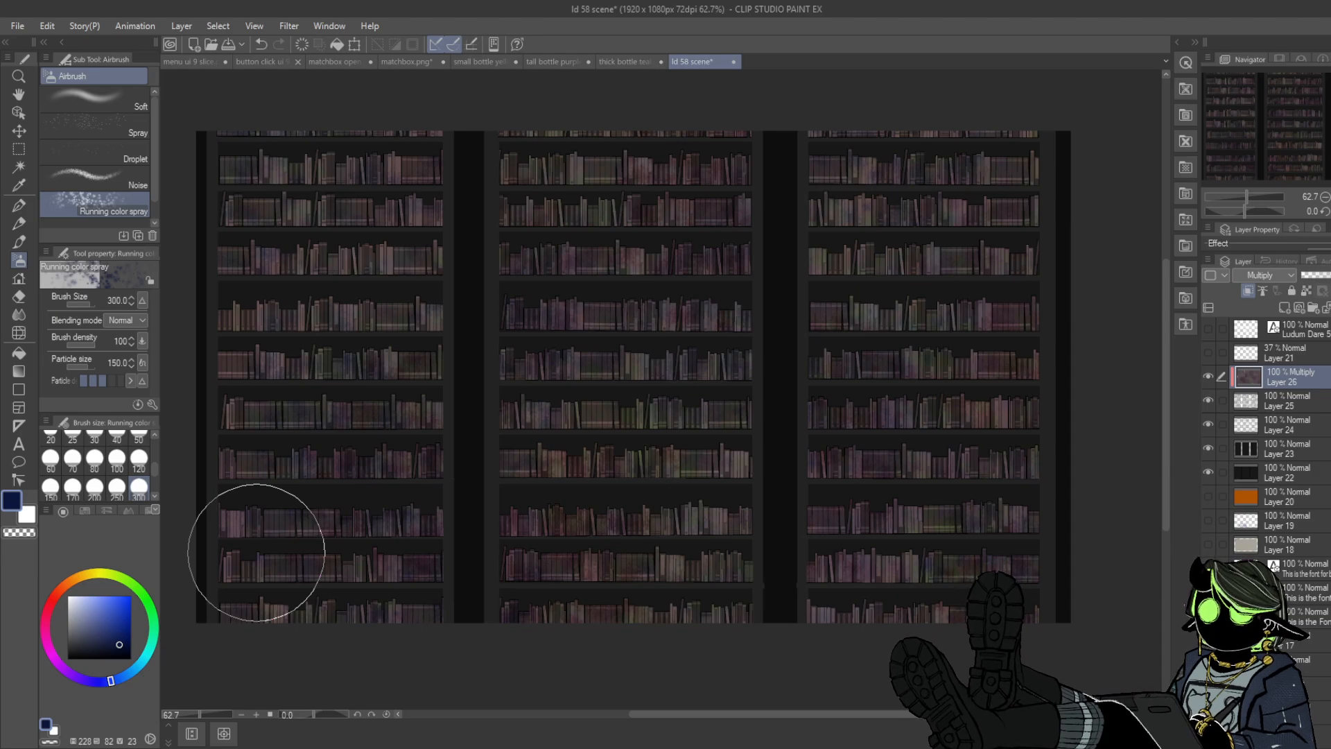
- Add a new layer above the Multiply tint layer, clip it to the books layer, and choose black as the drawing colour
{"action": "left_click", "coordinate": [1248, 425]}
{"action": "left_click", "coordinate": [1207, 424]}
{"action": "left_click", "coordinate": [1207, 424]}
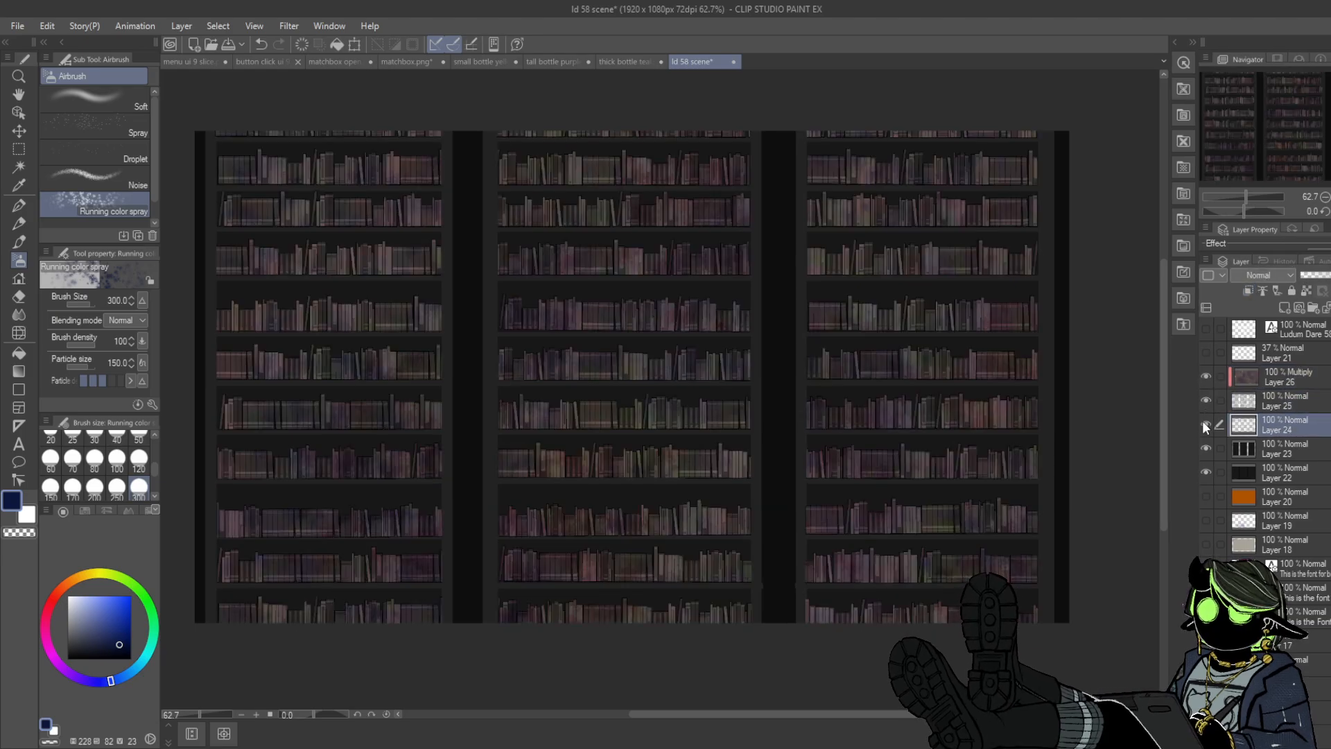
{"action": "left_click", "coordinate": [1262, 380]}
{"action": "key", "text": "ctrl+shift+n"}
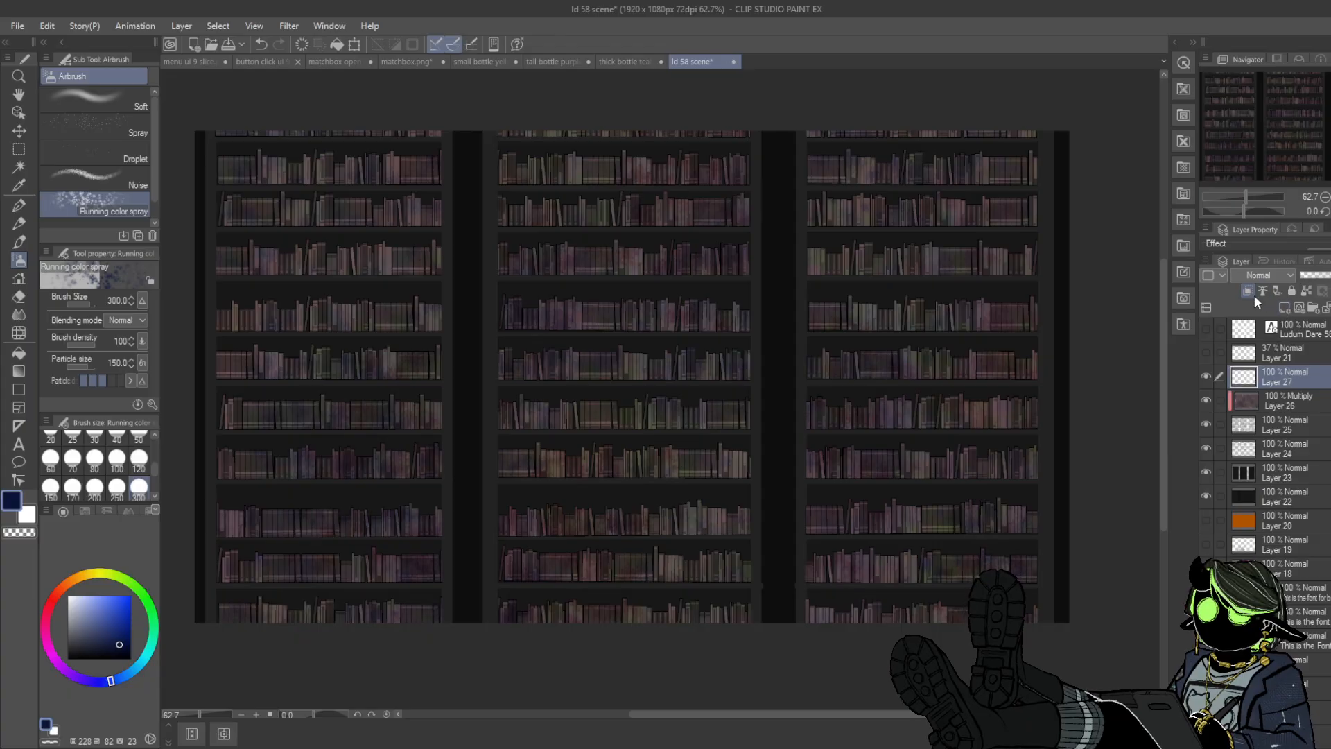
{"action": "left_click", "coordinate": [1251, 292]}
{"action": "left_click_drag", "start_coordinate": [83, 653], "coordinate": [67, 660]}
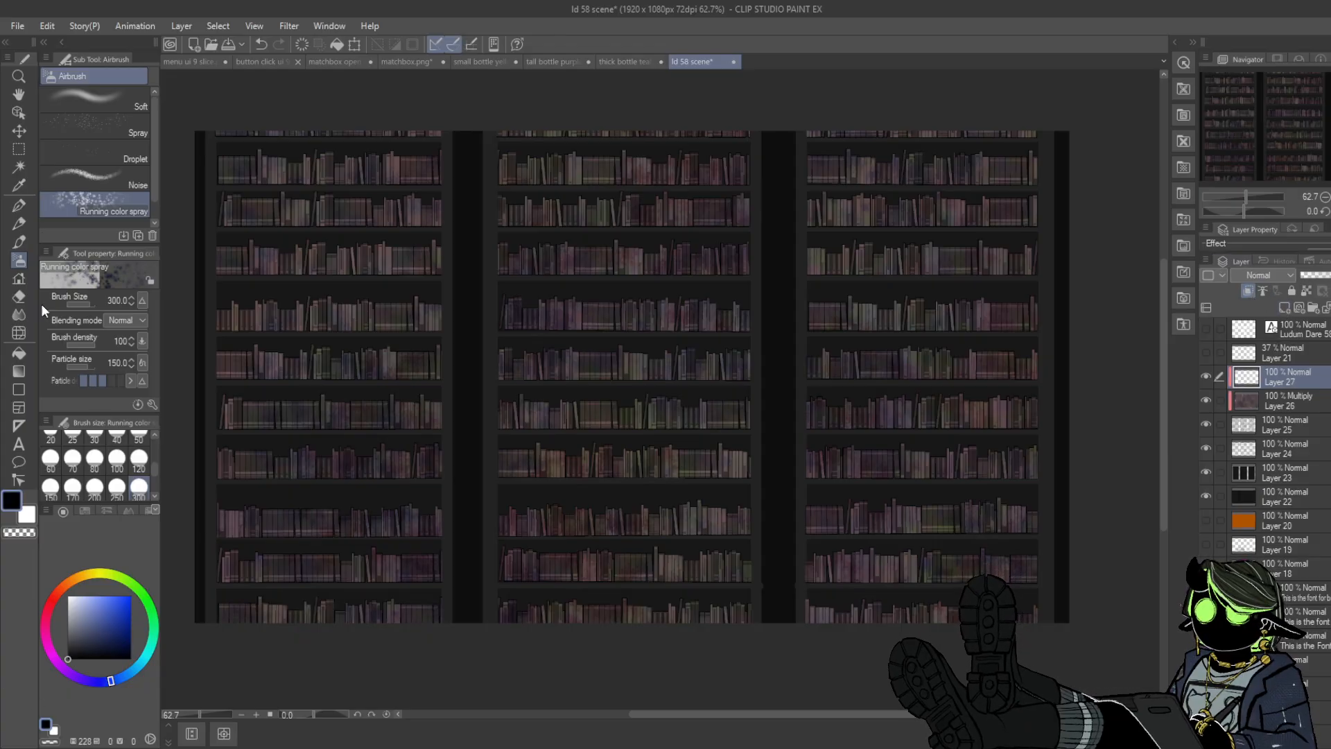
- Shade the lower rows of books black with the Soft airbrush at size 300 and set the shading layer's opacity to 54%
{"action": "left_click", "coordinate": [20, 243]}
{"action": "left_click", "coordinate": [139, 486]}
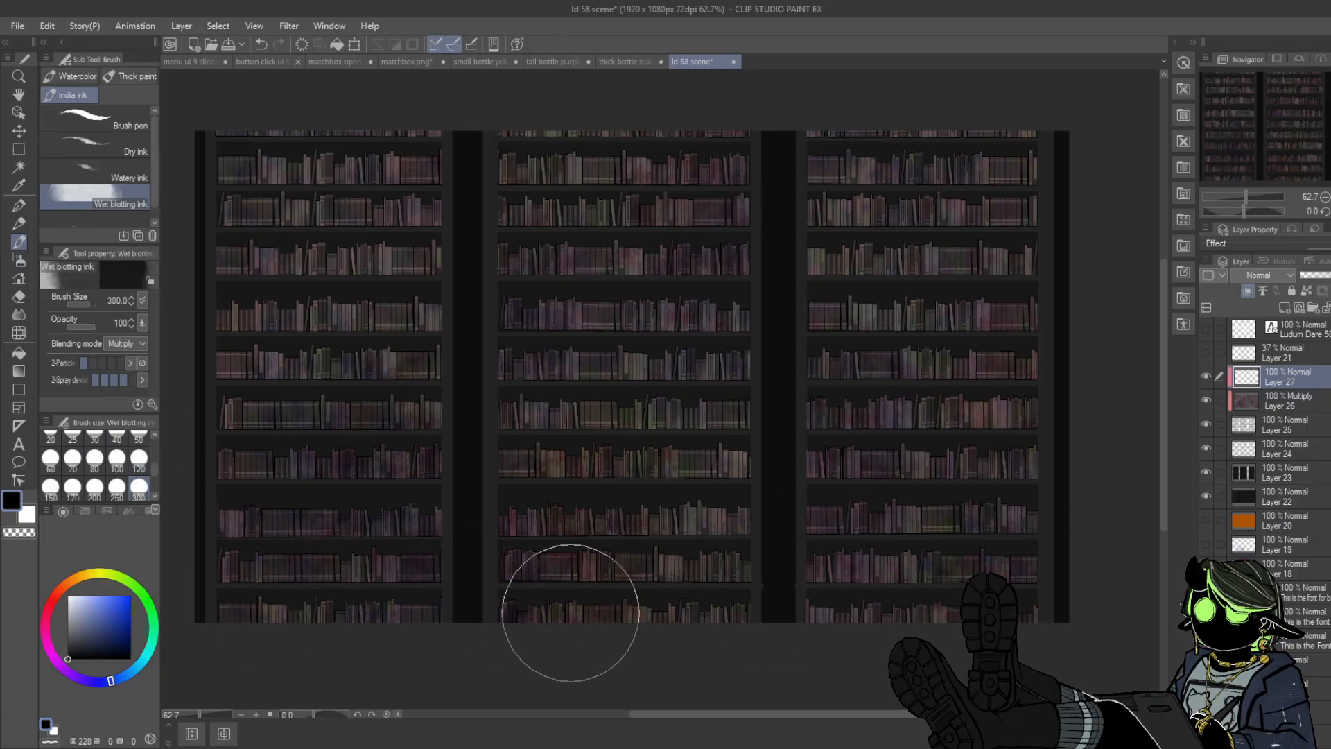
{"action": "left_click", "coordinate": [20, 260]}
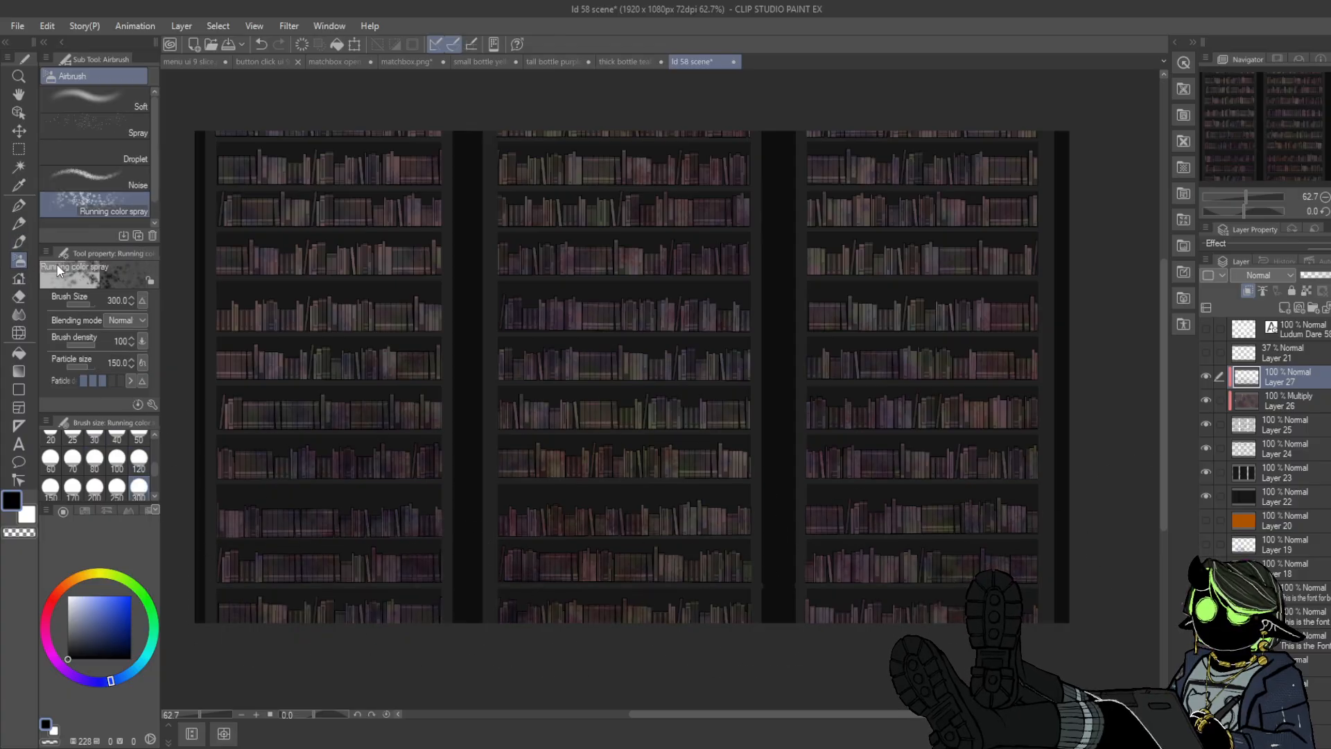
{"action": "left_click", "coordinate": [132, 111]}
{"action": "mouse_move", "coordinate": [334, 586]}
{"action": "left_mouse_down"}
{"action": "mouse_move", "coordinate": [344, 604]}
{"action": "mouse_move", "coordinate": [657, 649]}
{"action": "mouse_move", "coordinate": [285, 554]}
{"action": "mouse_move", "coordinate": [728, 489]}
{"action": "mouse_move", "coordinate": [1064, 362]}
{"action": "mouse_move", "coordinate": [562, 413]}
{"action": "left_mouse_up"}
{"action": "left_click_drag", "start_coordinate": [1329, 275], "coordinate": [1322, 275]}
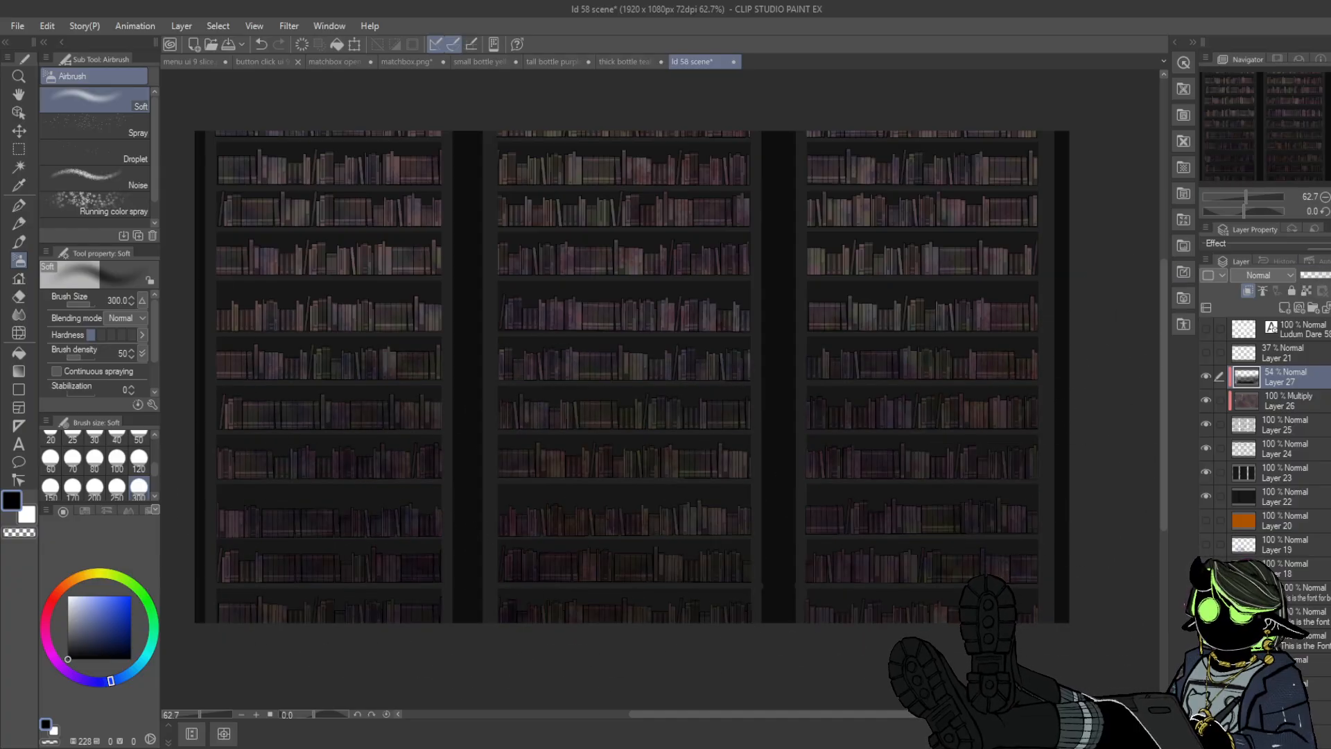
- Cover the whole canvas in black on a new unclipped layer with the Textured pen at size 2000, and set its opacity to 22%
{"action": "left_click", "coordinate": [1283, 308]}
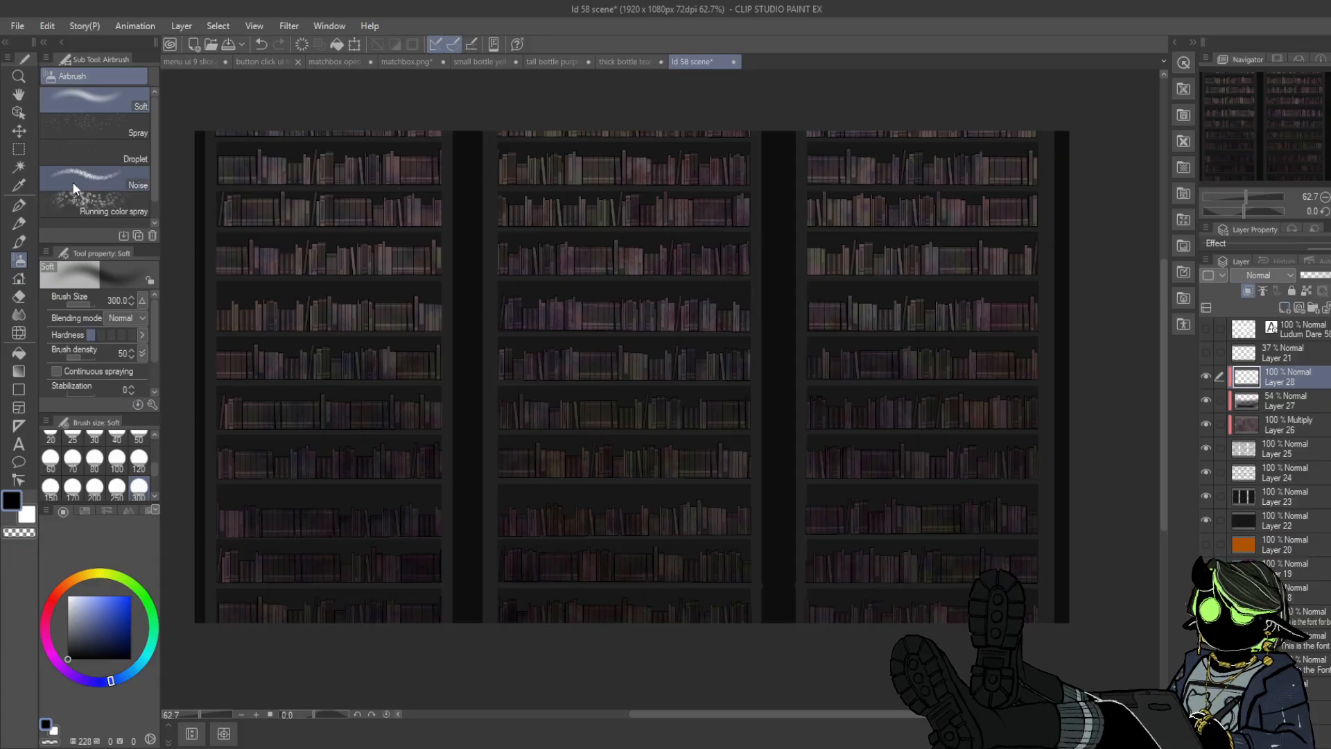
{"action": "key", "text": "p"}
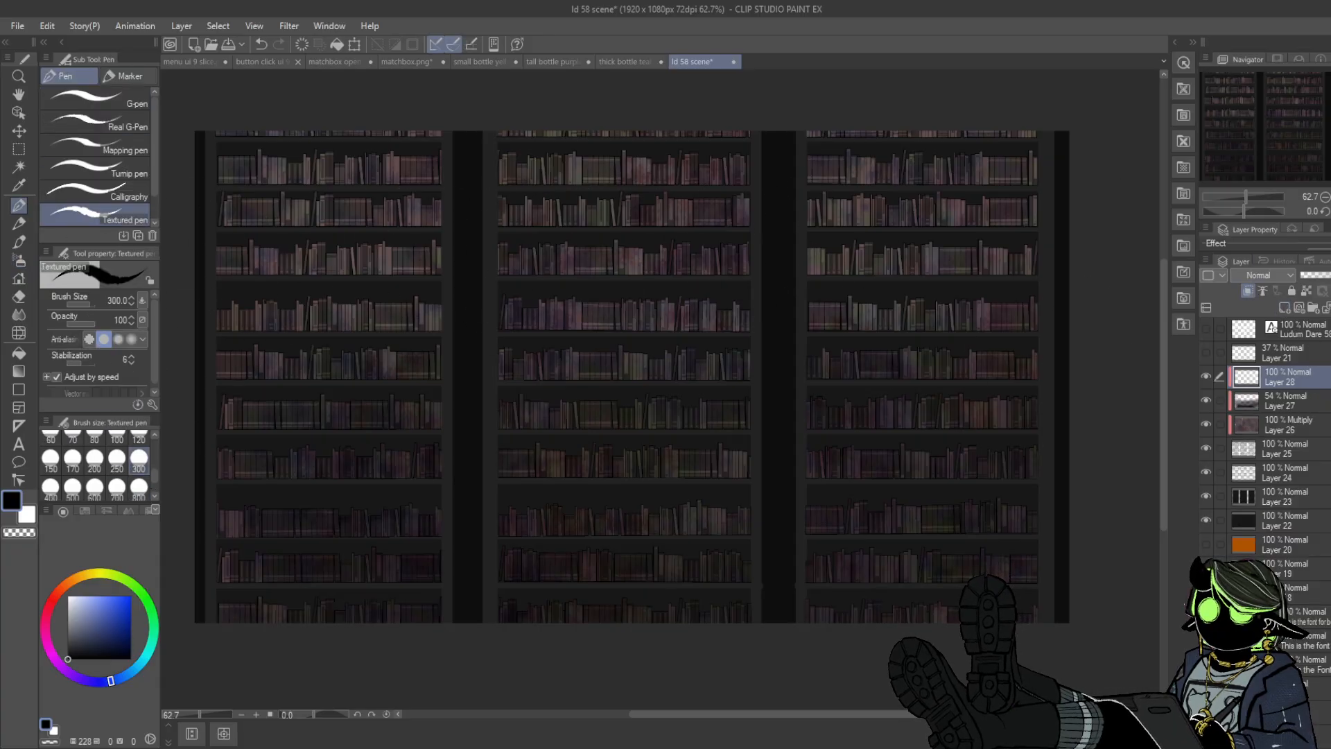
{"action": "mouse_move", "coordinate": [253, 238]}
{"action": "left_mouse_down"}
{"action": "mouse_move", "coordinate": [223, 368]}
{"action": "mouse_move", "coordinate": [259, 636]}
{"action": "left_mouse_up"}
{"action": "left_click", "coordinate": [141, 489]}
{"action": "left_click_drag", "start_coordinate": [154, 480], "coordinate": [154, 495]}
{"action": "left_click", "coordinate": [139, 489]}
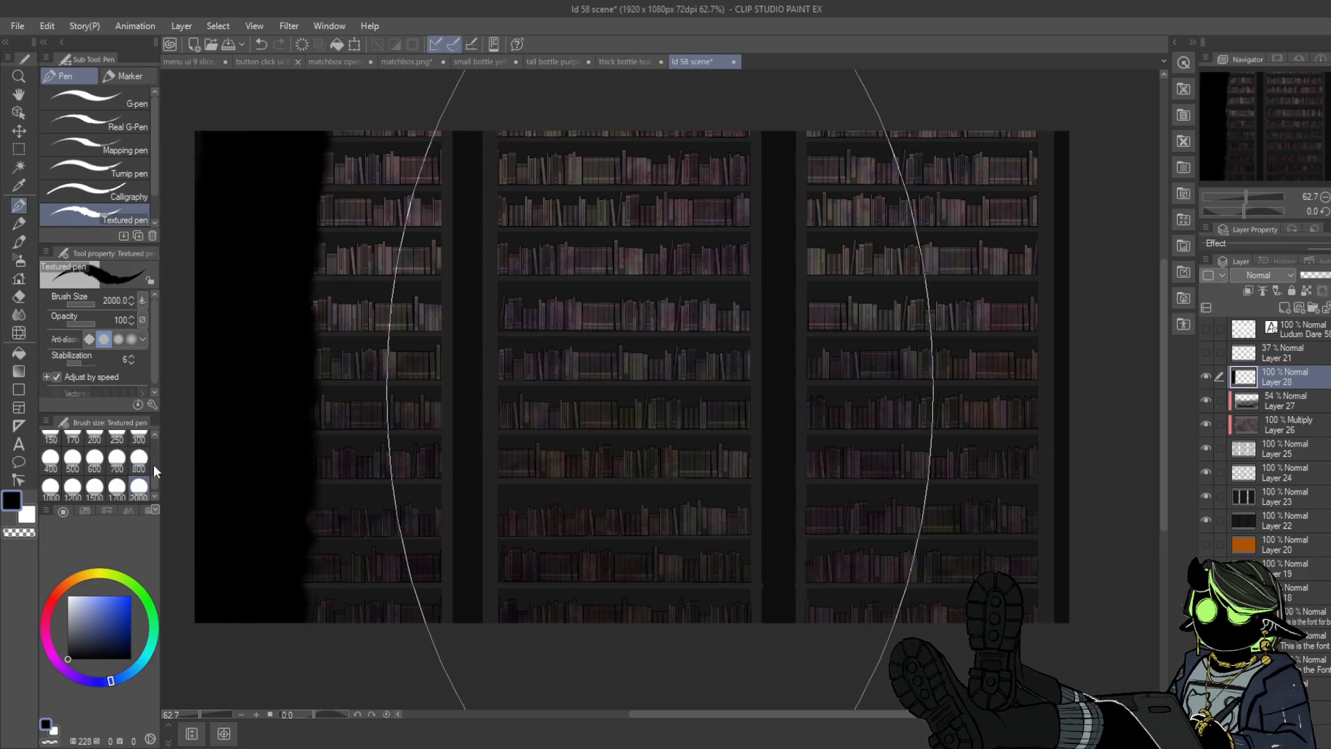
{"action": "mouse_move", "coordinate": [388, 194]}
{"action": "left_mouse_down"}
{"action": "mouse_move", "coordinate": [813, 136]}
{"action": "mouse_move", "coordinate": [921, 416]}
{"action": "mouse_move", "coordinate": [555, 386]}
{"action": "mouse_move", "coordinate": [576, 444]}
{"action": "left_mouse_up"}
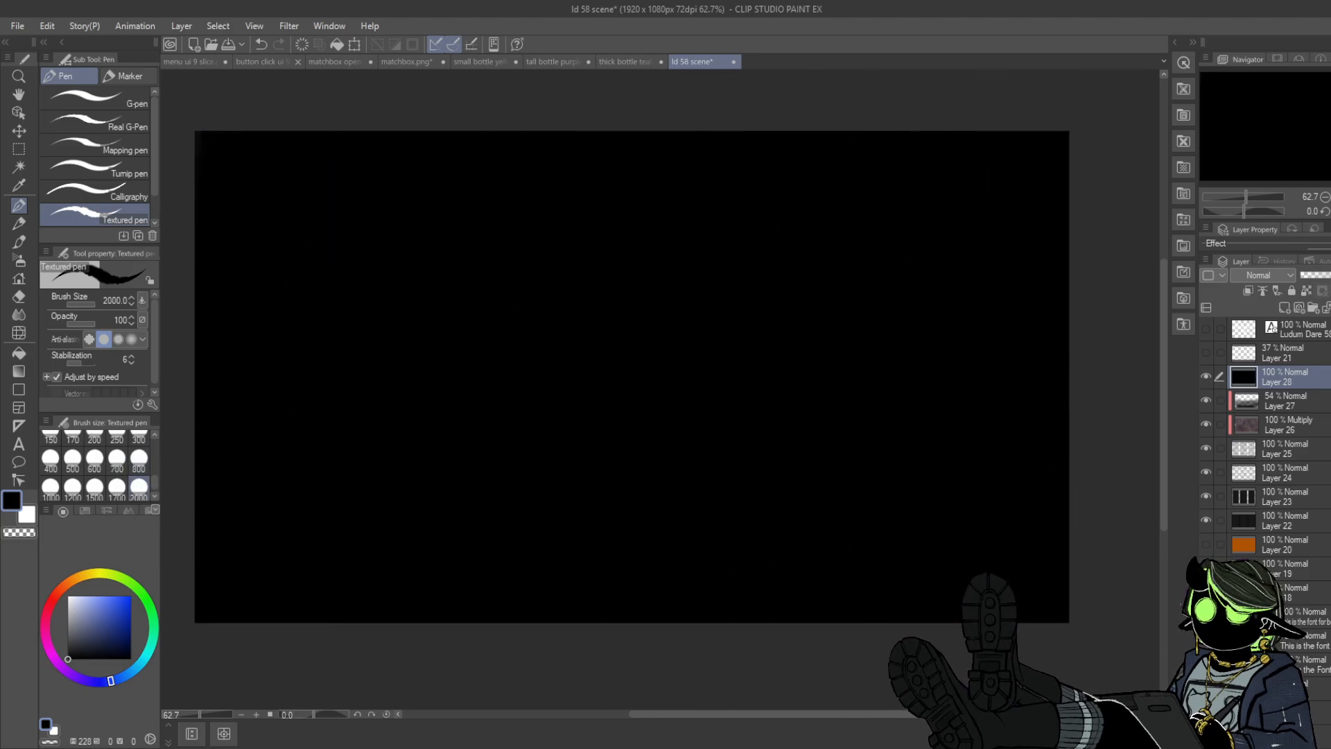
{"action": "left_click_drag", "start_coordinate": [1320, 276], "coordinate": [1316, 278]}
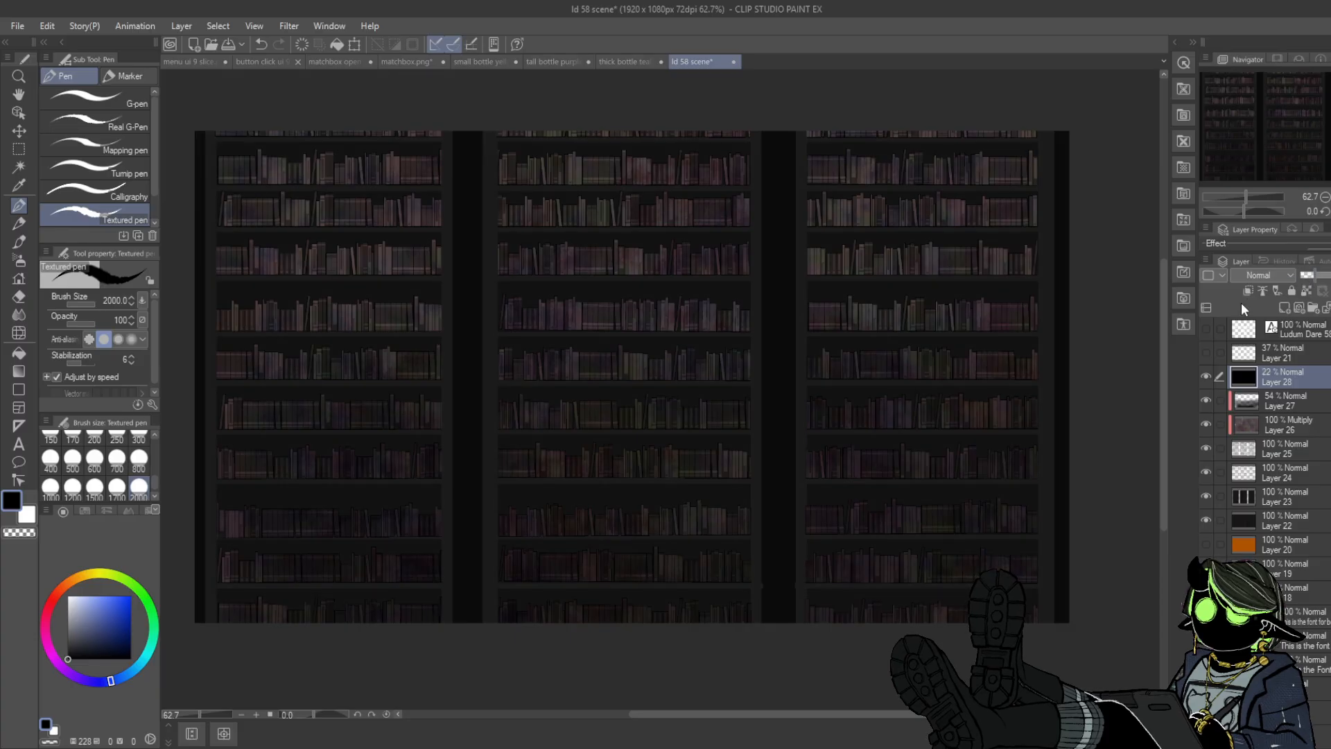
- Compare the bookcase with and without the black overlay layer, and leave that layer hidden
{"action": "left_click", "coordinate": [1205, 378]}
{"action": "left_click", "coordinate": [1205, 378]}
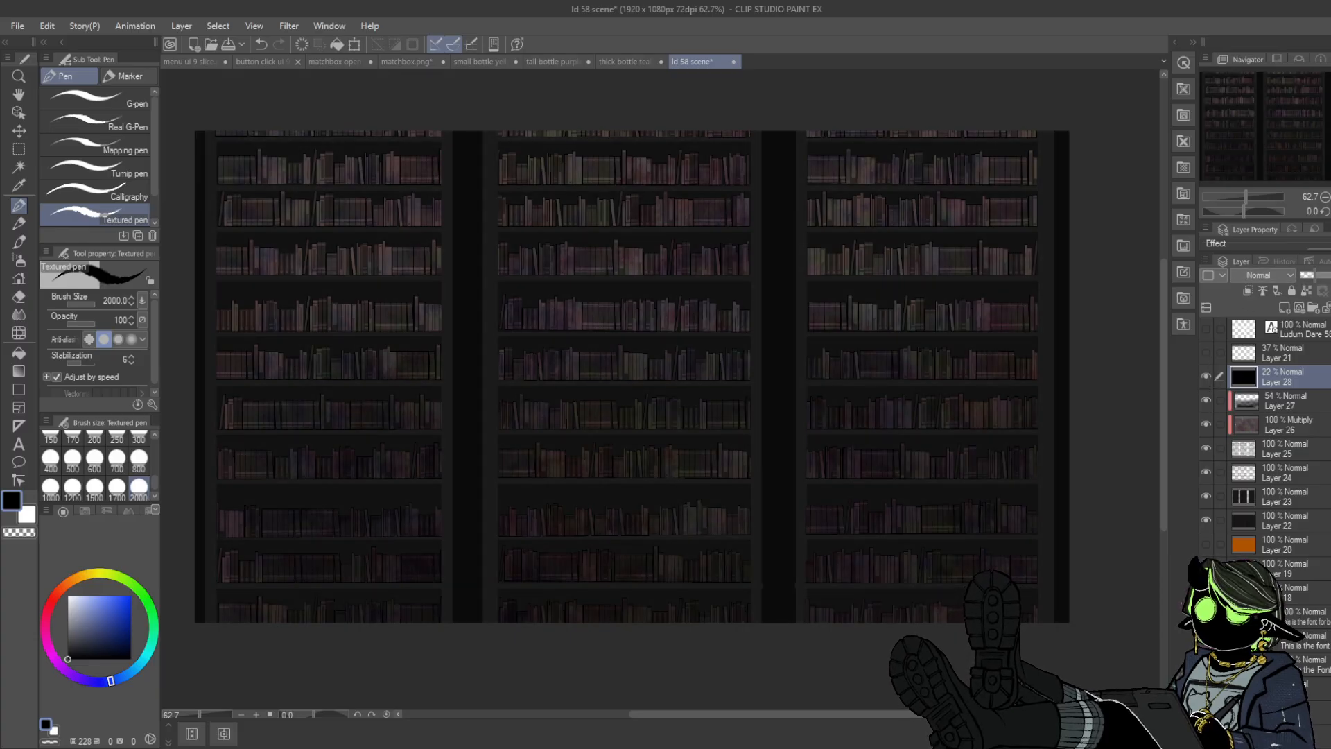
{"action": "left_click", "coordinate": [1206, 376]}
- Draw thin near-black detail lines down the posts on the transparency-locked frame layer, Layer 23, with the Textured pen at size 7
{"action": "left_click", "coordinate": [1292, 452]}
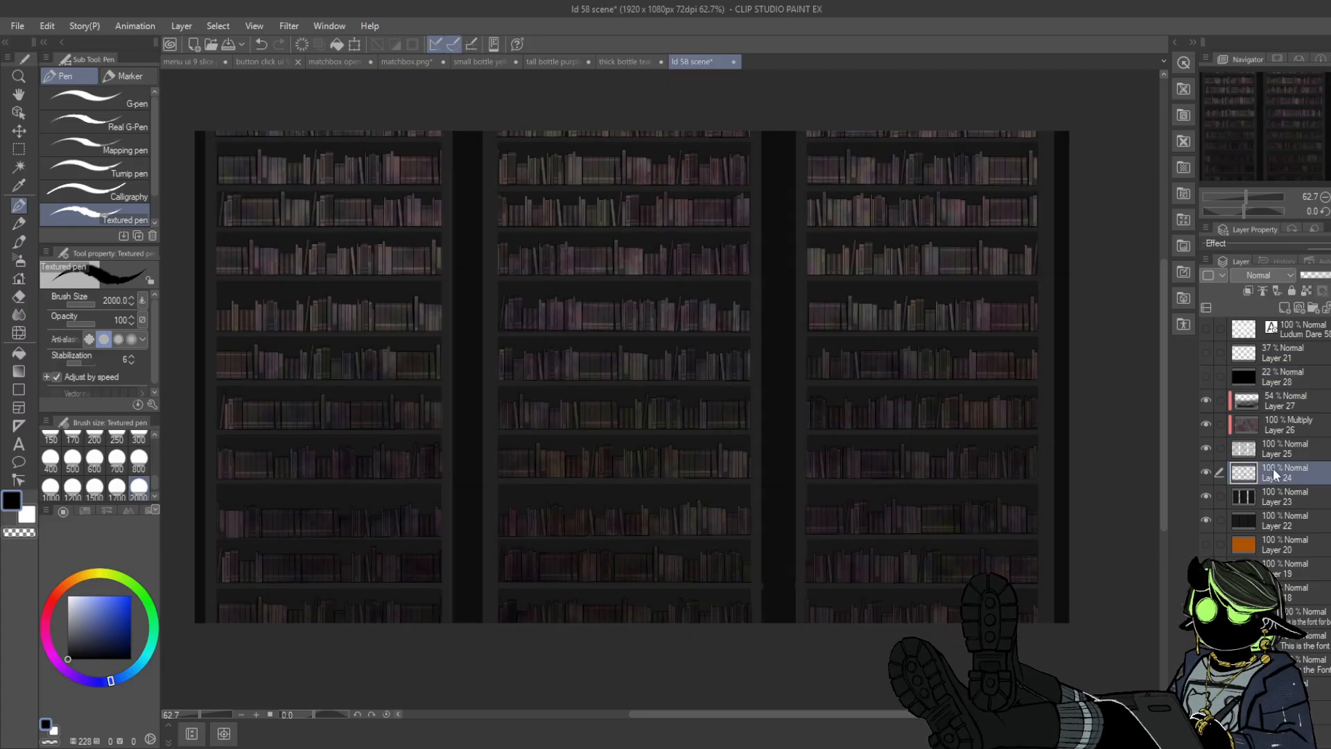
{"action": "left_click", "coordinate": [1206, 448]}
{"action": "left_click", "coordinate": [1205, 448]}
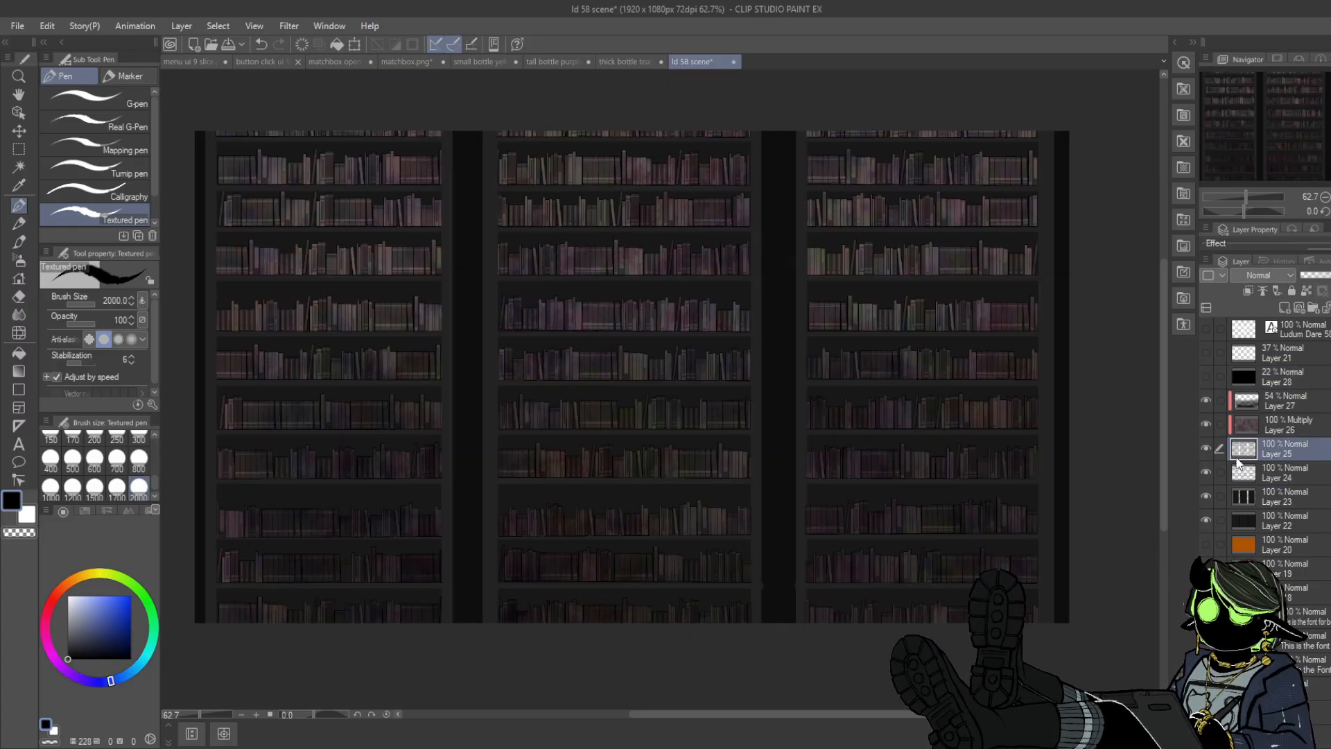
{"action": "left_click", "coordinate": [1203, 468]}
{"action": "left_click", "coordinate": [1267, 497]}
{"action": "left_click", "coordinate": [1203, 495]}
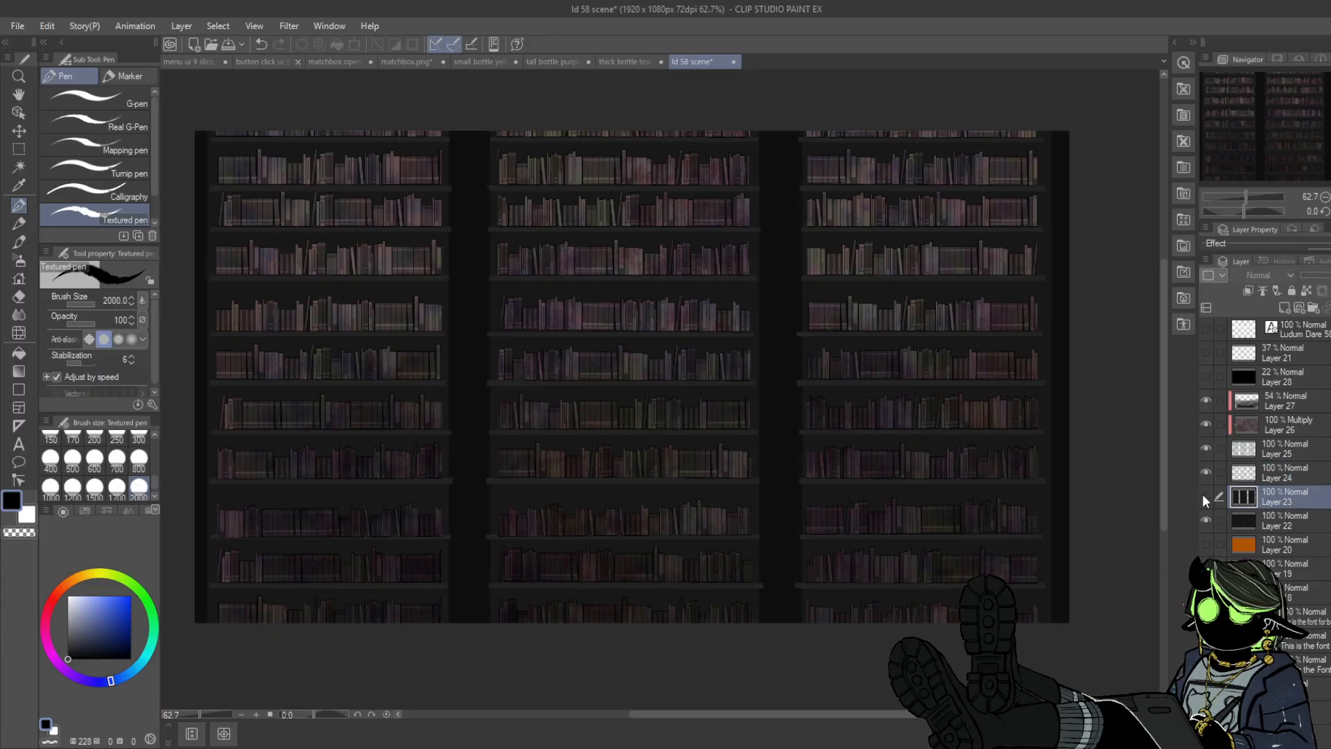
{"action": "left_click", "coordinate": [1203, 494]}
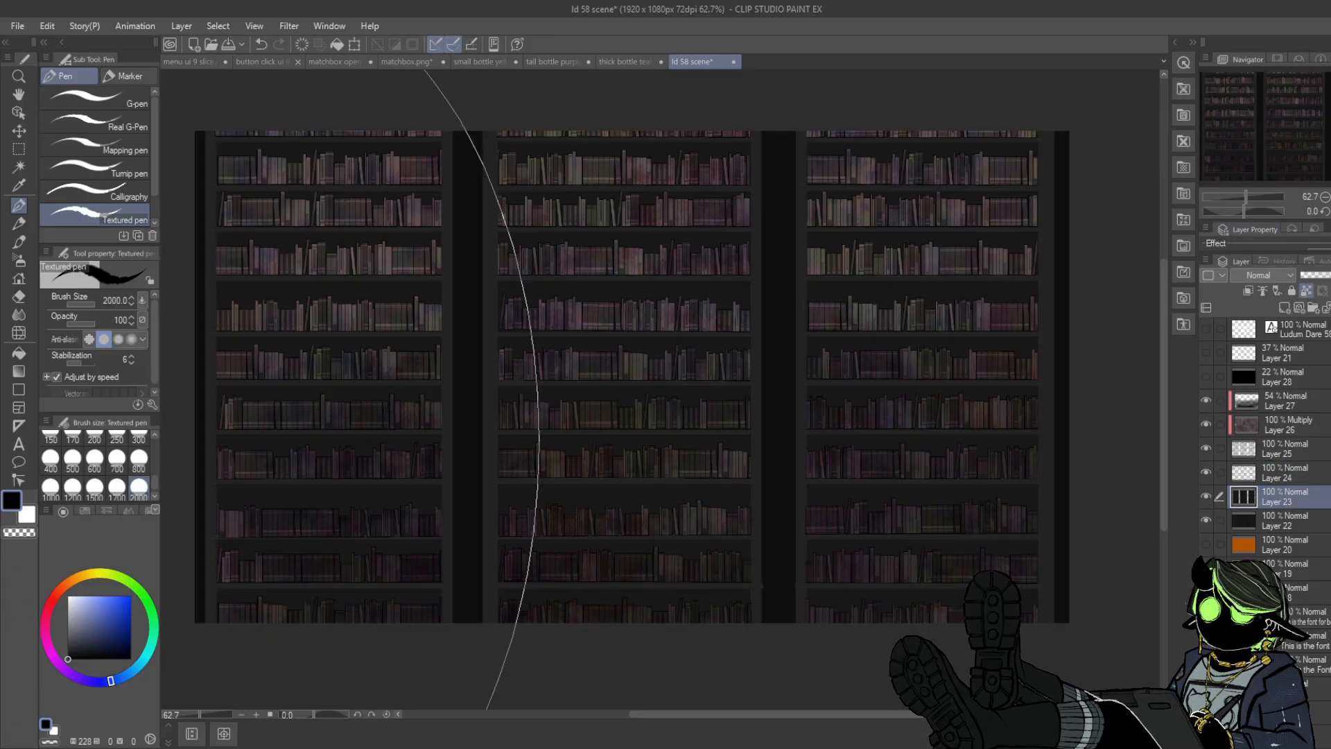
{"action": "left_click", "coordinate": [139, 440]}
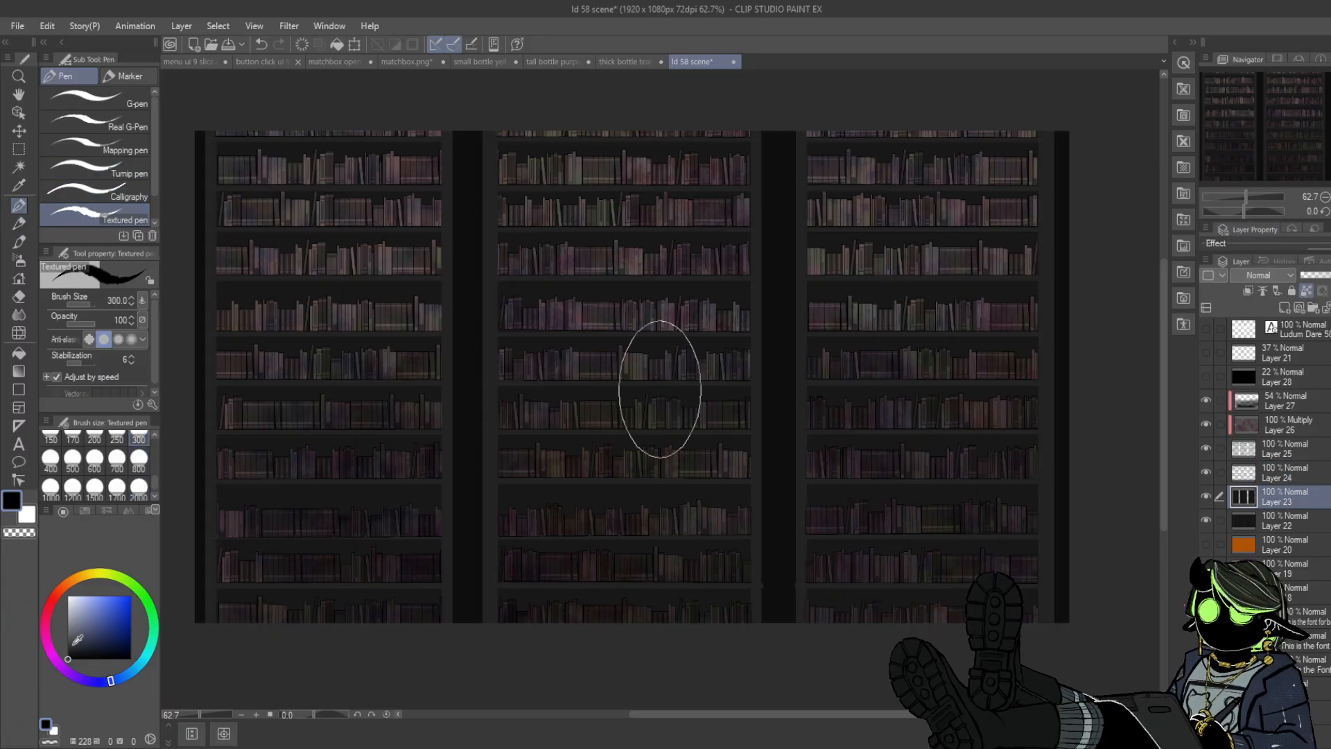
{"action": "scroll", "coordinate": [148, 444], "scroll_direction": "up", "scroll_amount": 5}
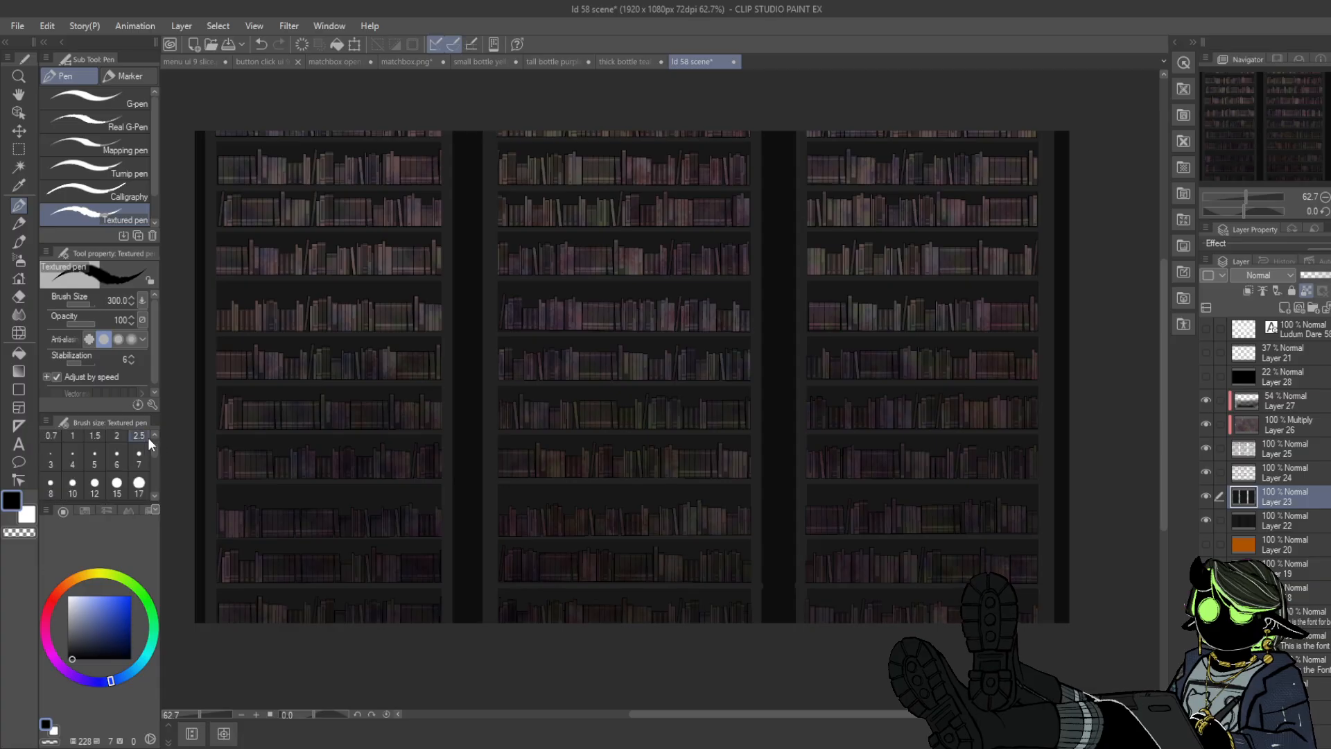
{"action": "left_click", "coordinate": [139, 456]}
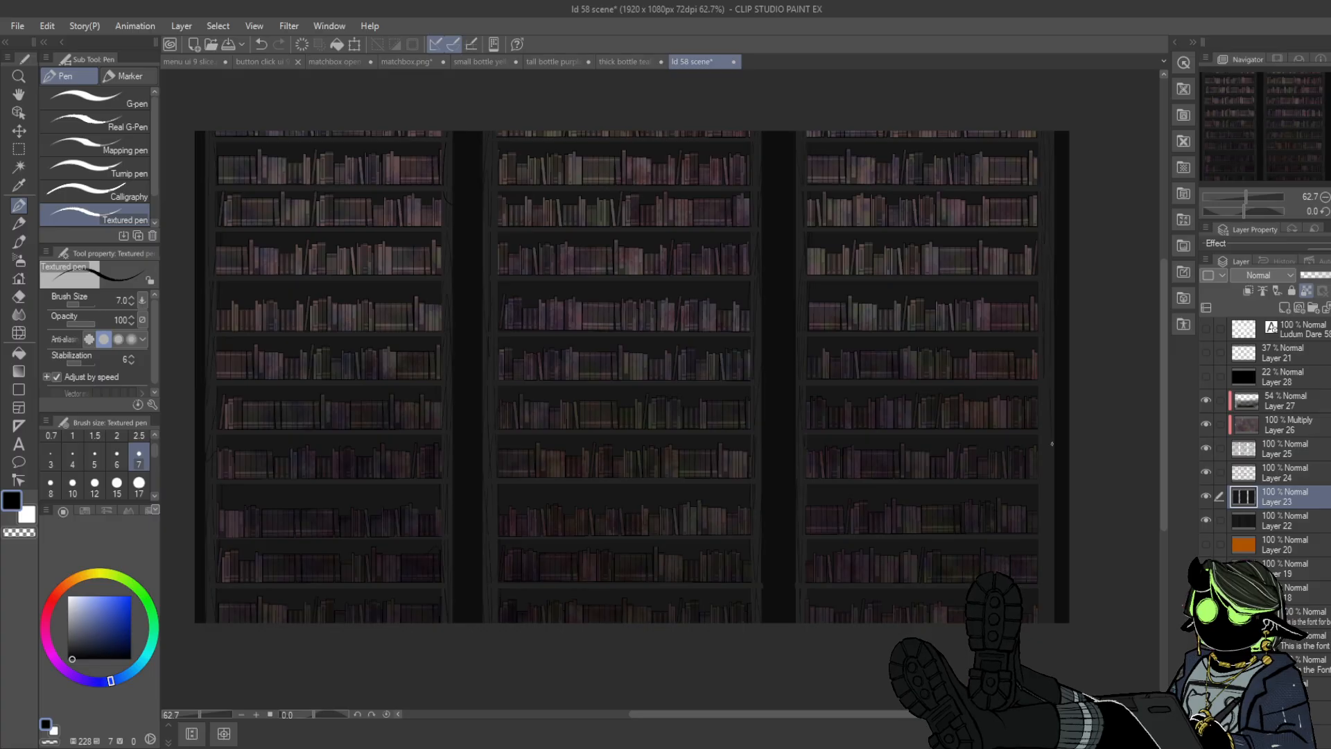
- Draw thin near-black detail lines along the shelf boards on Layer 24, and show the 22% black overlay layer again
{"action": "left_click", "coordinate": [1256, 473]}
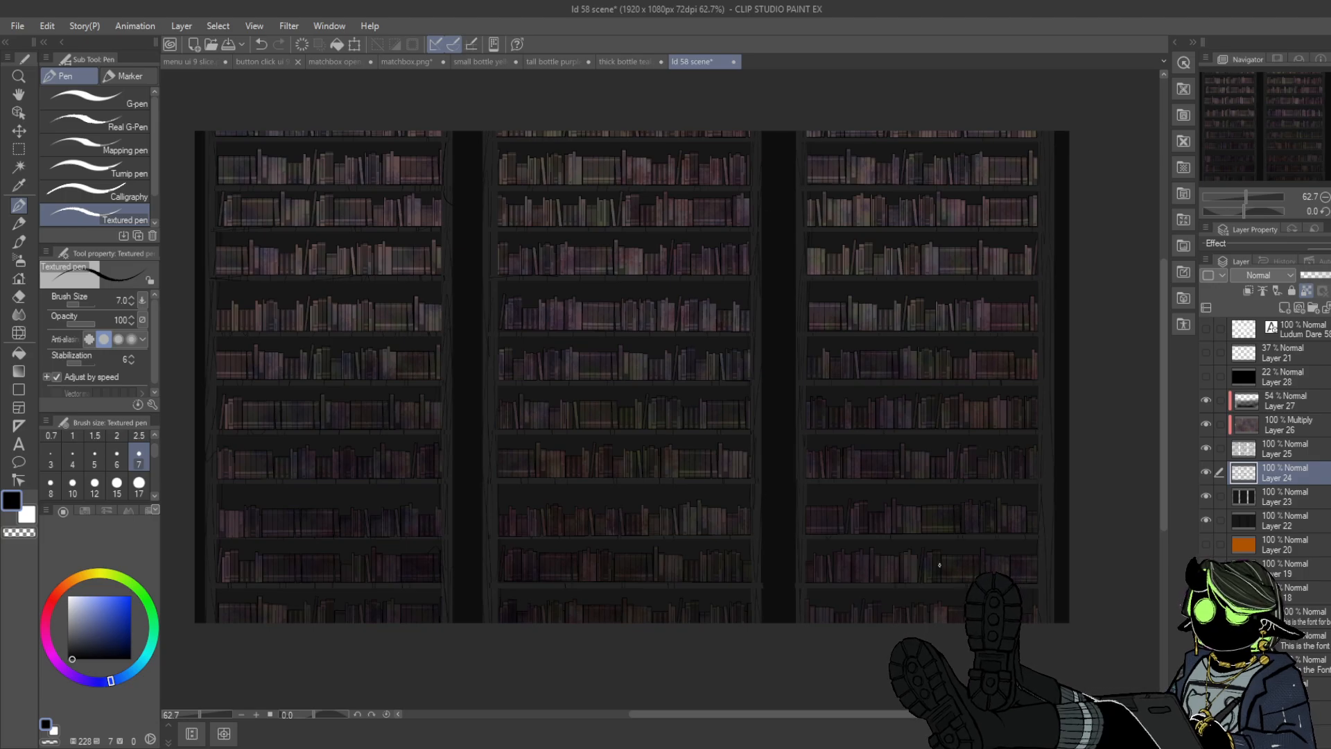
{"action": "left_click", "coordinate": [1253, 374]}
{"action": "left_click", "coordinate": [1206, 376]}
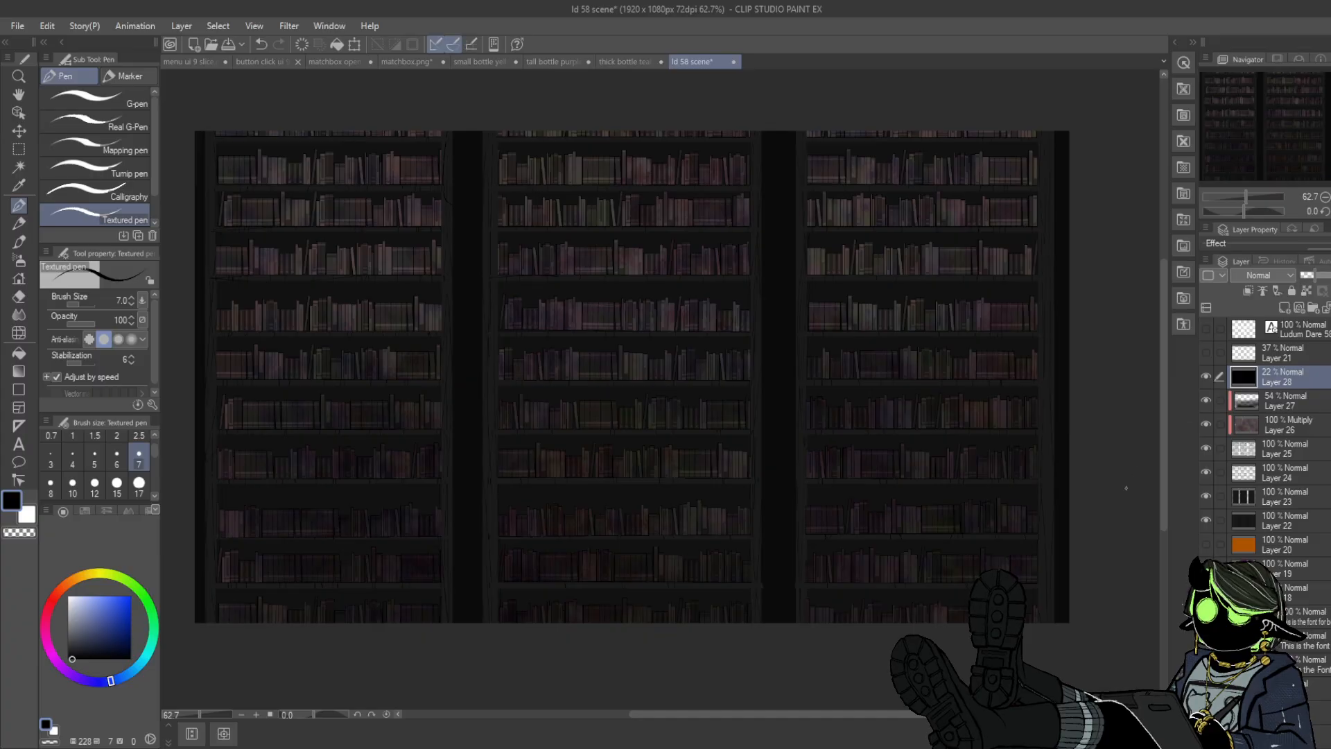
- Set the black overlay layer, Layer 28, to Darken blending mode with 26% opacity
{"action": "left_click", "coordinate": [1270, 273]}
{"action": "left_click", "coordinate": [1262, 408]}
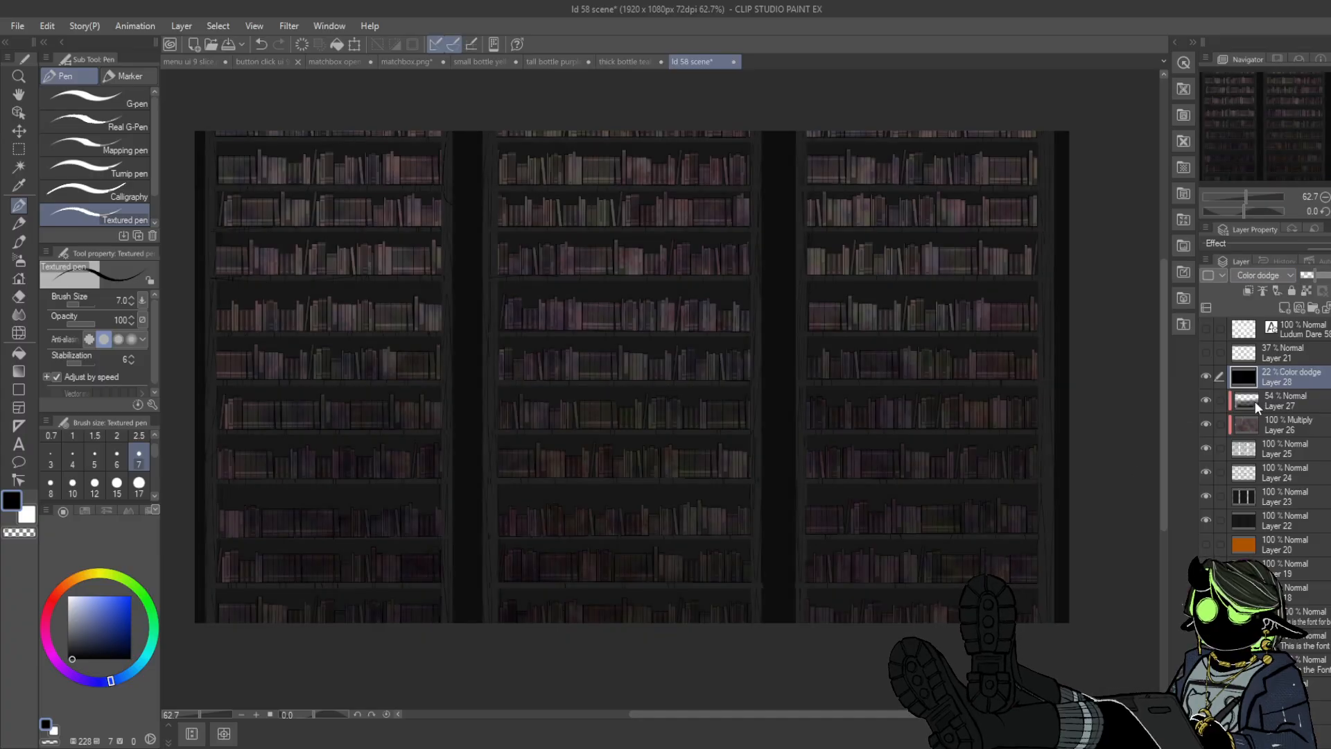
{"action": "left_click", "coordinate": [1258, 274]}
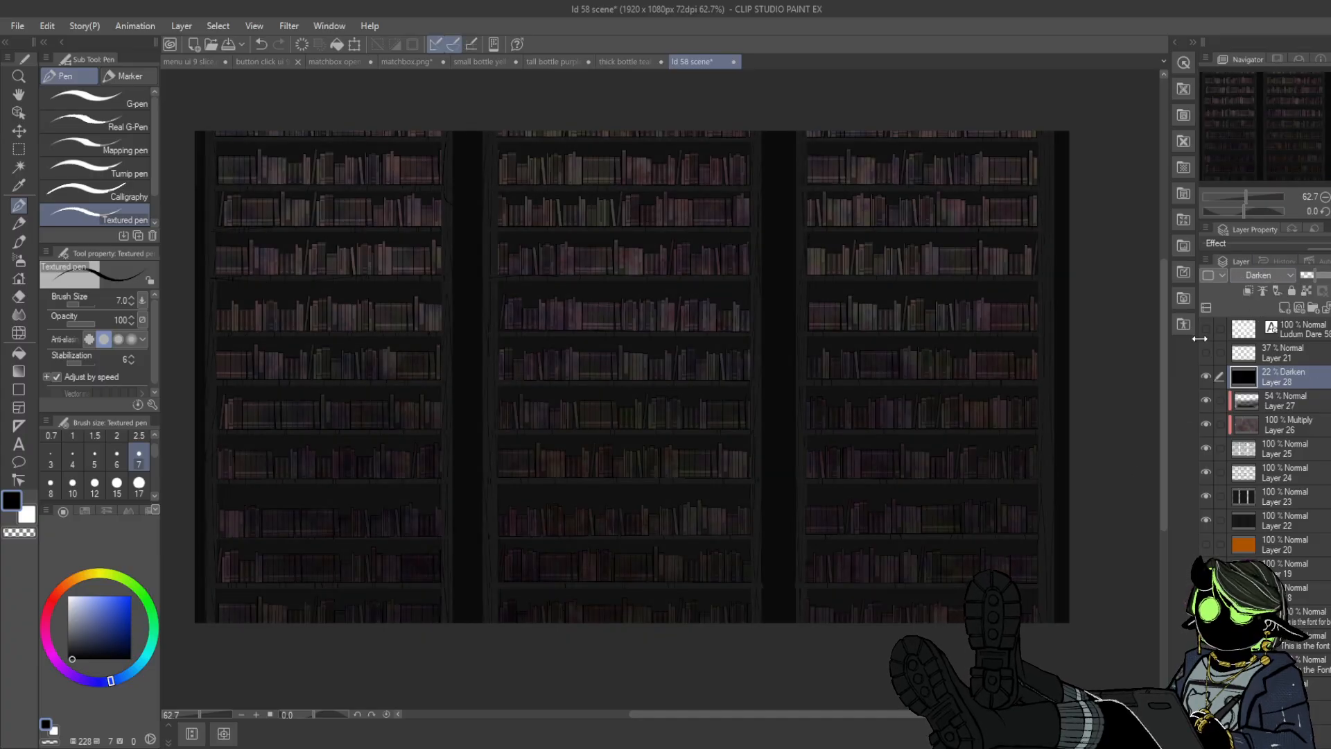
{"action": "left_click", "coordinate": [1275, 299]}
{"action": "left_click_drag", "start_coordinate": [1321, 277], "coordinate": [1317, 277]}
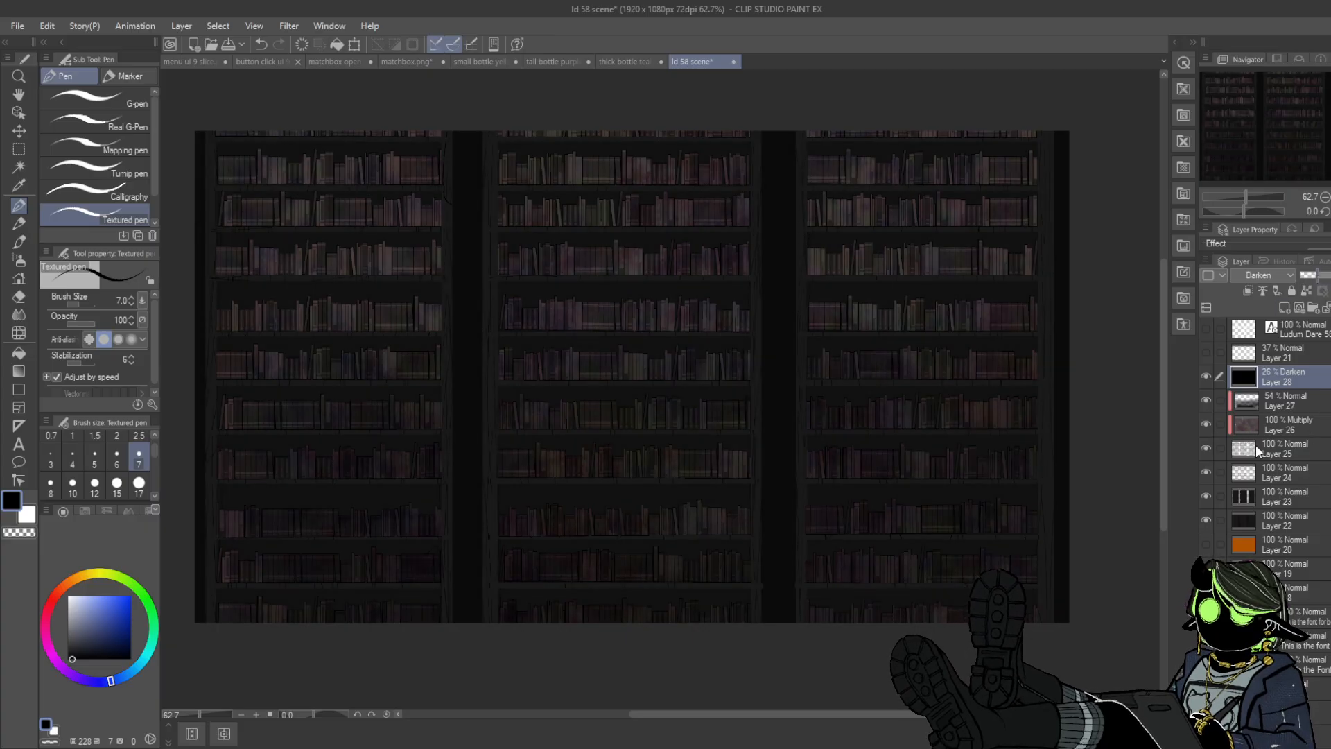
- Paint black over all the books on a new clipped layer above Layer 27 with the Textured pen at size 300, and set its opacity to 43%
{"action": "left_click", "coordinate": [1271, 399]}
{"action": "left_click", "coordinate": [1249, 291]}
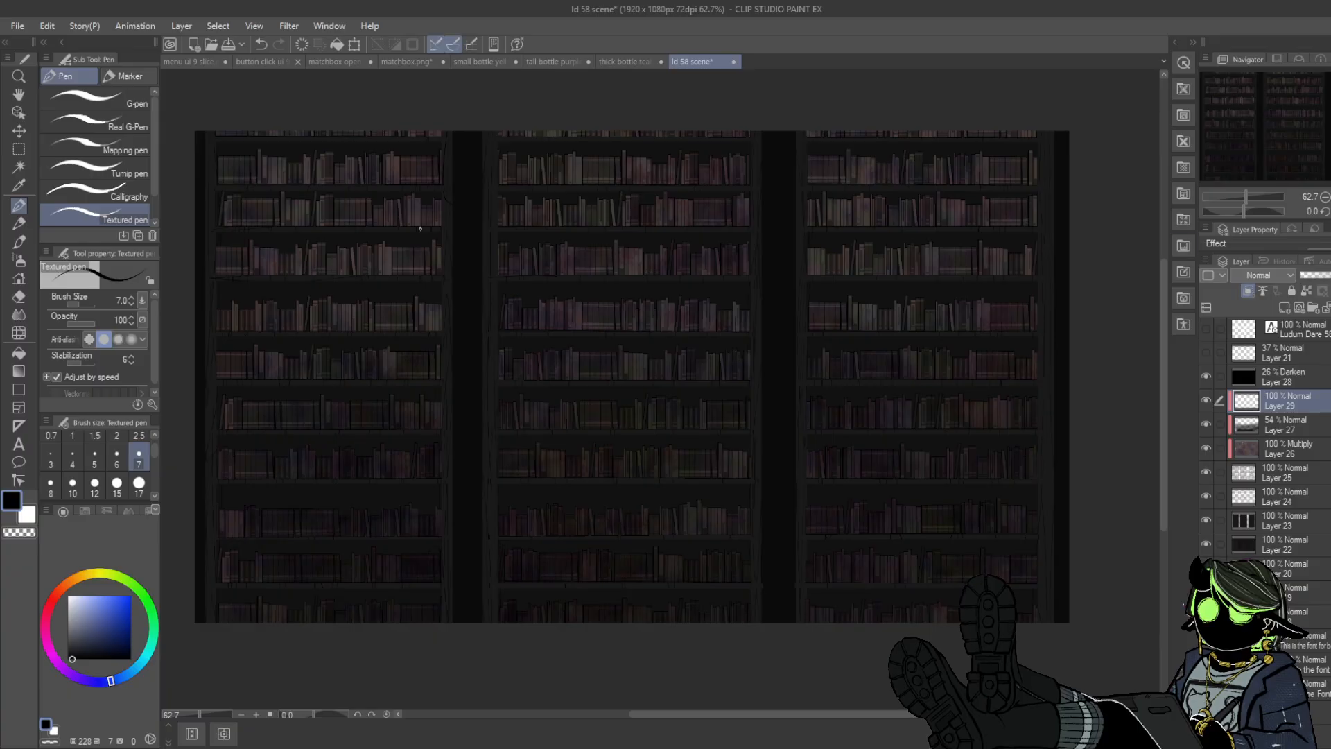
{"action": "left_click", "coordinate": [155, 493]}
{"action": "left_click", "coordinate": [156, 494]}
{"action": "left_click", "coordinate": [140, 485]}
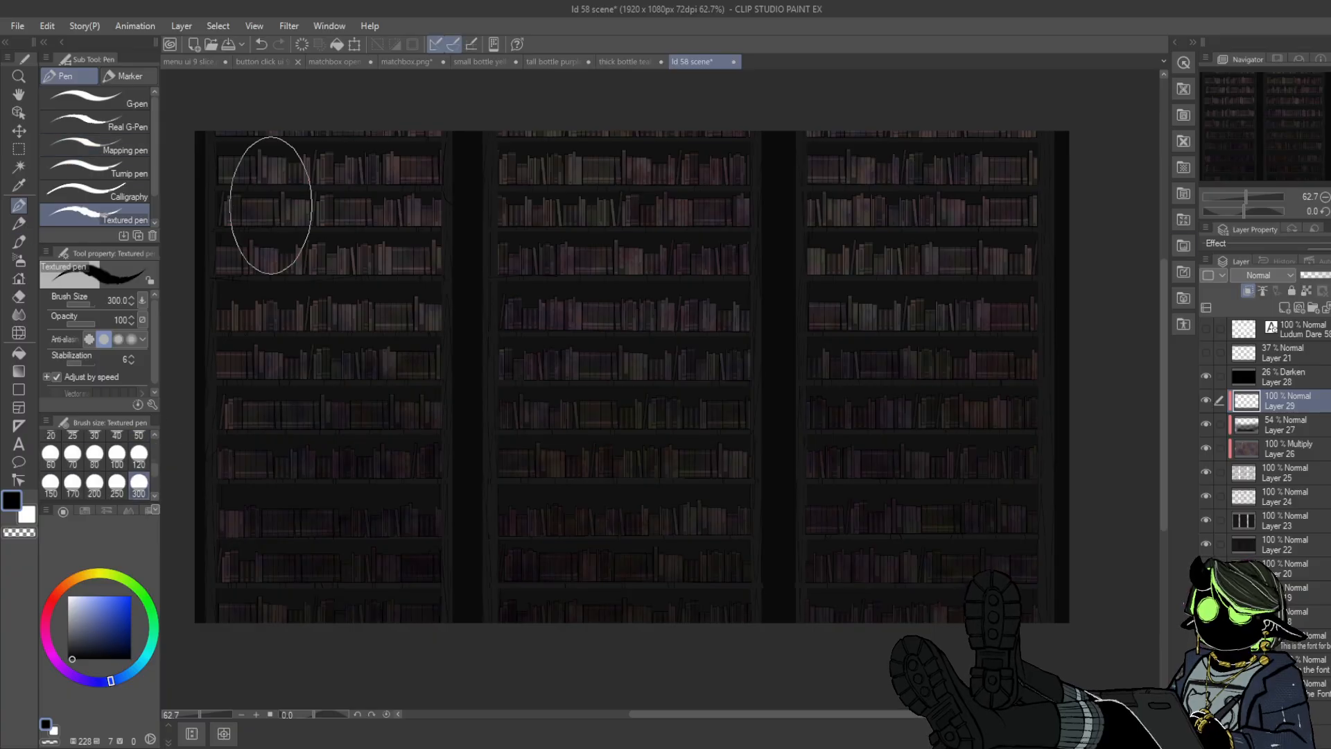
{"action": "mouse_move", "coordinate": [243, 166]}
{"action": "left_mouse_down"}
{"action": "mouse_move", "coordinate": [237, 442]}
{"action": "mouse_move", "coordinate": [355, 661]}
{"action": "mouse_move", "coordinate": [408, 650]}
{"action": "mouse_move", "coordinate": [424, 374]}
{"action": "mouse_move", "coordinate": [283, 567]}
{"action": "mouse_move", "coordinate": [526, 398]}
{"action": "mouse_move", "coordinate": [607, 121]}
{"action": "mouse_move", "coordinate": [530, 118]}
{"action": "mouse_move", "coordinate": [530, 103]}
{"action": "mouse_move", "coordinate": [604, 223]}
{"action": "mouse_move", "coordinate": [664, 501]}
{"action": "mouse_move", "coordinate": [655, 552]}
{"action": "mouse_move", "coordinate": [619, 590]}
{"action": "mouse_move", "coordinate": [784, 601]}
{"action": "mouse_move", "coordinate": [736, 411]}
{"action": "mouse_move", "coordinate": [758, 114]}
{"action": "mouse_move", "coordinate": [754, 276]}
{"action": "mouse_move", "coordinate": [864, 537]}
{"action": "mouse_move", "coordinate": [867, 682]}
{"action": "mouse_move", "coordinate": [839, 193]}
{"action": "mouse_move", "coordinate": [962, 127]}
{"action": "mouse_move", "coordinate": [922, 161]}
{"action": "mouse_move", "coordinate": [961, 526]}
{"action": "mouse_move", "coordinate": [1001, 509]}
{"action": "mouse_move", "coordinate": [1076, 100]}
{"action": "mouse_move", "coordinate": [729, 610]}
{"action": "left_mouse_up"}
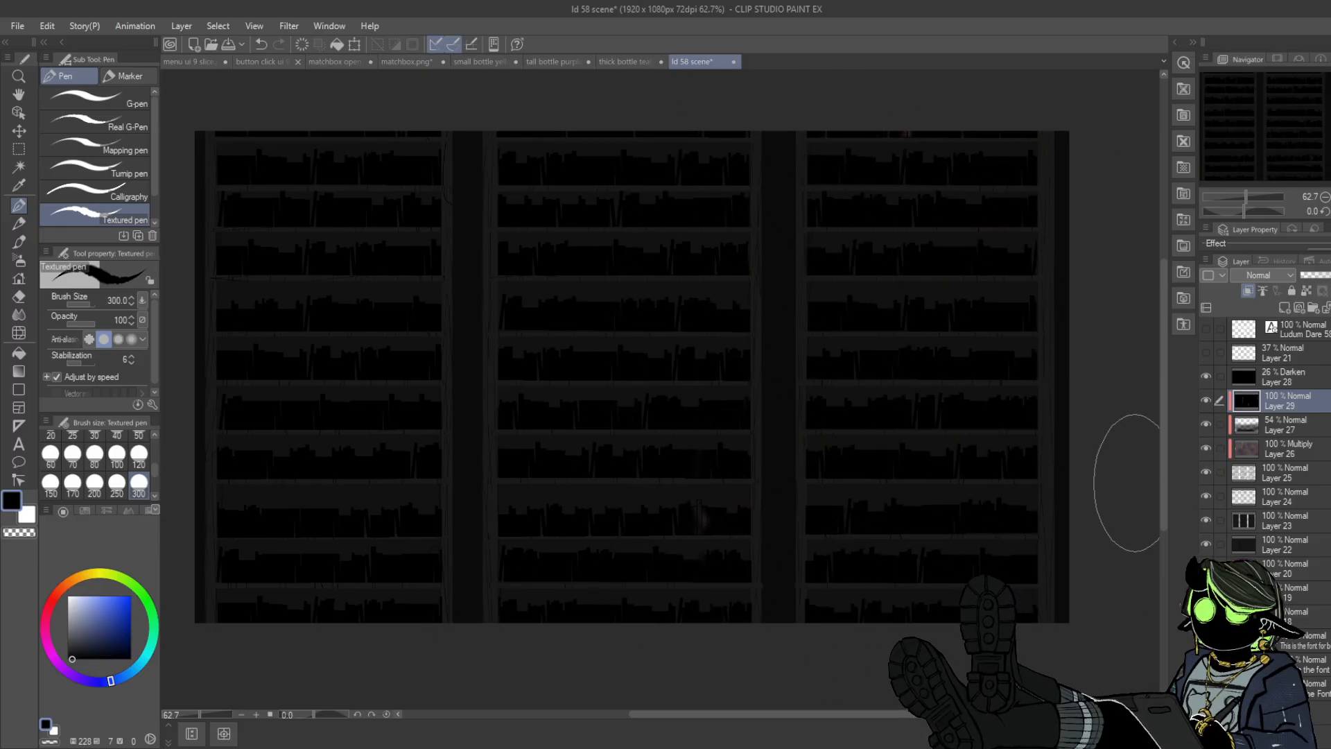
{"action": "left_click_drag", "start_coordinate": [1318, 277], "coordinate": [1329, 278]}
{"action": "left_click", "coordinate": [776, 296], "text": "alt"}
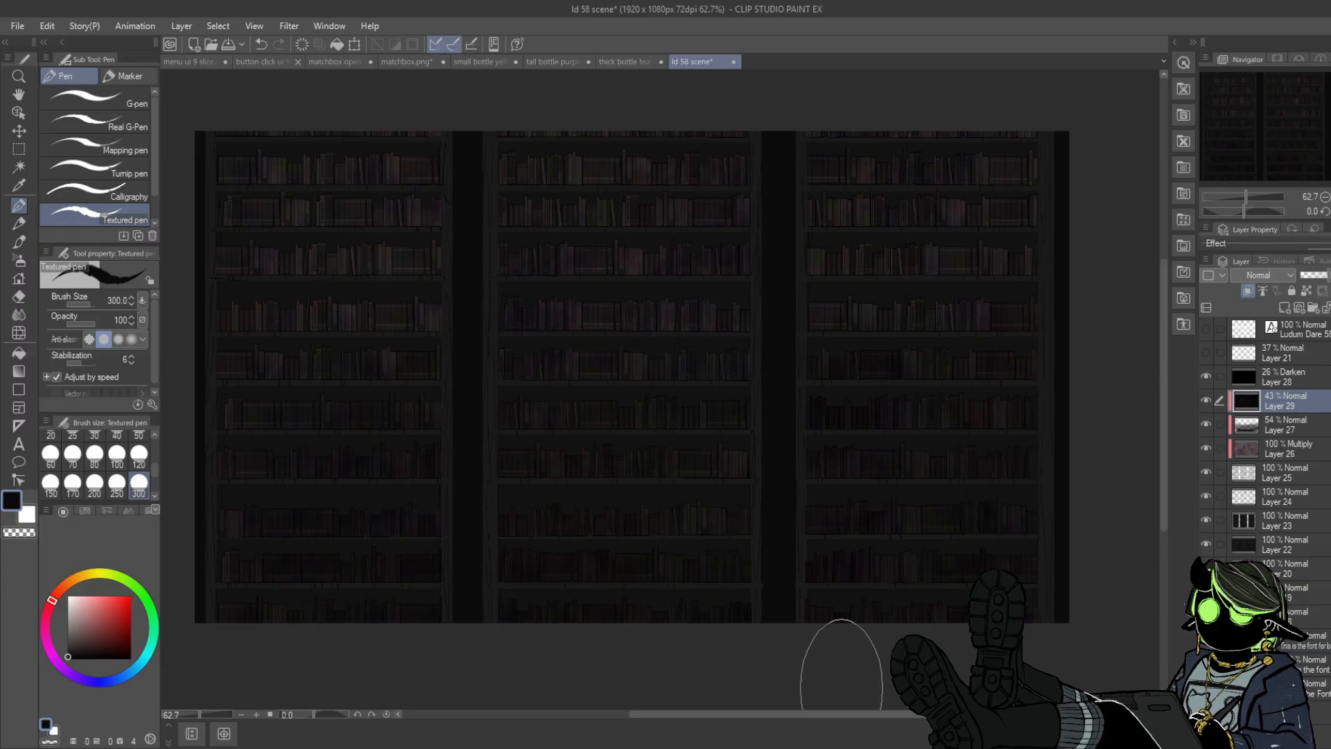
- Unclip the shading layer, Layer 27, move it above the Darken overlay layer, and set its opacity to 39%
{"action": "left_click", "coordinate": [1246, 424]}
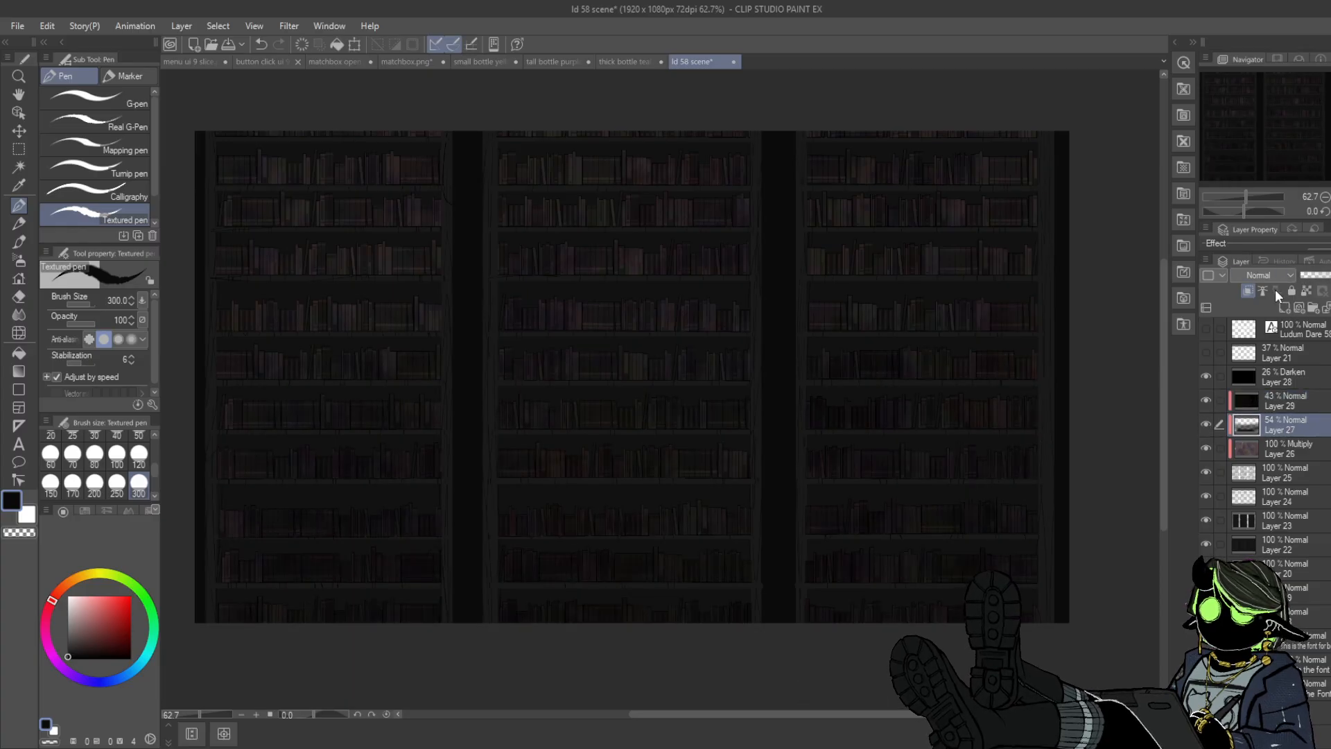
{"action": "left_click", "coordinate": [1248, 290]}
{"action": "left_click_drag", "start_coordinate": [1271, 423], "coordinate": [1263, 363]}
{"action": "left_click", "coordinate": [1204, 374]}
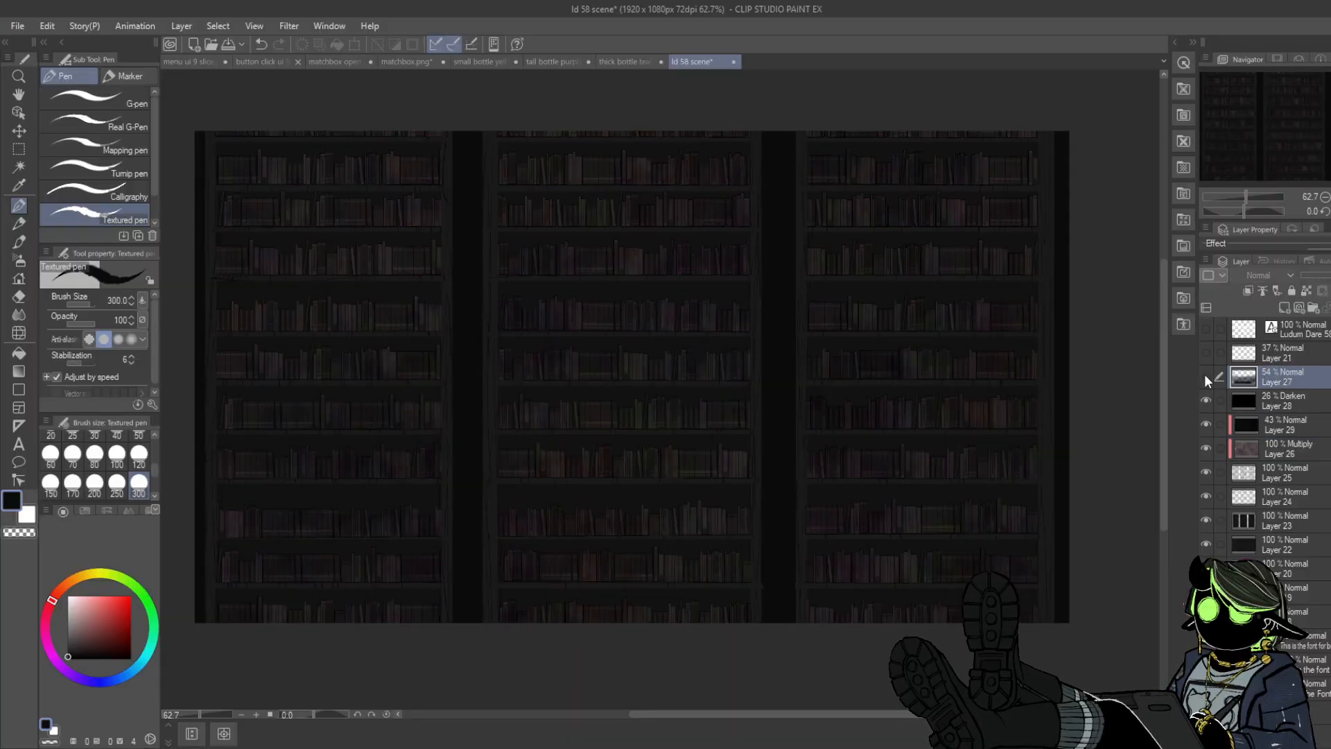
{"action": "left_click", "coordinate": [1204, 374]}
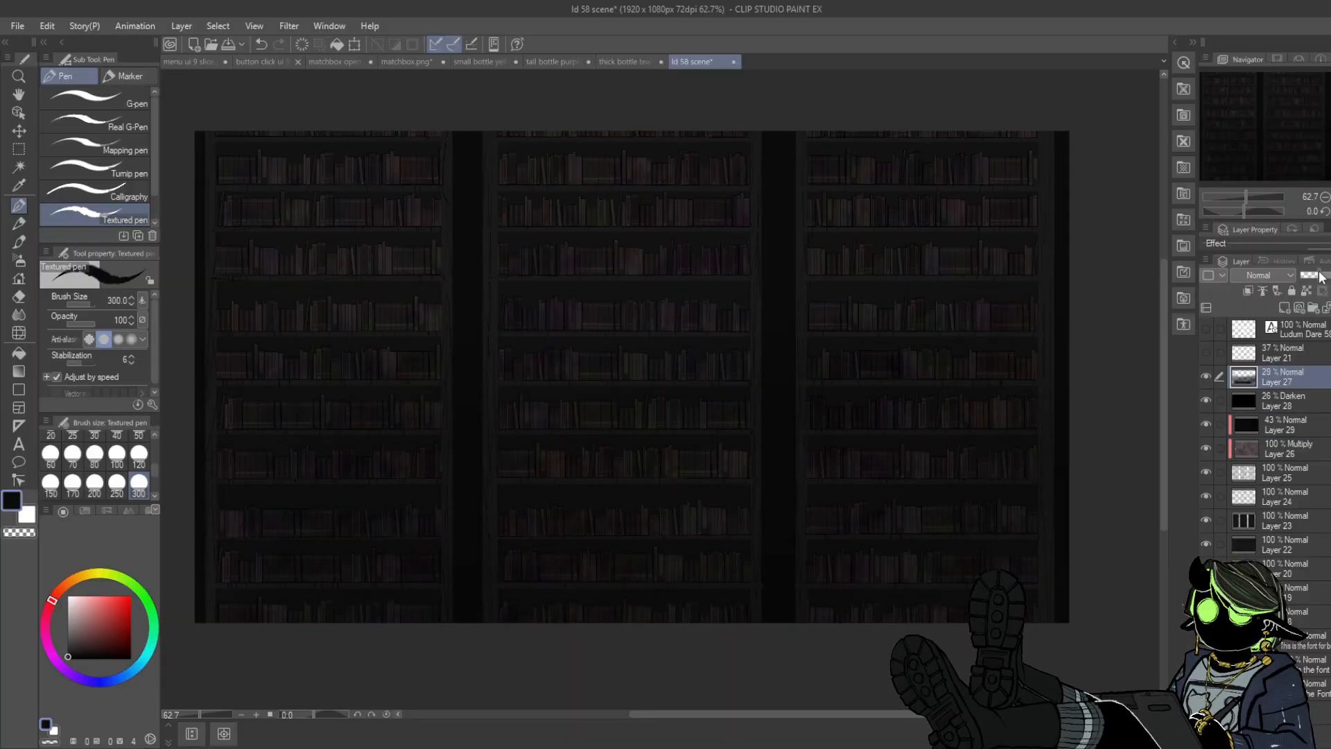
{"action": "left_click_drag", "start_coordinate": [1317, 275], "coordinate": [1308, 275]}
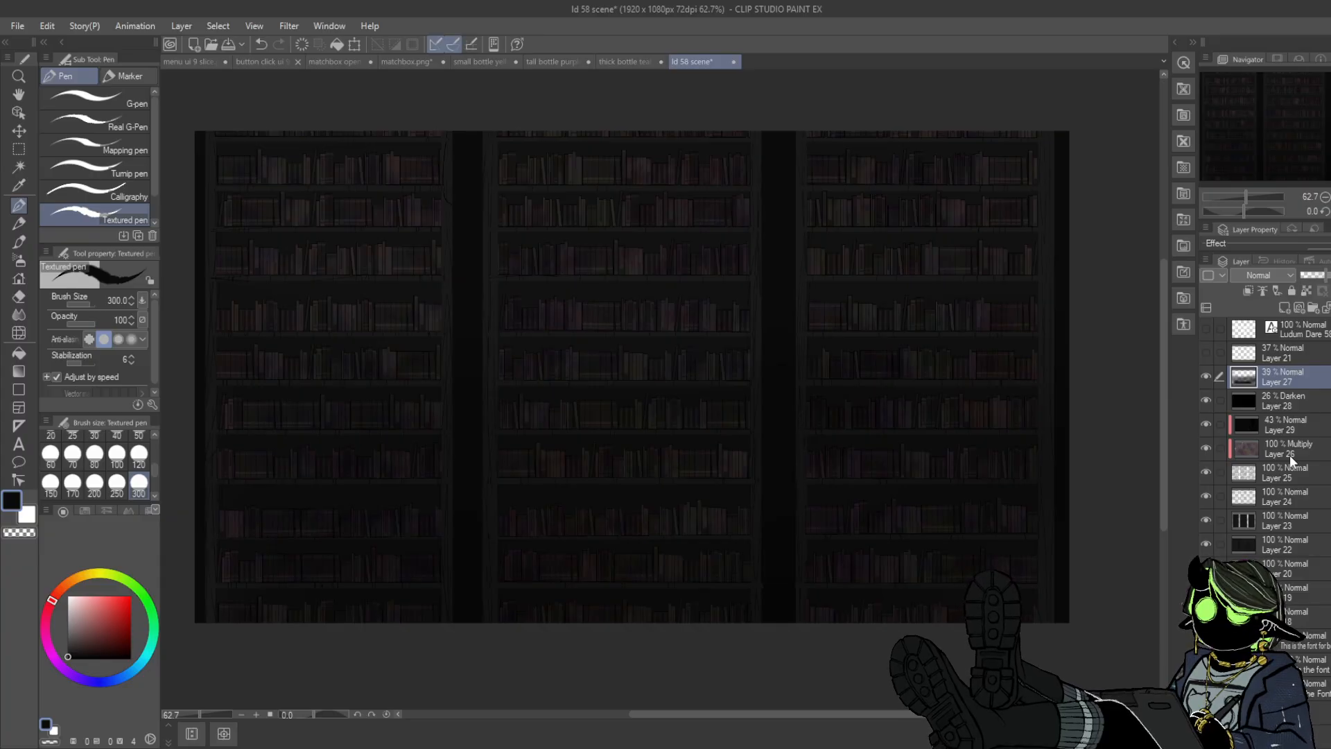
- Look through the scene's layer stack and compare the bookcase with and without its dark backing, Layer 22
{"action": "scroll", "coordinate": [1289, 455], "scroll_direction": "down", "scroll_amount": 3}
{"action": "scroll", "coordinate": [1213, 546], "scroll_direction": "down", "scroll_amount": 2}
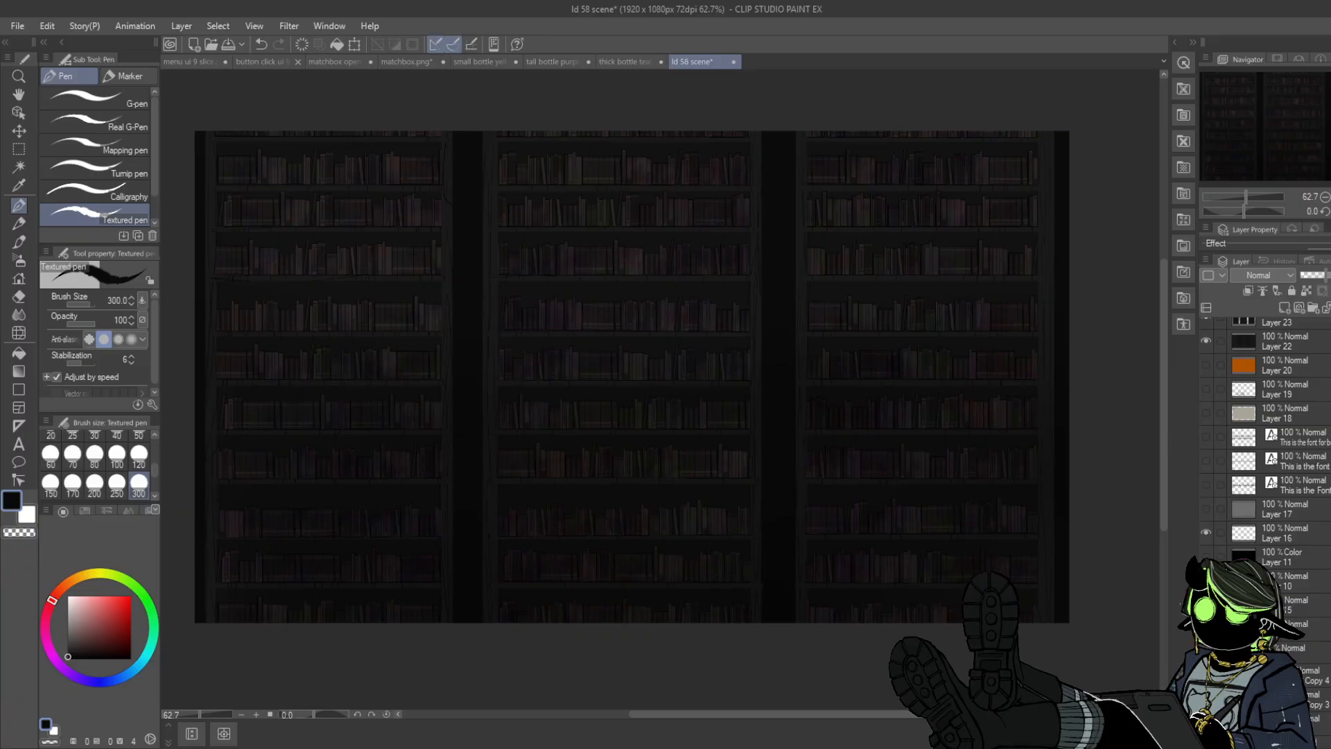
{"action": "scroll", "coordinate": [1282, 555], "scroll_direction": "down", "scroll_amount": 6}
{"action": "scroll", "coordinate": [1313, 567], "scroll_direction": "down", "scroll_amount": 3}
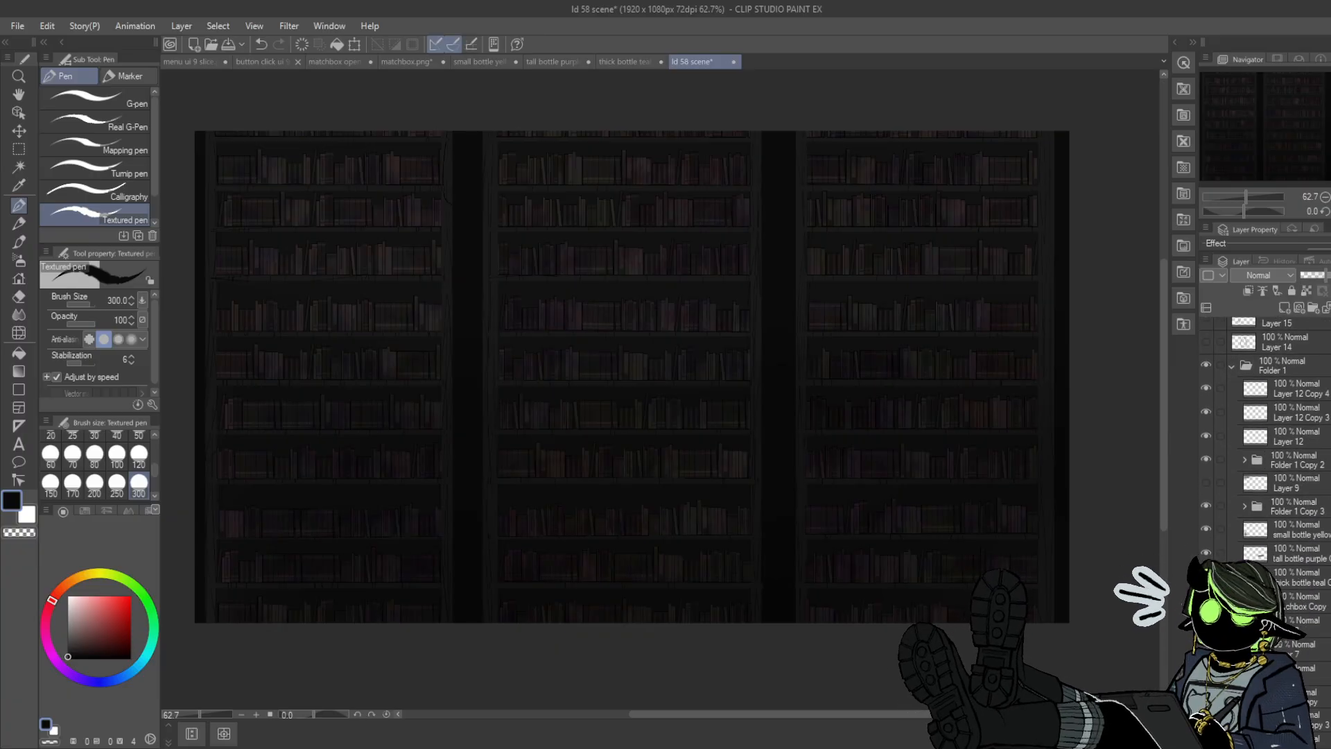
{"action": "scroll", "coordinate": [1283, 485], "scroll_direction": "down", "scroll_amount": 1}
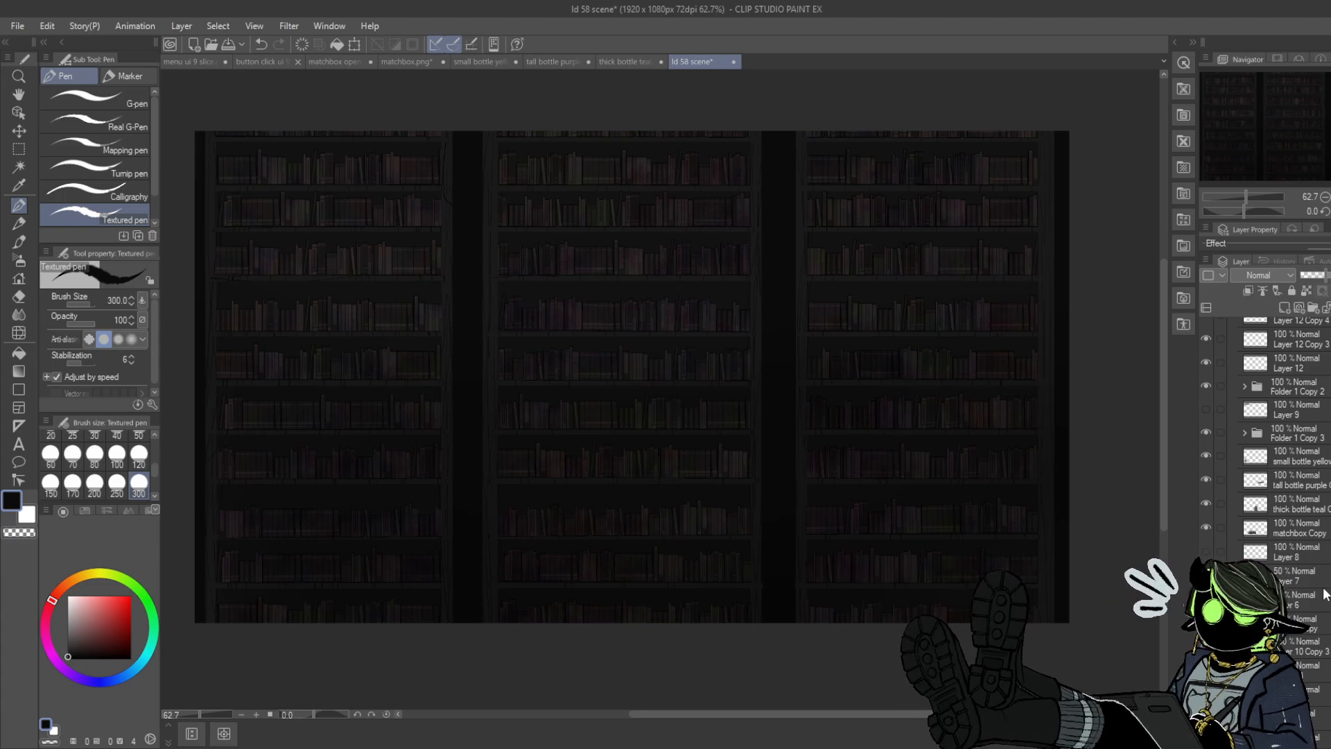
{"action": "scroll", "coordinate": [1282, 430], "scroll_direction": "up", "scroll_amount": 5}
{"action": "scroll", "coordinate": [1260, 382], "scroll_direction": "up", "scroll_amount": 5}
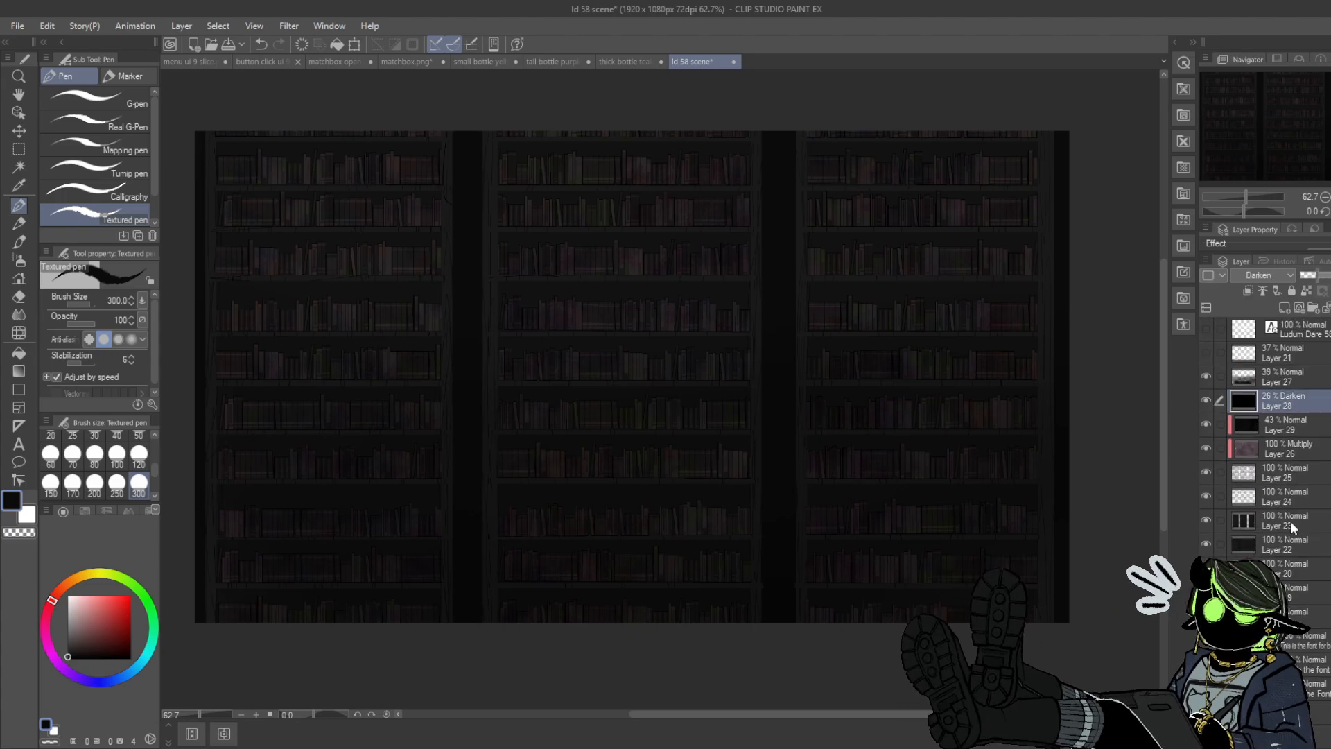
{"action": "left_click", "coordinate": [1203, 539]}
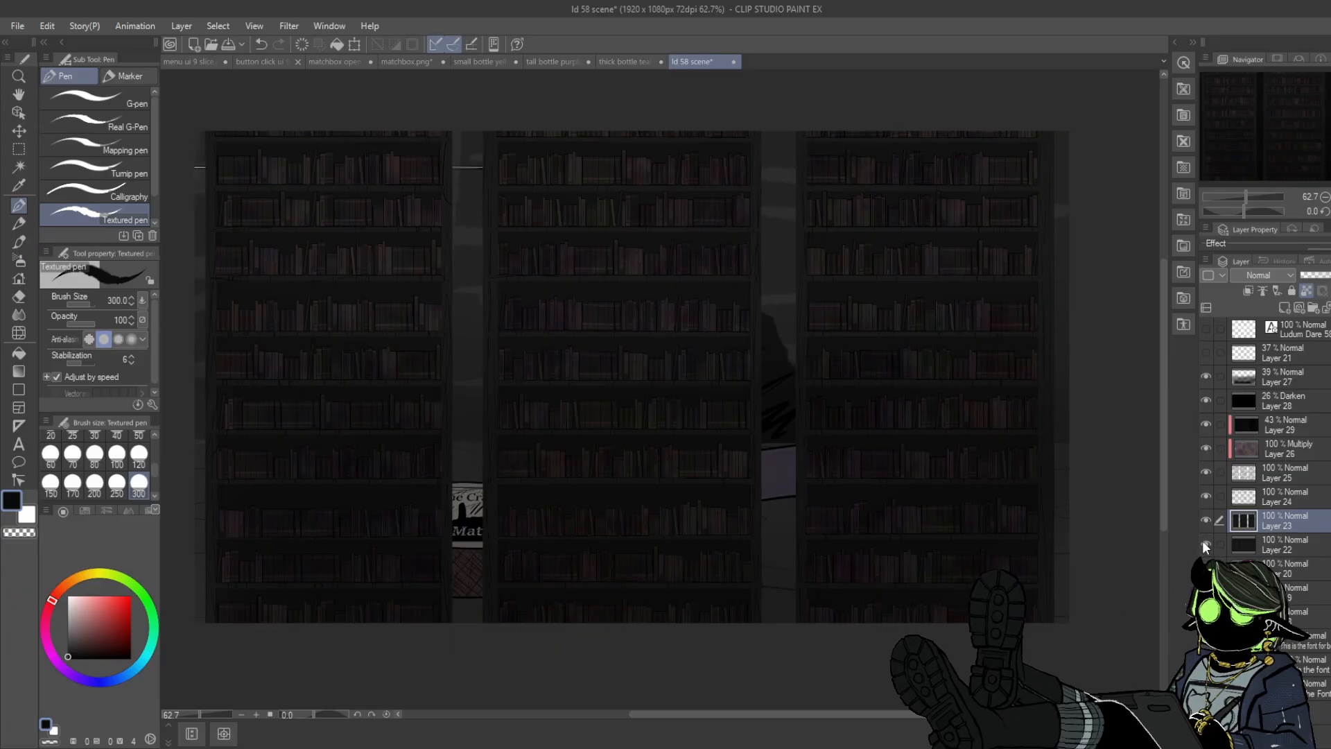
{"action": "left_click", "coordinate": [1203, 539]}
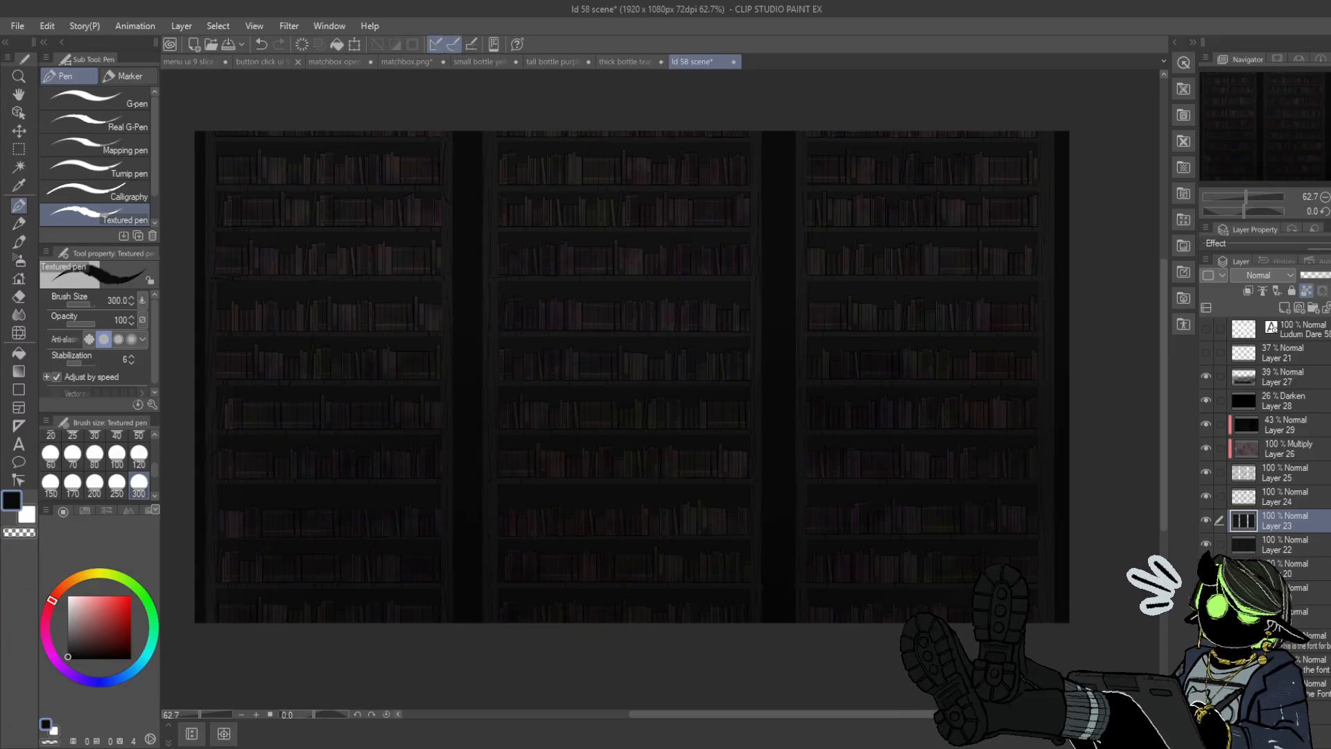
- Group all the bookcase layers, from Layer 27 down to Layer 22, in a new folder and collapse it
{"action": "left_click", "coordinate": [1274, 395]}
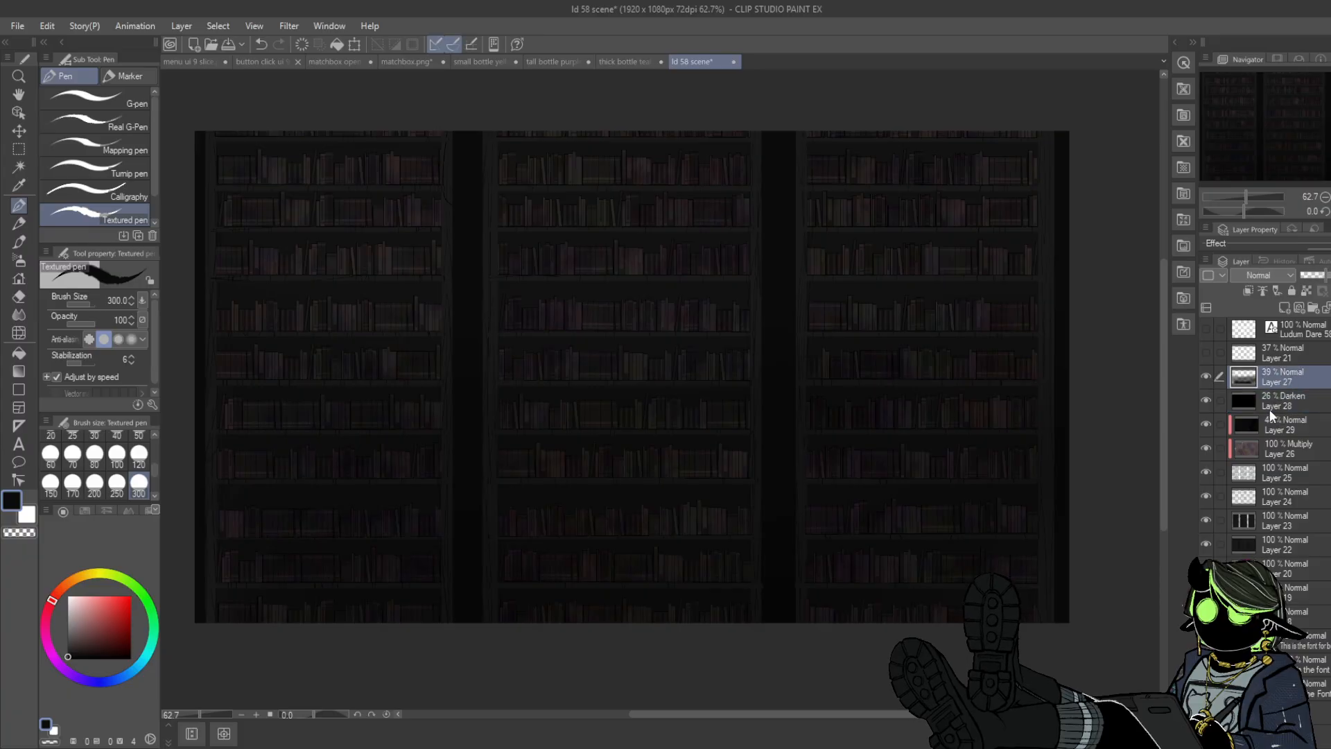
{"action": "left_click", "coordinate": [1310, 308]}
{"action": "left_click", "coordinate": [1277, 395]}
{"action": "left_click_drag", "start_coordinate": [1220, 424], "coordinate": [1220, 567]}
{"action": "left_click_drag", "start_coordinate": [1280, 411], "coordinate": [1290, 374]}
{"action": "left_click", "coordinate": [1232, 376]}
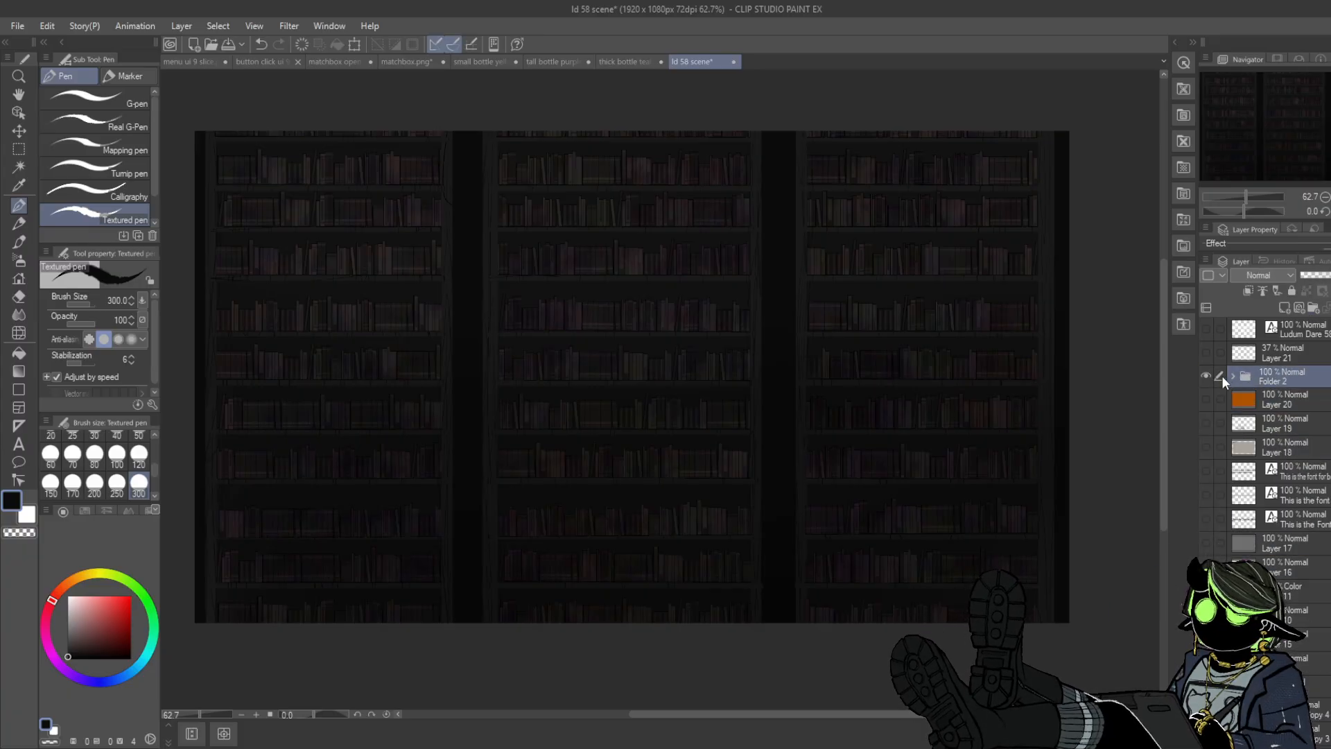
- Hide the bookcase folder, move it into Folder 1 directly below the matchbox copy layer, and check how it covers the scene
{"action": "left_click", "coordinate": [1205, 374]}
{"action": "left_click", "coordinate": [1204, 374]}
{"action": "left_click", "coordinate": [1205, 375]}
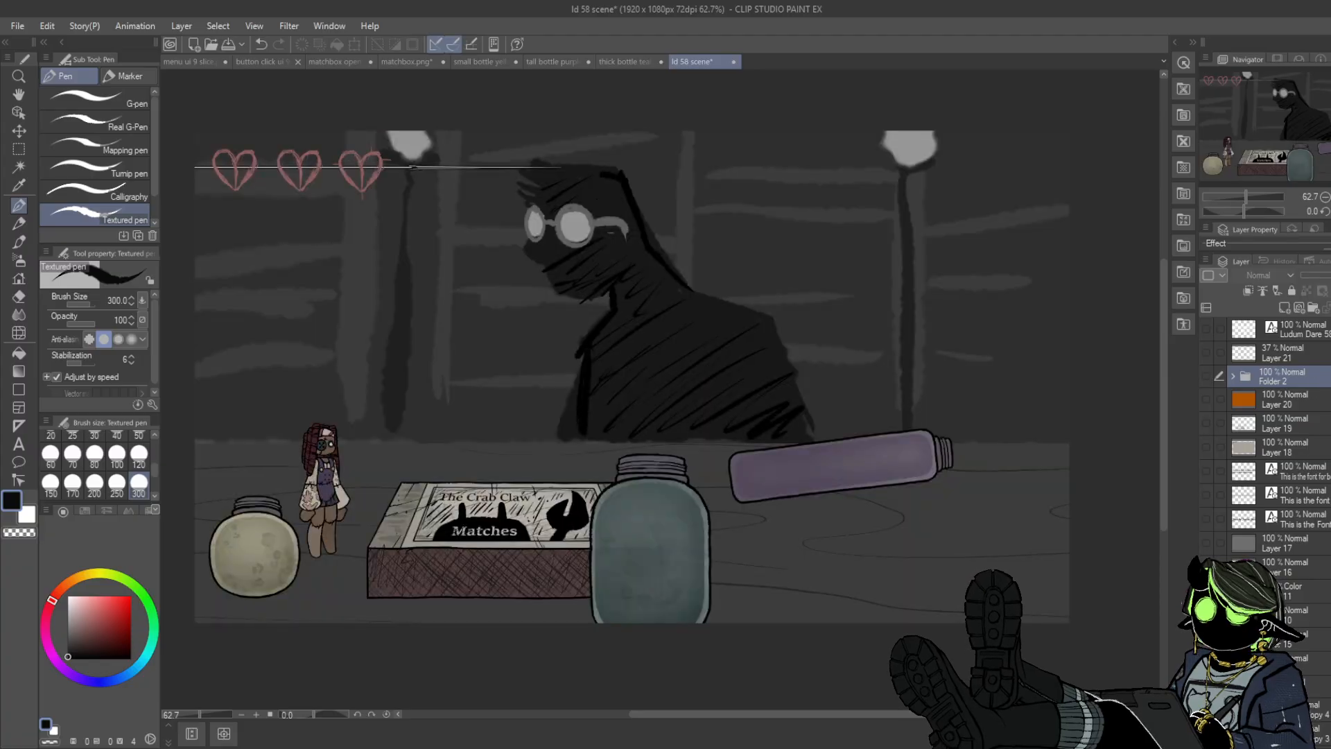
{"action": "left_click_drag", "start_coordinate": [1282, 376], "coordinate": [1283, 673]}
{"action": "scroll", "coordinate": [1279, 471], "scroll_direction": "down", "scroll_amount": 10}
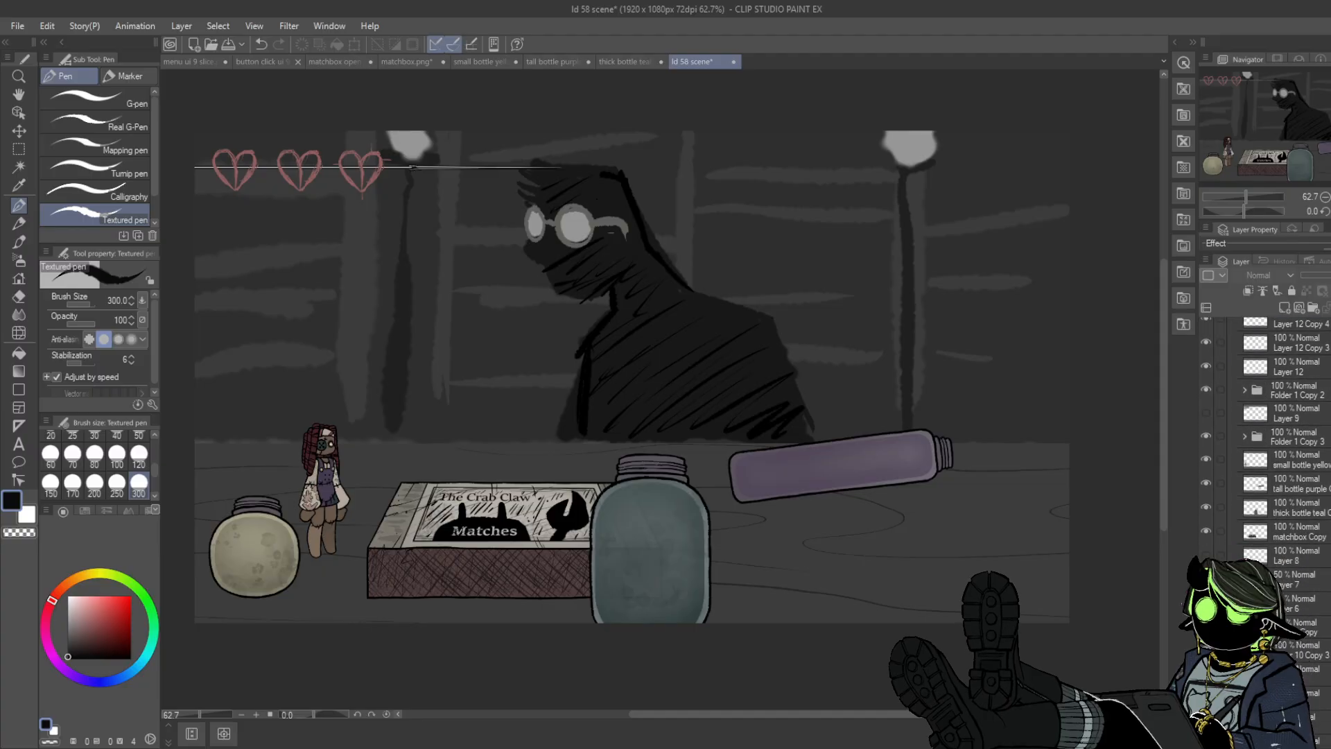
{"action": "scroll", "coordinate": [1316, 648], "scroll_direction": "up", "scroll_amount": 3}
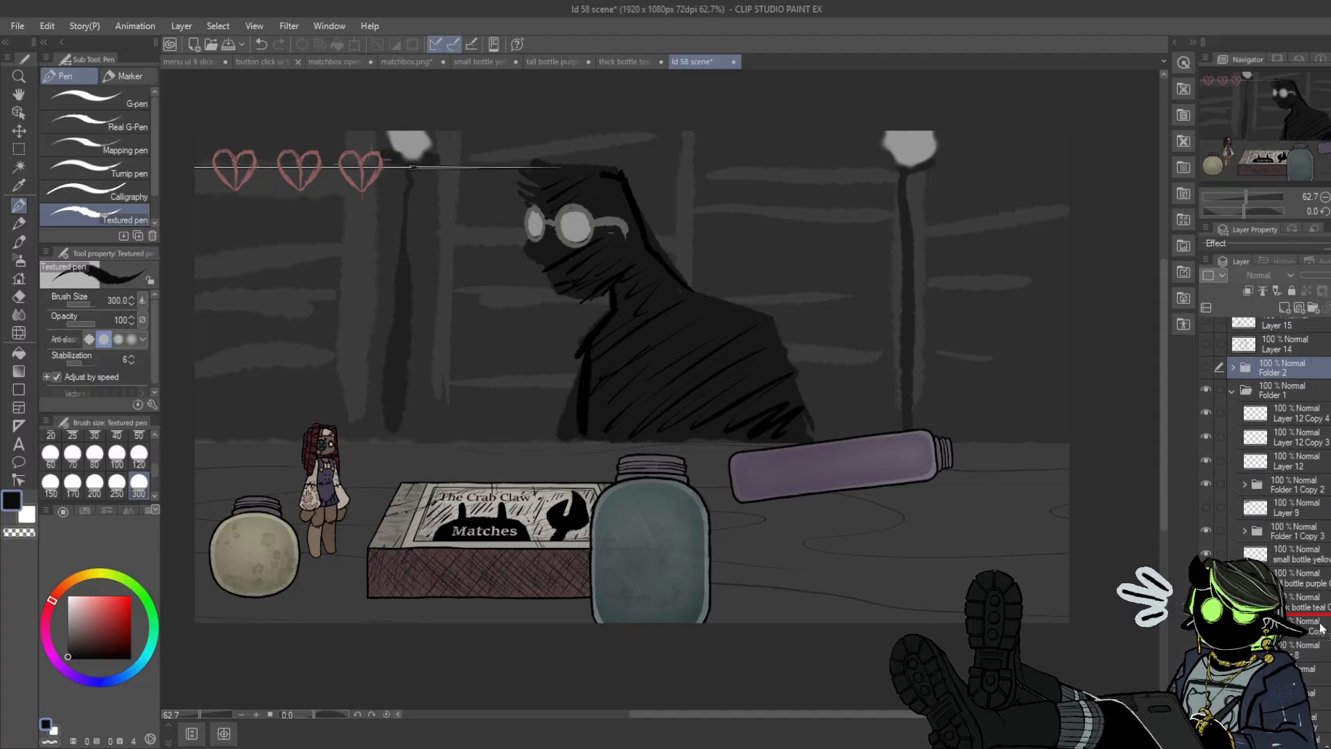
{"action": "left_click_drag", "start_coordinate": [1317, 648], "coordinate": [1316, 646]}
{"action": "left_click", "coordinate": [1206, 626]}
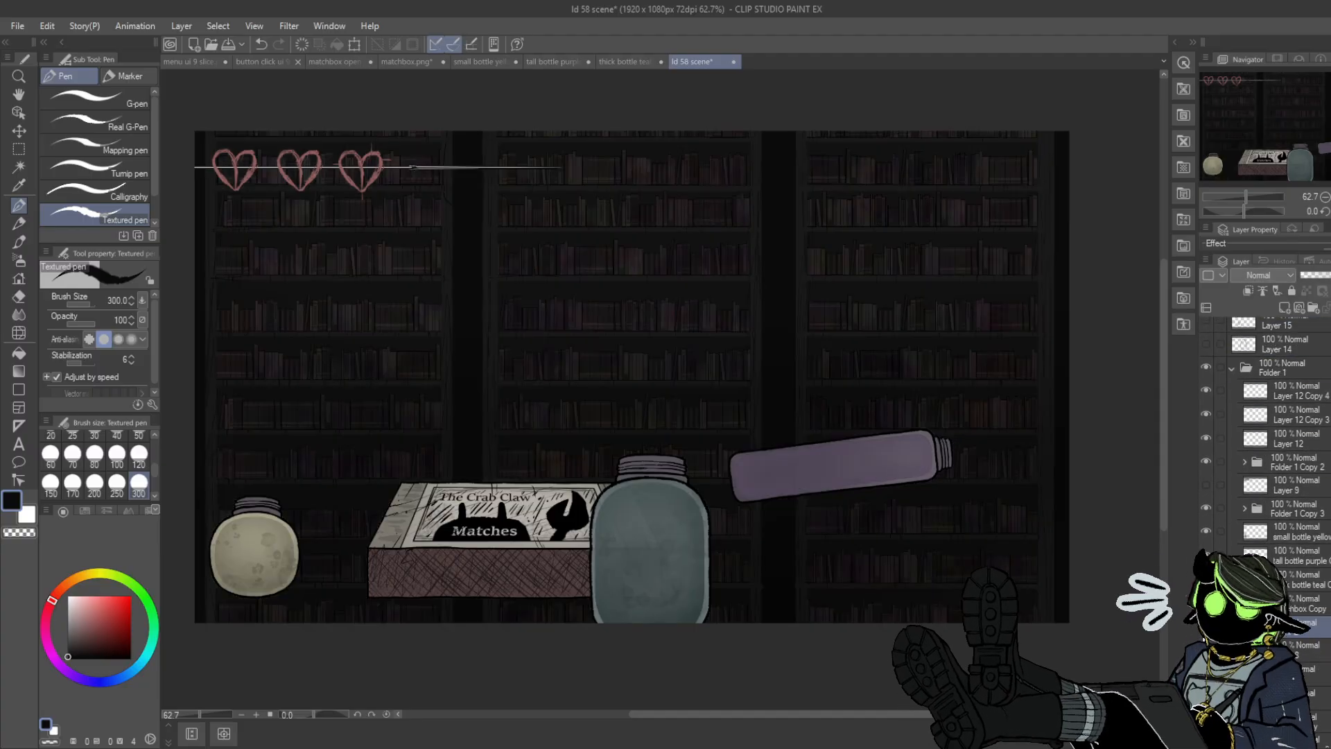
{"action": "left_click", "coordinate": [1206, 626]}
- Move the bookcase folder beneath the tabletop layer, Layer 10 Copy 3, and make the folder visible
{"action": "scroll", "coordinate": [1310, 554], "scroll_direction": "down", "scroll_amount": 3}
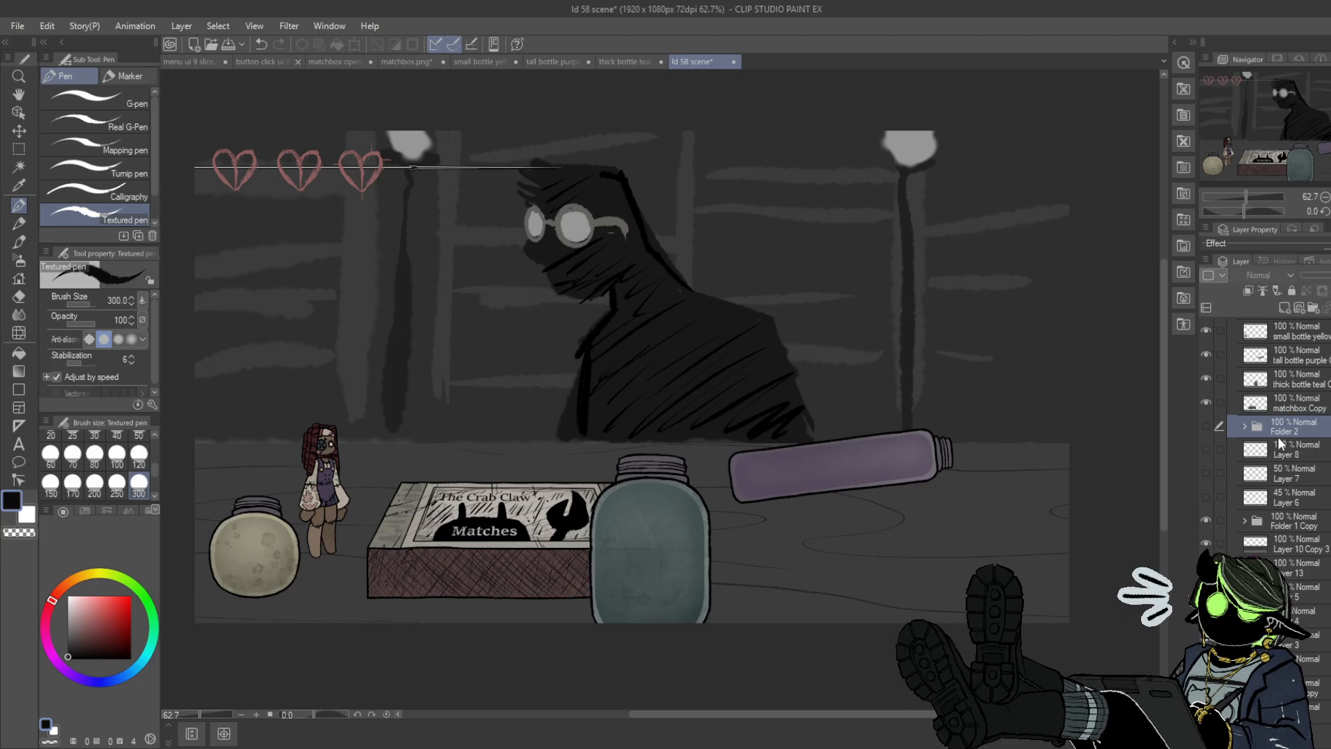
{"action": "left_click_drag", "start_coordinate": [1298, 428], "coordinate": [1314, 554]}
{"action": "left_click", "coordinate": [1206, 544]}
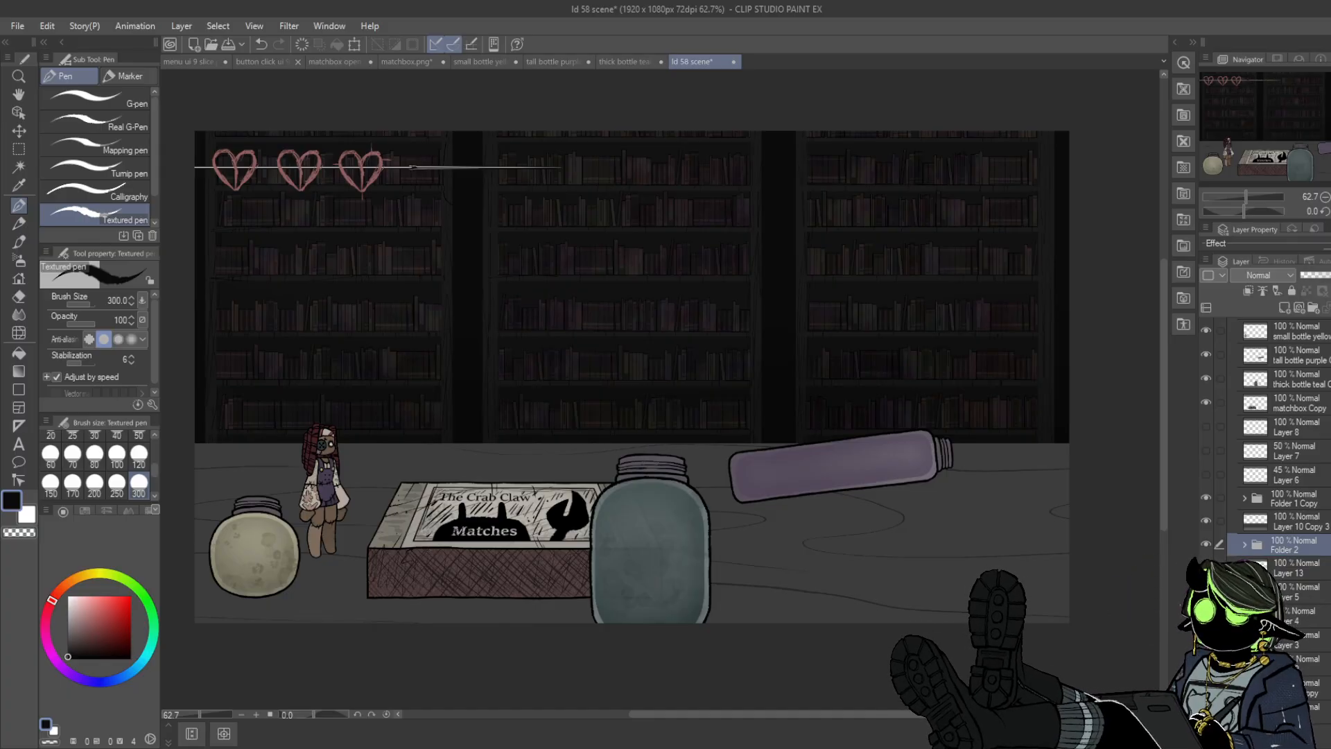
{"action": "scroll", "coordinate": [149, 457], "scroll_direction": "up", "scroll_amount": 2}
- Sketch a blue lamp post between the last two bookcase panels on a new layer with the Textured pen at size 17, and delete that layer
{"action": "left_click", "coordinate": [139, 467]}
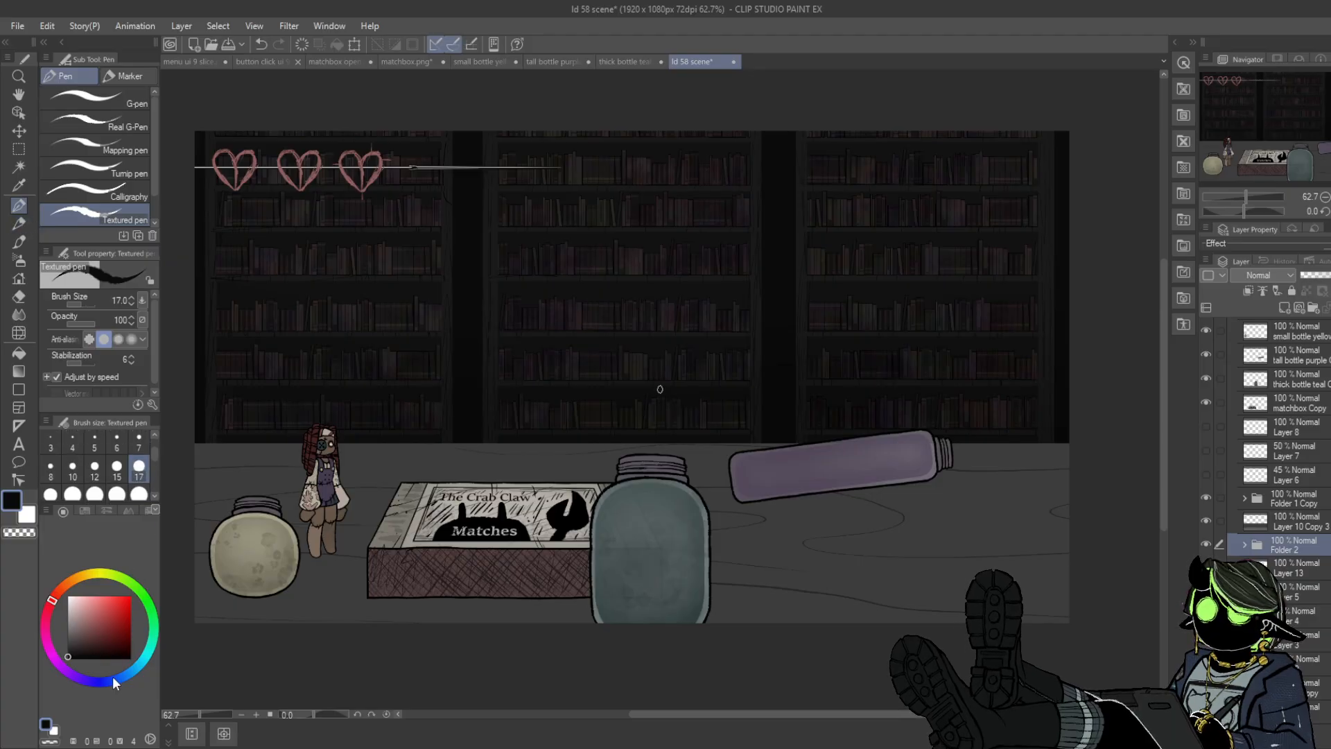
{"action": "left_click", "coordinate": [1206, 544]}
{"action": "left_click", "coordinate": [1206, 544]}
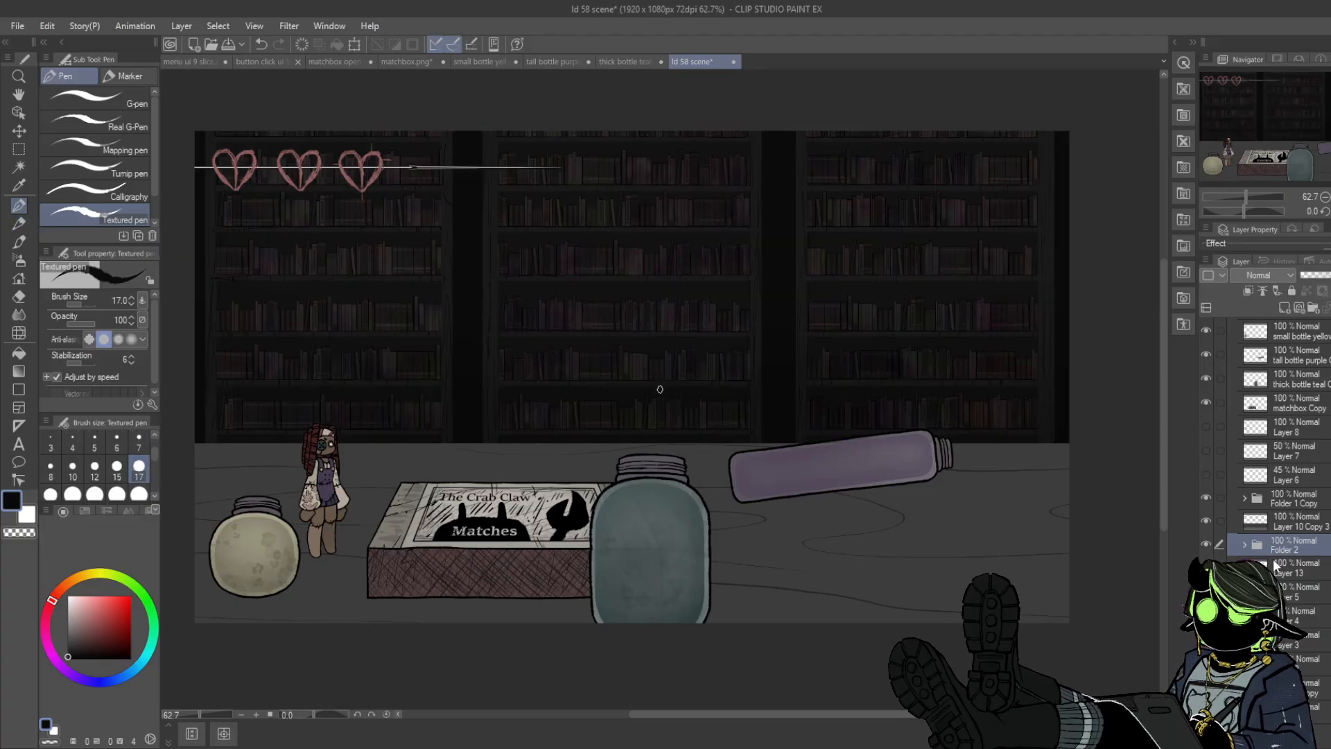
{"action": "left_click", "coordinate": [1286, 306]}
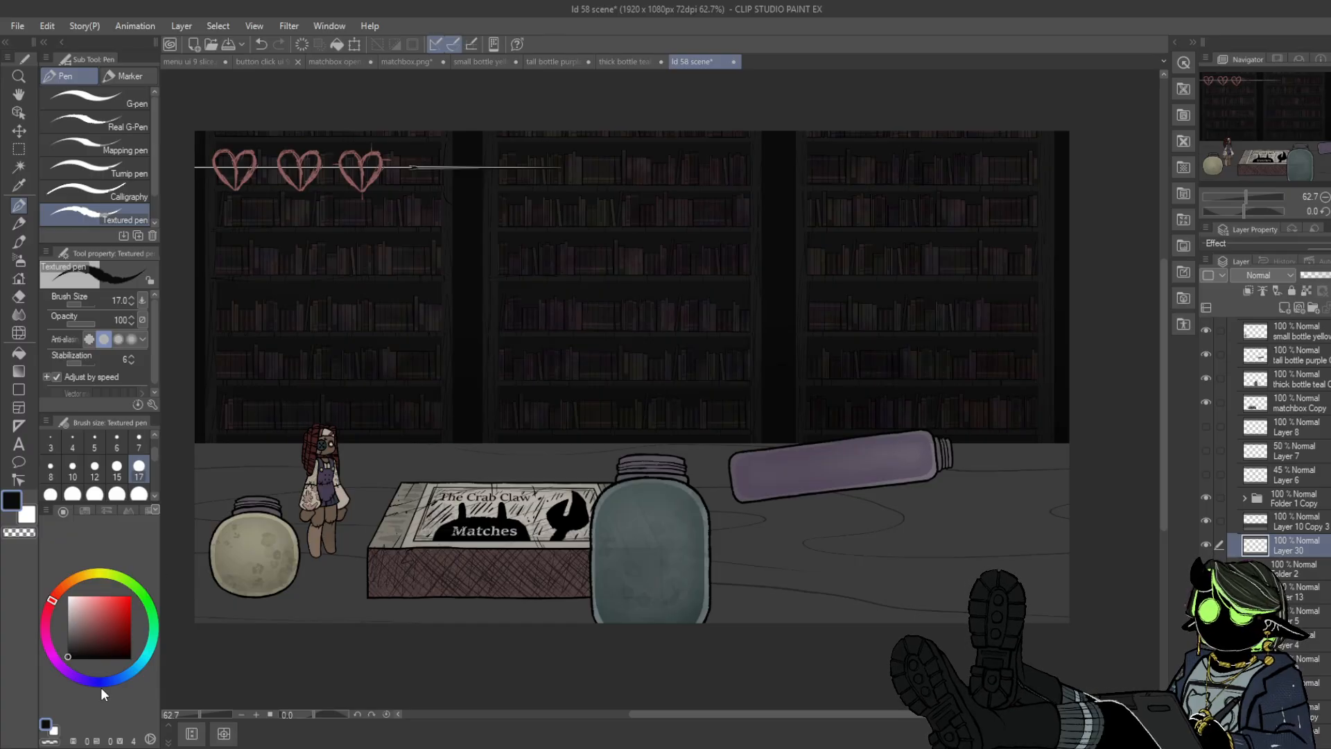
{"action": "left_click_drag", "start_coordinate": [139, 676], "coordinate": [136, 667]}
{"action": "left_click", "coordinate": [104, 612]}
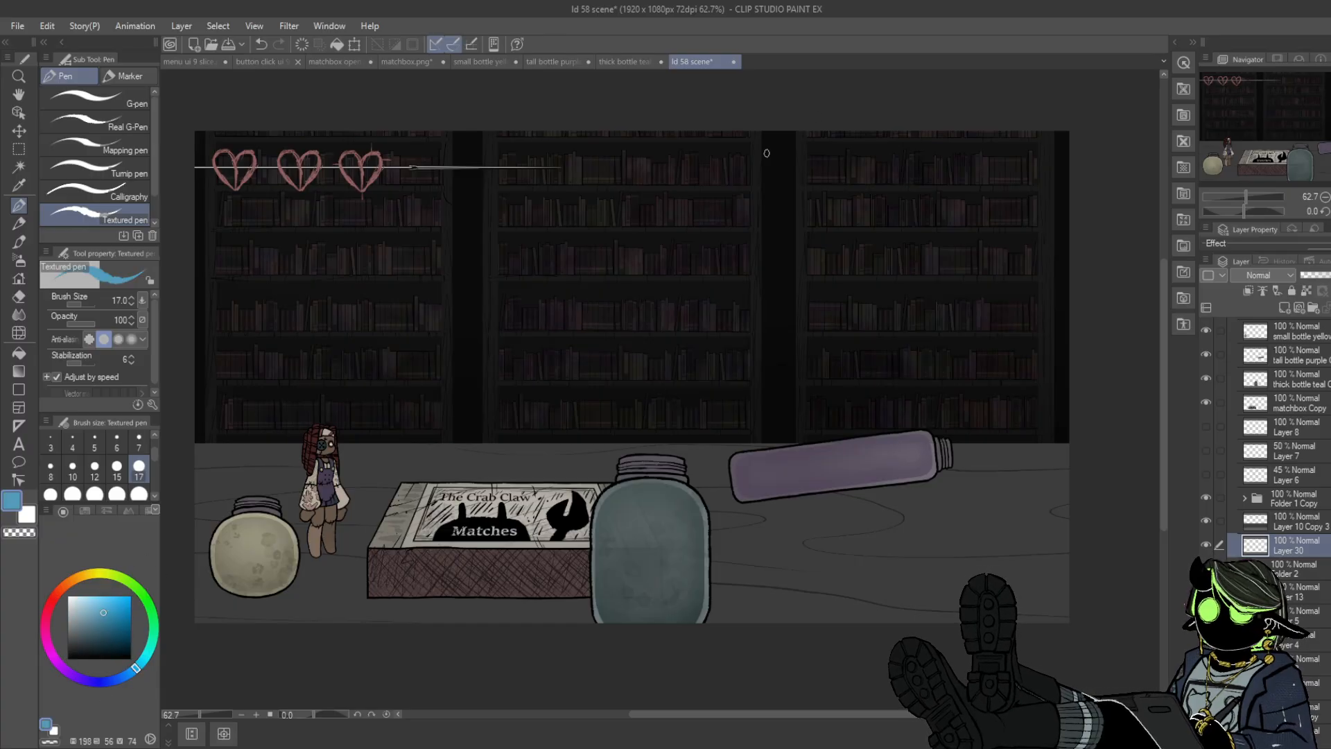
{"action": "left_click_drag", "start_coordinate": [756, 126], "coordinate": [766, 165]}
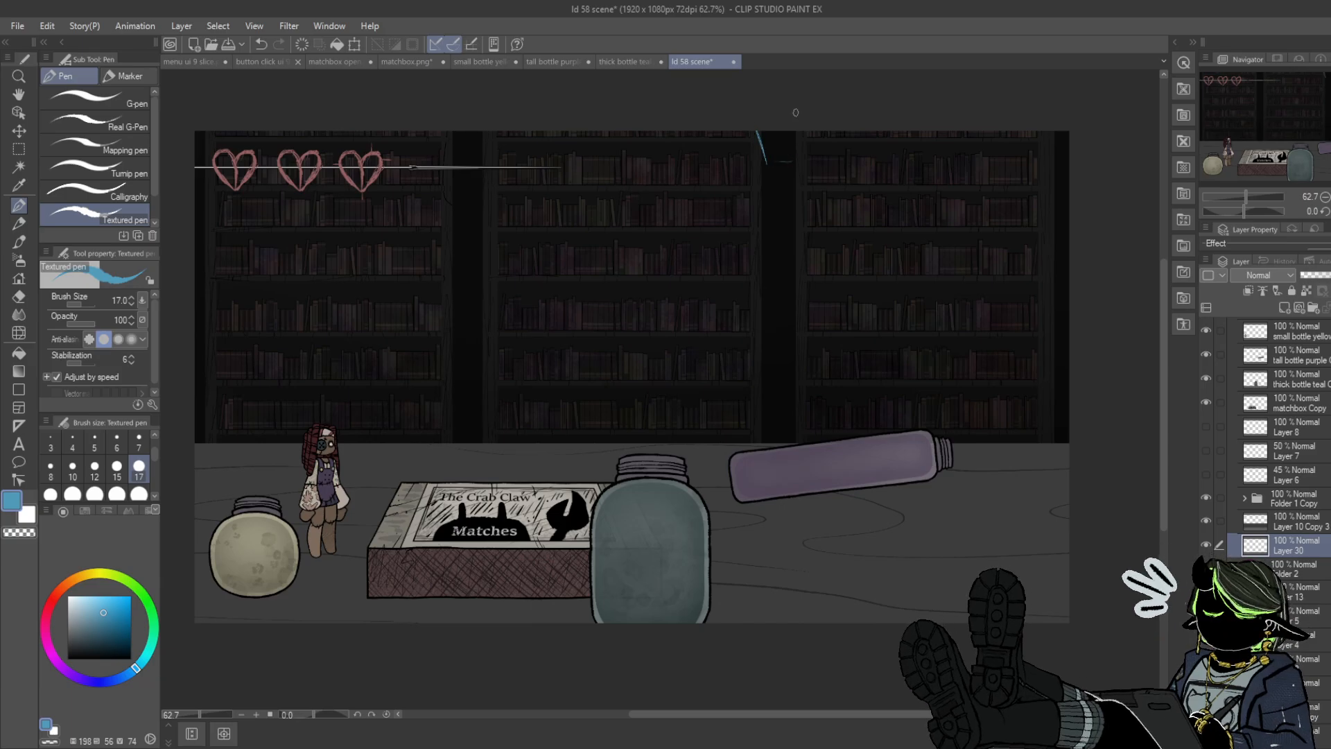
{"action": "mouse_move", "coordinate": [794, 120]}
{"action": "left_mouse_down"}
{"action": "mouse_move", "coordinate": [789, 164]}
{"action": "mouse_move", "coordinate": [775, 163]}
{"action": "mouse_move", "coordinate": [765, 122]}
{"action": "mouse_move", "coordinate": [781, 161]}
{"action": "mouse_move", "coordinate": [781, 316]}
{"action": "left_mouse_up"}
{"action": "left_click_drag", "start_coordinate": [781, 223], "coordinate": [782, 441]}
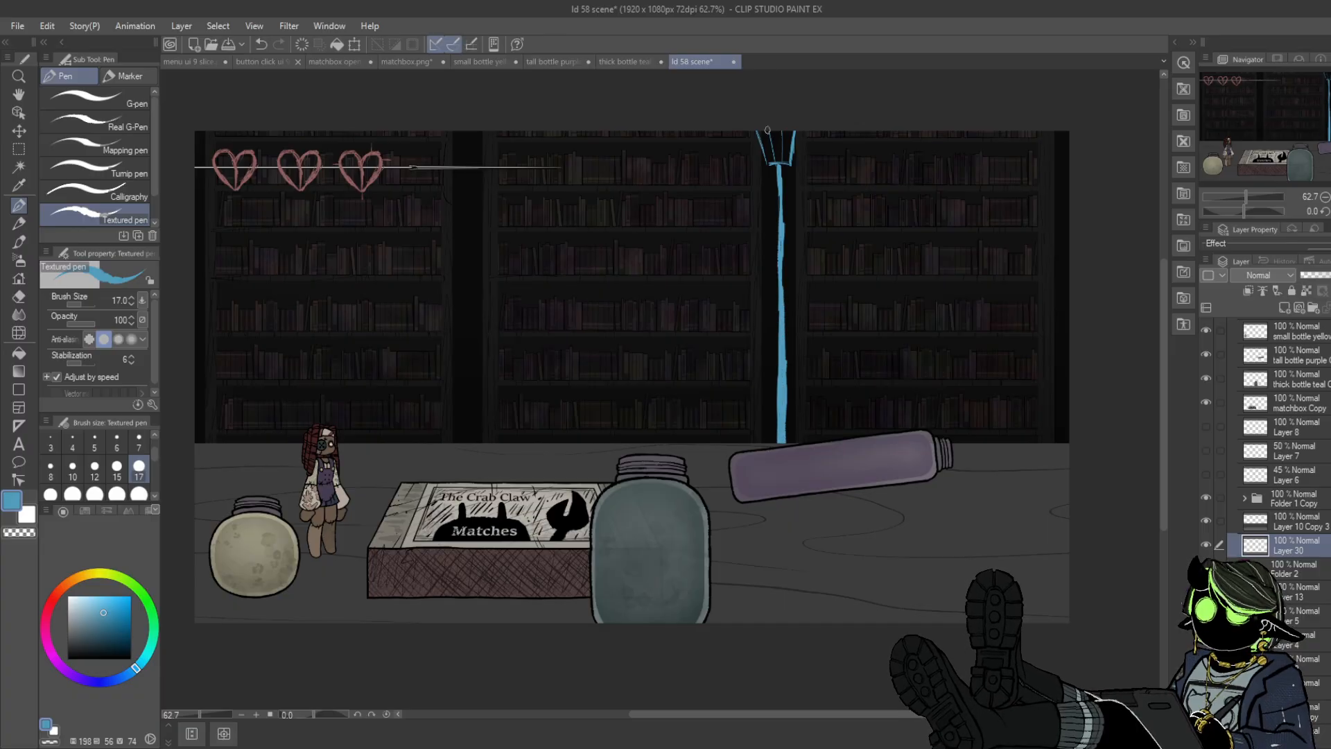
{"action": "mouse_move", "coordinate": [742, 180]}
{"action": "left_mouse_down"}
{"action": "mouse_move", "coordinate": [737, 193]}
{"action": "mouse_move", "coordinate": [756, 177]}
{"action": "left_mouse_up"}
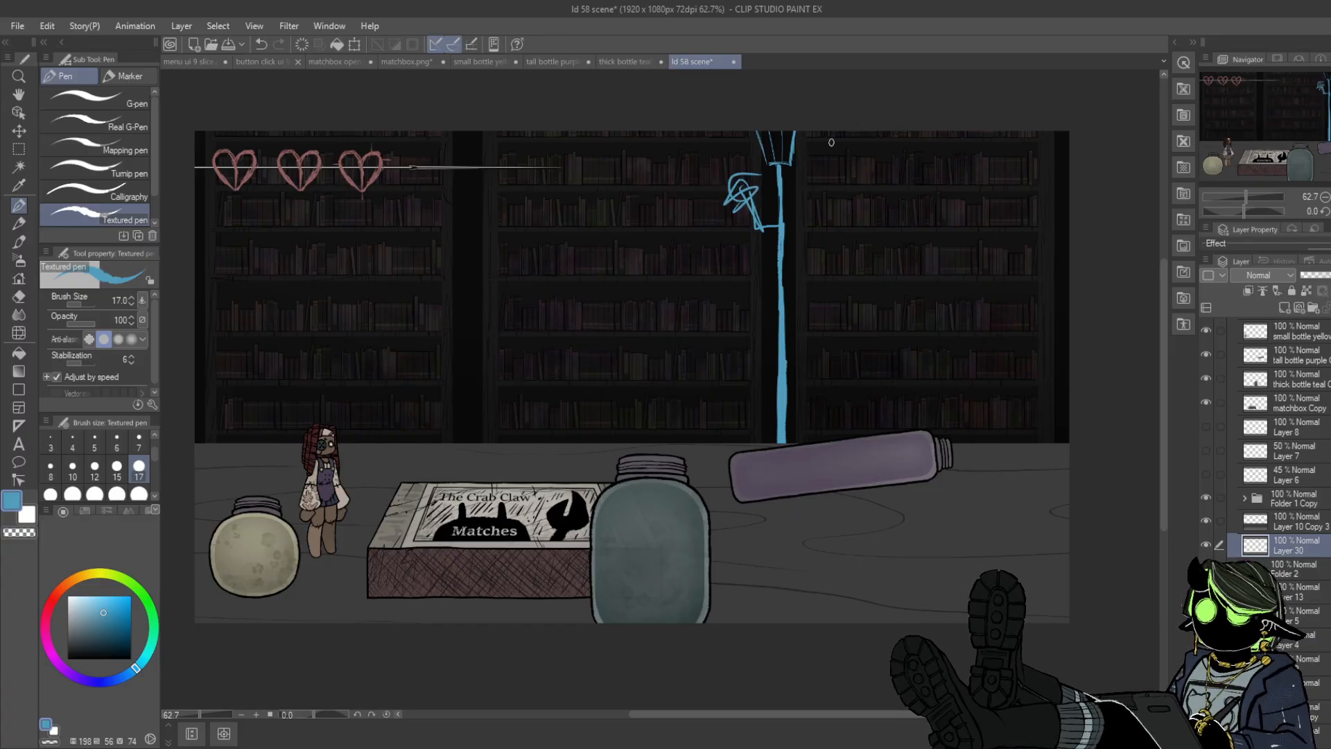
{"action": "left_click", "coordinate": [1330, 308]}
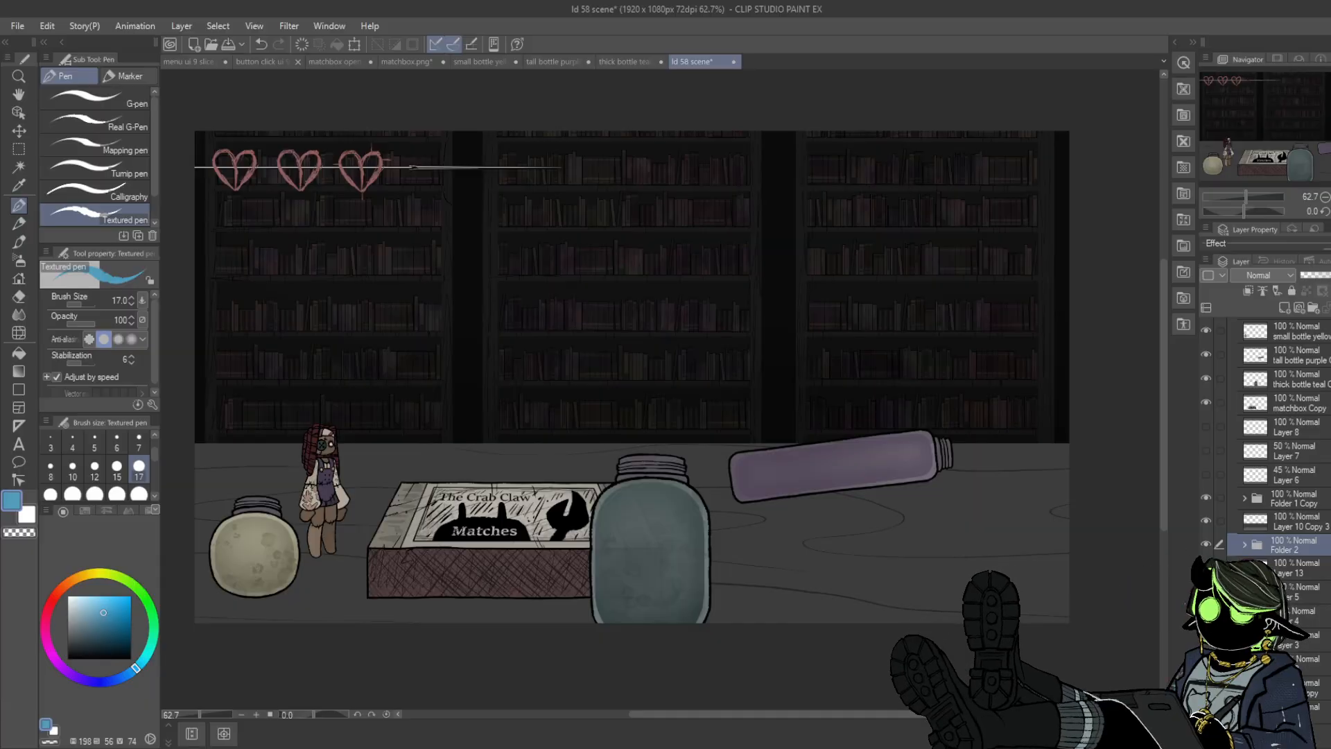
- Lower the opacity of Layer 29 inside the bookcase folder to 31% and collapse the folder
{"action": "left_click", "coordinate": [1206, 544]}
{"action": "left_click", "coordinate": [1206, 544]}
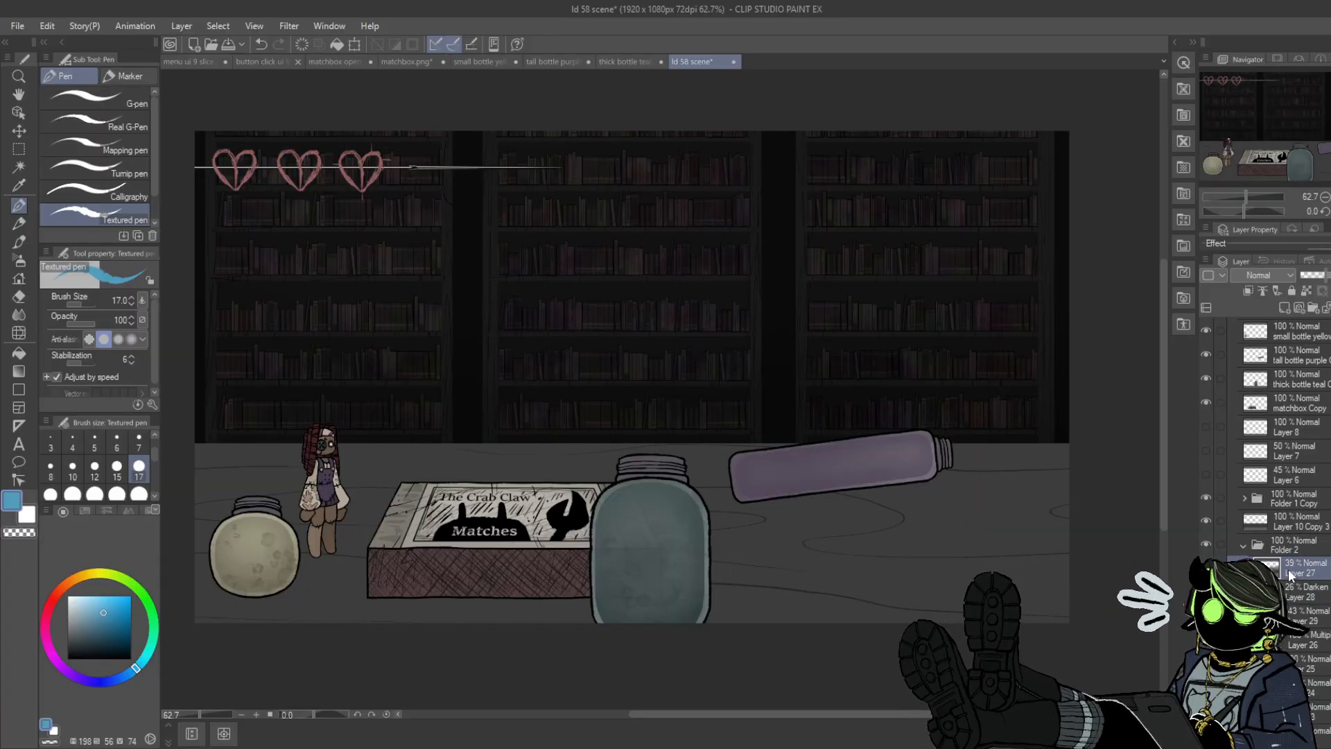
{"action": "left_click", "coordinate": [1255, 567]}
{"action": "left_click", "coordinate": [1293, 618]}
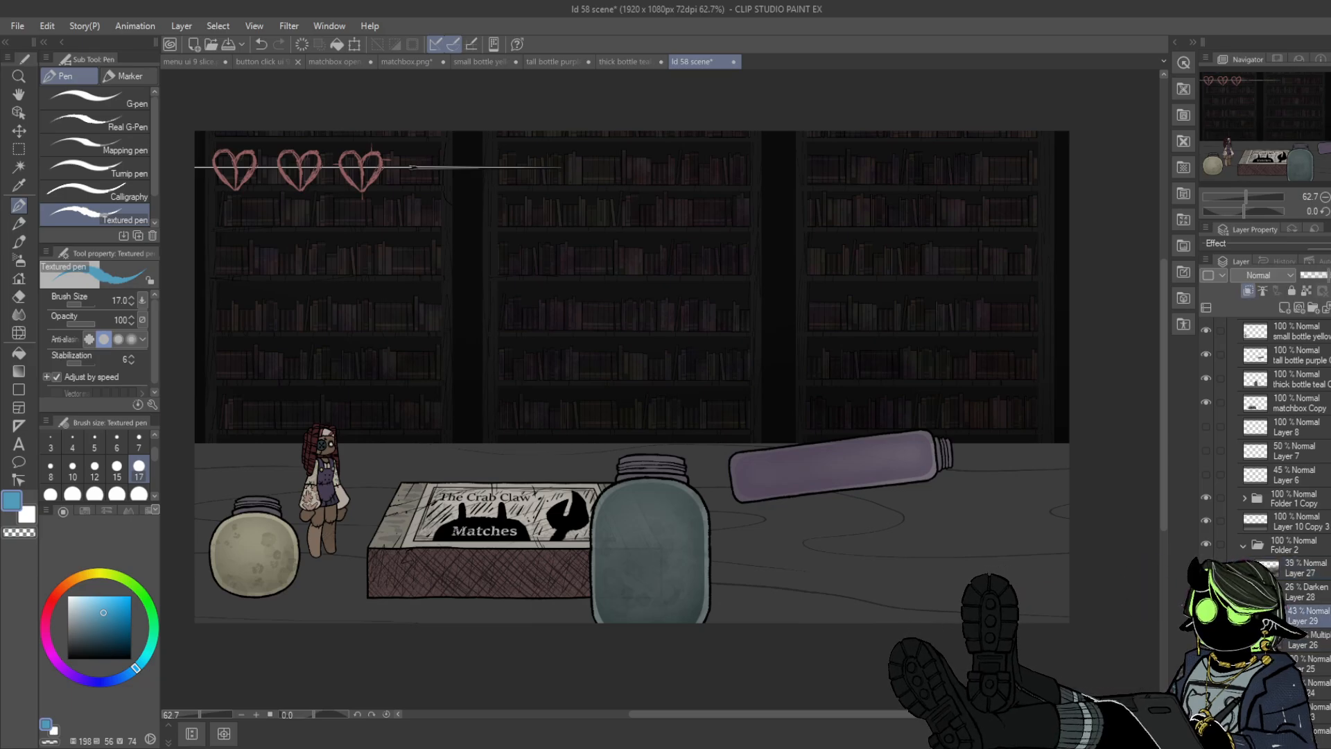
{"action": "left_click_drag", "start_coordinate": [1315, 275], "coordinate": [1310, 275]}
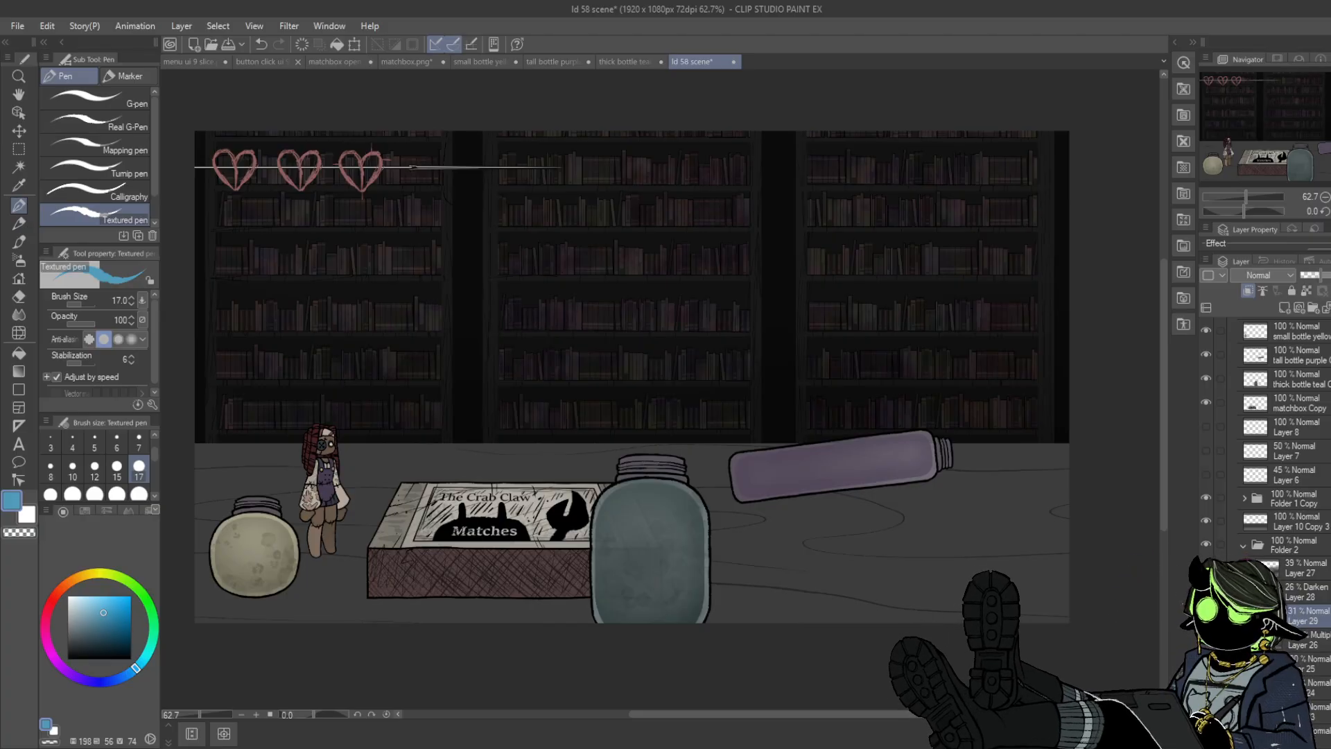
{"action": "left_click", "coordinate": [1236, 549]}
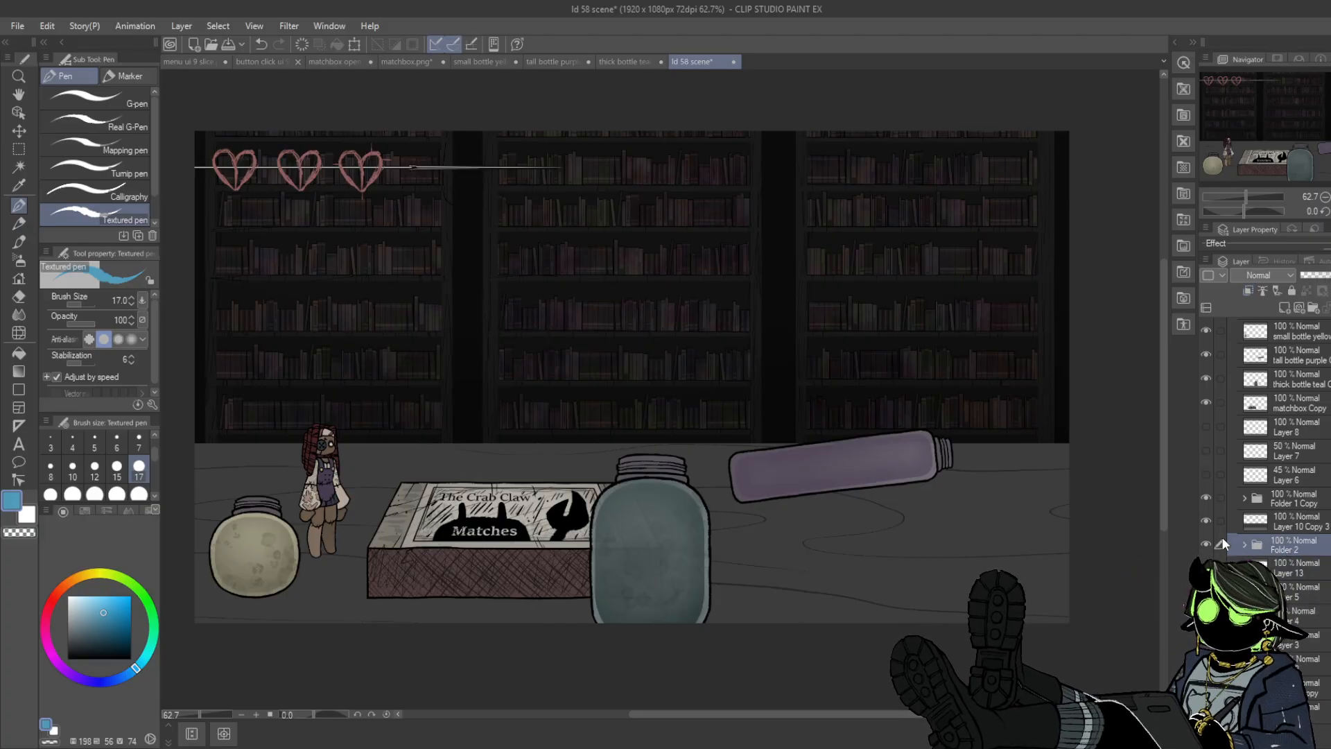
- Move the bookcase folder, Folder 2, to the very top of the layer stack so it covers the whole scene
{"action": "scroll", "coordinate": [1307, 328], "scroll_direction": "up", "scroll_amount": 5}
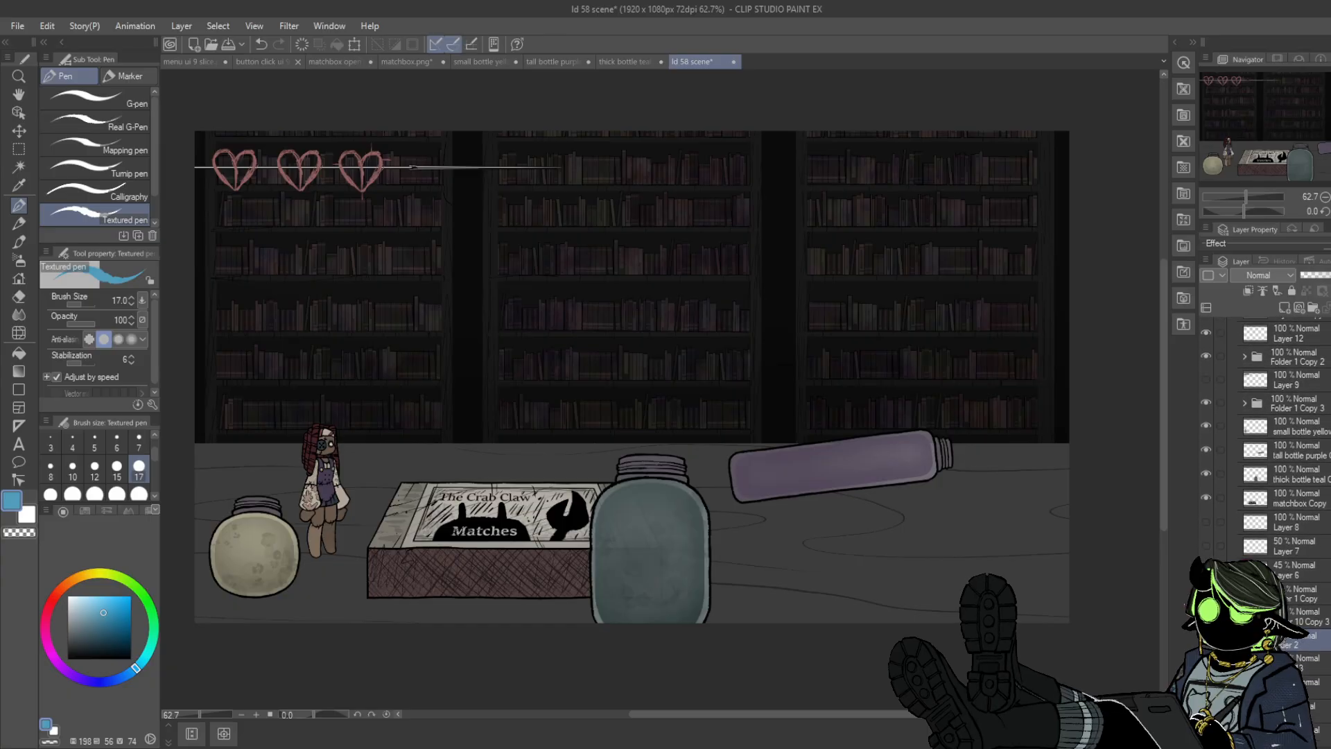
{"action": "left_click_drag", "start_coordinate": [1306, 327], "coordinate": [1287, 331]}
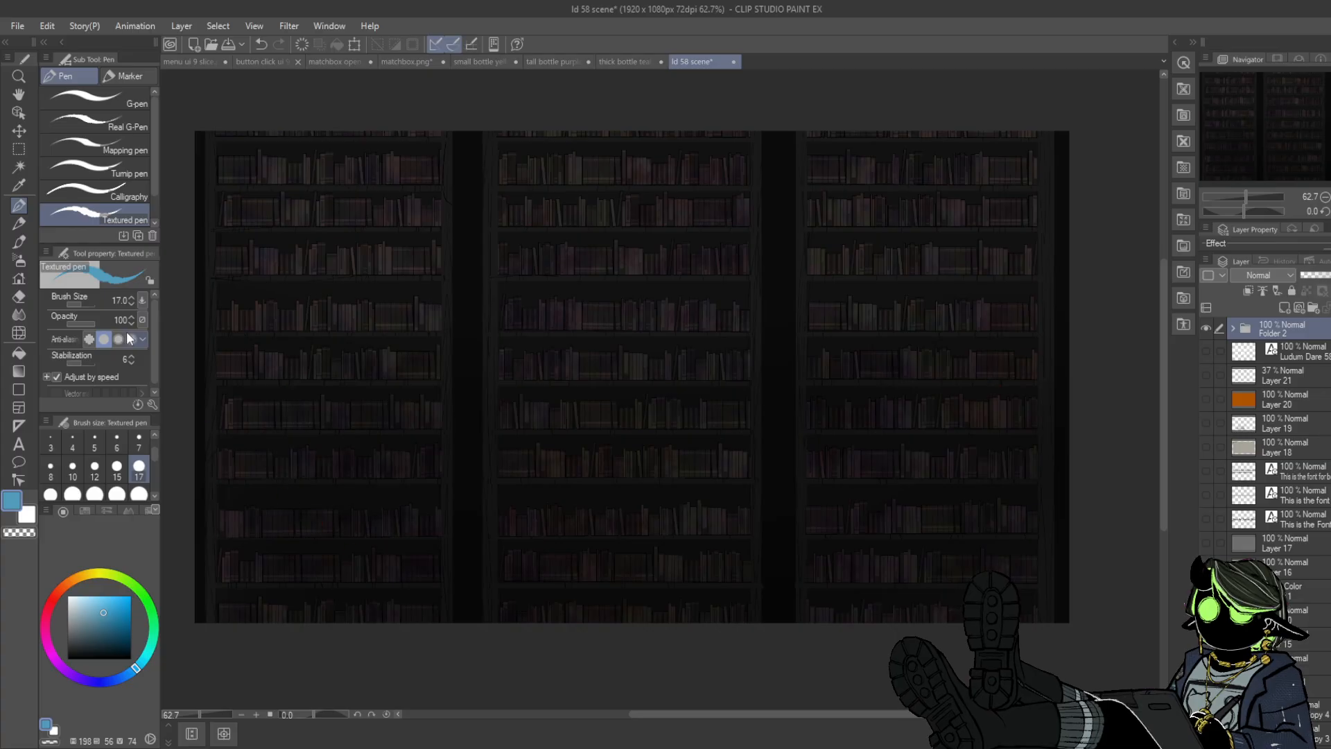
{"action": "left_click", "coordinate": [105, 173]}
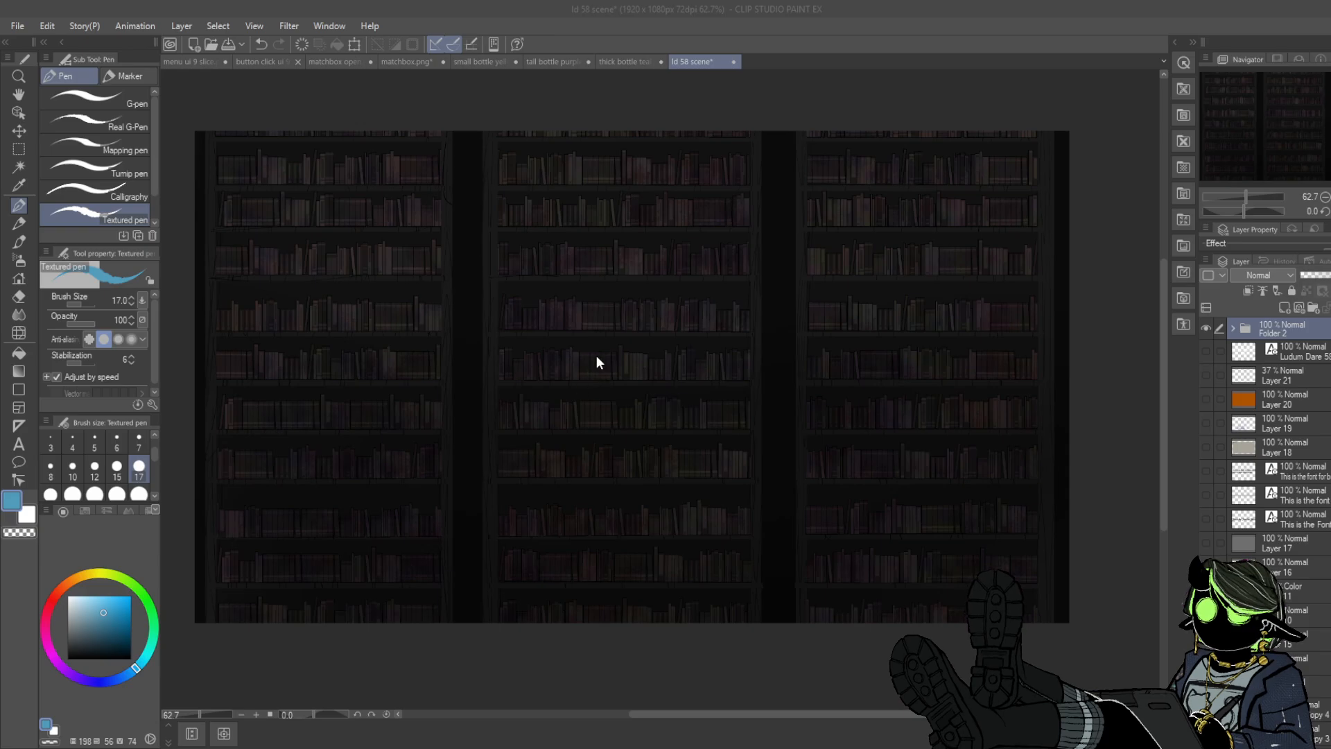
- Save the scene file and save the full bookcase view as background.jpg
{"action": "key", "text": "ctrl+s"}
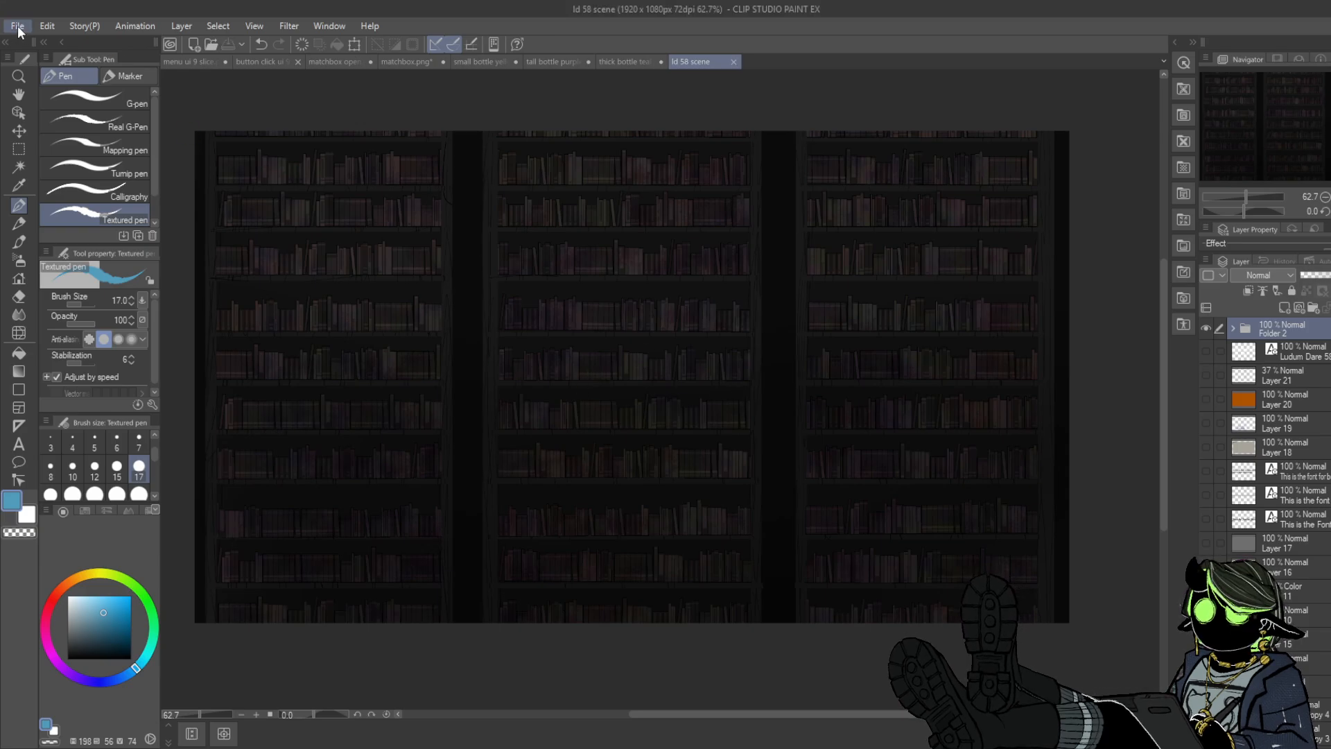
{"action": "left_click", "coordinate": [145, 303]}
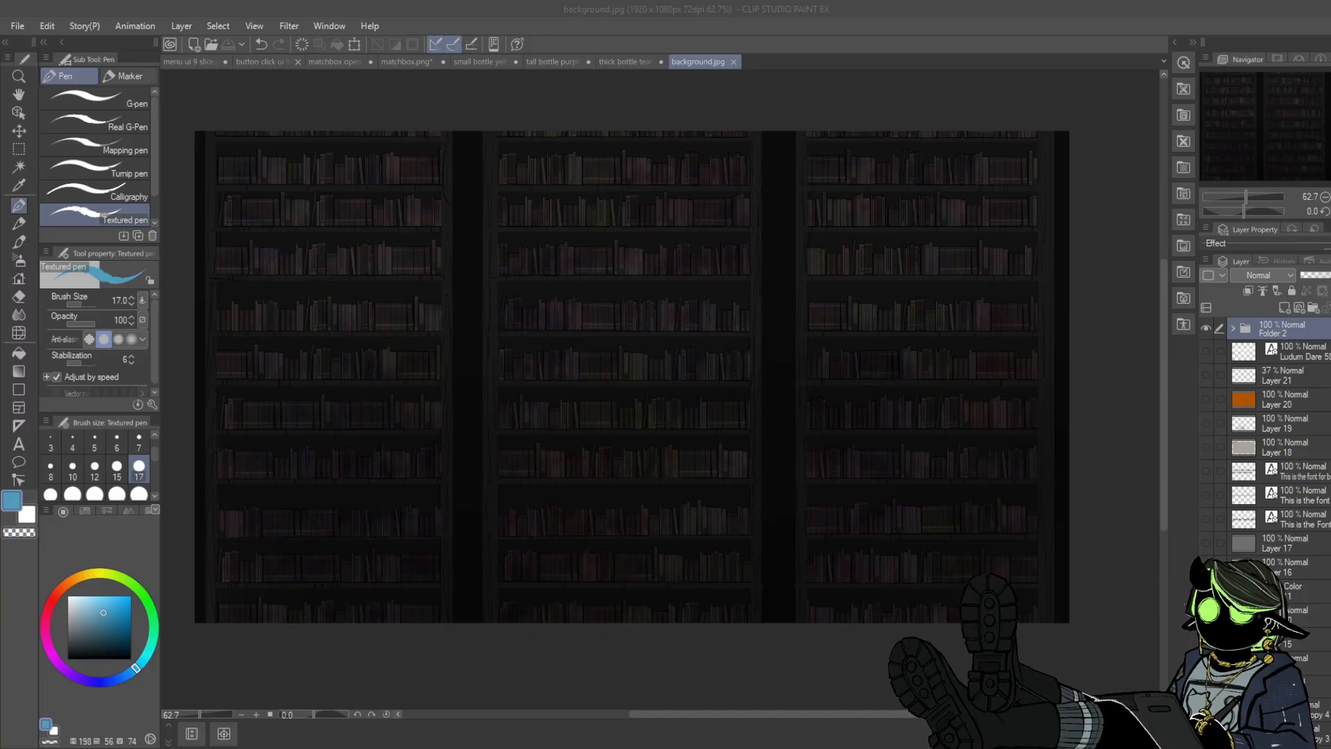
{"action": "left_click", "coordinate": [844, 136]}
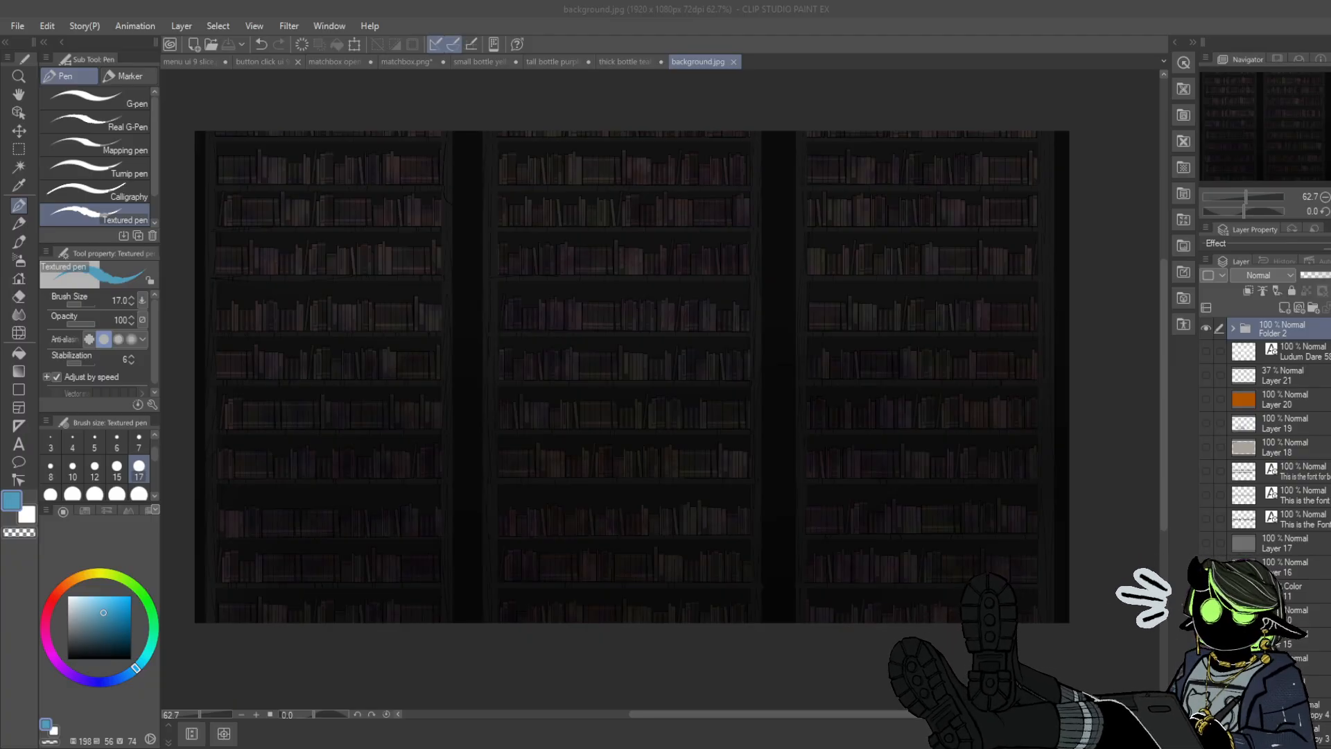
- Hide the bookcase folder, move it back beneath the tabletop layer, Layer 10 Copy 3, and make it visible
{"action": "left_click", "coordinate": [1205, 329]}
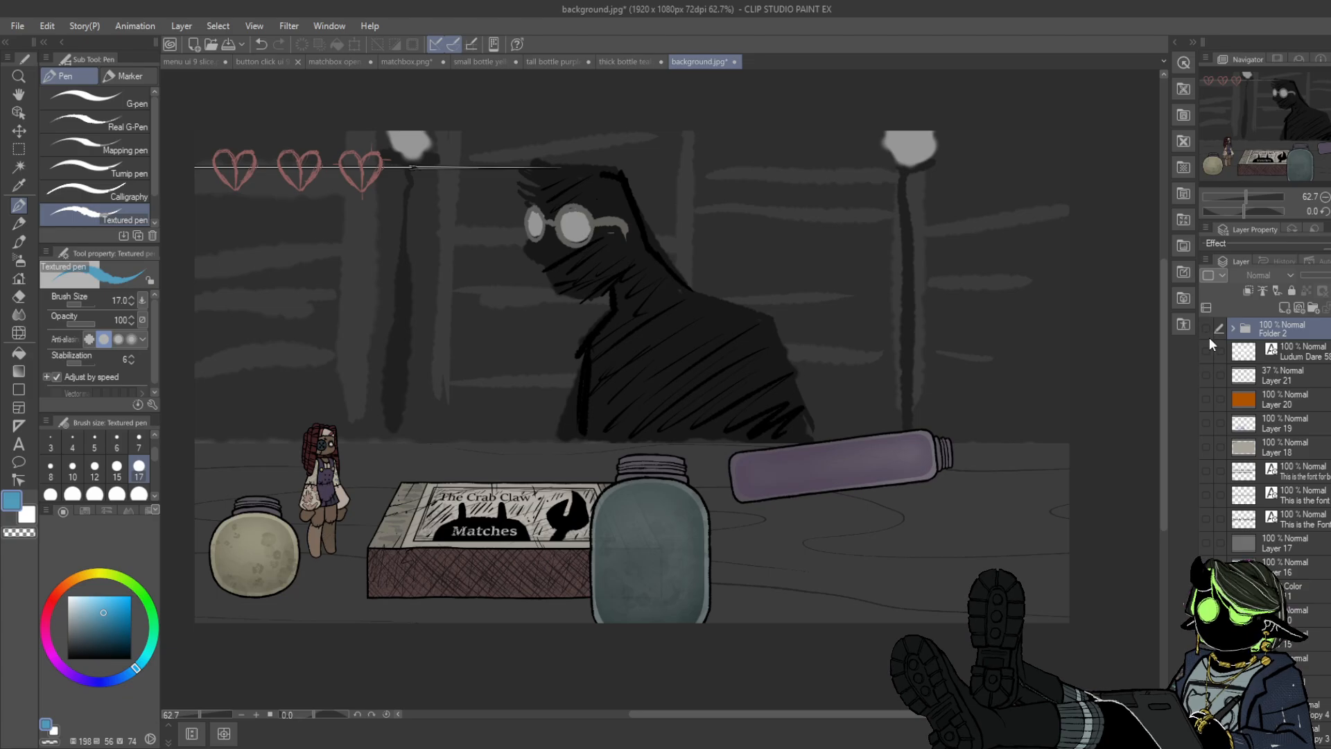
{"action": "scroll", "coordinate": [1283, 416], "scroll_direction": "down", "scroll_amount": 2}
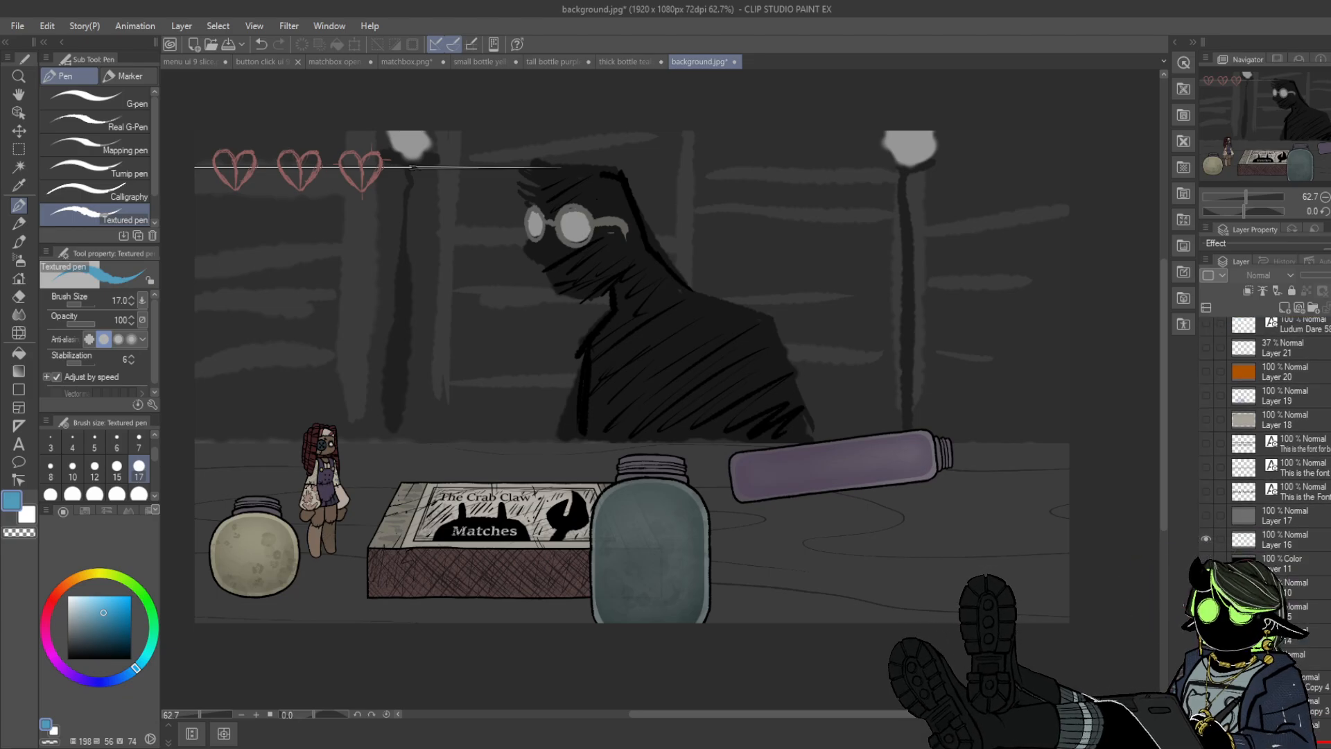
{"action": "scroll", "coordinate": [1279, 450], "scroll_direction": "down", "scroll_amount": 8}
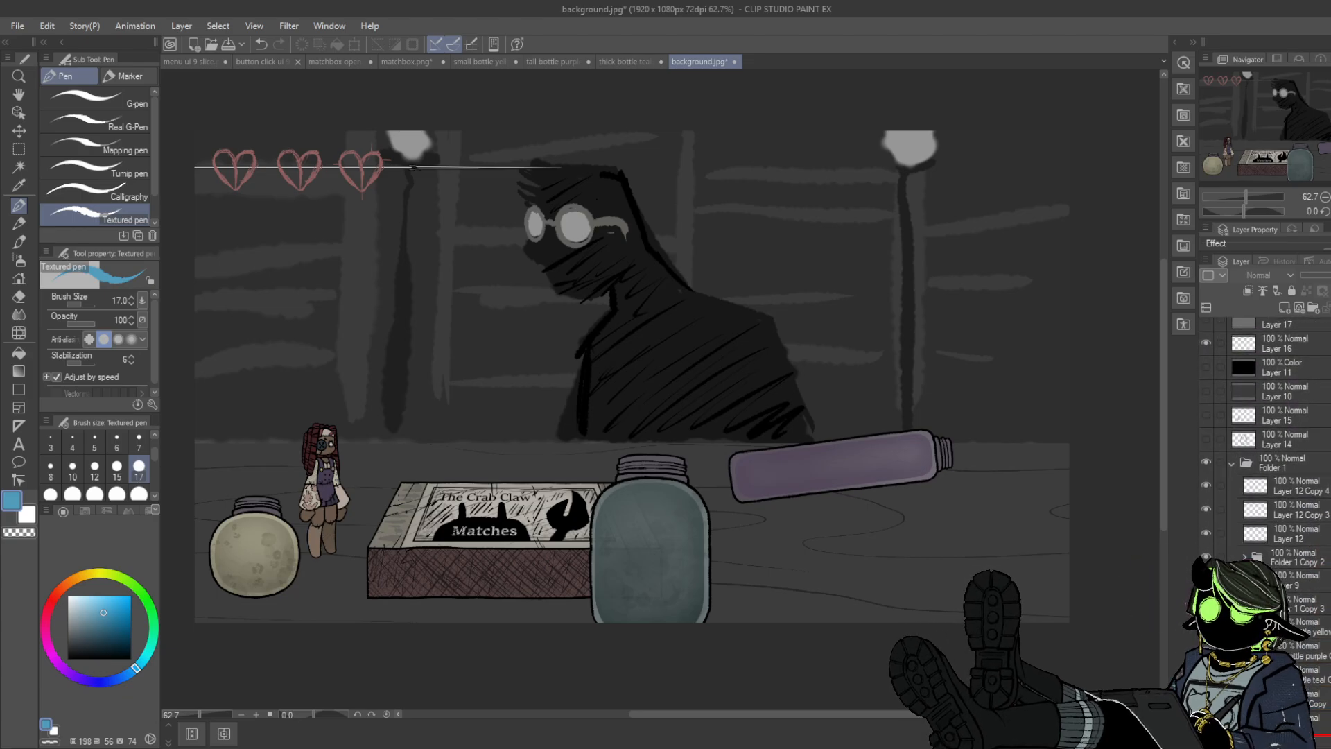
{"action": "scroll", "coordinate": [1279, 416], "scroll_direction": "down", "scroll_amount": 5}
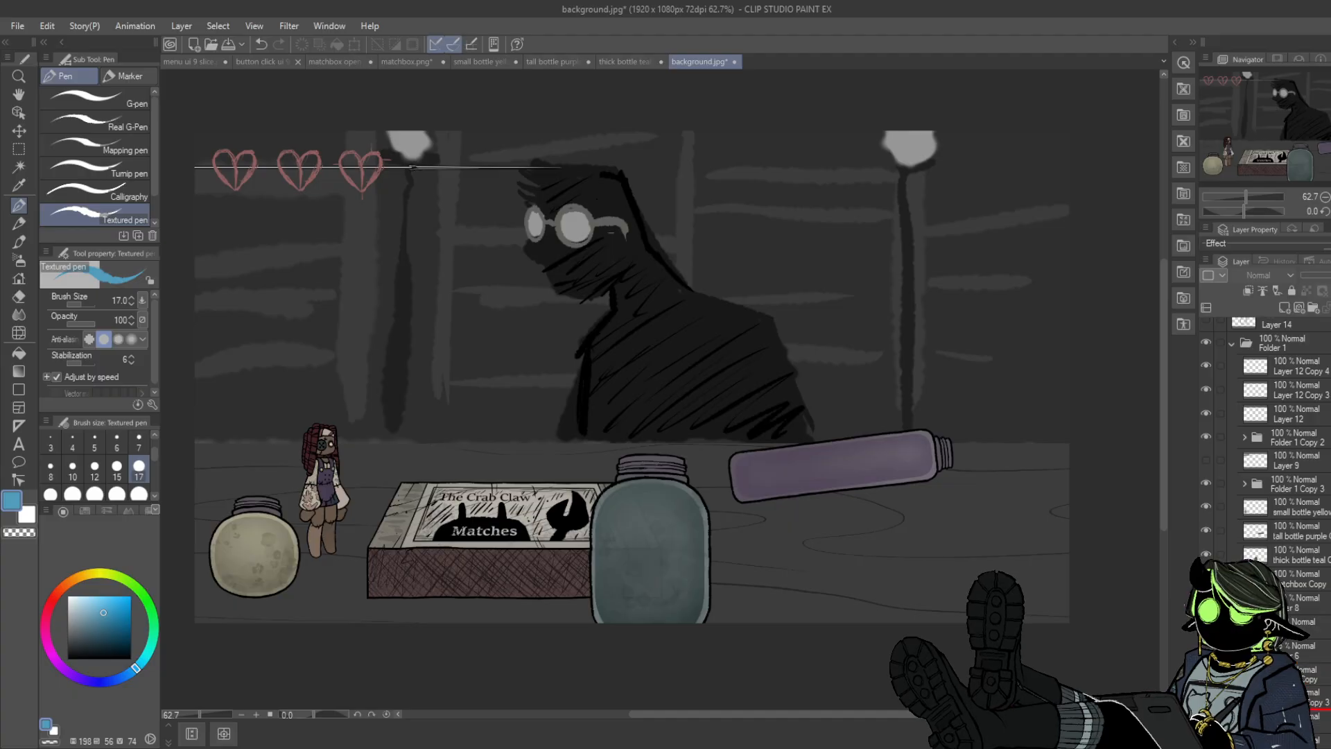
{"action": "scroll", "coordinate": [1282, 451], "scroll_direction": "down", "scroll_amount": 1}
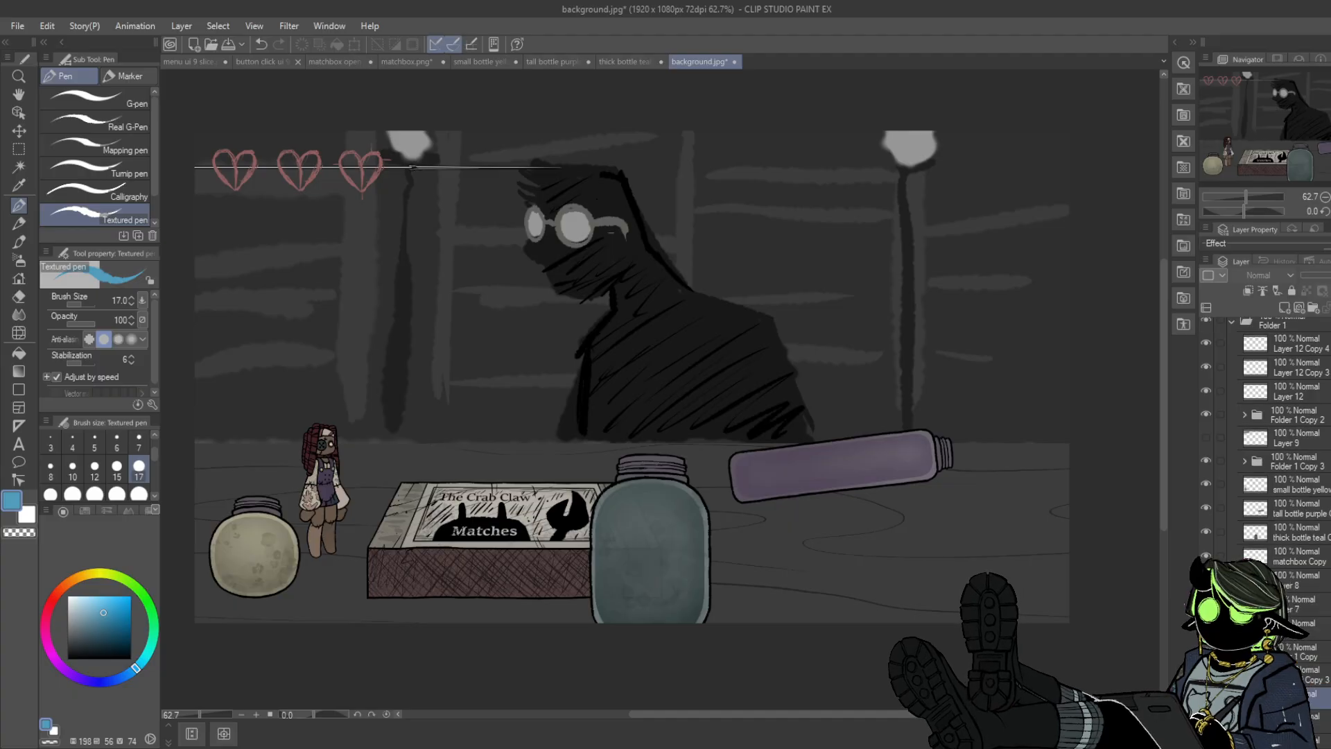
{"action": "left_click", "coordinate": [1206, 697]}
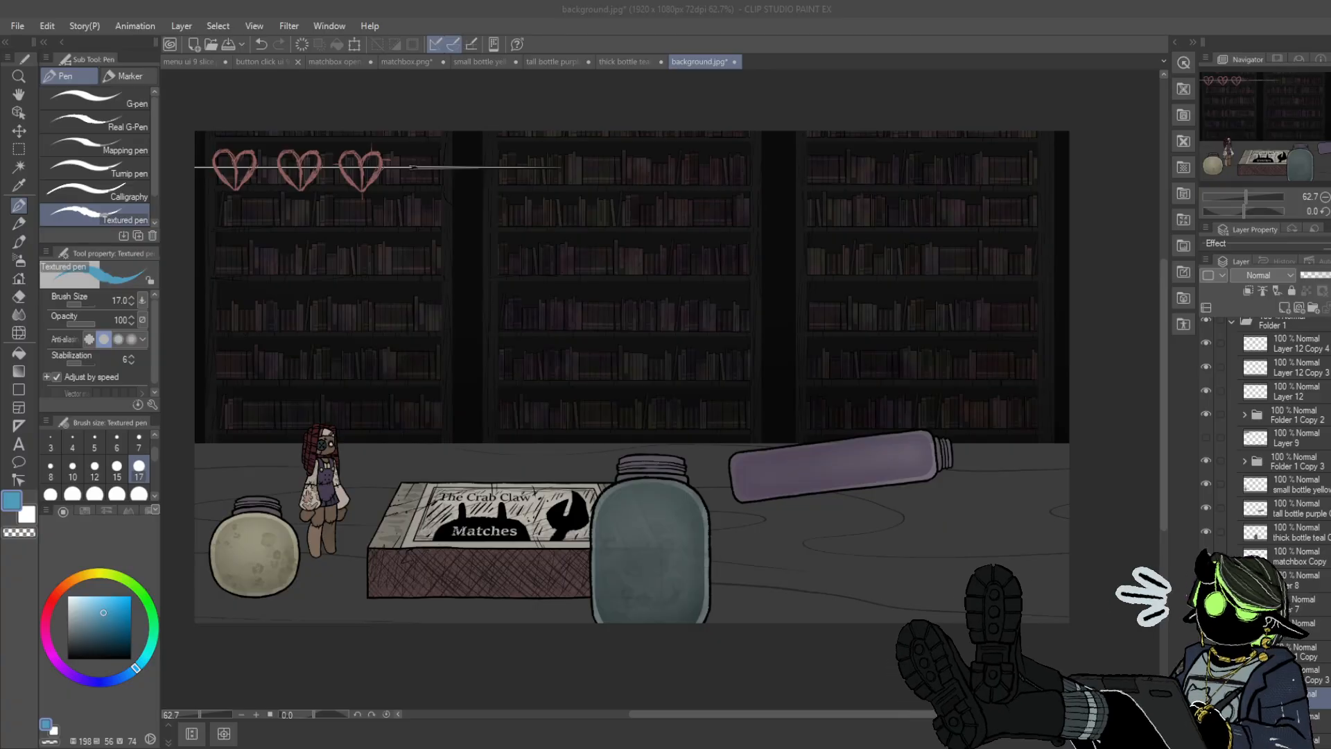
- On a new topmost layer, sketch a tall rounded capsule outline over the last bookcase panel in muted blue with the Textured pen at size 15
{"action": "left_click", "coordinate": [116, 466]}
{"action": "left_click", "coordinate": [68, 658]}
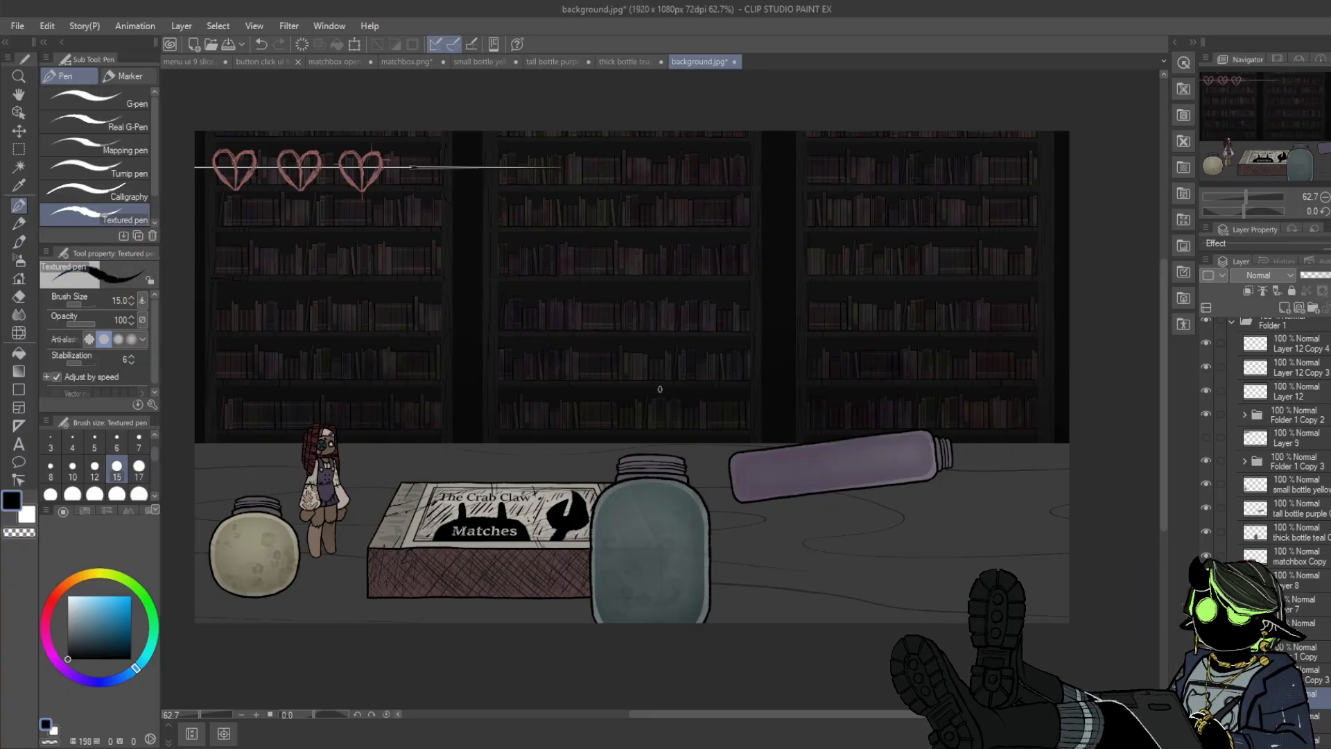
{"action": "scroll", "coordinate": [1254, 361], "scroll_direction": "up", "scroll_amount": 5}
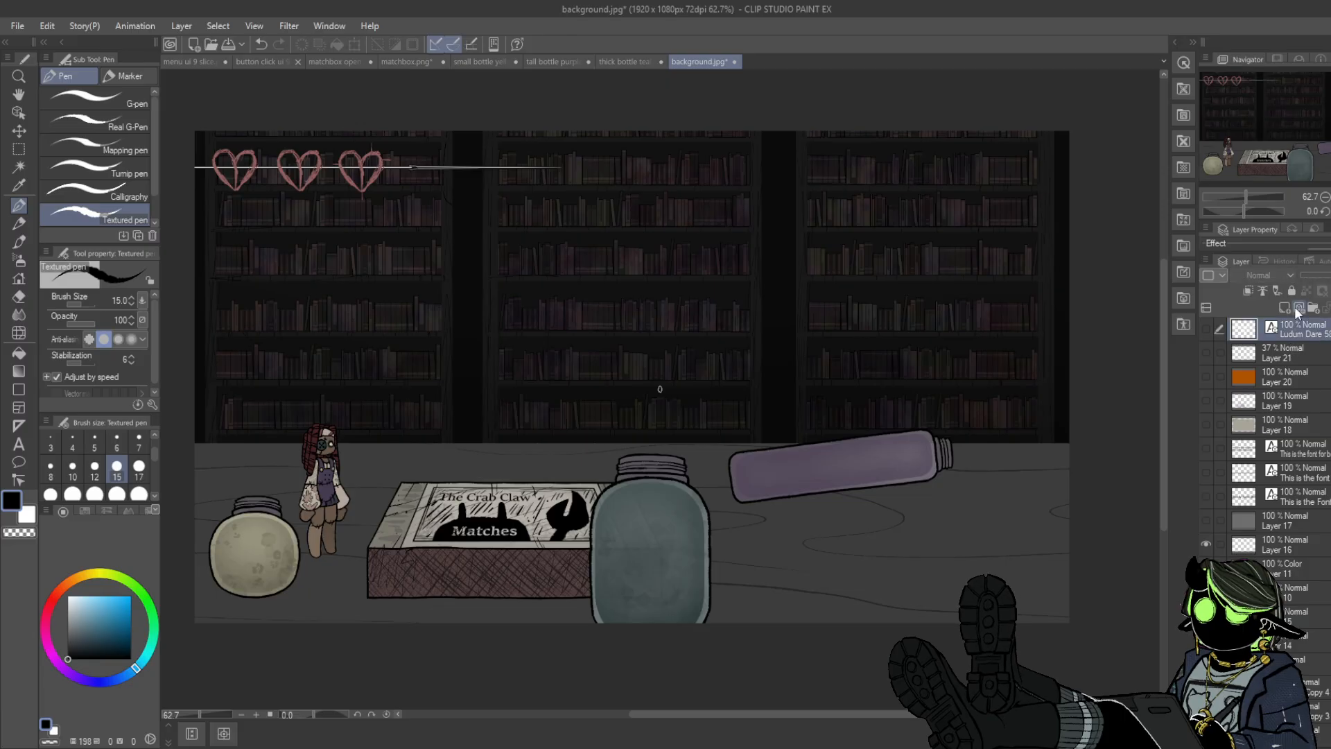
{"action": "left_click", "coordinate": [90, 618]}
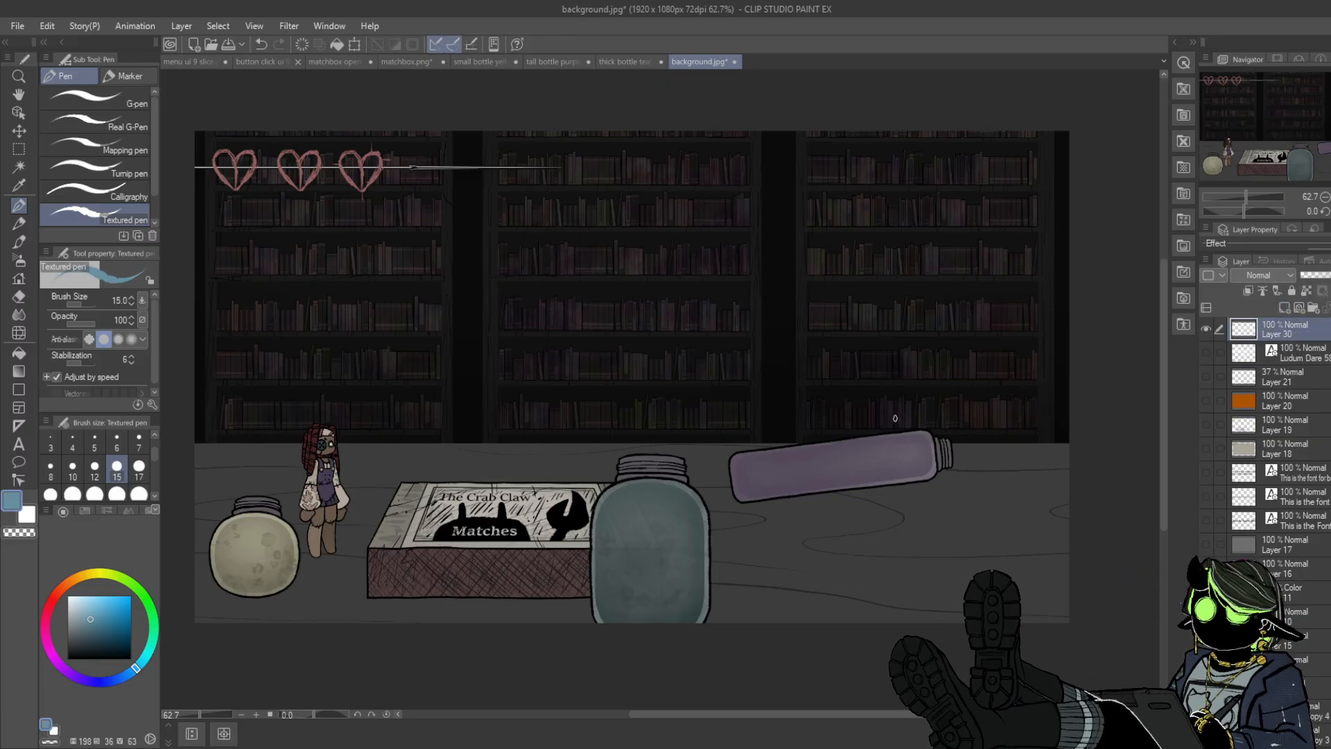
{"action": "left_click_drag", "start_coordinate": [899, 208], "coordinate": [894, 574]}
{"action": "mouse_move", "coordinate": [890, 203]}
{"action": "left_mouse_down"}
{"action": "mouse_move", "coordinate": [903, 564]}
{"action": "mouse_move", "coordinate": [878, 298]}
{"action": "mouse_move", "coordinate": [898, 534]}
{"action": "left_mouse_up"}
{"action": "mouse_move", "coordinate": [895, 274]}
{"action": "left_mouse_down"}
{"action": "mouse_move", "coordinate": [895, 178]}
{"action": "mouse_move", "coordinate": [946, 162]}
{"action": "mouse_move", "coordinate": [971, 177]}
{"action": "mouse_move", "coordinate": [988, 551]}
{"action": "left_mouse_up"}
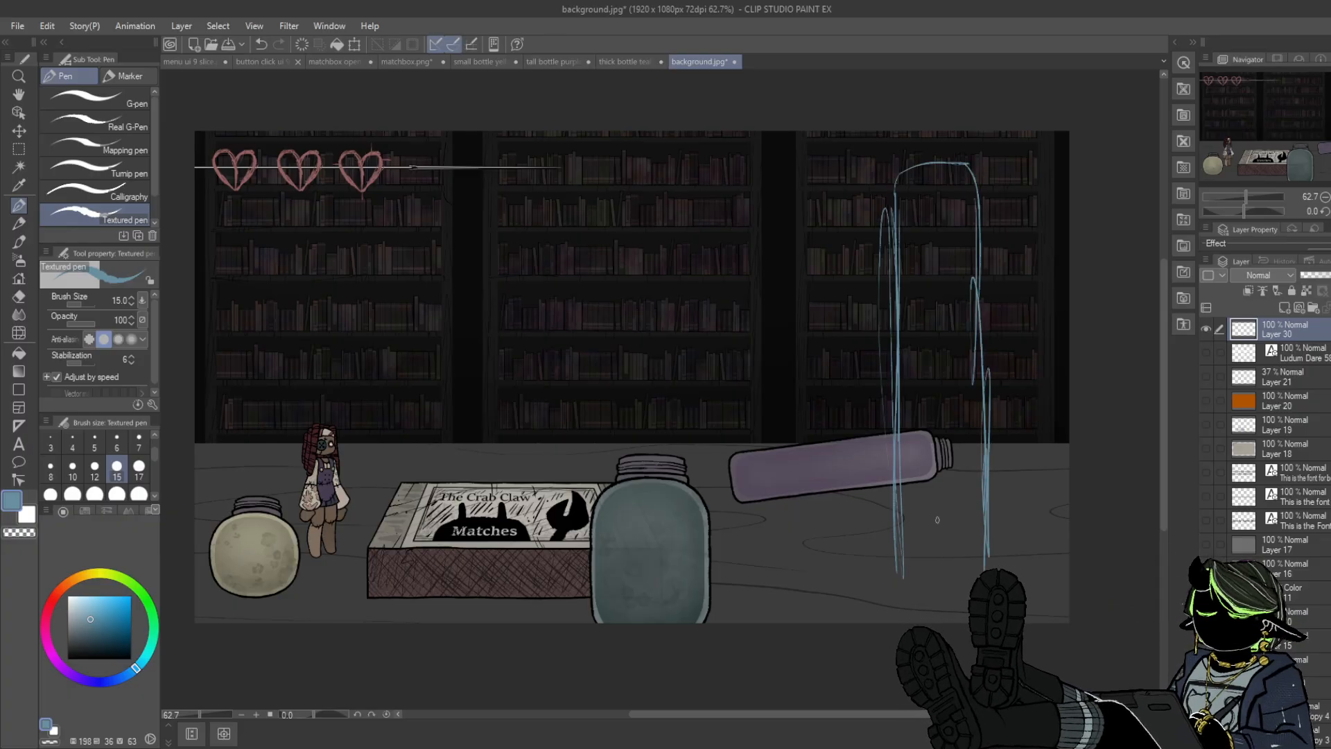
{"action": "left_click_drag", "start_coordinate": [896, 510], "coordinate": [943, 586]}
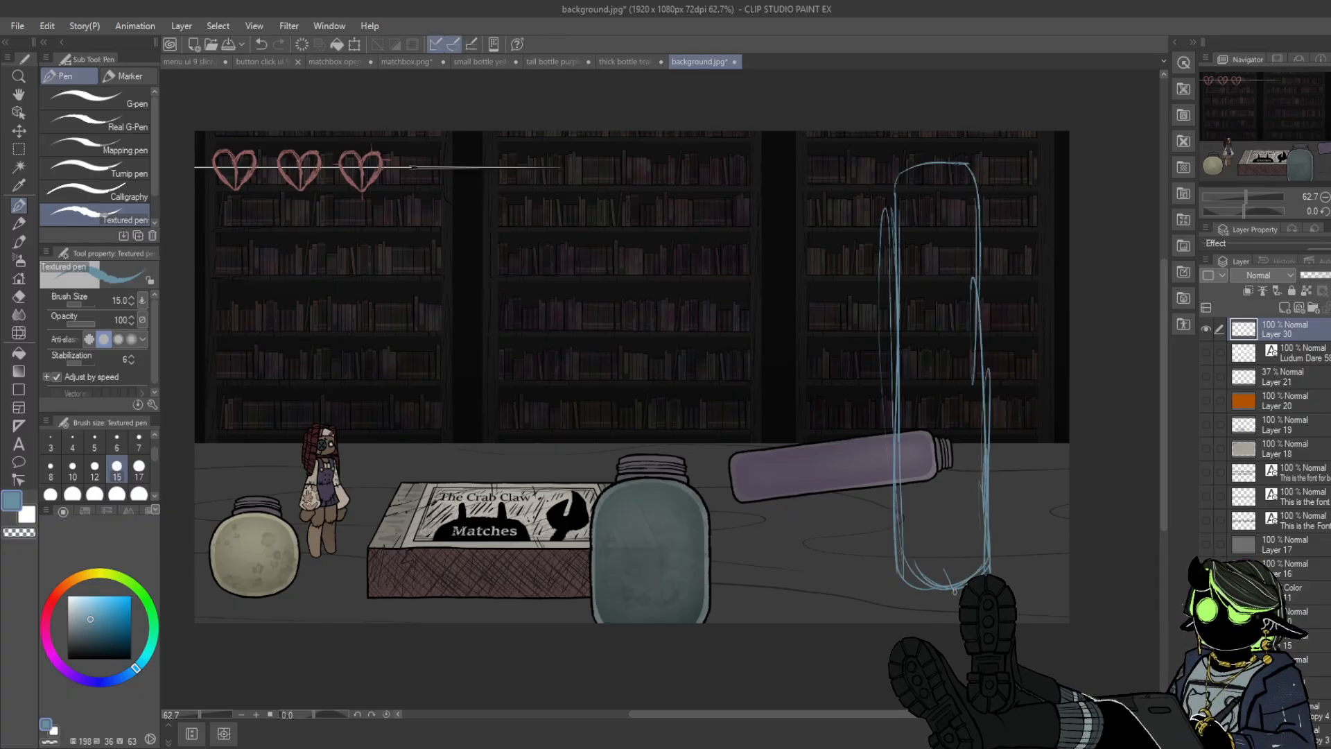
{"action": "mouse_move", "coordinate": [894, 188]}
{"action": "left_mouse_down"}
{"action": "mouse_move", "coordinate": [889, 443]}
{"action": "mouse_move", "coordinate": [911, 553]}
{"action": "left_mouse_up"}
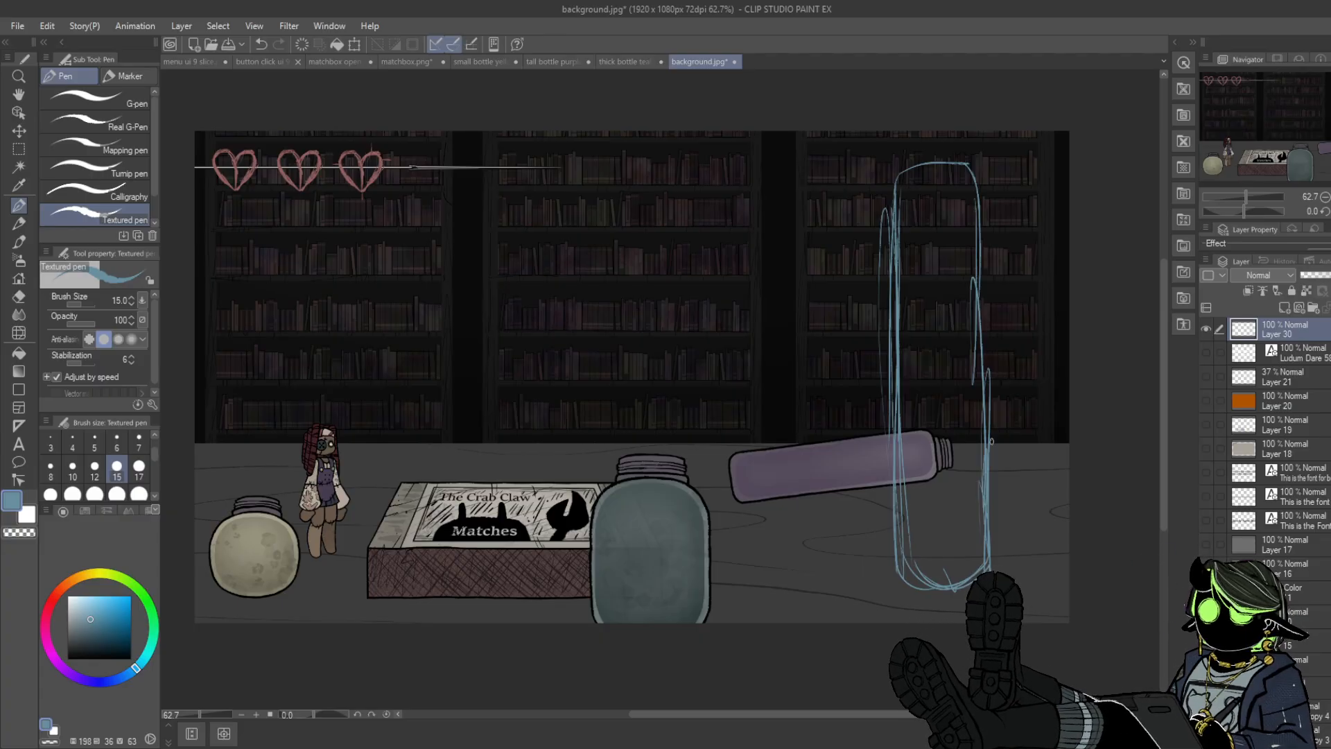
- Sketch a narrow rounded rod to the left of the capsule outline and erase it with the Hard eraser at size 50
{"action": "left_click_drag", "start_coordinate": [861, 181], "coordinate": [866, 288]}
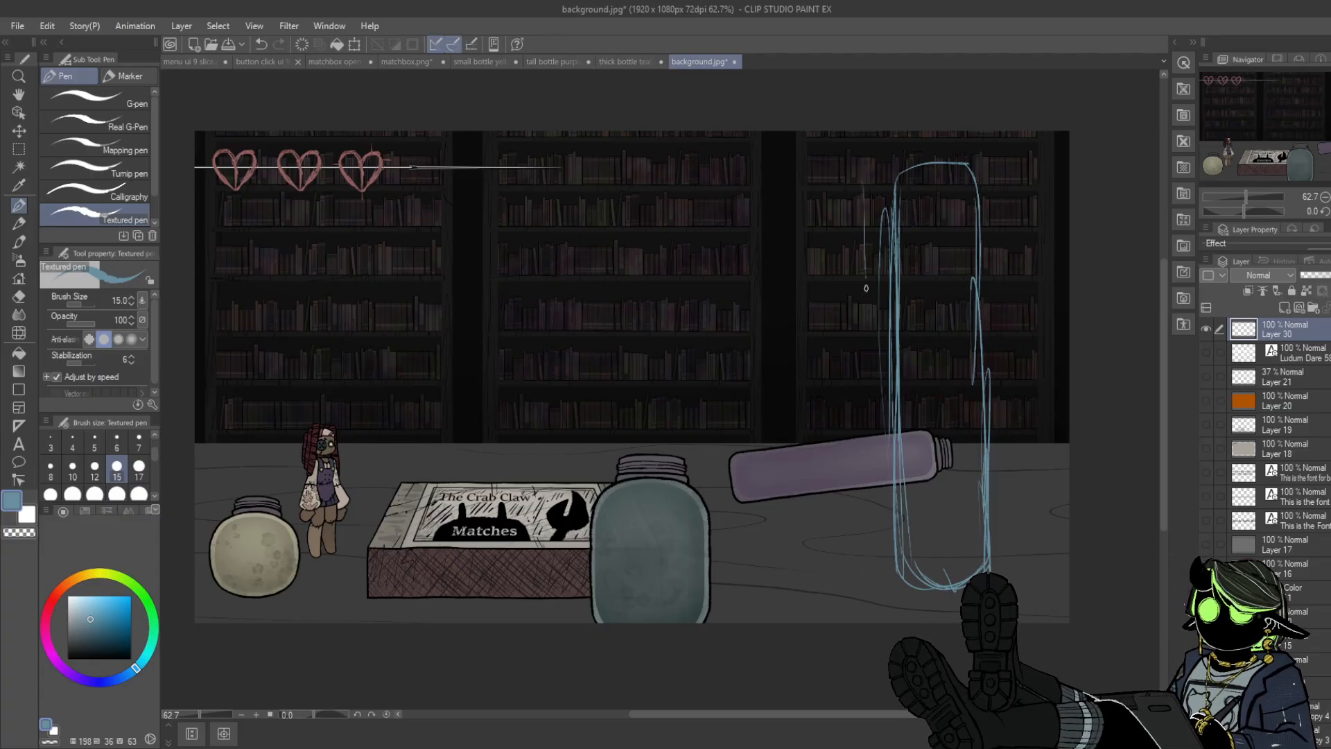
{"action": "mouse_move", "coordinate": [865, 181]}
{"action": "left_mouse_down"}
{"action": "mouse_move", "coordinate": [863, 254]}
{"action": "mouse_move", "coordinate": [854, 218]}
{"action": "mouse_move", "coordinate": [860, 360]}
{"action": "left_mouse_up"}
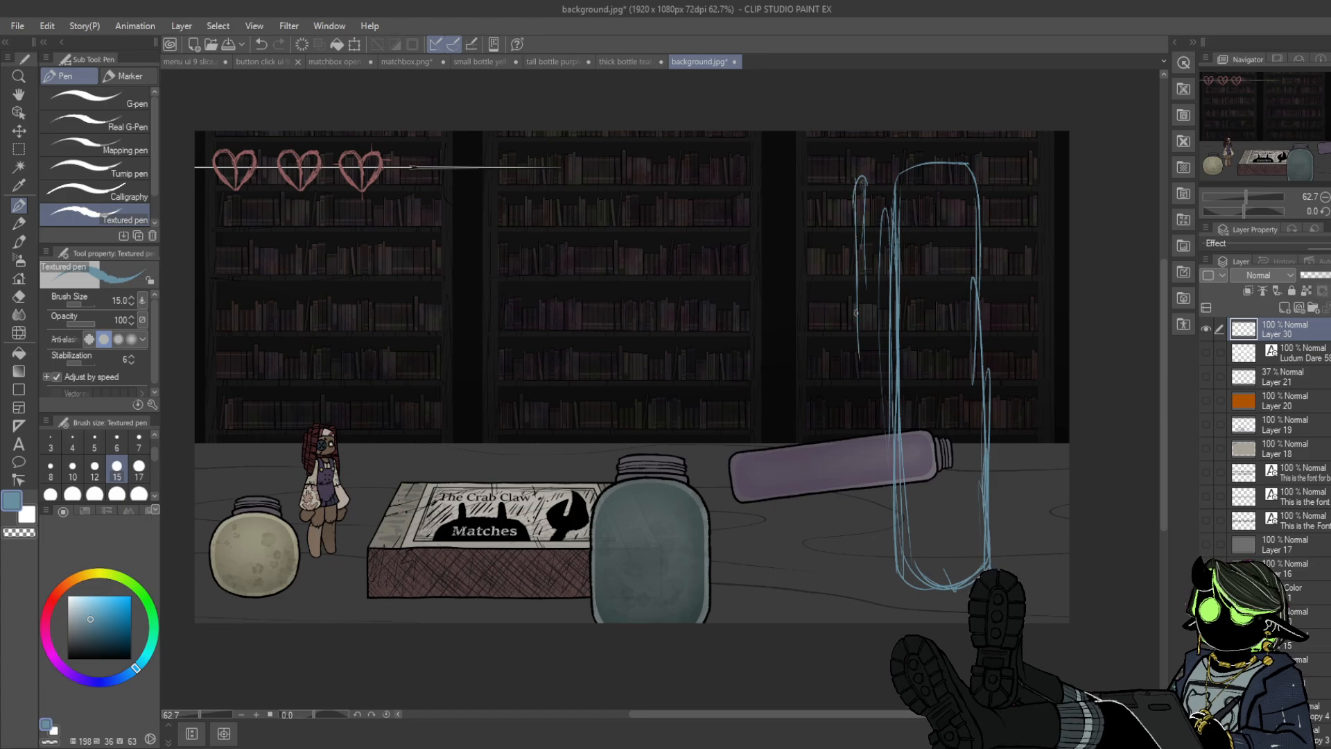
{"action": "left_click_drag", "start_coordinate": [863, 247], "coordinate": [867, 437]}
{"action": "left_click_drag", "start_coordinate": [862, 279], "coordinate": [865, 585]}
{"action": "left_click_drag", "start_coordinate": [870, 388], "coordinate": [870, 570]}
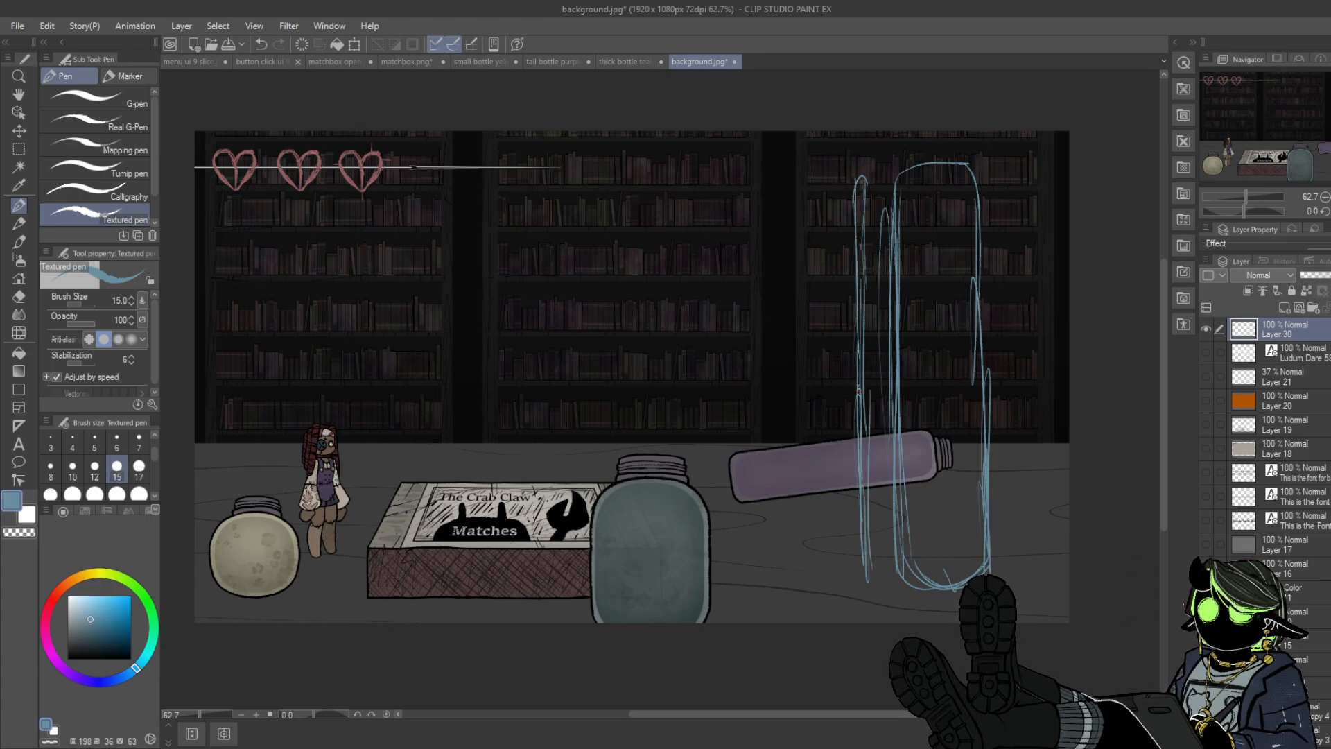
{"action": "key", "text": "e"}
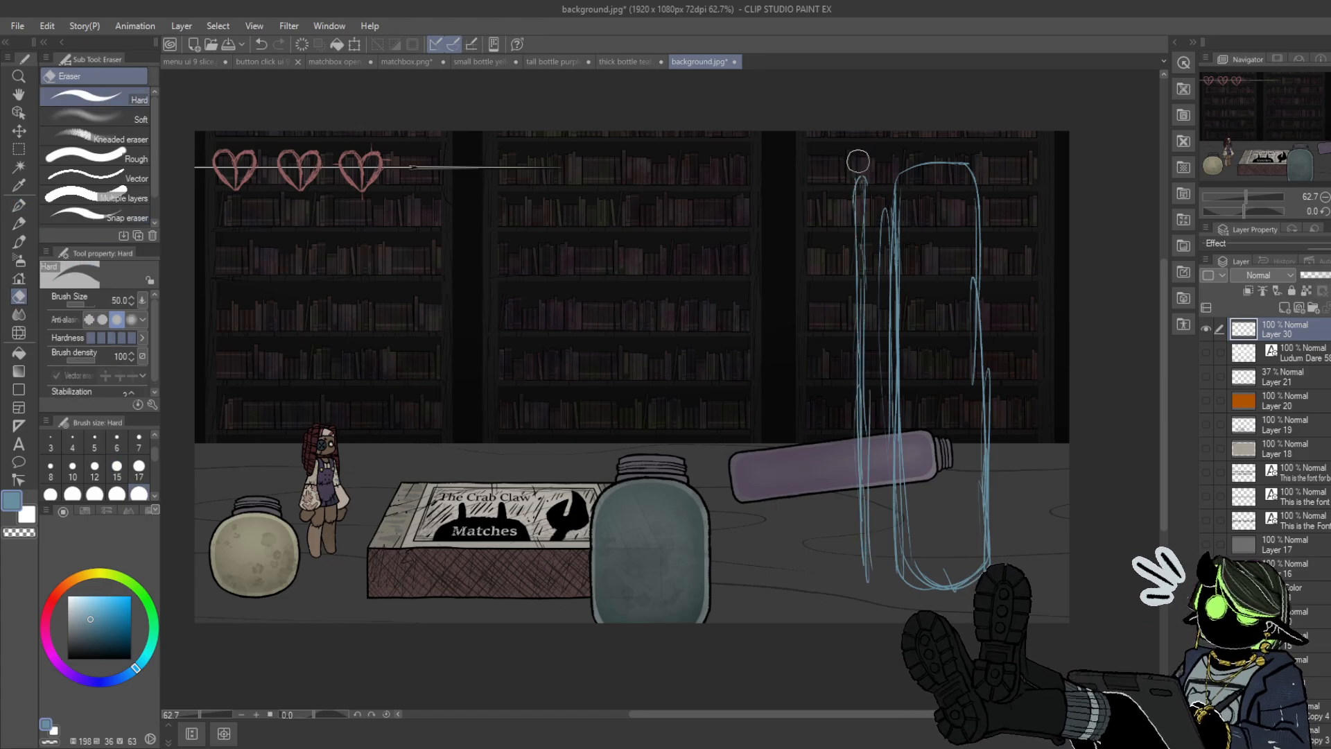
{"action": "left_click_drag", "start_coordinate": [858, 164], "coordinate": [859, 283]}
{"action": "left_click_drag", "start_coordinate": [858, 196], "coordinate": [861, 385]}
{"action": "left_click_drag", "start_coordinate": [861, 275], "coordinate": [863, 573]}
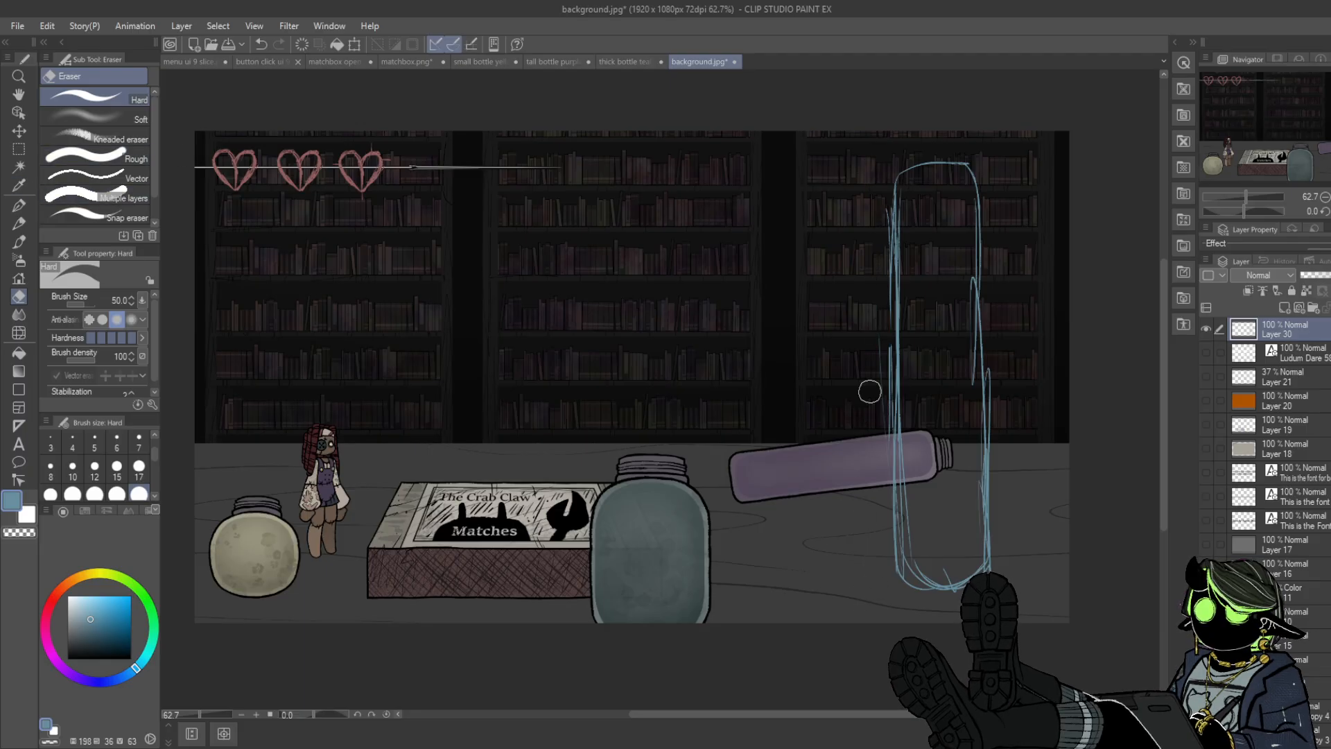
- Sketch curved bands across the capsule near both ends with the Textured pen to mark its end caps
{"action": "key", "text": "p"}
{"action": "left_click_drag", "start_coordinate": [897, 208], "coordinate": [972, 202]}
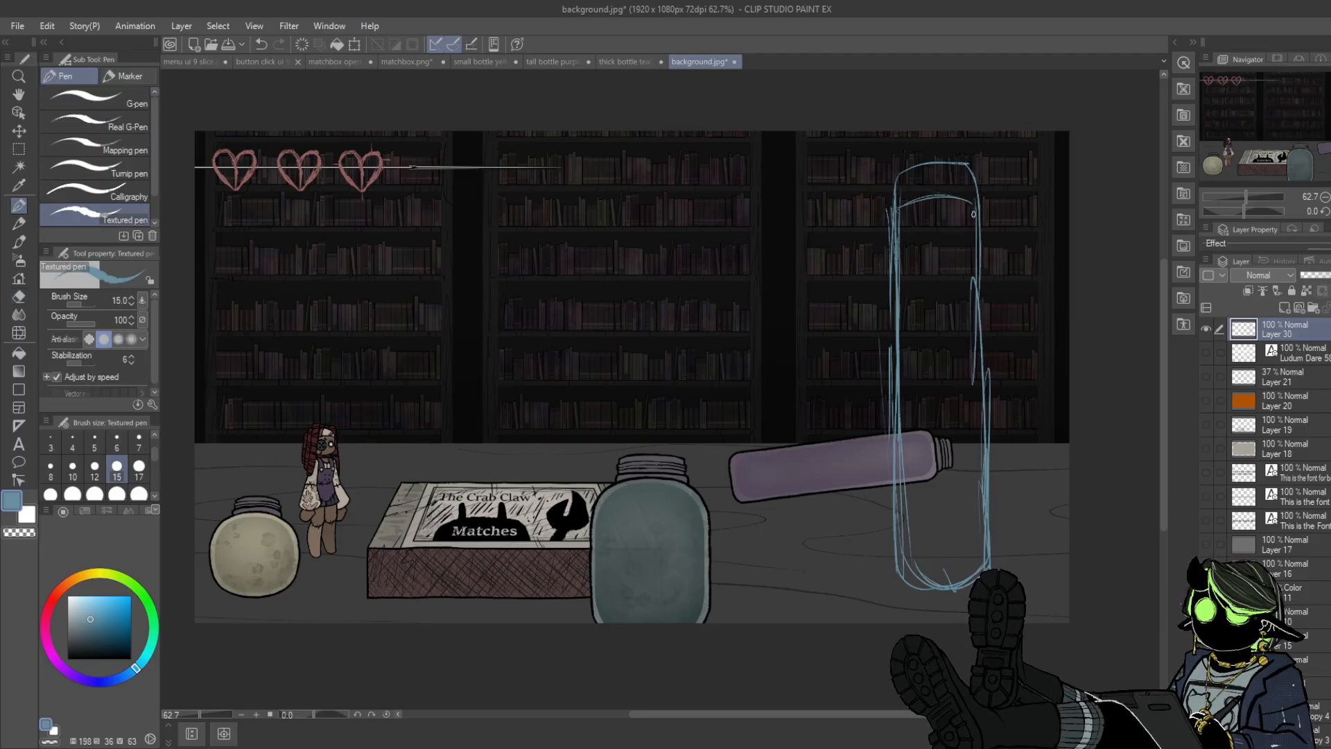
{"action": "left_click_drag", "start_coordinate": [899, 236], "coordinate": [969, 244]}
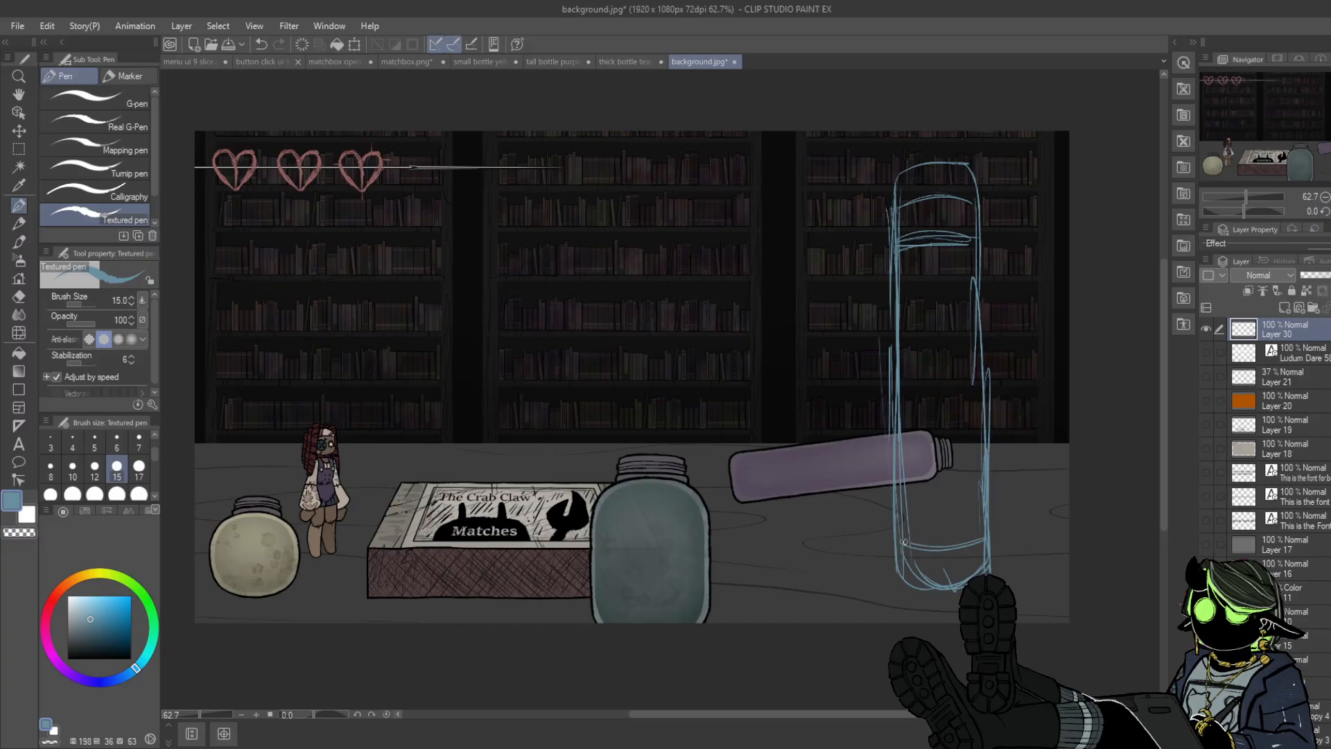
{"action": "left_click_drag", "start_coordinate": [905, 542], "coordinate": [901, 540]}
{"action": "left_click_drag", "start_coordinate": [982, 507], "coordinate": [909, 506]}
{"action": "left_click_drag", "start_coordinate": [899, 499], "coordinate": [979, 503]}
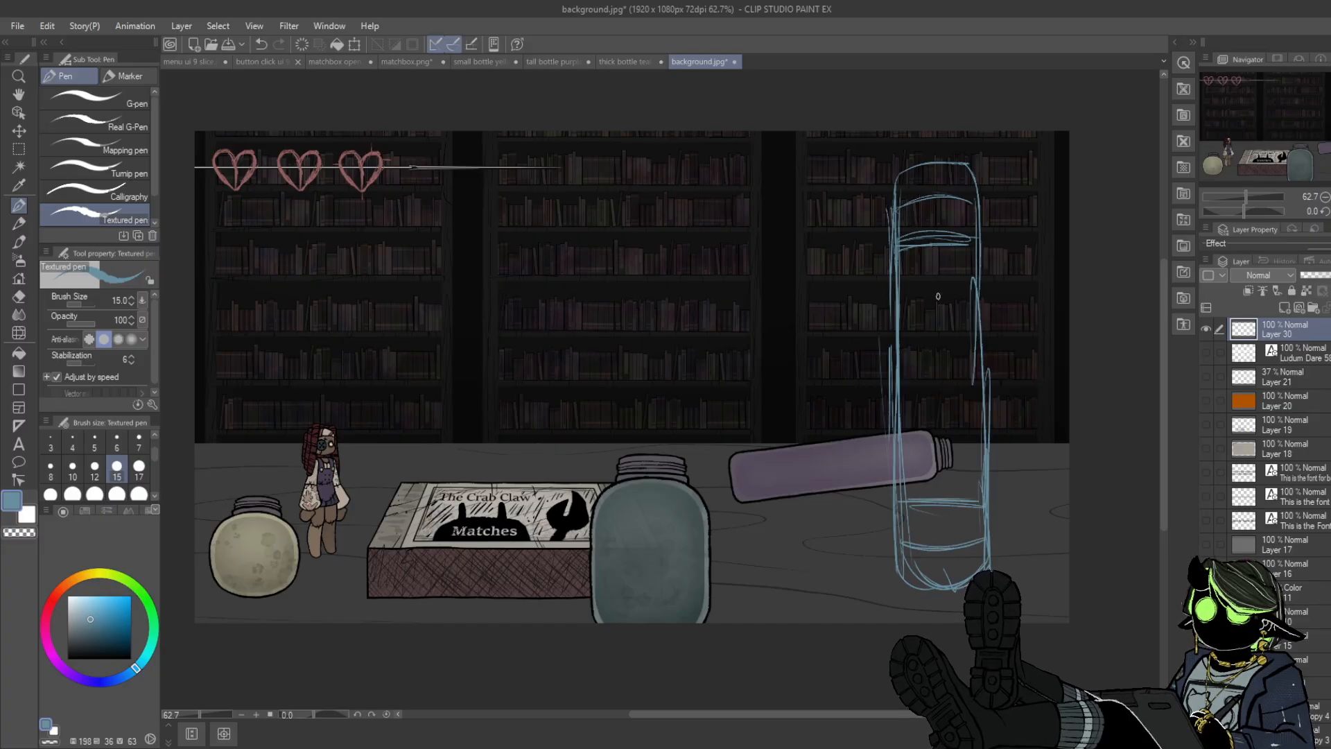
- Sketch long vertical lines inside the capsule, running between the upper and lower bands
{"action": "mouse_move", "coordinate": [937, 296]}
{"action": "left_mouse_down"}
{"action": "mouse_move", "coordinate": [936, 432]}
{"action": "mouse_move", "coordinate": [935, 289]}
{"action": "mouse_move", "coordinate": [937, 472]}
{"action": "left_mouse_up"}
{"action": "mouse_move", "coordinate": [950, 278]}
{"action": "left_mouse_down"}
{"action": "mouse_move", "coordinate": [949, 460]}
{"action": "mouse_move", "coordinate": [961, 464]}
{"action": "left_mouse_up"}
{"action": "left_click_drag", "start_coordinate": [938, 391], "coordinate": [937, 445]}
{"action": "left_click_drag", "start_coordinate": [944, 445], "coordinate": [944, 339]}
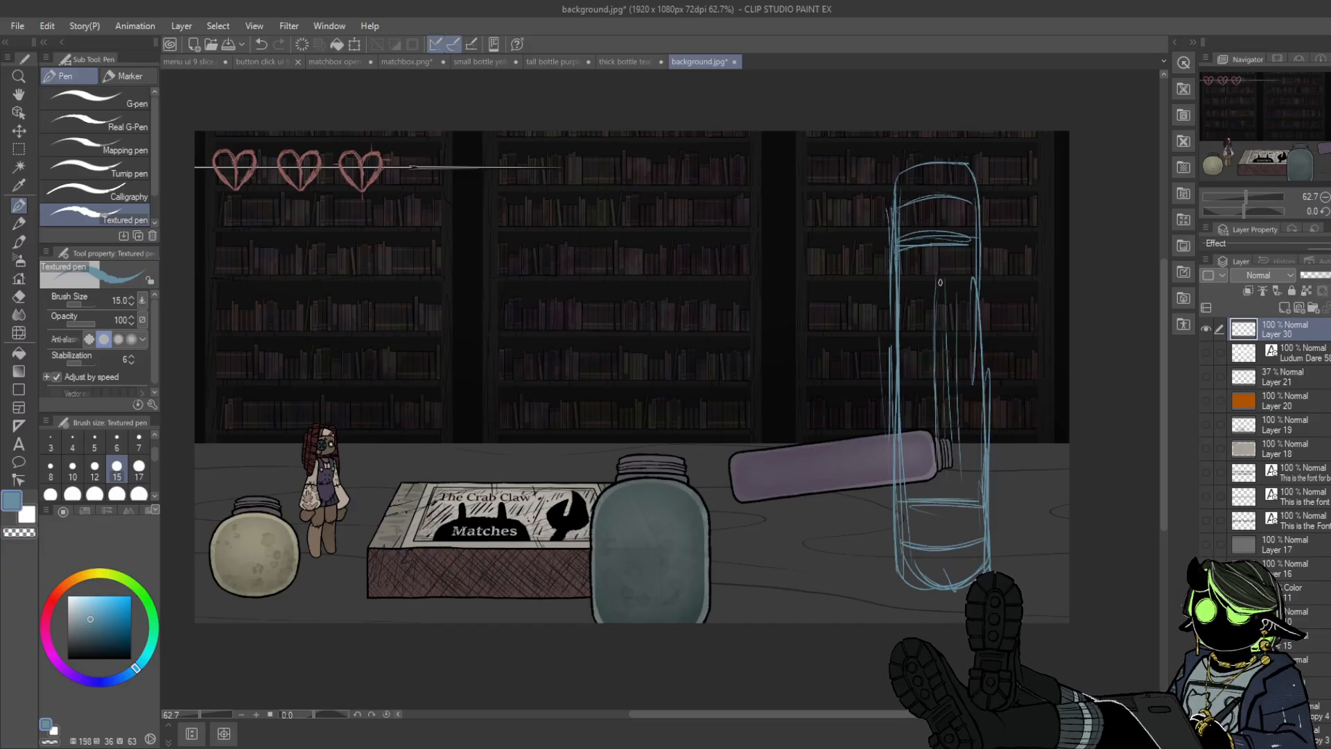
{"action": "left_click_drag", "start_coordinate": [940, 267], "coordinate": [952, 485]}
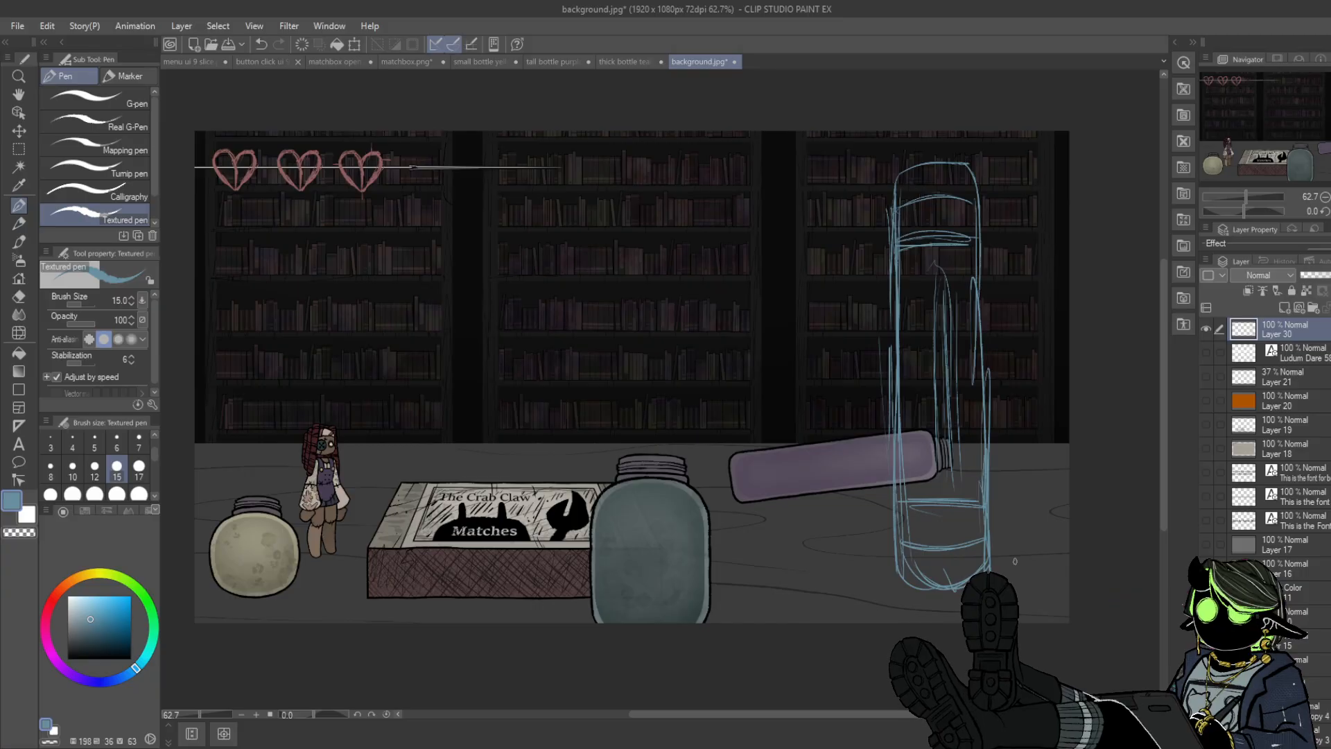
- Sketch a narrow vertical rod to the left of the capsule, nearly as tall as the capsule, with the Textured pen
{"action": "key", "text": "m"}
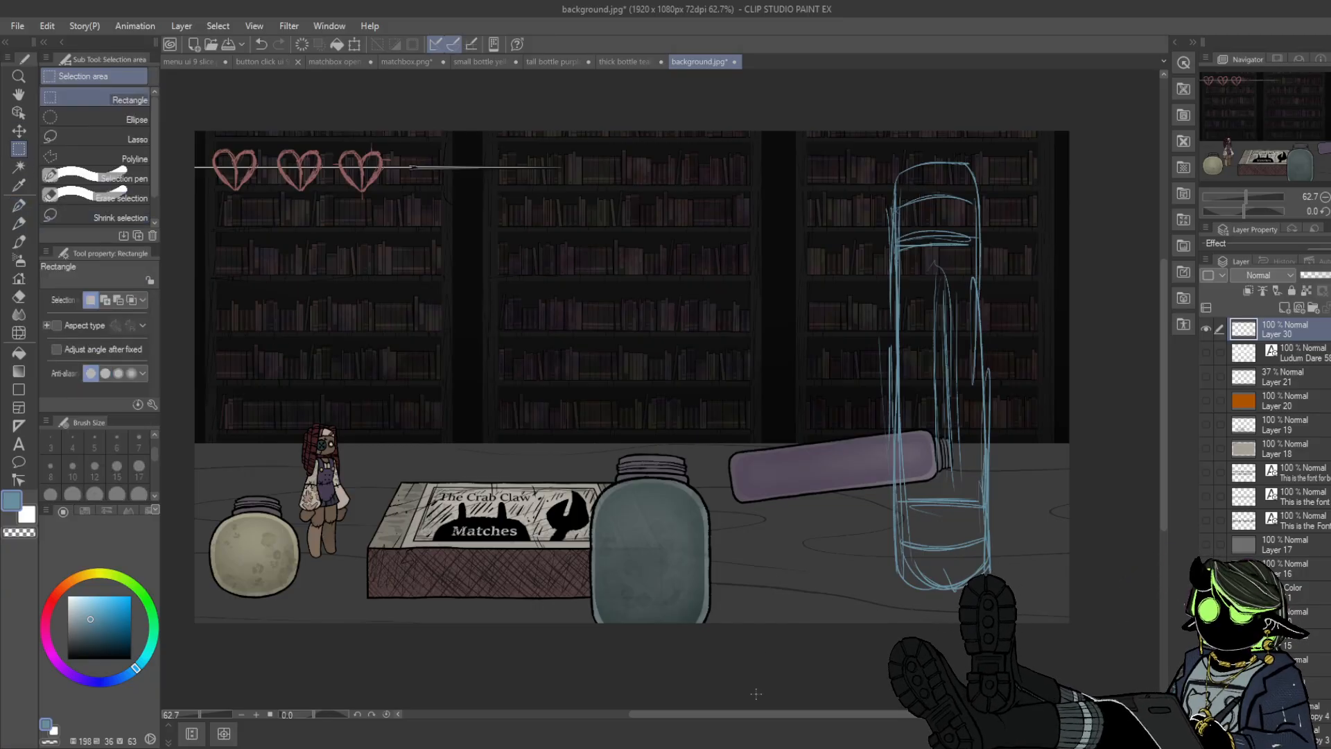
{"action": "key", "text": "p"}
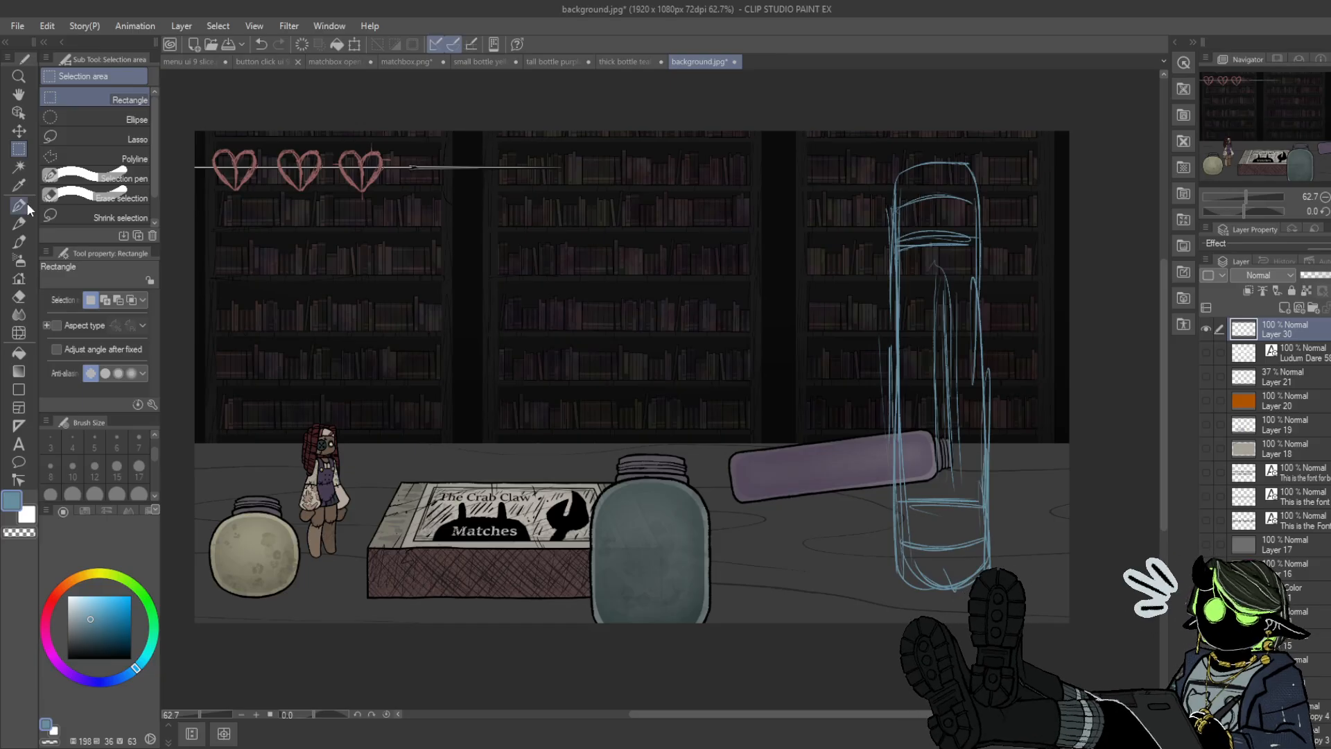
{"action": "mouse_move", "coordinate": [853, 188]}
{"action": "left_mouse_down"}
{"action": "mouse_move", "coordinate": [865, 585]}
{"action": "mouse_move", "coordinate": [850, 564]}
{"action": "mouse_move", "coordinate": [841, 177]}
{"action": "mouse_move", "coordinate": [853, 187]}
{"action": "mouse_move", "coordinate": [856, 352]}
{"action": "mouse_move", "coordinate": [852, 197]}
{"action": "mouse_move", "coordinate": [842, 265]}
{"action": "mouse_move", "coordinate": [845, 244]}
{"action": "mouse_move", "coordinate": [852, 571]}
{"action": "mouse_move", "coordinate": [867, 537]}
{"action": "left_mouse_up"}
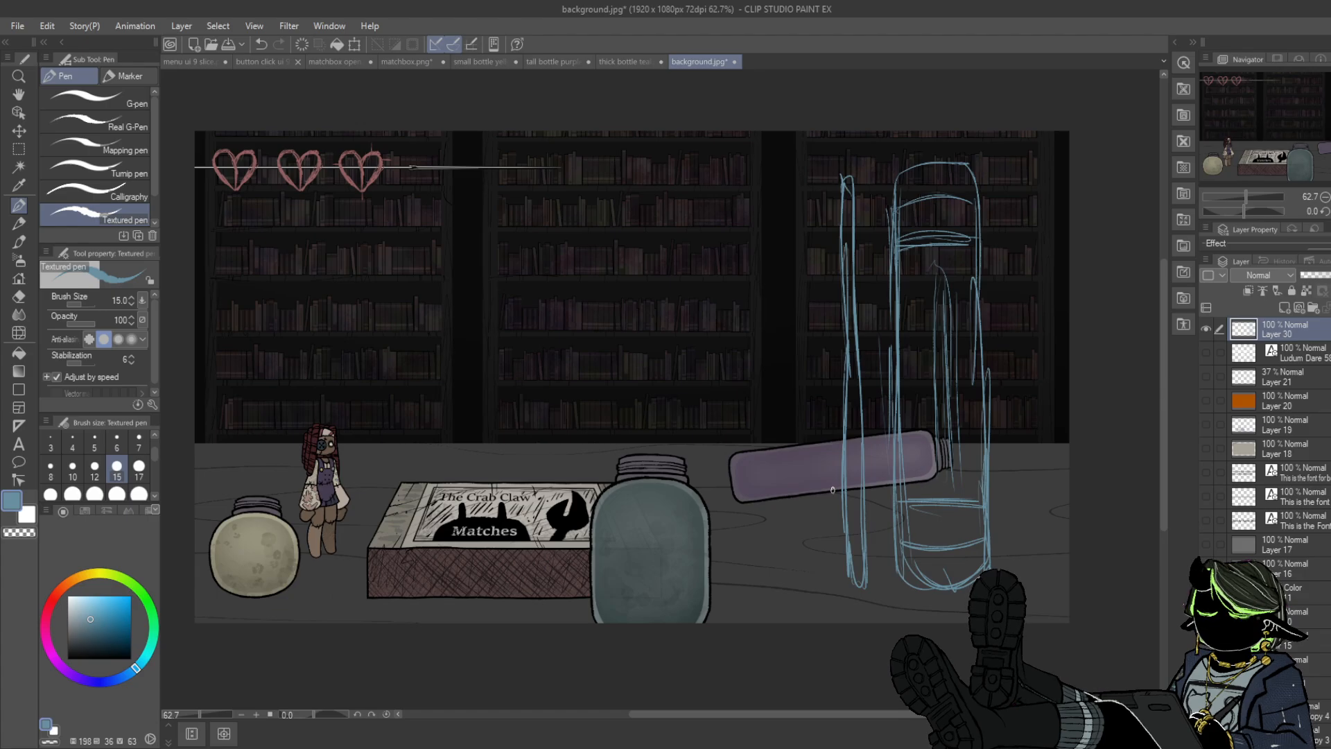
- Sketch a tall shape of long vertical strokes to the left of the narrow rod with the Textured pen
{"action": "left_click_drag", "start_coordinate": [788, 178], "coordinate": [774, 520]}
{"action": "left_click_drag", "start_coordinate": [787, 399], "coordinate": [784, 569]}
{"action": "left_click_drag", "start_coordinate": [794, 349], "coordinate": [784, 568]}
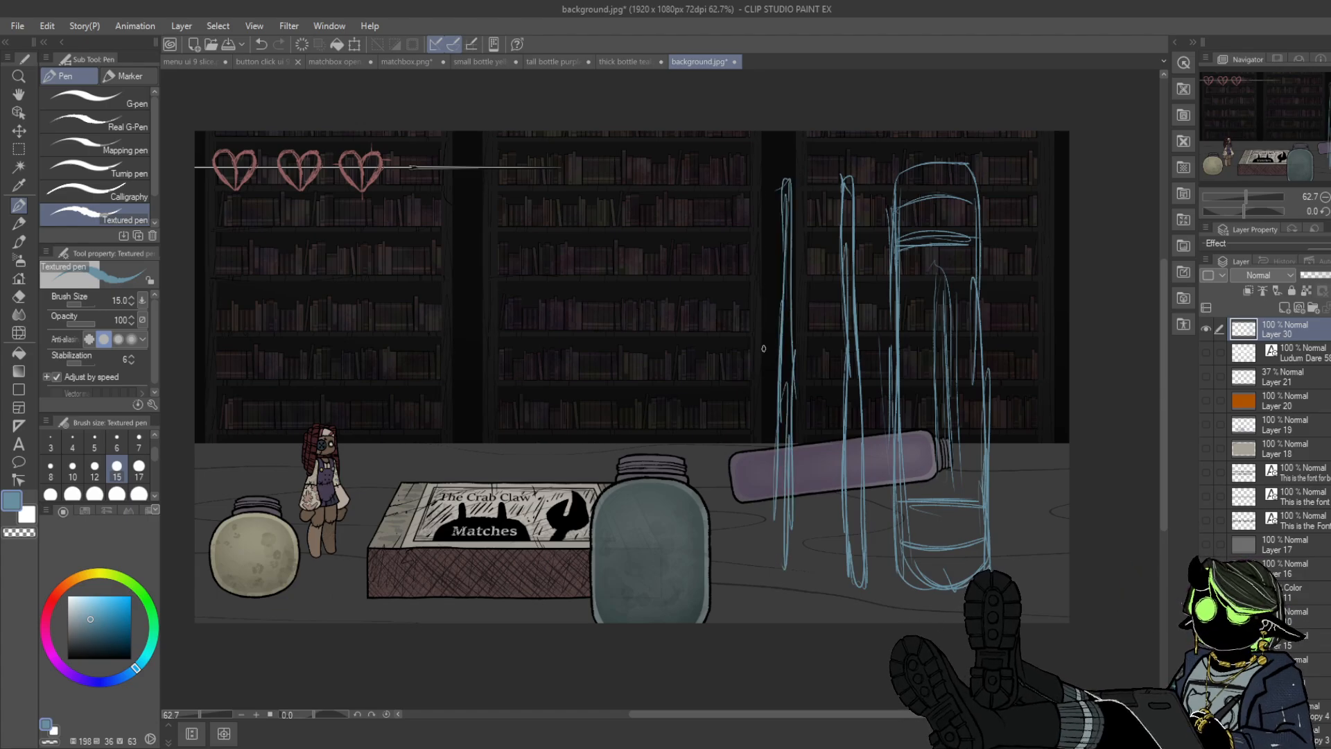
{"action": "left_click_drag", "start_coordinate": [782, 182], "coordinate": [739, 187]}
{"action": "left_click_drag", "start_coordinate": [754, 195], "coordinate": [756, 318]}
{"action": "left_click_drag", "start_coordinate": [766, 206], "coordinate": [772, 399]}
{"action": "left_click_drag", "start_coordinate": [770, 274], "coordinate": [757, 469]}
{"action": "left_click_drag", "start_coordinate": [763, 380], "coordinate": [763, 570]}
{"action": "left_click_drag", "start_coordinate": [749, 201], "coordinate": [738, 454]}
{"action": "left_click_drag", "start_coordinate": [754, 320], "coordinate": [745, 468]}
{"action": "left_click_drag", "start_coordinate": [745, 427], "coordinate": [738, 577]}
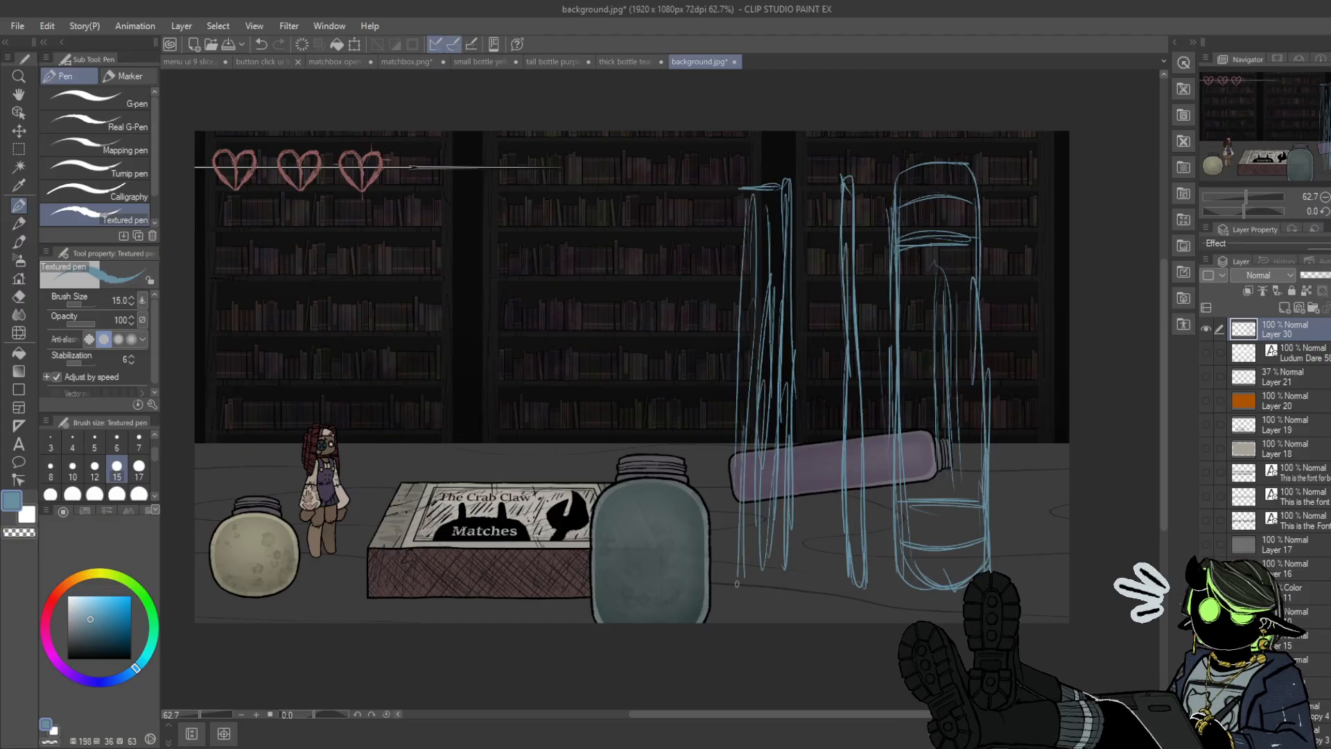
{"action": "left_click_drag", "start_coordinate": [742, 179], "coordinate": [729, 419]}
{"action": "left_click_drag", "start_coordinate": [735, 257], "coordinate": [729, 581]}
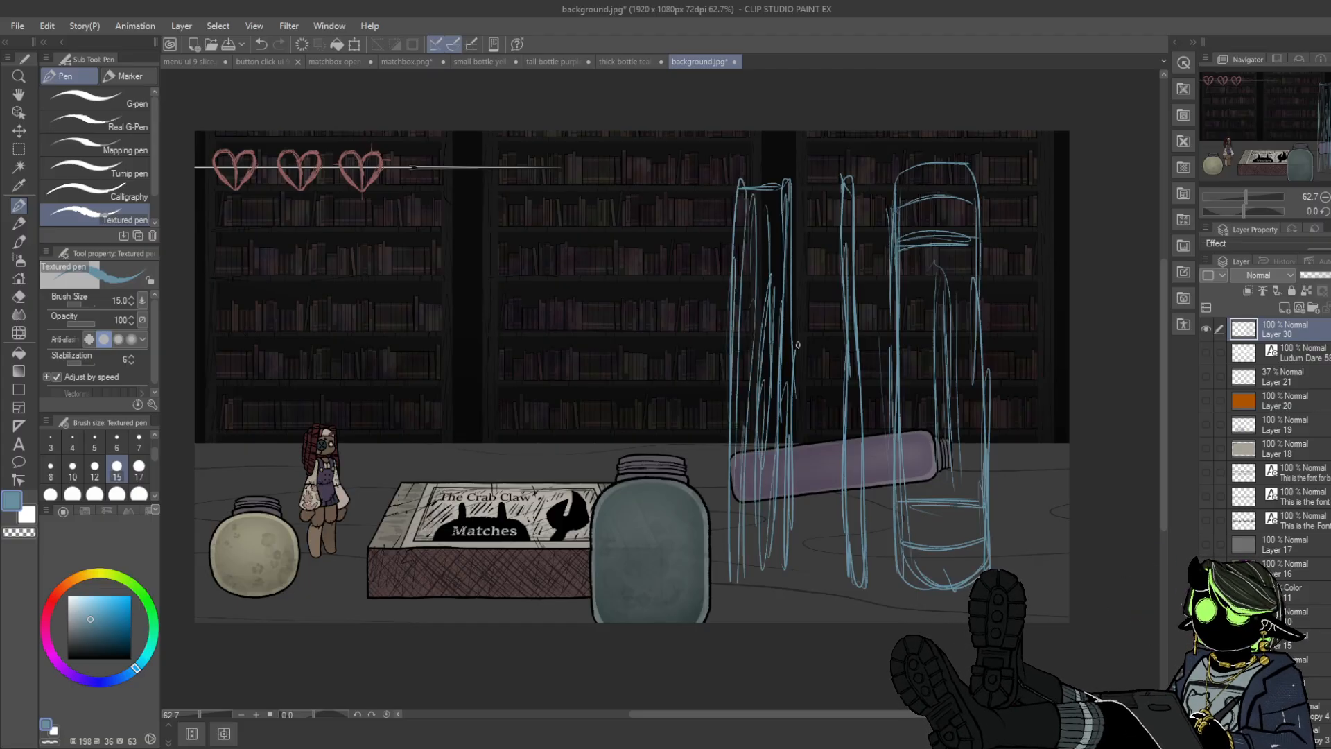
- Erase the stroked shape and the narrow rod beside the capsule with the Hard eraser at size 300
{"action": "left_click", "coordinate": [19, 296]}
{"action": "scroll", "coordinate": [104, 471], "scroll_direction": "down", "scroll_amount": 3}
{"action": "left_click", "coordinate": [139, 493]}
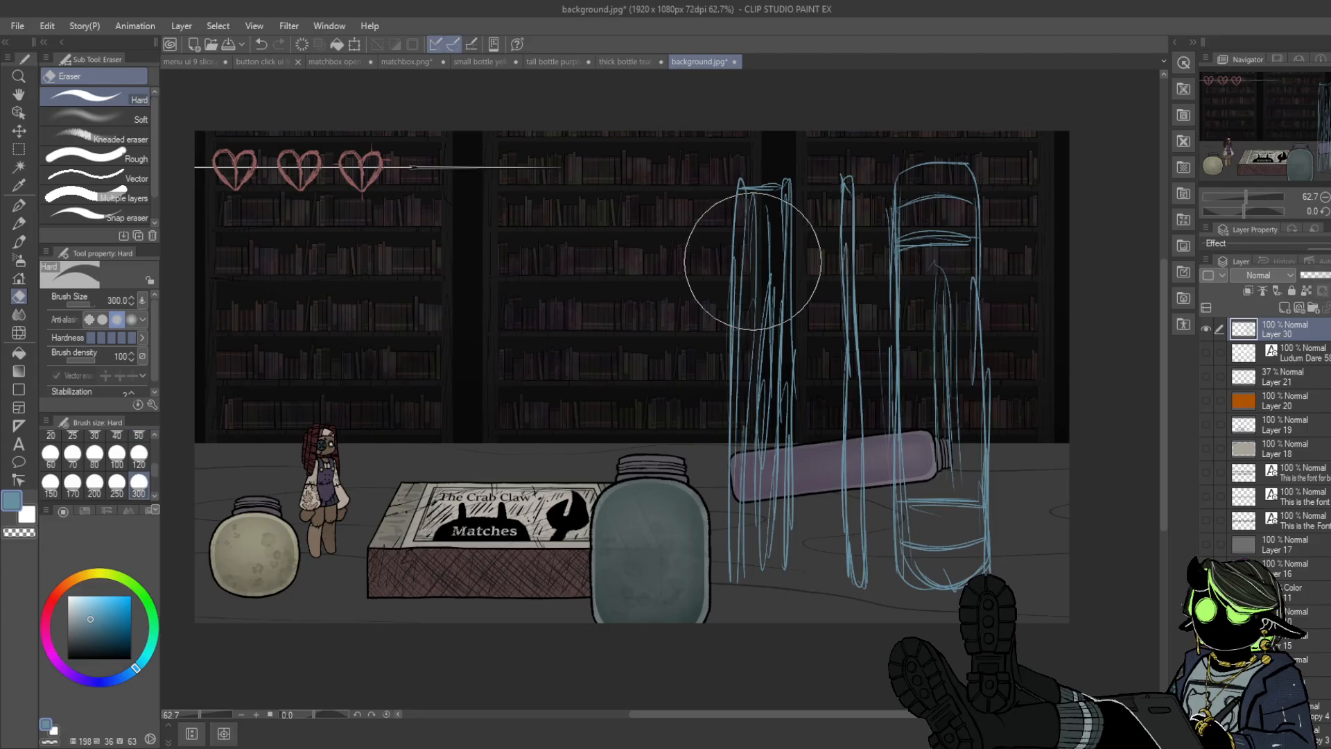
{"action": "mouse_move", "coordinate": [753, 262]}
{"action": "left_mouse_down"}
{"action": "mouse_move", "coordinate": [748, 163]}
{"action": "mouse_move", "coordinate": [745, 402]}
{"action": "left_mouse_up"}
{"action": "left_click_drag", "start_coordinate": [859, 146], "coordinate": [854, 589]}
- Mark the capsule's centre lines with short ticks at its ends and both sides using the Textured pen
{"action": "left_click", "coordinate": [19, 206]}
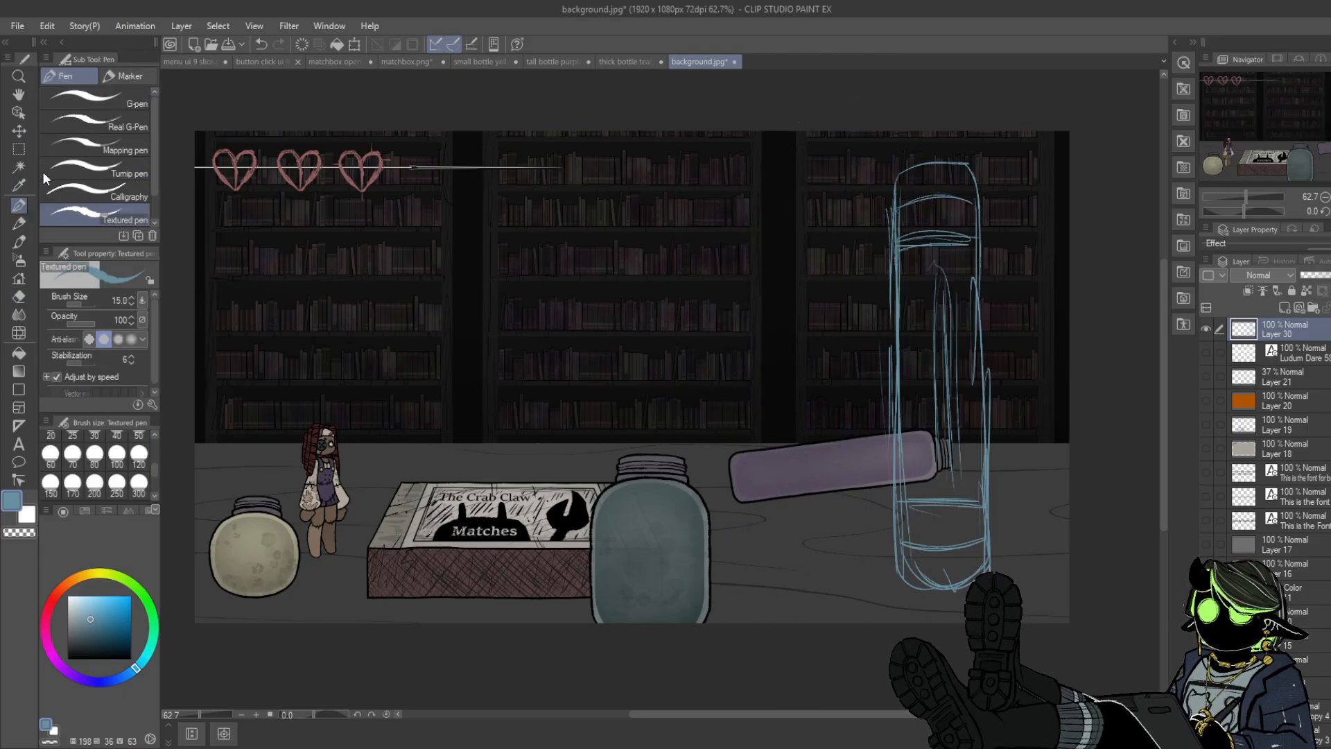
{"action": "left_click_drag", "start_coordinate": [933, 147], "coordinate": [933, 174]}
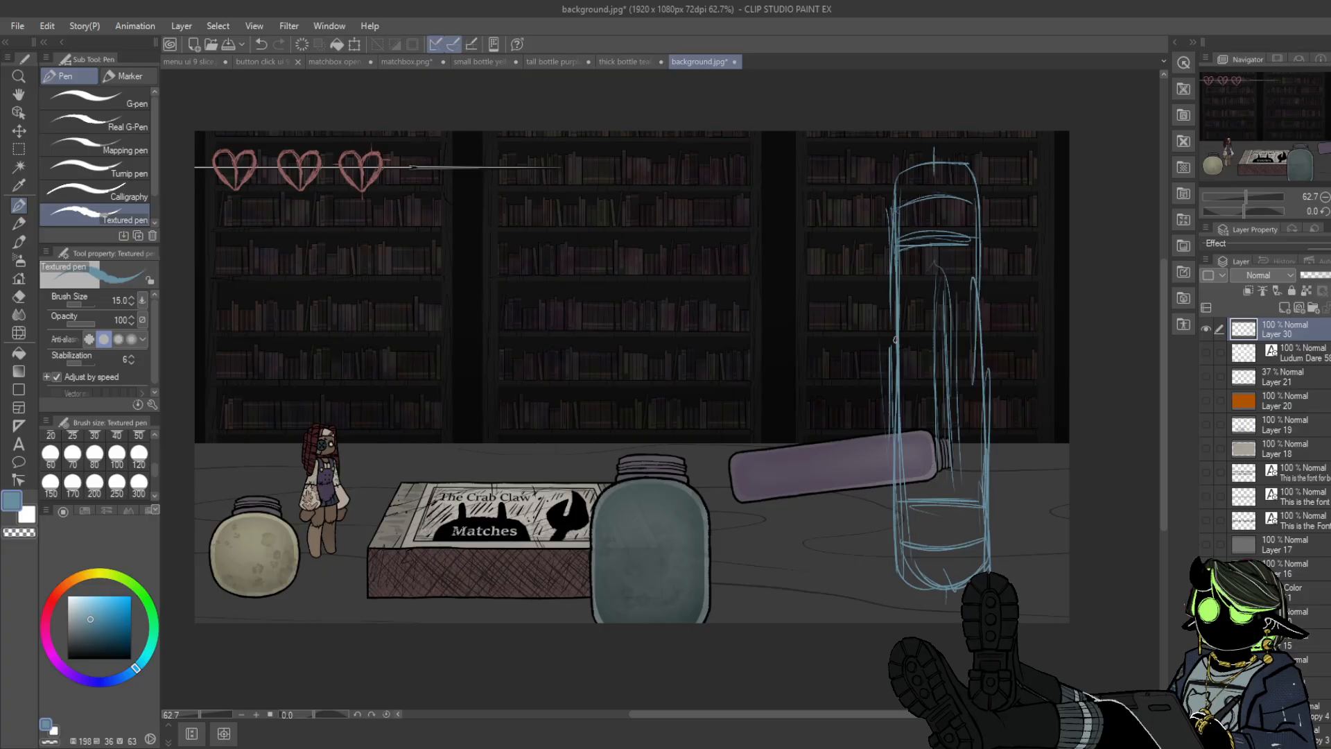
{"action": "left_click_drag", "start_coordinate": [895, 342], "coordinate": [870, 343]}
{"action": "left_click_drag", "start_coordinate": [984, 344], "coordinate": [1016, 345]}
- Copy the capsule sketch with a rectangular selection into a new illustration and lower its layer opacity to 59%
{"action": "left_click", "coordinate": [19, 149]}
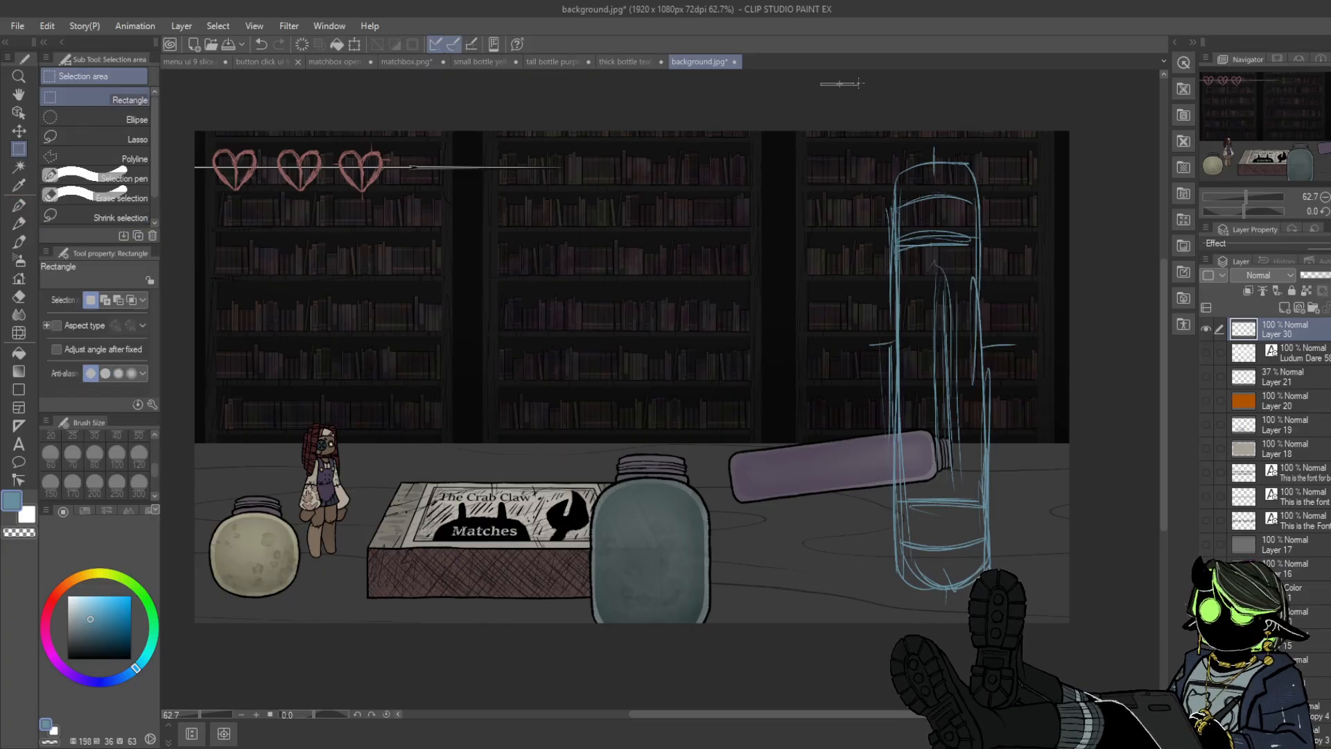
{"action": "left_click_drag", "start_coordinate": [821, 81], "coordinate": [1102, 631]}
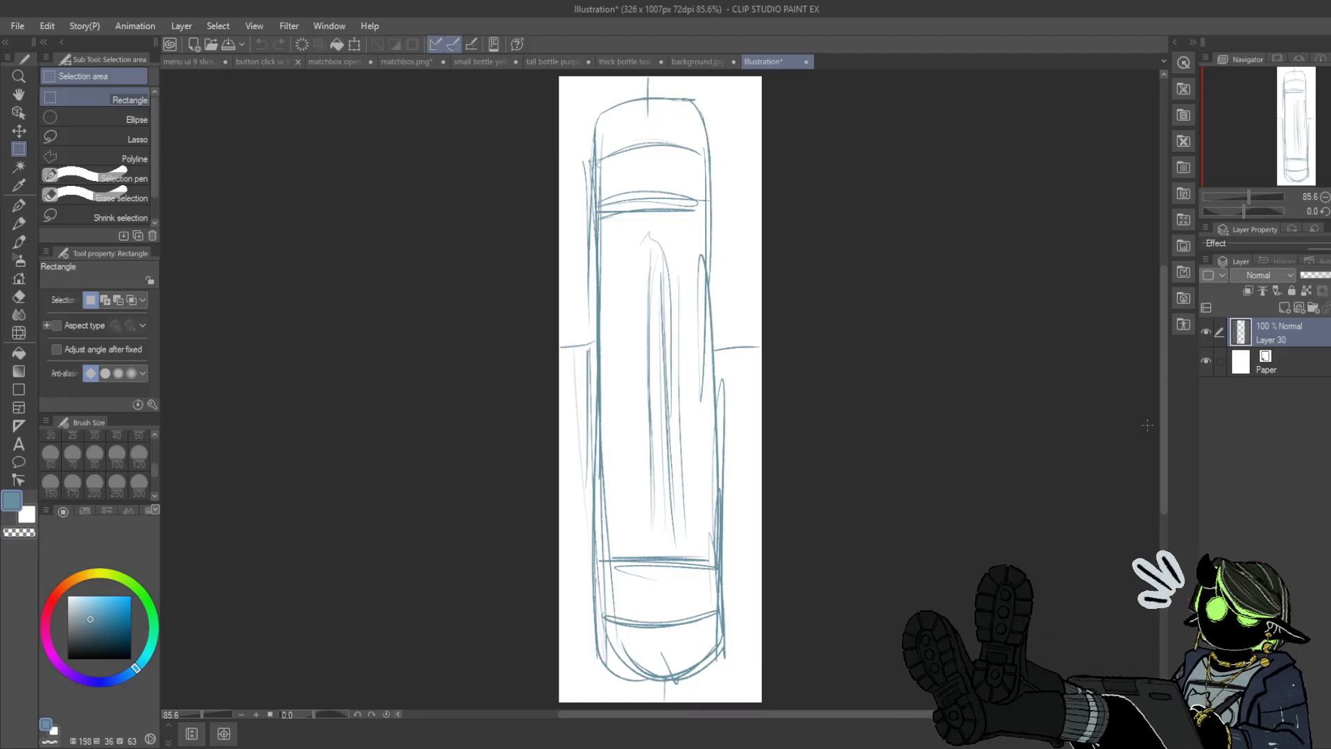
{"action": "left_click", "coordinate": [1328, 275]}
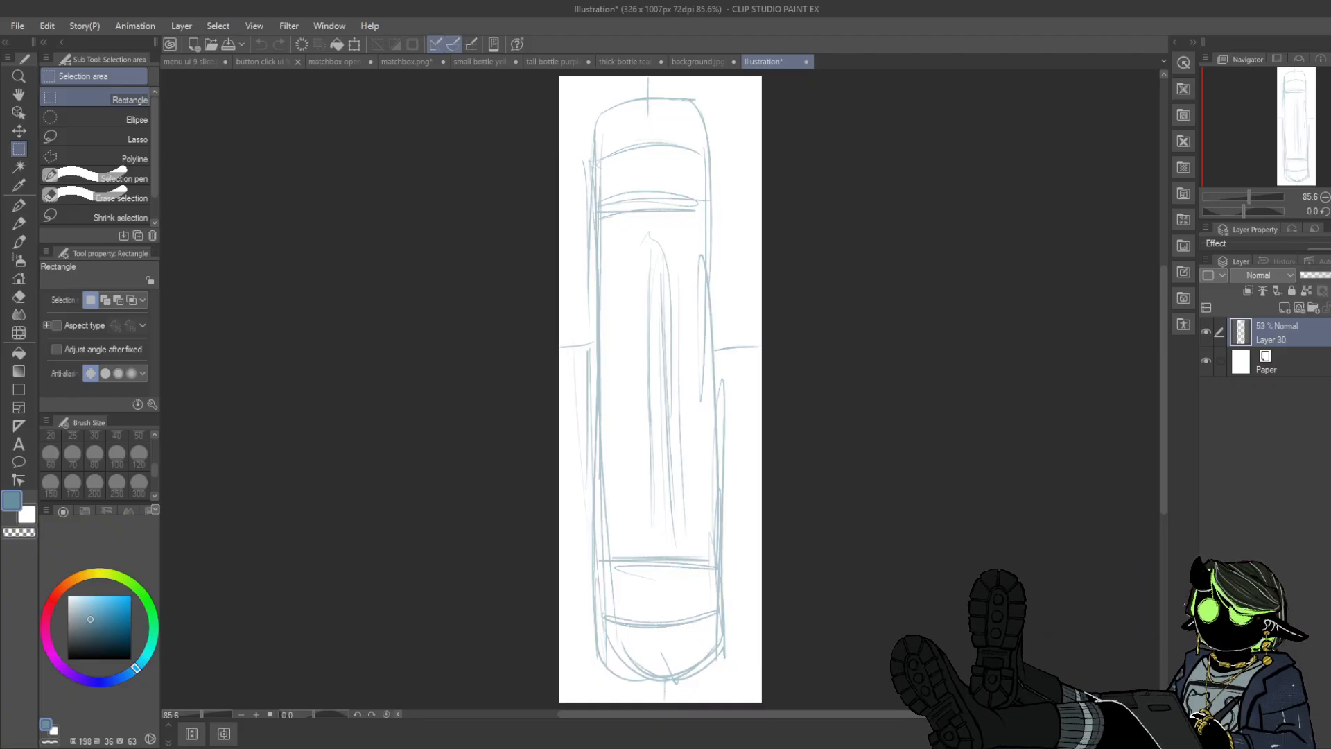
- Set the Textured pen to black at size 17 and add a new layer above the faded sketch
{"action": "left_click", "coordinate": [18, 206]}
{"action": "left_click", "coordinate": [140, 437]}
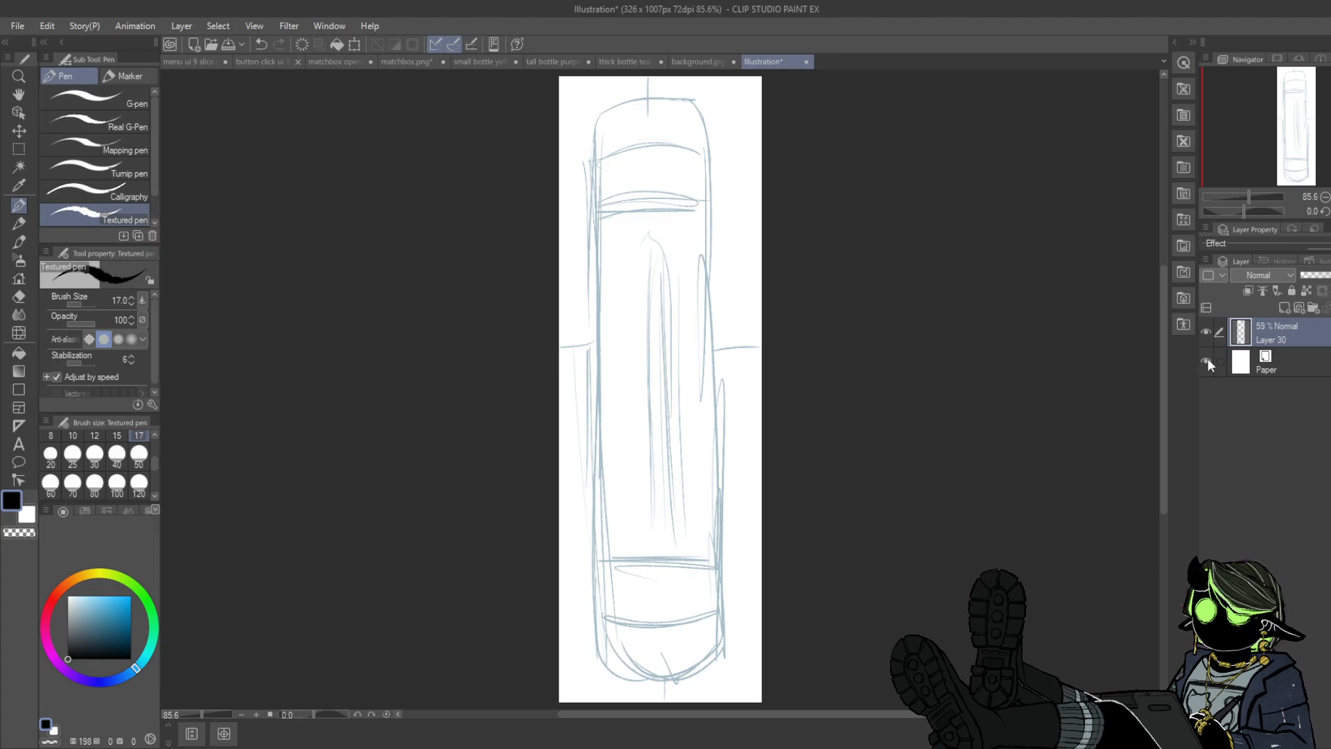
{"action": "left_click", "coordinate": [1284, 307]}
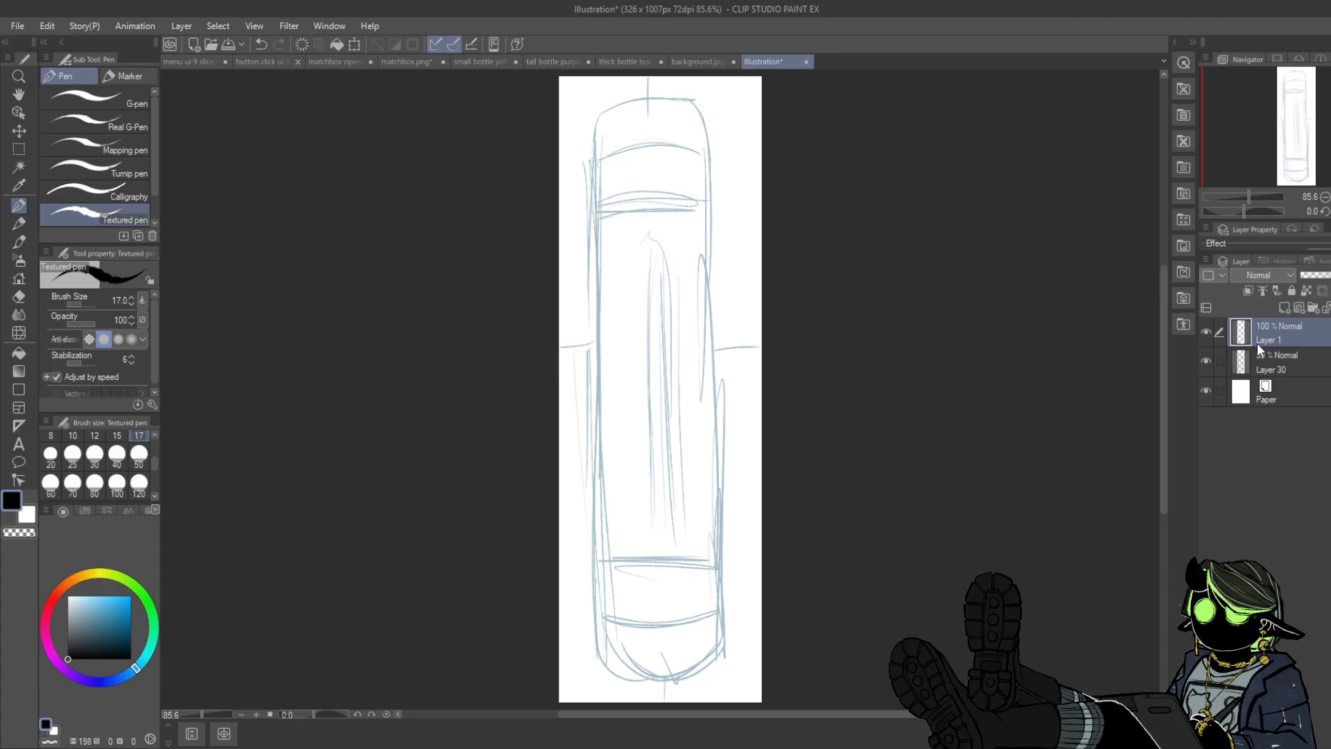
- Set the Rectangle figure tool to outline only and try tracing the capsule with corner roundness 2000
{"action": "left_click", "coordinate": [20, 390]}
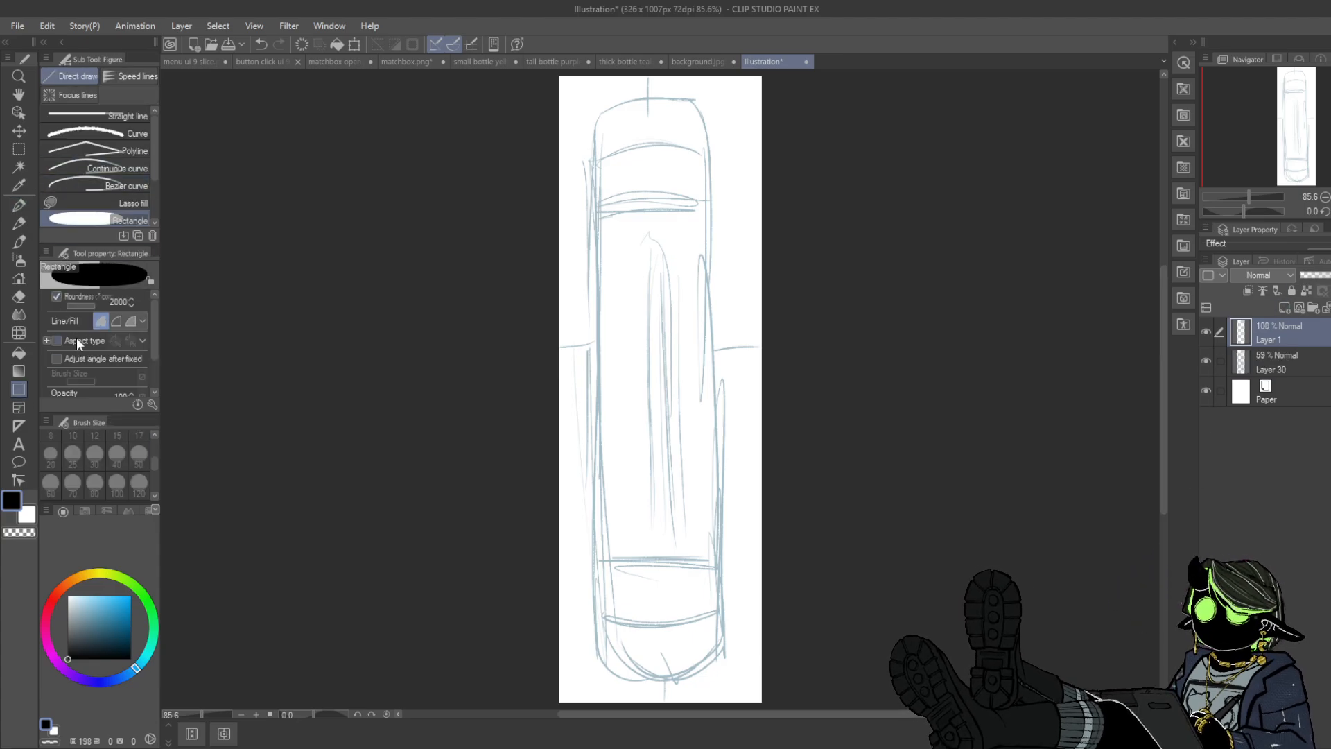
{"action": "left_click", "coordinate": [116, 321]}
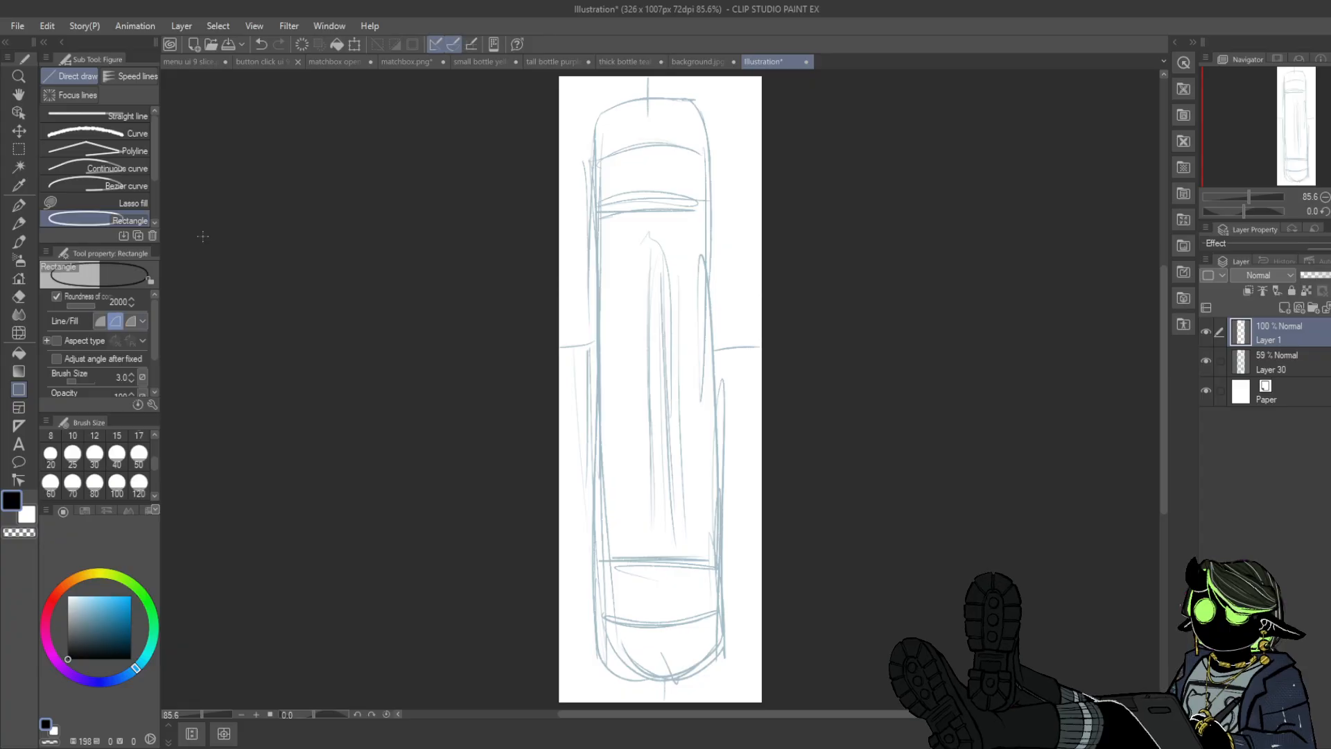
{"action": "mouse_move", "coordinate": [598, 113]}
{"action": "left_mouse_down"}
{"action": "mouse_move", "coordinate": [742, 583]}
{"action": "mouse_move", "coordinate": [728, 624]}
{"action": "left_mouse_up"}
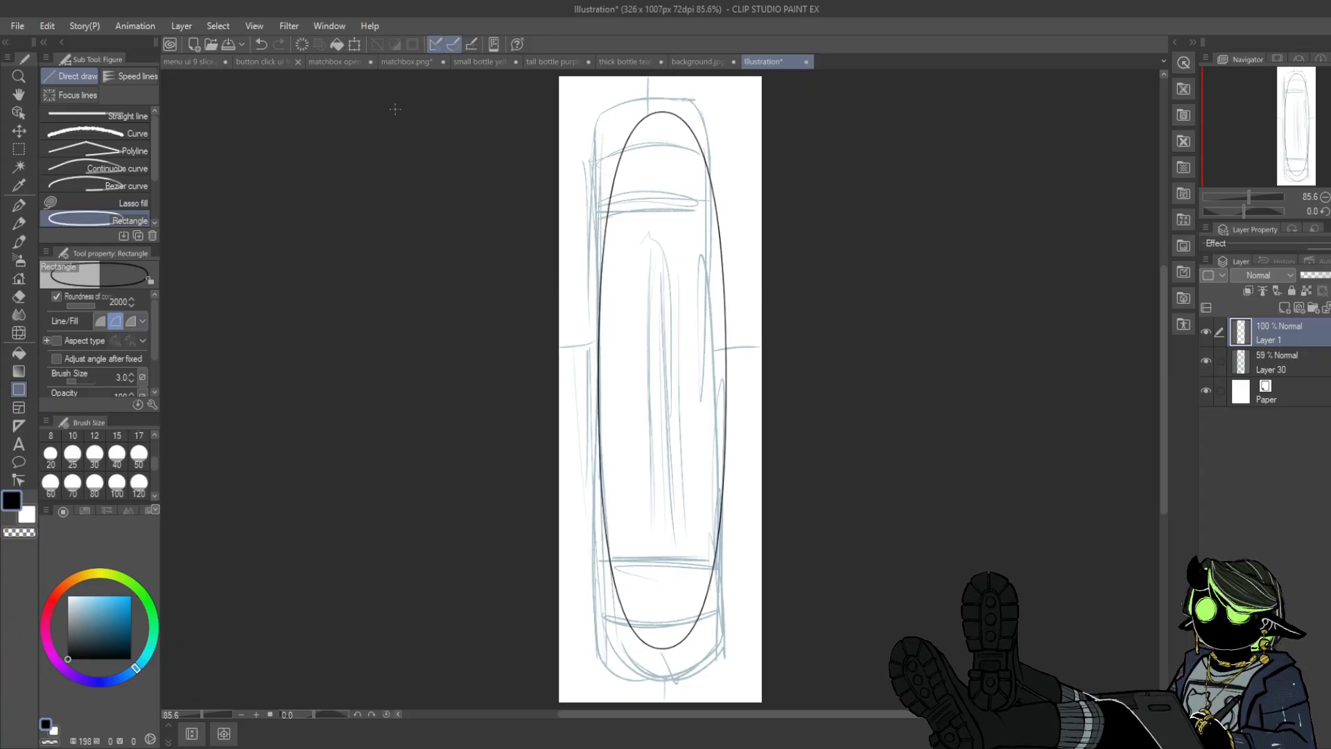
{"action": "left_click", "coordinate": [261, 43]}
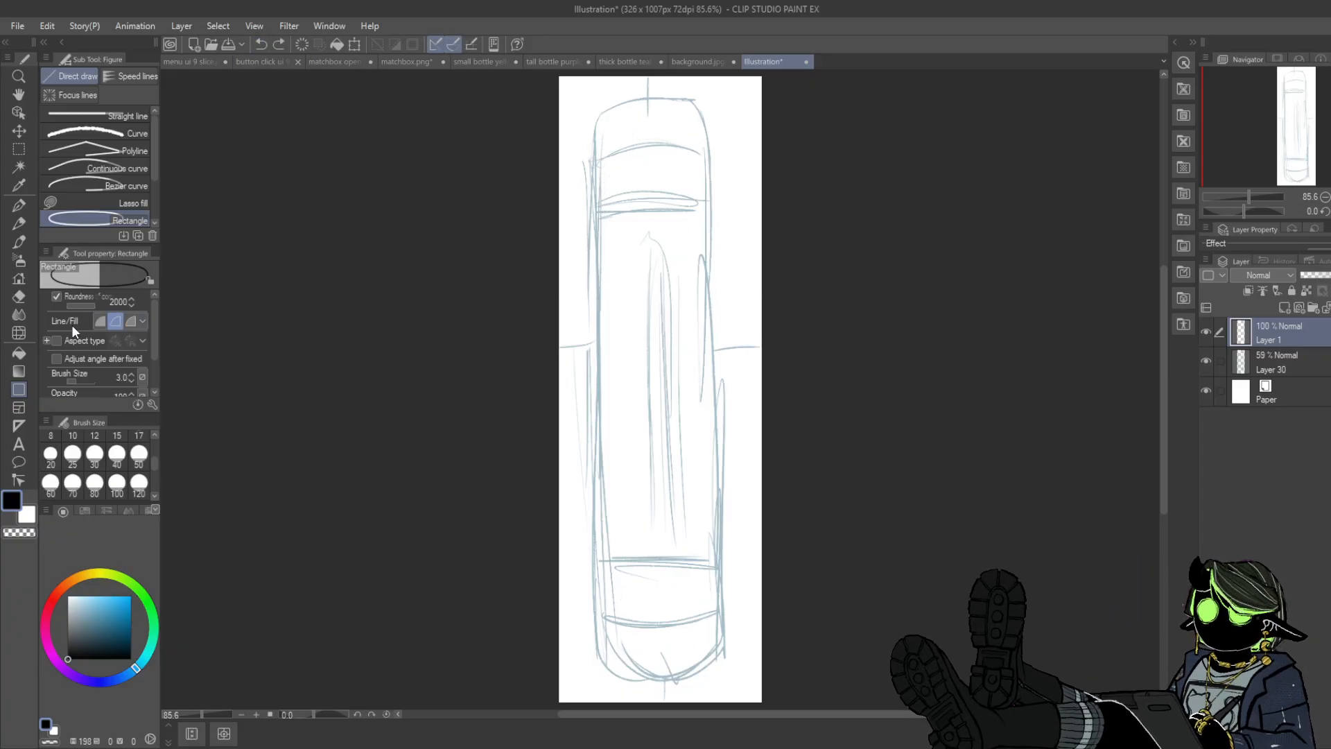
- Reduce the Rectangle tool's corner roundness to 159 and try outlining the capsule over the sketch again
{"action": "left_click_drag", "start_coordinate": [89, 305], "coordinate": [85, 305]}
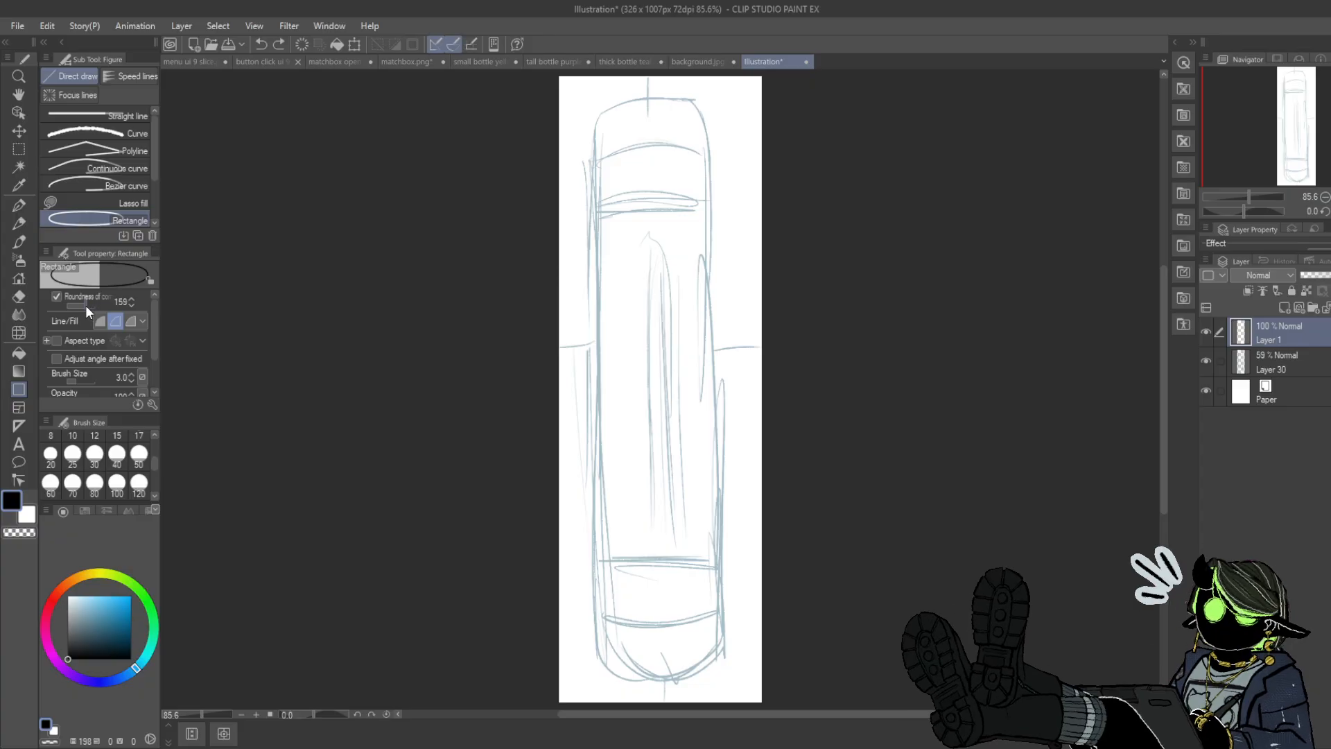
{"action": "mouse_move", "coordinate": [584, 120]}
{"action": "left_mouse_down"}
{"action": "mouse_move", "coordinate": [722, 326]}
{"action": "mouse_move", "coordinate": [713, 684]}
{"action": "left_mouse_up"}
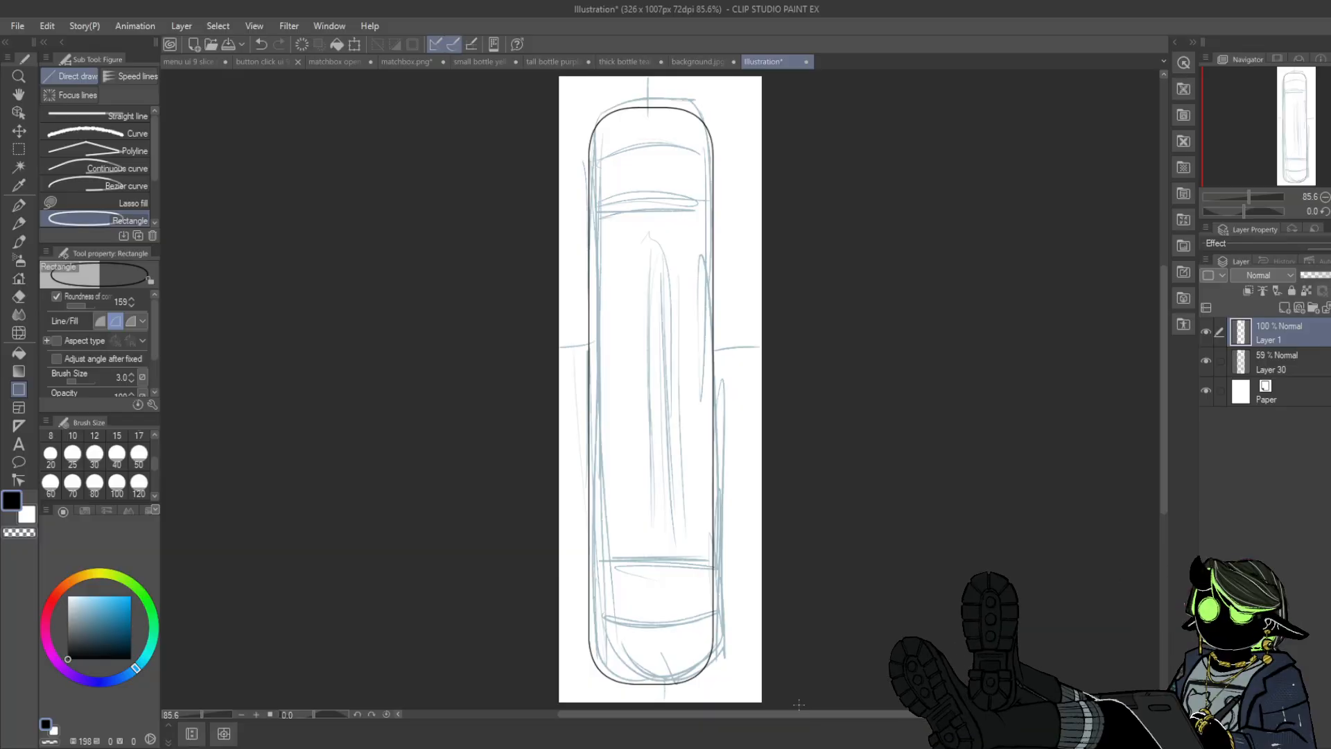
{"action": "key", "text": "ctrl+z"}
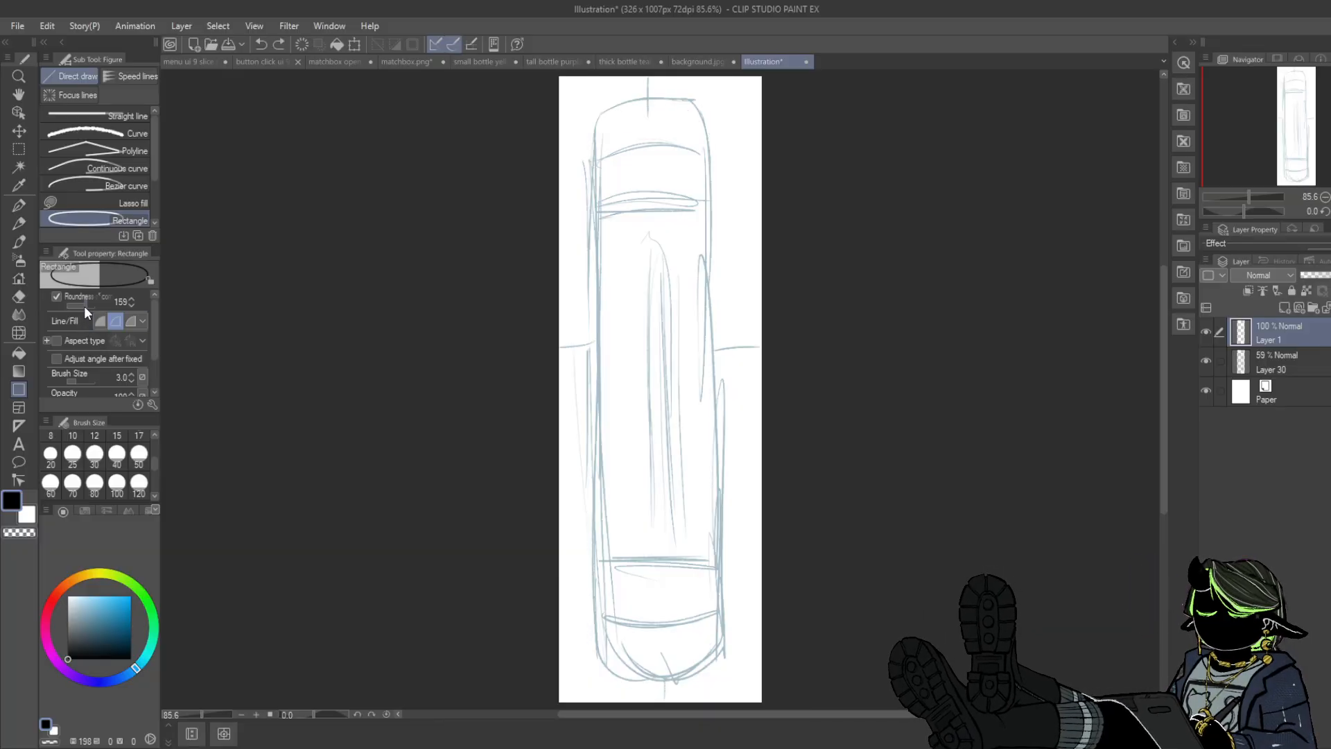
- Draw a tall rounded-corner rectangle over the sketched object, with corner roundness 49 and a 3.0 line
{"action": "left_click_drag", "start_coordinate": [85, 306], "coordinate": [81, 306]}
{"action": "mouse_move", "coordinate": [596, 109]}
{"action": "left_mouse_down"}
{"action": "mouse_move", "coordinate": [709, 227]}
{"action": "mouse_move", "coordinate": [710, 664]}
{"action": "left_mouse_up"}
{"action": "left_click_drag", "start_coordinate": [716, 680], "coordinate": [716, 683]}
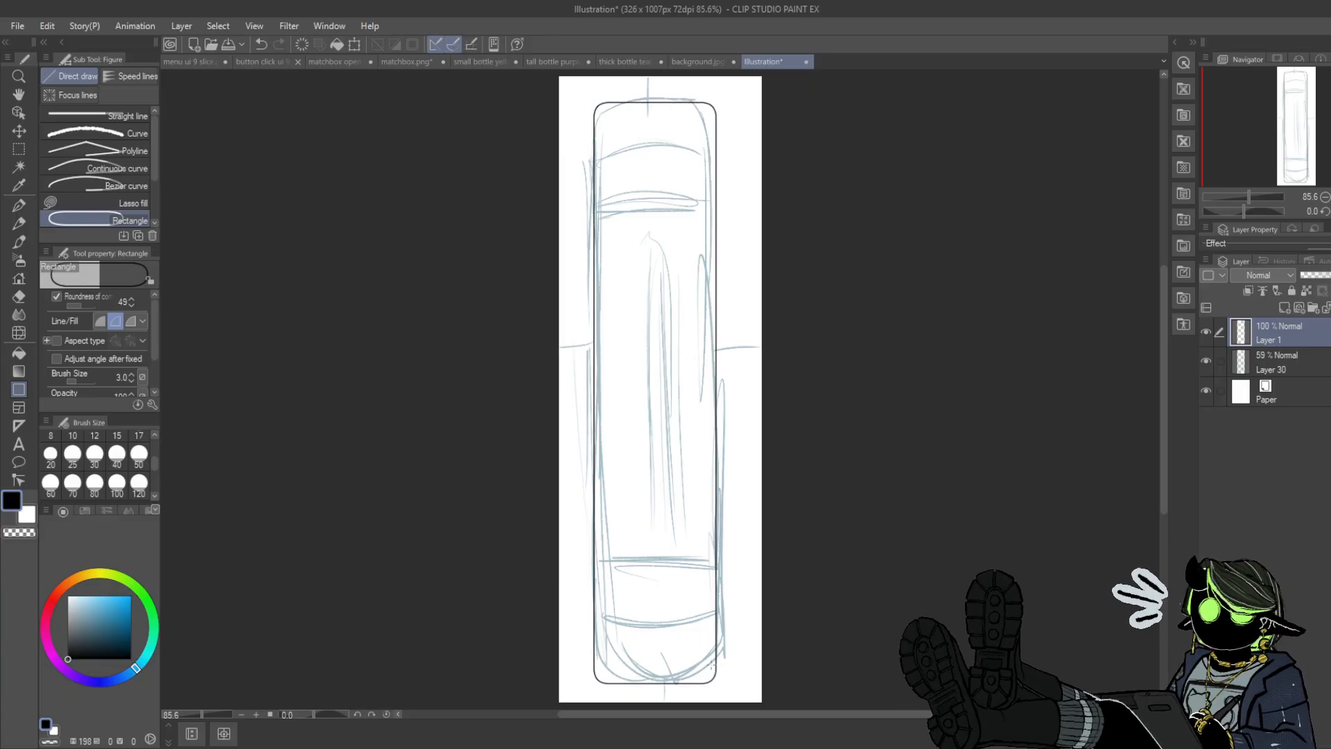
- Ink over all four sides of the rounded rectangle with the size 17 Textured pen to give it a thicker hand-drawn outline
{"action": "key", "text": "p"}
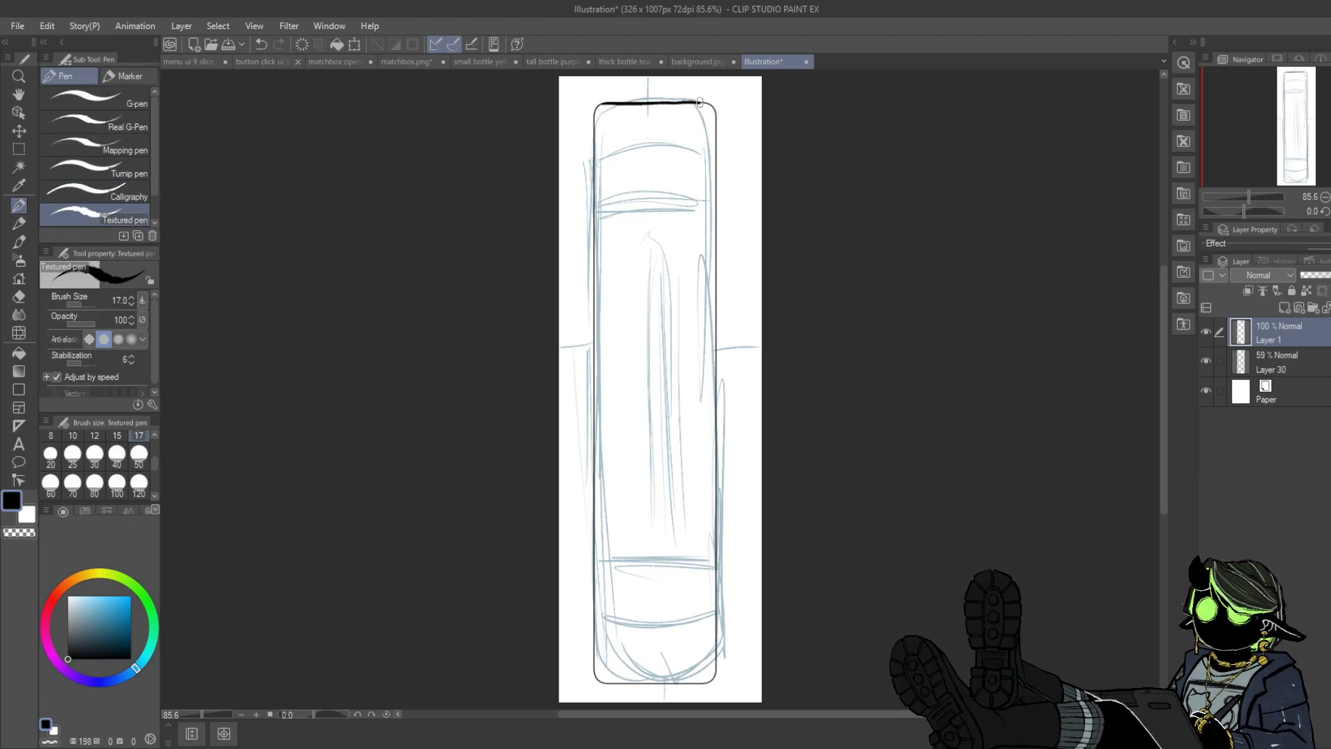
{"action": "left_click_drag", "start_coordinate": [714, 111], "coordinate": [717, 664]}
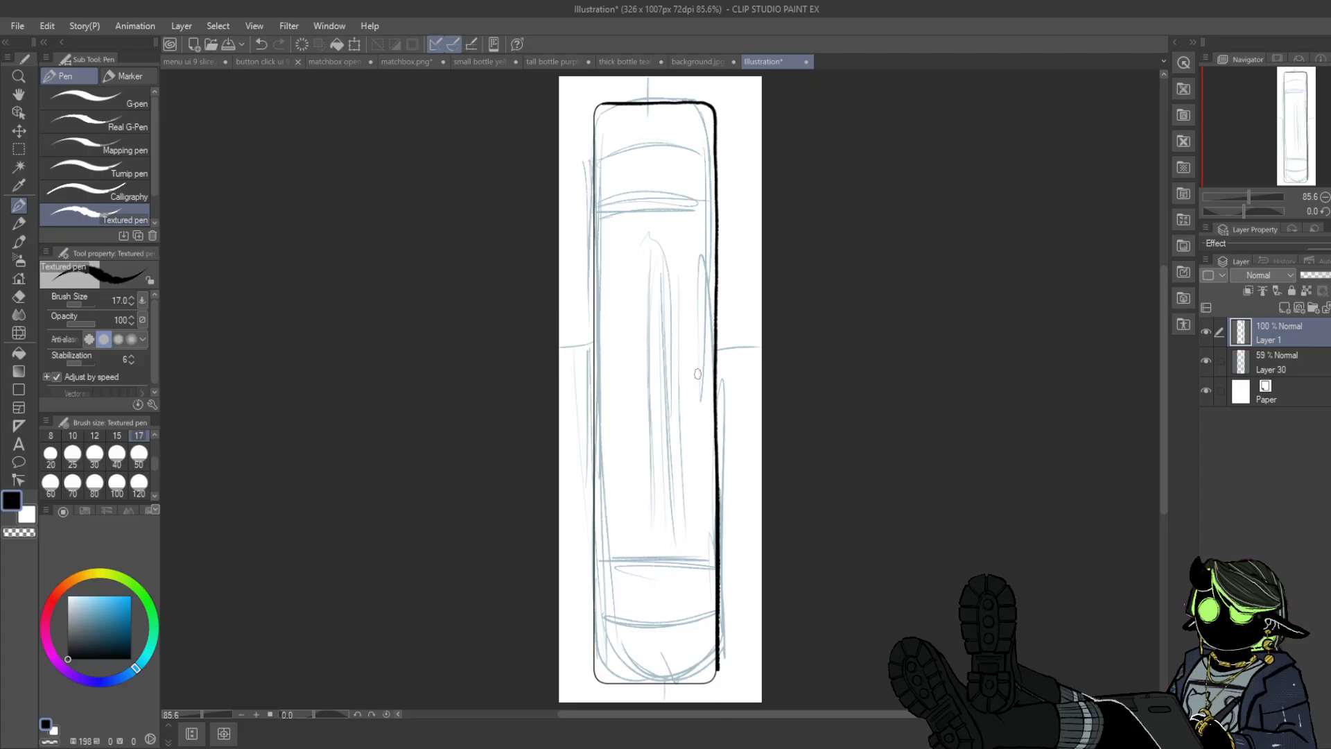
{"action": "left_click_drag", "start_coordinate": [601, 106], "coordinate": [594, 187]}
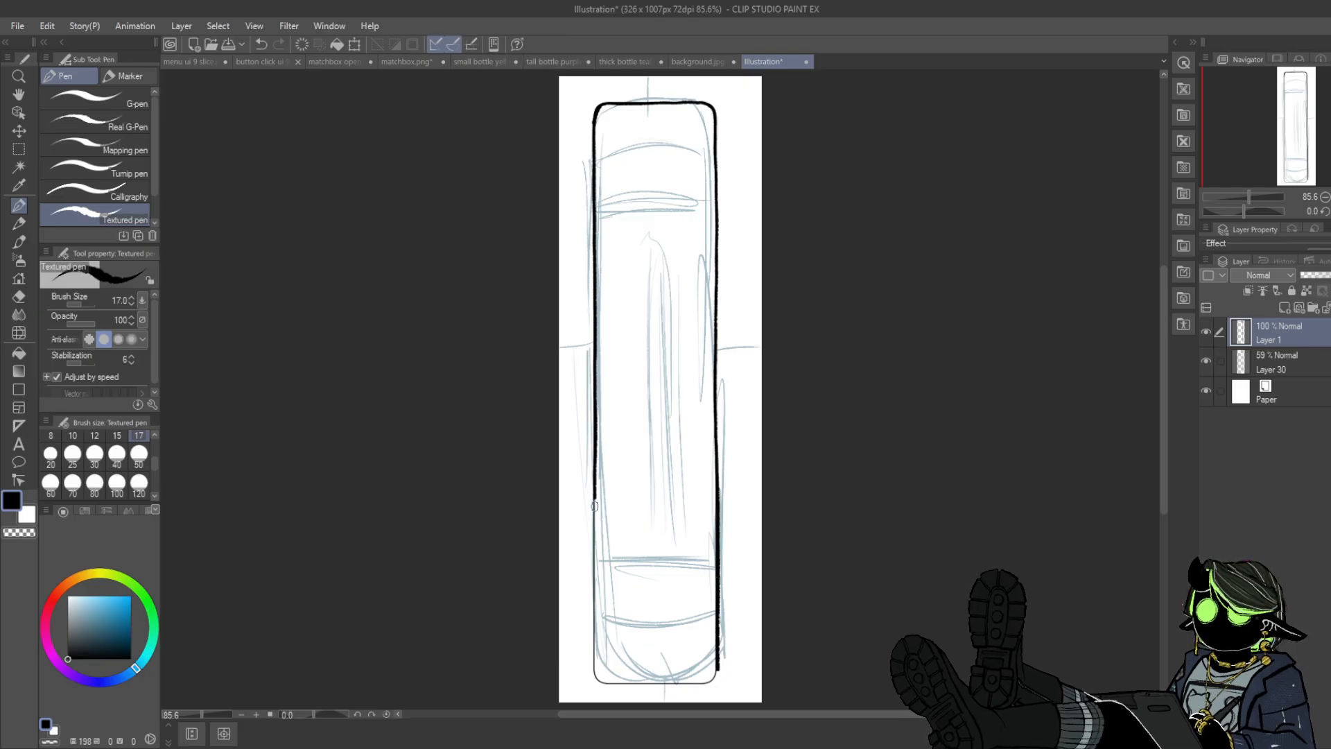
{"action": "left_click_drag", "start_coordinate": [594, 505], "coordinate": [594, 671]}
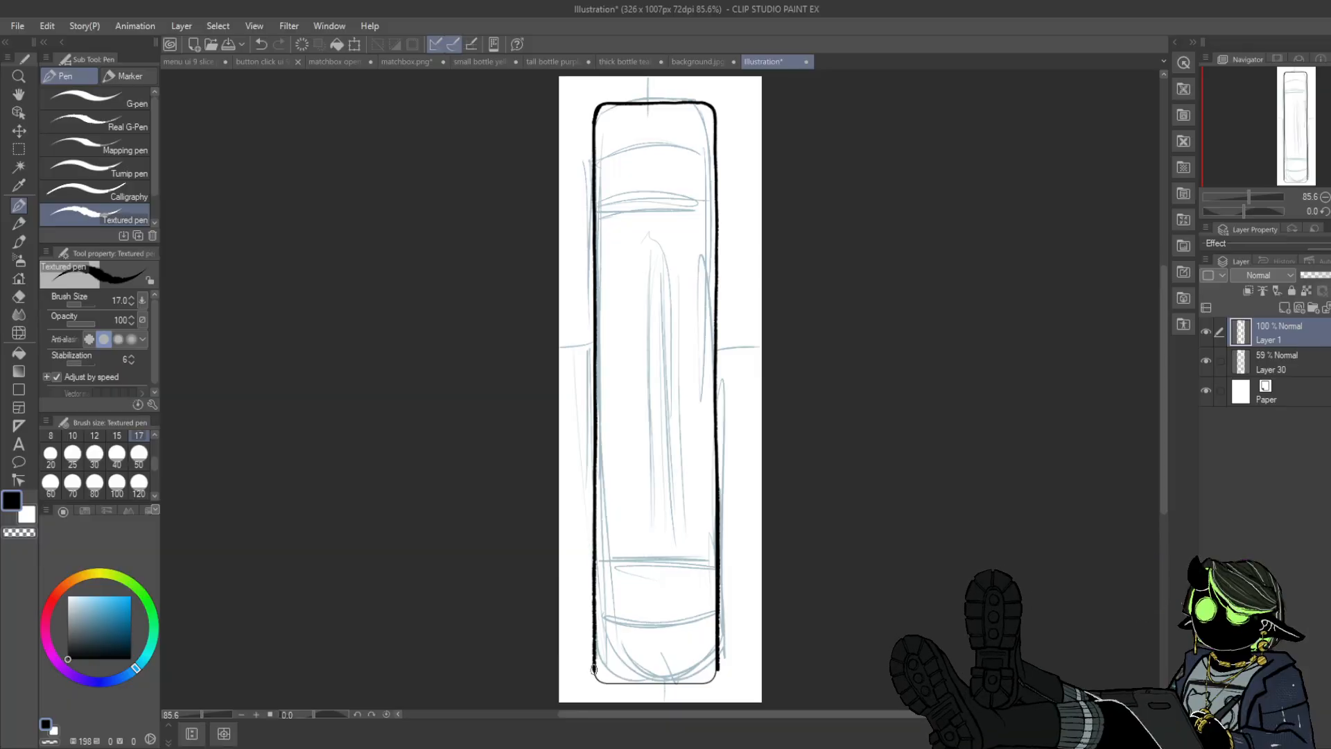
{"action": "left_click_drag", "start_coordinate": [619, 683], "coordinate": [704, 684]}
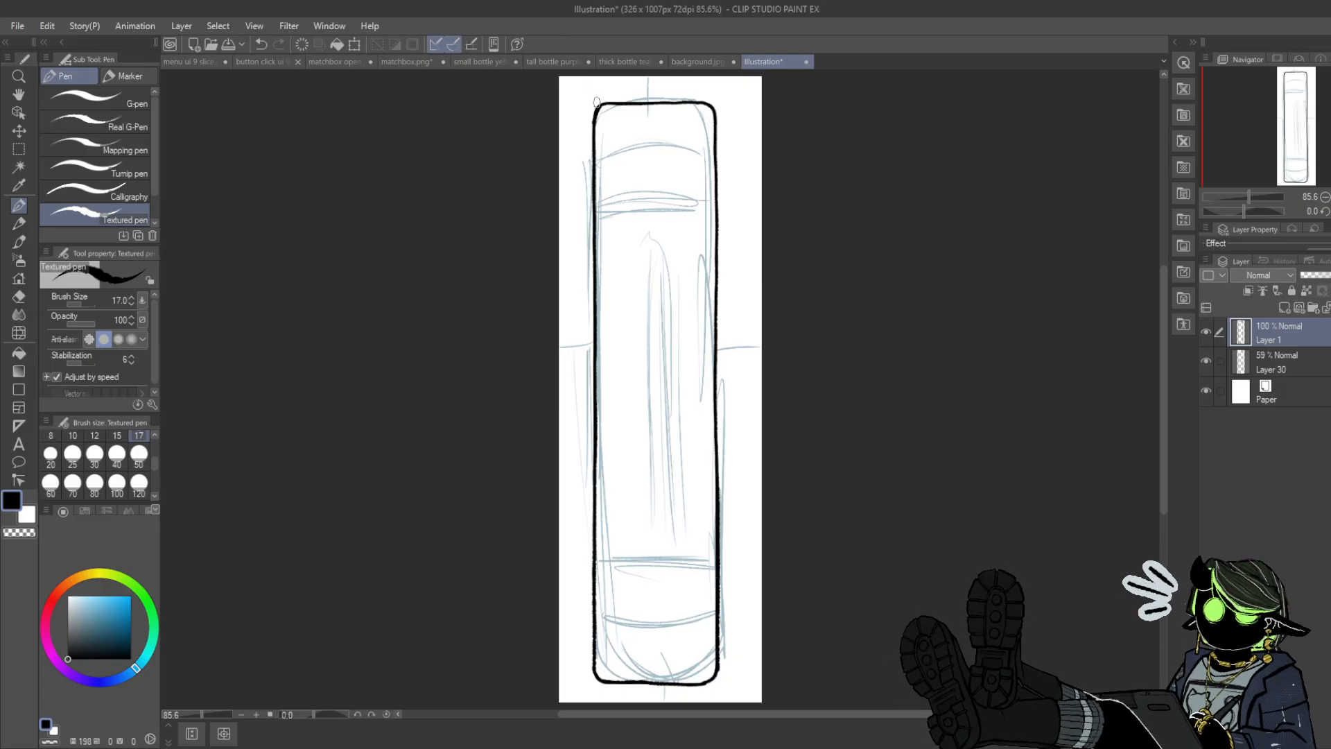
- Draw two full-height vertical lines just inside the long sides of the outline with the Textured pen
{"action": "left_click_drag", "start_coordinate": [601, 104], "coordinate": [603, 674]}
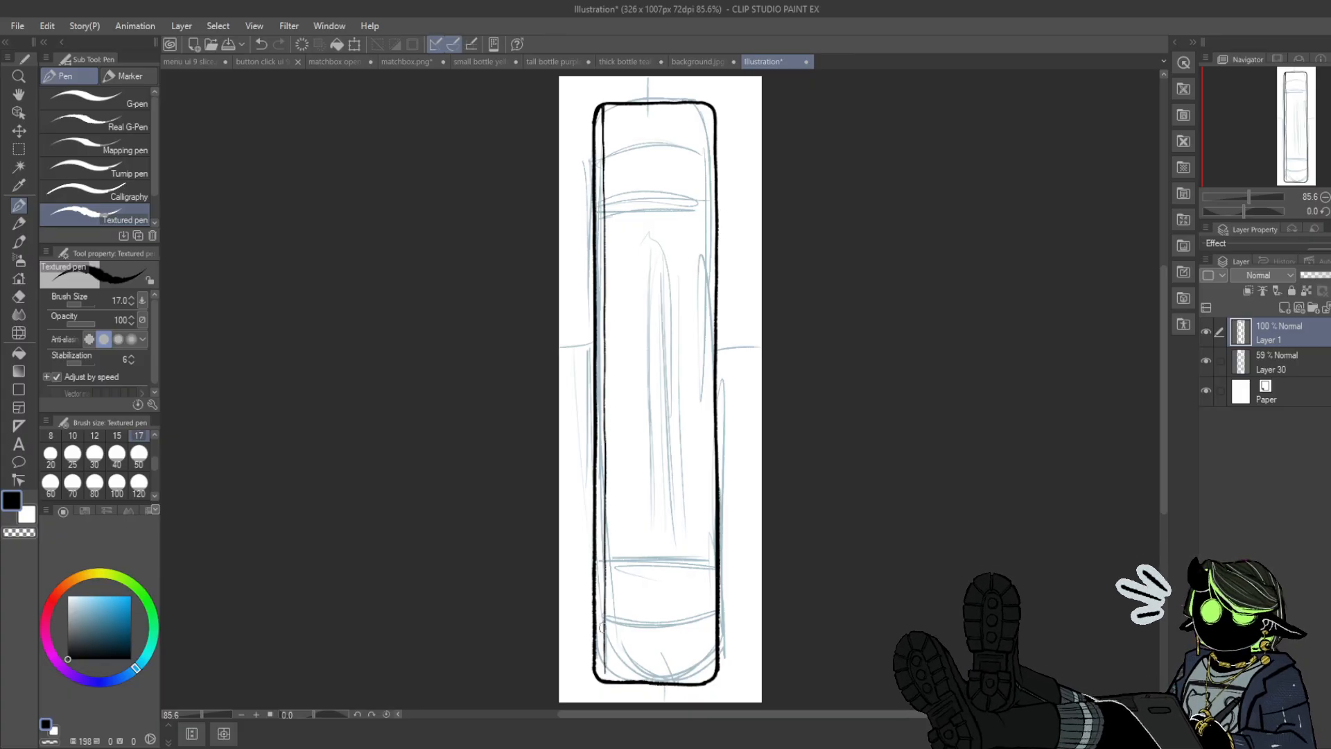
{"action": "left_click_drag", "start_coordinate": [702, 103], "coordinate": [706, 206]}
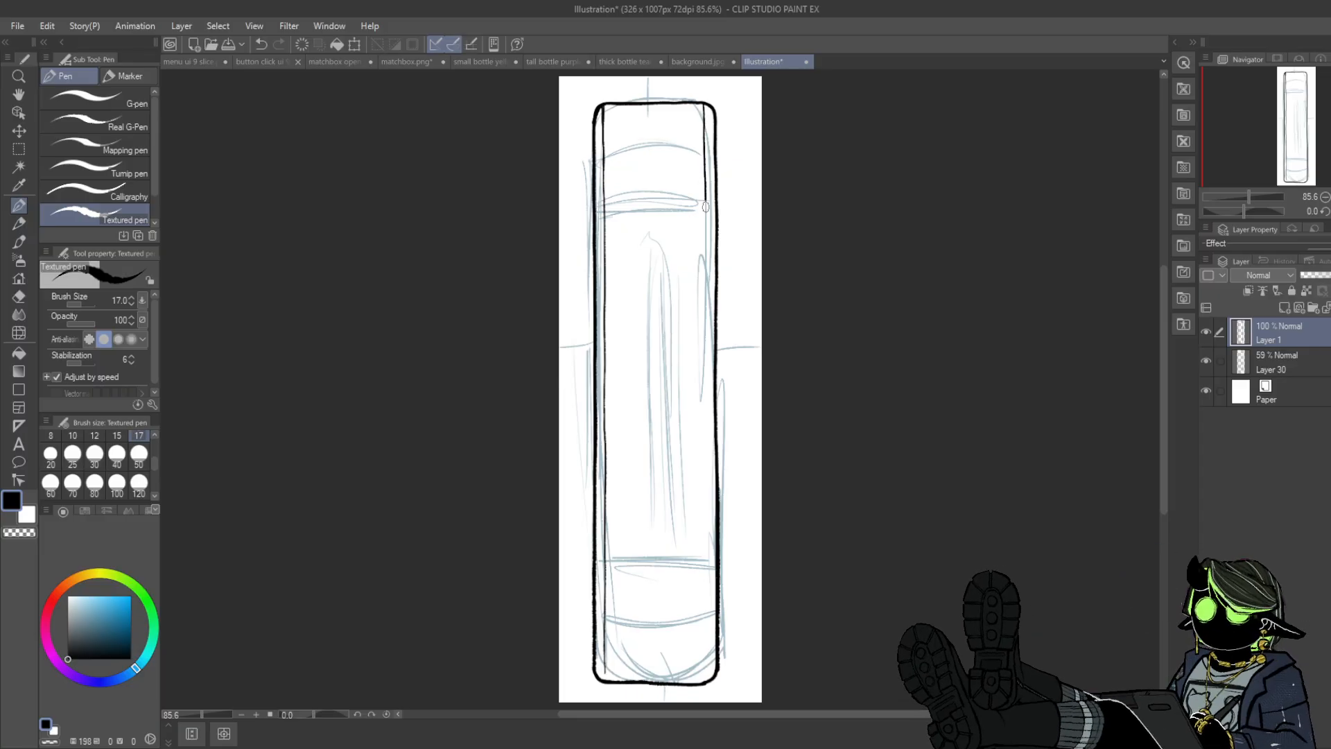
{"action": "left_click_drag", "start_coordinate": [704, 257], "coordinate": [709, 684]}
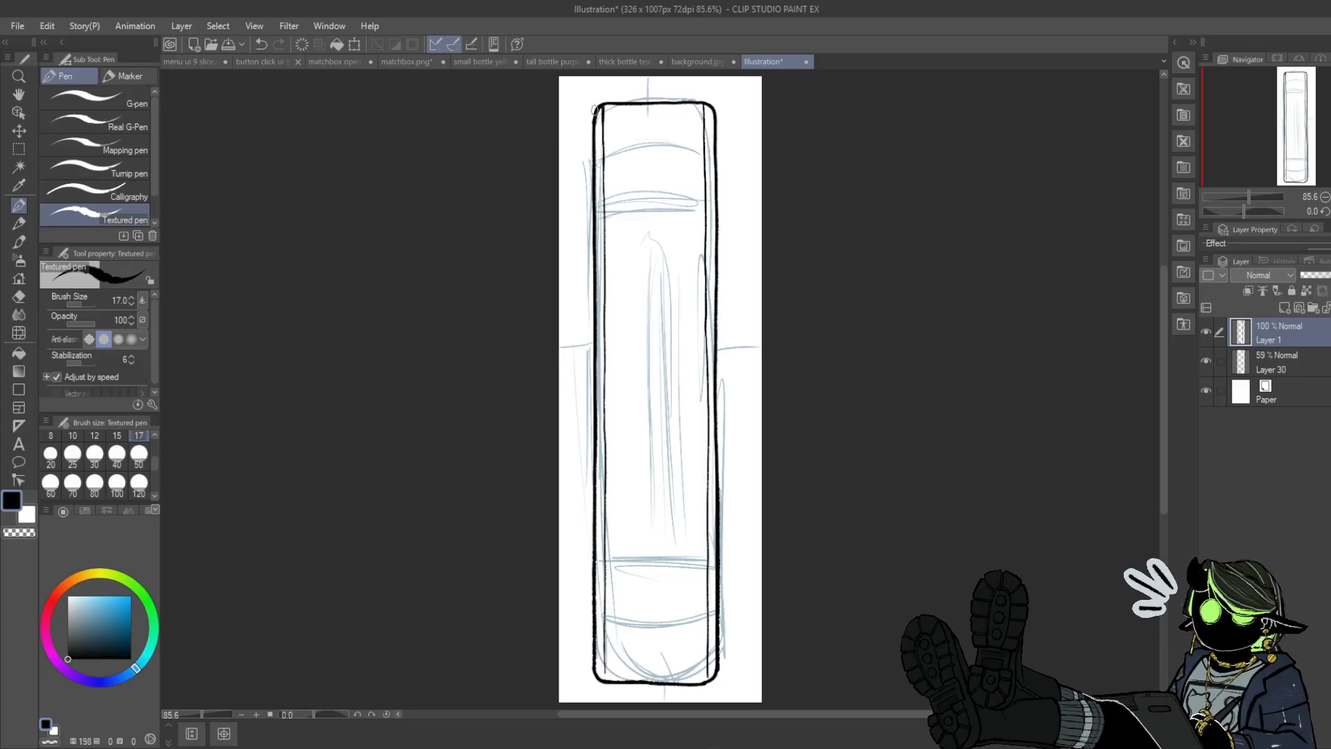
- Erase the outline's top edge between the inner lines and thin the bottom edge, then re-ink the top slightly higher with the Textured pen
{"action": "left_click", "coordinate": [19, 296]}
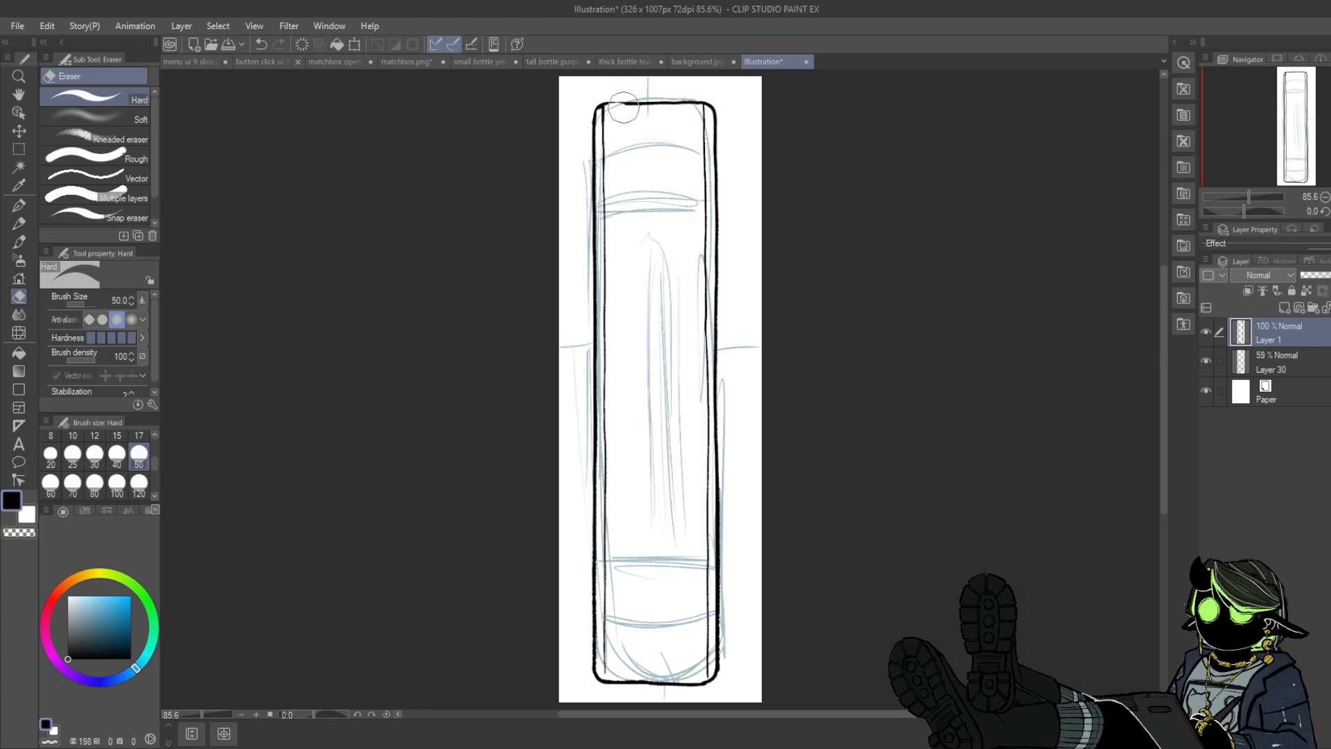
{"action": "left_click_drag", "start_coordinate": [693, 107], "coordinate": [610, 106]}
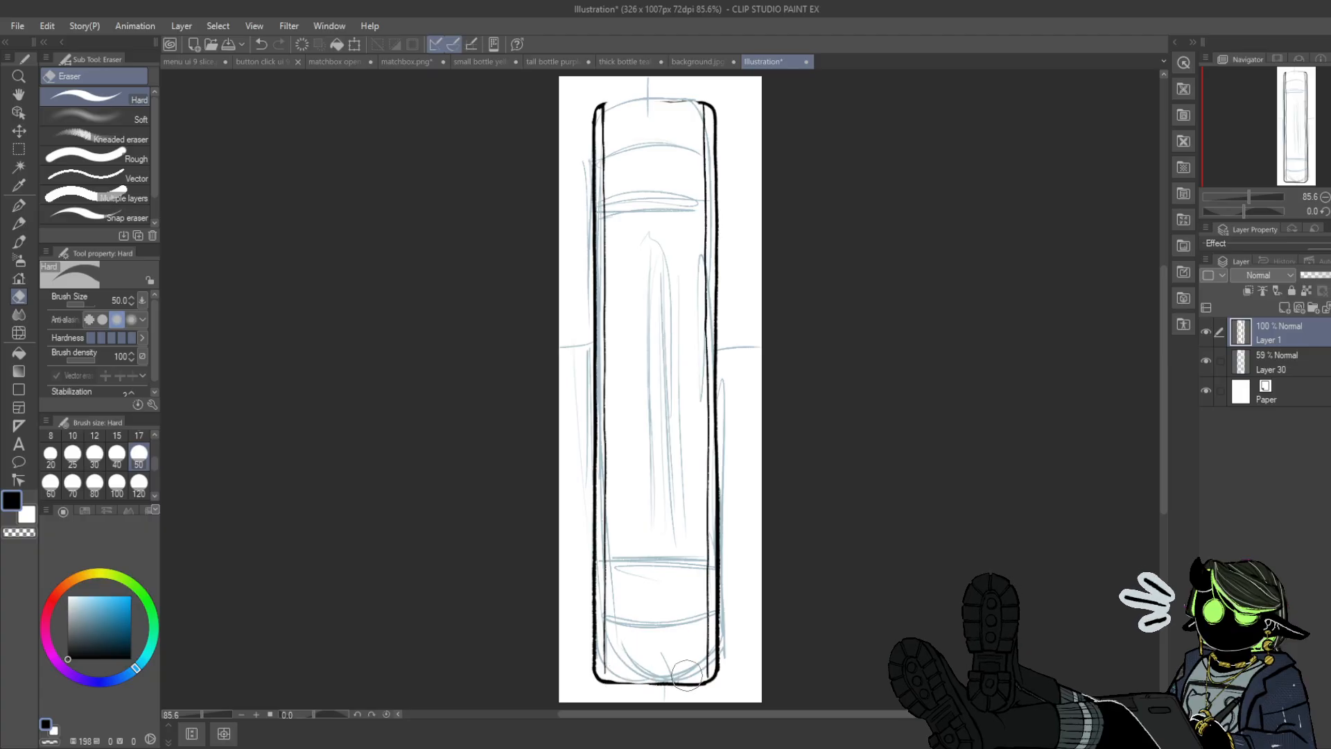
{"action": "mouse_move", "coordinate": [665, 679]}
{"action": "left_mouse_down"}
{"action": "mouse_move", "coordinate": [604, 680]}
{"action": "mouse_move", "coordinate": [702, 683]}
{"action": "left_mouse_up"}
{"action": "left_click", "coordinate": [18, 205]}
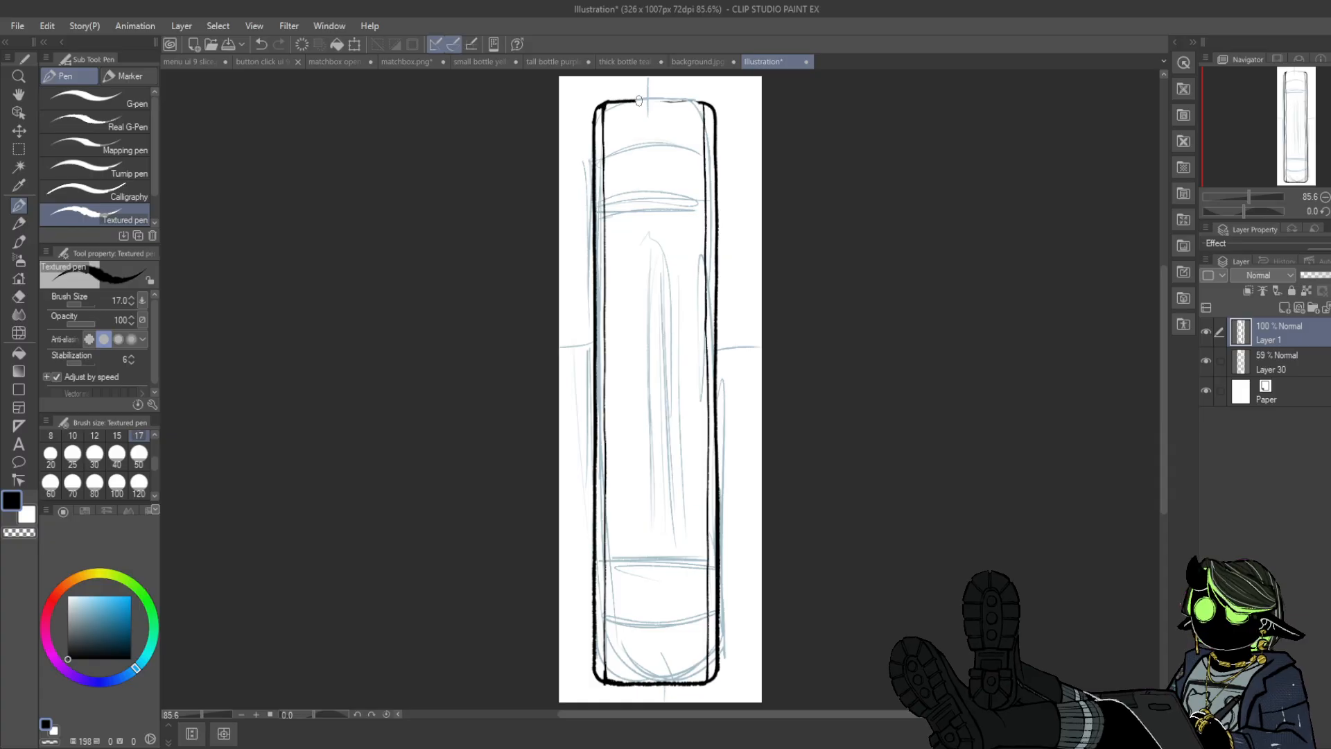
{"action": "key", "text": "ctrl+z"}
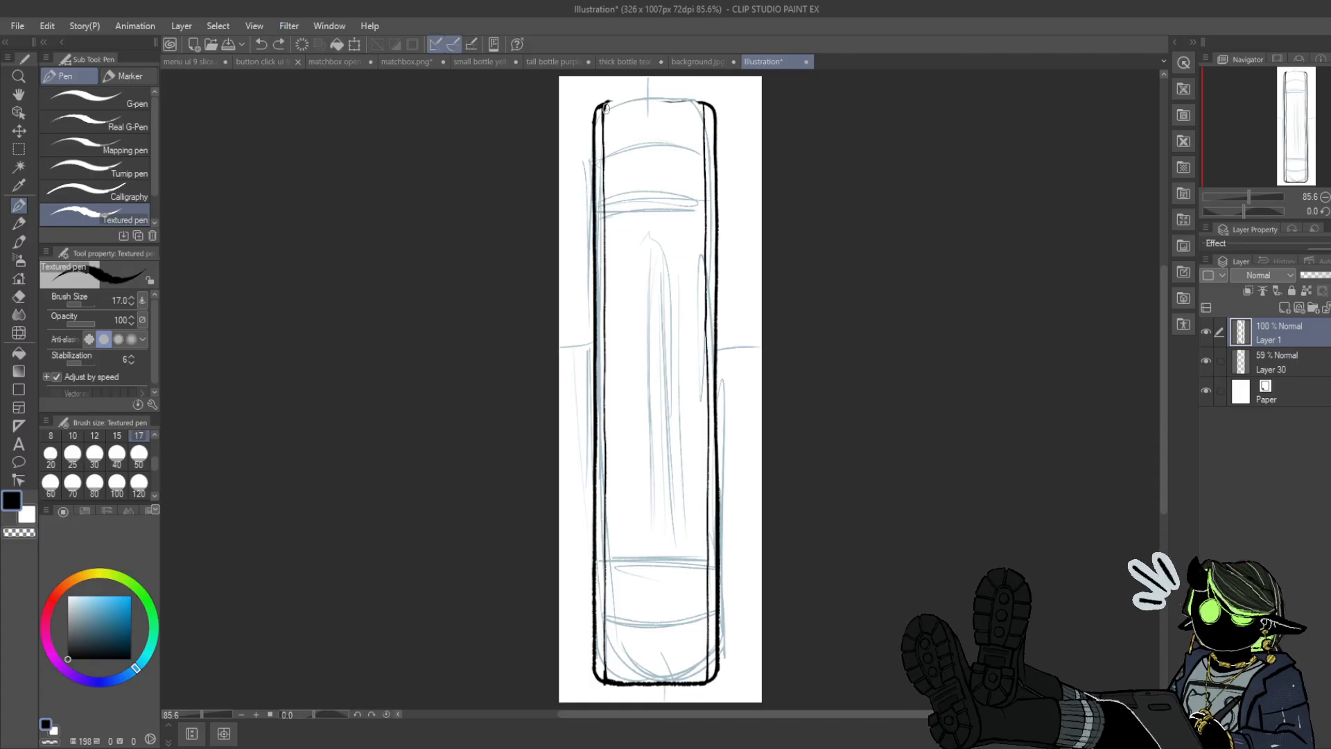
{"action": "mouse_move", "coordinate": [607, 101]}
{"action": "left_mouse_down"}
{"action": "mouse_move", "coordinate": [708, 102]}
{"action": "mouse_move", "coordinate": [671, 99]}
{"action": "left_mouse_up"}
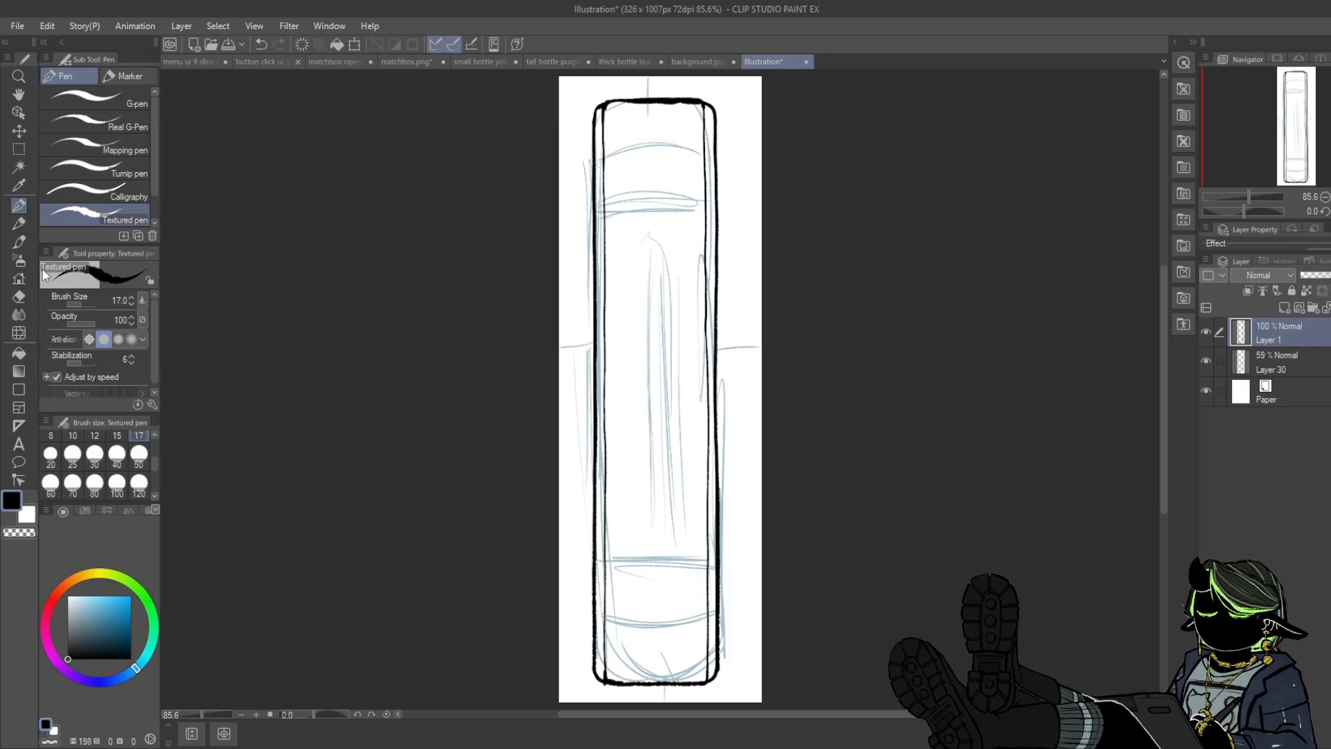
- Erase the outline's bottom edge between the inner vertical lines with the Hard eraser and redraw it with the Textured pen
{"action": "left_click", "coordinate": [19, 297]}
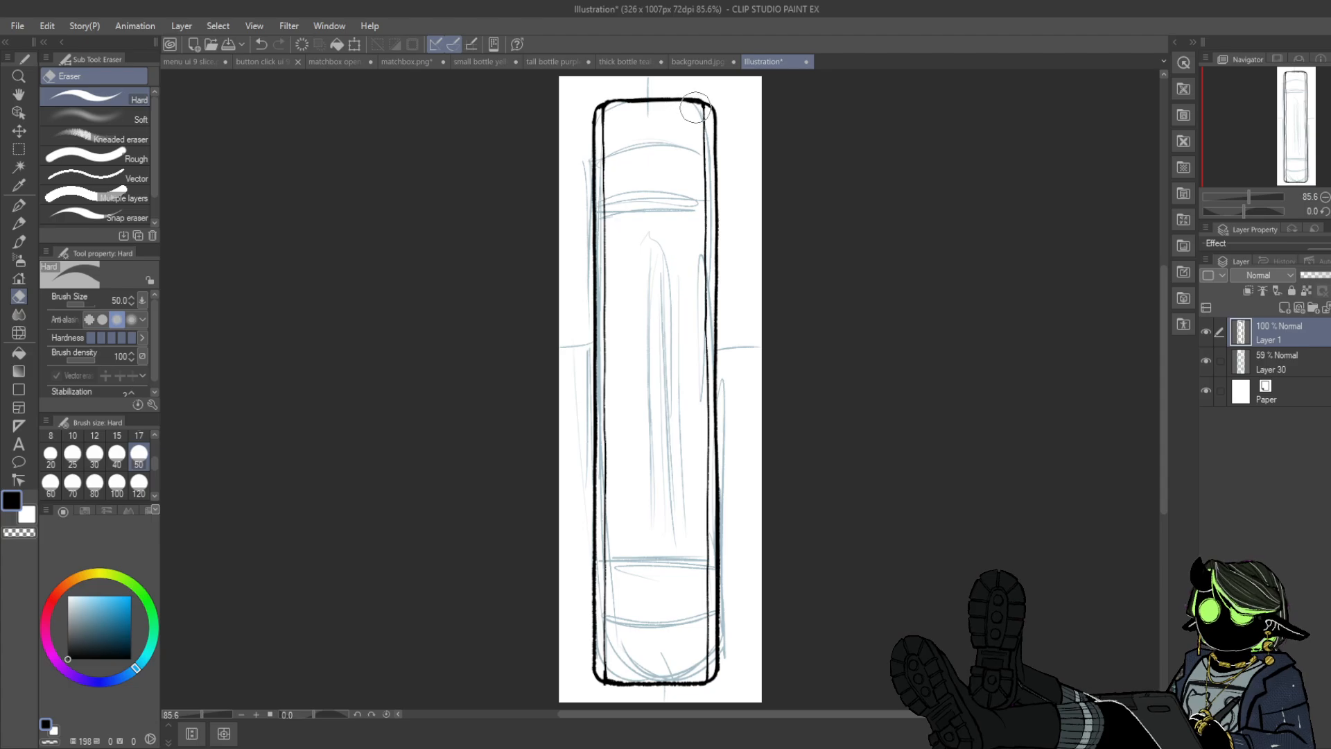
{"action": "left_click_drag", "start_coordinate": [608, 678], "coordinate": [686, 678]}
{"action": "left_click", "coordinate": [19, 205]}
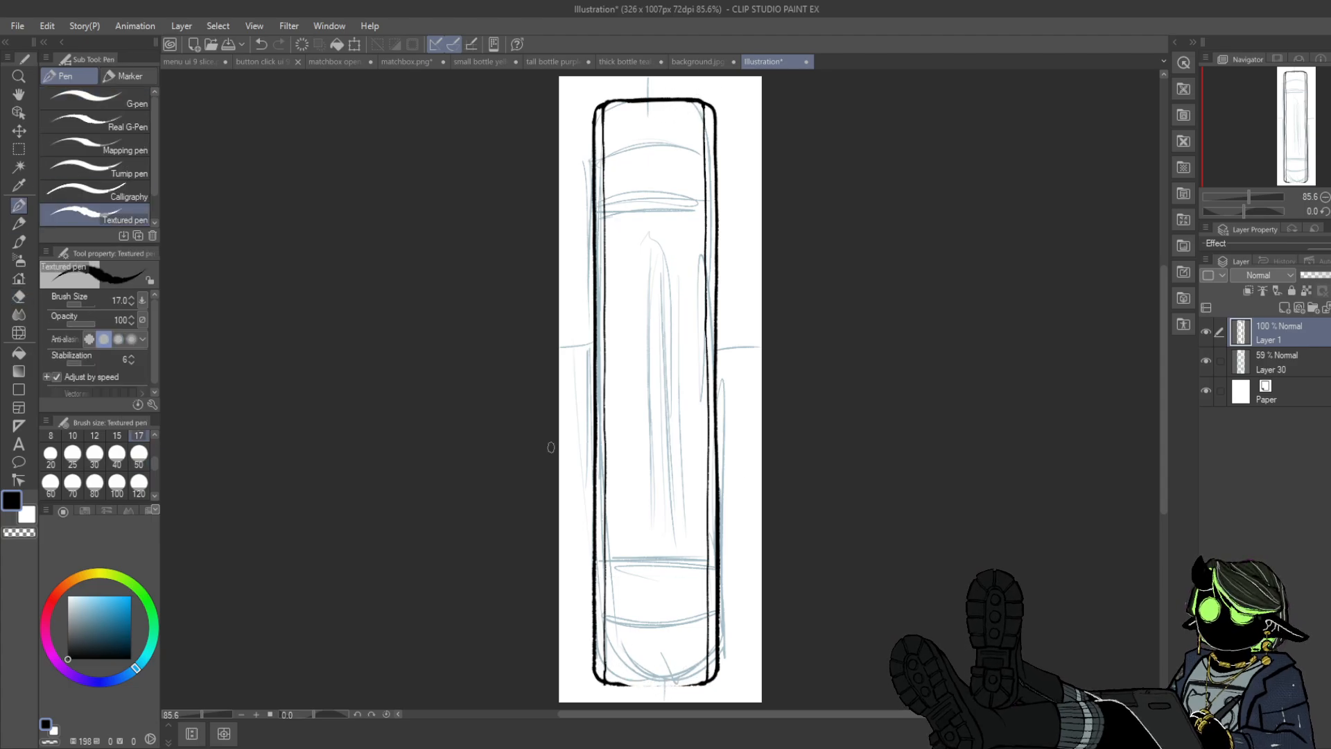
{"action": "left_click_drag", "start_coordinate": [606, 678], "coordinate": [704, 683]}
- Hide the rough sketch on Layer 30, leaving the line art on Layer 1 displayed
{"action": "mouse_move", "coordinate": [1285, 122]}
{"action": "left_mouse_down"}
{"action": "mouse_move", "coordinate": [1291, 137]}
{"action": "mouse_move", "coordinate": [1285, 126]}
{"action": "left_mouse_up"}
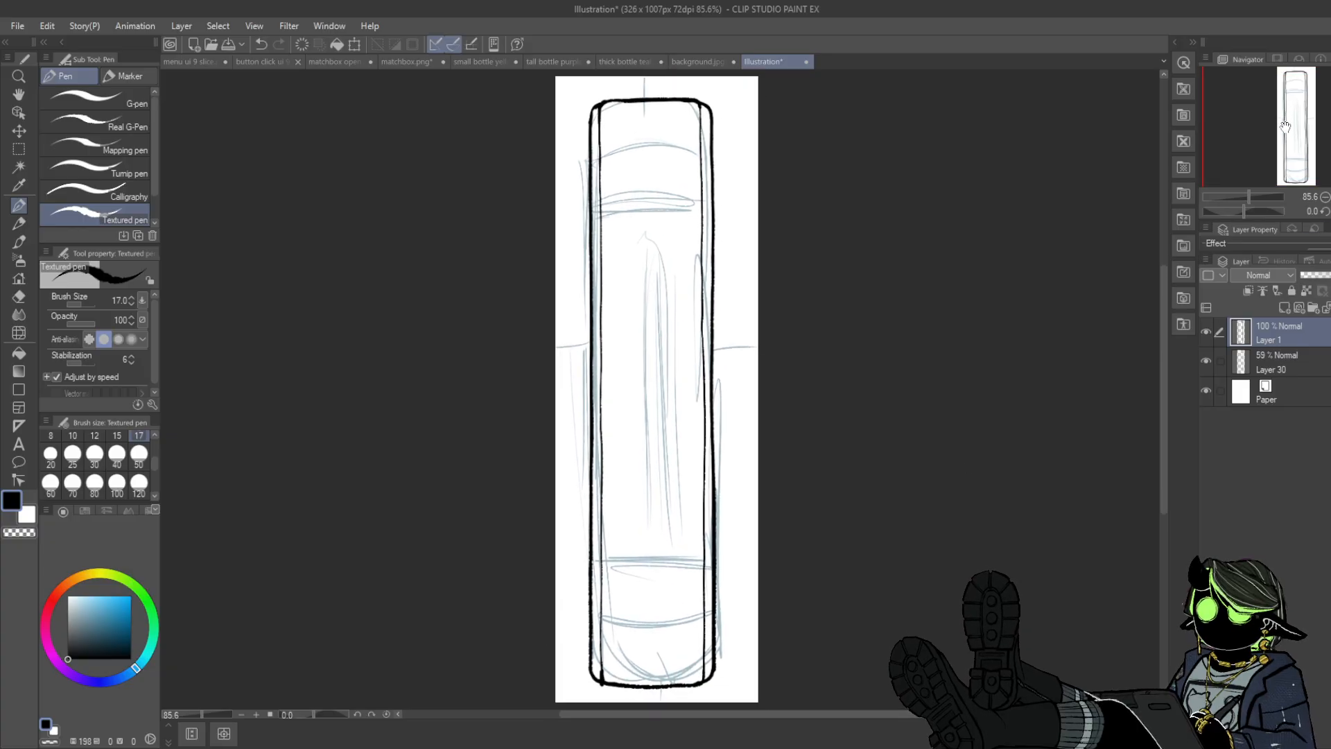
{"action": "left_click", "coordinate": [1204, 328]}
{"action": "left_click", "coordinate": [1204, 328]}
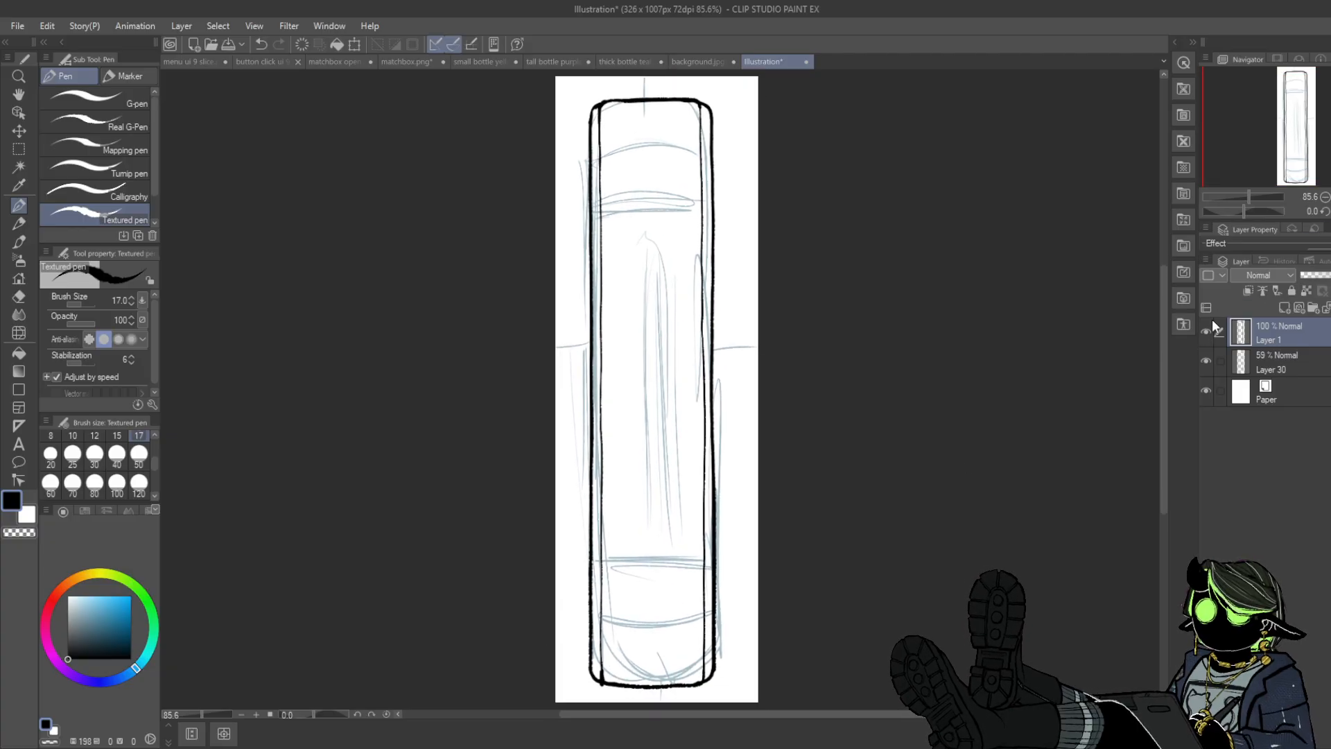
{"action": "left_click", "coordinate": [1206, 360]}
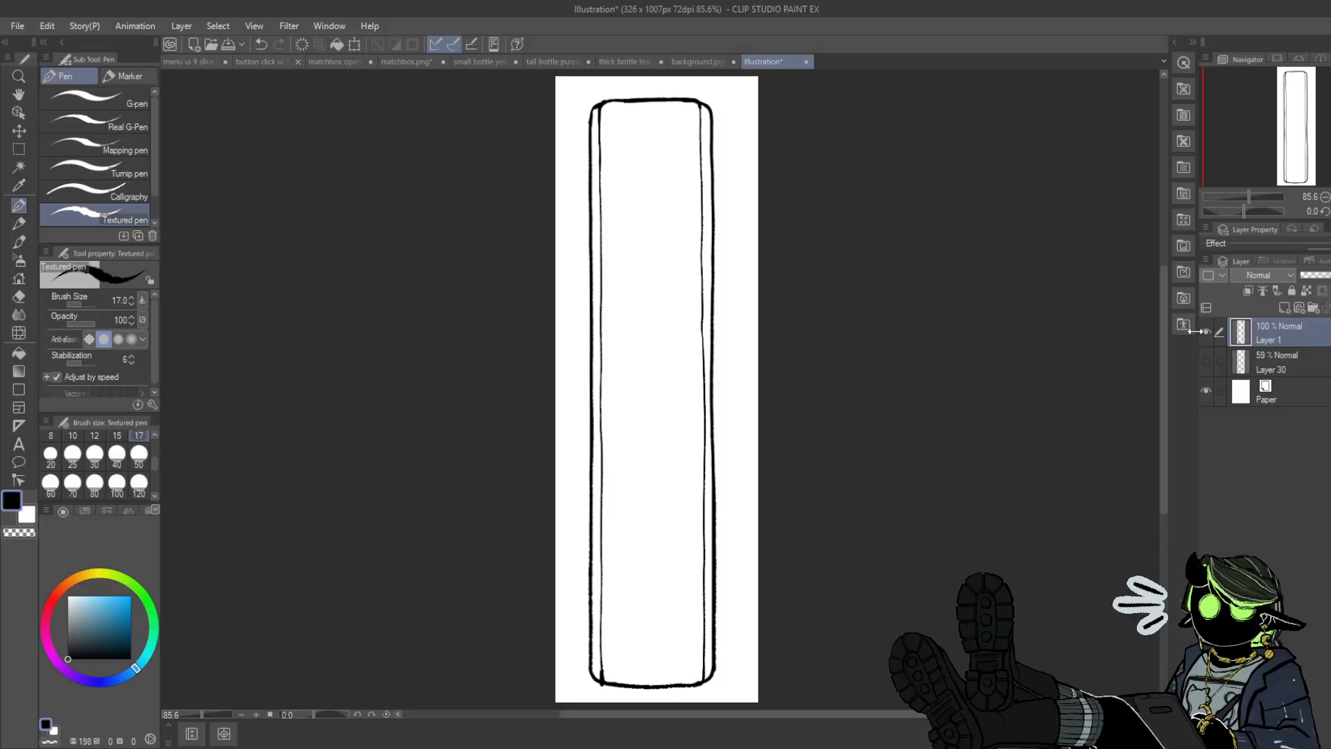
{"action": "left_click", "coordinate": [1205, 332]}
{"action": "left_click", "coordinate": [1205, 332]}
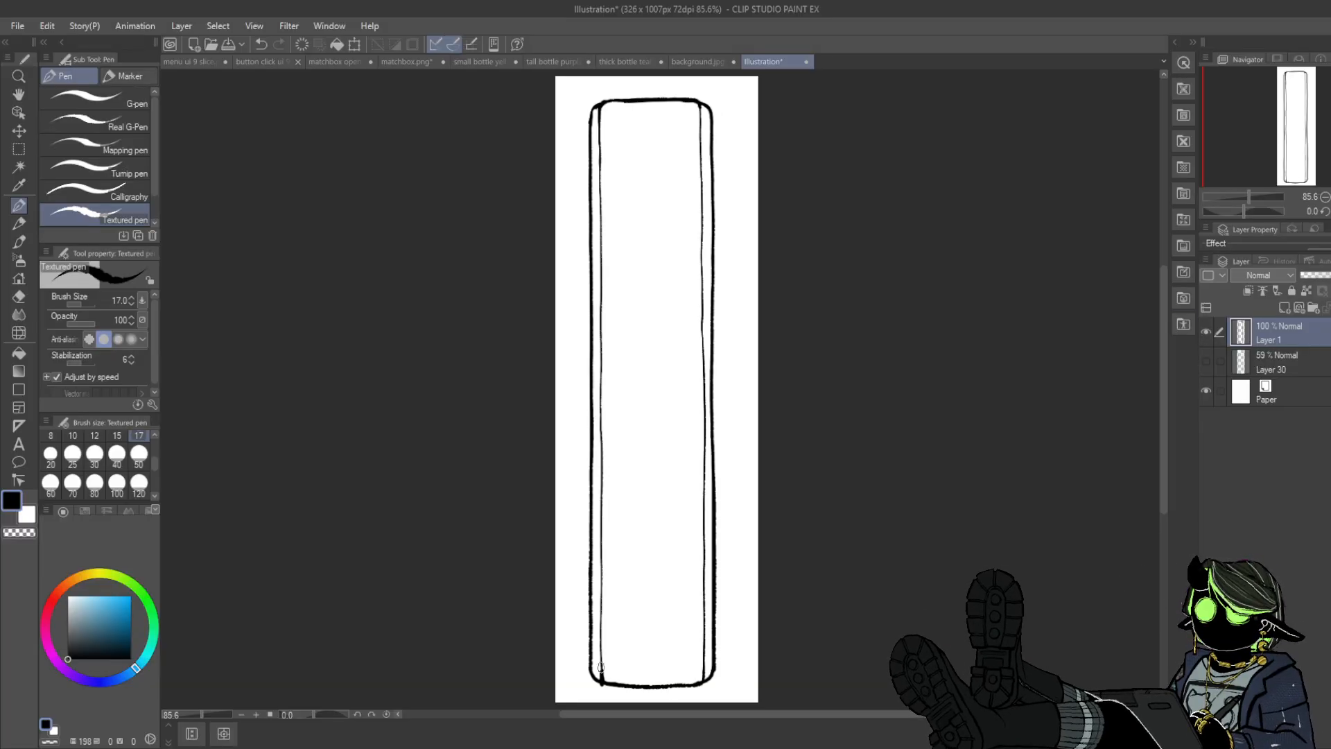
- Connect the inner lines to the bottom corners with the Textured pen and thin the thick bottom edge using the Hard eraser
{"action": "left_click_drag", "start_coordinate": [1310, 131], "coordinate": [1304, 194]}
{"action": "left_click_drag", "start_coordinate": [1247, 196], "coordinate": [1259, 197]}
{"action": "mouse_move", "coordinate": [586, 242]}
{"action": "left_mouse_down"}
{"action": "mouse_move", "coordinate": [631, 267]}
{"action": "mouse_move", "coordinate": [584, 260]}
{"action": "mouse_move", "coordinate": [651, 268]}
{"action": "mouse_move", "coordinate": [840, 267]}
{"action": "mouse_move", "coordinate": [878, 238]}
{"action": "left_mouse_up"}
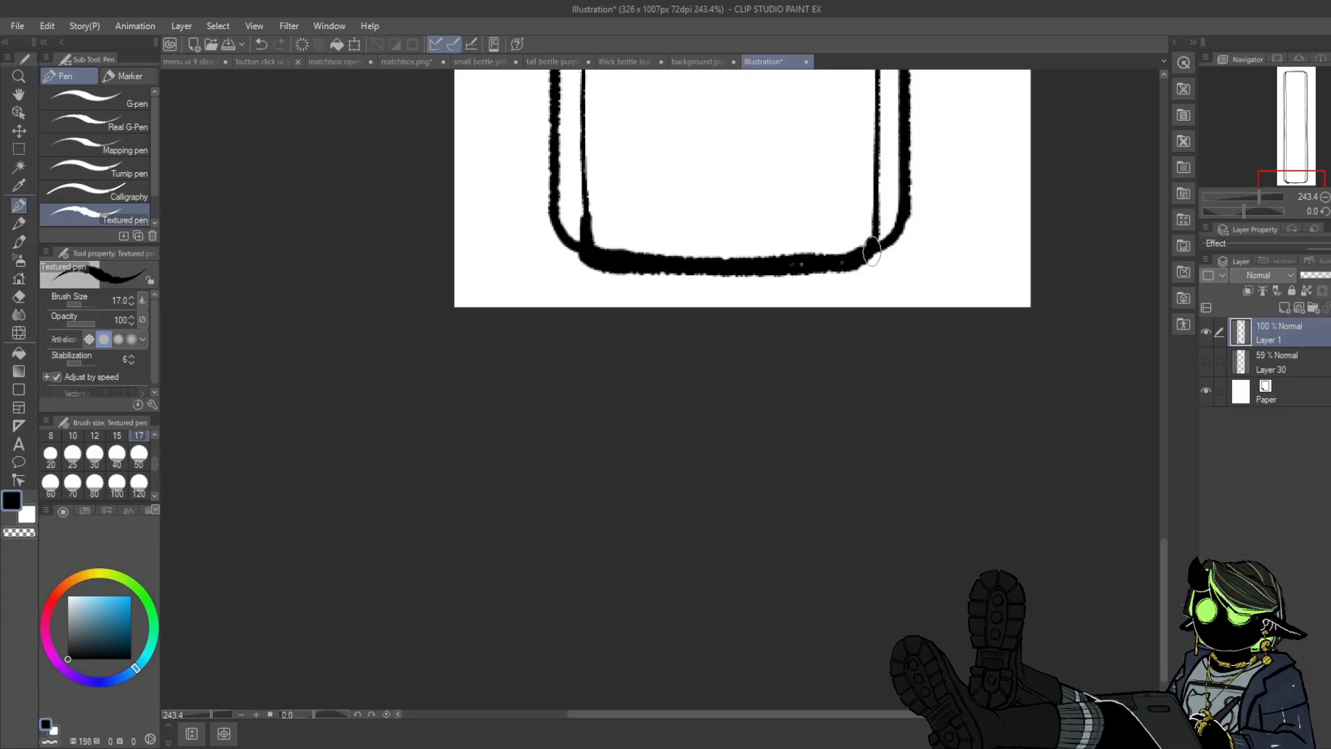
{"action": "left_click", "coordinate": [20, 299]}
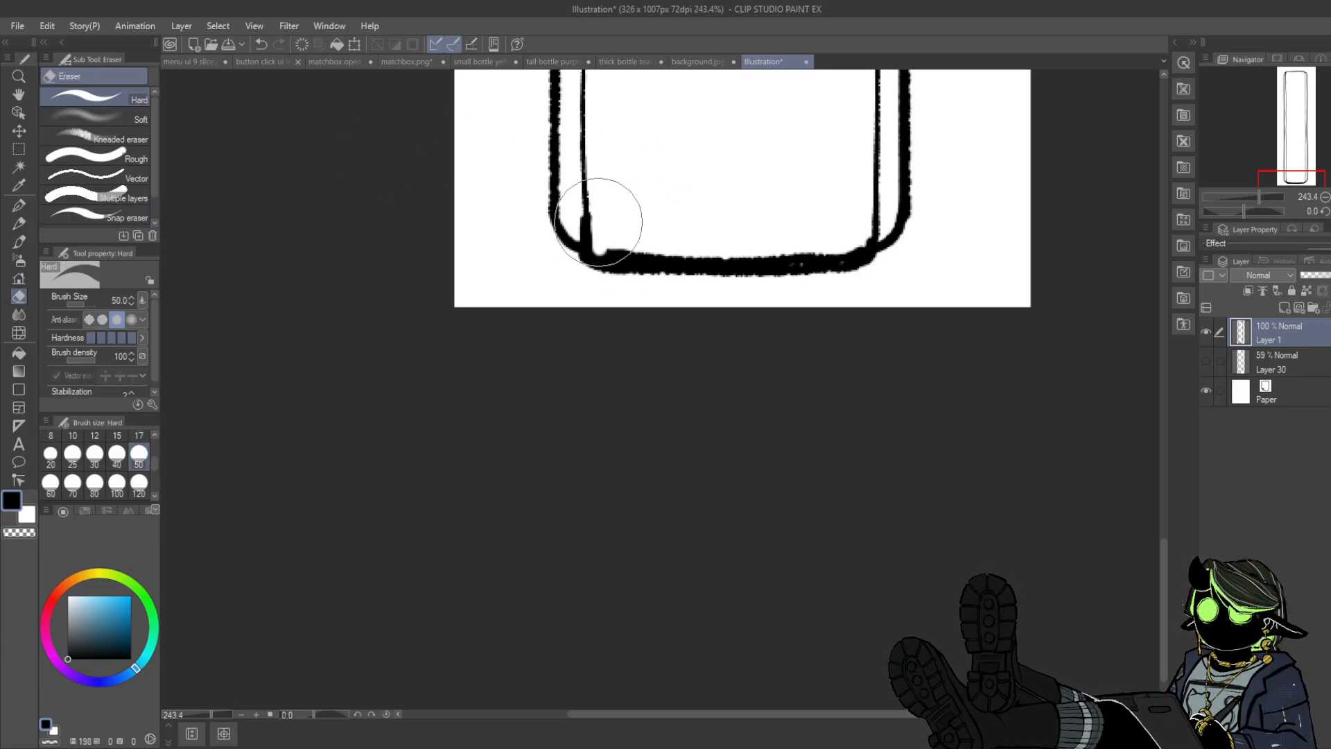
{"action": "mouse_move", "coordinate": [605, 262]}
{"action": "left_mouse_down"}
{"action": "mouse_move", "coordinate": [834, 256]}
{"action": "mouse_move", "coordinate": [855, 187]}
{"action": "left_mouse_up"}
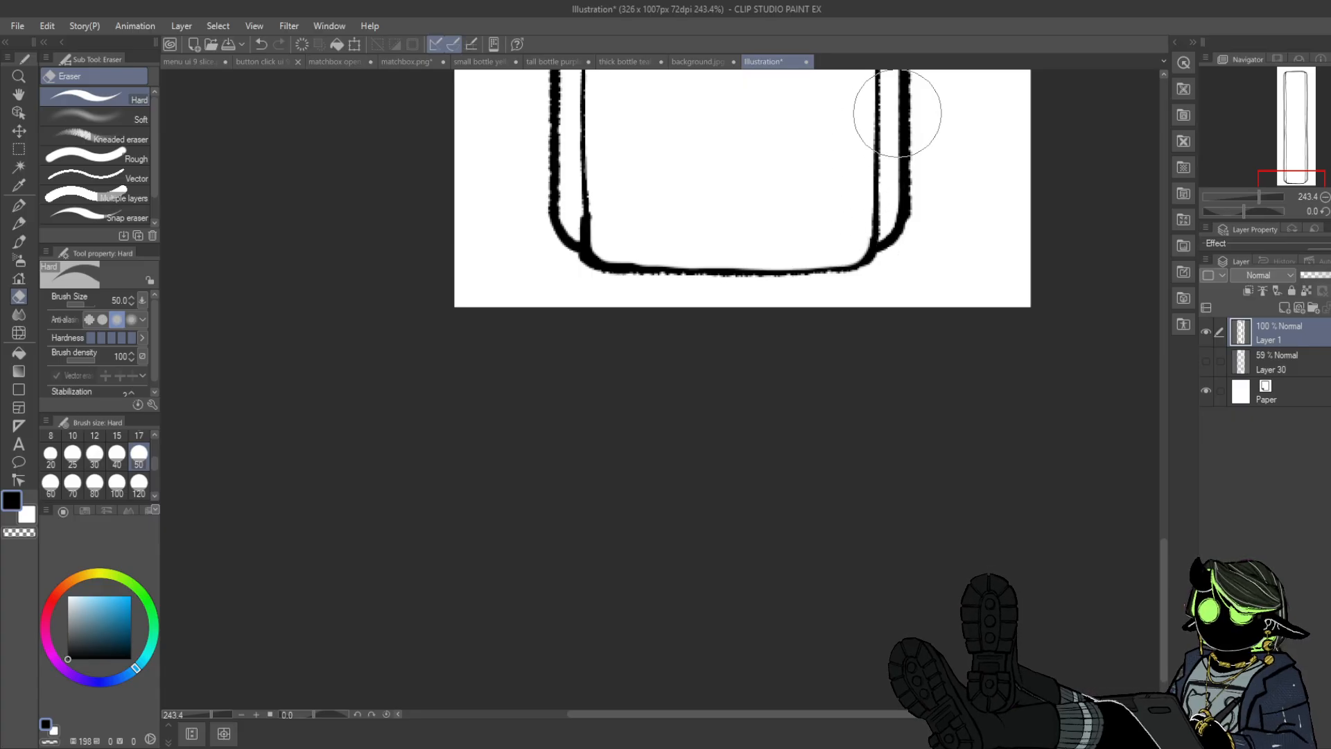
- Select the whole canvas area with a rectangular selection and shift the Layer 1 line art slightly up and to the right
{"action": "left_click", "coordinate": [1305, 129]}
{"action": "left_click_drag", "start_coordinate": [1258, 198], "coordinate": [1248, 196]}
{"action": "left_click_drag", "start_coordinate": [1293, 136], "coordinate": [1290, 123]}
{"action": "key", "text": "m"}
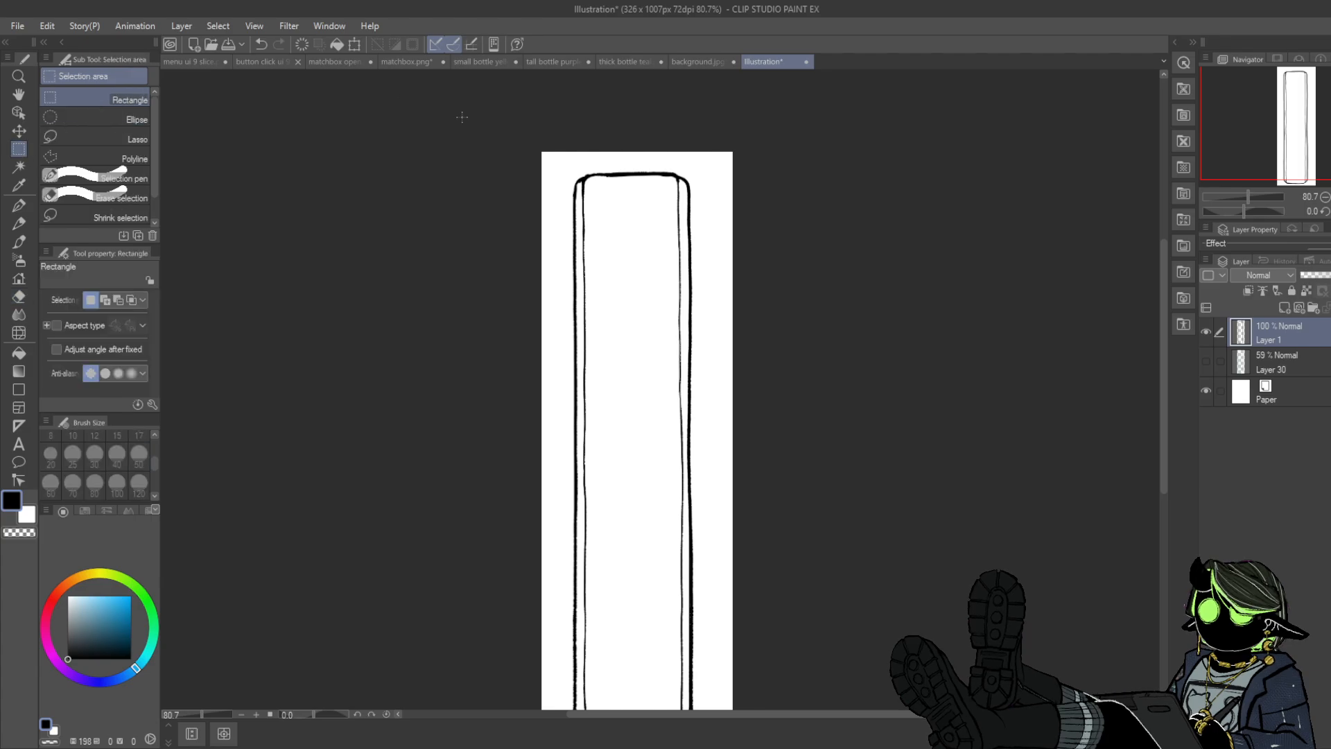
{"action": "left_click_drag", "start_coordinate": [481, 113], "coordinate": [792, 718]}
{"action": "left_click", "coordinate": [1303, 123]}
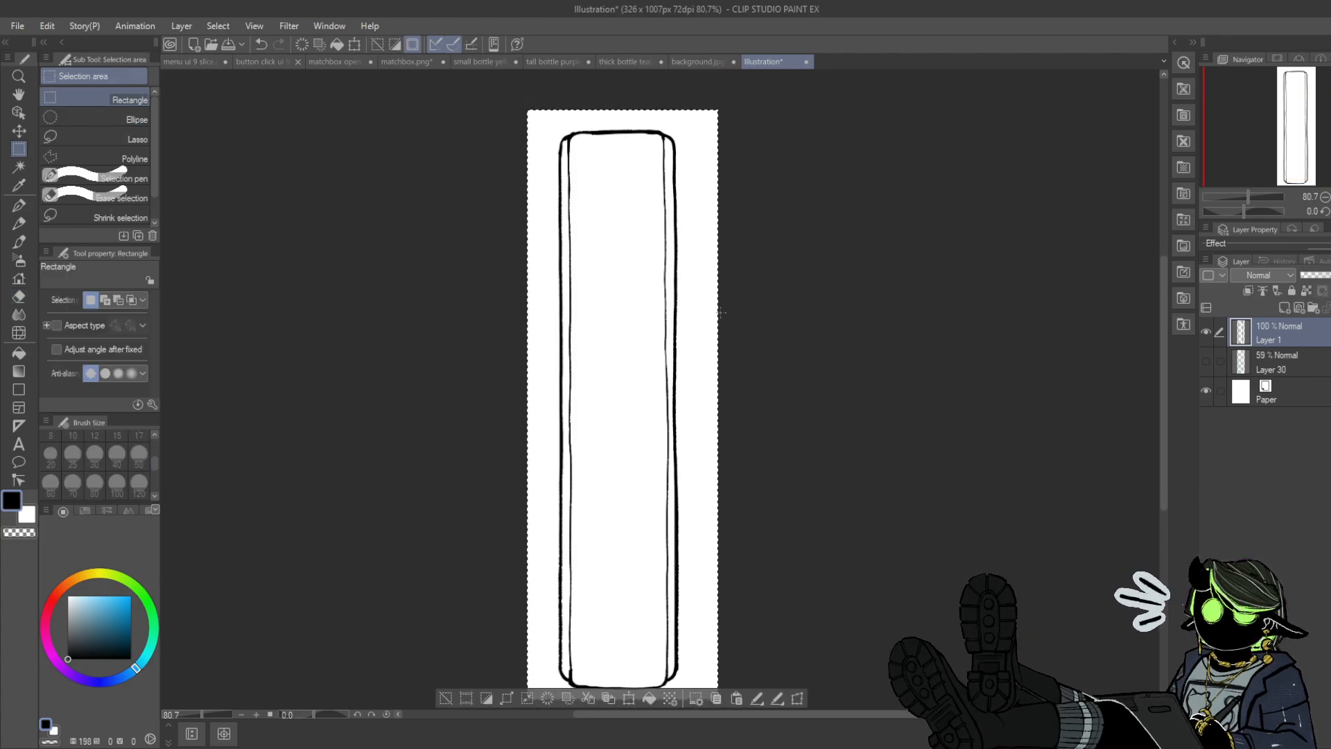
{"action": "left_click", "coordinate": [629, 698]}
{"action": "left_click_drag", "start_coordinate": [657, 517], "coordinate": [661, 511]}
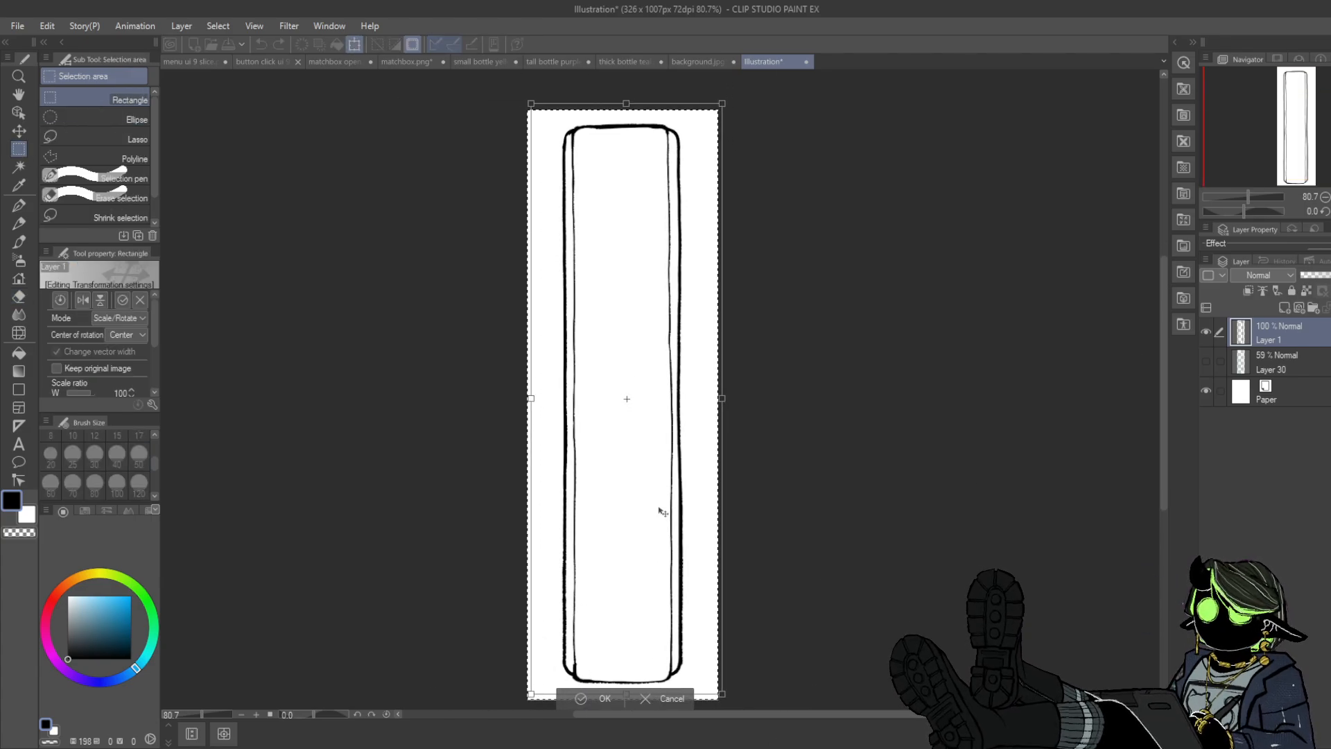
{"action": "left_click", "coordinate": [600, 696]}
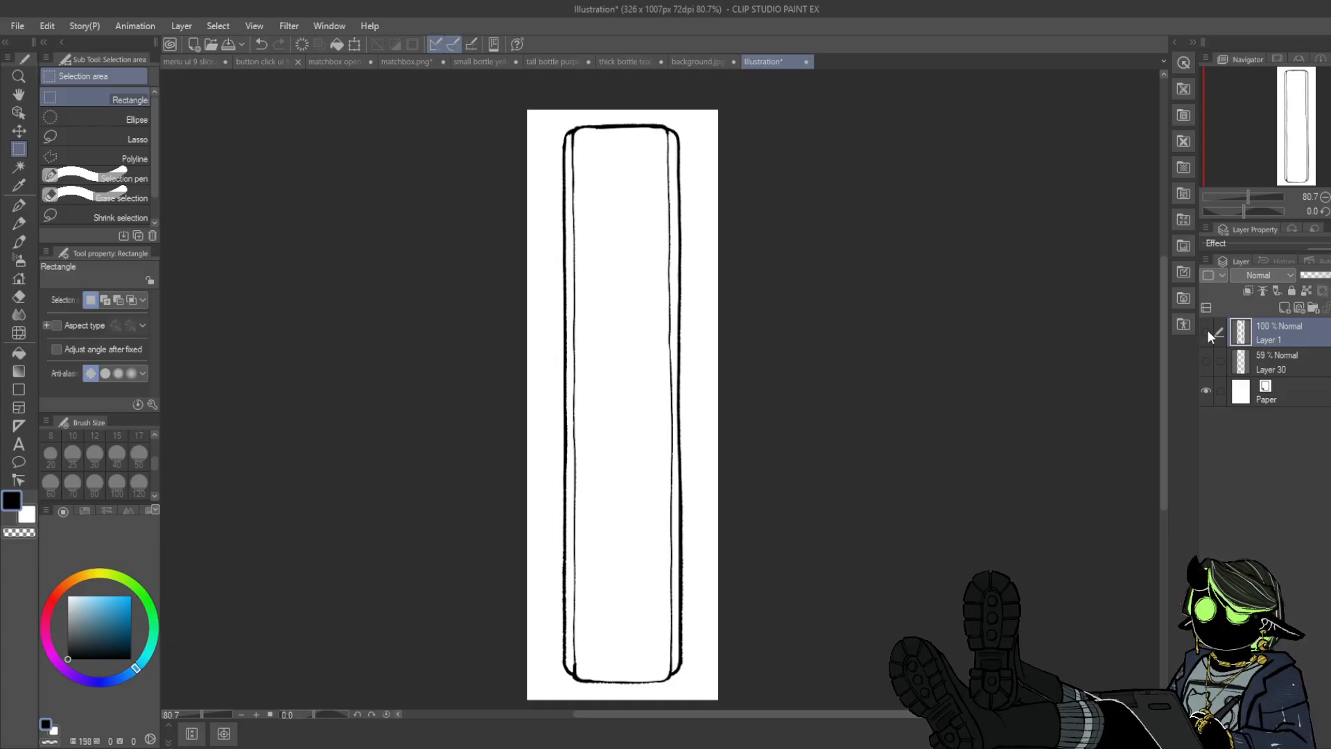
- Add a new raster layer and draw short slanted marks across both narrow side strips near the top of the object
{"action": "key", "text": "ctrl+shift+n"}
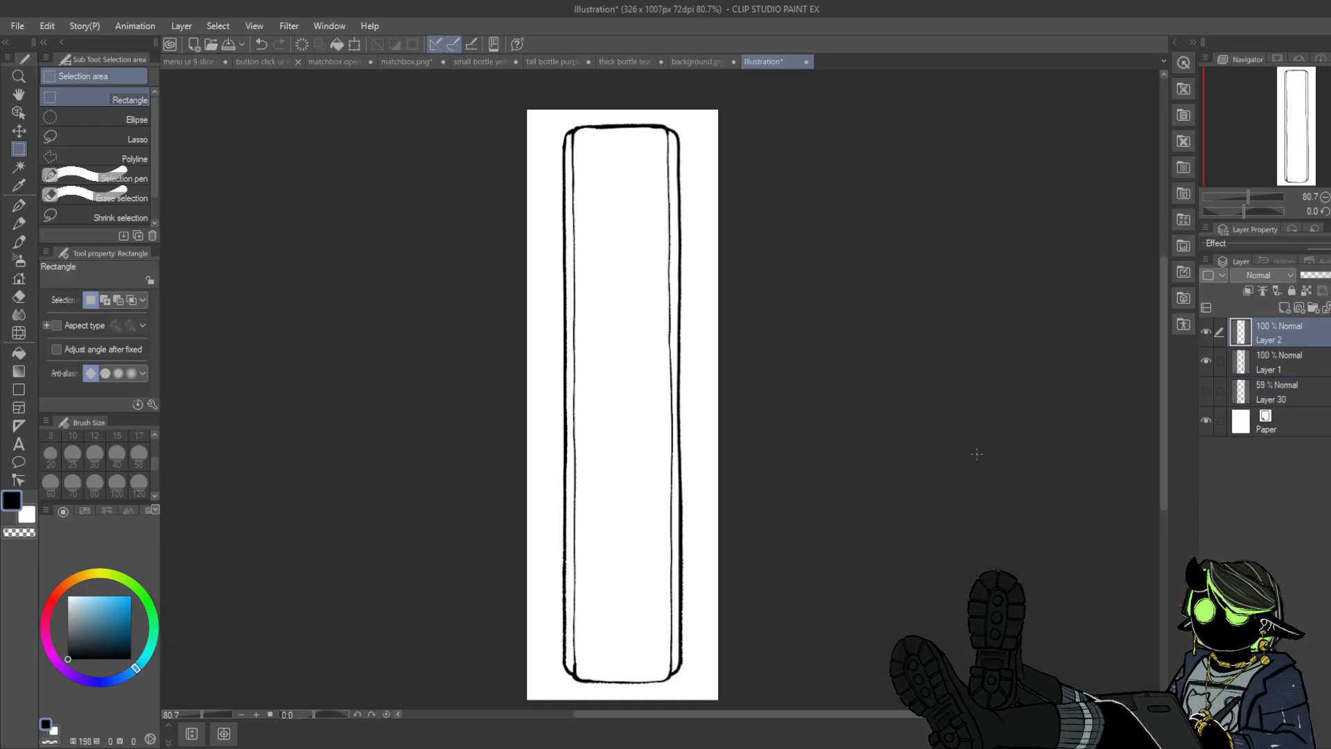
{"action": "left_click", "coordinate": [19, 205]}
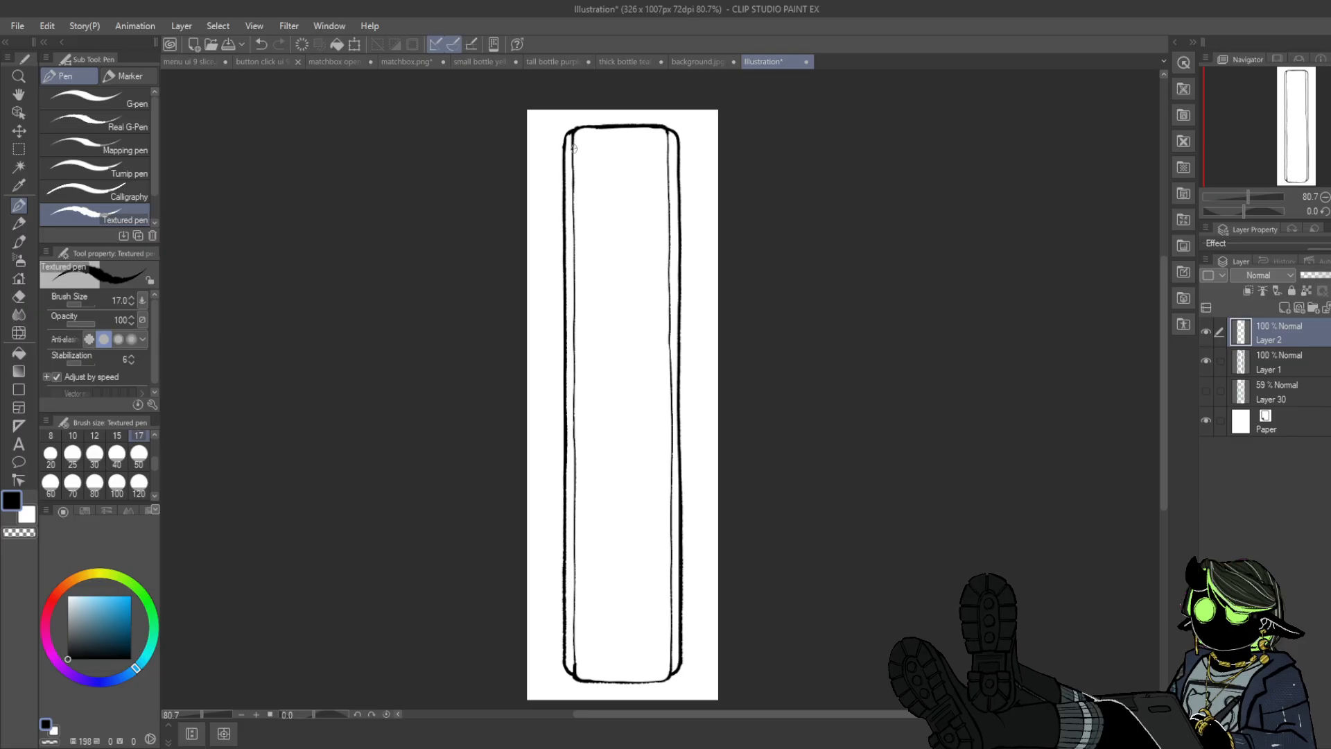
{"action": "left_click_drag", "start_coordinate": [574, 149], "coordinate": [667, 143]}
{"action": "left_click", "coordinate": [261, 44]}
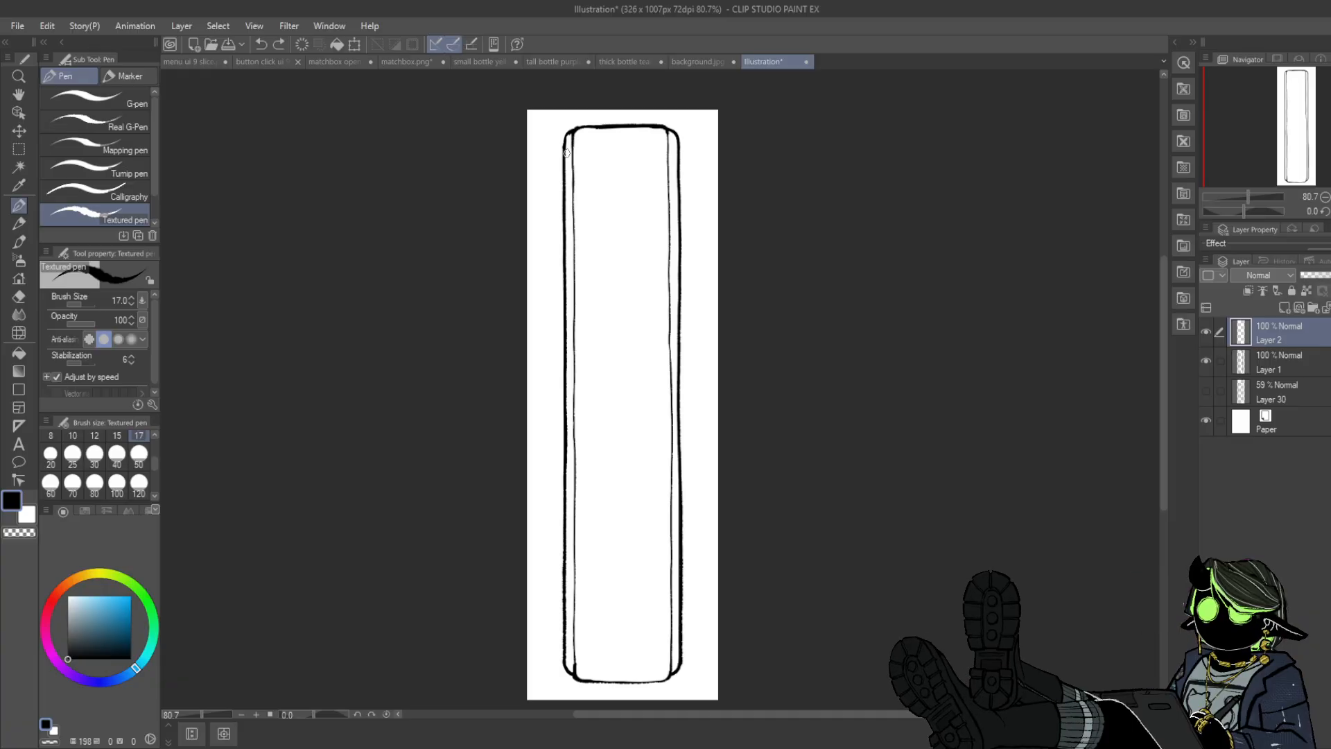
{"action": "left_click_drag", "start_coordinate": [566, 152], "coordinate": [574, 148]}
{"action": "left_click_drag", "start_coordinate": [668, 148], "coordinate": [676, 155]}
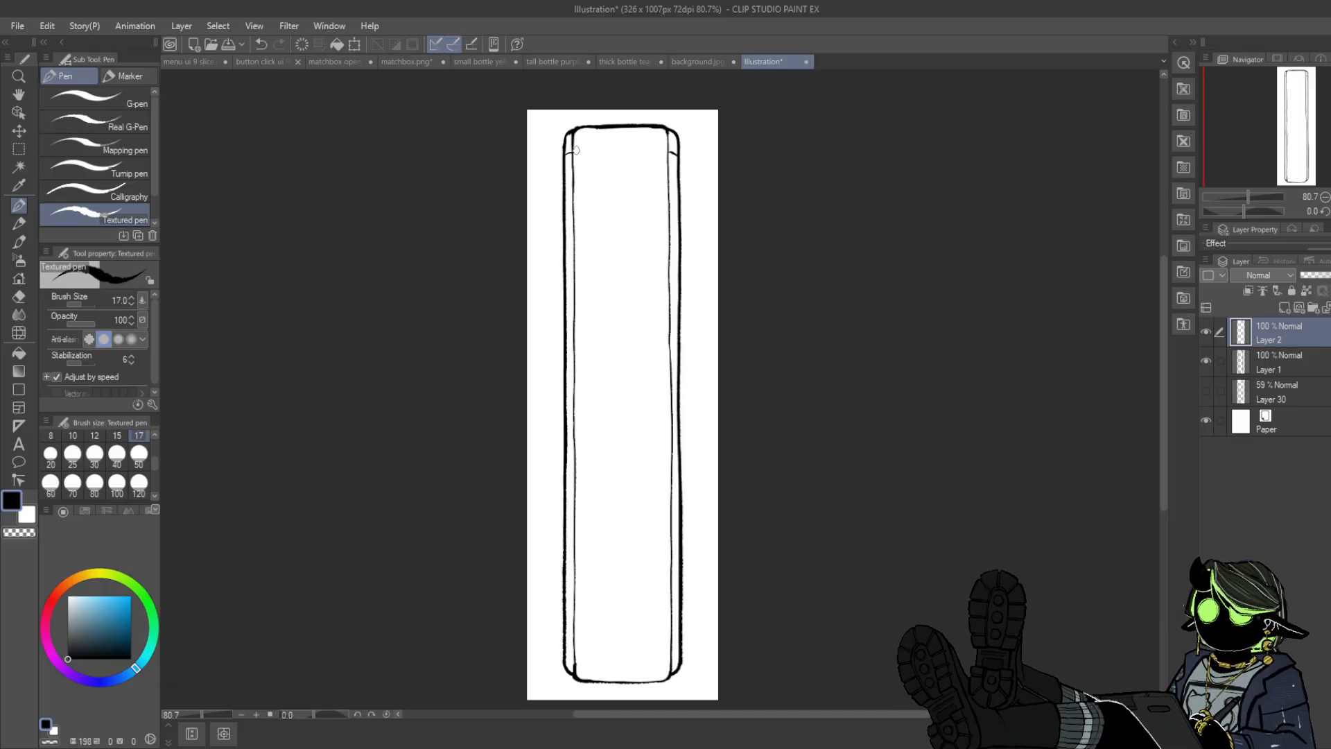
- Draw a thin horizontal line across the centre panel near the top between the two side marks, undoing and redrawing unsatisfactory strokes
{"action": "left_click_drag", "start_coordinate": [575, 146], "coordinate": [643, 142]}
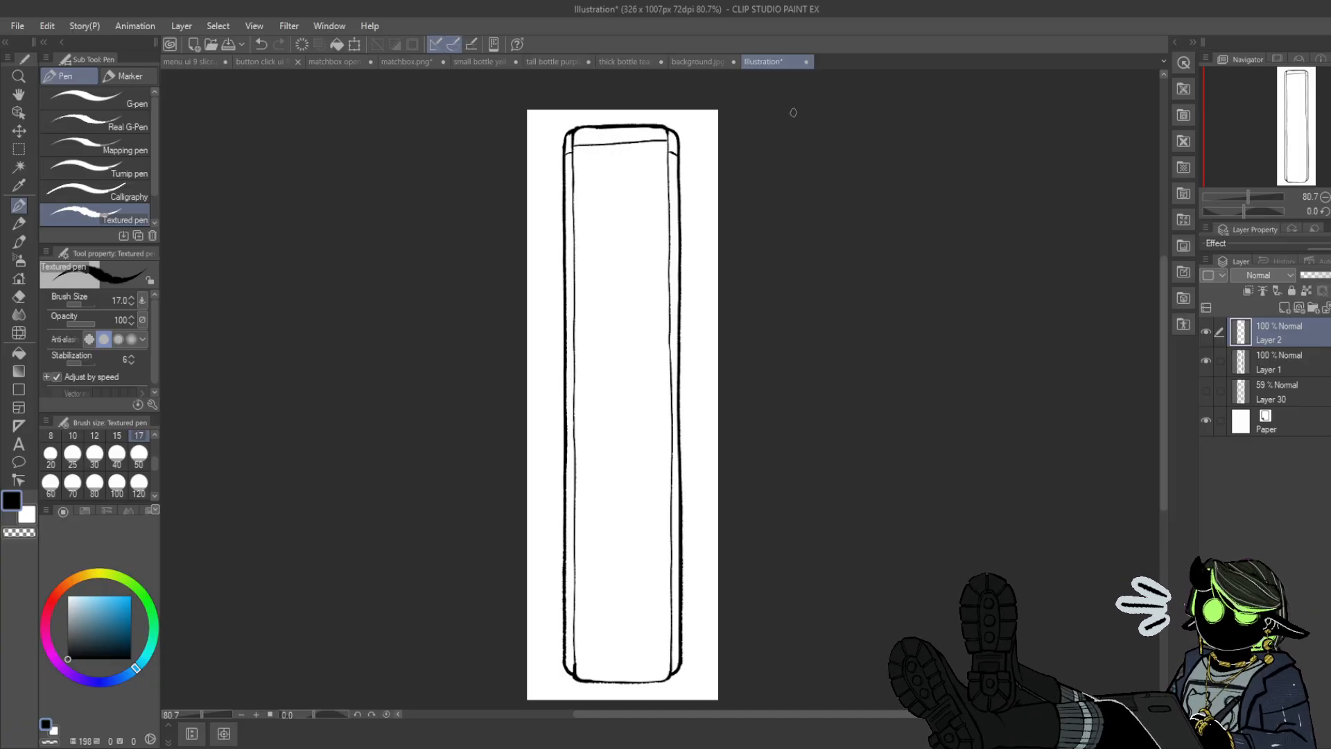
{"action": "left_click", "coordinate": [261, 44]}
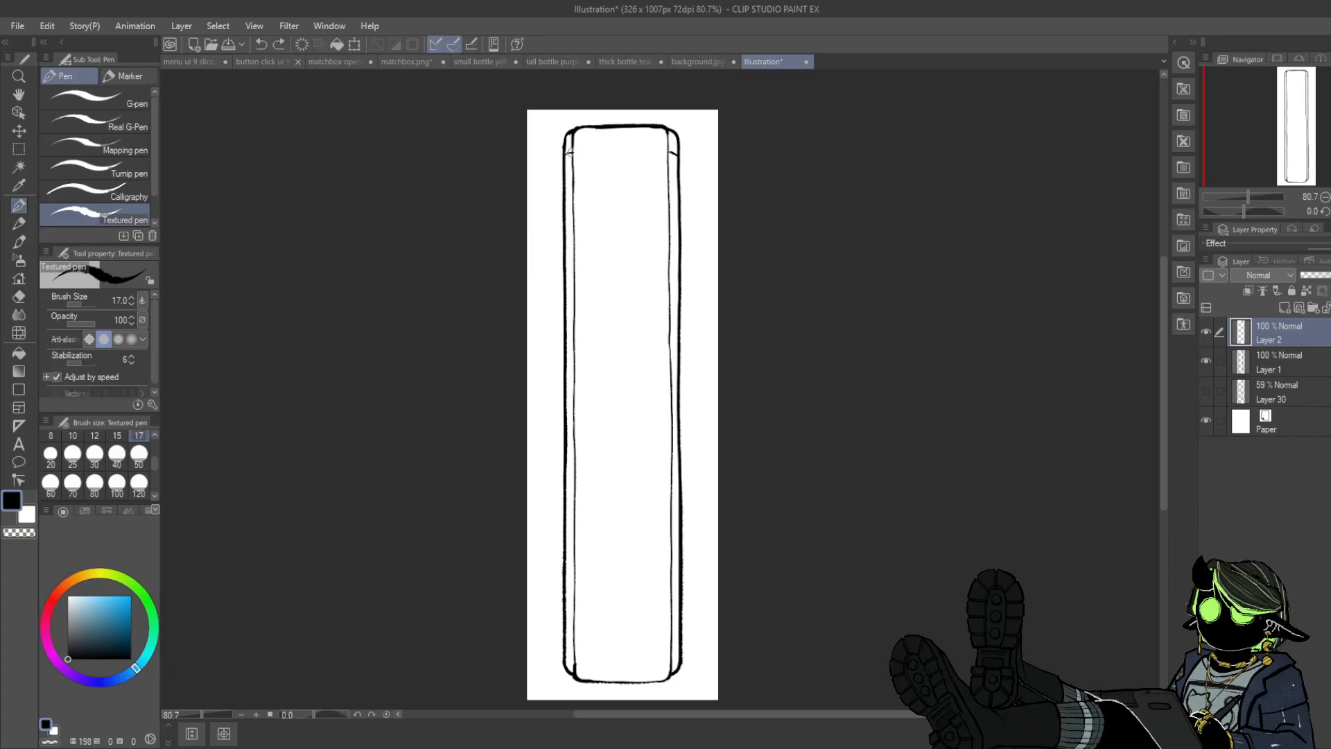
{"action": "left_click_drag", "start_coordinate": [592, 145], "coordinate": [650, 146]}
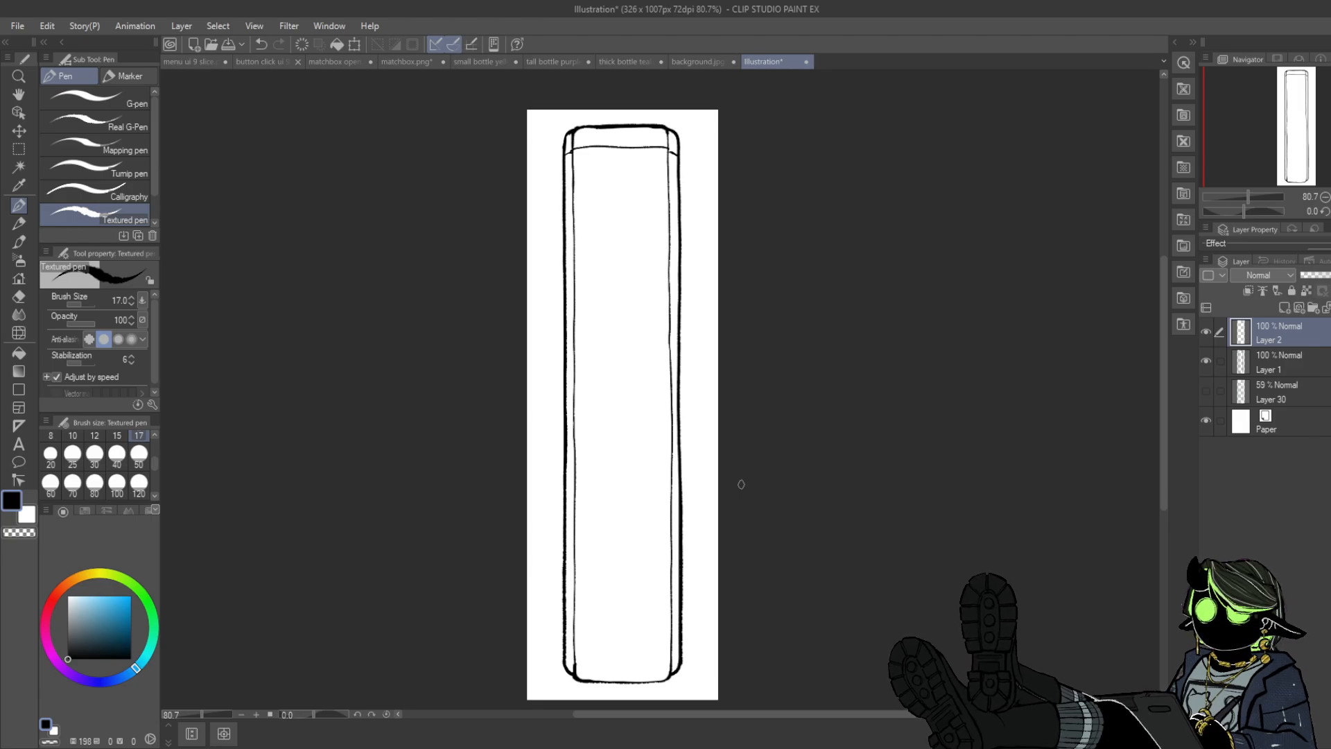
{"action": "left_click", "coordinate": [265, 43]}
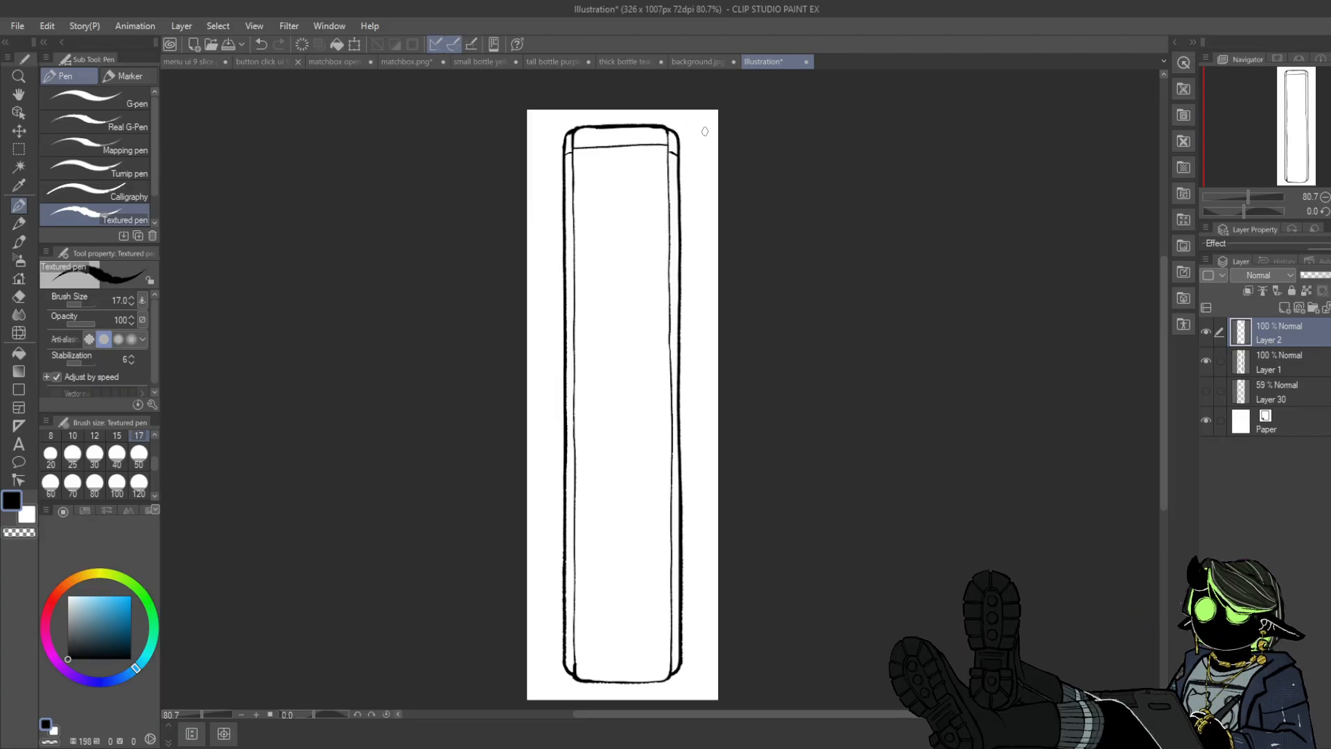
- Draw a thin band line across the centre panel and both side strips near the bottom of the object
{"action": "scroll", "coordinate": [1227, 187], "scroll_direction": "up", "scroll_amount": 3}
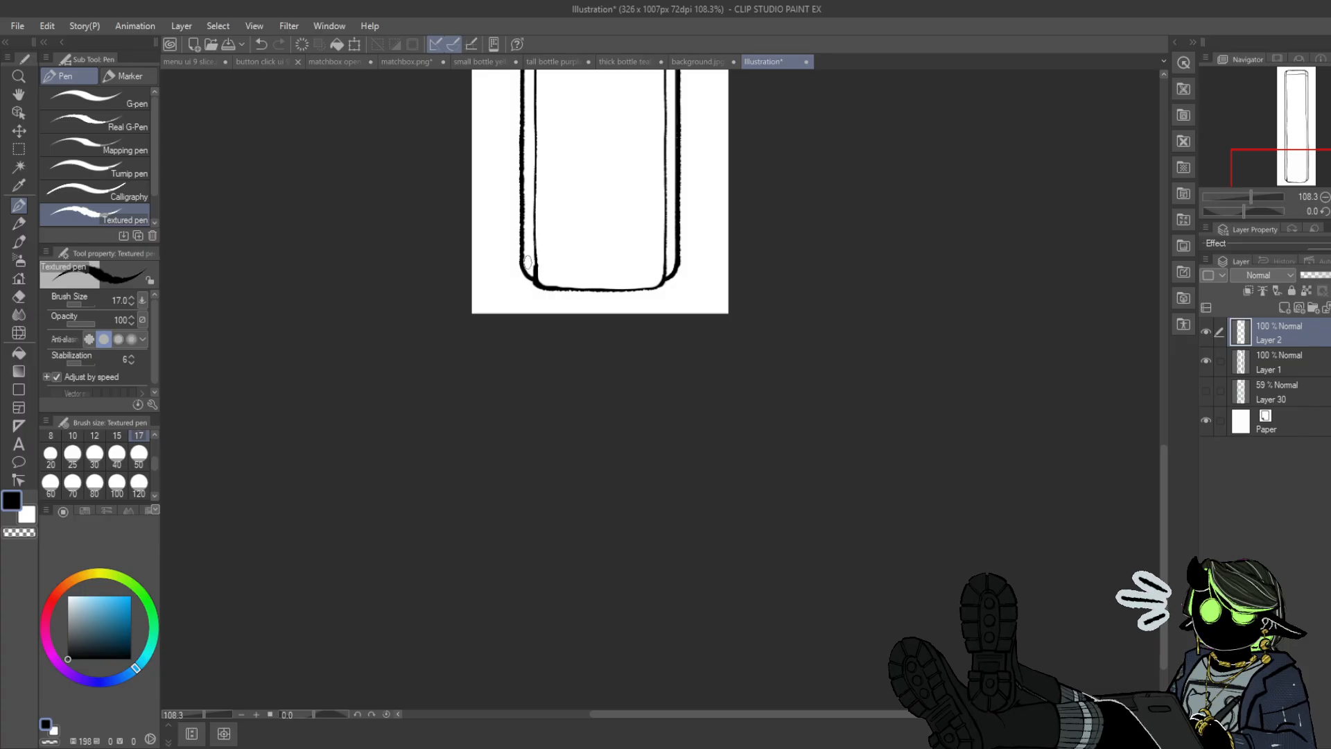
{"action": "left_click_drag", "start_coordinate": [538, 262], "coordinate": [667, 261]}
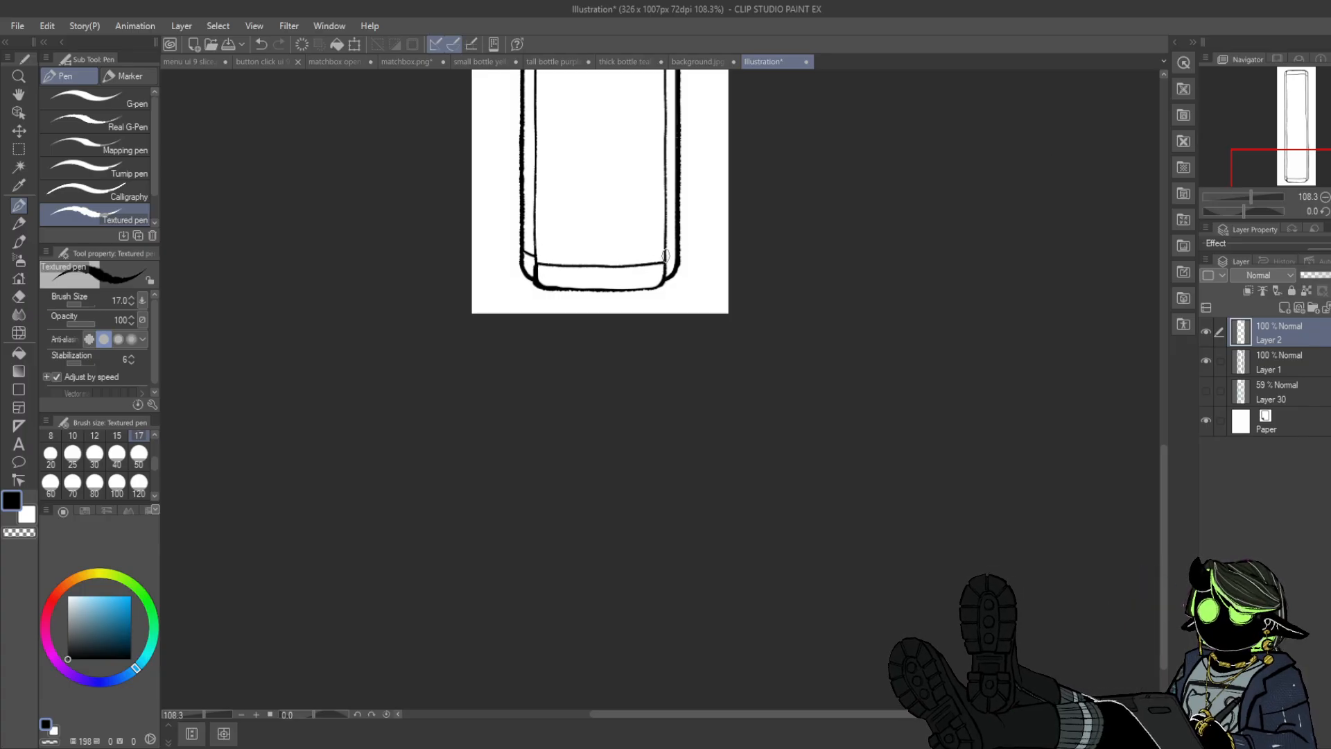
{"action": "scroll", "coordinate": [669, 201], "scroll_direction": "up", "scroll_amount": 10}
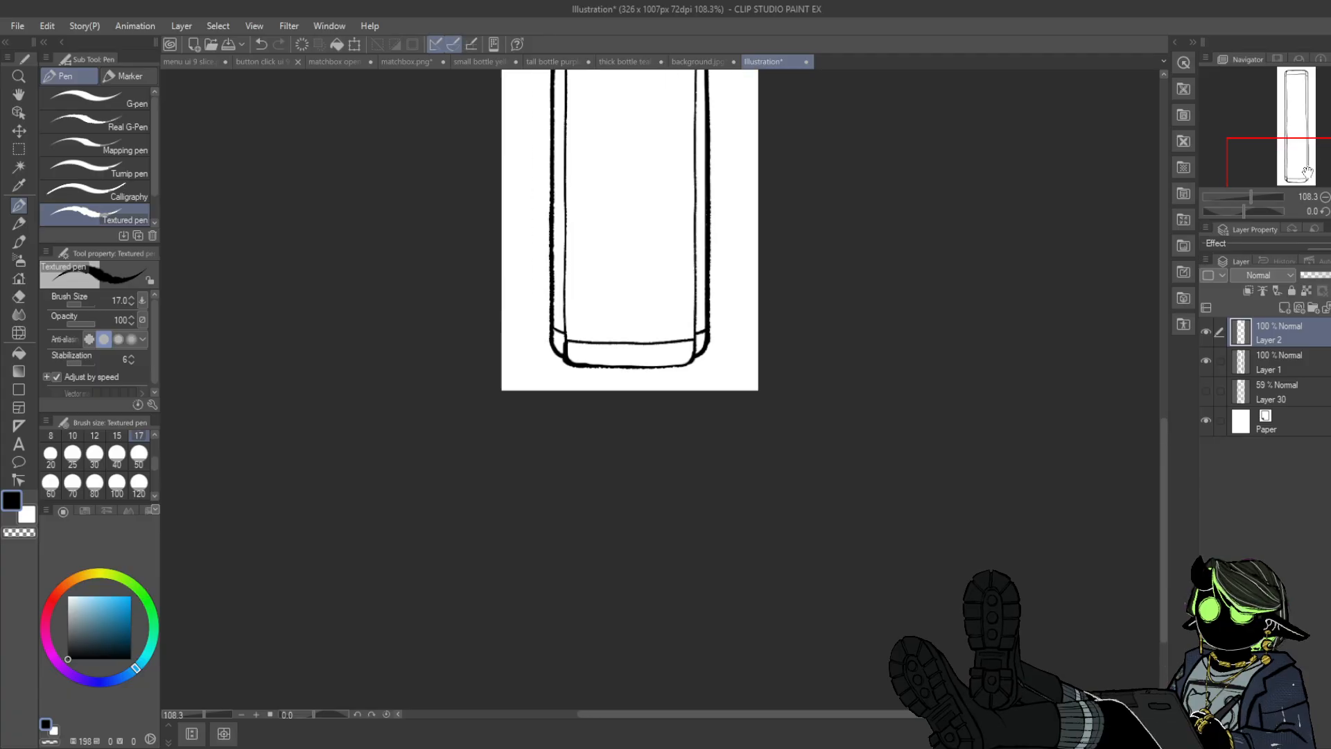
- Rework the top band line by thickening it, erasing its middle with the Hard eraser and redrawing it with the Textured pen
{"action": "left_click_drag", "start_coordinate": [606, 151], "coordinate": [720, 148]}
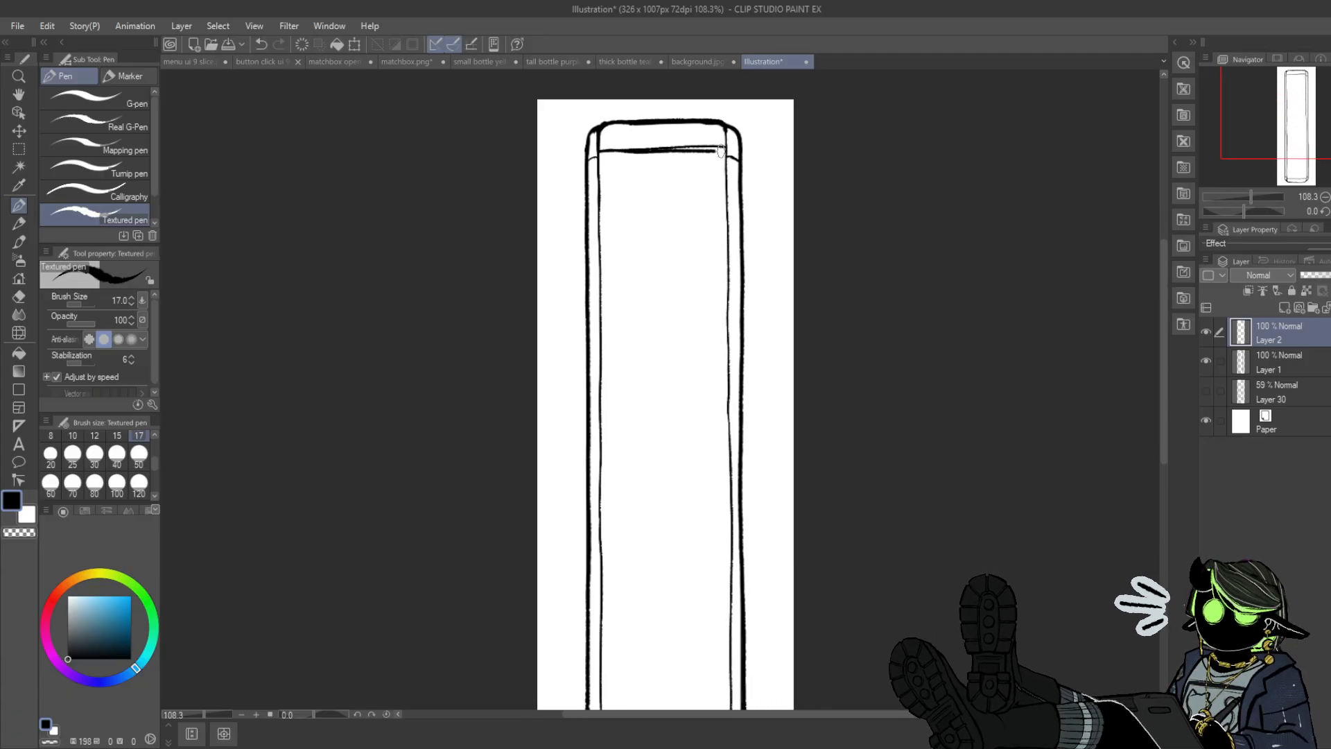
{"action": "left_click", "coordinate": [19, 297]}
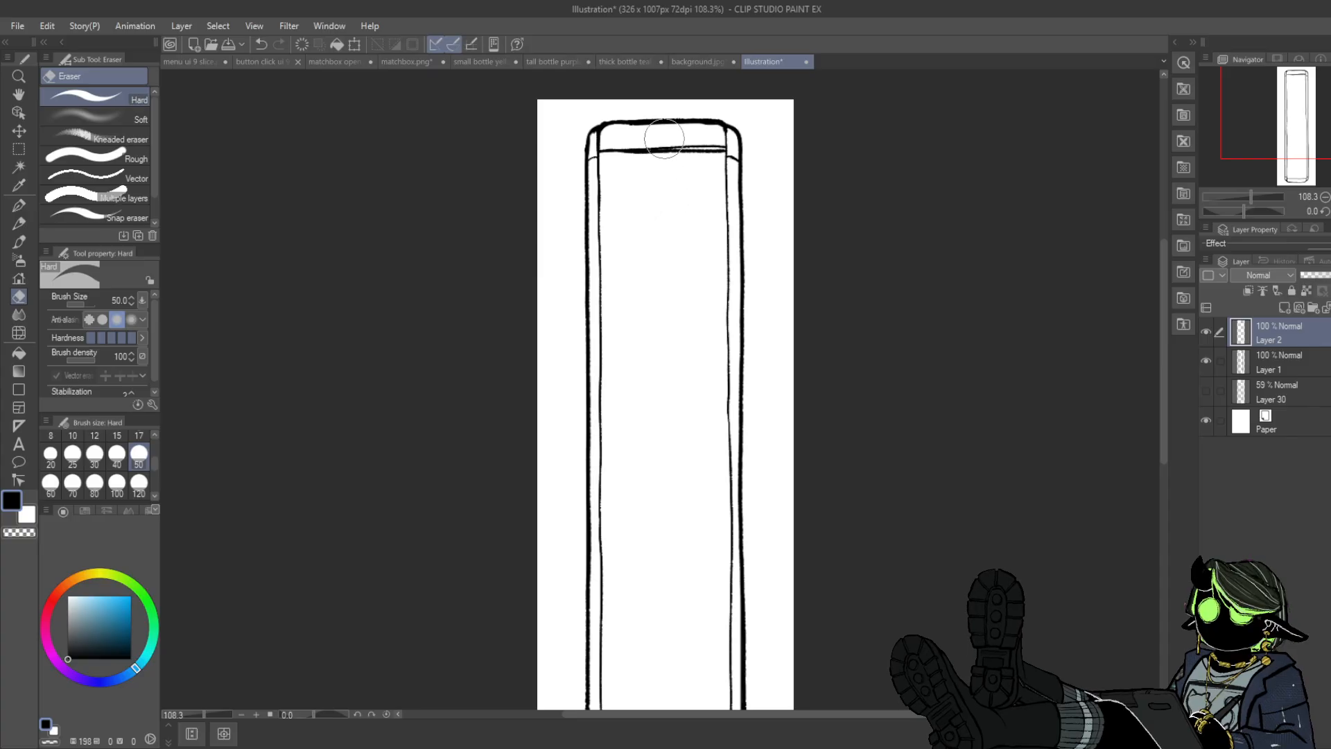
{"action": "left_click_drag", "start_coordinate": [664, 145], "coordinate": [716, 144]}
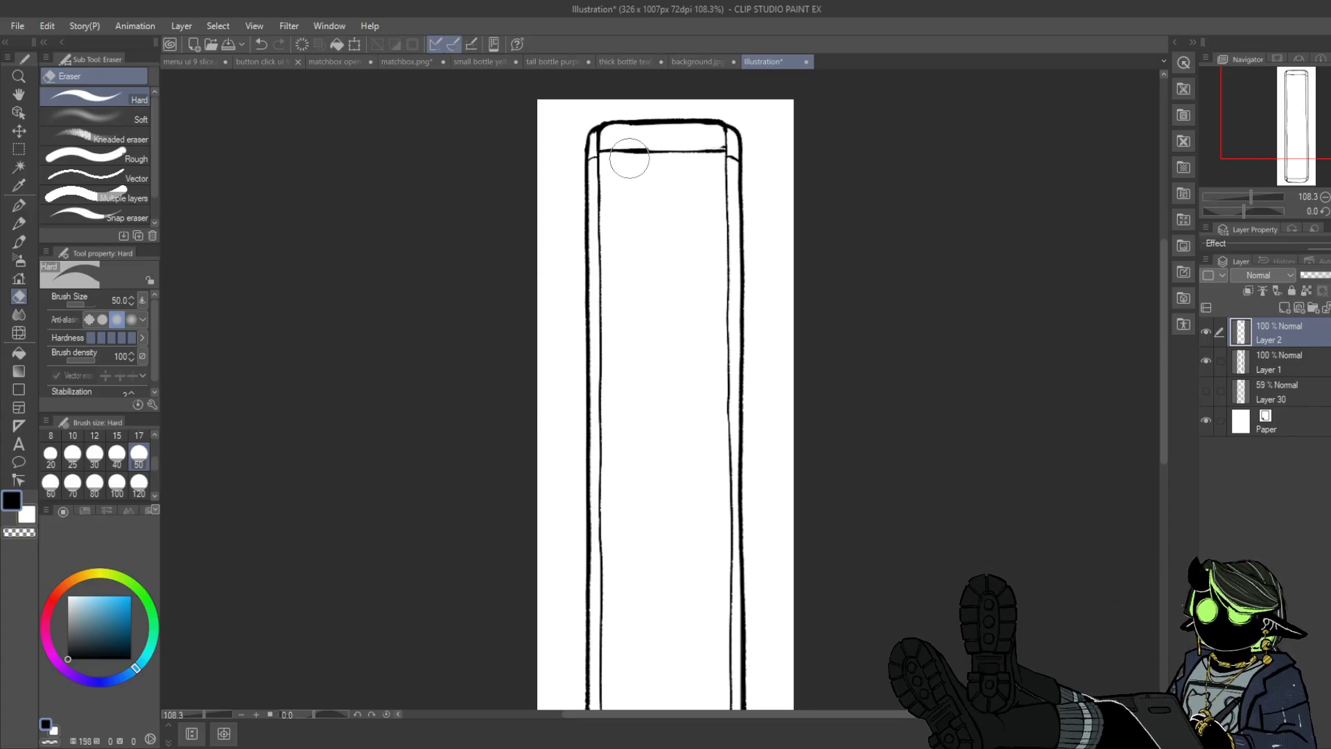
{"action": "left_click_drag", "start_coordinate": [627, 158], "coordinate": [694, 155]}
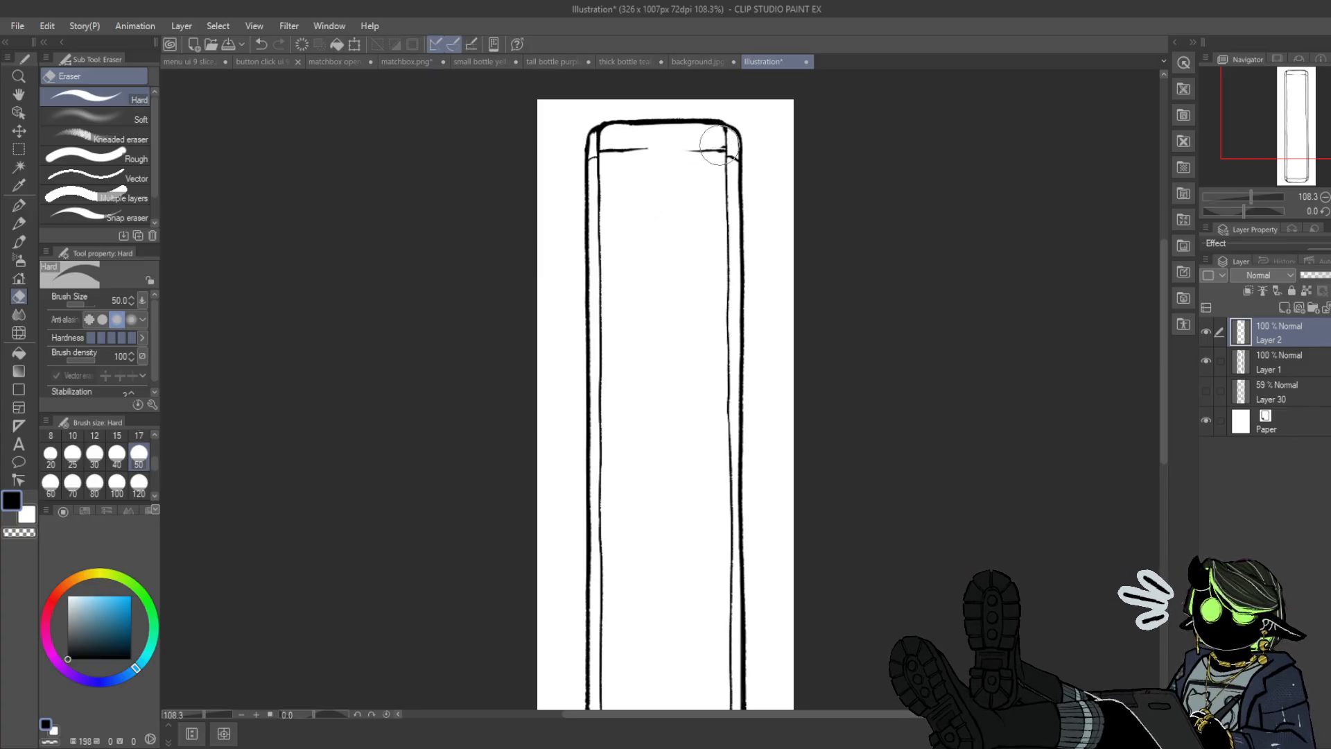
{"action": "left_click", "coordinate": [19, 205]}
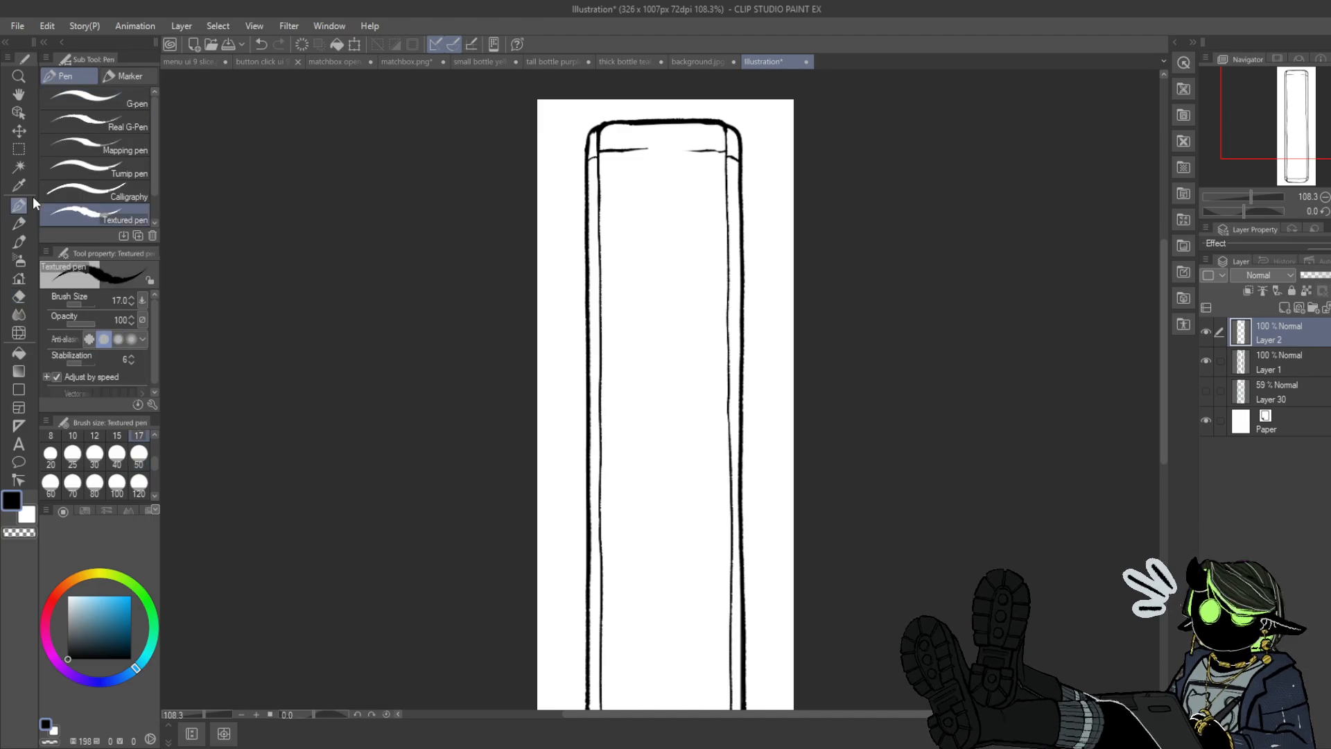
{"action": "left_click_drag", "start_coordinate": [622, 148], "coordinate": [720, 149]}
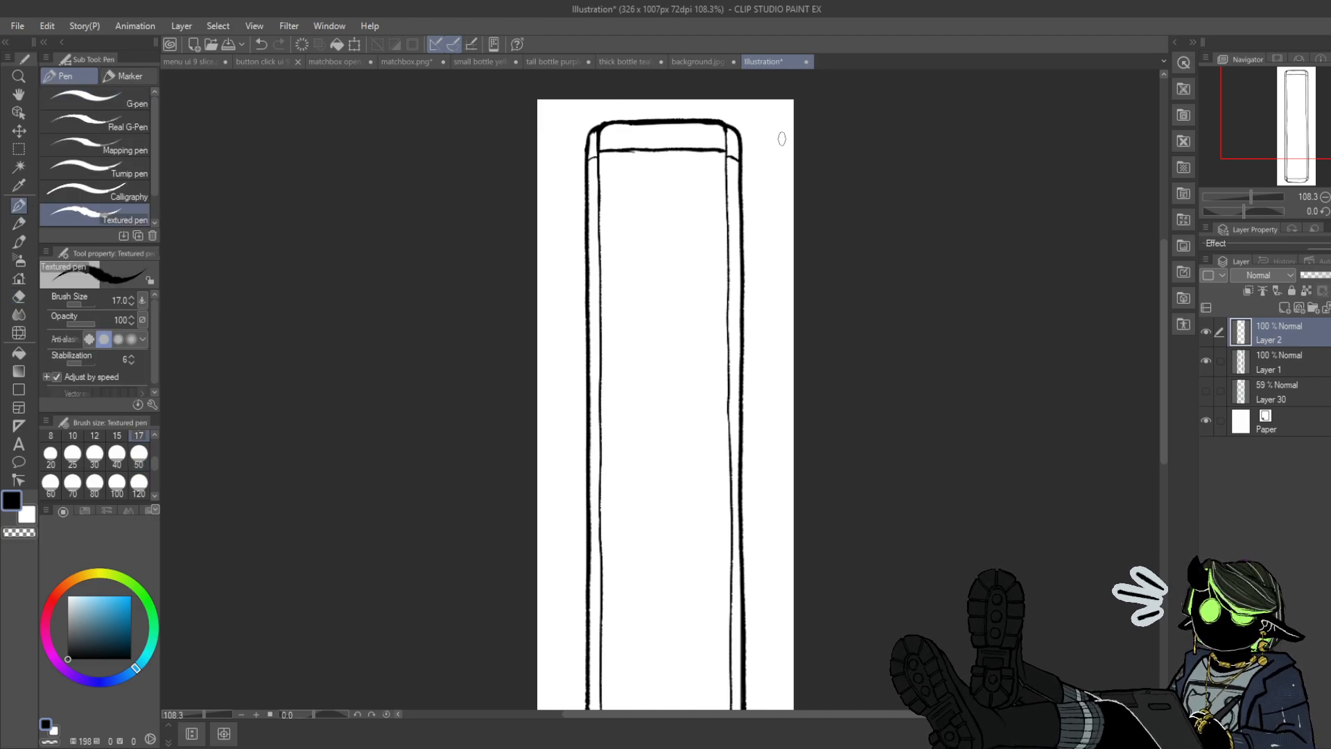
- Draw two divider lines across the panel and side strips, one below the top band line and one above the bottom band line
{"action": "left_click_drag", "start_coordinate": [1250, 133], "coordinate": [1274, 104]}
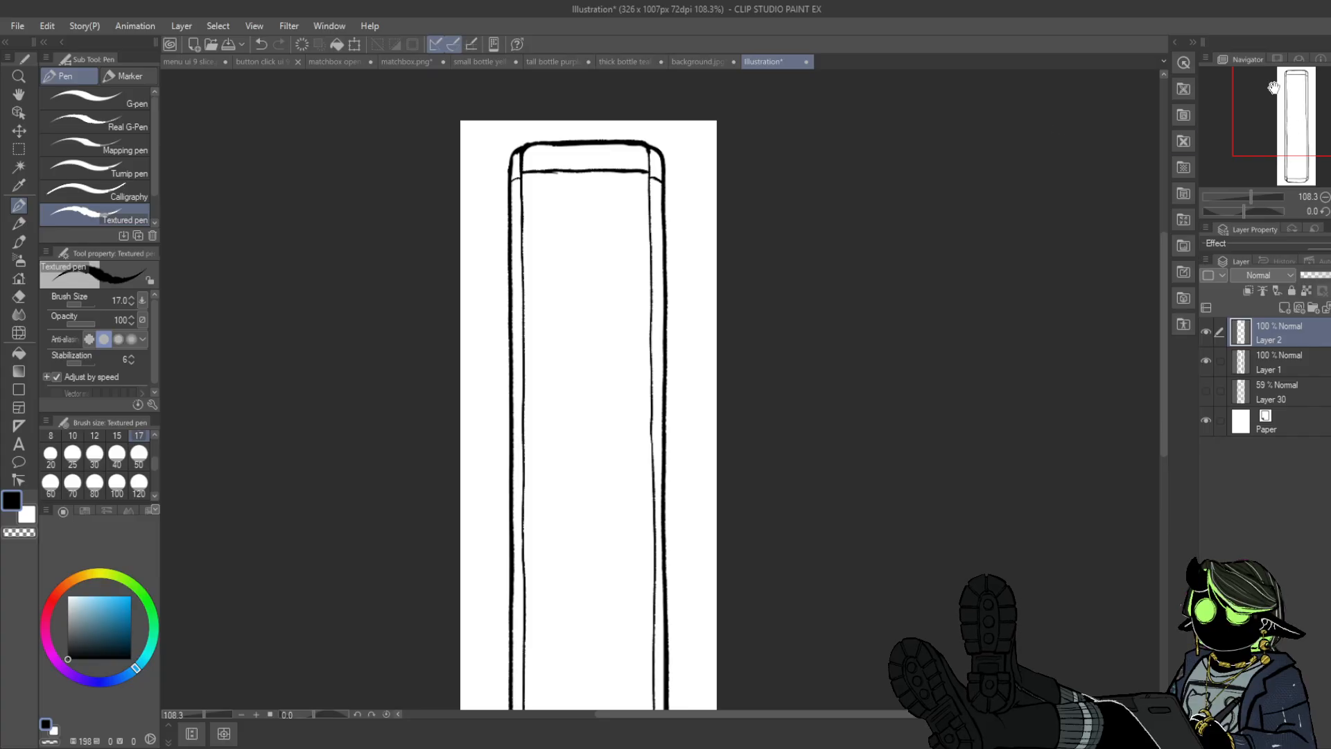
{"action": "left_click", "coordinate": [19, 296]}
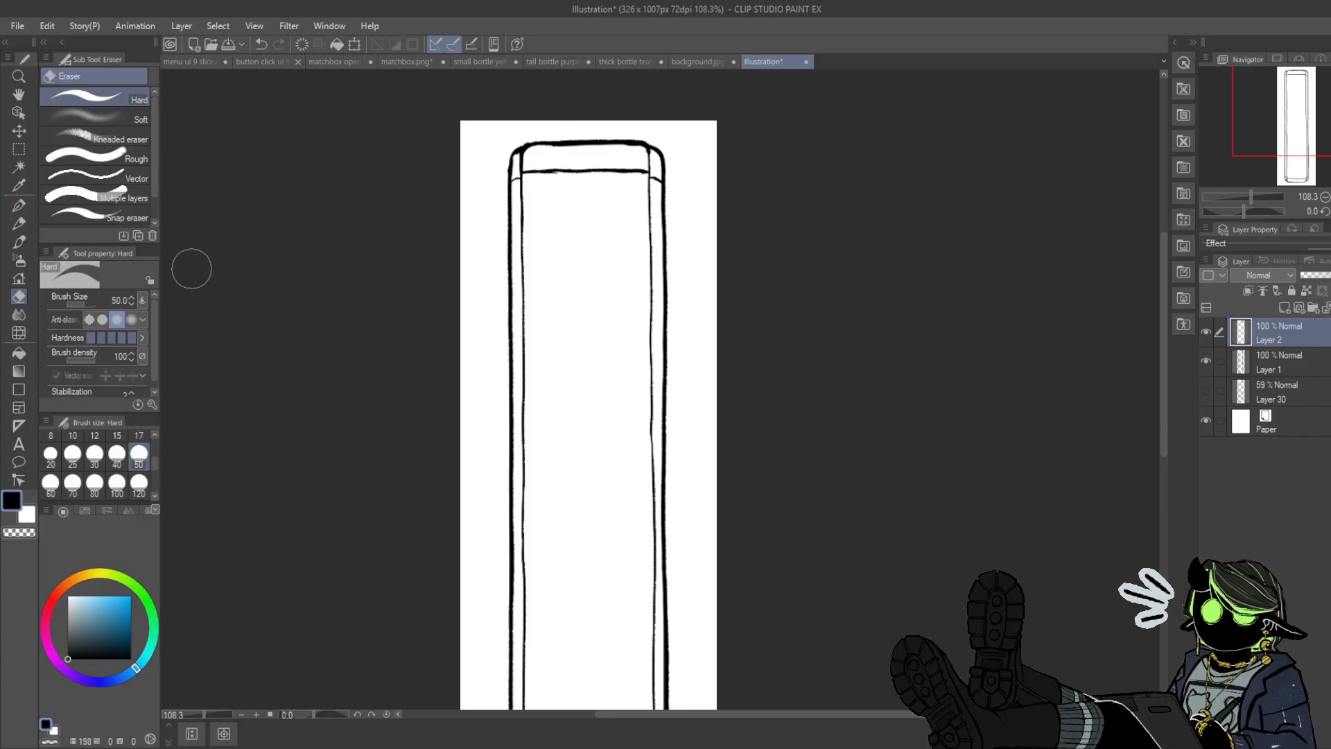
{"action": "key", "text": "p"}
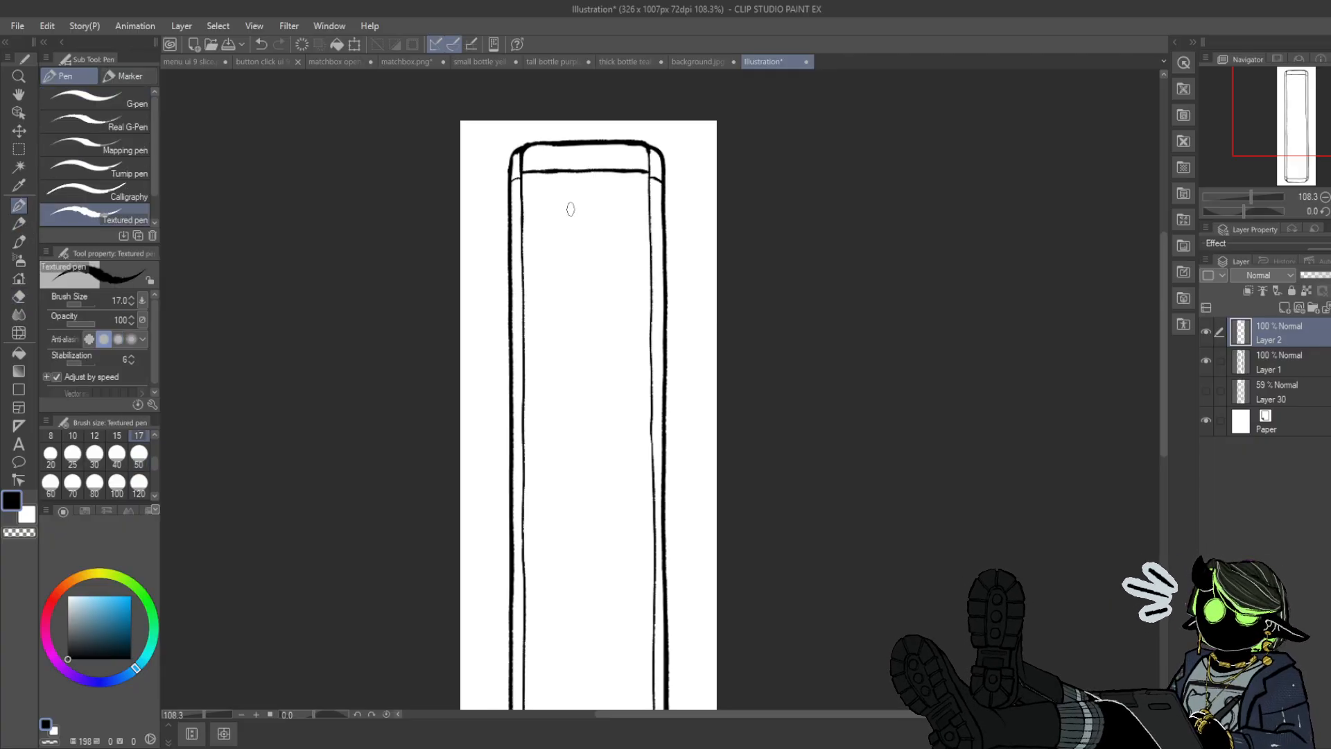
{"action": "left_click_drag", "start_coordinate": [1283, 113], "coordinate": [1284, 104]}
{"action": "mouse_move", "coordinate": [1294, 130]}
{"action": "left_mouse_down"}
{"action": "mouse_move", "coordinate": [1294, 119]}
{"action": "mouse_move", "coordinate": [1292, 220]}
{"action": "mouse_move", "coordinate": [1290, 120]}
{"action": "left_mouse_up"}
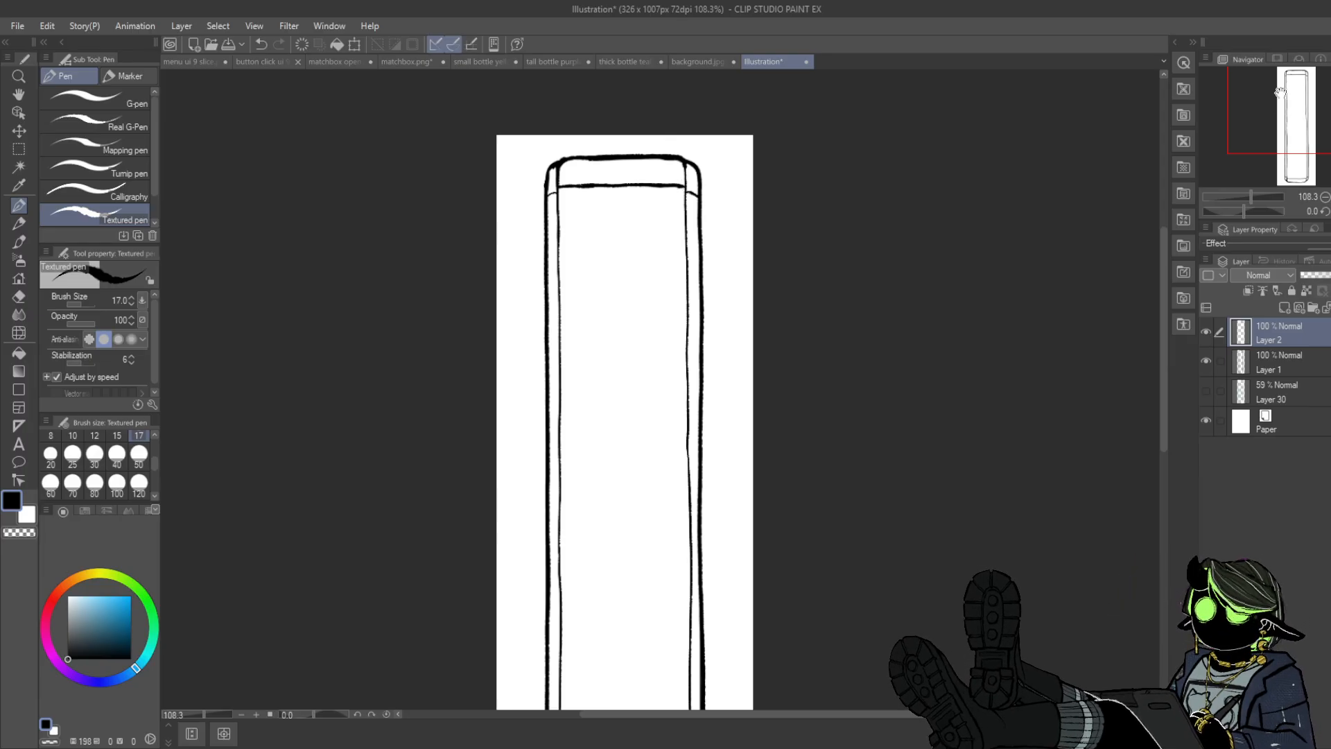
{"action": "mouse_move", "coordinate": [1279, 92]}
{"action": "left_mouse_down"}
{"action": "mouse_move", "coordinate": [1277, 139]}
{"action": "mouse_move", "coordinate": [1267, 97]}
{"action": "mouse_move", "coordinate": [1286, 97]}
{"action": "left_mouse_up"}
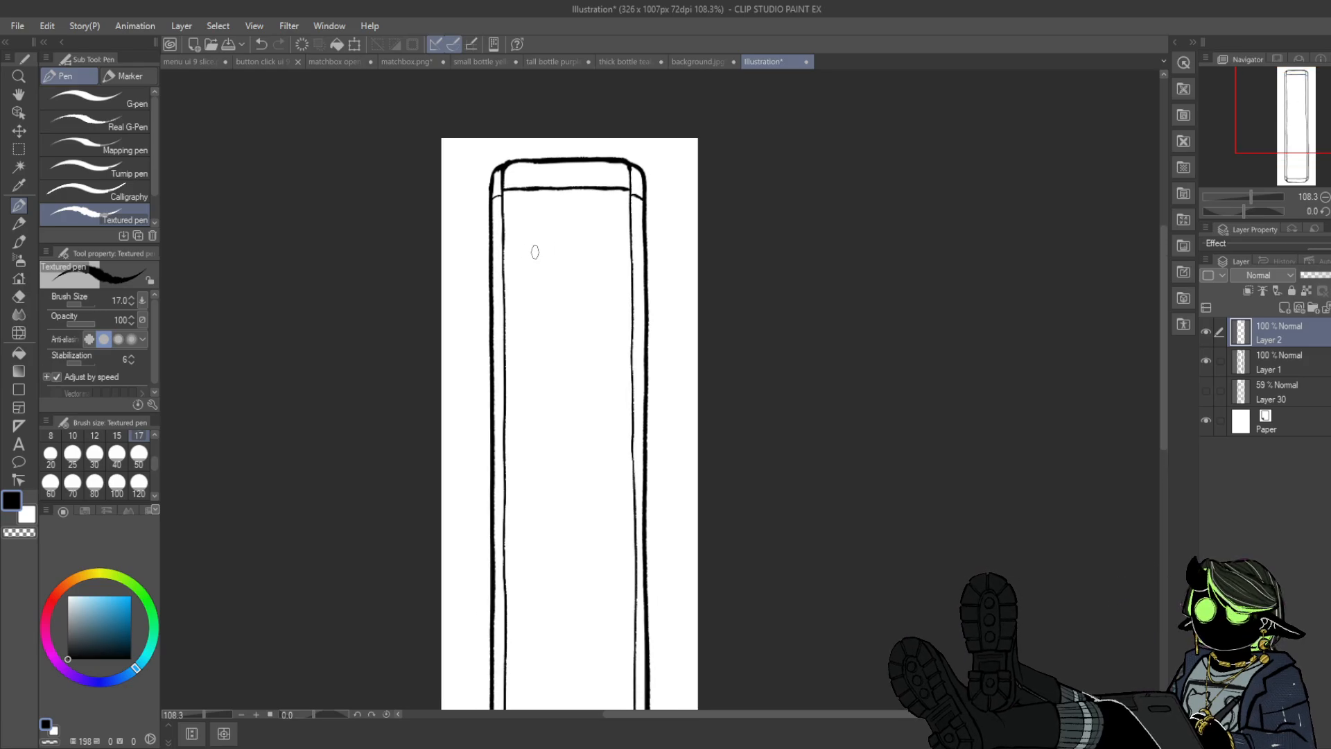
{"action": "left_click_drag", "start_coordinate": [506, 312], "coordinate": [630, 315]}
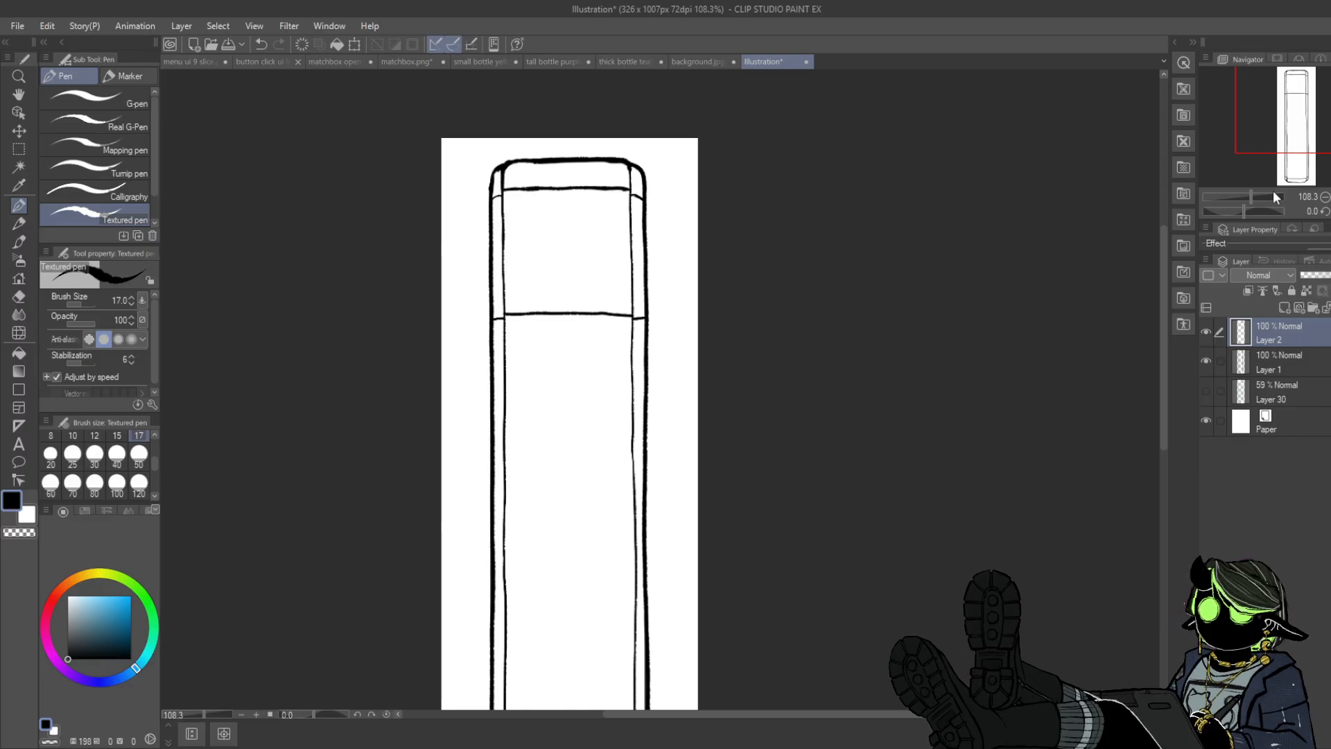
{"action": "left_click_drag", "start_coordinate": [1298, 115], "coordinate": [1297, 181]}
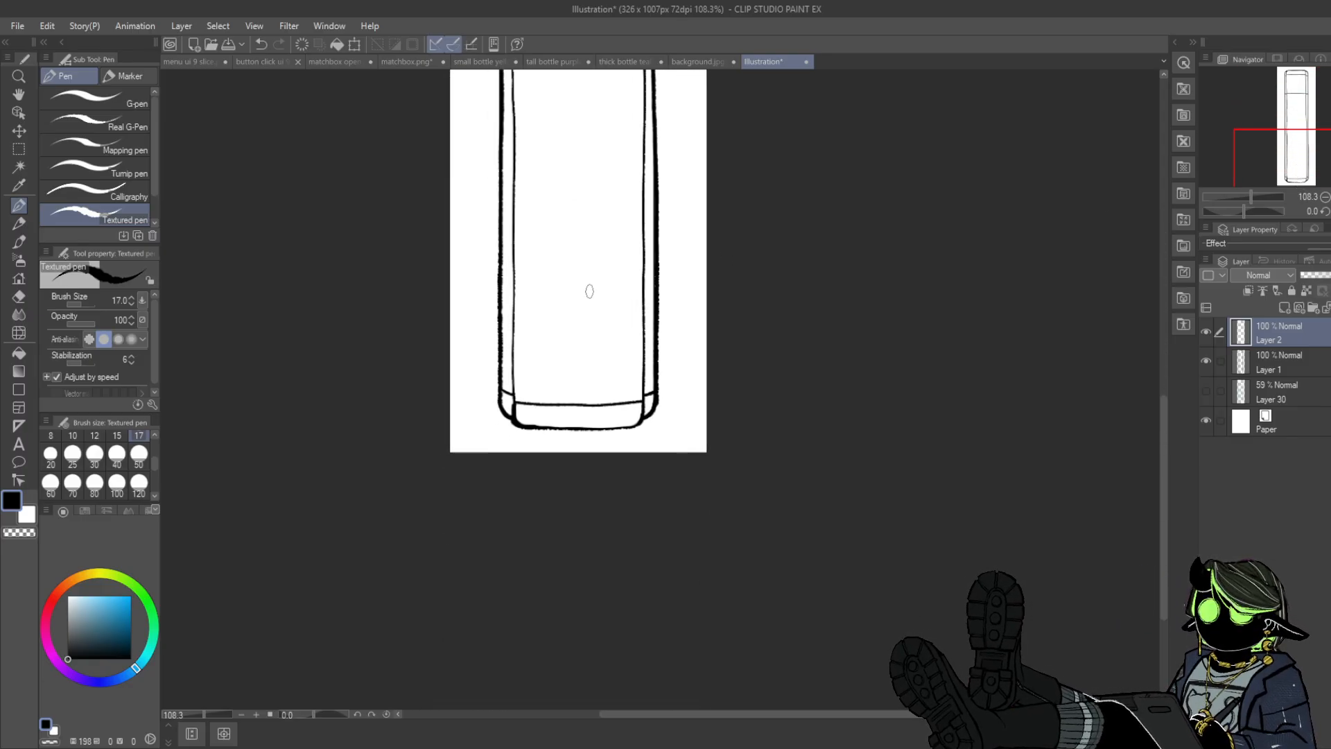
{"action": "left_click_drag", "start_coordinate": [516, 284], "coordinate": [643, 286]}
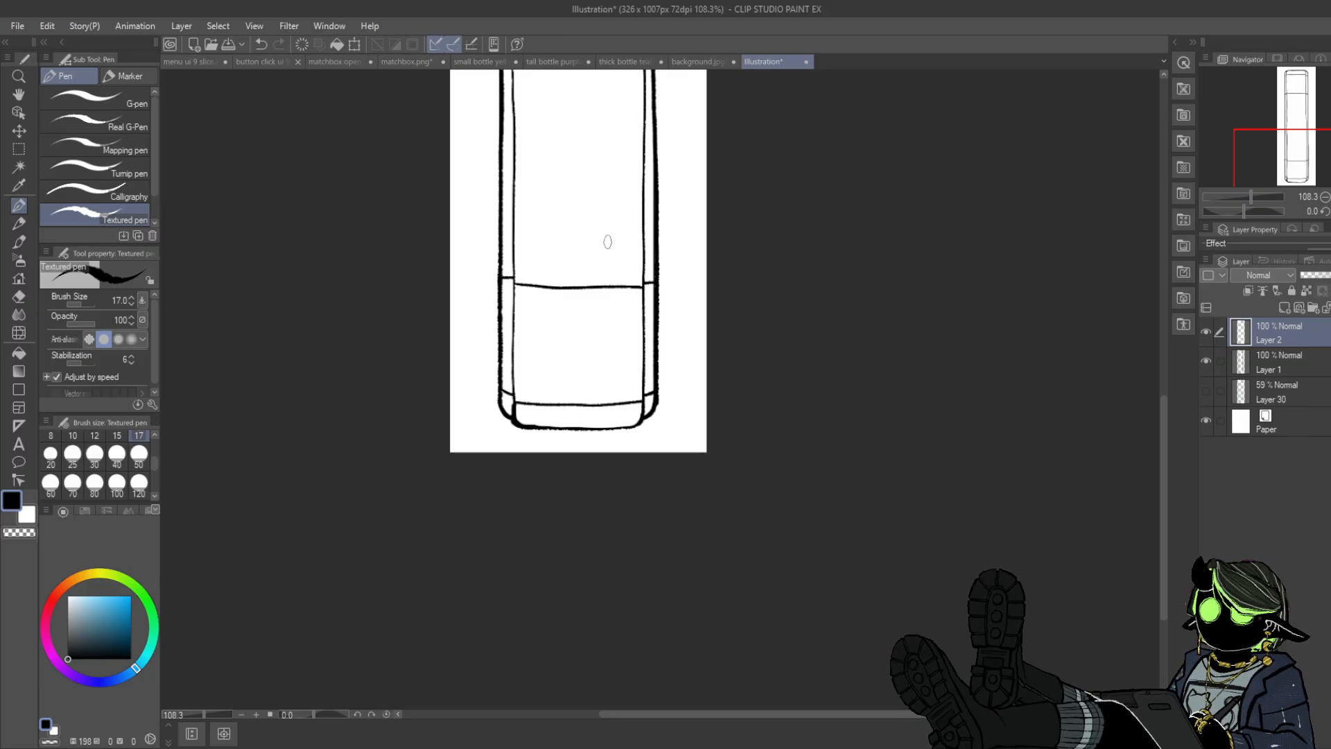
- Add stitching with the Dashed line brush along the inner edges of the upper and lower sections, including the side strips
{"action": "scroll", "coordinate": [607, 241], "scroll_direction": "up", "scroll_amount": 5}
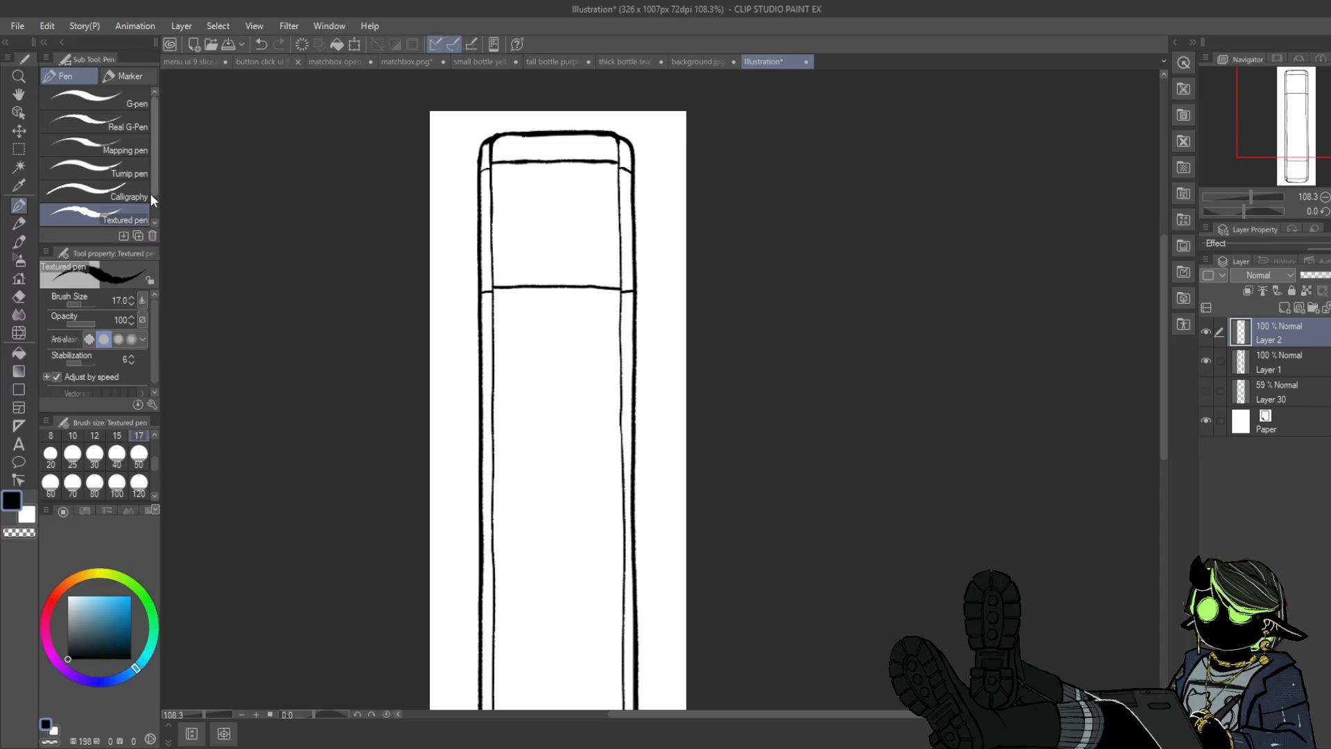
{"action": "left_click", "coordinate": [19, 259]}
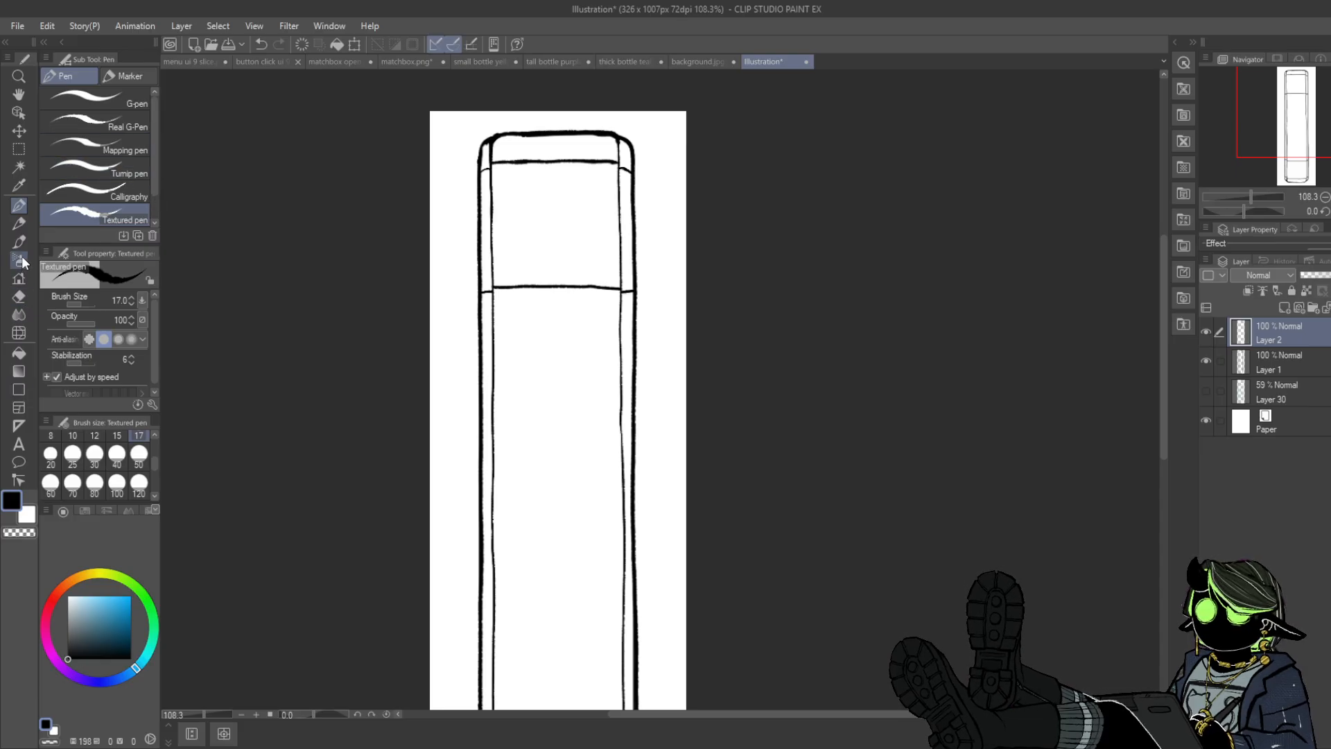
{"action": "left_click", "coordinate": [23, 280]}
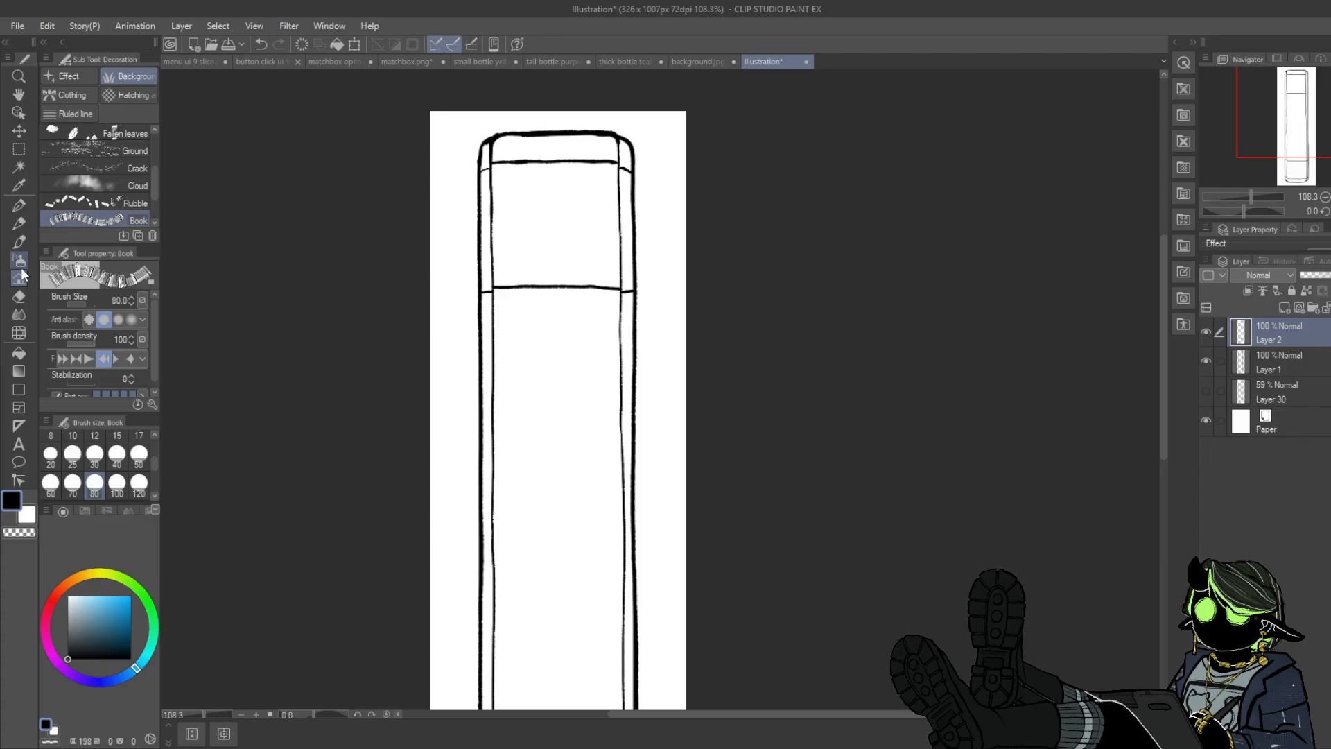
{"action": "left_click", "coordinate": [18, 262]}
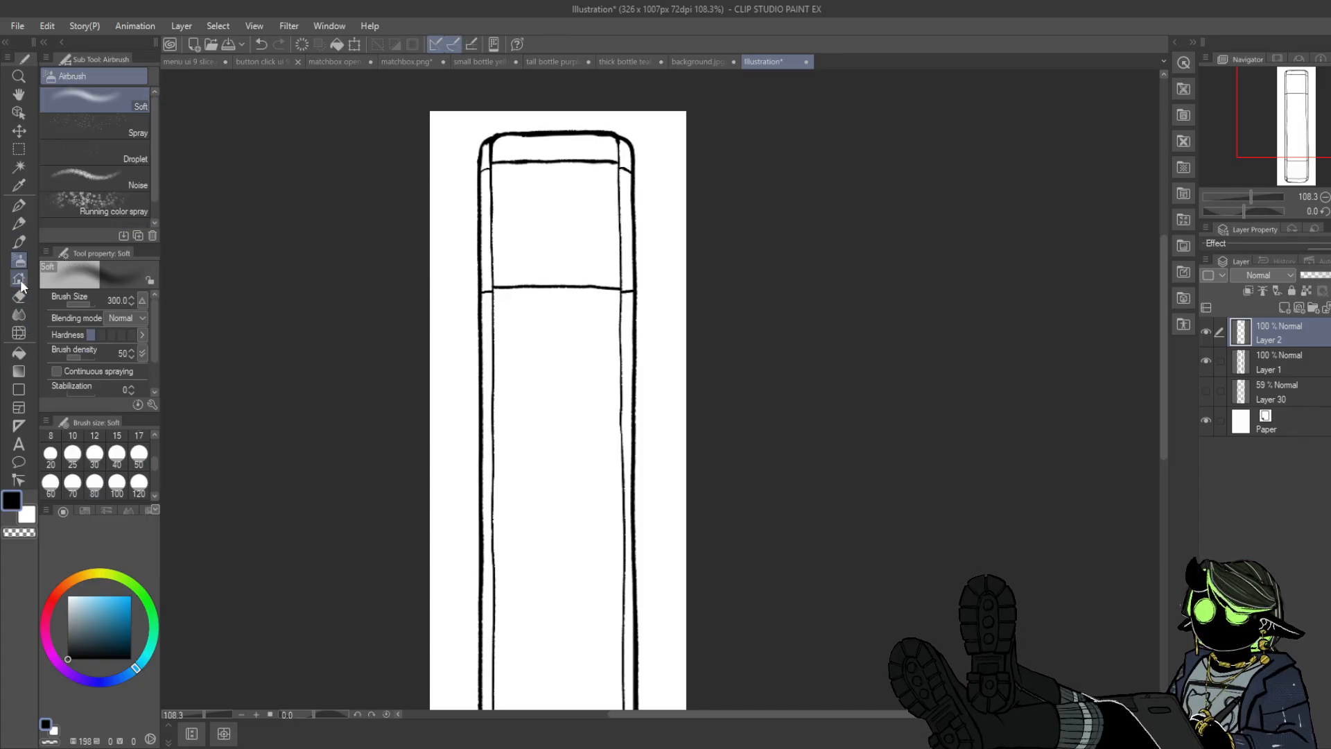
{"action": "left_click", "coordinate": [21, 280]}
{"action": "left_click", "coordinate": [76, 113]}
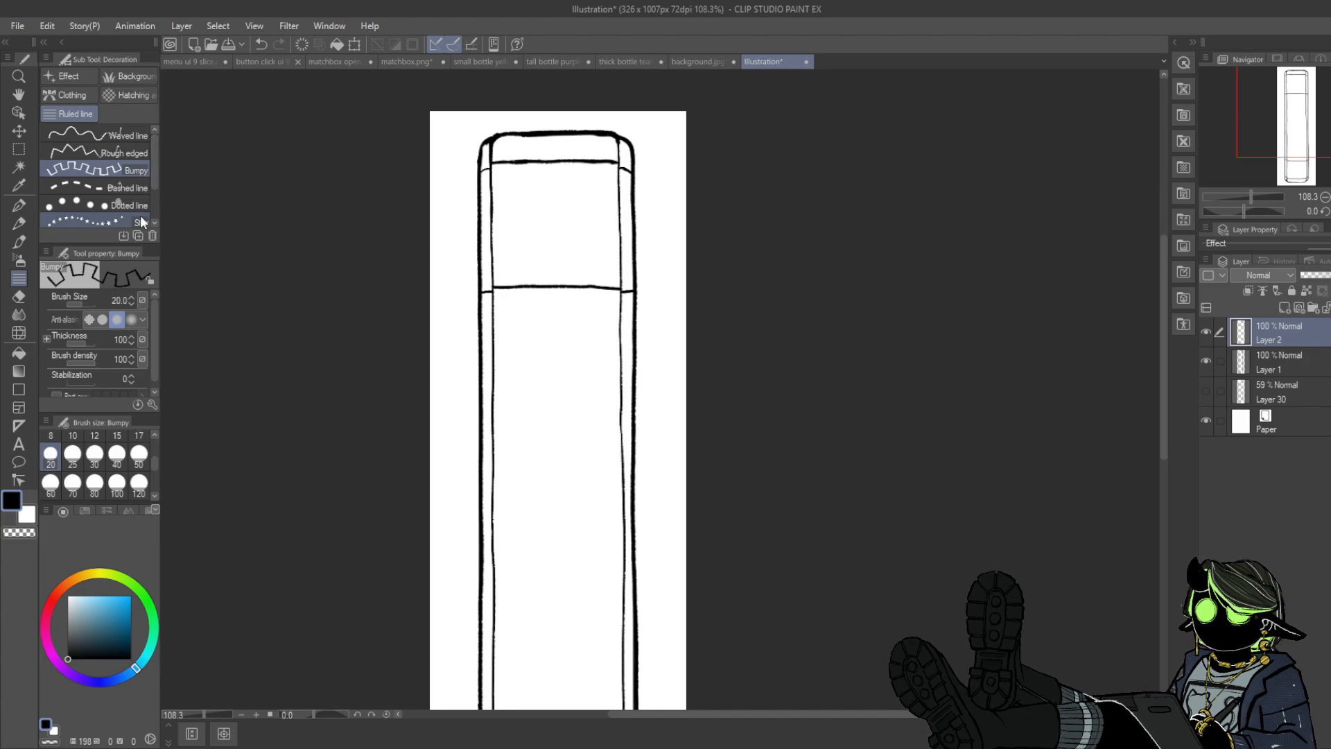
{"action": "left_click", "coordinate": [129, 186]}
{"action": "left_click_drag", "start_coordinate": [496, 171], "coordinate": [597, 172]}
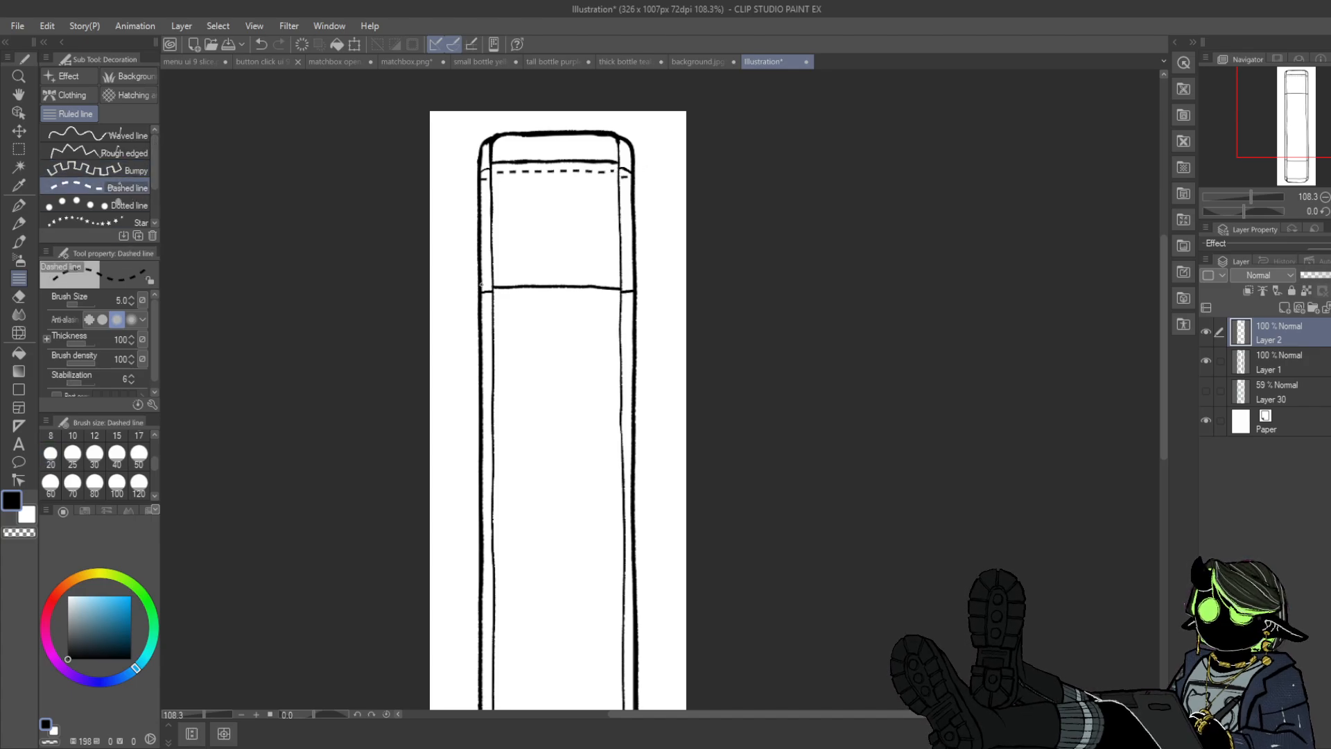
{"action": "left_click", "coordinate": [261, 44]}
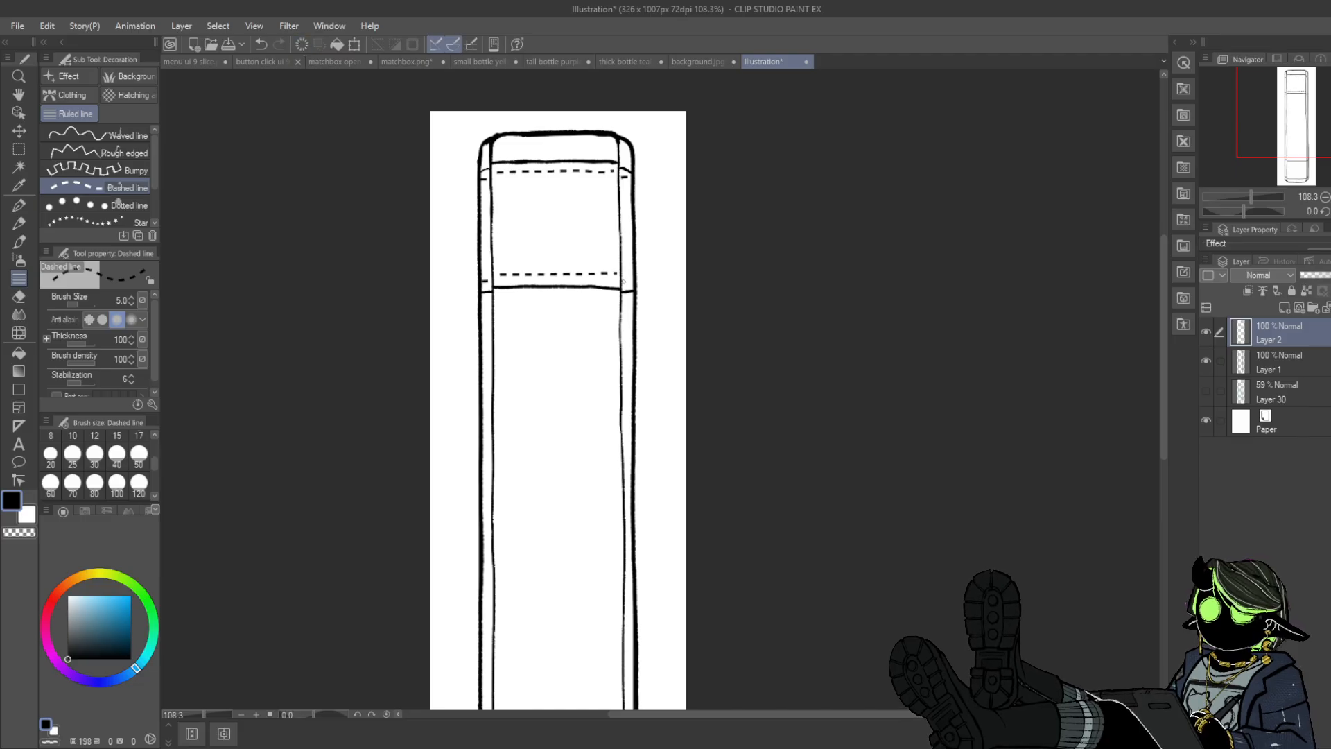
{"action": "left_click_drag", "start_coordinate": [1298, 174], "coordinate": [1273, 181]}
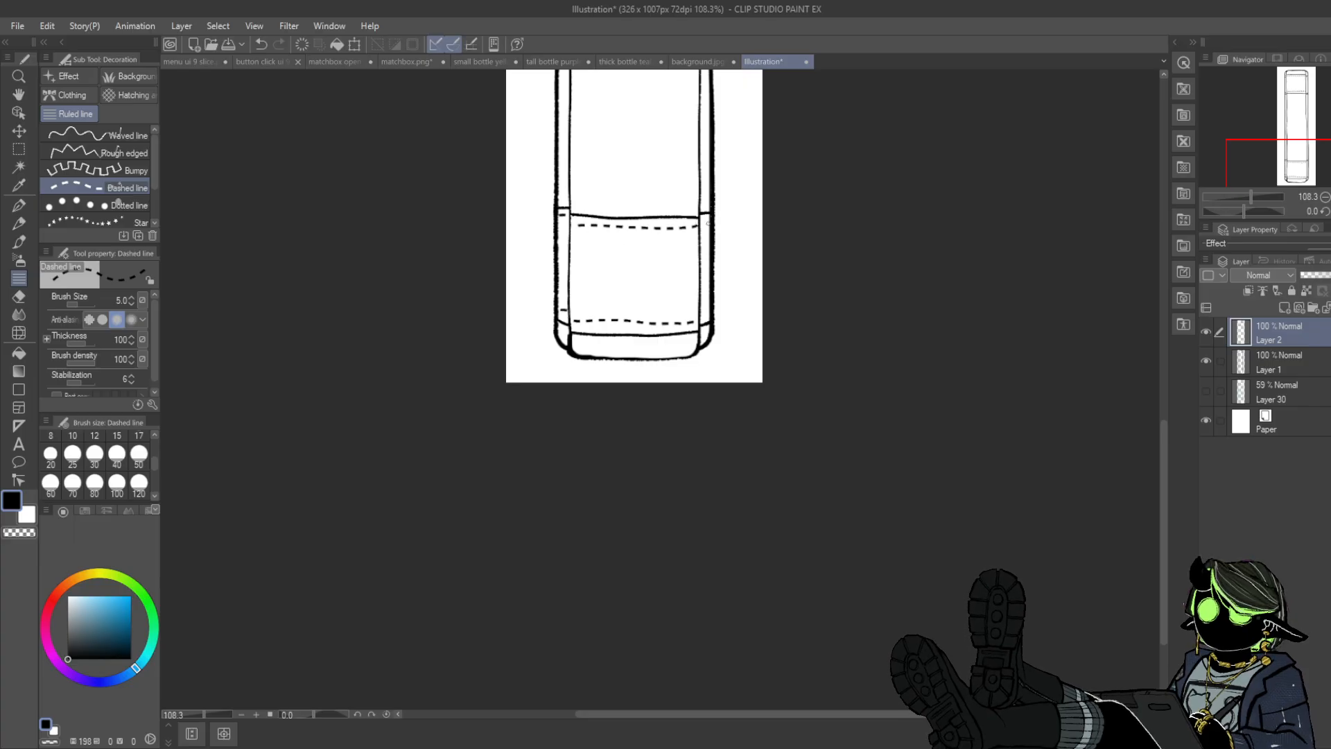
- Try a vertical decorative line down the middle of the centre panel with the Waved line brush and undo it
{"action": "left_click_drag", "start_coordinate": [1303, 166], "coordinate": [1317, 116]}
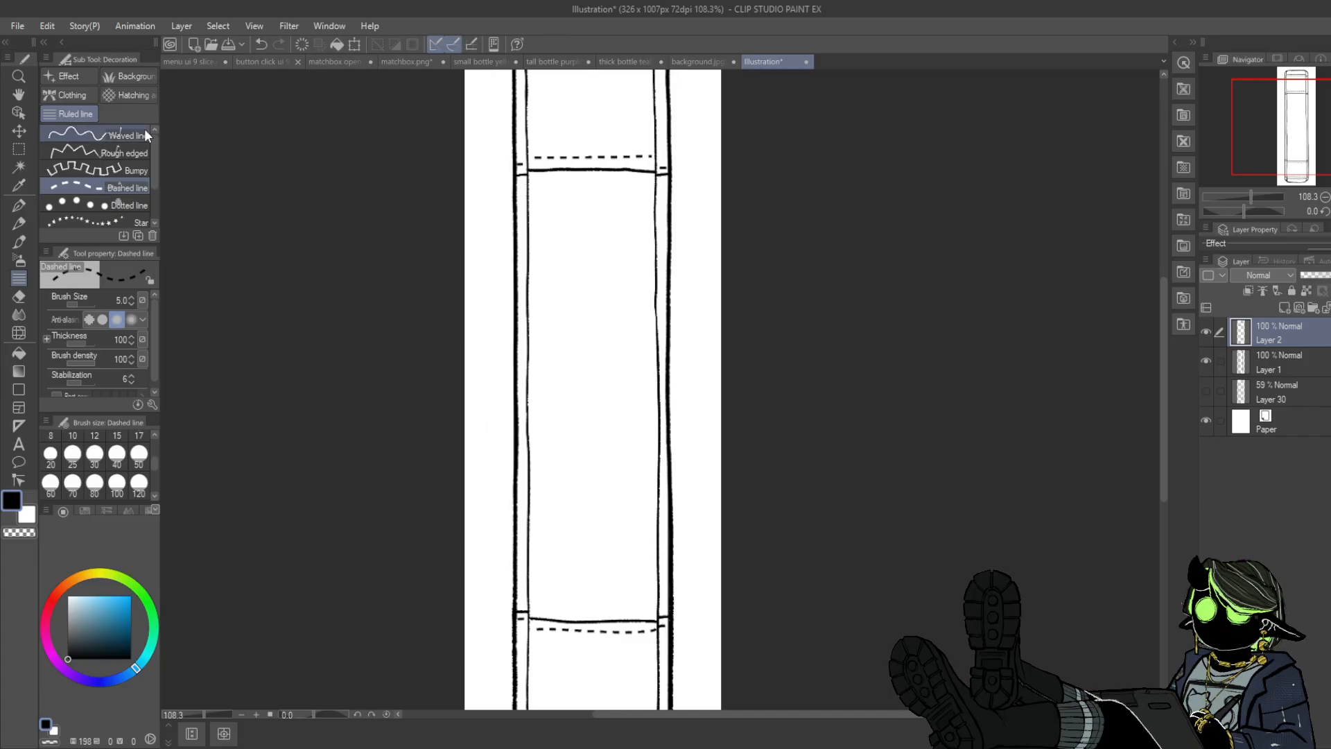
{"action": "left_click", "coordinate": [119, 133]}
{"action": "left_click_drag", "start_coordinate": [599, 175], "coordinate": [602, 593]}
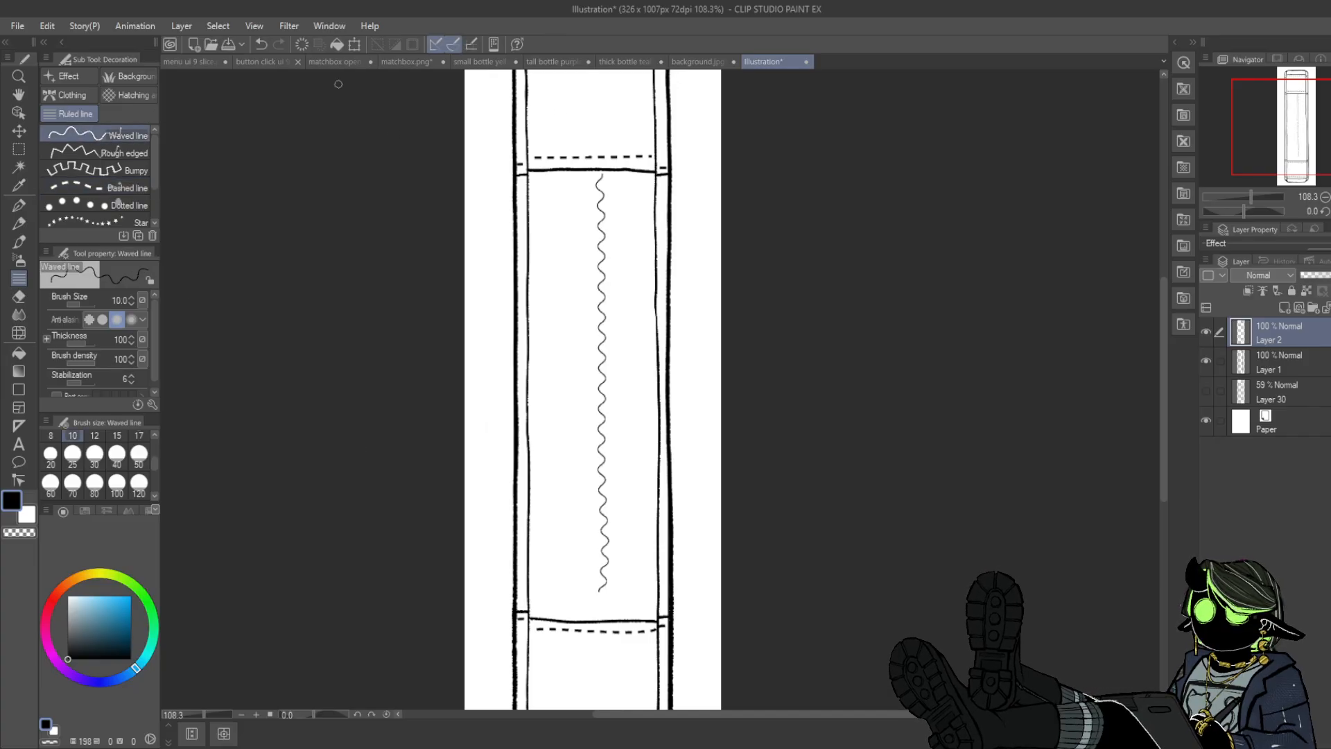
{"action": "left_click", "coordinate": [262, 44]}
- Try Dotted line brush dots in the upper section at sizes 10, 120, 50 and 30, undoing each attempt
{"action": "left_click", "coordinate": [83, 205]}
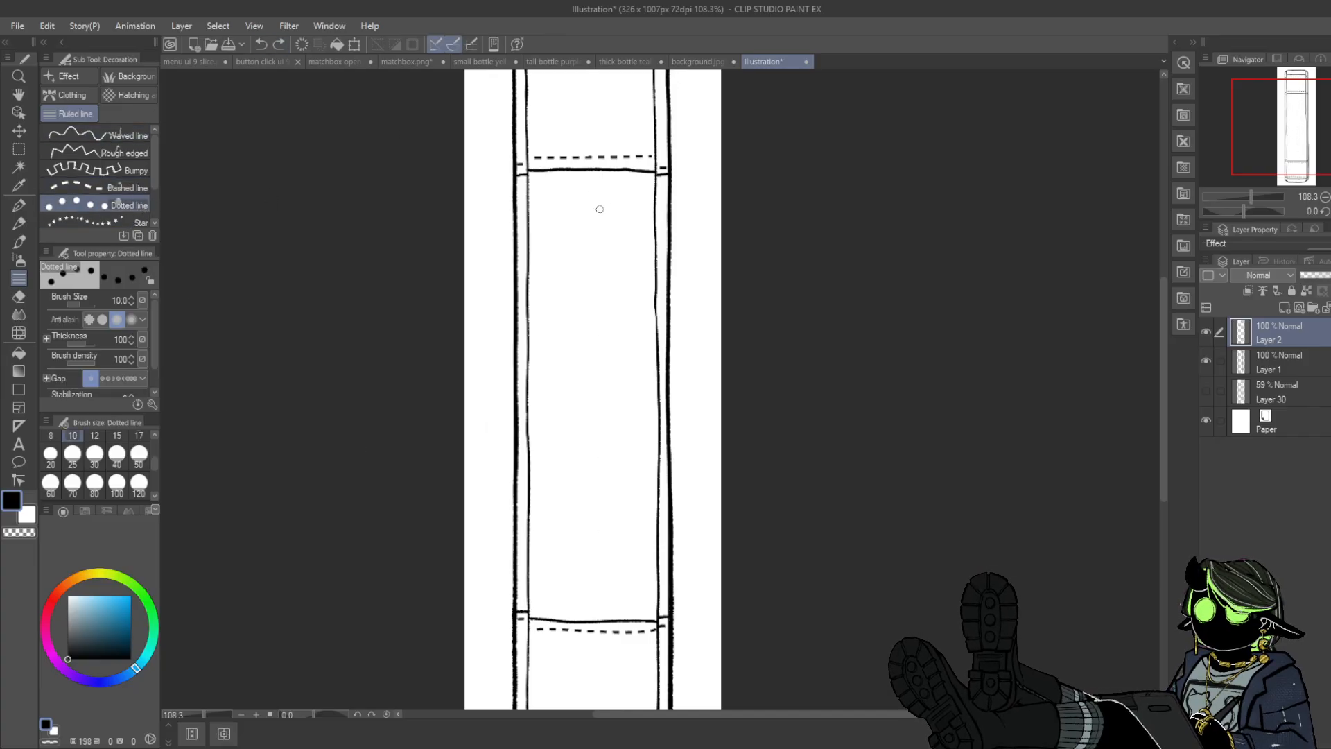
{"action": "left_click_drag", "start_coordinate": [1296, 141], "coordinate": [1298, 98]}
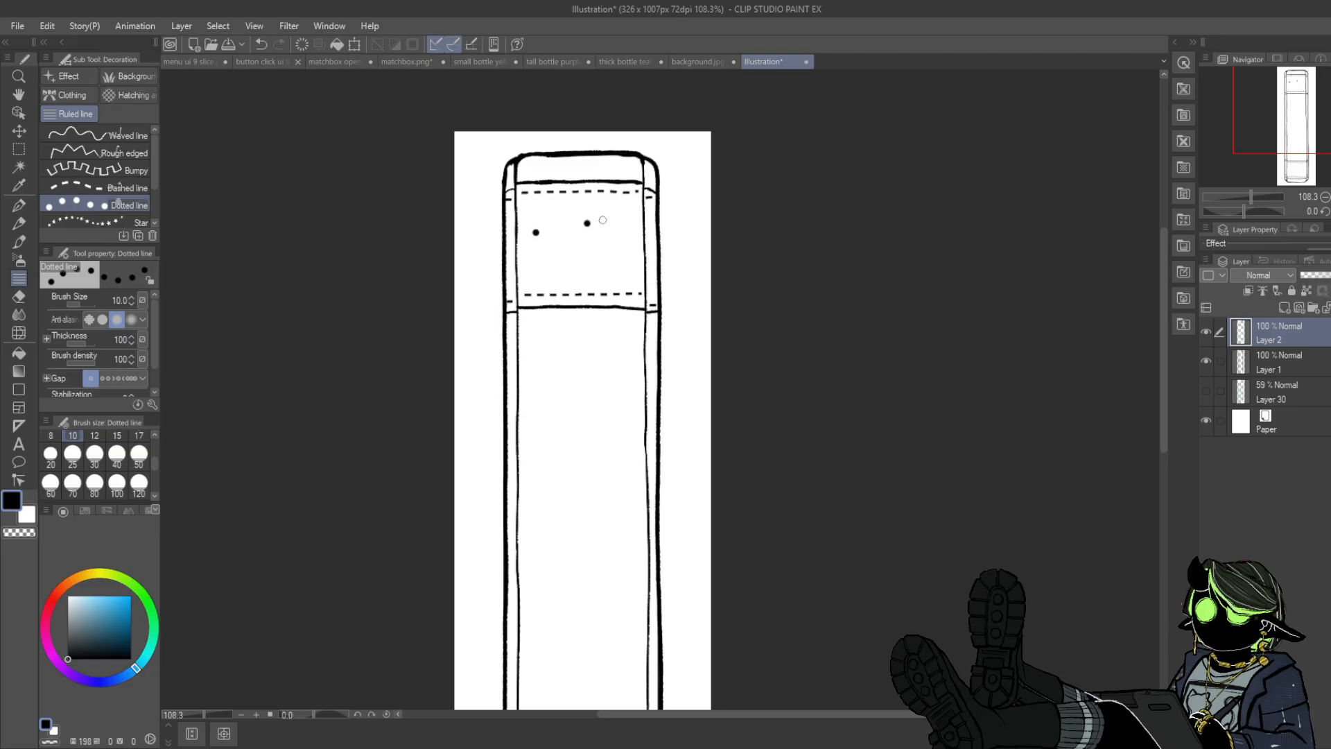
{"action": "left_click", "coordinate": [264, 43]}
{"action": "left_click", "coordinate": [139, 482]}
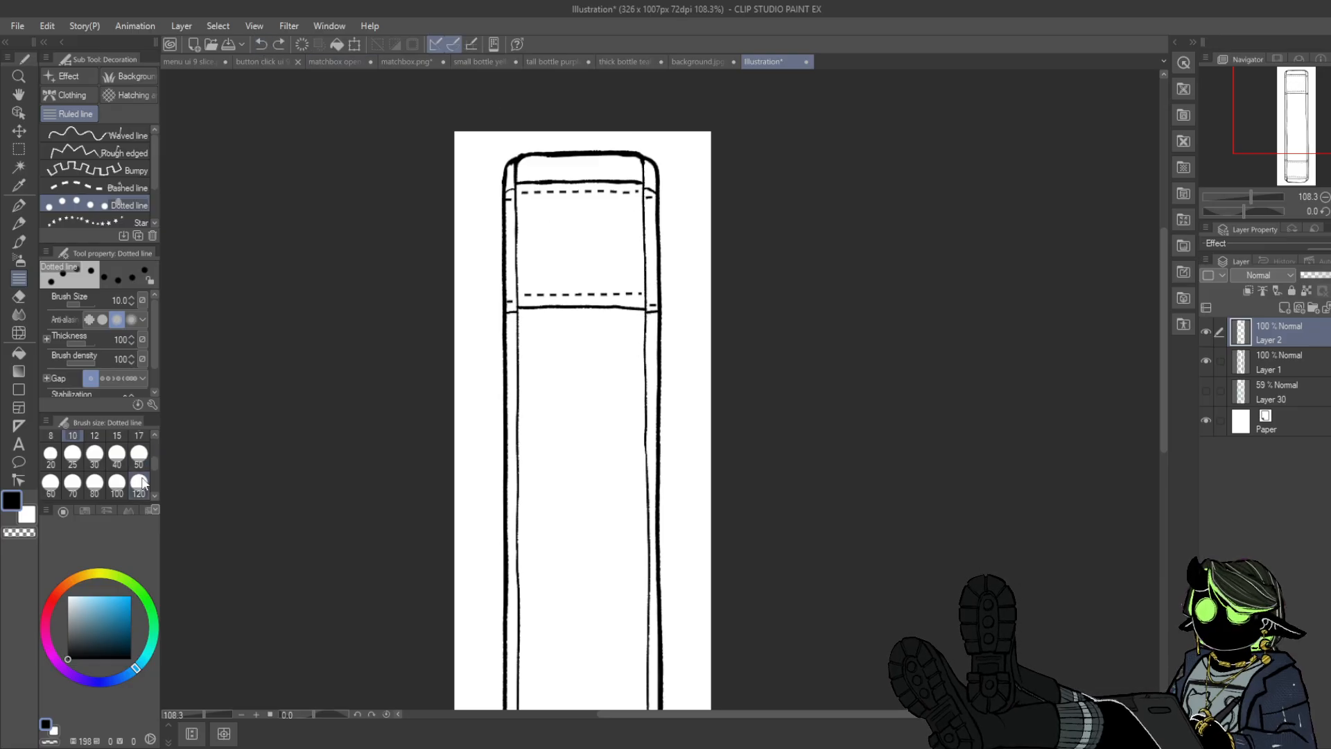
{"action": "left_click", "coordinate": [570, 224]}
{"action": "left_click", "coordinate": [262, 43]}
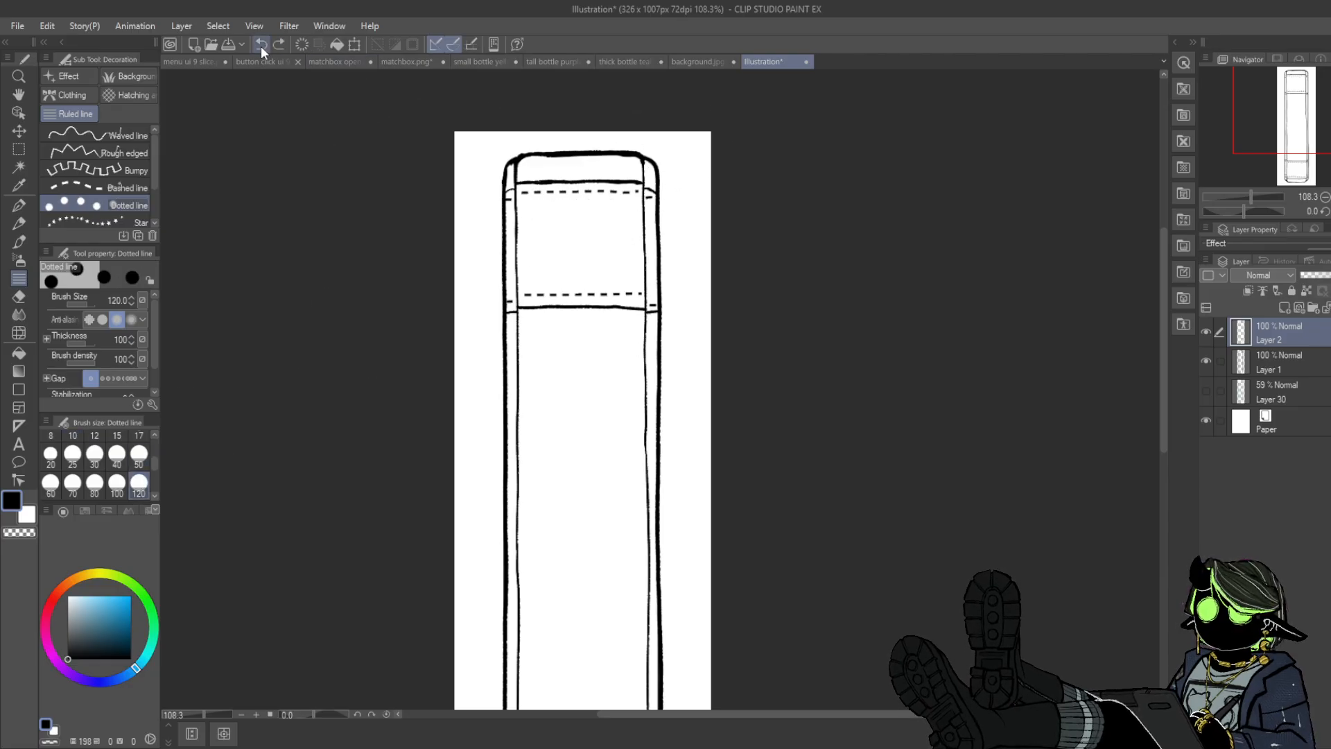
{"action": "left_click", "coordinate": [139, 453]}
{"action": "left_click", "coordinate": [581, 242]}
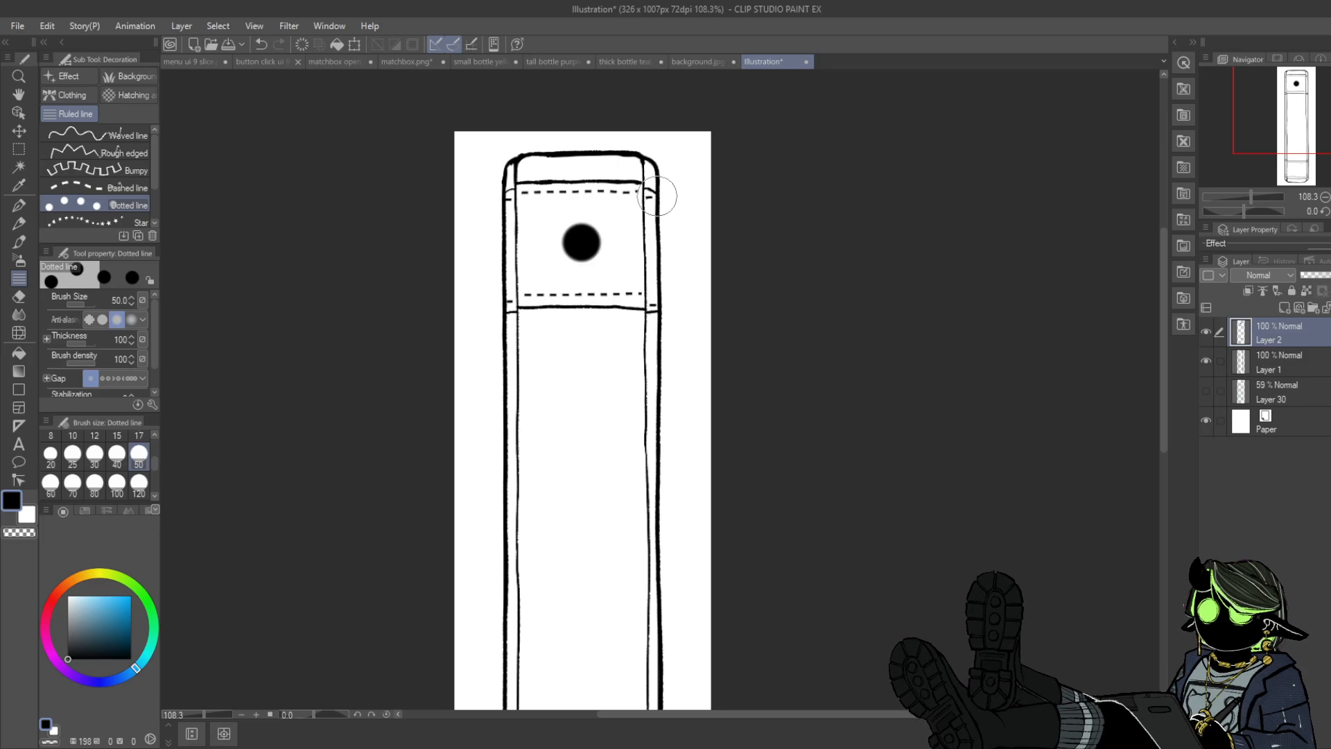
{"action": "left_click", "coordinate": [262, 44]}
{"action": "left_click", "coordinate": [95, 453]}
{"action": "left_click", "coordinate": [589, 248]}
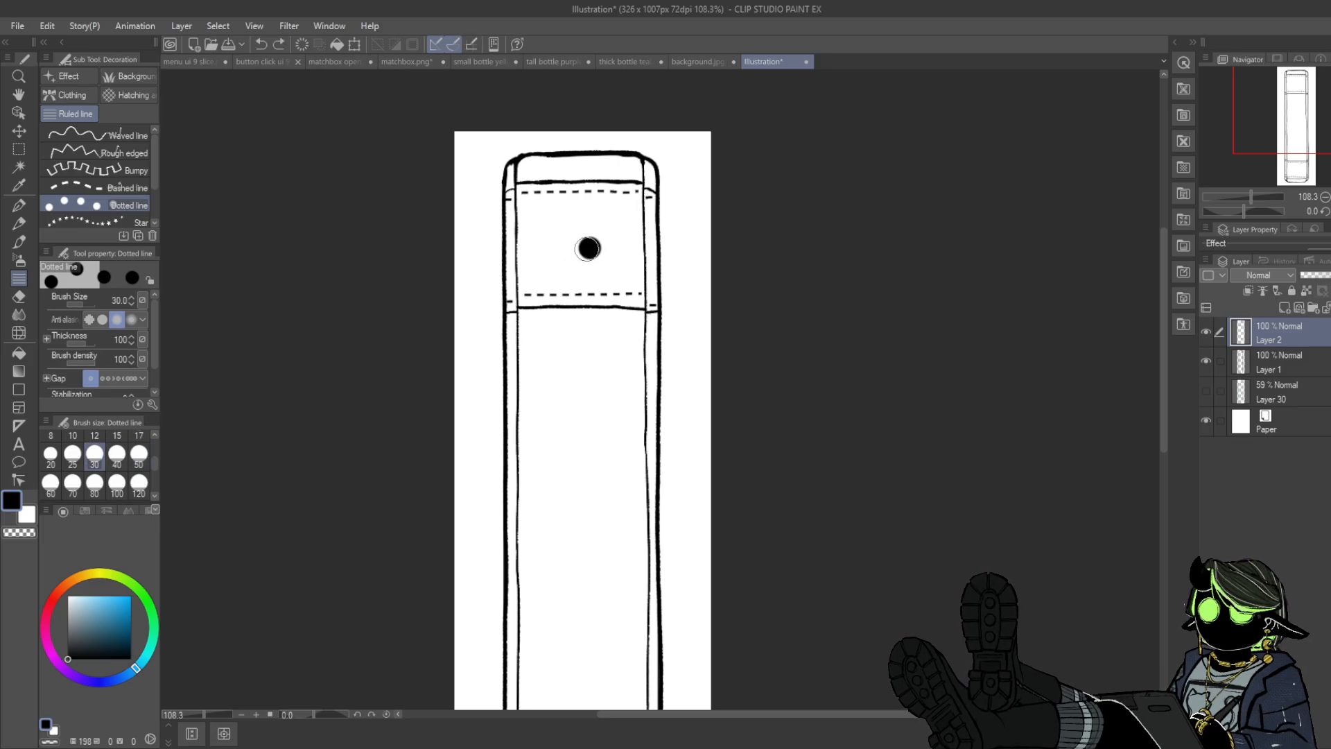
{"action": "left_click", "coordinate": [262, 44]}
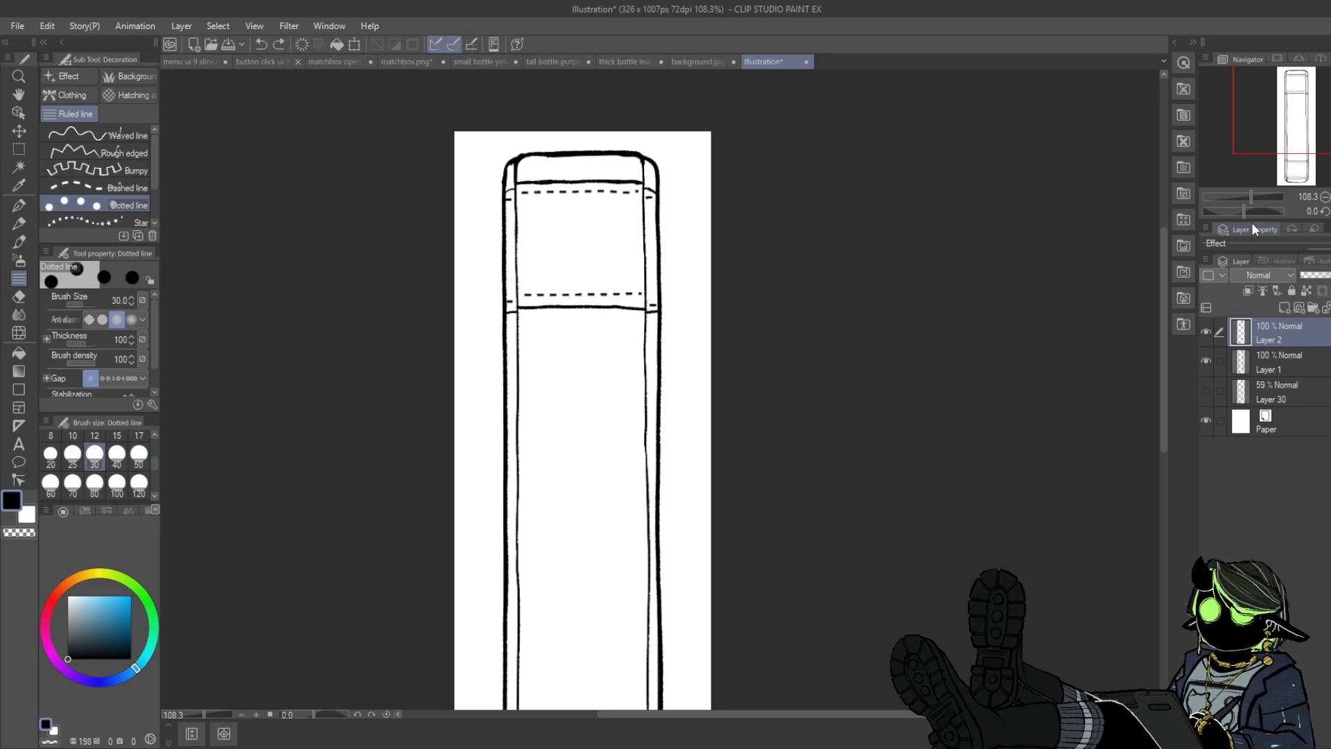
- Hide Layer 2 so that only the base line art of the whole object is shown
{"action": "left_click_drag", "start_coordinate": [1252, 197], "coordinate": [1245, 202]}
{"action": "left_click", "coordinate": [1206, 332]}
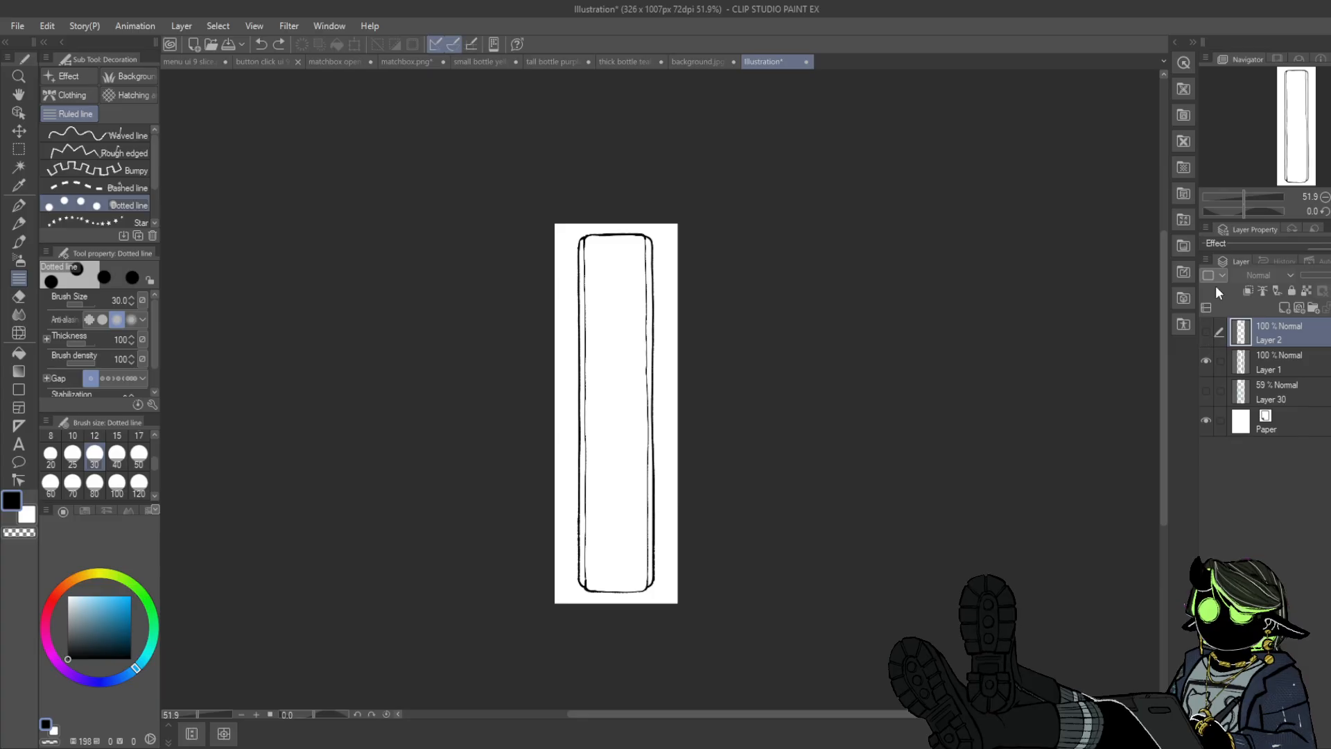
- Show Layer 2 again and add a new layer directly above Layer 30, beneath the line art
{"action": "left_click", "coordinate": [1206, 332]}
{"action": "left_click", "coordinate": [1247, 381]}
{"action": "left_click", "coordinate": [1284, 308]}
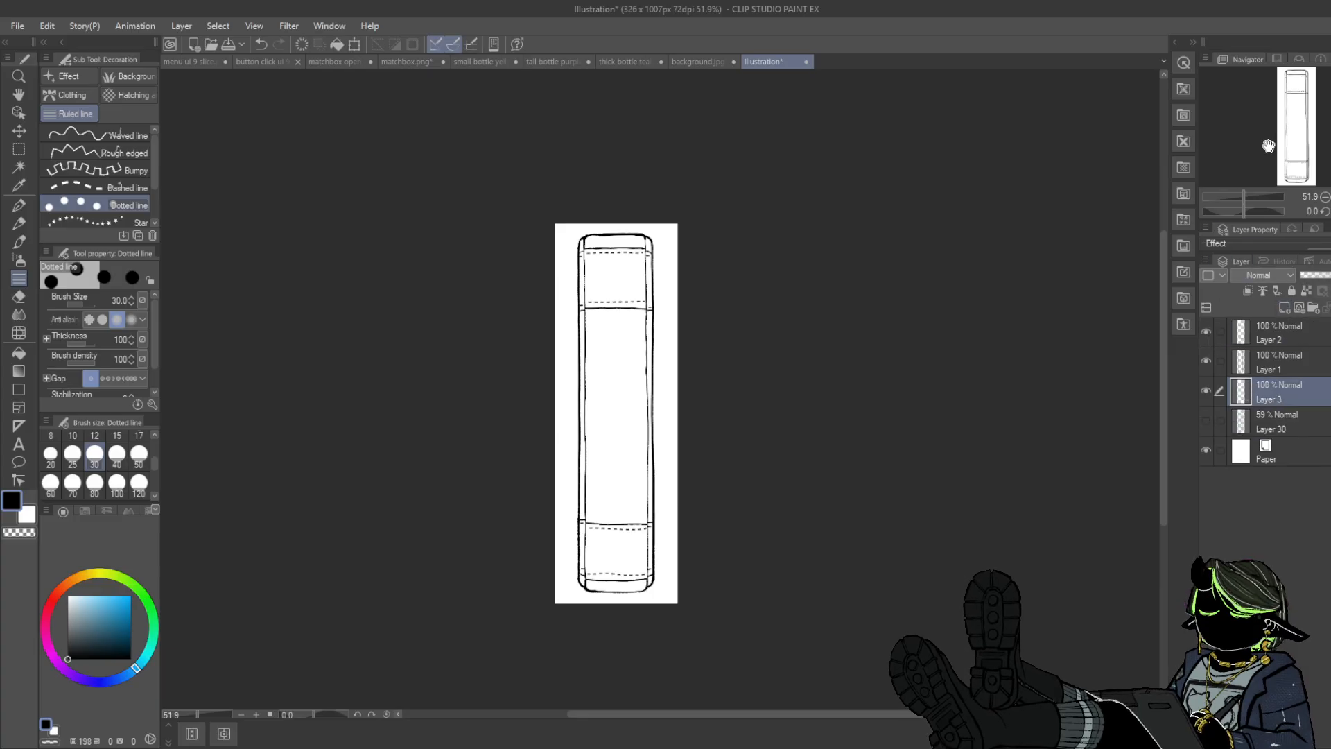
- Fill the lower and upper bands, including their side strips, with dark purple (H 280, S 18, V 37), referring to other layers
{"action": "left_click_drag", "start_coordinate": [1269, 146], "coordinate": [1284, 158]}
{"action": "left_click", "coordinate": [1247, 197]}
{"action": "left_click", "coordinate": [20, 354]}
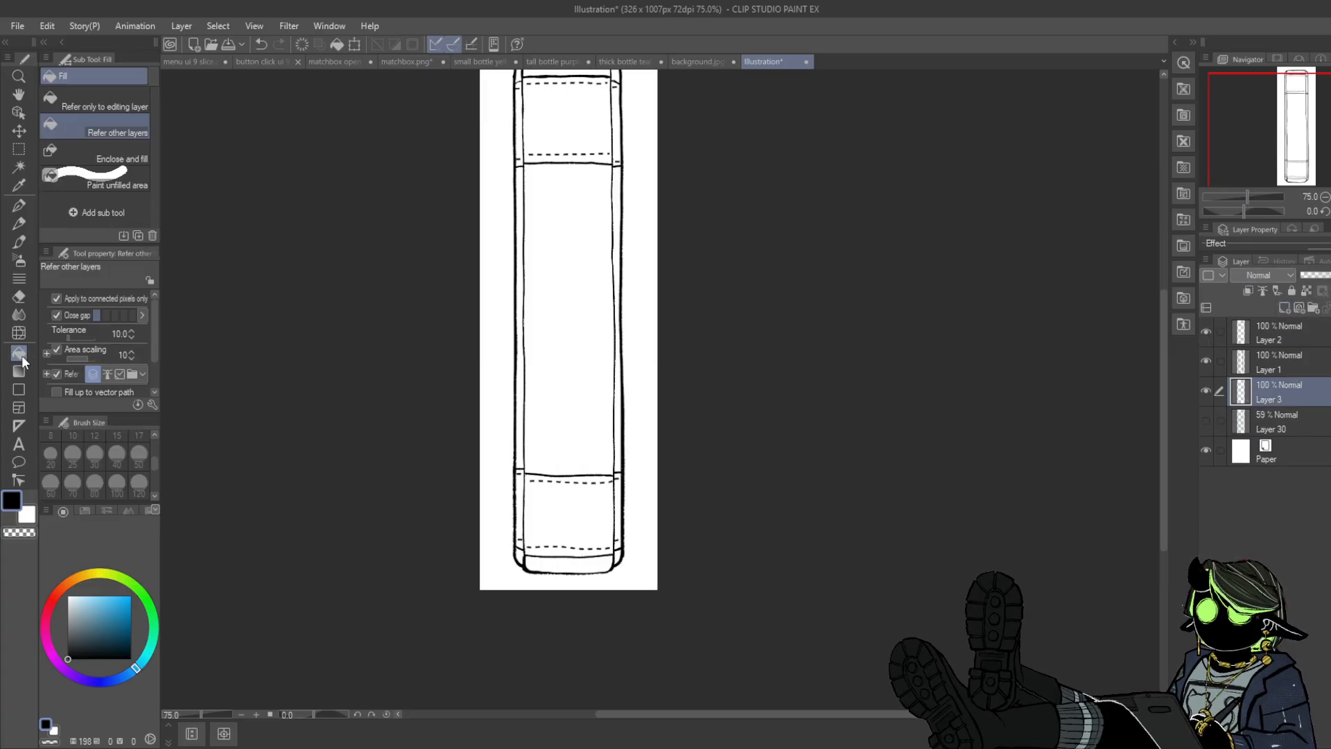
{"action": "left_click", "coordinate": [64, 667]}
{"action": "left_click", "coordinate": [79, 635]}
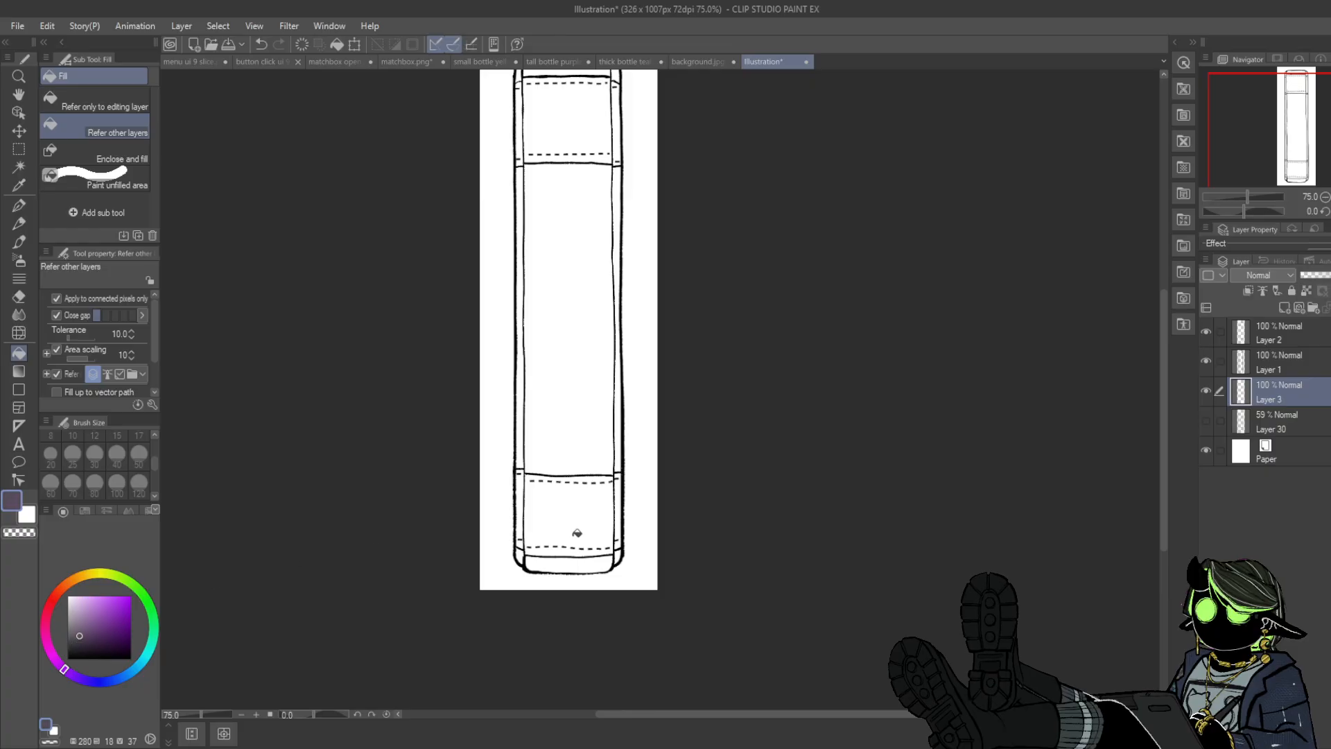
{"action": "left_click", "coordinate": [578, 523]}
{"action": "left_click", "coordinate": [619, 488]}
{"action": "left_click", "coordinate": [519, 492]}
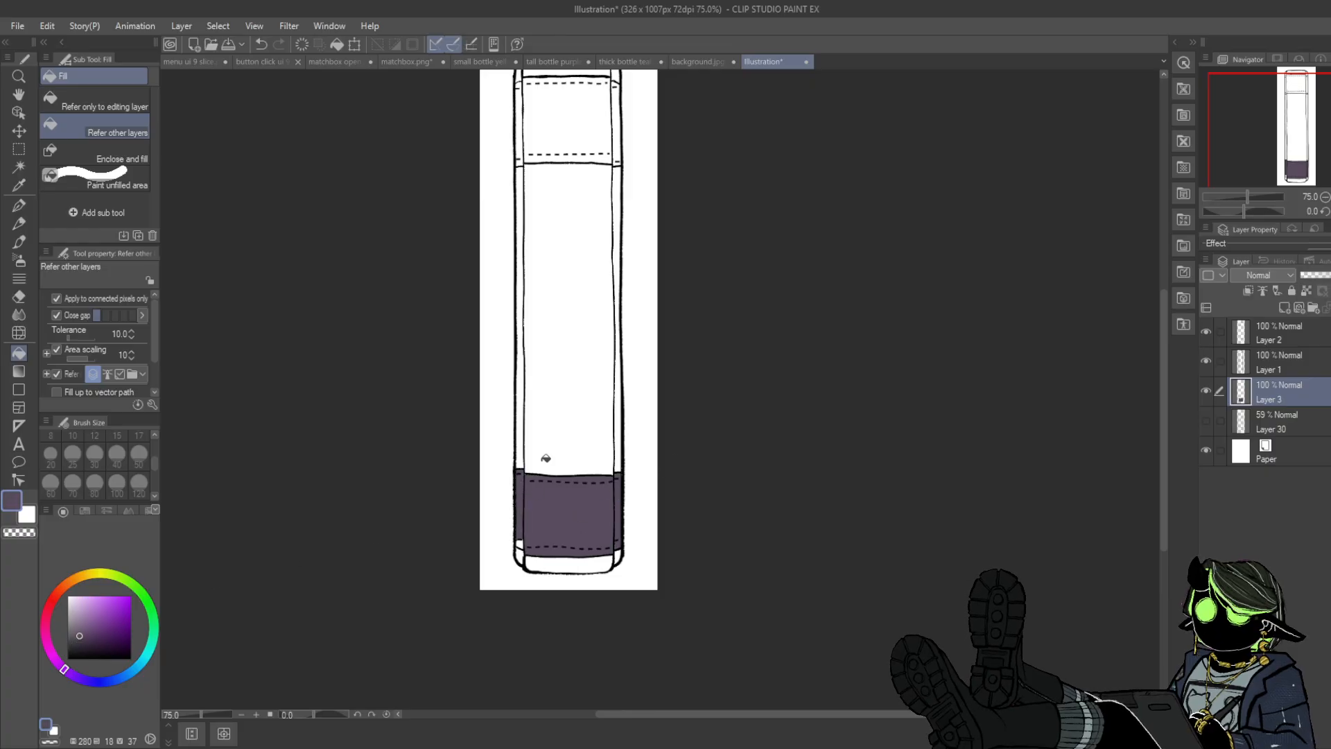
{"action": "left_click", "coordinate": [519, 125]}
{"action": "left_click", "coordinate": [580, 106]}
{"action": "left_click", "coordinate": [616, 132]}
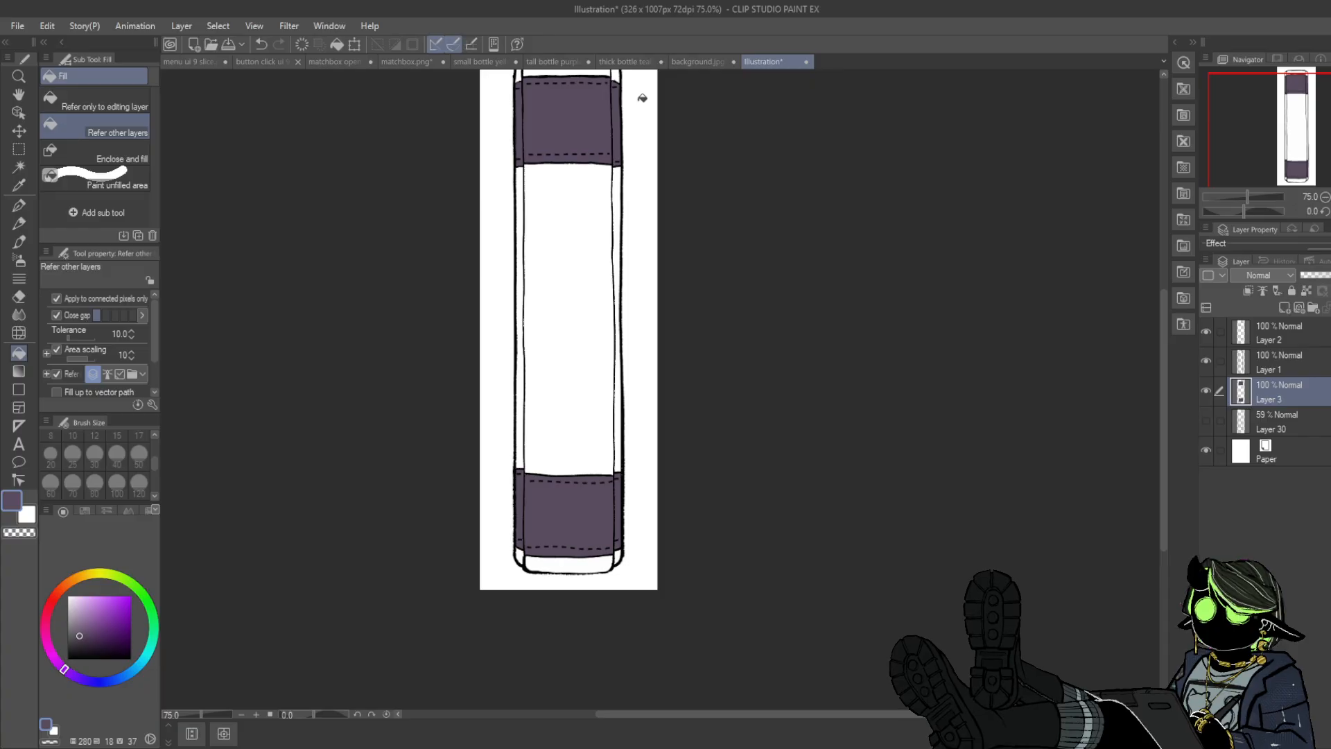
- Fill the centre panel and the side strips beside it with greyish mauve (H 317, S 9, V 55)
{"action": "left_click", "coordinate": [46, 640]}
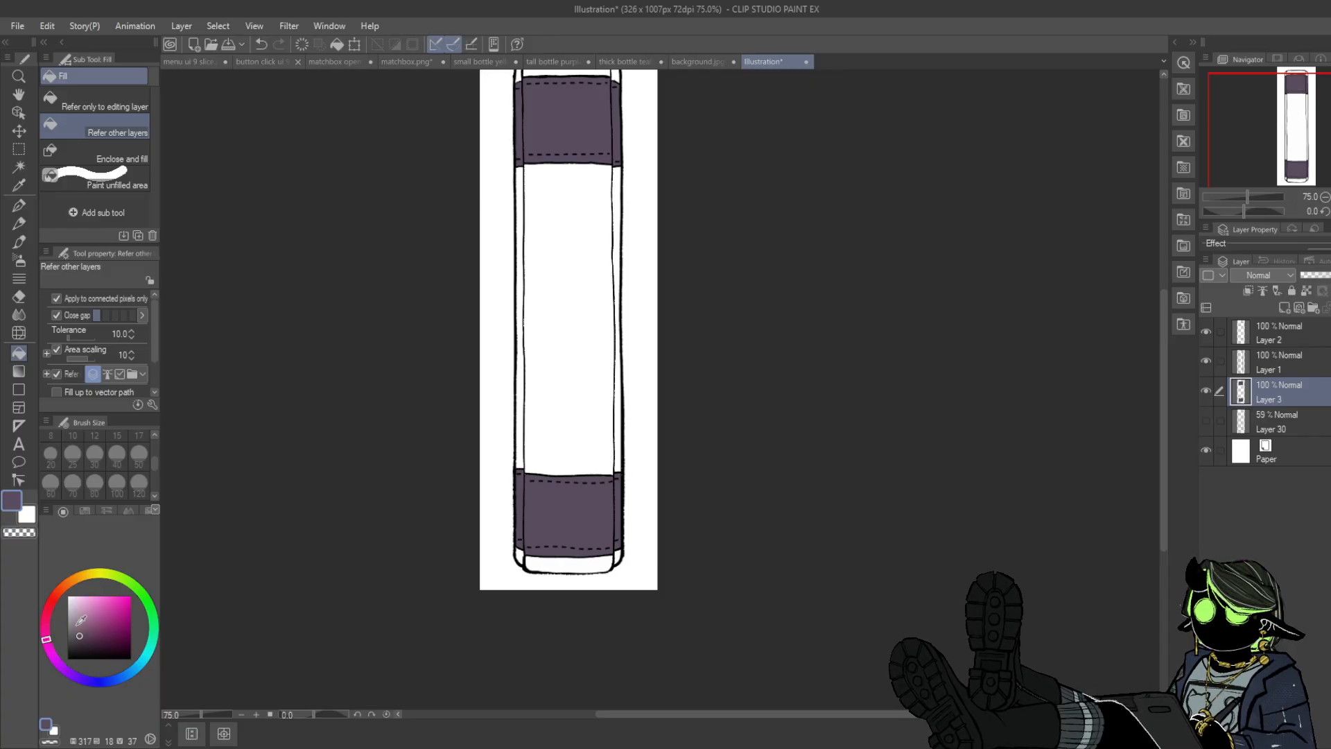
{"action": "left_click", "coordinate": [76, 621]}
{"action": "left_click", "coordinate": [556, 378]}
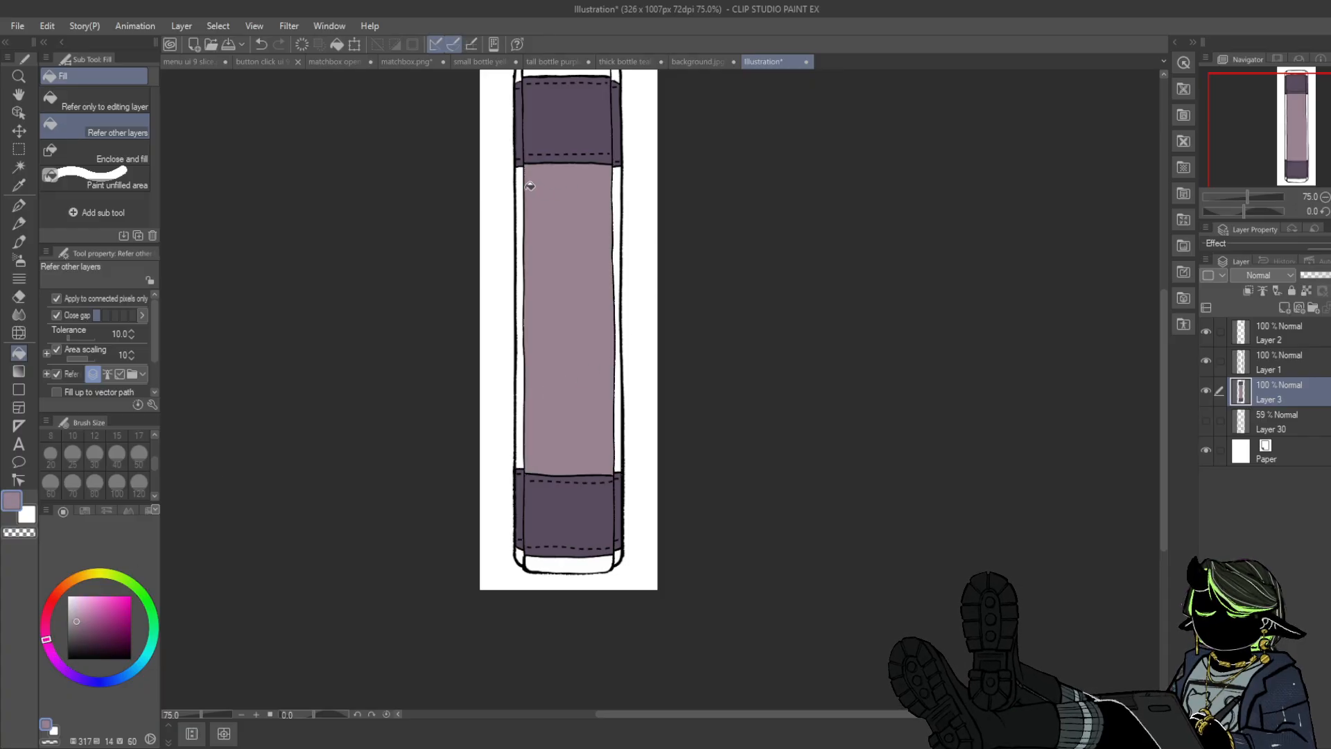
{"action": "left_click", "coordinate": [74, 624]}
{"action": "left_click", "coordinate": [570, 296]}
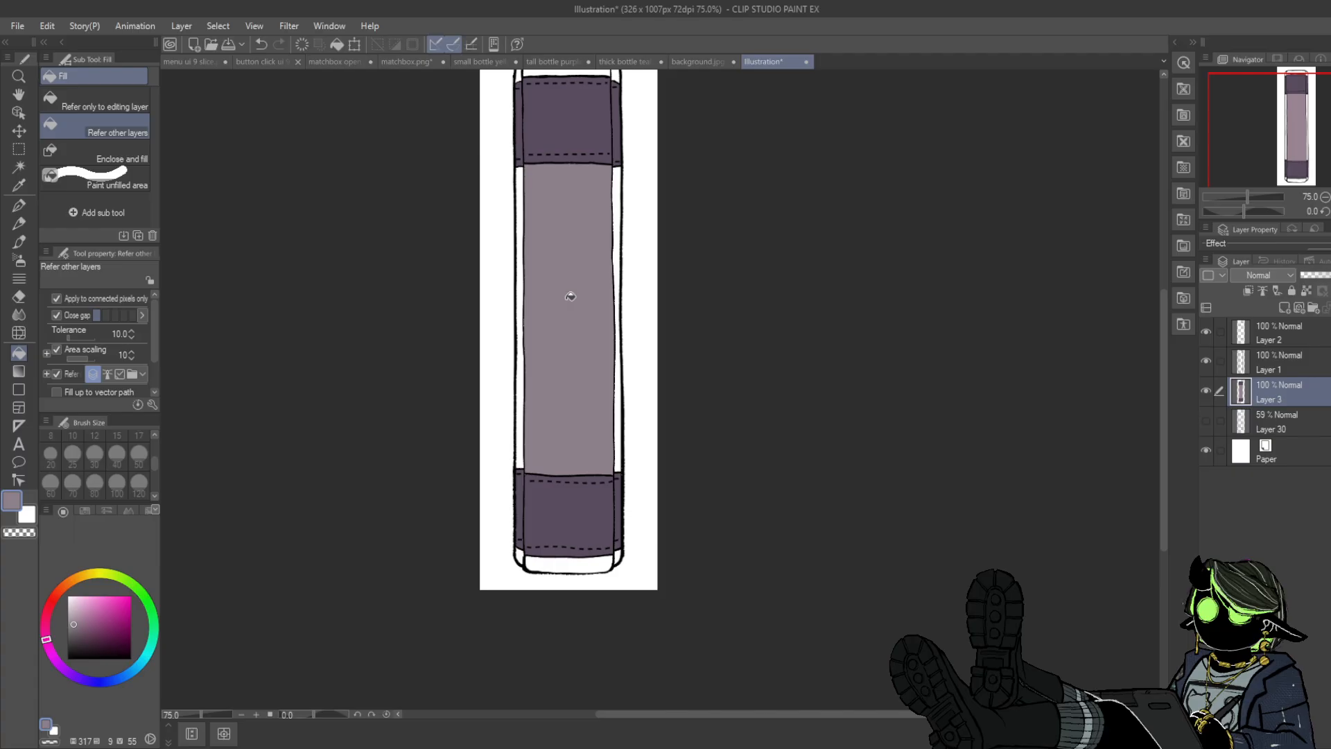
{"action": "left_click", "coordinate": [520, 208]}
{"action": "left_click", "coordinate": [616, 194]}
- Fill the top and bottom end caps and their rounded corners with the same greyish mauve
{"action": "left_click", "coordinate": [1244, 149]}
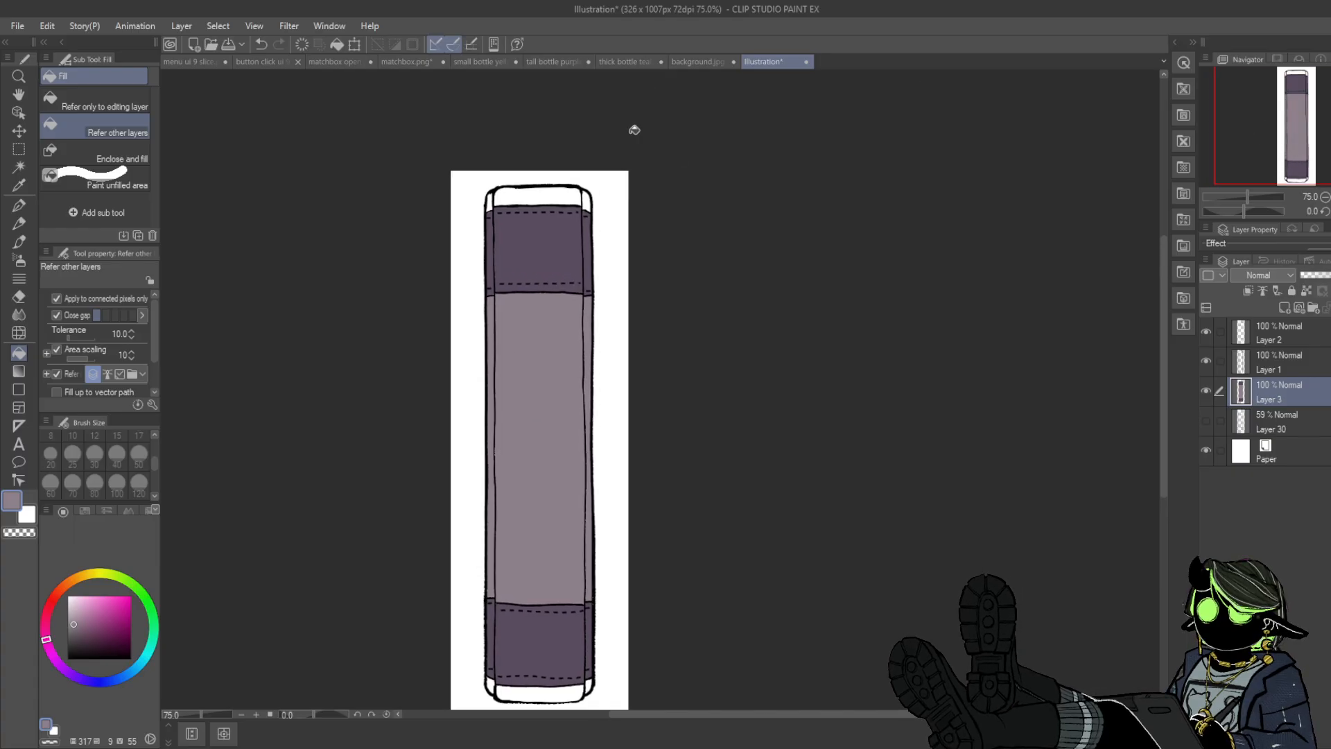
{"action": "left_click_drag", "start_coordinate": [490, 201], "coordinate": [588, 197]}
{"action": "left_click_drag", "start_coordinate": [1276, 131], "coordinate": [1257, 172]}
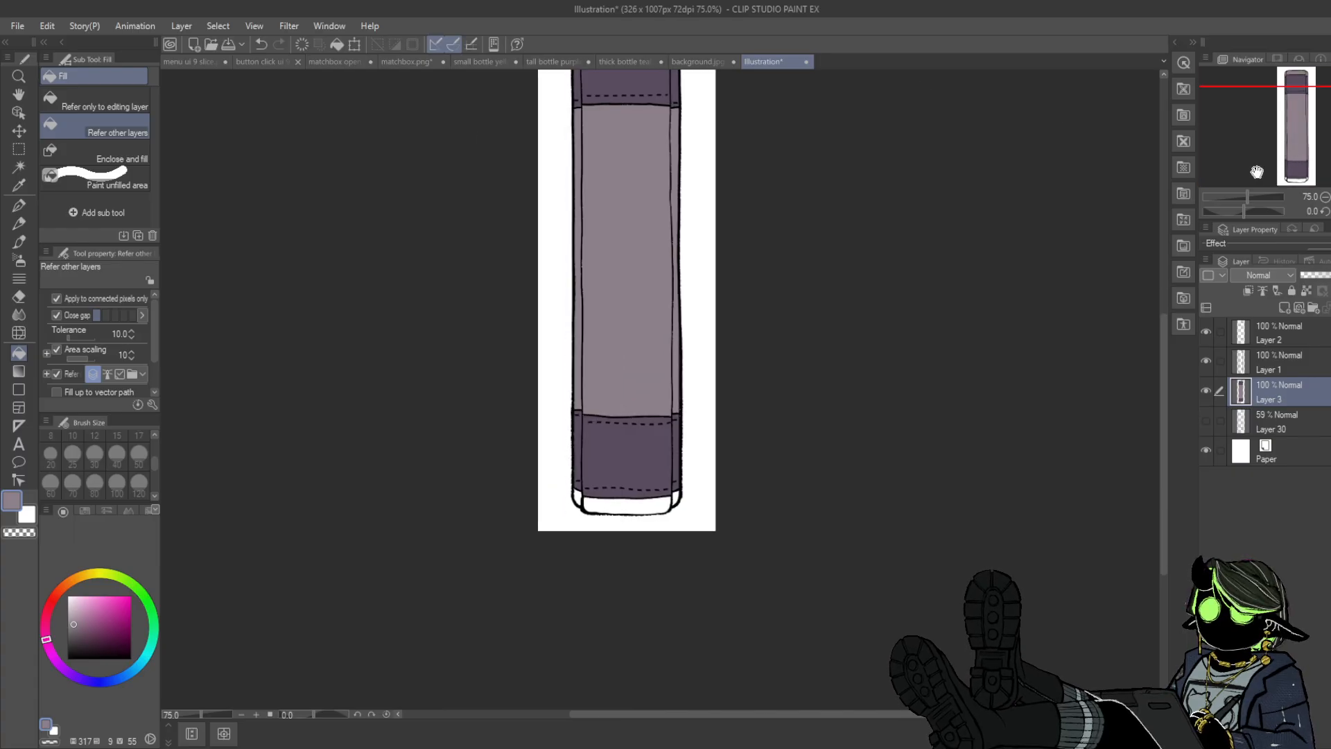
{"action": "left_click", "coordinate": [585, 501]}
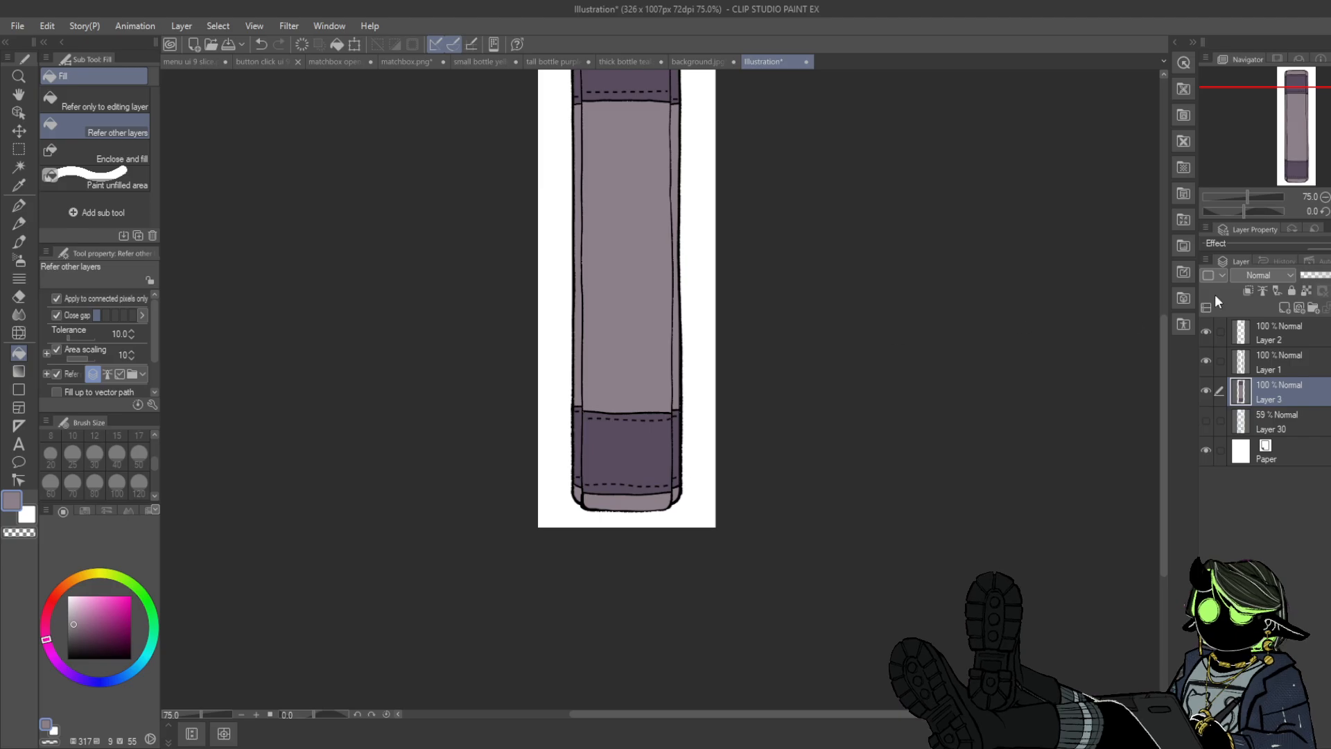
{"action": "left_click_drag", "start_coordinate": [1292, 144], "coordinate": [1288, 127]}
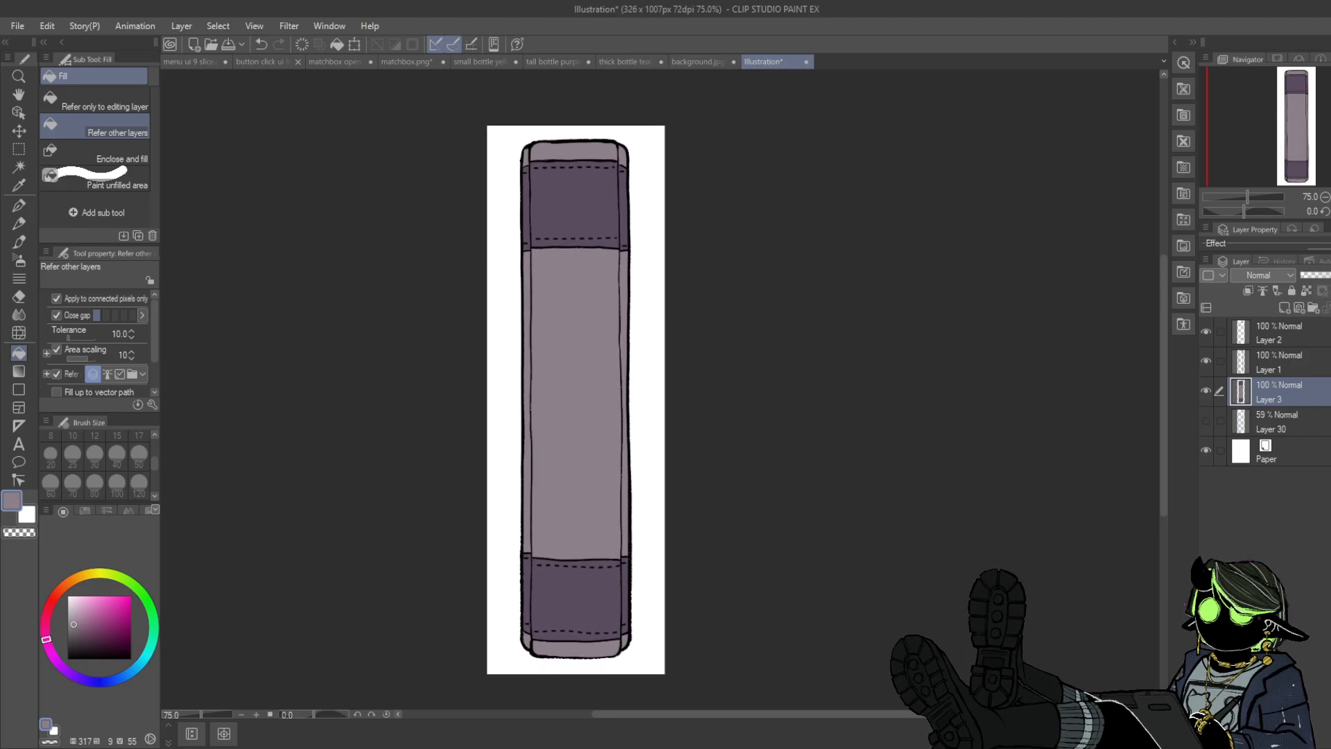
- On a new layer above the colour fills, draw thin black lines along both side strips with the Textured pen at size 17
{"action": "left_click", "coordinate": [1206, 391]}
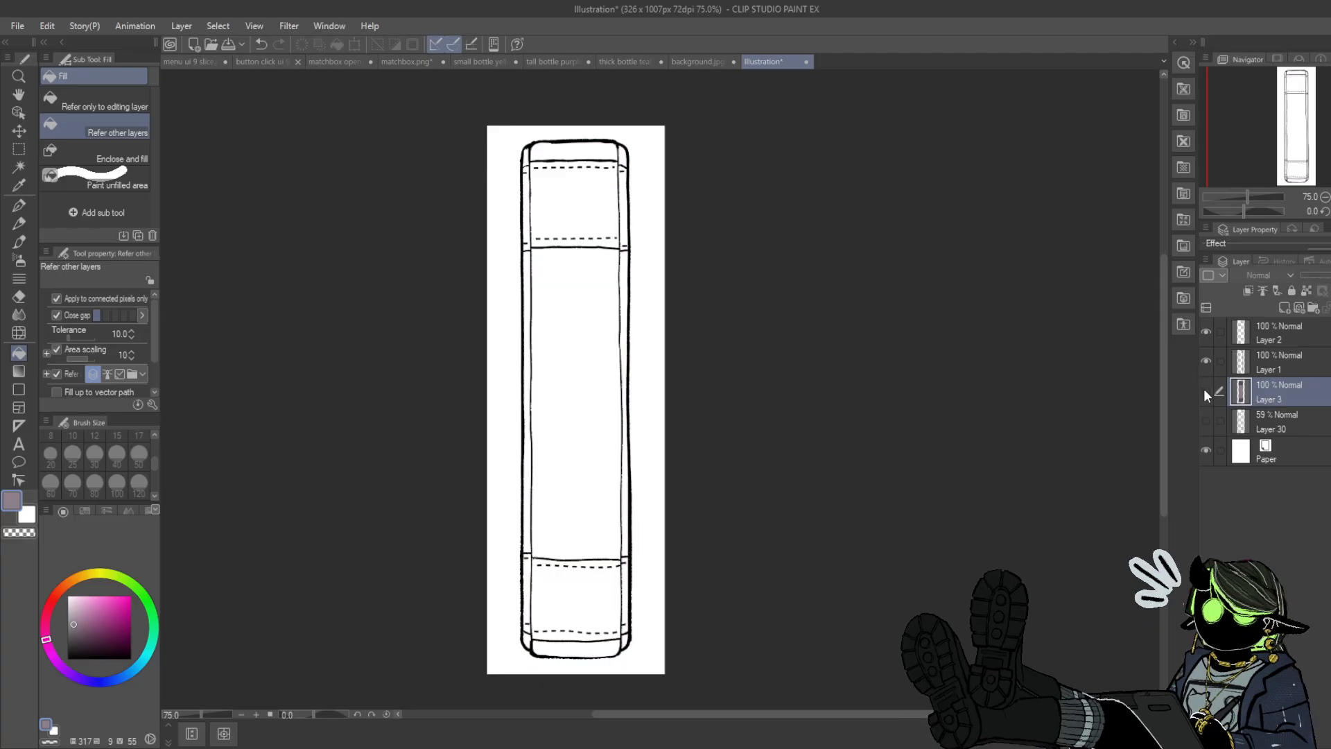
{"action": "left_click", "coordinate": [1206, 391]}
{"action": "left_click", "coordinate": [1283, 308]}
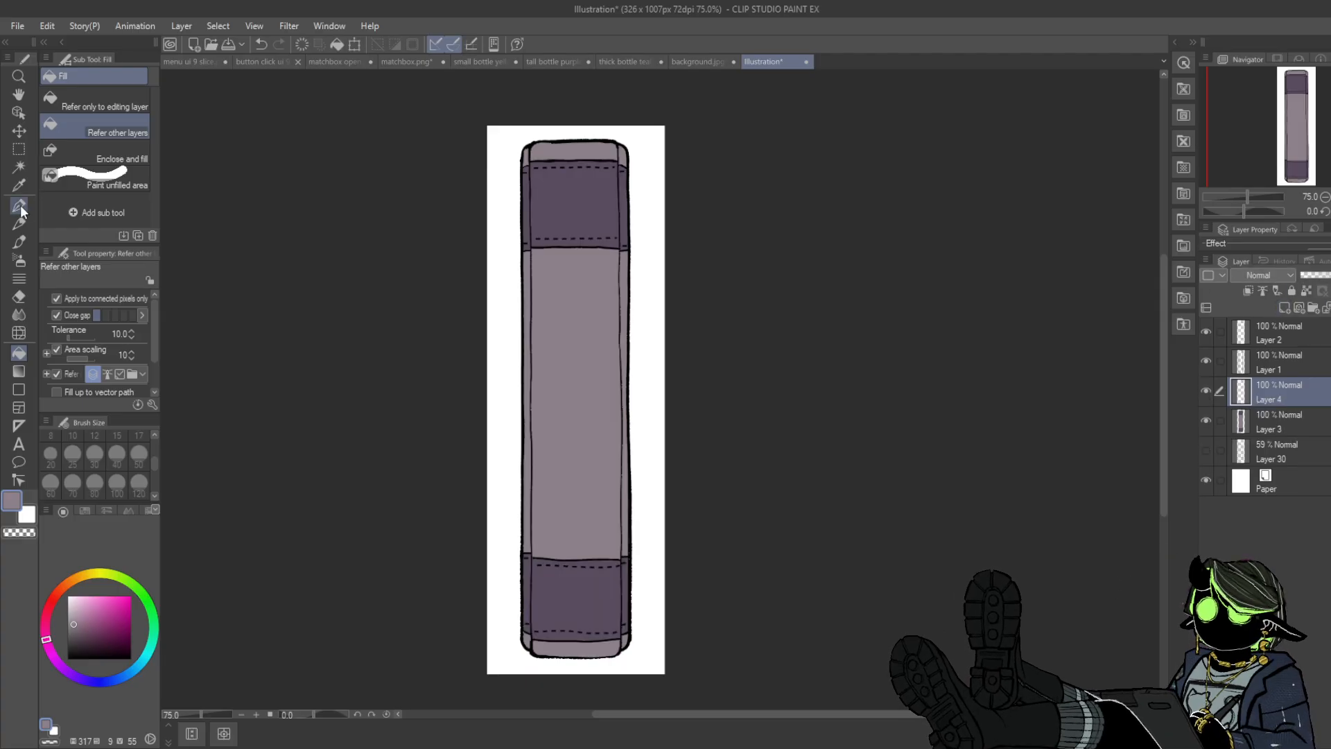
{"action": "left_click", "coordinate": [20, 206]}
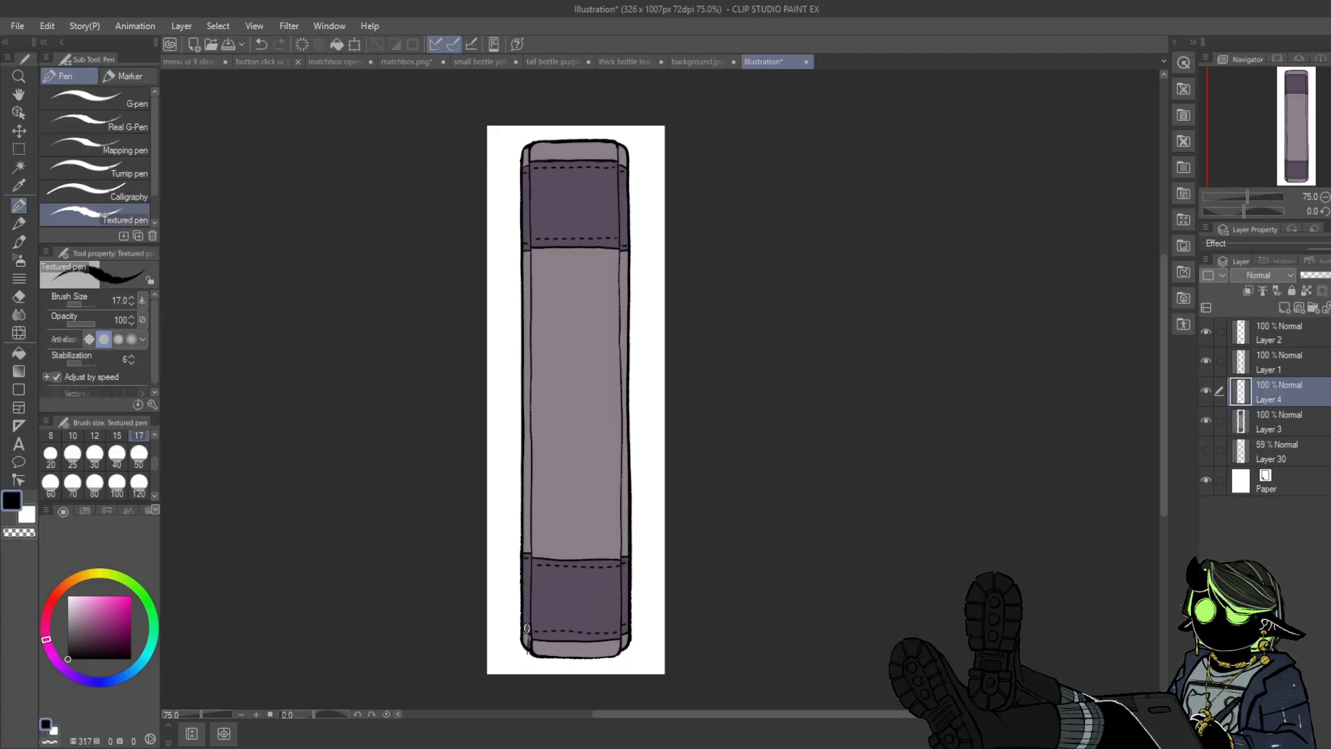
{"action": "left_click_drag", "start_coordinate": [527, 628], "coordinate": [527, 156]}
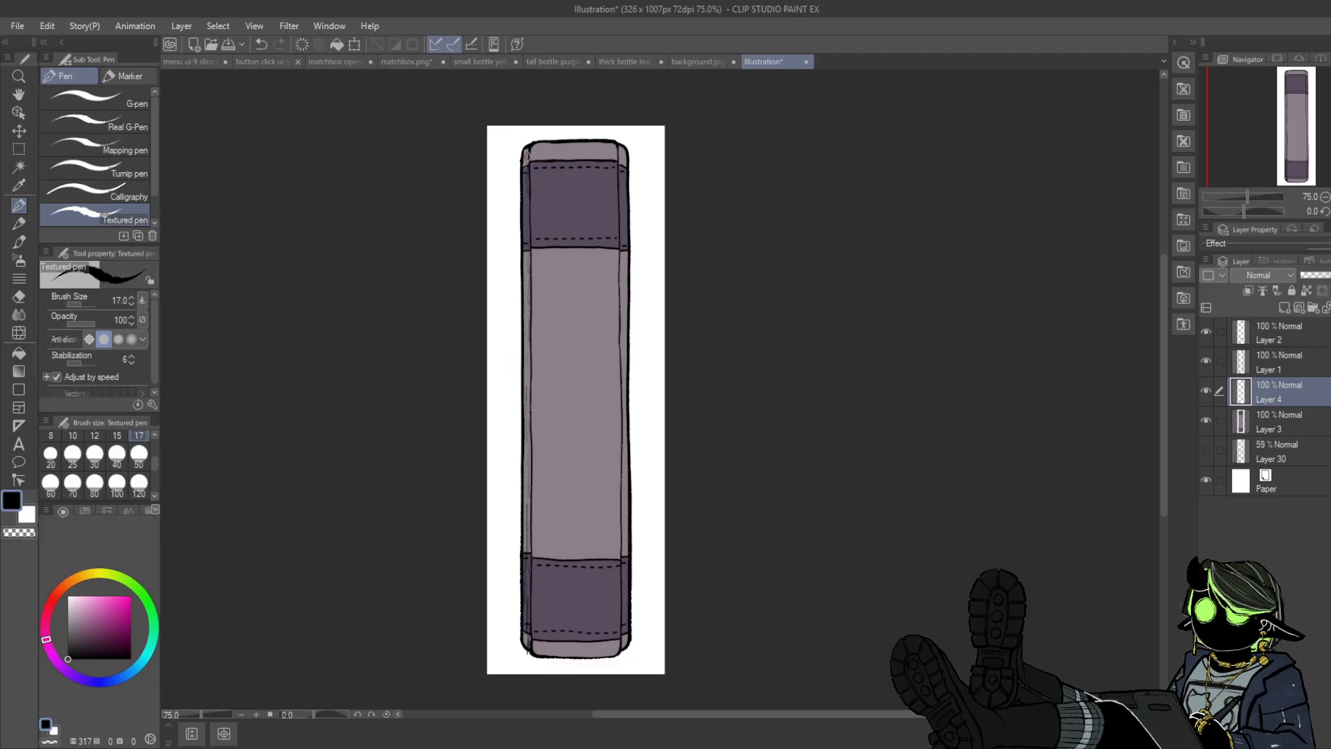
{"action": "left_click_drag", "start_coordinate": [621, 150], "coordinate": [624, 353]}
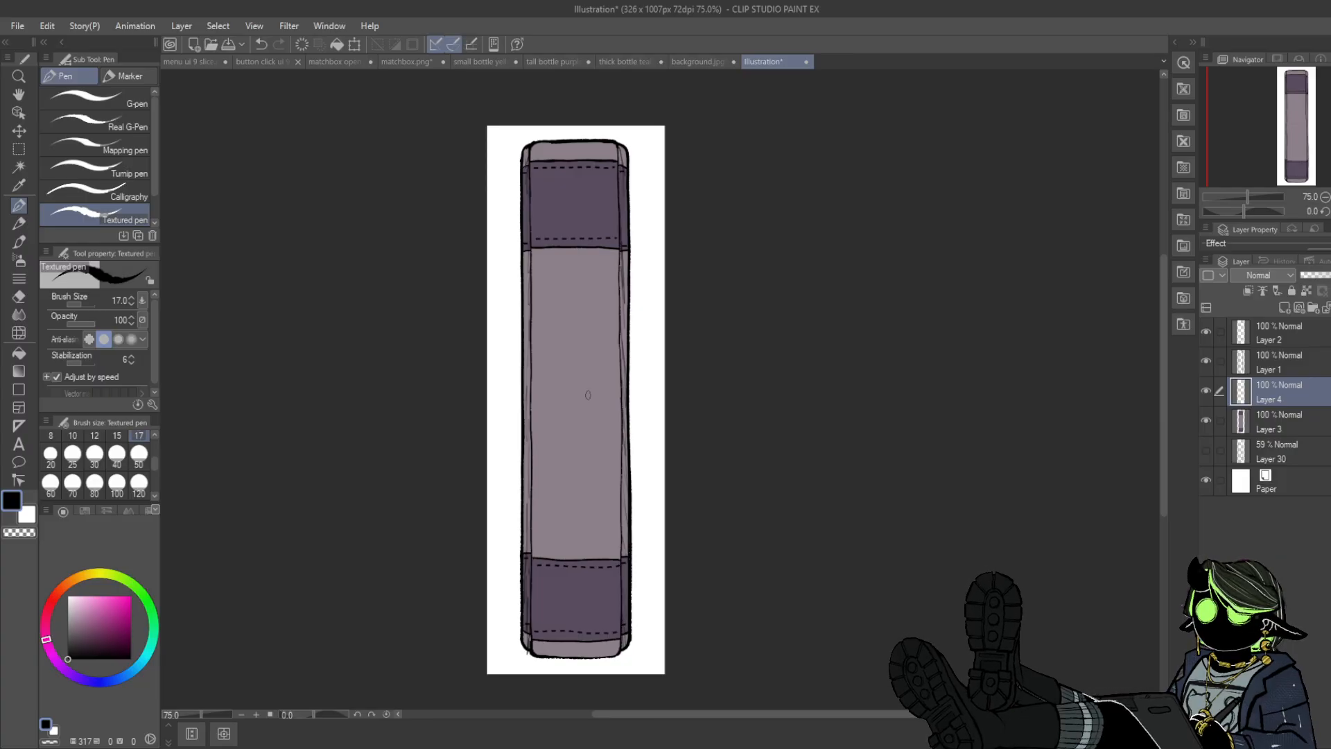
- Draw thin vertical texture lines across the upper and lower purple bands with the Textured pen
{"action": "left_click_drag", "start_coordinate": [544, 170], "coordinate": [544, 231]}
{"action": "left_click_drag", "start_coordinate": [554, 173], "coordinate": [564, 234]}
{"action": "mouse_move", "coordinate": [570, 161]}
{"action": "left_mouse_down"}
{"action": "mouse_move", "coordinate": [571, 235]}
{"action": "mouse_move", "coordinate": [579, 205]}
{"action": "left_mouse_up"}
{"action": "left_click_drag", "start_coordinate": [590, 166], "coordinate": [592, 232]}
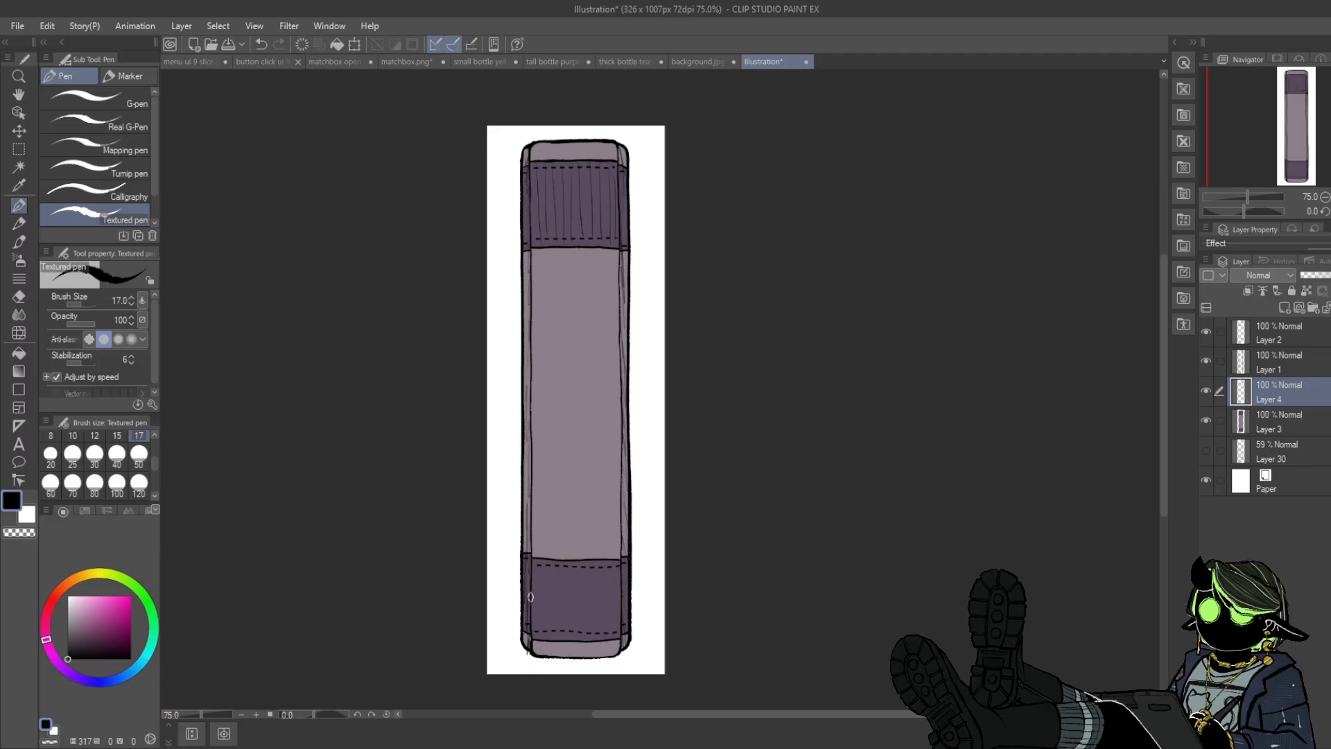
{"action": "left_click_drag", "start_coordinate": [545, 569], "coordinate": [546, 631]}
{"action": "mouse_move", "coordinate": [558, 575]}
{"action": "left_mouse_down"}
{"action": "mouse_move", "coordinate": [559, 630]}
{"action": "mouse_move", "coordinate": [583, 632]}
{"action": "left_mouse_up"}
{"action": "left_click_drag", "start_coordinate": [597, 584], "coordinate": [598, 632]}
{"action": "left_click_drag", "start_coordinate": [604, 580], "coordinate": [613, 630]}
{"action": "left_click_drag", "start_coordinate": [618, 598], "coordinate": [618, 636]}
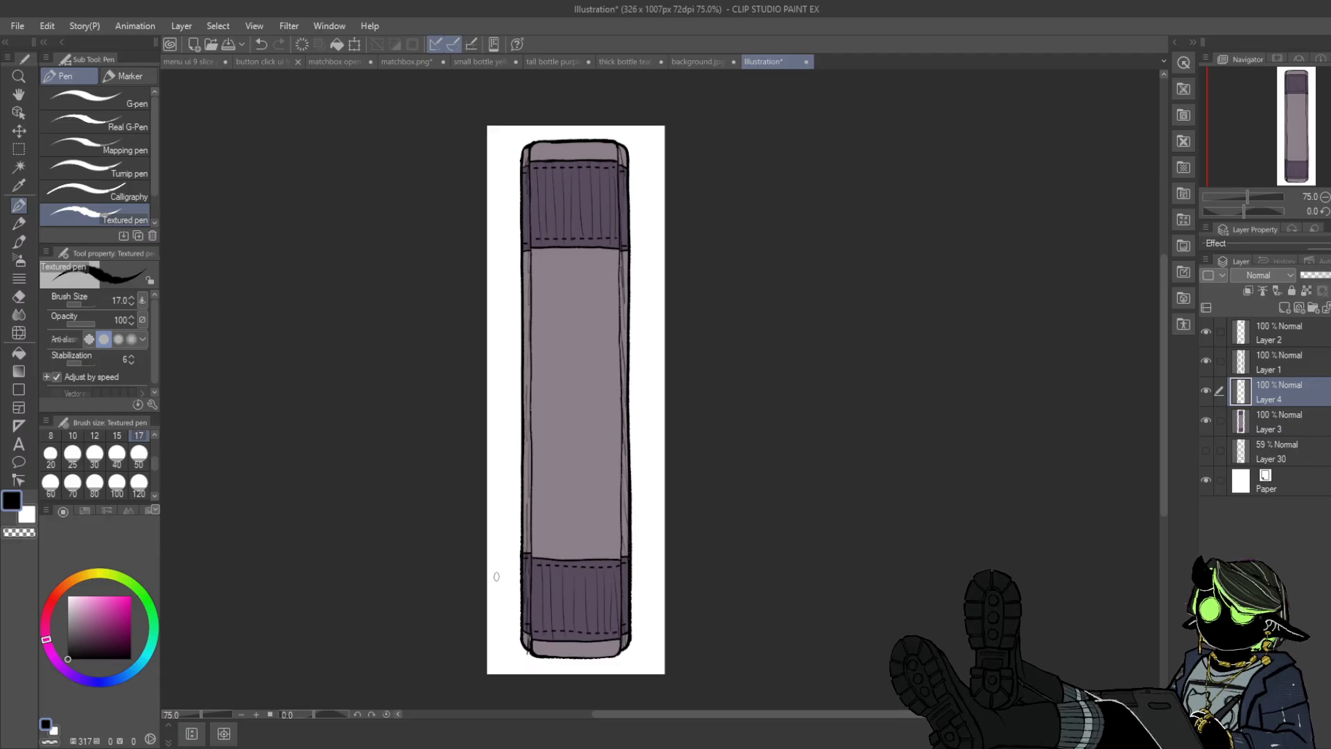
- Scribble a tall column of dense diagonal black strokes down the middle of the centre panel
{"action": "mouse_move", "coordinate": [589, 255]}
{"action": "left_mouse_down"}
{"action": "mouse_move", "coordinate": [573, 309]}
{"action": "mouse_move", "coordinate": [594, 306]}
{"action": "mouse_move", "coordinate": [562, 390]}
{"action": "mouse_move", "coordinate": [567, 400]}
{"action": "mouse_move", "coordinate": [583, 384]}
{"action": "mouse_move", "coordinate": [599, 391]}
{"action": "mouse_move", "coordinate": [558, 498]}
{"action": "mouse_move", "coordinate": [592, 494]}
{"action": "mouse_move", "coordinate": [593, 551]}
{"action": "left_mouse_up"}
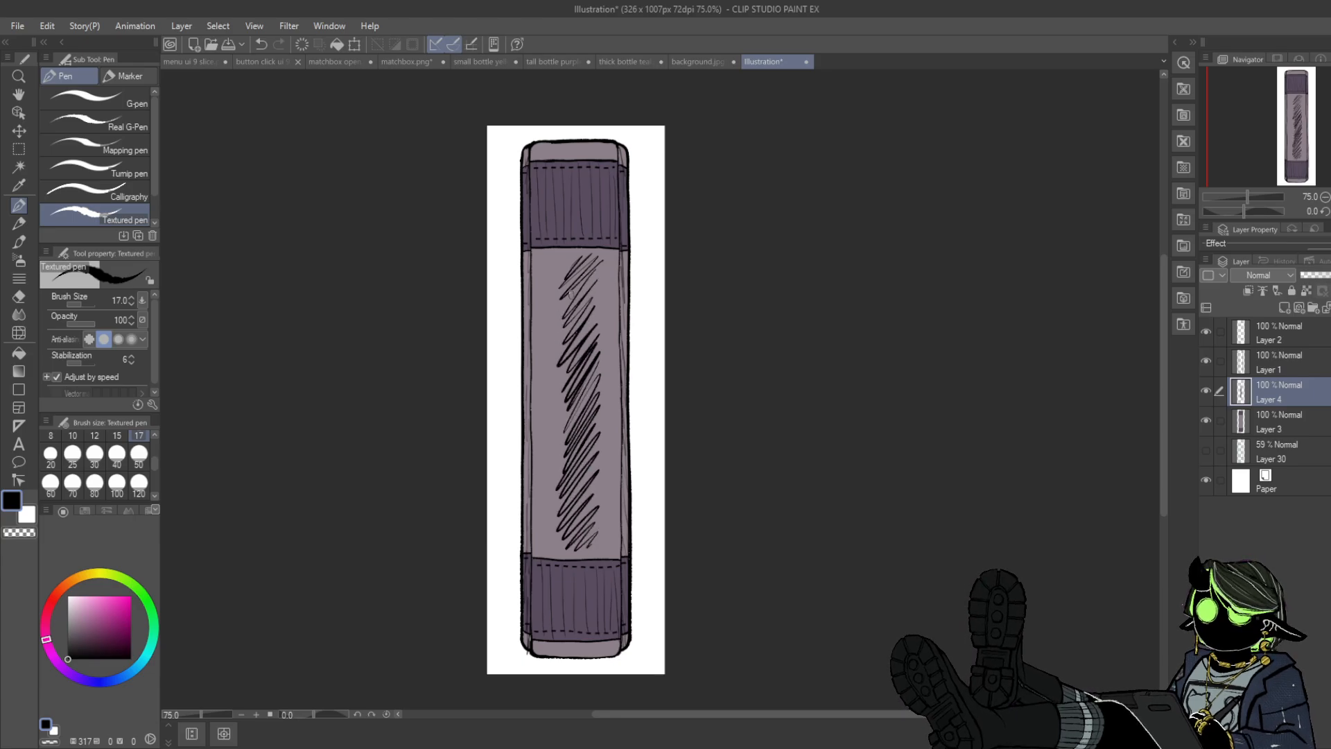
{"action": "mouse_move", "coordinate": [577, 253]}
{"action": "left_mouse_down"}
{"action": "mouse_move", "coordinate": [561, 338]}
{"action": "mouse_move", "coordinate": [603, 321]}
{"action": "mouse_move", "coordinate": [565, 409]}
{"action": "mouse_move", "coordinate": [579, 479]}
{"action": "left_mouse_up"}
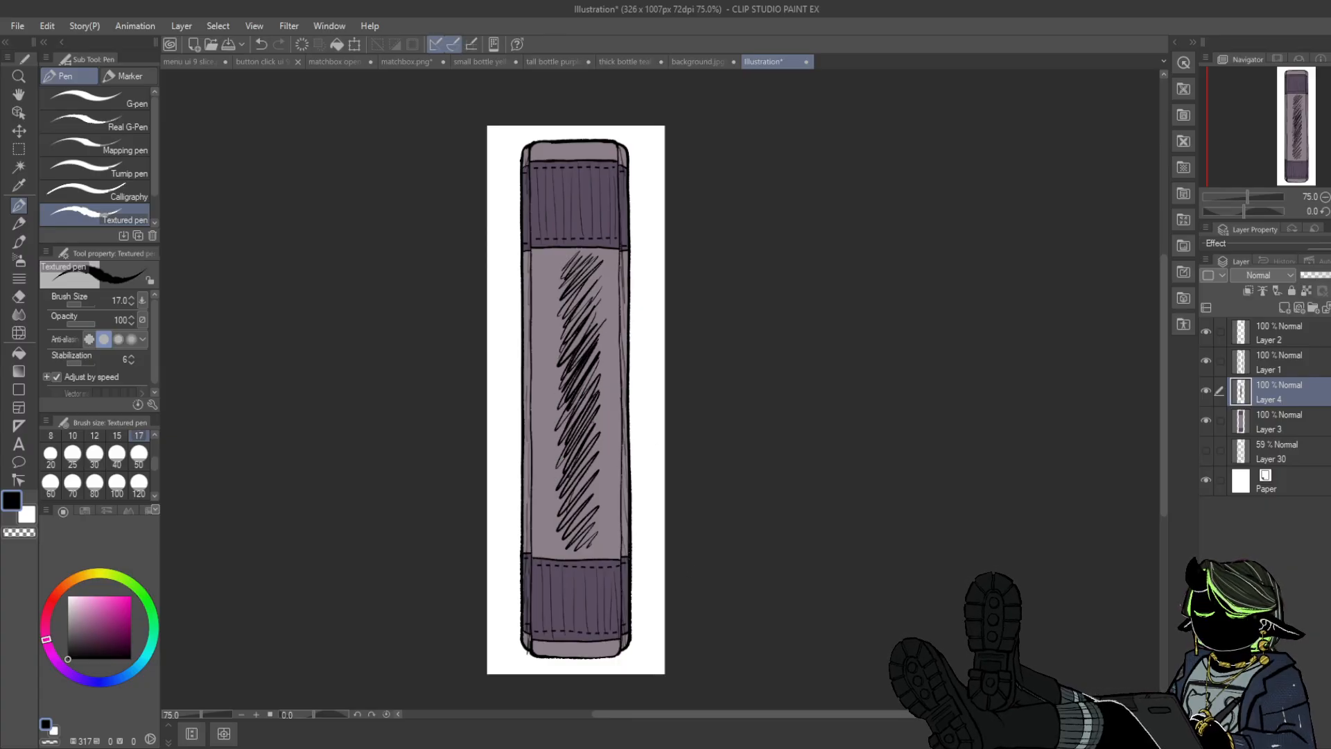
- Trim the right and left edges of the centre scribble straight with the Hard eraser at size 50
{"action": "left_click", "coordinate": [20, 296]}
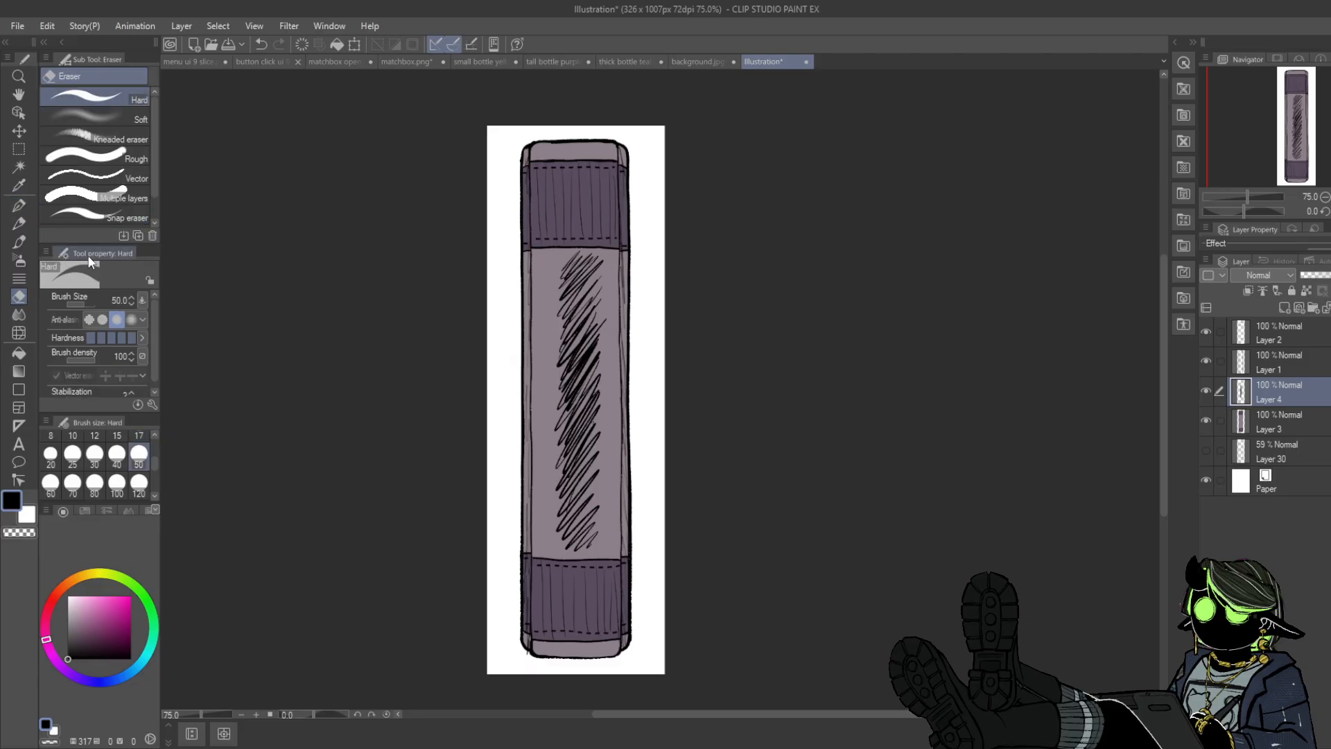
{"action": "left_click_drag", "start_coordinate": [603, 247], "coordinate": [597, 511]}
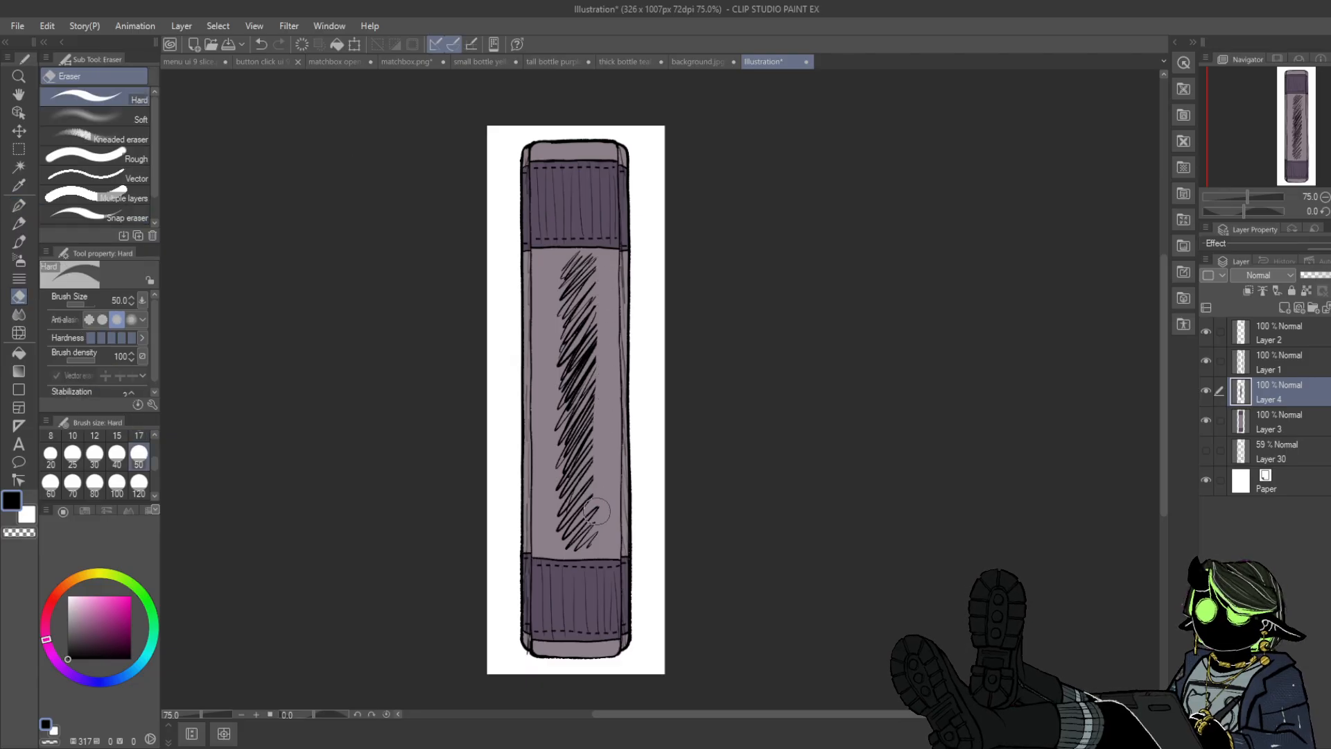
{"action": "left_click", "coordinate": [263, 47]}
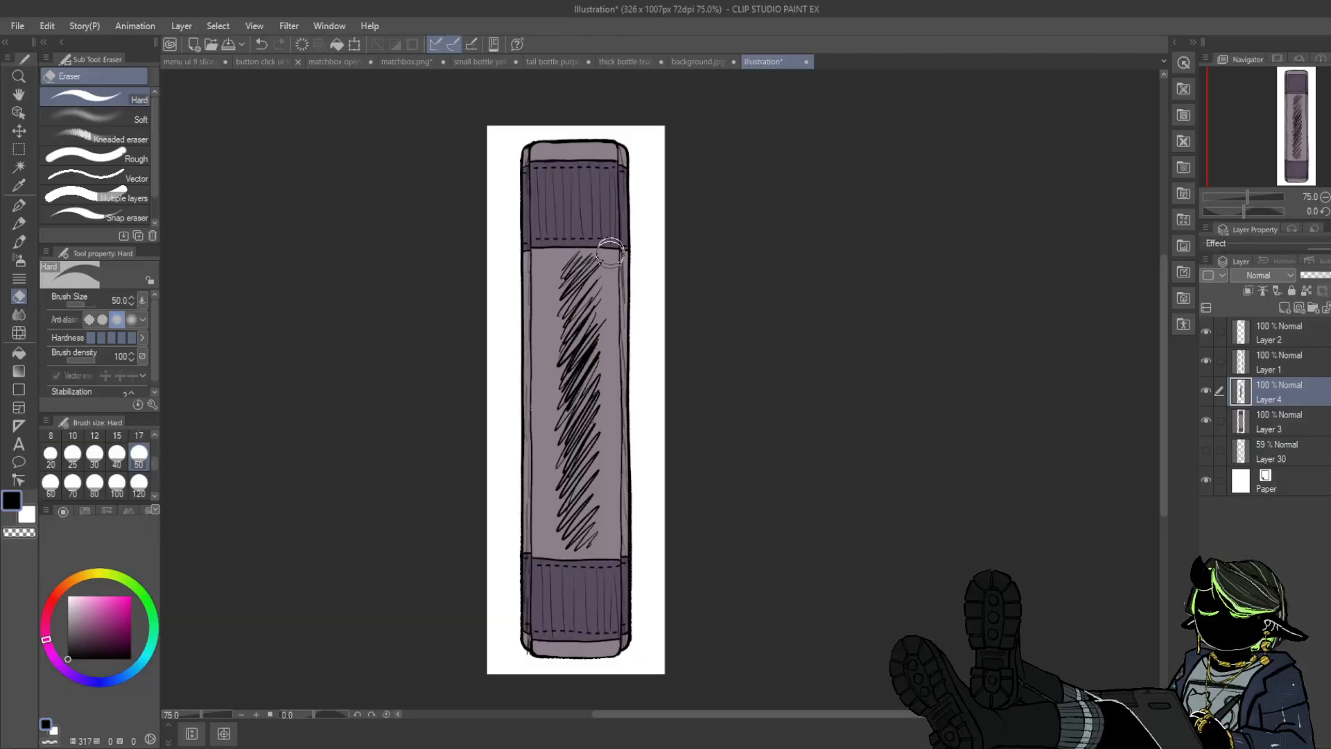
{"action": "left_click_drag", "start_coordinate": [610, 251], "coordinate": [610, 610]}
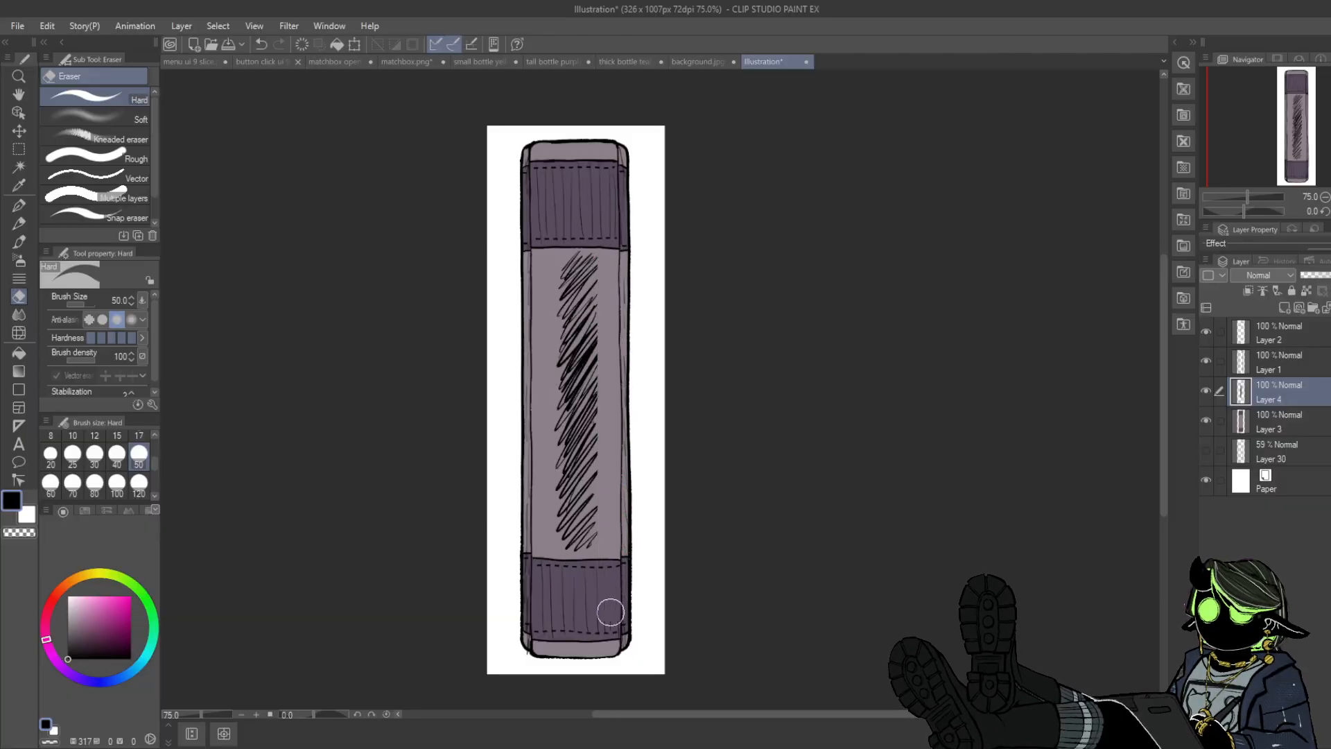
{"action": "left_click", "coordinate": [544, 248]}
{"action": "left_click", "coordinate": [544, 616], "text": "shift"}
- Erase straight horizontal lines across the upper and lower ends of the centre scribble to square them off
{"action": "left_click", "coordinate": [529, 251]}
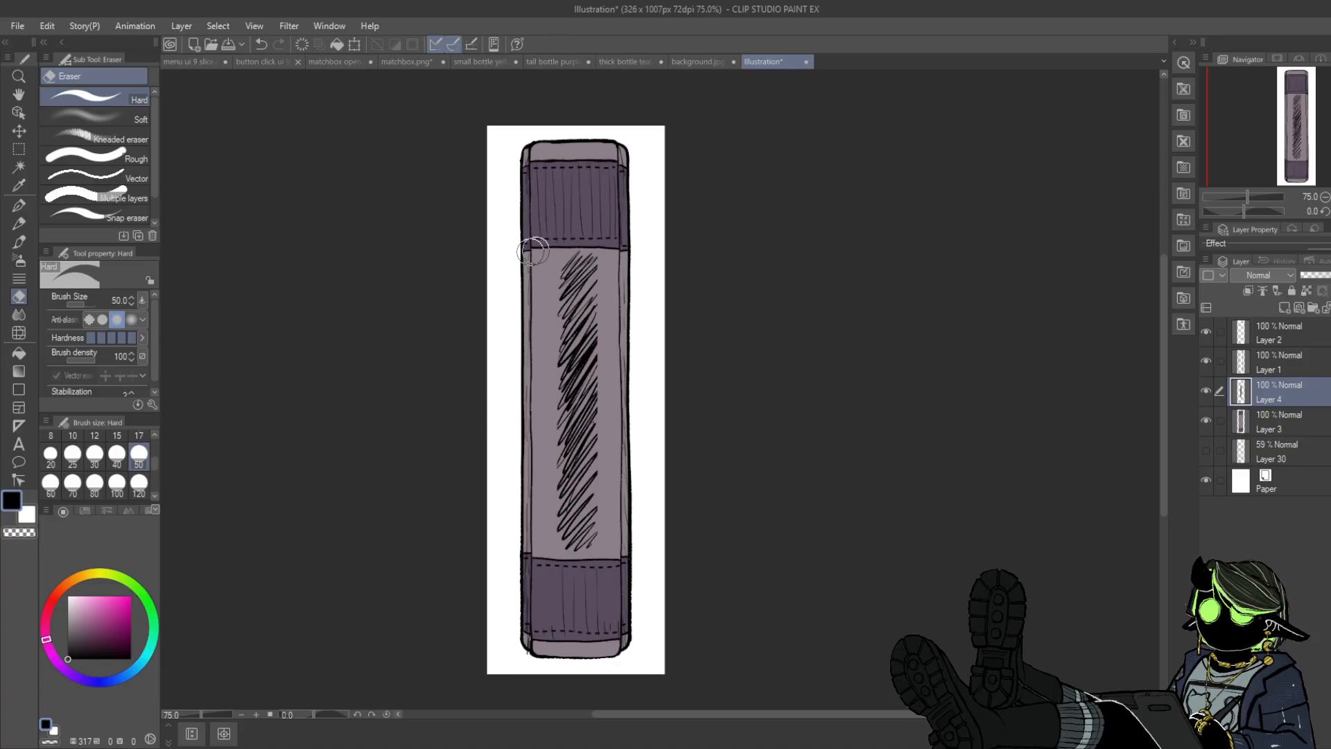
{"action": "left_click", "coordinate": [652, 251], "text": "shift"}
{"action": "left_click", "coordinate": [526, 555], "text": "shift"}
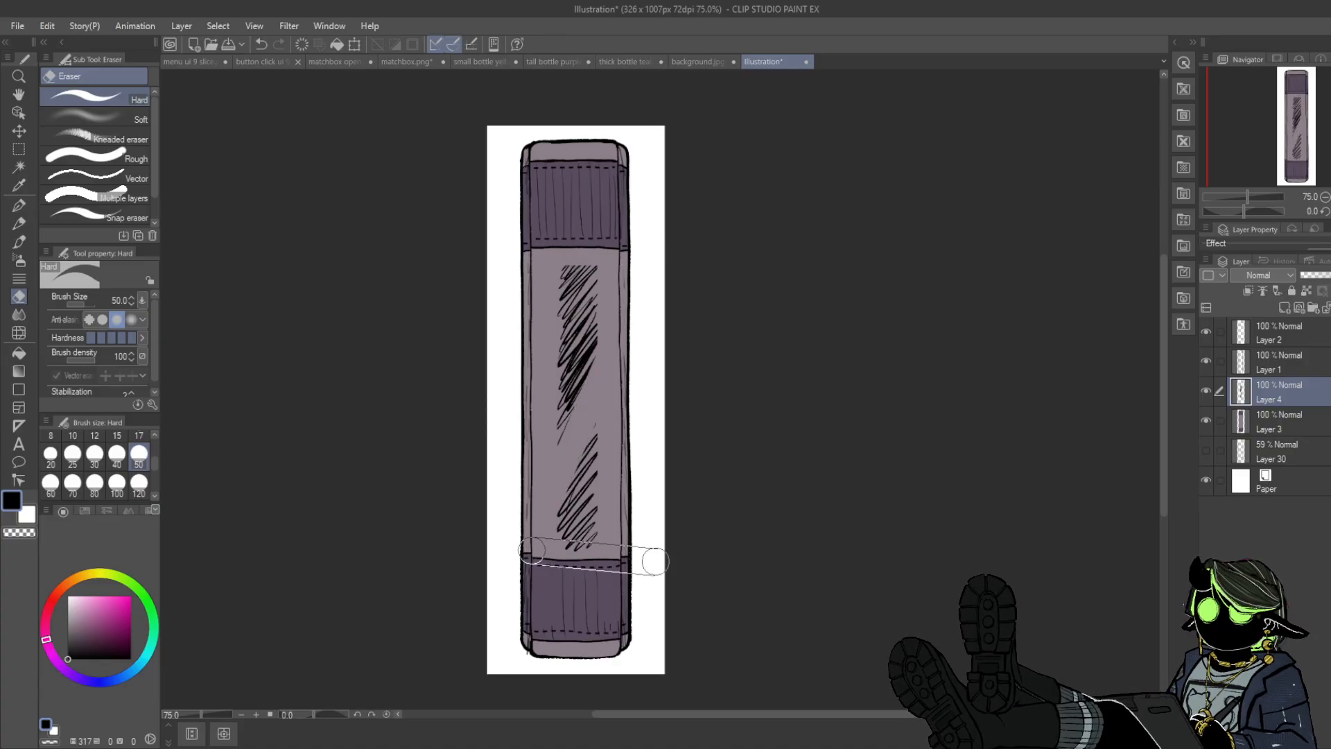
{"action": "key", "text": "ctrl+z"}
{"action": "left_click", "coordinate": [529, 551]}
{"action": "left_click", "coordinate": [644, 552], "text": "shift"}
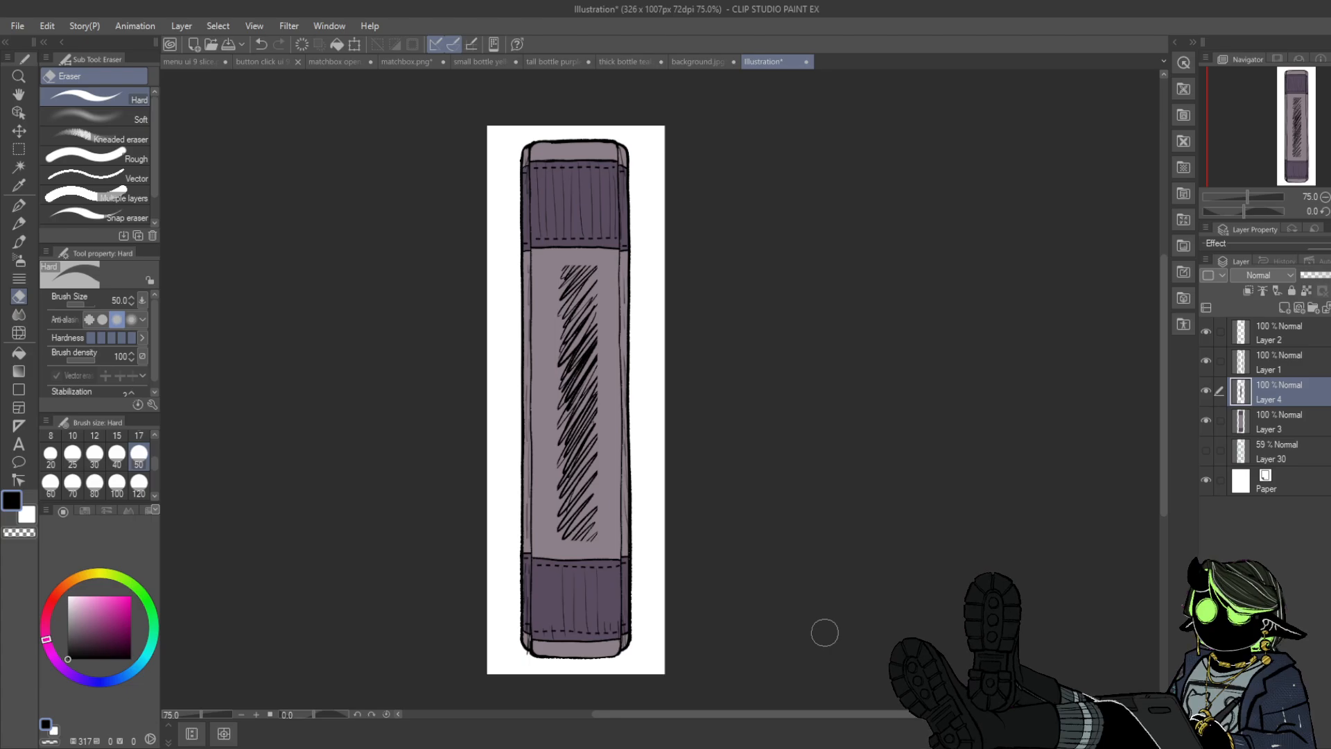
- Compare the drawing with and without Layer 4 and check it in a horizontally mirrored view
{"action": "left_click", "coordinate": [1205, 389]}
{"action": "left_click", "coordinate": [1206, 390]}
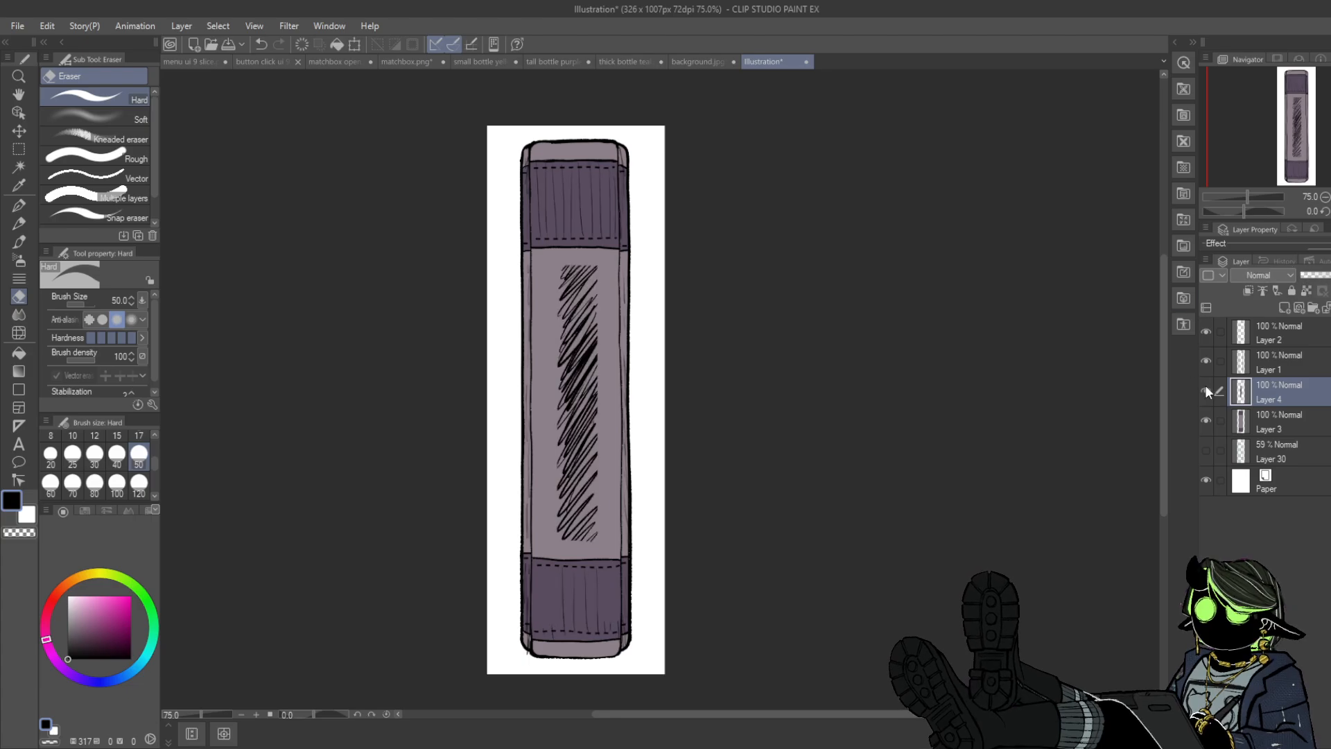
{"action": "key", "text": "h"}
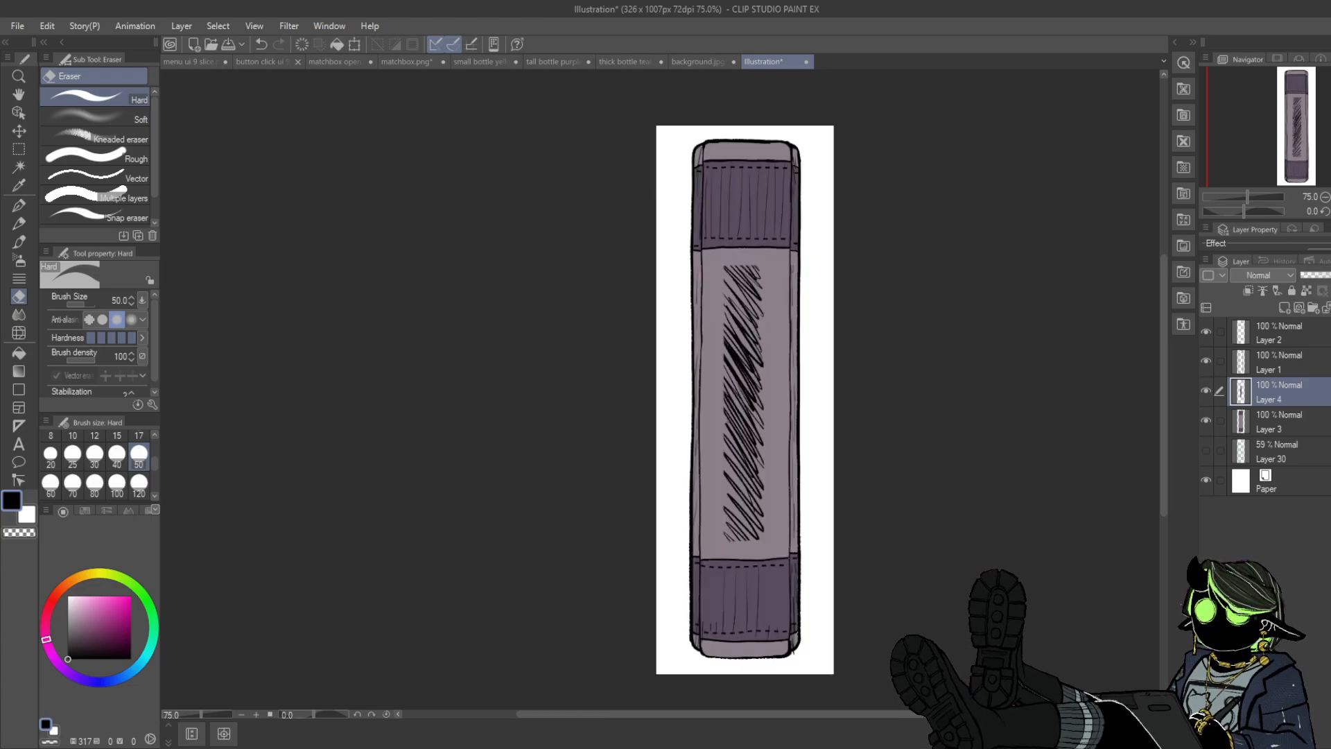
{"action": "key", "text": "h"}
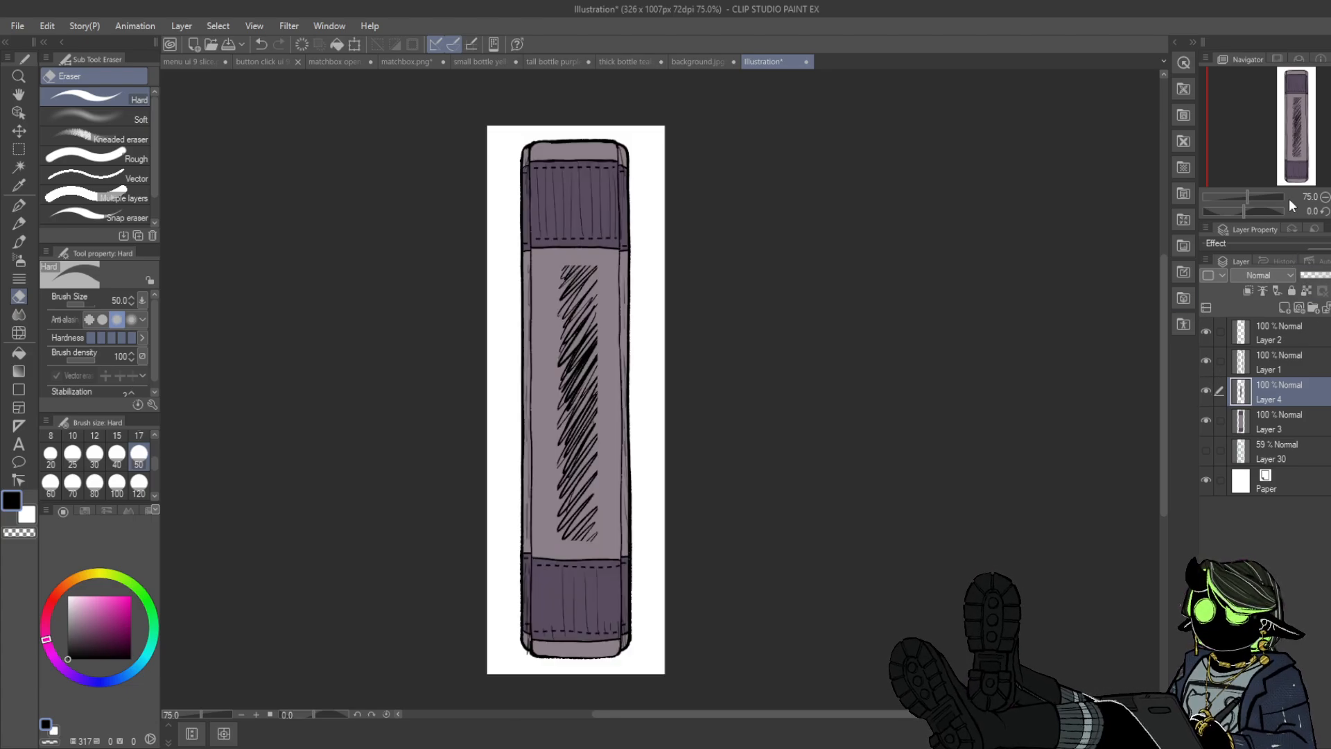
- Save the illustration under the file name "ld58 books"
{"action": "left_click", "coordinate": [18, 27]}
{"action": "left_click", "coordinate": [93, 154]}
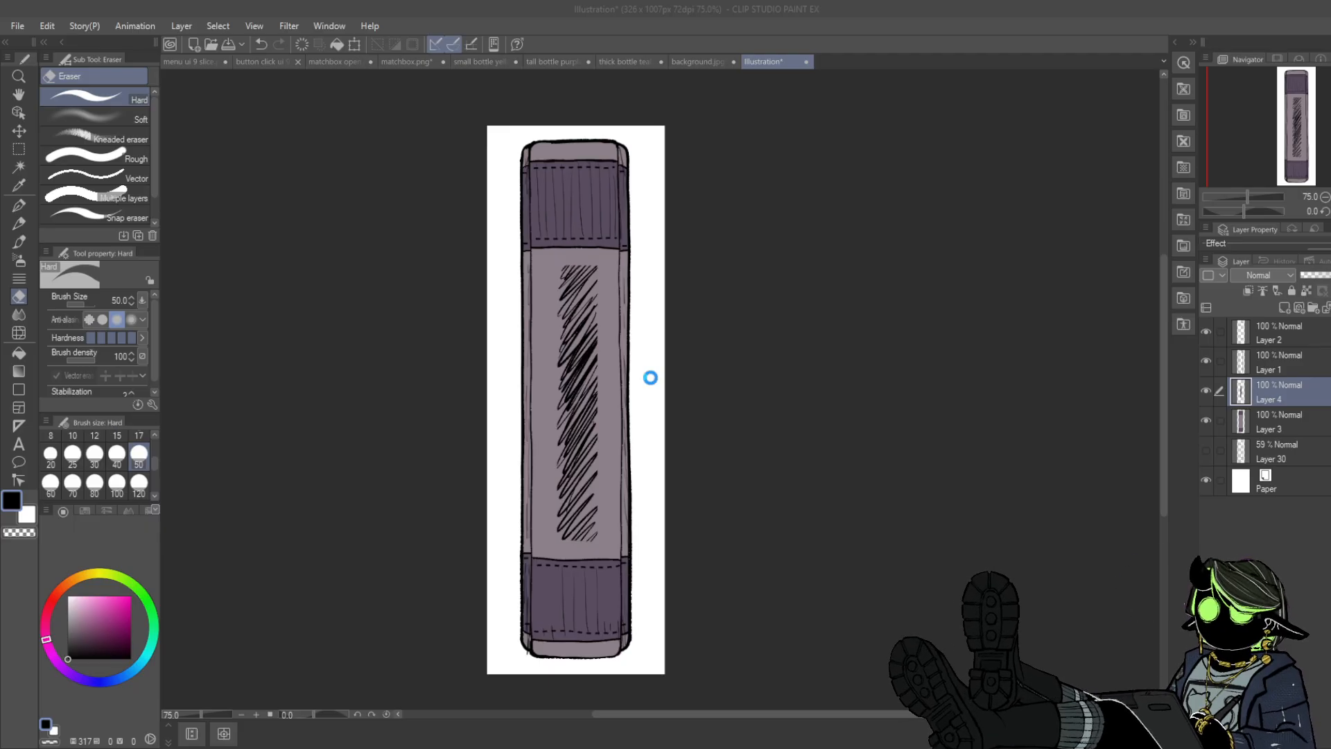
- Examine what Layer 2 and Layer 1 each contain by switching their visibility off and on
{"action": "left_click", "coordinate": [1258, 419]}
{"action": "left_click", "coordinate": [1237, 393]}
{"action": "left_click", "coordinate": [1237, 451]}
{"action": "left_click", "coordinate": [1262, 327]}
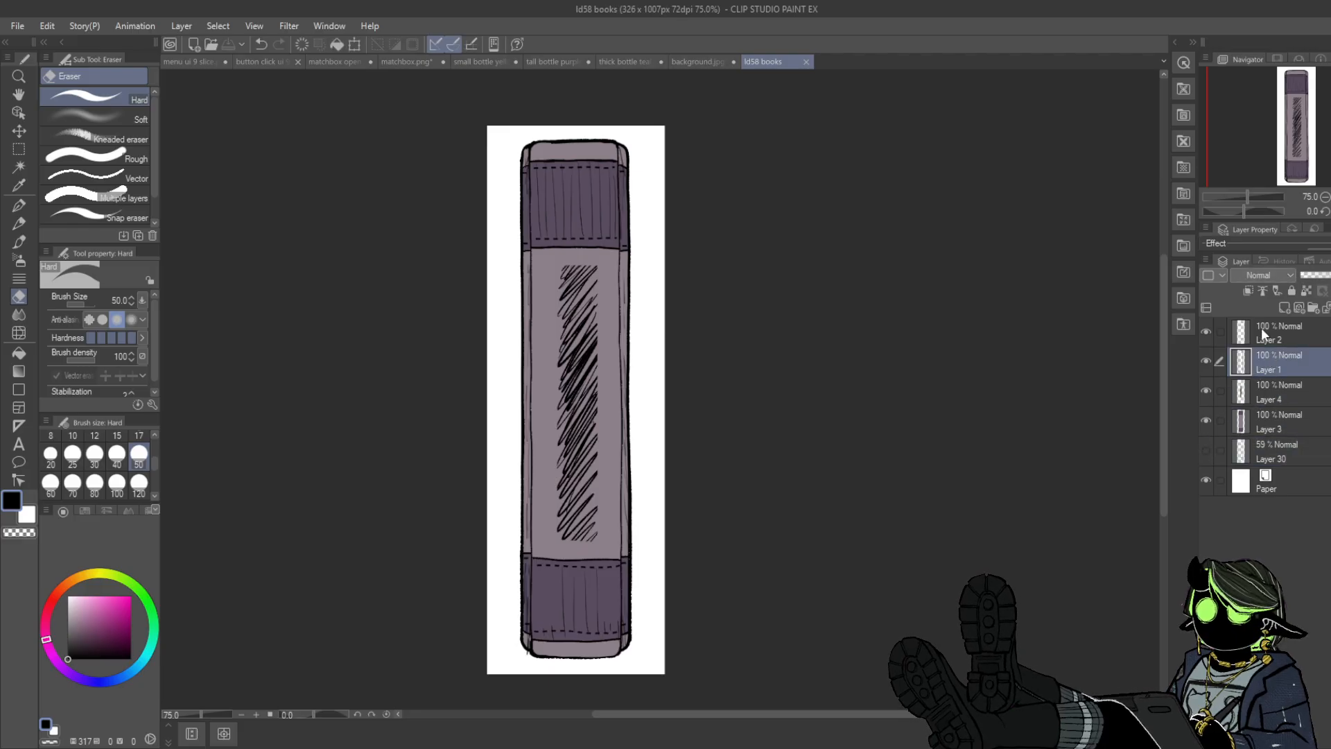
{"action": "left_click", "coordinate": [1202, 330]}
{"action": "left_click", "coordinate": [1201, 332]}
{"action": "left_click", "coordinate": [1260, 356]}
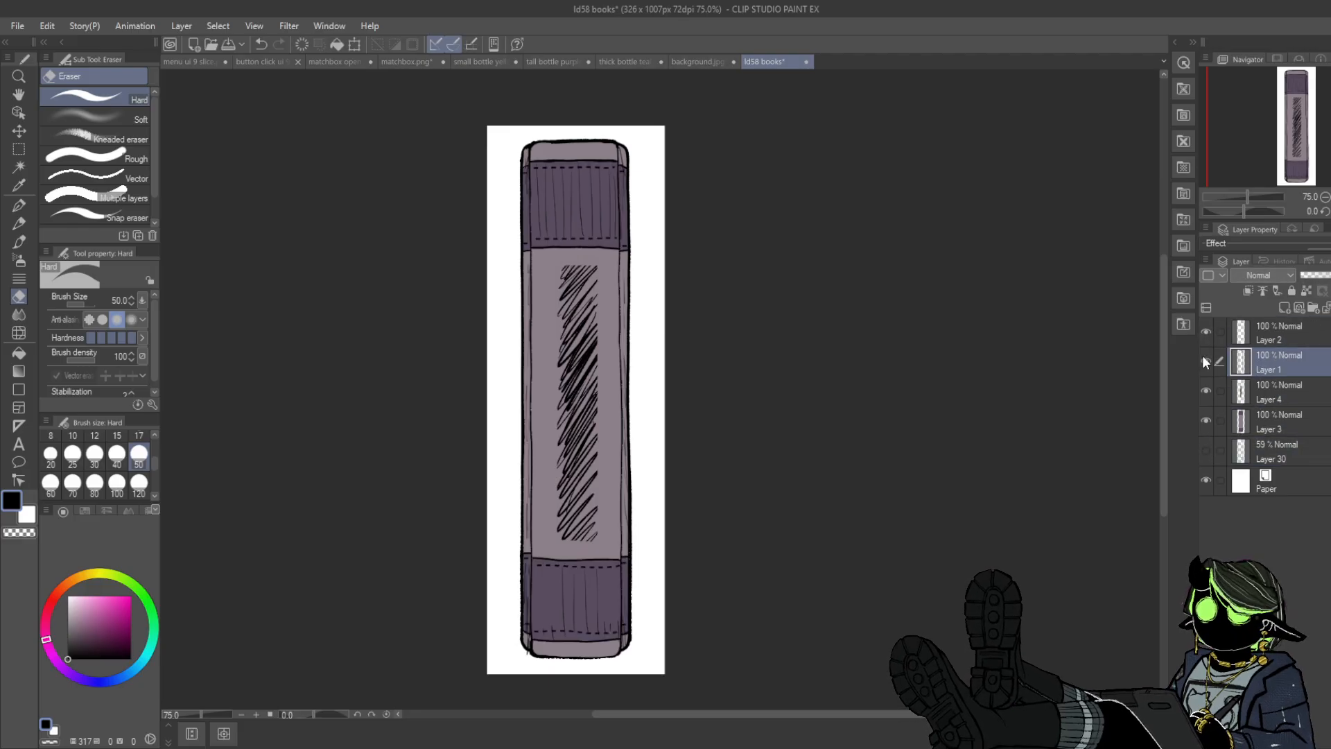
{"action": "left_click", "coordinate": [1206, 360]}
{"action": "left_click", "coordinate": [1205, 360]}
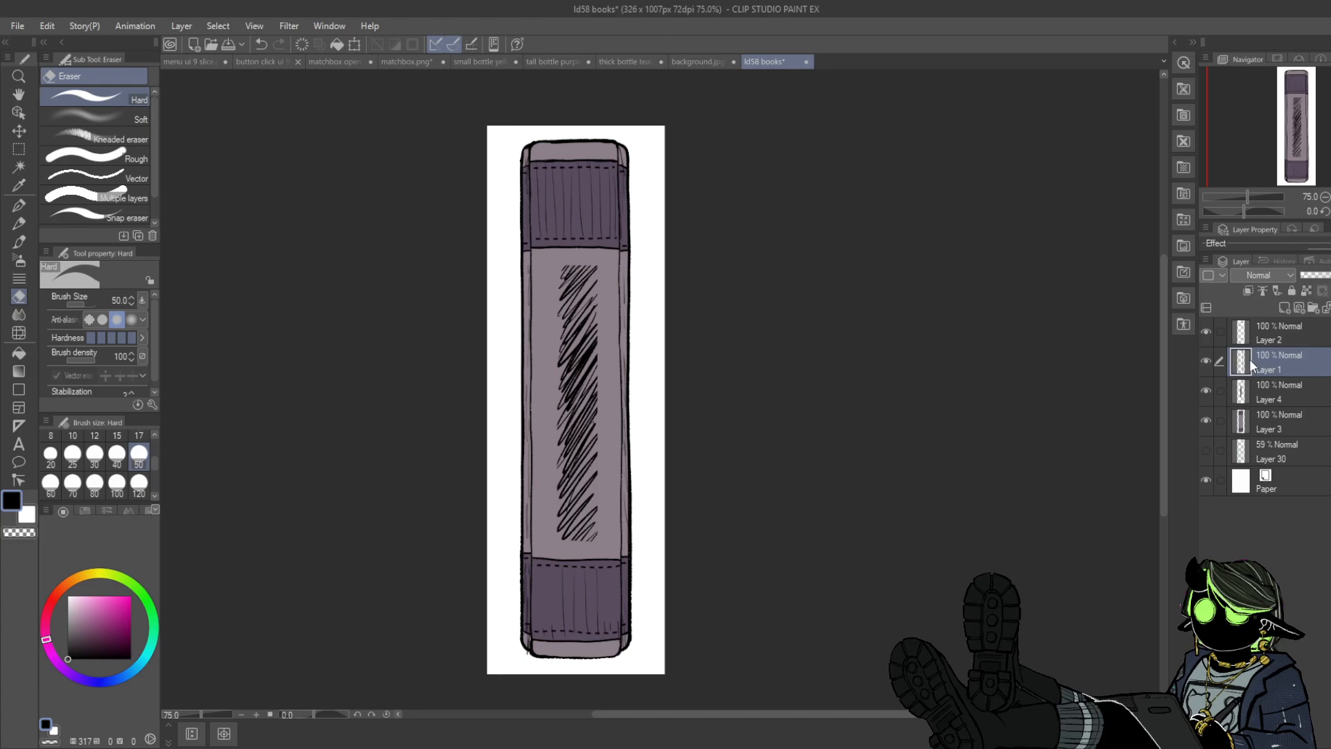
- Group Layers 2, 1, 4, 3 and 30 into a new layer folder above the paper and collapse it
{"action": "left_click", "coordinate": [1292, 325]}
{"action": "left_click", "coordinate": [1311, 307]}
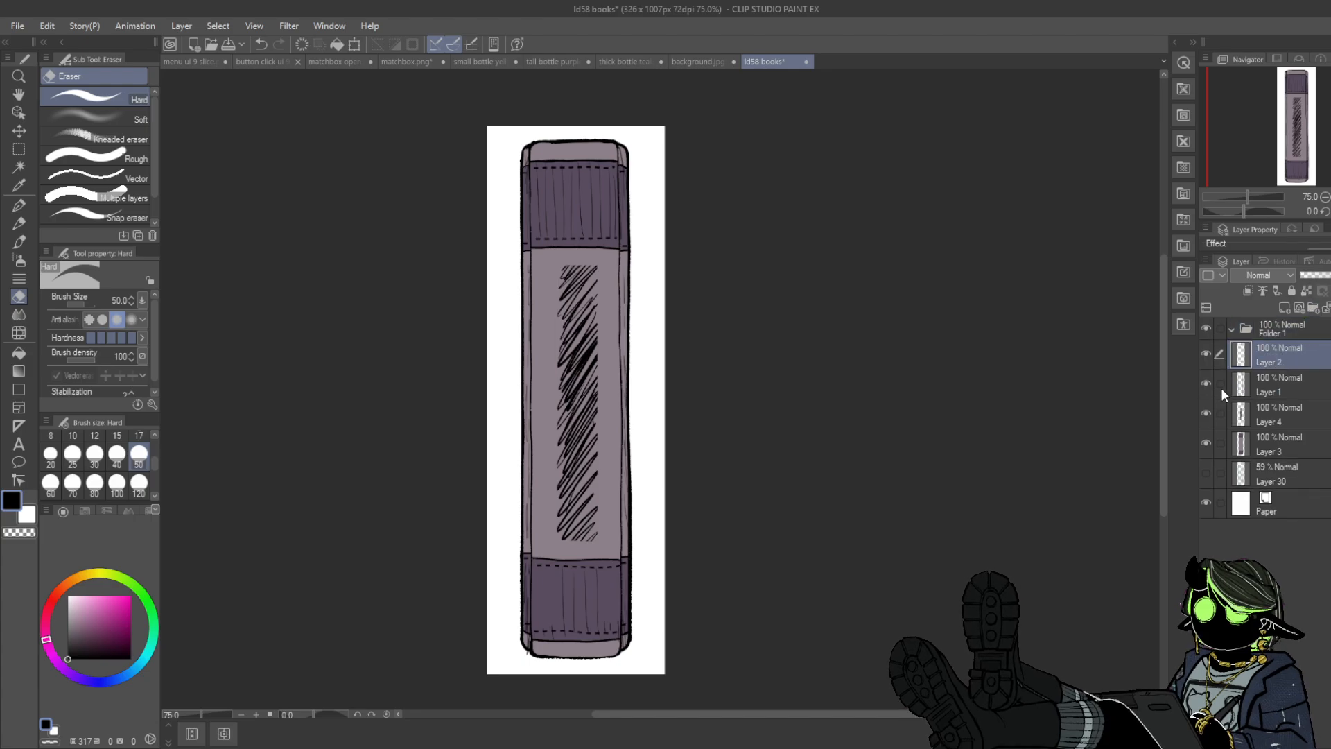
{"action": "left_click_drag", "start_coordinate": [1221, 386], "coordinate": [1221, 474]}
{"action": "left_click_drag", "start_coordinate": [1275, 349], "coordinate": [1287, 328]}
{"action": "left_click", "coordinate": [1287, 328]}
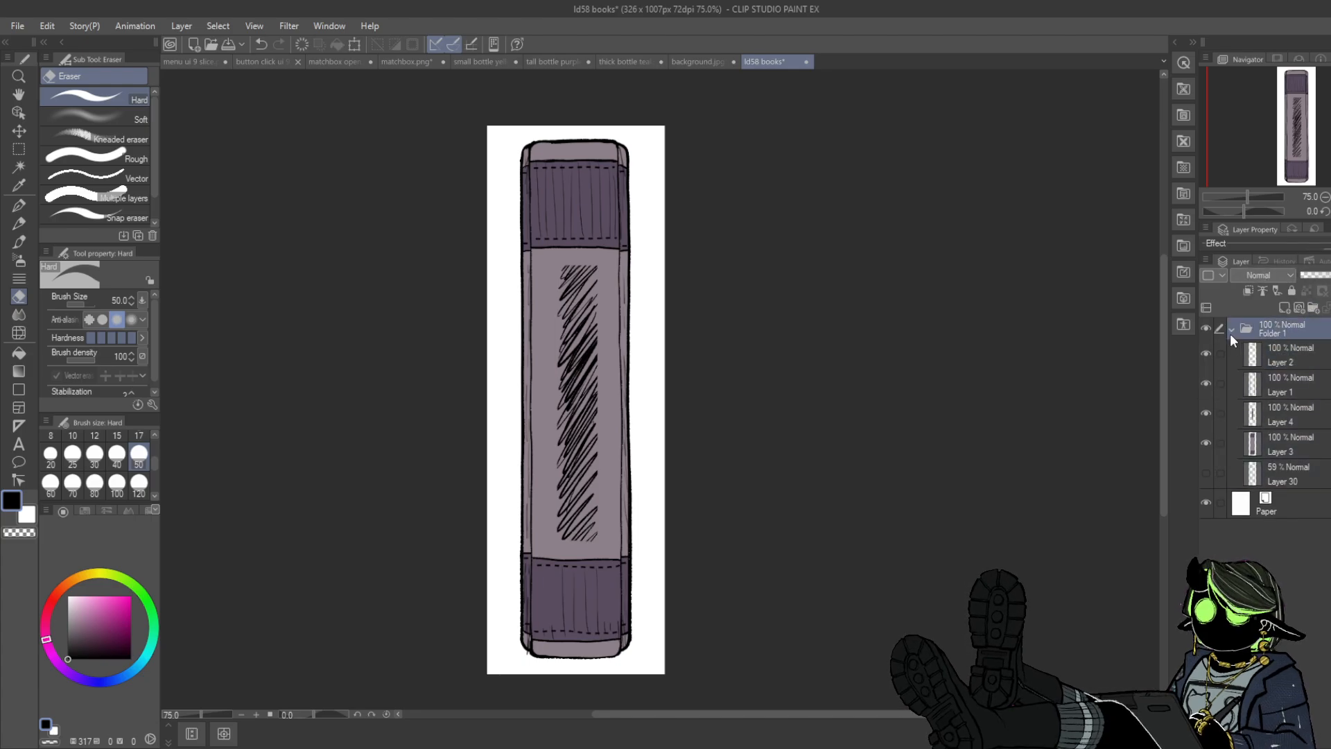
{"action": "left_click", "coordinate": [1232, 329]}
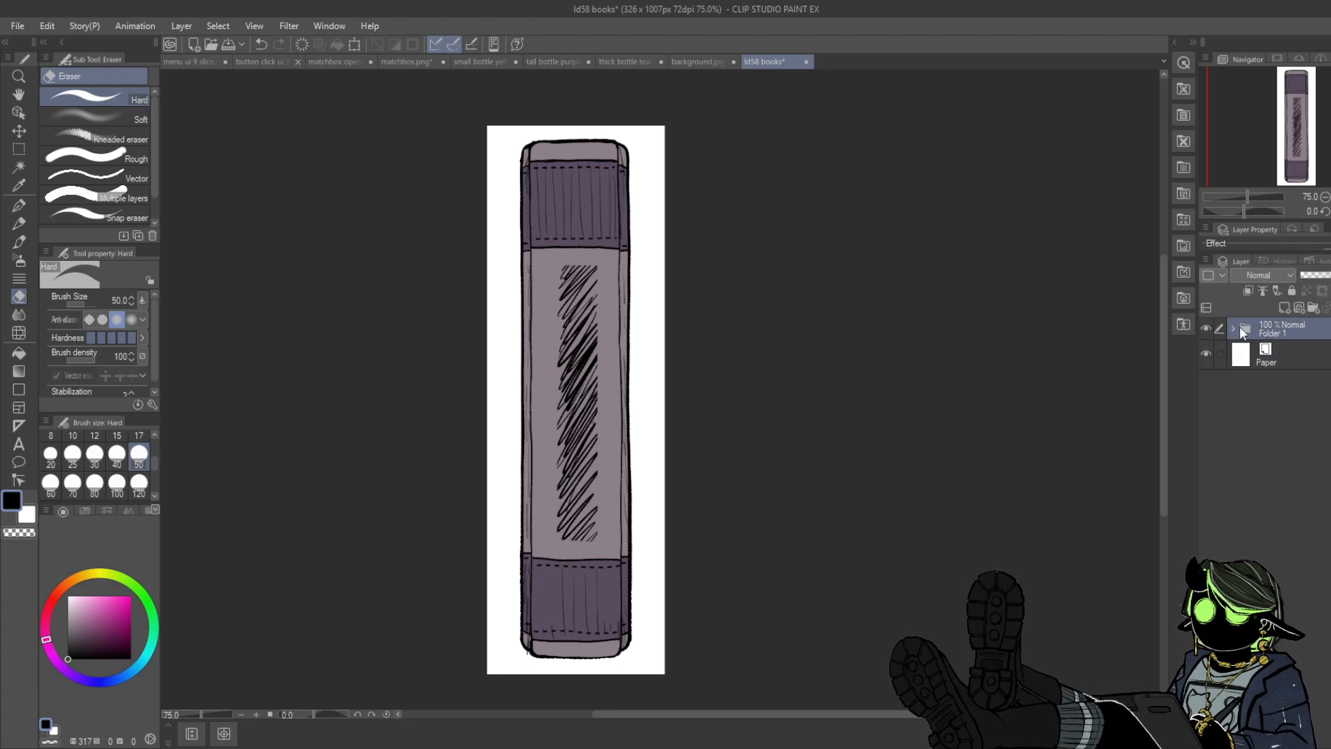
- Paste the copied Layer 1 outline, place it in a second new folder, and hide Folder 1
{"action": "key", "text": "ctrl+v"}
{"action": "left_click", "coordinate": [1313, 308]}
{"action": "left_click_drag", "start_coordinate": [1267, 352], "coordinate": [1276, 331]}
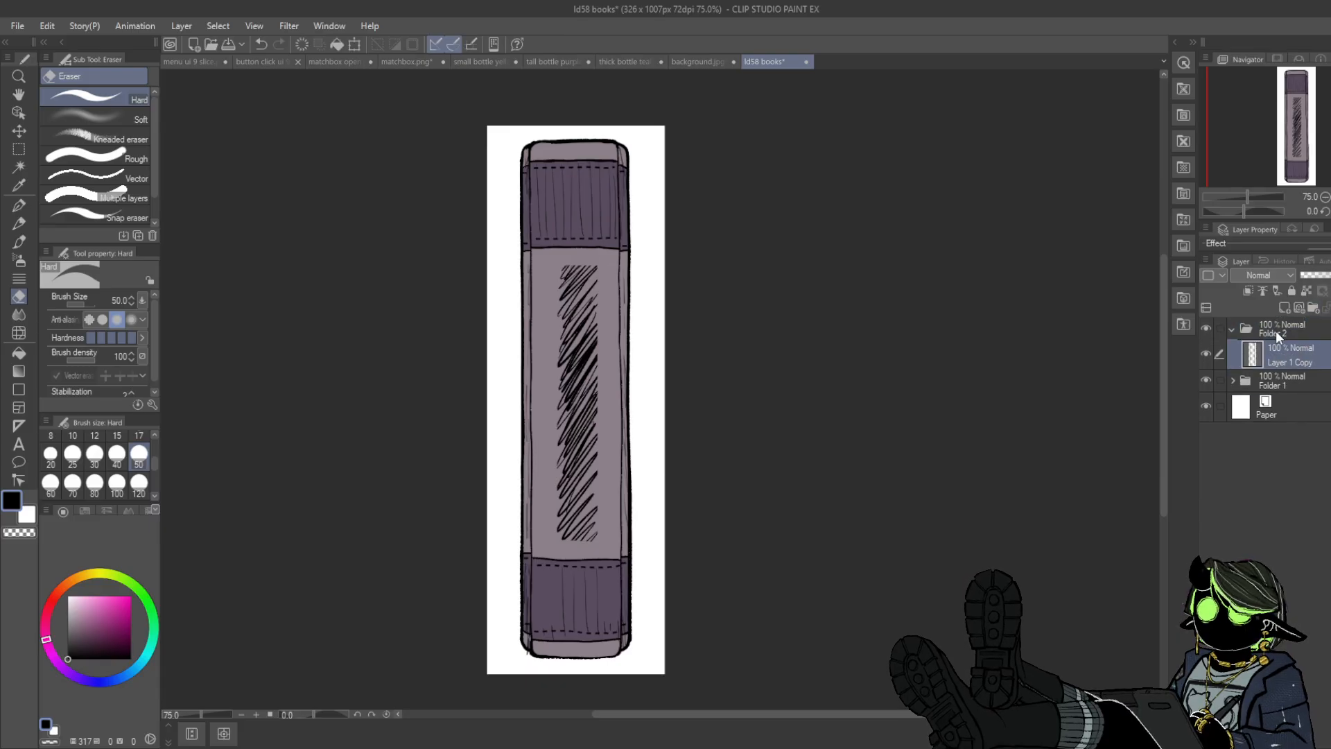
{"action": "left_click", "coordinate": [1206, 379]}
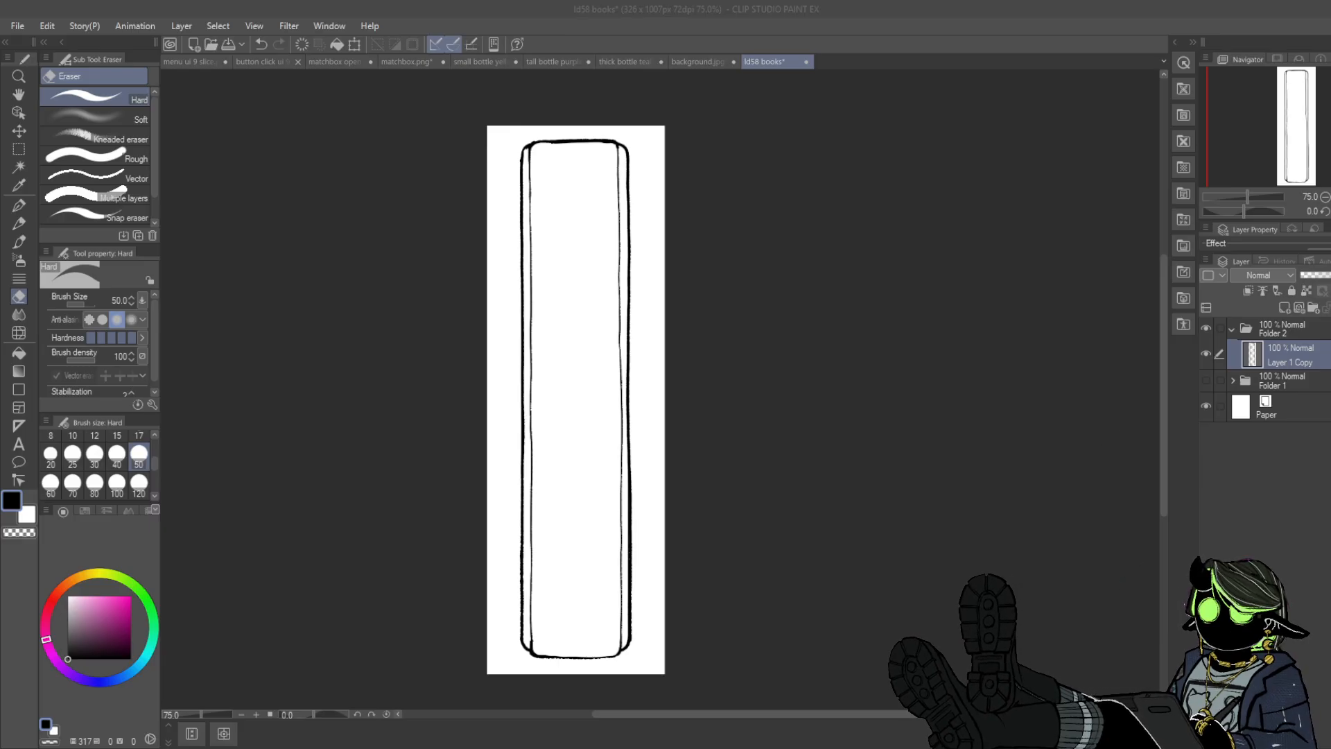
- Try to draw a horizontal line across the upper part of the spine with the Textured pen
{"action": "left_click_drag", "start_coordinate": [1247, 197], "coordinate": [1250, 197]}
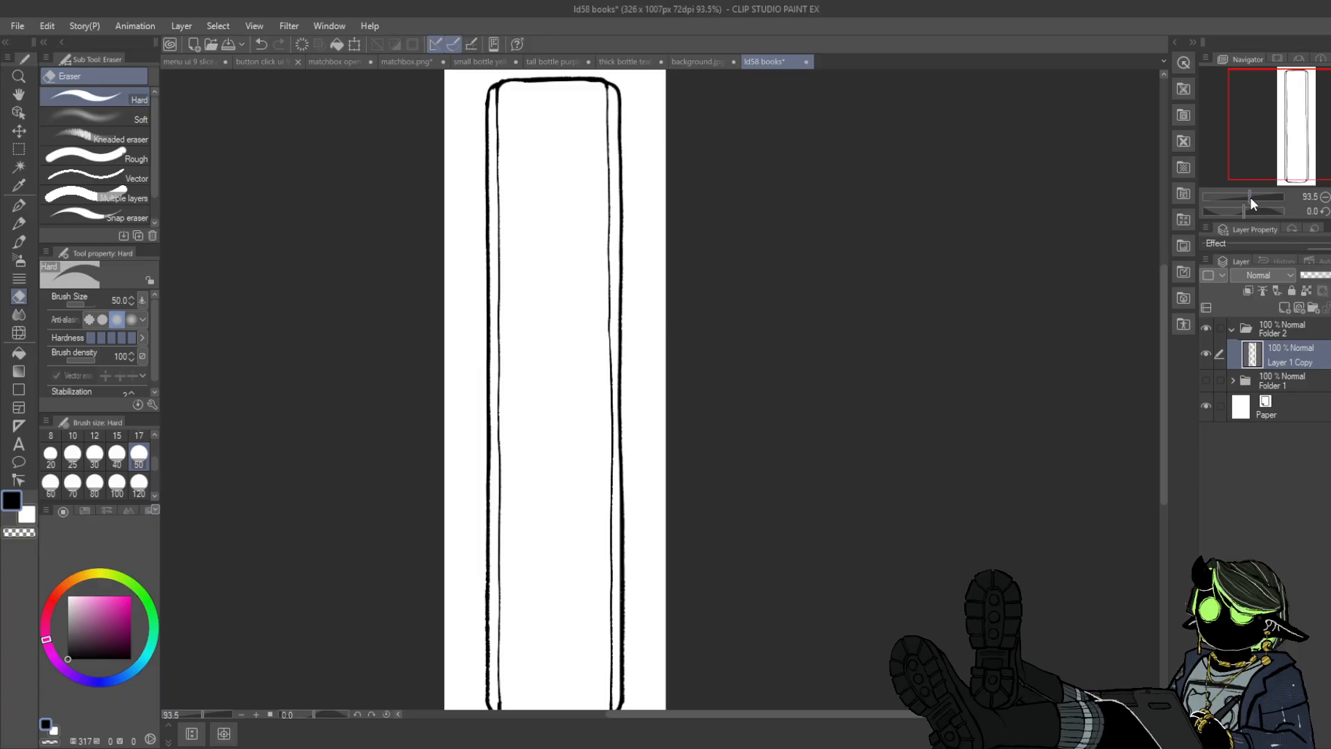
{"action": "left_click_drag", "start_coordinate": [1312, 150], "coordinate": [1286, 129]}
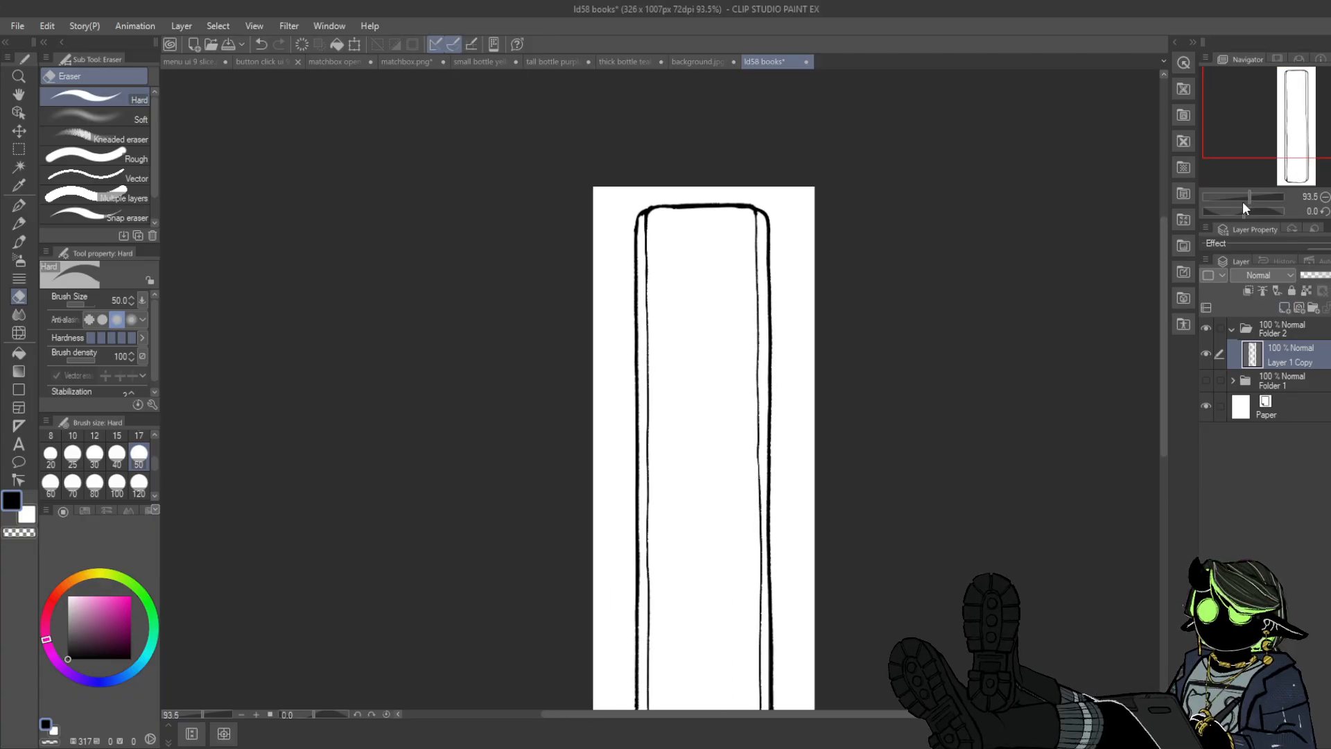
{"action": "left_click_drag", "start_coordinate": [1248, 198], "coordinate": [1252, 197]}
{"action": "mouse_move", "coordinate": [1293, 124]}
{"action": "left_mouse_down"}
{"action": "mouse_move", "coordinate": [1293, 176]}
{"action": "mouse_move", "coordinate": [1293, 116]}
{"action": "left_mouse_up"}
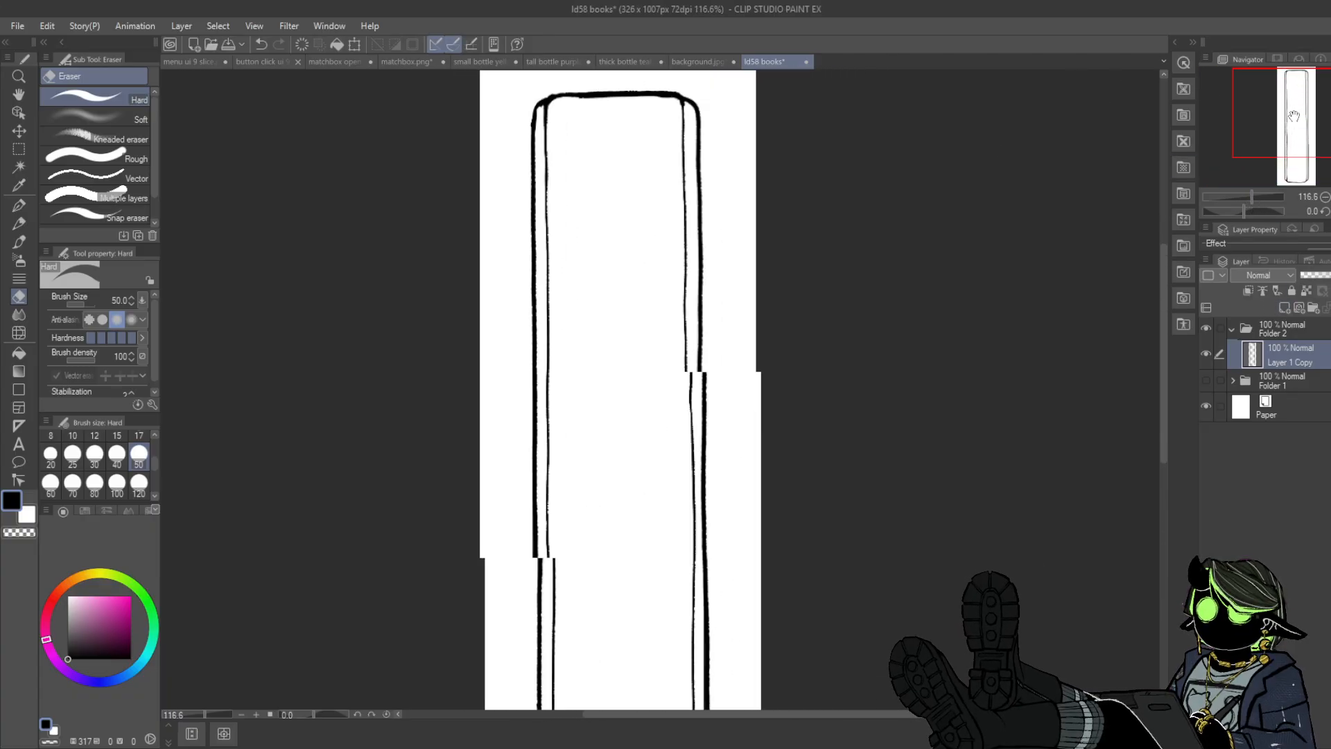
{"action": "key", "text": "p"}
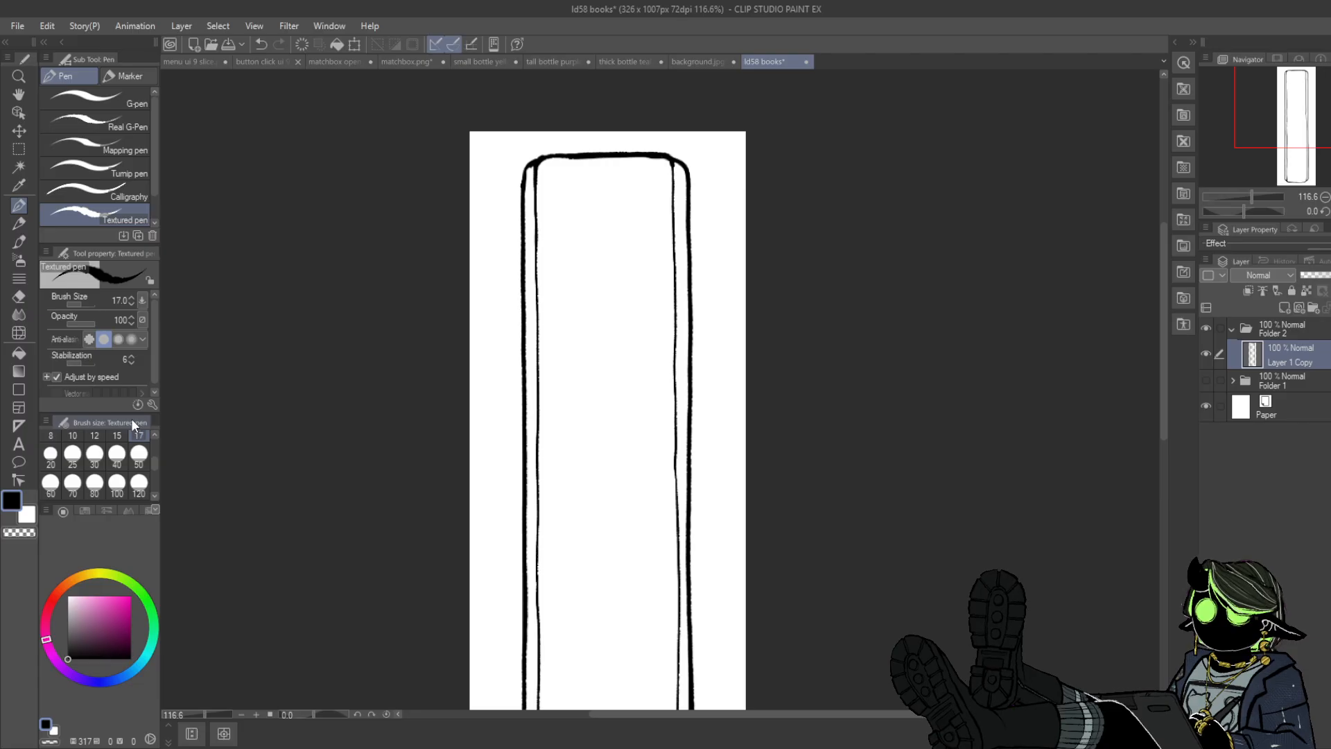
{"action": "left_click_drag", "start_coordinate": [1322, 111], "coordinate": [1320, 122]}
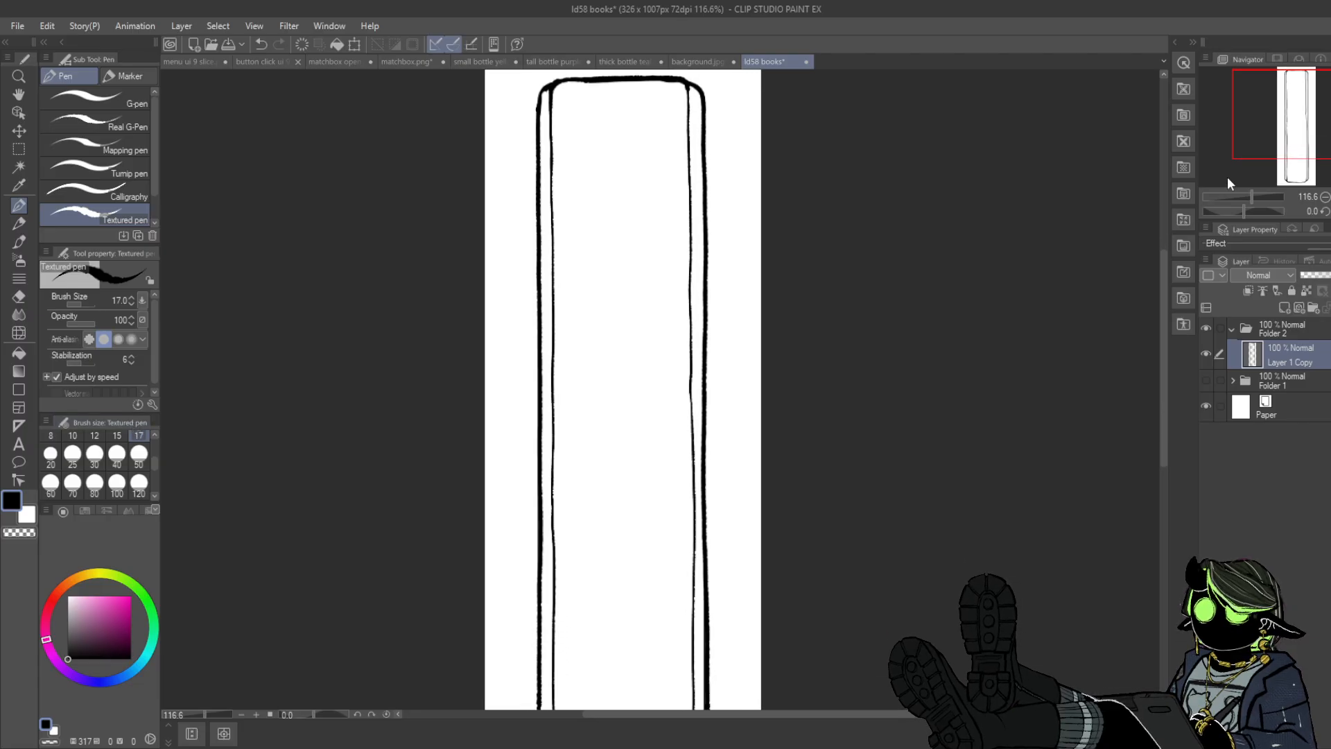
{"action": "left_click_drag", "start_coordinate": [1251, 197], "coordinate": [1245, 197]}
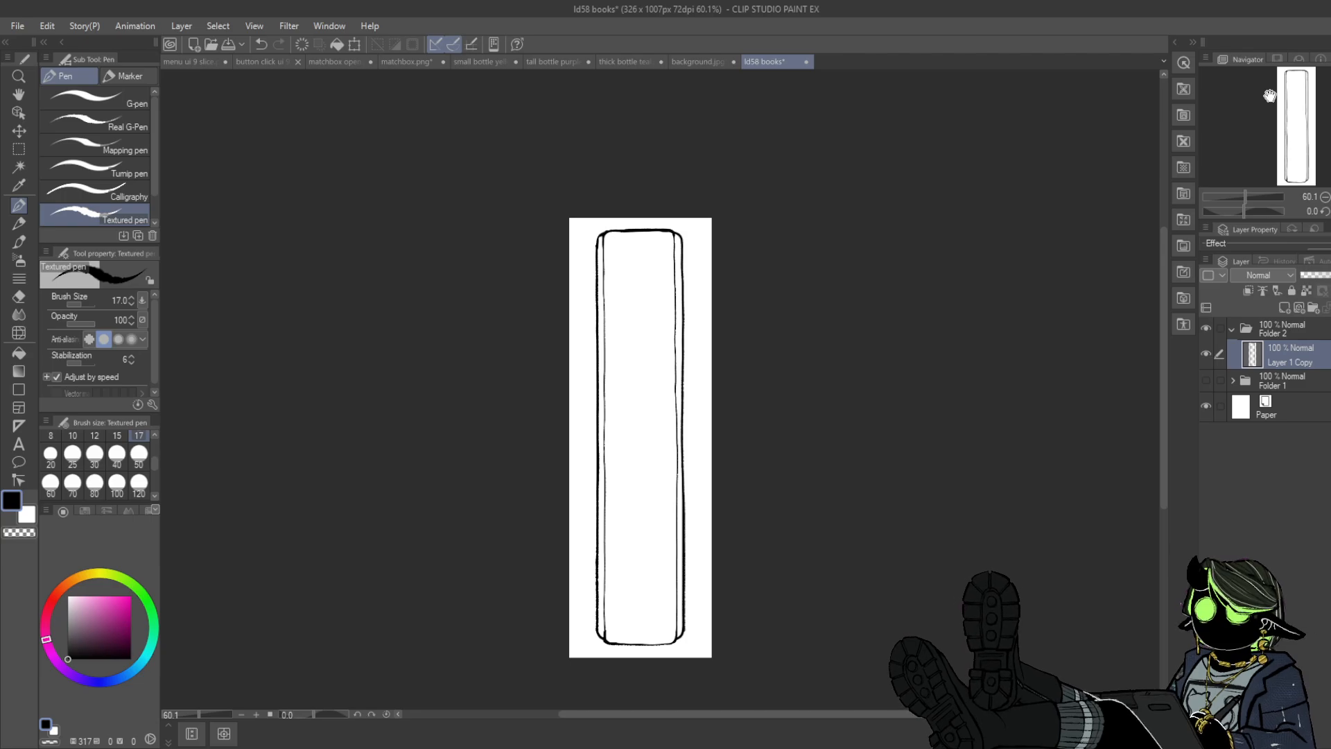
{"action": "left_click_drag", "start_coordinate": [1269, 96], "coordinate": [1271, 127]}
{"action": "left_click_drag", "start_coordinate": [1244, 197], "coordinate": [1262, 134]}
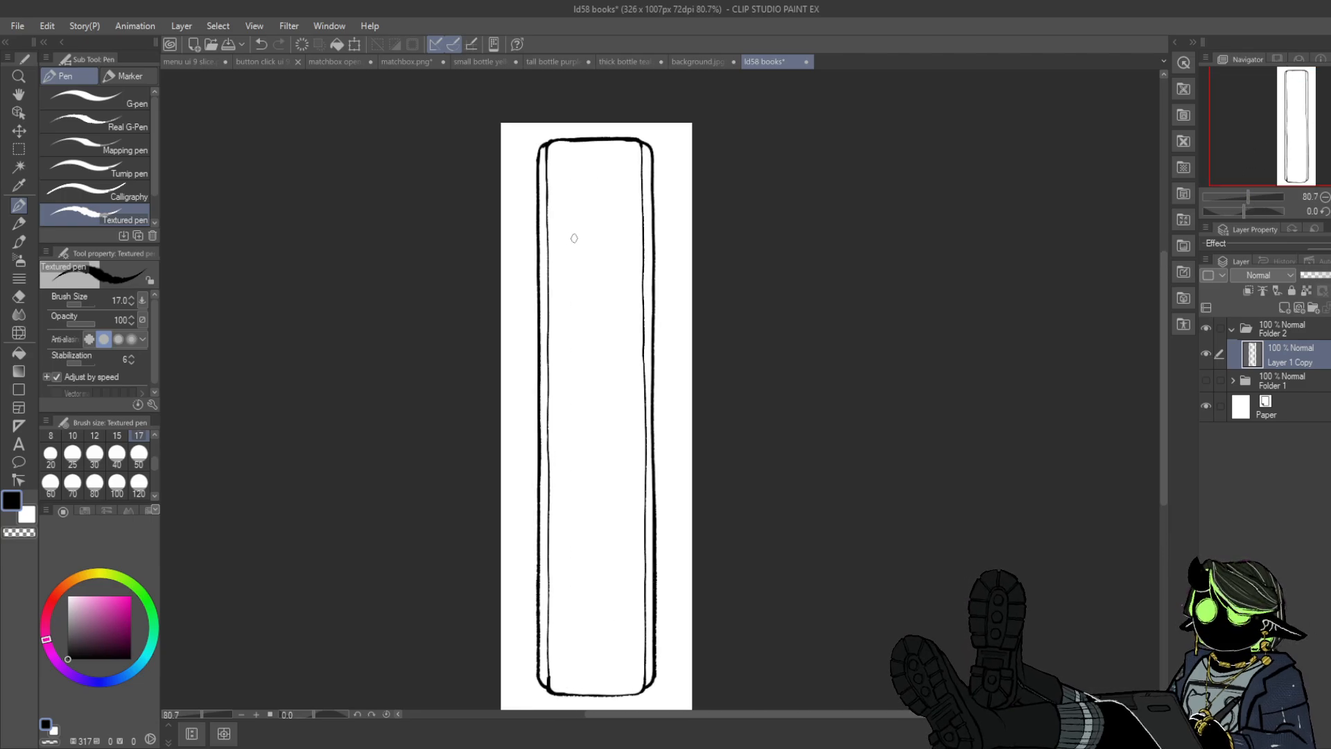
{"action": "left_click_drag", "start_coordinate": [539, 240], "coordinate": [652, 244]}
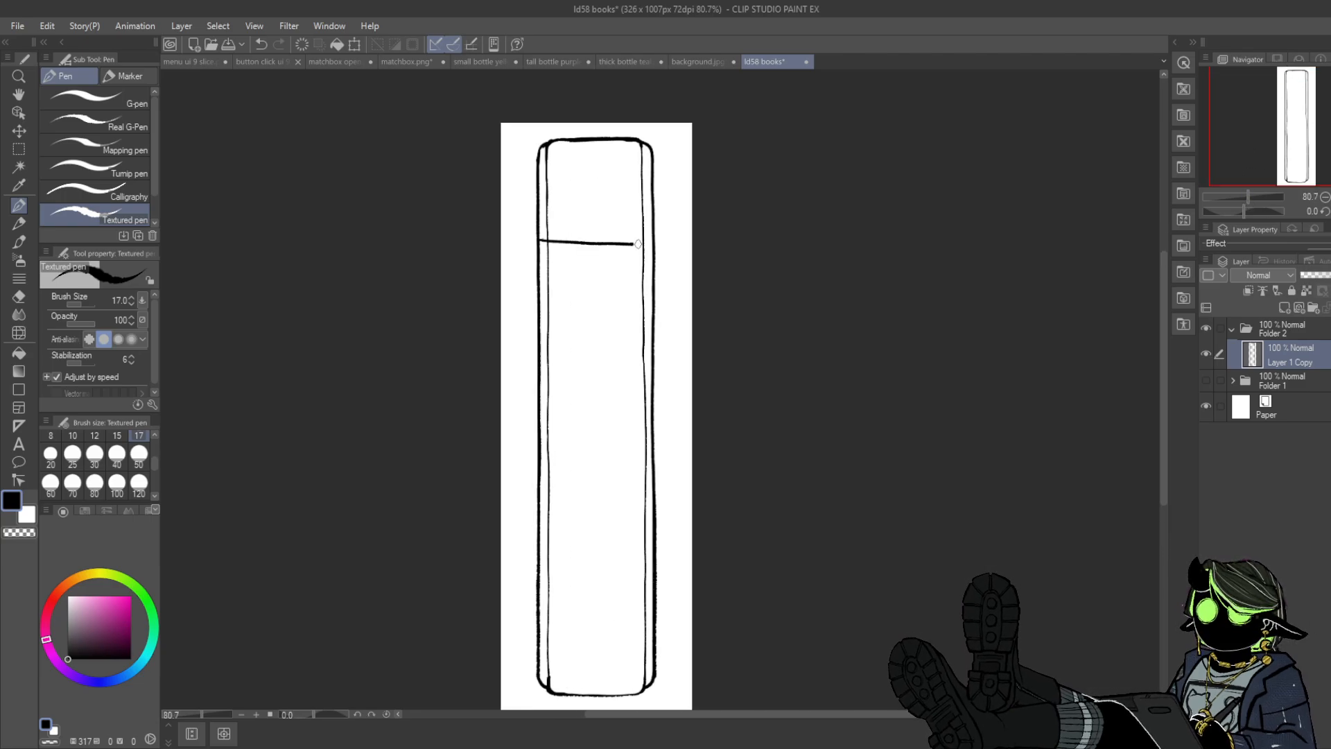
{"action": "left_click", "coordinate": [261, 43]}
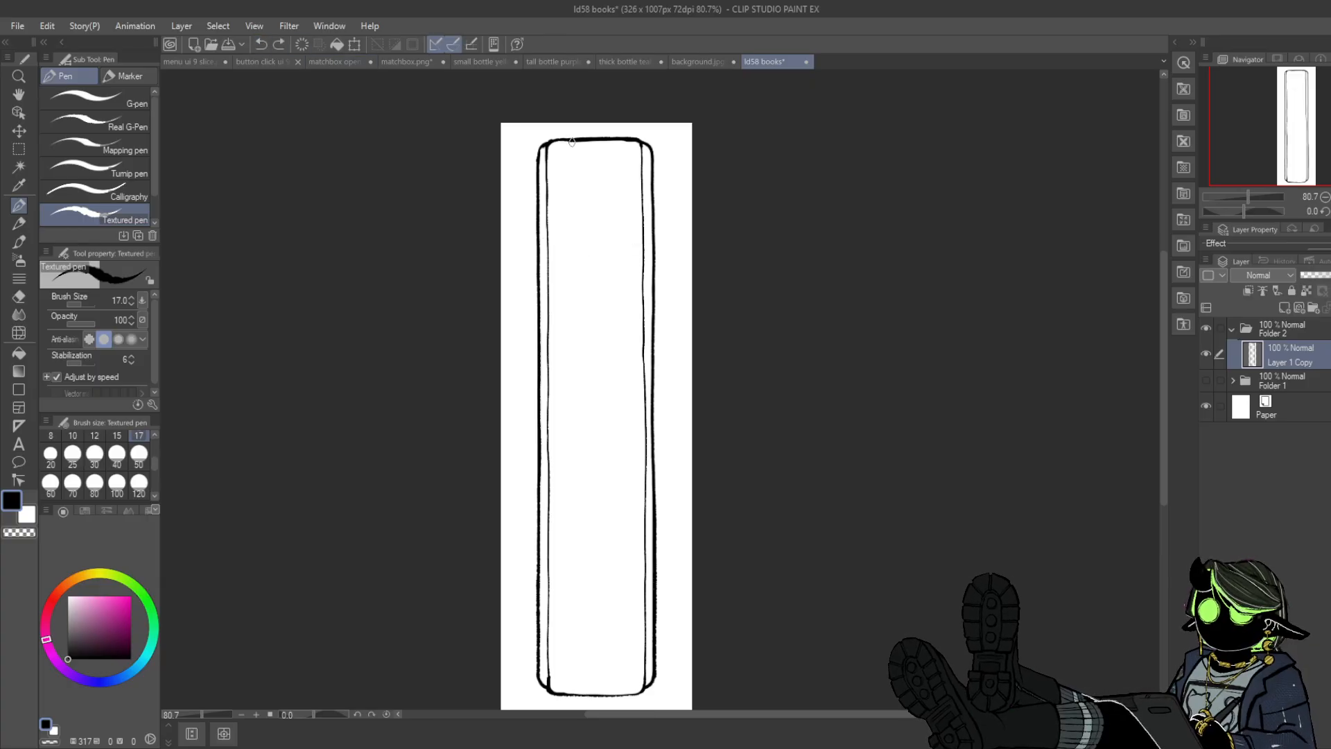
{"action": "left_click_drag", "start_coordinate": [572, 142], "coordinate": [559, 141]}
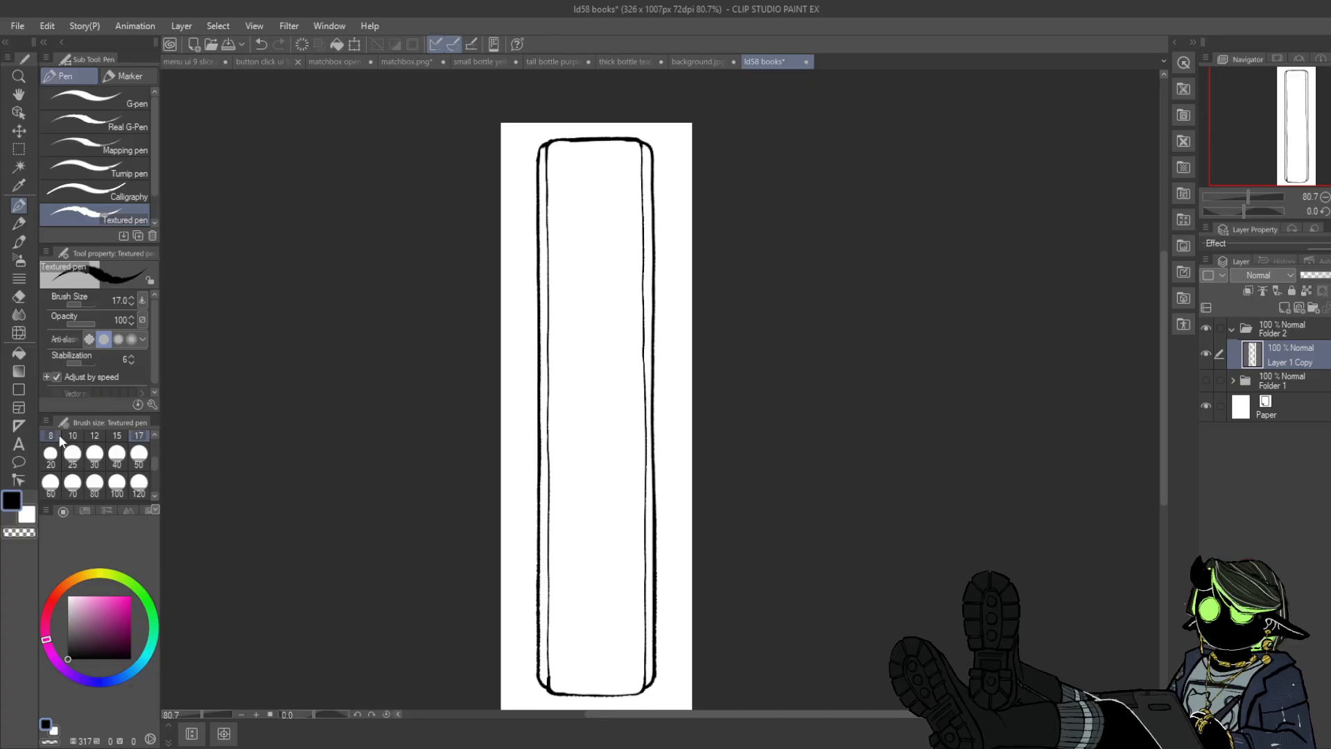
- Draw two pairs of straight parallel lines down the full height of the spine, one narrow band on each side of its centre
{"action": "left_click", "coordinate": [18, 389]}
{"action": "left_click", "coordinate": [97, 115]}
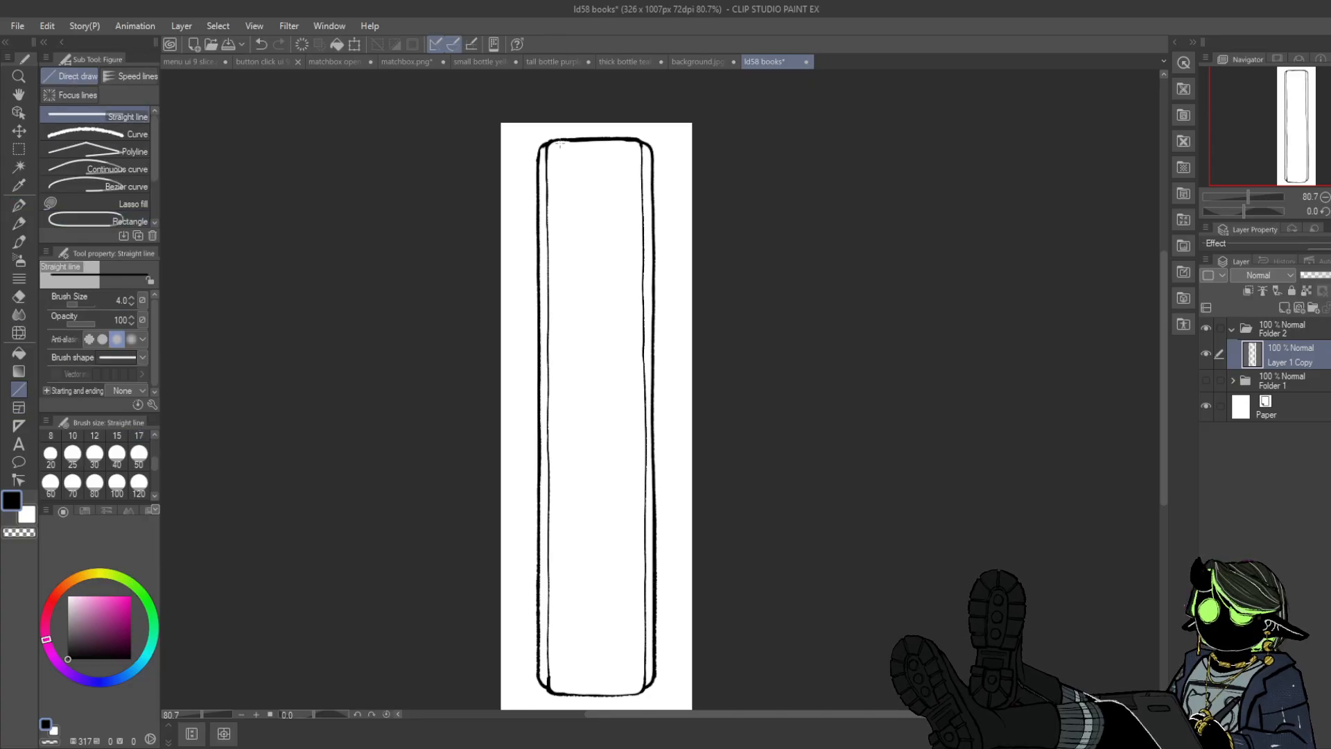
{"action": "mouse_move", "coordinate": [570, 139]}
{"action": "left_mouse_down"}
{"action": "mouse_move", "coordinate": [567, 534]}
{"action": "mouse_move", "coordinate": [572, 298]}
{"action": "mouse_move", "coordinate": [570, 586]}
{"action": "mouse_move", "coordinate": [585, 688]}
{"action": "left_mouse_up"}
{"action": "left_click_drag", "start_coordinate": [617, 140], "coordinate": [645, 693]}
{"action": "key", "text": "ctrl+z"}
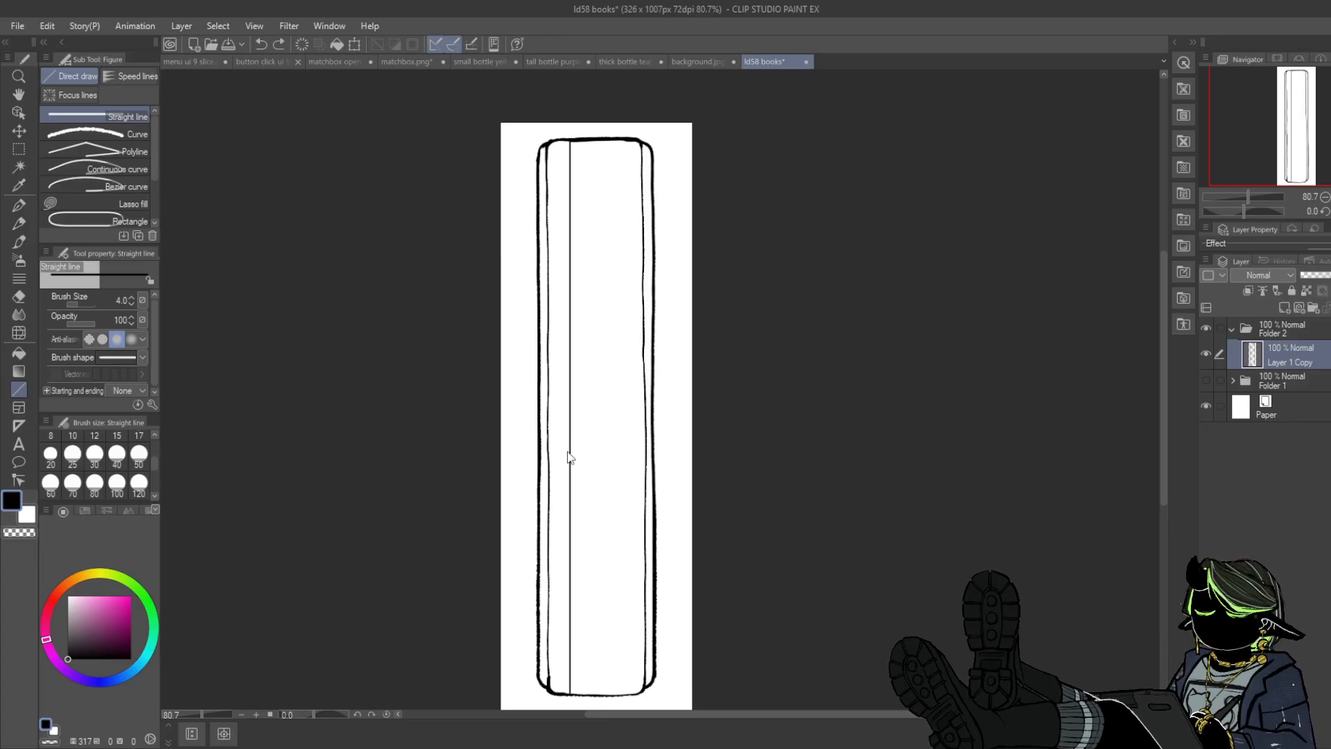
{"action": "key", "text": "ctrl+z"}
{"action": "left_click_drag", "start_coordinate": [578, 140], "coordinate": [586, 679]}
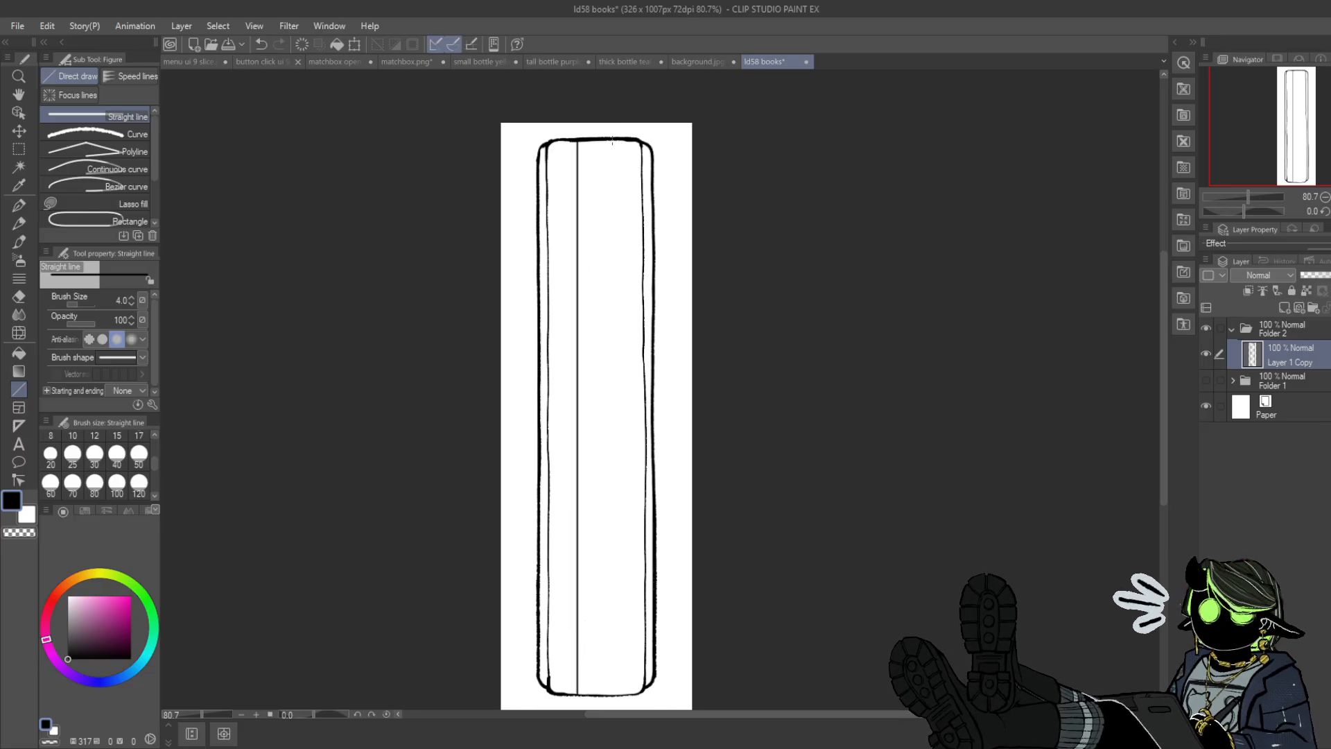
{"action": "left_click_drag", "start_coordinate": [612, 142], "coordinate": [623, 686]}
{"action": "key", "text": "ctrl+z"}
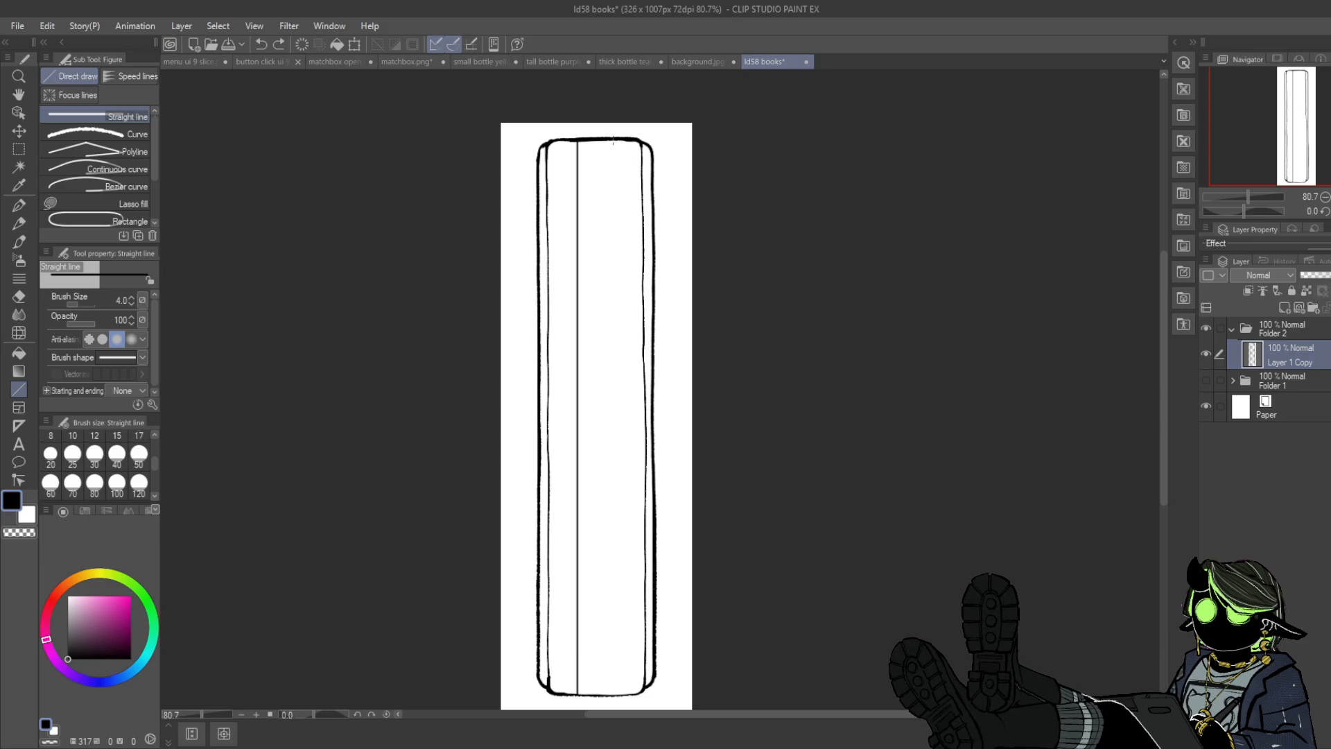
{"action": "left_click_drag", "start_coordinate": [613, 142], "coordinate": [631, 692]}
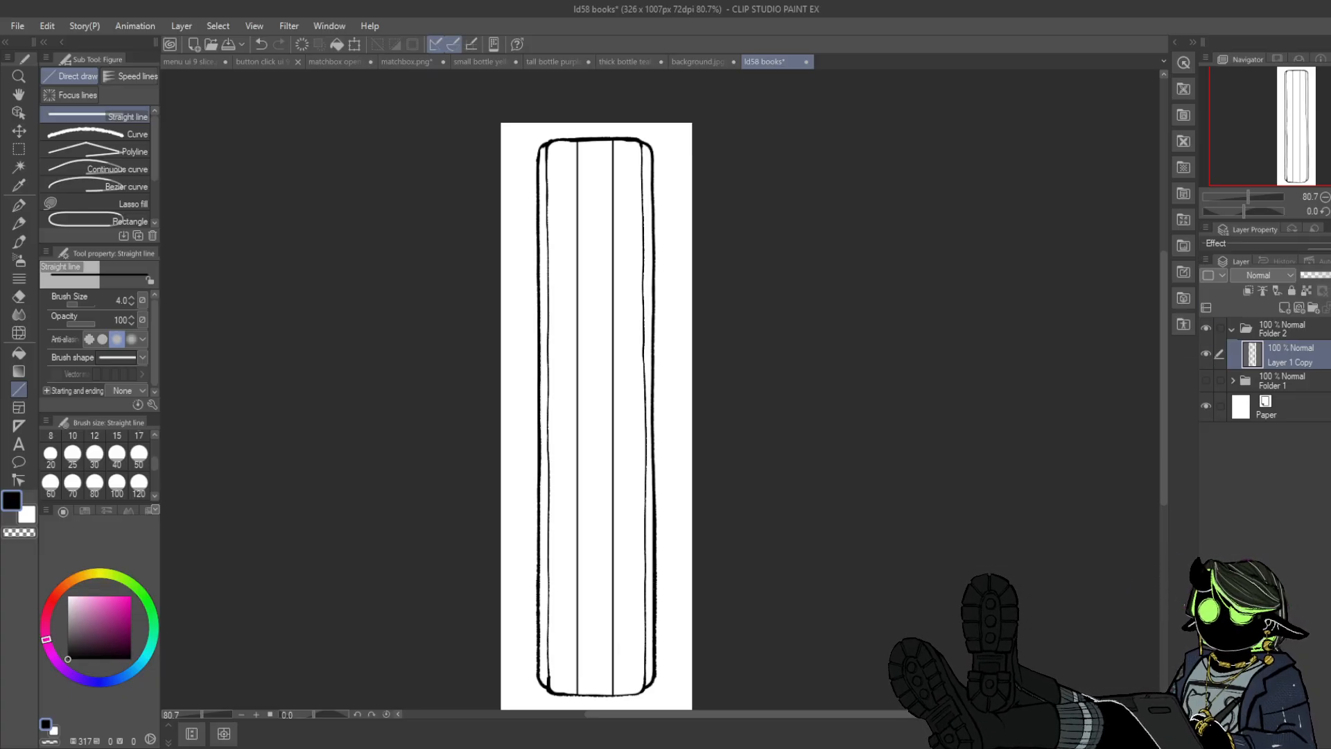
{"action": "left_click_drag", "start_coordinate": [569, 142], "coordinate": [570, 690]}
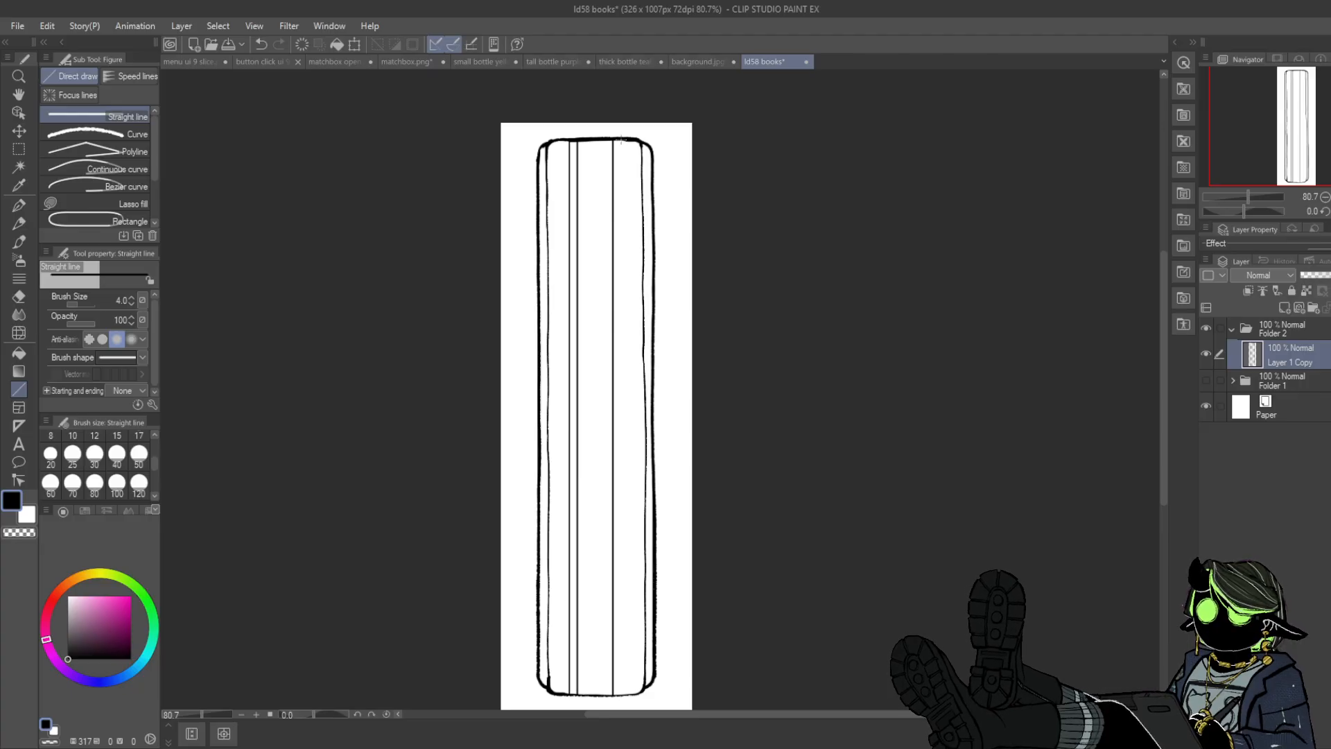
{"action": "left_click_drag", "start_coordinate": [621, 140], "coordinate": [621, 653]}
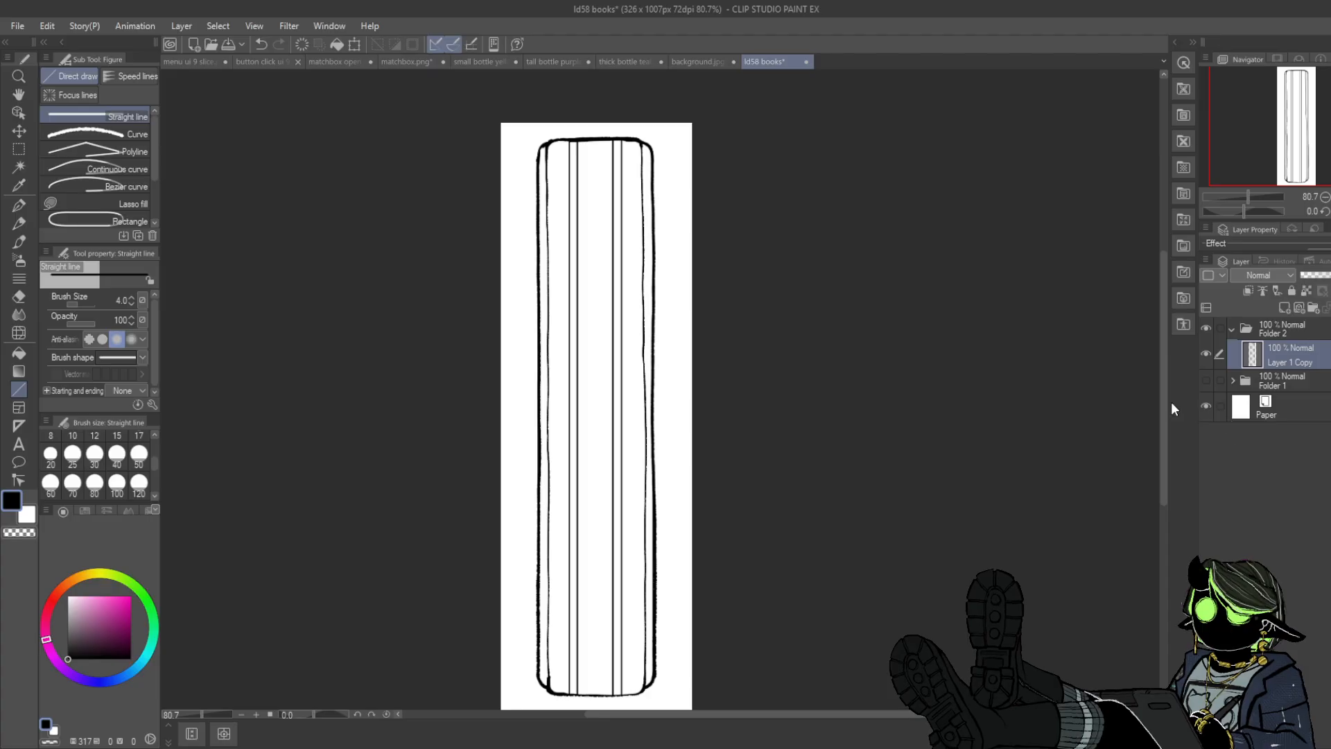
- Decorate both narrow vertical bands with full-height dotted ruled lines at brush size 8
{"action": "left_click", "coordinate": [20, 276]}
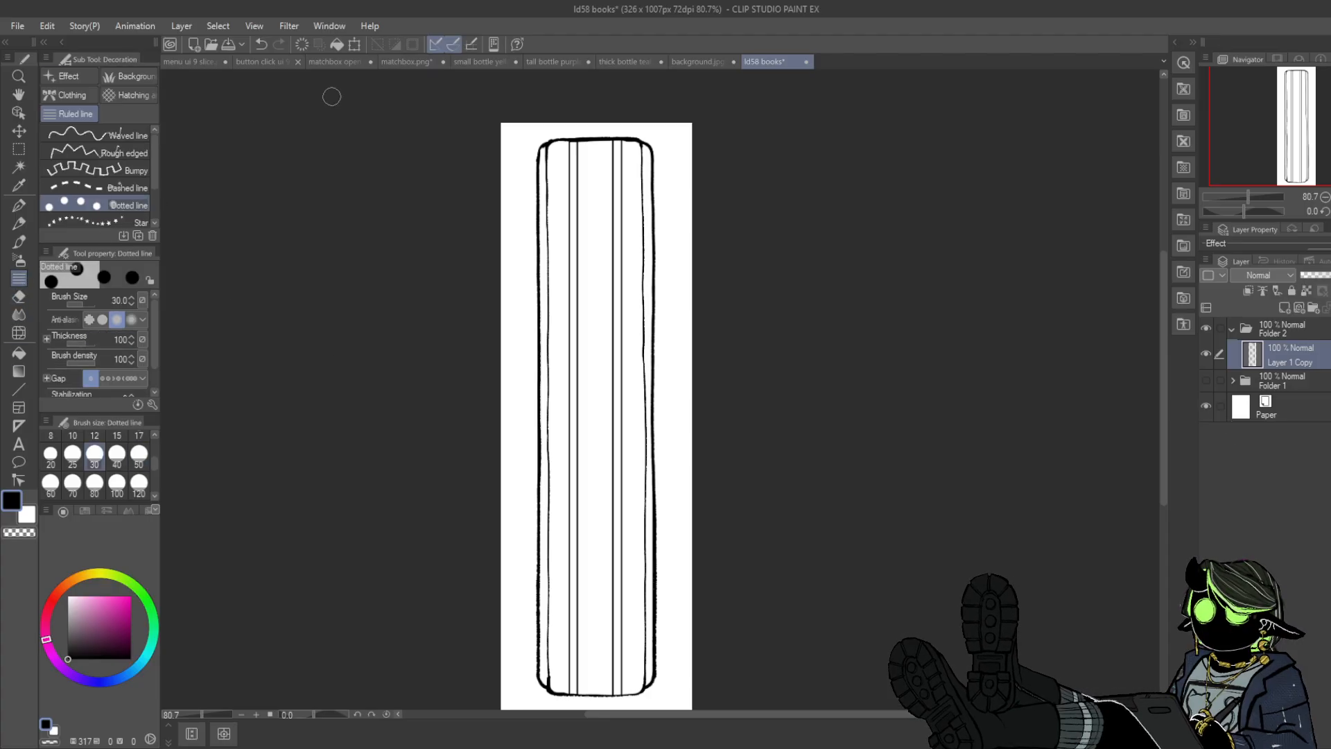
{"action": "left_click", "coordinate": [146, 437]}
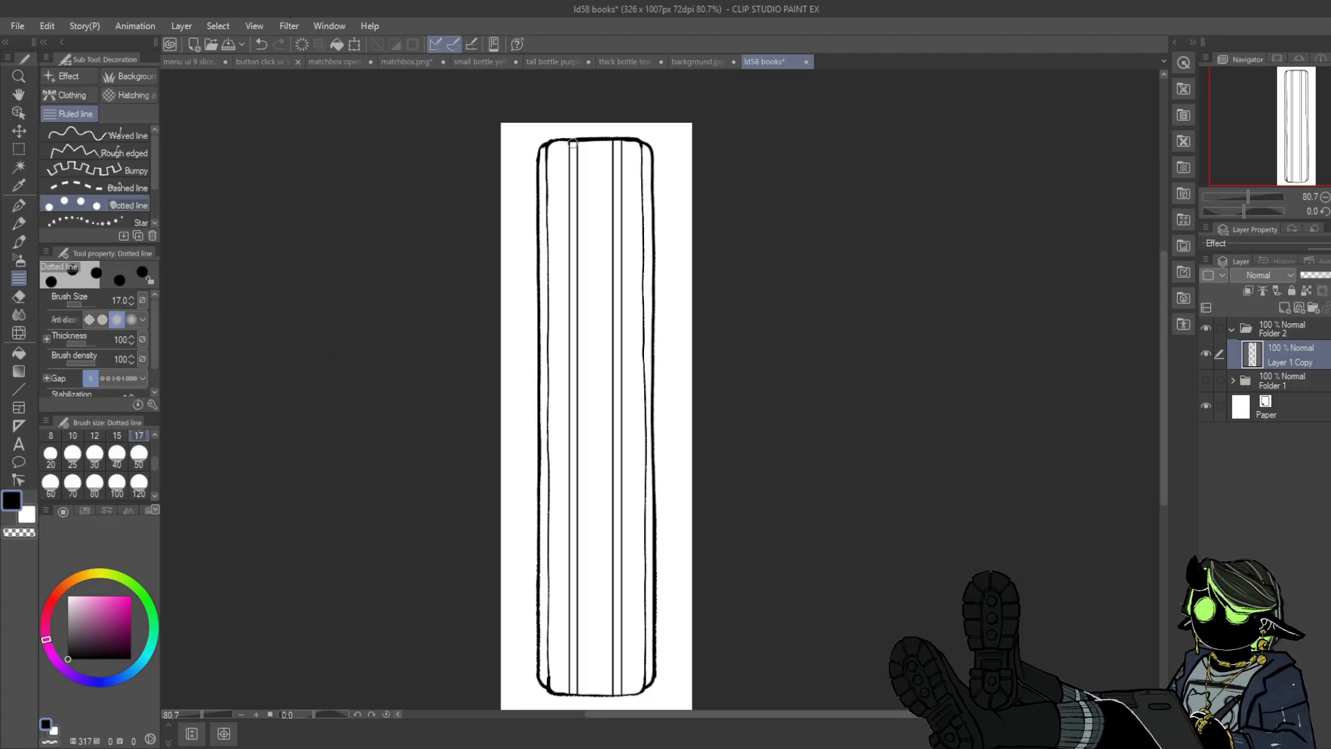
{"action": "left_click_drag", "start_coordinate": [573, 143], "coordinate": [573, 691]}
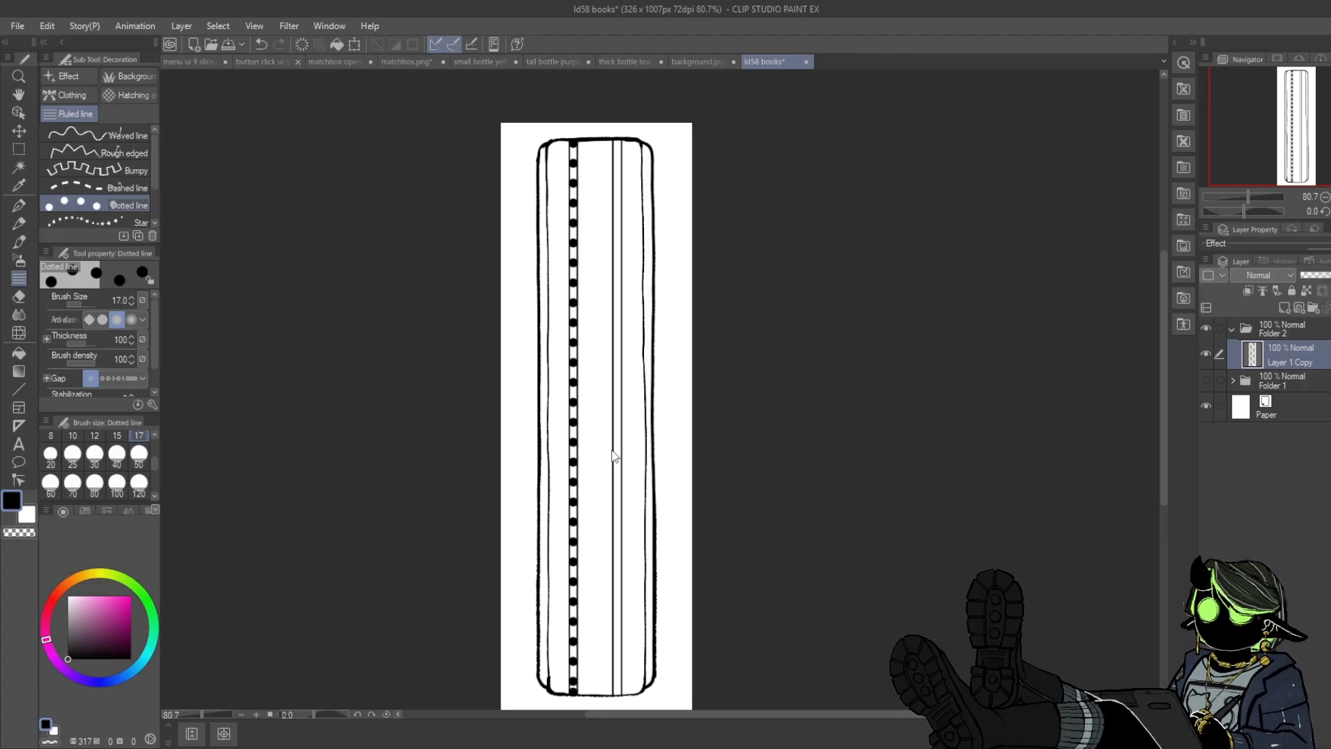
{"action": "key", "text": "ctrl+z"}
{"action": "left_click", "coordinate": [51, 435]}
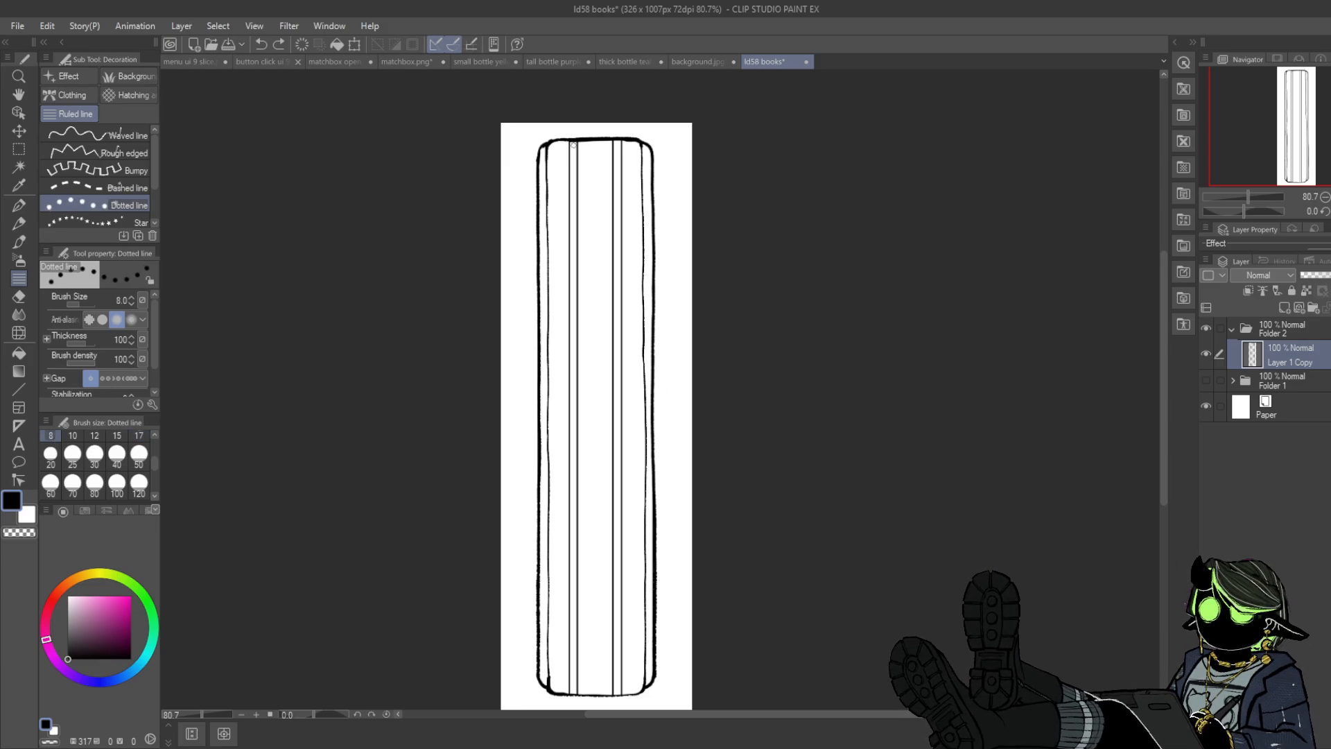
{"action": "mouse_move", "coordinate": [573, 144]}
{"action": "left_mouse_down"}
{"action": "mouse_move", "coordinate": [572, 692]}
{"action": "mouse_move", "coordinate": [573, 676]}
{"action": "left_mouse_up"}
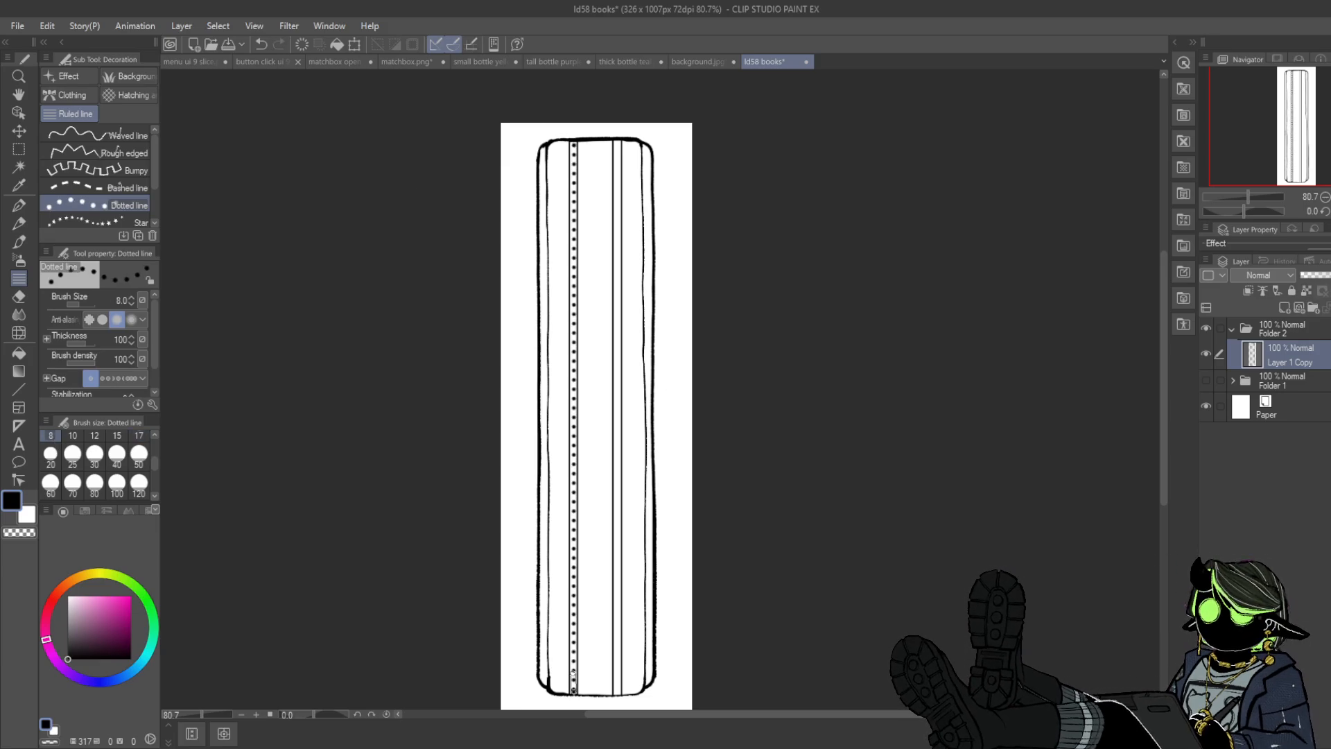
{"action": "left_click_drag", "start_coordinate": [616, 143], "coordinate": [616, 692]}
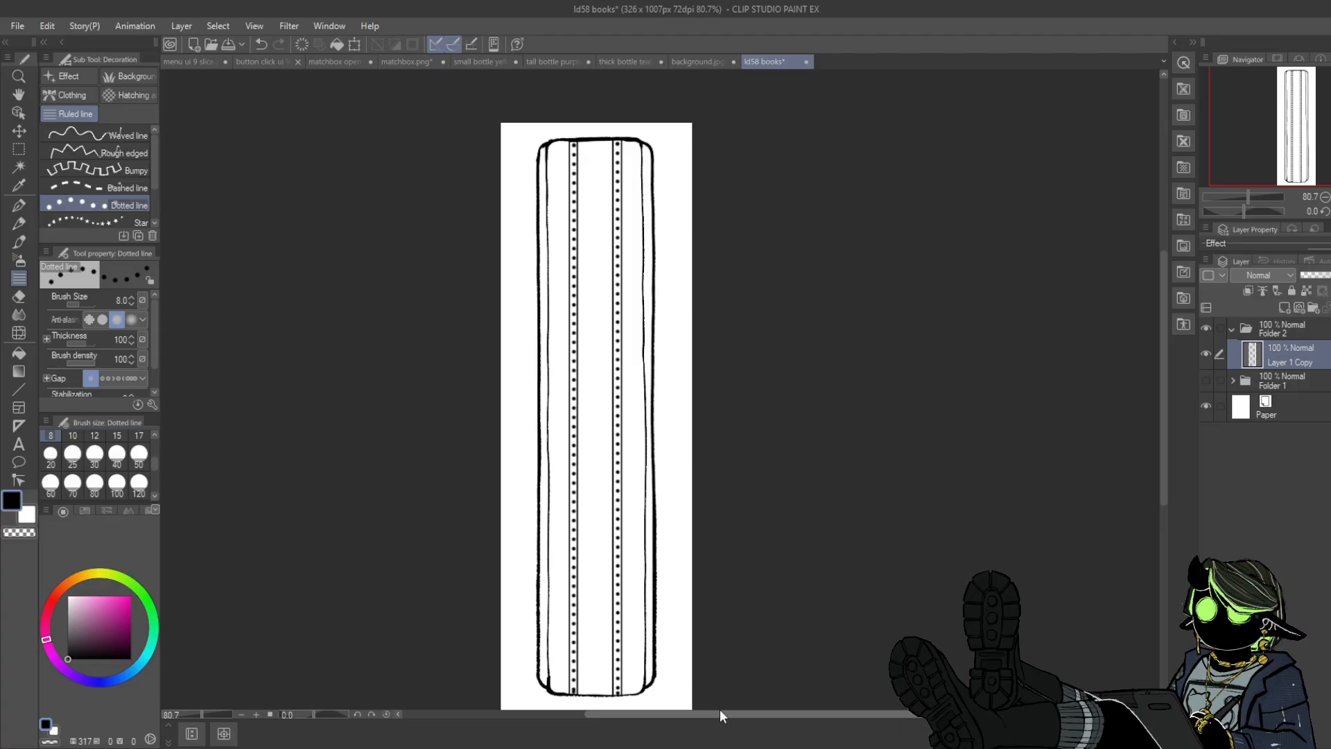
- Start a text object between the two dotted bands near the upper end of the spine
{"action": "left_click", "coordinate": [19, 206]}
{"action": "left_click_drag", "start_coordinate": [1298, 124], "coordinate": [1289, 105]}
{"action": "left_click_drag", "start_coordinate": [1254, 192], "coordinate": [1221, 218]}
{"action": "left_click", "coordinate": [1324, 211]}
{"action": "left_click_drag", "start_coordinate": [1289, 166], "coordinate": [1221, 121]}
{"action": "key", "text": "t"}
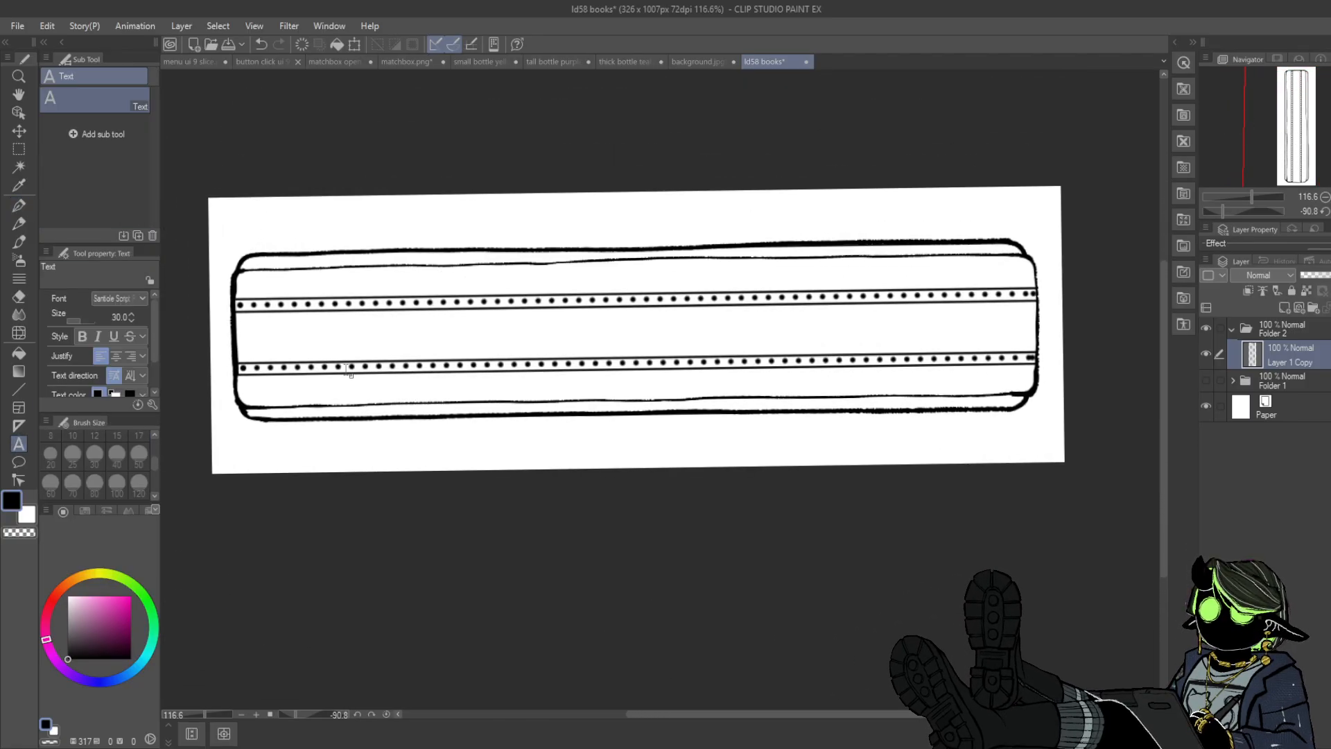
{"action": "left_click", "coordinate": [373, 335]}
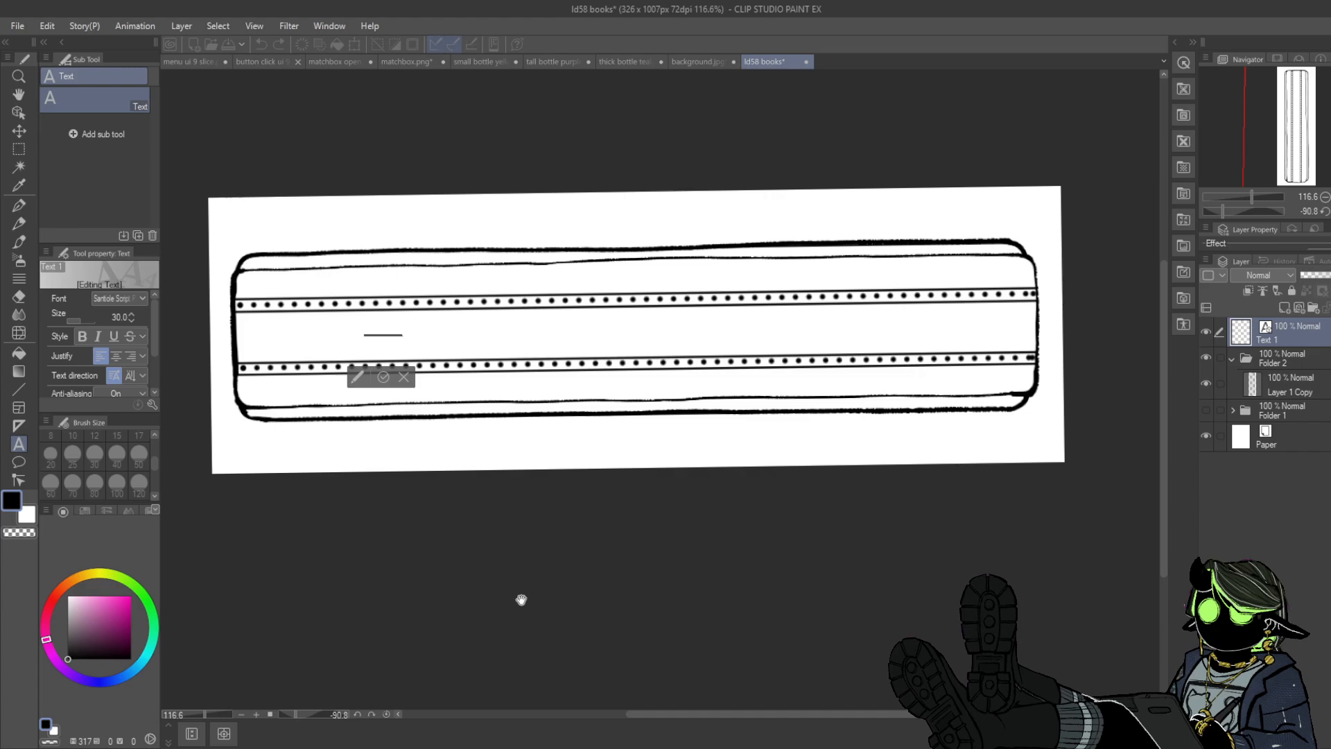
{"action": "type", "text": "Hello"}
{"action": "key", "text": "BackSpace"}
{"action": "key", "text": "BackSpace"}
{"action": "key", "text": "BackSpace"}
{"action": "key", "text": "BackSpace"}
{"action": "key", "text": "BackSpace"}
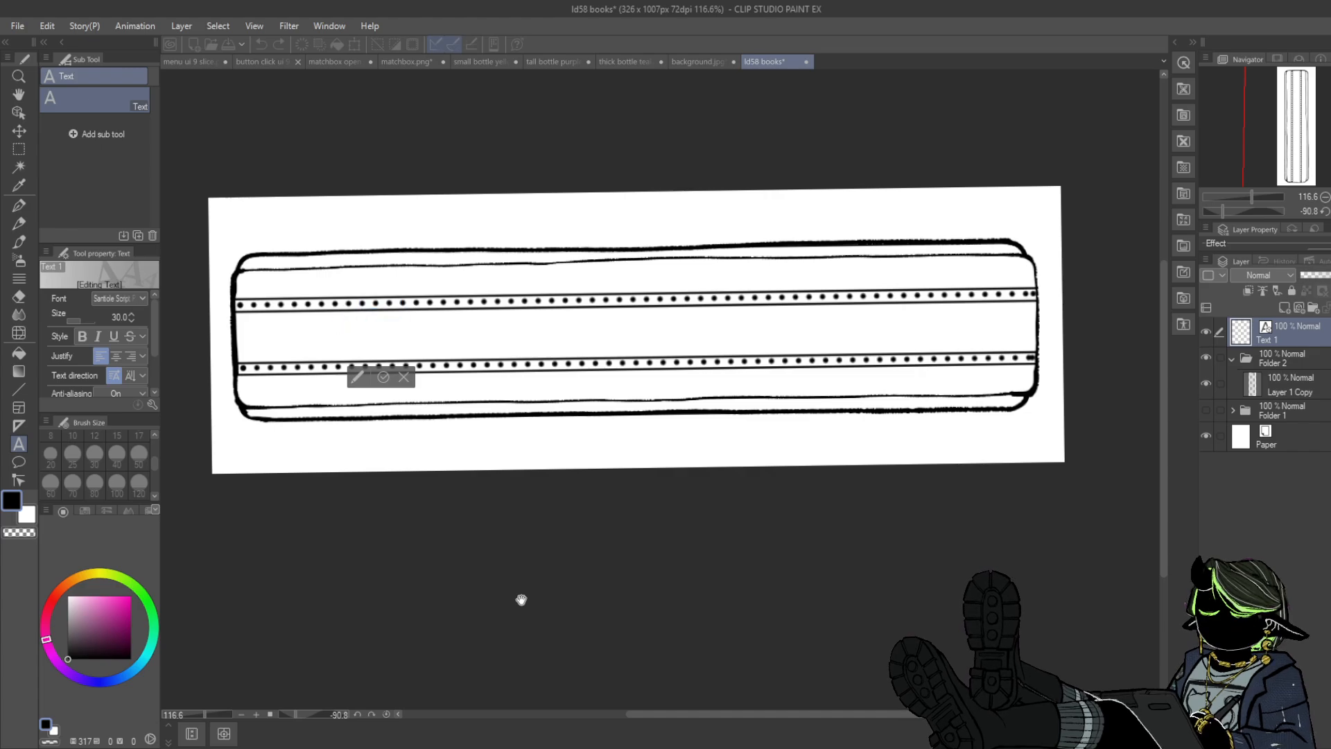
- Enter "gsdyg yfuheuidjwawsjdp jwioedpwqsmdpoakdp" as the title and rotate the text to run lengthwise along the spine
{"action": "type", "text": "g"}
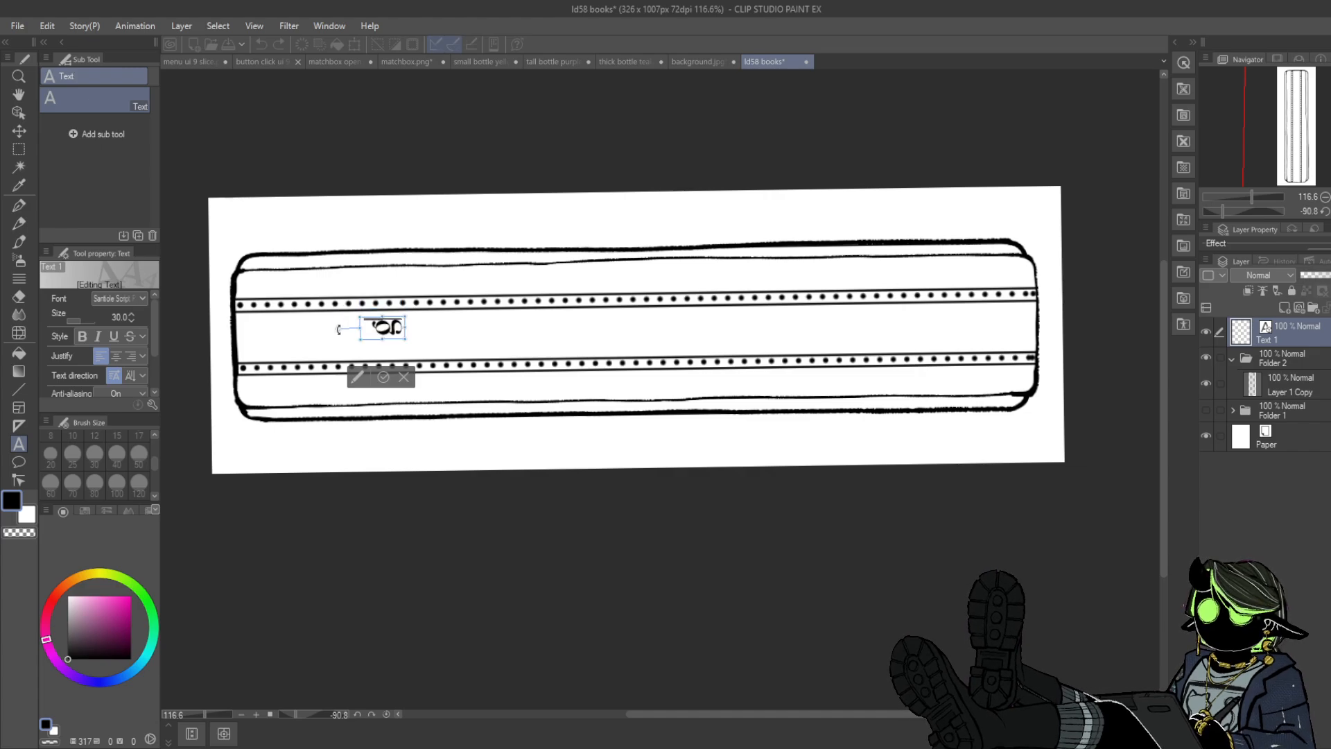
{"action": "left_click_drag", "start_coordinate": [338, 329], "coordinate": [378, 282]}
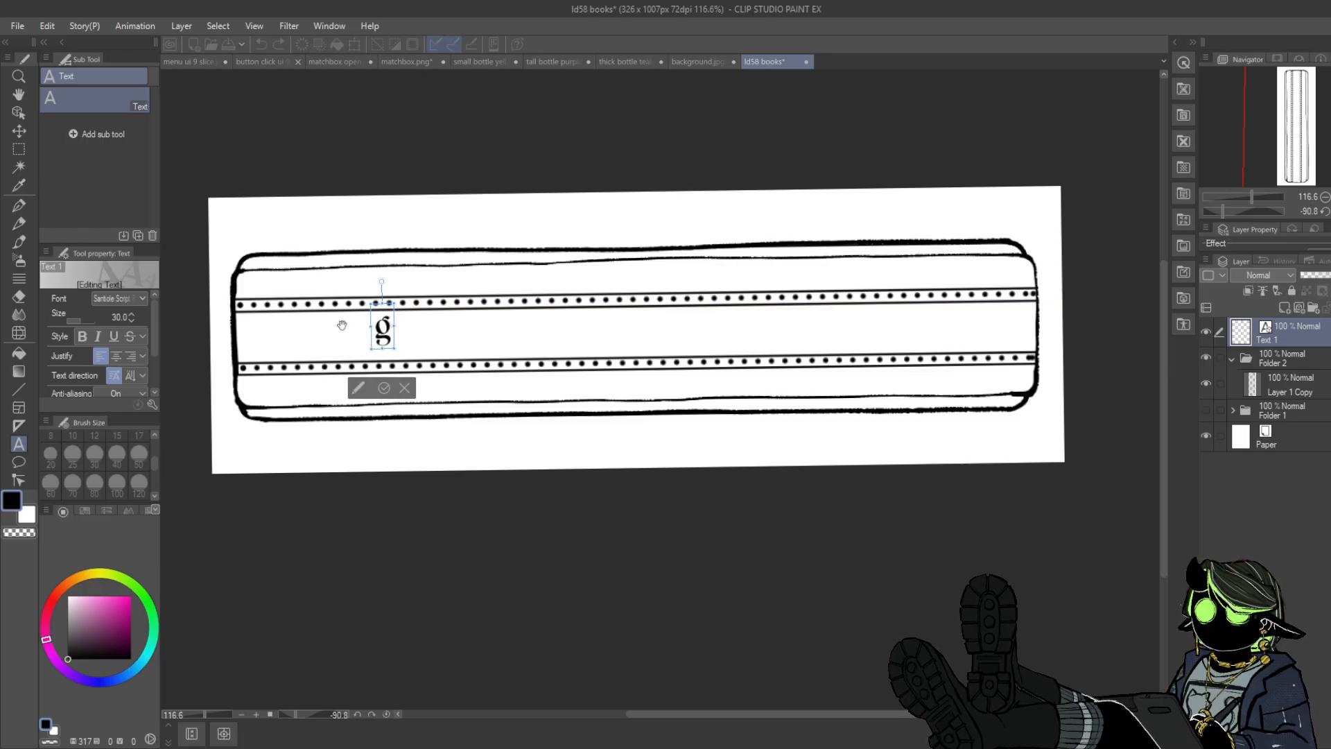
{"action": "type", "text": "sdyg yfuheuidjwawsjdp"}
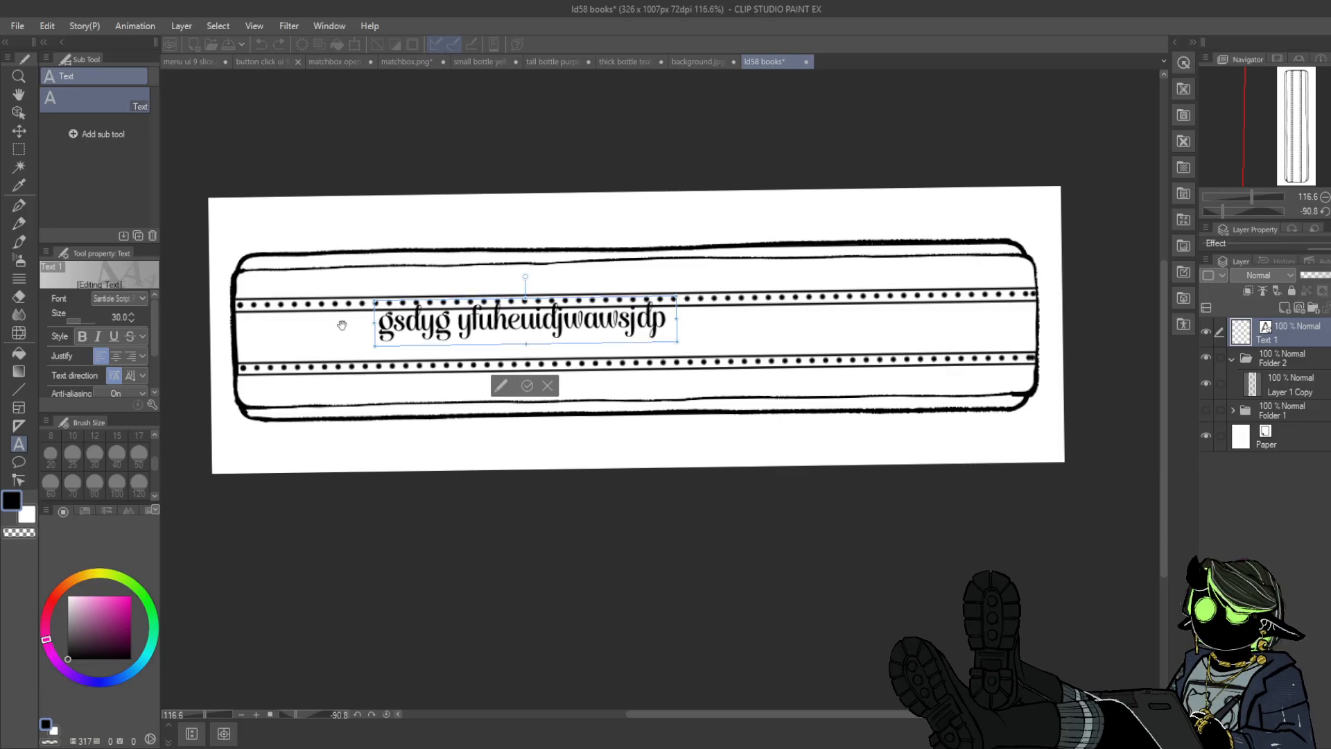
{"action": "type", "text": " jwioedpwqsmdpoakdp"}
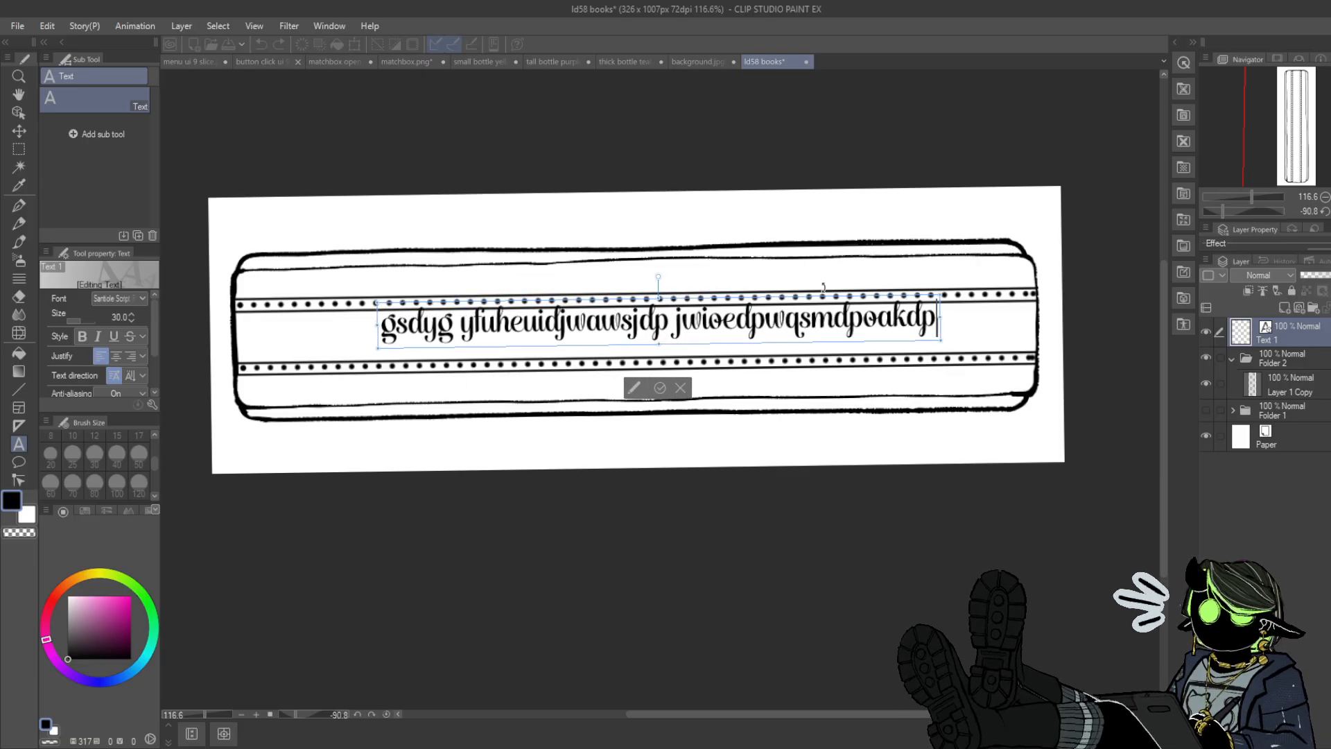
- Centre the title between the dotted bands, put its layer inside Folder 2 above the line art, and convert it to a raster layer
{"action": "left_click_drag", "start_coordinate": [830, 315], "coordinate": [769, 300]}
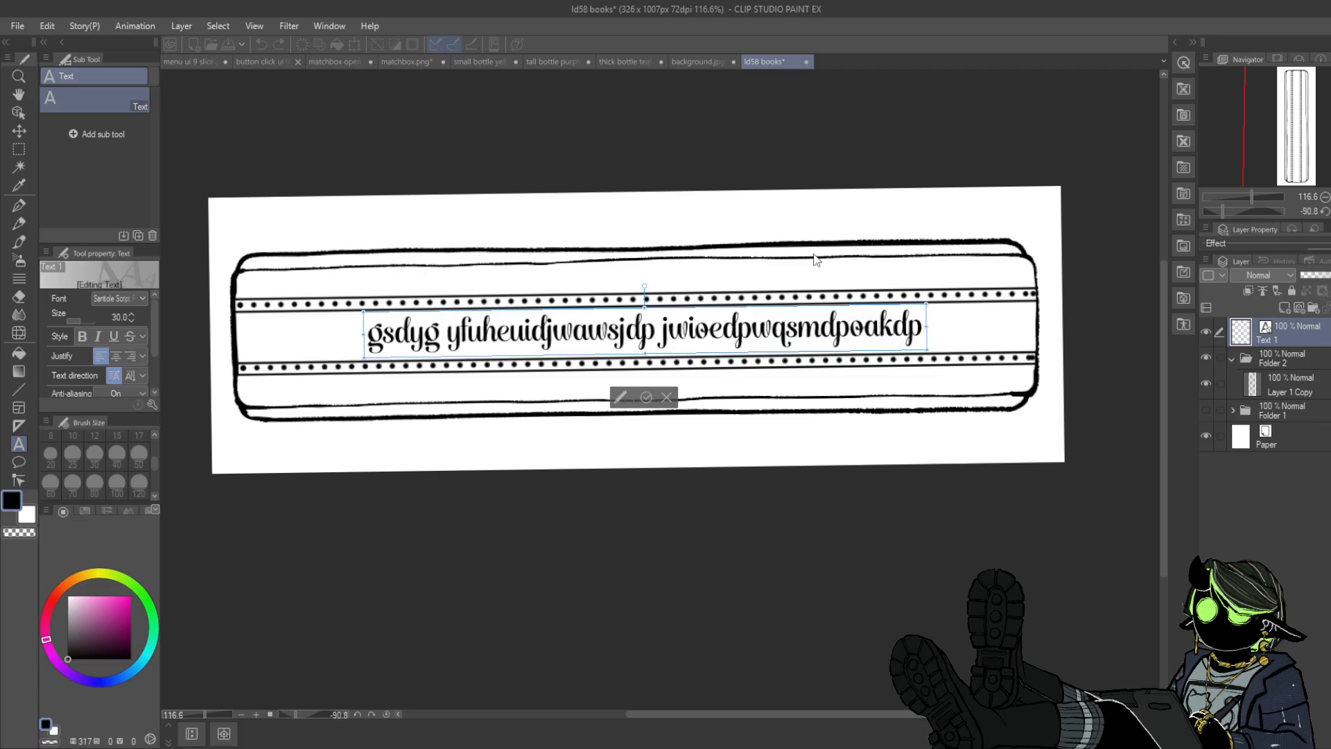
{"action": "left_click", "coordinate": [1291, 346]}
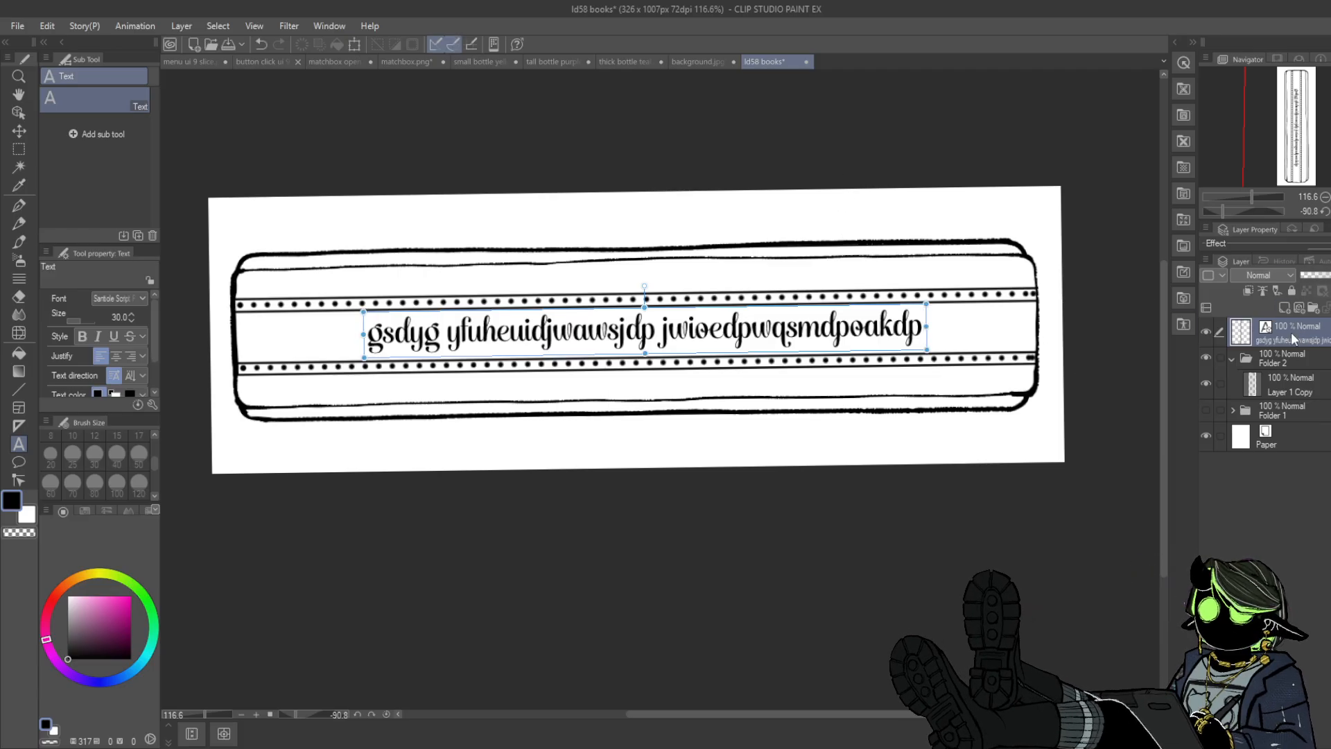
{"action": "left_click_drag", "start_coordinate": [1289, 331], "coordinate": [1292, 359]}
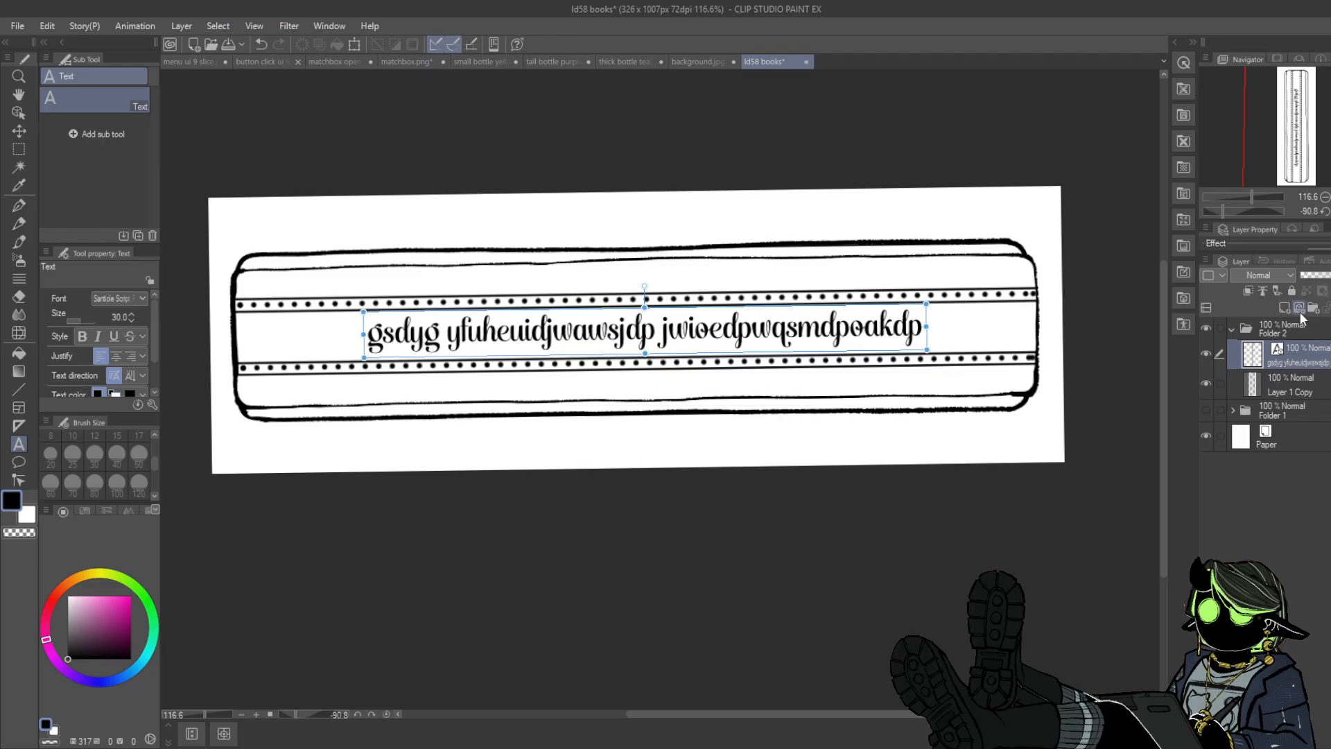
{"action": "left_click", "coordinate": [1284, 308]}
{"action": "key", "text": "ctrl+e"}
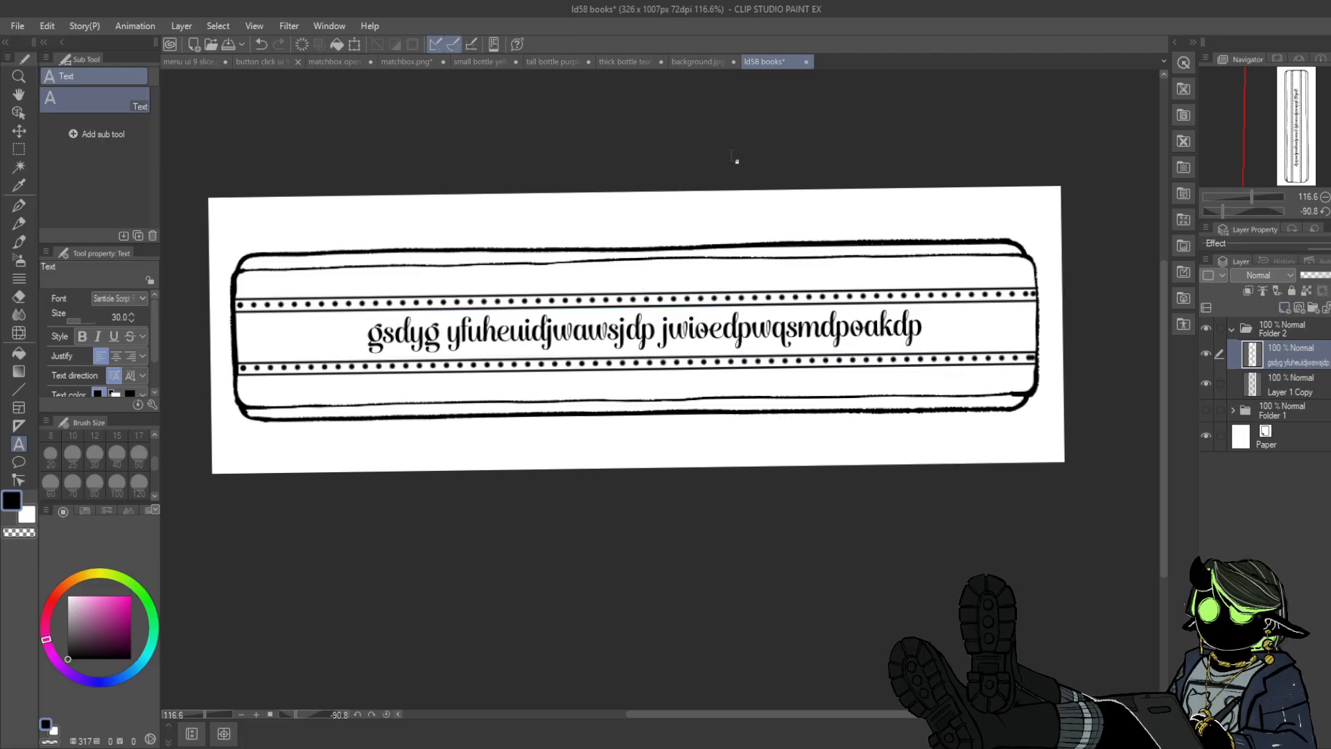
{"action": "left_click", "coordinate": [280, 26]}
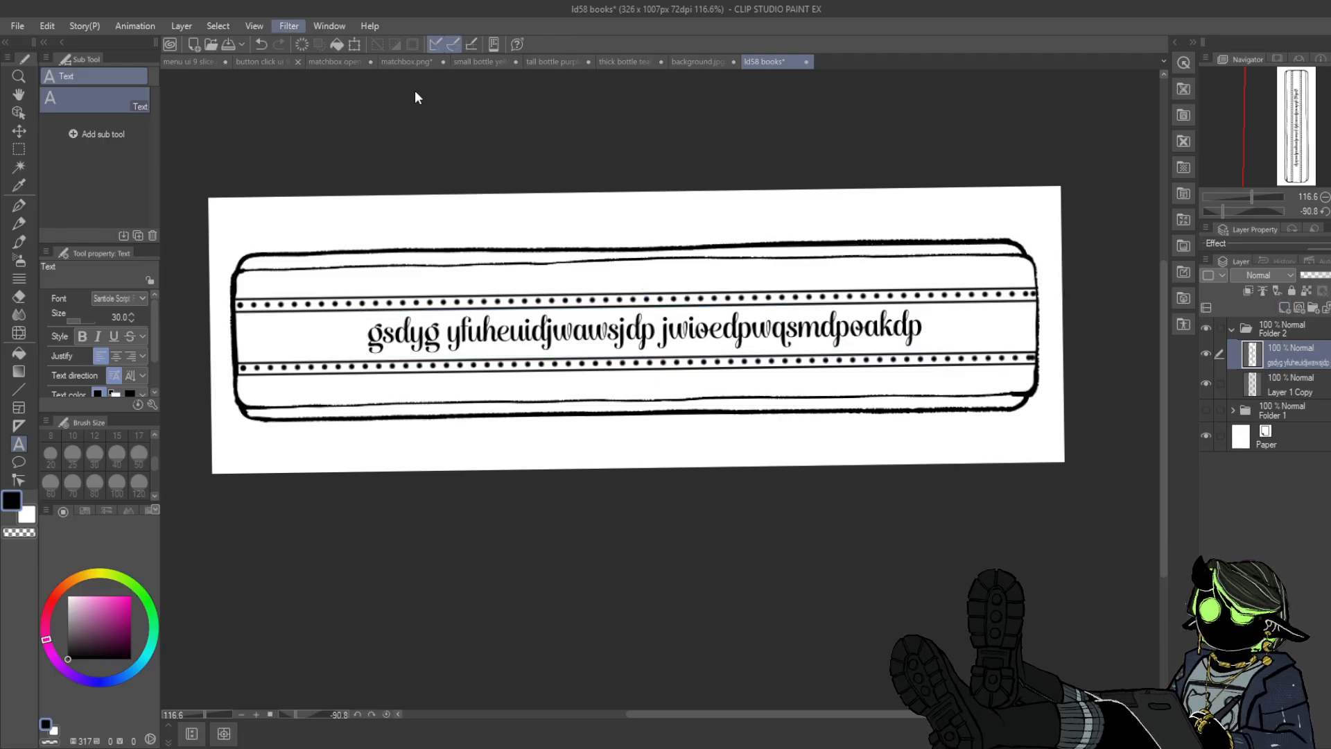
{"action": "left_click", "coordinate": [459, 119]}
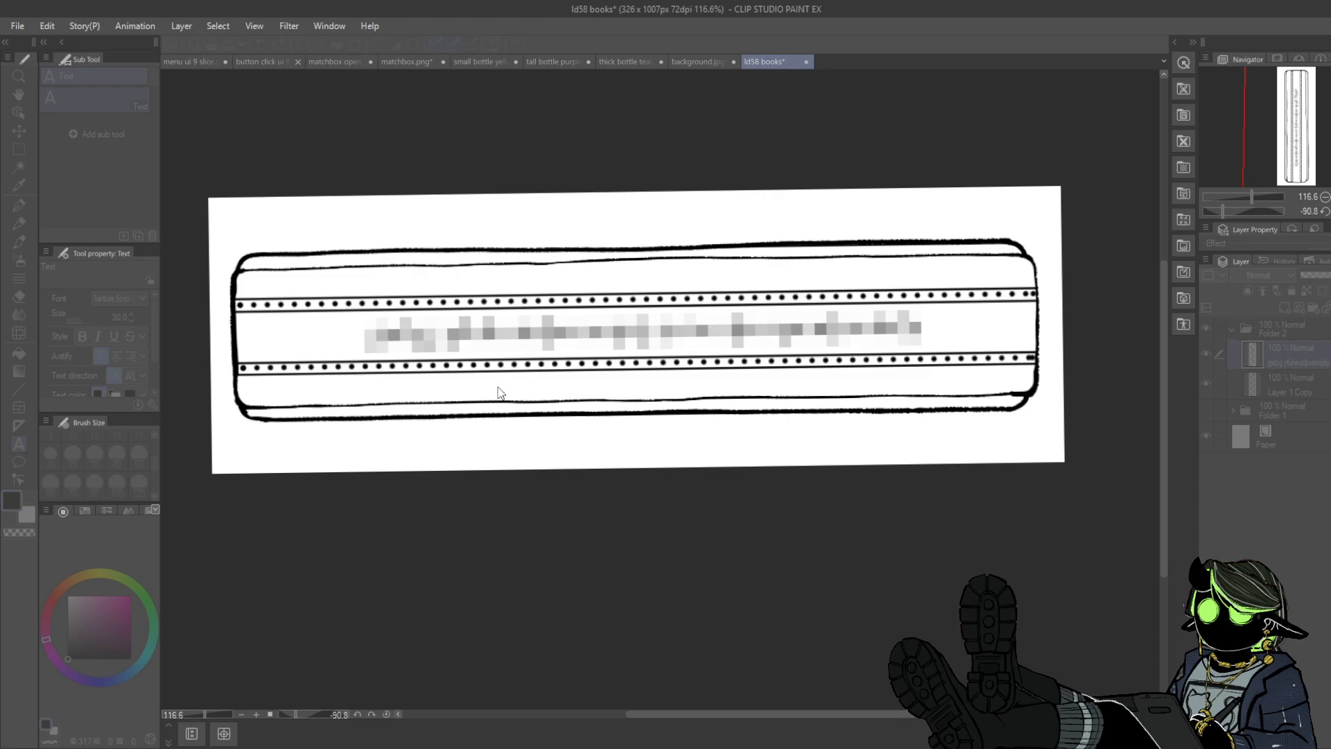
{"action": "key", "text": "Escape"}
{"action": "left_click_drag", "start_coordinate": [495, 388], "coordinate": [492, 390]}
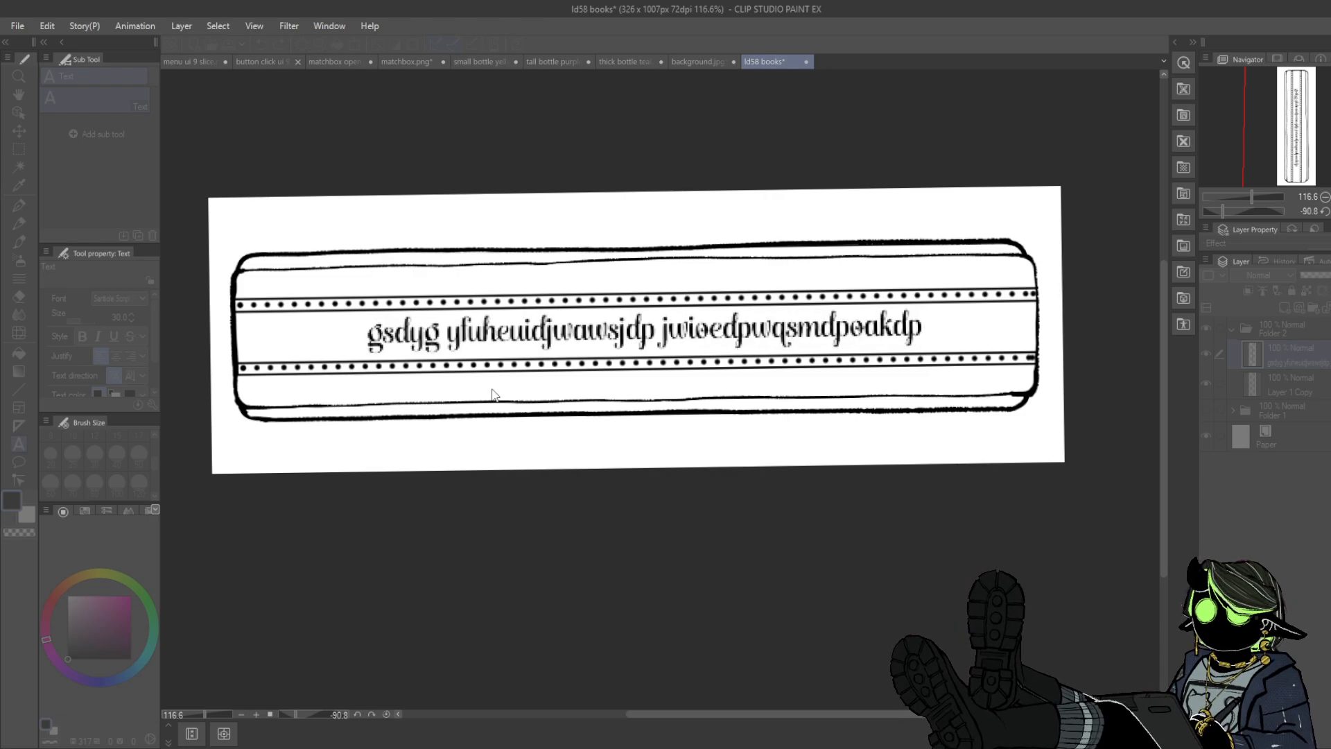
{"action": "left_click", "coordinate": [892, 393]}
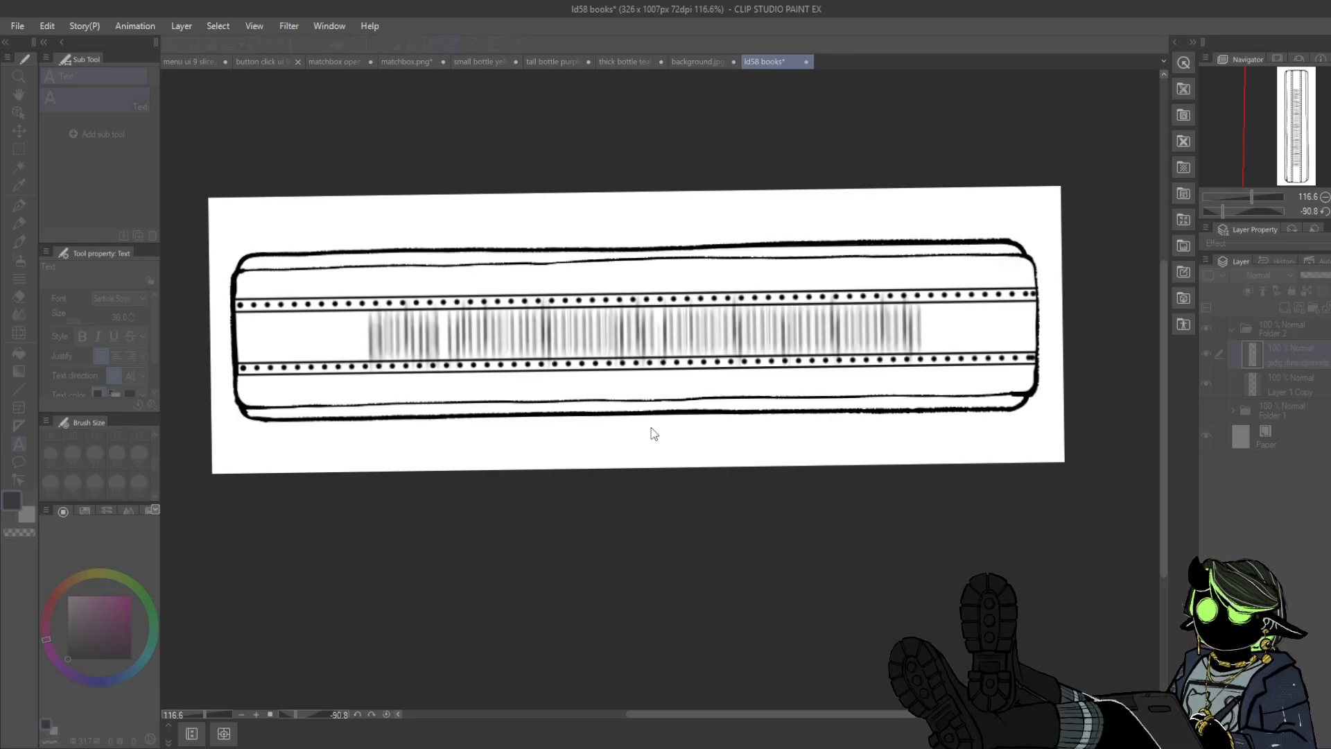
- Apply a slight motion blur to the title so its letters look smudged and faintly doubled
{"action": "left_click_drag", "start_coordinate": [603, 396], "coordinate": [567, 400]}
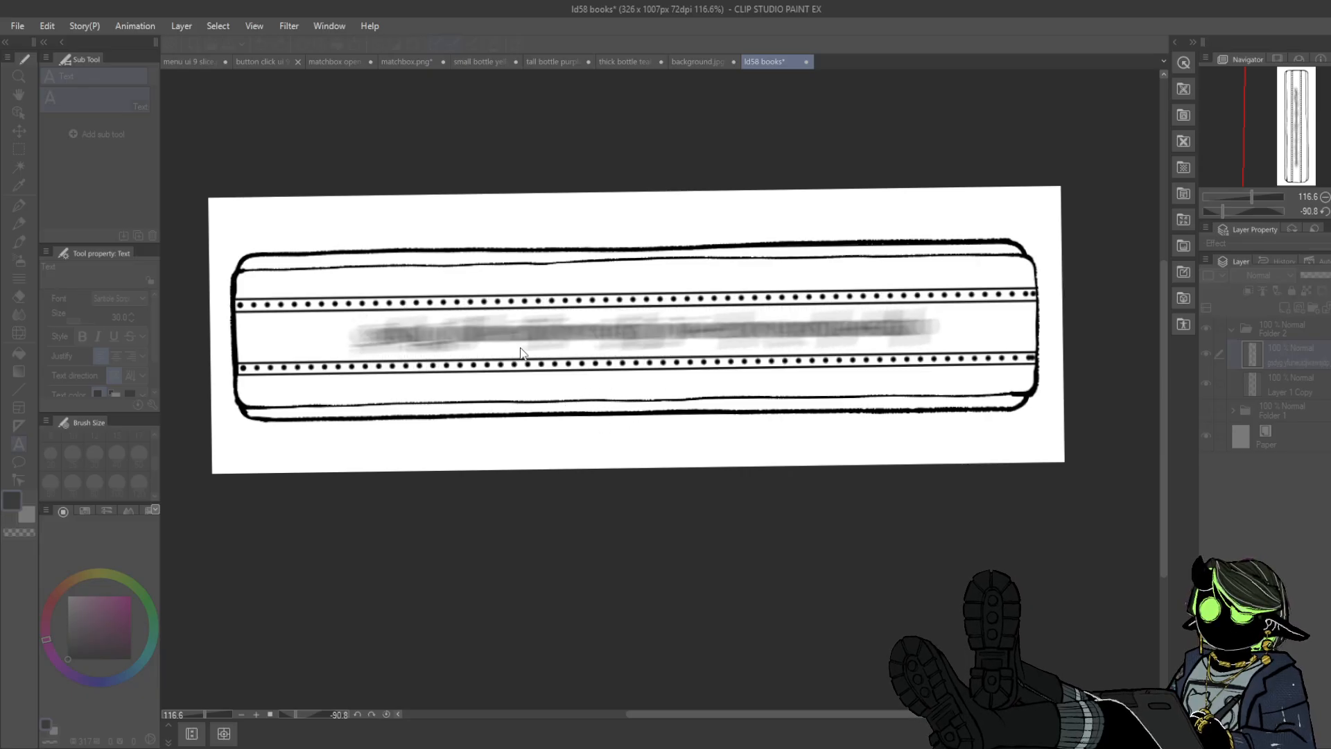
{"action": "mouse_move", "coordinate": [521, 352]}
{"action": "left_mouse_down"}
{"action": "mouse_move", "coordinate": [552, 356]}
{"action": "mouse_move", "coordinate": [513, 351]}
{"action": "left_mouse_up"}
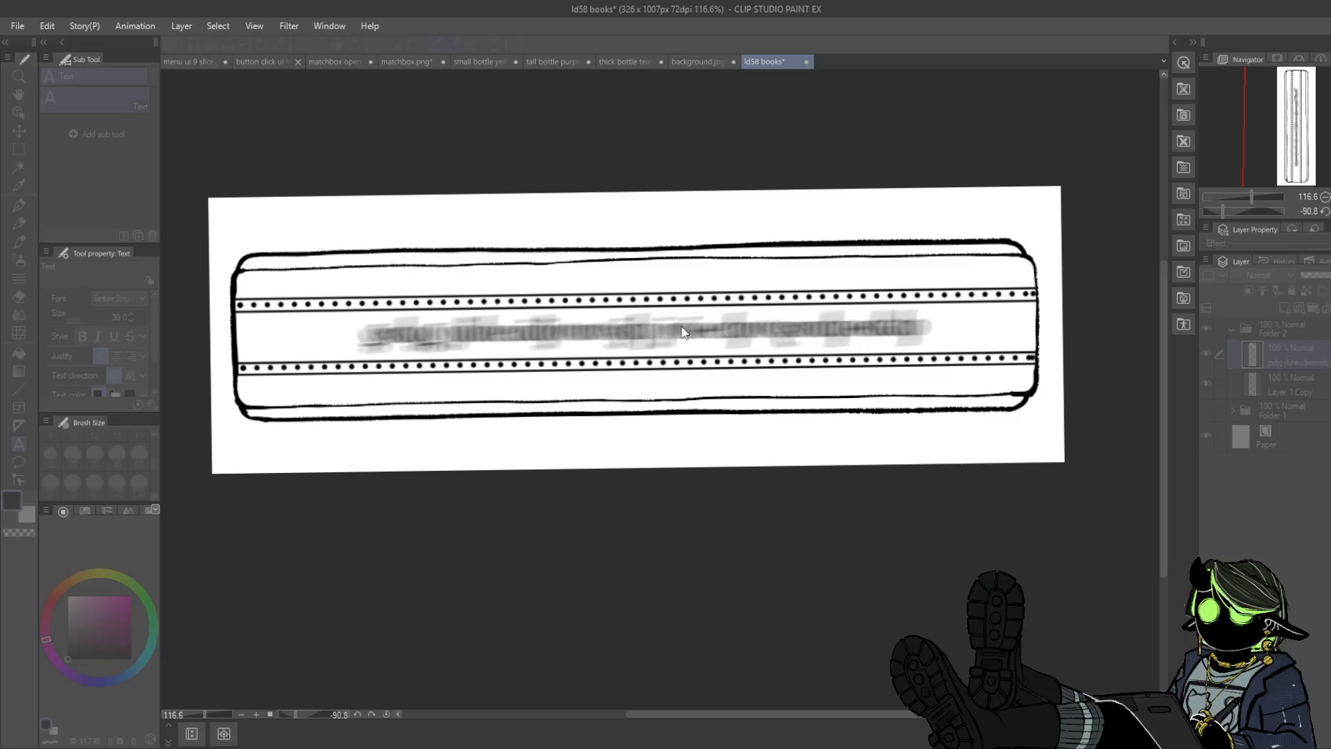
{"action": "left_click_drag", "start_coordinate": [455, 501], "coordinate": [453, 502]}
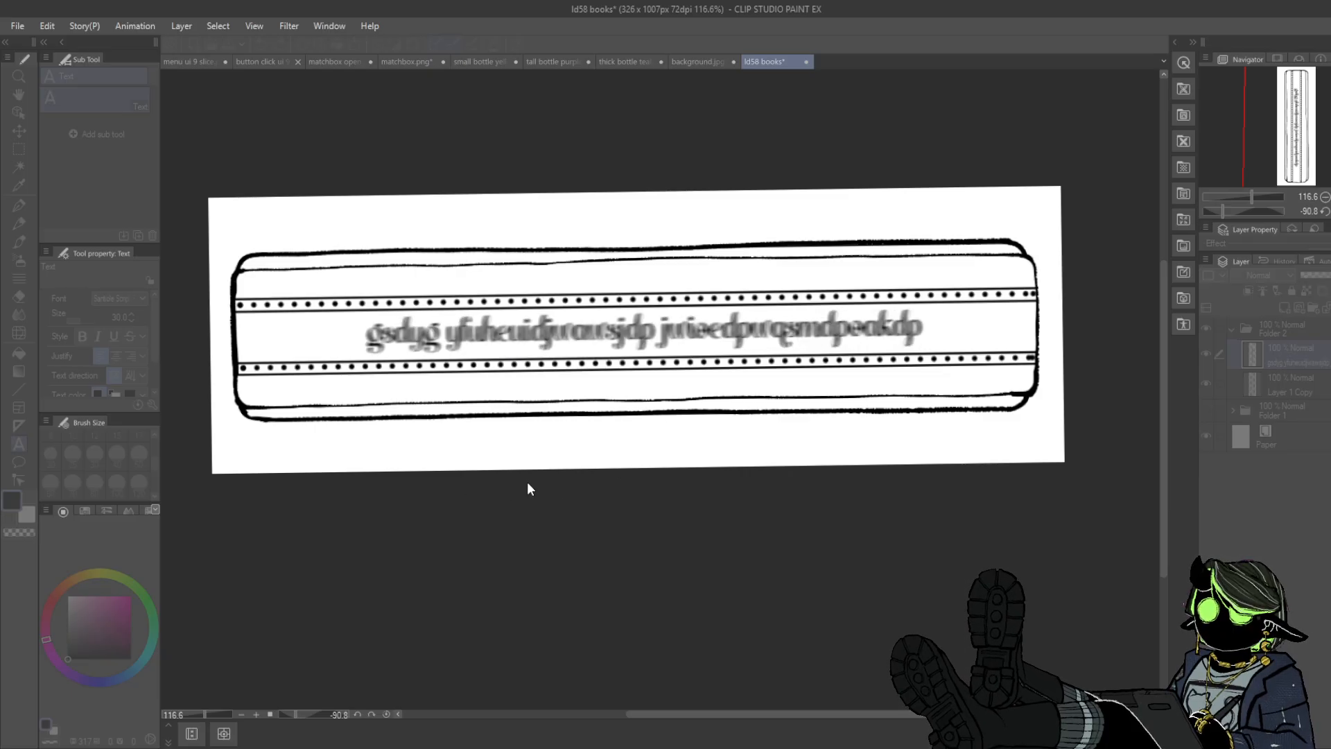
{"action": "key", "text": "Return"}
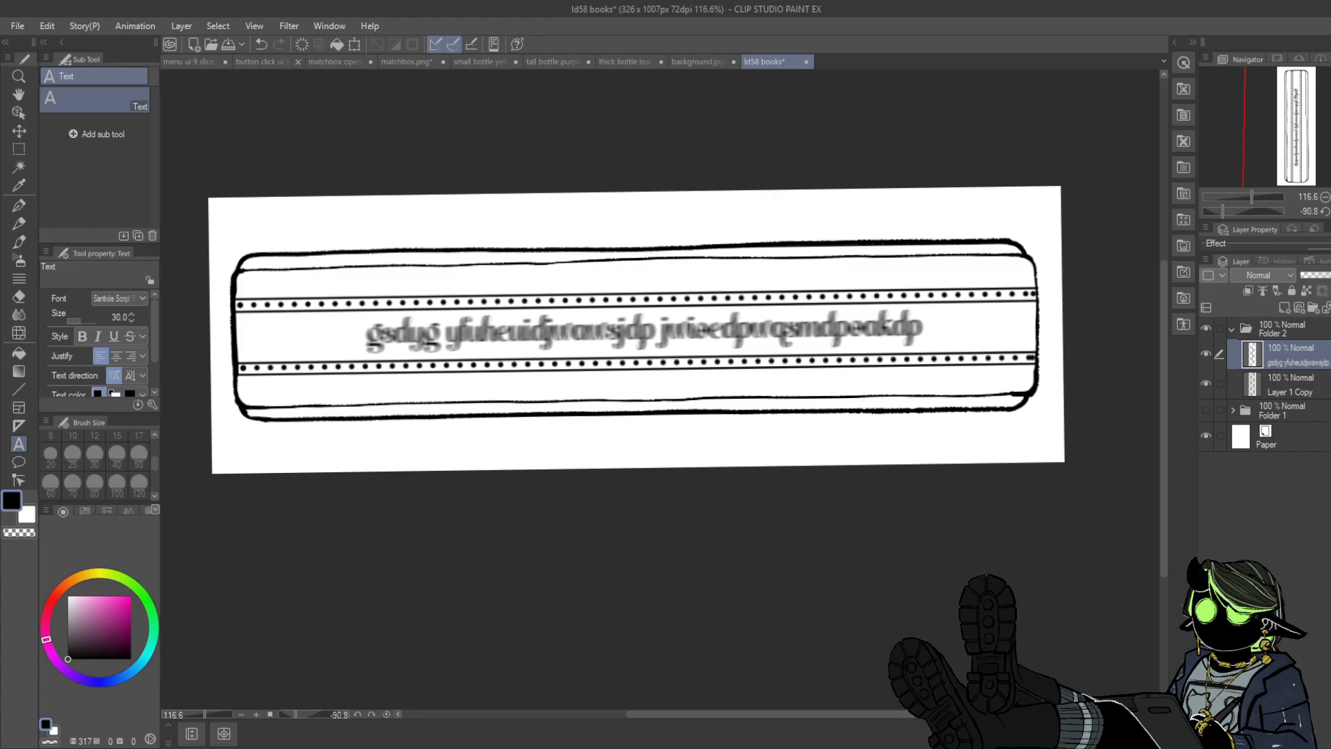
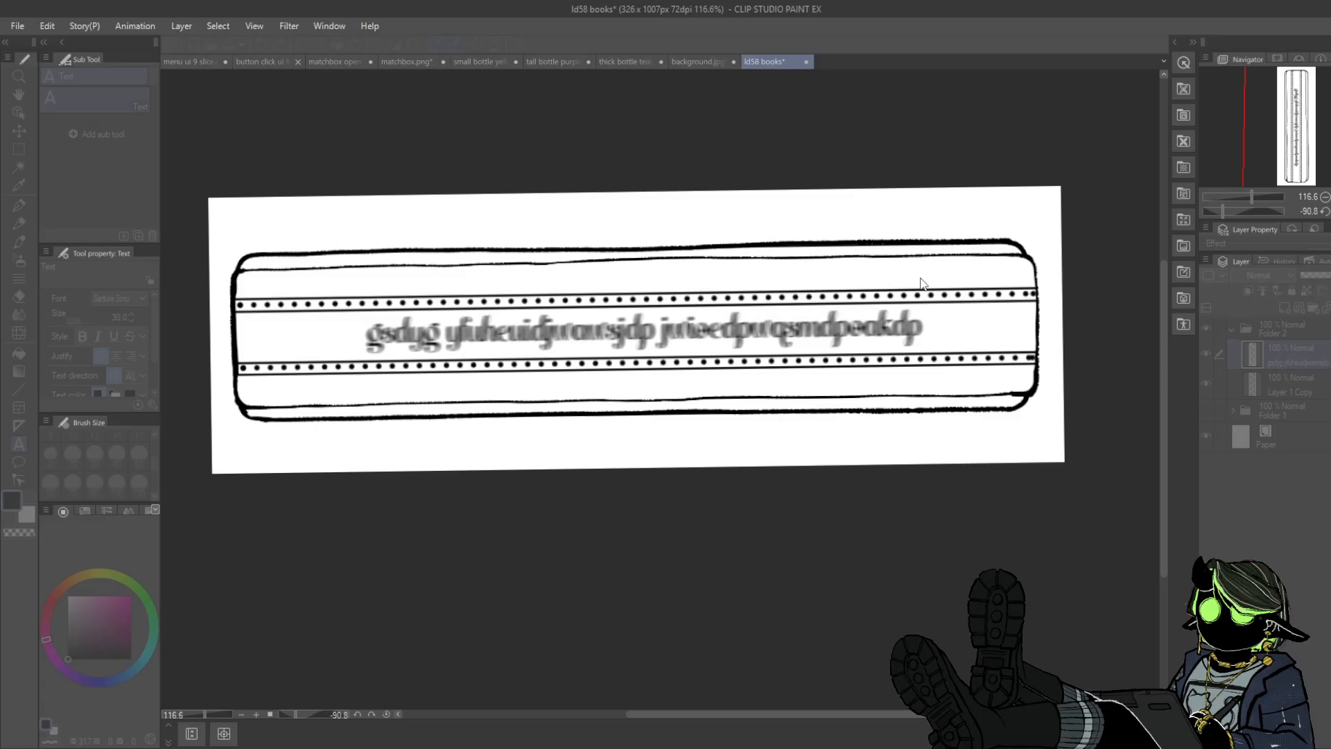
{"action": "left_click", "coordinate": [951, 374]}
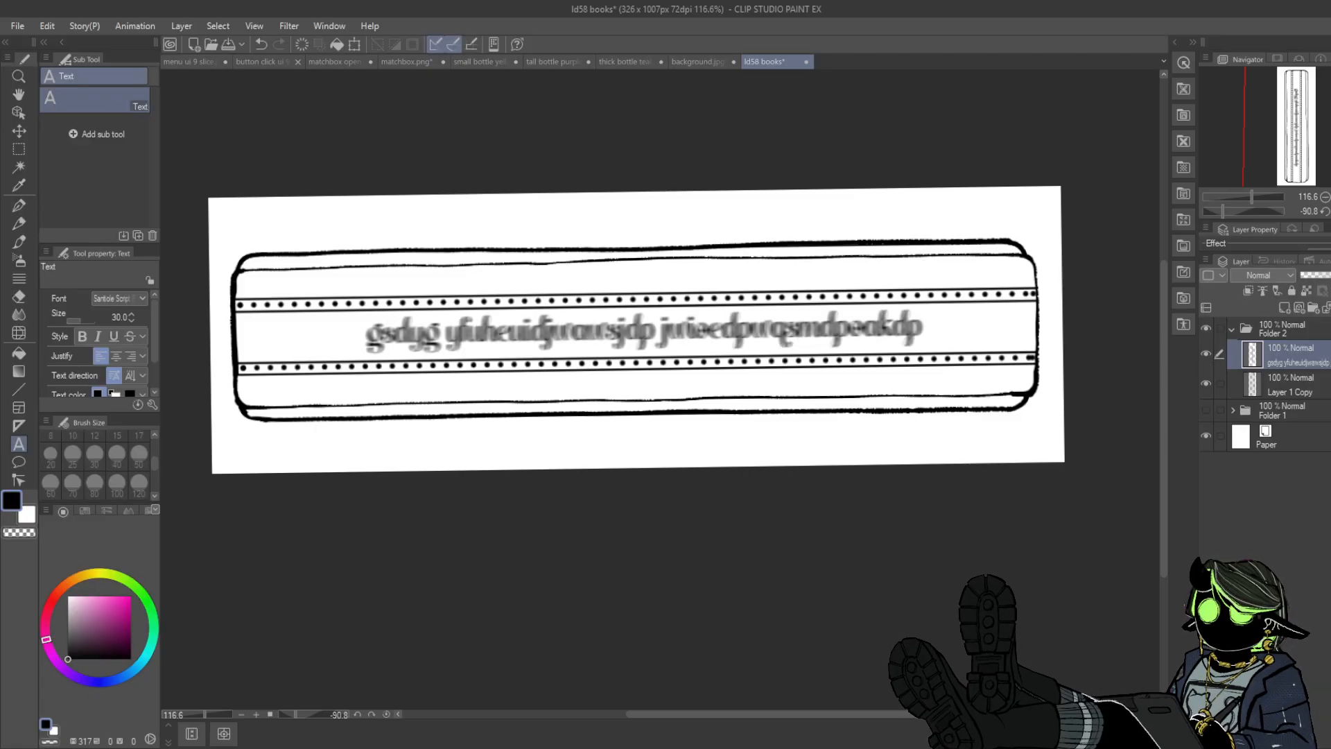
- Scratch long thin strokes lengthwise over and around the blurred title with the Textured pen at size 17
{"action": "left_click", "coordinate": [1330, 196]}
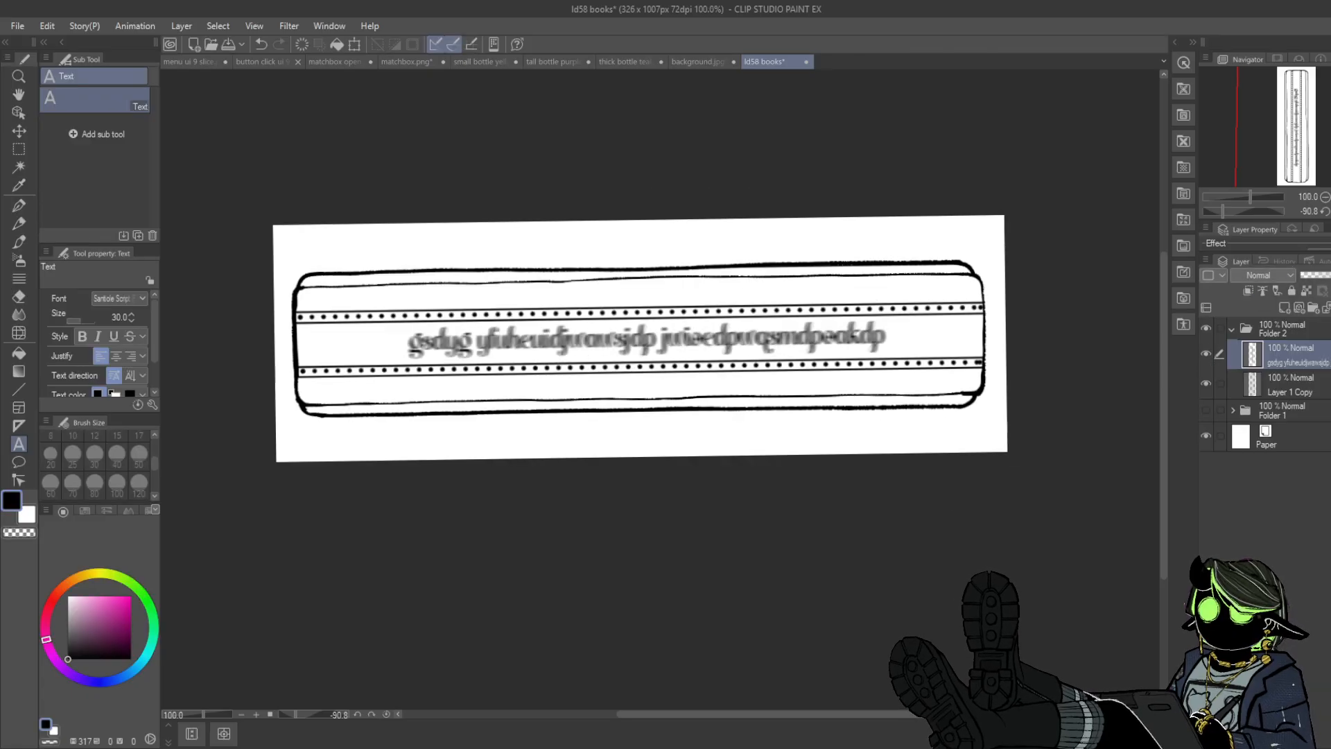
{"action": "left_click", "coordinate": [1330, 211]}
{"action": "left_click_drag", "start_coordinate": [1290, 126], "coordinate": [1295, 129]}
{"action": "left_click", "coordinate": [1250, 194]}
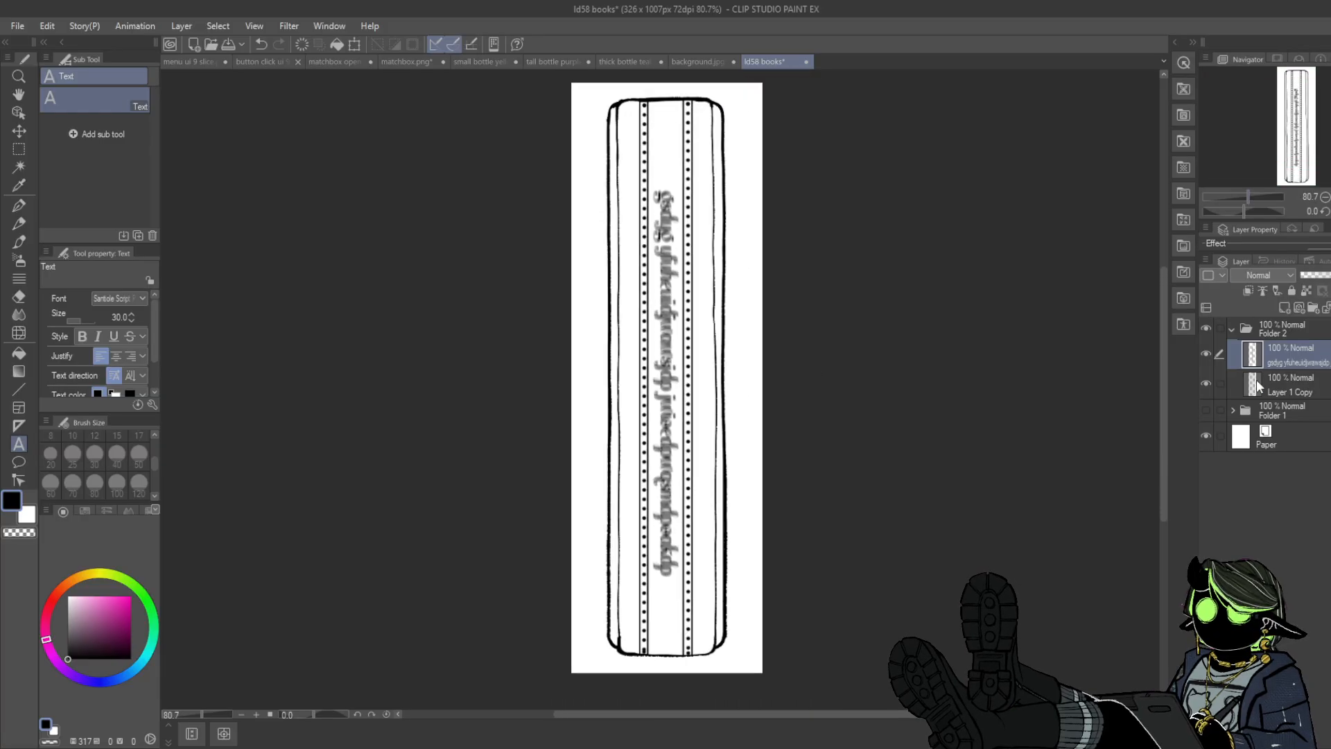
{"action": "left_click", "coordinate": [1206, 383]}
{"action": "left_click", "coordinate": [1206, 383]}
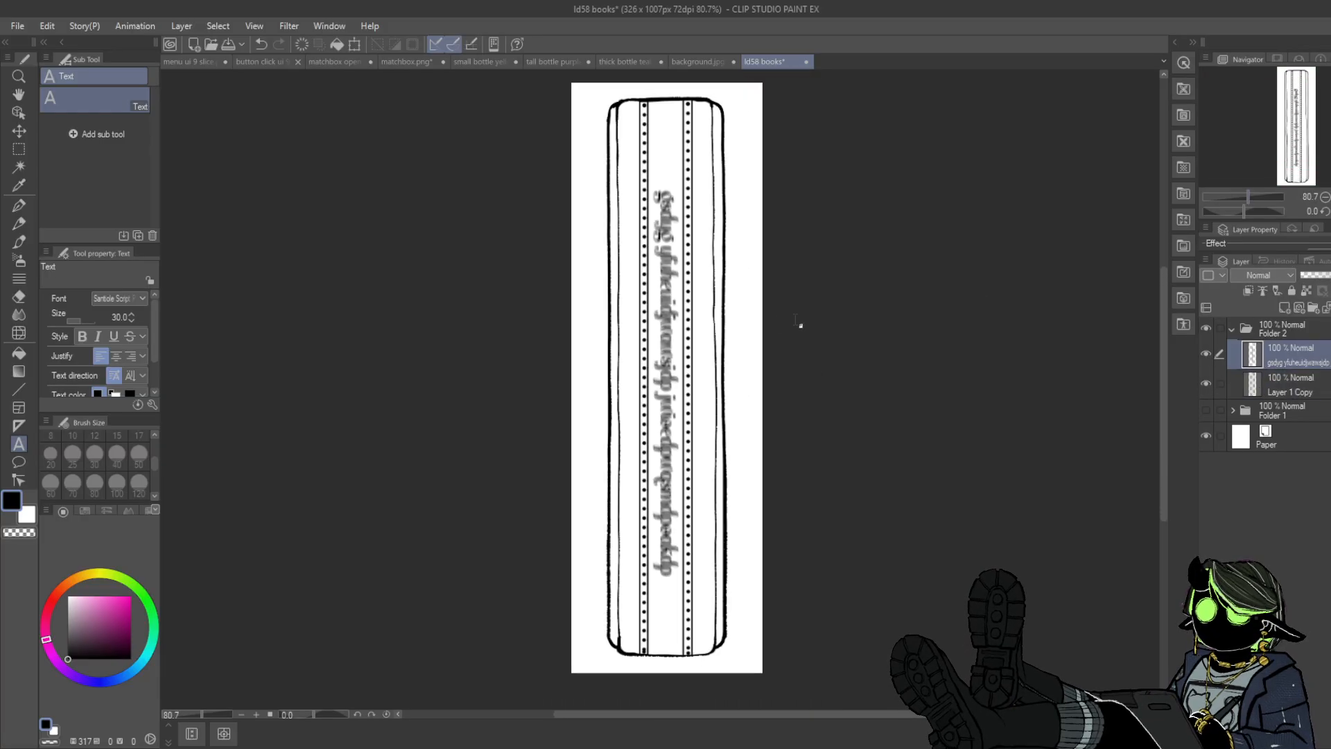
{"action": "left_click", "coordinate": [16, 205]}
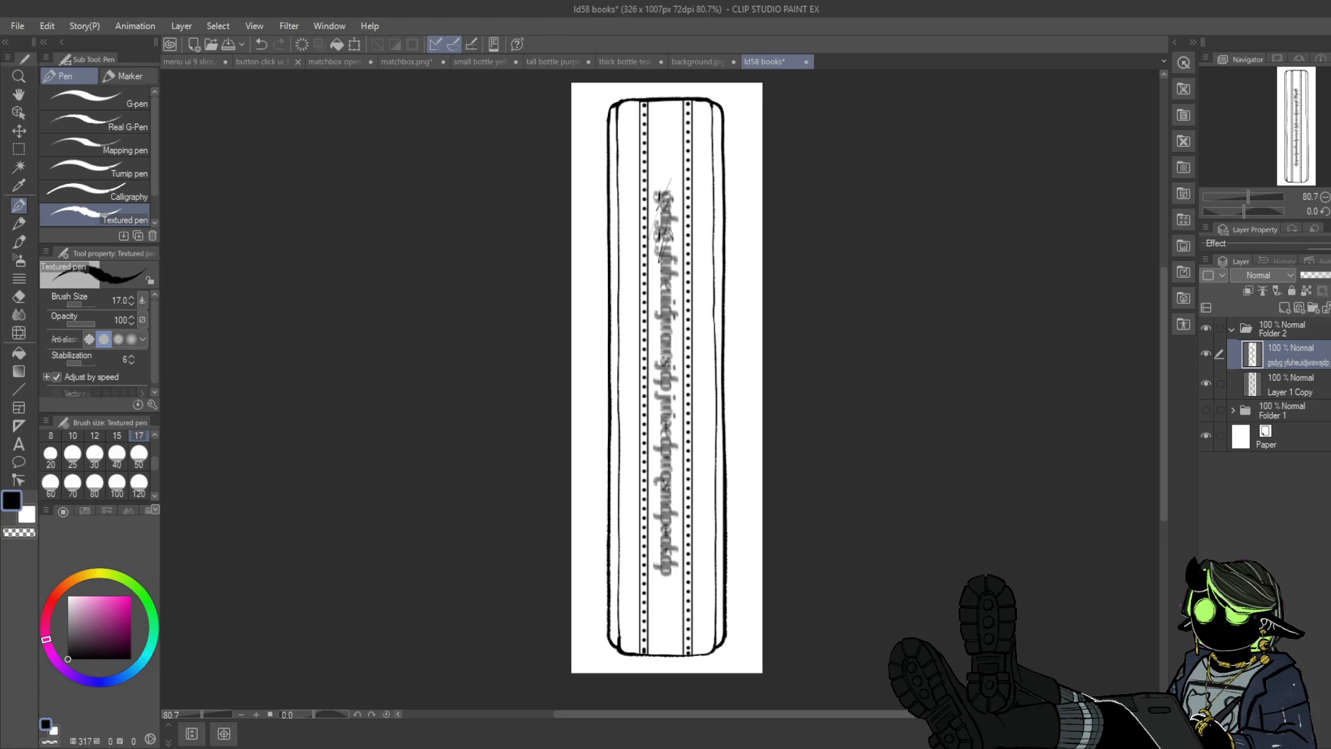
{"action": "left_click_drag", "start_coordinate": [667, 234], "coordinate": [663, 493]}
{"action": "left_click_drag", "start_coordinate": [670, 223], "coordinate": [658, 444]}
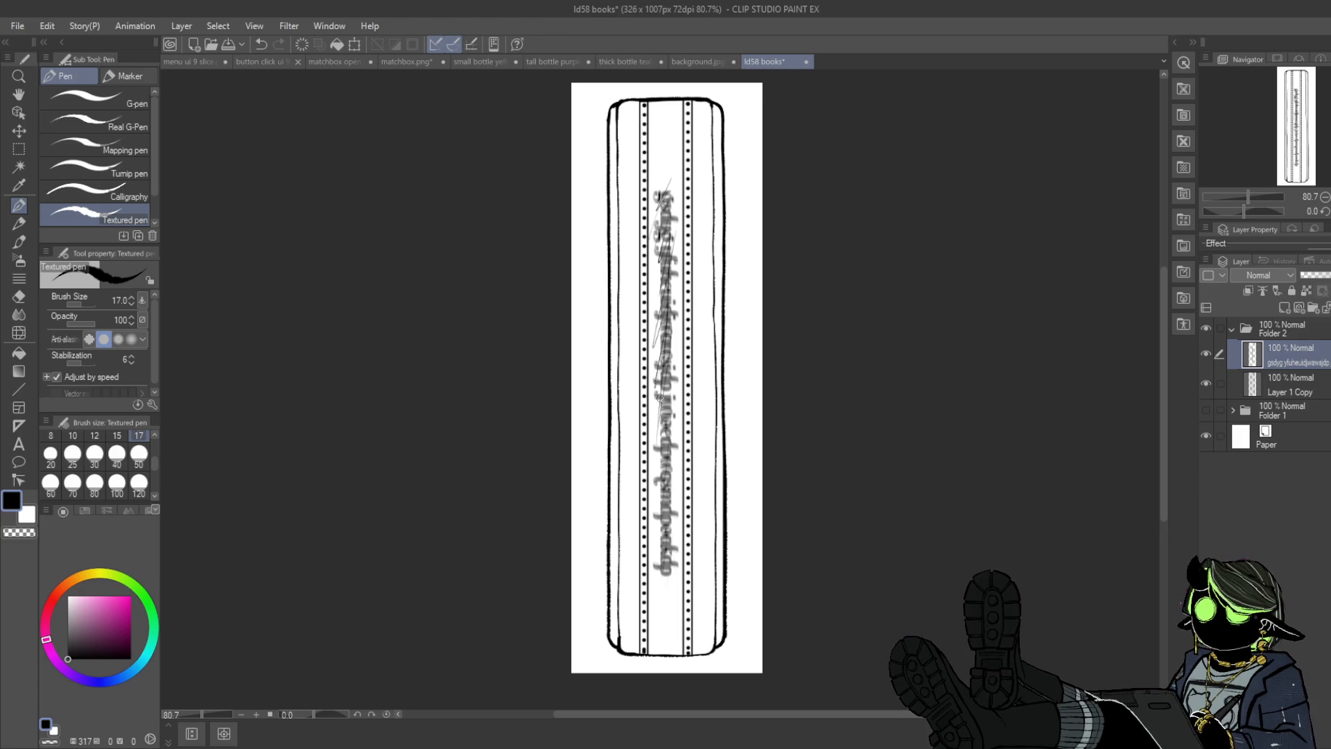
{"action": "left_click_drag", "start_coordinate": [670, 390], "coordinate": [659, 628]}
{"action": "left_click_drag", "start_coordinate": [669, 201], "coordinate": [655, 401]}
{"action": "left_click_drag", "start_coordinate": [661, 166], "coordinate": [659, 221]}
{"action": "left_click_drag", "start_coordinate": [667, 139], "coordinate": [671, 603]}
{"action": "left_click_drag", "start_coordinate": [667, 187], "coordinate": [655, 341]}
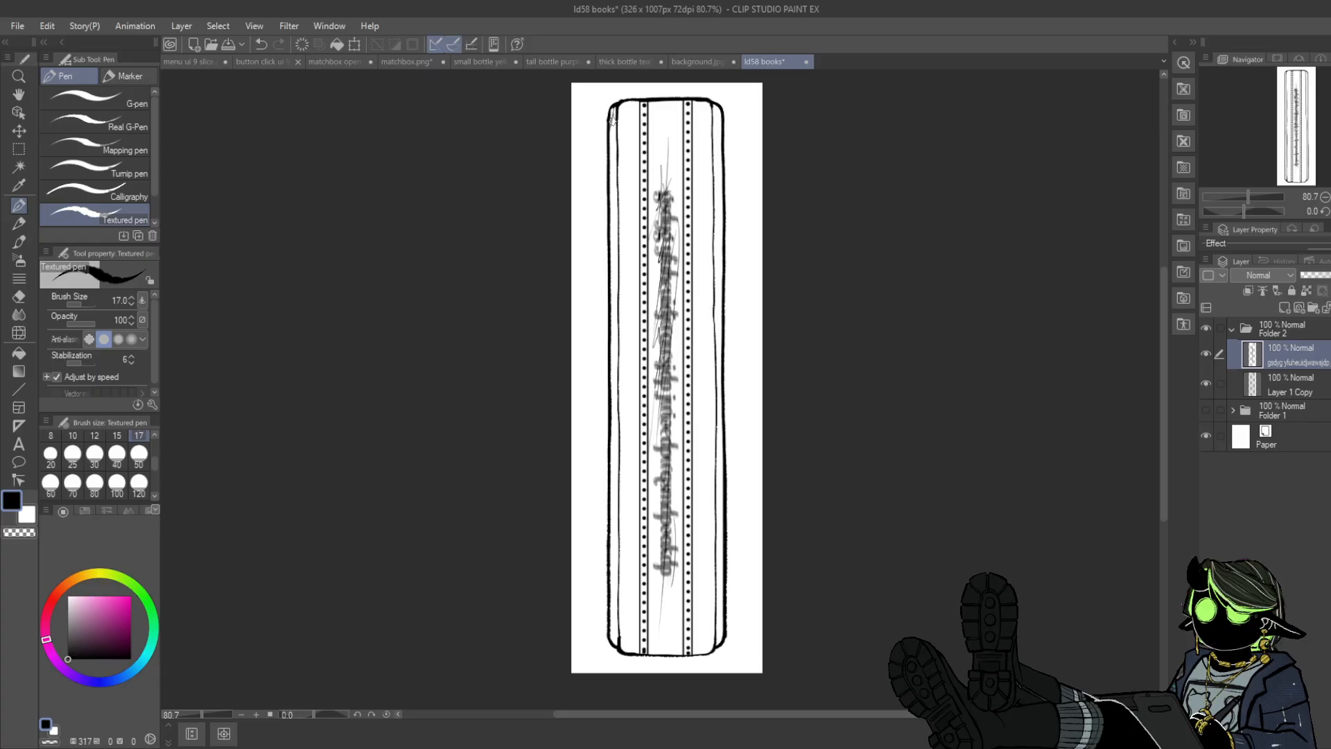
- Add thin lengthwise texture strokes along both narrow outer edges of the spine
{"action": "left_click_drag", "start_coordinate": [611, 120], "coordinate": [611, 182]}
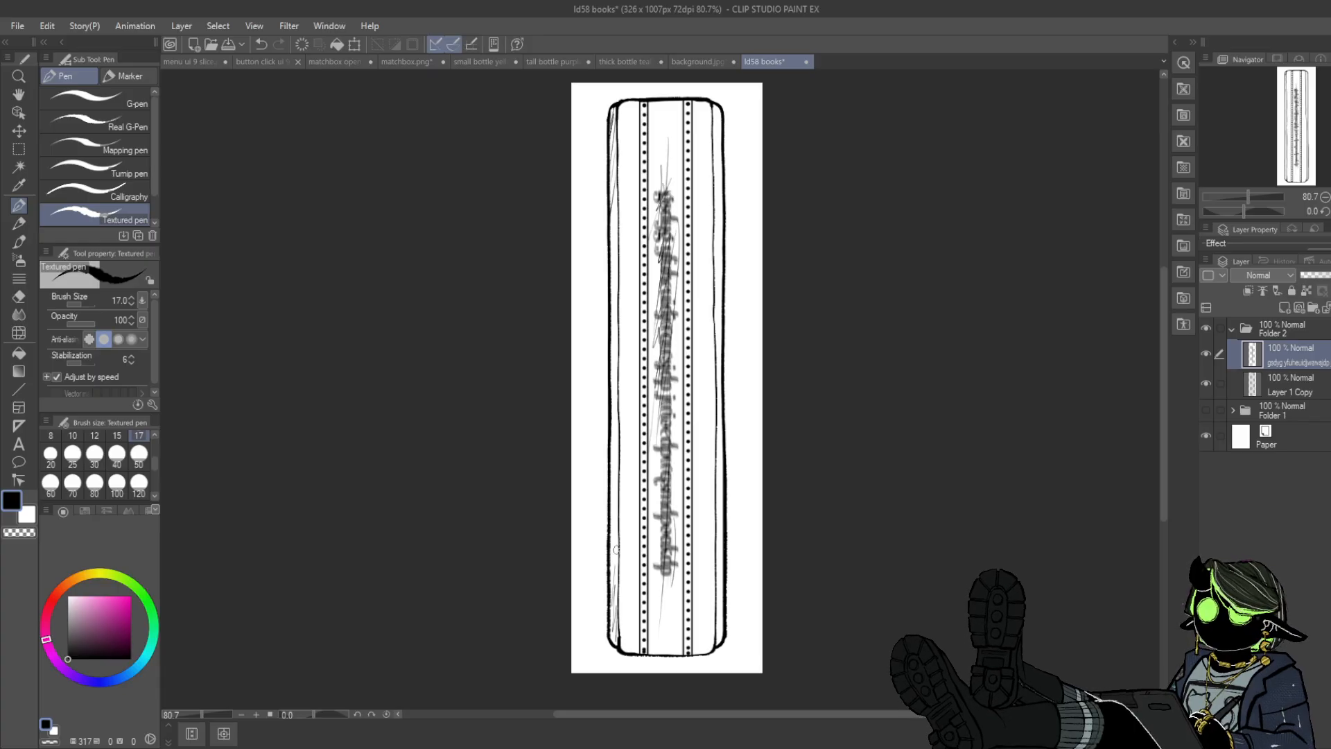
{"action": "left_click_drag", "start_coordinate": [612, 495], "coordinate": [612, 409]}
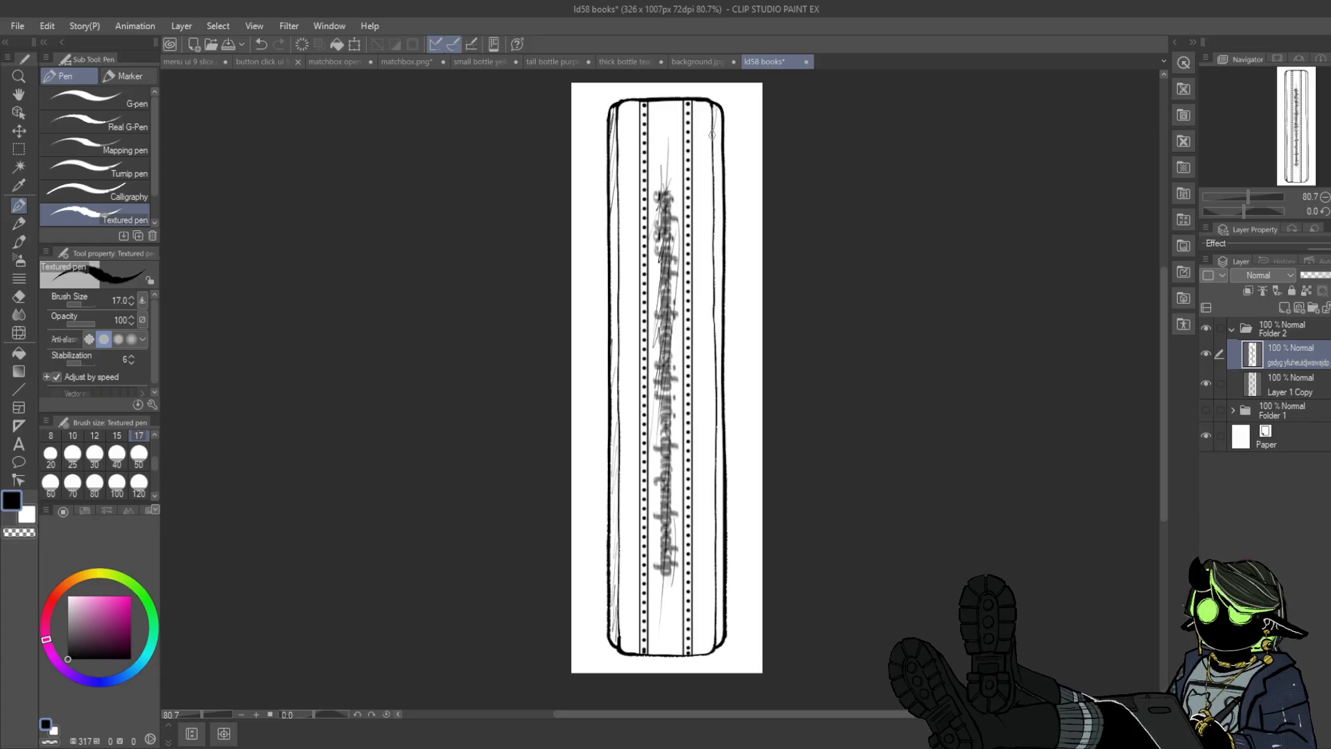
{"action": "left_click_drag", "start_coordinate": [712, 134], "coordinate": [717, 389]}
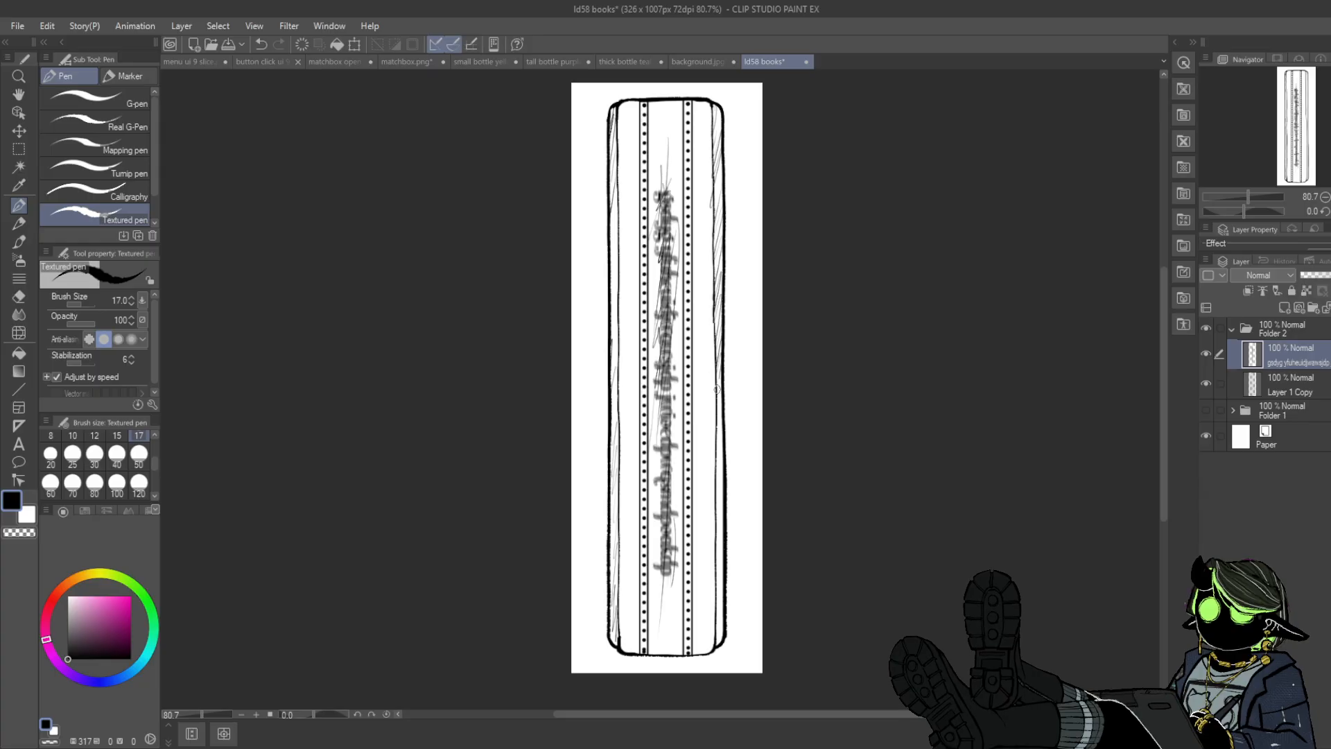
{"action": "left_click_drag", "start_coordinate": [717, 445], "coordinate": [717, 630]}
- Add short lengthwise wear strokes at the lower and upper ends of the spine, across the centre and side panels
{"action": "mouse_move", "coordinate": [630, 627]}
{"action": "left_mouse_down"}
{"action": "mouse_move", "coordinate": [632, 655]}
{"action": "mouse_move", "coordinate": [638, 628]}
{"action": "left_mouse_up"}
{"action": "left_click_drag", "start_coordinate": [664, 374], "coordinate": [676, 648]}
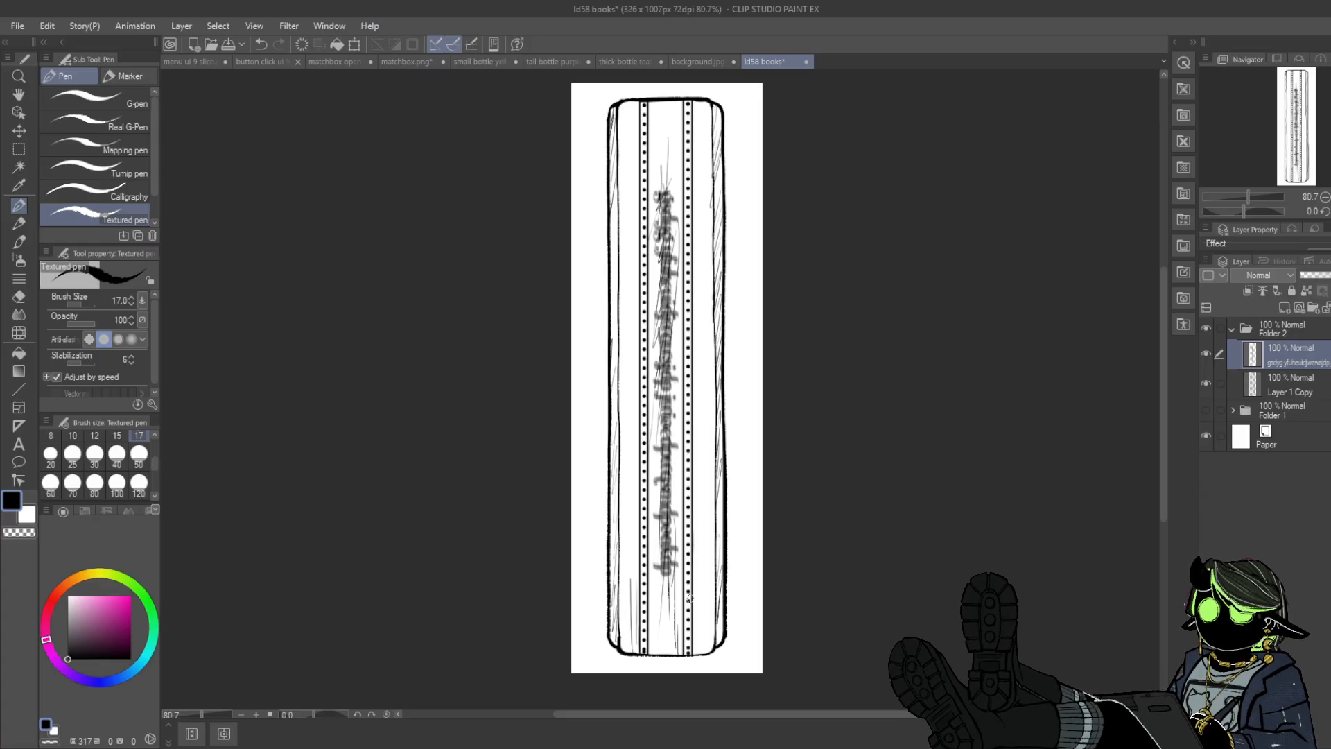
{"action": "left_click_drag", "start_coordinate": [688, 583], "coordinate": [698, 641]}
{"action": "left_click_drag", "start_coordinate": [695, 617], "coordinate": [703, 650]}
{"action": "left_click_drag", "start_coordinate": [696, 95], "coordinate": [706, 201]}
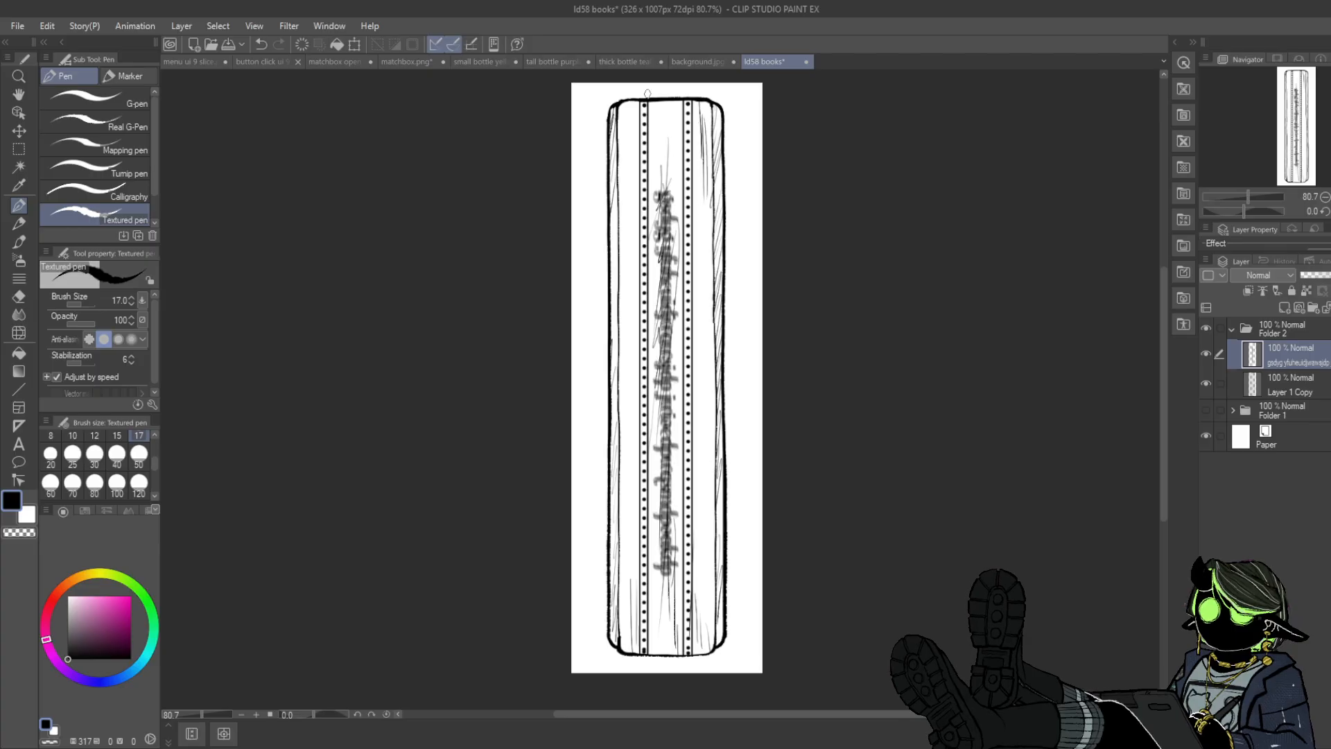
{"action": "left_click_drag", "start_coordinate": [631, 102], "coordinate": [625, 223]}
{"action": "left_click_drag", "start_coordinate": [680, 99], "coordinate": [684, 179]}
- Draw faint lengthwise streaks along the middle stretch of both side panels
{"action": "mouse_move", "coordinate": [684, 202]}
{"action": "left_mouse_down"}
{"action": "mouse_move", "coordinate": [704, 329]}
{"action": "mouse_move", "coordinate": [627, 454]}
{"action": "left_mouse_up"}
{"action": "left_click_drag", "start_coordinate": [627, 345], "coordinate": [628, 459]}
{"action": "left_click_drag", "start_coordinate": [625, 300], "coordinate": [627, 420]}
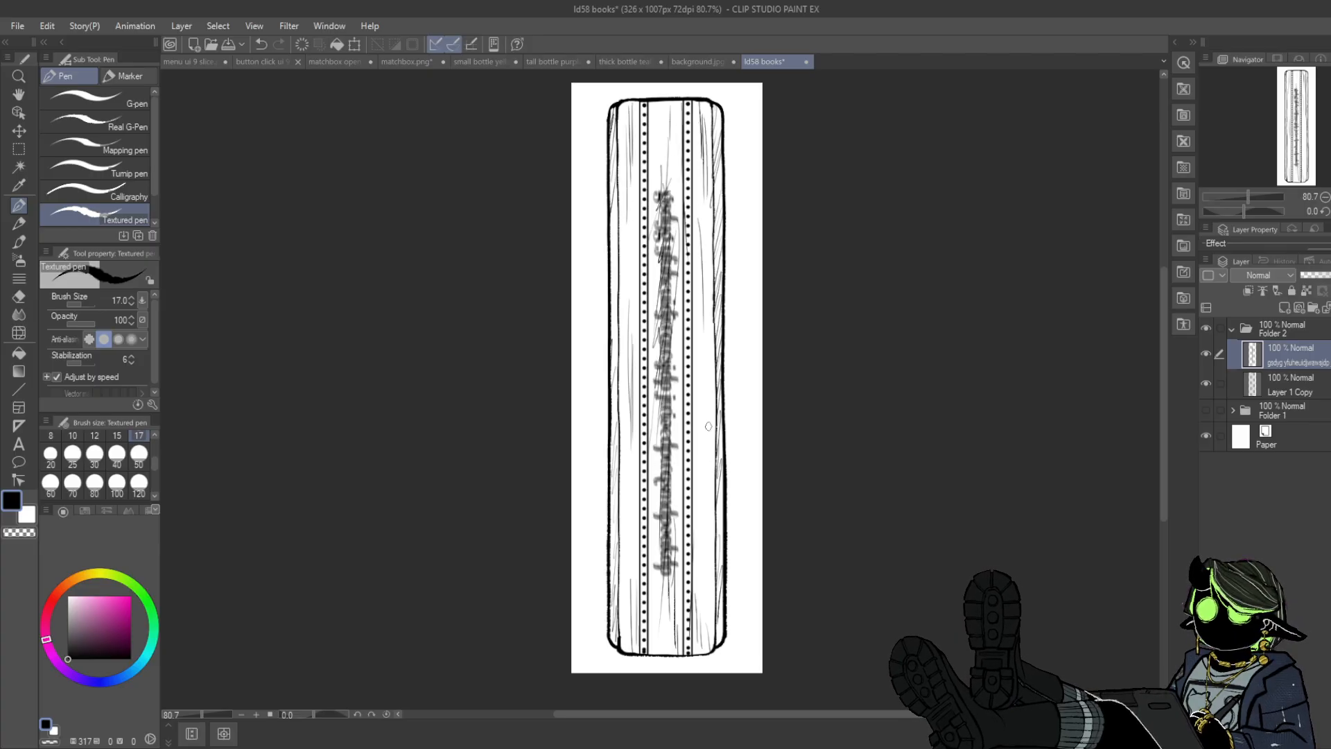
{"action": "left_click_drag", "start_coordinate": [709, 390], "coordinate": [710, 507]}
{"action": "mouse_move", "coordinate": [711, 454]}
{"action": "left_mouse_down"}
{"action": "mouse_move", "coordinate": [712, 556]}
{"action": "mouse_move", "coordinate": [700, 554]}
{"action": "left_mouse_up"}
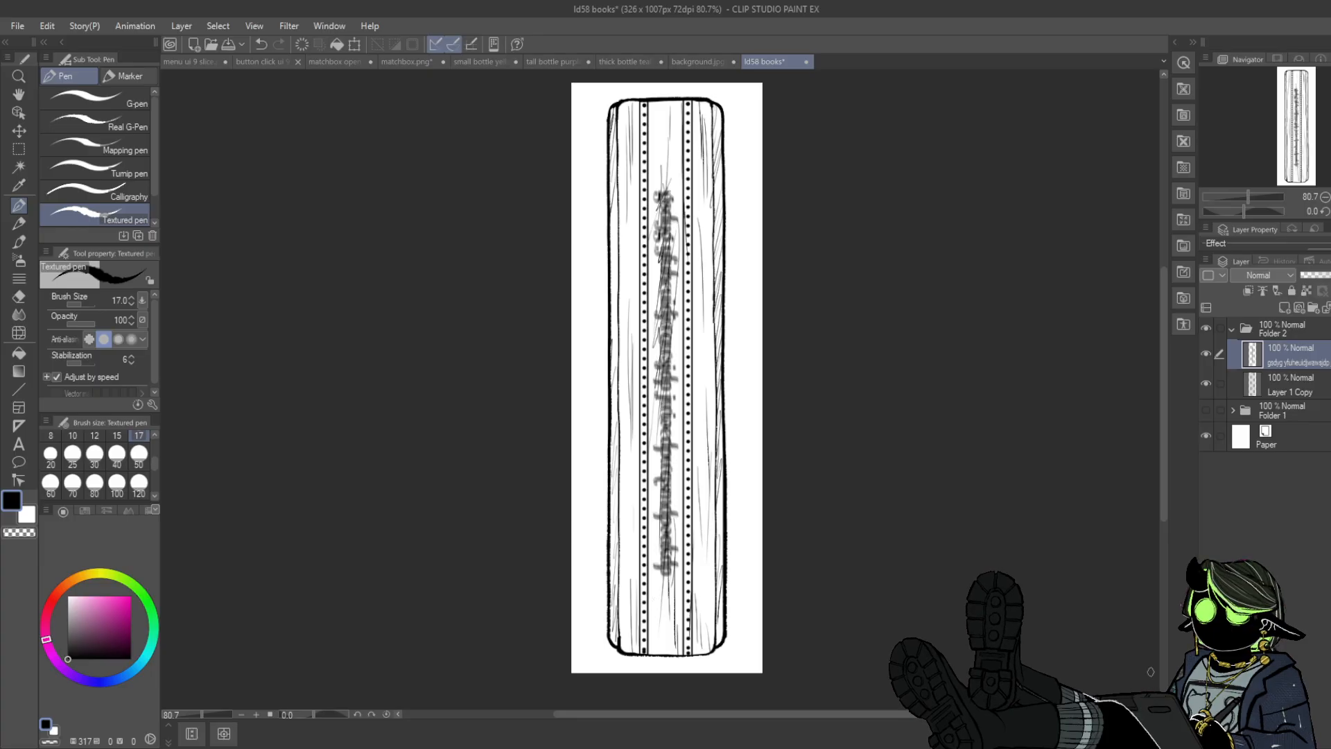
- Hide the title and texture layer and add a new raster layer beneath the Layer 1 Copy line art
{"action": "left_click", "coordinate": [1206, 354]}
{"action": "left_click", "coordinate": [1206, 383]}
{"action": "left_click", "coordinate": [1206, 383]}
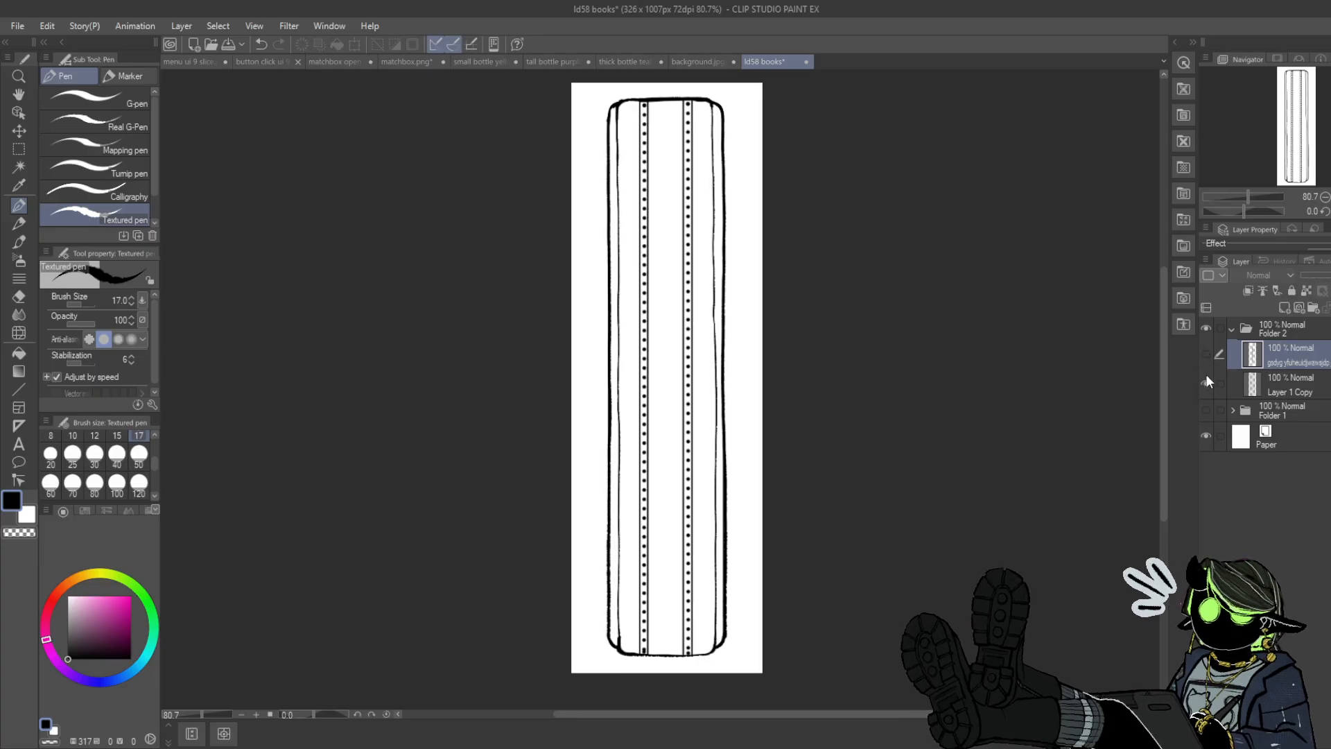
{"action": "left_click", "coordinate": [1206, 355]}
{"action": "left_click", "coordinate": [1205, 355]}
{"action": "left_click", "coordinate": [1274, 388]}
{"action": "left_click", "coordinate": [1282, 307]}
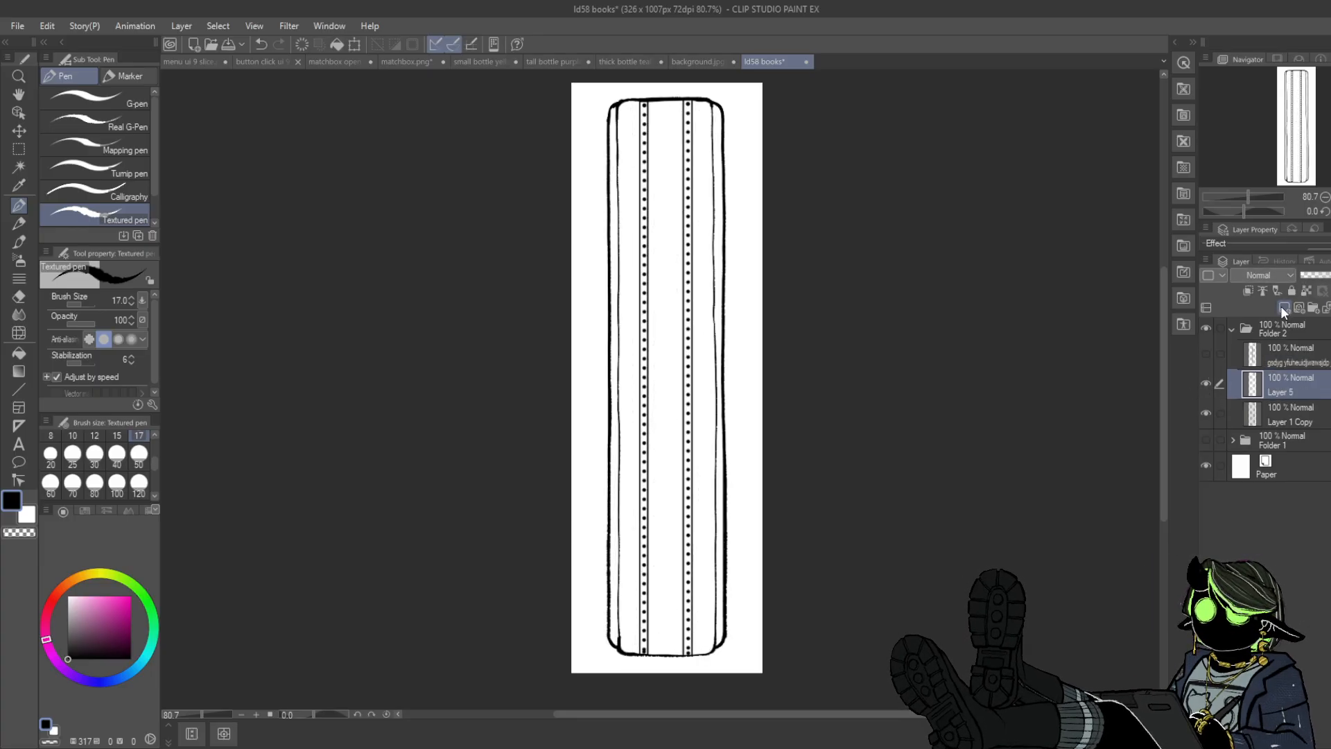
{"action": "left_click_drag", "start_coordinate": [1264, 423], "coordinate": [1264, 423]}
- Fill the spine's centre panel on Layer 5 with a muted olive green, about H 67, S 22, V 43
{"action": "left_click", "coordinate": [19, 352]}
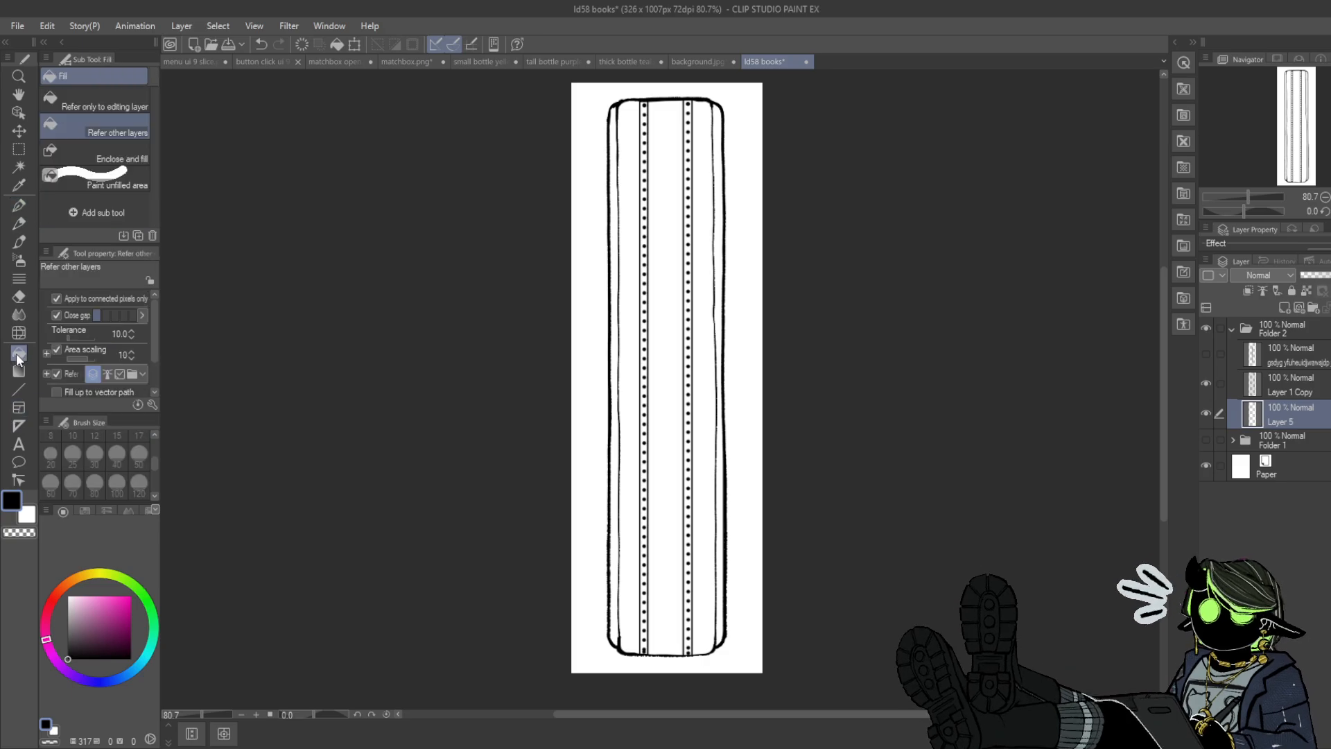
{"action": "left_click", "coordinate": [94, 639]}
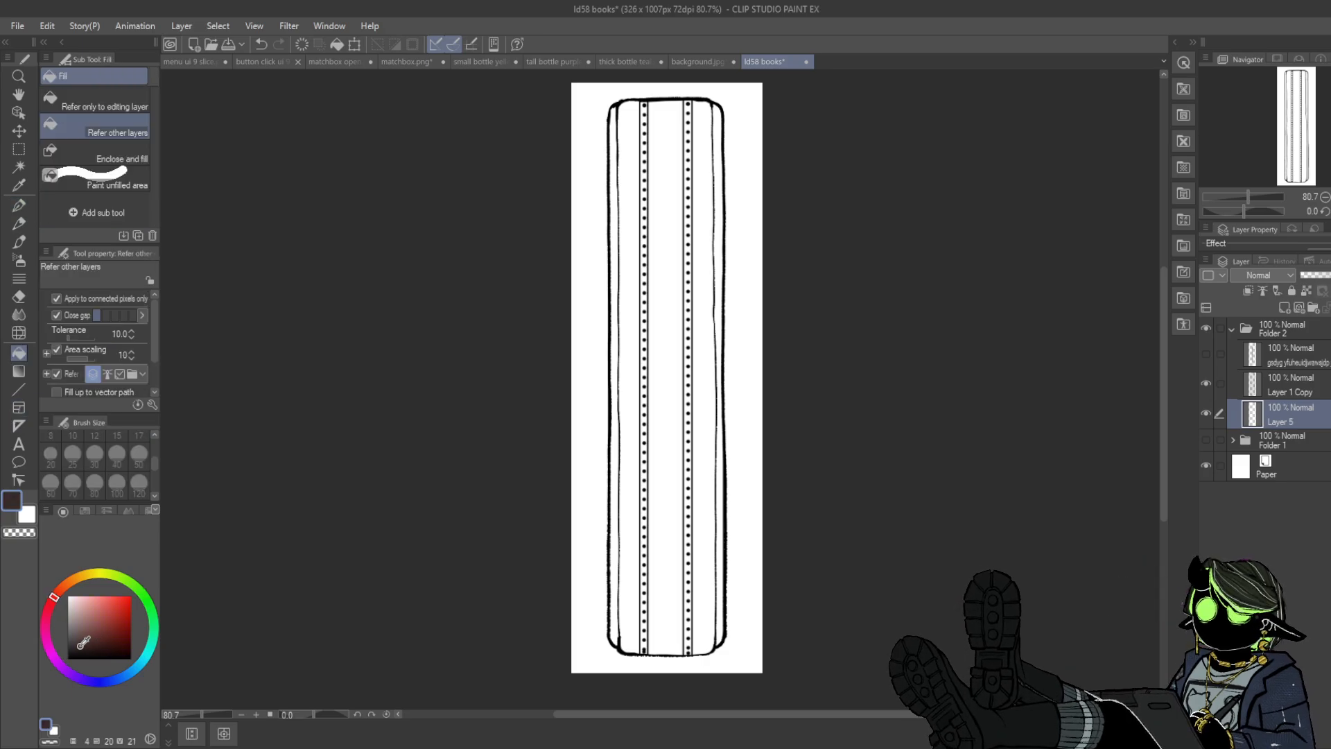
{"action": "left_click_drag", "start_coordinate": [83, 642], "coordinate": [87, 638]}
{"action": "left_click", "coordinate": [1206, 437]}
{"action": "left_click", "coordinate": [1206, 435]}
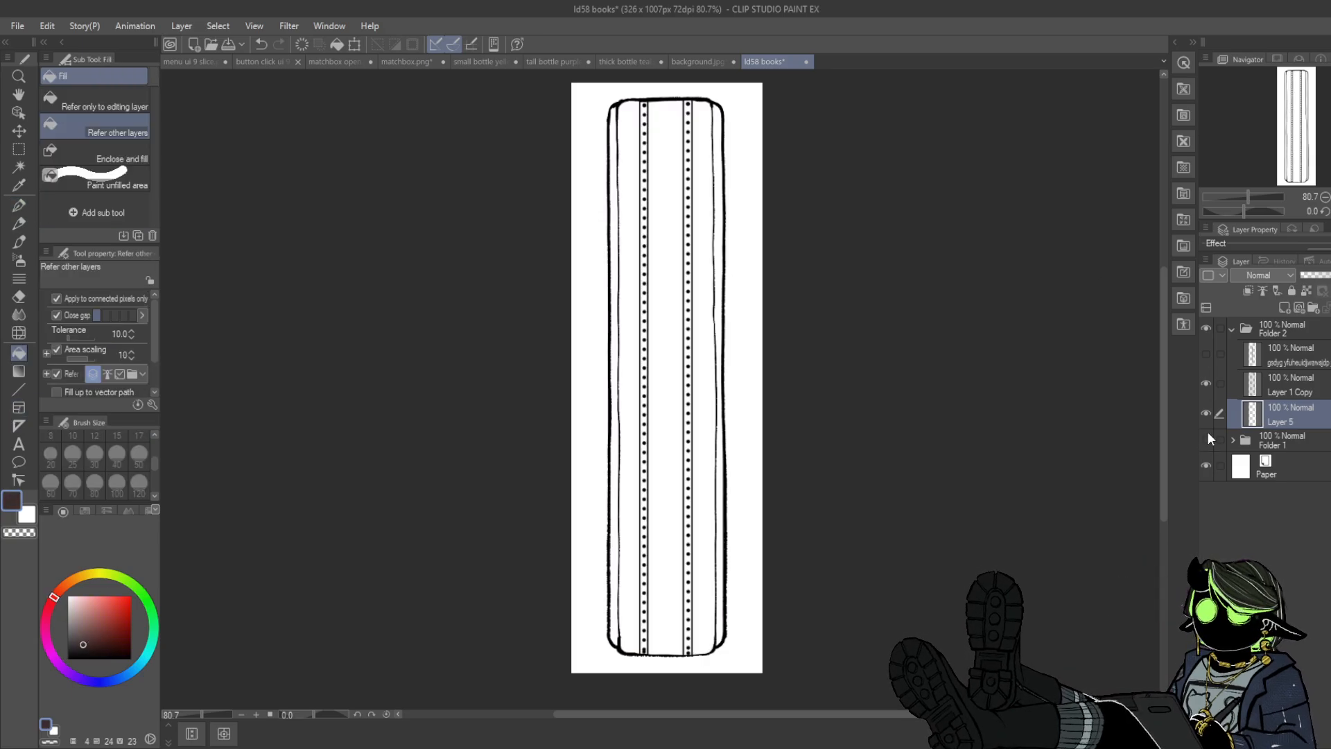
{"action": "left_click_drag", "start_coordinate": [119, 581], "coordinate": [107, 572]}
{"action": "left_click", "coordinate": [90, 628]}
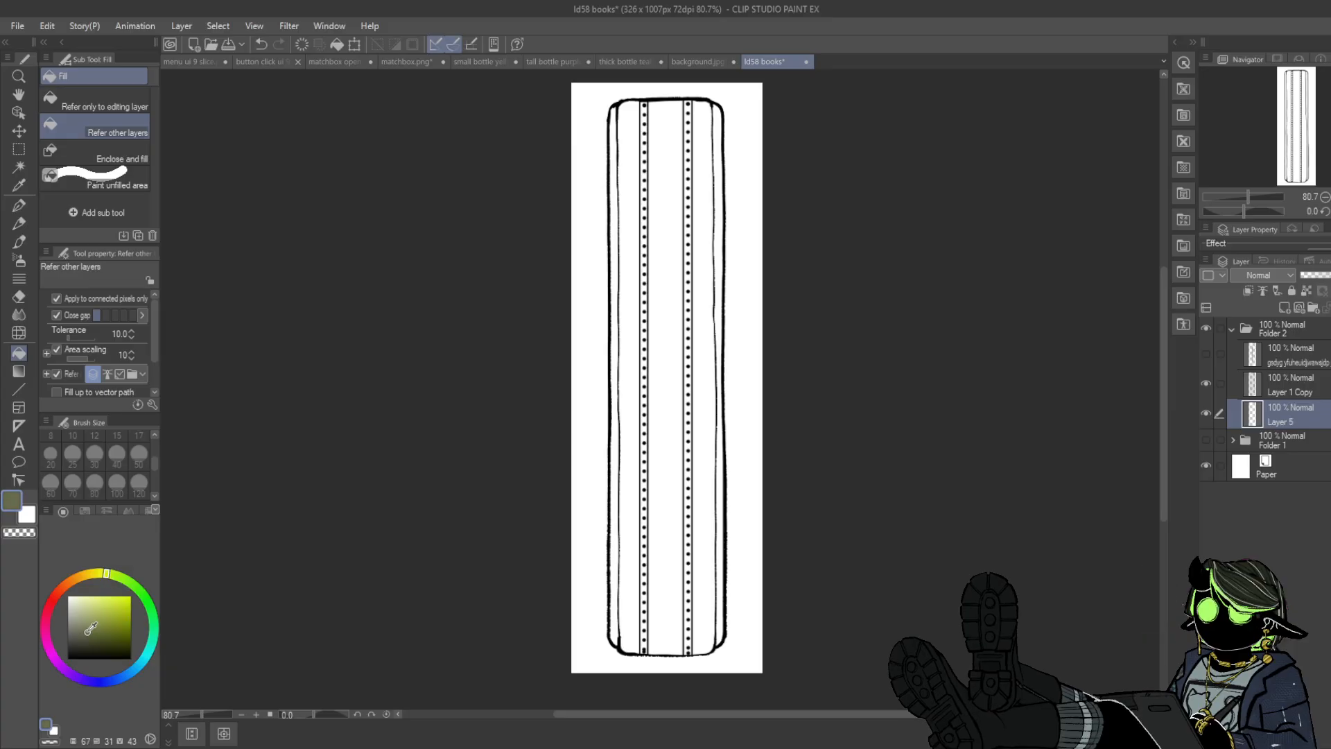
{"action": "left_click", "coordinate": [684, 356]}
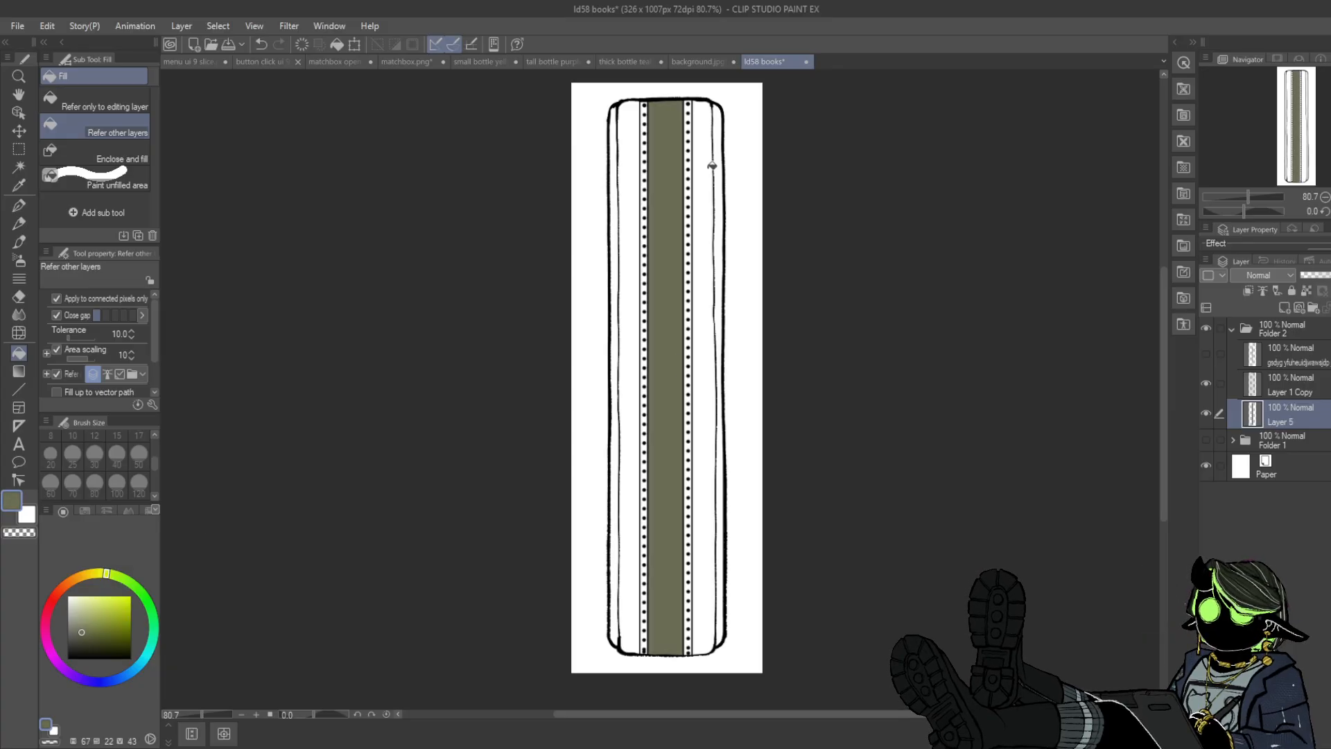
{"action": "left_click", "coordinate": [700, 215]}
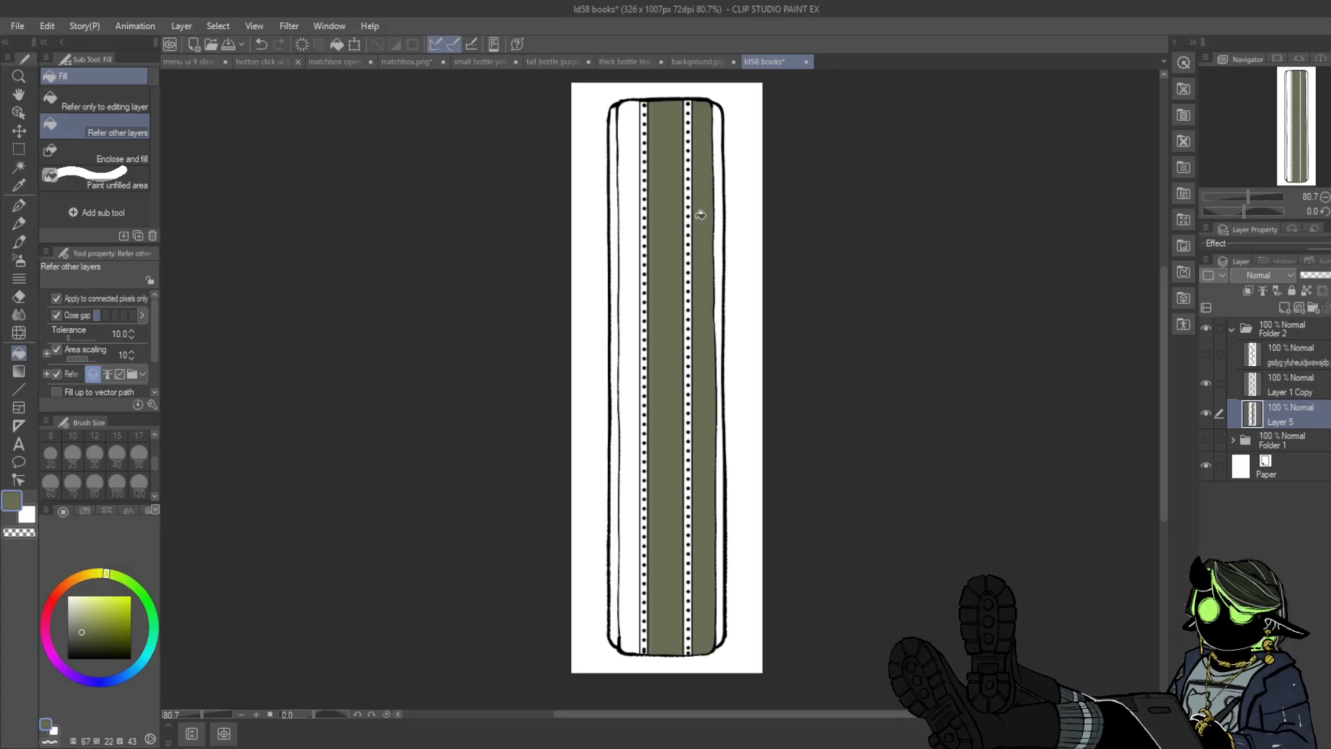
{"action": "left_click", "coordinate": [261, 44]}
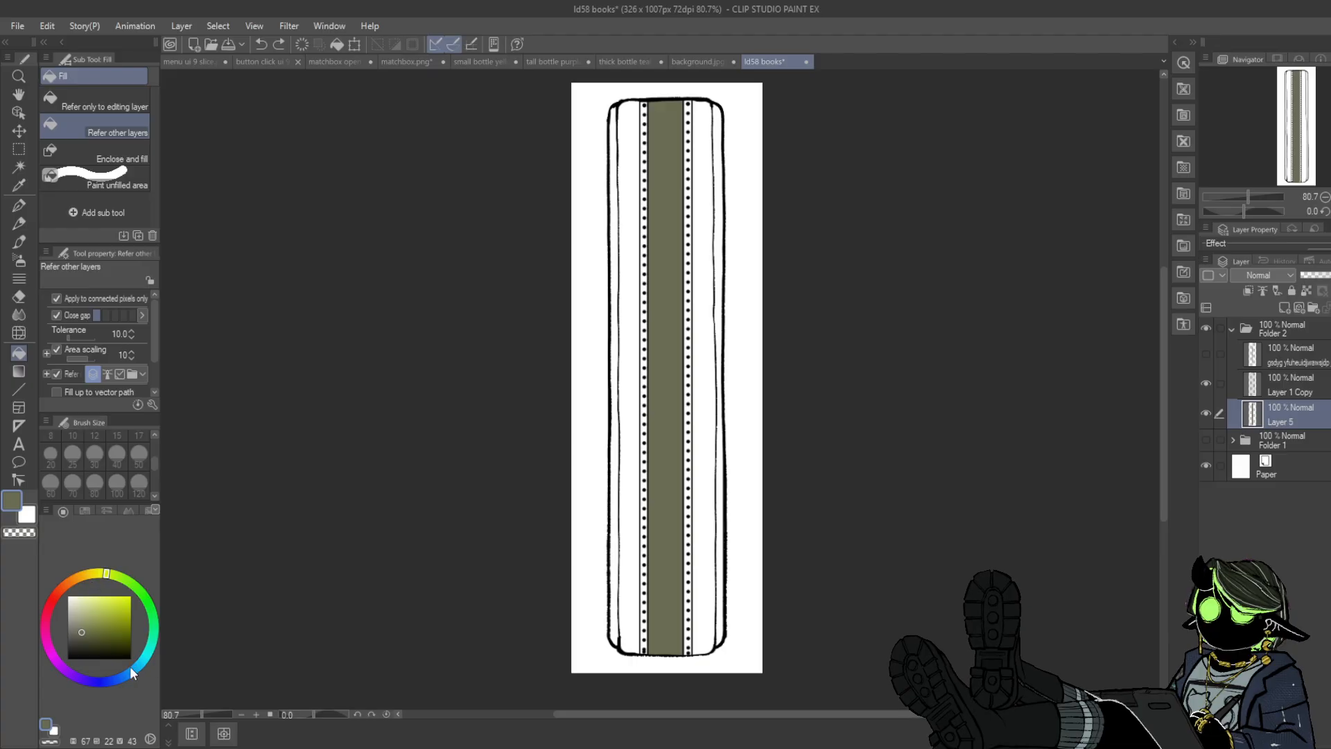
- Fill both side panels and both narrow outer edges with a dark slate blue, about H 214, S 22, V 28
{"action": "left_click_drag", "start_coordinate": [128, 672], "coordinate": [122, 675]}
{"action": "left_click", "coordinate": [81, 641]}
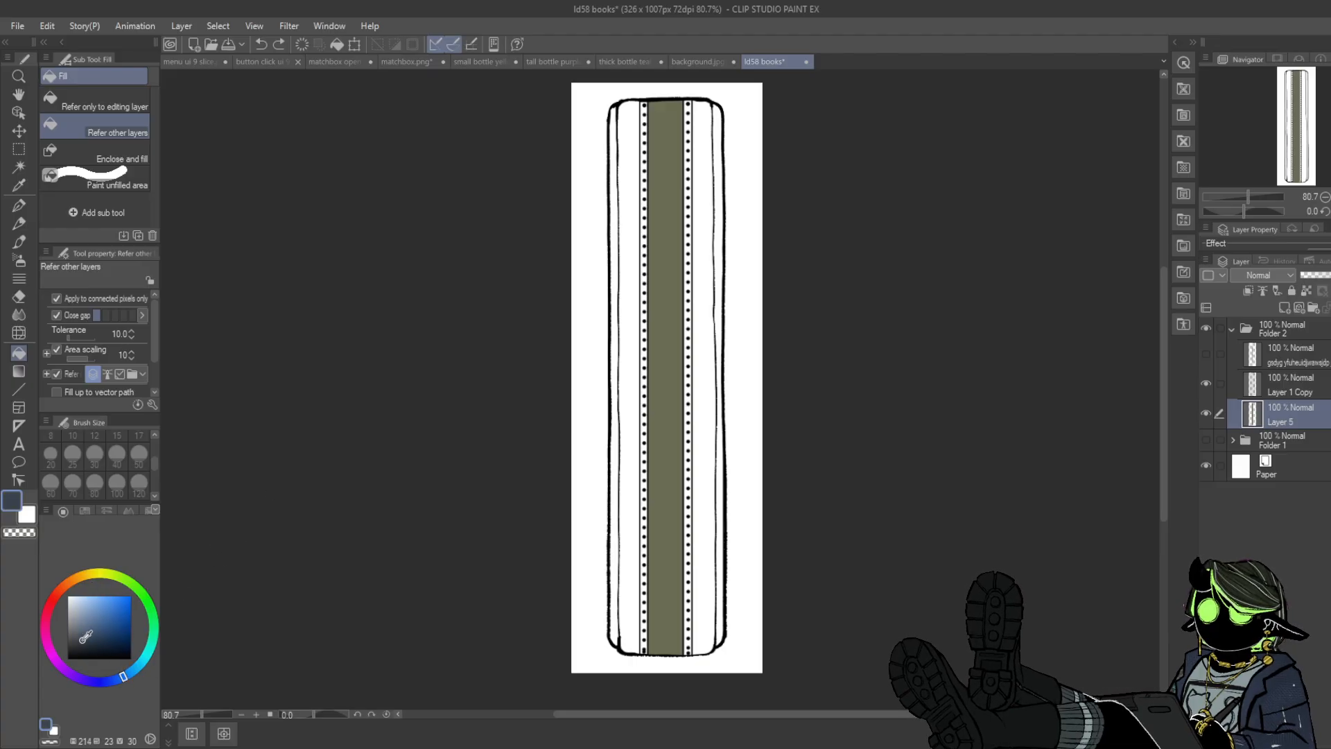
{"action": "left_click", "coordinate": [628, 306]}
{"action": "left_click", "coordinate": [704, 290]}
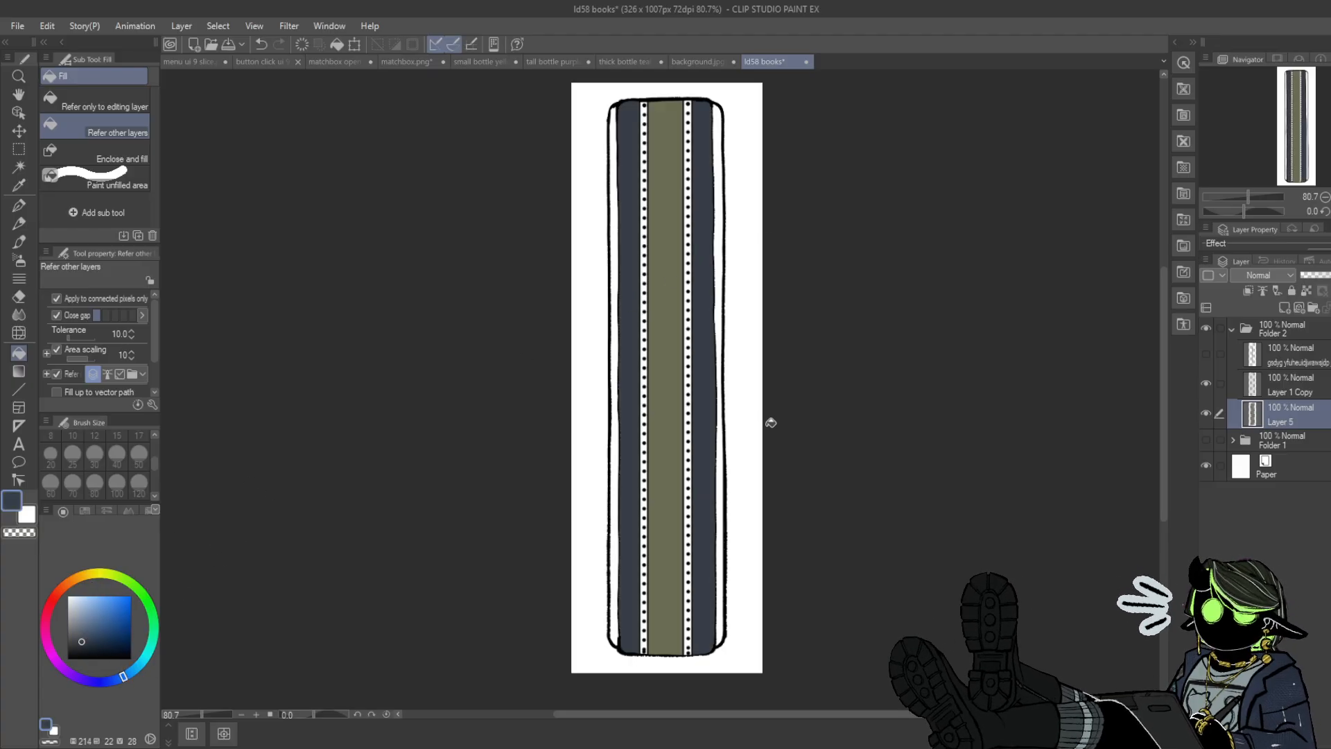
{"action": "left_click", "coordinate": [616, 560]}
{"action": "left_click", "coordinate": [723, 380]}
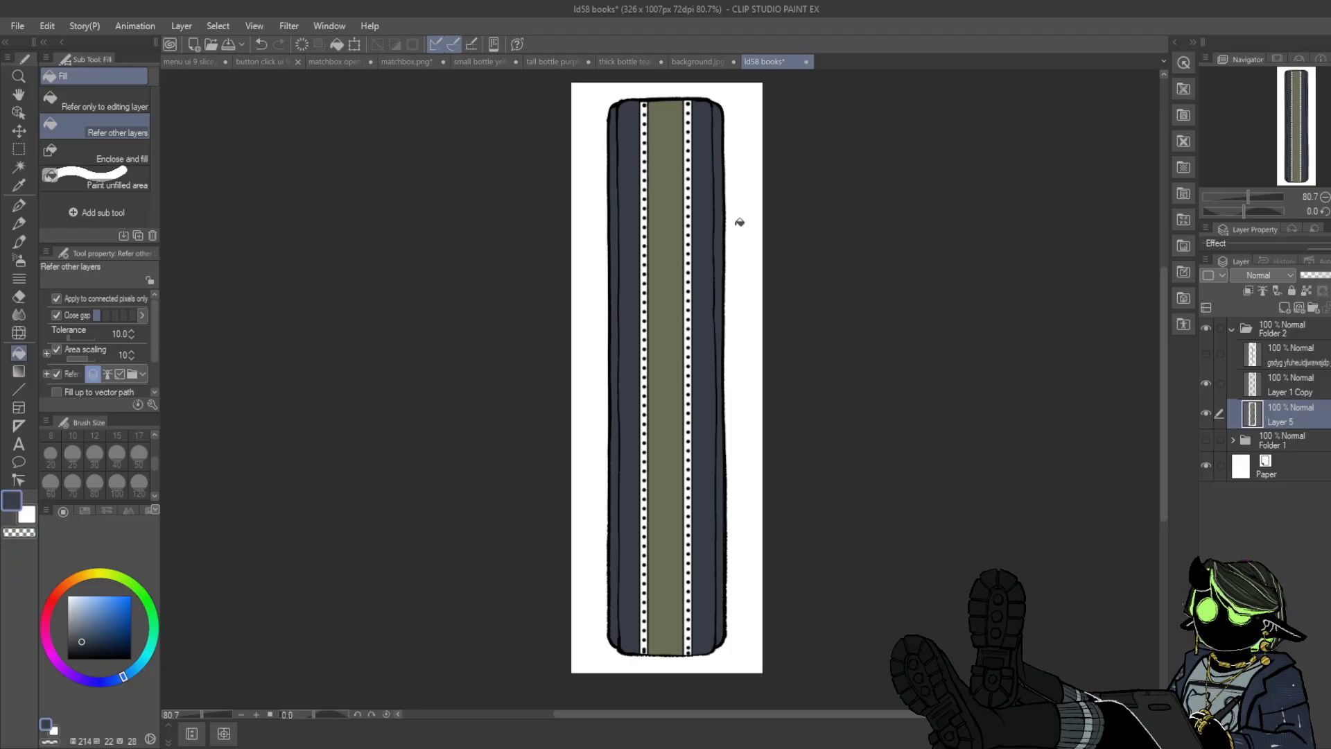
- Fill both narrow dotted bands with a lighter khaki, about H 57, S 16, V 62
{"action": "left_click", "coordinate": [673, 145], "text": "alt"}
{"action": "left_click", "coordinate": [97, 573]}
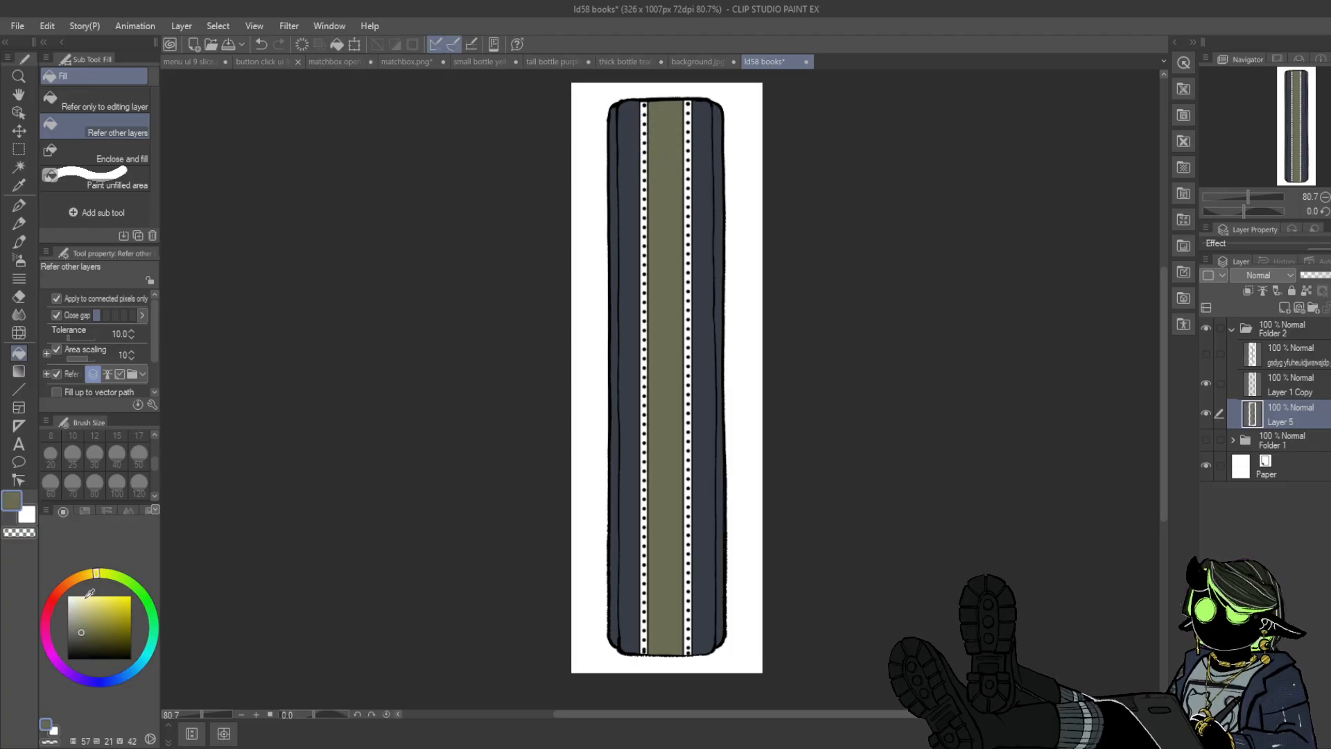
{"action": "left_click", "coordinate": [80, 620]}
{"action": "left_click", "coordinate": [648, 379]}
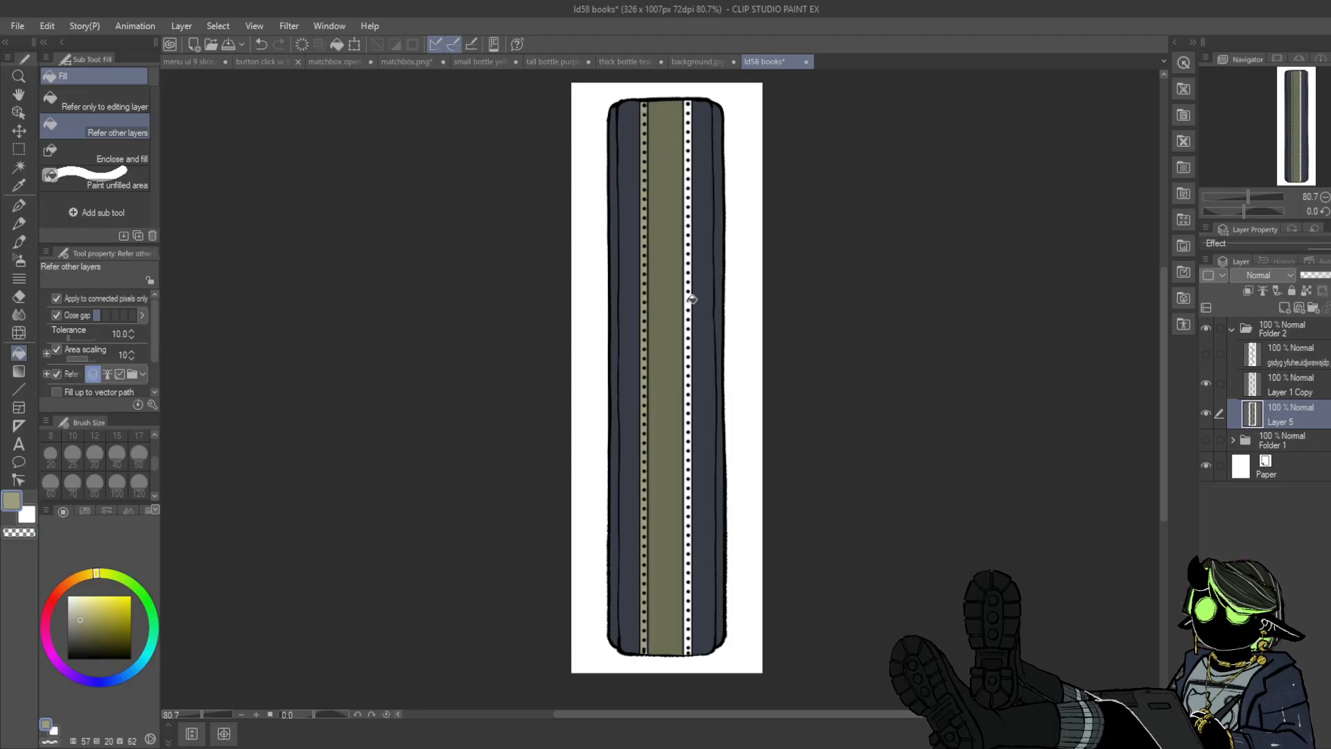
{"action": "left_click", "coordinate": [80, 614]}
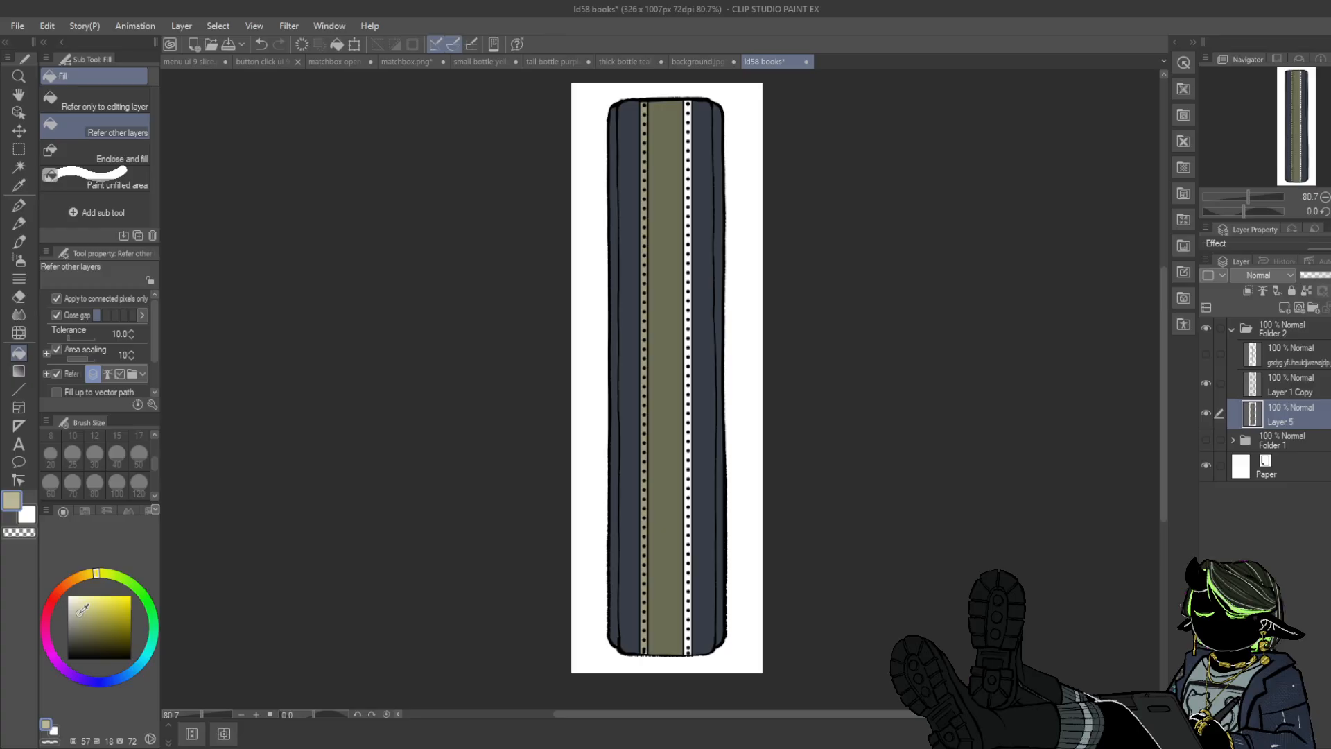
{"action": "left_click", "coordinate": [647, 414]}
{"action": "left_click", "coordinate": [78, 620]}
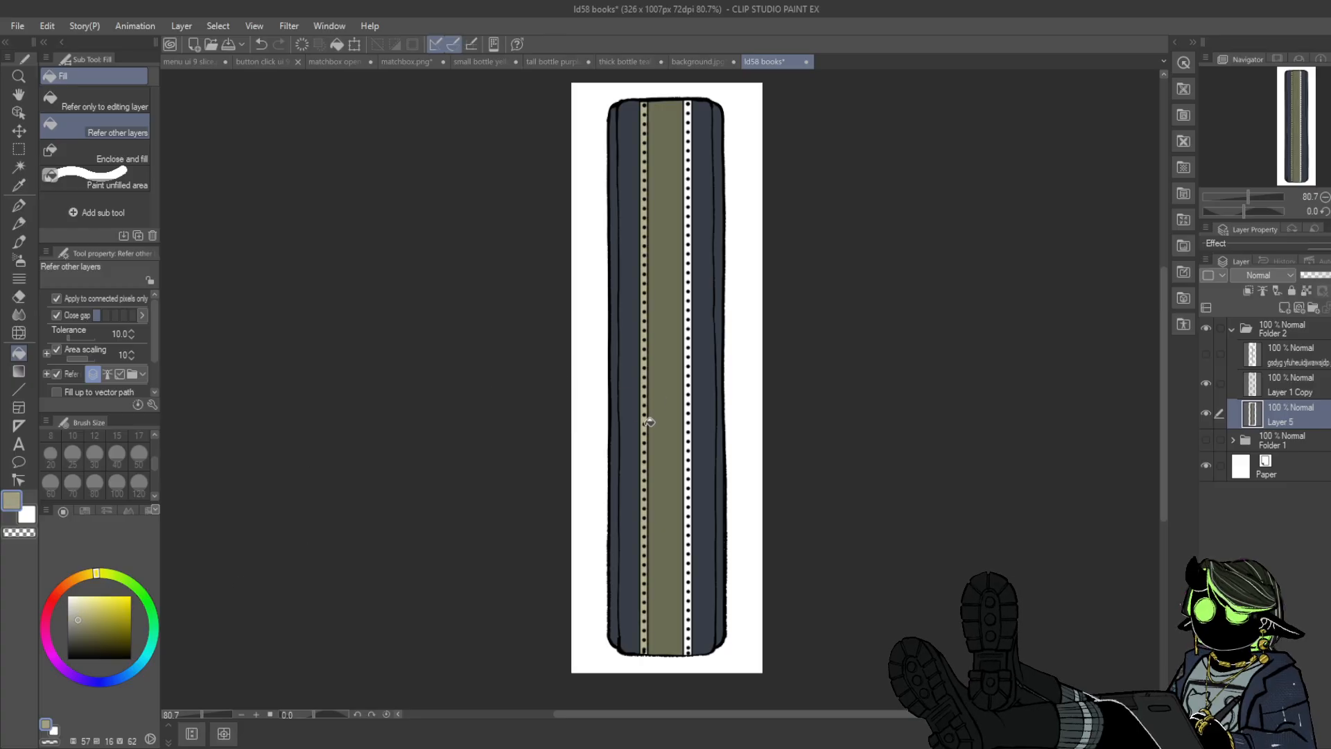
{"action": "left_click", "coordinate": [648, 420]}
{"action": "left_click", "coordinate": [692, 399]}
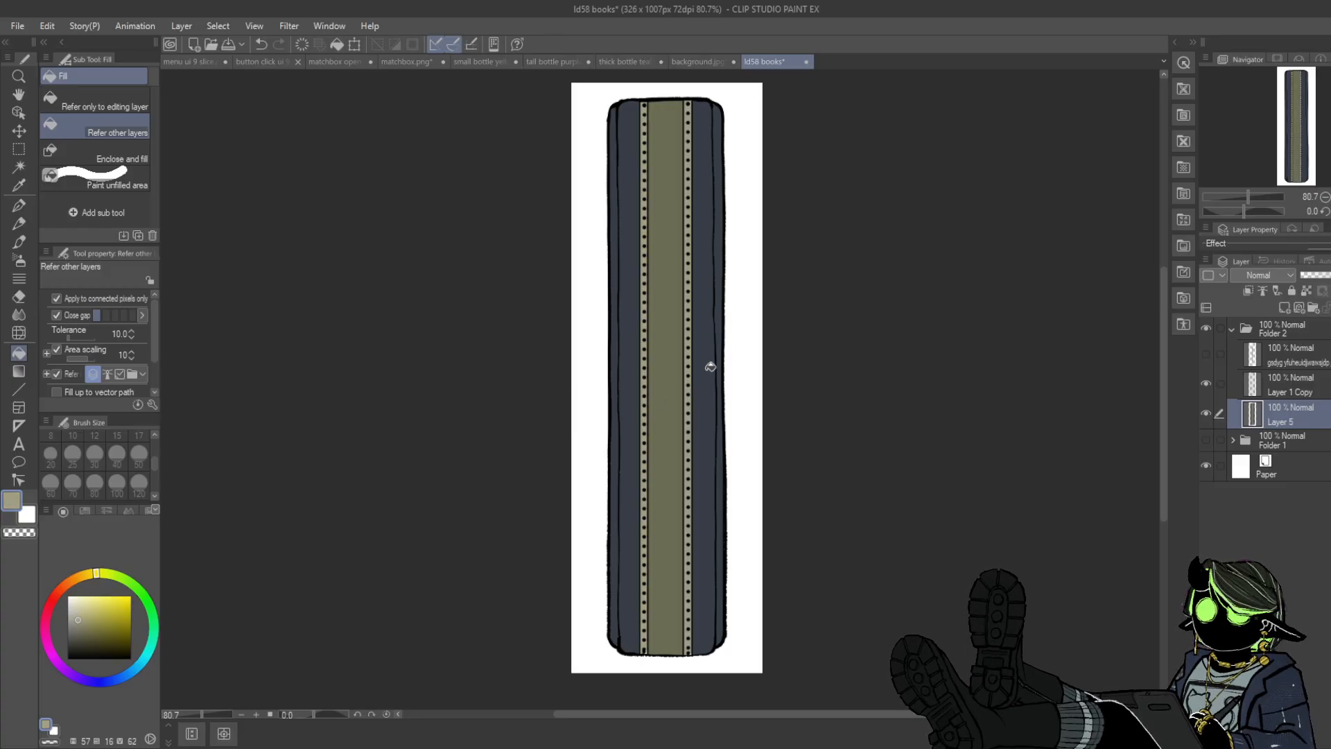
- Show the title and texture layer again and collapse Folder 2
{"action": "left_click", "coordinate": [1205, 355]}
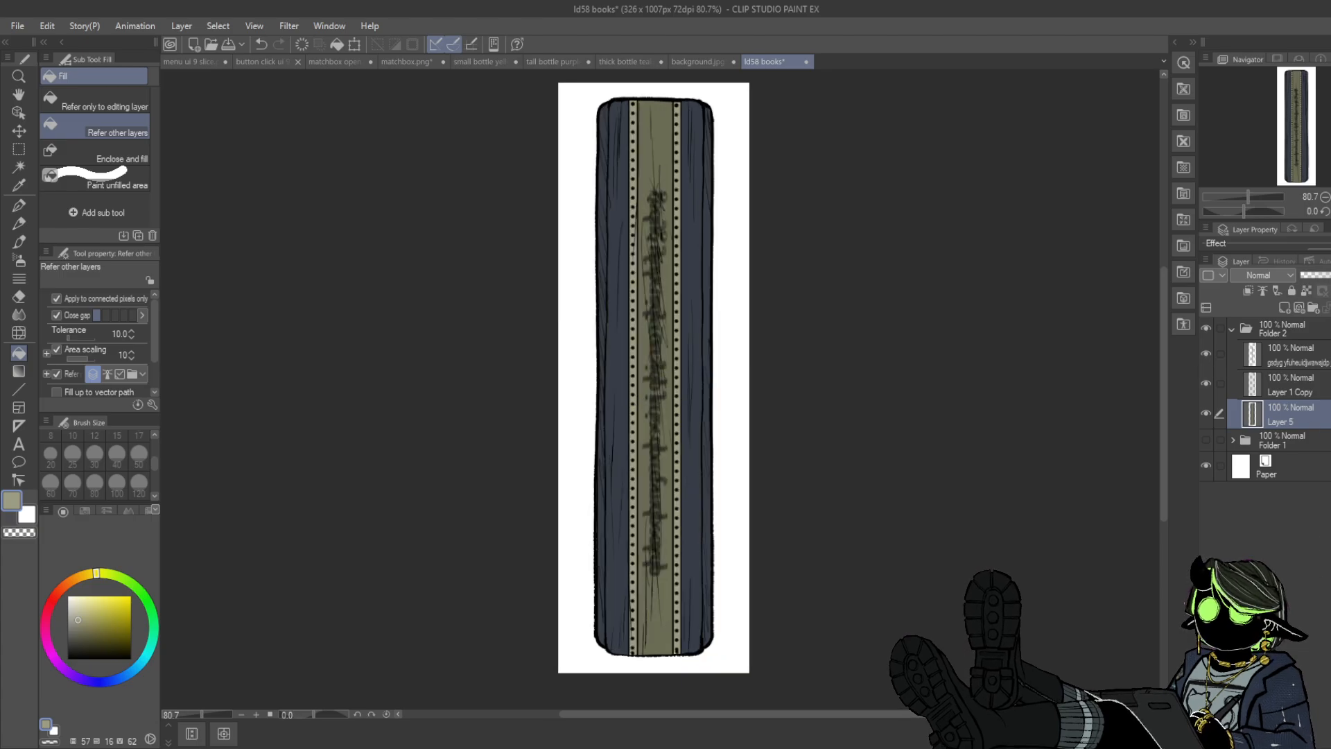
{"action": "left_click", "coordinate": [1242, 318]}
{"action": "left_click", "coordinate": [1233, 329]}
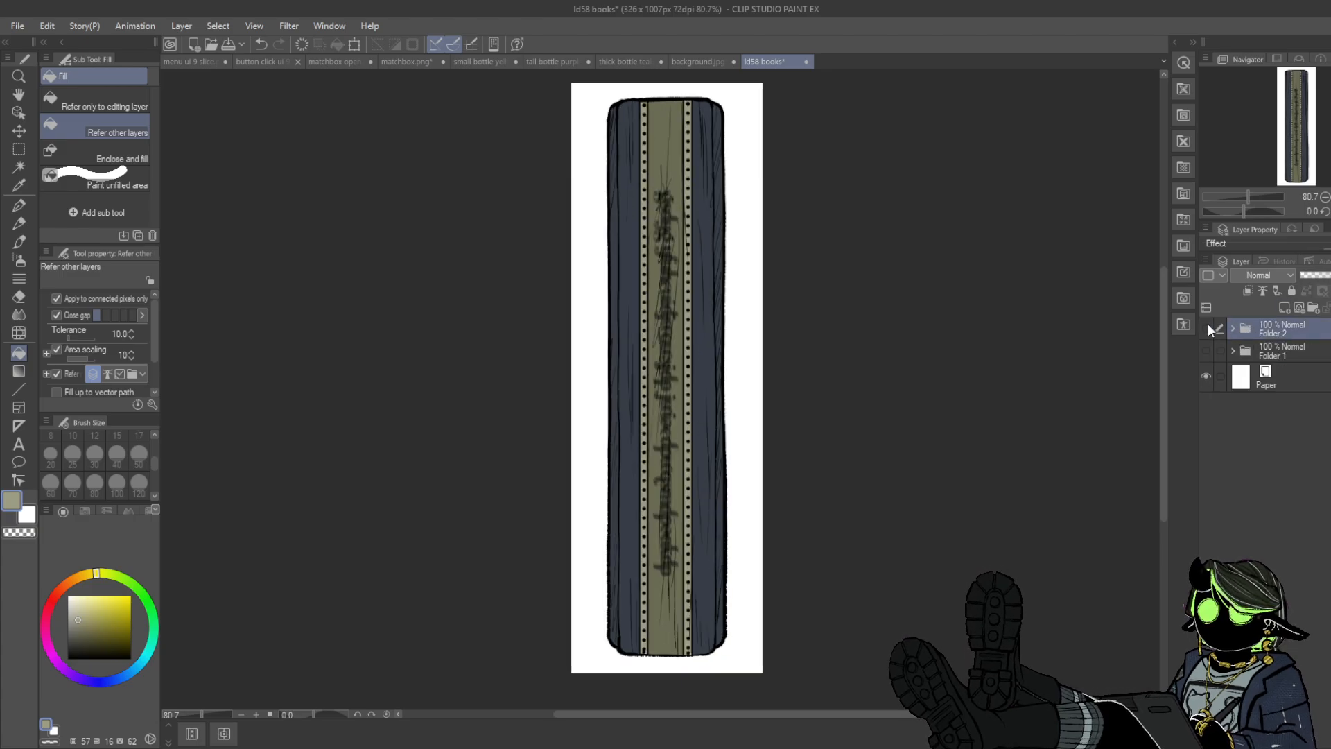
- Compare the two finished book spines by alternately hiding and showing Folder 2 and Folder 1
{"action": "left_click", "coordinate": [1205, 325]}
{"action": "left_click", "coordinate": [1205, 325]}
{"action": "left_click", "coordinate": [1205, 325]}
{"action": "left_click", "coordinate": [1205, 351]}
{"action": "left_click", "coordinate": [1205, 350]}
{"action": "left_click", "coordinate": [1205, 327]}
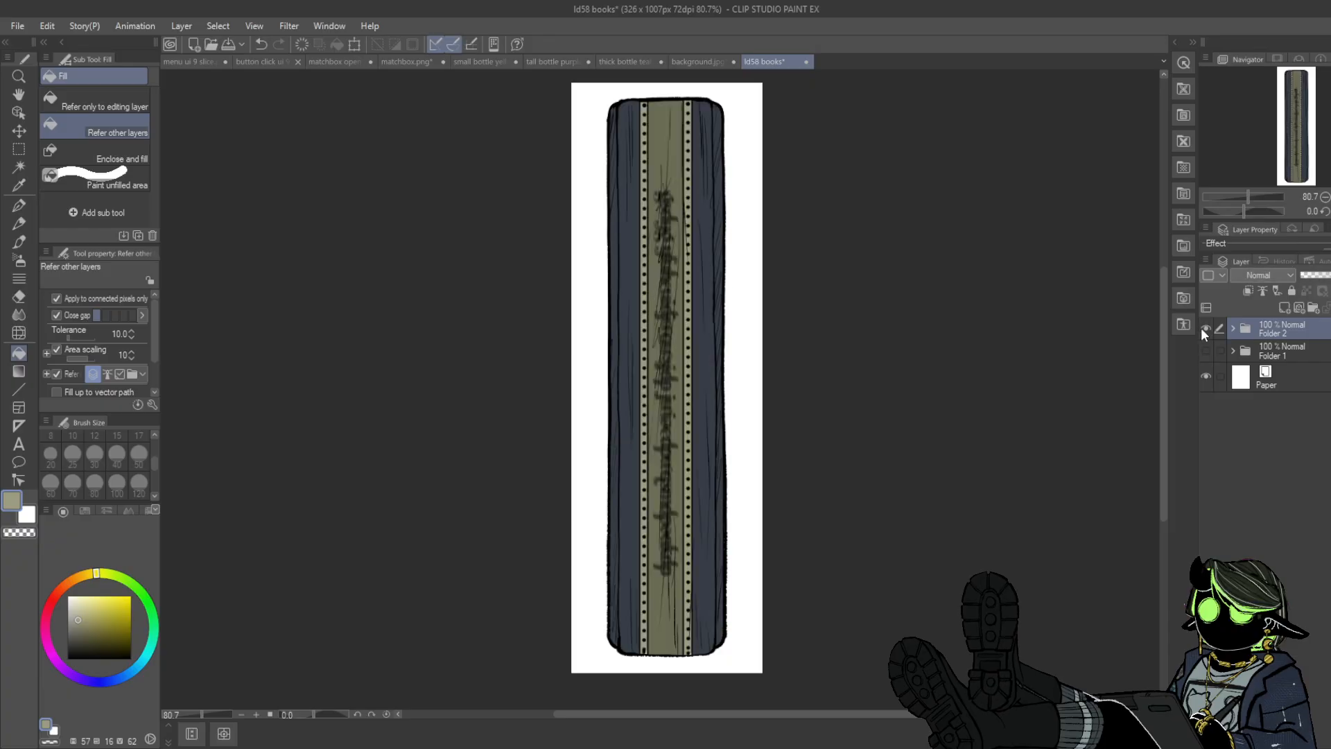
{"action": "left_click", "coordinate": [1205, 327]}
{"action": "left_click", "coordinate": [1205, 348]}
{"action": "left_click", "coordinate": [1206, 348]}
{"action": "left_click", "coordinate": [1205, 329]}
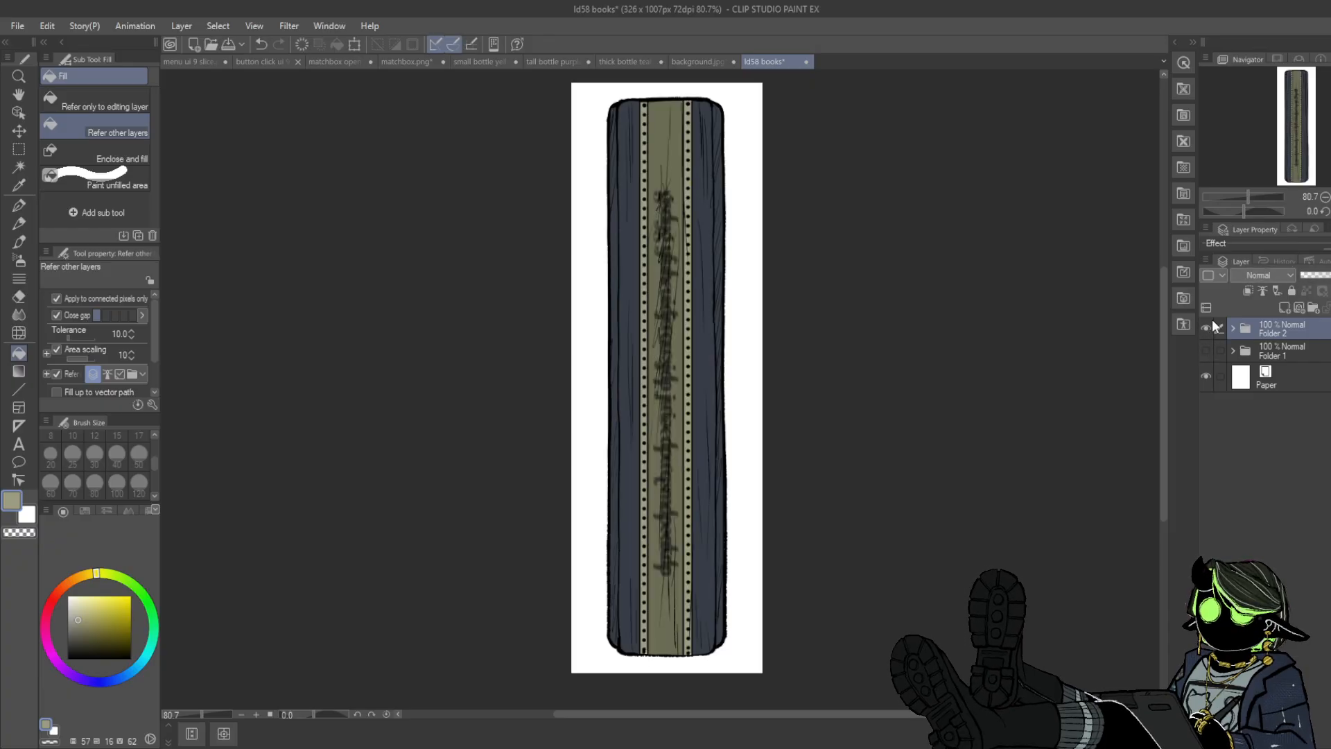
{"action": "left_click", "coordinate": [1207, 326]}
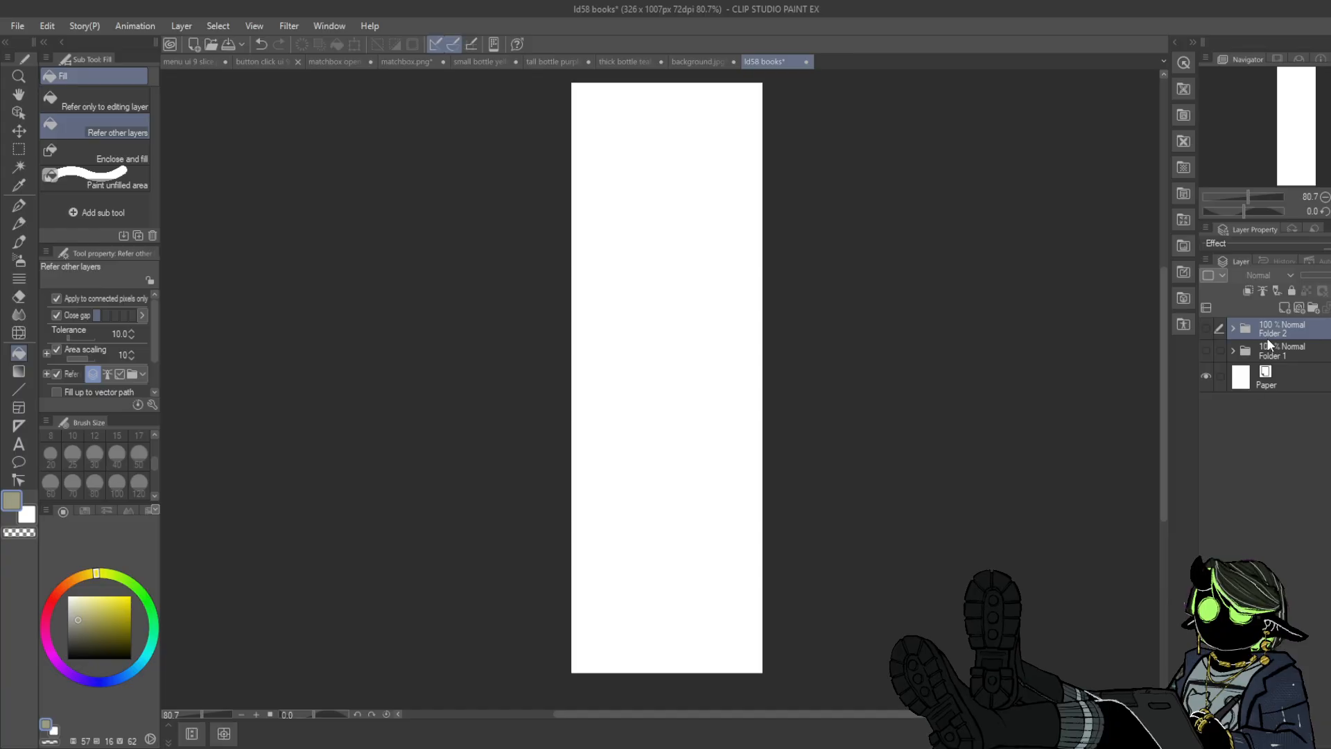
{"action": "left_click", "coordinate": [1205, 327]}
- Identify the dotted-band line art in Folder 2 by toggling layer visibility, and copy the Layer 1 Copy layer
{"action": "left_click", "coordinate": [1233, 328]}
{"action": "left_click", "coordinate": [1270, 357]}
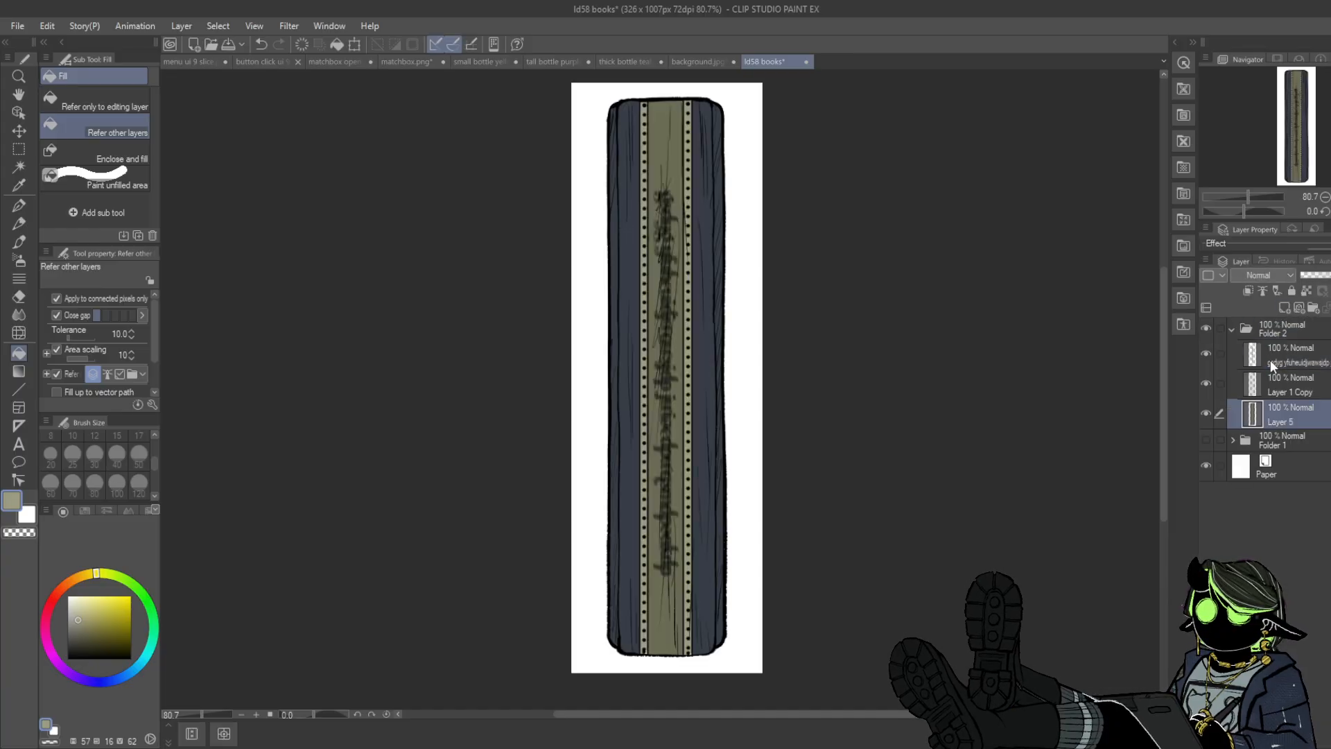
{"action": "left_click", "coordinate": [1206, 355]}
{"action": "left_click", "coordinate": [1206, 355]}
{"action": "left_click", "coordinate": [1257, 380]}
{"action": "left_click", "coordinate": [1204, 383]}
{"action": "left_click", "coordinate": [1204, 383]}
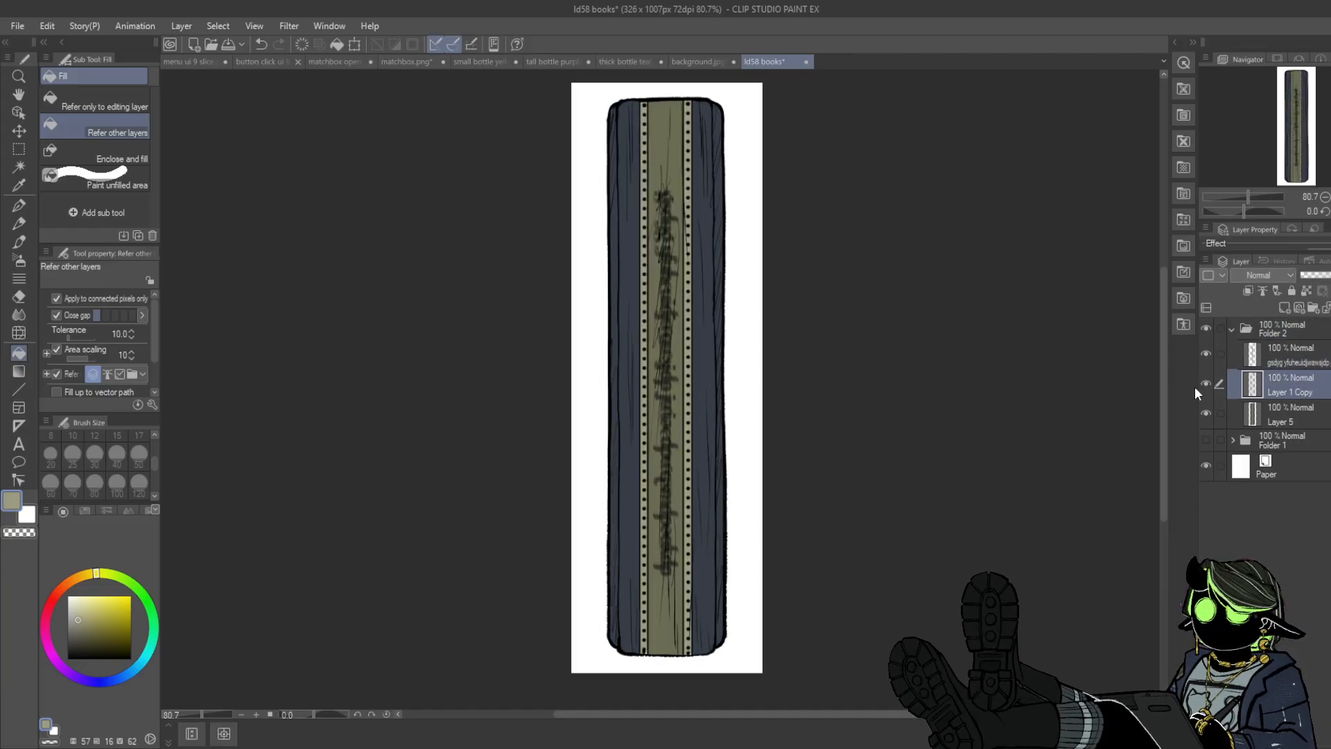
- Create a new layer folder above Folder 2, paste the copied line art into it and hide Folder 2
{"action": "left_click", "coordinate": [1248, 331]}
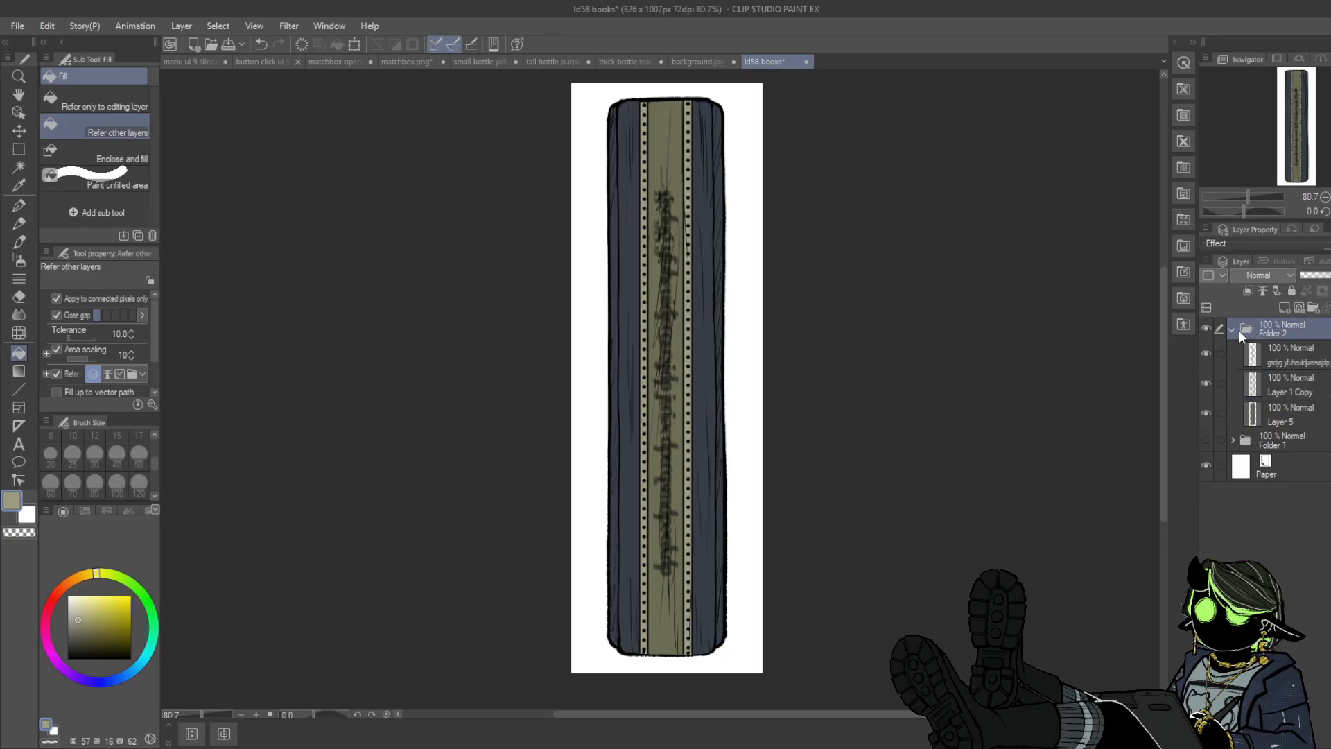
{"action": "left_click", "coordinate": [1313, 311]}
{"action": "key", "text": "ctrl+v"}
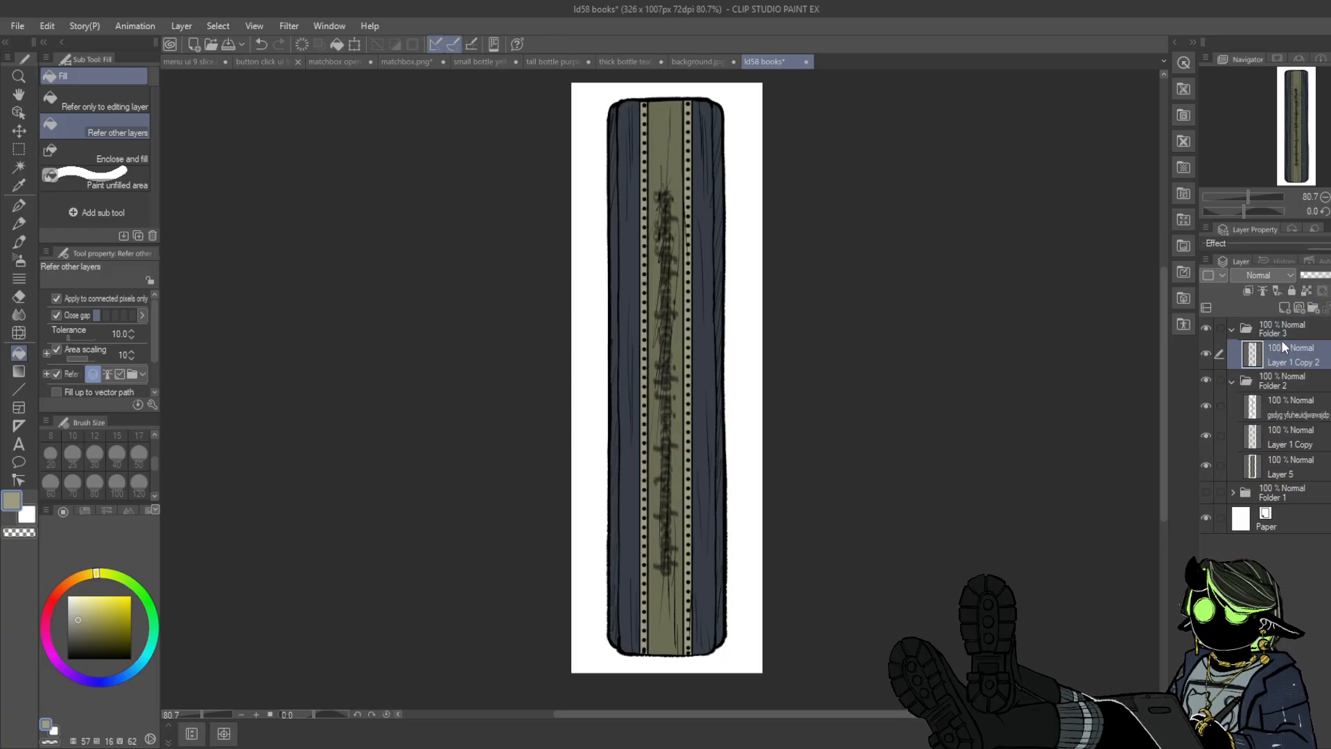
{"action": "left_click", "coordinate": [1207, 380]}
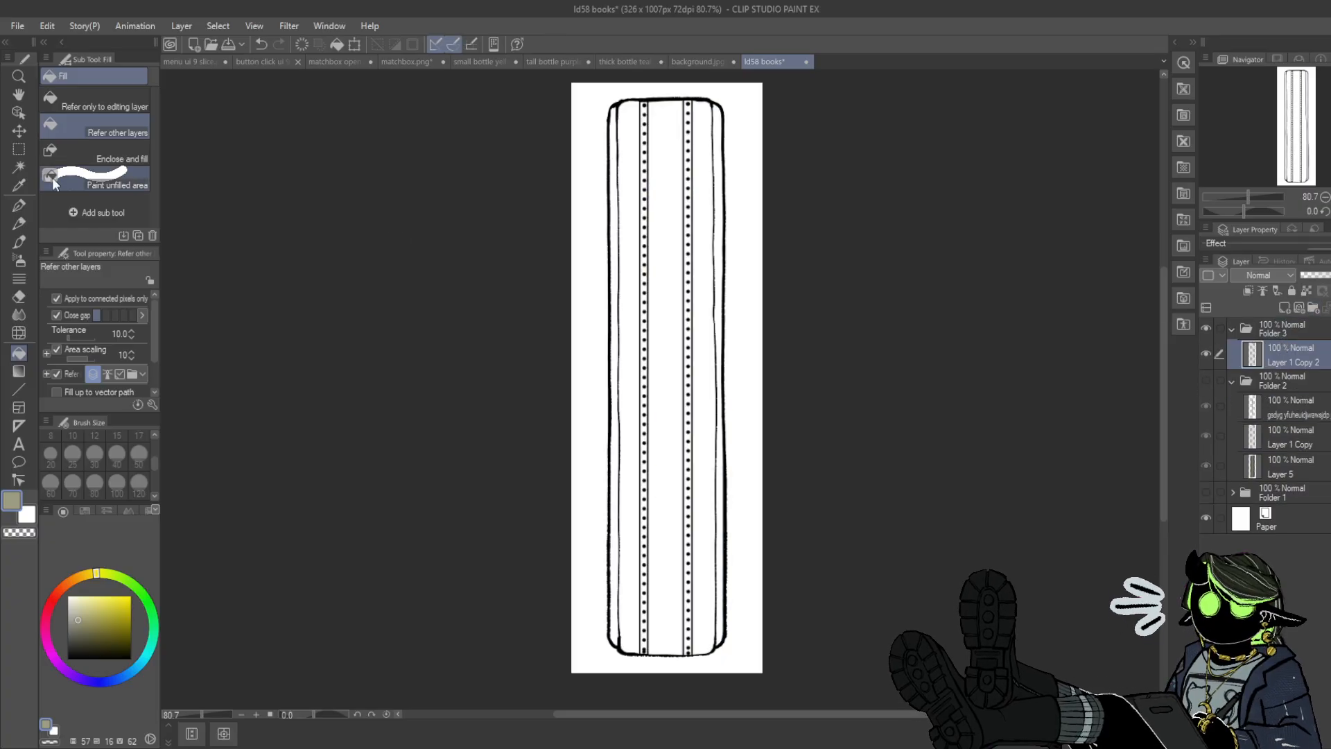
- Check the pasted dotted-band line art and delete its layer from Folder 3
{"action": "left_click", "coordinate": [1206, 355]}
{"action": "left_click", "coordinate": [1205, 355]}
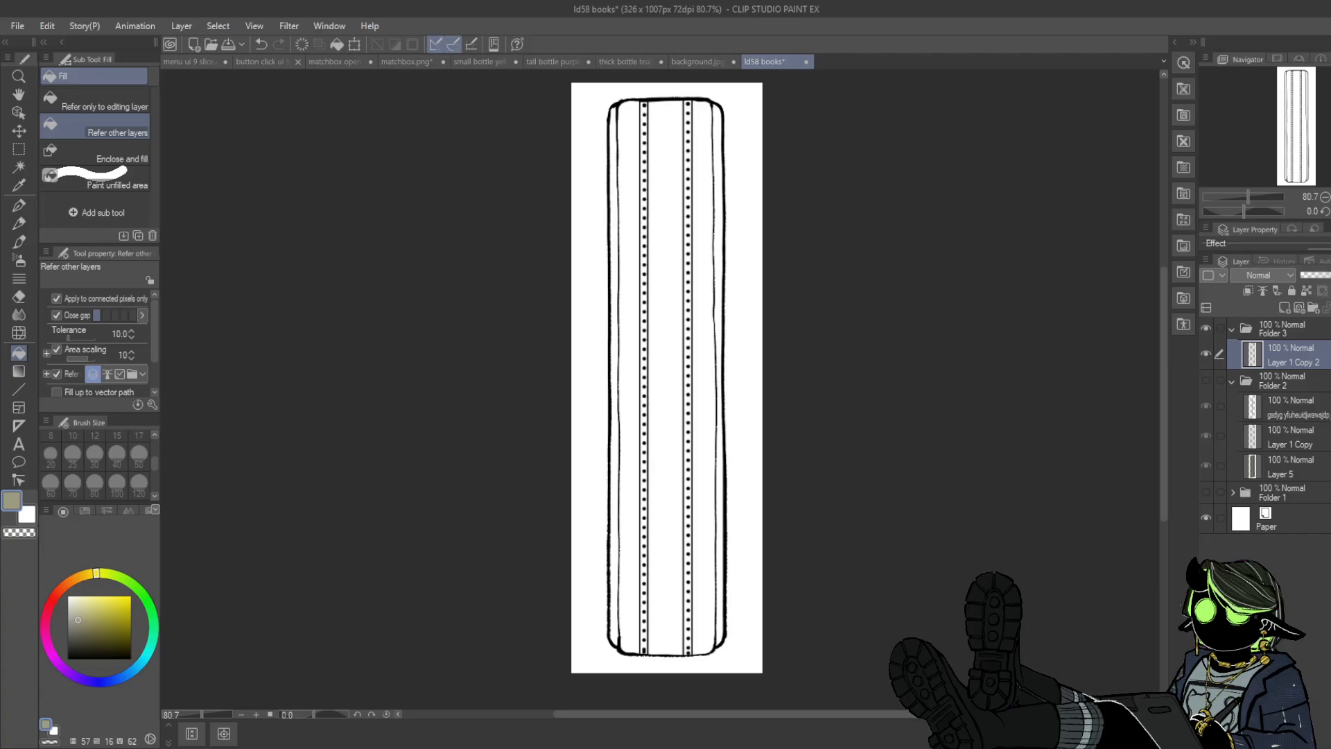
{"action": "left_click", "coordinate": [1328, 309]}
- Show Folder 1, find the plain spine outline among its layers and copy Layer 1
{"action": "left_click", "coordinate": [1245, 463]}
{"action": "left_click", "coordinate": [1233, 463]}
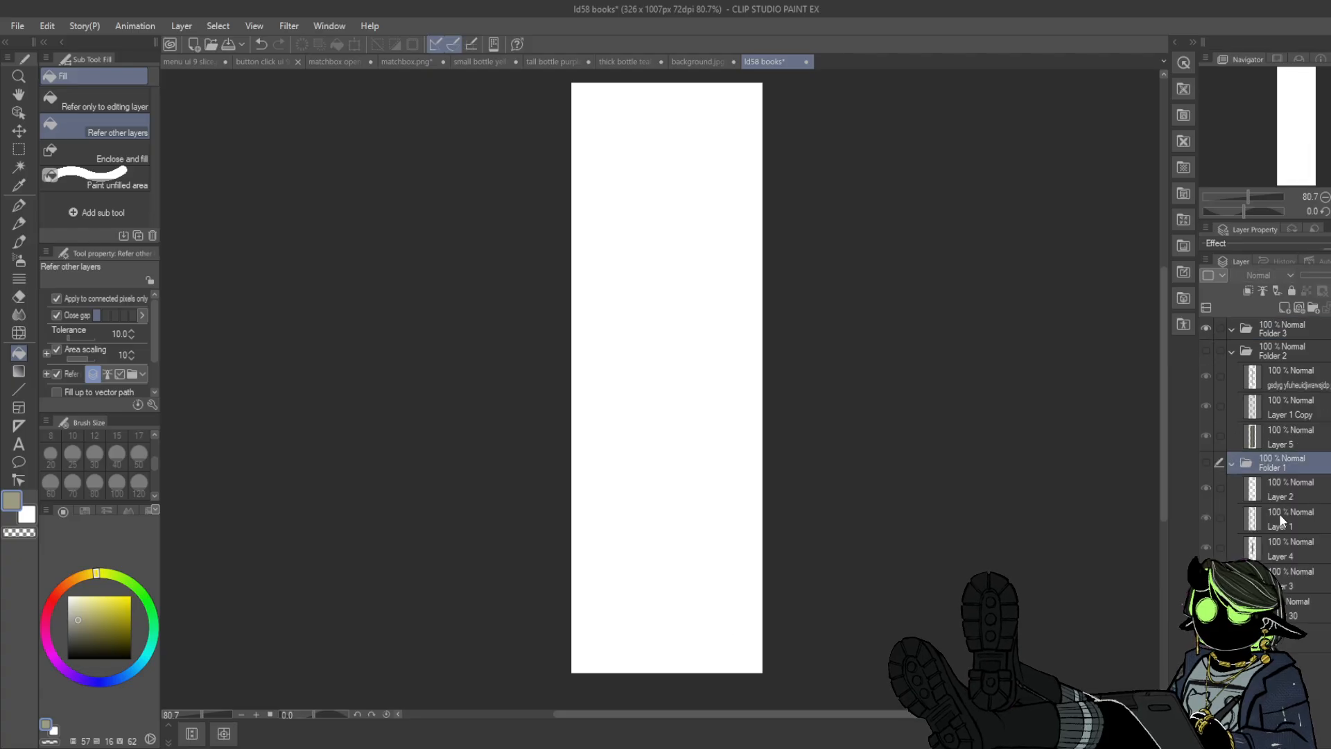
{"action": "left_click", "coordinate": [1279, 489]}
{"action": "left_click", "coordinate": [1206, 461]}
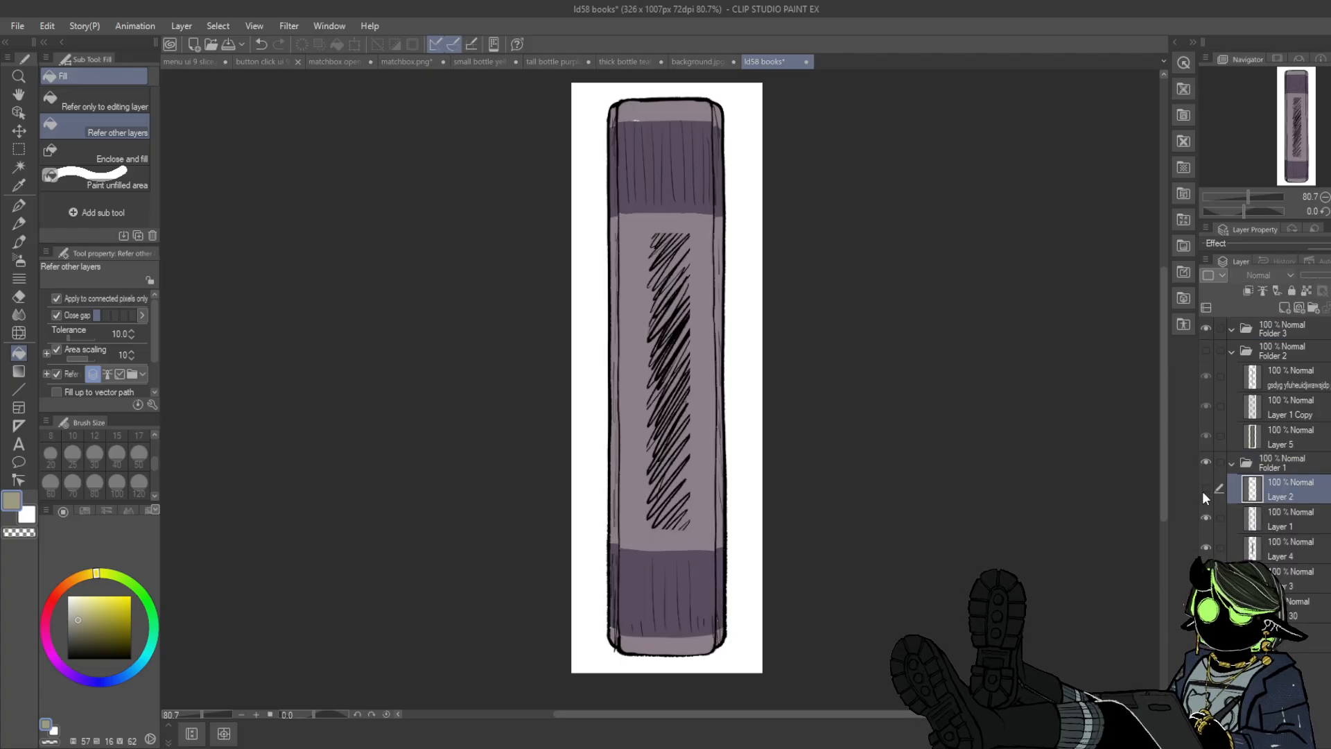
{"action": "left_click", "coordinate": [1205, 489]}
{"action": "left_click", "coordinate": [1206, 518]}
{"action": "left_click", "coordinate": [1206, 518]}
{"action": "left_click", "coordinate": [1259, 517]}
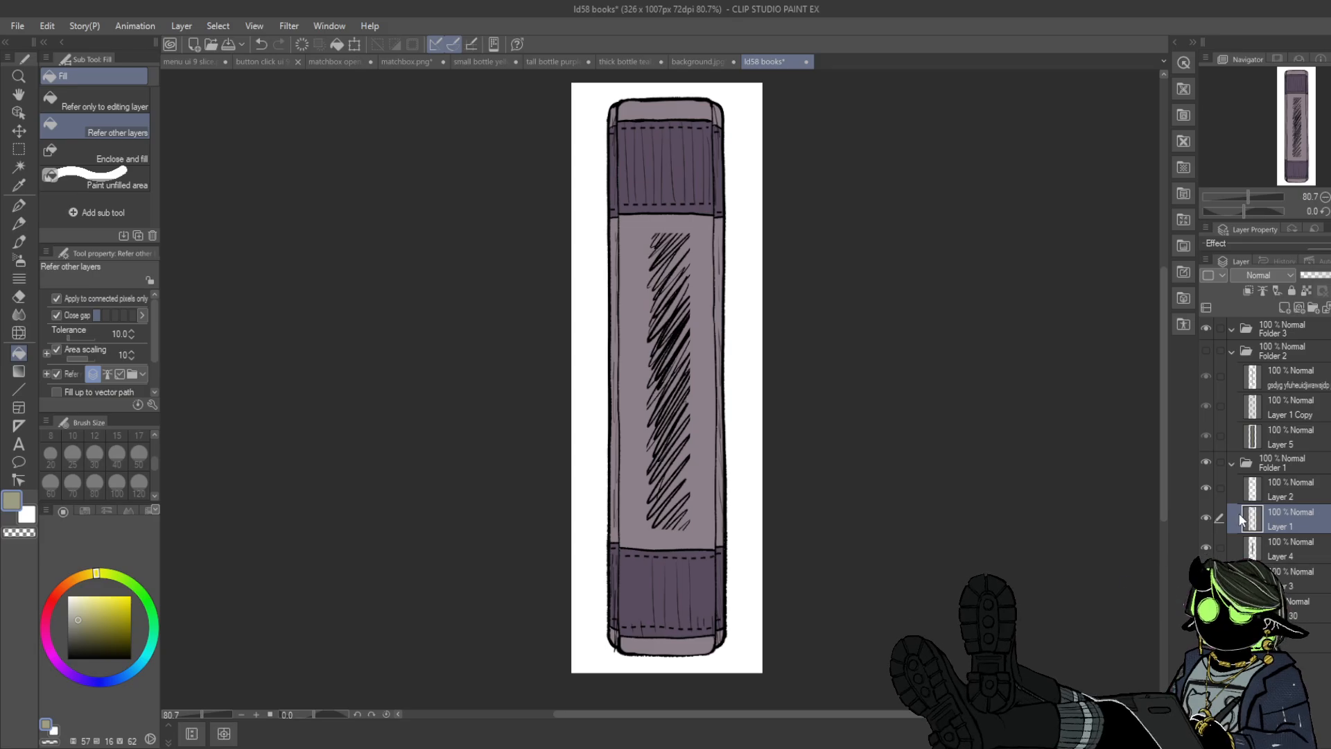
- Paste the plain outline into Folder 3, collapse Folders 1 and 2, and hide Folder 1
{"action": "left_click", "coordinate": [1232, 462]}
{"action": "left_click", "coordinate": [1232, 353]}
{"action": "left_click", "coordinate": [1245, 334]}
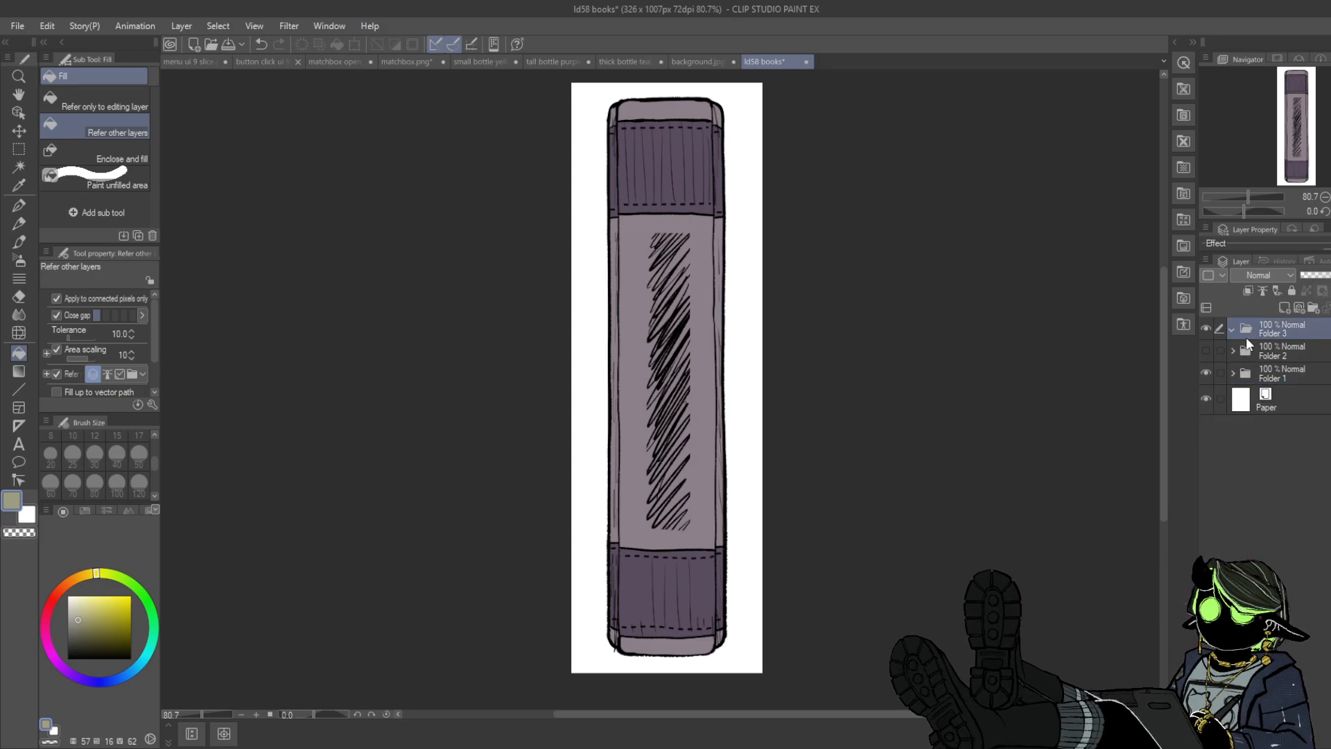
{"action": "key", "text": "ctrl+v"}
{"action": "left_click", "coordinate": [1209, 400]}
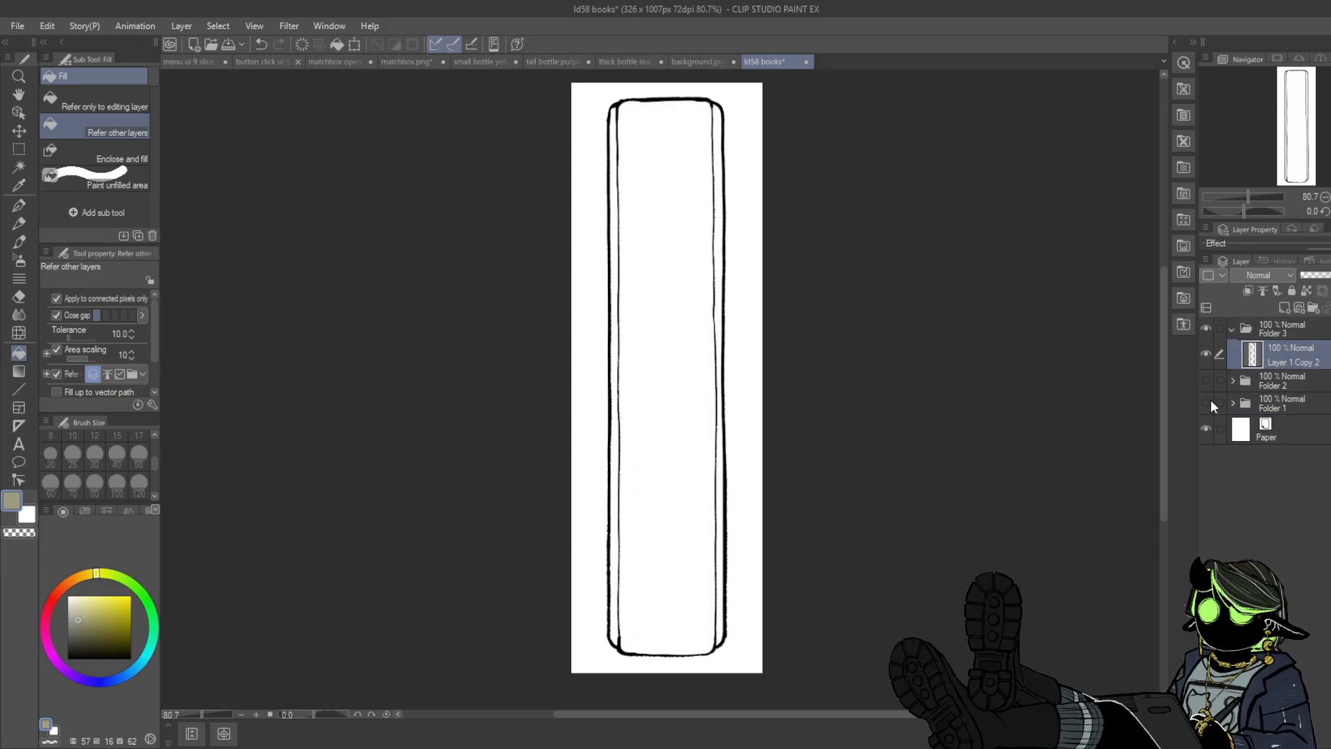
- Select a narrow full-height strip down the middle of the spine, erase the upper and lower outline inside it, and deselect
{"action": "left_click", "coordinate": [20, 150]}
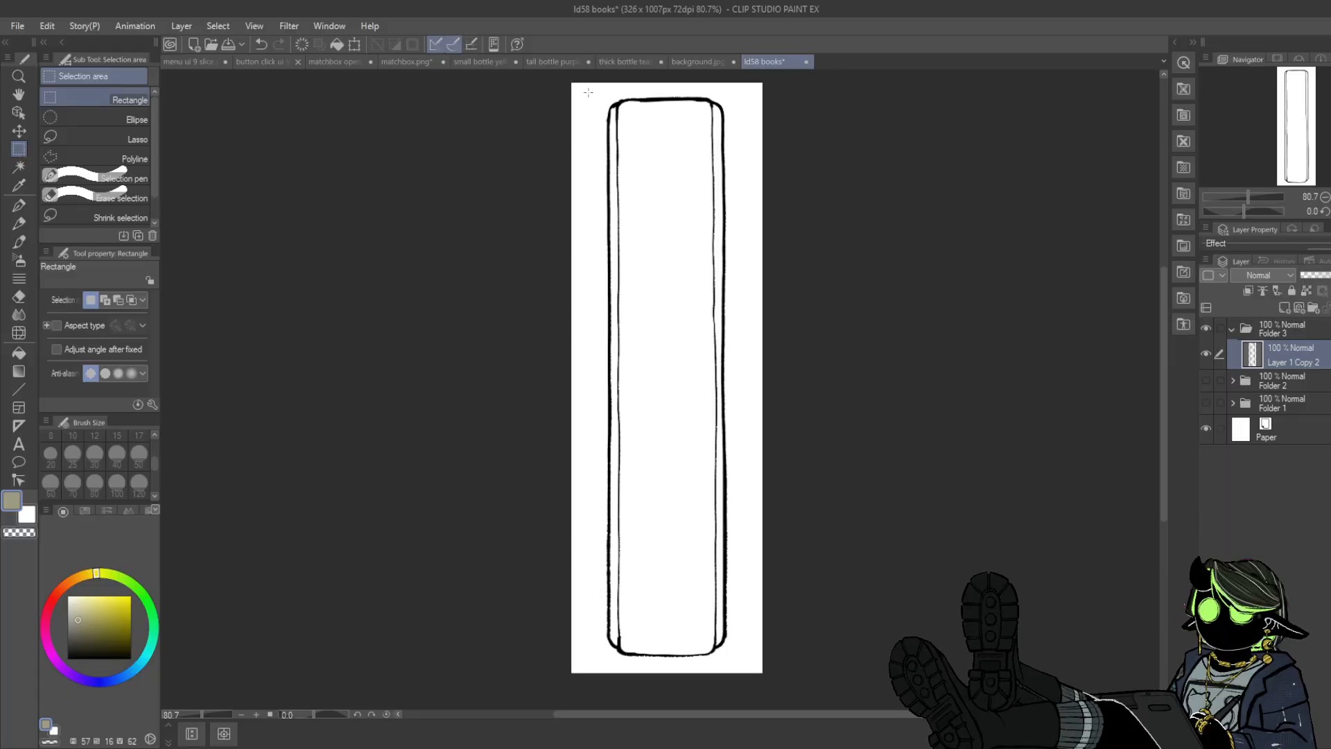
{"action": "left_click_drag", "start_coordinate": [585, 86], "coordinate": [678, 671]}
{"action": "left_click", "coordinate": [636, 697]}
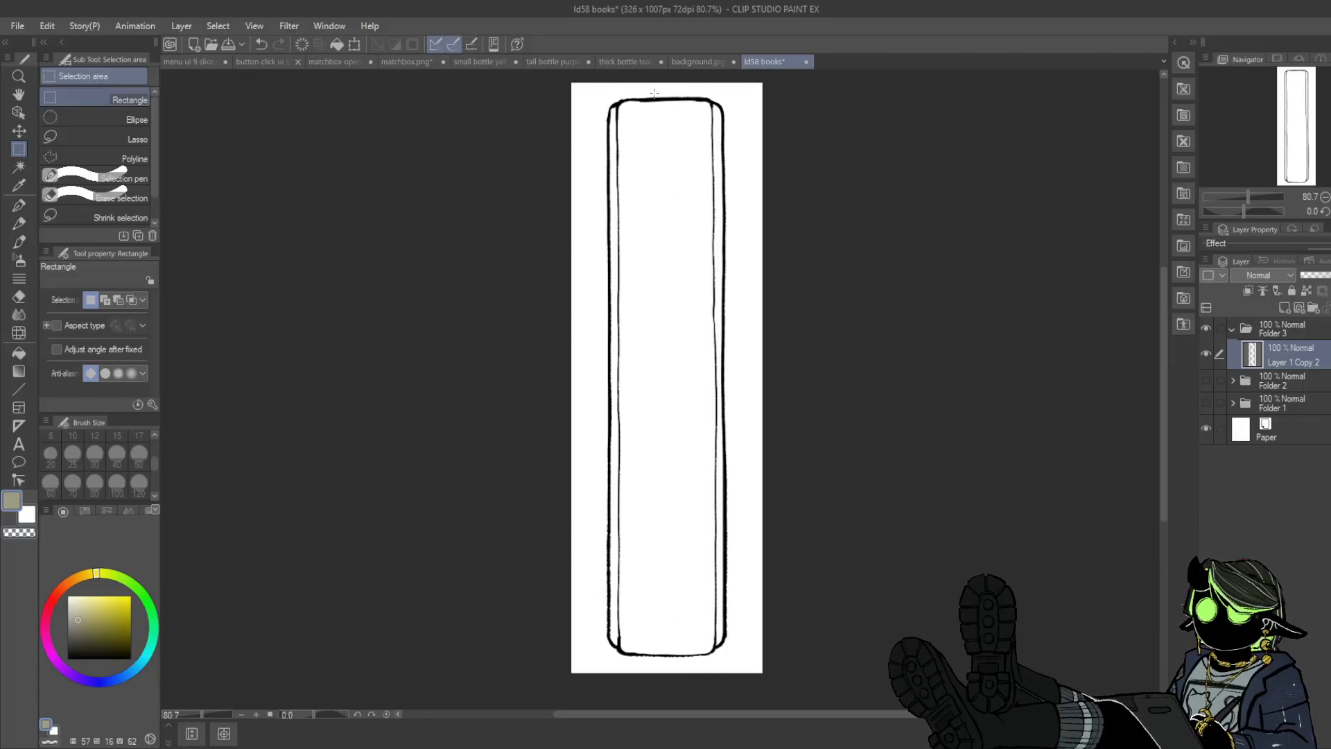
{"action": "mouse_move", "coordinate": [656, 89]}
{"action": "left_mouse_down"}
{"action": "mouse_move", "coordinate": [681, 670]}
{"action": "mouse_move", "coordinate": [679, 639]}
{"action": "left_mouse_up"}
{"action": "key", "text": "e"}
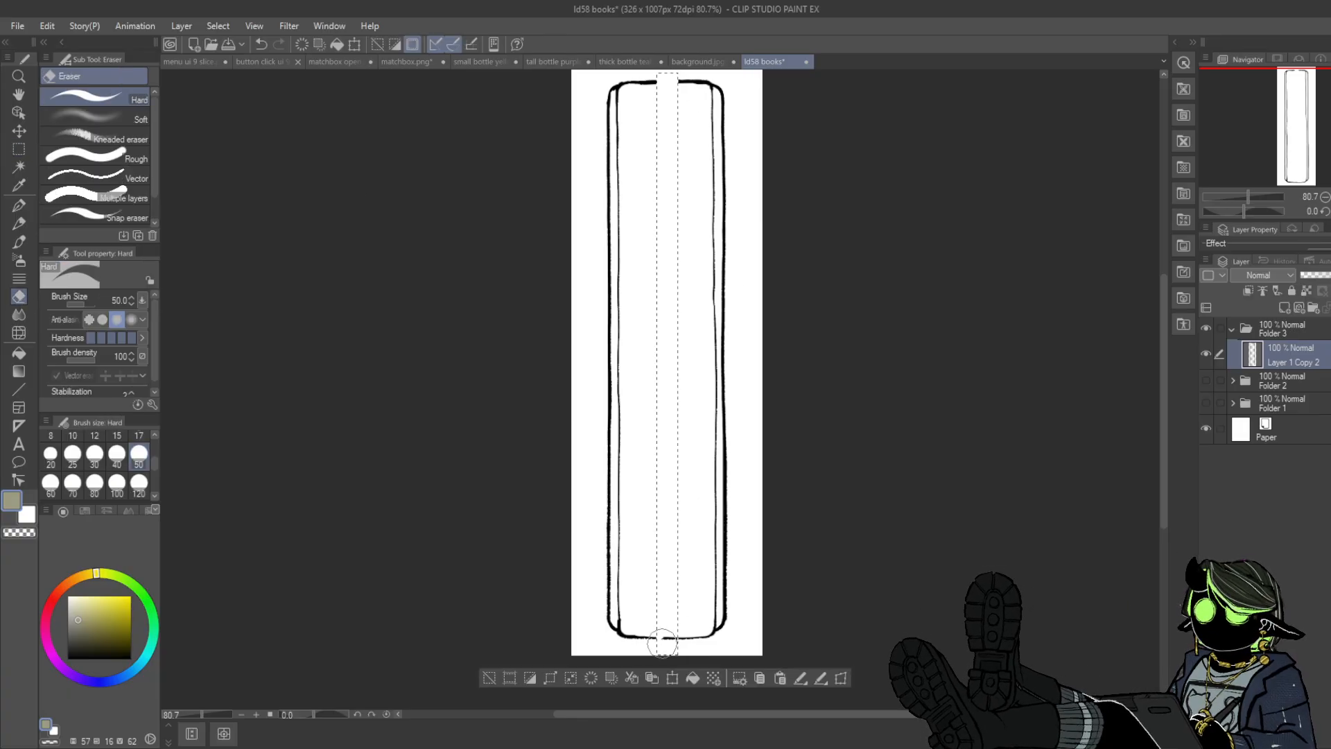
{"action": "key", "text": "m"}
{"action": "key", "text": "ctrl+d"}
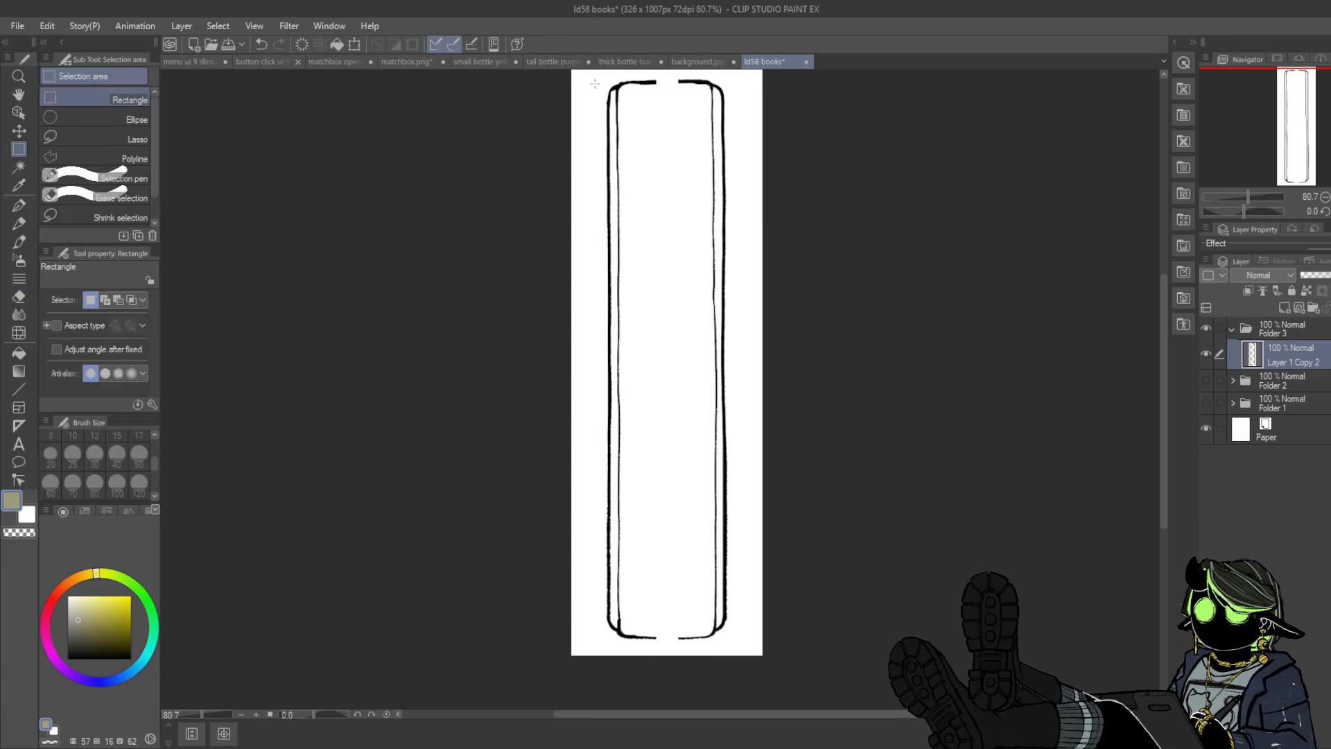
- Select the spine outline's left half, move it right until it meets the right half, and deselect
{"action": "left_click_drag", "start_coordinate": [588, 74], "coordinate": [667, 652]}
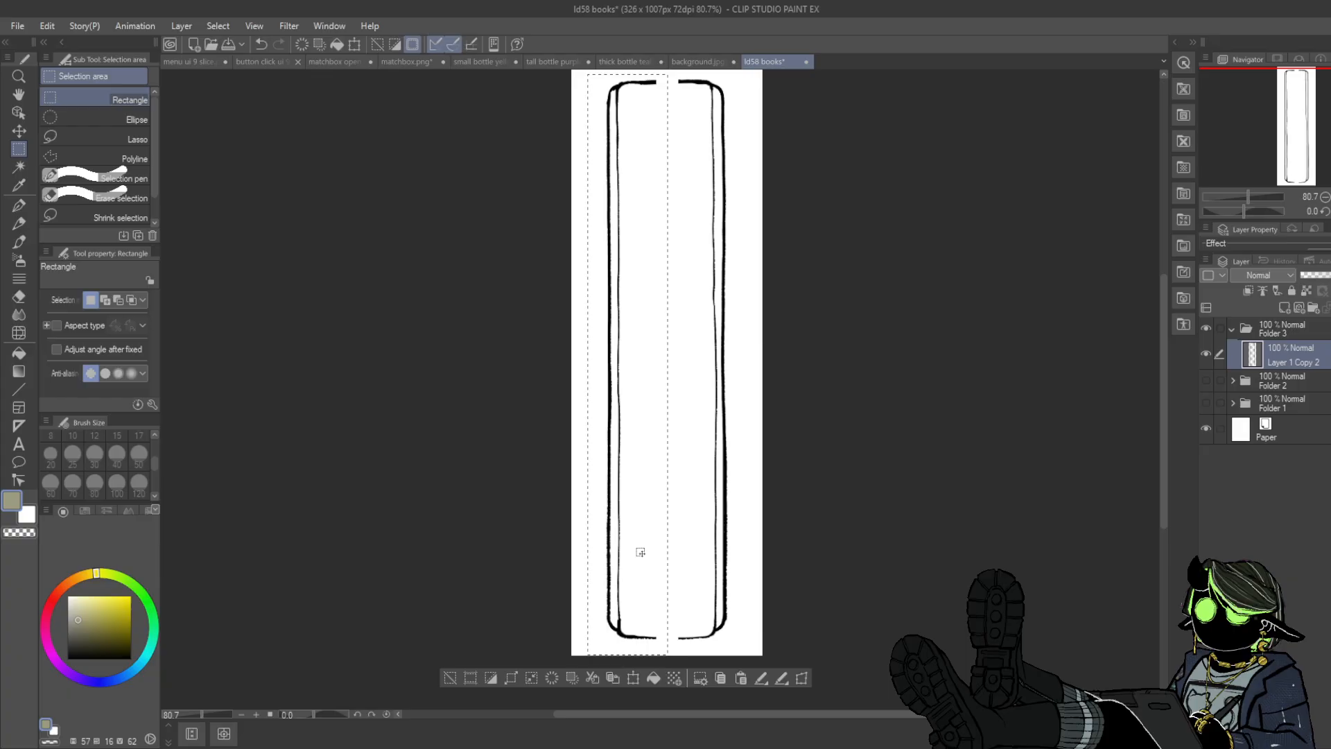
{"action": "left_click", "coordinate": [632, 678]}
{"action": "left_click_drag", "start_coordinate": [643, 522], "coordinate": [671, 530]}
{"action": "key", "text": "Return"}
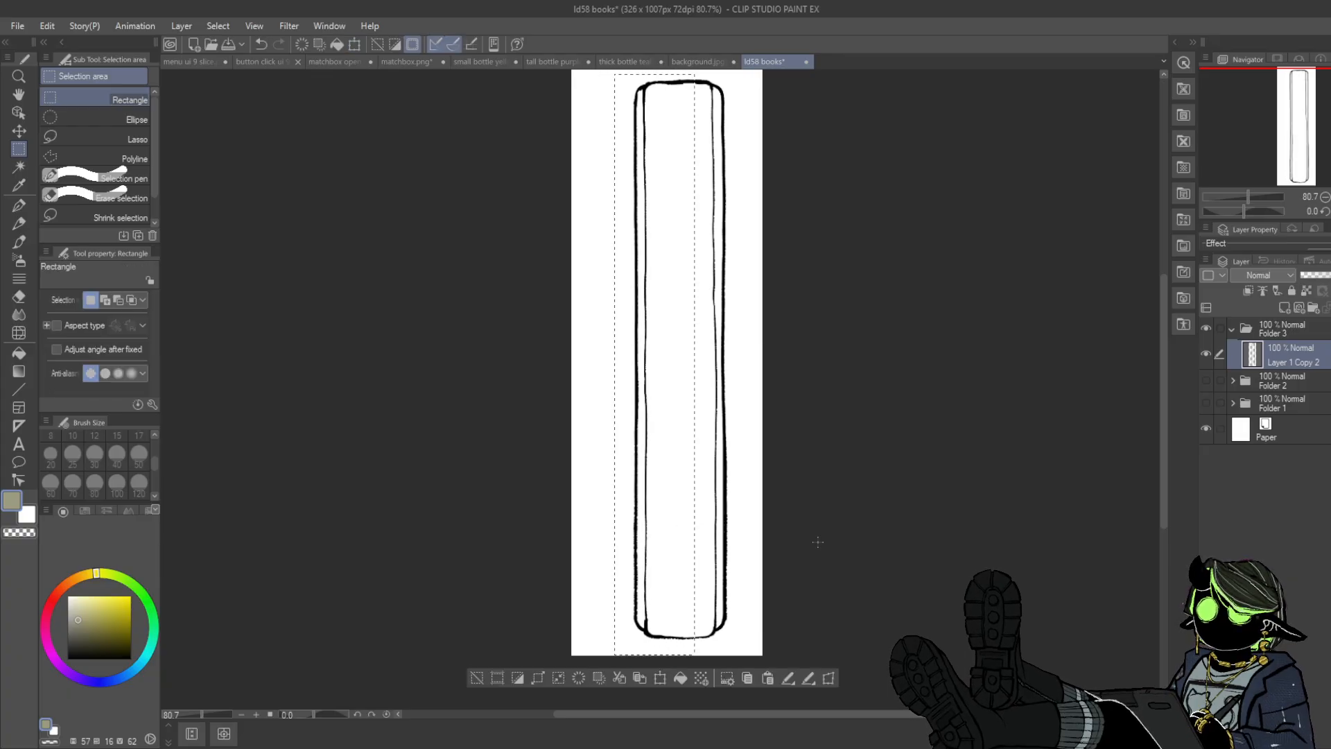
{"action": "key", "text": "ctrl+d"}
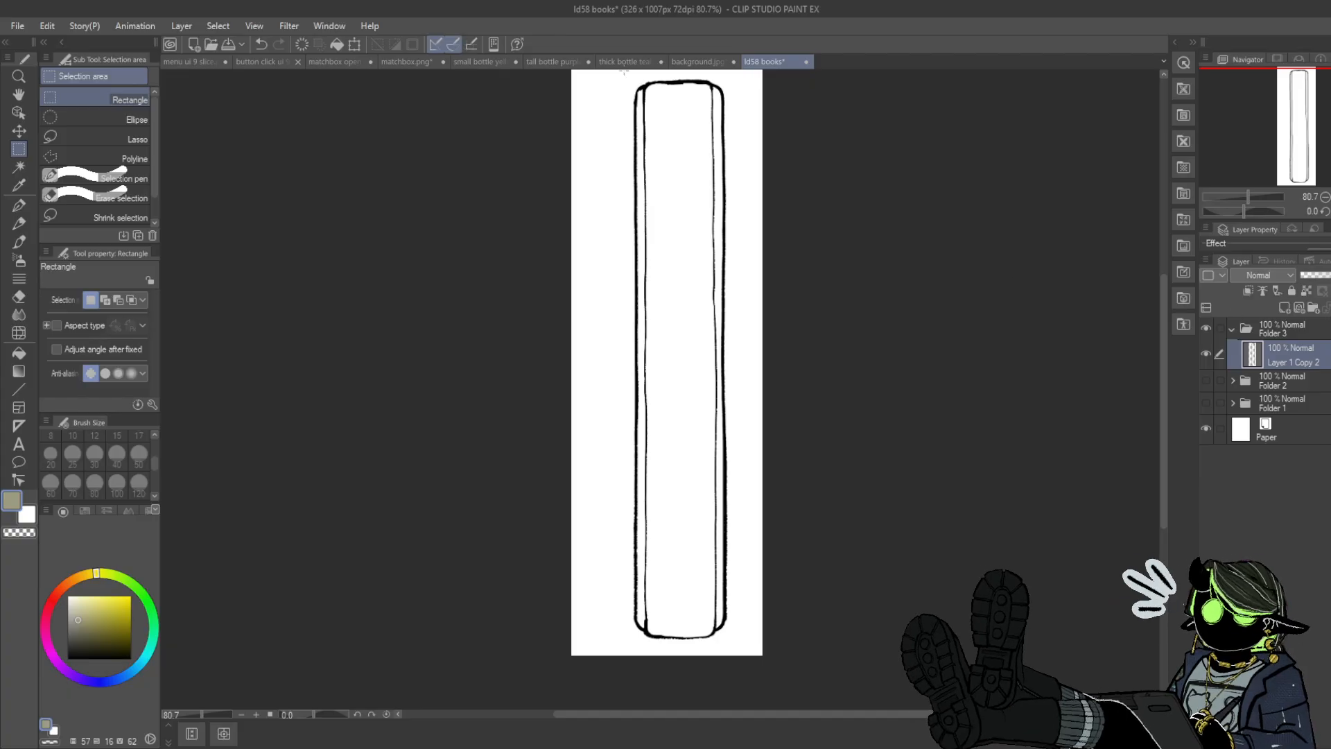
- Select the whole narrowed spine outline, move it left to the middle of the canvas, and deselect
{"action": "left_click_drag", "start_coordinate": [682, 82], "coordinate": [736, 643]}
{"action": "left_click", "coordinate": [690, 668]}
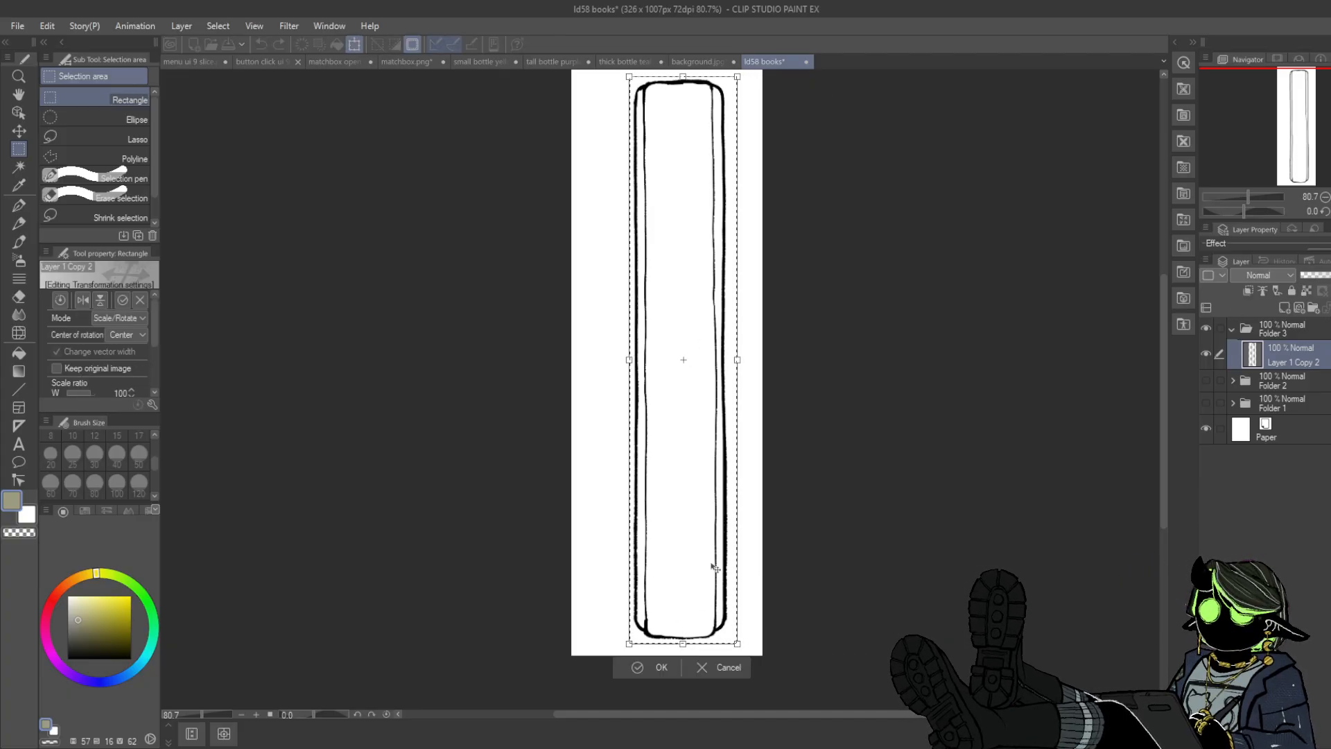
{"action": "left_click_drag", "start_coordinate": [714, 567], "coordinate": [703, 572]}
{"action": "left_click_drag", "start_coordinate": [649, 647], "coordinate": [643, 657]}
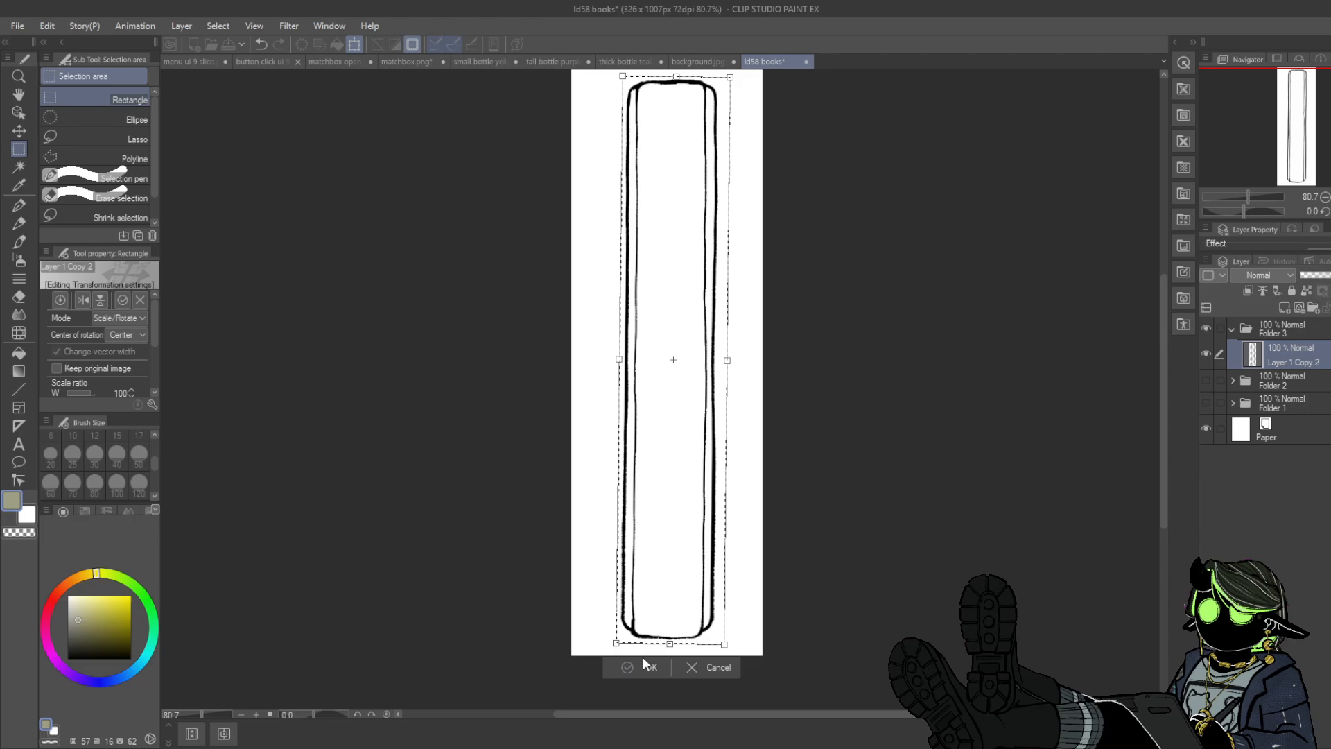
{"action": "left_click", "coordinate": [691, 666]}
{"action": "left_click", "coordinate": [689, 667]}
{"action": "left_click_drag", "start_coordinate": [709, 541], "coordinate": [695, 542]}
{"action": "key", "text": "Return"}
{"action": "key", "text": "ctrl+d"}
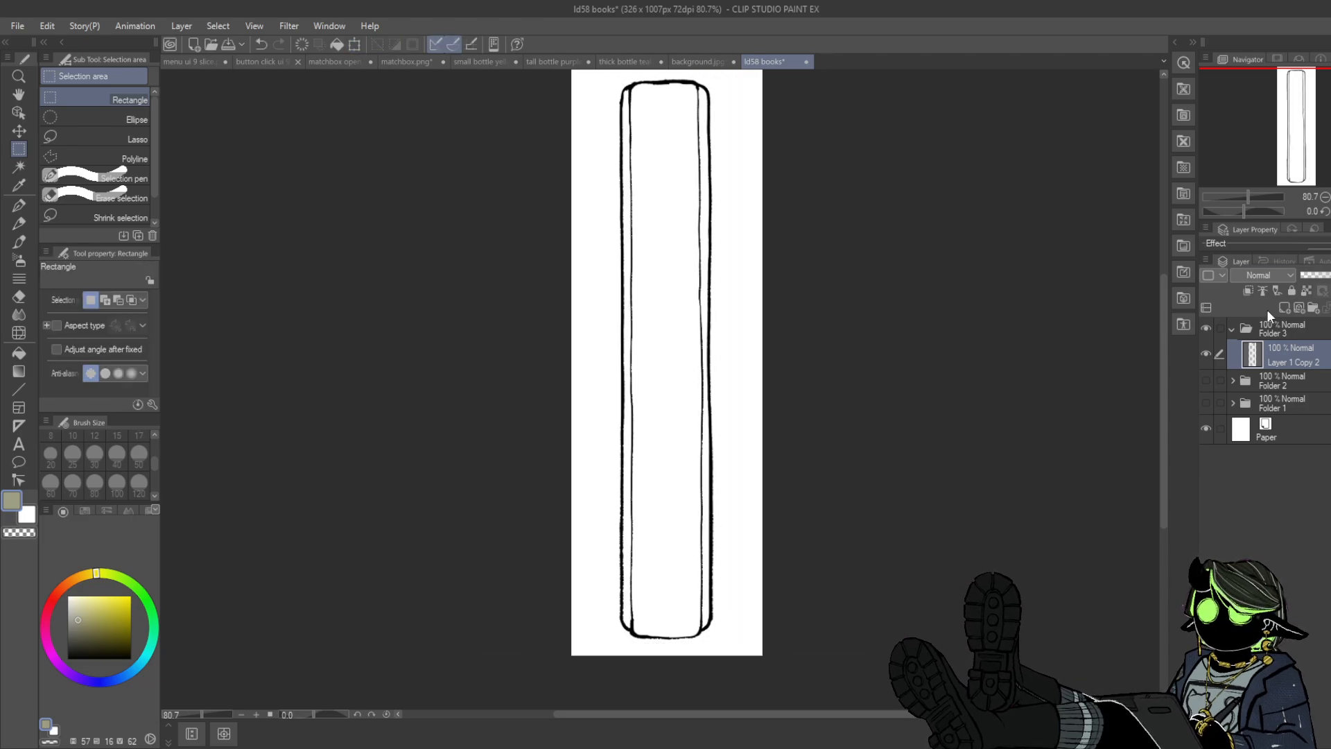
- Add a layer beneath the outline in Folder 3 and fill the spine's middle panel with grey-brown
{"action": "left_click", "coordinate": [1284, 307]}
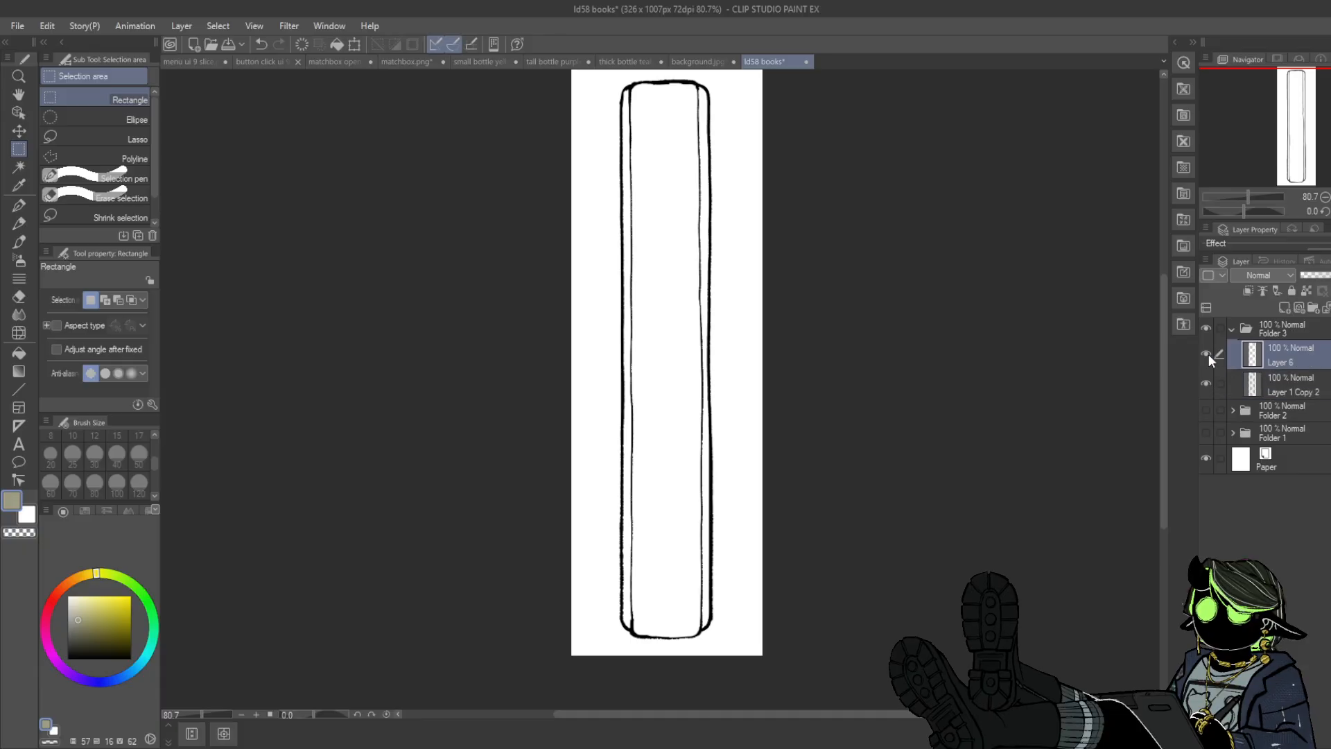
{"action": "mouse_move", "coordinate": [1258, 362]}
{"action": "left_mouse_down"}
{"action": "mouse_move", "coordinate": [1274, 360]}
{"action": "mouse_move", "coordinate": [1263, 385]}
{"action": "left_mouse_up"}
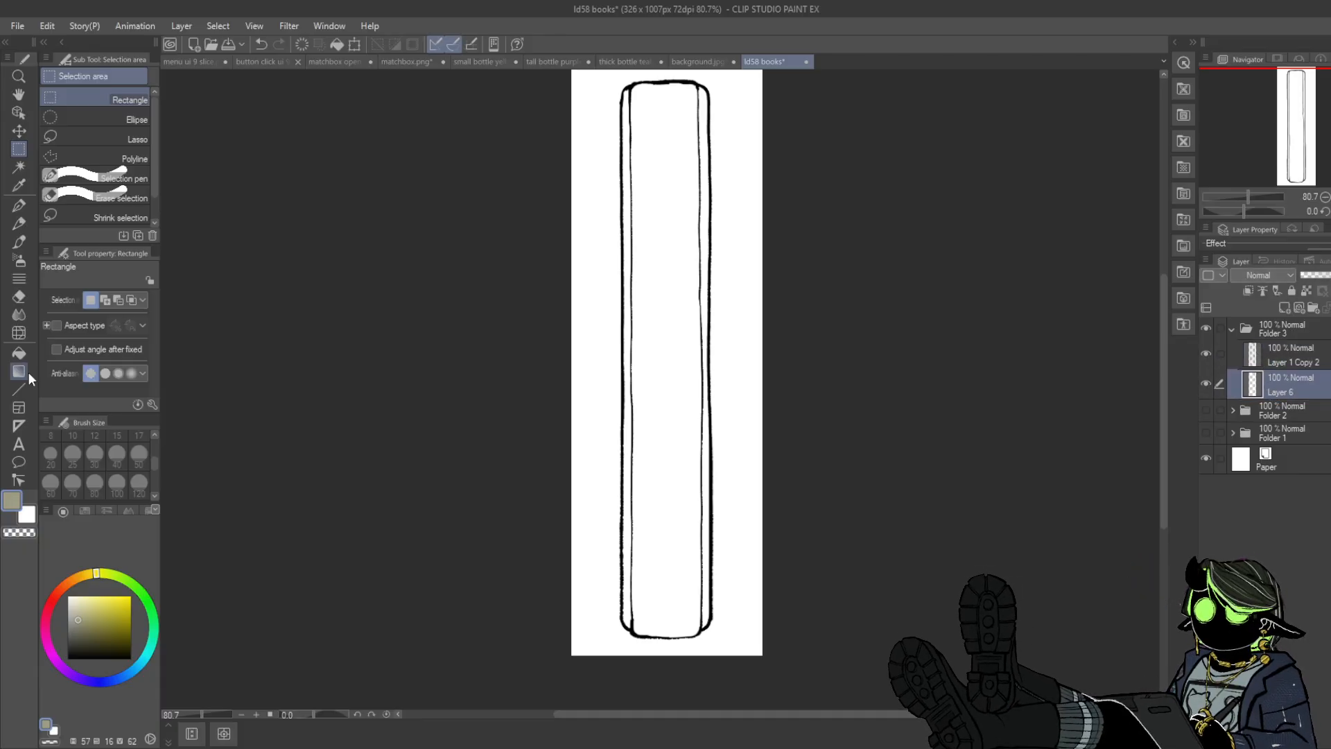
{"action": "left_click", "coordinate": [20, 354]}
{"action": "left_click_drag", "start_coordinate": [68, 584], "coordinate": [77, 578]}
{"action": "left_click", "coordinate": [79, 624]}
{"action": "left_click", "coordinate": [663, 330]}
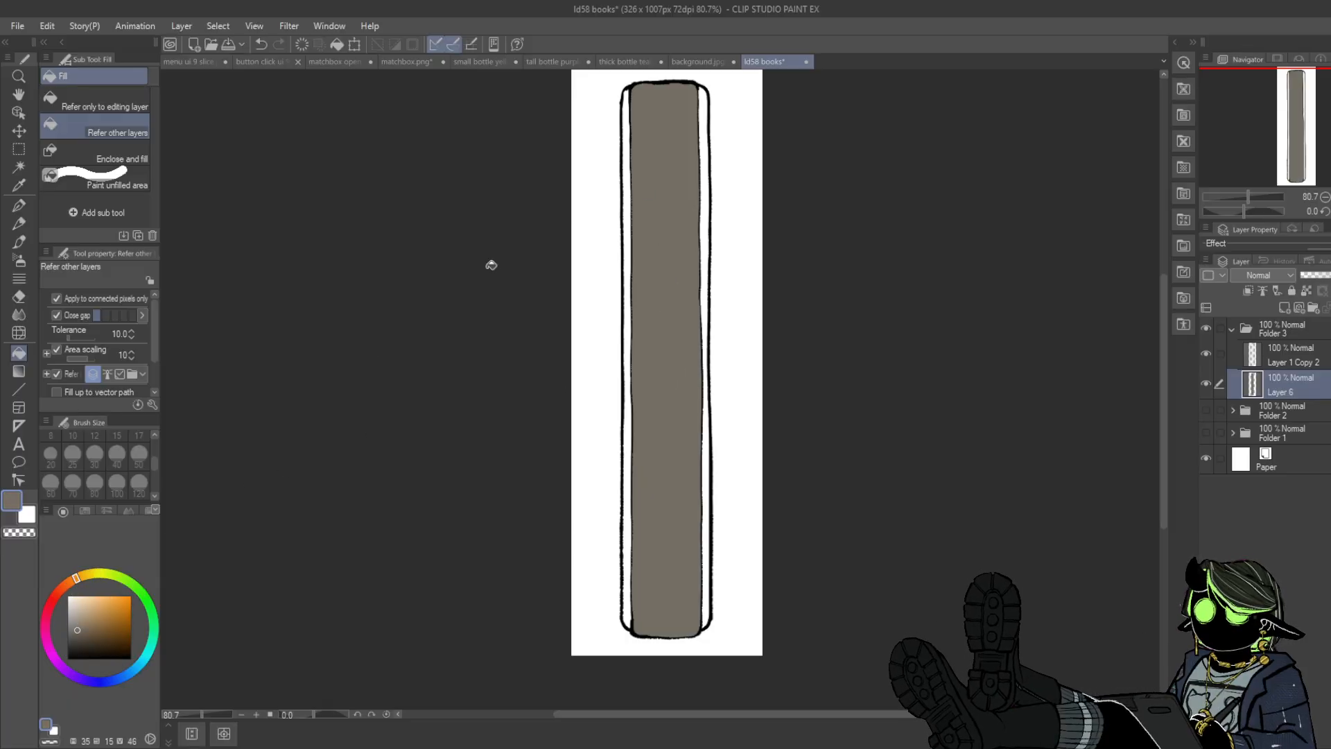
- Refill the middle panel with a darker brown and fill both side strips of the spine with it
{"action": "left_click_drag", "start_coordinate": [77, 630], "coordinate": [83, 638]}
{"action": "left_click", "coordinate": [688, 414]}
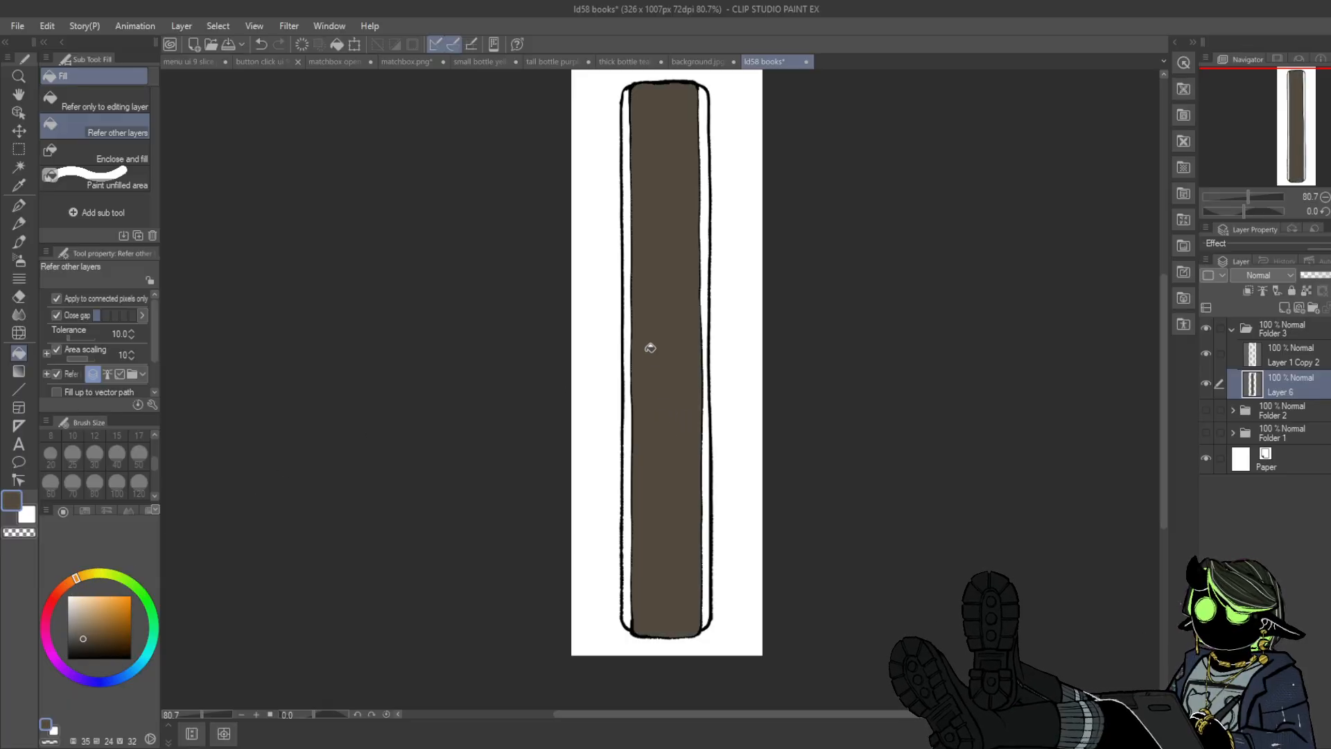
{"action": "left_click", "coordinate": [631, 336]}
{"action": "left_click", "coordinate": [709, 242]}
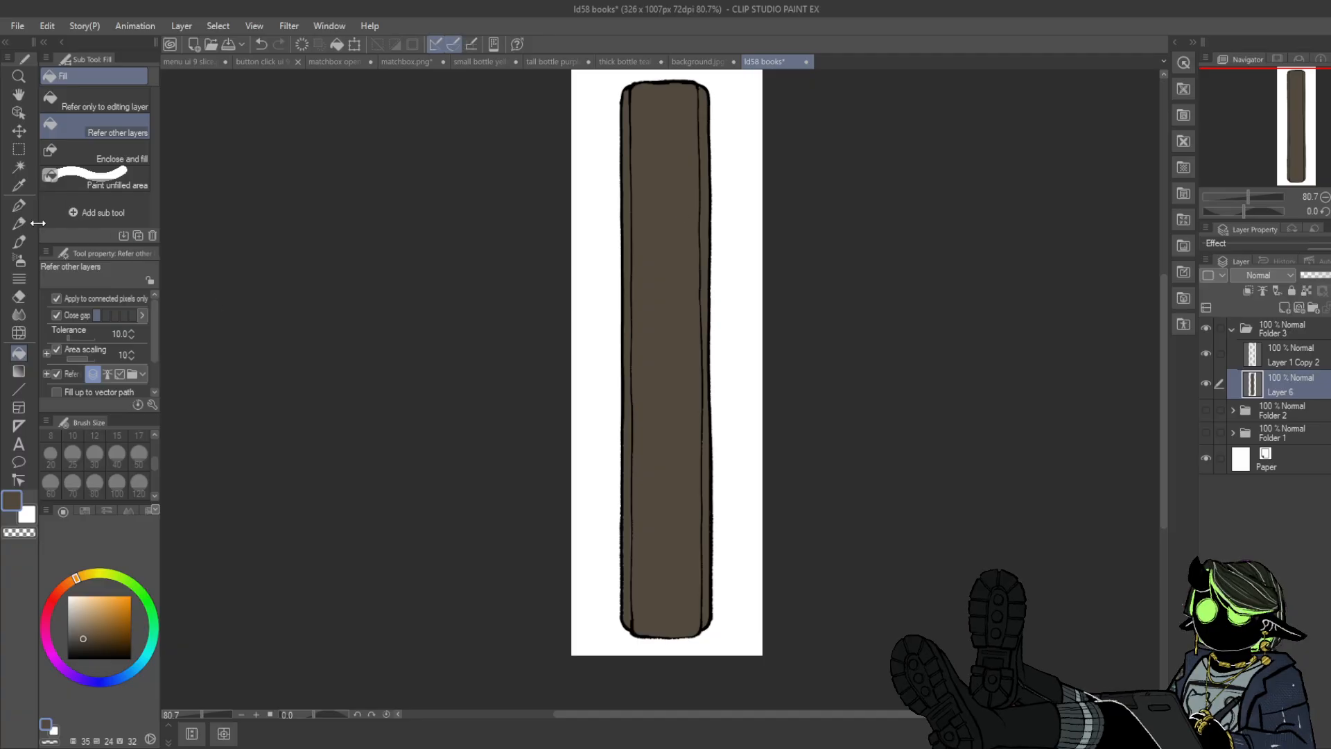
- Sample the spine's brown and add a new layer clipped to the brown fill layer
{"action": "key", "text": "p"}
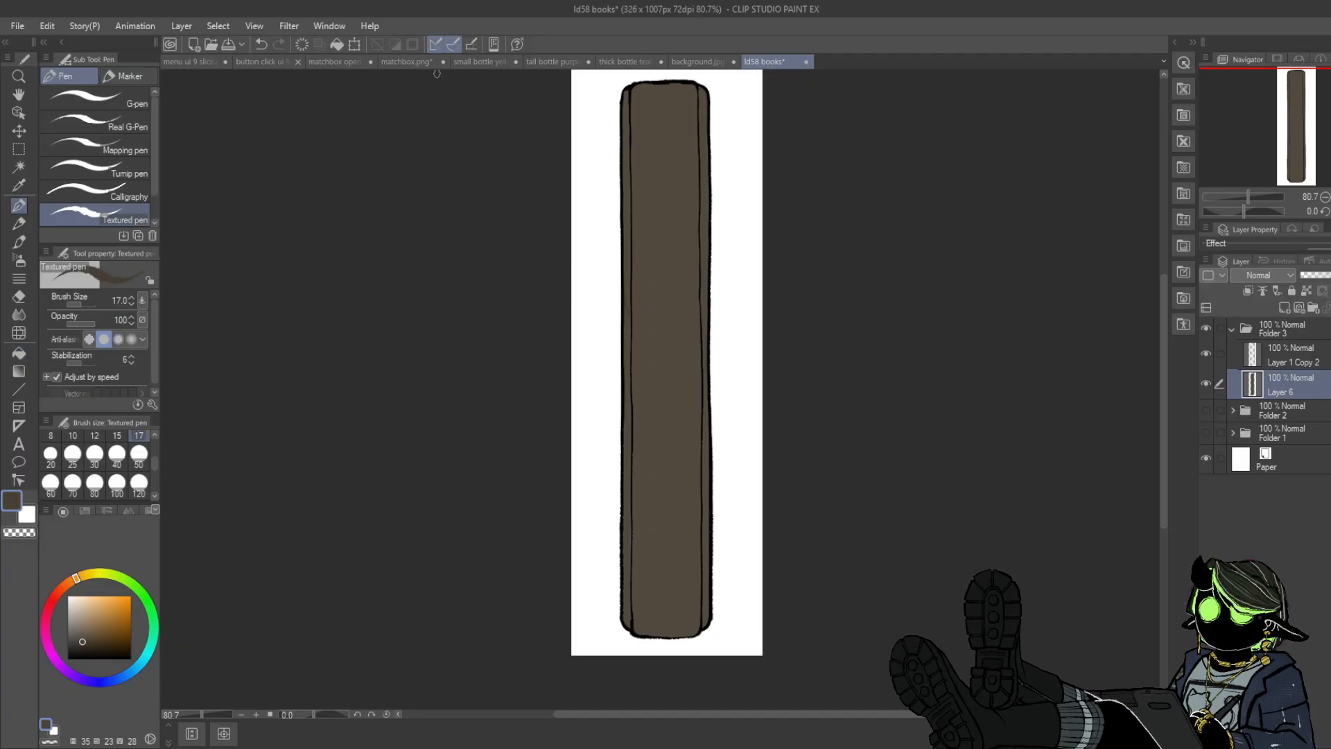
{"action": "left_click", "coordinate": [266, 46]}
{"action": "right_click", "coordinate": [666, 317]}
{"action": "left_click", "coordinate": [1209, 380]}
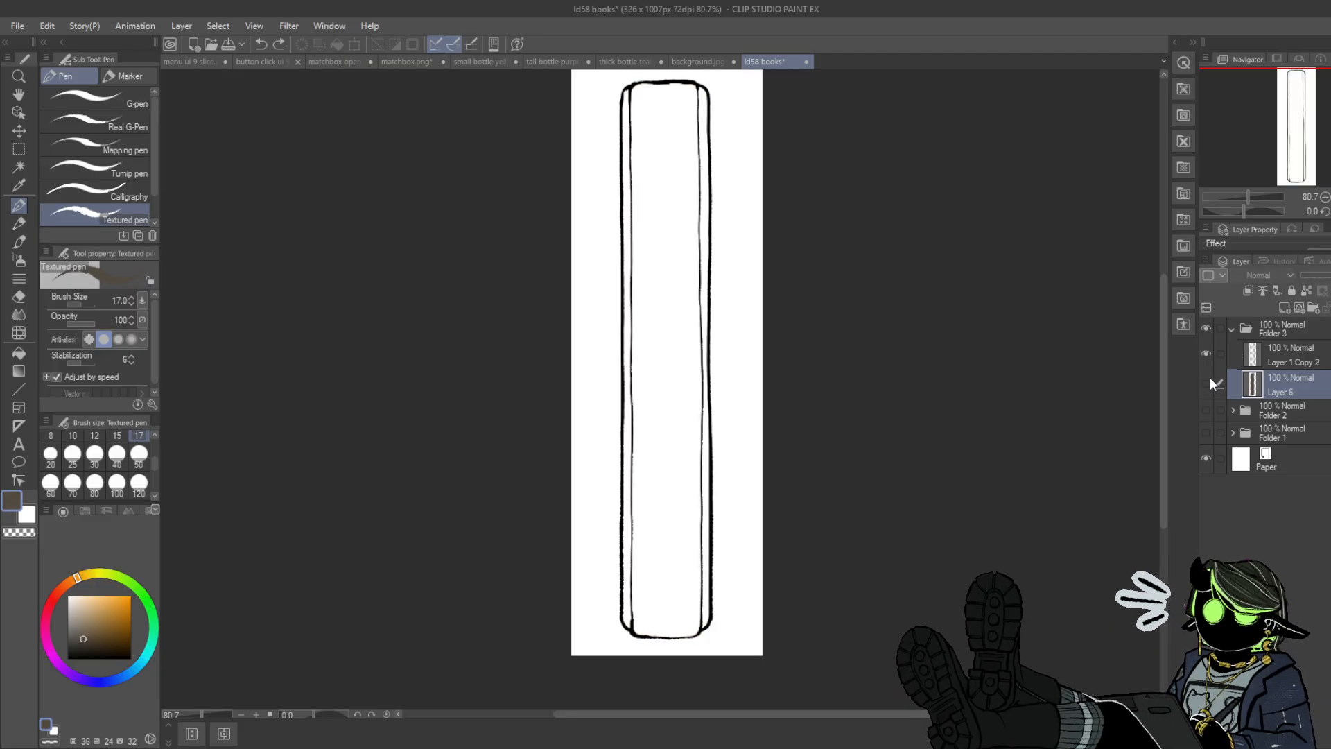
{"action": "left_click", "coordinate": [1208, 381]}
{"action": "left_click", "coordinate": [1284, 307]}
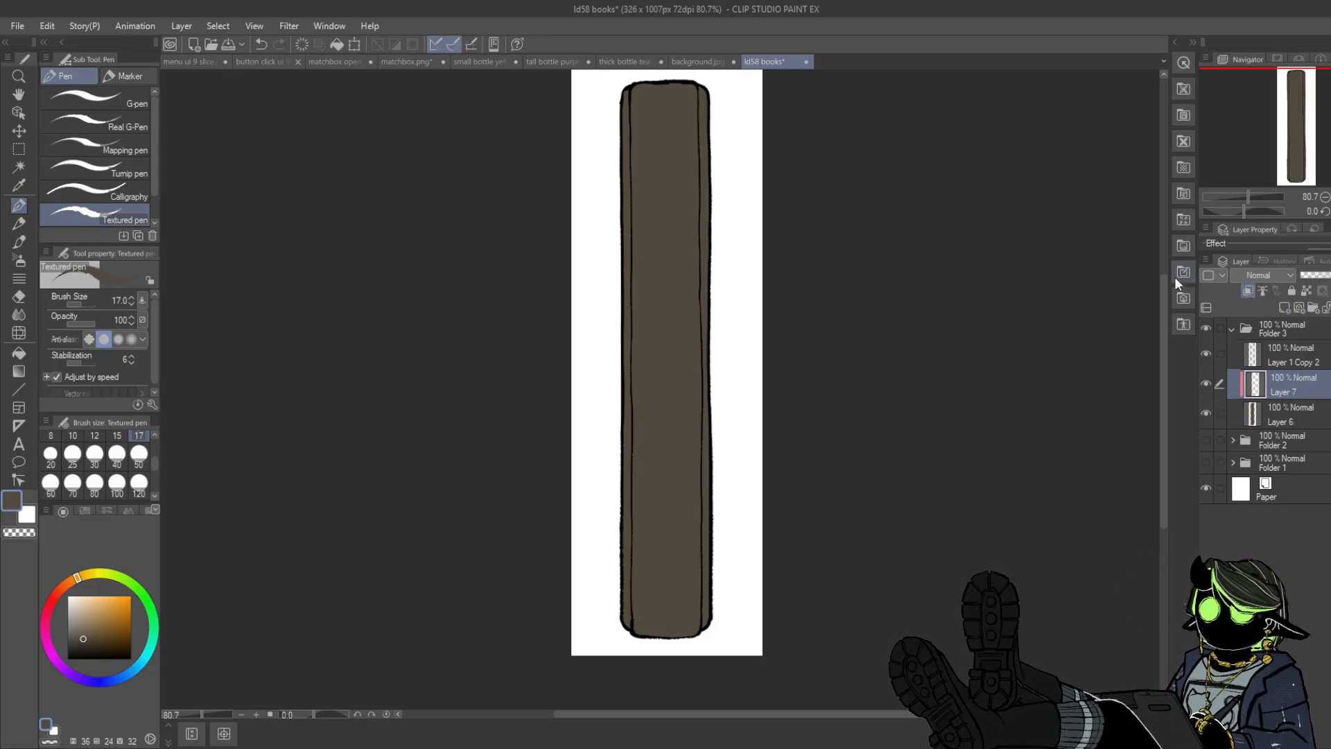
- Shade the spine with a darker brown foreground-to-transparent gradient fading upward from its lower half
{"action": "left_click", "coordinate": [18, 332]}
{"action": "left_click", "coordinate": [19, 354]}
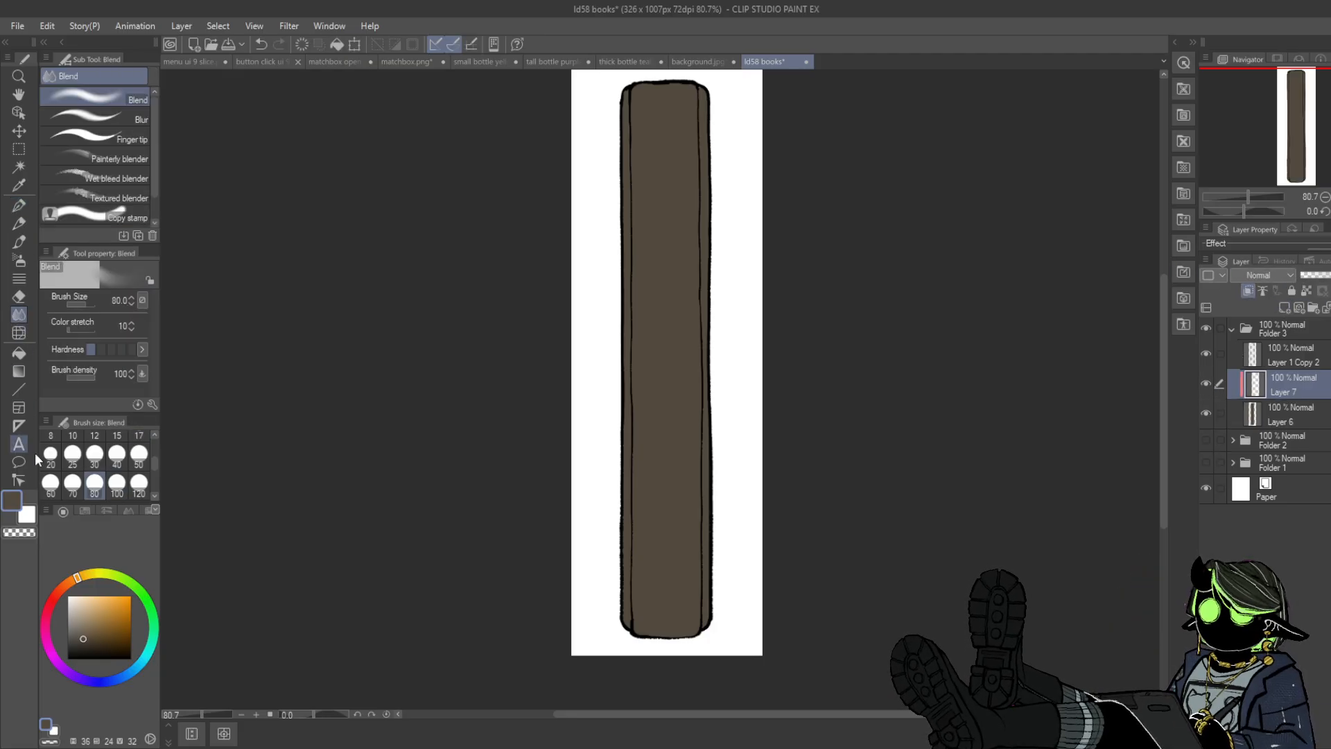
{"action": "left_click", "coordinate": [19, 371]}
{"action": "left_click", "coordinate": [86, 644]}
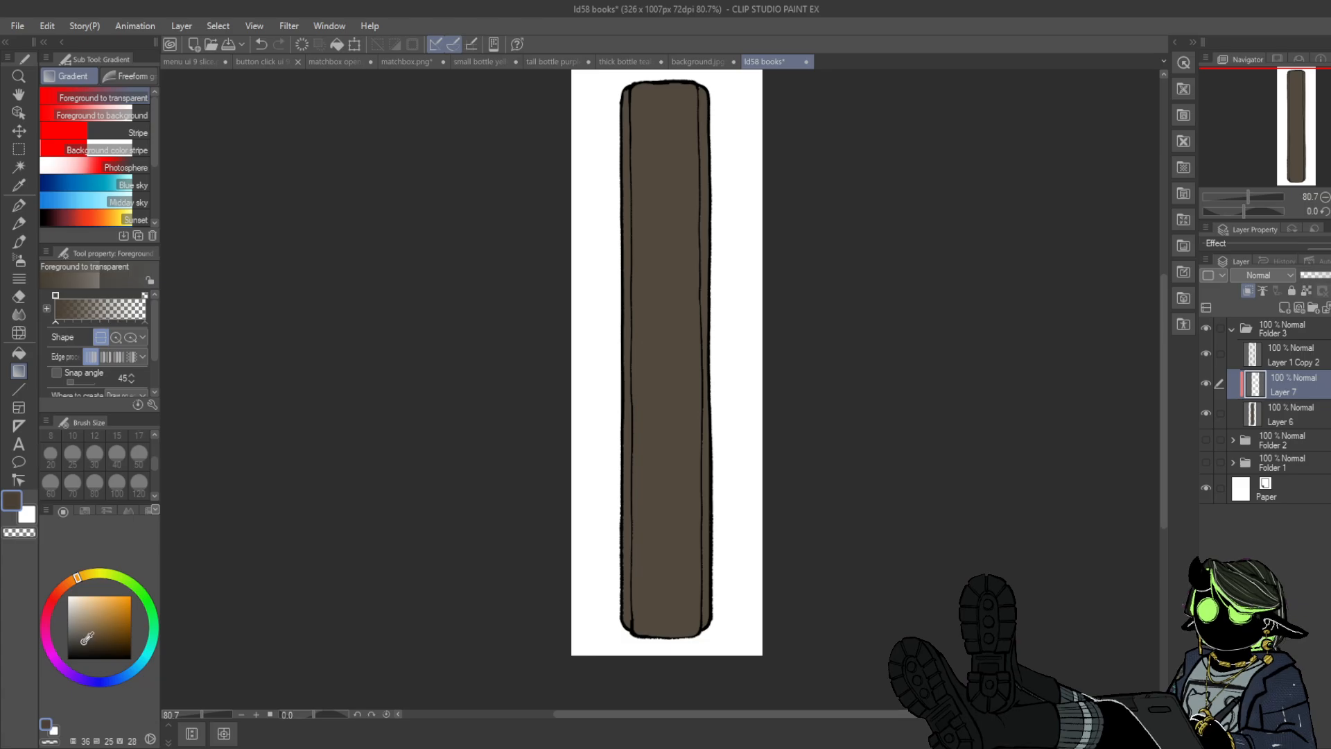
{"action": "left_click_drag", "start_coordinate": [671, 525], "coordinate": [677, 239]}
{"action": "left_click_drag", "start_coordinate": [678, 427], "coordinate": [680, 187]}
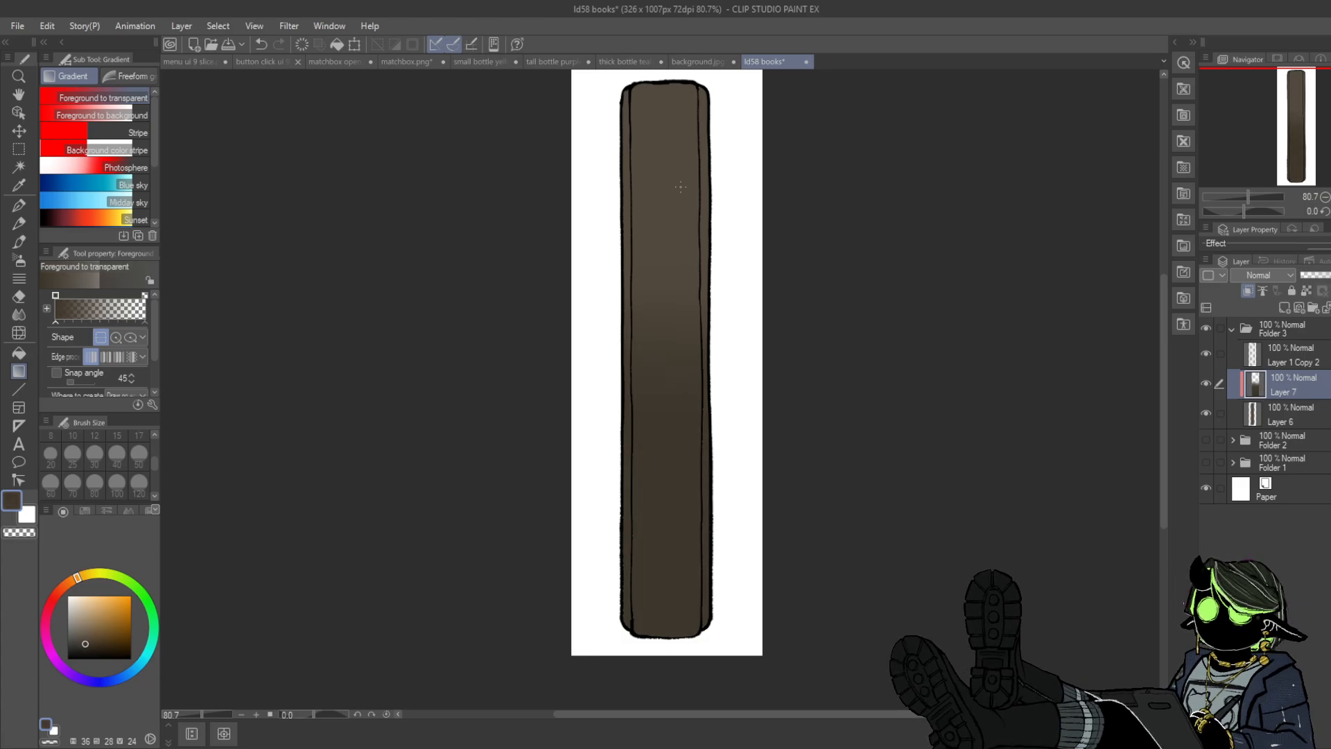
- Try a short lighter grey-brown gradient at the spine's lower end, then undo it, keeping the dark gradient
{"action": "left_click", "coordinate": [76, 614]}
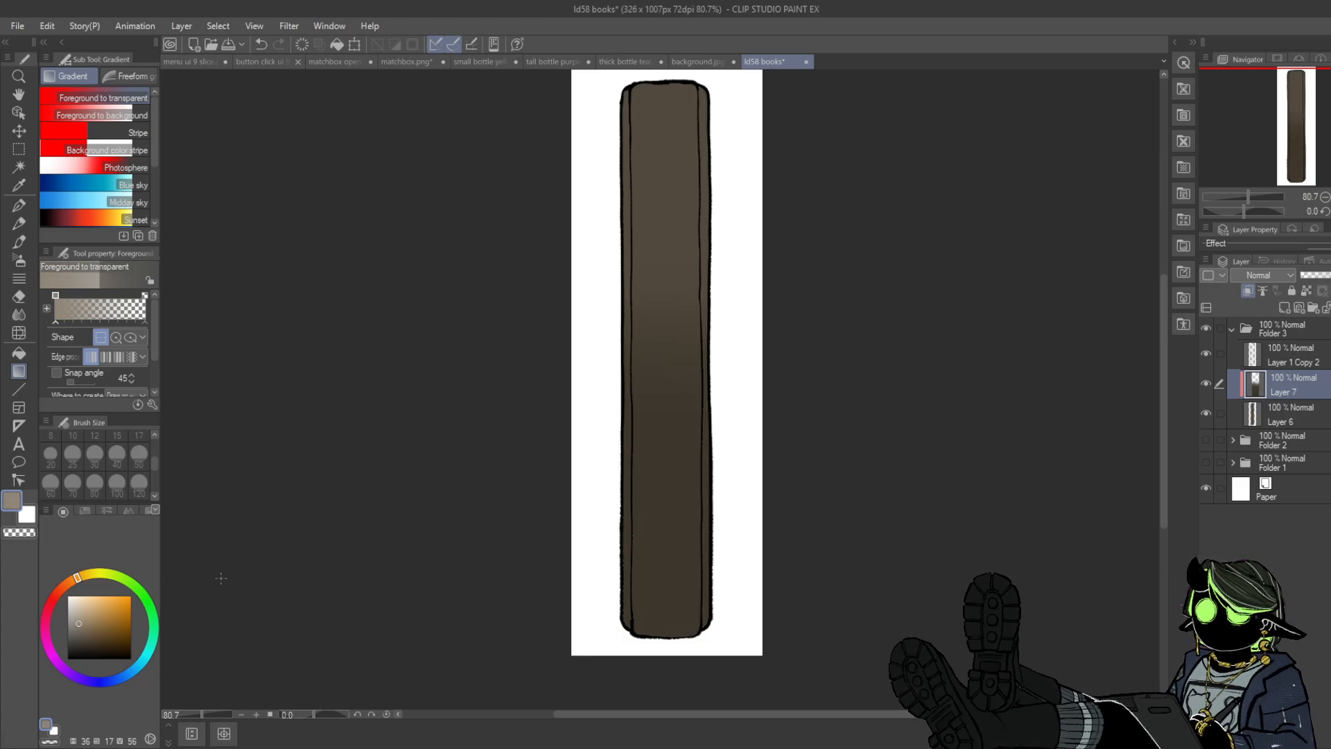
{"action": "left_click", "coordinate": [79, 634]}
{"action": "left_click_drag", "start_coordinate": [671, 615], "coordinate": [675, 547]}
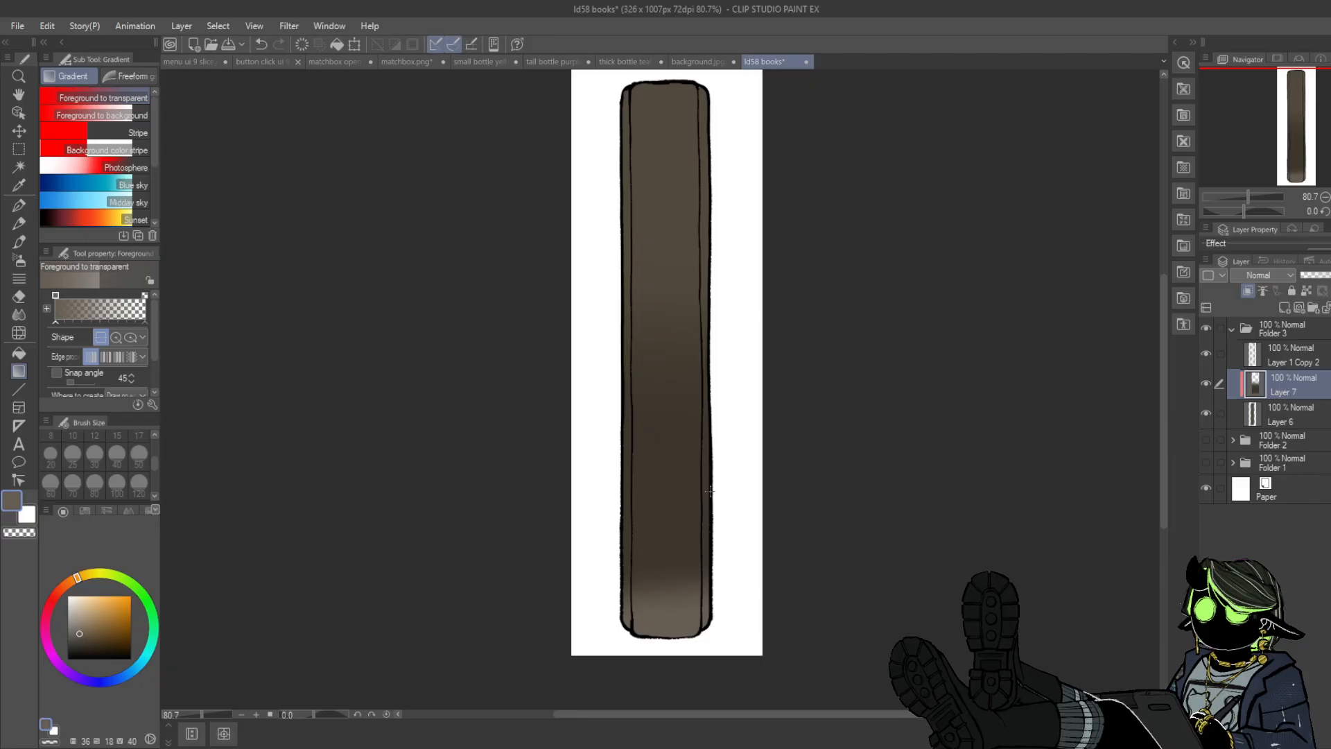
{"action": "key", "text": "ctrl+z"}
{"action": "left_click_drag", "start_coordinate": [665, 635], "coordinate": [663, 598]}
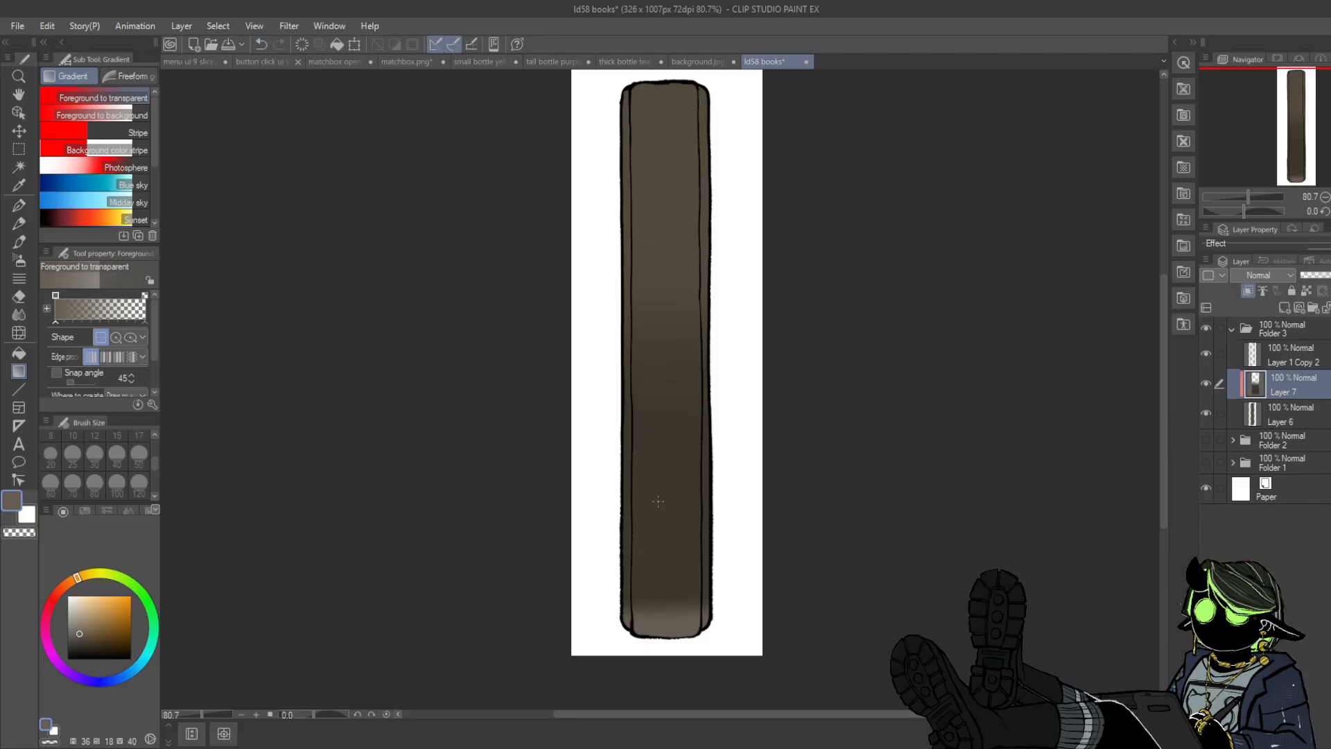
{"action": "left_click", "coordinate": [20, 279]}
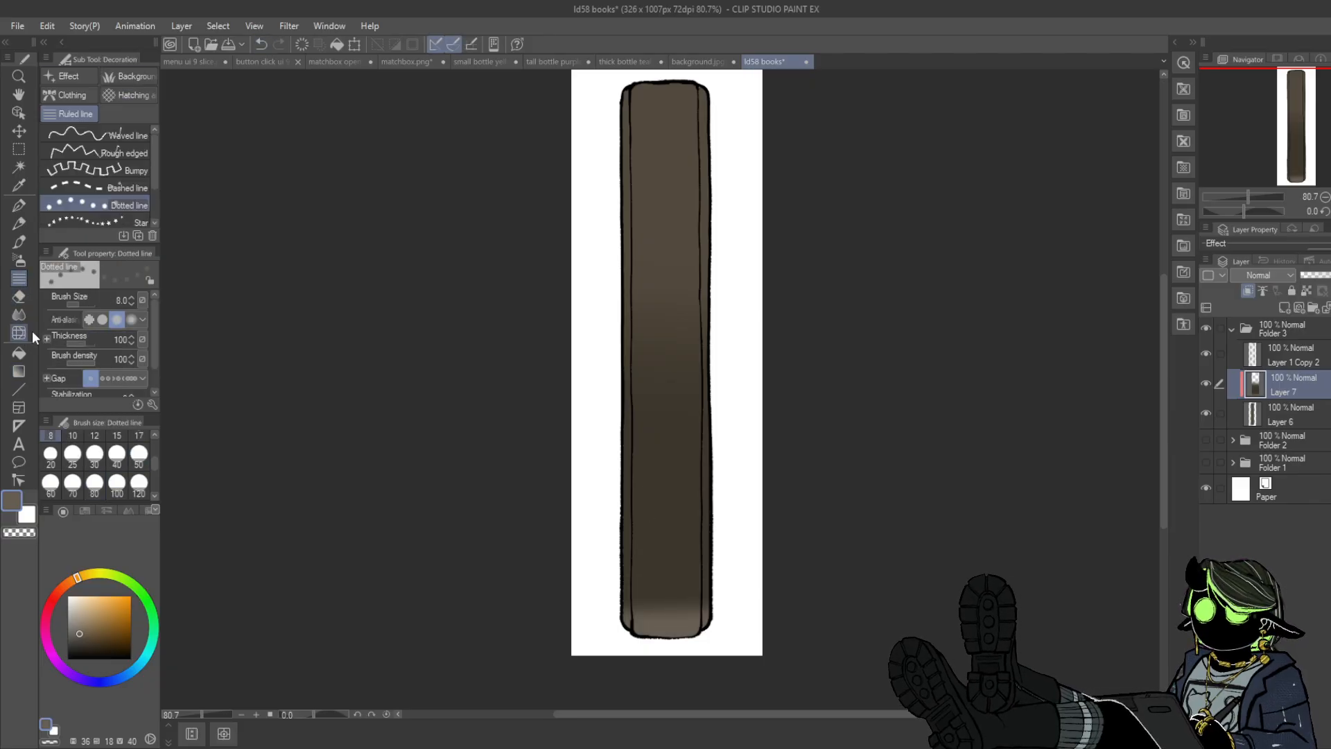
{"action": "left_click", "coordinate": [262, 44]}
{"action": "left_click", "coordinate": [262, 43]}
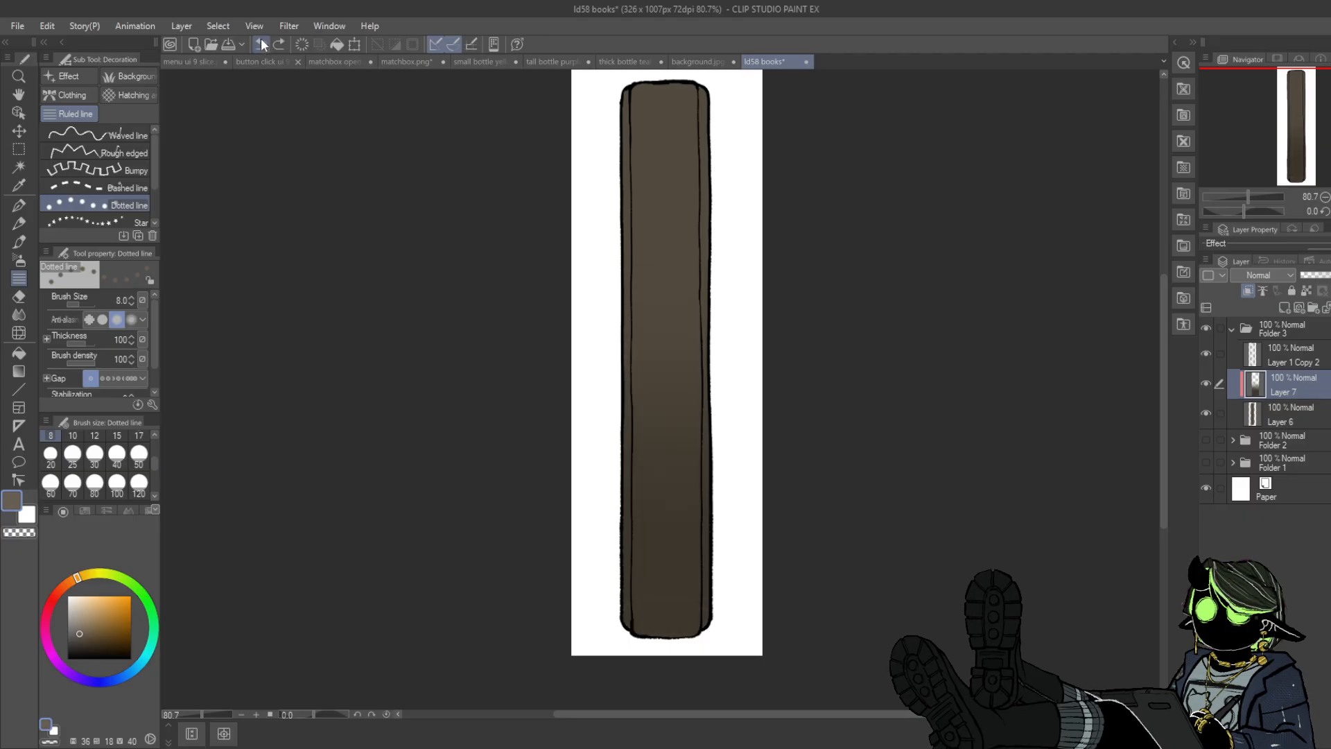
{"action": "left_click", "coordinate": [280, 44]}
- Try to draw a tall ellipse on the gradient layer and undo it
{"action": "left_click", "coordinate": [25, 387]}
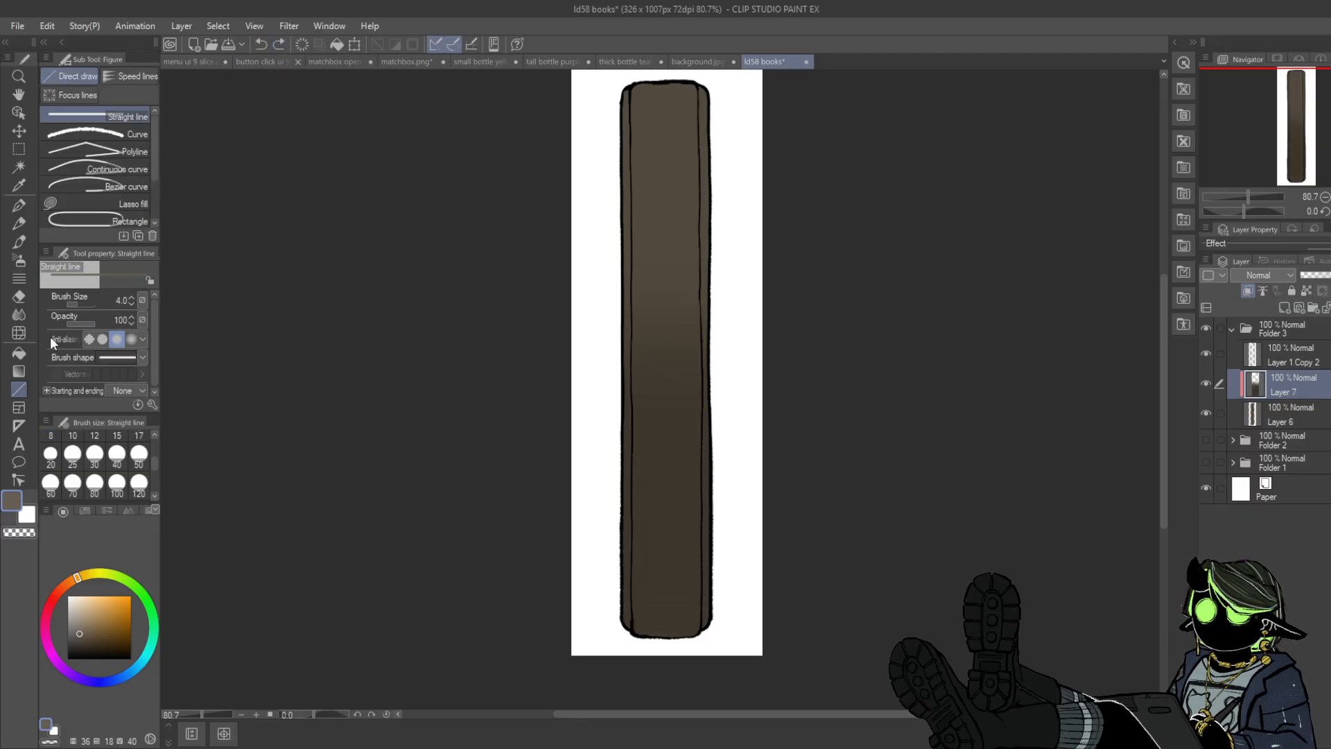
{"action": "scroll", "coordinate": [149, 154], "scroll_direction": "down", "scroll_amount": 2}
{"action": "left_click", "coordinate": [138, 194]}
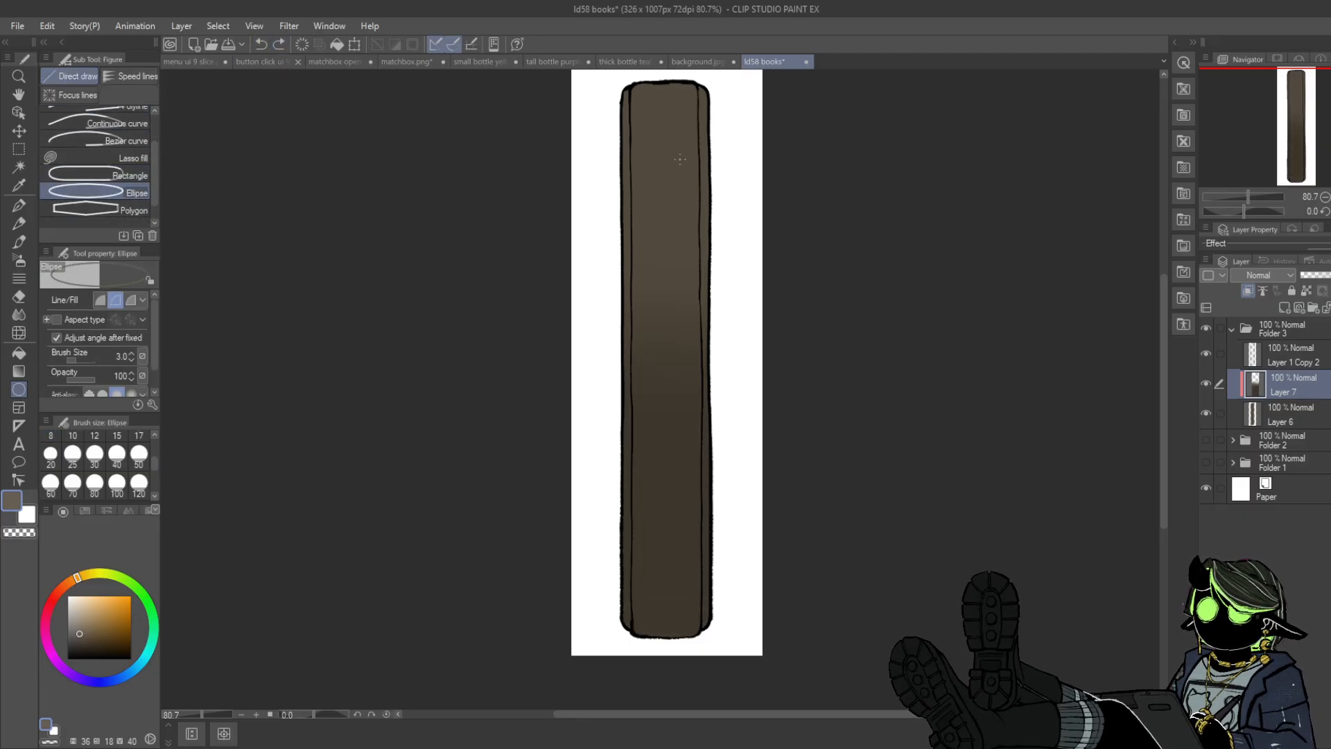
{"action": "left_click_drag", "start_coordinate": [645, 181], "coordinate": [688, 553]}
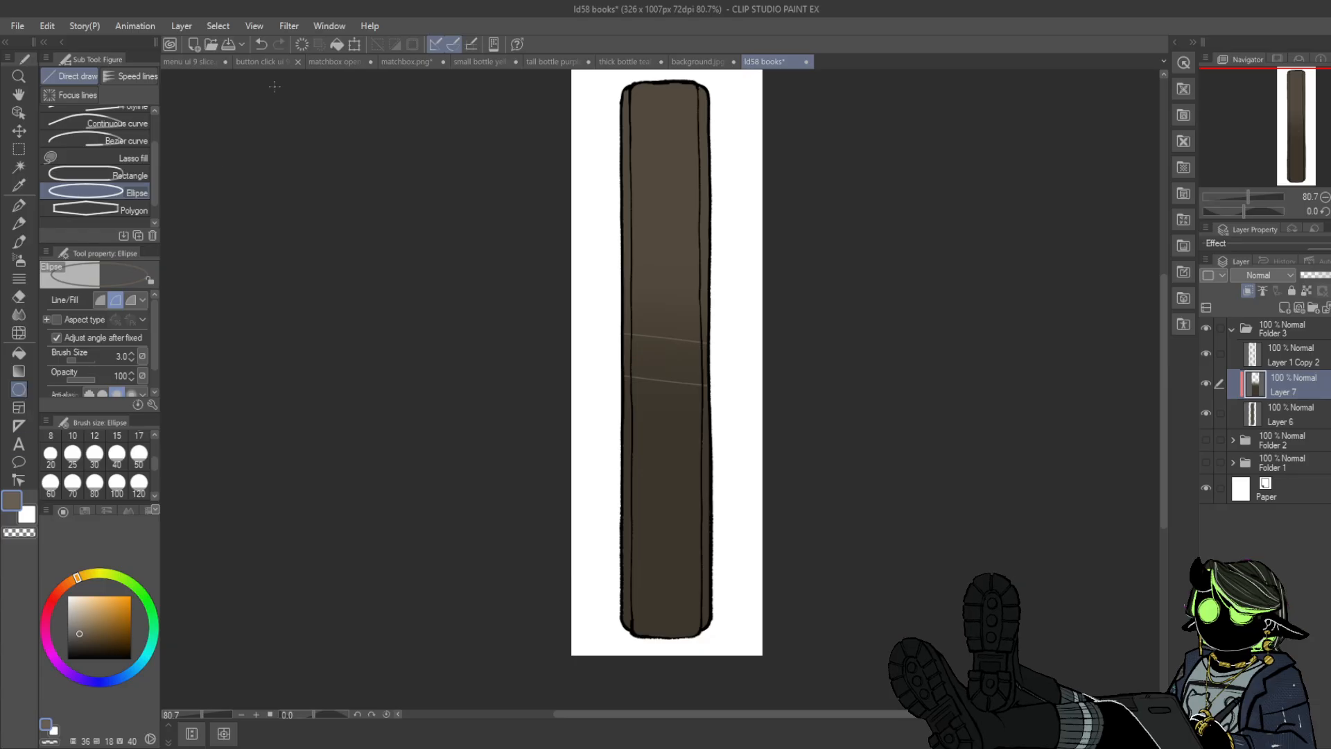
{"action": "left_click", "coordinate": [260, 43]}
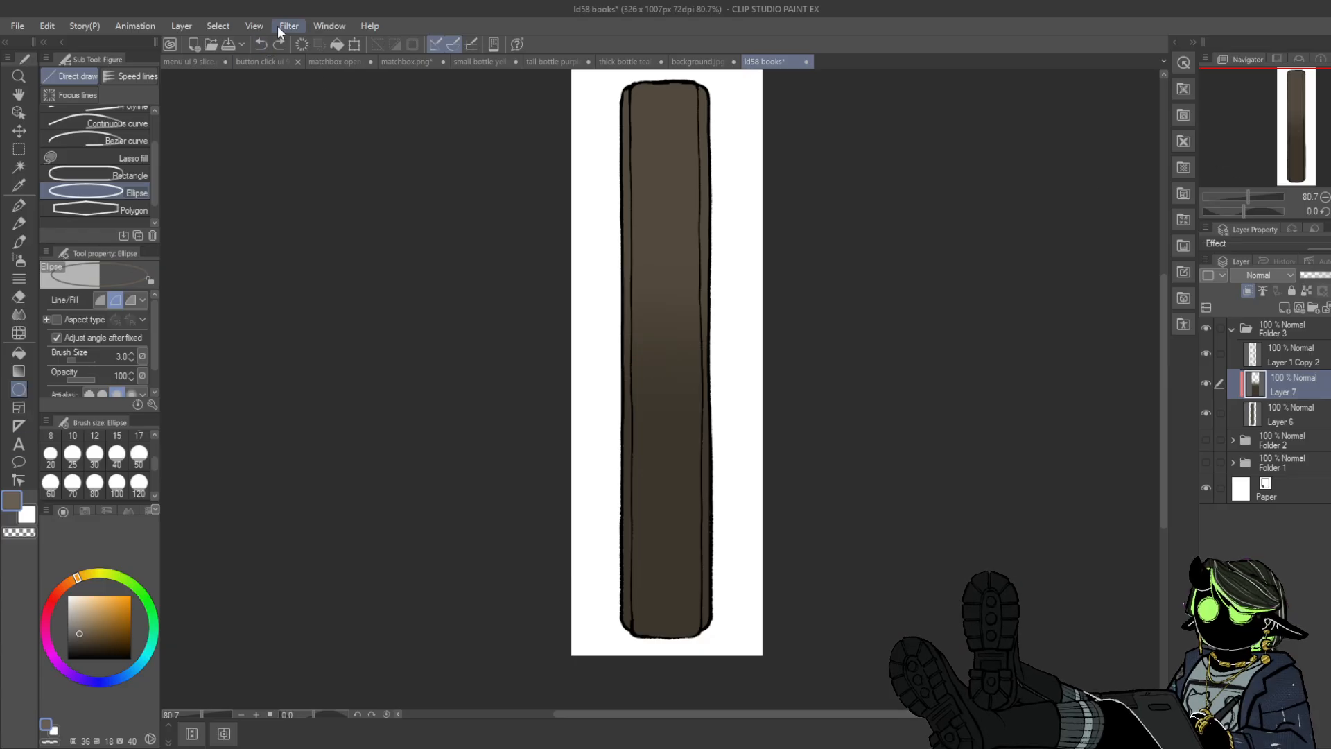
- On a new layer above the gradient, draw a tall narrow ellipse down the middle panel and fill it with lighter grey-brown
{"action": "key", "text": "ctrl+shift+n"}
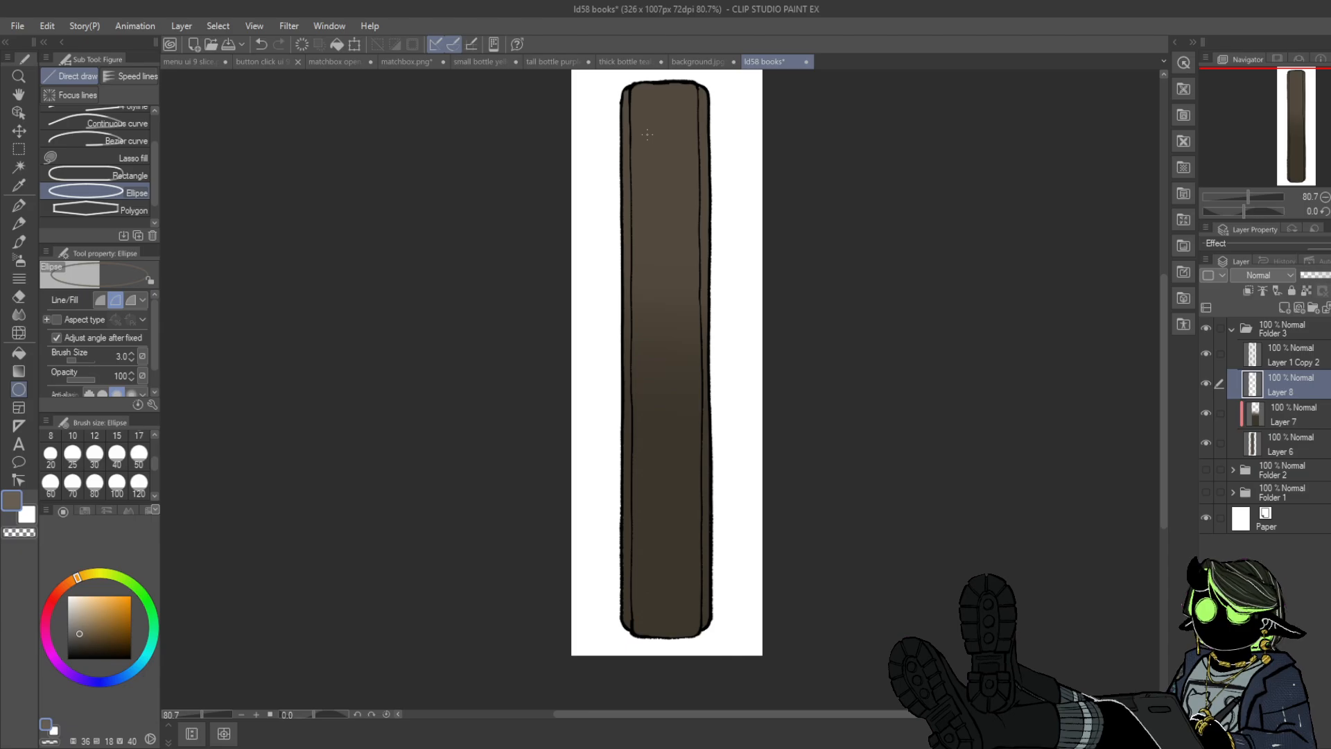
{"action": "left_click_drag", "start_coordinate": [647, 134], "coordinate": [685, 568]}
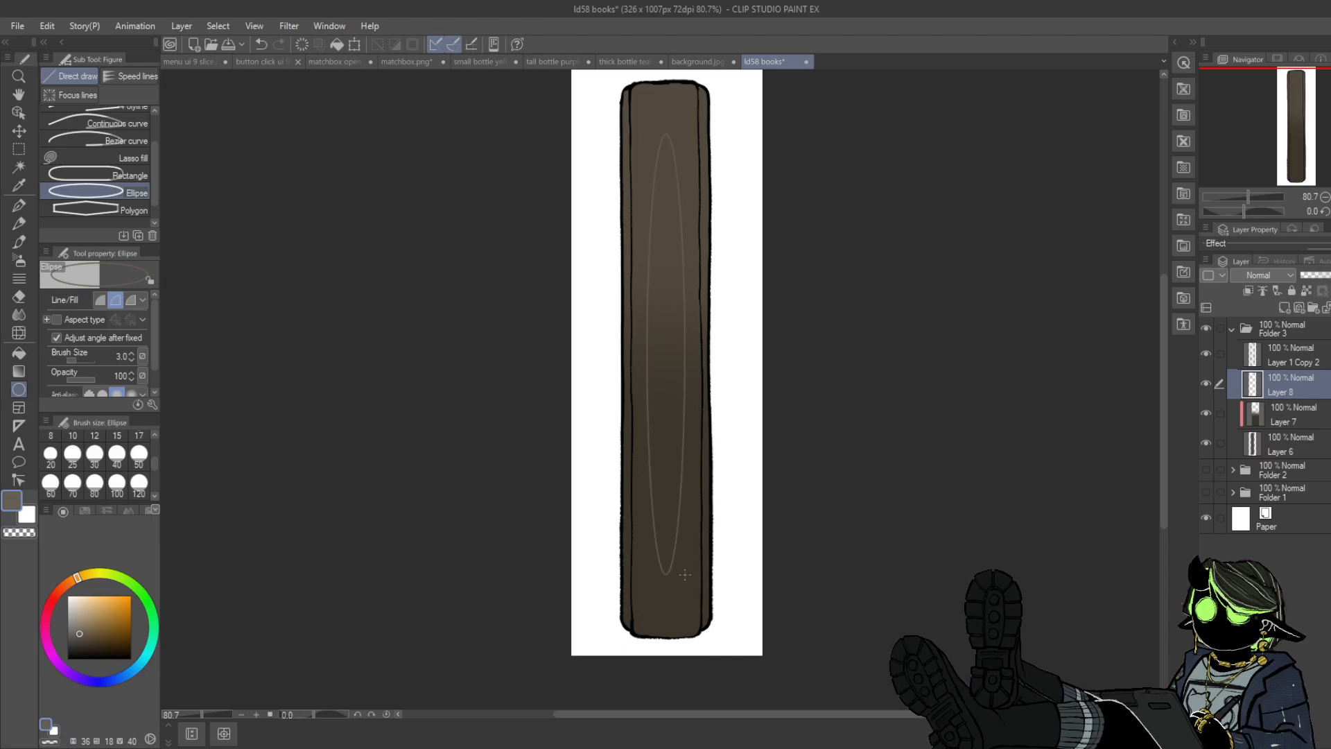
{"action": "left_click", "coordinate": [19, 261]}
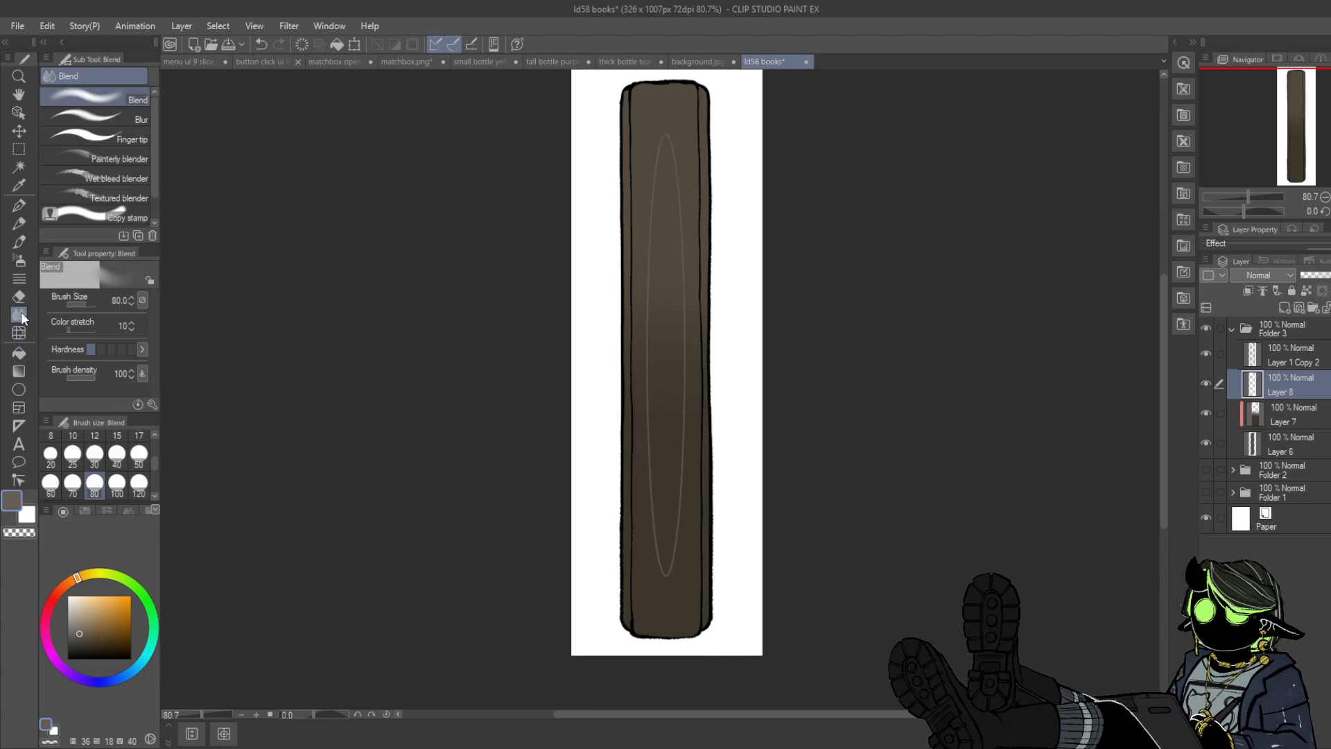
{"action": "left_click", "coordinate": [19, 353]}
{"action": "left_click", "coordinate": [676, 395]}
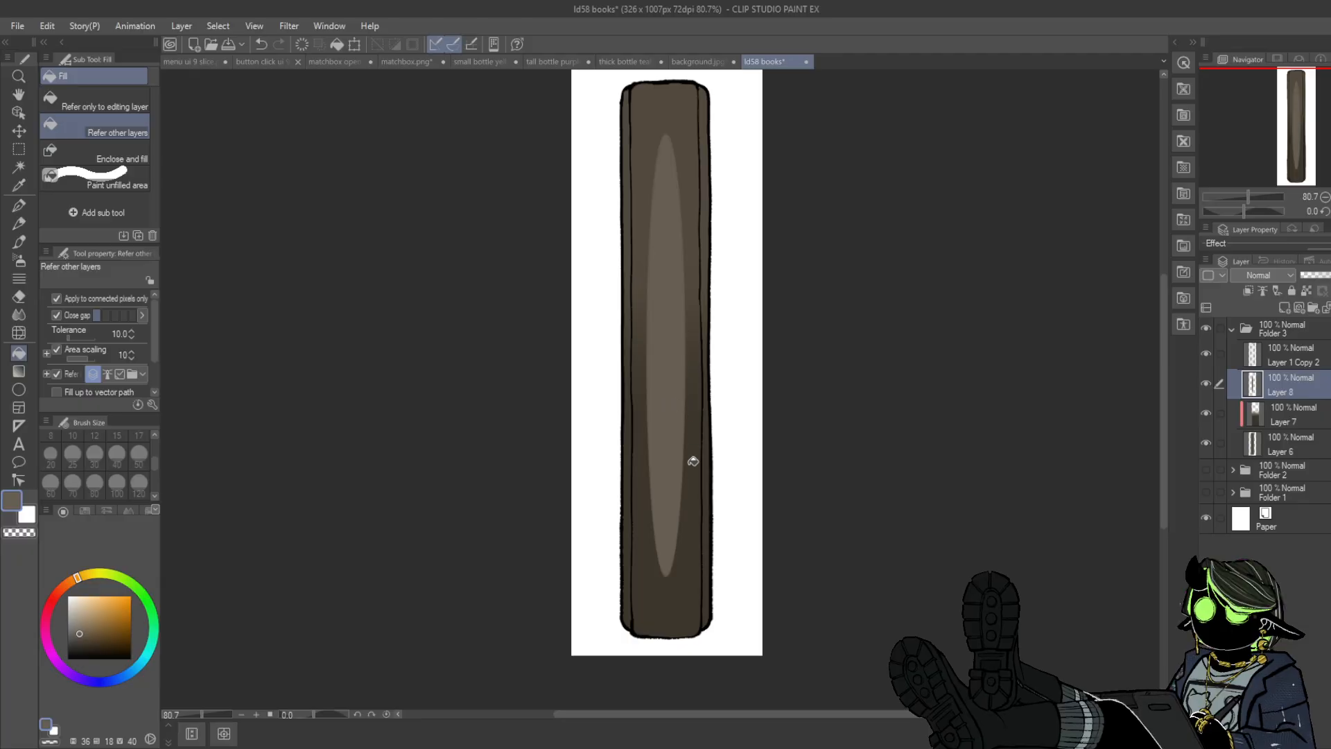
{"action": "left_click", "coordinate": [678, 535]}
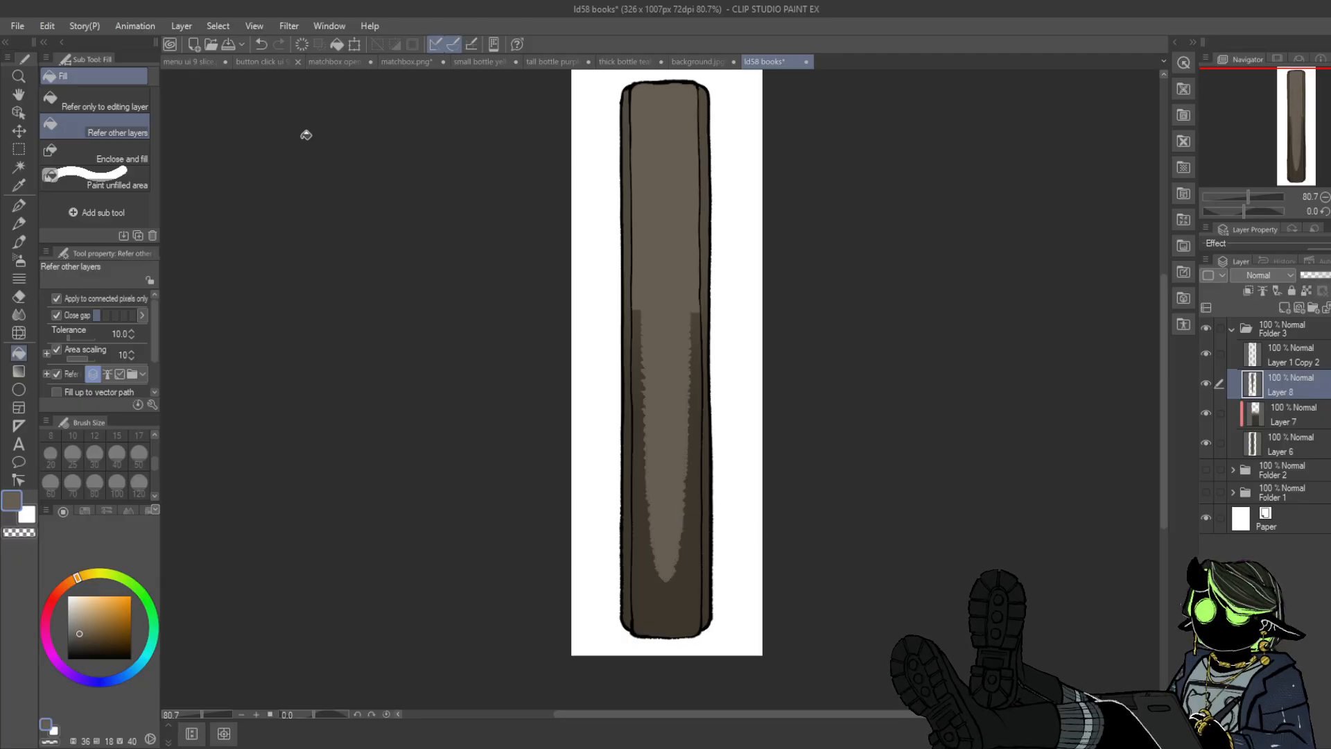
{"action": "left_click", "coordinate": [262, 45]}
- Outline the filled ellipse by hand with rough black Textured pen strokes, drawing it to points at both ends
{"action": "left_click", "coordinate": [21, 208]}
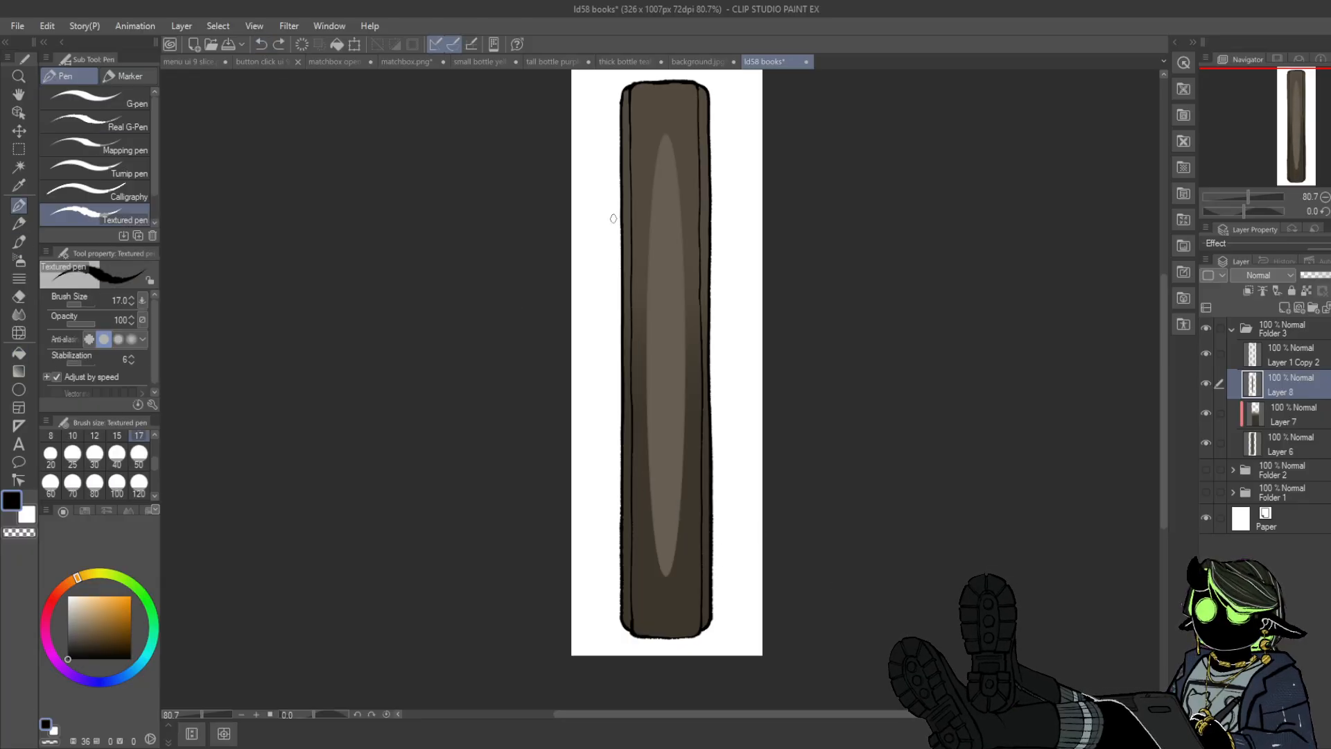
{"action": "left_click_drag", "start_coordinate": [644, 294], "coordinate": [646, 377]}
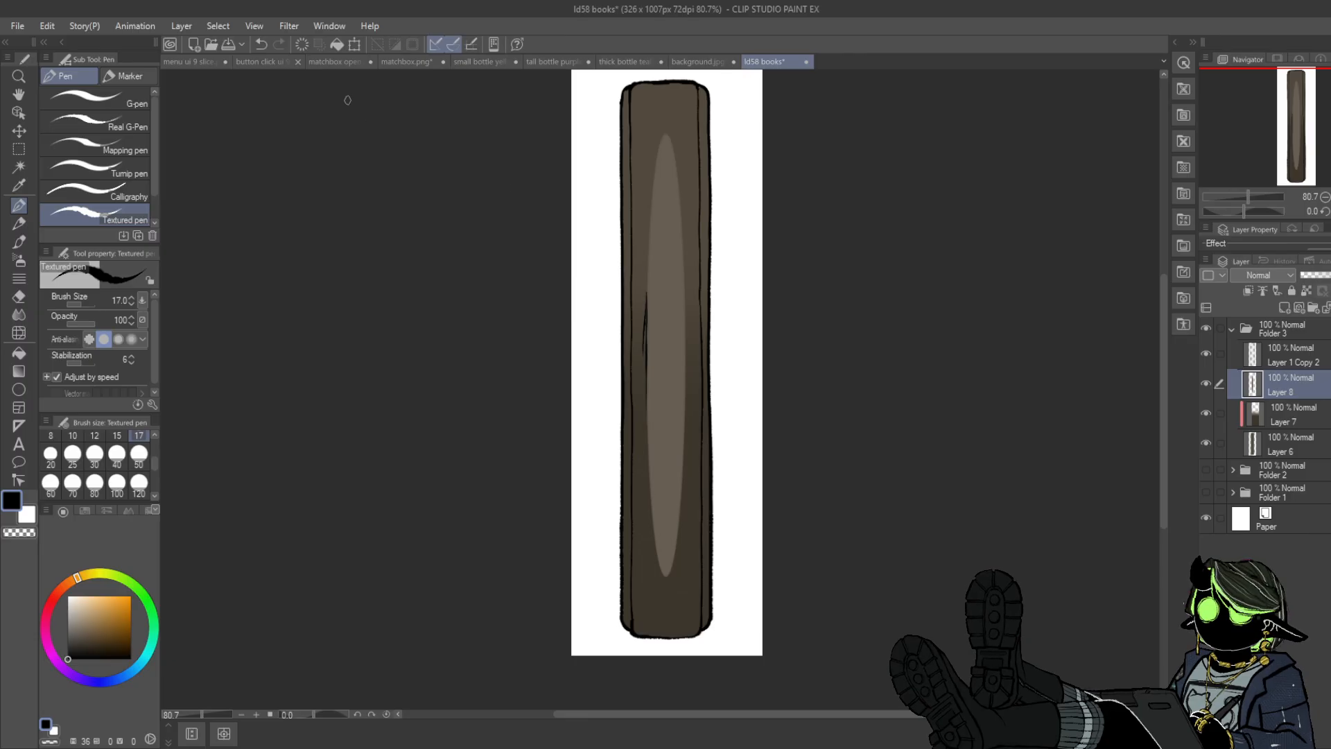
{"action": "left_click_drag", "start_coordinate": [644, 294], "coordinate": [650, 523]}
{"action": "left_click_drag", "start_coordinate": [686, 350], "coordinate": [667, 575]}
{"action": "left_click_drag", "start_coordinate": [670, 143], "coordinate": [676, 357]}
{"action": "mouse_move", "coordinate": [647, 177]}
{"action": "left_mouse_down"}
{"action": "mouse_move", "coordinate": [648, 314]}
{"action": "mouse_move", "coordinate": [665, 134]}
{"action": "left_mouse_up"}
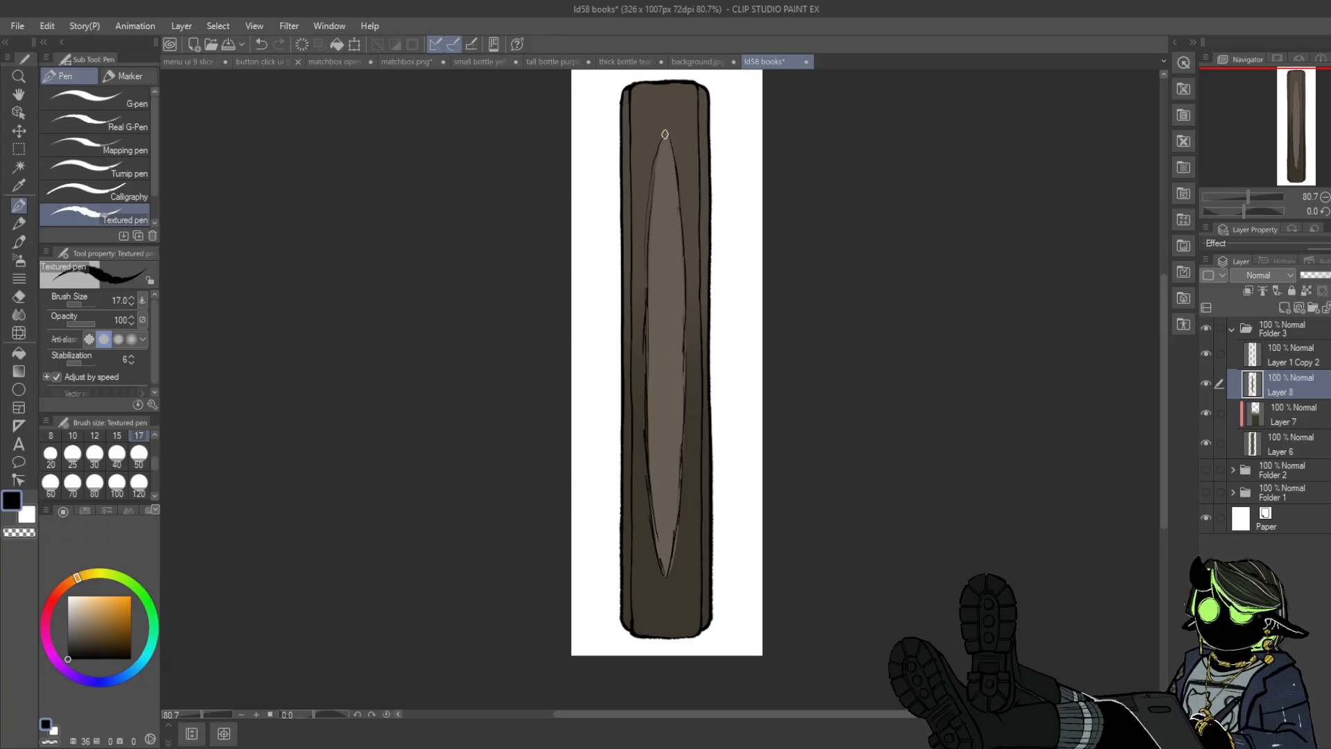
{"action": "left_click_drag", "start_coordinate": [644, 183], "coordinate": [646, 249]}
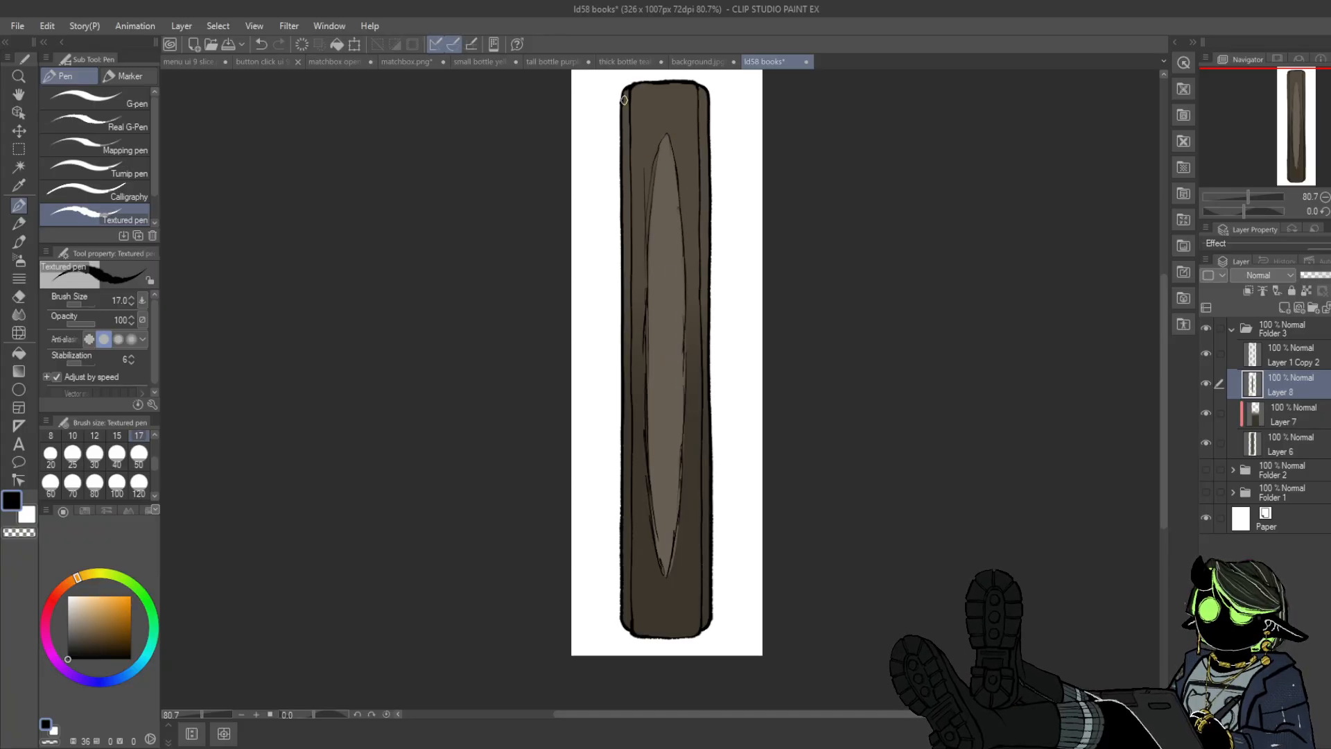
- Add thin black Textured pen strokes along both side strips, hatch the spine's lower part and reinforce the ellipse's upper outline
{"action": "left_click_drag", "start_coordinate": [623, 96], "coordinate": [628, 166]}
{"action": "left_click_drag", "start_coordinate": [624, 314], "coordinate": [629, 462]}
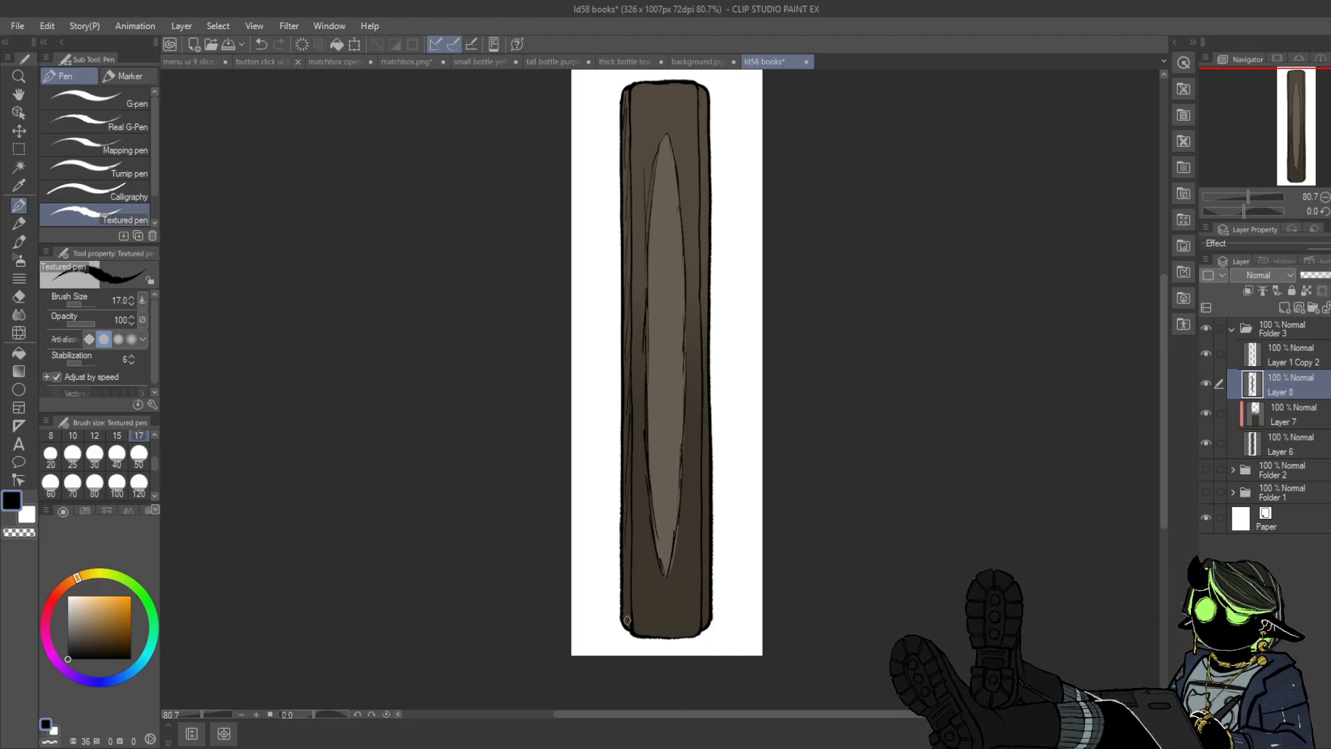
{"action": "left_click_drag", "start_coordinate": [707, 623], "coordinate": [704, 519]}
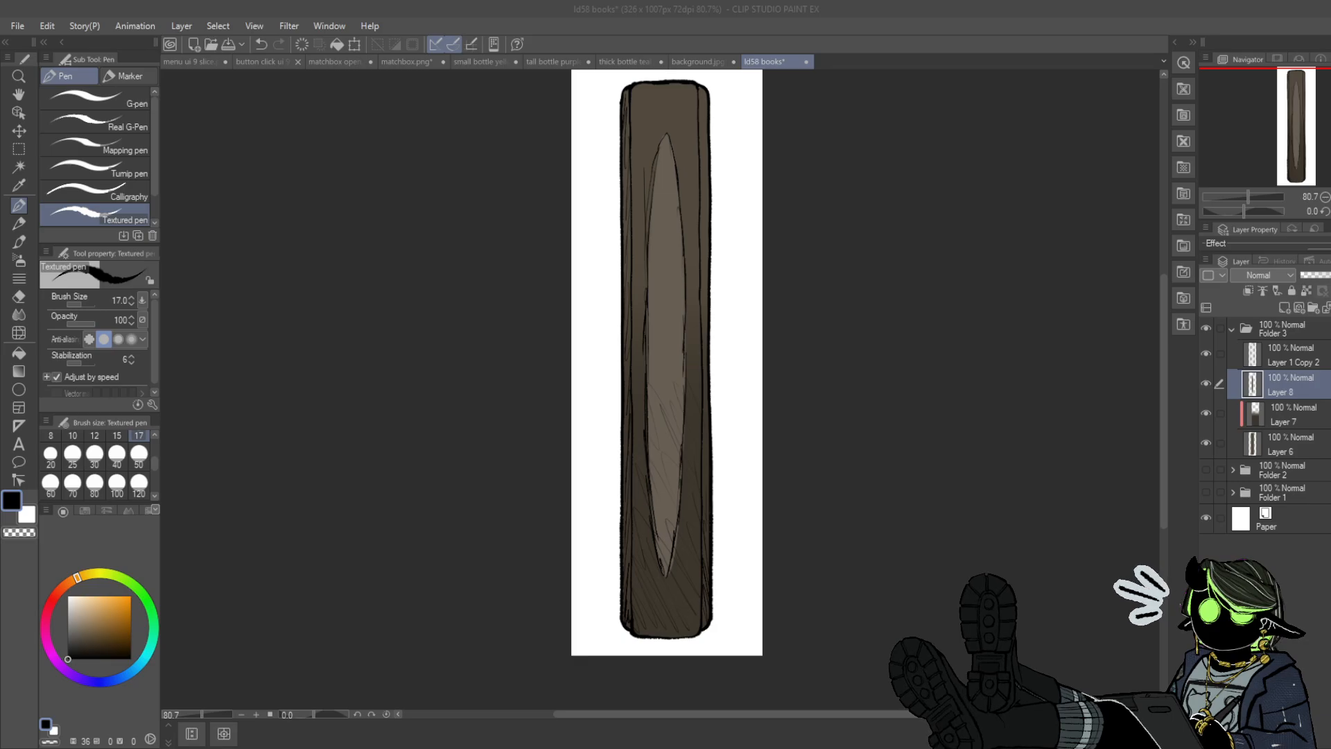
{"action": "left_click", "coordinate": [669, 138]}
{"action": "left_click_drag", "start_coordinate": [663, 147], "coordinate": [649, 256]}
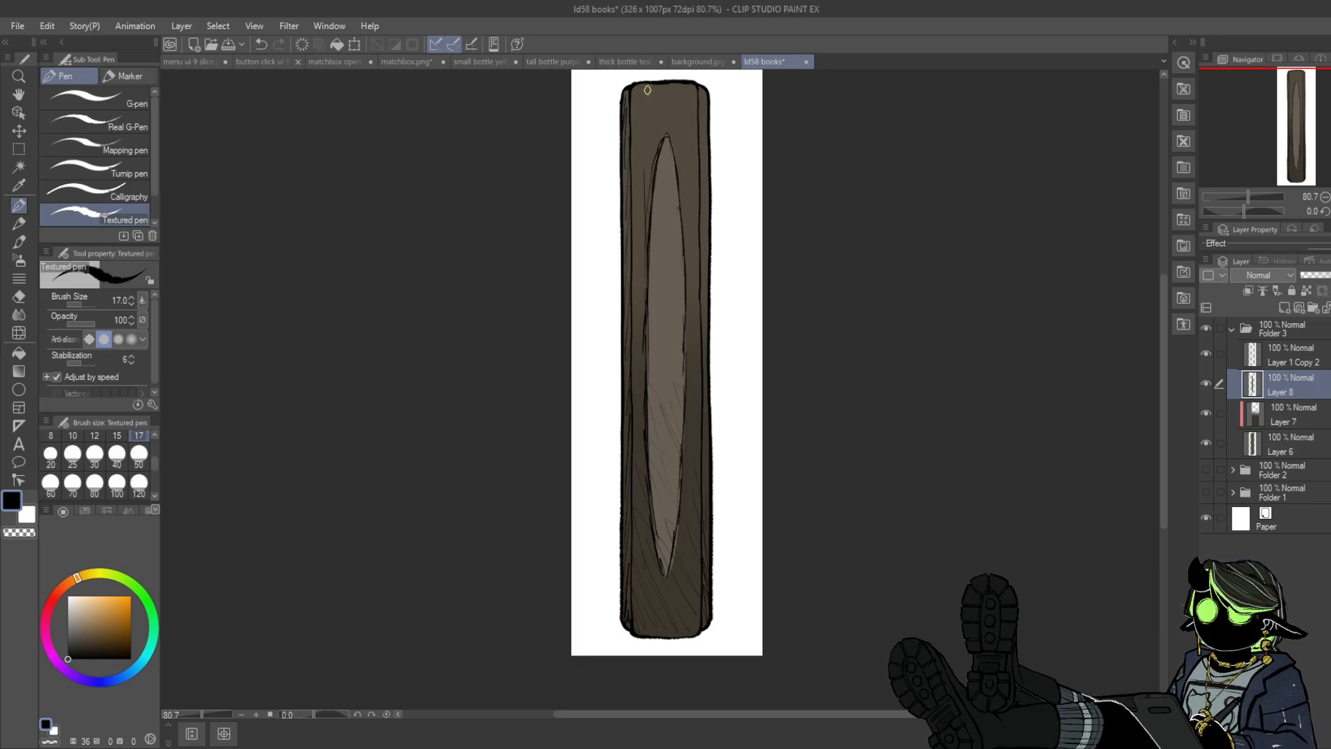
- Draw a pair of rough horizontal black lines across the spine near its upper end and another near its lower end
{"action": "left_click_drag", "start_coordinate": [630, 109], "coordinate": [703, 109]}
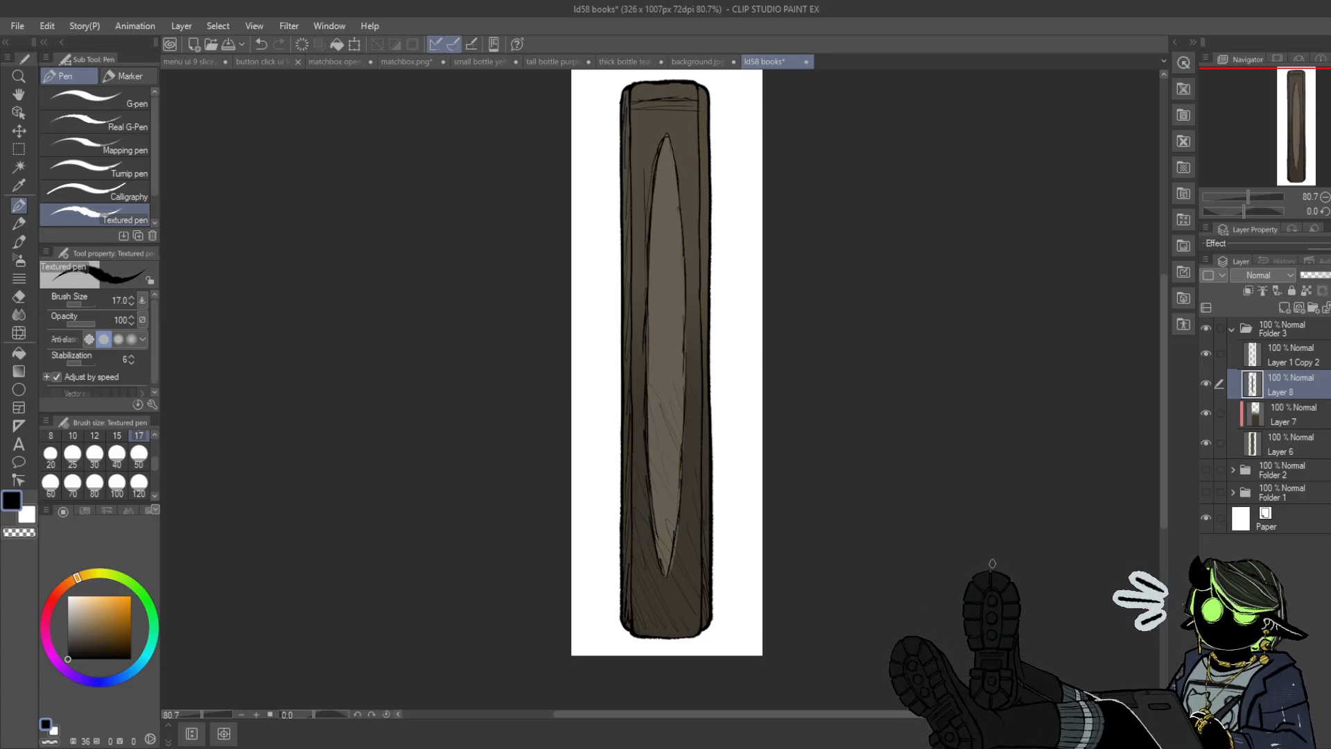
{"action": "left_click_drag", "start_coordinate": [629, 600], "coordinate": [708, 599]}
{"action": "left_click_drag", "start_coordinate": [628, 609], "coordinate": [697, 608]}
{"action": "left_click_drag", "start_coordinate": [653, 102], "coordinate": [683, 98]}
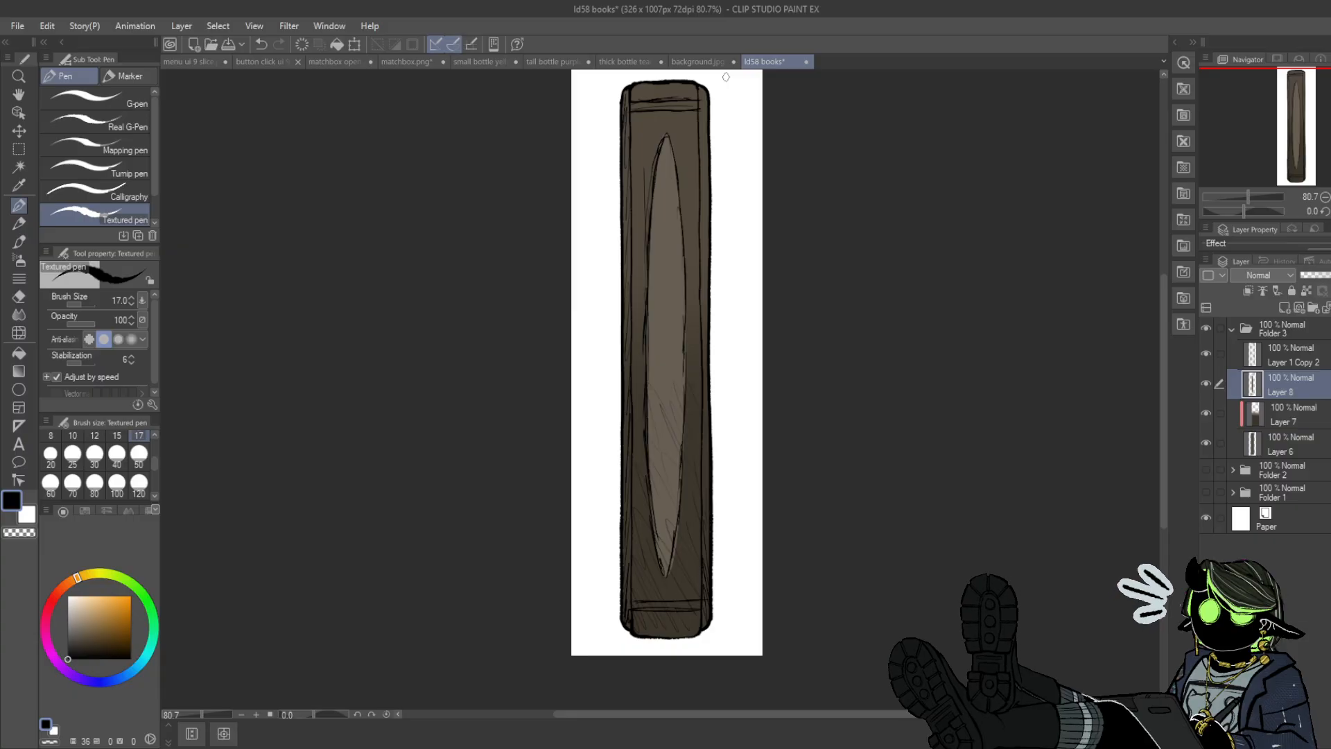
- With the canvas turned sideways, scribble illegible black title lettering along the ellipse, then restore the upright view
{"action": "mouse_move", "coordinate": [1231, 195]}
{"action": "left_mouse_down"}
{"action": "mouse_move", "coordinate": [1272, 210]}
{"action": "mouse_move", "coordinate": [1224, 209]}
{"action": "left_mouse_up"}
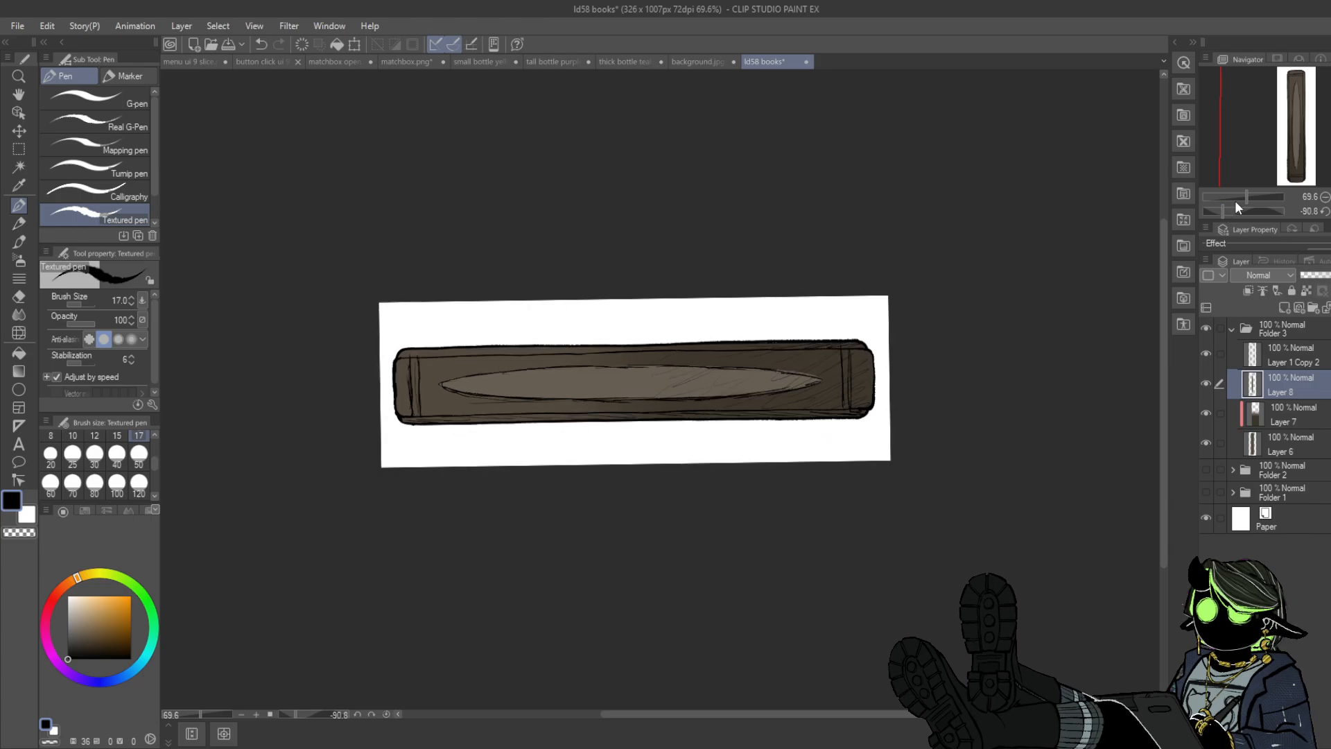
{"action": "left_click_drag", "start_coordinate": [1247, 197], "coordinate": [1252, 197]}
{"action": "mouse_move", "coordinate": [402, 376]}
{"action": "left_mouse_down"}
{"action": "mouse_move", "coordinate": [445, 361]}
{"action": "mouse_move", "coordinate": [434, 390]}
{"action": "mouse_move", "coordinate": [464, 372]}
{"action": "mouse_move", "coordinate": [531, 381]}
{"action": "mouse_move", "coordinate": [548, 366]}
{"action": "mouse_move", "coordinate": [555, 399]}
{"action": "mouse_move", "coordinate": [612, 368]}
{"action": "mouse_move", "coordinate": [616, 381]}
{"action": "mouse_move", "coordinate": [668, 368]}
{"action": "mouse_move", "coordinate": [813, 374]}
{"action": "left_mouse_up"}
{"action": "left_click_drag", "start_coordinate": [389, 374], "coordinate": [348, 381]}
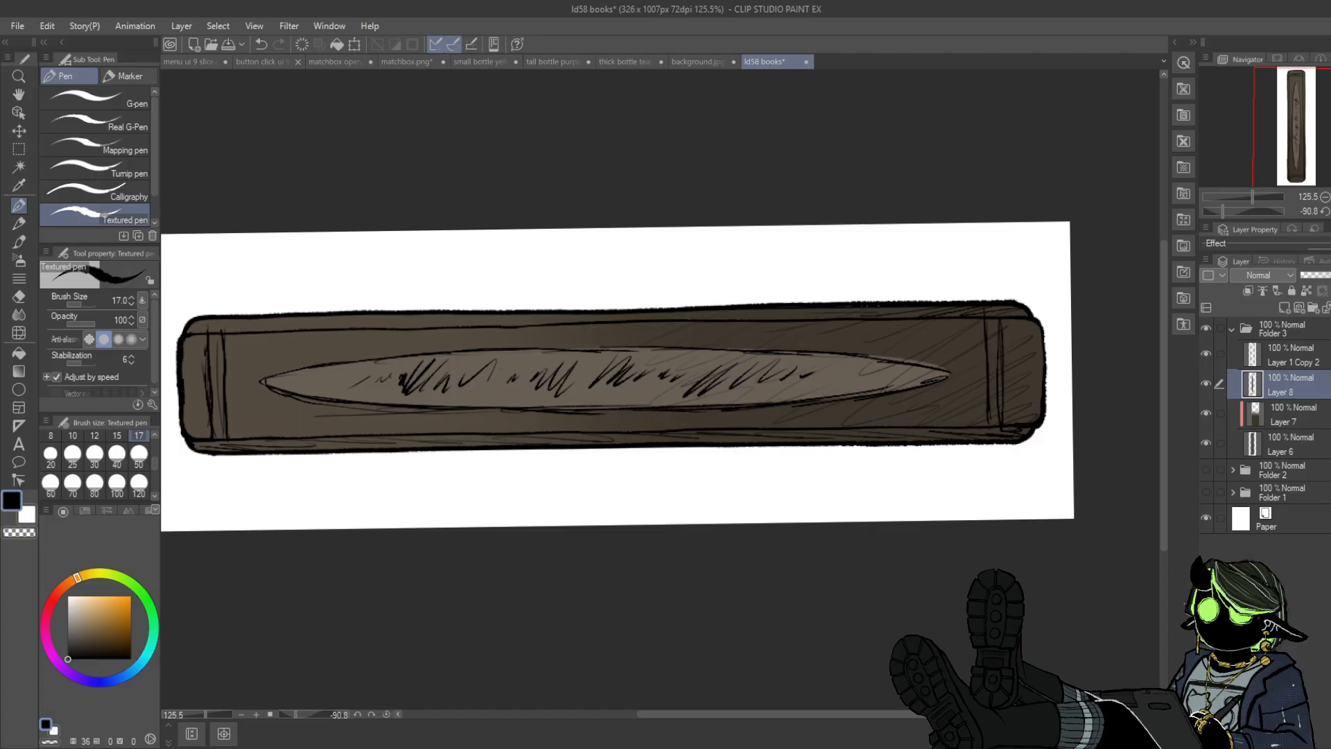
{"action": "left_click", "coordinate": [1244, 211]}
{"action": "mouse_move", "coordinate": [1243, 211]}
{"action": "left_mouse_down"}
{"action": "mouse_move", "coordinate": [1229, 210]}
{"action": "mouse_move", "coordinate": [1245, 194]}
{"action": "left_mouse_up"}
{"action": "left_click", "coordinate": [1326, 211]}
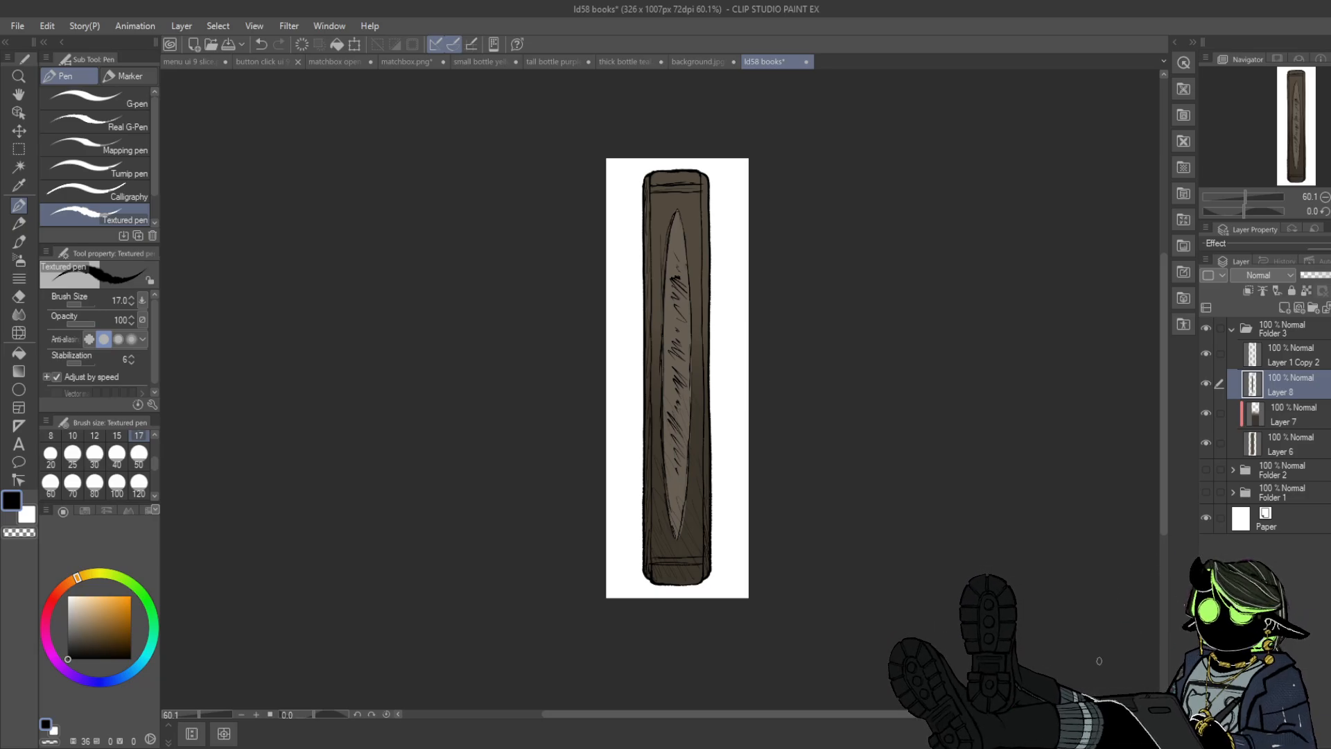
- Hide the Paper layer and extend the horizontal bands across the side strips with short black strokes
{"action": "left_click", "coordinate": [1205, 518]}
{"action": "left_click", "coordinate": [1206, 518]}
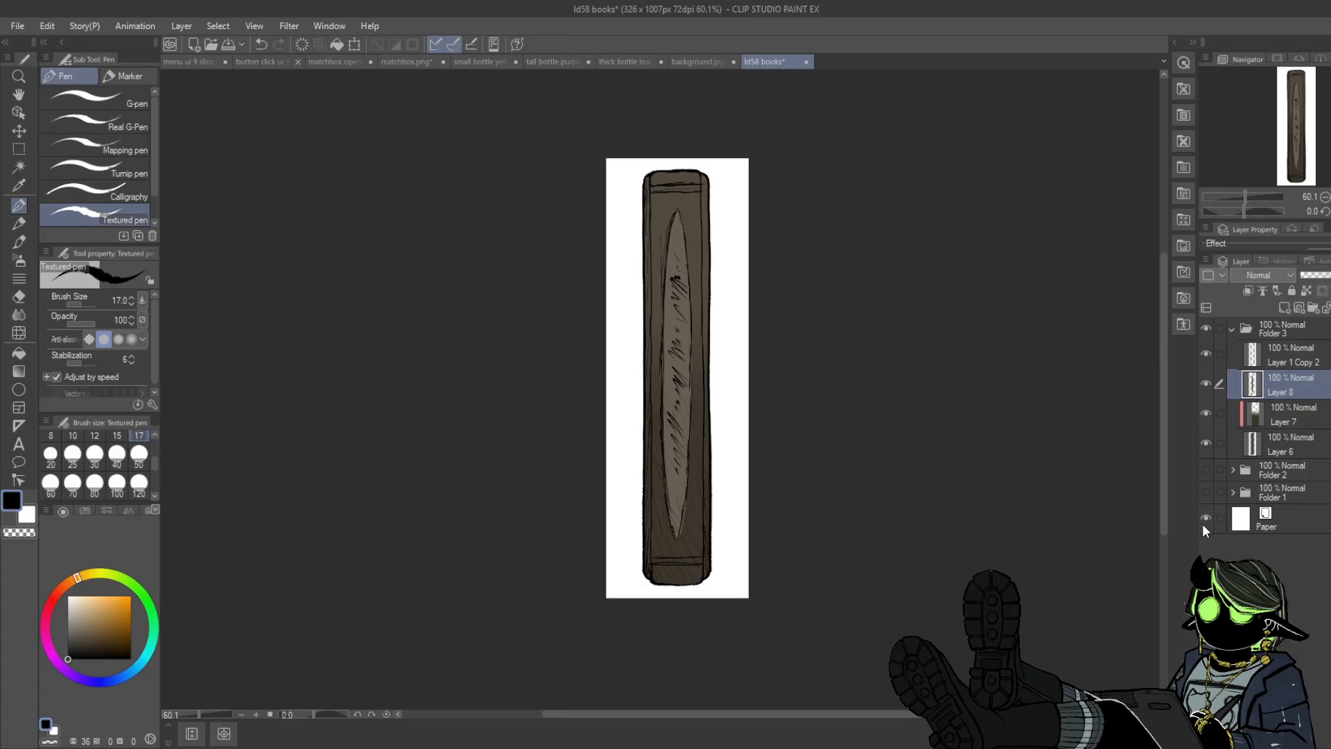
{"action": "left_click", "coordinate": [1205, 518]}
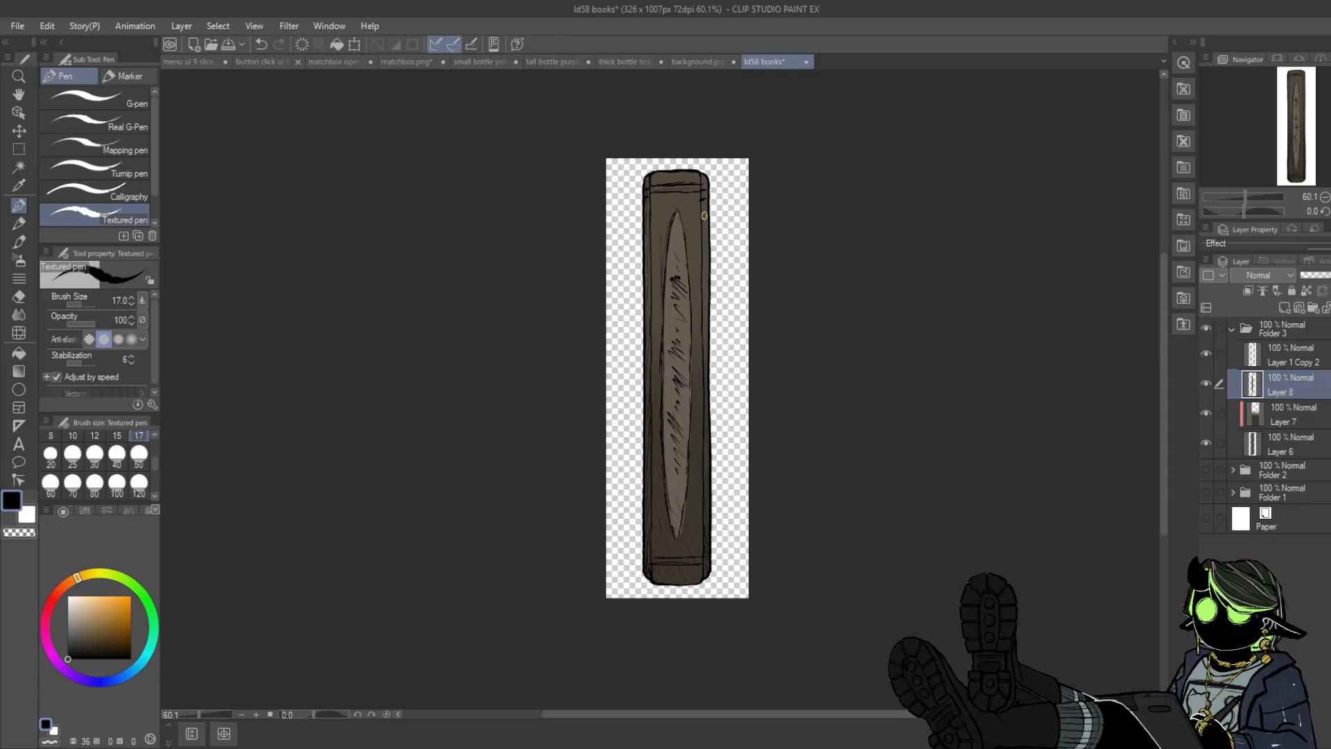
{"action": "left_click_drag", "start_coordinate": [644, 551], "coordinate": [651, 552]}
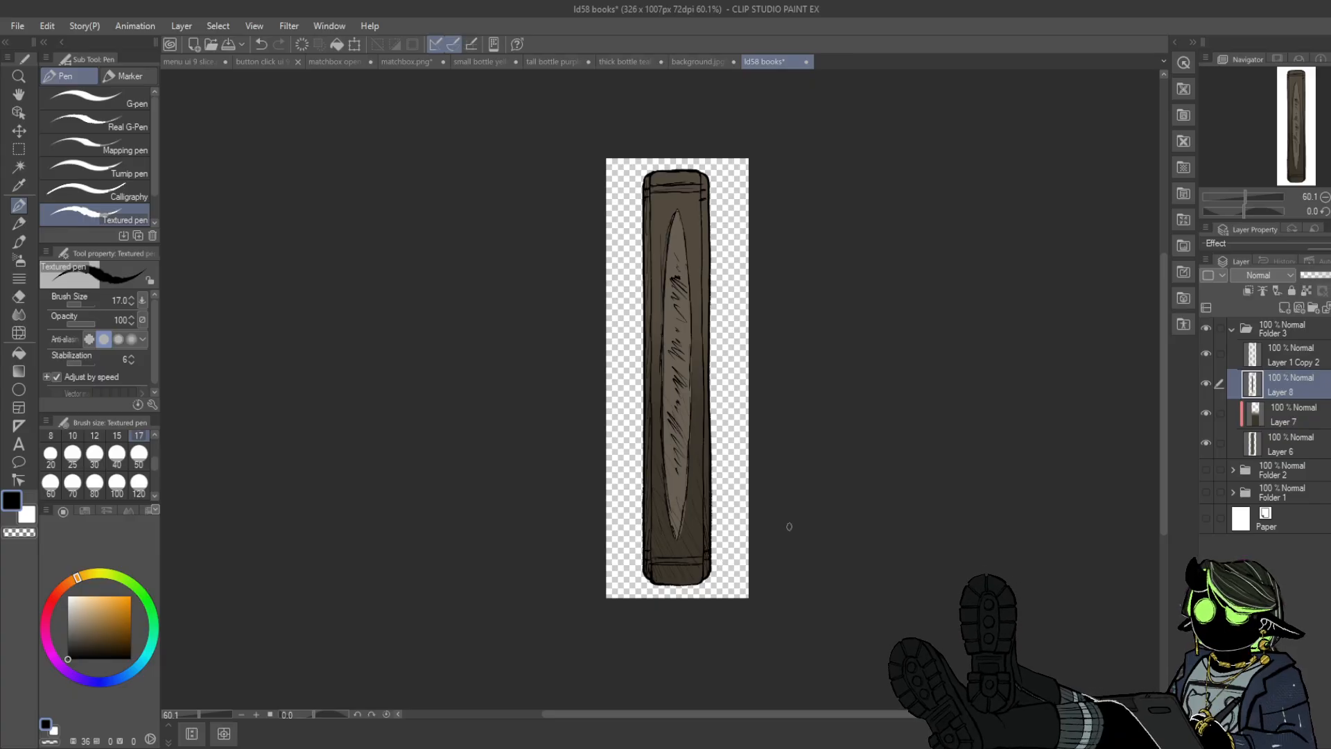
- Collapse Folder 3 and compare the finished book spines by showing and hiding the three folders in turn
{"action": "left_click", "coordinate": [1232, 330]}
{"action": "left_click", "coordinate": [1206, 328]}
{"action": "left_click", "coordinate": [1206, 351]}
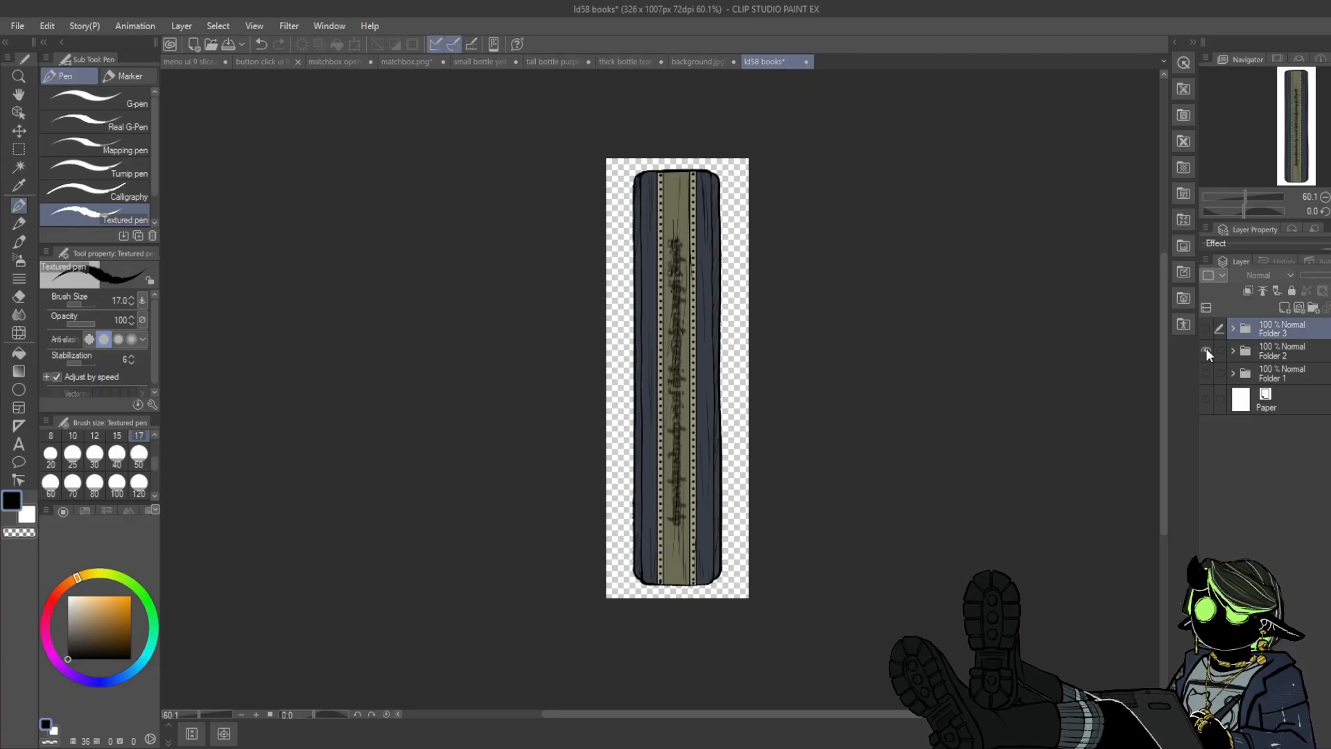
{"action": "left_click", "coordinate": [1205, 351]}
{"action": "left_click", "coordinate": [1204, 374]}
{"action": "left_click", "coordinate": [1205, 374]}
{"action": "left_click", "coordinate": [1206, 351]}
{"action": "left_click", "coordinate": [1206, 350]}
{"action": "left_click", "coordinate": [1205, 329]}
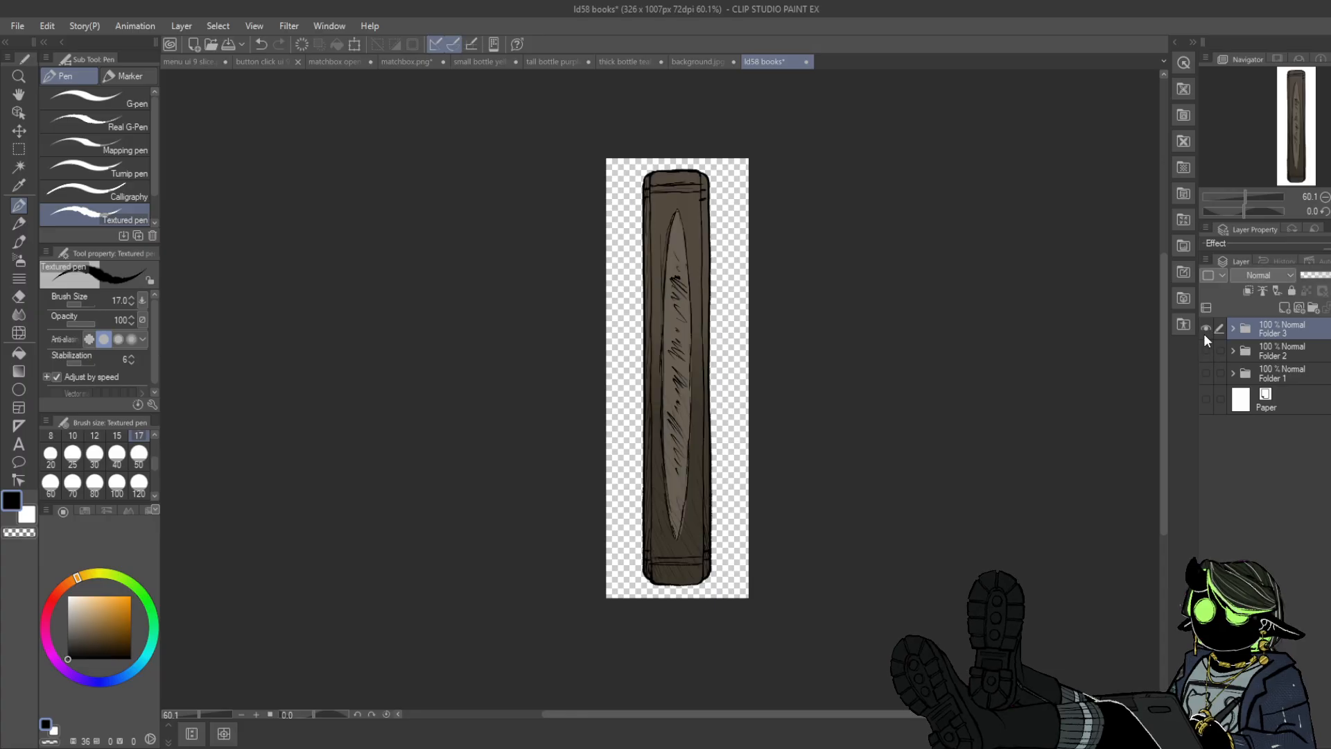
{"action": "left_click", "coordinate": [1206, 330]}
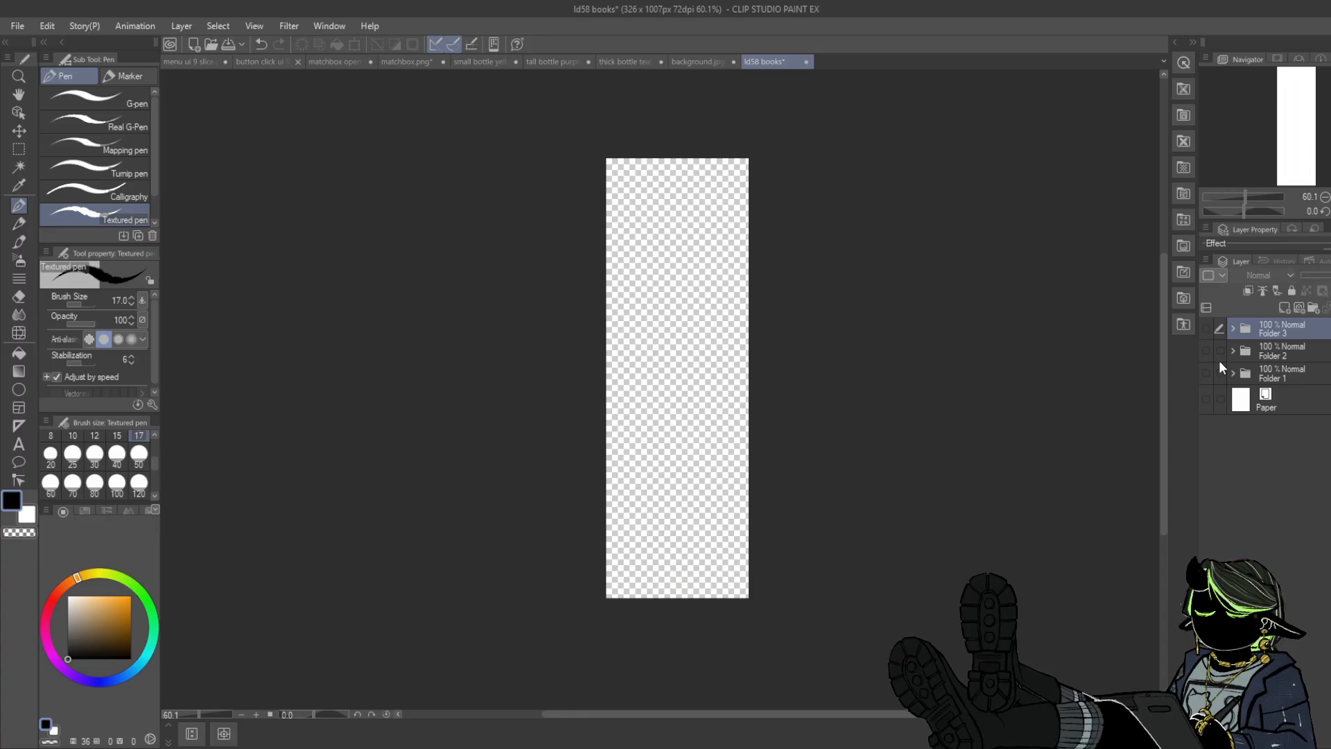
{"action": "left_click", "coordinate": [1205, 332]}
{"action": "left_click", "coordinate": [1205, 331]}
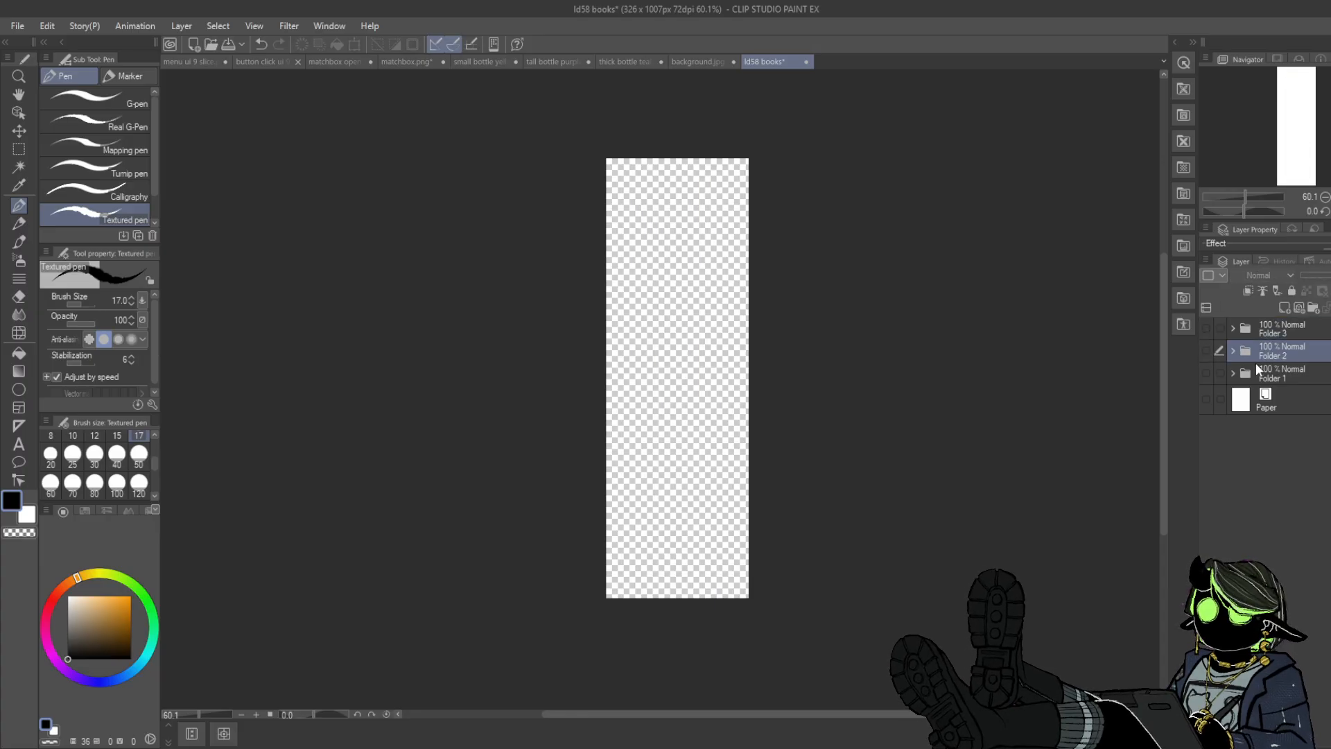
- Show and expand Folder 3, identify its outline layer, Layer 1 Copy 2, and copy it
{"action": "left_click", "coordinate": [1250, 329]}
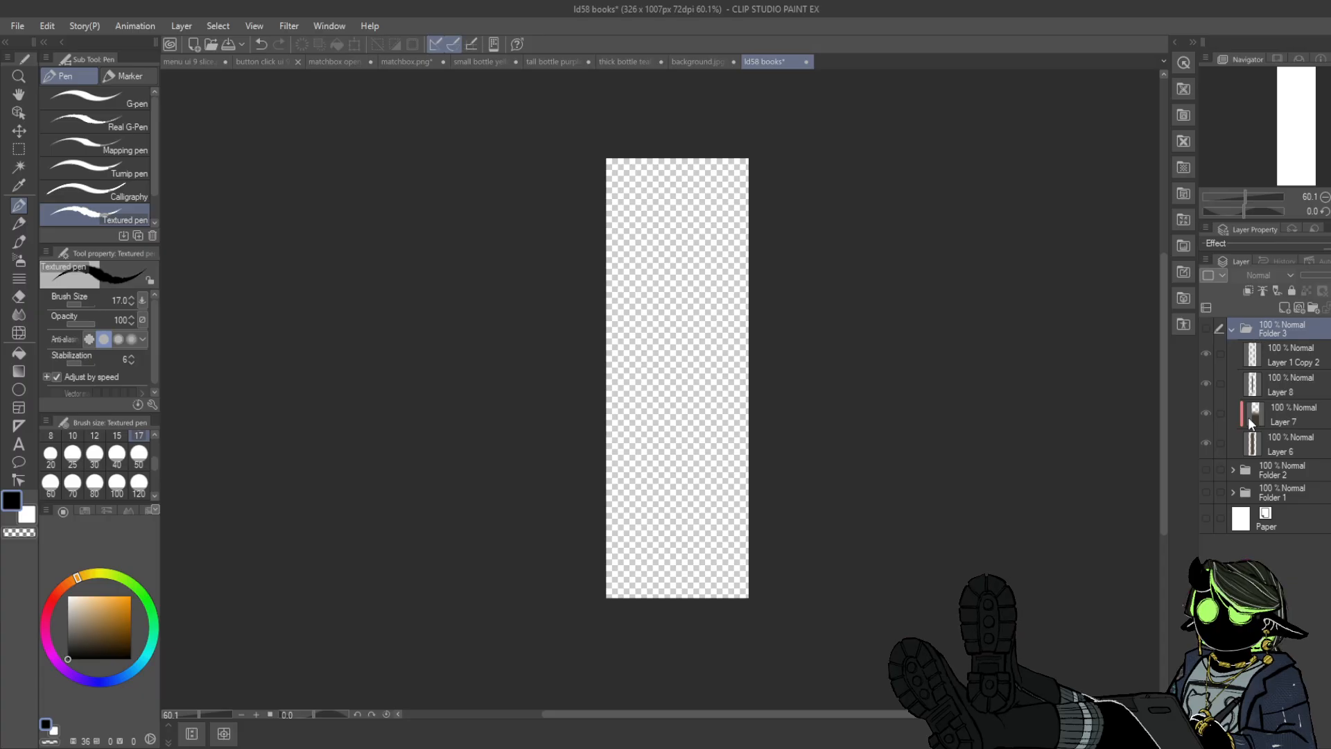
{"action": "left_click", "coordinate": [1205, 330]}
{"action": "left_click", "coordinate": [1252, 450]}
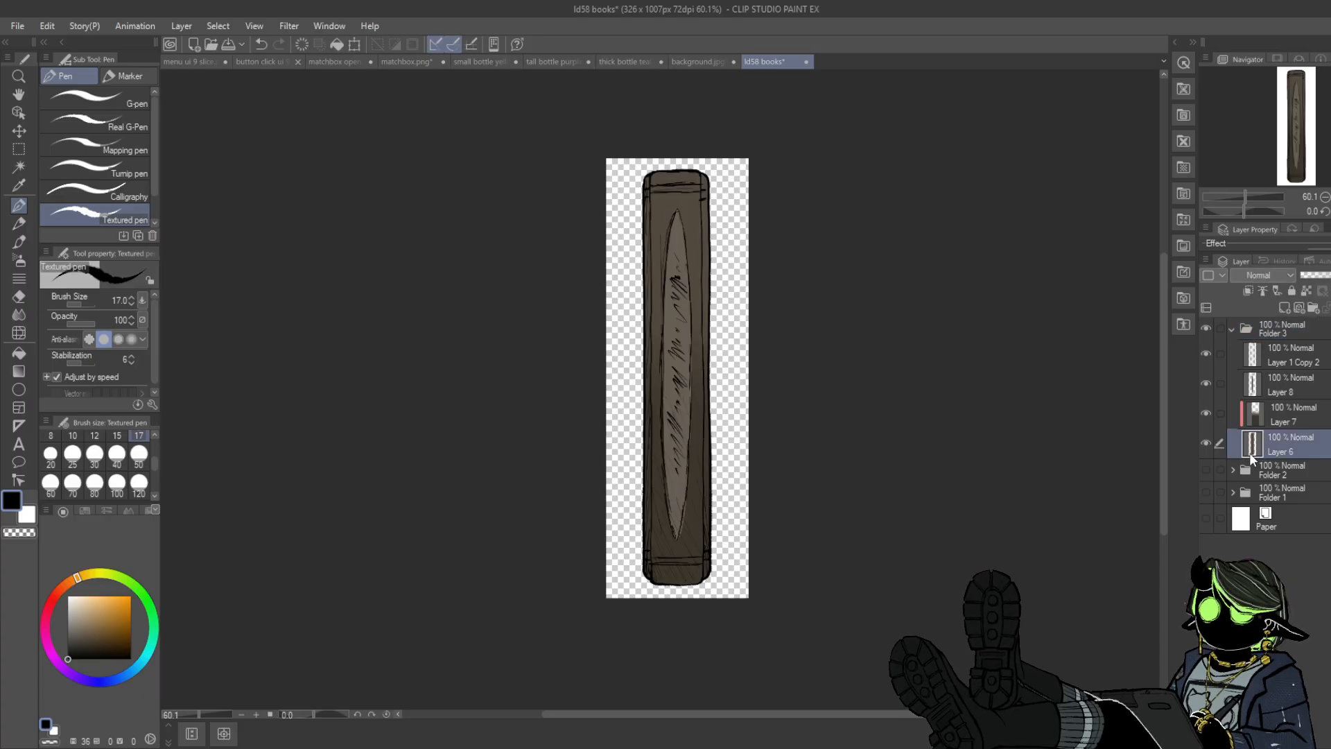
{"action": "left_click", "coordinate": [1261, 360]}
{"action": "left_click", "coordinate": [1205, 353]}
{"action": "left_click", "coordinate": [1204, 354]}
{"action": "left_click", "coordinate": [1258, 386]}
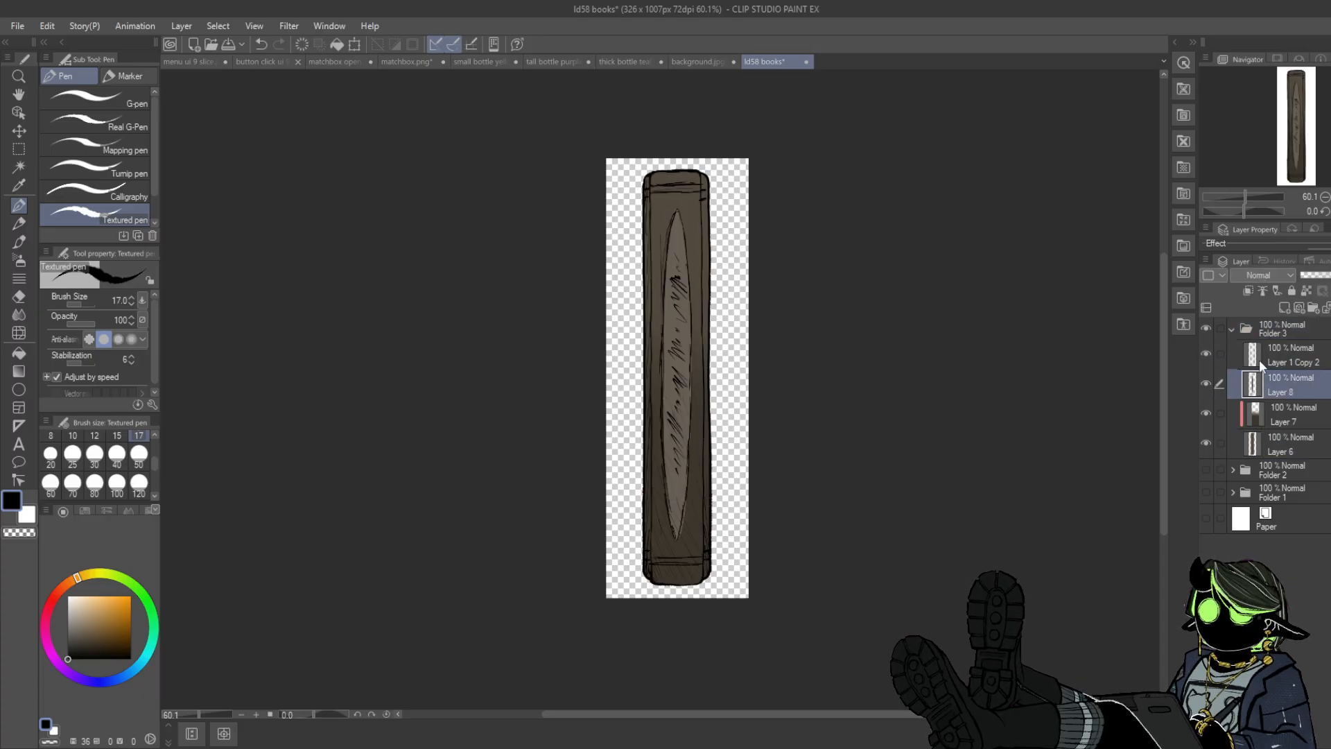
{"action": "left_click", "coordinate": [1259, 360]}
{"action": "left_click", "coordinate": [1206, 354]}
{"action": "key", "text": "ctrl+z"}
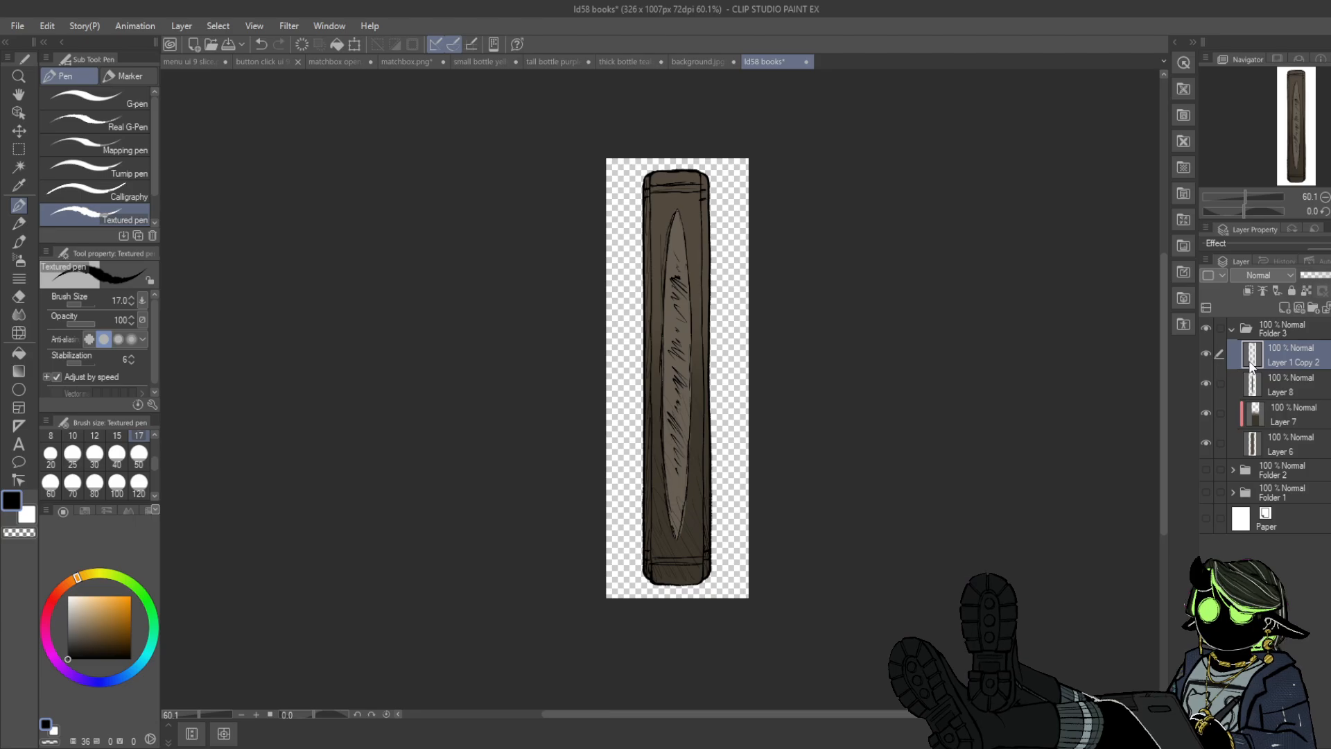
- Collapse and hide Folder 3, create a new layer folder above it and paste the copied spine outline inside
{"action": "left_click", "coordinate": [1231, 329]}
{"action": "left_click", "coordinate": [1205, 326]}
{"action": "left_click", "coordinate": [1204, 326]}
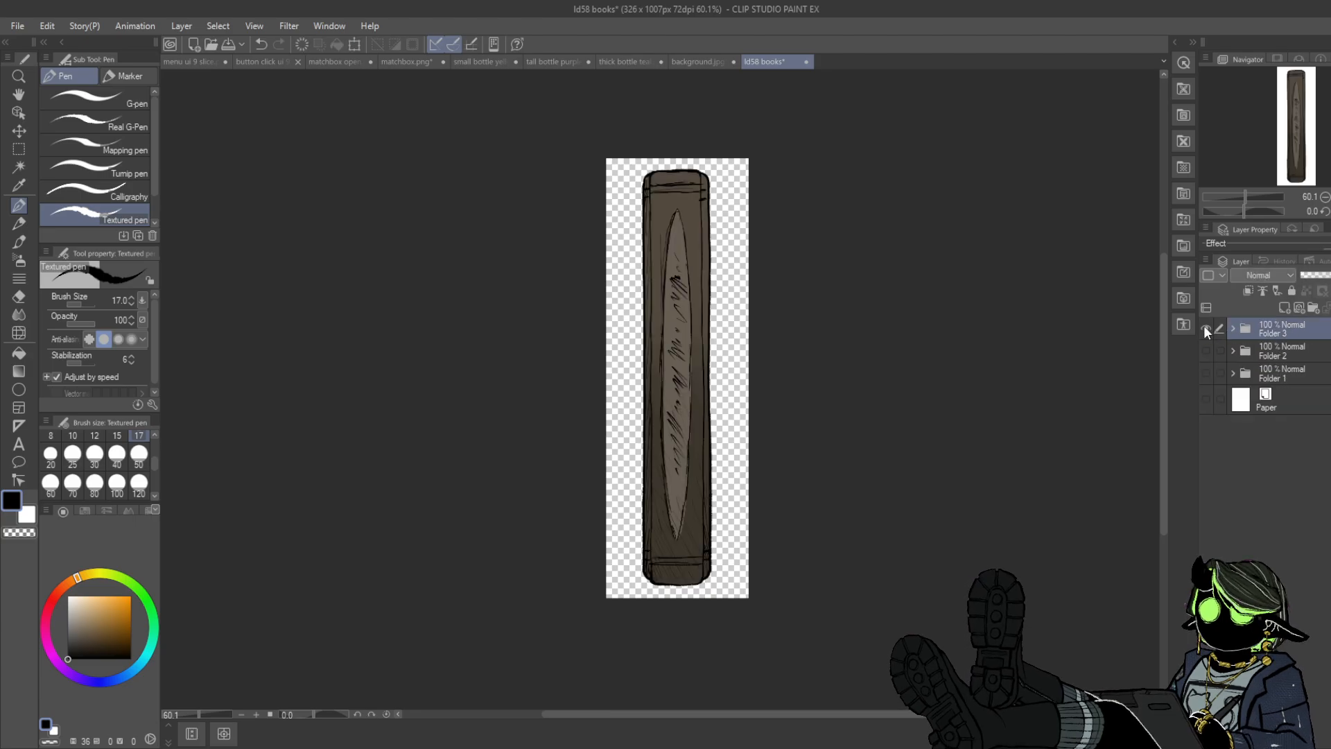
{"action": "left_click", "coordinate": [1204, 326]}
{"action": "left_click", "coordinate": [1312, 308]}
{"action": "key", "text": "ctrl+v"}
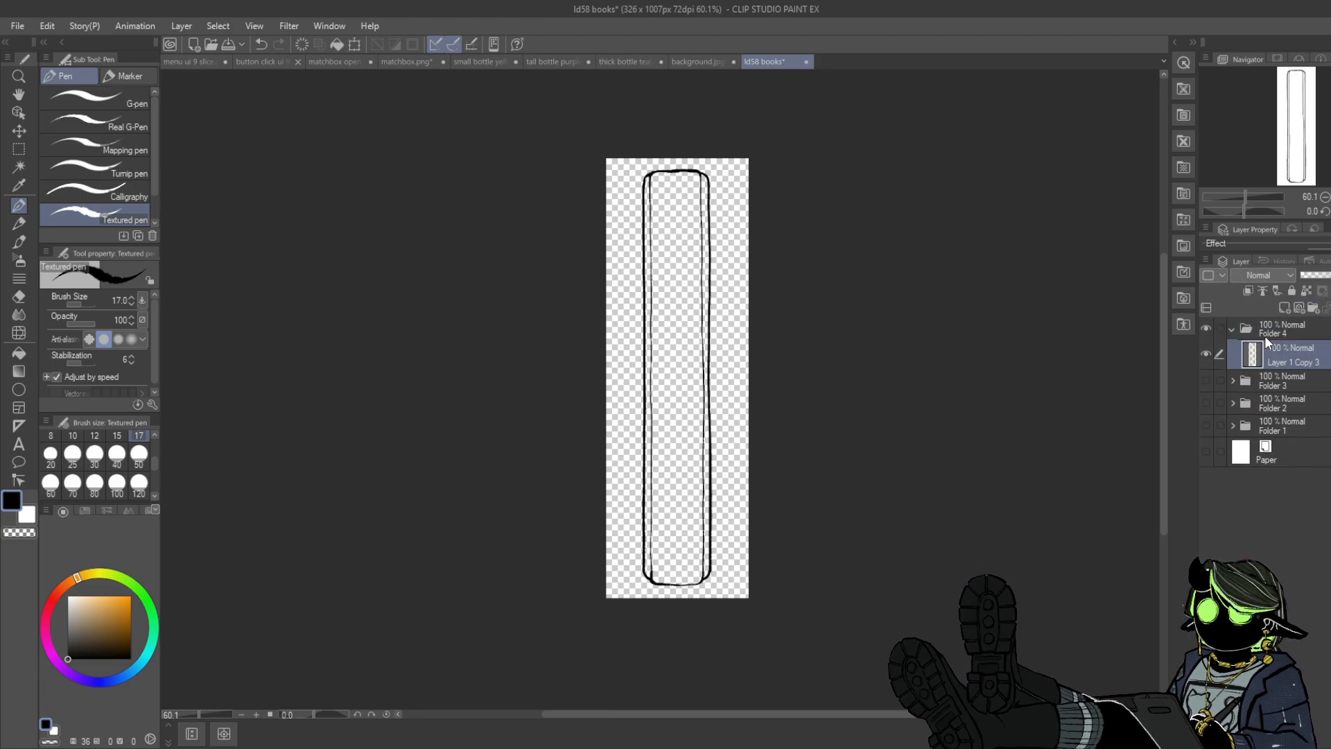
- Erase the outline's upper and lower edges with the Hard eraser at size 50, leaving only the long side lines
{"action": "key", "text": "e"}
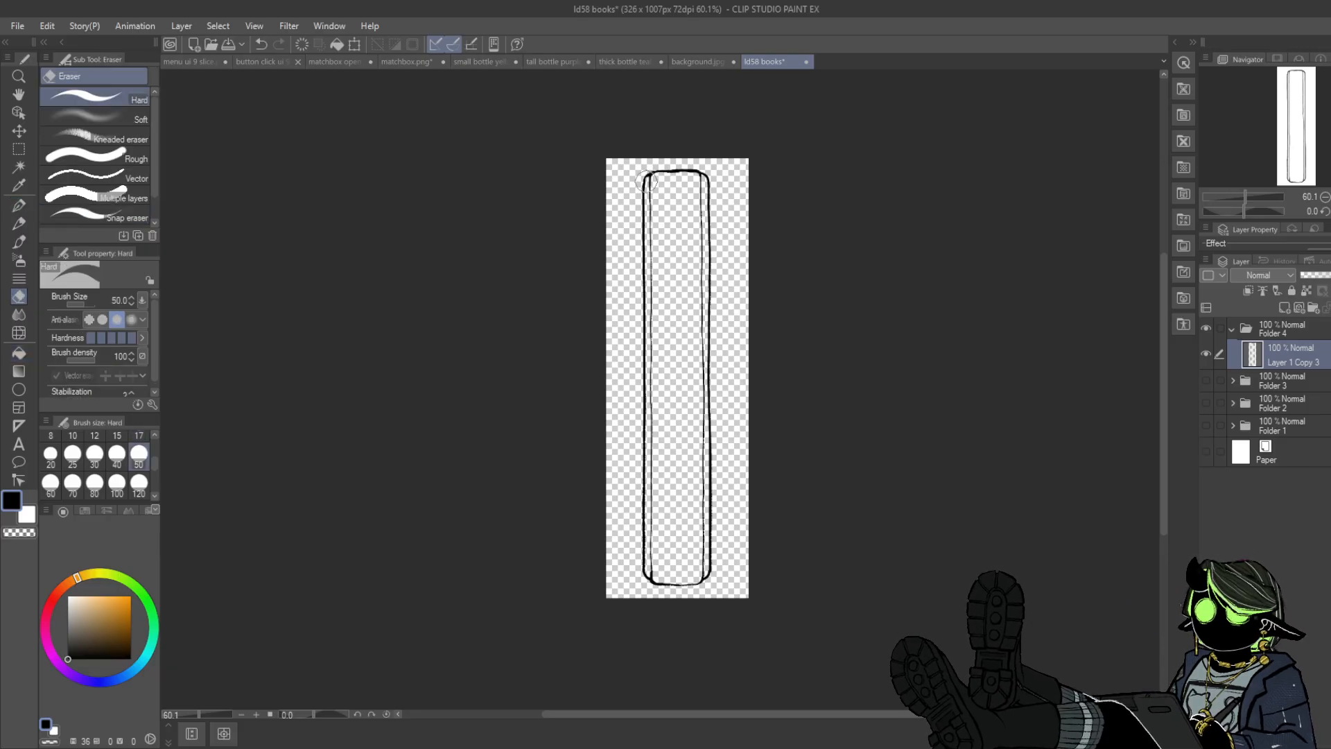
{"action": "left_click_drag", "start_coordinate": [647, 169], "coordinate": [702, 172]}
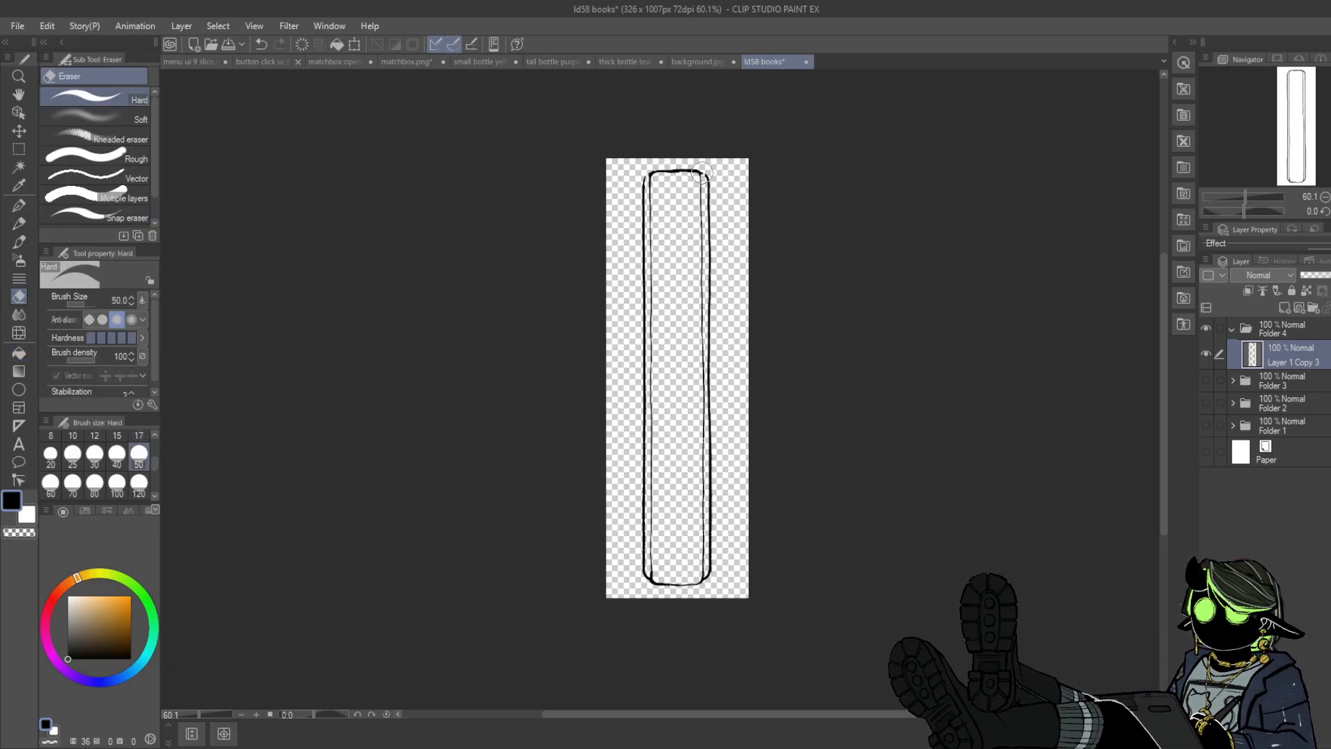
{"action": "mouse_move", "coordinate": [647, 570]}
{"action": "left_mouse_down"}
{"action": "mouse_move", "coordinate": [682, 488]}
{"action": "mouse_move", "coordinate": [708, 586]}
{"action": "mouse_move", "coordinate": [668, 558]}
{"action": "mouse_move", "coordinate": [657, 586]}
{"action": "mouse_move", "coordinate": [696, 575]}
{"action": "left_mouse_up"}
{"action": "mouse_move", "coordinate": [650, 179]}
{"action": "left_mouse_down"}
{"action": "mouse_move", "coordinate": [665, 161]}
{"action": "mouse_move", "coordinate": [692, 178]}
{"action": "mouse_move", "coordinate": [704, 167]}
{"action": "left_mouse_up"}
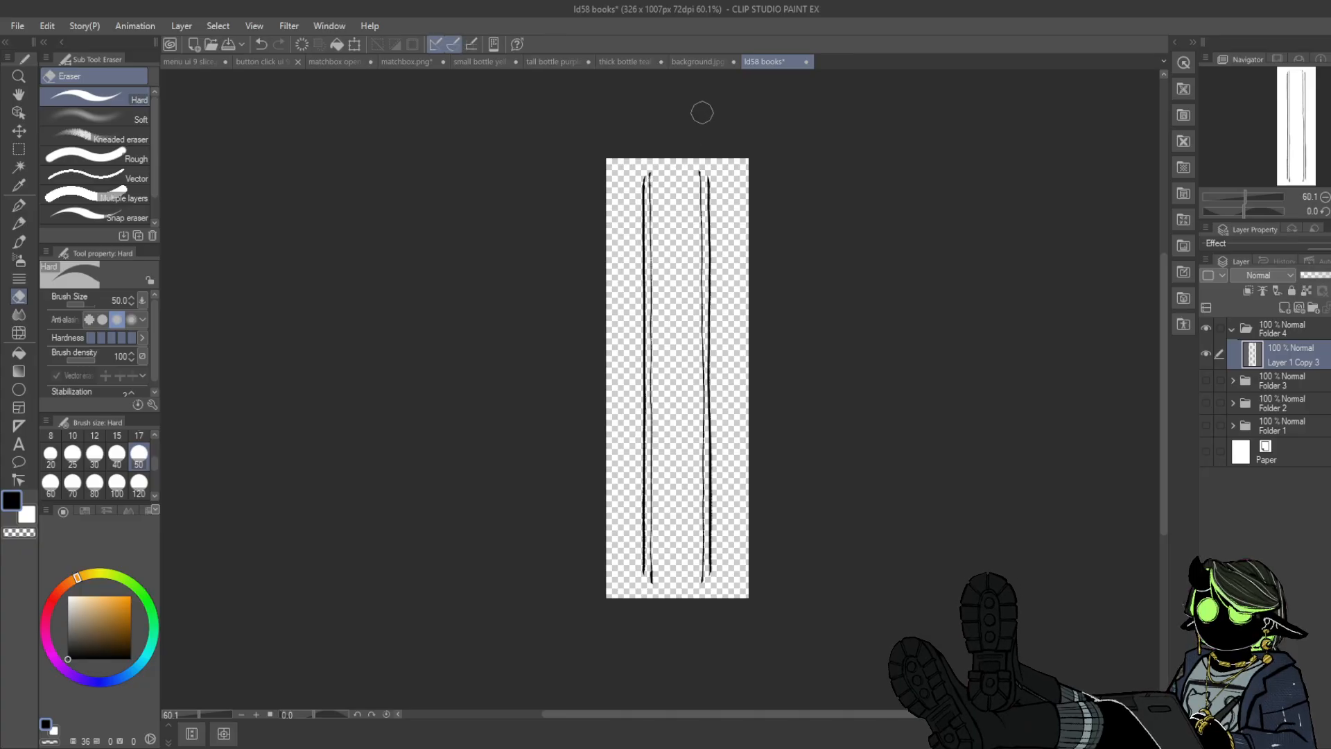
- Close both side strips with rounded black Textured pen ends and connect them with inward-curving lines at the top and bottom
{"action": "left_click", "coordinate": [19, 206]}
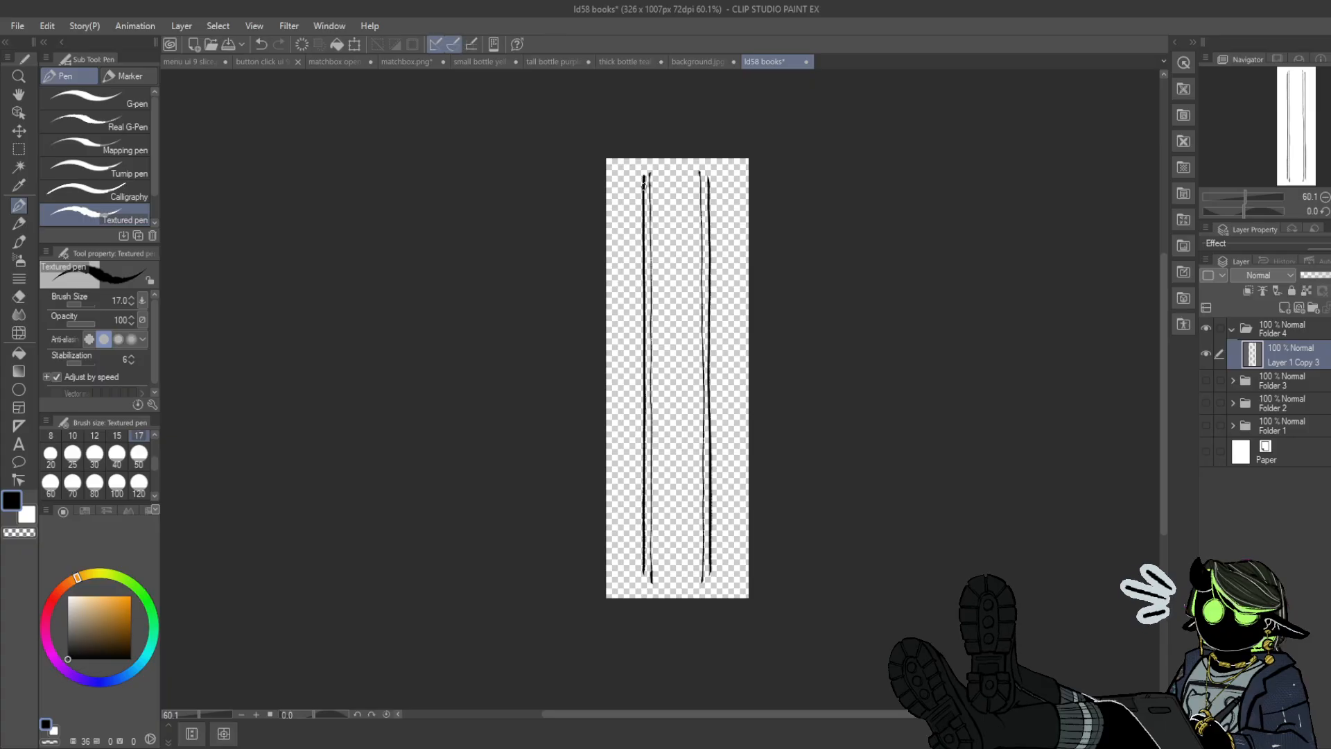
{"action": "left_click_drag", "start_coordinate": [646, 186], "coordinate": [647, 173]}
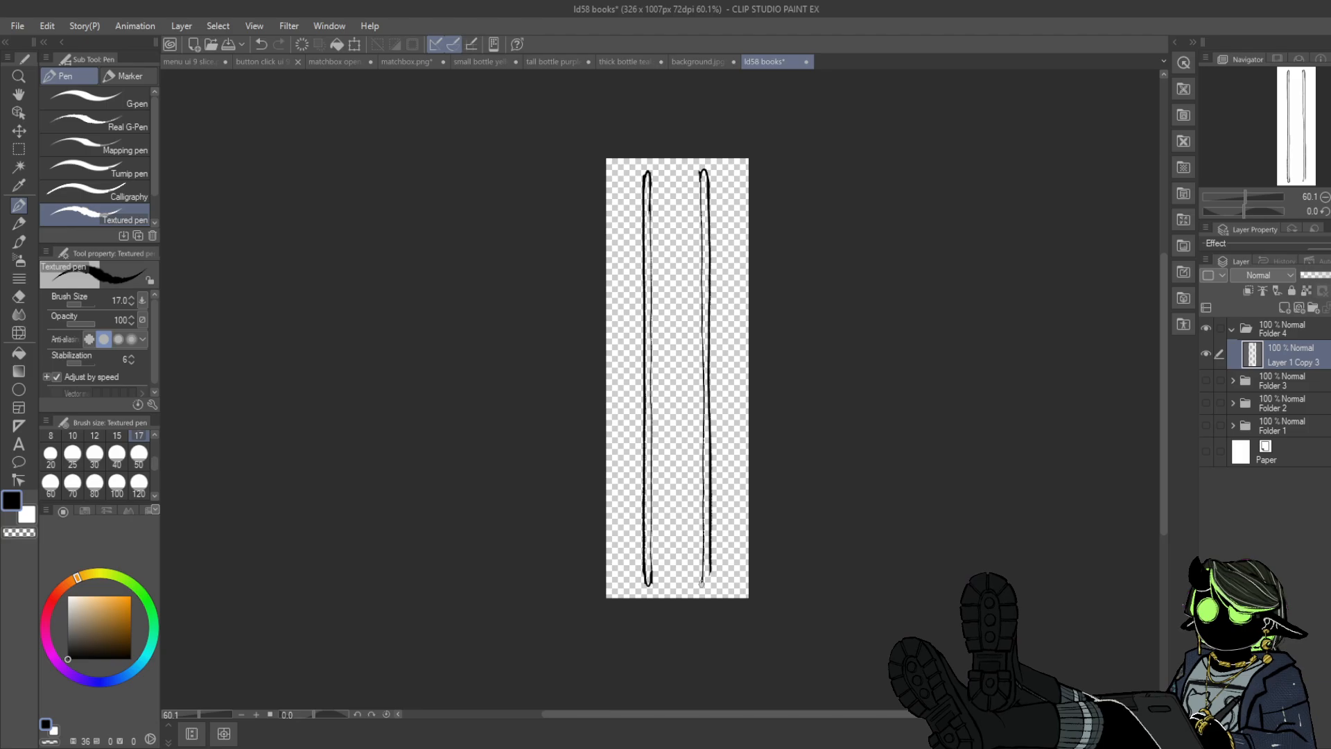
{"action": "left_click_drag", "start_coordinate": [708, 561], "coordinate": [705, 576]}
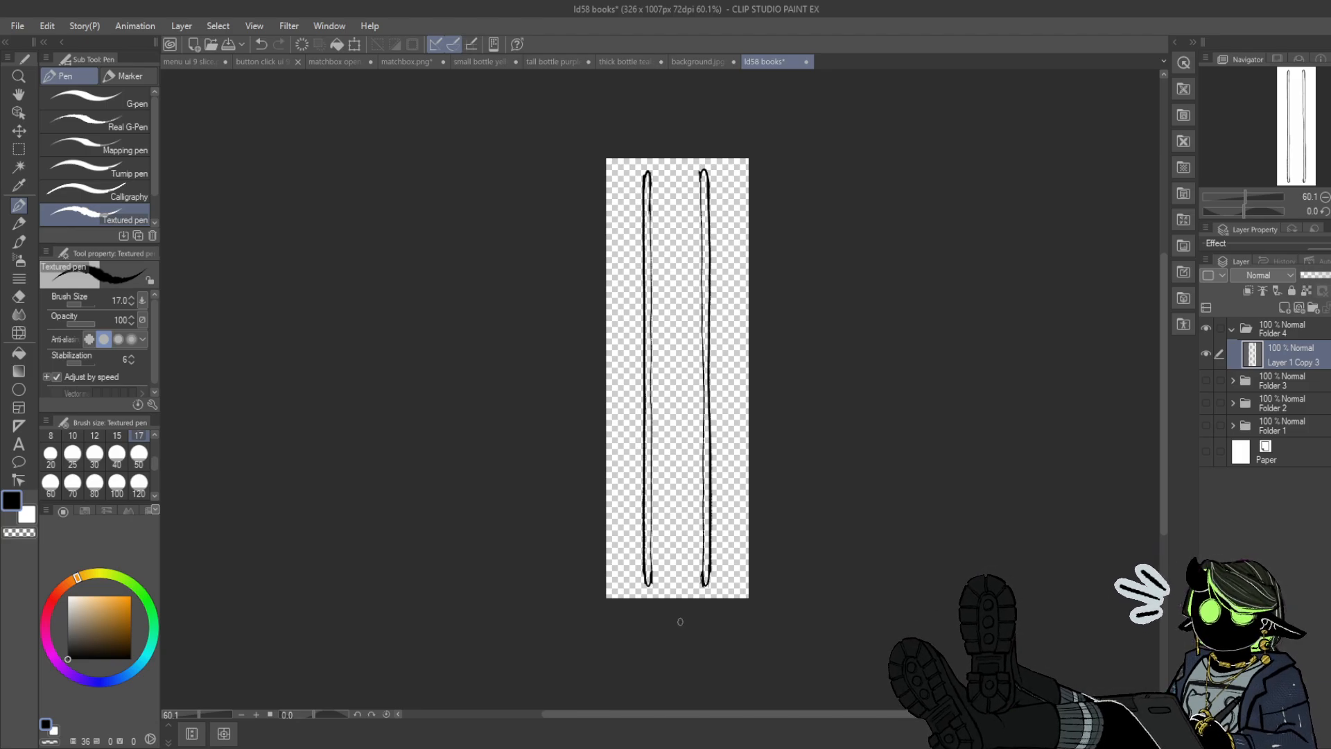
{"action": "left_click", "coordinate": [21, 298]}
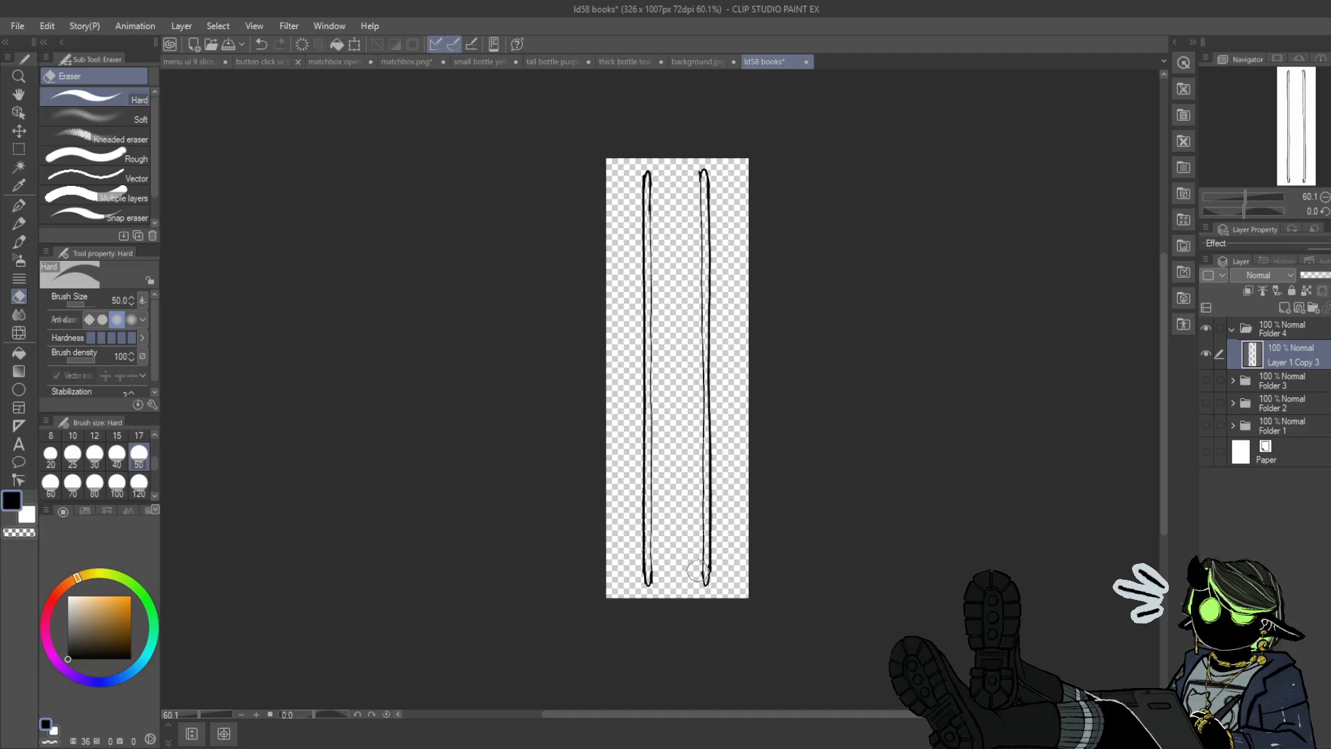
{"action": "left_click", "coordinate": [17, 208]}
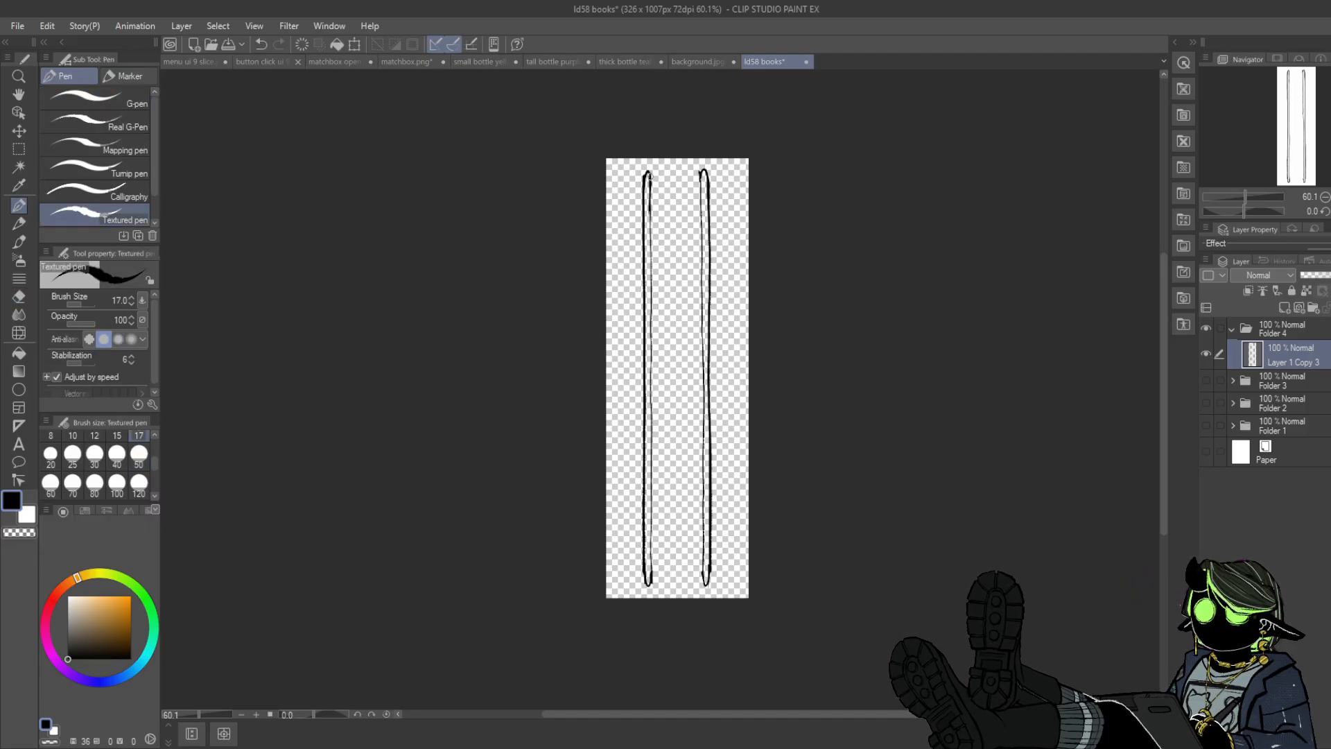
{"action": "left_click_drag", "start_coordinate": [664, 178], "coordinate": [702, 173]}
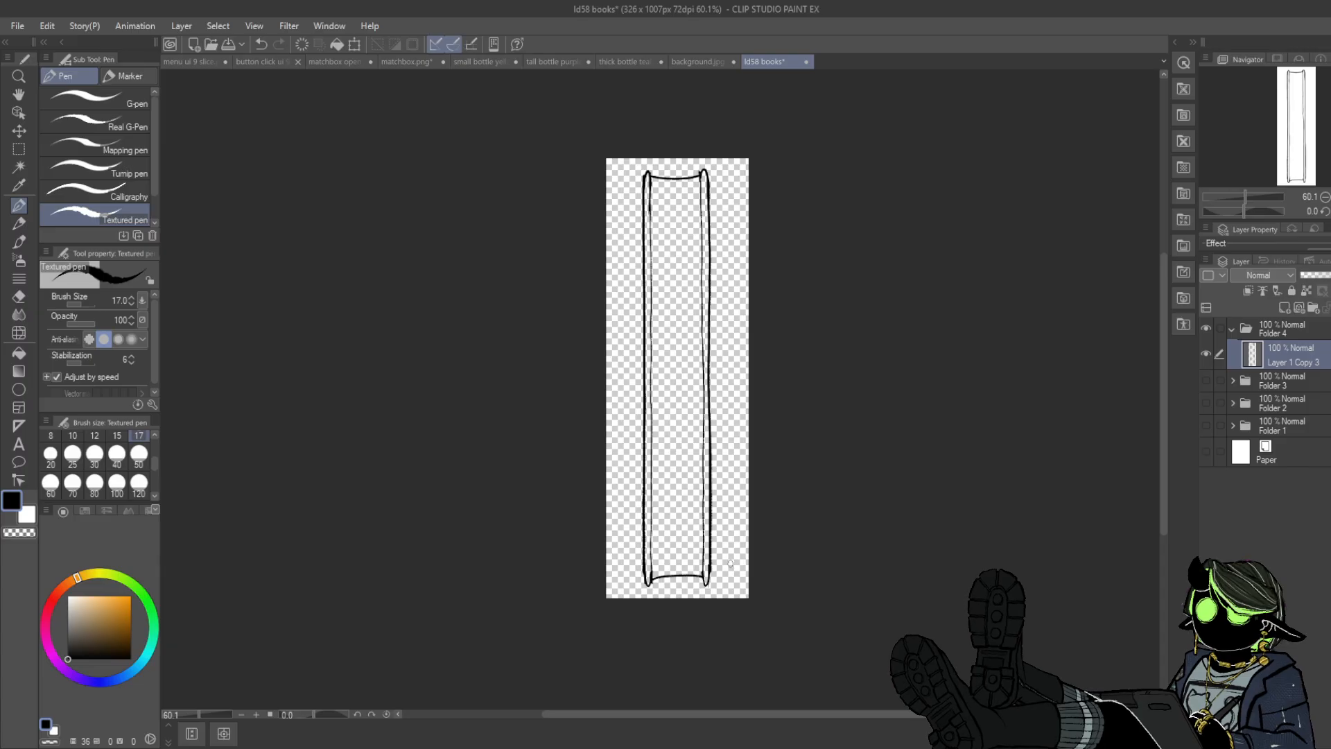
- Select the area between the two covers and fill it with many thin vertical black Textured pen lines representing page edges
{"action": "left_click", "coordinate": [19, 166]}
{"action": "left_click", "coordinate": [682, 298]}
{"action": "key", "text": "p"}
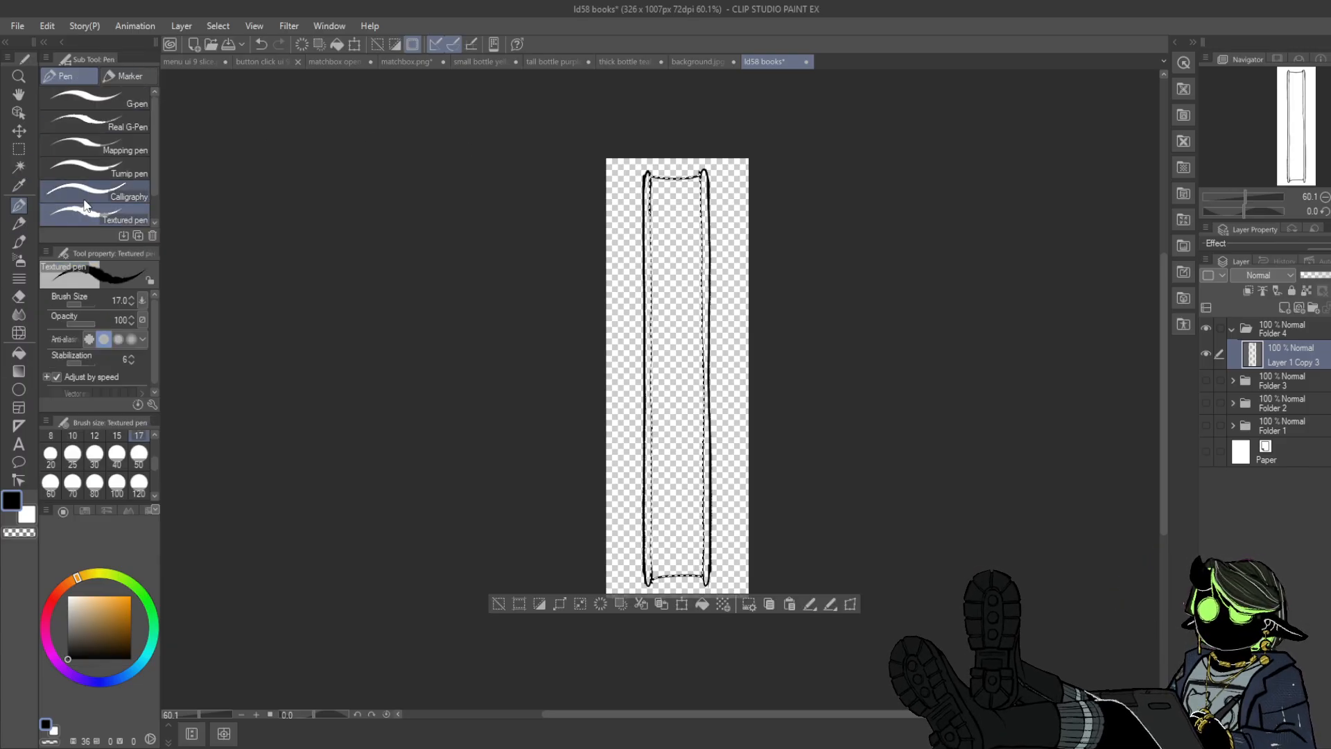
{"action": "left_click_drag", "start_coordinate": [658, 179], "coordinate": [655, 384]}
{"action": "left_click_drag", "start_coordinate": [662, 221], "coordinate": [661, 287]}
{"action": "left_click_drag", "start_coordinate": [674, 196], "coordinate": [682, 428]}
{"action": "mouse_move", "coordinate": [679, 179]}
{"action": "left_mouse_down"}
{"action": "mouse_move", "coordinate": [683, 439]}
{"action": "mouse_move", "coordinate": [670, 424]}
{"action": "left_mouse_up"}
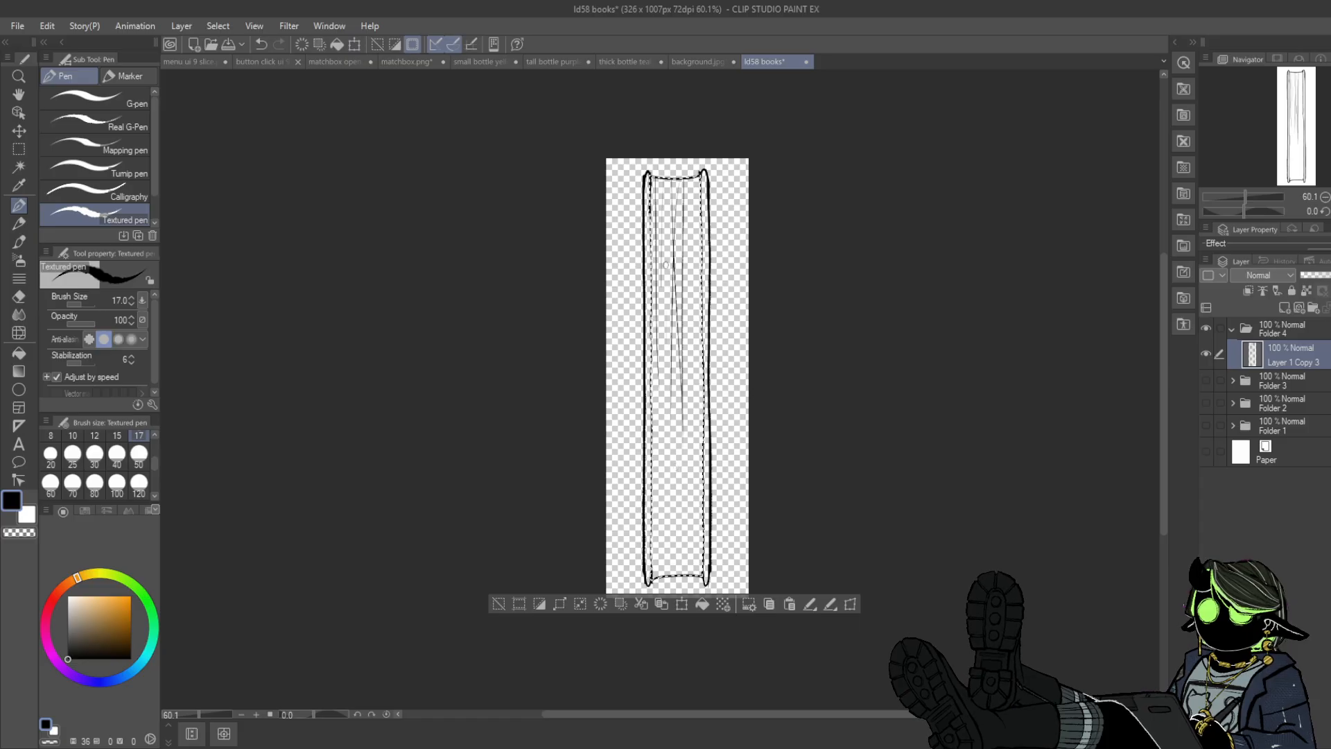
{"action": "left_click_drag", "start_coordinate": [667, 263], "coordinate": [662, 519]}
{"action": "left_click_drag", "start_coordinate": [664, 355], "coordinate": [656, 576]}
{"action": "mouse_move", "coordinate": [655, 401]}
{"action": "left_mouse_down"}
{"action": "mouse_move", "coordinate": [664, 574]}
{"action": "mouse_move", "coordinate": [676, 575]}
{"action": "left_mouse_up"}
{"action": "left_click_drag", "start_coordinate": [676, 409], "coordinate": [695, 576]}
{"action": "left_click_drag", "start_coordinate": [702, 336], "coordinate": [694, 558]}
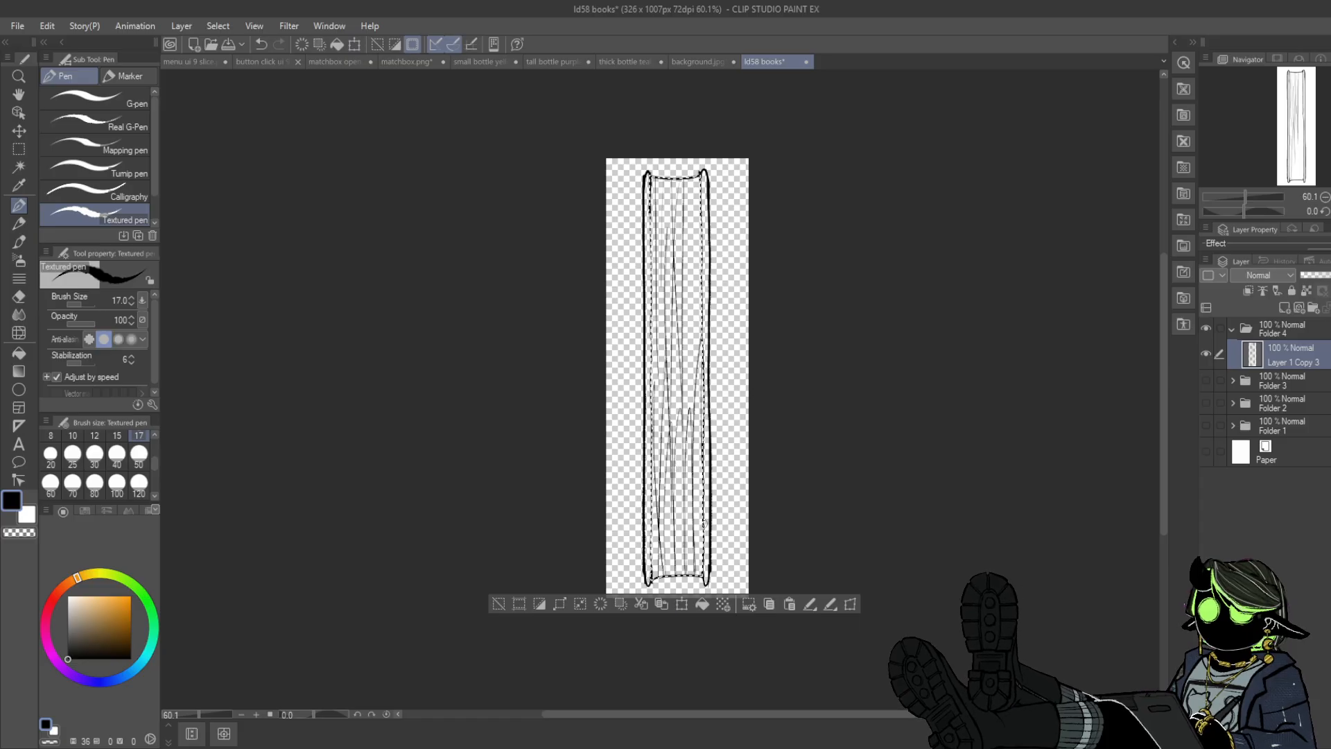
{"action": "left_click_drag", "start_coordinate": [687, 202], "coordinate": [699, 495]}
{"action": "mouse_move", "coordinate": [690, 181]}
{"action": "left_mouse_down"}
{"action": "mouse_move", "coordinate": [703, 406]}
{"action": "mouse_move", "coordinate": [696, 375]}
{"action": "left_mouse_up"}
{"action": "left_click_drag", "start_coordinate": [670, 176], "coordinate": [660, 461]}
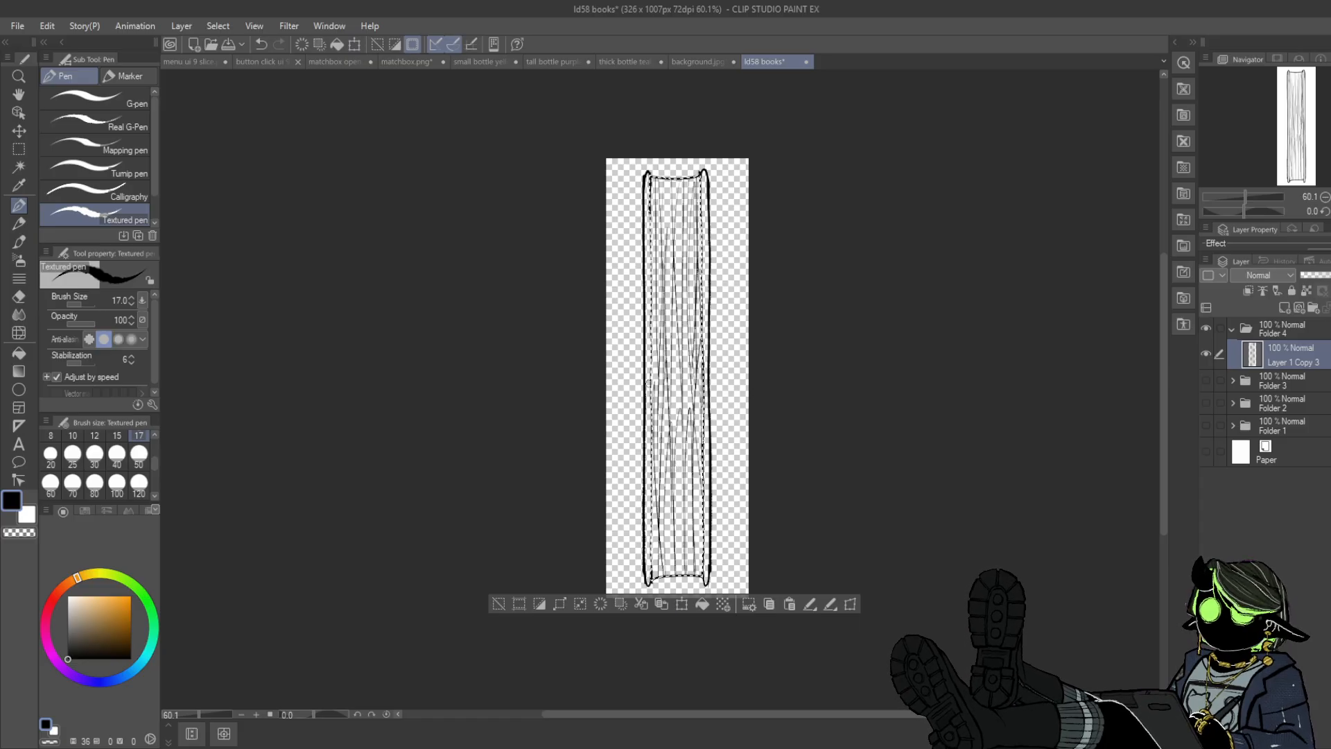
{"action": "mouse_move", "coordinate": [674, 317]}
{"action": "left_mouse_down"}
{"action": "mouse_move", "coordinate": [678, 464]}
{"action": "mouse_move", "coordinate": [680, 454]}
{"action": "left_mouse_up"}
{"action": "left_click_drag", "start_coordinate": [691, 320], "coordinate": [687, 574]}
{"action": "mouse_move", "coordinate": [670, 491]}
{"action": "left_mouse_down"}
{"action": "mouse_move", "coordinate": [666, 576]}
{"action": "mouse_move", "coordinate": [685, 574]}
{"action": "left_mouse_up"}
{"action": "left_click_drag", "start_coordinate": [657, 472], "coordinate": [656, 561]}
{"action": "left_click_drag", "start_coordinate": [654, 499], "coordinate": [652, 576]}
{"action": "left_click_drag", "start_coordinate": [692, 168], "coordinate": [694, 264]}
{"action": "left_click_drag", "start_coordinate": [683, 239], "coordinate": [680, 383]}
{"action": "left_click", "coordinate": [19, 149]}
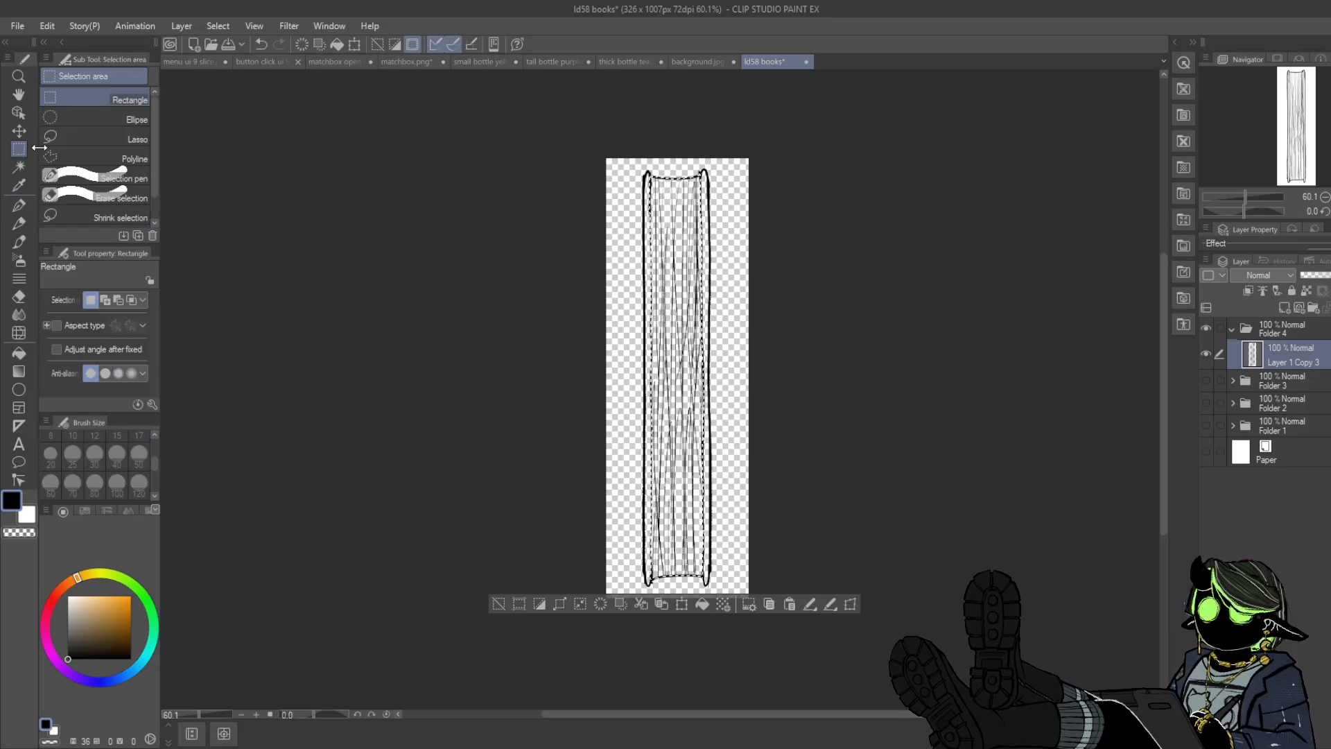
- Add a new layer below the line art in Folder 4 and select the whole book silhouette
{"action": "key", "text": "ctrl+d"}
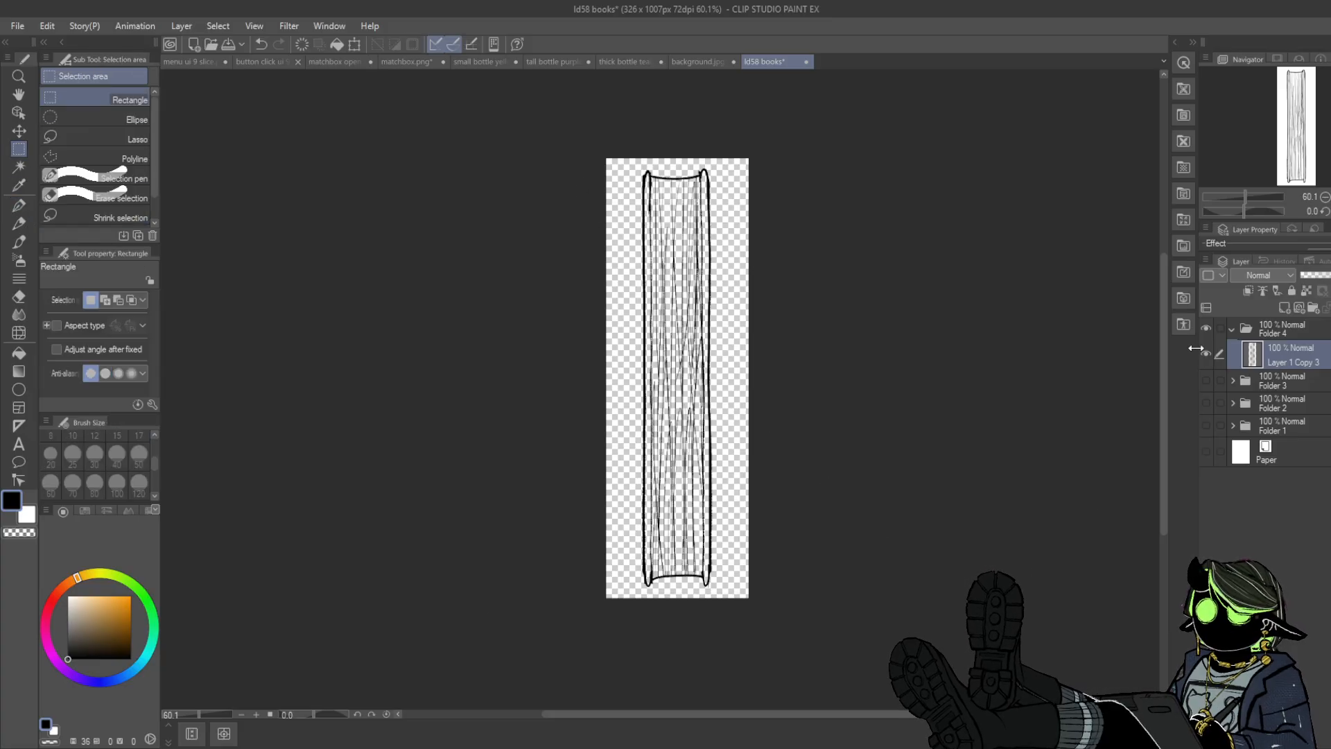
{"action": "left_click", "coordinate": [1206, 354]}
{"action": "left_click", "coordinate": [1206, 354]}
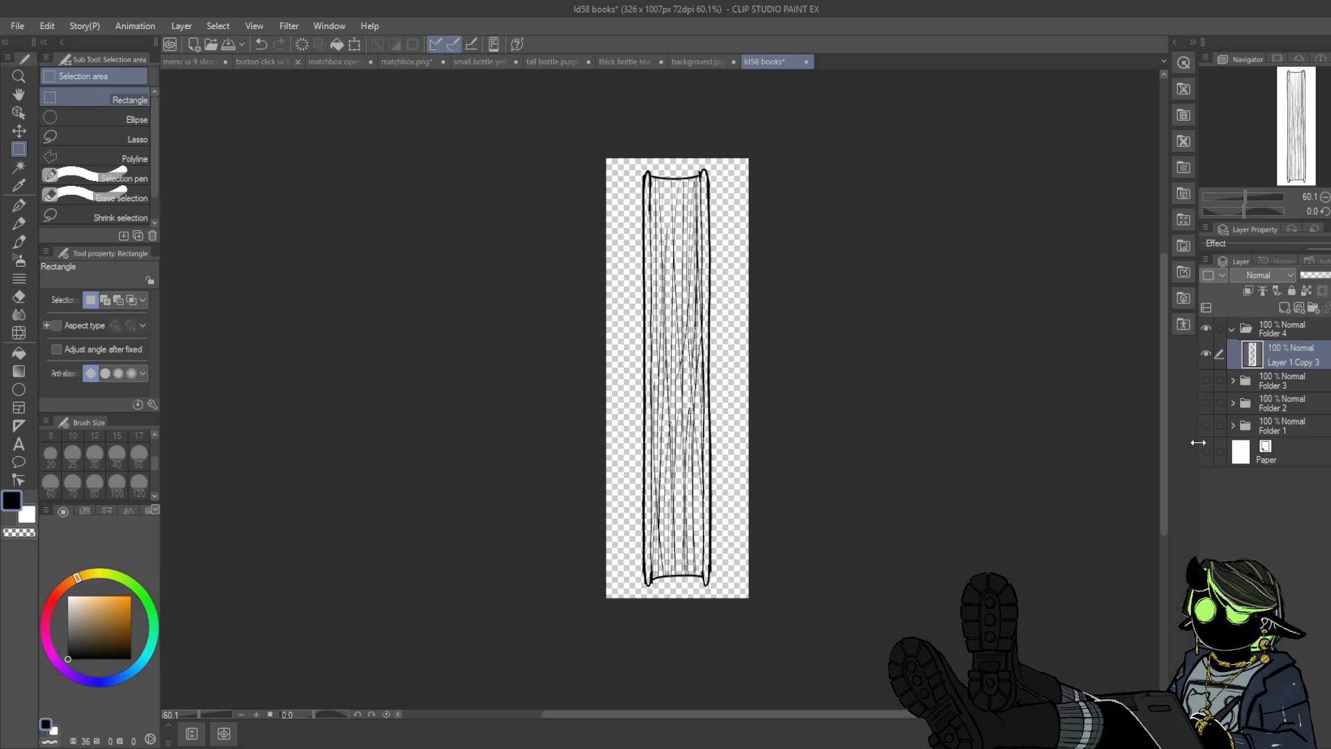
{"action": "key", "text": "ctrl+shift+n"}
{"action": "left_click_drag", "start_coordinate": [1268, 385], "coordinate": [1269, 392]}
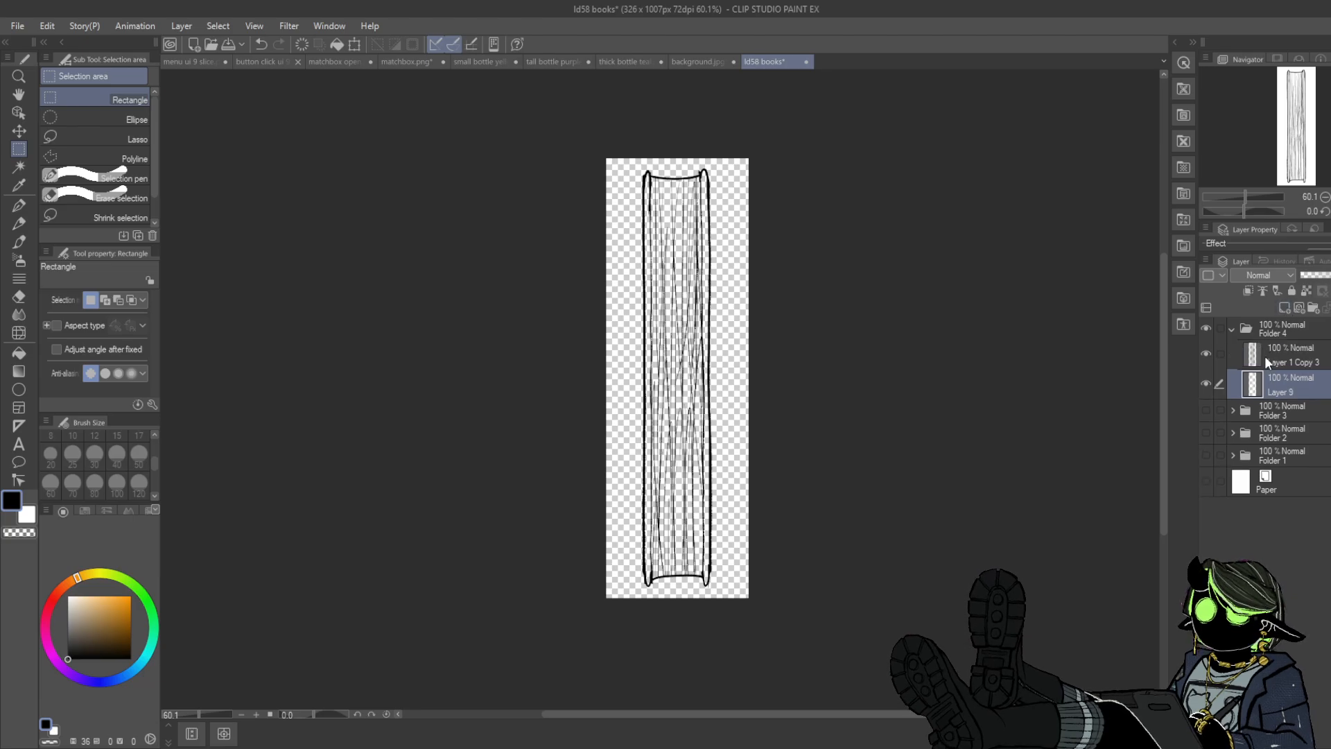
{"action": "key", "text": "w"}
{"action": "left_click", "coordinate": [743, 188]}
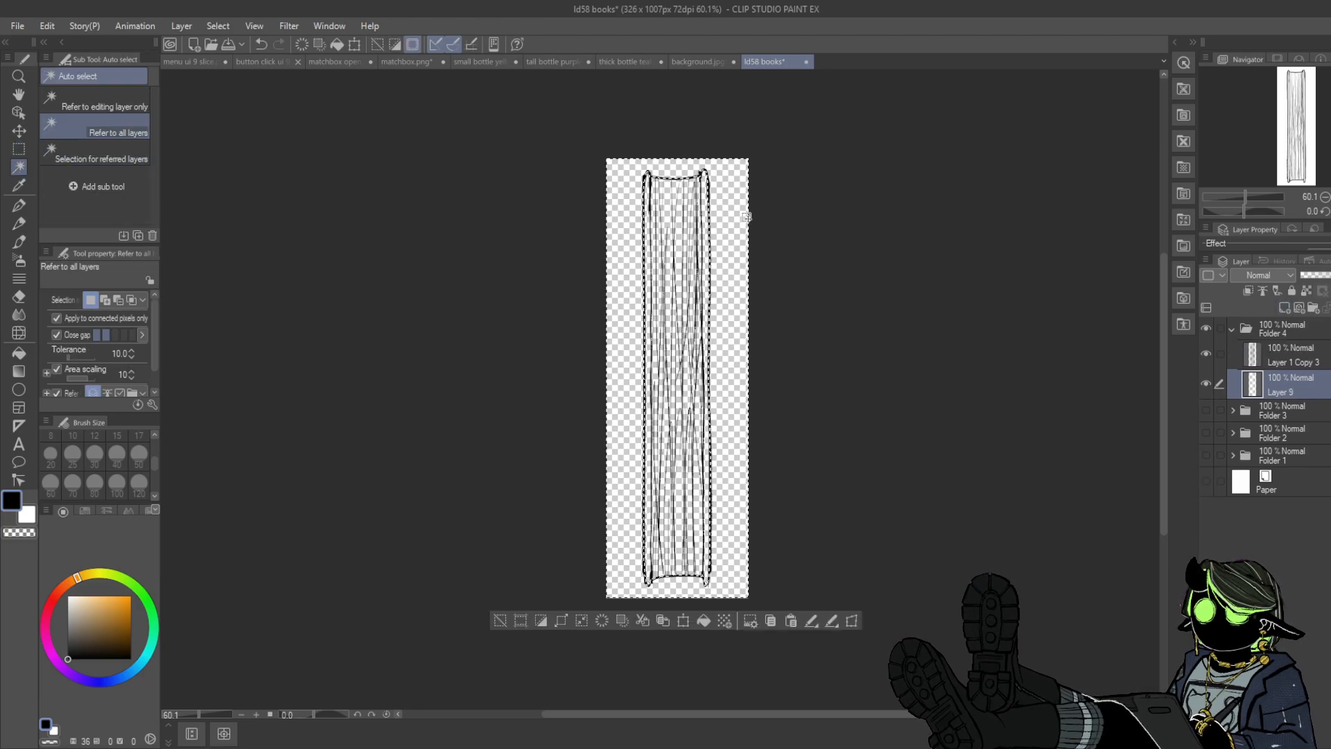
{"action": "left_click", "coordinate": [542, 617]}
- Paint the entire book silhouette warm gray with the Textured pen at size 120
{"action": "left_click", "coordinate": [79, 613]}
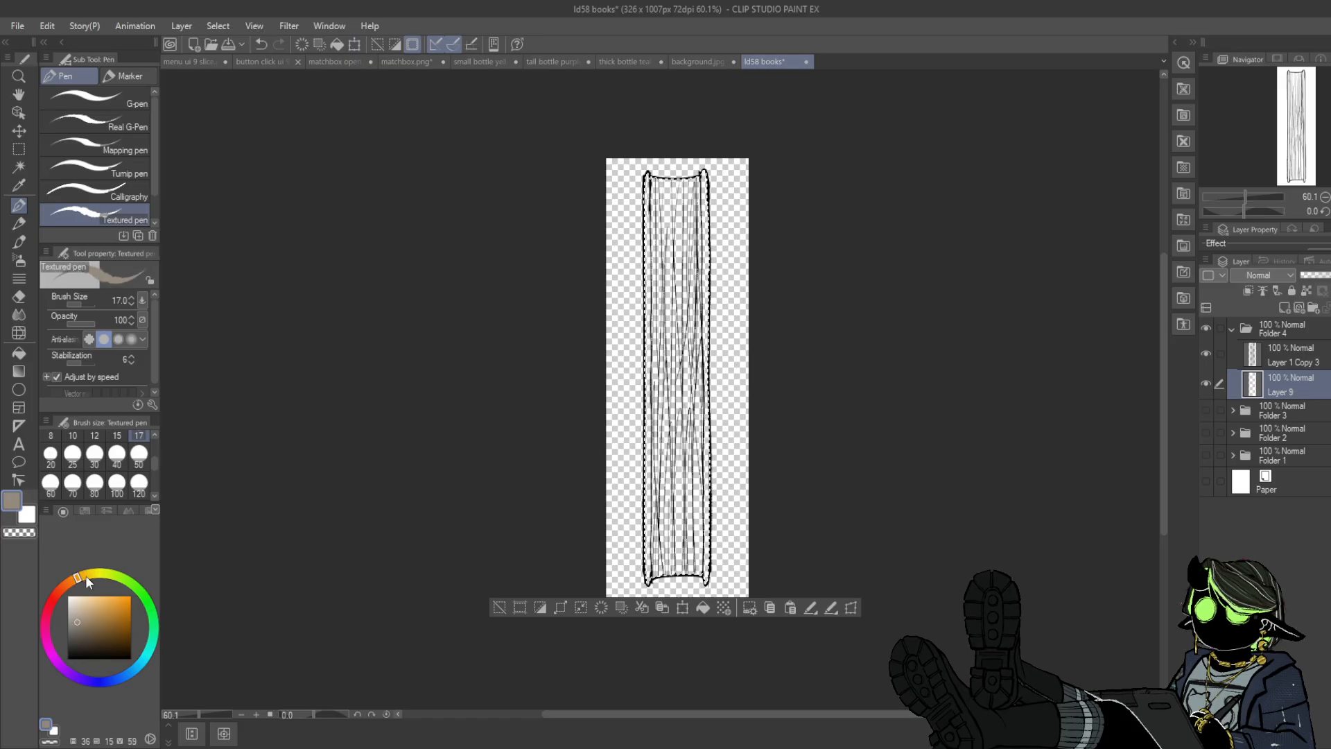
{"action": "left_click", "coordinate": [88, 574]}
{"action": "left_click", "coordinate": [74, 620]}
{"action": "left_click", "coordinate": [138, 484]}
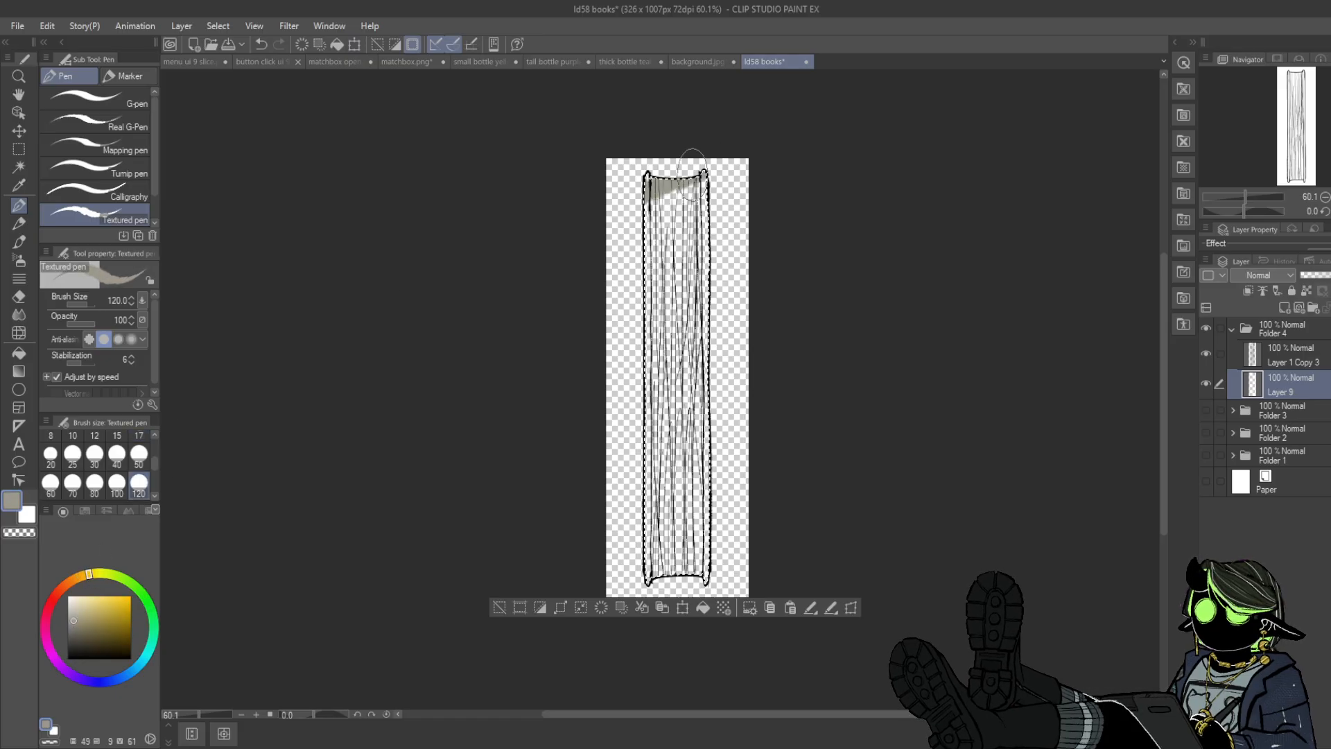
{"action": "mouse_move", "coordinate": [682, 177]}
{"action": "left_mouse_down"}
{"action": "mouse_move", "coordinate": [611, 241]}
{"action": "mouse_move", "coordinate": [682, 196]}
{"action": "mouse_move", "coordinate": [705, 159]}
{"action": "left_mouse_up"}
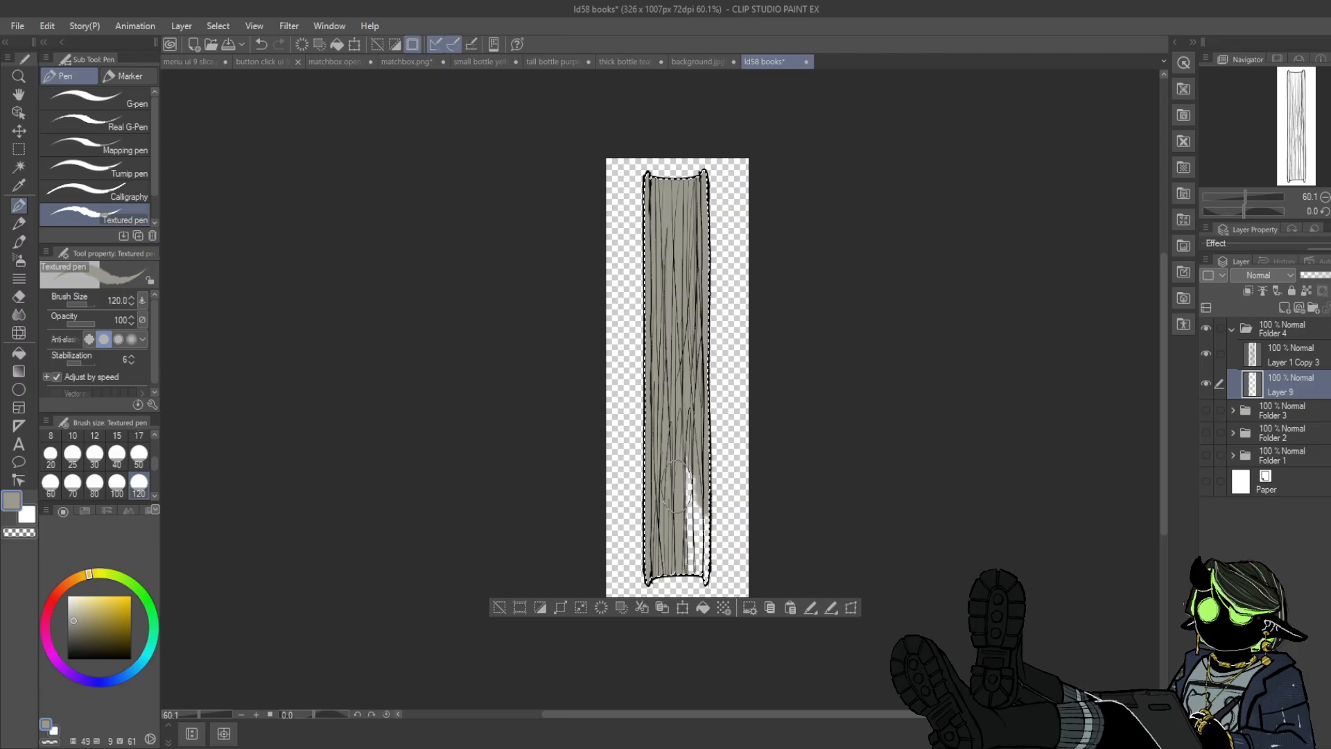
{"action": "left_click_drag", "start_coordinate": [676, 486], "coordinate": [725, 386]}
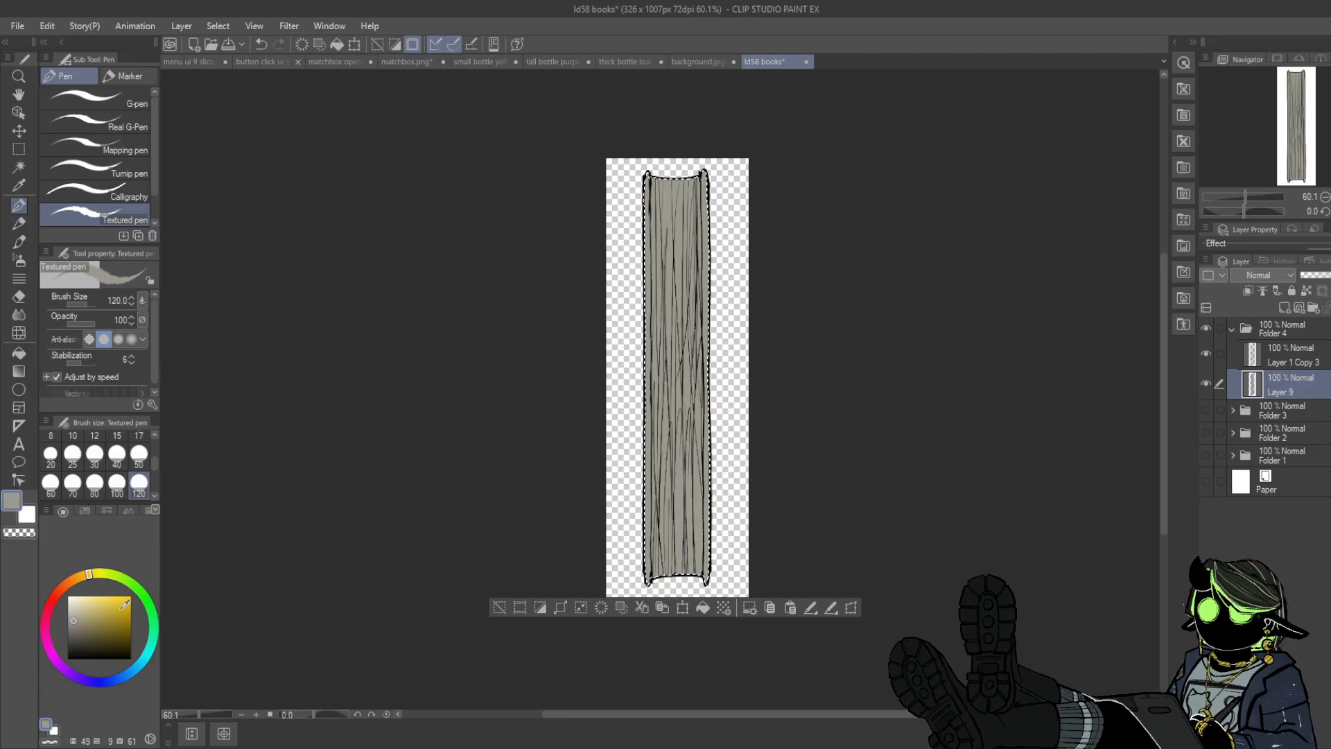
- Paint both side covers dark gray-green with the Textured pen and clear the selection
{"action": "left_click_drag", "start_coordinate": [153, 634], "coordinate": [147, 600]}
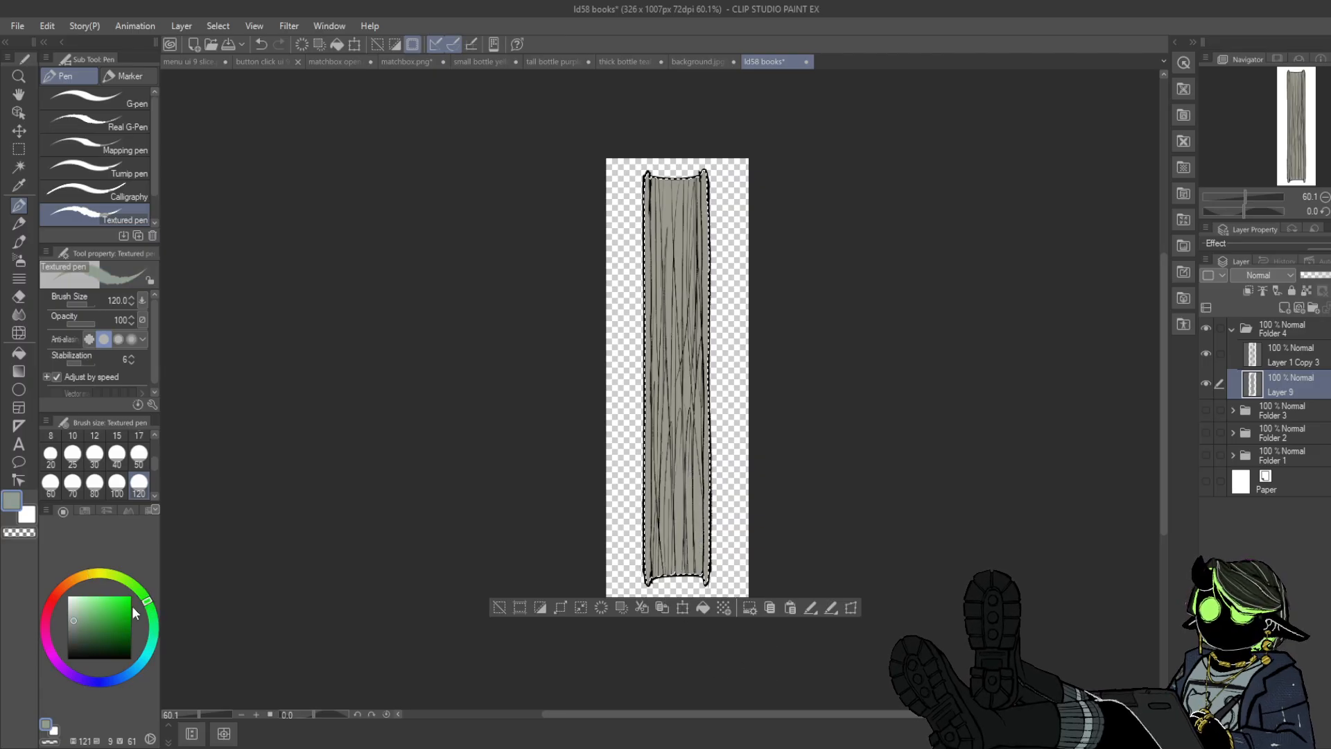
{"action": "left_click", "coordinate": [85, 635]}
{"action": "left_click_drag", "start_coordinate": [84, 635], "coordinate": [75, 626]}
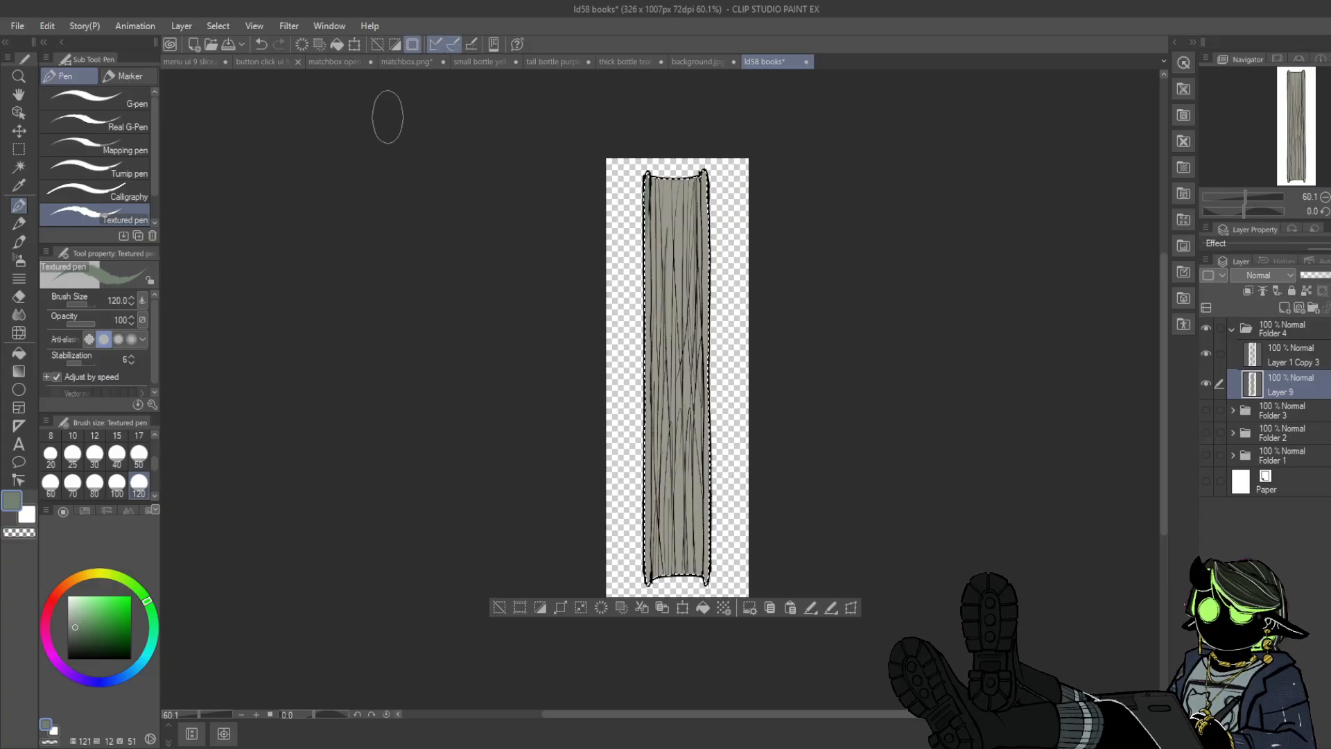
{"action": "left_click", "coordinate": [72, 637]}
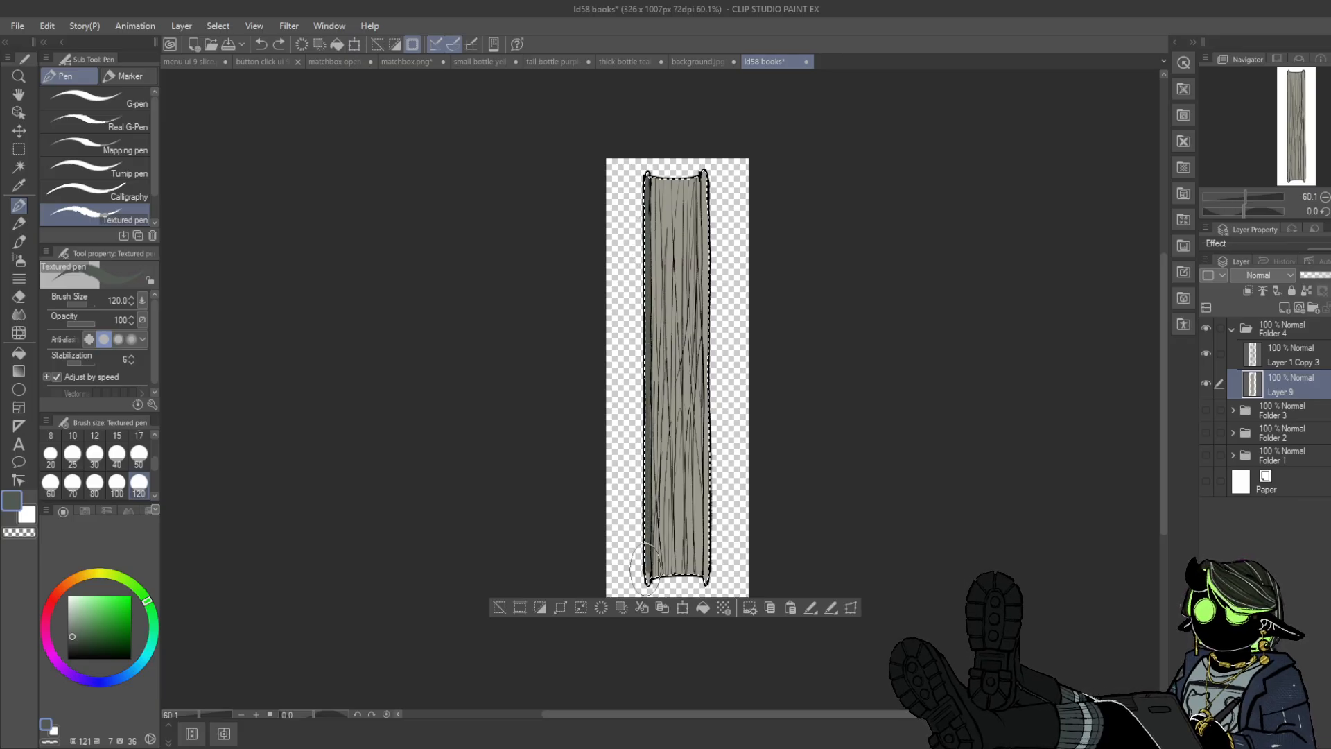
{"action": "left_click_drag", "start_coordinate": [644, 565], "coordinate": [655, 339]}
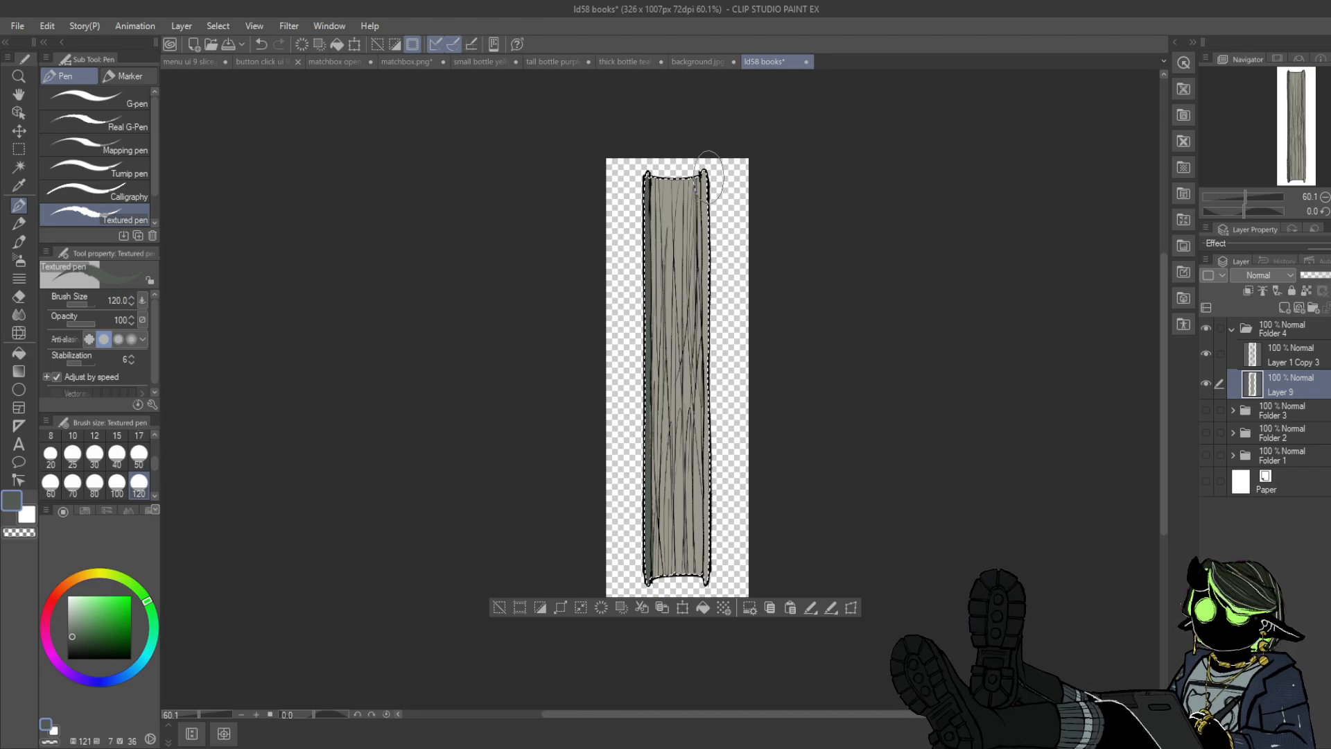
{"action": "left_click_drag", "start_coordinate": [708, 177], "coordinate": [707, 563]}
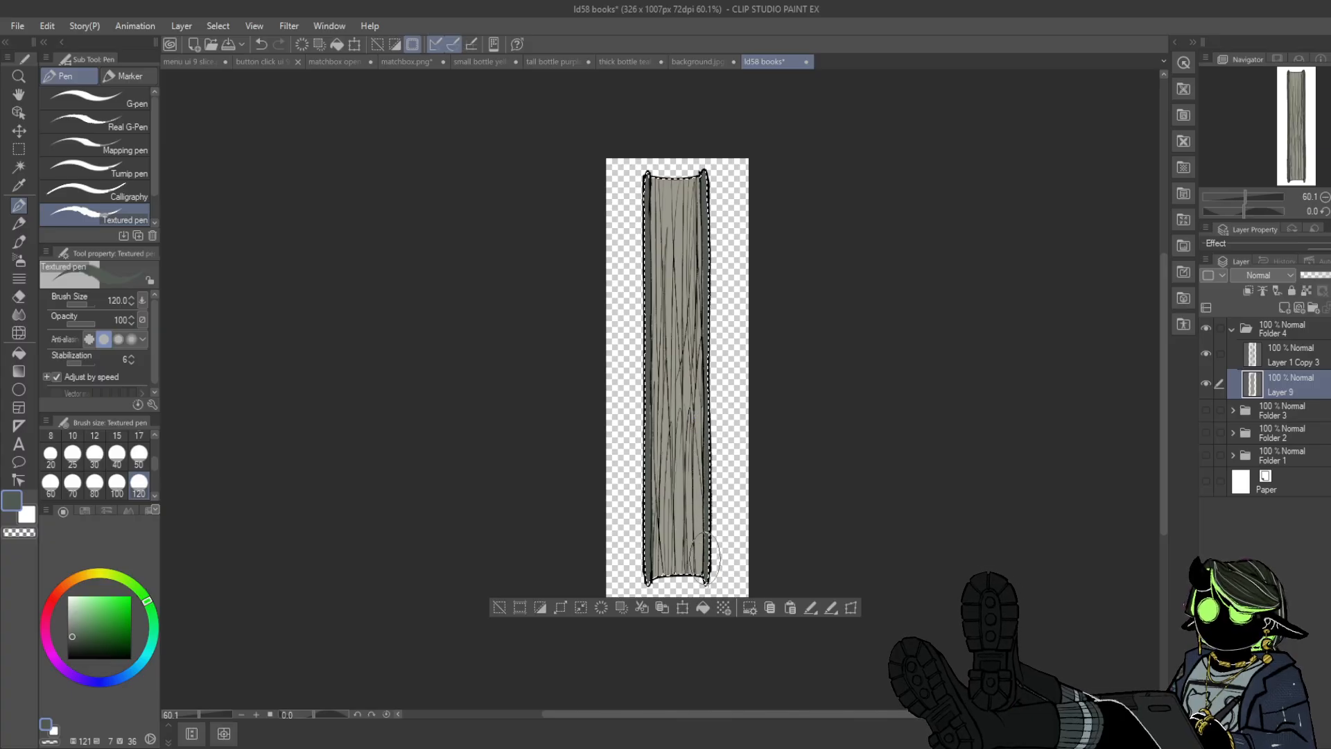
{"action": "key", "text": "m"}
{"action": "key", "text": "ctrl+d"}
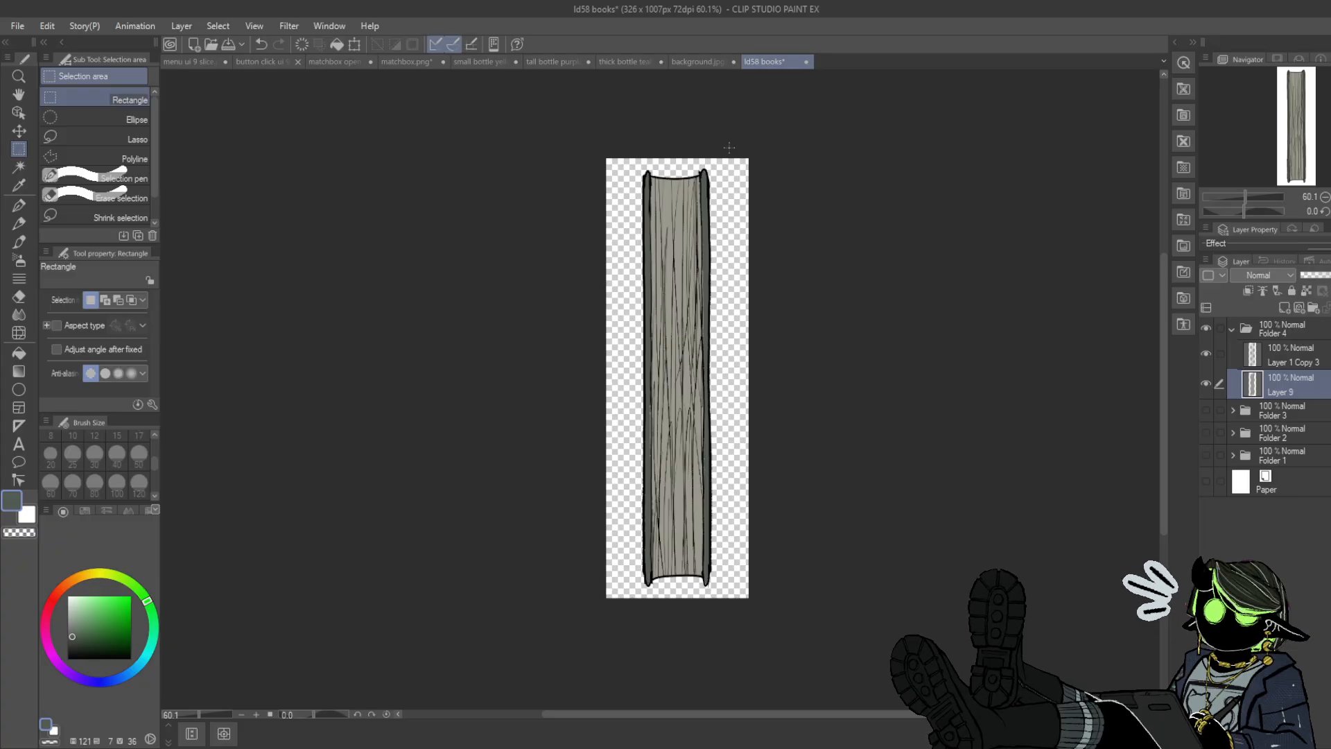
- Lock the color layer's transparent pixels and shade both covers with a darker green Textured pen at size 50
{"action": "left_click", "coordinate": [19, 205]}
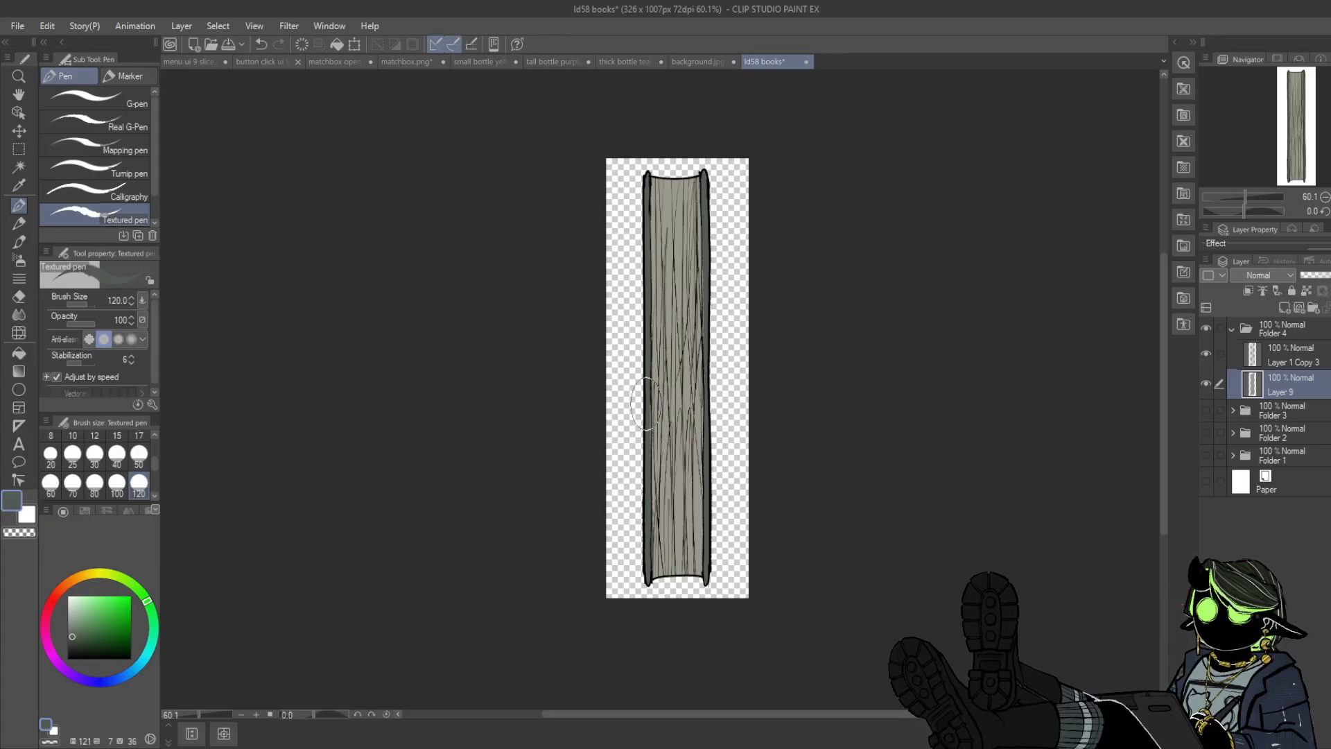
{"action": "left_click", "coordinate": [139, 454]}
{"action": "left_click", "coordinate": [73, 643]}
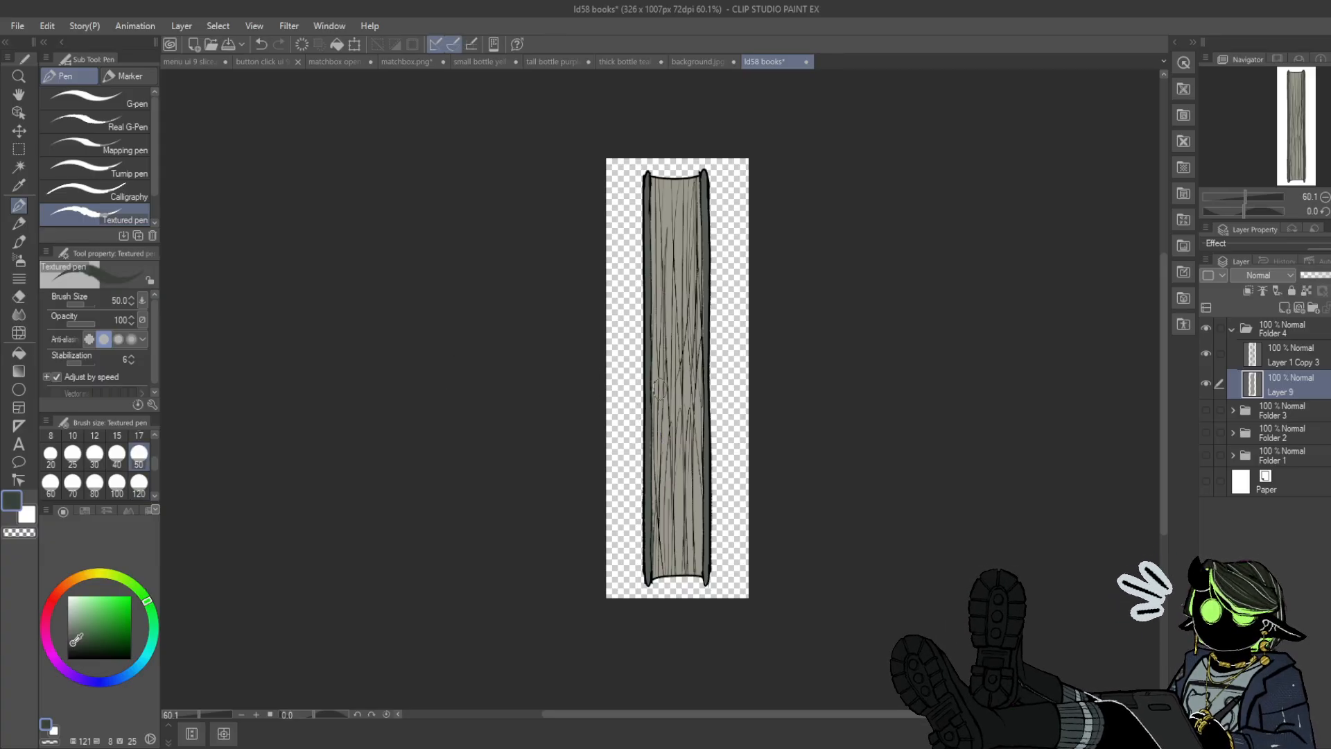
{"action": "left_click_drag", "start_coordinate": [644, 589], "coordinate": [647, 509]}
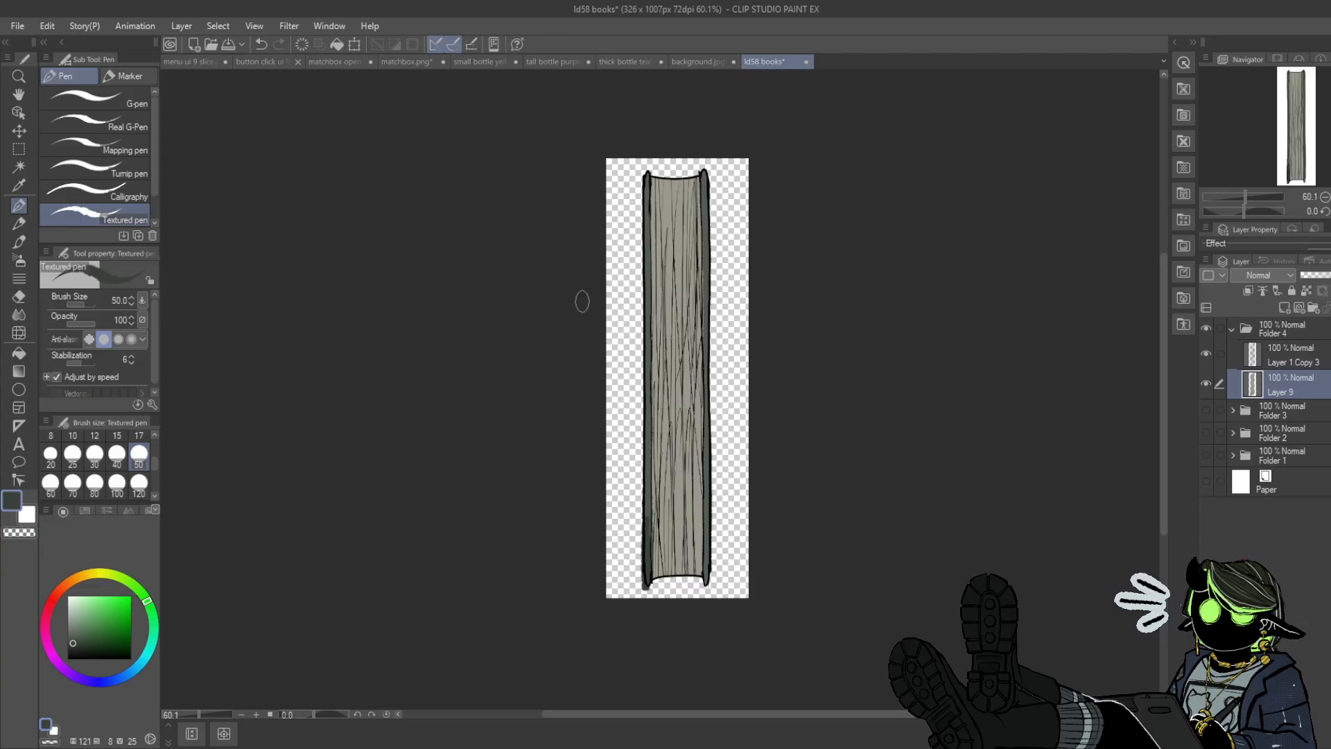
{"action": "left_click", "coordinate": [262, 45]}
{"action": "mouse_move", "coordinate": [644, 571]}
{"action": "left_mouse_down"}
{"action": "mouse_move", "coordinate": [645, 445]}
{"action": "mouse_move", "coordinate": [646, 481]}
{"action": "left_mouse_up"}
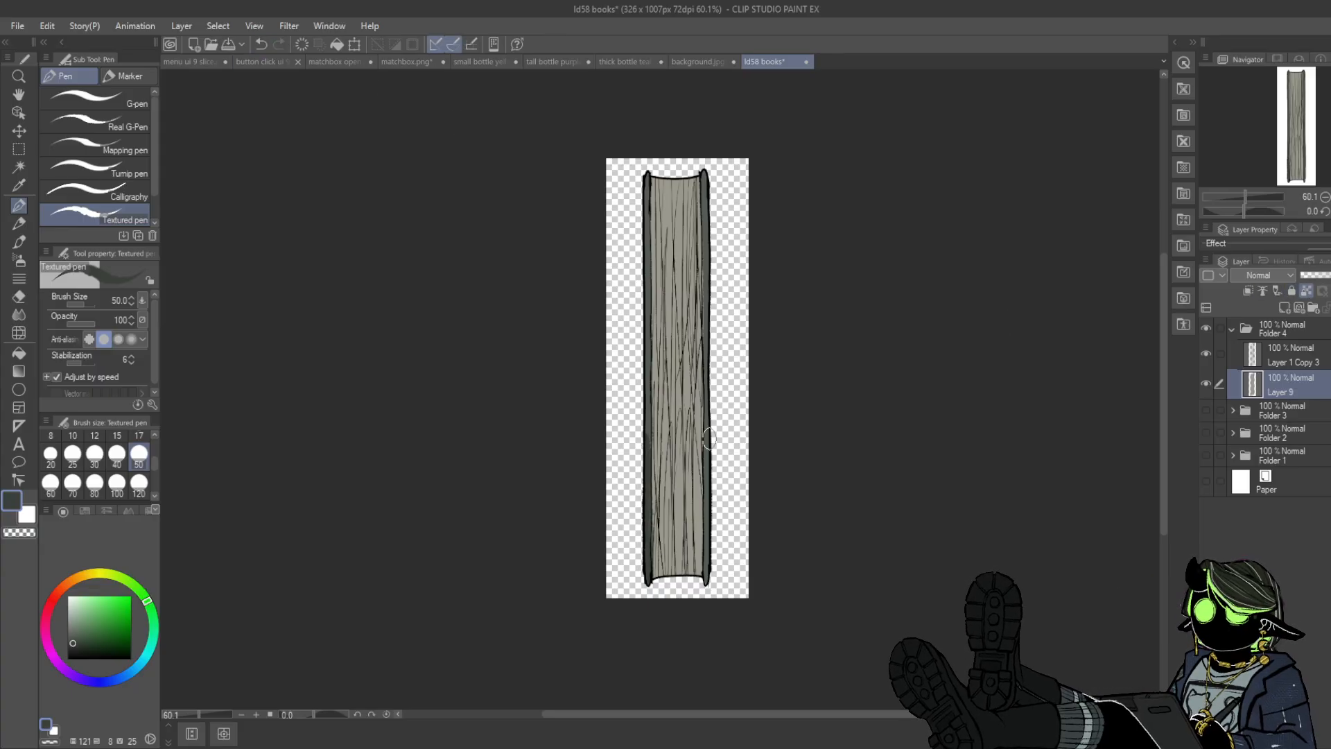
{"action": "left_click_drag", "start_coordinate": [708, 434], "coordinate": [707, 589]}
{"action": "left_click_drag", "start_coordinate": [644, 416], "coordinate": [646, 454]}
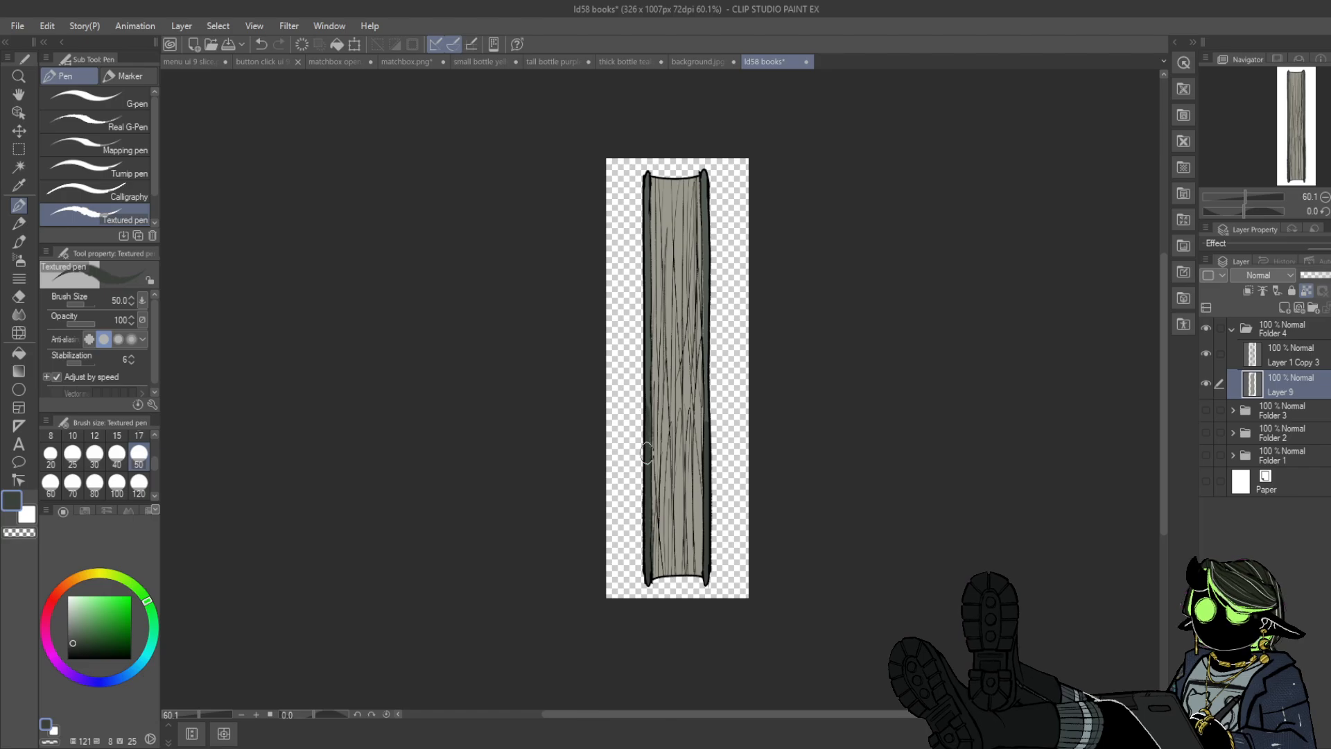
{"action": "left_click_drag", "start_coordinate": [643, 188], "coordinate": [644, 245]}
{"action": "left_click_drag", "start_coordinate": [712, 191], "coordinate": [705, 274]}
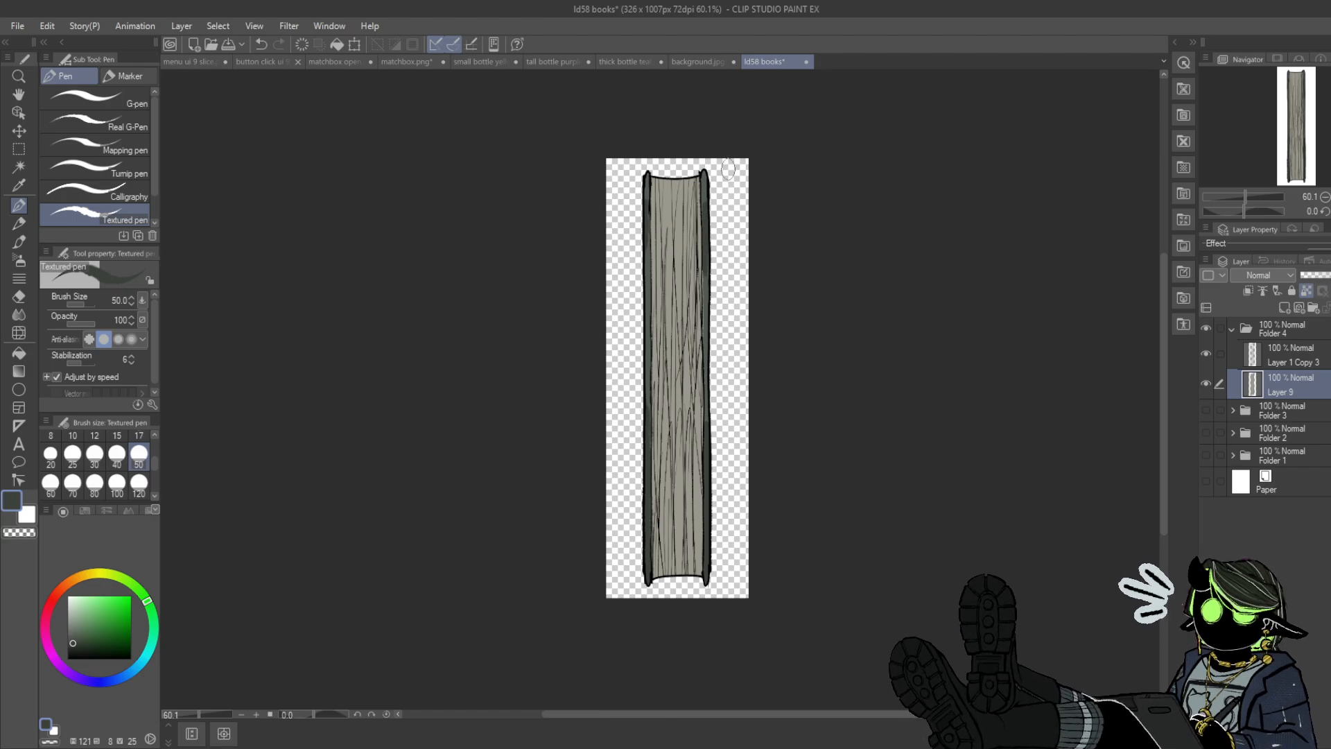
- Collapse Folder 4 and preview the book folders one at a time, leaving all of them hidden
{"action": "left_click", "coordinate": [1232, 328]}
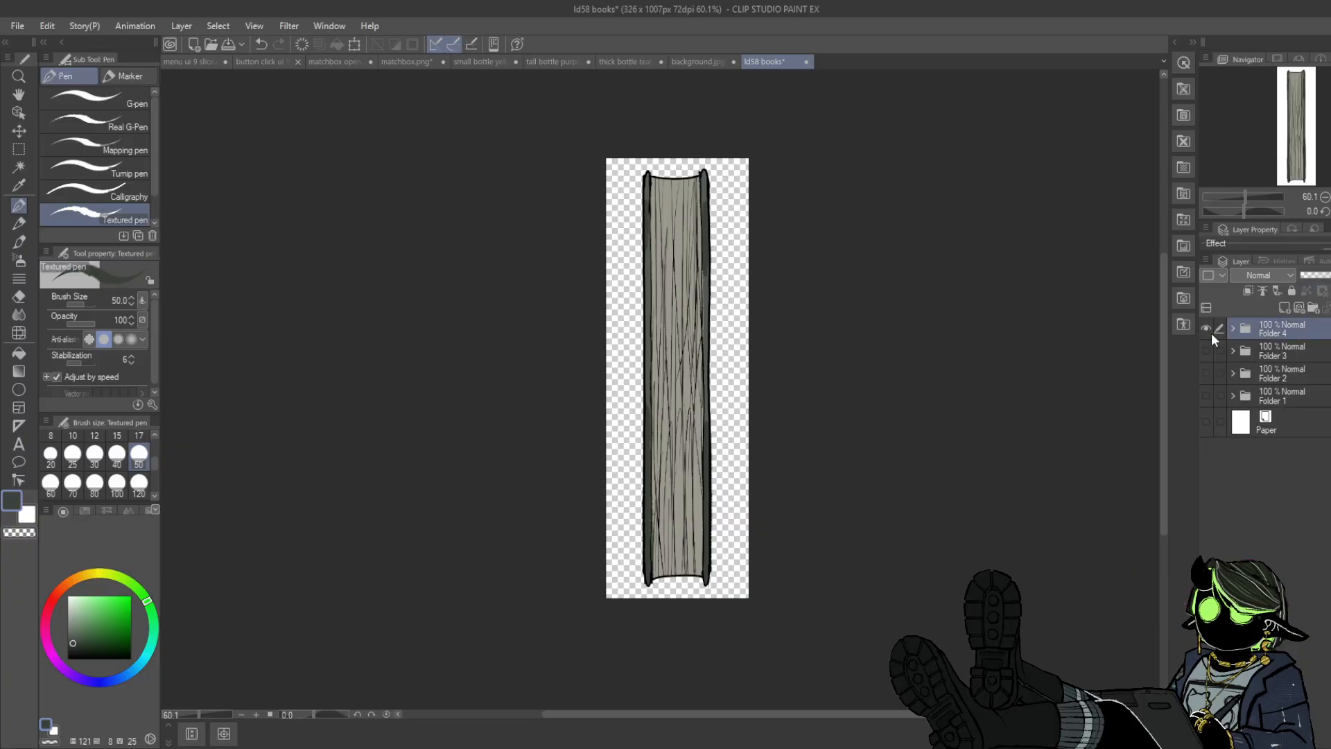
{"action": "left_click", "coordinate": [1206, 328]}
{"action": "left_click", "coordinate": [1206, 395]}
{"action": "left_click", "coordinate": [1205, 394]}
{"action": "left_click", "coordinate": [1206, 372]}
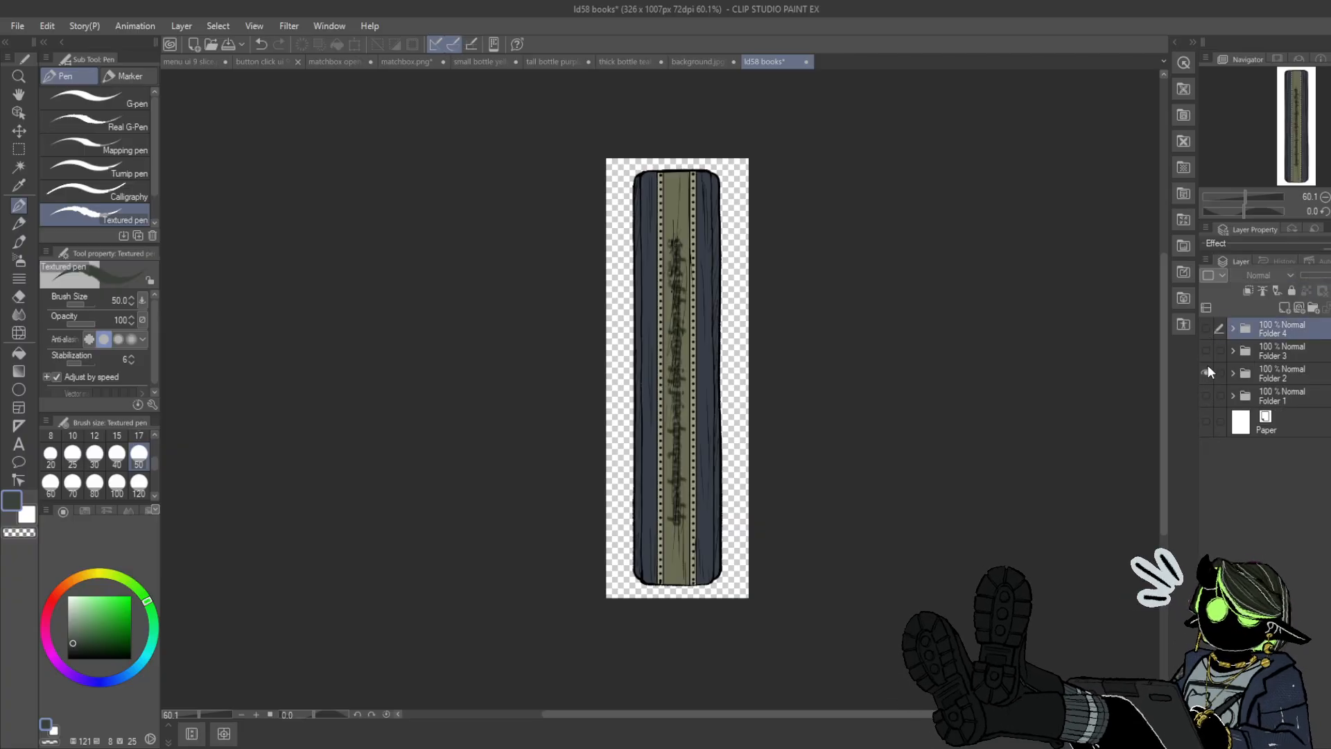
{"action": "left_click", "coordinate": [1205, 372]}
{"action": "left_click", "coordinate": [1205, 352]}
{"action": "left_click", "coordinate": [1205, 352]}
{"action": "left_click", "coordinate": [1206, 328]}
{"action": "left_click", "coordinate": [1205, 327]}
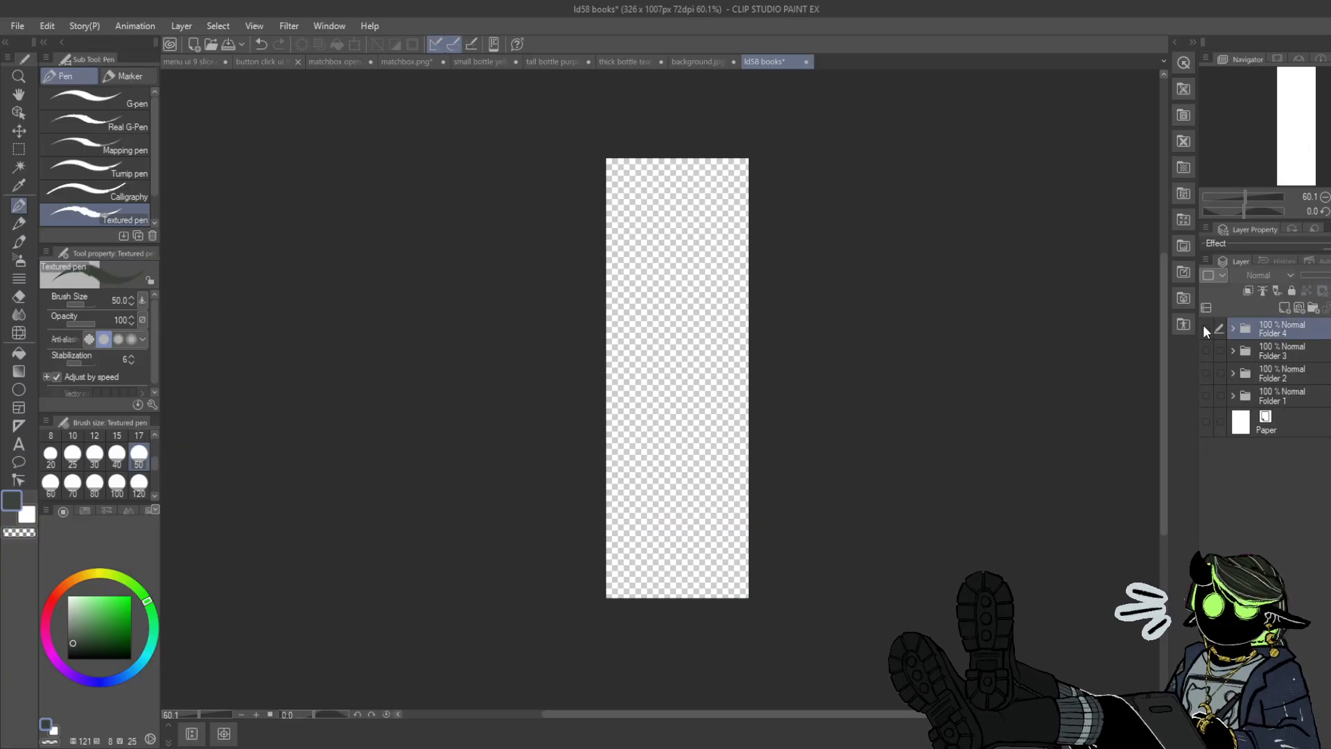
- Show only Folder 1, save the ld58 books file, and save the visible purple book as a separate image
{"action": "left_click", "coordinate": [1206, 396]}
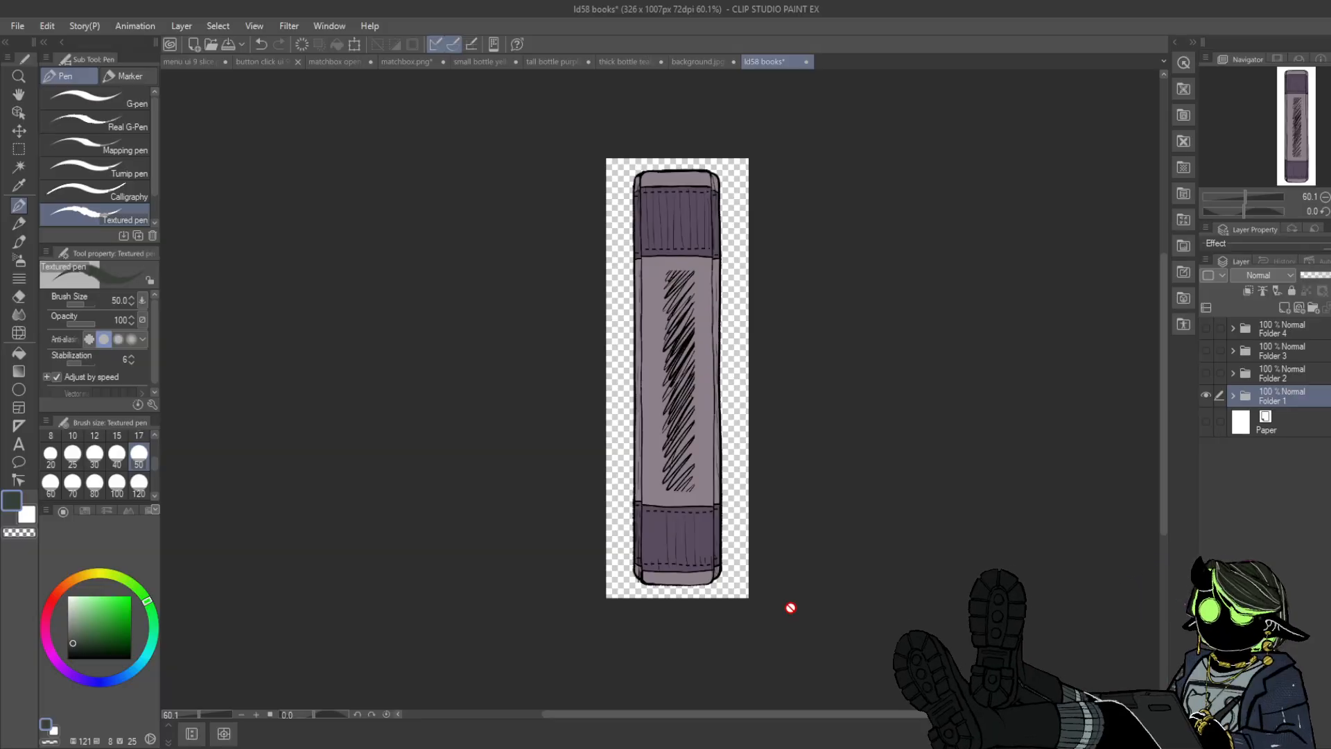
{"action": "key", "text": "ctrl+s"}
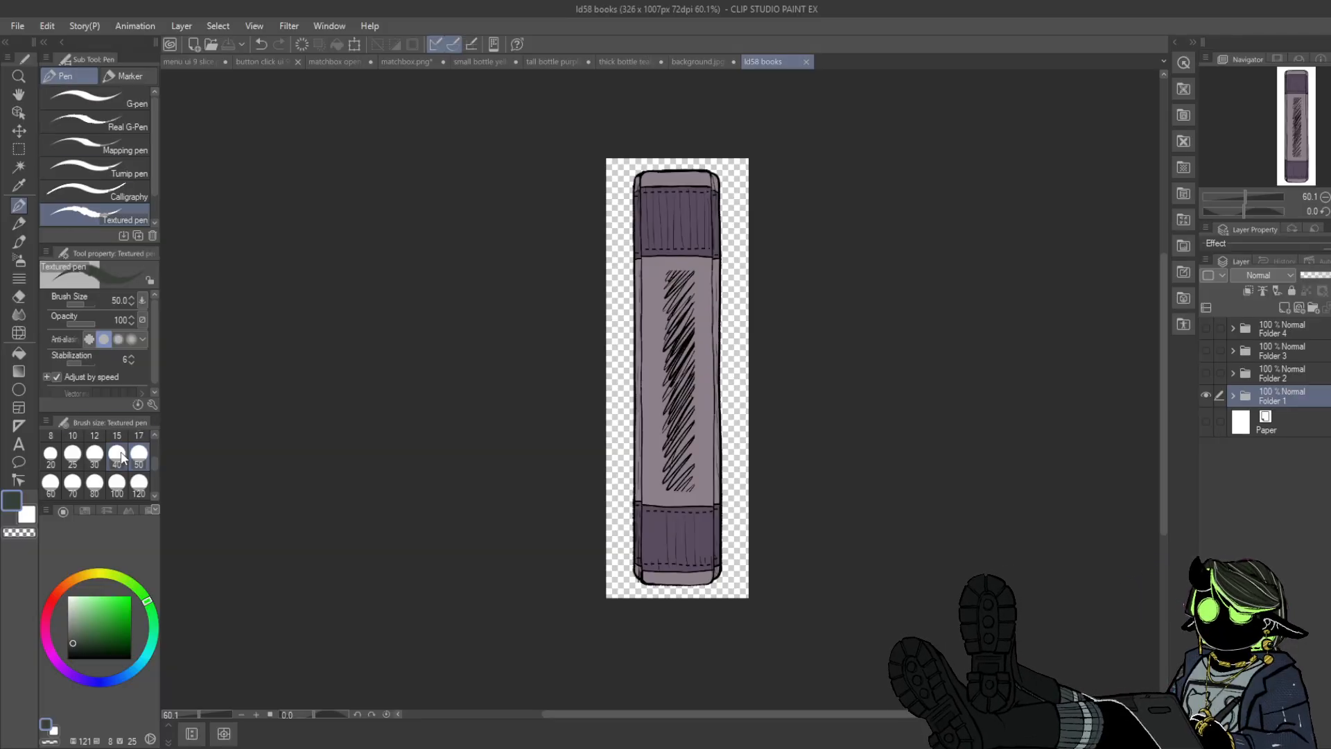
{"action": "left_click", "coordinate": [18, 27]}
{"action": "left_click", "coordinate": [77, 158]}
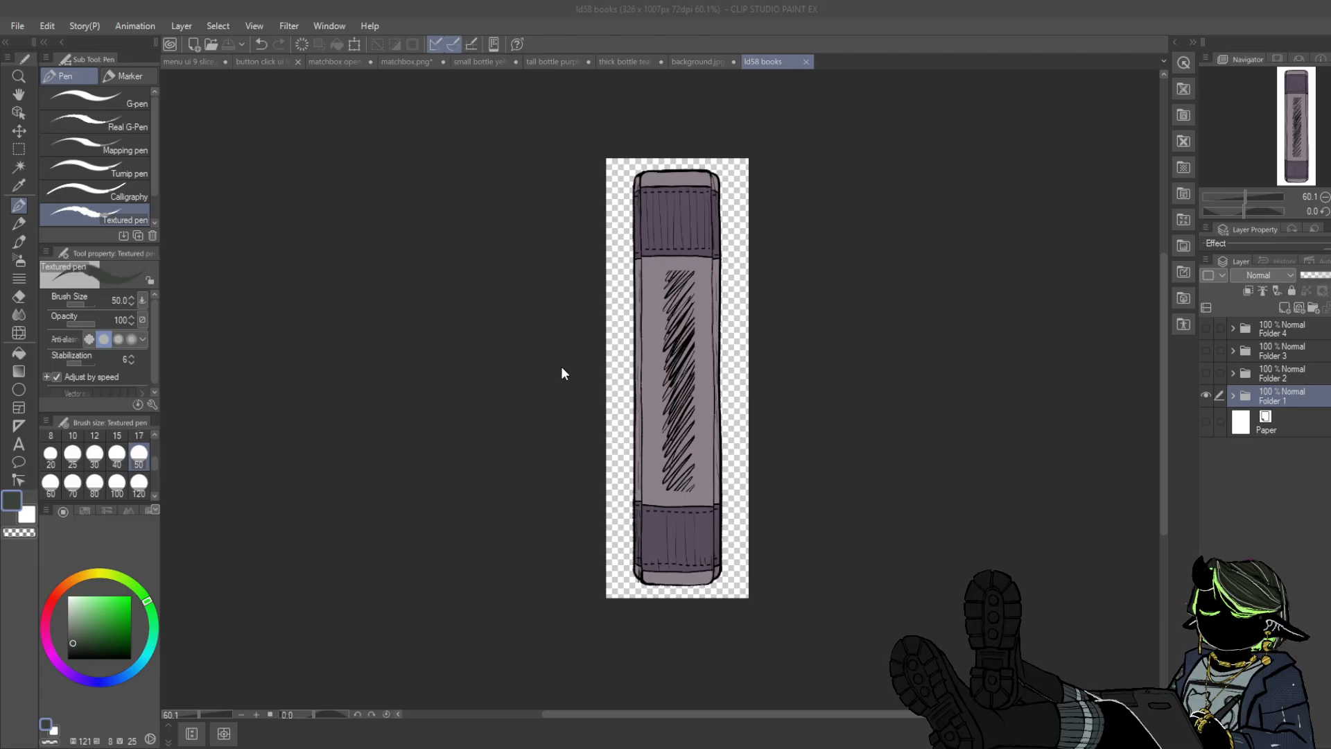
- Save Folder 2 shown alone as book 2.png and Folder 3 shown alone as book 3.png
{"action": "left_click", "coordinate": [1206, 394]}
{"action": "left_click", "coordinate": [1206, 375]}
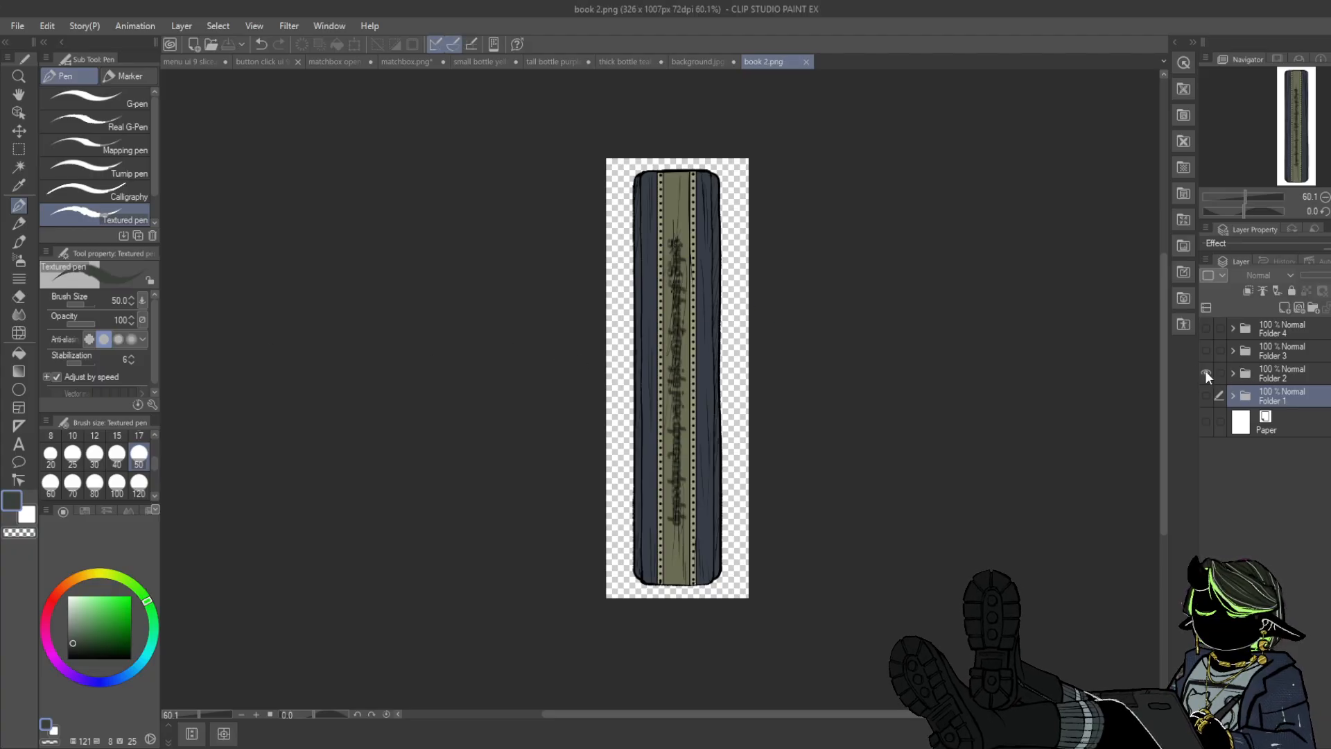
{"action": "left_click", "coordinate": [1206, 374]}
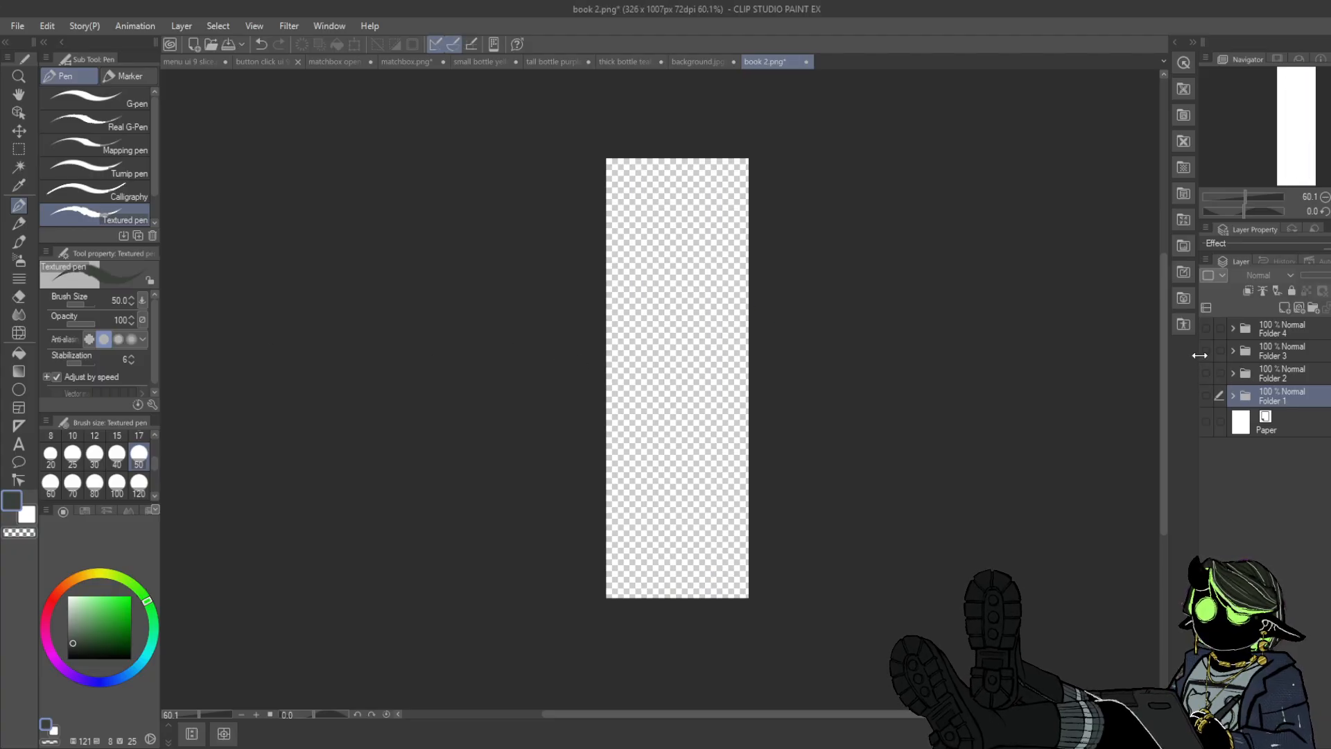
{"action": "left_click", "coordinate": [1206, 351]}
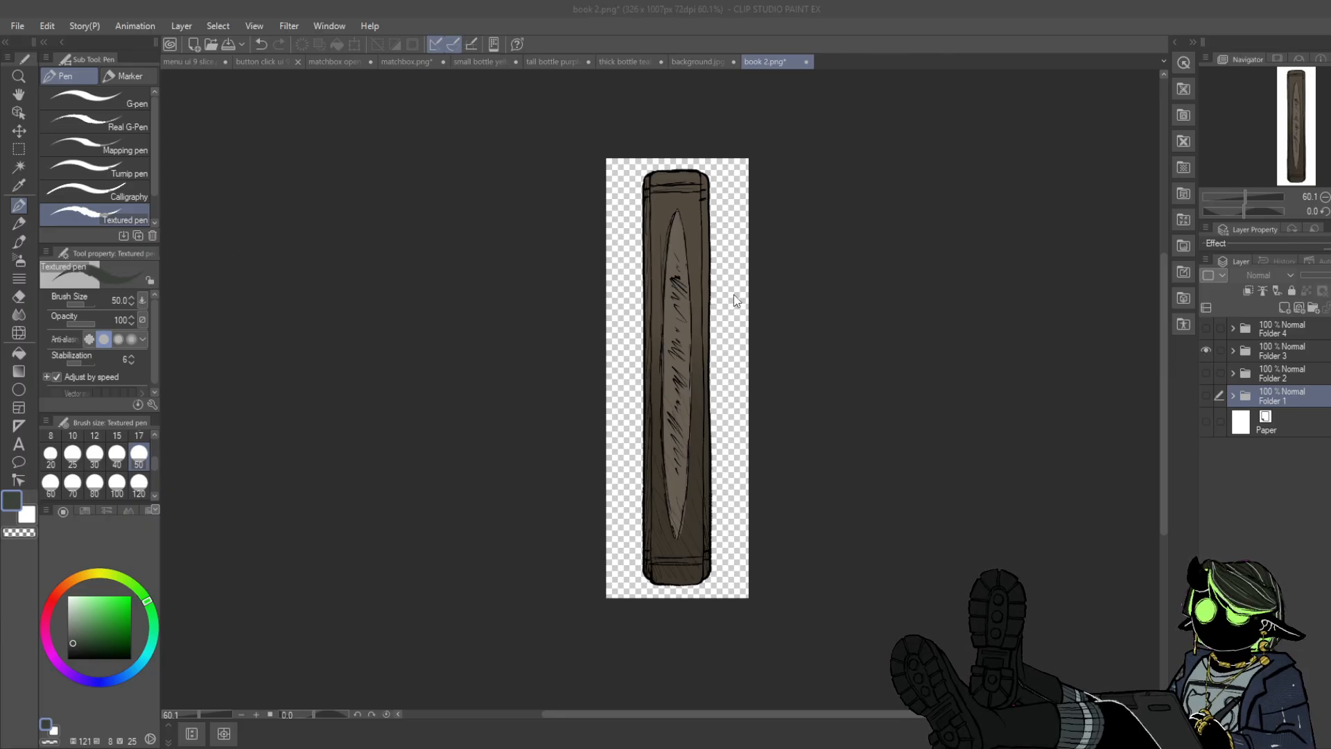
{"action": "left_click", "coordinate": [750, 283]}
- Show only Folder 4 and save the page-side book as book 4.png
{"action": "left_click", "coordinate": [1205, 351]}
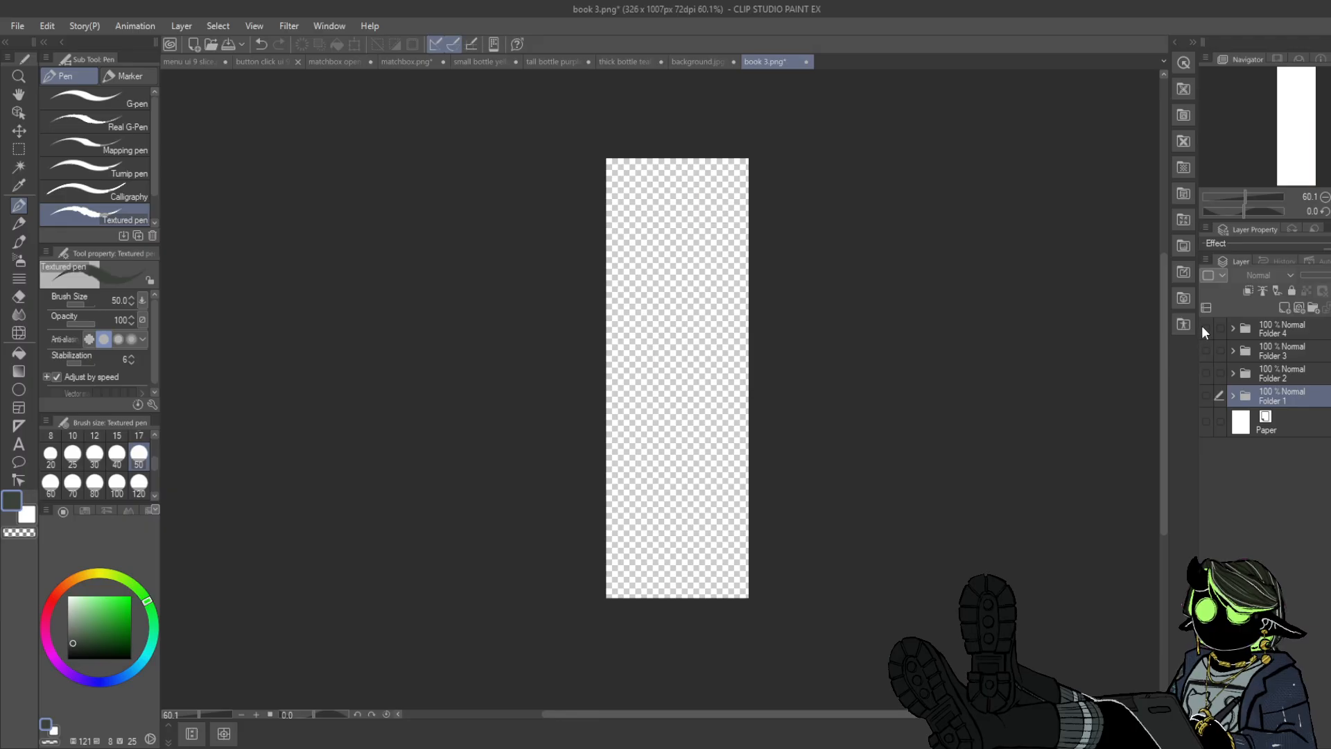
{"action": "left_click", "coordinate": [1205, 327]}
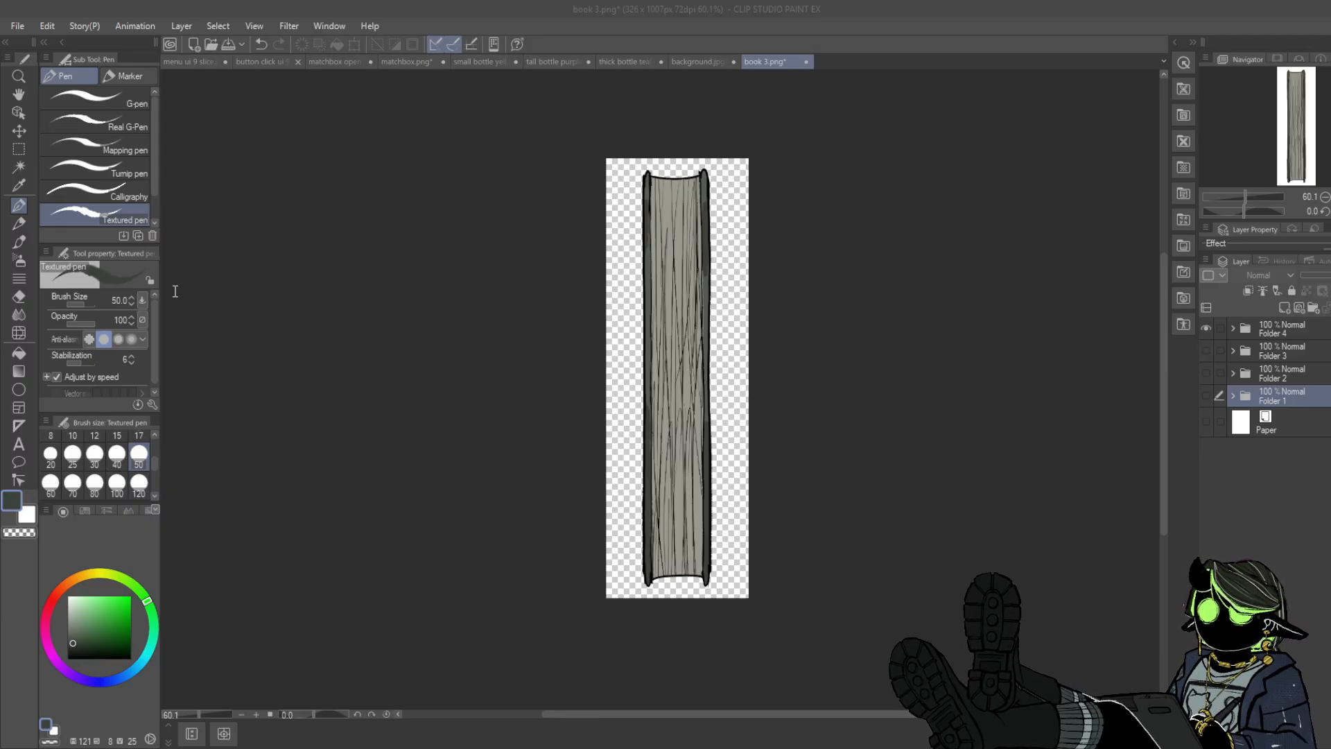
{"action": "key", "text": "Return"}
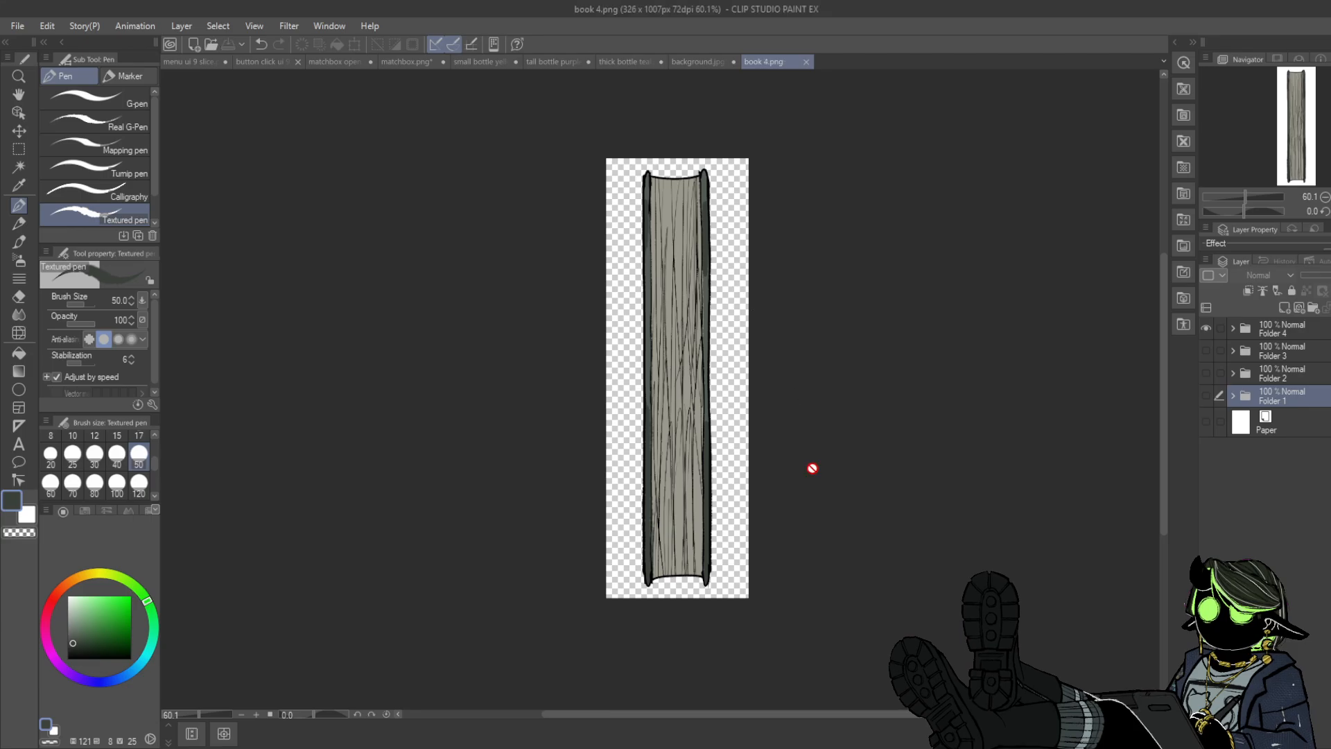
- Bring the button click ui 9 slice.png document into view
{"action": "left_click", "coordinate": [915, 748]}
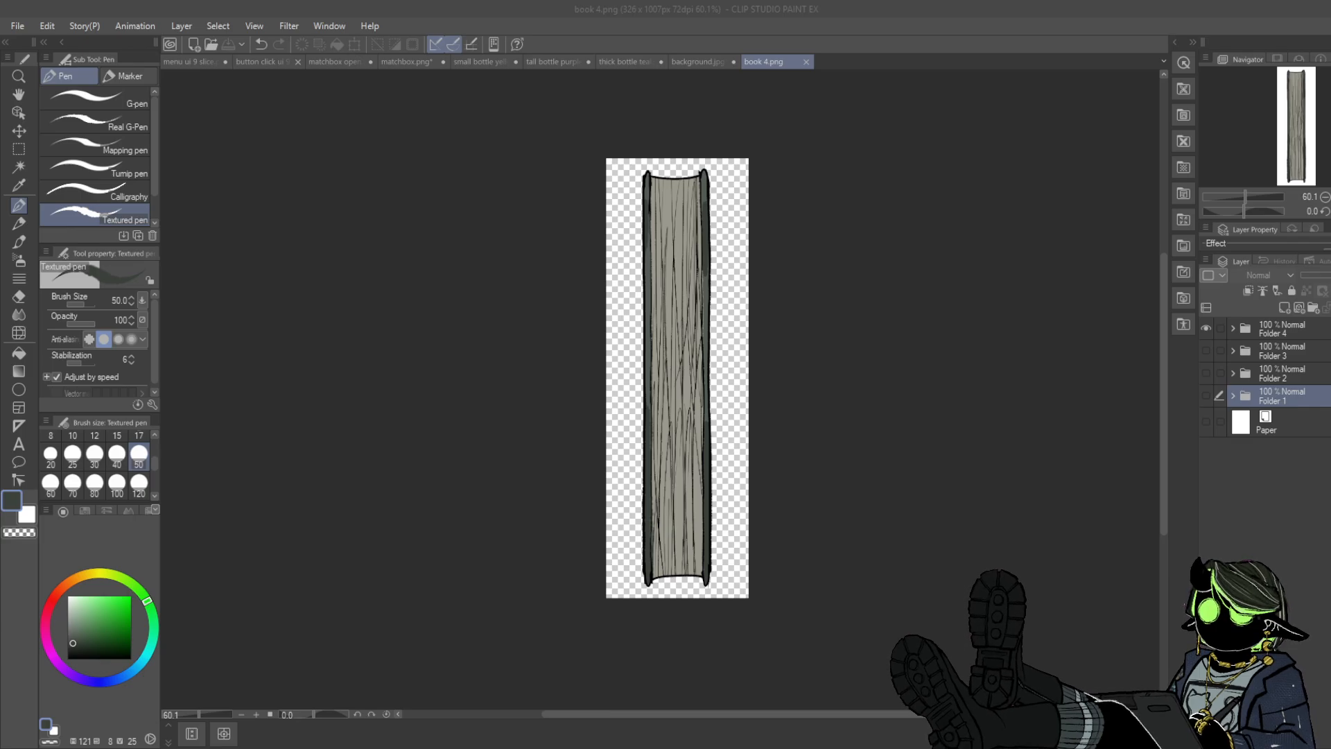
{"action": "left_click", "coordinate": [1004, 110]}
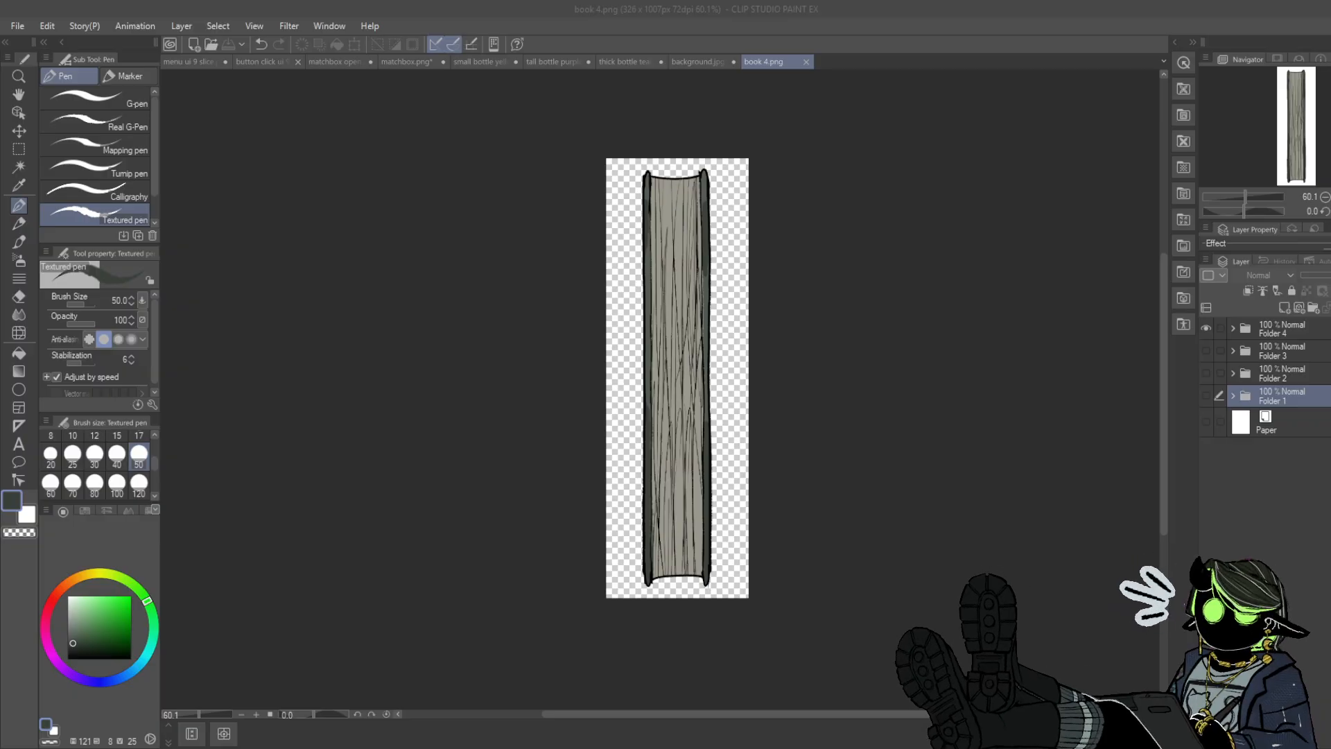
{"action": "left_click", "coordinate": [271, 62]}
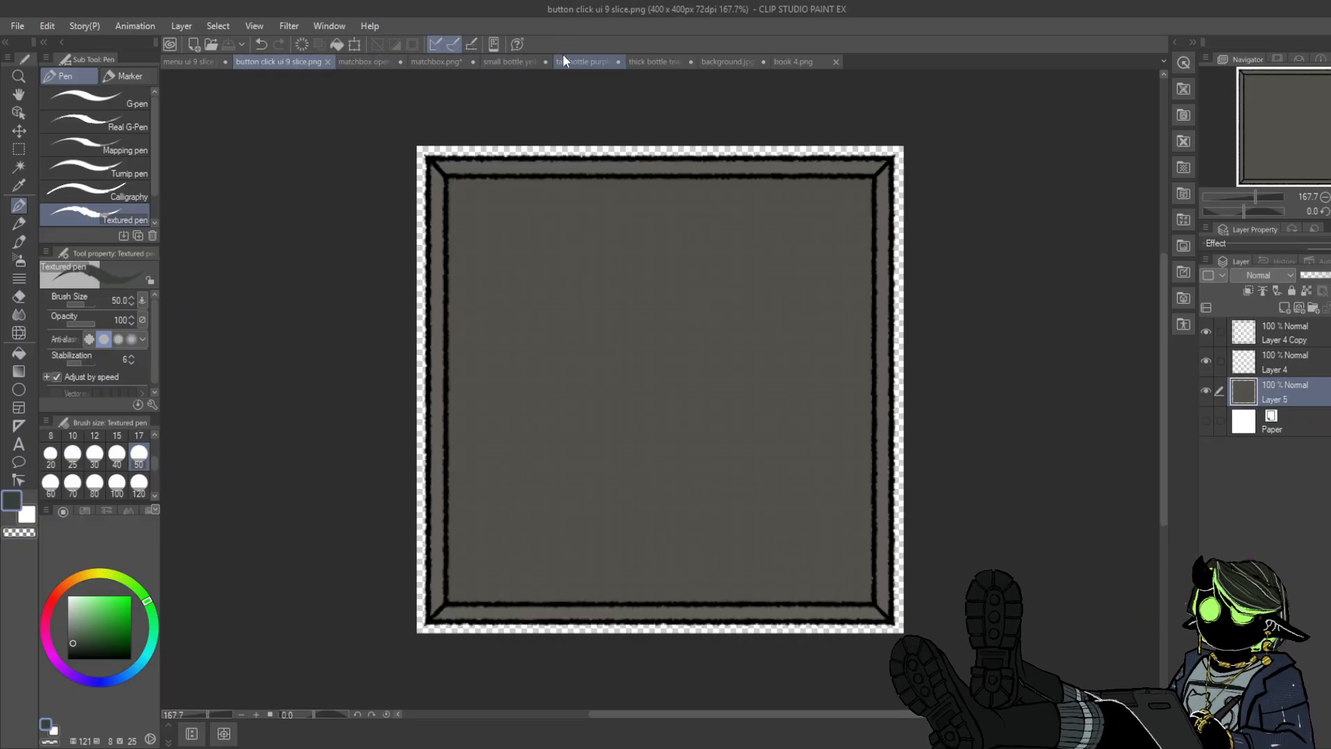
- Switch to the background.jpg document and clear its rectangular selection
{"action": "left_click", "coordinate": [444, 64]}
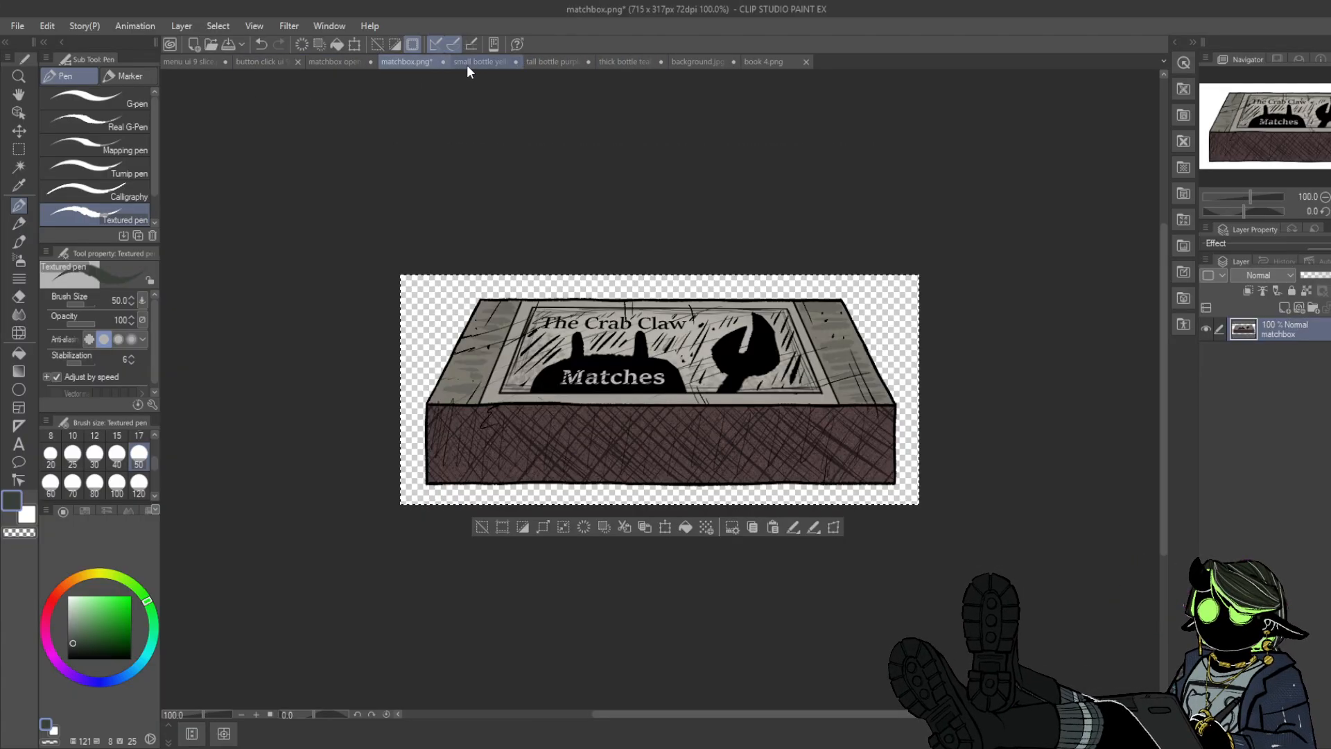
{"action": "left_click", "coordinate": [721, 63]}
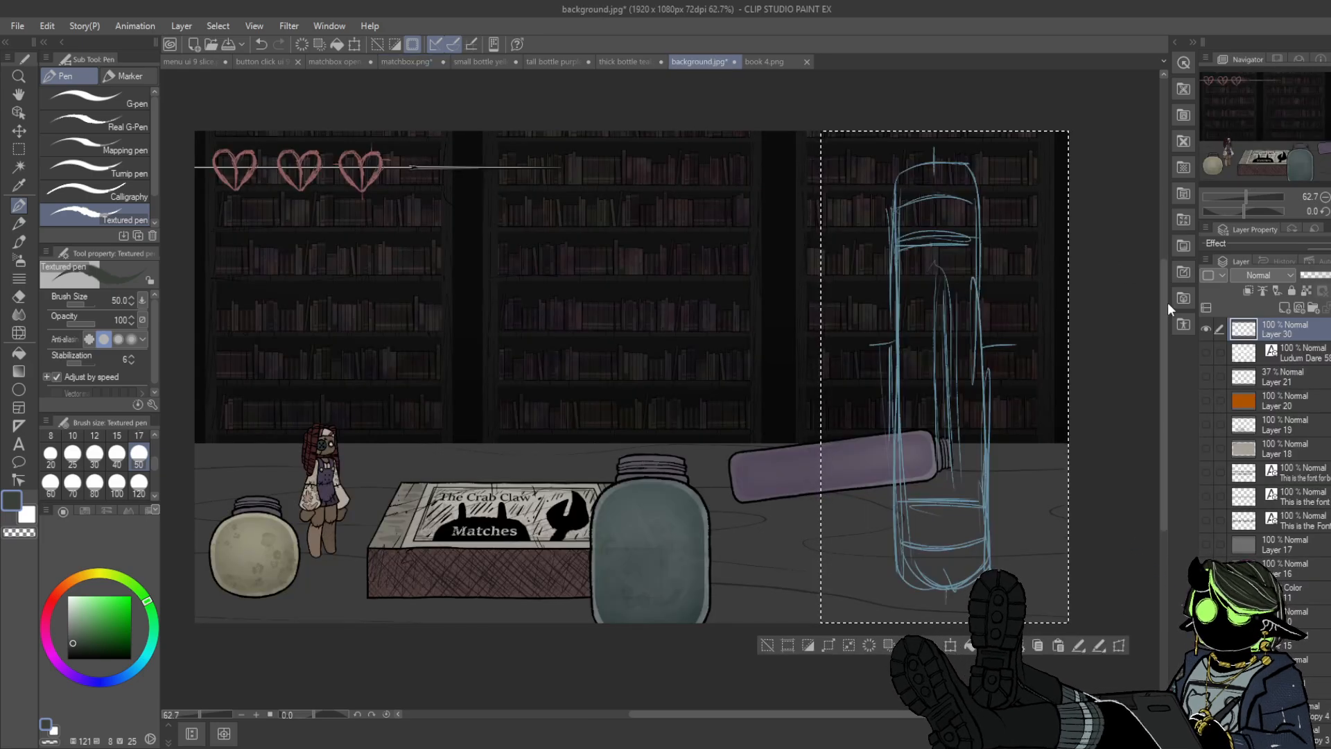
{"action": "key", "text": "m"}
{"action": "key", "text": "ctrl+d"}
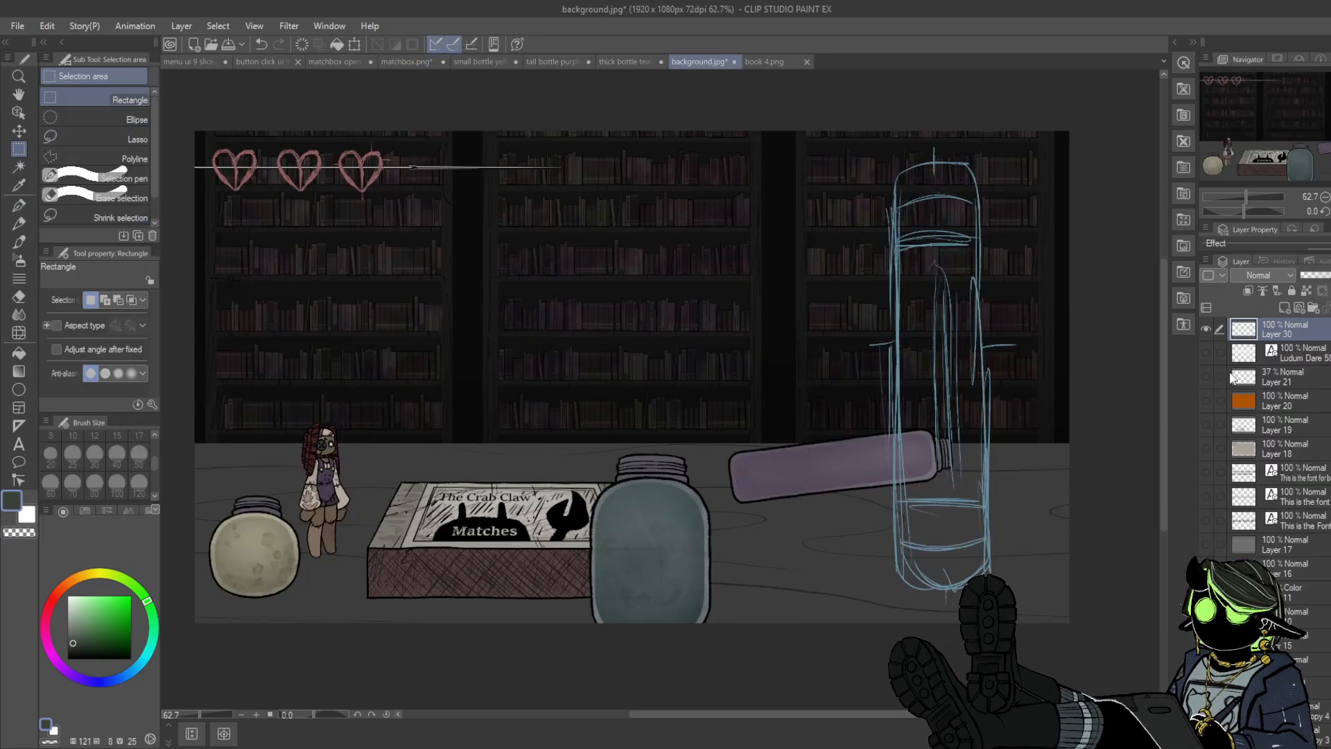
- Hide the blue bottle sketch layer, and add a new raster layer above it with the border effect turned on
{"action": "left_click", "coordinate": [1206, 329]}
{"action": "left_click", "coordinate": [1284, 308]}
{"action": "key", "text": "p"}
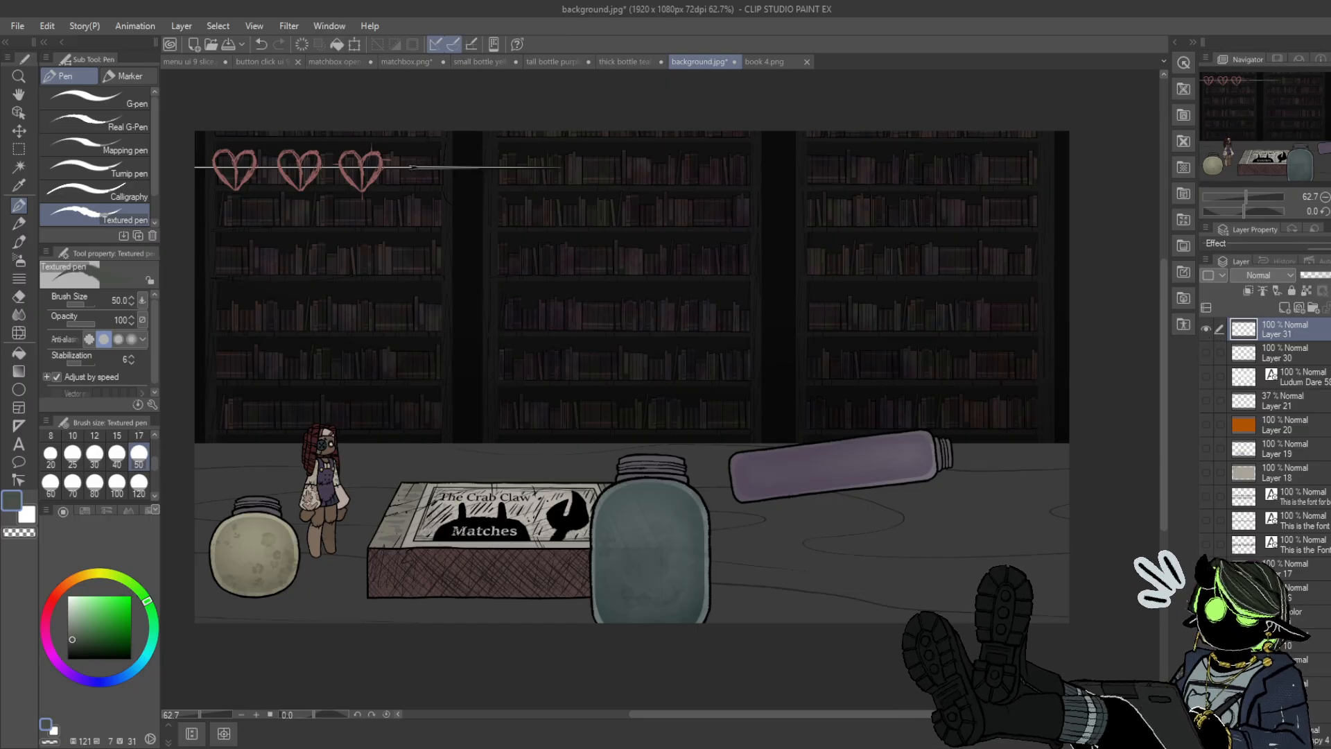
{"action": "left_click_drag", "start_coordinate": [1324, 252], "coordinate": [1321, 371]}
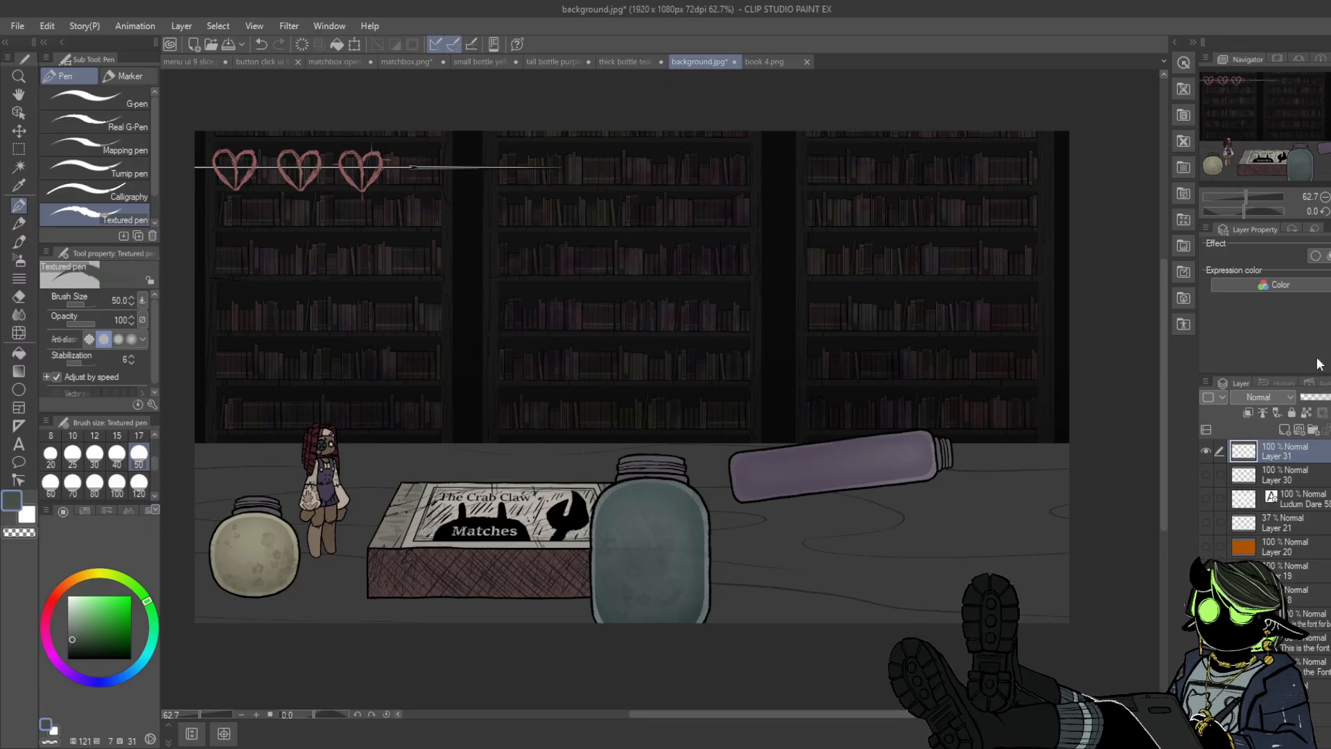
{"action": "left_click", "coordinate": [1315, 256]}
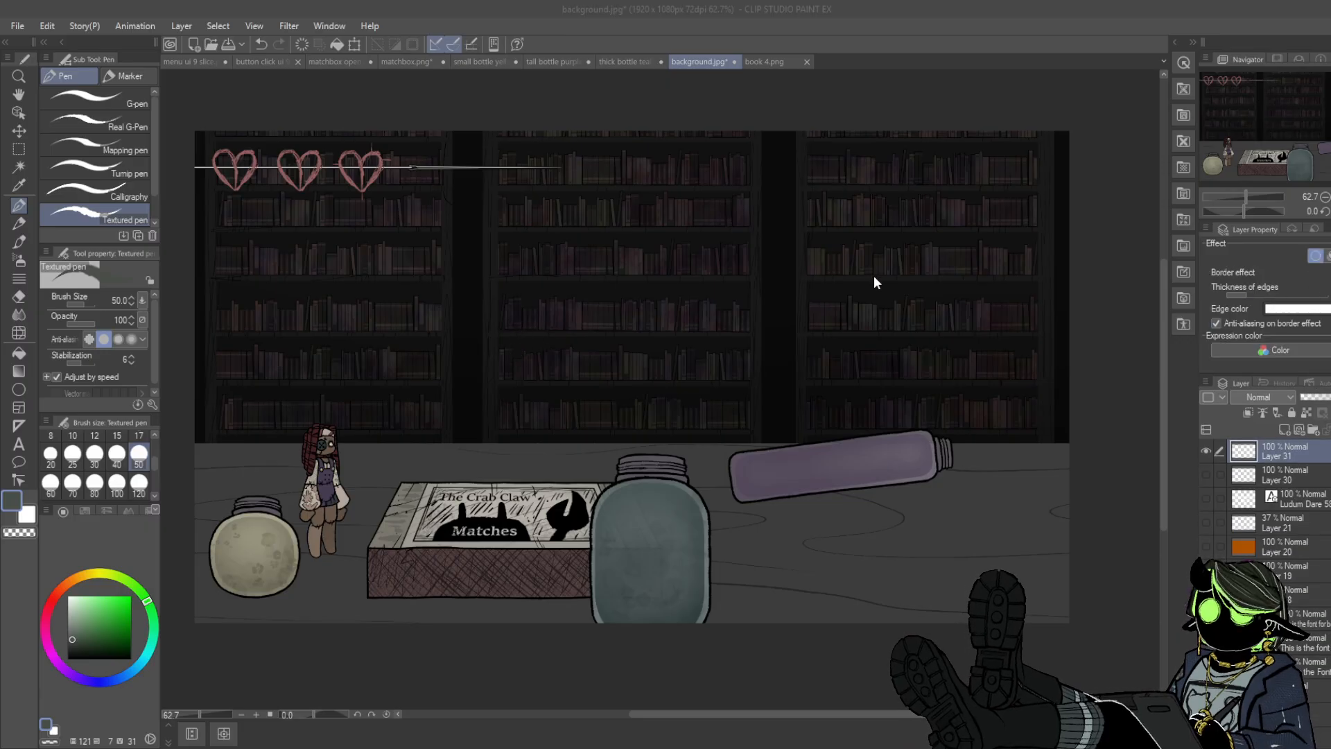
- Change the Textured pen colour to near-white and try it with loose strokes over the bookshelves, undoing them
{"action": "mouse_move", "coordinate": [428, 149]}
{"action": "left_mouse_down"}
{"action": "mouse_move", "coordinate": [442, 411]}
{"action": "mouse_move", "coordinate": [659, 297]}
{"action": "mouse_move", "coordinate": [749, 352]}
{"action": "mouse_move", "coordinate": [855, 336]}
{"action": "left_mouse_up"}
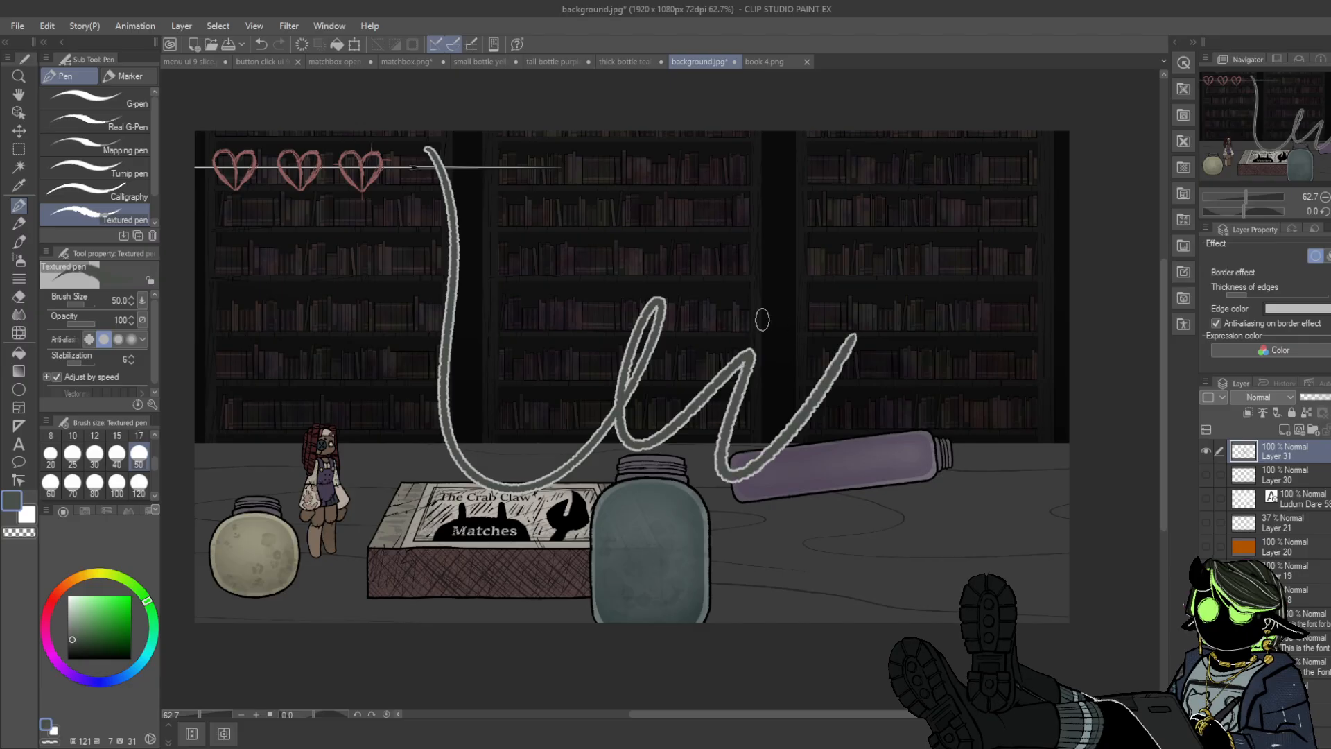
{"action": "left_click", "coordinate": [68, 598]}
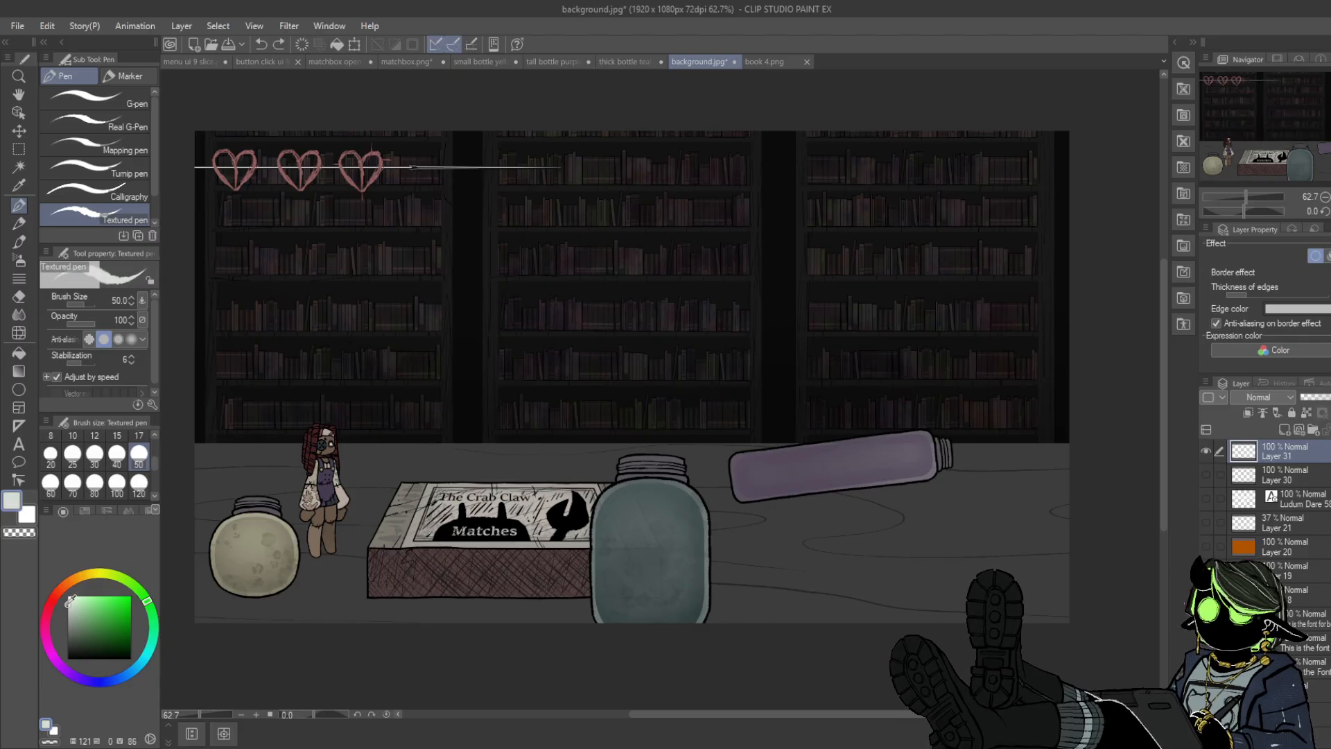
{"action": "mouse_move", "coordinate": [655, 132]}
{"action": "left_mouse_down"}
{"action": "mouse_move", "coordinate": [673, 216]}
{"action": "mouse_move", "coordinate": [736, 292]}
{"action": "mouse_move", "coordinate": [920, 270]}
{"action": "left_mouse_up"}
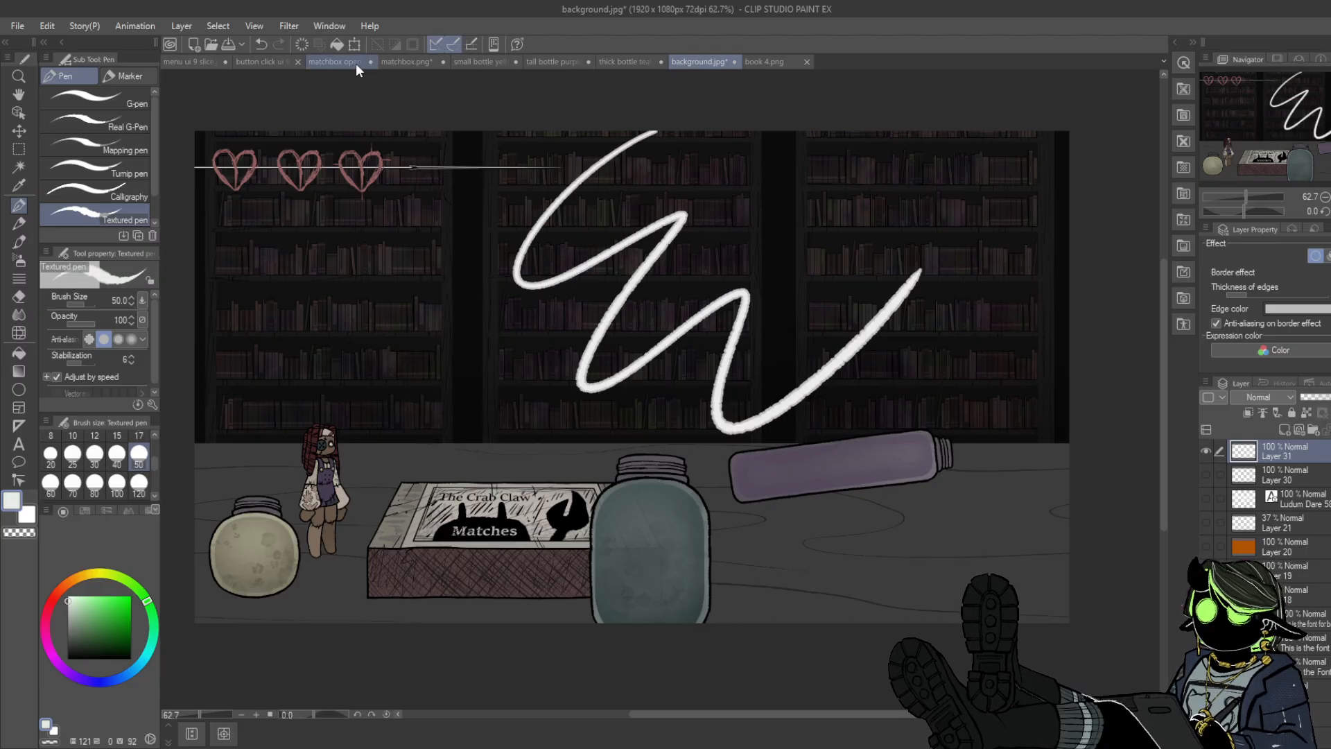
{"action": "left_click", "coordinate": [261, 44]}
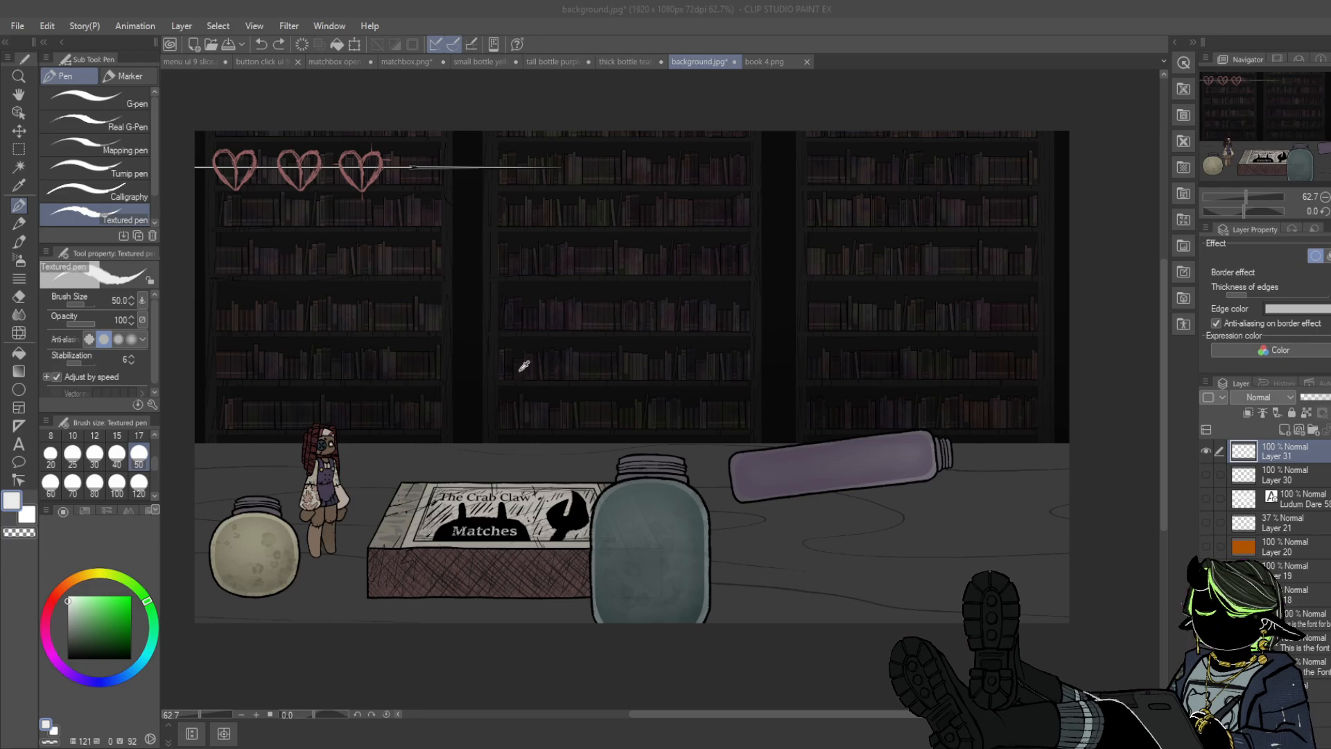
{"action": "mouse_move", "coordinate": [662, 173]}
{"action": "left_mouse_down"}
{"action": "mouse_move", "coordinate": [673, 236]}
{"action": "mouse_move", "coordinate": [842, 284]}
{"action": "mouse_move", "coordinate": [853, 558]}
{"action": "left_mouse_up"}
{"action": "key", "text": "ctrl+z"}
- Try brush size 17 with loose strokes on the new layer and undo them
{"action": "left_click", "coordinate": [138, 436]}
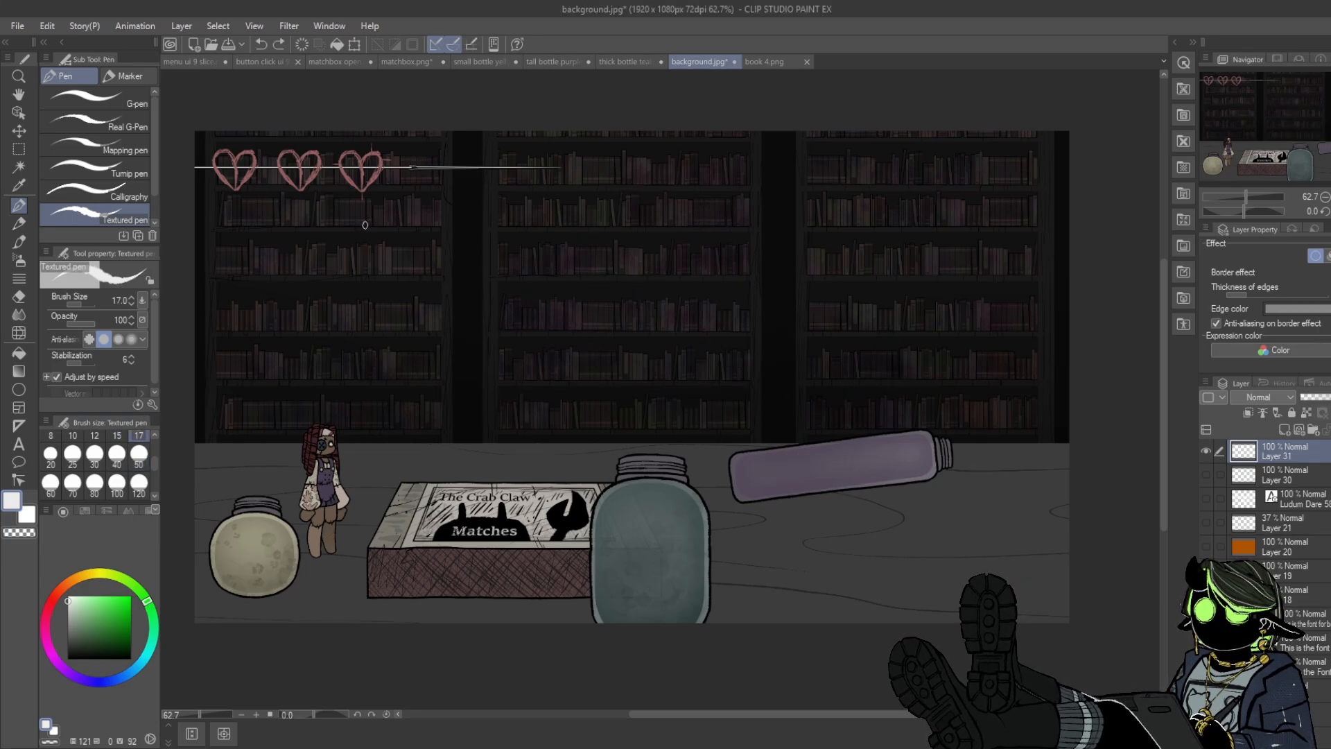
{"action": "mouse_move", "coordinate": [463, 175]}
{"action": "left_mouse_down"}
{"action": "mouse_move", "coordinate": [557, 303]}
{"action": "mouse_move", "coordinate": [874, 320]}
{"action": "left_mouse_up"}
{"action": "key", "text": "ctrl+z"}
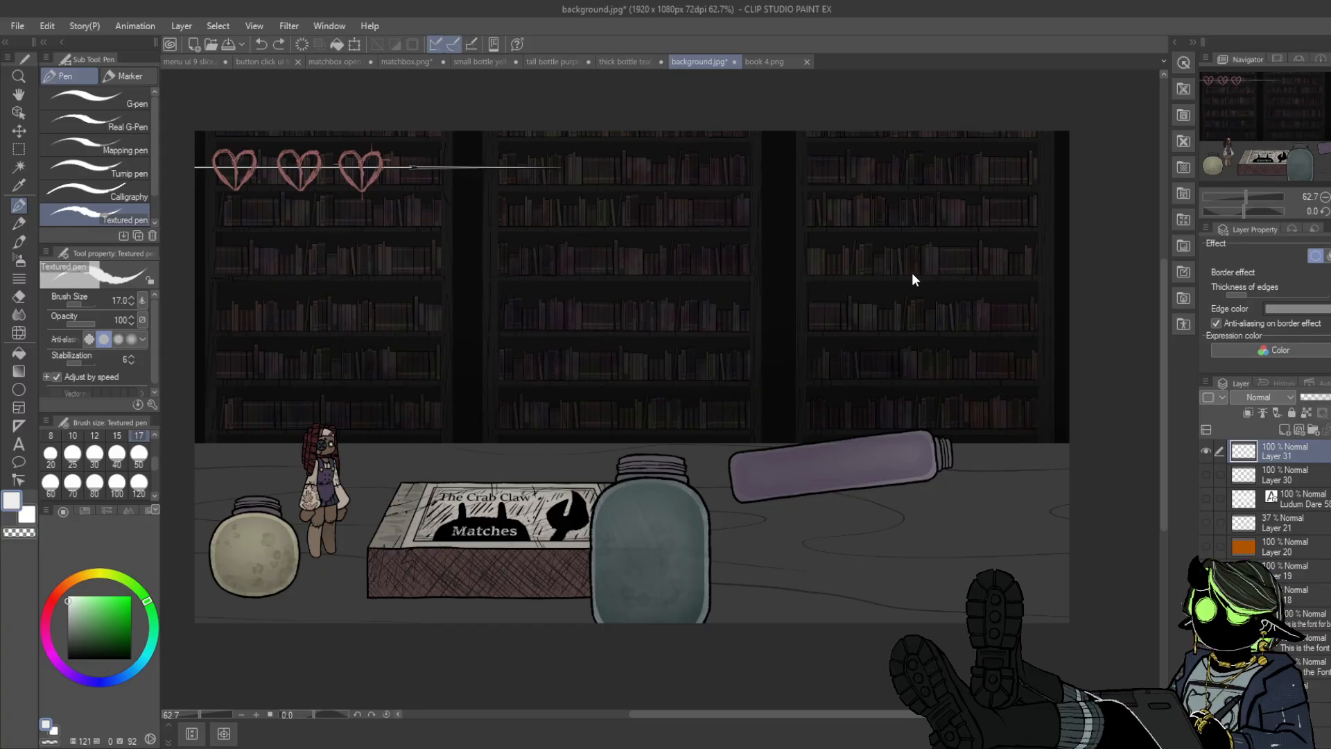
{"action": "mouse_move", "coordinate": [465, 131]}
{"action": "left_mouse_down"}
{"action": "mouse_move", "coordinate": [437, 208]}
{"action": "mouse_move", "coordinate": [357, 314]}
{"action": "mouse_move", "coordinate": [195, 350]}
{"action": "left_mouse_up"}
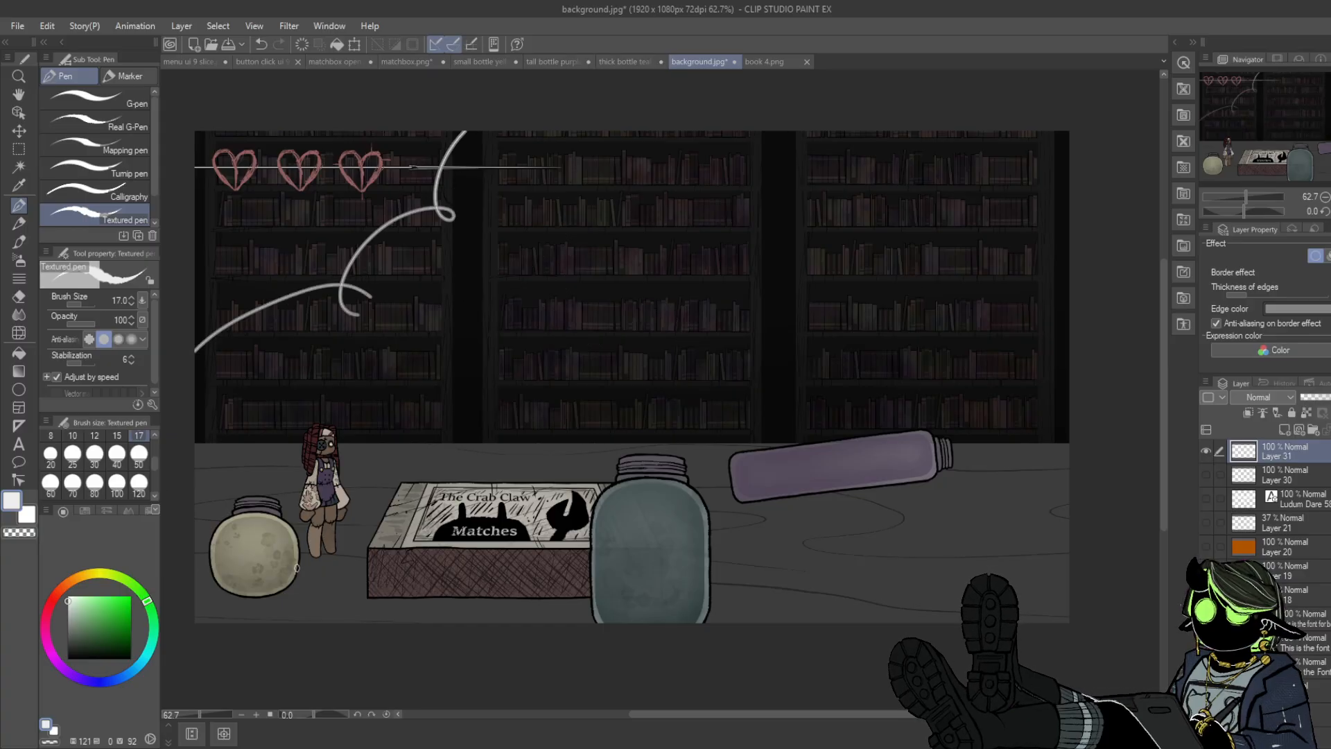
{"action": "key", "text": "ctrl+z"}
{"action": "key", "text": "ctrl+z"}
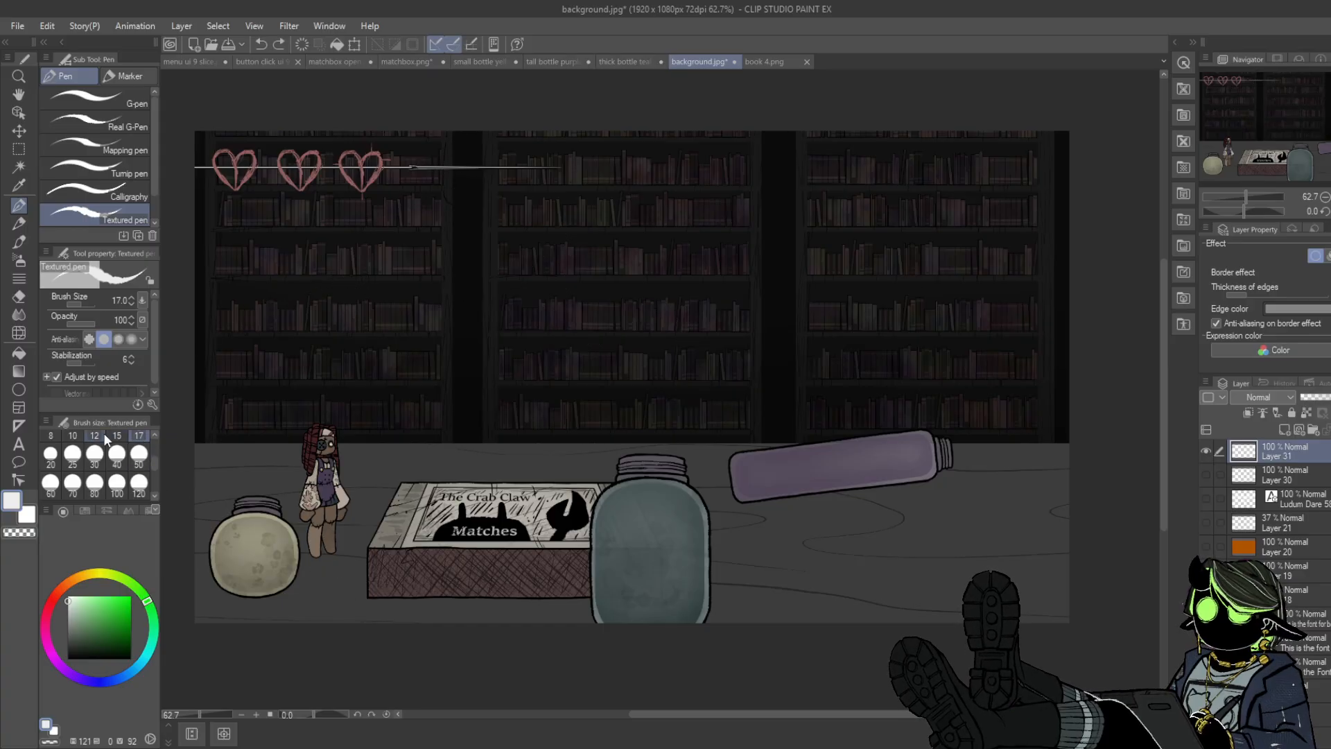
- Set the Textured pen's brush size to 10 and undo the test strokes made with it
{"action": "left_click", "coordinate": [72, 436]}
{"action": "mouse_move", "coordinate": [197, 354]}
{"action": "left_mouse_down"}
{"action": "mouse_move", "coordinate": [278, 300]}
{"action": "mouse_move", "coordinate": [266, 286]}
{"action": "mouse_move", "coordinate": [306, 213]}
{"action": "mouse_move", "coordinate": [366, 140]}
{"action": "mouse_move", "coordinate": [404, 152]}
{"action": "left_mouse_up"}
{"action": "key", "text": "ctrl+z"}
{"action": "left_click_drag", "start_coordinate": [196, 140], "coordinate": [303, 344]}
{"action": "key", "text": "ctrl+z"}
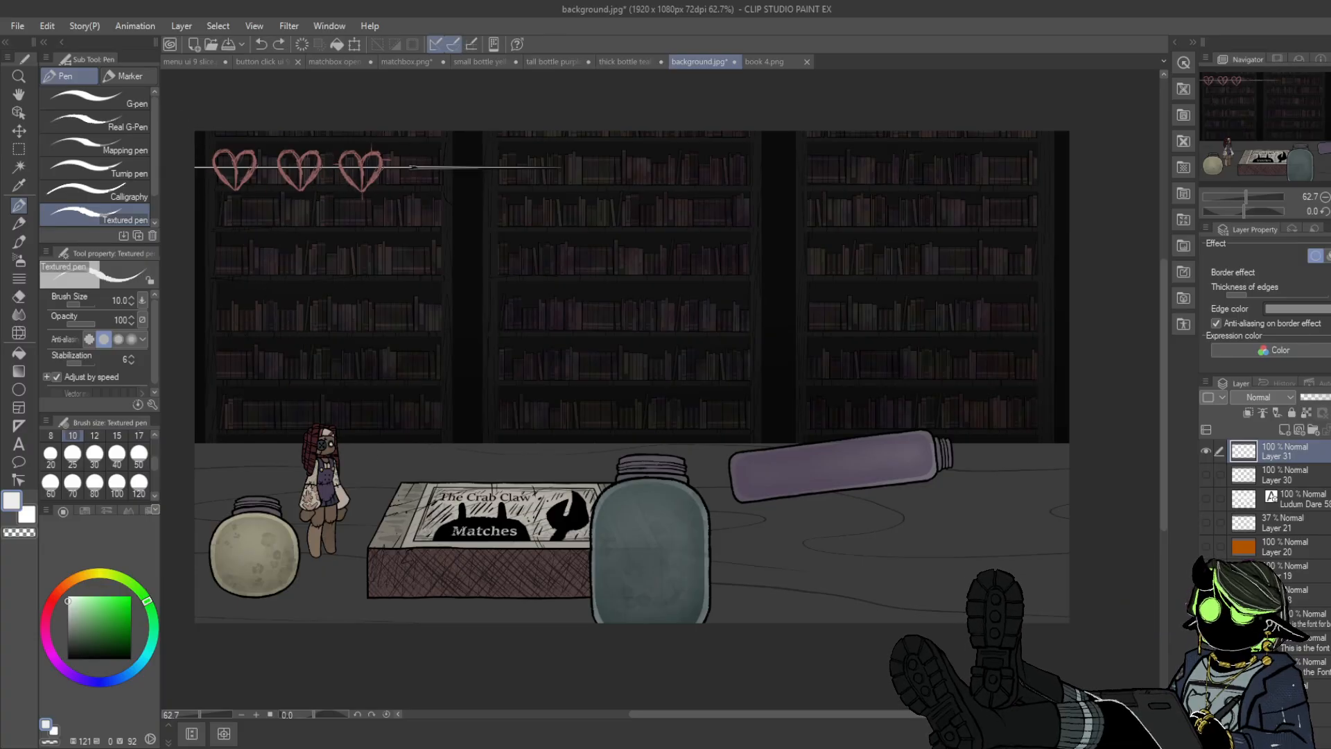
- Try to draw radiating cobweb strands from the scene's upper-left corner, then undo them
{"action": "mouse_move", "coordinate": [196, 131]}
{"action": "left_mouse_down"}
{"action": "mouse_move", "coordinate": [346, 545]}
{"action": "mouse_move", "coordinate": [258, 195]}
{"action": "mouse_move", "coordinate": [480, 459]}
{"action": "left_mouse_up"}
{"action": "left_click_drag", "start_coordinate": [239, 132], "coordinate": [513, 335]}
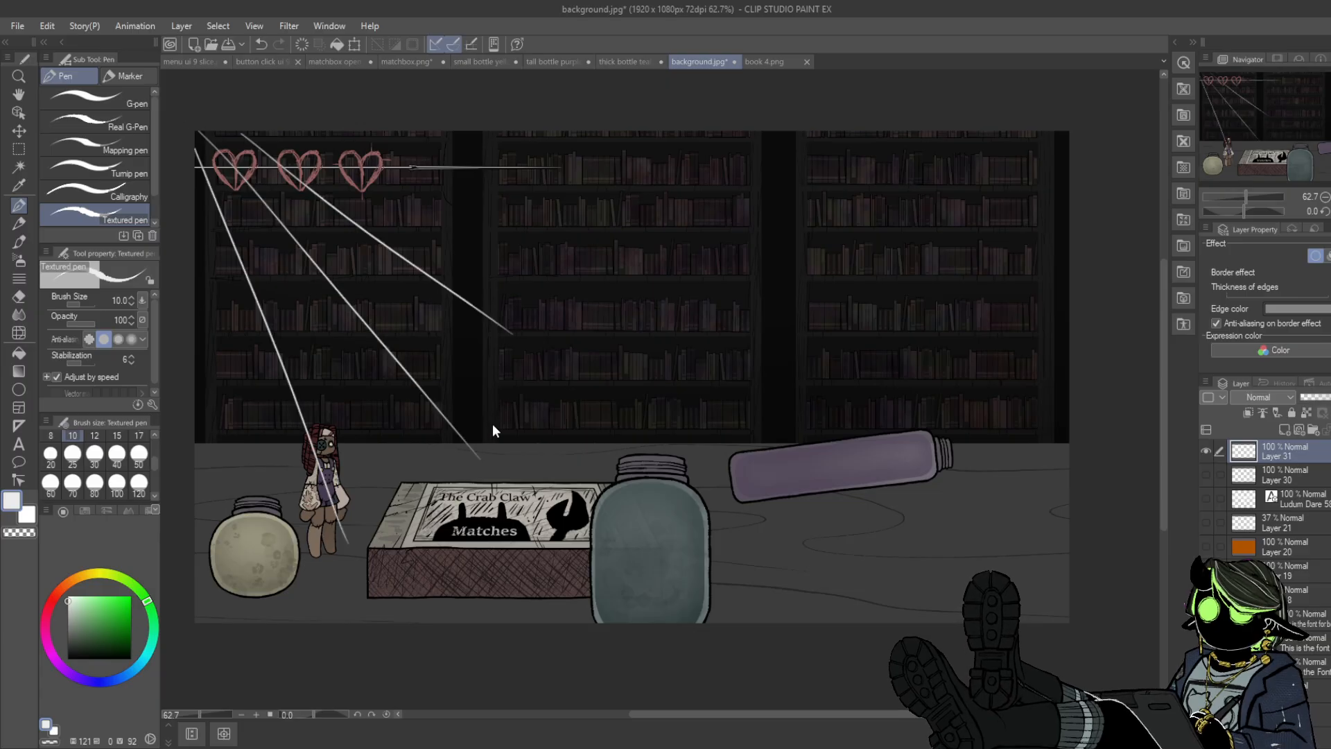
{"action": "key", "text": "ctrl+z"}
{"action": "key", "text": "ctrl+z"}
{"action": "key", "text": "ctrl+z"}
{"action": "left_click_drag", "start_coordinate": [196, 132], "coordinate": [444, 366]}
{"action": "left_click_drag", "start_coordinate": [195, 217], "coordinate": [239, 309]}
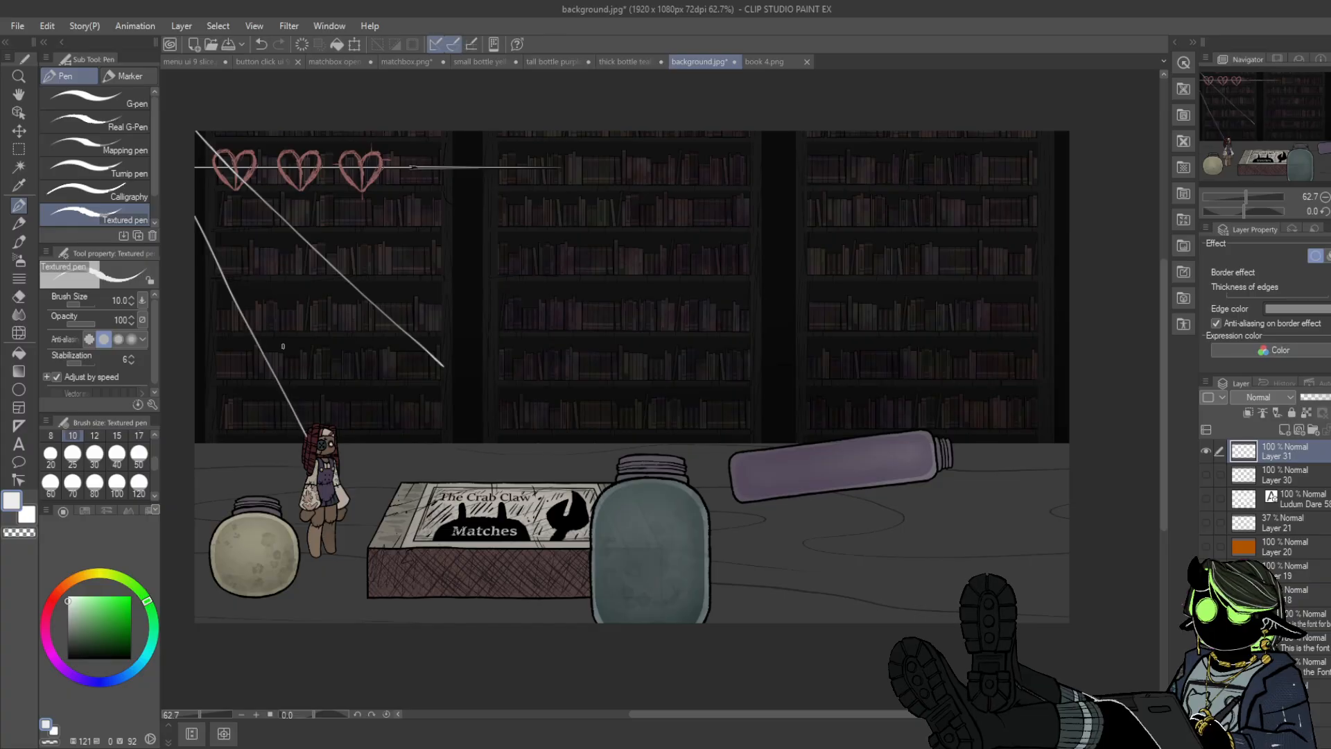
{"action": "left_click", "coordinate": [263, 48]}
{"action": "key", "text": "ctrl+z"}
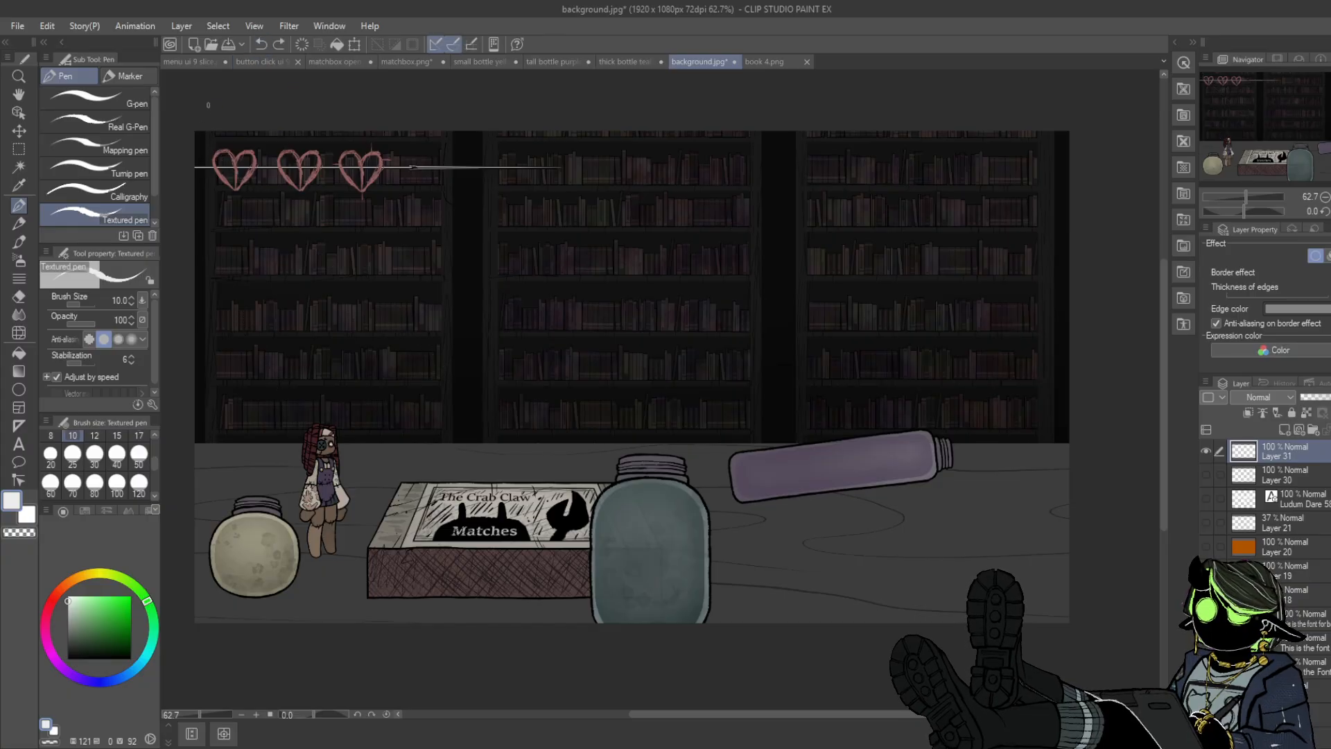
- Draw five near-white cobweb strands fanning out from the canvas's upper-left corner over the hearts and bookshelves
{"action": "left_click_drag", "start_coordinate": [197, 132], "coordinate": [469, 418]}
{"action": "left_click_drag", "start_coordinate": [196, 133], "coordinate": [329, 493]}
{"action": "left_click_drag", "start_coordinate": [196, 132], "coordinate": [241, 532]}
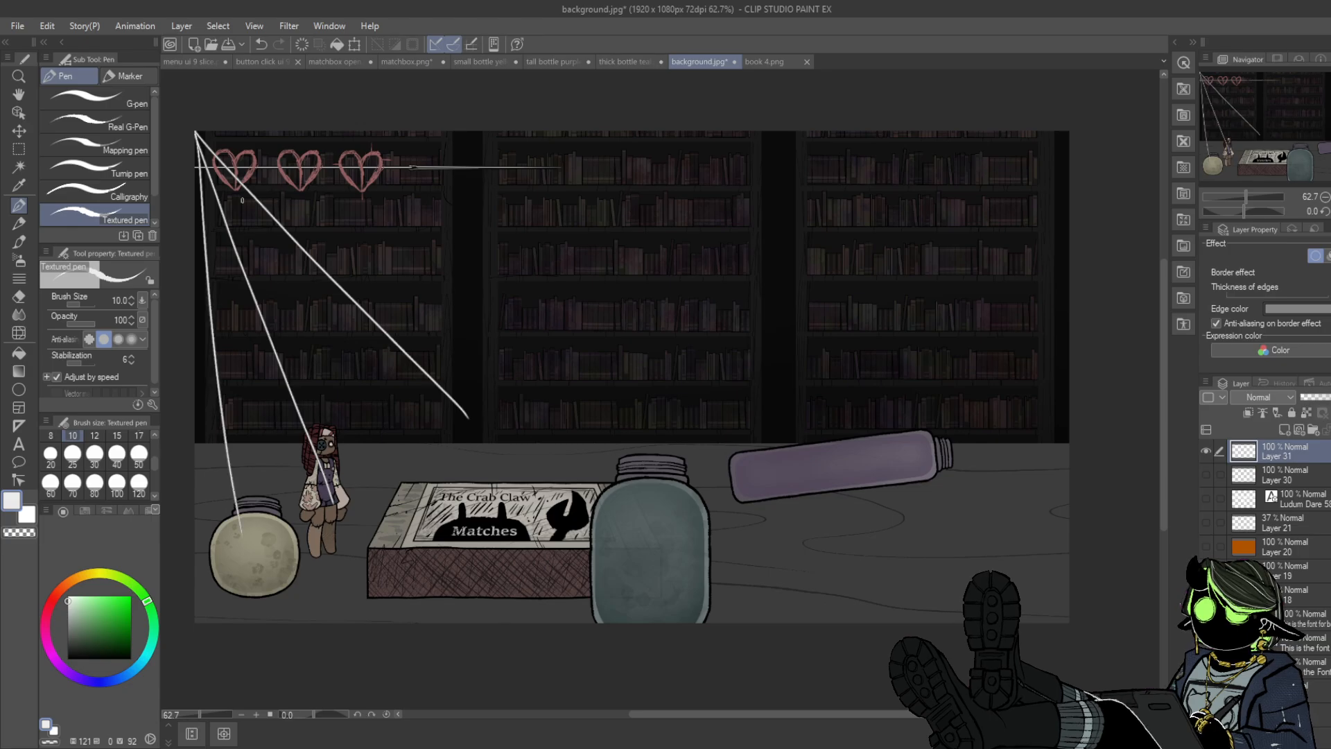
{"action": "left_click_drag", "start_coordinate": [197, 133], "coordinate": [548, 333]}
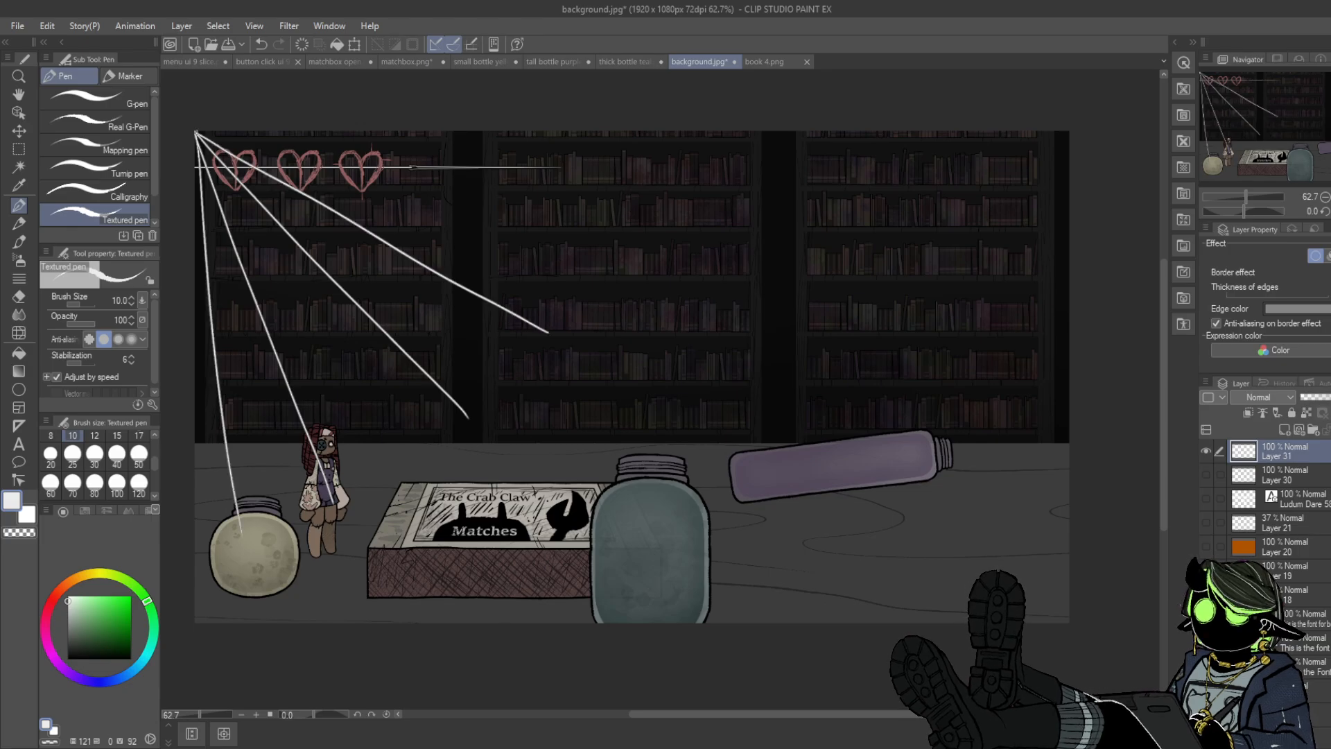
{"action": "left_click_drag", "start_coordinate": [196, 133], "coordinate": [576, 211]}
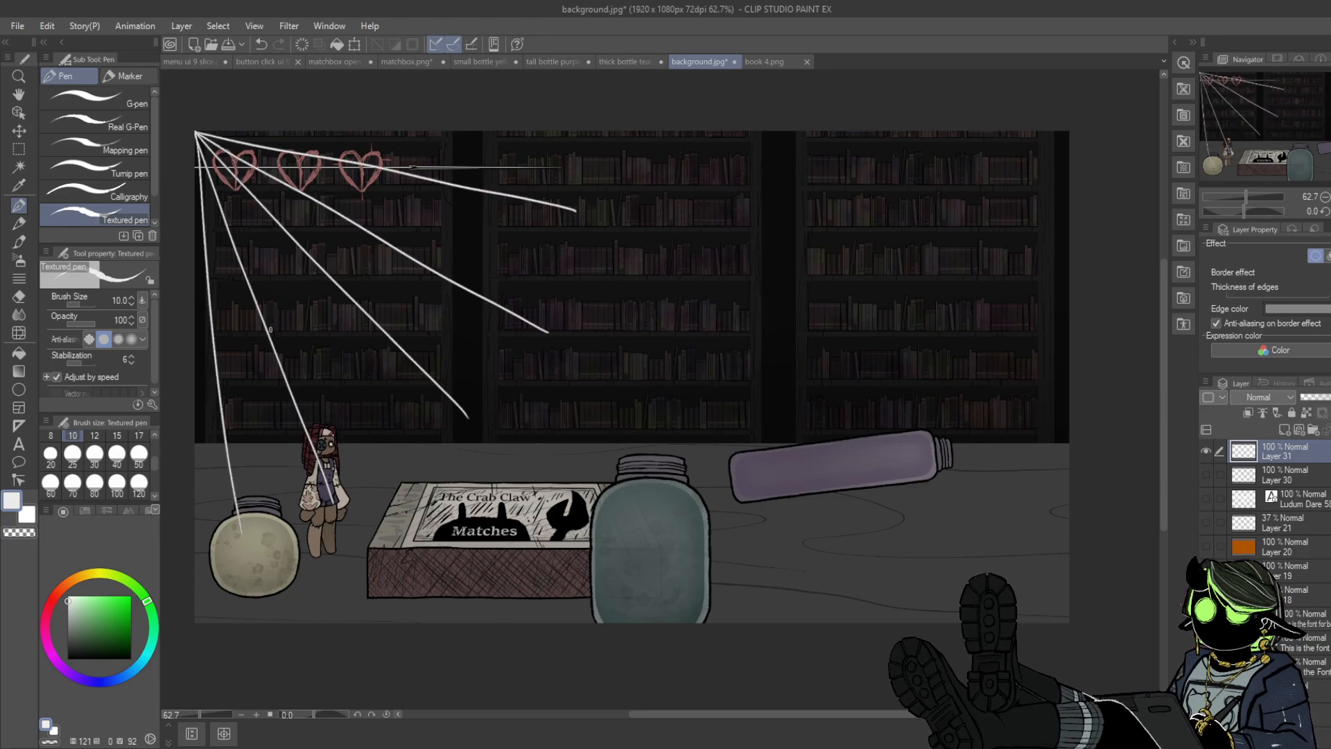
- Draw rings of curved threads between the corner strands, from the outer ends inward to the corner, to fill the cobweb
{"action": "mouse_move", "coordinate": [195, 516]}
{"action": "left_mouse_down"}
{"action": "mouse_move", "coordinate": [236, 513]}
{"action": "mouse_move", "coordinate": [307, 463]}
{"action": "mouse_move", "coordinate": [363, 396]}
{"action": "mouse_move", "coordinate": [431, 381]}
{"action": "mouse_move", "coordinate": [521, 196]}
{"action": "mouse_move", "coordinate": [523, 129]}
{"action": "mouse_move", "coordinate": [443, 170]}
{"action": "mouse_move", "coordinate": [458, 184]}
{"action": "mouse_move", "coordinate": [372, 297]}
{"action": "mouse_move", "coordinate": [375, 320]}
{"action": "mouse_move", "coordinate": [331, 330]}
{"action": "mouse_move", "coordinate": [290, 366]}
{"action": "mouse_move", "coordinate": [287, 389]}
{"action": "mouse_move", "coordinate": [264, 379]}
{"action": "mouse_move", "coordinate": [230, 402]}
{"action": "mouse_move", "coordinate": [224, 433]}
{"action": "mouse_move", "coordinate": [213, 408]}
{"action": "mouse_move", "coordinate": [195, 413]}
{"action": "left_mouse_up"}
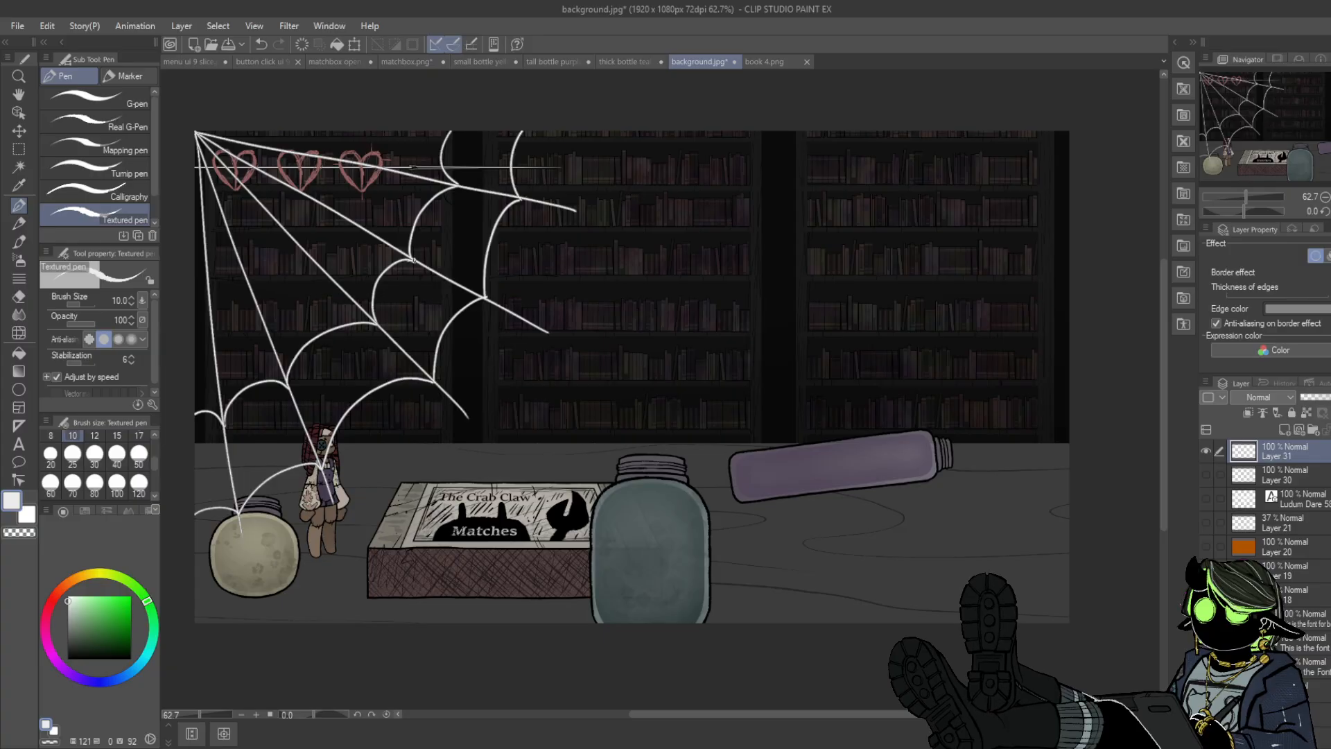
{"action": "mouse_move", "coordinate": [395, 171]}
{"action": "left_mouse_down"}
{"action": "mouse_move", "coordinate": [394, 131]}
{"action": "mouse_move", "coordinate": [371, 232]}
{"action": "left_mouse_up"}
{"action": "key", "text": "ctrl+z"}
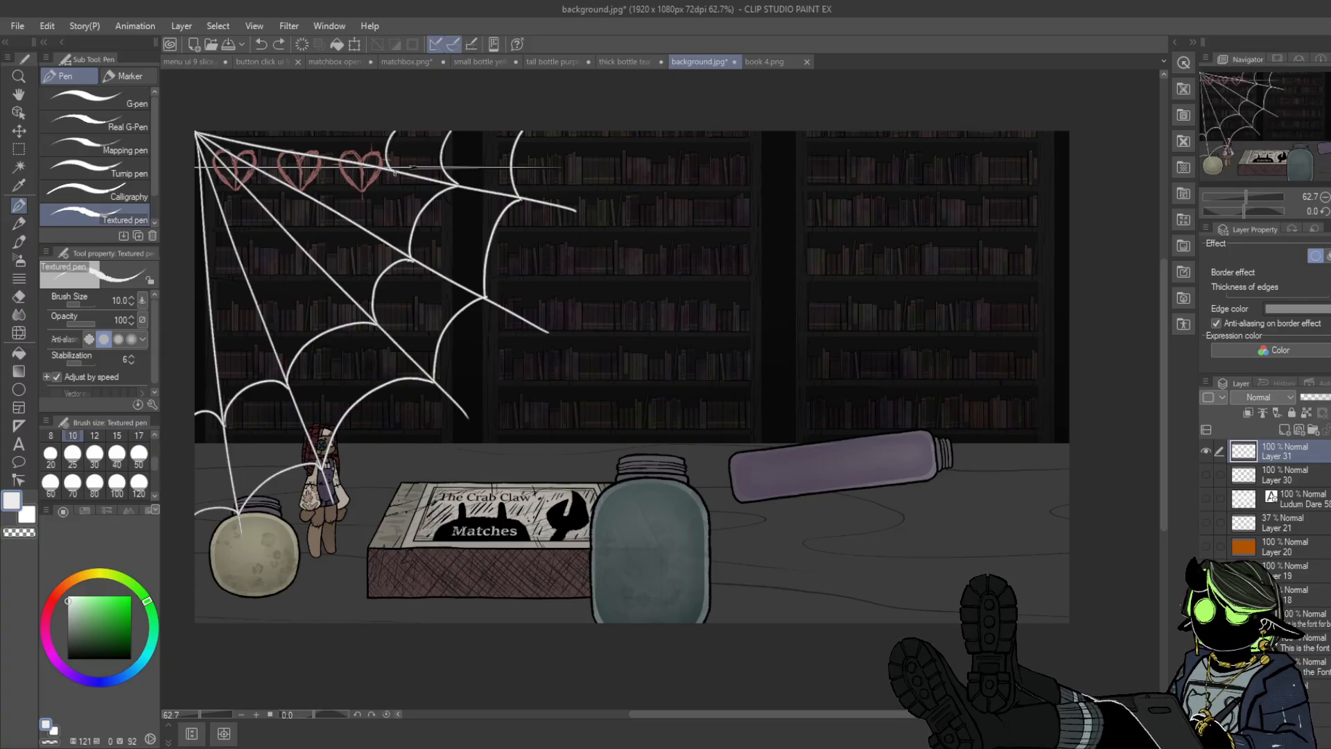
{"action": "mouse_move", "coordinate": [395, 173]}
{"action": "left_mouse_down"}
{"action": "mouse_move", "coordinate": [336, 280]}
{"action": "mouse_move", "coordinate": [276, 282]}
{"action": "mouse_move", "coordinate": [261, 310]}
{"action": "mouse_move", "coordinate": [227, 311]}
{"action": "mouse_move", "coordinate": [215, 347]}
{"action": "mouse_move", "coordinate": [198, 330]}
{"action": "mouse_move", "coordinate": [262, 320]}
{"action": "mouse_move", "coordinate": [195, 332]}
{"action": "mouse_move", "coordinate": [223, 280]}
{"action": "mouse_move", "coordinate": [248, 278]}
{"action": "mouse_move", "coordinate": [259, 248]}
{"action": "mouse_move", "coordinate": [289, 239]}
{"action": "mouse_move", "coordinate": [318, 192]}
{"action": "mouse_move", "coordinate": [327, 131]}
{"action": "mouse_move", "coordinate": [267, 210]}
{"action": "mouse_move", "coordinate": [208, 231]}
{"action": "left_mouse_up"}
{"action": "key", "text": "ctrl+z"}
{"action": "key", "text": "ctrl+z"}
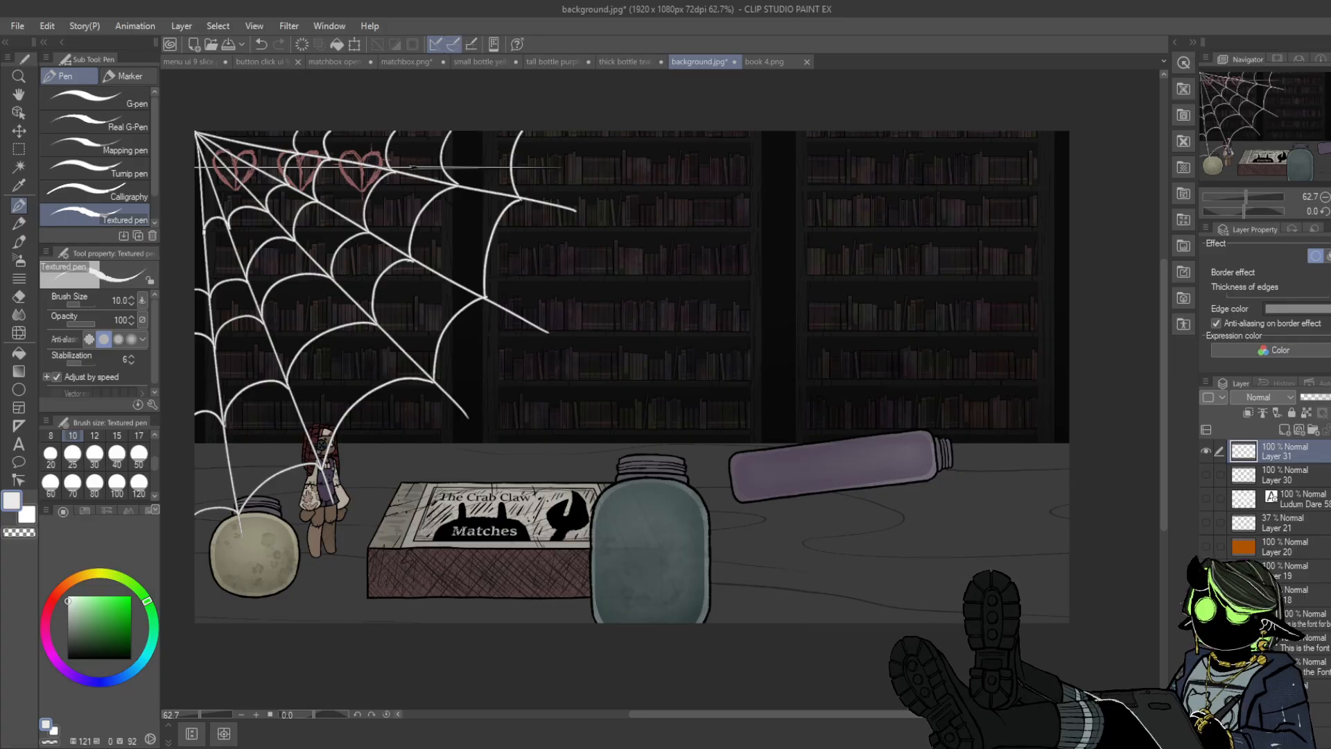
{"action": "left_click_drag", "start_coordinate": [272, 132], "coordinate": [217, 200]}
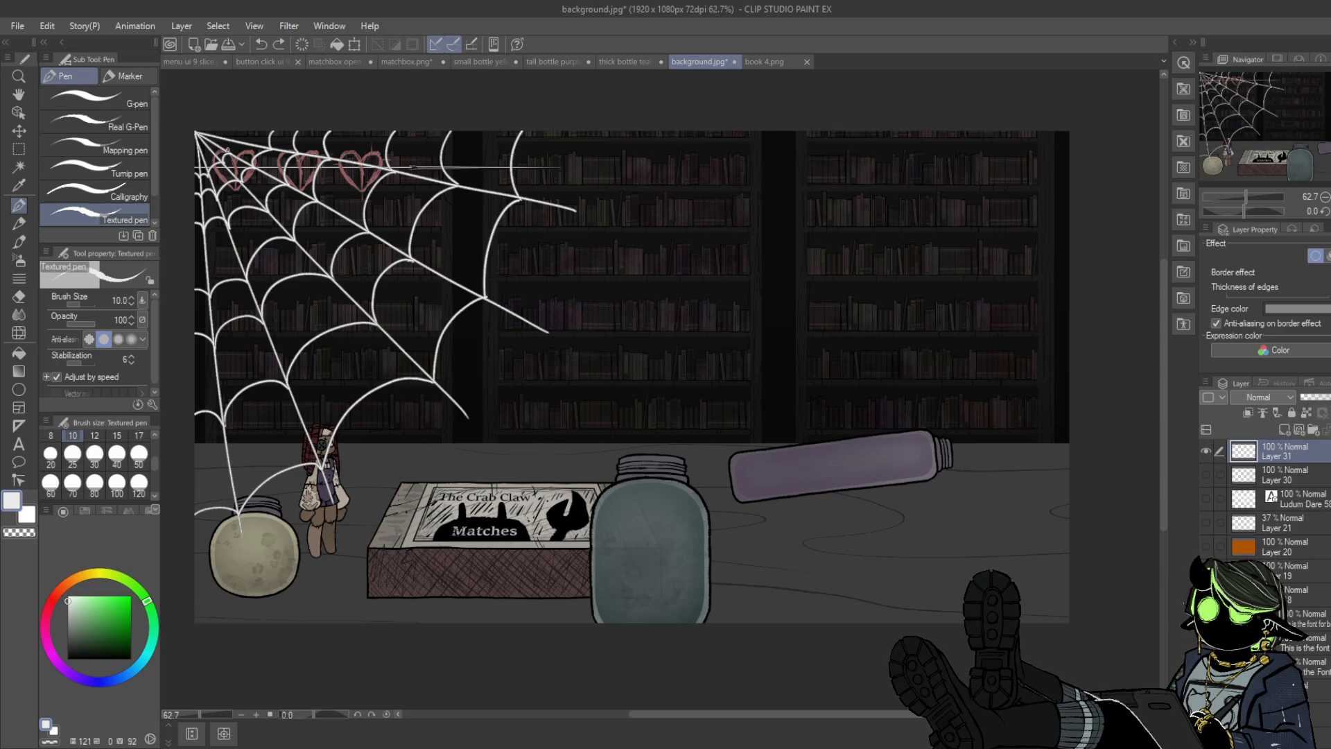
{"action": "left_click_drag", "start_coordinate": [237, 143], "coordinate": [236, 130]}
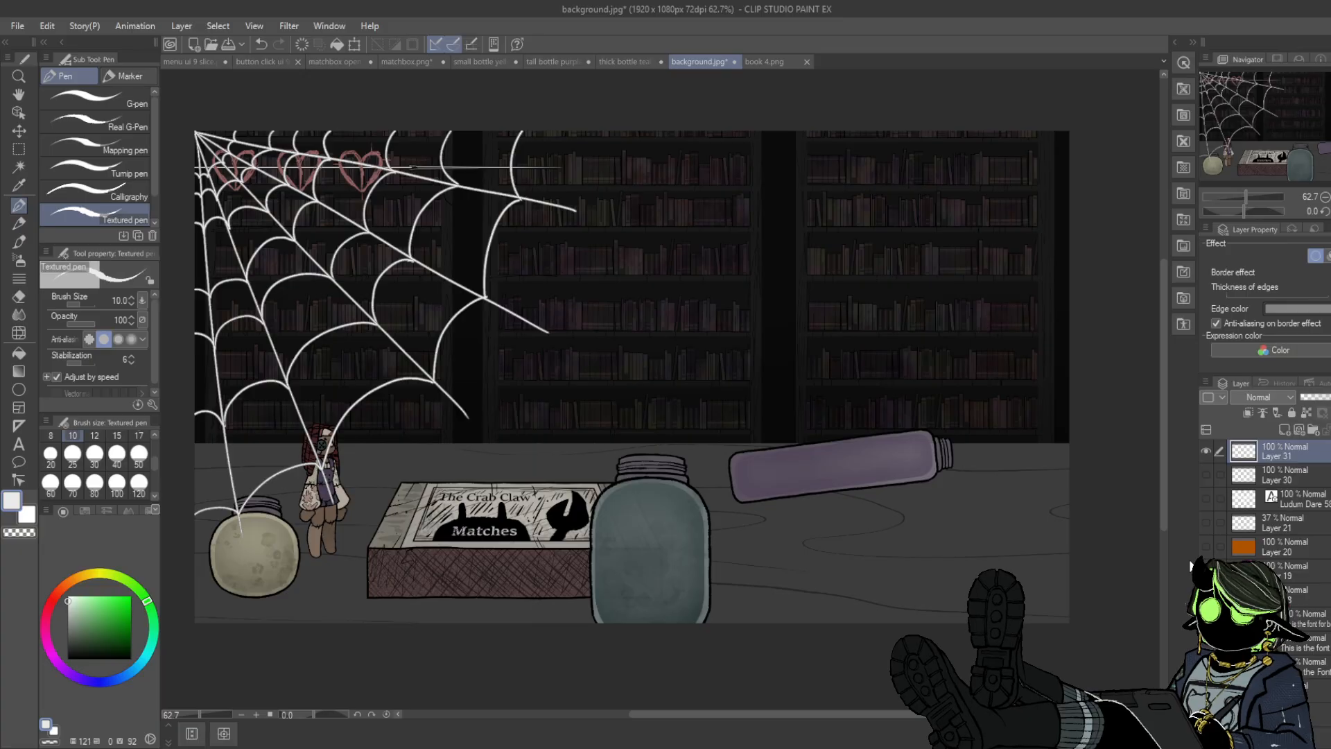
- Hide the finished corner cobweb layer and add a new raster layer above it
{"action": "left_click", "coordinate": [1206, 452]}
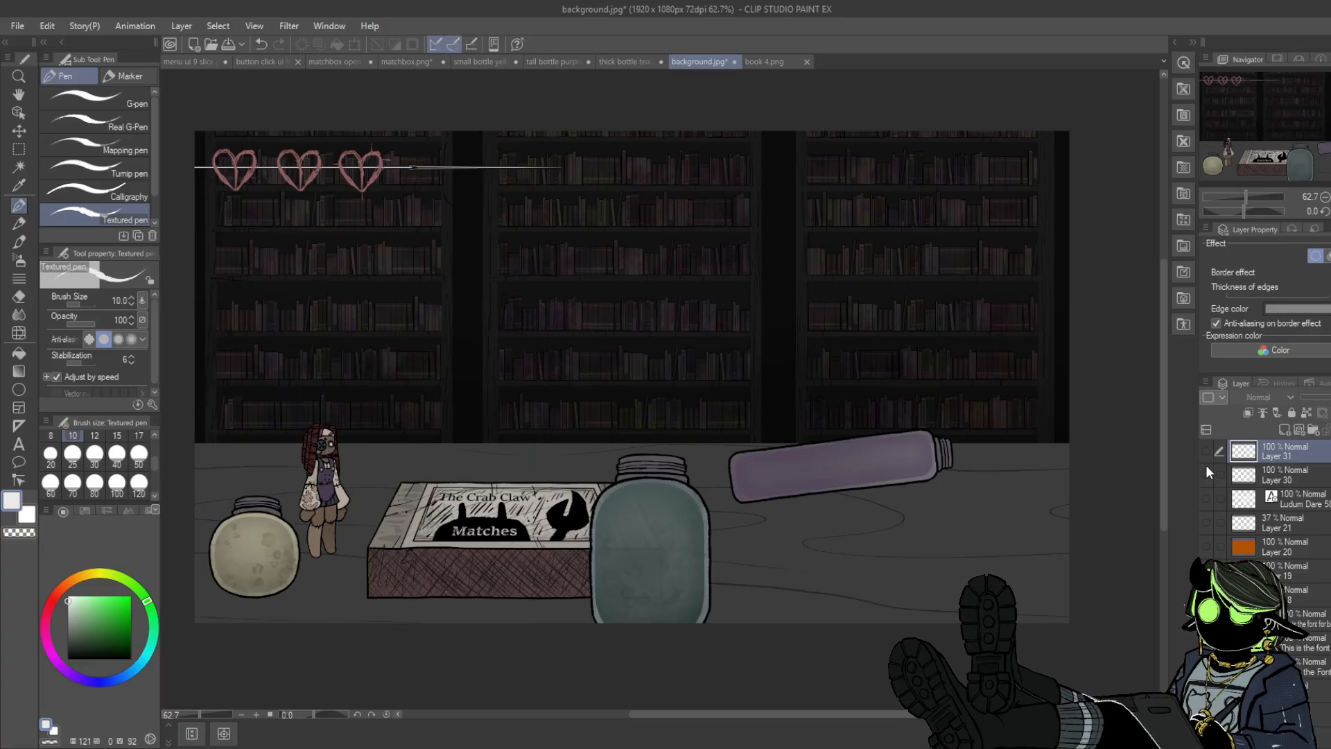
{"action": "left_click", "coordinate": [1205, 452]}
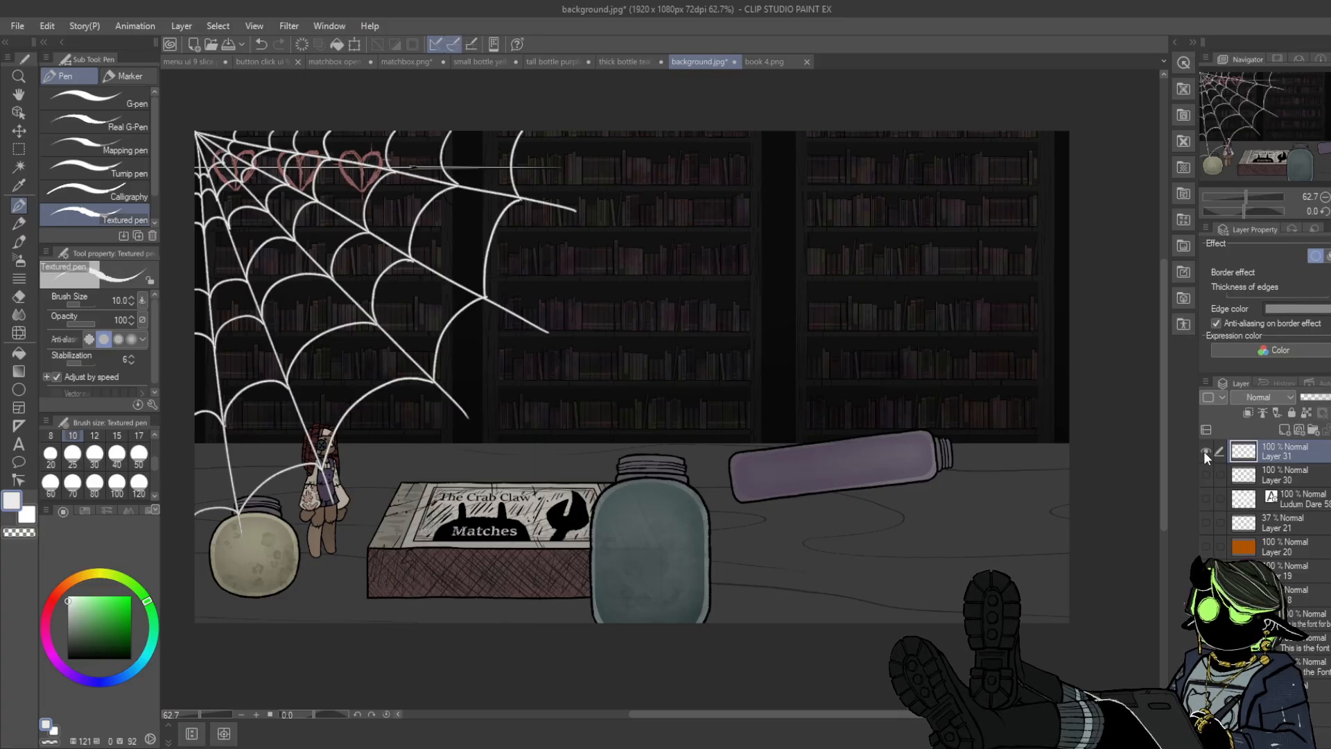
{"action": "left_click", "coordinate": [1205, 451]}
{"action": "left_click", "coordinate": [1282, 430]}
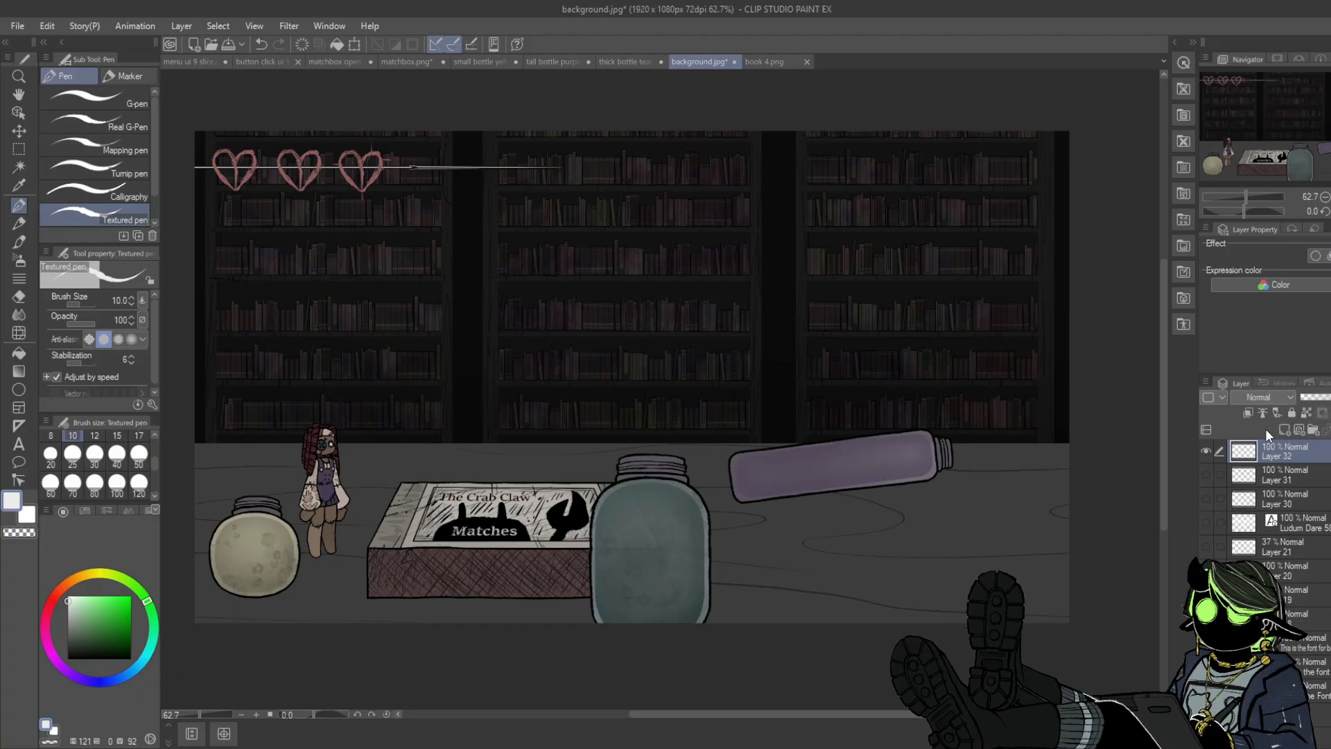
- Draw a second cobweb's scalloped outer edge hanging from the canvas's upper edge, with four strands running from its points to the top centre
{"action": "mouse_move", "coordinate": [389, 131]}
{"action": "left_mouse_down"}
{"action": "mouse_move", "coordinate": [444, 205]}
{"action": "mouse_move", "coordinate": [446, 233]}
{"action": "mouse_move", "coordinate": [556, 242]}
{"action": "mouse_move", "coordinate": [591, 288]}
{"action": "mouse_move", "coordinate": [601, 265]}
{"action": "mouse_move", "coordinate": [647, 246]}
{"action": "mouse_move", "coordinate": [760, 271]}
{"action": "mouse_move", "coordinate": [772, 228]}
{"action": "mouse_move", "coordinate": [846, 206]}
{"action": "mouse_move", "coordinate": [874, 132]}
{"action": "left_mouse_up"}
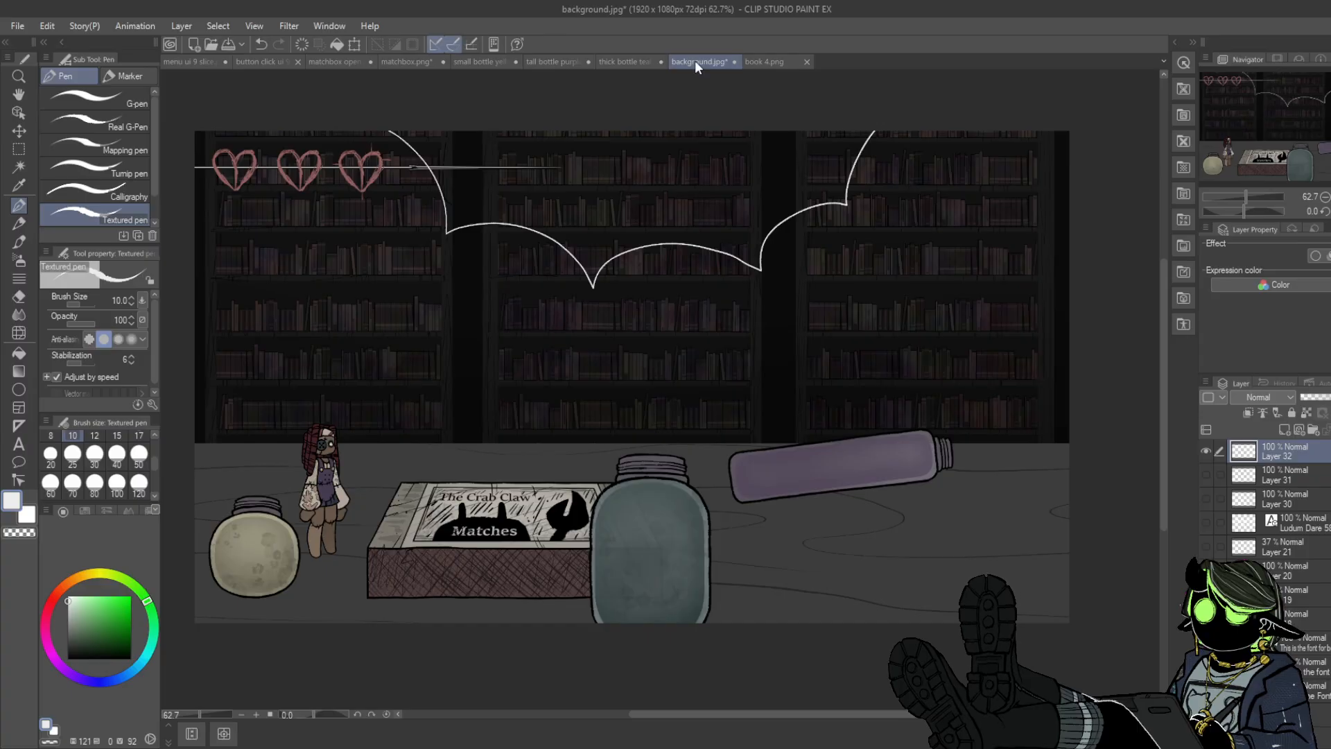
{"action": "left_click_drag", "start_coordinate": [594, 284], "coordinate": [622, 131]}
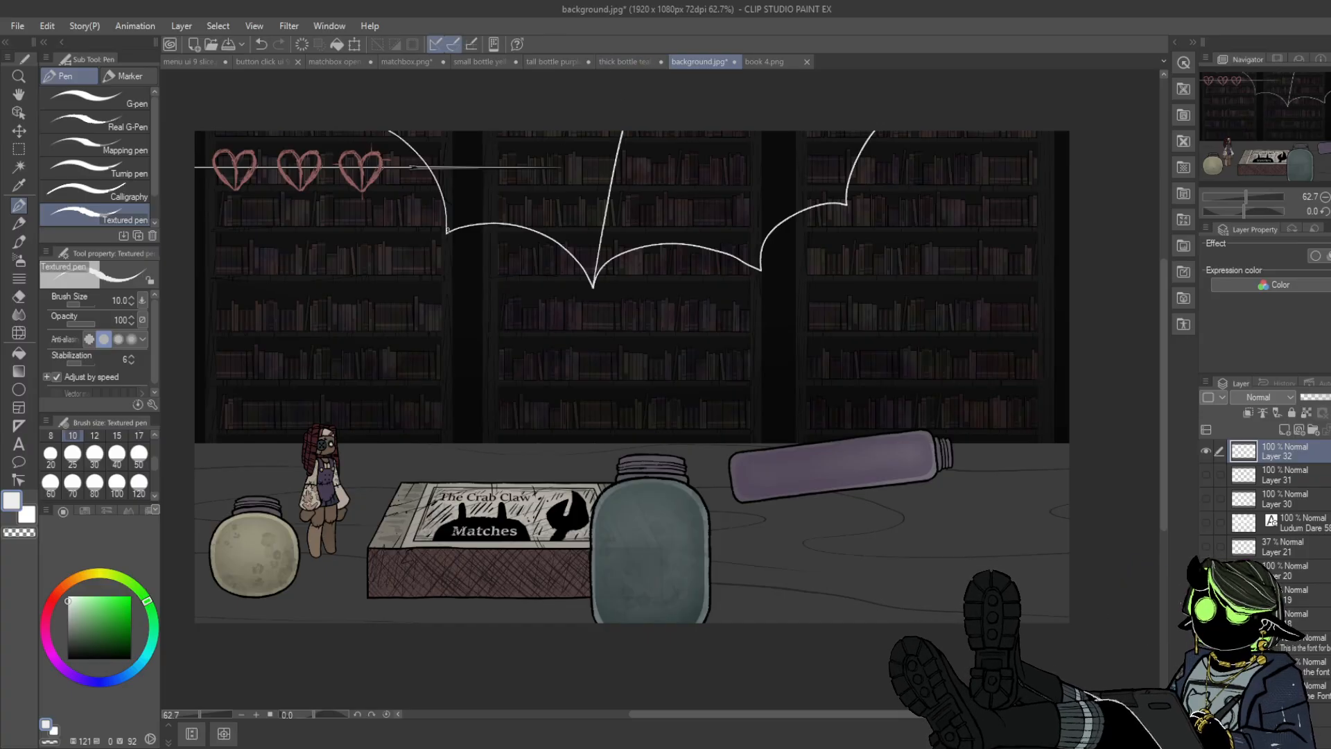
{"action": "left_click_drag", "start_coordinate": [447, 231], "coordinate": [615, 131]}
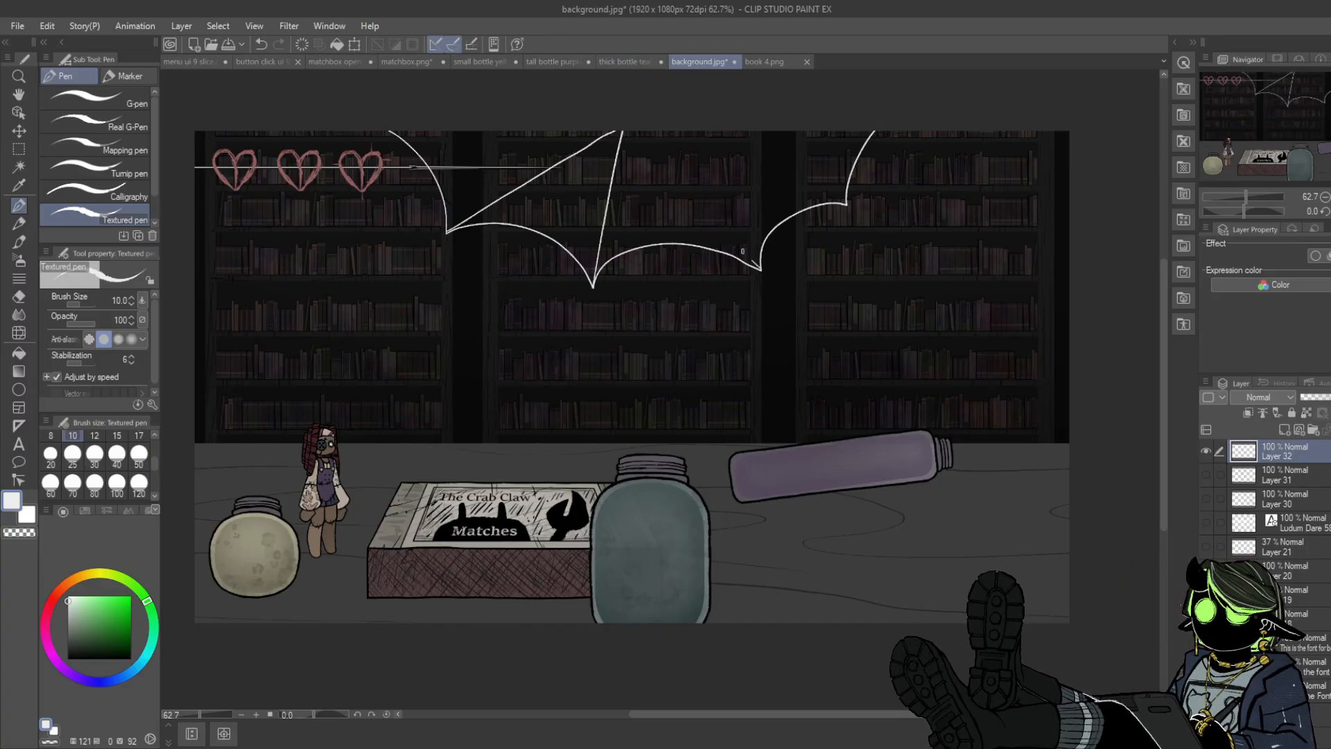
{"action": "left_click_drag", "start_coordinate": [760, 268], "coordinate": [630, 132]}
{"action": "left_click_drag", "start_coordinate": [845, 203], "coordinate": [655, 130]}
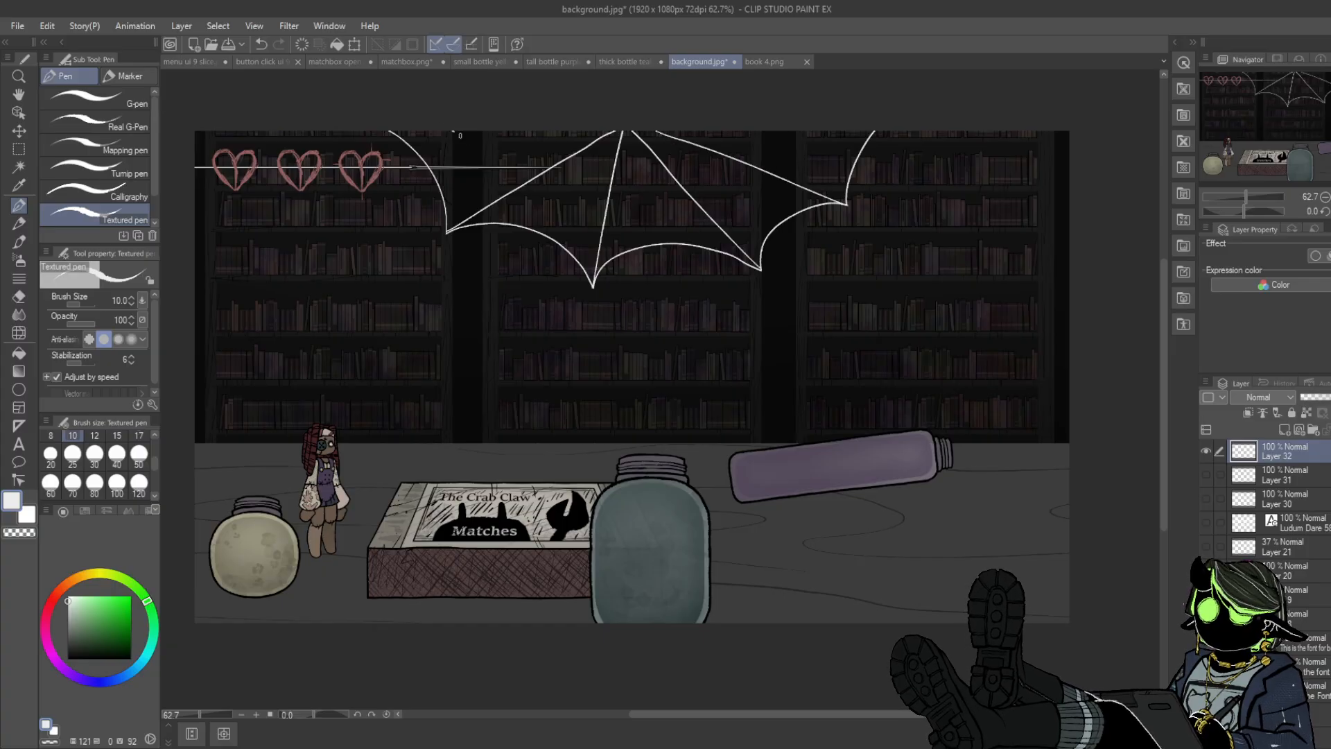
- Draw a ring of curved threads inside the second cobweb's scalloped edge and start a smaller ring across its right-hand strands
{"action": "mouse_move", "coordinate": [453, 130]}
{"action": "left_mouse_down"}
{"action": "mouse_move", "coordinate": [488, 208]}
{"action": "mouse_move", "coordinate": [516, 202]}
{"action": "mouse_move", "coordinate": [594, 268]}
{"action": "left_mouse_up"}
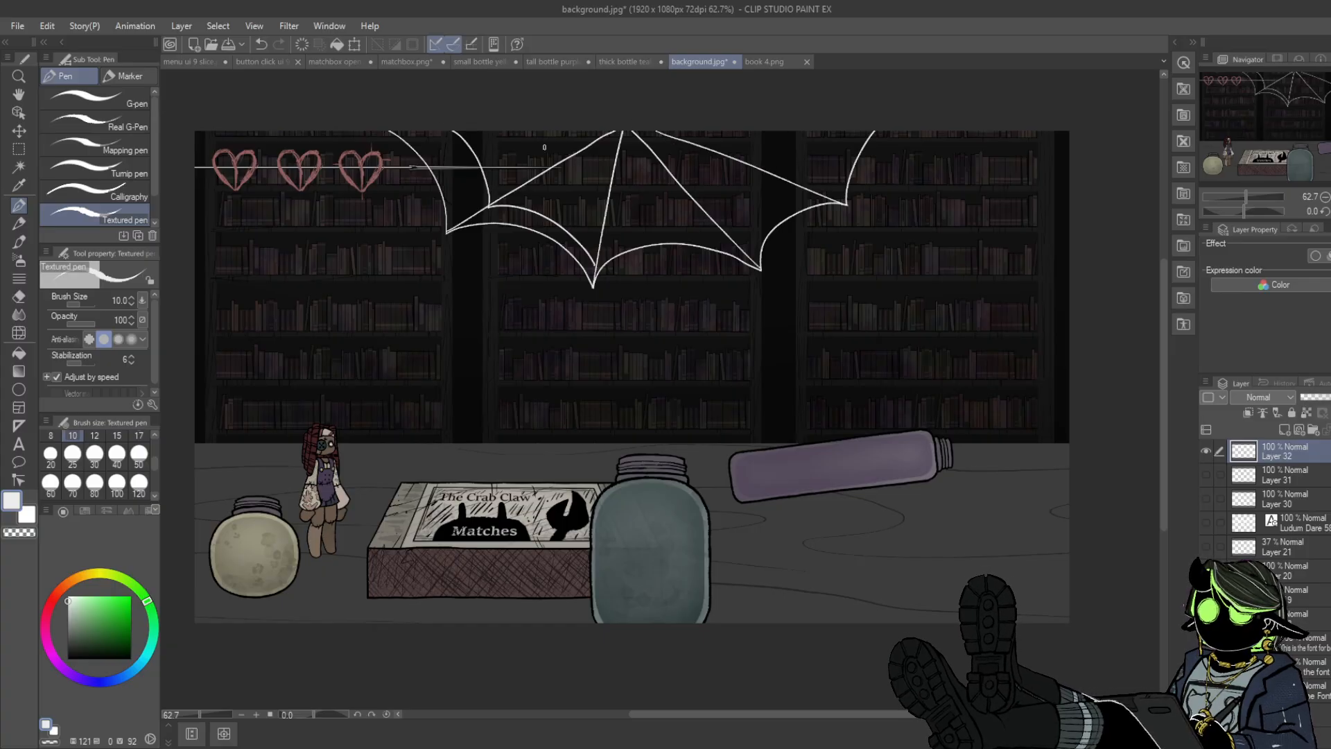
{"action": "key", "text": "ctrl+z"}
{"action": "mouse_move", "coordinate": [436, 130]}
{"action": "left_mouse_down"}
{"action": "mouse_move", "coordinate": [489, 206]}
{"action": "mouse_move", "coordinate": [551, 214]}
{"action": "mouse_move", "coordinate": [594, 255]}
{"action": "mouse_move", "coordinate": [670, 216]}
{"action": "mouse_move", "coordinate": [714, 225]}
{"action": "mouse_move", "coordinate": [828, 115]}
{"action": "mouse_move", "coordinate": [743, 132]}
{"action": "mouse_move", "coordinate": [759, 118]}
{"action": "mouse_move", "coordinate": [742, 157]}
{"action": "mouse_move", "coordinate": [700, 185]}
{"action": "left_mouse_up"}
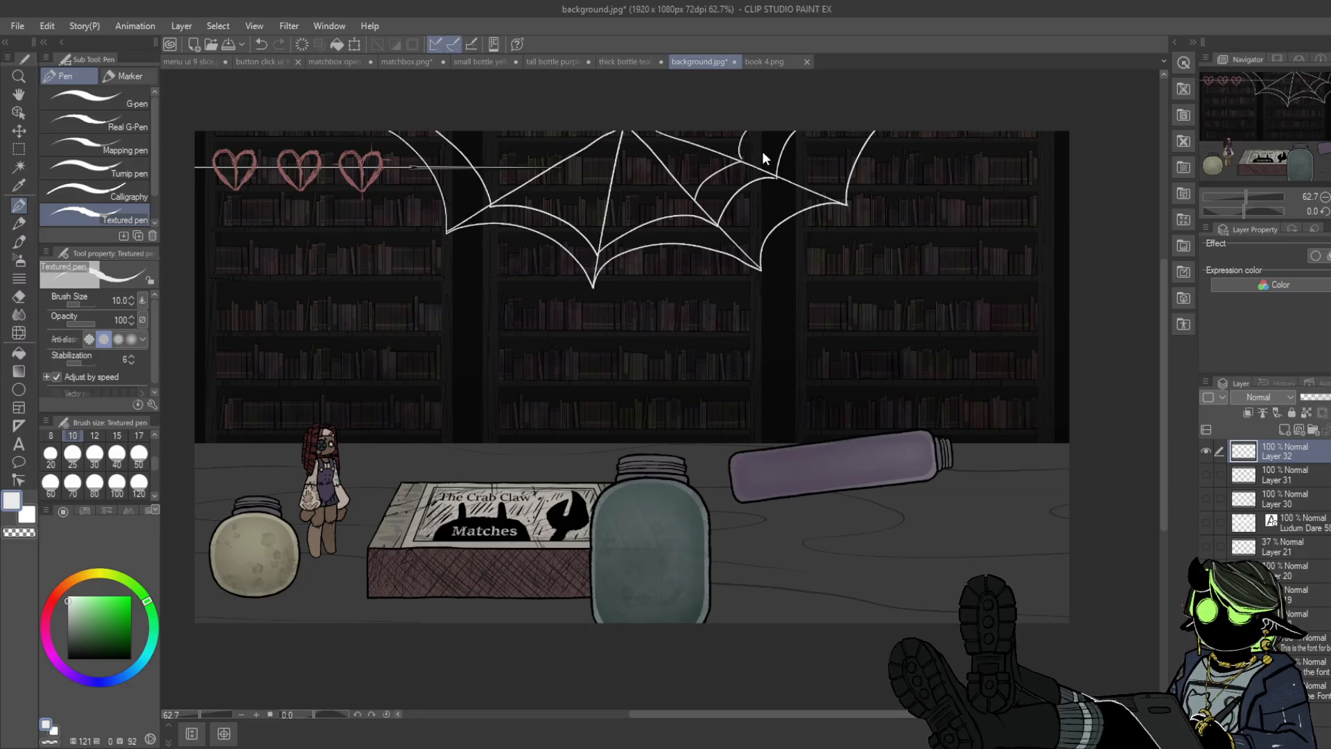
{"action": "key", "text": "ctrl+z"}
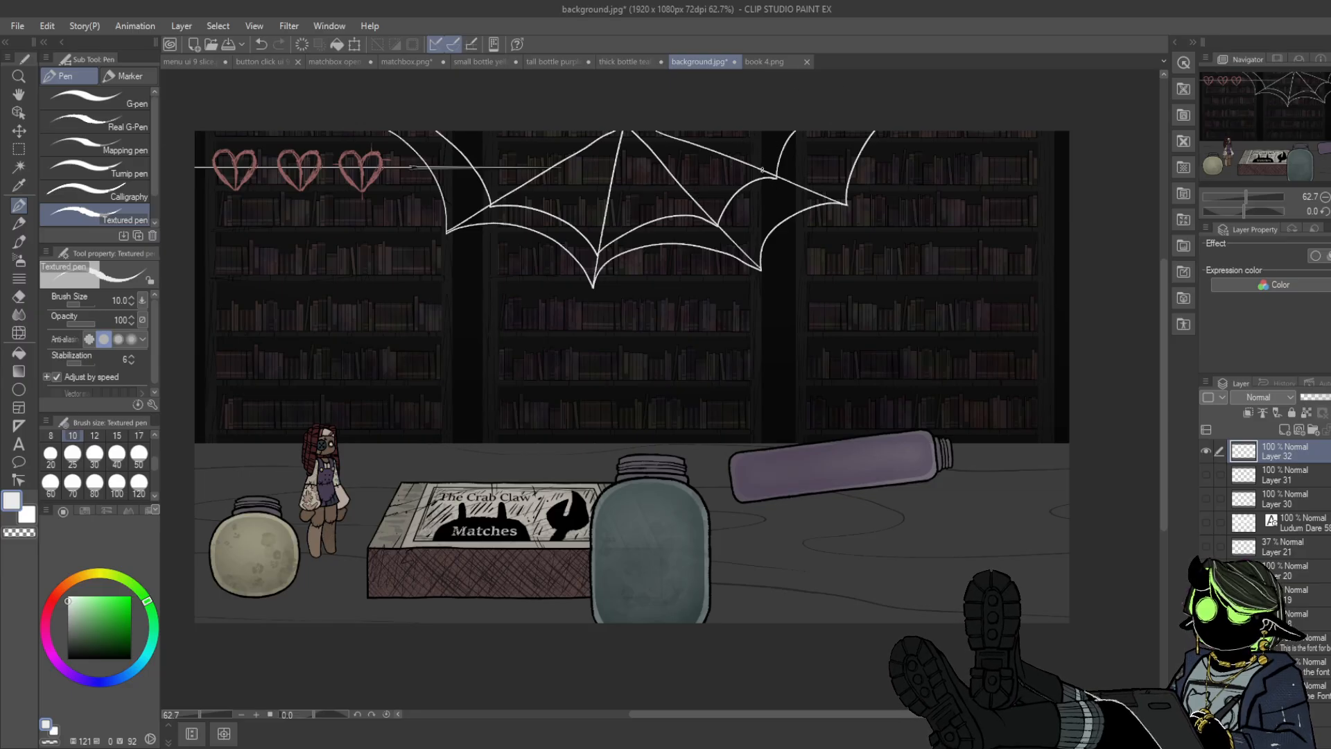
{"action": "mouse_move", "coordinate": [762, 169]}
{"action": "left_mouse_down"}
{"action": "mouse_move", "coordinate": [756, 130]}
{"action": "mouse_move", "coordinate": [693, 184]}
{"action": "left_mouse_up"}
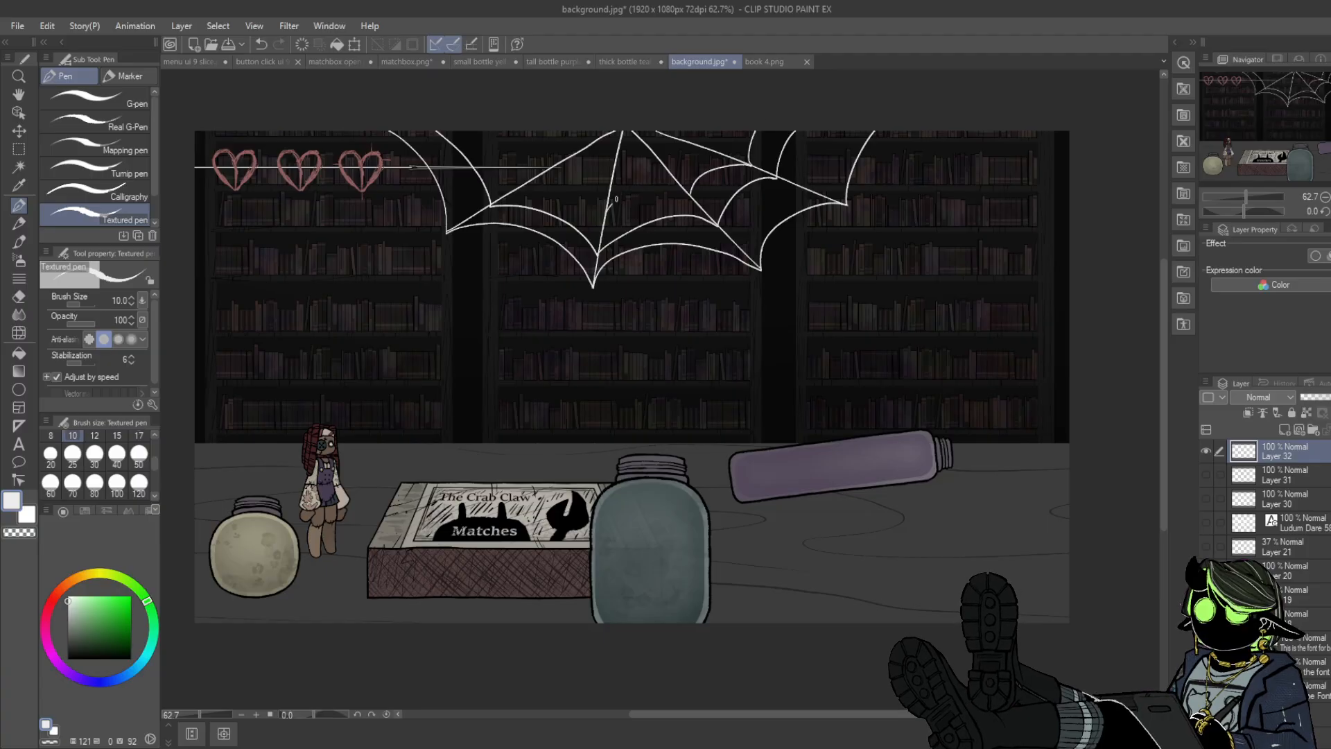
{"action": "left_click_drag", "start_coordinate": [616, 199], "coordinate": [691, 197]}
{"action": "mouse_move", "coordinate": [530, 181]}
{"action": "left_mouse_down"}
{"action": "mouse_move", "coordinate": [567, 174]}
{"action": "mouse_move", "coordinate": [605, 212]}
{"action": "left_mouse_up"}
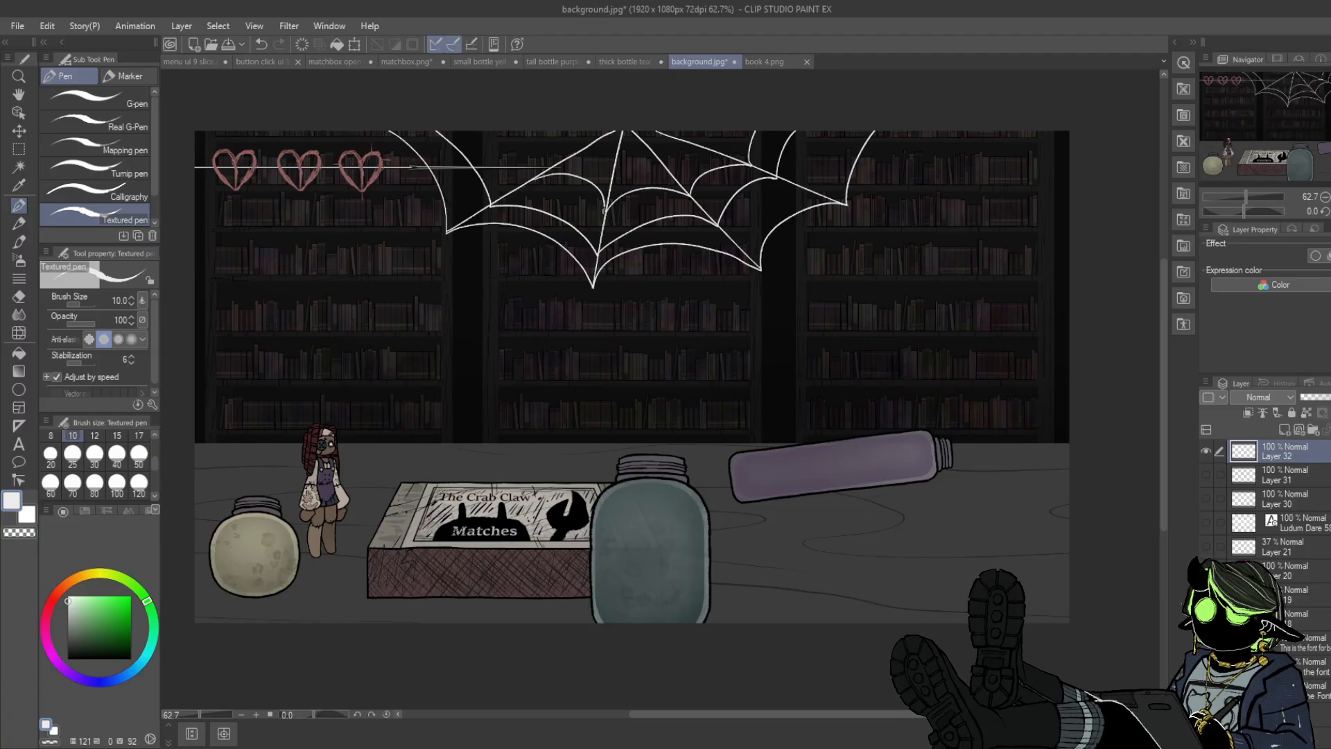
{"action": "key", "text": "ctrl+z"}
{"action": "mouse_move", "coordinate": [532, 180]}
{"action": "left_mouse_down"}
{"action": "mouse_move", "coordinate": [580, 180]}
{"action": "mouse_move", "coordinate": [602, 216]}
{"action": "left_mouse_up"}
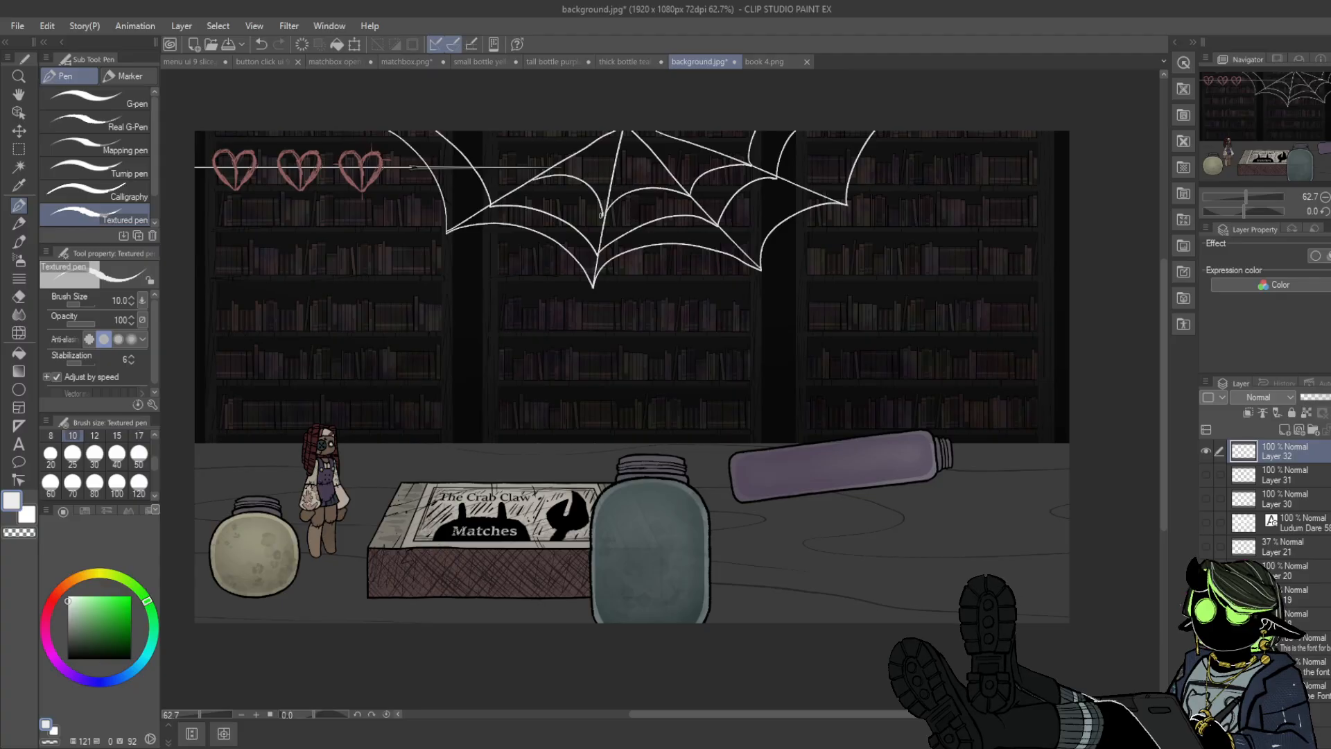
{"action": "key", "text": "ctrl+z"}
{"action": "mouse_move", "coordinate": [537, 182]}
{"action": "left_mouse_down"}
{"action": "mouse_move", "coordinate": [572, 176]}
{"action": "mouse_move", "coordinate": [604, 213]}
{"action": "left_mouse_up"}
{"action": "key", "text": "ctrl+z"}
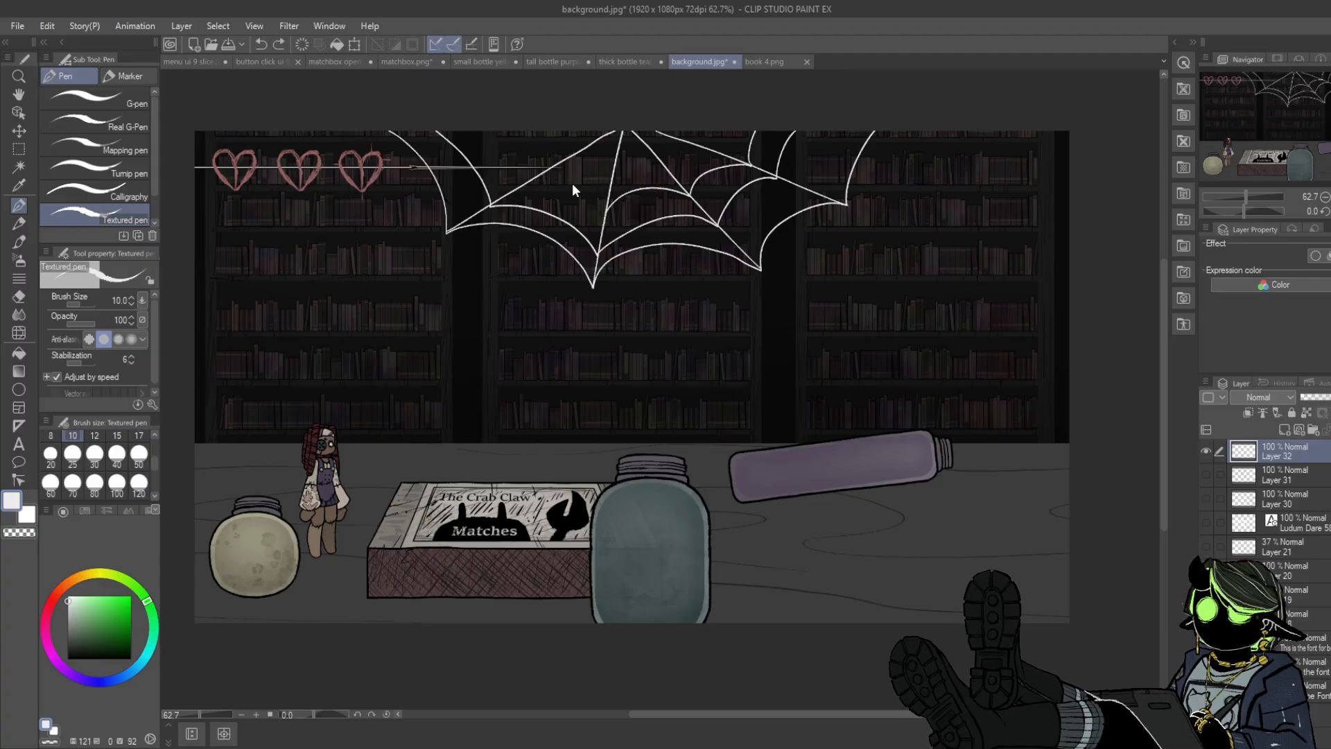
- Complete the second ring across the left strands to the canvas's upper edge and draw smaller rings around the cobweb's top centre
{"action": "mouse_move", "coordinate": [532, 179]}
{"action": "left_mouse_down"}
{"action": "mouse_move", "coordinate": [585, 182]}
{"action": "mouse_move", "coordinate": [605, 208]}
{"action": "left_mouse_up"}
{"action": "left_click_drag", "start_coordinate": [537, 175], "coordinate": [514, 131]}
{"action": "left_click_drag", "start_coordinate": [534, 178], "coordinate": [492, 130]}
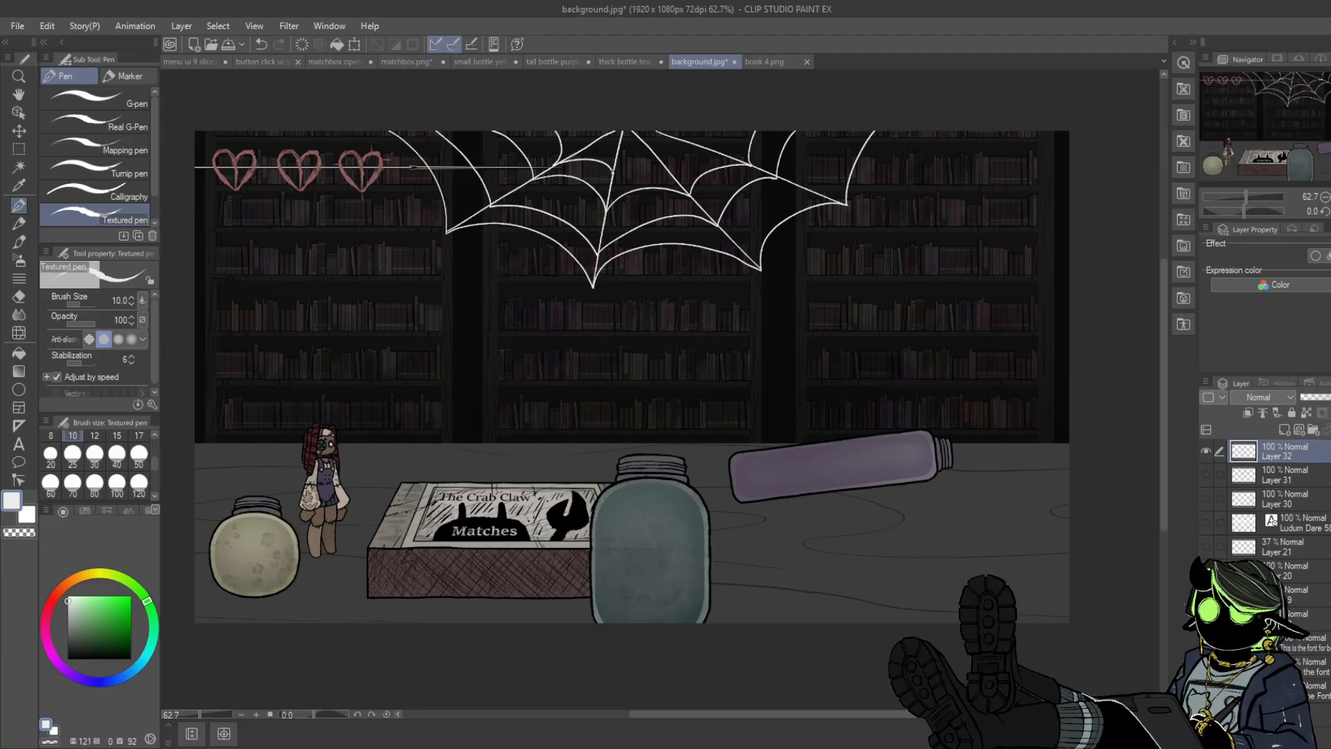
{"action": "mouse_move", "coordinate": [613, 173]}
{"action": "left_mouse_down"}
{"action": "mouse_move", "coordinate": [687, 160]}
{"action": "mouse_move", "coordinate": [658, 163]}
{"action": "mouse_move", "coordinate": [691, 141]}
{"action": "left_mouse_up"}
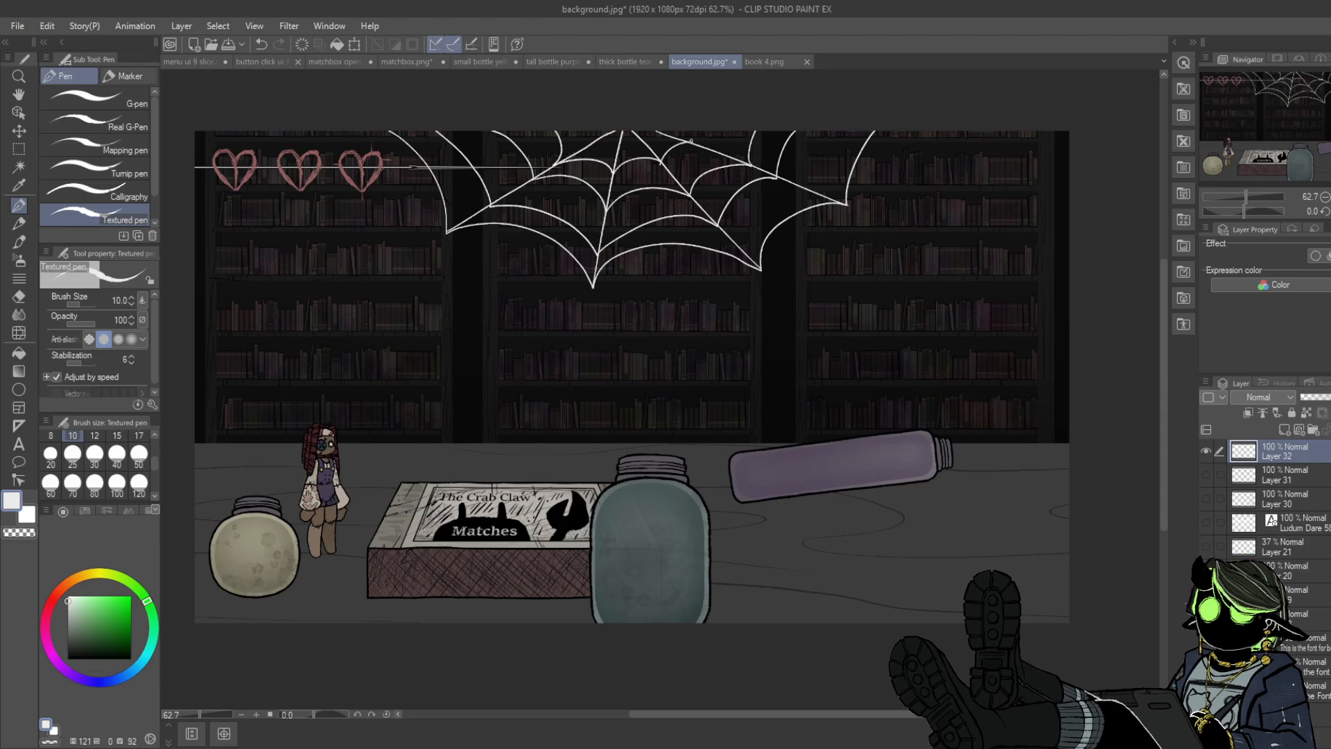
{"action": "left_click_drag", "start_coordinate": [615, 172], "coordinate": [697, 147]}
{"action": "key", "text": "ctrl+z"}
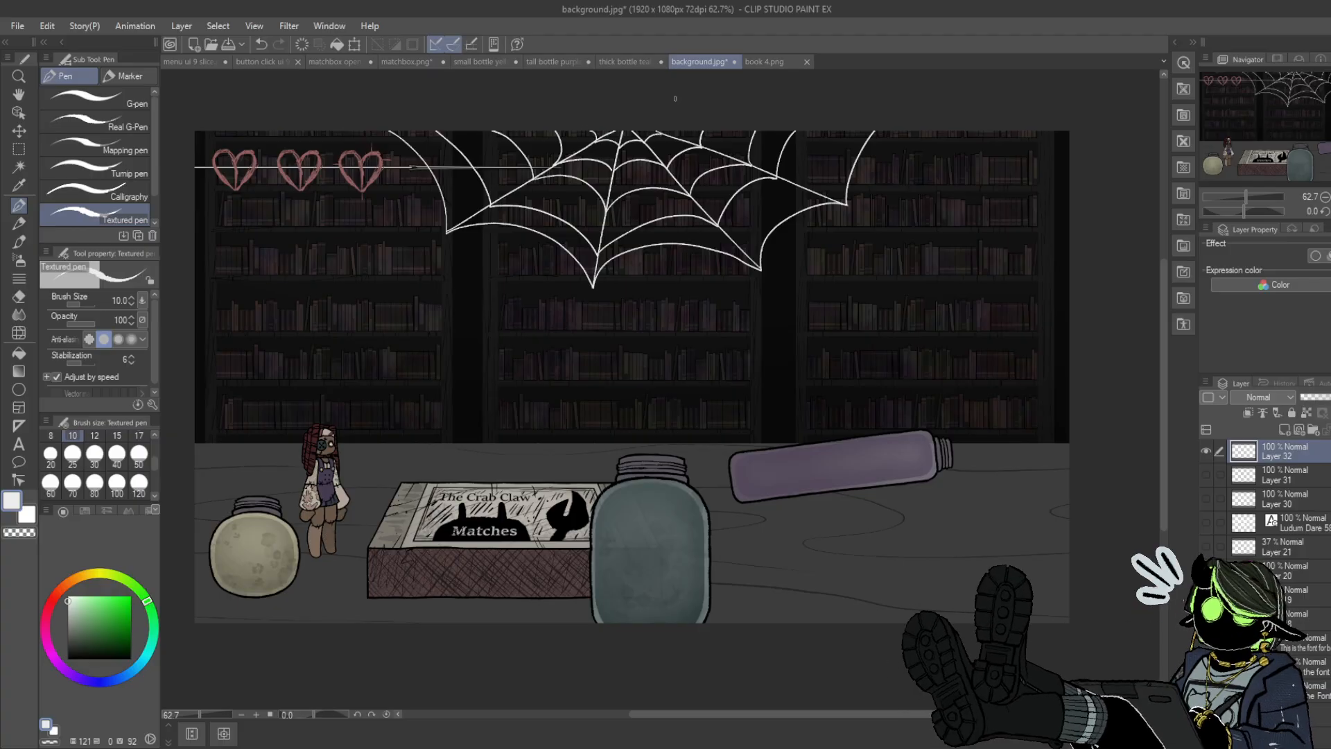
- Briefly compare with the corner cobweb layer, then extend the four strands of the second cobweb slightly past its outer points
{"action": "left_click", "coordinate": [1205, 473]}
{"action": "left_click", "coordinate": [1205, 472]}
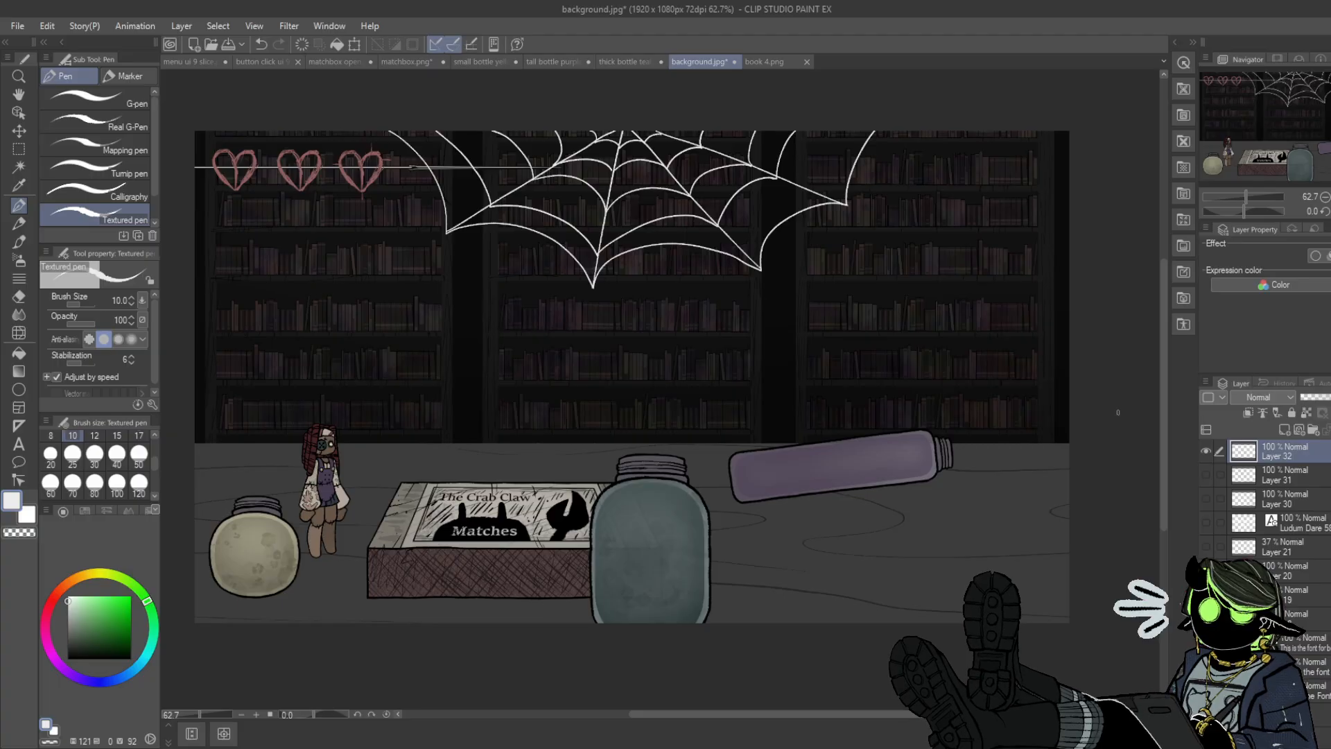
{"action": "left_click_drag", "start_coordinate": [436, 241], "coordinate": [448, 232]}
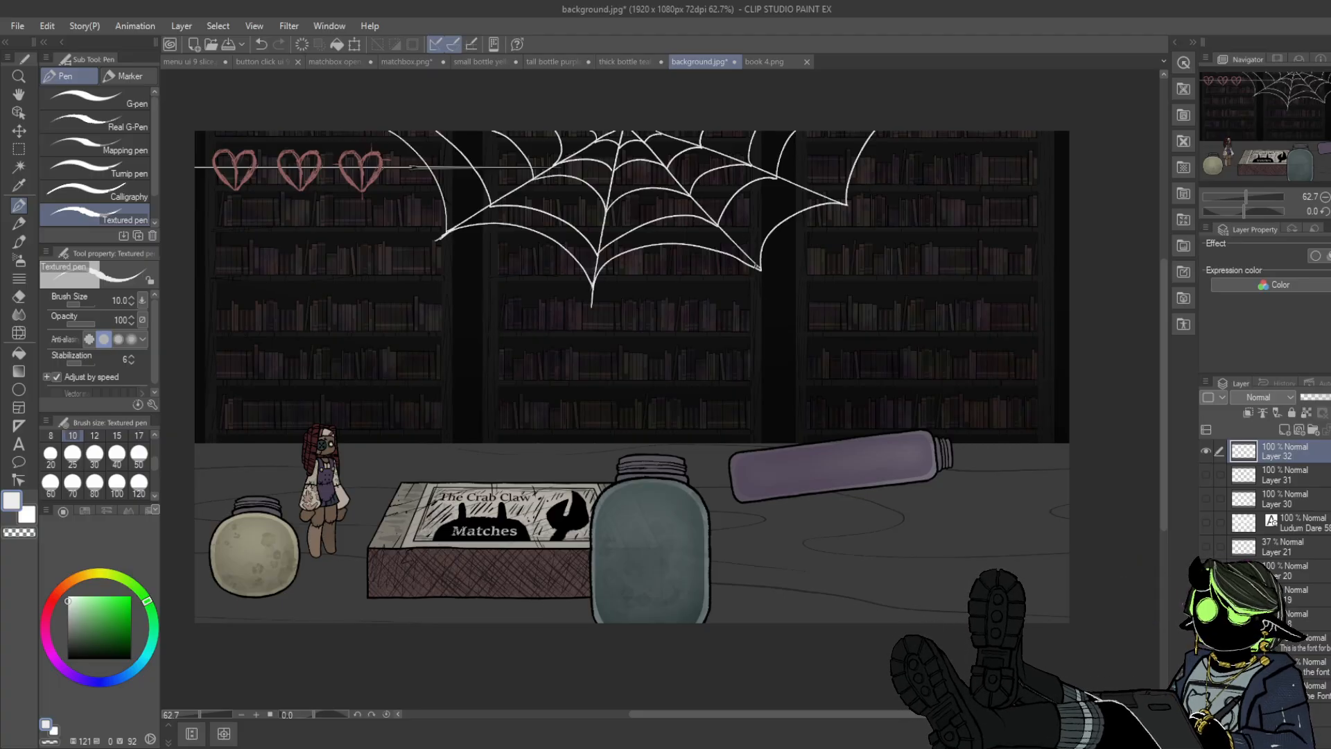
{"action": "left_click_drag", "start_coordinate": [842, 204], "coordinate": [859, 210]}
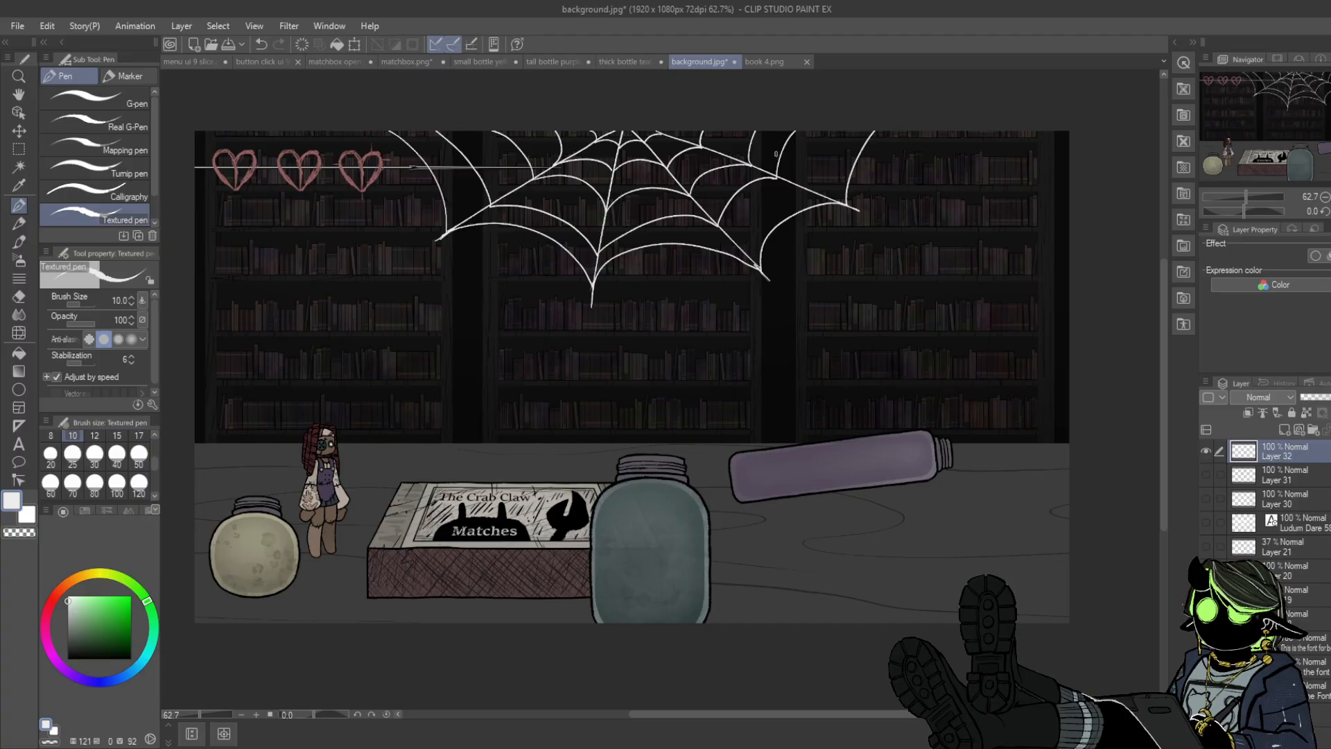
- Add thin, faint extra threads between the second cobweb's rings on both sides and in the middle
{"action": "left_click_drag", "start_coordinate": [604, 220], "coordinate": [681, 174]}
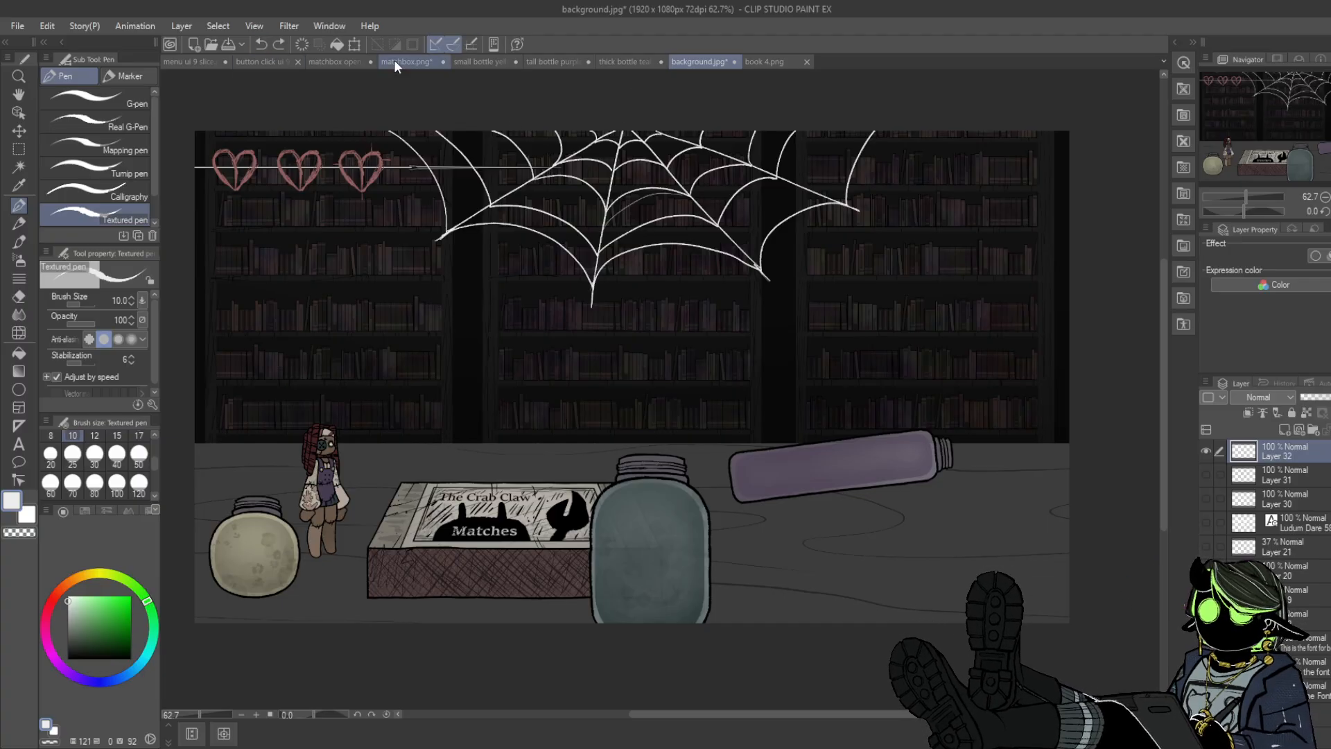
{"action": "left_click_drag", "start_coordinate": [537, 131], "coordinate": [545, 170]}
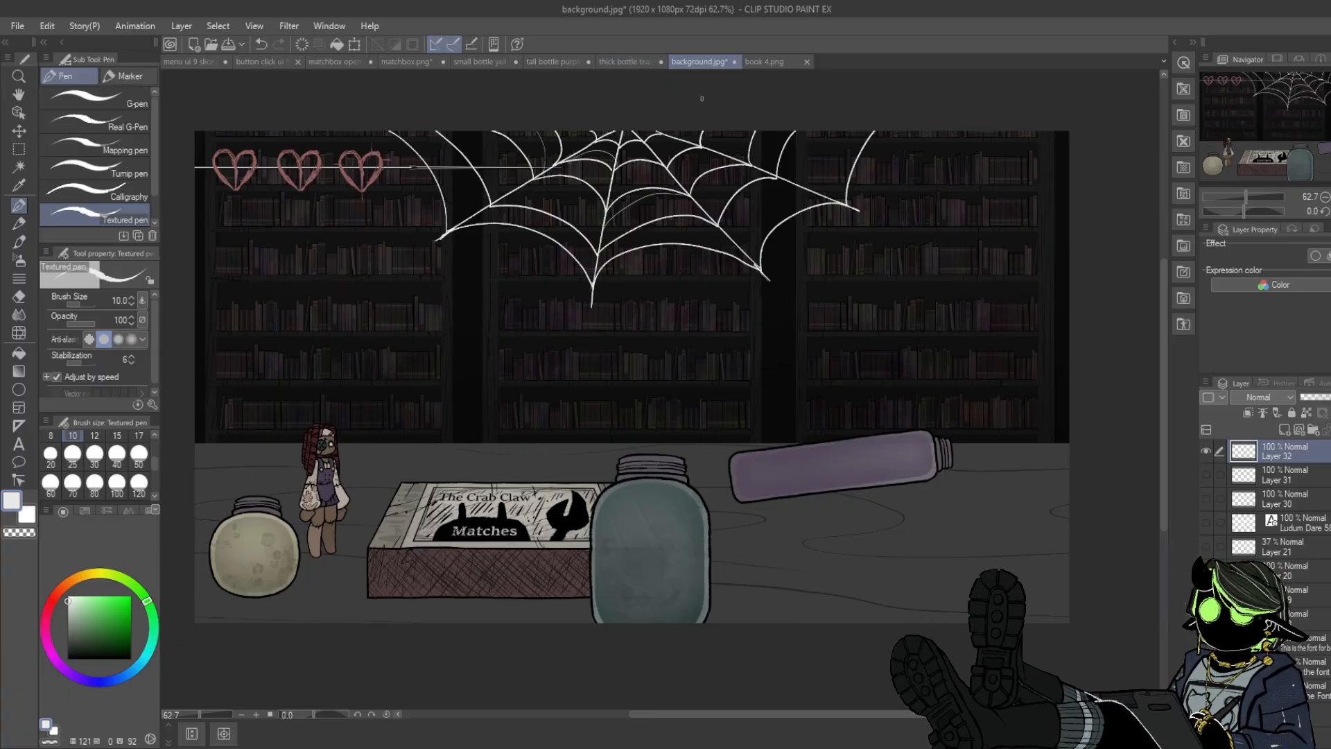
{"action": "left_click_drag", "start_coordinate": [482, 213], "coordinate": [557, 224]}
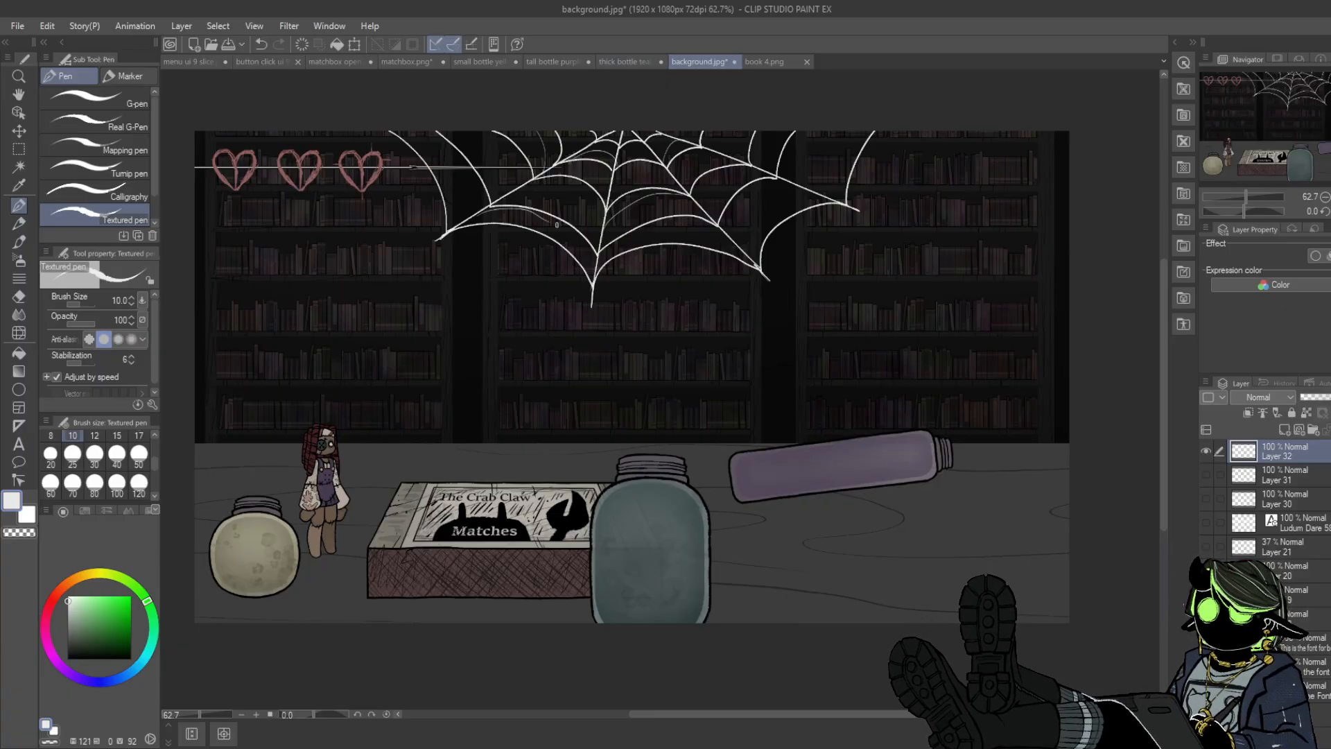
{"action": "key", "text": "ctrl+z"}
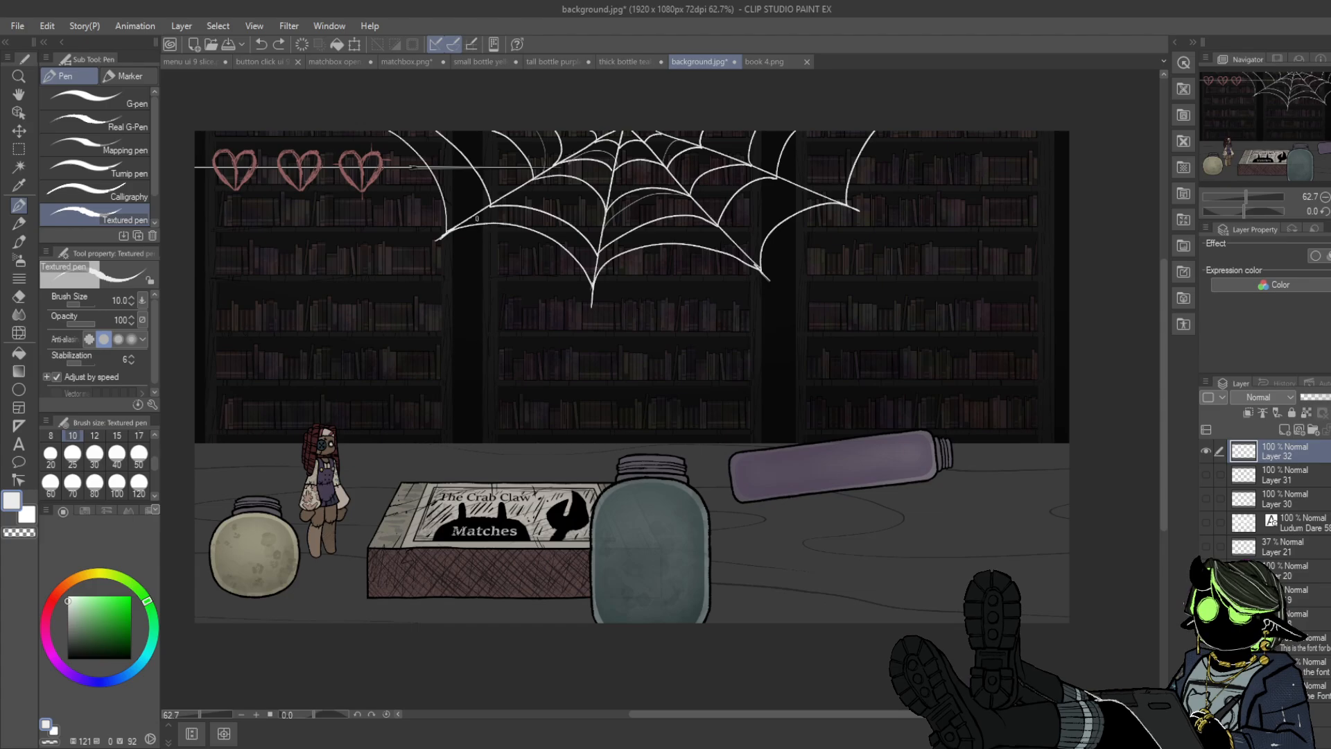
{"action": "left_click_drag", "start_coordinate": [476, 218], "coordinate": [595, 276]}
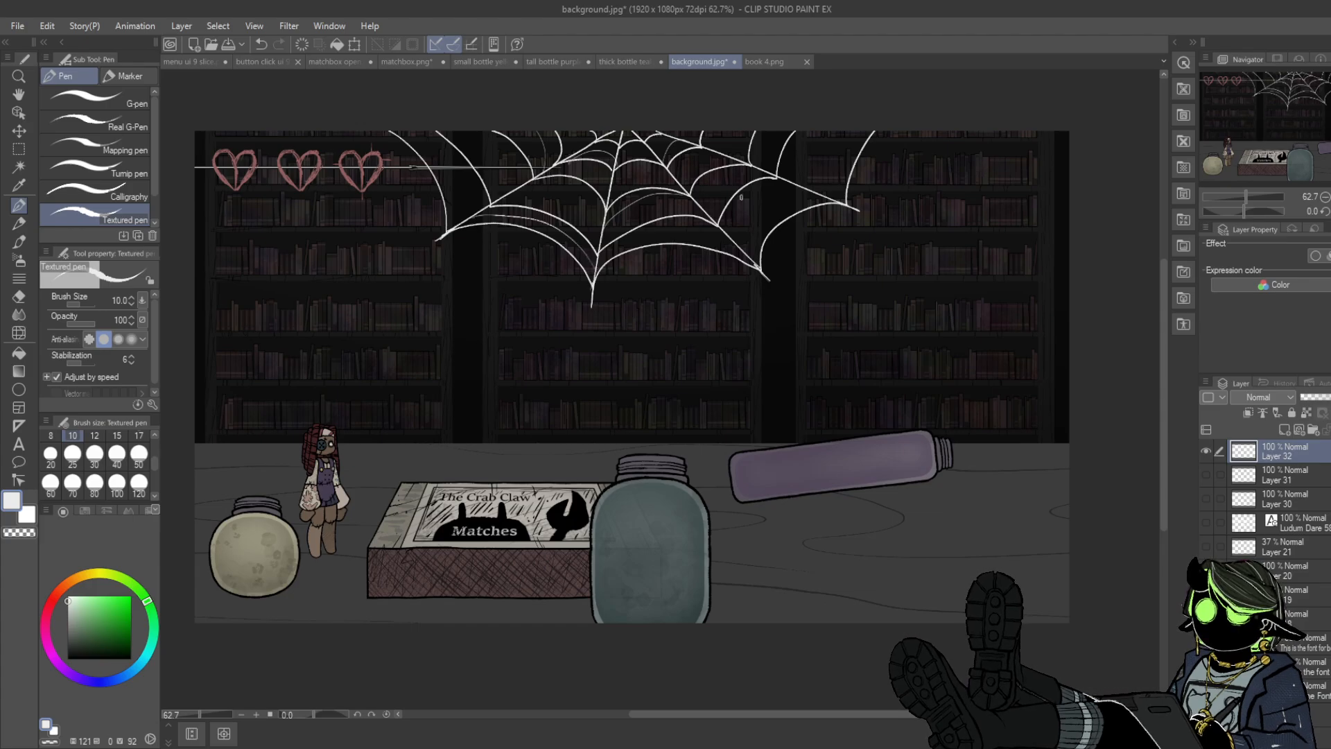
{"action": "left_click_drag", "start_coordinate": [758, 266], "coordinate": [784, 178]}
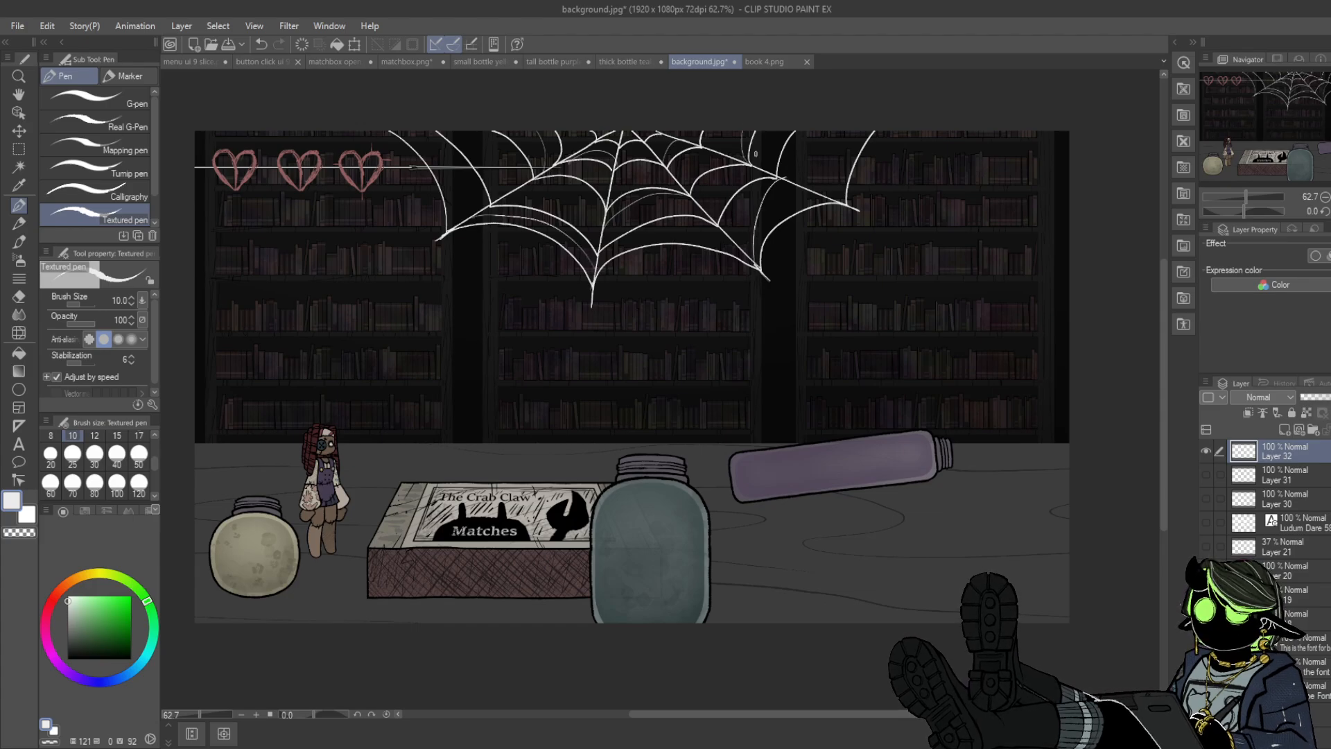
{"action": "left_click_drag", "start_coordinate": [454, 123], "coordinate": [481, 178]}
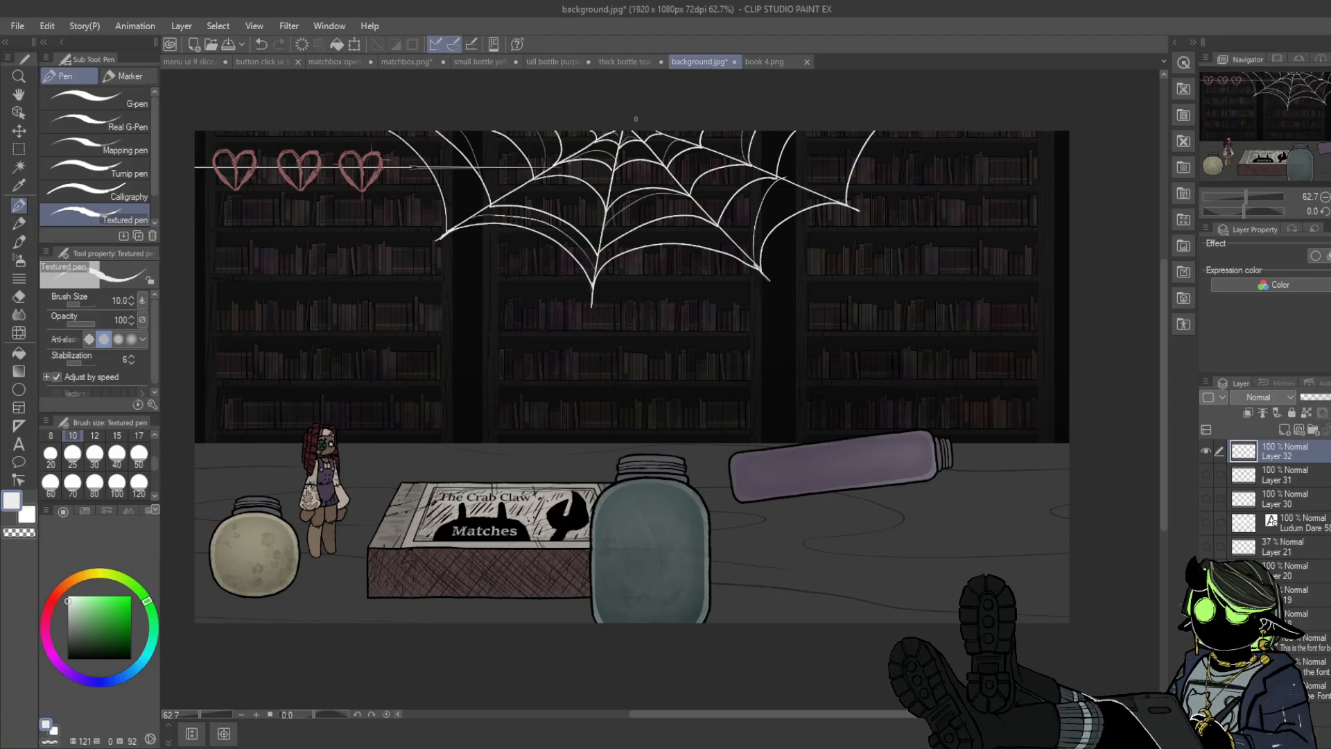
- Hide the top-centre cobweb layer and show the corner cobweb layer
{"action": "left_click", "coordinate": [1206, 452]}
{"action": "left_click", "coordinate": [1206, 475]}
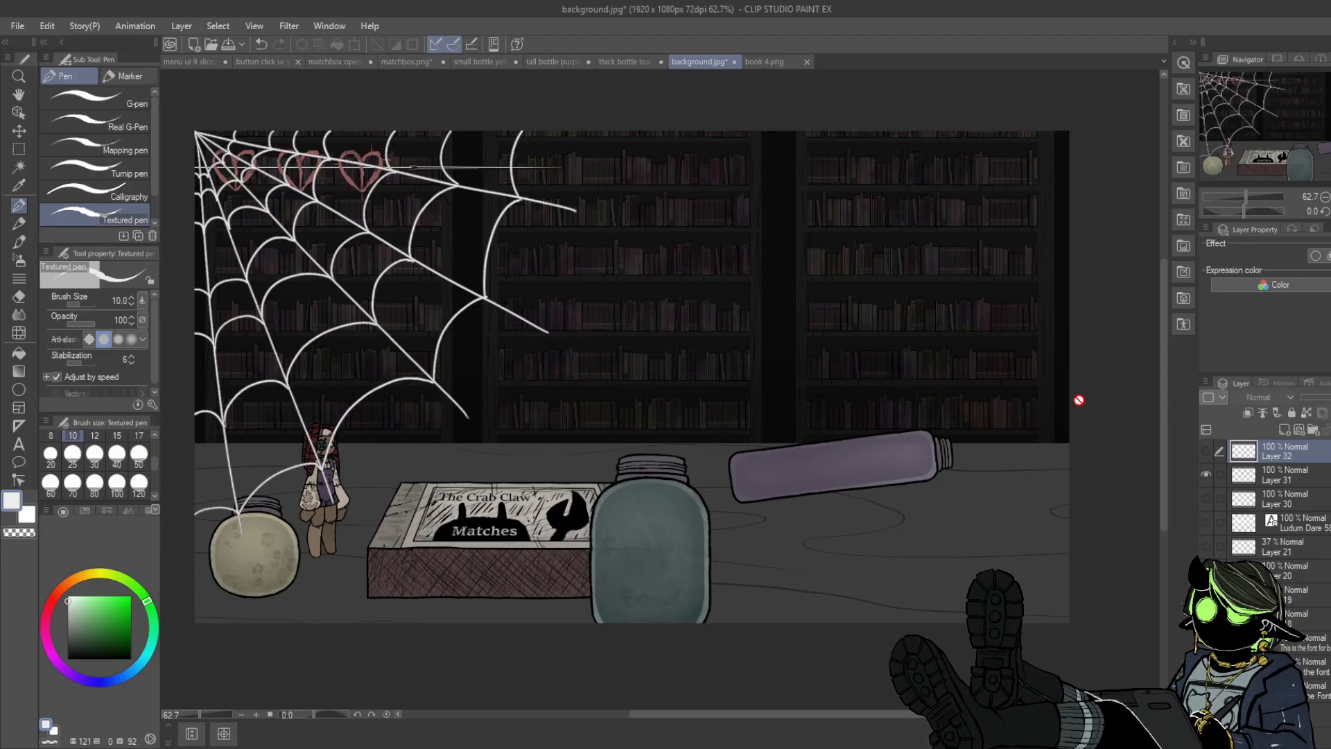
- Draw thin extra strands between the threads of the corner spiderweb on Layer 31 with the Textured pen
{"action": "left_click", "coordinate": [1282, 481]}
{"action": "left_click_drag", "start_coordinate": [521, 199], "coordinate": [452, 278]}
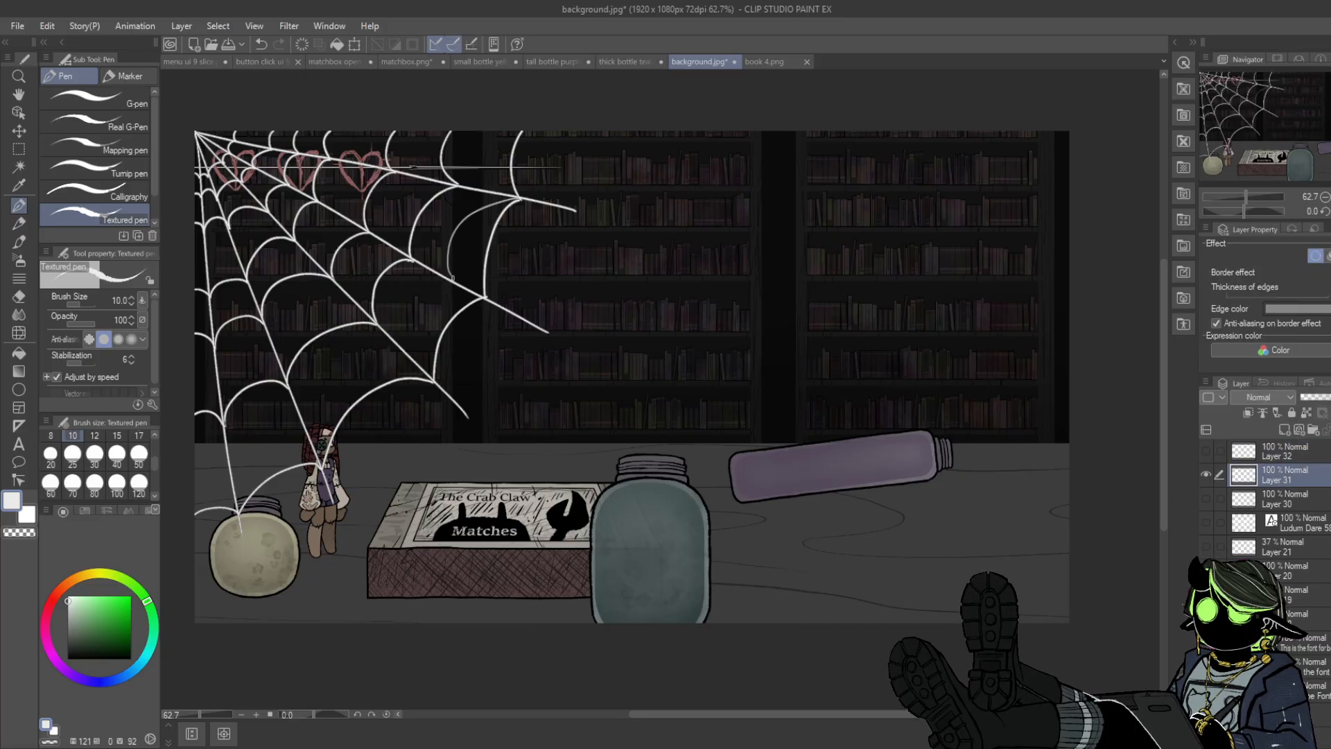
{"action": "key", "text": "ctrl+z"}
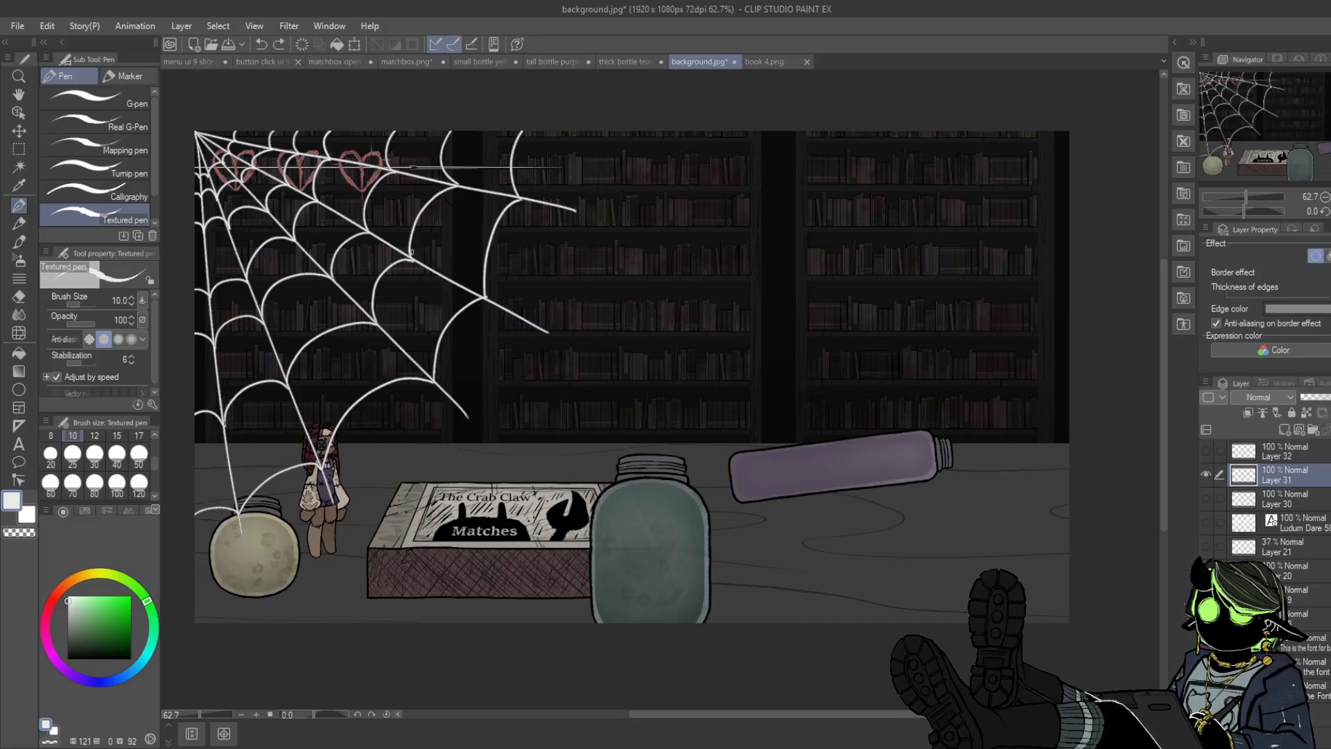
{"action": "mouse_move", "coordinate": [412, 259]}
{"action": "left_mouse_down"}
{"action": "mouse_move", "coordinate": [474, 203]}
{"action": "mouse_move", "coordinate": [519, 198]}
{"action": "left_mouse_up"}
{"action": "left_click_drag", "start_coordinate": [418, 236], "coordinate": [519, 188]}
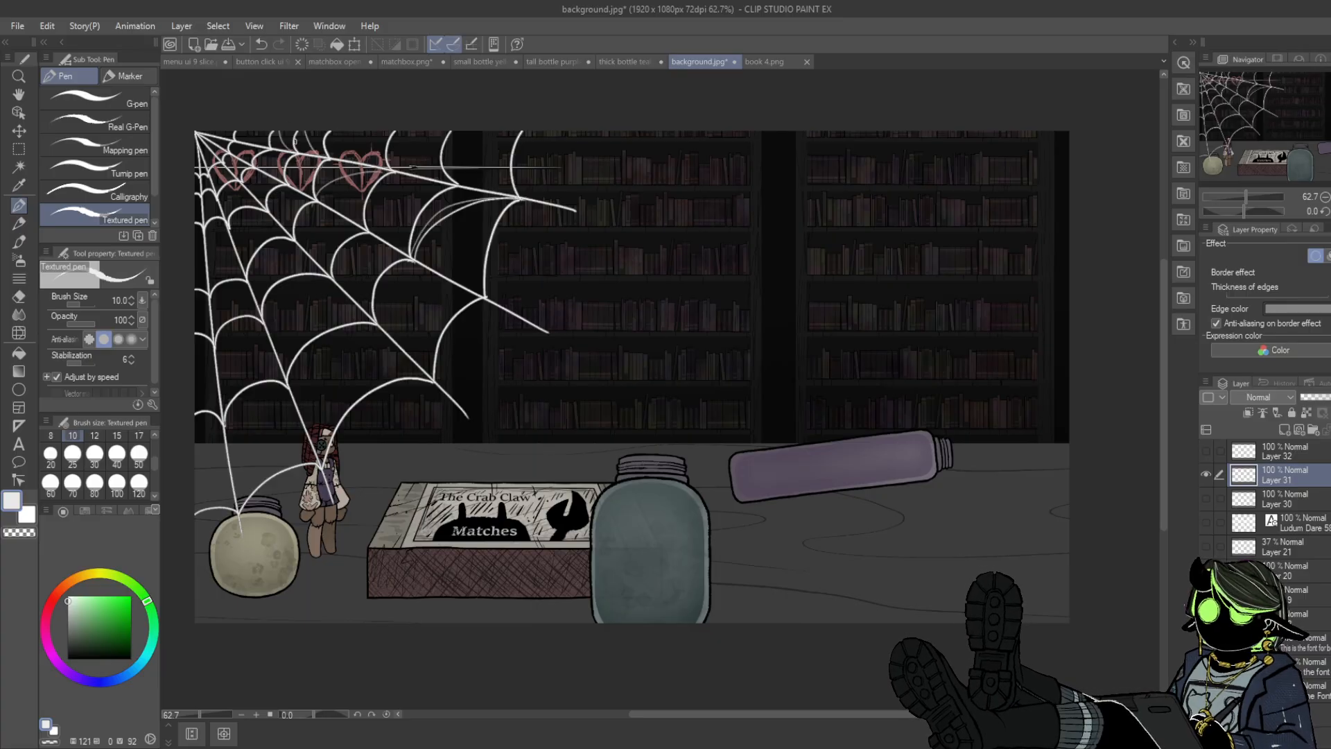
{"action": "left_click_drag", "start_coordinate": [262, 169], "coordinate": [262, 204]}
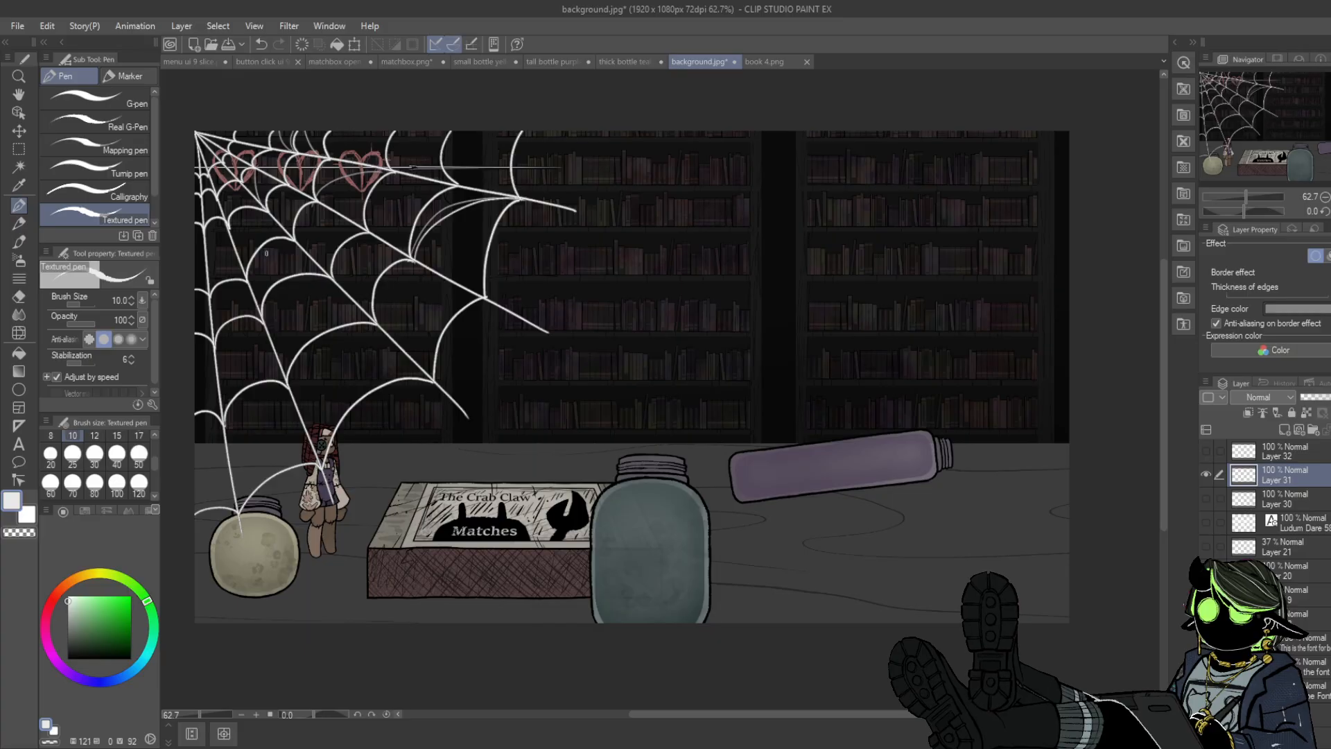
{"action": "mouse_move", "coordinate": [247, 279]}
{"action": "left_mouse_down"}
{"action": "mouse_move", "coordinate": [264, 216]}
{"action": "mouse_move", "coordinate": [238, 251]}
{"action": "mouse_move", "coordinate": [264, 213]}
{"action": "left_mouse_up"}
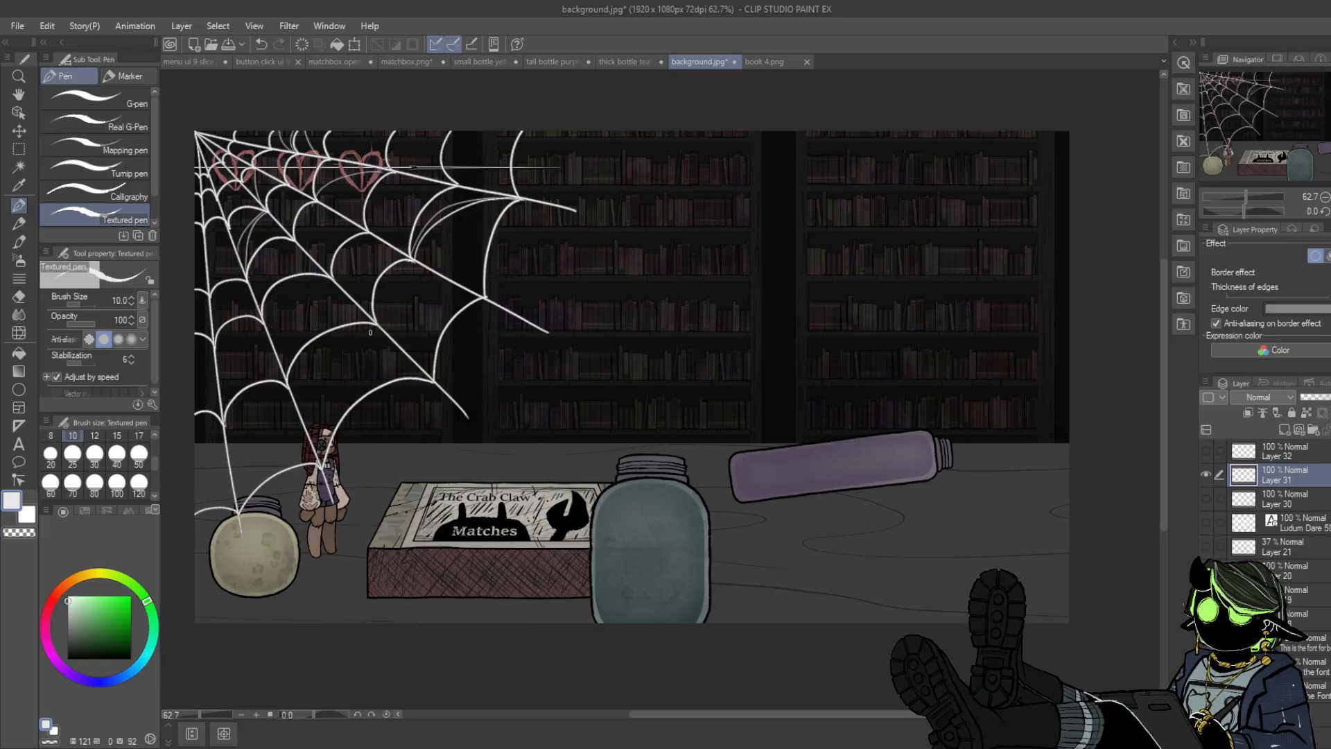
{"action": "mouse_move", "coordinate": [370, 325]}
{"action": "left_mouse_down"}
{"action": "mouse_move", "coordinate": [320, 392]}
{"action": "mouse_move", "coordinate": [311, 443]}
{"action": "mouse_move", "coordinate": [368, 323]}
{"action": "left_mouse_up"}
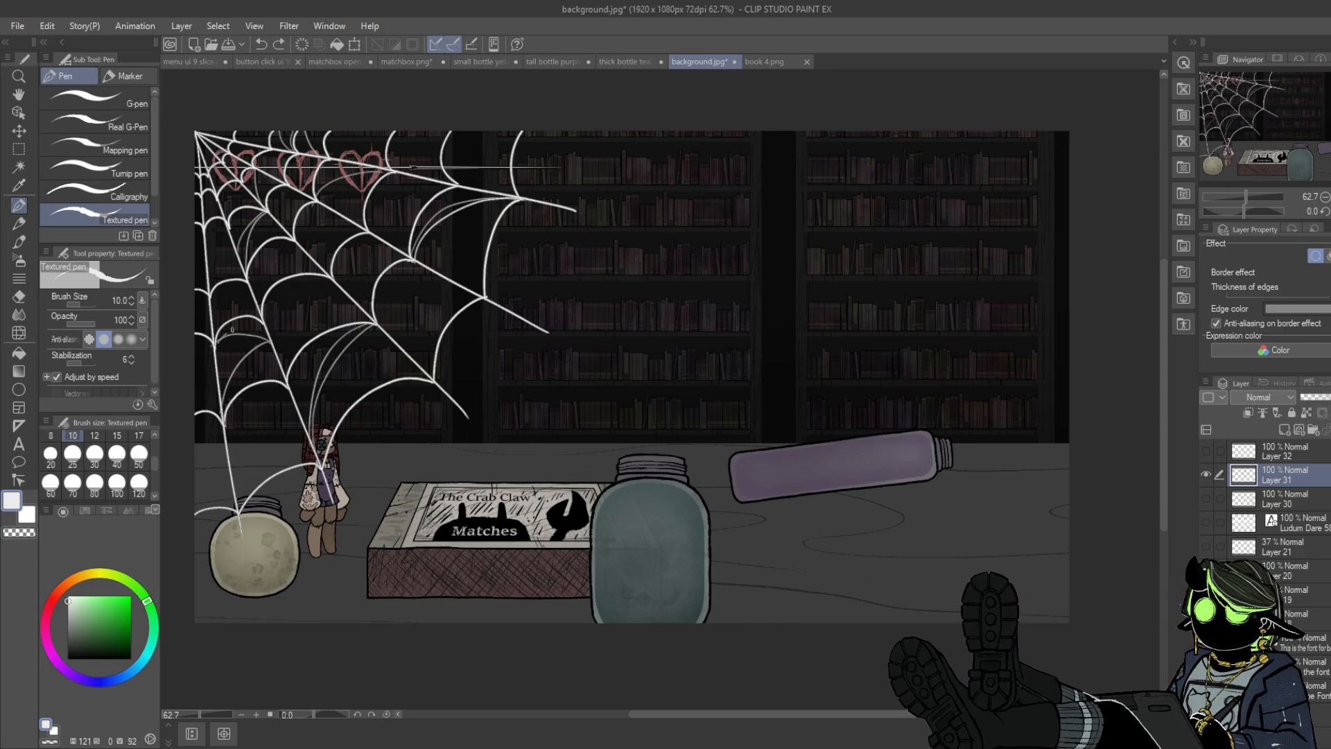
{"action": "left_click_drag", "start_coordinate": [464, 293], "coordinate": [392, 340]}
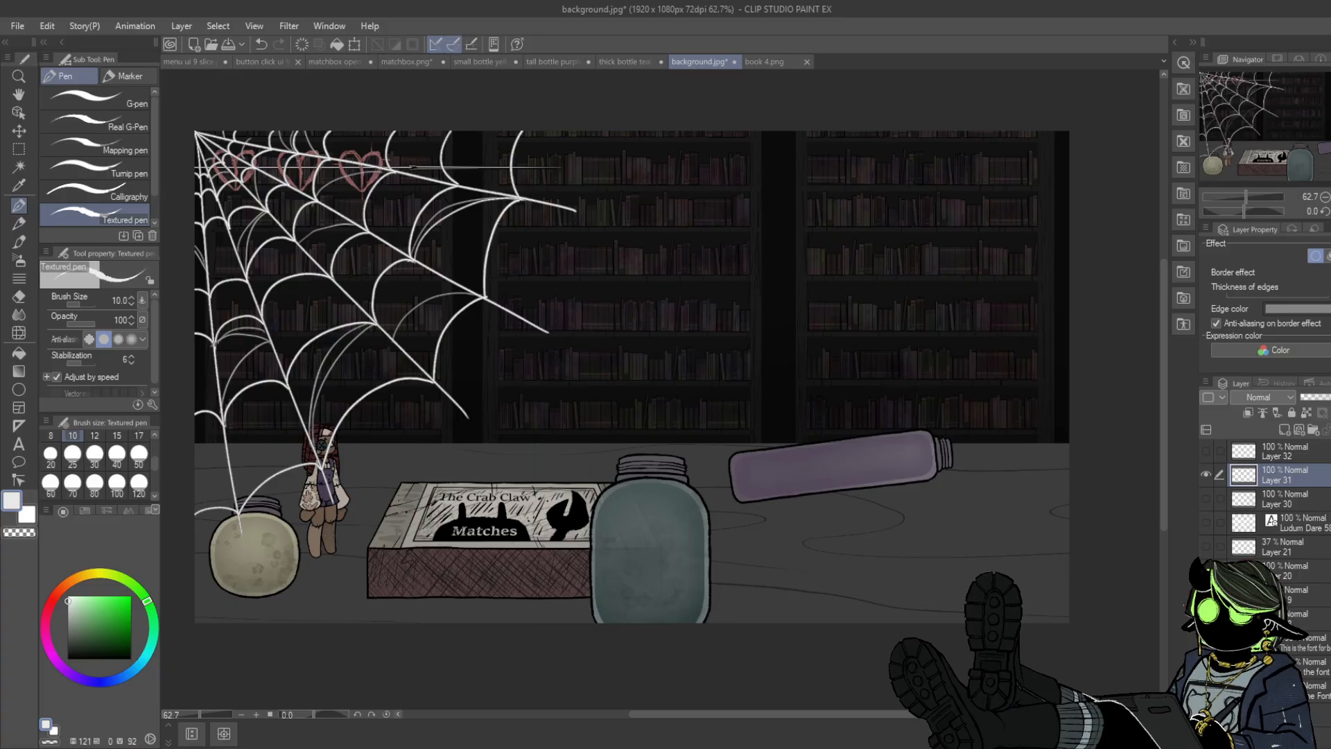
{"action": "left_click_drag", "start_coordinate": [196, 435], "coordinate": [228, 469]}
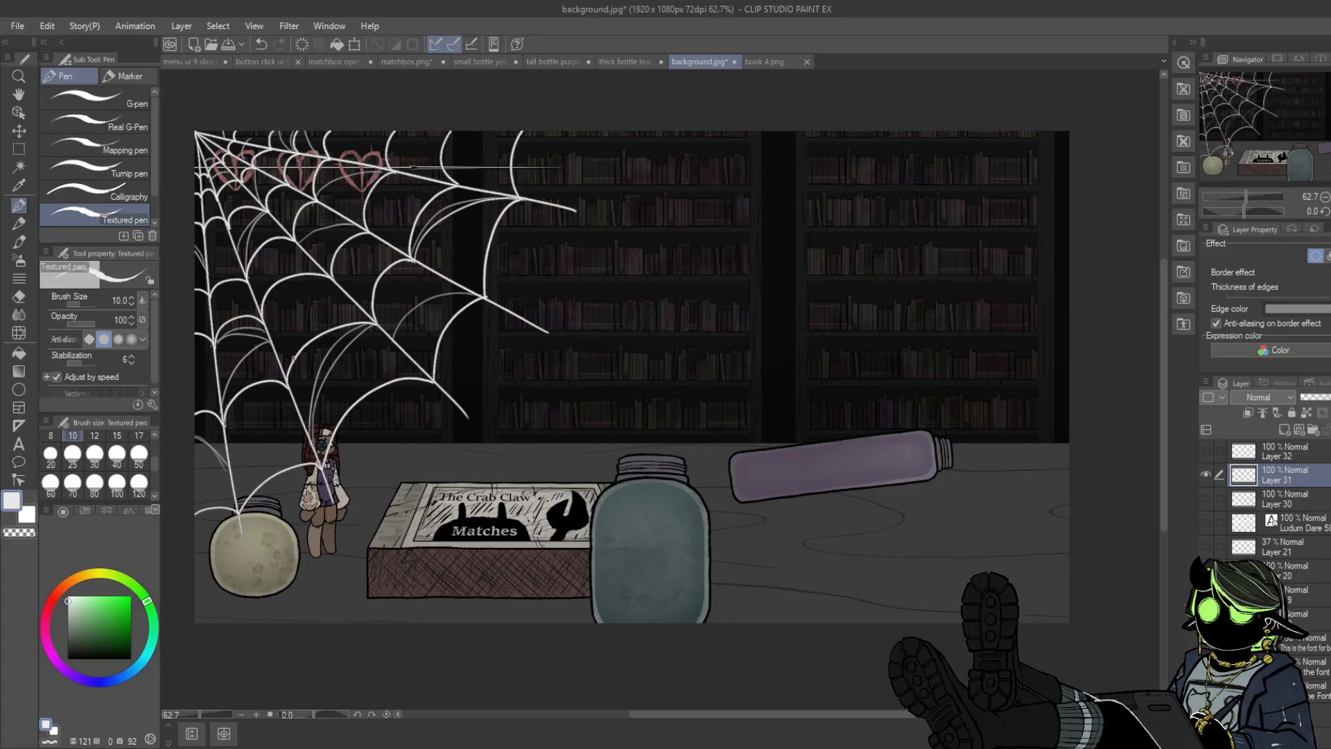
- Place the Layer 31 corner web on a new canvas with the Paper layer hidden and save it as corner web.png
{"action": "left_click", "coordinate": [1203, 474]}
{"action": "left_click", "coordinate": [1203, 473]}
{"action": "left_click", "coordinate": [19, 149]}
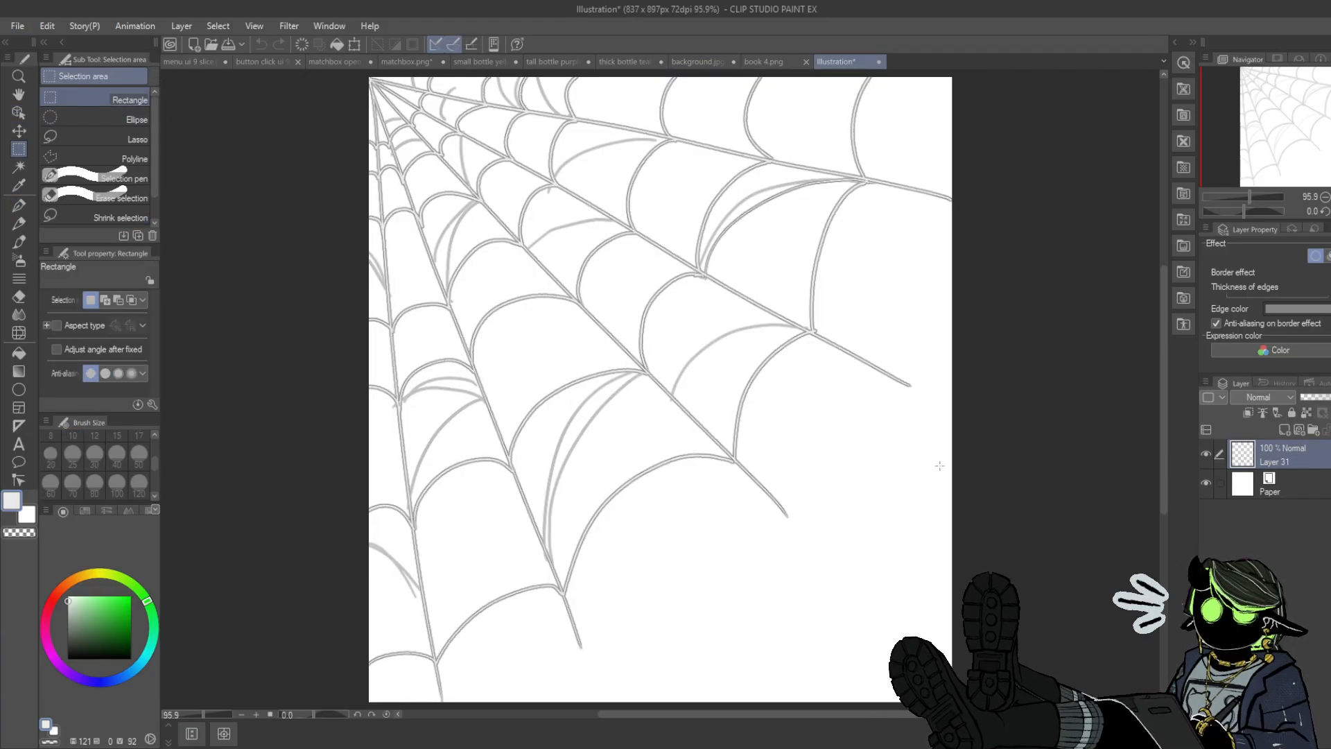
{"action": "left_click", "coordinate": [1206, 482]}
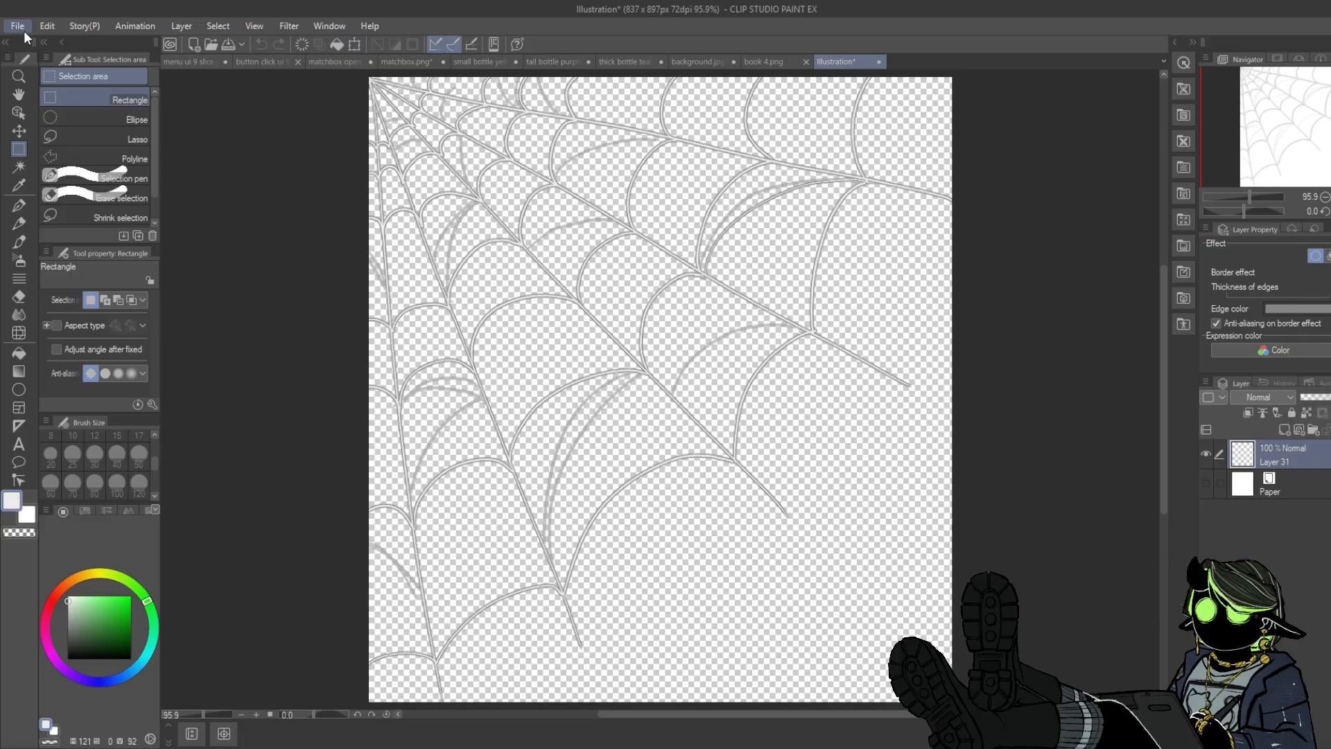
{"action": "left_click", "coordinate": [127, 157]}
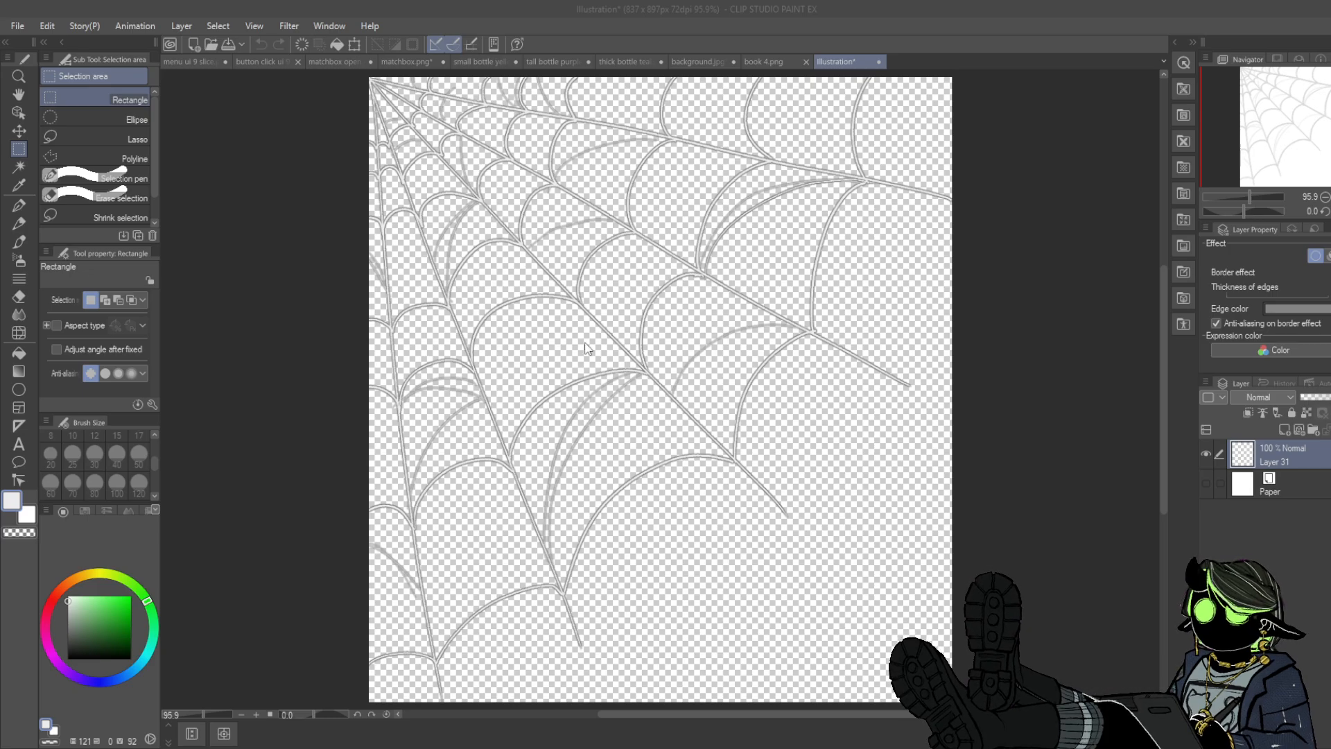
{"action": "left_click", "coordinate": [685, 300]}
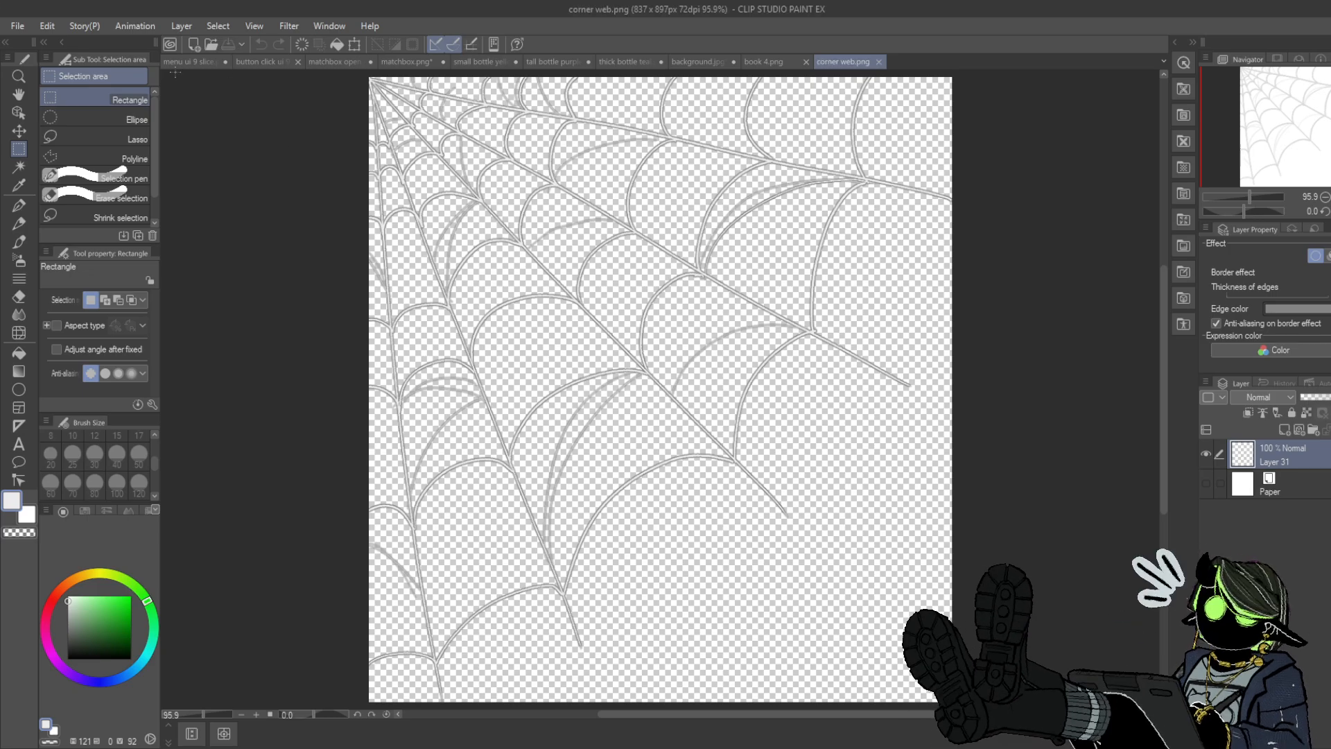
- Return to background.jpg and show the top-centre web on Layer 32 in place of the Layer 31 corner web
{"action": "left_click", "coordinate": [700, 61]}
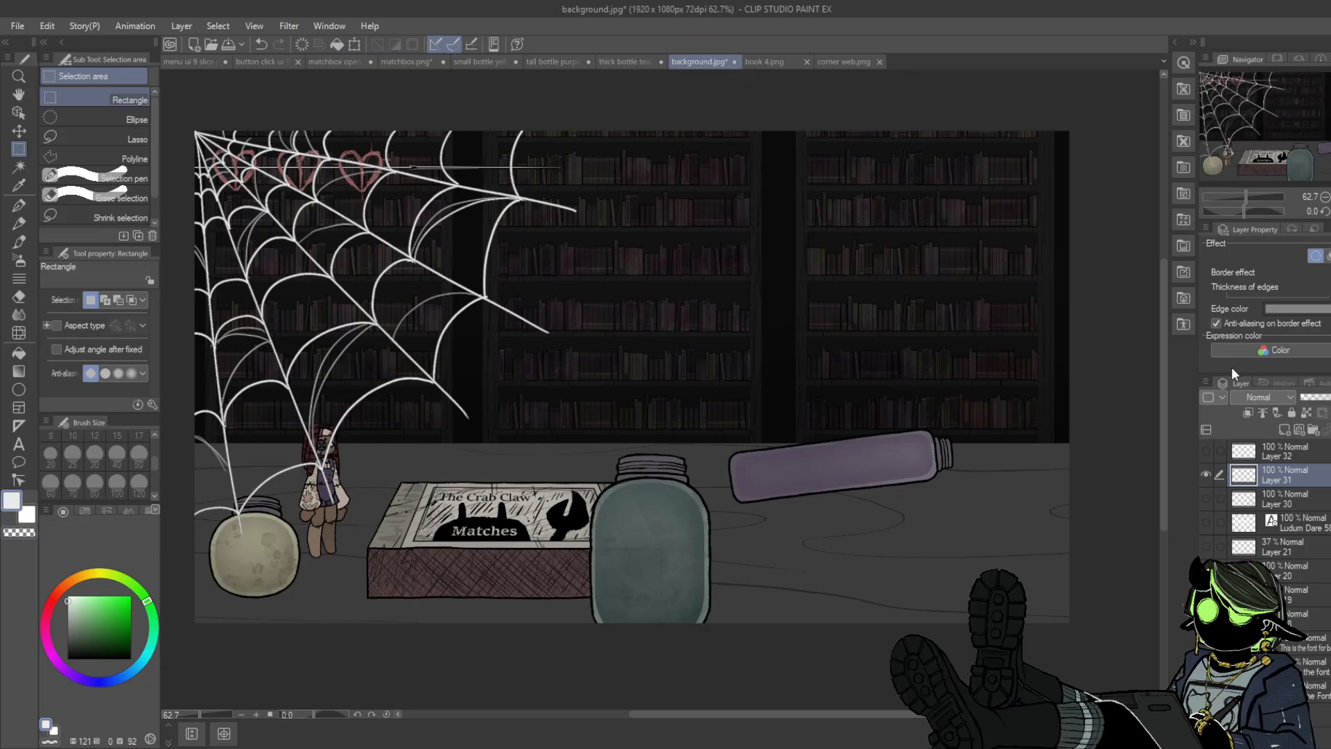
{"action": "left_click", "coordinate": [1277, 449]}
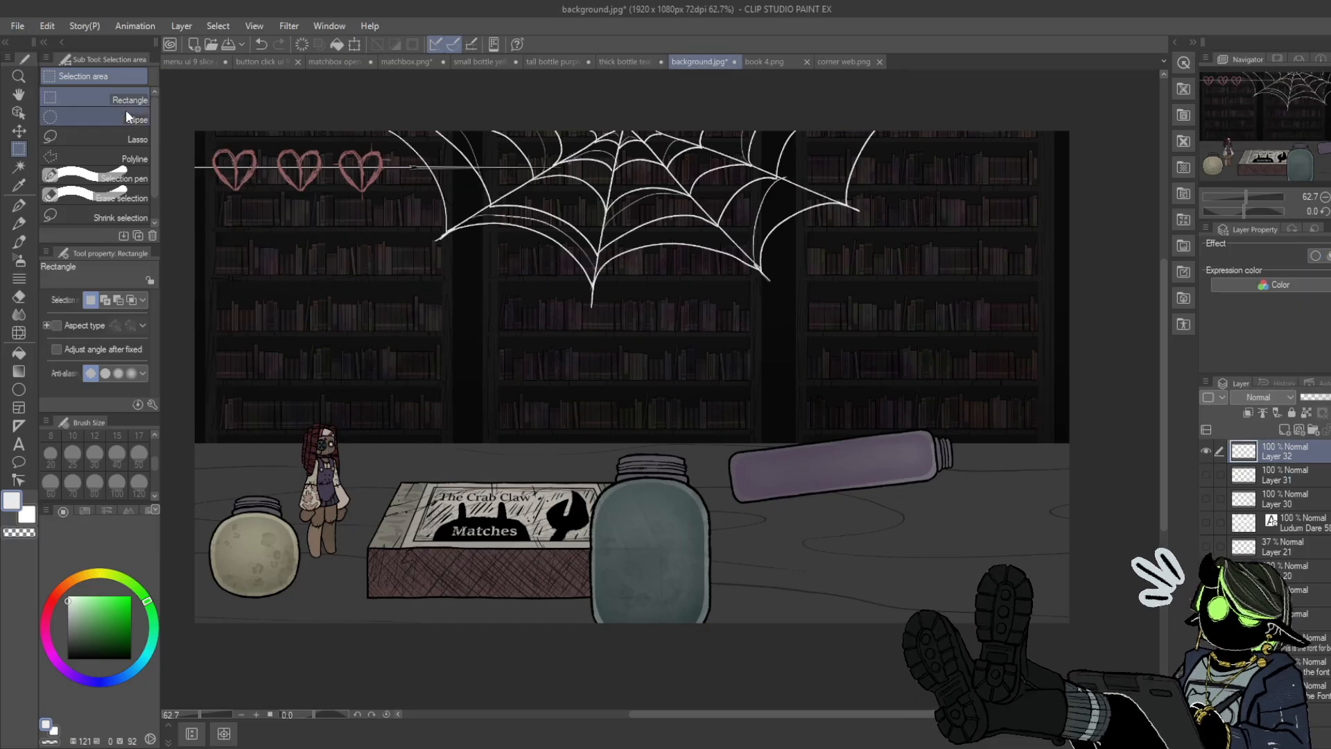
{"action": "left_click", "coordinate": [16, 25]}
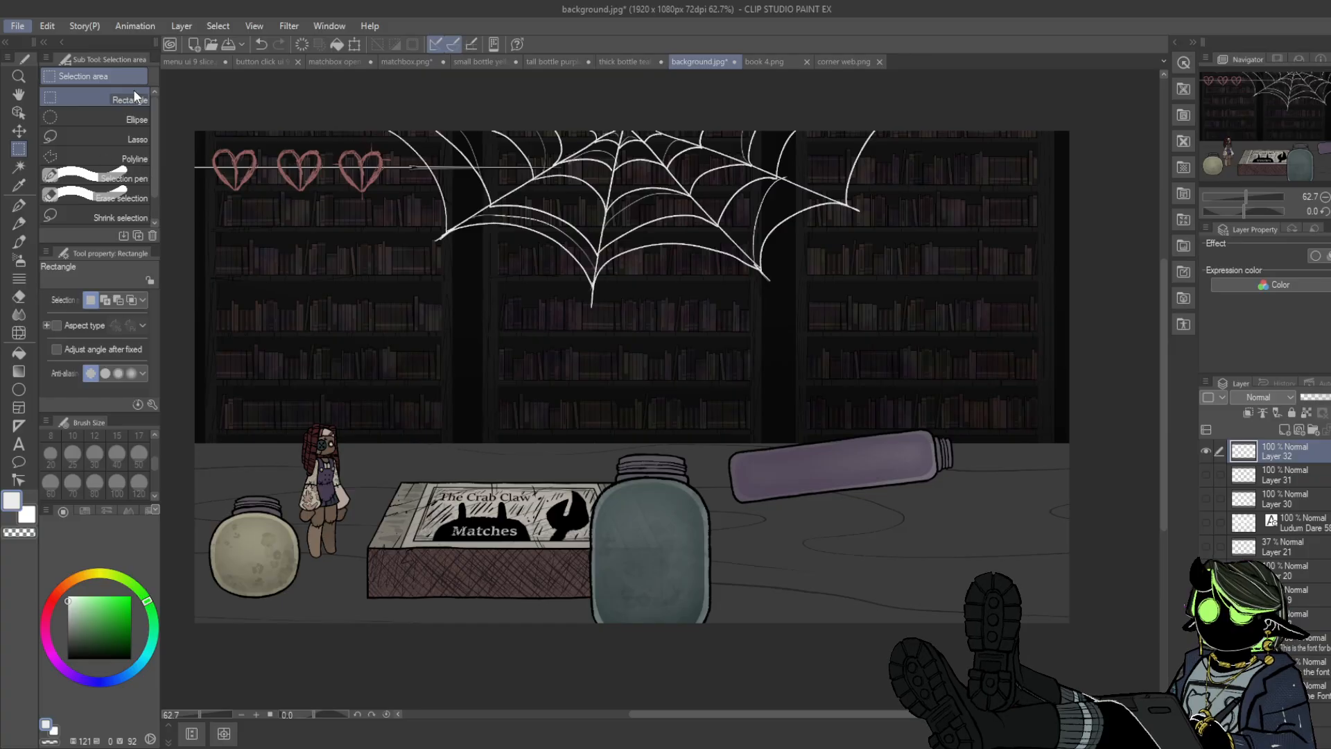
{"action": "left_click", "coordinate": [159, 65]}
{"action": "left_click", "coordinate": [1206, 475]}
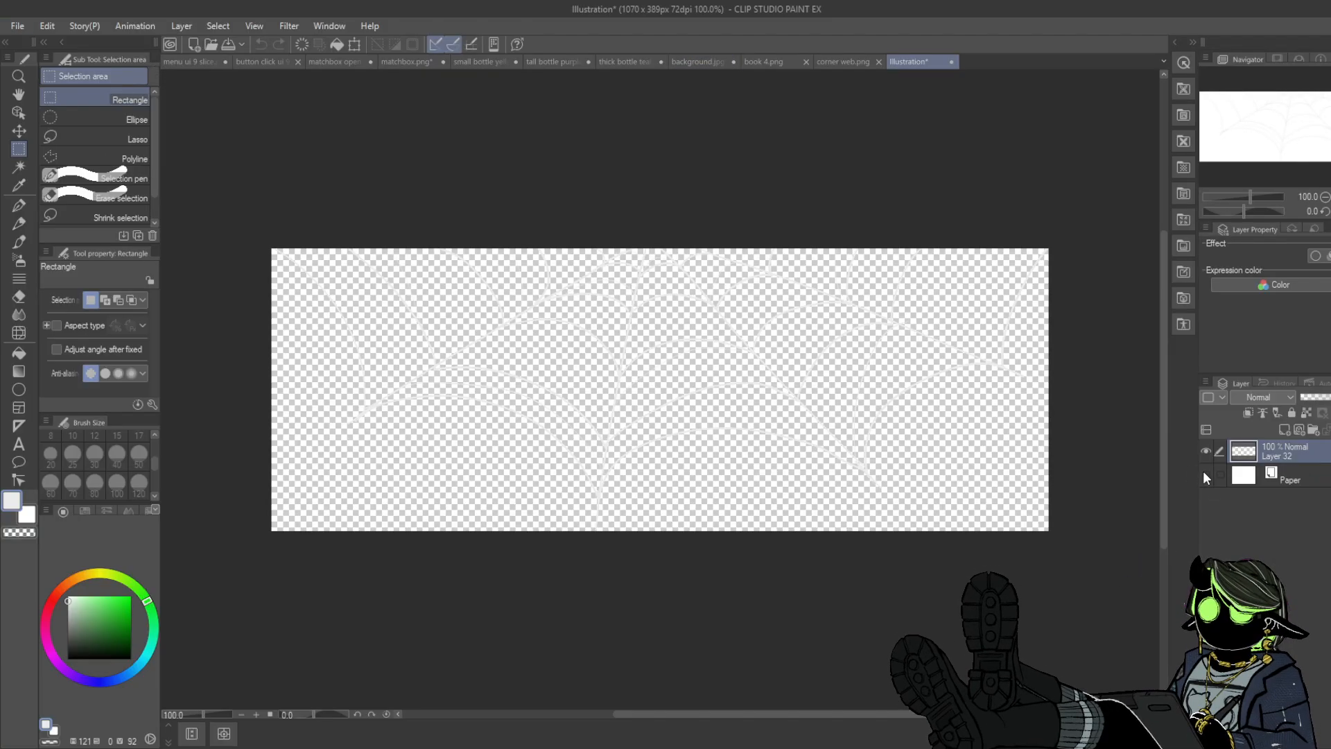
{"action": "left_click", "coordinate": [18, 26]}
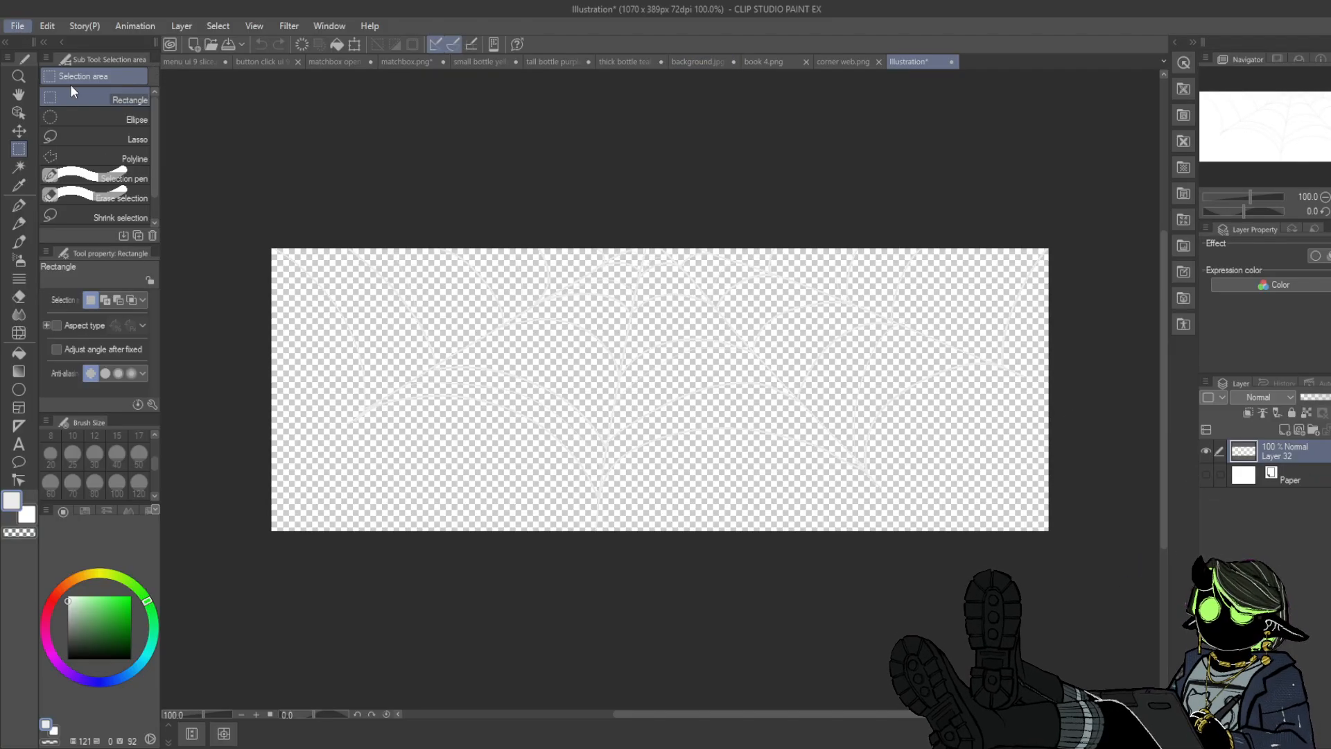
{"action": "left_click", "coordinate": [106, 142]}
{"action": "left_click", "coordinate": [657, 359]}
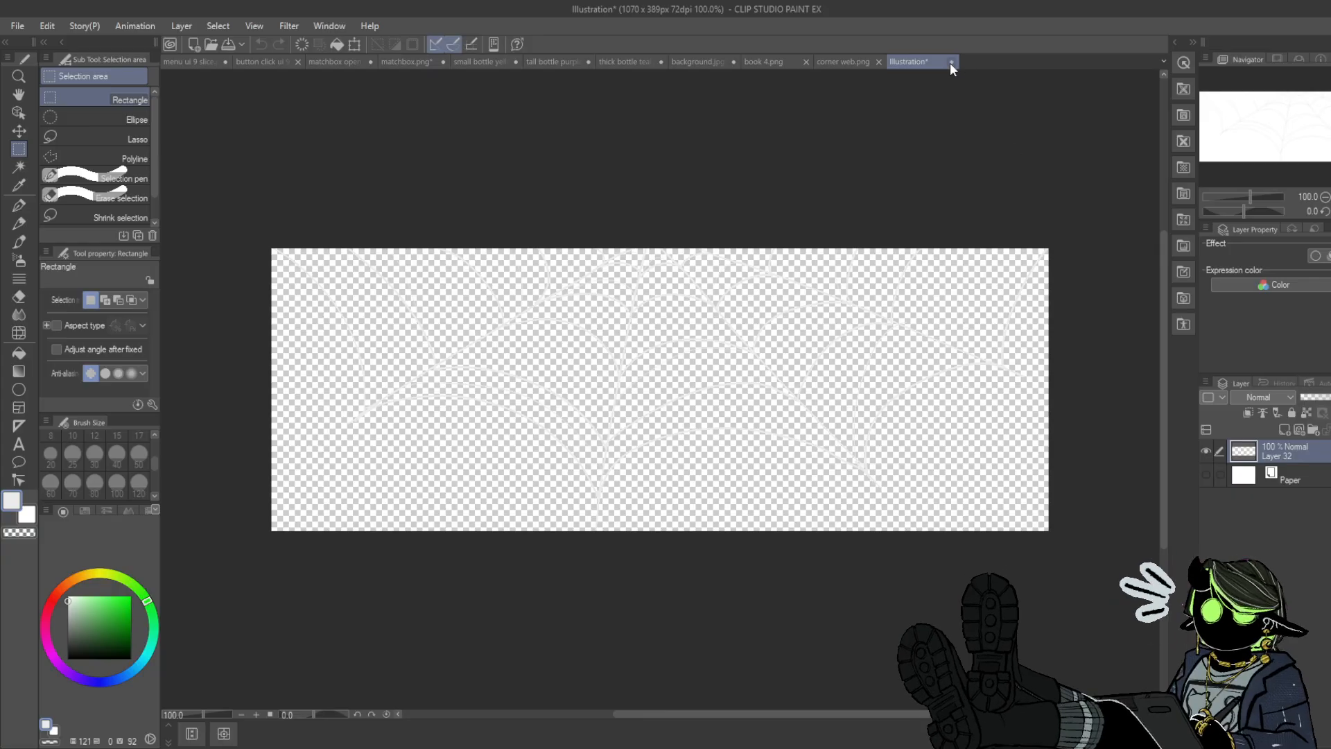
{"action": "left_click", "coordinate": [951, 63]}
{"action": "left_click", "coordinate": [690, 388]}
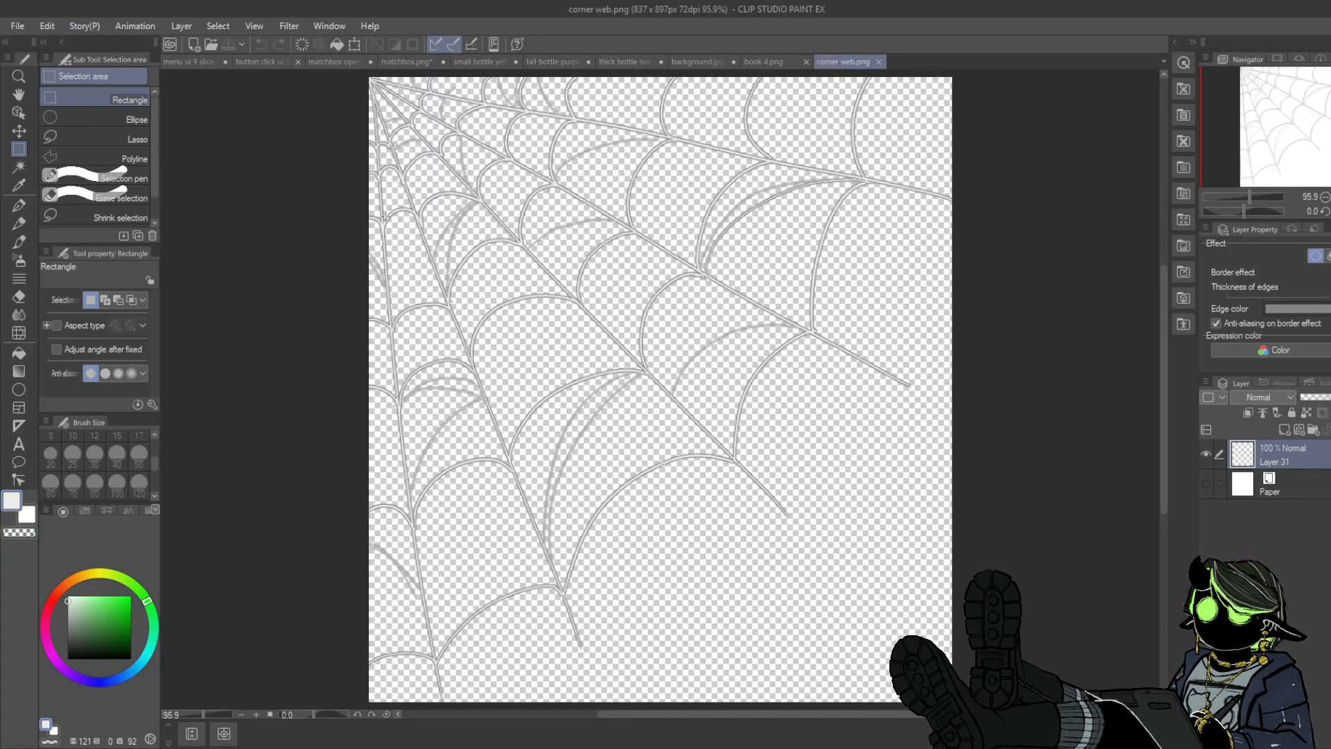
- Give the Layer 32 web in background.jpg a border effect with reduced edge thickness and a light grey edge color
{"action": "left_click", "coordinate": [268, 62]}
{"action": "left_click", "coordinate": [626, 62]}
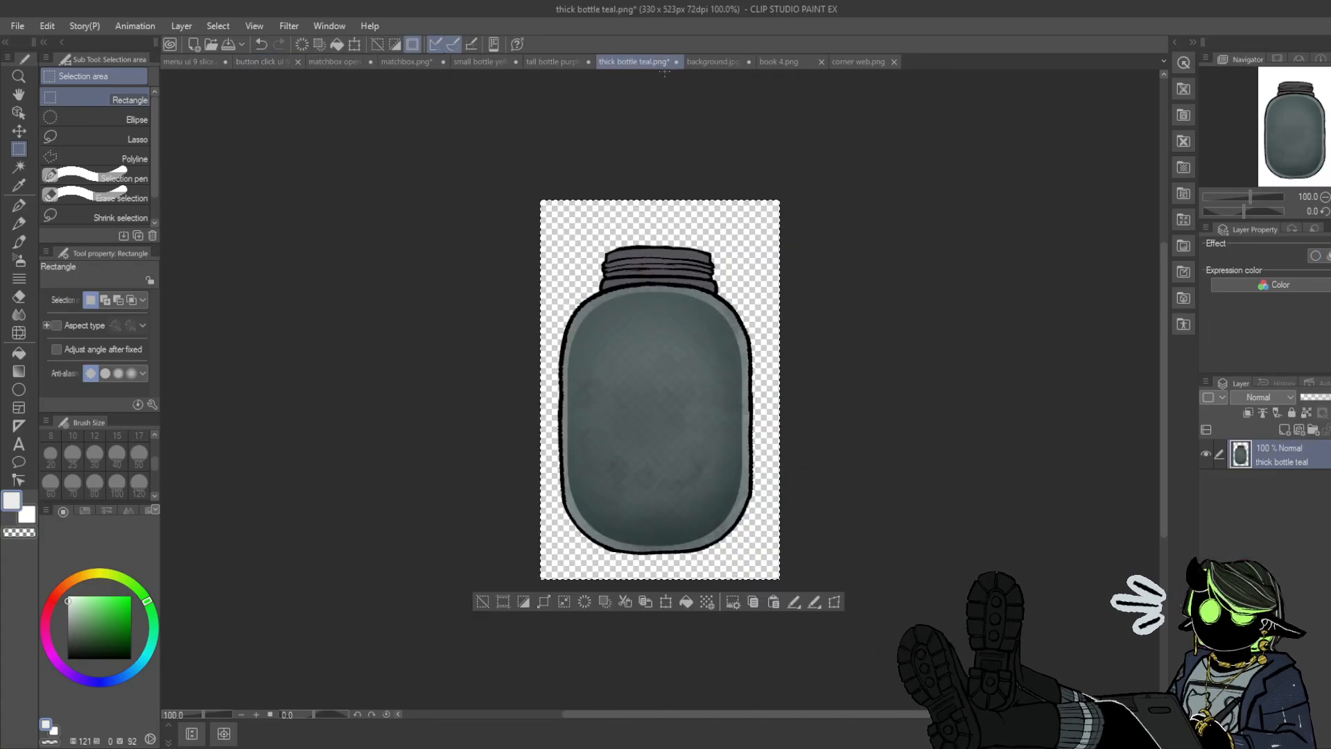
{"action": "left_click", "coordinate": [714, 62]}
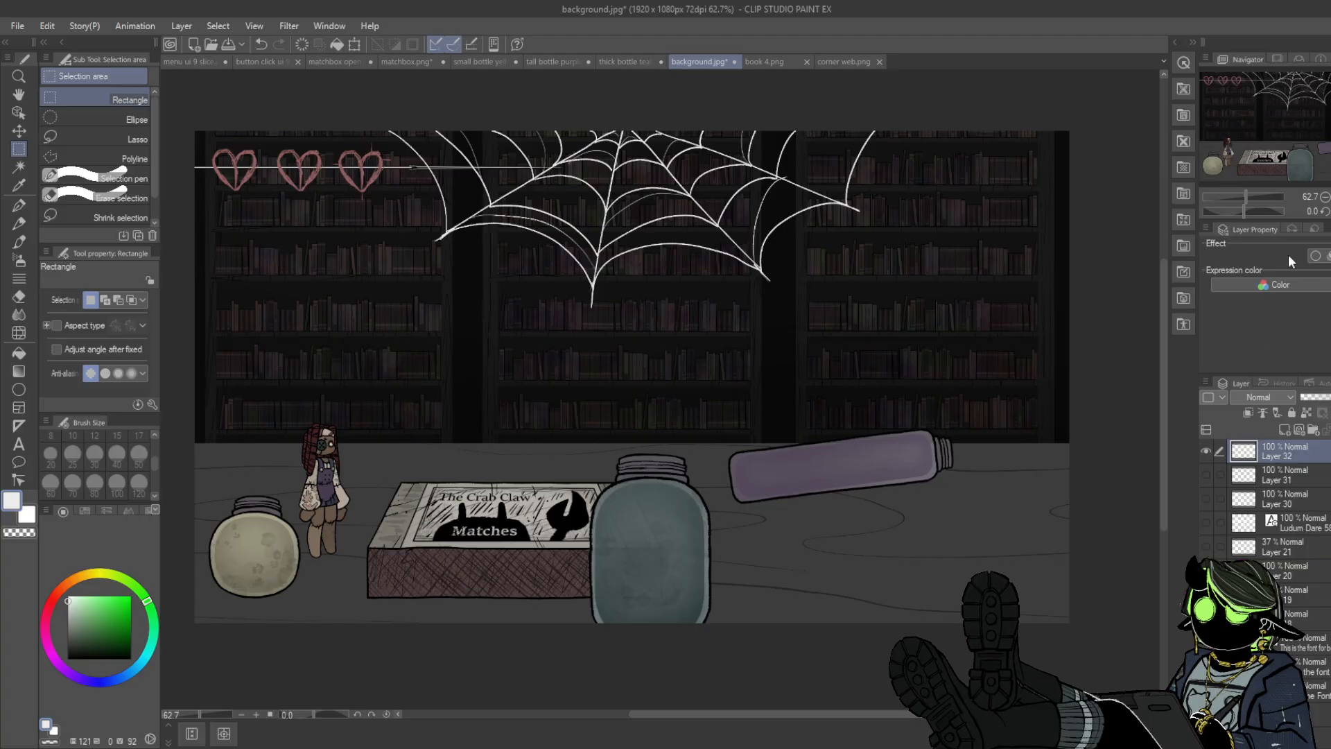
{"action": "left_click", "coordinate": [1316, 256]}
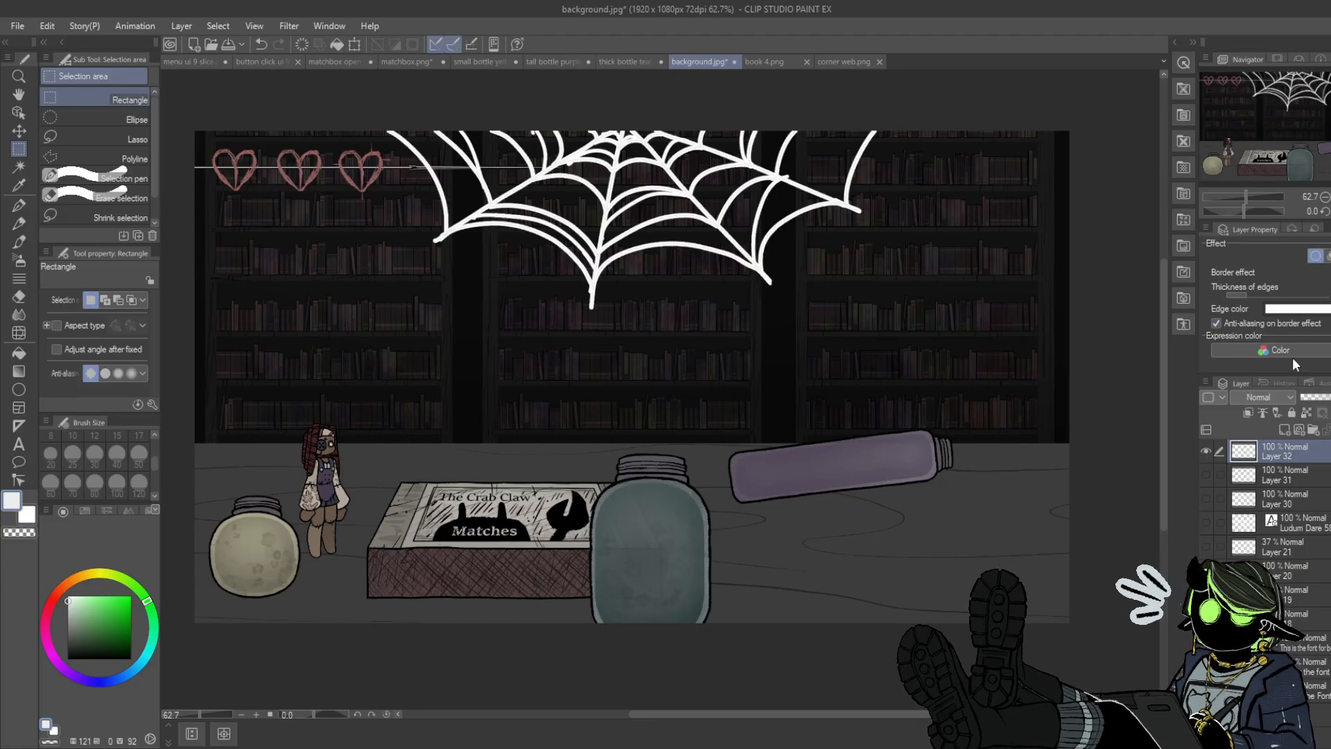
{"action": "left_click", "coordinate": [1330, 291]}
{"action": "left_click", "coordinate": [1330, 291]}
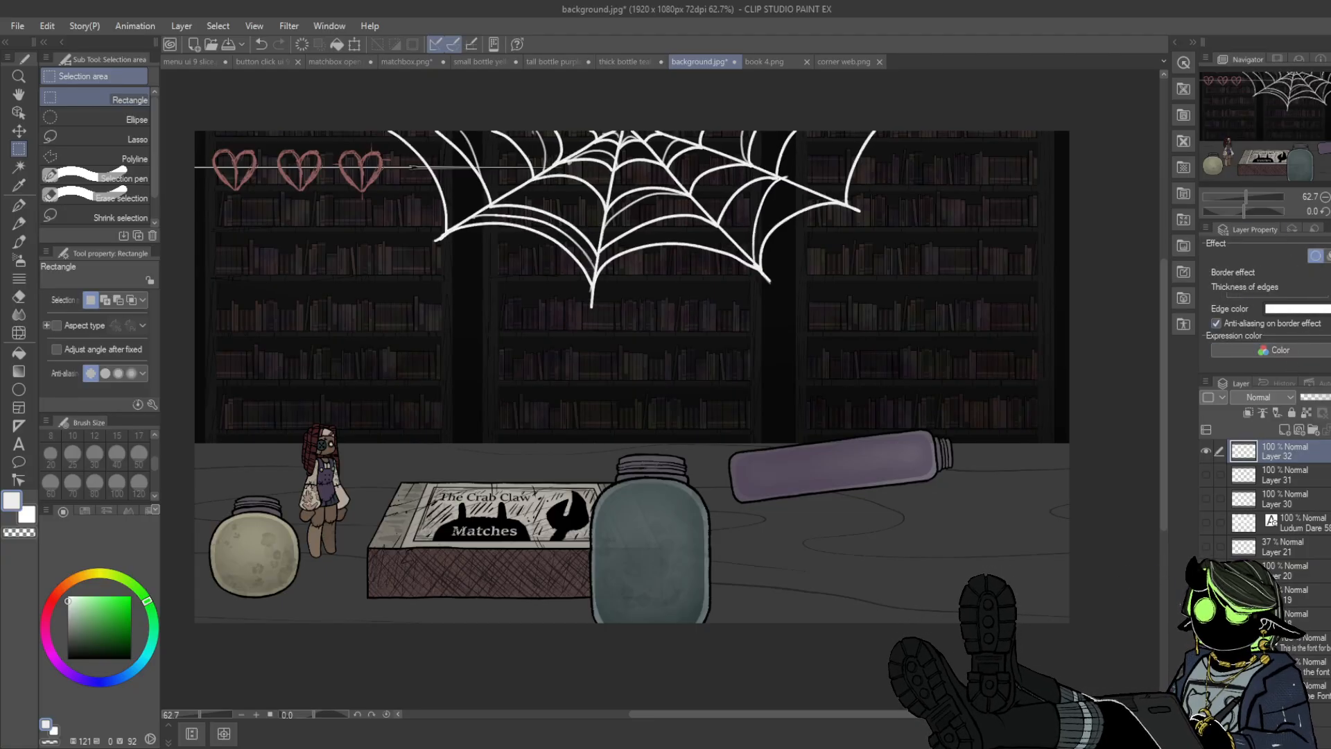
{"action": "left_click", "coordinate": [1329, 311]}
{"action": "left_click", "coordinate": [497, 402]}
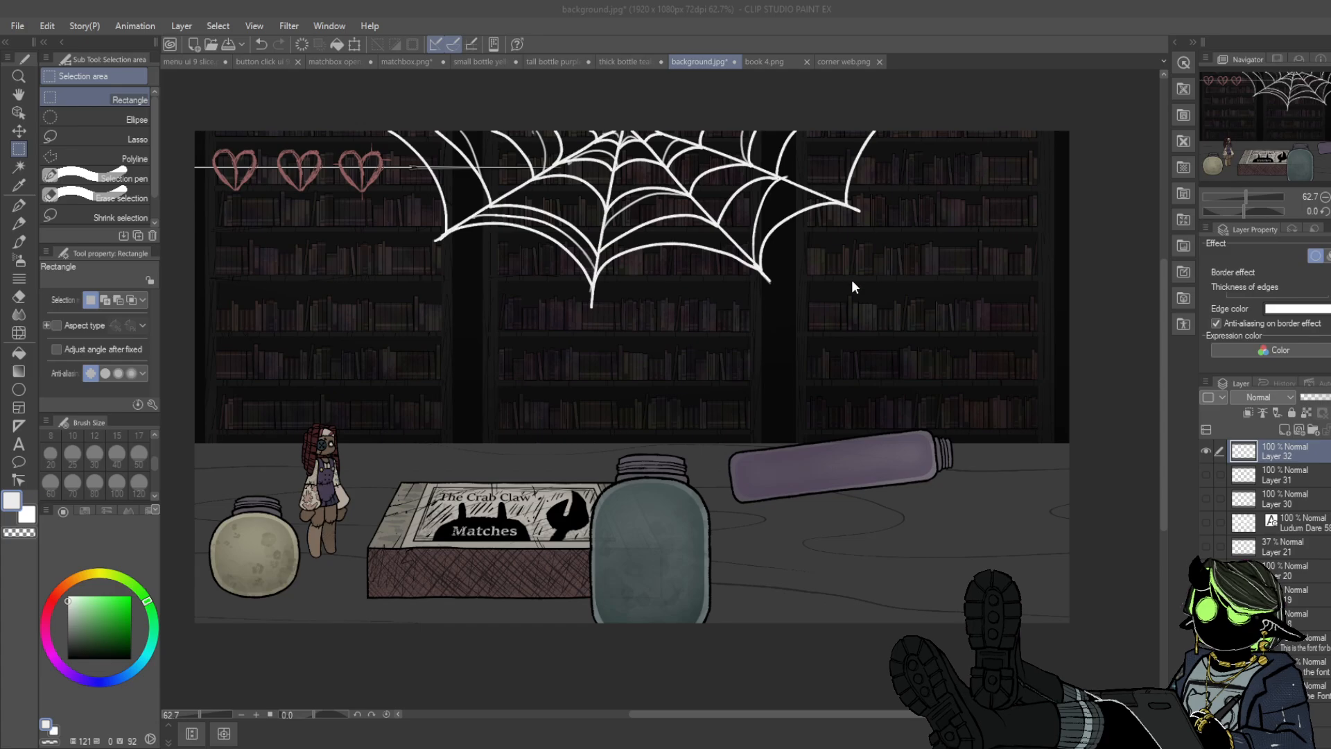
{"action": "left_click", "coordinate": [851, 280]}
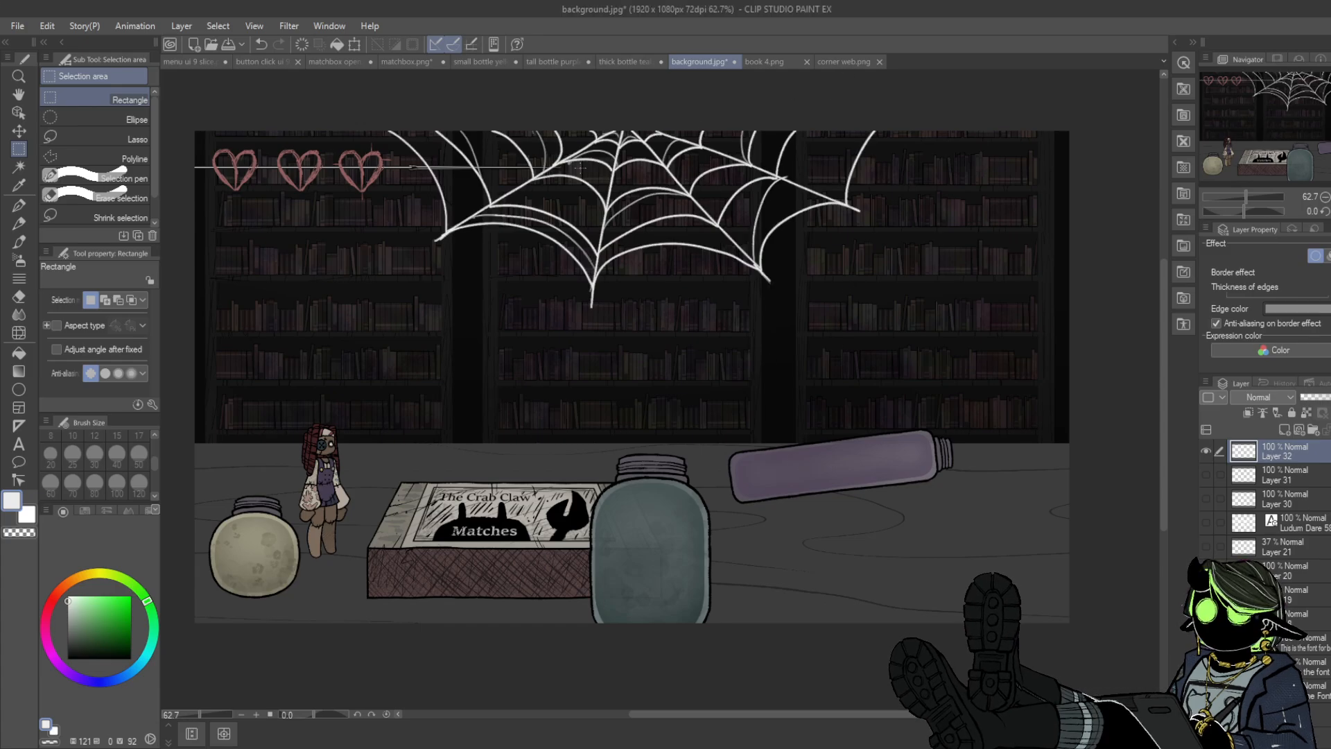
- Place the bordered Layer 32 web on a new canvas with the Paper layer hidden and save it as top web.png
{"action": "key", "text": "alt"}
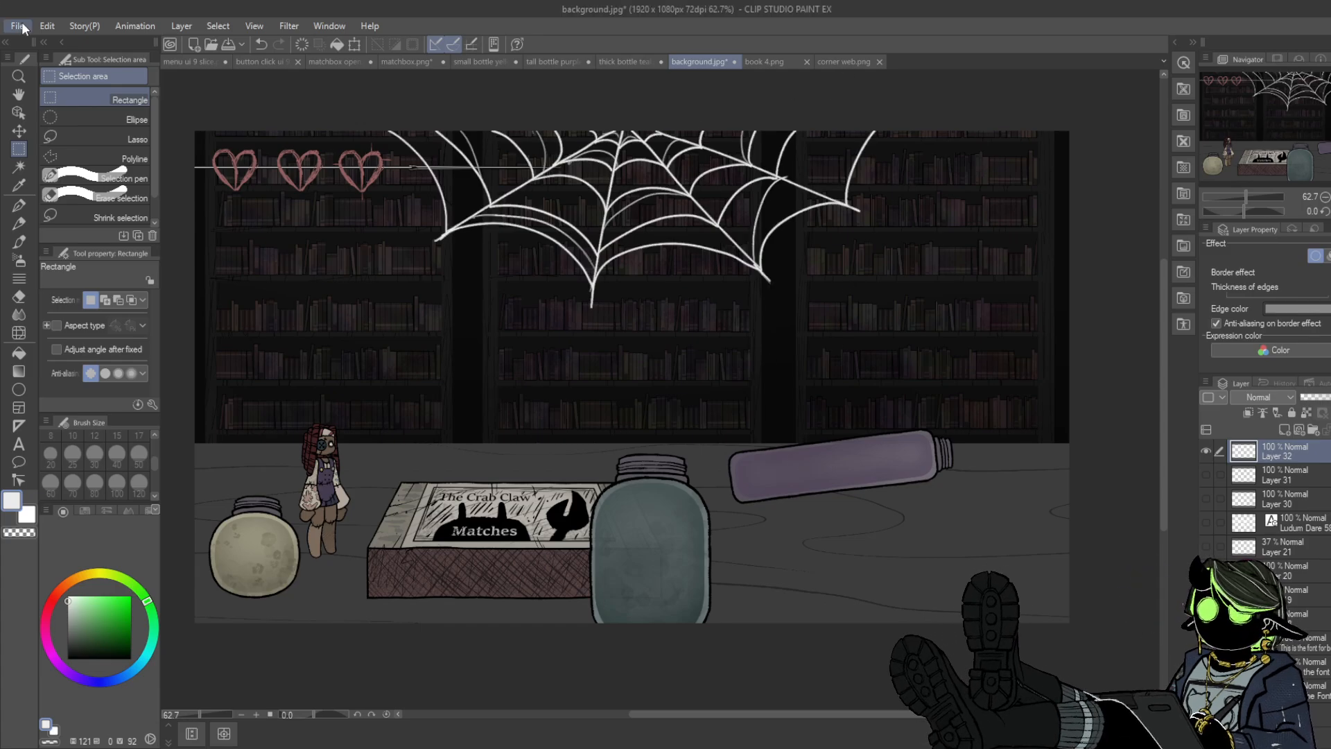
{"action": "left_click", "coordinate": [152, 58]}
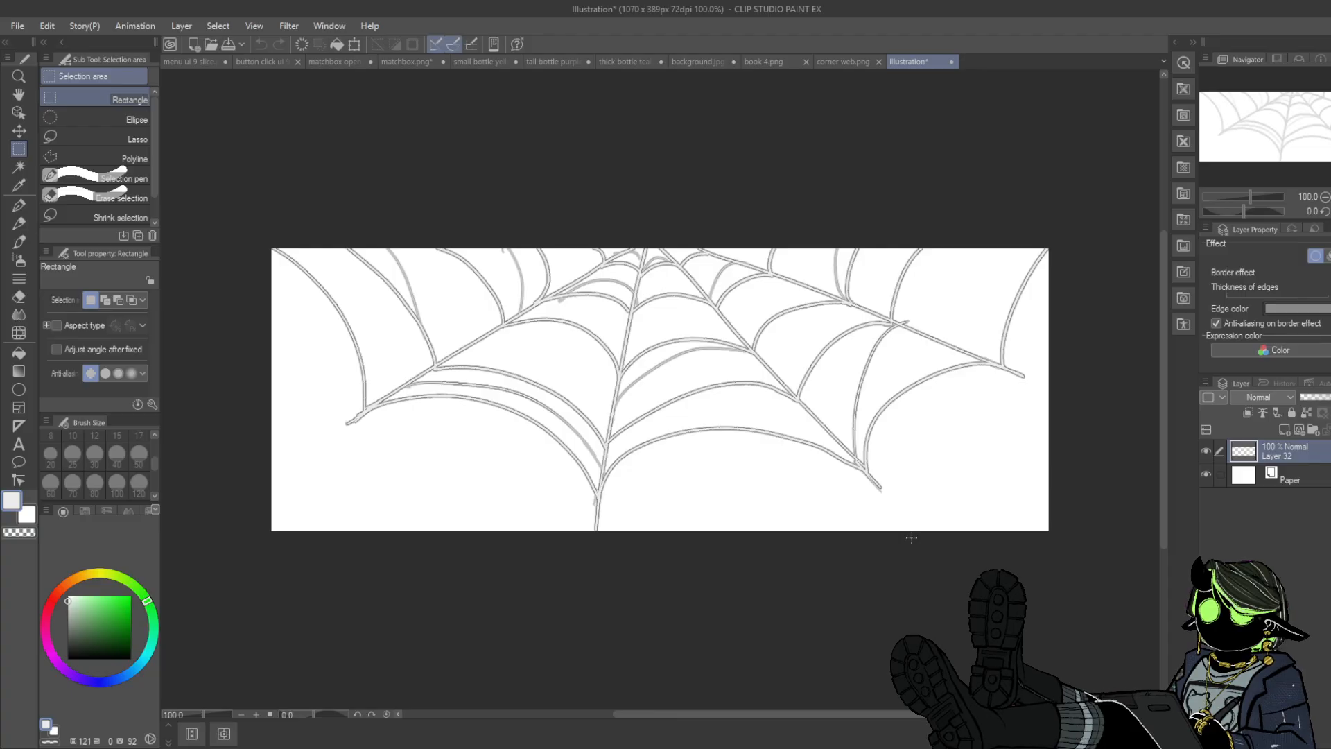
{"action": "left_click", "coordinate": [839, 62]}
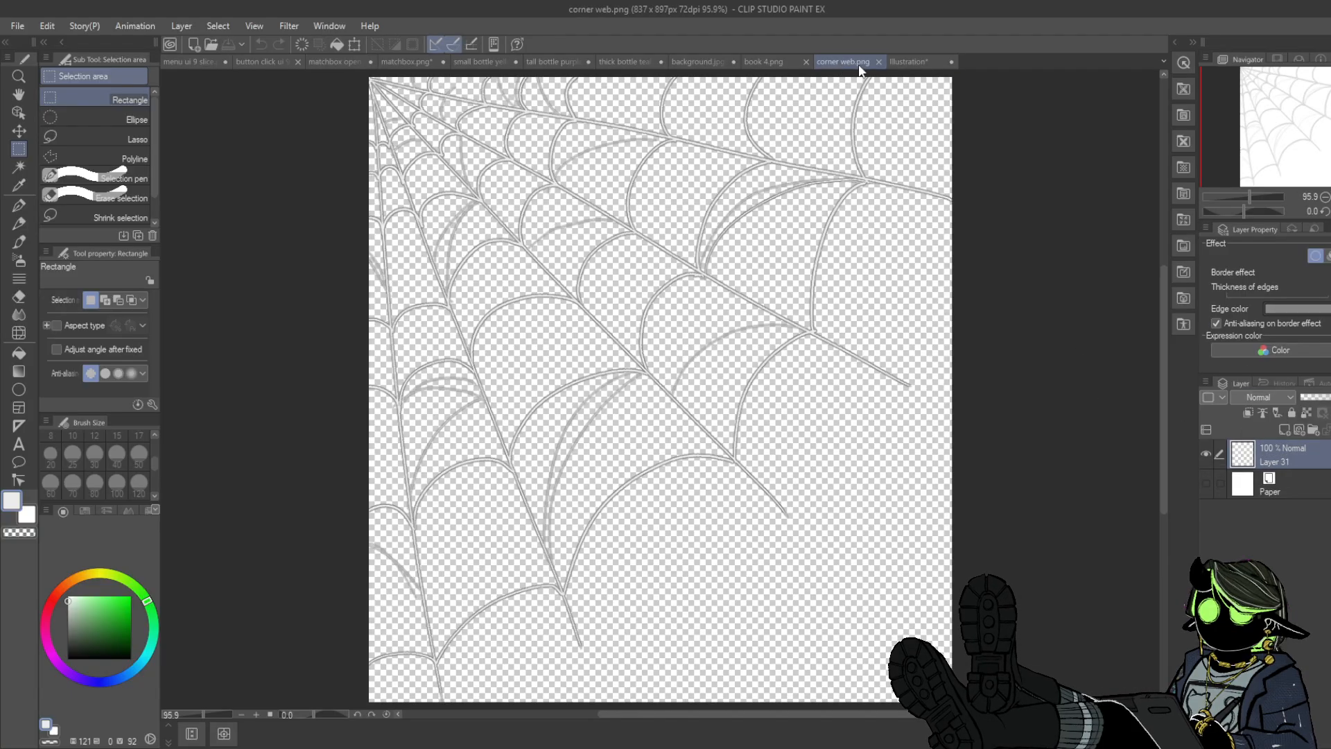
{"action": "left_click", "coordinate": [904, 63]}
{"action": "left_click", "coordinate": [1206, 474]}
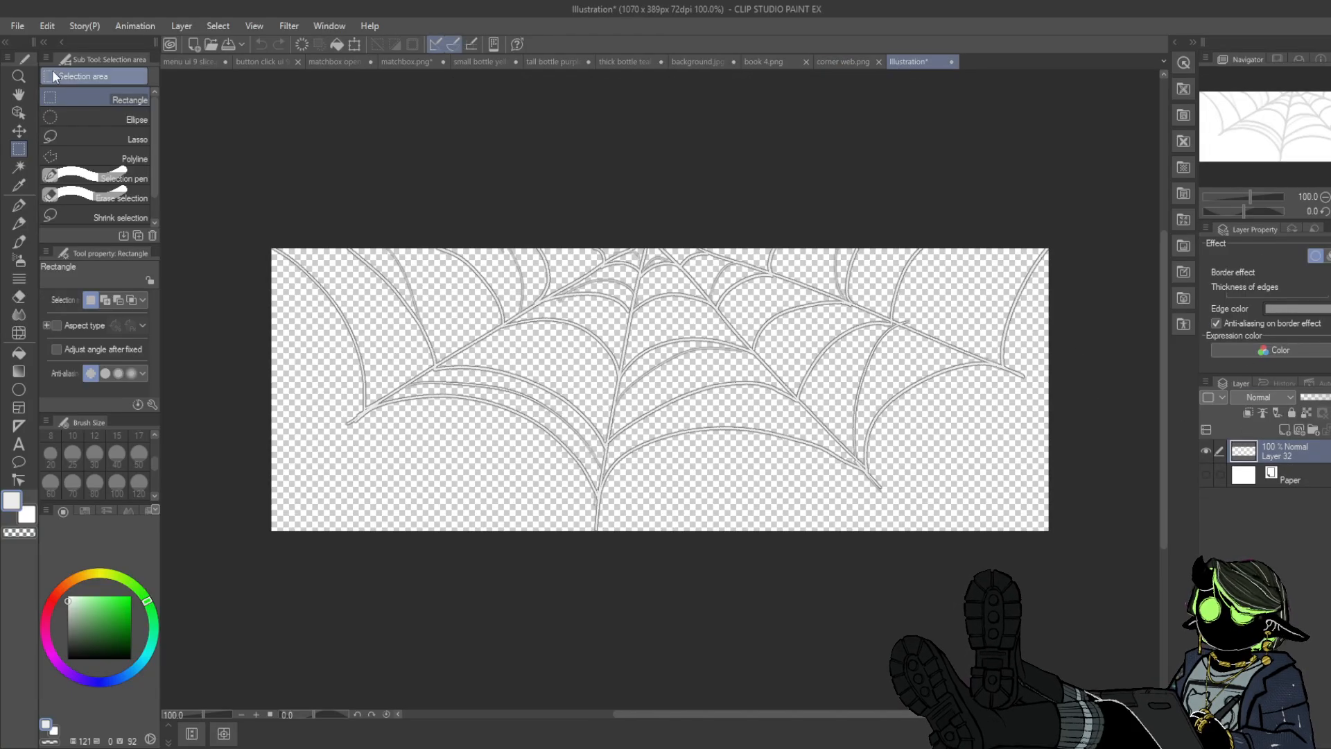
{"action": "key", "text": "alt"}
{"action": "left_click", "coordinate": [142, 158]}
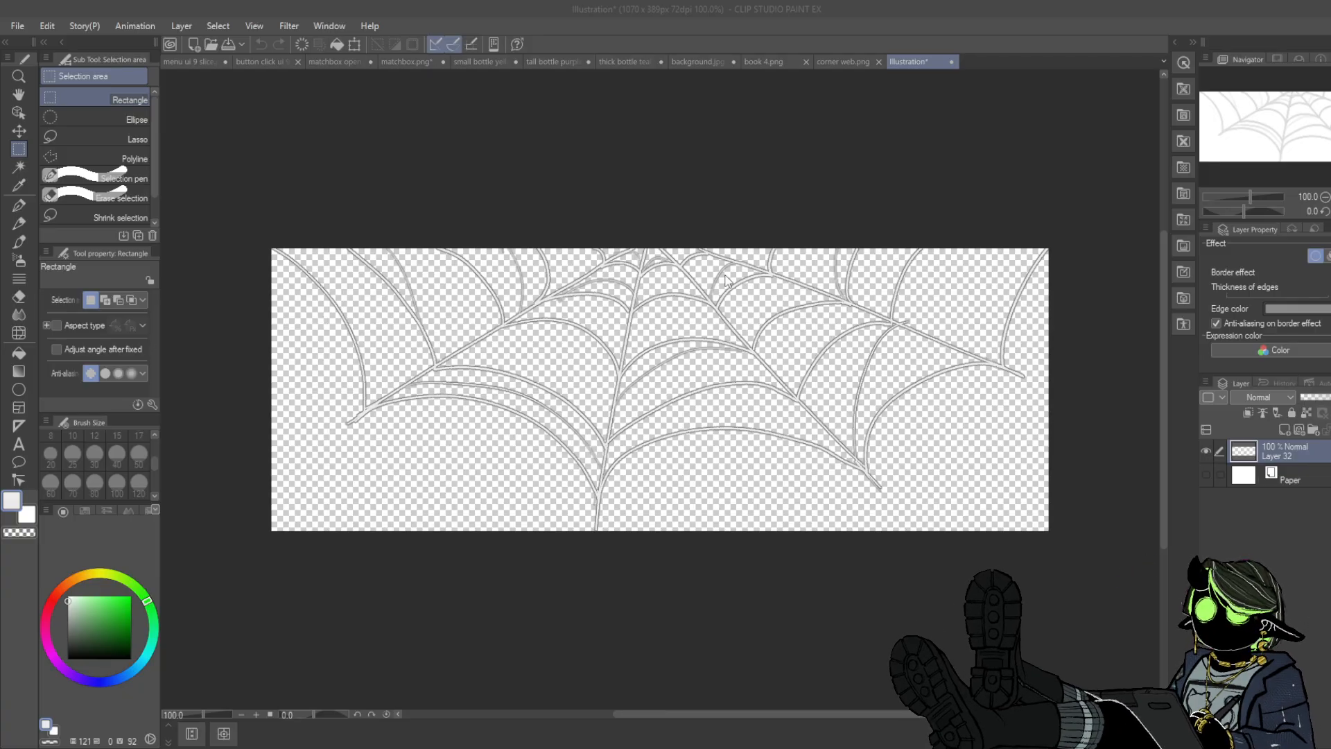
{"action": "left_click", "coordinate": [889, 251]}
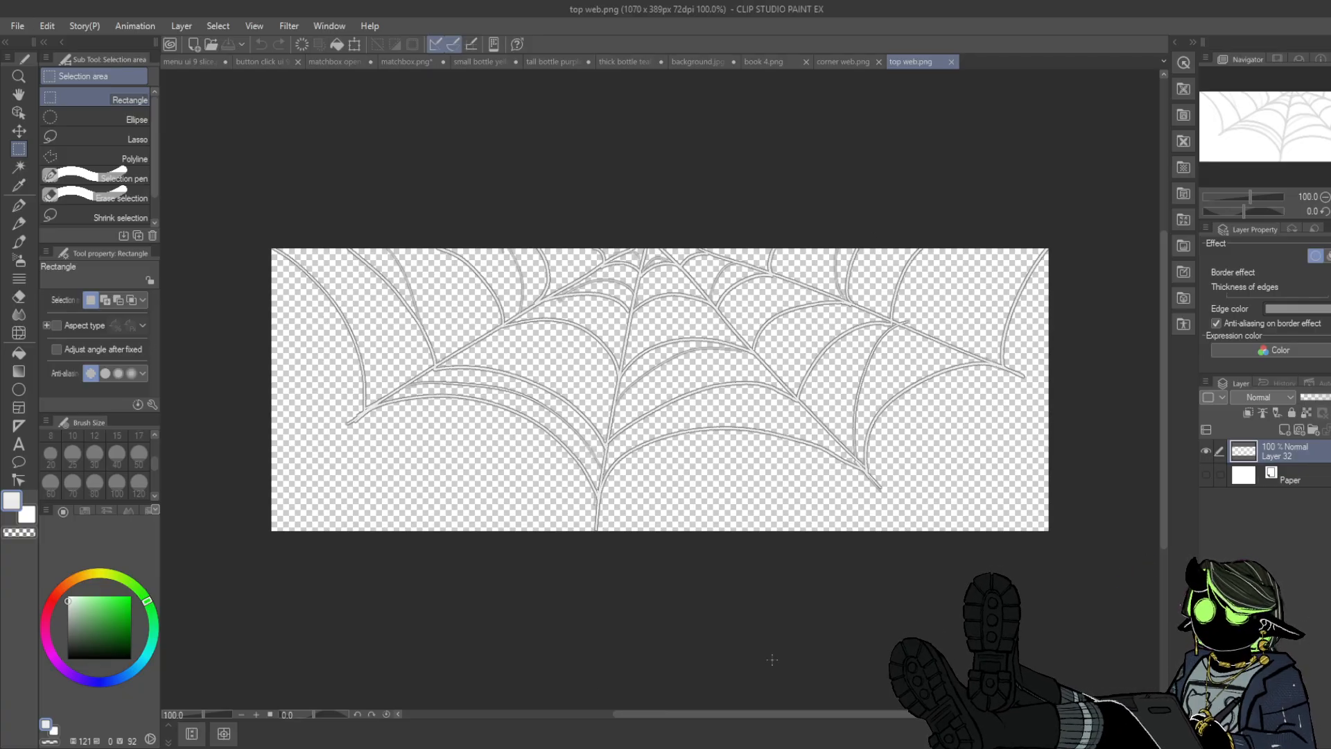
{"action": "left_click", "coordinate": [901, 747]}
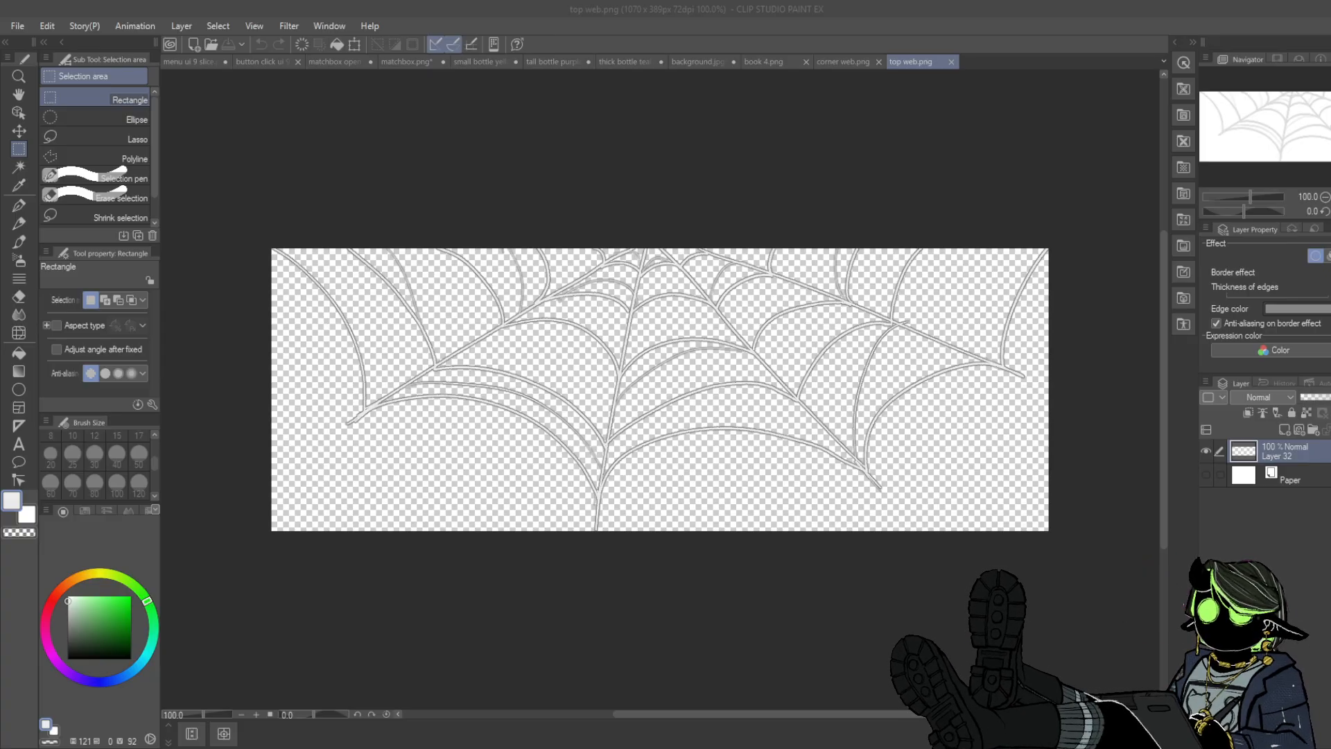
{"action": "left_click", "coordinate": [894, 135]}
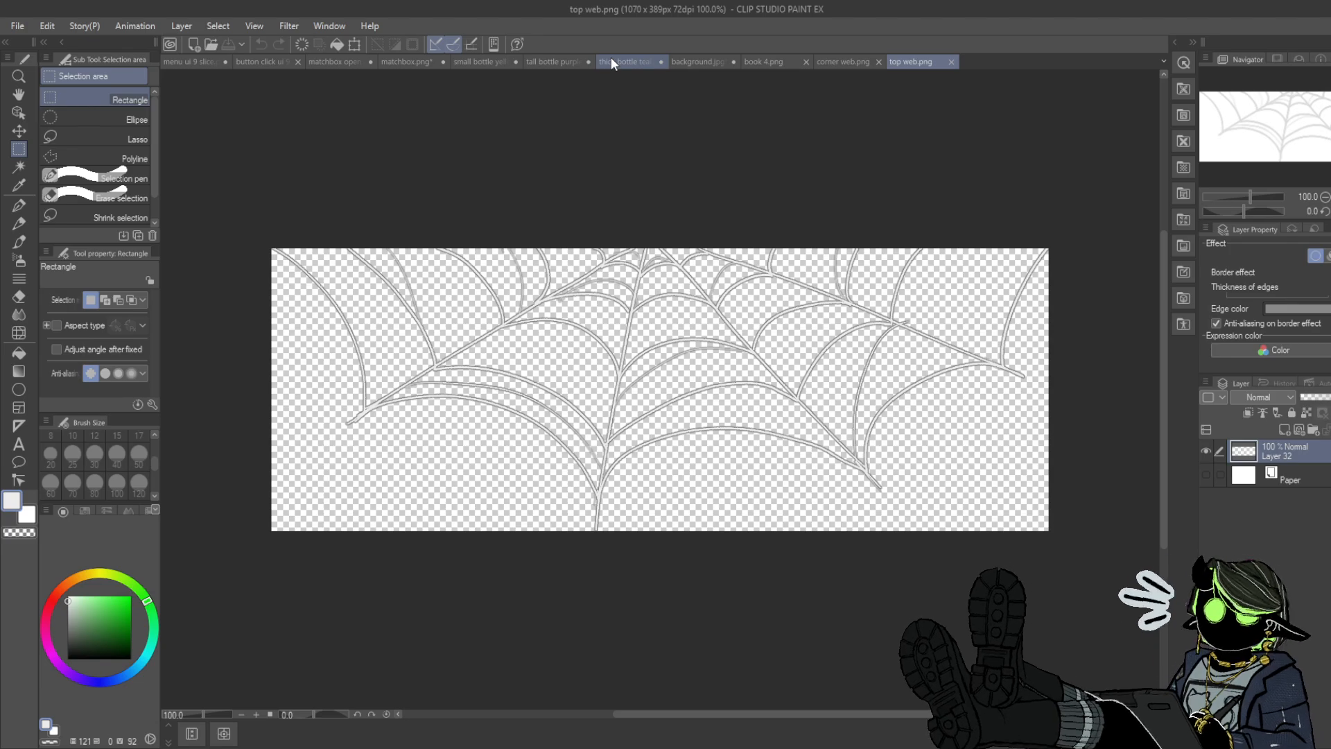
- Close the top web.png, corner web.png and book 4.png documents and return to background.jpg
{"action": "left_click", "coordinate": [951, 65]}
{"action": "left_click", "coordinate": [878, 62]}
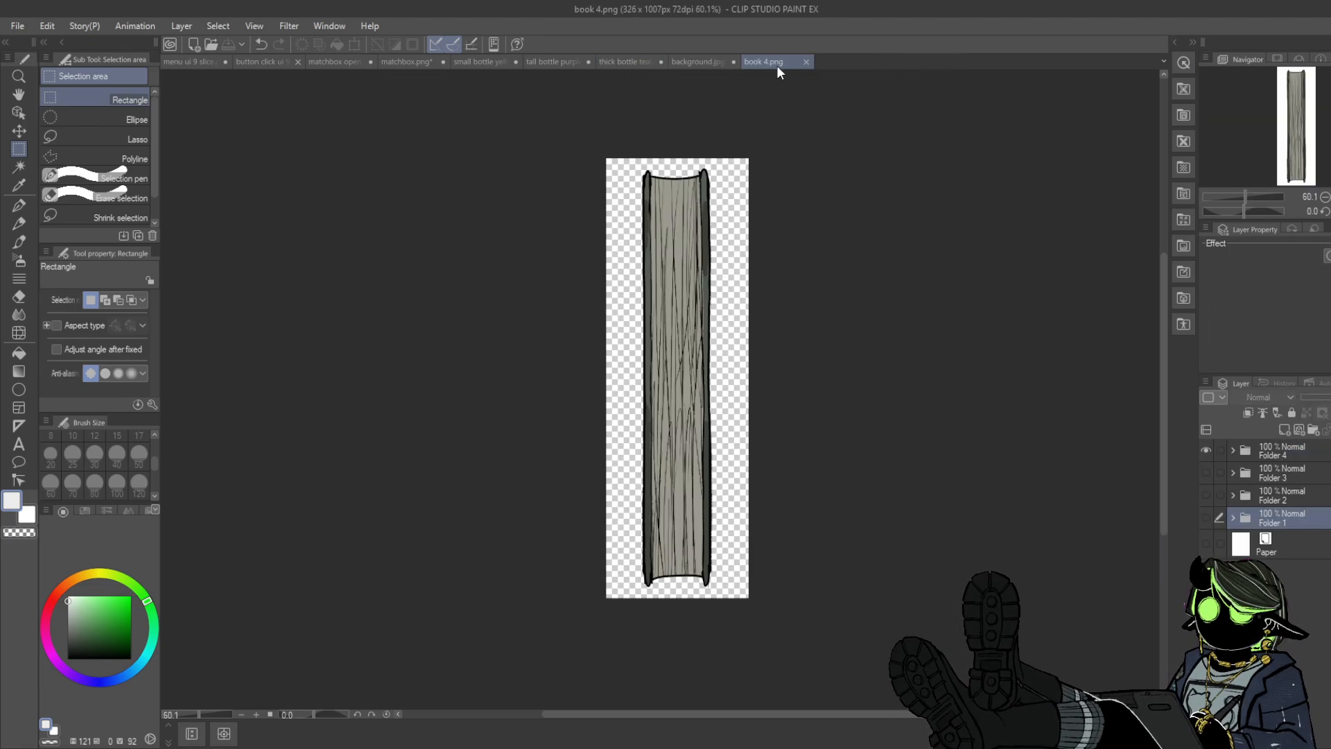
{"action": "left_click", "coordinate": [711, 62]}
{"action": "left_click", "coordinate": [776, 60]}
{"action": "left_click", "coordinate": [806, 62]}
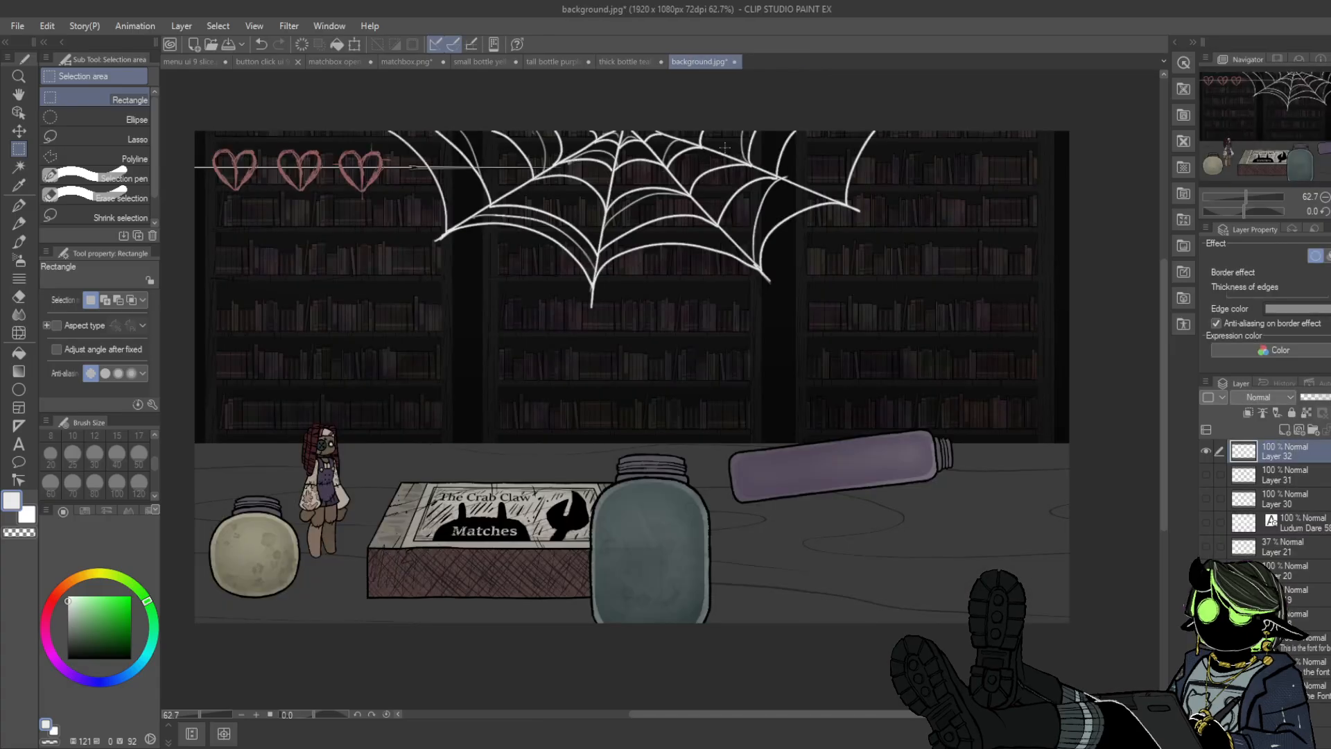
- Close the tall bottle purple.png, thick bottle teal.png and small bottle yellow.png documents without saving
{"action": "left_click", "coordinate": [578, 63]}
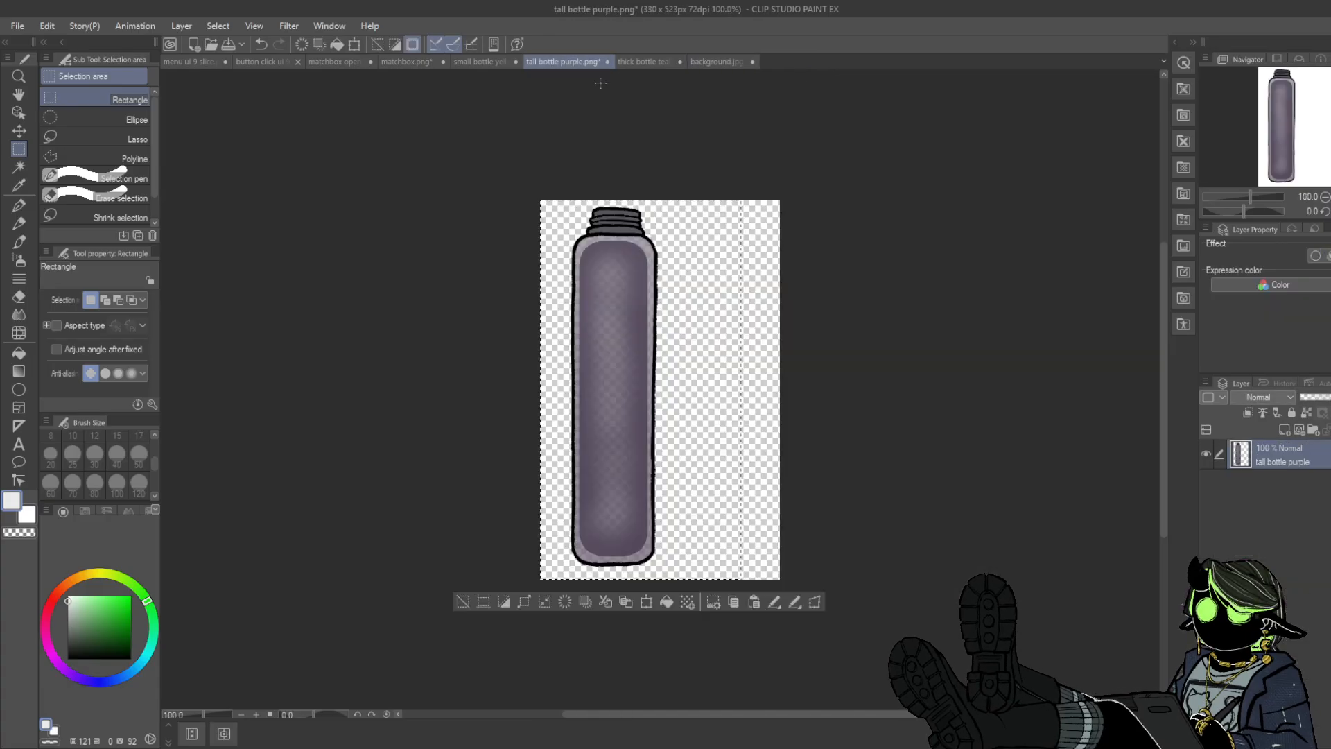
{"action": "left_click", "coordinate": [716, 290]}
{"action": "left_click", "coordinate": [602, 61]}
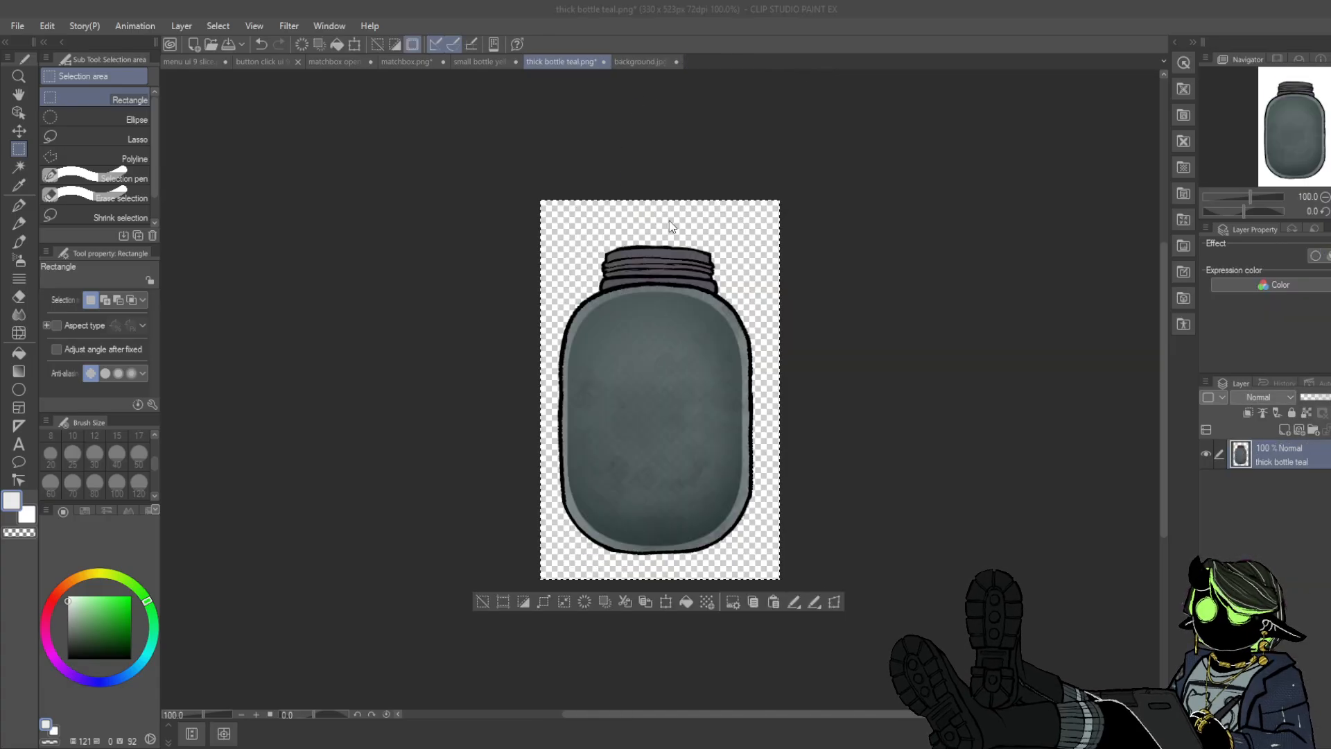
{"action": "left_click", "coordinate": [718, 284]}
{"action": "left_click", "coordinate": [478, 61]}
{"action": "left_click", "coordinate": [540, 61]}
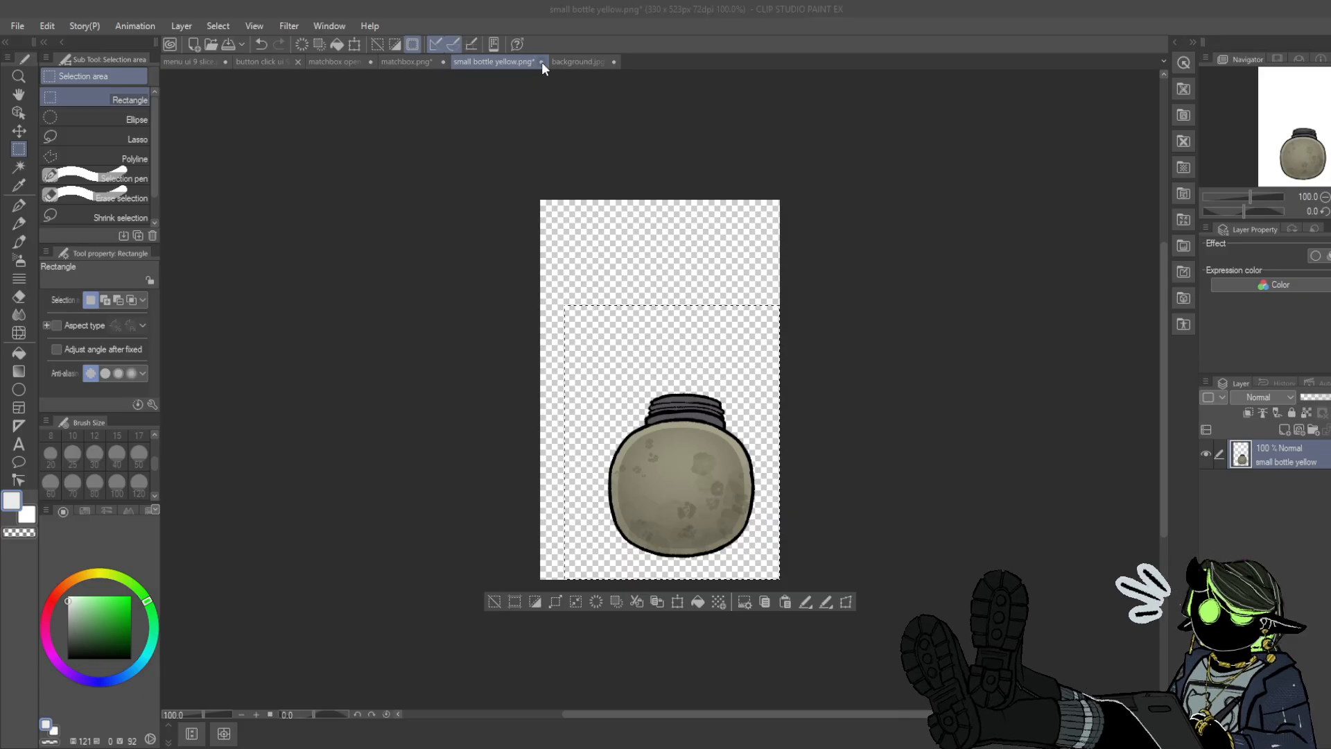
{"action": "left_click", "coordinate": [714, 286]}
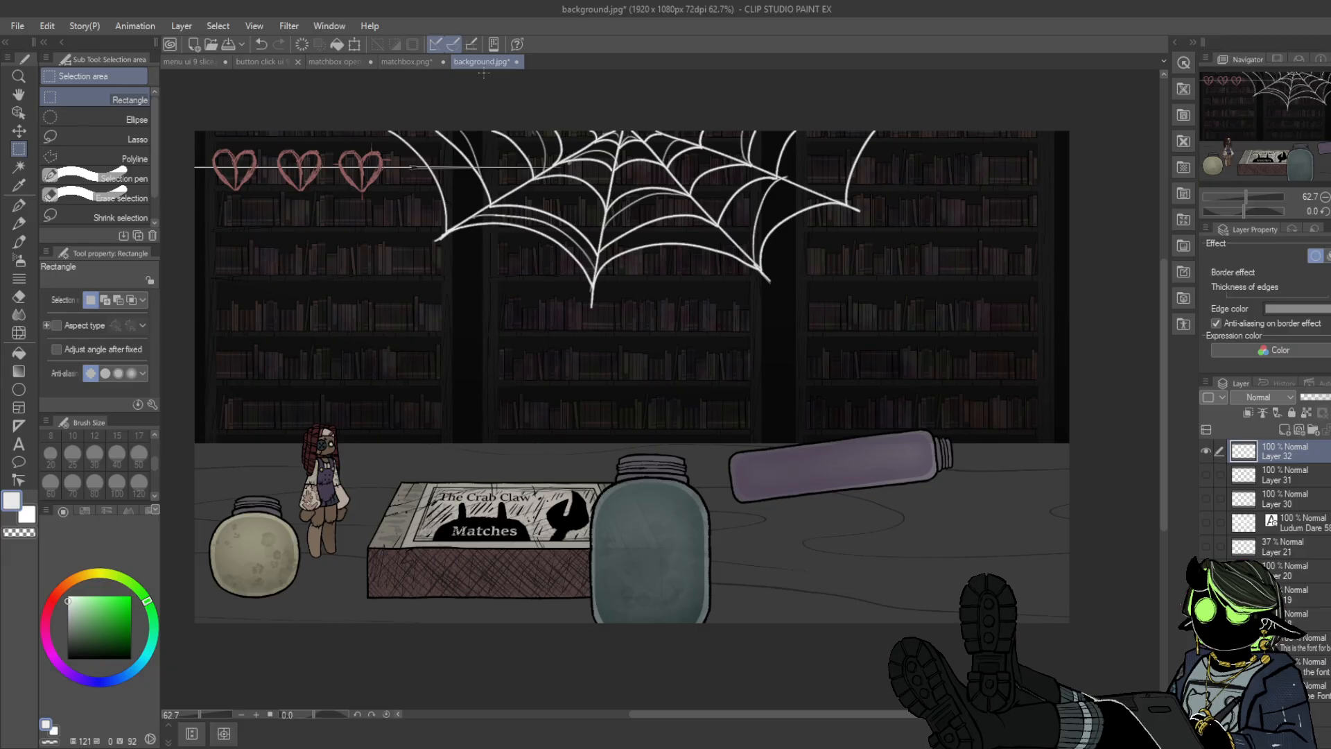
- Hide the Layer 32 web, add a new layer above it, and sketch a tilted light-blue oval for a rabbit's head with the Textured pen
{"action": "left_click", "coordinate": [1206, 450]}
{"action": "left_click", "coordinate": [27, 206]}
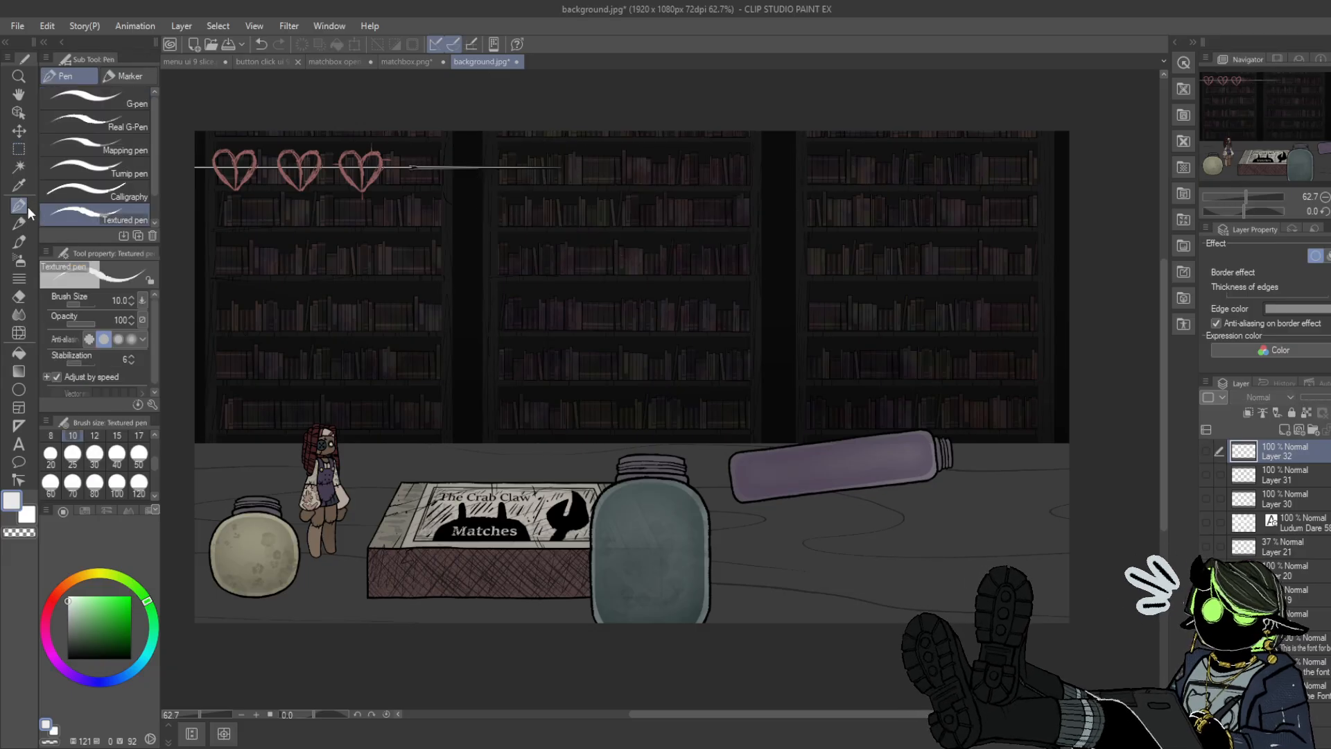
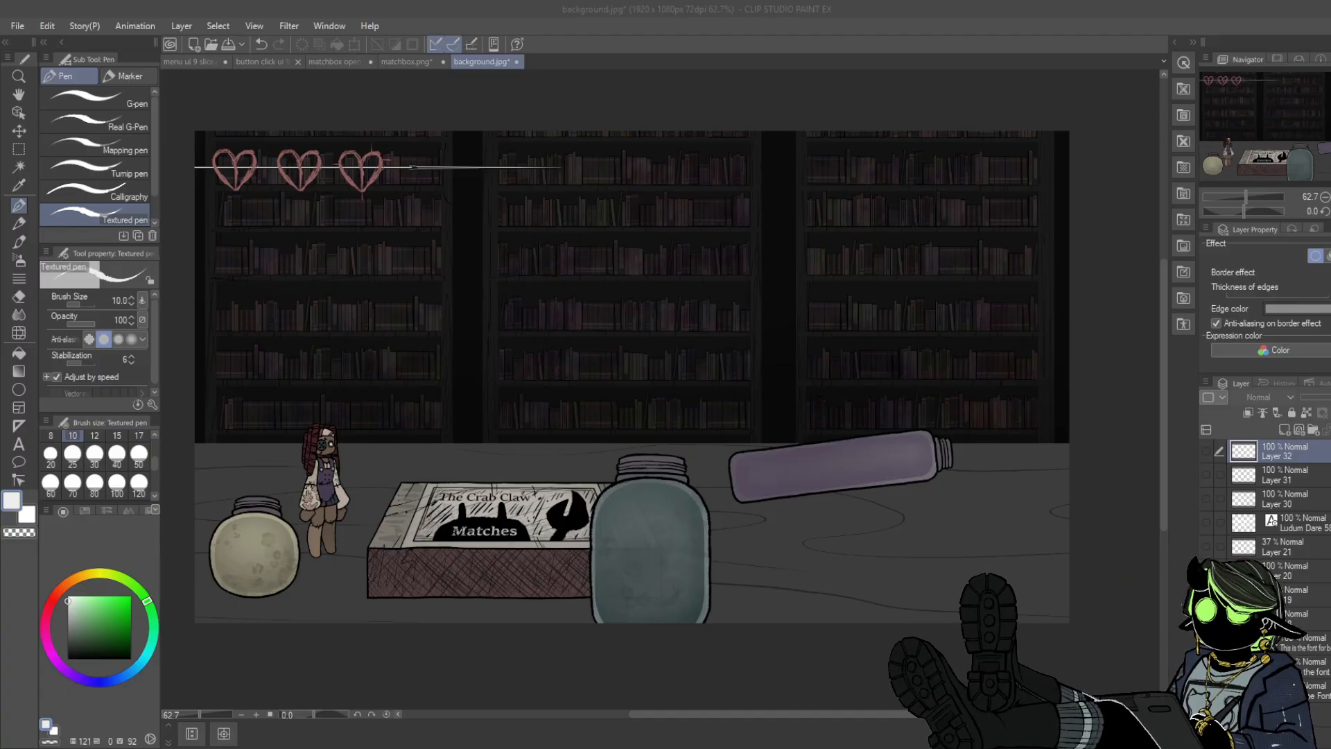
{"action": "left_click", "coordinate": [1284, 430]}
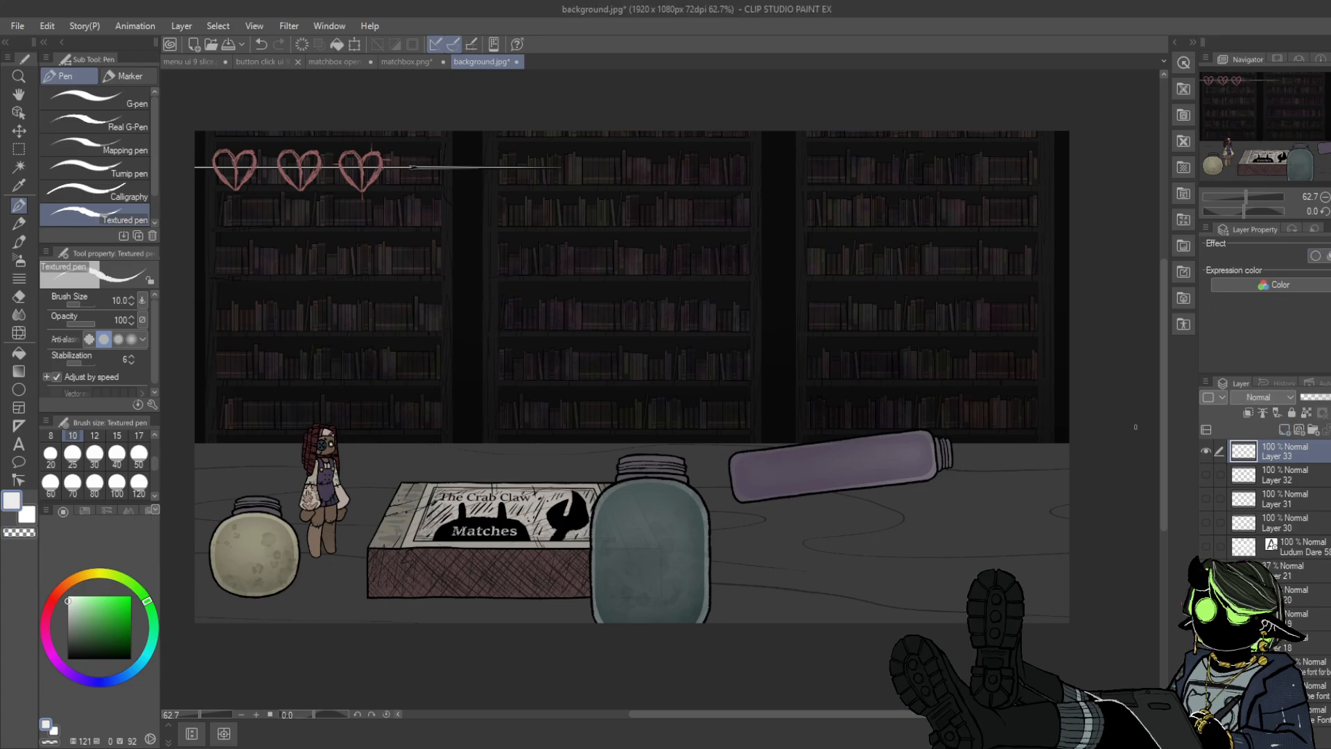
{"action": "left_click", "coordinate": [124, 673]}
{"action": "left_click", "coordinate": [87, 609]}
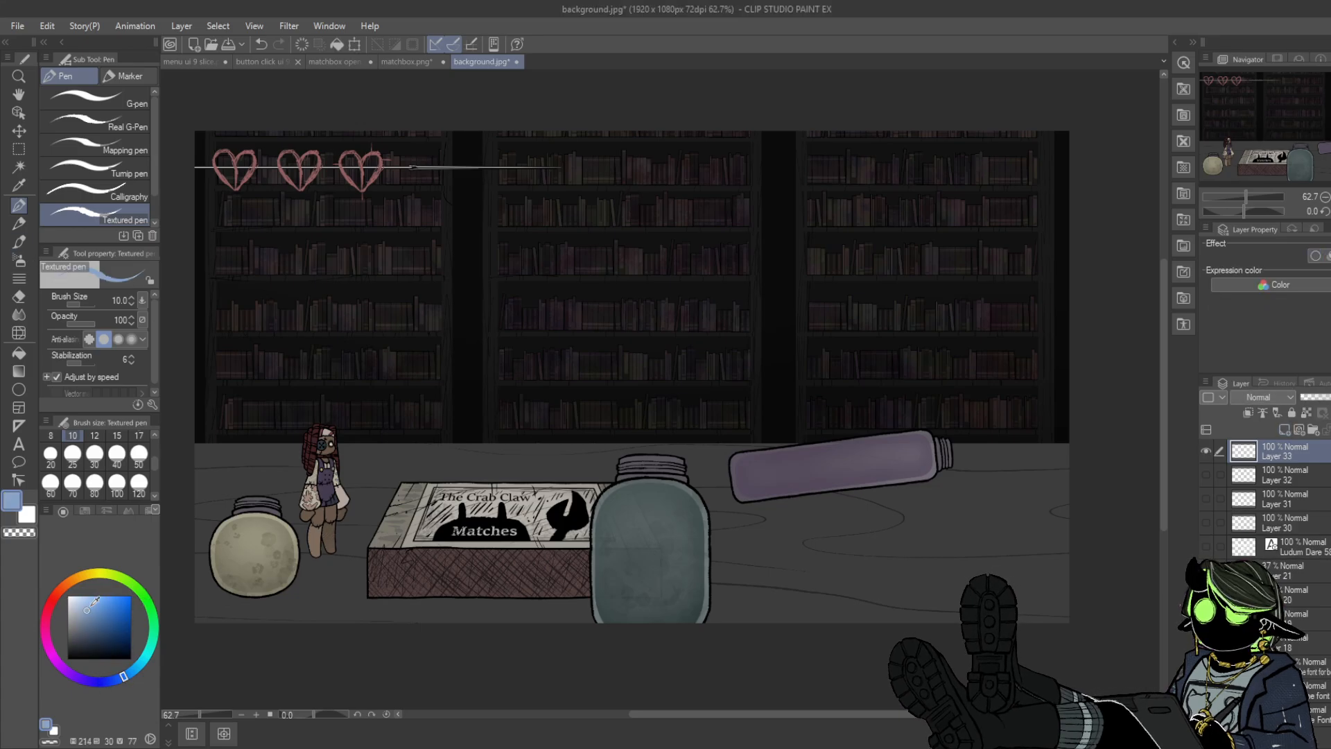
{"action": "mouse_move", "coordinate": [685, 312]}
{"action": "left_mouse_down"}
{"action": "mouse_move", "coordinate": [649, 344]}
{"action": "mouse_move", "coordinate": [647, 394]}
{"action": "mouse_move", "coordinate": [715, 366]}
{"action": "mouse_move", "coordinate": [643, 335]}
{"action": "mouse_move", "coordinate": [719, 355]}
{"action": "mouse_move", "coordinate": [660, 324]}
{"action": "mouse_move", "coordinate": [695, 386]}
{"action": "mouse_move", "coordinate": [712, 337]}
{"action": "left_mouse_up"}
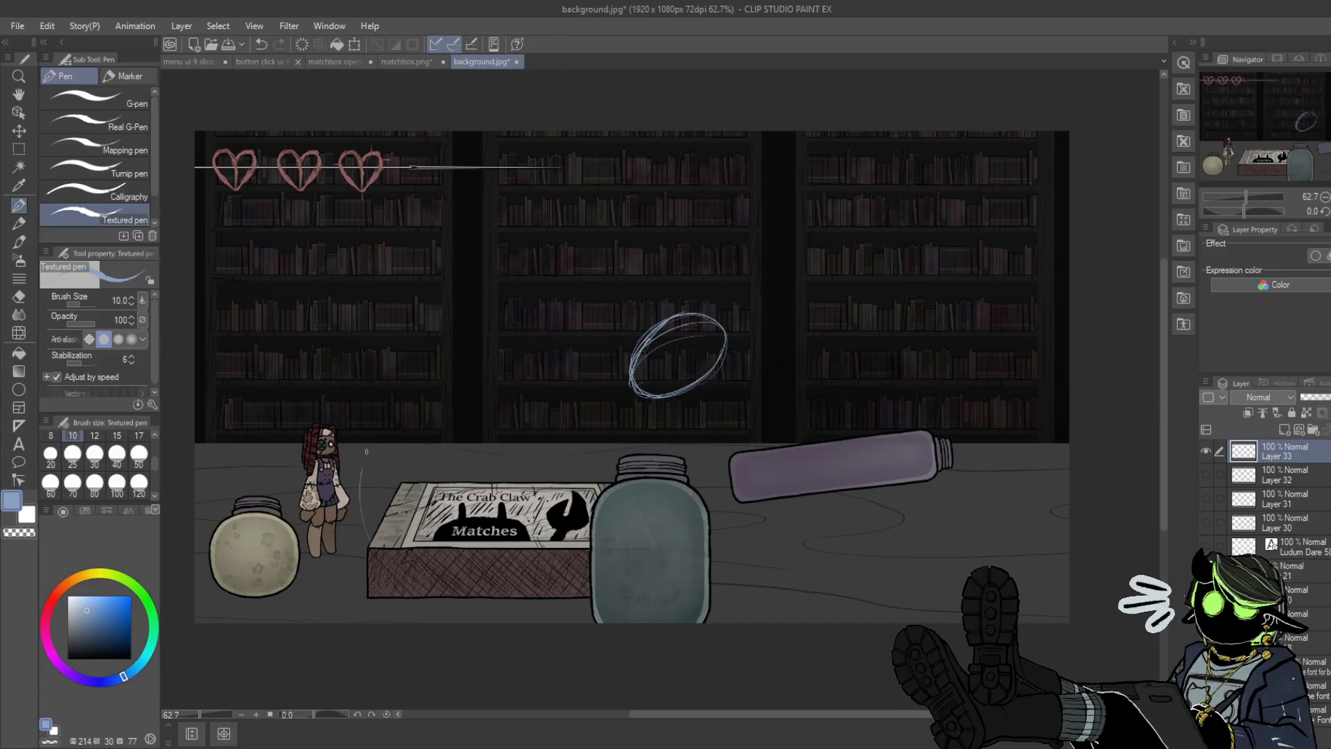
{"action": "left_click_drag", "start_coordinate": [369, 539], "coordinate": [409, 484]}
{"action": "mouse_move", "coordinate": [535, 513]}
{"action": "left_mouse_down"}
{"action": "mouse_move", "coordinate": [509, 406]}
{"action": "mouse_move", "coordinate": [495, 445]}
{"action": "mouse_move", "coordinate": [622, 589]}
{"action": "mouse_move", "coordinate": [610, 211]}
{"action": "left_mouse_up"}
{"action": "left_click", "coordinate": [263, 45]}
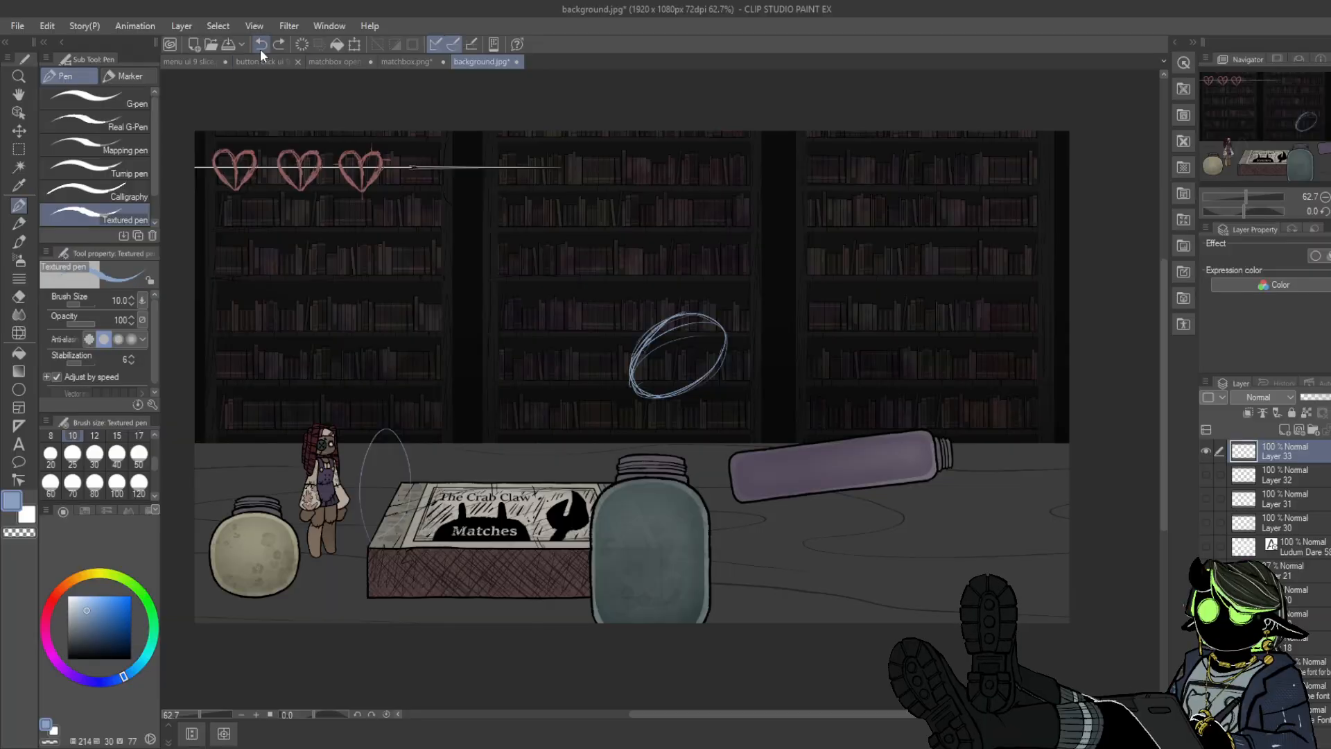
{"action": "left_click", "coordinate": [260, 46]}
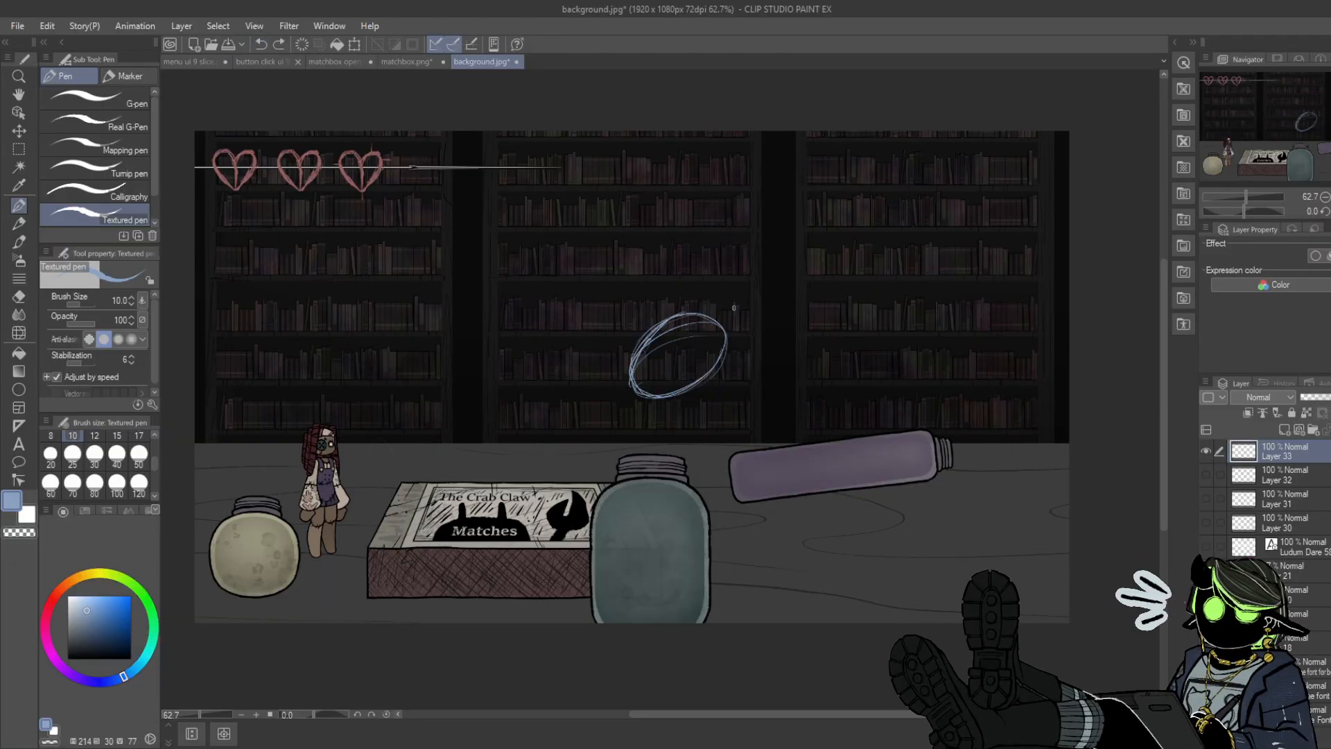
- Sketch the rabbit's body outline in light blue, with the back curving down from the head and the chest and belly running to the rump
{"action": "left_click_drag", "start_coordinate": [725, 331], "coordinate": [818, 400]}
{"action": "left_click_drag", "start_coordinate": [759, 365], "coordinate": [842, 414]}
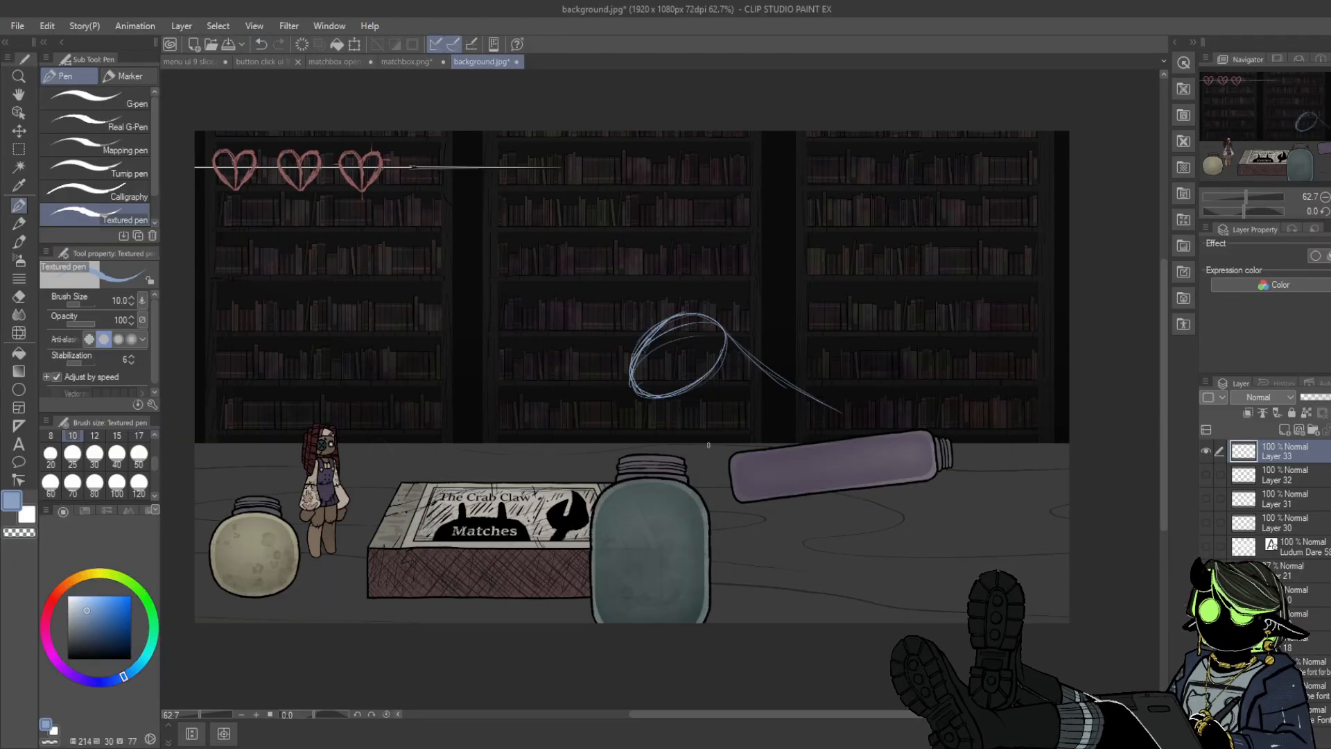
{"action": "mouse_move", "coordinate": [693, 399]}
{"action": "left_mouse_down"}
{"action": "mouse_move", "coordinate": [702, 454]}
{"action": "mouse_move", "coordinate": [697, 429]}
{"action": "mouse_move", "coordinate": [774, 488]}
{"action": "mouse_move", "coordinate": [716, 494]}
{"action": "mouse_move", "coordinate": [762, 503]}
{"action": "mouse_move", "coordinate": [744, 520]}
{"action": "mouse_move", "coordinate": [787, 492]}
{"action": "mouse_move", "coordinate": [813, 498]}
{"action": "mouse_move", "coordinate": [775, 485]}
{"action": "mouse_move", "coordinate": [900, 514]}
{"action": "left_mouse_up"}
{"action": "mouse_move", "coordinate": [831, 403]}
{"action": "left_mouse_down"}
{"action": "mouse_move", "coordinate": [896, 428]}
{"action": "mouse_move", "coordinate": [856, 448]}
{"action": "mouse_move", "coordinate": [816, 397]}
{"action": "mouse_move", "coordinate": [898, 450]}
{"action": "left_mouse_up"}
{"action": "left_click_drag", "start_coordinate": [798, 385], "coordinate": [896, 497]}
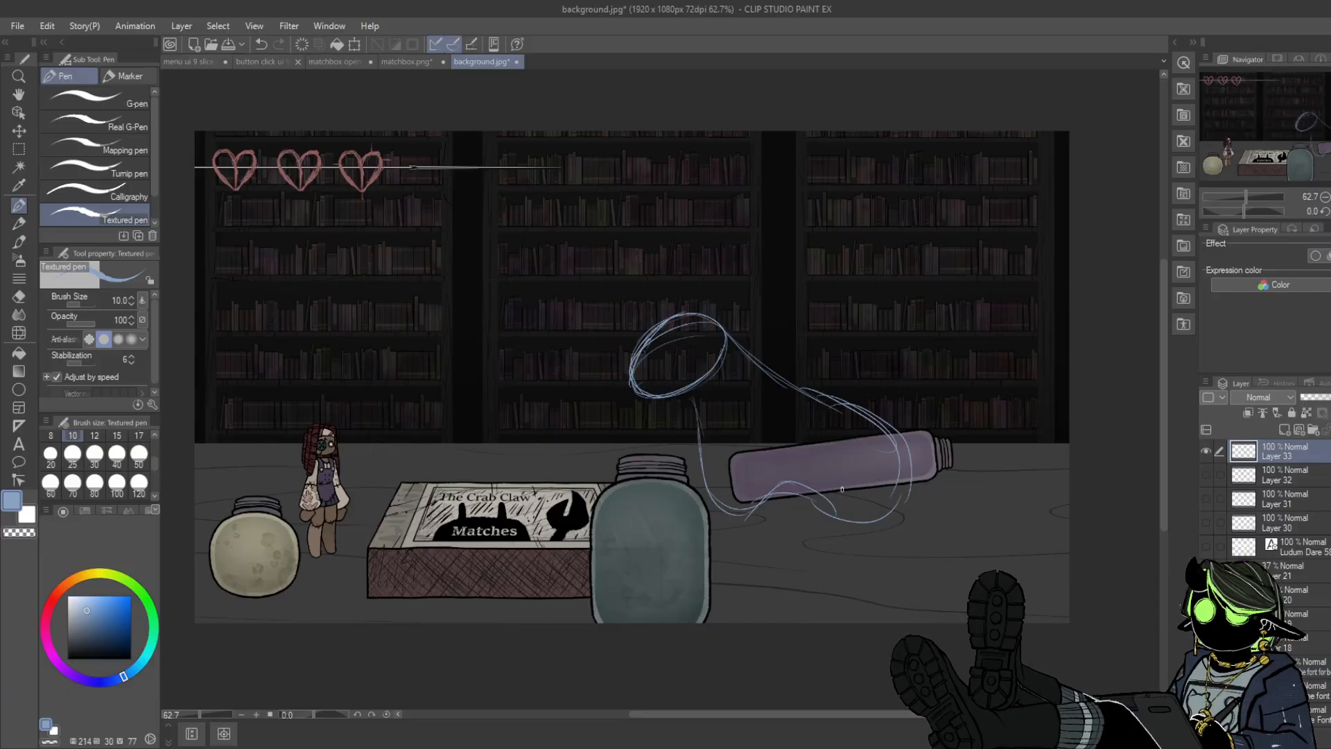
- Sketch the rabbit's front leg below the head and a rounded tail at the rump
{"action": "mouse_move", "coordinate": [673, 398]}
{"action": "left_mouse_down"}
{"action": "mouse_move", "coordinate": [674, 402]}
{"action": "mouse_move", "coordinate": [663, 449]}
{"action": "mouse_move", "coordinate": [698, 487]}
{"action": "mouse_move", "coordinate": [661, 426]}
{"action": "mouse_move", "coordinate": [703, 472]}
{"action": "left_mouse_up"}
{"action": "left_click_drag", "start_coordinate": [657, 449], "coordinate": [685, 489]}
{"action": "left_click_drag", "start_coordinate": [661, 426], "coordinate": [678, 488]}
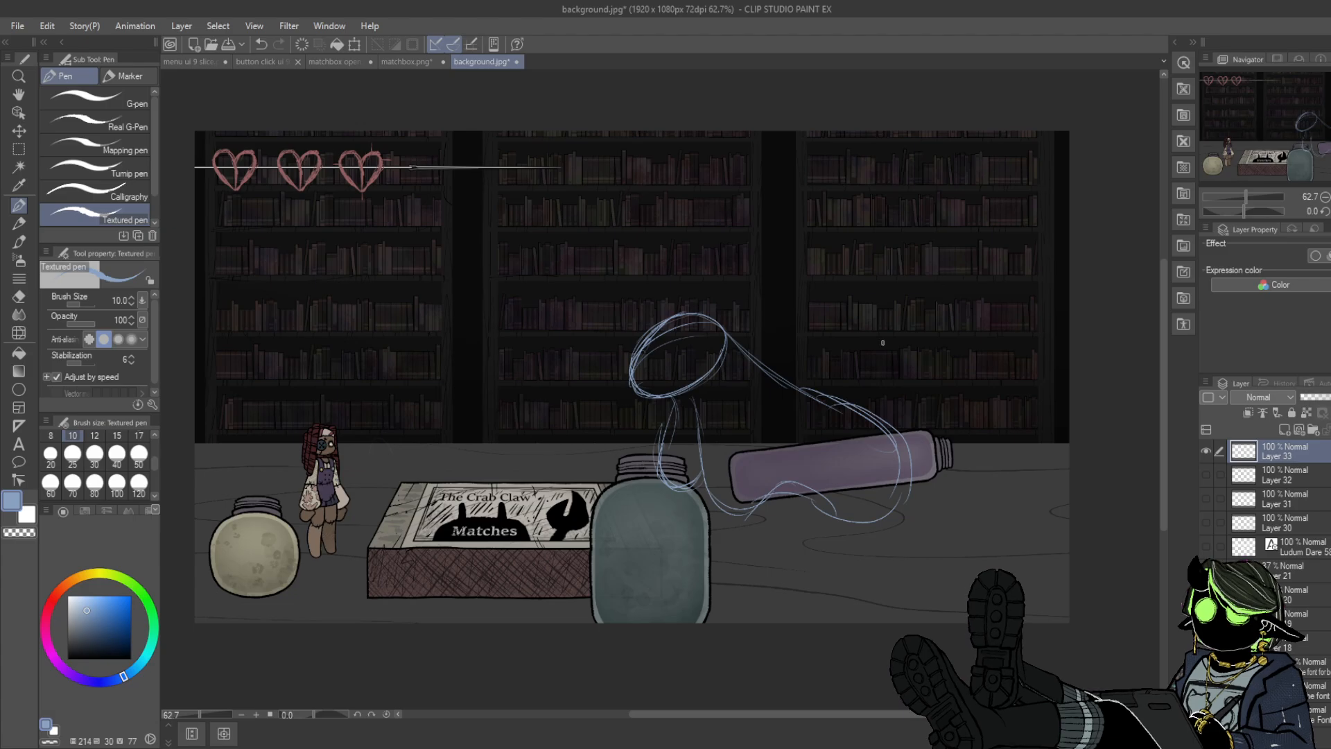
{"action": "mouse_move", "coordinate": [865, 414]}
{"action": "left_mouse_down"}
{"action": "mouse_move", "coordinate": [914, 420]}
{"action": "mouse_move", "coordinate": [900, 420]}
{"action": "mouse_move", "coordinate": [902, 452]}
{"action": "left_mouse_up"}
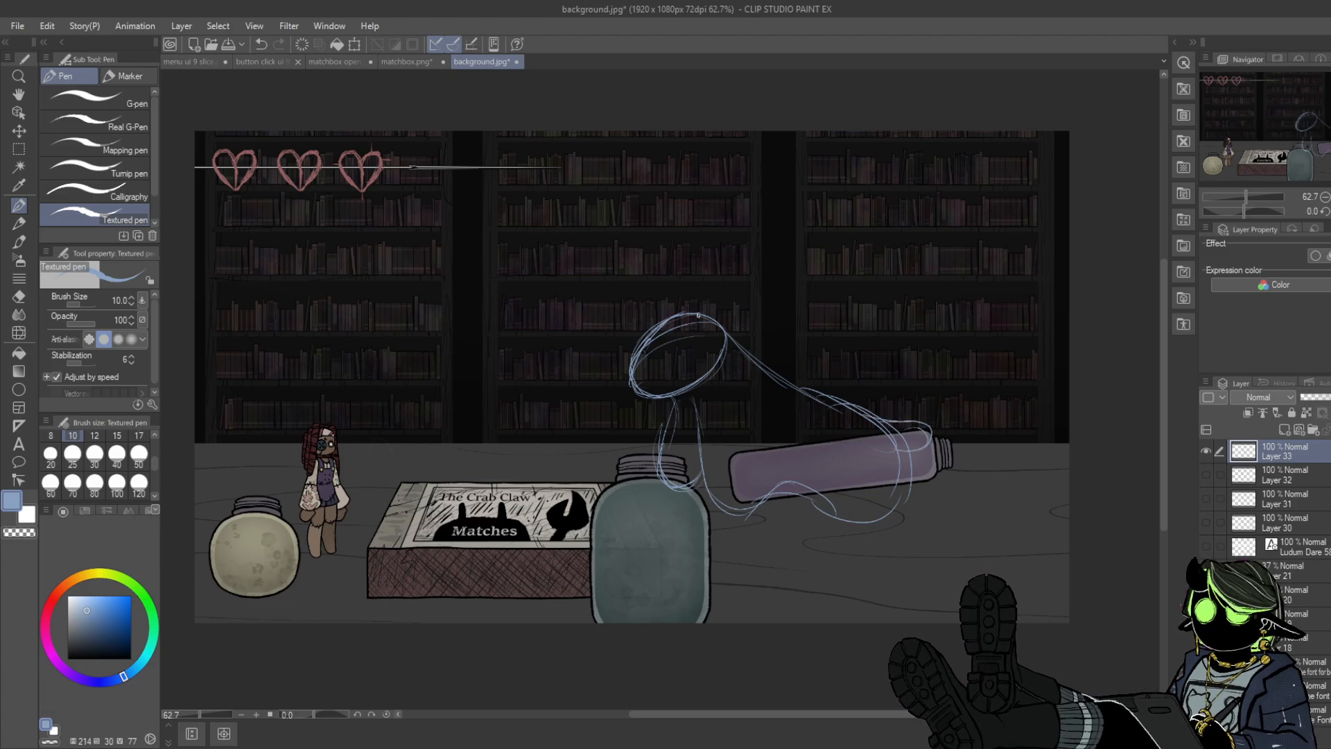
- Sketch two long ears sweeping back from the head, an oval eye and a crossed nose
{"action": "mouse_move", "coordinate": [698, 316]}
{"action": "left_mouse_down"}
{"action": "mouse_move", "coordinate": [861, 347]}
{"action": "mouse_move", "coordinate": [721, 327]}
{"action": "left_mouse_up"}
{"action": "left_click_drag", "start_coordinate": [833, 369], "coordinate": [859, 344]}
{"action": "mouse_move", "coordinate": [686, 313]}
{"action": "left_mouse_down"}
{"action": "mouse_move", "coordinate": [804, 267]}
{"action": "mouse_move", "coordinate": [756, 317]}
{"action": "left_mouse_up"}
{"action": "mouse_move", "coordinate": [687, 362]}
{"action": "left_mouse_down"}
{"action": "mouse_move", "coordinate": [696, 345]}
{"action": "mouse_move", "coordinate": [643, 388]}
{"action": "mouse_move", "coordinate": [653, 391]}
{"action": "left_mouse_up"}
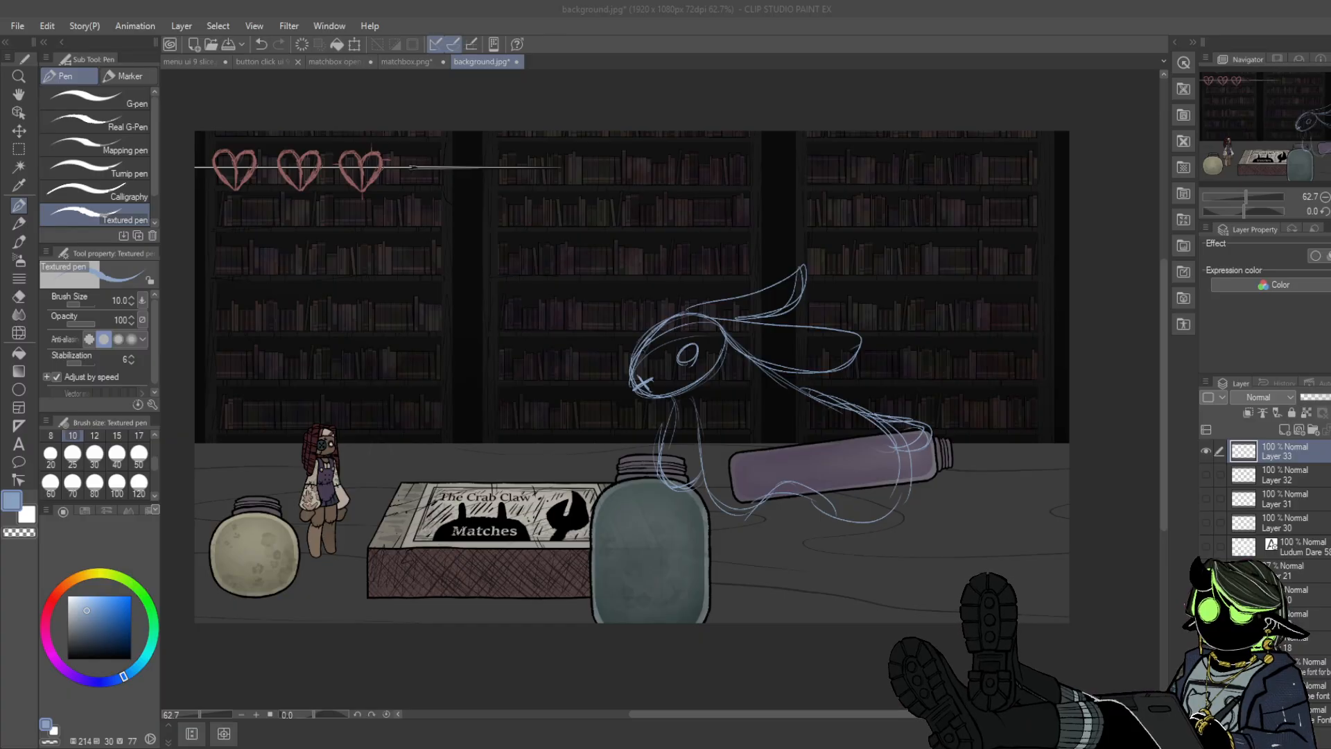
{"action": "left_click", "coordinate": [688, 422]}
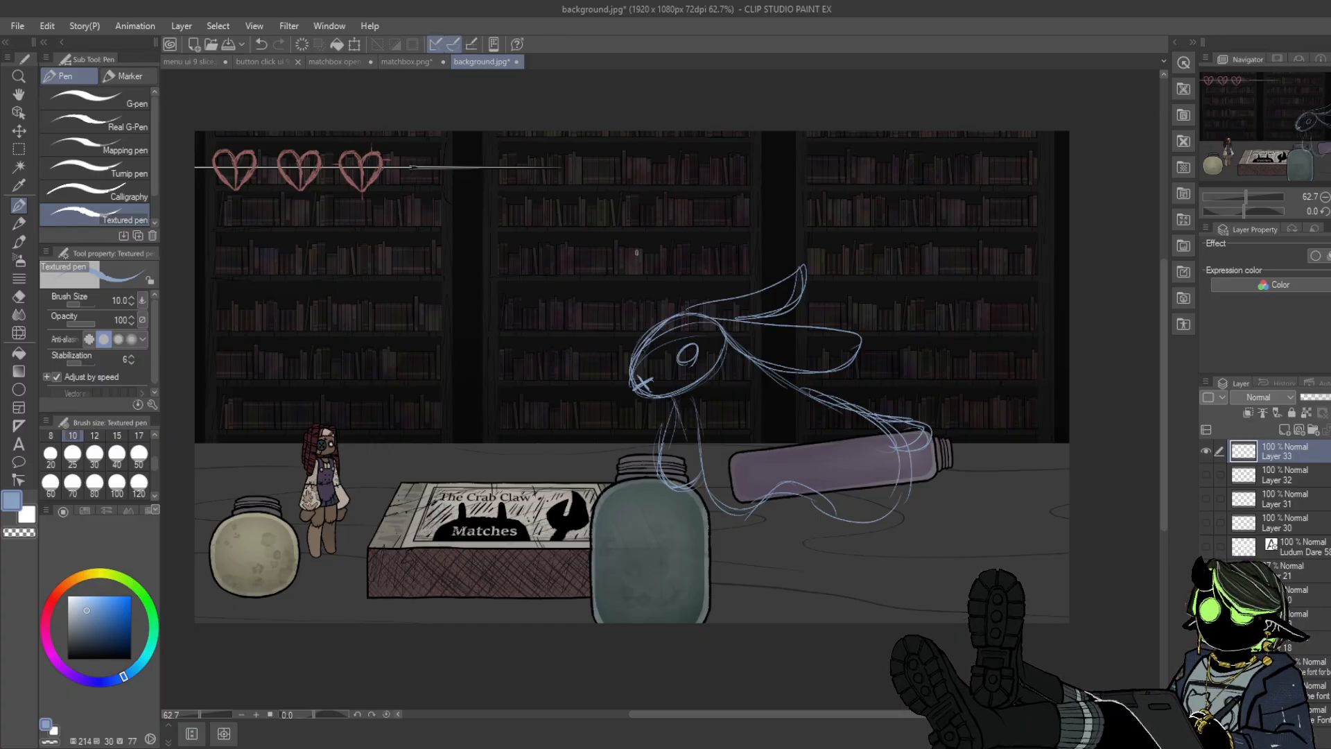
- Redraw the rabbit's neck, back and rump as a smaller body inside the first outline and erase the old outer lines
{"action": "left_click_drag", "start_coordinate": [675, 397], "coordinate": [684, 443]}
{"action": "mouse_move", "coordinate": [692, 388]}
{"action": "left_mouse_down"}
{"action": "mouse_move", "coordinate": [702, 450]}
{"action": "mouse_move", "coordinate": [728, 473]}
{"action": "mouse_move", "coordinate": [860, 477]}
{"action": "left_mouse_up"}
{"action": "left_click_drag", "start_coordinate": [771, 371], "coordinate": [858, 474]}
{"action": "mouse_move", "coordinate": [832, 399]}
{"action": "left_mouse_down"}
{"action": "mouse_move", "coordinate": [863, 474]}
{"action": "mouse_move", "coordinate": [815, 473]}
{"action": "mouse_move", "coordinate": [857, 478]}
{"action": "left_mouse_up"}
{"action": "left_click_drag", "start_coordinate": [854, 430], "coordinate": [855, 474]}
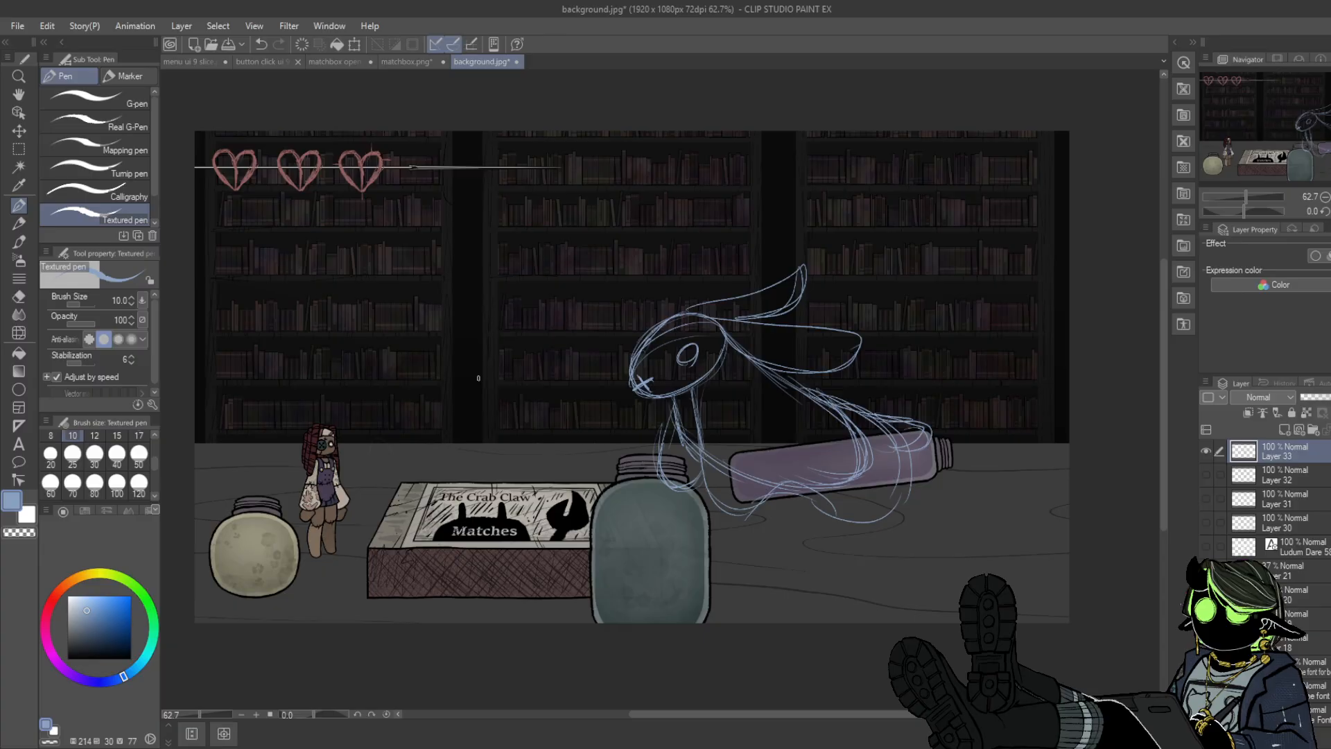
{"action": "left_click", "coordinate": [19, 297]}
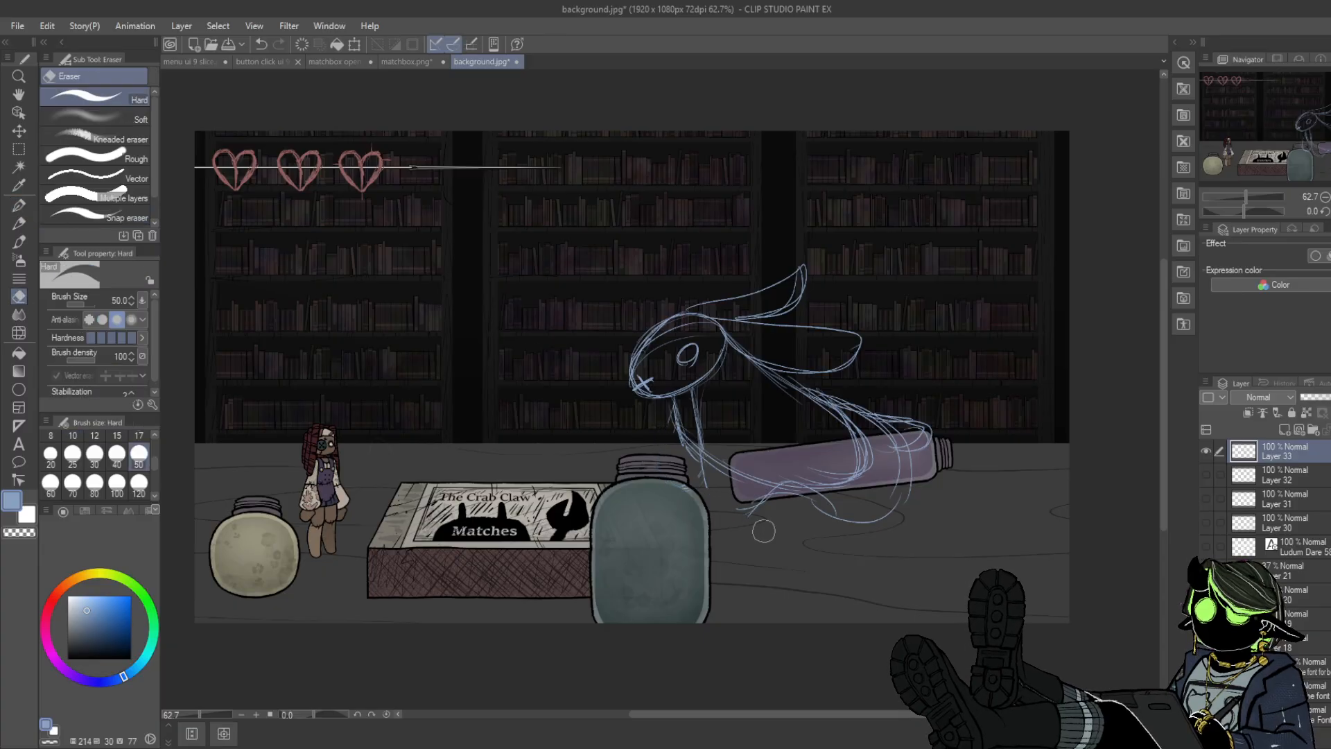
{"action": "mouse_move", "coordinate": [763, 531]}
{"action": "left_mouse_down"}
{"action": "mouse_move", "coordinate": [731, 490]}
{"action": "mouse_move", "coordinate": [824, 512]}
{"action": "mouse_move", "coordinate": [895, 483]}
{"action": "mouse_move", "coordinate": [939, 488]}
{"action": "mouse_move", "coordinate": [899, 475]}
{"action": "mouse_move", "coordinate": [911, 508]}
{"action": "mouse_move", "coordinate": [921, 462]}
{"action": "mouse_move", "coordinate": [840, 502]}
{"action": "mouse_move", "coordinate": [892, 471]}
{"action": "mouse_move", "coordinate": [915, 474]}
{"action": "mouse_move", "coordinate": [918, 444]}
{"action": "mouse_move", "coordinate": [891, 418]}
{"action": "mouse_move", "coordinate": [914, 400]}
{"action": "mouse_move", "coordinate": [863, 364]}
{"action": "mouse_move", "coordinate": [884, 437]}
{"action": "mouse_move", "coordinate": [871, 461]}
{"action": "mouse_move", "coordinate": [901, 443]}
{"action": "mouse_move", "coordinate": [865, 474]}
{"action": "left_mouse_up"}
- Sketch the rabbit's two front legs with rounded paws using the Textured pen
{"action": "left_click", "coordinate": [19, 205]}
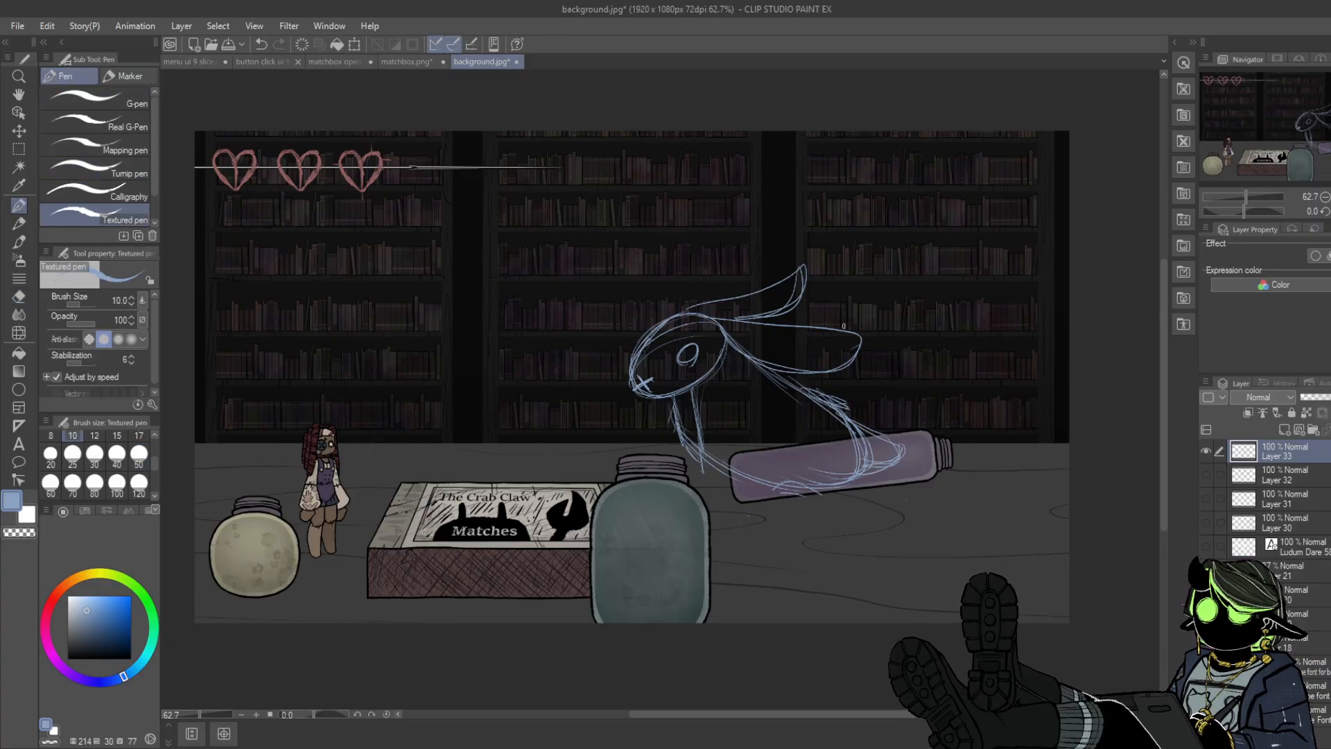
{"action": "left_click_drag", "start_coordinate": [703, 406], "coordinate": [703, 486]}
{"action": "mouse_move", "coordinate": [703, 437]}
{"action": "left_mouse_down"}
{"action": "mouse_move", "coordinate": [745, 503]}
{"action": "mouse_move", "coordinate": [717, 516]}
{"action": "mouse_move", "coordinate": [732, 504]}
{"action": "mouse_move", "coordinate": [682, 477]}
{"action": "left_mouse_up"}
{"action": "left_click_drag", "start_coordinate": [679, 434], "coordinate": [680, 484]}
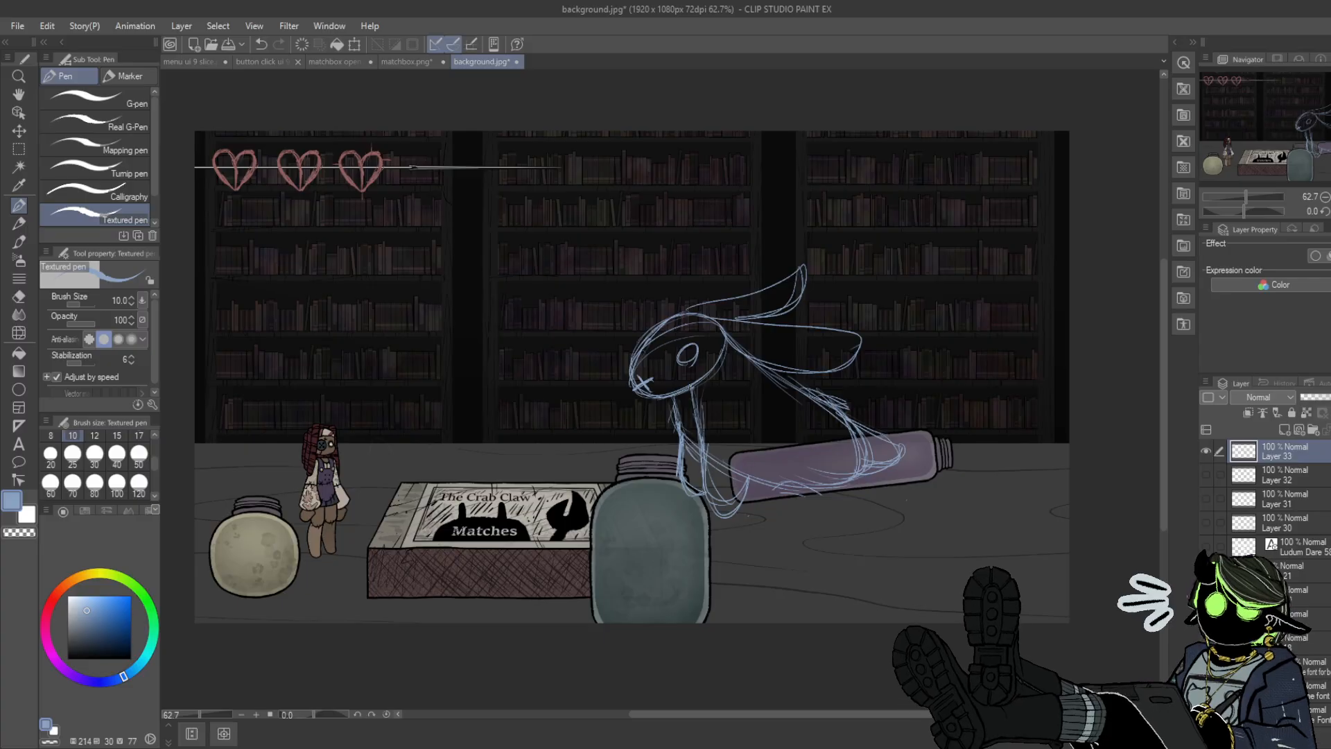
- Add a cheek tuft and rounder contour to the rabbit's head, and sketch the hind foot beneath the rump
{"action": "left_click_drag", "start_coordinate": [670, 396], "coordinate": [728, 376]}
{"action": "mouse_move", "coordinate": [728, 377]}
{"action": "left_mouse_down"}
{"action": "mouse_move", "coordinate": [623, 402]}
{"action": "mouse_move", "coordinate": [673, 316]}
{"action": "left_mouse_up"}
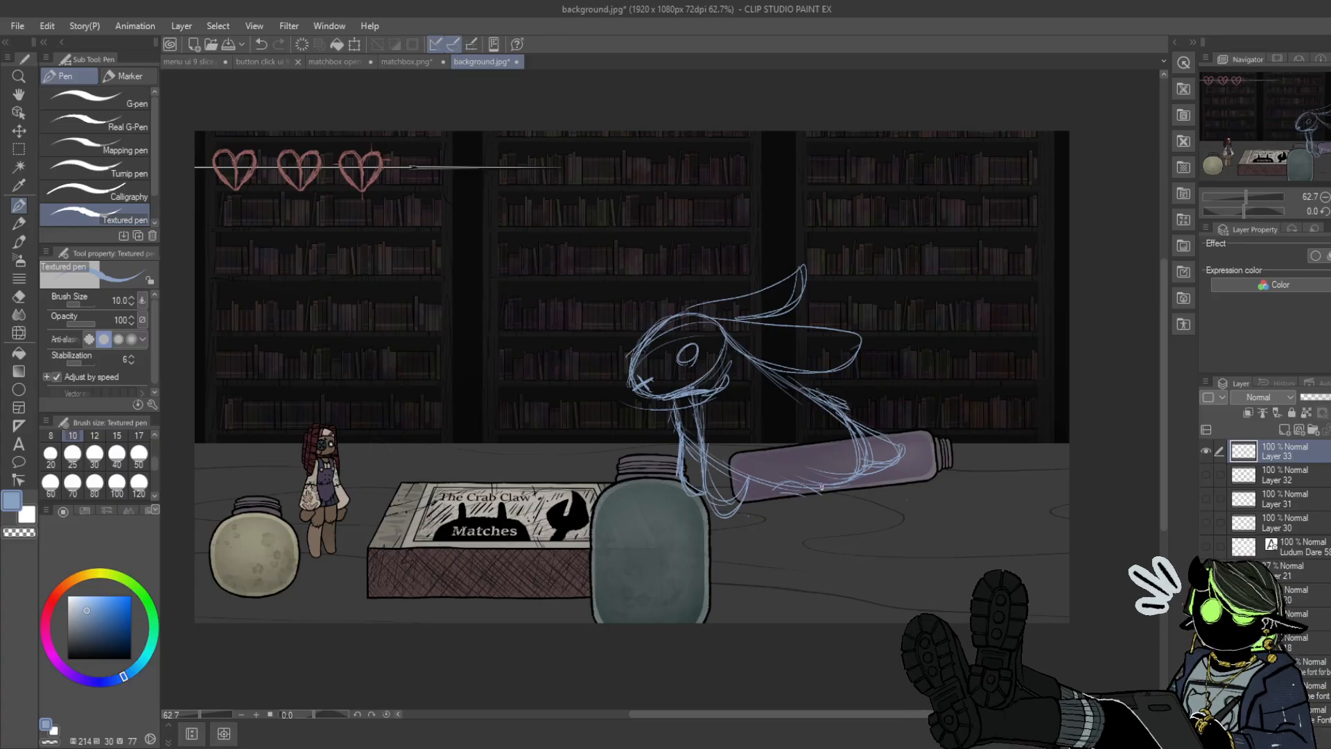
{"action": "mouse_move", "coordinate": [801, 488]}
{"action": "left_mouse_down"}
{"action": "mouse_move", "coordinate": [788, 512]}
{"action": "mouse_move", "coordinate": [844, 485]}
{"action": "mouse_move", "coordinate": [787, 509]}
{"action": "mouse_move", "coordinate": [849, 513]}
{"action": "mouse_move", "coordinate": [791, 513]}
{"action": "mouse_move", "coordinate": [824, 514]}
{"action": "mouse_move", "coordinate": [791, 484]}
{"action": "mouse_move", "coordinate": [814, 516]}
{"action": "left_mouse_up"}
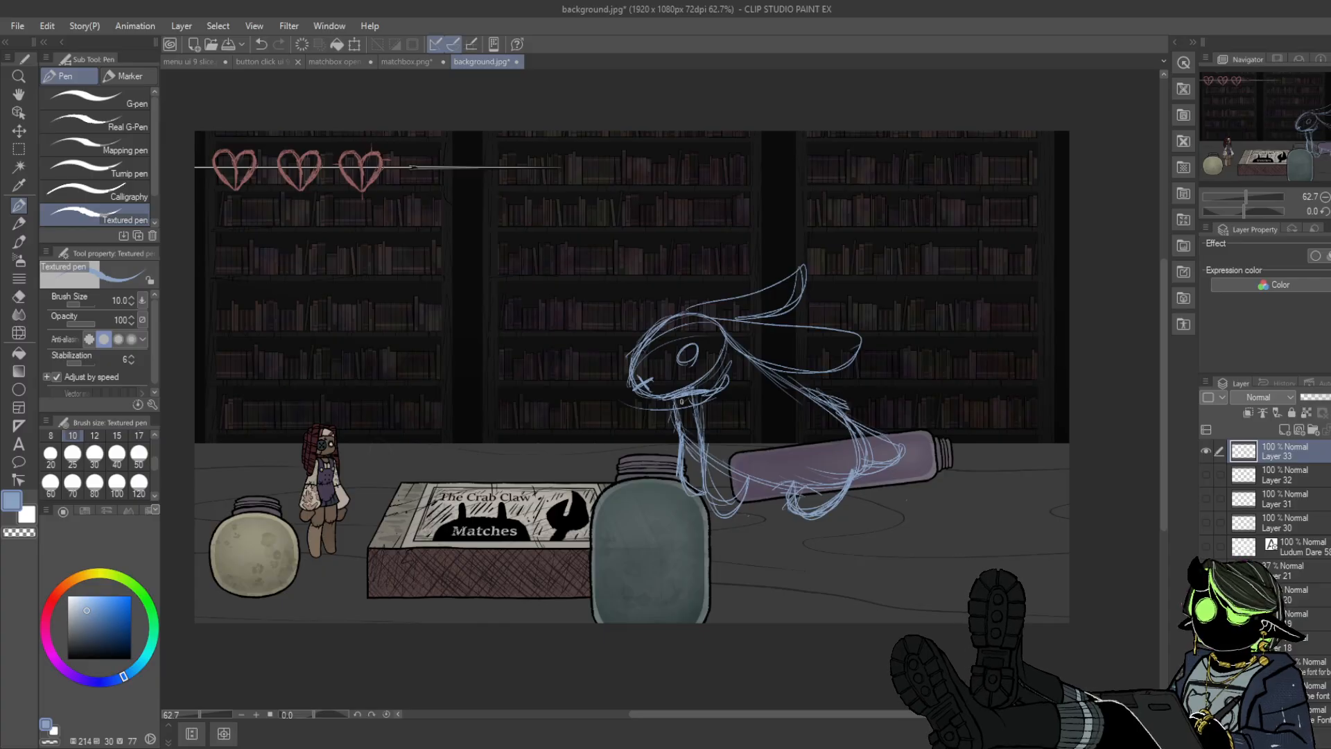
- Sketch a bow at the rabbit's neck with loops on both sides and strokes running down the front leg
{"action": "left_click_drag", "start_coordinate": [693, 391], "coordinate": [723, 427]}
{"action": "mouse_move", "coordinate": [682, 398]}
{"action": "left_mouse_down"}
{"action": "mouse_move", "coordinate": [683, 445]}
{"action": "mouse_move", "coordinate": [723, 446]}
{"action": "left_mouse_up"}
{"action": "left_click_drag", "start_coordinate": [709, 402], "coordinate": [725, 441]}
{"action": "mouse_move", "coordinate": [684, 406]}
{"action": "left_mouse_down"}
{"action": "mouse_move", "coordinate": [687, 437]}
{"action": "mouse_move", "coordinate": [649, 437]}
{"action": "mouse_move", "coordinate": [660, 454]}
{"action": "left_mouse_up"}
{"action": "mouse_move", "coordinate": [663, 453]}
{"action": "left_mouse_down"}
{"action": "mouse_move", "coordinate": [678, 431]}
{"action": "mouse_move", "coordinate": [663, 444]}
{"action": "mouse_move", "coordinate": [664, 476]}
{"action": "left_mouse_up"}
{"action": "left_click_drag", "start_coordinate": [678, 429], "coordinate": [674, 479]}
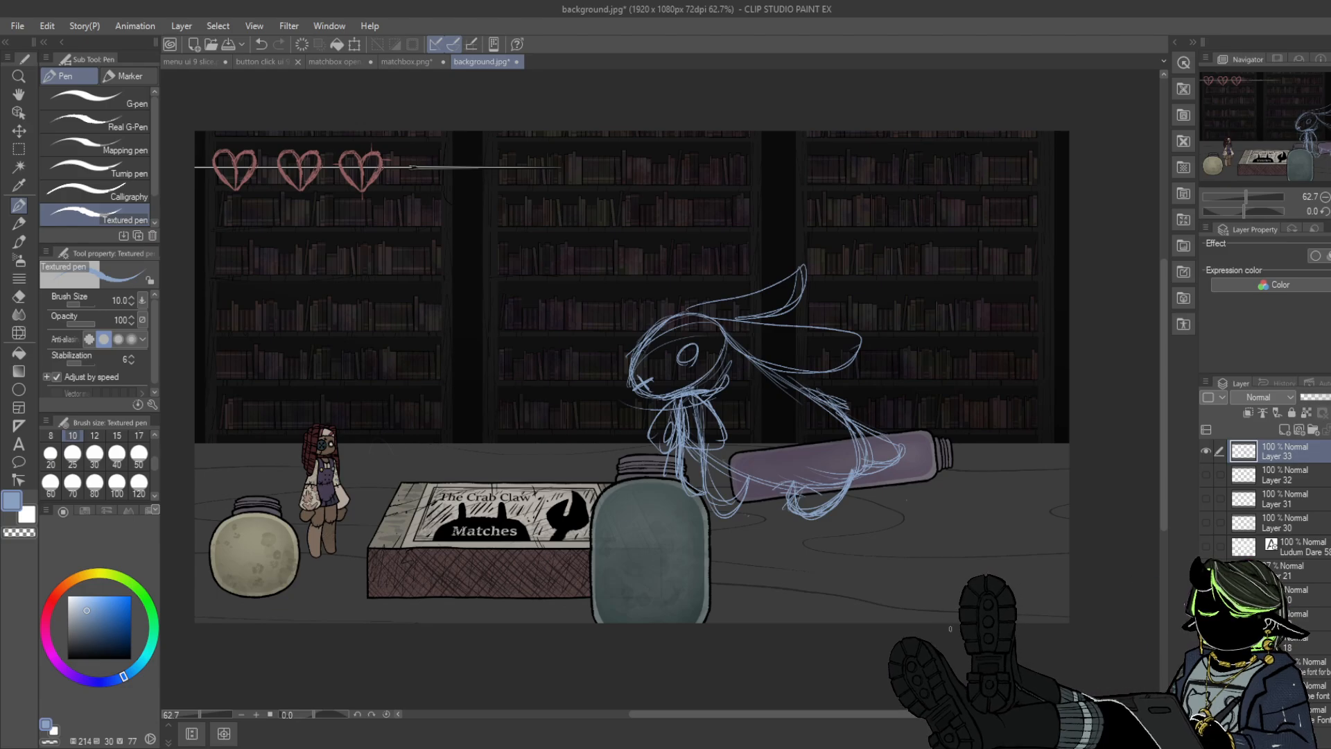
{"action": "left_click", "coordinate": [1206, 451]}
{"action": "left_click", "coordinate": [1206, 451]}
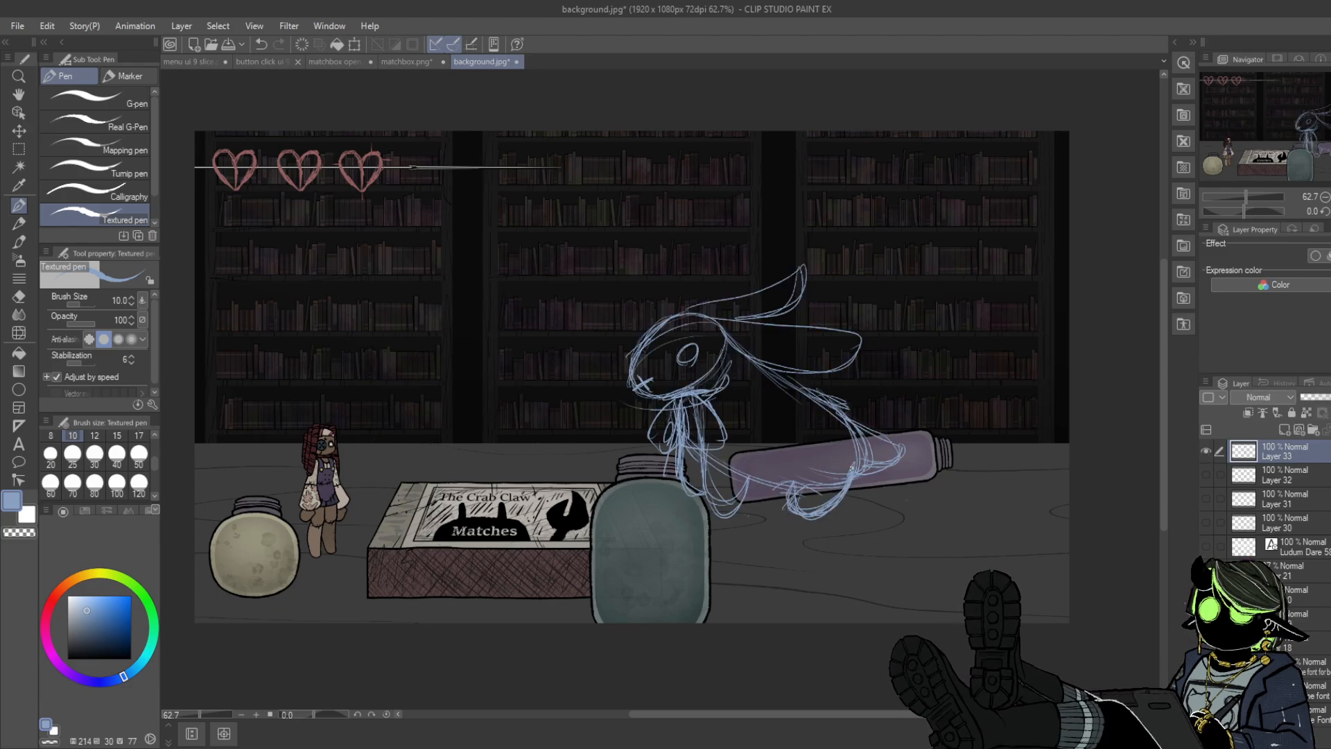
- Erase the old tail loops at the rump and sketch a round, fluffy tail of curly strokes in their place
{"action": "mouse_move", "coordinate": [853, 416]}
{"action": "left_mouse_down"}
{"action": "mouse_move", "coordinate": [870, 406]}
{"action": "mouse_move", "coordinate": [870, 464]}
{"action": "left_mouse_up"}
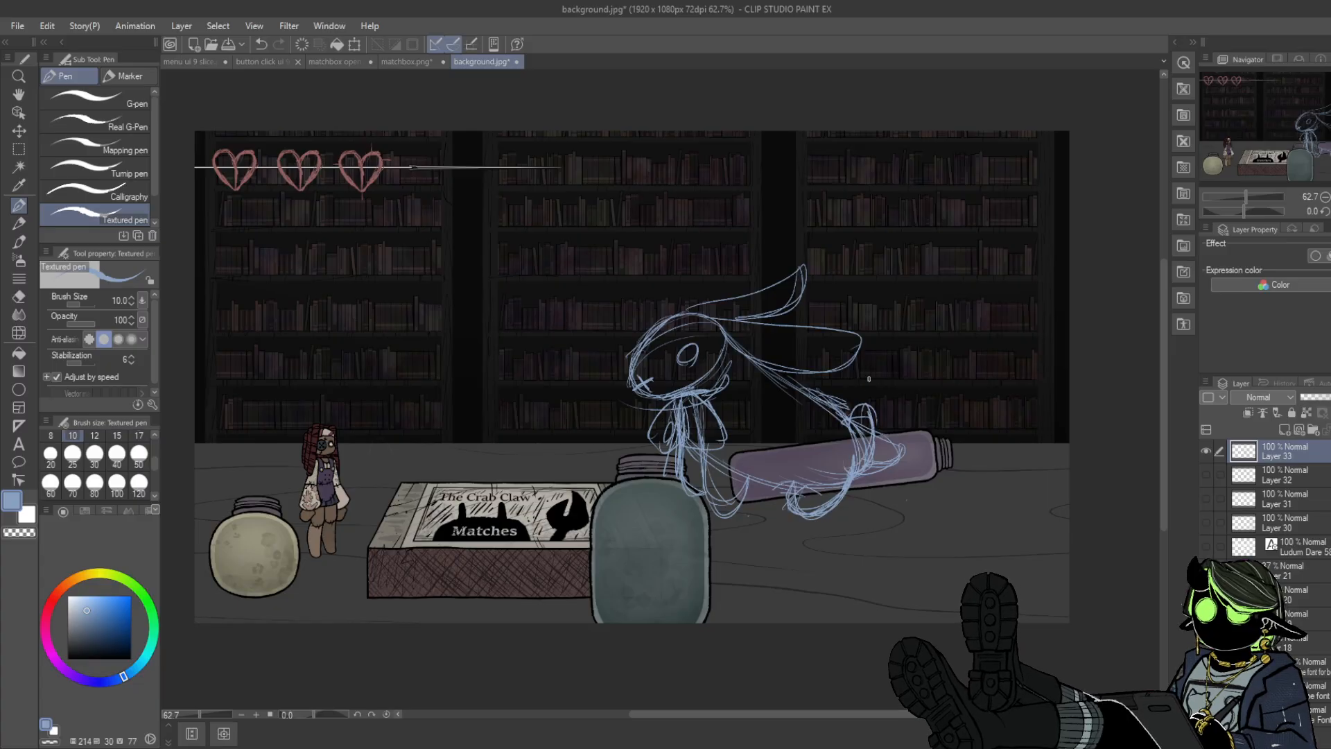
{"action": "left_click", "coordinate": [18, 296]}
{"action": "mouse_move", "coordinate": [875, 437]}
{"action": "left_mouse_down"}
{"action": "mouse_move", "coordinate": [875, 475]}
{"action": "mouse_move", "coordinate": [867, 467]}
{"action": "mouse_move", "coordinate": [875, 426]}
{"action": "mouse_move", "coordinate": [904, 495]}
{"action": "left_mouse_up"}
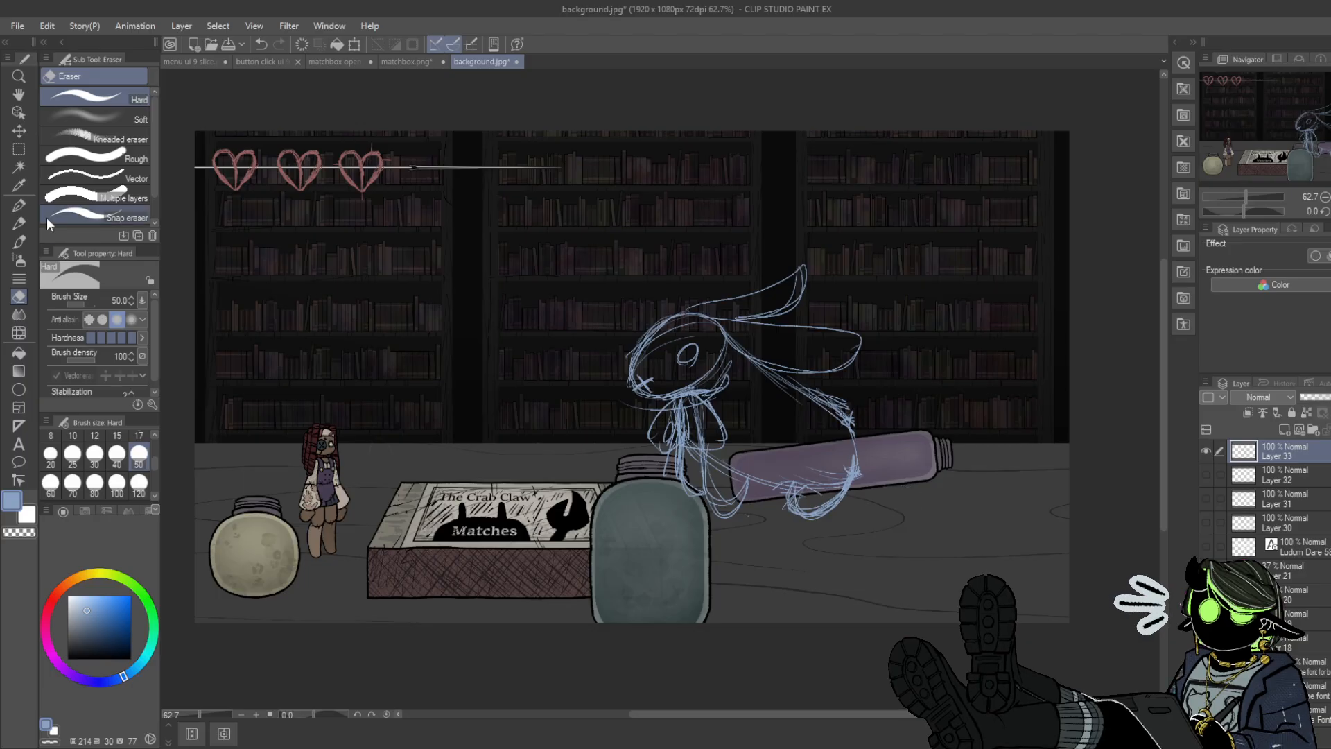
{"action": "left_click", "coordinate": [19, 205]}
{"action": "left_click", "coordinate": [79, 219]}
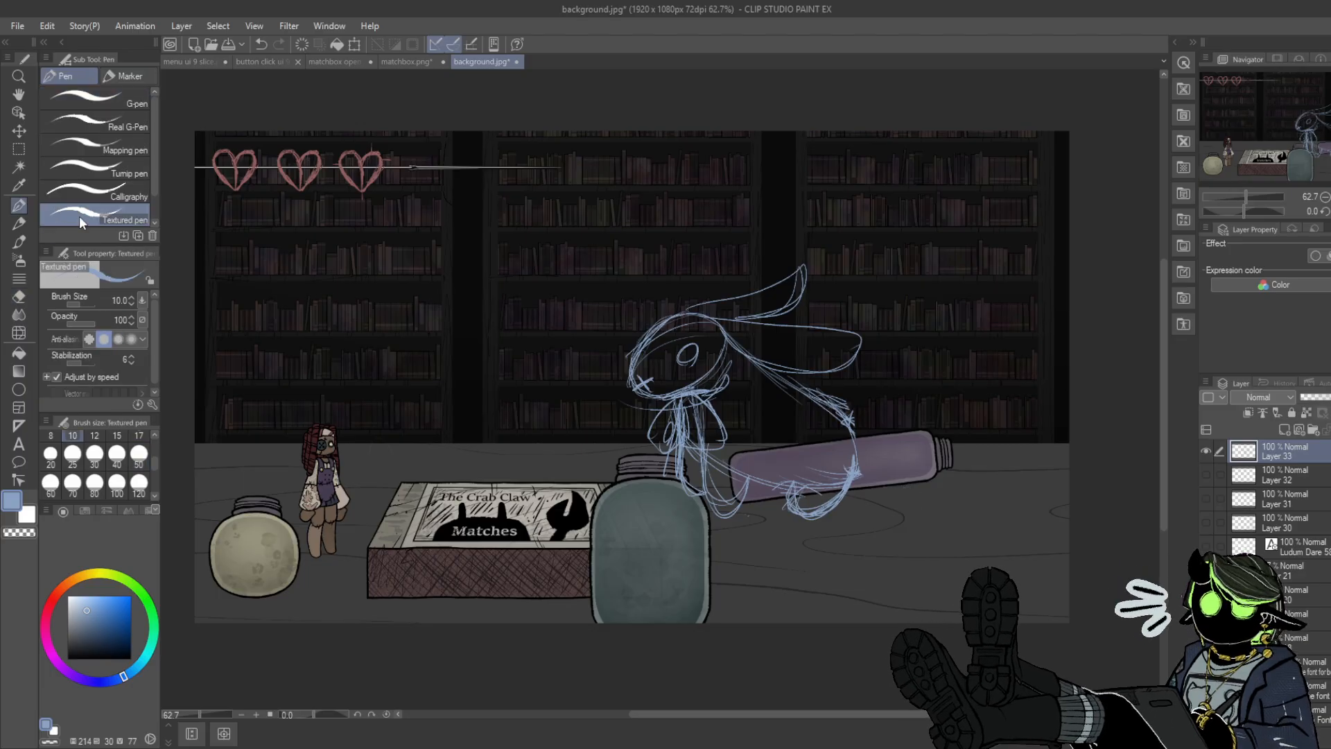
{"action": "mouse_move", "coordinate": [854, 421]}
{"action": "left_mouse_down"}
{"action": "mouse_move", "coordinate": [876, 456]}
{"action": "mouse_move", "coordinate": [860, 463]}
{"action": "mouse_move", "coordinate": [887, 416]}
{"action": "mouse_move", "coordinate": [897, 451]}
{"action": "mouse_move", "coordinate": [873, 409]}
{"action": "mouse_move", "coordinate": [860, 445]}
{"action": "mouse_move", "coordinate": [875, 477]}
{"action": "left_mouse_up"}
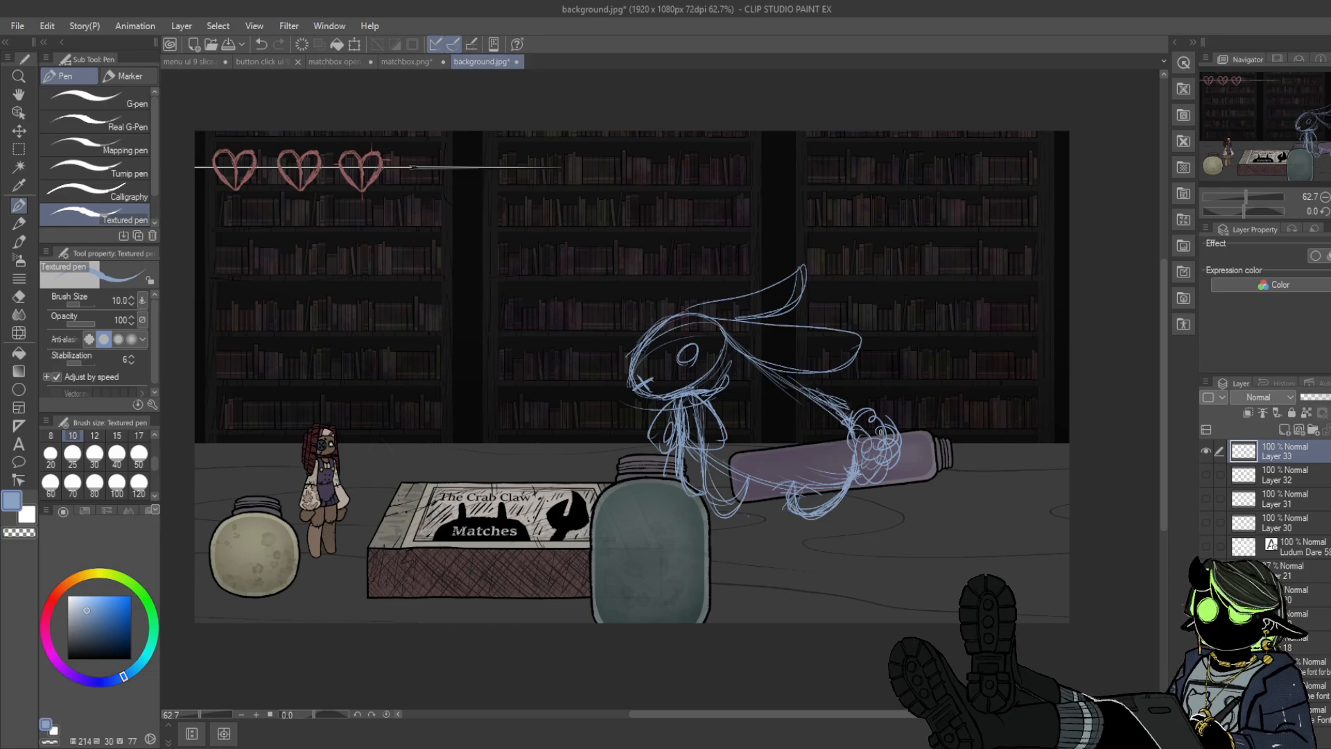
{"action": "left_click", "coordinate": [19, 148]}
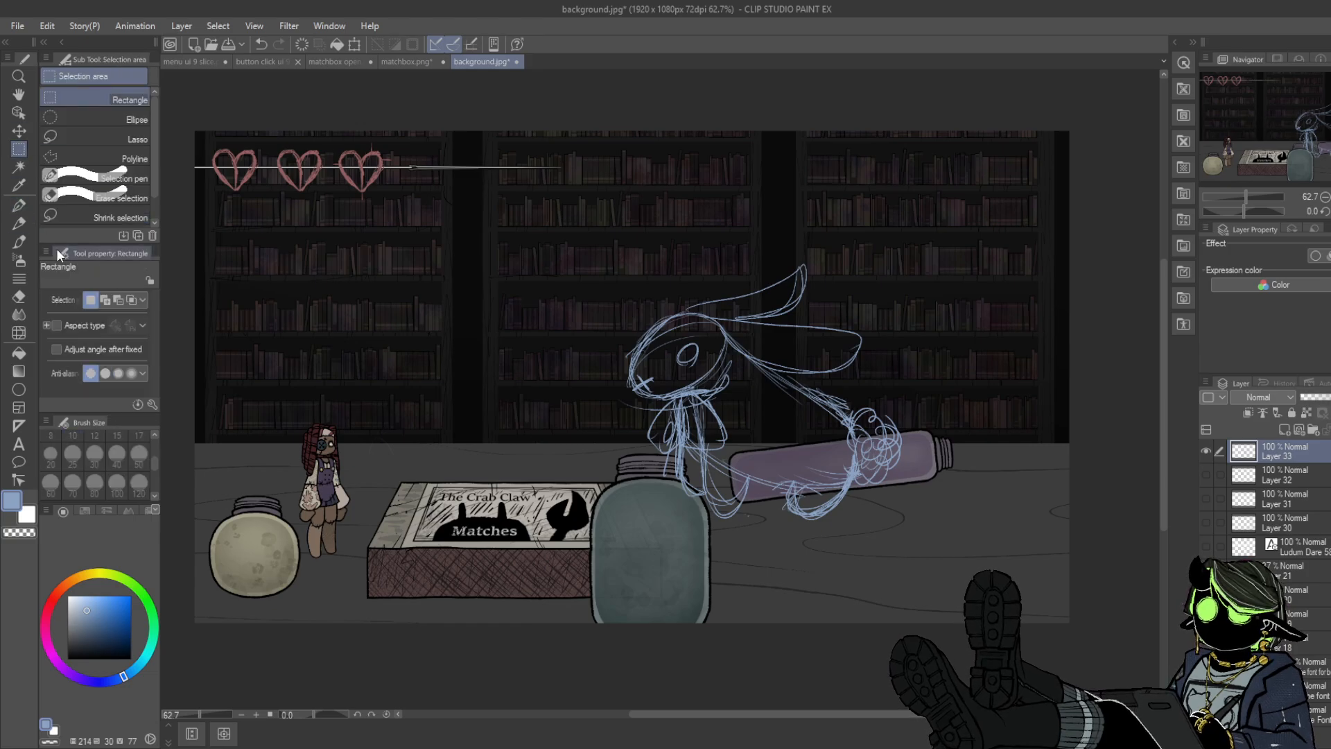
{"action": "mouse_move", "coordinate": [583, 230]}
{"action": "left_mouse_down"}
{"action": "mouse_move", "coordinate": [950, 475]}
{"action": "mouse_move", "coordinate": [955, 563]}
{"action": "left_mouse_up"}
{"action": "key", "text": "ctrl+d"}
{"action": "key", "text": "p"}
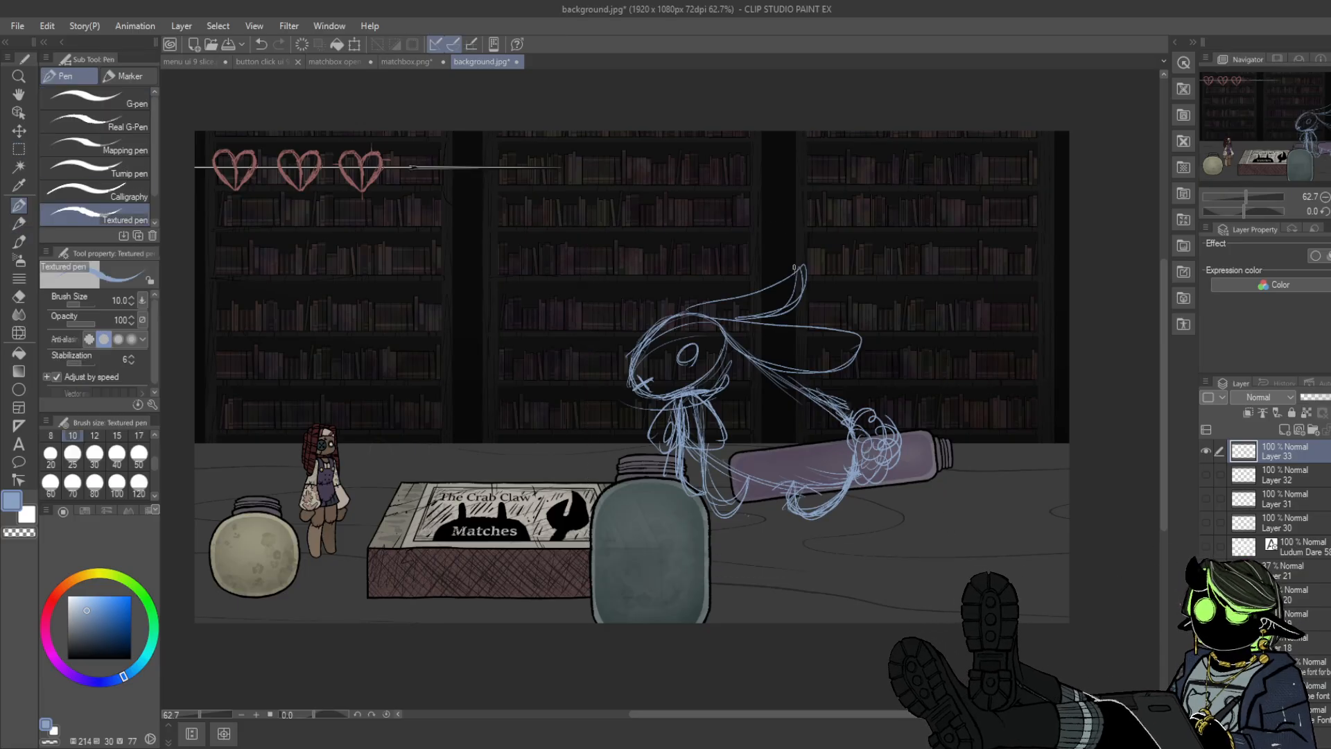
- Mark the sketch's outer limits with short strokes above the ear tip, below the front paw, before the nose and behind the tail
{"action": "left_click_drag", "start_coordinate": [795, 243], "coordinate": [795, 273]}
{"action": "left_click_drag", "start_coordinate": [725, 519], "coordinate": [720, 548]}
{"action": "left_click_drag", "start_coordinate": [608, 376], "coordinate": [629, 373]}
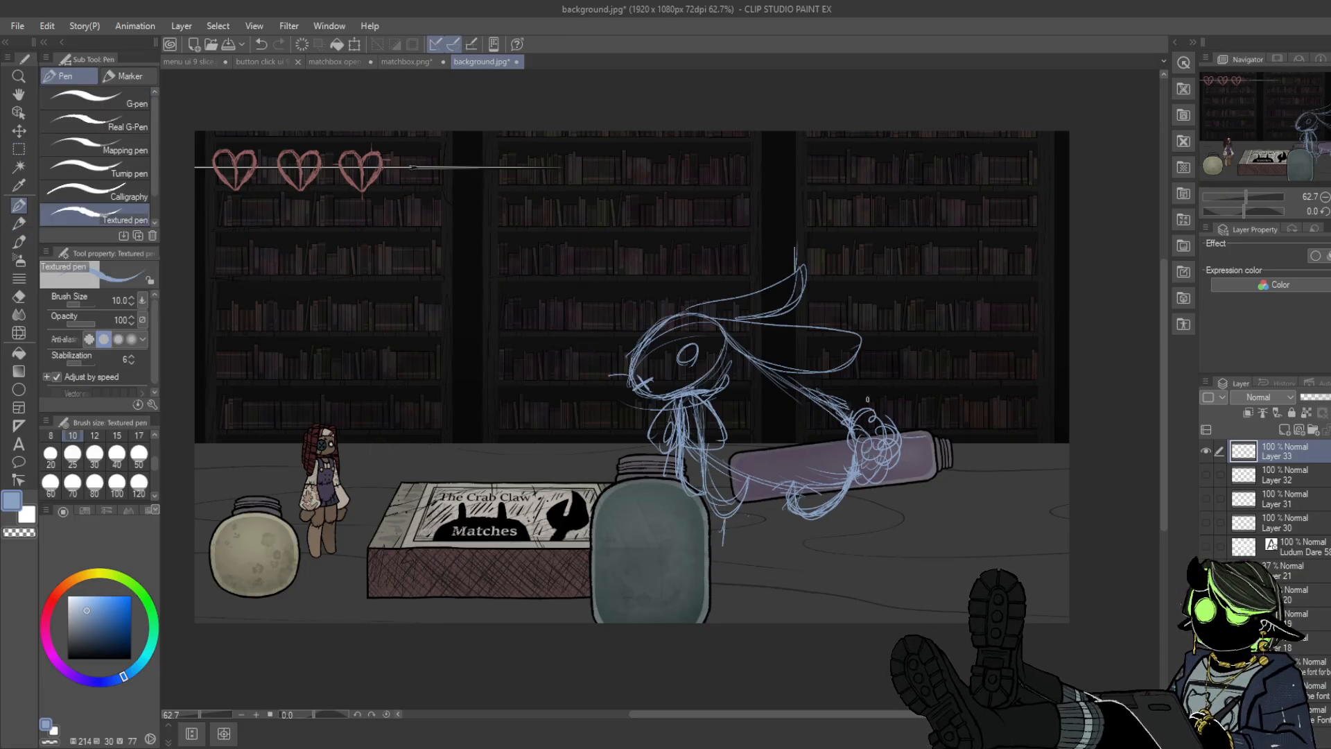
- Select a rectangle around the whole rabbit sketch with its limit marks and create a new canvas from the copied selection
{"action": "key", "text": "m"}
{"action": "left_click_drag", "start_coordinate": [563, 232], "coordinate": [964, 601]}
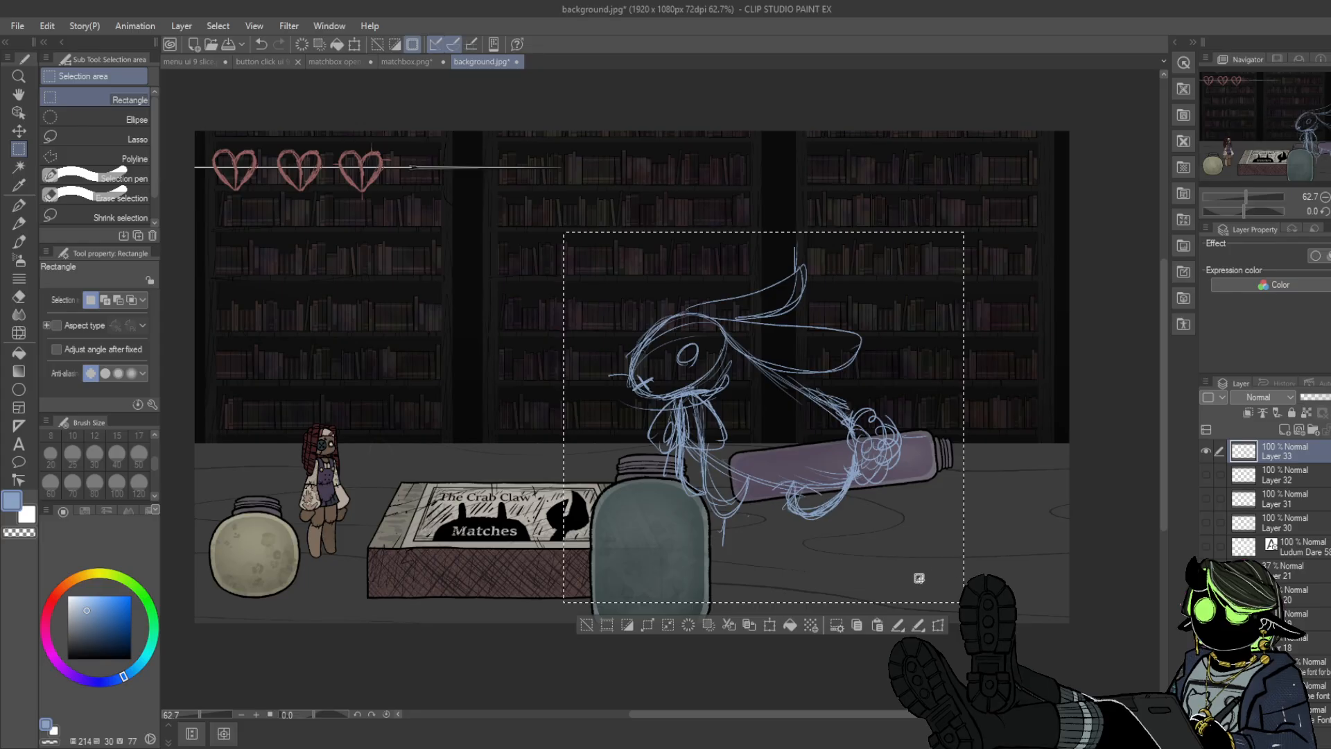
{"action": "left_click", "coordinate": [17, 27]}
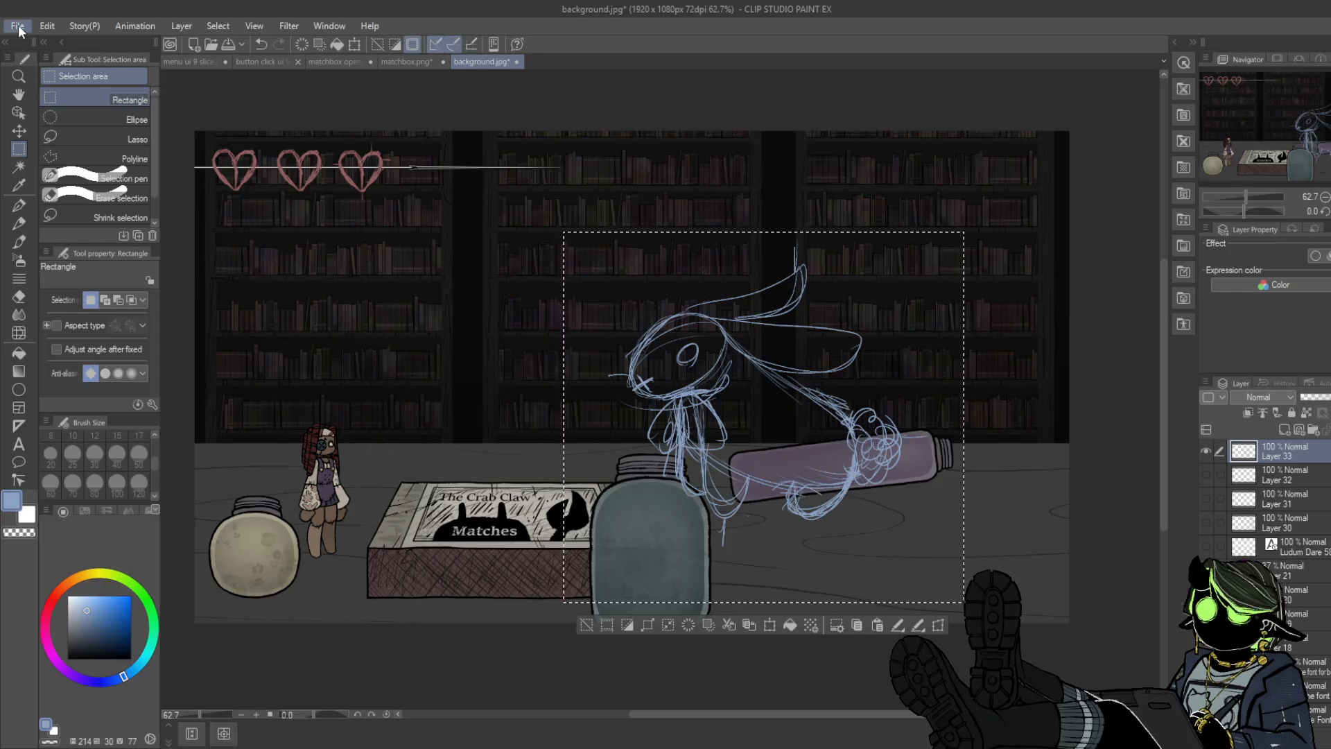
{"action": "left_click", "coordinate": [168, 79]}
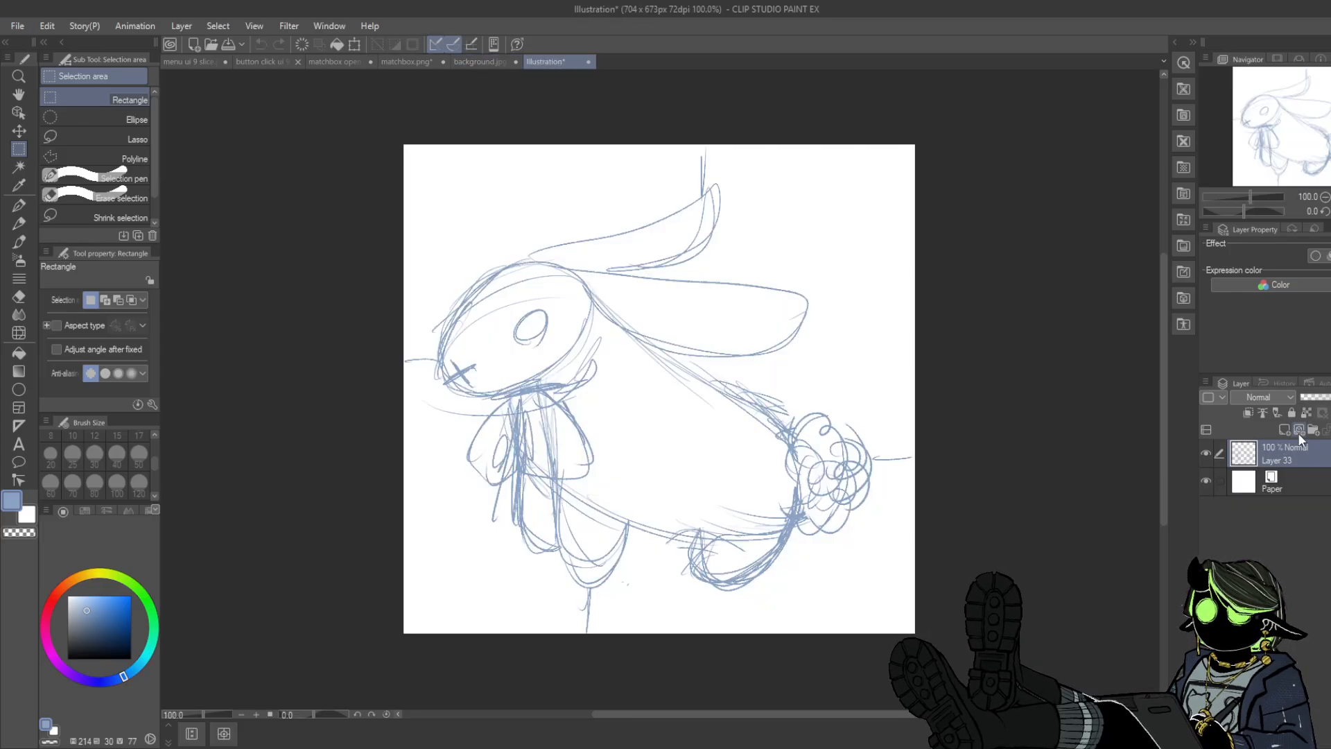
- Erase the limit marks before the nose, above the ear tip, below the front paw and behind the tail
{"action": "left_click", "coordinate": [19, 296]}
{"action": "left_click_drag", "start_coordinate": [407, 373], "coordinate": [423, 350]}
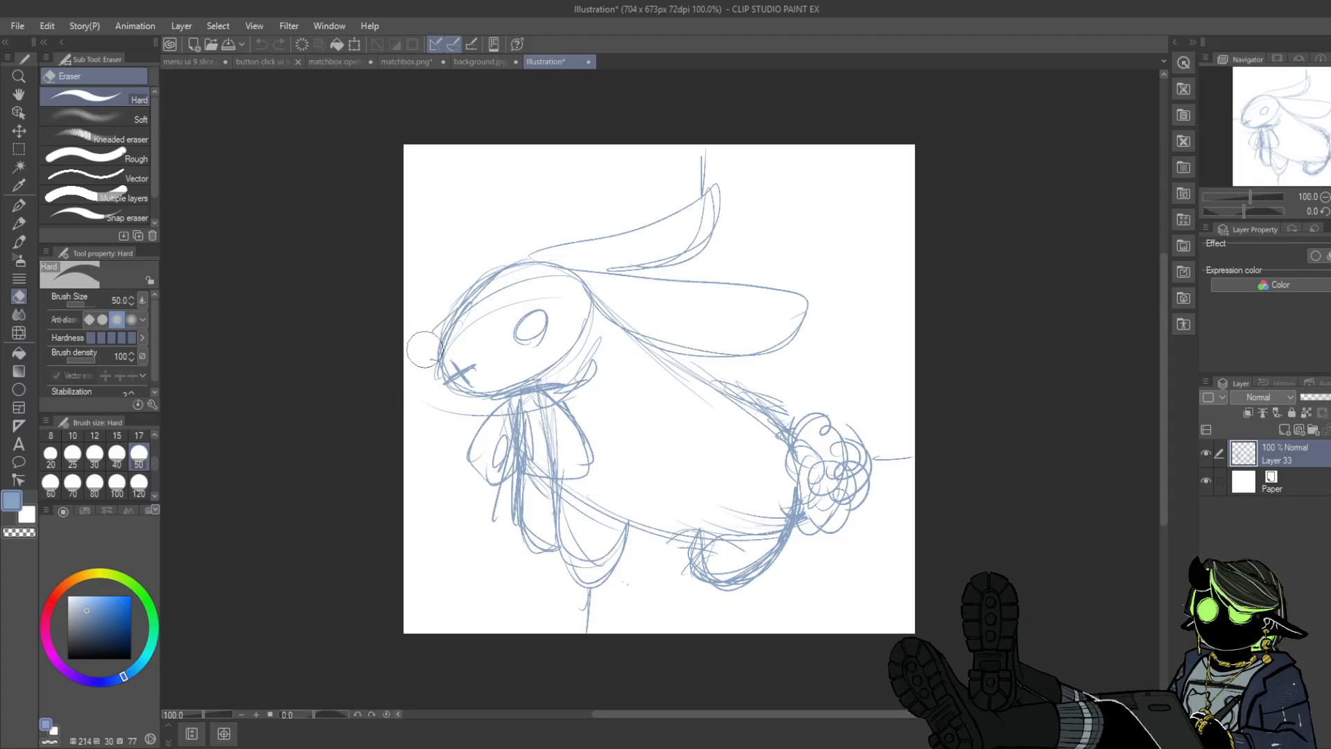
{"action": "left_click_drag", "start_coordinate": [695, 165], "coordinate": [703, 187]}
{"action": "left_click_drag", "start_coordinate": [582, 610], "coordinate": [568, 621]}
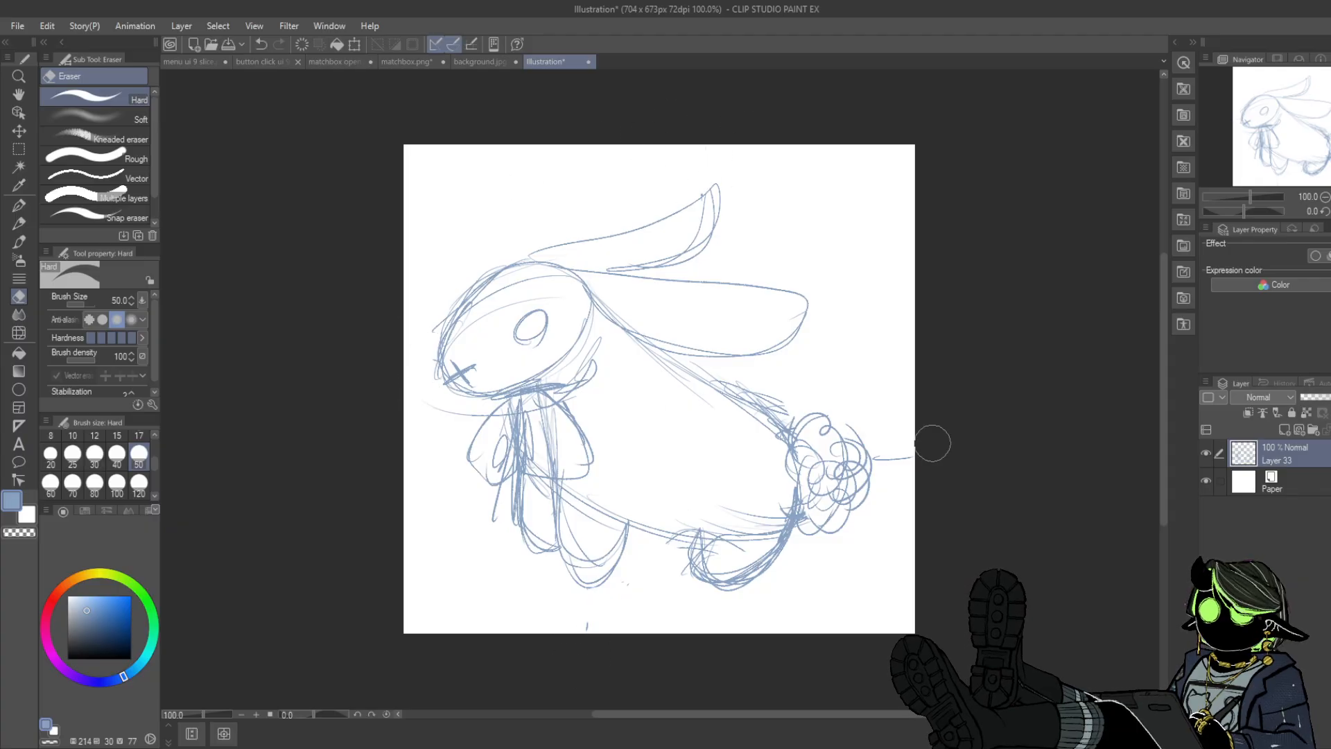
{"action": "left_click_drag", "start_coordinate": [927, 447], "coordinate": [891, 451]}
- Lower the rabbit sketch layer's opacity to 41% and add a new layer above it
{"action": "left_click", "coordinate": [1326, 398]}
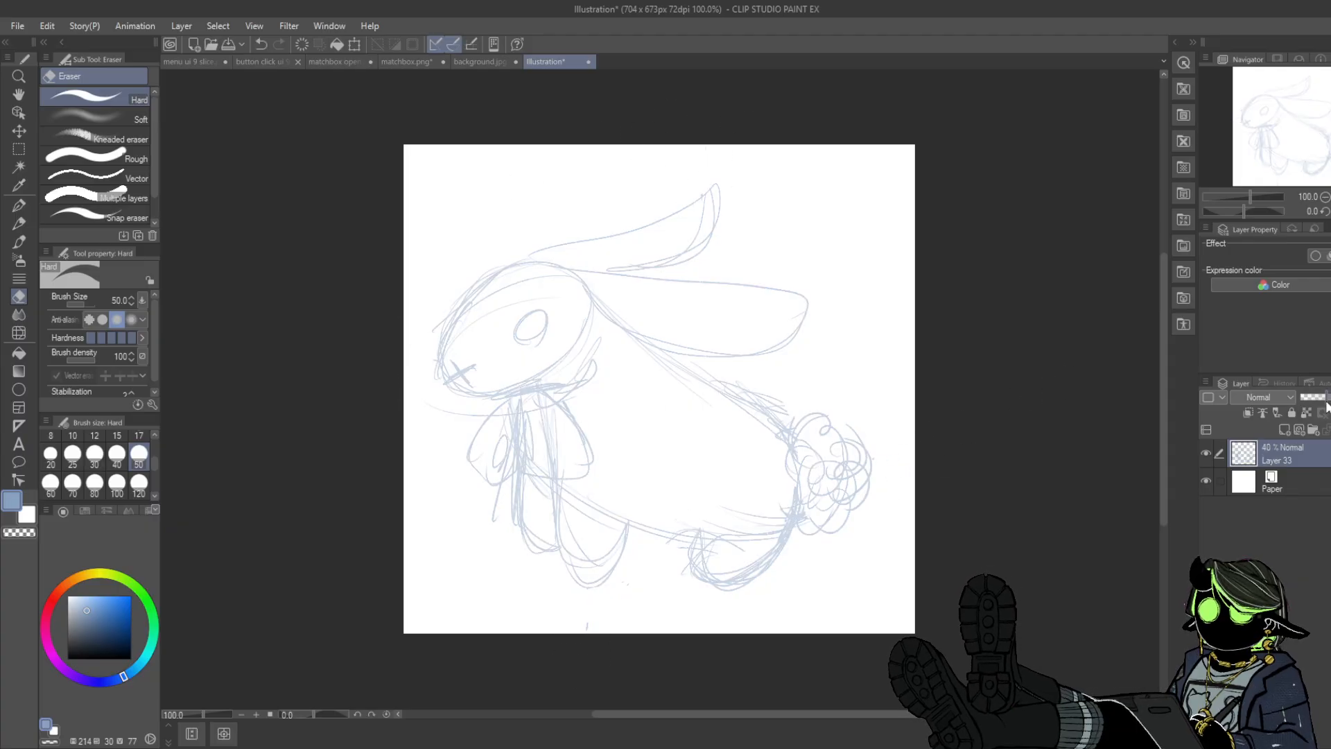
{"action": "left_click", "coordinate": [1287, 428]}
- Outline the rabbit's oval head in black with the Textured pen at brush size 17
{"action": "left_click", "coordinate": [18, 205]}
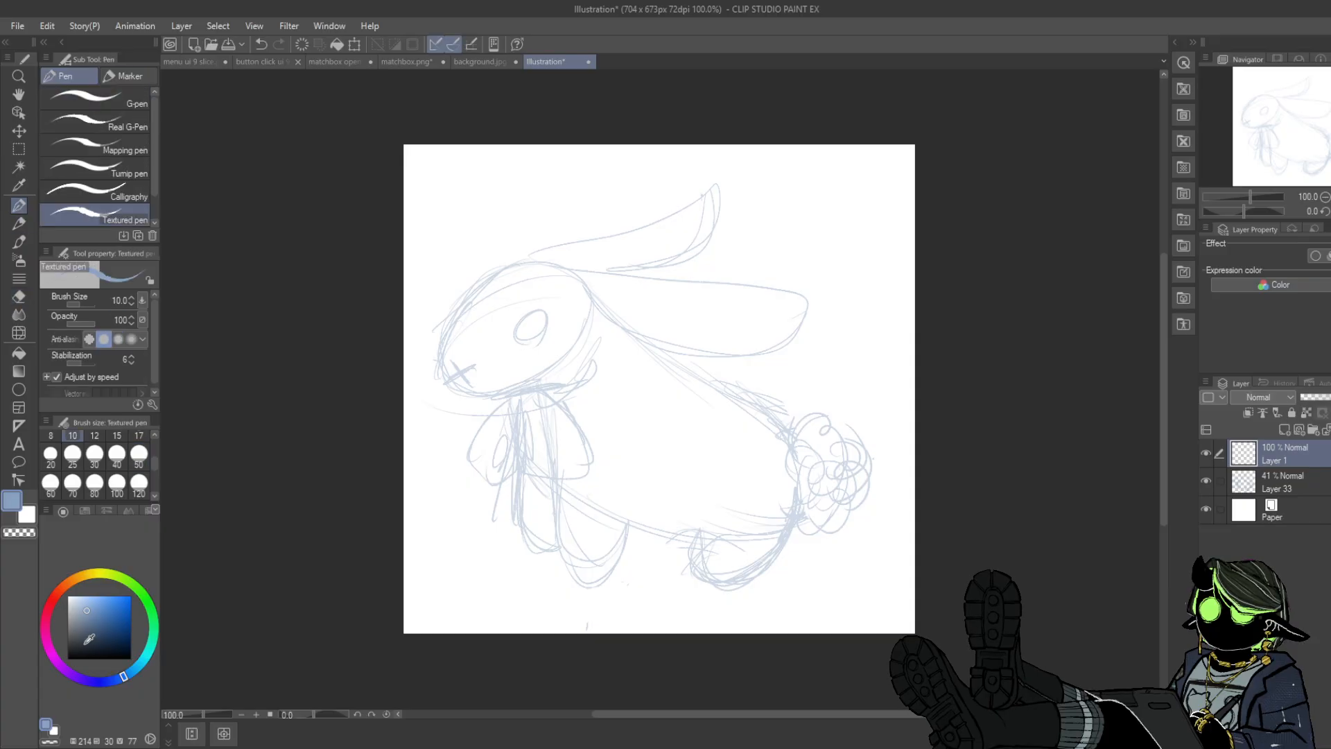
{"action": "left_click_drag", "start_coordinate": [85, 633], "coordinate": [67, 658]}
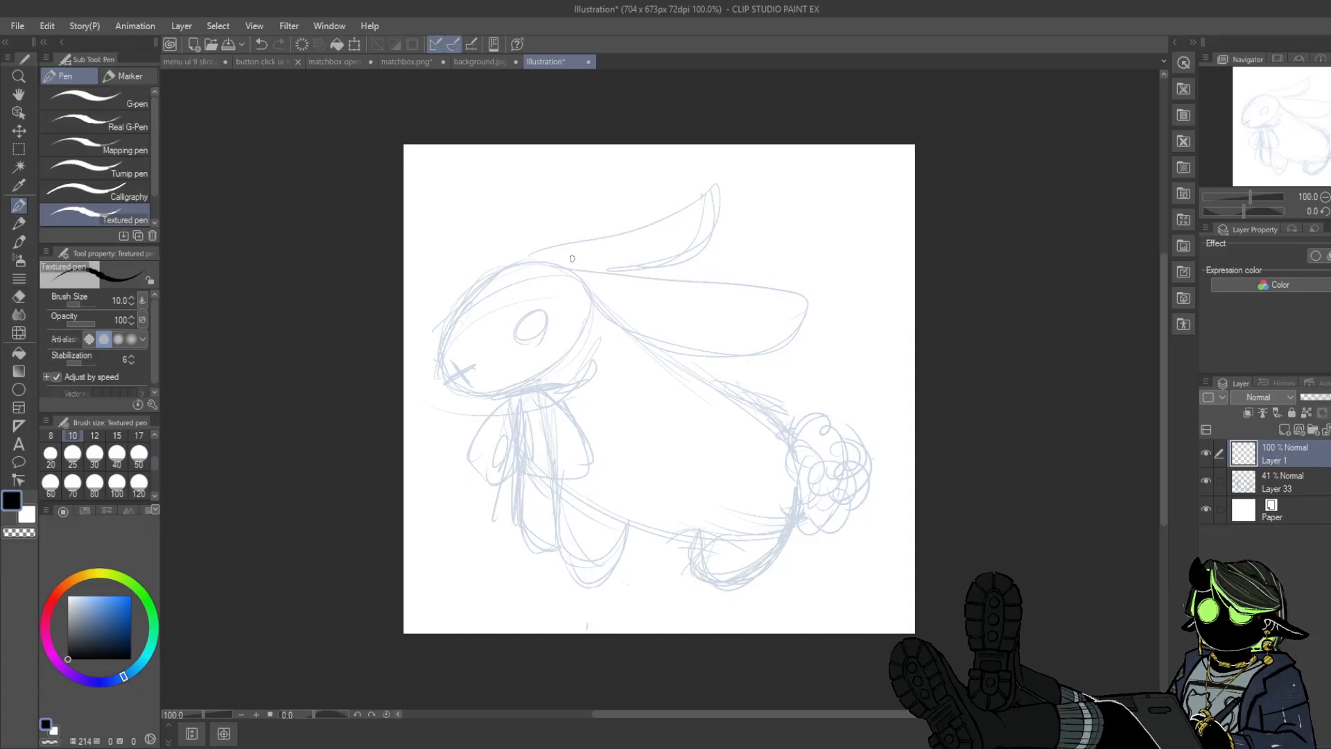
{"action": "mouse_move", "coordinate": [570, 268]}
{"action": "left_mouse_down"}
{"action": "mouse_move", "coordinate": [518, 262]}
{"action": "mouse_move", "coordinate": [481, 319]}
{"action": "left_mouse_up"}
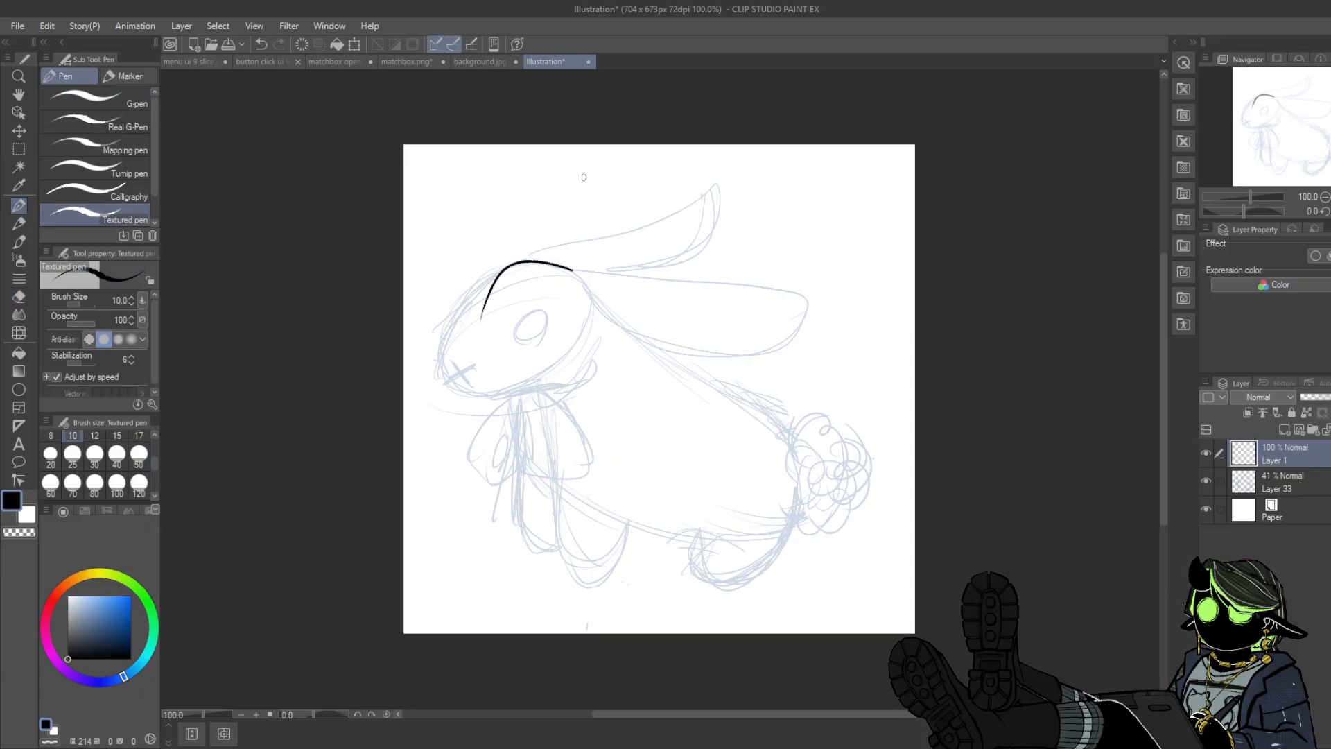
{"action": "left_click", "coordinate": [260, 43]}
{"action": "left_click", "coordinate": [139, 435]}
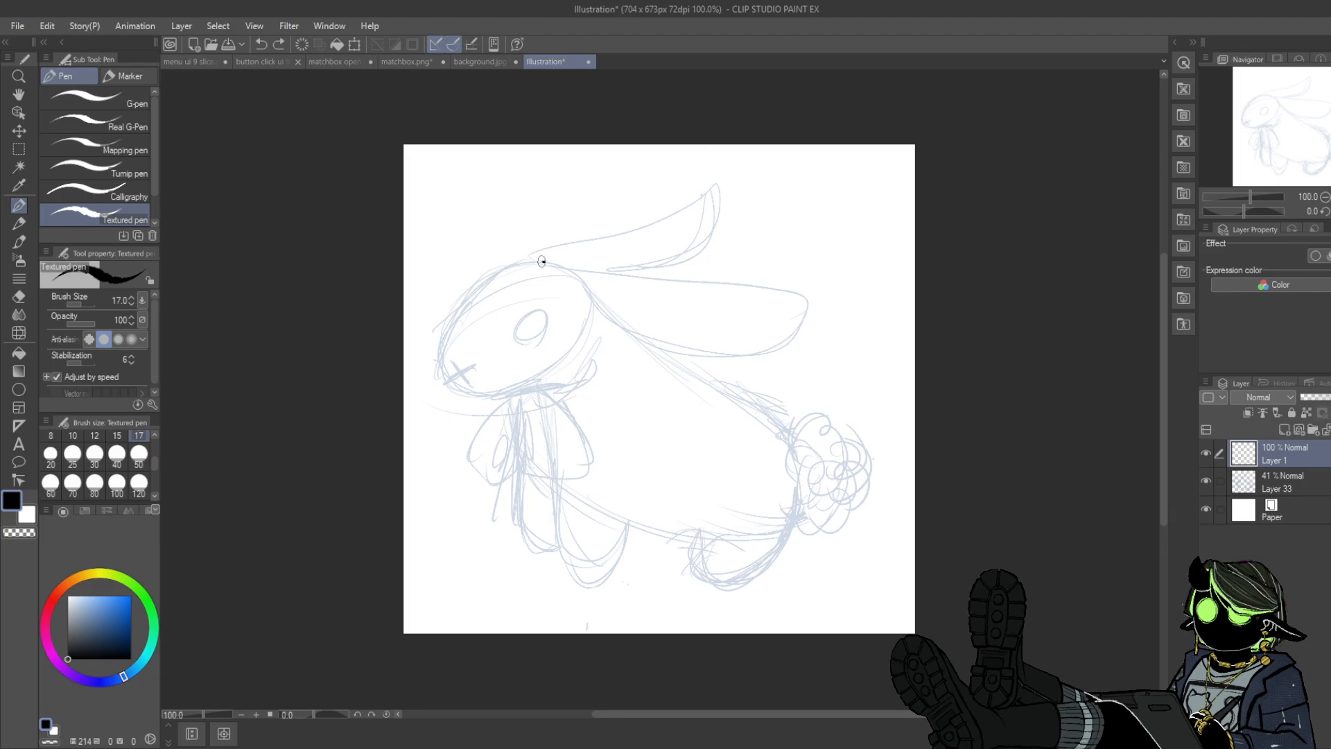
{"action": "mouse_move", "coordinate": [541, 261]}
{"action": "left_mouse_down"}
{"action": "mouse_move", "coordinate": [460, 309]}
{"action": "mouse_move", "coordinate": [445, 372]}
{"action": "mouse_move", "coordinate": [490, 392]}
{"action": "mouse_move", "coordinate": [459, 382]}
{"action": "mouse_move", "coordinate": [466, 395]}
{"action": "mouse_move", "coordinate": [536, 394]}
{"action": "mouse_move", "coordinate": [581, 357]}
{"action": "mouse_move", "coordinate": [596, 290]}
{"action": "mouse_move", "coordinate": [542, 262]}
{"action": "mouse_move", "coordinate": [579, 274]}
{"action": "left_mouse_up"}
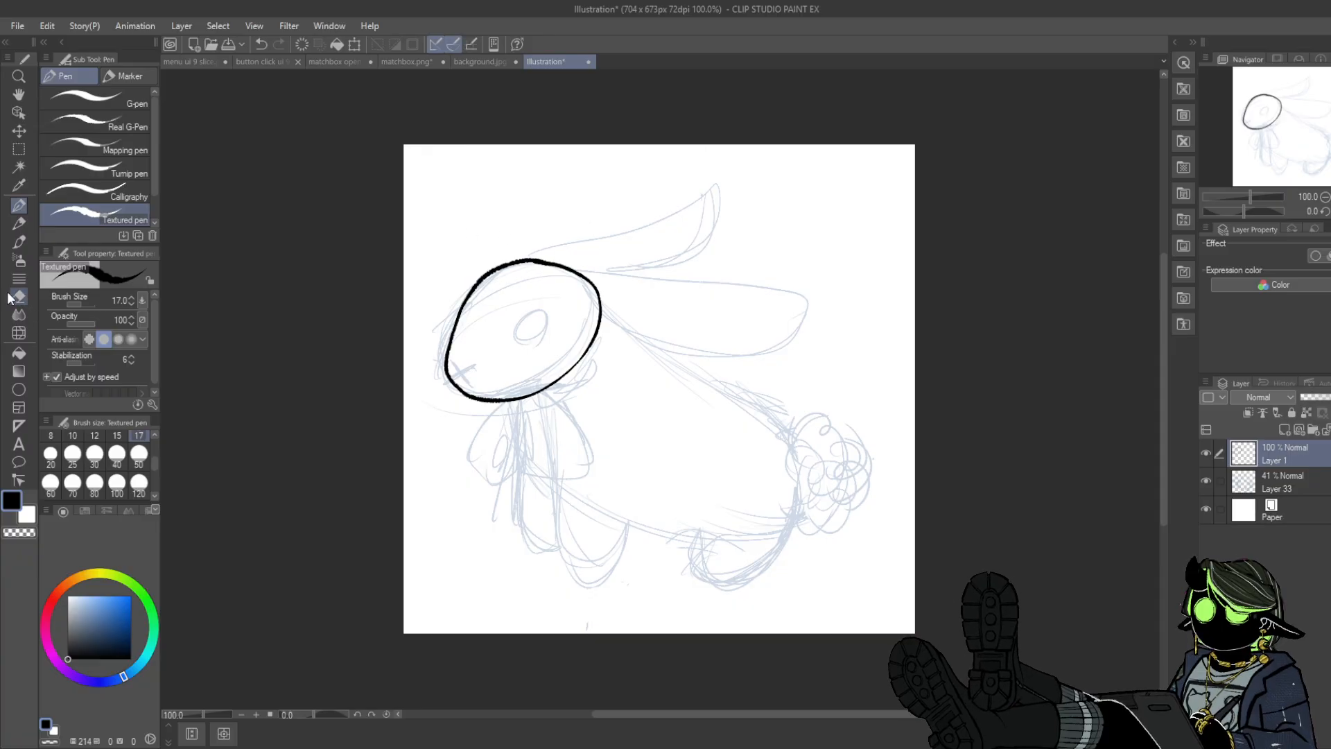
- Draw a round button eye with four holes and crossed threads, plus an X-shaped nose at the snout's tip
{"action": "mouse_move", "coordinate": [528, 342]}
{"action": "left_mouse_down"}
{"action": "mouse_move", "coordinate": [541, 319]}
{"action": "mouse_move", "coordinate": [561, 322]}
{"action": "mouse_move", "coordinate": [527, 352]}
{"action": "mouse_move", "coordinate": [538, 309]}
{"action": "mouse_move", "coordinate": [563, 323]}
{"action": "mouse_move", "coordinate": [559, 344]}
{"action": "mouse_move", "coordinate": [533, 356]}
{"action": "mouse_move", "coordinate": [518, 341]}
{"action": "mouse_move", "coordinate": [527, 312]}
{"action": "mouse_move", "coordinate": [562, 336]}
{"action": "left_mouse_up"}
{"action": "left_click", "coordinate": [261, 44]}
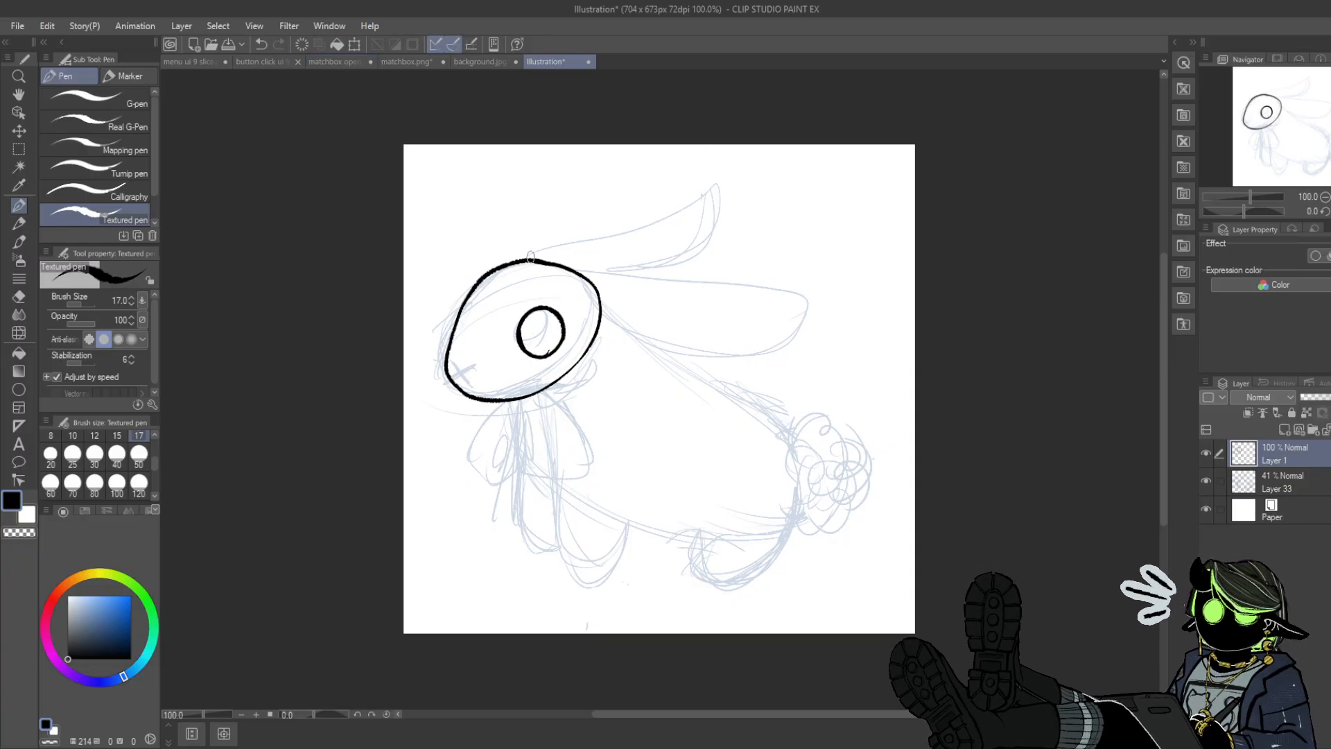
{"action": "key", "text": "e"}
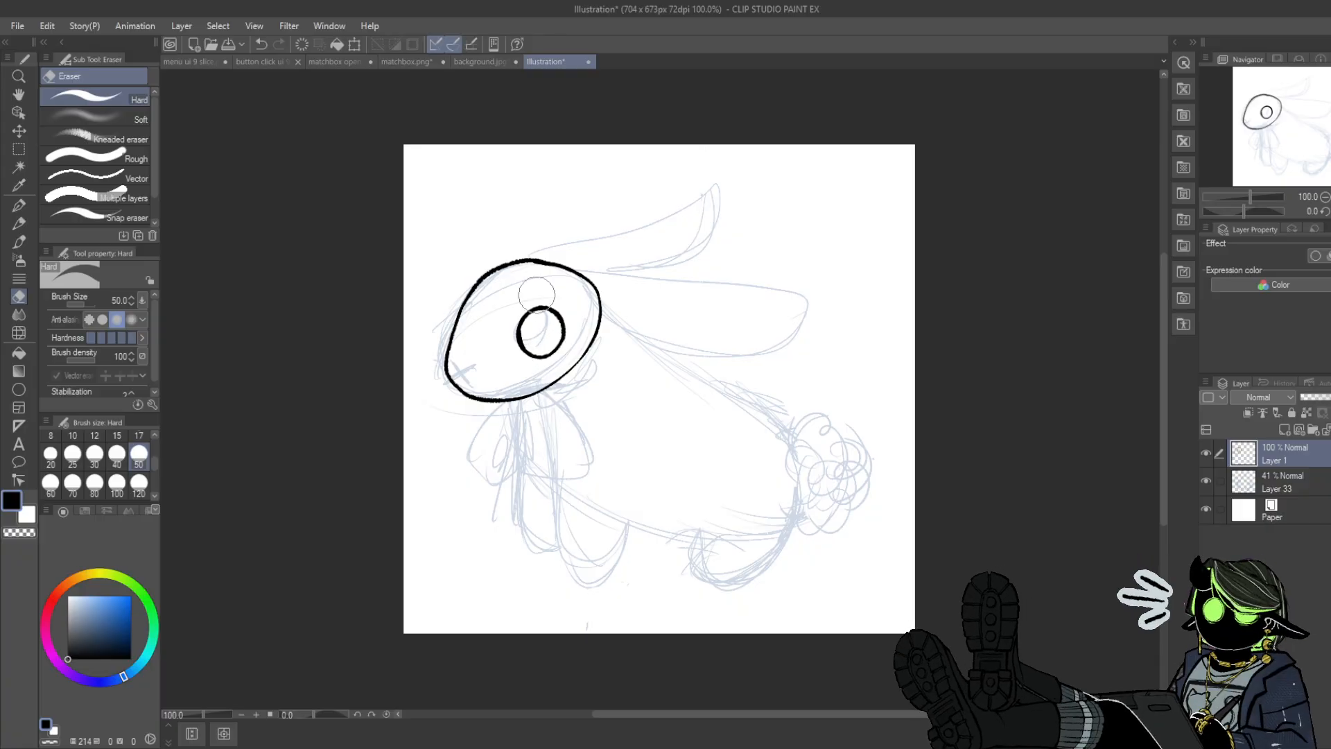
{"action": "left_click", "coordinate": [19, 208]}
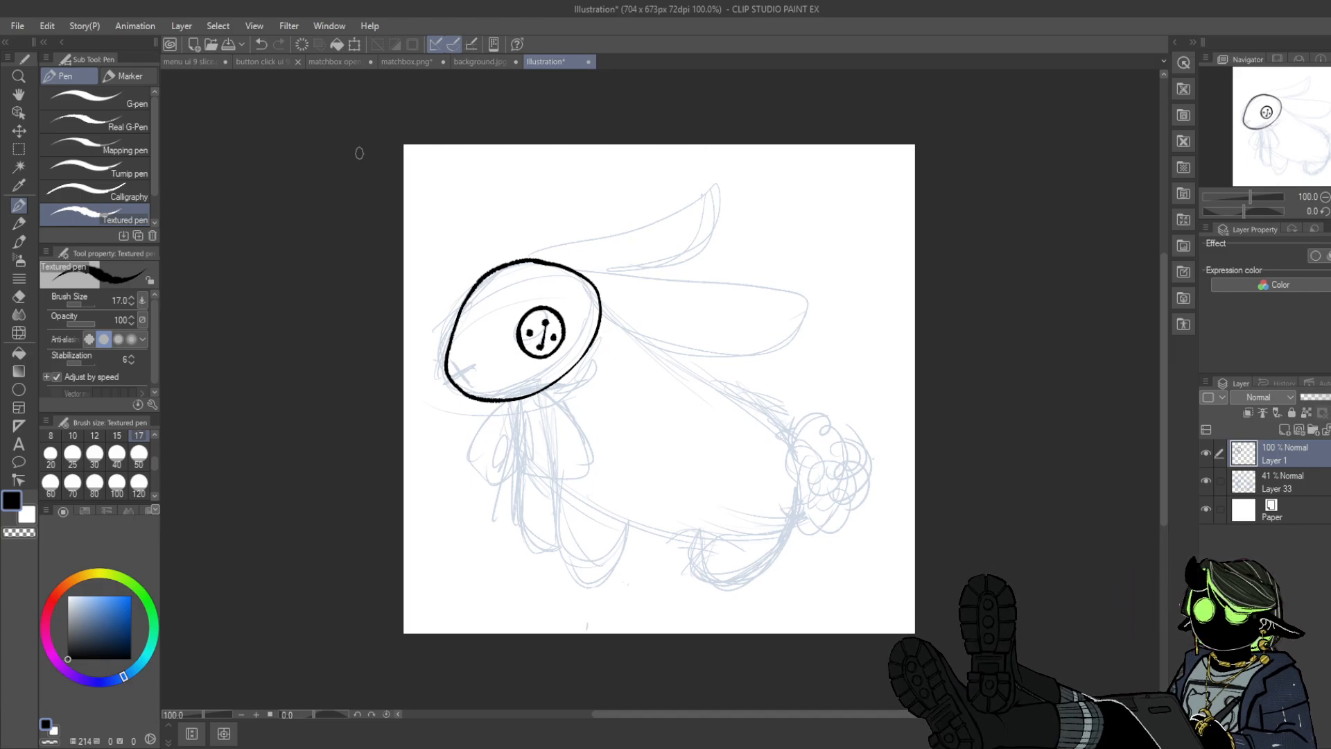
{"action": "left_click_drag", "start_coordinate": [528, 334], "coordinate": [556, 337]}
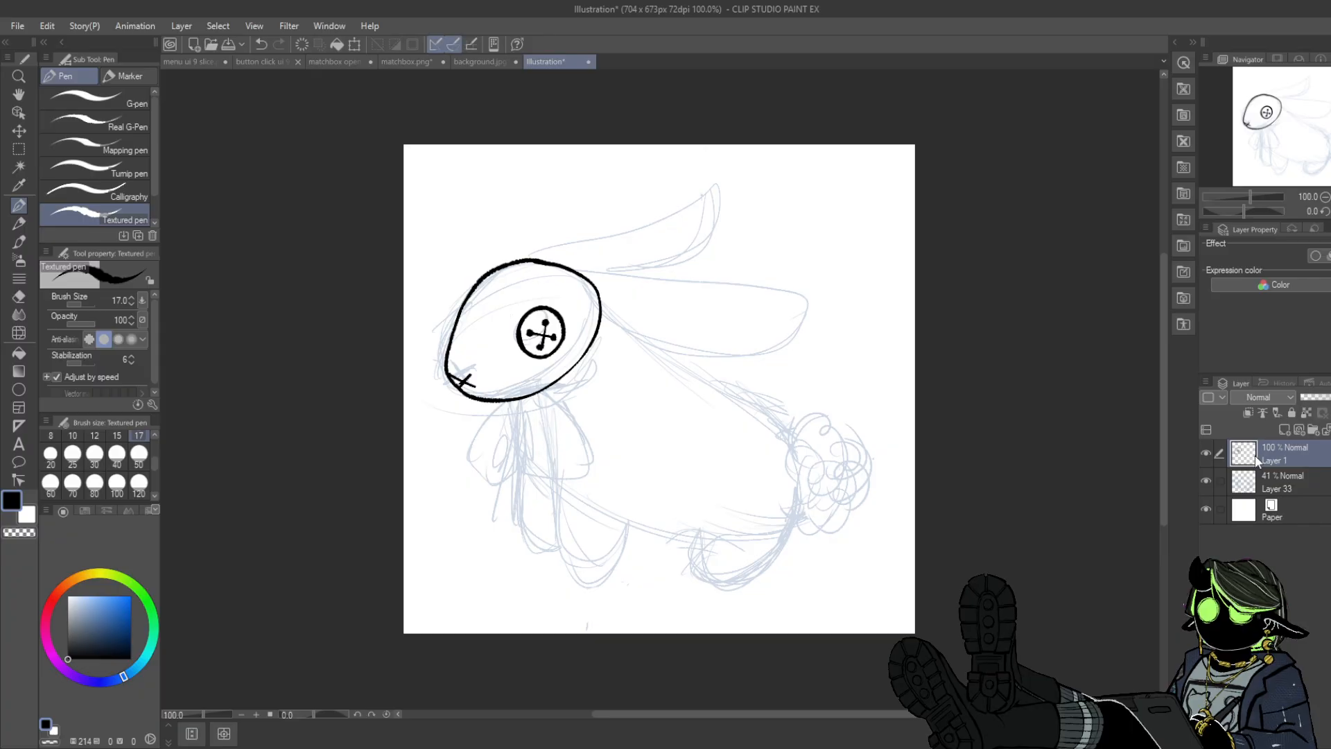
- Add a new layer between the head line art and the faded sketch for the body
{"action": "left_click", "coordinate": [1279, 482]}
{"action": "left_click", "coordinate": [1285, 429]}
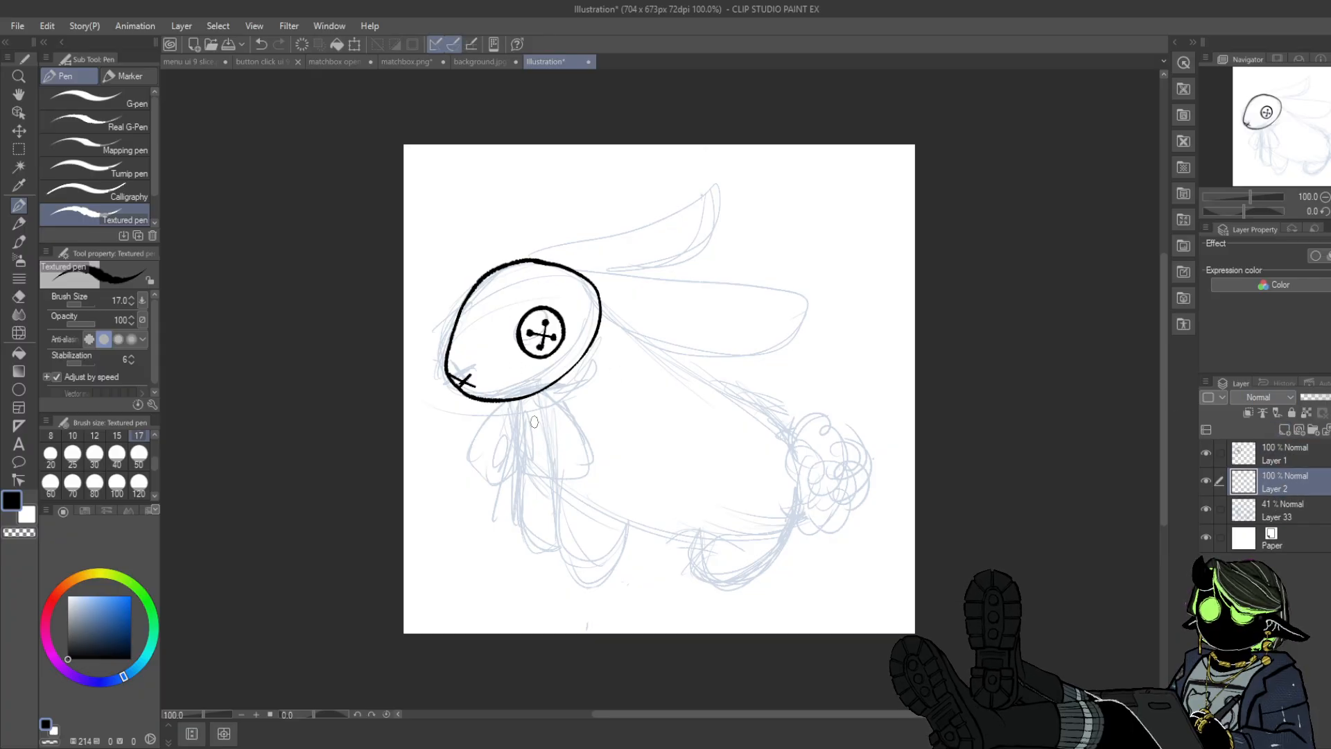
{"action": "left_click_drag", "start_coordinate": [513, 386], "coordinate": [526, 461]}
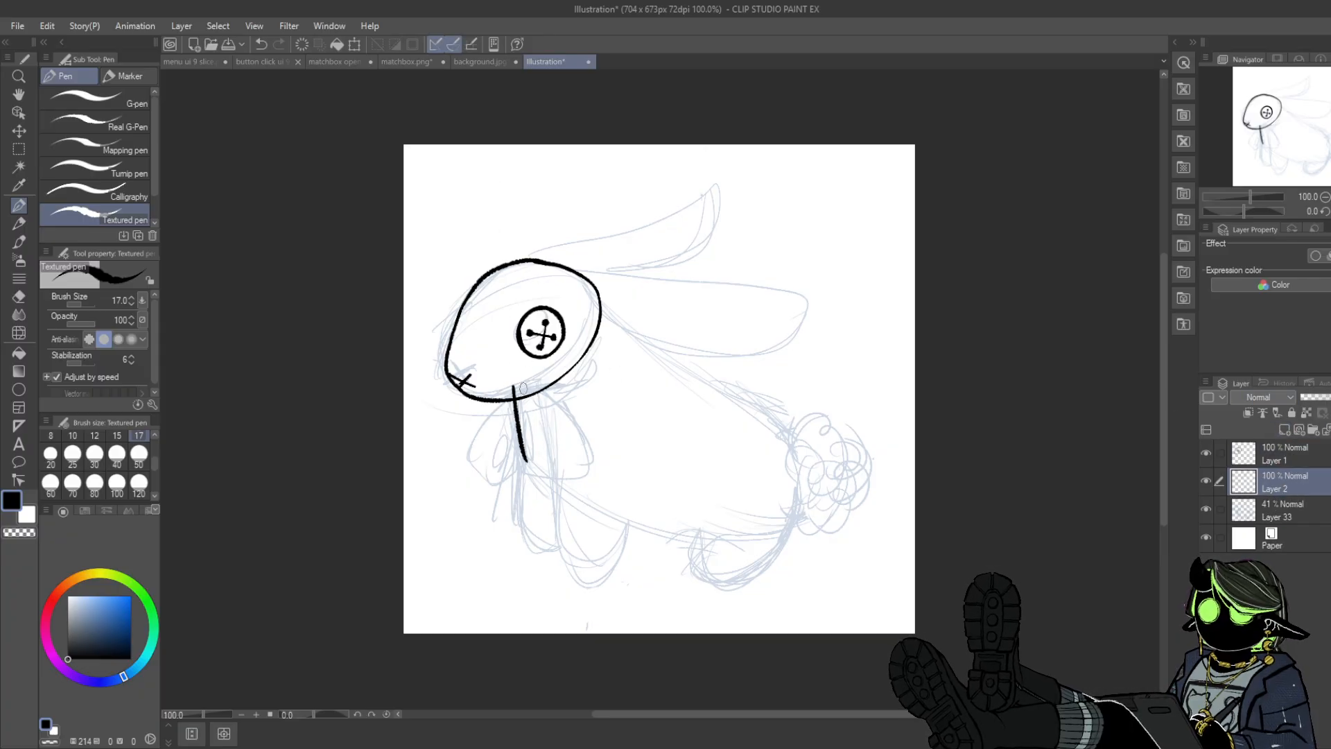
{"action": "mouse_move", "coordinate": [514, 392]}
{"action": "left_mouse_down"}
{"action": "mouse_move", "coordinate": [544, 315]}
{"action": "mouse_move", "coordinate": [582, 307]}
{"action": "left_mouse_up"}
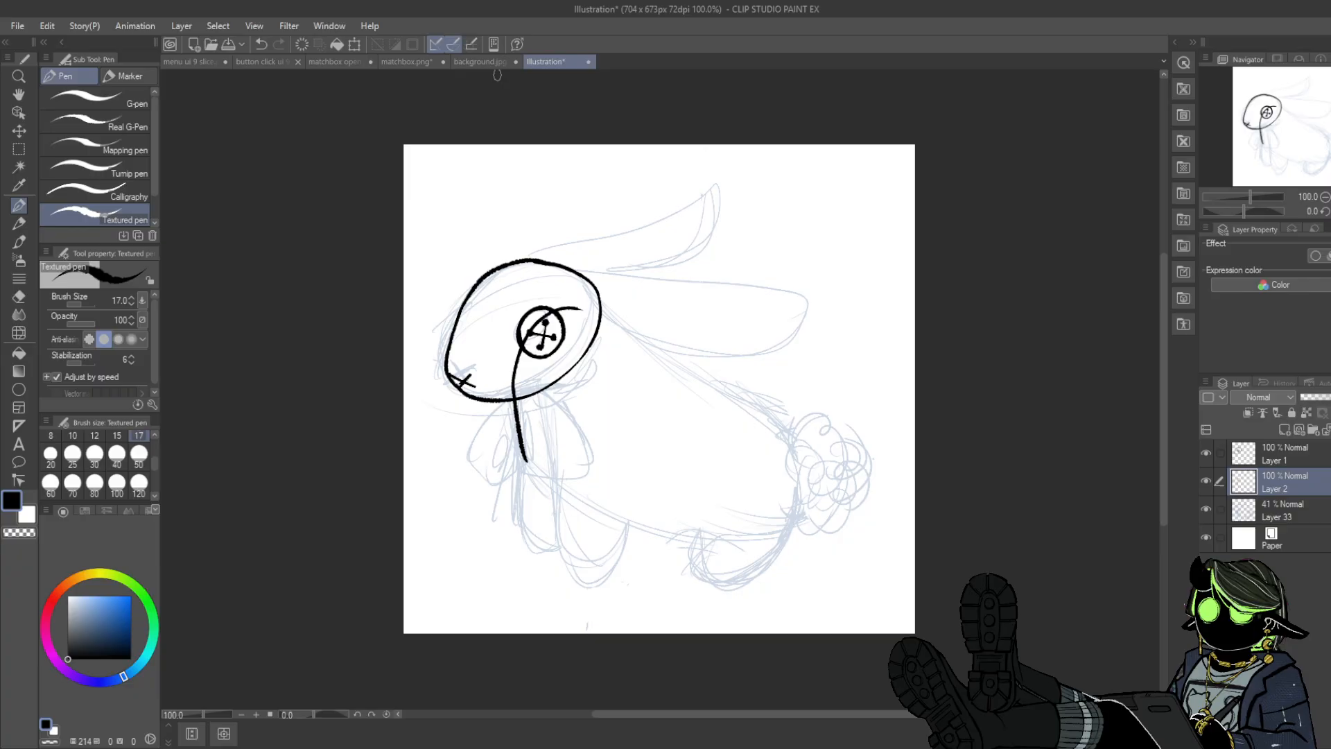
{"action": "left_click", "coordinate": [264, 46]}
{"action": "key", "text": "ctrl+z"}
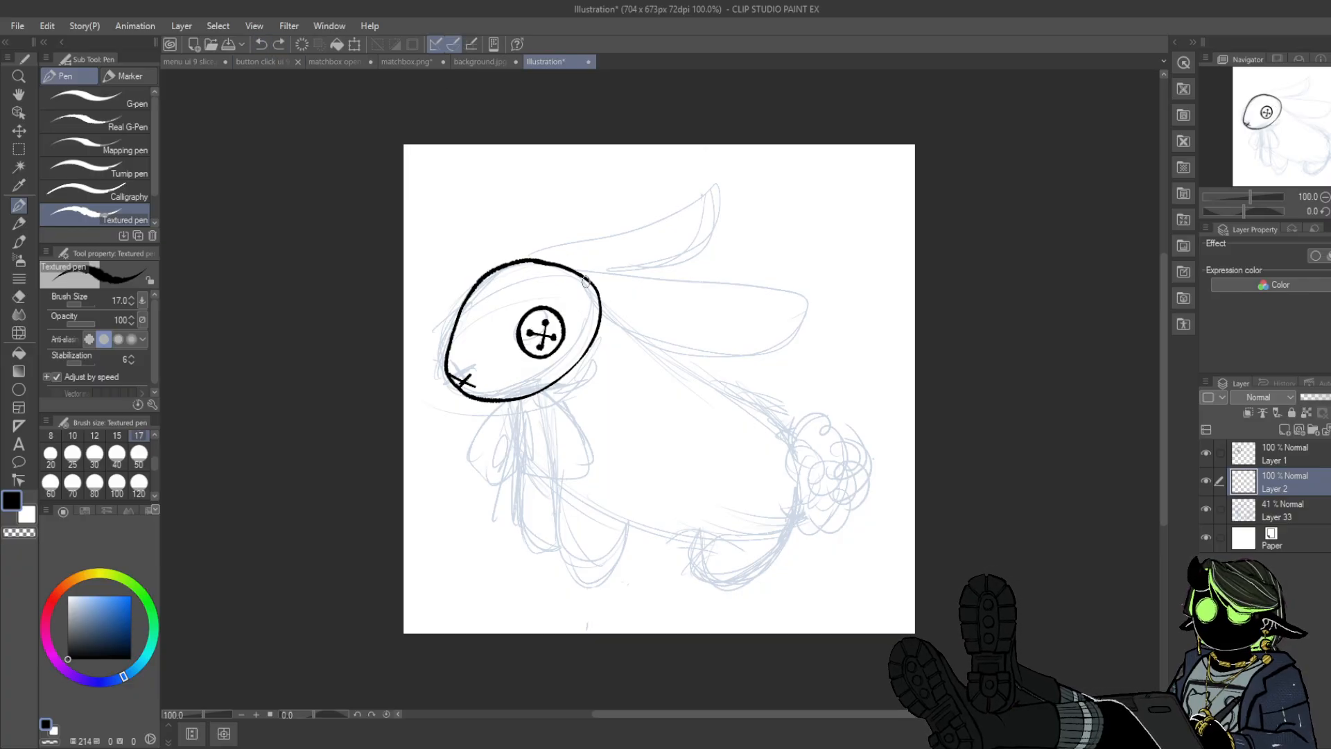
- Ink the rabbit's back line from the neck to the rump and the chest and belly line below it
{"action": "left_click_drag", "start_coordinate": [600, 301], "coordinate": [783, 432]}
{"action": "mouse_move", "coordinate": [513, 404]}
{"action": "left_mouse_down"}
{"action": "mouse_move", "coordinate": [557, 473]}
{"action": "mouse_move", "coordinate": [631, 515]}
{"action": "mouse_move", "coordinate": [745, 524]}
{"action": "mouse_move", "coordinate": [791, 484]}
{"action": "left_mouse_up"}
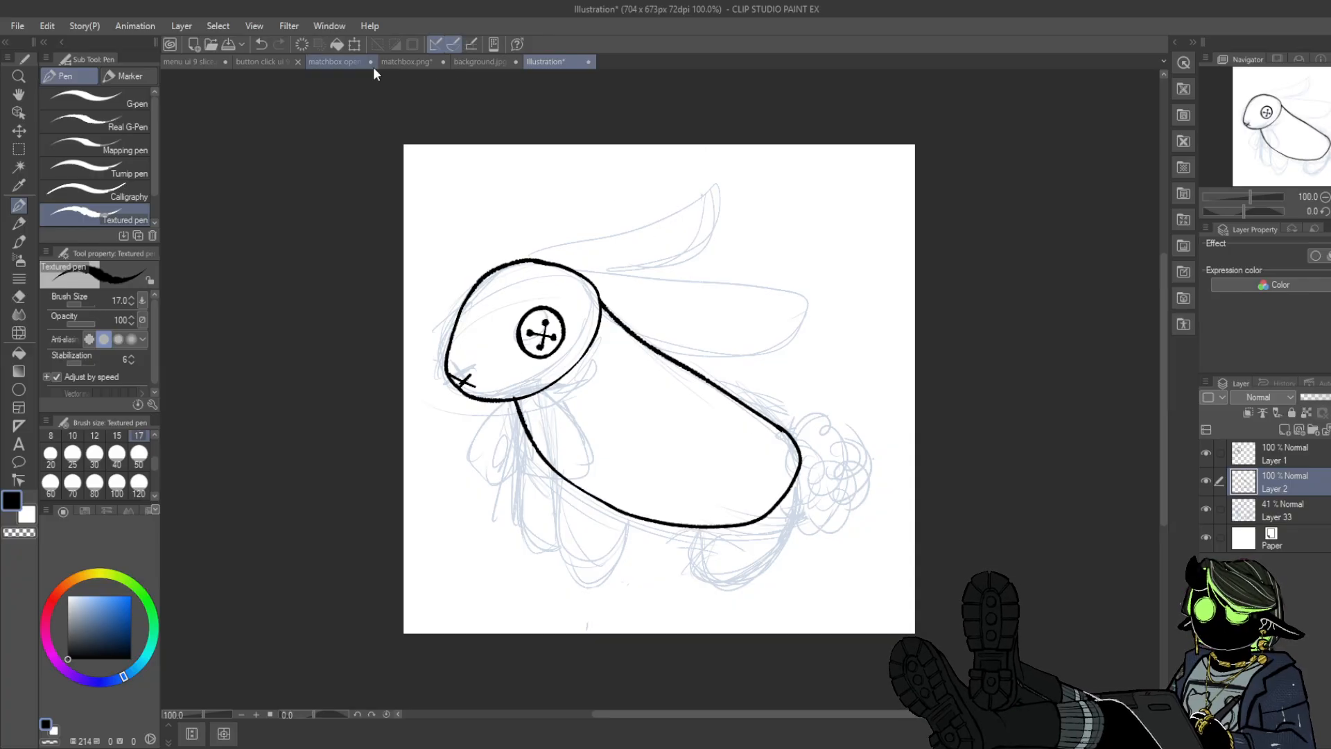
{"action": "key", "text": "ctrl+z"}
{"action": "left_click_drag", "start_coordinate": [520, 404], "coordinate": [544, 466]}
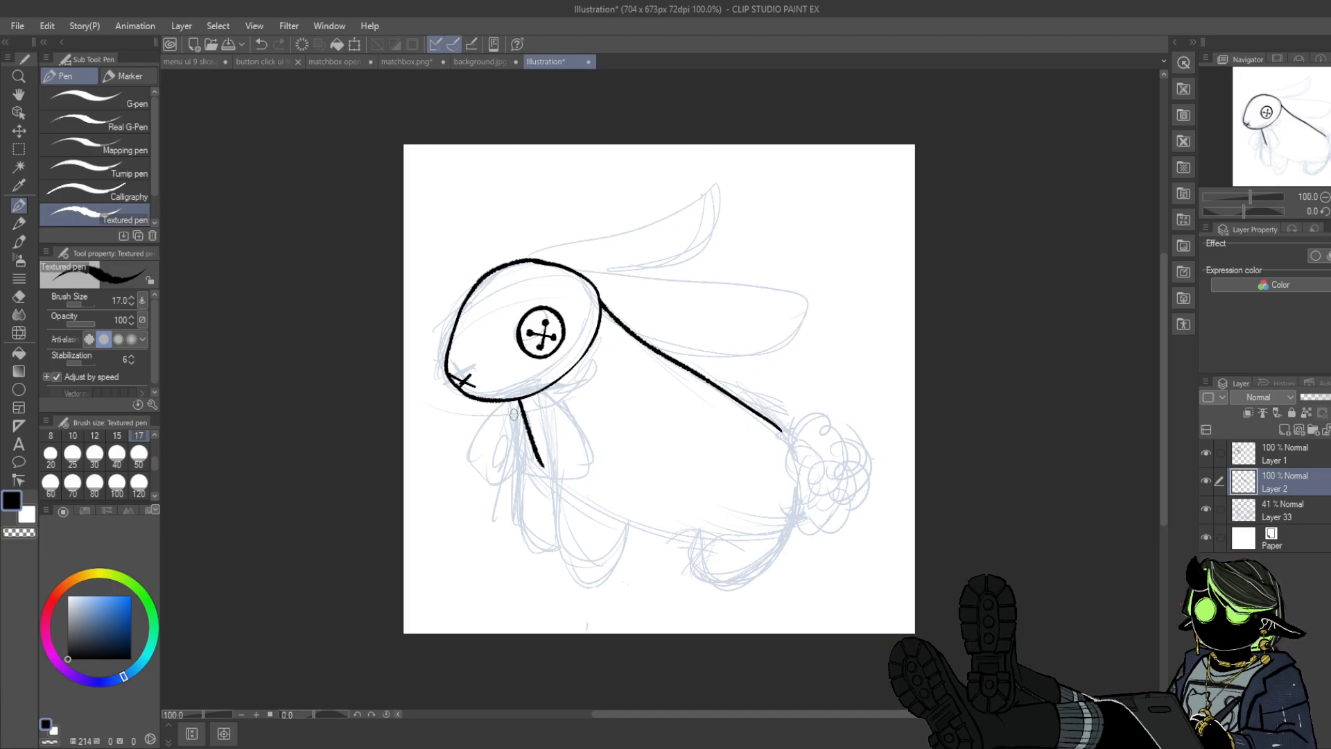
{"action": "mouse_move", "coordinate": [547, 475]}
{"action": "left_mouse_down"}
{"action": "mouse_move", "coordinate": [654, 527]}
{"action": "mouse_move", "coordinate": [731, 542]}
{"action": "mouse_move", "coordinate": [787, 531]}
{"action": "left_mouse_up"}
- Close the body at the rump with a rounded stroke joining the back line to the belly line
{"action": "left_click_drag", "start_coordinate": [779, 429], "coordinate": [782, 530]}
{"action": "left_click", "coordinate": [261, 44]}
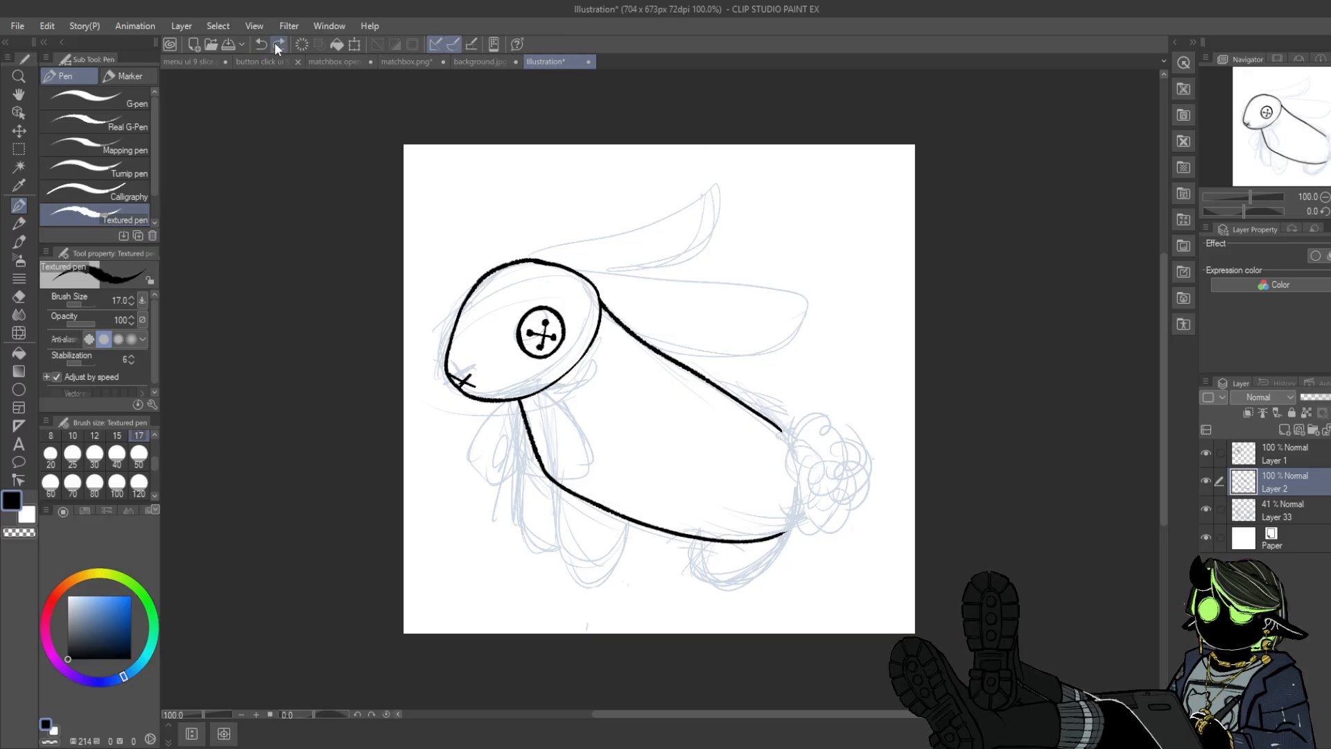
{"action": "mouse_move", "coordinate": [693, 373]}
{"action": "left_mouse_down"}
{"action": "mouse_move", "coordinate": [772, 424]}
{"action": "mouse_move", "coordinate": [795, 470]}
{"action": "mouse_move", "coordinate": [784, 530]}
{"action": "left_mouse_up"}
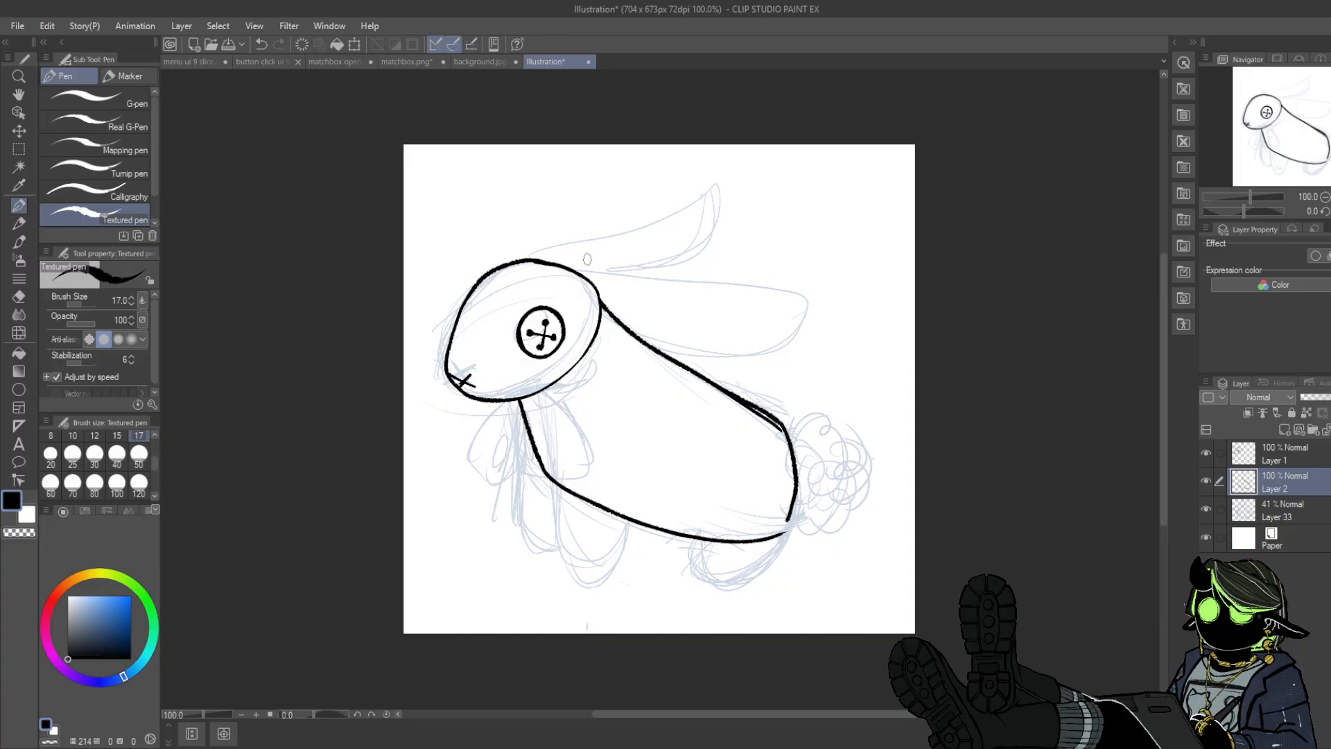
{"action": "key", "text": "ctrl+z"}
{"action": "mouse_move", "coordinate": [782, 428]}
{"action": "left_mouse_down"}
{"action": "mouse_move", "coordinate": [798, 458]}
{"action": "mouse_move", "coordinate": [781, 535]}
{"action": "left_mouse_up"}
- Erase the straight back line and redraw it dipping behind the neck and curving into the rump, smoothing the bend
{"action": "key", "text": "e"}
{"action": "mouse_move", "coordinate": [707, 402]}
{"action": "left_mouse_down"}
{"action": "mouse_move", "coordinate": [736, 404]}
{"action": "mouse_move", "coordinate": [663, 355]}
{"action": "mouse_move", "coordinate": [765, 424]}
{"action": "left_mouse_up"}
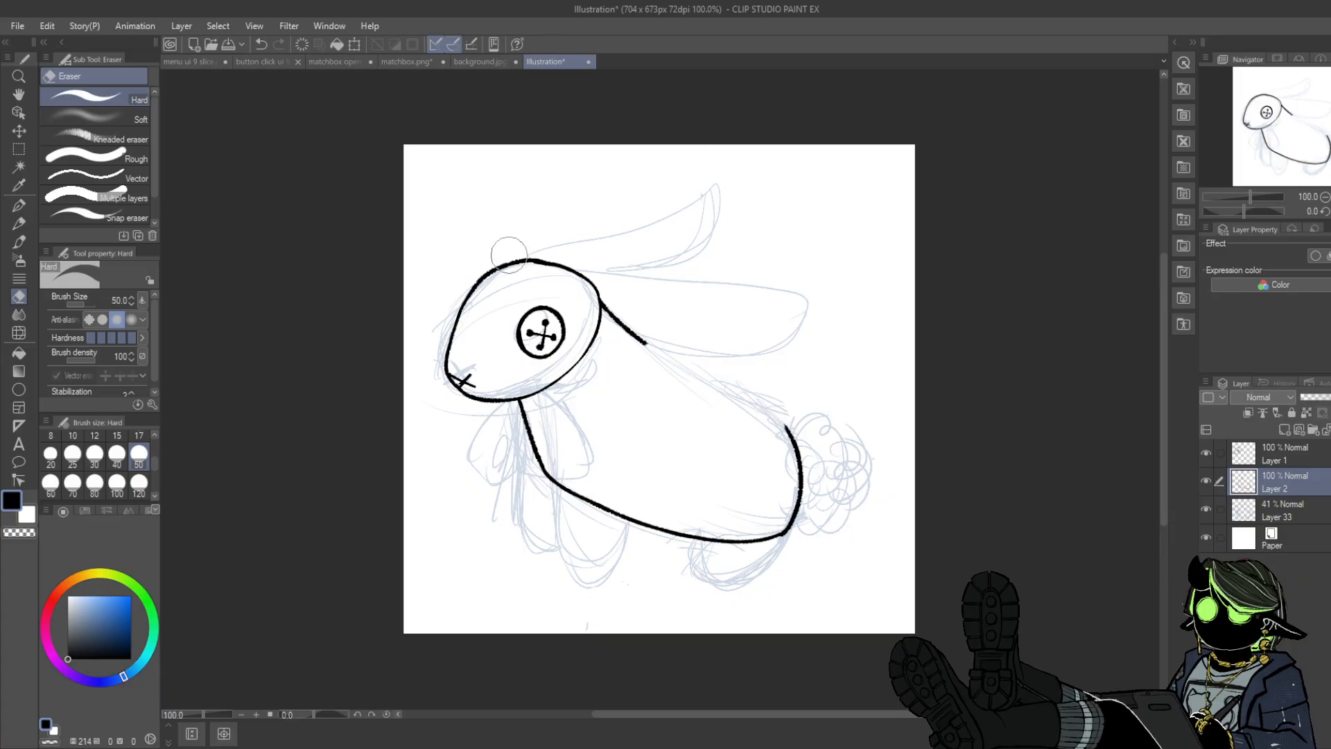
{"action": "left_click_drag", "start_coordinate": [603, 305], "coordinate": [634, 347]}
{"action": "key", "text": "p"}
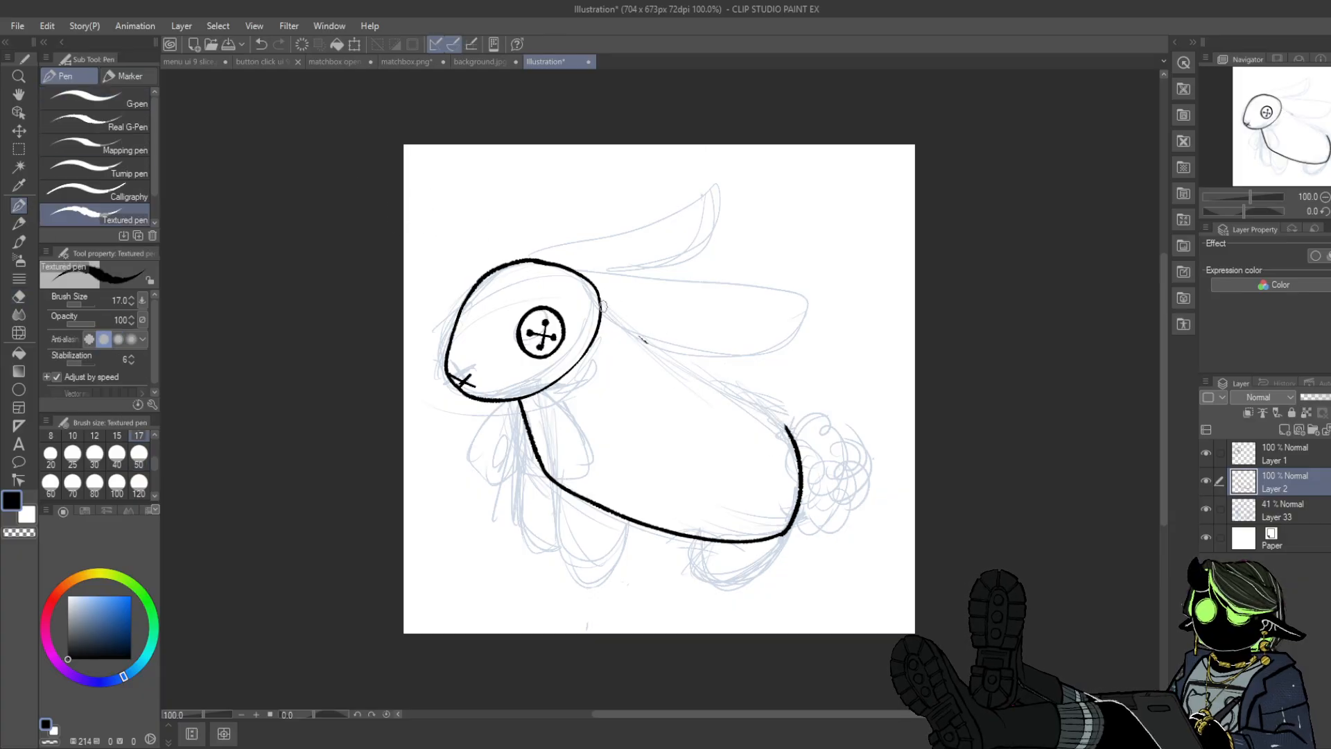
{"action": "mouse_move", "coordinate": [600, 294]}
{"action": "left_mouse_down"}
{"action": "mouse_move", "coordinate": [637, 352]}
{"action": "mouse_move", "coordinate": [766, 404]}
{"action": "mouse_move", "coordinate": [792, 444]}
{"action": "left_mouse_up"}
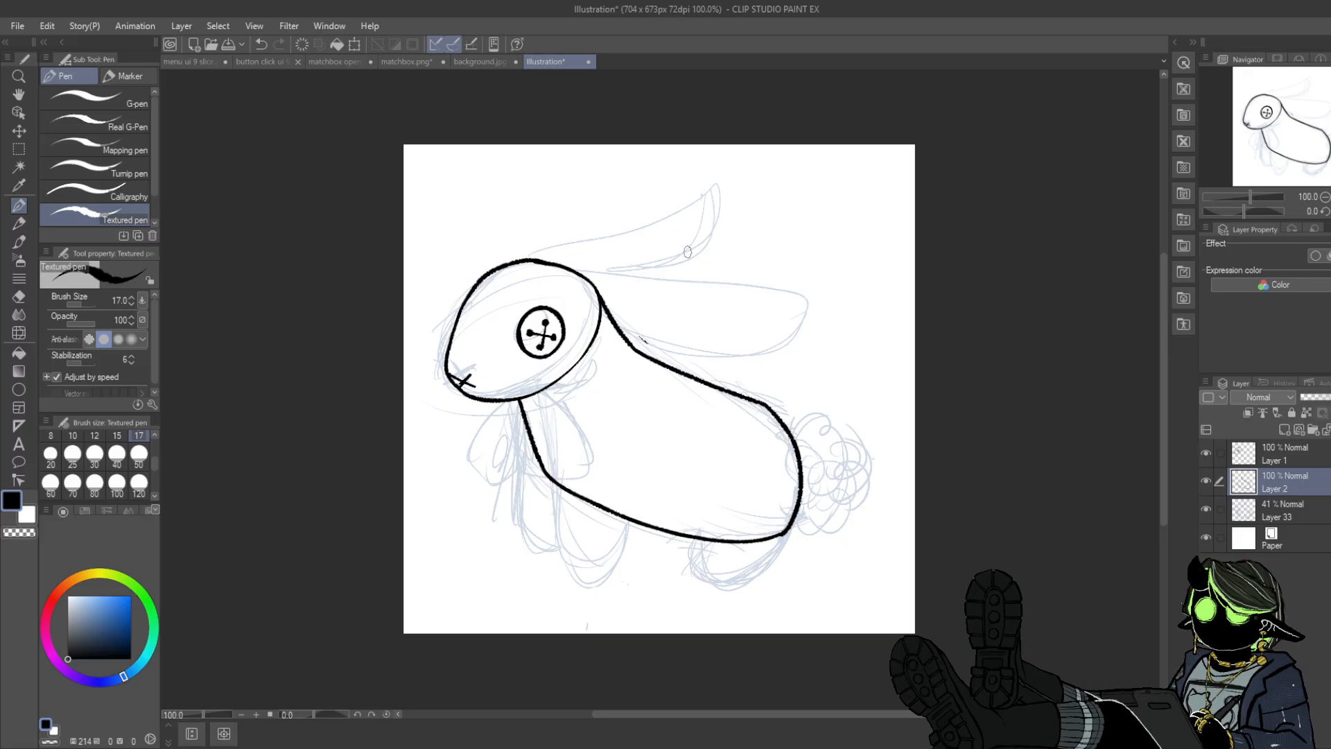
{"action": "key", "text": "e"}
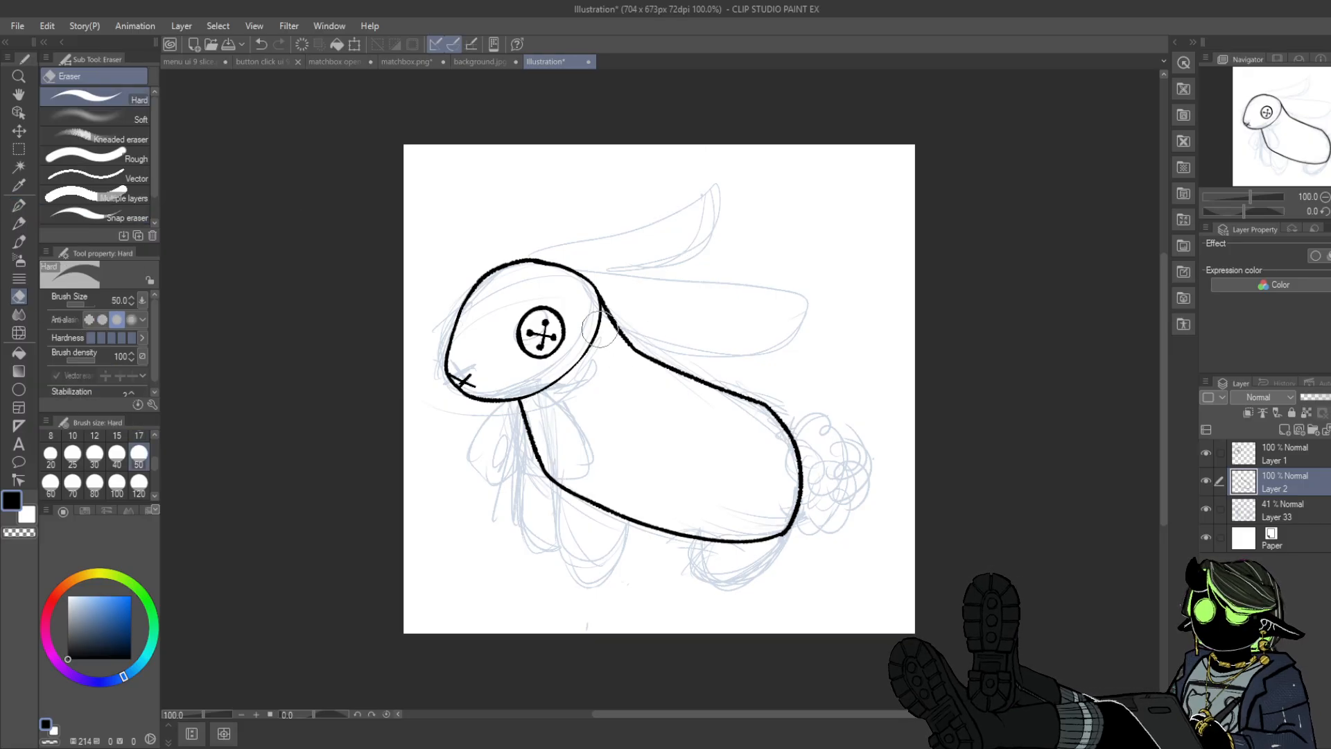
{"action": "left_click_drag", "start_coordinate": [627, 343], "coordinate": [679, 370]}
{"action": "key", "text": "p"}
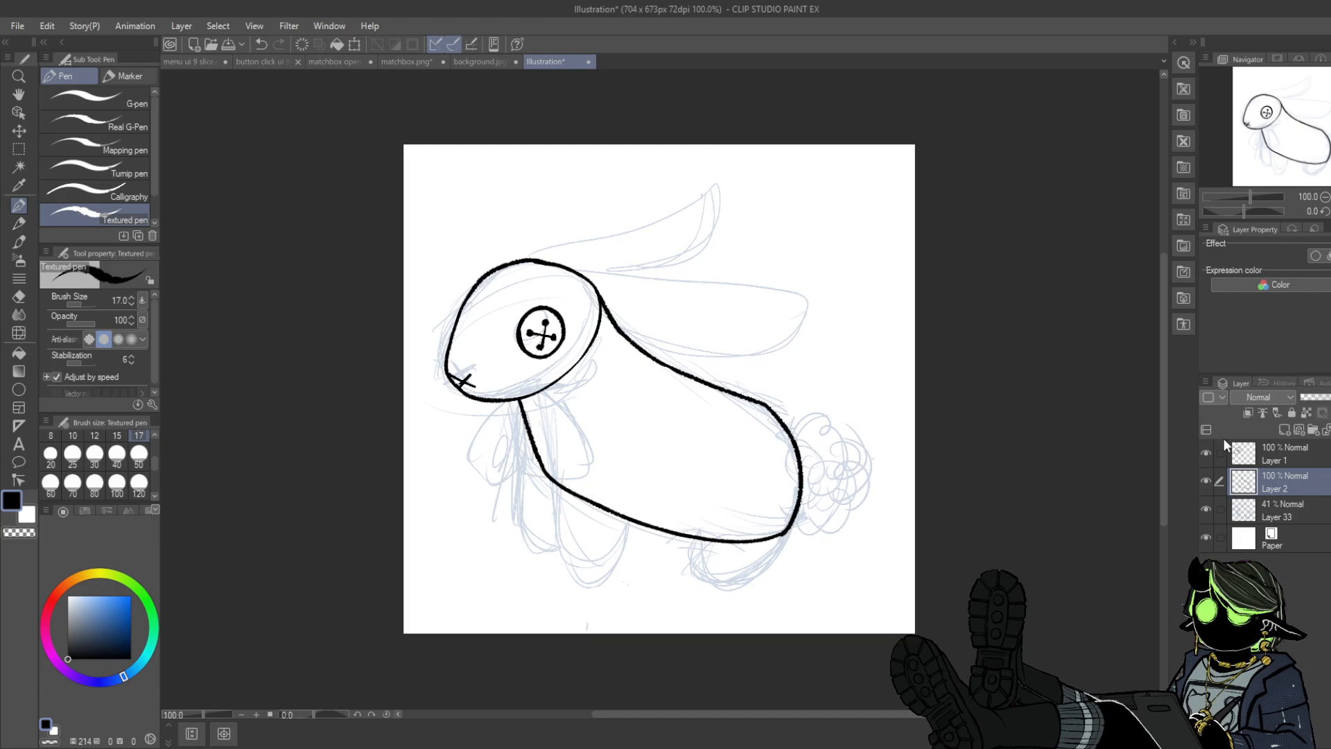
- Fade the head layer to 67% opacity and close the body outline behind the head on the body layer
{"action": "left_click", "coordinate": [1262, 456]}
{"action": "left_click", "coordinate": [1323, 397]}
{"action": "left_click", "coordinate": [1282, 478]}
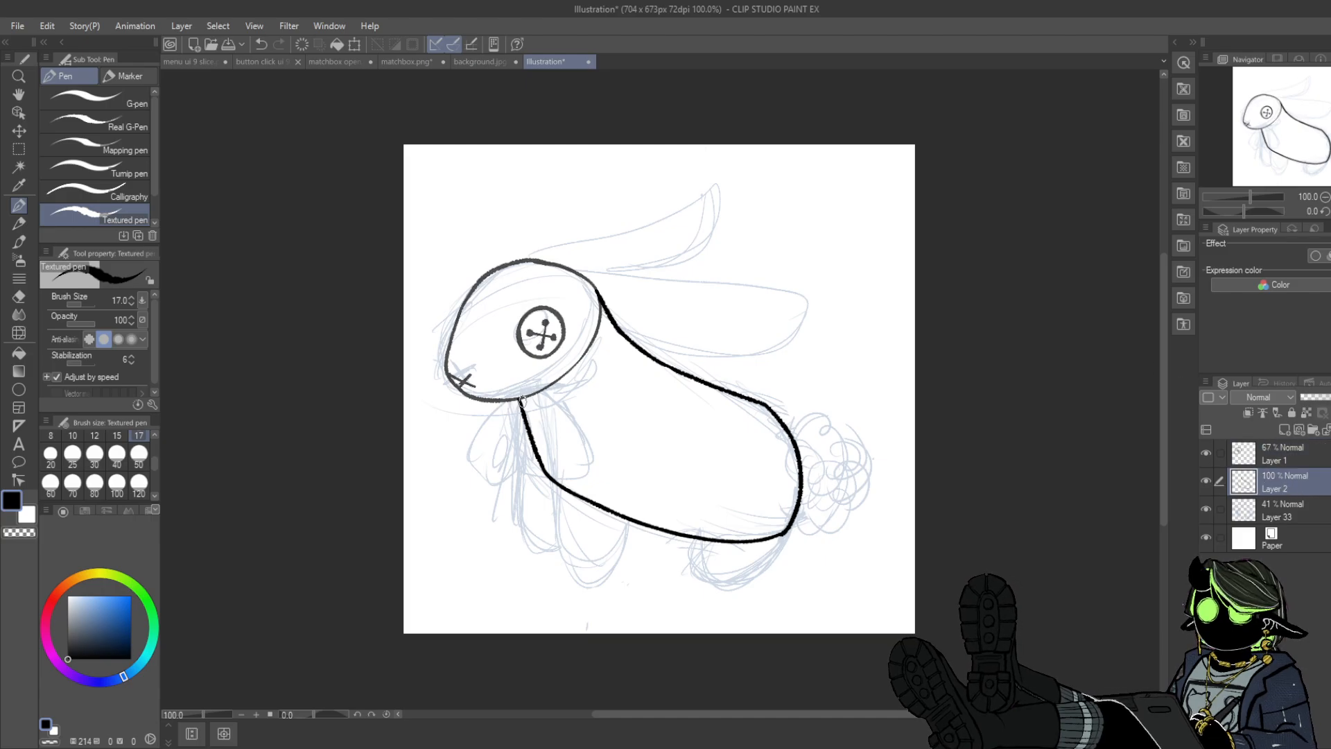
{"action": "mouse_move", "coordinate": [521, 400]}
{"action": "left_mouse_down"}
{"action": "mouse_move", "coordinate": [511, 371]}
{"action": "mouse_move", "coordinate": [547, 294]}
{"action": "mouse_move", "coordinate": [584, 284]}
{"action": "mouse_move", "coordinate": [601, 298]}
{"action": "left_mouse_up"}
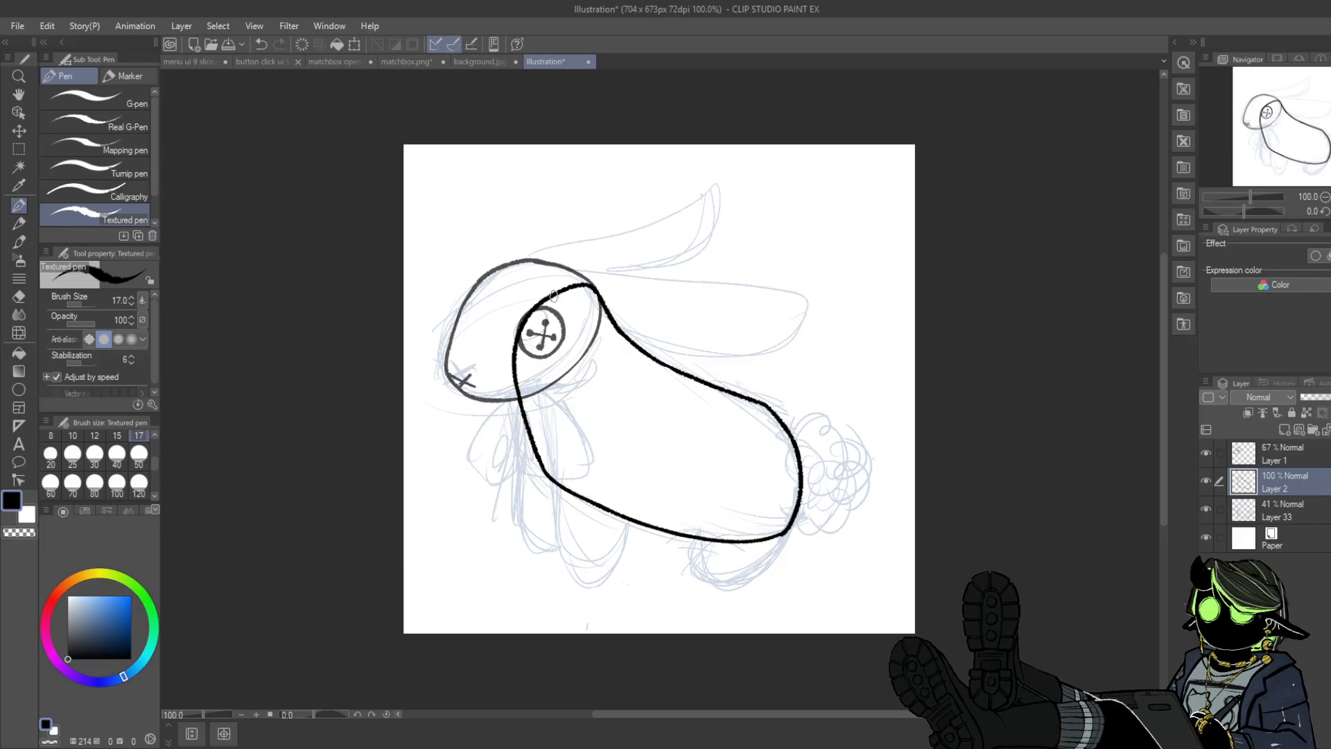
- Draw a thin seam along the body from the neck end to the rump, with short stitch marks across it
{"action": "mouse_move", "coordinate": [553, 295]}
{"action": "left_mouse_down"}
{"action": "mouse_move", "coordinate": [580, 437]}
{"action": "mouse_move", "coordinate": [565, 403]}
{"action": "mouse_move", "coordinate": [614, 470]}
{"action": "mouse_move", "coordinate": [791, 514]}
{"action": "left_mouse_up"}
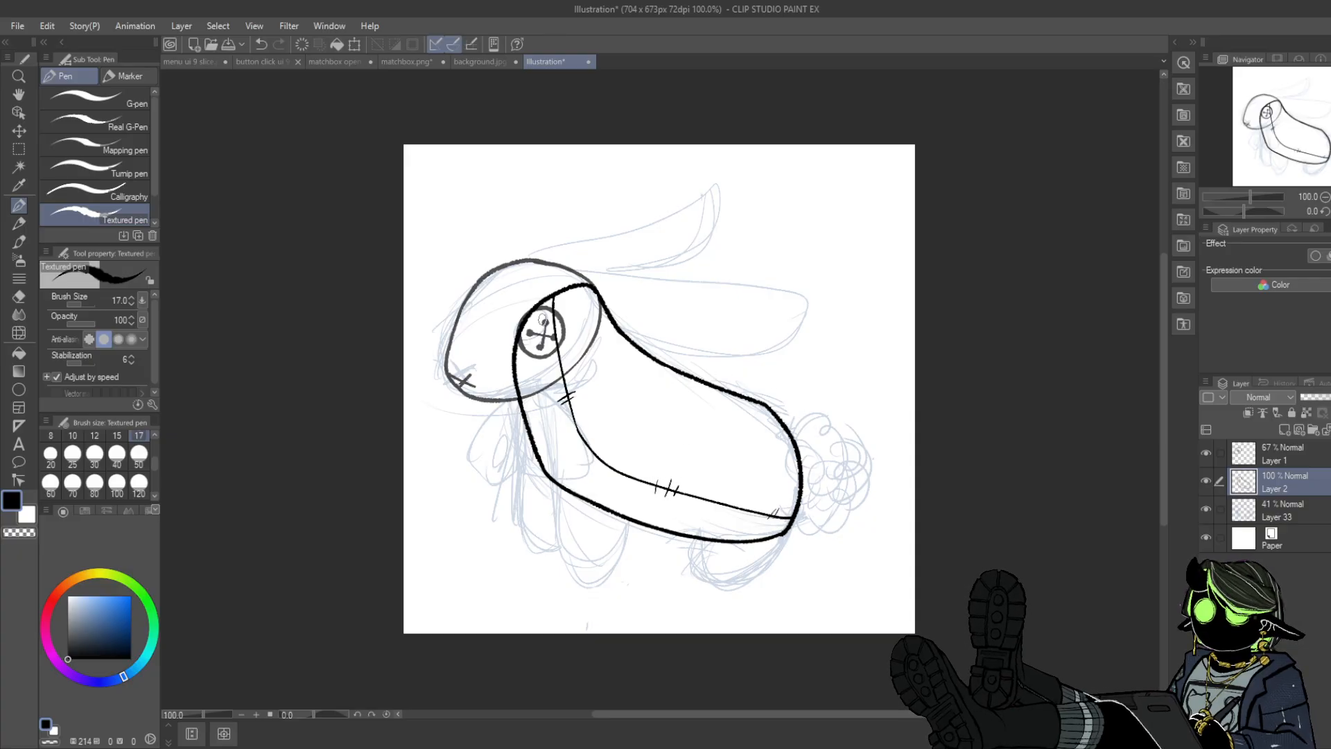
{"action": "left_click_drag", "start_coordinate": [560, 321], "coordinate": [550, 335]}
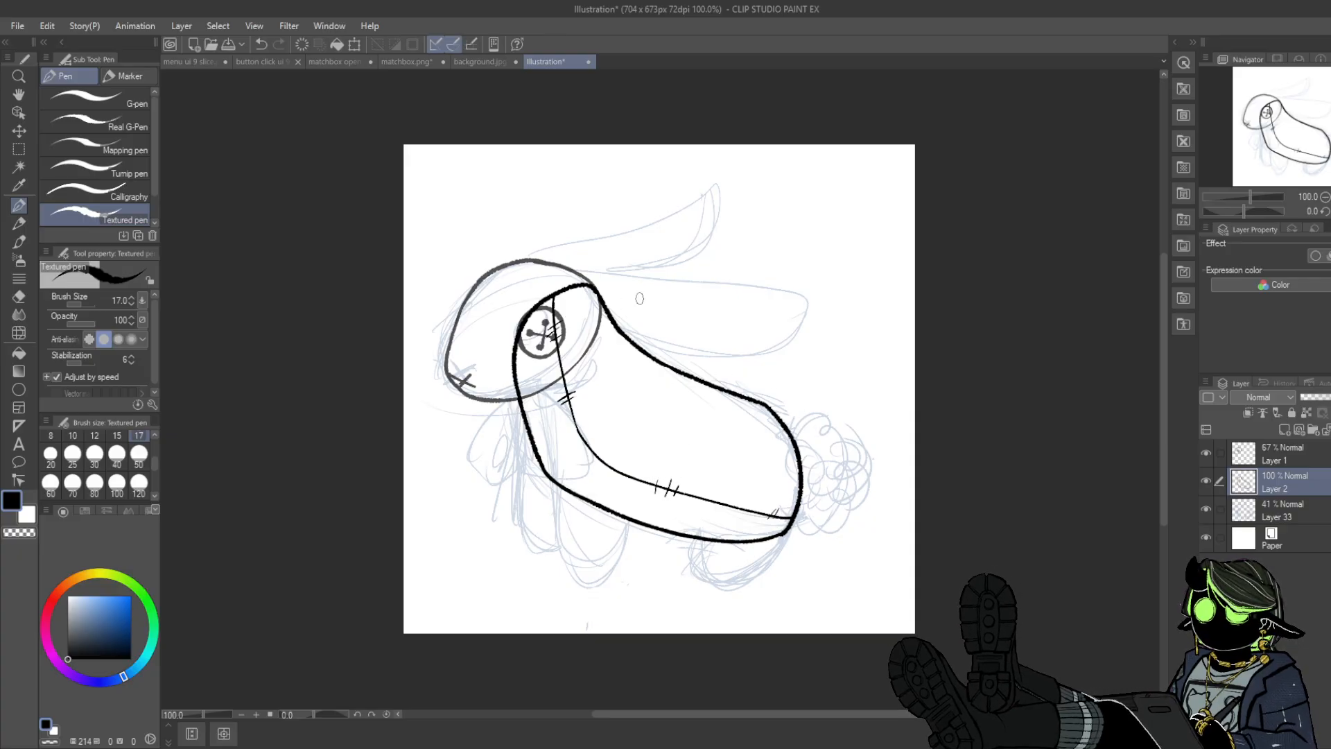
- Restore the head layer to 100% opacity and lower the body layer to 32%
{"action": "left_click", "coordinate": [1277, 460]}
{"action": "left_click_drag", "start_coordinate": [1322, 397], "coordinate": [1330, 398]}
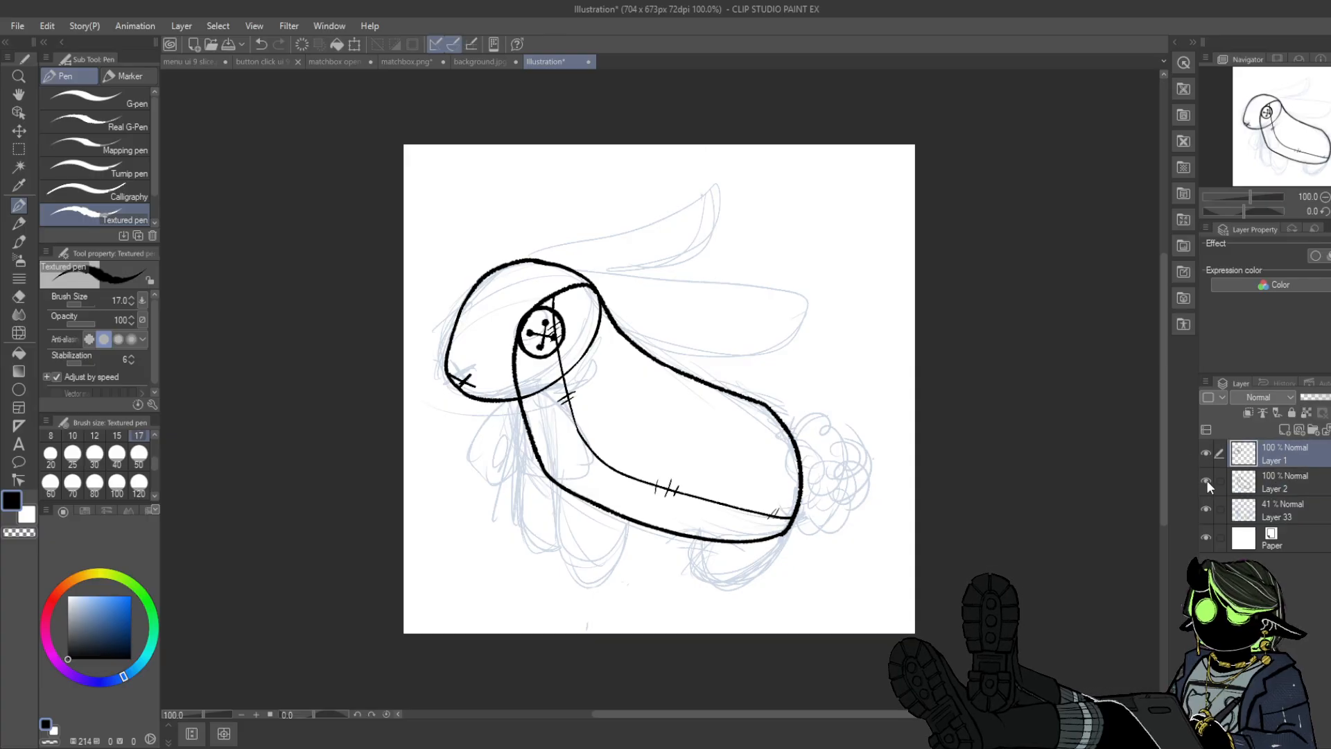
{"action": "left_click", "coordinate": [1275, 482]}
{"action": "left_click_drag", "start_coordinate": [1329, 398], "coordinate": [1323, 404]}
- Draw short stitch marks across the lower back edge of the head outline on the head layer
{"action": "left_click", "coordinate": [1291, 456]}
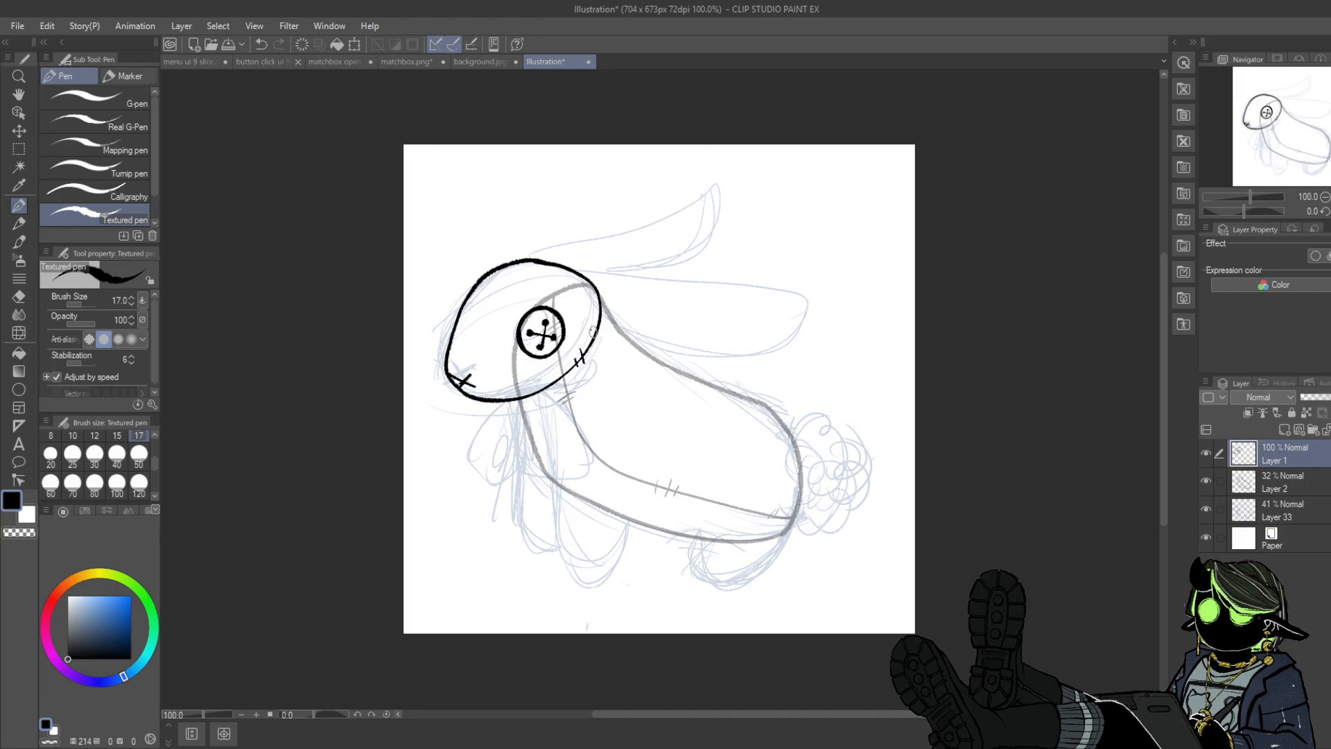
{"action": "left_click_drag", "start_coordinate": [590, 324], "coordinate": [604, 340]}
{"action": "left_click_drag", "start_coordinate": [601, 326], "coordinate": [598, 344]}
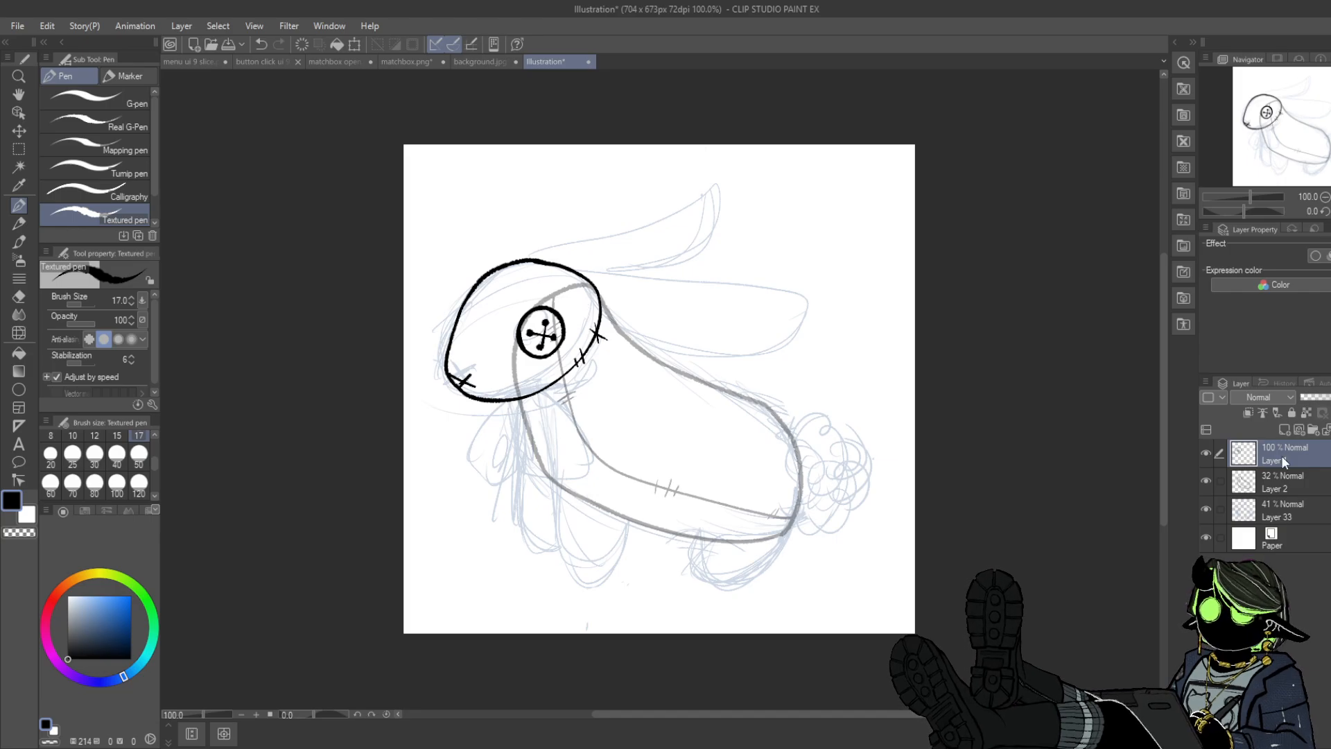
{"action": "left_click", "coordinate": [1270, 480]}
{"action": "left_click", "coordinate": [1258, 456]}
{"action": "left_click", "coordinate": [1205, 449]}
{"action": "left_click", "coordinate": [1204, 450]}
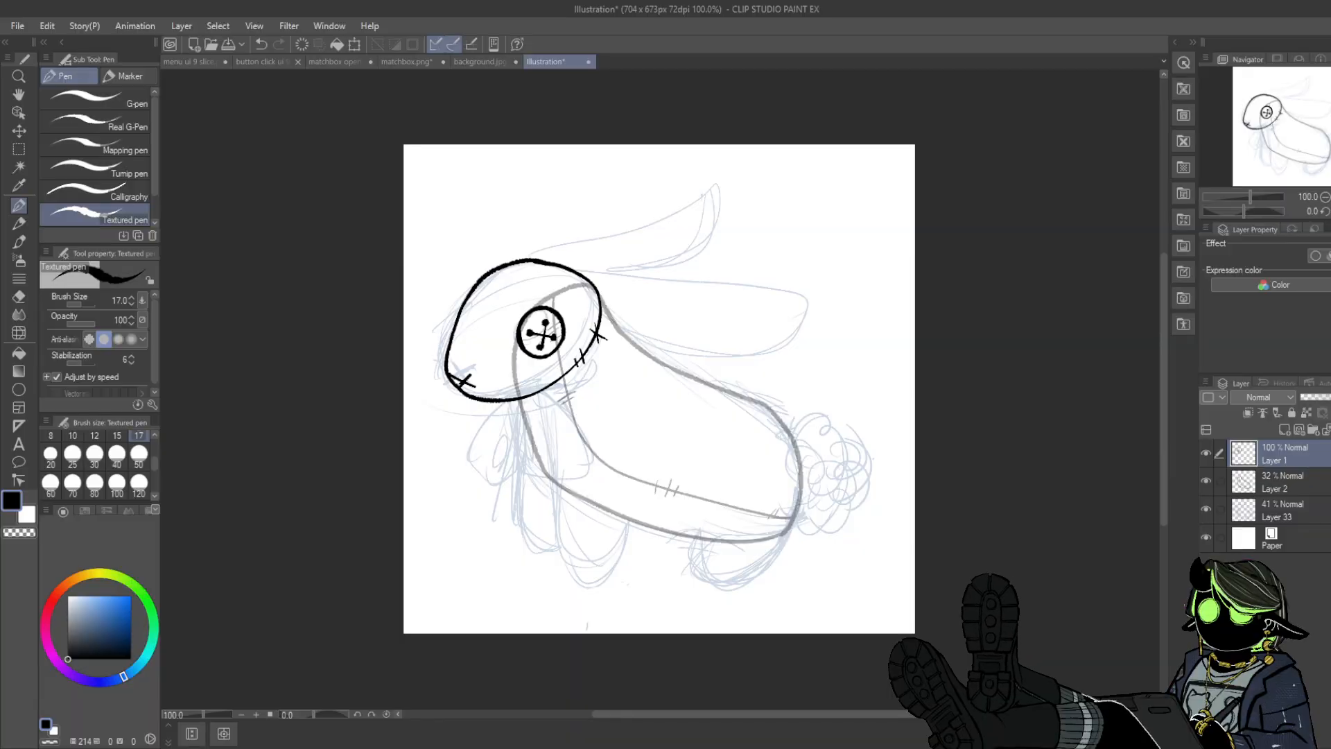
{"action": "left_click", "coordinate": [1256, 478]}
{"action": "left_click", "coordinate": [1251, 458]}
- Add a new layer directly above the body layer, beneath the head layer
{"action": "left_click", "coordinate": [1258, 477]}
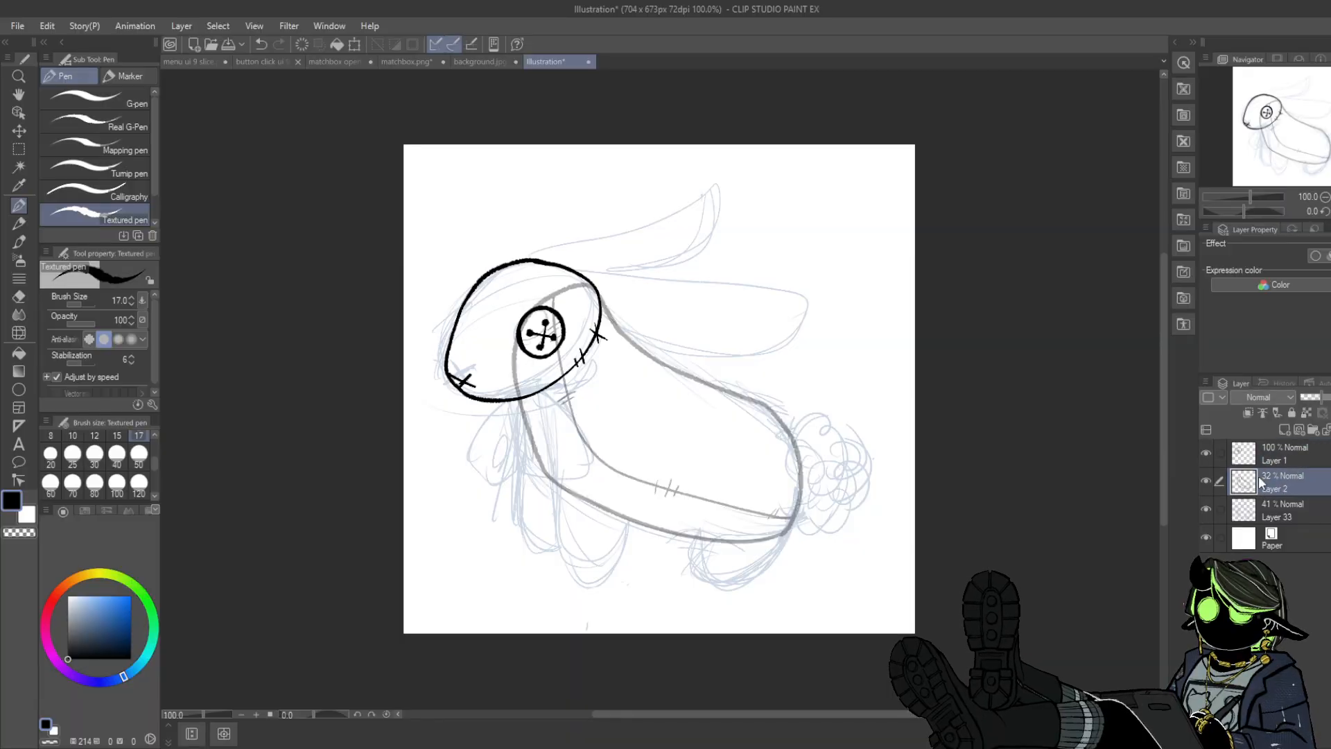
{"action": "left_click", "coordinate": [1284, 430]}
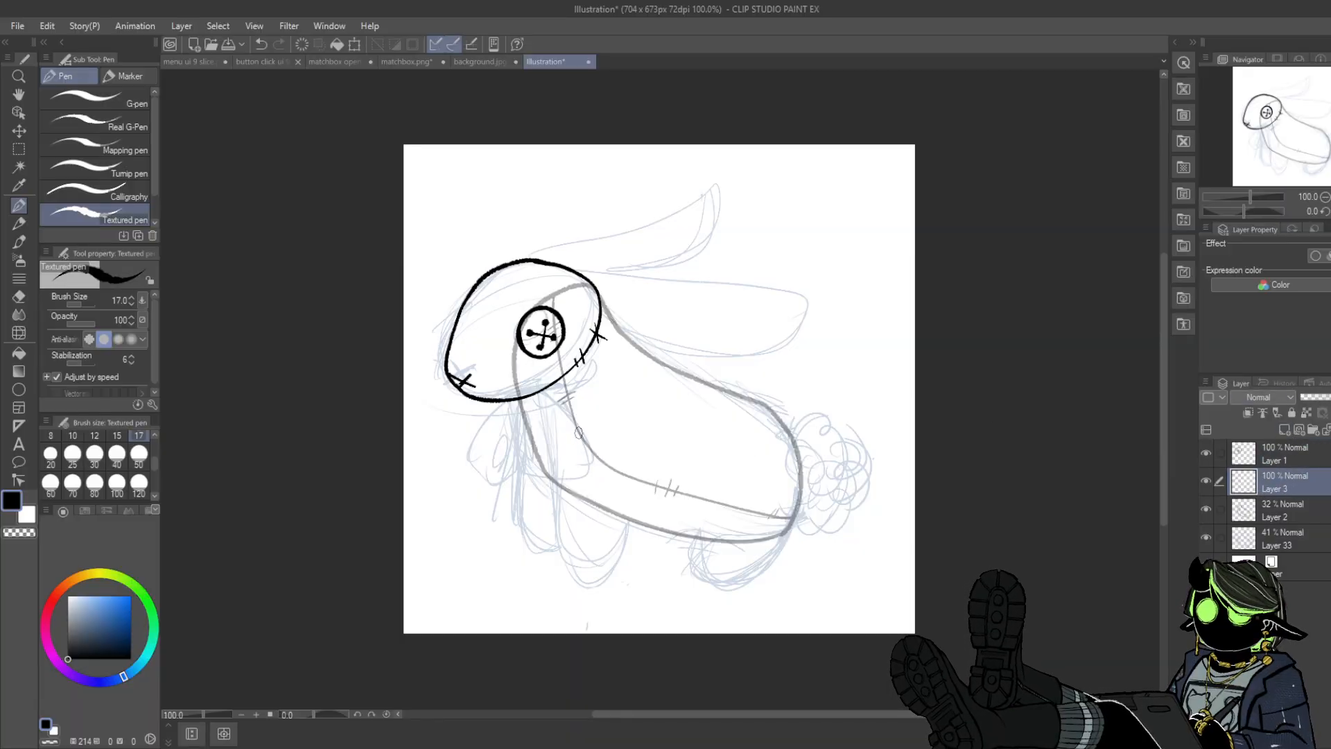
- Draw the rabbit's near front leg as a rounded shape over the lower body, with short stitch marks across its upper edge
{"action": "mouse_move", "coordinate": [580, 432]}
{"action": "left_mouse_down"}
{"action": "mouse_move", "coordinate": [580, 516]}
{"action": "mouse_move", "coordinate": [600, 540]}
{"action": "mouse_move", "coordinate": [627, 540]}
{"action": "mouse_move", "coordinate": [658, 485]}
{"action": "left_mouse_up"}
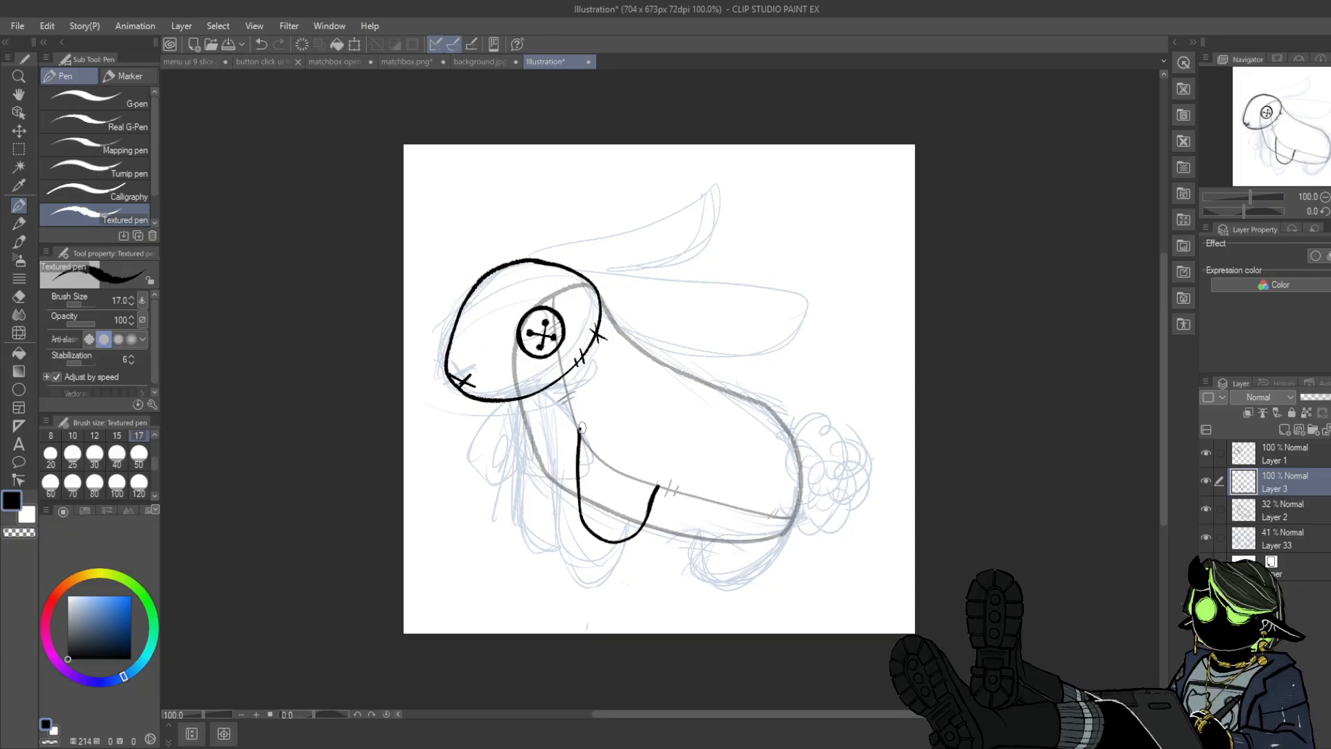
{"action": "mouse_move", "coordinate": [582, 428]}
{"action": "left_mouse_down"}
{"action": "mouse_move", "coordinate": [621, 435]}
{"action": "mouse_move", "coordinate": [659, 474]}
{"action": "left_mouse_up"}
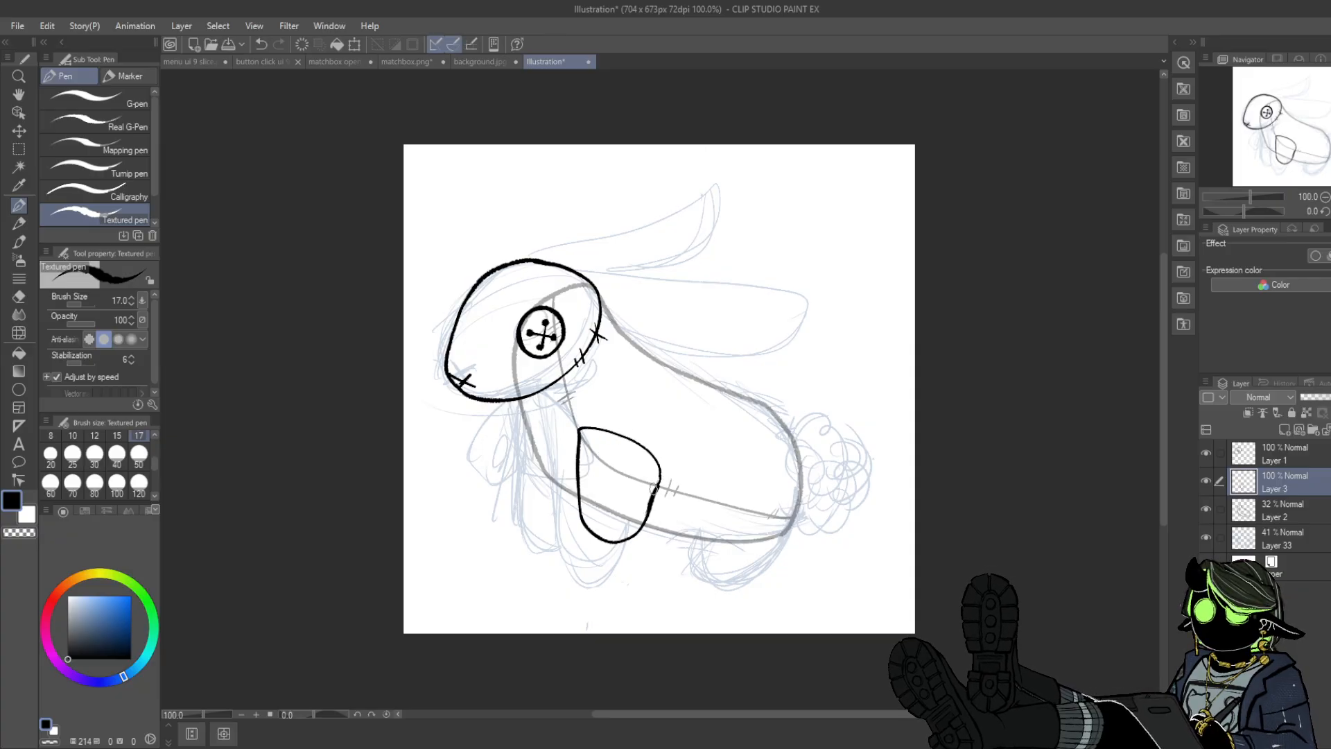
{"action": "left_click_drag", "start_coordinate": [593, 422], "coordinate": [594, 431]}
{"action": "left_click_drag", "start_coordinate": [597, 420], "coordinate": [656, 459]}
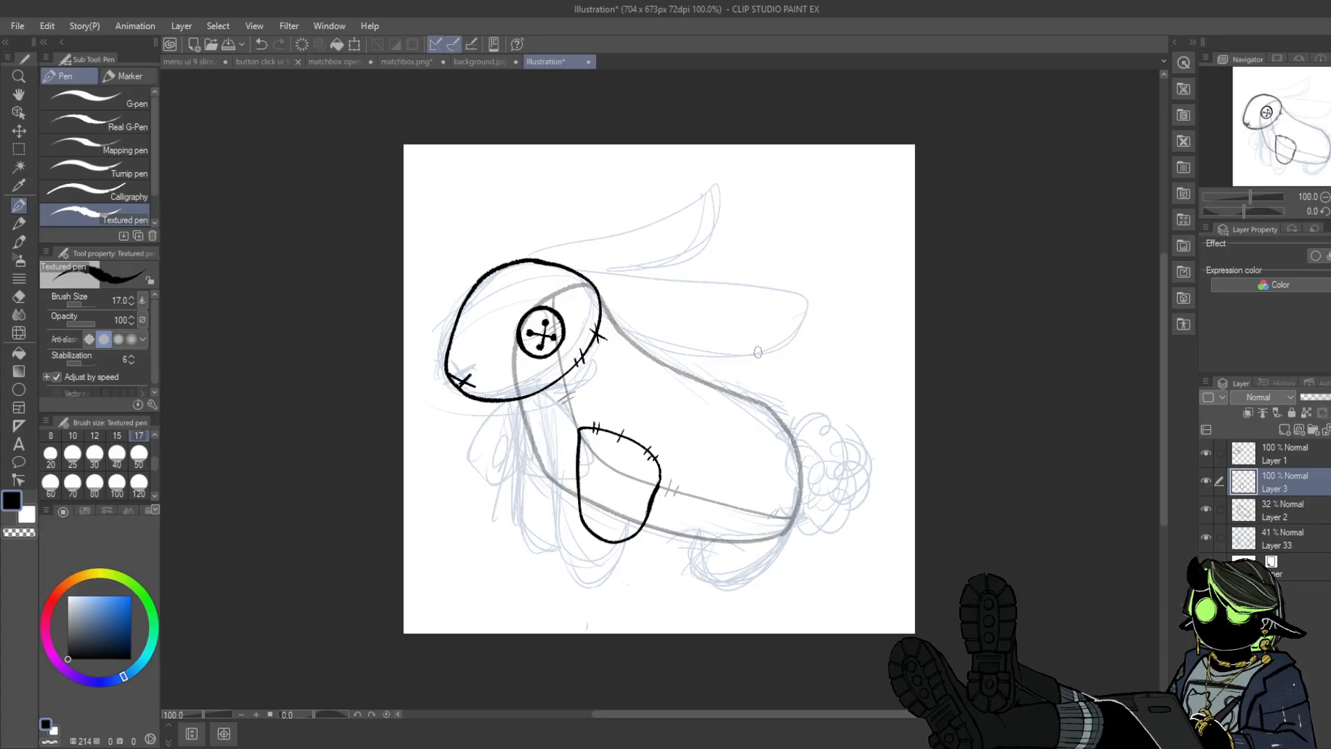
{"action": "left_click", "coordinate": [1205, 480]}
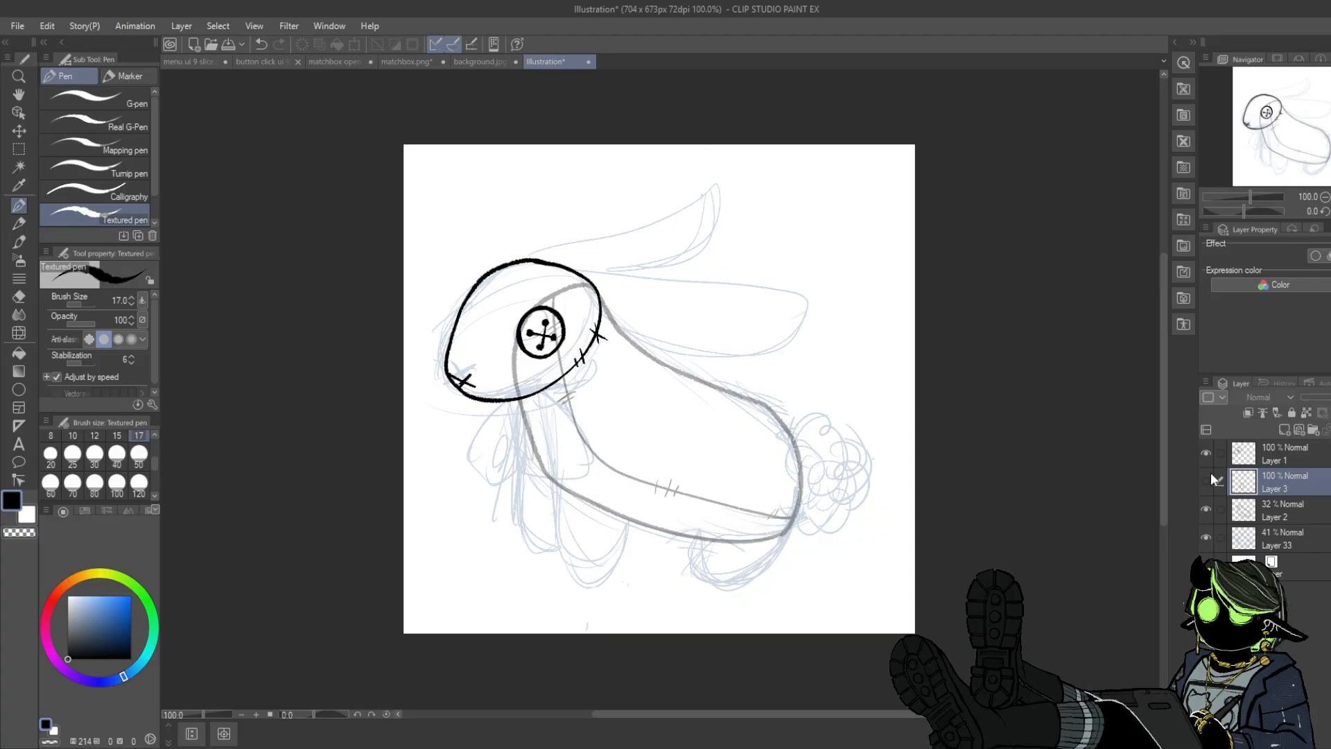
{"action": "left_click", "coordinate": [1207, 478]}
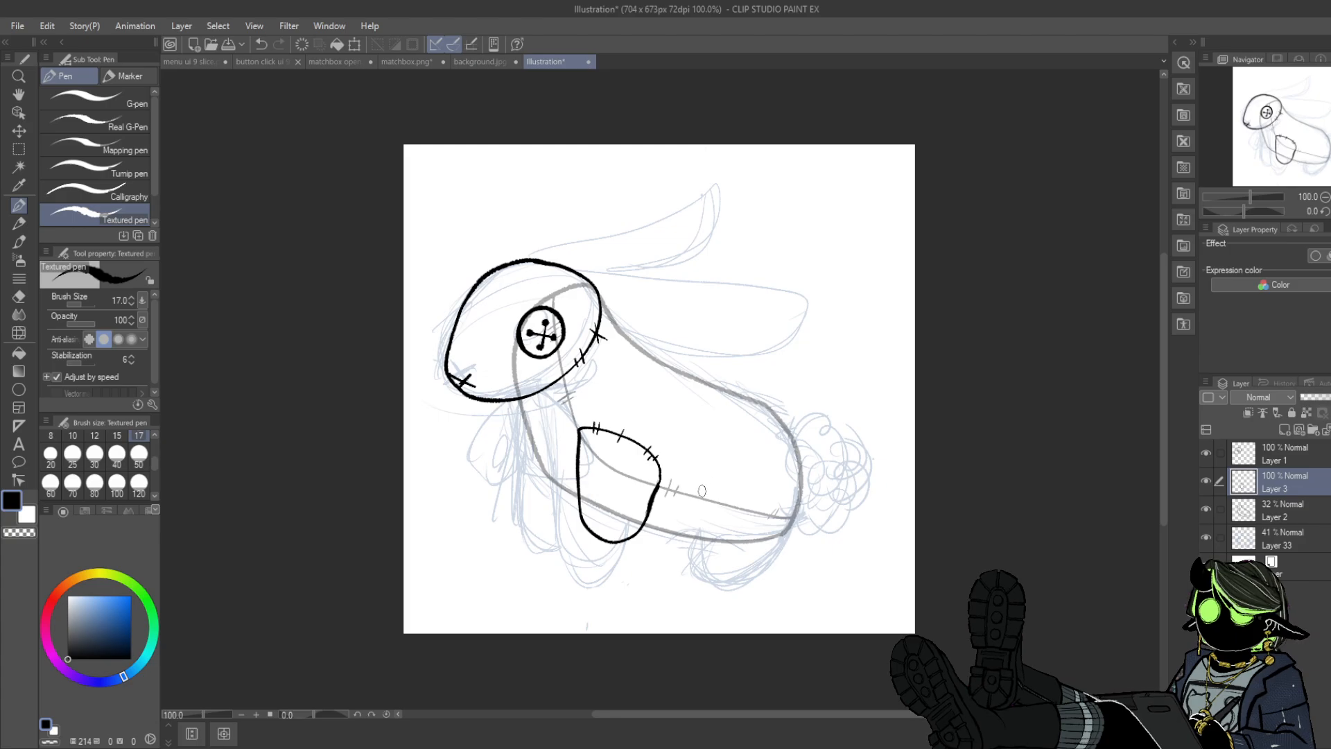
- Draw a rounded hind leg over the rump on the same layer, with stitch marks and an X across its upper edge
{"action": "mouse_move", "coordinate": [701, 487]}
{"action": "left_mouse_down"}
{"action": "mouse_move", "coordinate": [730, 565]}
{"action": "mouse_move", "coordinate": [771, 564]}
{"action": "mouse_move", "coordinate": [802, 495]}
{"action": "left_mouse_up"}
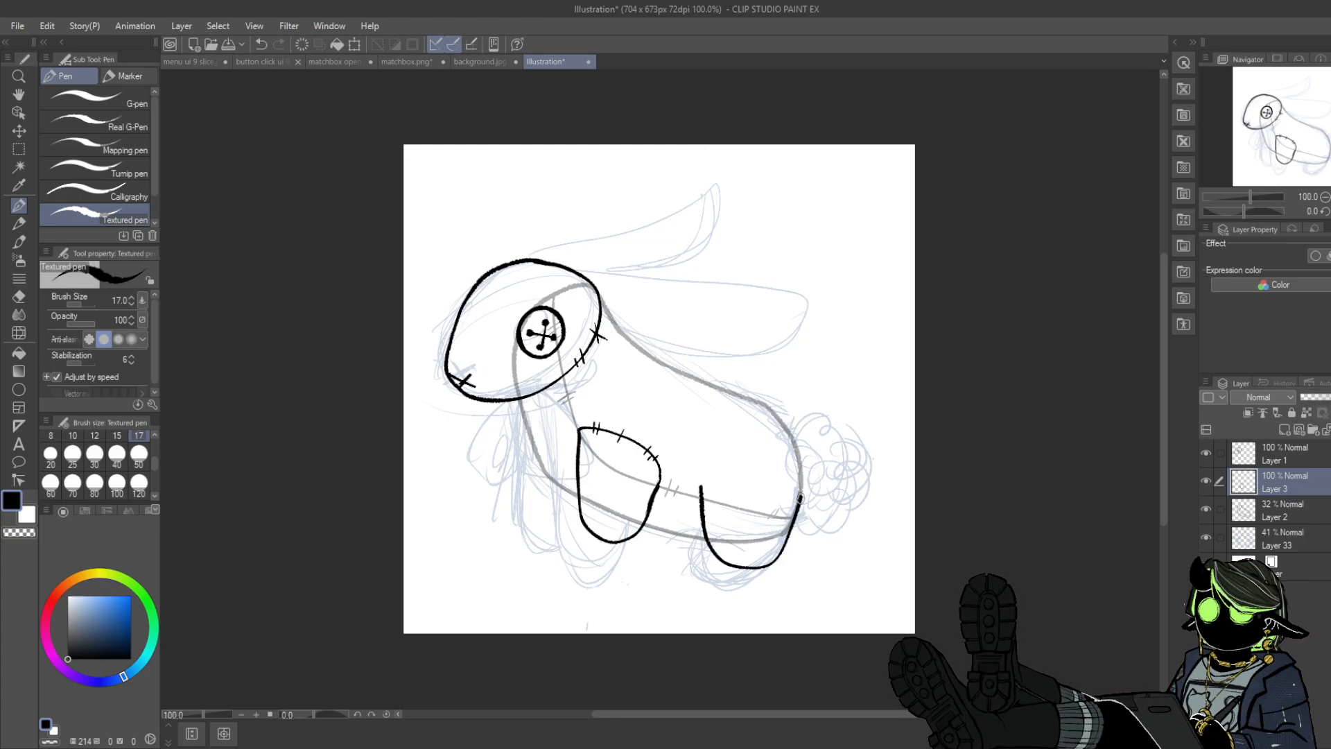
{"action": "mouse_move", "coordinate": [702, 486]}
{"action": "left_mouse_down"}
{"action": "mouse_move", "coordinate": [739, 462]}
{"action": "mouse_move", "coordinate": [803, 497]}
{"action": "left_mouse_up"}
{"action": "mouse_move", "coordinate": [710, 460]}
{"action": "left_mouse_down"}
{"action": "mouse_move", "coordinate": [712, 473]}
{"action": "mouse_move", "coordinate": [786, 479]}
{"action": "left_mouse_up"}
{"action": "mouse_move", "coordinate": [744, 456]}
{"action": "left_mouse_down"}
{"action": "mouse_move", "coordinate": [756, 470]}
{"action": "mouse_move", "coordinate": [743, 470]}
{"action": "left_mouse_up"}
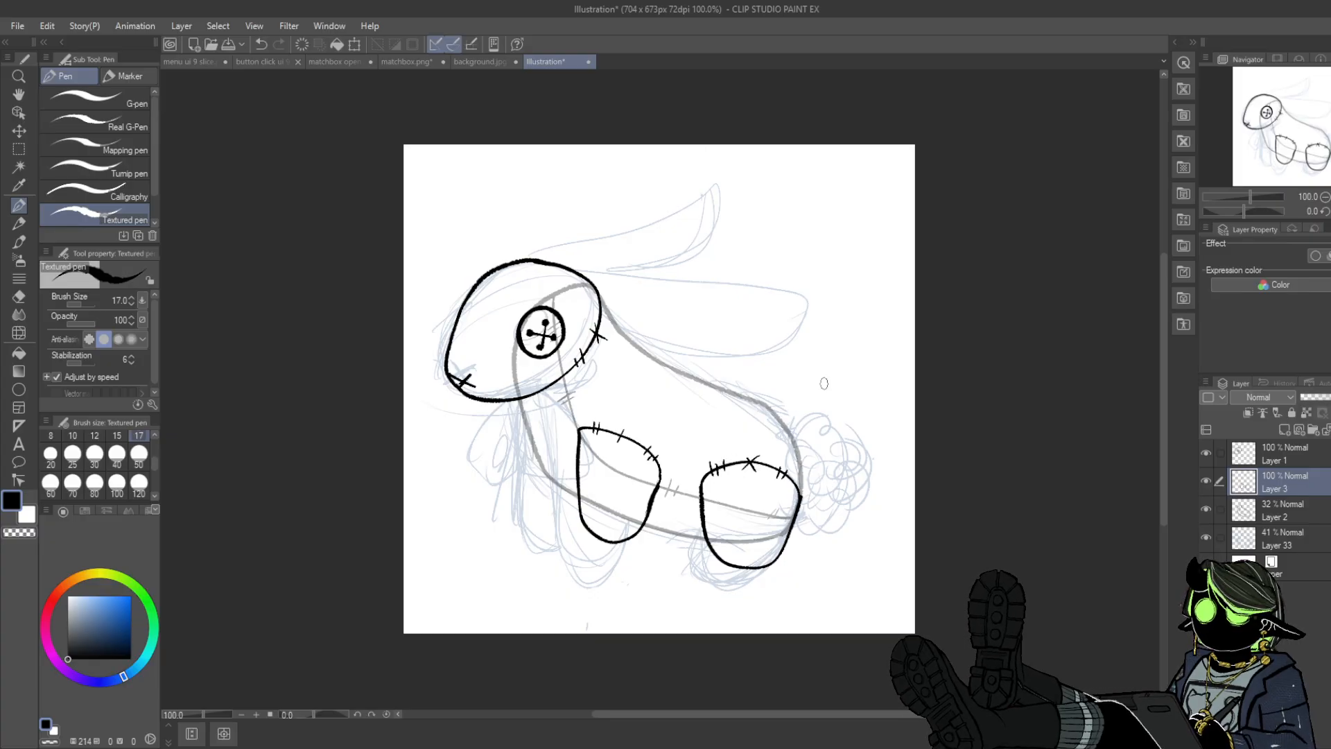
{"action": "left_click", "coordinate": [1206, 480]}
{"action": "left_click", "coordinate": [1206, 480]}
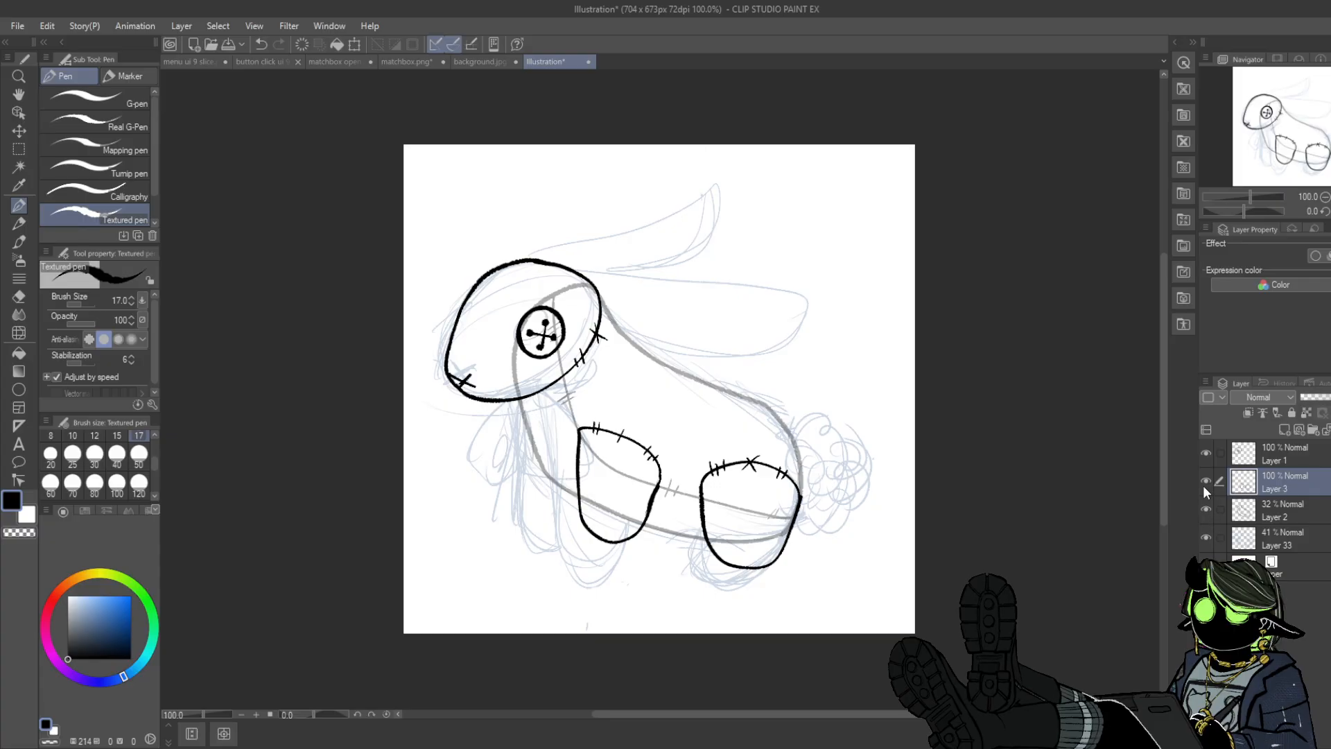
{"action": "left_click", "coordinate": [1203, 484]}
{"action": "left_click", "coordinate": [1201, 483]}
- Select the hind leg with a rectangular selection and copy it onto its own layer above Layer 3
{"action": "key", "text": "m"}
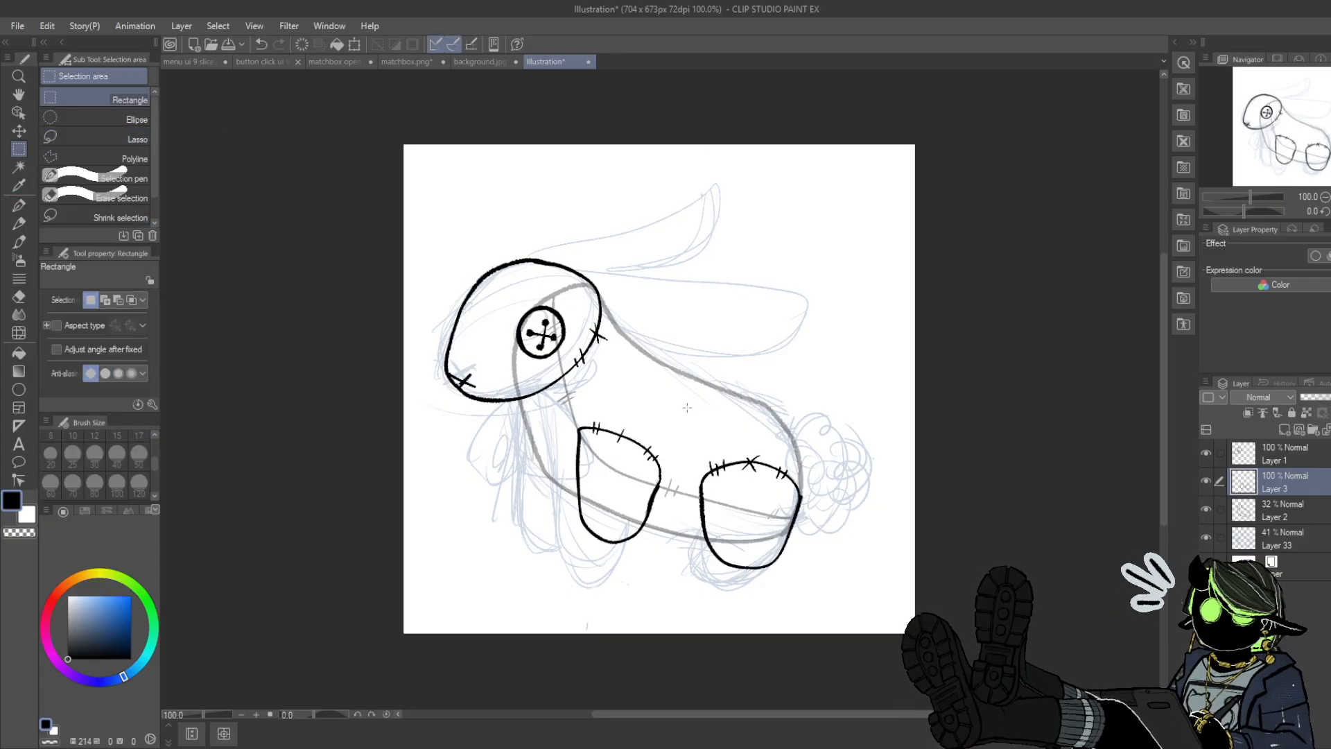
{"action": "left_click_drag", "start_coordinate": [681, 411], "coordinate": [859, 613]}
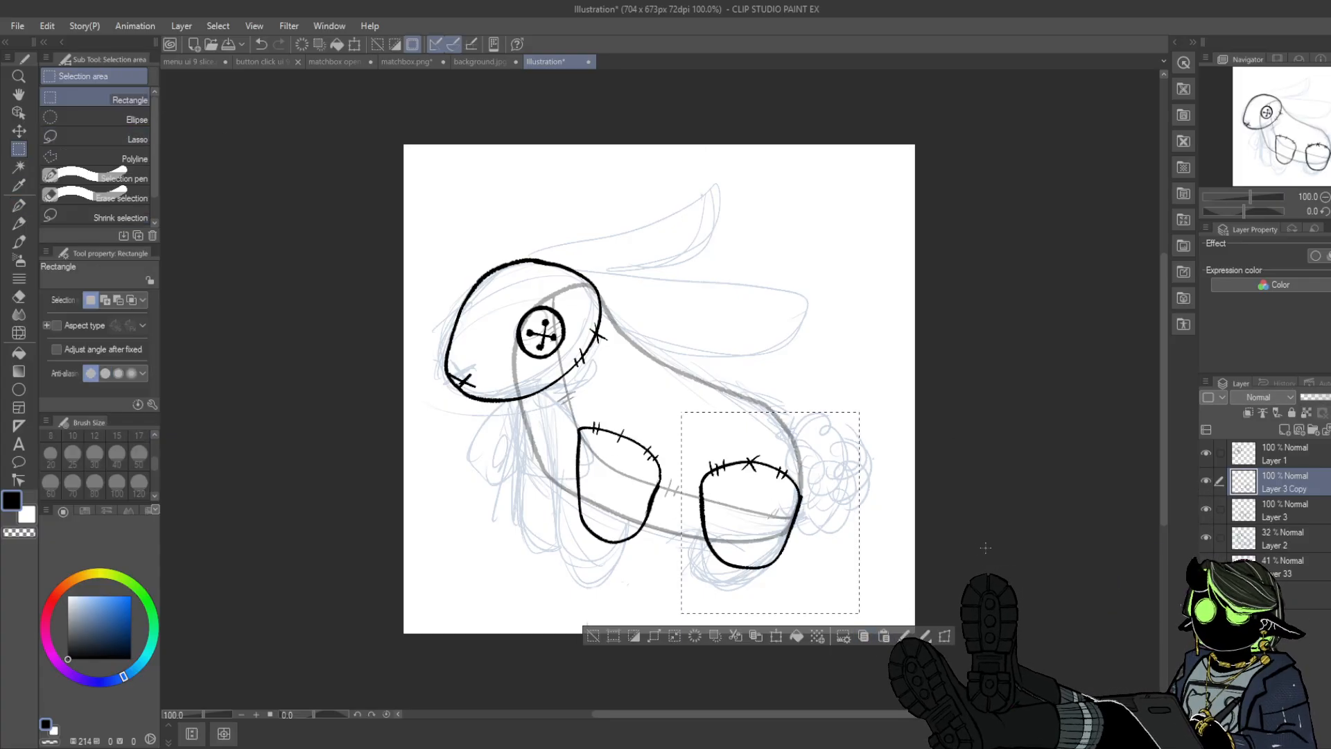
{"action": "left_click", "coordinate": [863, 635]}
{"action": "key", "text": "e"}
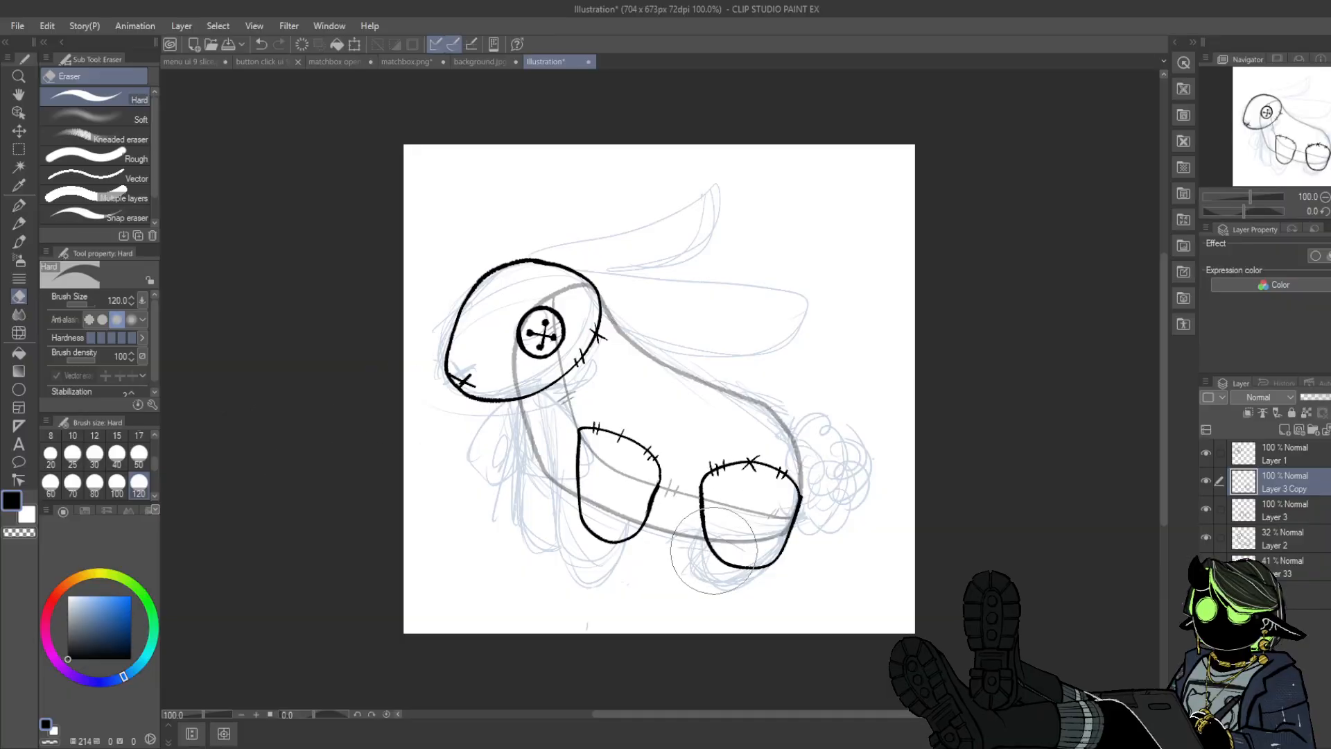
{"action": "left_click", "coordinate": [1261, 510]}
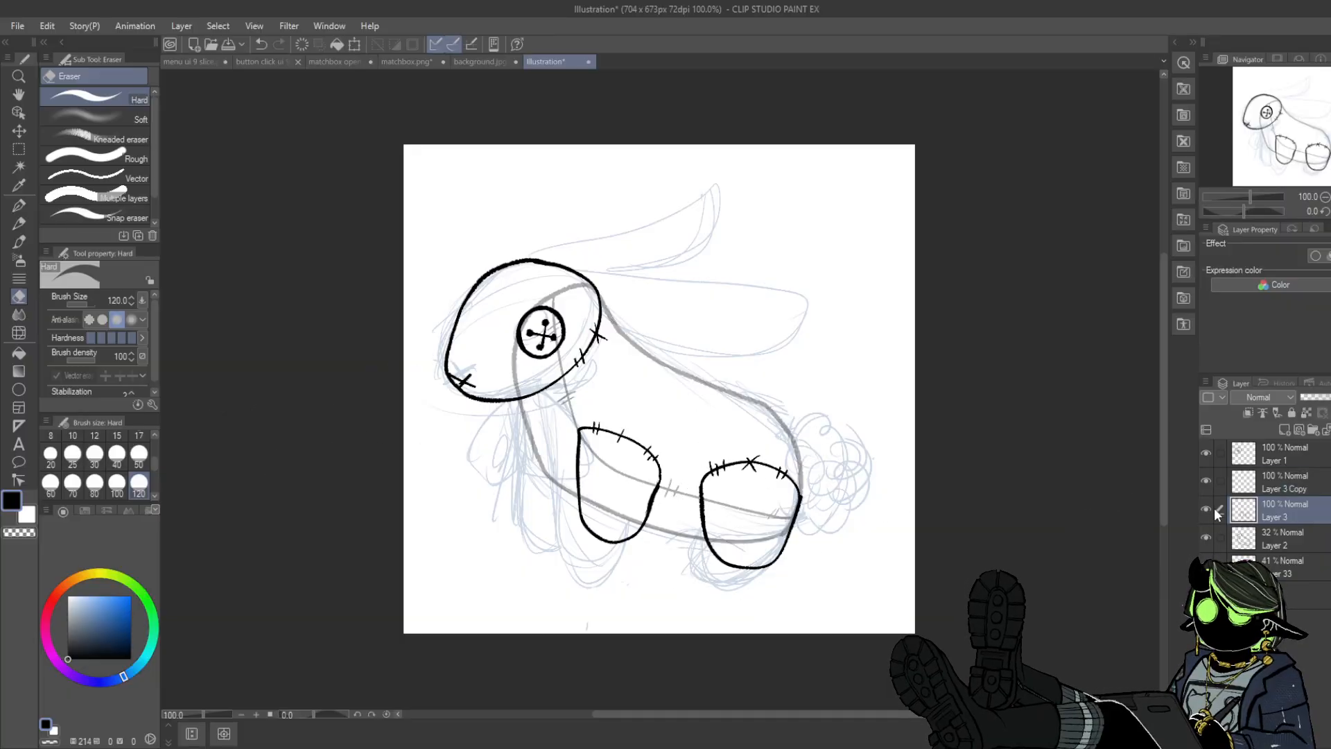
{"action": "mouse_move", "coordinate": [585, 437]}
{"action": "left_mouse_down"}
{"action": "mouse_move", "coordinate": [617, 492]}
{"action": "mouse_move", "coordinate": [648, 495]}
{"action": "left_mouse_up"}
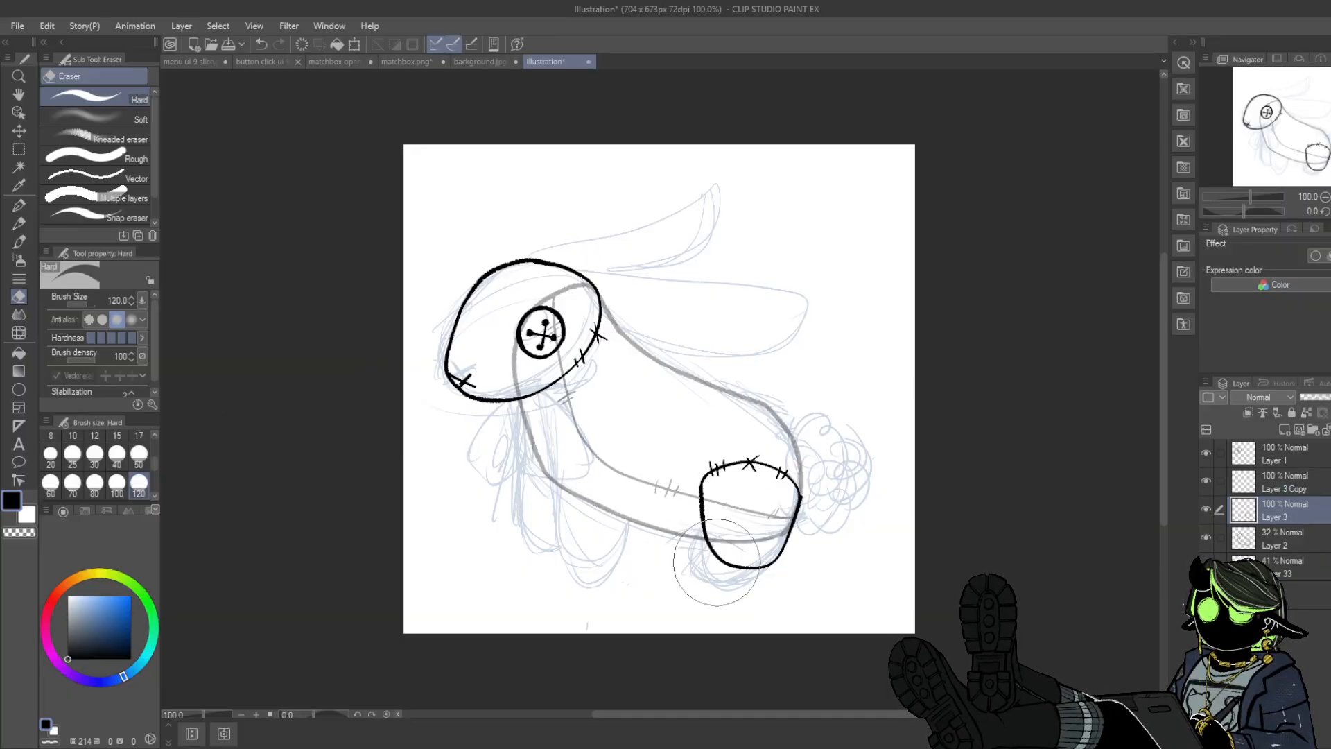
{"action": "key", "text": "ctrl+z"}
- Check which legs are on Layer 3 and on Layer 3 Copy by hiding and showing each layer
{"action": "left_click", "coordinate": [1216, 483]}
{"action": "left_click", "coordinate": [1206, 481]}
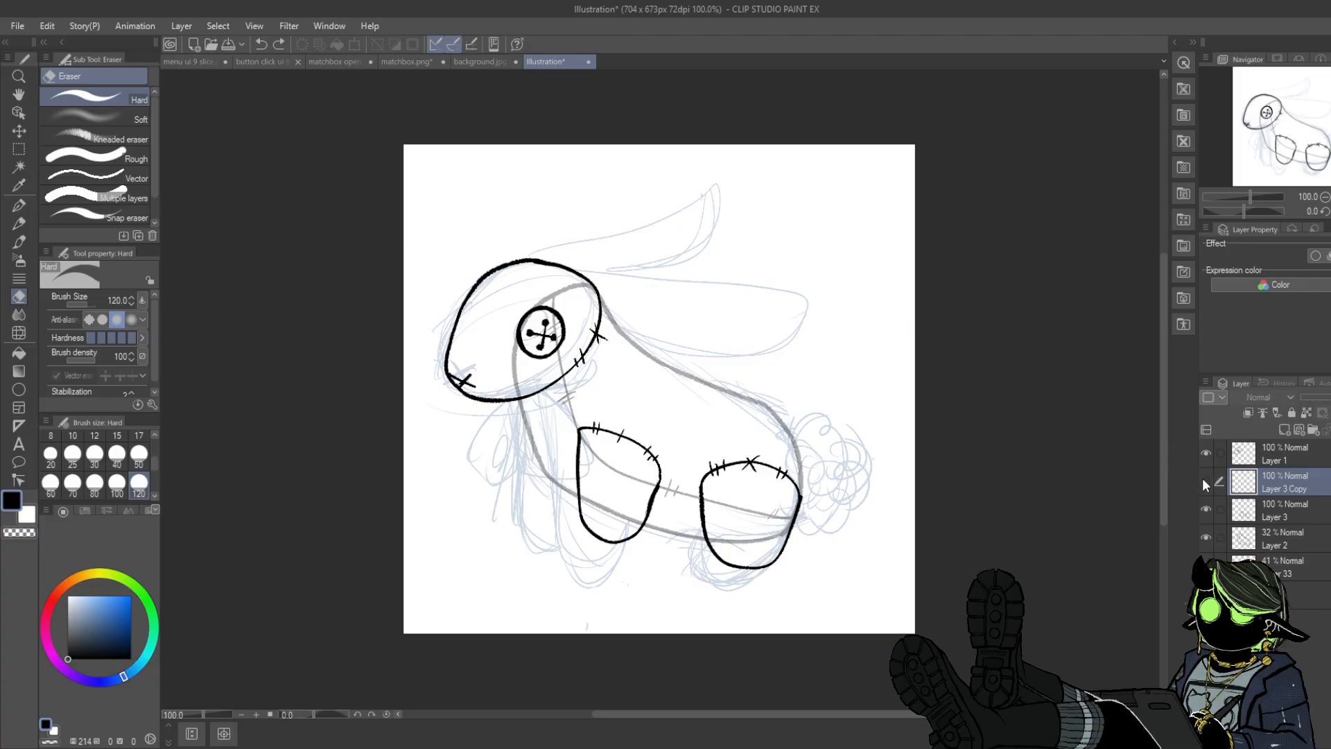
{"action": "left_click", "coordinate": [1243, 481], "text": "ctrl"}
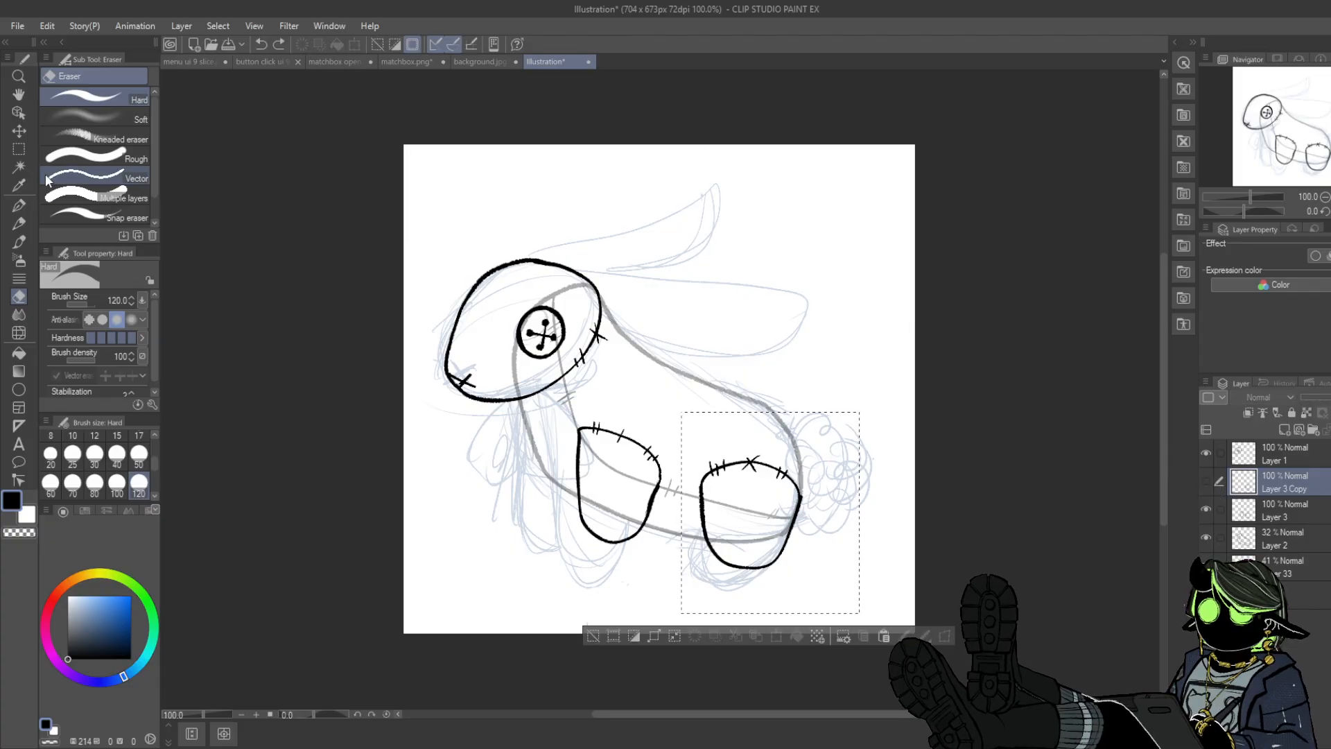
{"action": "left_click", "coordinate": [19, 149]}
{"action": "key", "text": "ctrl+d"}
{"action": "left_click", "coordinate": [1206, 481]}
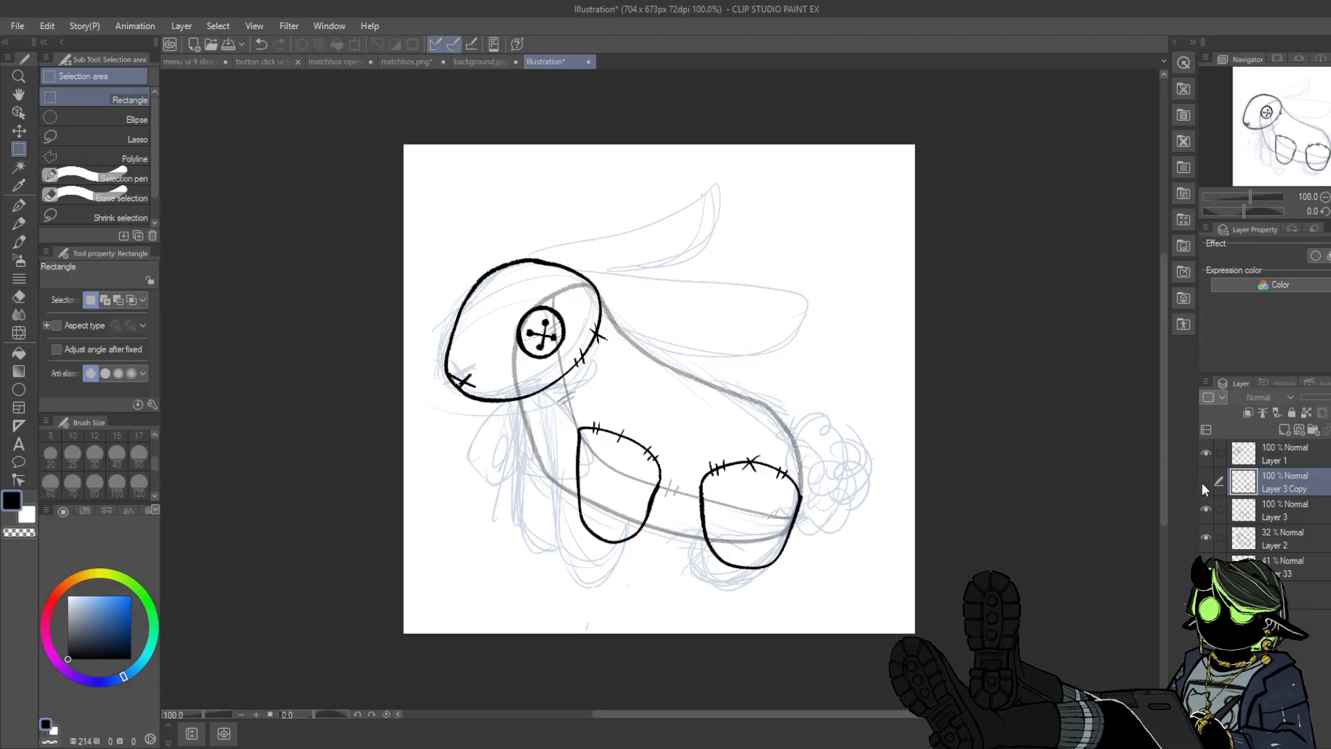
{"action": "left_click", "coordinate": [1205, 508]}
{"action": "left_click", "coordinate": [1206, 508]}
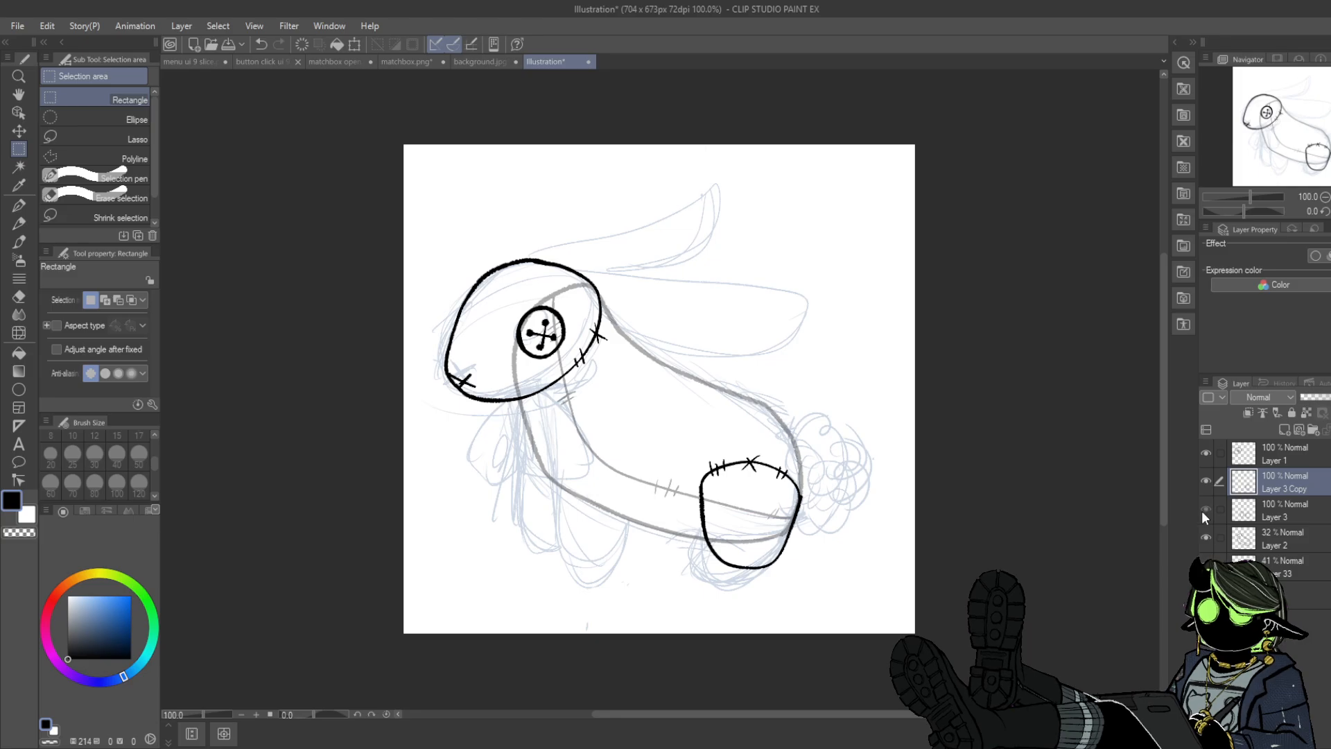
{"action": "left_click", "coordinate": [19, 205]}
{"action": "left_click", "coordinate": [18, 296]}
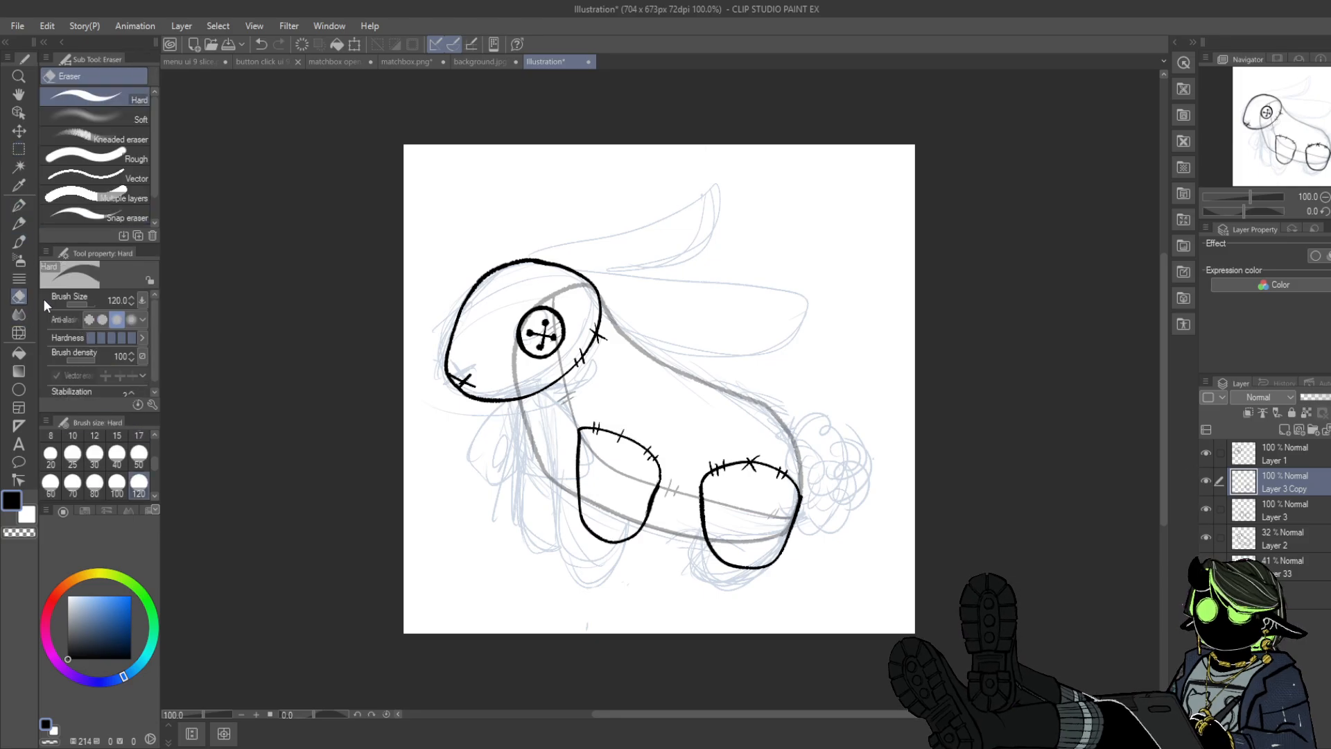
{"action": "left_click", "coordinate": [1283, 510]}
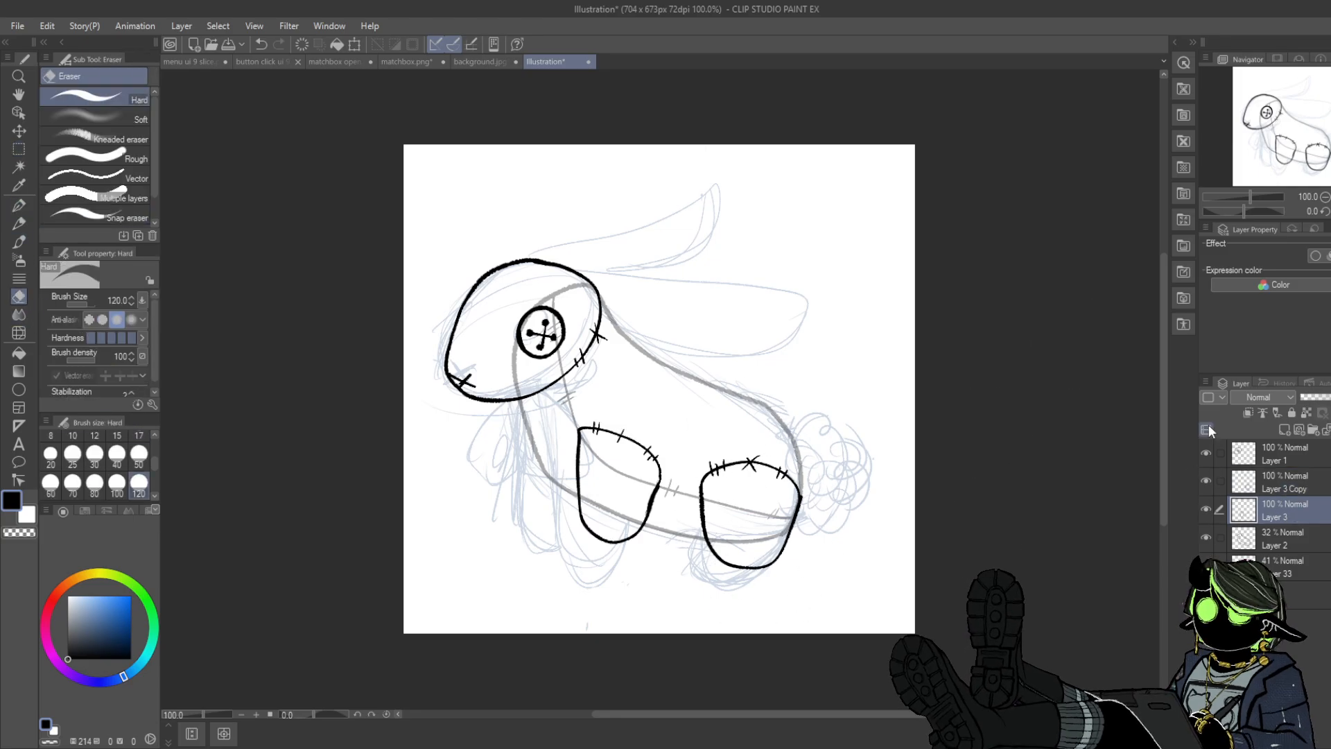
{"action": "left_click", "coordinate": [1205, 481]}
{"action": "left_click", "coordinate": [1204, 480]}
{"action": "left_click", "coordinate": [1205, 509]}
{"action": "left_click", "coordinate": [1204, 509]}
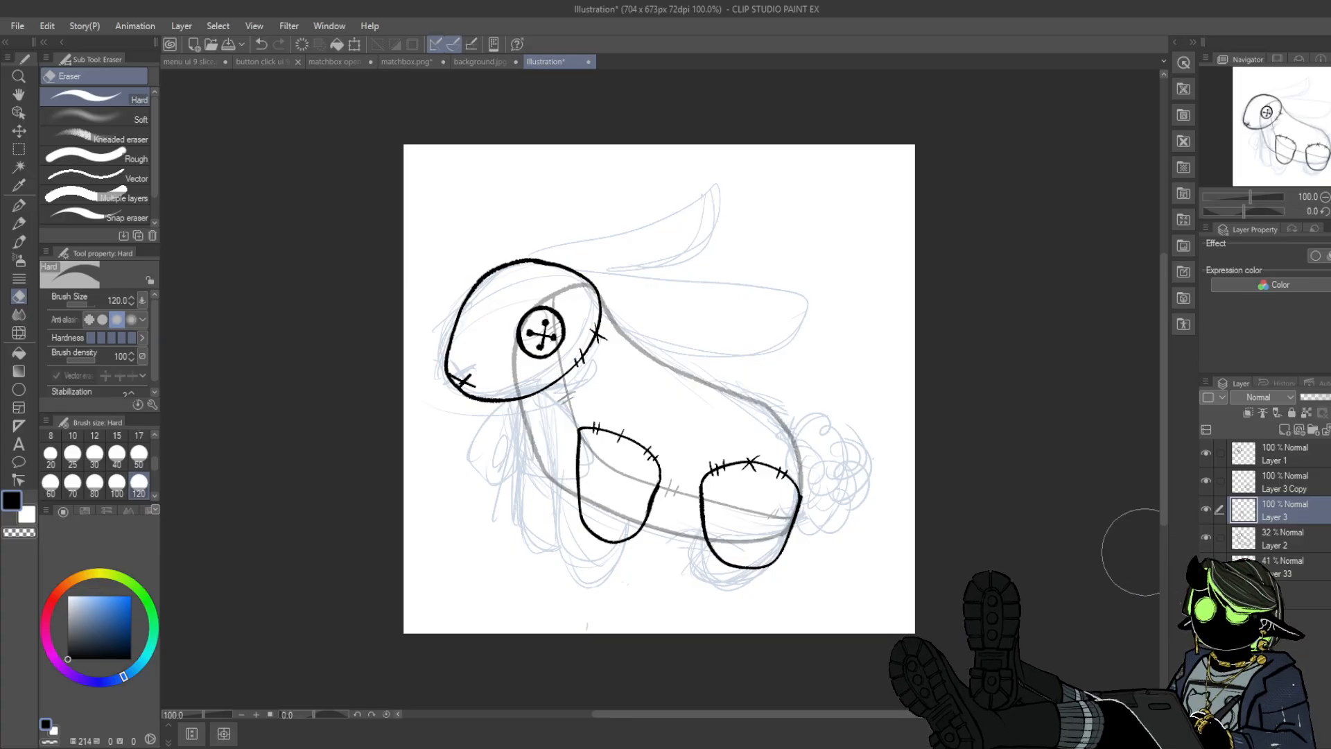
- Add a new layer directly beneath the body layer, above the sketch layer
{"action": "key", "text": "p"}
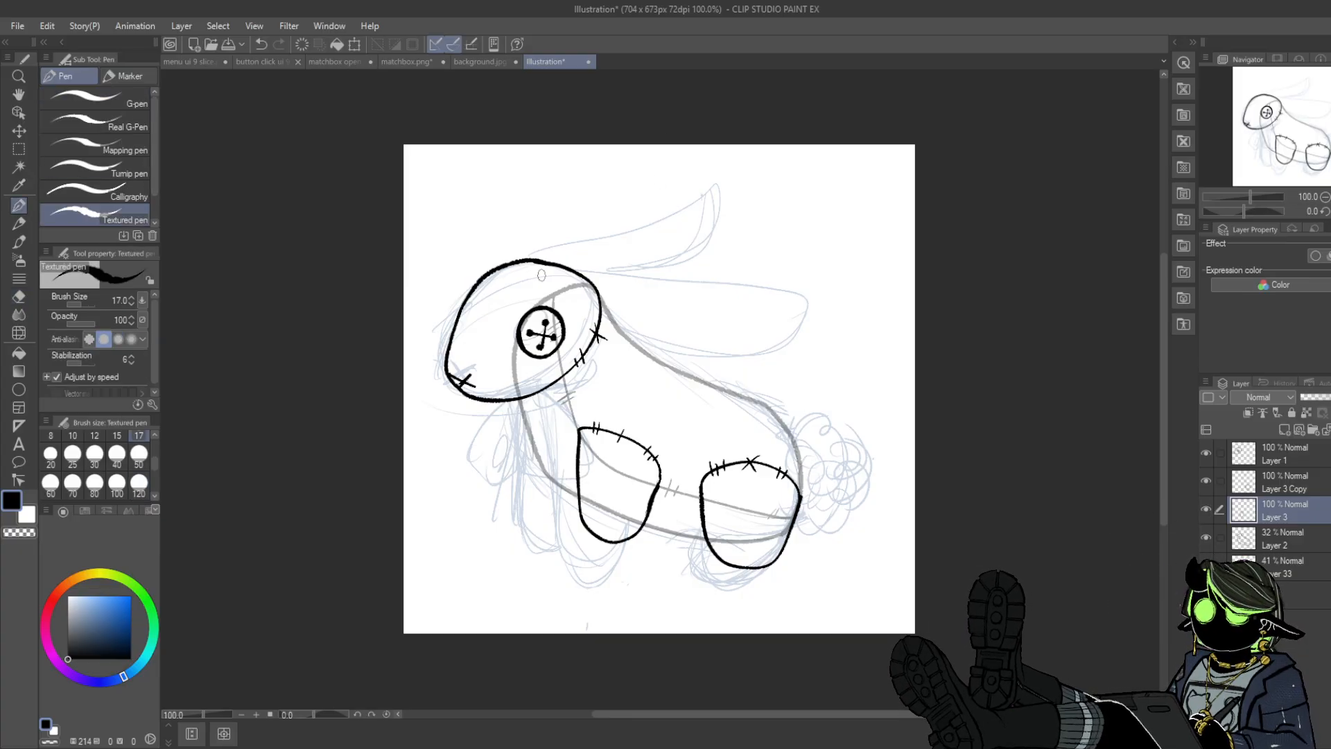
{"action": "left_click", "coordinate": [1244, 454]}
{"action": "left_click", "coordinate": [1206, 452]}
{"action": "left_click", "coordinate": [1206, 453]}
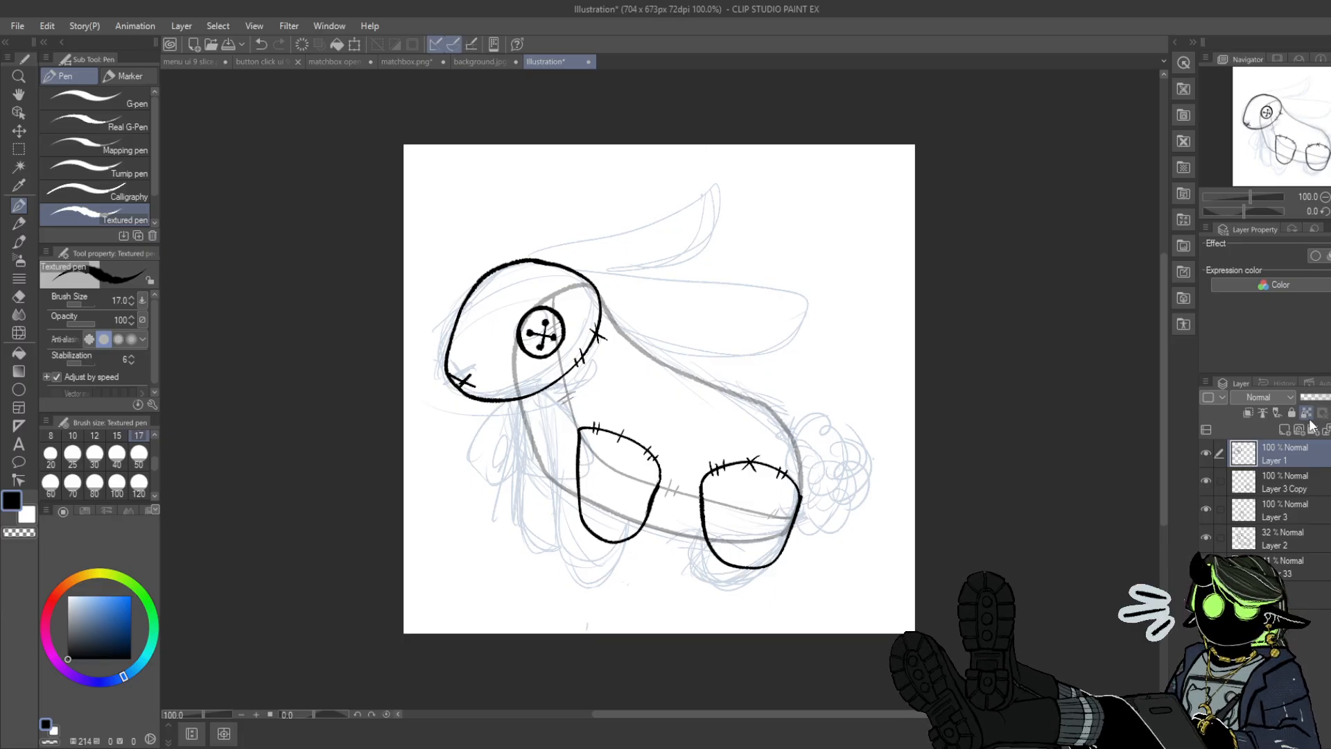
{"action": "left_click", "coordinate": [1249, 537]}
{"action": "left_click", "coordinate": [1206, 538]}
{"action": "left_click", "coordinate": [1206, 537]}
{"action": "left_click", "coordinate": [1252, 566]}
{"action": "left_click", "coordinate": [1284, 429]}
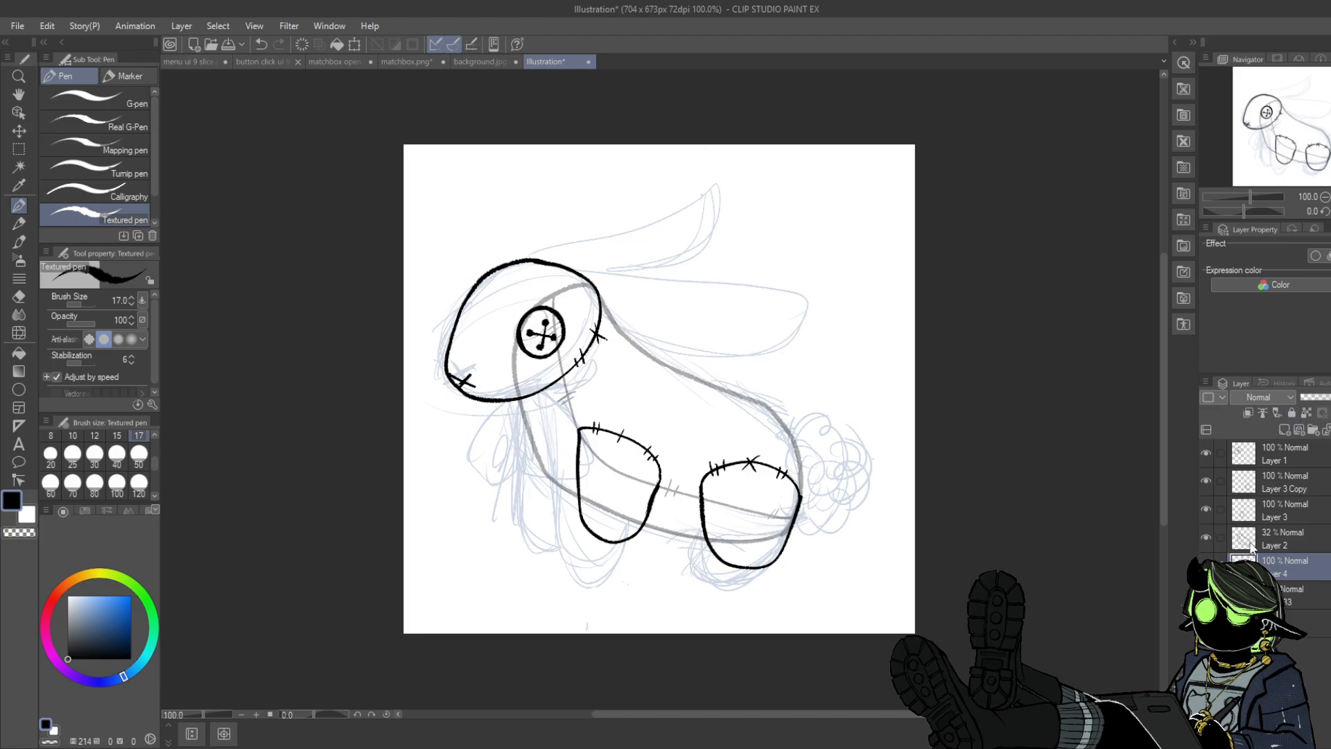
- Set the body layer's opacity to 50% and make the new layer beneath it active
{"action": "left_click", "coordinate": [1251, 544]}
{"action": "left_click_drag", "start_coordinate": [1316, 397], "coordinate": [1330, 397]}
{"action": "left_click", "coordinate": [1282, 566]}
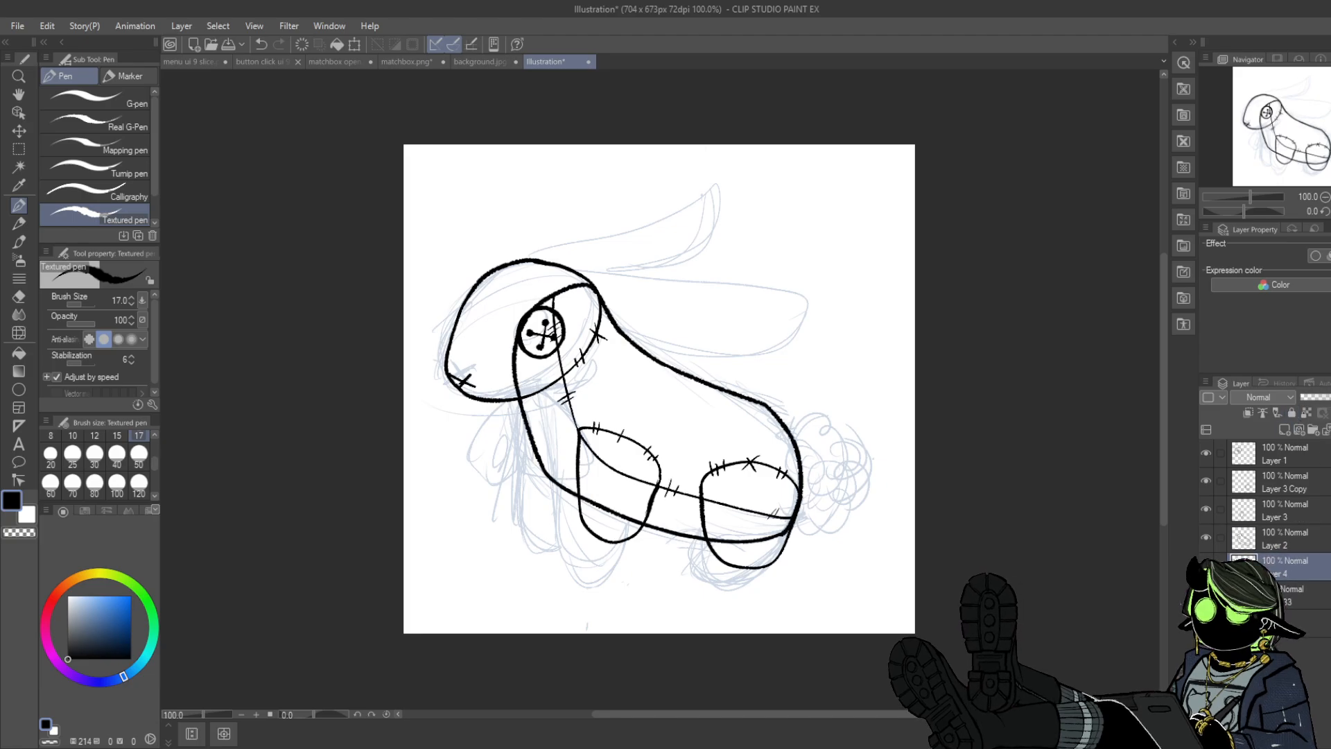
{"action": "left_click", "coordinate": [1275, 539]}
{"action": "left_click", "coordinate": [1323, 397]}
{"action": "left_click", "coordinate": [1269, 564]}
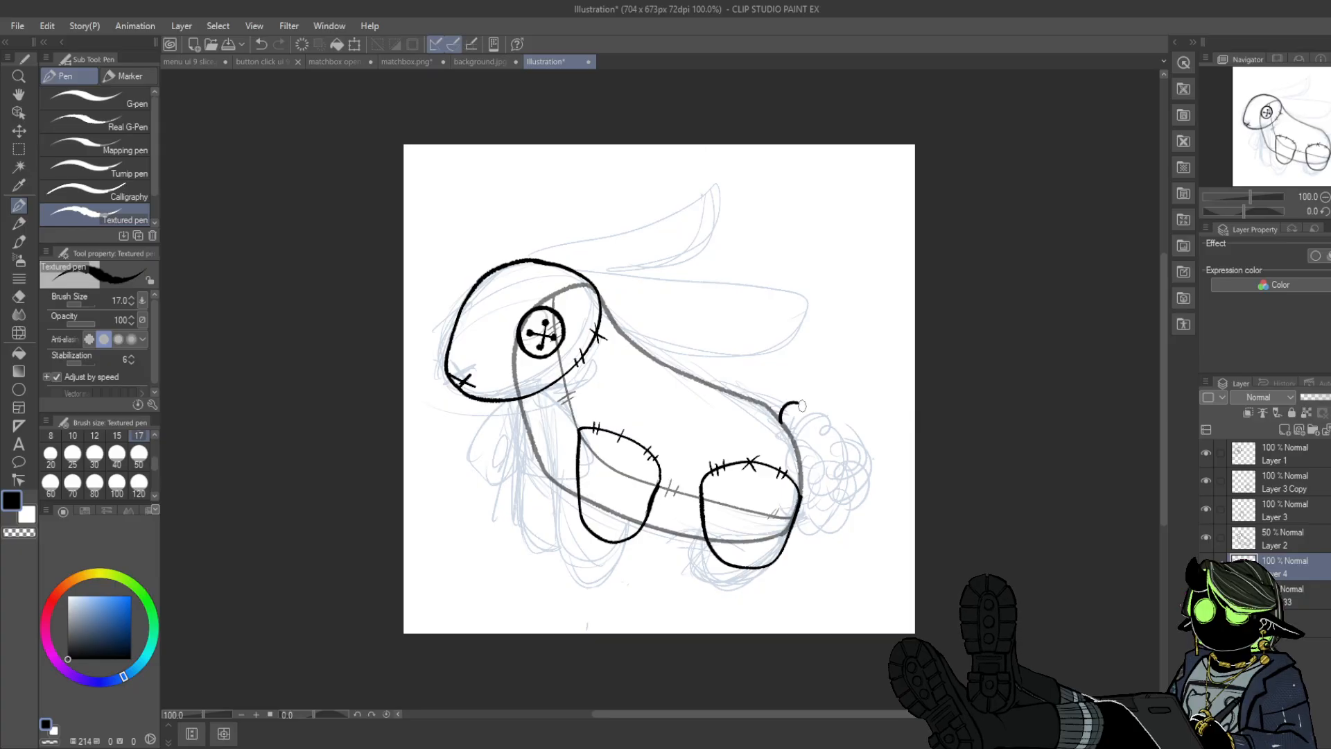
- Draw a round pompom tail with a scalloped outline at the rump and fill it with small curl marks
{"action": "left_click_drag", "start_coordinate": [846, 454], "coordinate": [820, 478]}
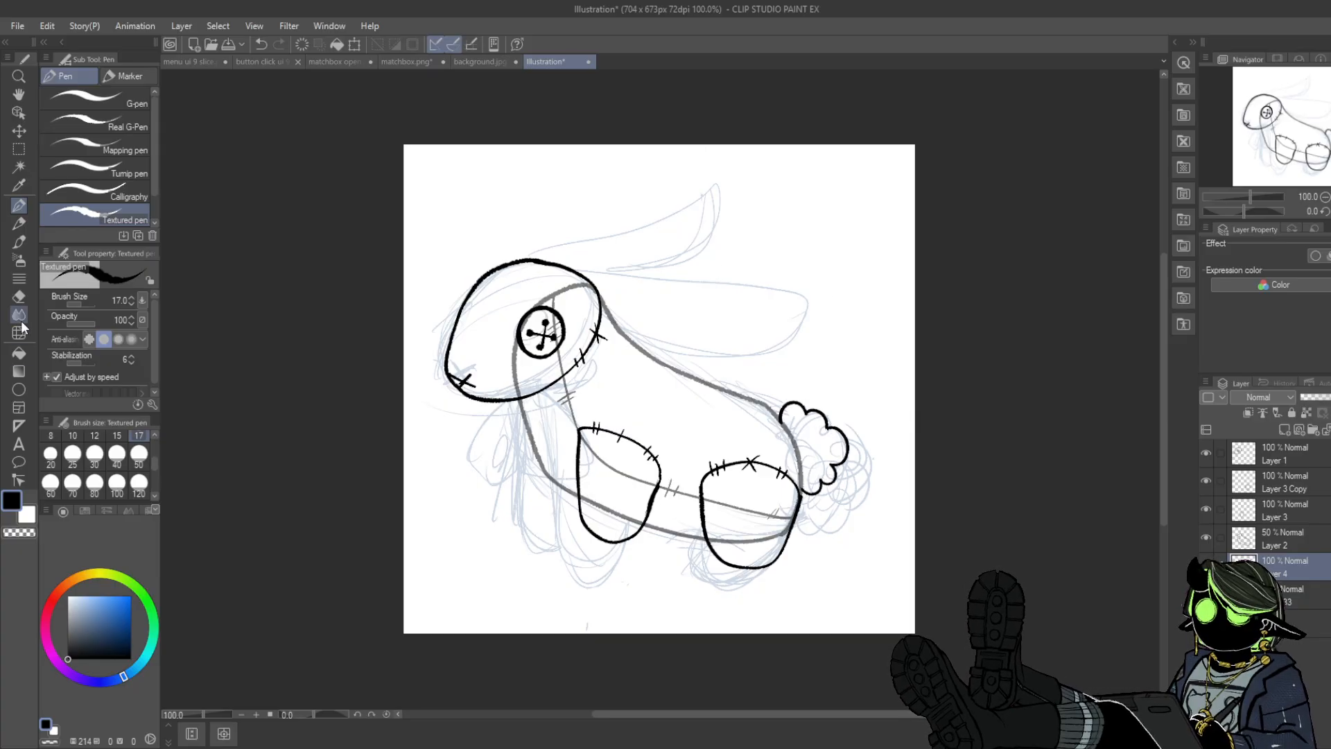
{"action": "key", "text": "e"}
{"action": "mouse_move", "coordinate": [838, 425]}
{"action": "left_mouse_down"}
{"action": "mouse_move", "coordinate": [803, 415]}
{"action": "mouse_move", "coordinate": [813, 416]}
{"action": "left_mouse_up"}
{"action": "key", "text": "p"}
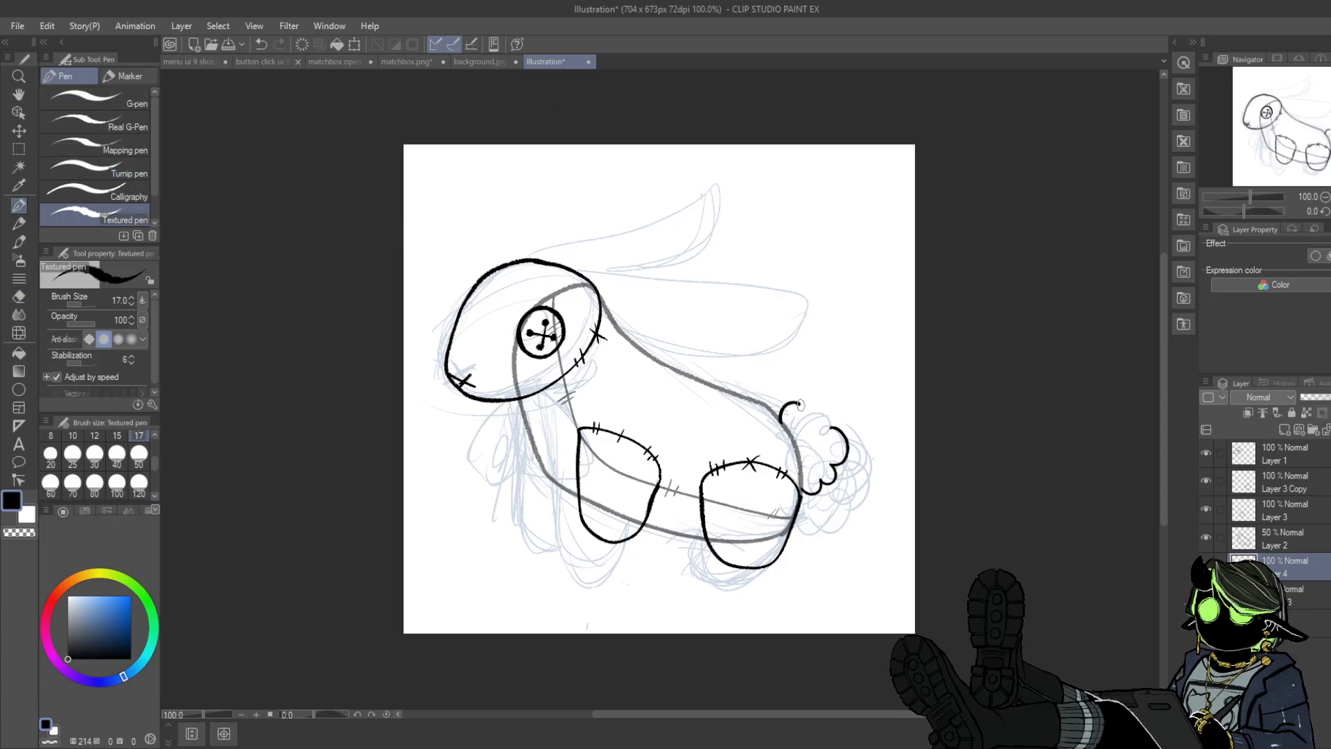
{"action": "left_click_drag", "start_coordinate": [814, 409], "coordinate": [831, 427]}
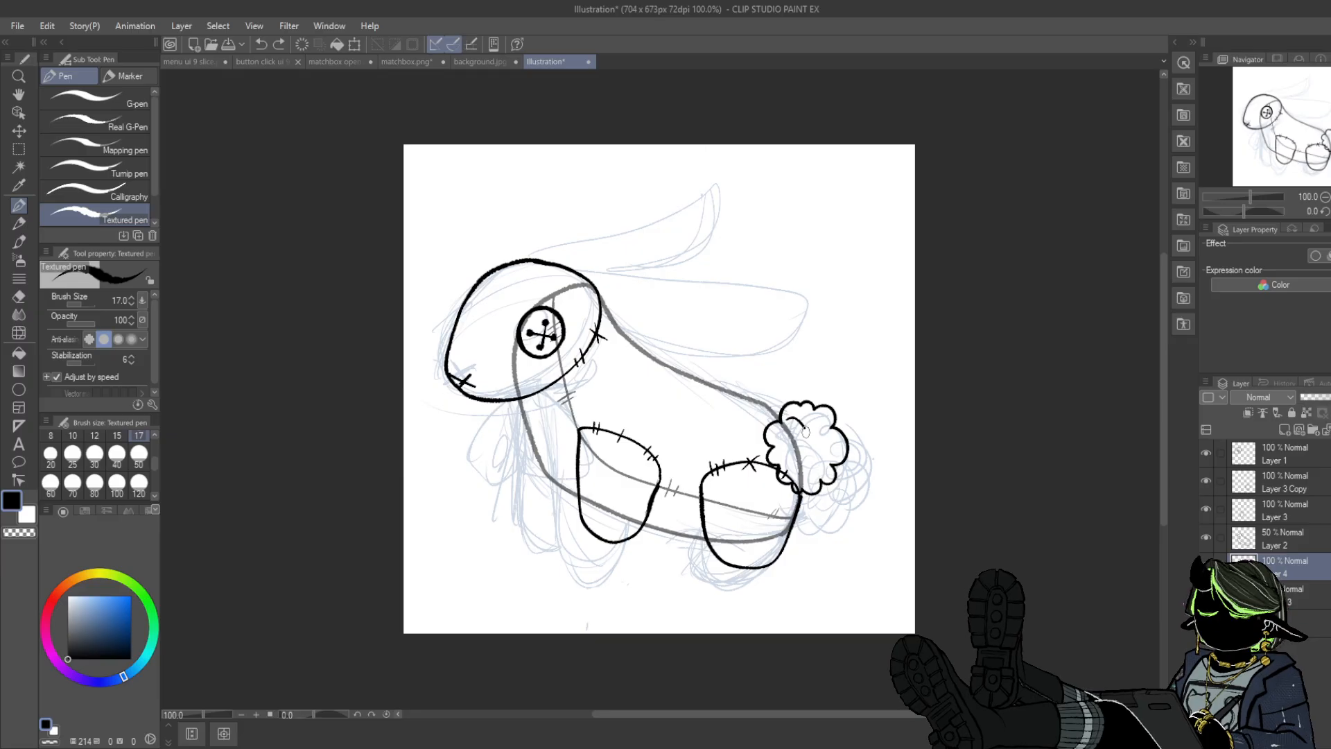
{"action": "left_click", "coordinate": [805, 431]}
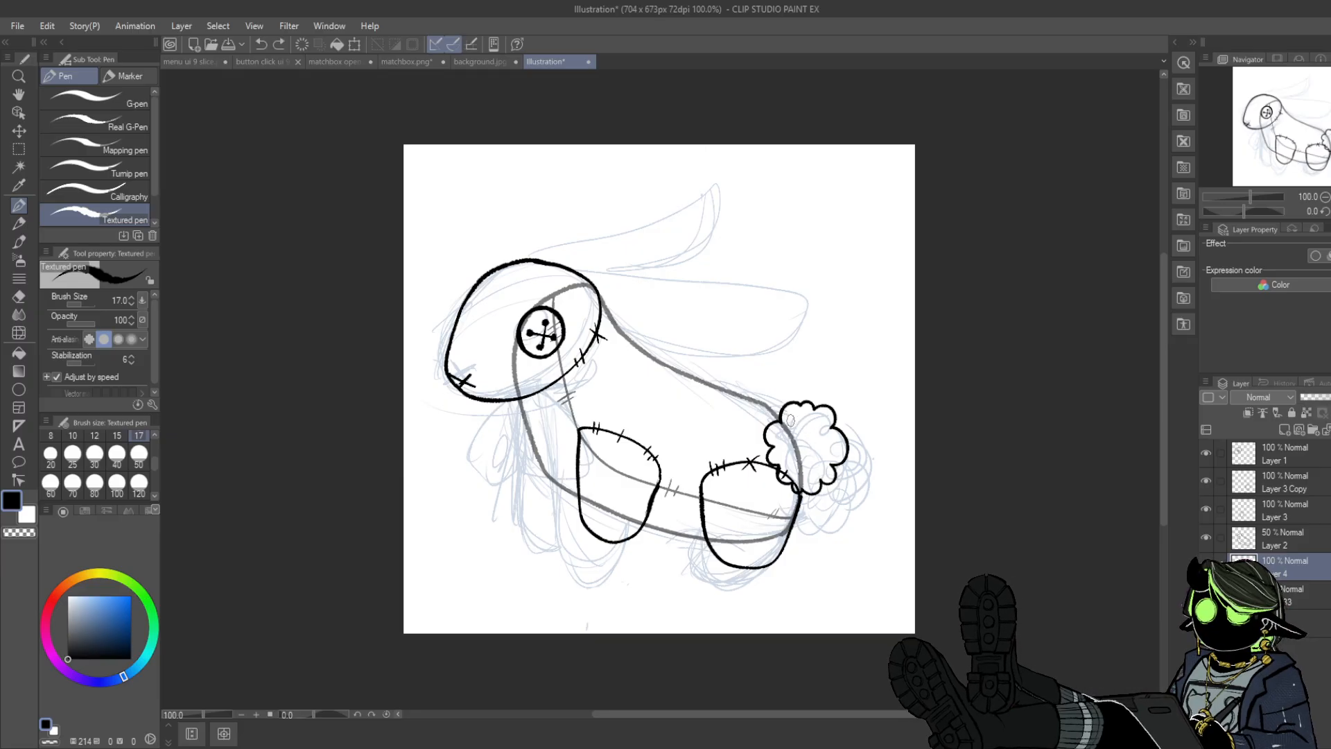
{"action": "mouse_move", "coordinate": [801, 427]}
{"action": "left_mouse_down"}
{"action": "mouse_move", "coordinate": [808, 453]}
{"action": "mouse_move", "coordinate": [815, 425]}
{"action": "left_mouse_up"}
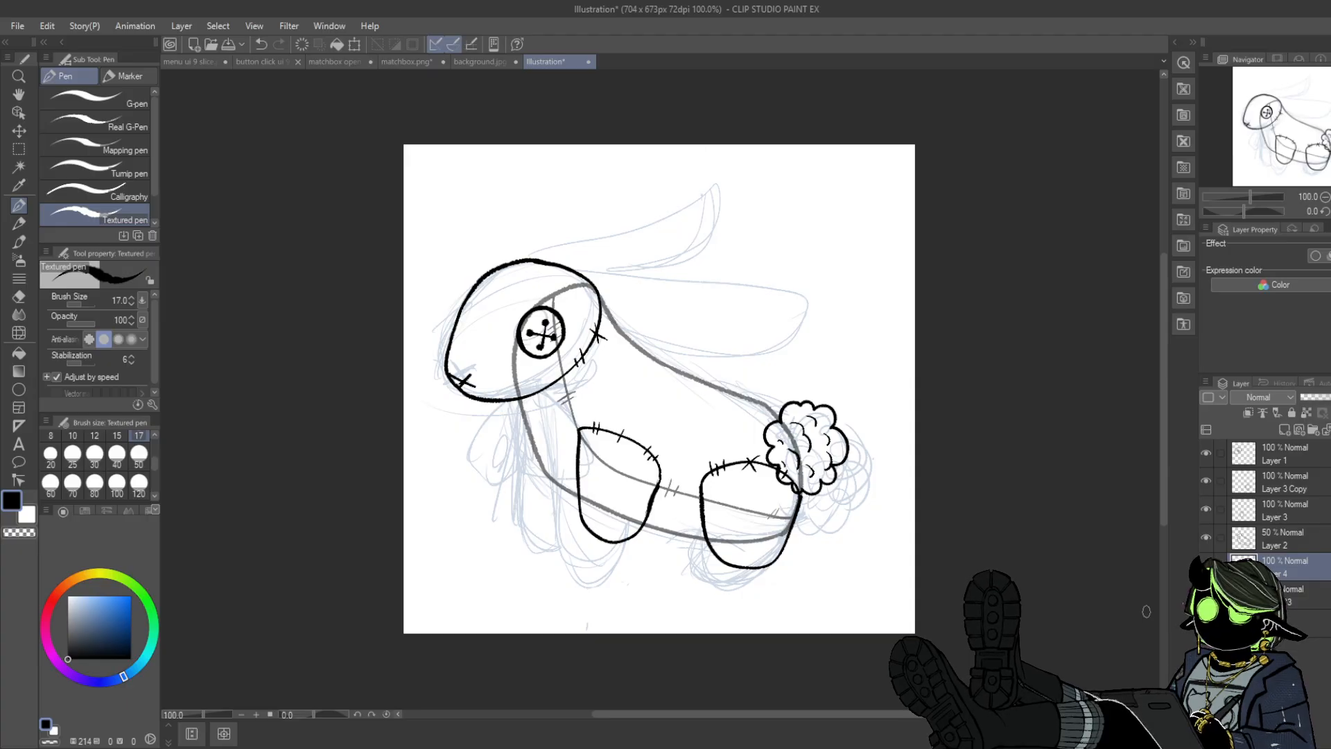
- Copy both leg layers together and paste the copies beneath the tail layer, just above the sketch layer
{"action": "left_click", "coordinate": [1248, 510]}
{"action": "left_click", "coordinate": [1205, 509]}
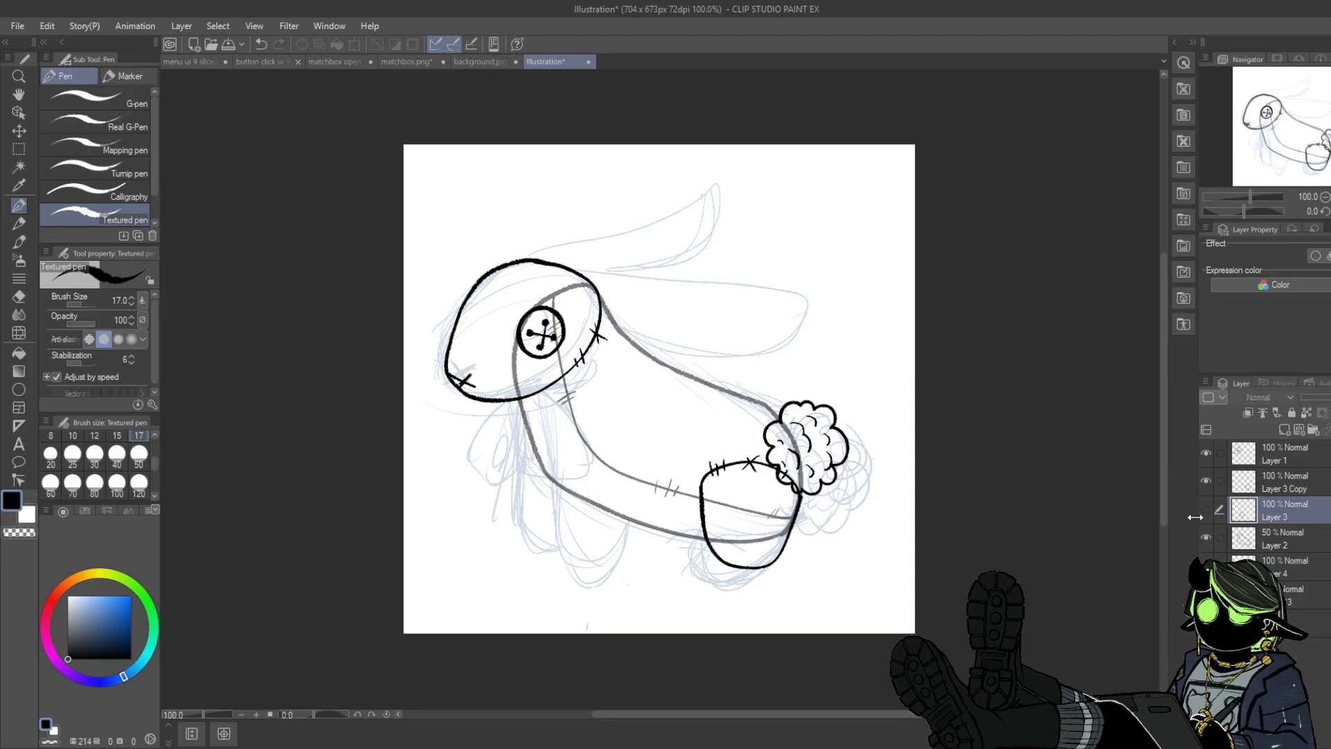
{"action": "left_click", "coordinate": [1205, 508]}
{"action": "left_click", "coordinate": [1218, 482]}
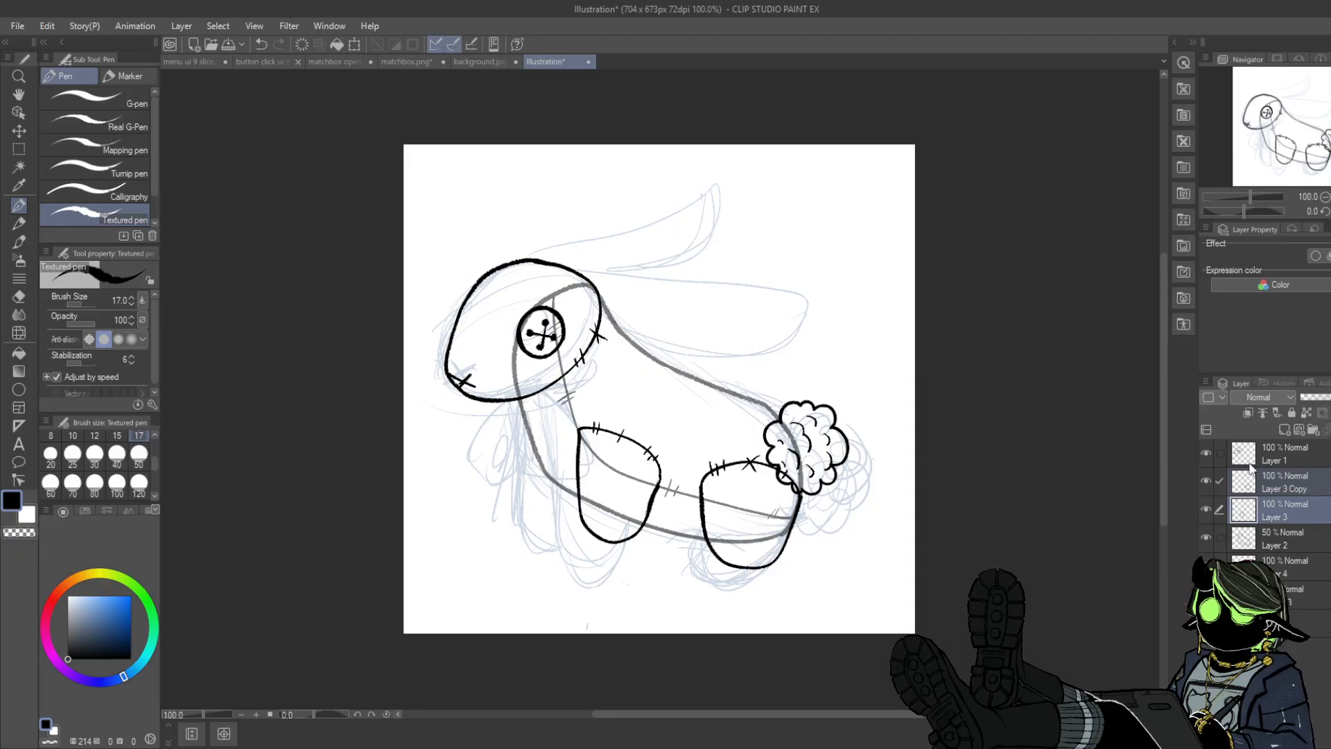
{"action": "left_click", "coordinate": [1248, 595]}
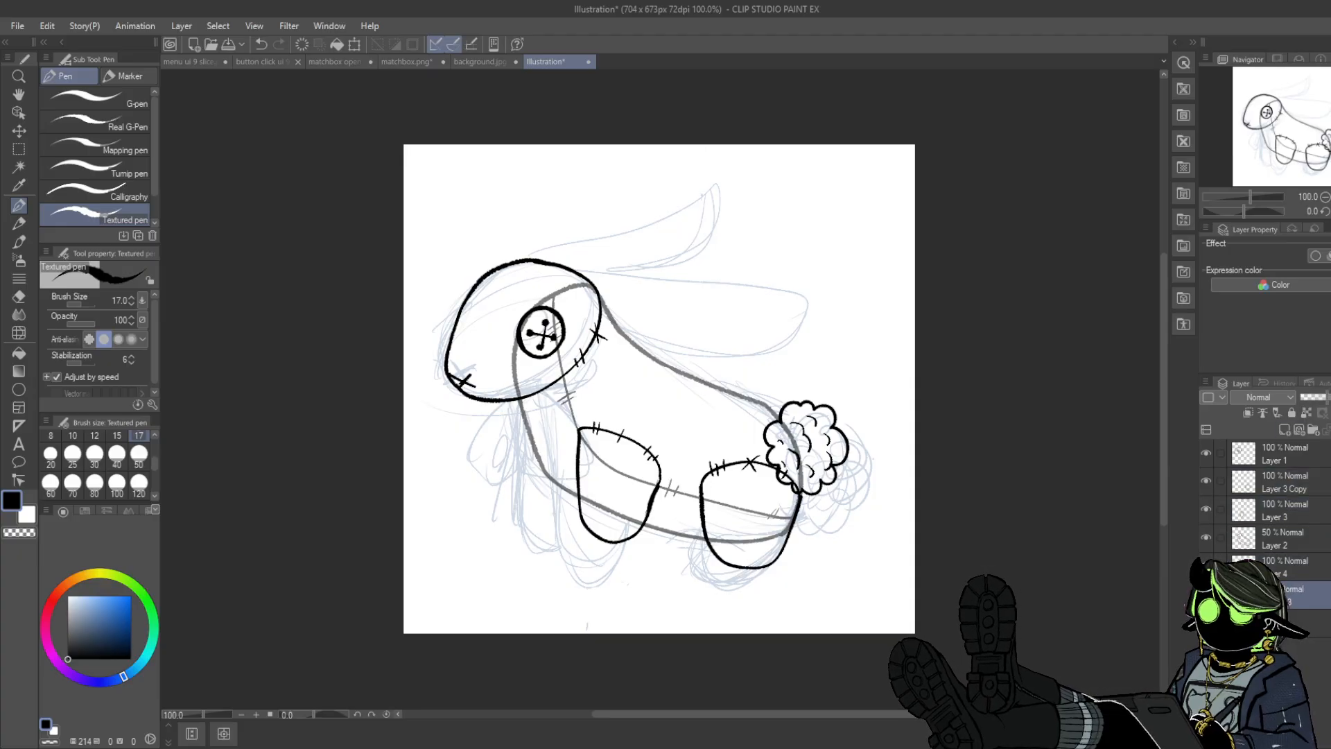
- Shift both copied legs a short way toward the head and draw a curved seam line across each copy
{"action": "key", "text": "m"}
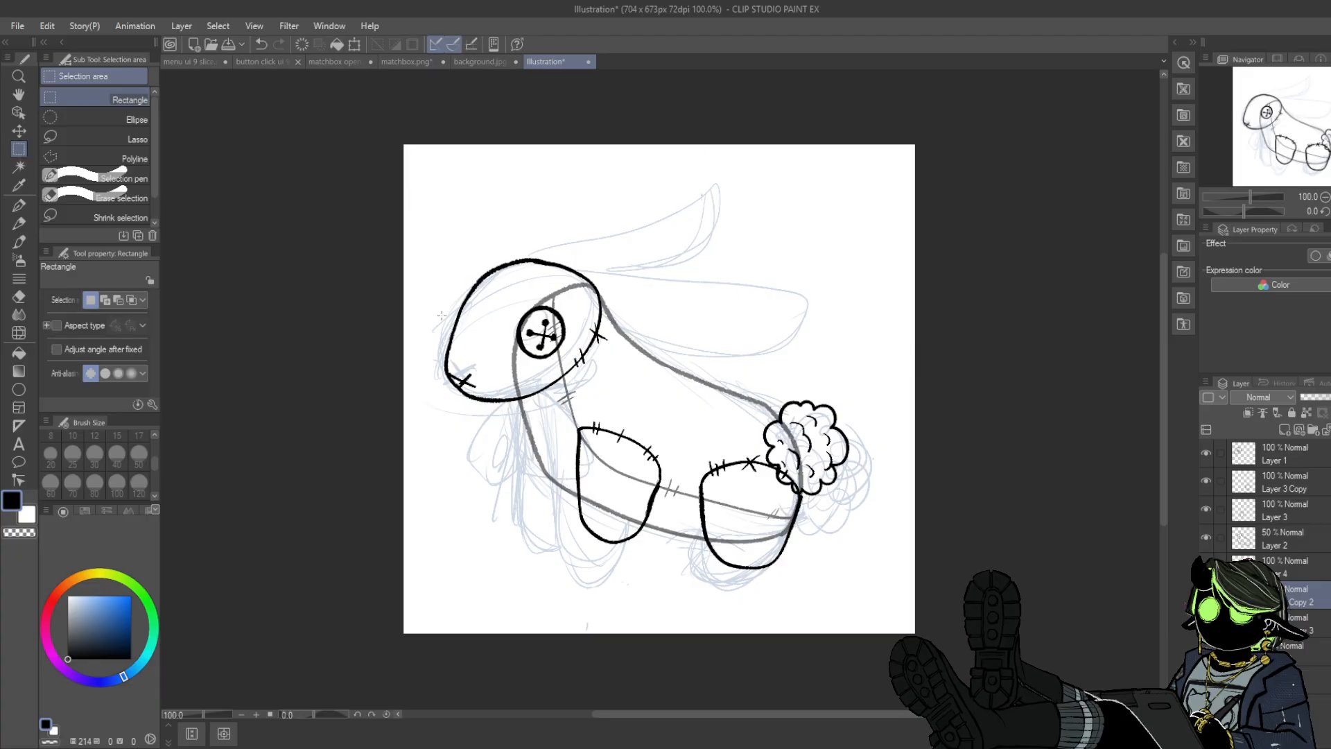
{"action": "left_click_drag", "start_coordinate": [441, 315], "coordinate": [896, 605]}
{"action": "key", "text": "ctrl+t"}
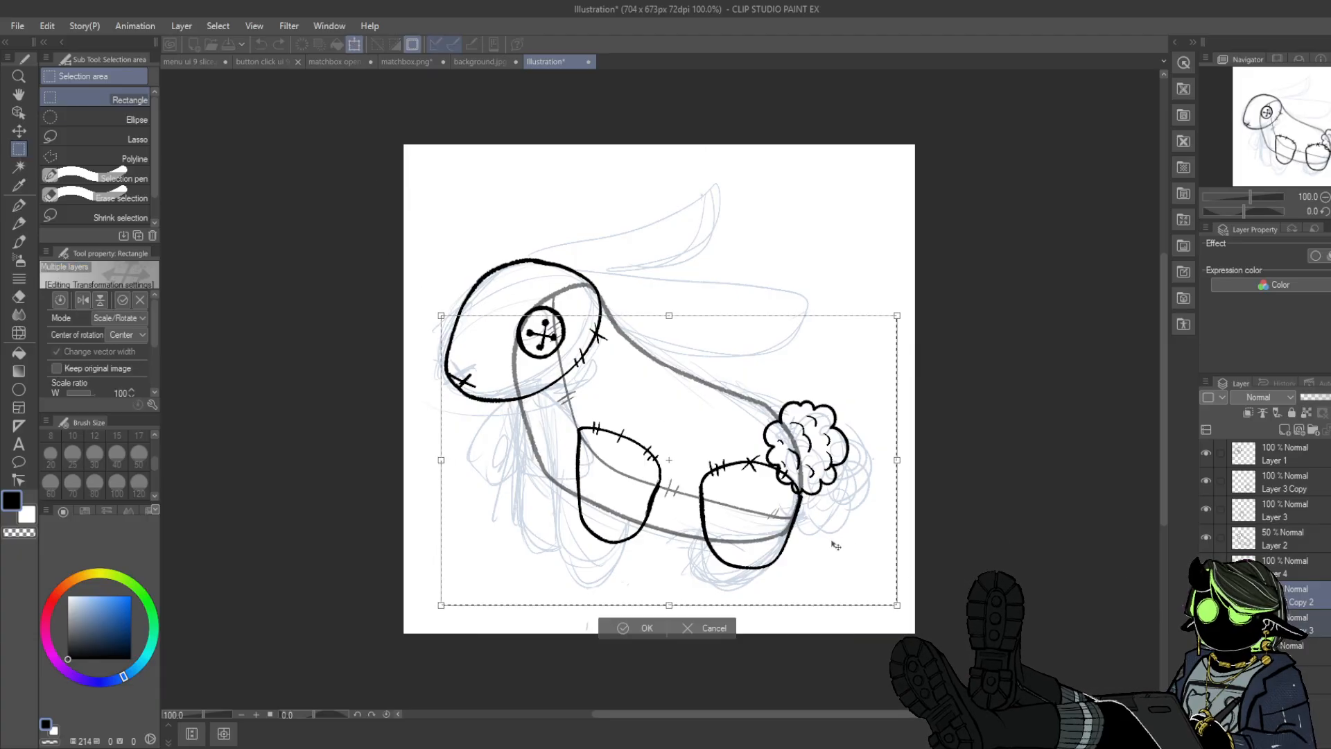
{"action": "left_click_drag", "start_coordinate": [831, 541], "coordinate": [777, 540]}
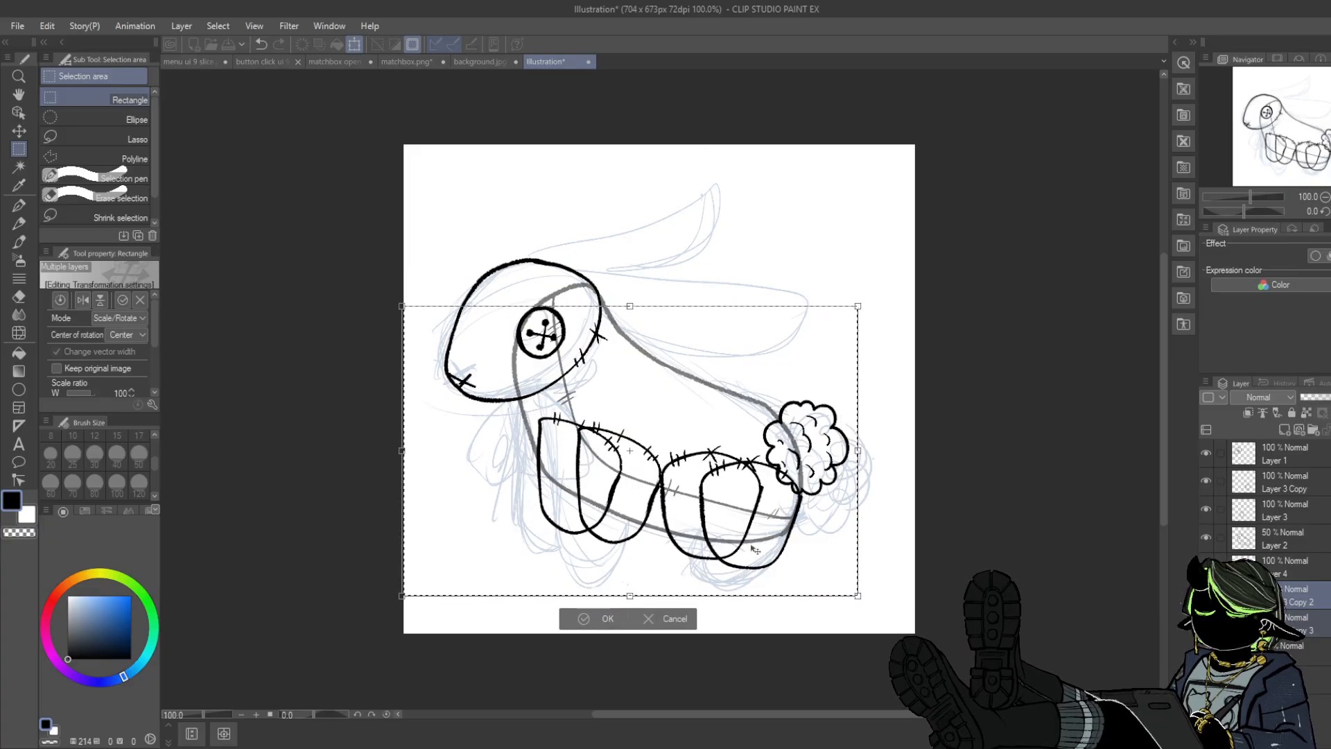
{"action": "left_click", "coordinate": [672, 618]}
{"action": "left_click", "coordinate": [675, 624]}
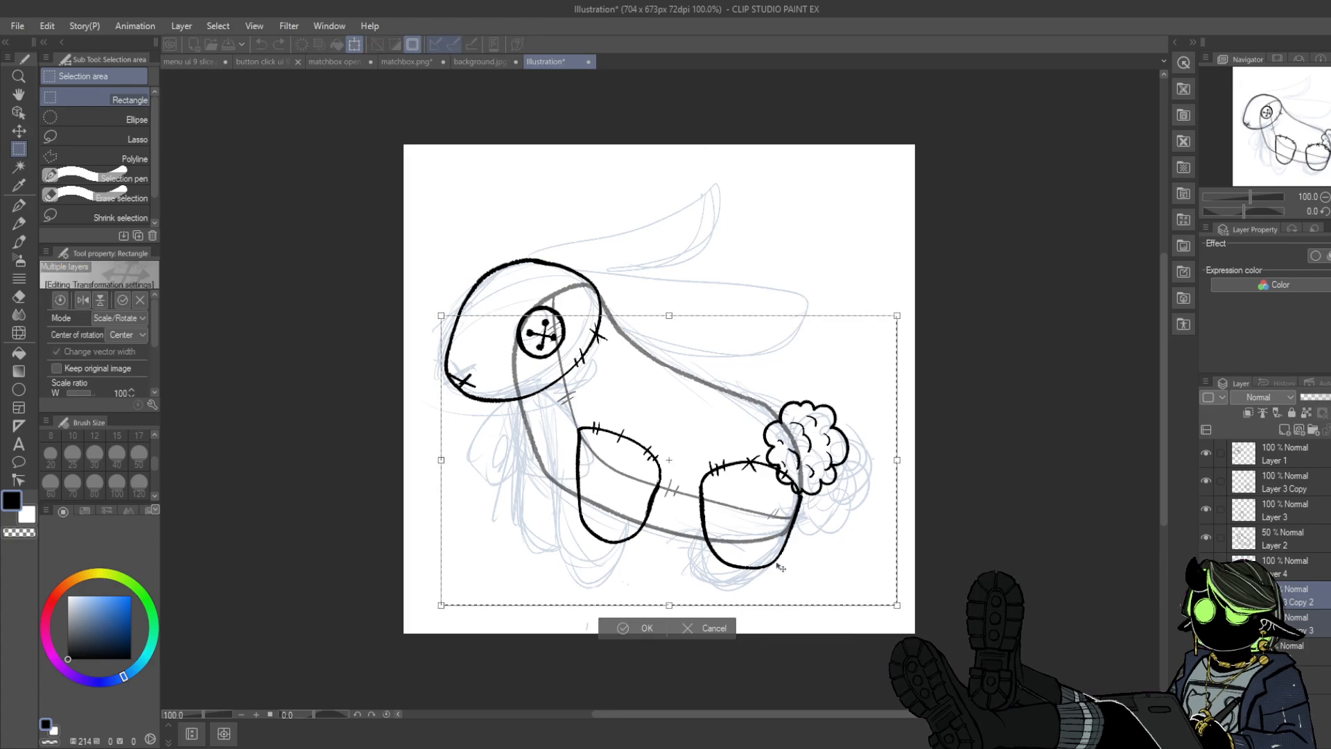
{"action": "left_click_drag", "start_coordinate": [800, 554], "coordinate": [763, 554]}
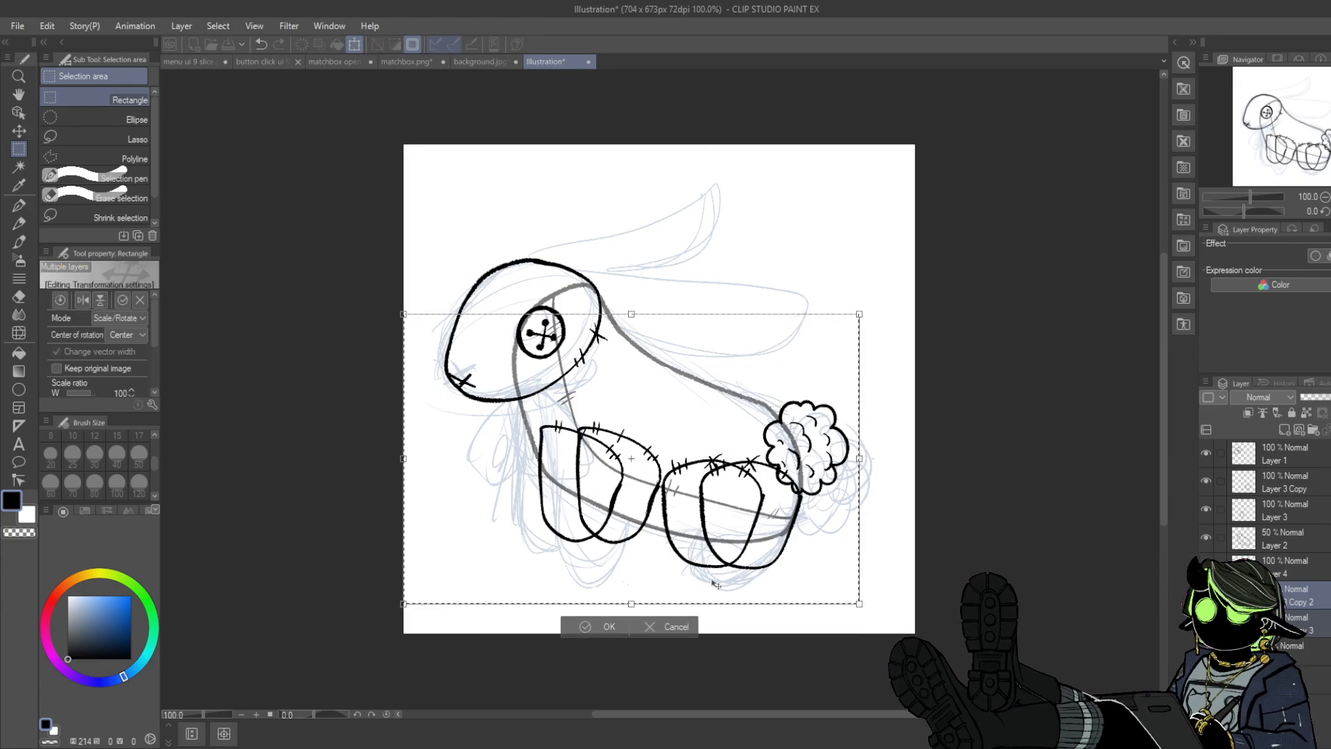
{"action": "left_click", "coordinate": [605, 627]}
{"action": "left_click", "coordinate": [931, 516]}
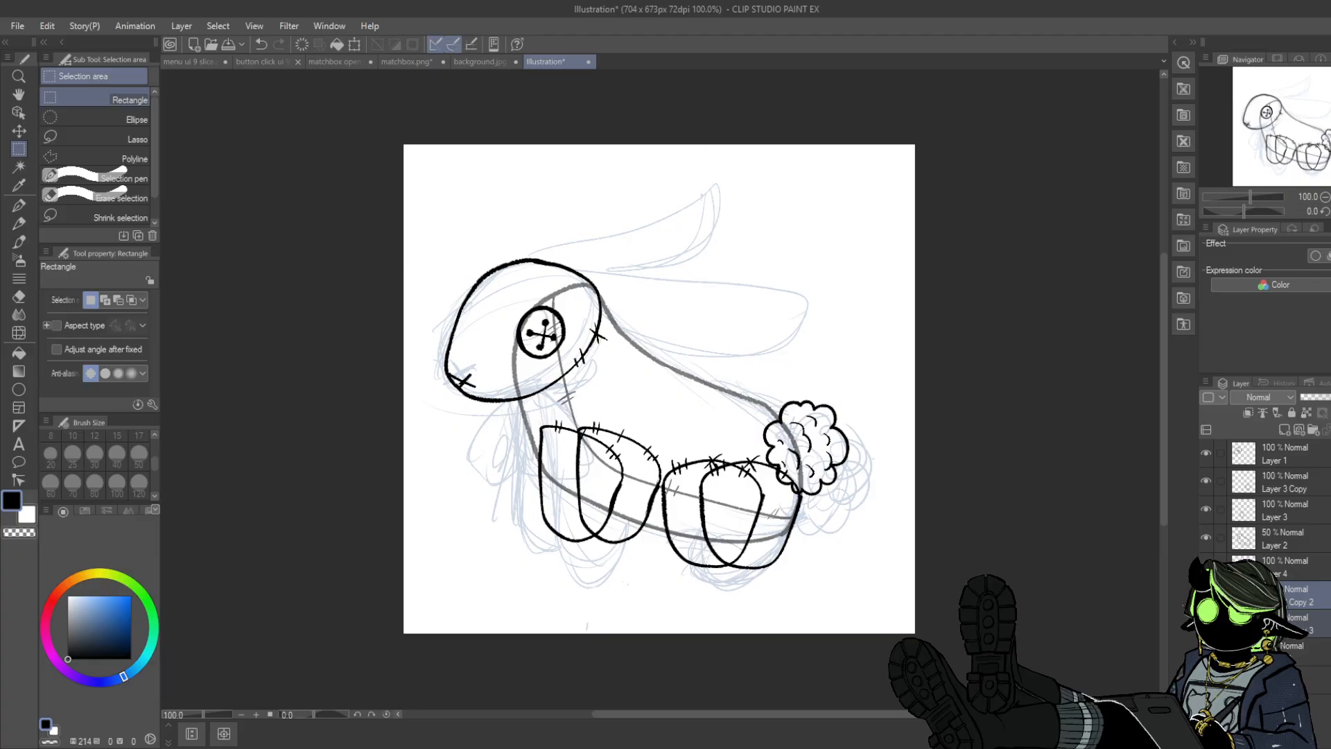
{"action": "left_click", "coordinate": [19, 206]}
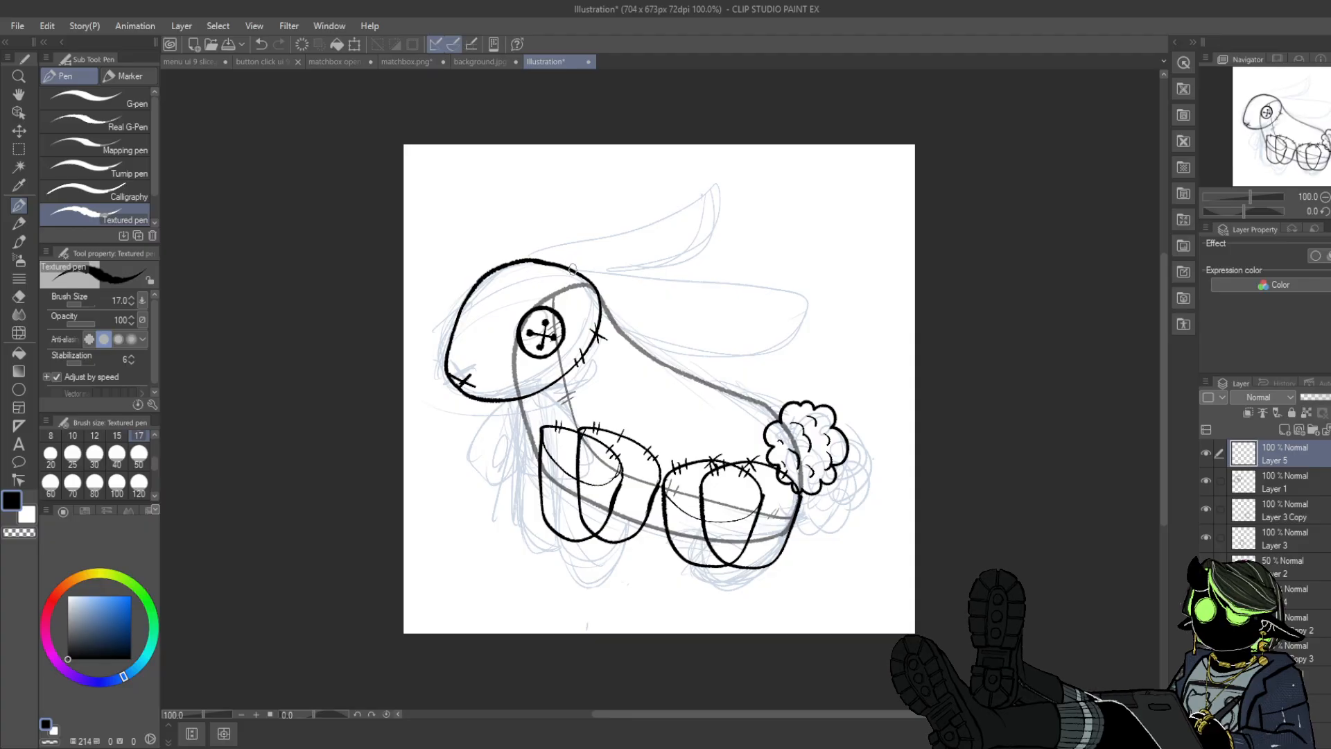
{"action": "left_click_drag", "start_coordinate": [572, 269], "coordinate": [739, 297]}
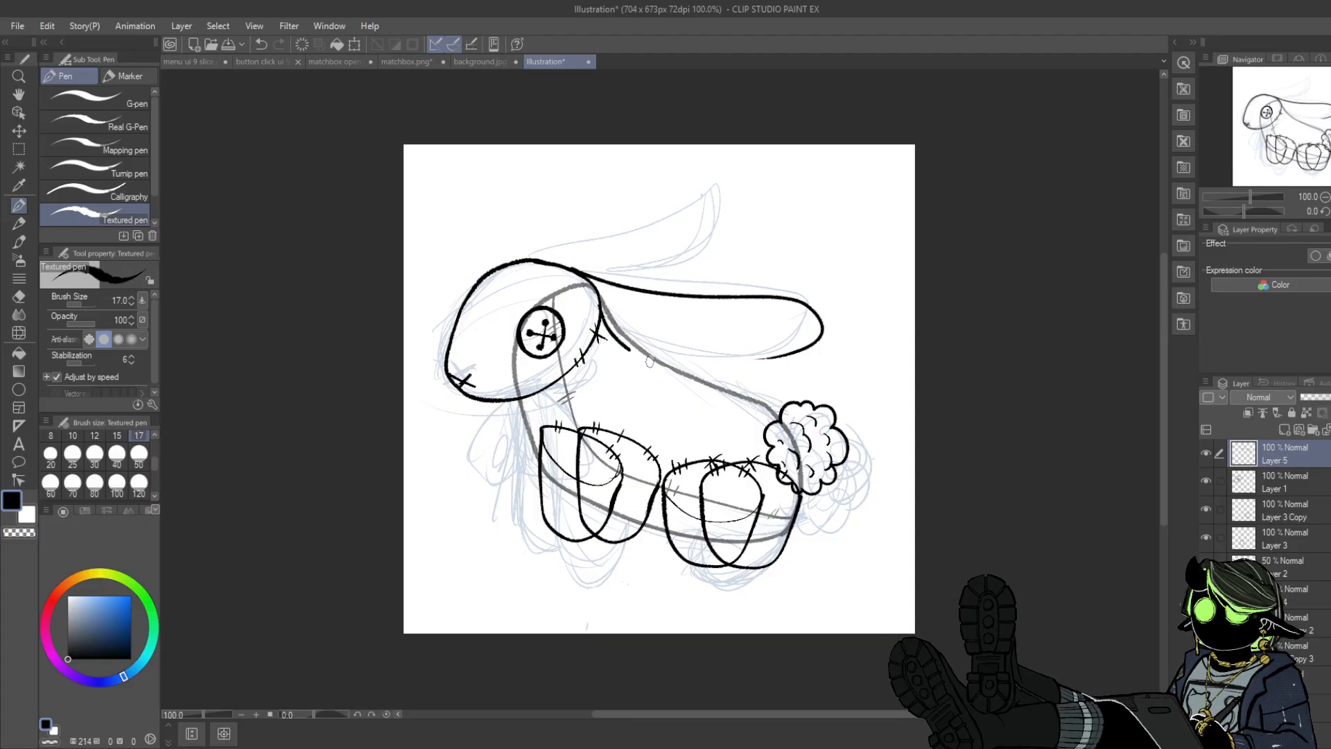
{"action": "left_click", "coordinate": [263, 47]}
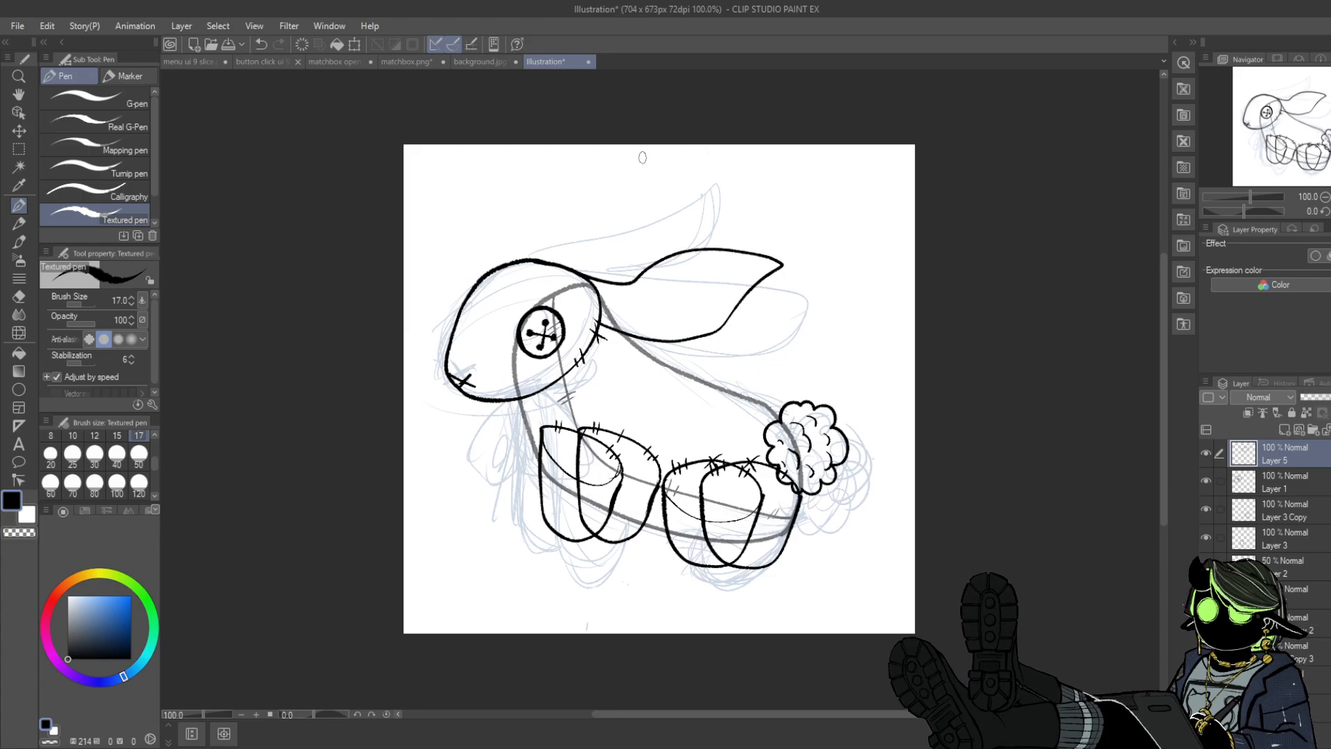
{"action": "left_click", "coordinate": [264, 47]}
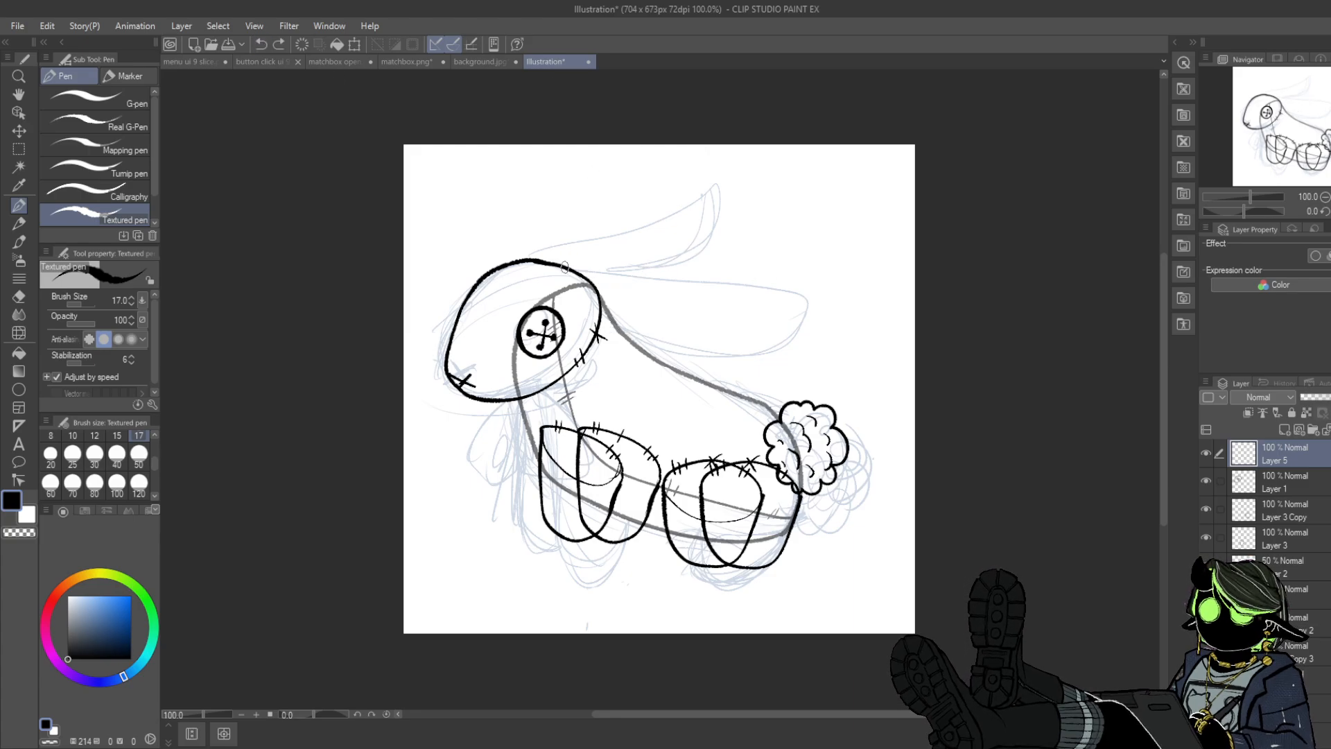
- Draw a long rounded ear sweeping back from the top of the head, and nudge it slightly toward the face
{"action": "left_click_drag", "start_coordinate": [590, 274], "coordinate": [800, 302]}
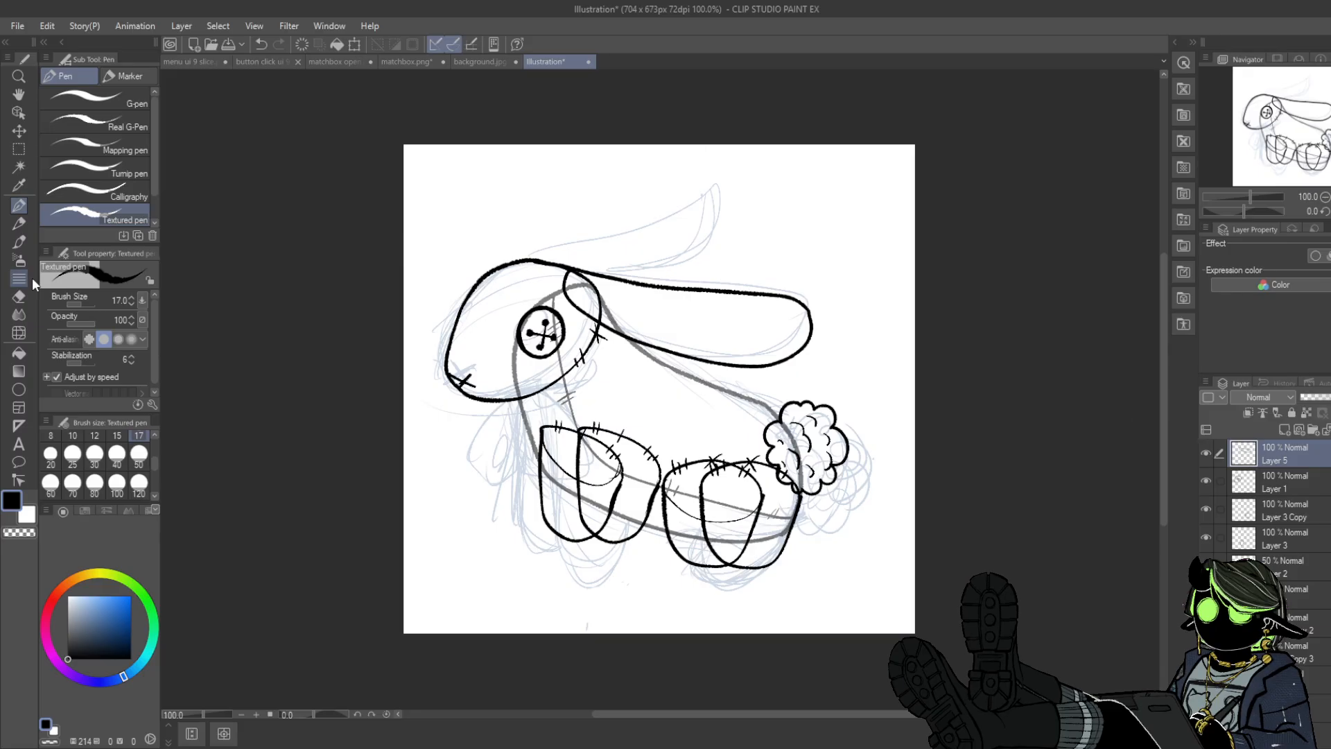
{"action": "left_click", "coordinate": [19, 296]}
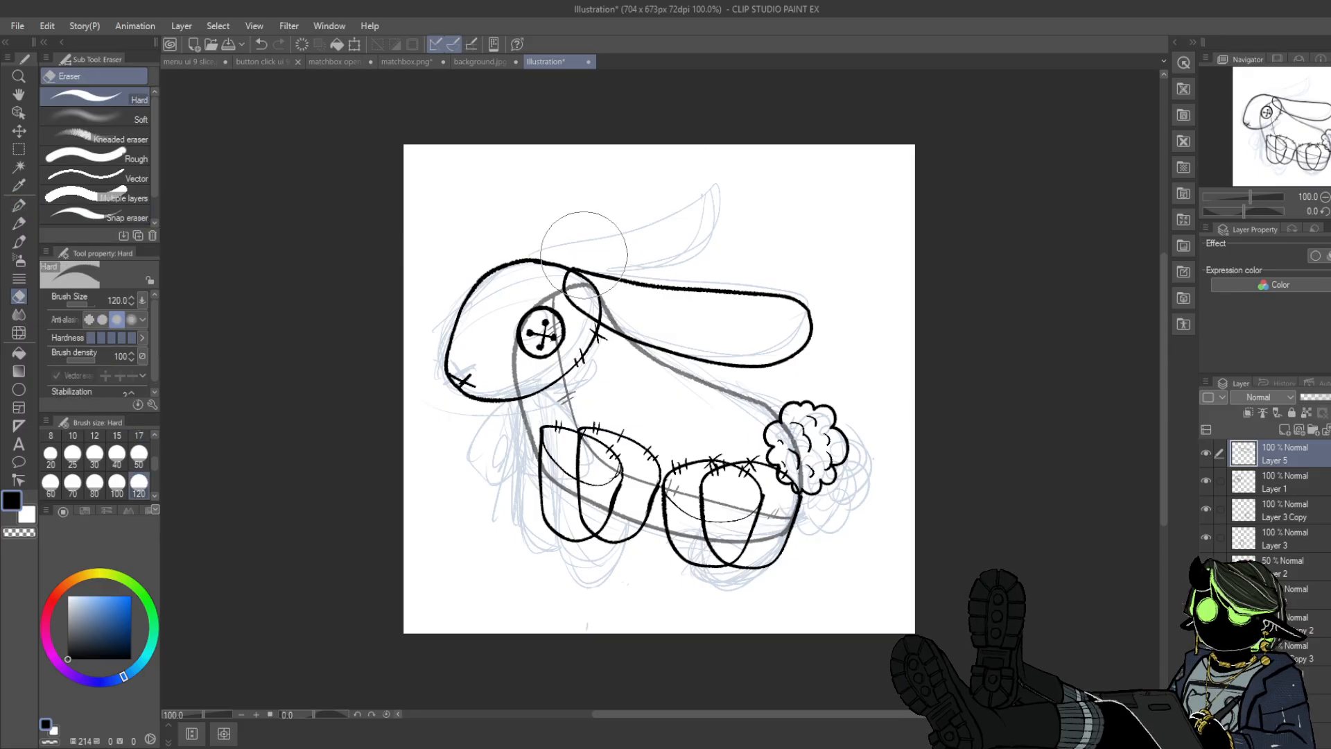
{"action": "left_click", "coordinate": [19, 148]}
{"action": "mouse_move", "coordinate": [472, 157]}
{"action": "left_mouse_down"}
{"action": "mouse_move", "coordinate": [854, 349]}
{"action": "mouse_move", "coordinate": [897, 420]}
{"action": "left_mouse_up"}
{"action": "left_click", "coordinate": [690, 443]}
{"action": "mouse_move", "coordinate": [792, 363]}
{"action": "left_mouse_down"}
{"action": "mouse_move", "coordinate": [850, 331]}
{"action": "mouse_move", "coordinate": [783, 364]}
{"action": "left_mouse_up"}
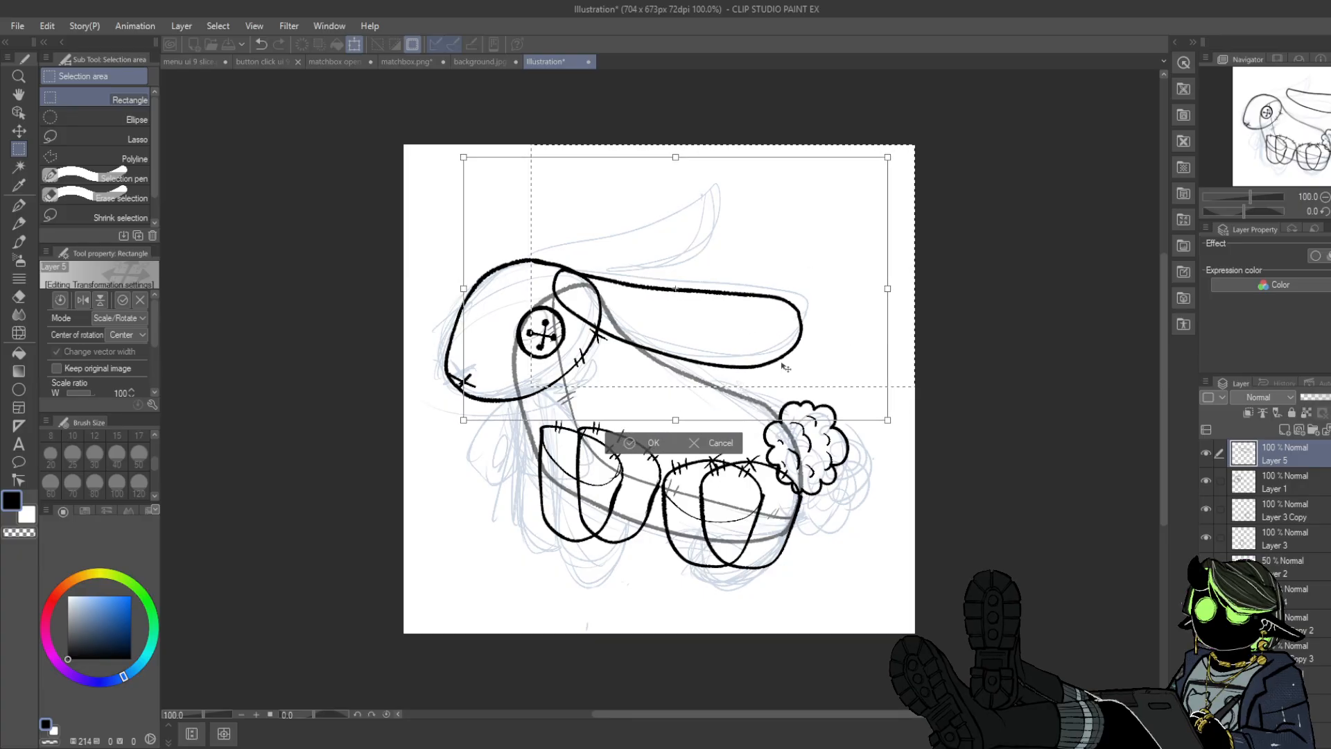
{"action": "left_click", "coordinate": [652, 443]}
{"action": "left_click", "coordinate": [598, 246]}
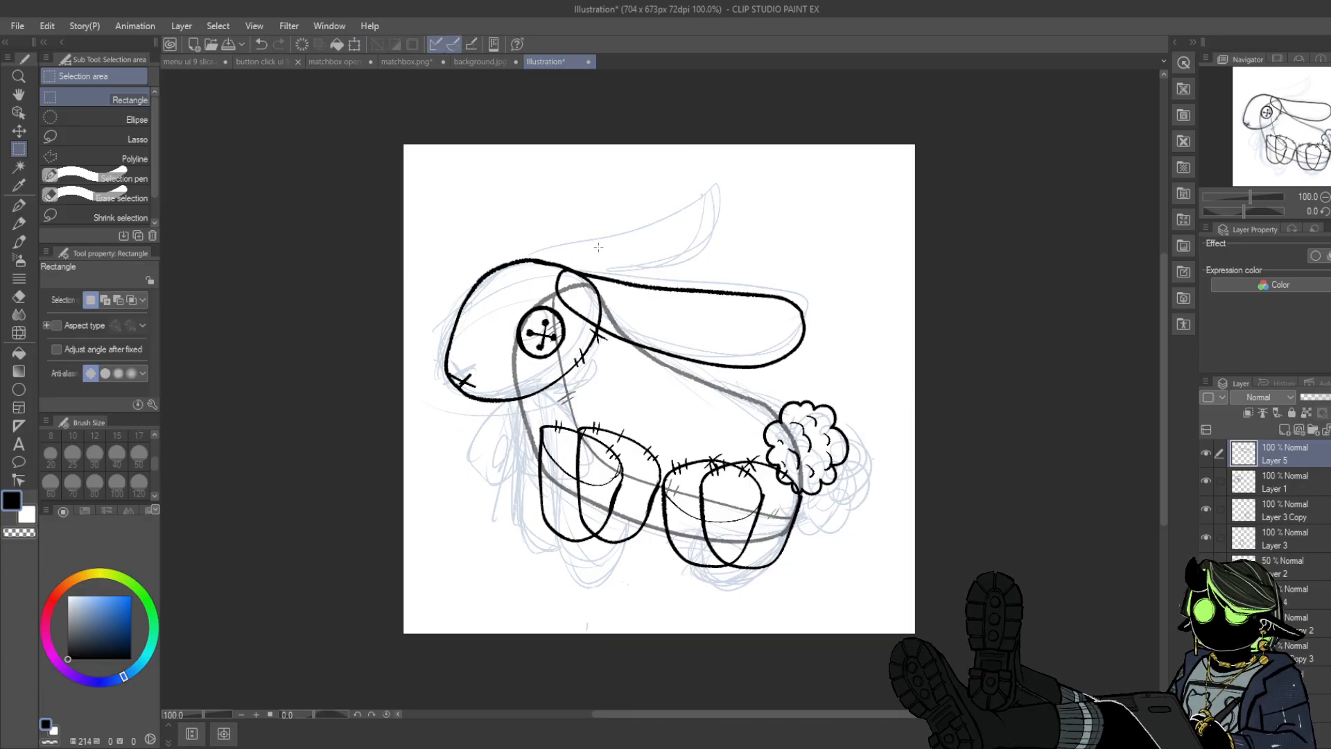
- Add short stitch marks across the base of the ear
{"action": "key", "text": "p"}
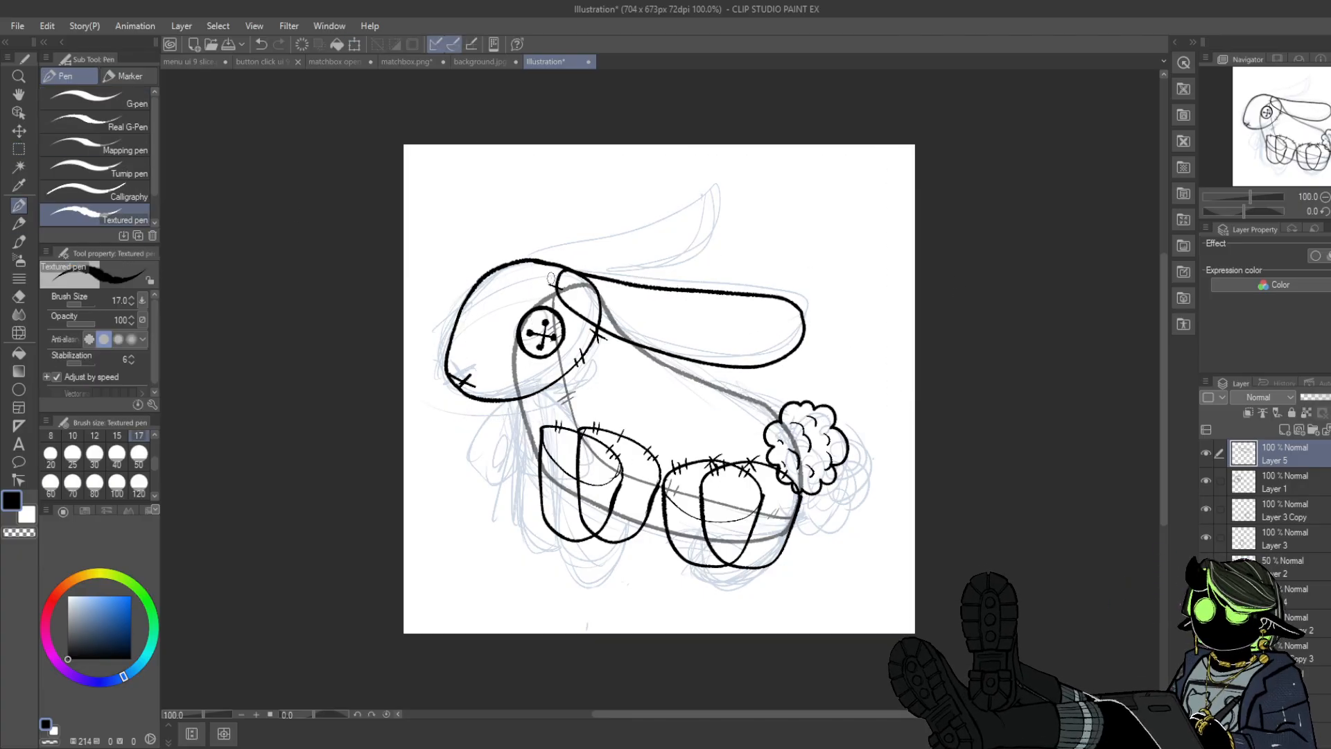
{"action": "left_click", "coordinate": [1205, 452]}
{"action": "left_click", "coordinate": [1206, 451]}
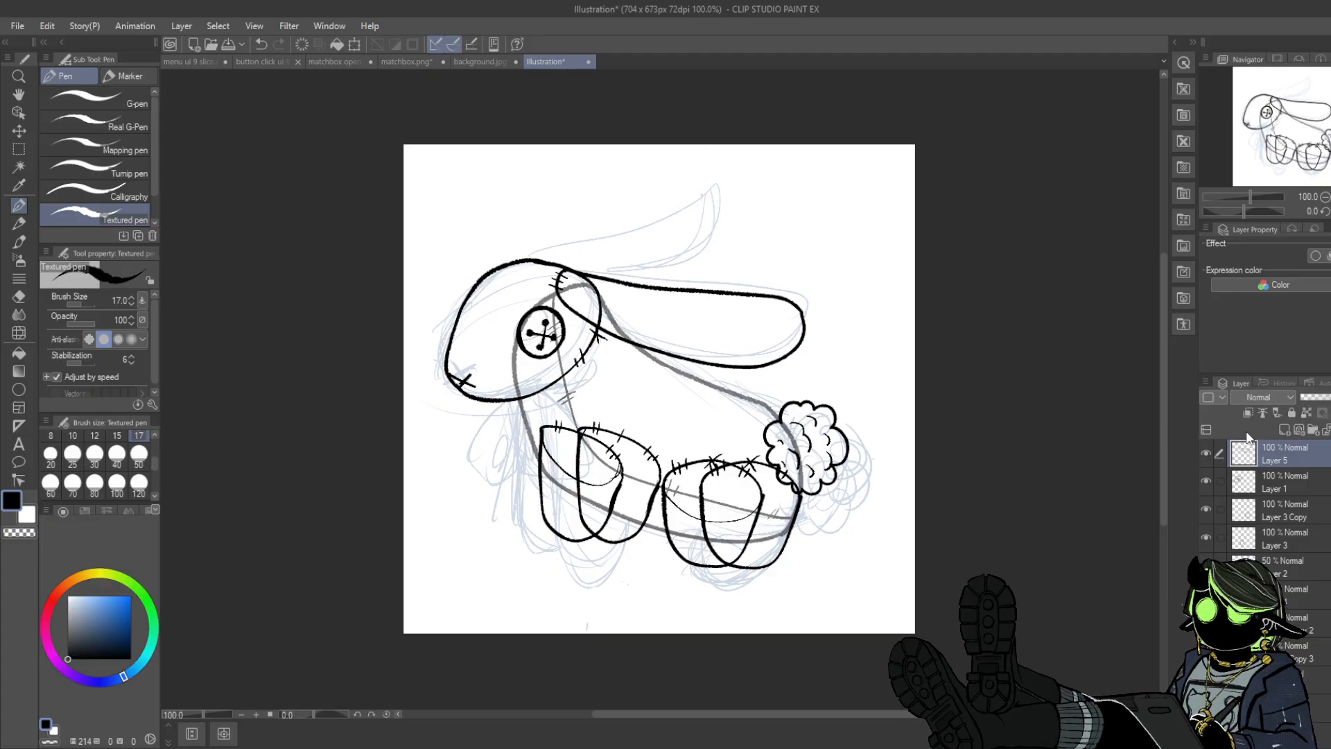
- Place a copy of the ear beneath the leg copies, rotated upward as the far ear, with a curved line near its base
{"action": "left_click", "coordinate": [1316, 680]}
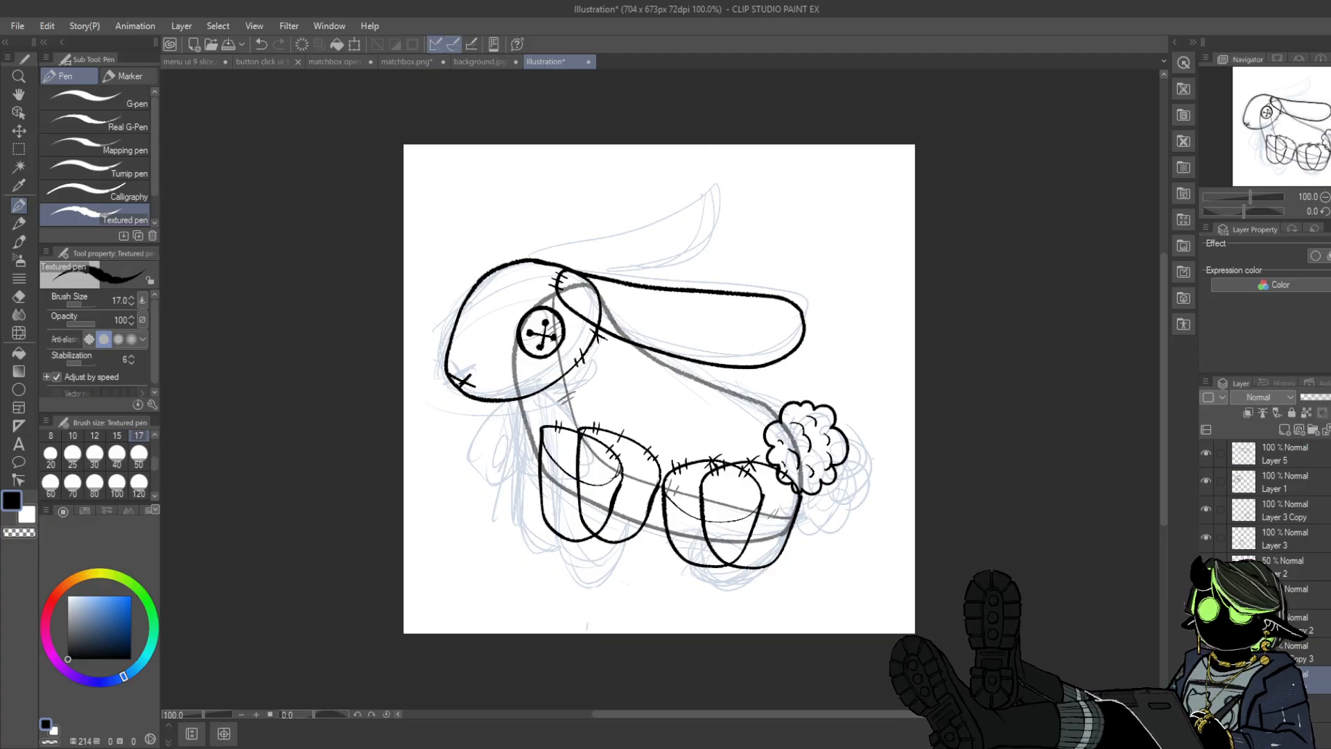
{"action": "key", "text": "ctrl+t"}
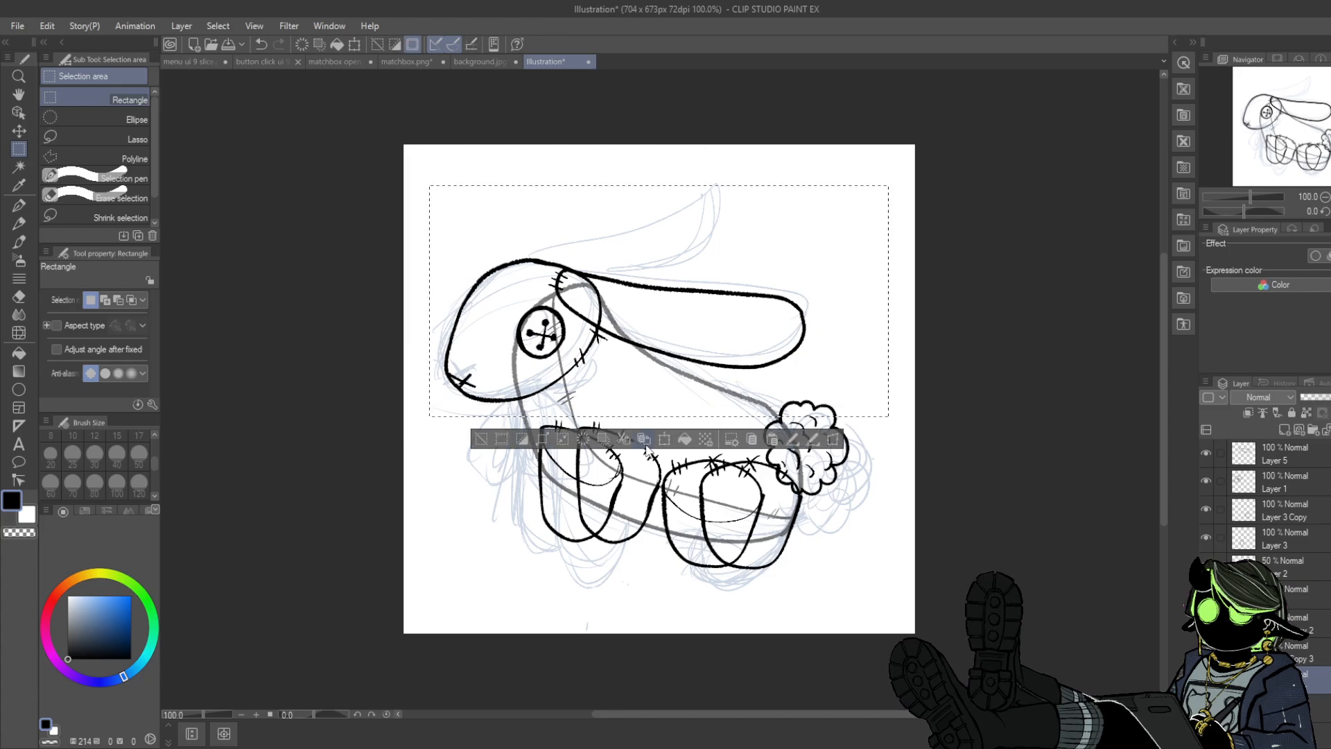
{"action": "mouse_move", "coordinate": [1007, 234]}
{"action": "left_mouse_down"}
{"action": "mouse_move", "coordinate": [984, 174]}
{"action": "mouse_move", "coordinate": [880, 202]}
{"action": "left_mouse_up"}
{"action": "left_click_drag", "start_coordinate": [813, 343], "coordinate": [766, 304]}
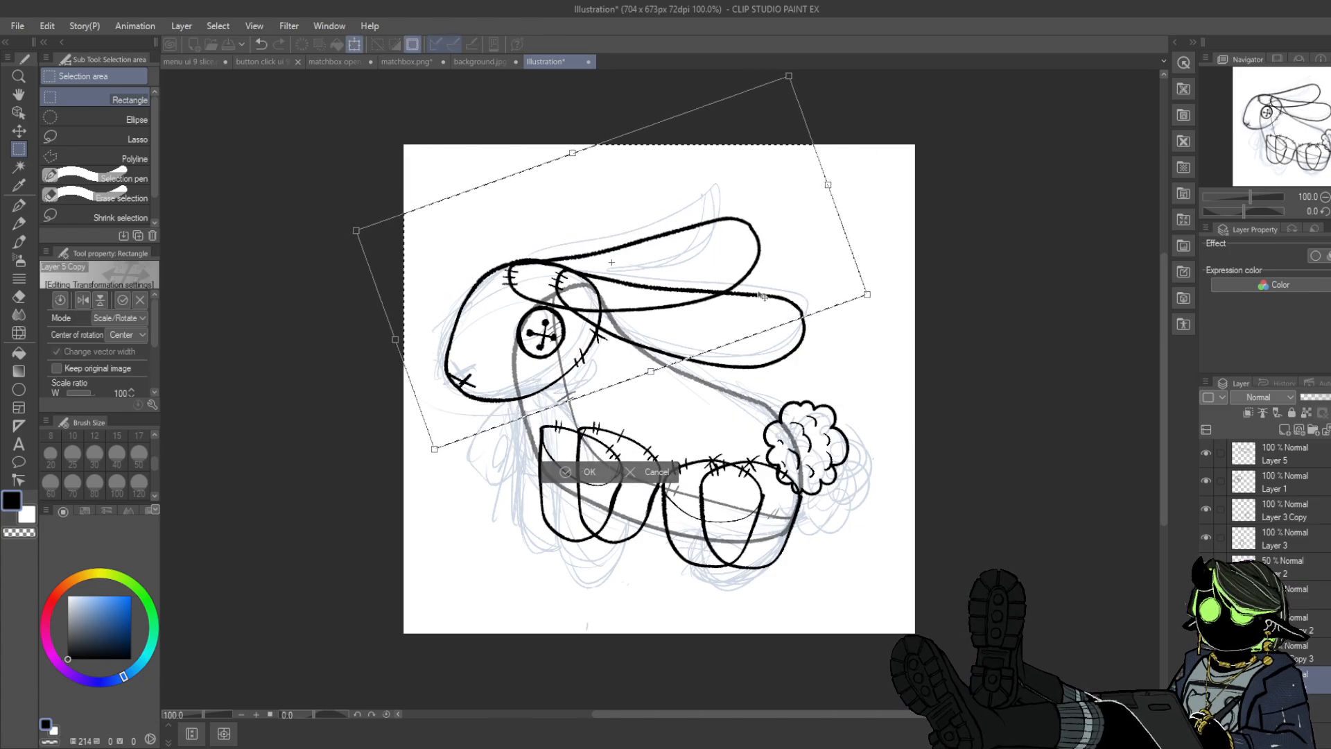
{"action": "left_click", "coordinate": [586, 472]}
{"action": "left_click", "coordinate": [19, 205]}
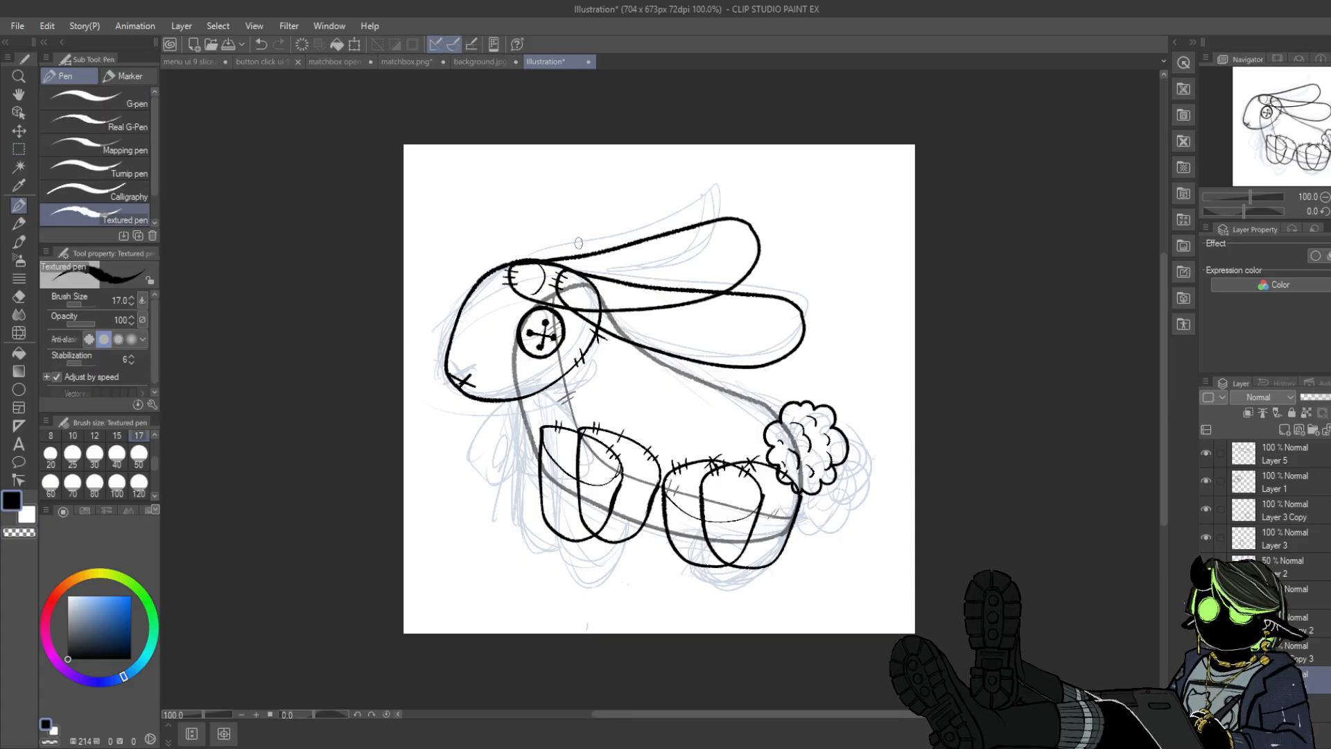
- Hide the sketch and every line-art layer except the near ear
{"action": "left_click", "coordinate": [1206, 679]}
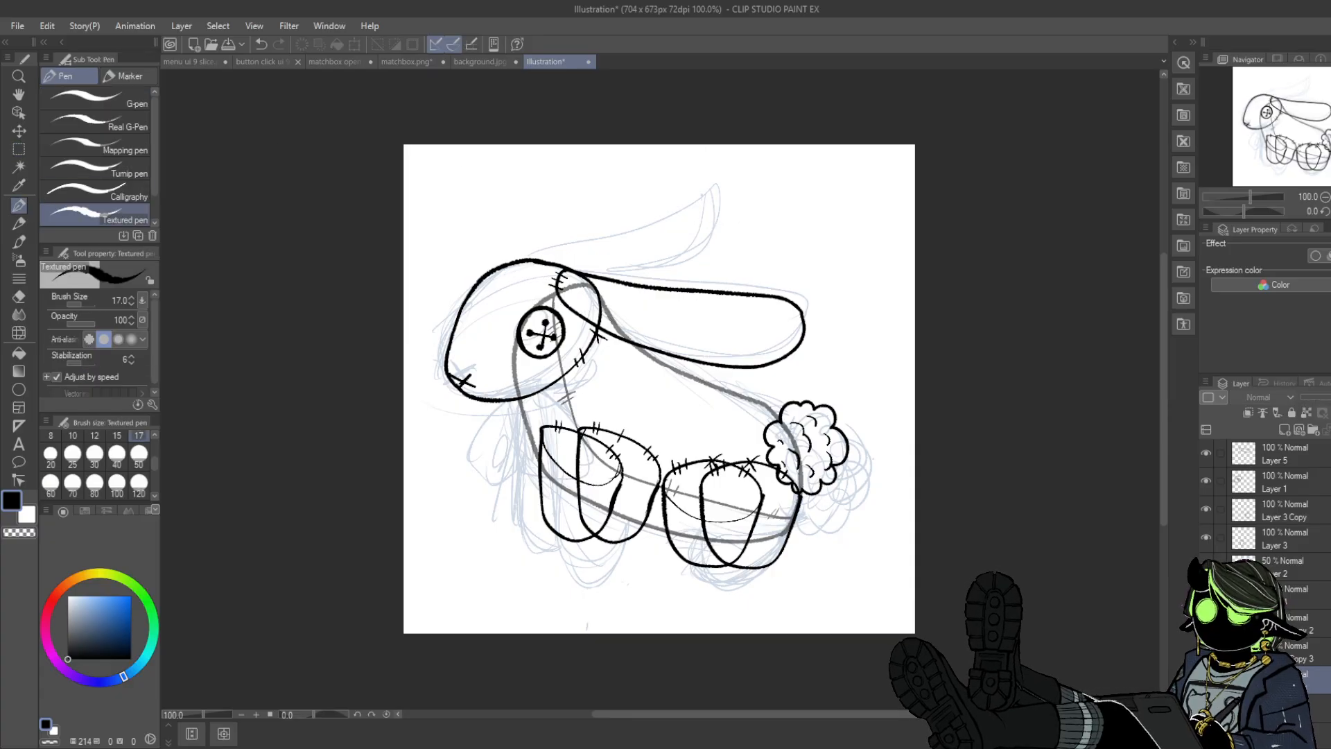
{"action": "left_click", "coordinate": [1206, 567]}
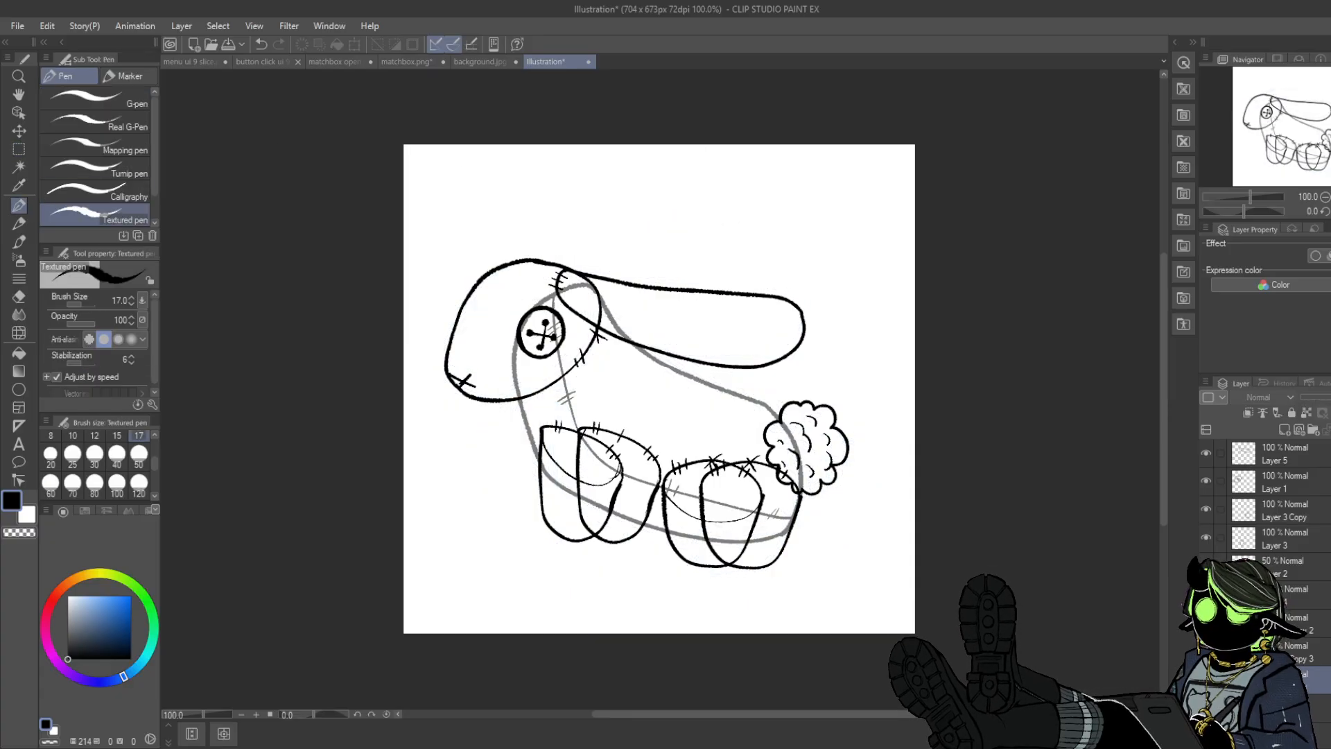
{"action": "left_click", "coordinate": [1206, 452]}
{"action": "left_click", "coordinate": [1206, 481]}
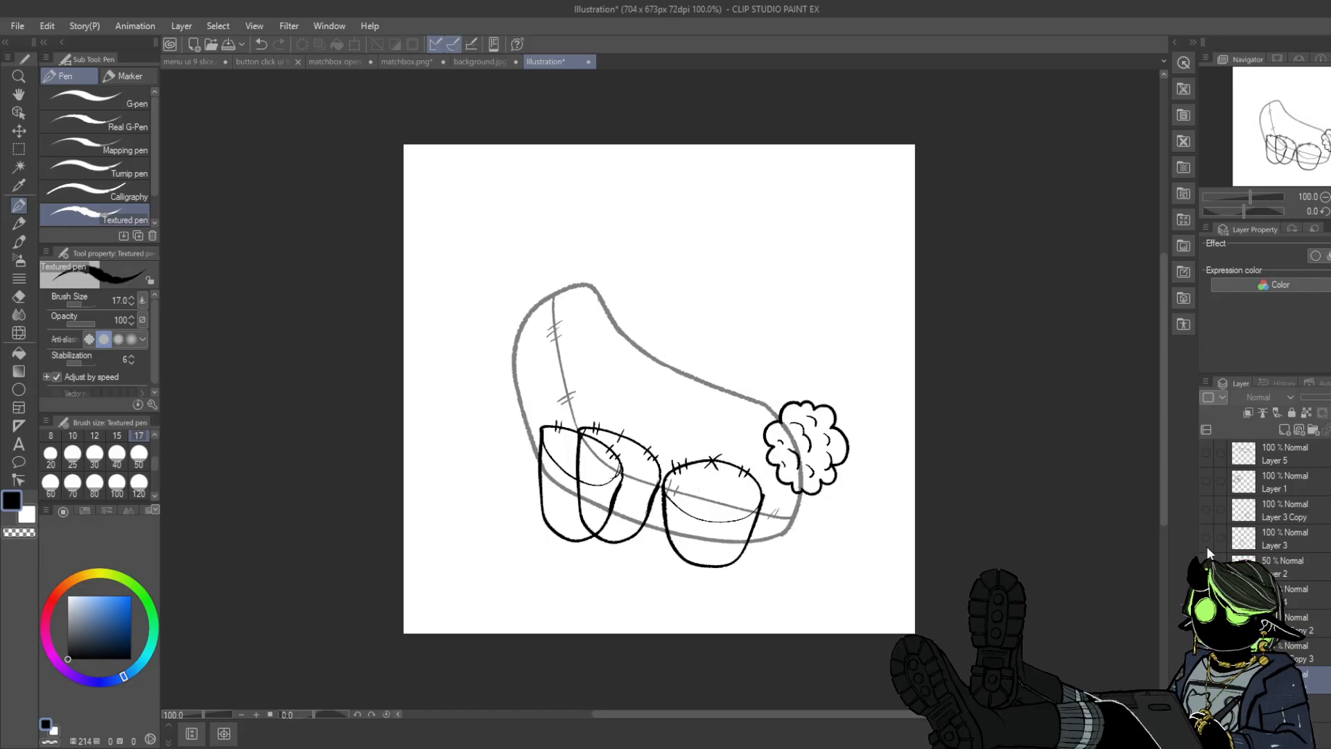
{"action": "left_click", "coordinate": [1206, 537]}
{"action": "left_click", "coordinate": [1206, 452]}
- Put the near-ear layer and the head layer each into its own new folder
{"action": "left_click", "coordinate": [1319, 454]}
{"action": "left_click", "coordinate": [1313, 430]}
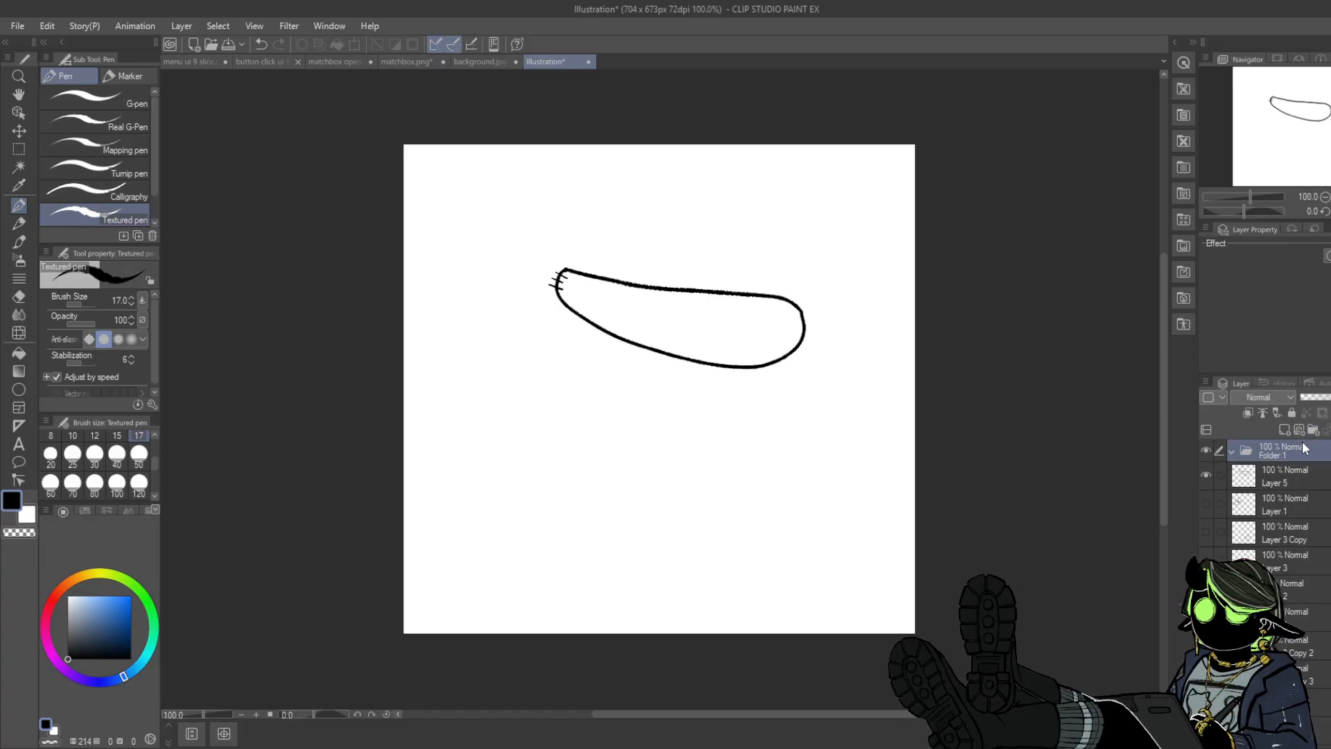
{"action": "left_click_drag", "start_coordinate": [1269, 475], "coordinate": [1271, 454]}
{"action": "left_click", "coordinate": [1271, 496]}
{"action": "left_click", "coordinate": [1314, 431]}
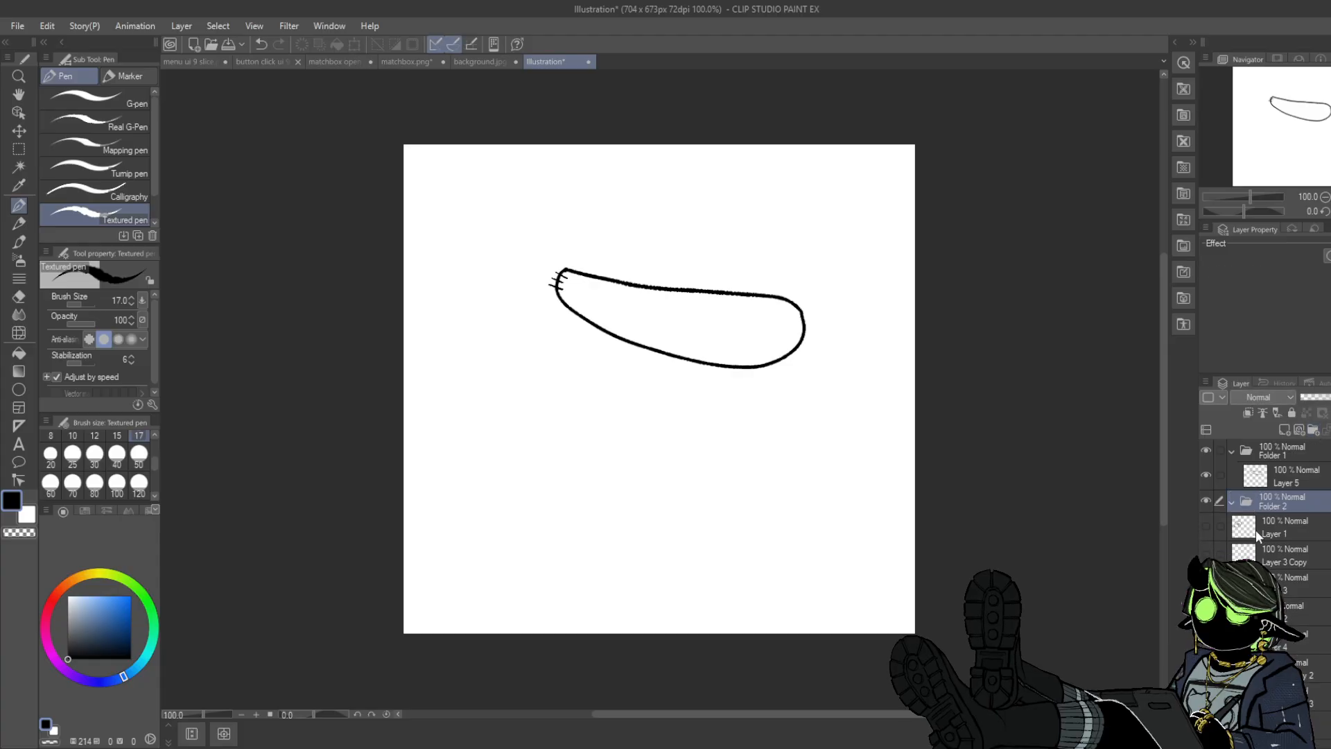
{"action": "left_click_drag", "start_coordinate": [1258, 529], "coordinate": [1272, 504]}
- Put each of the two near-leg layers into its own new folder
{"action": "left_click", "coordinate": [1276, 551]}
{"action": "left_click", "coordinate": [1314, 430]}
{"action": "left_click", "coordinate": [1292, 577]}
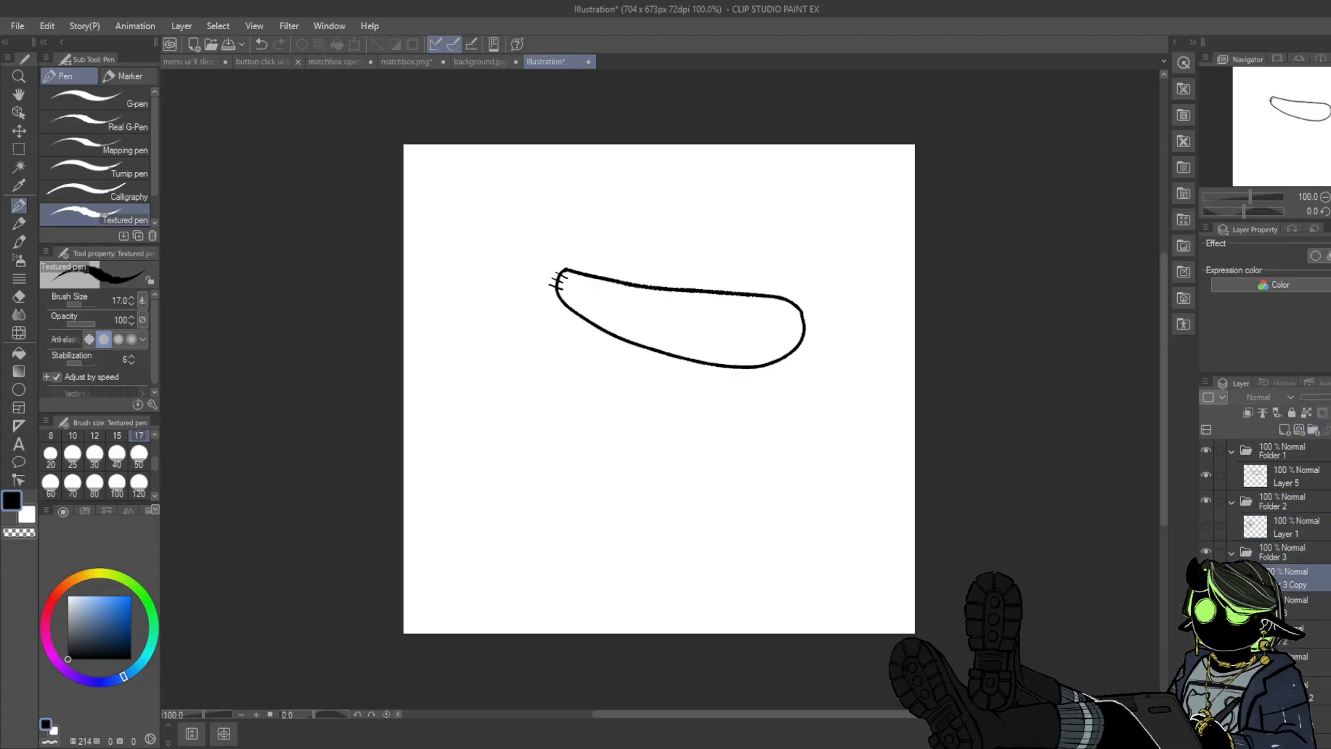
{"action": "left_click", "coordinate": [1294, 606]}
{"action": "left_click", "coordinate": [1313, 431]}
{"action": "left_click_drag", "start_coordinate": [1290, 629], "coordinate": [1282, 605]}
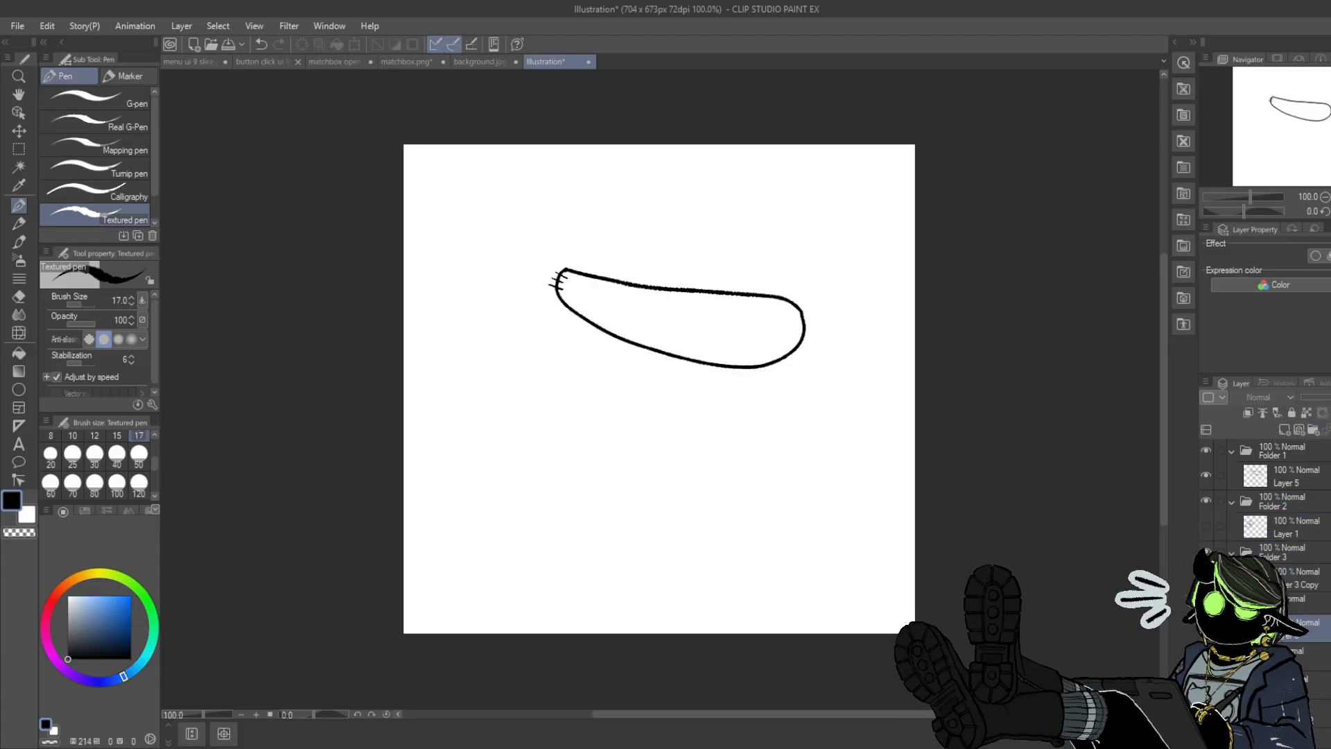
- Put the body layer and the tail layer each into its own new folder
{"action": "left_click", "coordinate": [1293, 656]}
{"action": "left_click", "coordinate": [1313, 430]}
{"action": "scroll", "coordinate": [1290, 554], "scroll_direction": "down", "scroll_amount": 2}
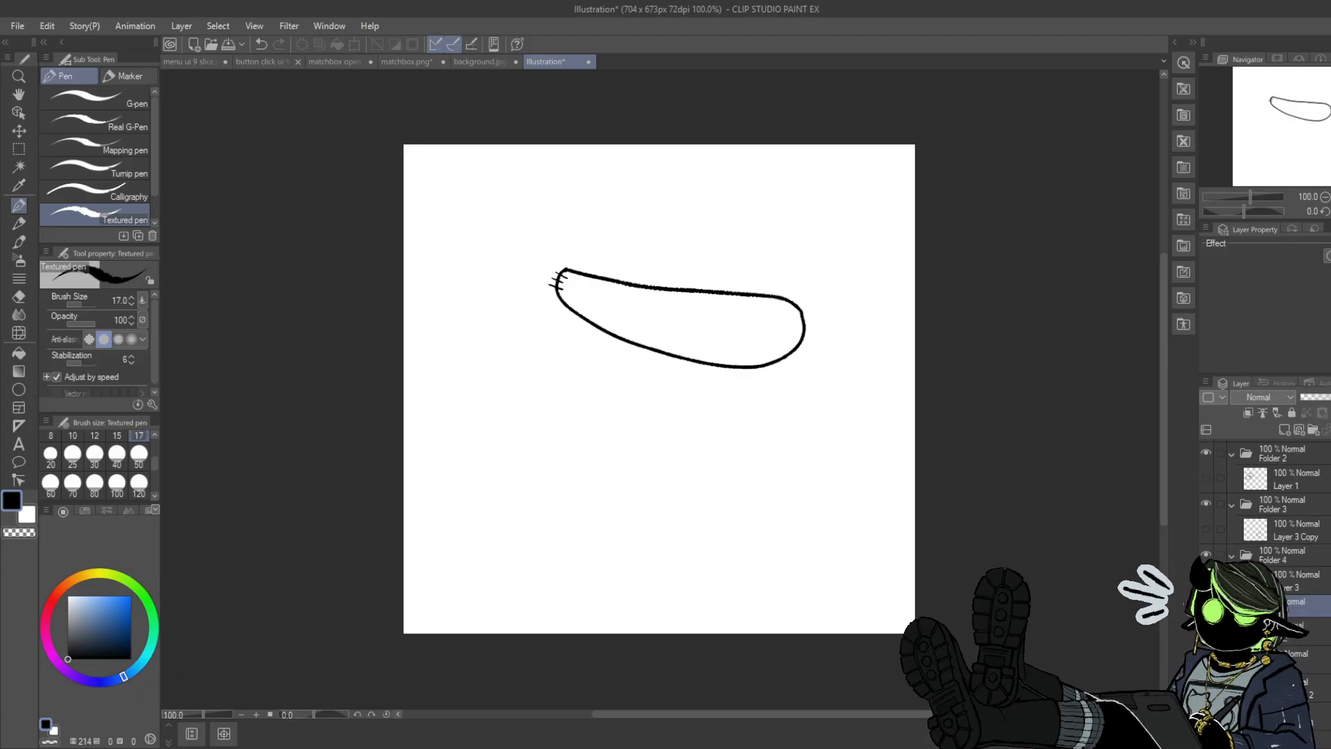
{"action": "left_click_drag", "start_coordinate": [1290, 620], "coordinate": [1282, 596]}
{"action": "left_click", "coordinate": [1292, 645]}
{"action": "left_click", "coordinate": [1312, 430]}
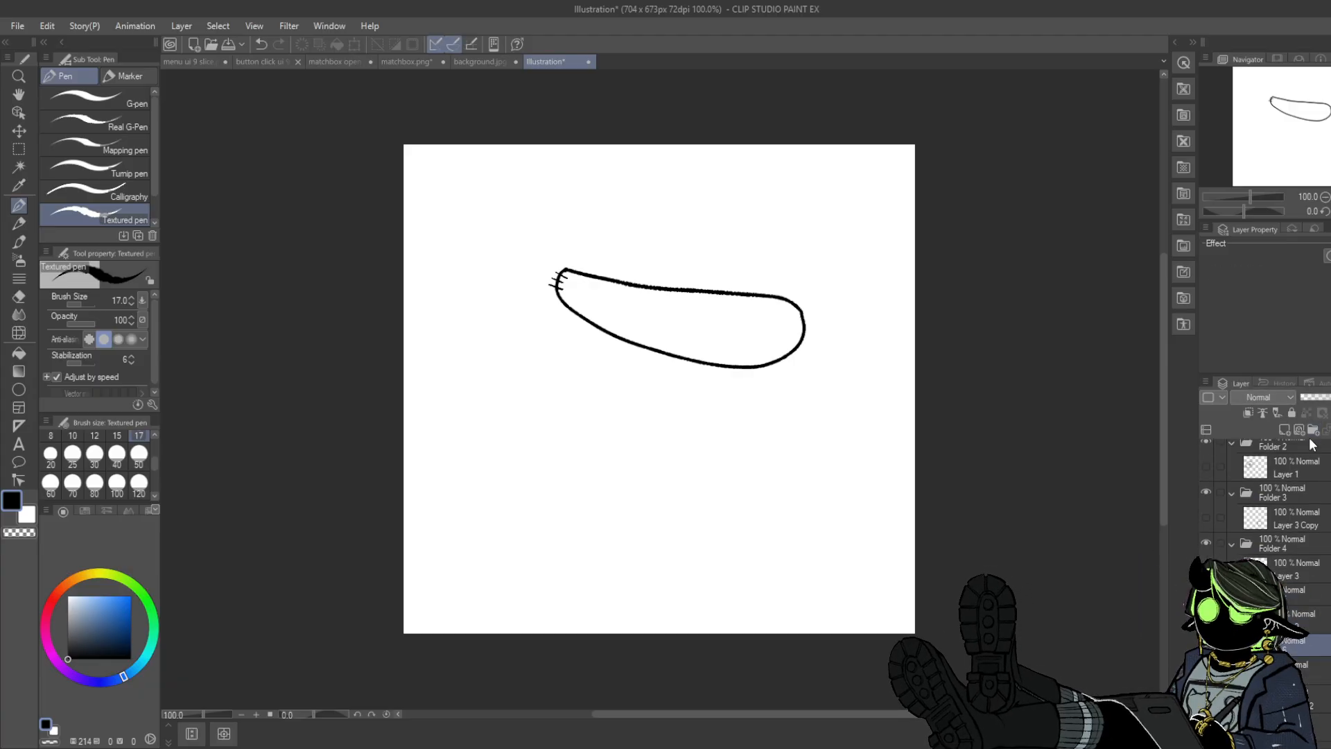
{"action": "left_click", "coordinate": [1293, 670]}
- Put each of the two copied far-leg layers into its own new folder
{"action": "scroll", "coordinate": [1291, 555], "scroll_direction": "down", "scroll_amount": 3}
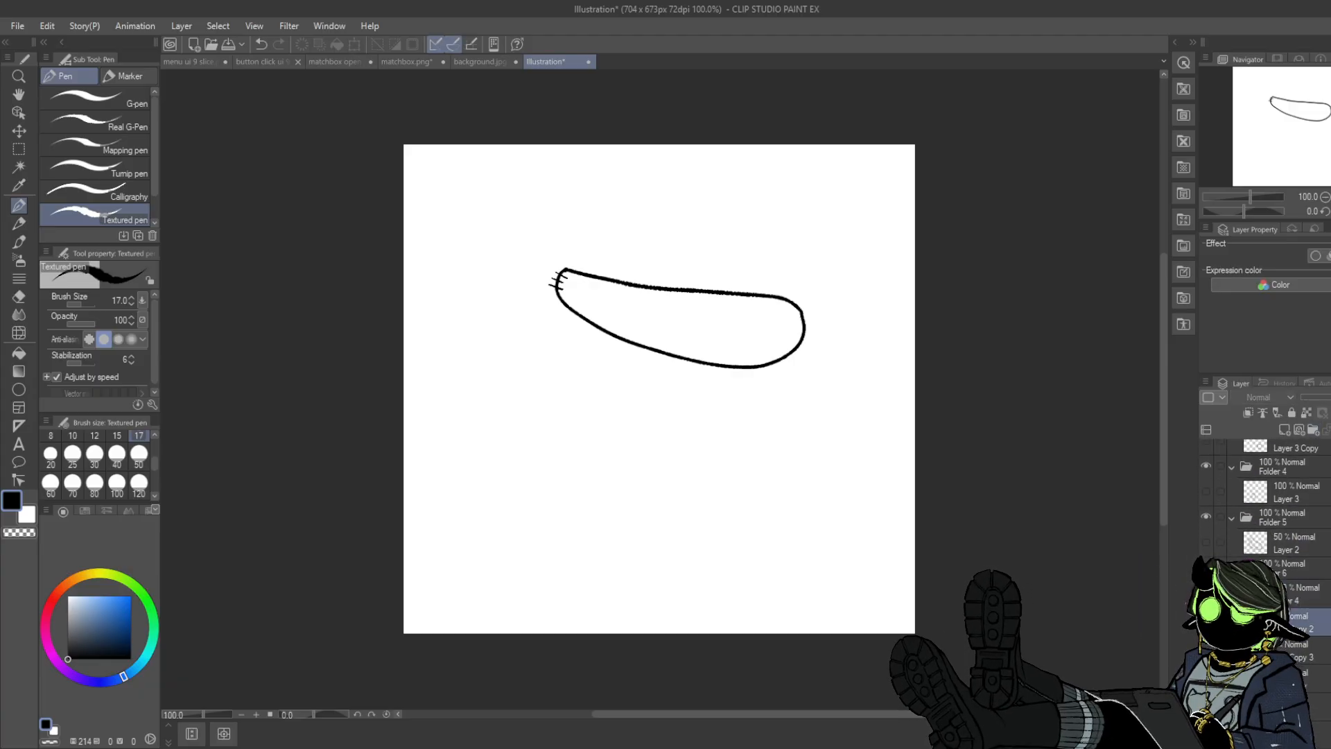
{"action": "left_click", "coordinate": [1293, 644]}
{"action": "left_click", "coordinate": [1293, 676]}
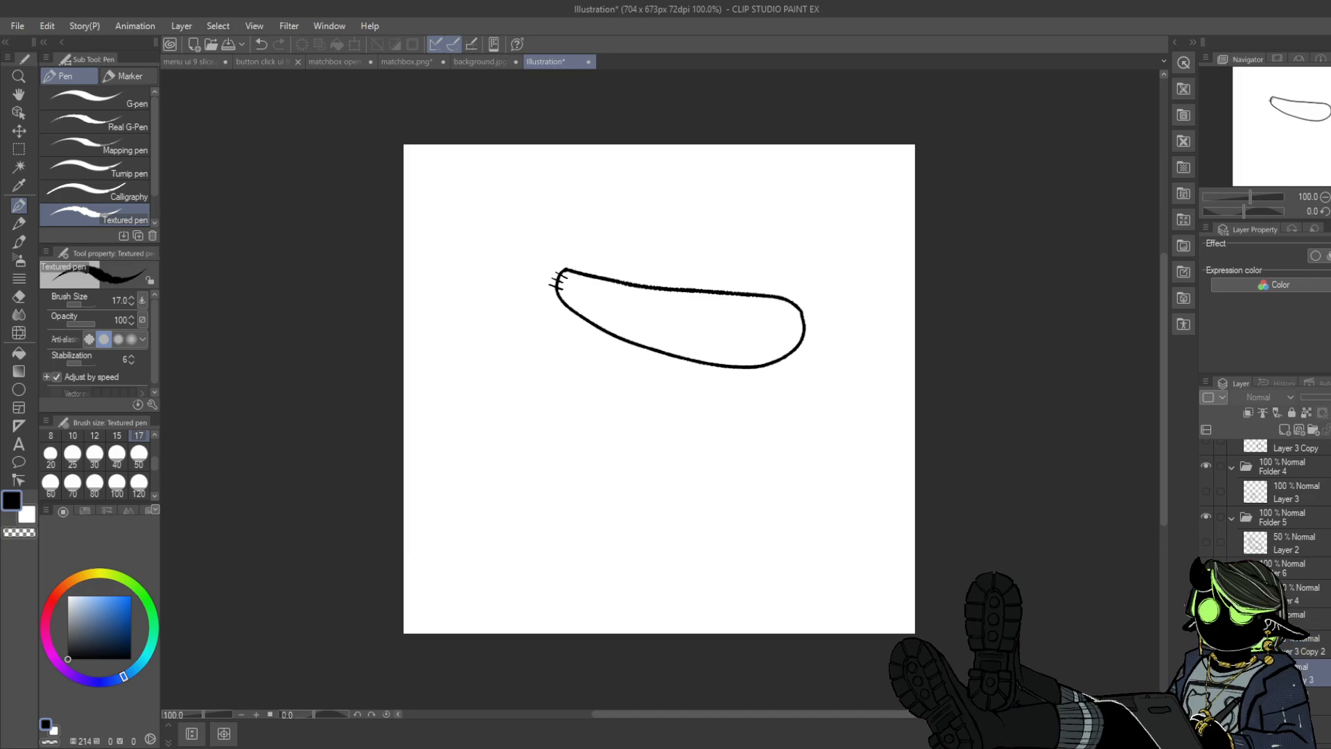
{"action": "left_click", "coordinate": [1314, 432]}
{"action": "left_click_drag", "start_coordinate": [1294, 695], "coordinate": [1288, 671]}
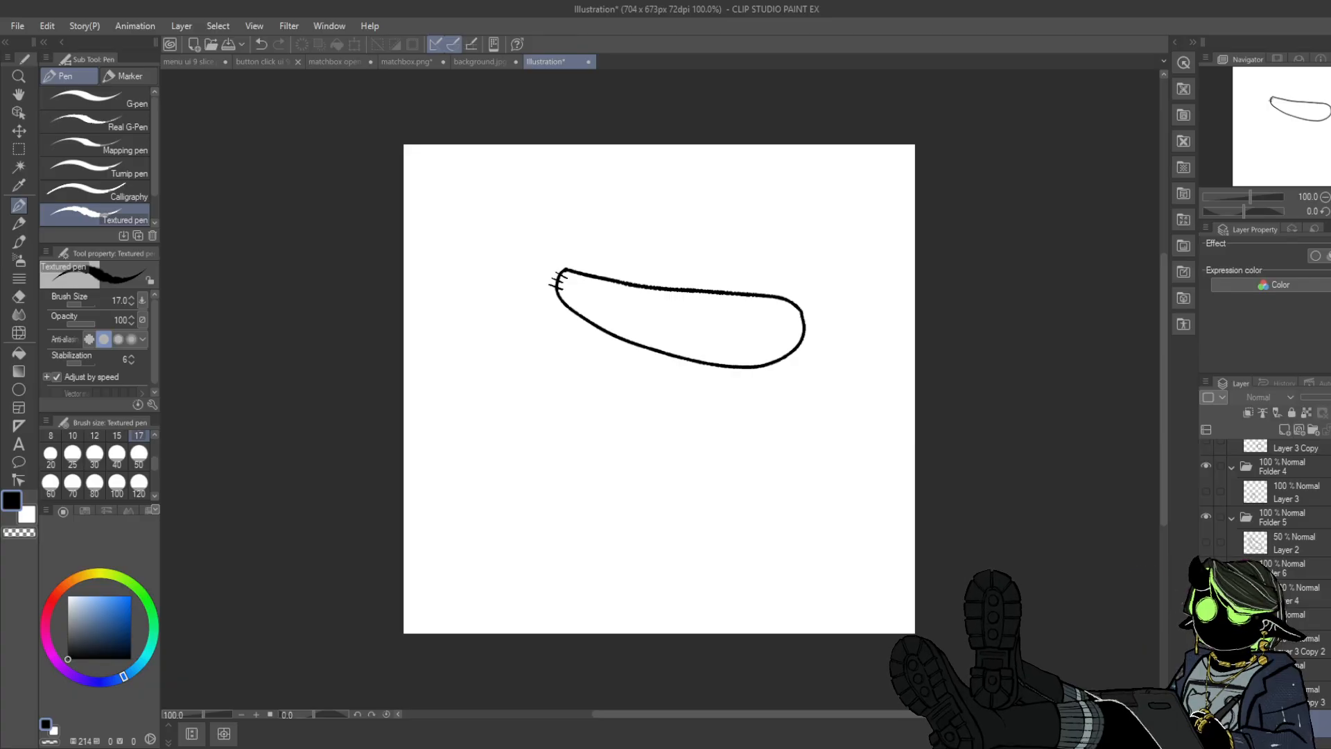
- Put the copied far-ear layer into its own new folder
{"action": "scroll", "coordinate": [1282, 517], "scroll_direction": "down", "scroll_amount": 2}
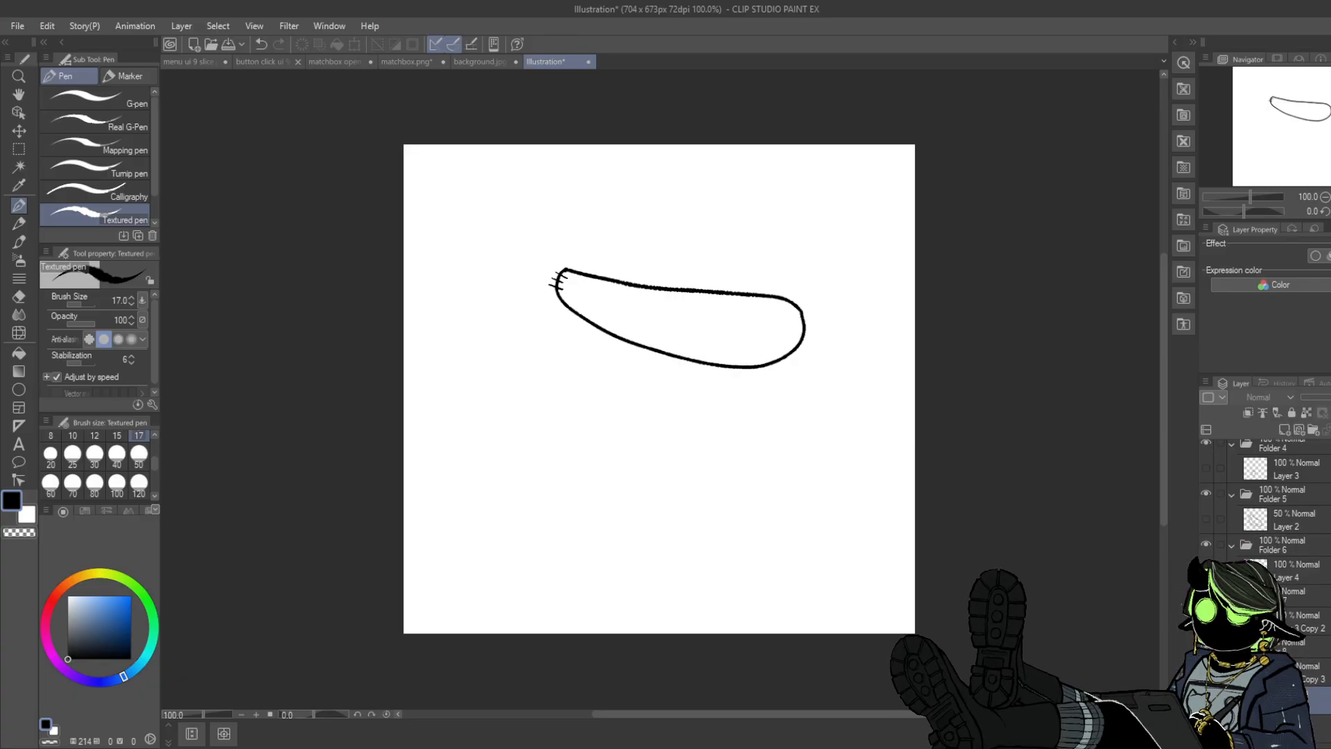
{"action": "left_click", "coordinate": [1313, 429]}
{"action": "left_click", "coordinate": [1310, 700]}
- Make all the hidden body-part folders visible again so the complete rabbit shows on the canvas
{"action": "left_click", "coordinate": [1206, 698]}
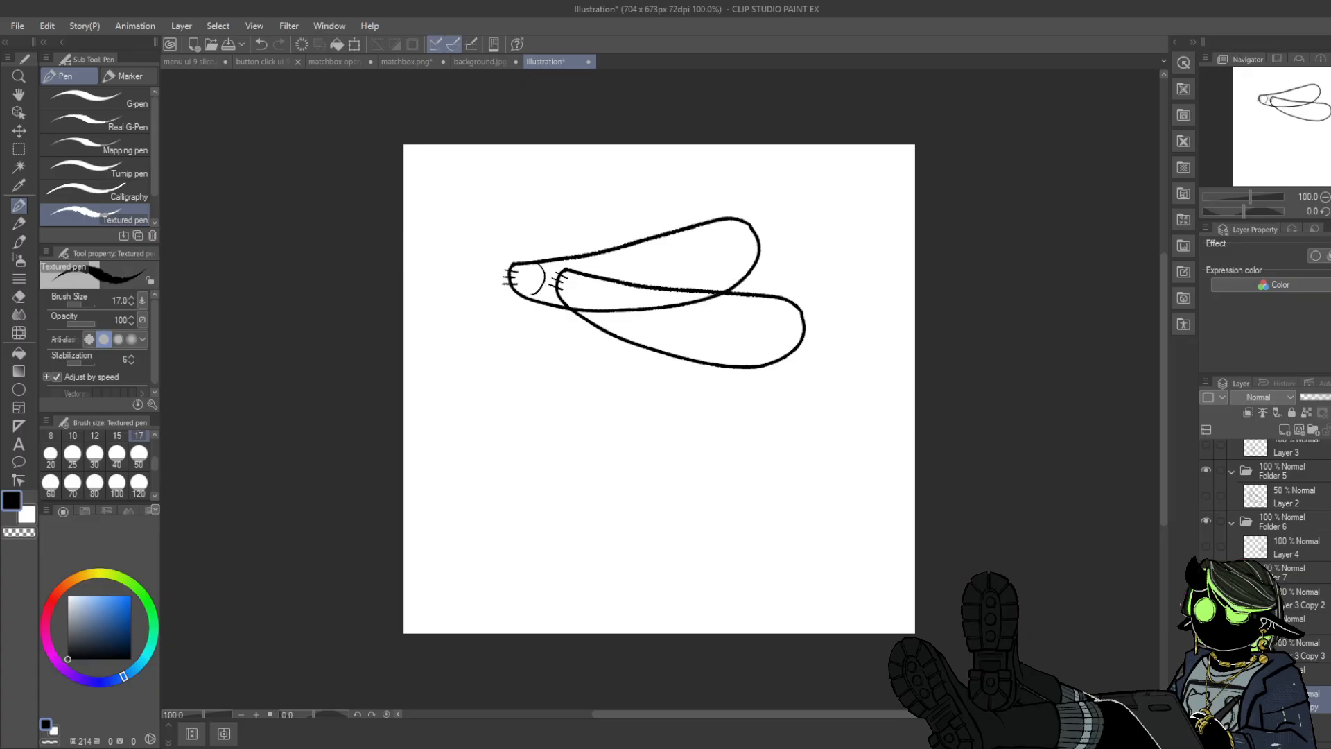
{"action": "left_click", "coordinate": [1206, 648]}
{"action": "left_click", "coordinate": [1206, 597]}
{"action": "left_click", "coordinate": [1206, 546]}
{"action": "left_click", "coordinate": [1206, 495]}
{"action": "scroll", "coordinate": [1207, 496], "scroll_direction": "up", "scroll_amount": 4}
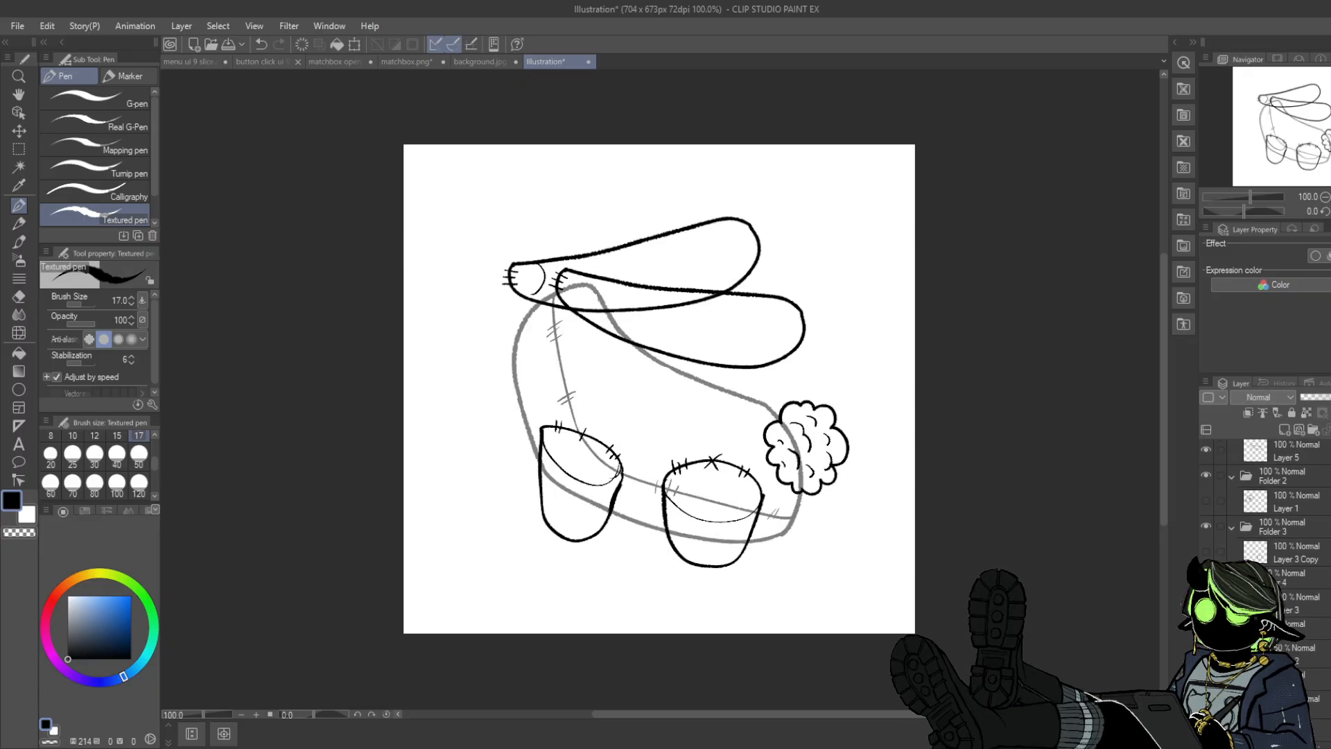
{"action": "left_click", "coordinate": [1206, 627]}
{"action": "left_click", "coordinate": [1206, 577]}
{"action": "left_click", "coordinate": [1206, 526]}
- Rename the near ear's folder "front ear" and the head's folder "head", toggling their visibility to identify the parts
{"action": "left_click", "coordinate": [1274, 450]}
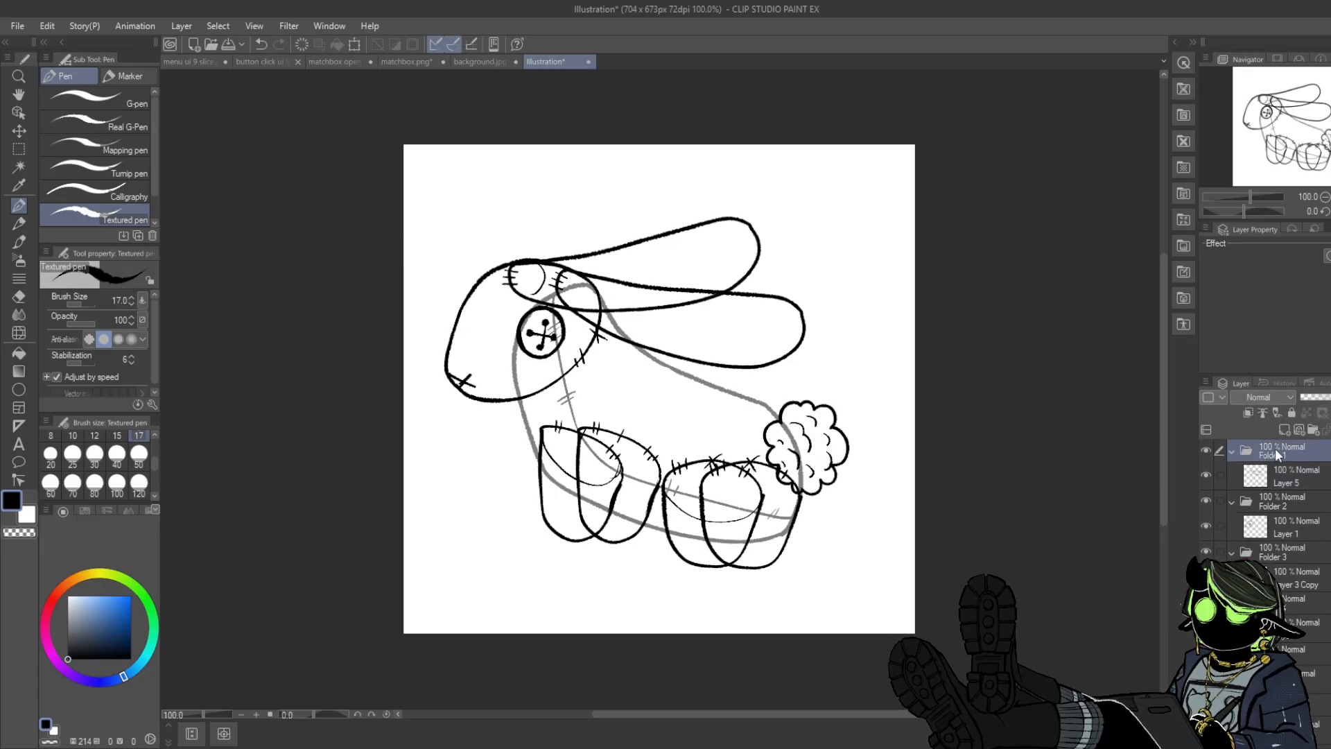
{"action": "left_click", "coordinate": [1206, 450]}
{"action": "left_click", "coordinate": [1206, 450]}
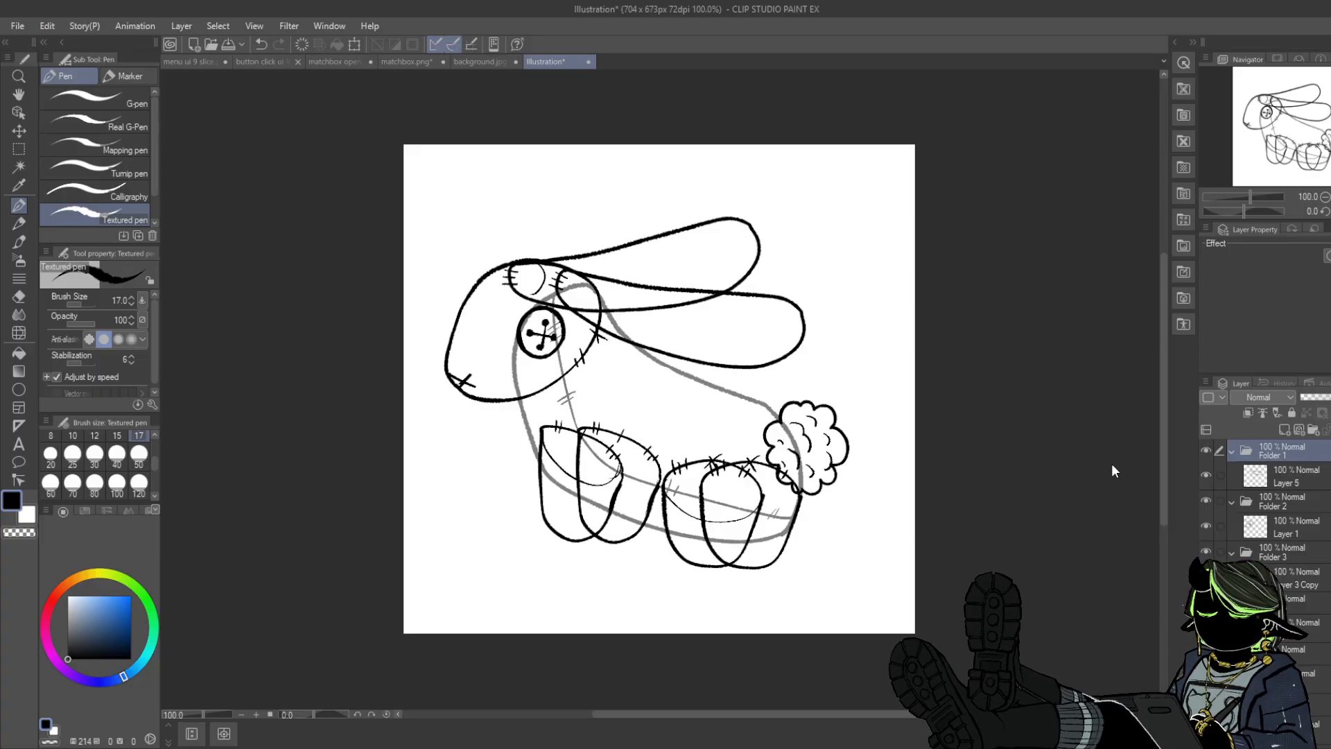
{"action": "left_click", "coordinate": [1291, 503]}
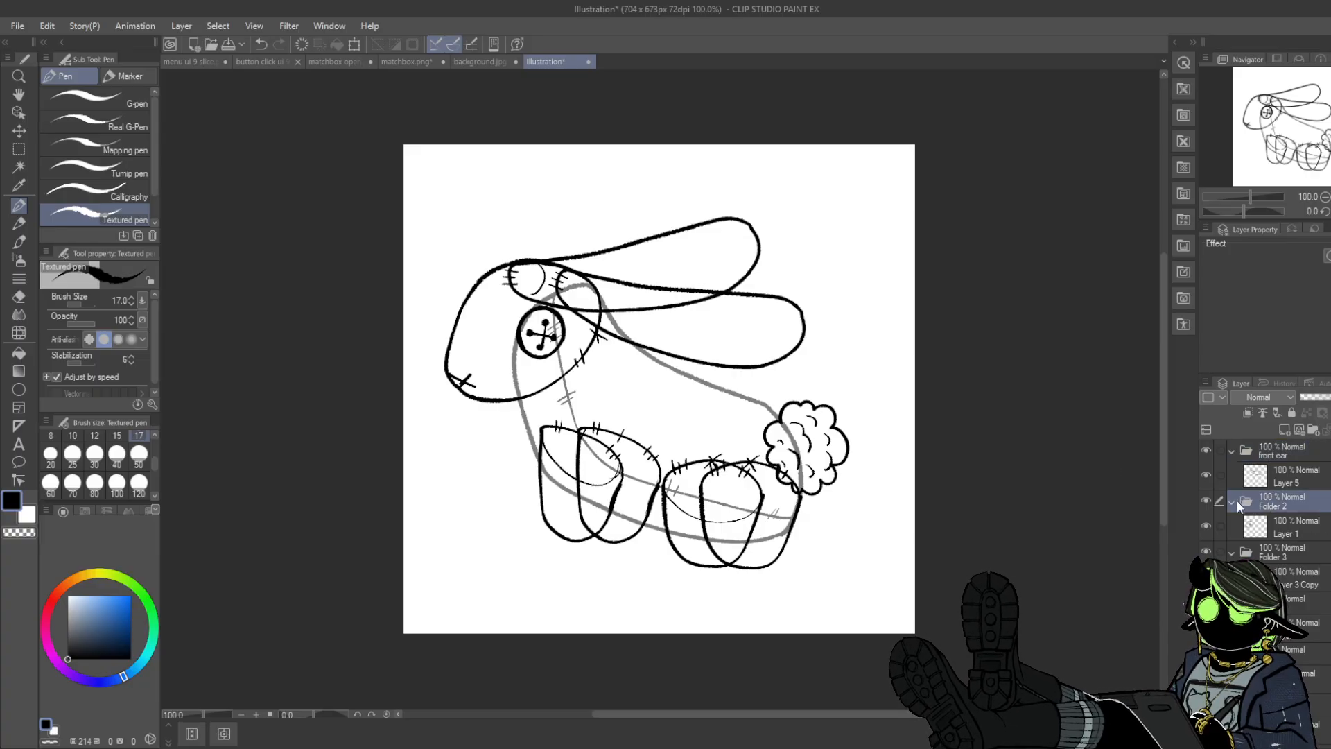
{"action": "left_click", "coordinate": [1206, 500]}
{"action": "left_click", "coordinate": [1206, 500]}
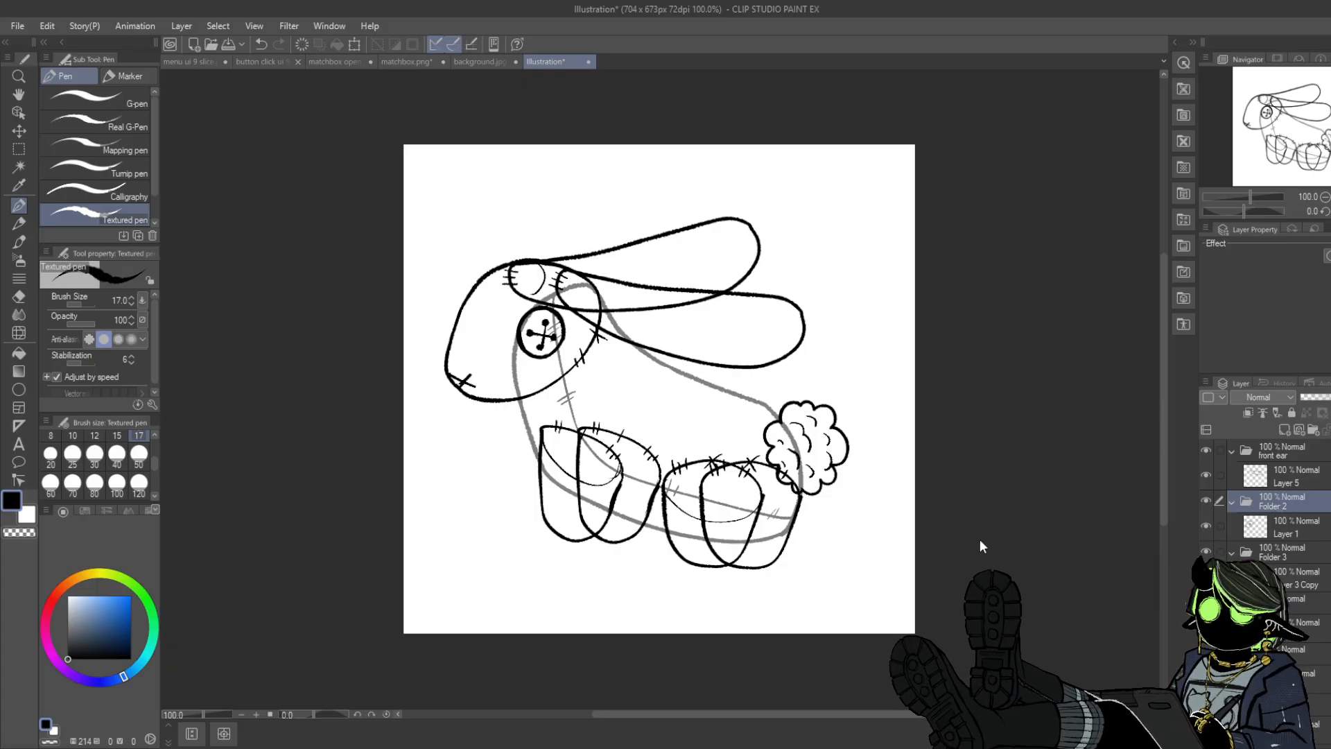
- Rename the near hind leg's folder "back leg front" and the near foreleg's folder "front leg front"
{"action": "left_click", "coordinate": [1274, 554]}
{"action": "left_click", "coordinate": [1206, 551]}
{"action": "left_click", "coordinate": [1206, 552]}
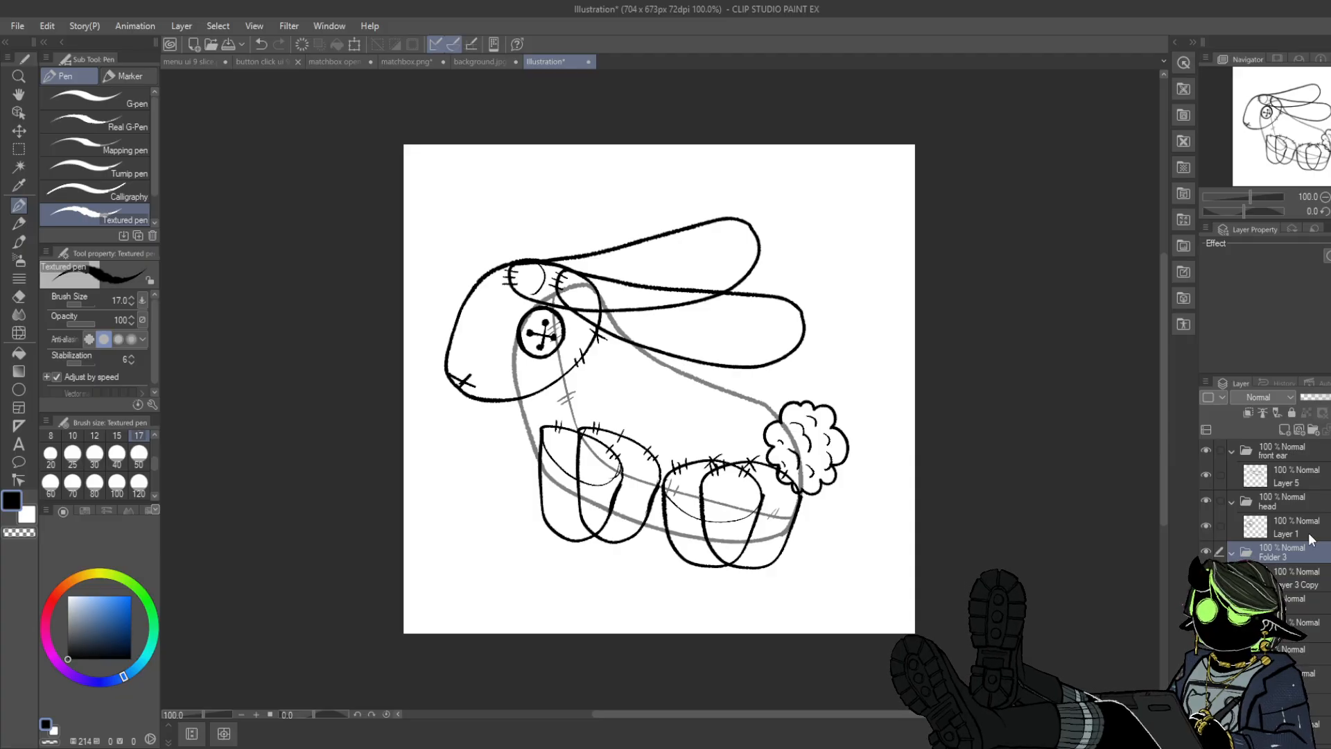
{"action": "left_click", "coordinate": [1274, 601]}
{"action": "left_click", "coordinate": [1206, 601]}
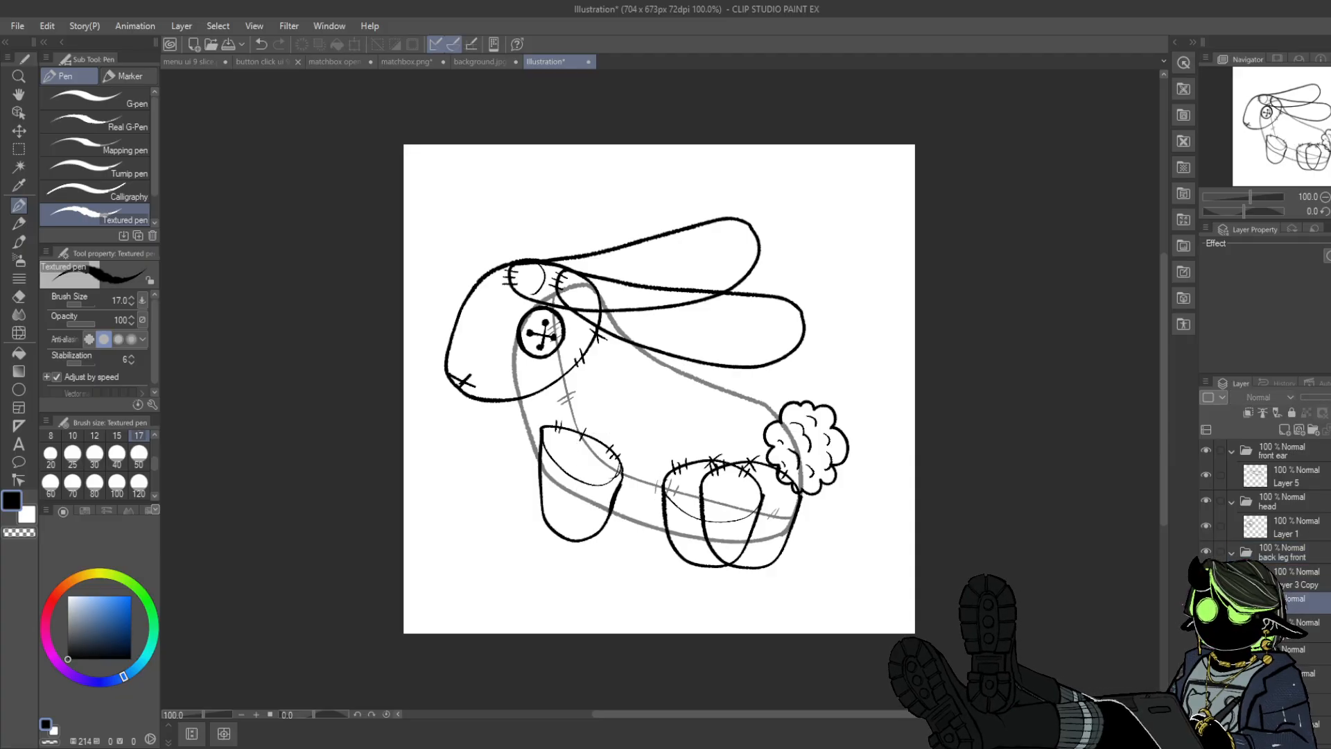
{"action": "left_click", "coordinate": [1206, 601]}
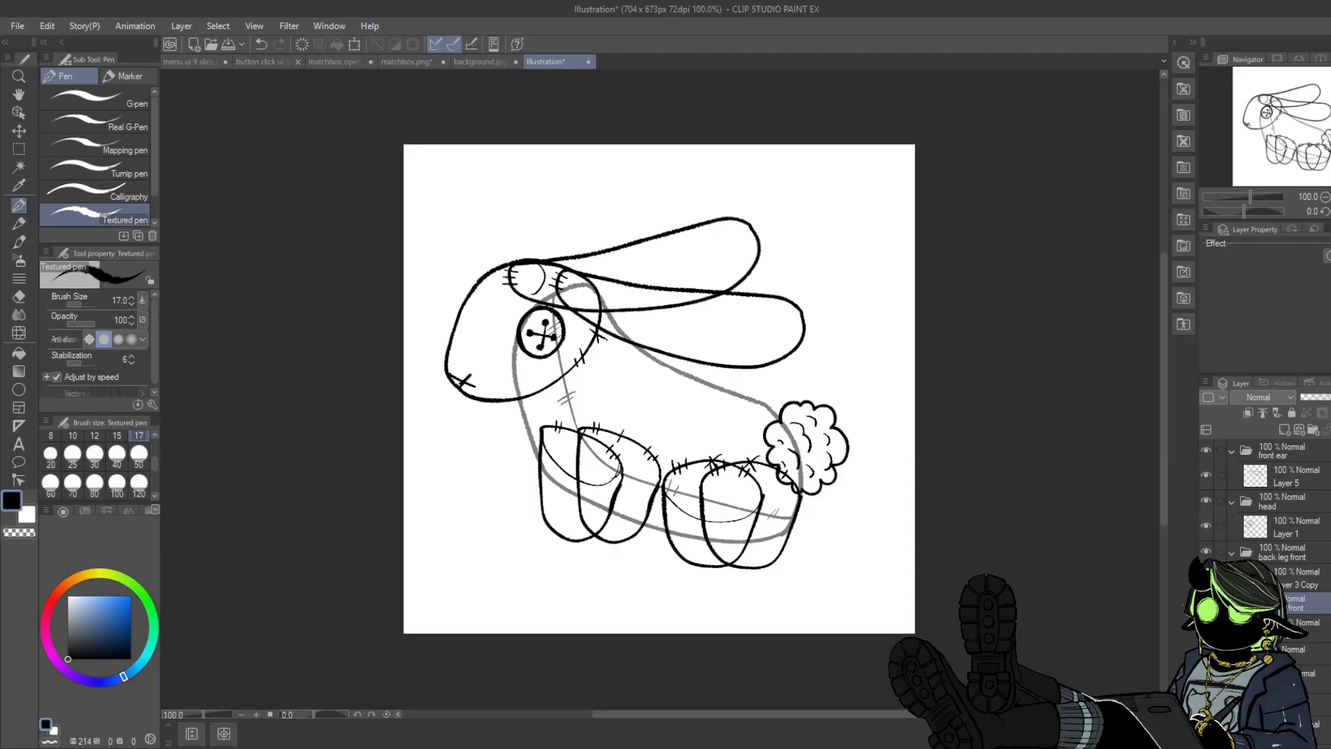
- Rename the body outline's folder "body" and the pompom's folder "tail"
{"action": "scroll", "coordinate": [1268, 520], "scroll_direction": "down", "scroll_amount": 4}
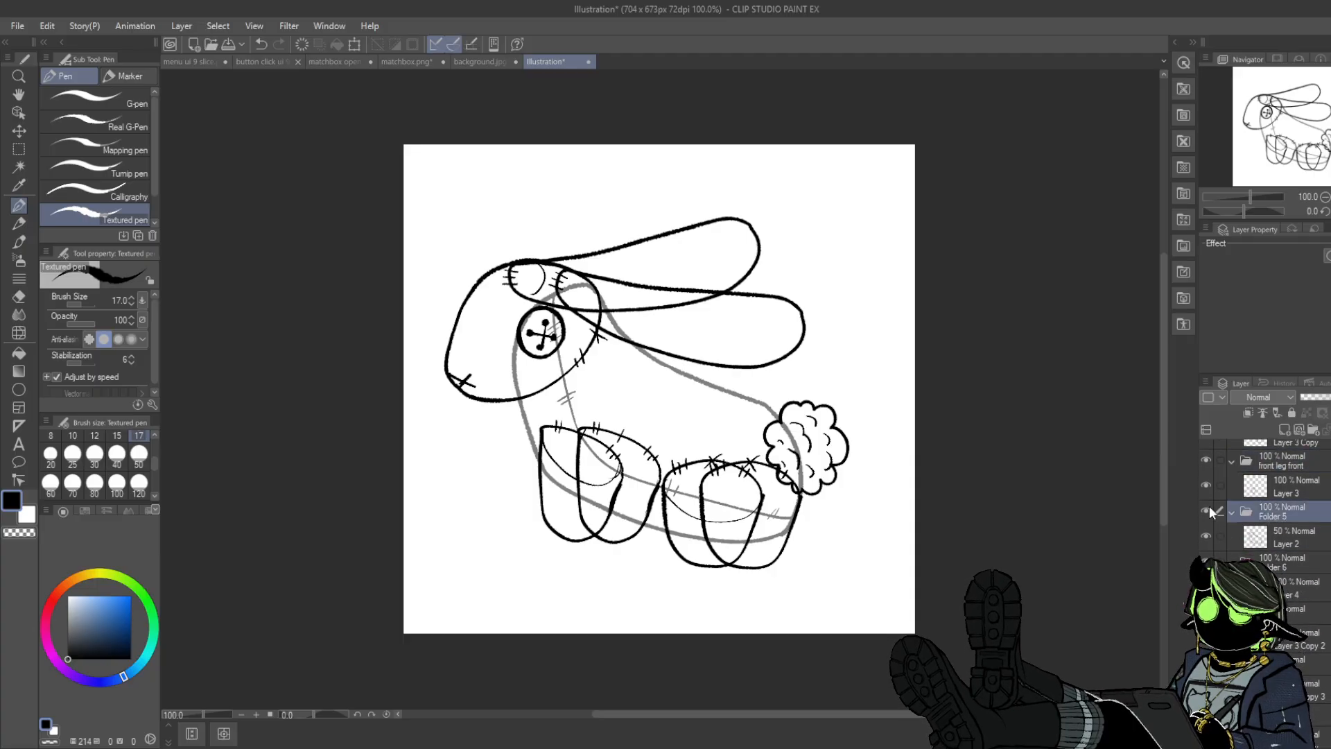
{"action": "left_click", "coordinate": [1205, 511]}
{"action": "left_click", "coordinate": [1206, 511]}
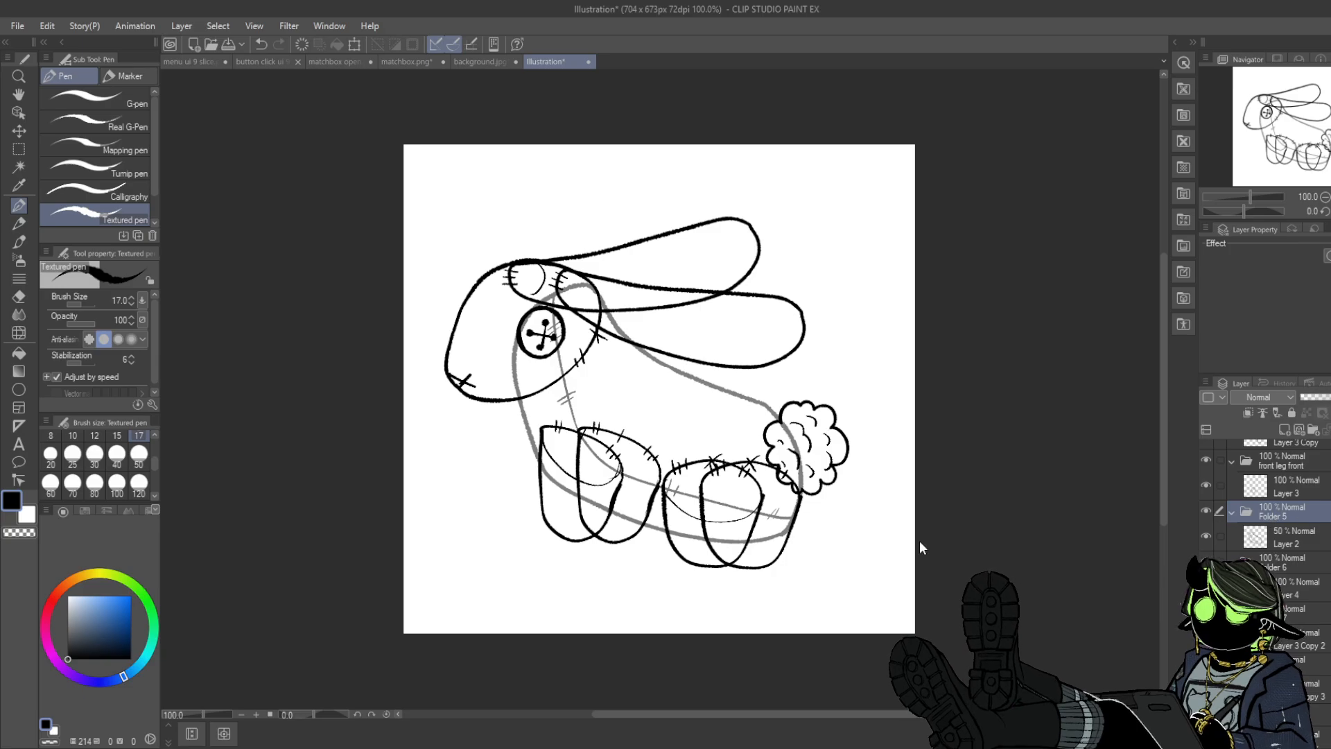
{"action": "type", "text": "body"}
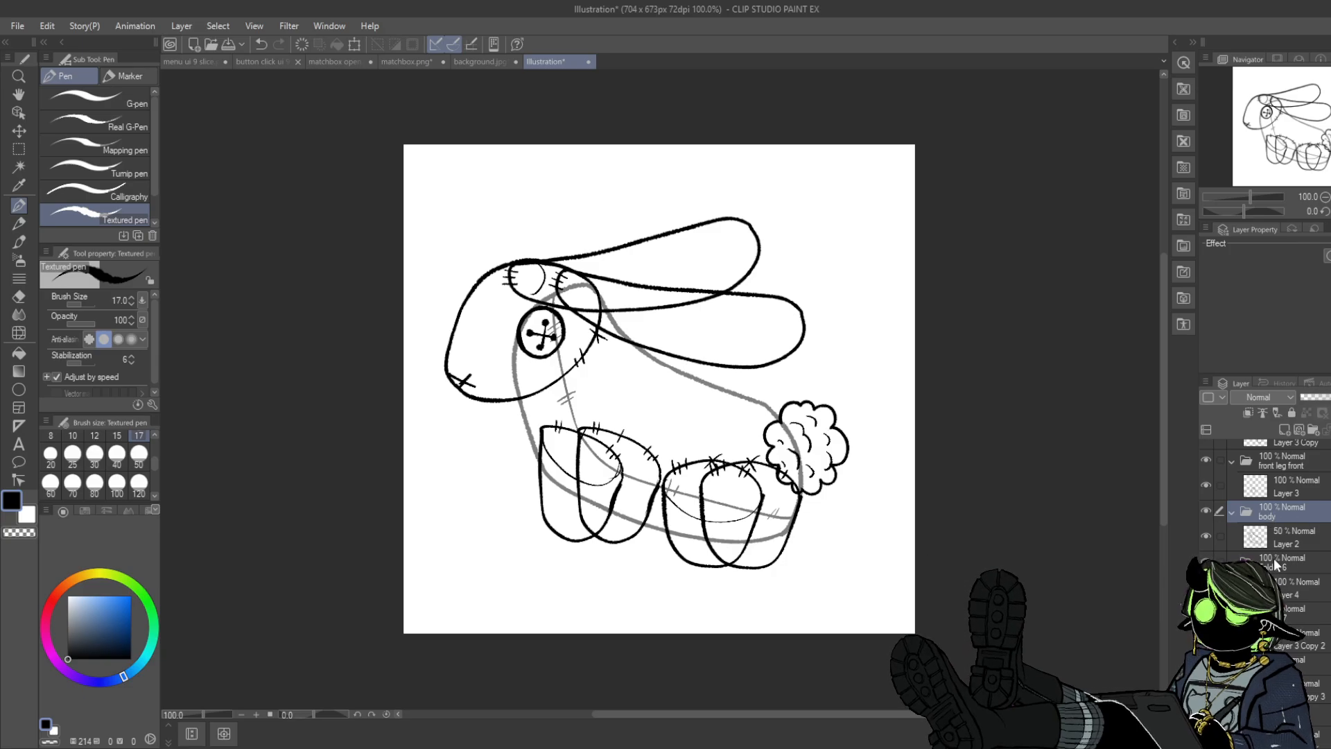
{"action": "double_click", "coordinate": [1275, 563]}
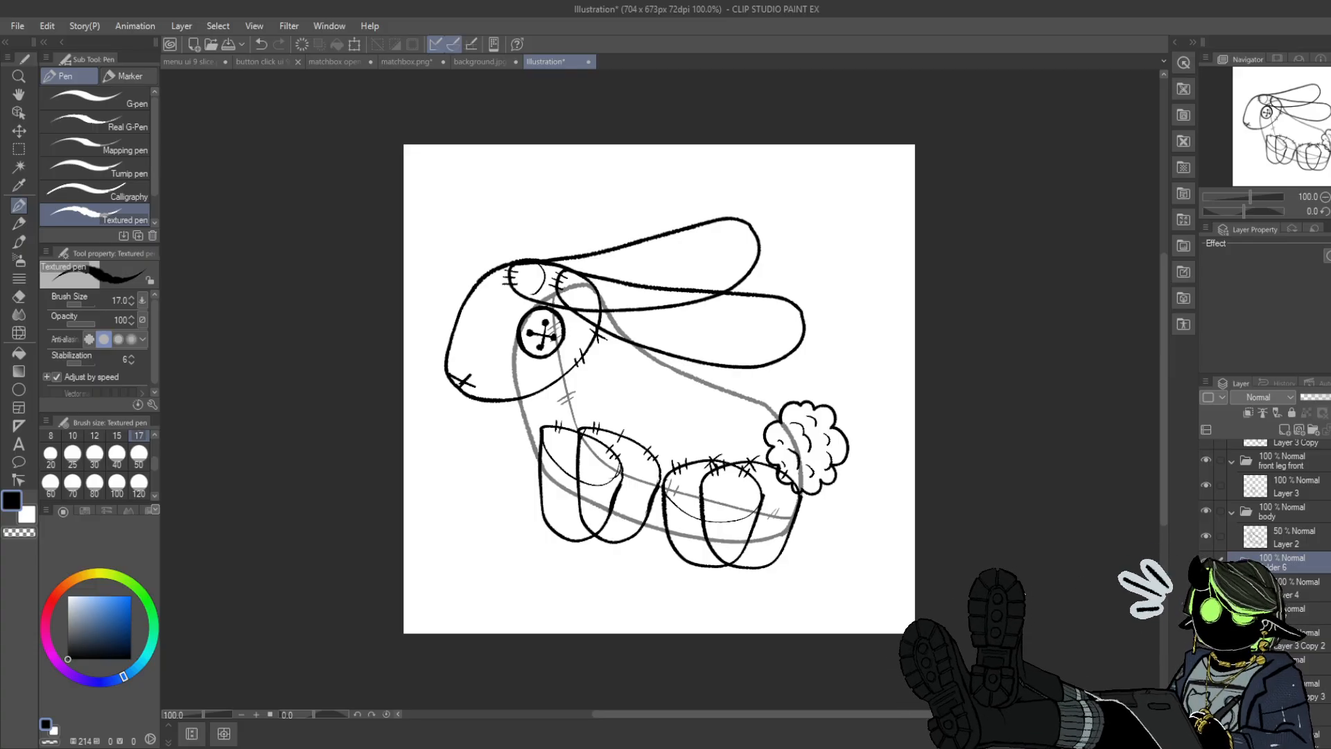
{"action": "double_click", "coordinate": [1274, 567]}
{"action": "type", "text": "tail"}
- Name the folders of the two far legs and the far ear as the back versions of those parts
{"action": "left_click", "coordinate": [1206, 614]}
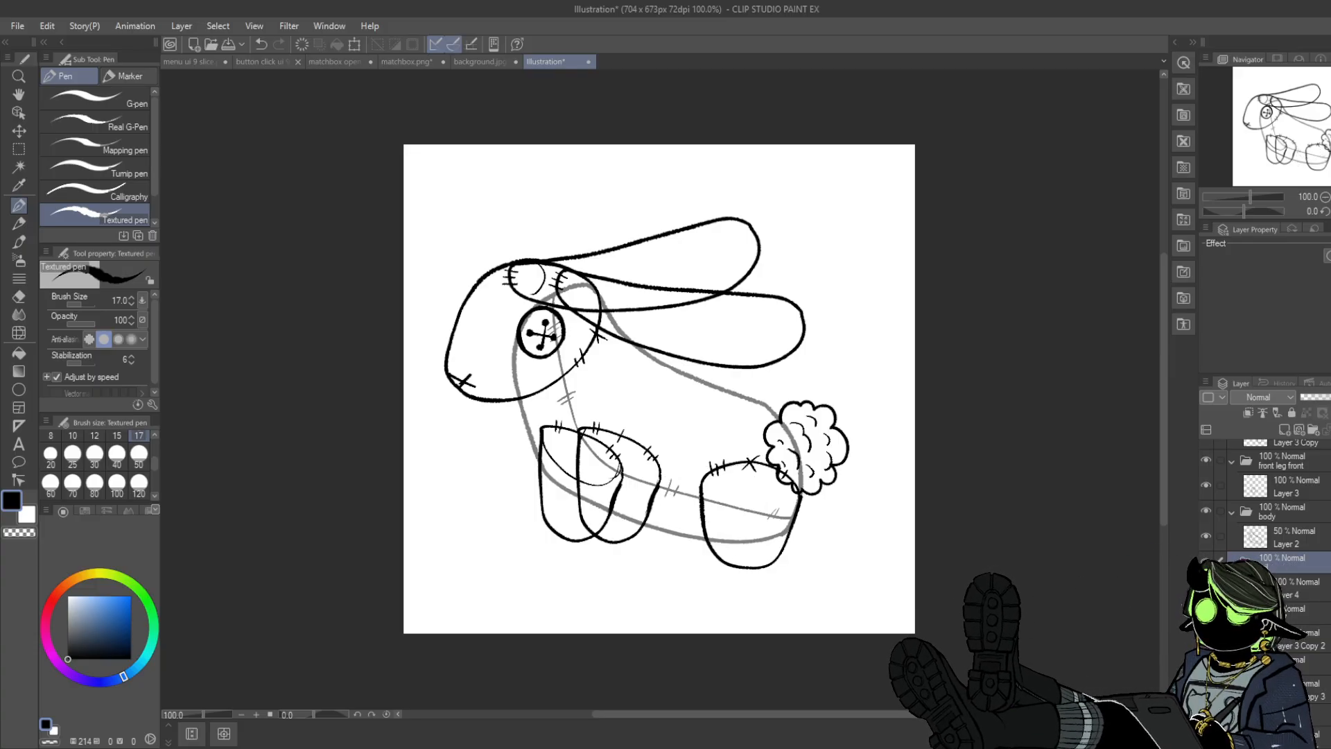
{"action": "left_click", "coordinate": [1206, 614]}
{"action": "left_click", "coordinate": [1306, 614]}
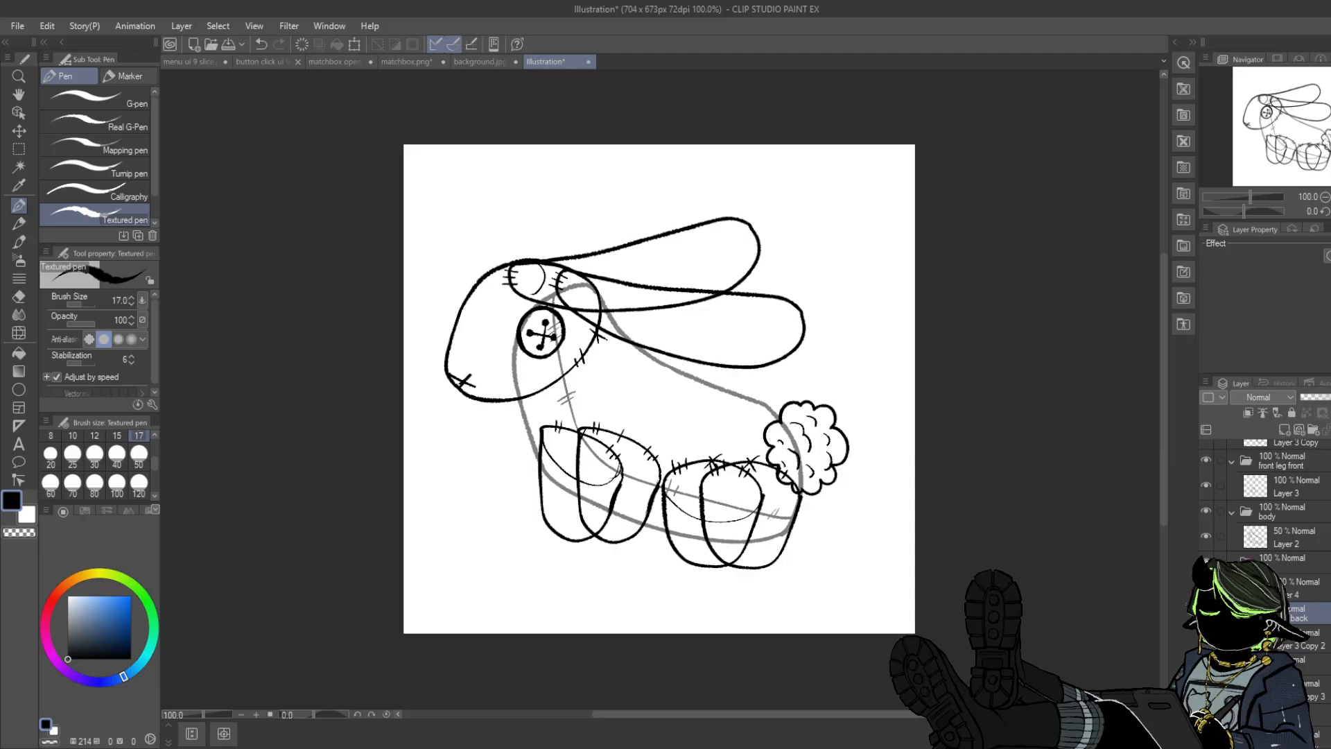
{"action": "scroll", "coordinate": [1325, 621], "scroll_direction": "down", "scroll_amount": 2}
{"action": "left_click", "coordinate": [1322, 624]}
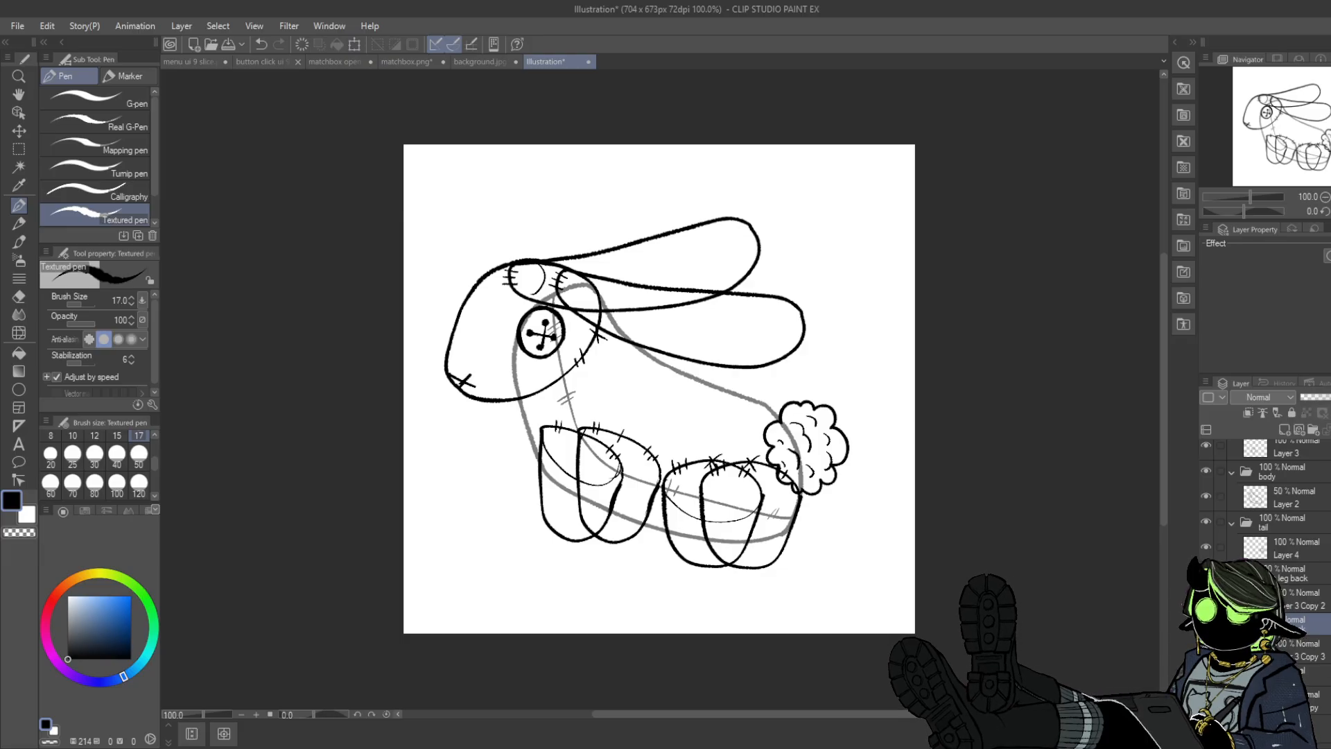
{"action": "left_click", "coordinate": [1206, 674]}
{"action": "left_click", "coordinate": [1206, 674]}
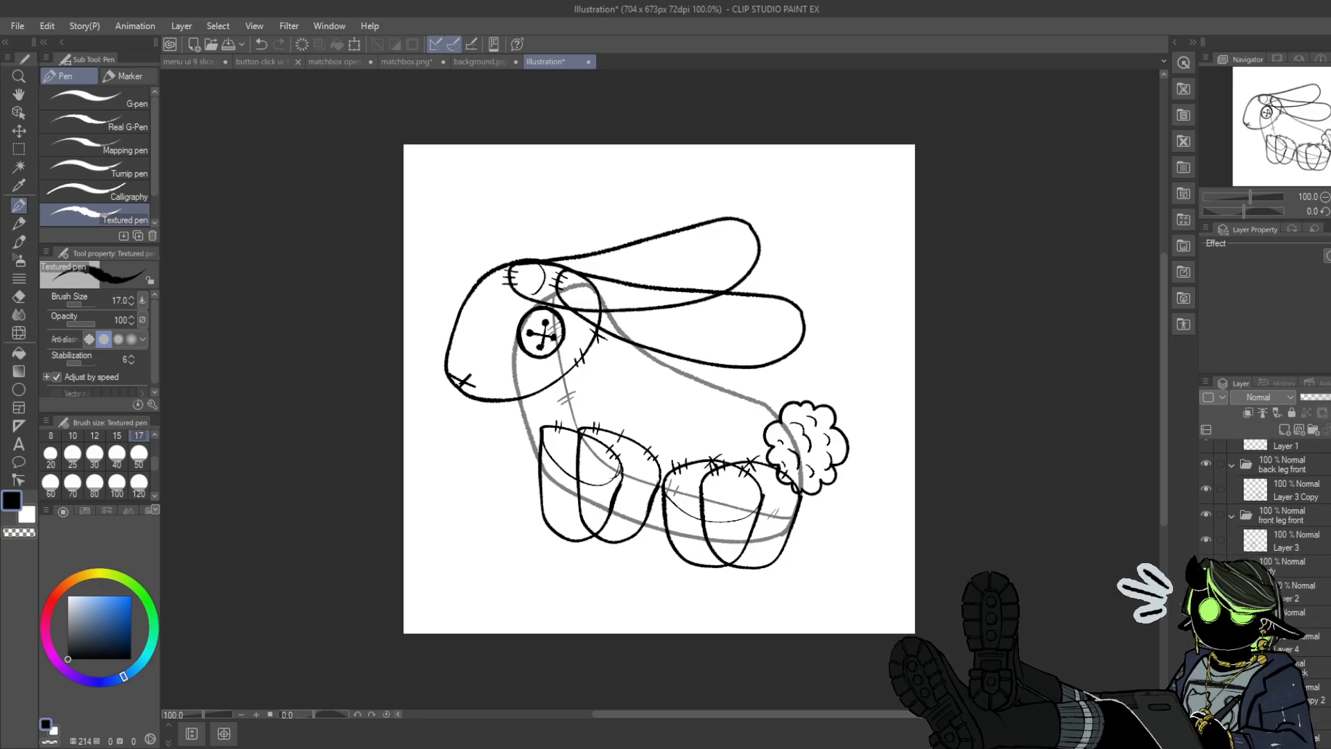
- Add a new layer beneath the line art in the front ear folder and choose the Fill tool that refers to other layers
{"action": "left_click", "coordinate": [1284, 430]}
{"action": "left_click", "coordinate": [1284, 431]}
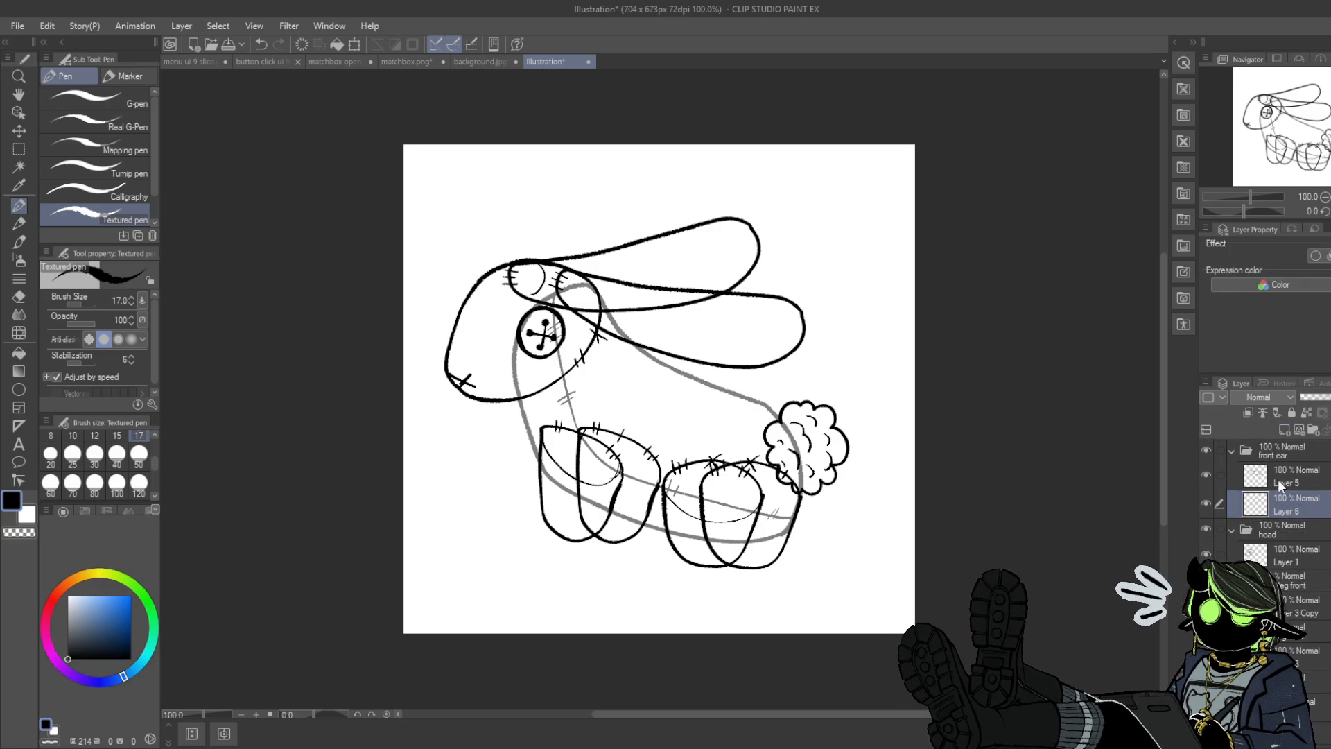
{"action": "left_click", "coordinate": [19, 352]}
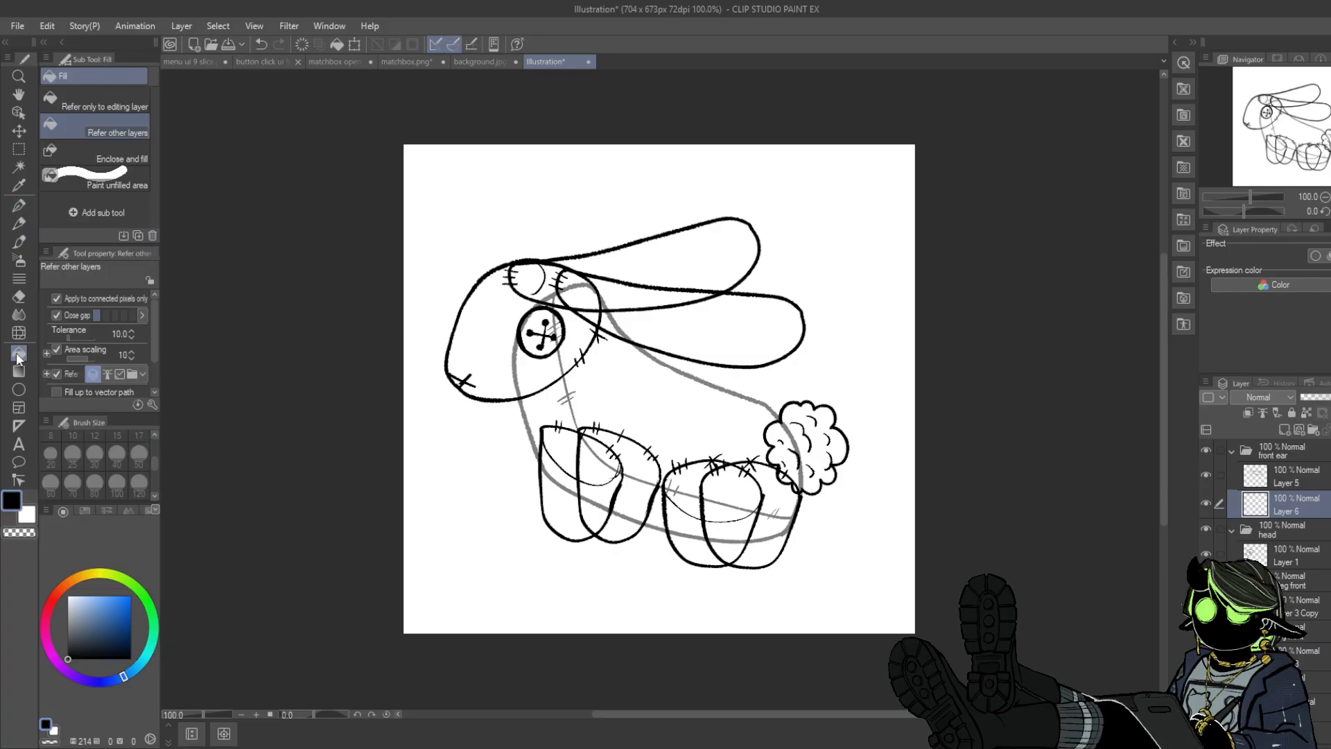
- Hide every other body-part folder and collapse them so that only the front ear is shown
{"action": "left_click", "coordinate": [1231, 530]}
{"action": "left_click", "coordinate": [1206, 529]}
{"action": "left_click", "coordinate": [1233, 552]}
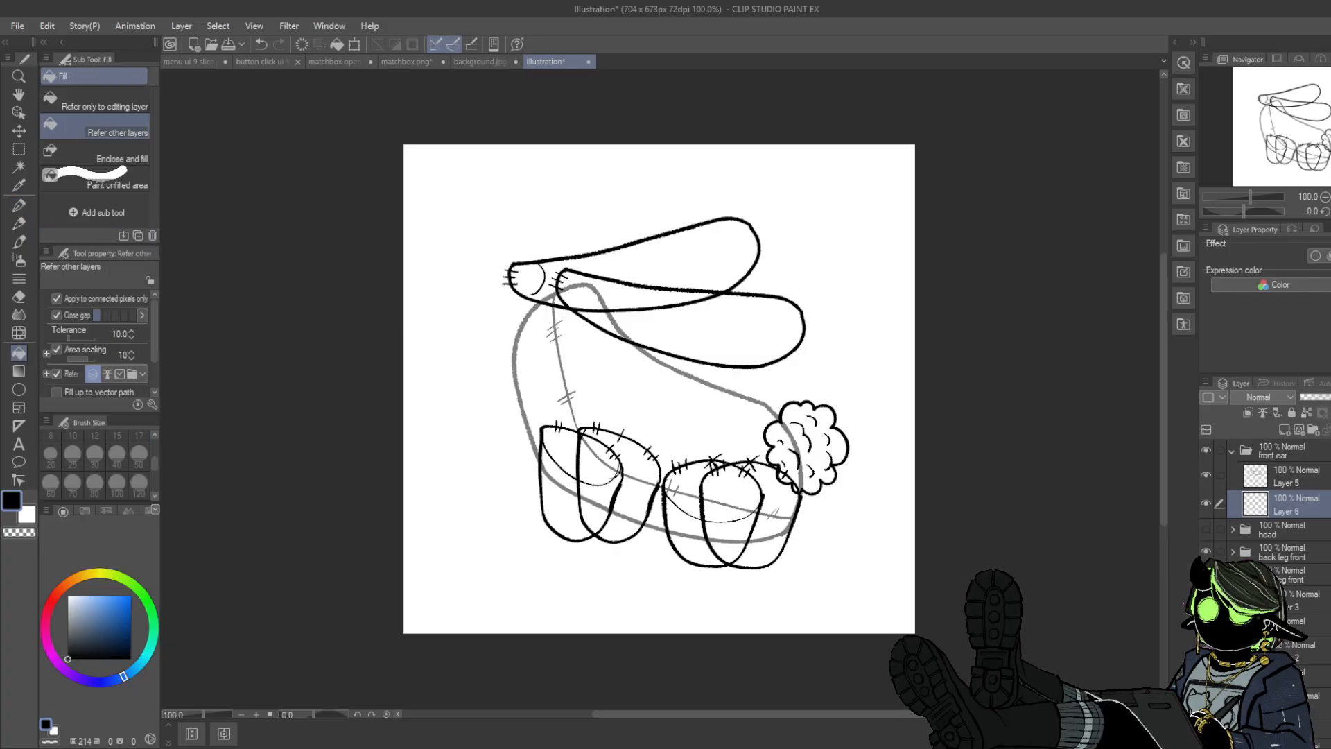
{"action": "left_click", "coordinate": [1206, 551]}
{"action": "left_click", "coordinate": [1206, 575]}
{"action": "left_click", "coordinate": [1206, 598]}
{"action": "left_click", "coordinate": [1233, 598]}
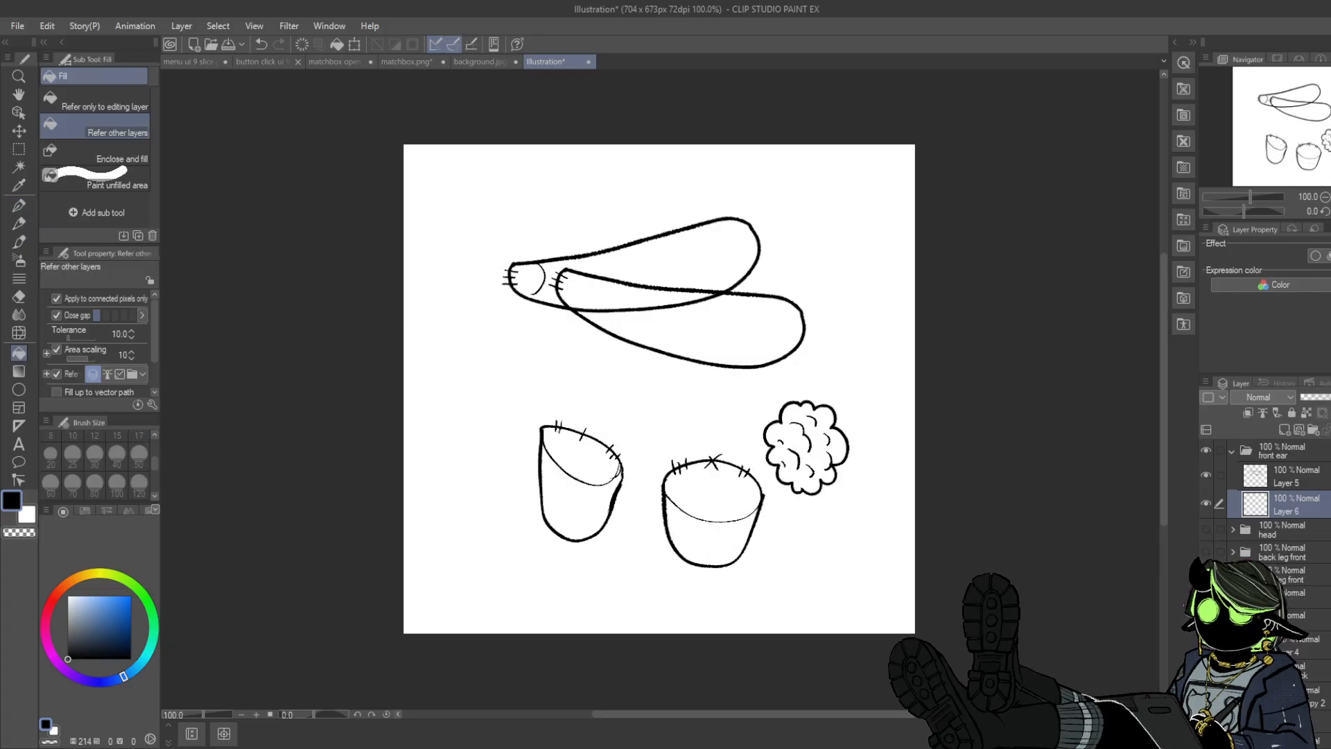
{"action": "left_click", "coordinate": [1206, 622]}
{"action": "left_click", "coordinate": [1232, 621]}
{"action": "left_click", "coordinate": [1206, 643]}
{"action": "left_click", "coordinate": [1206, 666]}
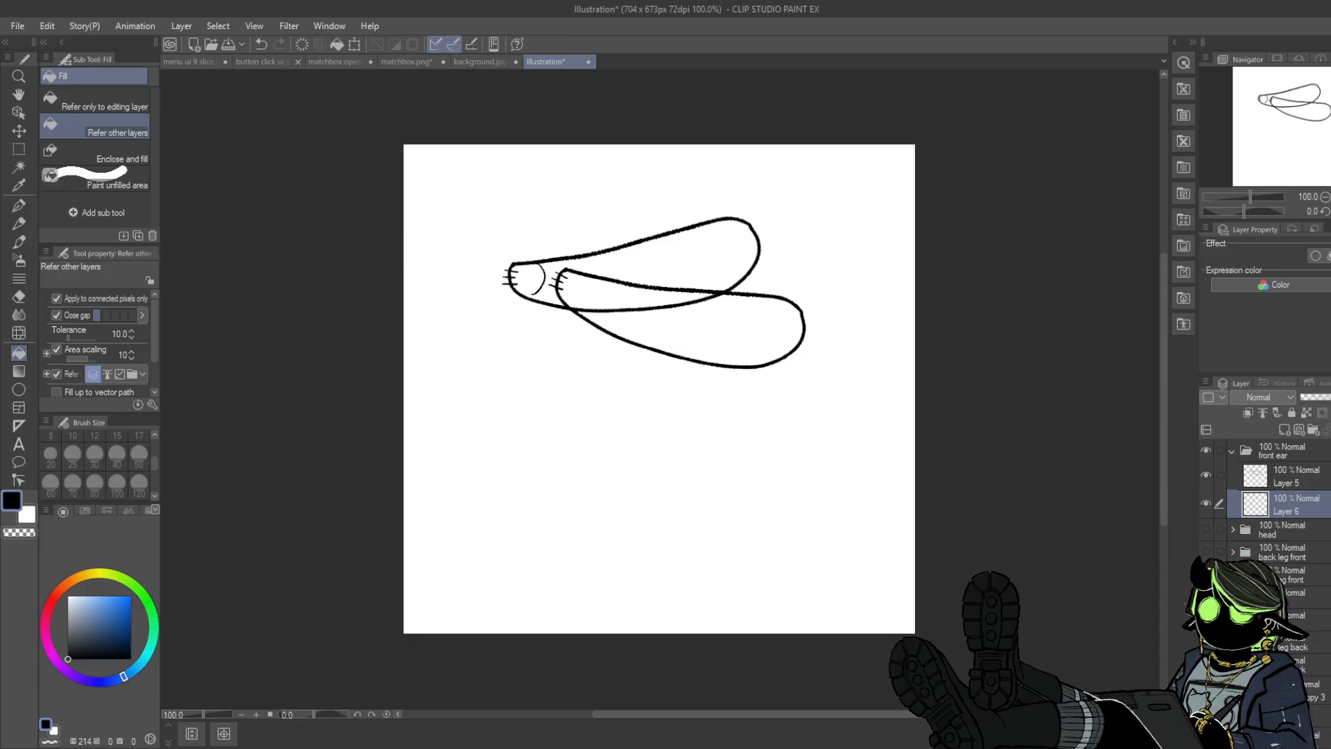
{"action": "left_click", "coordinate": [1232, 666]}
{"action": "left_click", "coordinate": [1206, 688]}
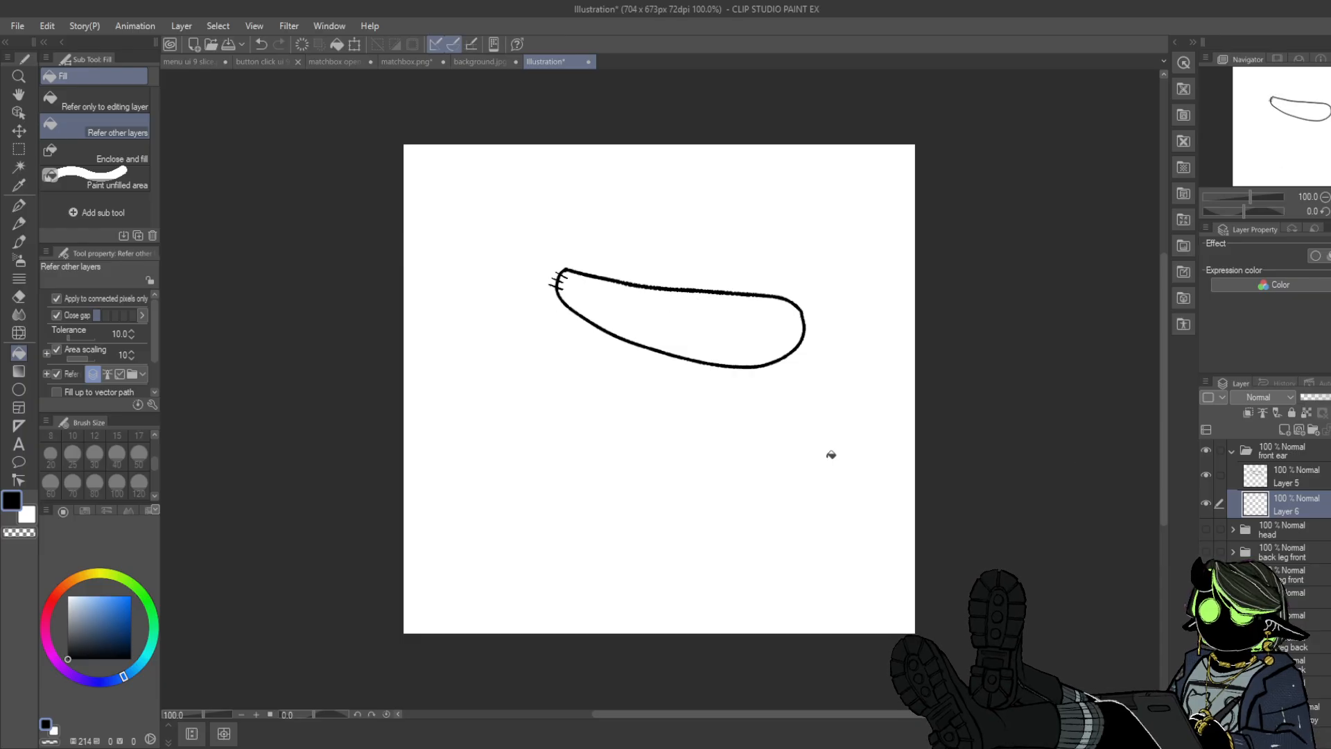
- Fill the front ear with a dull grey-brown (hue 32, saturation 13, value 44) and hide its folder
{"action": "left_click", "coordinate": [75, 582]}
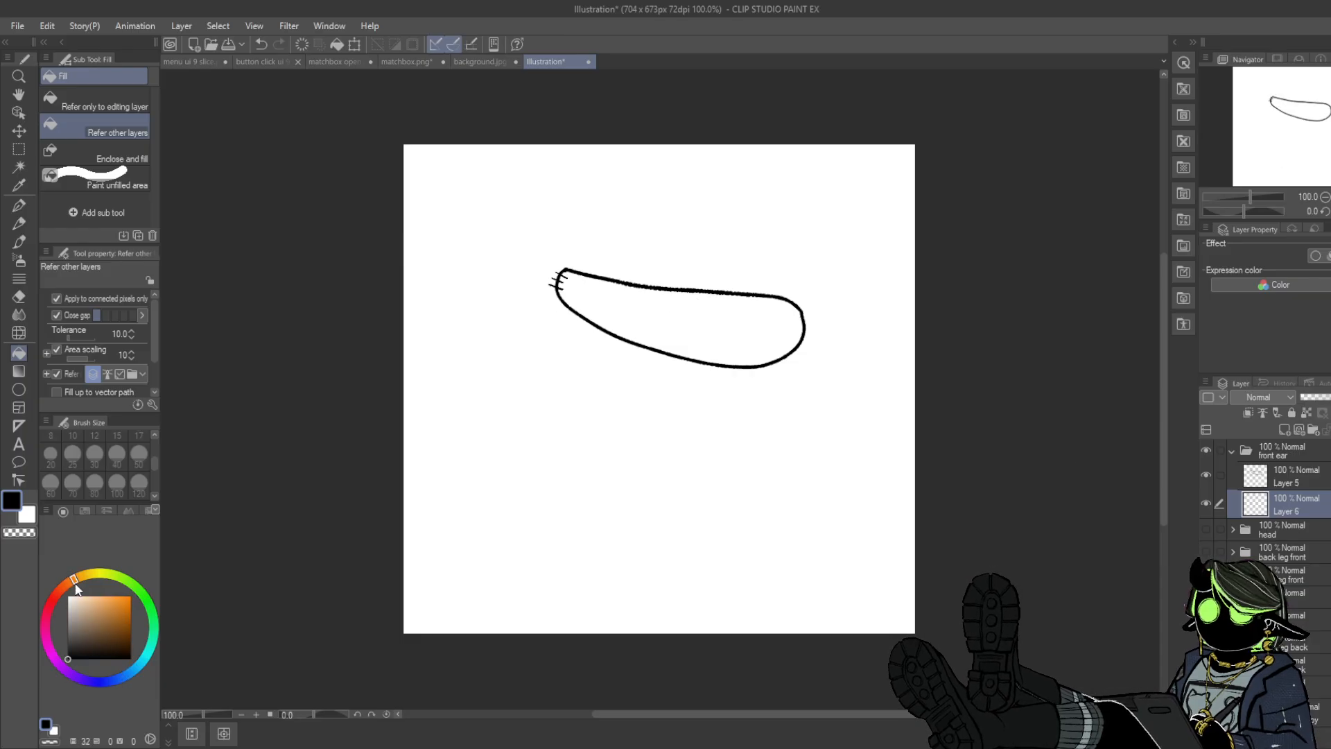
{"action": "left_click", "coordinate": [700, 316]}
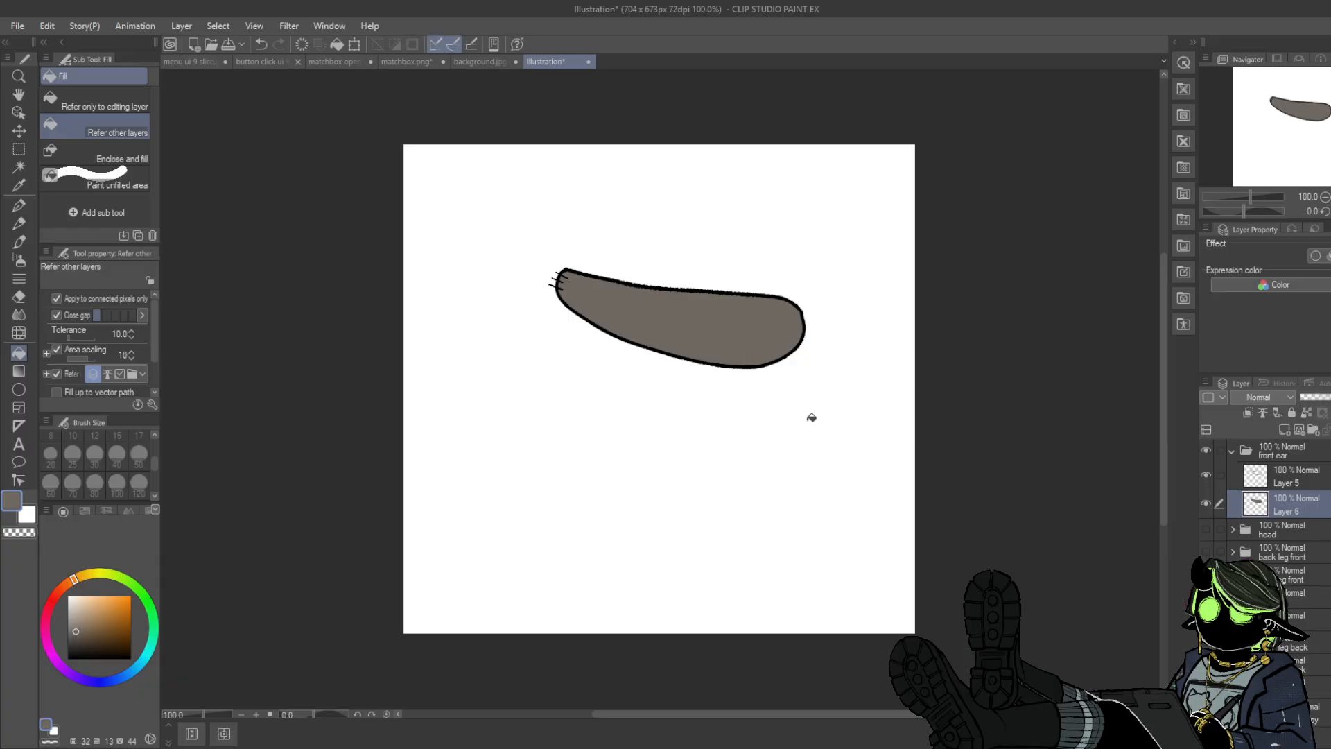
{"action": "left_click", "coordinate": [1206, 449]}
- Show the head folder, add a layer beneath the head's line art and fill the head with the same grey-brown
{"action": "left_click", "coordinate": [1206, 529]}
{"action": "left_click", "coordinate": [1232, 528]}
{"action": "left_click", "coordinate": [1261, 548]}
{"action": "left_click", "coordinate": [1284, 430]}
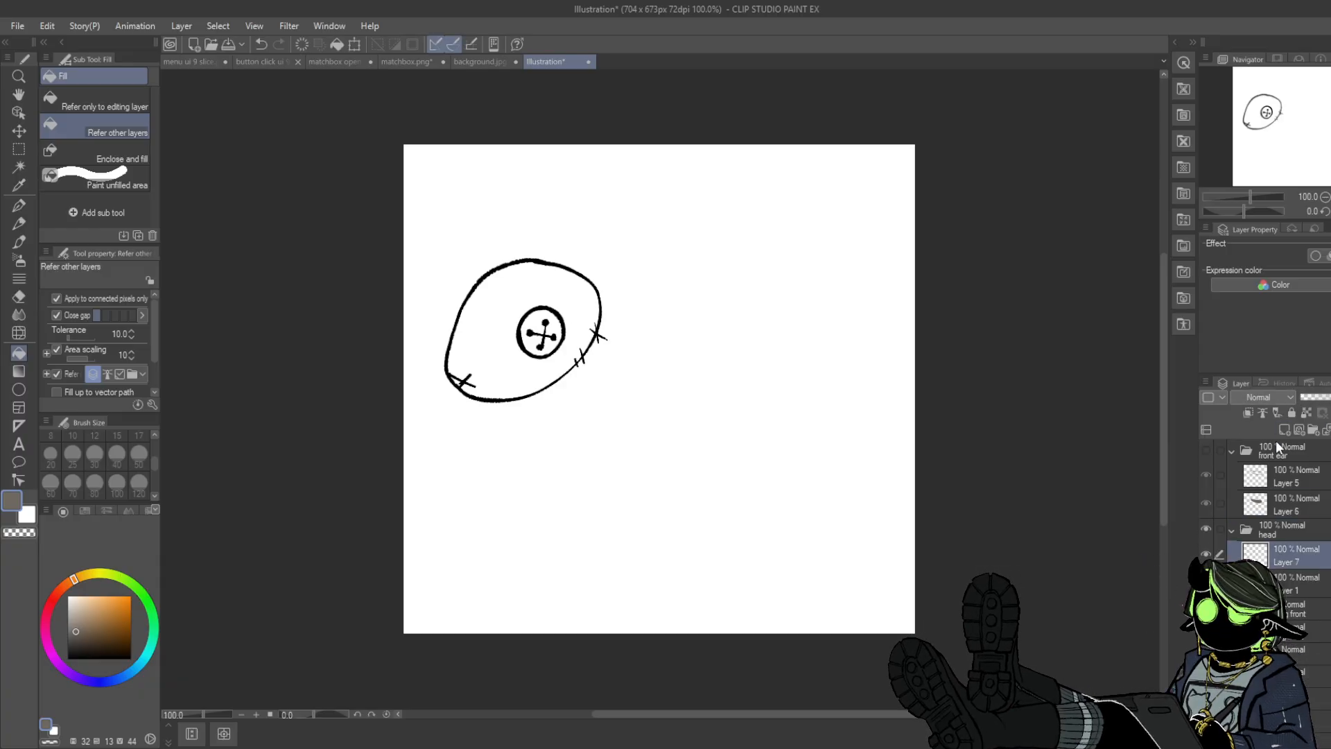
{"action": "left_click_drag", "start_coordinate": [1293, 555], "coordinate": [1291, 594]}
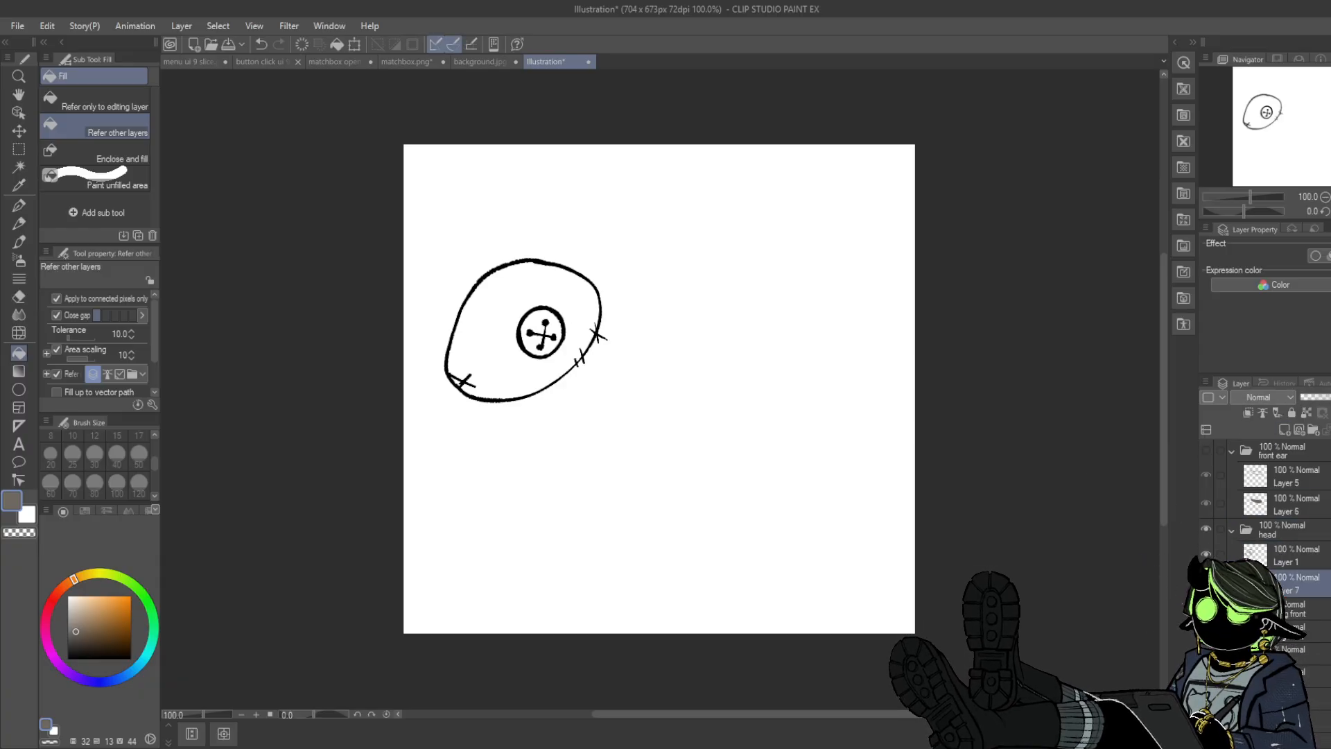
{"action": "left_click", "coordinate": [536, 368]}
{"action": "left_click", "coordinate": [537, 351]}
{"action": "key", "text": "p"}
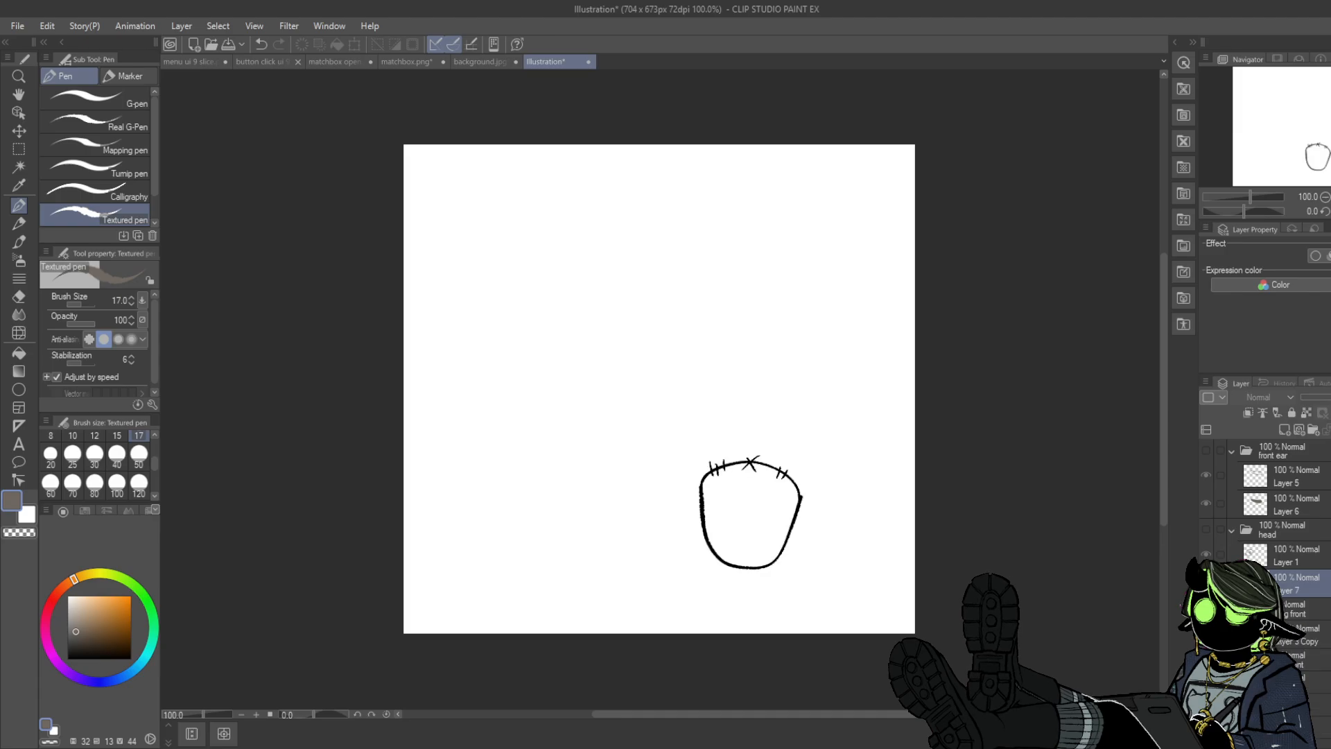
- Add a layer beneath the line art in the back leg front folder and fill the leg with the grey-brown
{"action": "left_click", "coordinate": [1281, 431]}
{"action": "left_click_drag", "start_coordinate": [1298, 635], "coordinate": [1296, 671]}
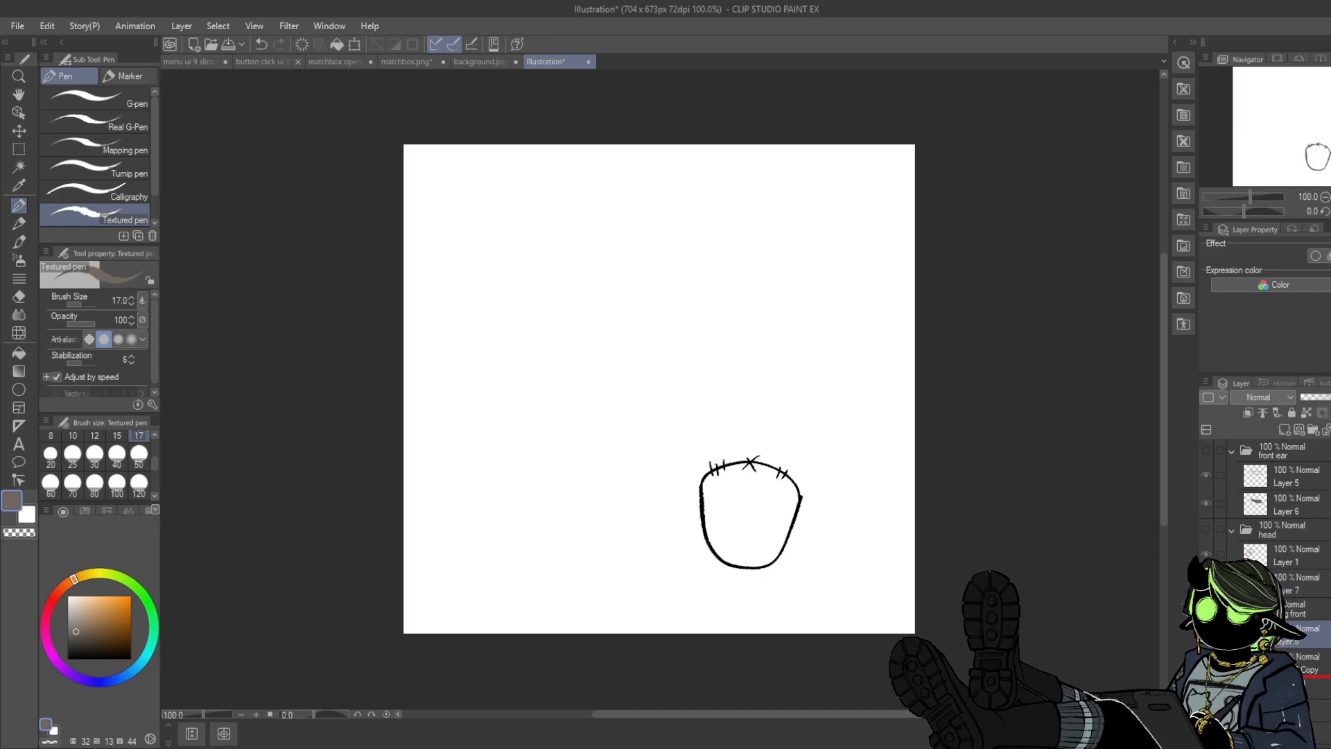
{"action": "left_click", "coordinate": [19, 353]}
{"action": "left_click", "coordinate": [748, 513]}
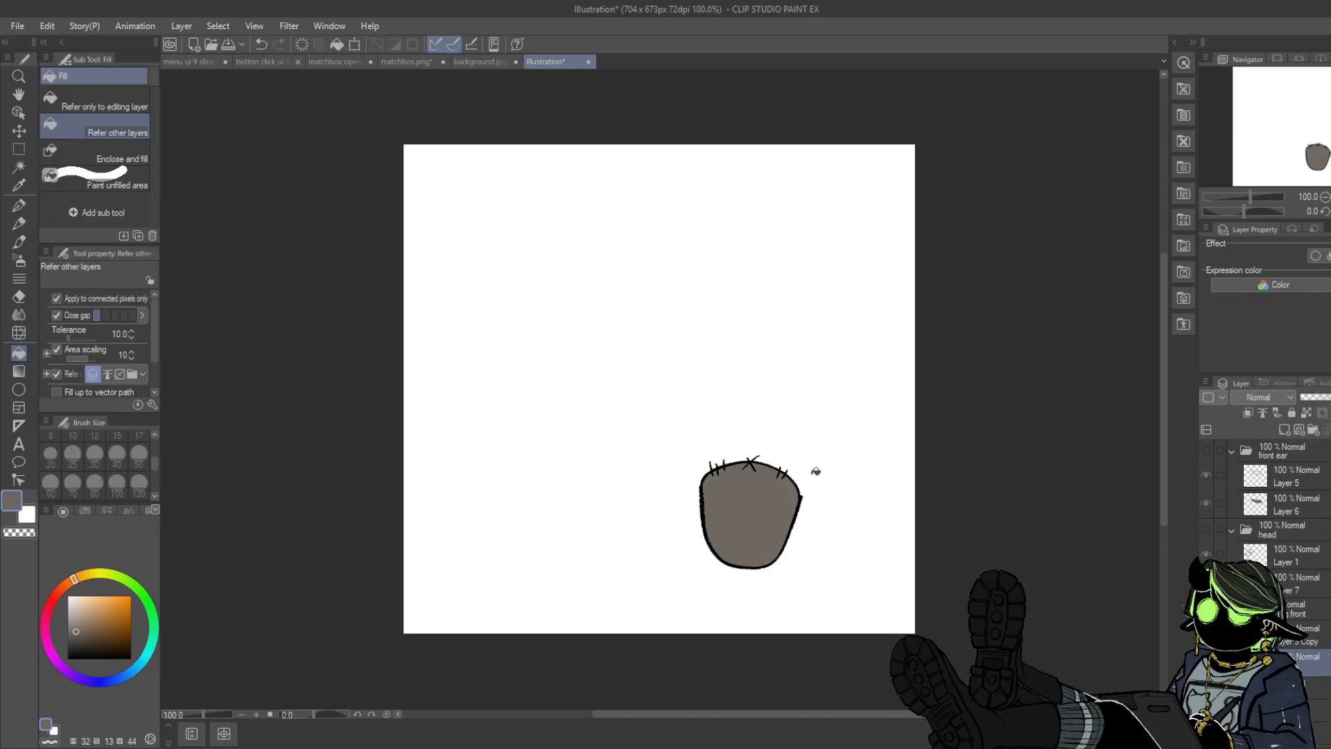
- Isolate the front leg front folder, fill the leg grey-brown on a new layer beneath its line art, and hide the folder
{"action": "scroll", "coordinate": [1275, 520], "scroll_direction": "down", "scroll_amount": 3}
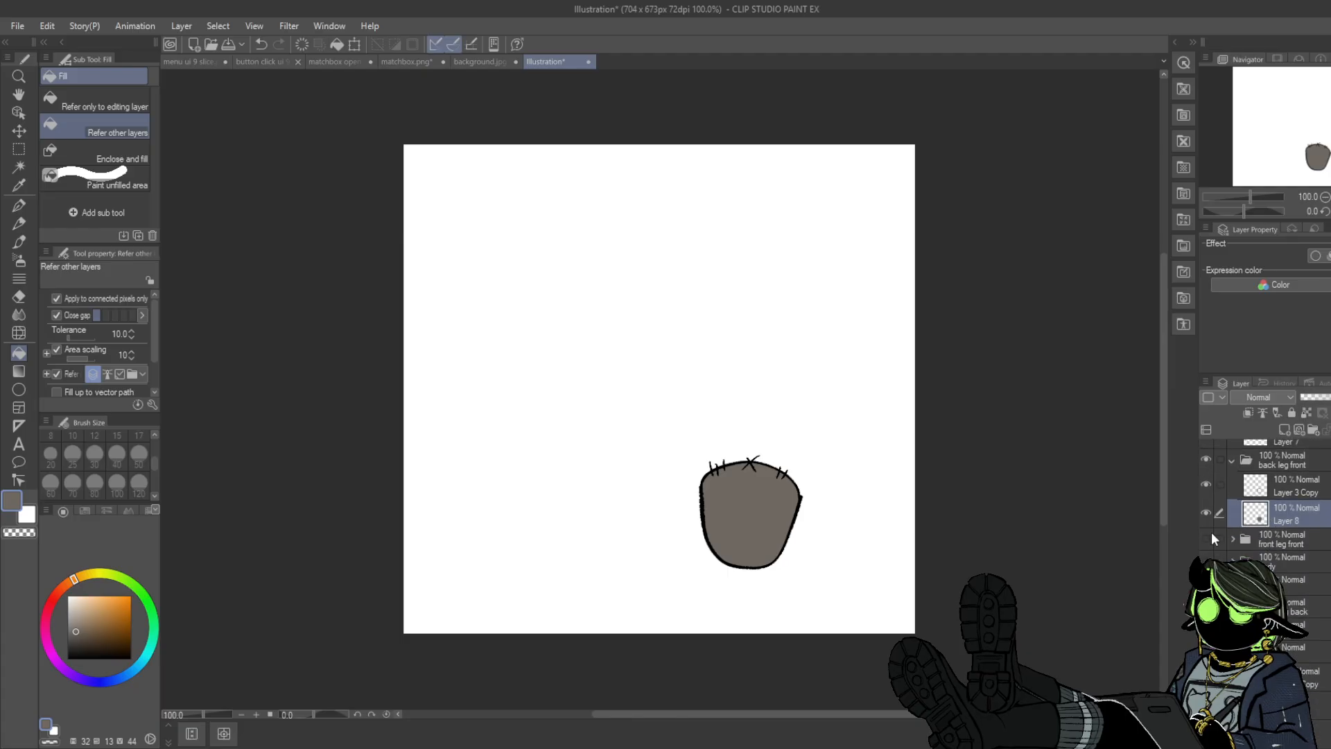
{"action": "left_click", "coordinate": [1206, 538]}
{"action": "left_click", "coordinate": [1206, 460]}
{"action": "left_click", "coordinate": [1232, 539]}
{"action": "left_click", "coordinate": [1251, 564]}
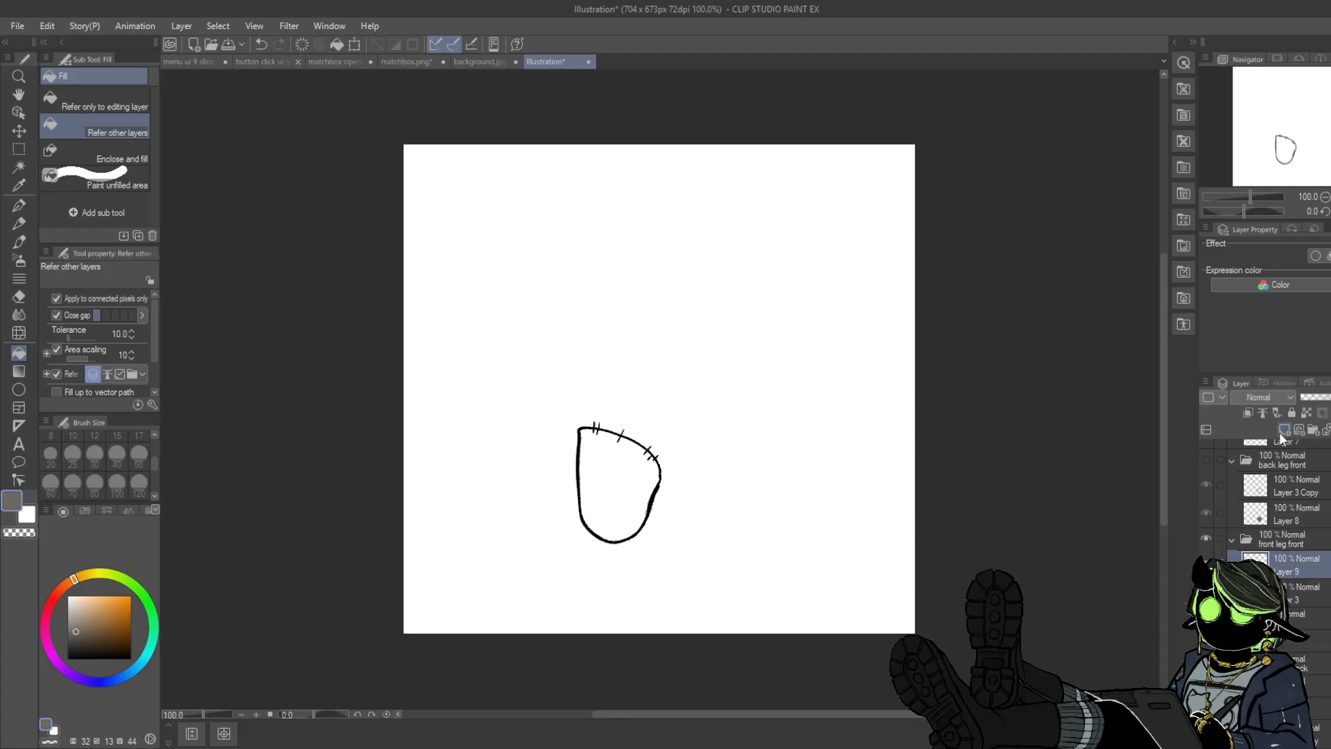
{"action": "left_click_drag", "start_coordinate": [1261, 567], "coordinate": [1261, 602]}
{"action": "left_click", "coordinate": [624, 499]}
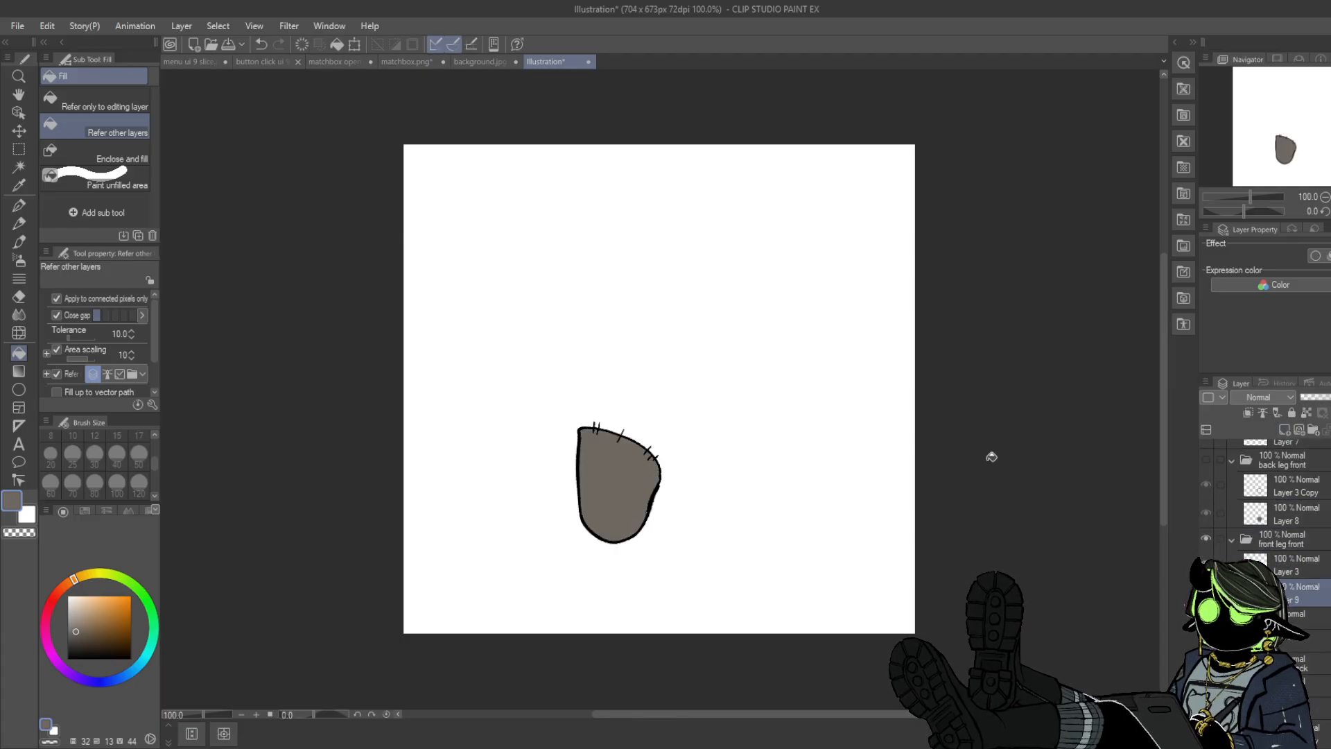
{"action": "left_click", "coordinate": [1233, 538]}
{"action": "left_click", "coordinate": [1206, 539]}
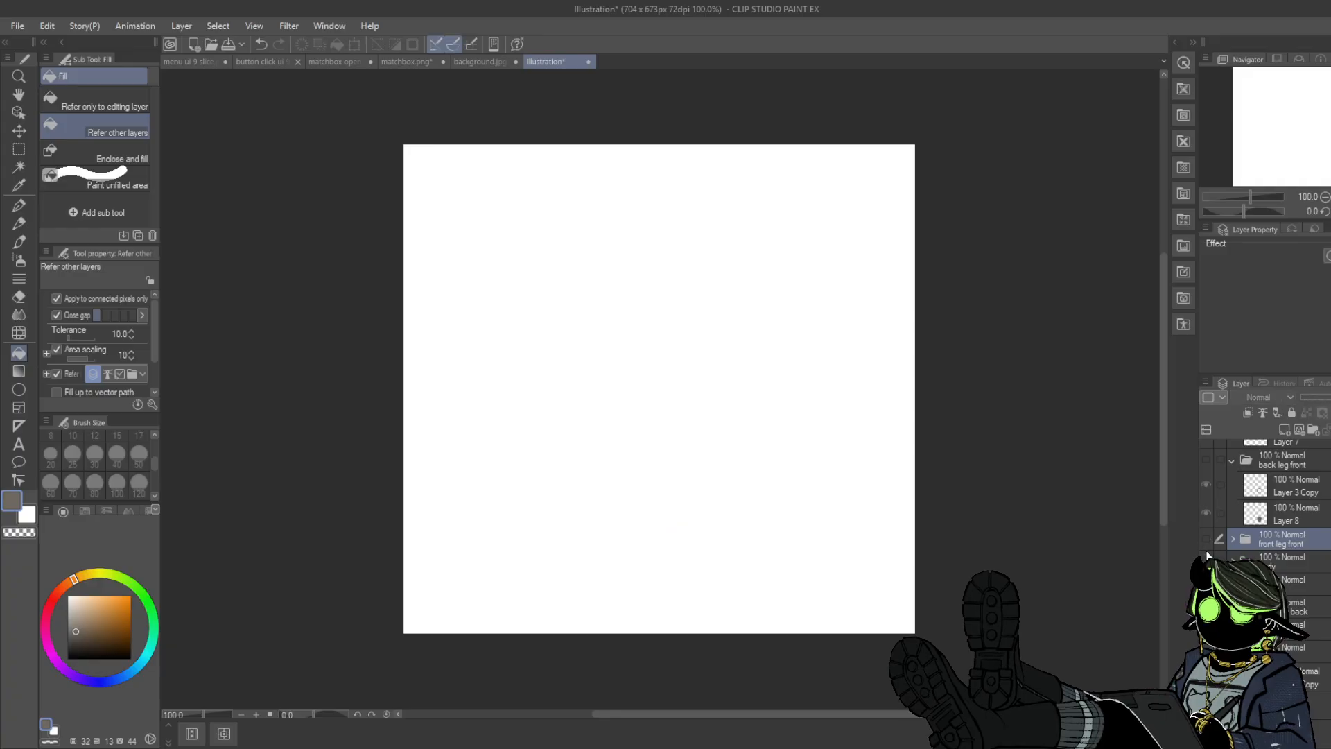
- Show and expand the body folder and raise its line-art layer's opacity to 100%
{"action": "left_click", "coordinate": [1206, 561]}
{"action": "left_click", "coordinate": [1233, 561]}
{"action": "left_click", "coordinate": [1258, 587]}
{"action": "left_click_drag", "start_coordinate": [1324, 398], "coordinate": [1330, 398]}
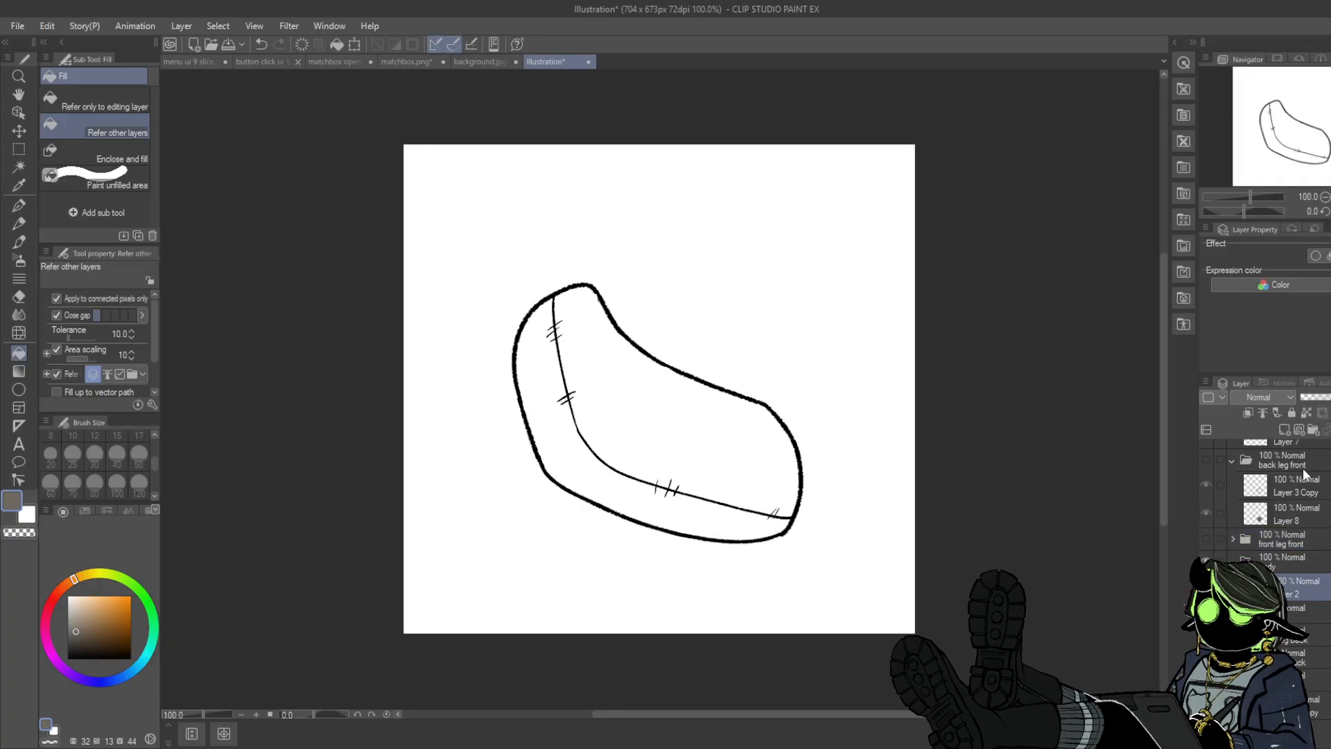
- Add a layer beneath the body's line art and fill both the upper body and the belly section with the grey-brown
{"action": "left_click", "coordinate": [1284, 430]}
{"action": "left_click_drag", "start_coordinate": [1298, 588], "coordinate": [1297, 624]}
{"action": "left_click", "coordinate": [721, 465]}
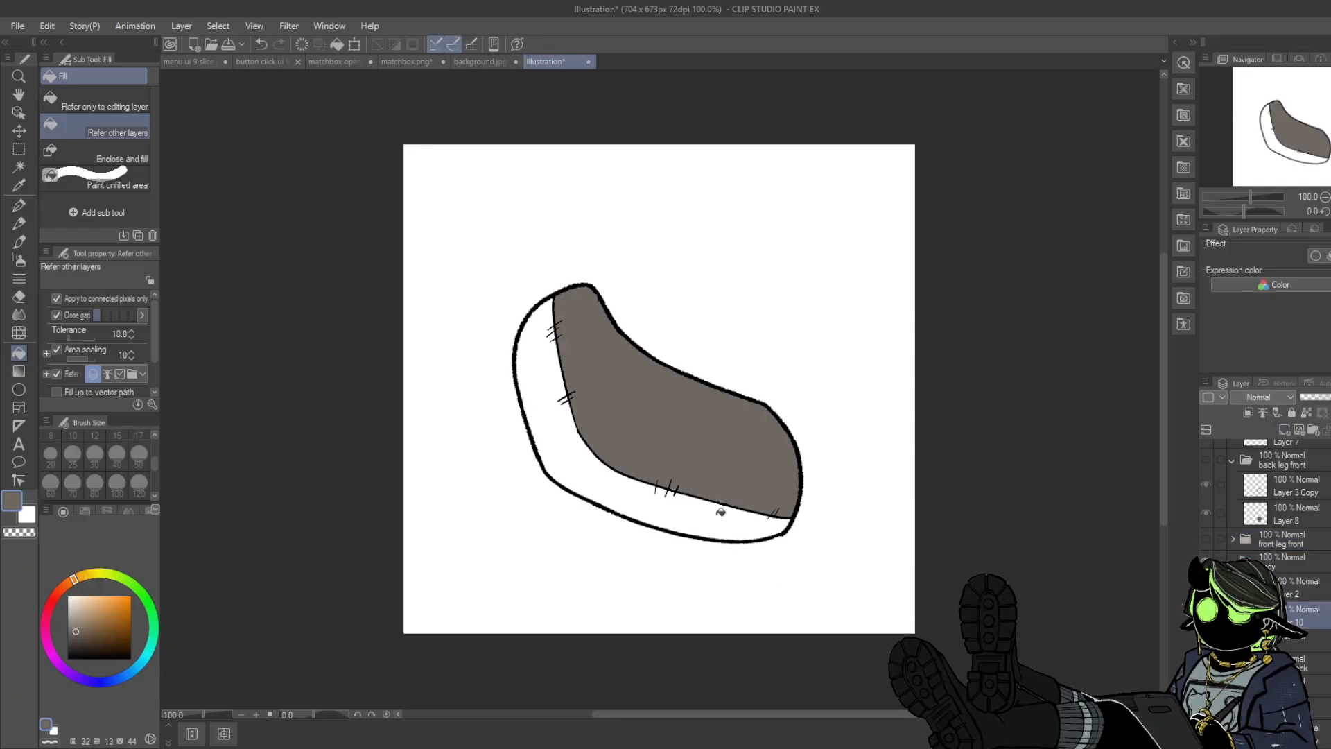
{"action": "left_click", "coordinate": [718, 515]}
{"action": "key", "text": "p"}
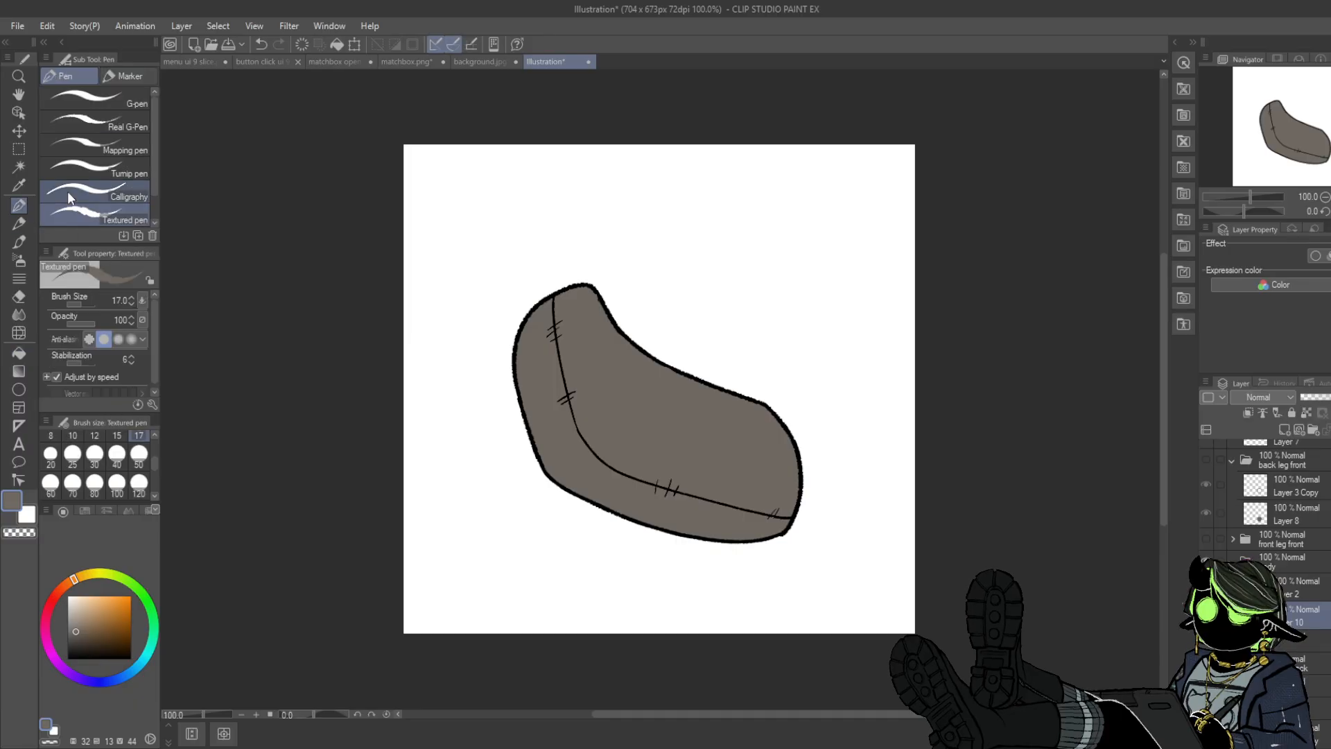
- Isolate the tail folder, add a layer beneath its line art and fill the fluffy tail with the grey-brown
{"action": "left_click", "coordinate": [1288, 561]}
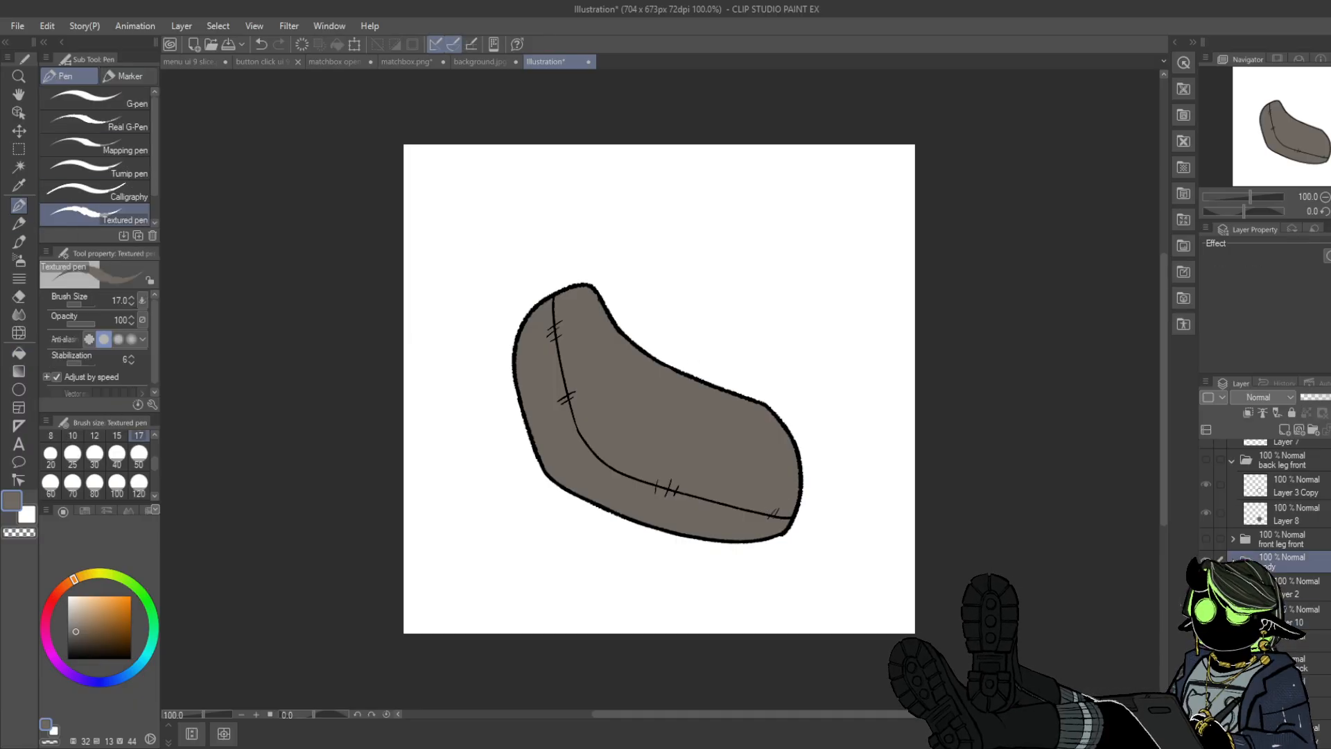
{"action": "left_click", "coordinate": [1233, 561]}
{"action": "left_click", "coordinate": [1206, 561]}
{"action": "left_click", "coordinate": [1206, 584]}
{"action": "left_click", "coordinate": [1295, 610]}
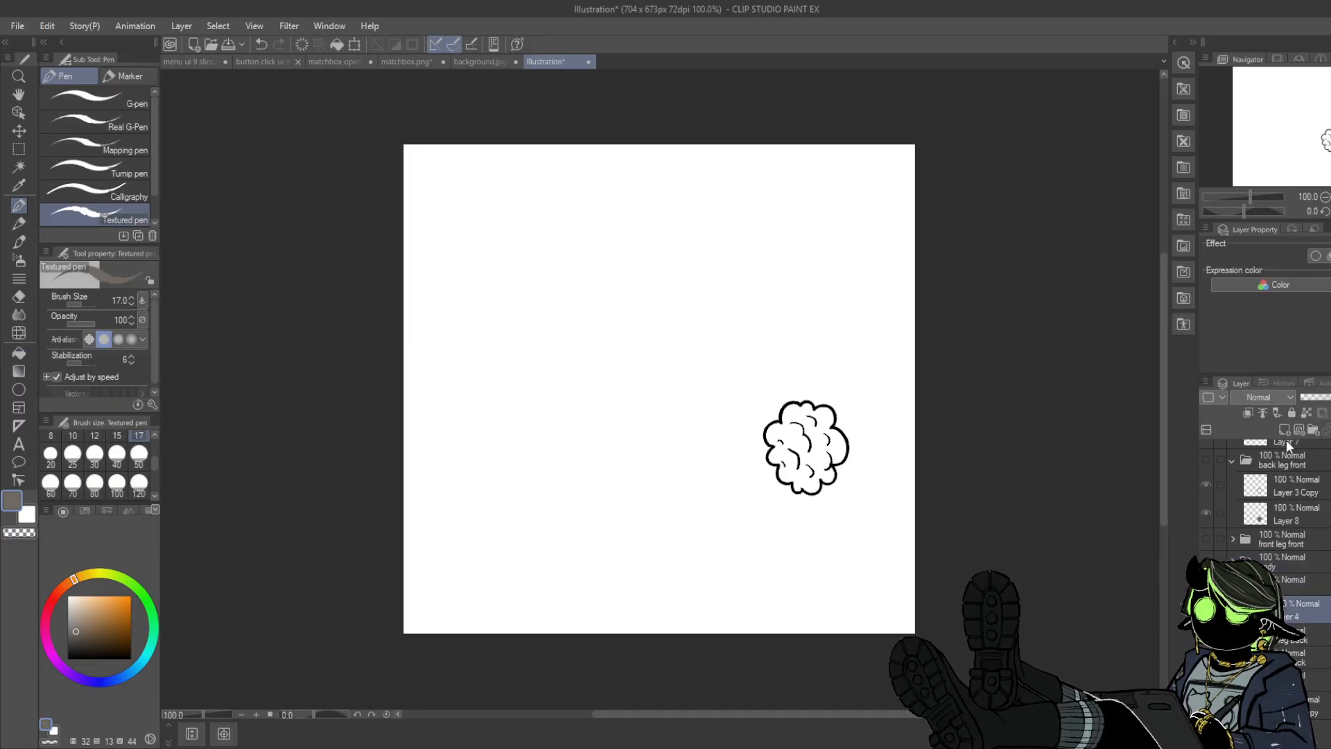
{"action": "left_click_drag", "start_coordinate": [1296, 610], "coordinate": [1296, 646]}
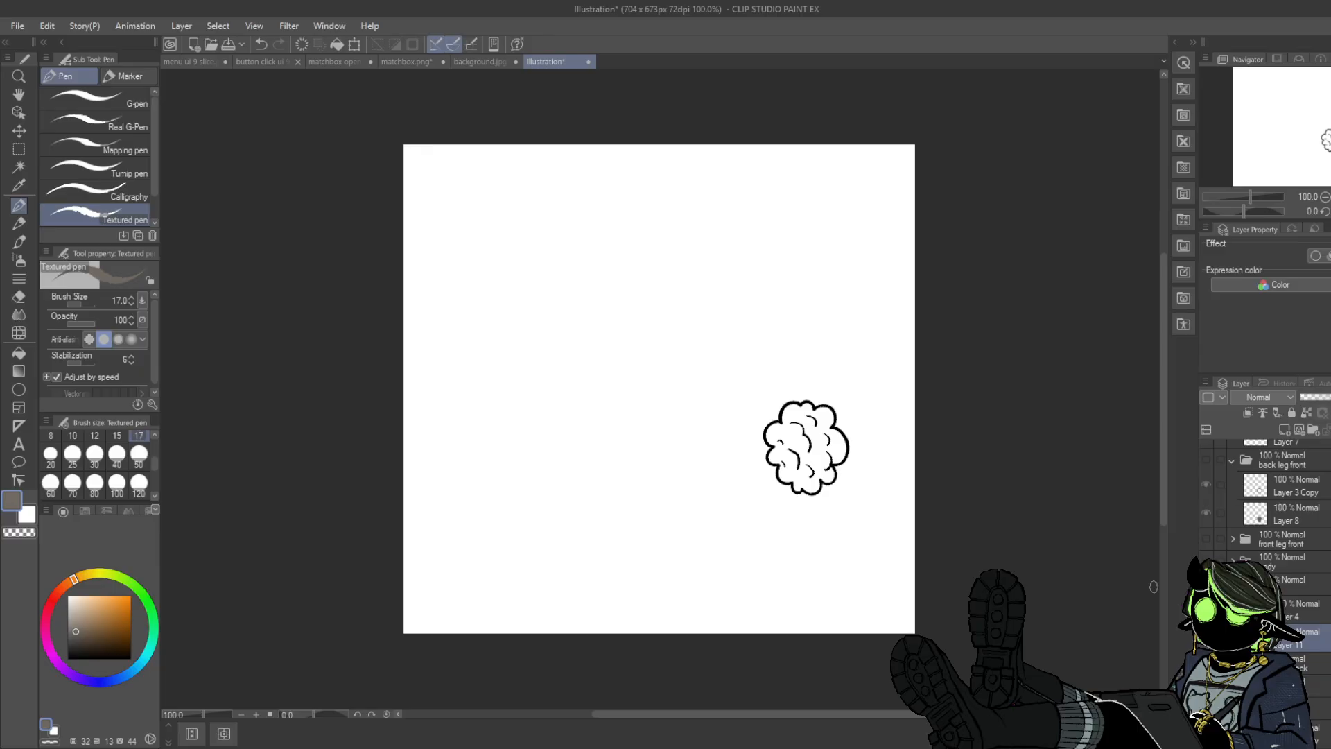
{"action": "left_click", "coordinate": [19, 352]}
{"action": "left_click", "coordinate": [828, 419]}
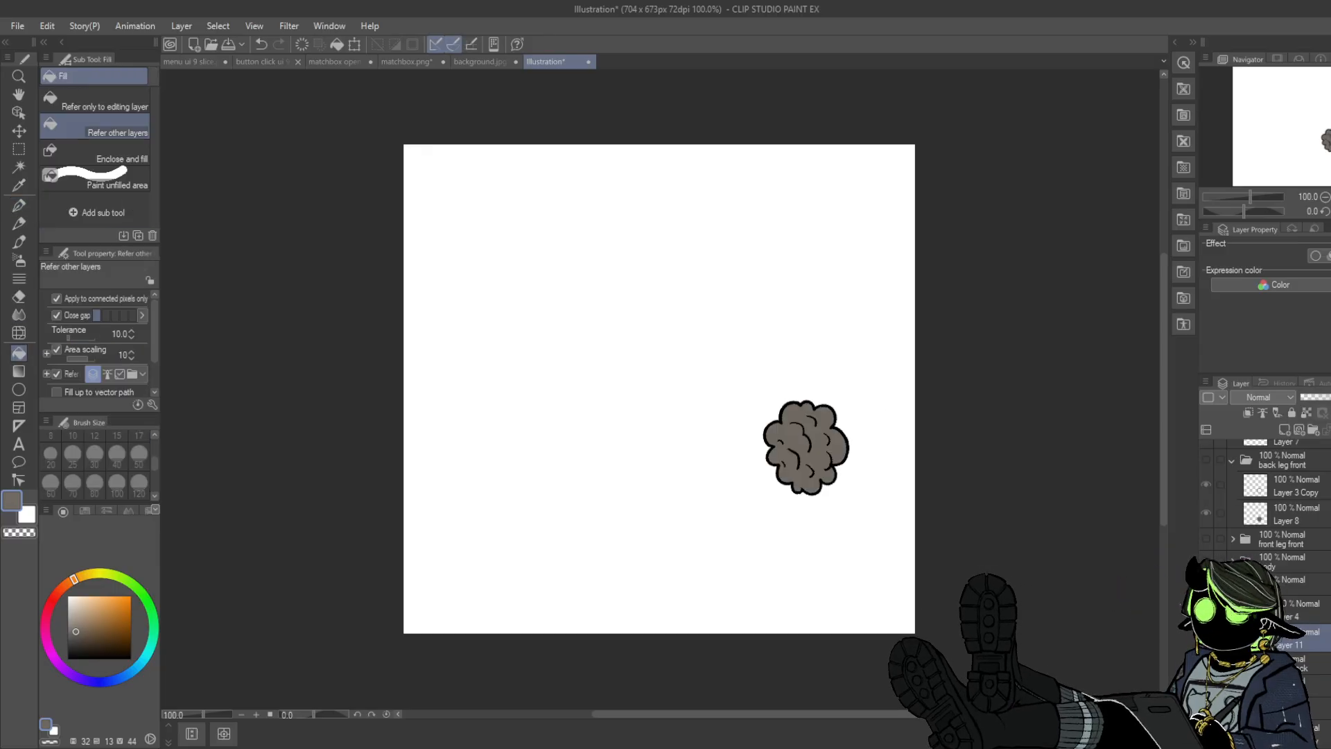
- Isolate the back leg back folder and fill both sections of the leg grey-brown on a new layer beneath its line art
{"action": "left_click", "coordinate": [1232, 583]}
{"action": "left_click", "coordinate": [1206, 584]}
{"action": "left_click", "coordinate": [1206, 606]}
{"action": "left_click", "coordinate": [1303, 633]}
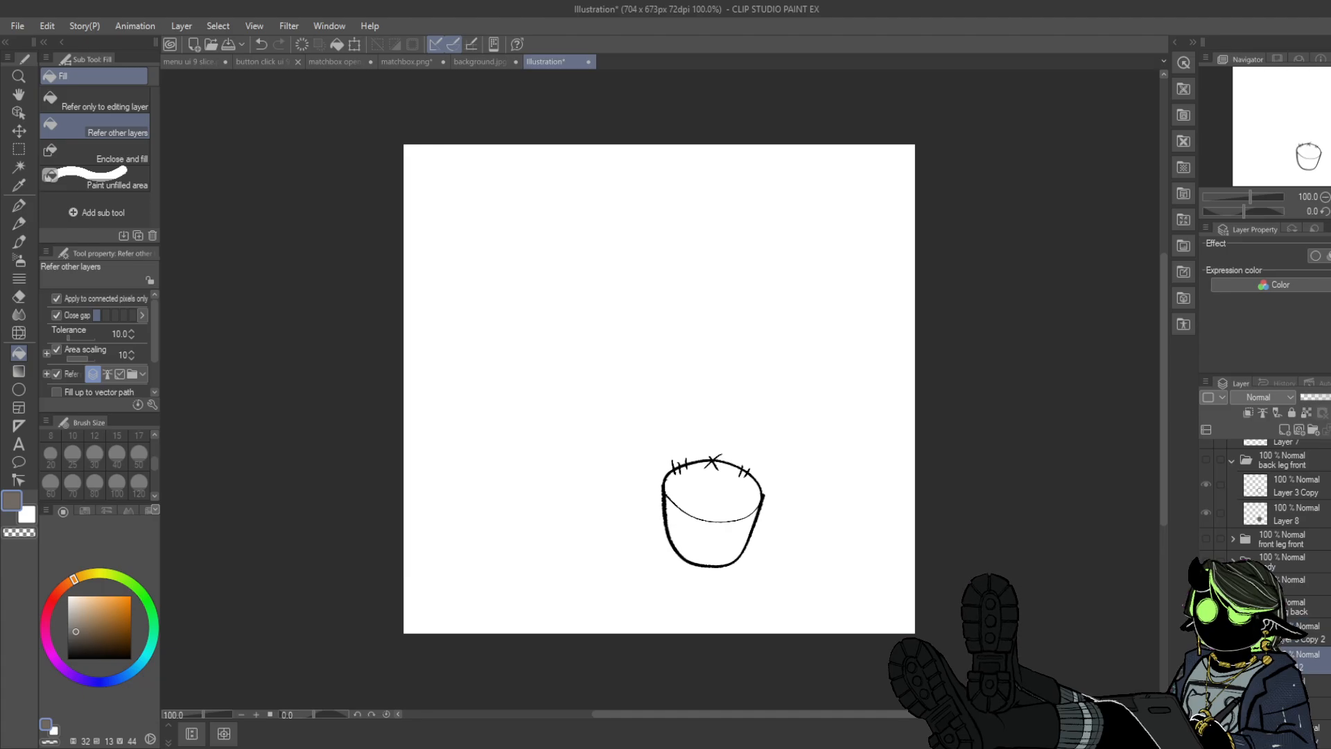
{"action": "left_click", "coordinate": [735, 527]}
{"action": "left_click", "coordinate": [727, 485]}
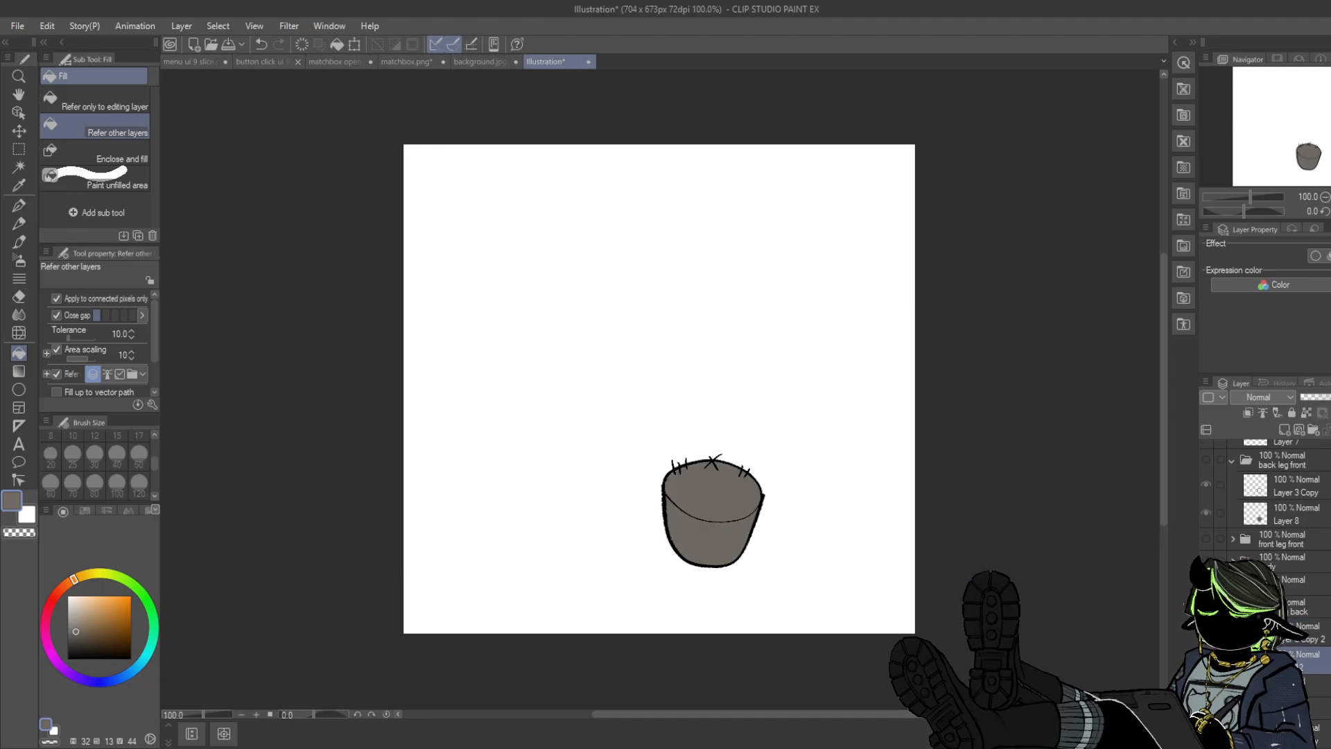
- Isolate the front leg back folder and fill the leg grey-brown on a new layer beneath its line art
{"action": "left_click", "coordinate": [1232, 607]}
{"action": "left_click", "coordinate": [1206, 606]}
{"action": "left_click", "coordinate": [1206, 629]}
{"action": "left_click", "coordinate": [1232, 630]}
{"action": "left_click", "coordinate": [1303, 655]}
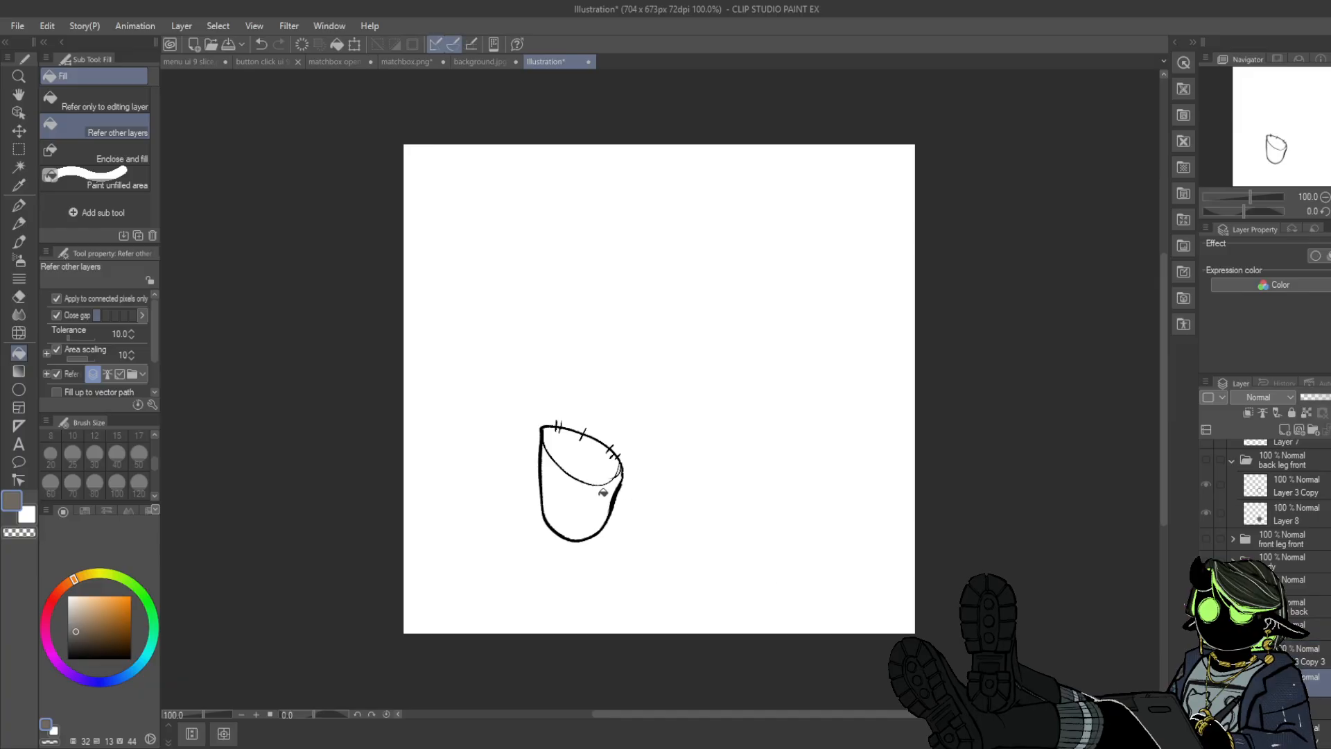
{"action": "left_click", "coordinate": [603, 492]}
{"action": "left_click", "coordinate": [19, 205]}
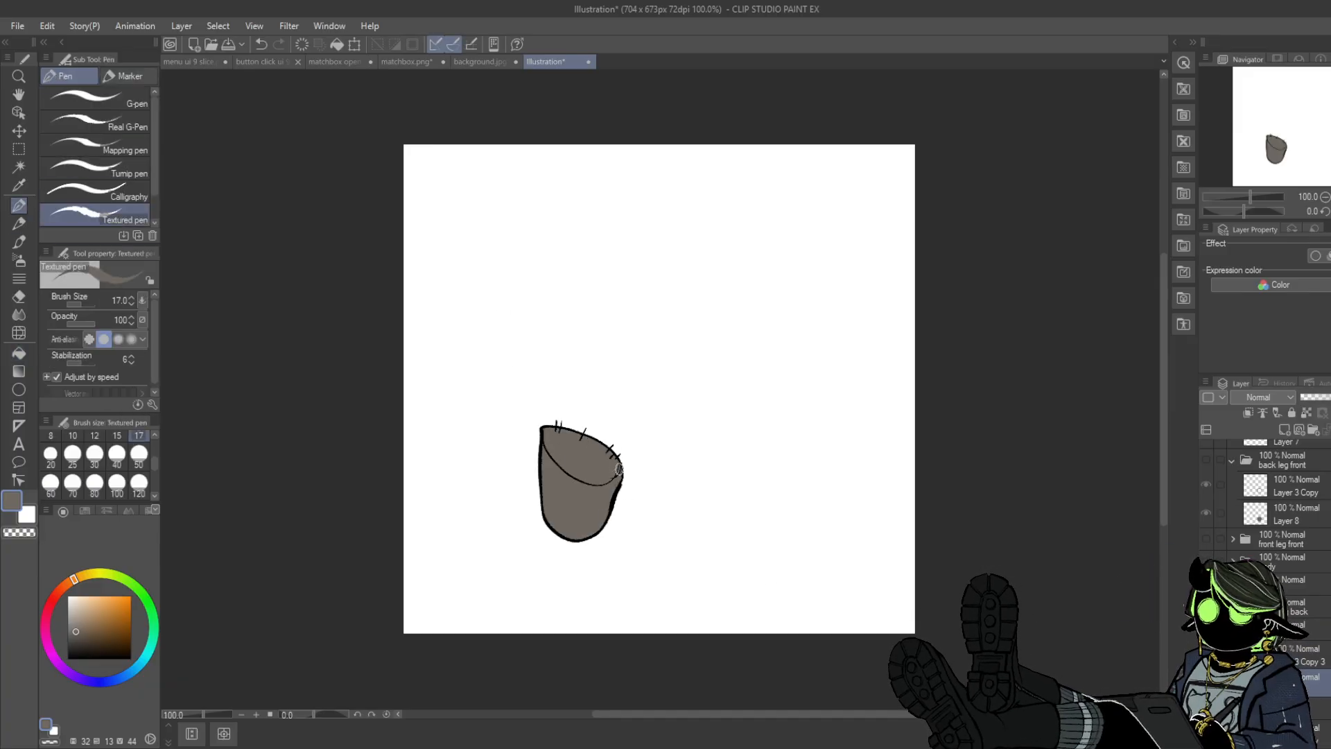
- Isolate the back ear folder and fill the ear grey-brown on a new layer beneath its line art
{"action": "left_click", "coordinate": [1232, 629]}
{"action": "left_click", "coordinate": [1206, 629]}
{"action": "left_click", "coordinate": [1206, 652]}
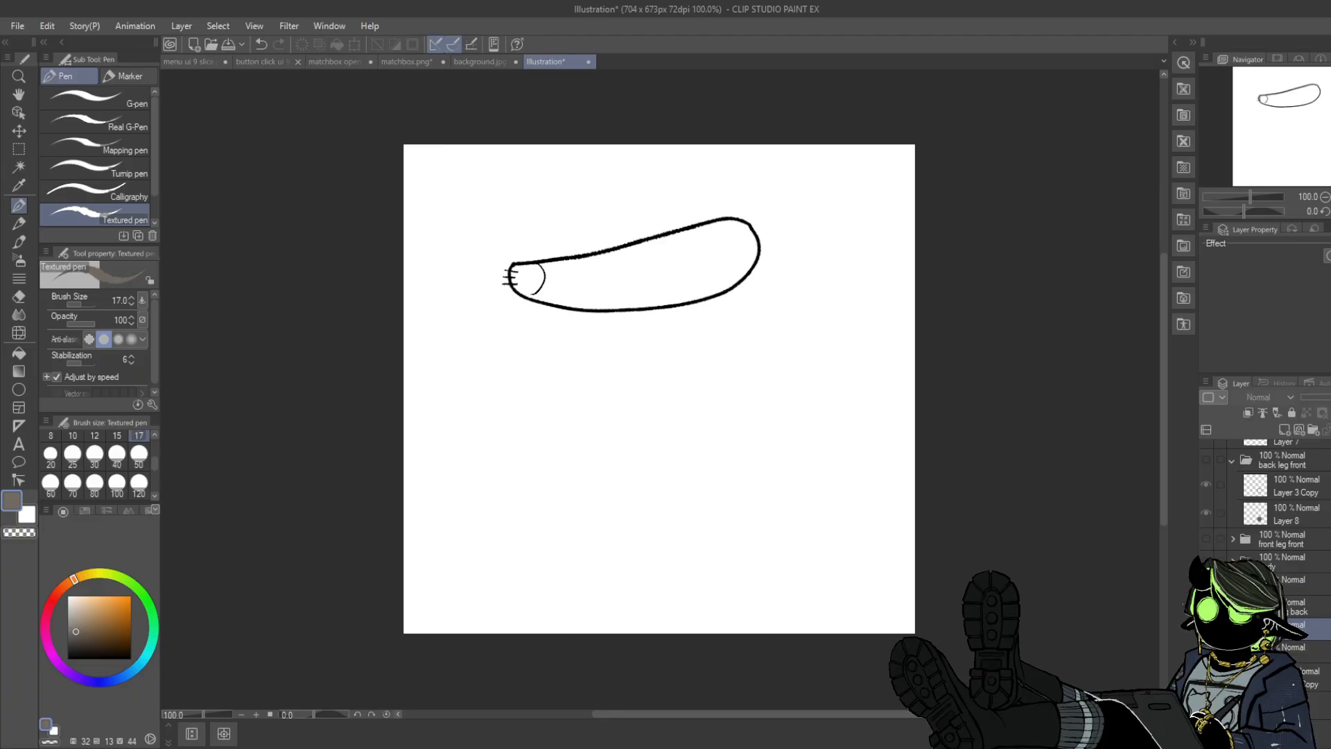
{"action": "left_click", "coordinate": [1232, 651]}
{"action": "left_click", "coordinate": [1303, 678]}
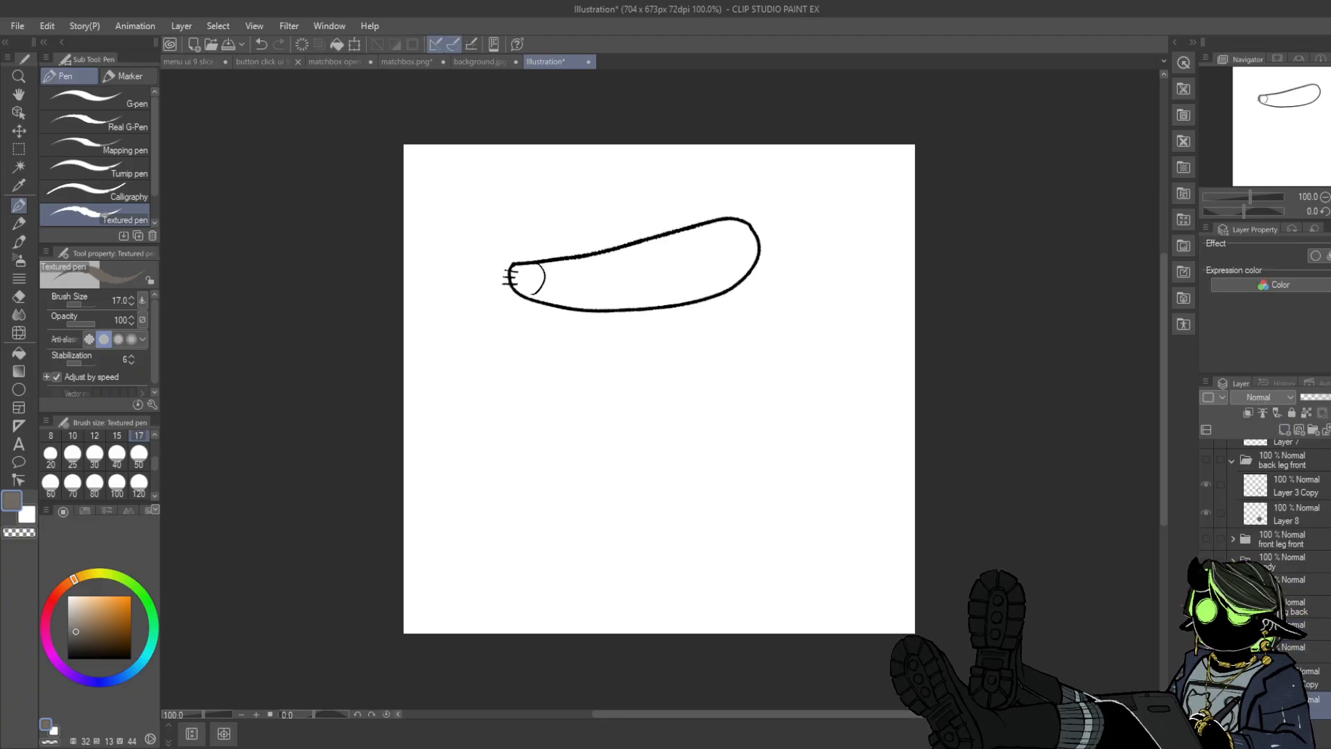
{"action": "left_click", "coordinate": [18, 353]}
{"action": "left_click", "coordinate": [623, 275]}
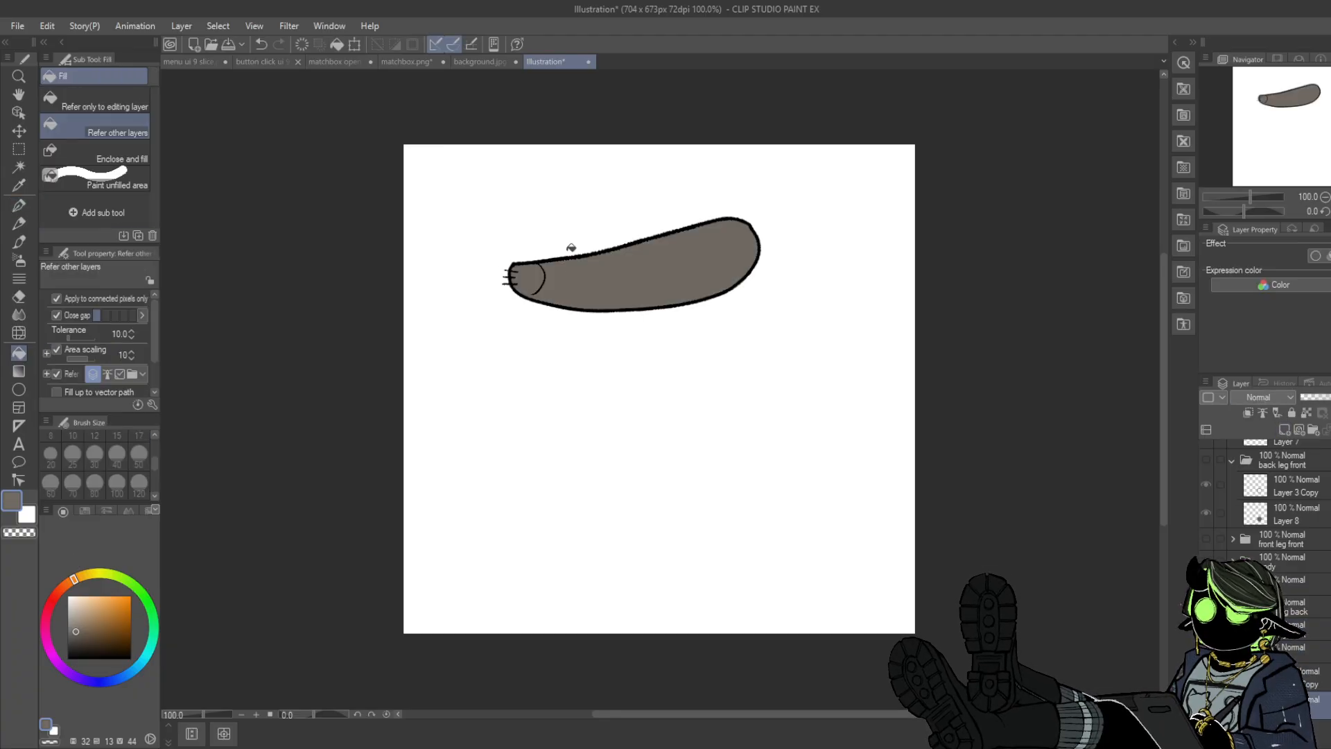
- Show all the hidden part folders again so the whole rabbit is displayed
{"action": "scroll", "coordinate": [1269, 520], "scroll_direction": "up", "scroll_amount": 5}
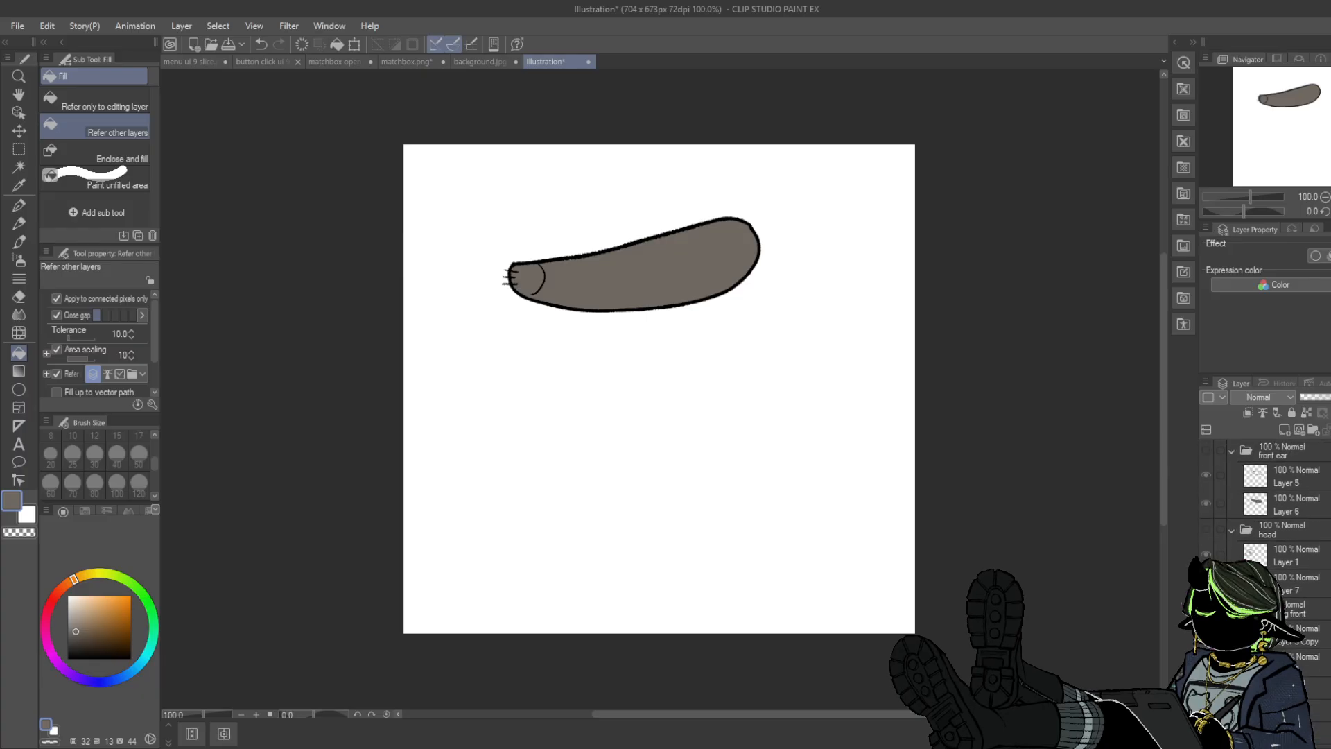
{"action": "left_click", "coordinate": [1206, 452]}
{"action": "left_click", "coordinate": [1206, 529]}
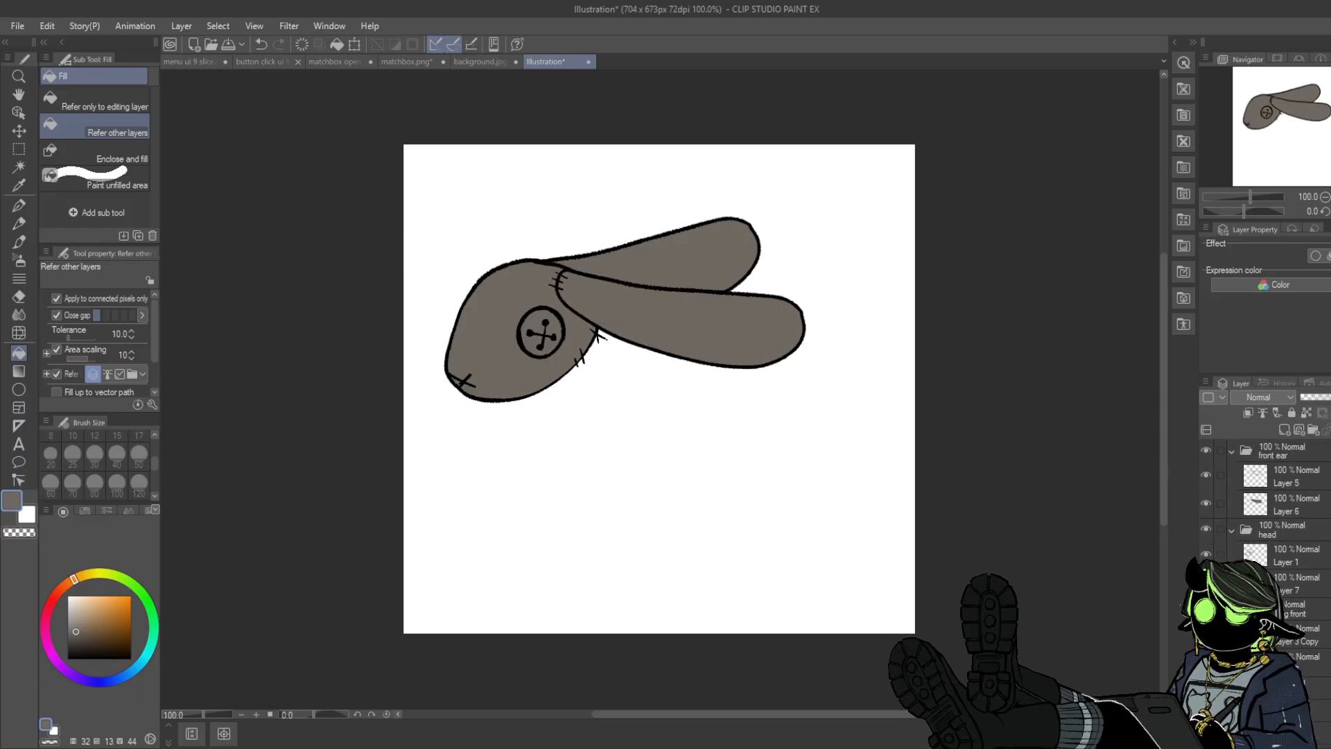
{"action": "left_click", "coordinate": [1206, 609]}
{"action": "scroll", "coordinate": [1209, 540], "scroll_direction": "down", "scroll_amount": 5}
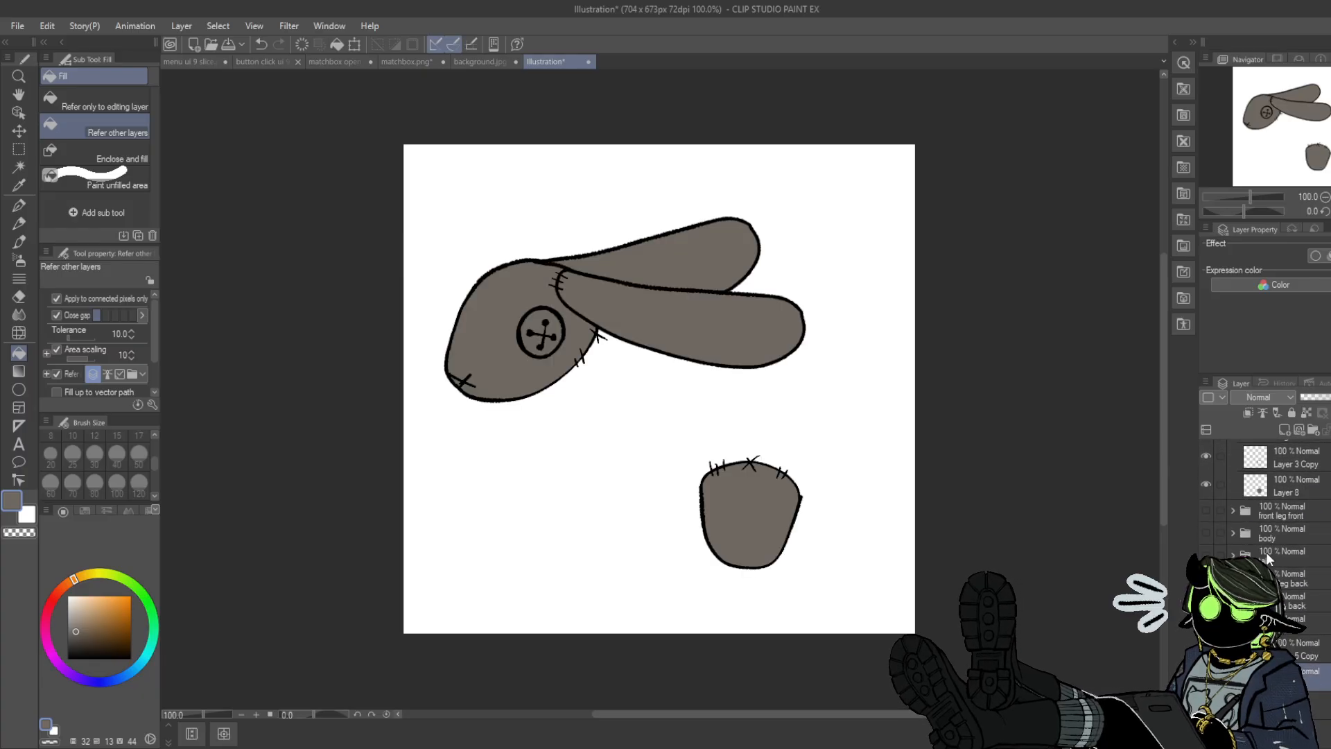
{"action": "left_click_drag", "start_coordinate": [1206, 510], "coordinate": [1206, 601]}
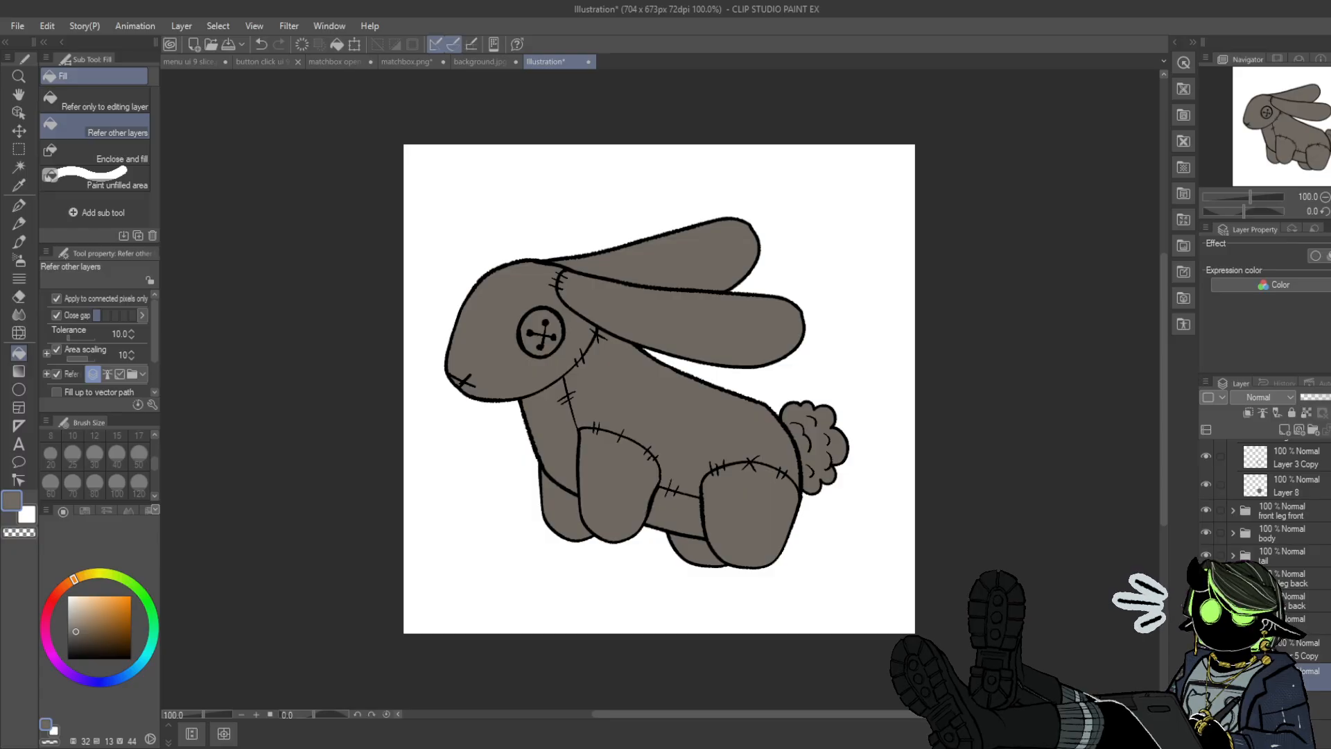
- Select the front ear's fill layer and toggle its visibility off and on to check it
{"action": "key", "text": "h"}
{"action": "key", "text": "h"}
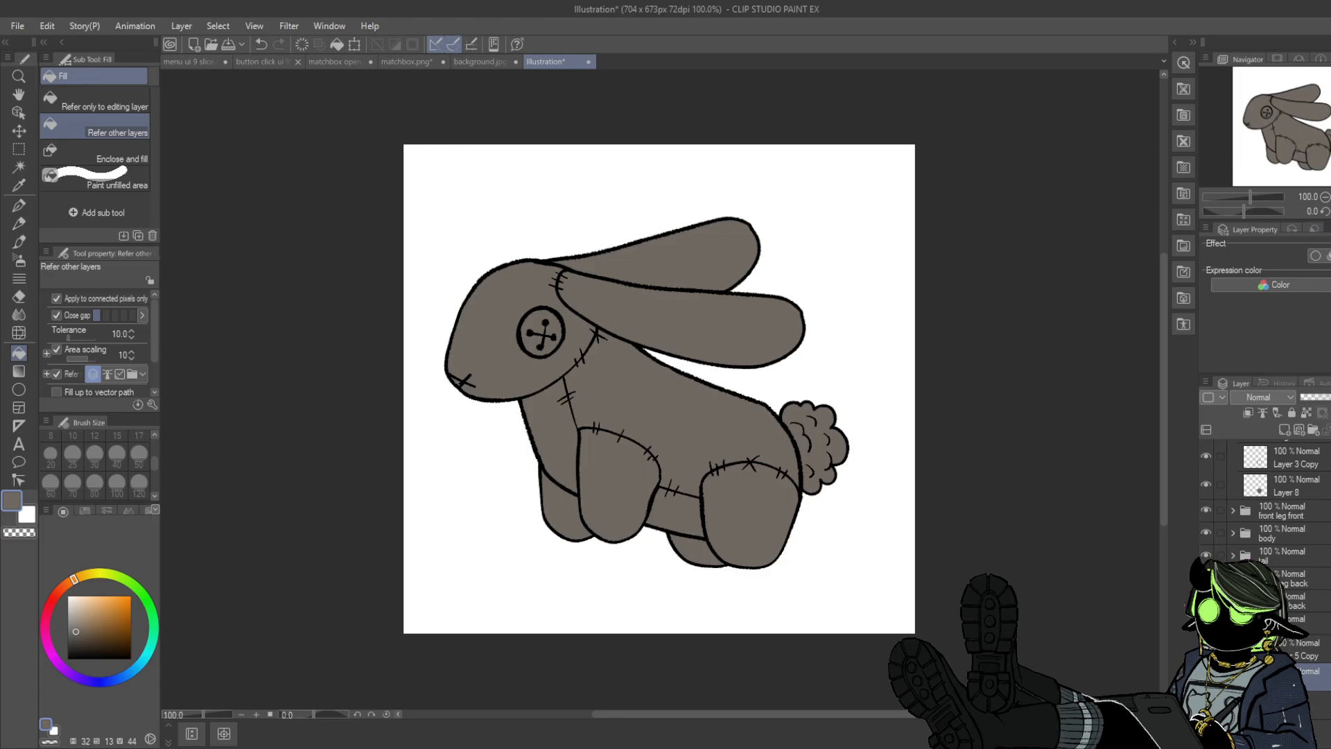
{"action": "scroll", "coordinate": [1269, 506], "scroll_direction": "up", "scroll_amount": 3}
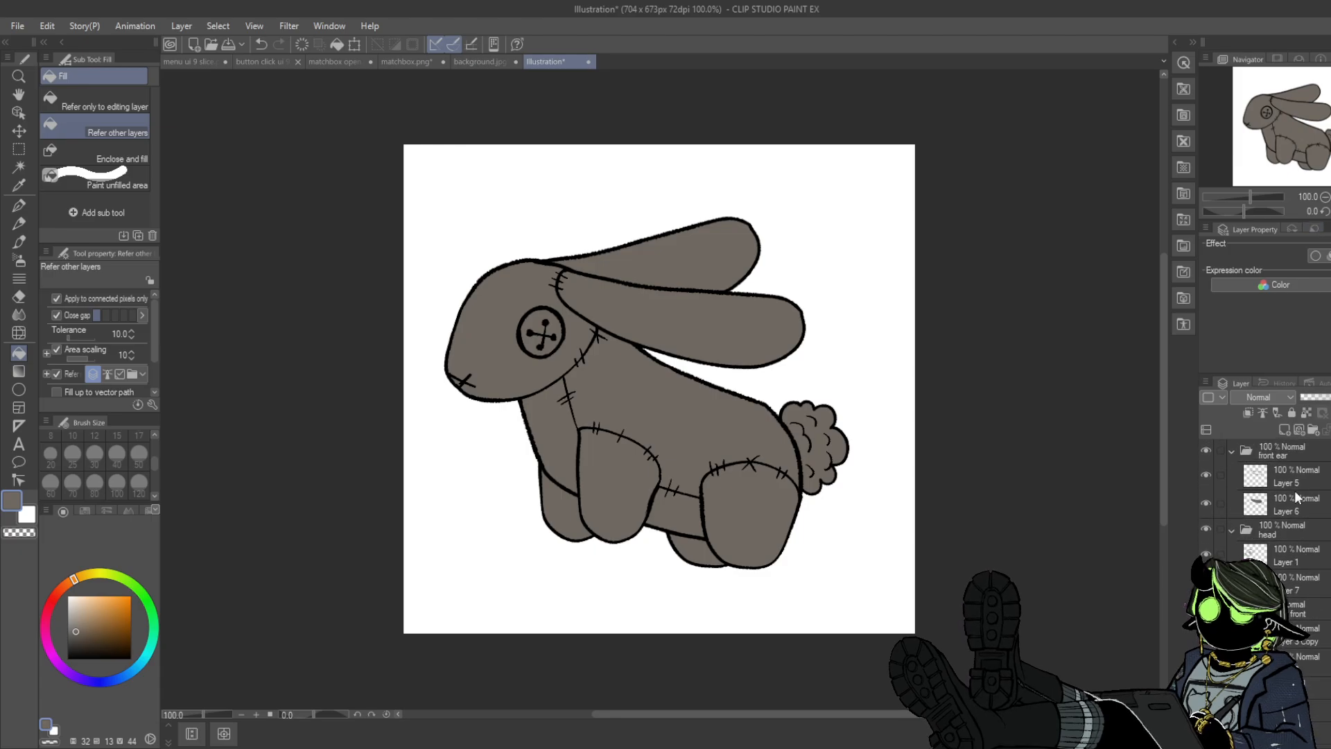
{"action": "left_click", "coordinate": [1282, 504]}
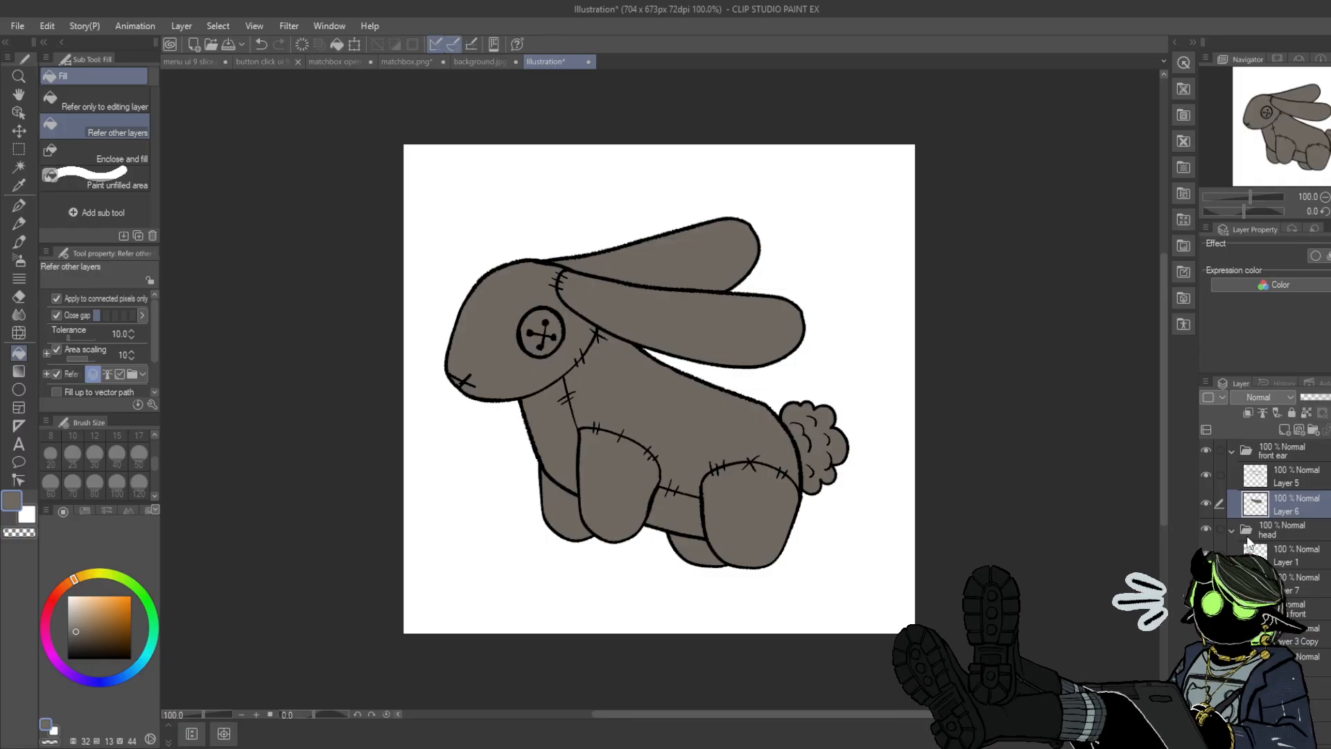
{"action": "left_click", "coordinate": [1206, 502]}
{"action": "left_click", "coordinate": [1206, 503]}
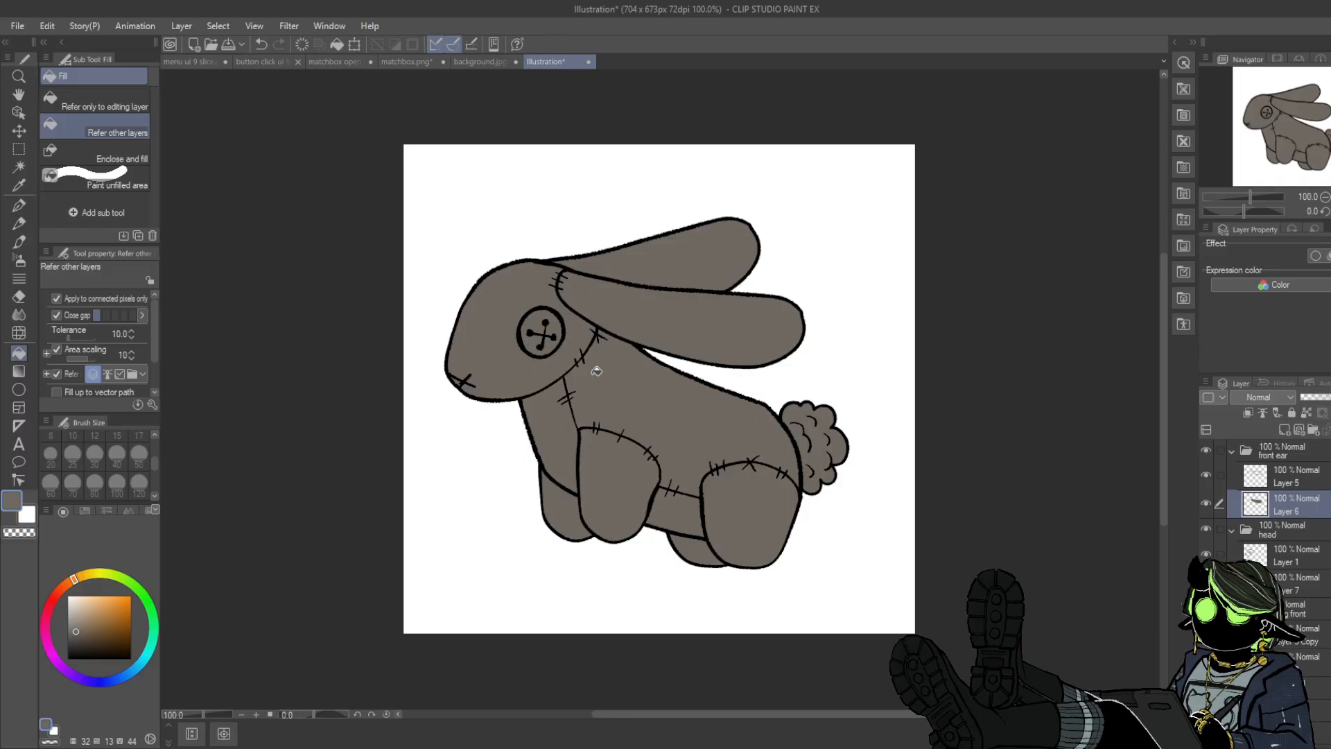
- Pick a lighter grey-brown, try filling the chest area on the front ear's fill layer, and undo that fill
{"action": "left_click", "coordinate": [74, 619]}
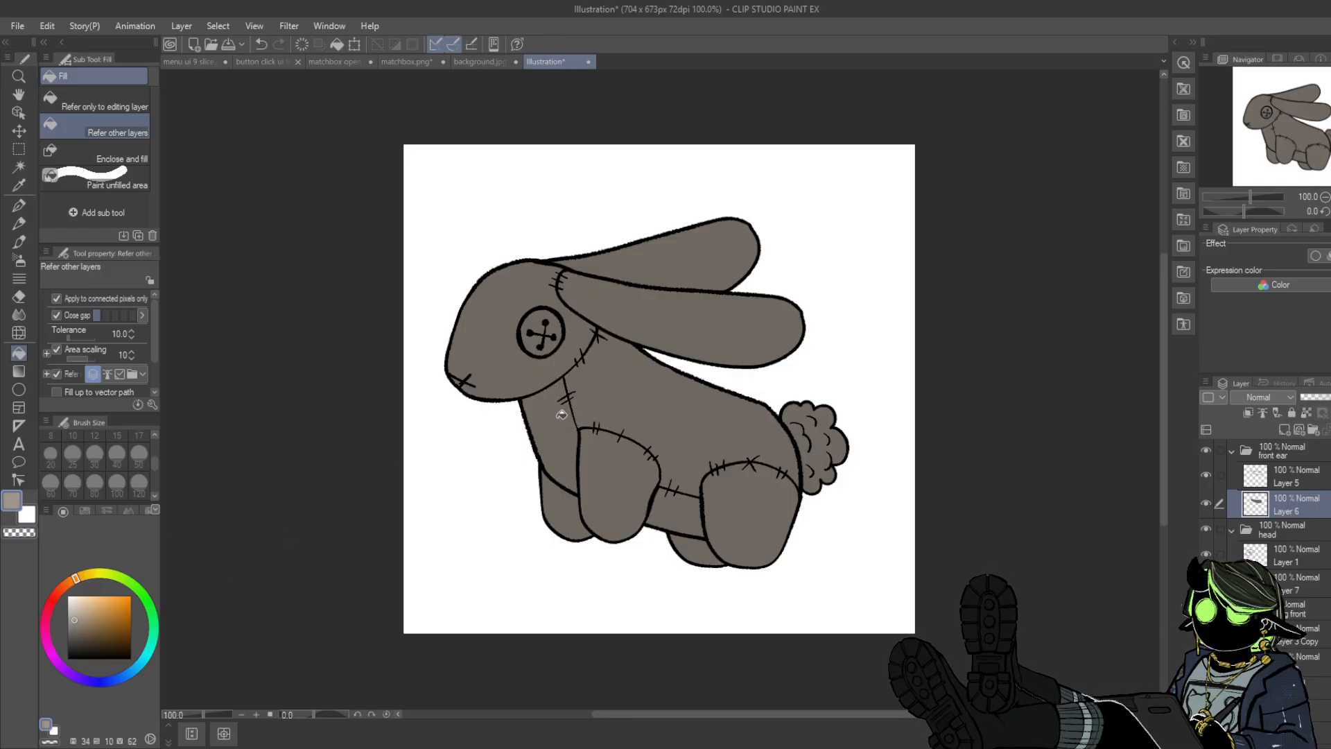
{"action": "left_click", "coordinate": [547, 437]}
{"action": "left_click", "coordinate": [262, 42]}
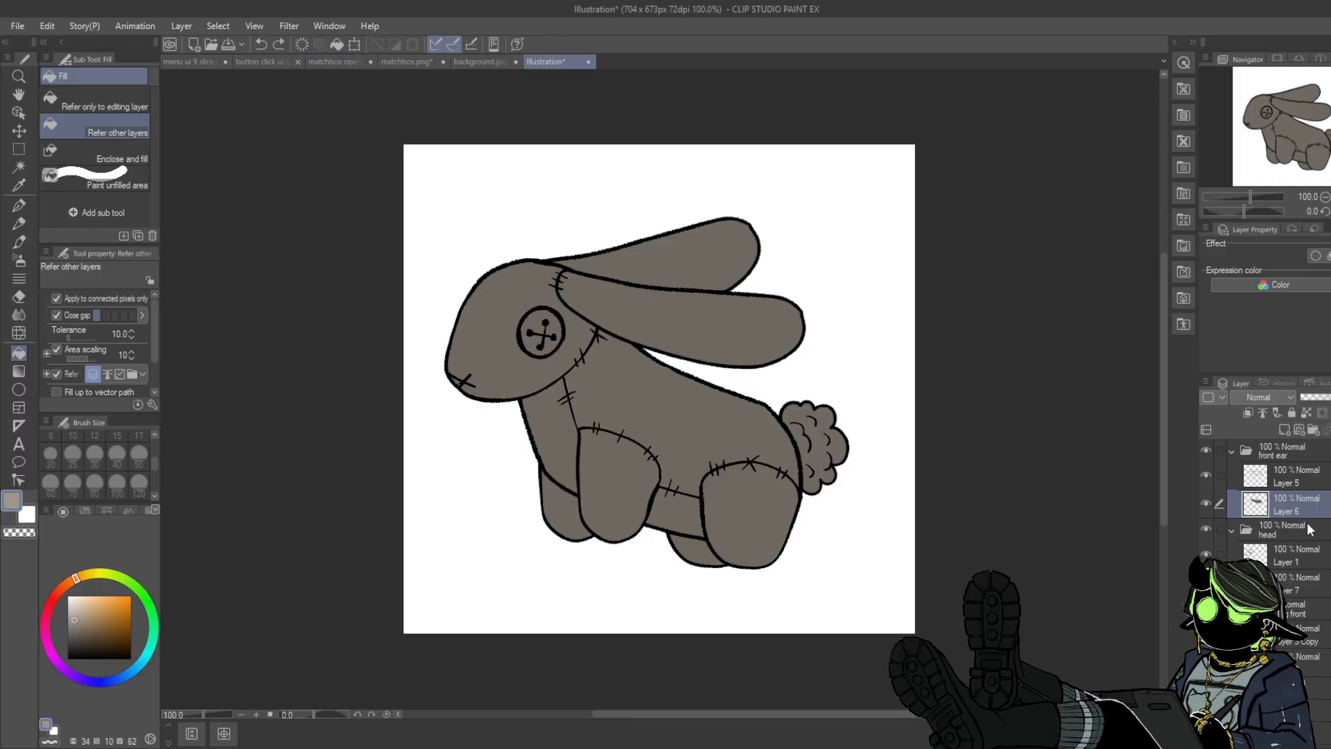
- Fill the belly section with the lighter grey-brown on the body's colour layer, hiding the two near-side leg folders only during the fill
{"action": "scroll", "coordinate": [1295, 554], "scroll_direction": "down", "scroll_amount": 4}
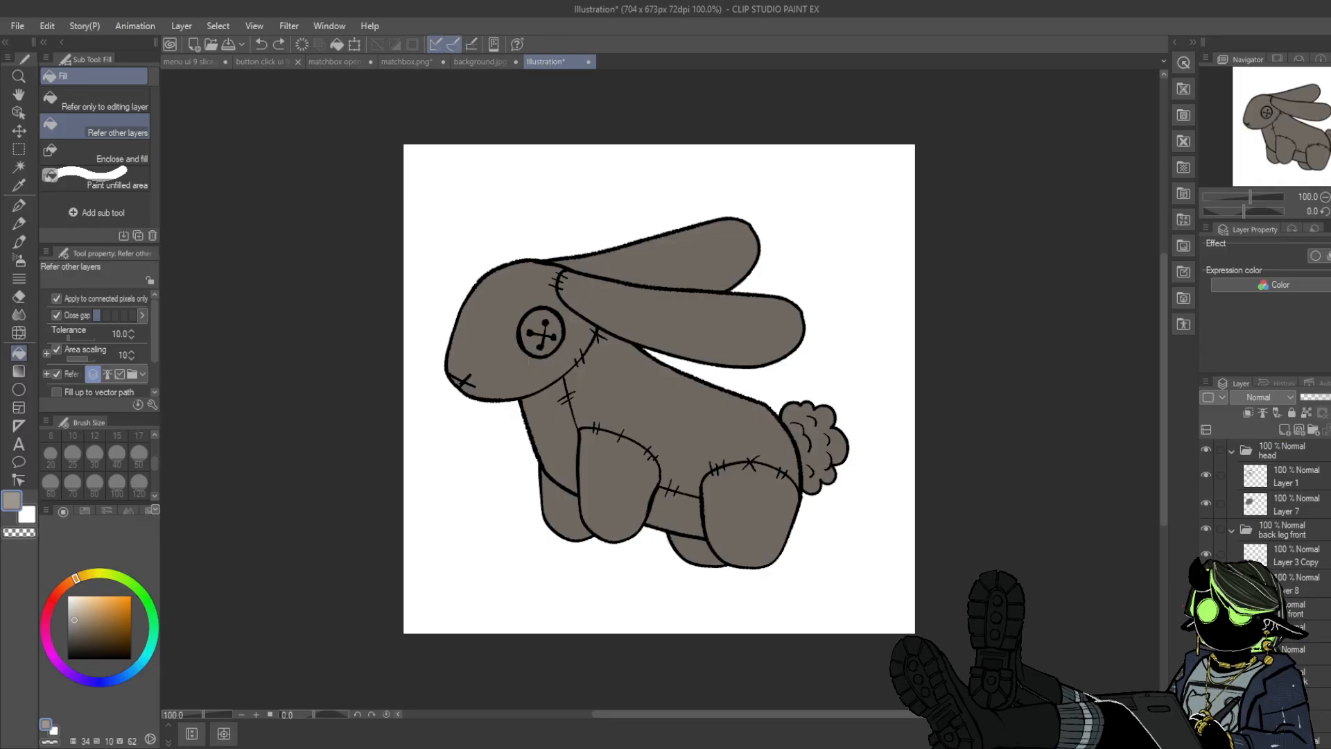
{"action": "left_click", "coordinate": [1303, 618]}
{"action": "left_click", "coordinate": [1205, 595]}
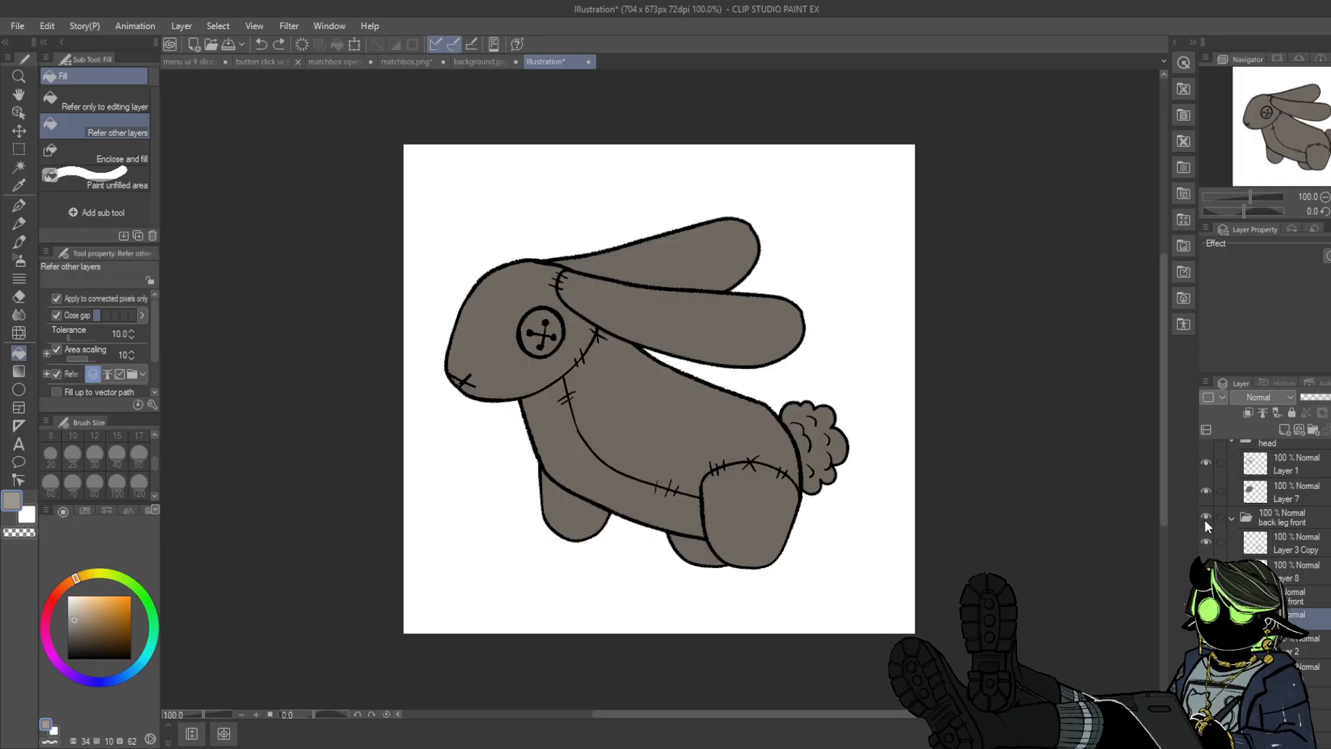
{"action": "left_click", "coordinate": [1206, 517]}
{"action": "left_click", "coordinate": [1232, 619]}
{"action": "left_click", "coordinate": [1303, 644]}
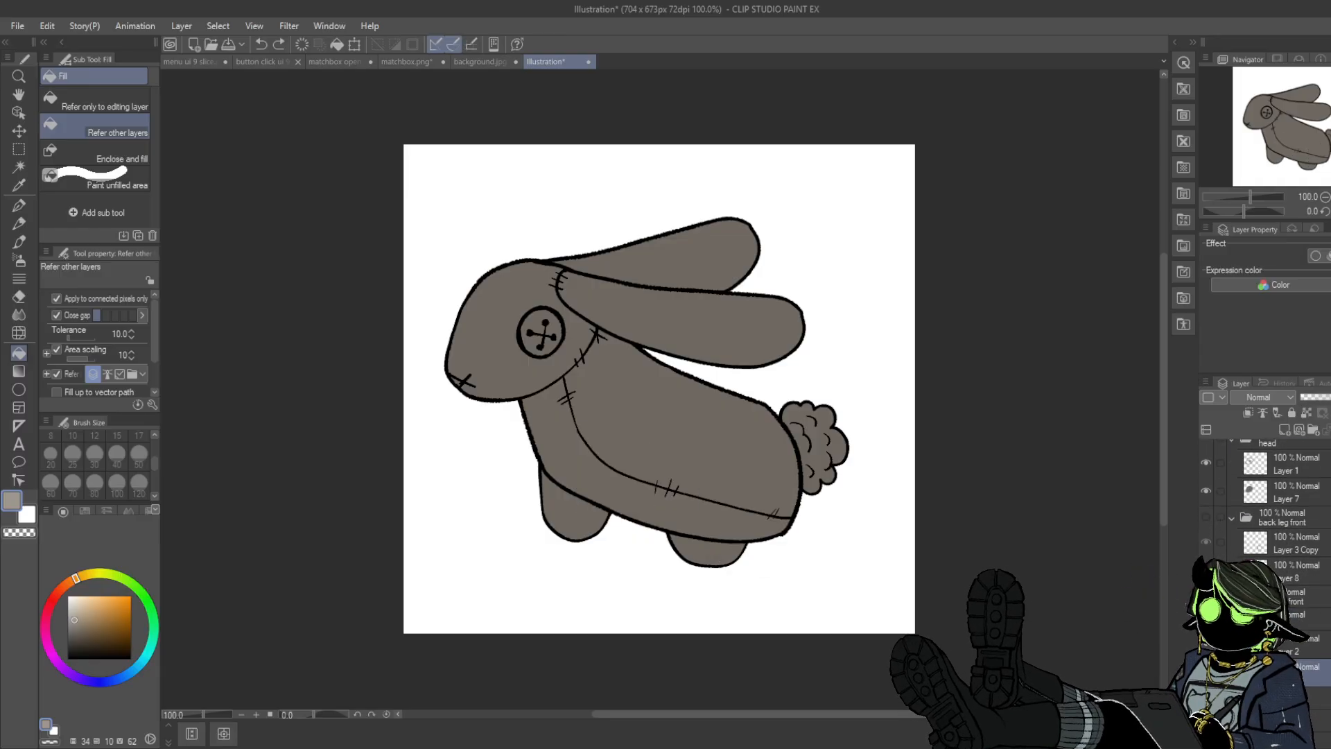
{"action": "left_click", "coordinate": [728, 499]}
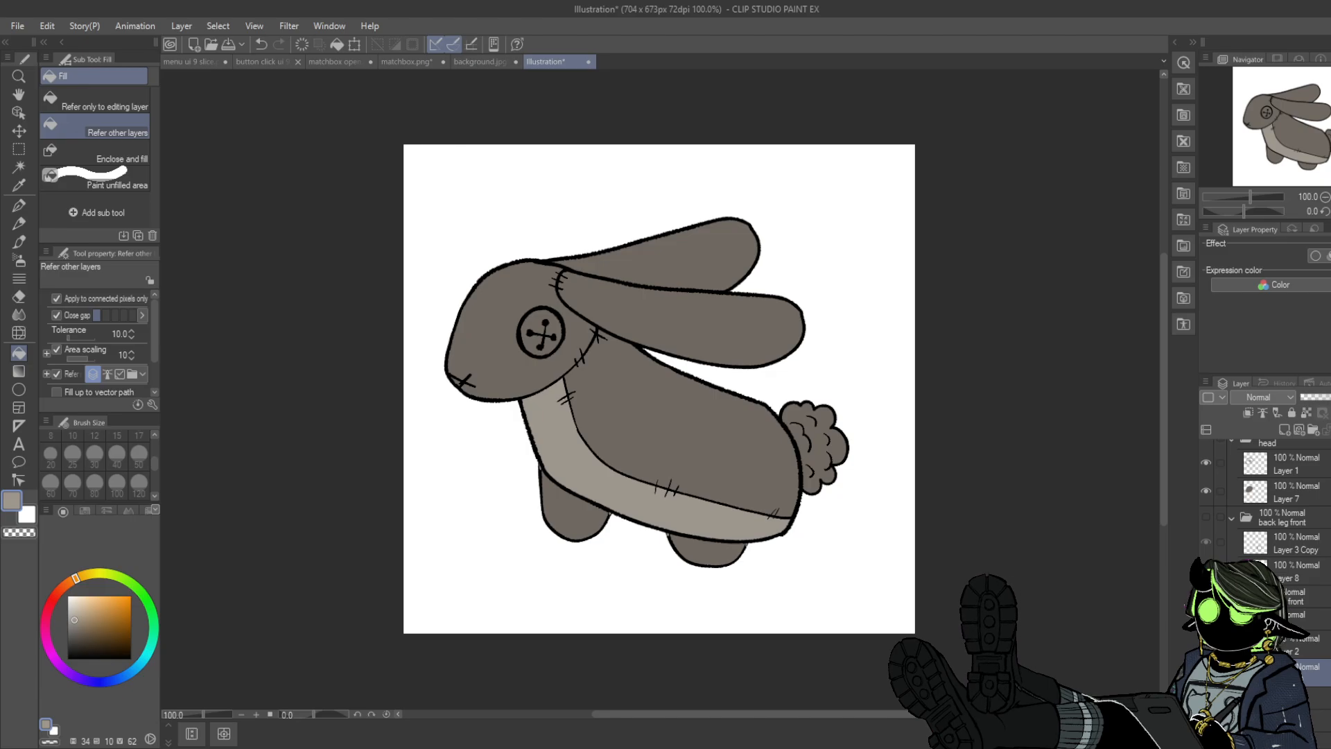
{"action": "left_click", "coordinate": [1206, 596]}
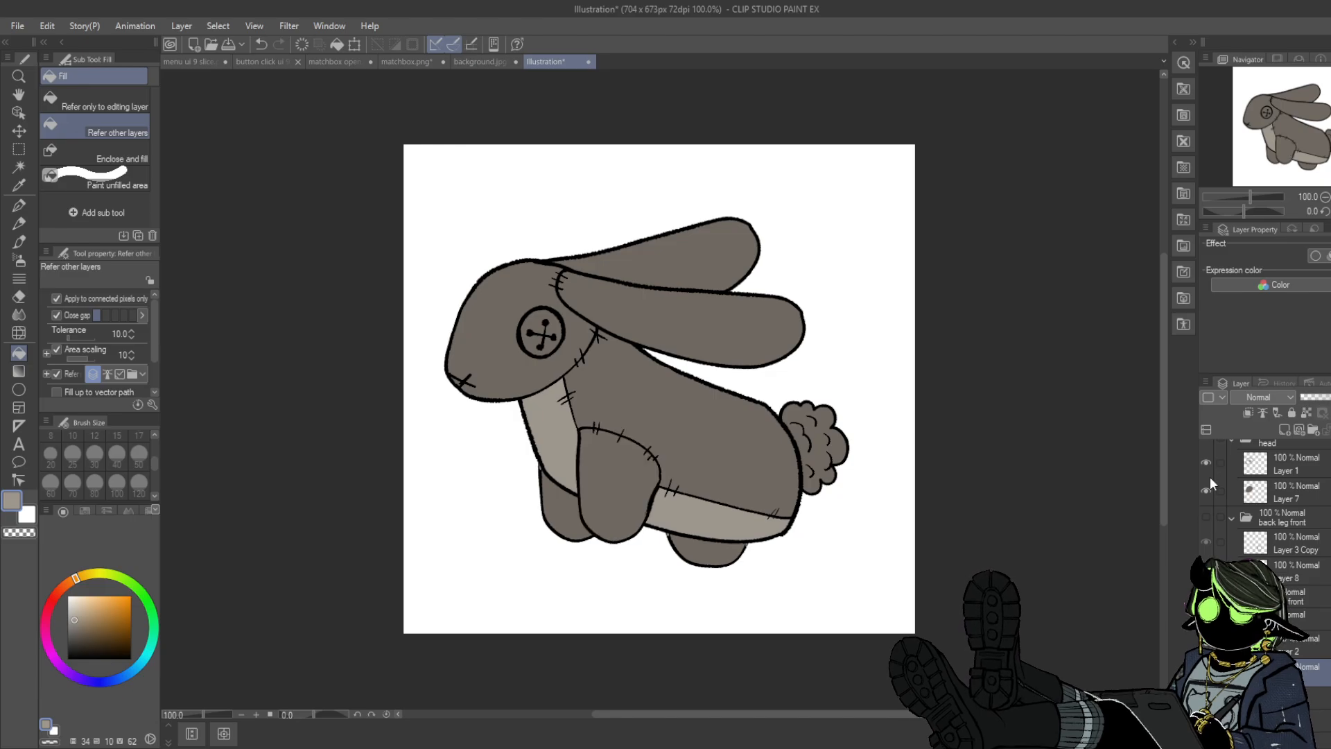
{"action": "left_click", "coordinate": [1208, 521]}
- With transparent pixels locked, recolour both far-side legs' fill layers in the lighter grey-brown using the Textured pen at size 120
{"action": "scroll", "coordinate": [1303, 610], "scroll_direction": "down", "scroll_amount": 3}
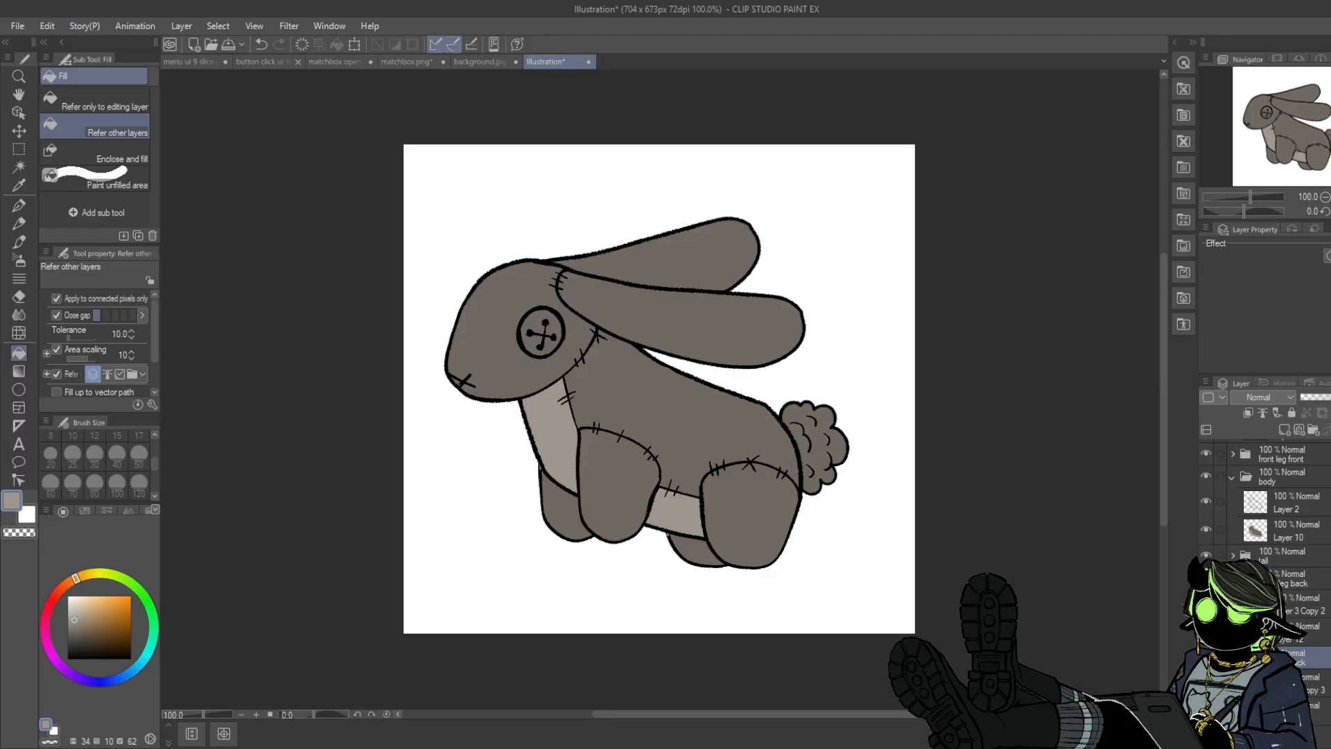
{"action": "left_click", "coordinate": [1281, 652]}
{"action": "key", "text": "p"}
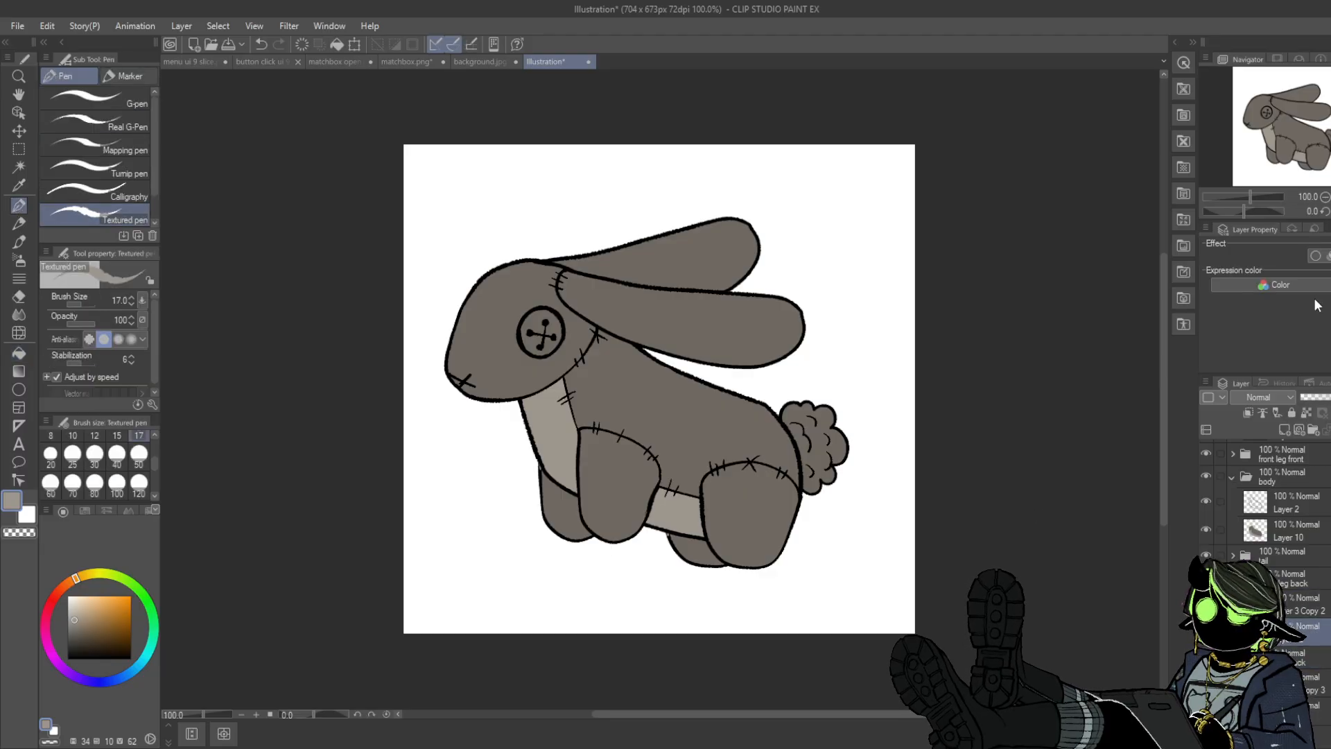
{"action": "left_click", "coordinate": [139, 483]}
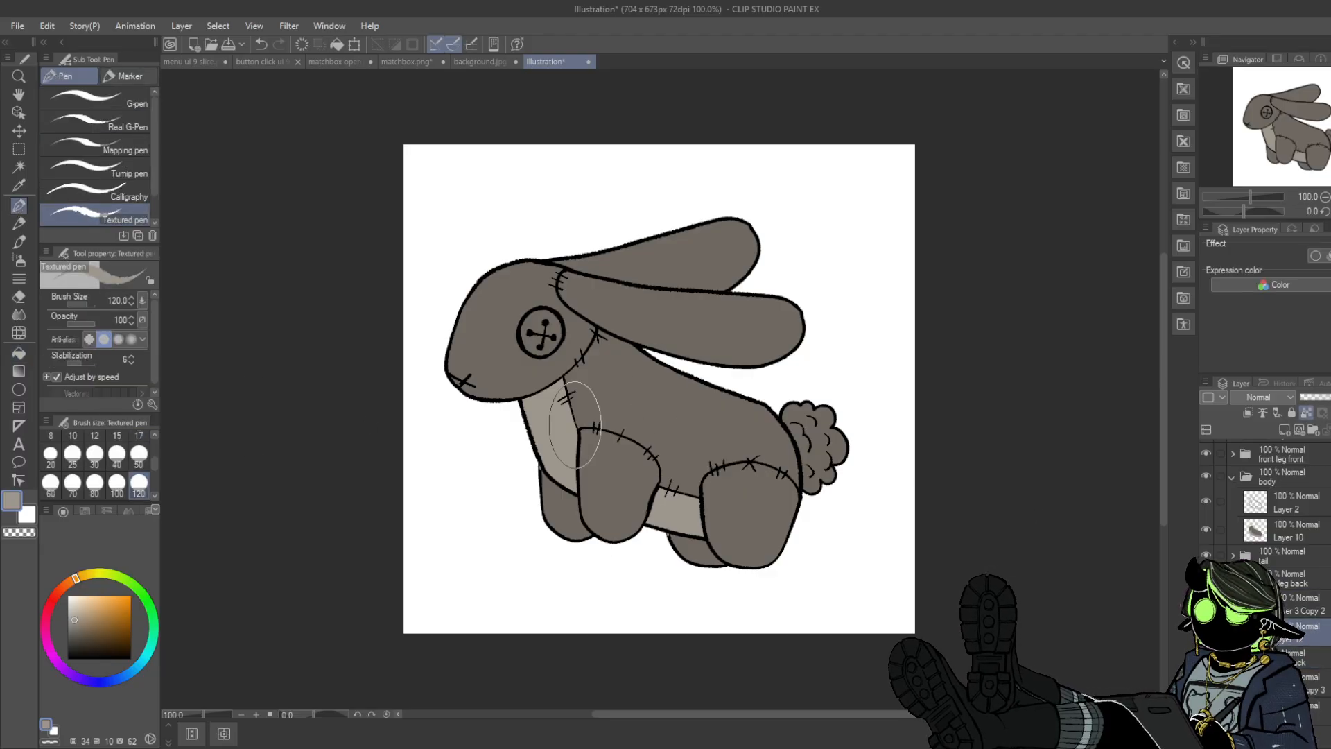
{"action": "left_click_drag", "start_coordinate": [556, 449], "coordinate": [579, 506]}
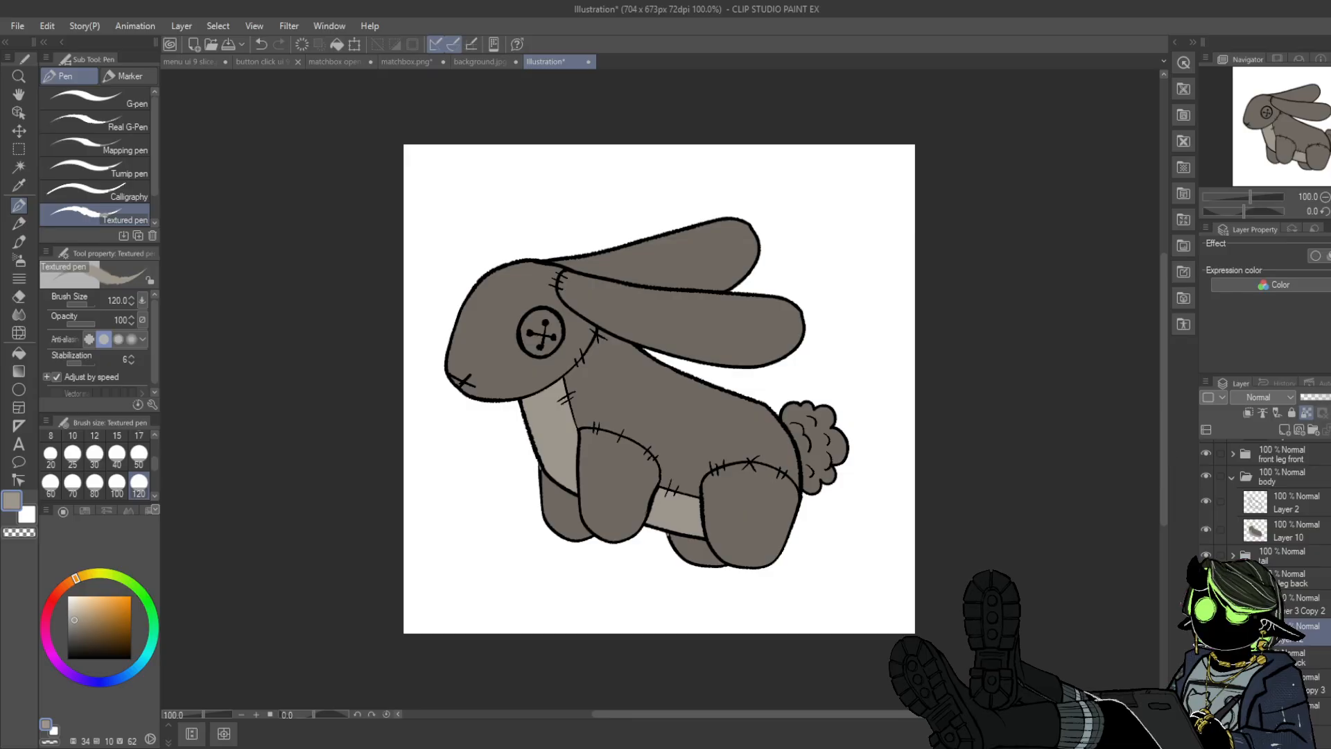
{"action": "left_click_drag", "start_coordinate": [697, 548], "coordinate": [691, 507]}
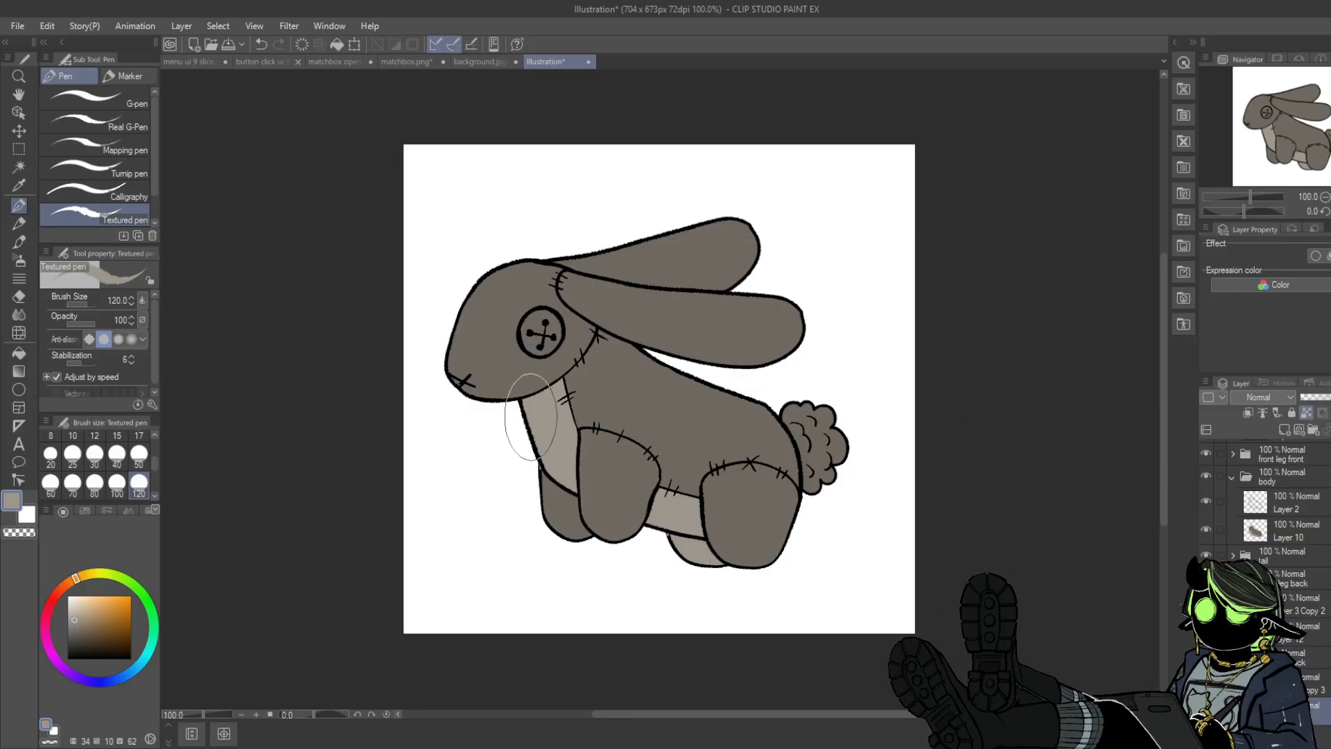
{"action": "left_click_drag", "start_coordinate": [531, 416], "coordinate": [582, 405]}
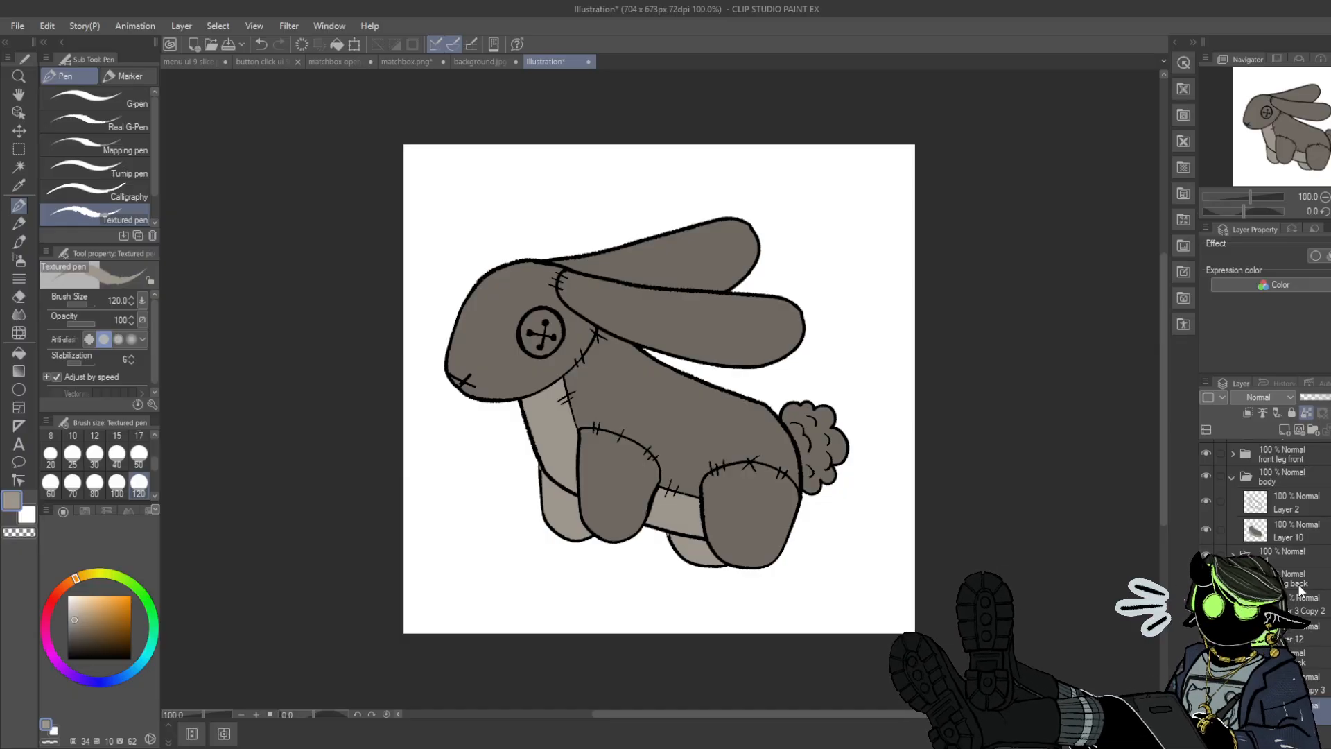
{"action": "scroll", "coordinate": [1163, 317], "scroll_direction": "up", "scroll_amount": 2}
{"action": "scroll", "coordinate": [1161, 317], "scroll_direction": "down", "scroll_amount": 3}
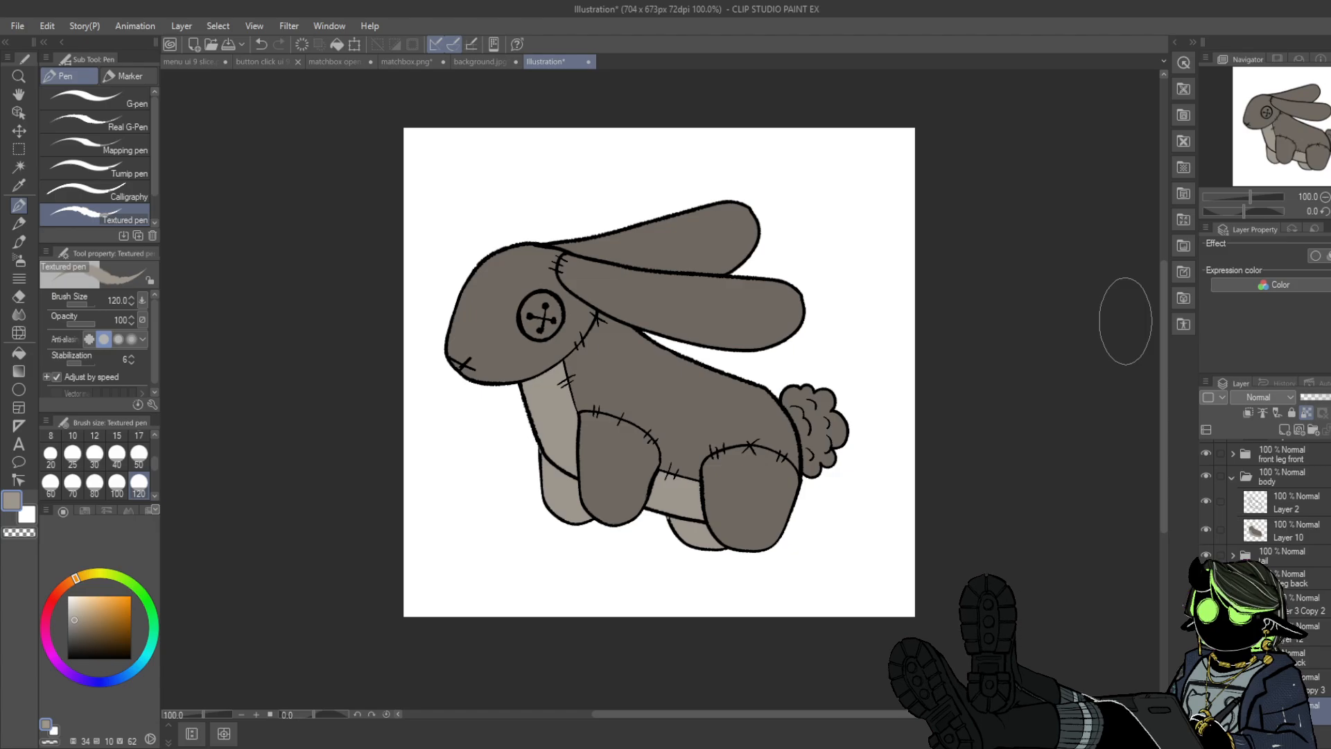
- With transparent pixels locked, recolour the tail's fill layer in a pale warm grey using the Textured pen
{"action": "scroll", "coordinate": [1275, 499], "scroll_direction": "up", "scroll_amount": 3}
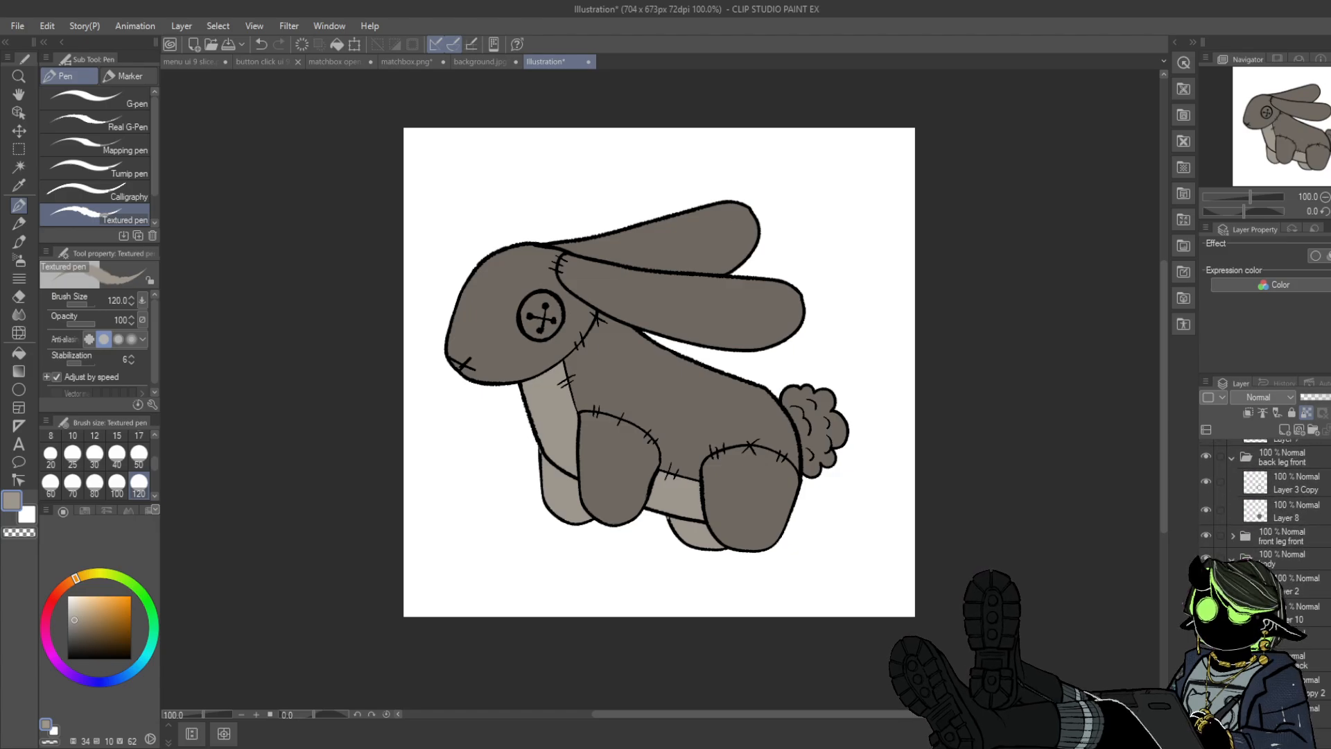
{"action": "scroll", "coordinate": [1241, 527], "scroll_direction": "down", "scroll_amount": 3}
{"action": "left_click", "coordinate": [1241, 539]}
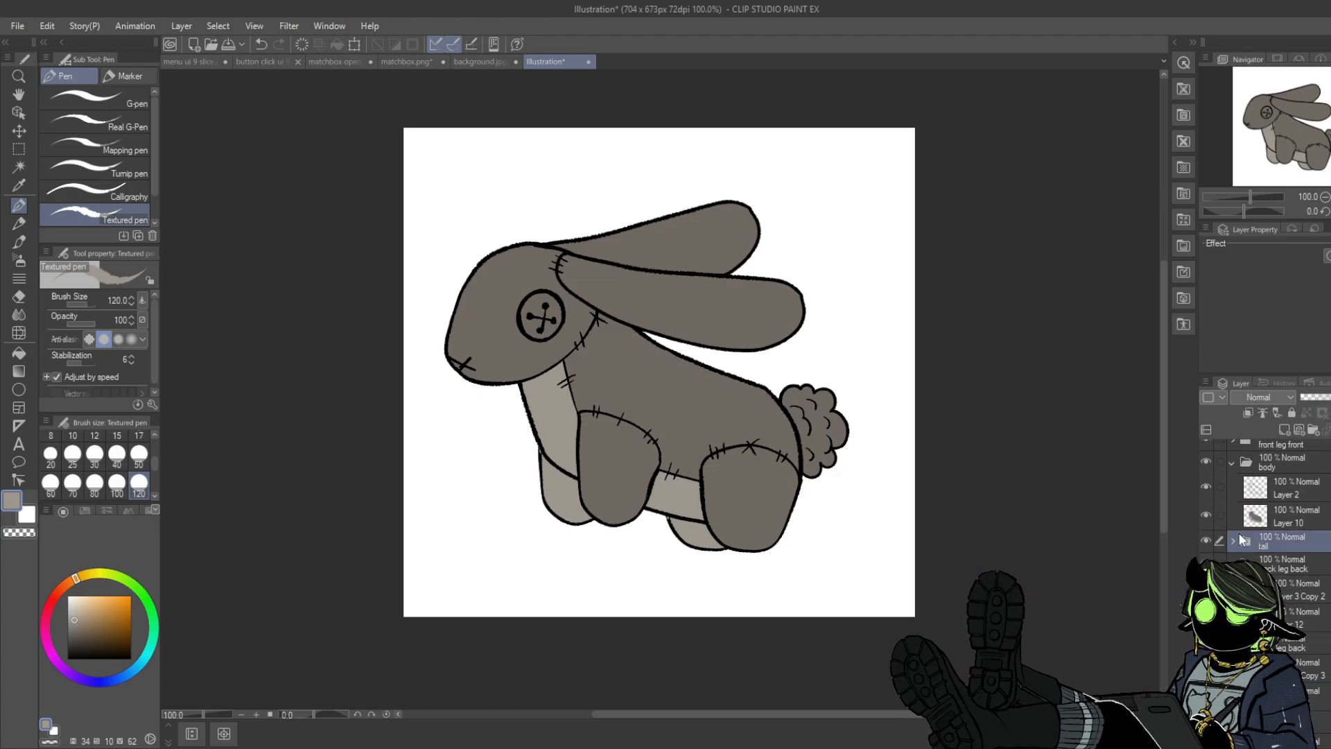
{"action": "left_click", "coordinate": [1232, 539]}
{"action": "left_click", "coordinate": [1289, 595]}
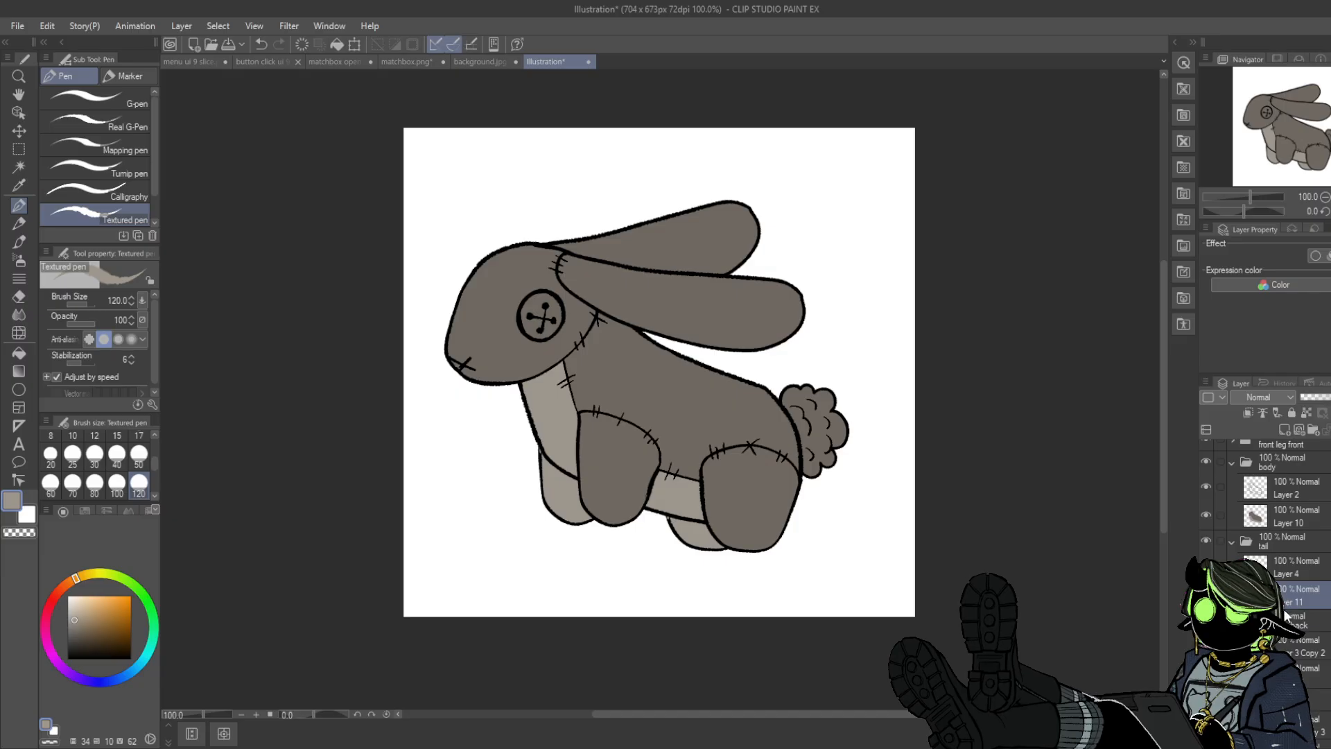
{"action": "left_click", "coordinate": [1306, 412]}
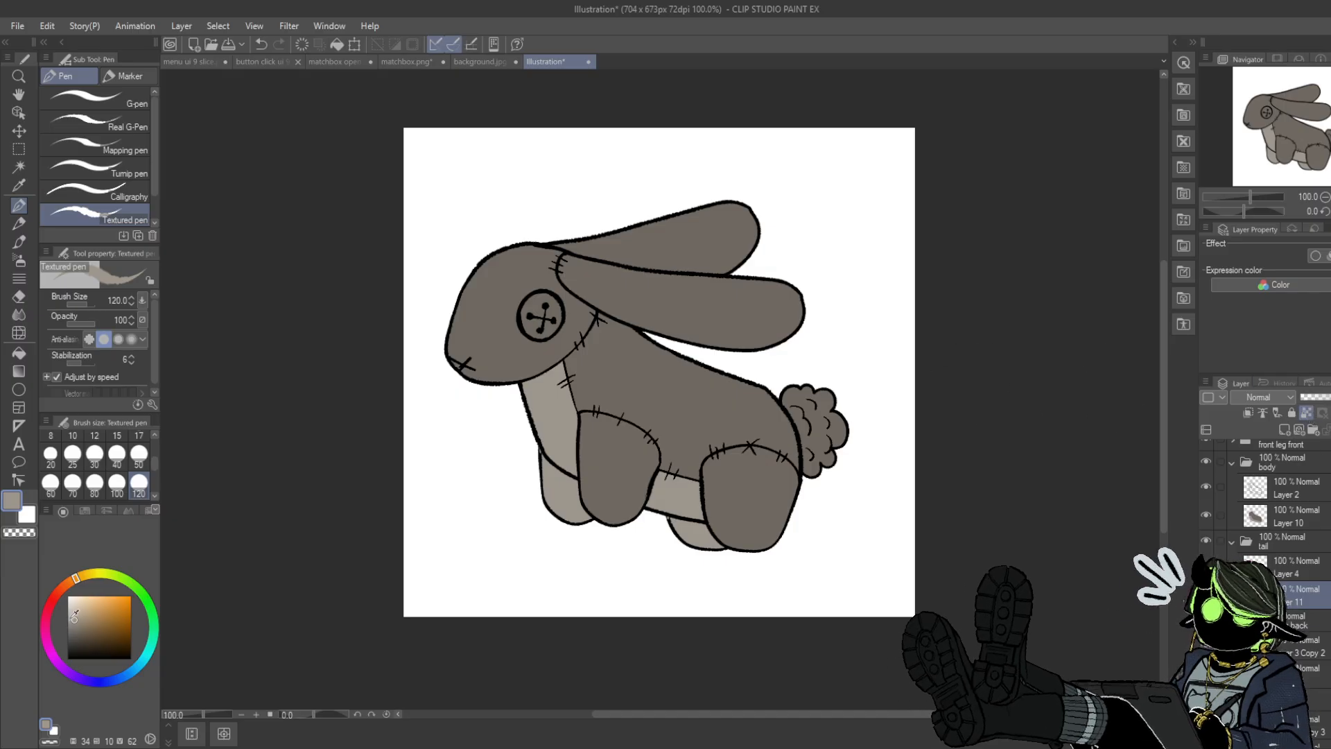
{"action": "left_click", "coordinate": [70, 611]}
{"action": "mouse_move", "coordinate": [814, 409]}
{"action": "left_mouse_down"}
{"action": "mouse_move", "coordinate": [779, 457]}
{"action": "mouse_move", "coordinate": [837, 478]}
{"action": "left_mouse_up"}
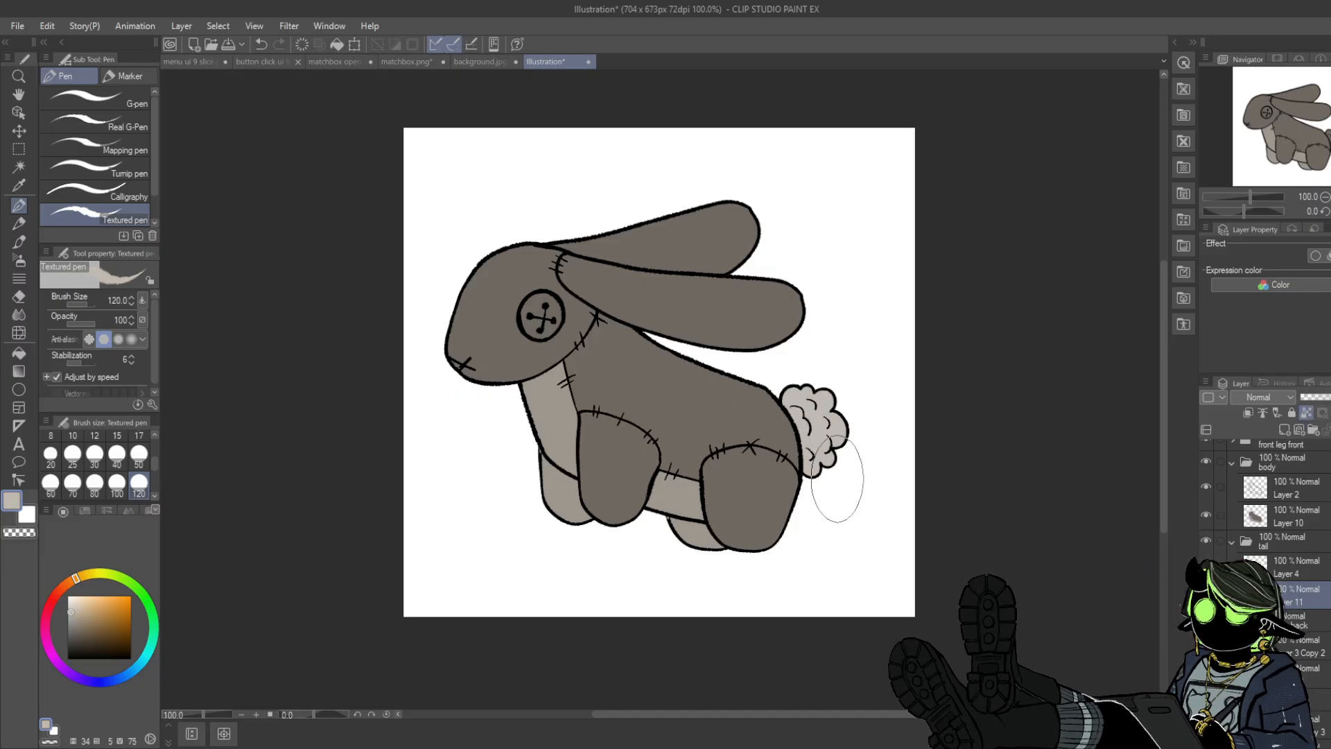
- Switch to the Fill tool's Refer other layers mode and select the head's fill layer
{"action": "left_click", "coordinate": [27, 350]}
{"action": "scroll", "coordinate": [1281, 530], "scroll_direction": "up", "scroll_amount": 5}
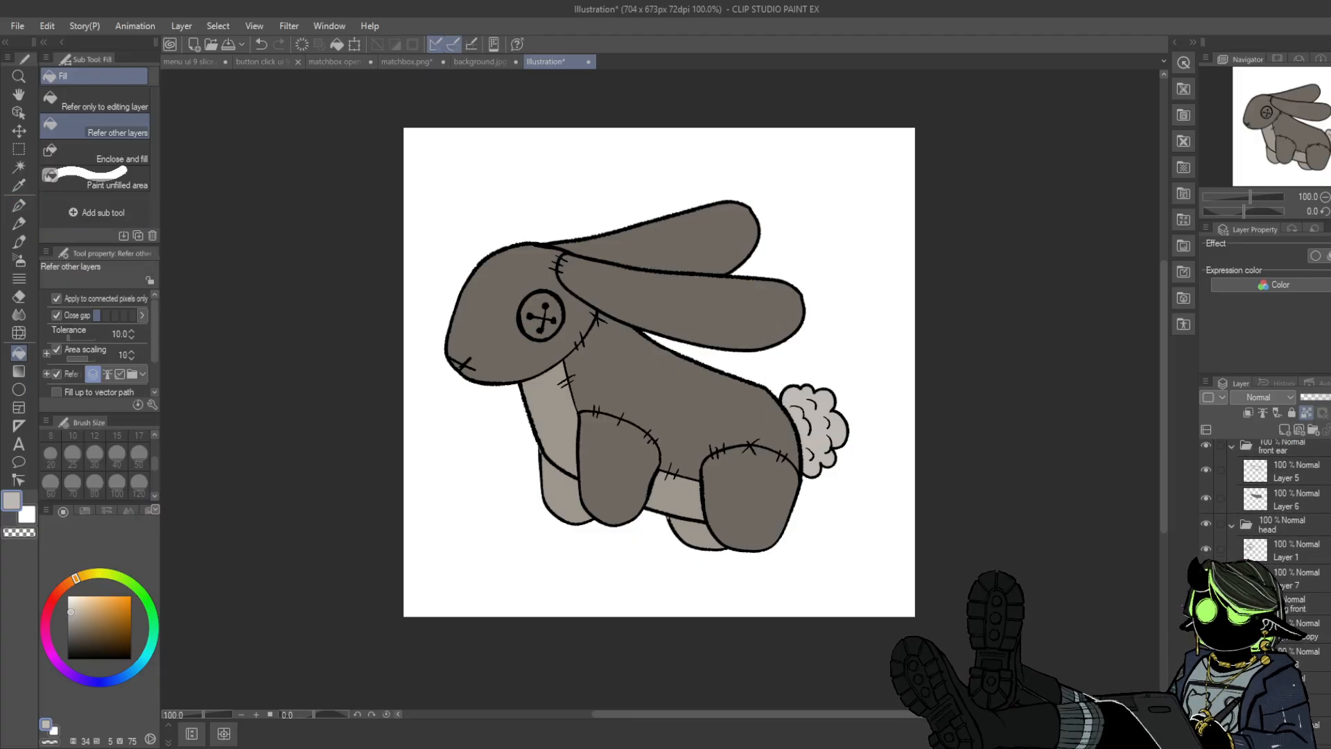
{"action": "left_click", "coordinate": [1281, 530]}
{"action": "left_click", "coordinate": [1279, 580]}
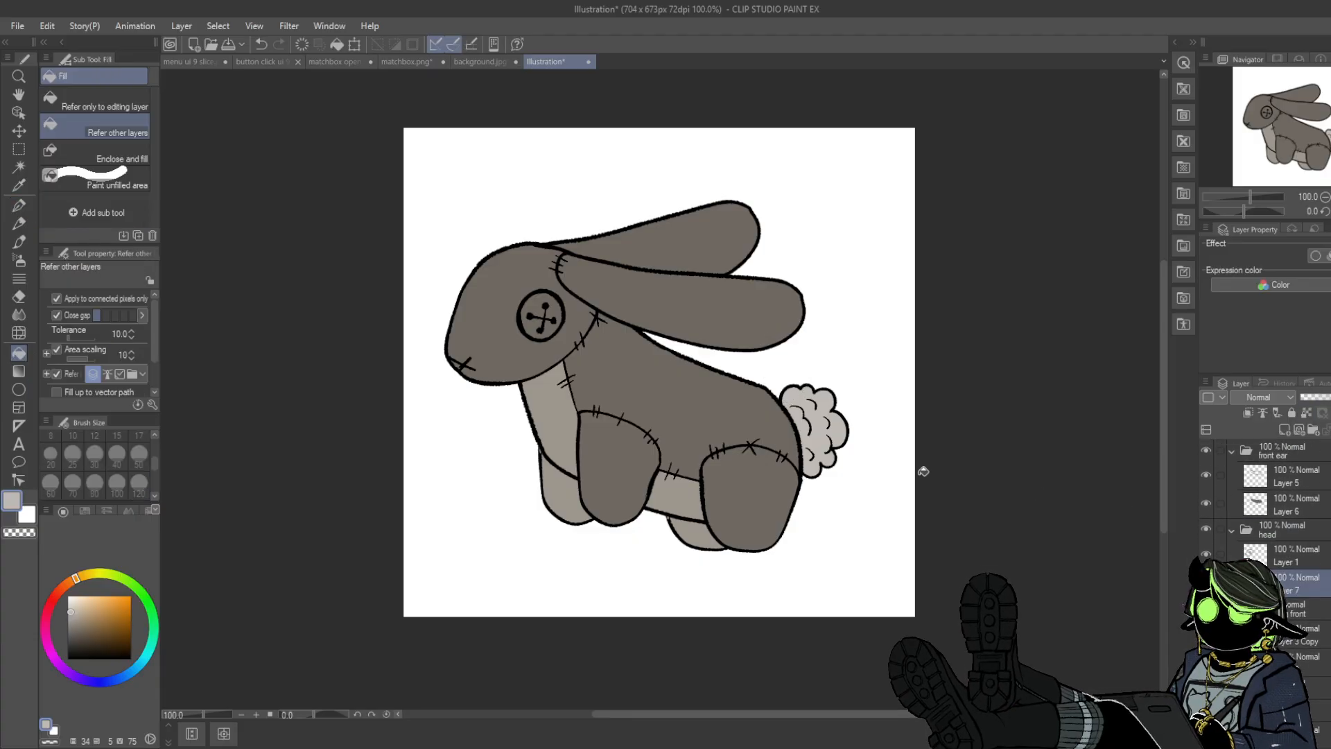
- Try filling the button eye with a dark muted purple and undo that fill
{"action": "left_click", "coordinate": [72, 671]}
{"action": "left_click", "coordinate": [79, 633]}
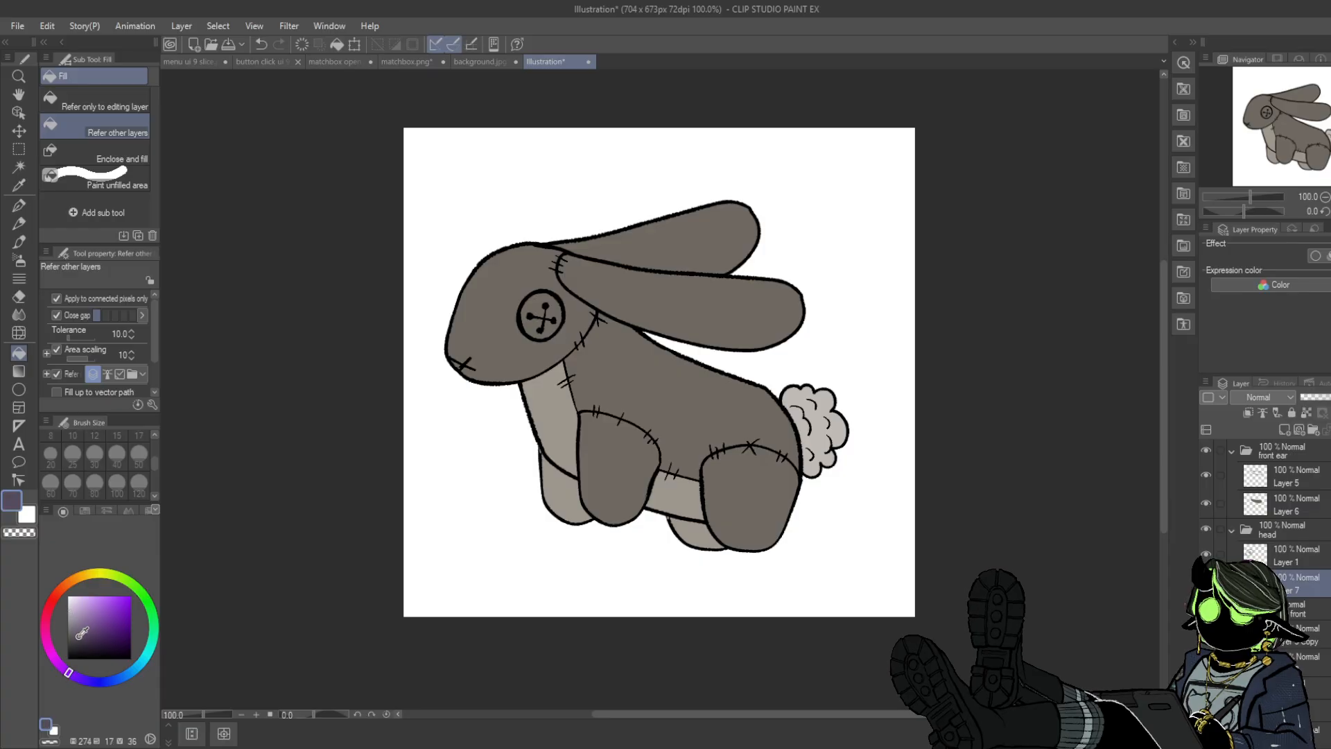
{"action": "left_click", "coordinate": [555, 312]}
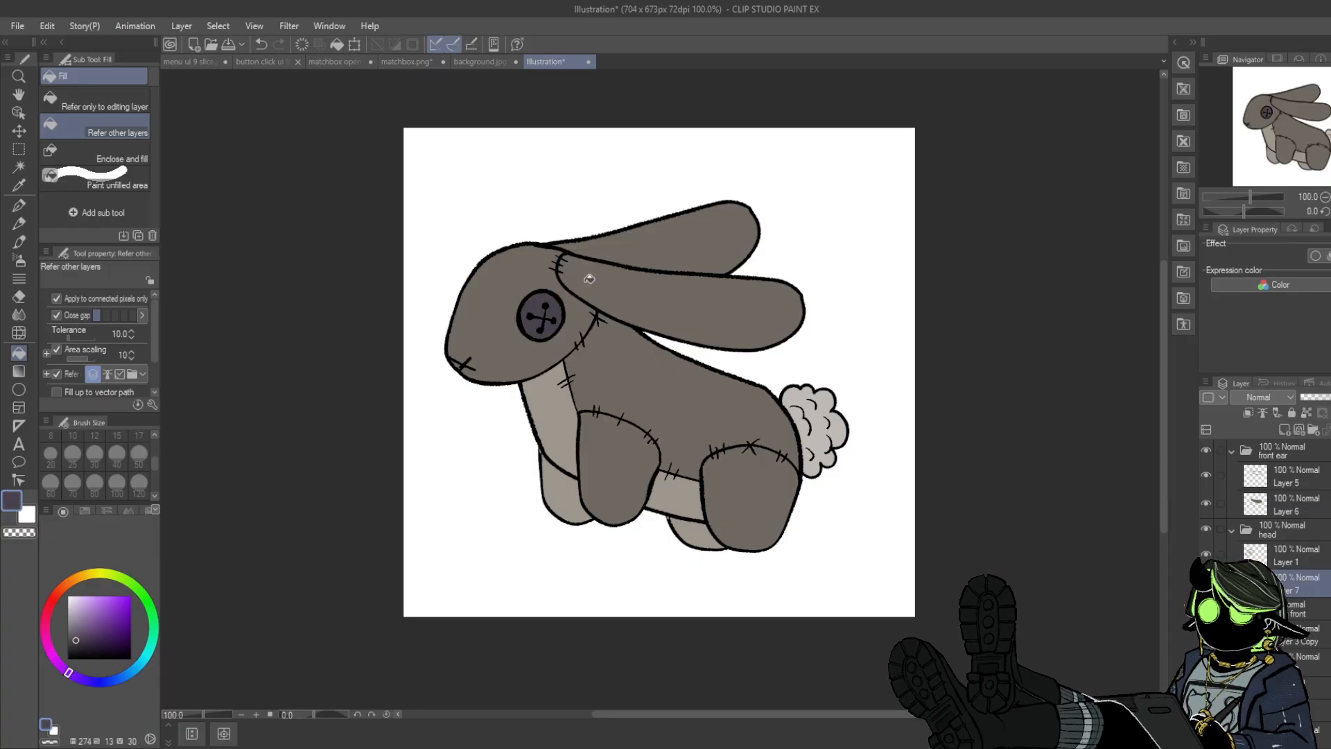
{"action": "key", "text": "ctrl+z"}
- Try a mid and a very dark olive-green fill on the button eye, undoing each one
{"action": "mouse_move", "coordinate": [145, 658]}
{"action": "left_mouse_down"}
{"action": "mouse_move", "coordinate": [151, 609]}
{"action": "mouse_move", "coordinate": [129, 583]}
{"action": "left_mouse_up"}
{"action": "mouse_move", "coordinate": [78, 634]}
{"action": "left_mouse_down"}
{"action": "mouse_move", "coordinate": [89, 614]}
{"action": "mouse_move", "coordinate": [88, 626]}
{"action": "left_mouse_up"}
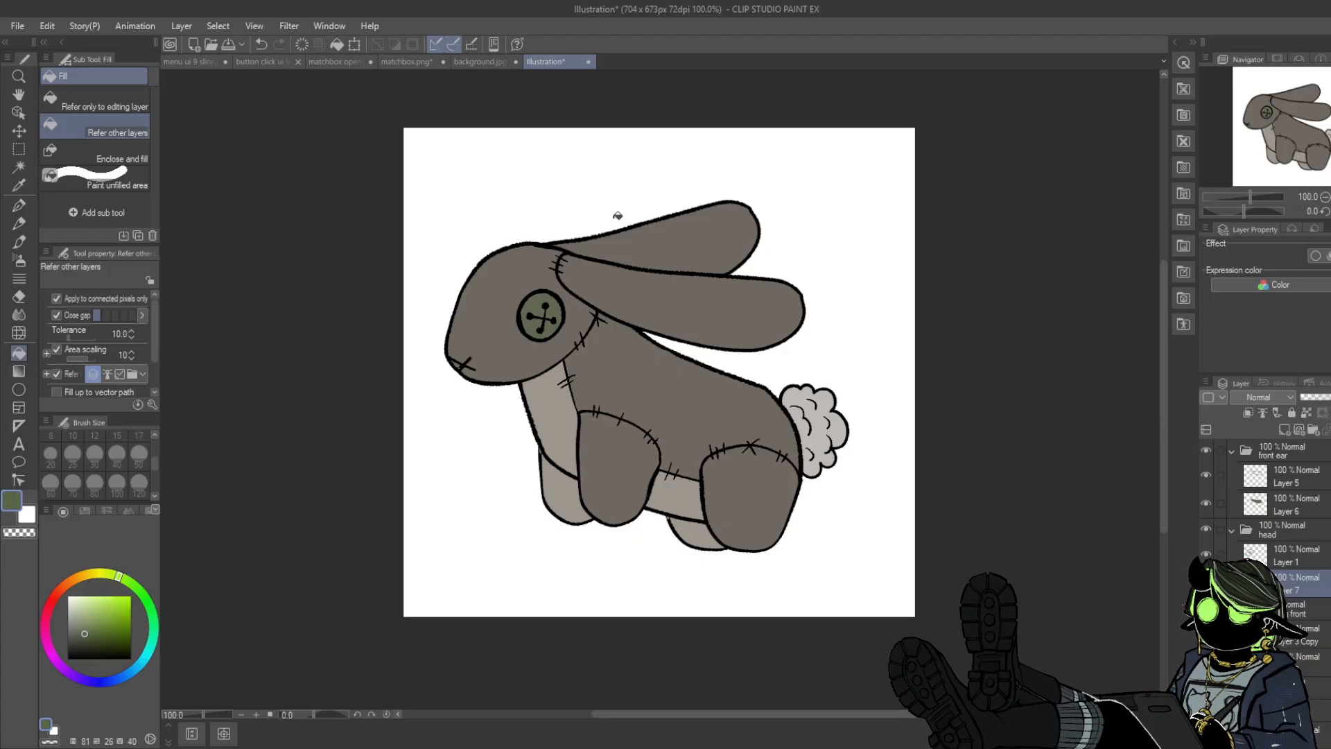
{"action": "left_click_drag", "start_coordinate": [85, 634], "coordinate": [86, 643]}
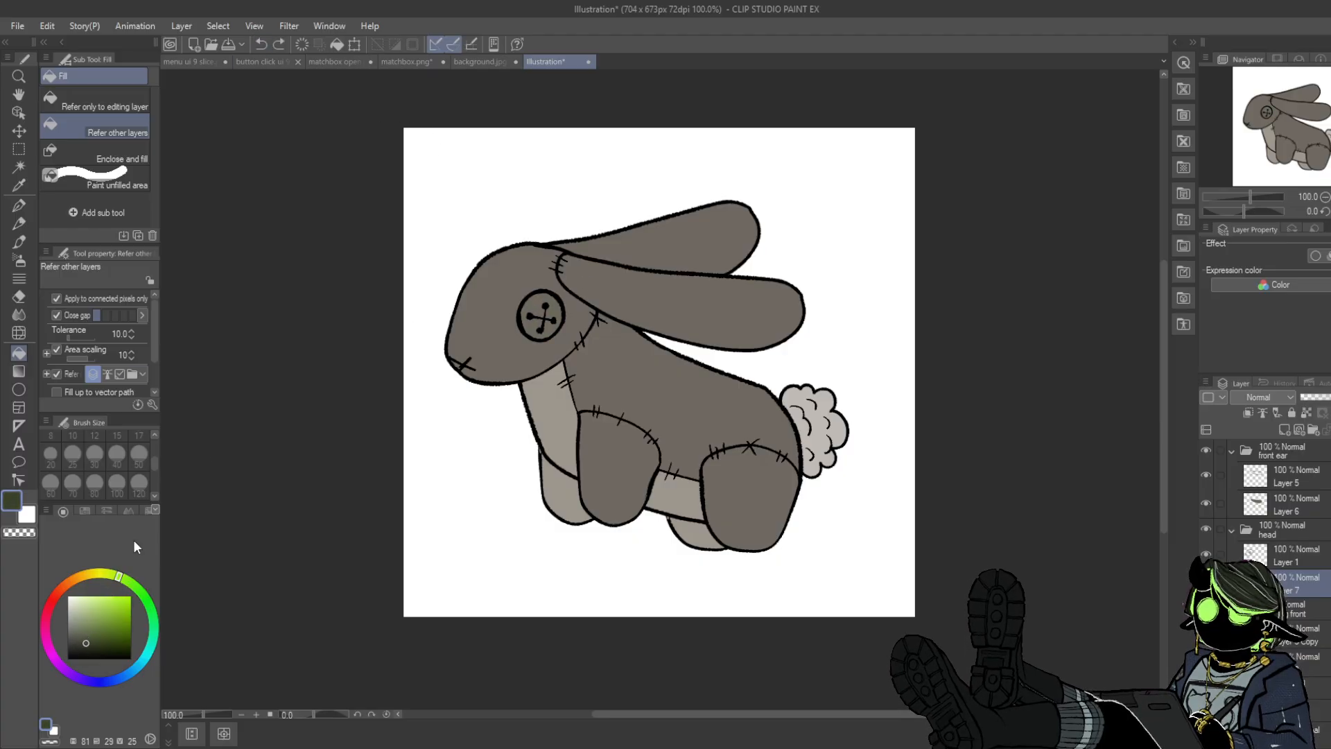
{"action": "left_click", "coordinate": [545, 300]}
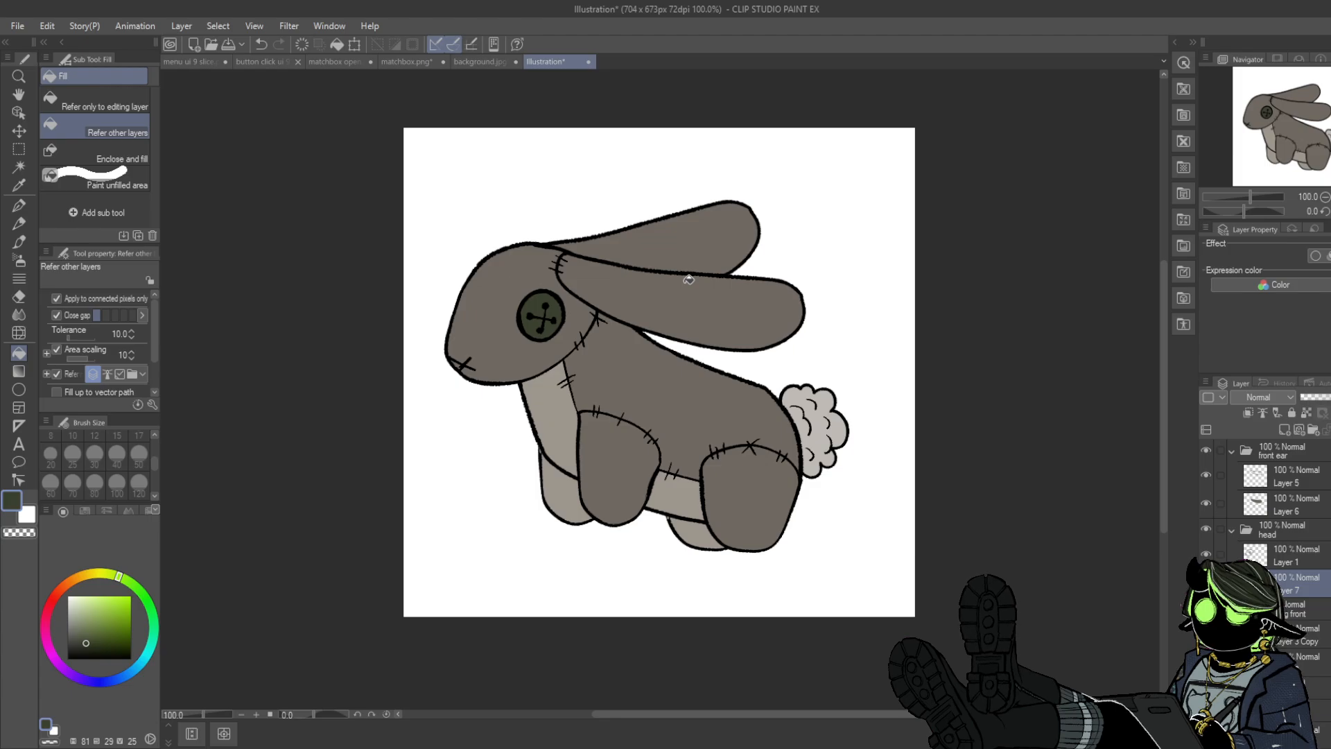
{"action": "key", "text": "ctrl+z"}
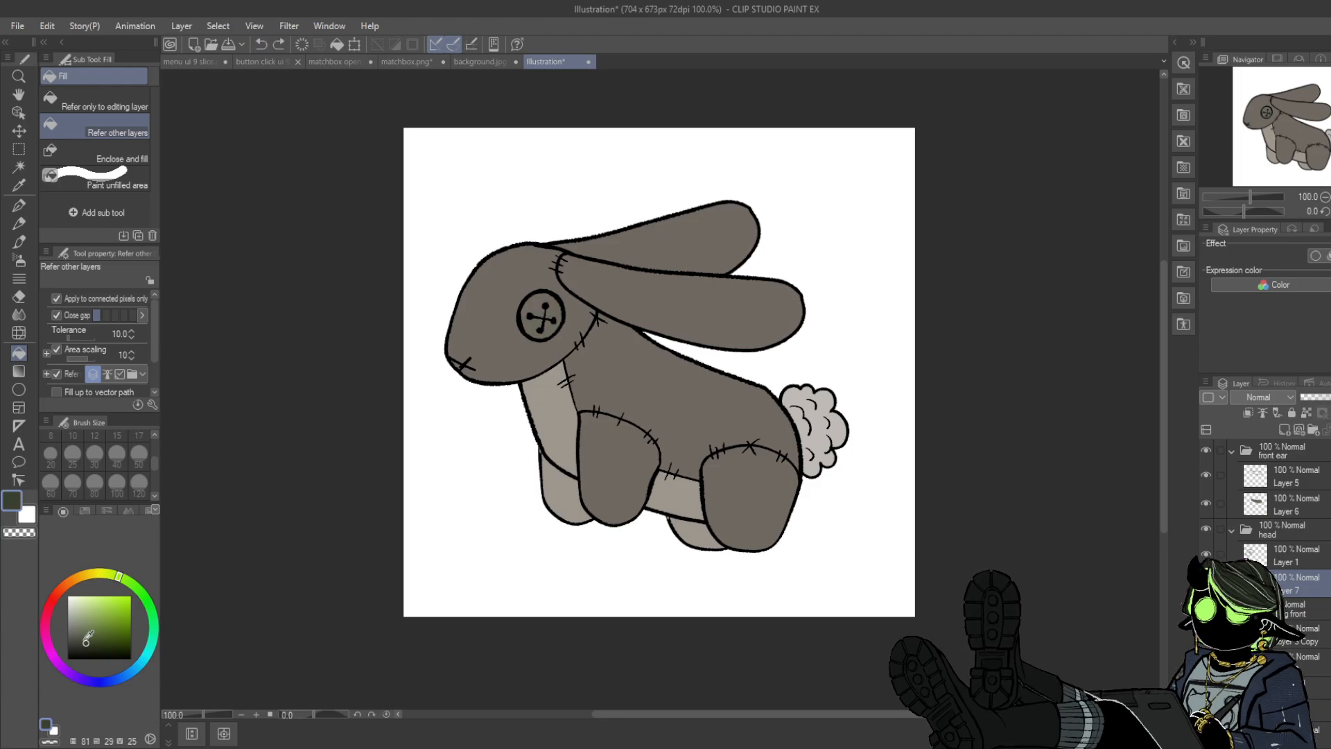
- Fill the button eye on the head's fill layer with a dark muted green
{"action": "left_click_drag", "start_coordinate": [85, 643], "coordinate": [85, 630]}
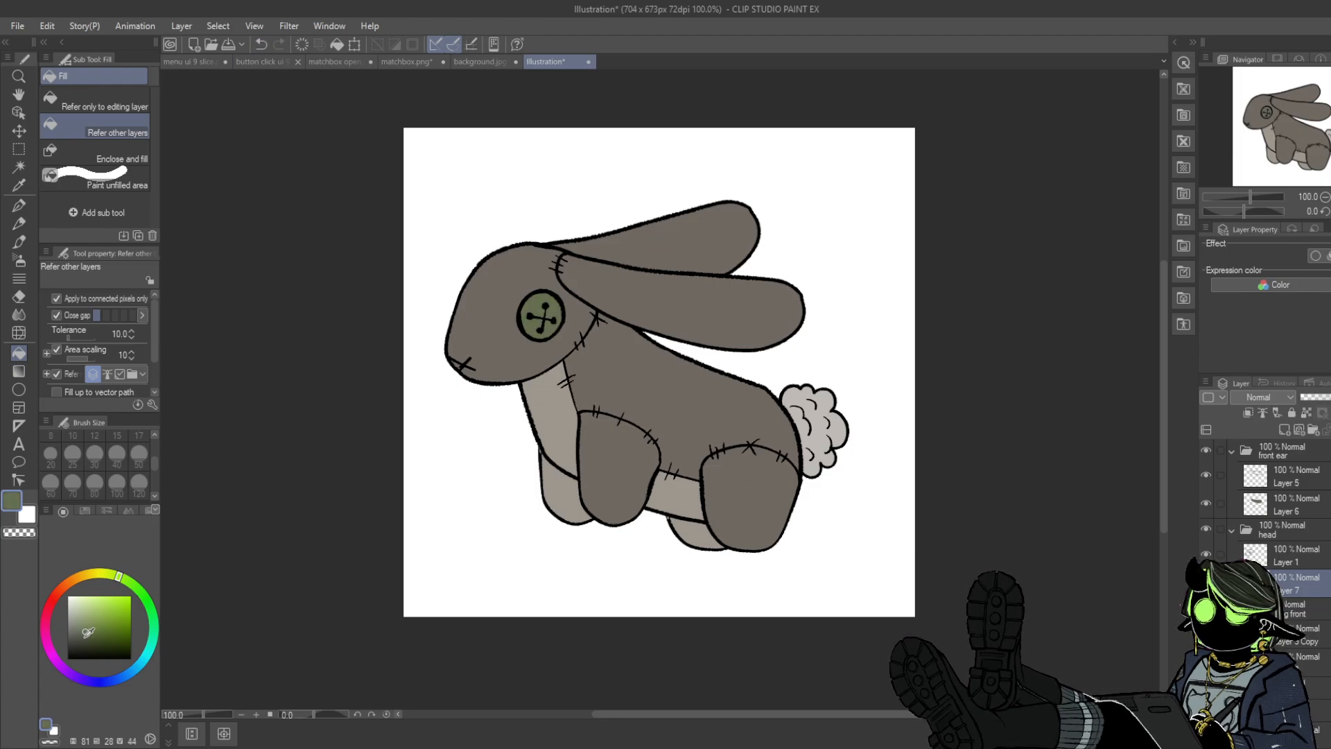
{"action": "left_click", "coordinate": [542, 305]}
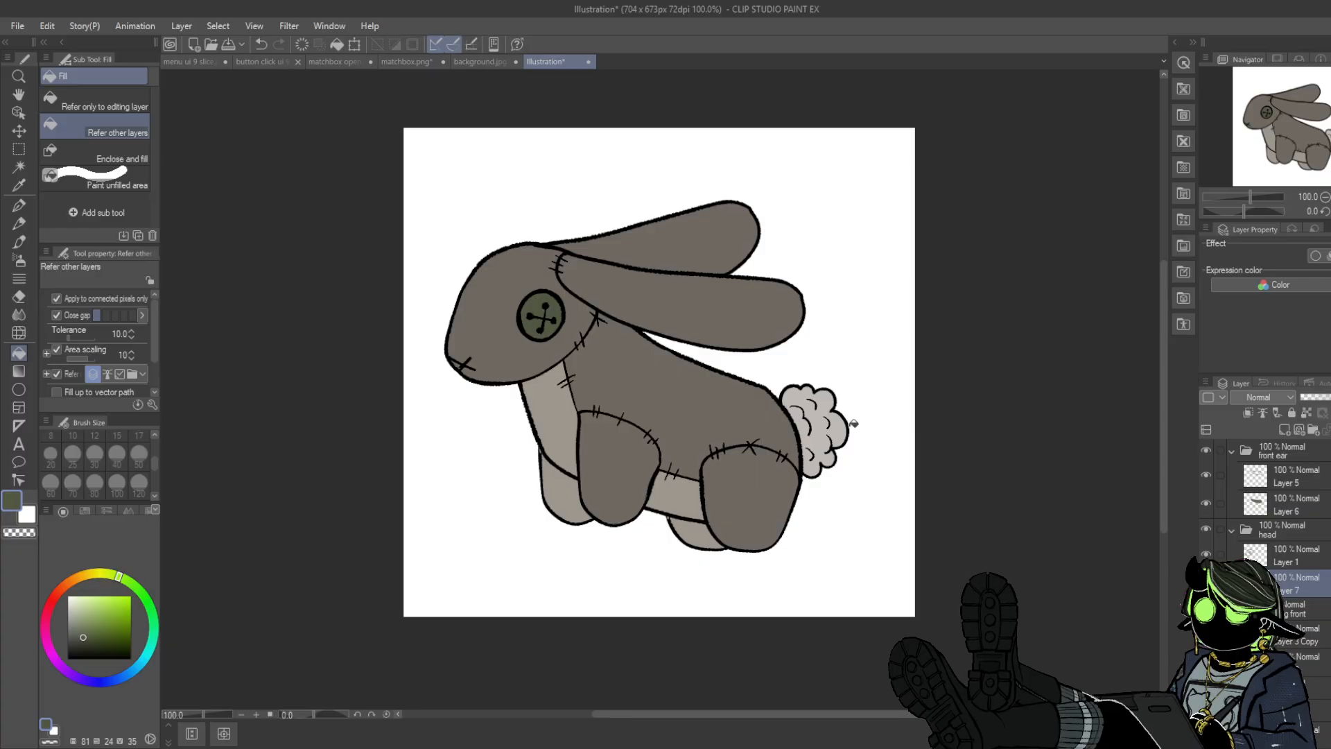
{"action": "left_click", "coordinate": [1262, 284]}
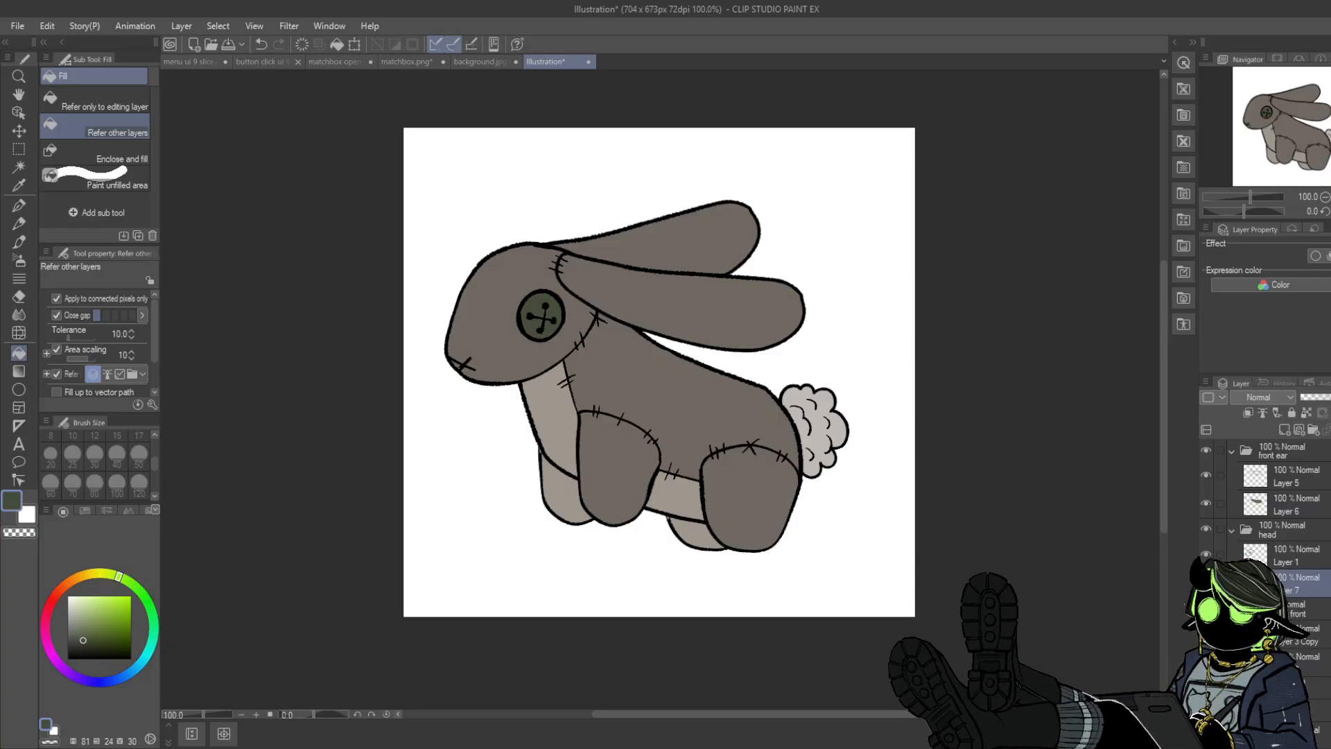
{"action": "key", "text": "h"}
{"action": "key", "text": "h"}
{"action": "key", "text": "h"}
{"action": "key", "text": "h"}
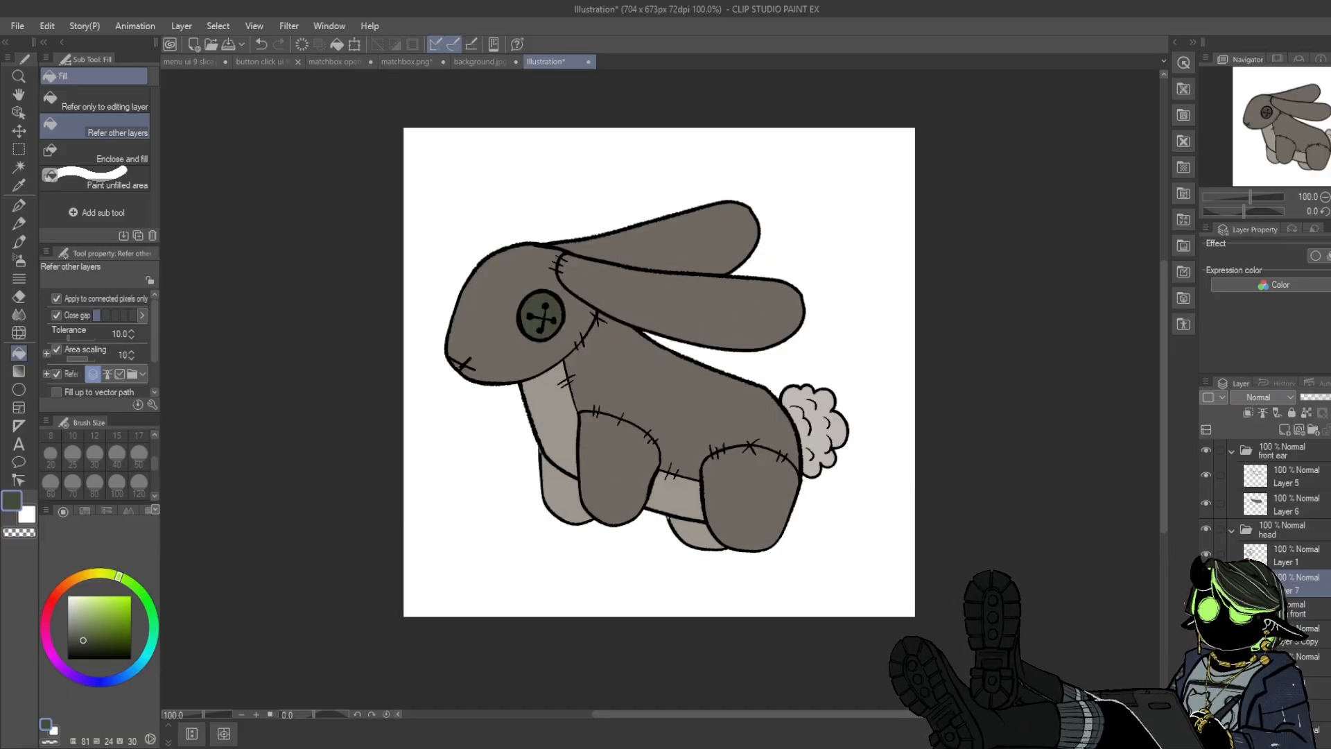
- Create a new layer folder above the rabbit's part folders, collapse the parts and move all of them into it
{"action": "left_click", "coordinate": [1294, 452]}
{"action": "left_click", "coordinate": [1313, 430]}
{"action": "left_click", "coordinate": [1247, 478]}
{"action": "left_click", "coordinate": [1231, 474]}
{"action": "left_click", "coordinate": [1232, 496]}
{"action": "left_click", "coordinate": [1232, 517]}
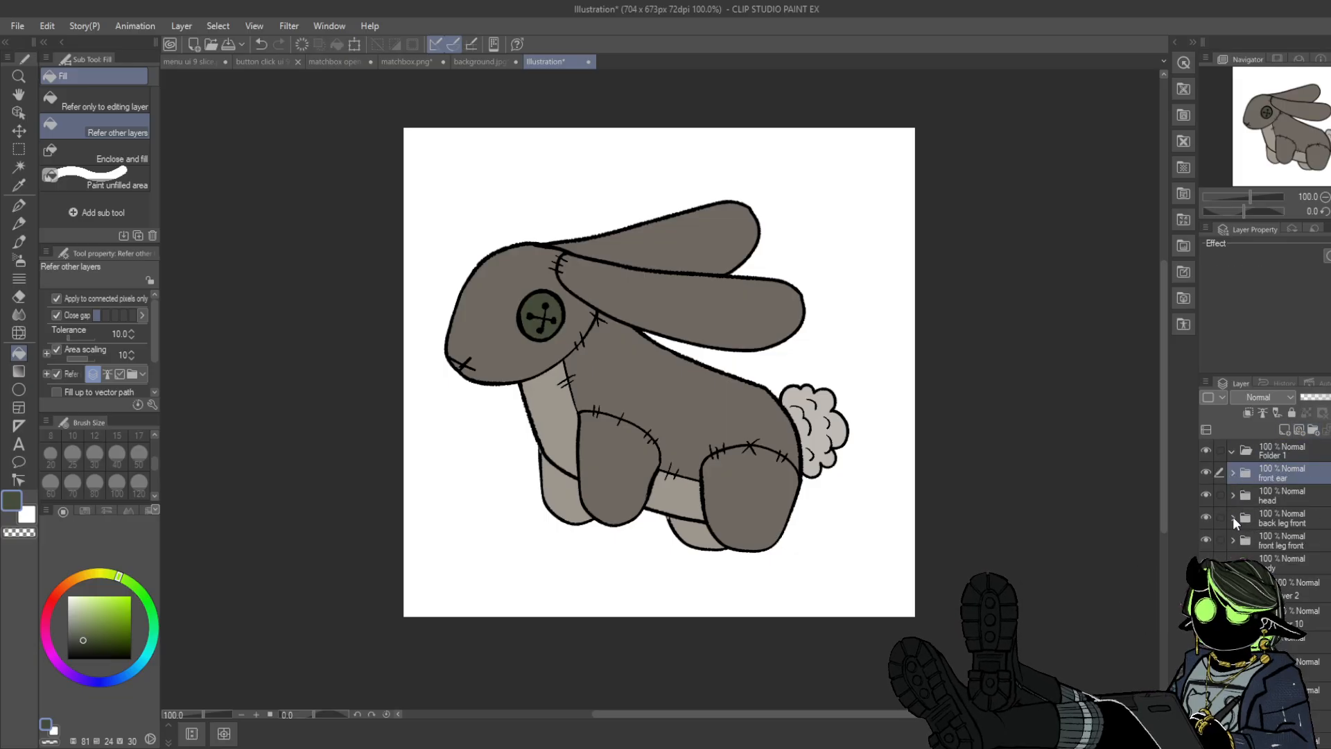
{"action": "left_click", "coordinate": [1232, 539]}
{"action": "left_click", "coordinate": [1233, 561]}
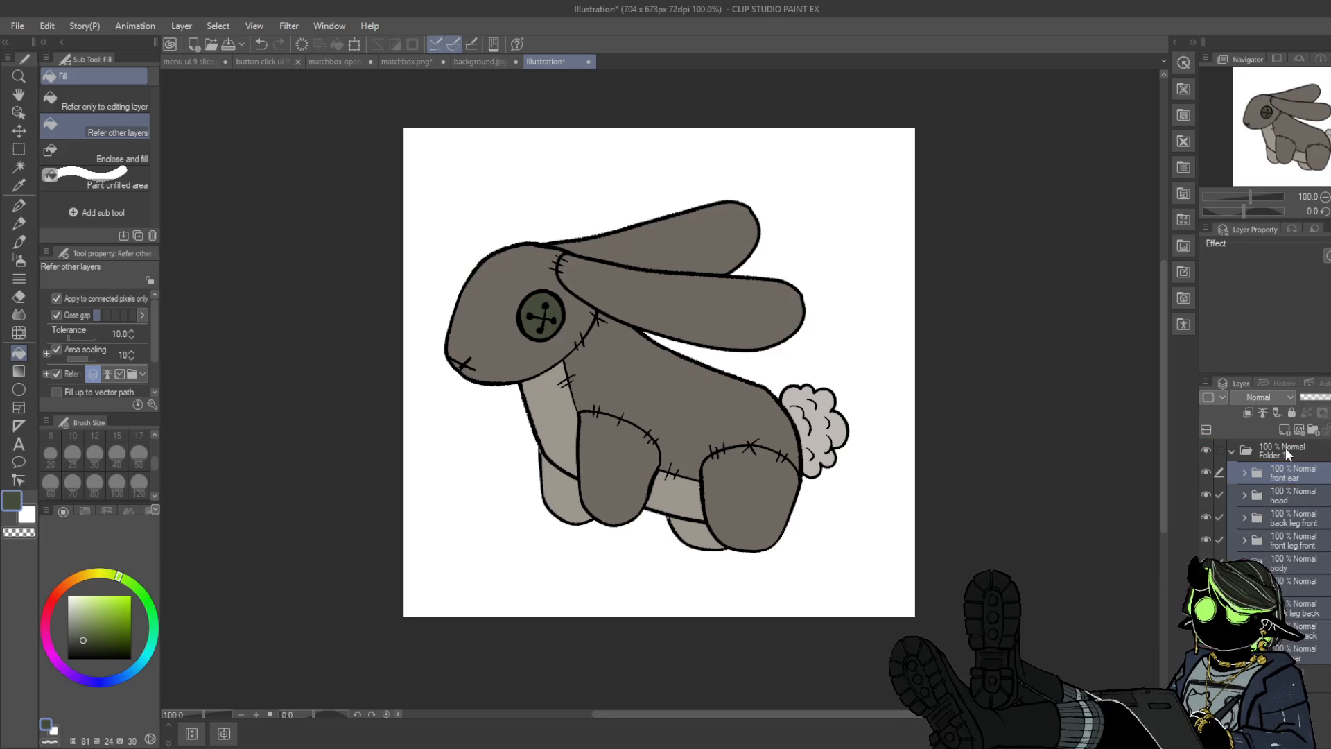
- Rename the folder holding all the rabbit's parts as bunny 1 and collapse it
{"action": "left_click", "coordinate": [1233, 450]}
{"action": "left_click", "coordinate": [1232, 452]}
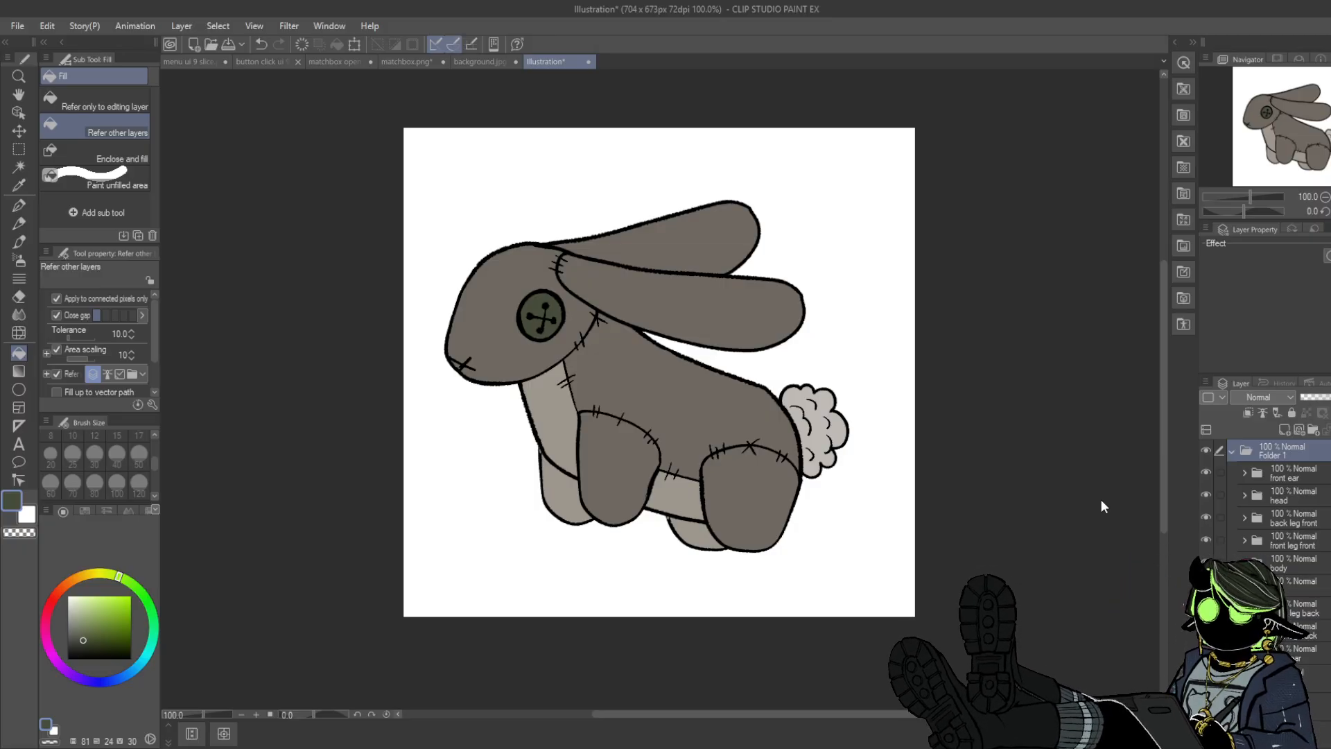
{"action": "left_click", "coordinate": [1246, 449]}
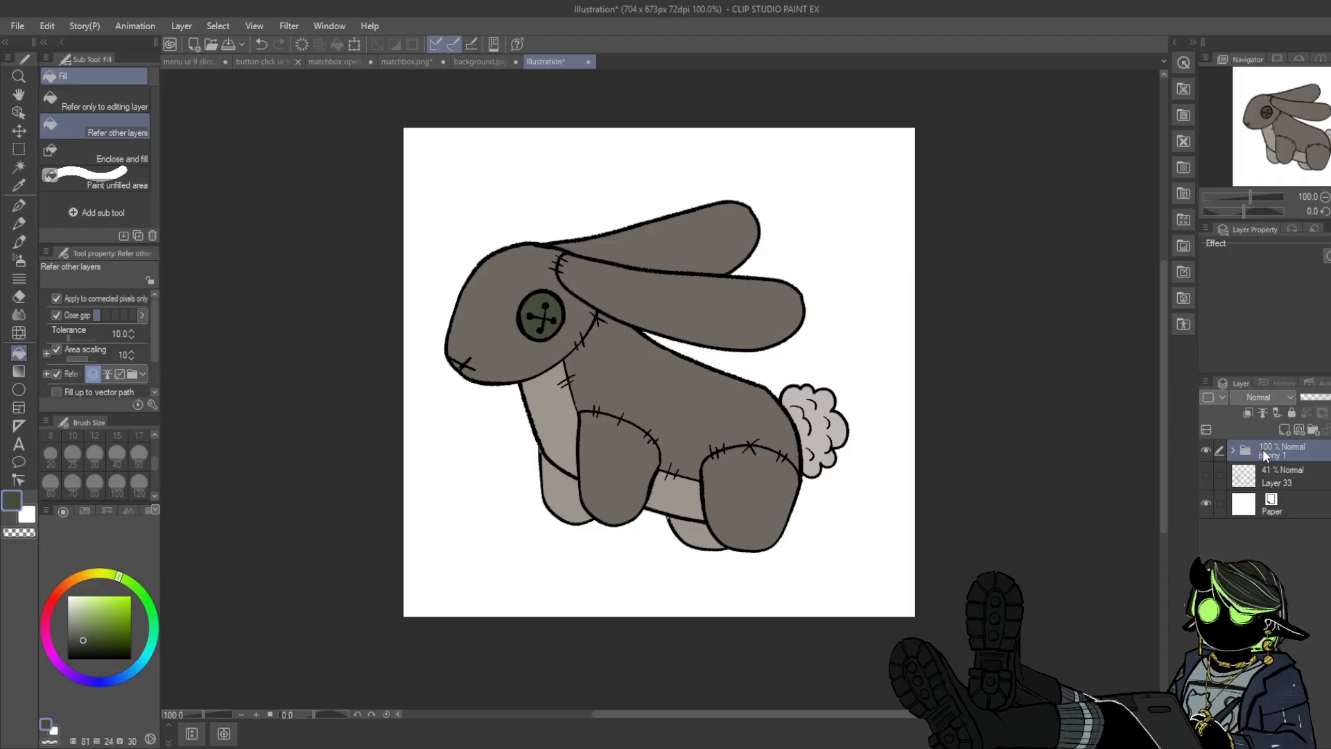
- Duplicate the bunny 1 folder, hide the original and rename the copy as bunny 2
{"action": "key", "text": "ctrl+v"}
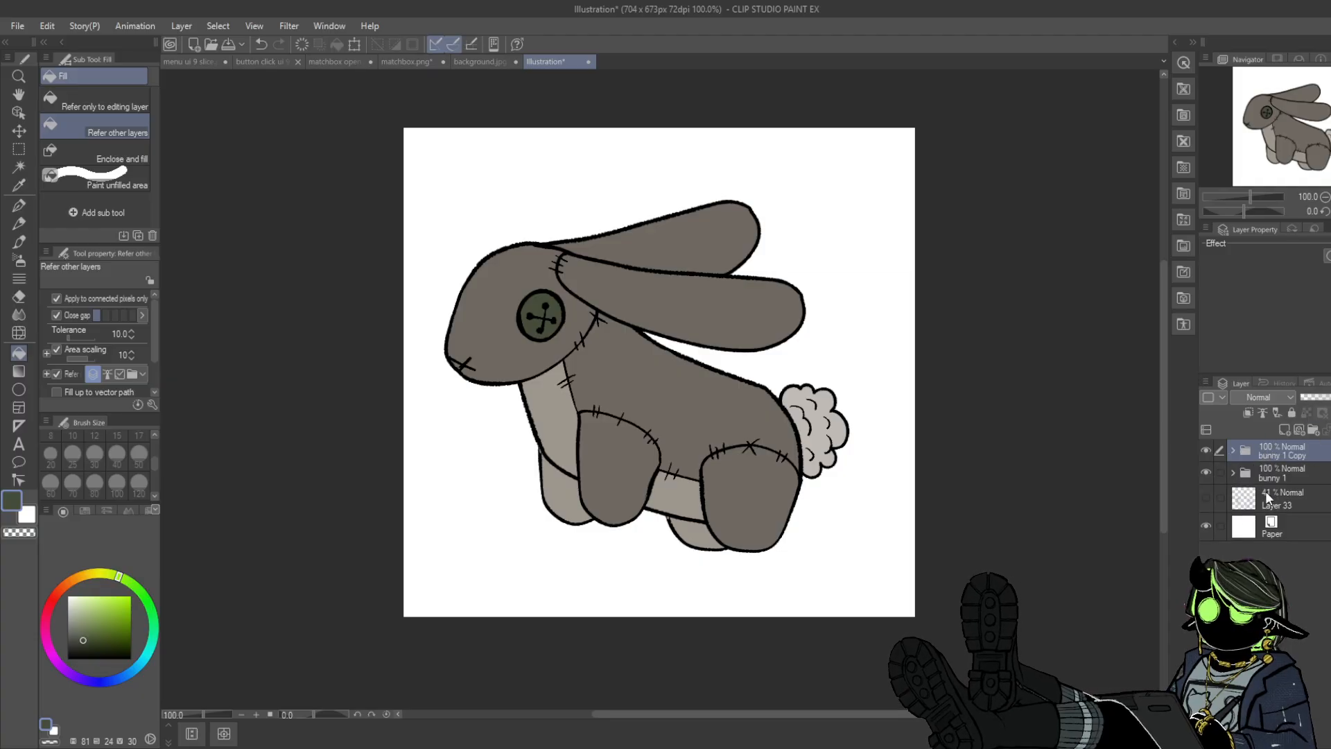
{"action": "left_click", "coordinate": [1206, 472]}
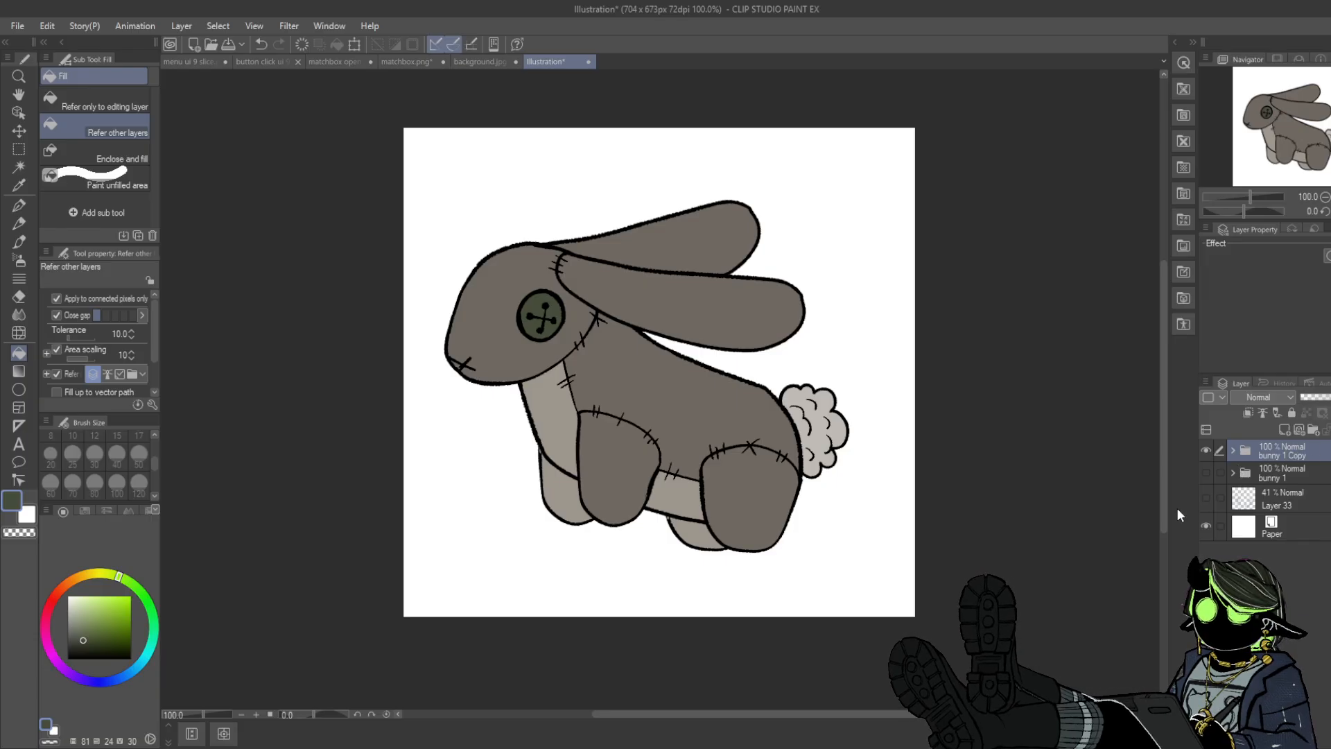
{"action": "type", "text": "bunny 2"}
{"action": "key", "text": "Return"}
- In bunny 2, fill the front ear's colour layer with a dark muted red-brown, darkening the shade with a second fill
{"action": "left_click", "coordinate": [1233, 451]}
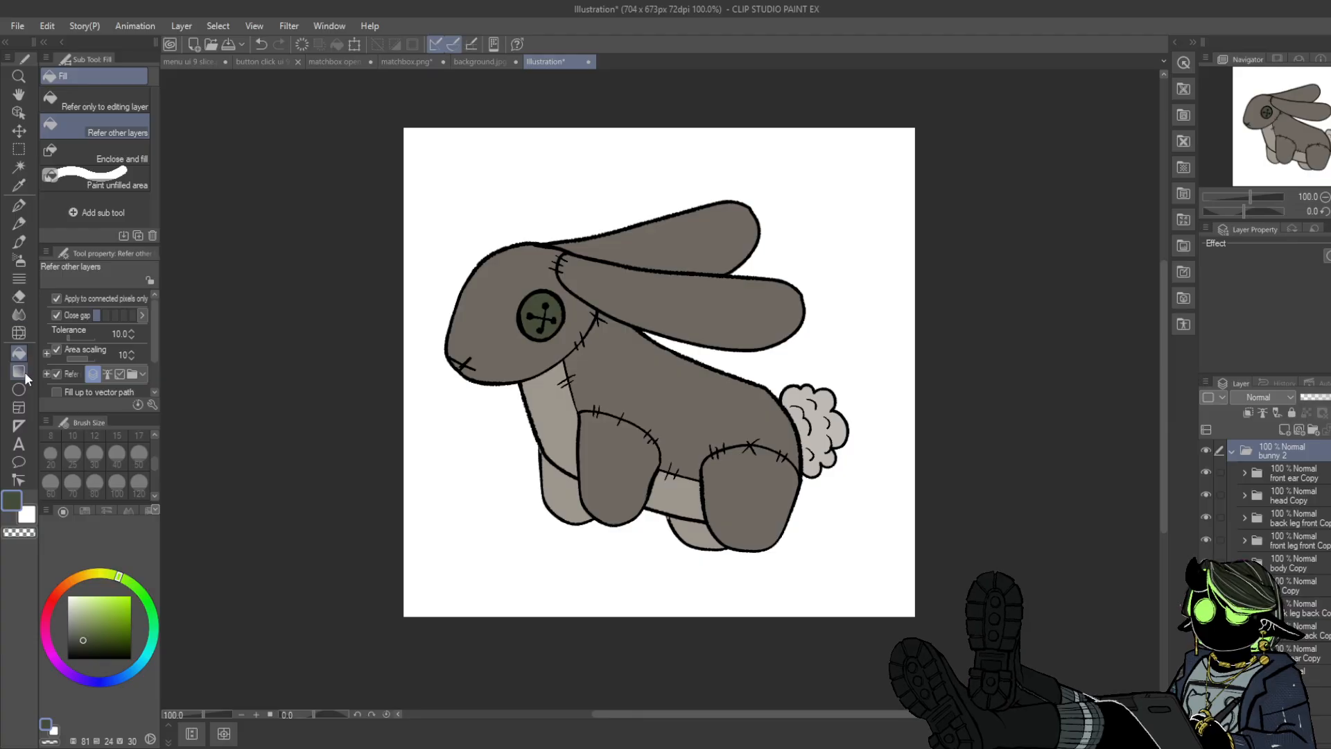
{"action": "left_click", "coordinate": [1297, 653]}
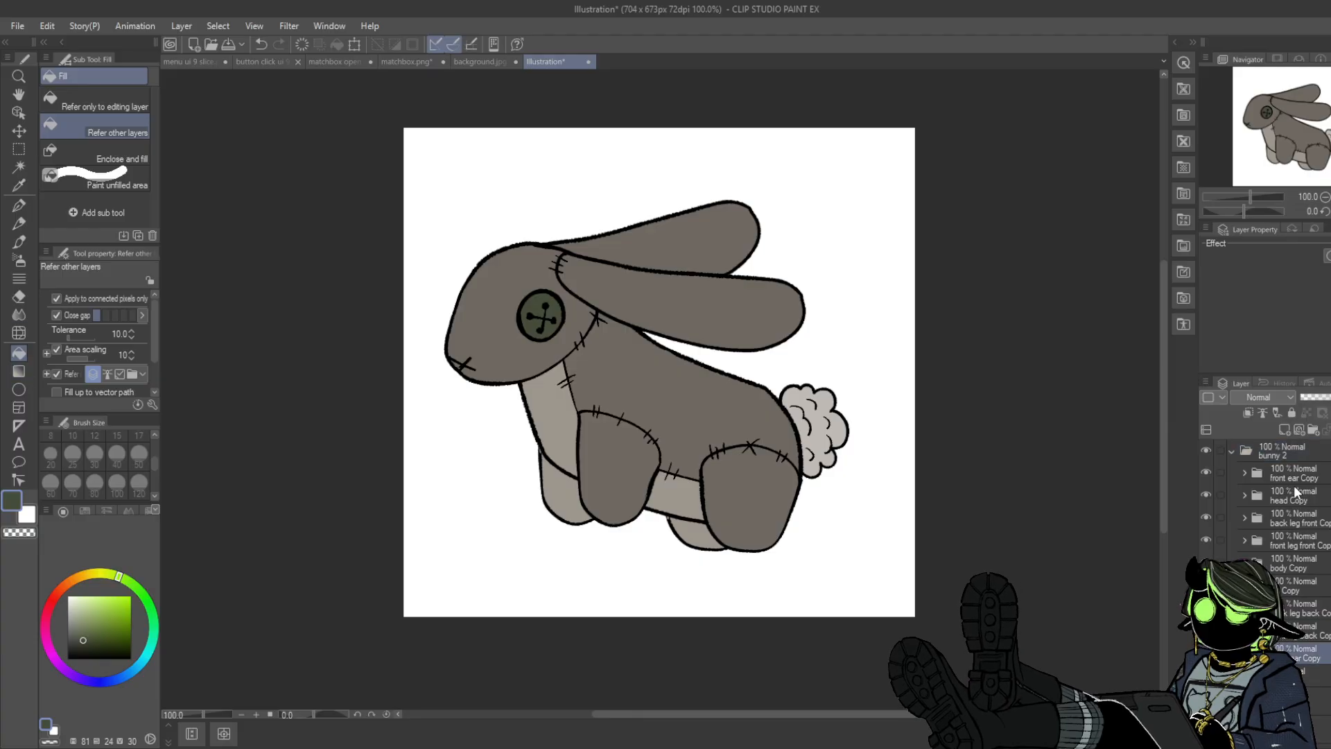
{"action": "left_click", "coordinate": [1282, 474]}
{"action": "left_click", "coordinate": [1244, 473]}
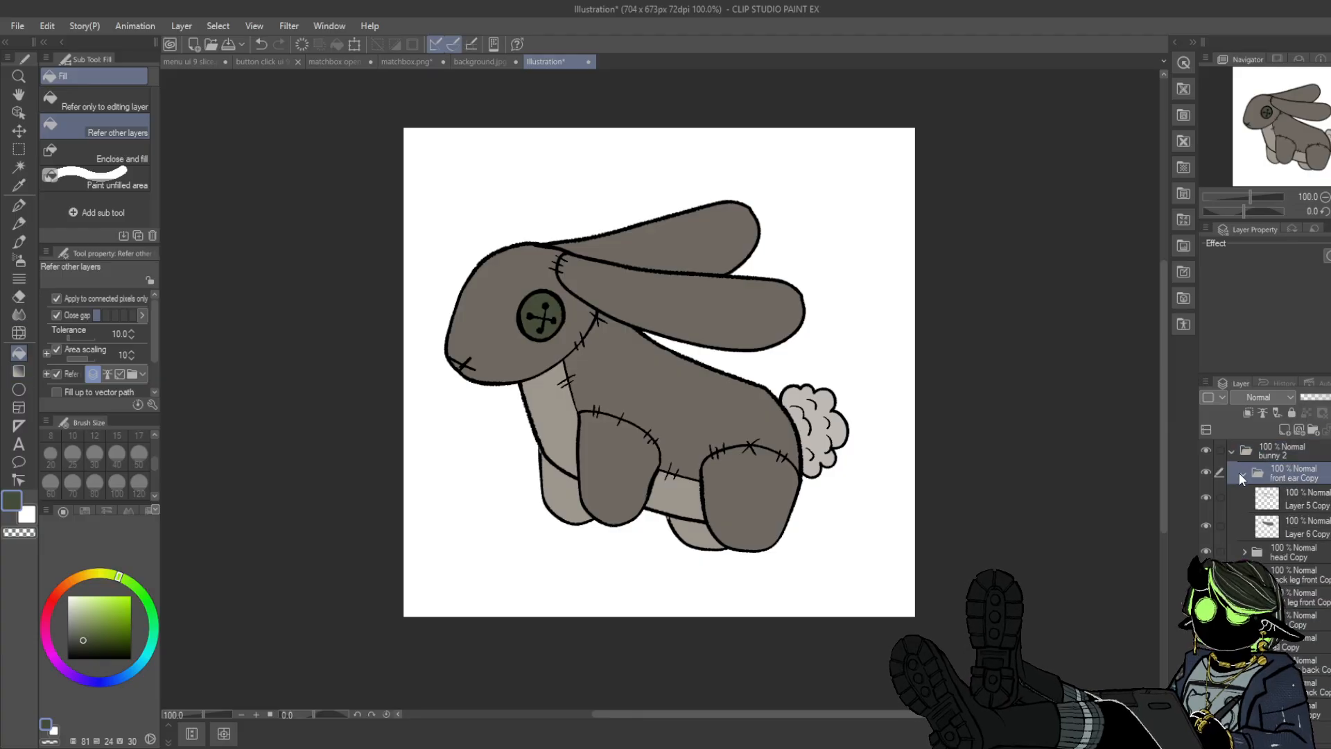
{"action": "left_click", "coordinate": [1284, 529]}
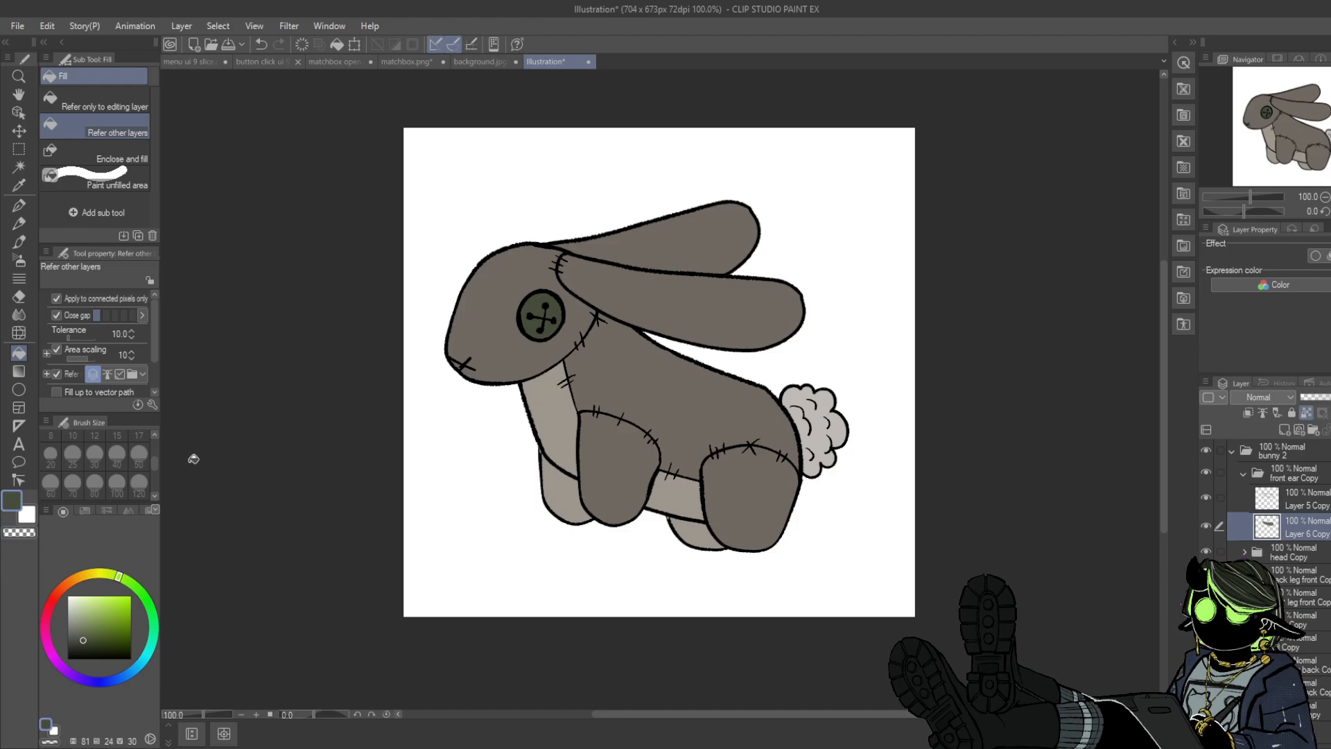
{"action": "left_click", "coordinate": [55, 593]}
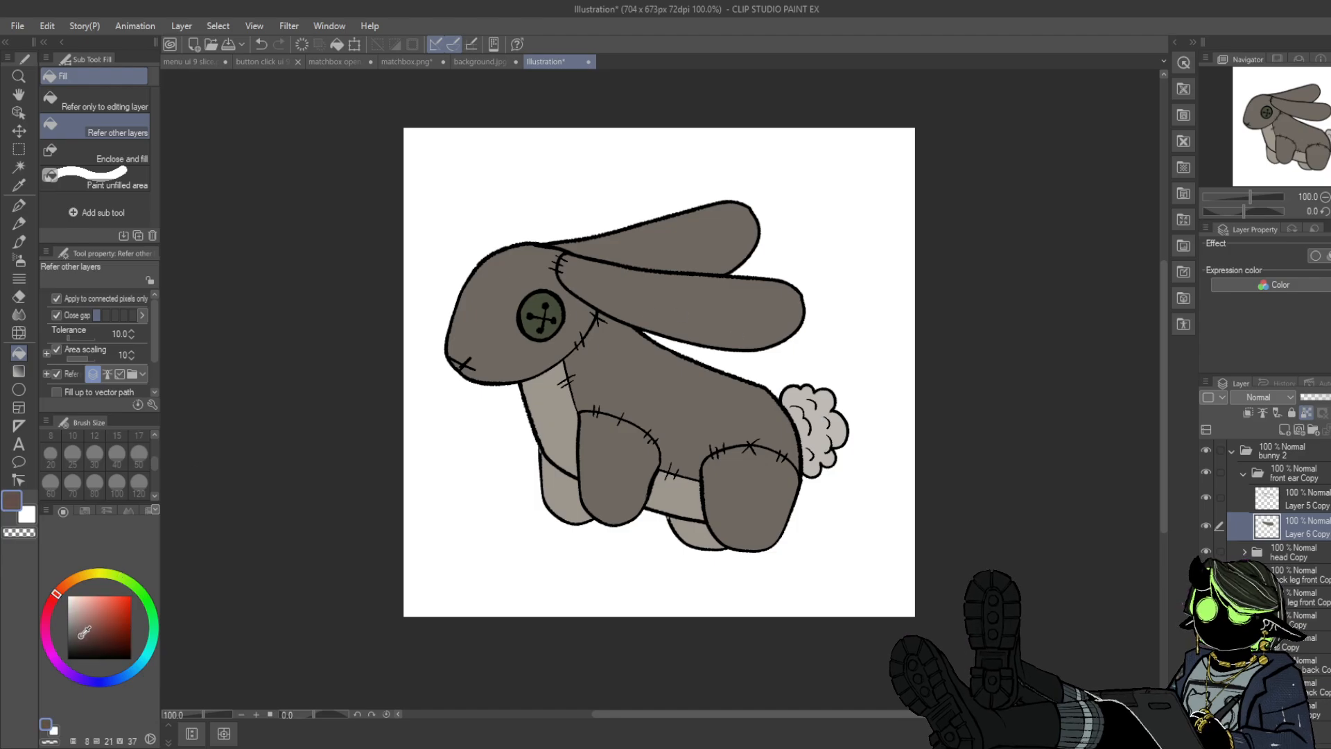
{"action": "left_click", "coordinate": [639, 291]}
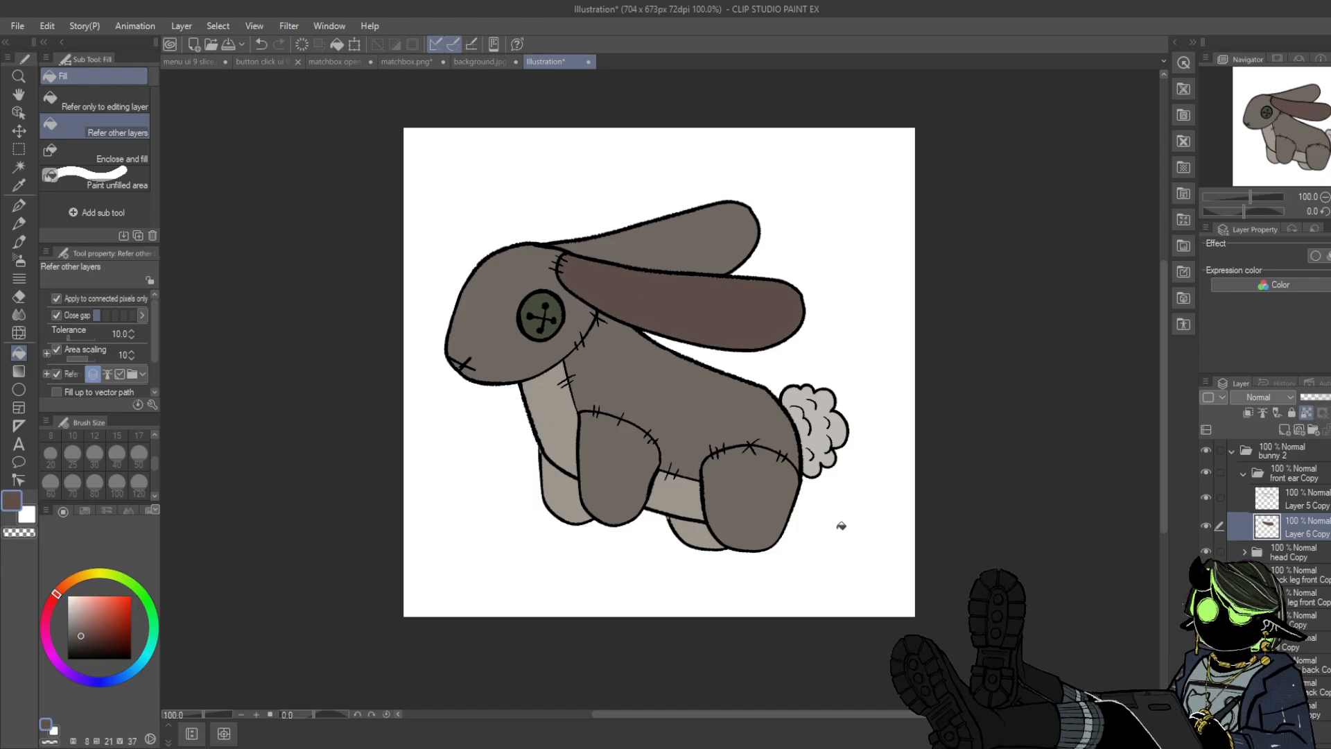
{"action": "left_click", "coordinate": [81, 637]}
{"action": "left_click", "coordinate": [681, 321]}
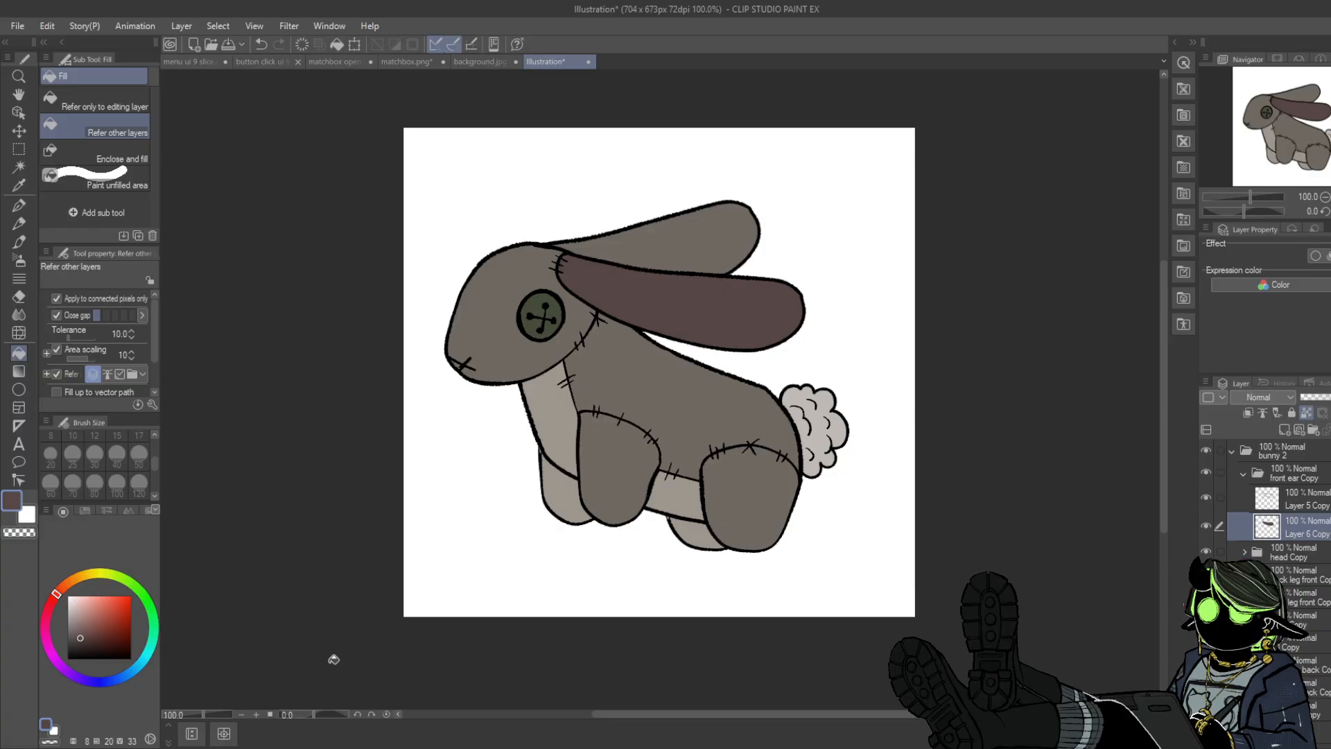
- Collapse and hide the bunny 2 folder, and show and expand bunny 1
{"action": "left_click", "coordinate": [1232, 451]}
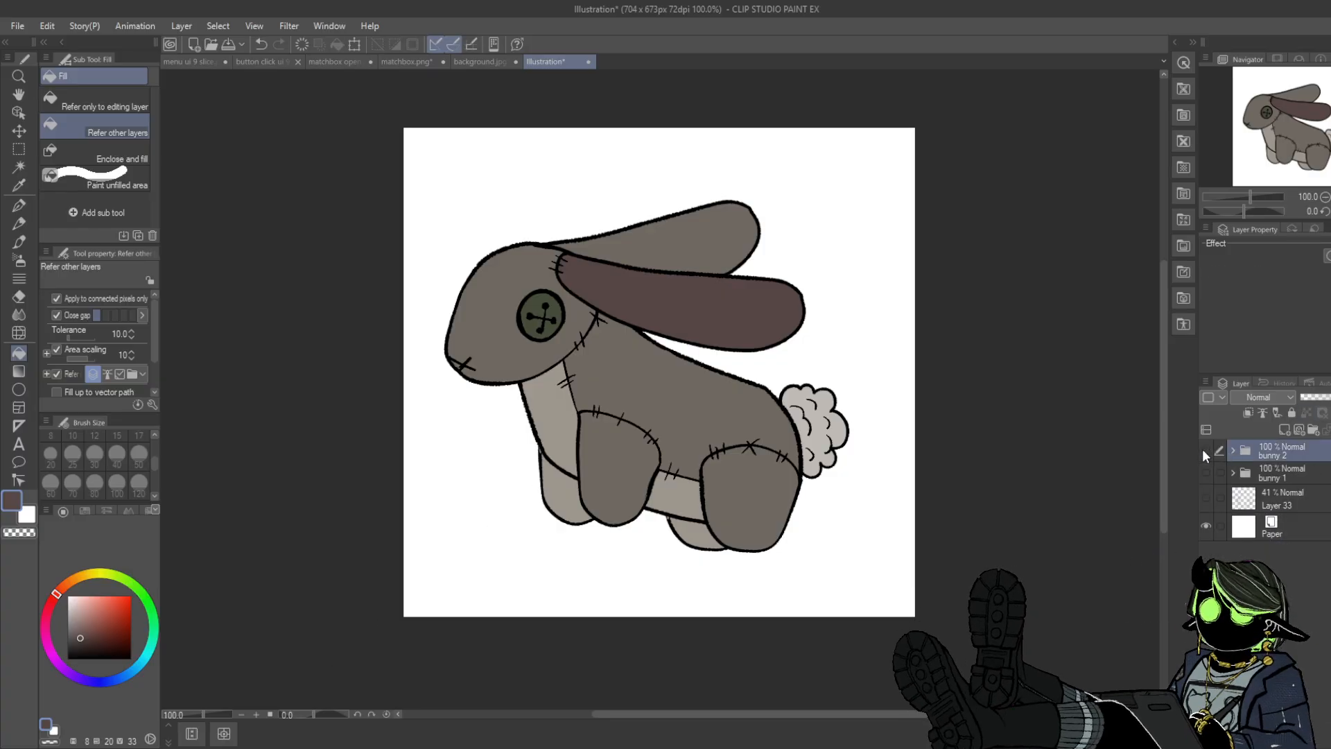
{"action": "left_click", "coordinate": [1206, 451]}
{"action": "left_click", "coordinate": [1206, 472]}
{"action": "left_click", "coordinate": [1231, 473]}
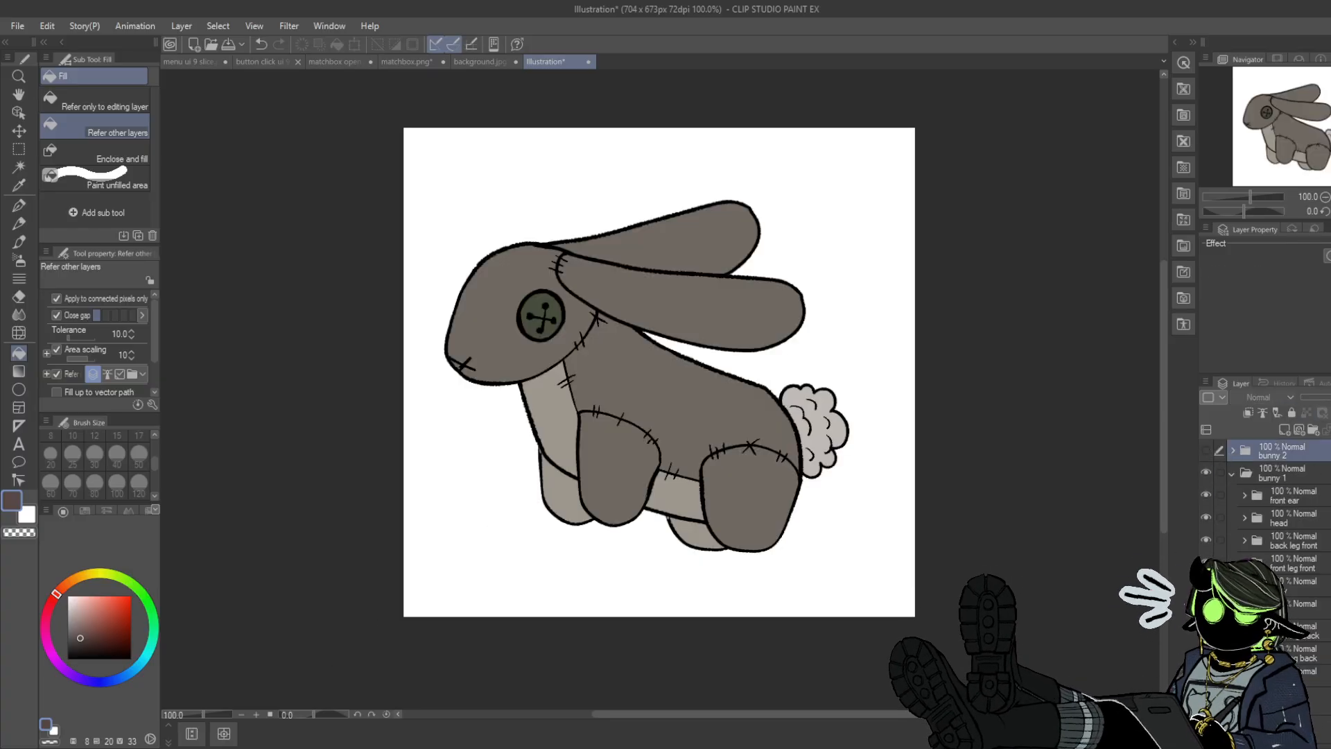
- Fill the colour layer of bunny 1's front ear with a dark muted blue-violet
{"action": "left_click", "coordinate": [1271, 493]}
{"action": "left_click", "coordinate": [1205, 495]}
{"action": "left_click", "coordinate": [1205, 495]}
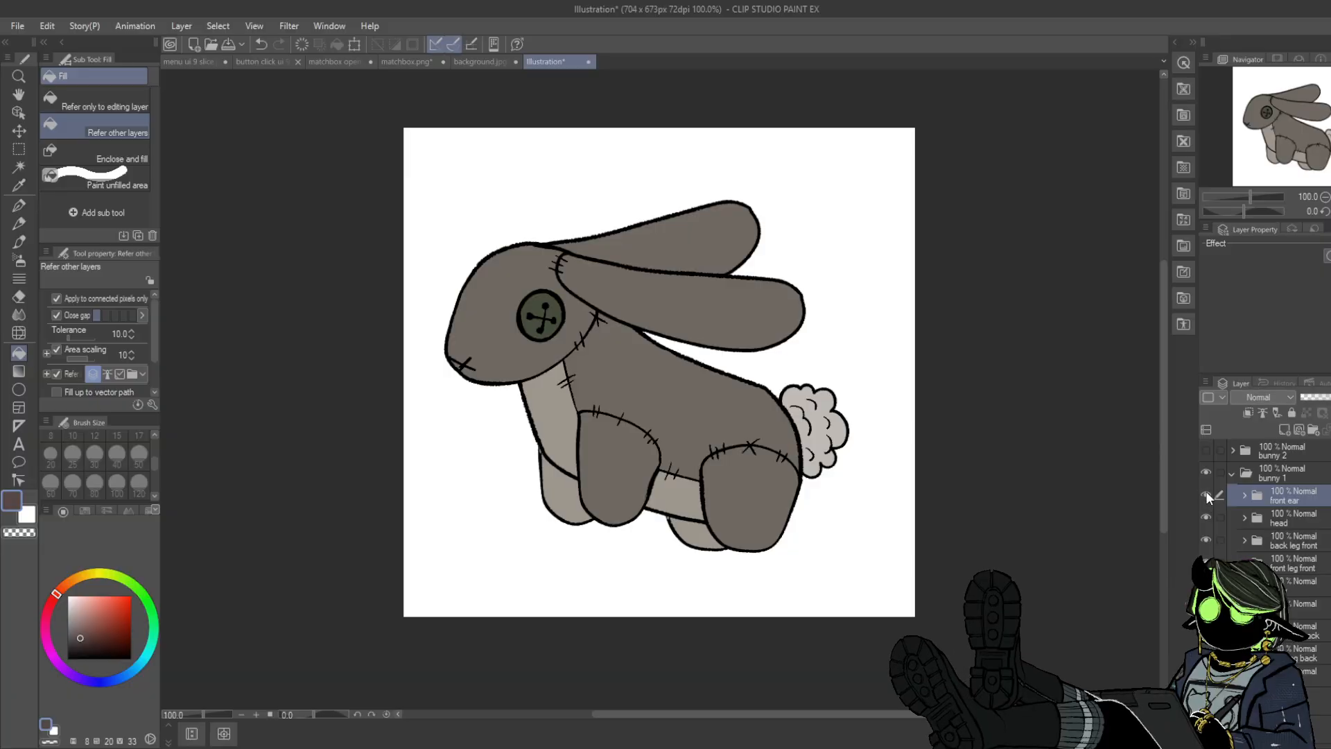
{"action": "left_click", "coordinate": [97, 681]}
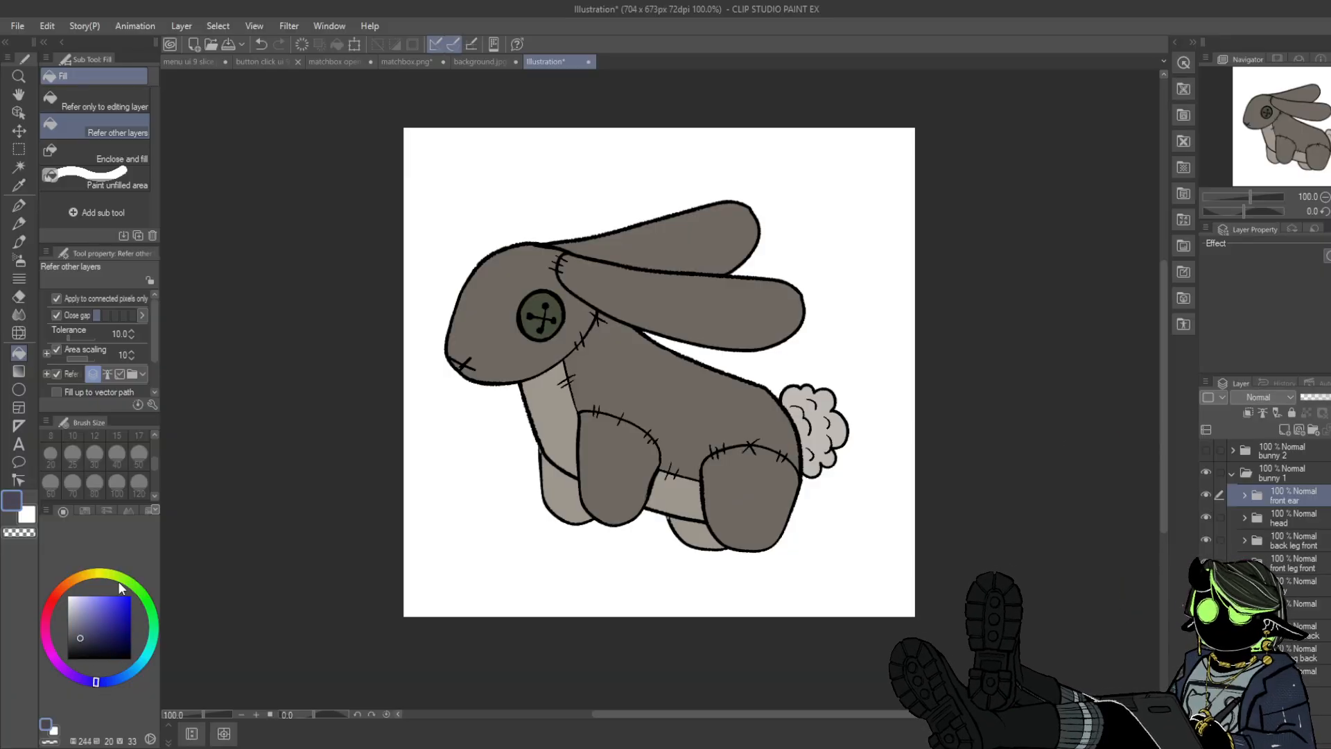
{"action": "left_click", "coordinate": [1243, 495]}
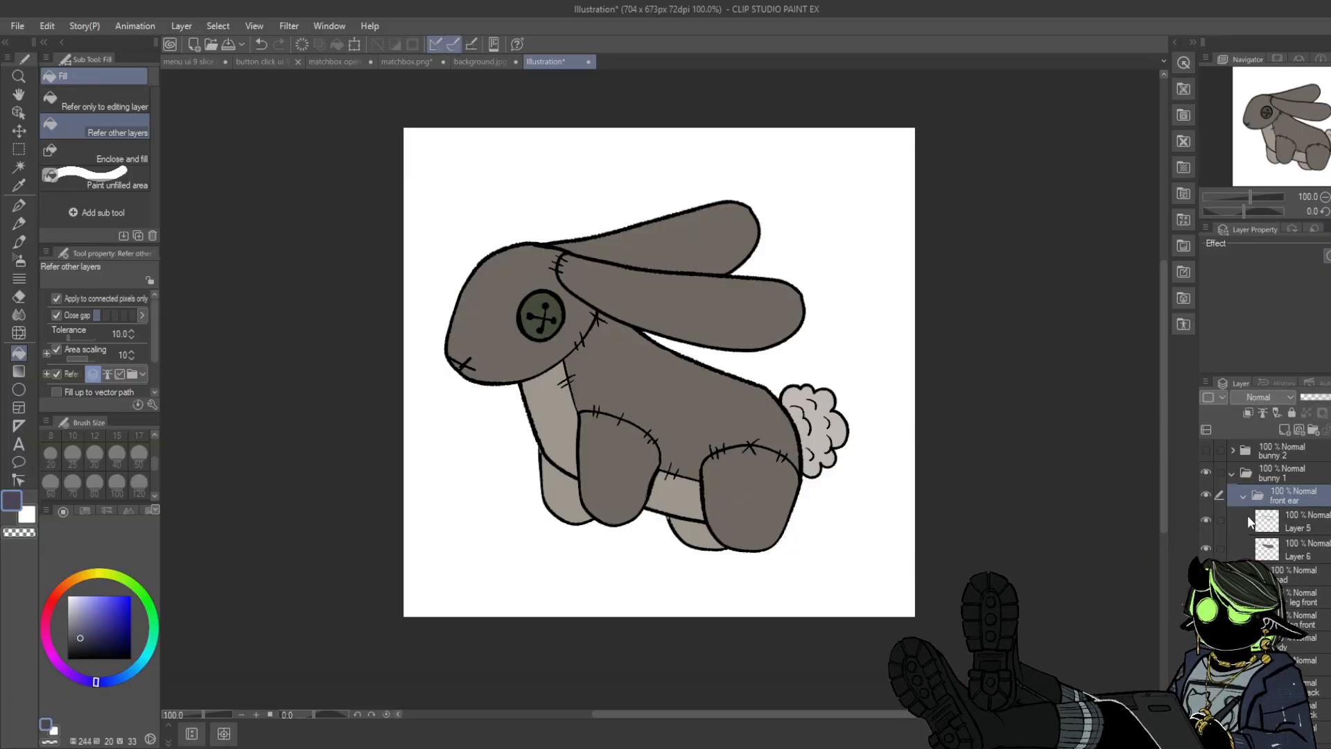
{"action": "left_click", "coordinate": [1247, 548]}
{"action": "left_click", "coordinate": [689, 306]}
{"action": "left_click", "coordinate": [262, 44]}
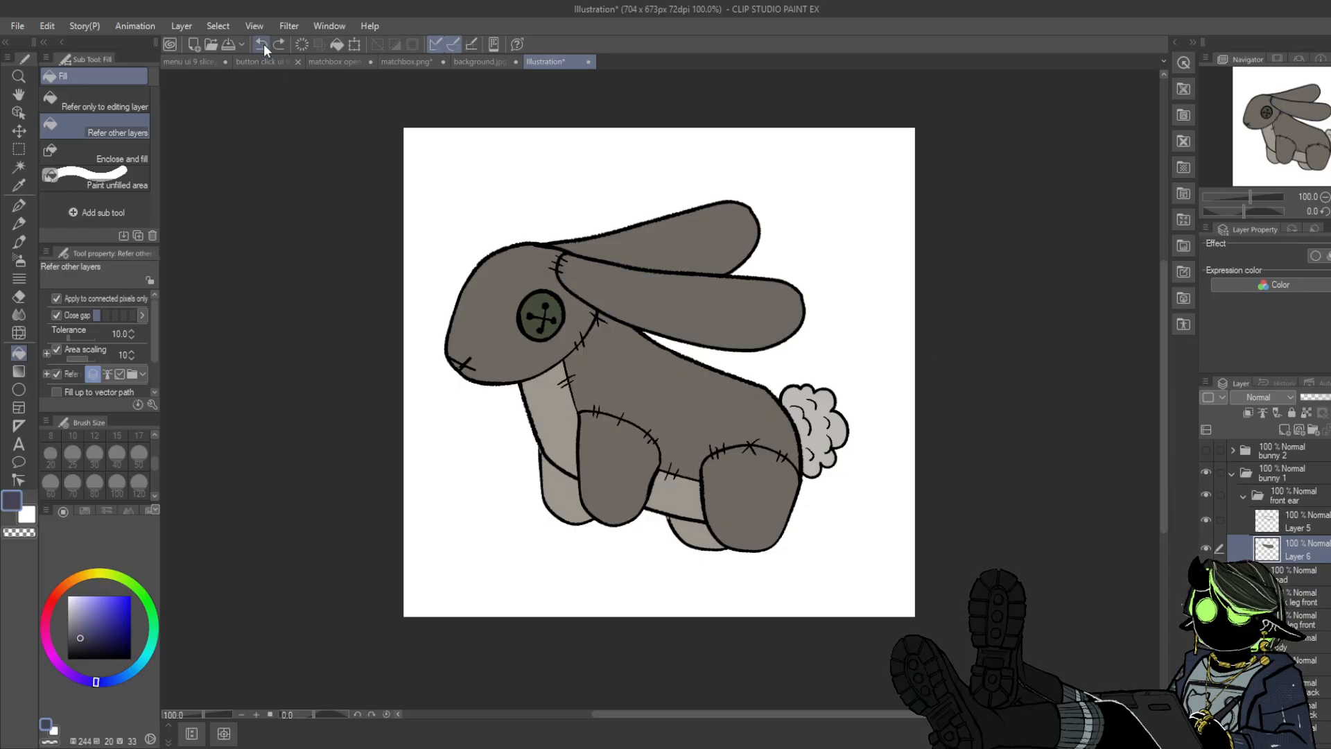
{"action": "left_click", "coordinate": [682, 302]}
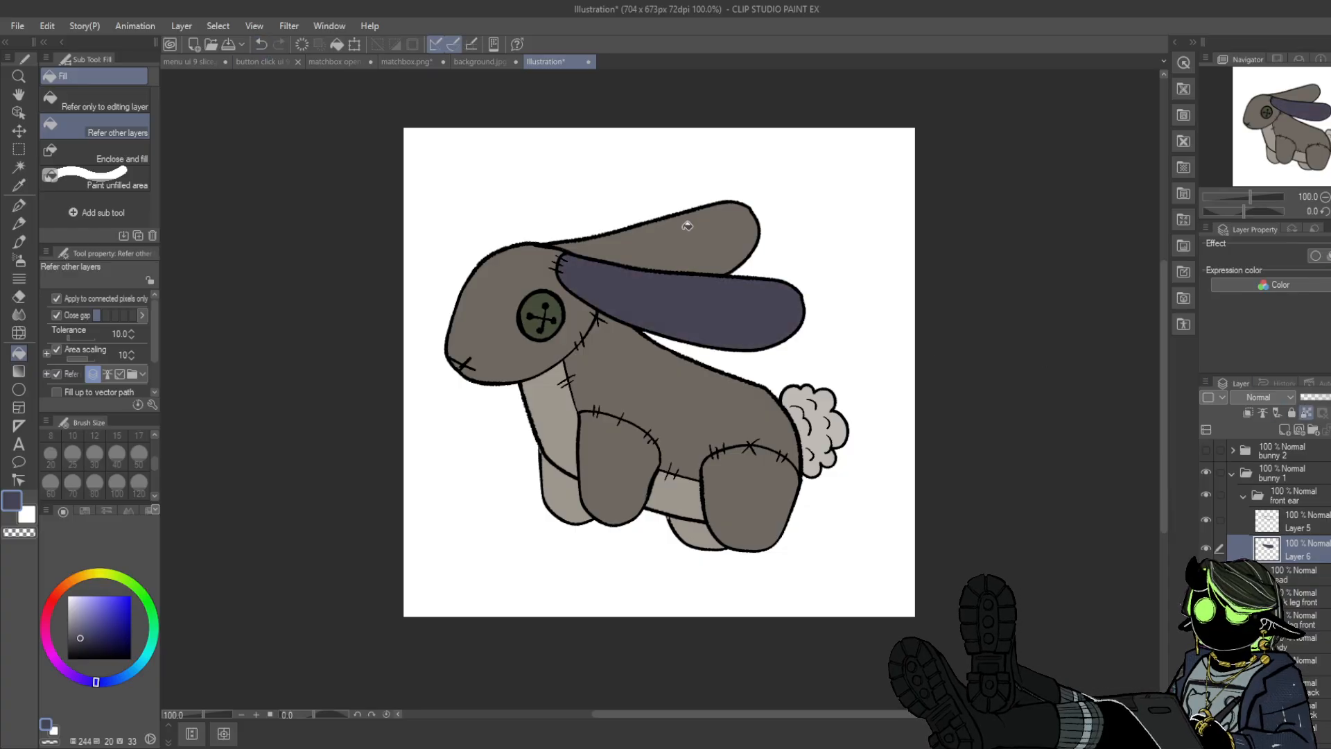
- Set the Textured pen to a muted purple at size 50, trying a stripe near the front ear's base and undoing it
{"action": "left_click", "coordinate": [18, 205]}
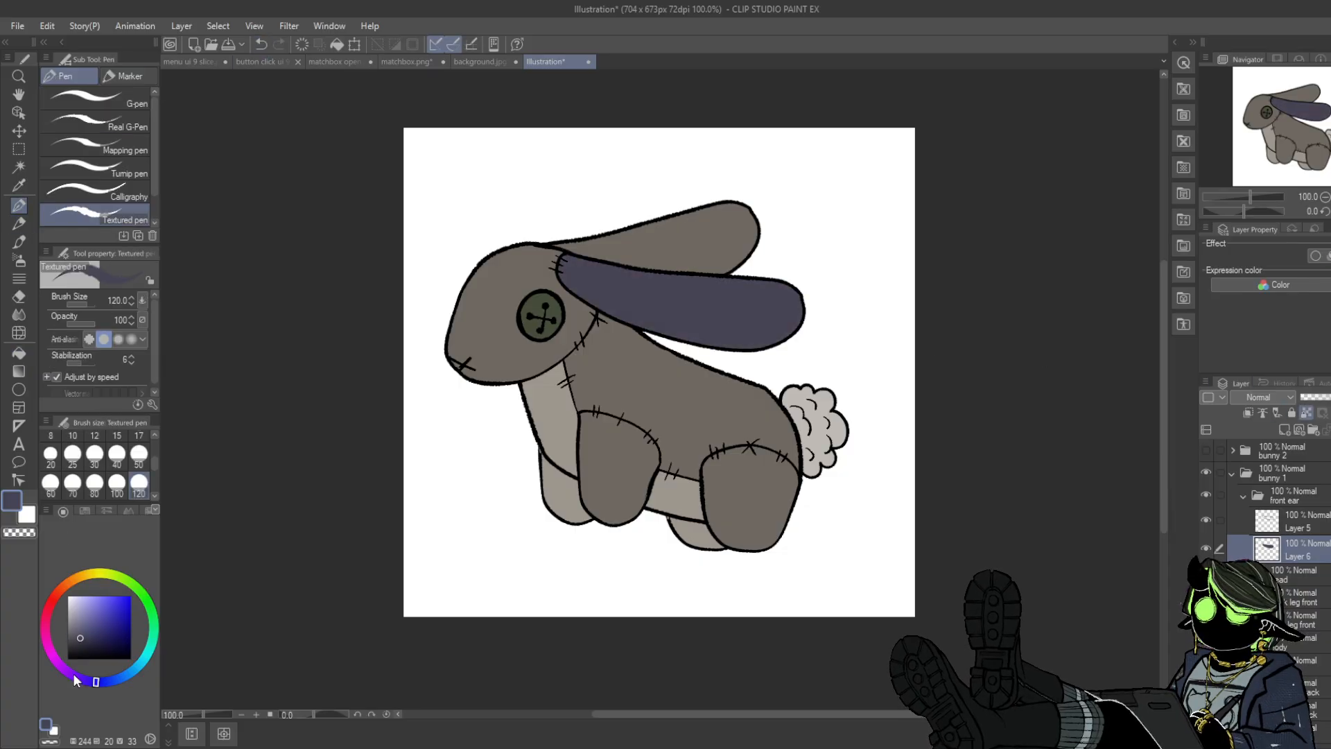
{"action": "left_click", "coordinate": [66, 671]}
{"action": "left_click", "coordinate": [88, 633]}
{"action": "left_click", "coordinate": [78, 629]}
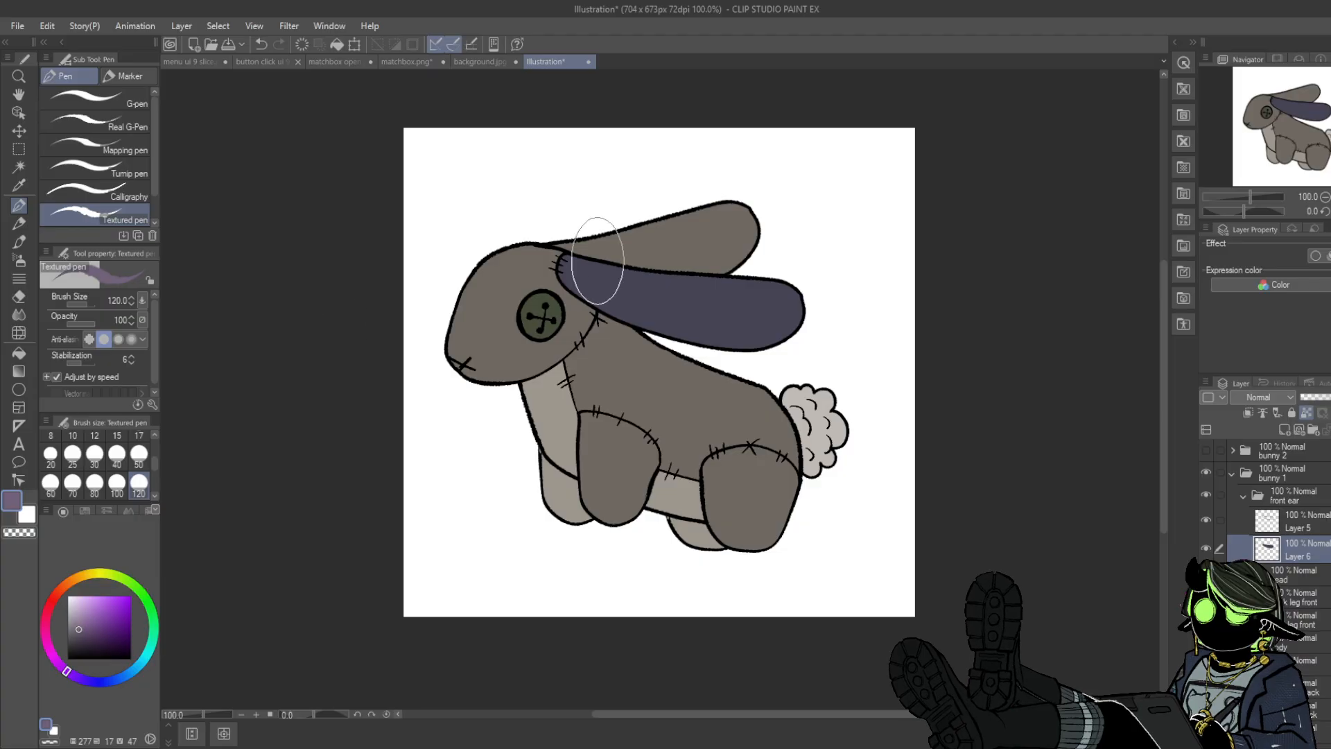
{"action": "left_click_drag", "start_coordinate": [593, 255], "coordinate": [608, 310]}
{"action": "left_click", "coordinate": [139, 453]}
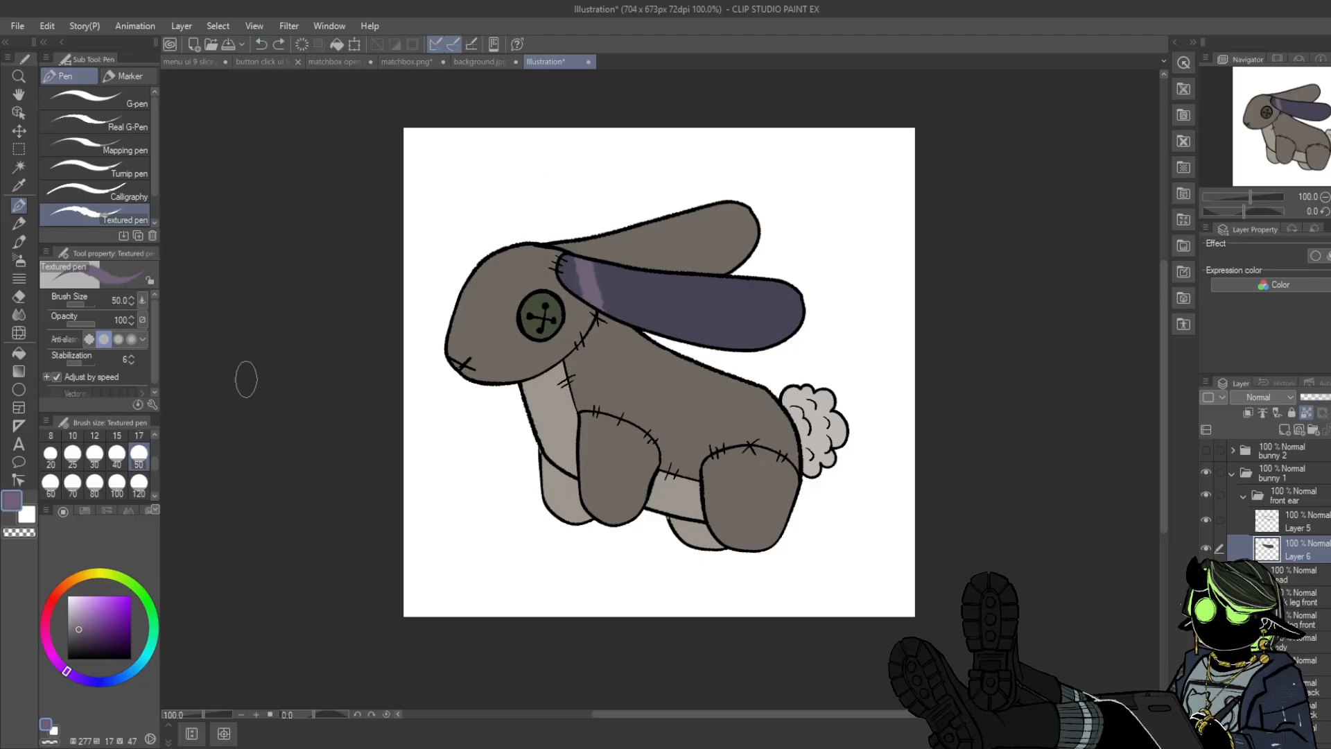
{"action": "left_click", "coordinate": [261, 44]}
{"action": "left_click", "coordinate": [261, 43]}
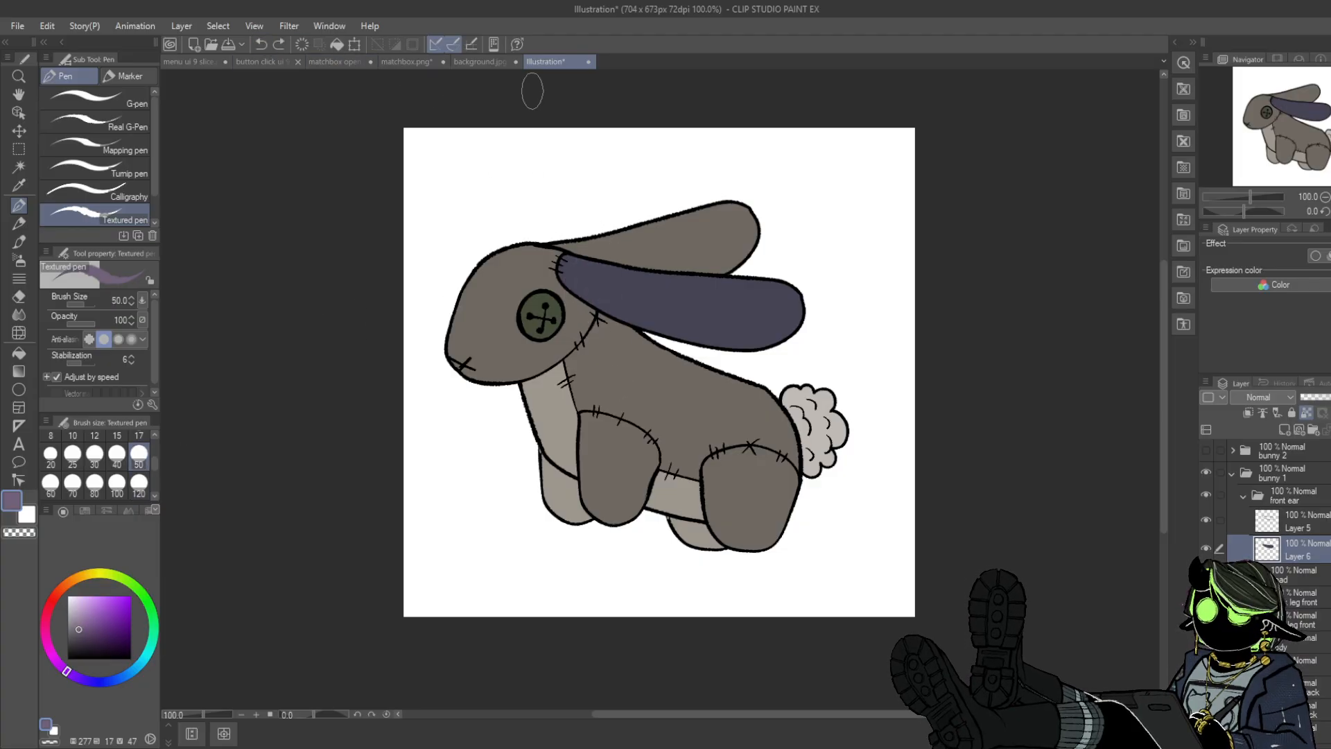
- Paint three wide muted-purple stripes across the length of the dark front ear
{"action": "left_click_drag", "start_coordinate": [601, 254], "coordinate": [595, 322]}
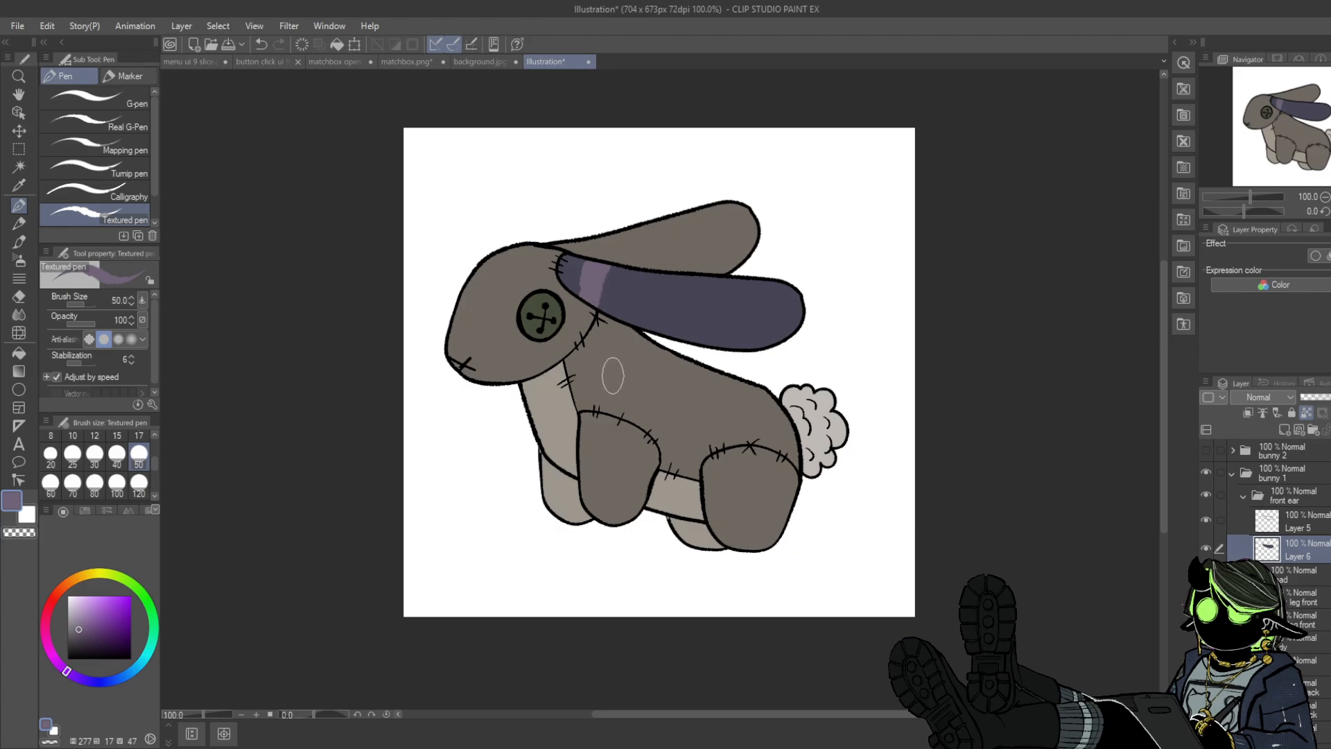
{"action": "left_click_drag", "start_coordinate": [617, 264], "coordinate": [608, 335]}
{"action": "mouse_move", "coordinate": [645, 274]}
{"action": "left_mouse_down"}
{"action": "mouse_move", "coordinate": [643, 324]}
{"action": "mouse_move", "coordinate": [664, 334]}
{"action": "left_mouse_up"}
{"action": "mouse_move", "coordinate": [735, 271]}
{"action": "left_mouse_down"}
{"action": "mouse_move", "coordinate": [715, 383]}
{"action": "mouse_move", "coordinate": [735, 281]}
{"action": "mouse_move", "coordinate": [743, 354]}
{"action": "left_mouse_up"}
{"action": "left_click_drag", "start_coordinate": [754, 276], "coordinate": [749, 349]}
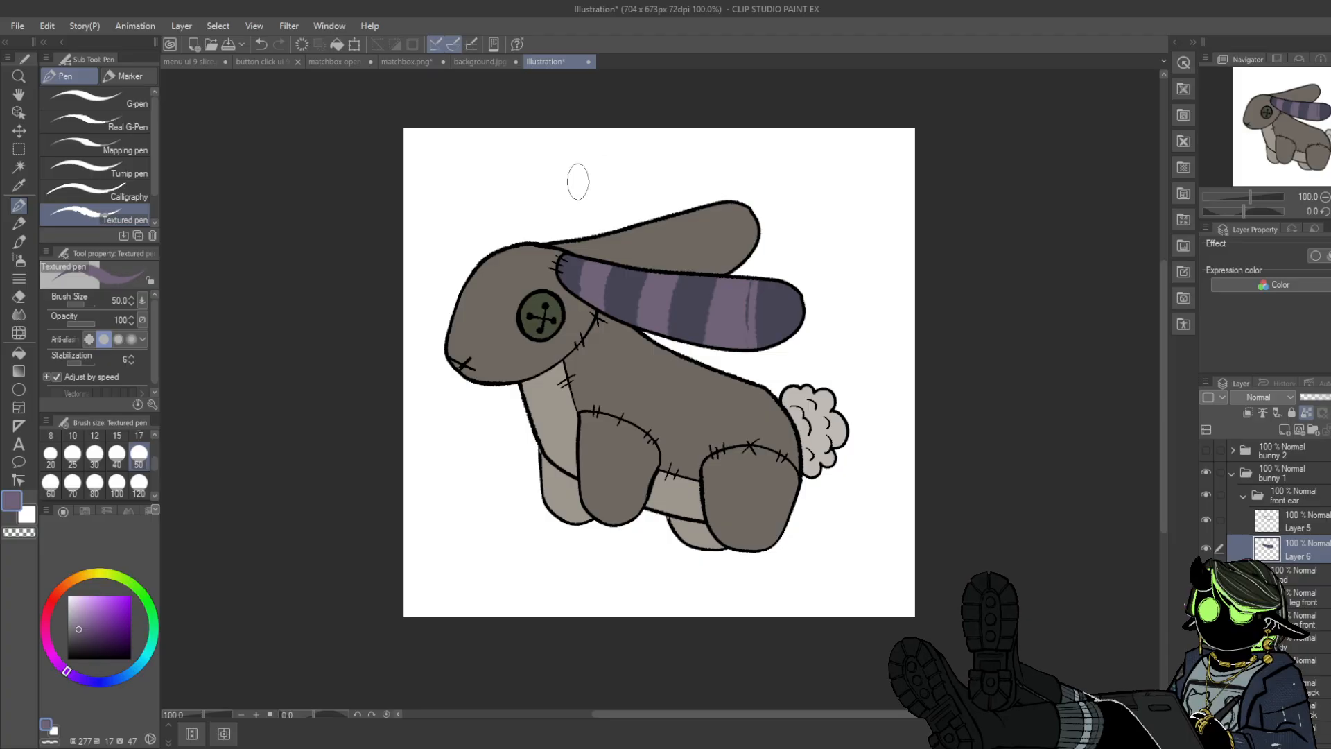
- Clean up the front ear's stripe edges and draw thin black lines along the dark stripes with the Textured pen at size 17
{"action": "left_click", "coordinate": [558, 275], "text": "alt"}
{"action": "mouse_move", "coordinate": [589, 257]}
{"action": "left_mouse_down"}
{"action": "mouse_move", "coordinate": [578, 299]}
{"action": "mouse_move", "coordinate": [606, 317]}
{"action": "left_mouse_up"}
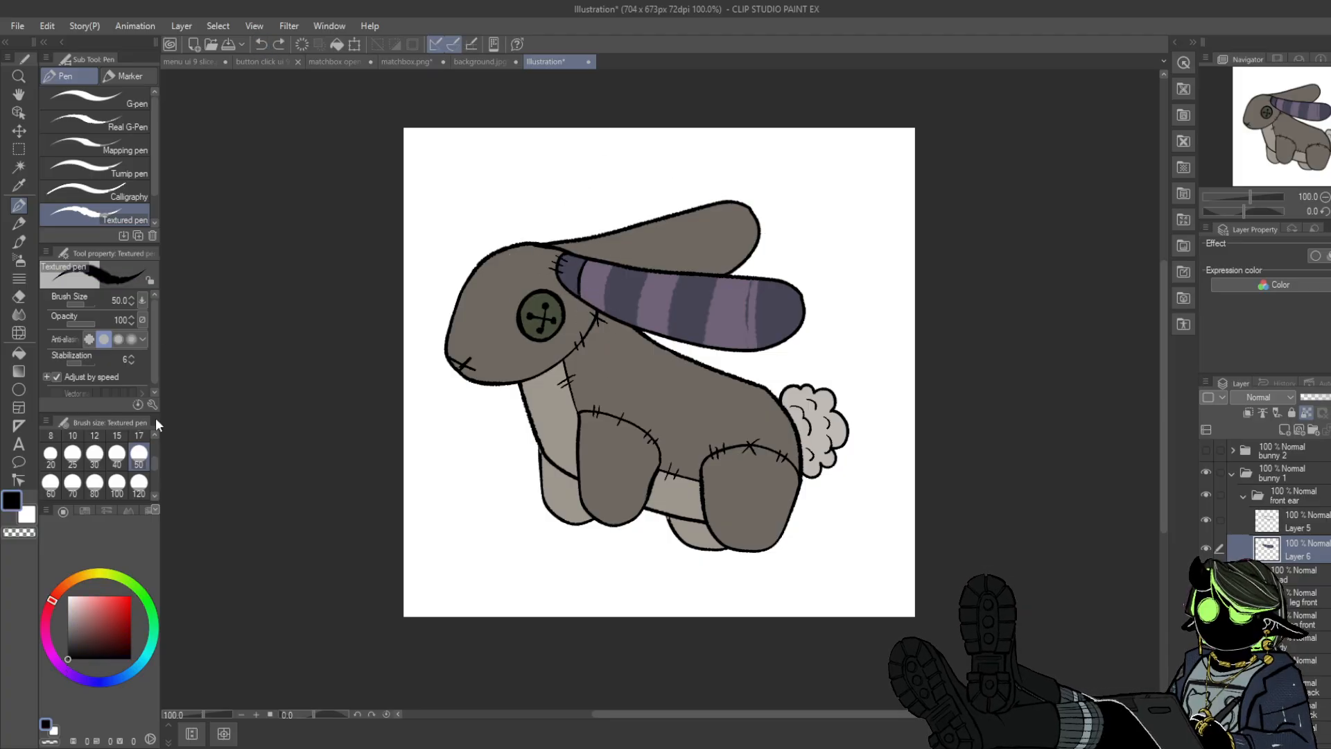
{"action": "left_click", "coordinate": [138, 435]}
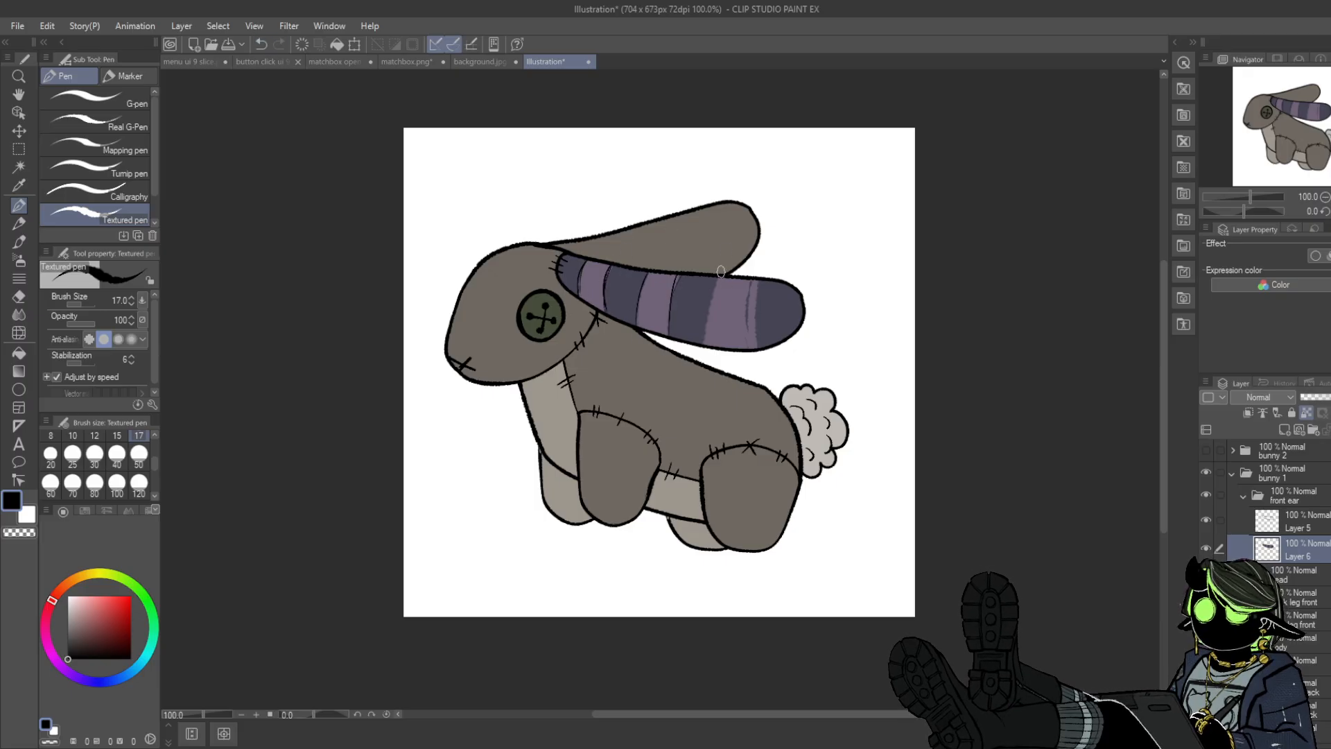
{"action": "left_click", "coordinate": [749, 285], "text": "alt"}
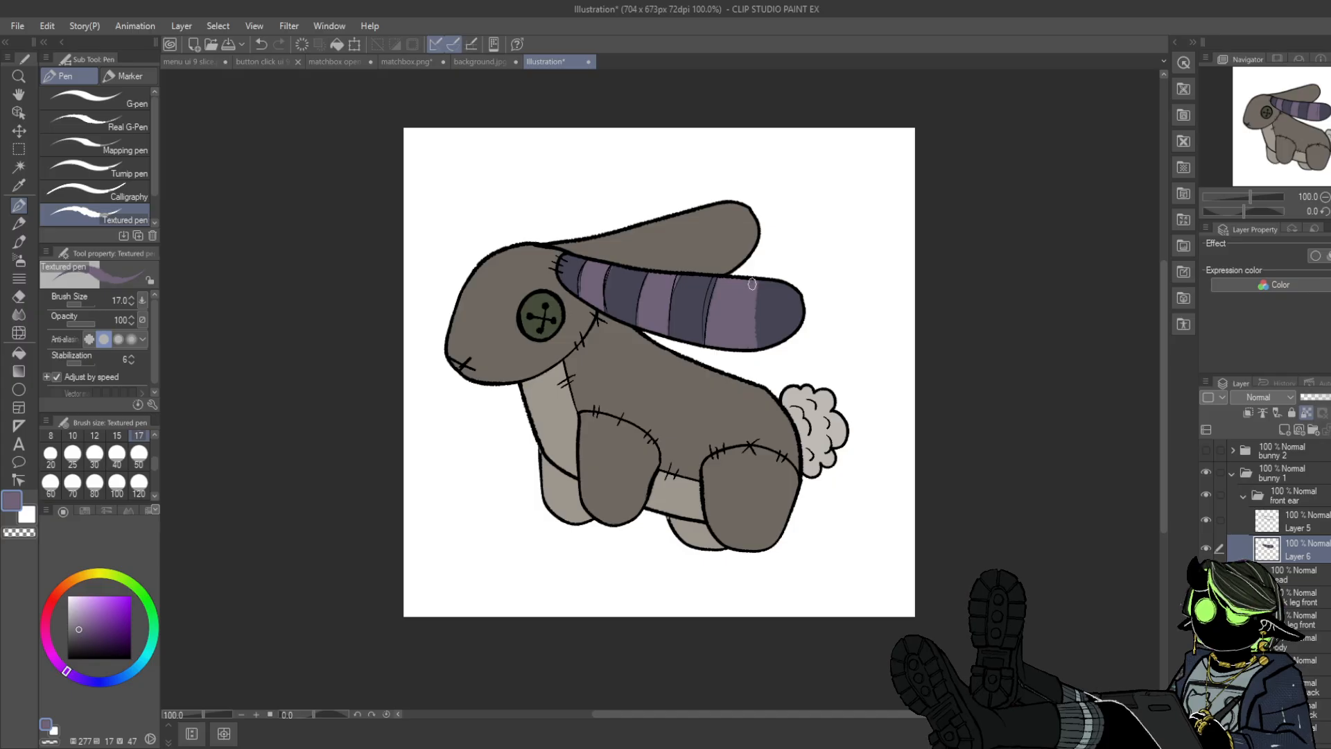
{"action": "left_click", "coordinate": [68, 658]}
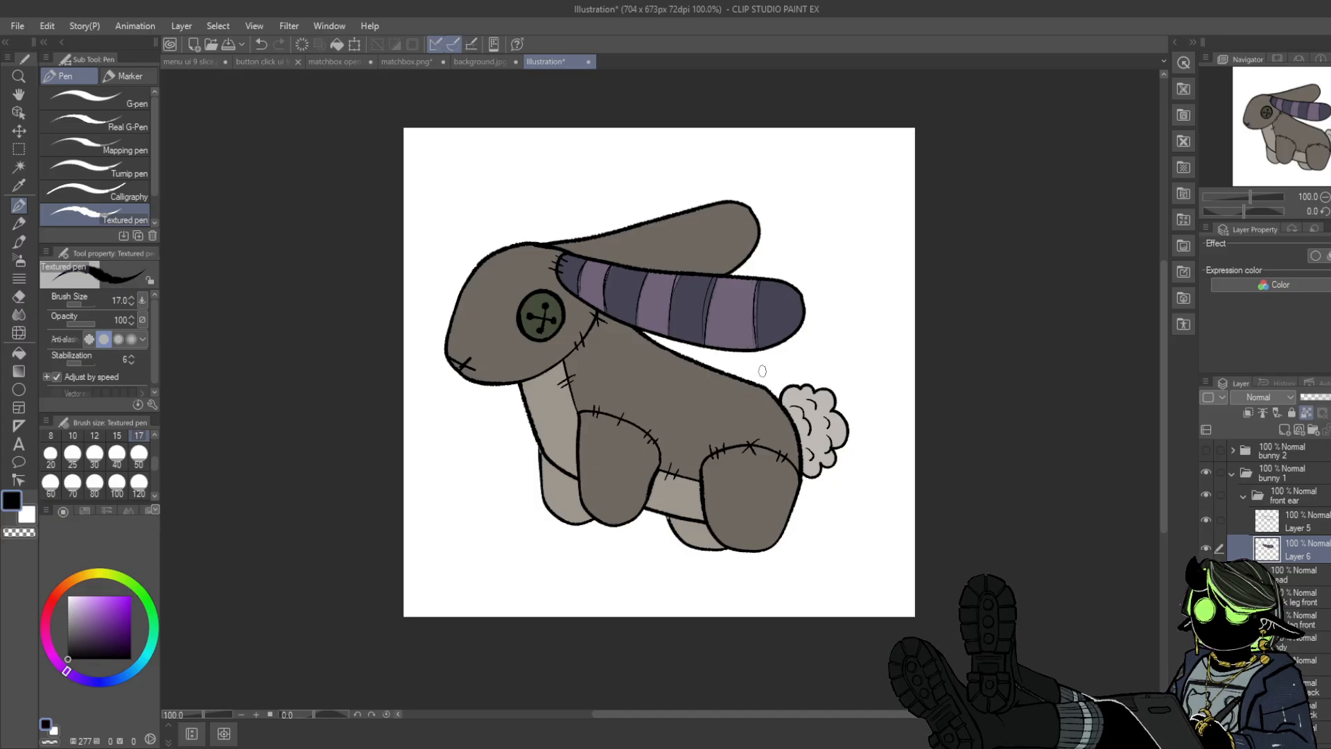
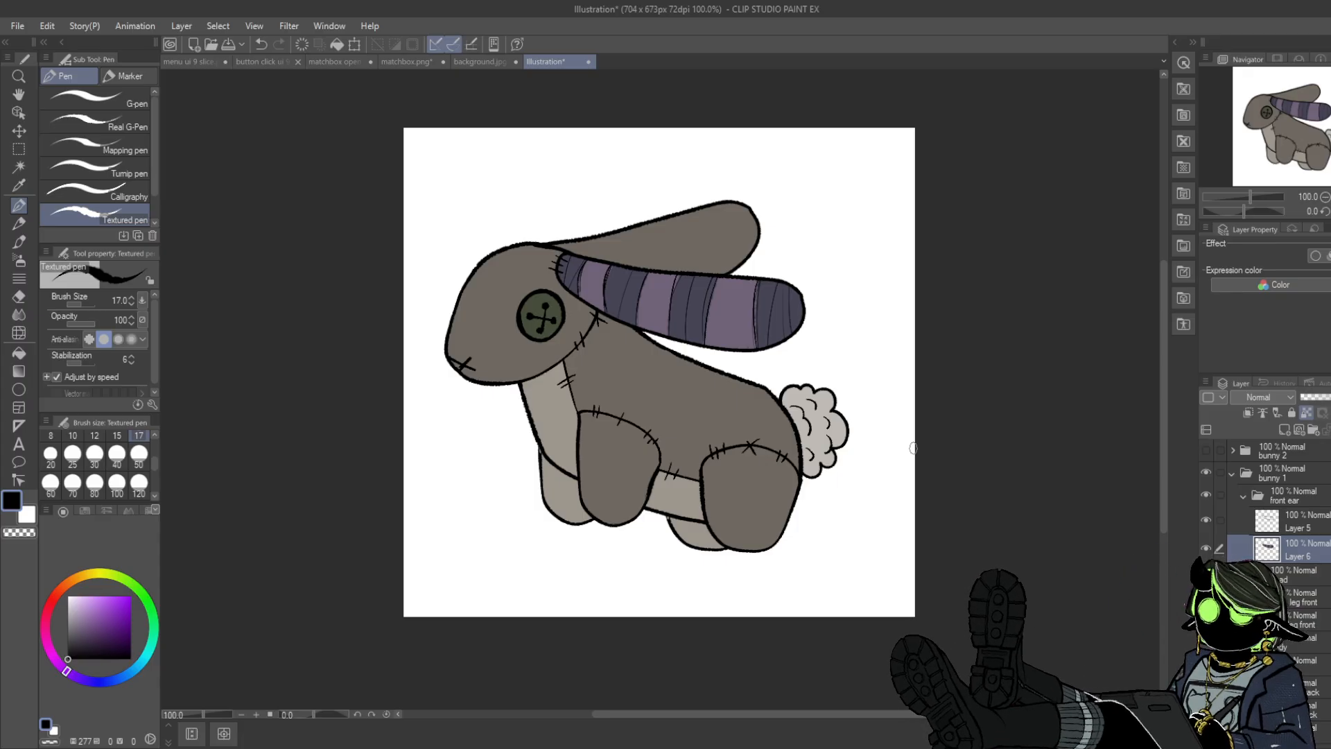
- Hatch the front leg with diagonal black lines on a clipped layer and lower that layer's opacity to 27%
{"action": "left_click", "coordinate": [1310, 575]}
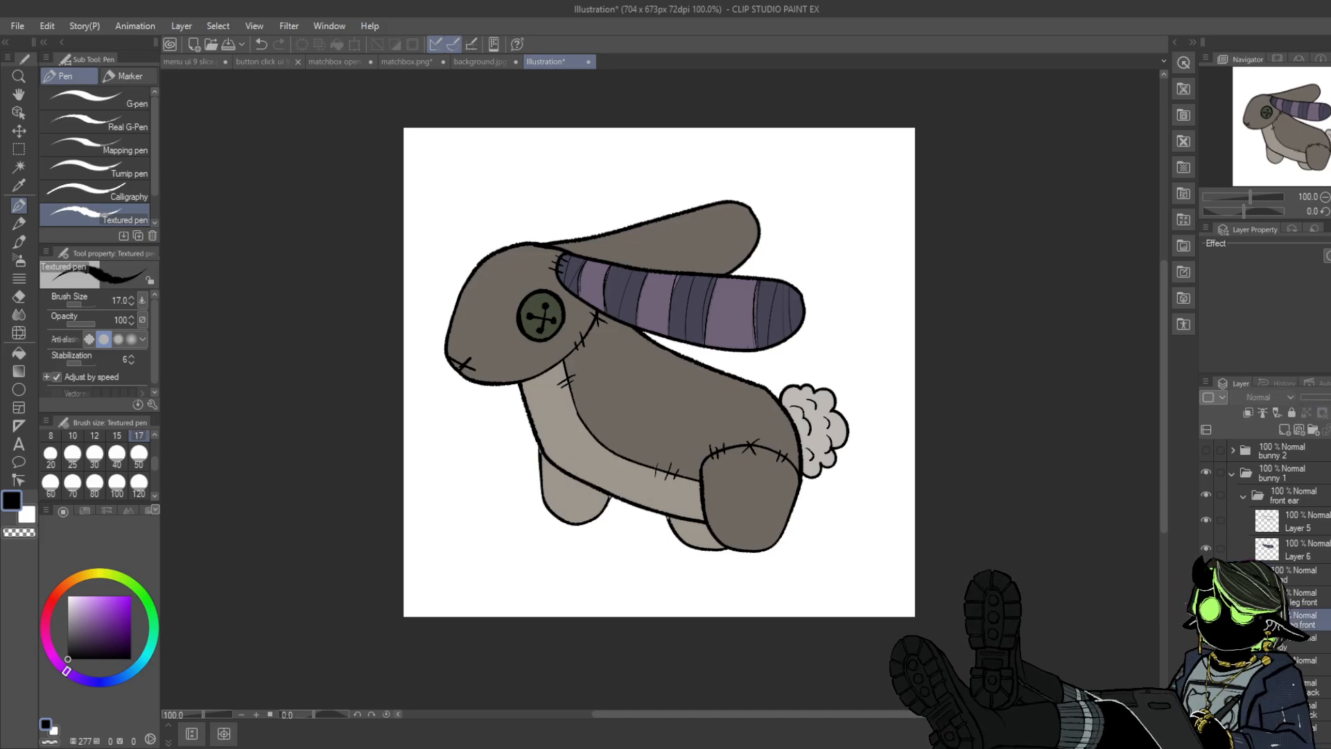
{"action": "left_click", "coordinate": [1311, 673]}
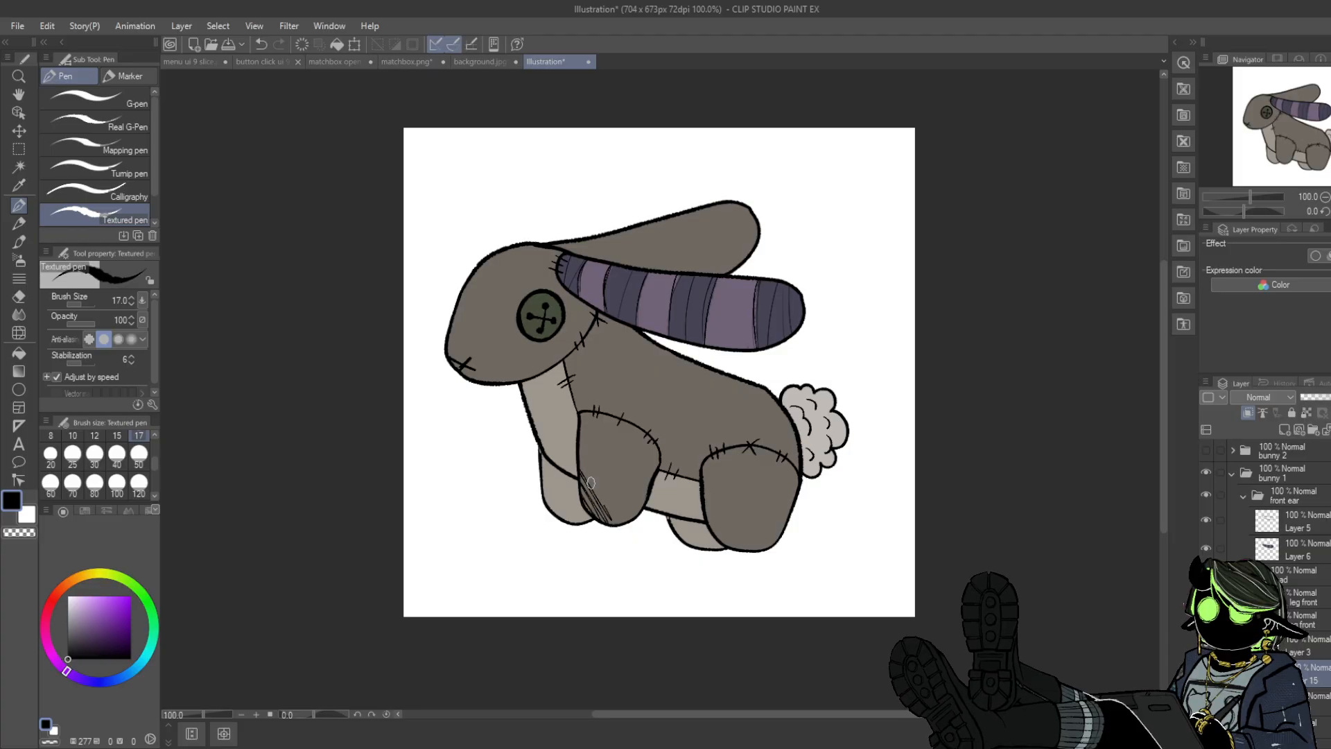
{"action": "mouse_move", "coordinate": [591, 482]}
{"action": "left_mouse_down"}
{"action": "mouse_move", "coordinate": [588, 418]}
{"action": "mouse_move", "coordinate": [648, 498]}
{"action": "mouse_move", "coordinate": [621, 399]}
{"action": "mouse_move", "coordinate": [663, 469]}
{"action": "mouse_move", "coordinate": [638, 492]}
{"action": "mouse_move", "coordinate": [659, 515]}
{"action": "left_mouse_up"}
{"action": "left_click_drag", "start_coordinate": [1319, 396], "coordinate": [1319, 400]}
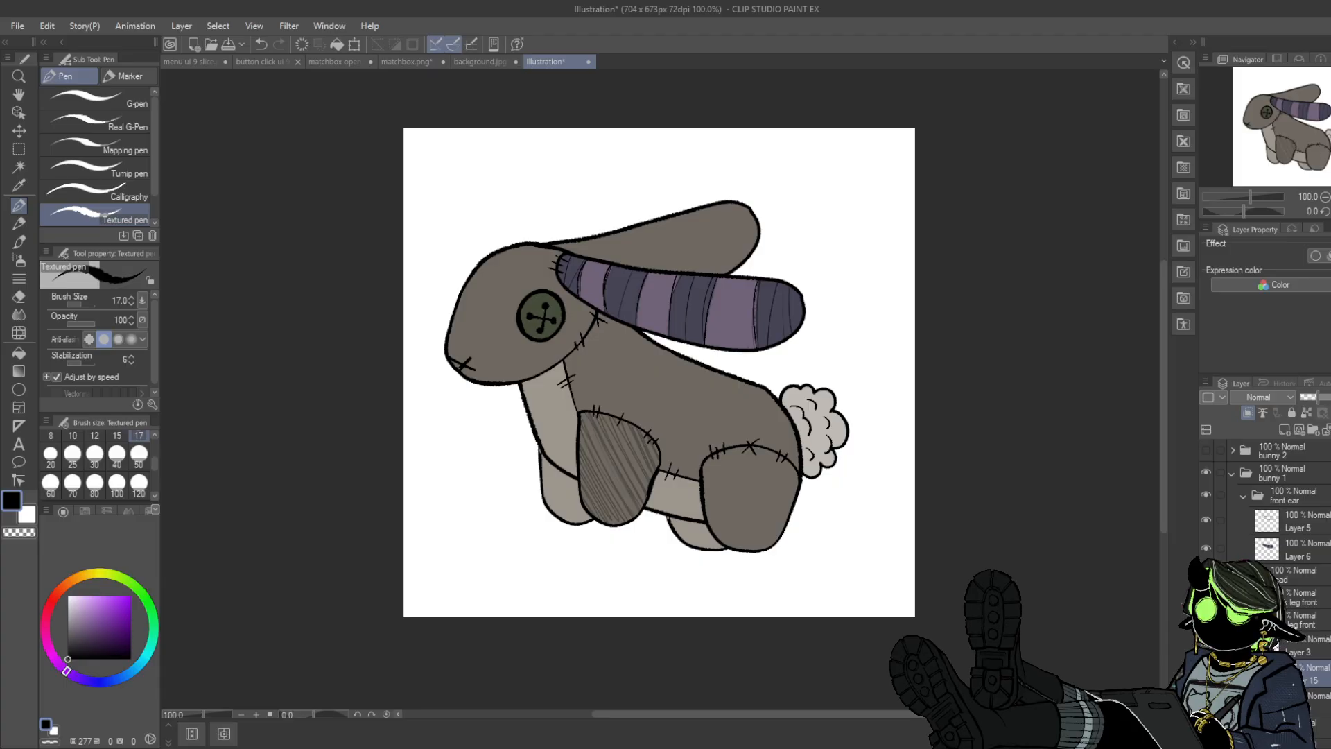
- Hide the body folder and paint over the dark smudge on the tail's colour layer with its own light grey
{"action": "scroll", "coordinate": [1279, 592], "scroll_direction": "down", "scroll_amount": 4}
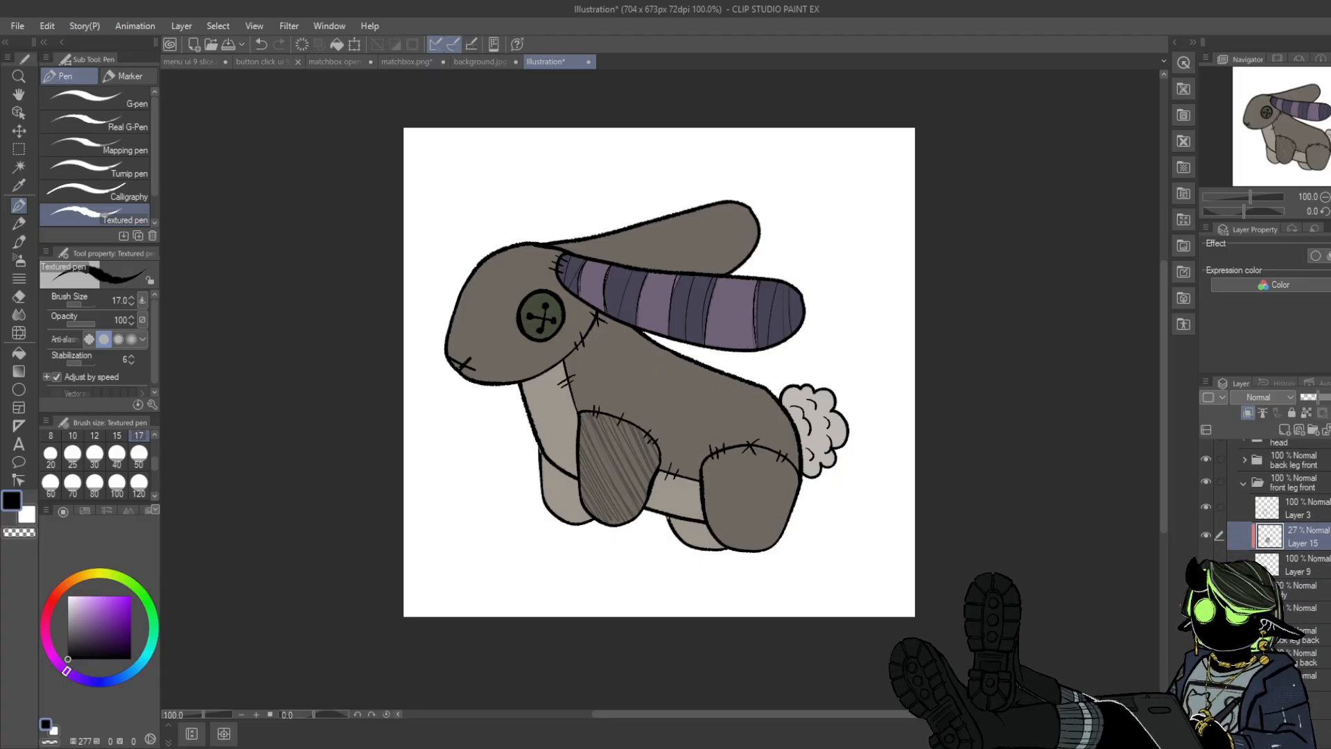
{"action": "left_click", "coordinate": [1307, 675]}
{"action": "left_click", "coordinate": [1291, 593]}
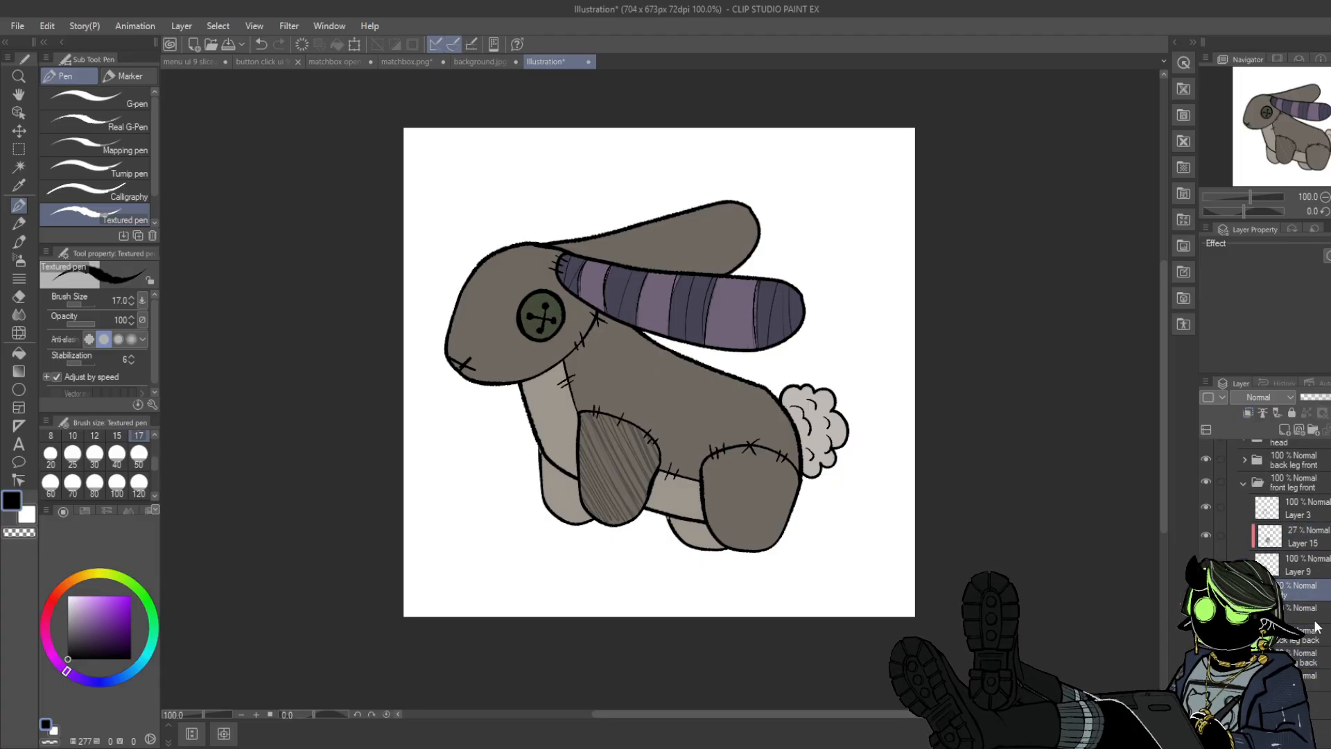
{"action": "left_click", "coordinate": [1306, 658]}
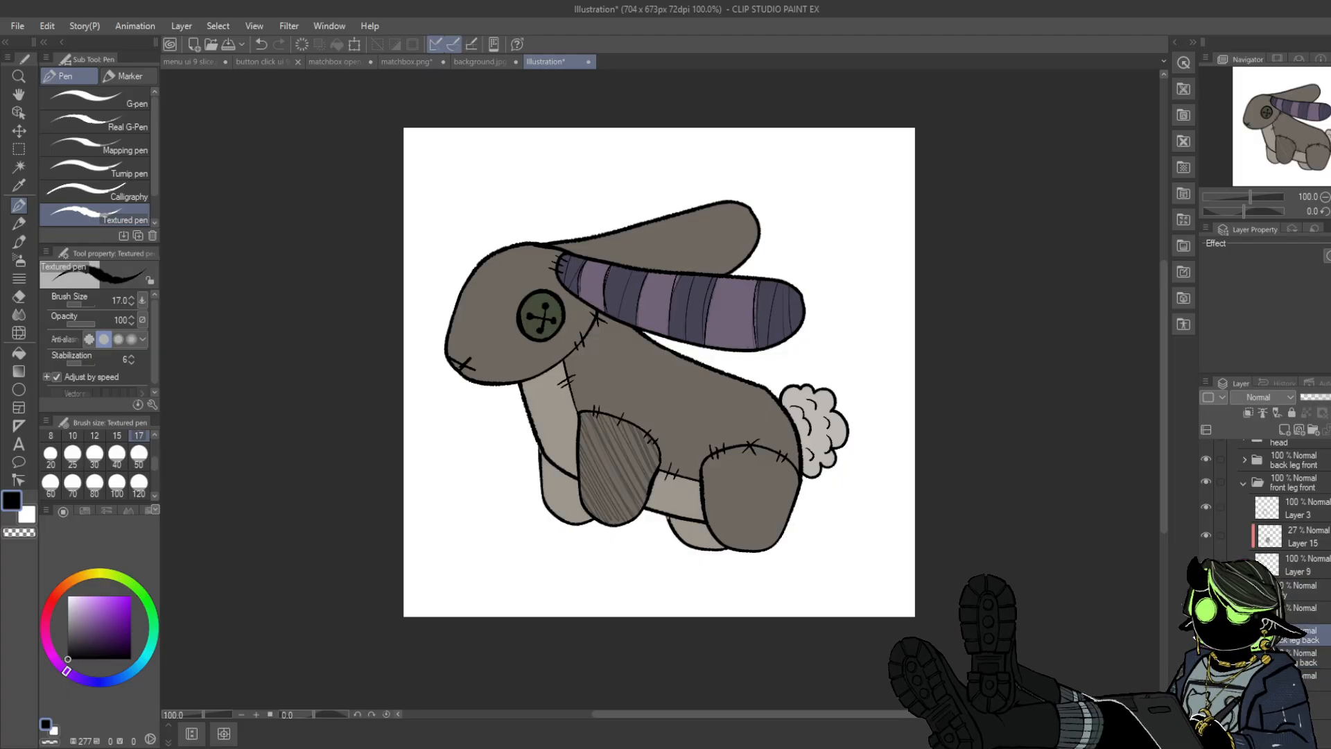
{"action": "left_click", "coordinate": [1206, 590]}
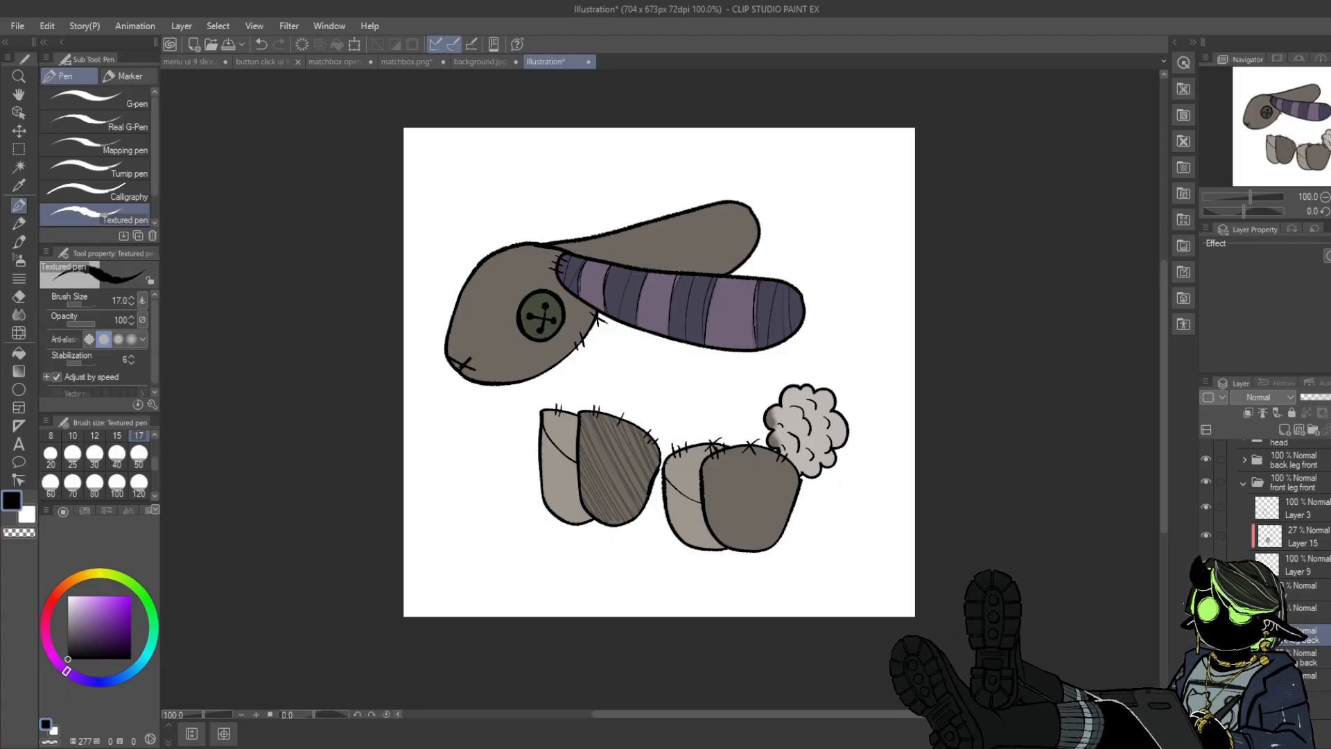
{"action": "left_click", "coordinate": [1307, 589]}
{"action": "left_click", "coordinate": [1290, 663]}
{"action": "left_click", "coordinate": [794, 420], "text": "alt"}
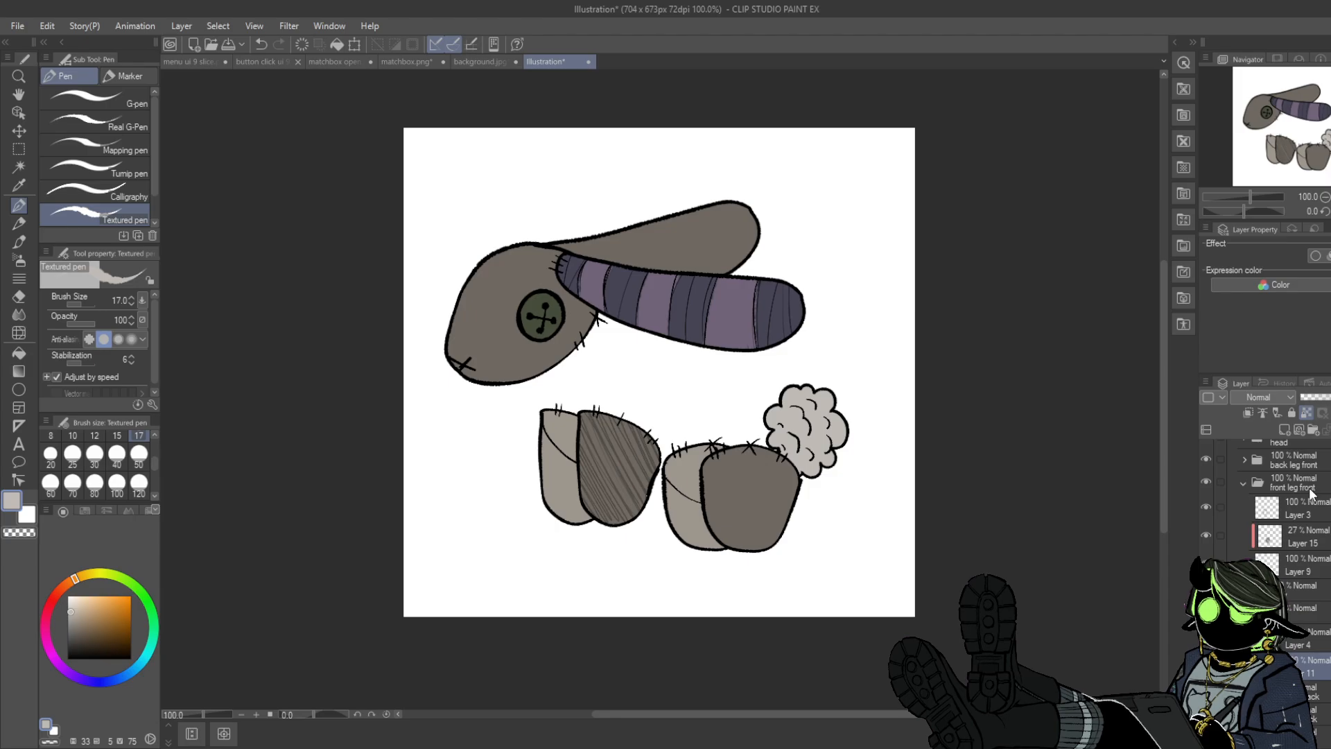
- Hide the front leg front and back leg front folders to expose the far legs
{"action": "left_click", "coordinate": [1206, 482]}
{"action": "left_click", "coordinate": [1206, 480]}
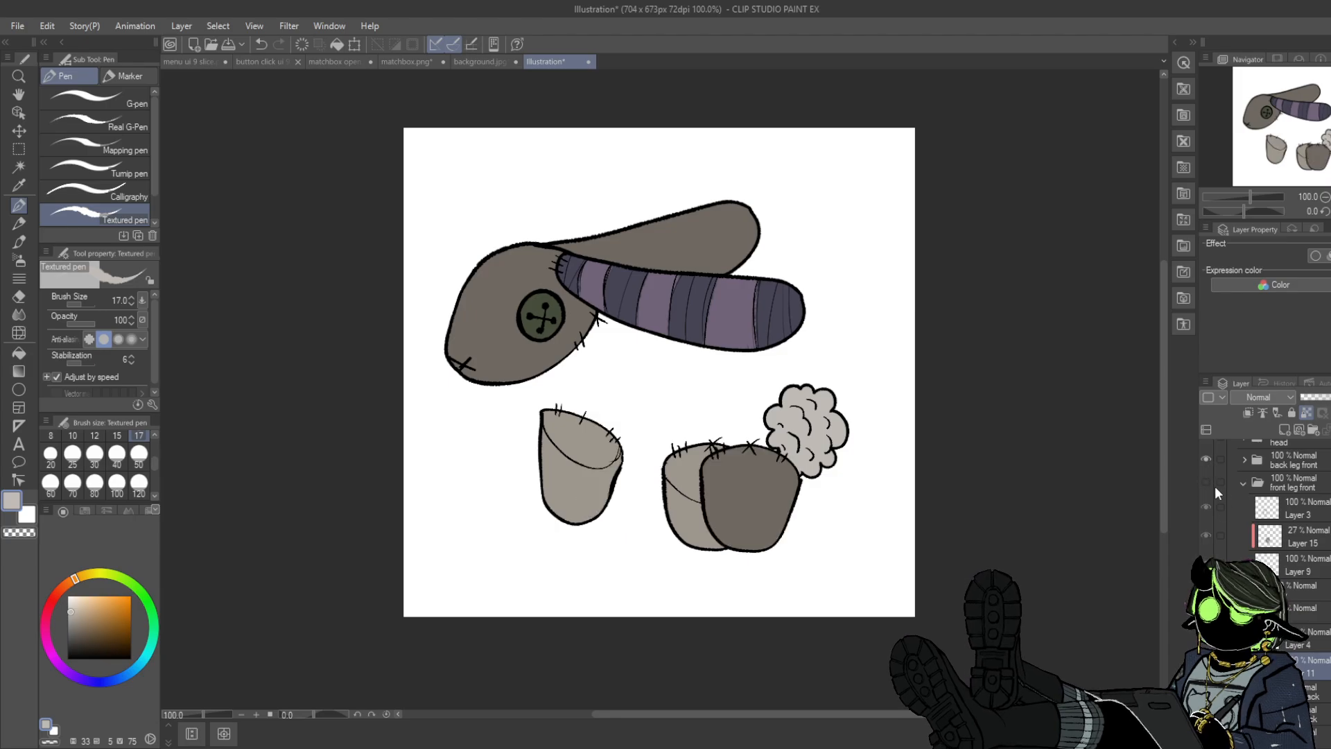
{"action": "left_click", "coordinate": [1207, 483]}
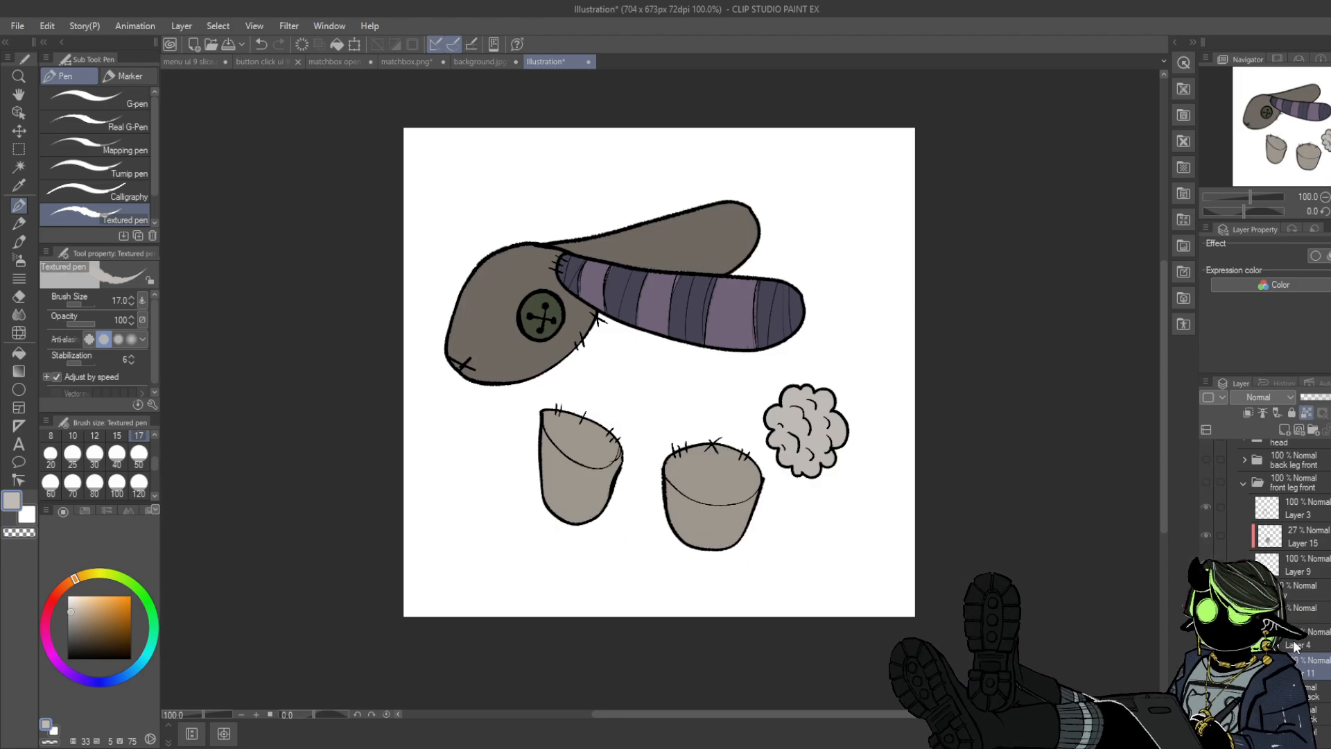
- Paint the far back leg's colour layer dark blue-violet with the Textured pen at size 120
{"action": "left_click", "coordinate": [1313, 714]}
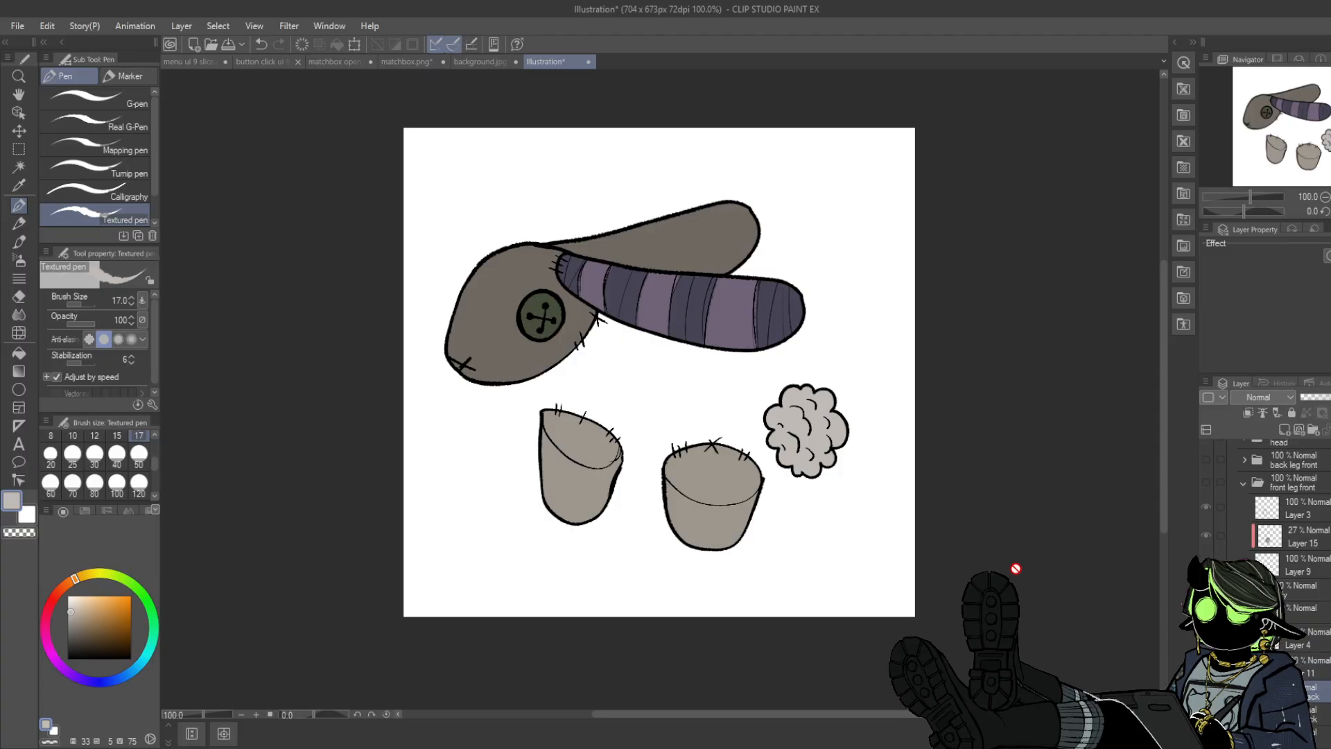
{"action": "left_click", "coordinate": [91, 682]}
{"action": "left_click", "coordinate": [89, 636]}
{"action": "left_click_drag", "start_coordinate": [85, 639], "coordinate": [79, 644]}
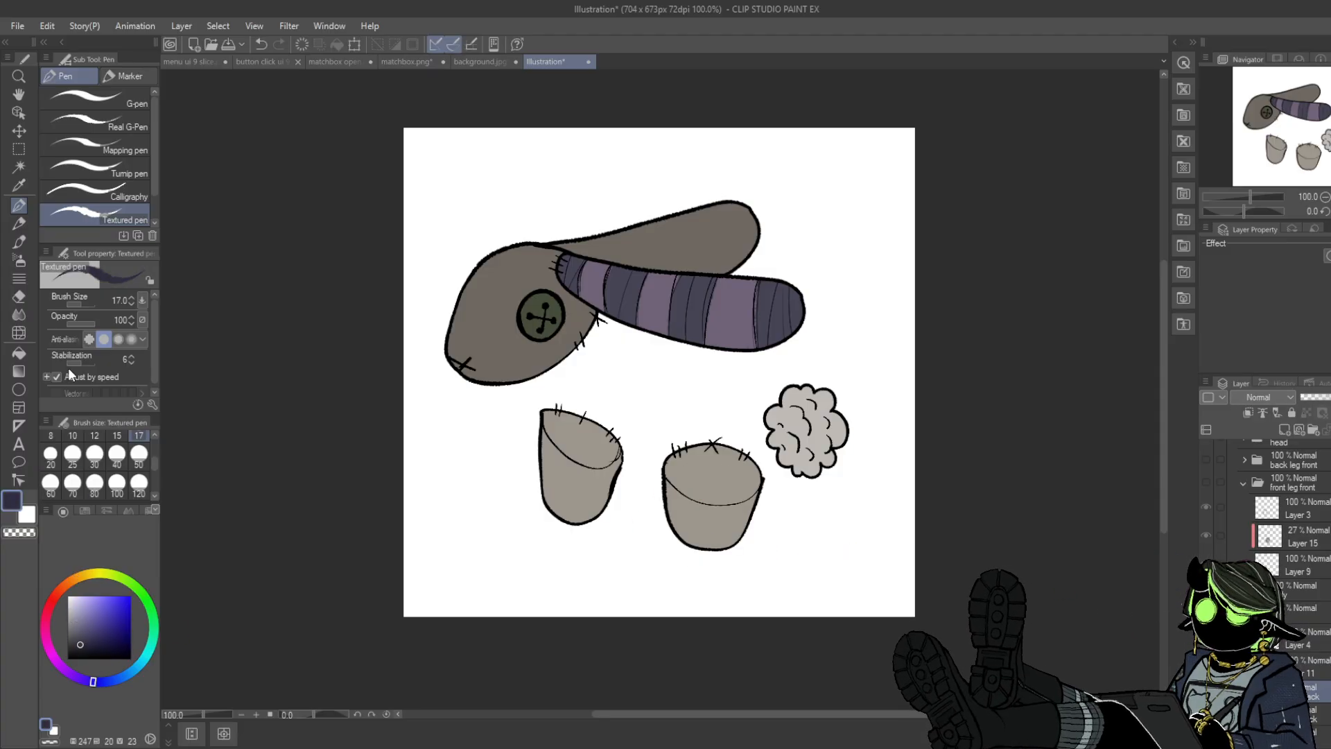
{"action": "left_click", "coordinate": [138, 483]}
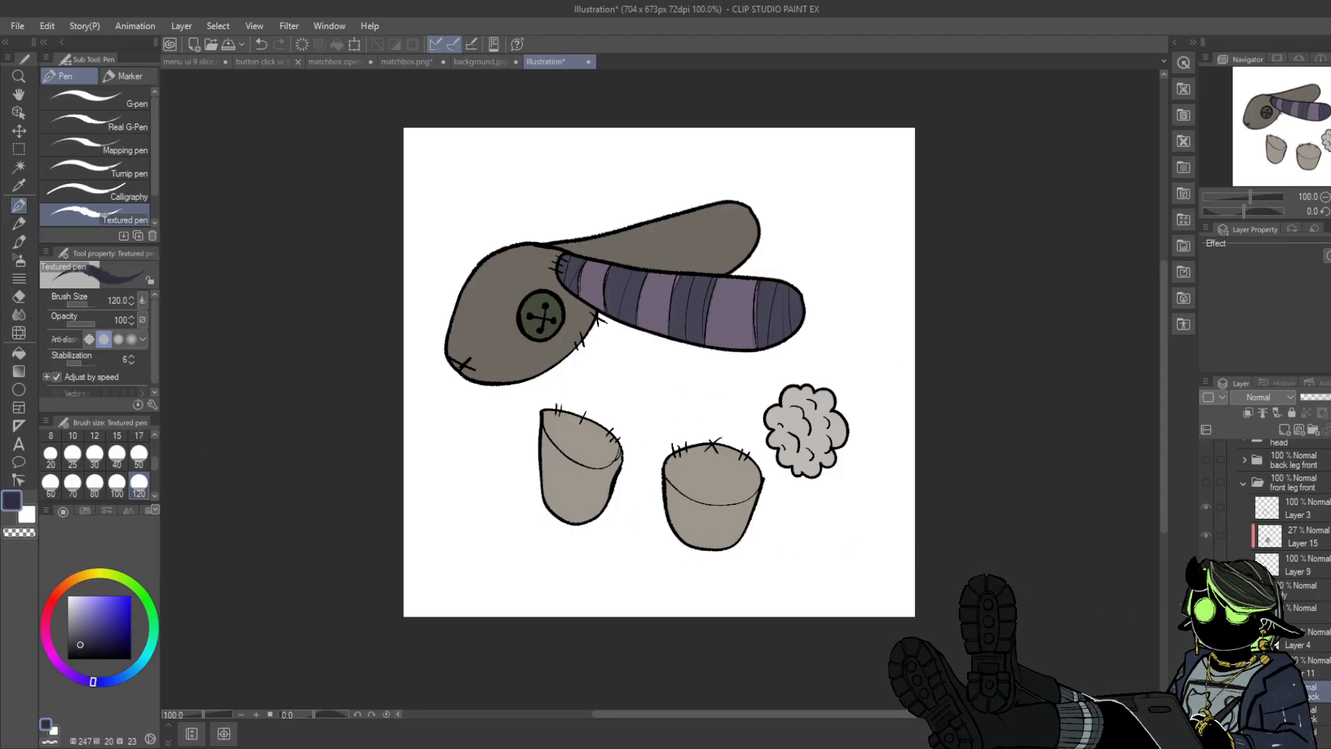
{"action": "left_click", "coordinate": [1320, 717]}
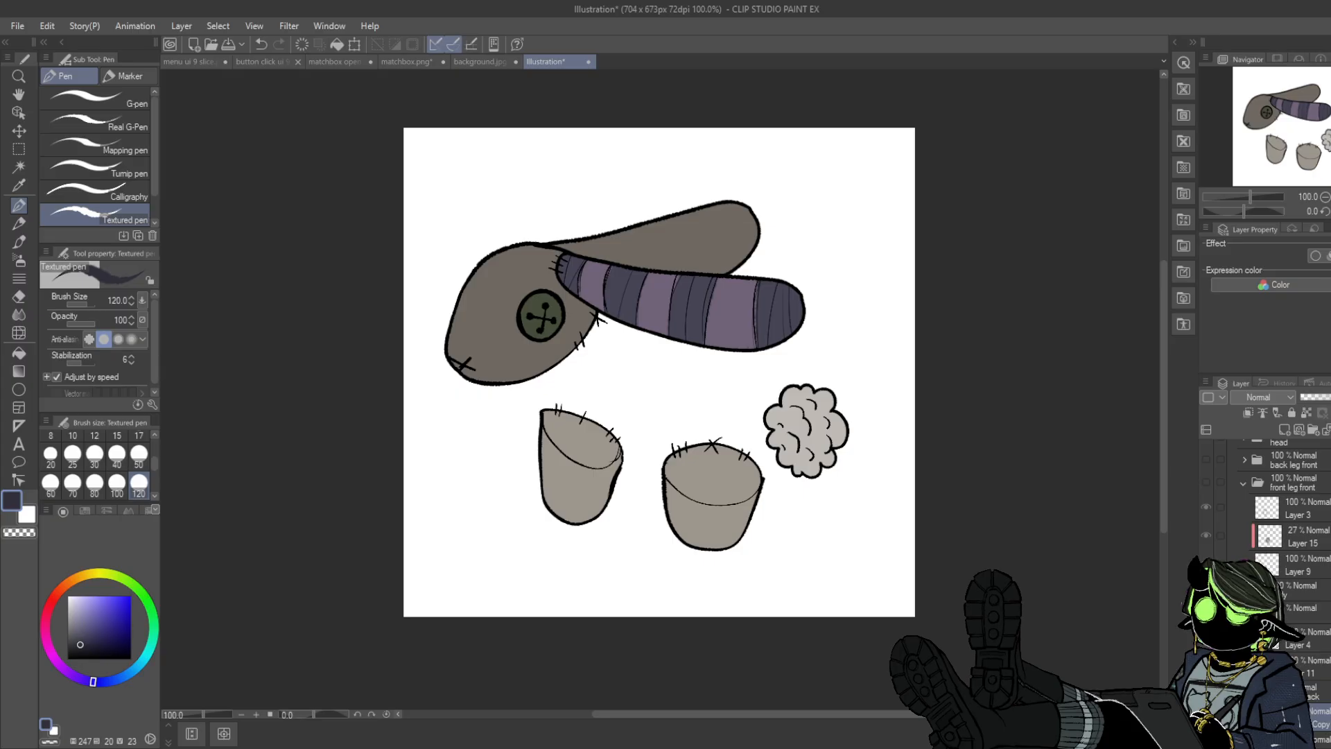
{"action": "scroll", "coordinate": [1283, 486], "scroll_direction": "down", "scroll_amount": 3}
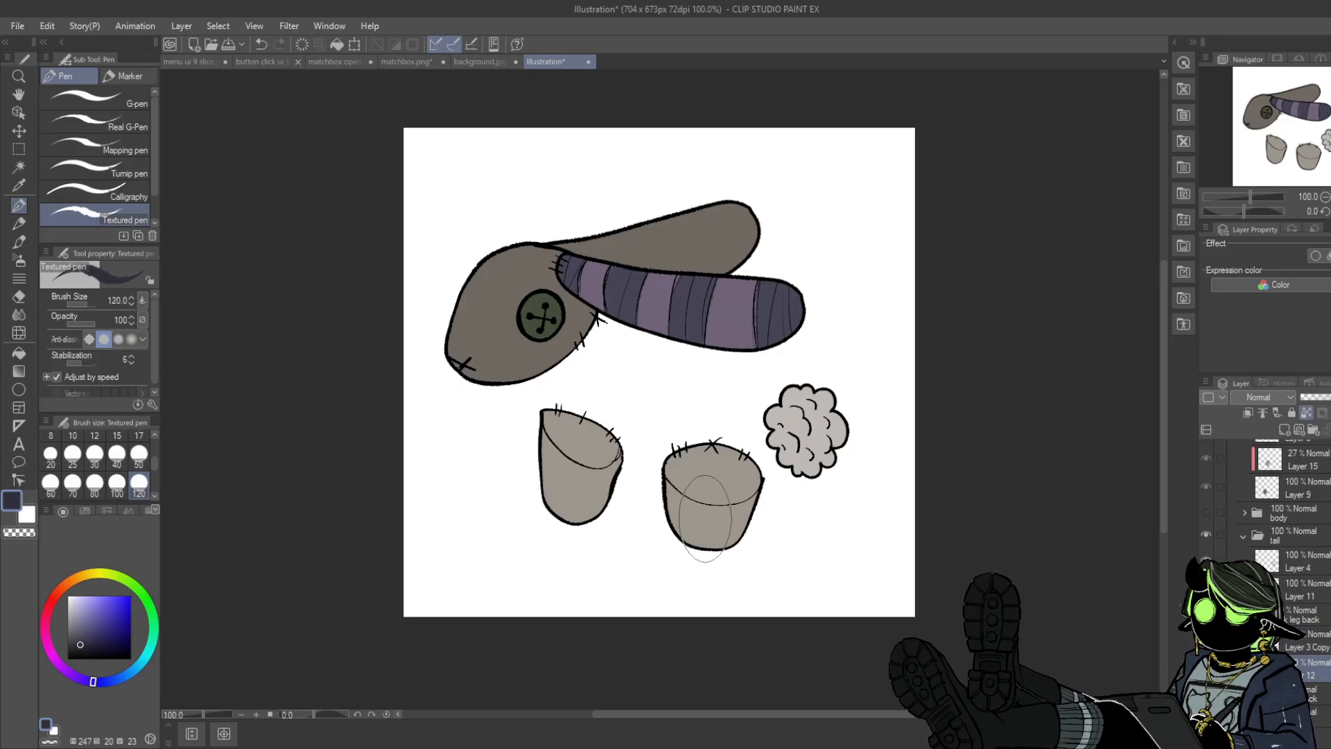
{"action": "mouse_move", "coordinate": [705, 518]}
{"action": "left_mouse_down"}
{"action": "mouse_move", "coordinate": [669, 451]}
{"action": "mouse_move", "coordinate": [710, 558]}
{"action": "left_mouse_up"}
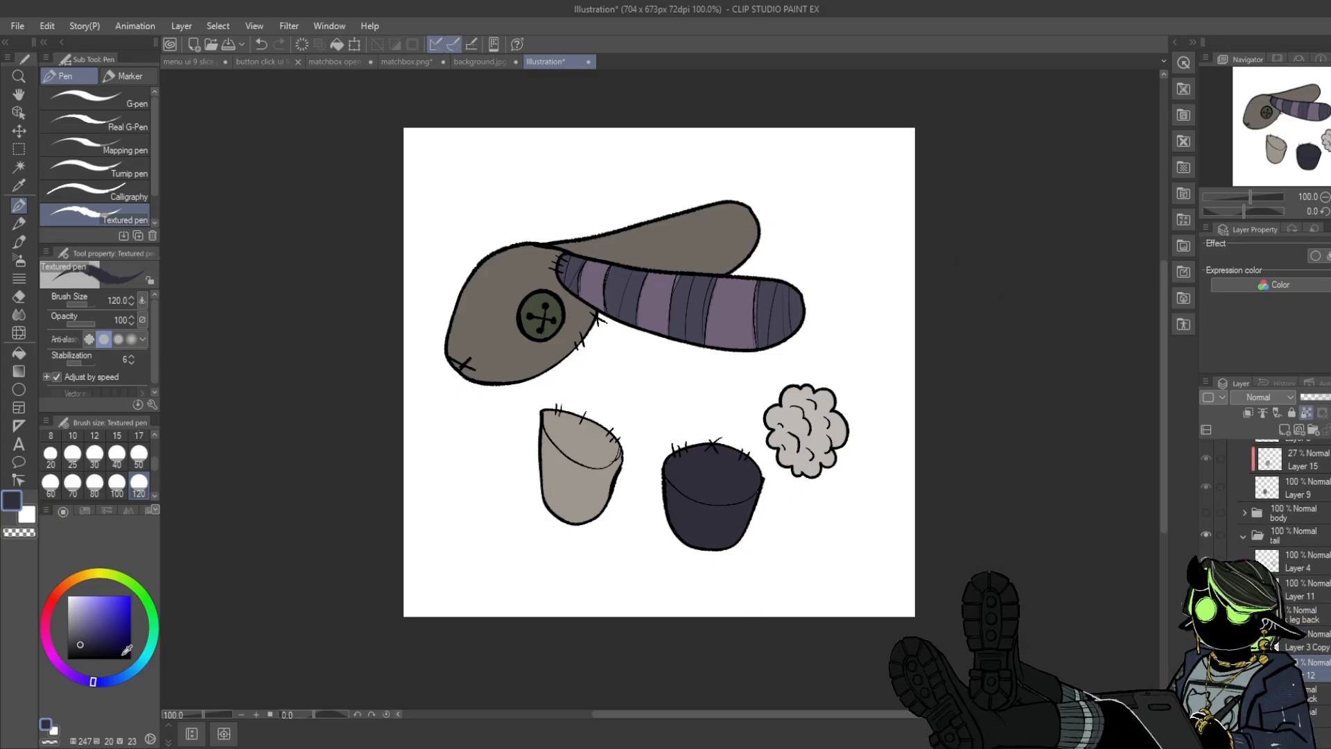
- Repaint the far back leg's colour layer in several blue shades, settling on a dark, muted blue
{"action": "left_click", "coordinate": [104, 676]}
{"action": "left_click", "coordinate": [93, 641]}
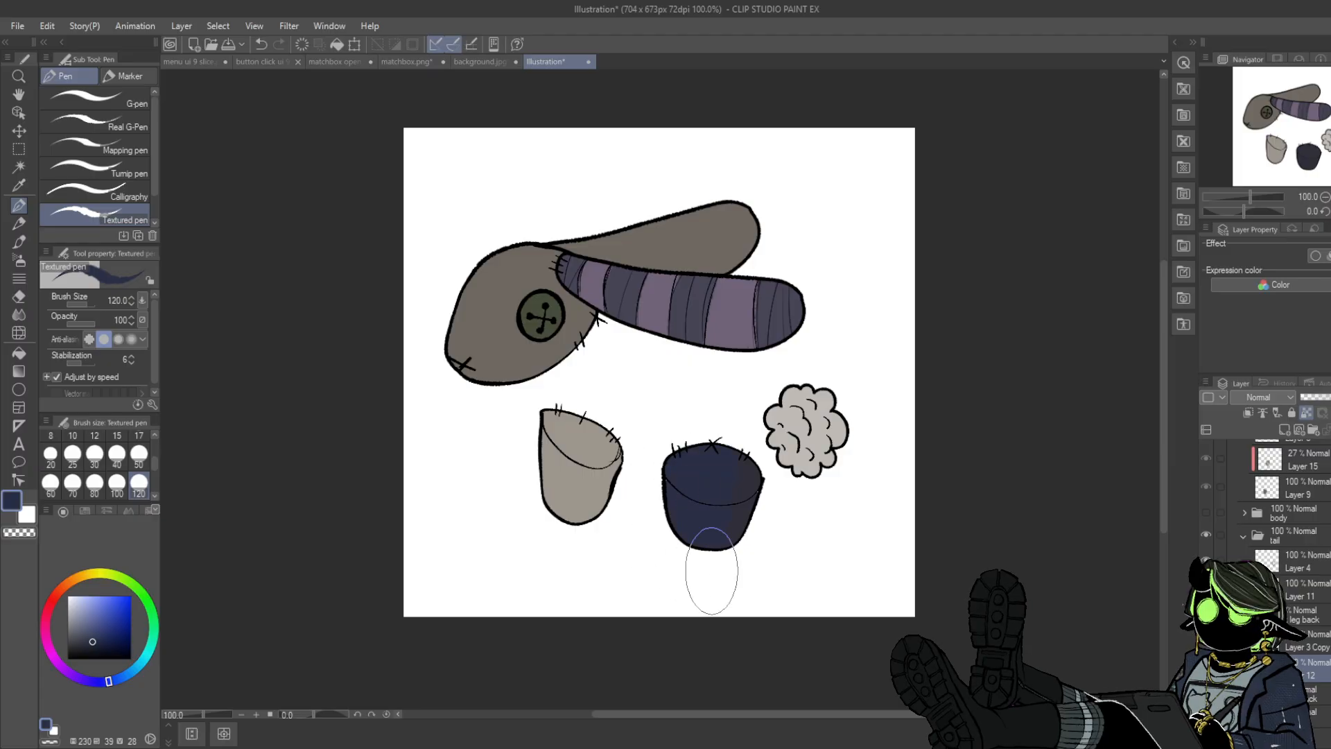
{"action": "left_click_drag", "start_coordinate": [88, 638], "coordinate": [77, 633]}
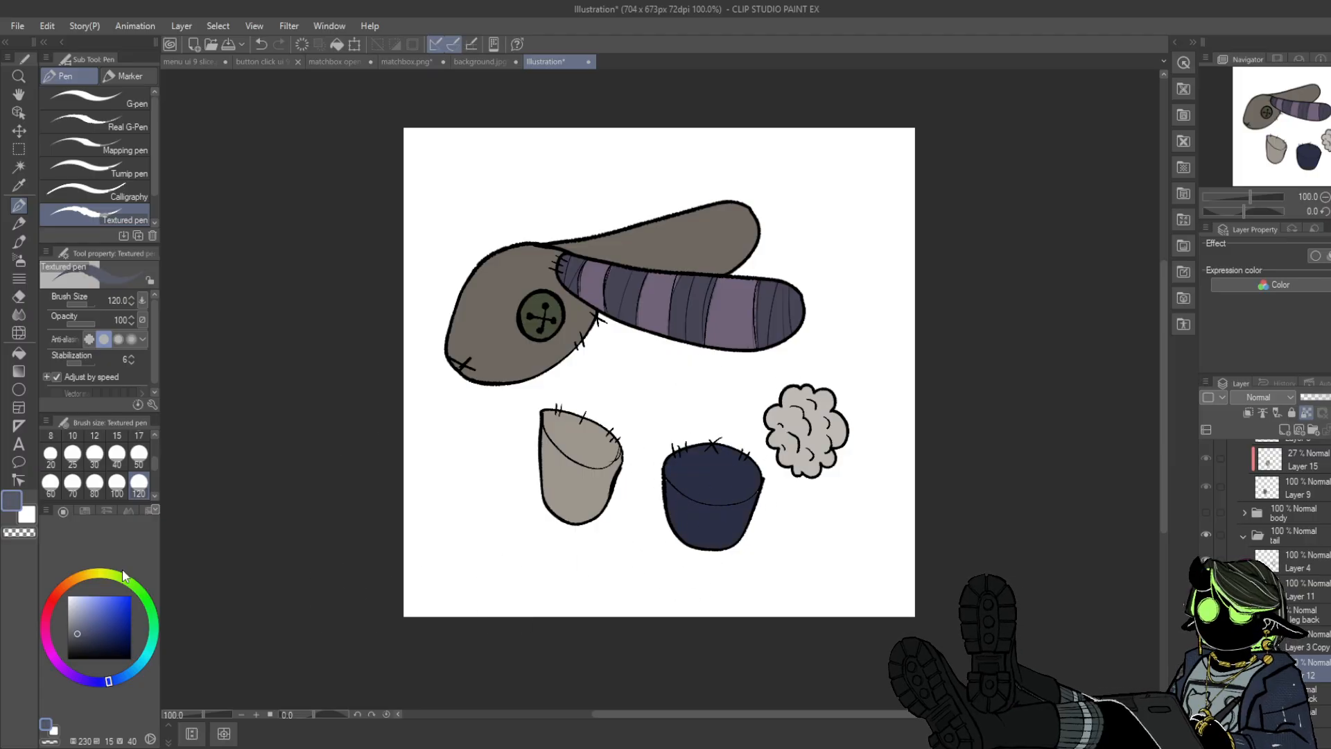
{"action": "mouse_move", "coordinate": [671, 504]}
{"action": "left_mouse_down"}
{"action": "mouse_move", "coordinate": [679, 532]}
{"action": "mouse_move", "coordinate": [735, 447]}
{"action": "left_mouse_up"}
{"action": "left_click", "coordinate": [77, 640]}
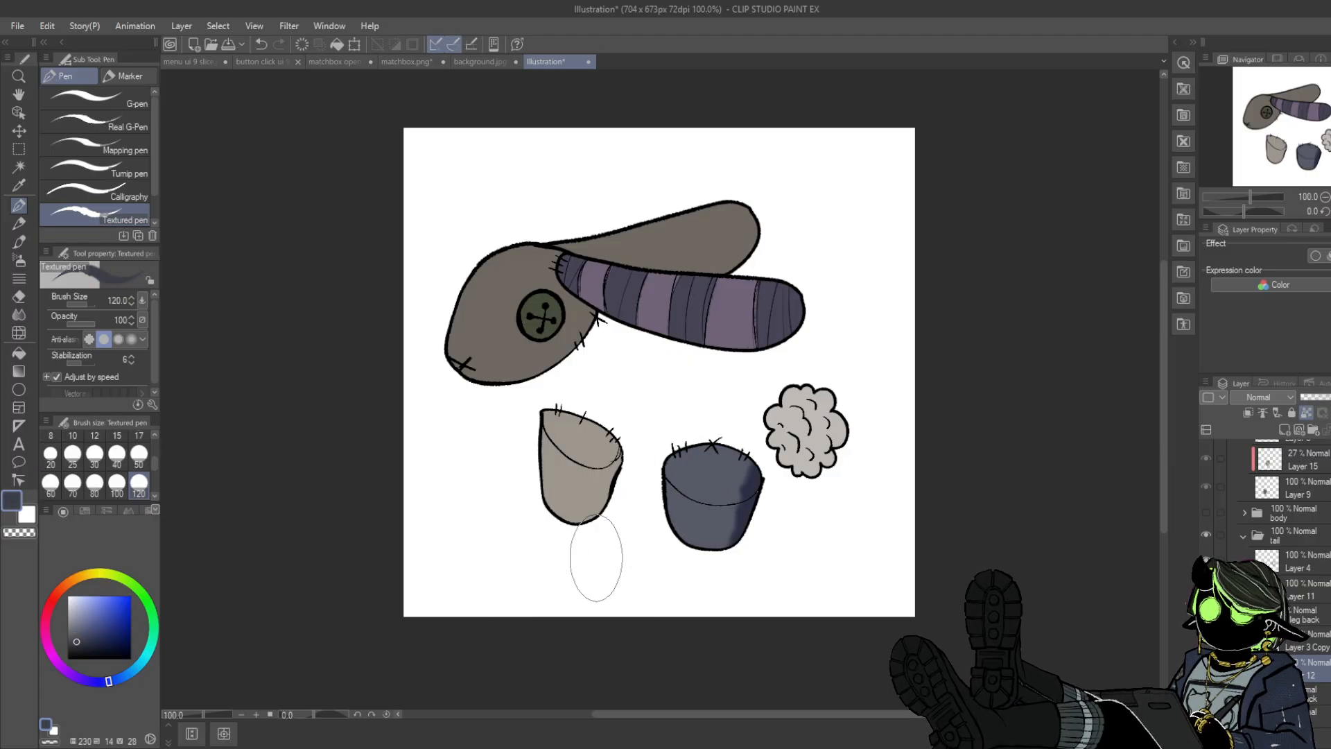
{"action": "mouse_move", "coordinate": [669, 530]}
{"action": "left_mouse_down"}
{"action": "mouse_move", "coordinate": [702, 551]}
{"action": "mouse_move", "coordinate": [728, 446]}
{"action": "left_mouse_up"}
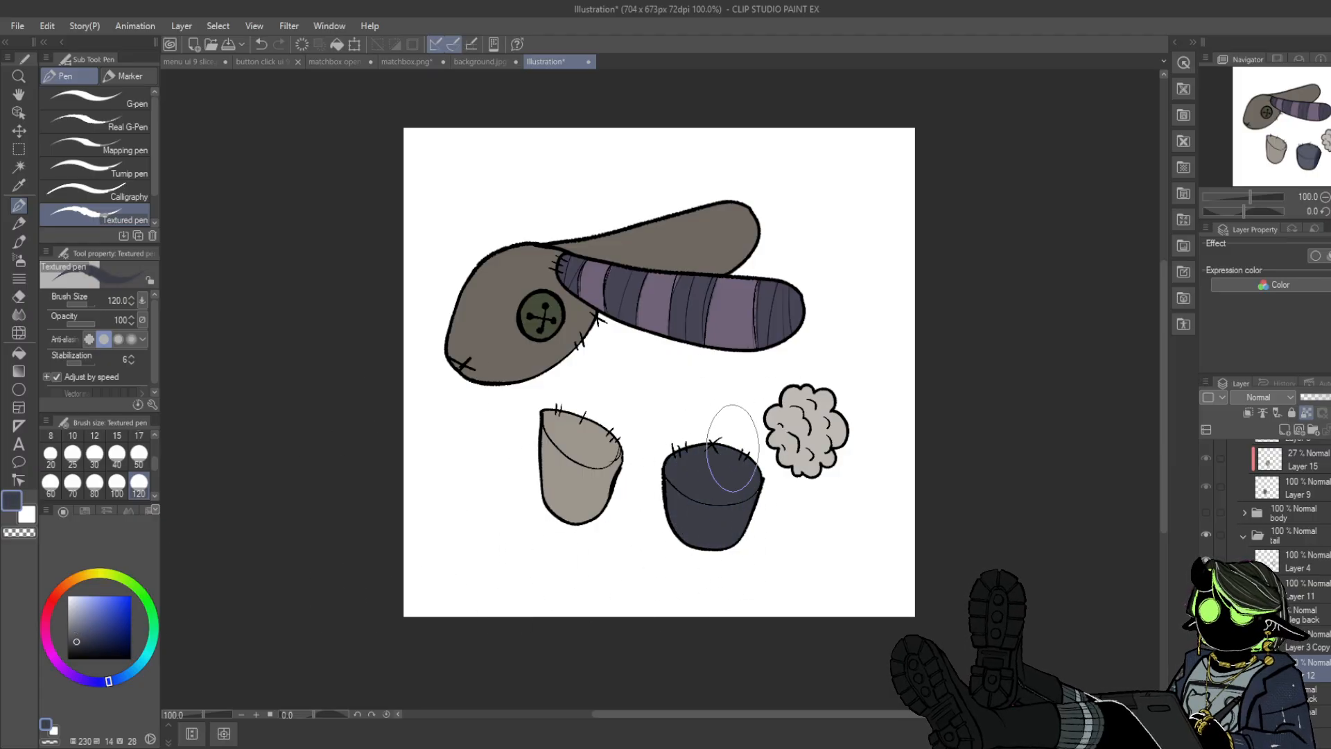
{"action": "left_click", "coordinate": [81, 641]}
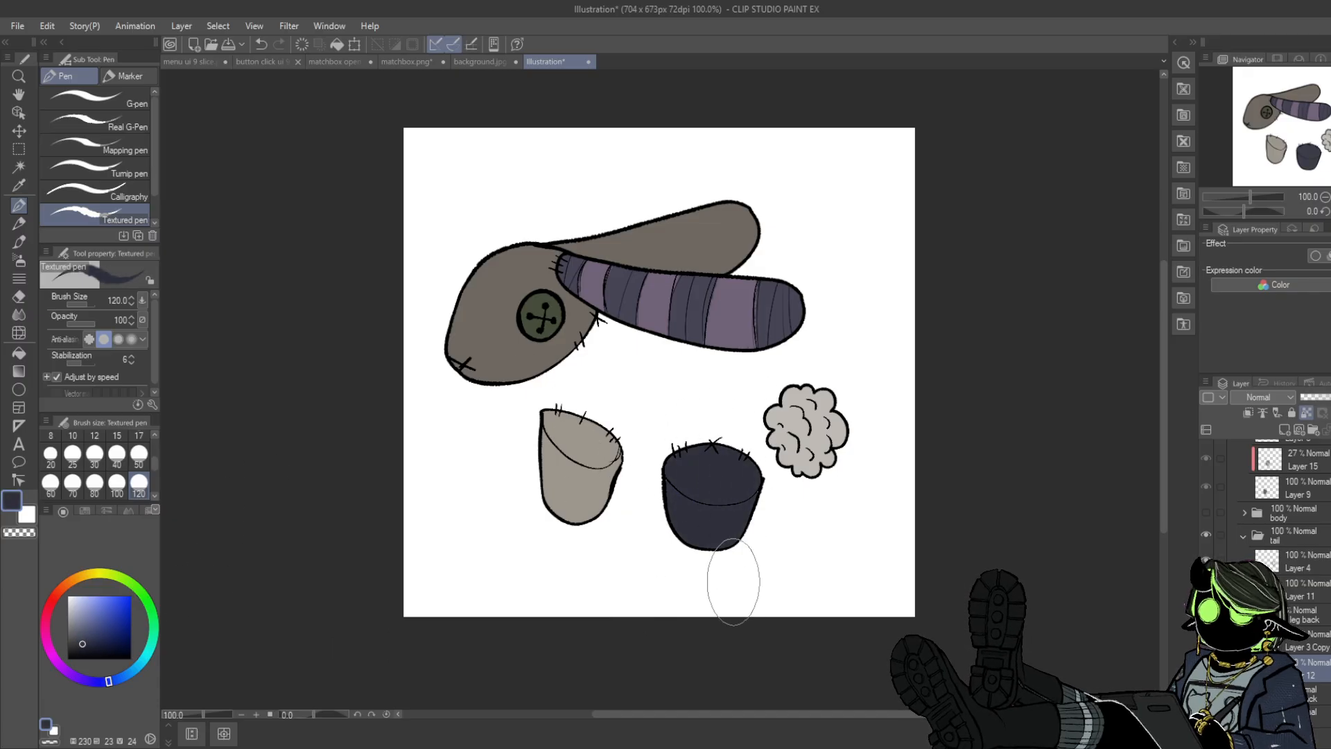
- Scatter muted brown-yellow stars over the far back leg, trying the Star decoration brush at size 50 and replacing them with size 25 stars
{"action": "left_click", "coordinate": [18, 278]}
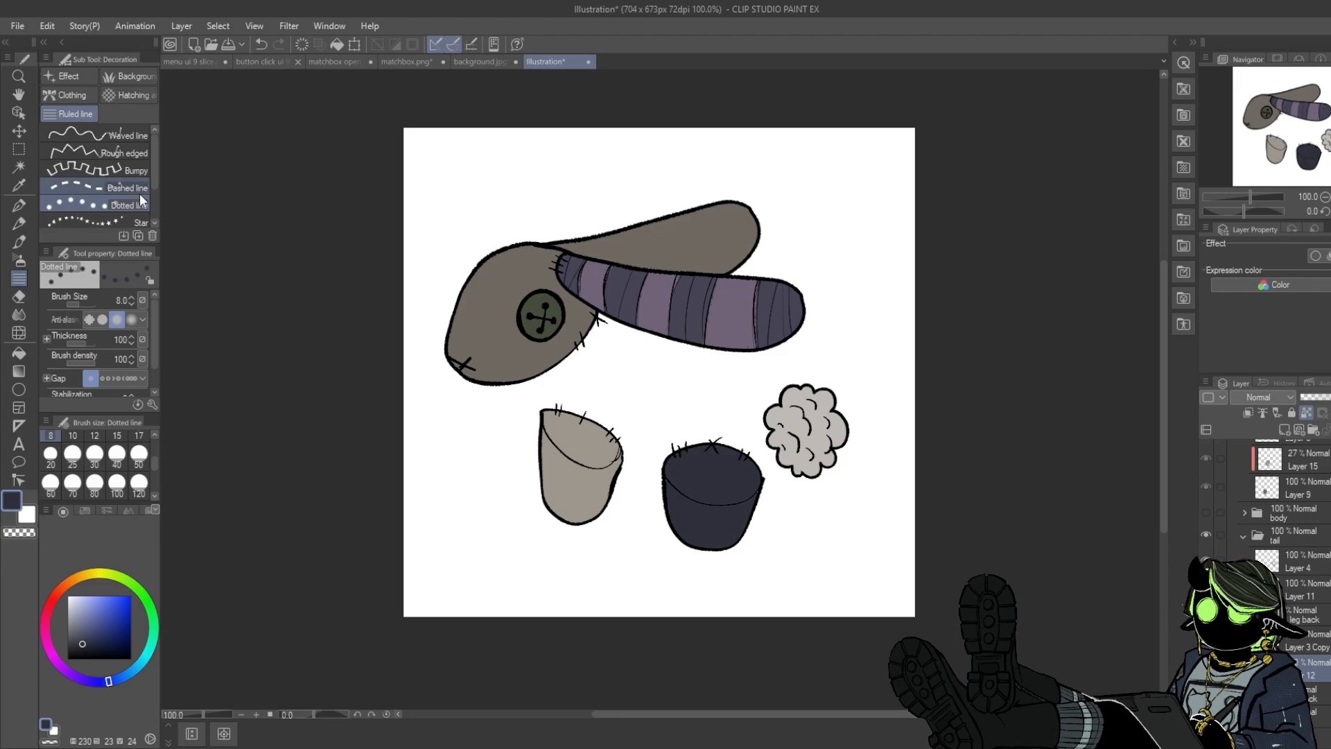
{"action": "left_click", "coordinate": [84, 220]}
{"action": "left_click", "coordinate": [138, 455]}
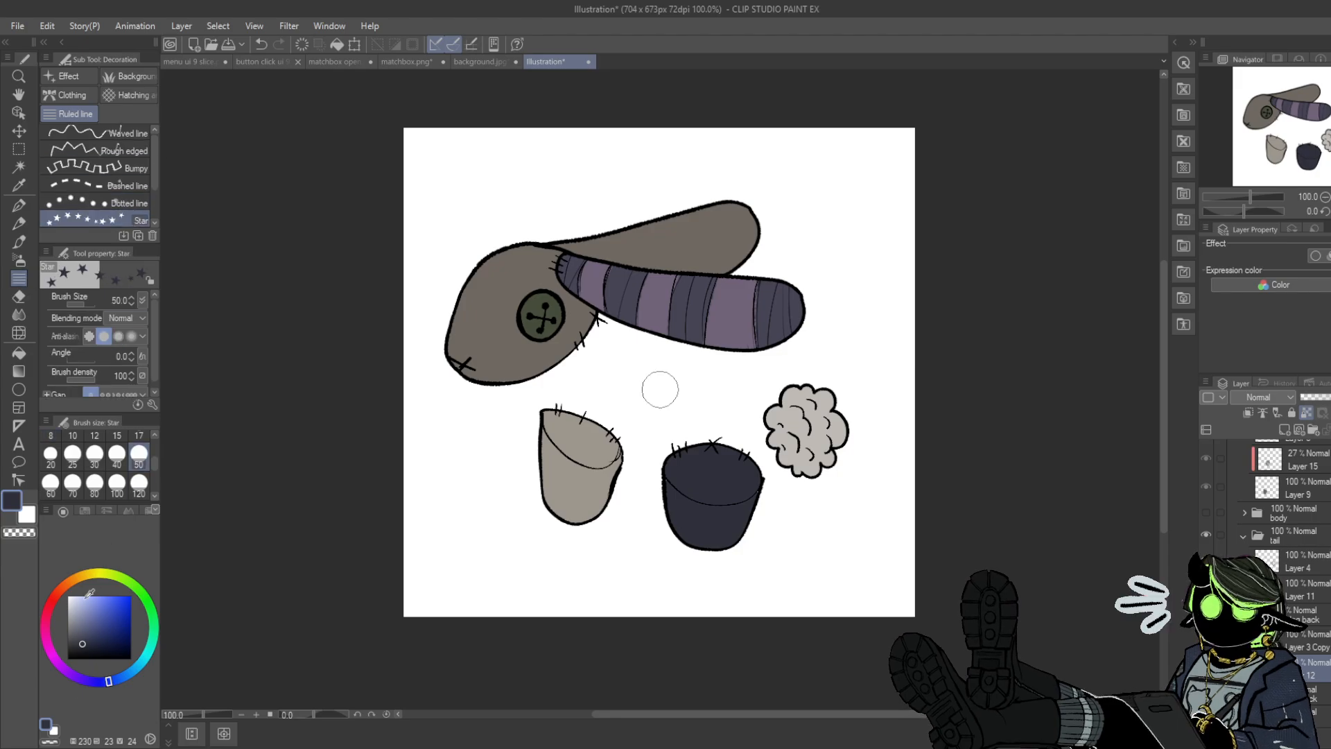
{"action": "left_click", "coordinate": [81, 575]}
{"action": "left_click", "coordinate": [79, 636]}
{"action": "mouse_move", "coordinate": [696, 469]}
{"action": "left_mouse_down"}
{"action": "mouse_move", "coordinate": [759, 486]}
{"action": "mouse_move", "coordinate": [775, 459]}
{"action": "left_mouse_up"}
{"action": "key", "text": "ctrl+z"}
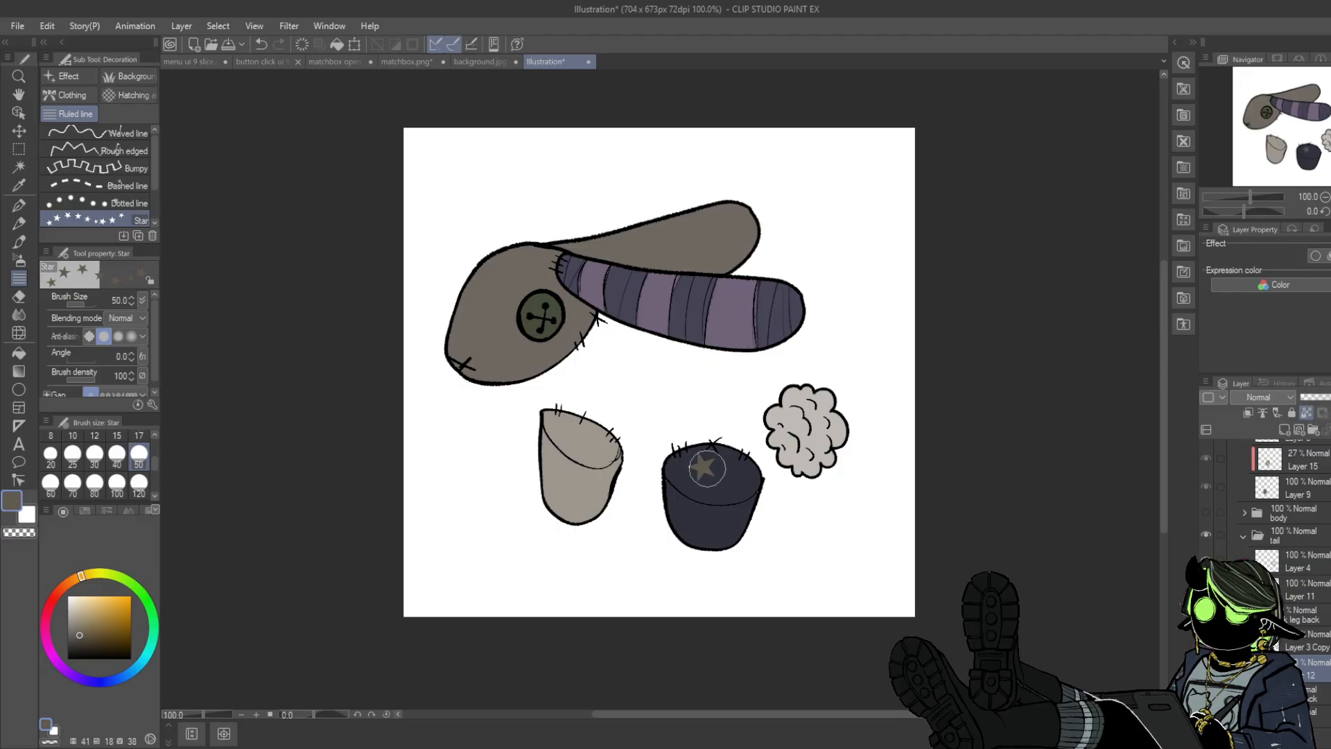
{"action": "left_click_drag", "start_coordinate": [719, 496], "coordinate": [736, 510]}
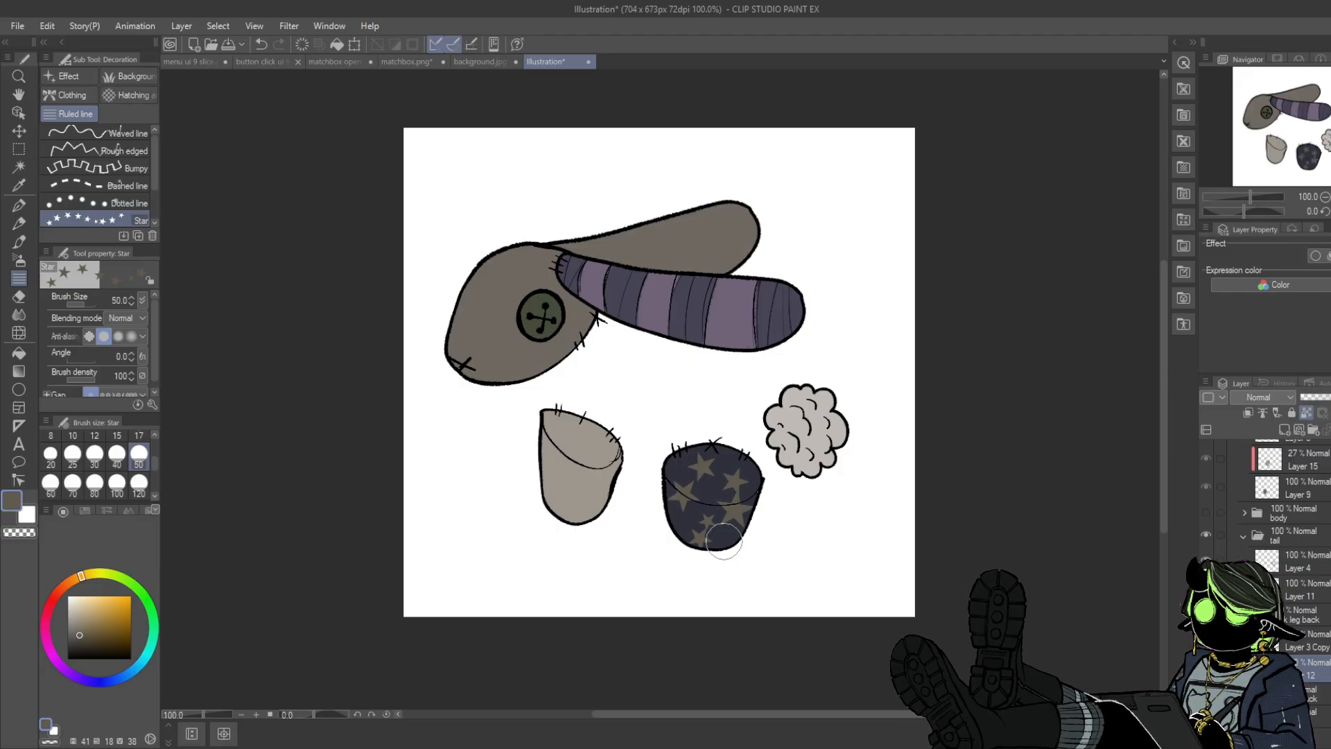
{"action": "left_click", "coordinate": [261, 45]}
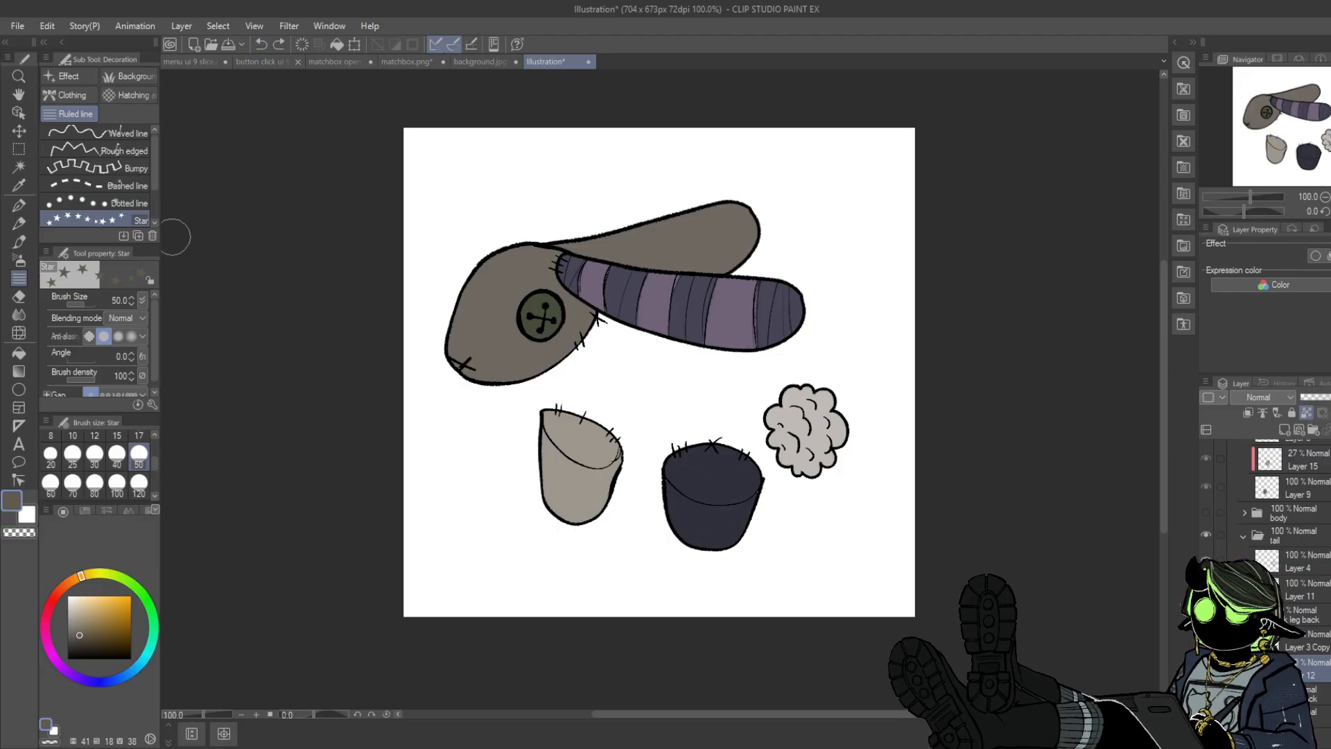
{"action": "left_click", "coordinate": [72, 454]}
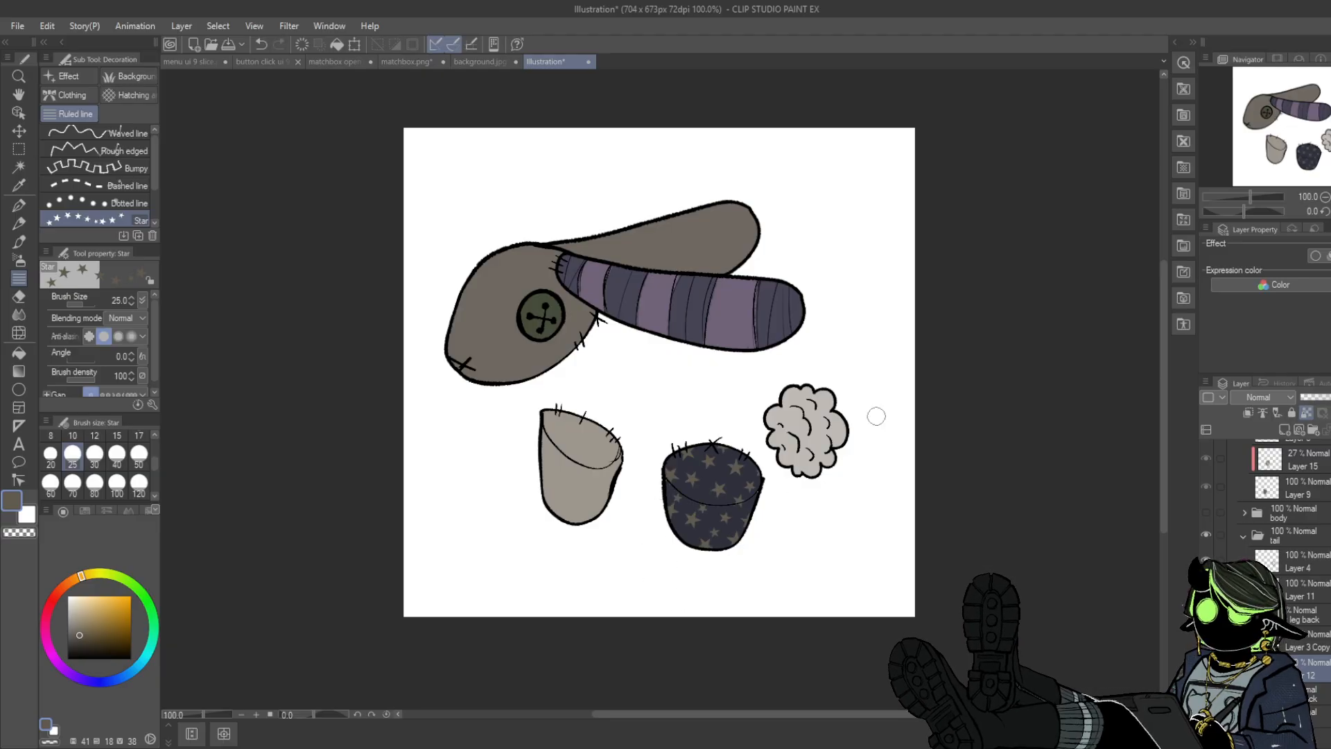
- Show the body, front leg front and back leg front folders of bunny 1 again
{"action": "left_click", "coordinate": [1206, 511]}
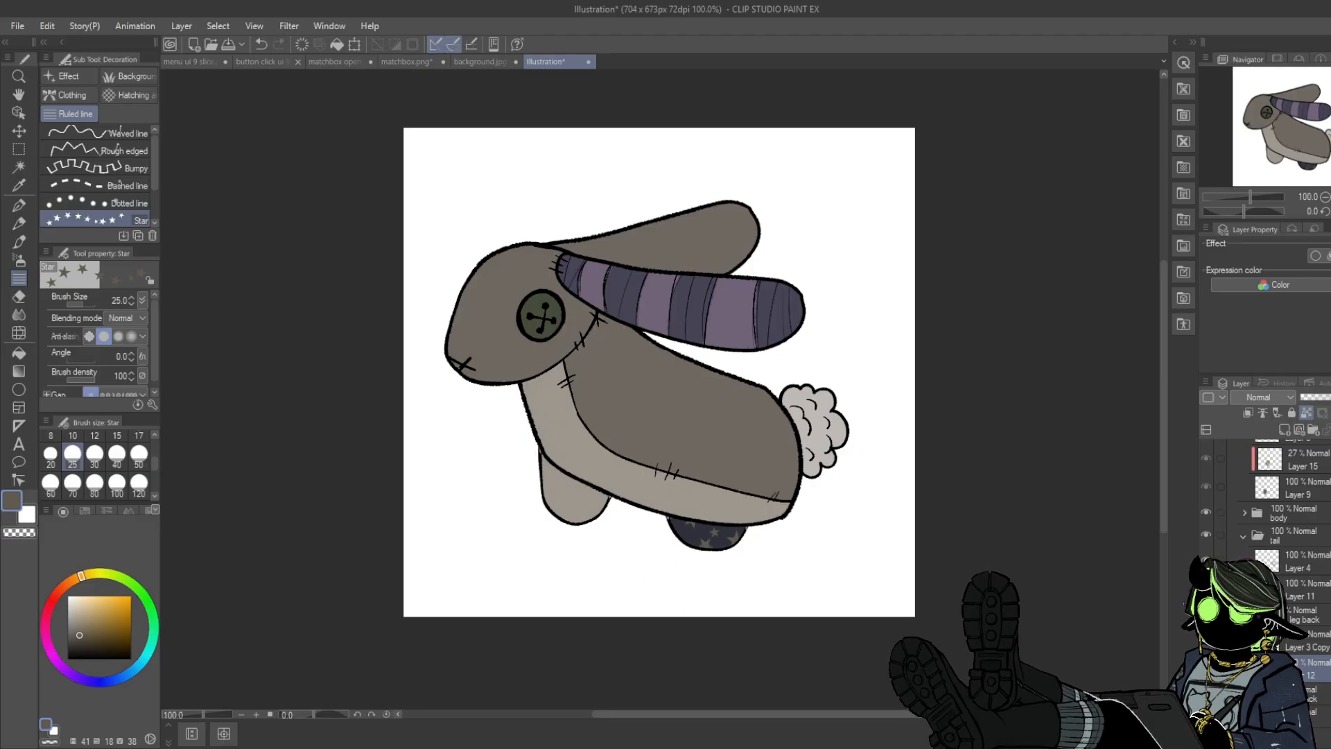
{"action": "scroll", "coordinate": [1209, 511], "scroll_direction": "up", "scroll_amount": 4}
{"action": "left_click", "coordinate": [1206, 595]}
{"action": "left_click", "coordinate": [1206, 572]}
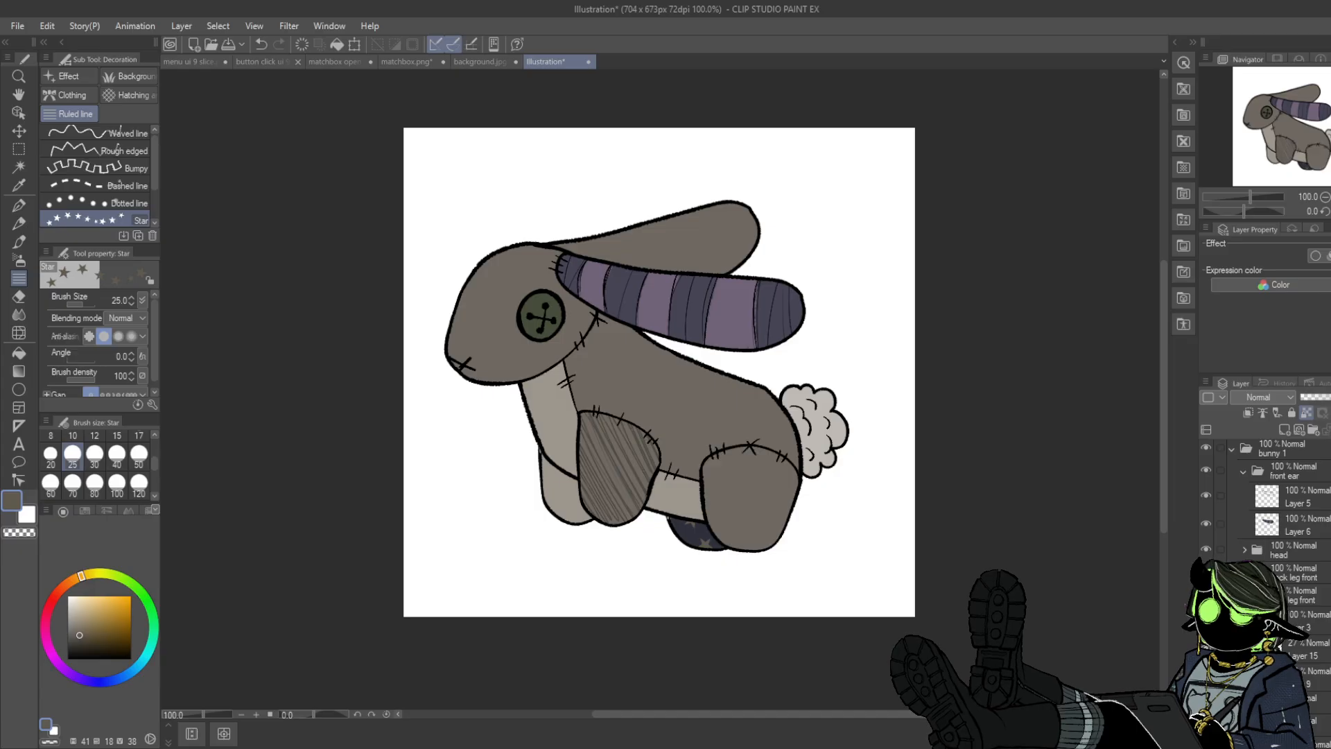
- Collapse and hide the bunny 1 folder, and show and expand the bunny 2 folder
{"action": "scroll", "coordinate": [1265, 499], "scroll_direction": "up", "scroll_amount": 1}
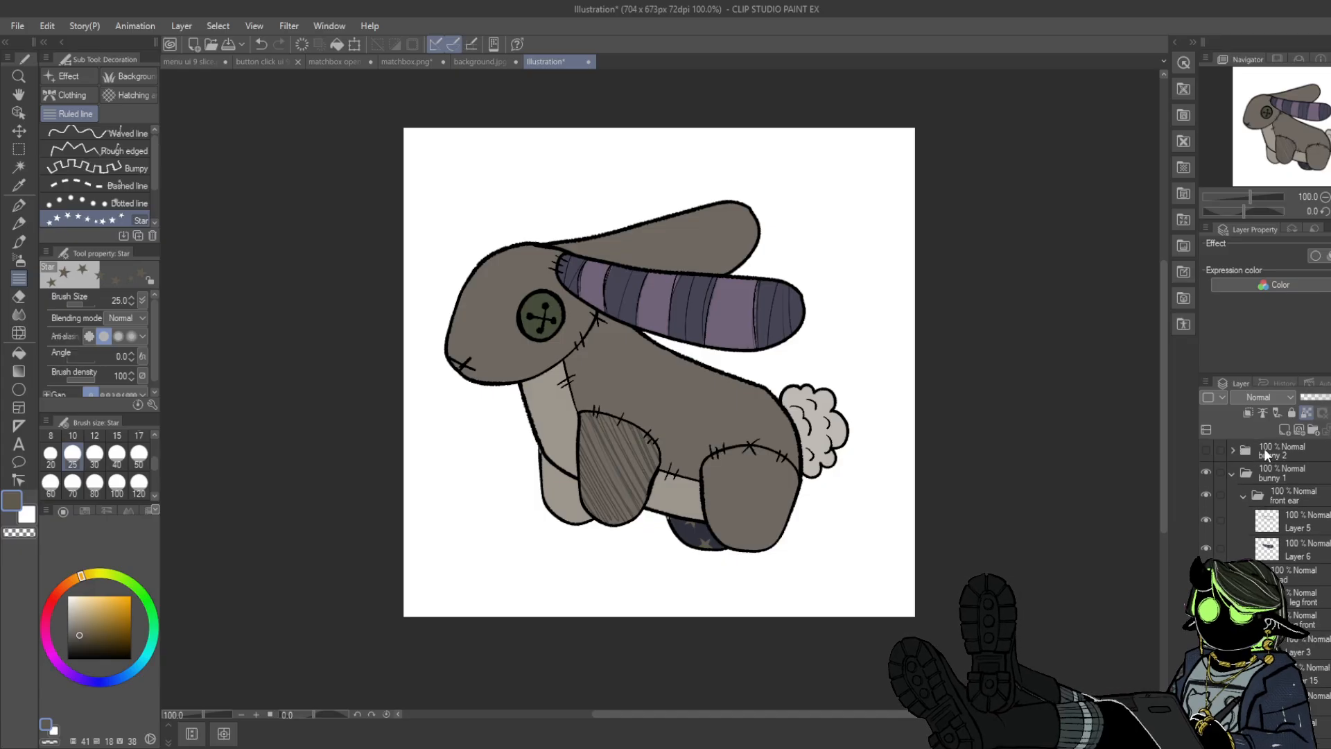
{"action": "left_click", "coordinate": [1272, 473]}
{"action": "left_click", "coordinate": [1232, 474]}
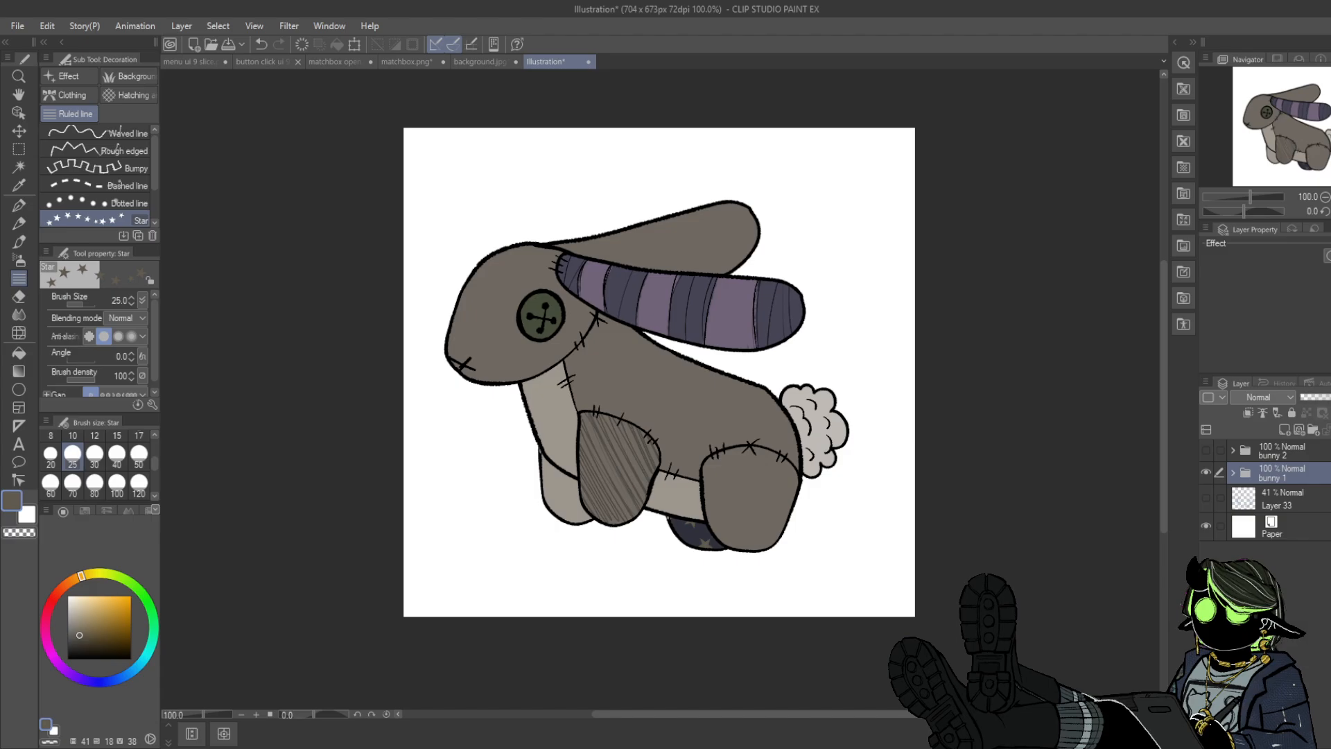
{"action": "left_click", "coordinate": [1206, 472]}
{"action": "left_click", "coordinate": [1206, 449]}
{"action": "left_click", "coordinate": [1232, 450]}
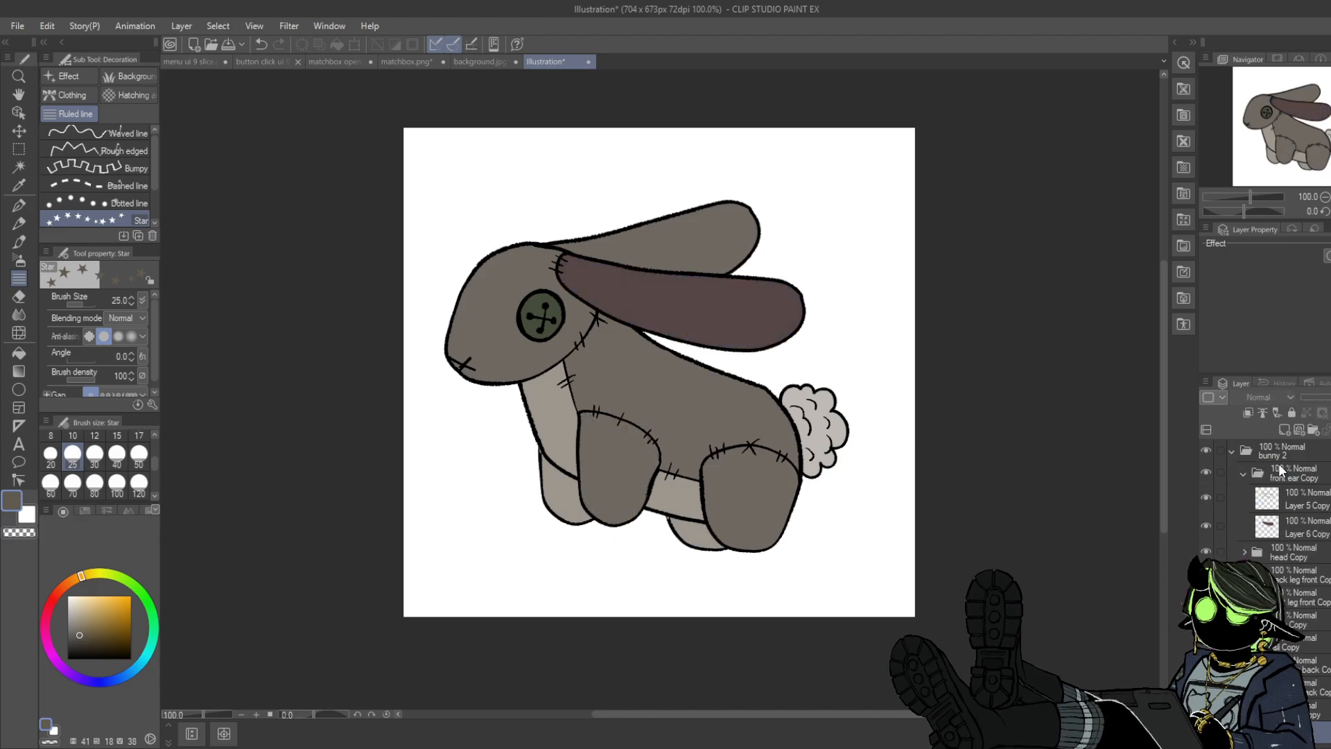
- Recolour bunny 2's head and button eye on Layer 7 Copy with the reddish brown sampled from the front ear
{"action": "left_click", "coordinate": [1282, 528]}
{"action": "left_click", "coordinate": [682, 299], "text": "alt"}
{"action": "left_click", "coordinate": [19, 352]}
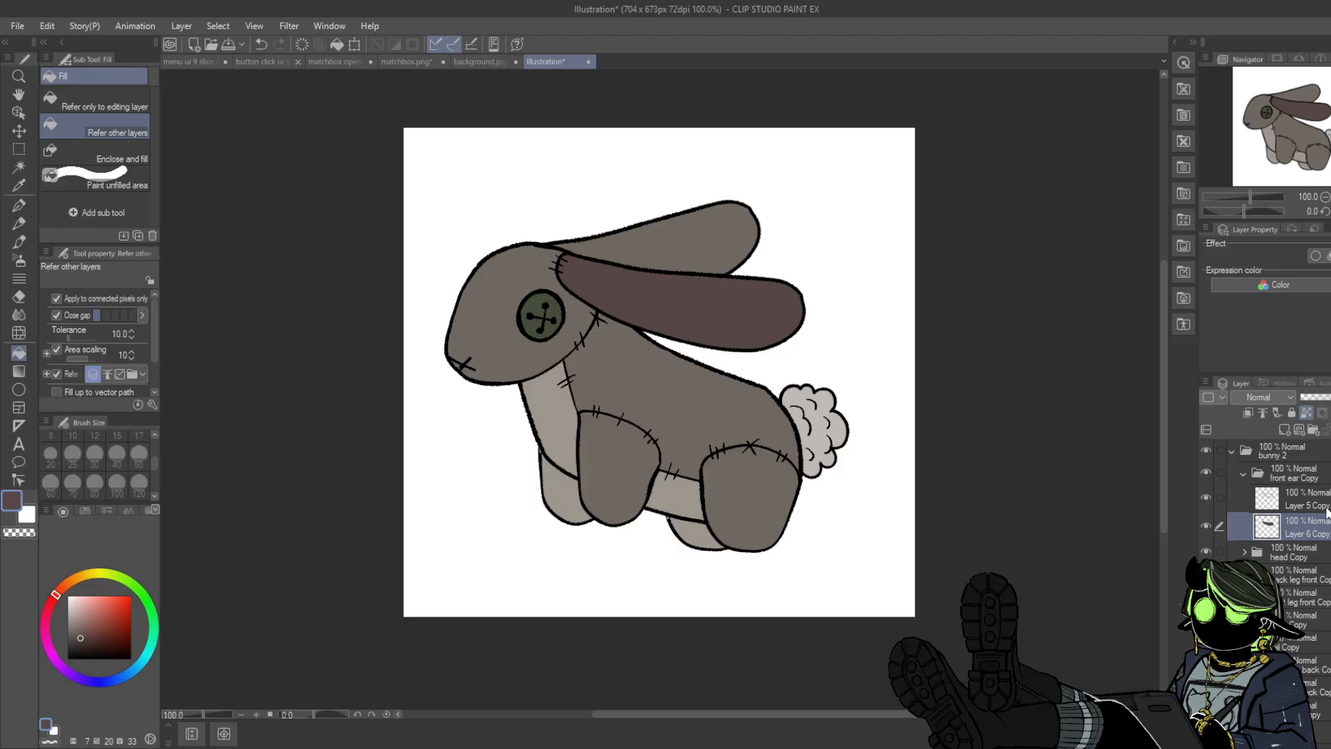
{"action": "left_click", "coordinate": [1244, 551]}
{"action": "left_click", "coordinate": [1306, 606]}
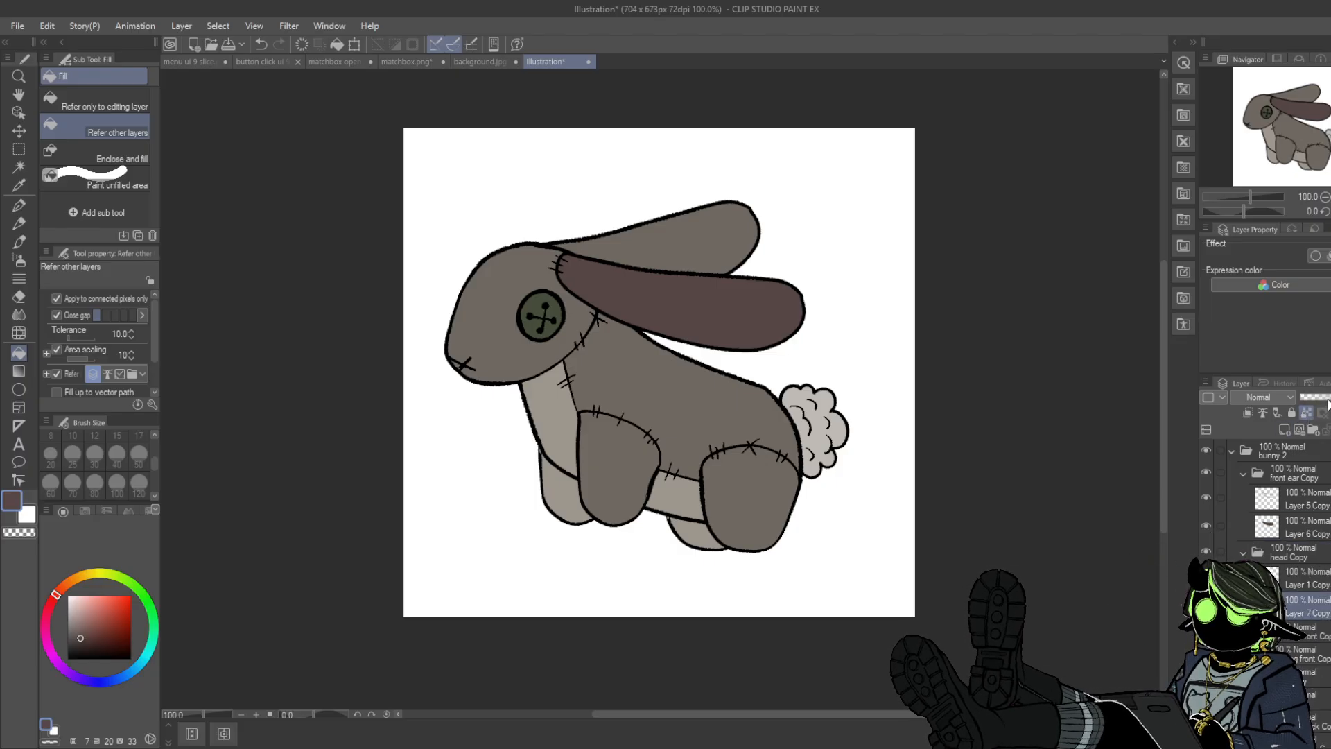
{"action": "left_click", "coordinate": [579, 314]}
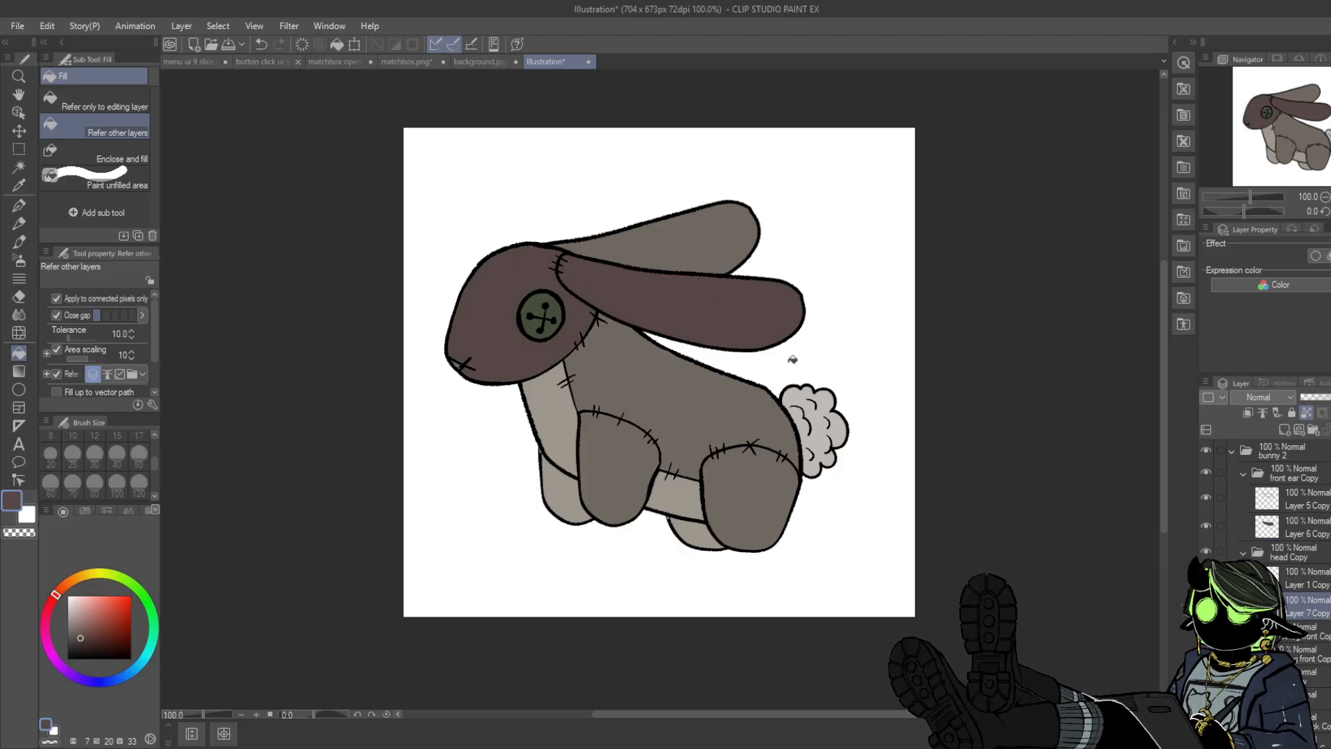
{"action": "left_click", "coordinate": [19, 205]}
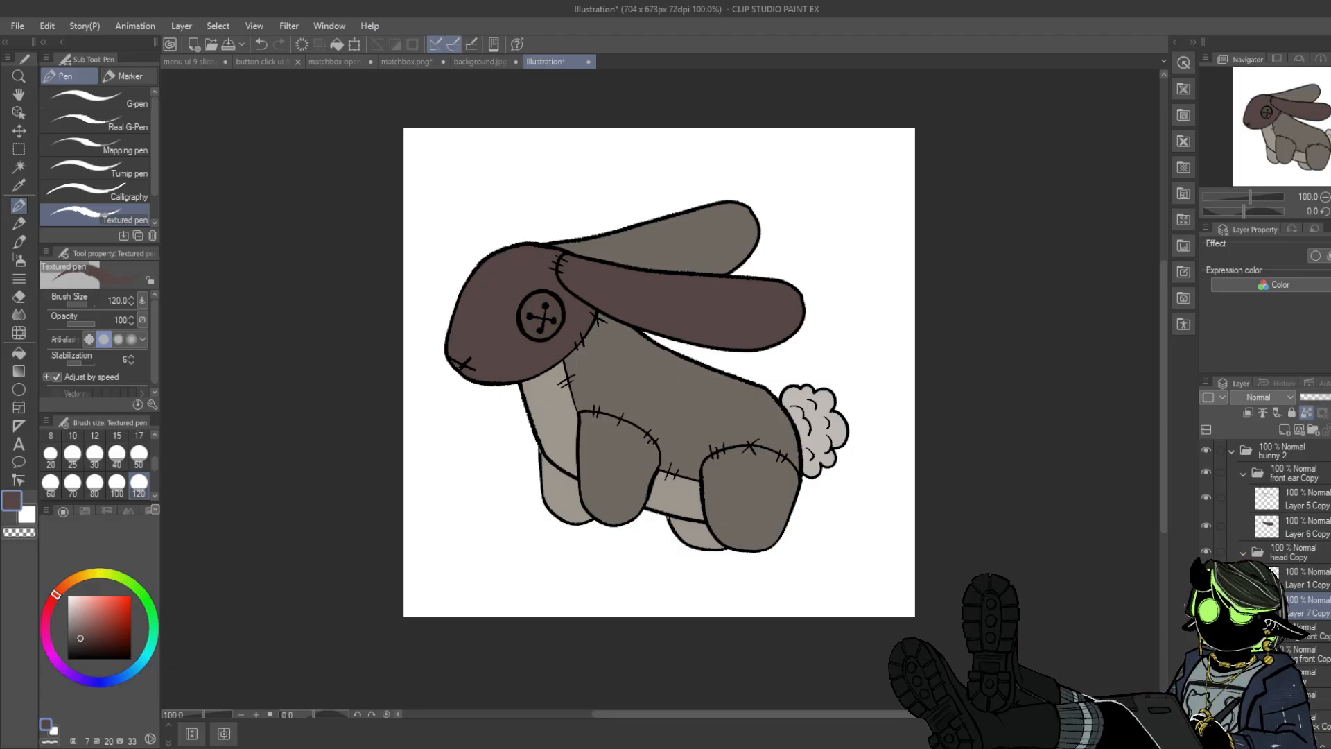
- Lock the transparent pixels of the near back leg's colour layer and paint it reddish brown with the Textured pen at size 120
{"action": "left_click", "coordinate": [1306, 631]}
{"action": "left_click", "coordinate": [1307, 656]}
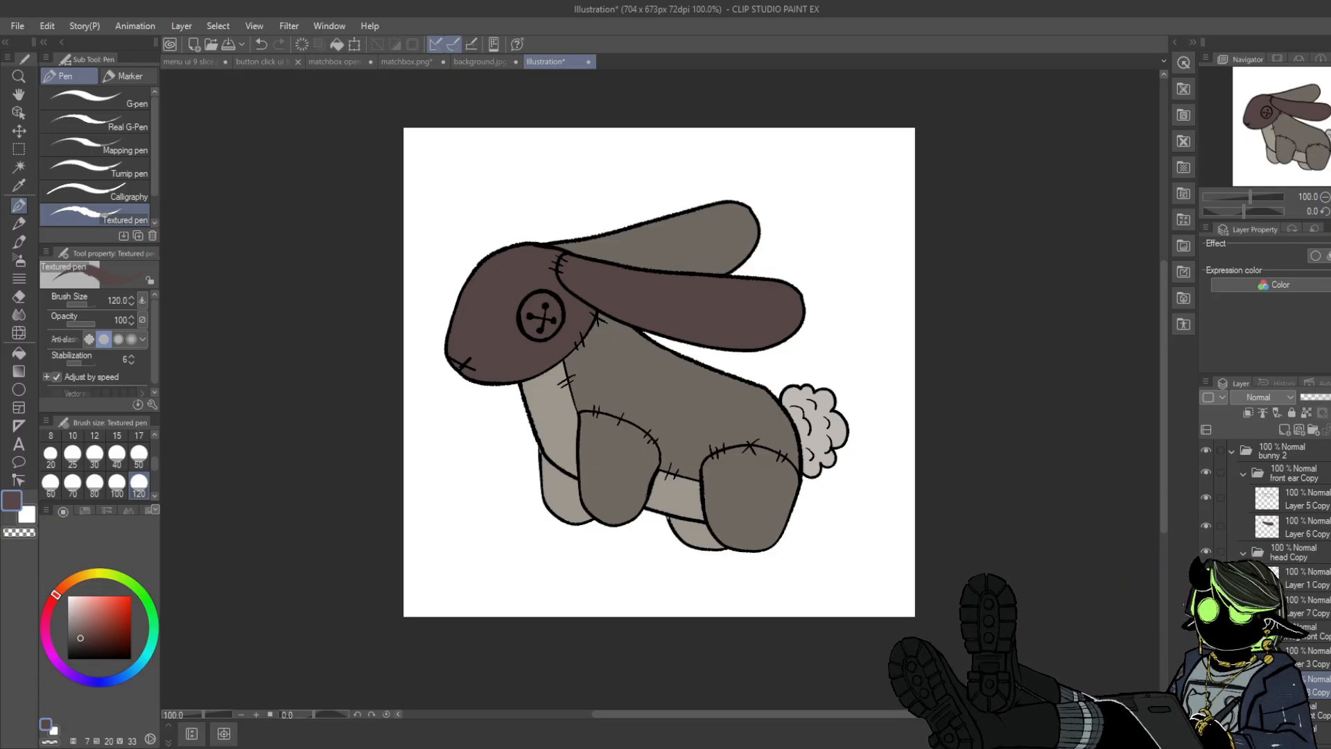
{"action": "left_click", "coordinate": [1307, 413]}
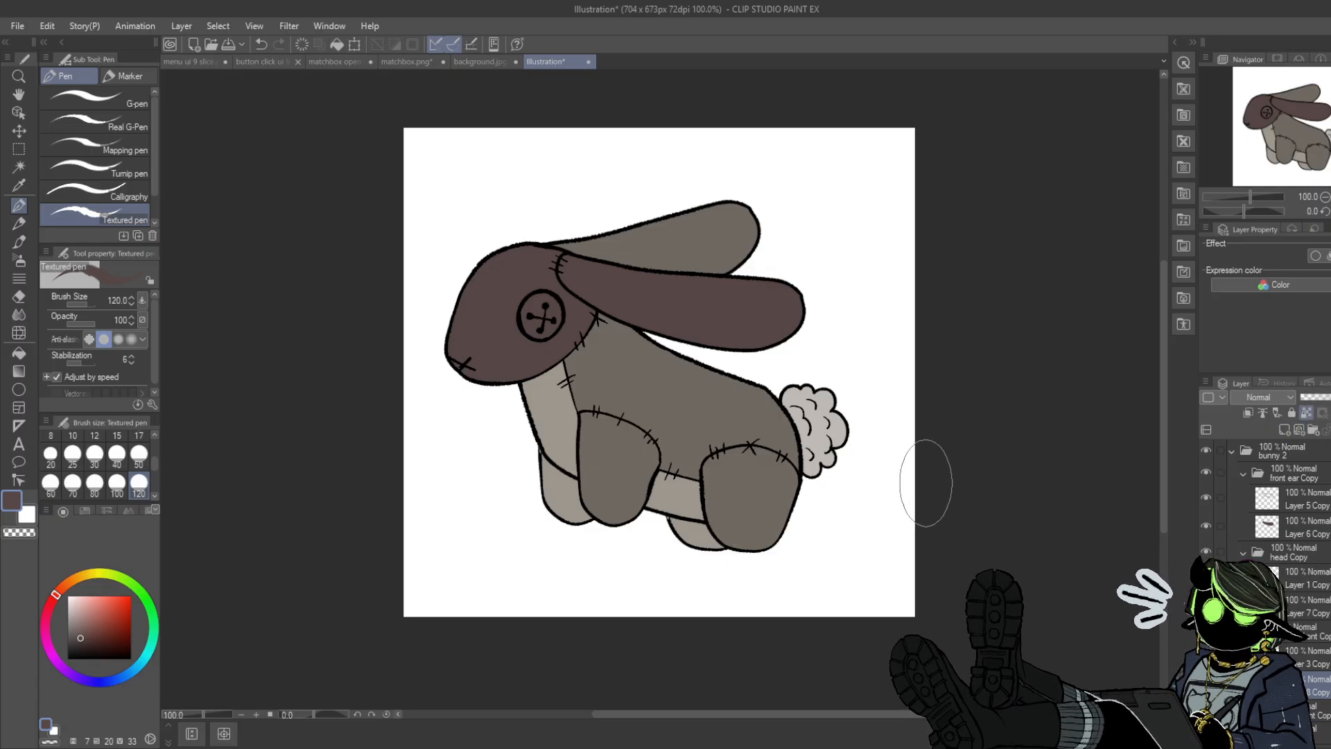
{"action": "mouse_move", "coordinate": [714, 513]}
{"action": "left_mouse_down"}
{"action": "mouse_move", "coordinate": [801, 445]}
{"action": "mouse_move", "coordinate": [832, 475]}
{"action": "left_mouse_up"}
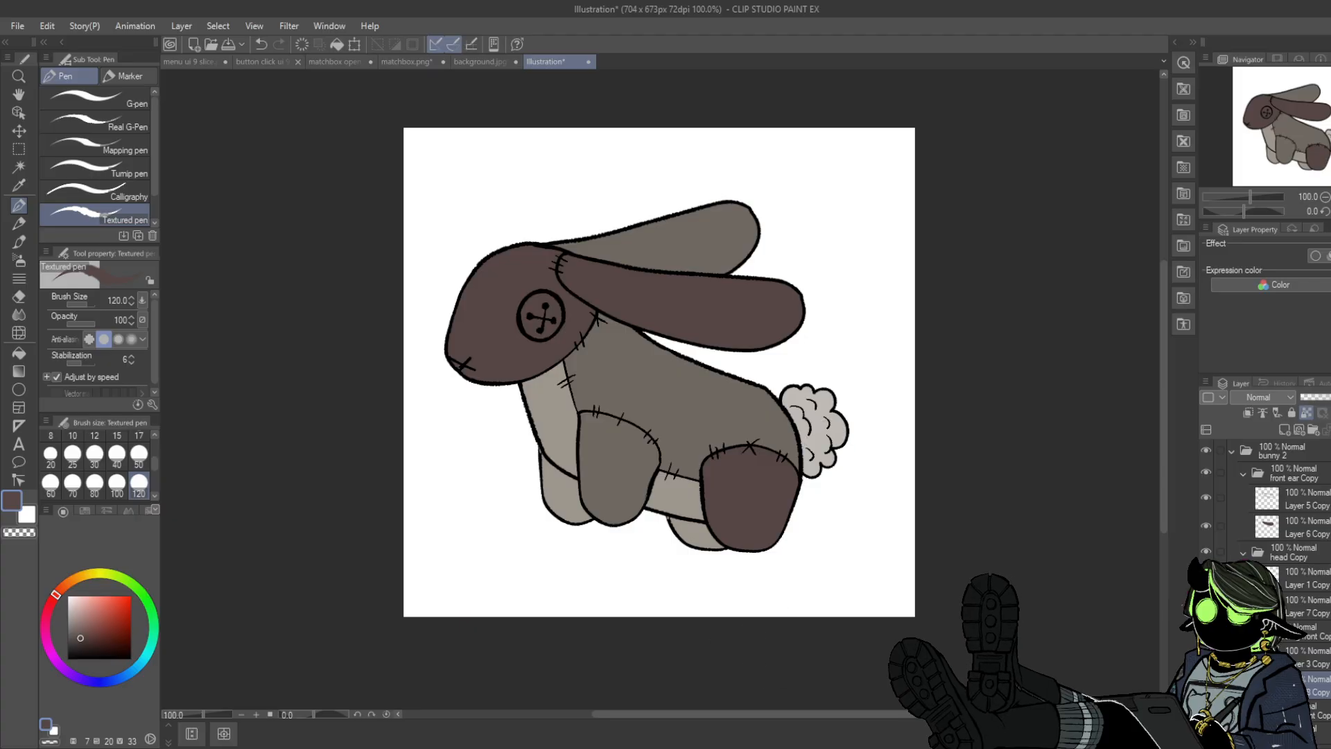
- Lock the transparent pixels of the near front leg's Layer 9 Copy and paint the leg reddish brown
{"action": "scroll", "coordinate": [1282, 554], "scroll_direction": "down", "scroll_amount": 1}
{"action": "scroll", "coordinate": [1265, 498], "scroll_direction": "down", "scroll_amount": 3}
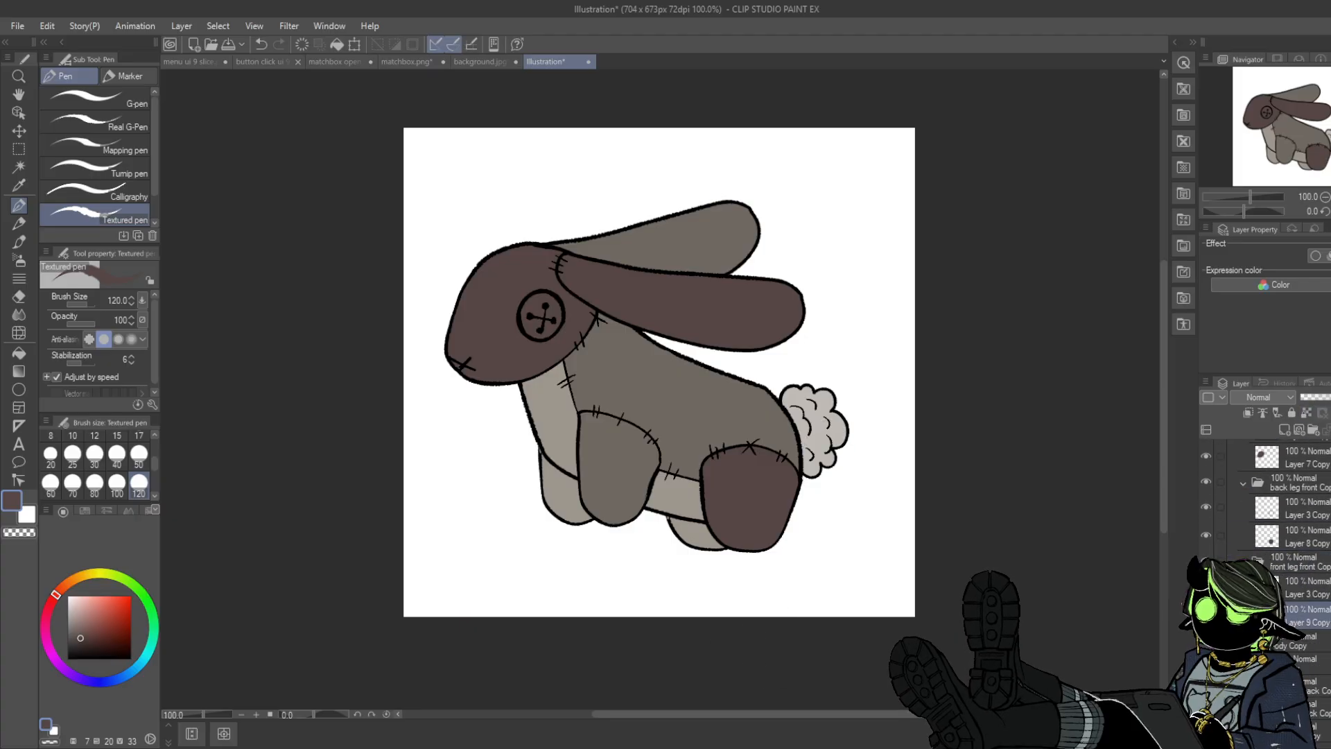
{"action": "left_click", "coordinate": [1306, 414]}
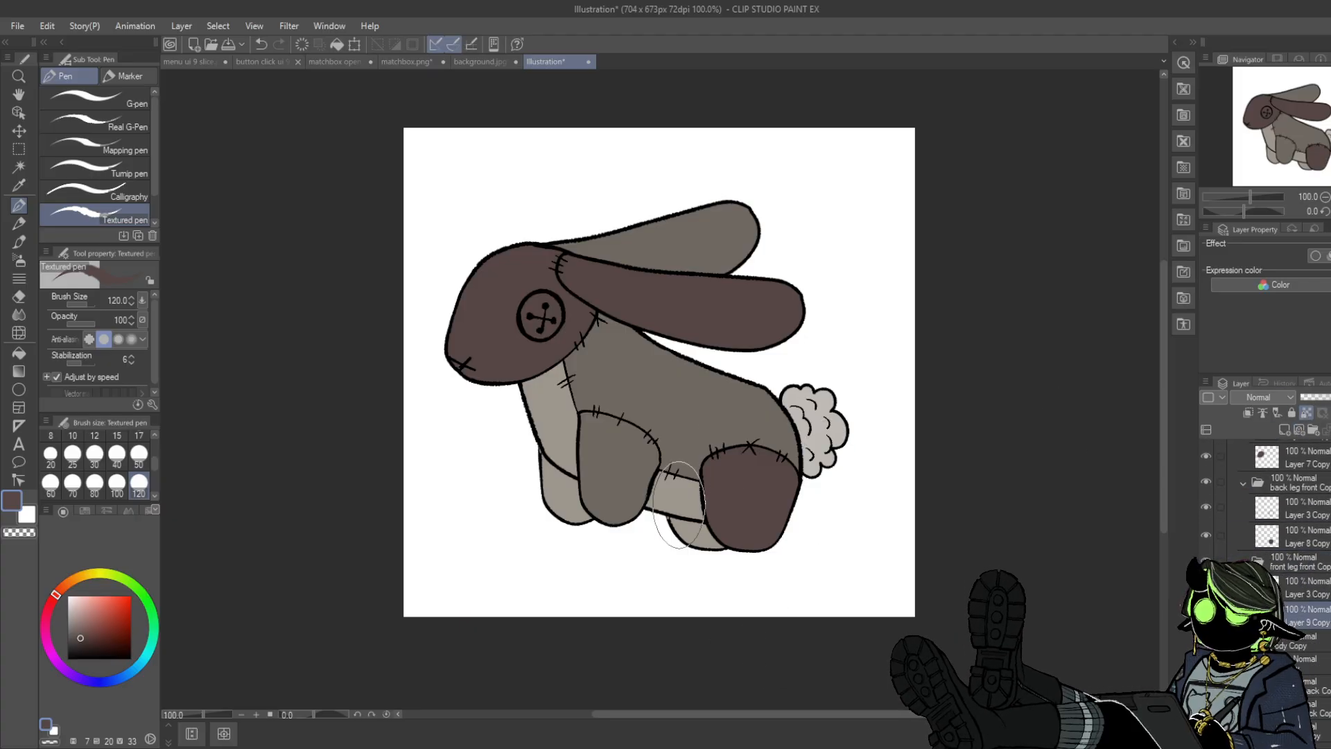
{"action": "mouse_move", "coordinate": [648, 450]}
{"action": "left_mouse_down"}
{"action": "mouse_move", "coordinate": [584, 468]}
{"action": "mouse_move", "coordinate": [673, 417]}
{"action": "mouse_move", "coordinate": [561, 491]}
{"action": "left_mouse_up"}
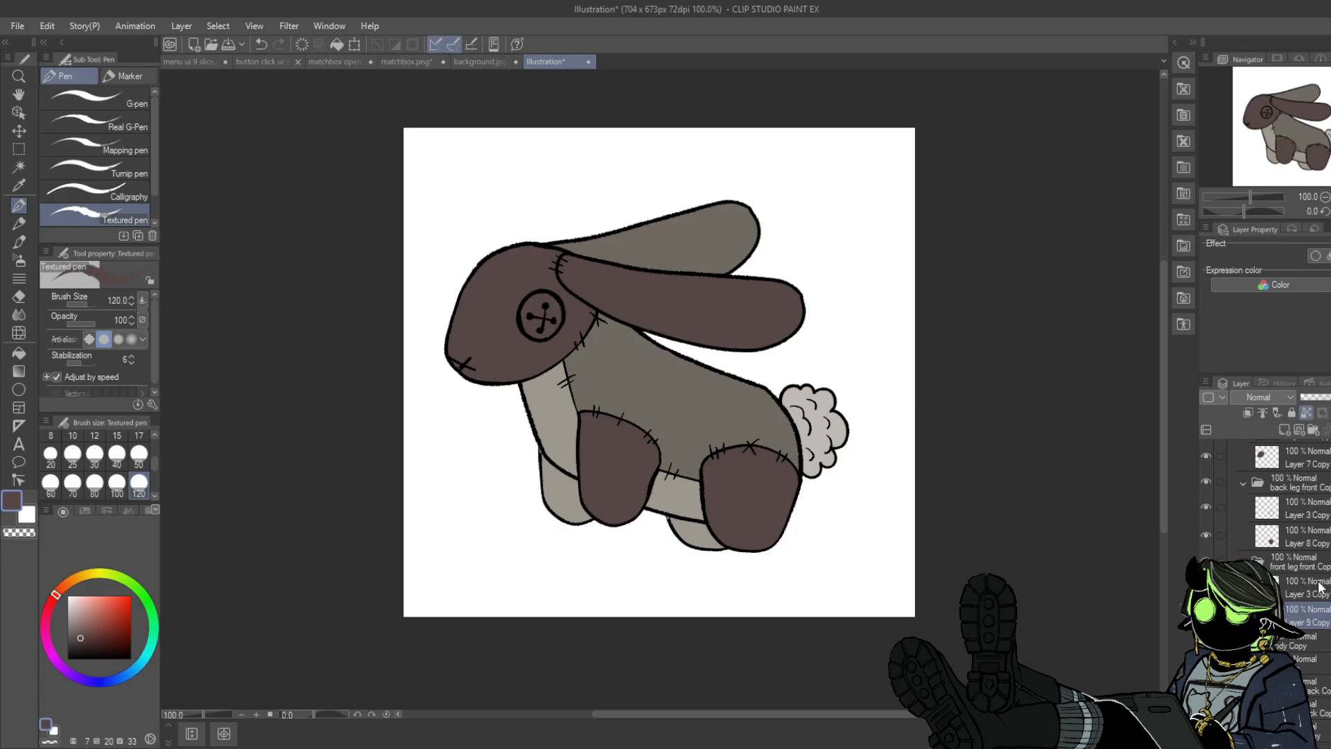
- Lock the transparent pixels of the body's Layer 10 Copy and paint the whole body and belly reddish brown, raising the brush size to 300
{"action": "left_click", "coordinate": [1307, 641]}
{"action": "left_click", "coordinate": [1312, 695]}
{"action": "left_click", "coordinate": [1307, 414]}
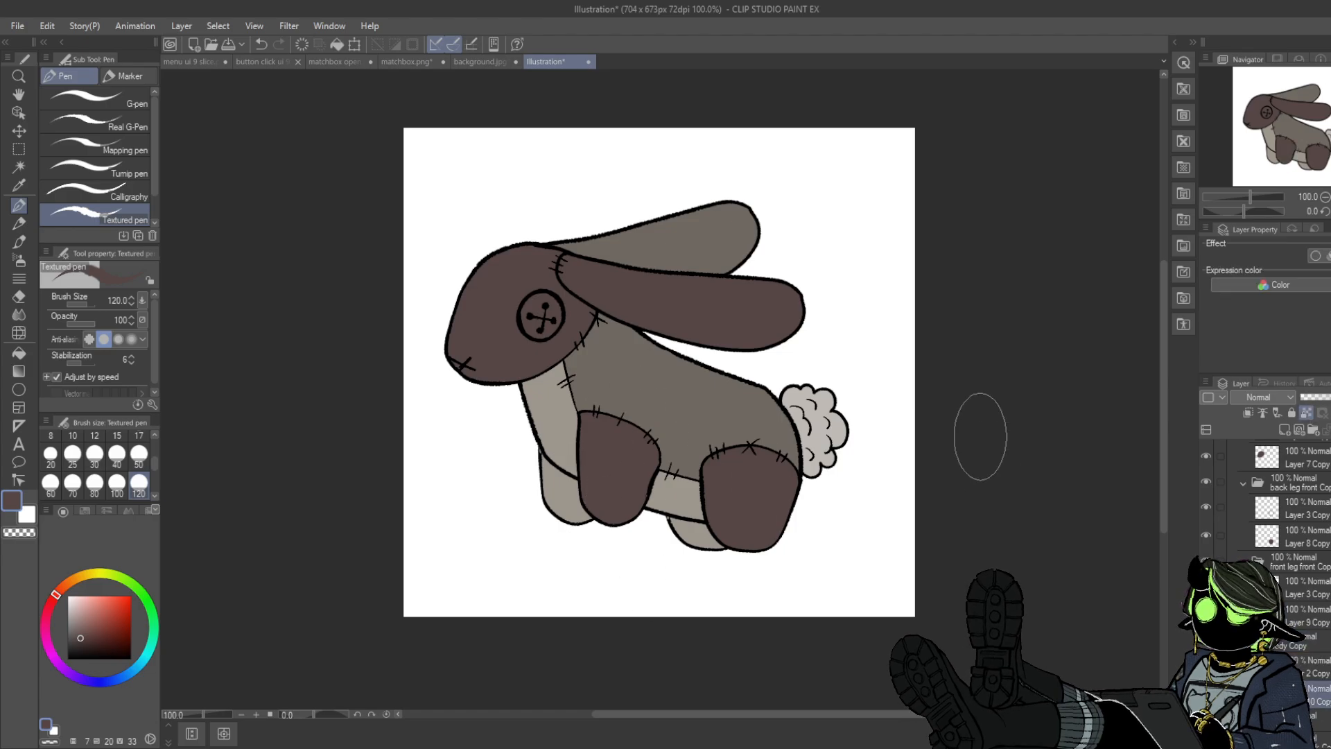
{"action": "mouse_move", "coordinate": [573, 414]}
{"action": "left_mouse_down"}
{"action": "mouse_move", "coordinate": [545, 443]}
{"action": "mouse_move", "coordinate": [568, 400]}
{"action": "mouse_move", "coordinate": [561, 371]}
{"action": "mouse_move", "coordinate": [543, 420]}
{"action": "mouse_move", "coordinate": [575, 392]}
{"action": "left_mouse_up"}
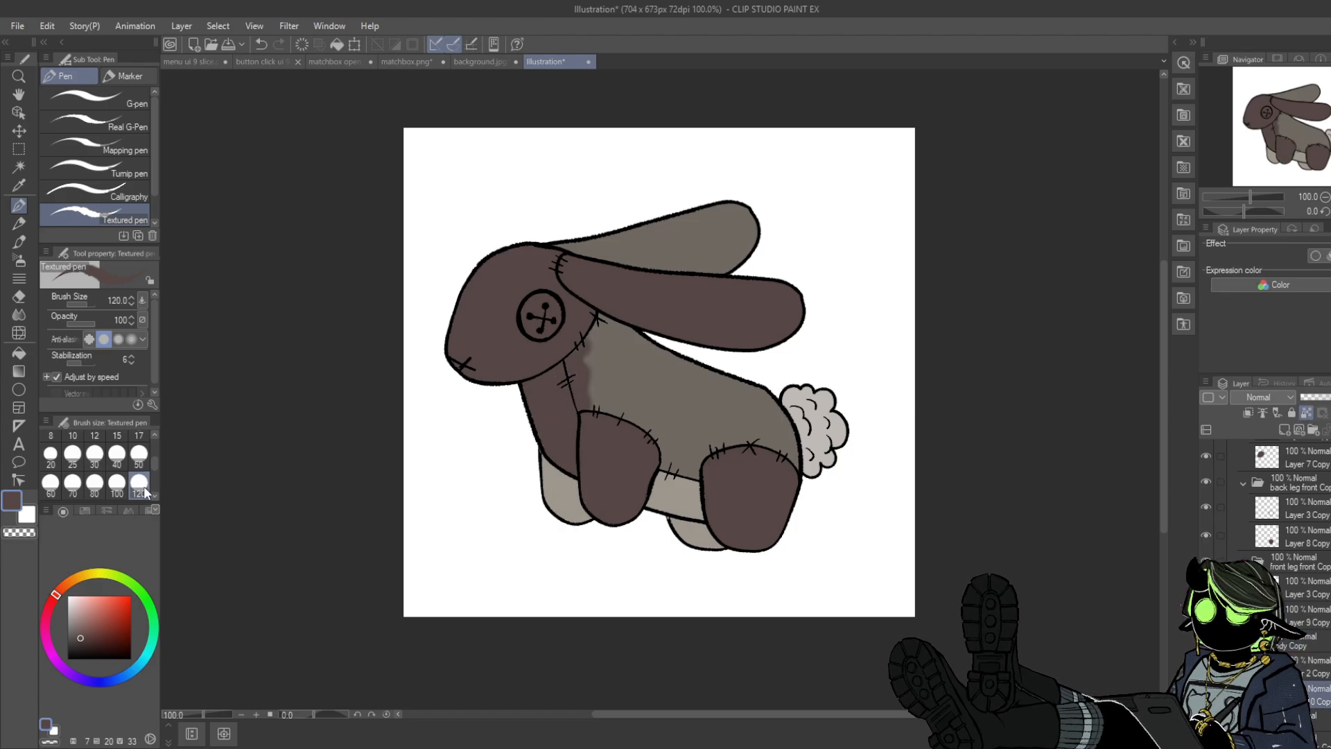
{"action": "scroll", "coordinate": [143, 485], "scroll_direction": "down", "scroll_amount": 1}
{"action": "left_click", "coordinate": [143, 485]}
{"action": "mouse_move", "coordinate": [659, 388]}
{"action": "left_mouse_down"}
{"action": "mouse_move", "coordinate": [689, 288]}
{"action": "mouse_move", "coordinate": [668, 377]}
{"action": "mouse_move", "coordinate": [542, 294]}
{"action": "mouse_move", "coordinate": [566, 512]}
{"action": "mouse_move", "coordinate": [645, 572]}
{"action": "mouse_move", "coordinate": [756, 522]}
{"action": "left_mouse_up"}
- Paint the tail's Layer 11 Copy with the same reddish brown at brush size 300
{"action": "scroll", "coordinate": [1269, 555], "scroll_direction": "down", "scroll_amount": 4}
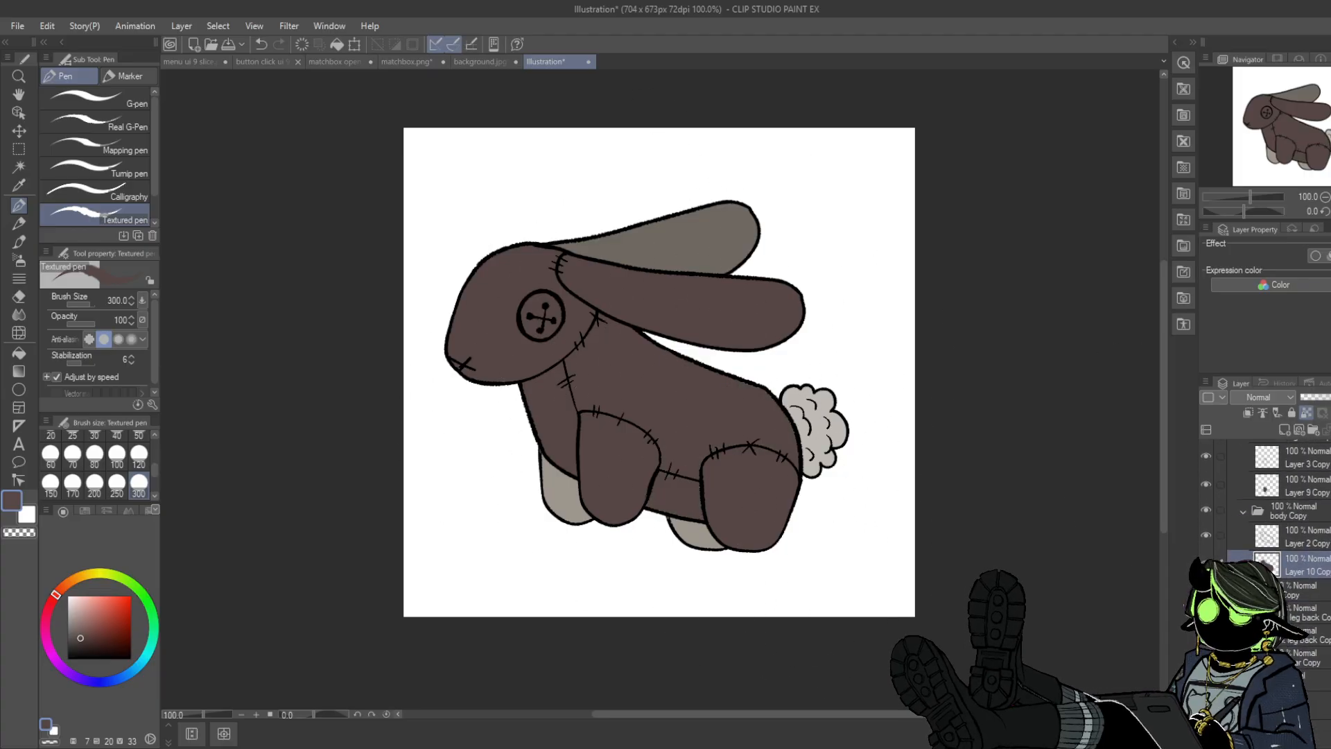
{"action": "left_click", "coordinate": [1306, 648]}
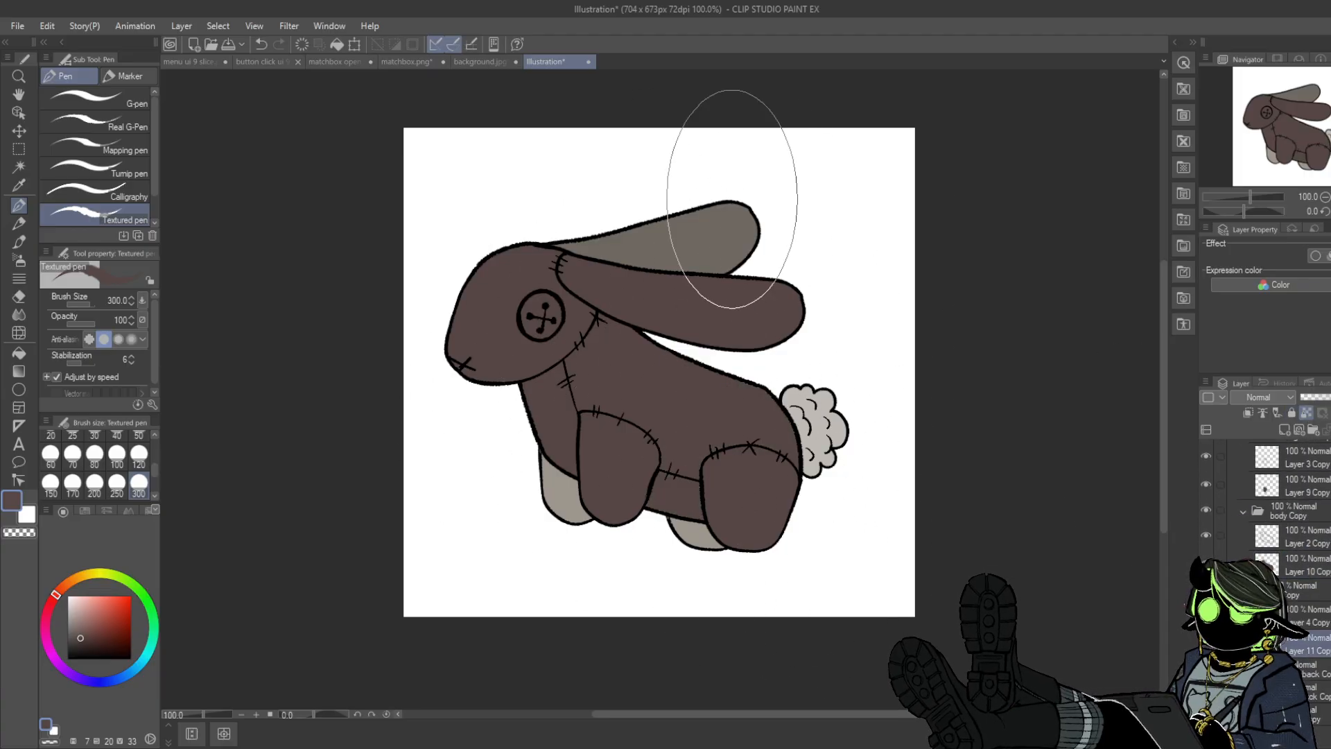
{"action": "mouse_move", "coordinate": [755, 398]}
{"action": "left_mouse_down"}
{"action": "mouse_move", "coordinate": [838, 499]}
{"action": "mouse_move", "coordinate": [891, 337]}
{"action": "left_mouse_up"}
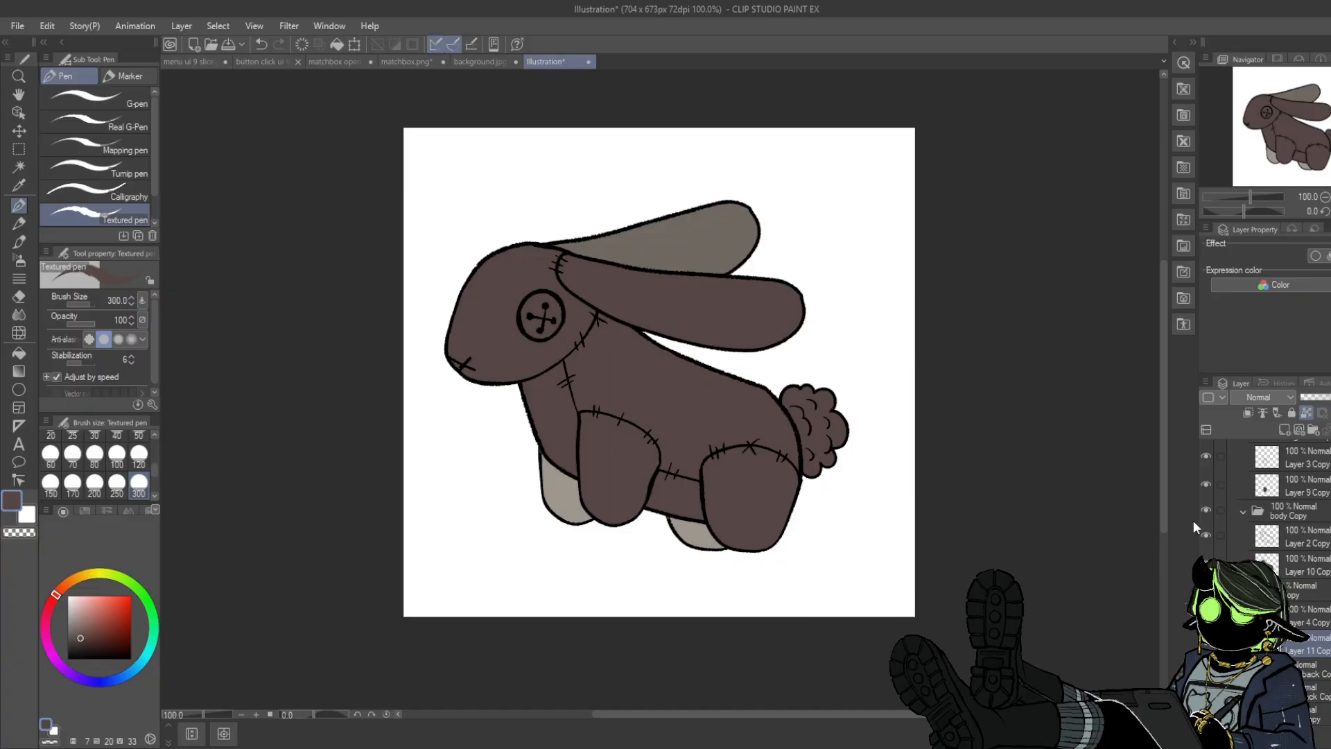
- Lock the transparent pixels of the far back leg's Layer 12 Copy and paint the leg reddish brown
{"action": "left_click", "coordinate": [1310, 670]}
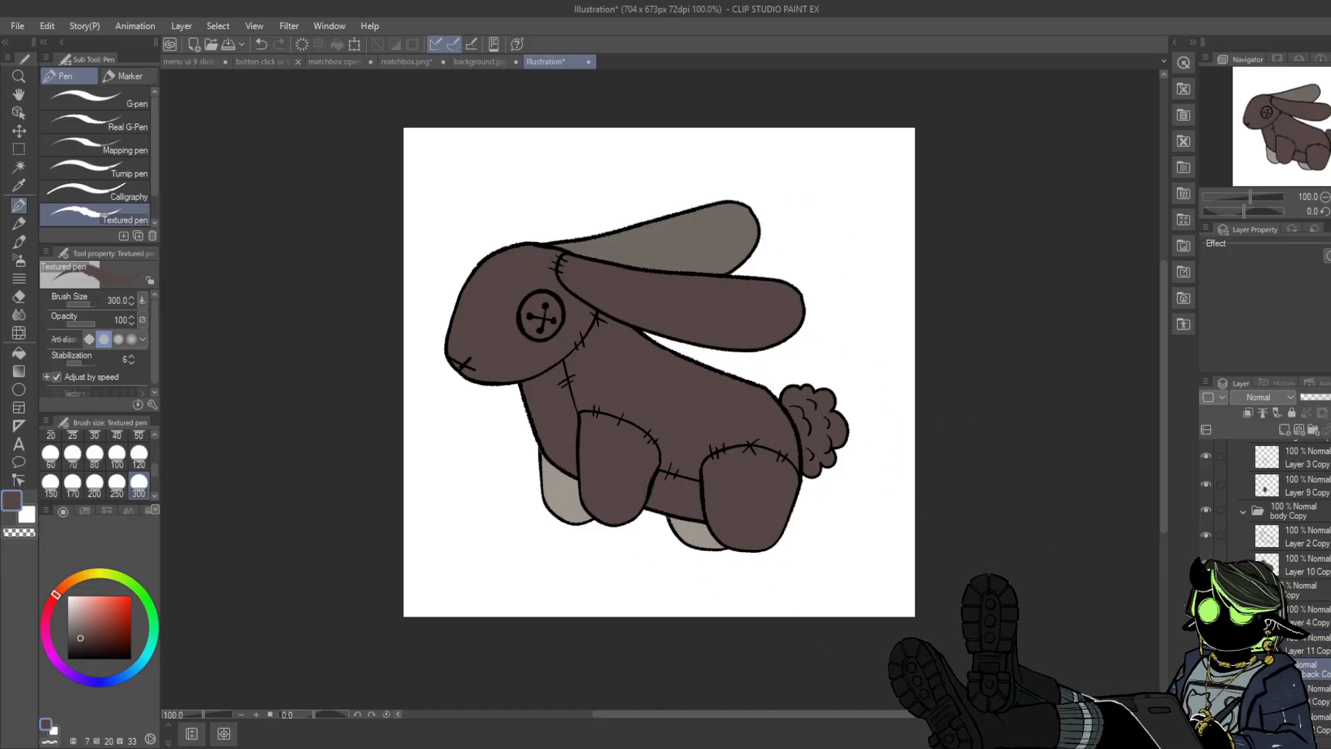
{"action": "left_click", "coordinate": [1305, 412]}
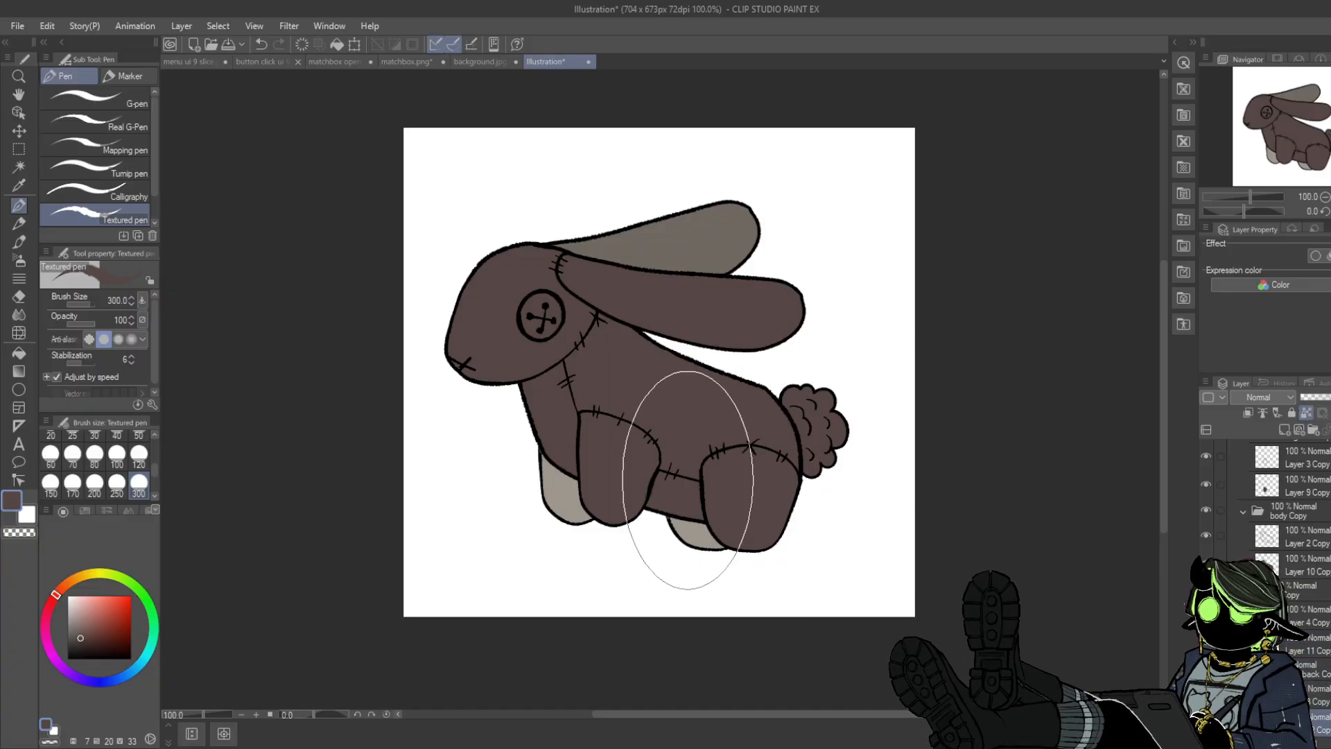
{"action": "mouse_move", "coordinate": [538, 561]}
{"action": "left_mouse_down"}
{"action": "mouse_move", "coordinate": [669, 605]}
{"action": "mouse_move", "coordinate": [635, 490]}
{"action": "mouse_move", "coordinate": [666, 426]}
{"action": "mouse_move", "coordinate": [729, 450]}
{"action": "mouse_move", "coordinate": [775, 578]}
{"action": "left_mouse_up"}
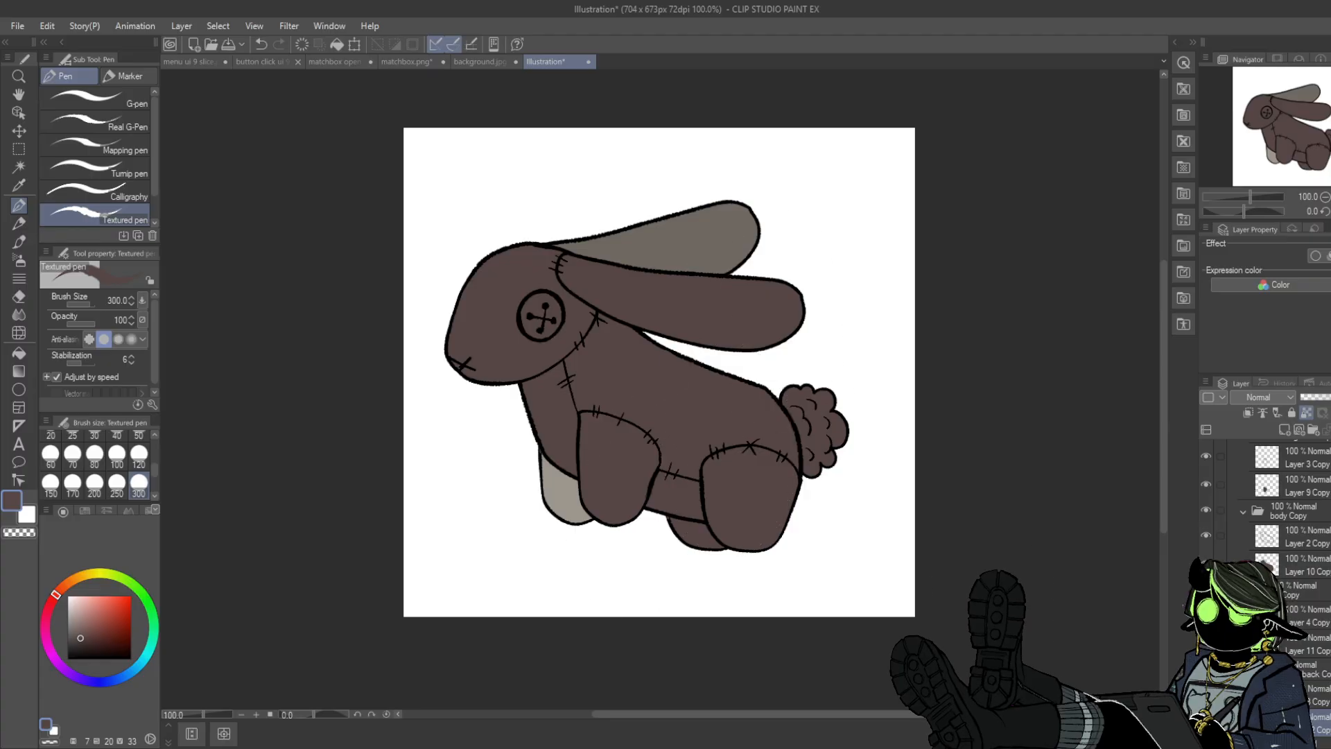
{"action": "scroll", "coordinate": [1289, 513], "scroll_direction": "down", "scroll_amount": 3}
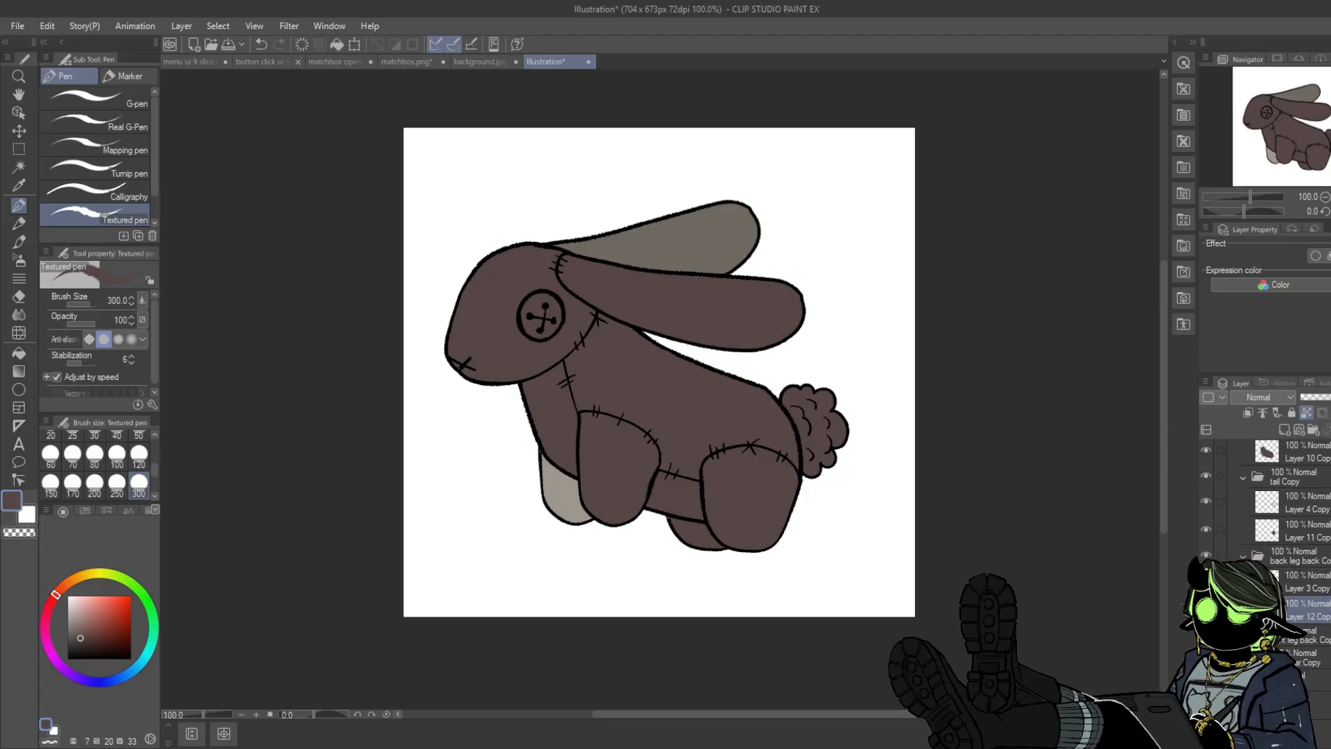
- Paint the far front leg on Layer 13 Copy with the same reddish brown at brush size 300
{"action": "left_click", "coordinate": [1243, 635]}
{"action": "left_click", "coordinate": [1308, 688]}
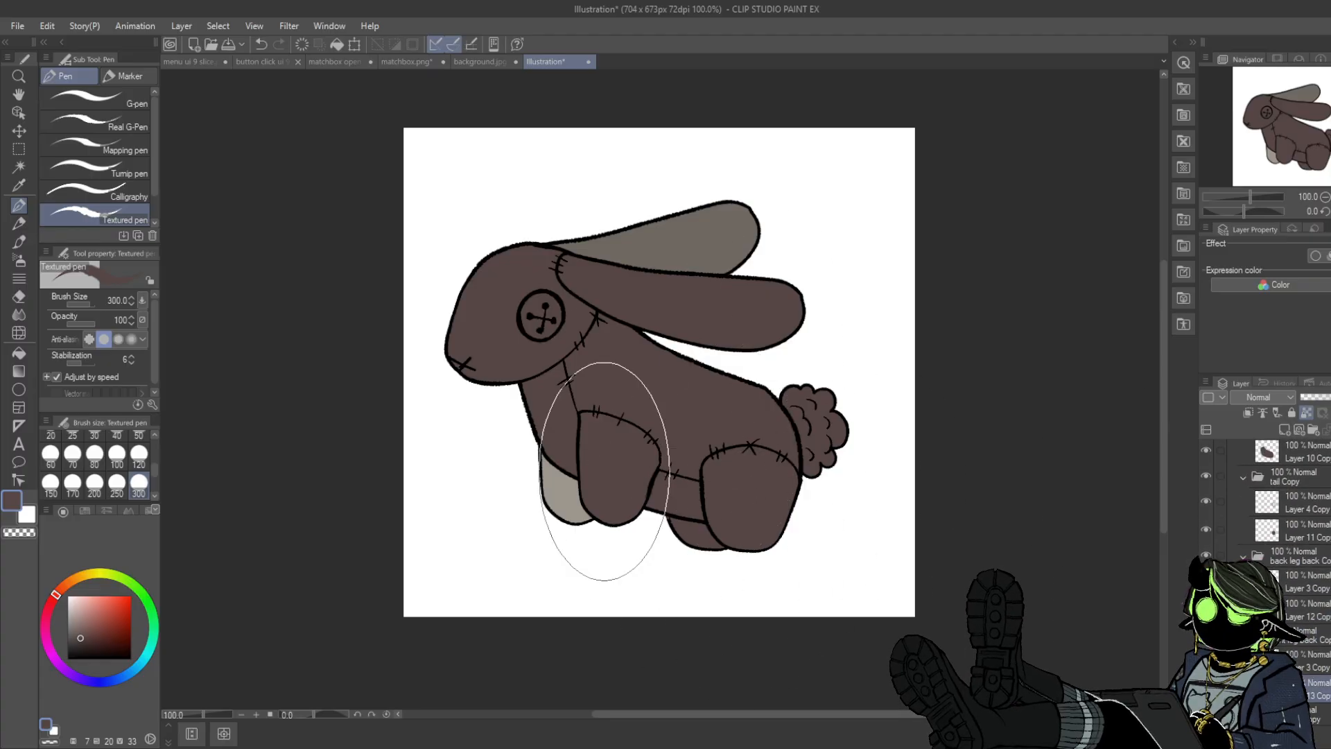
{"action": "left_click_drag", "start_coordinate": [603, 471], "coordinate": [562, 485]}
- Lock the transparent pixels of the far ear's Layer 14 Copy, paint it reddish brown, and refill its visible area with a darker reddish brown
{"action": "scroll", "coordinate": [1289, 526], "scroll_direction": "down", "scroll_amount": 2}
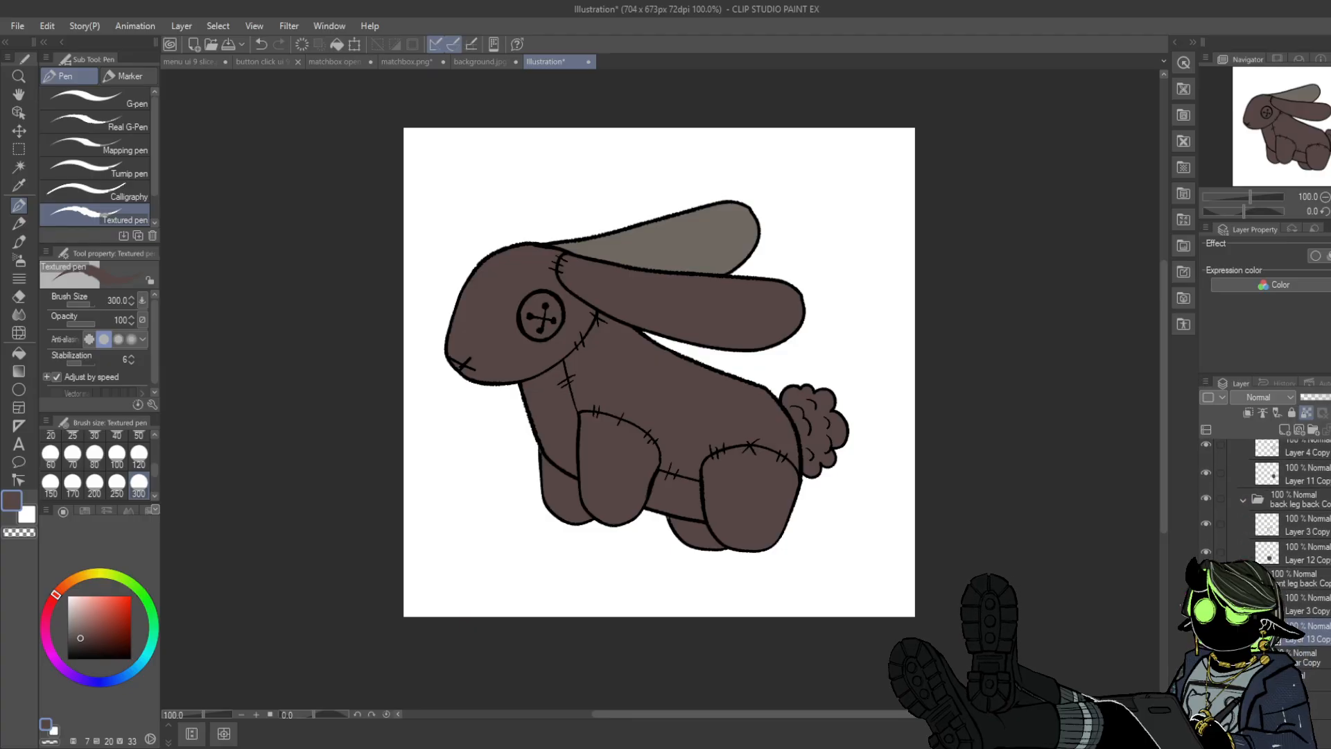
{"action": "left_click", "coordinate": [1306, 415]}
{"action": "left_click_drag", "start_coordinate": [526, 236], "coordinate": [632, 277]}
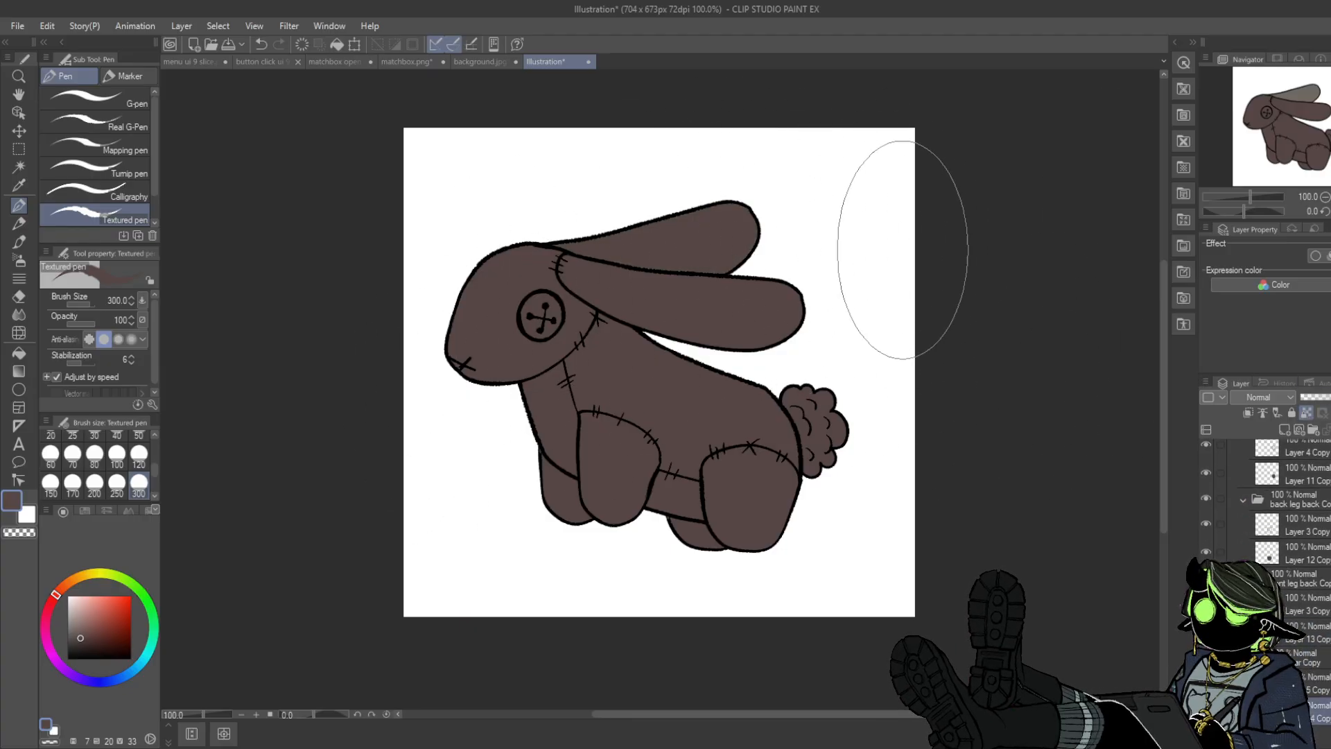
{"action": "left_click", "coordinate": [22, 356]}
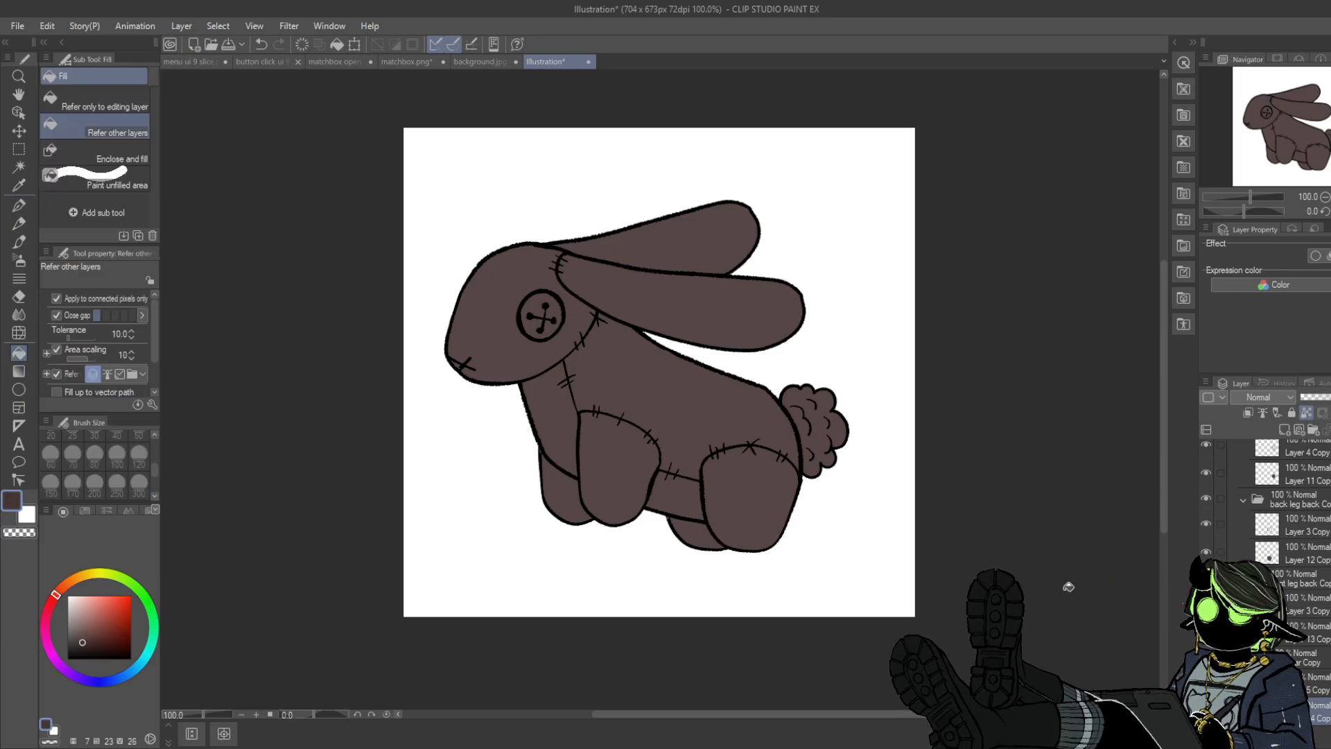
{"action": "left_click", "coordinate": [677, 247]}
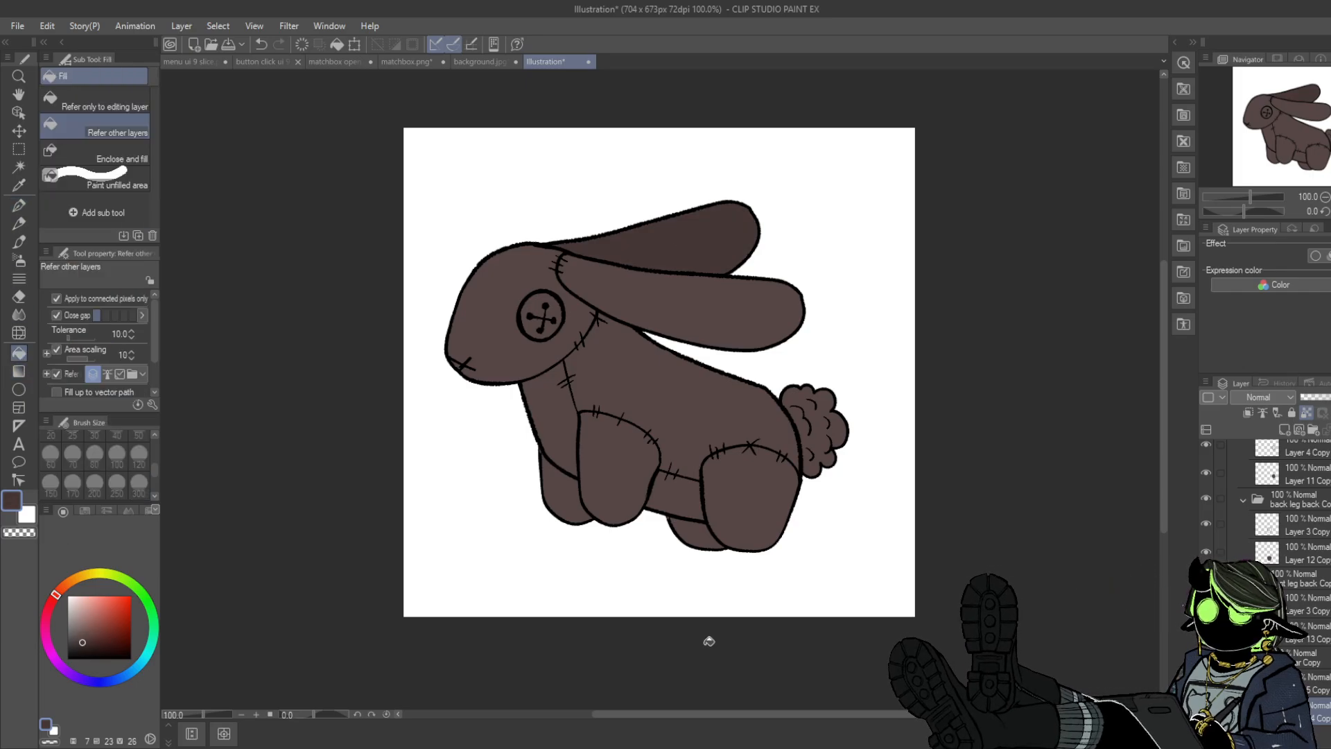
{"action": "key", "text": "ctrl+z"}
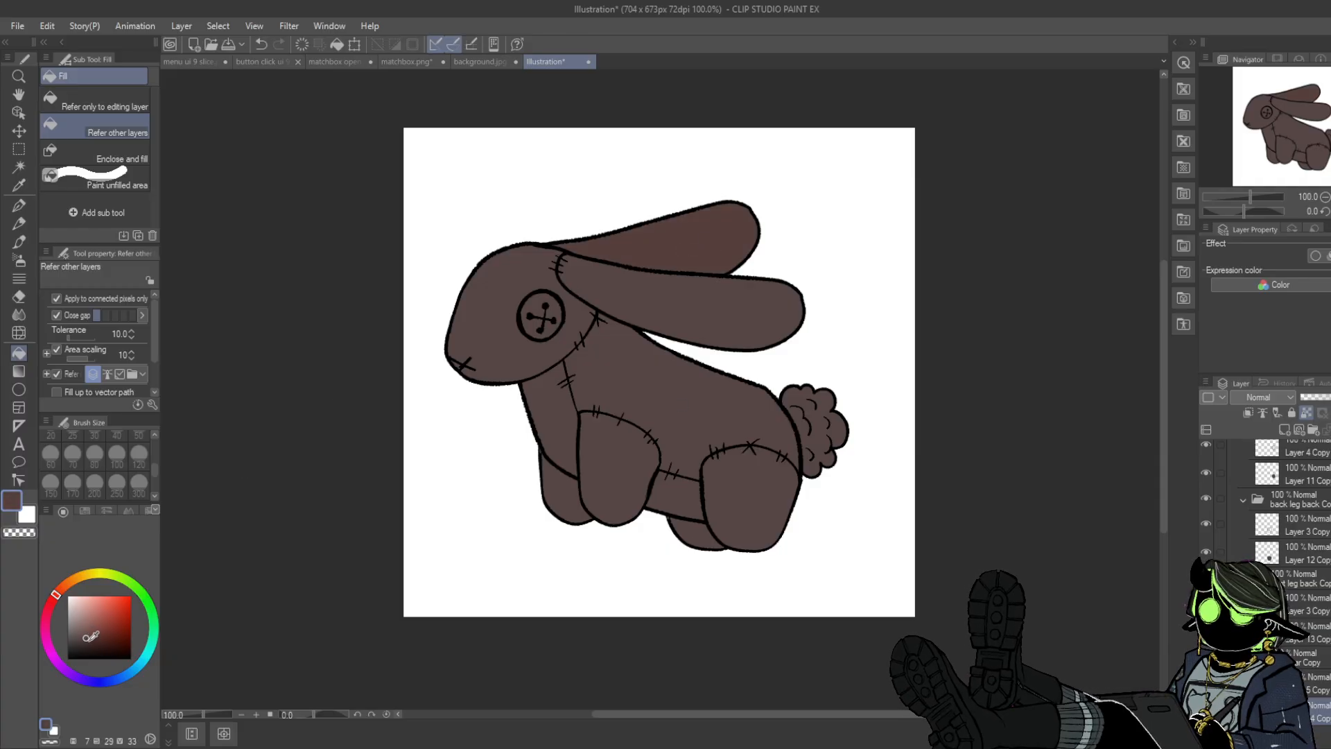
{"action": "left_click", "coordinate": [721, 253]}
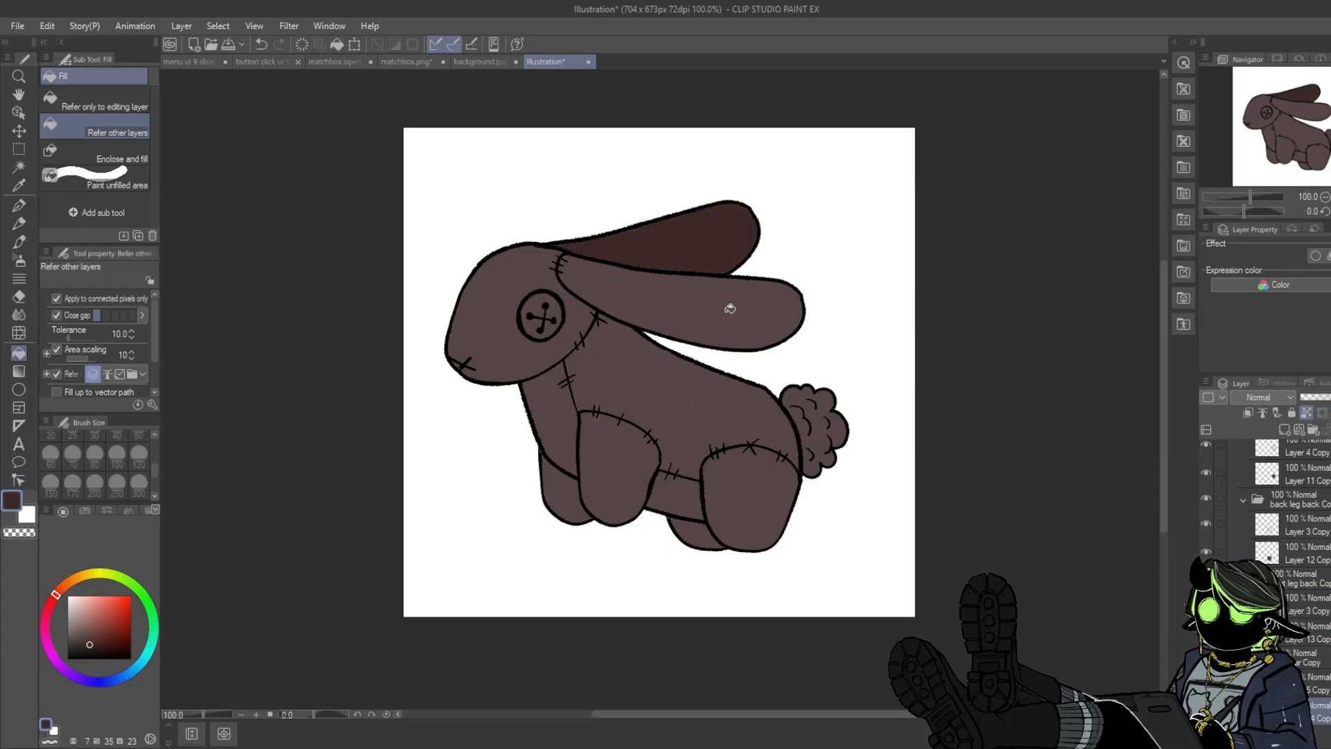
- Delete the front ear Copy folder from the bunny 2 folder
{"action": "scroll", "coordinate": [1282, 527], "scroll_direction": "up", "scroll_amount": 6}
{"action": "left_click", "coordinate": [1303, 474]}
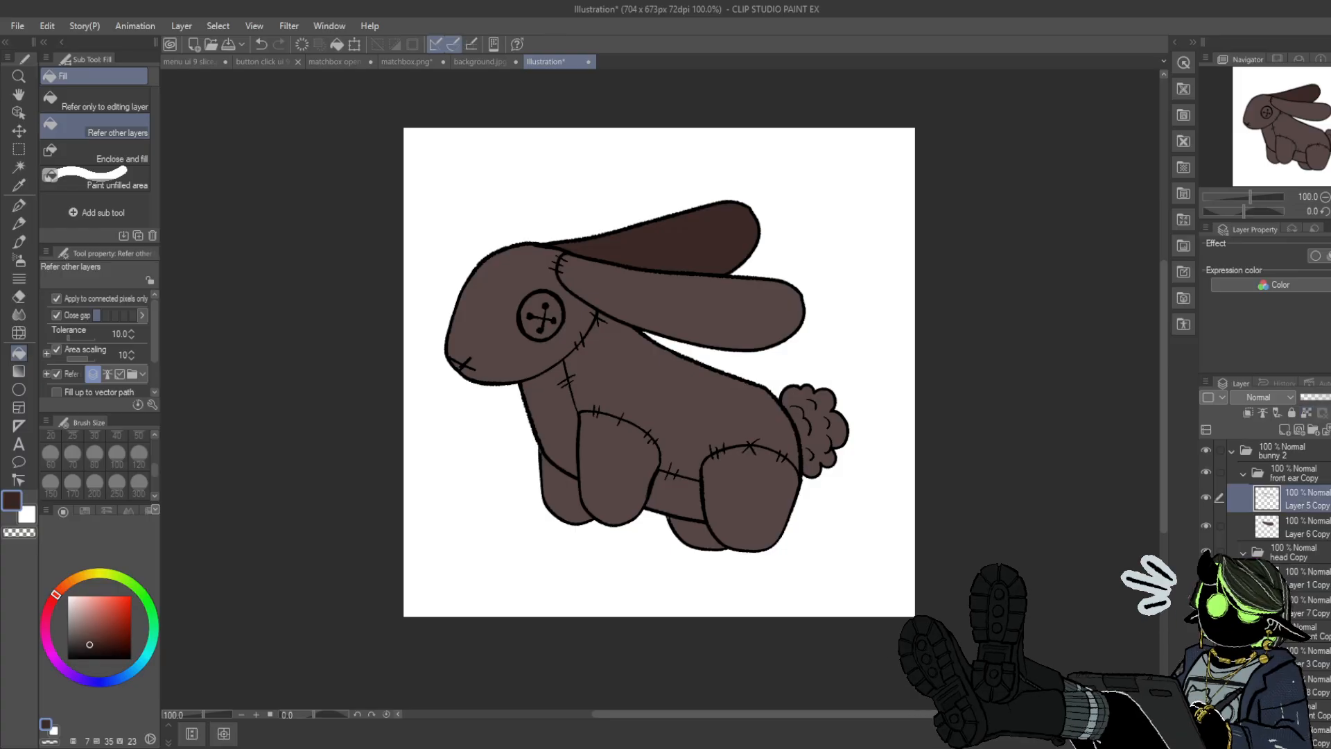
{"action": "key", "text": "Delete"}
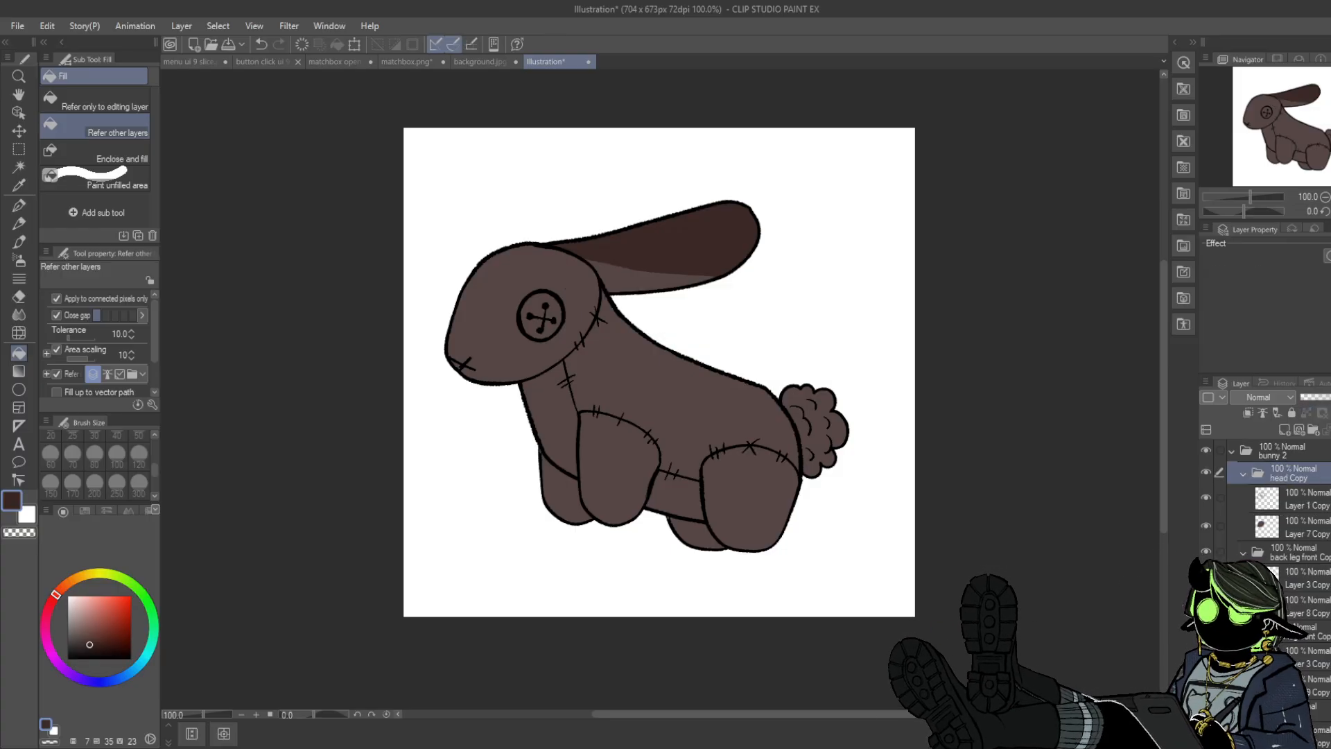
- Fill the remaining lighter strip of the far ear on Layer 14 Copy with the dark reddish brown, referring only to the editing layer
{"action": "scroll", "coordinate": [1282, 527], "scroll_direction": "down", "scroll_amount": 3}
{"action": "left_click", "coordinate": [104, 101]}
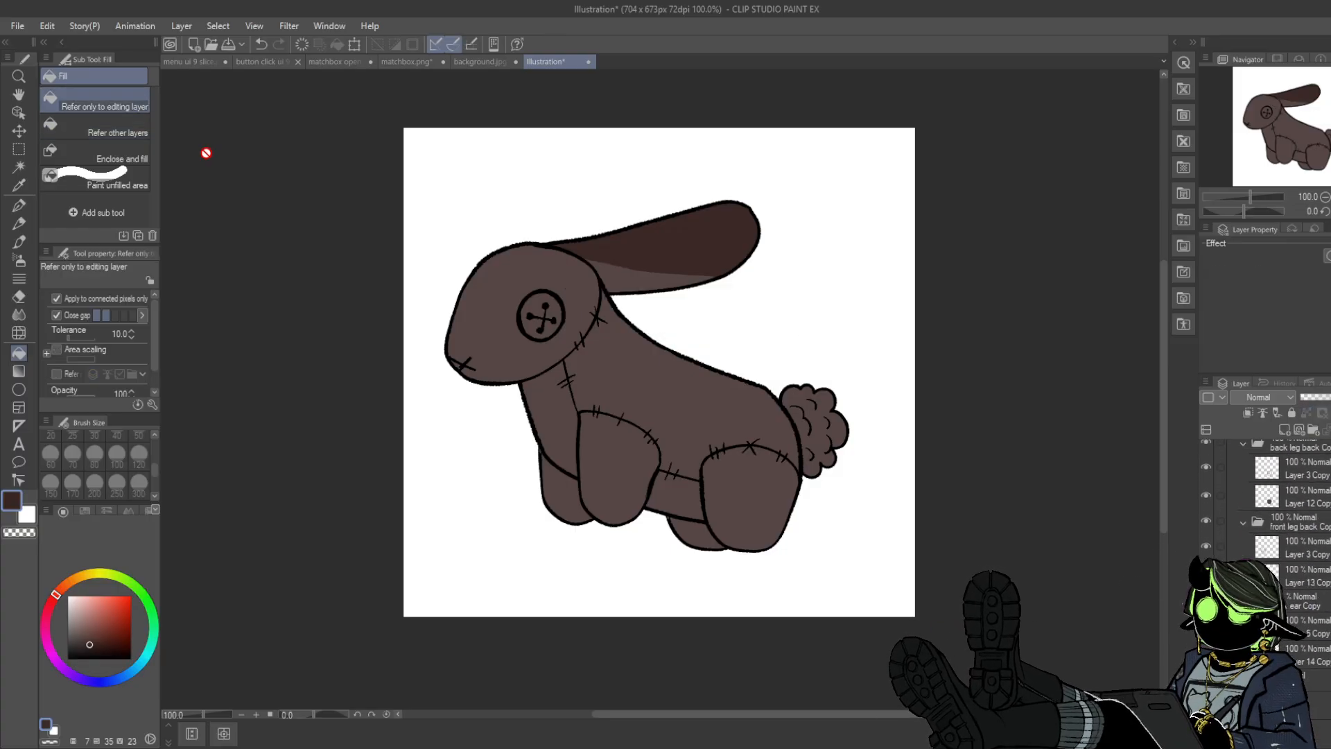
{"action": "left_click", "coordinate": [1306, 655]}
{"action": "left_click", "coordinate": [657, 281]}
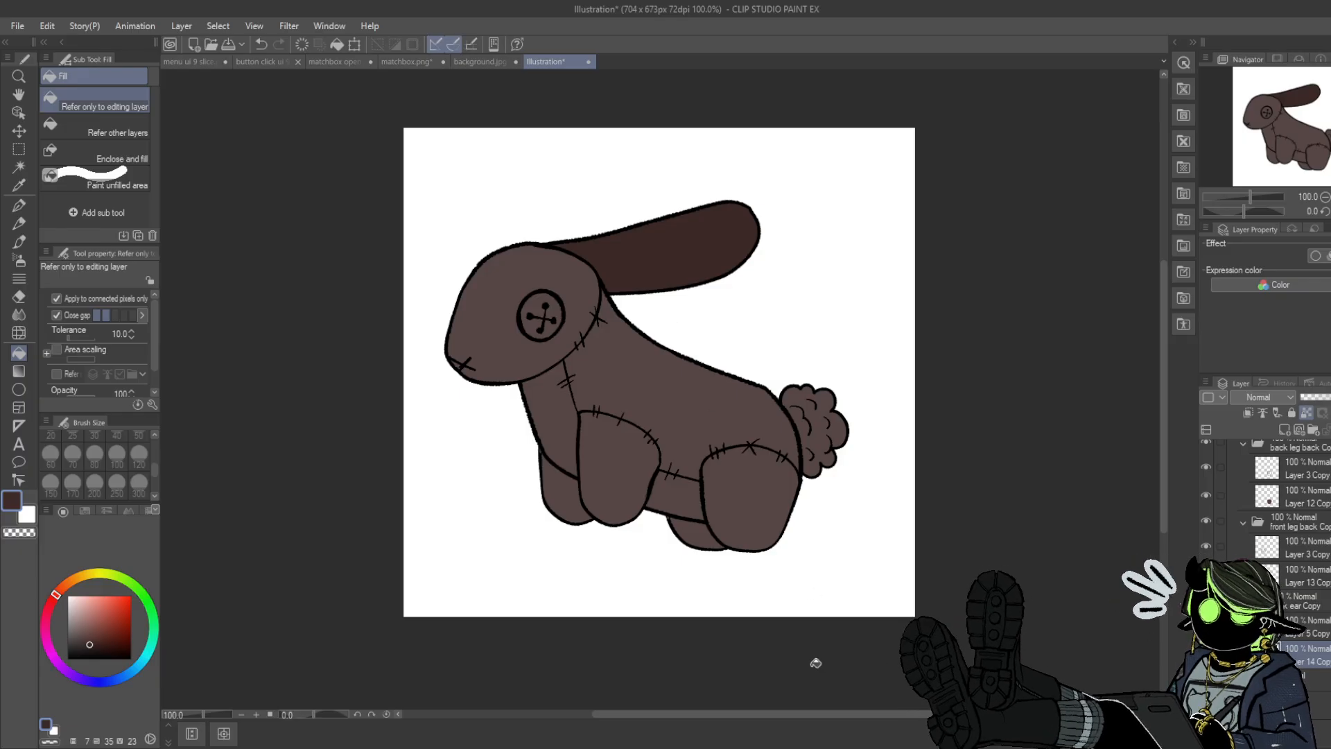
- Draw a black scalloped tuft of stuffing where the near ear was on the head's Layer 1 Copy, using the Textured pen at size 50
{"action": "key", "text": "p"}
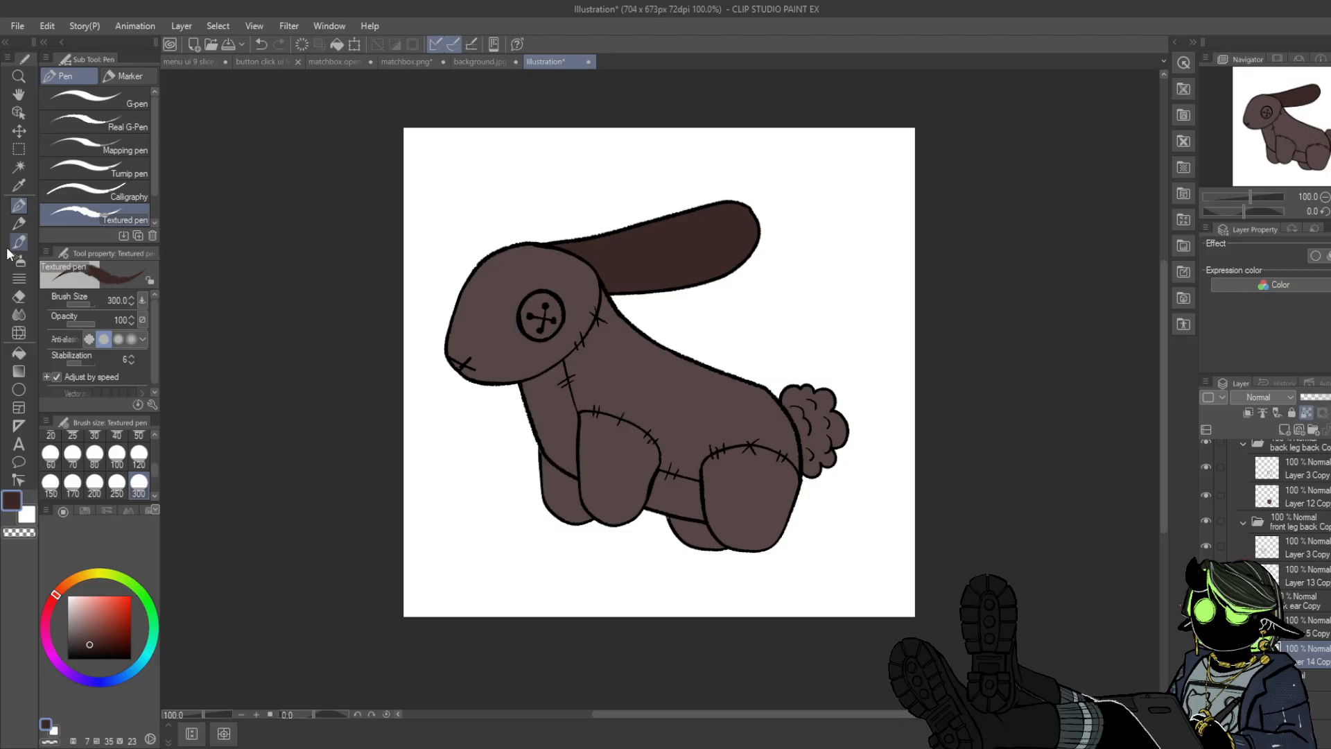
{"action": "scroll", "coordinate": [1283, 520], "scroll_direction": "up", "scroll_amount": 5}
{"action": "left_click", "coordinate": [1295, 475]}
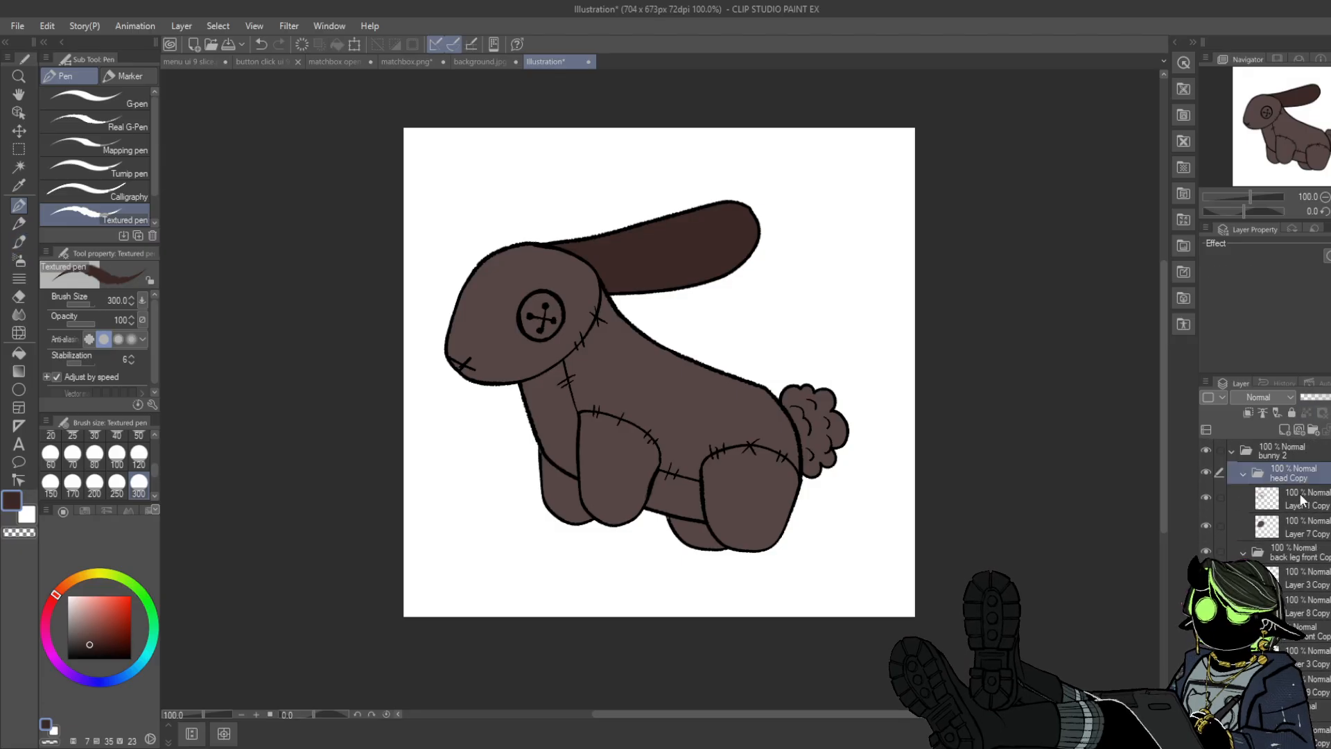
{"action": "left_click", "coordinate": [1299, 493]}
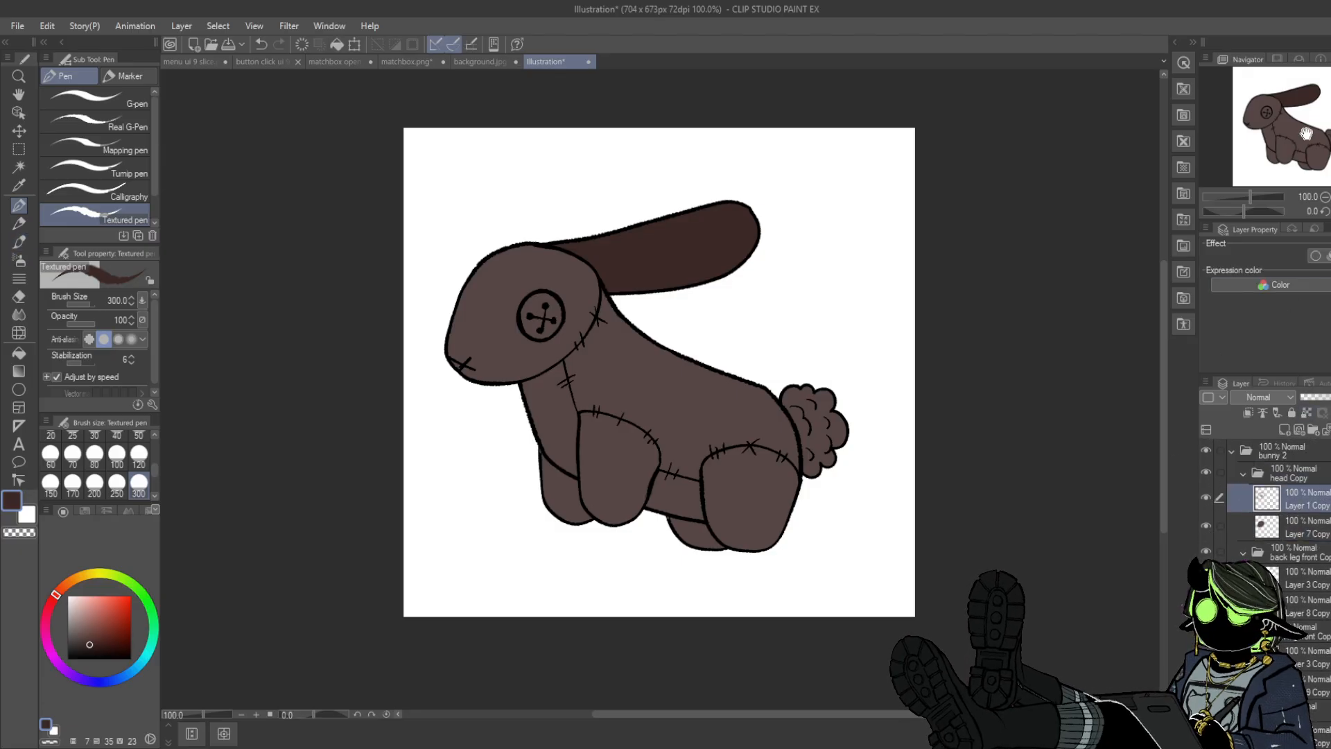
{"action": "left_click_drag", "start_coordinate": [1270, 132], "coordinate": [1278, 126]}
{"action": "left_click_drag", "start_coordinate": [1250, 197], "coordinate": [1258, 197]}
{"action": "left_click", "coordinate": [67, 659]}
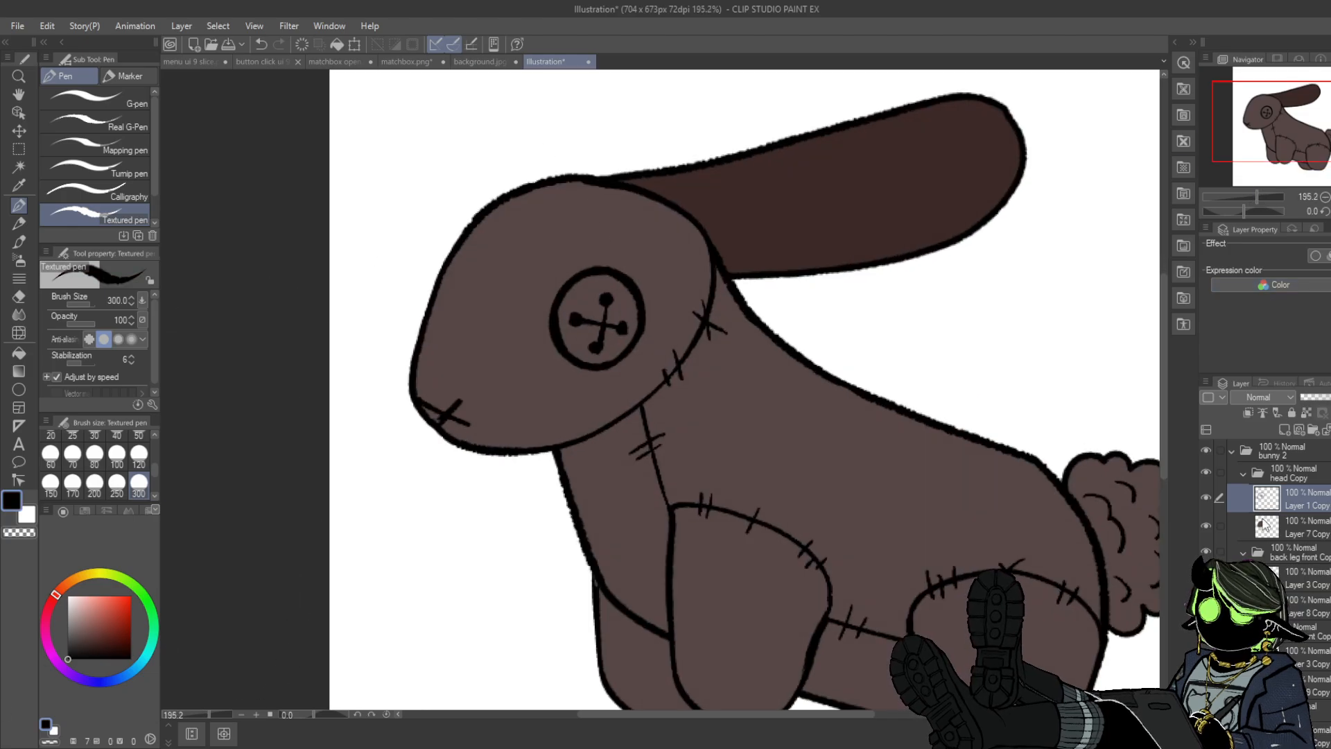
{"action": "left_click", "coordinate": [139, 434]}
{"action": "mouse_move", "coordinate": [668, 219]}
{"action": "left_mouse_down"}
{"action": "mouse_move", "coordinate": [727, 244]}
{"action": "mouse_move", "coordinate": [704, 213]}
{"action": "mouse_move", "coordinate": [704, 276]}
{"action": "left_mouse_up"}
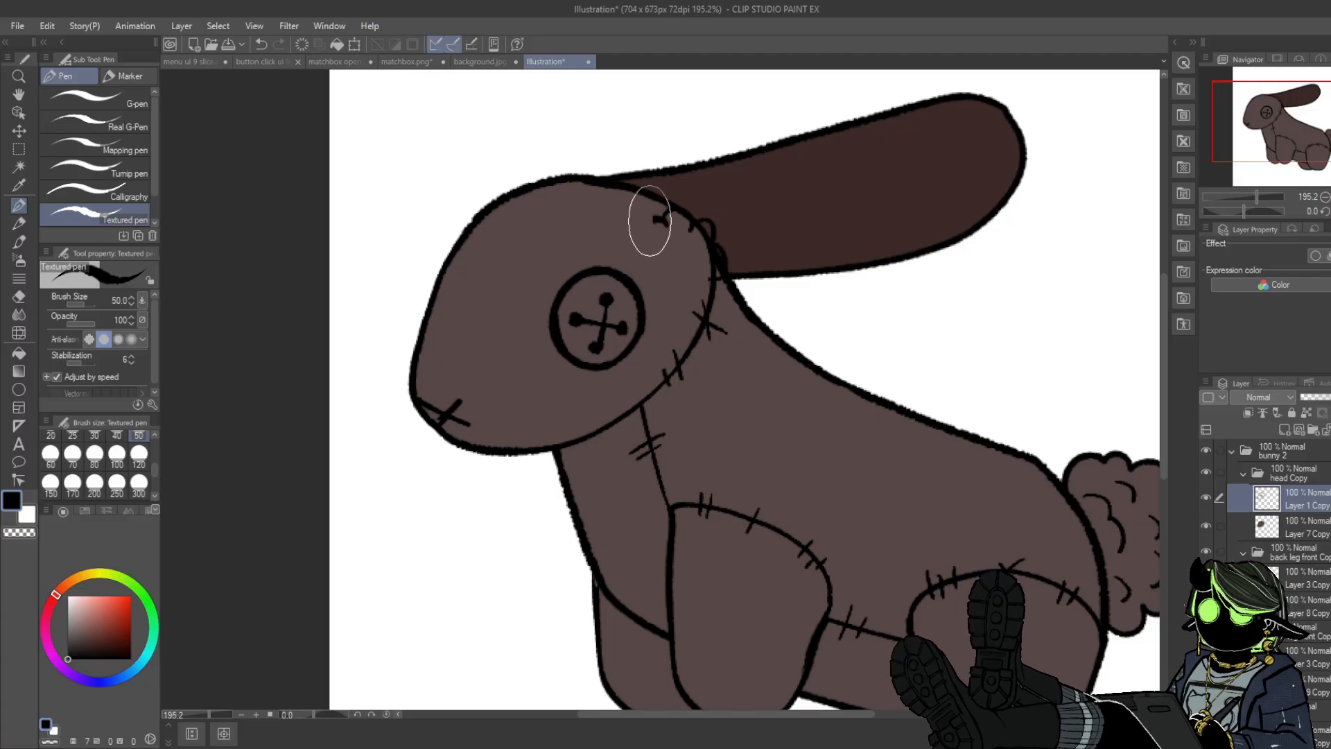
{"action": "mouse_move", "coordinate": [651, 214]}
{"action": "left_mouse_down"}
{"action": "mouse_move", "coordinate": [643, 283]}
{"action": "mouse_move", "coordinate": [663, 282]}
{"action": "mouse_move", "coordinate": [667, 305]}
{"action": "mouse_move", "coordinate": [713, 303]}
{"action": "left_mouse_up"}
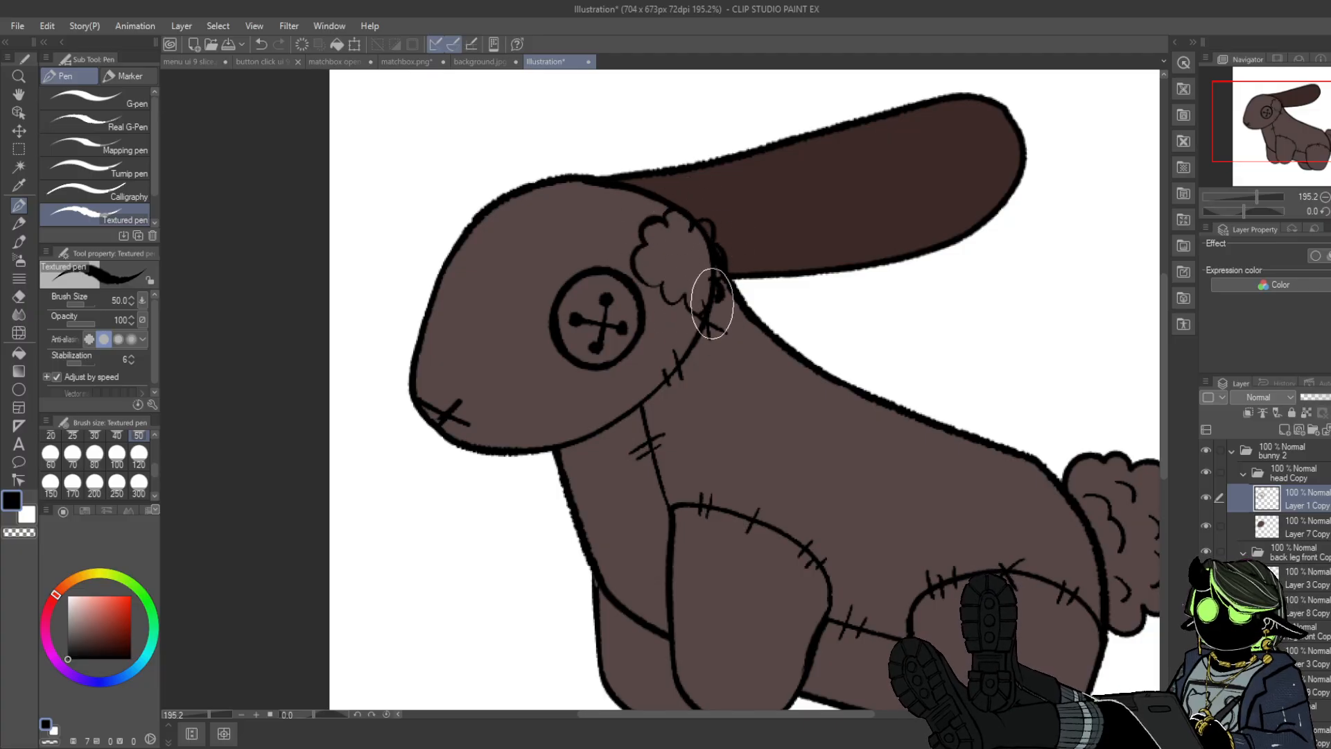
- Hide the body, tail, far legs and far ear, and erase the overlapping lines around the stuffing with the Hard eraser at size 50
{"action": "left_click", "coordinate": [28, 297]}
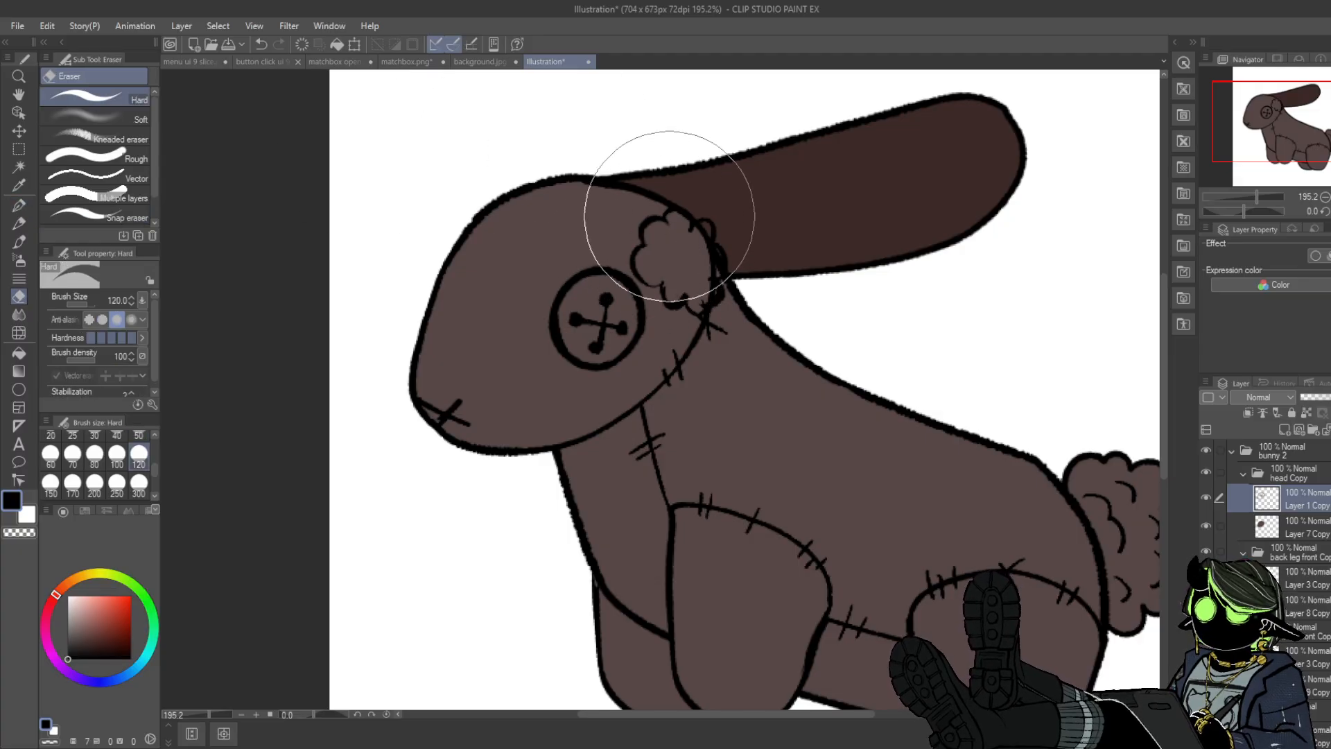
{"action": "left_click", "coordinate": [139, 454]}
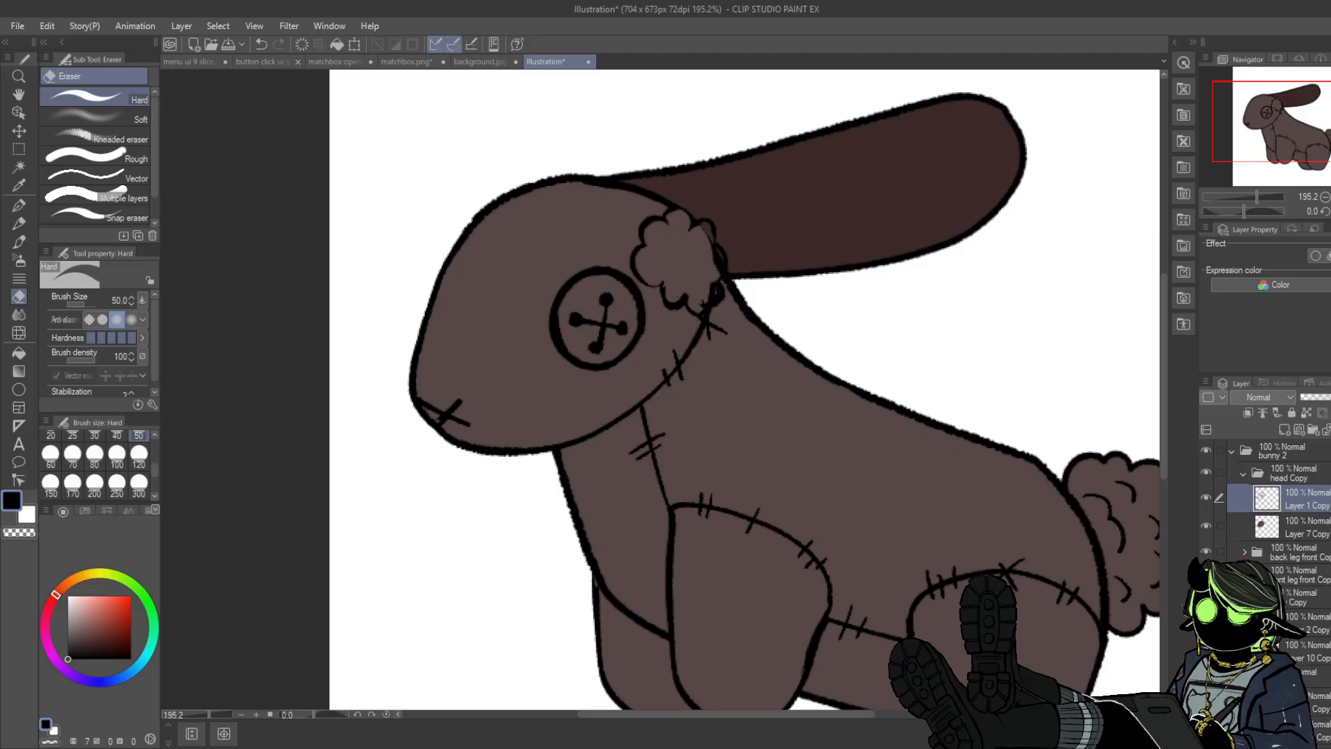
{"action": "left_click", "coordinate": [1206, 596]}
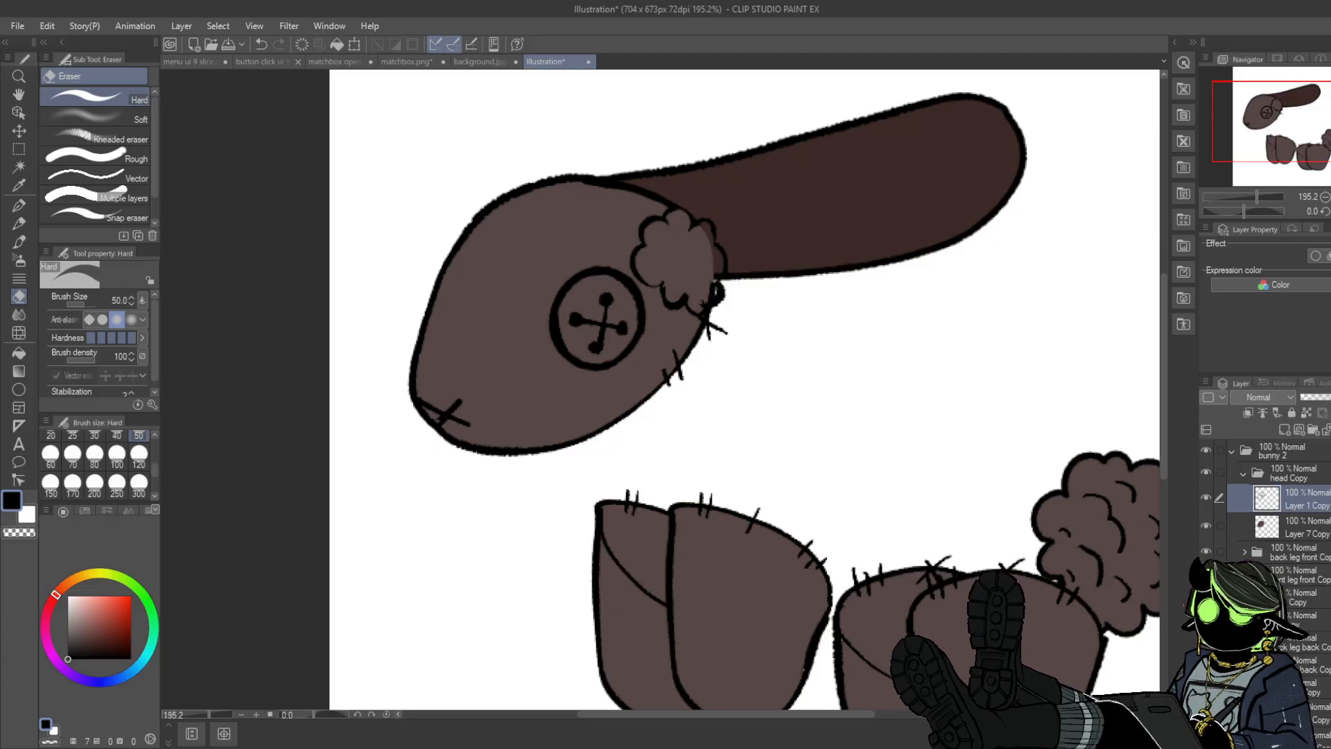
{"action": "left_click_drag", "start_coordinate": [1206, 620], "coordinate": [1206, 687]}
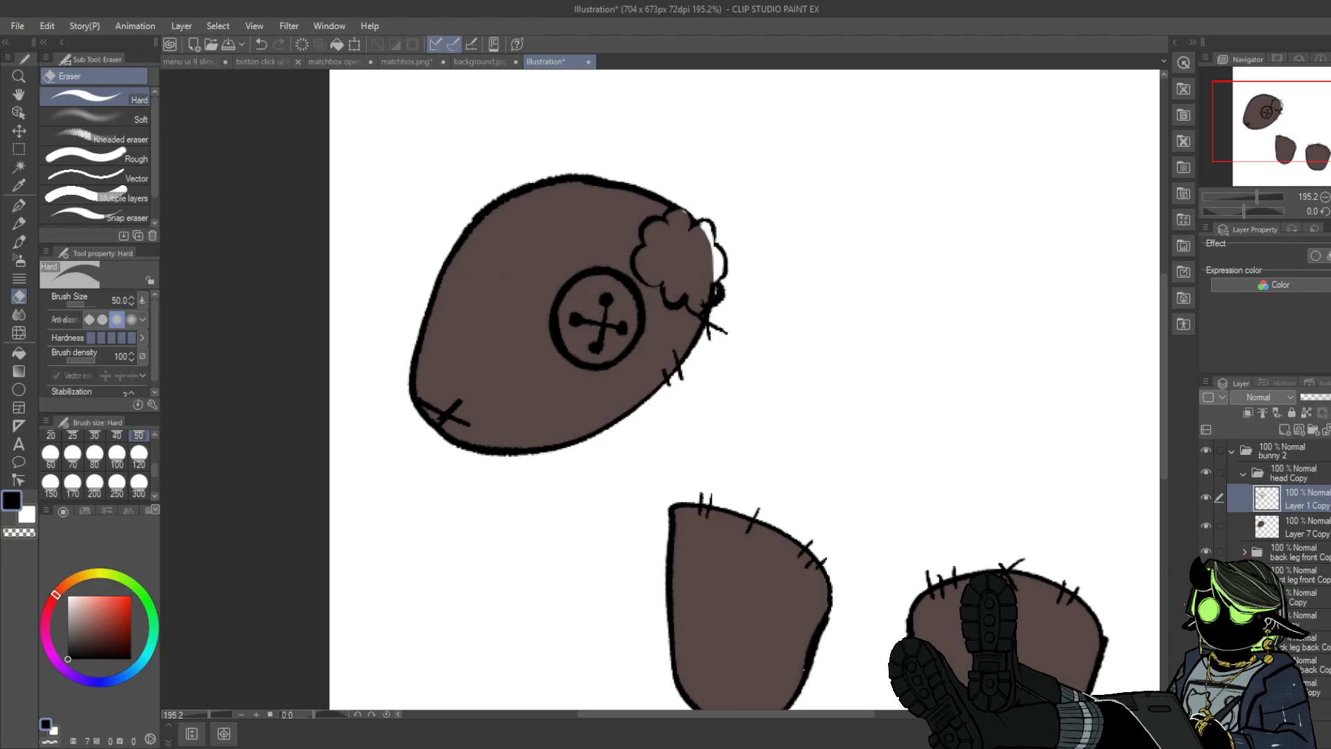
{"action": "mouse_move", "coordinate": [714, 236]}
{"action": "left_mouse_down"}
{"action": "mouse_move", "coordinate": [679, 223]}
{"action": "mouse_move", "coordinate": [707, 229]}
{"action": "mouse_move", "coordinate": [698, 303]}
{"action": "mouse_move", "coordinate": [685, 278]}
{"action": "mouse_move", "coordinate": [672, 295]}
{"action": "mouse_move", "coordinate": [656, 255]}
{"action": "left_mouse_up"}
{"action": "key", "text": "ctrl+z"}
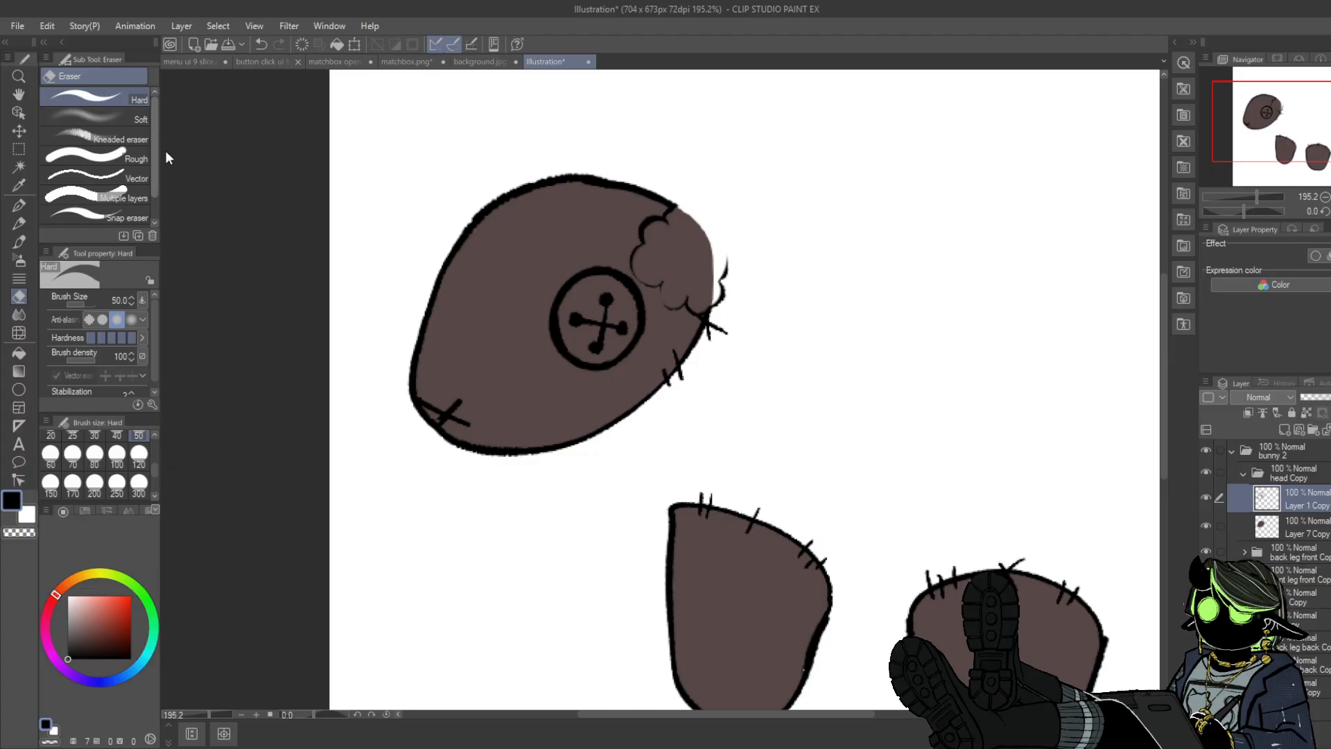
- Redraw the stuffing tuft's scalloped outline in black past the head's edge and add curled fluff lines inside it
{"action": "left_click", "coordinate": [19, 205]}
{"action": "mouse_move", "coordinate": [674, 210]}
{"action": "left_mouse_down"}
{"action": "mouse_move", "coordinate": [701, 234]}
{"action": "mouse_move", "coordinate": [724, 226]}
{"action": "mouse_move", "coordinate": [732, 250]}
{"action": "mouse_move", "coordinate": [716, 303]}
{"action": "mouse_move", "coordinate": [667, 289]}
{"action": "mouse_move", "coordinate": [723, 289]}
{"action": "mouse_move", "coordinate": [717, 303]}
{"action": "mouse_move", "coordinate": [684, 297]}
{"action": "mouse_move", "coordinate": [688, 314]}
{"action": "mouse_move", "coordinate": [709, 302]}
{"action": "mouse_move", "coordinate": [671, 294]}
{"action": "mouse_move", "coordinate": [687, 298]}
{"action": "mouse_move", "coordinate": [676, 308]}
{"action": "mouse_move", "coordinate": [666, 280]}
{"action": "mouse_move", "coordinate": [635, 269]}
{"action": "mouse_move", "coordinate": [642, 245]}
{"action": "mouse_move", "coordinate": [654, 285]}
{"action": "left_mouse_up"}
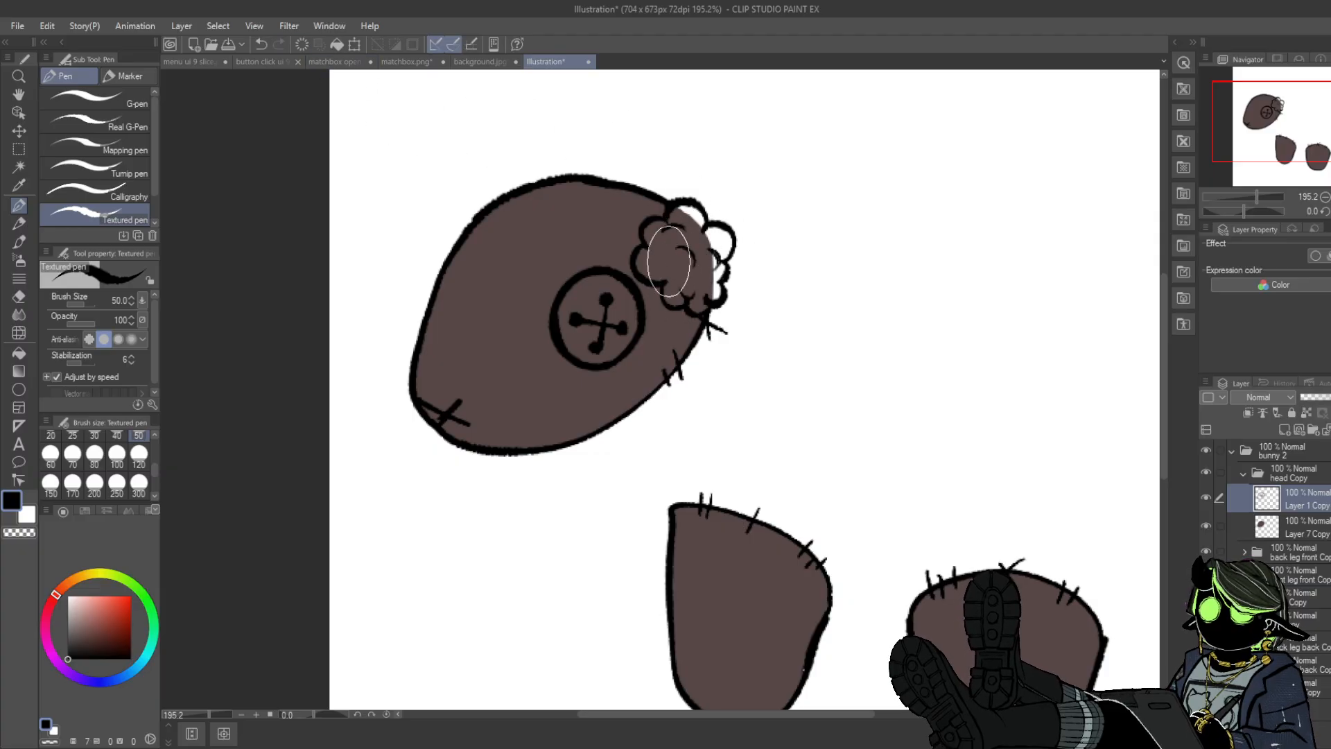
{"action": "mouse_move", "coordinate": [650, 244]}
{"action": "left_mouse_down"}
{"action": "mouse_move", "coordinate": [646, 259]}
{"action": "mouse_move", "coordinate": [709, 237]}
{"action": "left_mouse_up"}
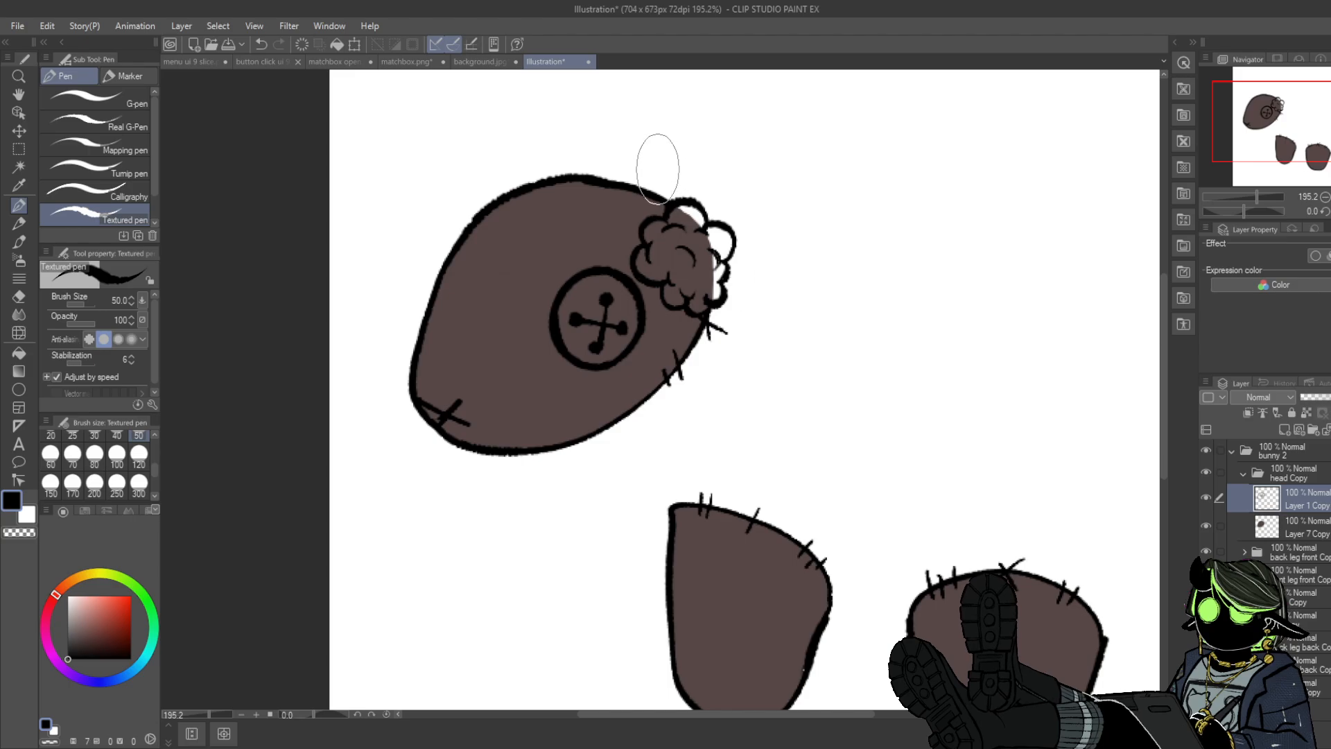
- Draw short black stitch marks around the edge of the fluffy tuft on the bunny's head
{"action": "left_click_drag", "start_coordinate": [672, 311], "coordinate": [677, 323]}
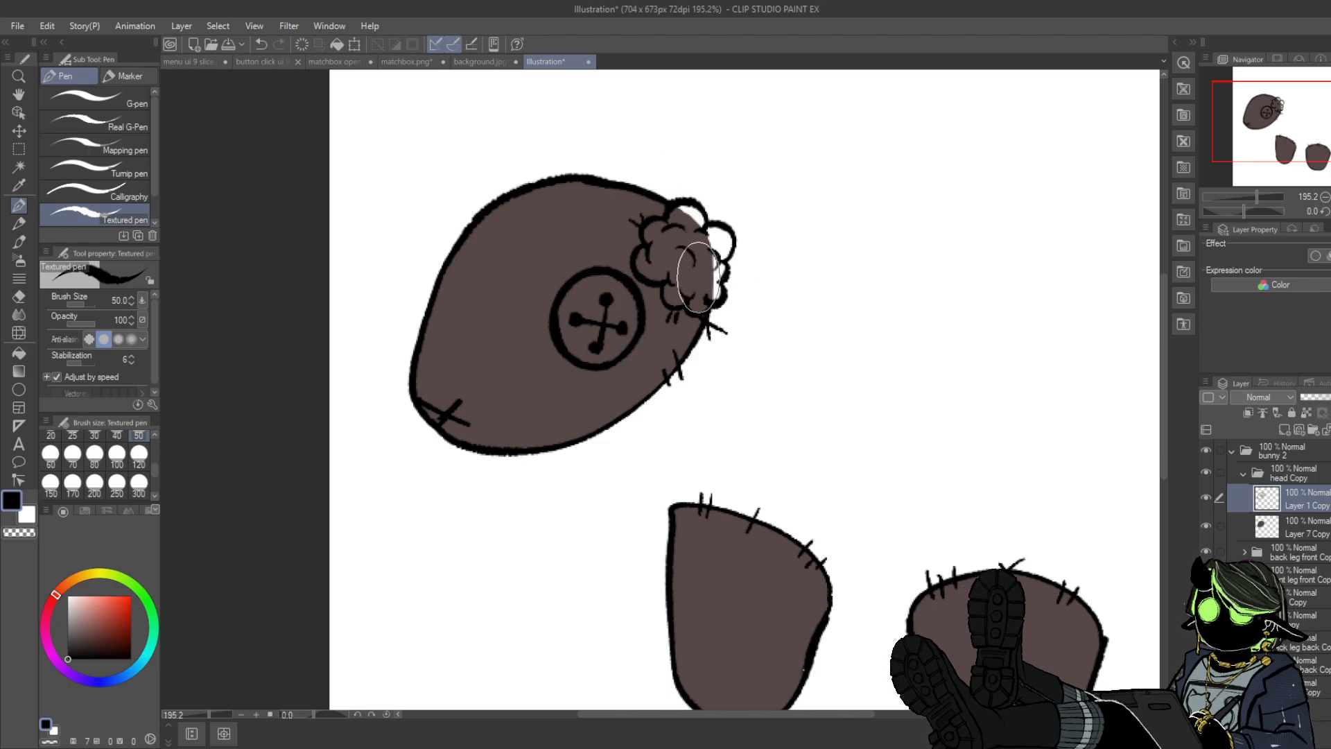
{"action": "left_click_drag", "start_coordinate": [719, 210], "coordinate": [729, 216]}
{"action": "left_click_drag", "start_coordinate": [726, 223], "coordinate": [738, 222]}
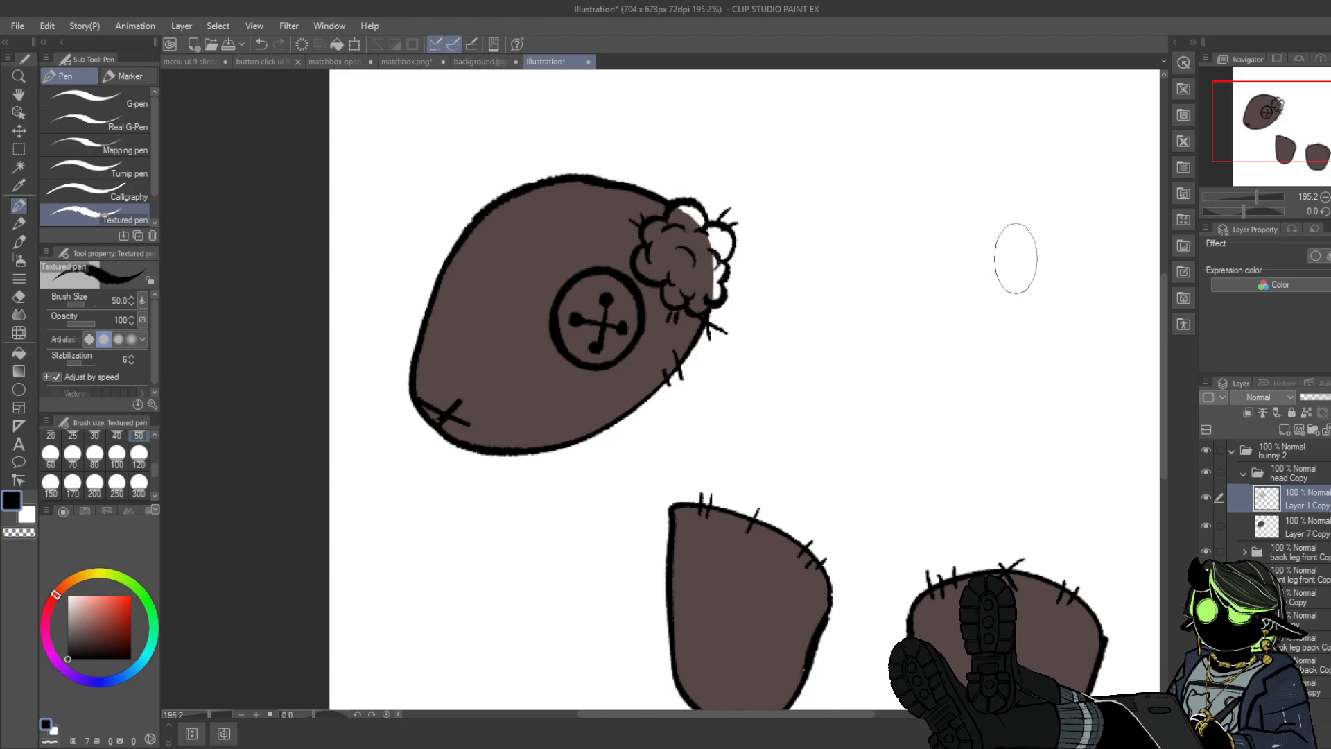
- Paint the white gaps in the head's fluffy tuft brown on the head's colour layer
{"action": "left_click", "coordinate": [1265, 525]}
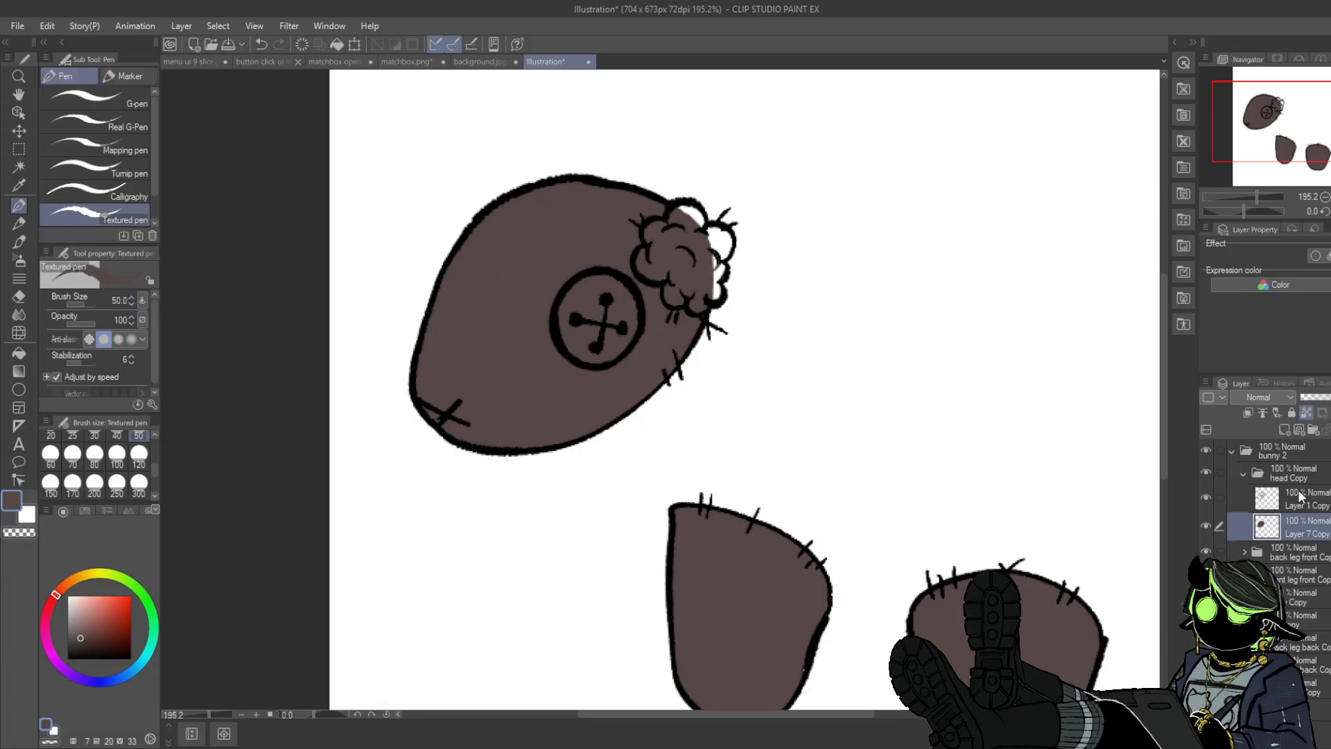
{"action": "mouse_move", "coordinate": [687, 216]}
{"action": "left_mouse_down"}
{"action": "mouse_move", "coordinate": [724, 248]}
{"action": "mouse_move", "coordinate": [719, 272]}
{"action": "mouse_move", "coordinate": [727, 230]}
{"action": "mouse_move", "coordinate": [713, 298]}
{"action": "mouse_move", "coordinate": [720, 263]}
{"action": "left_mouse_up"}
{"action": "left_click", "coordinate": [1306, 412]}
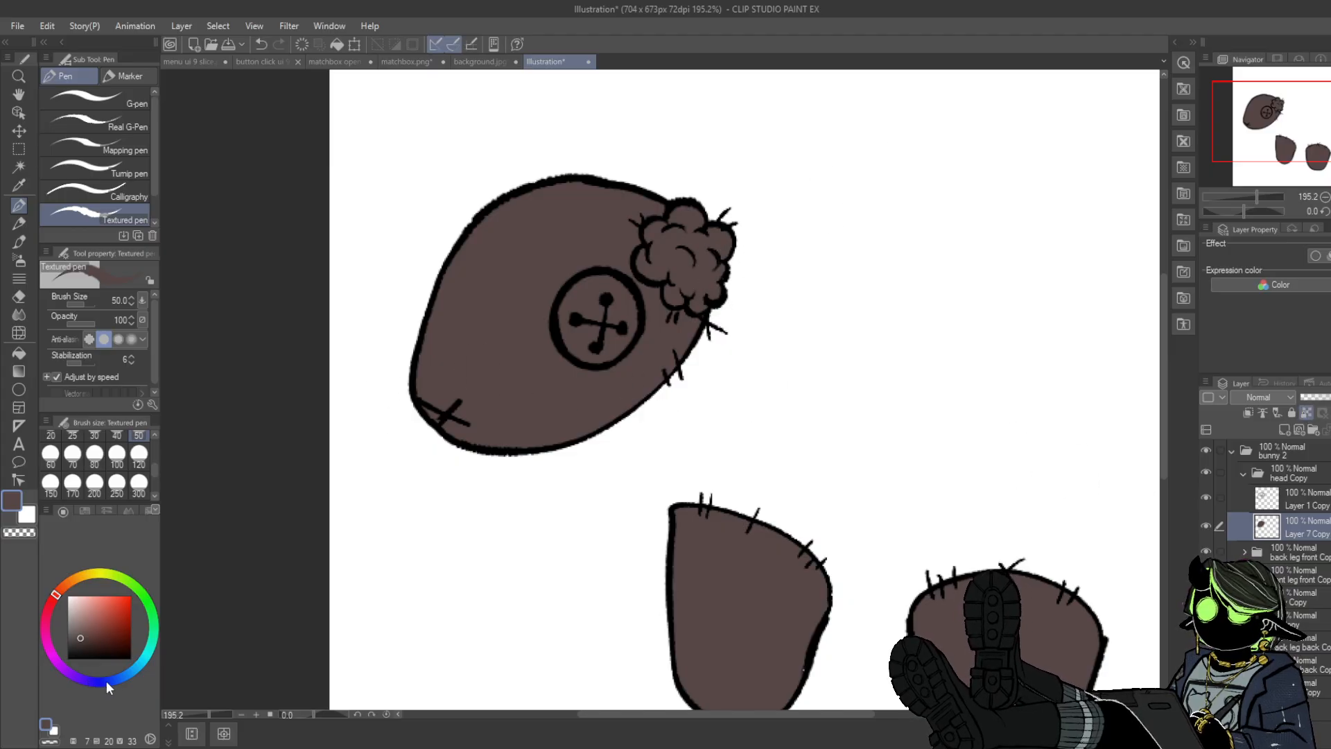
- Fill the button eye with dark blue, hue 240, saturation 18, value 25, using the fill that refers to other layers
{"action": "left_click_drag", "start_coordinate": [108, 678], "coordinate": [99, 677]}
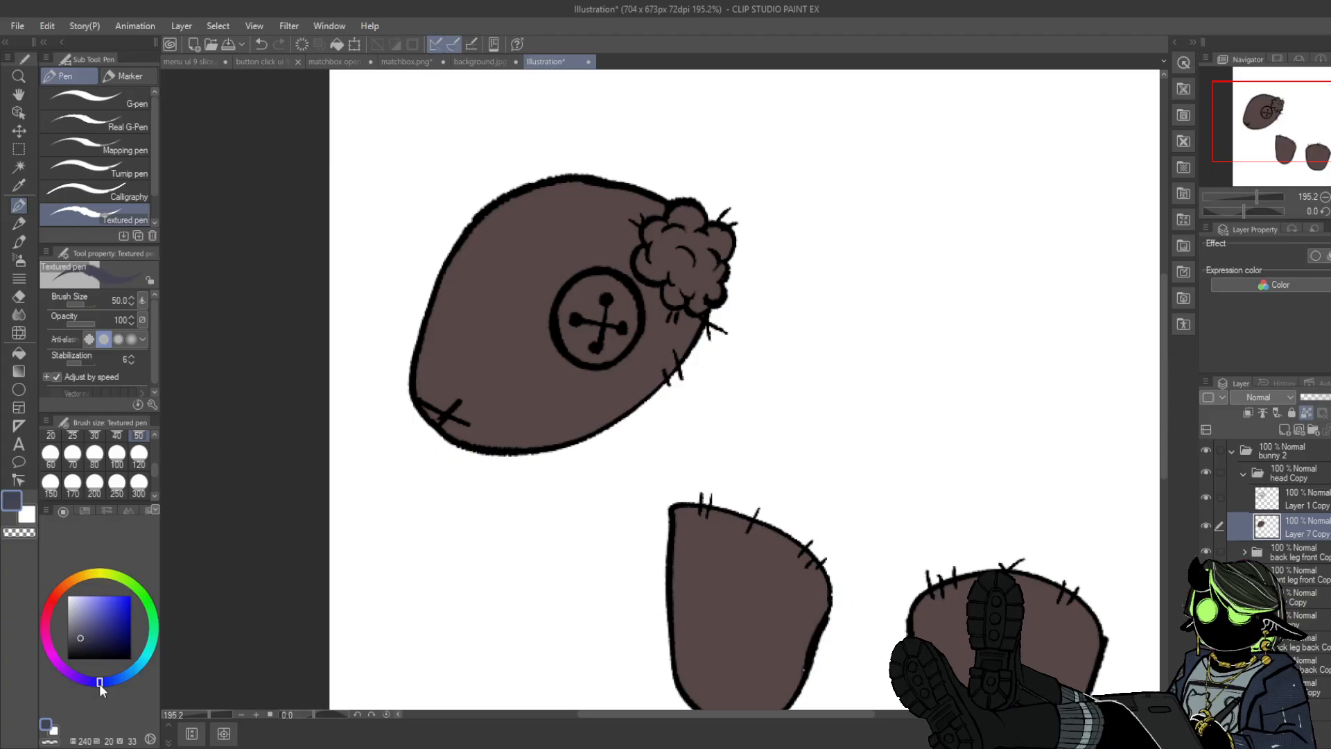
{"action": "left_click", "coordinate": [23, 353]}
{"action": "left_click_drag", "start_coordinate": [105, 631], "coordinate": [79, 642]}
{"action": "left_click", "coordinate": [625, 305]}
{"action": "left_click", "coordinate": [261, 44]}
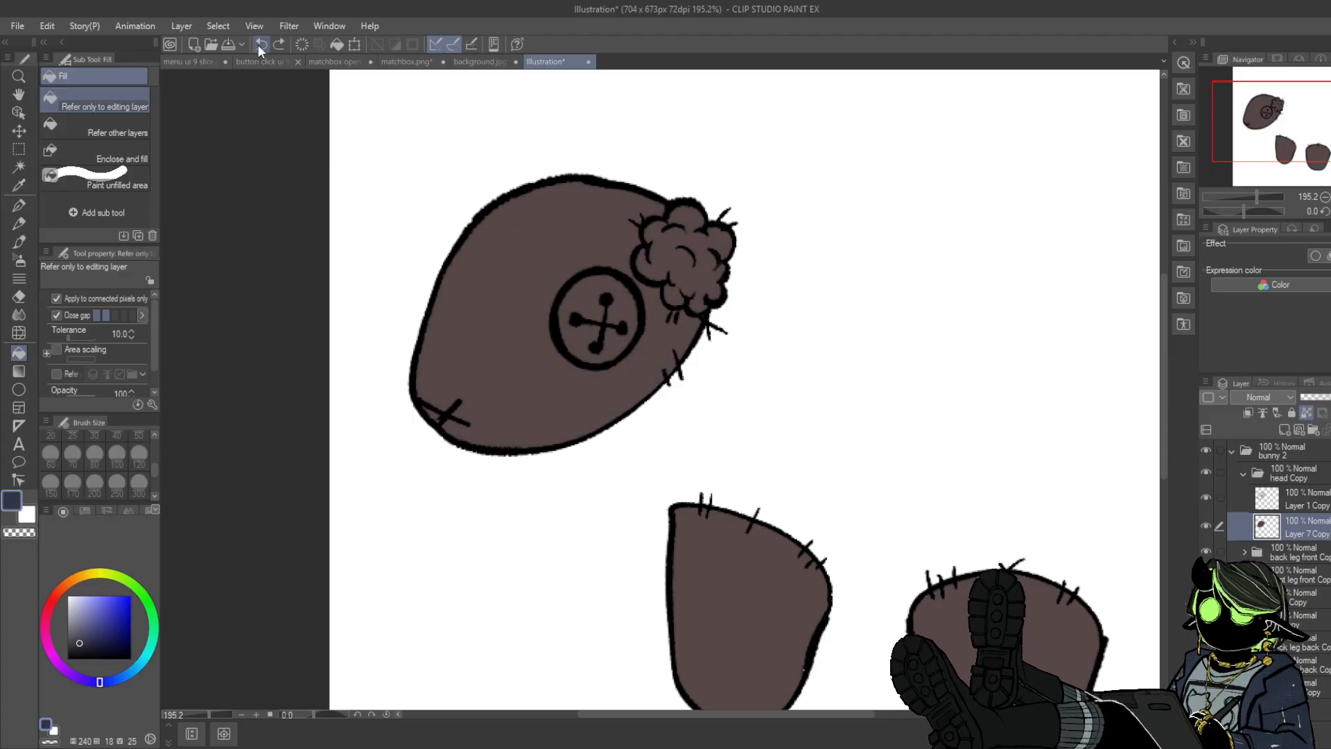
{"action": "left_click", "coordinate": [142, 128]}
{"action": "left_click", "coordinate": [634, 303]}
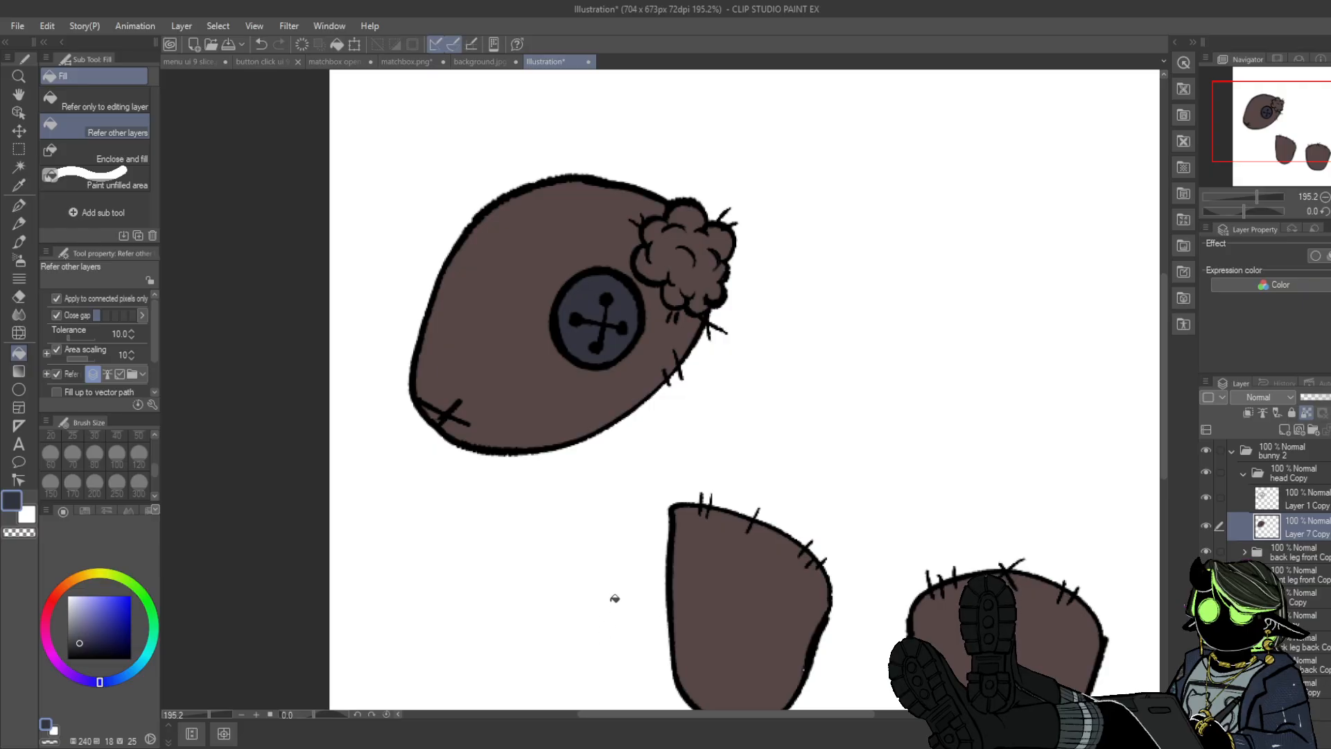
- Fill the fluffy tuft on the head with light beige, hue 25, saturation 12, value 68
{"action": "right_click", "coordinate": [524, 407]}
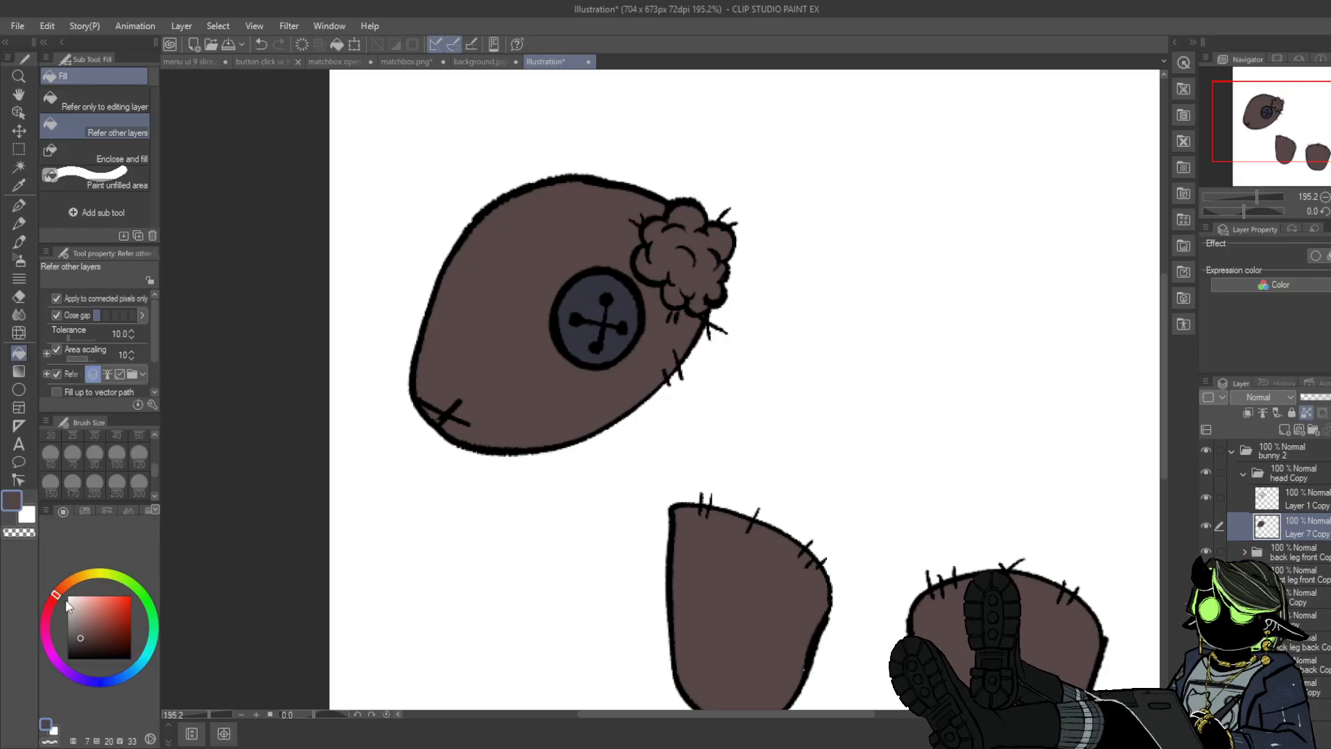
{"action": "left_click_drag", "start_coordinate": [76, 613], "coordinate": [73, 610]}
{"action": "left_click", "coordinate": [66, 585]}
{"action": "left_click", "coordinate": [676, 248]}
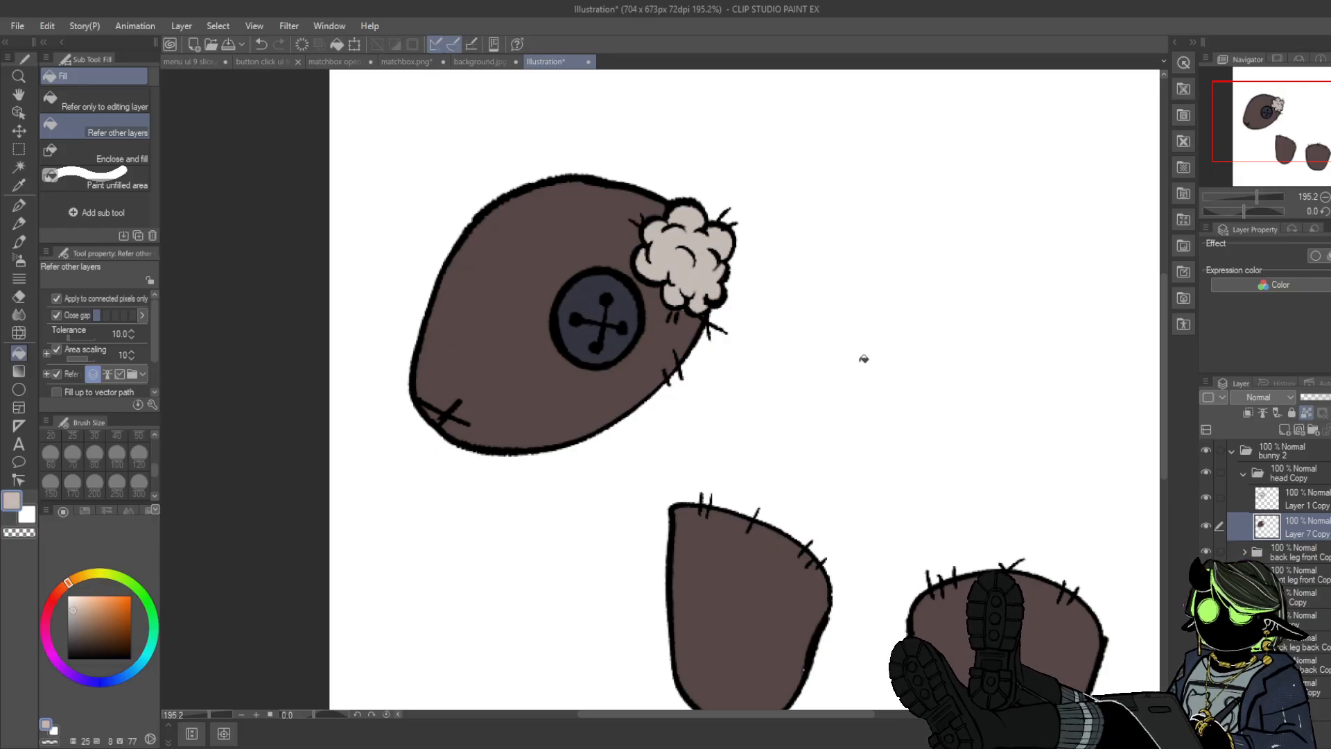
{"action": "left_click_drag", "start_coordinate": [73, 609], "coordinate": [77, 612]}
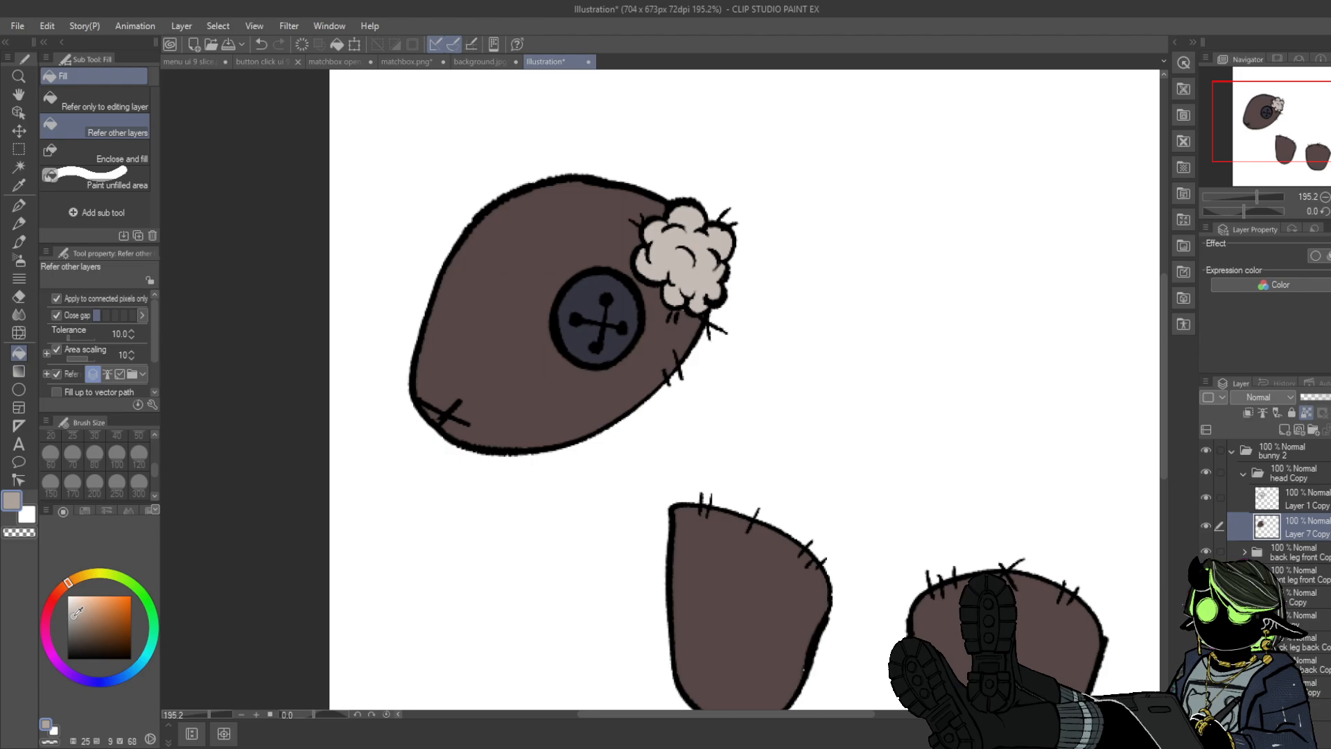
{"action": "left_click", "coordinate": [723, 266]}
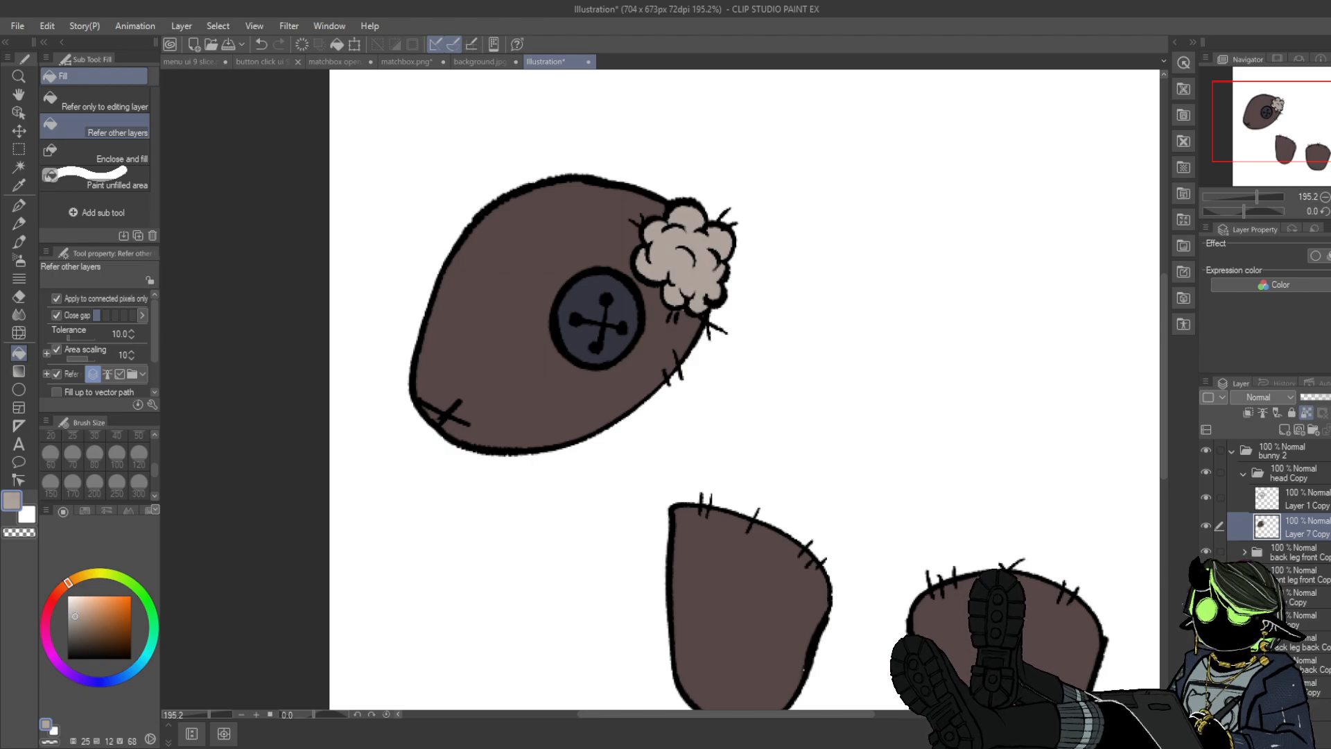
- Show the hidden body, tail, far legs and ear of bunny 2 again
{"action": "left_click", "coordinate": [1206, 596]}
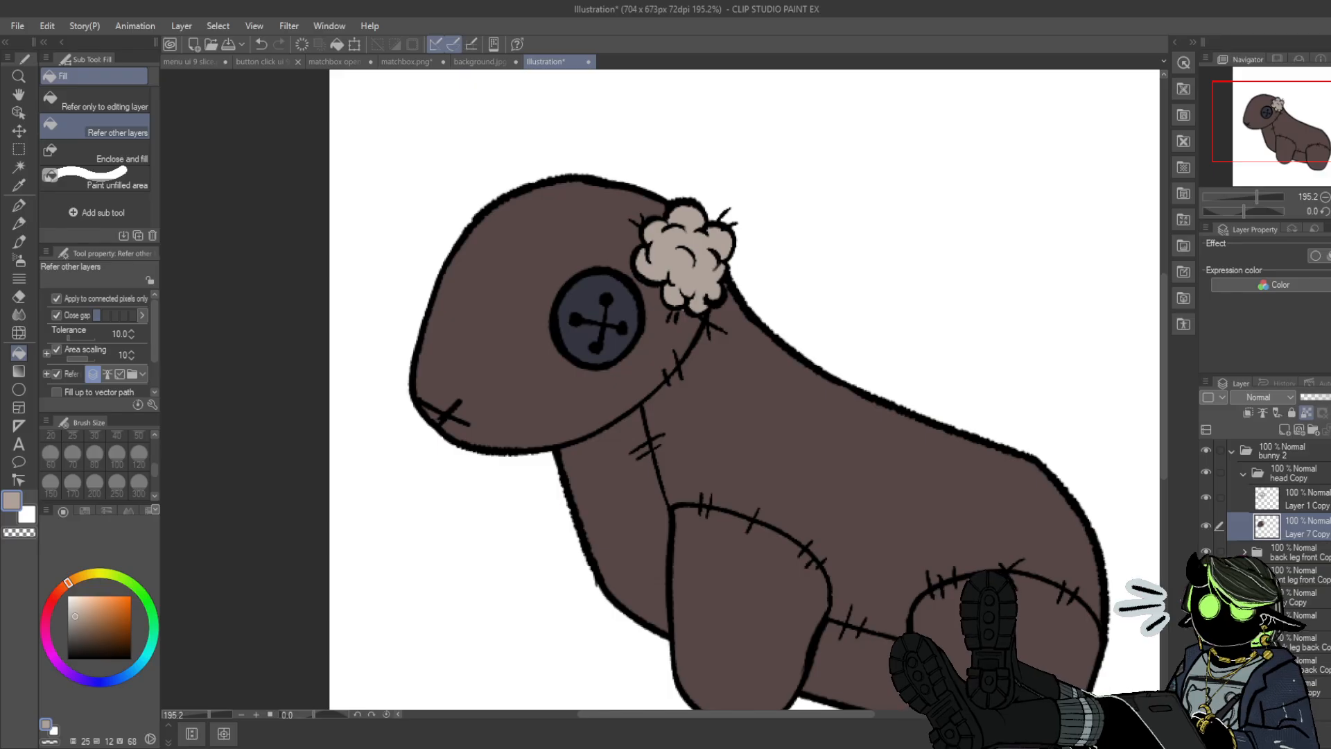
{"action": "left_click", "coordinate": [1206, 619]}
{"action": "left_click", "coordinate": [1206, 641]}
{"action": "left_click", "coordinate": [1206, 665]}
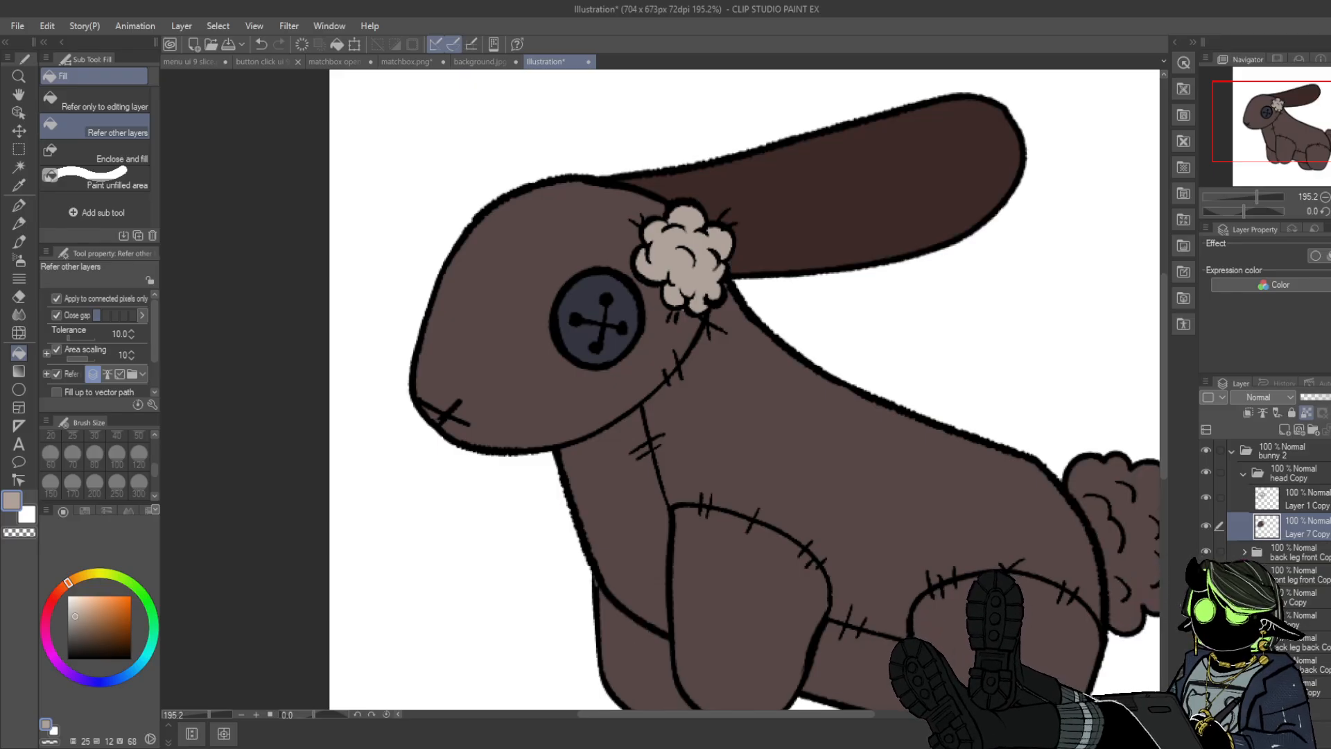
{"action": "mouse_move", "coordinate": [1287, 120]}
{"action": "left_mouse_down"}
{"action": "mouse_move", "coordinate": [1302, 137]}
{"action": "mouse_move", "coordinate": [1287, 124]}
{"action": "left_mouse_up"}
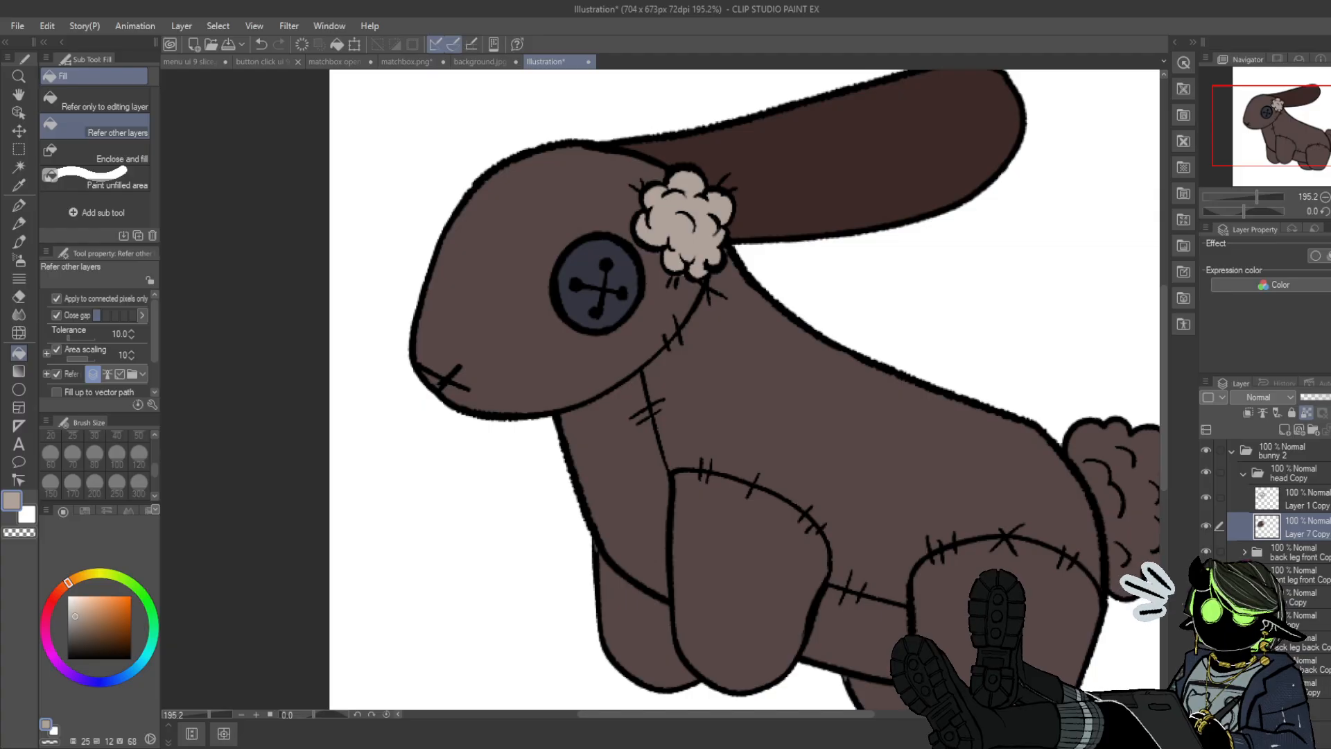
{"action": "left_click_drag", "start_coordinate": [1283, 125], "coordinate": [1284, 117]}
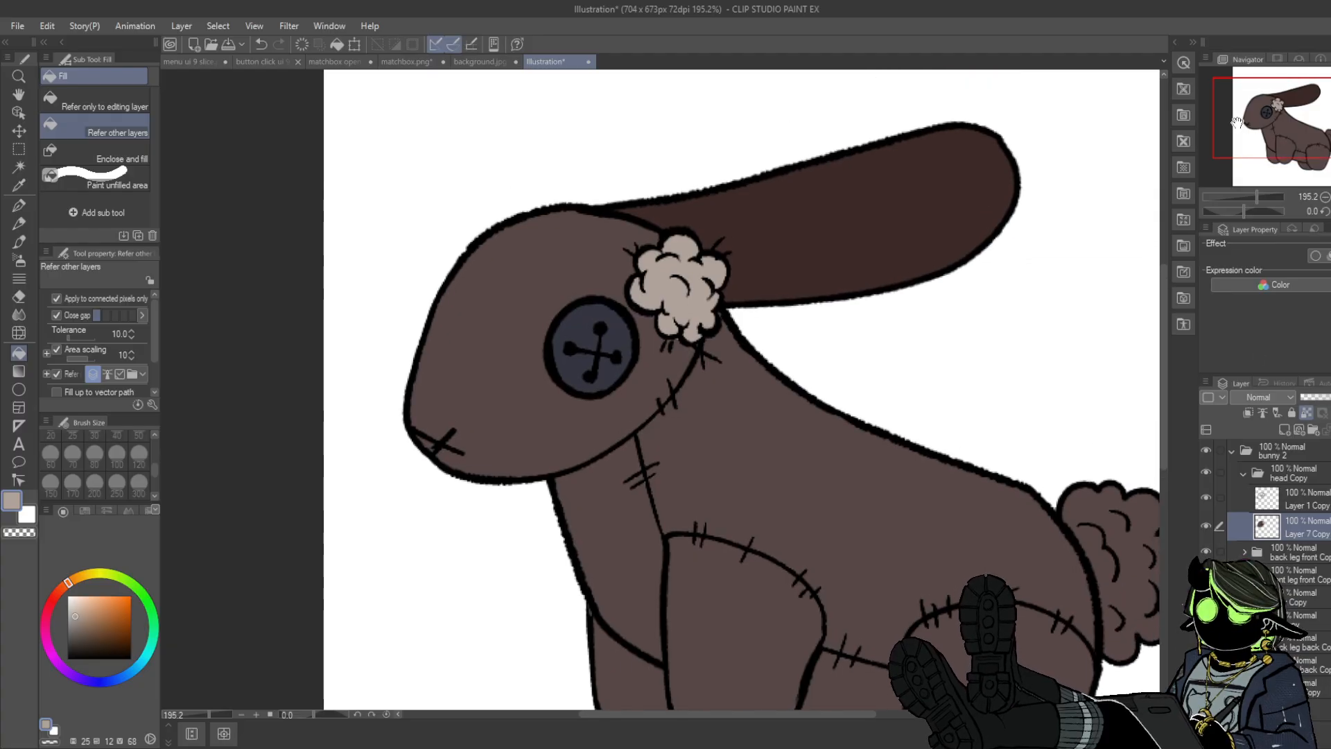
- Select the ear's layer folder and make a rectangular selection around the whole ear
{"action": "left_click", "coordinate": [21, 149]}
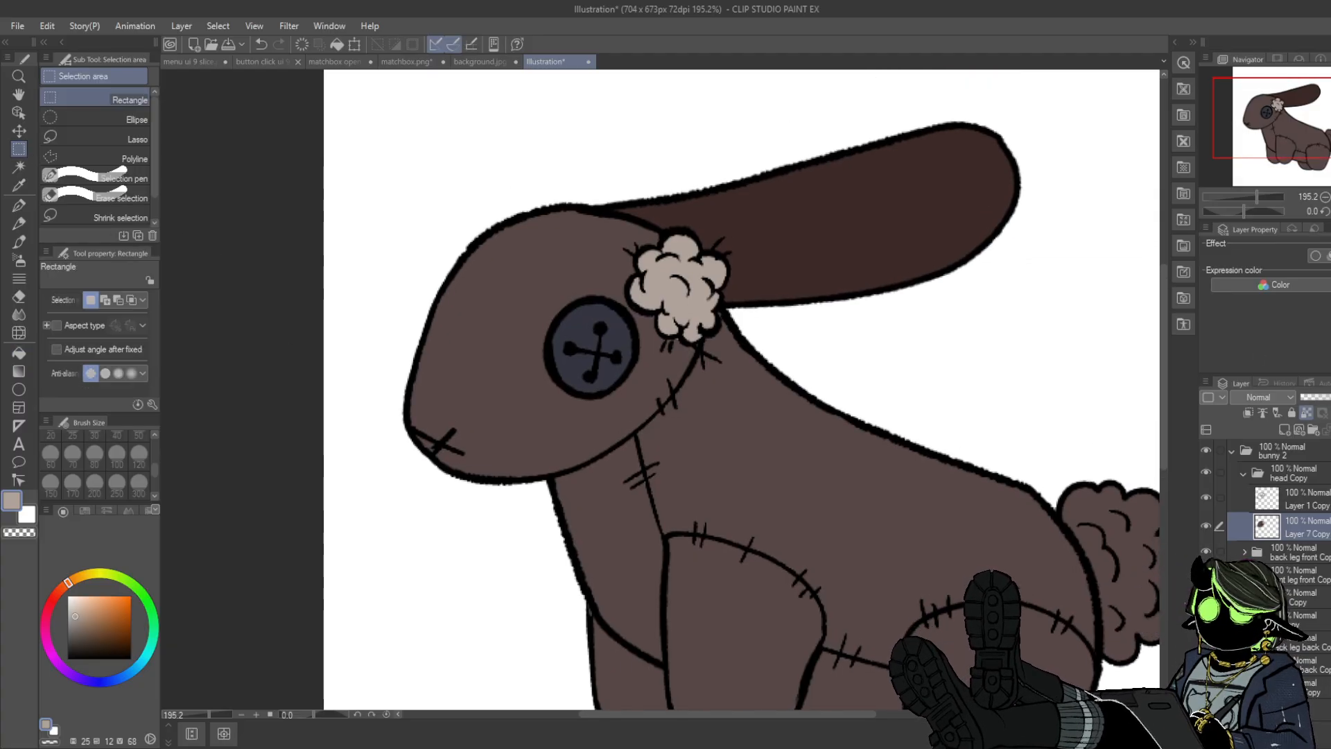
{"action": "left_click", "coordinate": [1309, 688]}
{"action": "left_click", "coordinate": [1206, 688]}
{"action": "left_click", "coordinate": [1206, 688]}
{"action": "left_click_drag", "start_coordinate": [507, 116], "coordinate": [1004, 112]}
{"action": "left_click_drag", "start_coordinate": [451, 139], "coordinate": [1015, 570]}
{"action": "left_click", "coordinate": [1087, 152]}
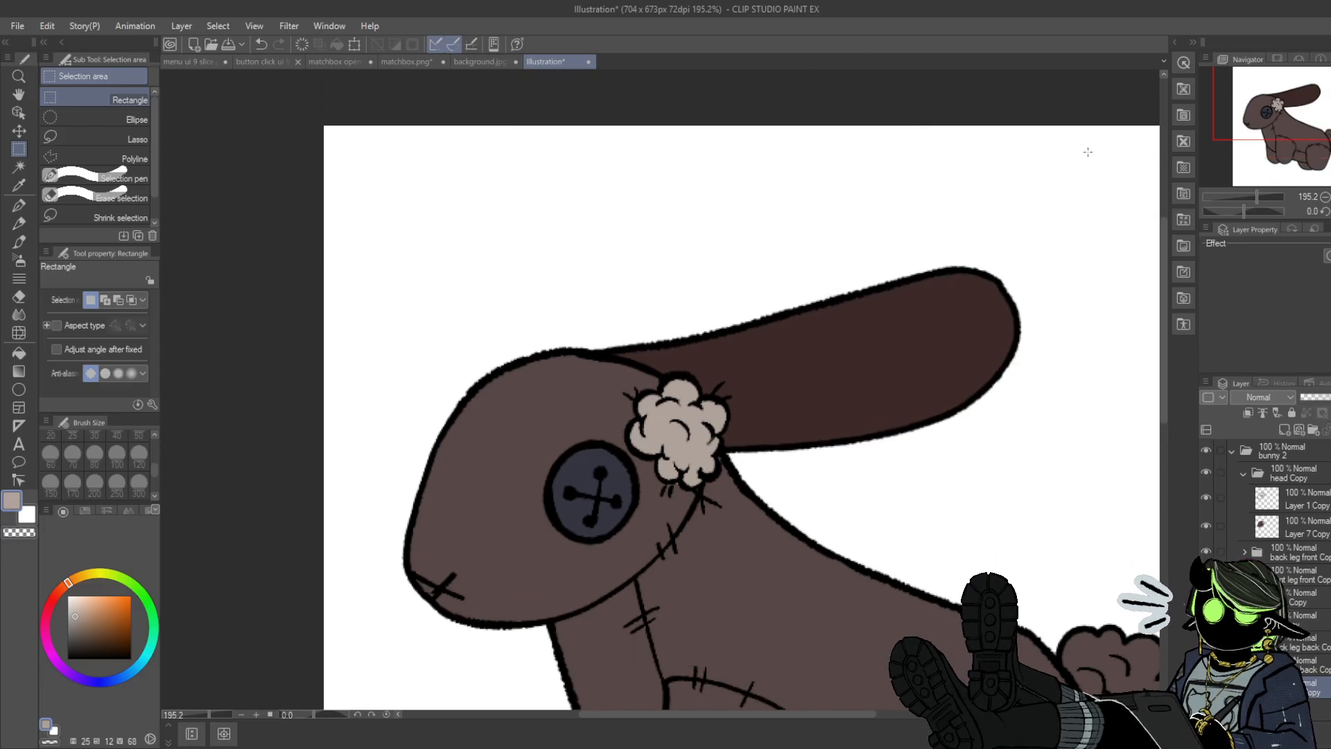
{"action": "left_click_drag", "start_coordinate": [405, 153], "coordinate": [1044, 640]}
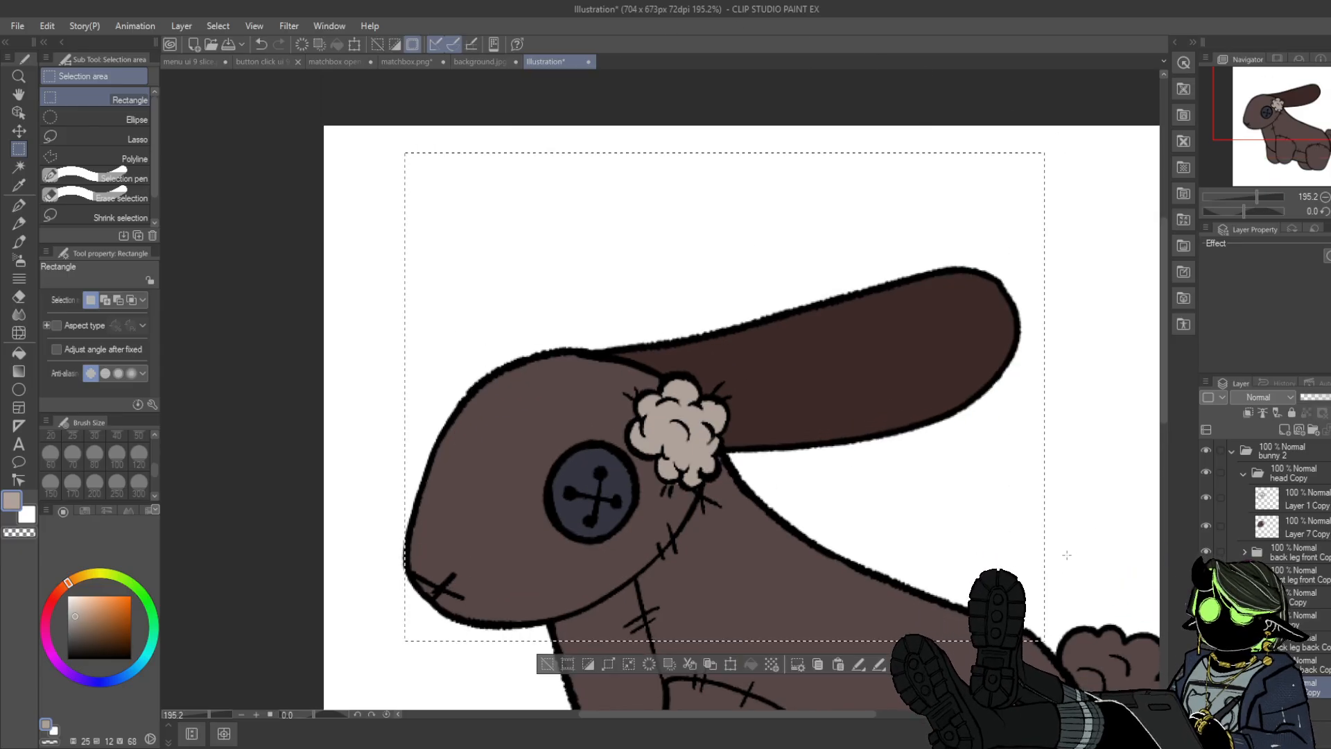
- Rotate and move the ear so it hangs down behind the head in front of the chest, and check it in a mirrored view
{"action": "left_click", "coordinate": [731, 664]}
{"action": "left_click_drag", "start_coordinate": [1079, 228], "coordinate": [970, 659]}
{"action": "left_click_drag", "start_coordinate": [864, 452], "coordinate": [749, 624]}
{"action": "left_click_drag", "start_coordinate": [1286, 132], "coordinate": [1288, 164]}
{"action": "left_click_drag", "start_coordinate": [924, 326], "coordinate": [892, 469]}
{"action": "left_click_drag", "start_coordinate": [719, 481], "coordinate": [640, 499]}
{"action": "left_click_drag", "start_coordinate": [880, 385], "coordinate": [870, 438]}
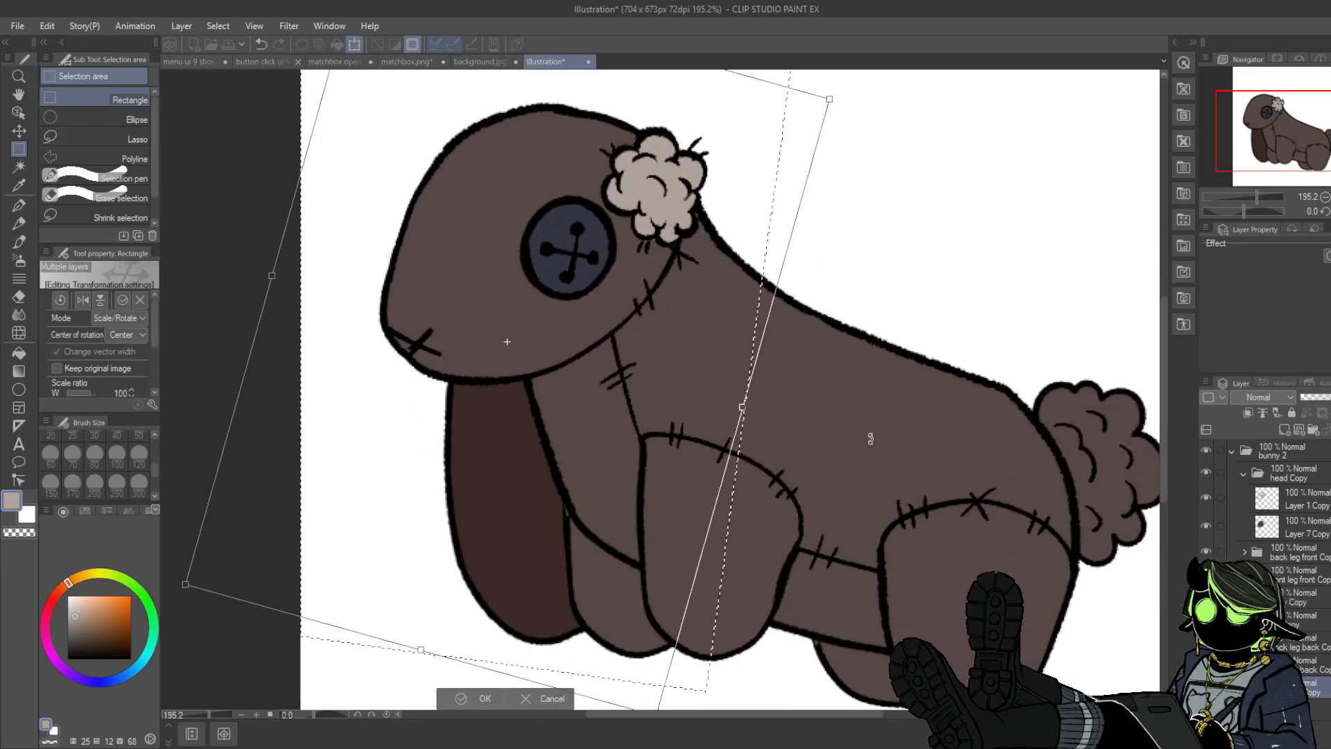
{"action": "left_click_drag", "start_coordinate": [671, 483], "coordinate": [602, 605]}
{"action": "left_click_drag", "start_coordinate": [604, 537], "coordinate": [657, 467]}
{"action": "left_click_drag", "start_coordinate": [909, 350], "coordinate": [906, 386]}
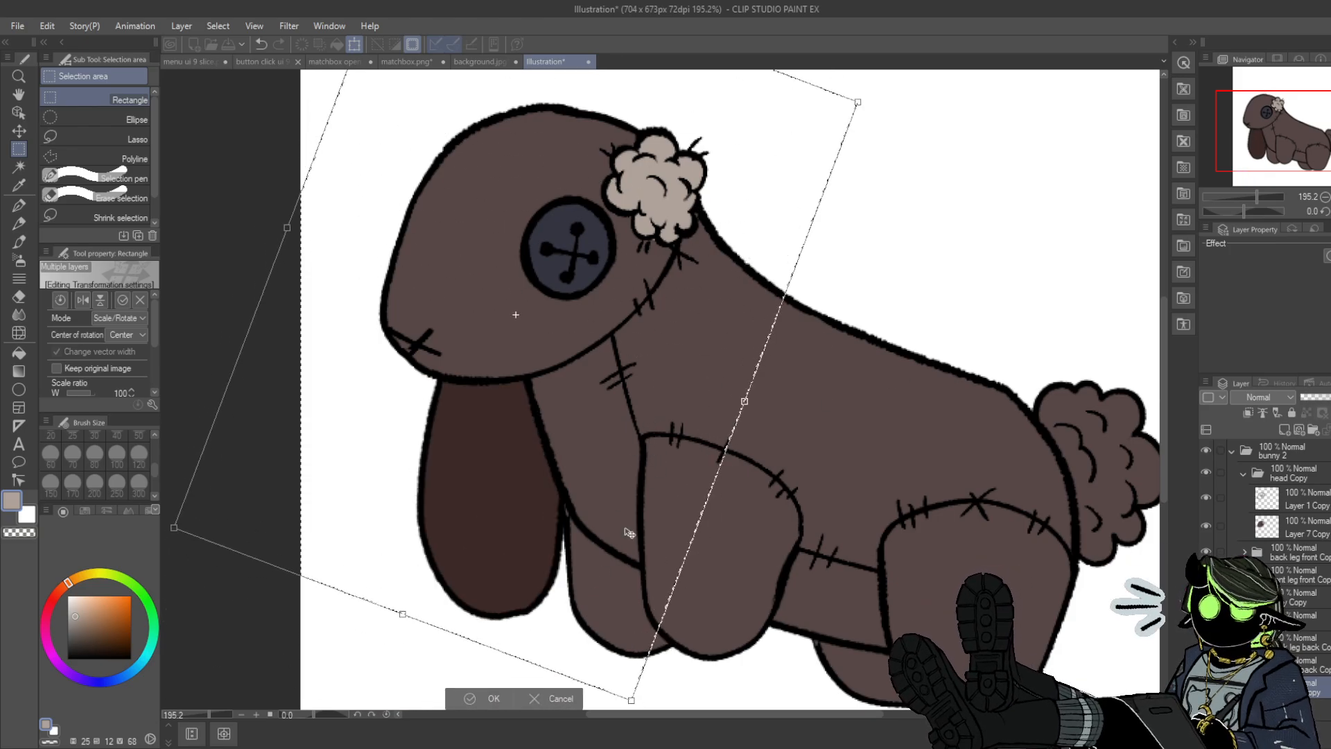
{"action": "left_click", "coordinate": [492, 697]}
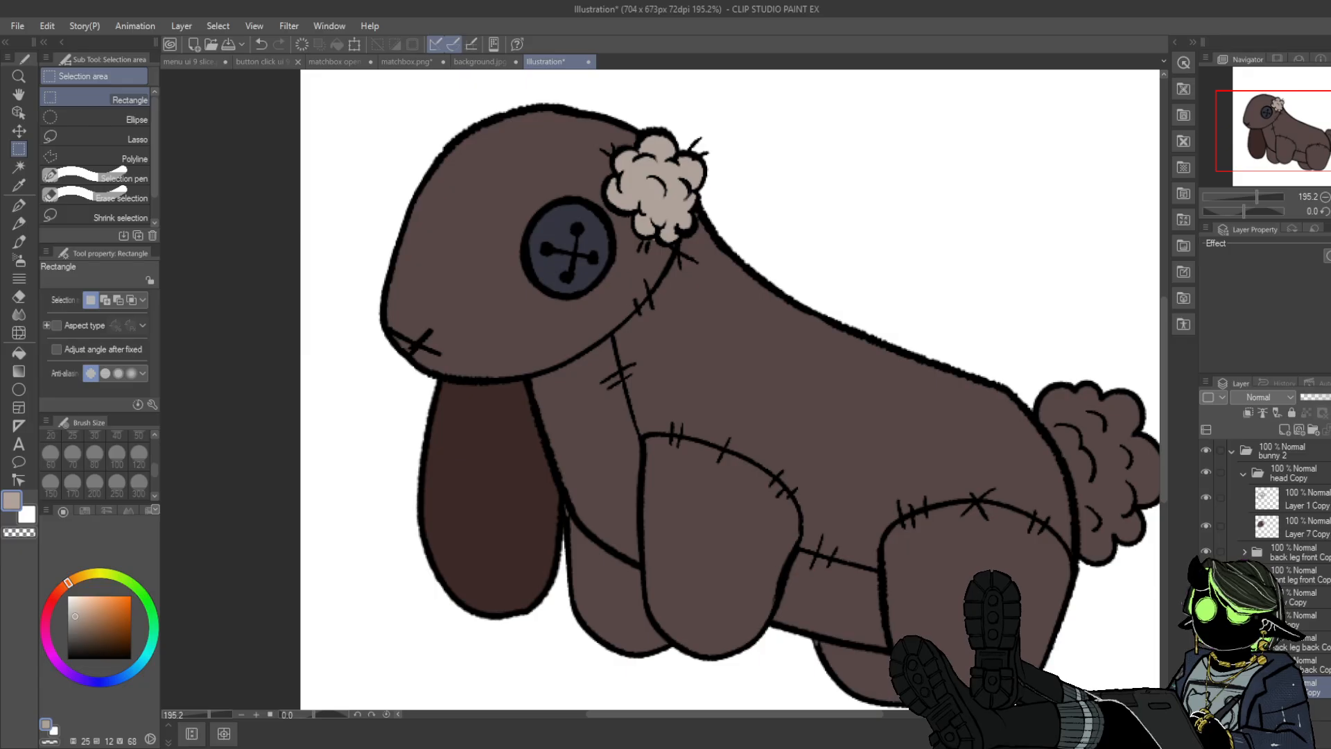
{"action": "key", "text": "h"}
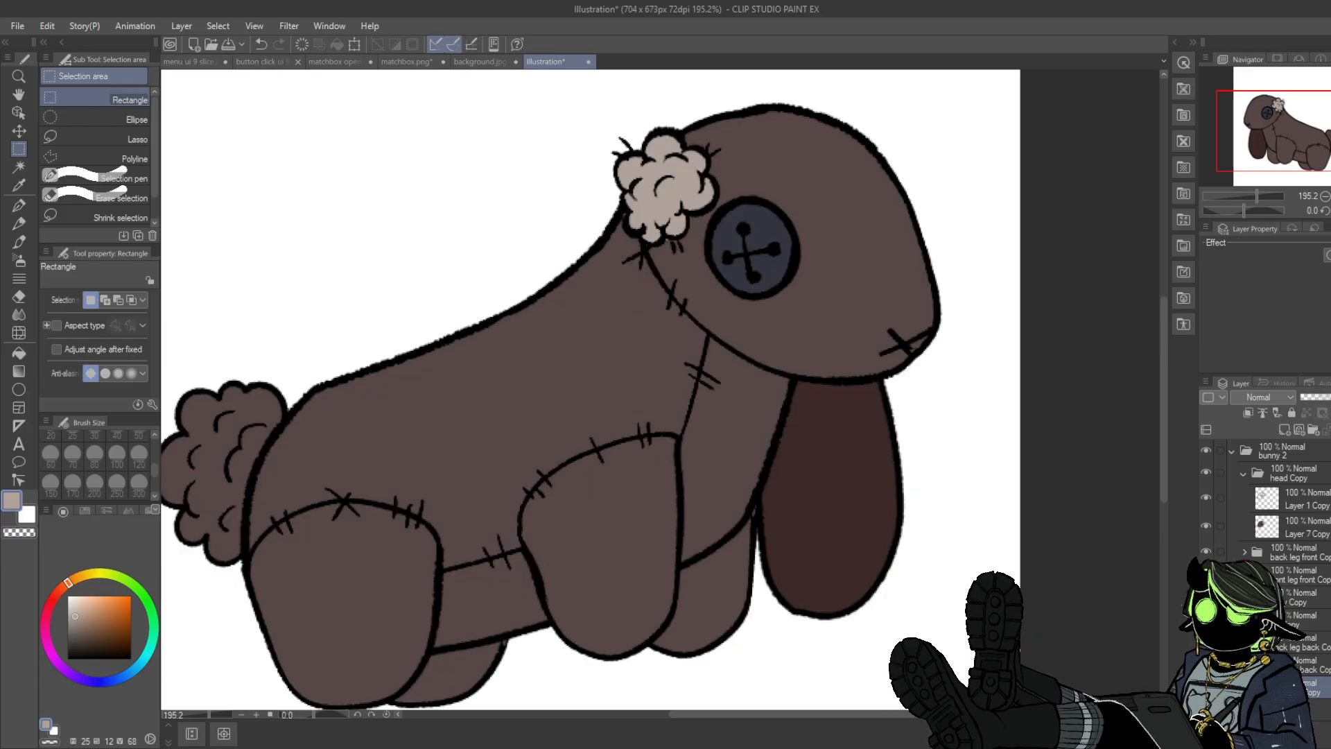
{"action": "key", "text": "h"}
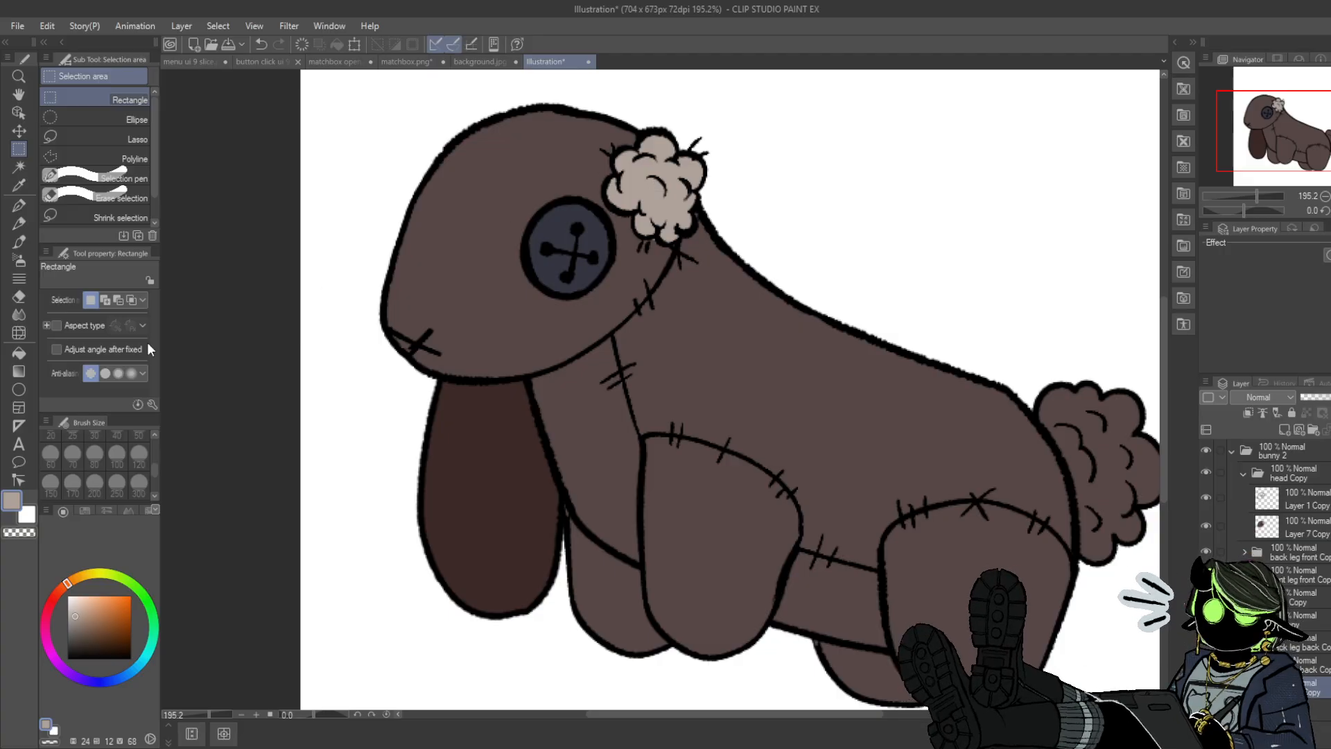
- Hide the near legs and the head, and select the body's colour layer for filling
{"action": "left_click", "coordinate": [18, 352]}
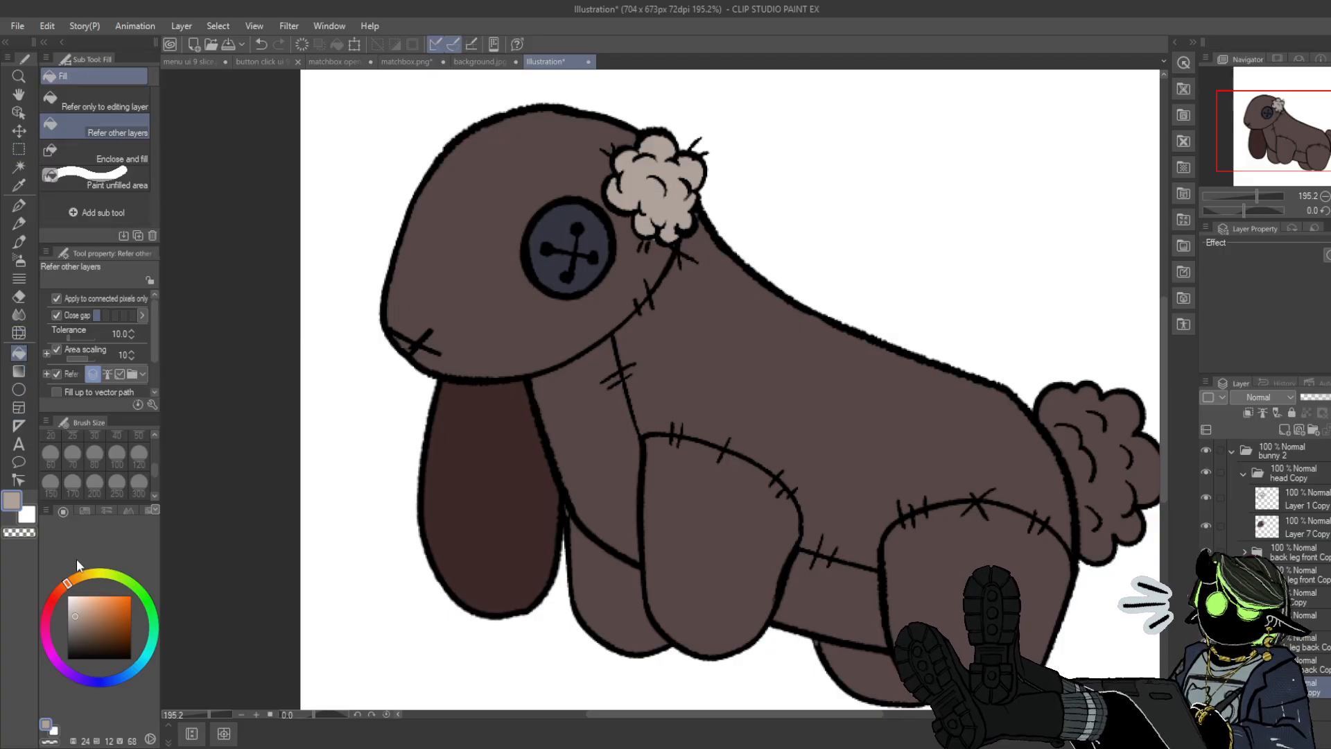
{"action": "left_click_drag", "start_coordinate": [1265, 150], "coordinate": [1283, 152]}
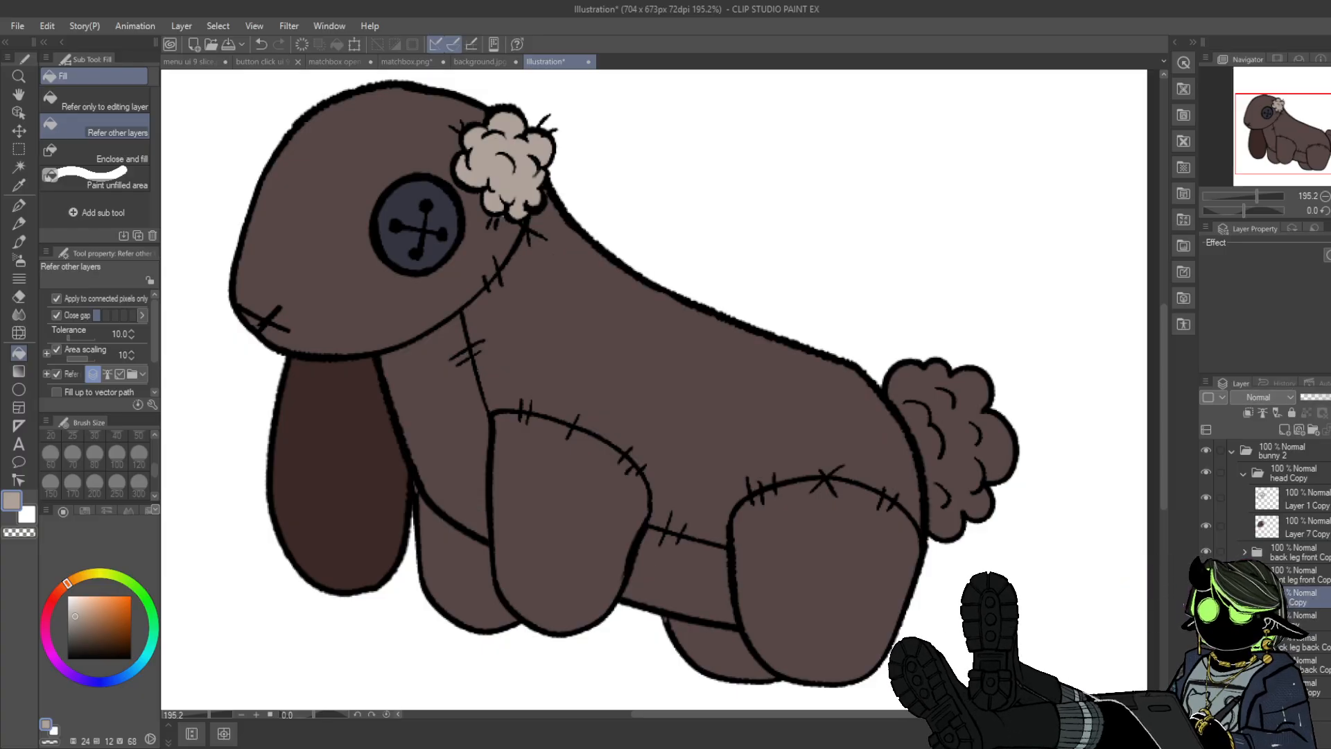
{"action": "left_click_drag", "start_coordinate": [1210, 552], "coordinate": [1207, 574]}
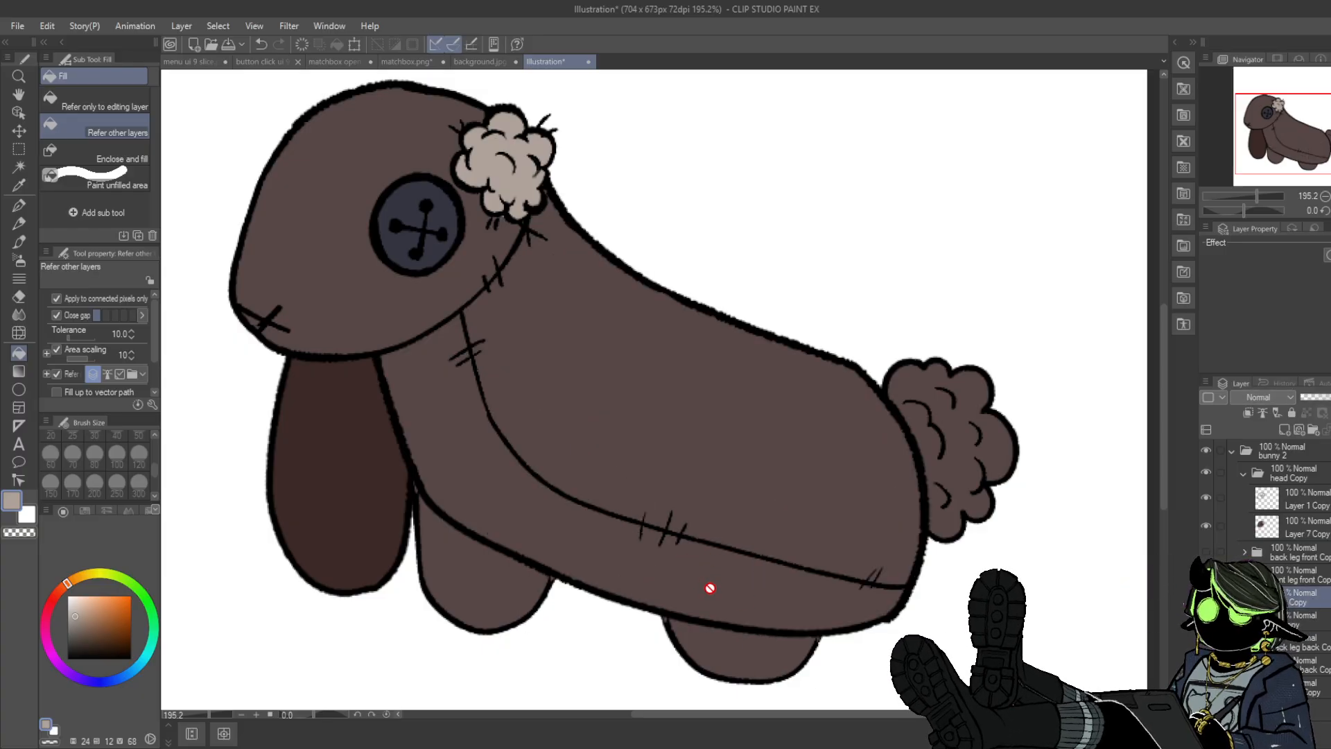
{"action": "left_click", "coordinate": [1206, 473]}
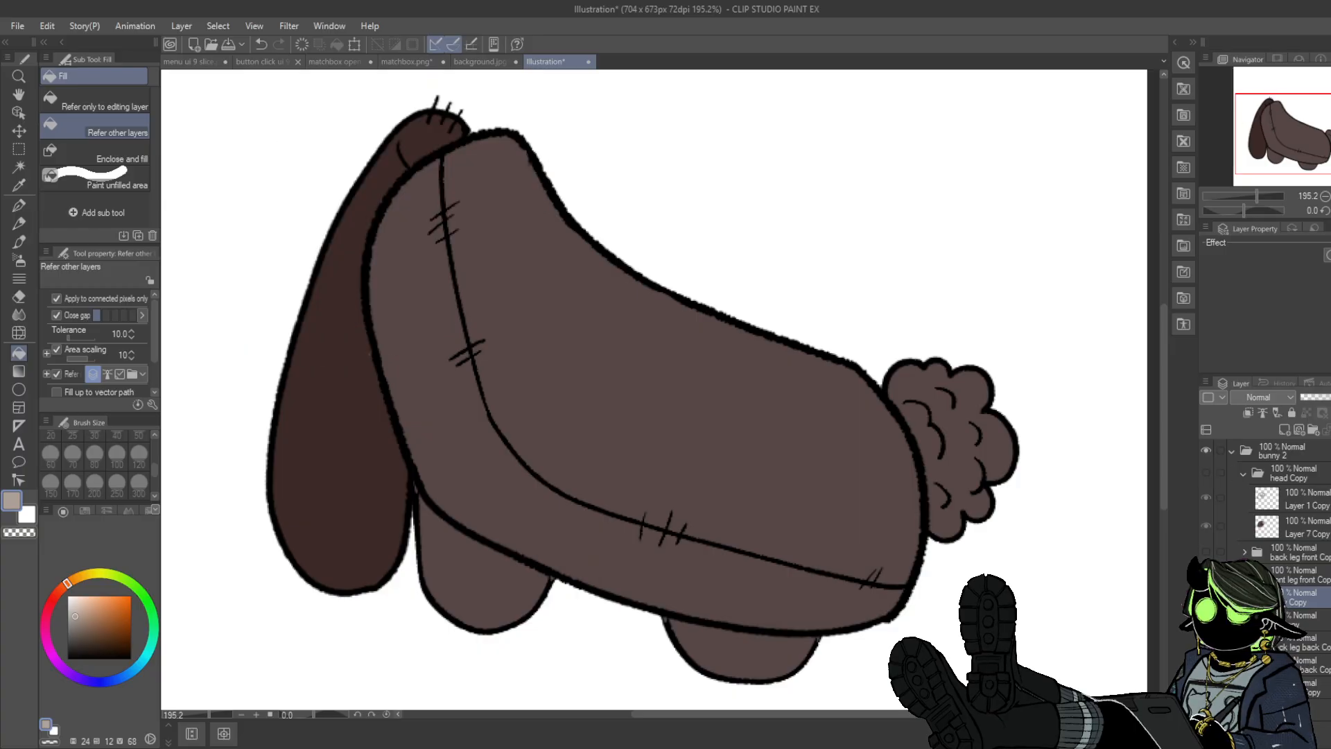
{"action": "left_click", "coordinate": [1306, 648]}
- Try fill colours on the belly panel below the seam, settling on a reddish brown with hue 7, saturation 24, value 44
{"action": "left_click", "coordinate": [617, 585]}
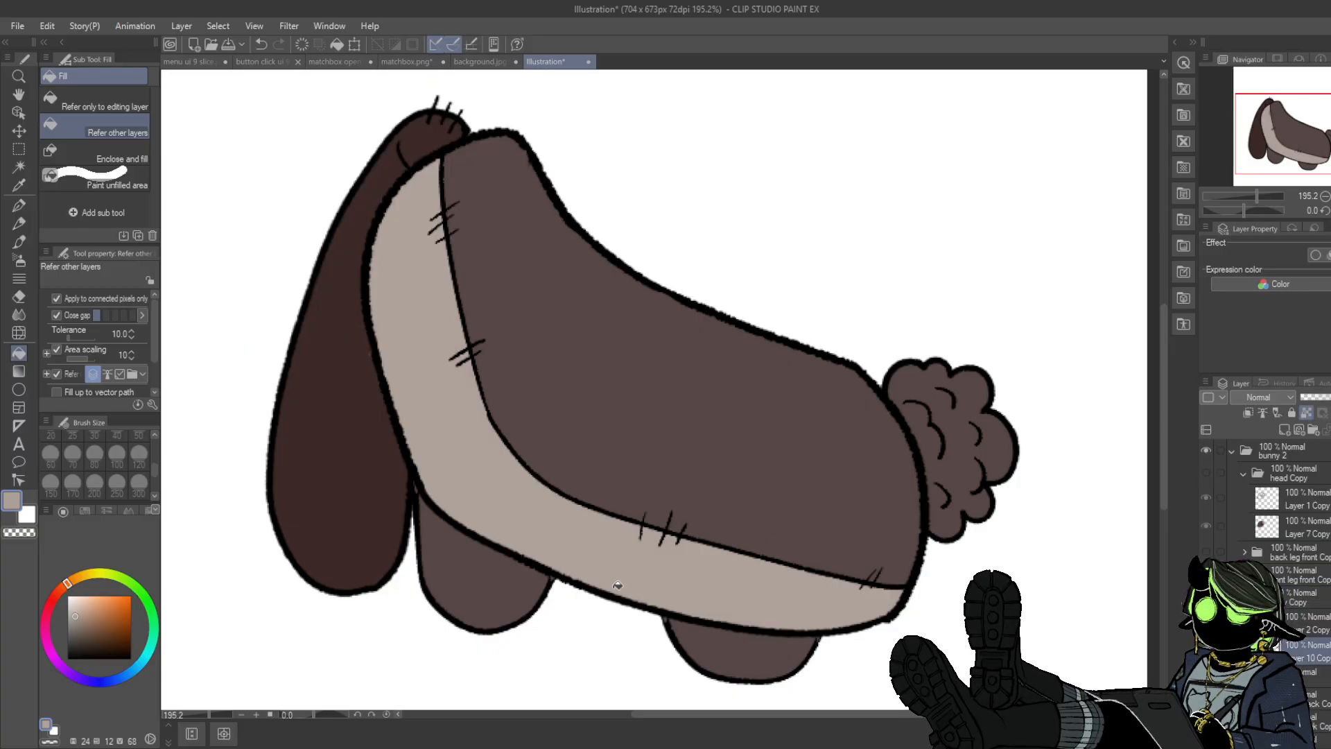
{"action": "left_click", "coordinate": [260, 44]}
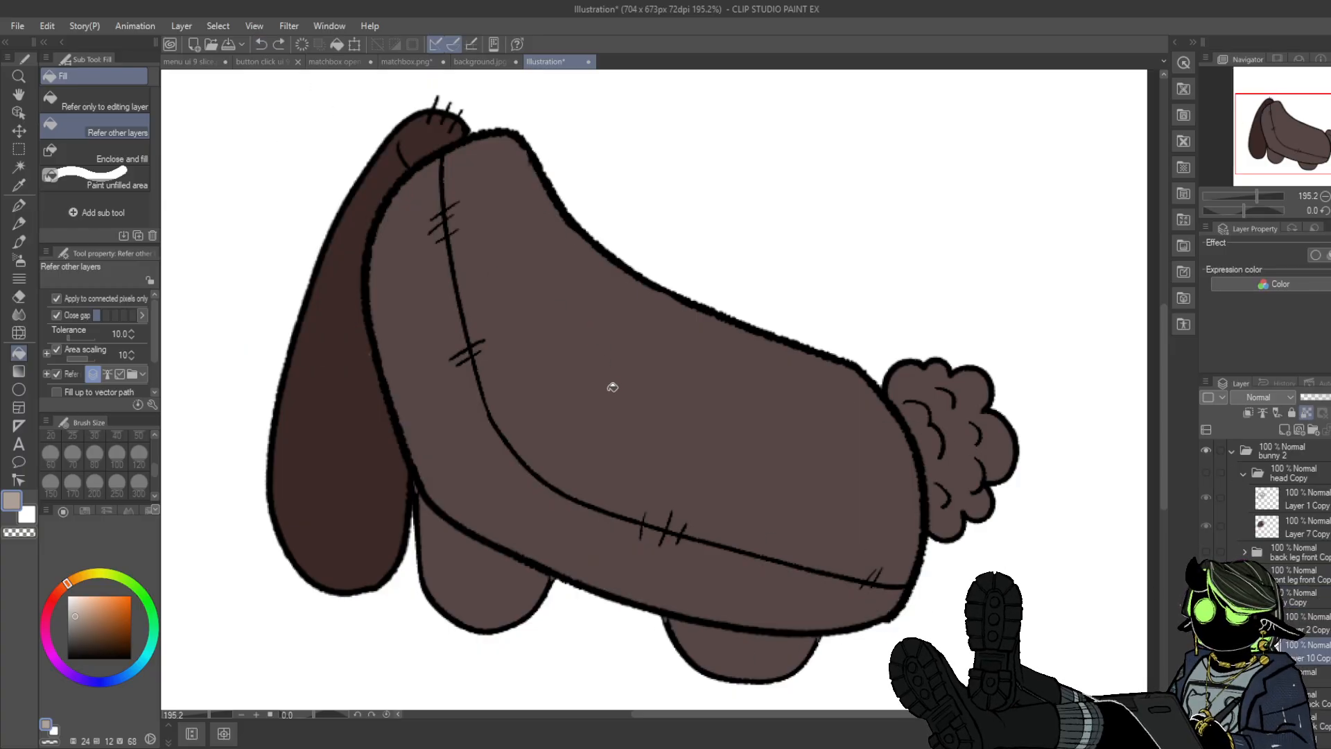
{"action": "left_click", "coordinate": [619, 386], "text": "alt"}
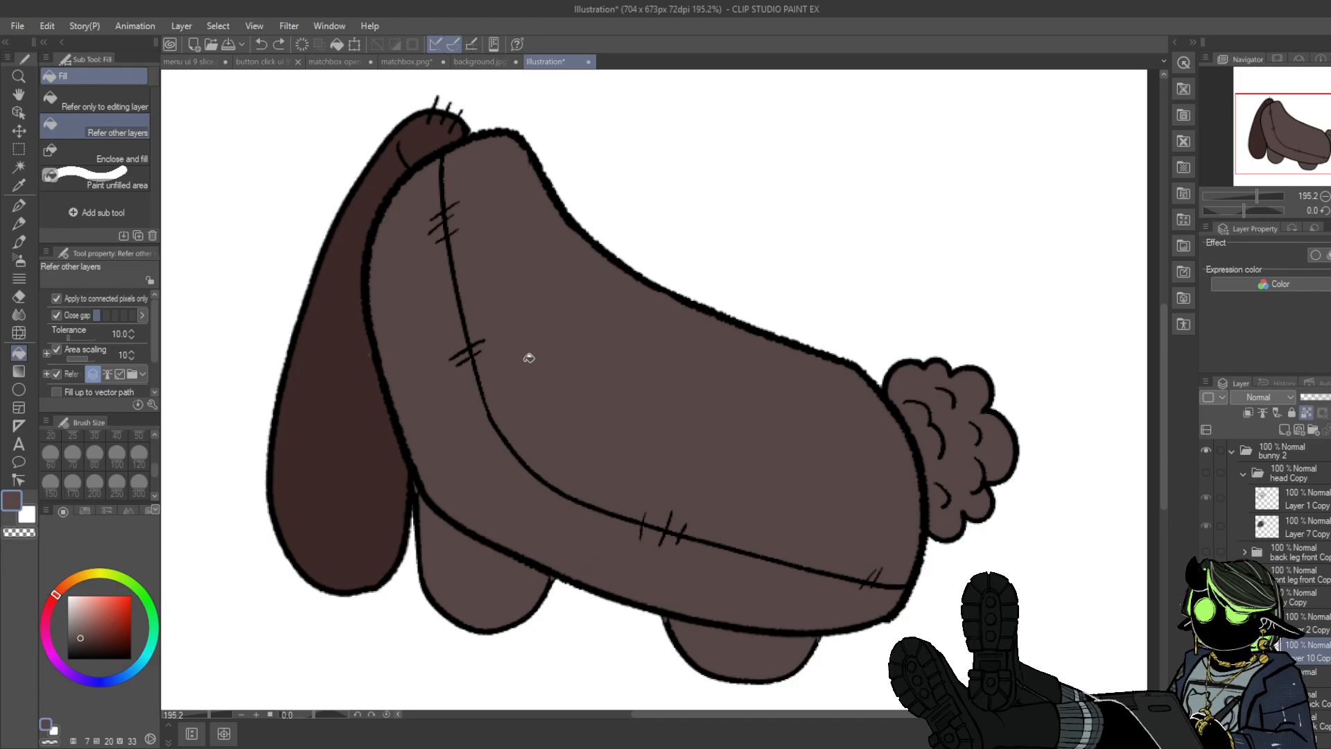
{"action": "left_click", "coordinate": [74, 623]}
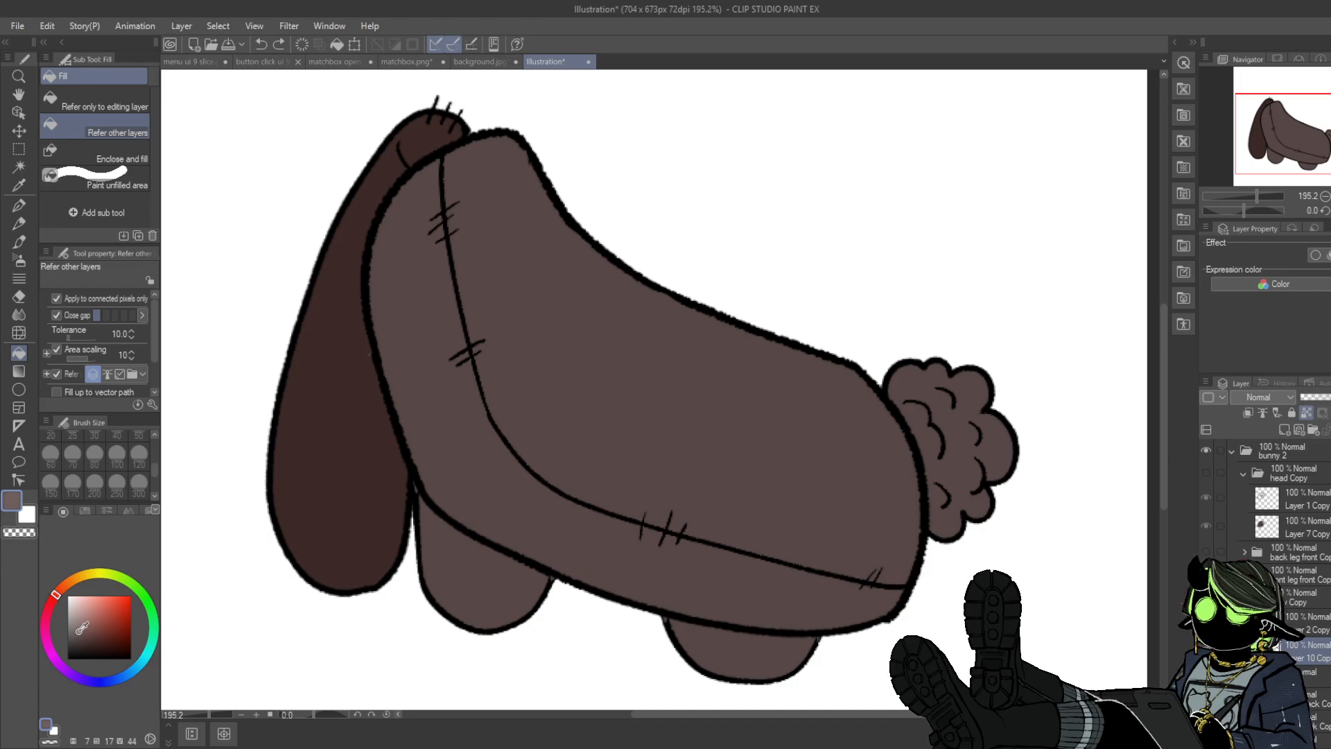
{"action": "left_click", "coordinate": [493, 460]}
{"action": "left_click", "coordinate": [589, 380], "text": "alt"}
{"action": "left_click", "coordinate": [261, 44]}
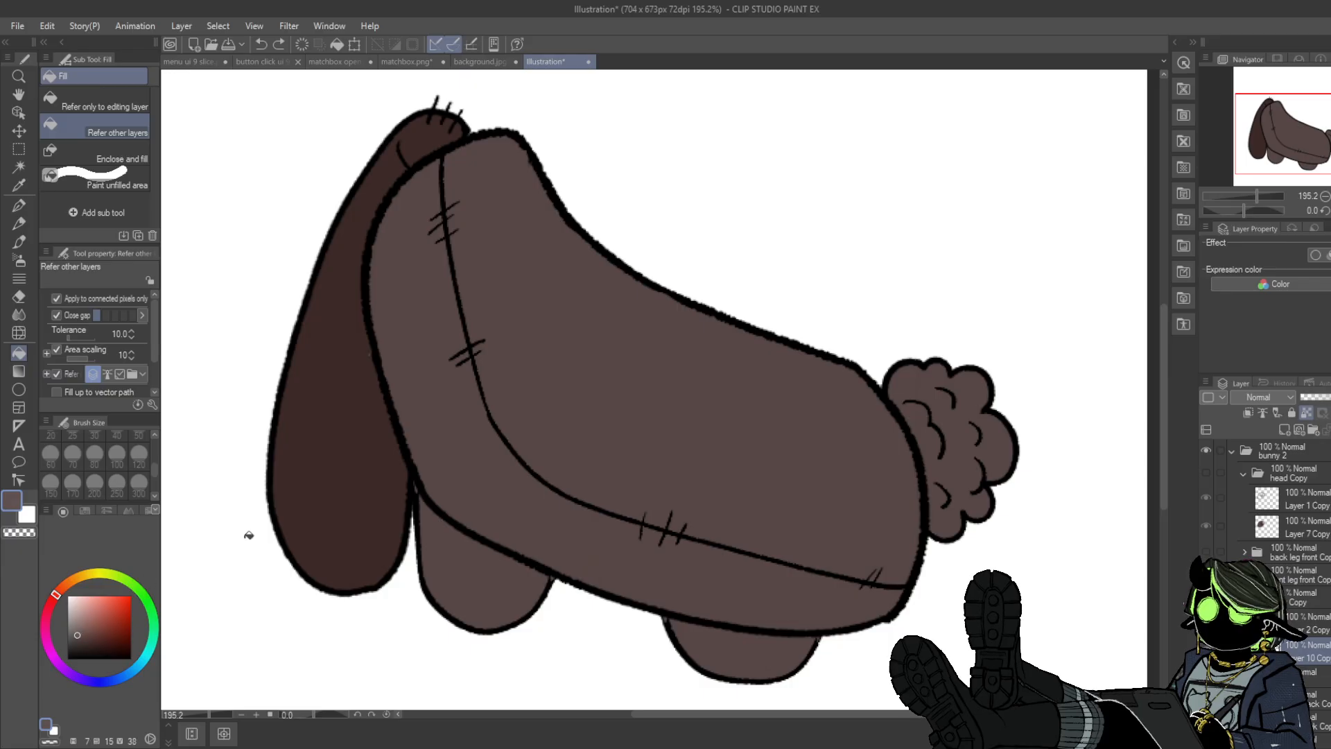
{"action": "key", "text": "ctrl+y"}
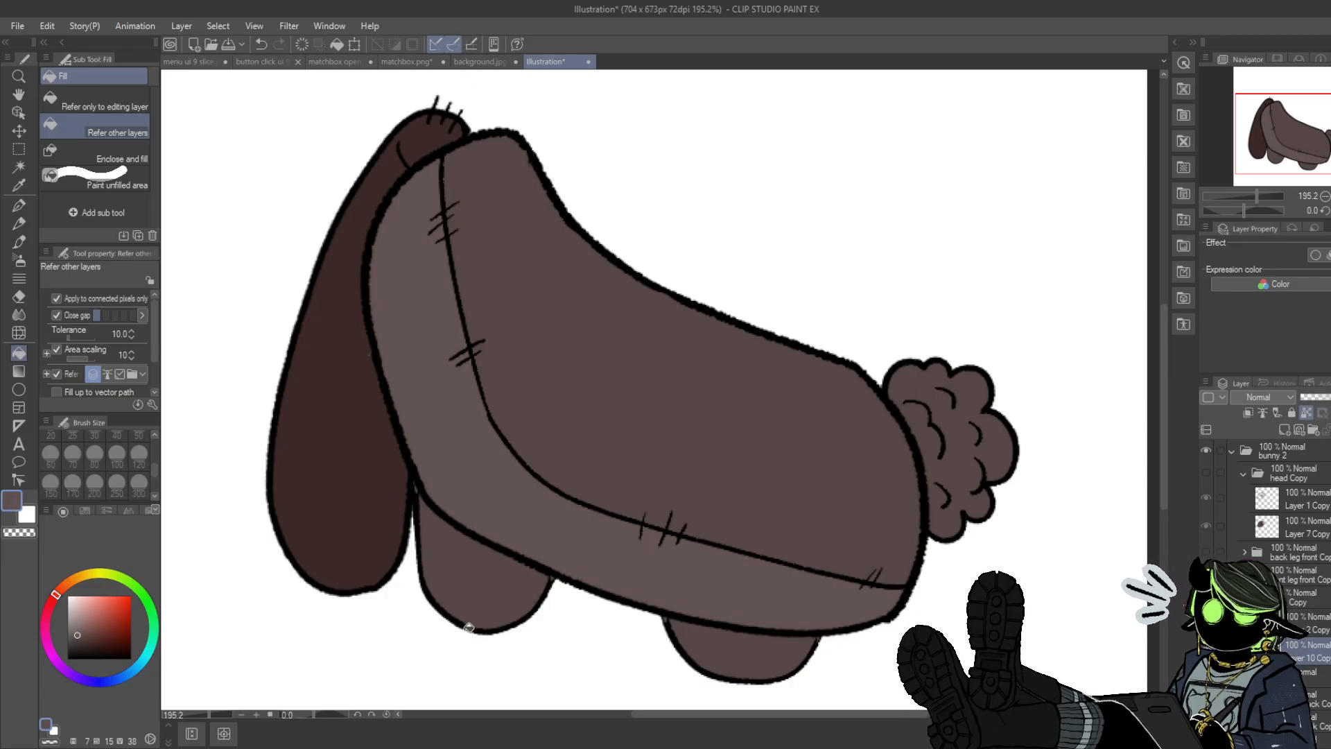
{"action": "left_click", "coordinate": [84, 631]}
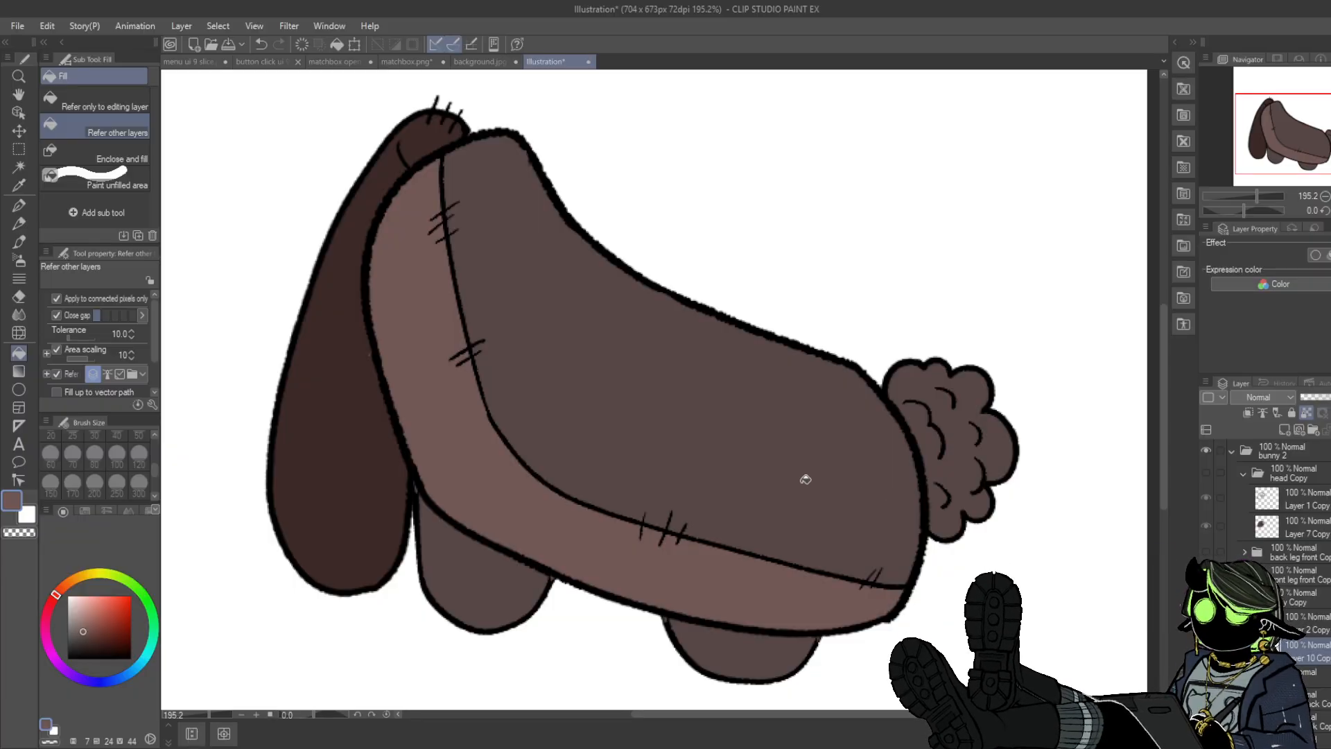
- Paint the fluffy tail a lighter greyish brown with hue 7, saturation 13, value 62, using the textured pen on its colour layer
{"action": "left_click_drag", "start_coordinate": [91, 616], "coordinate": [80, 619]}
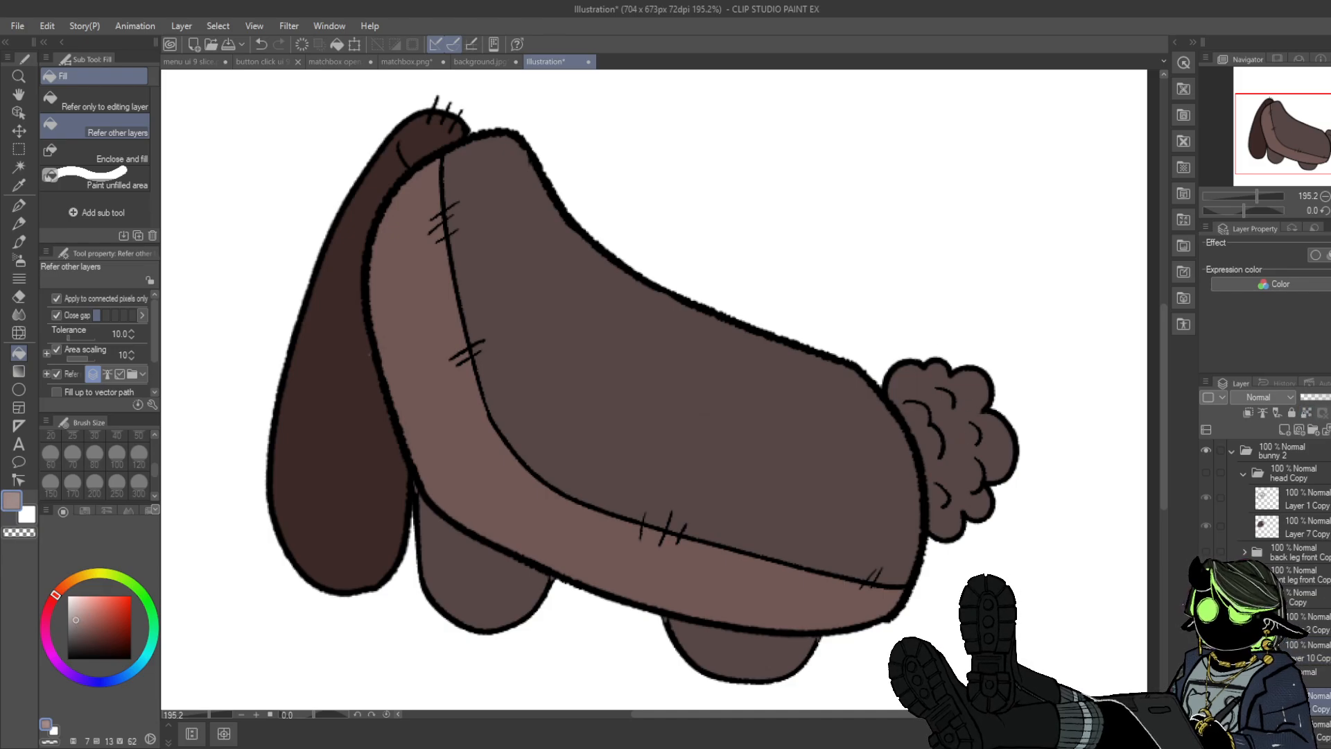
{"action": "key", "text": "p"}
{"action": "mouse_move", "coordinate": [946, 397]}
{"action": "left_mouse_down"}
{"action": "mouse_move", "coordinate": [881, 425]}
{"action": "mouse_move", "coordinate": [965, 325]}
{"action": "mouse_move", "coordinate": [1001, 313]}
{"action": "mouse_move", "coordinate": [1014, 354]}
{"action": "mouse_move", "coordinate": [996, 476]}
{"action": "mouse_move", "coordinate": [910, 489]}
{"action": "left_mouse_up"}
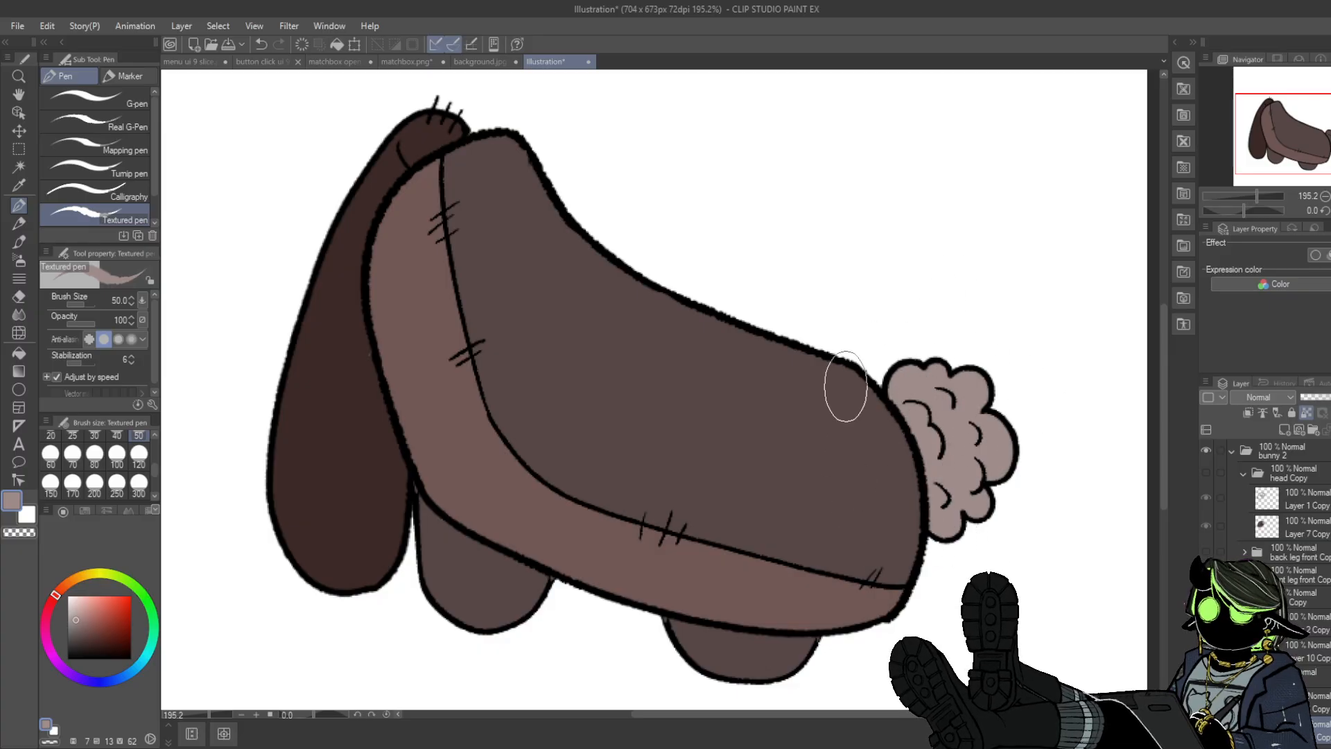
- Sample the belly's reddish brown and paint both far legs with the textured pen at size 300 on their own colour layers
{"action": "left_click", "coordinate": [589, 539], "text": "alt"}
{"action": "scroll", "coordinate": [1295, 554], "scroll_direction": "down", "scroll_amount": 3}
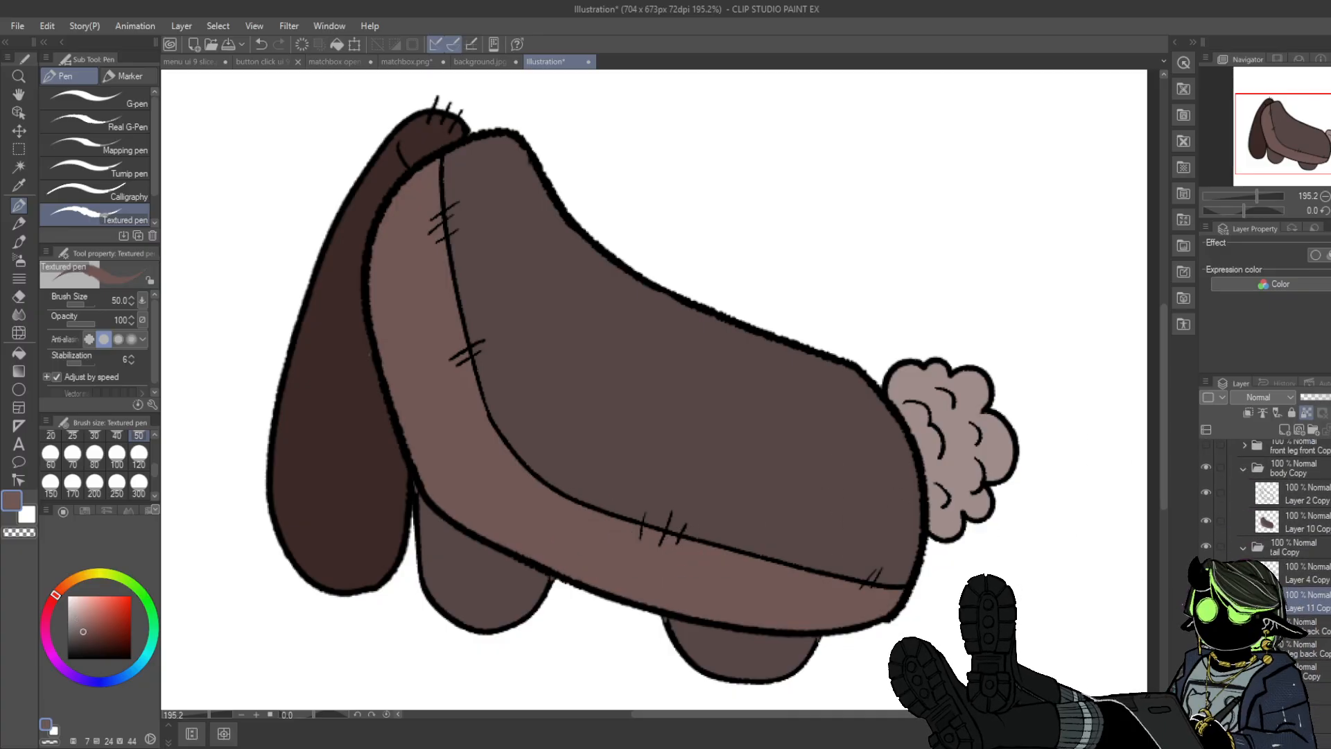
{"action": "left_click", "coordinate": [1298, 613]}
{"action": "left_click", "coordinate": [1242, 613]}
{"action": "left_click", "coordinate": [1298, 667]}
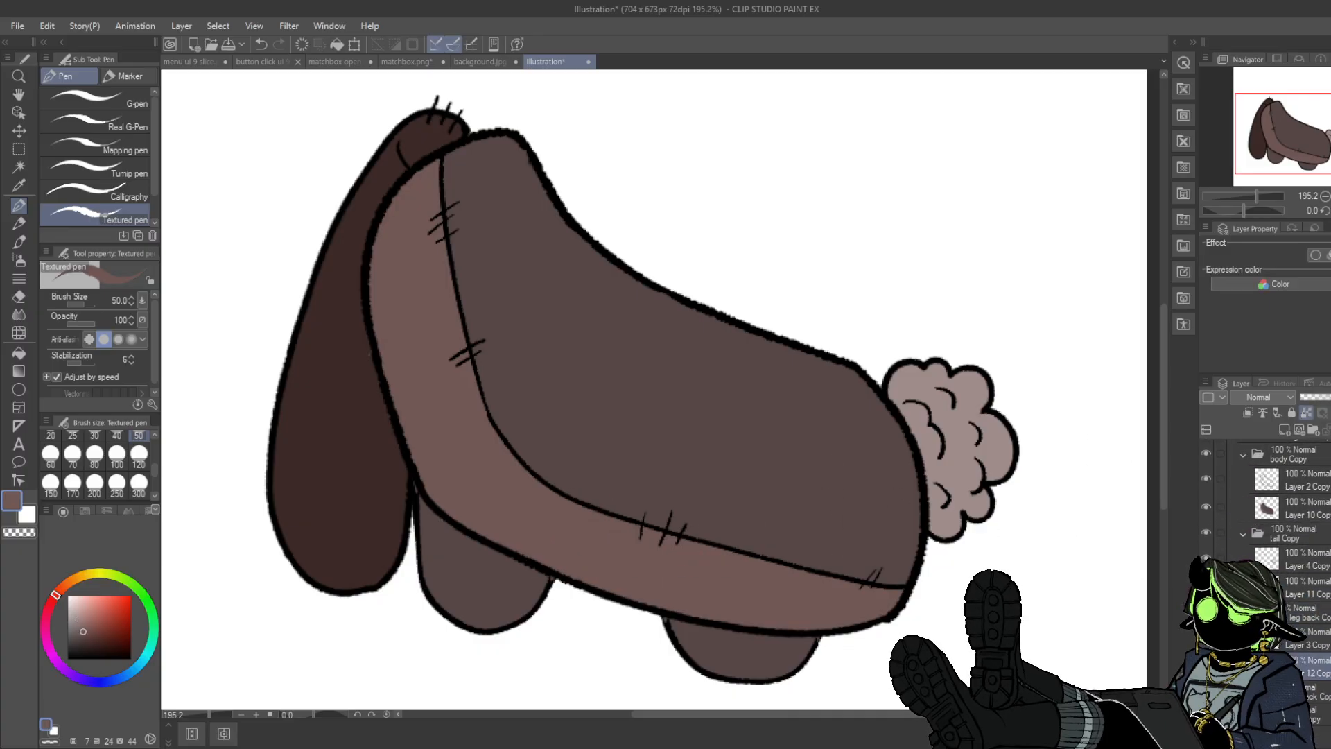
{"action": "left_click", "coordinate": [138, 484]}
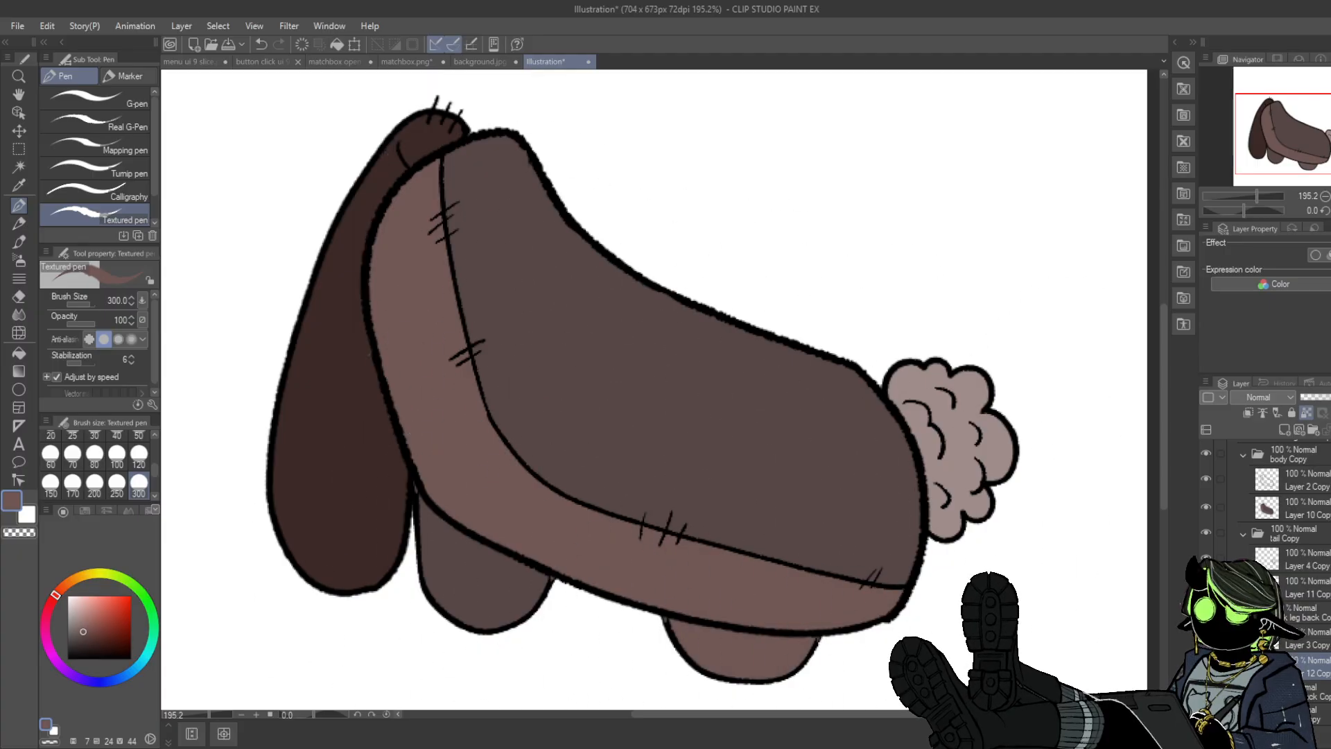
{"action": "scroll", "coordinate": [1303, 540], "scroll_direction": "down", "scroll_amount": 2}
{"action": "left_click", "coordinate": [1328, 641]}
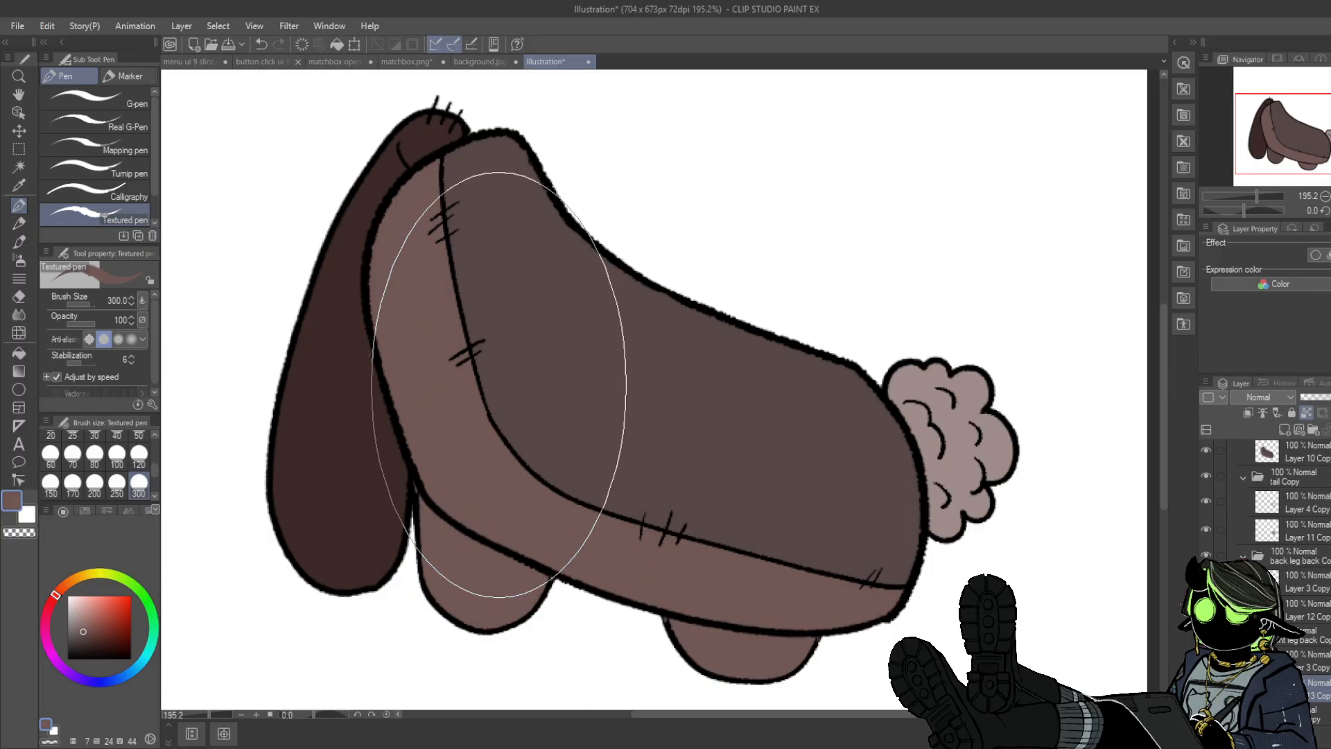
- Show the near legs and the head again, and check the whole bunny in a mirrored view
{"action": "scroll", "coordinate": [1303, 513], "scroll_direction": "up", "scroll_amount": 1}
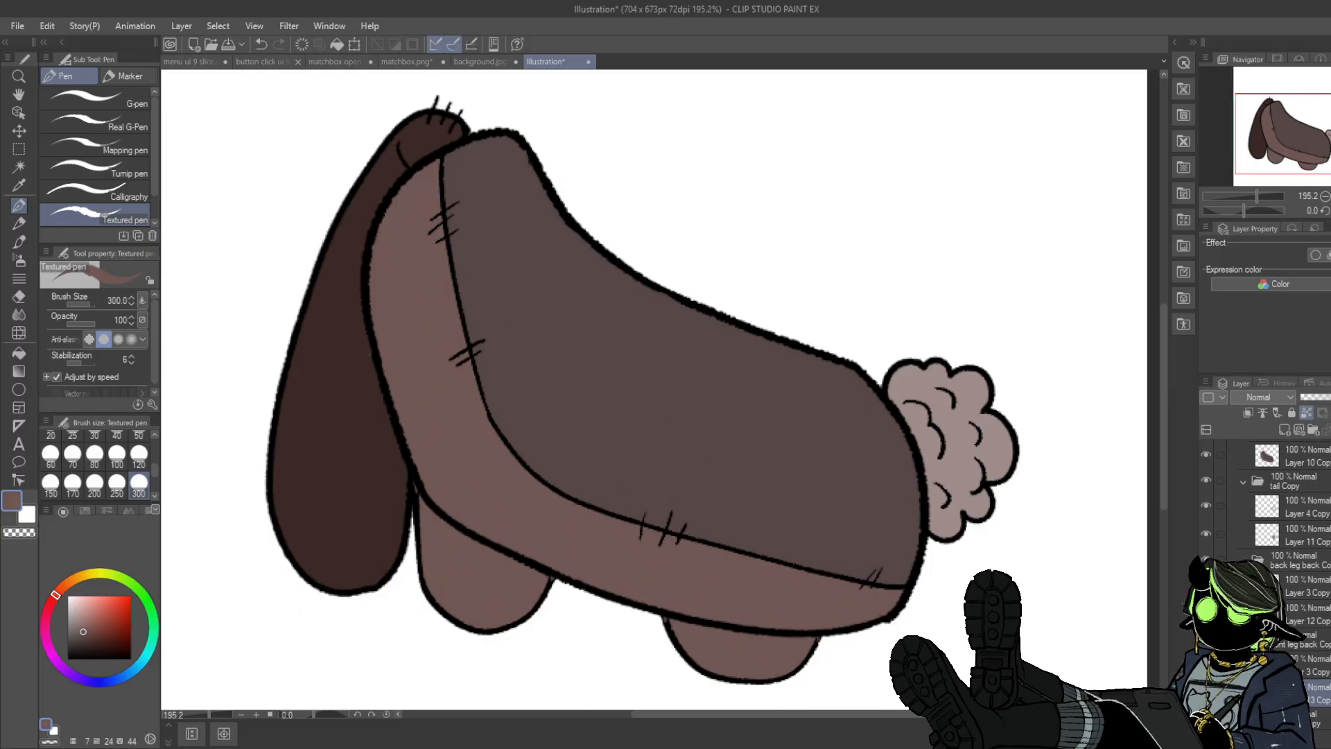
{"action": "scroll", "coordinate": [1282, 499], "scroll_direction": "up", "scroll_amount": 3}
{"action": "left_click", "coordinate": [1207, 473]}
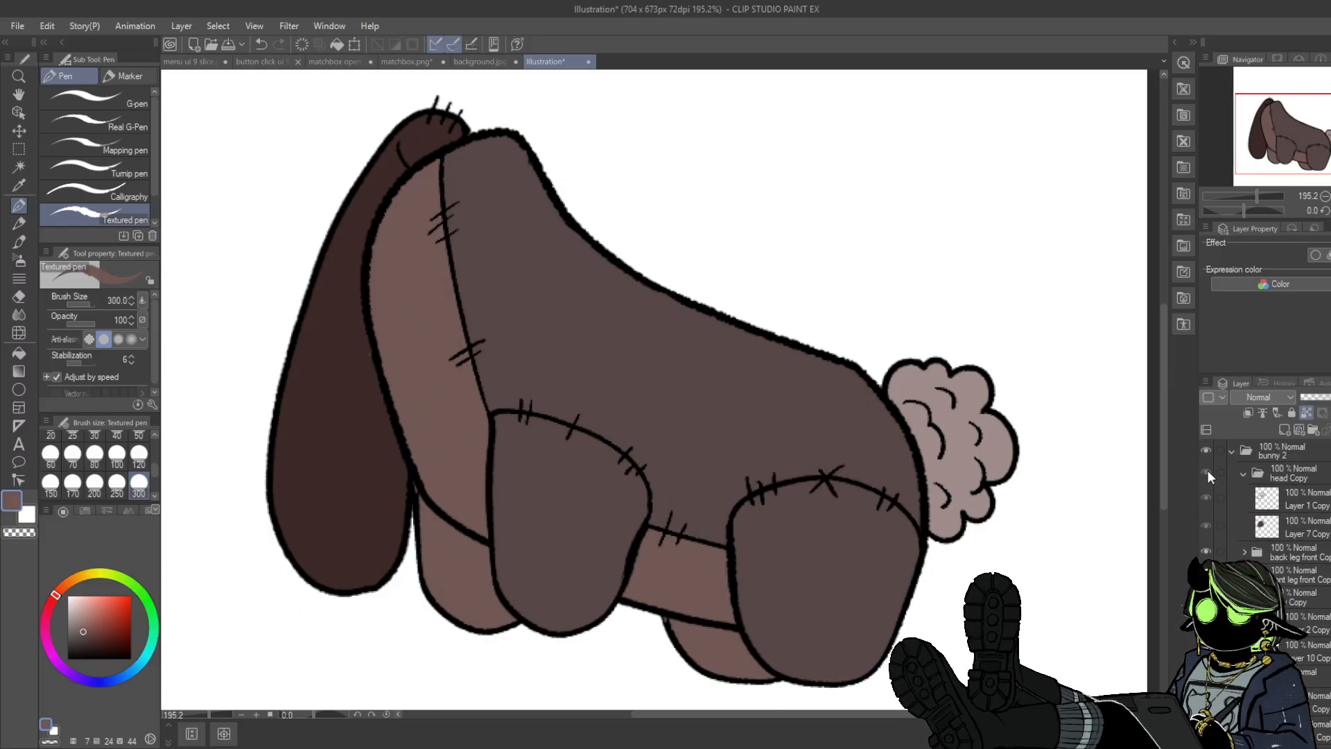
{"action": "left_click", "coordinate": [1207, 472]}
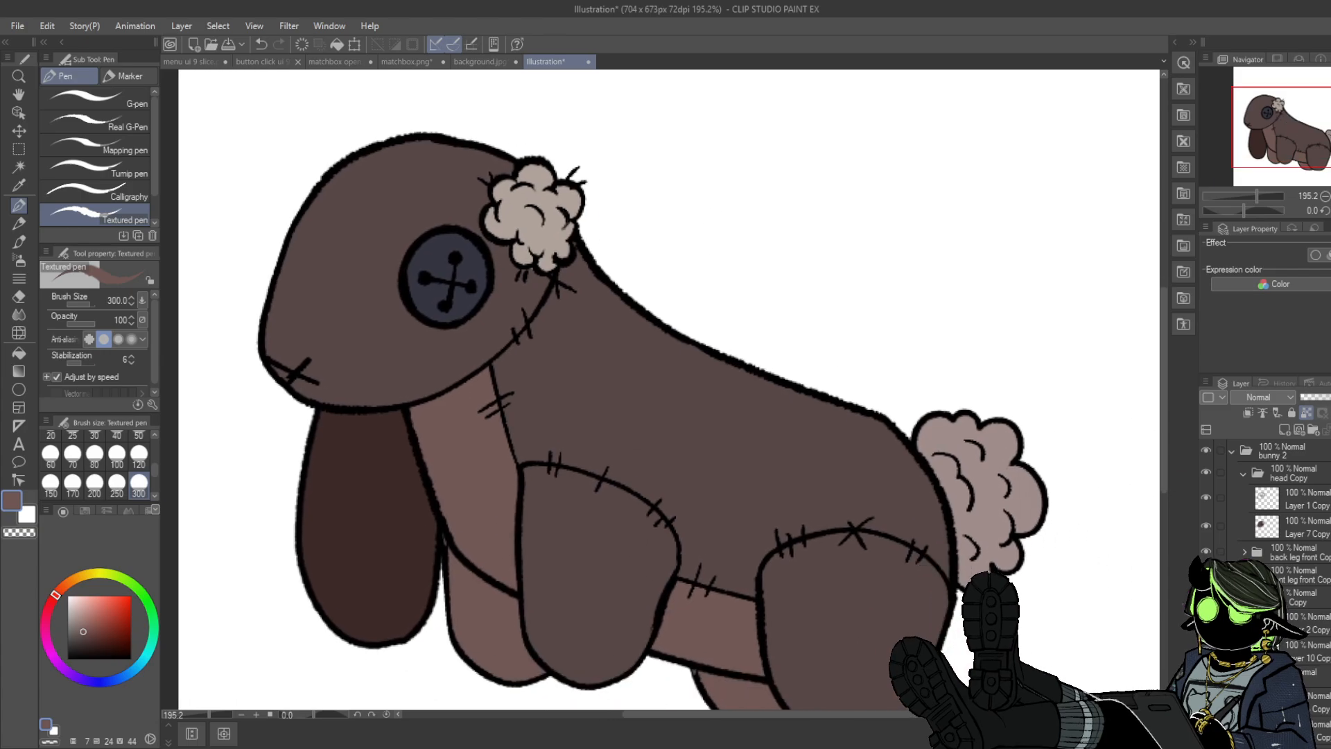
{"action": "key", "text": "h"}
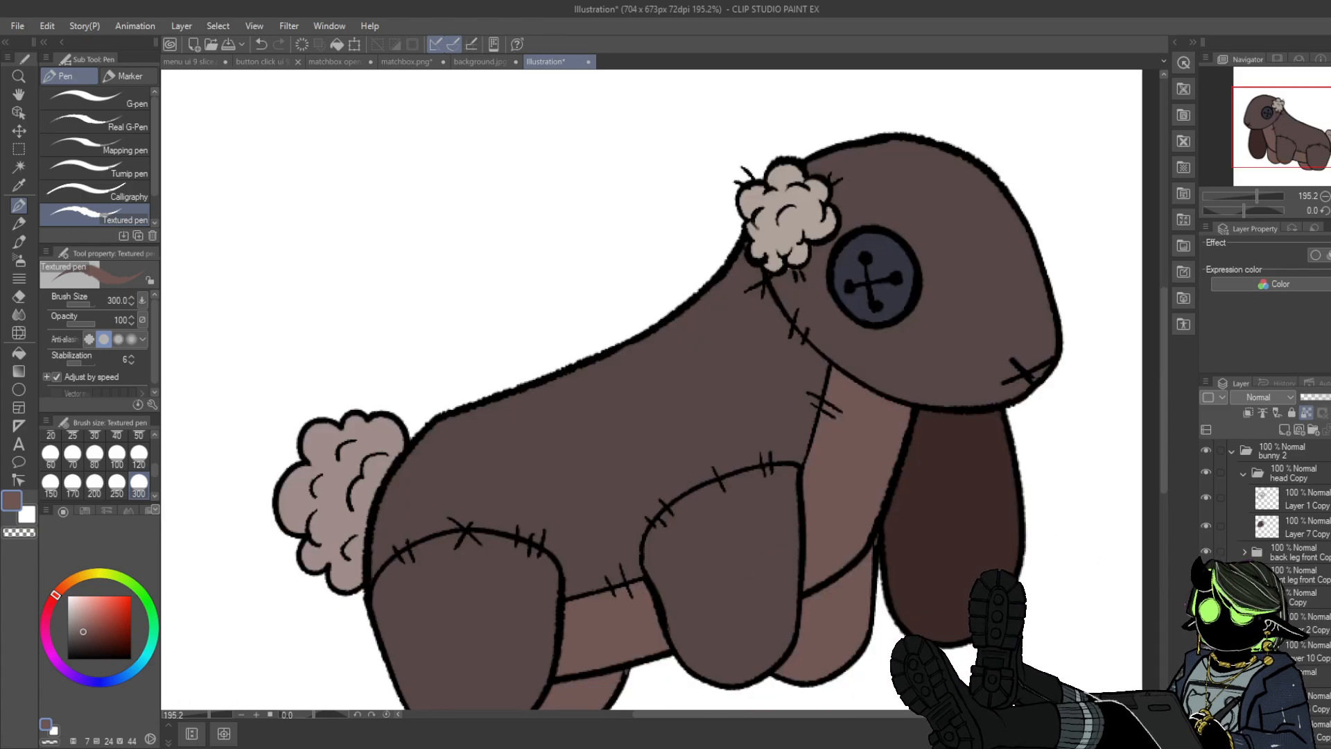
{"action": "key", "text": "h"}
{"action": "left_click_drag", "start_coordinate": [1256, 117], "coordinate": [1259, 126]}
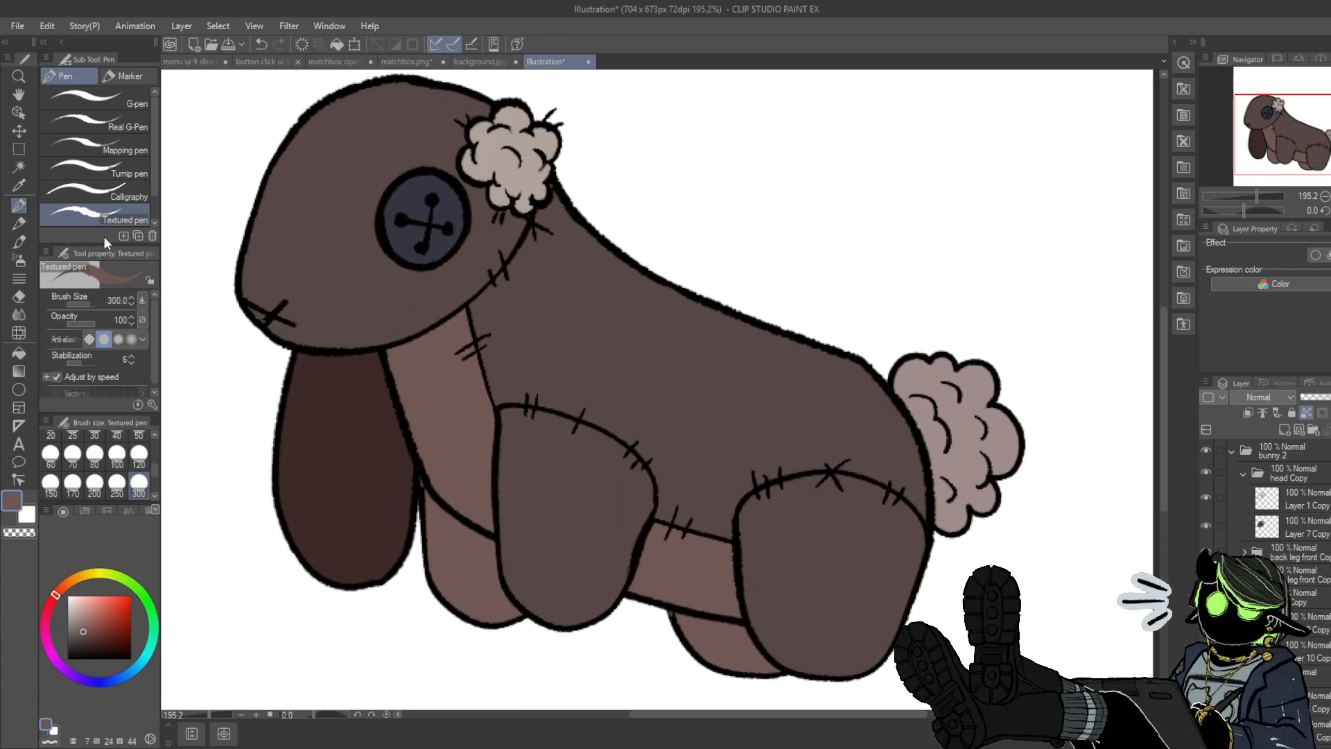
- Draw a curved black seam with small cross stitches above and below the button eye, with the textured pen at size 17 on the head's line layer
{"action": "left_click", "coordinate": [436, 236], "text": "alt"}
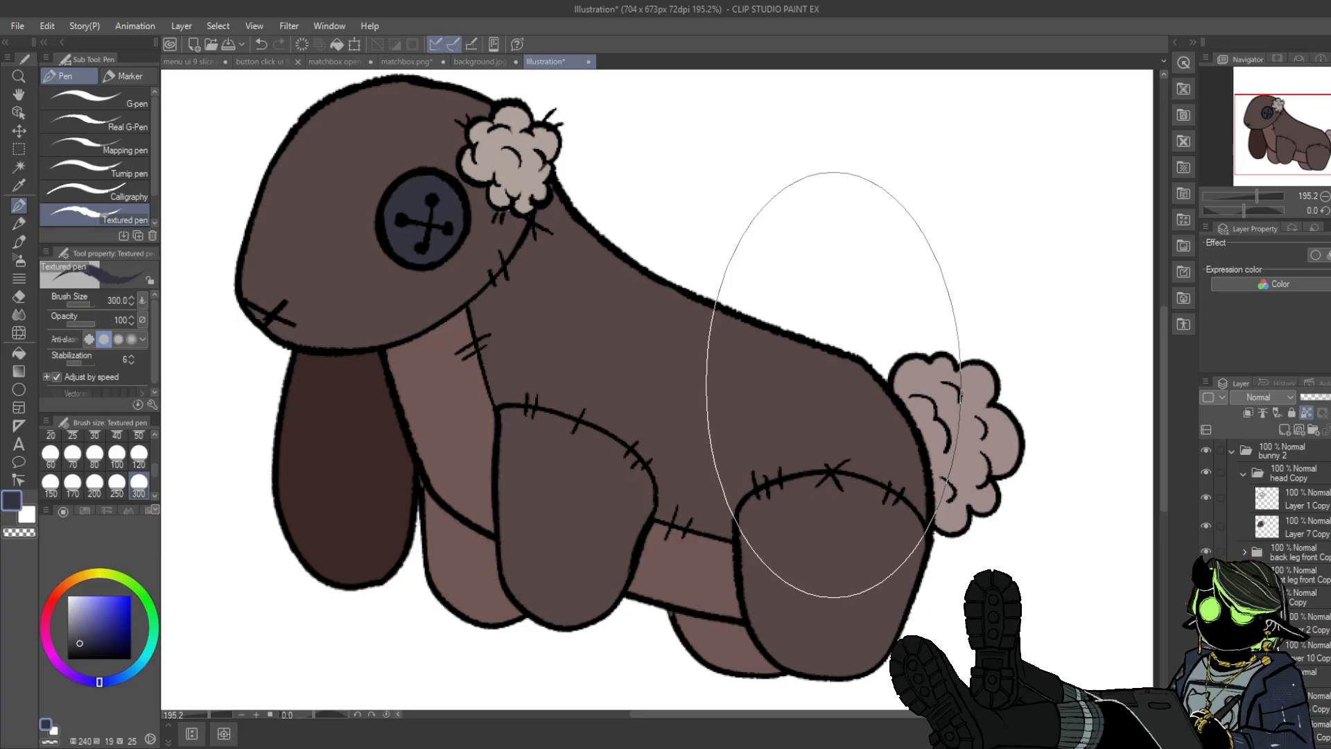
{"action": "left_click", "coordinate": [620, 255], "text": "alt"}
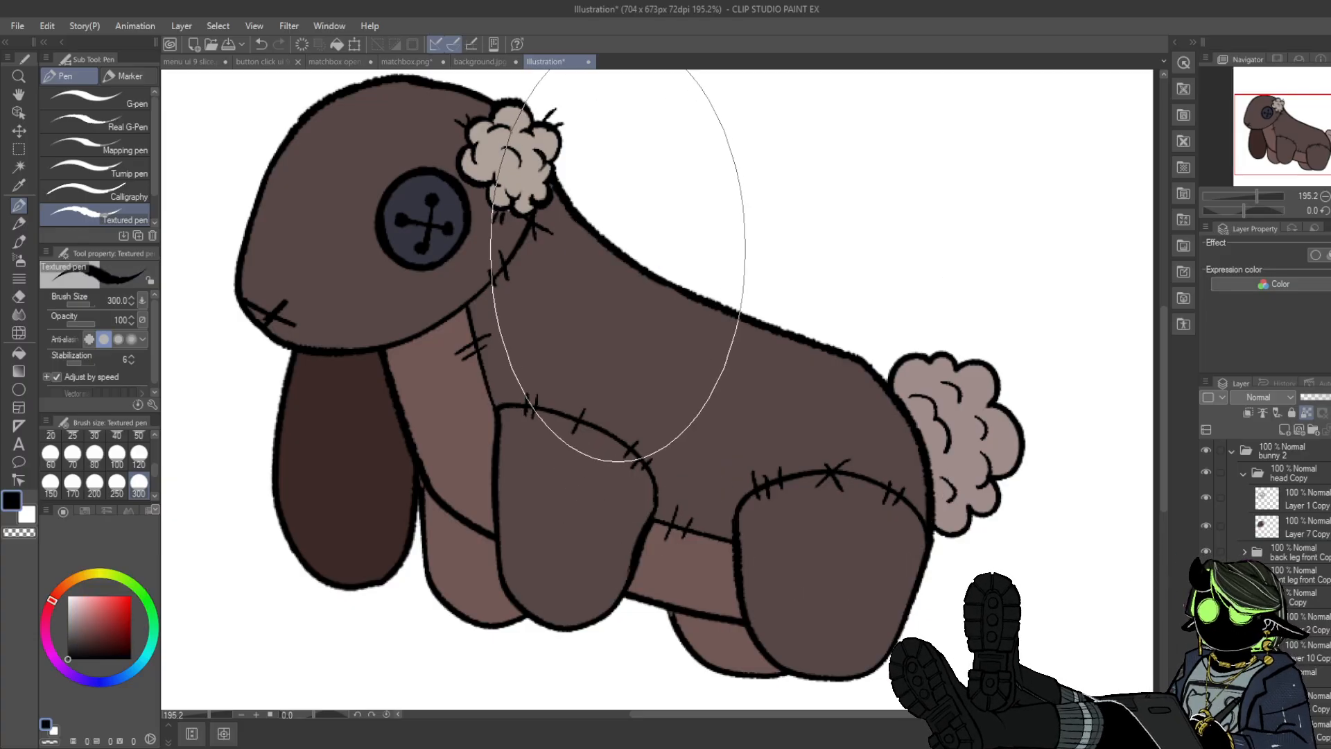
{"action": "left_click", "coordinate": [138, 450]}
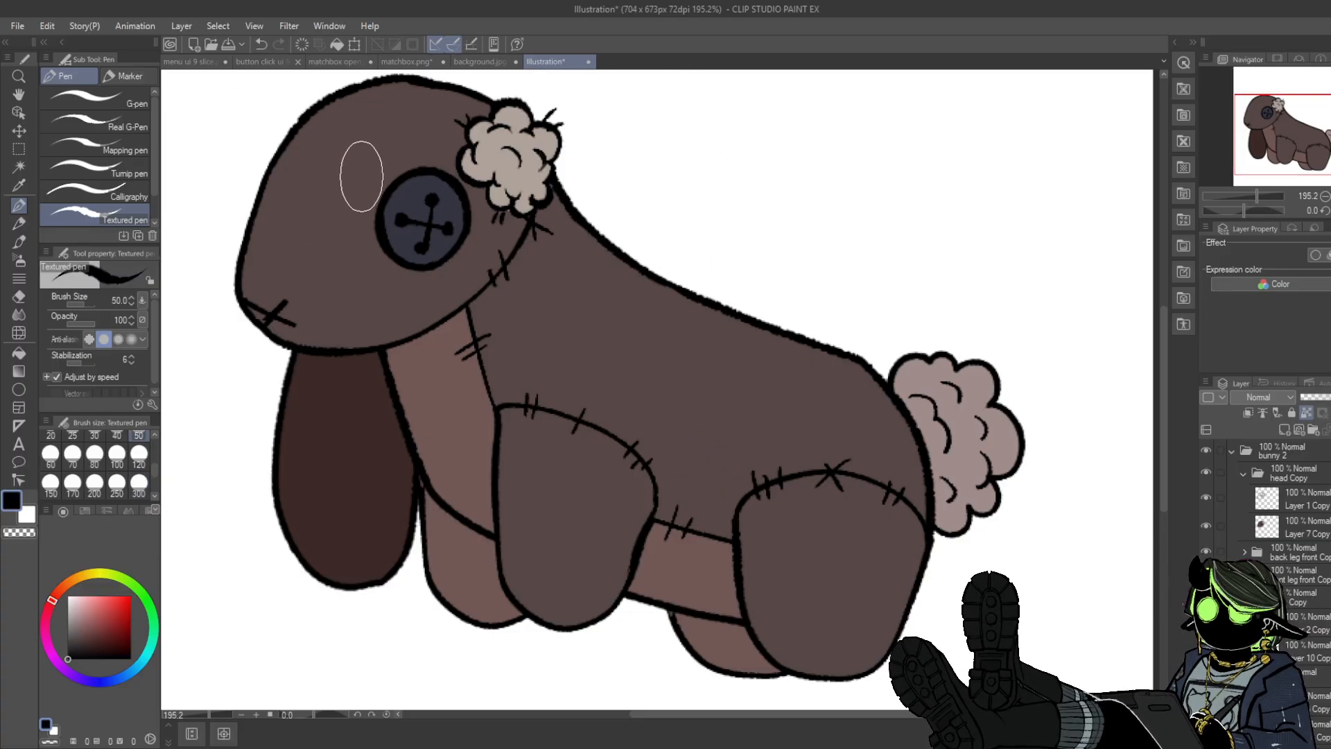
{"action": "scroll", "coordinate": [154, 442], "scroll_direction": "up", "scroll_amount": 2}
{"action": "left_click", "coordinate": [138, 466]}
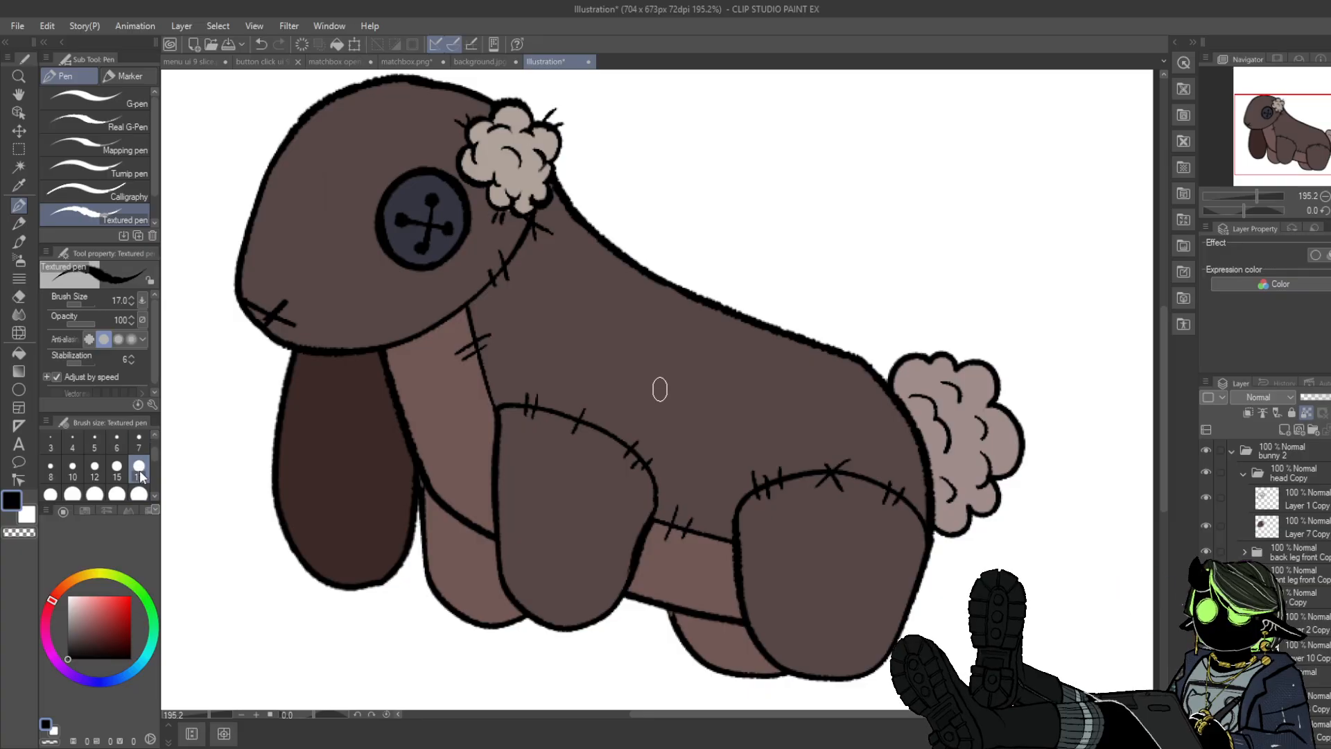
{"action": "left_click", "coordinate": [1313, 526]}
{"action": "left_click", "coordinate": [1303, 493]}
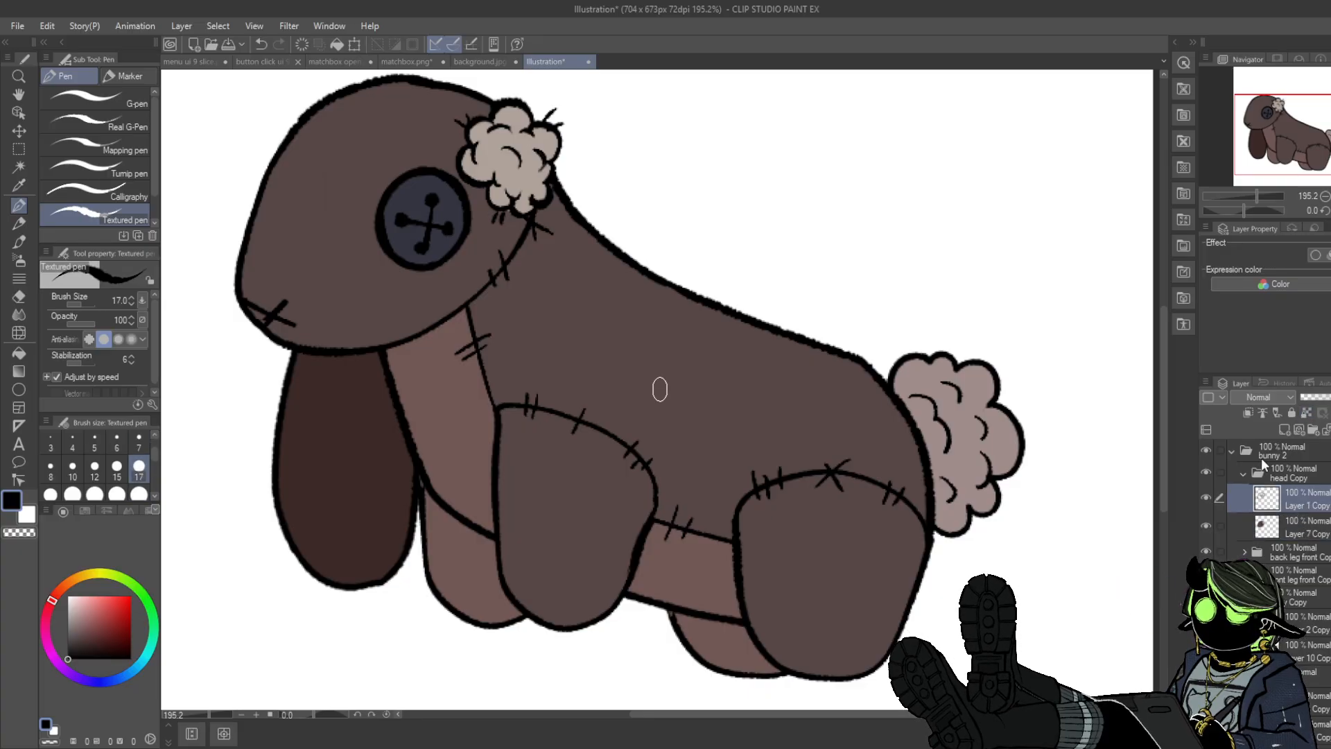
{"action": "left_click_drag", "start_coordinate": [352, 87], "coordinate": [382, 183]}
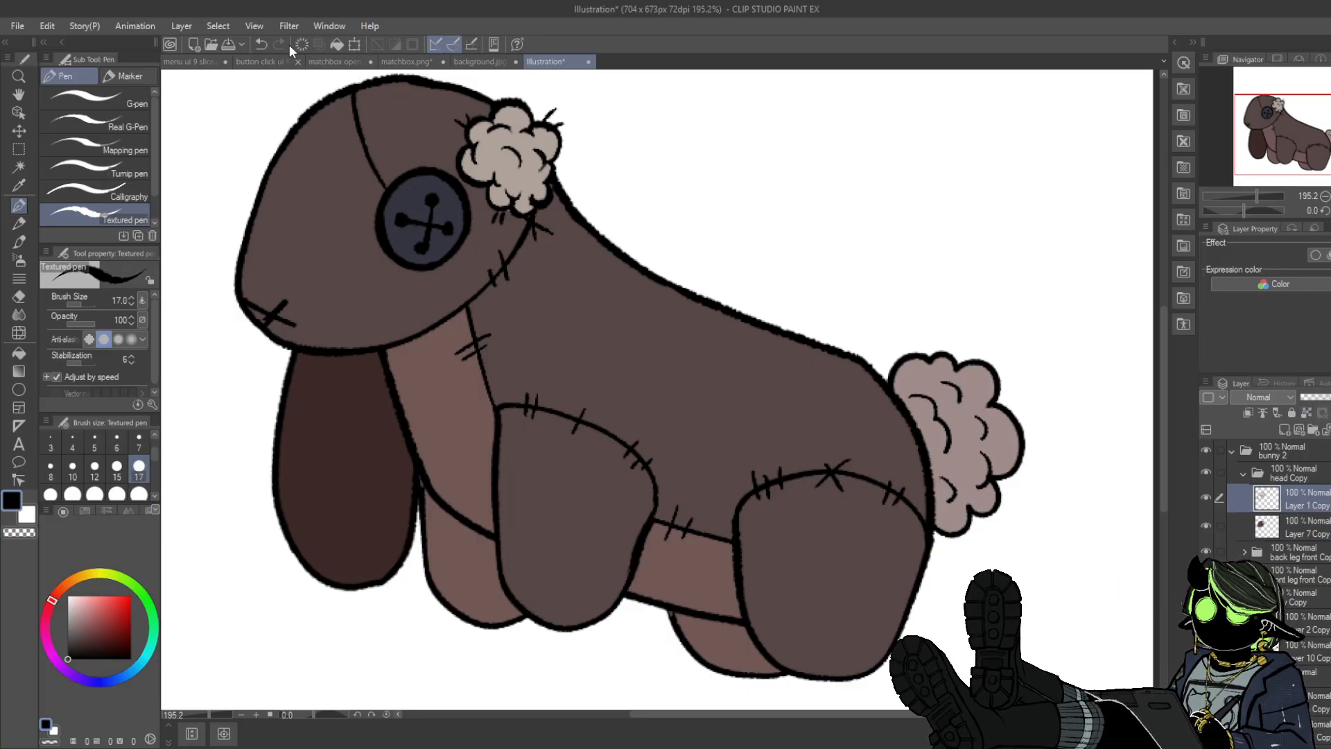
{"action": "left_click", "coordinate": [261, 44]}
{"action": "left_click_drag", "start_coordinate": [354, 83], "coordinate": [380, 194]}
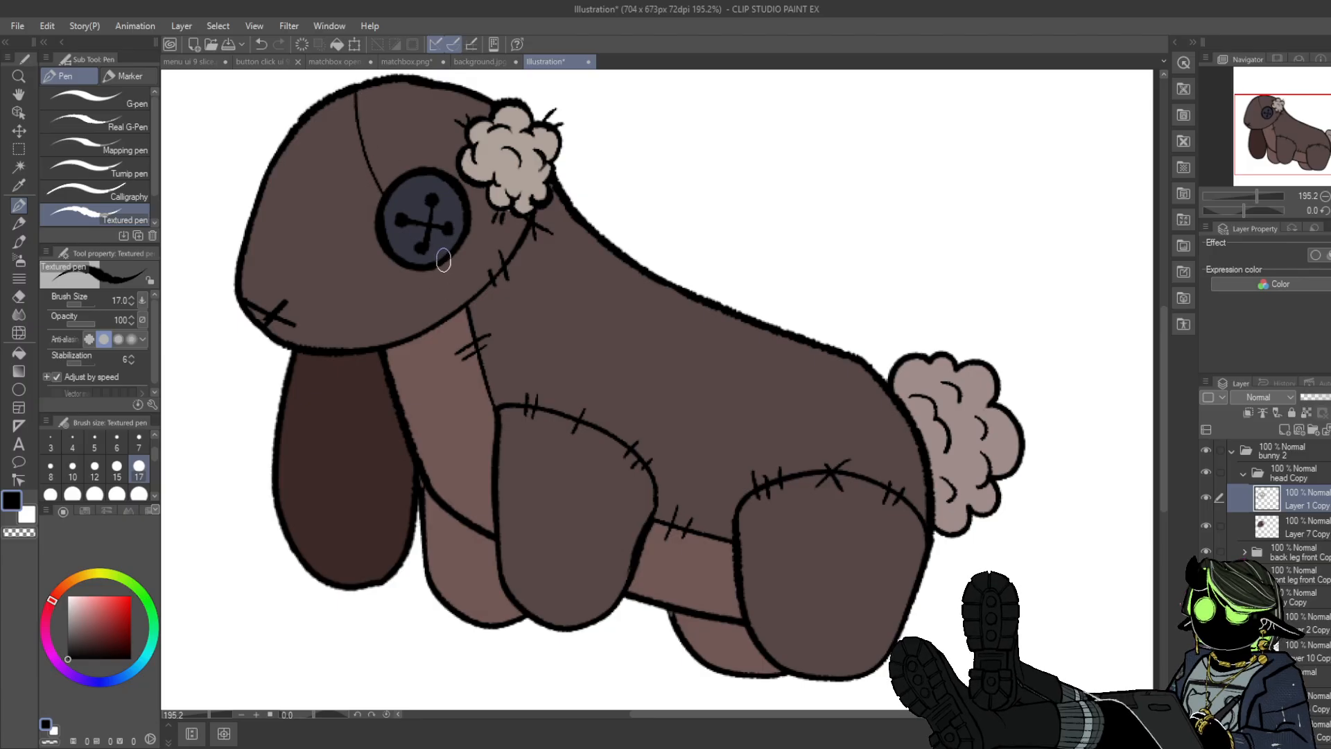
{"action": "left_click_drag", "start_coordinate": [348, 119], "coordinate": [367, 124]}
{"action": "mouse_move", "coordinate": [381, 169]}
{"action": "left_mouse_down"}
{"action": "mouse_move", "coordinate": [372, 181]}
{"action": "mouse_move", "coordinate": [364, 167]}
{"action": "left_mouse_up"}
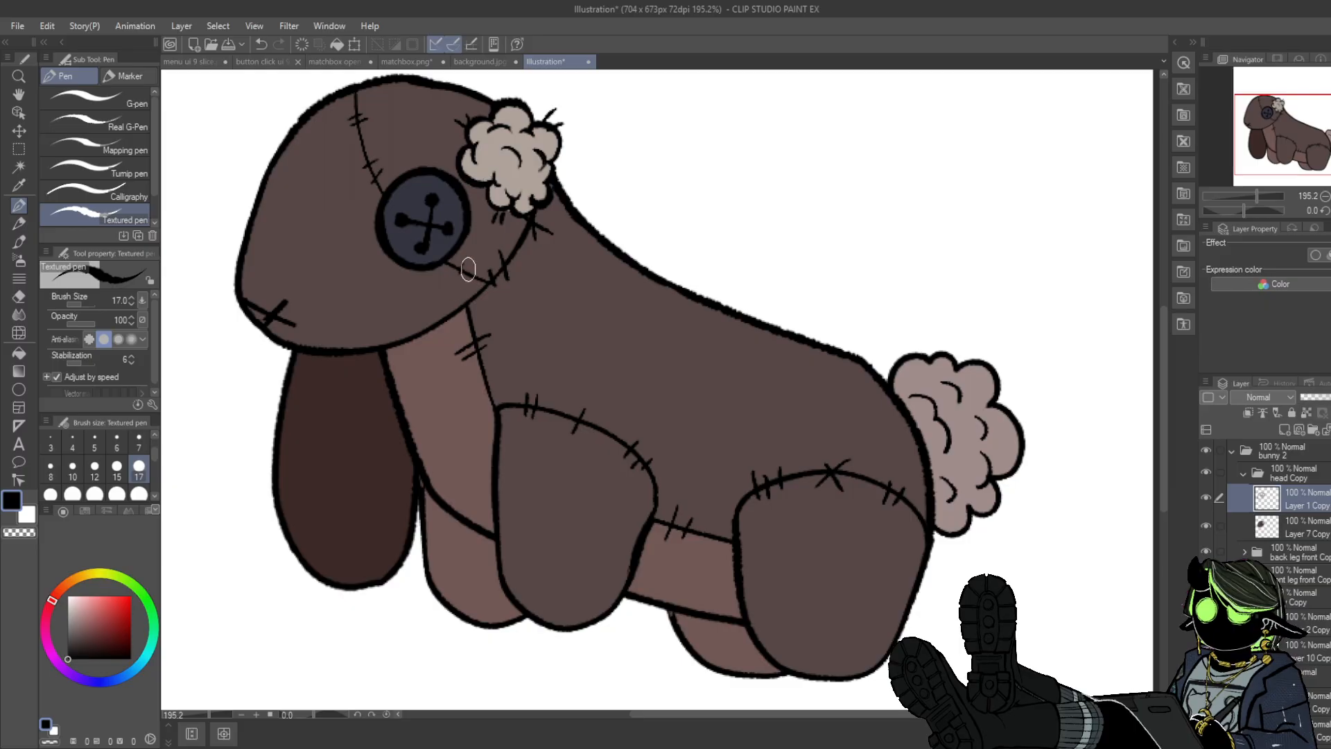
- Try fill colours on the face in front of the seam, settling on brown with hue 20, saturation 30, value 37 on the head's colour layer
{"action": "left_click", "coordinate": [395, 146], "text": "alt"}
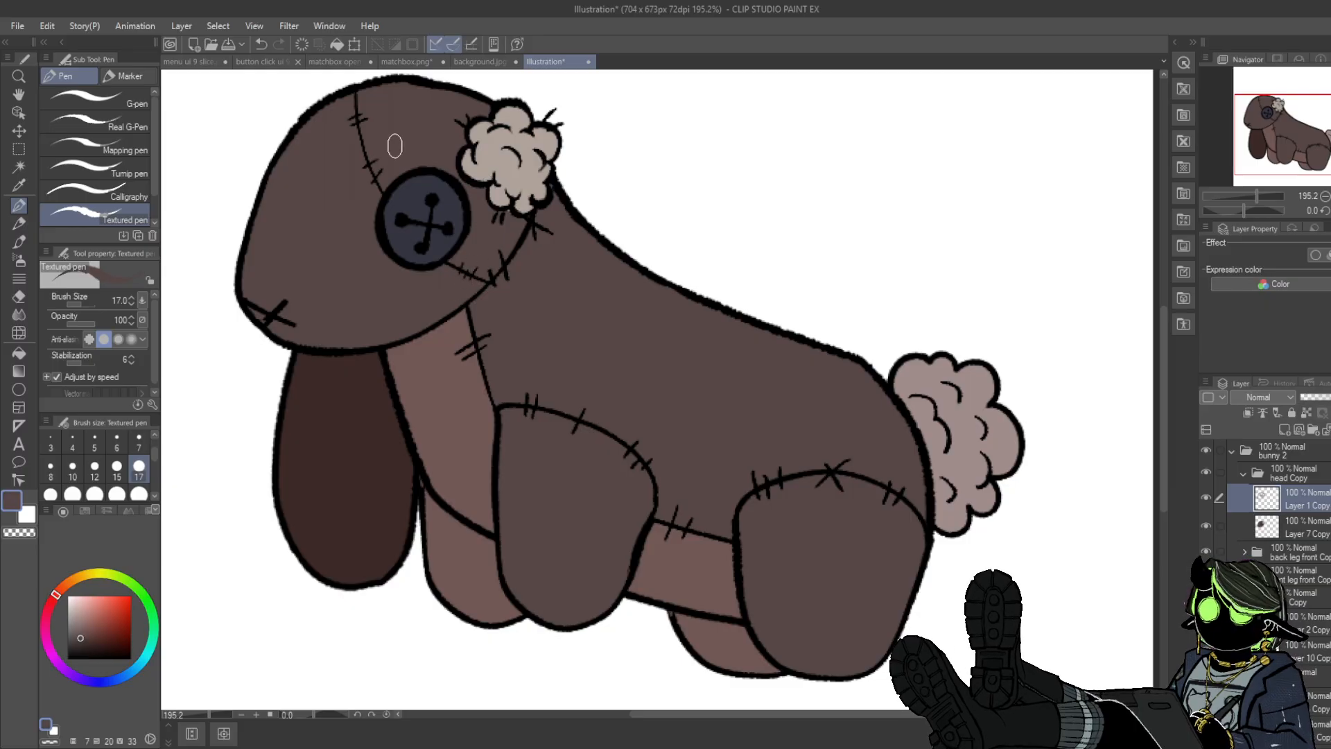
{"action": "left_click", "coordinate": [19, 353]}
{"action": "left_click", "coordinate": [389, 143], "text": "alt"}
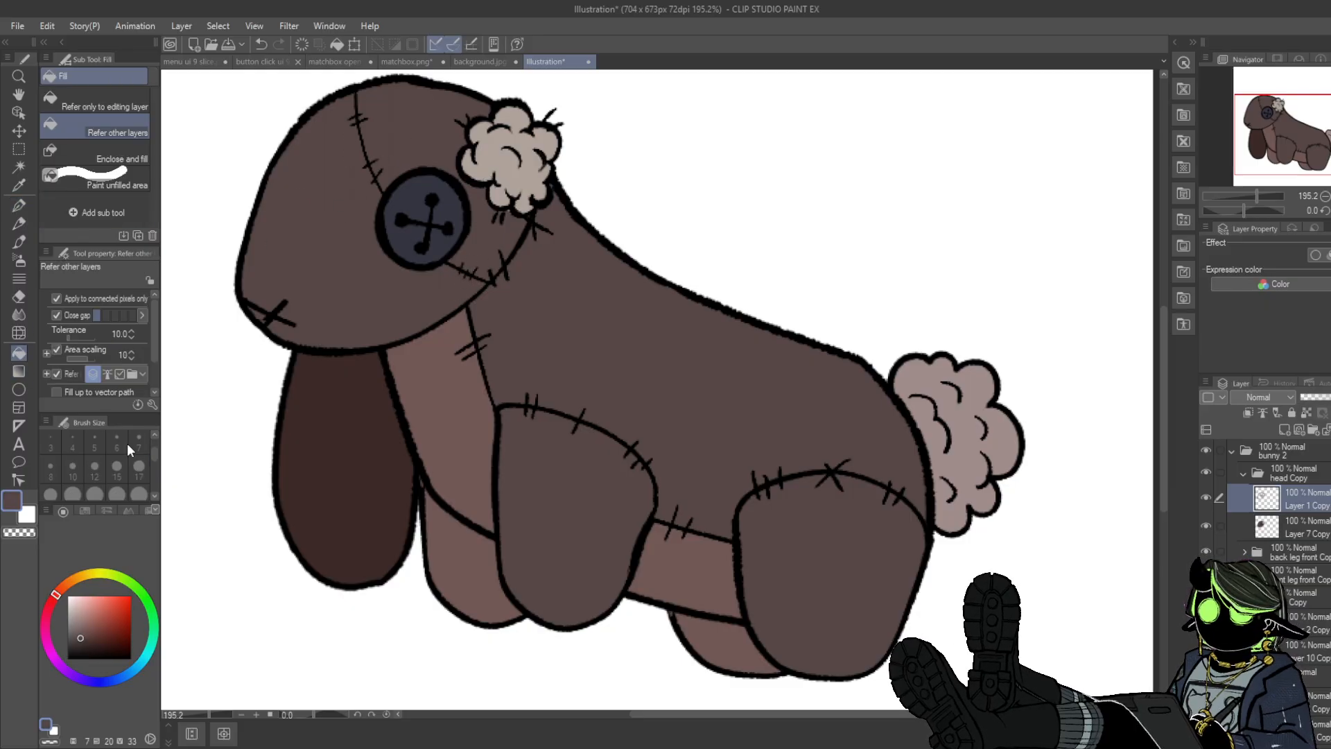
{"action": "left_click", "coordinate": [80, 630]}
{"action": "left_click", "coordinate": [356, 298]}
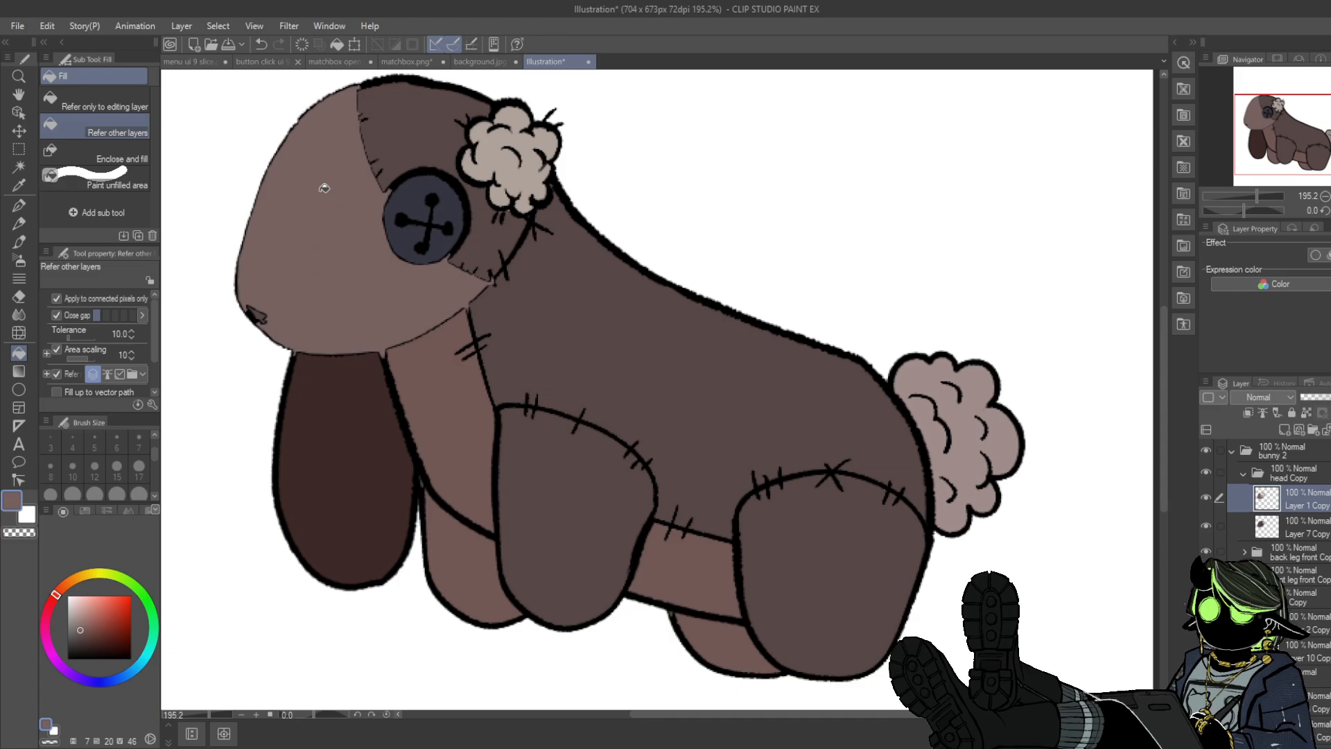
{"action": "key", "text": "ctrl+z"}
{"action": "key", "text": "alt+bracketleft"}
{"action": "left_click", "coordinate": [368, 289]}
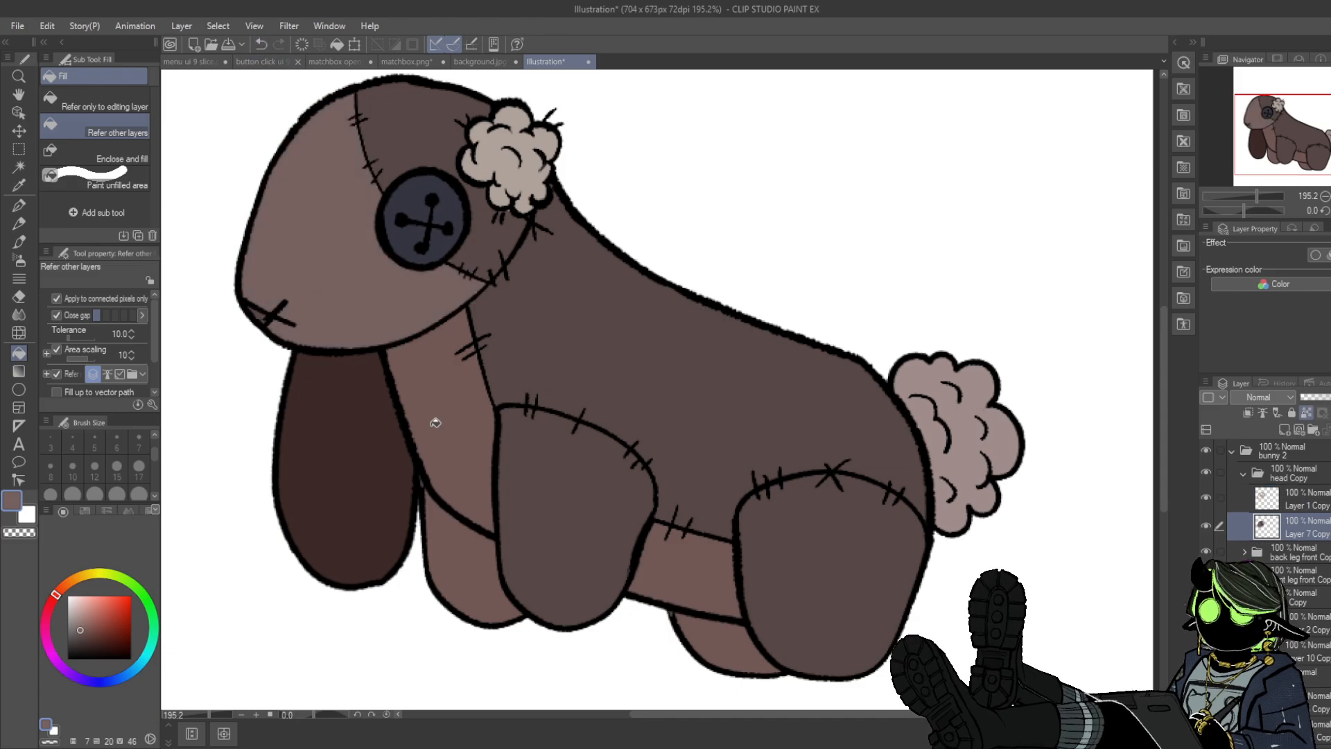
{"action": "key", "text": "ctrl+z"}
{"action": "left_click", "coordinate": [365, 201], "text": "alt"}
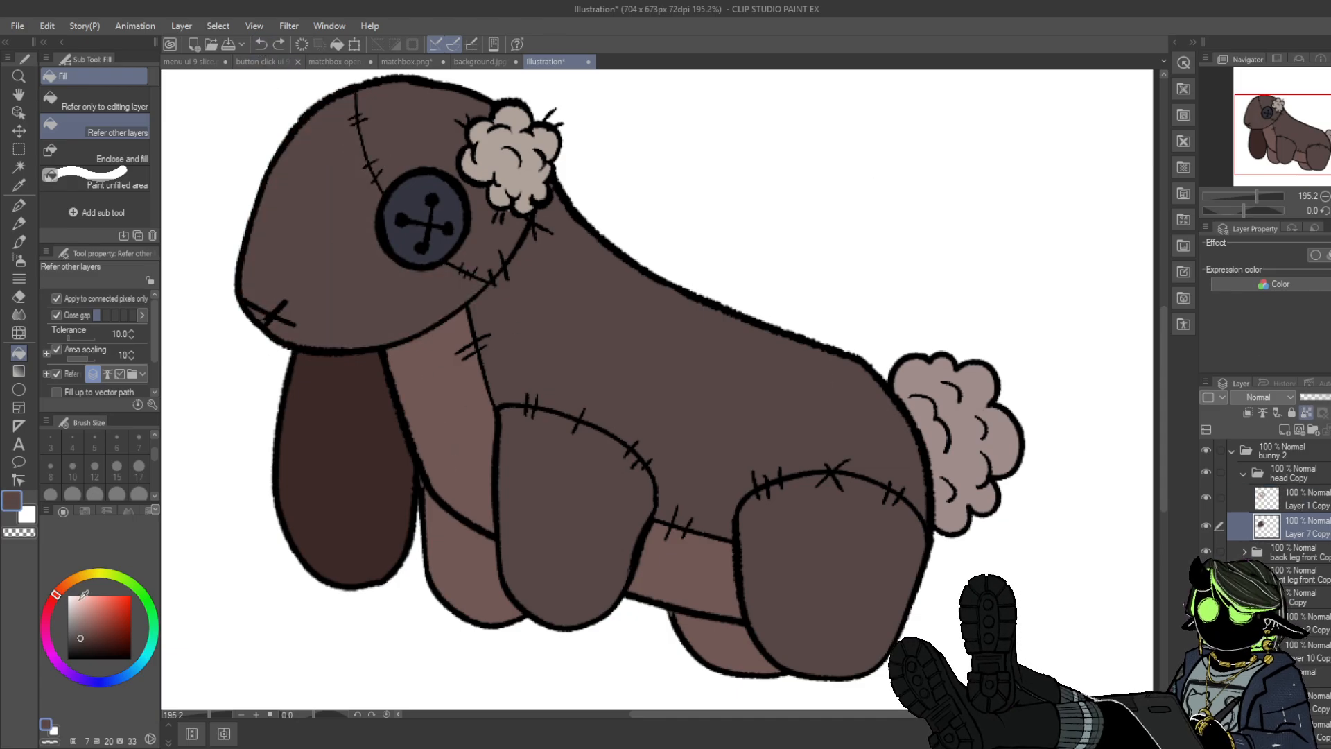
{"action": "left_click_drag", "start_coordinate": [62, 599], "coordinate": [66, 586]}
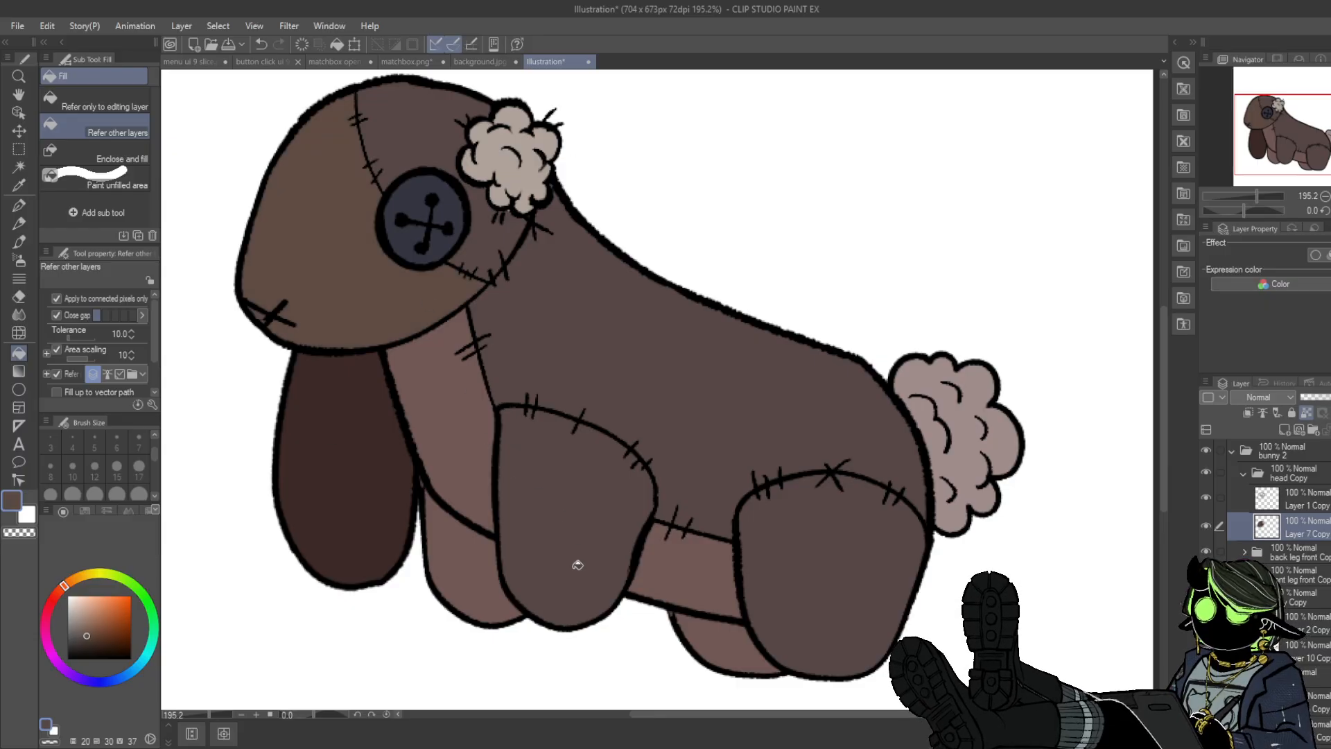
- Draw a rounded patch seam in black along the bunny's back with the size 17 textured pen, and add short stitches across it
{"action": "left_click", "coordinate": [18, 205]}
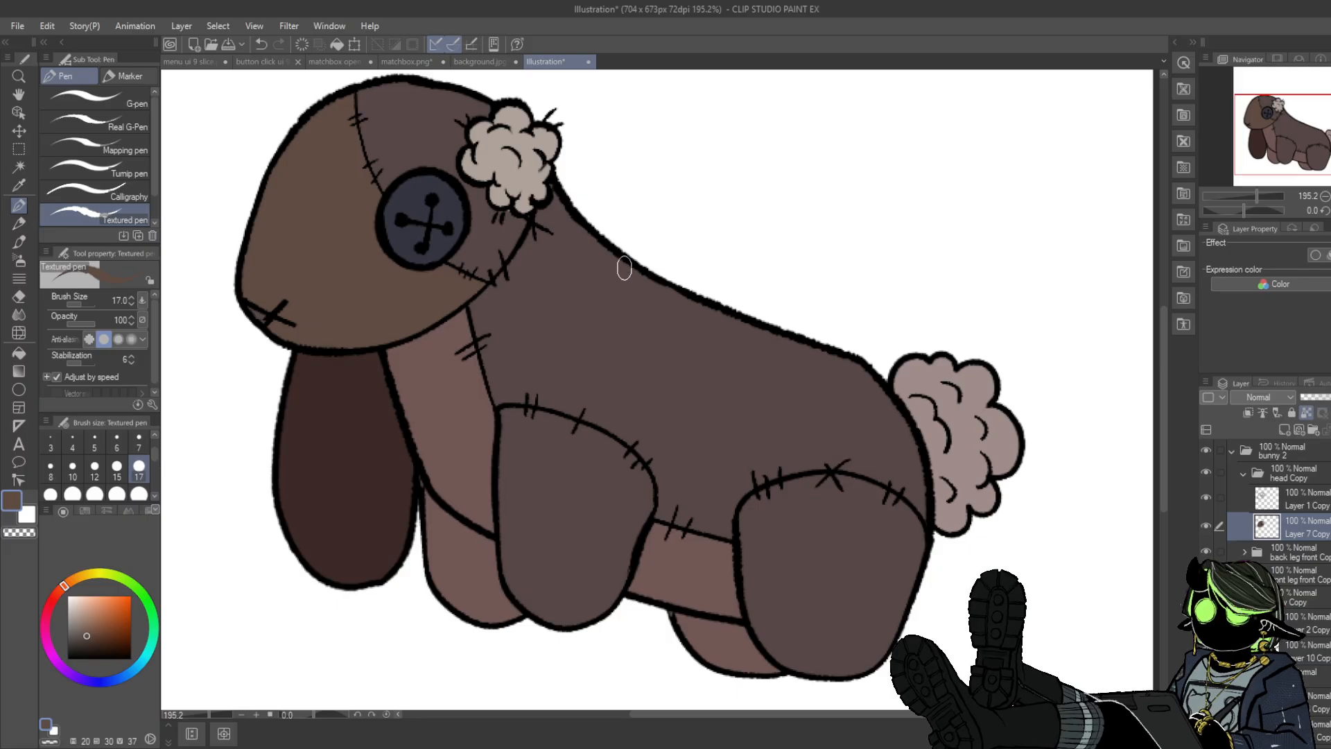
{"action": "left_click", "coordinate": [625, 257], "text": "alt"}
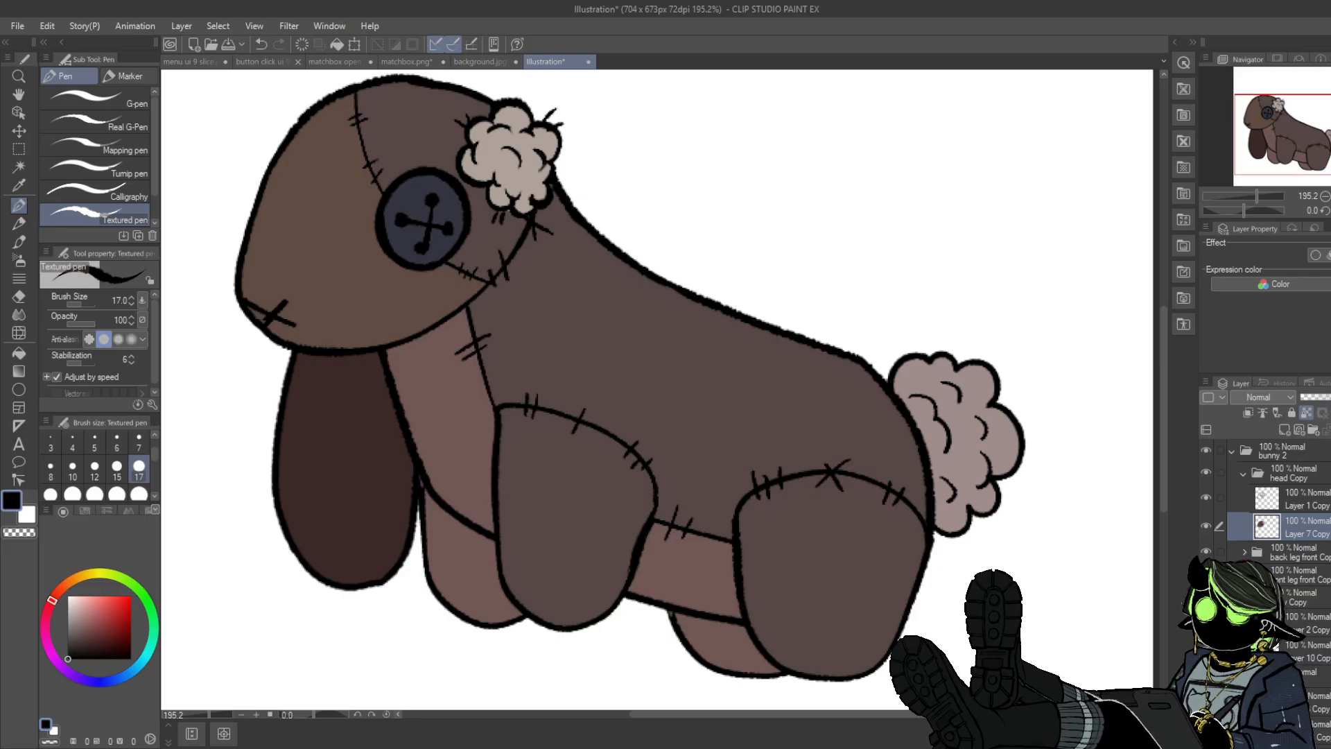
{"action": "scroll", "coordinate": [1282, 527], "scroll_direction": "down", "scroll_amount": 3}
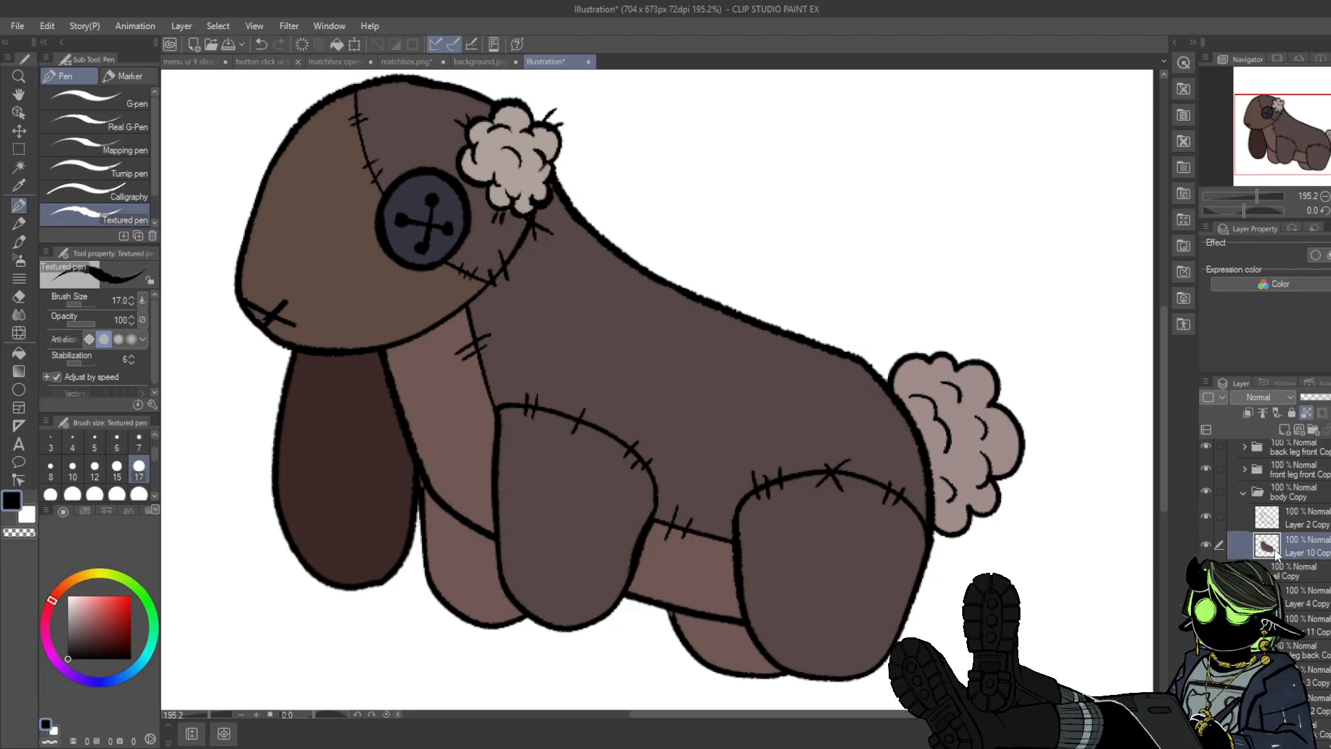
{"action": "mouse_move", "coordinate": [618, 258]}
{"action": "left_mouse_down"}
{"action": "mouse_move", "coordinate": [617, 294]}
{"action": "mouse_move", "coordinate": [639, 348]}
{"action": "mouse_move", "coordinate": [739, 400]}
{"action": "mouse_move", "coordinate": [883, 368]}
{"action": "left_mouse_up"}
{"action": "key", "text": "ctrl+z"}
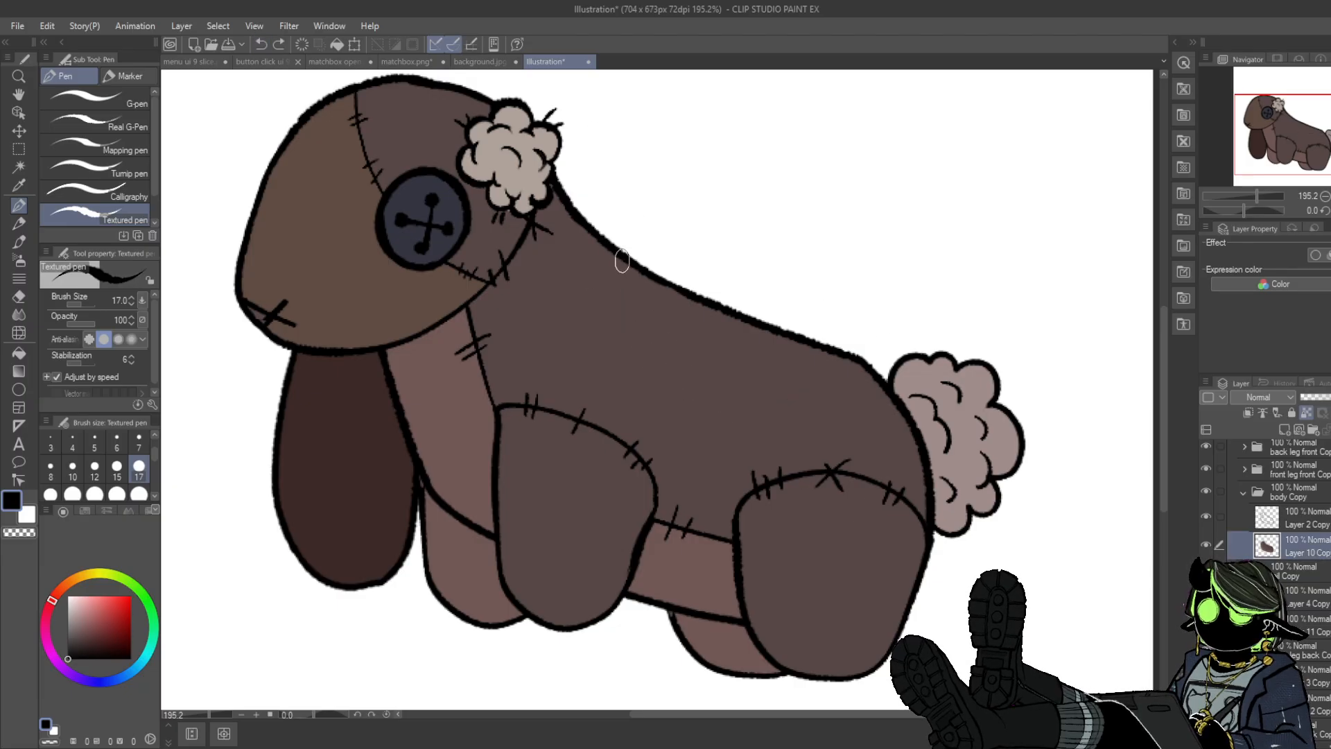
{"action": "mouse_move", "coordinate": [622, 261]}
{"action": "left_mouse_down"}
{"action": "mouse_move", "coordinate": [630, 339]}
{"action": "mouse_move", "coordinate": [709, 408]}
{"action": "mouse_move", "coordinate": [804, 412]}
{"action": "mouse_move", "coordinate": [847, 350]}
{"action": "left_mouse_up"}
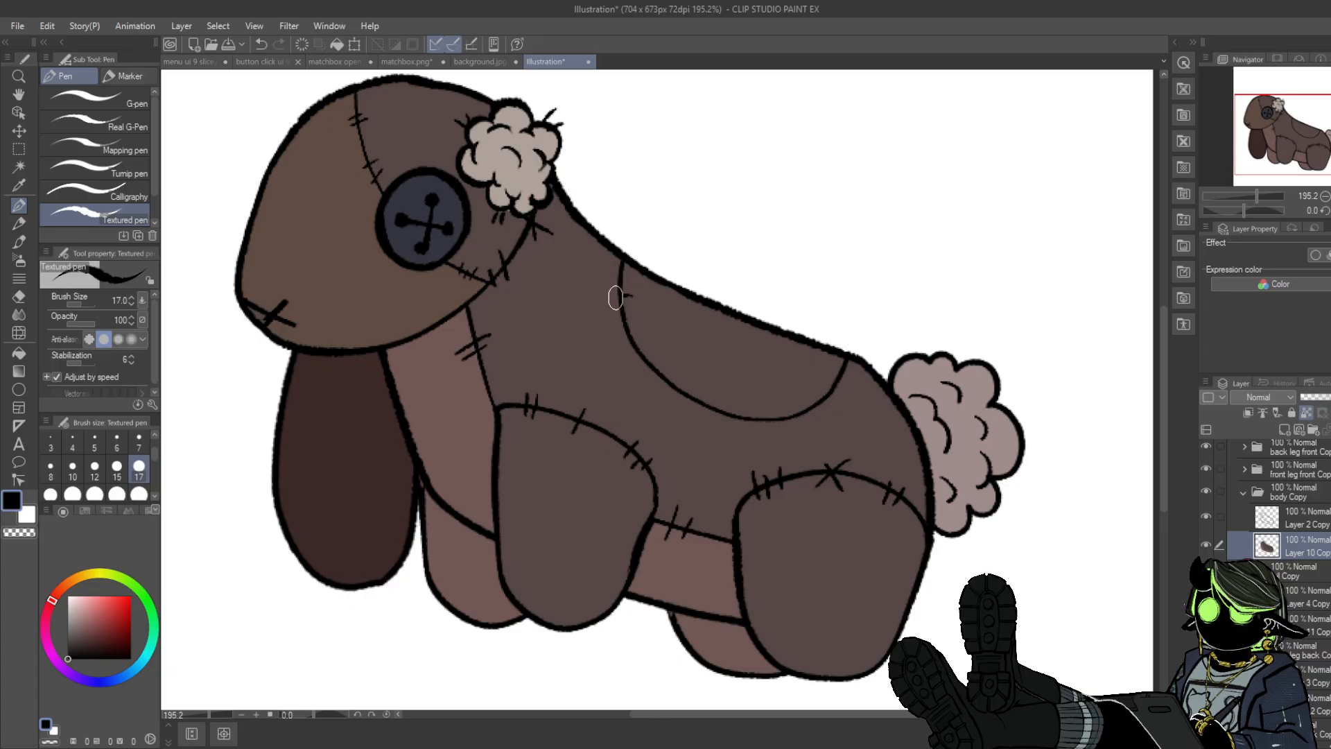
{"action": "left_click_drag", "start_coordinate": [608, 301], "coordinate": [630, 294]}
{"action": "left_click_drag", "start_coordinate": [610, 316], "coordinate": [628, 309]}
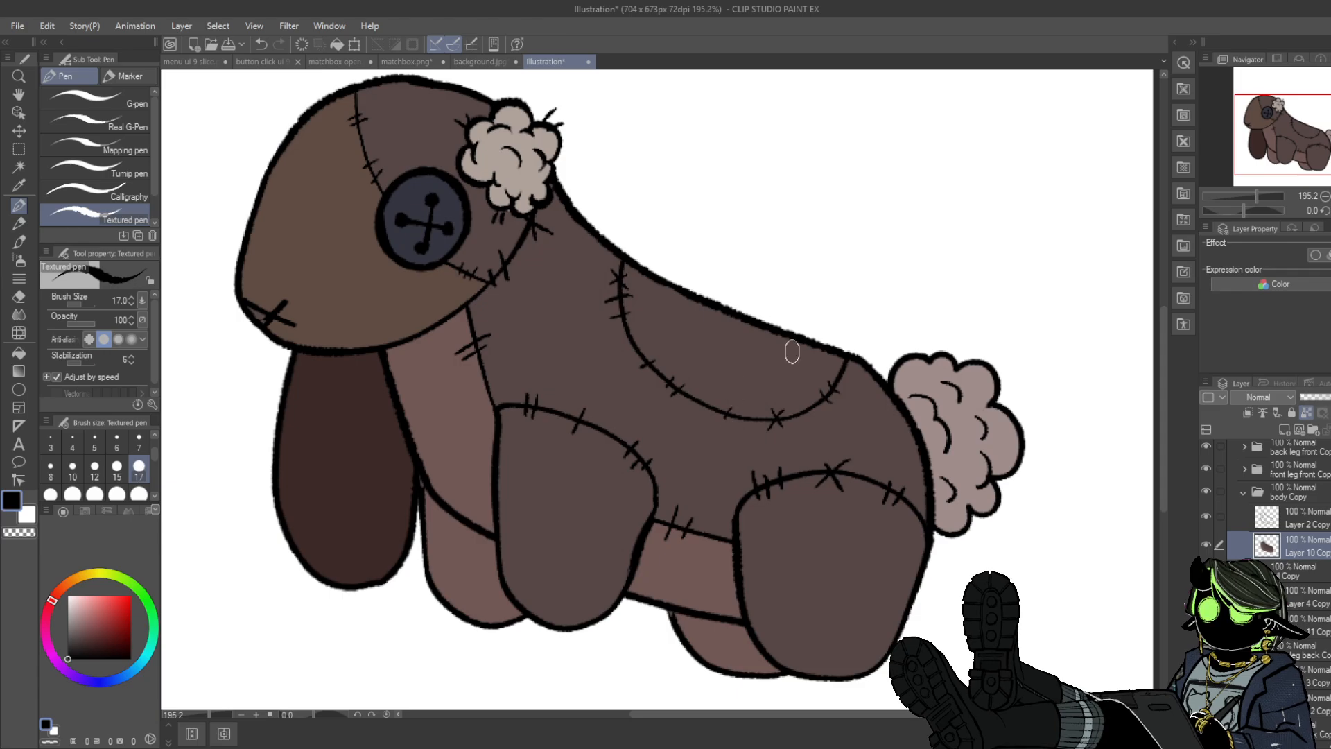
{"action": "left_click", "coordinate": [1207, 548]}
{"action": "left_click", "coordinate": [1208, 548]}
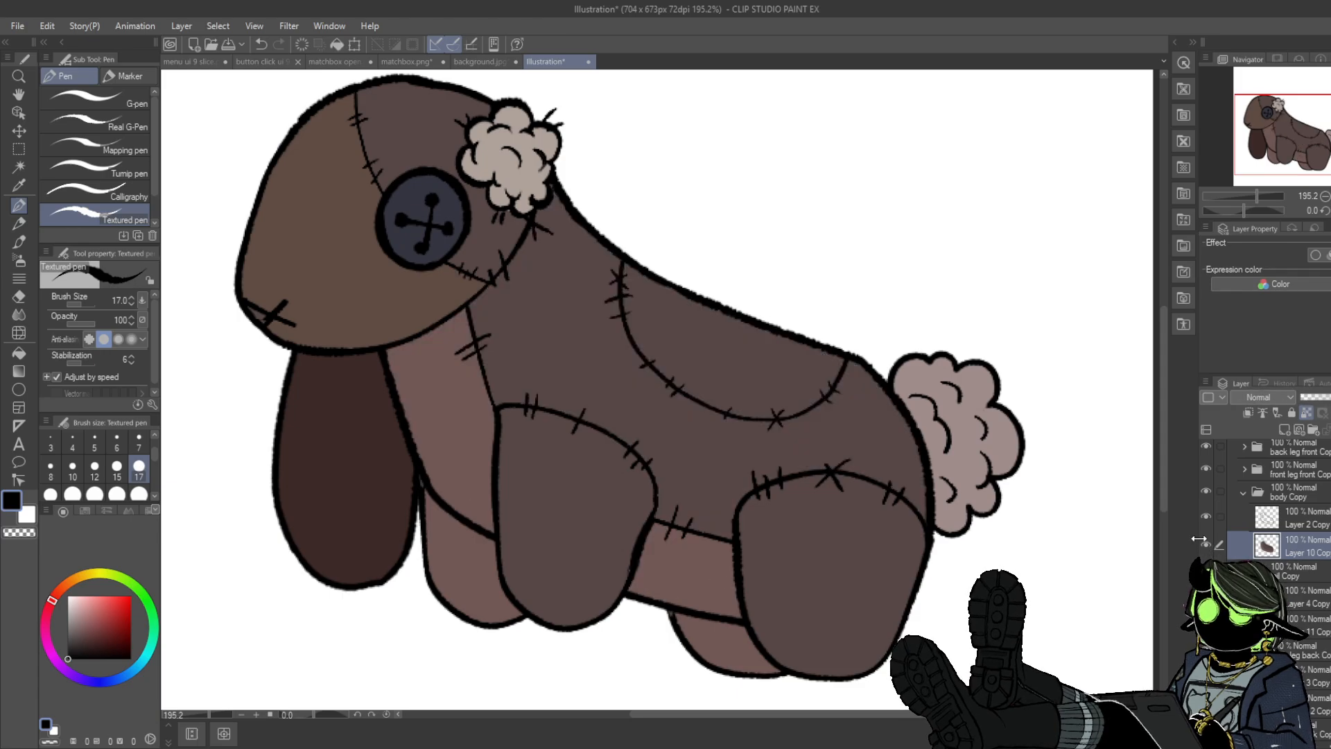
- Try filling the back patch with a greyish brown of hue 0, saturation 9, value 51, and undo it along with the latest stitches
{"action": "left_click", "coordinate": [19, 353]}
{"action": "left_click", "coordinate": [75, 611]}
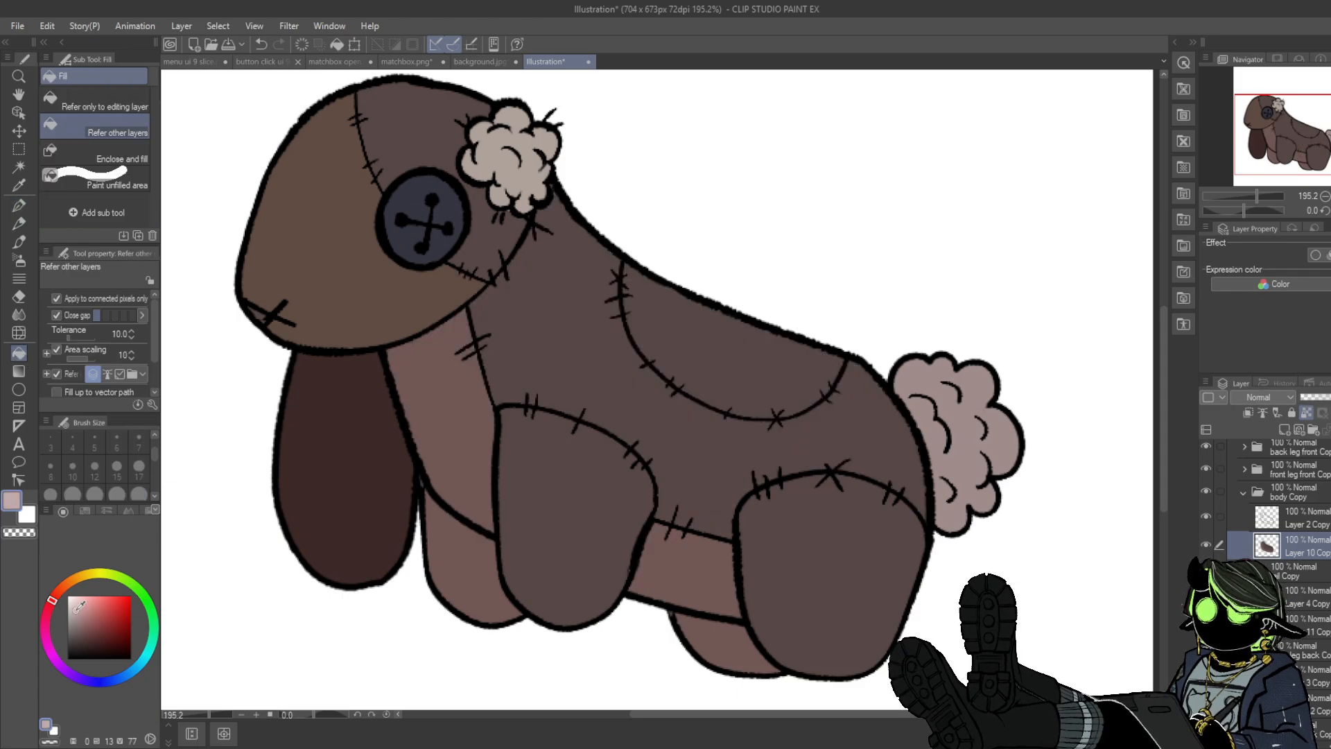
{"action": "left_click", "coordinate": [721, 345]}
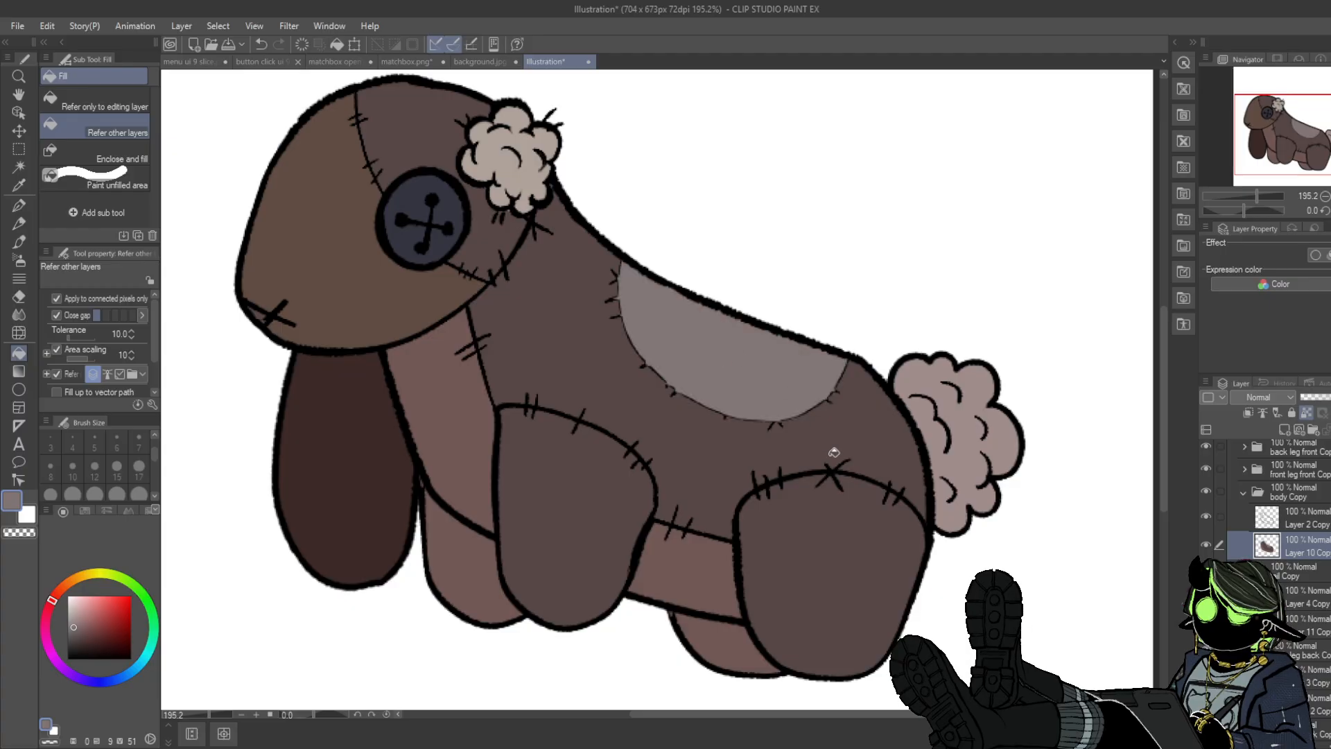
{"action": "left_click", "coordinate": [255, 50]}
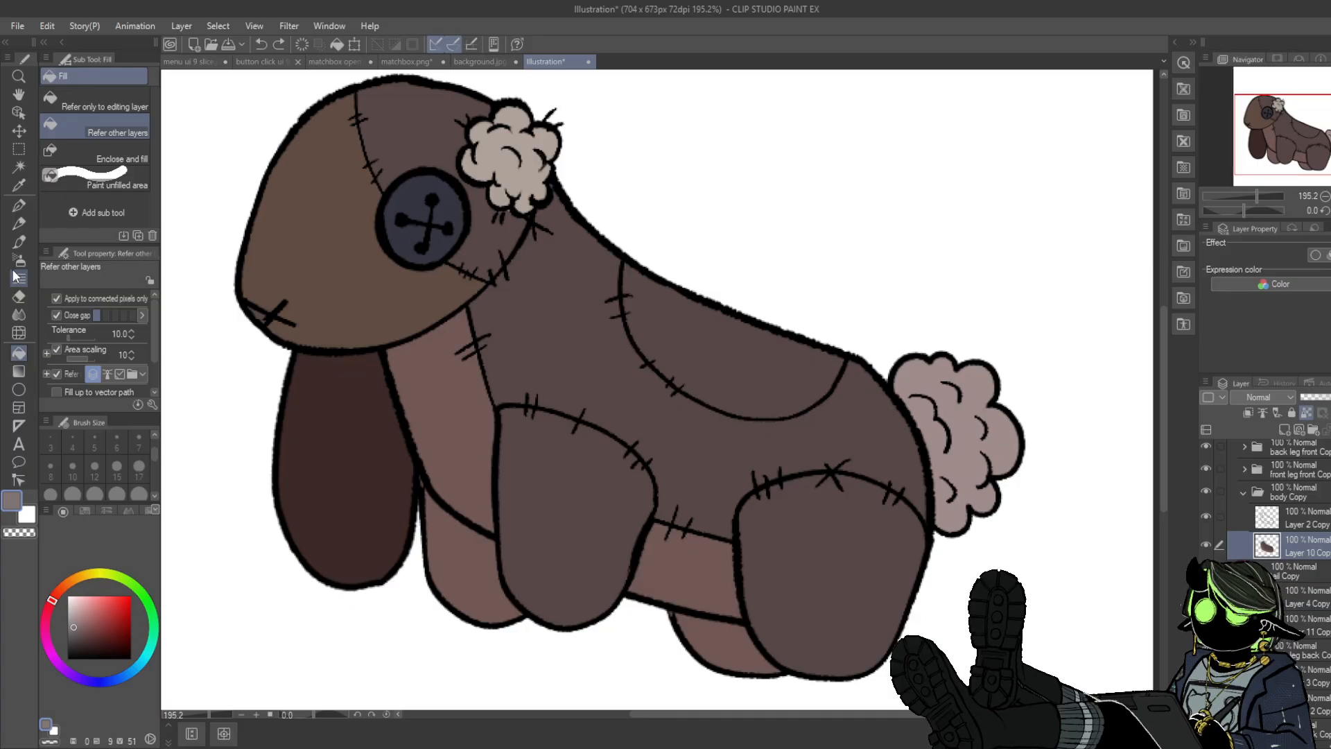
- Undo the back patch seam and redraw it in black with short stitches across it, using the size 17 textured pen on the body's line layer
{"action": "key", "text": "ctrl+z"}
{"action": "left_click", "coordinate": [20, 208]}
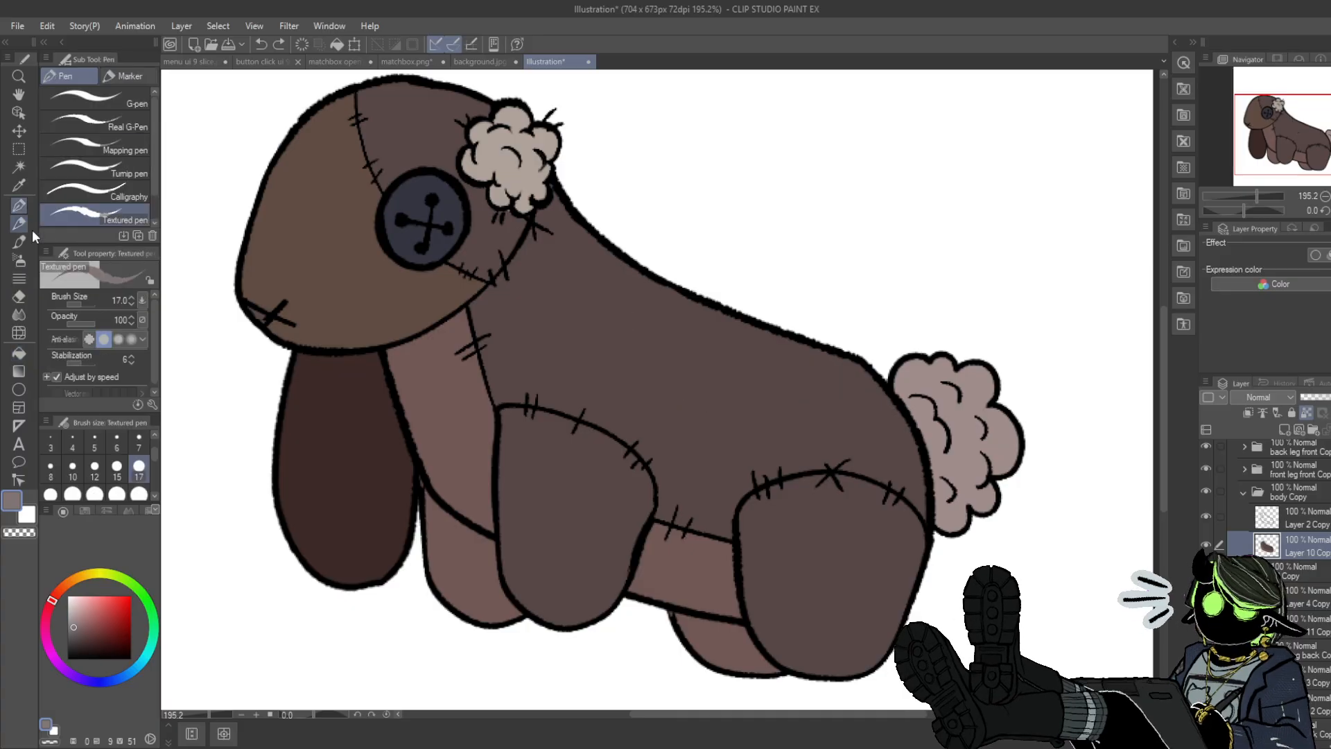
{"action": "left_click_drag", "start_coordinate": [75, 644], "coordinate": [34, 682]}
{"action": "left_click", "coordinate": [1273, 521]}
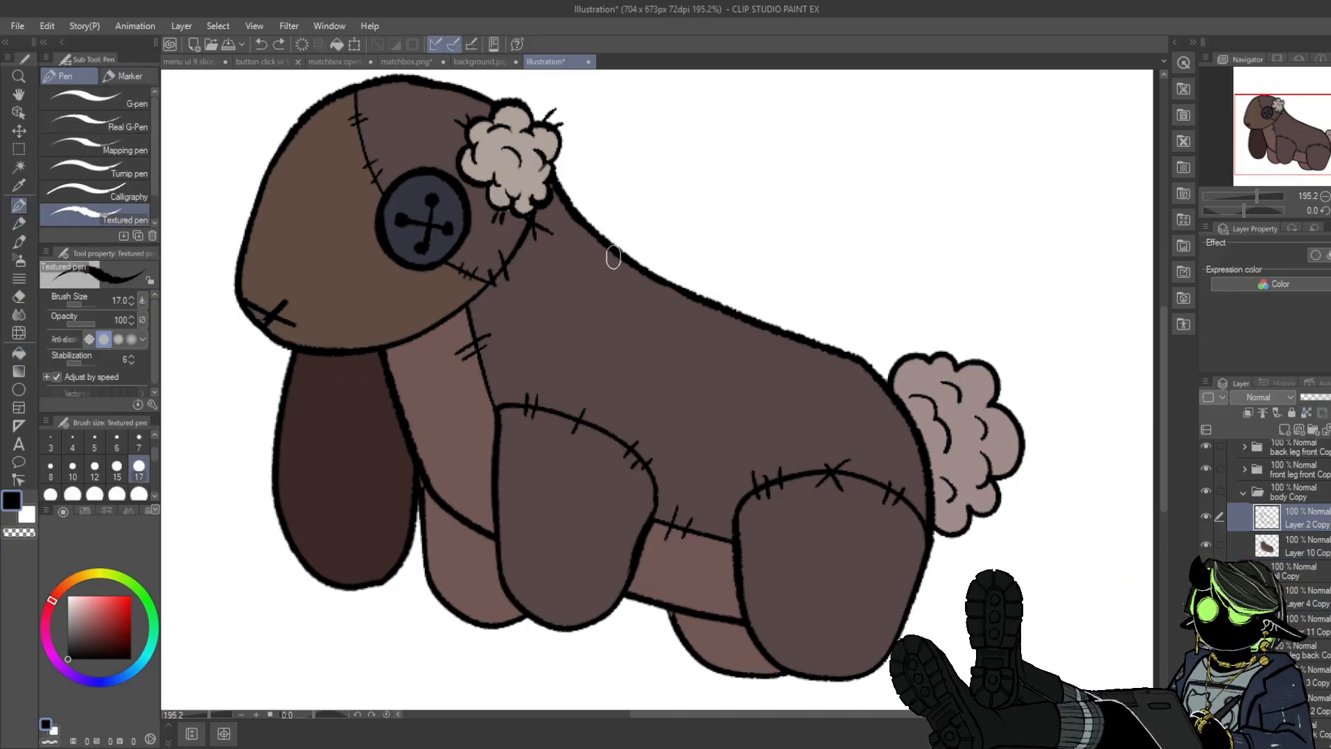
{"action": "mouse_move", "coordinate": [612, 257]}
{"action": "left_mouse_down"}
{"action": "mouse_move", "coordinate": [626, 336]}
{"action": "mouse_move", "coordinate": [707, 401]}
{"action": "mouse_move", "coordinate": [773, 402]}
{"action": "mouse_move", "coordinate": [826, 350]}
{"action": "left_mouse_up"}
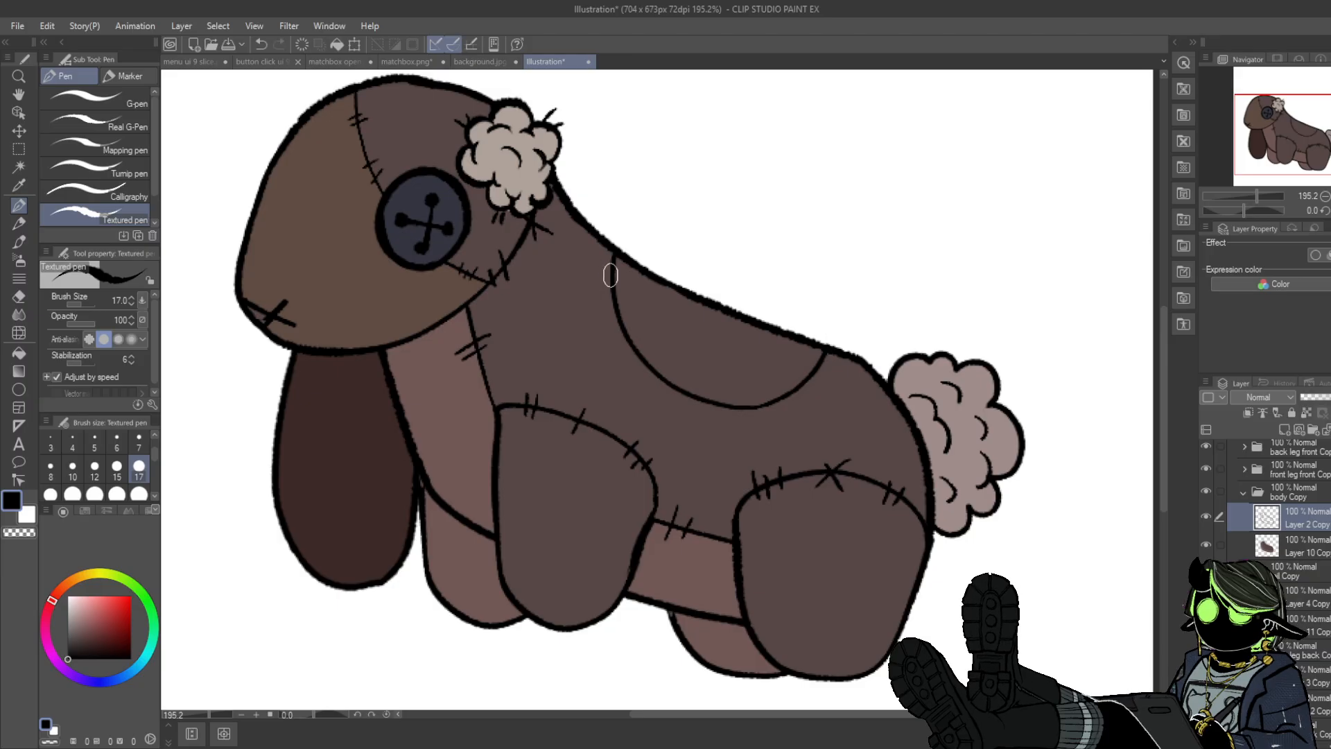
{"action": "left_click_drag", "start_coordinate": [600, 286], "coordinate": [627, 324]}
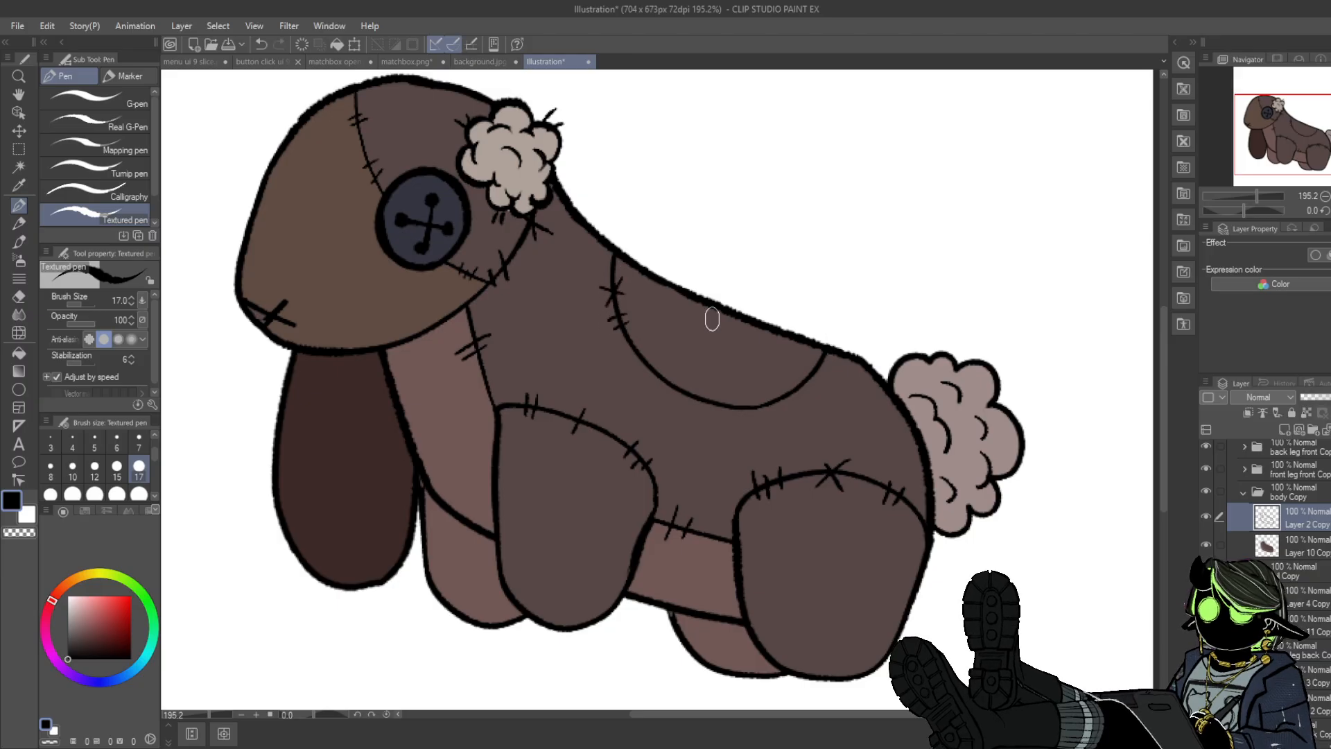
{"action": "mouse_move", "coordinate": [735, 391]}
{"action": "left_mouse_down"}
{"action": "mouse_move", "coordinate": [728, 413]}
{"action": "mouse_move", "coordinate": [689, 394]}
{"action": "left_mouse_up"}
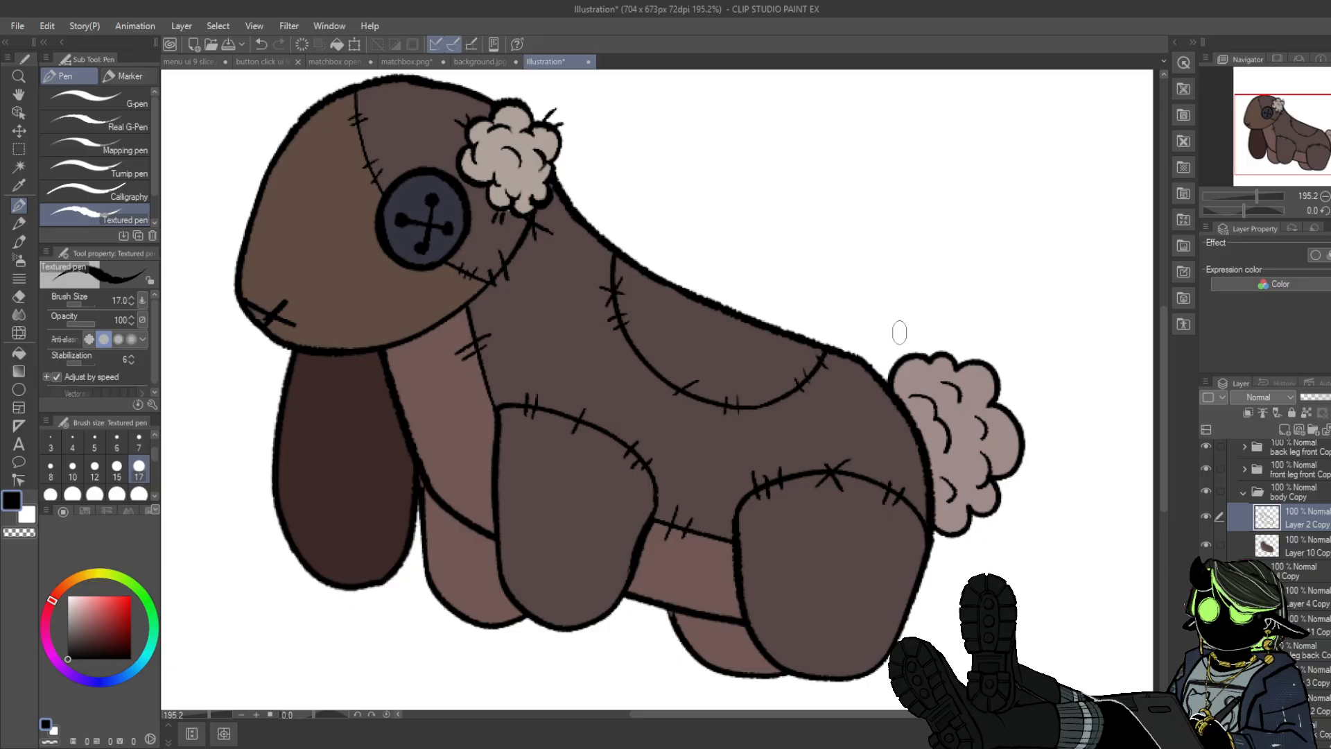
- Try filling the back patch with a greyish brown of hue 7, saturation 15, value 47 on the body's colour layer, and undo the fill
{"action": "left_click", "coordinate": [1241, 547]}
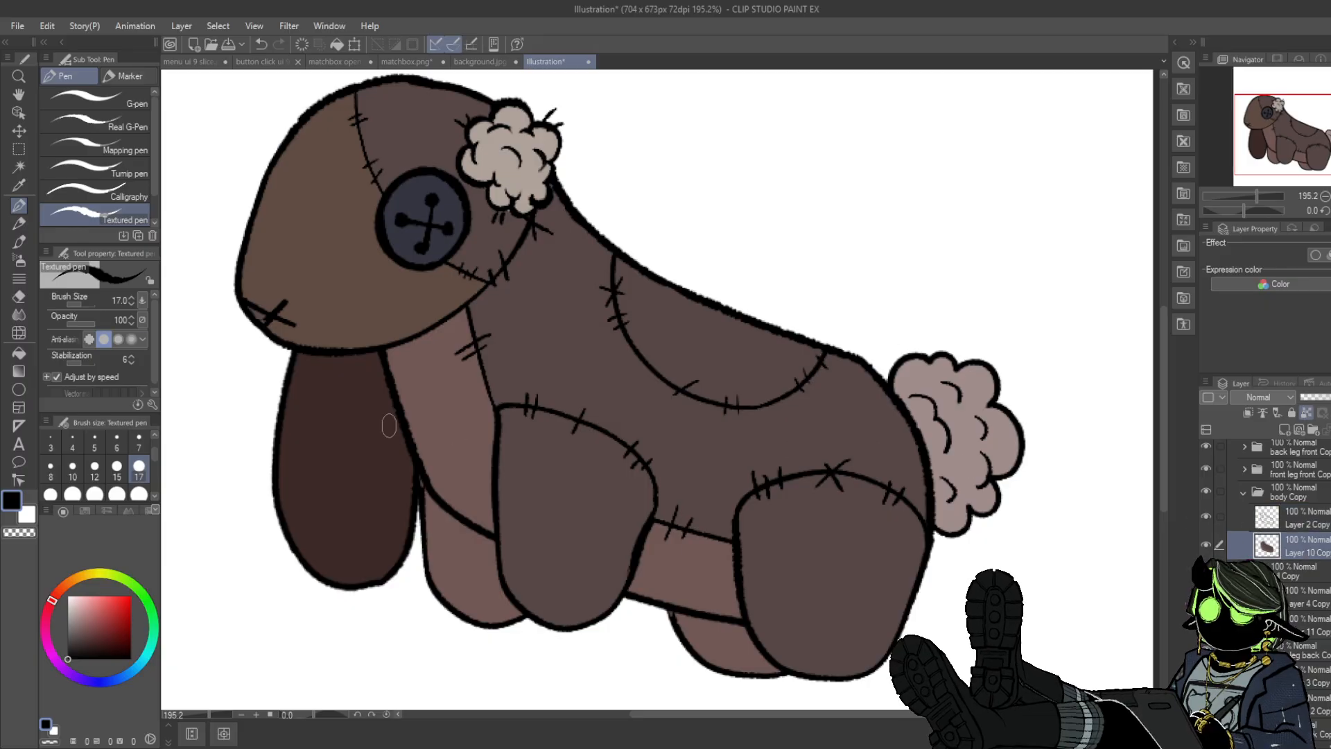
{"action": "left_click", "coordinate": [19, 353]}
{"action": "left_click", "coordinate": [593, 375], "text": "alt"}
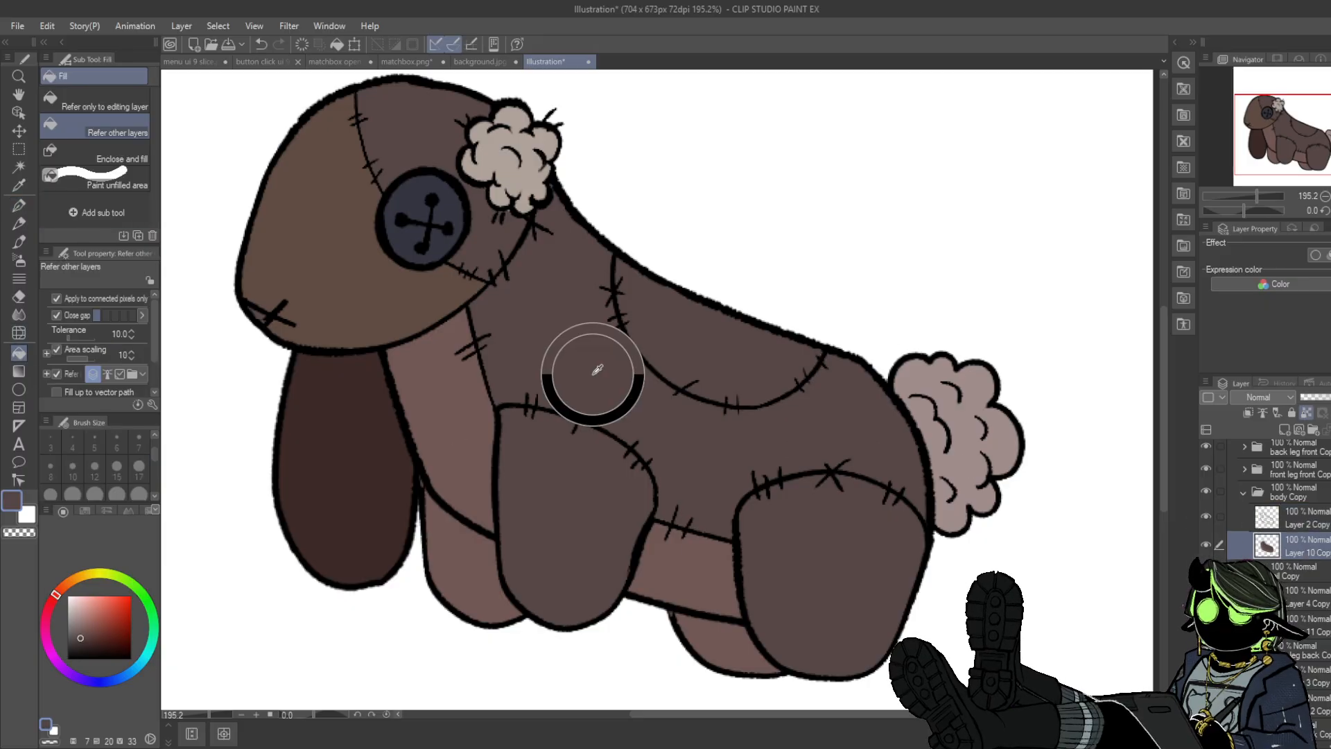
{"action": "left_click", "coordinate": [77, 629]}
{"action": "left_click", "coordinate": [754, 360]}
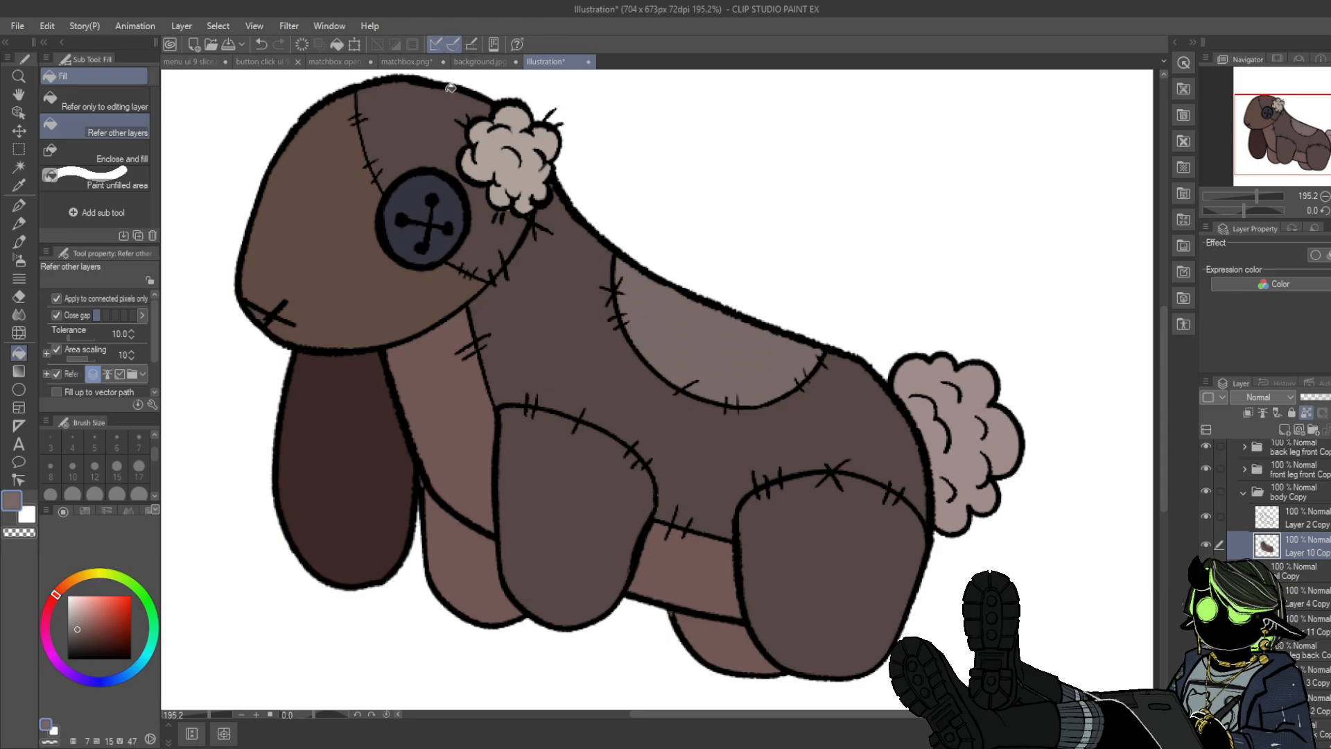
{"action": "left_click", "coordinate": [268, 48]}
- Try purple and grey-blue fills on the back patch, settling on a greyish teal with hue 176, saturation 9, value 55
{"action": "left_click", "coordinate": [585, 350], "text": "alt"}
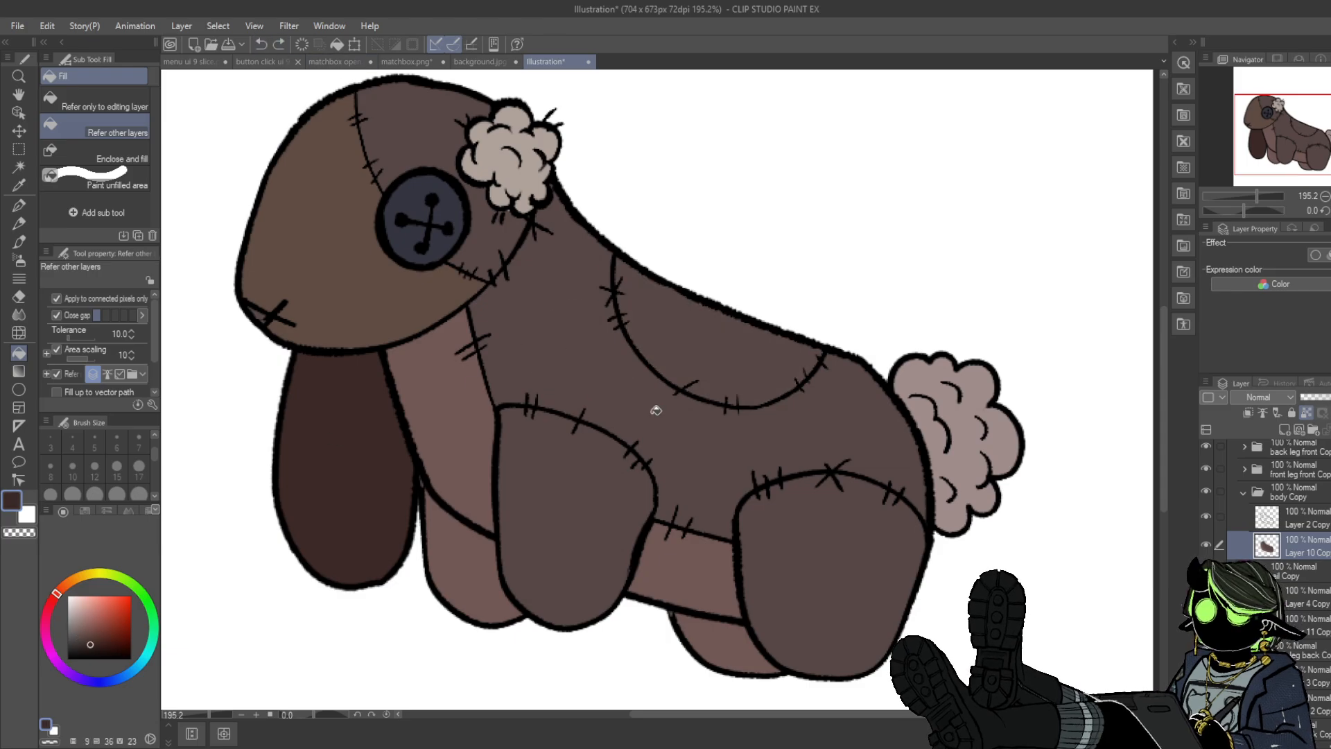
{"action": "left_click", "coordinate": [75, 631]}
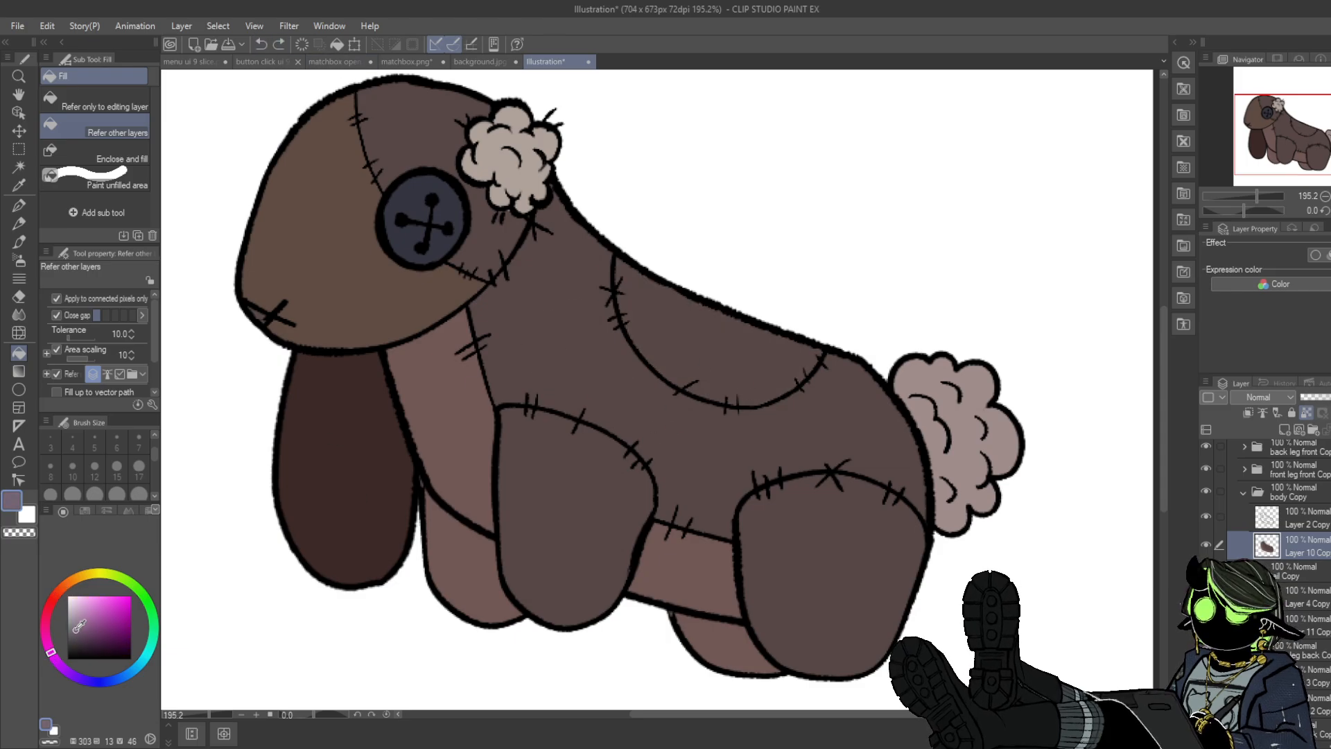
{"action": "left_click", "coordinate": [678, 375]}
{"action": "left_click", "coordinate": [75, 640]}
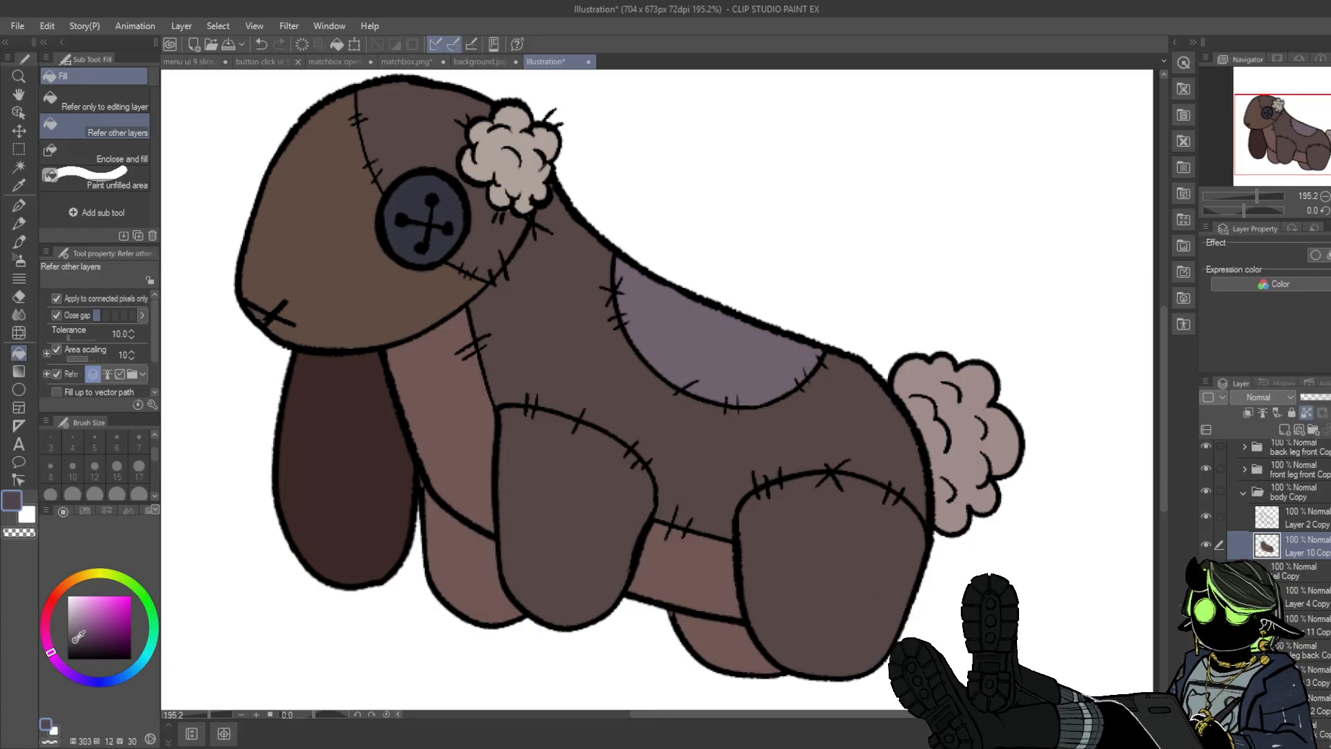
{"action": "left_click", "coordinate": [715, 380]}
{"action": "left_click", "coordinate": [73, 624]}
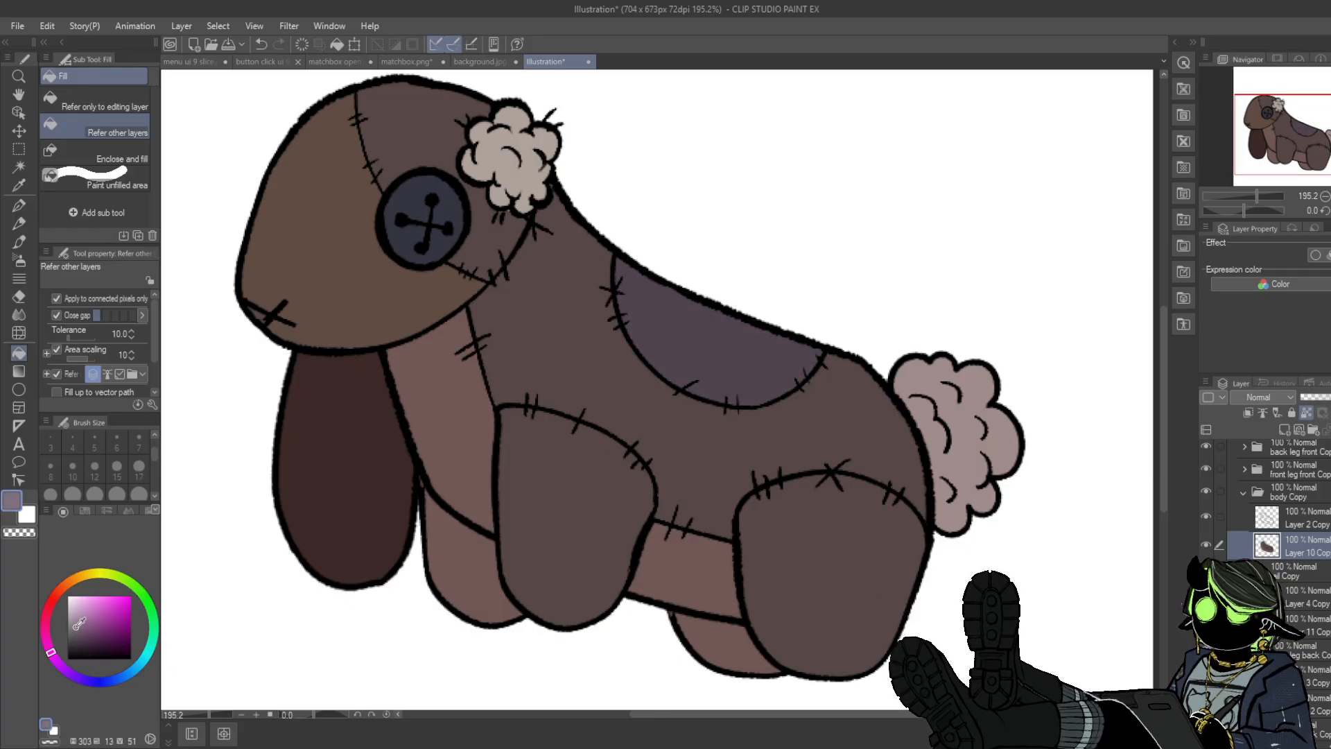
{"action": "left_click", "coordinate": [714, 367]}
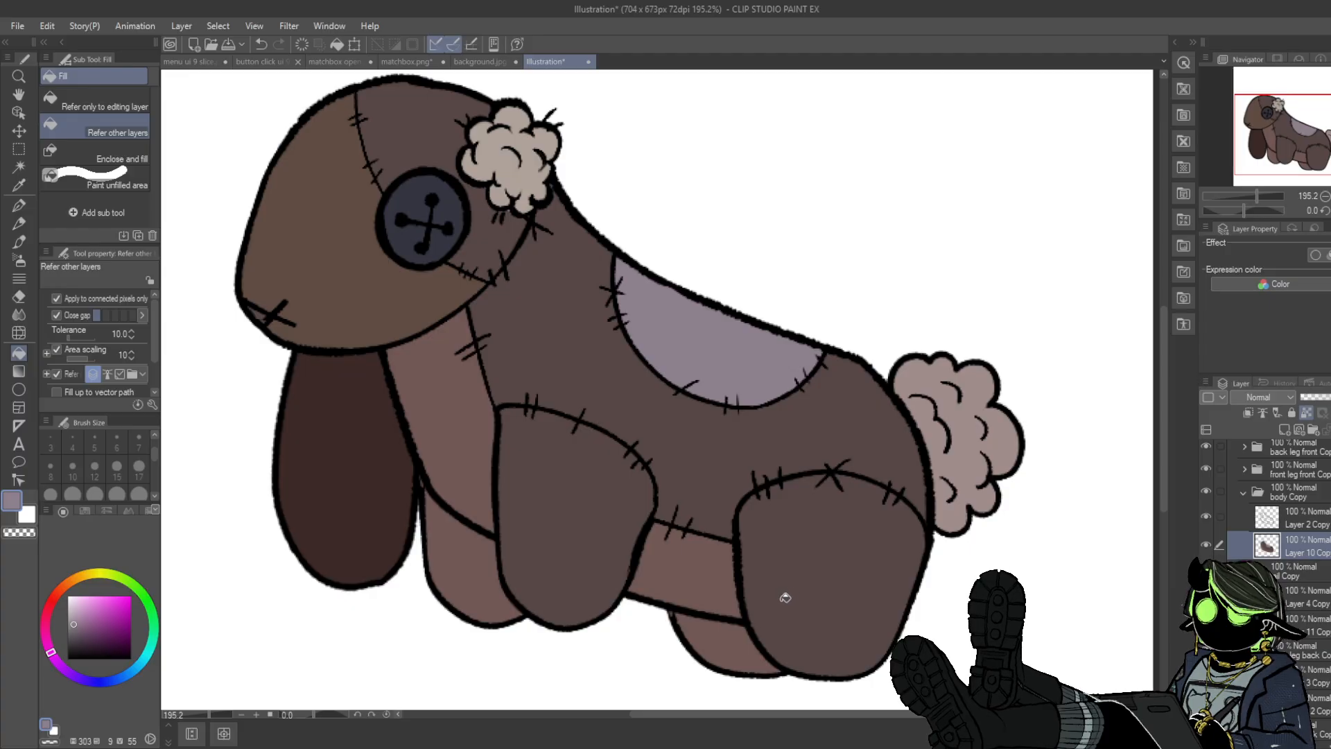
{"action": "left_click", "coordinate": [109, 681]}
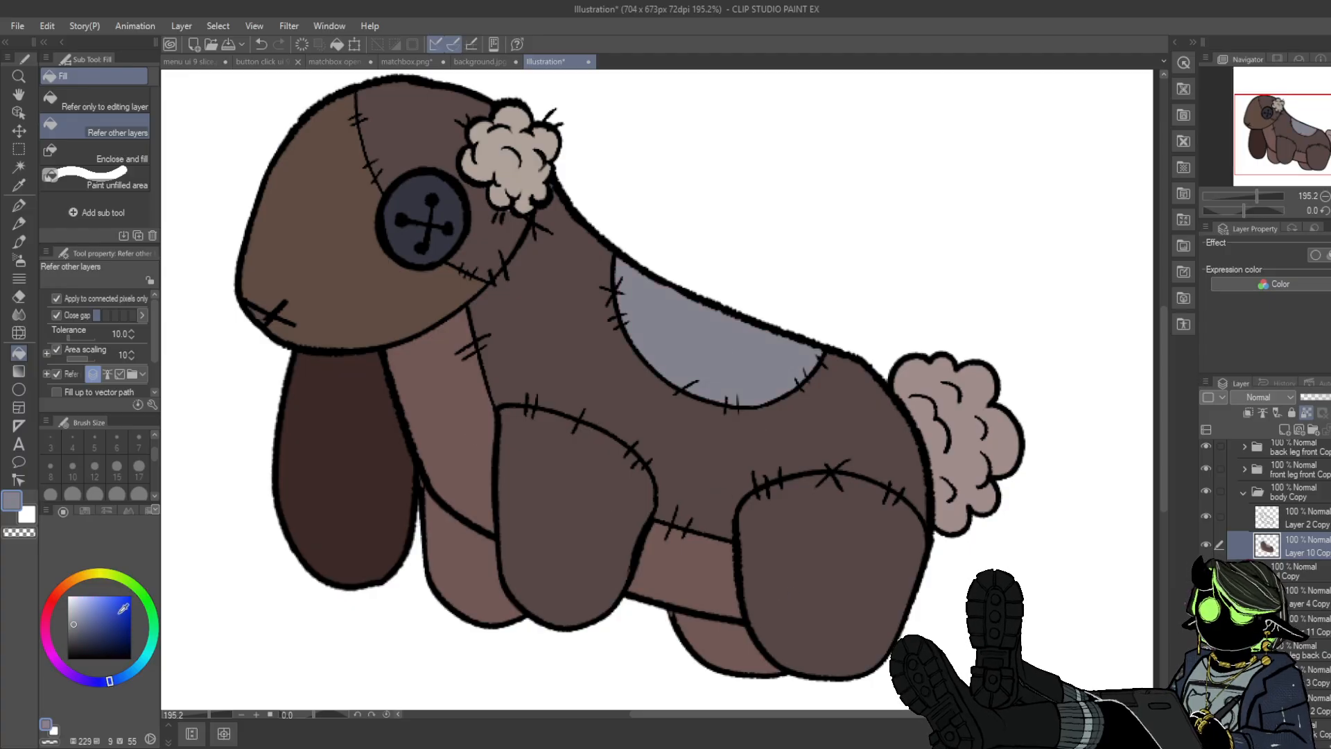
{"action": "left_click", "coordinate": [149, 651]}
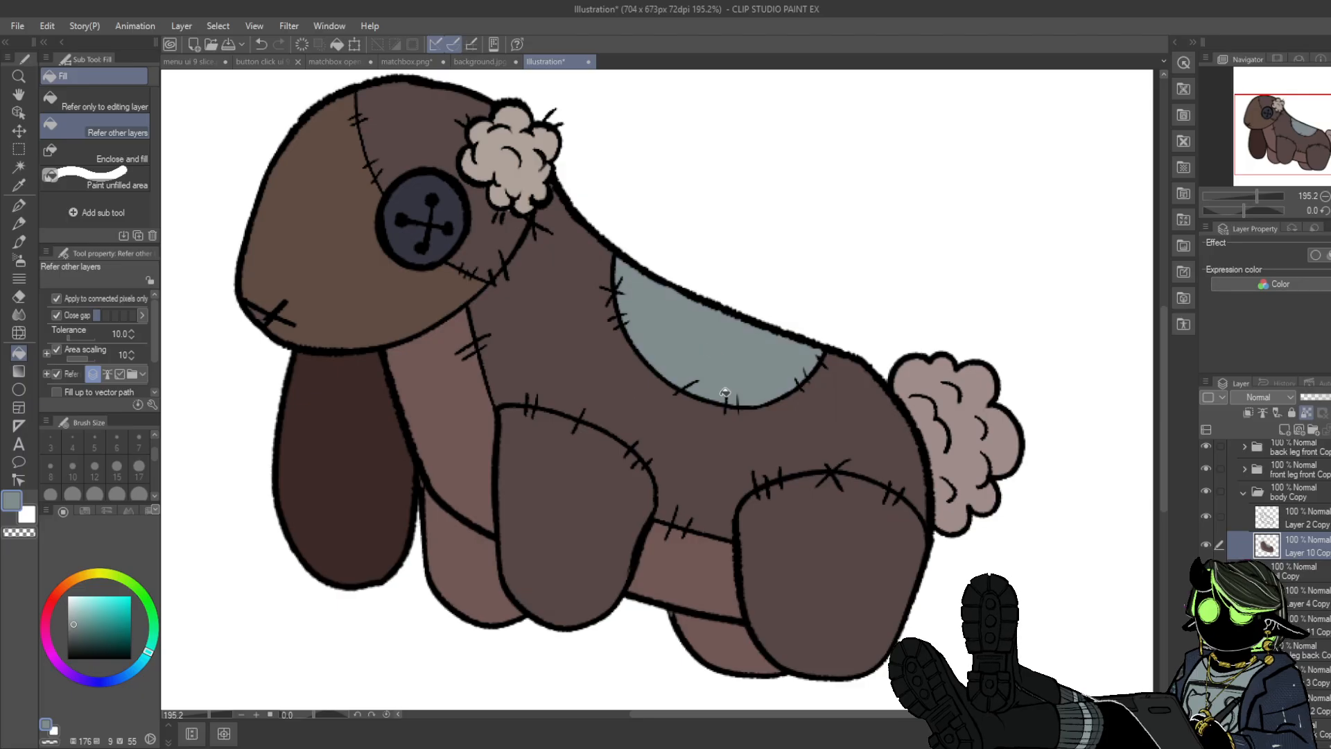
- Add a clipped layer above the body's colour layer and set up the Rough edged line brush in dark teal of hue 176, saturation 14, value 29
{"action": "left_click", "coordinate": [19, 206]}
{"action": "left_click_drag", "start_coordinate": [75, 632], "coordinate": [77, 639]}
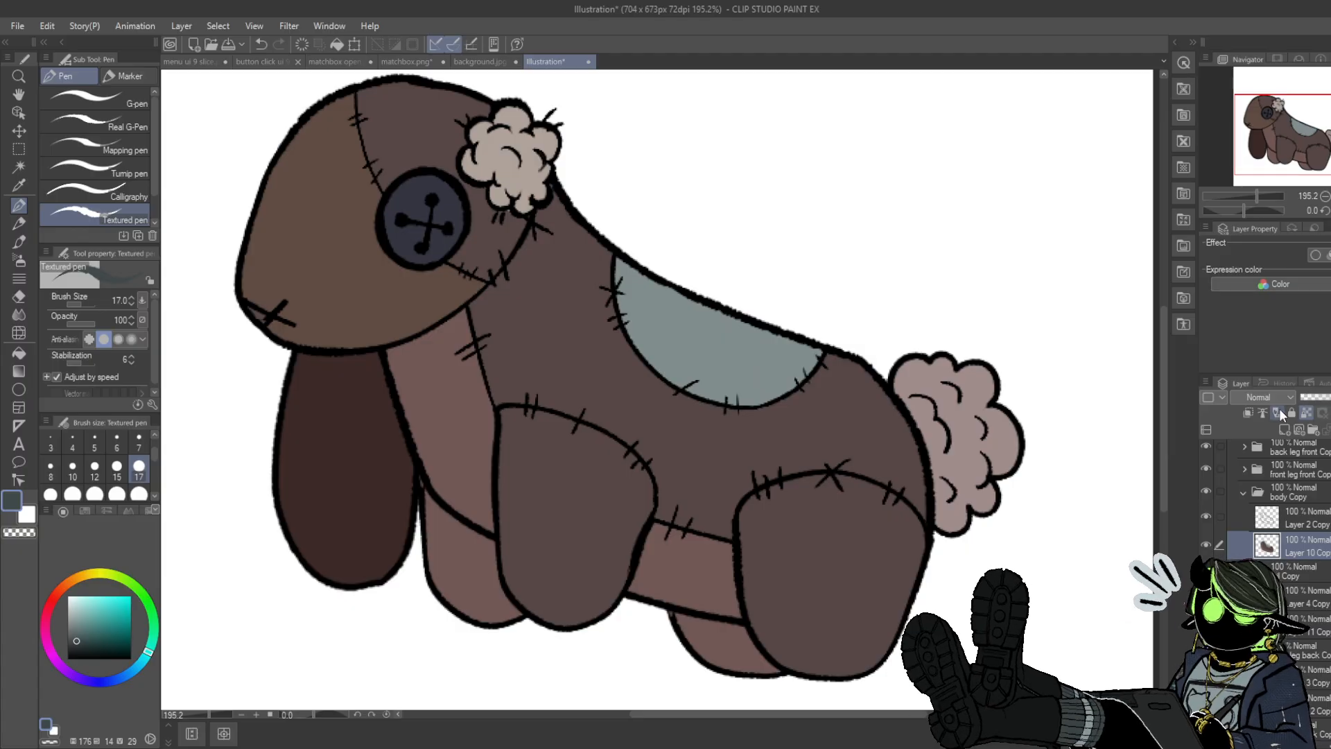
{"action": "left_click", "coordinate": [18, 278]}
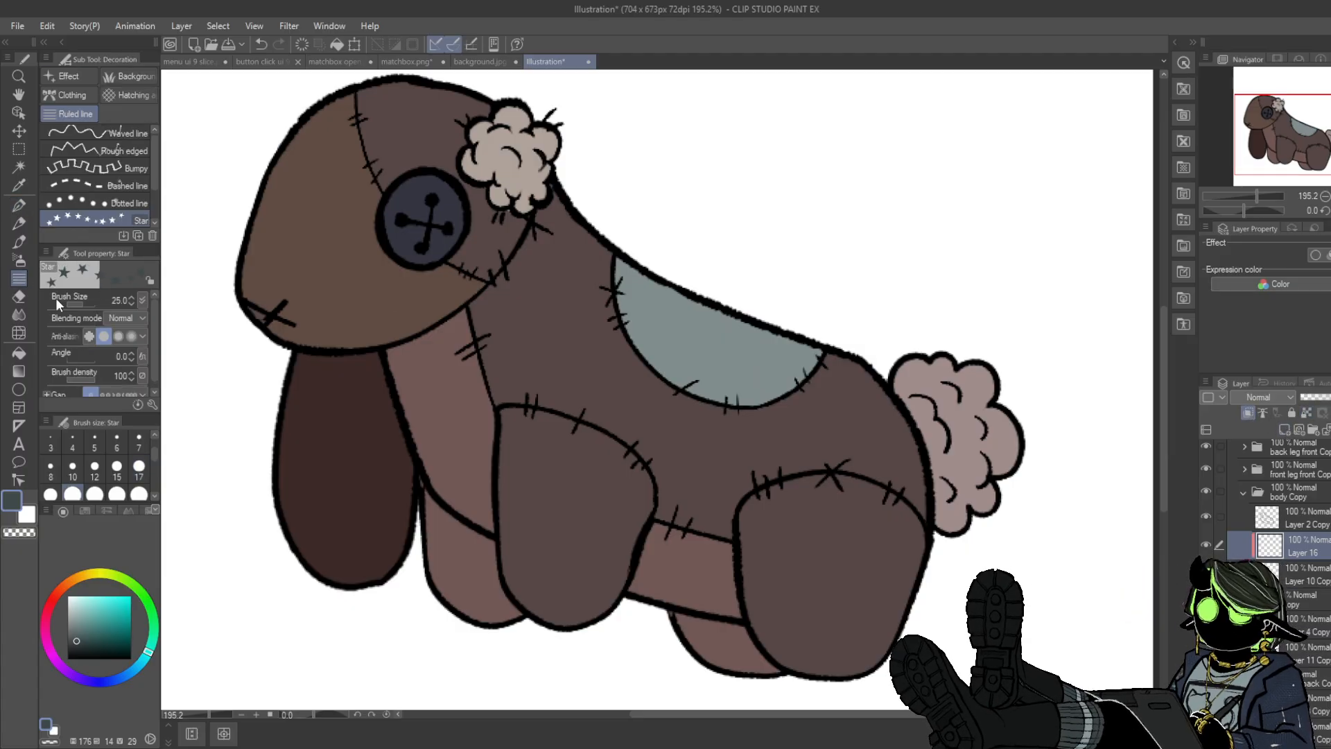
{"action": "scroll", "coordinate": [157, 152], "scroll_direction": "up", "scroll_amount": 2}
{"action": "left_click", "coordinate": [151, 153]}
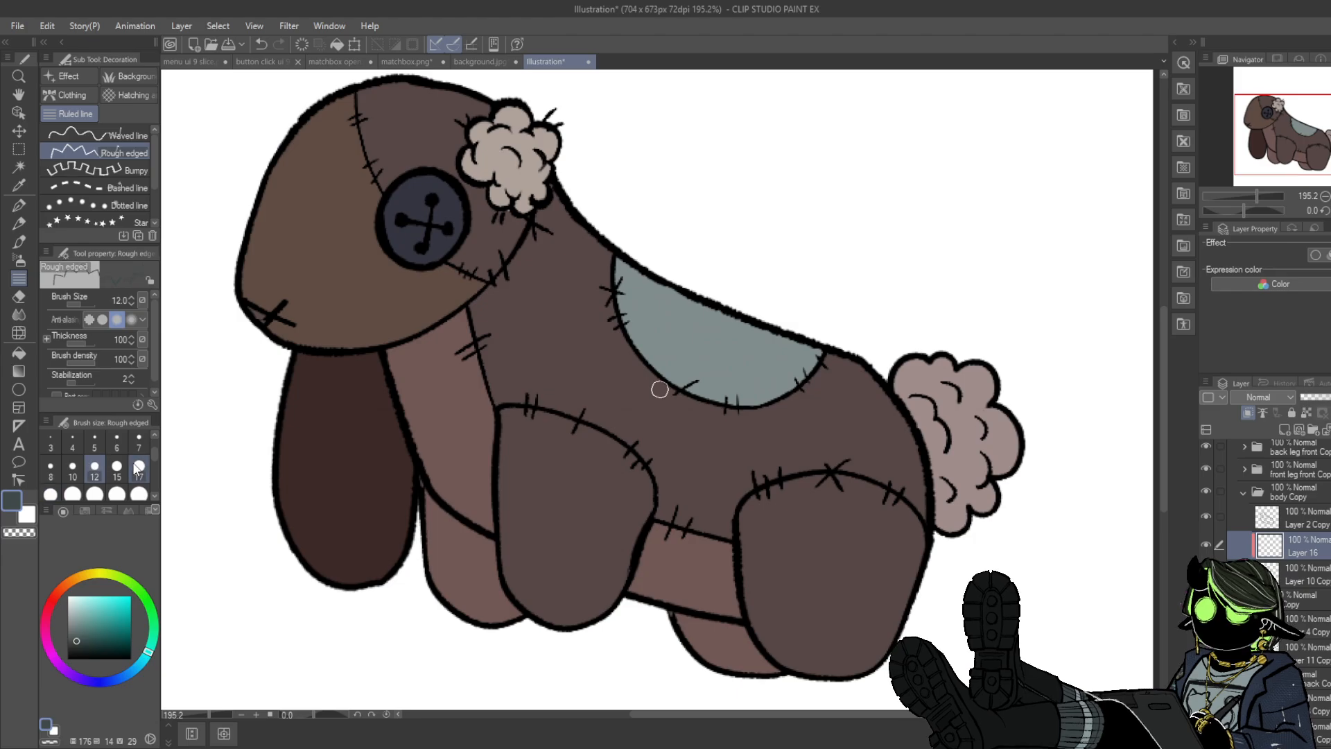
- Try a Rough edged zigzag stroke at size 50 over the back patch, and undo it
{"action": "left_click", "coordinate": [139, 493]}
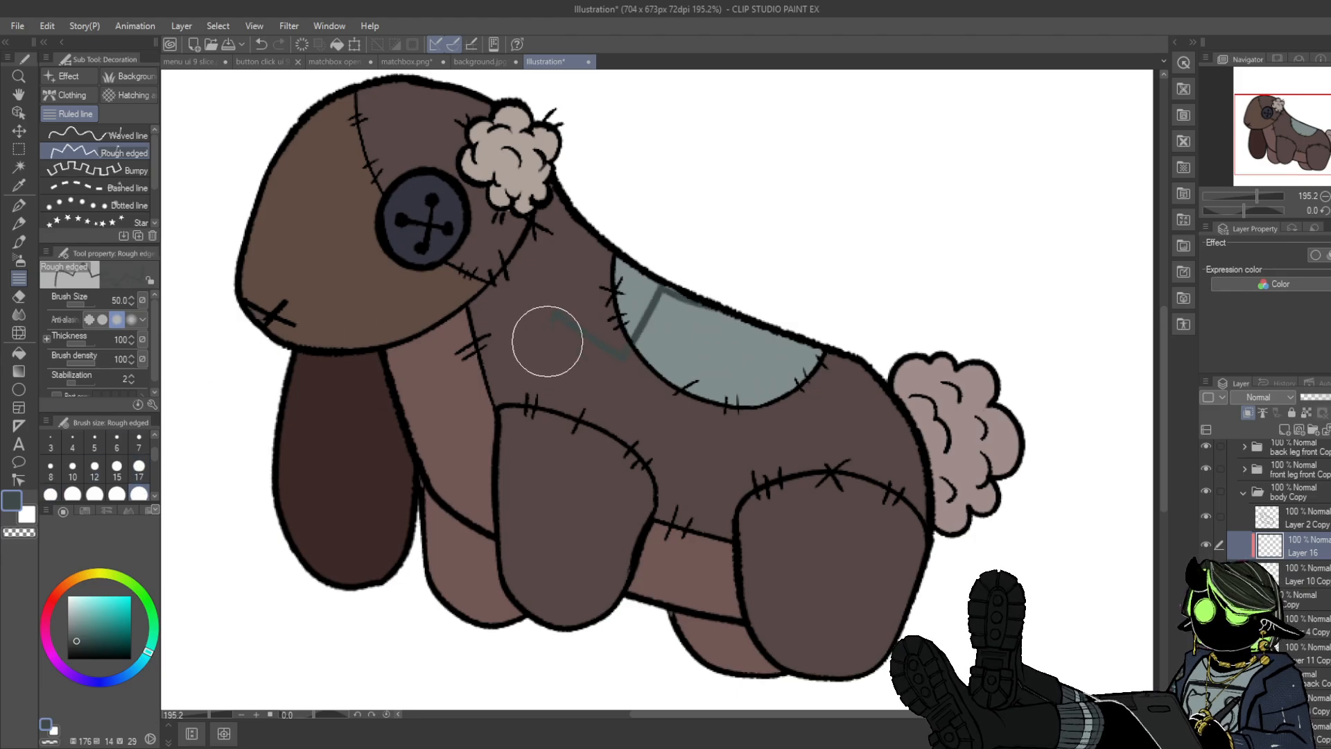
{"action": "mouse_move", "coordinate": [552, 344]}
{"action": "left_mouse_down"}
{"action": "mouse_move", "coordinate": [709, 231]}
{"action": "mouse_move", "coordinate": [776, 238]}
{"action": "mouse_move", "coordinate": [700, 382]}
{"action": "mouse_move", "coordinate": [678, 394]}
{"action": "mouse_move", "coordinate": [809, 297]}
{"action": "mouse_move", "coordinate": [661, 471]}
{"action": "mouse_move", "coordinate": [775, 319]}
{"action": "left_mouse_up"}
{"action": "key", "text": "ctrl+z"}
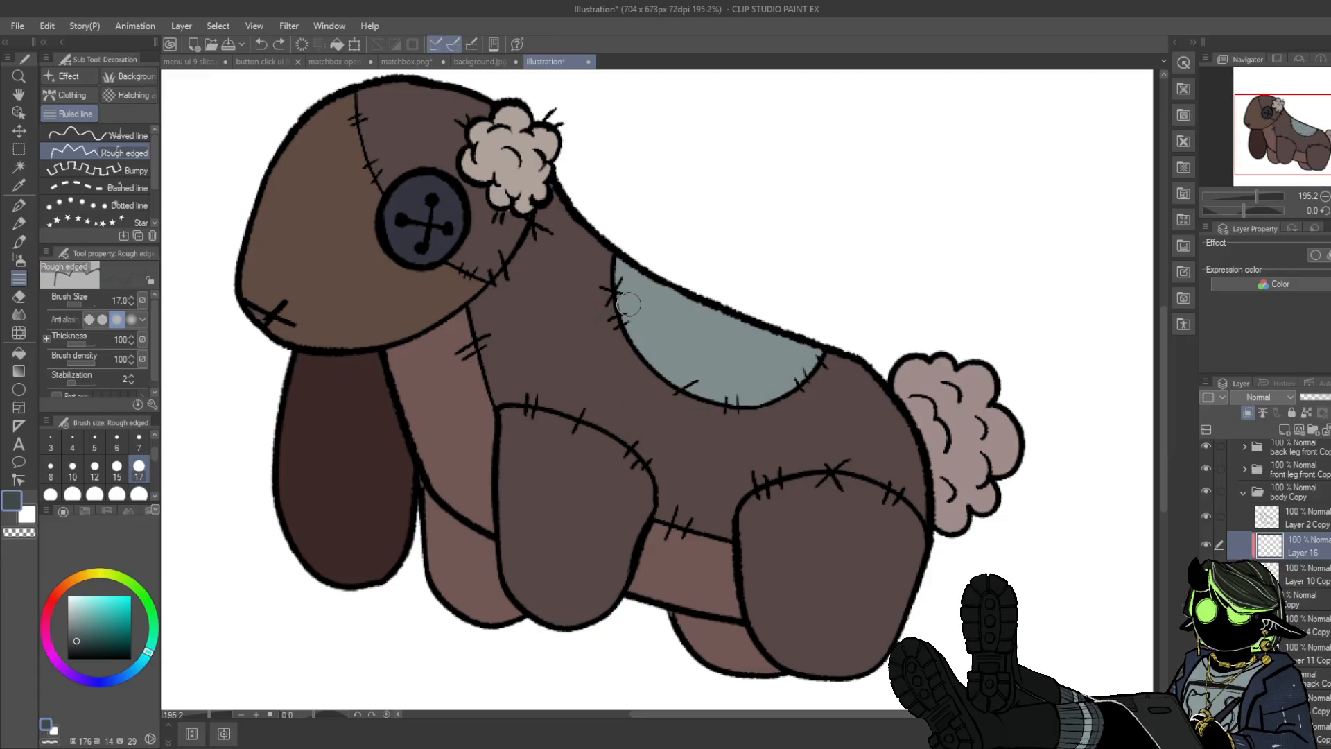
- Draw roughly parallel dark teal zigzag lines across the whole back patch with the Rough edged brush at size 17, undoing and redrawing unsatisfactory strokes
{"action": "left_click_drag", "start_coordinate": [629, 303], "coordinate": [641, 320]}
{"action": "left_click", "coordinate": [263, 45]}
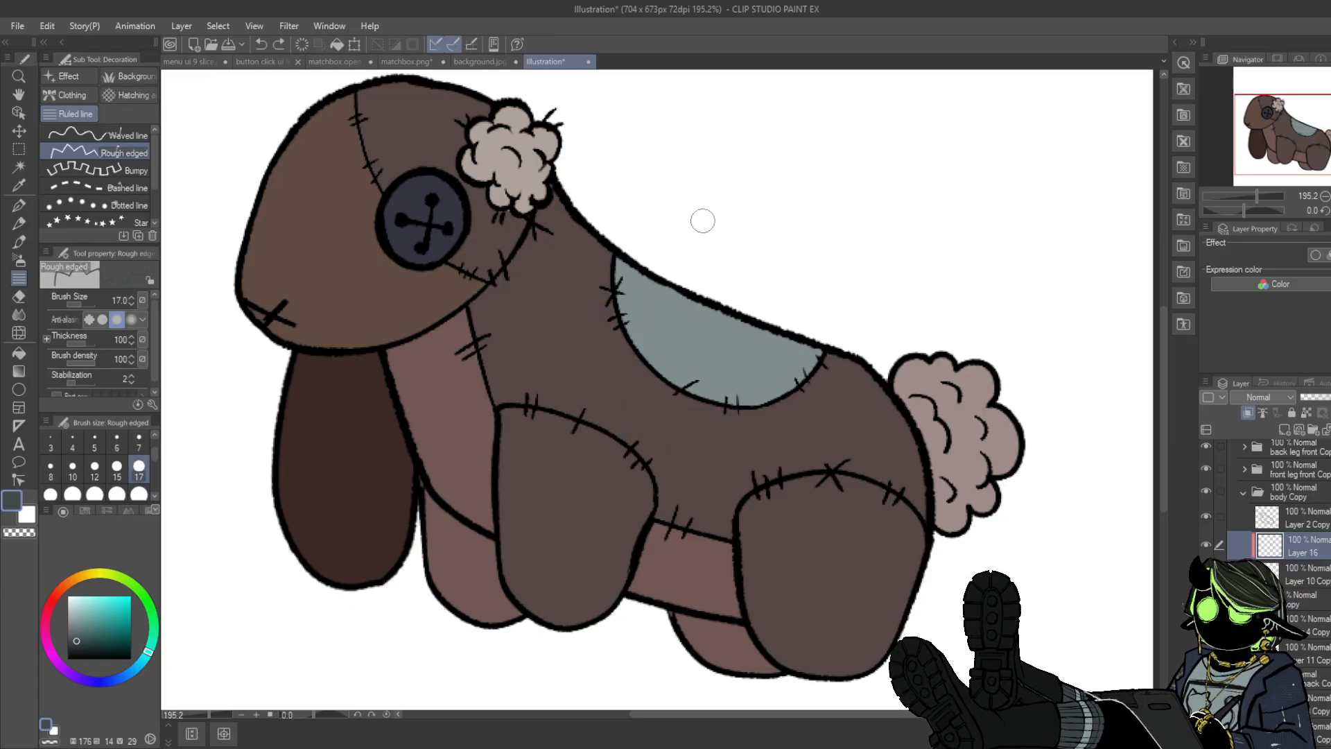
{"action": "left_click_drag", "start_coordinate": [644, 272], "coordinate": [553, 345]}
{"action": "left_click_drag", "start_coordinate": [667, 283], "coordinate": [575, 358]}
{"action": "left_click_drag", "start_coordinate": [682, 291], "coordinate": [594, 376]}
{"action": "mouse_move", "coordinate": [703, 305]}
{"action": "left_mouse_down"}
{"action": "mouse_move", "coordinate": [612, 407]}
{"action": "mouse_move", "coordinate": [633, 418]}
{"action": "left_mouse_up"}
{"action": "mouse_move", "coordinate": [751, 321]}
{"action": "left_mouse_down"}
{"action": "mouse_move", "coordinate": [657, 433]}
{"action": "mouse_move", "coordinate": [683, 436]}
{"action": "left_mouse_up"}
{"action": "mouse_move", "coordinate": [788, 335]}
{"action": "left_mouse_down"}
{"action": "mouse_move", "coordinate": [709, 434]}
{"action": "mouse_move", "coordinate": [754, 420]}
{"action": "left_mouse_up"}
{"action": "left_click_drag", "start_coordinate": [818, 352], "coordinate": [787, 416]}
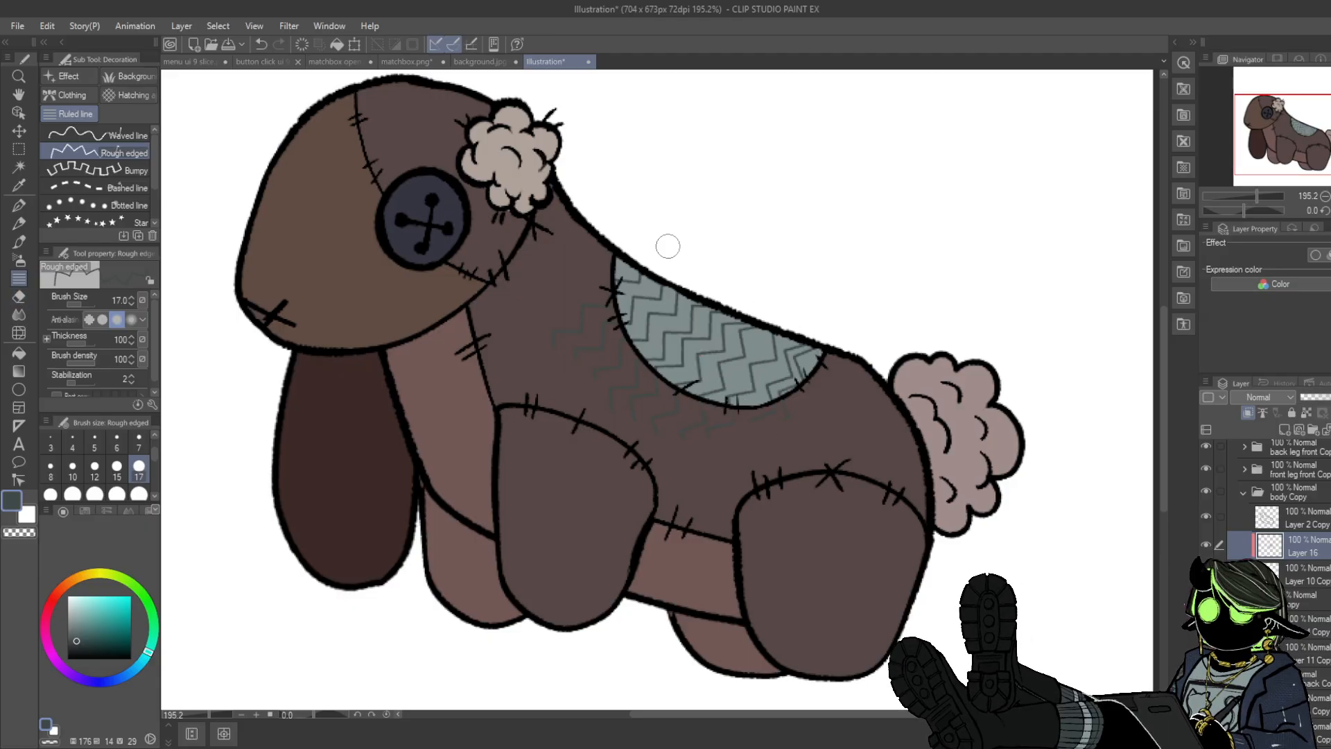
{"action": "left_click", "coordinate": [261, 44]}
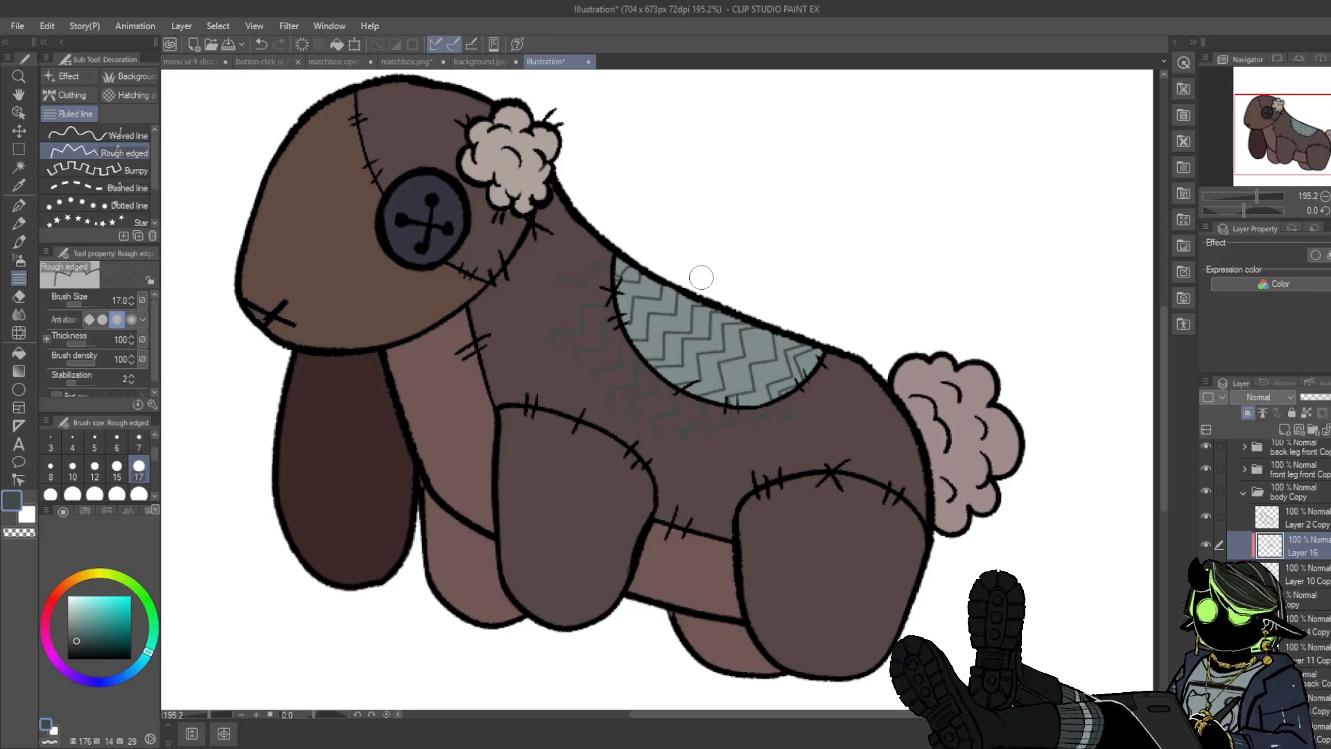
{"action": "left_click", "coordinate": [262, 45]}
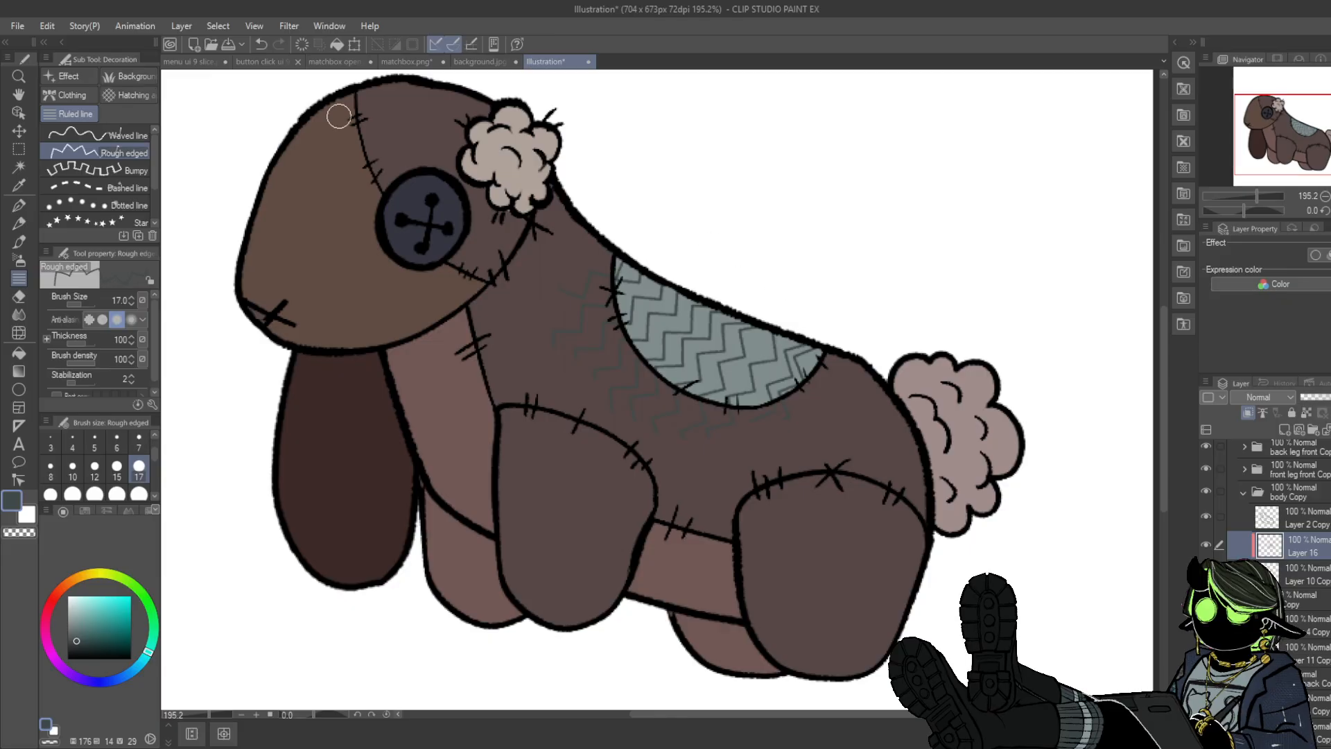
{"action": "left_click", "coordinate": [261, 46]}
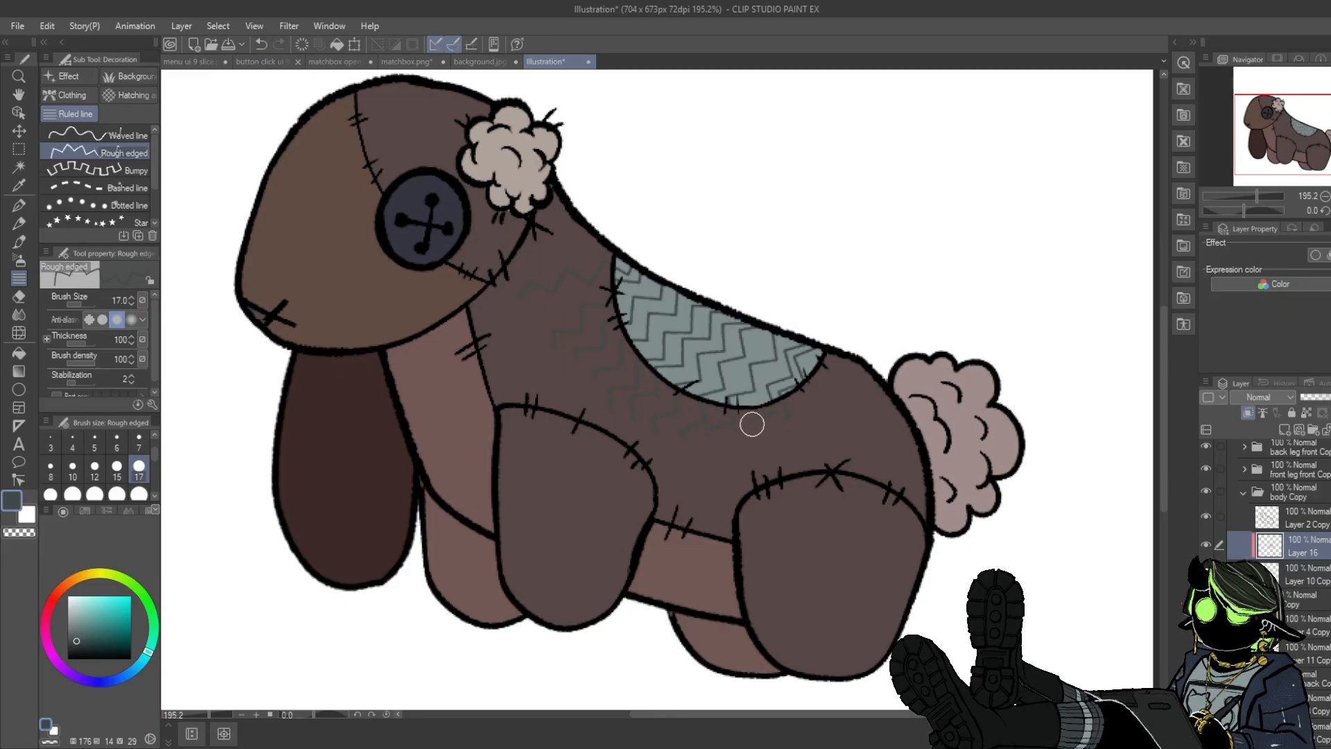
- Erase the zigzag lines that extend outside the back patch with the hard eraser at size 50, and check the whole bunny mirrored
{"action": "key", "text": "e"}
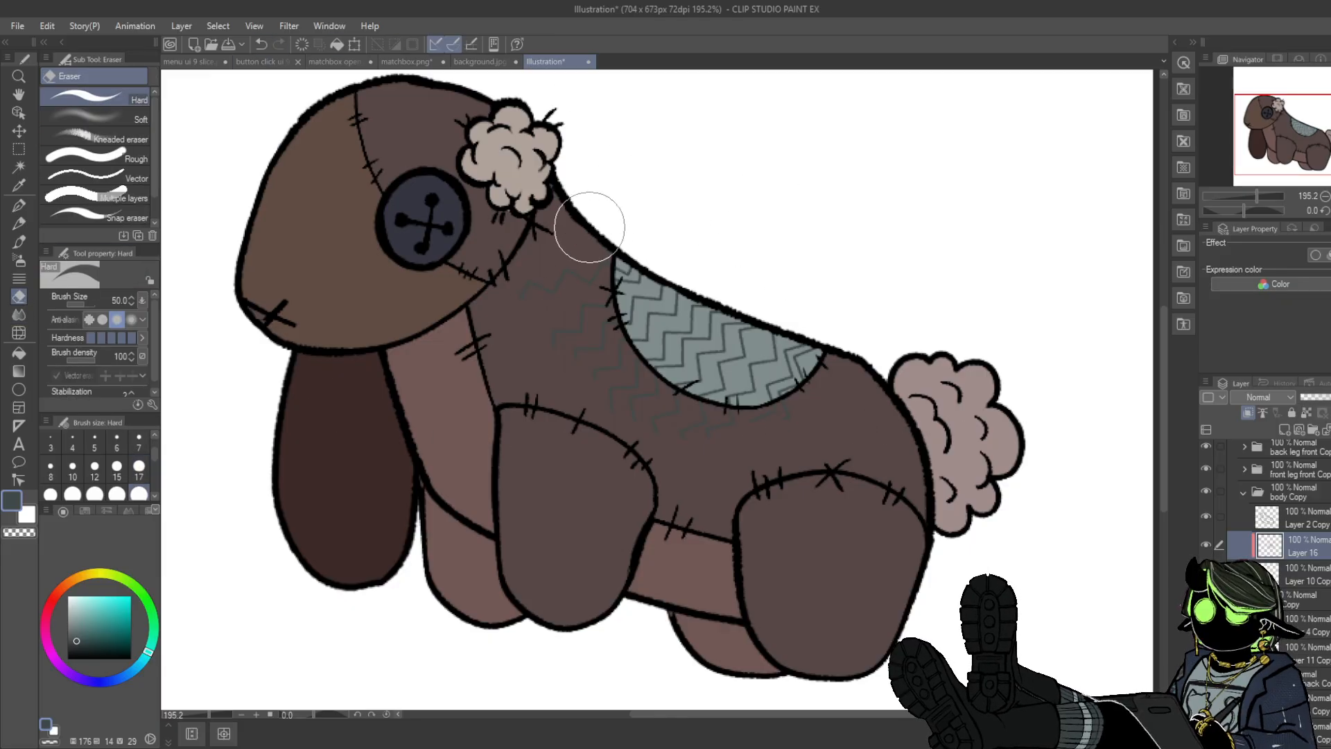
{"action": "mouse_move", "coordinate": [610, 322]}
{"action": "left_mouse_down"}
{"action": "mouse_move", "coordinate": [645, 372]}
{"action": "mouse_move", "coordinate": [621, 324]}
{"action": "mouse_move", "coordinate": [590, 349]}
{"action": "mouse_move", "coordinate": [509, 283]}
{"action": "mouse_move", "coordinate": [635, 338]}
{"action": "mouse_move", "coordinate": [651, 385]}
{"action": "mouse_move", "coordinate": [679, 406]}
{"action": "mouse_move", "coordinate": [664, 442]}
{"action": "mouse_move", "coordinate": [607, 378]}
{"action": "mouse_move", "coordinate": [753, 371]}
{"action": "mouse_move", "coordinate": [712, 424]}
{"action": "mouse_move", "coordinate": [766, 420]}
{"action": "mouse_move", "coordinate": [677, 410]}
{"action": "mouse_move", "coordinate": [775, 428]}
{"action": "mouse_move", "coordinate": [790, 413]}
{"action": "mouse_move", "coordinate": [782, 455]}
{"action": "left_mouse_up"}
{"action": "left_click_drag", "start_coordinate": [1255, 195], "coordinate": [1254, 196]}
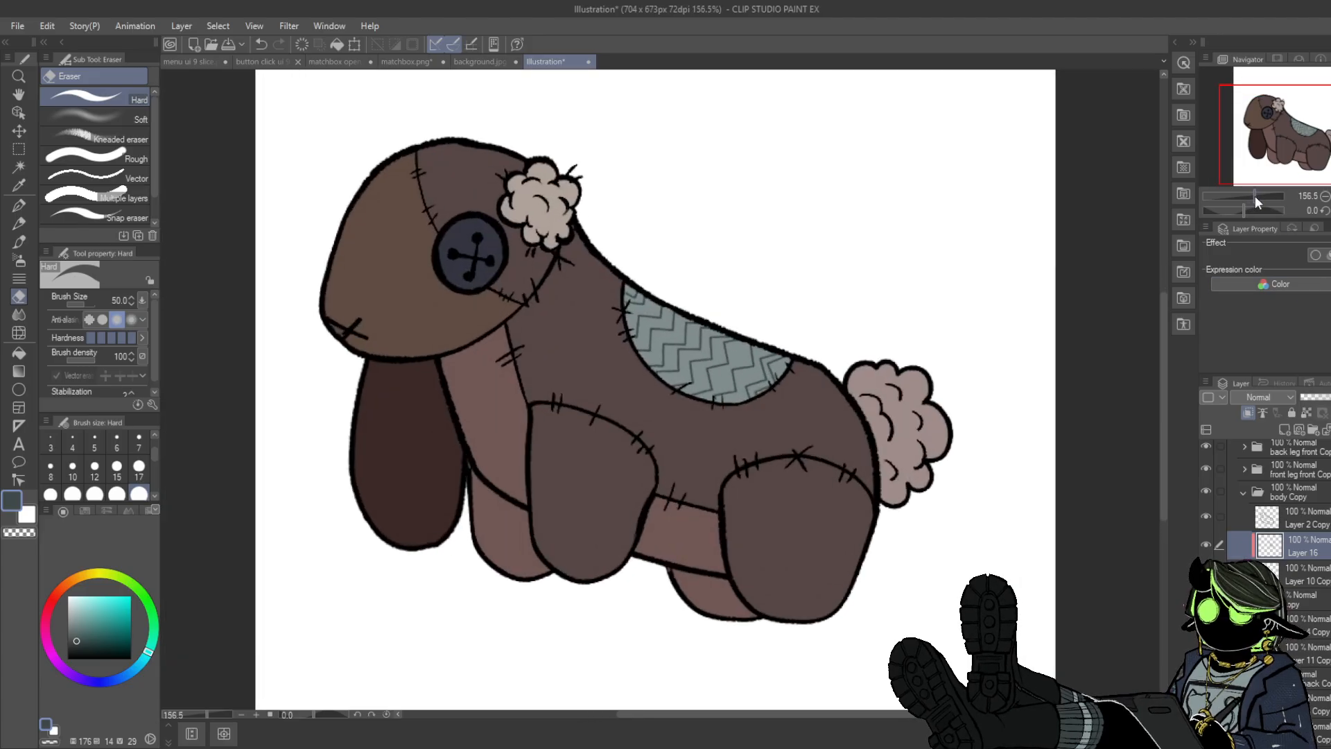
{"action": "key", "text": "h"}
{"action": "key", "text": "h"}
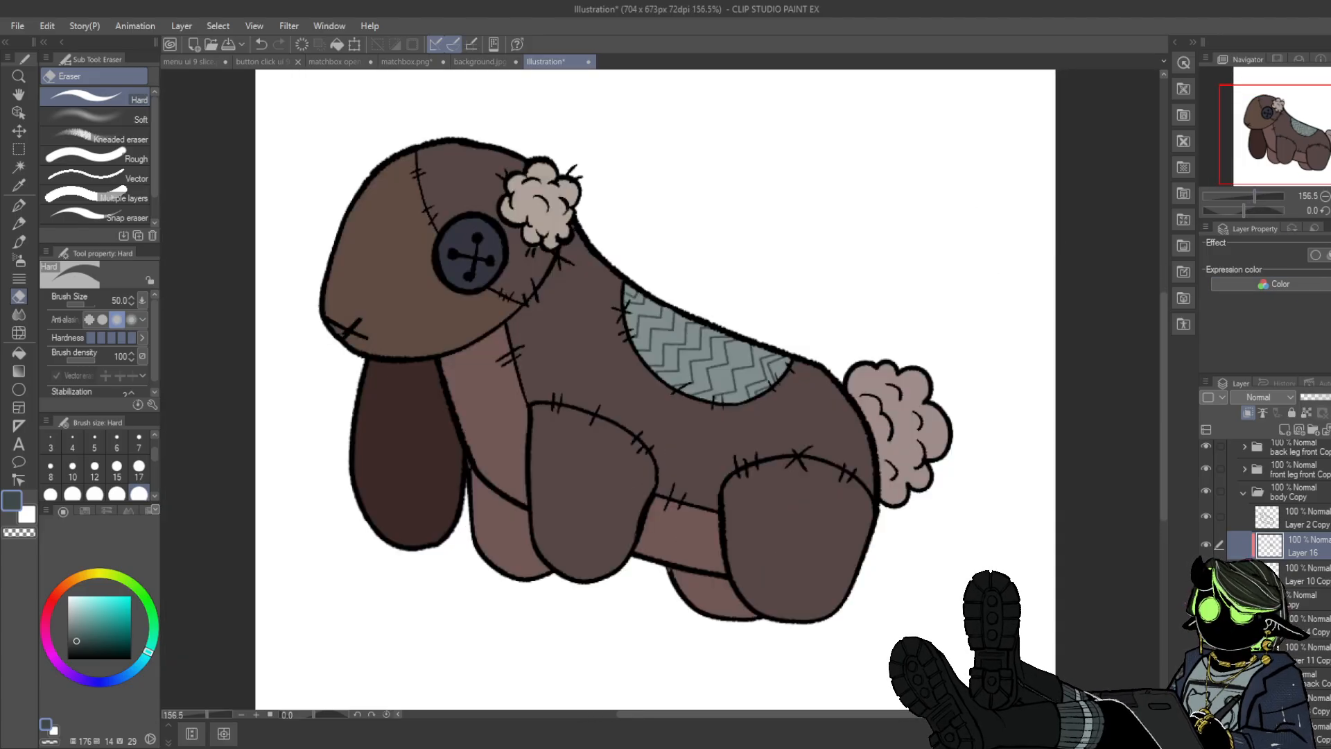
{"action": "left_click_drag", "start_coordinate": [1312, 138], "coordinate": [1320, 143]}
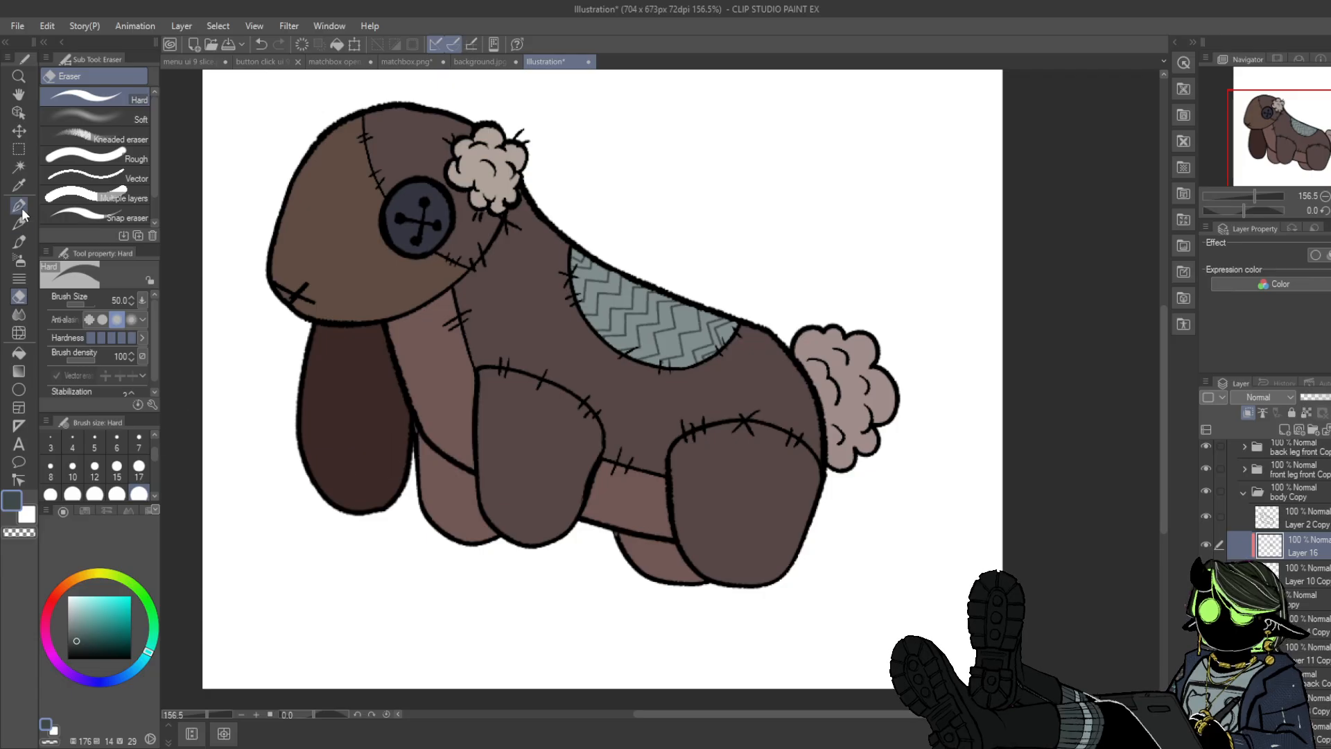
- Hatch the far front leg with dense diagonal black strokes, using the size 17 textured pen on a new clipped layer above that leg's colour layer
{"action": "left_click", "coordinate": [18, 205]}
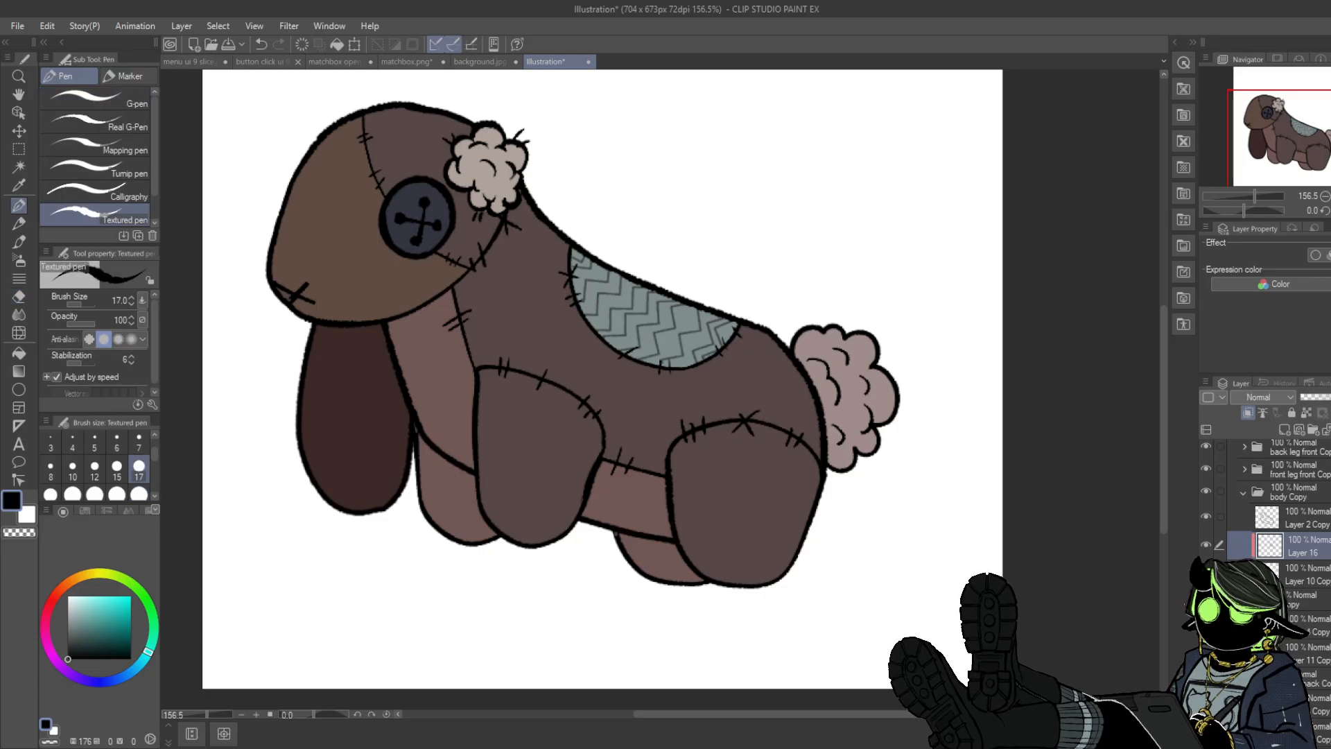
{"action": "scroll", "coordinate": [1279, 513], "scroll_direction": "down", "scroll_amount": 5}
{"action": "left_click", "coordinate": [1312, 524]}
{"action": "left_click", "coordinate": [1295, 550]}
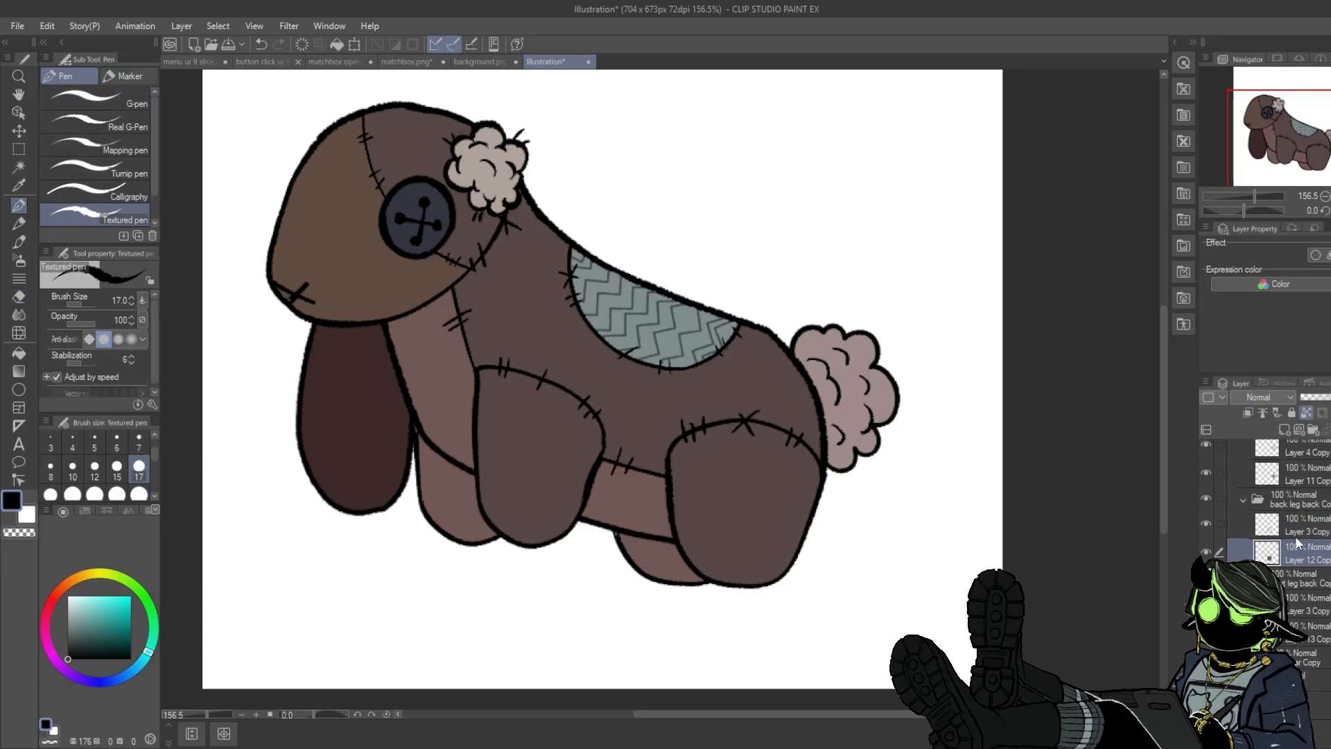
{"action": "left_click", "coordinate": [1285, 430]}
{"action": "left_click", "coordinate": [1248, 413]}
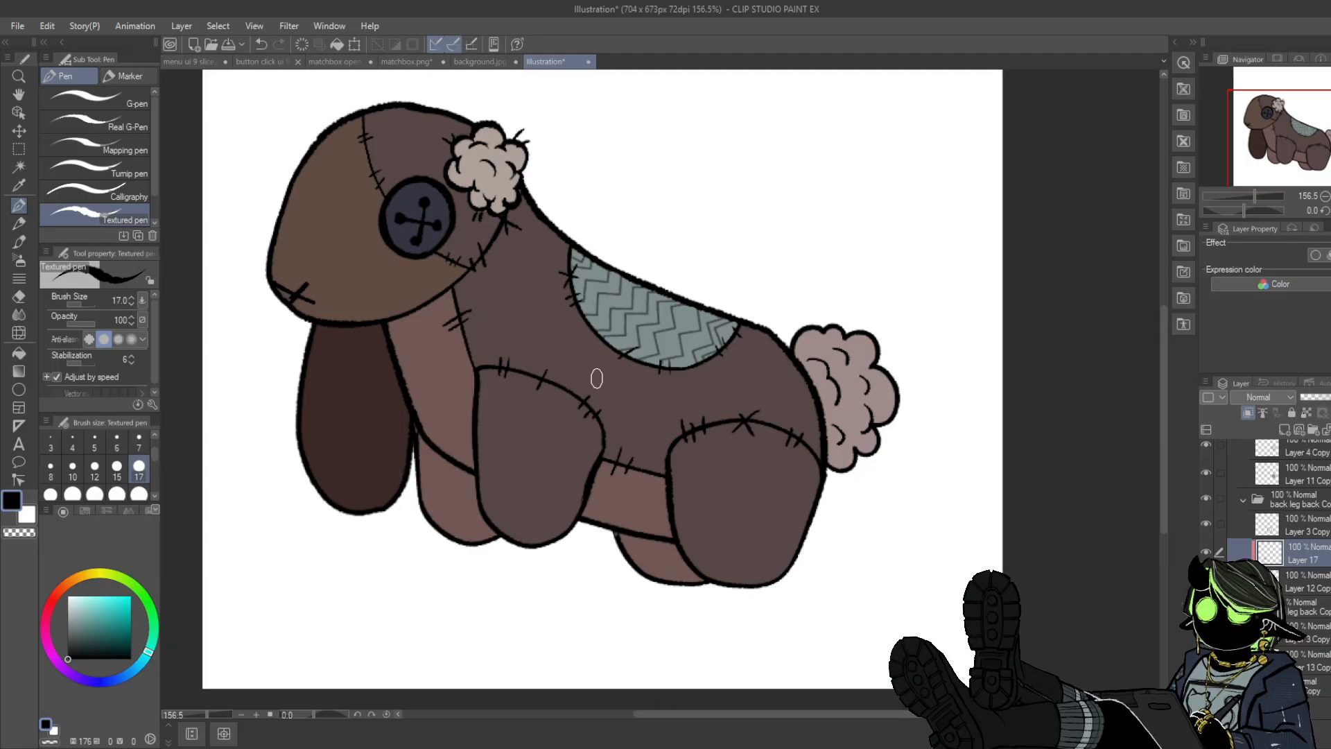
{"action": "left_click_drag", "start_coordinate": [1297, 649], "coordinate": [1296, 648]}
{"action": "mouse_move", "coordinate": [424, 490]}
{"action": "left_mouse_down"}
{"action": "mouse_move", "coordinate": [466, 540]}
{"action": "mouse_move", "coordinate": [436, 441]}
{"action": "left_mouse_up"}
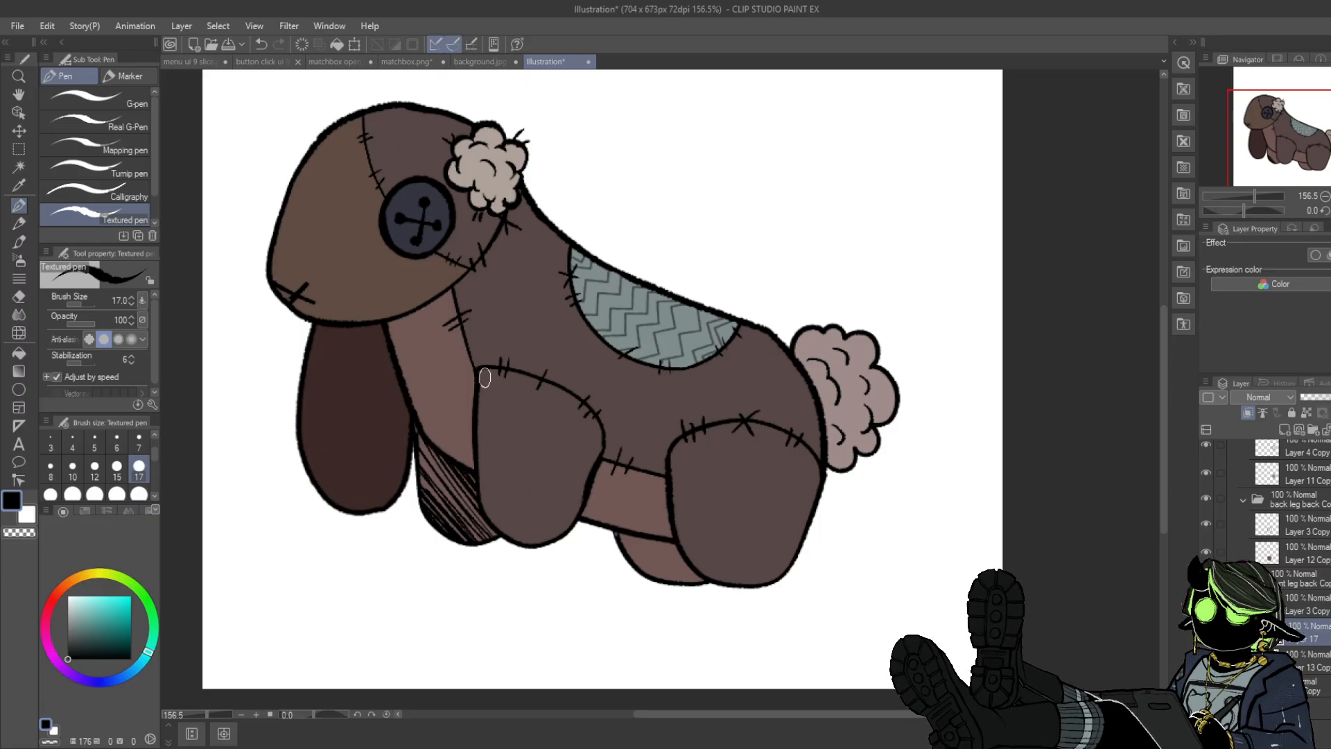
- Hide the body folder and the near front leg folder to expose the hatched far front leg
{"action": "scroll", "coordinate": [1275, 540], "scroll_direction": "up", "scroll_amount": 1}
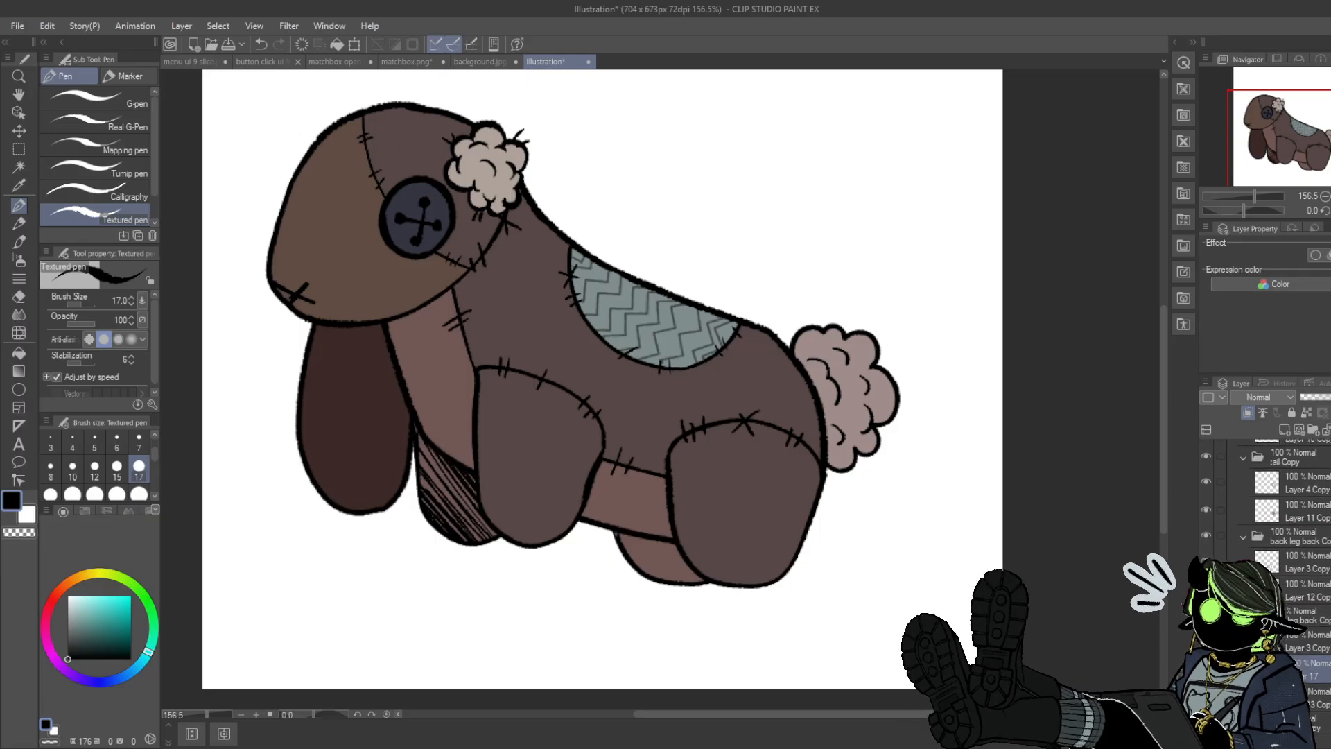
{"action": "scroll", "coordinate": [1275, 541], "scroll_direction": "up", "scroll_amount": 3}
{"action": "left_click_drag", "start_coordinate": [1213, 476], "coordinate": [1224, 451]}
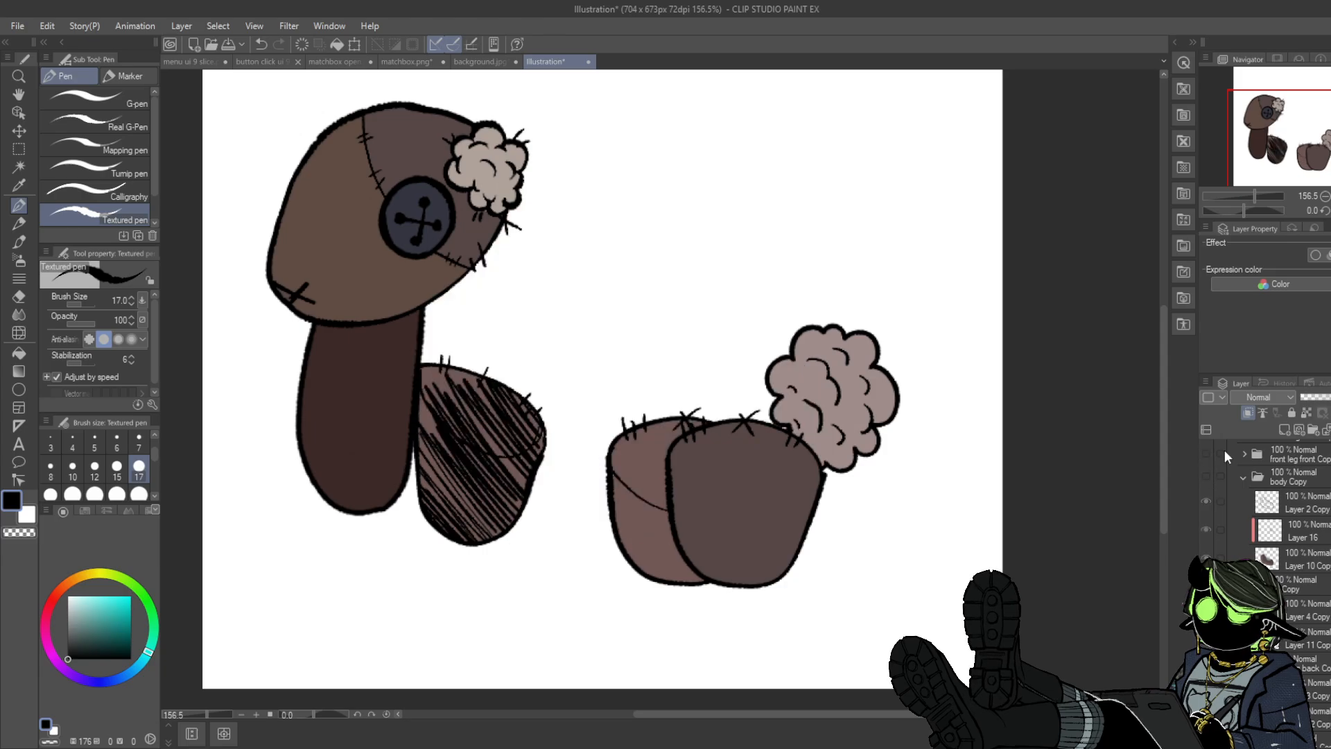
- Add denser diagonal black hatching to the far front leg and lower the hatching layer's opacity to 16%
{"action": "scroll", "coordinate": [1275, 540], "scroll_direction": "down", "scroll_amount": 5}
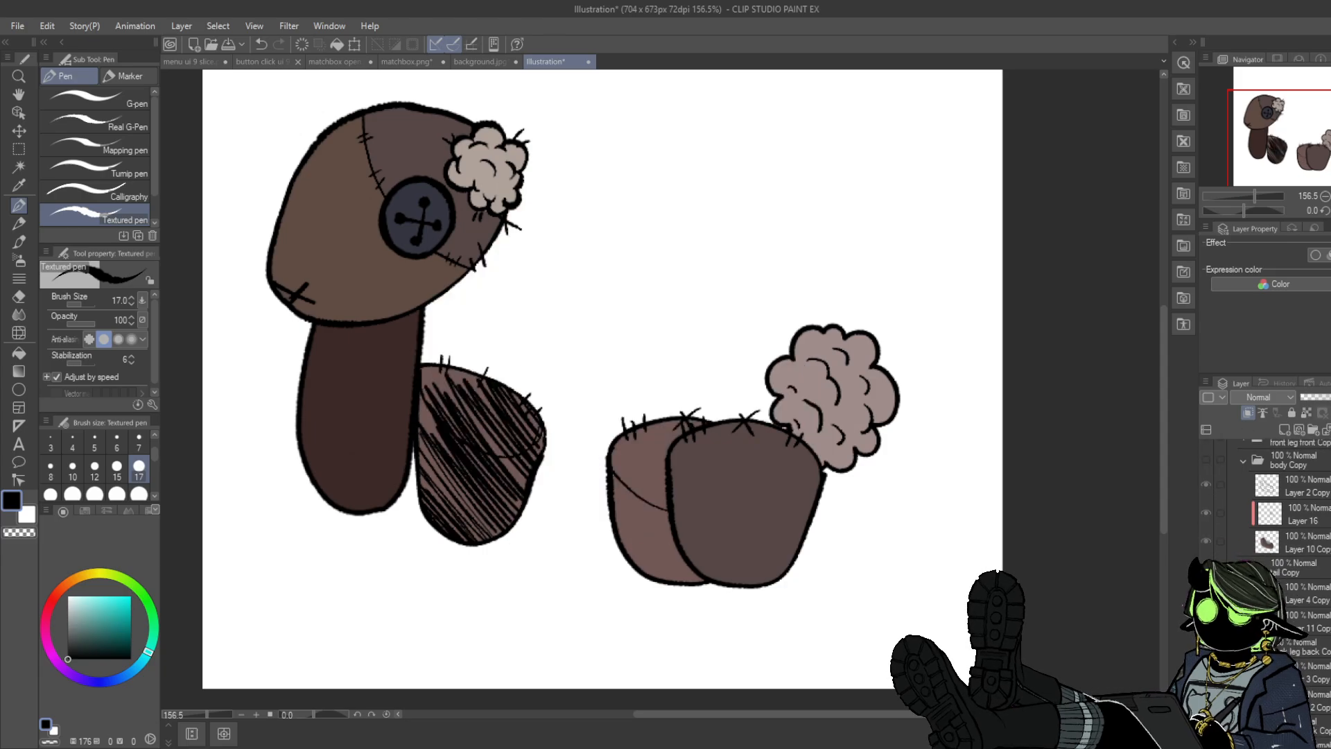
{"action": "left_click", "coordinate": [1206, 549]}
{"action": "left_click", "coordinate": [1206, 549]}
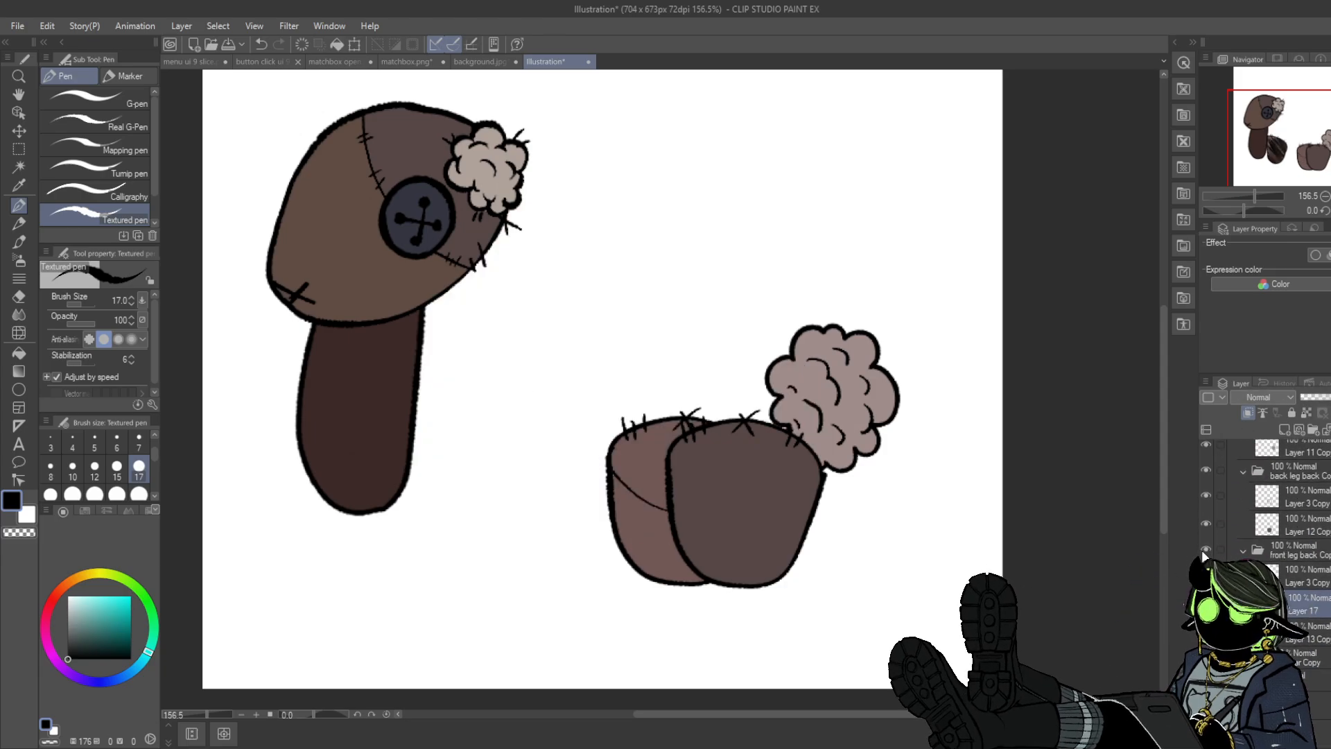
{"action": "left_click_drag", "start_coordinate": [418, 388], "coordinate": [434, 431]}
{"action": "mouse_move", "coordinate": [420, 378]}
{"action": "left_mouse_down"}
{"action": "mouse_move", "coordinate": [449, 451]}
{"action": "mouse_move", "coordinate": [481, 446]}
{"action": "mouse_move", "coordinate": [522, 482]}
{"action": "mouse_move", "coordinate": [497, 417]}
{"action": "left_mouse_up"}
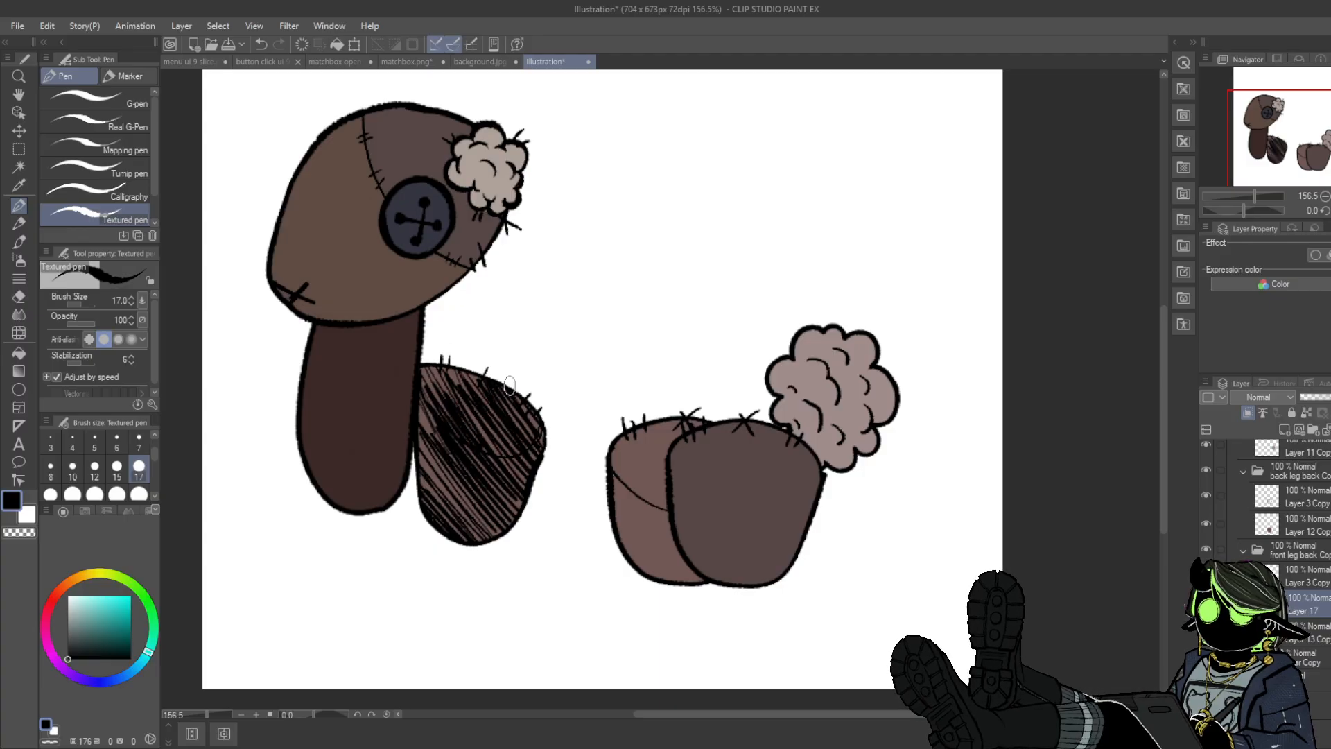
{"action": "left_click", "coordinate": [1314, 397]}
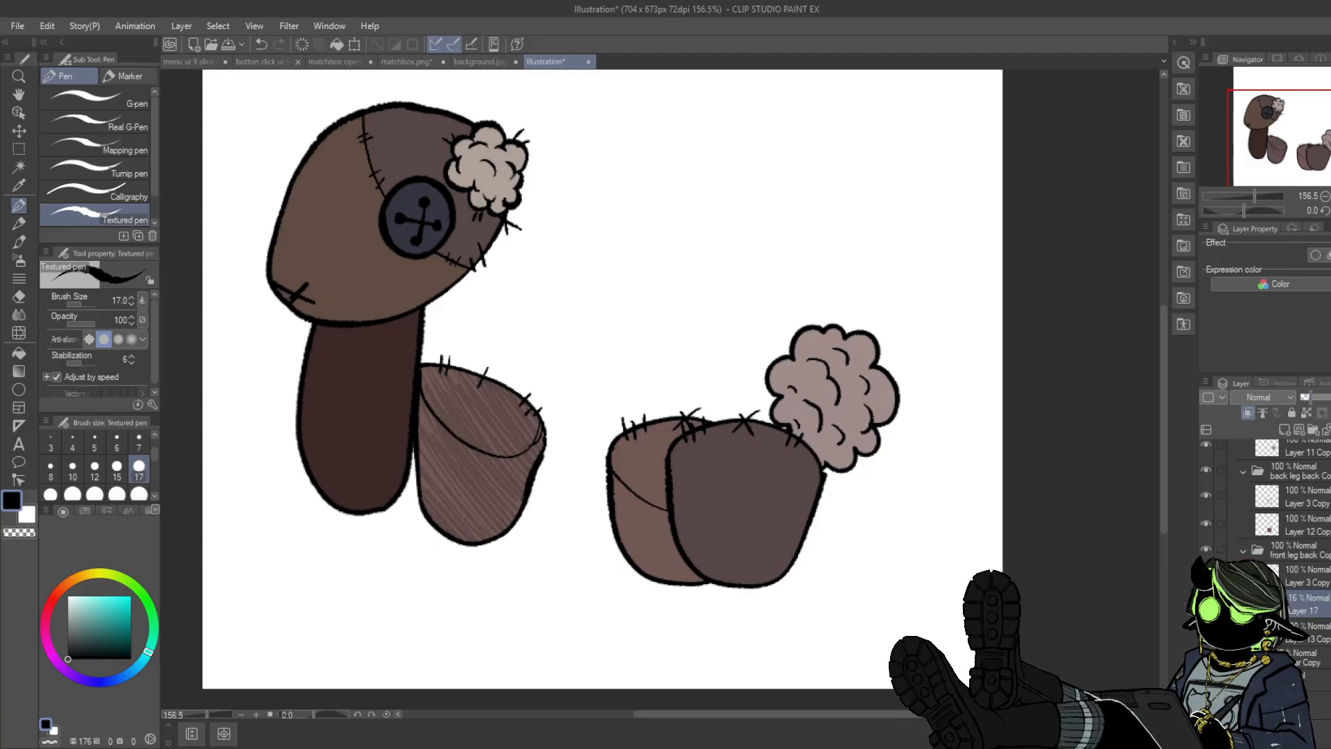
- Make the body folder and the near front leg folder visible again
{"action": "scroll", "coordinate": [1290, 520], "scroll_direction": "up", "scroll_amount": 5}
{"action": "left_click", "coordinate": [1206, 566]}
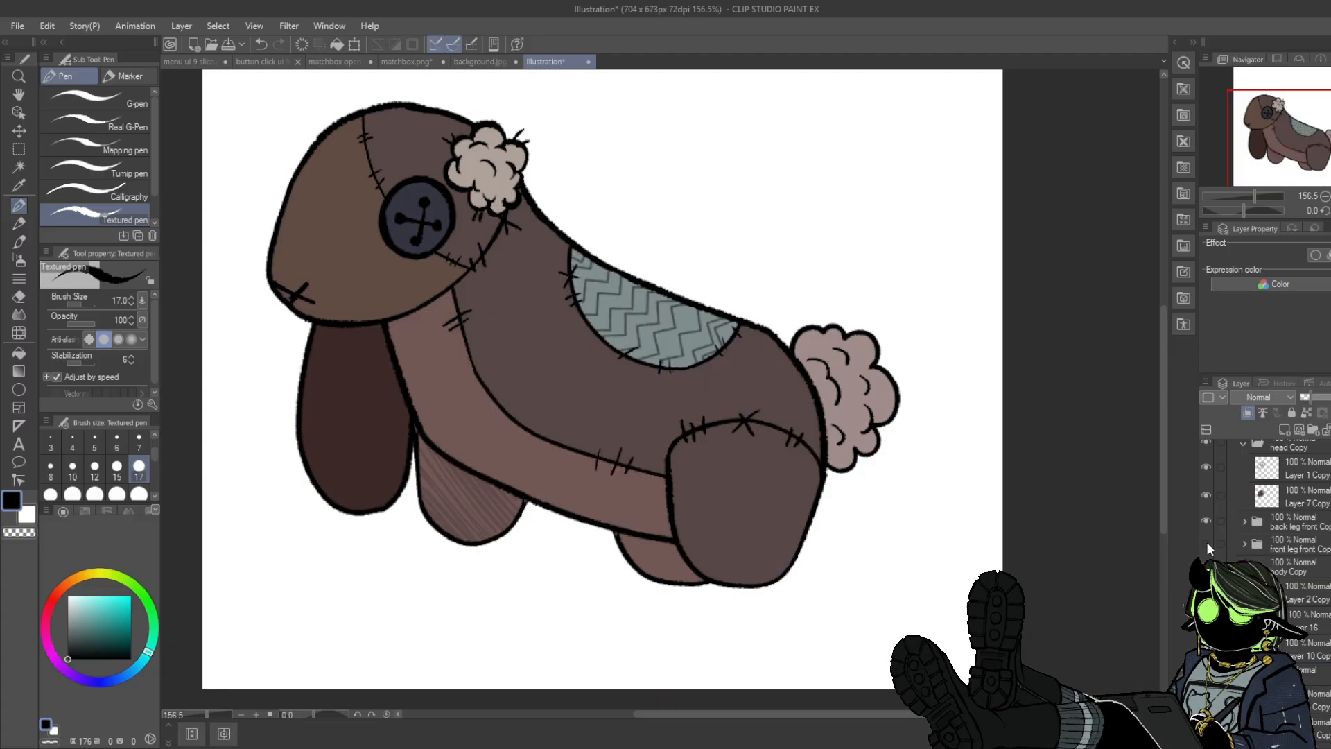
{"action": "left_click", "coordinate": [1206, 543]}
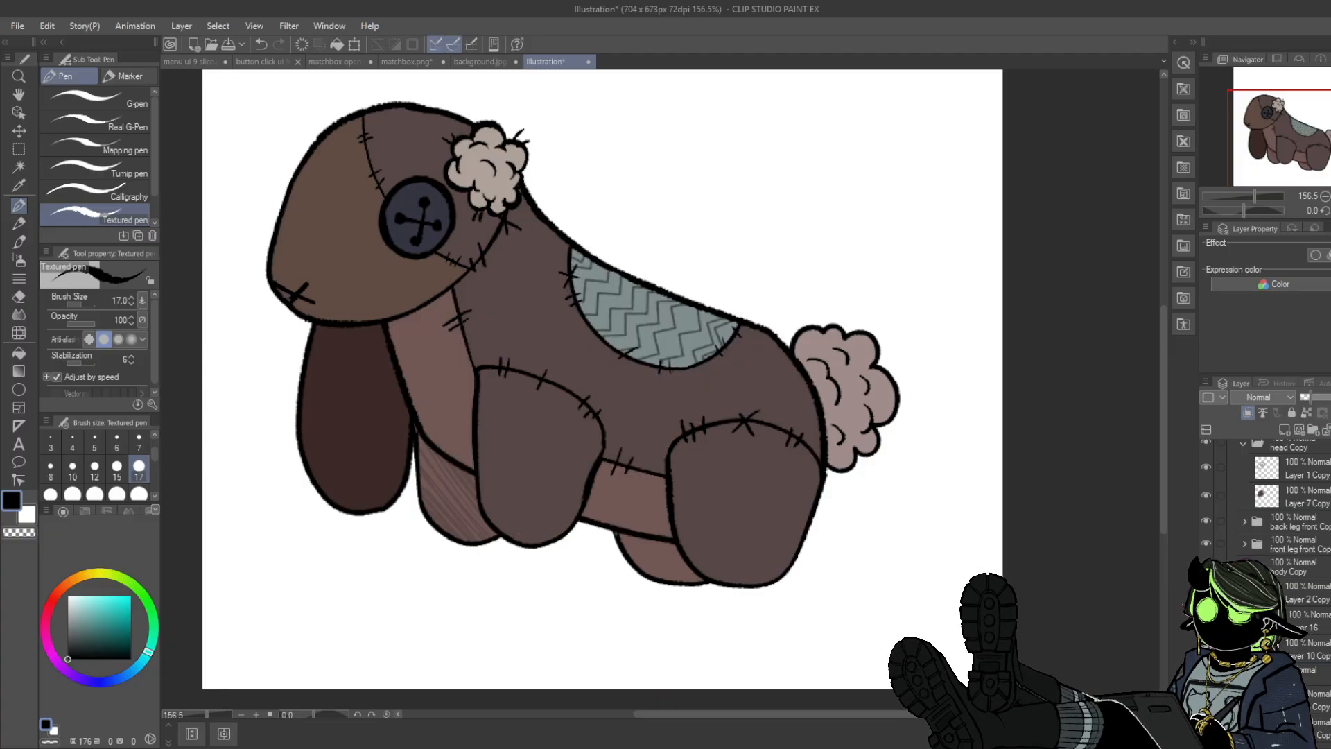
- Check which layer holds the far back leg's colour by briefly hiding and showing it
{"action": "scroll", "coordinate": [1289, 513], "scroll_direction": "down", "scroll_amount": 5}
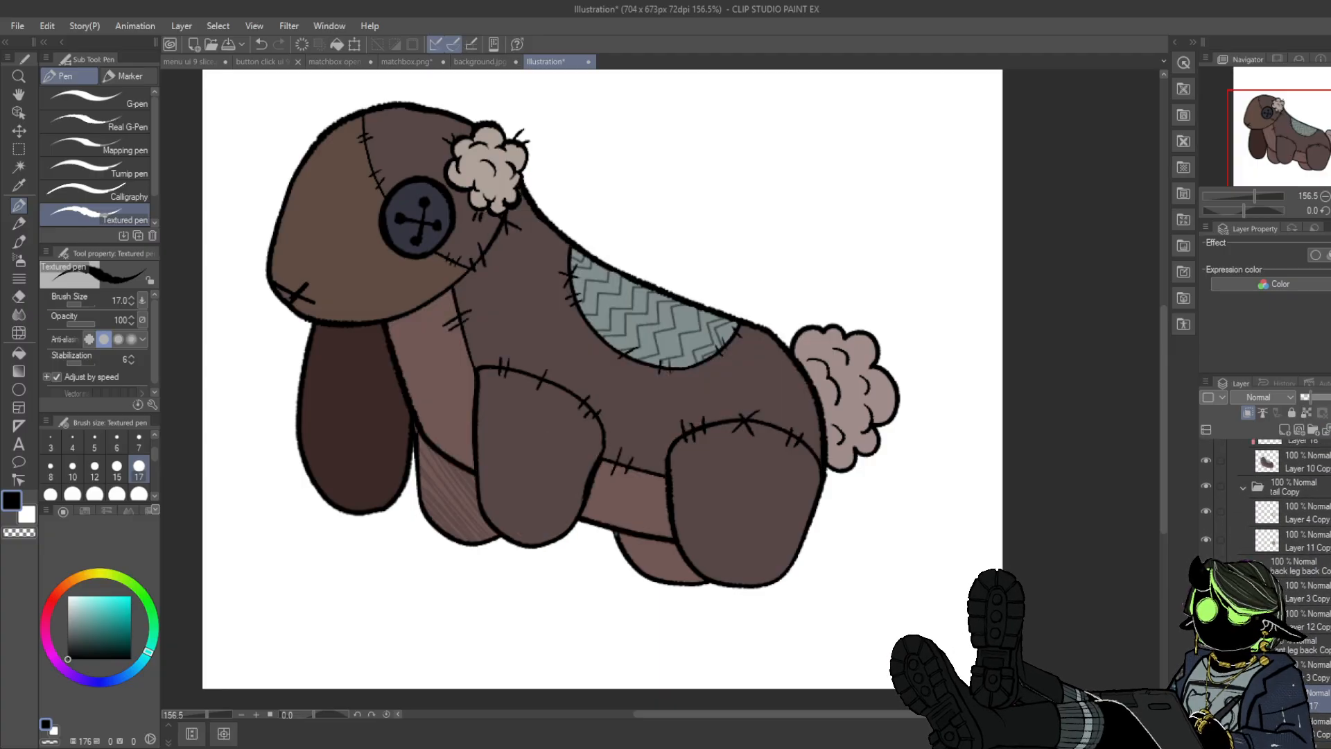
{"action": "scroll", "coordinate": [1289, 513], "scroll_direction": "up", "scroll_amount": 1}
{"action": "left_click", "coordinate": [1307, 614]}
{"action": "left_click", "coordinate": [1307, 641]}
{"action": "left_click", "coordinate": [1206, 642]}
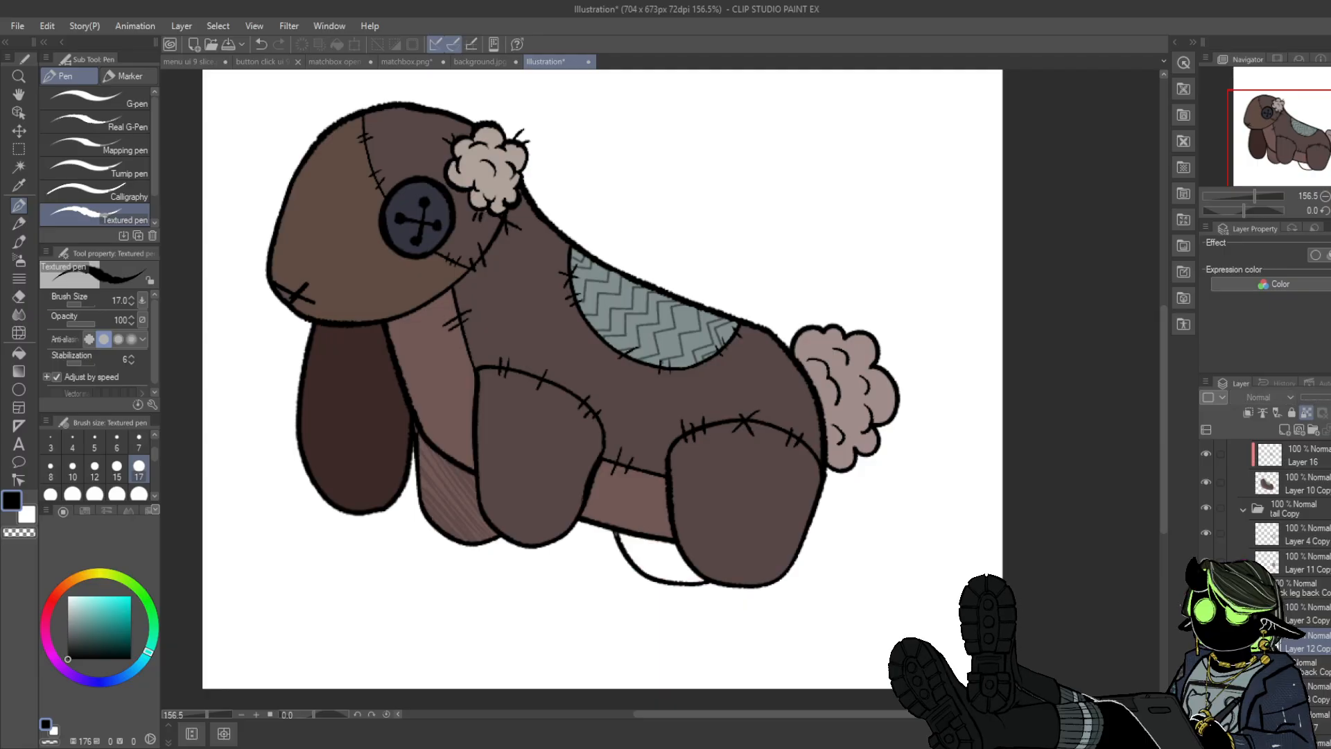
{"action": "left_click", "coordinate": [1206, 642]}
{"action": "left_click", "coordinate": [1307, 614]}
{"action": "scroll", "coordinate": [1307, 568], "scroll_direction": "up", "scroll_amount": 1}
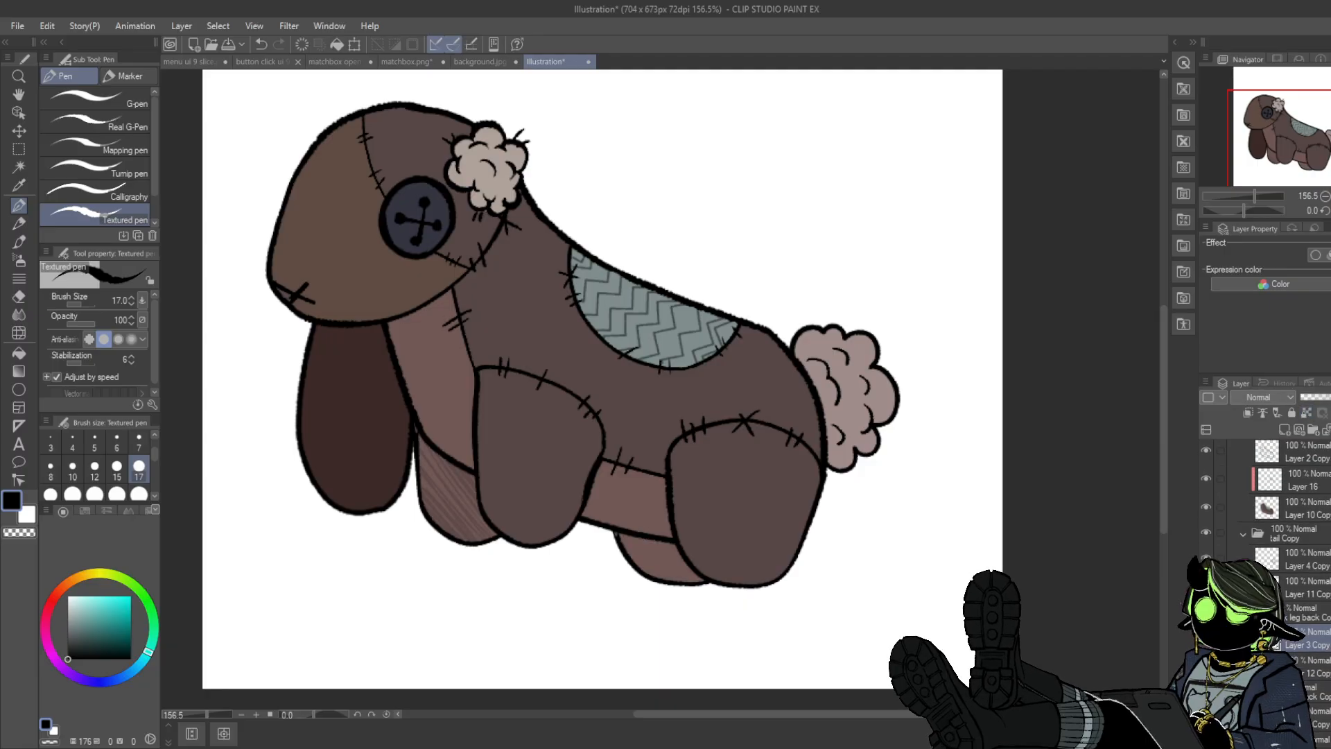
- Recolour the near back leg muted grey-brown on its colour layer, using the textured pen at size 50
{"action": "scroll", "coordinate": [1308, 568], "scroll_direction": "up", "scroll_amount": 4}
{"action": "left_click", "coordinate": [1321, 577]}
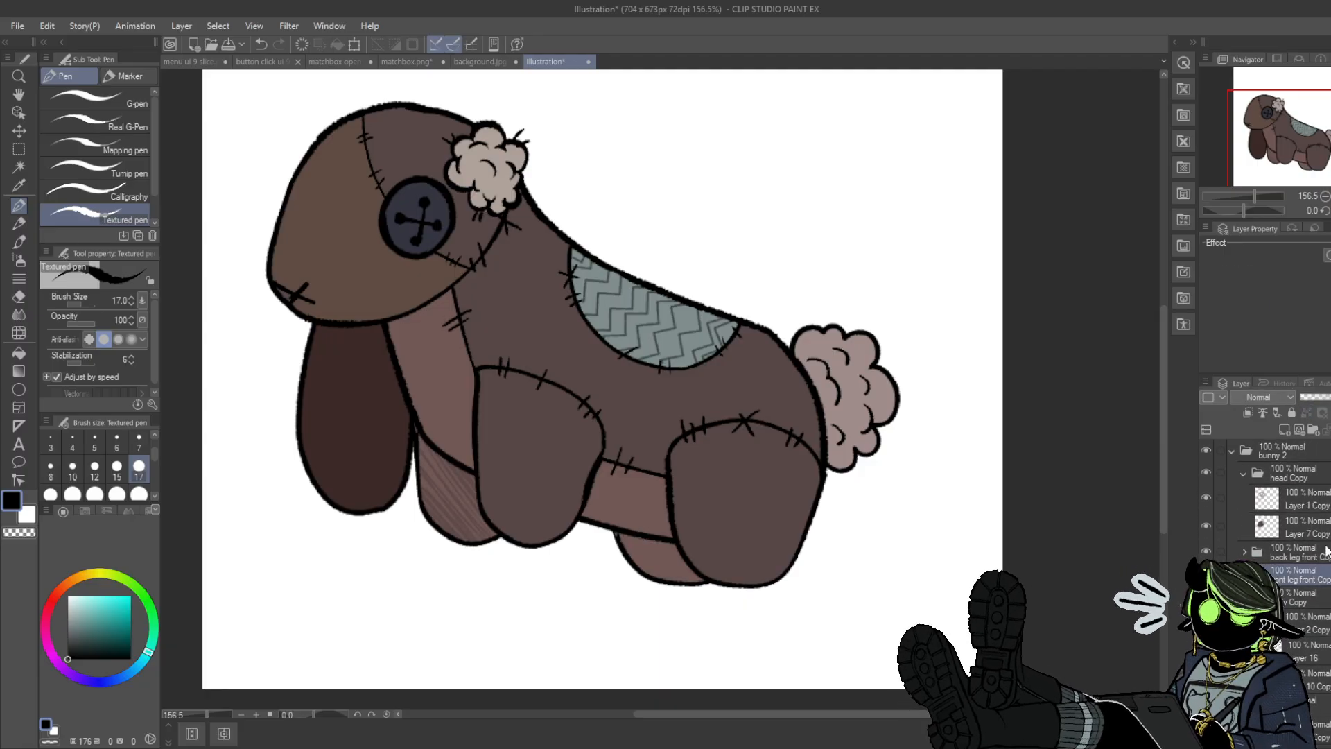
{"action": "left_click", "coordinate": [1244, 553]}
{"action": "left_click", "coordinate": [1307, 606]}
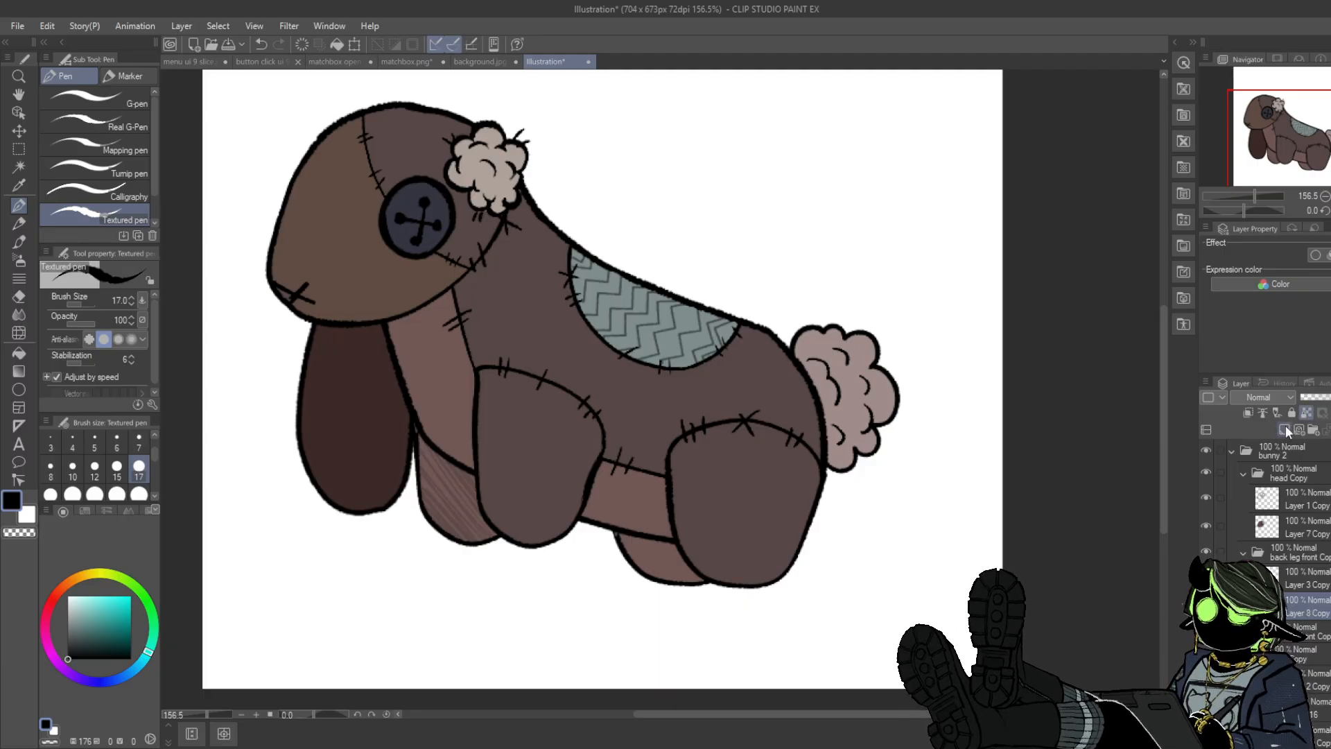
{"action": "left_click", "coordinate": [138, 494]}
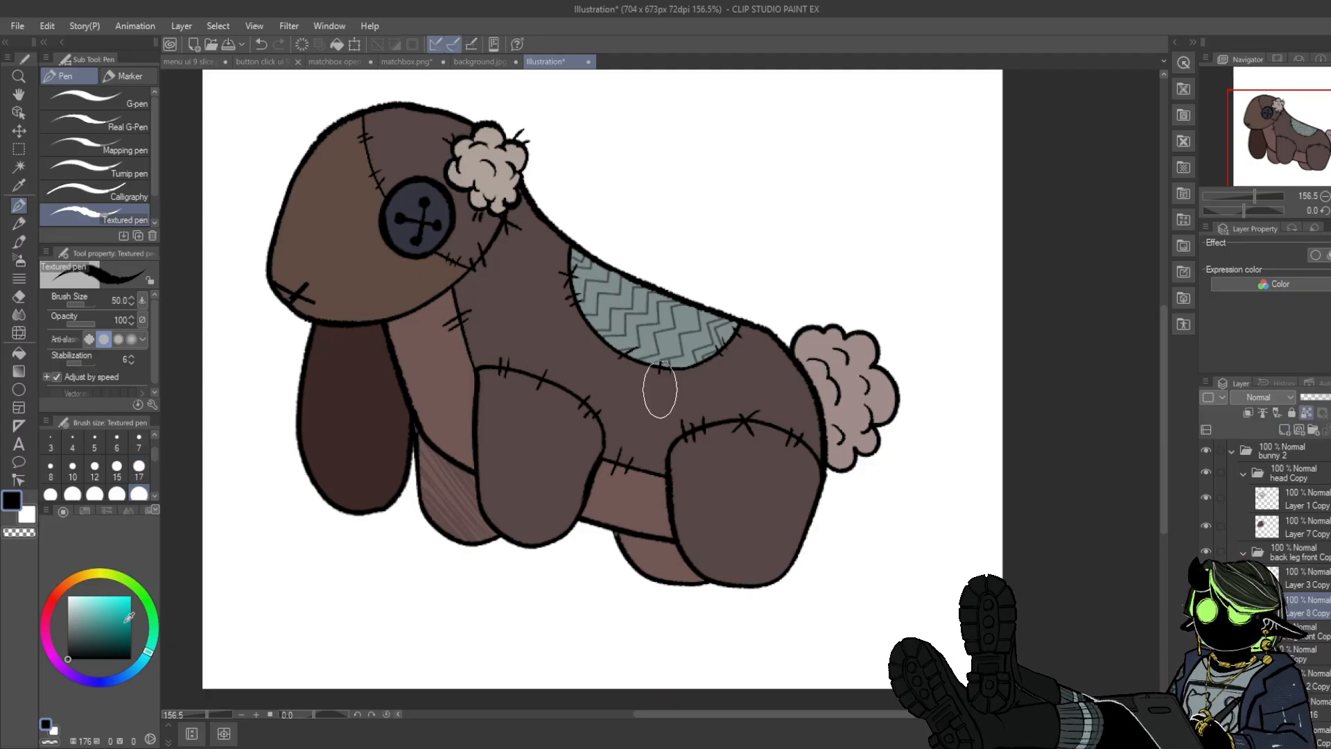
{"action": "left_click", "coordinate": [402, 237], "text": "alt"}
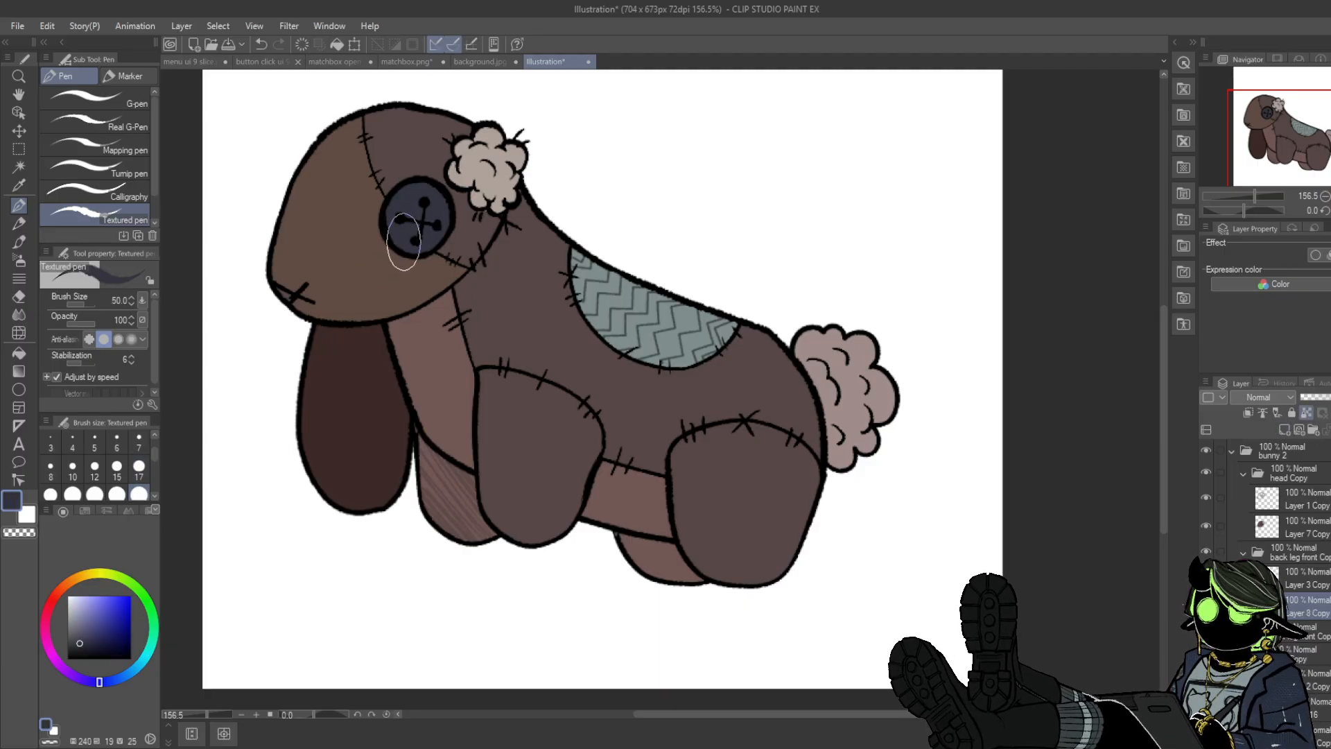
{"action": "left_click", "coordinate": [62, 590]}
{"action": "left_click_drag", "start_coordinate": [83, 629], "coordinate": [76, 627]}
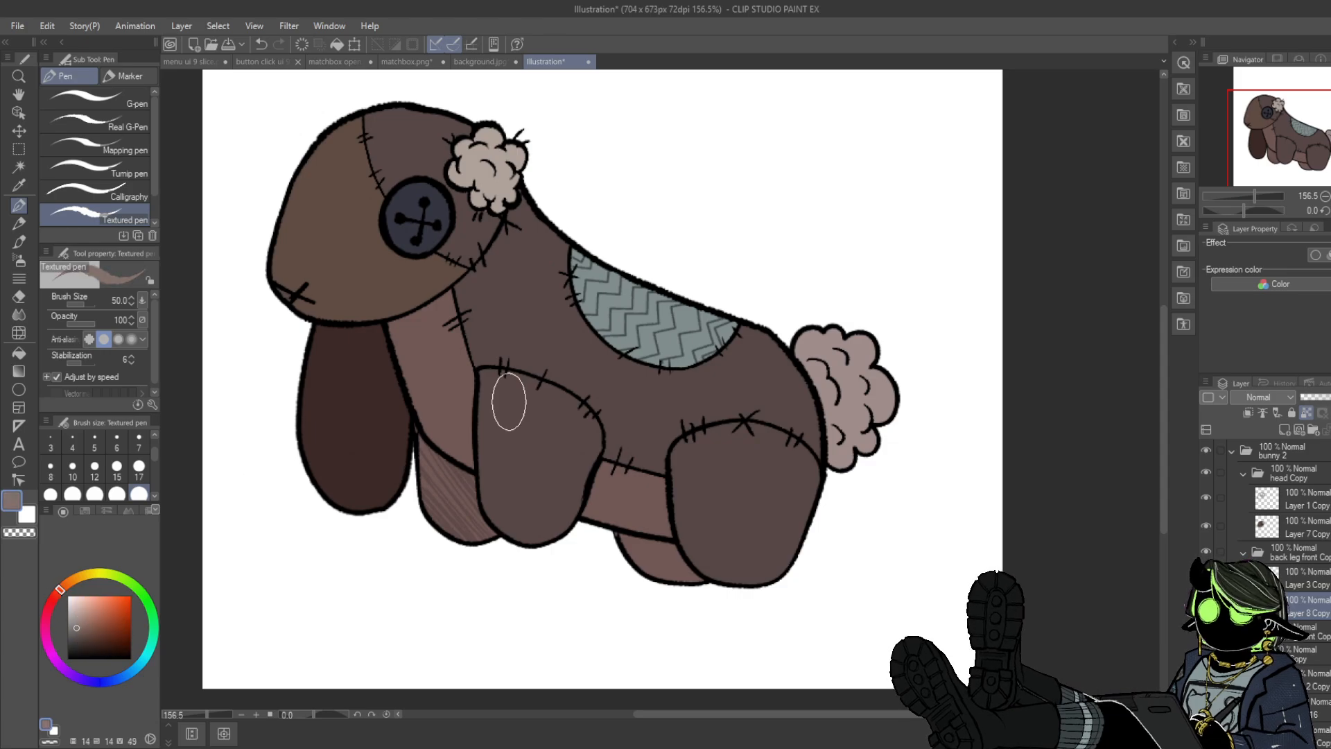
{"action": "mouse_move", "coordinate": [687, 450]}
{"action": "left_mouse_down"}
{"action": "mouse_move", "coordinate": [671, 484]}
{"action": "mouse_move", "coordinate": [677, 560]}
{"action": "mouse_move", "coordinate": [702, 565]}
{"action": "mouse_move", "coordinate": [789, 435]}
{"action": "mouse_move", "coordinate": [812, 441]}
{"action": "mouse_move", "coordinate": [772, 594]}
{"action": "left_mouse_up"}
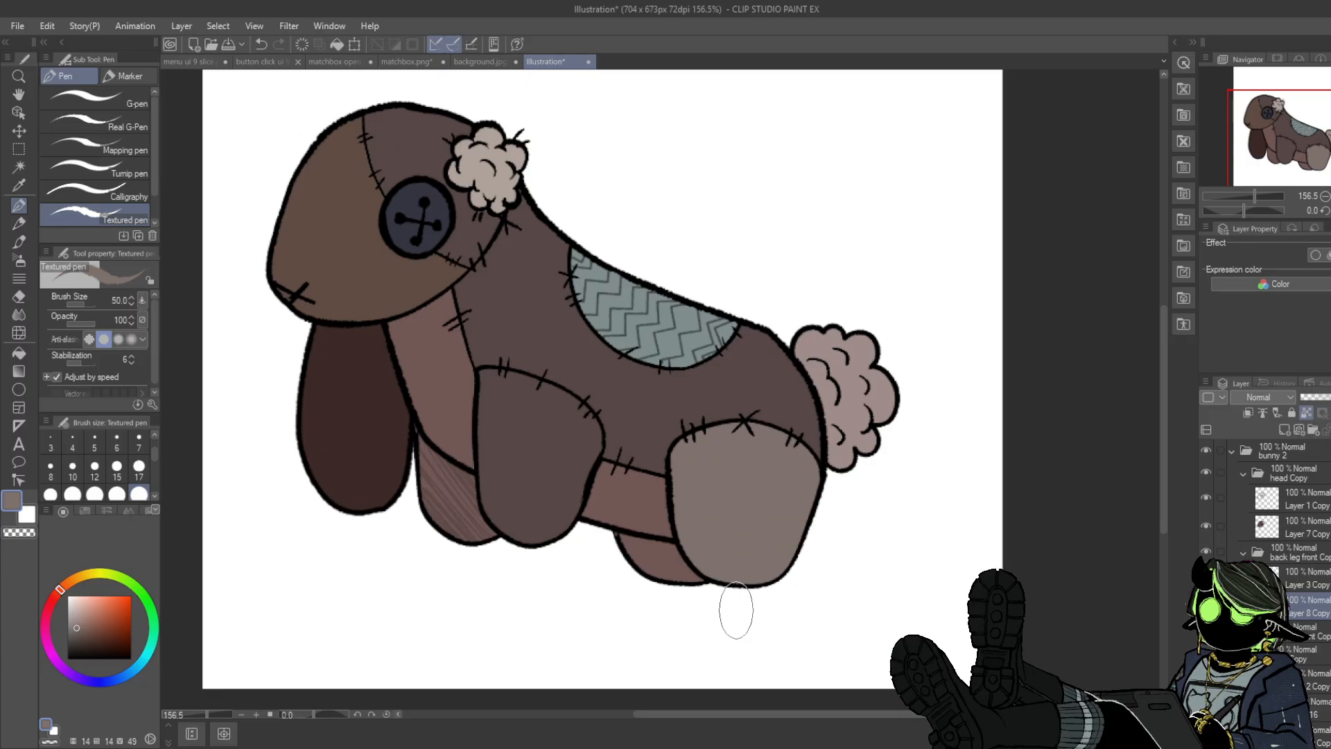
- Look through the ruled line, effect, hatching and background decoration brushes and choose the Leaves brush
{"action": "left_click", "coordinate": [18, 277]}
{"action": "left_click", "coordinate": [68, 114]}
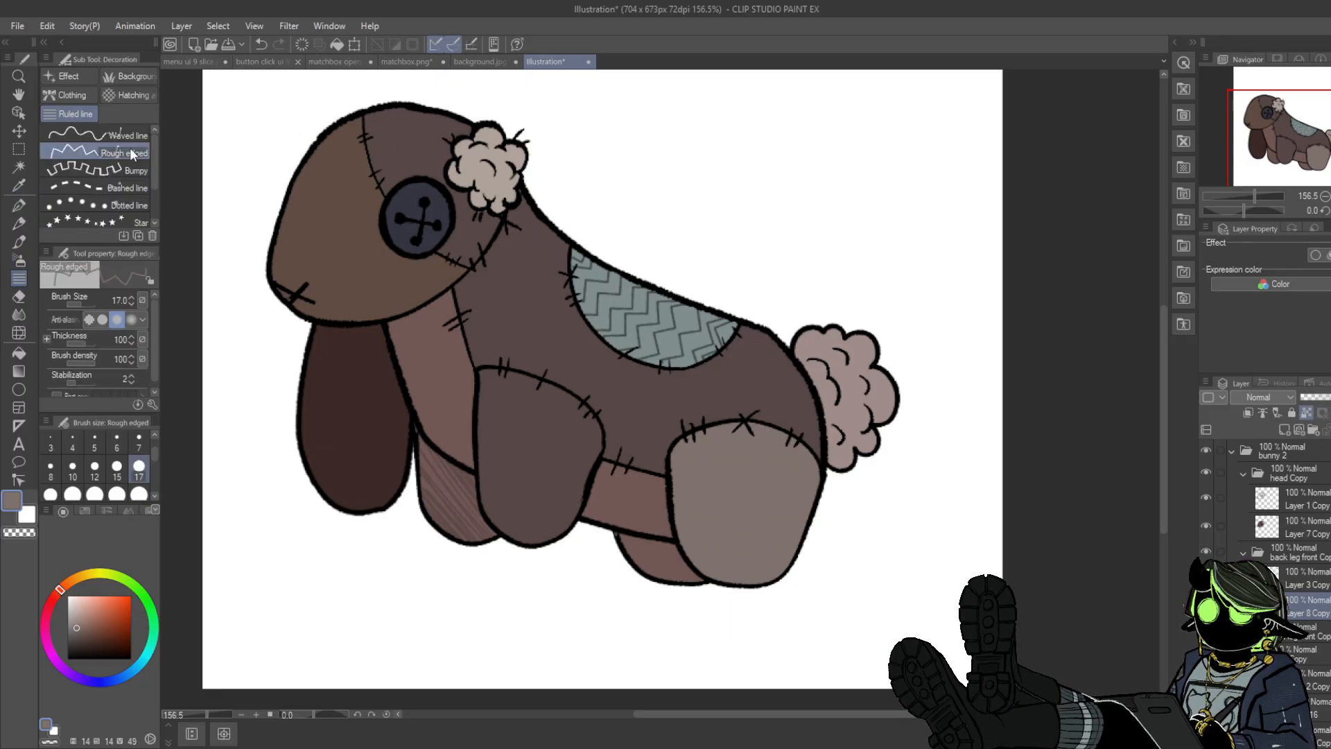
{"action": "mouse_move", "coordinate": [156, 158]}
{"action": "left_mouse_down"}
{"action": "mouse_move", "coordinate": [154, 187]}
{"action": "mouse_move", "coordinate": [156, 147]}
{"action": "left_mouse_up"}
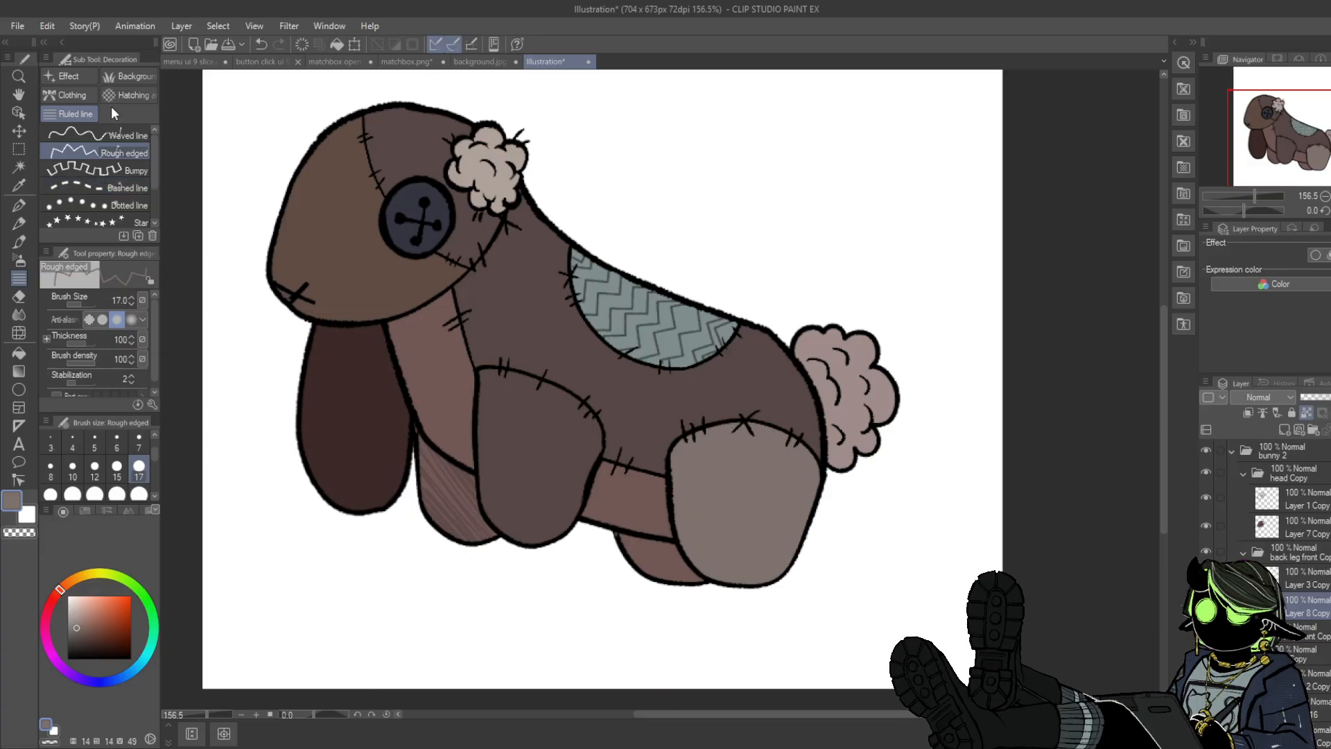
{"action": "left_click", "coordinate": [106, 168]}
{"action": "left_click", "coordinate": [86, 79]}
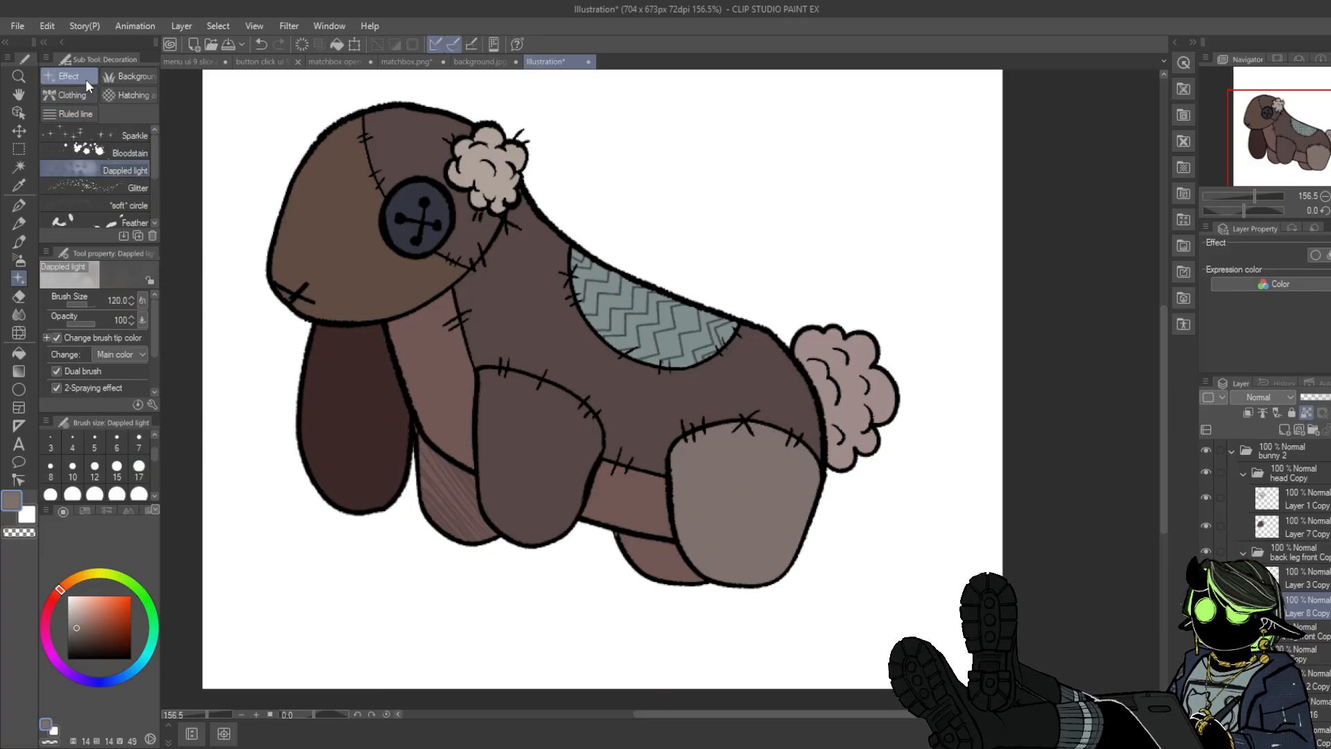
{"action": "left_click", "coordinate": [133, 94]}
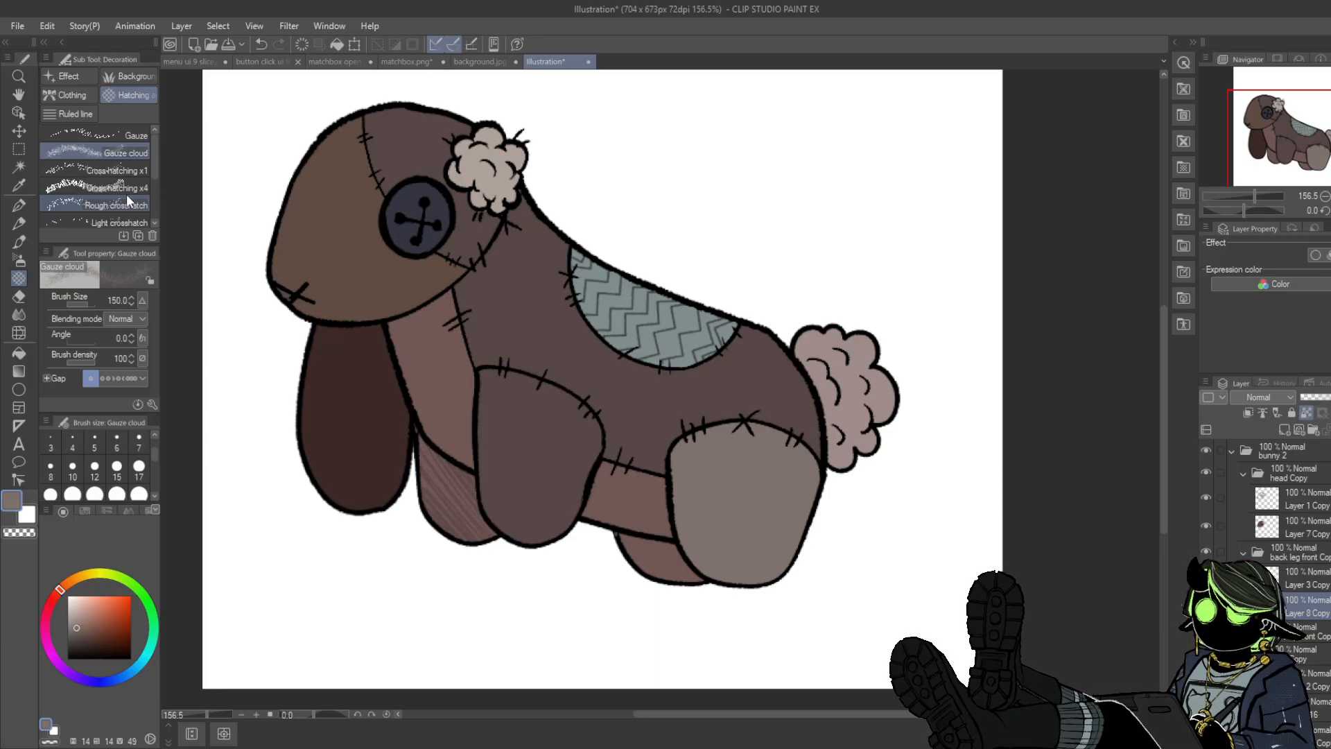
{"action": "left_click", "coordinate": [137, 77]}
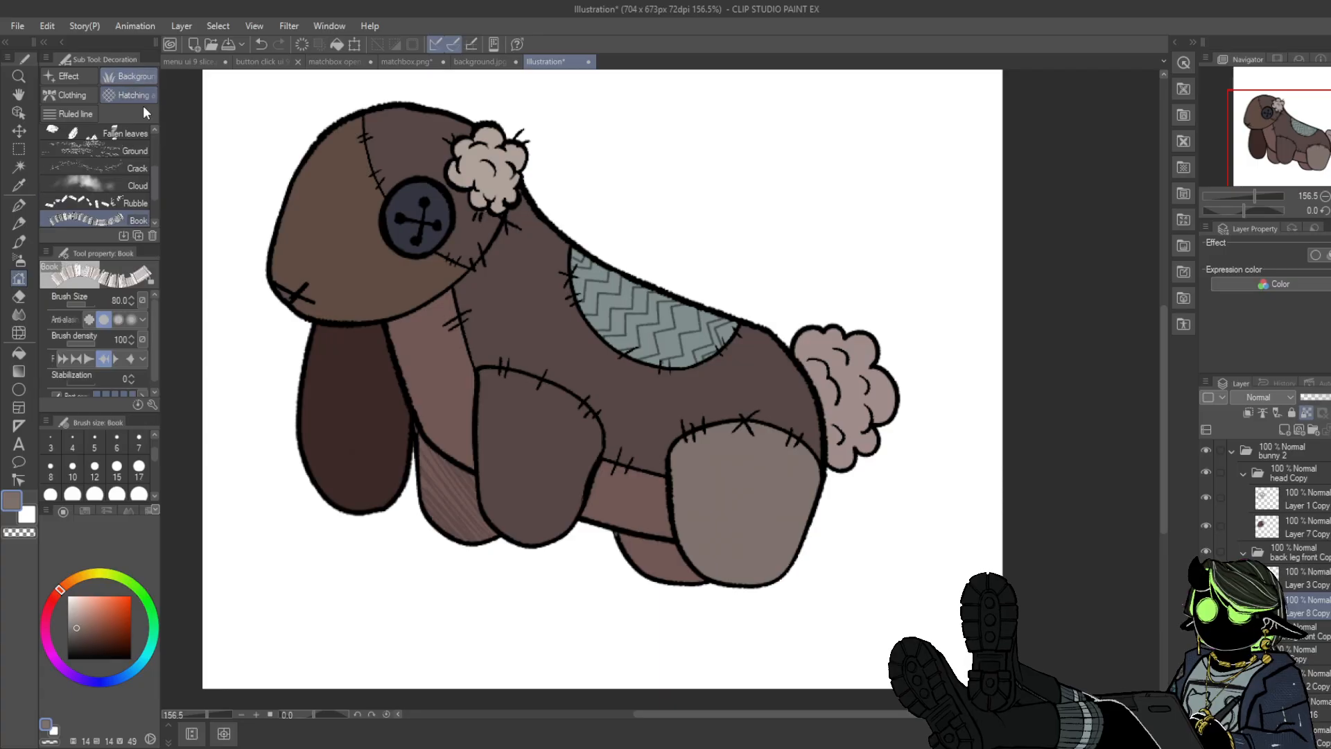
{"action": "scroll", "coordinate": [148, 159], "scroll_direction": "up", "scroll_amount": 5}
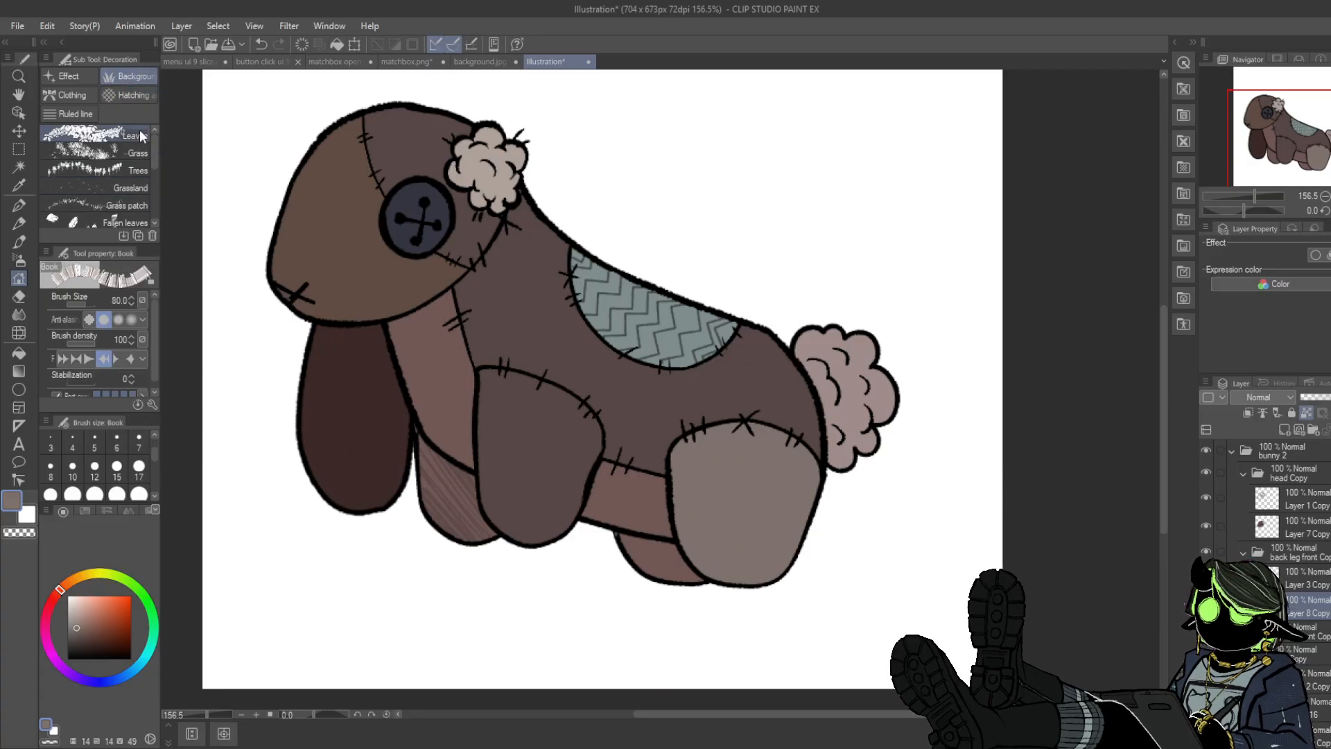
{"action": "left_click", "coordinate": [137, 133]}
- Try texturing the near back leg directly on its colour layer with the size 50 Leaves brush, switching to a darker brown
{"action": "mouse_move", "coordinate": [693, 437]}
{"action": "left_mouse_down"}
{"action": "mouse_move", "coordinate": [693, 512]}
{"action": "mouse_move", "coordinate": [714, 589]}
{"action": "left_mouse_up"}
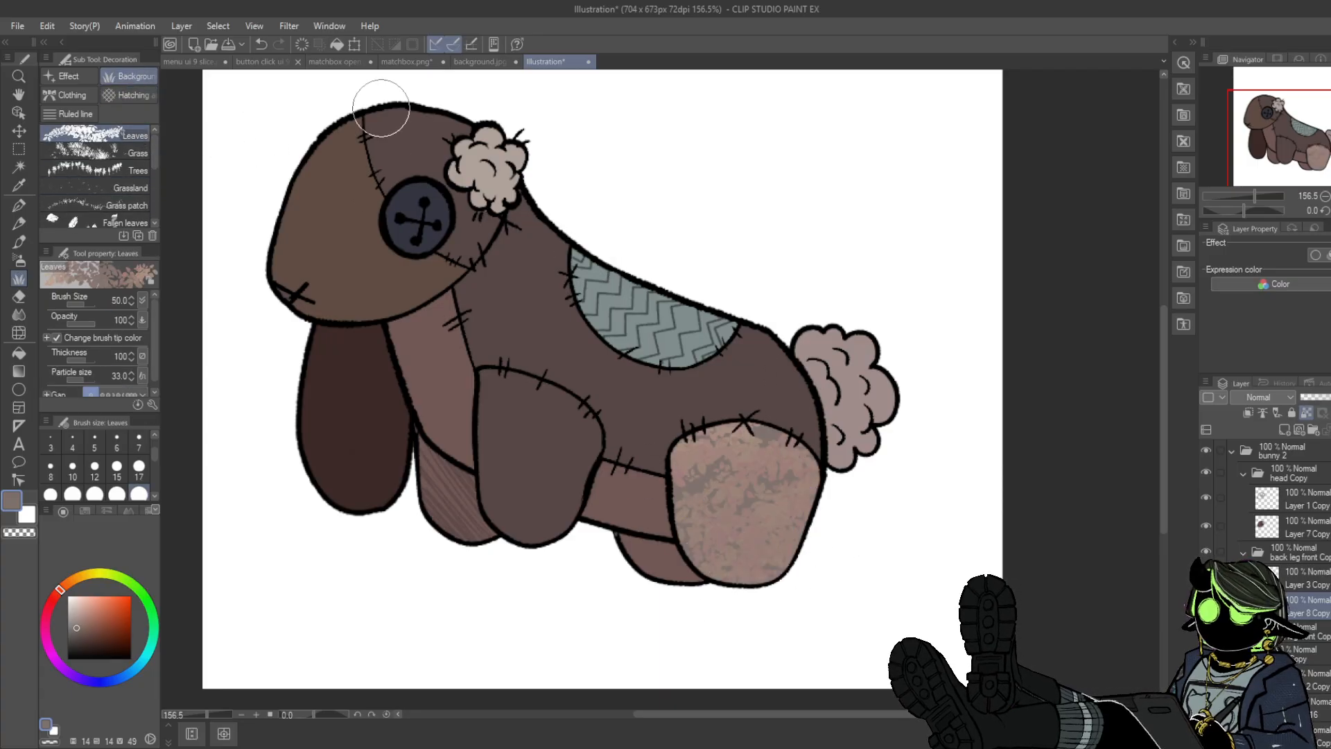
{"action": "key", "text": "ctrl+z"}
{"action": "left_click", "coordinate": [663, 501], "text": "alt"}
{"action": "left_click_drag", "start_coordinate": [80, 626], "coordinate": [79, 637]}
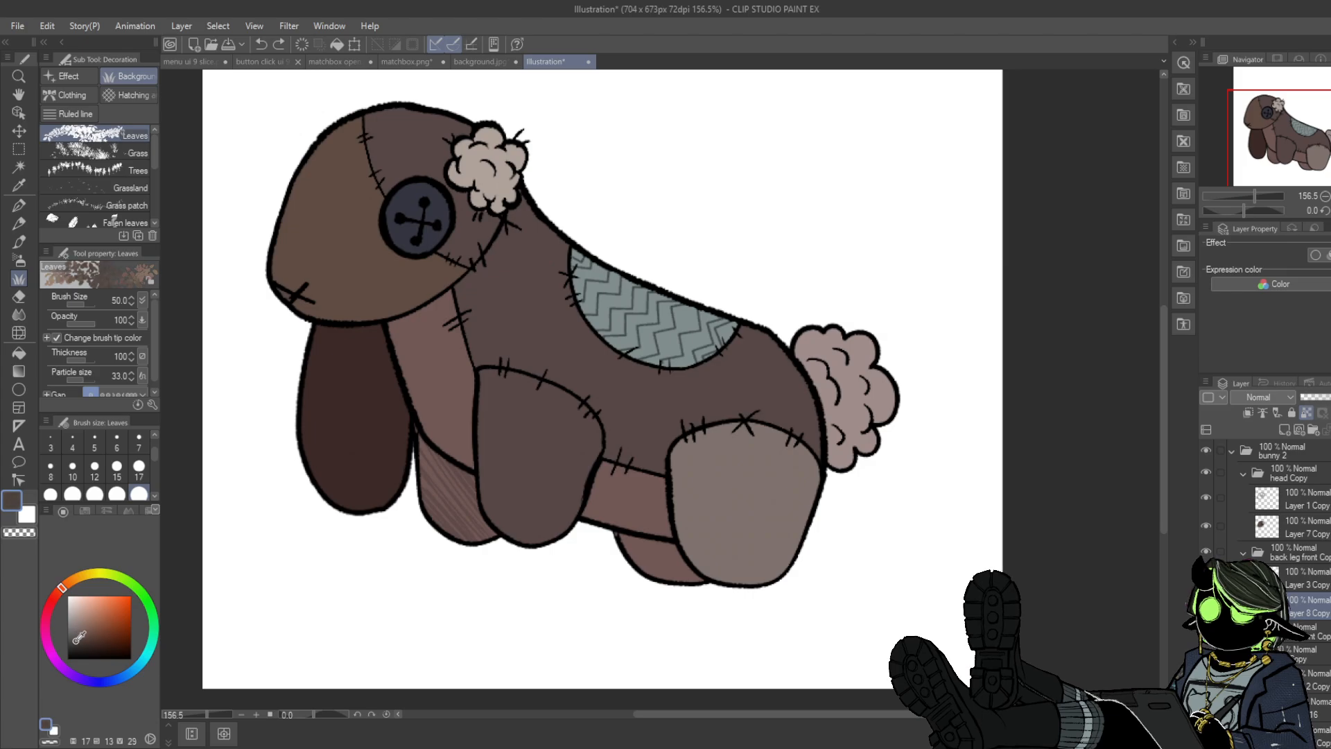
{"action": "mouse_move", "coordinate": [677, 440]}
{"action": "left_mouse_down"}
{"action": "mouse_move", "coordinate": [801, 492]}
{"action": "mouse_move", "coordinate": [809, 538]}
{"action": "mouse_move", "coordinate": [865, 572]}
{"action": "mouse_move", "coordinate": [668, 465]}
{"action": "left_mouse_up"}
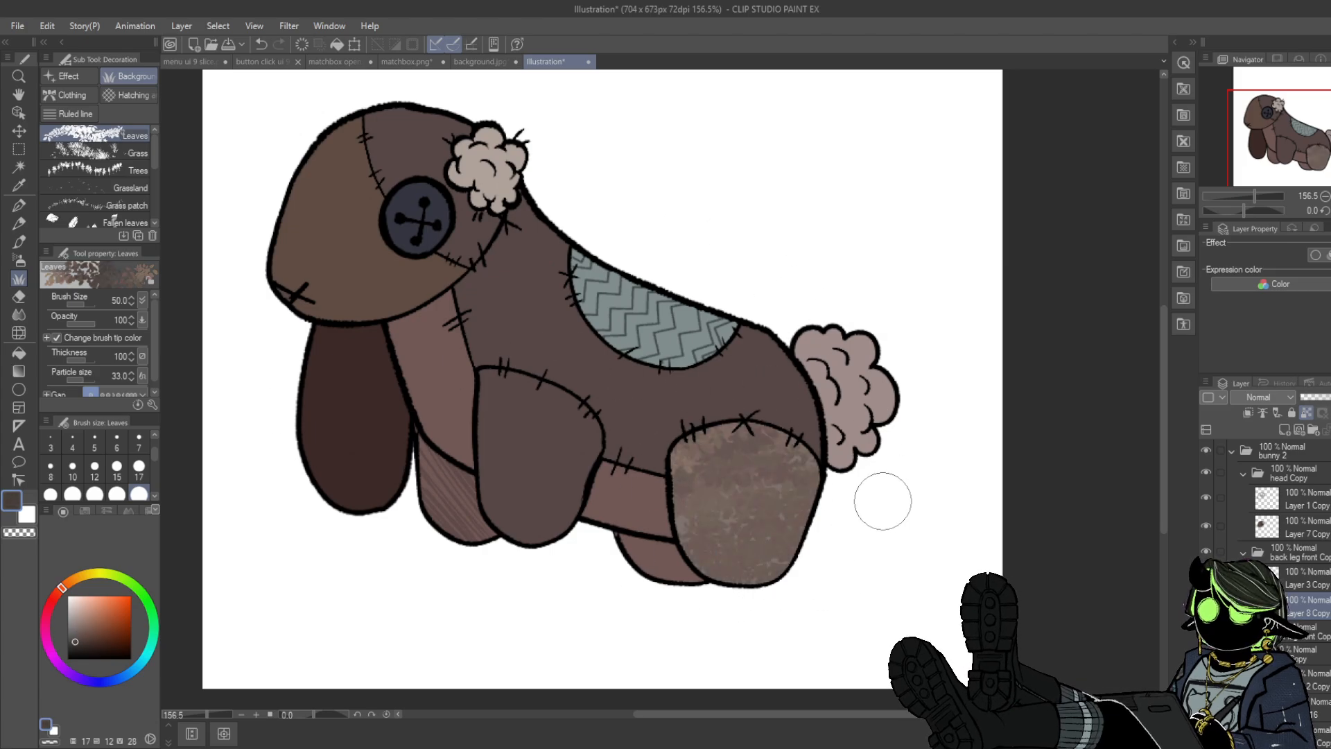
{"action": "mouse_move", "coordinate": [880, 499]}
{"action": "left_mouse_down"}
{"action": "mouse_move", "coordinate": [713, 597]}
{"action": "mouse_move", "coordinate": [804, 447]}
{"action": "mouse_move", "coordinate": [757, 454]}
{"action": "mouse_move", "coordinate": [752, 511]}
{"action": "mouse_move", "coordinate": [981, 597]}
{"action": "left_mouse_up"}
{"action": "mouse_move", "coordinate": [822, 546]}
{"action": "left_mouse_down"}
{"action": "mouse_move", "coordinate": [735, 459]}
{"action": "mouse_move", "coordinate": [738, 405]}
{"action": "mouse_move", "coordinate": [762, 523]}
{"action": "mouse_move", "coordinate": [885, 460]}
{"action": "left_mouse_up"}
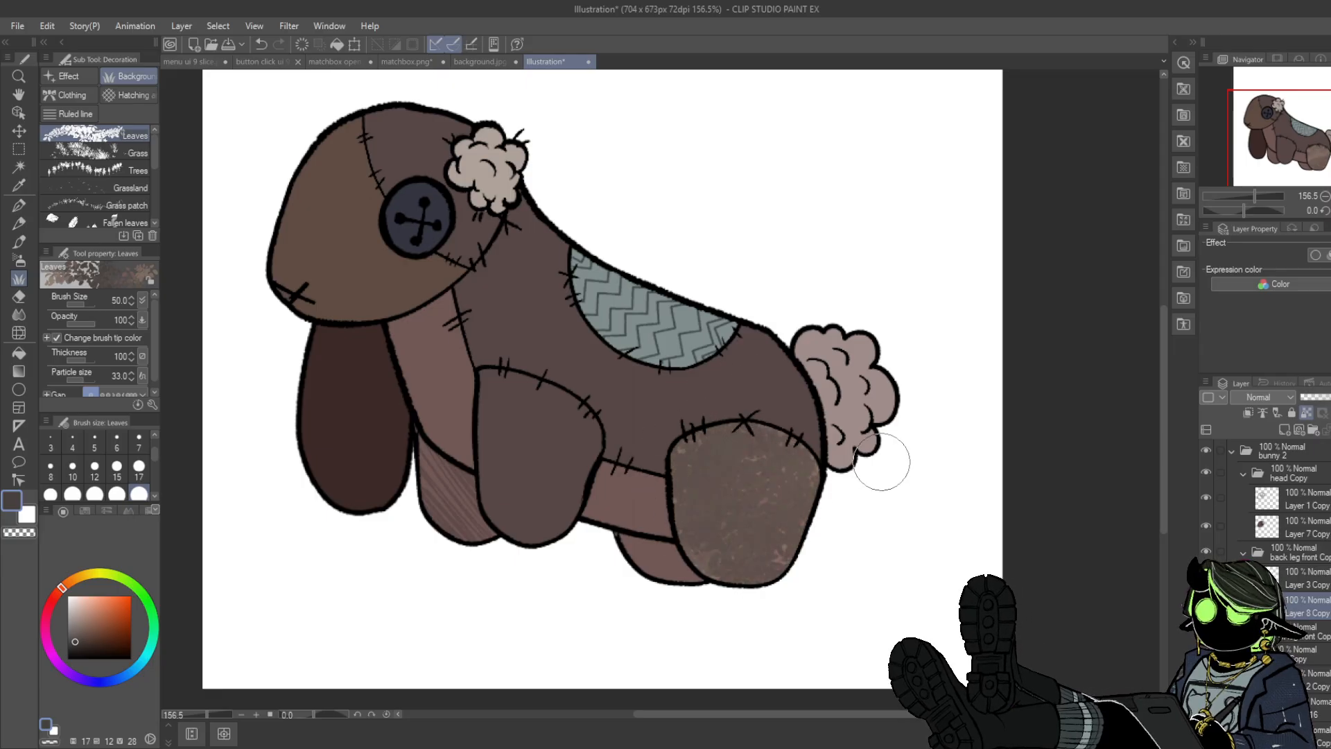
{"action": "left_click", "coordinate": [1206, 606]}
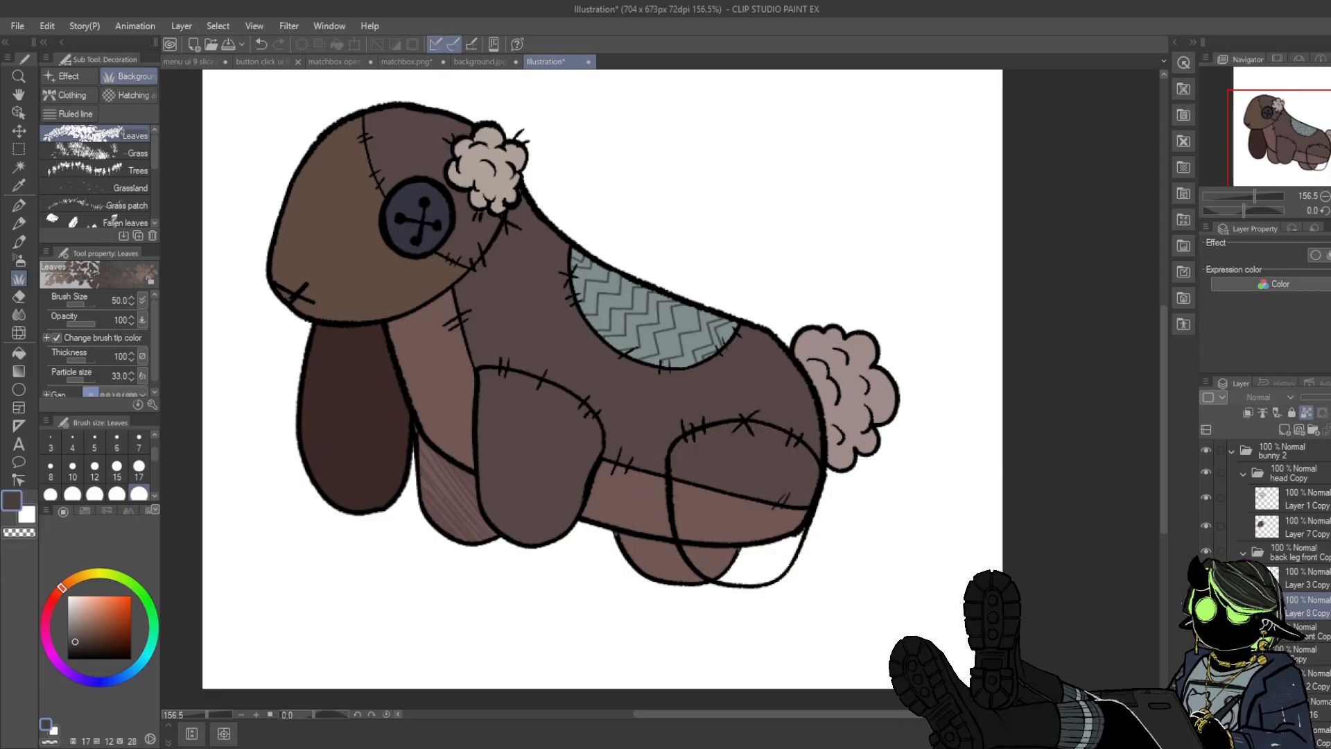
{"action": "left_click", "coordinate": [1206, 606]}
- Undo the leaf strokes painted on the near back leg's colour layer
{"action": "key", "text": "ctrl+z"}
{"action": "key", "text": "ctrl+z"}
{"action": "key", "text": "ctrl+z"}
{"action": "key", "text": "ctrl+z"}
{"action": "key", "text": "ctrl+z"}
{"action": "key", "text": "ctrl+z"}
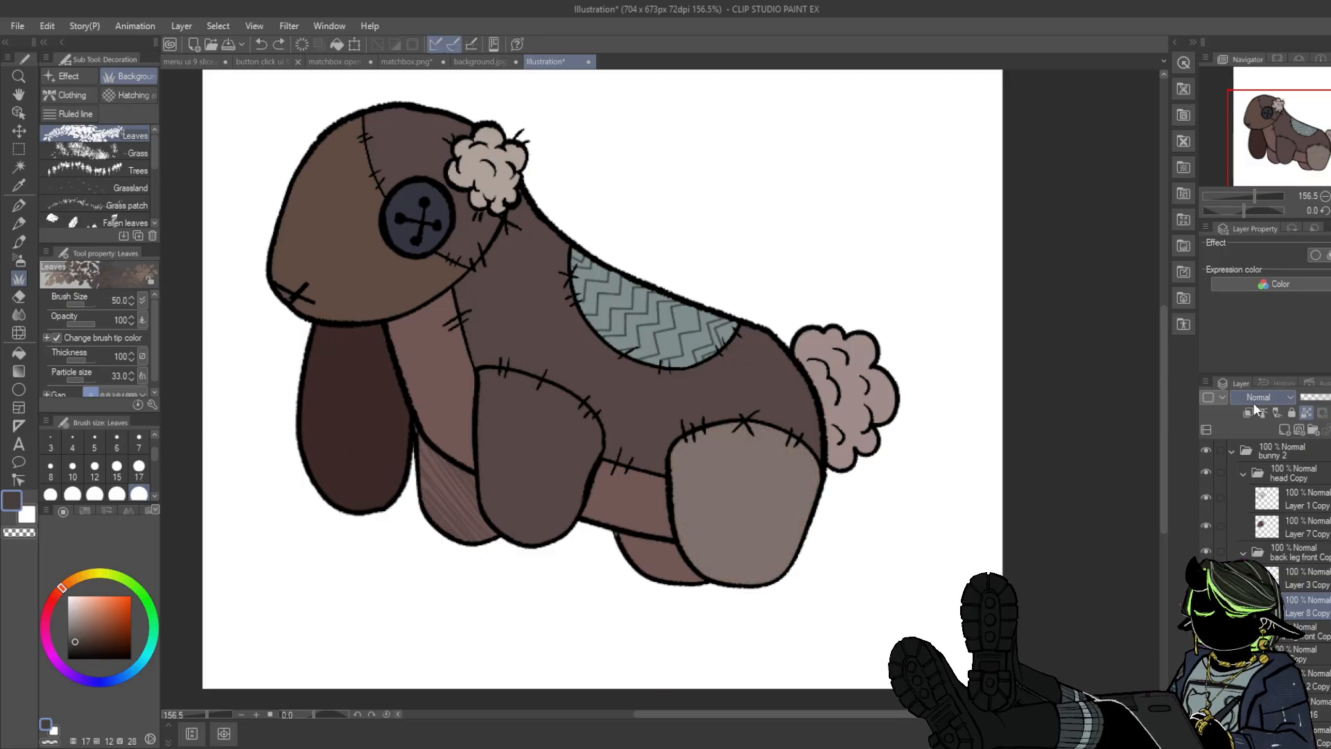
- Add a new layer above the near back leg's colour layer and turn off Change brush tip color for the Leaves brush
{"action": "left_click", "coordinate": [1284, 429]}
{"action": "left_click_drag", "start_coordinate": [741, 402], "coordinate": [692, 420]}
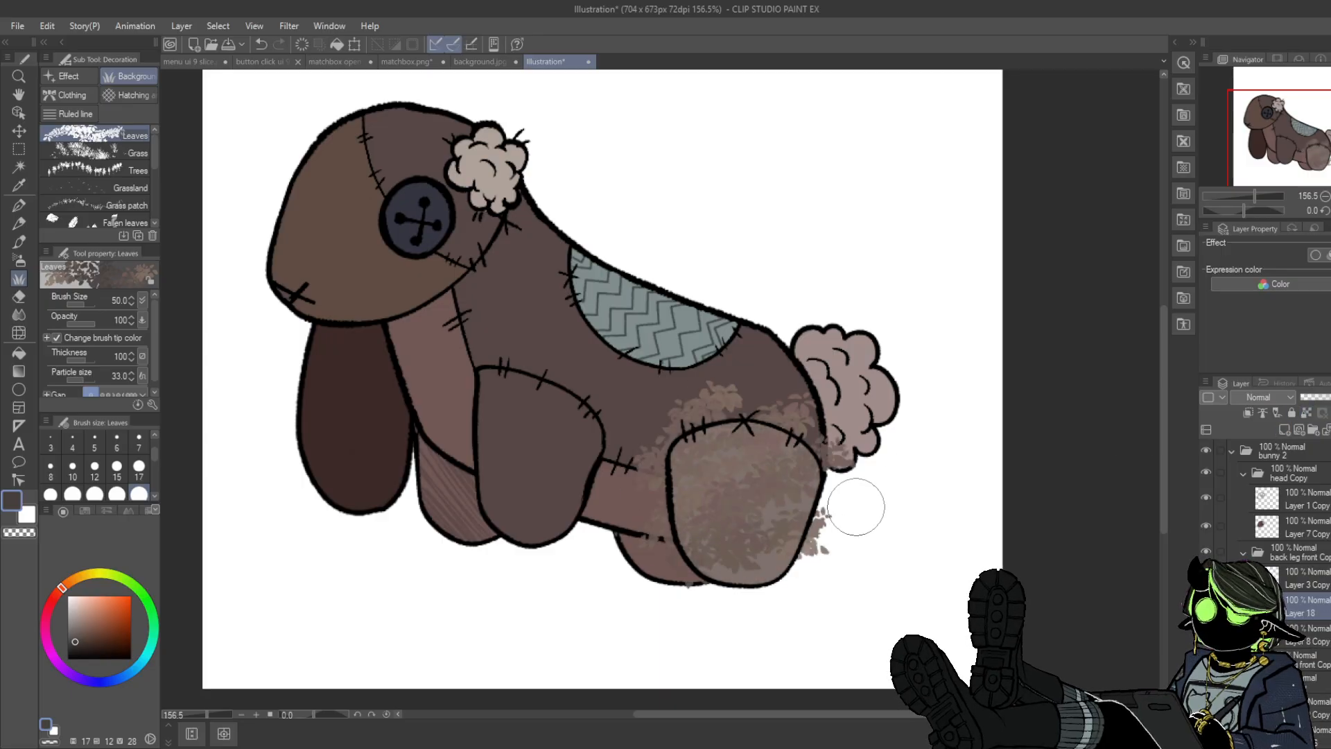
{"action": "key", "text": "ctrl+z"}
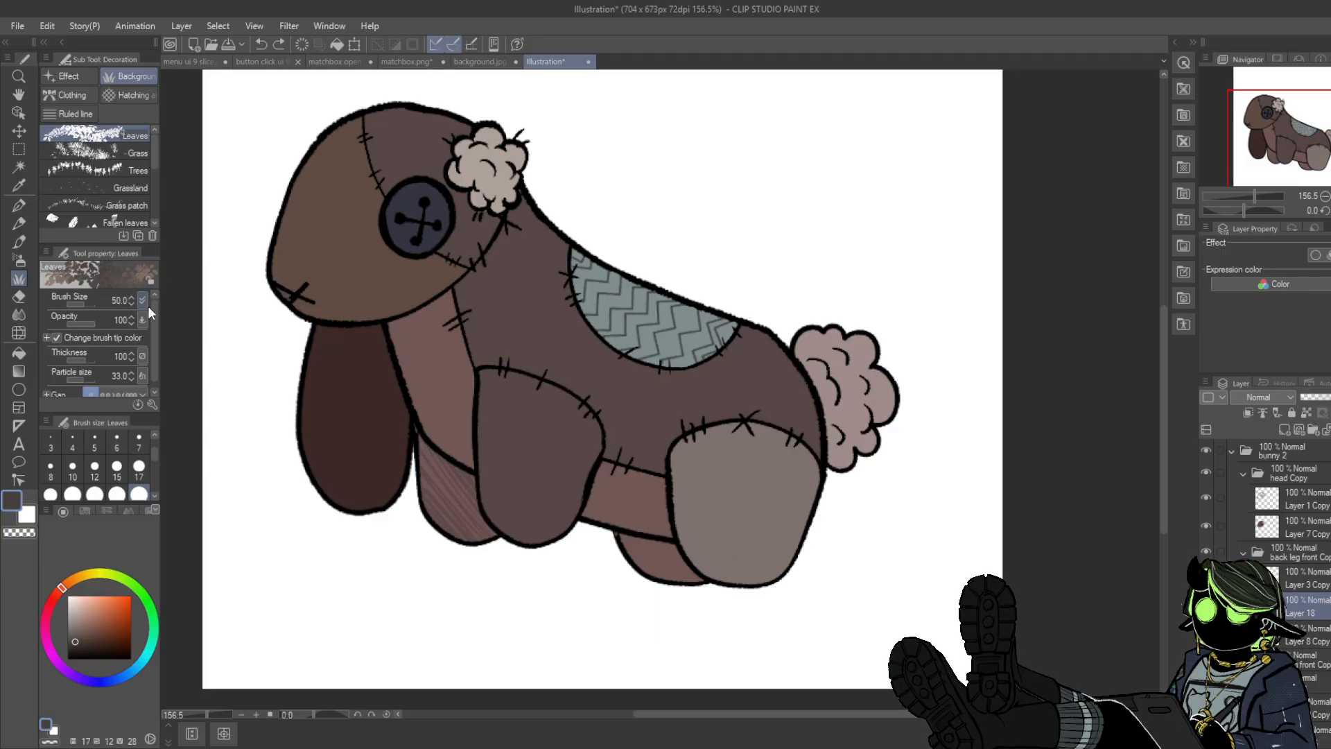
{"action": "scroll", "coordinate": [157, 344], "scroll_direction": "down", "scroll_amount": 1}
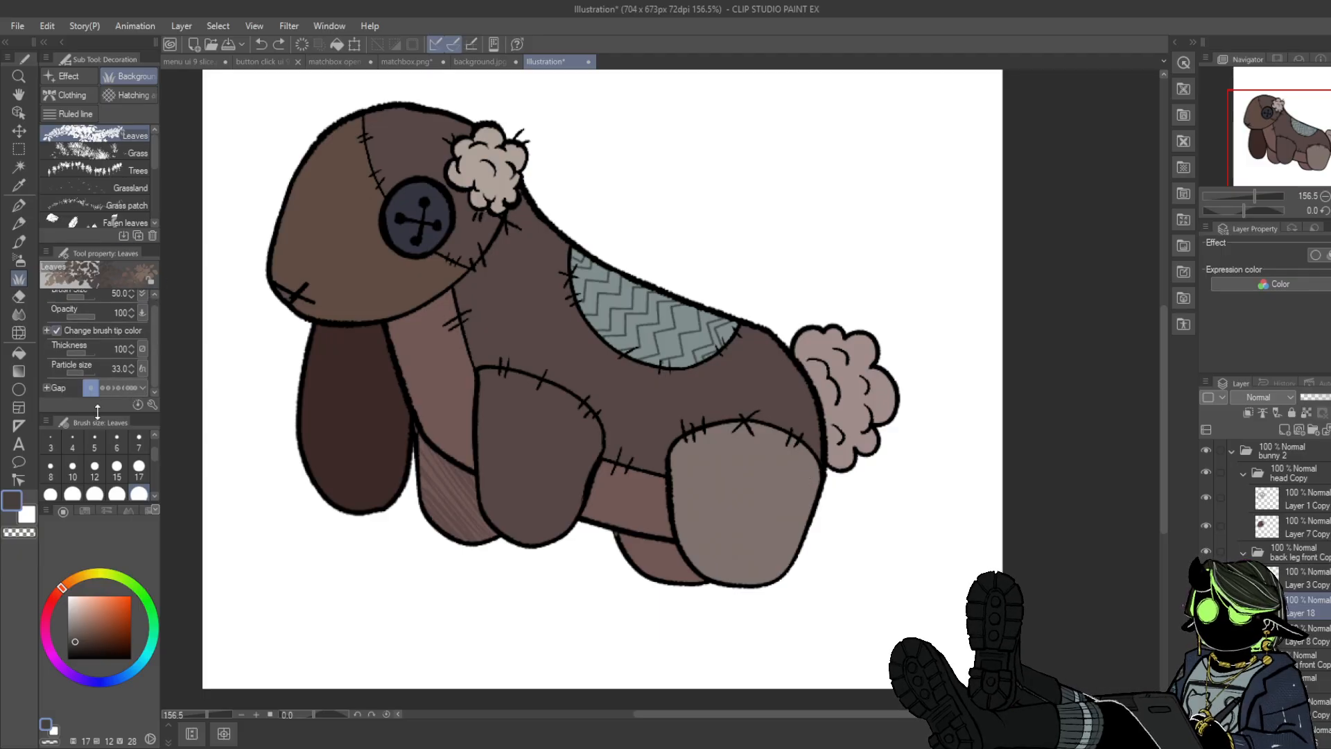
{"action": "left_click", "coordinate": [57, 331]}
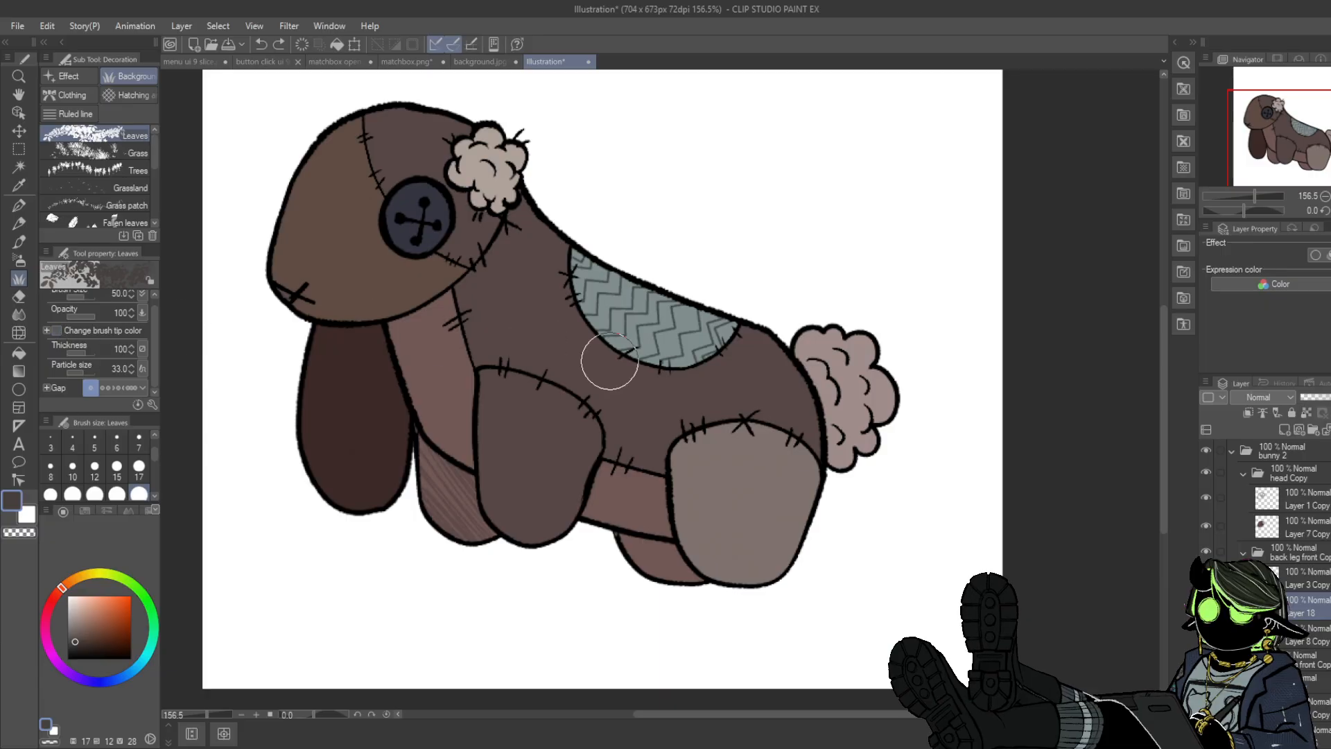
- Try single-colour dark brown leaf strokes on the near back leg at size 50, undoing them
{"action": "mouse_move", "coordinate": [693, 430]}
{"action": "left_mouse_down"}
{"action": "mouse_move", "coordinate": [697, 451]}
{"action": "mouse_move", "coordinate": [797, 527]}
{"action": "mouse_move", "coordinate": [770, 582]}
{"action": "left_mouse_up"}
{"action": "key", "text": "ctrl+z"}
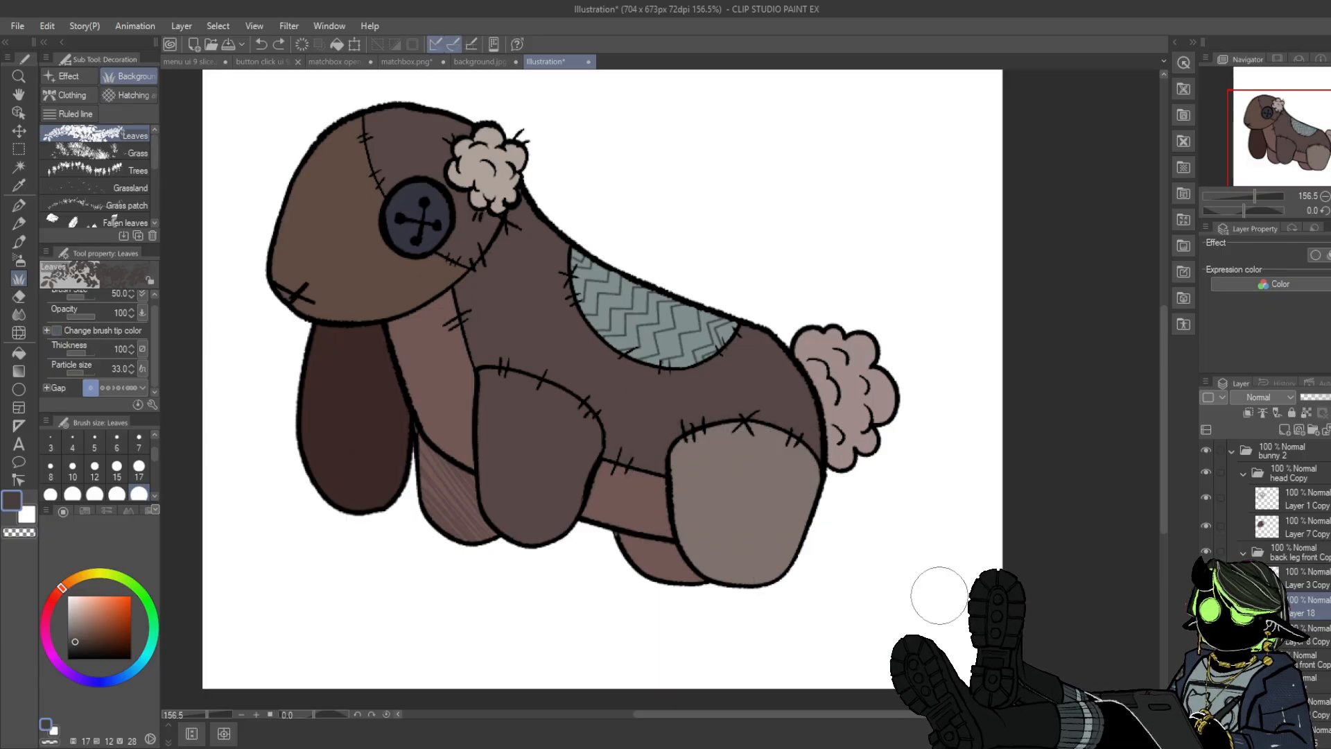
{"action": "mouse_move", "coordinate": [693, 465]}
{"action": "left_mouse_down"}
{"action": "mouse_move", "coordinate": [770, 443]}
{"action": "mouse_move", "coordinate": [702, 475]}
{"action": "mouse_move", "coordinate": [724, 415]}
{"action": "mouse_move", "coordinate": [772, 435]}
{"action": "mouse_move", "coordinate": [814, 476]}
{"action": "left_mouse_up"}
{"action": "key", "text": "ctrl+z"}
{"action": "key", "text": "ctrl+z"}
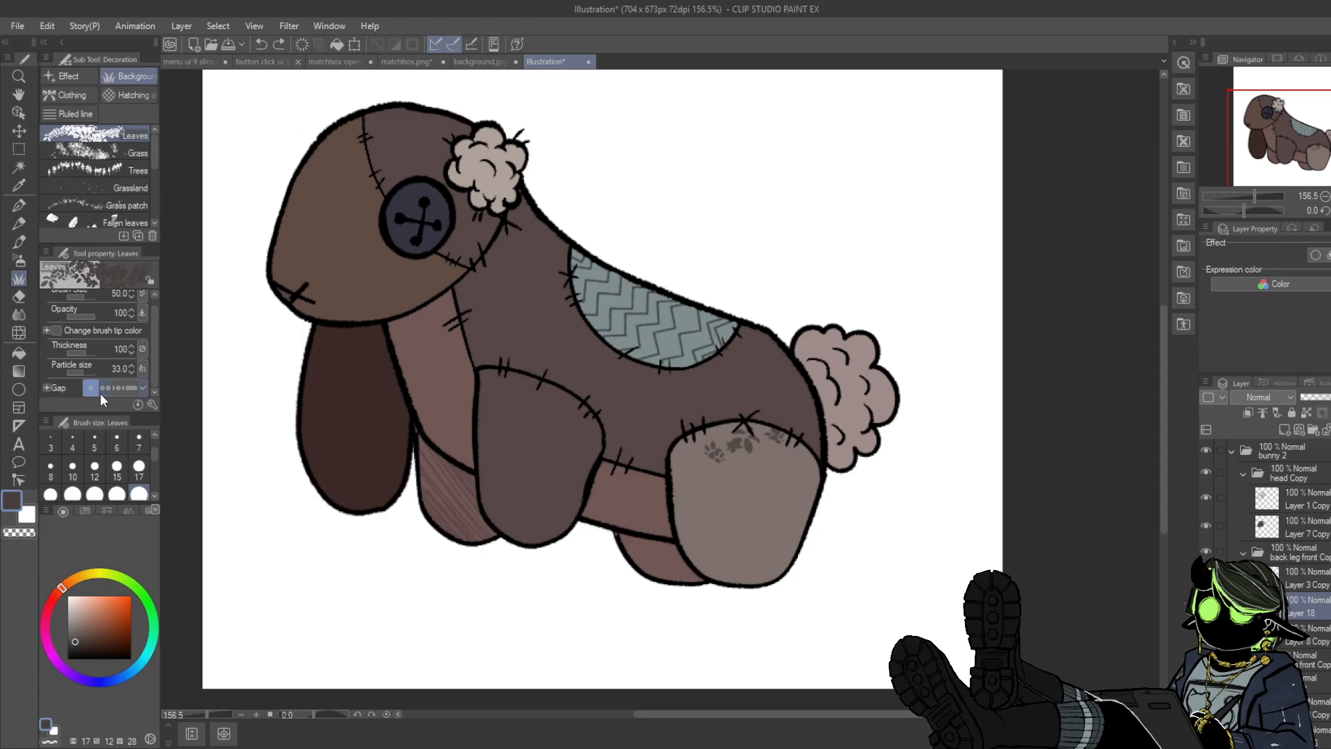
- Try a larger leaf pattern on the near back leg with the brush at size 120, undoing the strokes
{"action": "scroll", "coordinate": [149, 471], "scroll_direction": "down", "scroll_amount": 2}
{"action": "left_click", "coordinate": [138, 487]}
{"action": "mouse_move", "coordinate": [742, 461]}
{"action": "left_mouse_down"}
{"action": "mouse_move", "coordinate": [797, 535]}
{"action": "mouse_move", "coordinate": [811, 619]}
{"action": "left_mouse_up"}
{"action": "key", "text": "ctrl+z"}
{"action": "key", "text": "ctrl+z"}
{"action": "key", "text": "ctrl+z"}
{"action": "key", "text": "ctrl+z"}
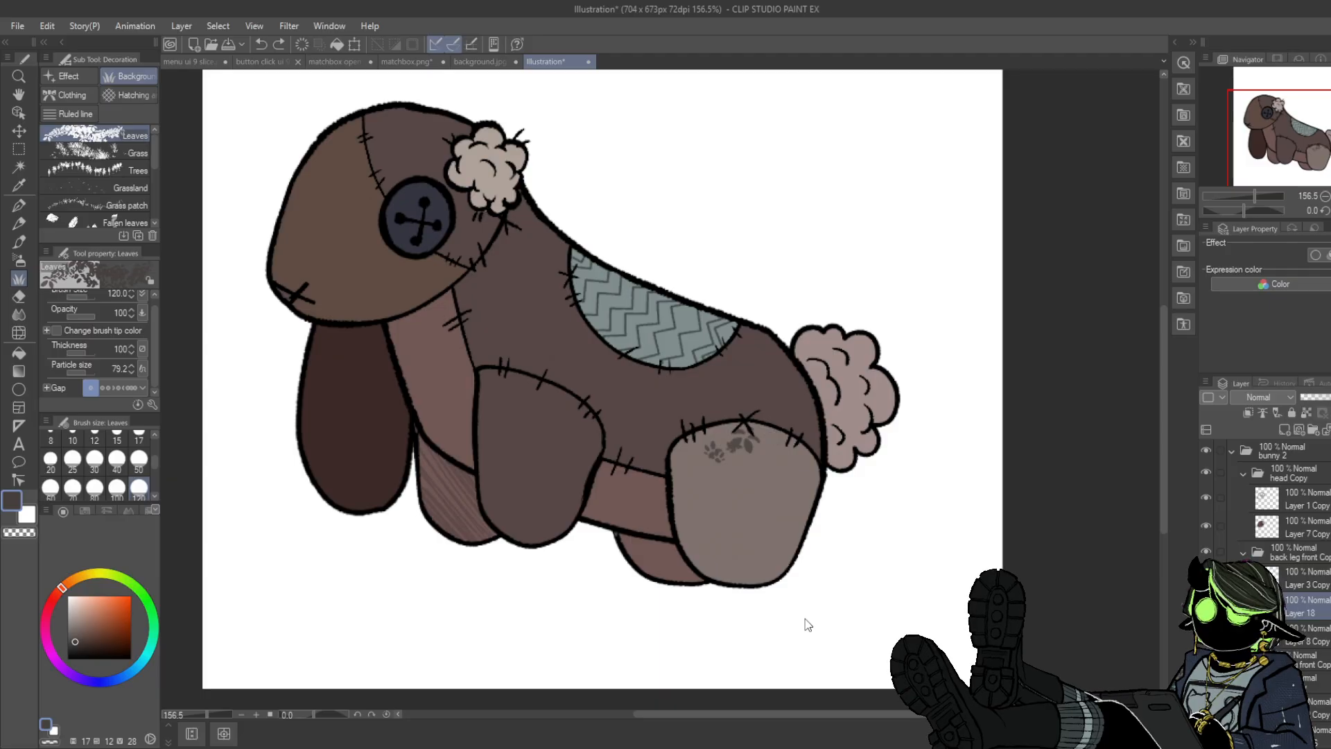
- Clip the new layer to the near back leg's colour layer, test a leaf stroke, and set the Leaves brush to size 50
{"action": "left_click", "coordinate": [1247, 414]}
{"action": "mouse_move", "coordinate": [741, 450]}
{"action": "left_mouse_down"}
{"action": "mouse_move", "coordinate": [728, 475]}
{"action": "mouse_move", "coordinate": [802, 550]}
{"action": "mouse_move", "coordinate": [752, 553]}
{"action": "left_mouse_up"}
{"action": "key", "text": "ctrl+z"}
{"action": "left_click", "coordinate": [138, 459]}
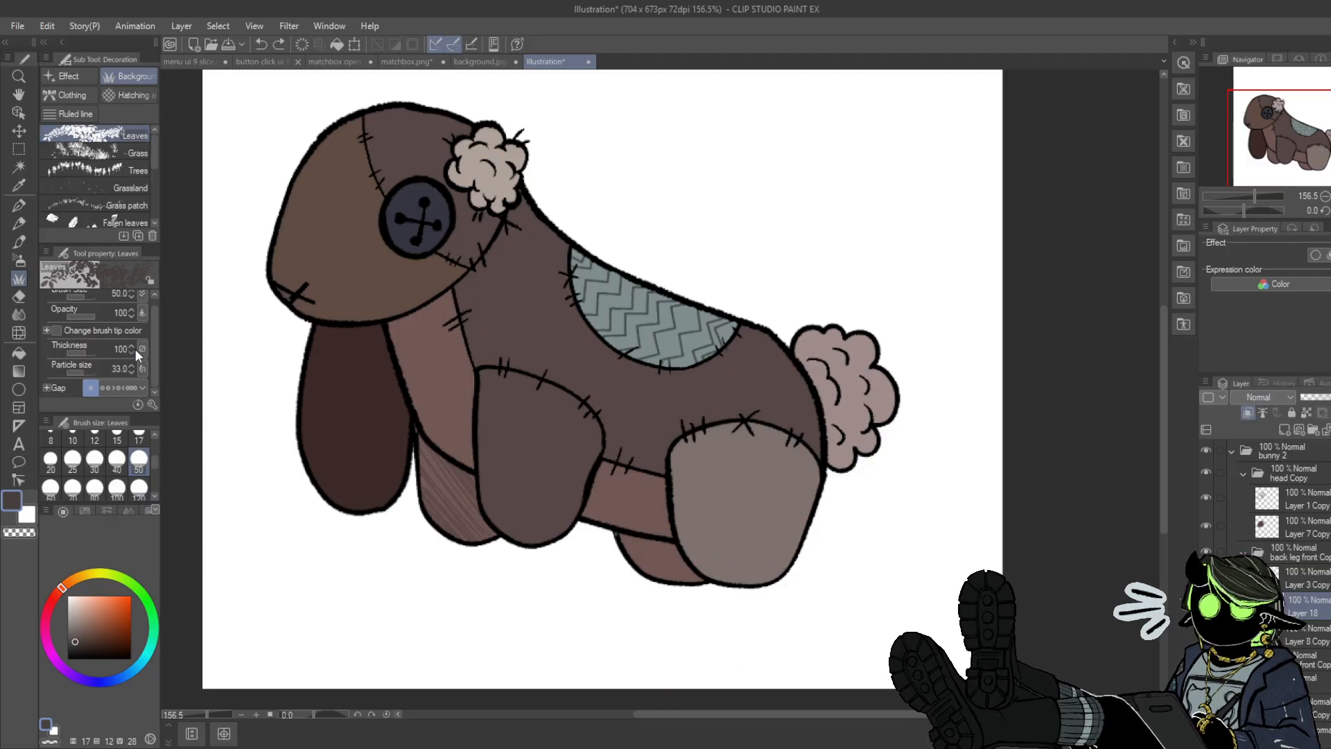
- Set the Leaves brush's particle size to 9.7, test a stroke on the near back leg and undo the stroke
{"action": "left_click_drag", "start_coordinate": [85, 368], "coordinate": [80, 372]}
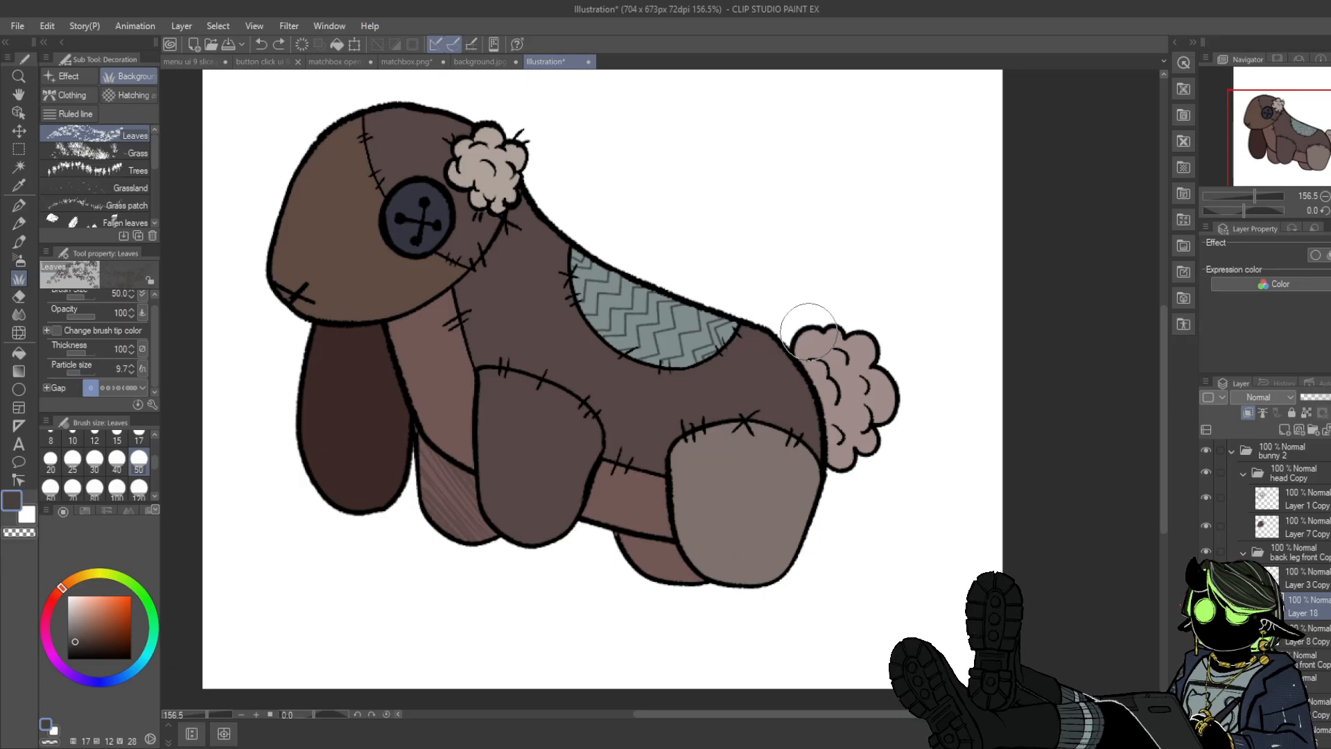
{"action": "mouse_move", "coordinate": [735, 430]}
{"action": "left_mouse_down"}
{"action": "mouse_move", "coordinate": [846, 496]}
{"action": "mouse_move", "coordinate": [784, 551]}
{"action": "left_mouse_up"}
{"action": "key", "text": "ctrl+z"}
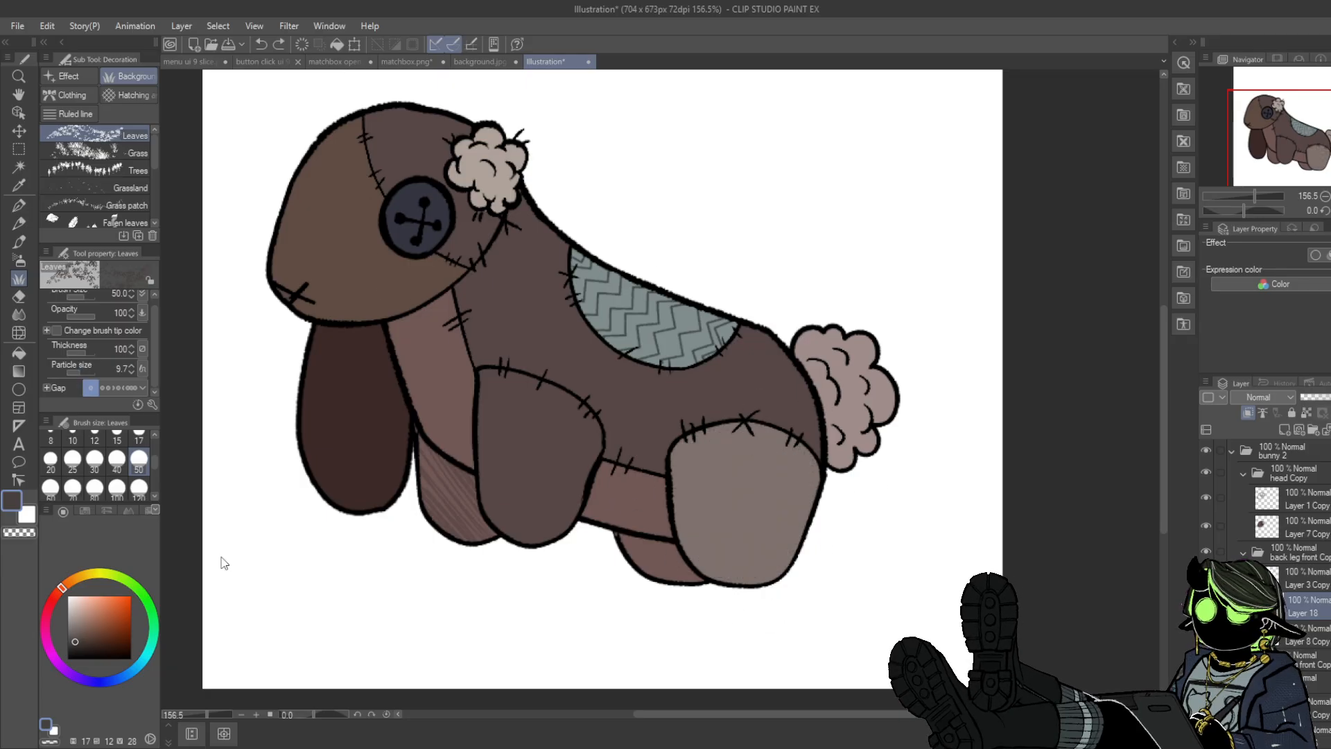
- Cover the near back leg with dark leaf strokes at brush size 120 and set the leaf layer's opacity to 60%
{"action": "left_click", "coordinate": [139, 494]}
{"action": "left_click", "coordinate": [704, 439]}
{"action": "mouse_move", "coordinate": [704, 439]}
{"action": "left_mouse_down"}
{"action": "mouse_move", "coordinate": [679, 562]}
{"action": "mouse_move", "coordinate": [847, 528]}
{"action": "mouse_move", "coordinate": [777, 599]}
{"action": "mouse_move", "coordinate": [880, 534]}
{"action": "mouse_move", "coordinate": [776, 435]}
{"action": "mouse_move", "coordinate": [717, 502]}
{"action": "mouse_move", "coordinate": [662, 483]}
{"action": "left_mouse_up"}
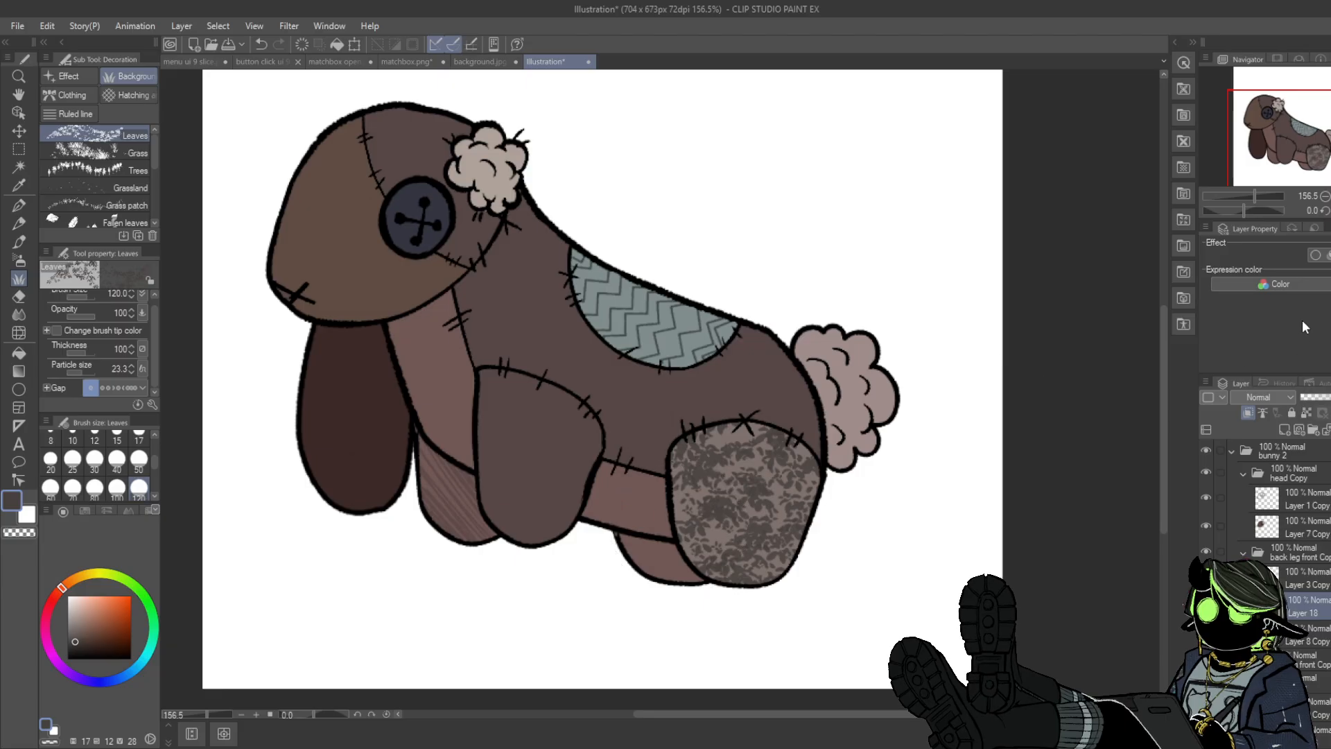
{"action": "left_click", "coordinate": [1326, 401]}
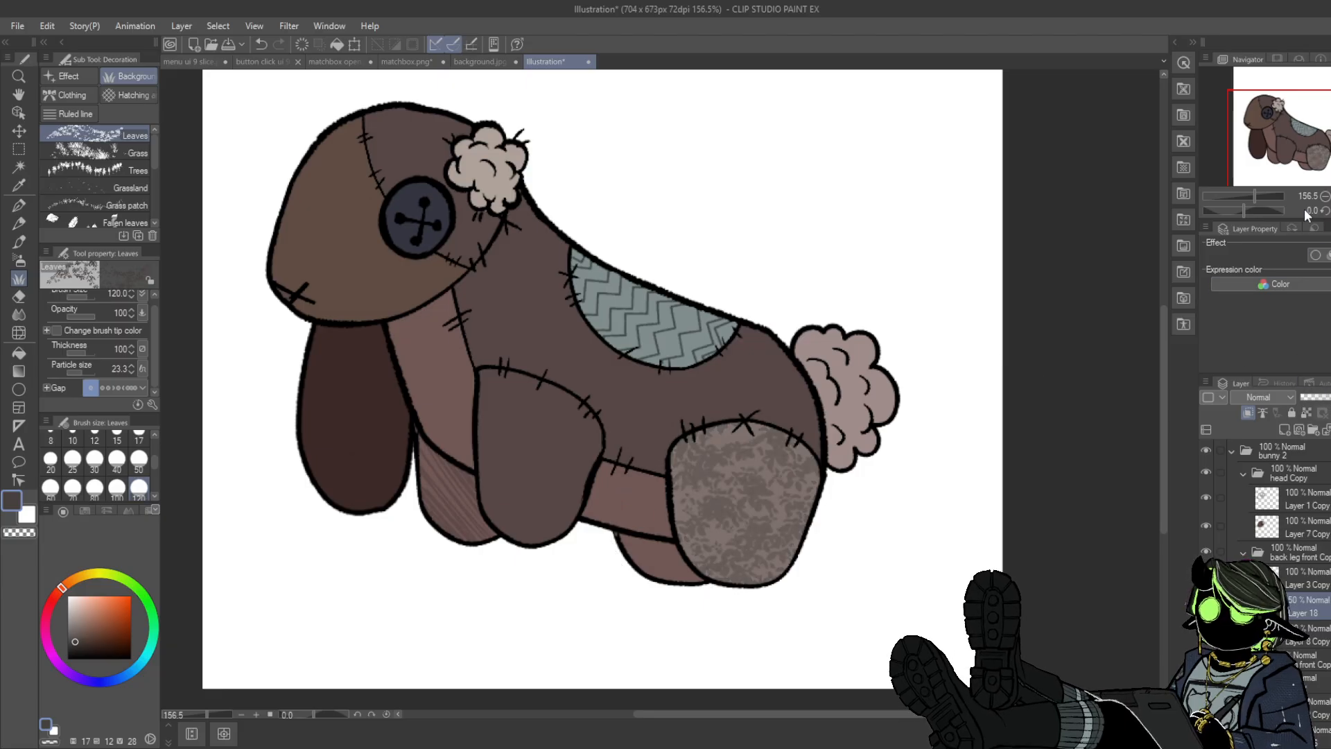
{"action": "mouse_move", "coordinate": [1301, 134]}
{"action": "left_mouse_down"}
{"action": "mouse_move", "coordinate": [1303, 119]}
{"action": "mouse_move", "coordinate": [1308, 140]}
{"action": "left_mouse_up"}
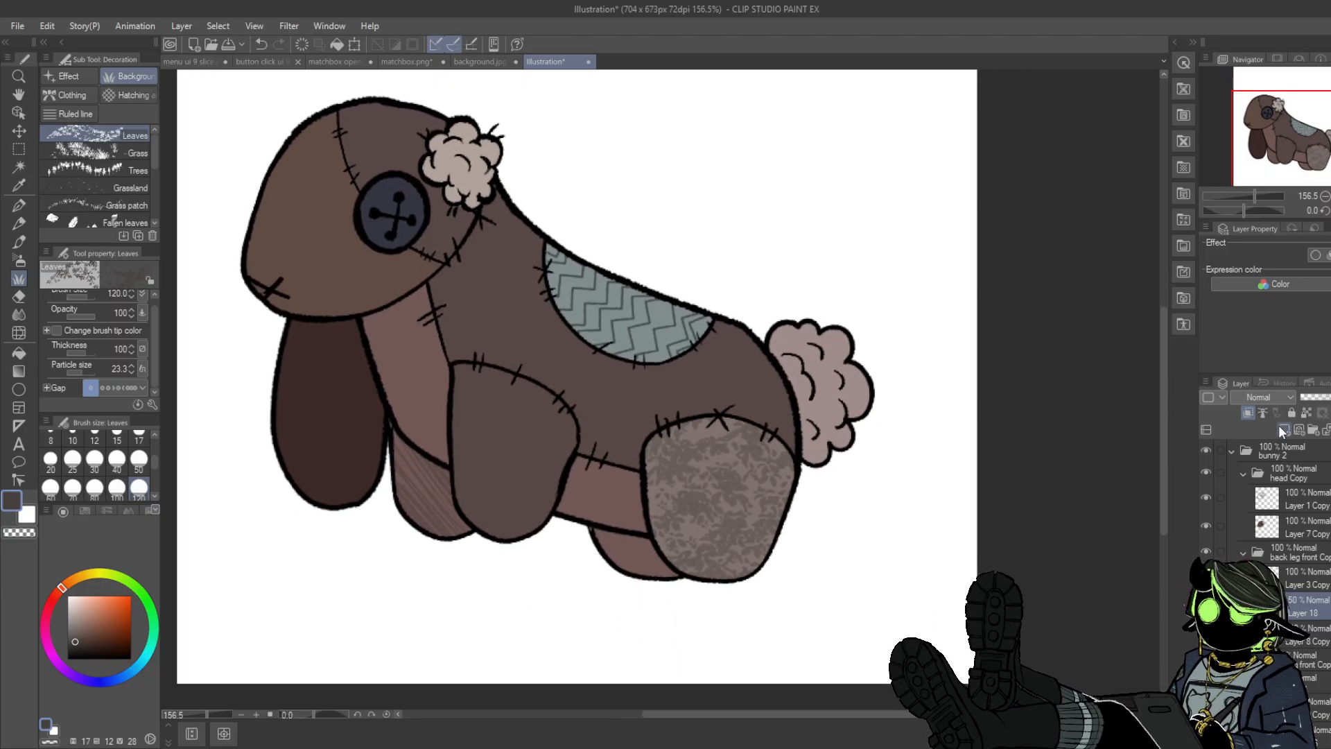
- Replace the dark leaf layer with a clipped layer of muted green leaves on the near back leg at 56% opacity
{"action": "left_click", "coordinate": [1330, 430]}
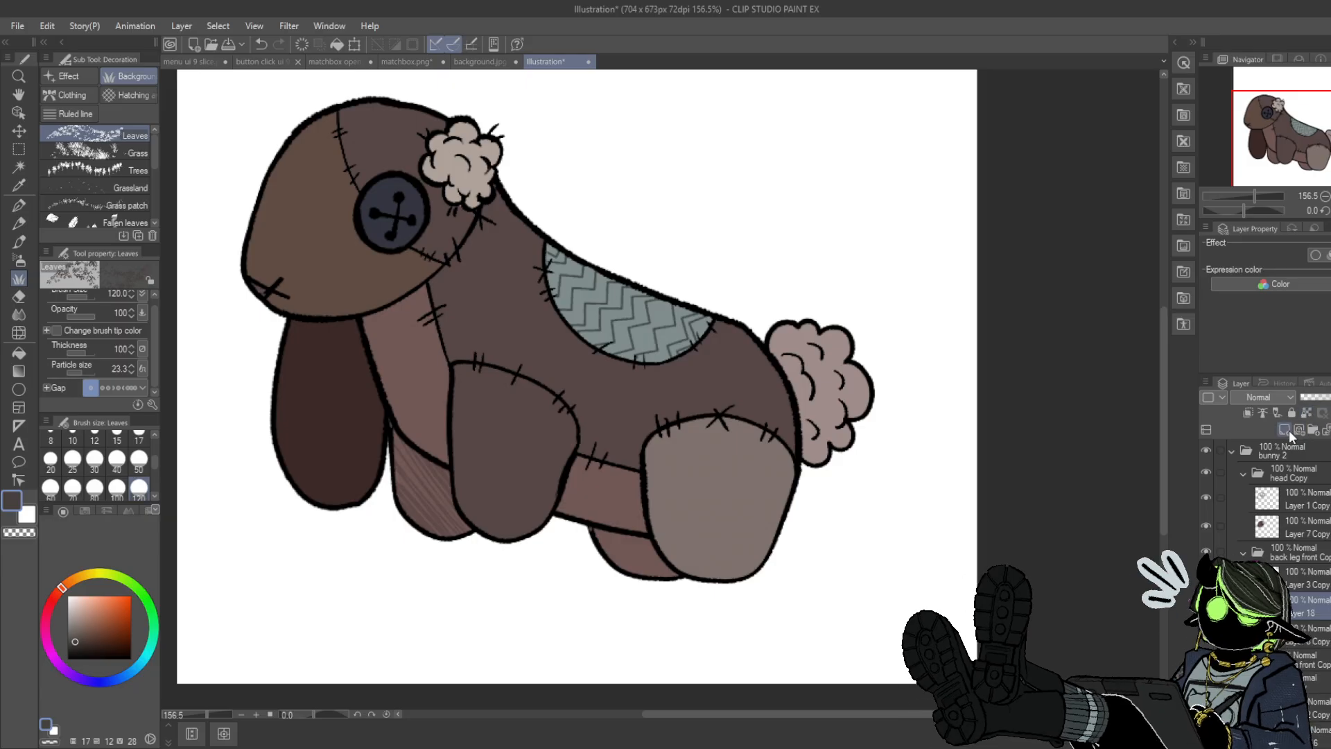
{"action": "left_click", "coordinate": [1286, 430]}
{"action": "left_click", "coordinate": [148, 603]}
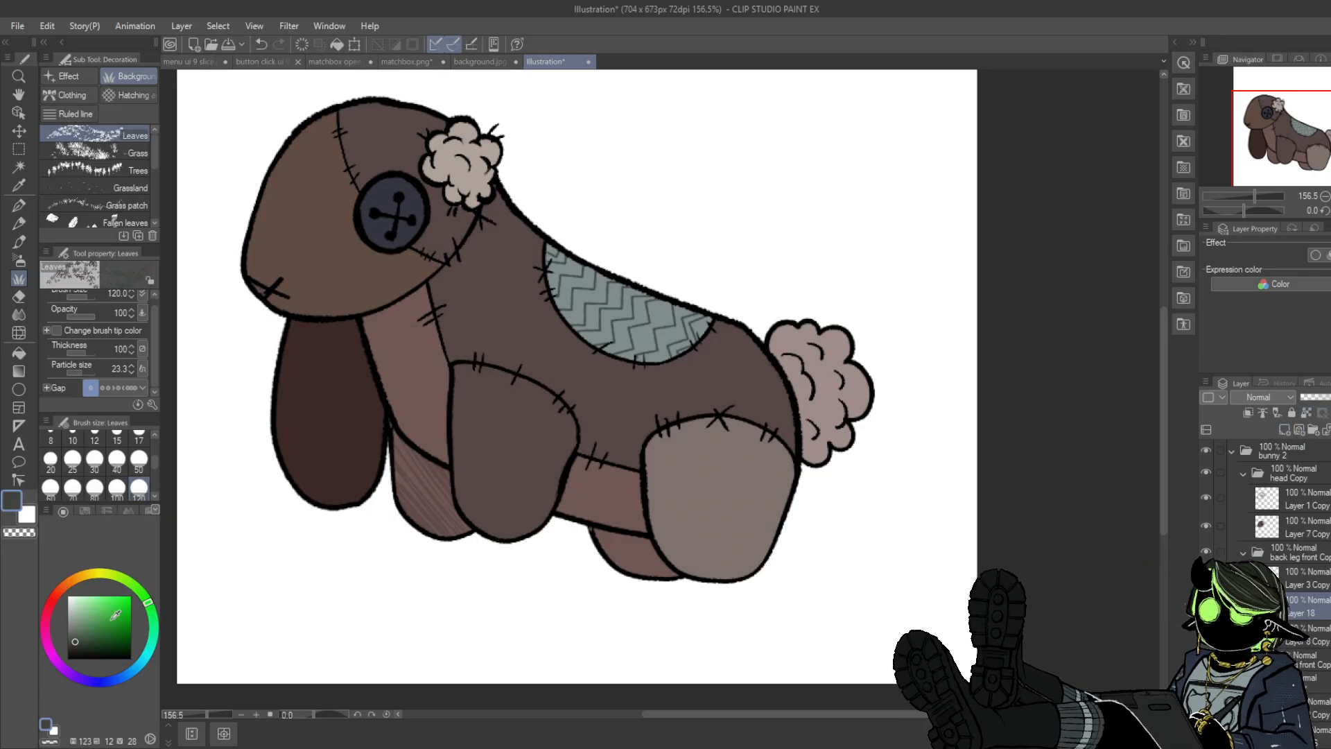
{"action": "left_click", "coordinate": [82, 636]}
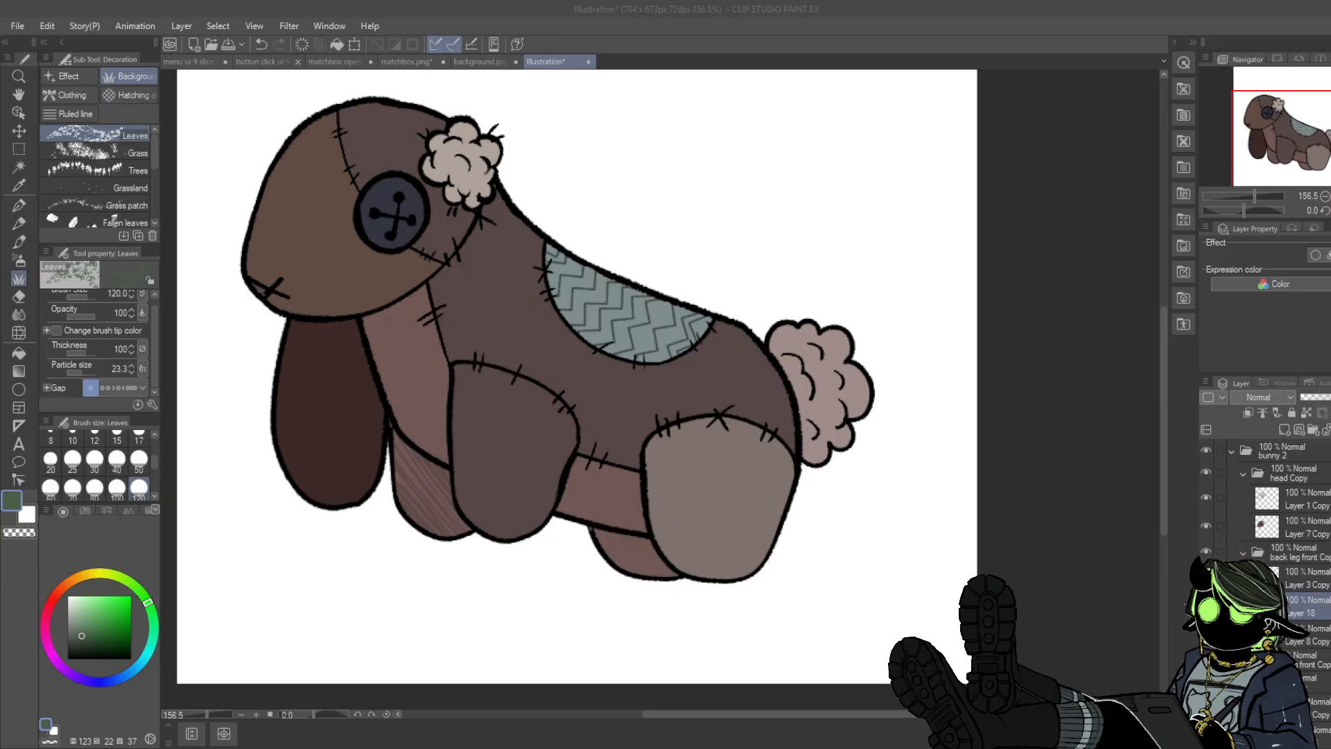
{"action": "mouse_move", "coordinate": [690, 466]}
{"action": "left_mouse_down"}
{"action": "mouse_move", "coordinate": [768, 489]}
{"action": "mouse_move", "coordinate": [739, 539]}
{"action": "mouse_move", "coordinate": [689, 546]}
{"action": "mouse_move", "coordinate": [685, 519]}
{"action": "mouse_move", "coordinate": [736, 497]}
{"action": "mouse_move", "coordinate": [737, 436]}
{"action": "mouse_move", "coordinate": [788, 482]}
{"action": "mouse_move", "coordinate": [754, 569]}
{"action": "mouse_move", "coordinate": [670, 505]}
{"action": "mouse_move", "coordinate": [654, 404]}
{"action": "left_mouse_up"}
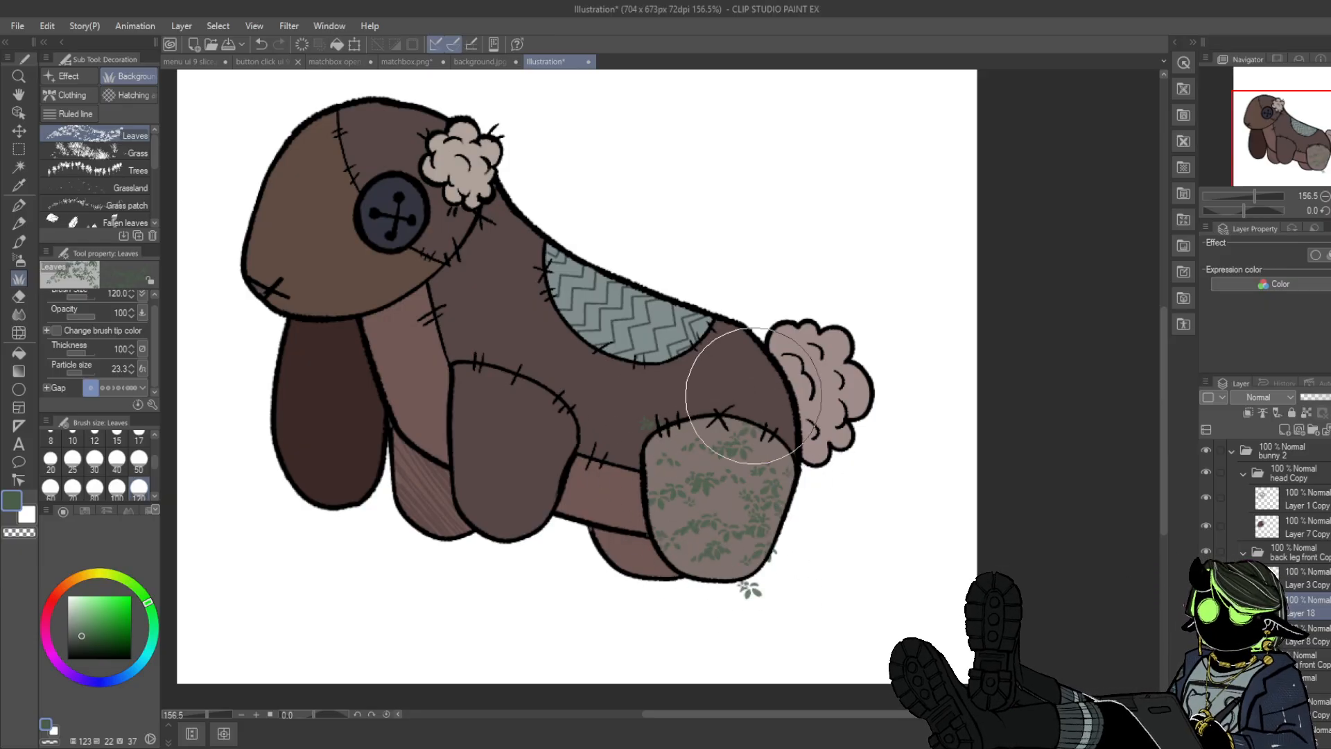
{"action": "left_click", "coordinate": [1248, 411]}
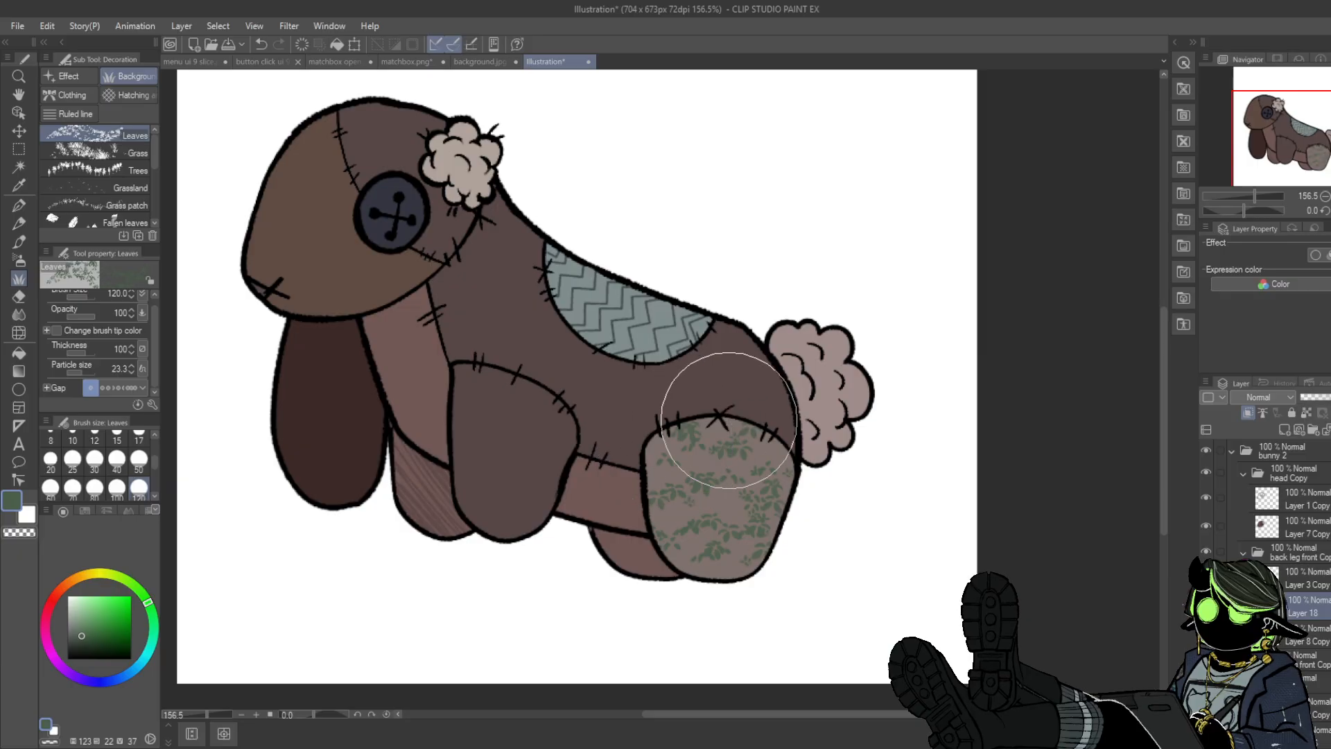
{"action": "mouse_move", "coordinate": [728, 420]}
{"action": "left_mouse_down"}
{"action": "mouse_move", "coordinate": [721, 499]}
{"action": "mouse_move", "coordinate": [714, 416]}
{"action": "mouse_move", "coordinate": [684, 580]}
{"action": "mouse_move", "coordinate": [777, 463]}
{"action": "left_mouse_up"}
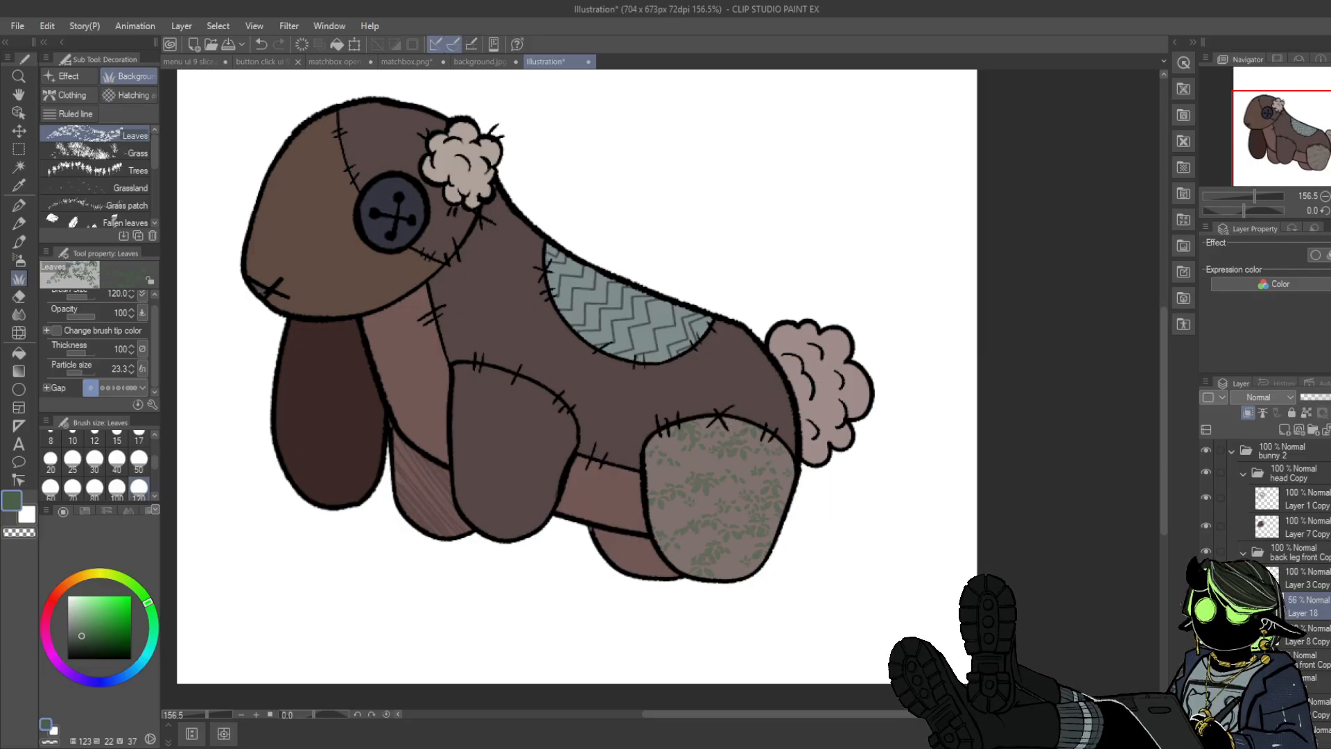
- Paint muted purple leaves over the green ones on a new clipped layer, and check the whole bunny in a mirrored view
{"action": "left_click", "coordinate": [1284, 430]}
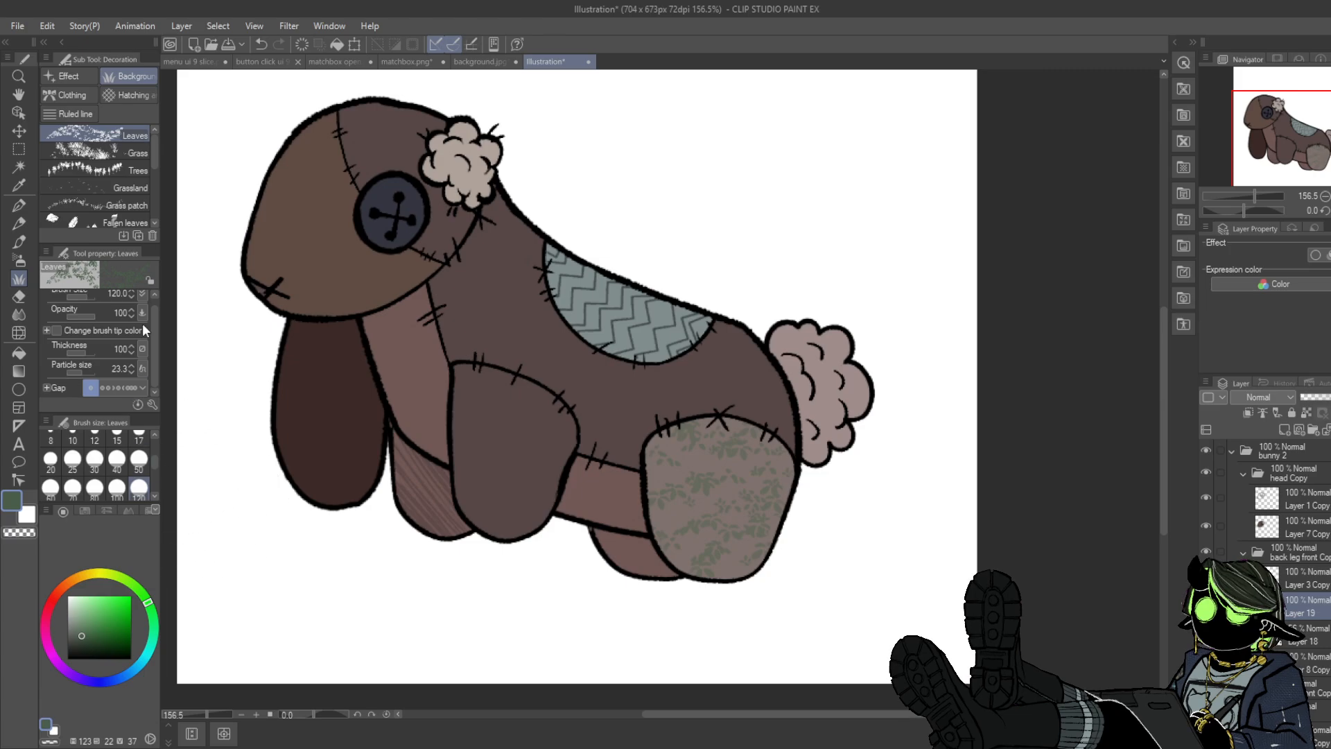
{"action": "left_click", "coordinate": [46, 635]}
{"action": "left_click_drag", "start_coordinate": [90, 625], "coordinate": [85, 635]}
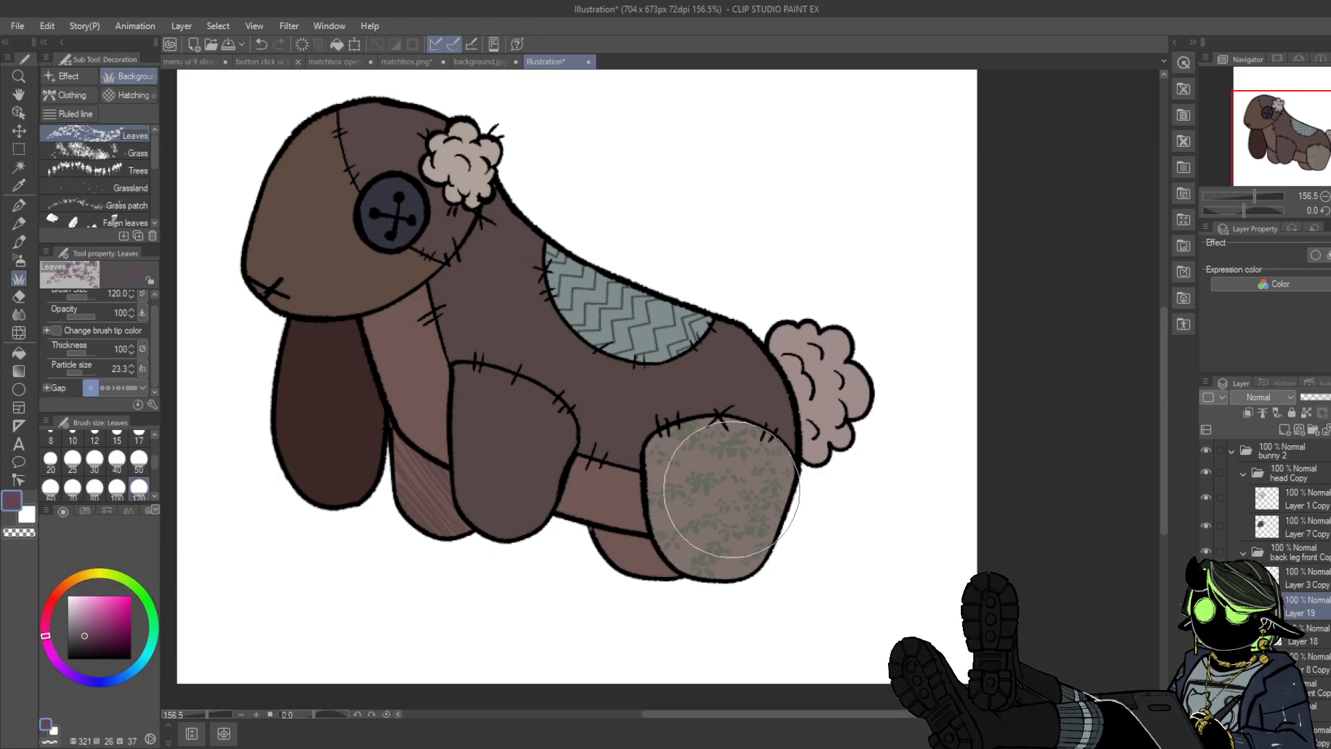
{"action": "mouse_move", "coordinate": [711, 475]}
{"action": "left_mouse_down"}
{"action": "mouse_move", "coordinate": [762, 447]}
{"action": "mouse_move", "coordinate": [744, 440]}
{"action": "mouse_move", "coordinate": [767, 475]}
{"action": "mouse_move", "coordinate": [762, 503]}
{"action": "mouse_move", "coordinate": [738, 526]}
{"action": "mouse_move", "coordinate": [715, 520]}
{"action": "mouse_move", "coordinate": [721, 550]}
{"action": "mouse_move", "coordinate": [688, 451]}
{"action": "mouse_move", "coordinate": [696, 431]}
{"action": "mouse_move", "coordinate": [691, 485]}
{"action": "mouse_move", "coordinate": [671, 503]}
{"action": "mouse_move", "coordinate": [697, 555]}
{"action": "mouse_move", "coordinate": [776, 461]}
{"action": "mouse_move", "coordinate": [791, 462]}
{"action": "mouse_move", "coordinate": [756, 557]}
{"action": "left_mouse_up"}
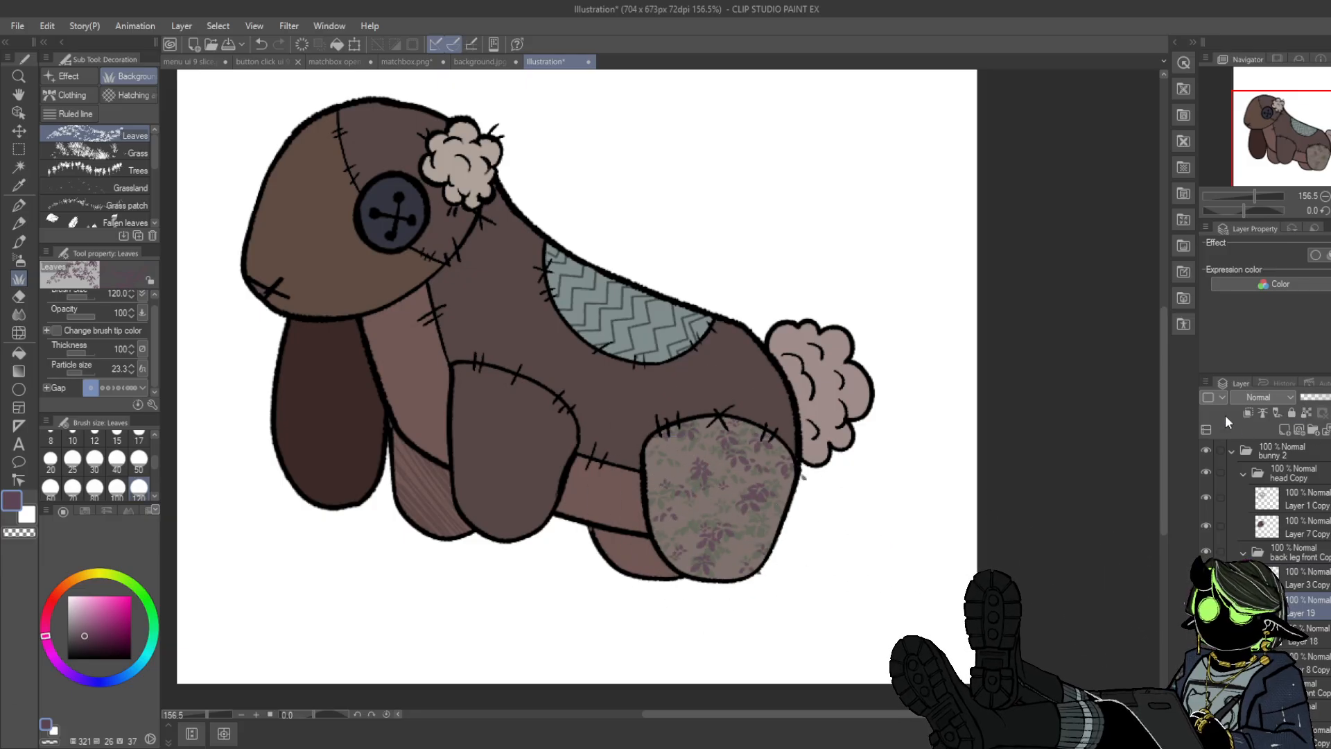
{"action": "left_click_drag", "start_coordinate": [1256, 193], "coordinate": [1252, 195]}
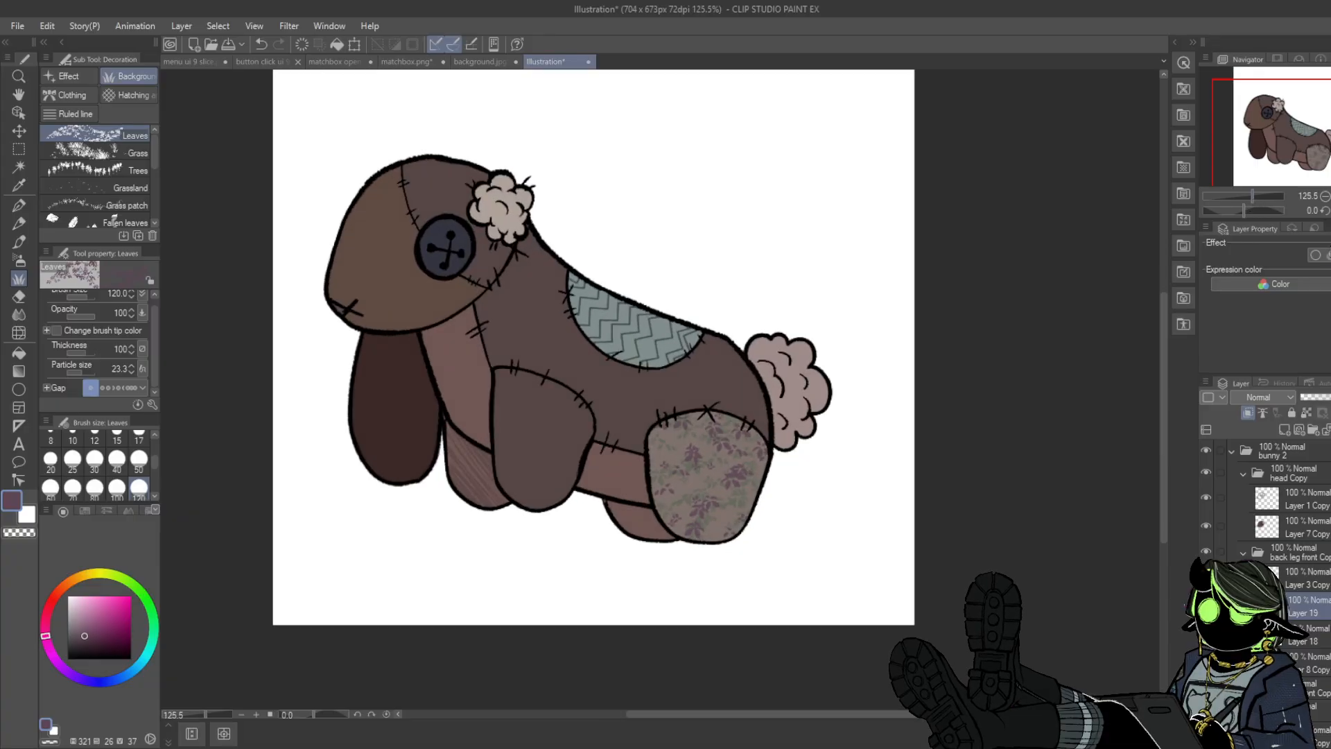
{"action": "key", "text": "h"}
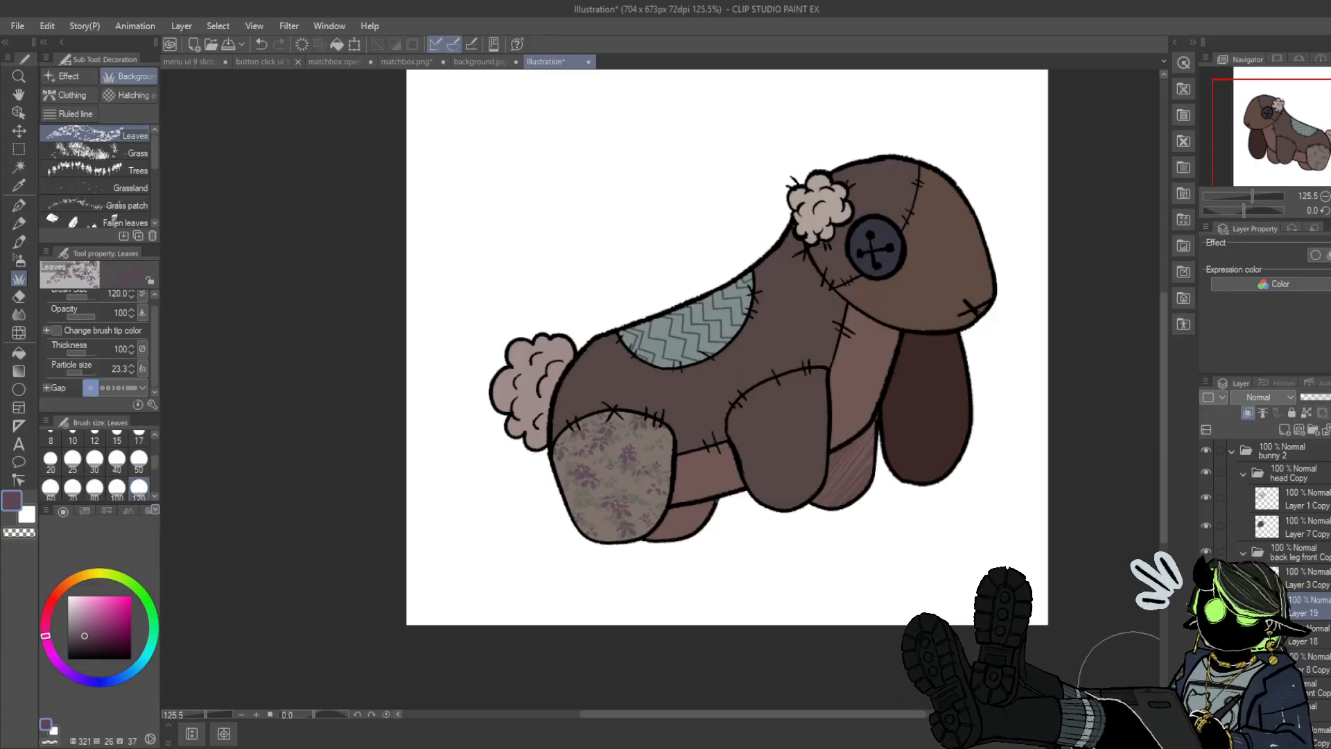
{"action": "key", "text": "h"}
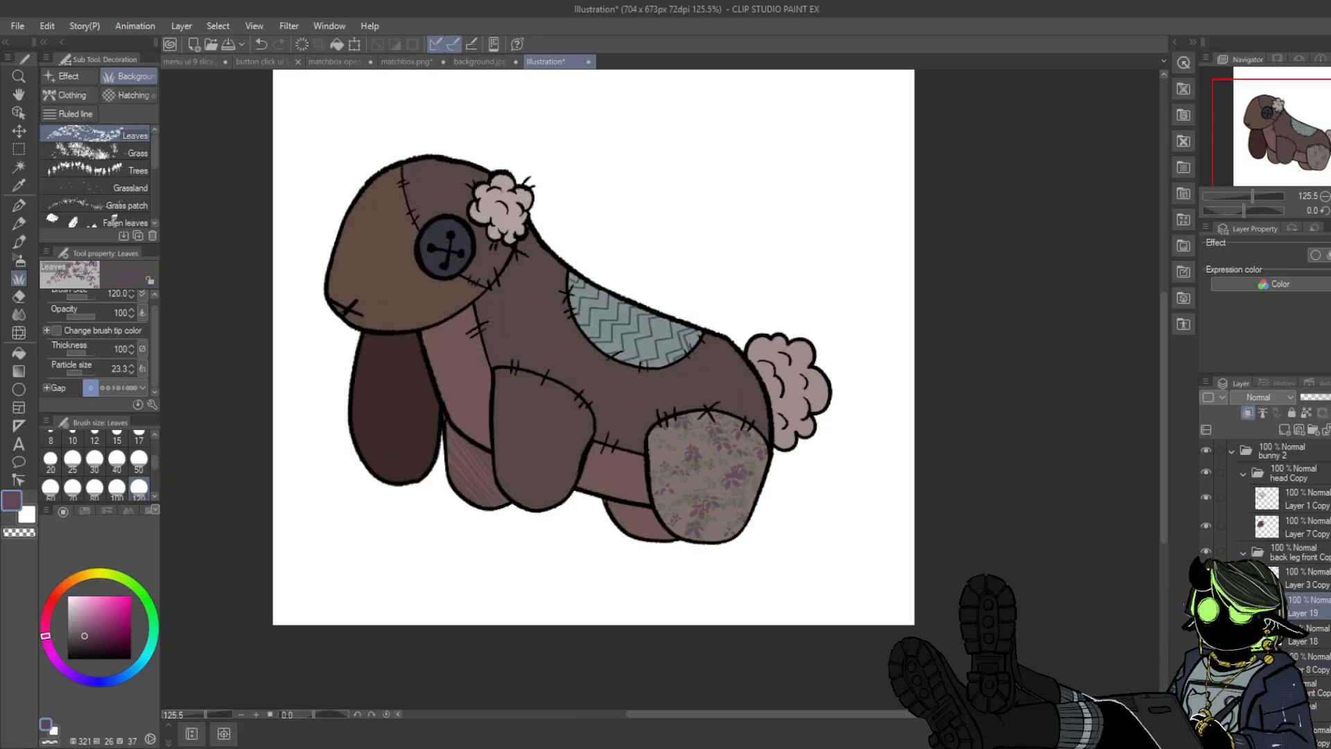
{"action": "left_click_drag", "start_coordinate": [1330, 109], "coordinate": [1311, 136]}
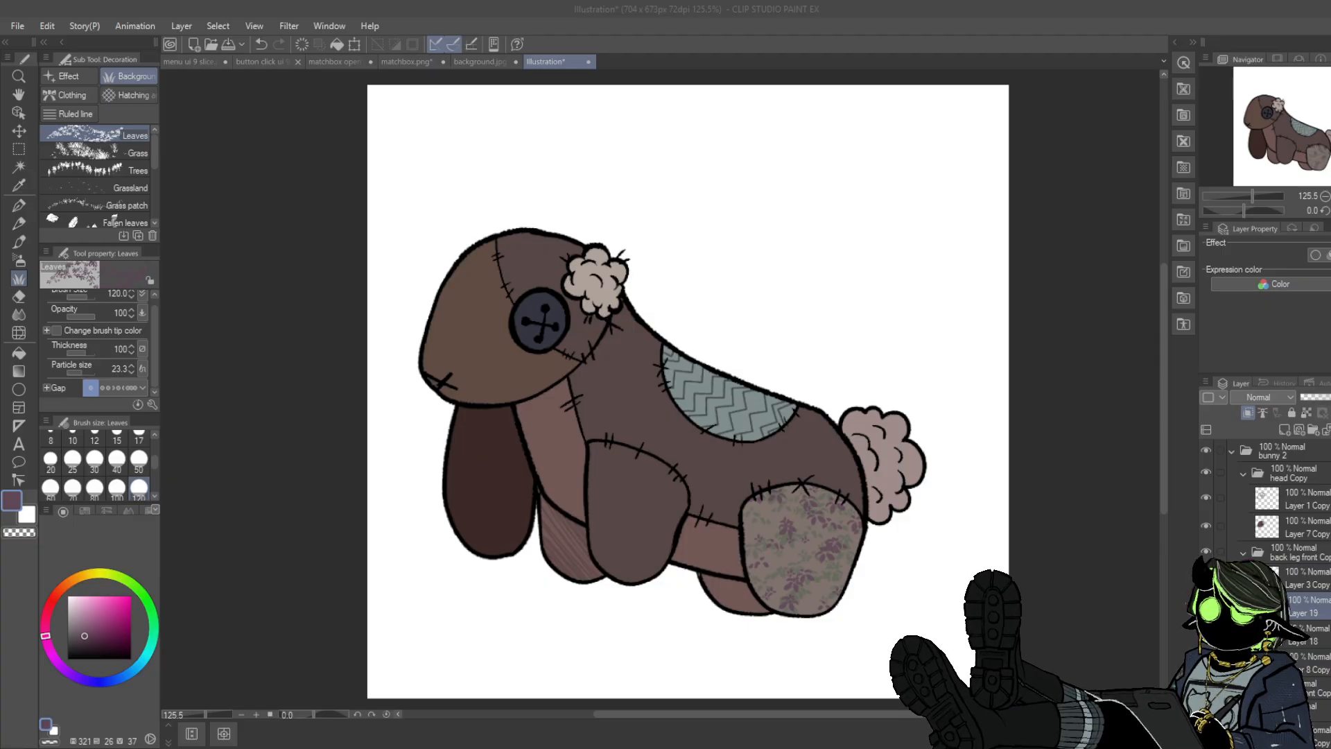
- Save the illustration as ld58 bunnies
{"action": "left_click", "coordinate": [98, 43]}
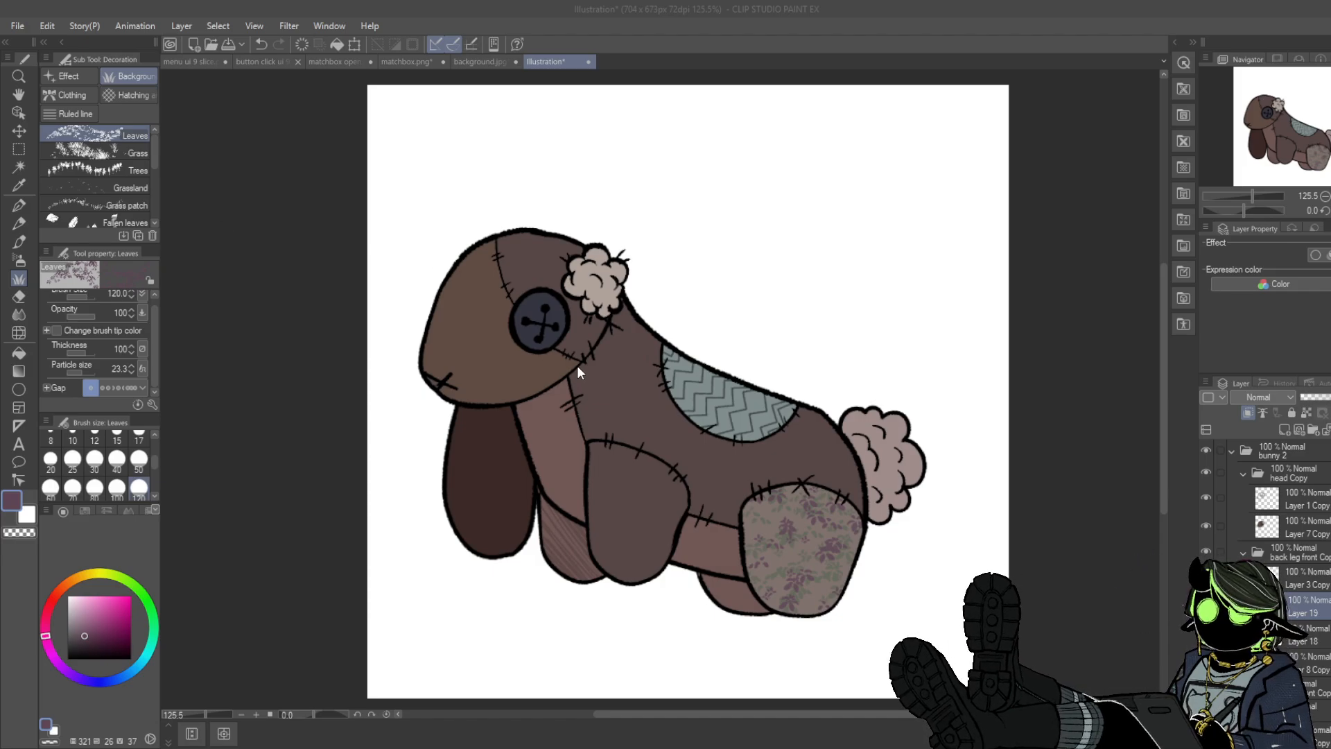
{"action": "left_click", "coordinate": [17, 27]}
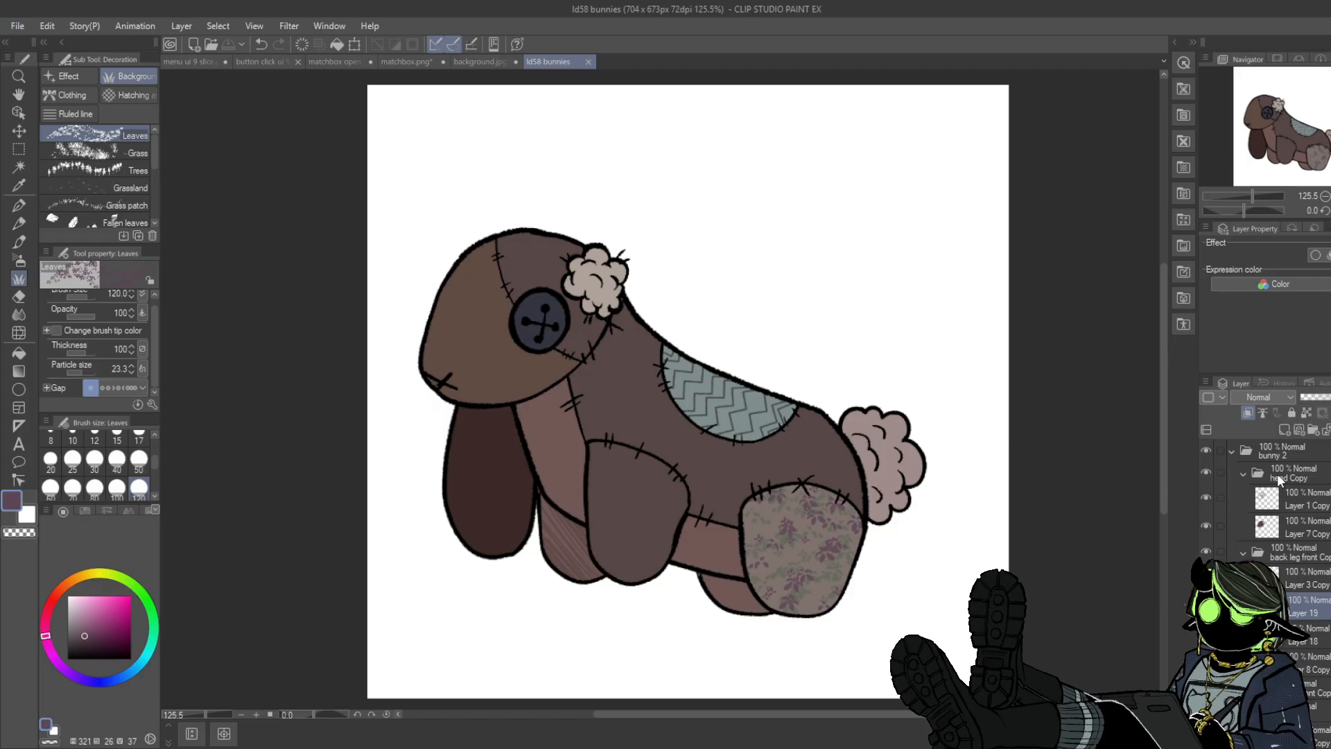
- Hide the Paper layer and the bunny 2 group so only the bunny 1 group shows on a transparent canvas
{"action": "left_click", "coordinate": [1232, 451]}
{"action": "left_click", "coordinate": [1207, 524]}
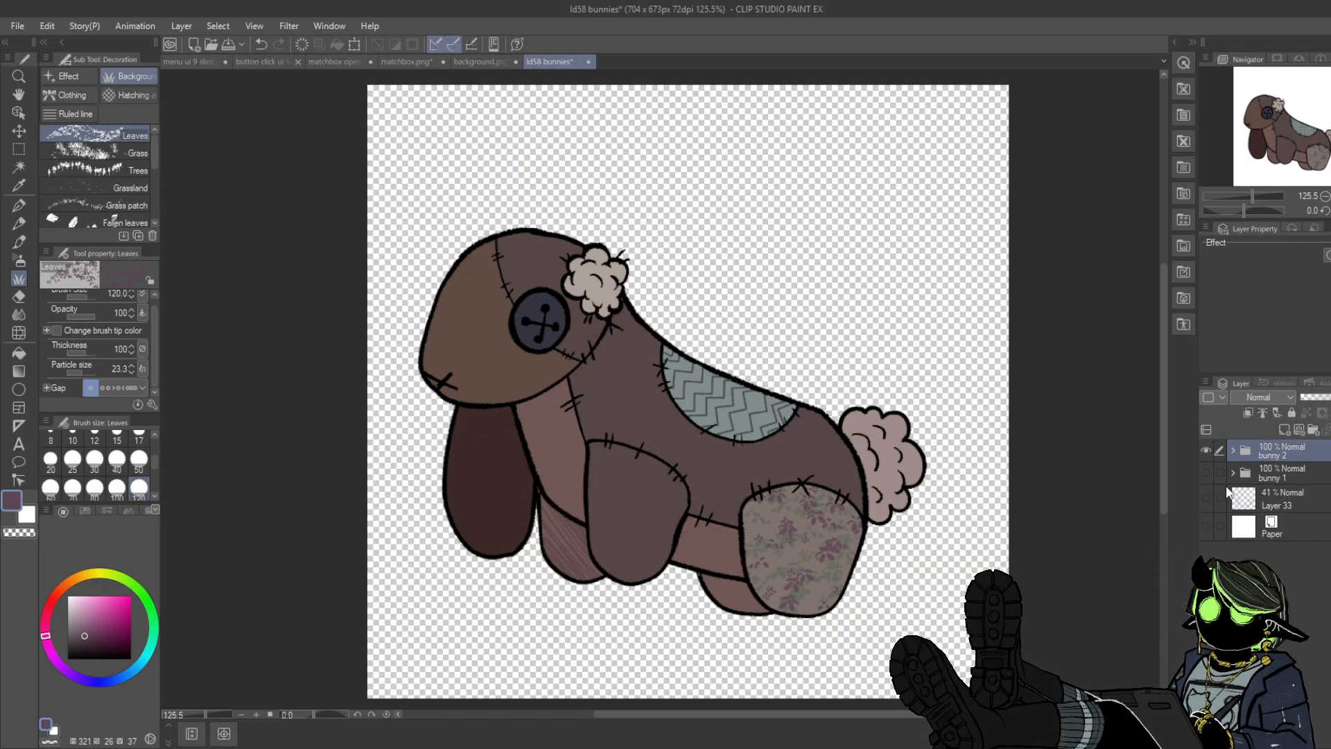
{"action": "left_click", "coordinate": [1205, 452]}
{"action": "left_click", "coordinate": [1206, 473]}
{"action": "left_click", "coordinate": [1233, 473]}
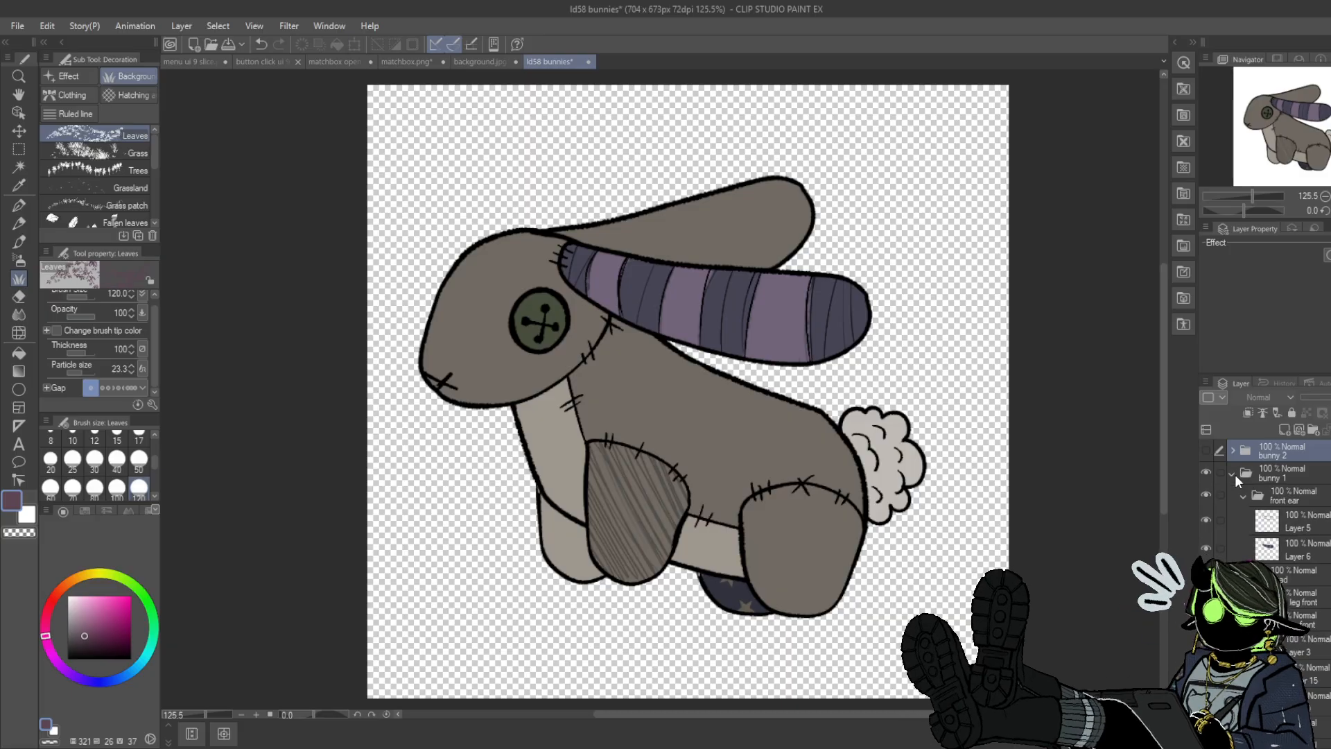
{"action": "left_click", "coordinate": [1206, 472]}
{"action": "left_click", "coordinate": [1204, 452]}
{"action": "left_click", "coordinate": [1204, 452]}
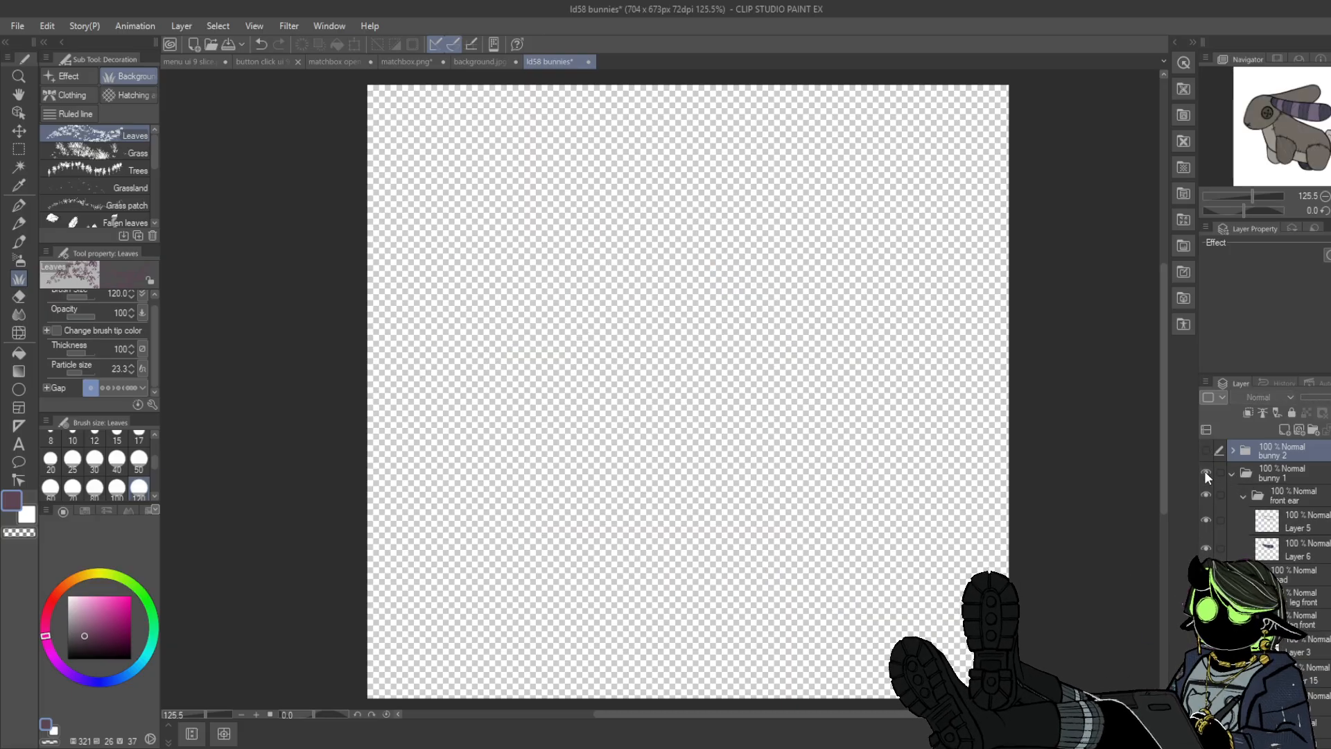
{"action": "left_click", "coordinate": [1204, 471]}
- Collapse bunny 1's part folders, hide every part except the back ear, and save the image as bunny 1 back ear.png
{"action": "scroll", "coordinate": [1255, 488], "scroll_direction": "down", "scroll_amount": 3}
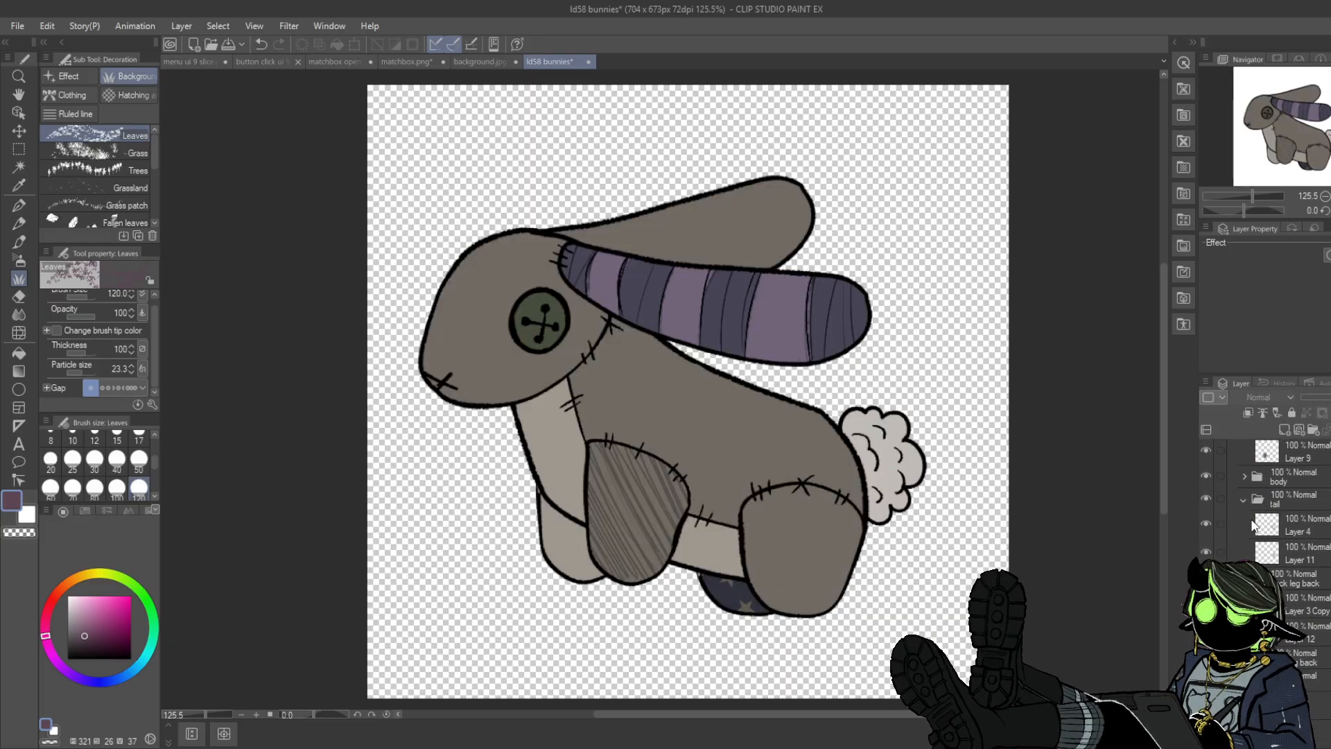
{"action": "scroll", "coordinate": [1252, 534], "scroll_direction": "up", "scroll_amount": 3}
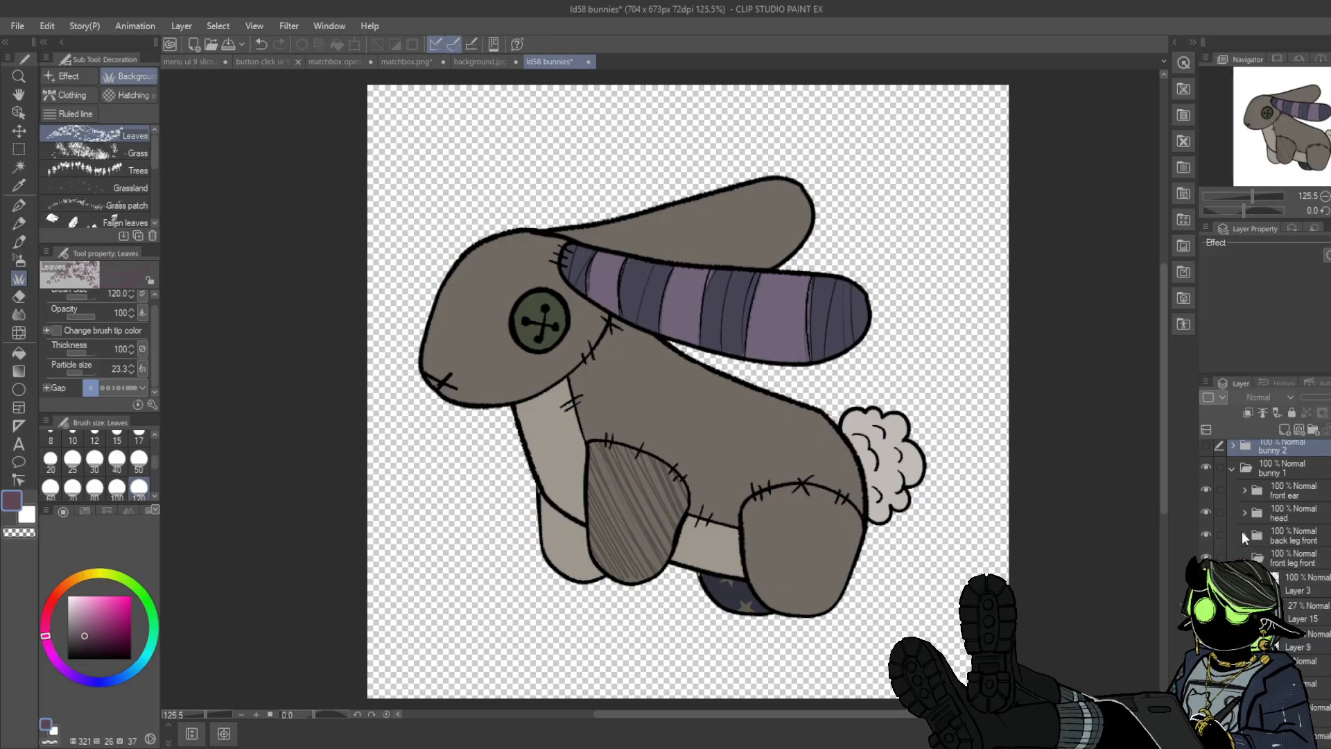
{"action": "left_click", "coordinate": [1298, 602]}
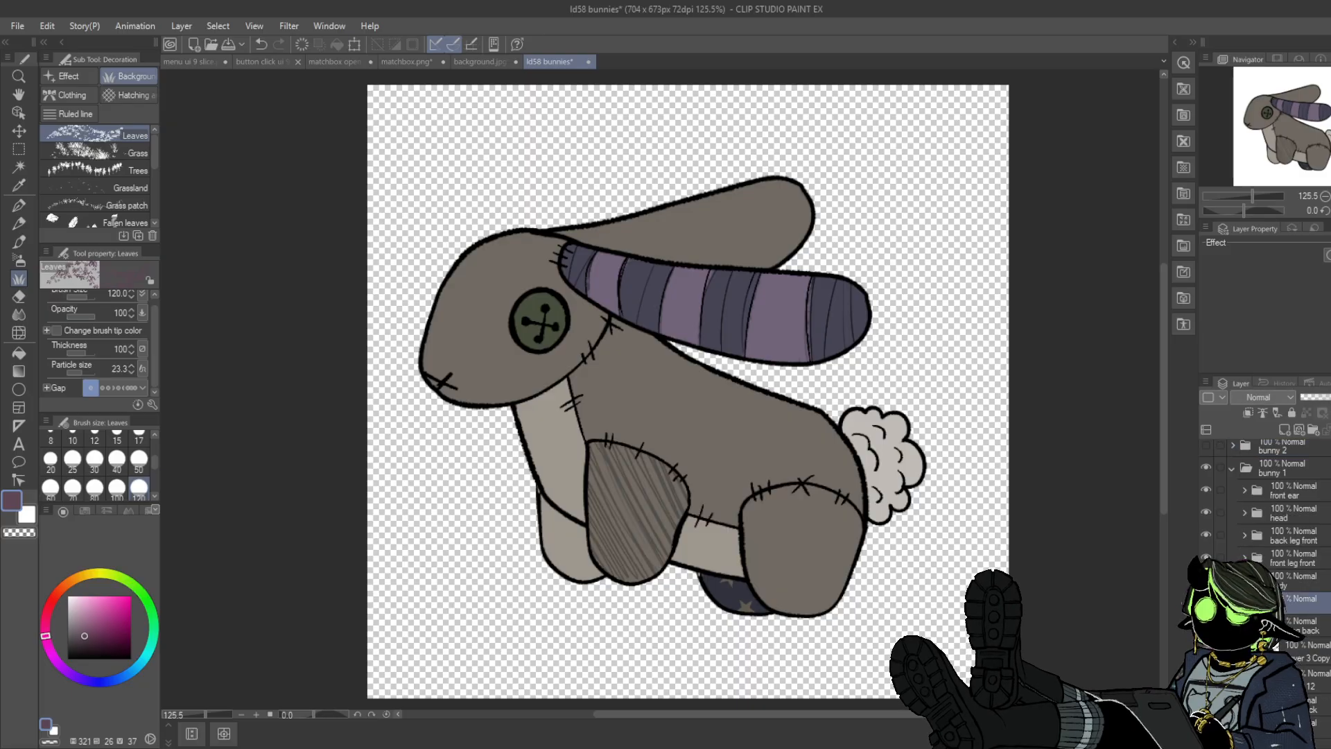
{"action": "left_click", "coordinate": [1244, 602]}
{"action": "left_click_drag", "start_coordinate": [1205, 494], "coordinate": [1204, 652]}
{"action": "left_click", "coordinate": [1298, 671]}
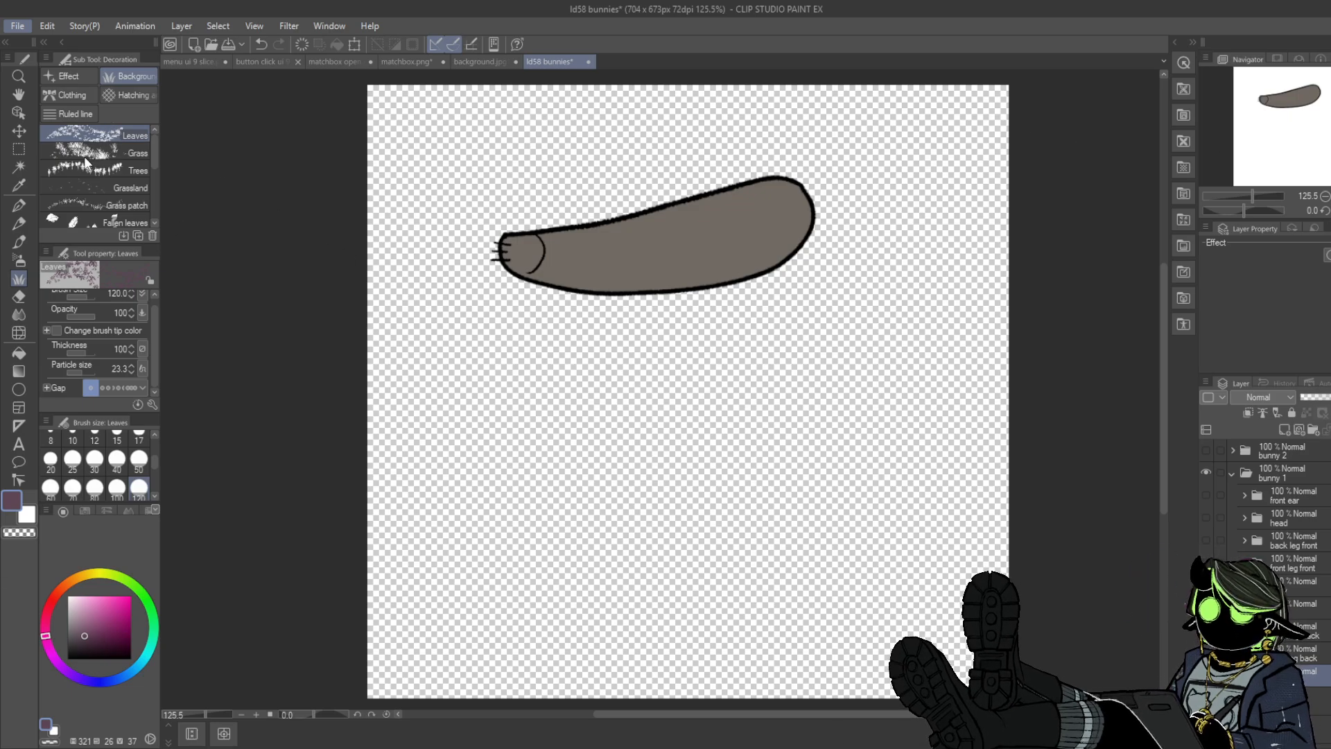
{"action": "key", "text": "alt+Tab"}
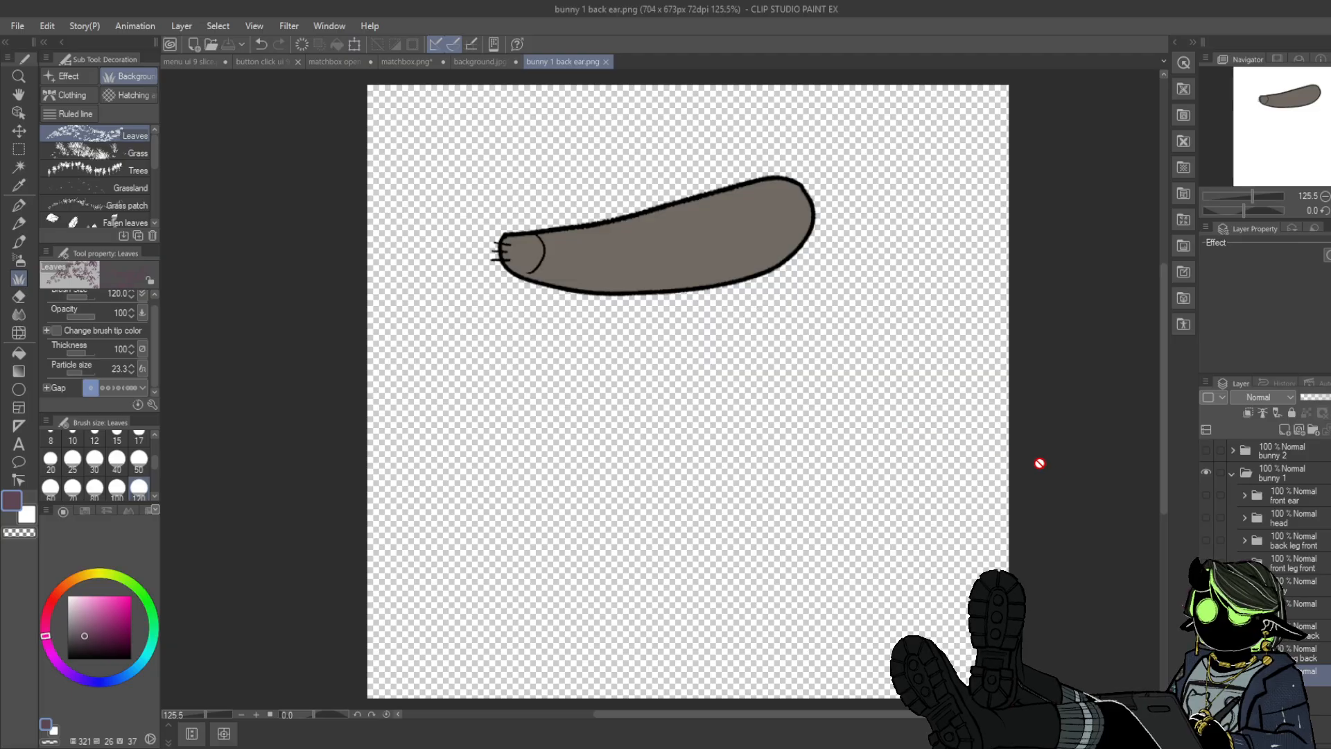
- Show only bunny 1's far front leg and save the image as bunny 1 front leg back.png
{"action": "left_click", "coordinate": [1206, 676]}
{"action": "left_click", "coordinate": [1206, 652]}
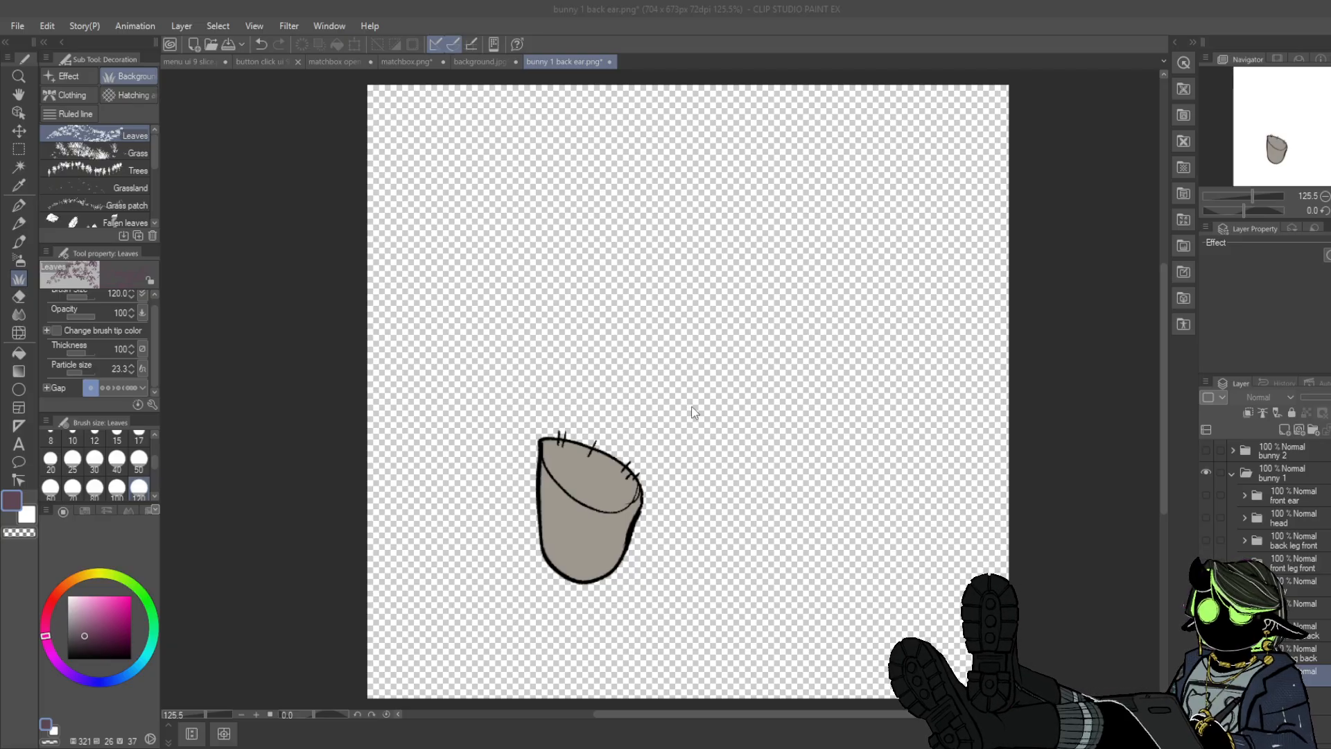
{"action": "left_click", "coordinate": [943, 425]}
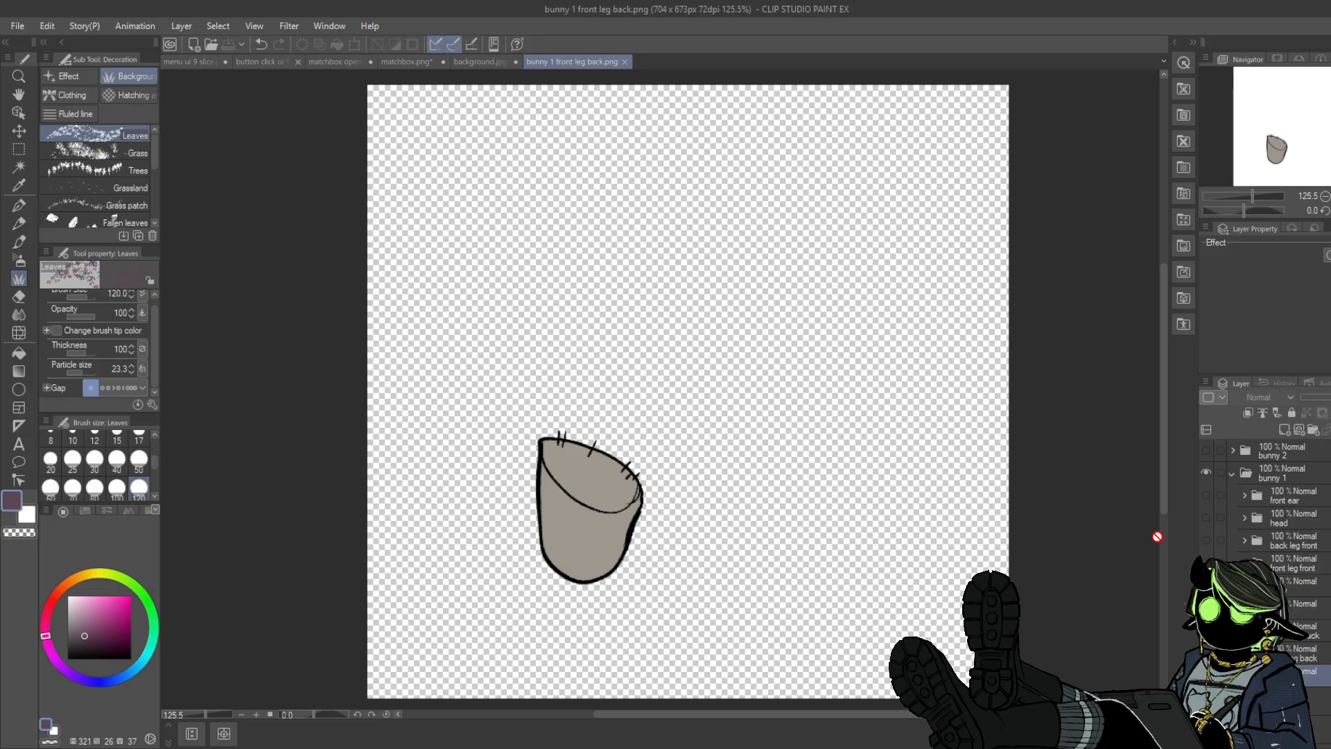
- Show only bunny 1's starry far back leg and save the image as bunny 1 back leg back.png
{"action": "left_click", "coordinate": [1206, 650]}
{"action": "left_click", "coordinate": [1206, 650]}
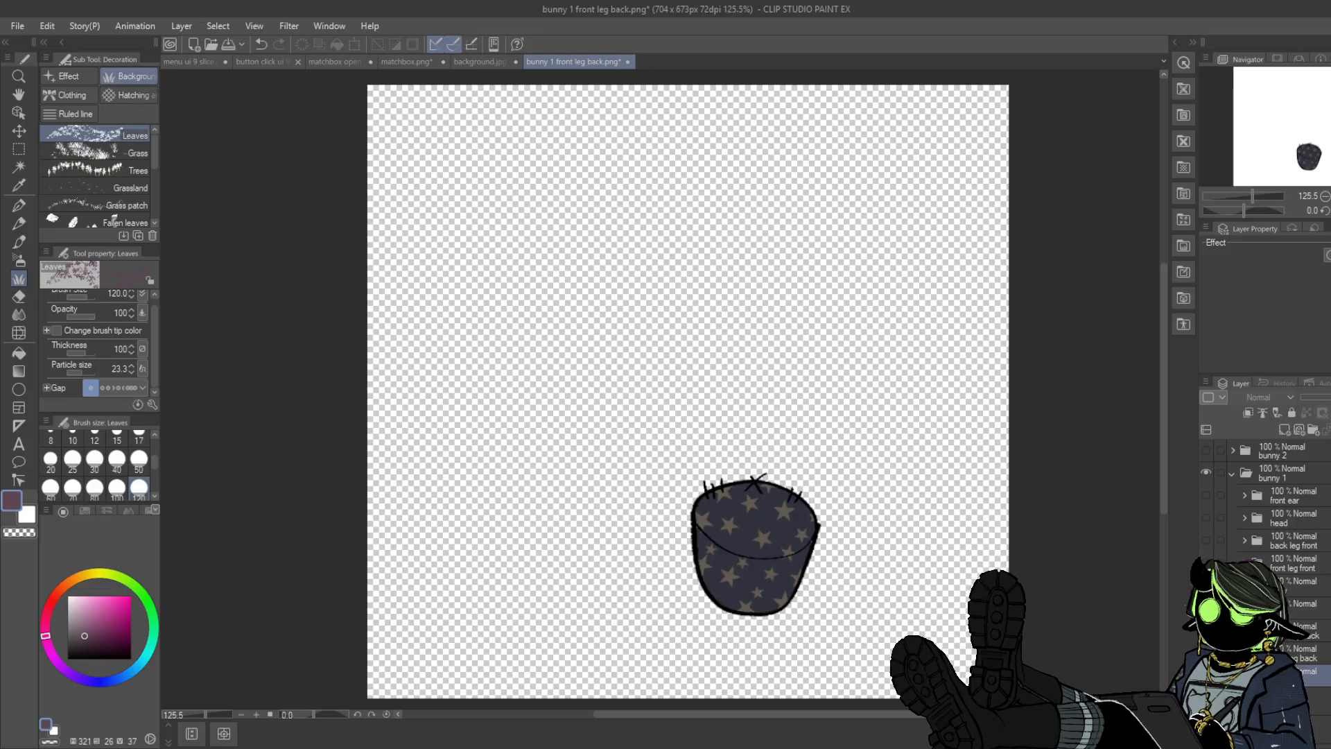
{"action": "key", "text": "ctrl+shift+s"}
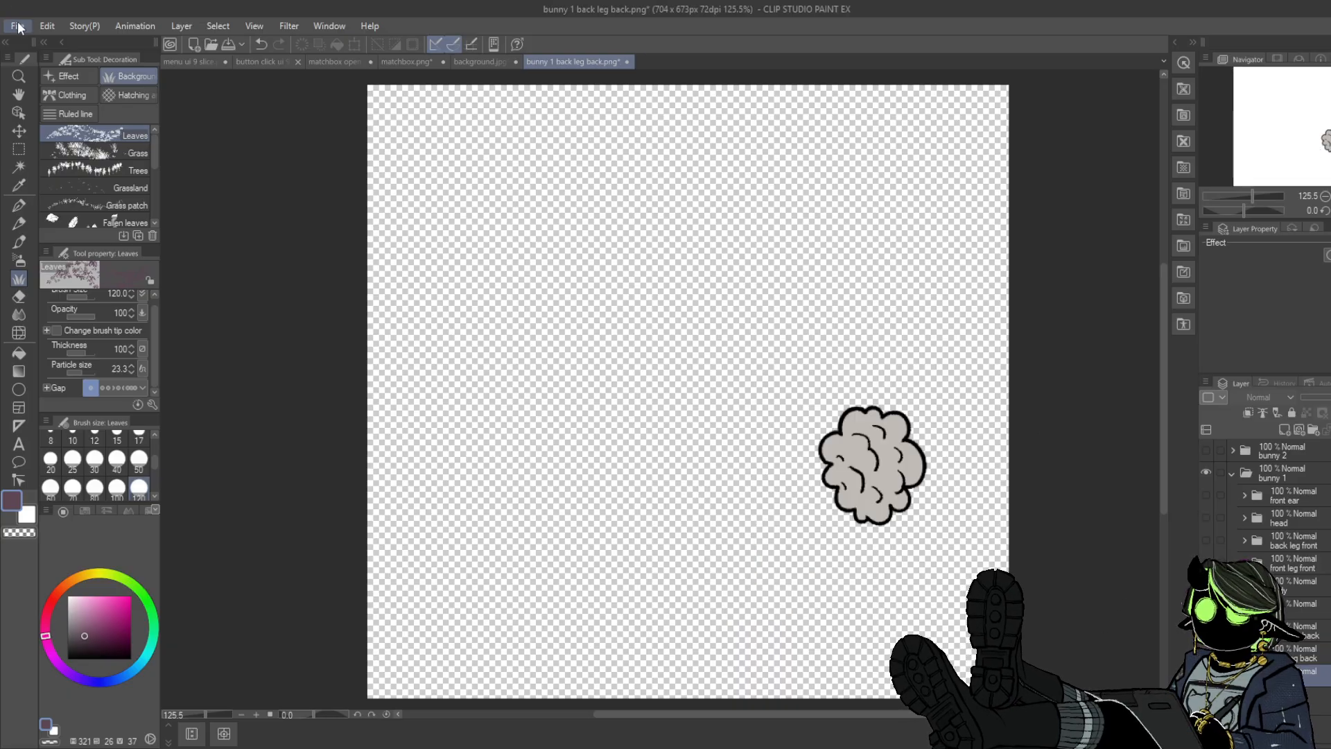
- Save bunny 1's isolated tail as bunny 1 tail.png
{"action": "key", "text": "alt+Tab"}
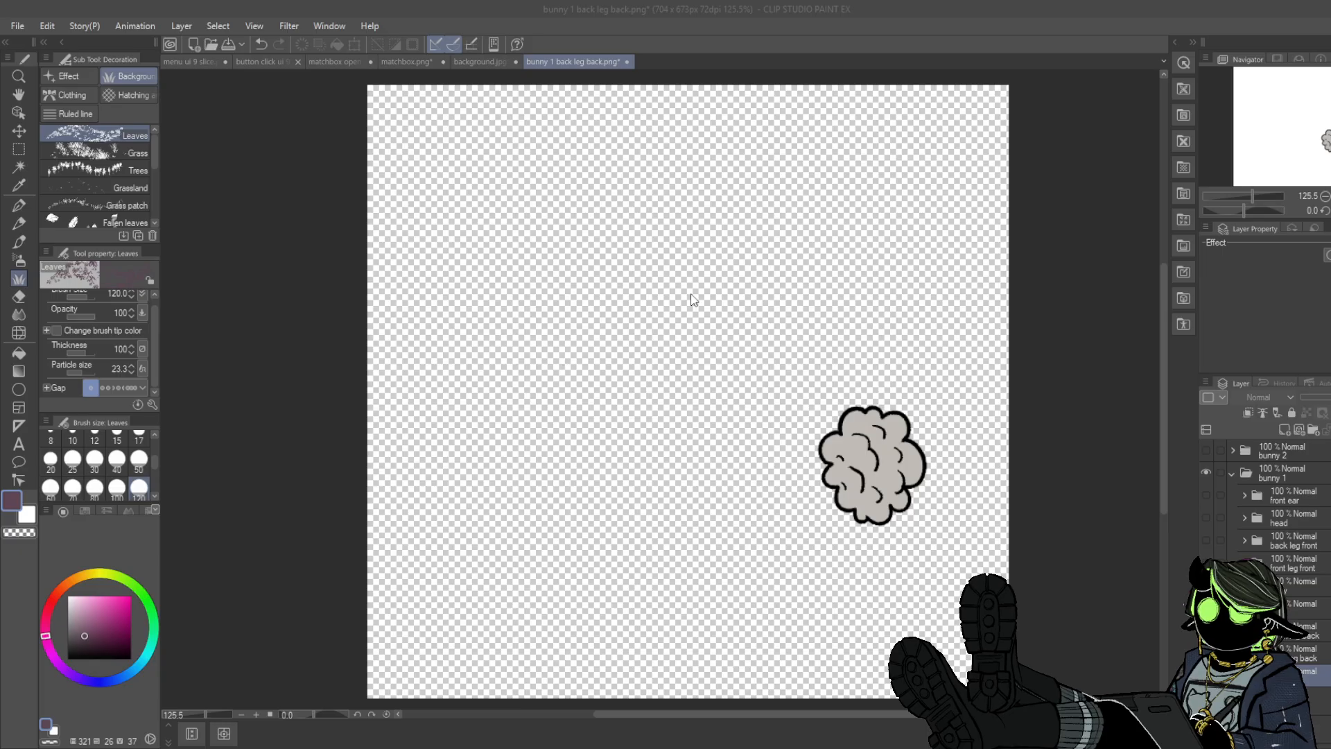
{"action": "key", "text": "Return"}
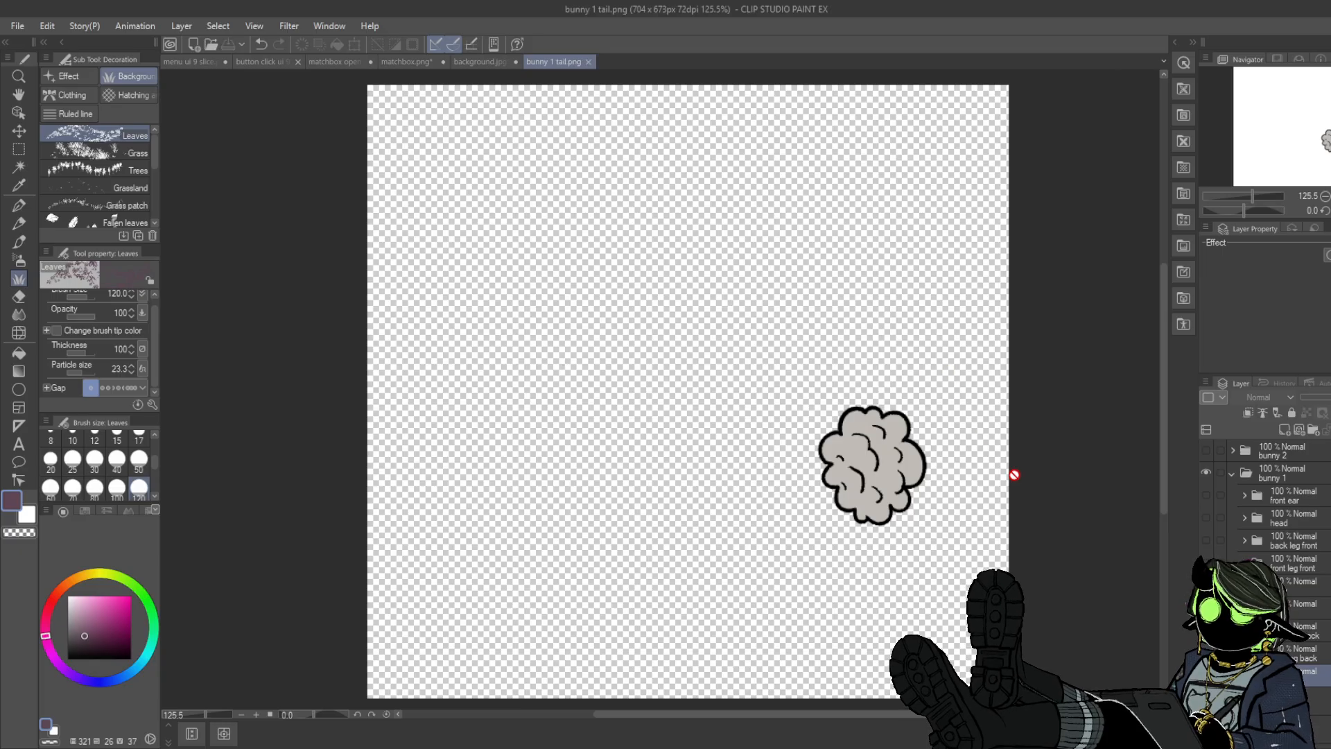
- Show only bunny 1's body and paint the dark patch on the upper chest with the sampled light grey, using the Textured pen
{"action": "key", "text": "Delete"}
{"action": "key", "text": "ctrl+v"}
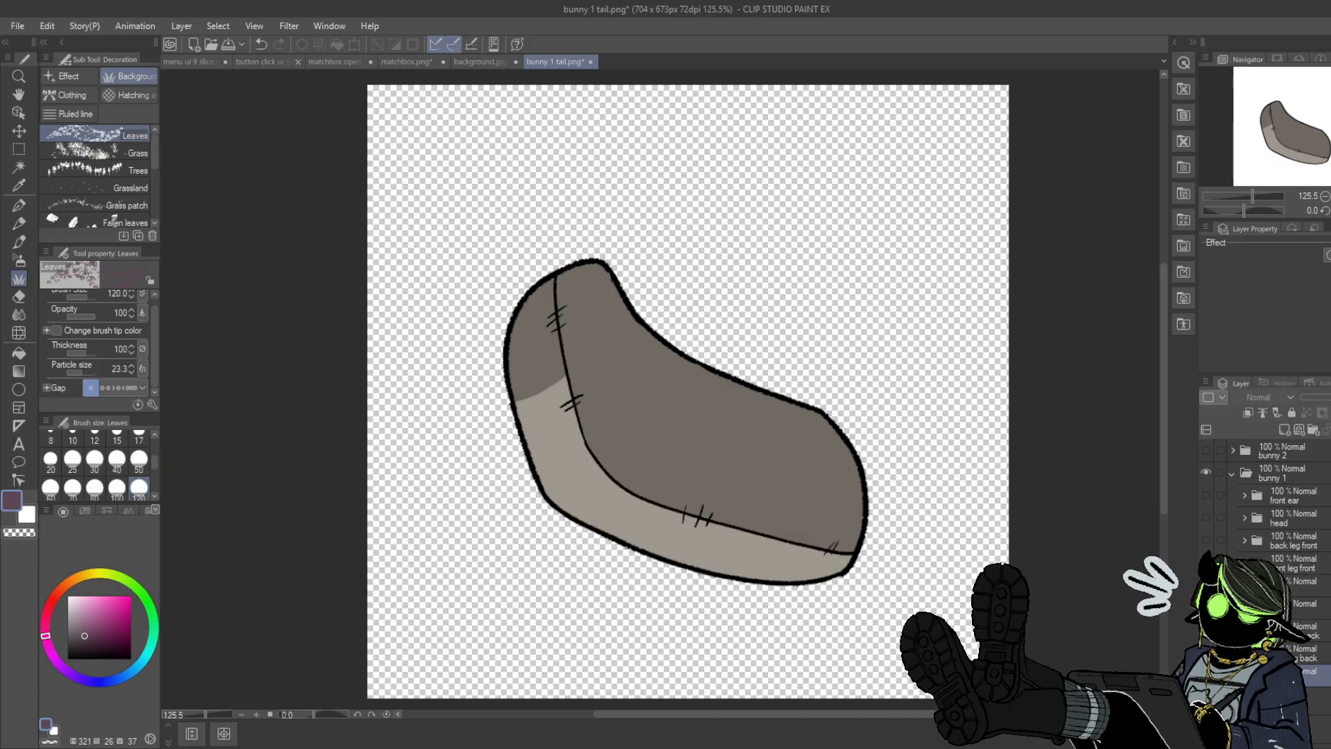
{"action": "left_click", "coordinate": [535, 422], "text": "alt"}
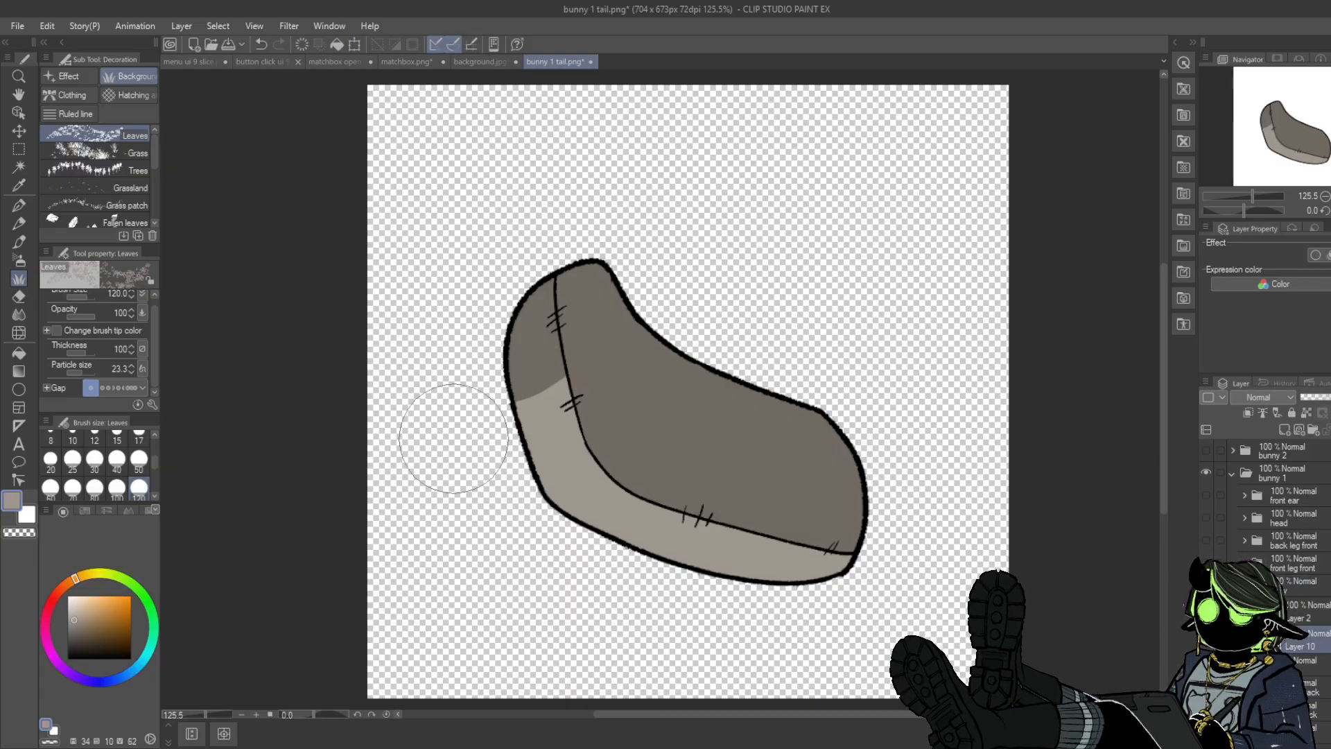
{"action": "left_click", "coordinate": [139, 433]}
{"action": "key", "text": "p"}
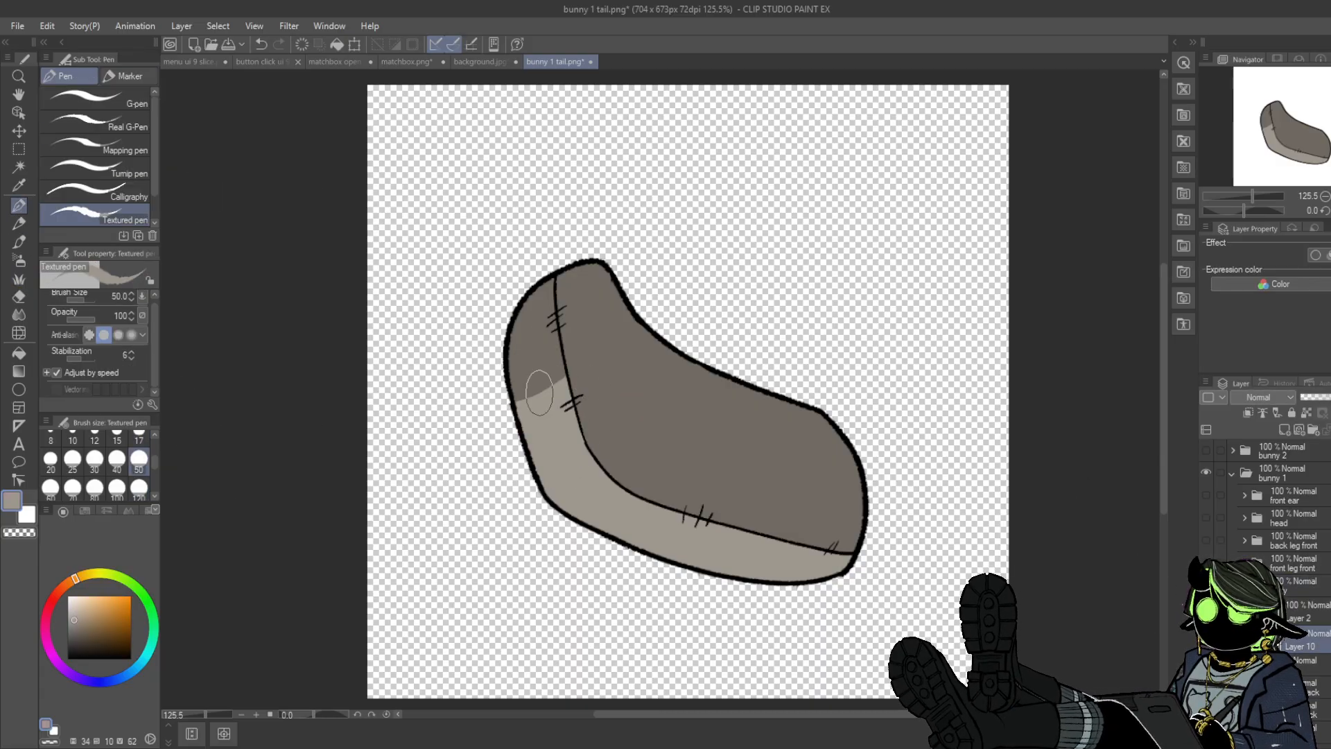
{"action": "mouse_move", "coordinate": [540, 393]}
{"action": "left_mouse_down"}
{"action": "mouse_move", "coordinate": [522, 416]}
{"action": "mouse_move", "coordinate": [533, 369]}
{"action": "mouse_move", "coordinate": [517, 343]}
{"action": "mouse_move", "coordinate": [529, 434]}
{"action": "mouse_move", "coordinate": [532, 311]}
{"action": "mouse_move", "coordinate": [559, 372]}
{"action": "left_mouse_up"}
{"action": "left_click", "coordinate": [263, 44]}
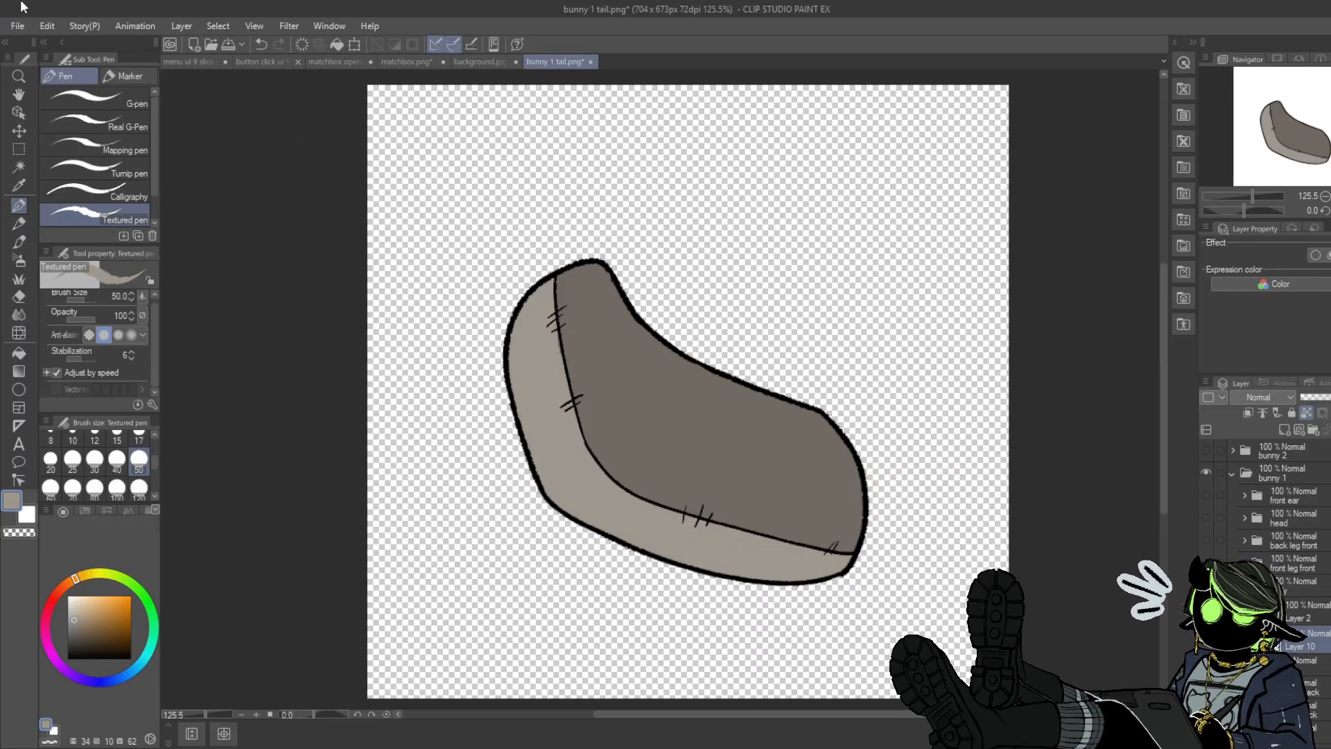
- Save the isolated body image as bunny 1 body.png
{"action": "left_click", "coordinate": [76, 160]}
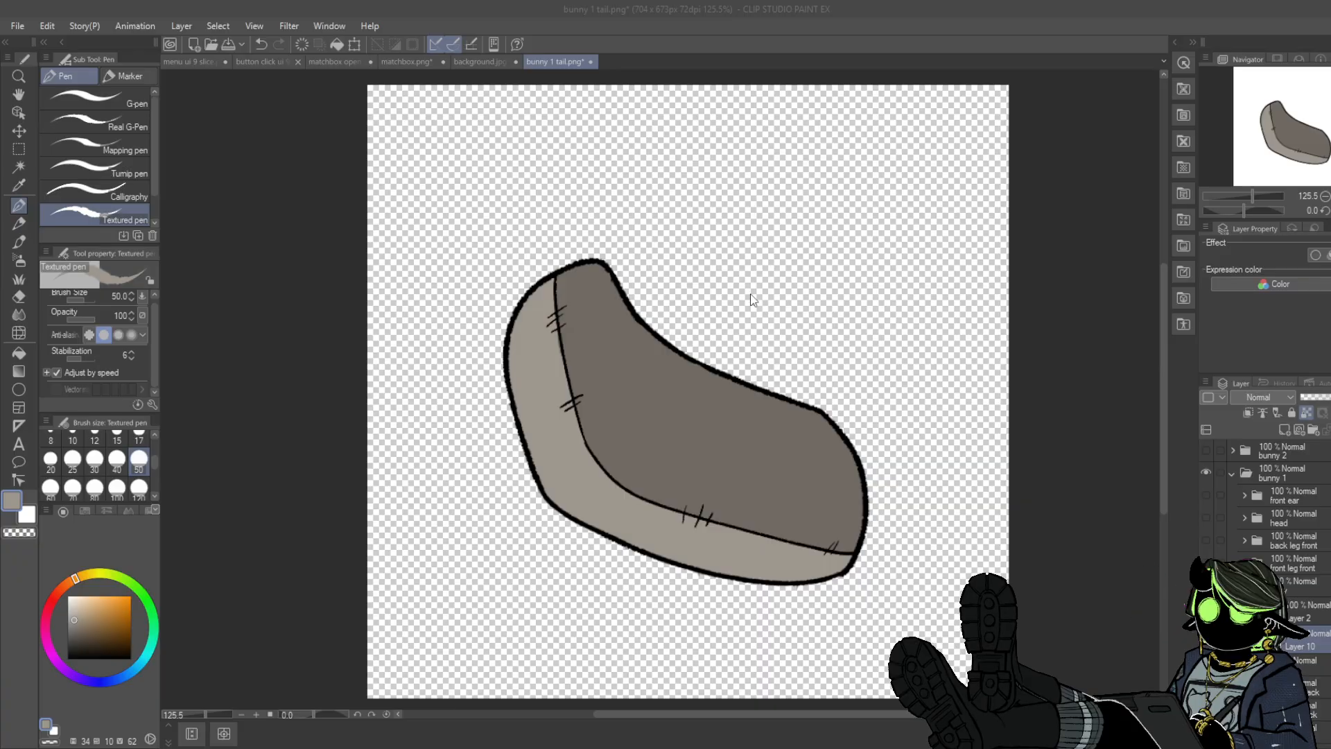
{"action": "key", "text": "Return"}
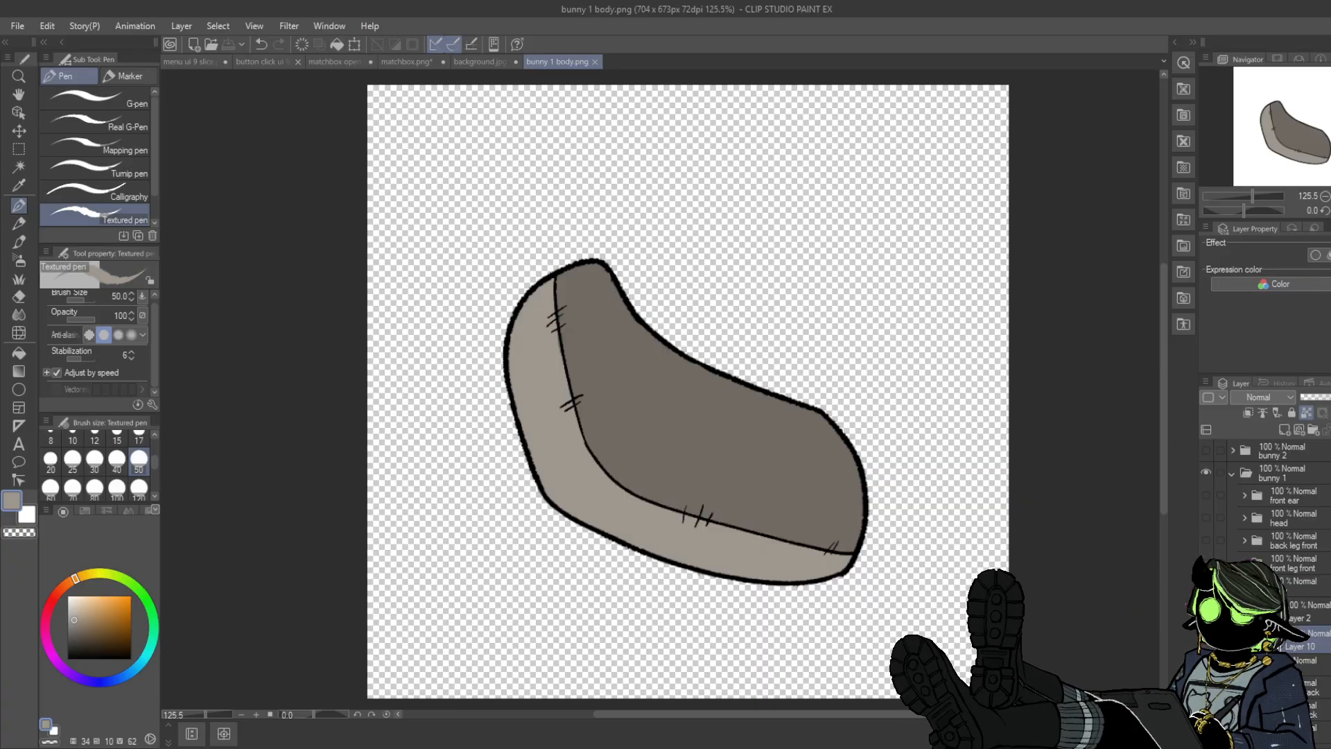
- Show only bunny 1's hatched near front leg and save the image as bunny 1 front leg front.png
{"action": "key", "text": "Delete"}
{"action": "key", "text": "ctrl+v"}
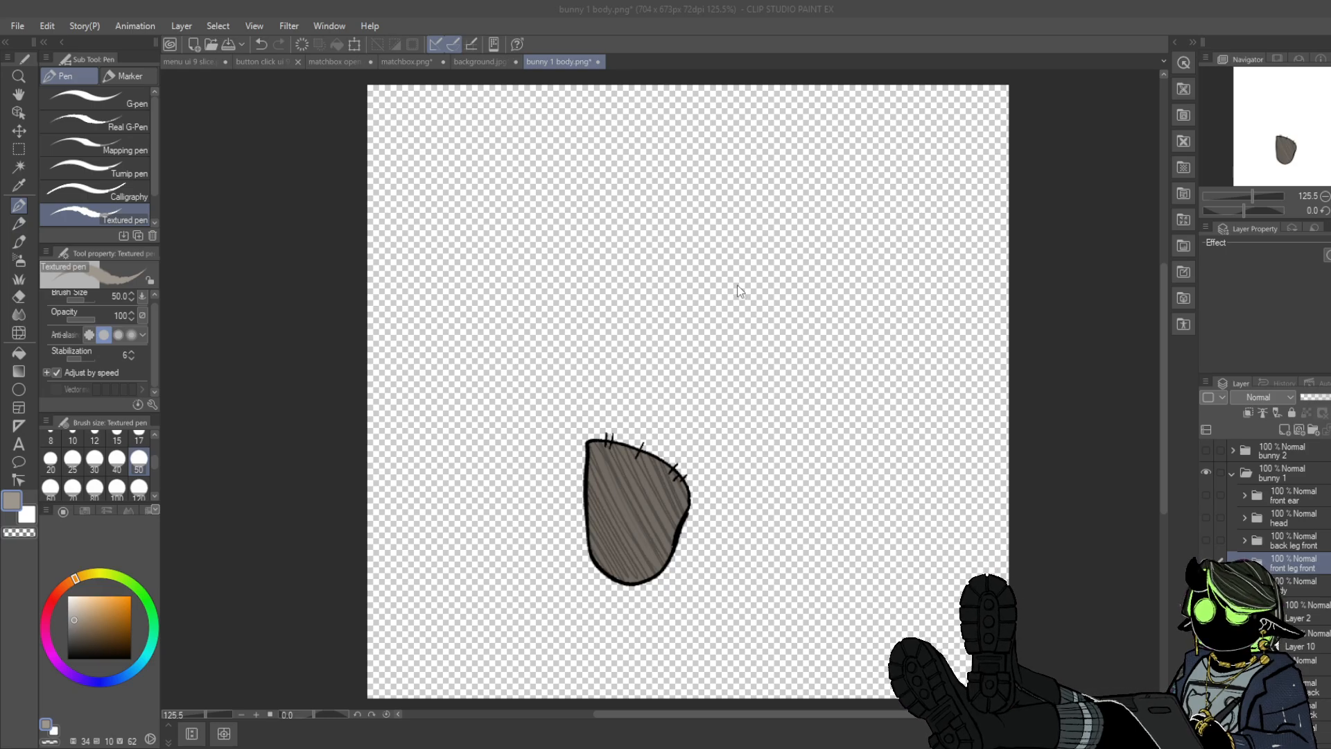
{"action": "left_click", "coordinate": [758, 283]}
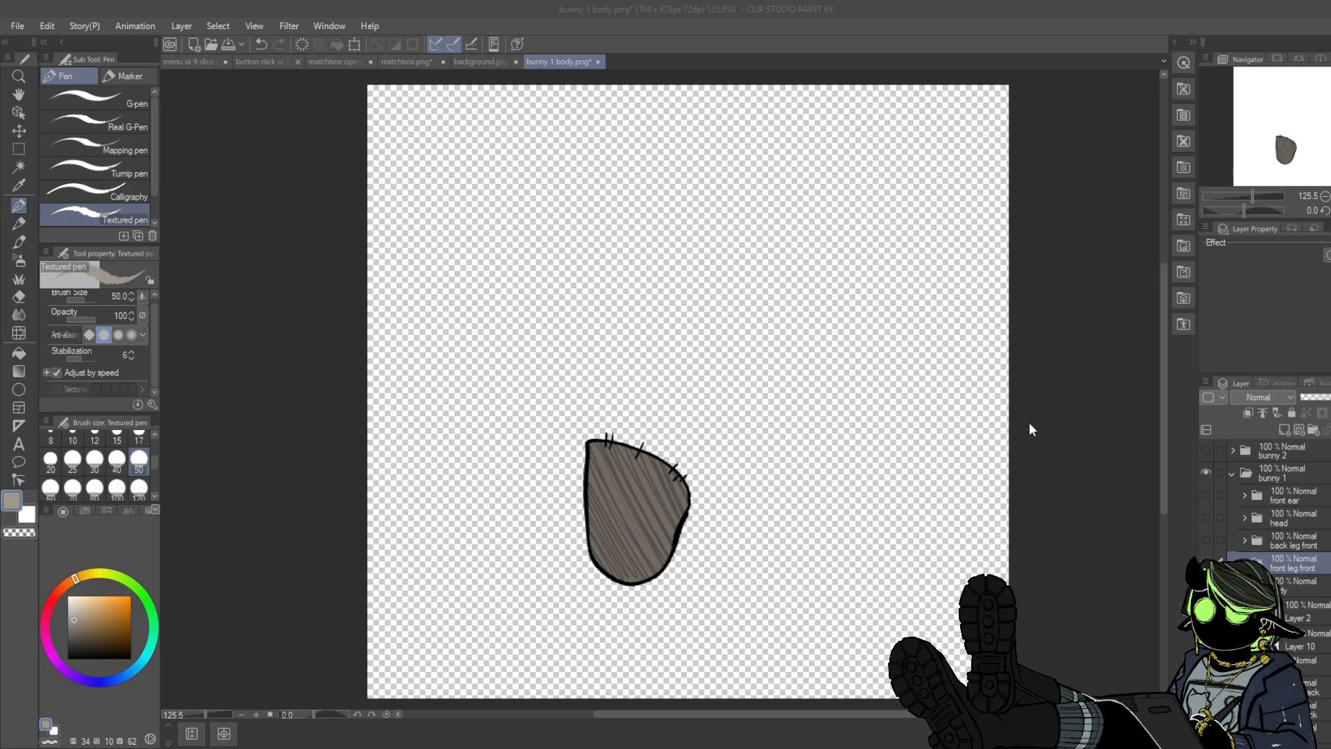
- Show only bunny 1's near back leg and save the image as bunny 1 back leg front.png
{"action": "left_click", "coordinate": [1206, 562]}
{"action": "left_click", "coordinate": [1206, 539]}
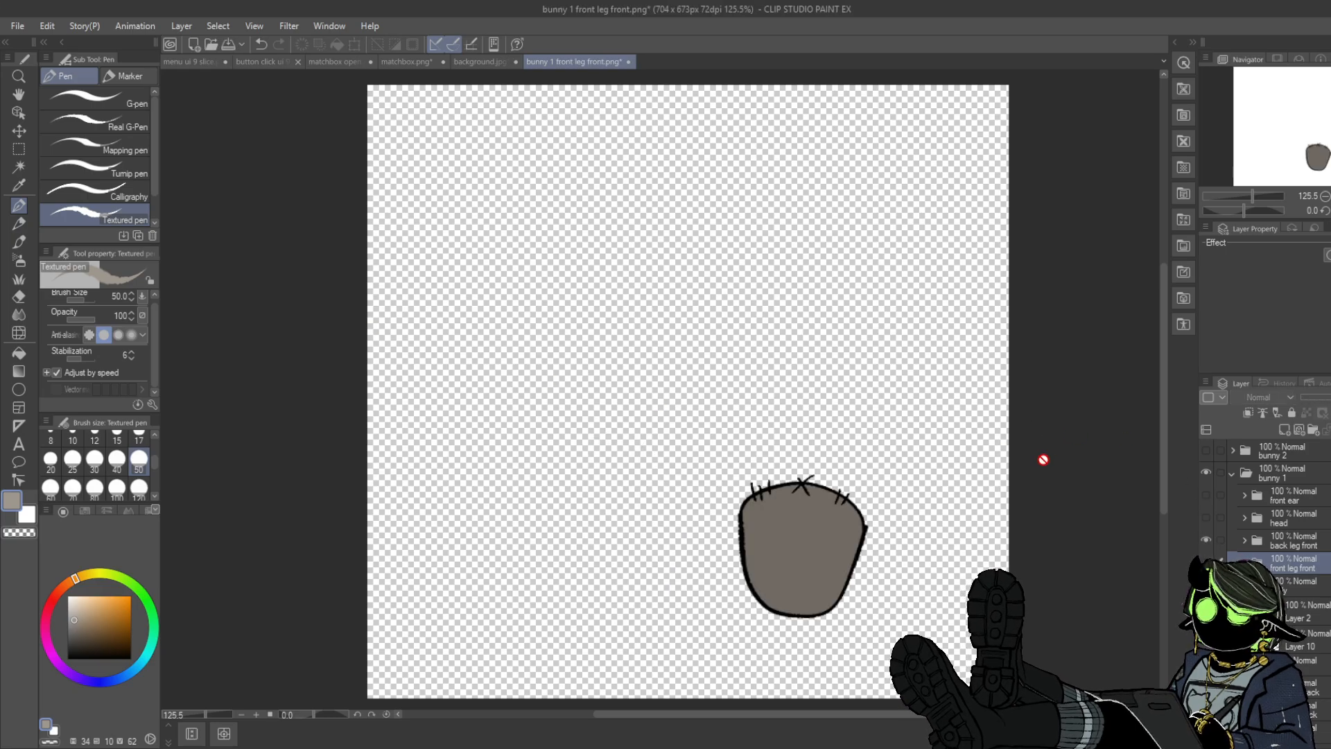
{"action": "left_click", "coordinate": [1305, 542]}
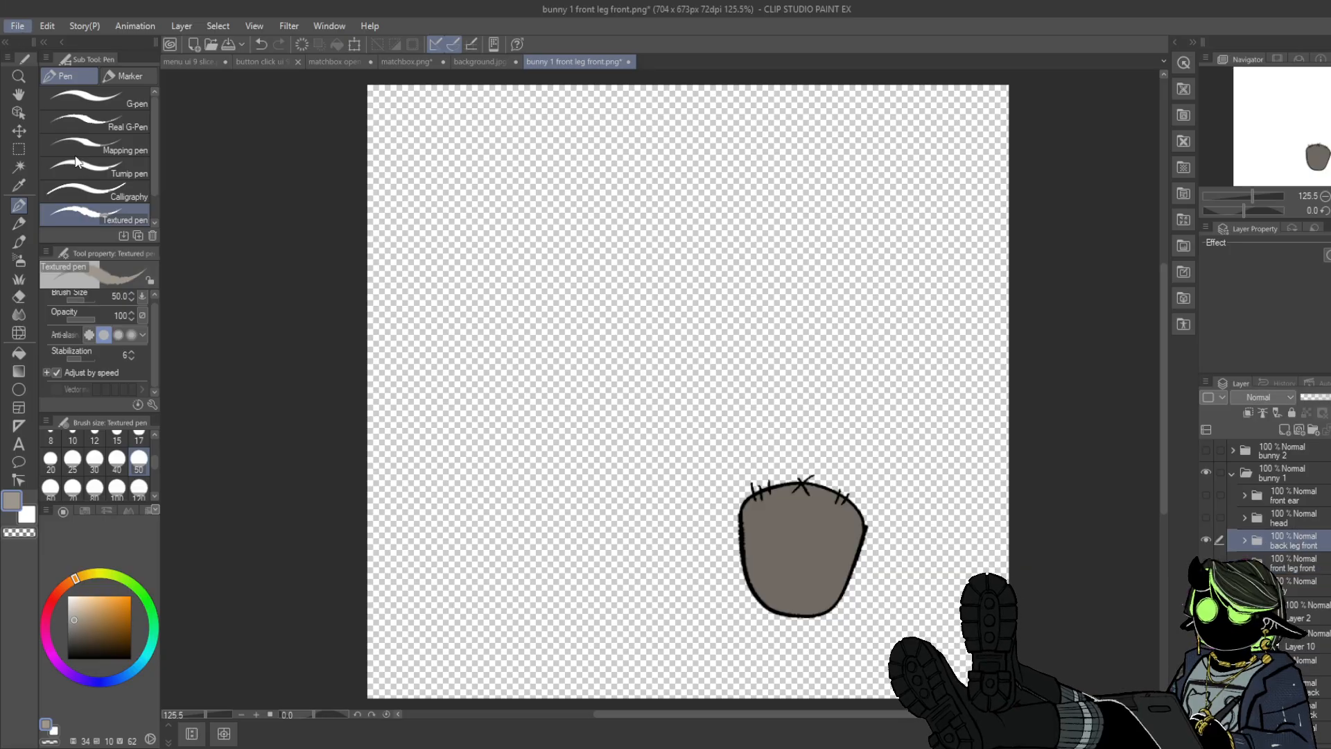
{"action": "left_click", "coordinate": [55, 144]}
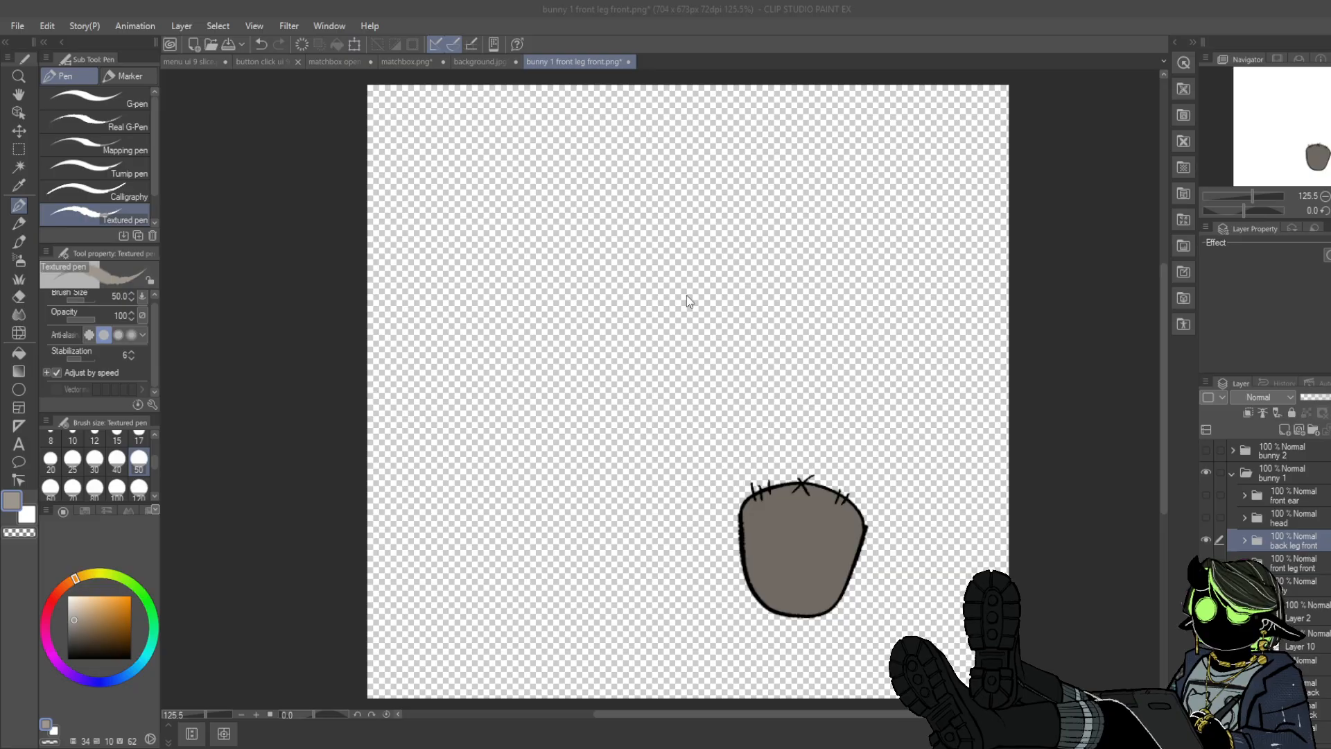
{"action": "left_click", "coordinate": [735, 291]}
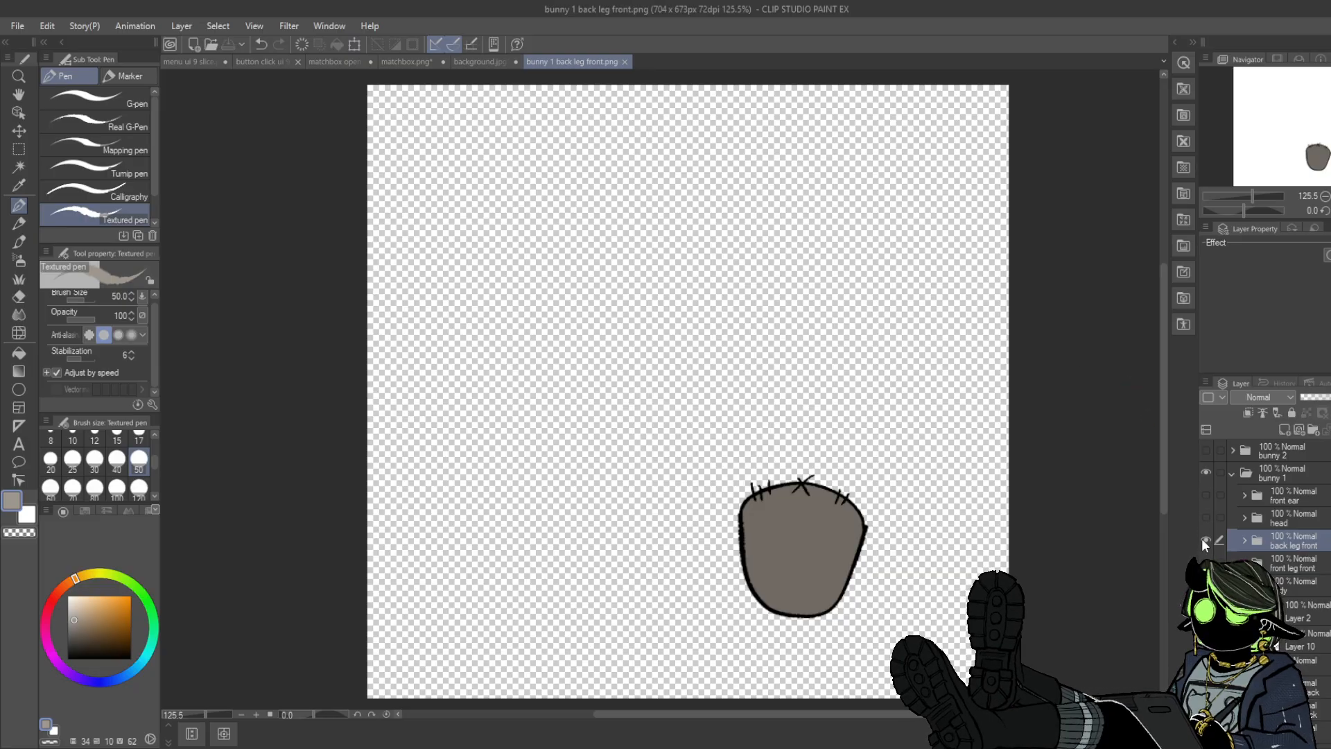
- Show only bunny 1's head with the button eye and save the image as bunny 1 head.png
{"action": "left_click", "coordinate": [1206, 540]}
{"action": "left_click", "coordinate": [1213, 513]}
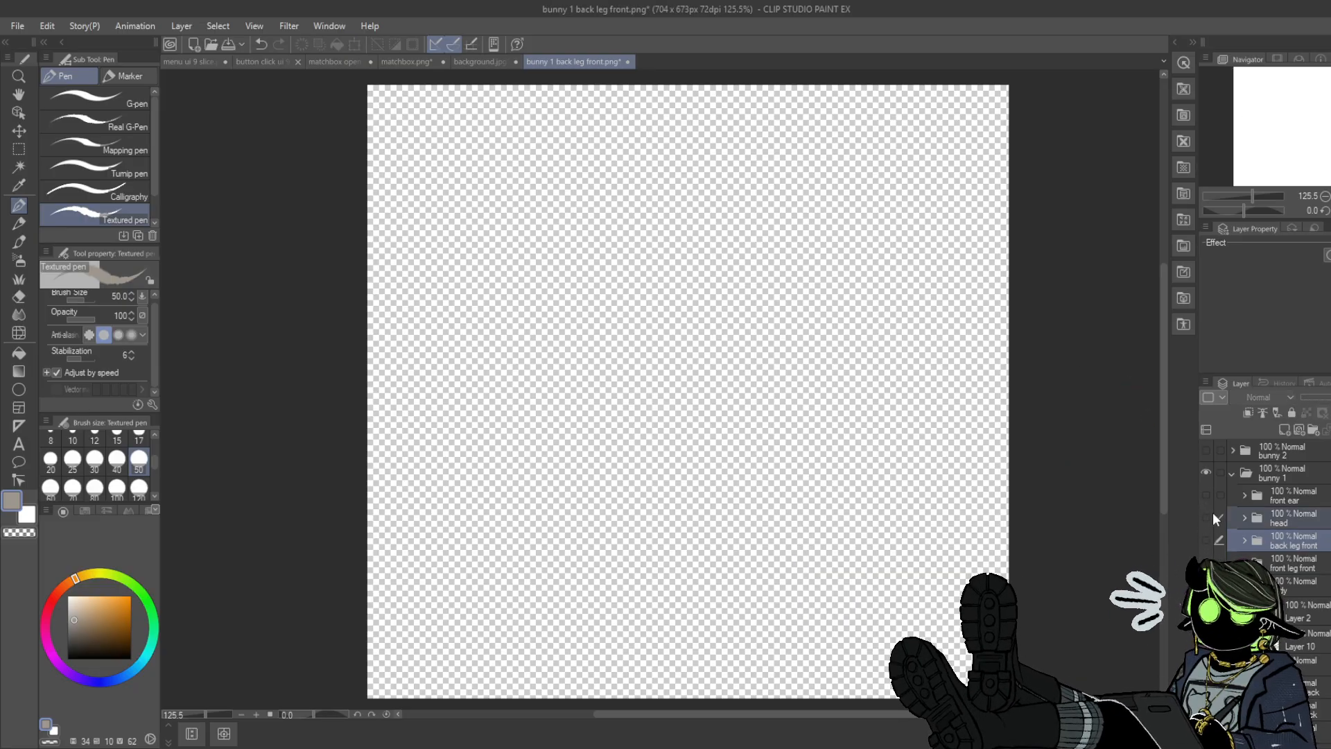
{"action": "left_click", "coordinate": [1206, 517]}
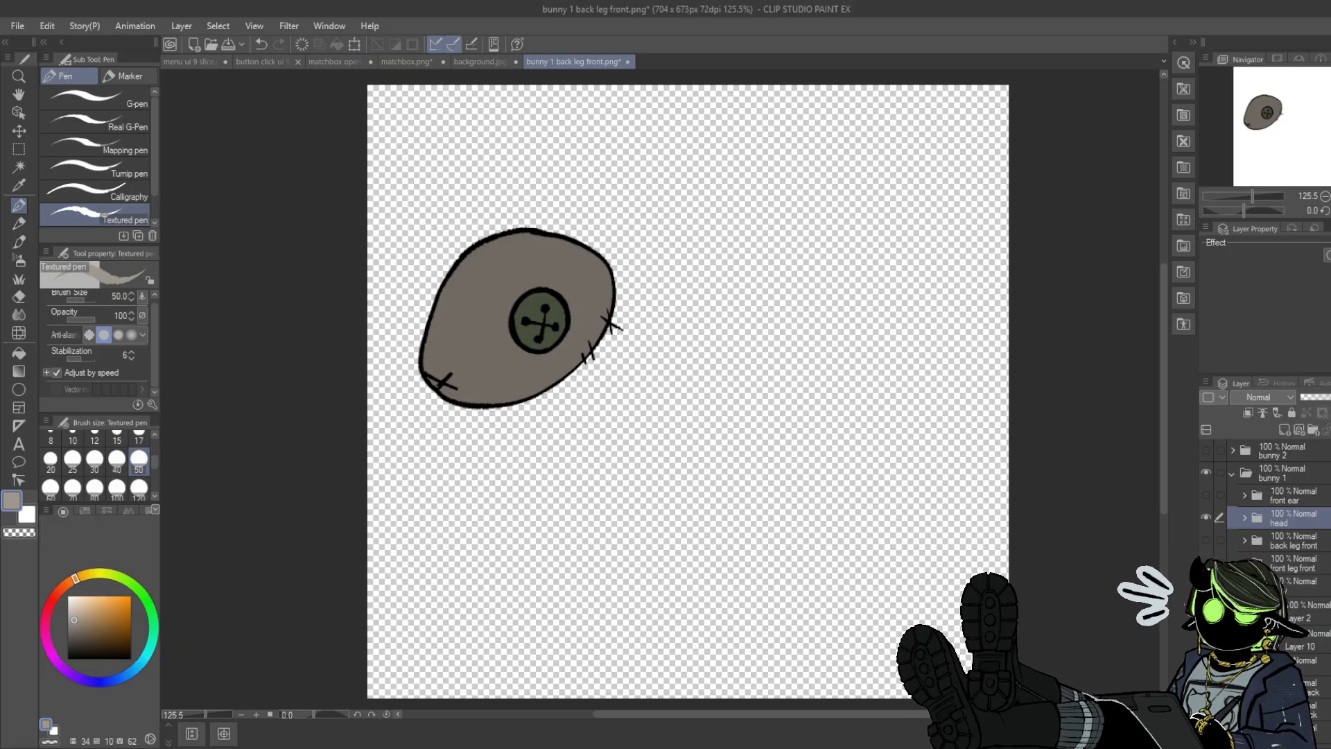
{"action": "left_click", "coordinate": [19, 32]}
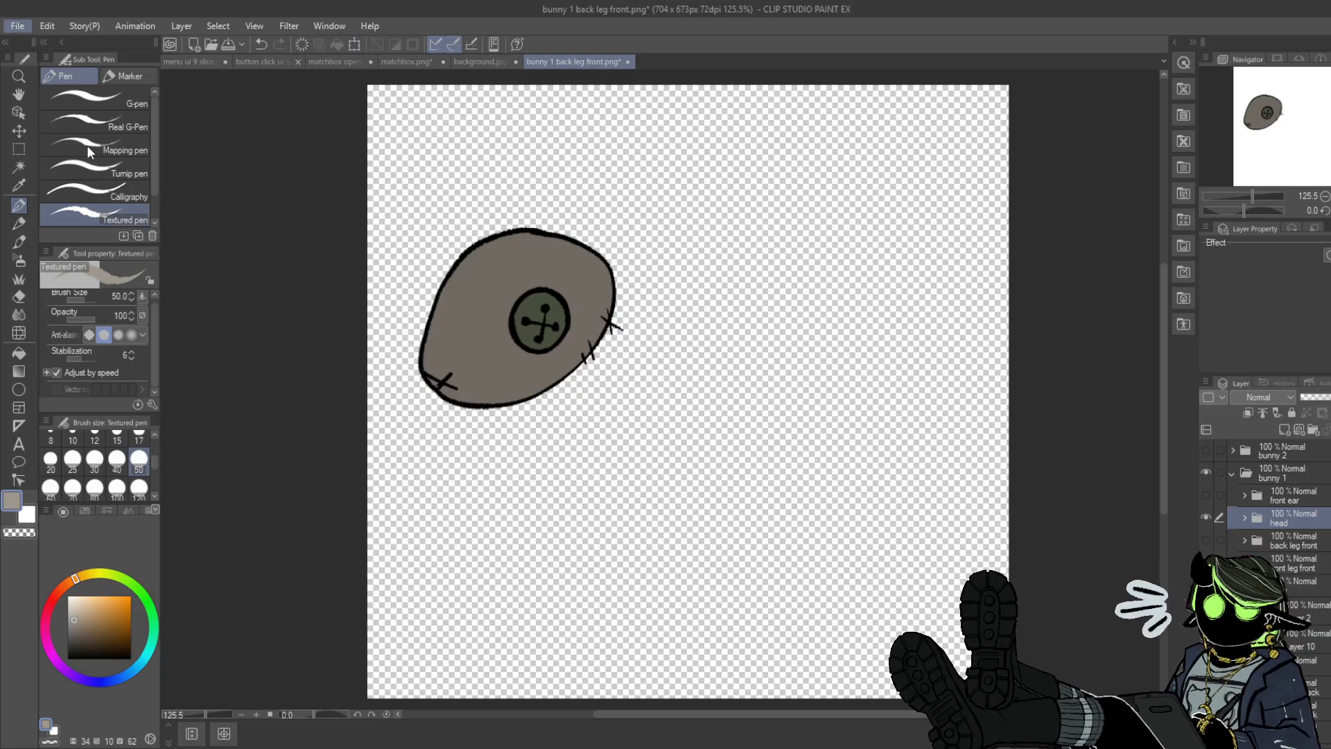
{"action": "left_click", "coordinate": [87, 142]}
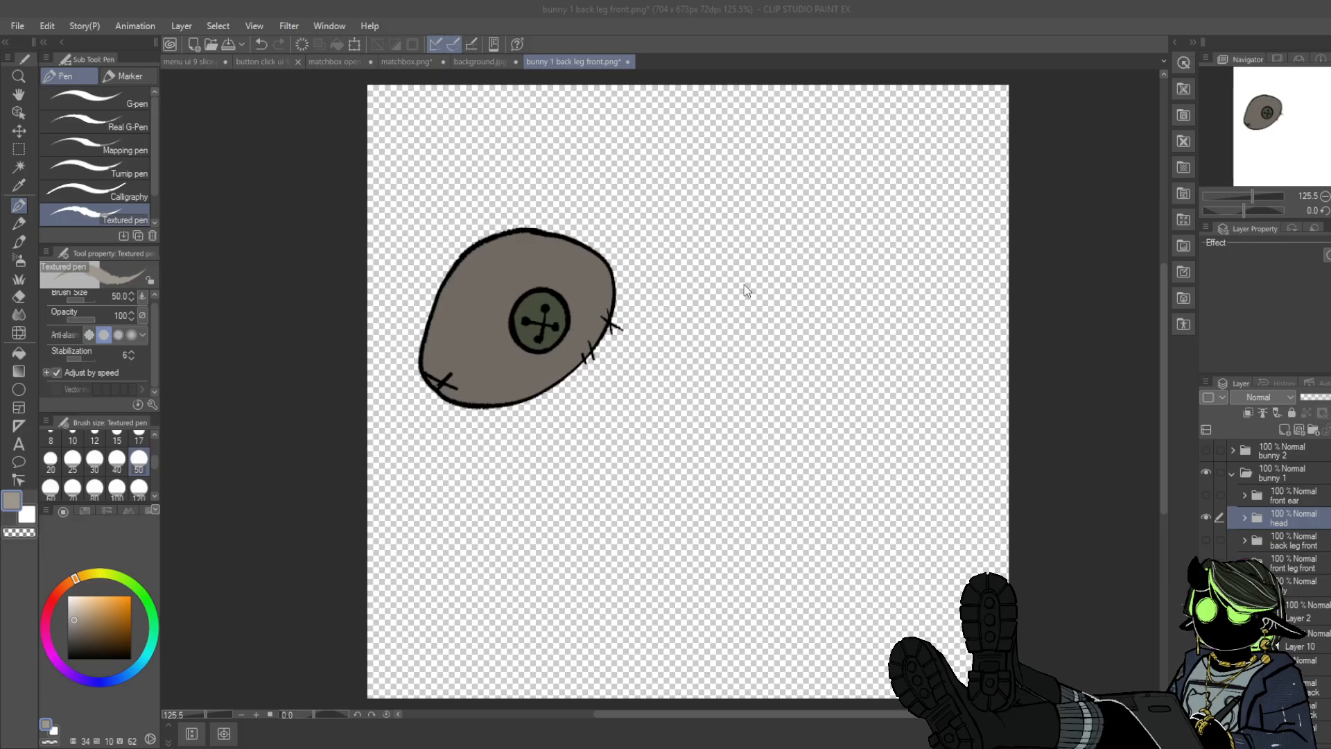
- Show only bunny 1's striped front ear and save the image as bunny 1 front ear.png
{"action": "left_click", "coordinate": [1206, 517]}
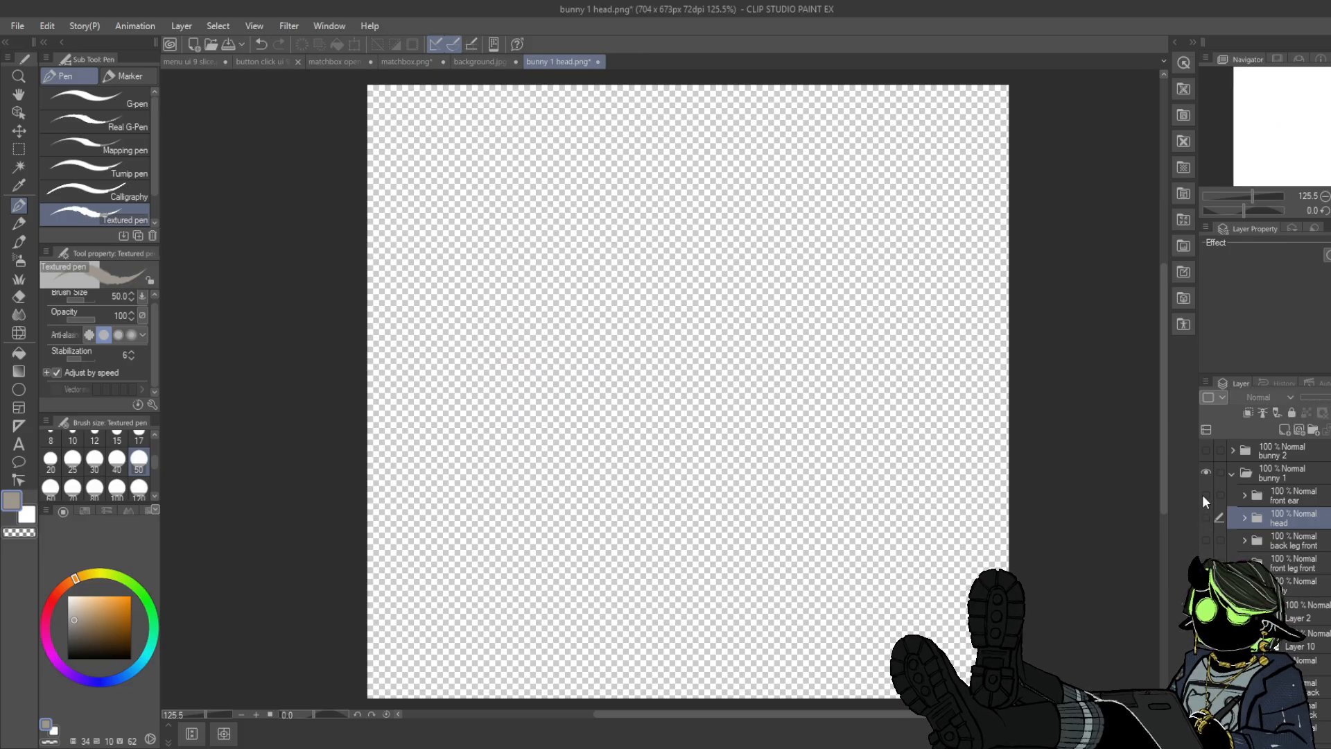
{"action": "left_click", "coordinate": [1205, 494]}
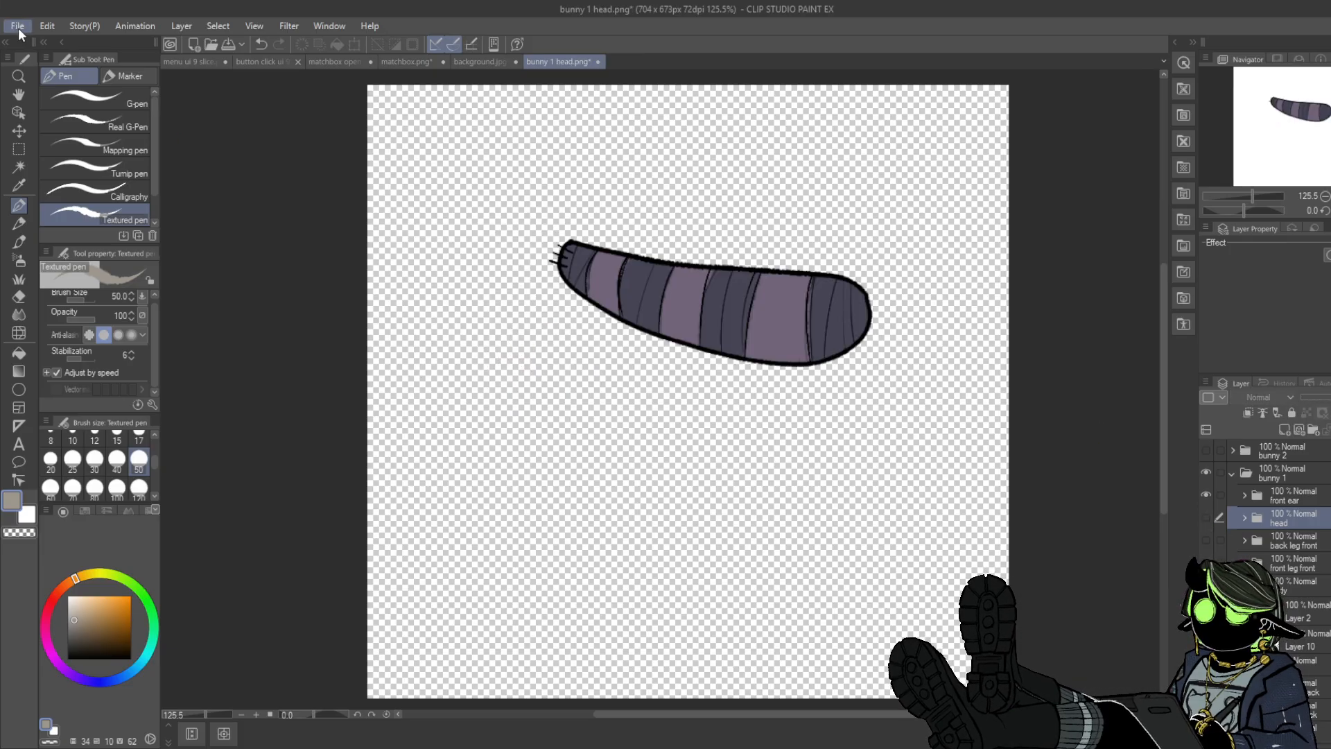
{"action": "left_click", "coordinate": [81, 158]}
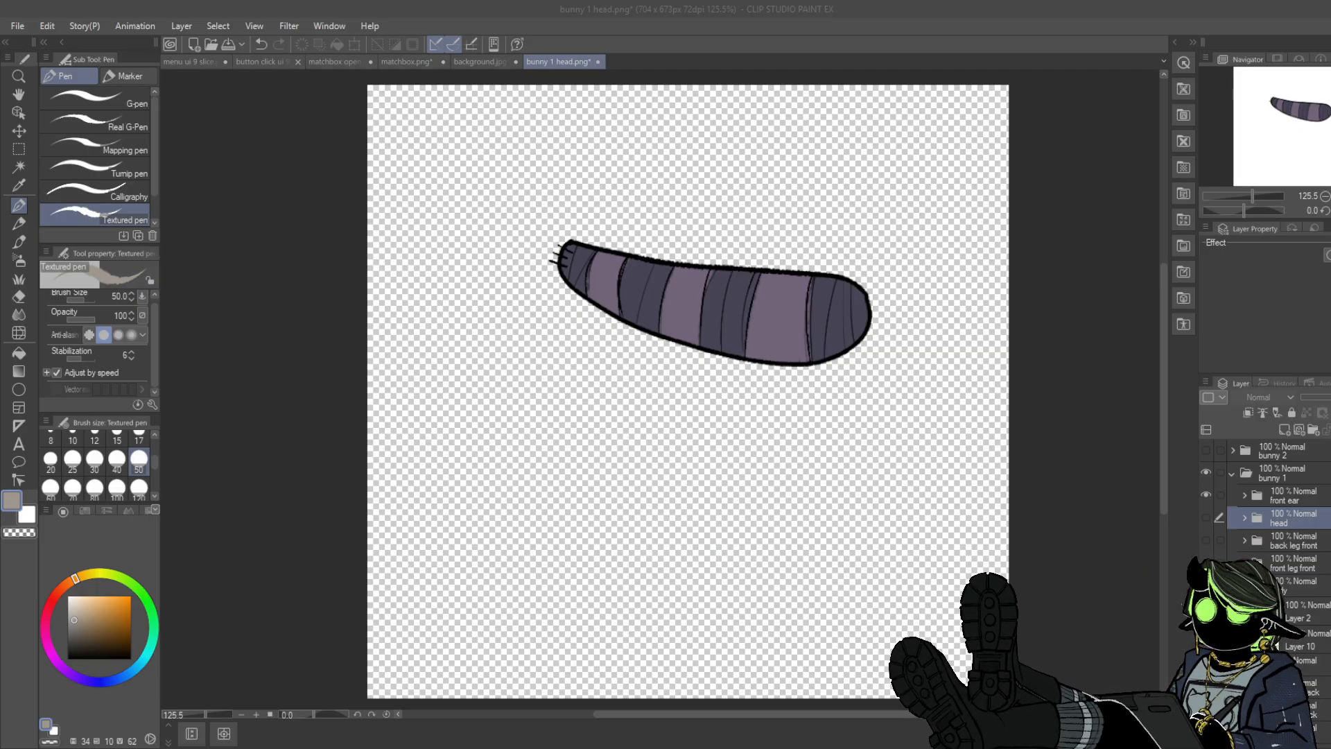
{"action": "left_click", "coordinate": [777, 299]}
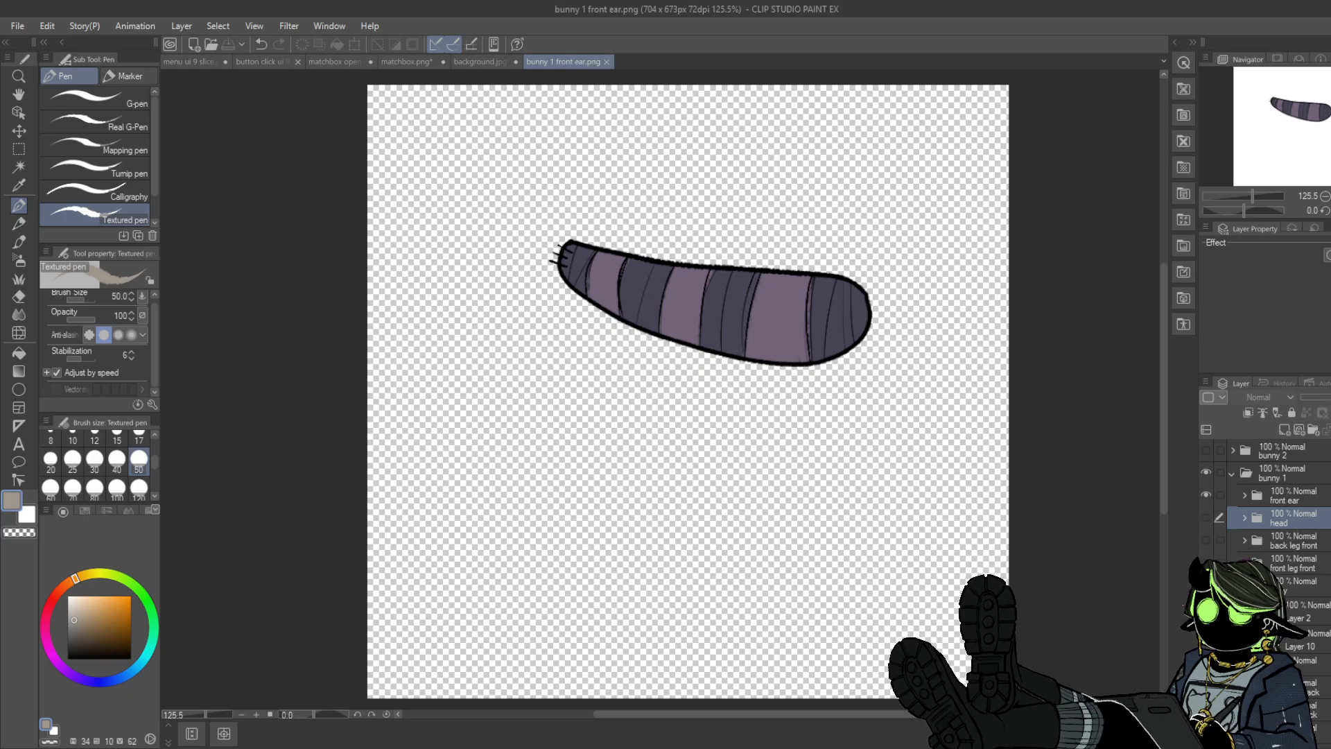
- Collapse bunny 1's body folder and make all of the bunny's parts visible again
{"action": "left_click", "coordinate": [1255, 585]}
{"action": "left_click", "coordinate": [1244, 585]}
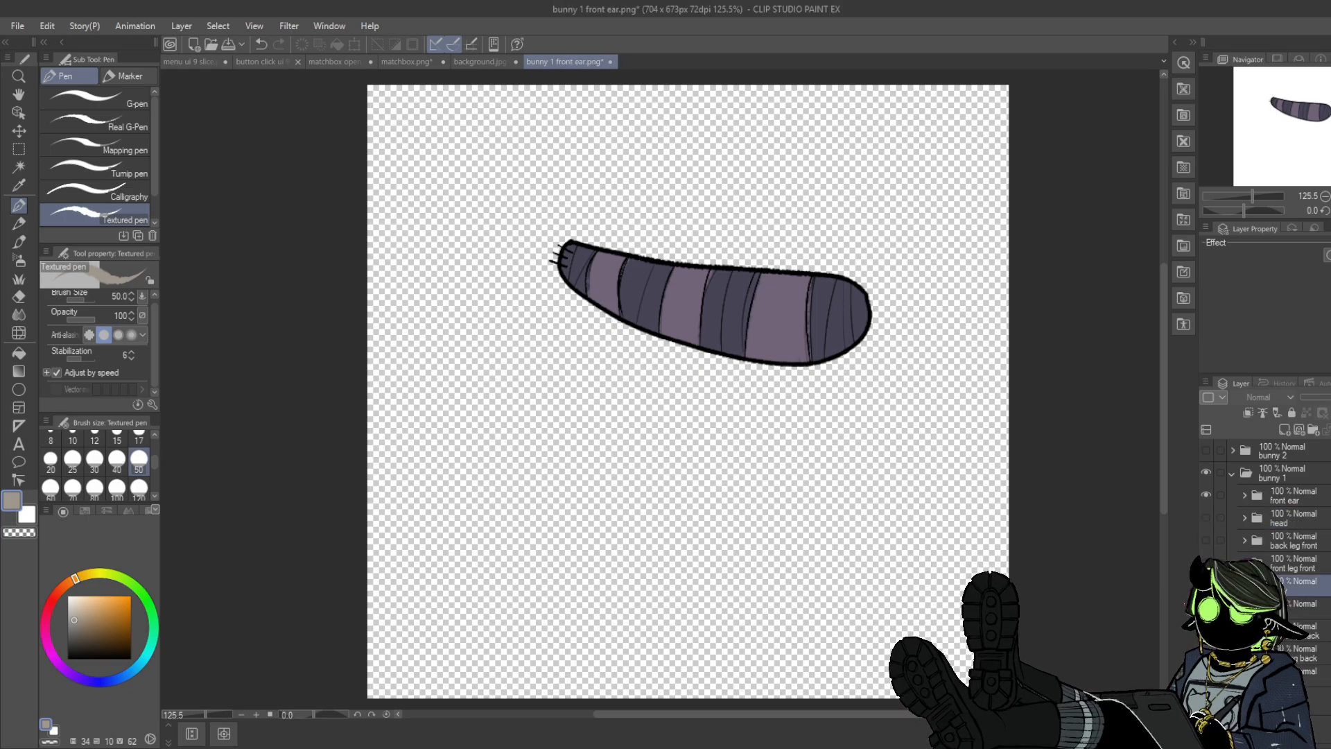
{"action": "left_click_drag", "start_coordinate": [1206, 517], "coordinate": [1206, 581]}
{"action": "left_click", "coordinate": [1206, 495], "text": "alt"}
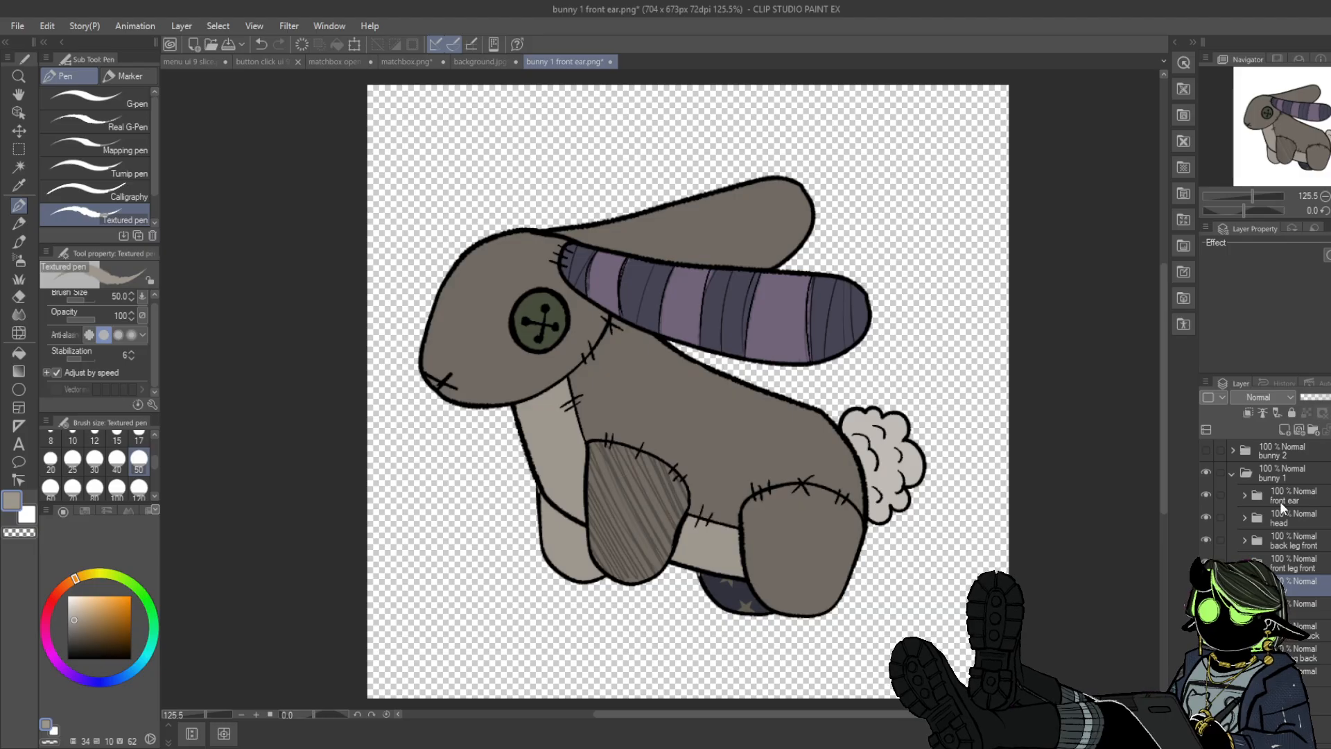
- Hide the bunny 1 folder and show the bunny 2 folder instead
{"action": "left_click", "coordinate": [1264, 472]}
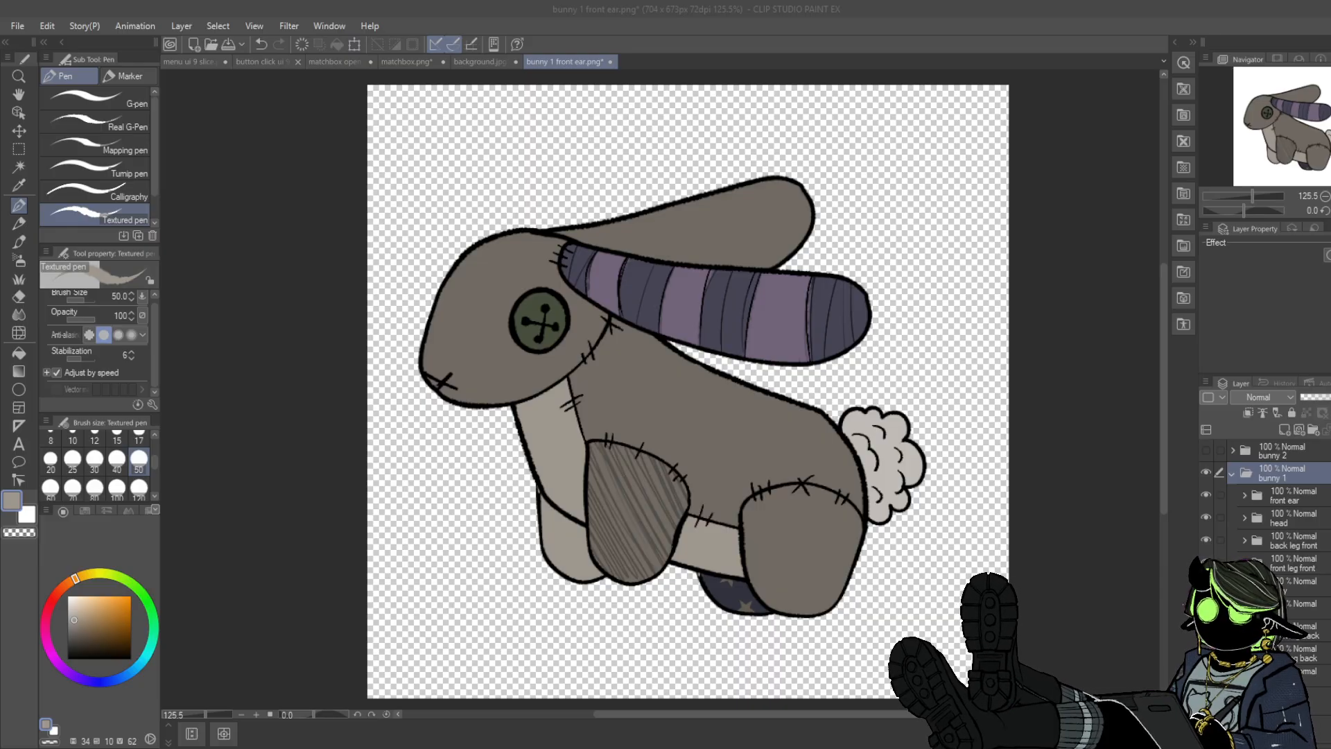
{"action": "left_click", "coordinate": [1206, 472]}
{"action": "left_click", "coordinate": [1208, 450]}
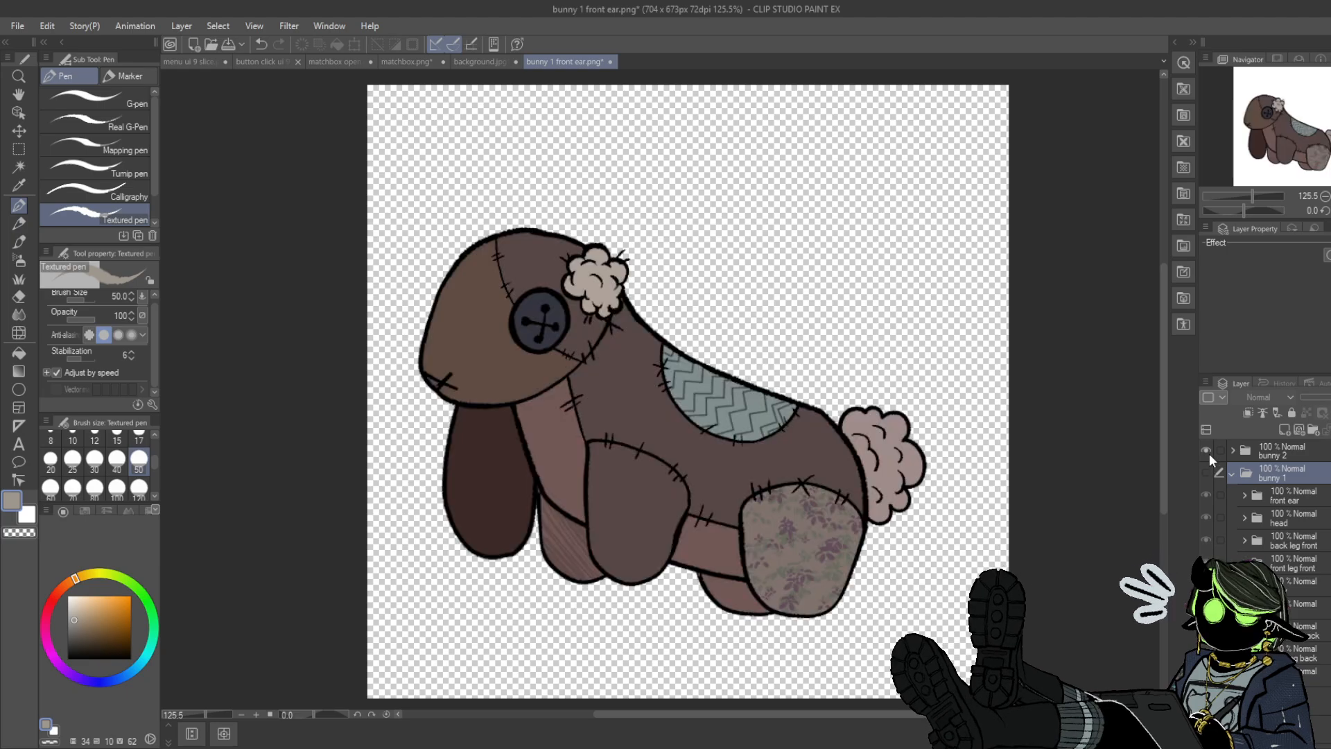
- Expand the bunny 2 folder and collapse the head, leg, body and tail part folders inside it
{"action": "left_click", "coordinate": [1233, 449]}
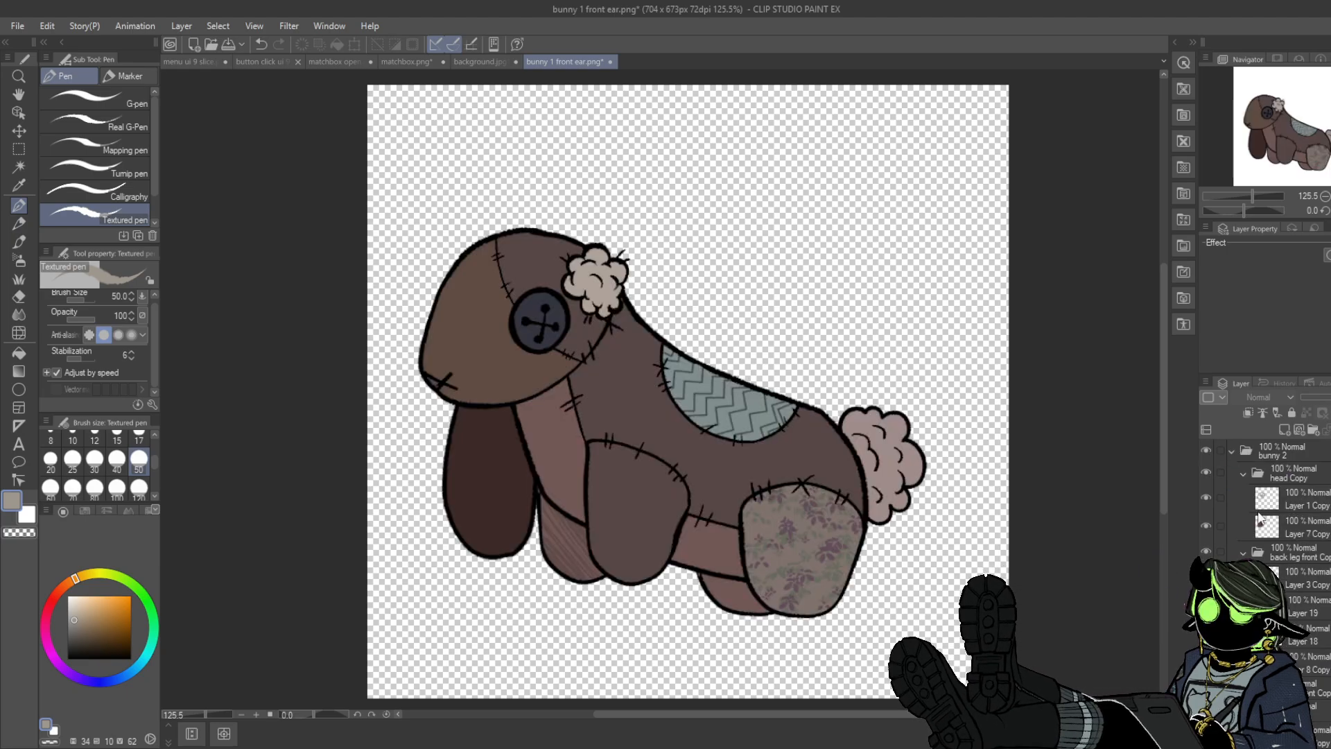
{"action": "scroll", "coordinate": [1259, 516], "scroll_direction": "down", "scroll_amount": 5}
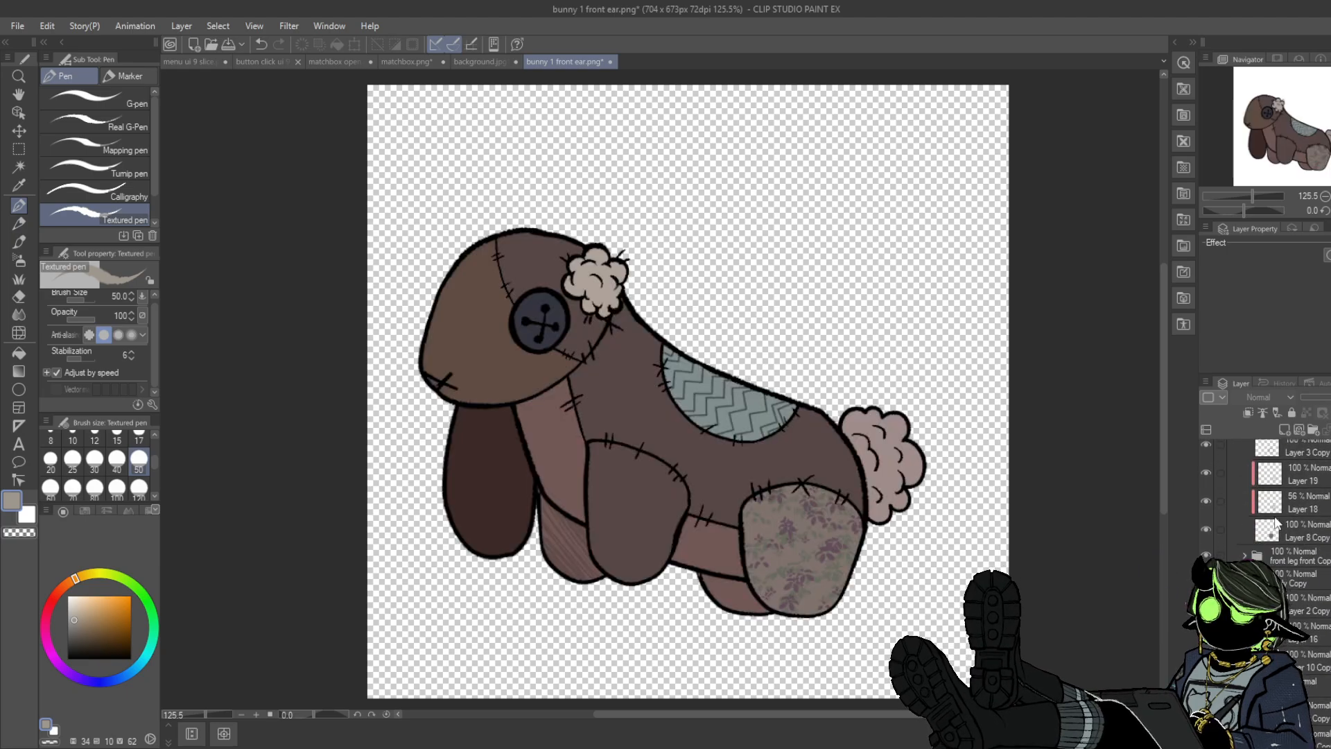
{"action": "scroll", "coordinate": [1275, 521], "scroll_direction": "up", "scroll_amount": 3}
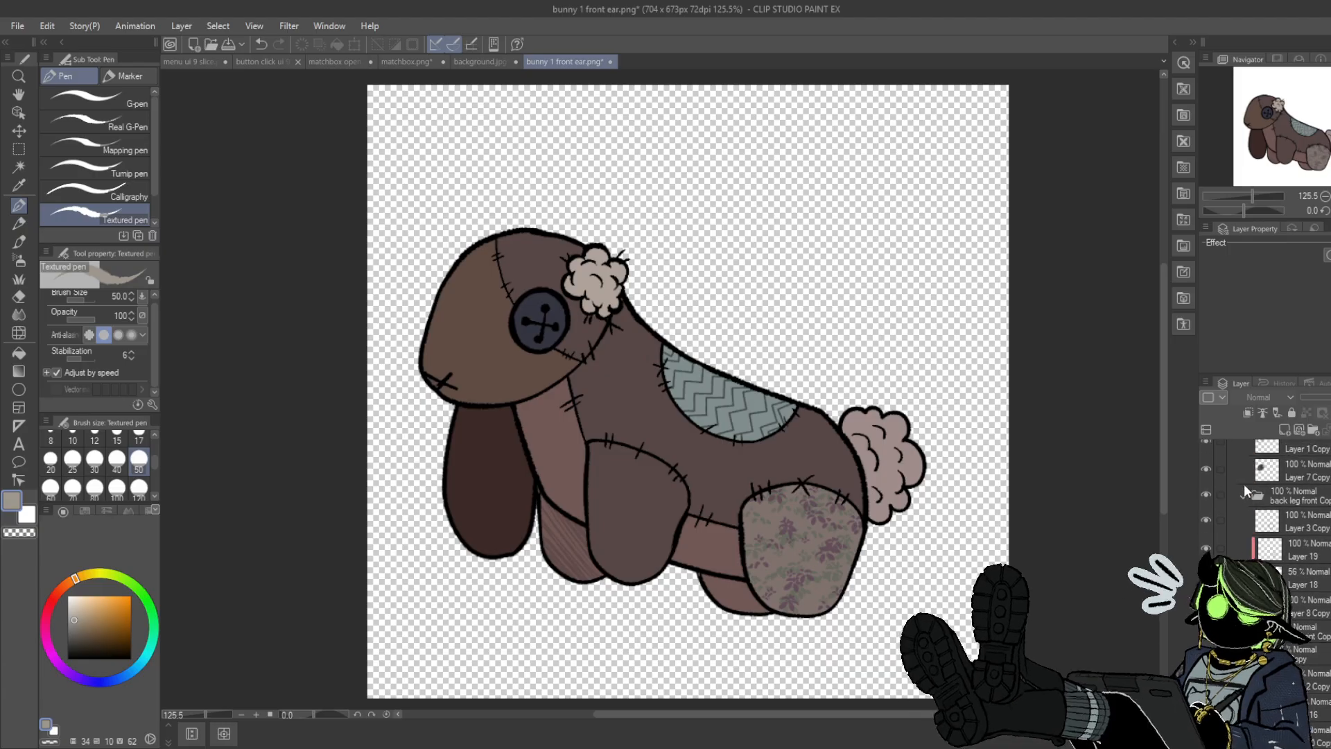
{"action": "left_click", "coordinate": [1245, 494]}
{"action": "left_click", "coordinate": [1249, 475]}
{"action": "left_click", "coordinate": [1241, 473]}
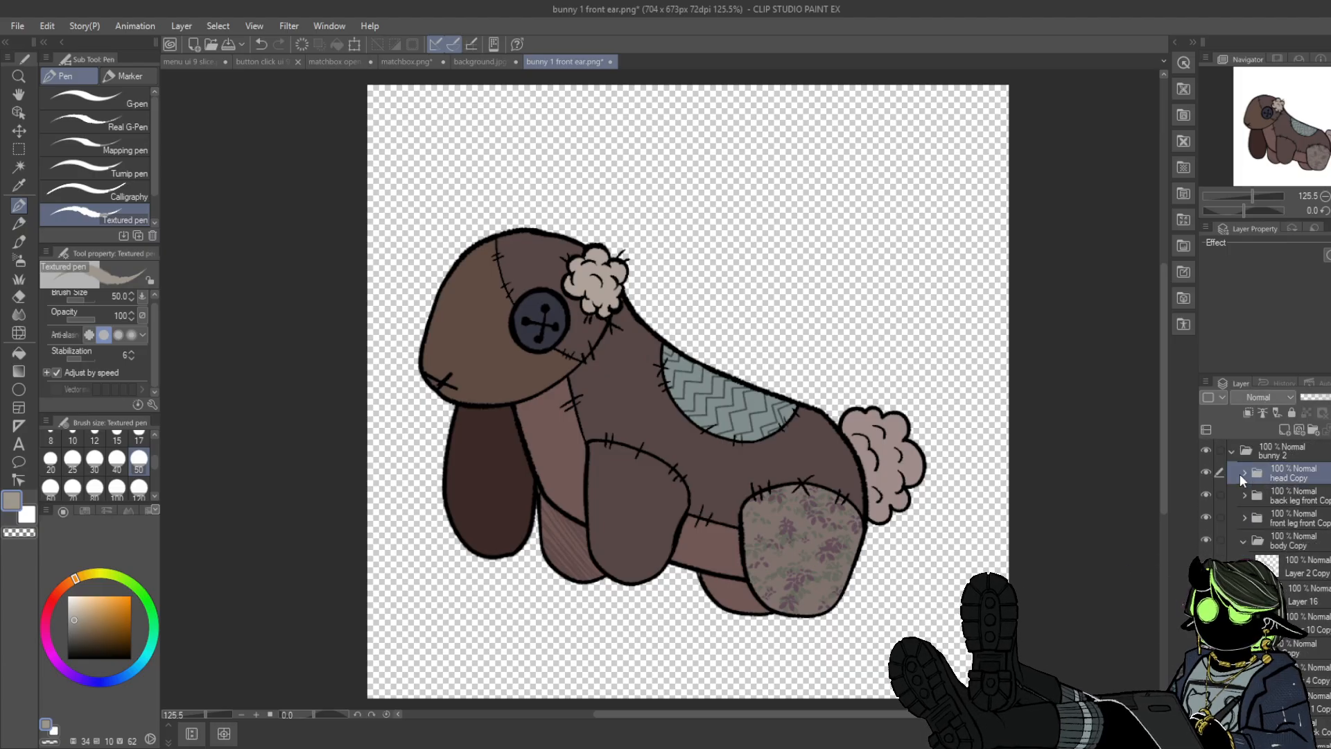
{"action": "left_click", "coordinate": [1242, 539]}
{"action": "scroll", "coordinate": [1242, 537], "scroll_direction": "down", "scroll_amount": 2}
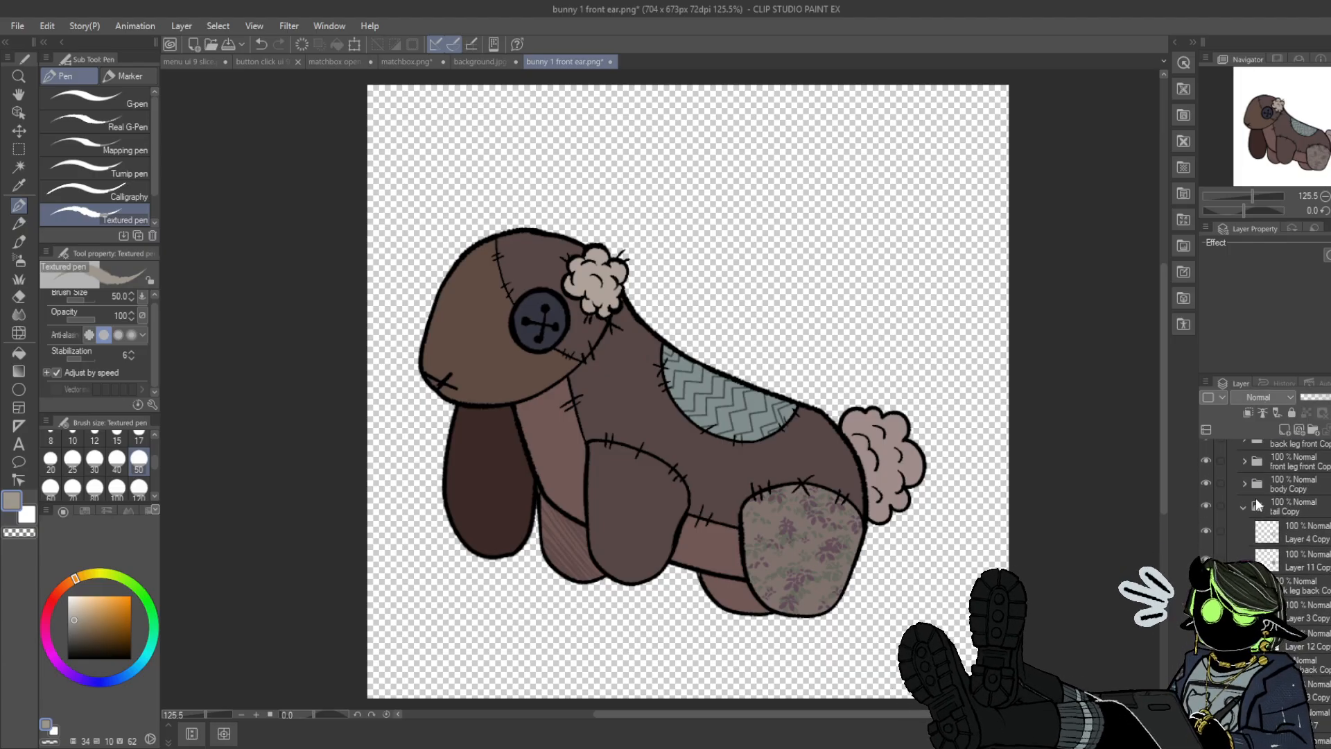
{"action": "left_click", "coordinate": [1249, 500]}
{"action": "left_click", "coordinate": [1242, 507]}
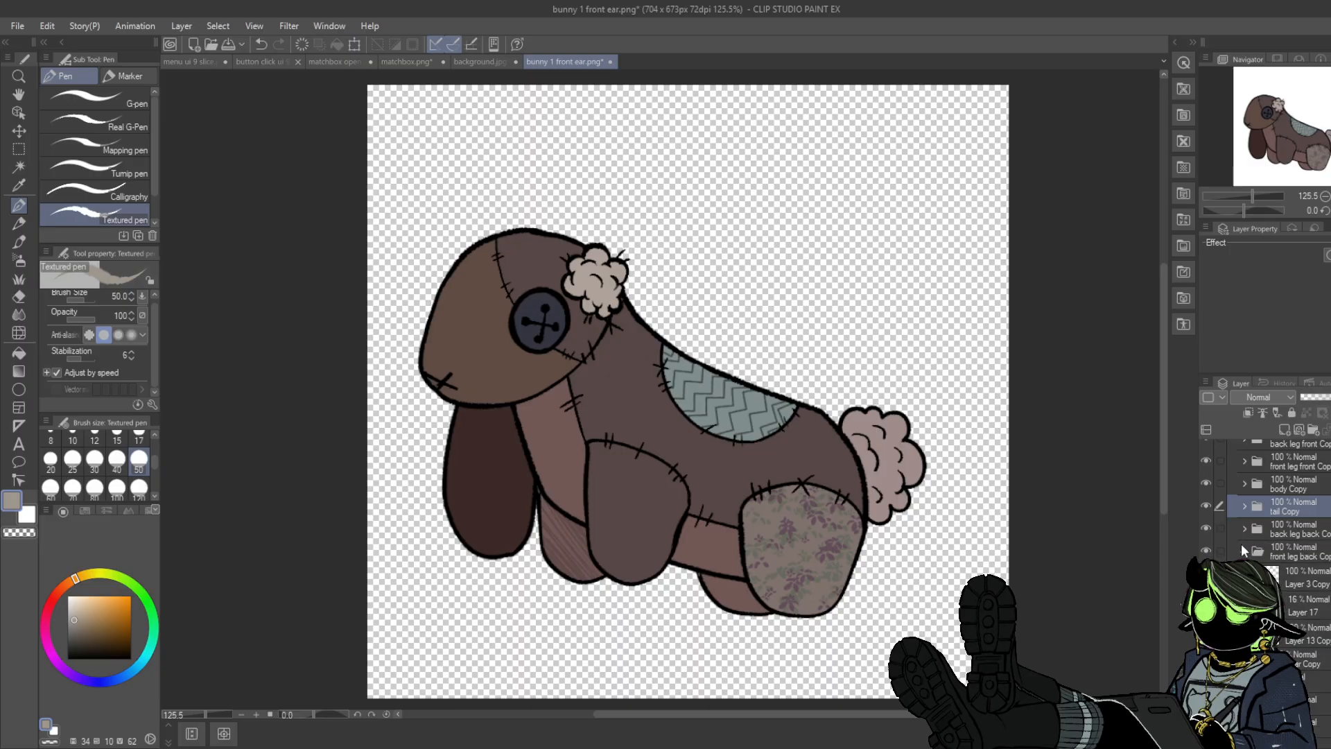
{"action": "left_click", "coordinate": [1244, 549]}
{"action": "scroll", "coordinate": [1273, 530], "scroll_direction": "up", "scroll_amount": 2}
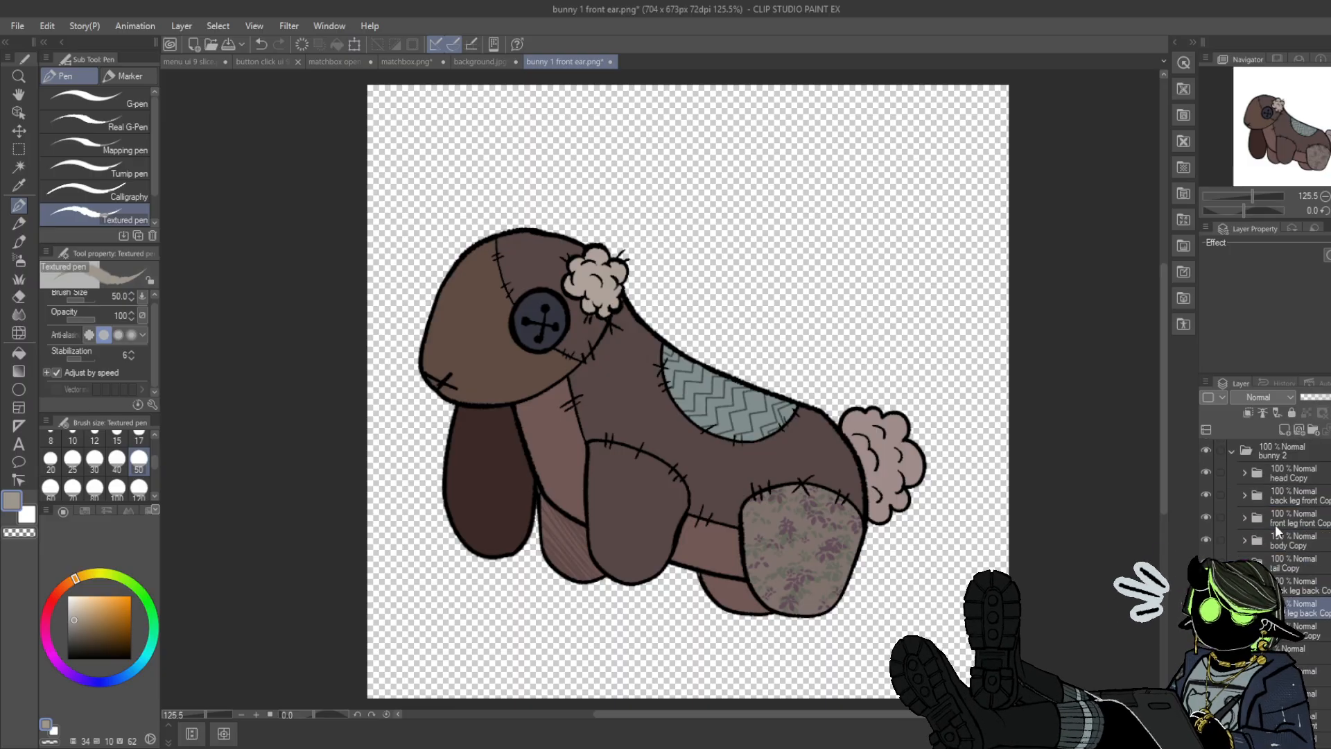
- Save bunny 2's back ear and far front leg, each shown alone, as bunny 2 back ear.png and bunny 2 front leg back.png
{"action": "left_click_drag", "start_coordinate": [1206, 472], "coordinate": [1206, 608]}
{"action": "left_click", "coordinate": [1290, 630]}
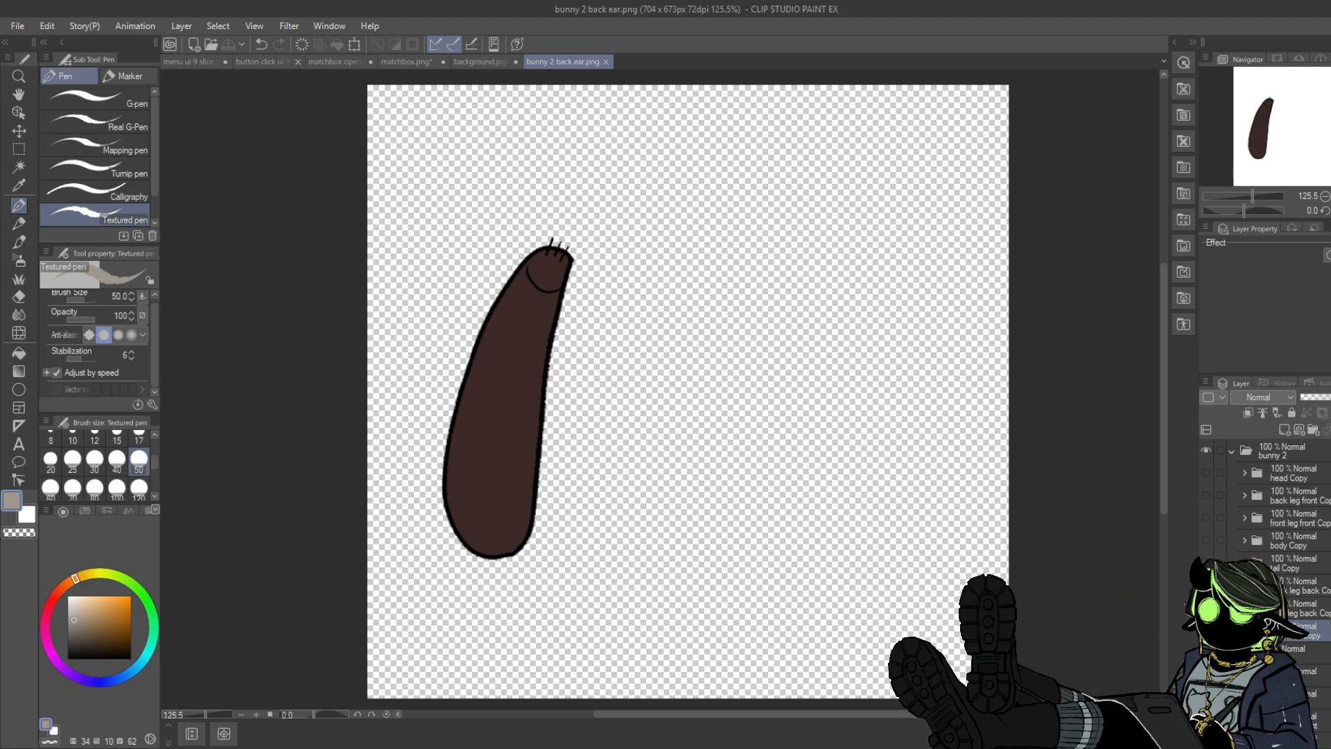
{"action": "key", "text": "Delete"}
{"action": "key", "text": "ctrl+v"}
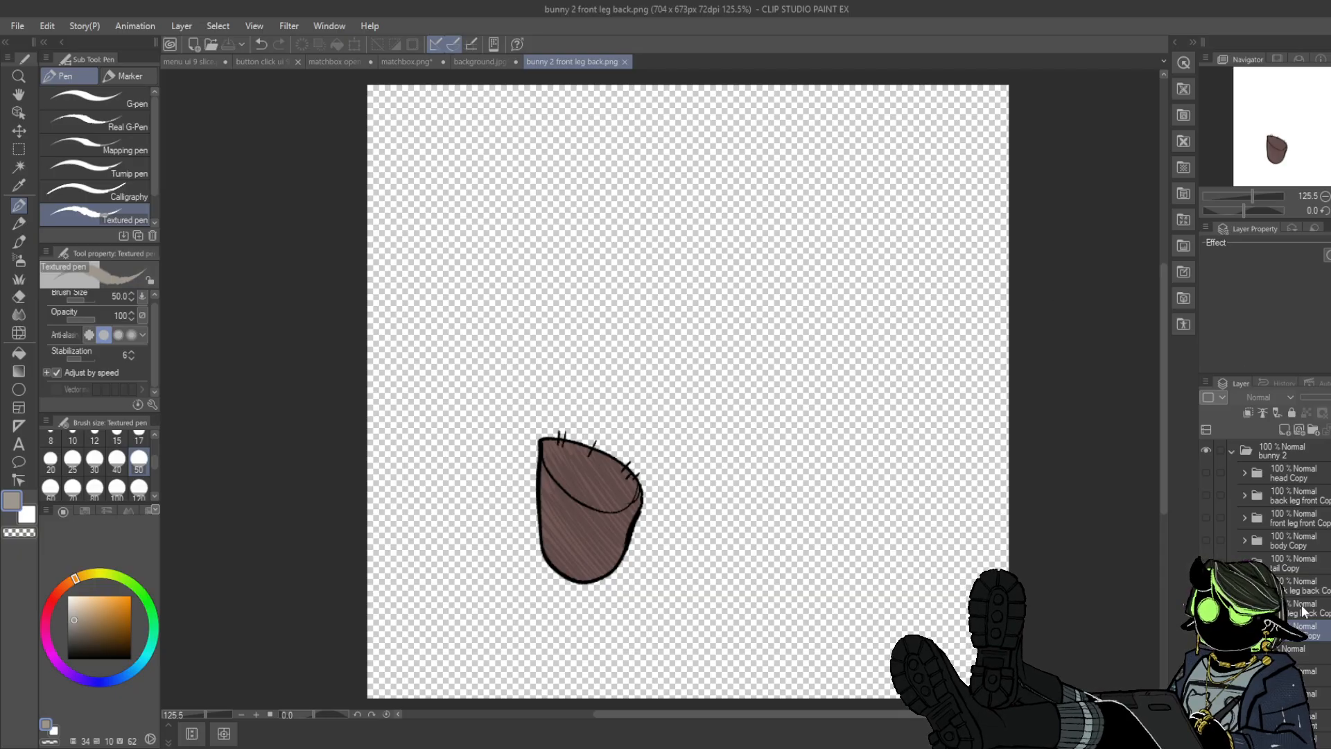
- Save bunny 2's far back leg and tail, each shown alone, as bunny 2 back leg back.png and bunny 2 tail.png
{"action": "left_click", "coordinate": [1206, 608]}
{"action": "left_click", "coordinate": [1206, 586]}
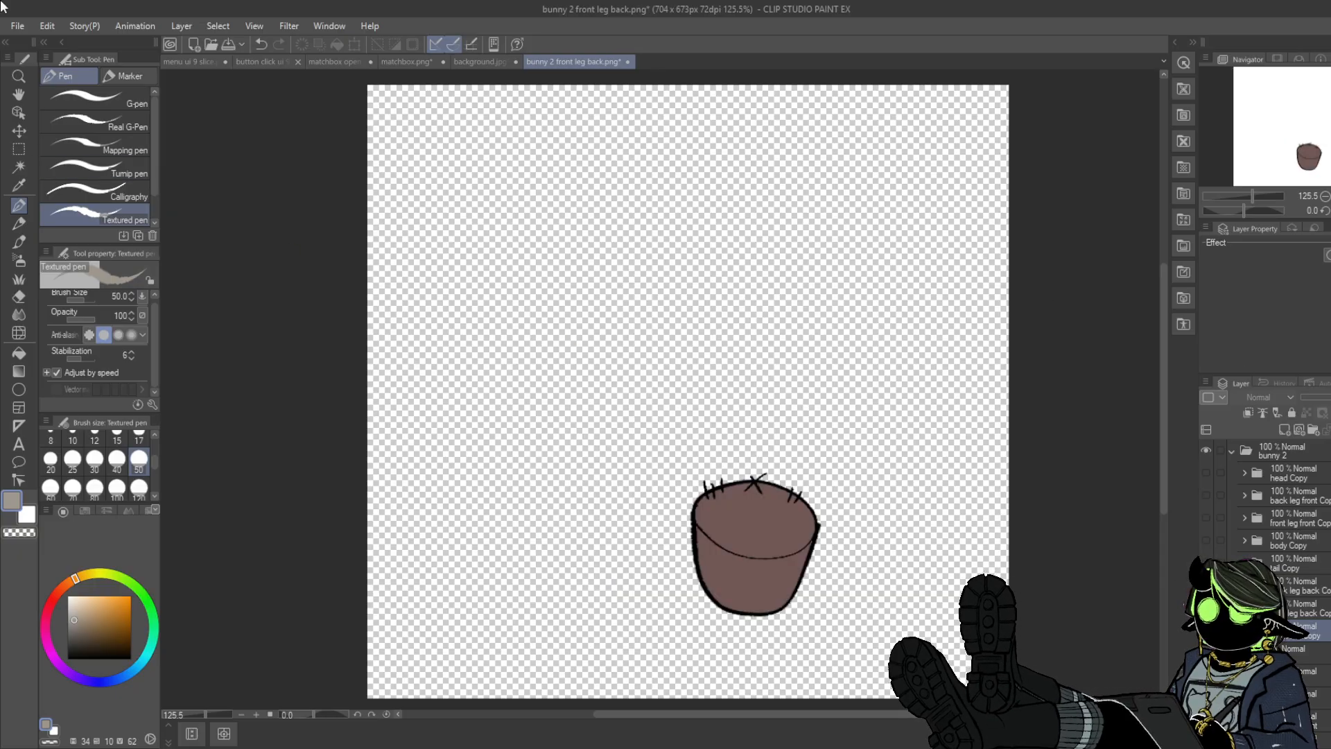
{"action": "left_click", "coordinate": [25, 28]}
{"action": "left_click", "coordinate": [101, 169]}
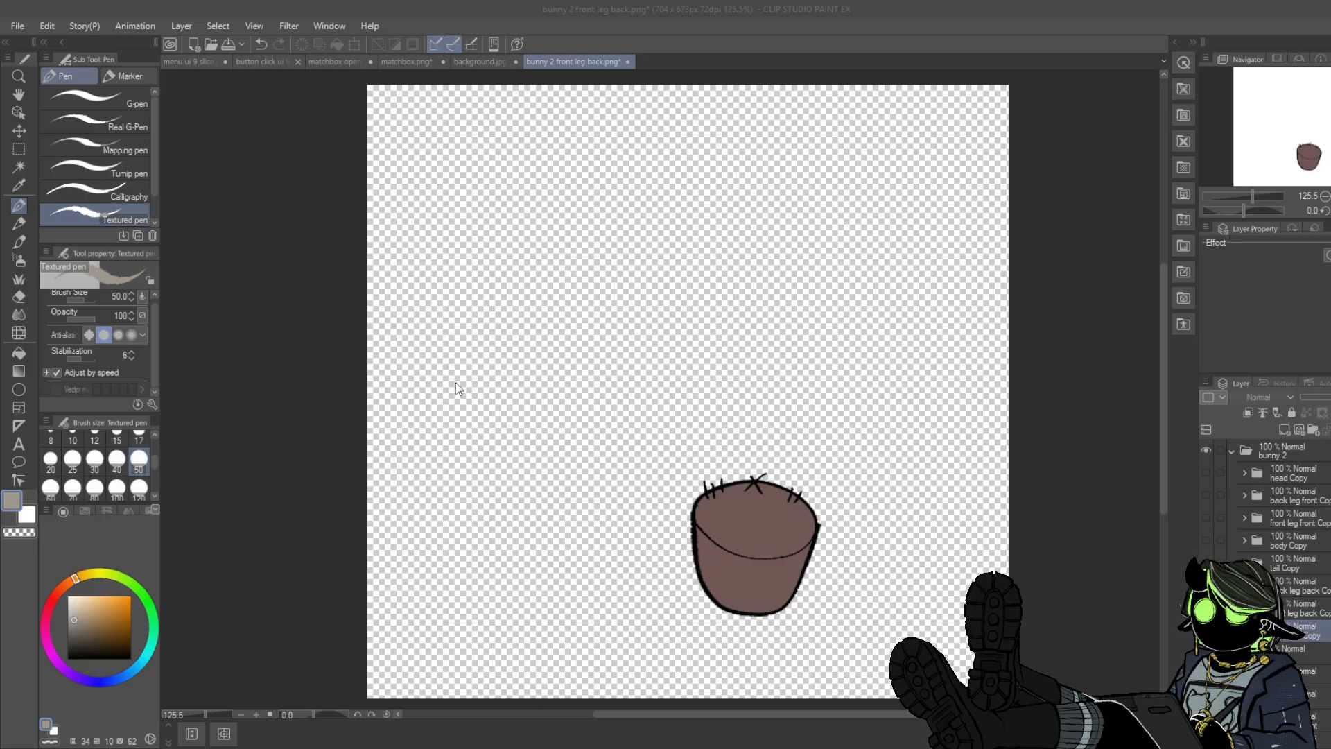
{"action": "left_click", "coordinate": [1070, 479]}
{"action": "left_click", "coordinate": [1206, 586]}
{"action": "left_click", "coordinate": [1206, 563]}
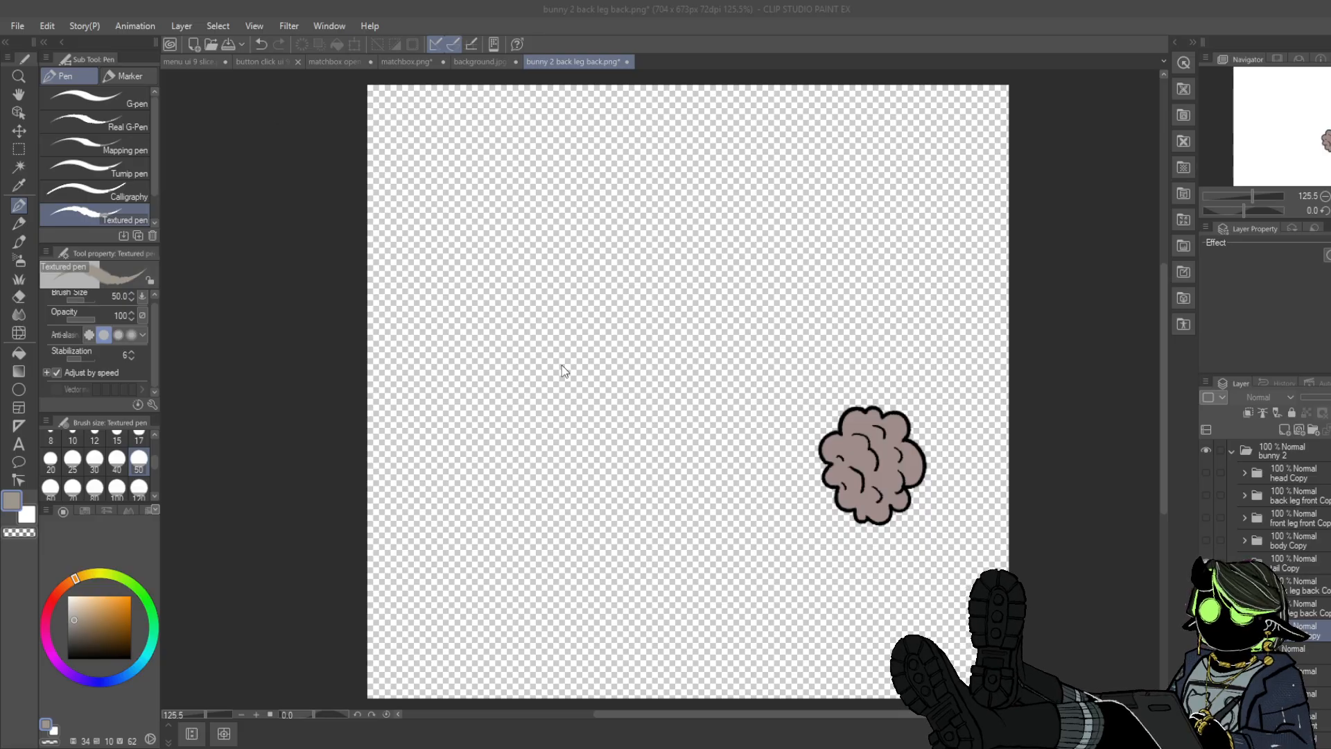
{"action": "left_click", "coordinate": [743, 285]}
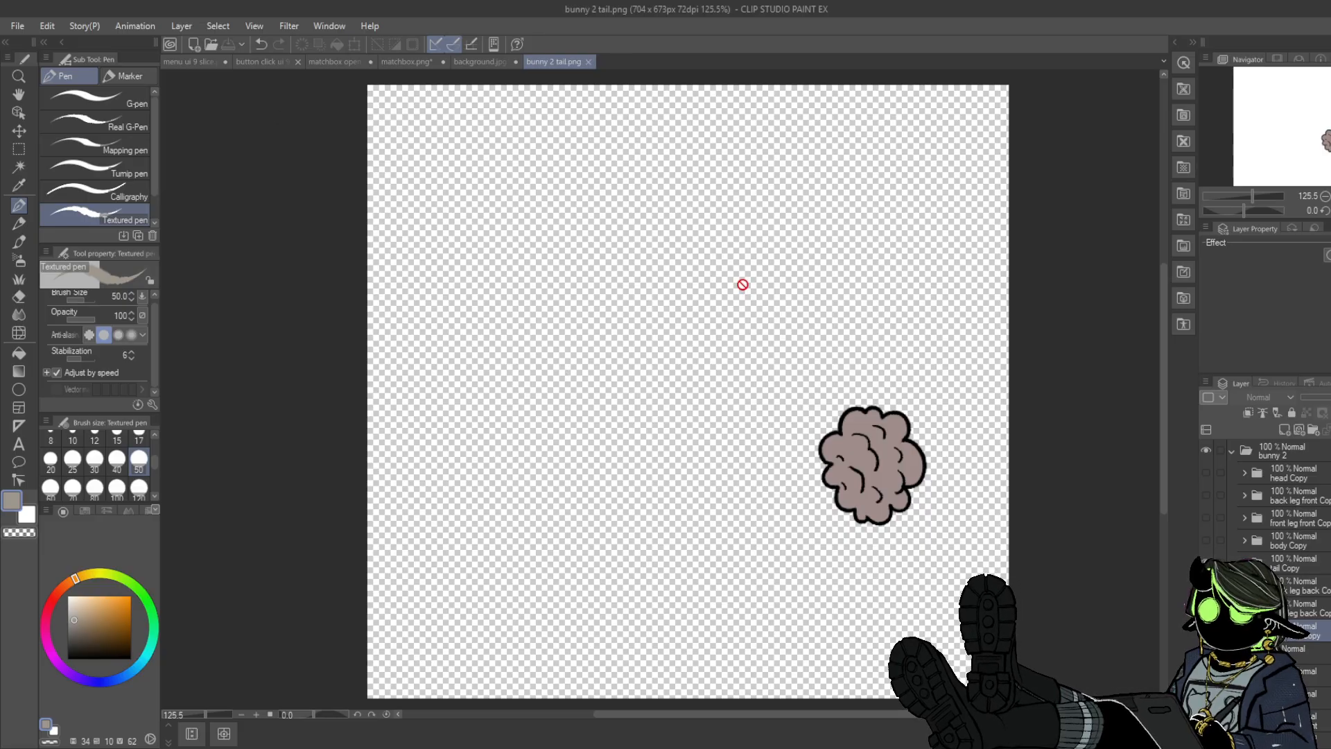
- Save bunny 2's body and near front leg, each shown alone, as bunny 2 body.png and bunny 2 front leg front.png
{"action": "left_click", "coordinate": [1206, 562]}
{"action": "left_click", "coordinate": [1204, 544]}
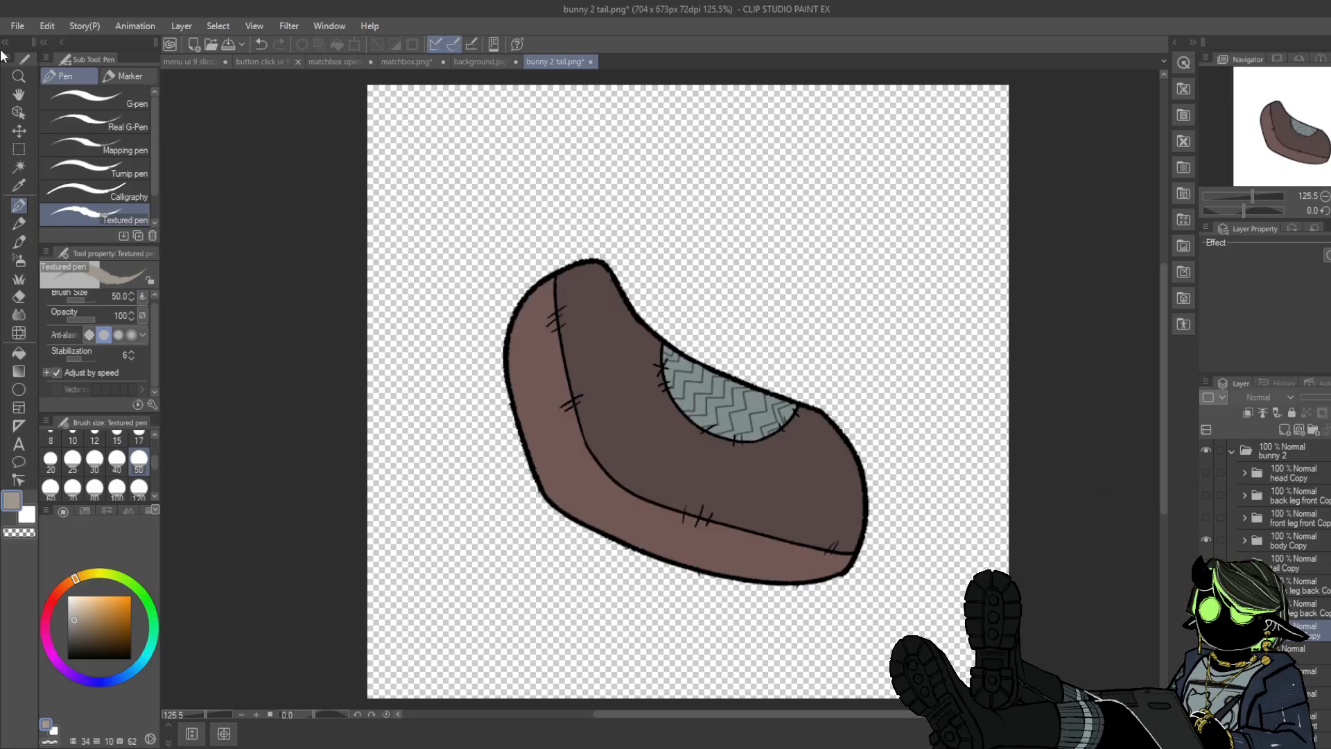
{"action": "left_click", "coordinate": [16, 29]}
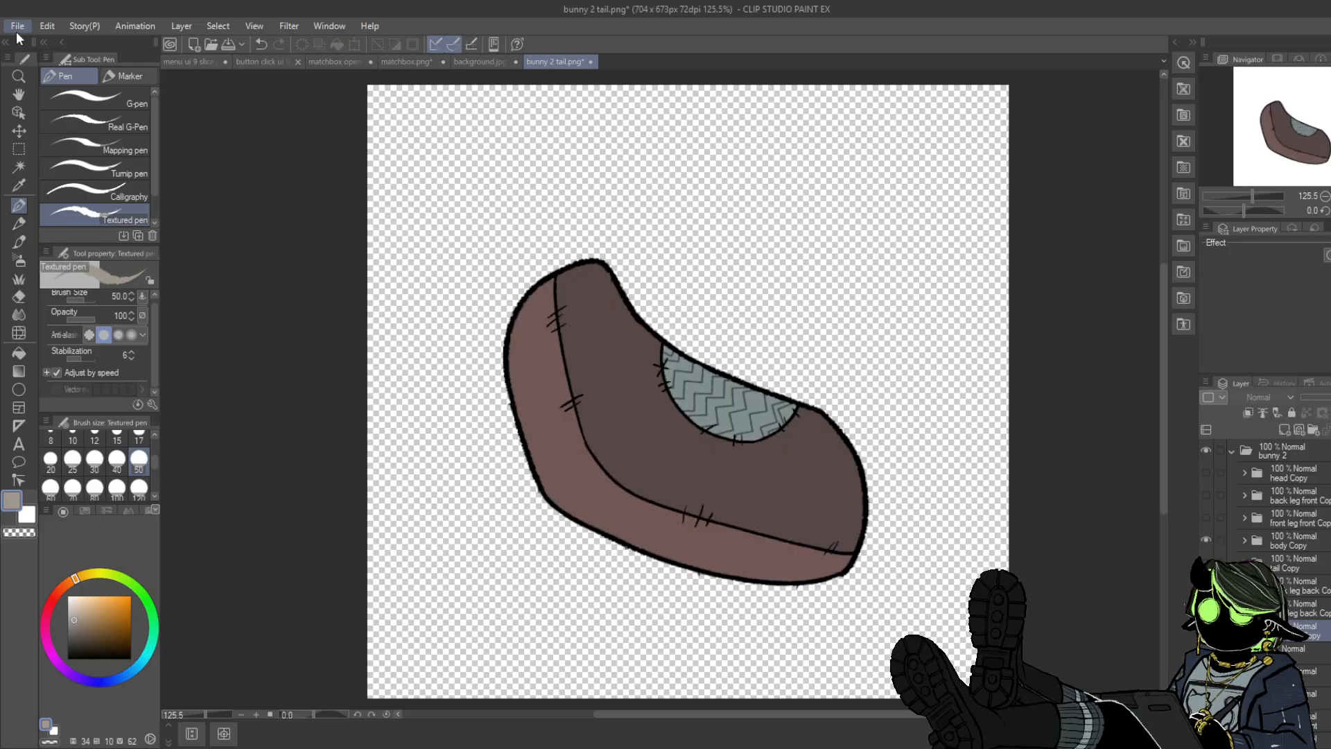
{"action": "left_click", "coordinate": [89, 161]}
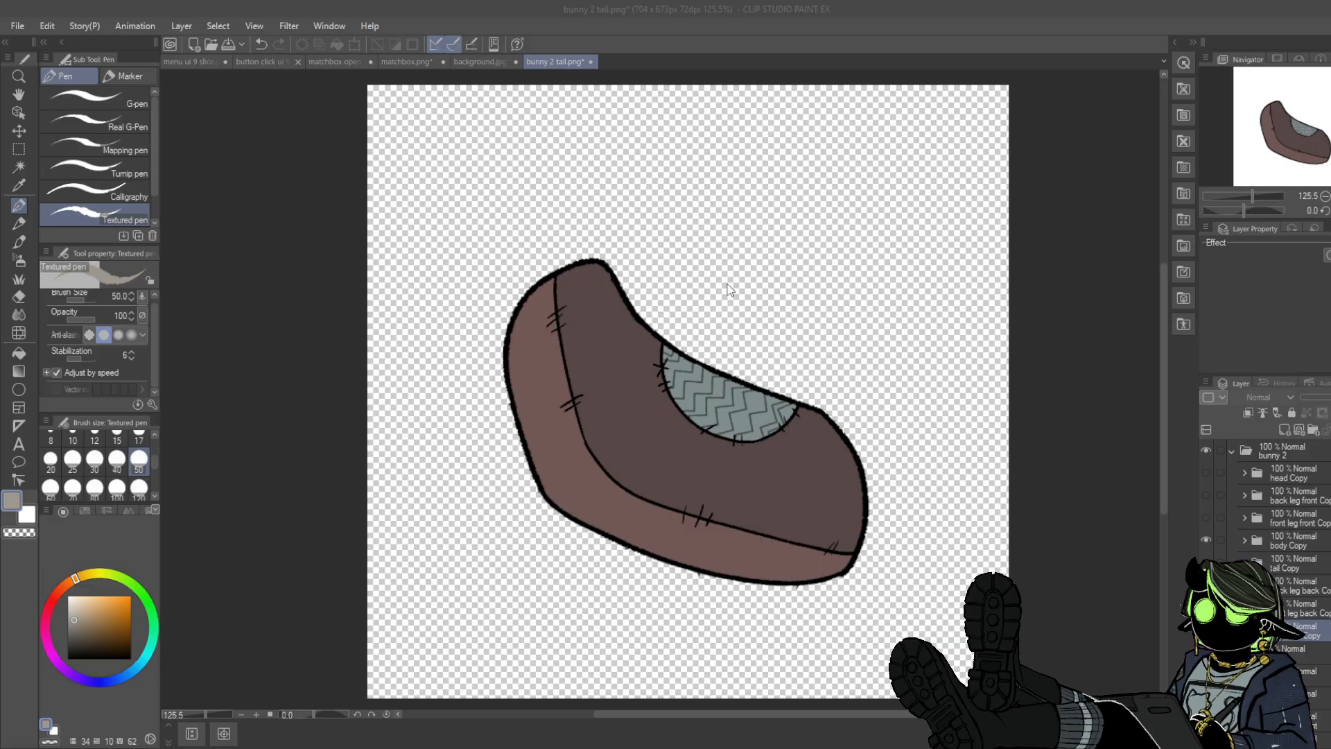
{"action": "left_click", "coordinate": [1206, 539]}
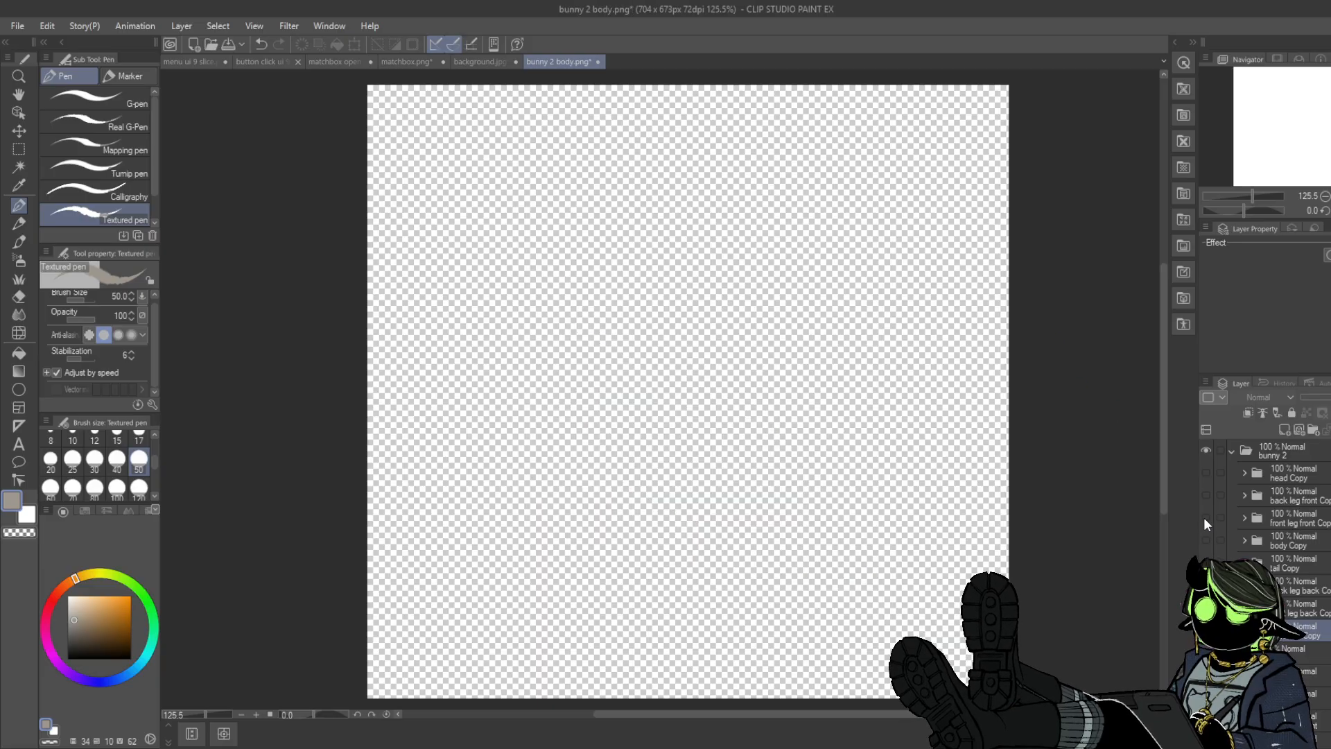
{"action": "left_click", "coordinate": [1206, 517]}
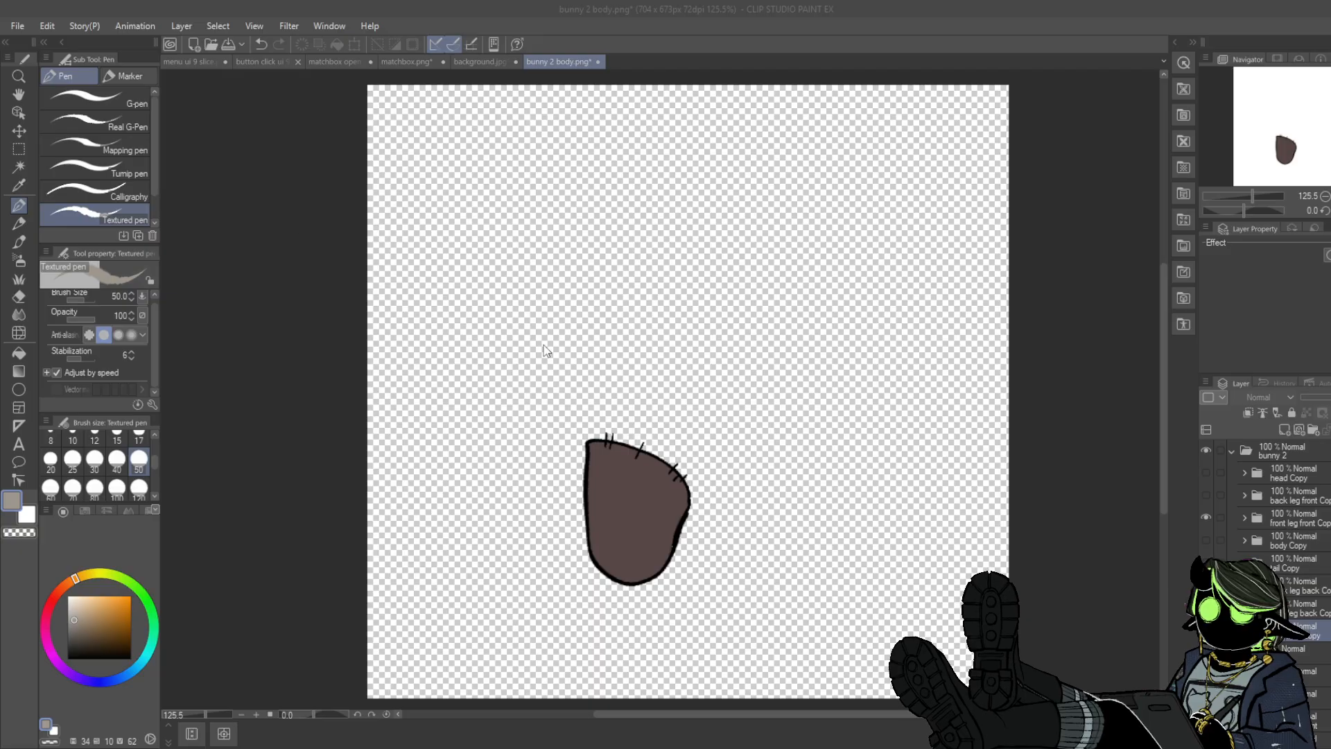
{"action": "left_click", "coordinate": [739, 285]}
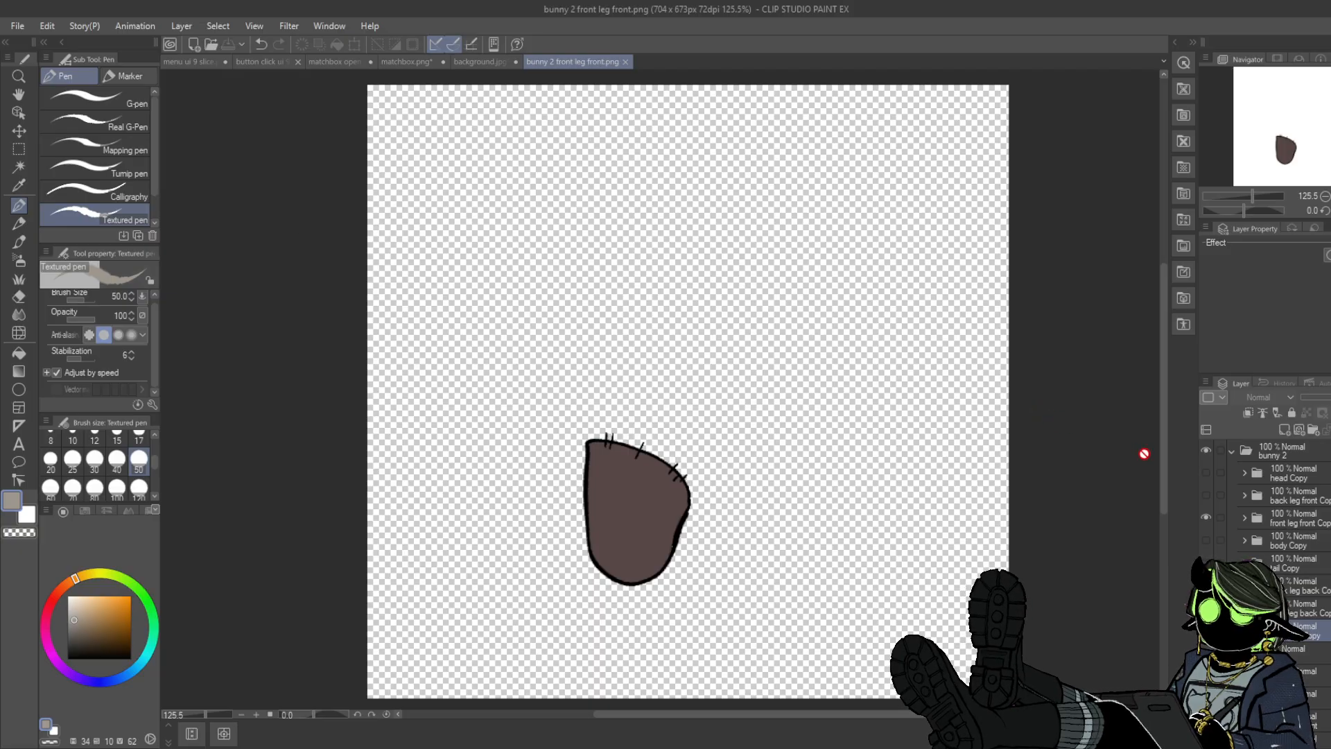
- Show only bunny 2's near back leg and save it as bunny 2 back leg front.png
{"action": "left_click", "coordinate": [1206, 516]}
{"action": "left_click", "coordinate": [1206, 494]}
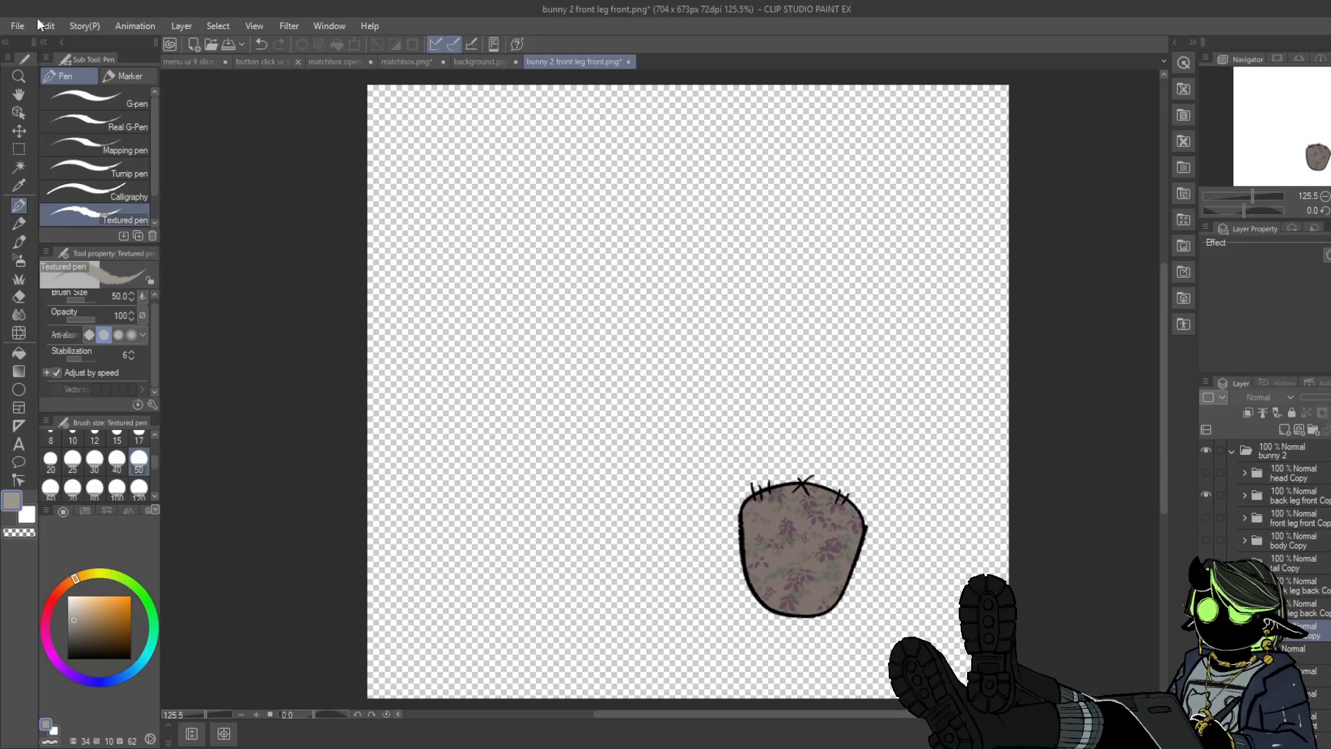
{"action": "left_click", "coordinate": [12, 30]}
{"action": "left_click", "coordinate": [93, 159]}
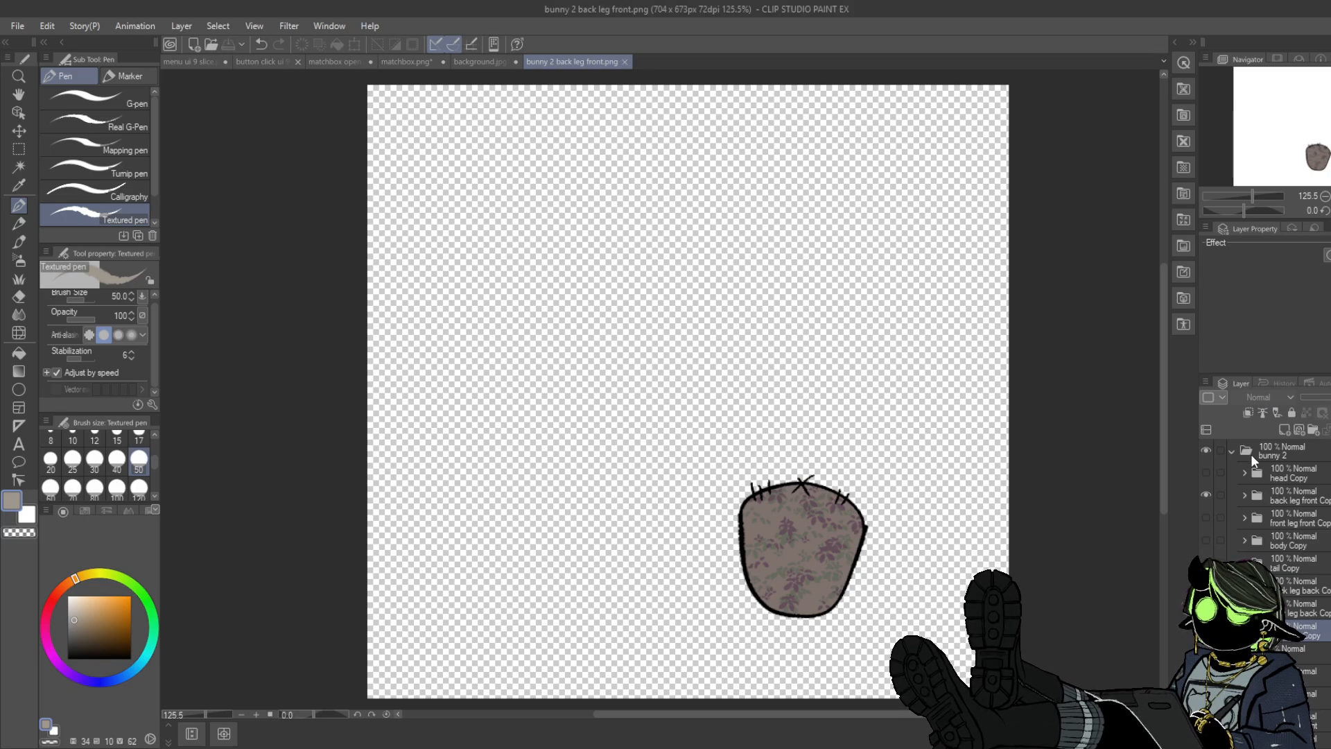
- Save bunny 2's head, shown alone, as bunny 2 head.png and make all of the bunny's parts visible again
{"action": "left_click", "coordinate": [1205, 494]}
{"action": "left_click", "coordinate": [1205, 472]}
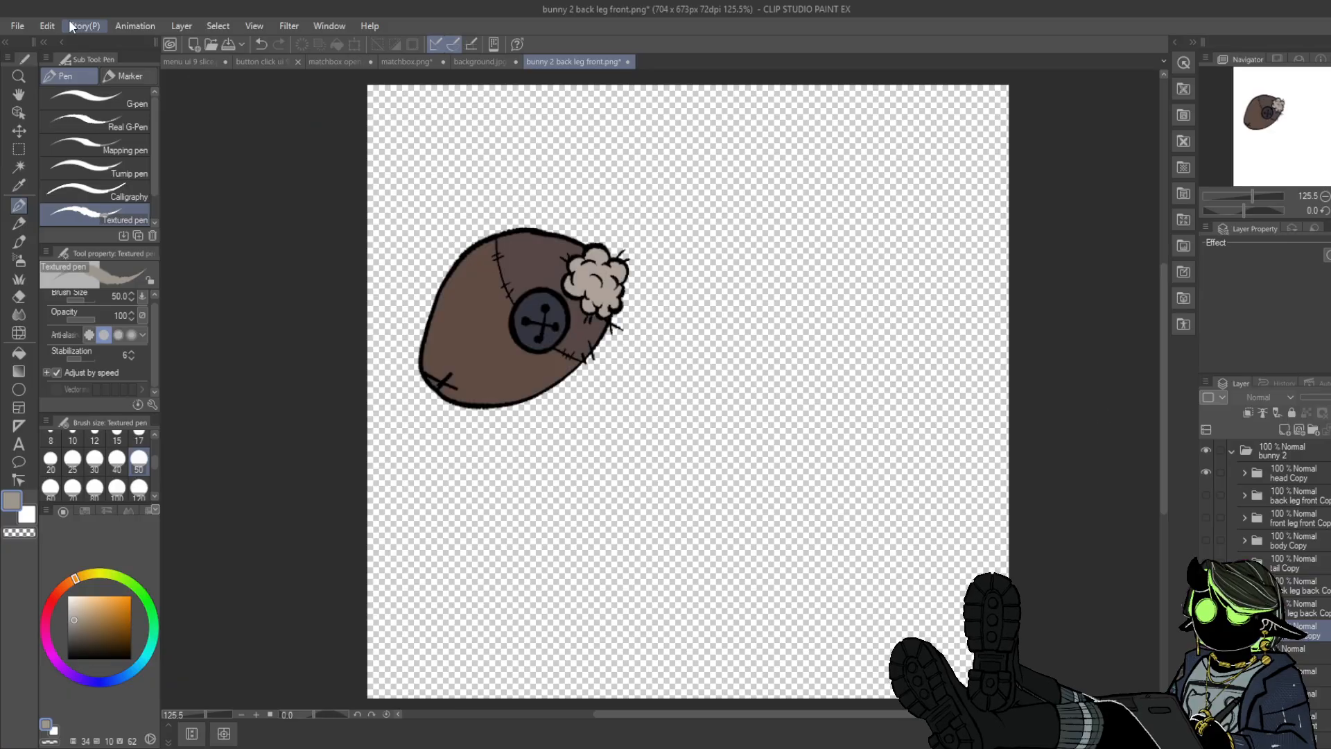
{"action": "left_click", "coordinate": [96, 156]}
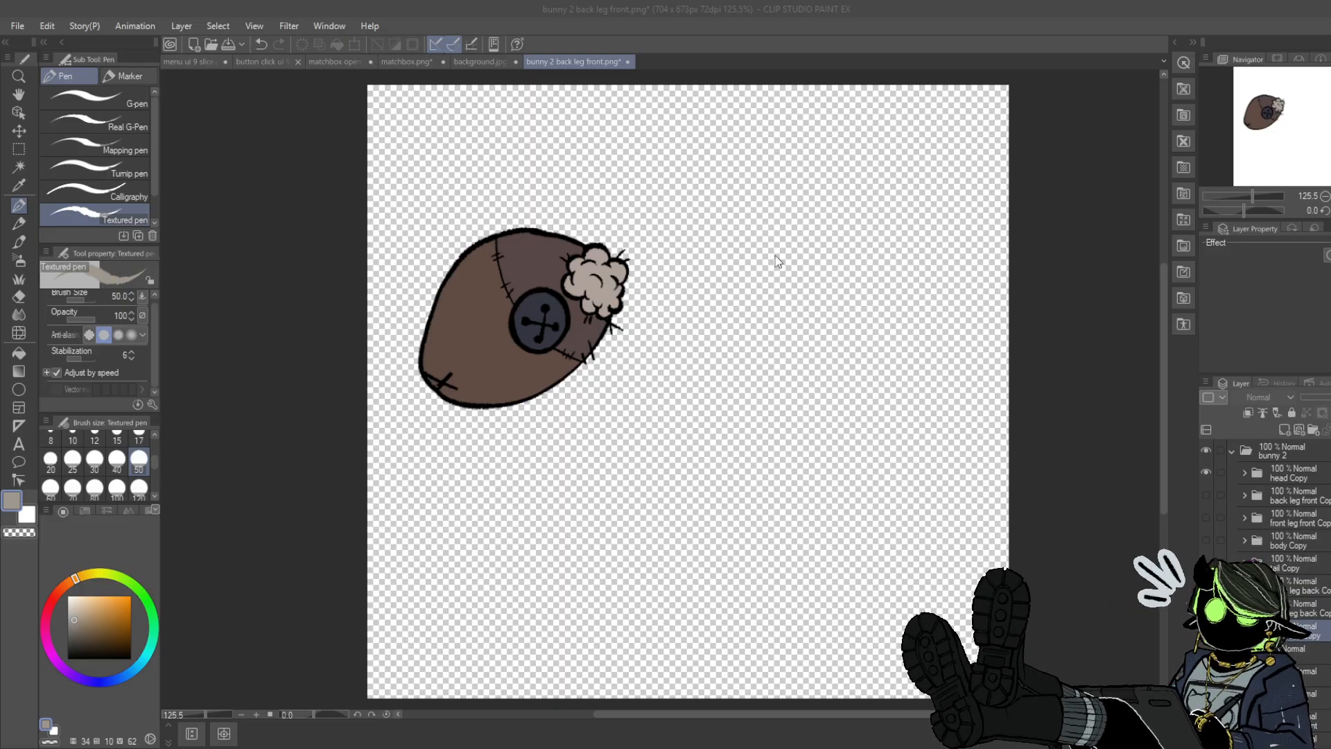
{"action": "key", "text": "Return"}
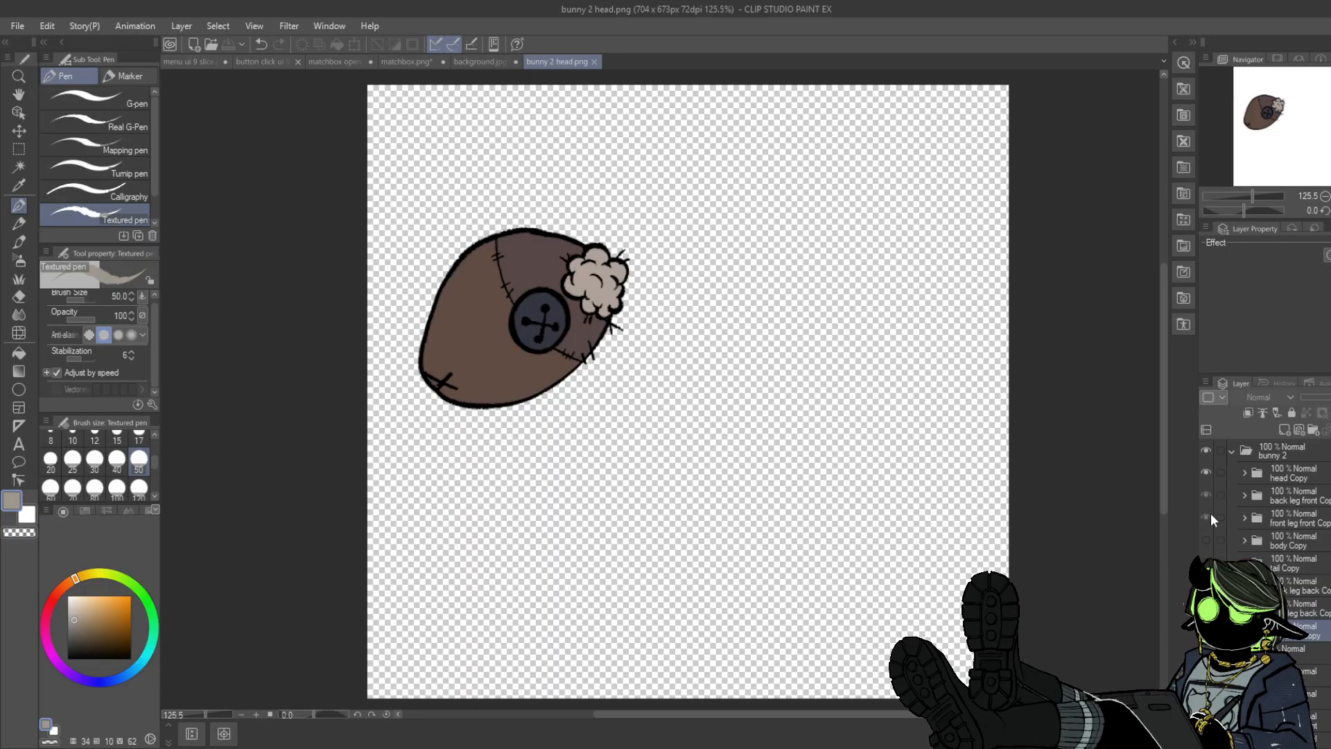
{"action": "key", "text": "ctrl+z"}
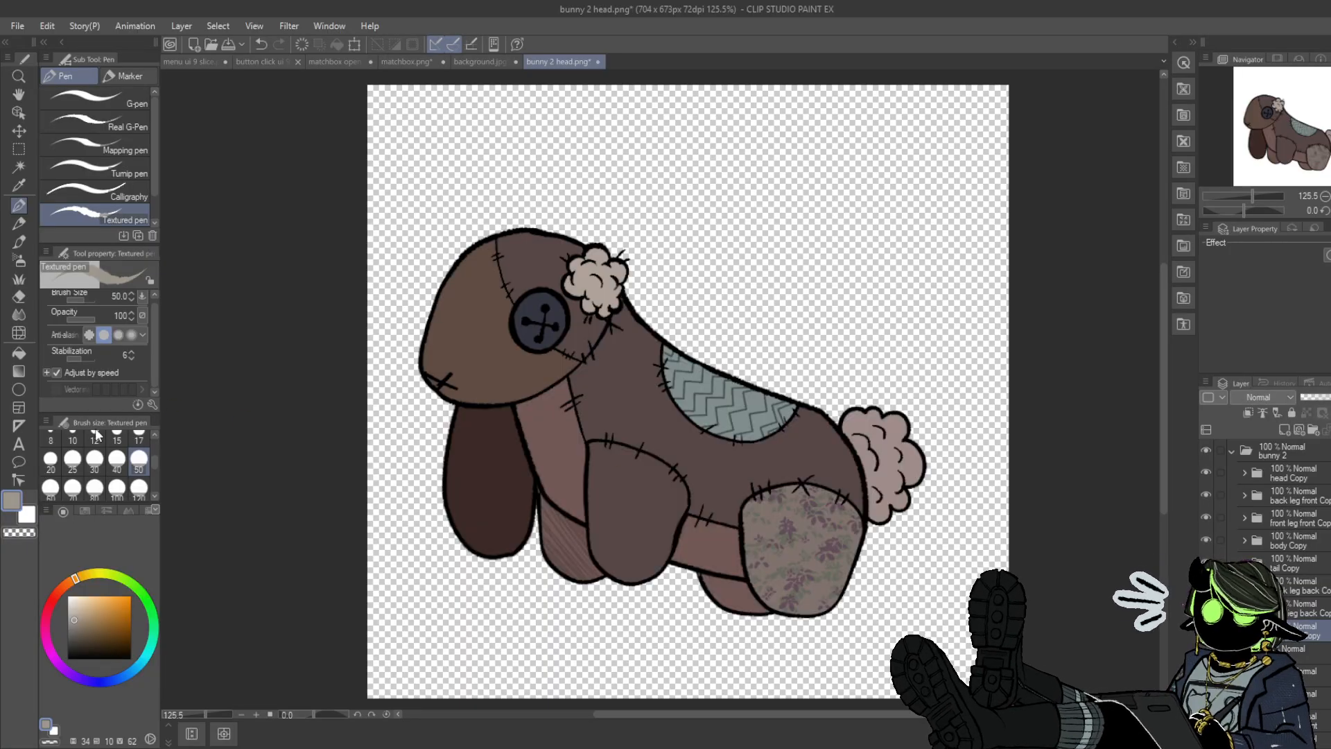
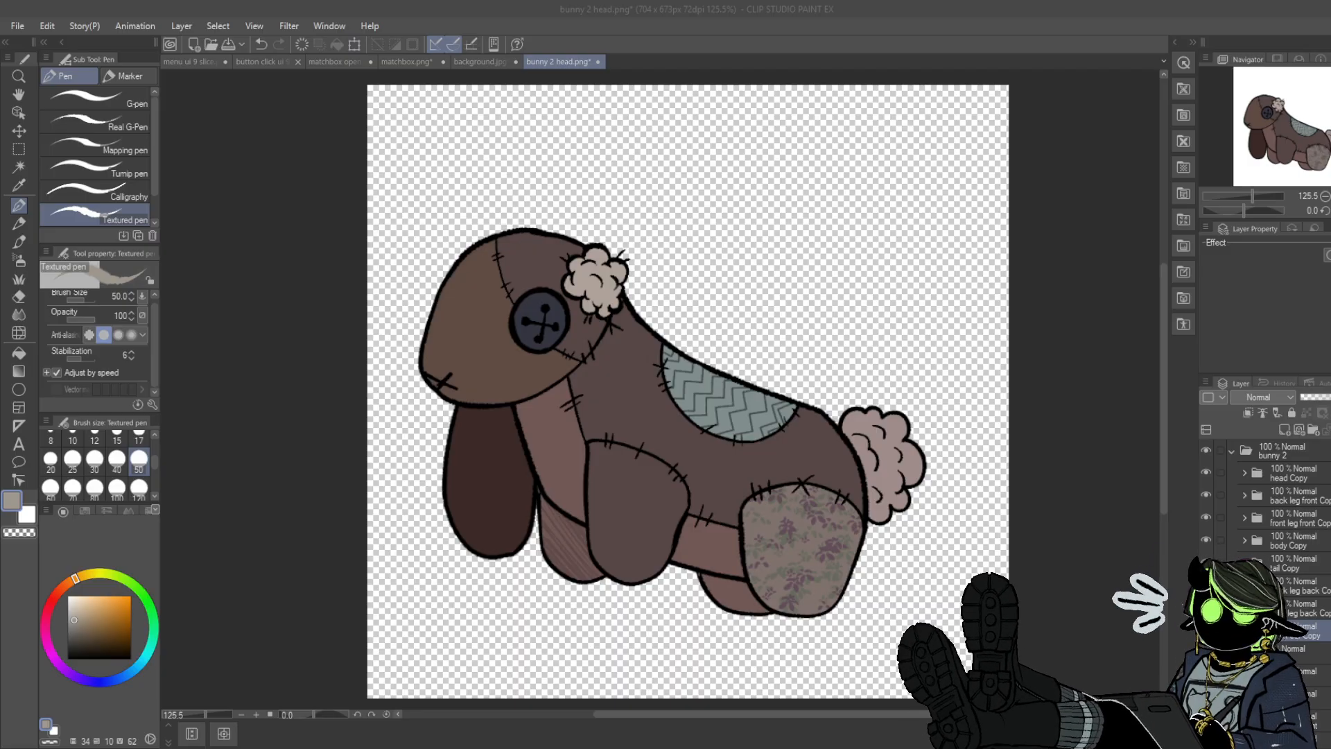
- Switch to the background.jpg document, hide the blue bunny sketch on Layer 33 and clear the selection
{"action": "left_click", "coordinate": [417, 59]}
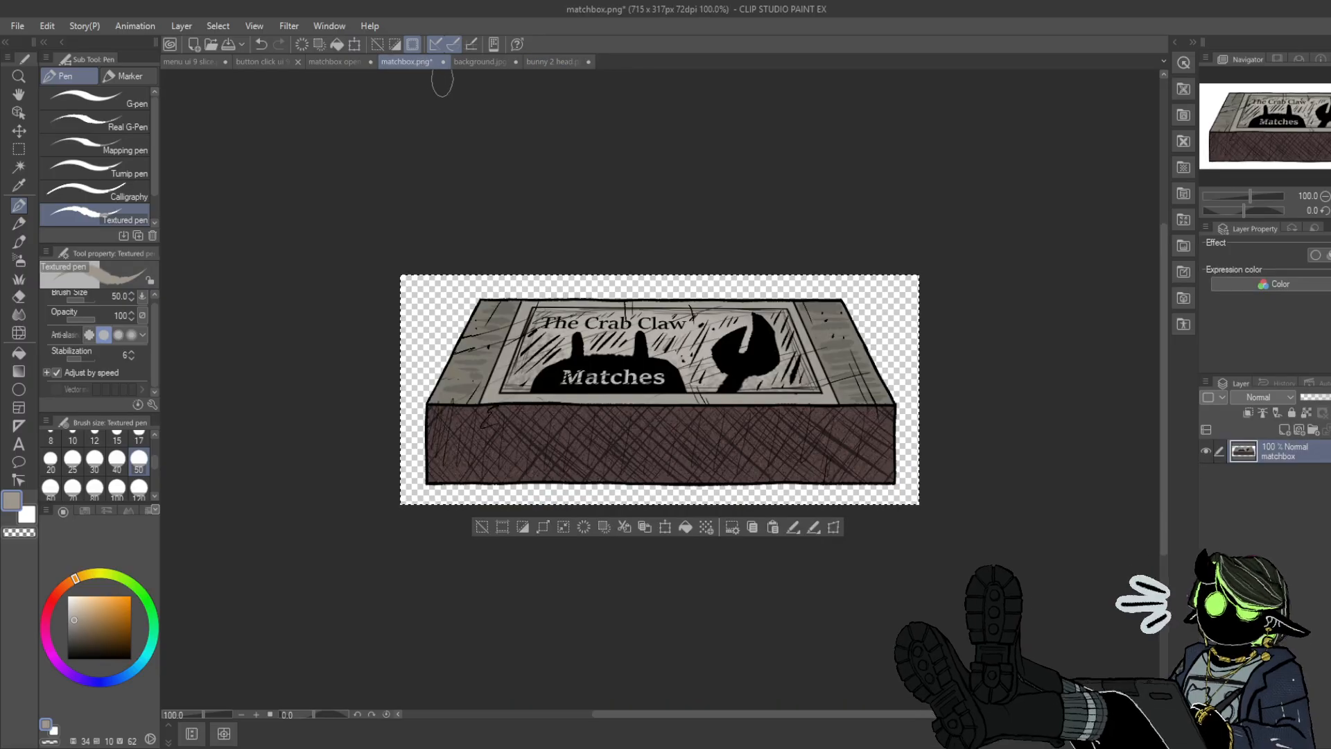
{"action": "left_click", "coordinate": [468, 61]}
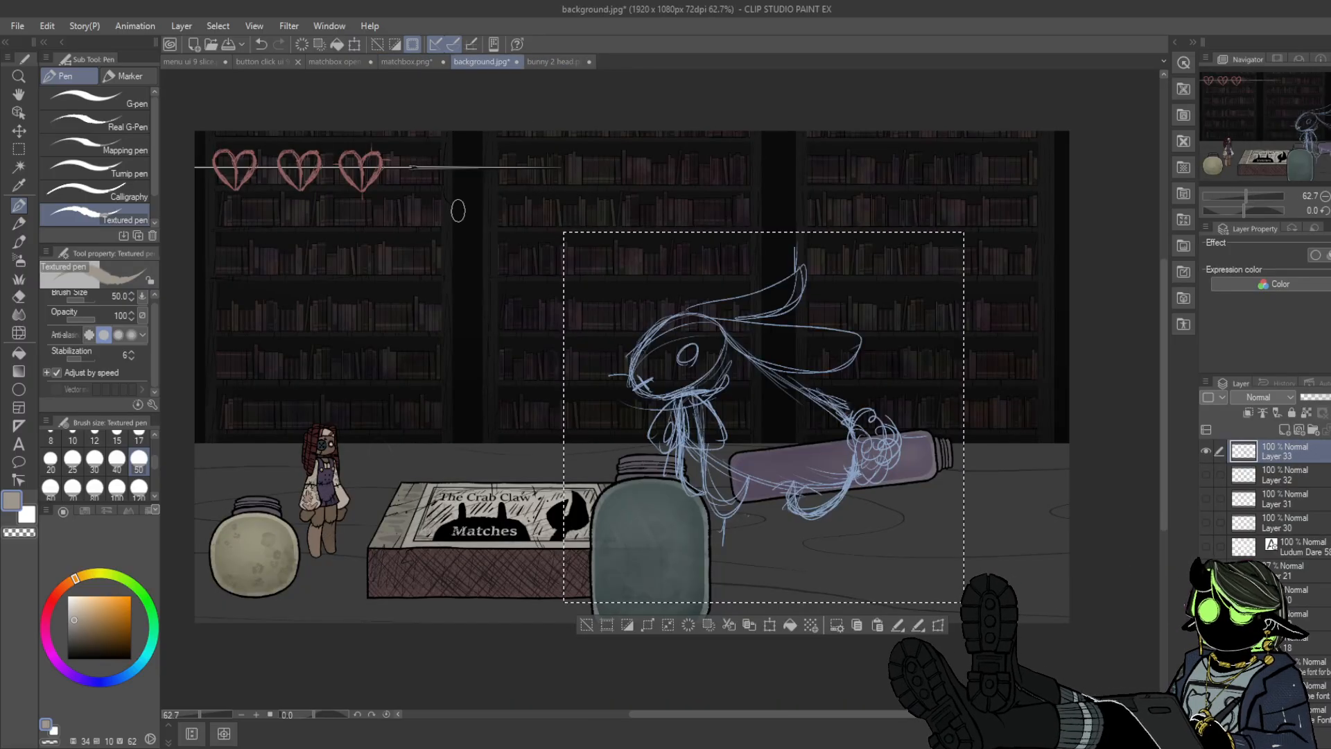
{"action": "left_click", "coordinate": [1206, 451]}
{"action": "left_click", "coordinate": [1206, 451]}
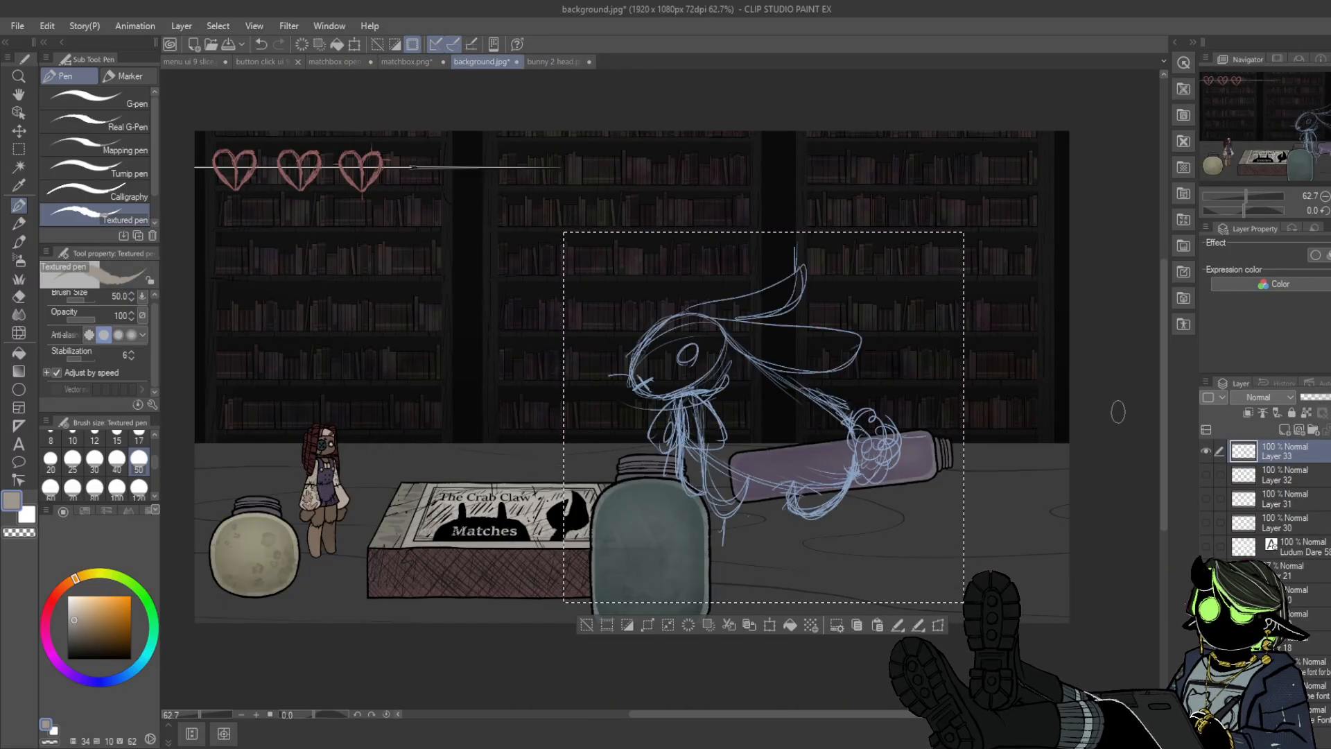
{"action": "left_click", "coordinate": [1206, 451]}
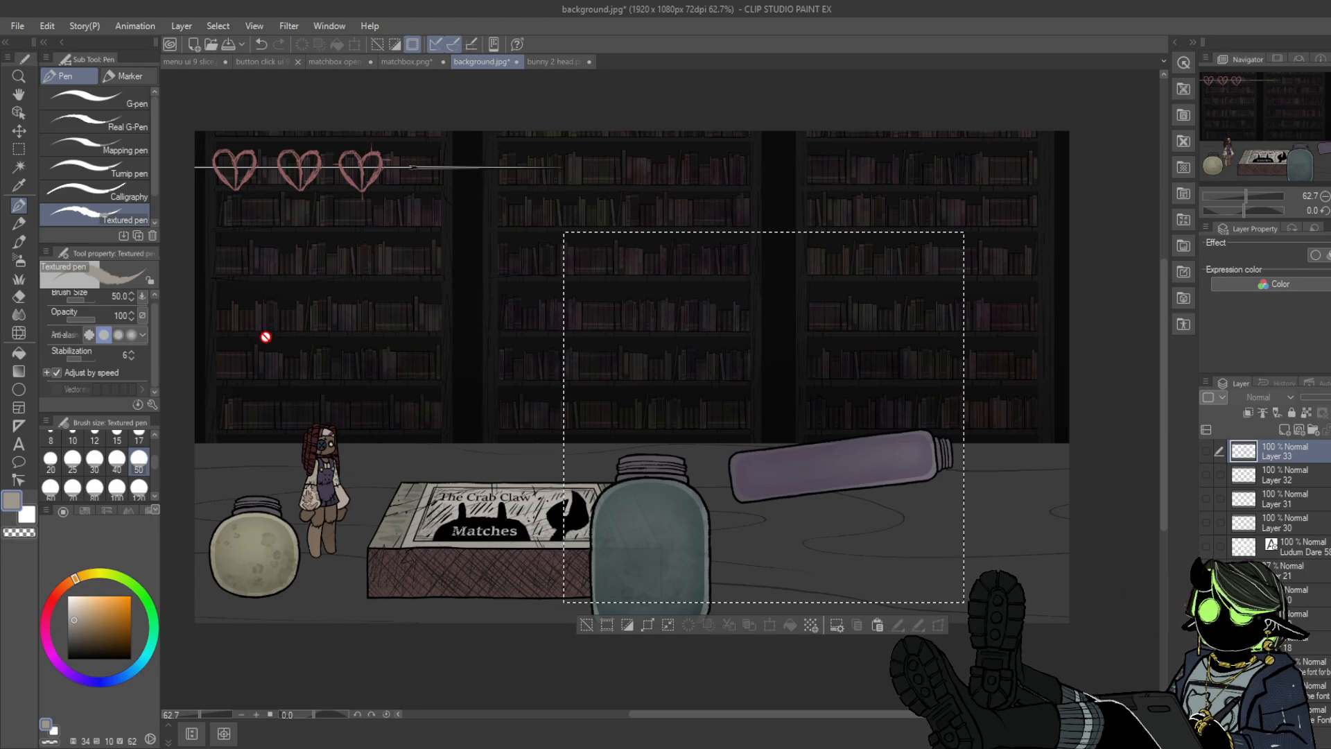
{"action": "key", "text": "m"}
{"action": "key", "text": "ctrl+d"}
{"action": "key", "text": "p"}
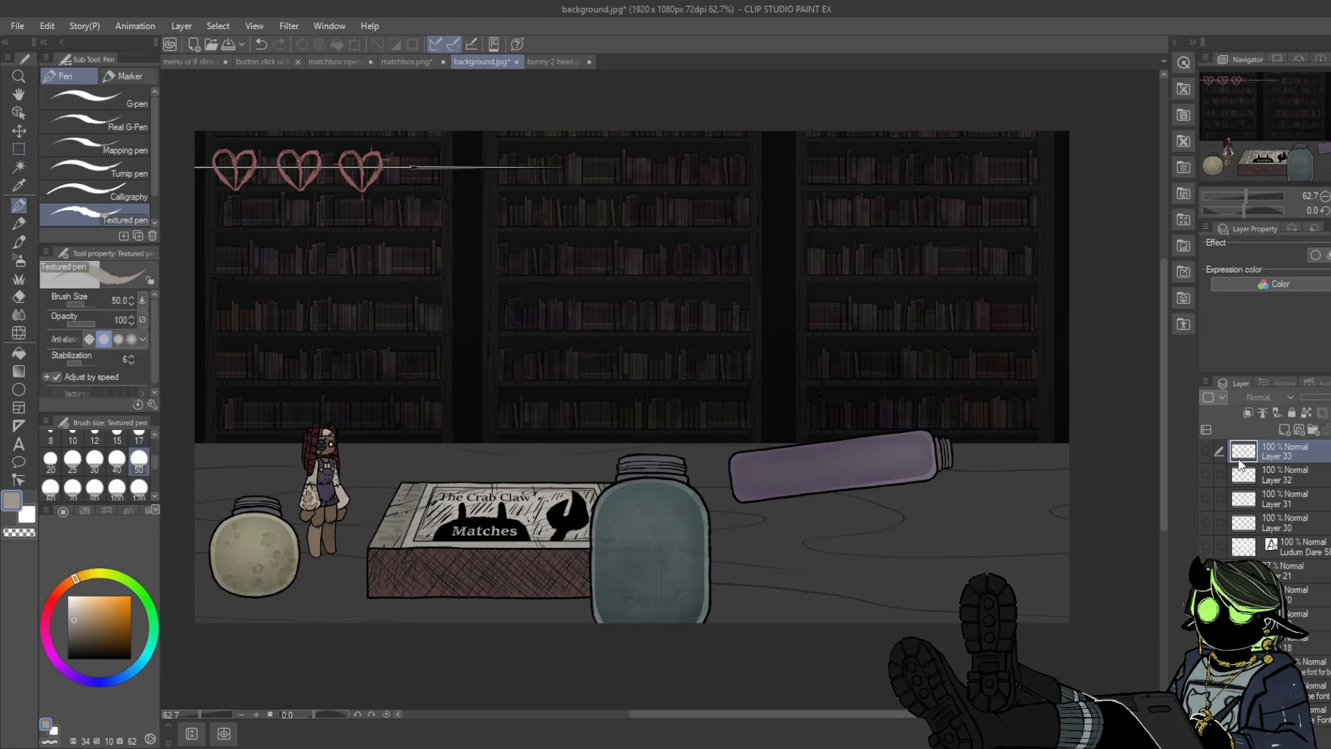
- On a new layer, sketch a rough rectangular box outline in blue-grey textured pen between the teal jar and the purple bottle's neck
{"action": "left_click", "coordinate": [1286, 427]}
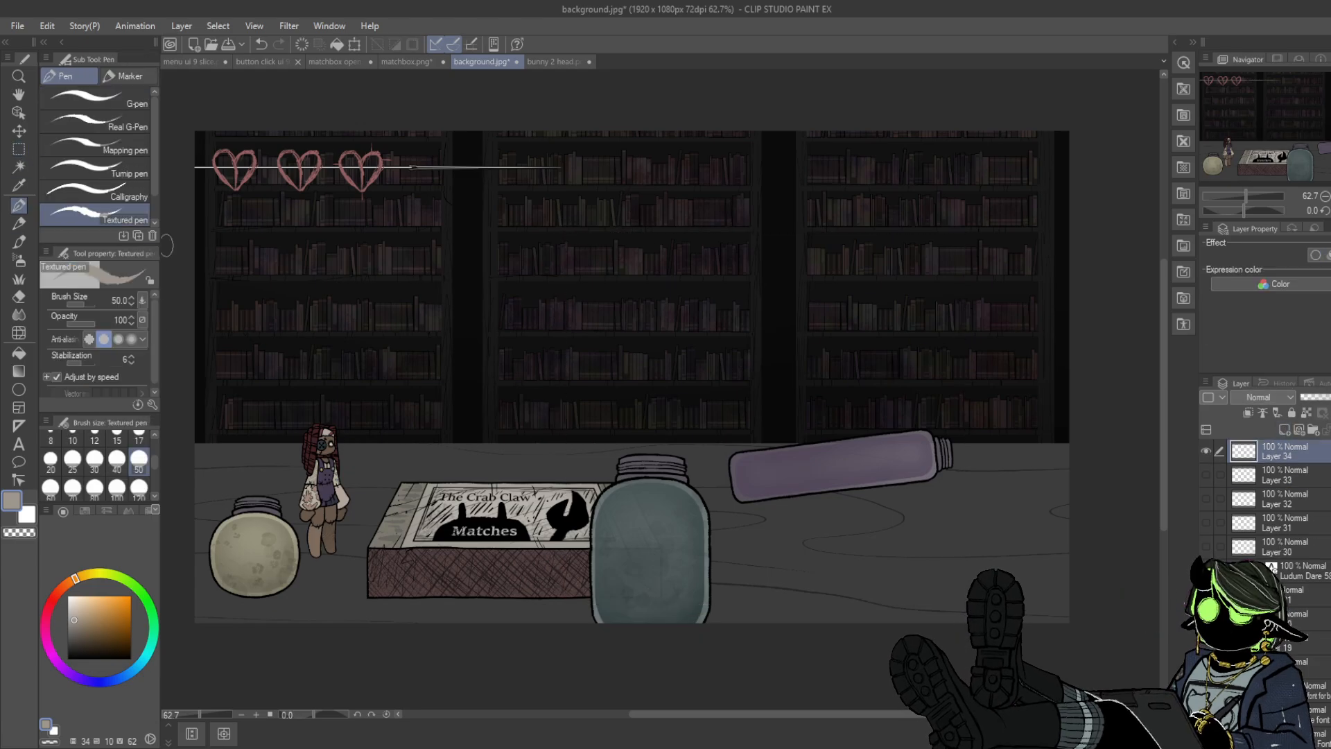
{"action": "left_click", "coordinate": [123, 676]}
{"action": "left_click", "coordinate": [80, 630]}
{"action": "mouse_move", "coordinate": [675, 258]}
{"action": "left_mouse_down"}
{"action": "mouse_move", "coordinate": [674, 485]}
{"action": "mouse_move", "coordinate": [672, 274]}
{"action": "mouse_move", "coordinate": [839, 267]}
{"action": "left_mouse_up"}
{"action": "mouse_move", "coordinate": [706, 274]}
{"action": "left_mouse_down"}
{"action": "mouse_move", "coordinate": [919, 277]}
{"action": "mouse_move", "coordinate": [909, 433]}
{"action": "left_mouse_up"}
{"action": "mouse_move", "coordinate": [912, 308]}
{"action": "left_mouse_down"}
{"action": "mouse_move", "coordinate": [926, 495]}
{"action": "mouse_move", "coordinate": [929, 486]}
{"action": "left_mouse_up"}
{"action": "mouse_move", "coordinate": [724, 496]}
{"action": "left_mouse_down"}
{"action": "mouse_move", "coordinate": [929, 501]}
{"action": "mouse_move", "coordinate": [721, 496]}
{"action": "left_mouse_up"}
{"action": "mouse_move", "coordinate": [912, 274]}
{"action": "left_mouse_down"}
{"action": "mouse_move", "coordinate": [912, 475]}
{"action": "mouse_move", "coordinate": [903, 300]}
{"action": "mouse_move", "coordinate": [904, 383]}
{"action": "left_mouse_up"}
{"action": "mouse_move", "coordinate": [901, 498]}
{"action": "left_mouse_down"}
{"action": "mouse_move", "coordinate": [704, 501]}
{"action": "mouse_move", "coordinate": [859, 511]}
{"action": "left_mouse_up"}
{"action": "left_click_drag", "start_coordinate": [894, 276], "coordinate": [895, 443]}
{"action": "left_click_drag", "start_coordinate": [914, 347], "coordinate": [913, 483]}
{"action": "mouse_move", "coordinate": [890, 277]}
{"action": "left_mouse_down"}
{"action": "mouse_move", "coordinate": [798, 271]}
{"action": "mouse_move", "coordinate": [670, 374]}
{"action": "mouse_move", "coordinate": [675, 509]}
{"action": "left_mouse_up"}
{"action": "mouse_move", "coordinate": [678, 275]}
{"action": "left_mouse_down"}
{"action": "mouse_move", "coordinate": [885, 286]}
{"action": "mouse_move", "coordinate": [711, 271]}
{"action": "left_mouse_up"}
{"action": "mouse_move", "coordinate": [891, 277]}
{"action": "left_mouse_down"}
{"action": "mouse_move", "coordinate": [889, 508]}
{"action": "mouse_move", "coordinate": [895, 395]}
{"action": "left_mouse_up"}
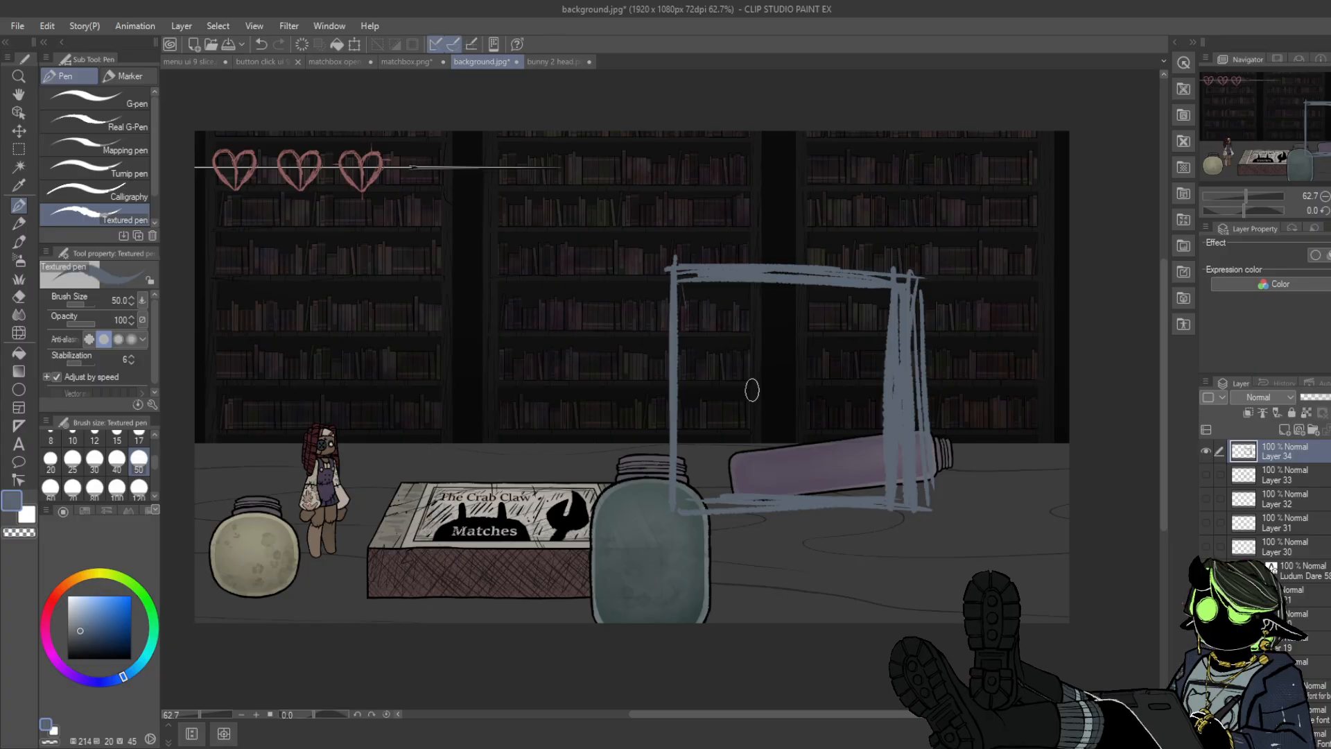
- Erase the surplus strokes along the box outline's right, bottom and top edges to leave a cleaner rectangle
{"action": "left_click", "coordinate": [28, 300]}
{"action": "mouse_move", "coordinate": [908, 273]}
{"action": "left_mouse_down"}
{"action": "mouse_move", "coordinate": [910, 494]}
{"action": "mouse_move", "coordinate": [925, 357]}
{"action": "left_mouse_up"}
{"action": "left_click_drag", "start_coordinate": [924, 357], "coordinate": [924, 501]}
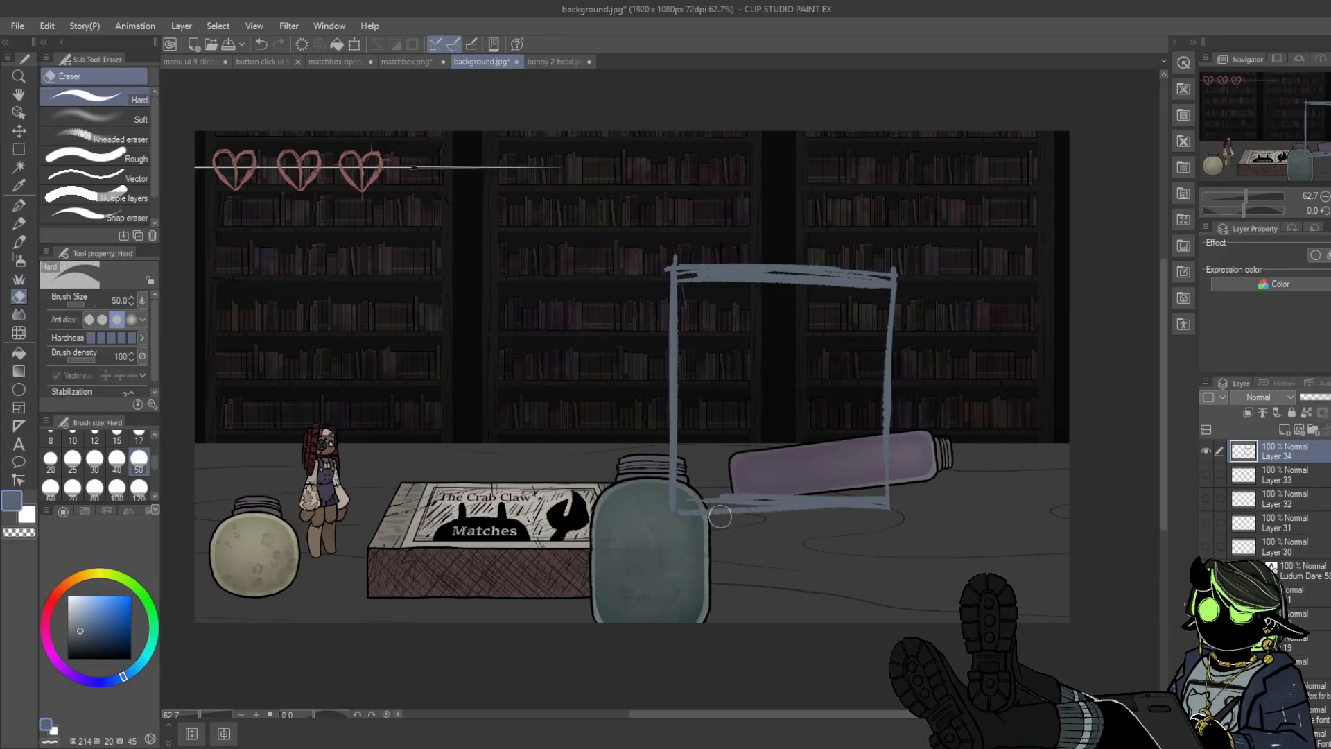
{"action": "left_click_drag", "start_coordinate": [720, 516], "coordinate": [890, 516]}
{"action": "left_click_drag", "start_coordinate": [736, 254], "coordinate": [864, 261]}
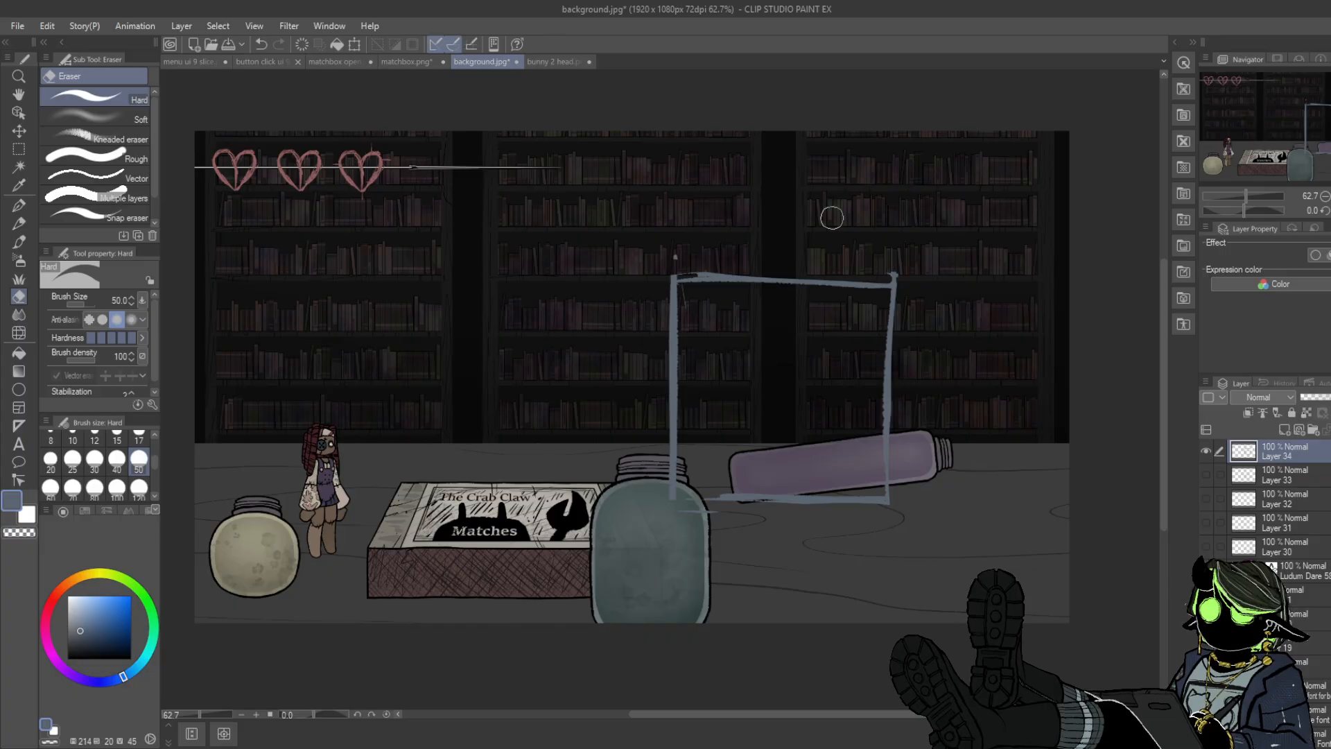
- Sketch a second box above the matchbox, seen corner-on with a central vertical edge and an angled base
{"action": "left_click", "coordinate": [19, 205]}
{"action": "mouse_move", "coordinate": [501, 284]}
{"action": "left_mouse_down"}
{"action": "mouse_move", "coordinate": [498, 485]}
{"action": "mouse_move", "coordinate": [606, 457]}
{"action": "left_mouse_up"}
{"action": "left_click_drag", "start_coordinate": [523, 486], "coordinate": [582, 471]}
{"action": "mouse_move", "coordinate": [485, 486]}
{"action": "left_mouse_down"}
{"action": "mouse_move", "coordinate": [346, 417]}
{"action": "mouse_move", "coordinate": [359, 277]}
{"action": "left_mouse_up"}
{"action": "mouse_move", "coordinate": [357, 395]}
{"action": "left_mouse_down"}
{"action": "mouse_move", "coordinate": [356, 253]}
{"action": "mouse_move", "coordinate": [526, 273]}
{"action": "left_mouse_up"}
{"action": "left_click_drag", "start_coordinate": [383, 266], "coordinate": [566, 276]}
{"action": "left_click_drag", "start_coordinate": [444, 271], "coordinate": [579, 275]}
{"action": "mouse_move", "coordinate": [398, 272]}
{"action": "left_mouse_down"}
{"action": "mouse_move", "coordinate": [458, 273]}
{"action": "mouse_move", "coordinate": [370, 269]}
{"action": "mouse_move", "coordinate": [551, 278]}
{"action": "left_mouse_up"}
{"action": "left_click_drag", "start_coordinate": [364, 266], "coordinate": [612, 274]}
{"action": "mouse_move", "coordinate": [607, 320]}
{"action": "left_mouse_down"}
{"action": "mouse_move", "coordinate": [608, 292]}
{"action": "mouse_move", "coordinate": [606, 456]}
{"action": "left_mouse_up"}
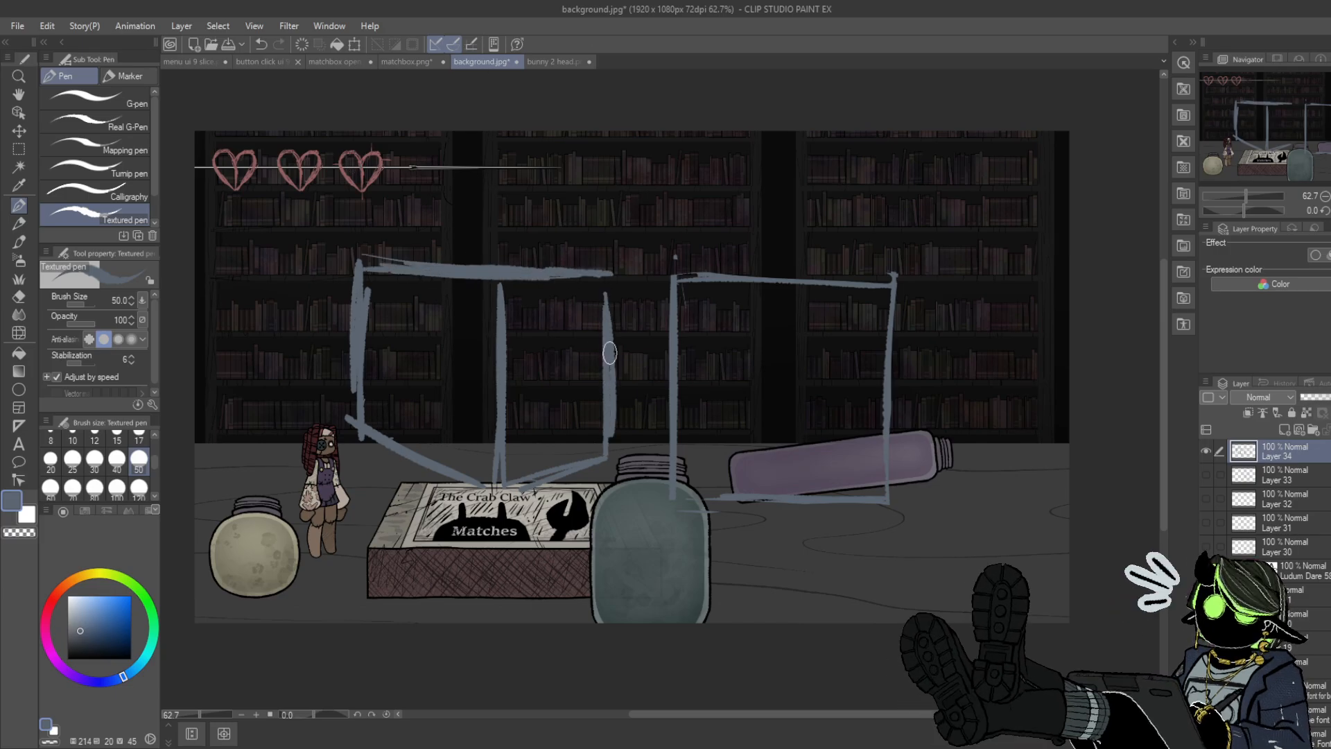
{"action": "left_click_drag", "start_coordinate": [609, 285], "coordinate": [609, 370]}
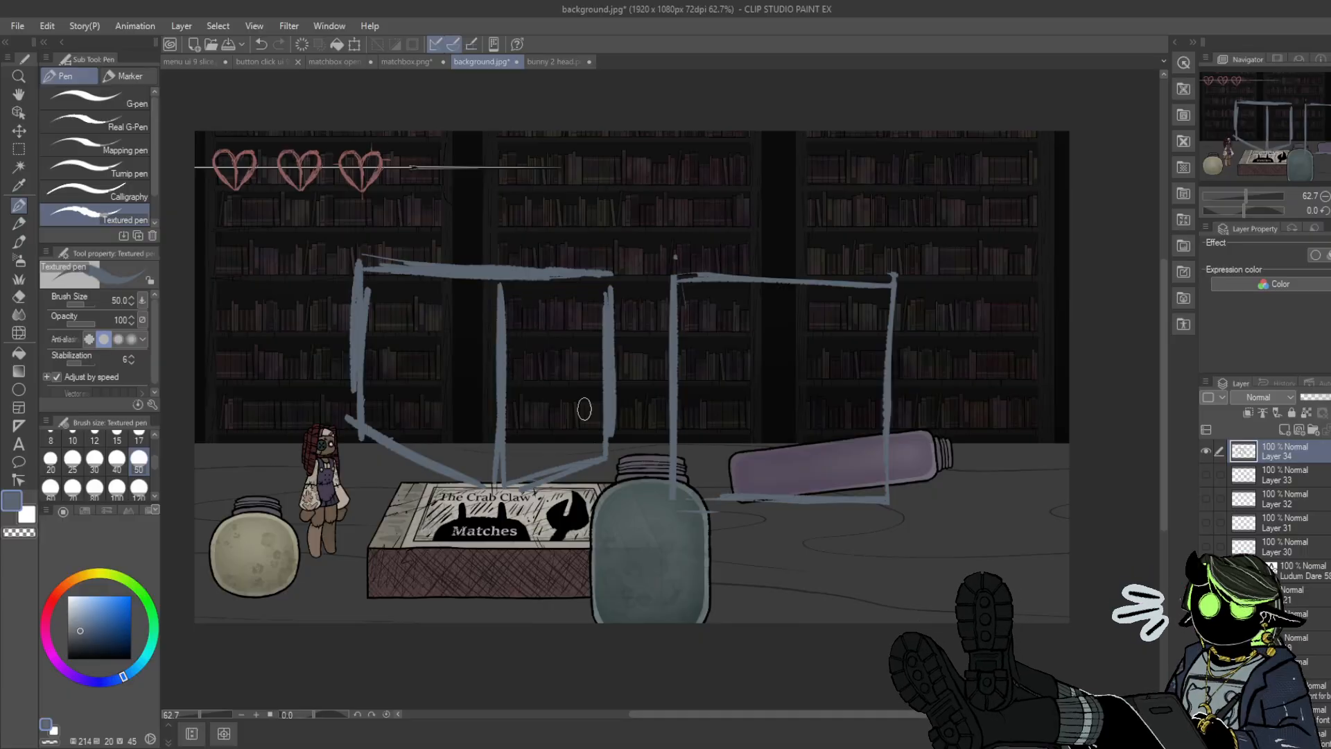
- Redraw the corner-on box's left side further inward and erase the surplus outer lines on both sides
{"action": "left_click_drag", "start_coordinate": [632, 279], "coordinate": [637, 442]}
{"action": "mouse_move", "coordinate": [641, 277]}
{"action": "left_mouse_down"}
{"action": "mouse_move", "coordinate": [599, 317]}
{"action": "mouse_move", "coordinate": [586, 278]}
{"action": "left_mouse_up"}
{"action": "mouse_move", "coordinate": [378, 267]}
{"action": "left_mouse_down"}
{"action": "mouse_move", "coordinate": [379, 434]}
{"action": "mouse_move", "coordinate": [382, 396]}
{"action": "left_mouse_up"}
{"action": "left_click", "coordinate": [18, 297]}
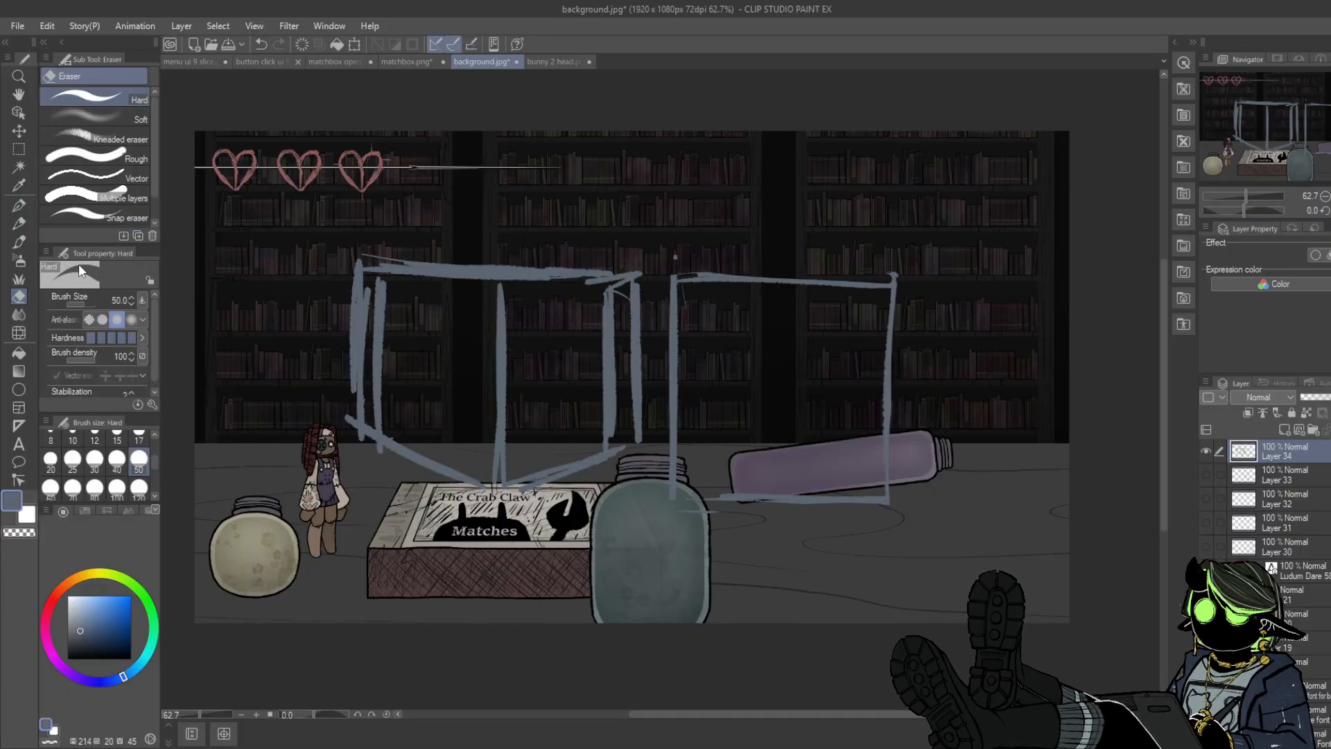
{"action": "mouse_move", "coordinate": [352, 297]}
{"action": "left_mouse_down"}
{"action": "mouse_move", "coordinate": [357, 377]}
{"action": "mouse_move", "coordinate": [367, 309]}
{"action": "mouse_move", "coordinate": [371, 435]}
{"action": "left_mouse_up"}
{"action": "left_click_drag", "start_coordinate": [633, 279], "coordinate": [639, 439]}
{"action": "left_click", "coordinate": [21, 209]}
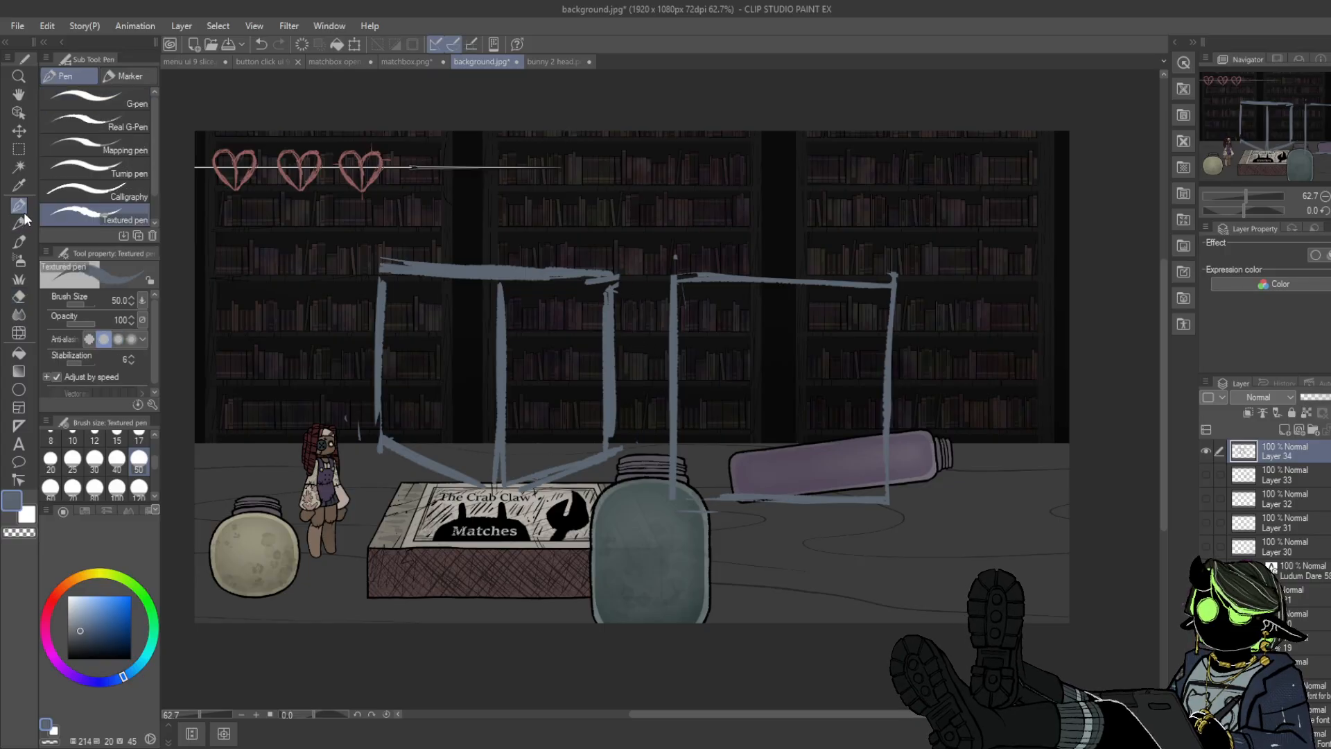
- Select both box sketches, scale them down together, move them lower in the scene and clear the selection
{"action": "left_click", "coordinate": [18, 149]}
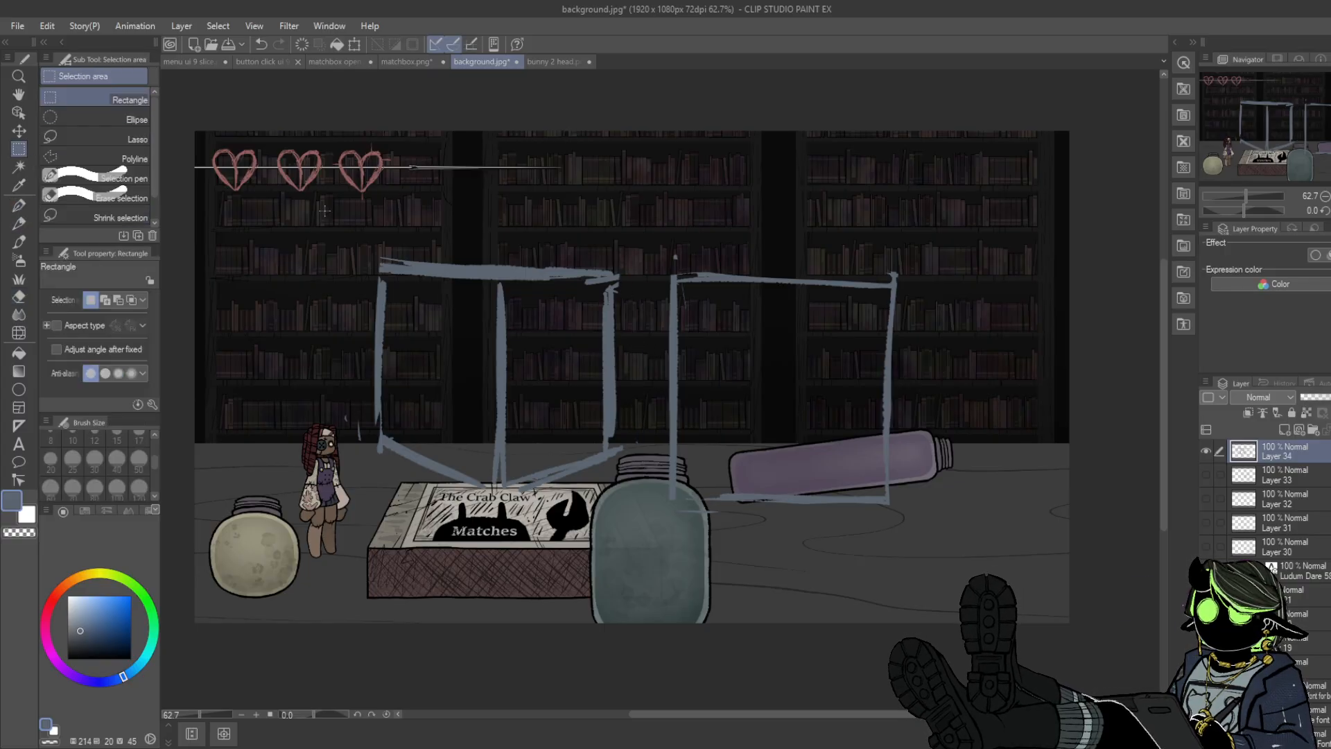
{"action": "left_click_drag", "start_coordinate": [321, 217], "coordinate": [926, 537]}
{"action": "left_click", "coordinate": [624, 561]}
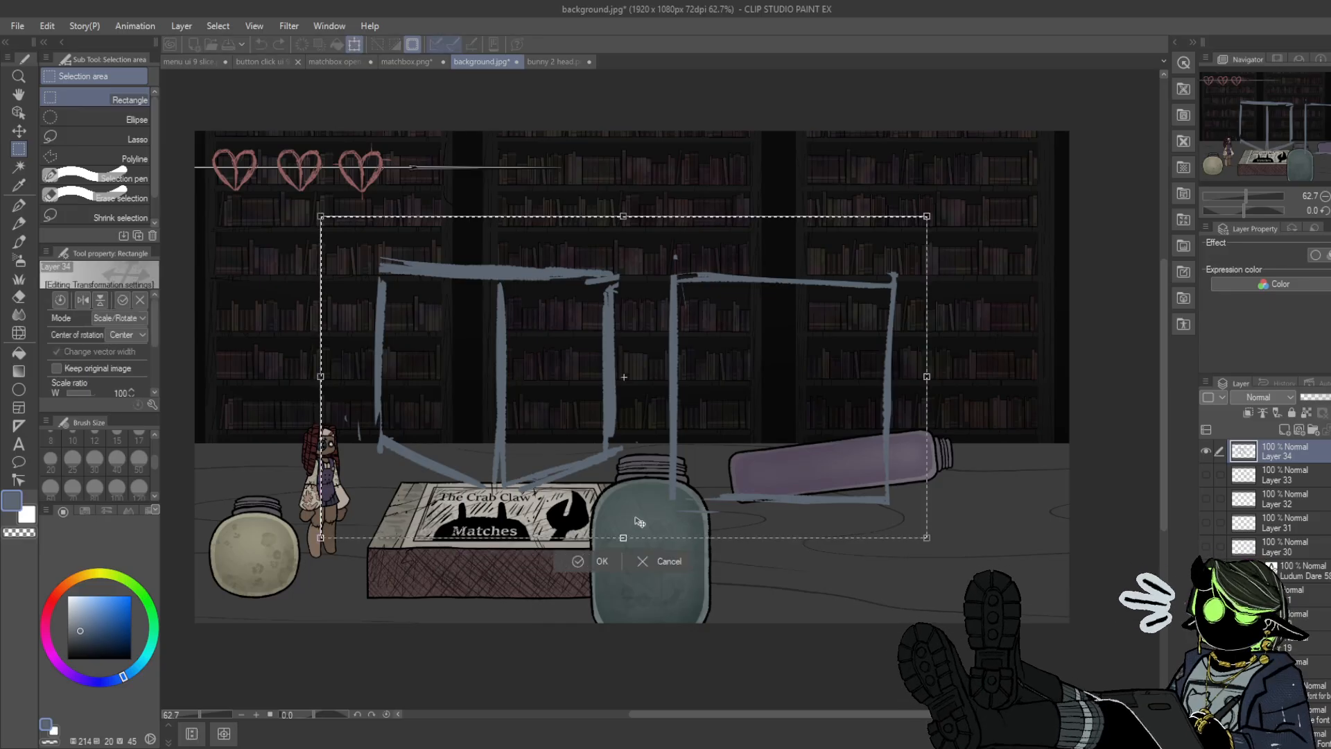
{"action": "mouse_move", "coordinate": [625, 538]}
{"action": "left_mouse_down"}
{"action": "mouse_move", "coordinate": [627, 471]}
{"action": "mouse_move", "coordinate": [659, 512]}
{"action": "left_mouse_up"}
{"action": "key", "text": "Return"}
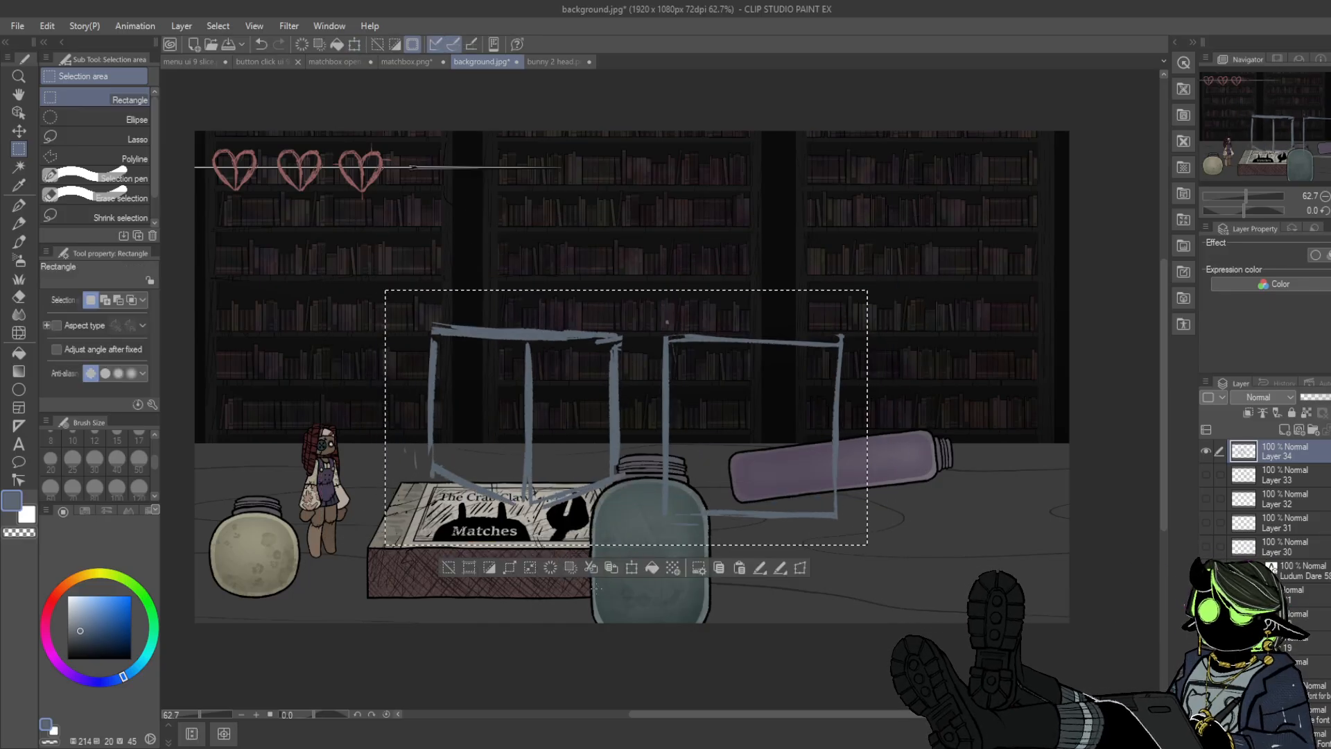
{"action": "key", "text": "ctrl+d"}
- Try sketching a zigzag-outlined body above the front-facing box, leading to a round clown head with eyes, hat curves and diagonal shading strokes
{"action": "key", "text": "p"}
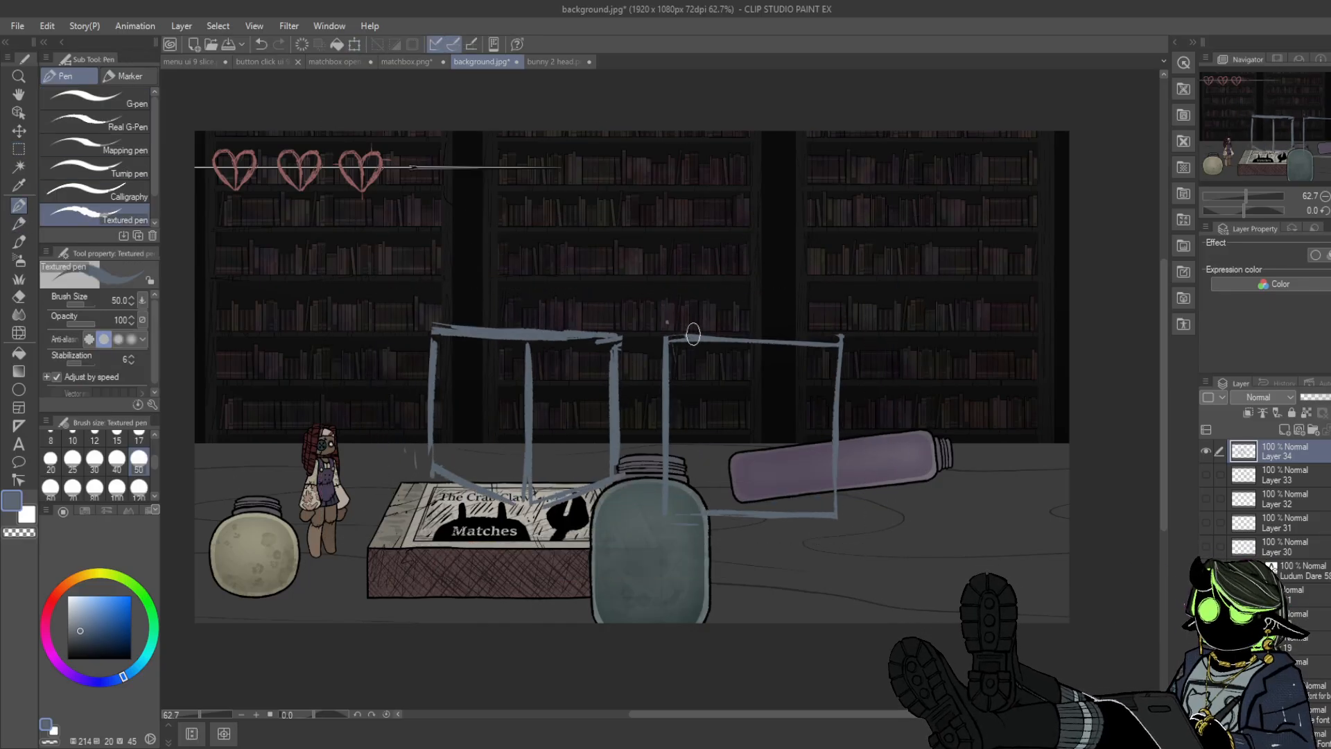
{"action": "mouse_move", "coordinate": [702, 330]}
{"action": "left_mouse_down"}
{"action": "mouse_move", "coordinate": [698, 302]}
{"action": "mouse_move", "coordinate": [628, 283]}
{"action": "left_mouse_up"}
{"action": "mouse_move", "coordinate": [655, 223]}
{"action": "left_mouse_down"}
{"action": "mouse_move", "coordinate": [750, 213]}
{"action": "mouse_move", "coordinate": [752, 270]}
{"action": "mouse_move", "coordinate": [797, 294]}
{"action": "mouse_move", "coordinate": [790, 346]}
{"action": "left_mouse_up"}
{"action": "left_click_drag", "start_coordinate": [672, 212], "coordinate": [632, 267]}
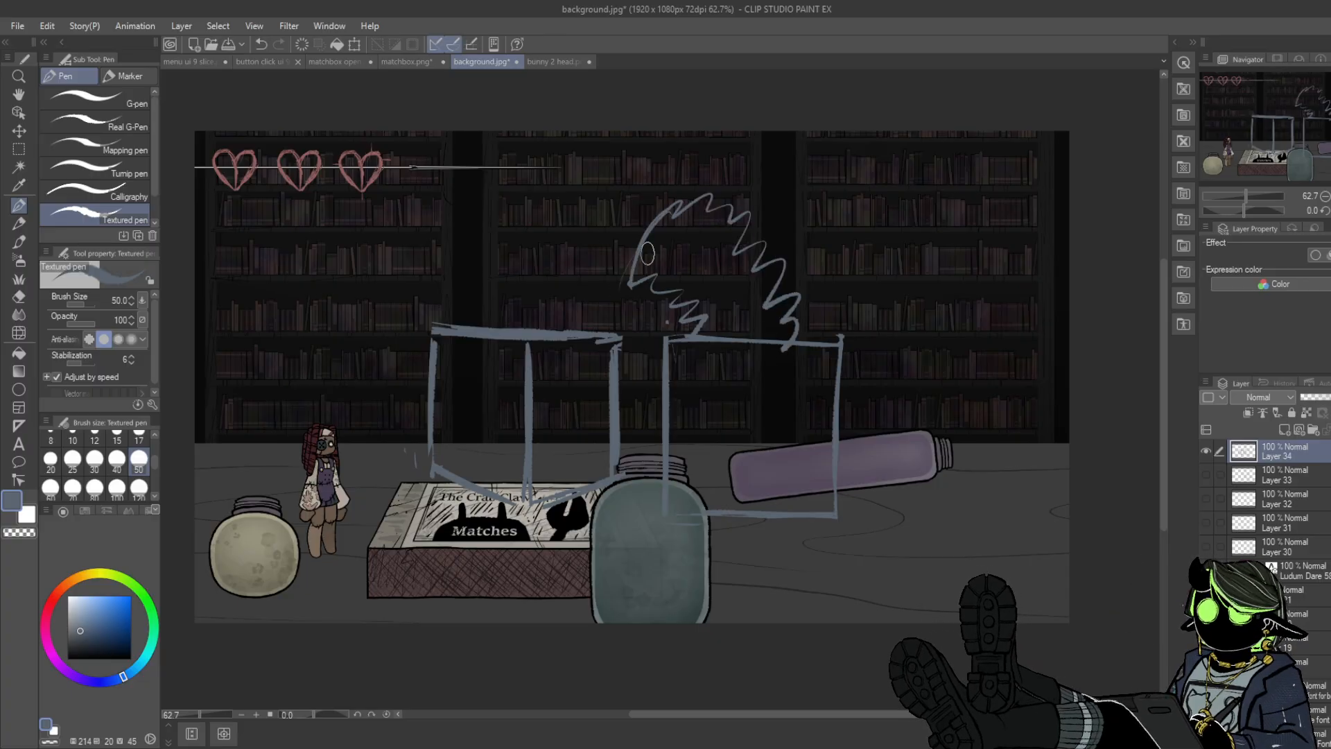
{"action": "mouse_move", "coordinate": [655, 202]}
{"action": "left_mouse_down"}
{"action": "mouse_move", "coordinate": [575, 208]}
{"action": "mouse_move", "coordinate": [569, 291]}
{"action": "mouse_move", "coordinate": [655, 232]}
{"action": "mouse_move", "coordinate": [589, 304]}
{"action": "mouse_move", "coordinate": [630, 307]}
{"action": "mouse_move", "coordinate": [607, 310]}
{"action": "left_mouse_up"}
{"action": "left_click_drag", "start_coordinate": [572, 281], "coordinate": [571, 207]}
{"action": "mouse_move", "coordinate": [577, 263]}
{"action": "left_mouse_down"}
{"action": "mouse_move", "coordinate": [634, 257]}
{"action": "mouse_move", "coordinate": [614, 261]}
{"action": "mouse_move", "coordinate": [630, 254]}
{"action": "mouse_move", "coordinate": [601, 243]}
{"action": "mouse_move", "coordinate": [630, 264]}
{"action": "mouse_move", "coordinate": [622, 231]}
{"action": "mouse_move", "coordinate": [602, 262]}
{"action": "mouse_move", "coordinate": [625, 273]}
{"action": "mouse_move", "coordinate": [558, 263]}
{"action": "mouse_move", "coordinate": [566, 220]}
{"action": "left_mouse_up"}
{"action": "mouse_move", "coordinate": [623, 182]}
{"action": "left_mouse_down"}
{"action": "mouse_move", "coordinate": [522, 171]}
{"action": "mouse_move", "coordinate": [499, 252]}
{"action": "mouse_move", "coordinate": [537, 226]}
{"action": "mouse_move", "coordinate": [552, 254]}
{"action": "mouse_move", "coordinate": [583, 211]}
{"action": "mouse_move", "coordinate": [648, 213]}
{"action": "mouse_move", "coordinate": [610, 274]}
{"action": "mouse_move", "coordinate": [582, 269]}
{"action": "mouse_move", "coordinate": [589, 258]}
{"action": "mouse_move", "coordinate": [613, 329]}
{"action": "mouse_move", "coordinate": [595, 301]}
{"action": "mouse_move", "coordinate": [595, 317]}
{"action": "mouse_move", "coordinate": [629, 336]}
{"action": "mouse_move", "coordinate": [634, 322]}
{"action": "mouse_move", "coordinate": [601, 327]}
{"action": "mouse_move", "coordinate": [615, 331]}
{"action": "mouse_move", "coordinate": [630, 305]}
{"action": "left_mouse_up"}
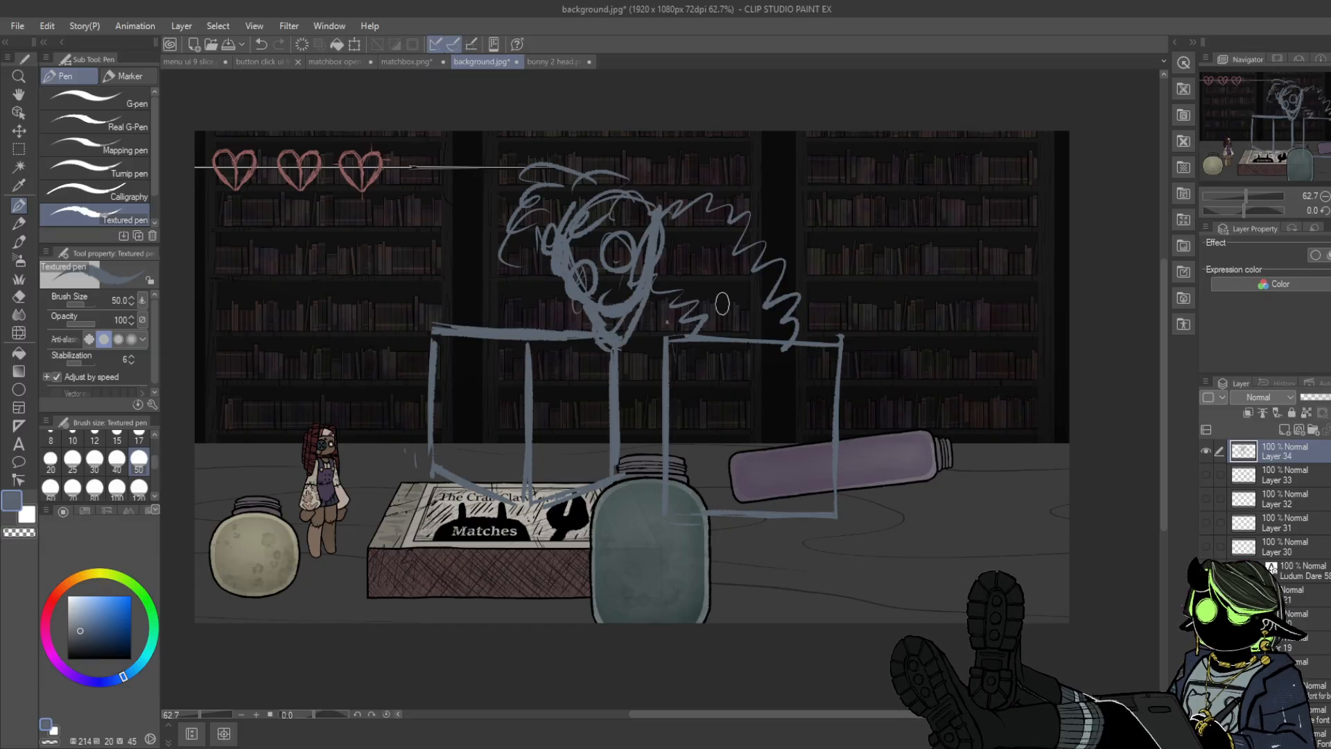
{"action": "mouse_move", "coordinate": [683, 222]}
{"action": "left_mouse_down"}
{"action": "mouse_move", "coordinate": [666, 284]}
{"action": "mouse_move", "coordinate": [727, 312]}
{"action": "mouse_move", "coordinate": [781, 245]}
{"action": "left_mouse_up"}
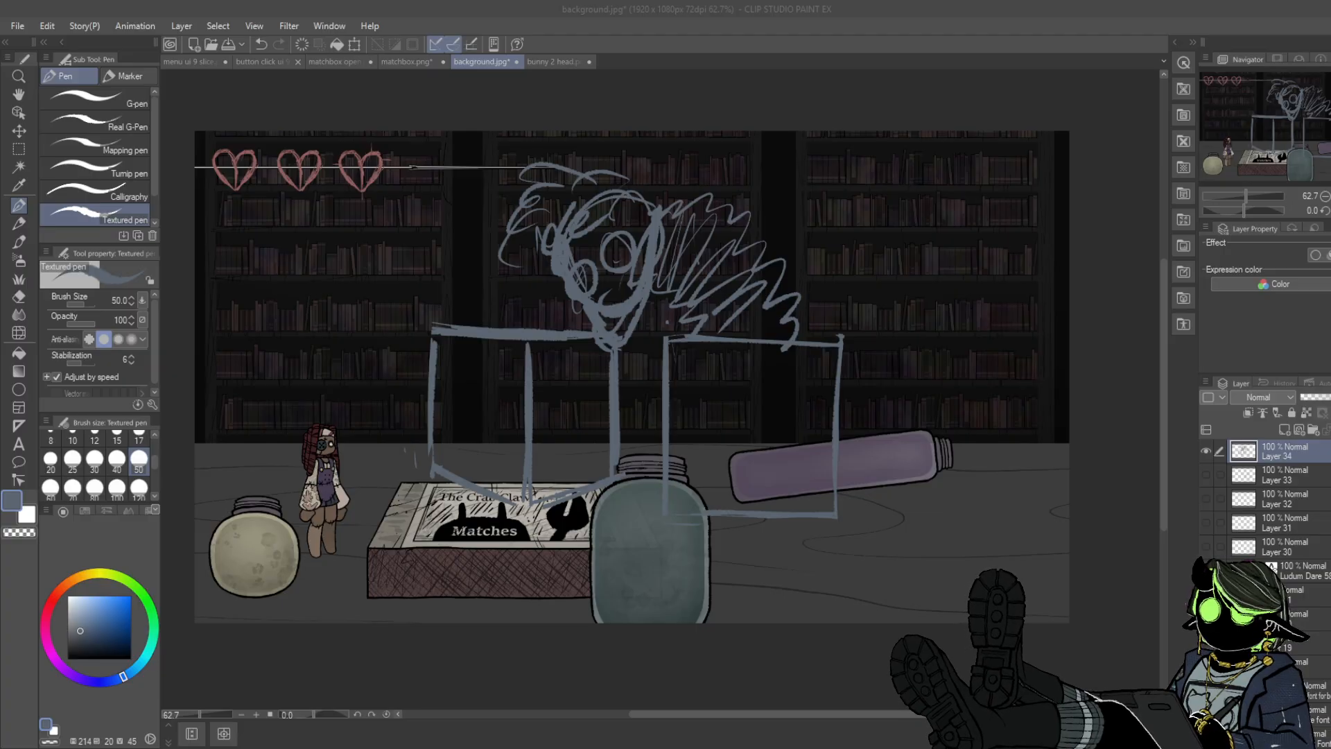
- Undo all strokes of the clown head and zigzag body, keeping the two box sketches and the cleared selection
{"action": "left_click", "coordinate": [261, 47]}
{"action": "left_click", "coordinate": [259, 46]}
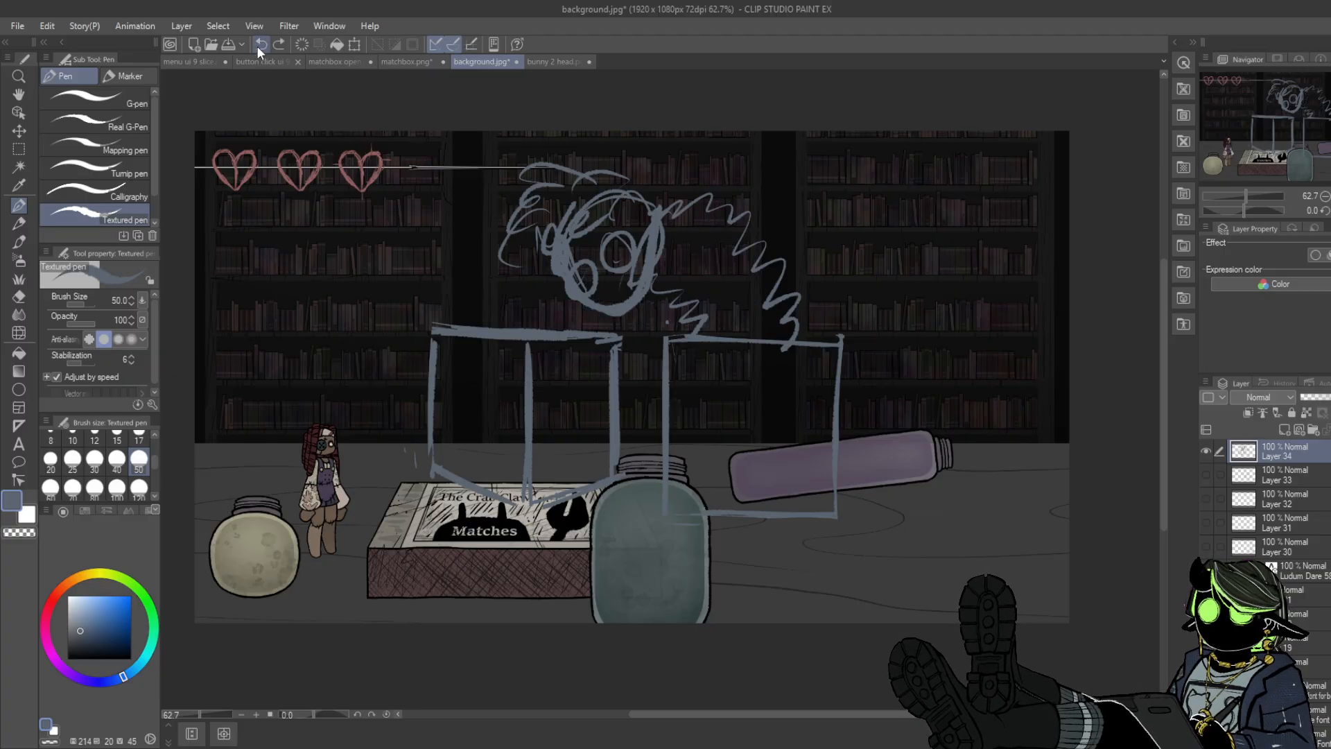
{"action": "left_click", "coordinate": [261, 47]}
{"action": "left_click", "coordinate": [262, 47]}
{"action": "left_click", "coordinate": [263, 49]}
{"action": "left_click", "coordinate": [263, 47]}
{"action": "left_click", "coordinate": [261, 47]}
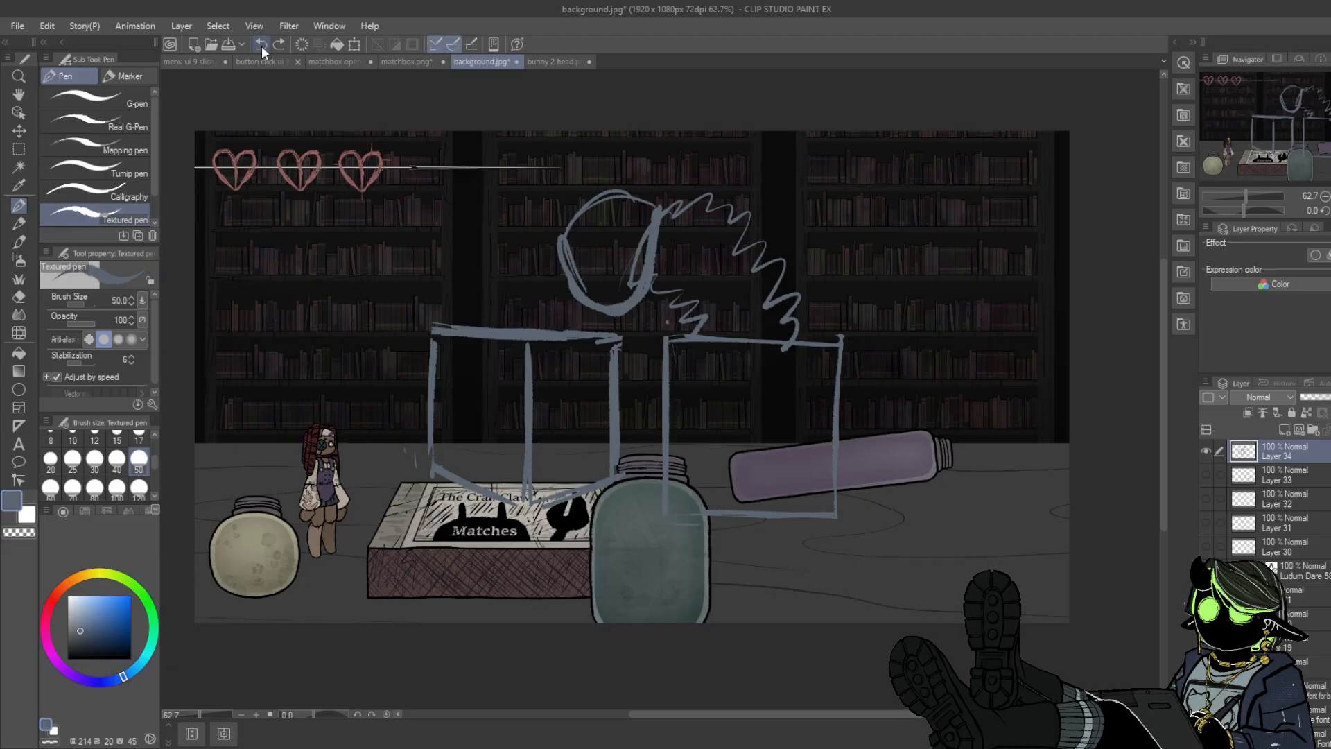
{"action": "left_click", "coordinate": [260, 45]}
{"action": "left_click", "coordinate": [260, 46]}
{"action": "left_click", "coordinate": [260, 44]}
{"action": "left_click", "coordinate": [259, 43]}
{"action": "left_click", "coordinate": [259, 42]}
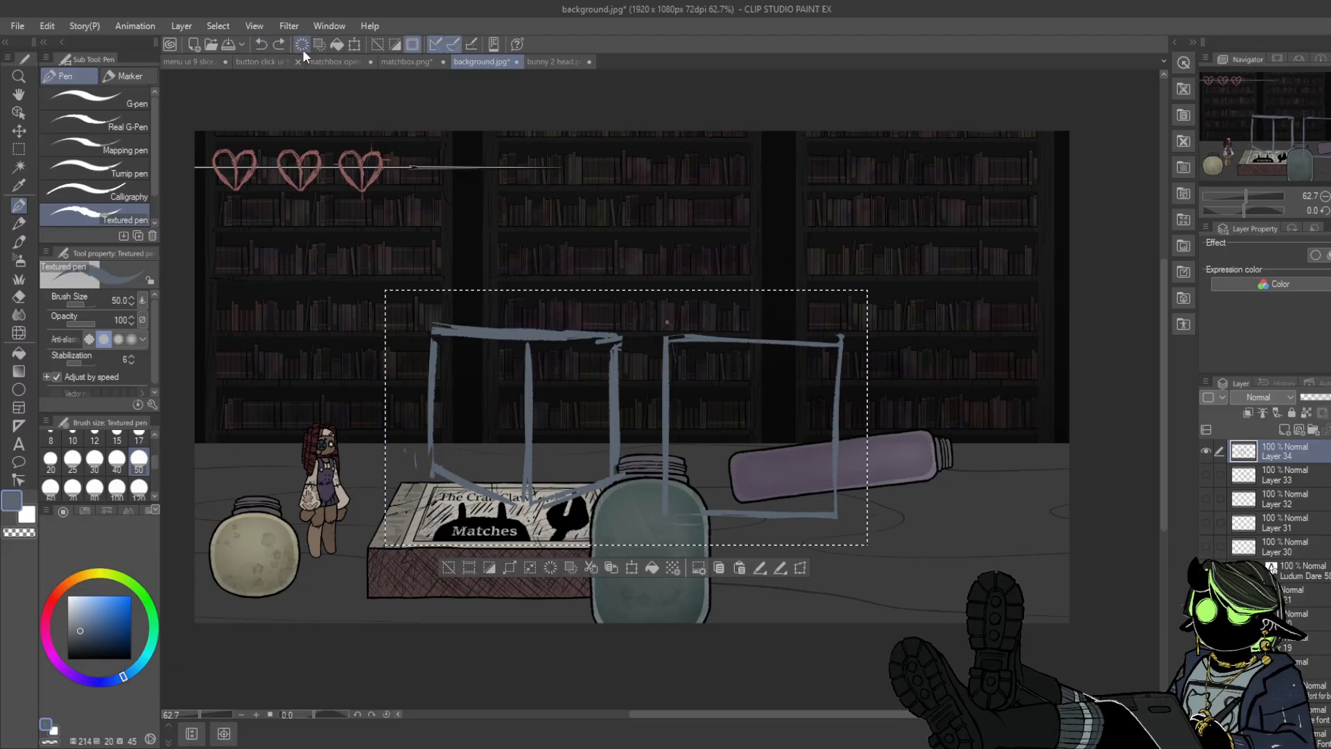
{"action": "left_click", "coordinate": [279, 45]}
- Mark a crank pivot dot on the corner-on box's side and on the front-facing box's face, undoing the trial crank arms
{"action": "left_click", "coordinate": [581, 412]}
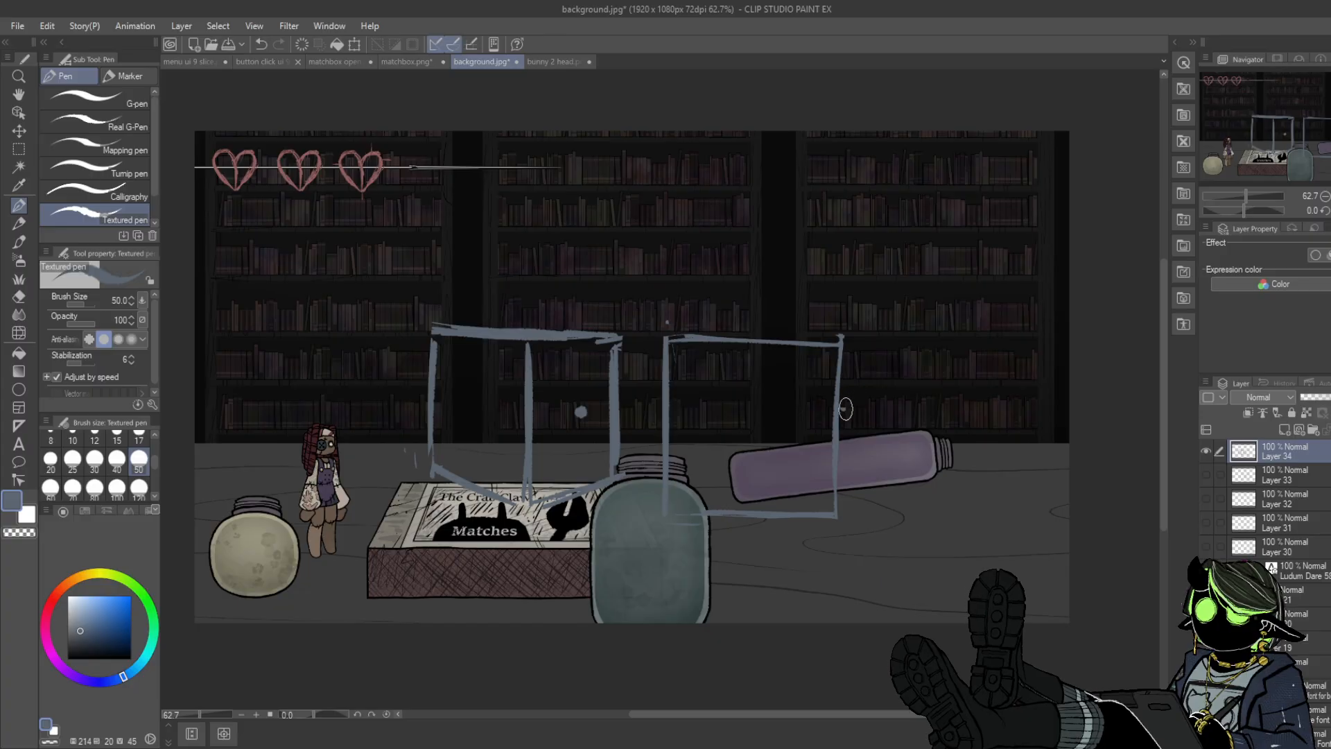
{"action": "mouse_move", "coordinate": [841, 409]}
{"action": "left_mouse_down"}
{"action": "mouse_move", "coordinate": [862, 356]}
{"action": "mouse_move", "coordinate": [859, 409]}
{"action": "mouse_move", "coordinate": [862, 359]}
{"action": "mouse_move", "coordinate": [876, 377]}
{"action": "mouse_move", "coordinate": [877, 504]}
{"action": "mouse_move", "coordinate": [855, 453]}
{"action": "mouse_move", "coordinate": [849, 414]}
{"action": "left_mouse_up"}
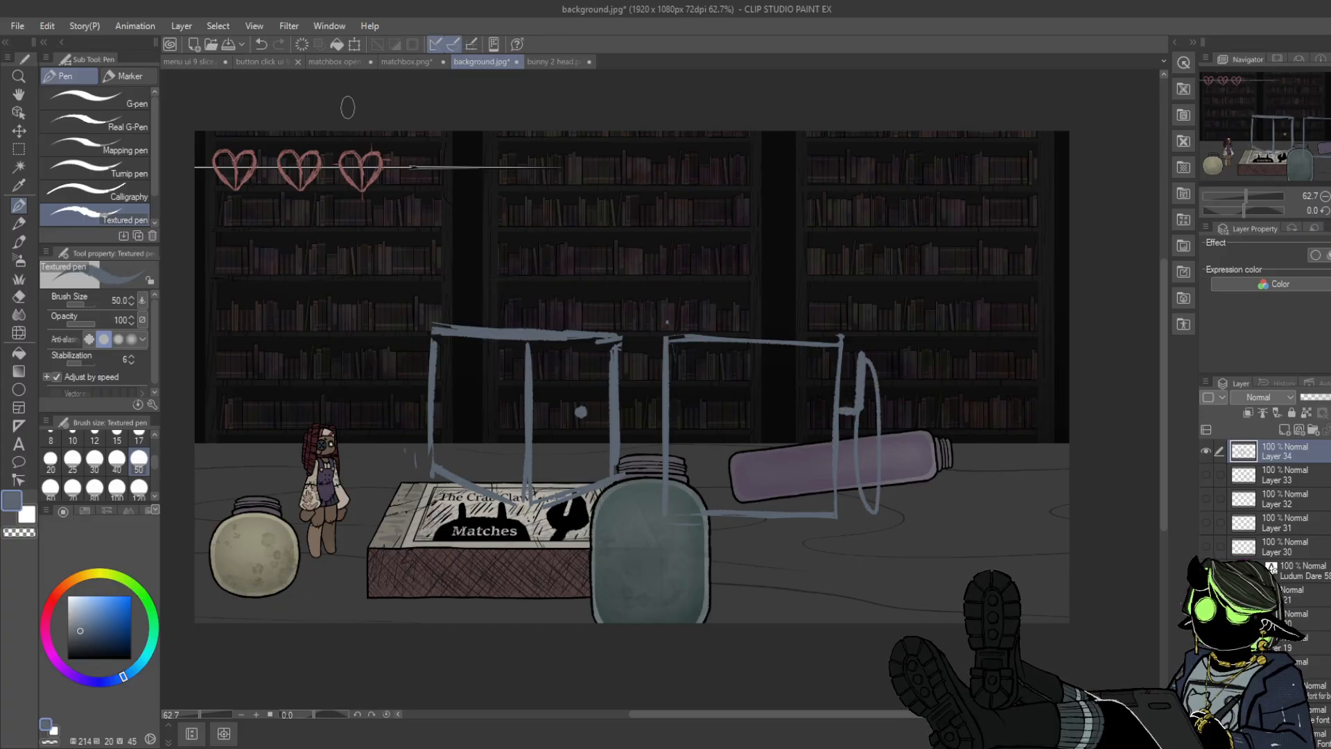
{"action": "left_click", "coordinate": [267, 44]}
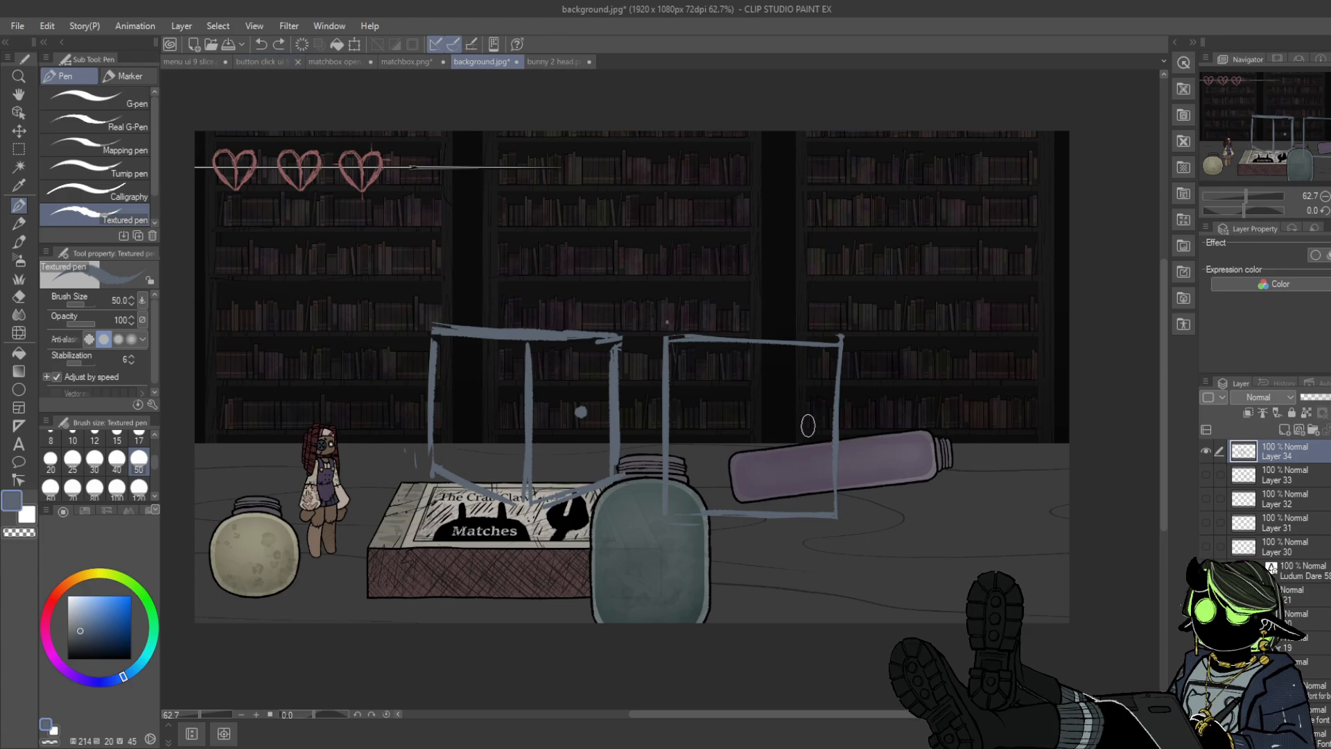
{"action": "left_click", "coordinate": [751, 414]}
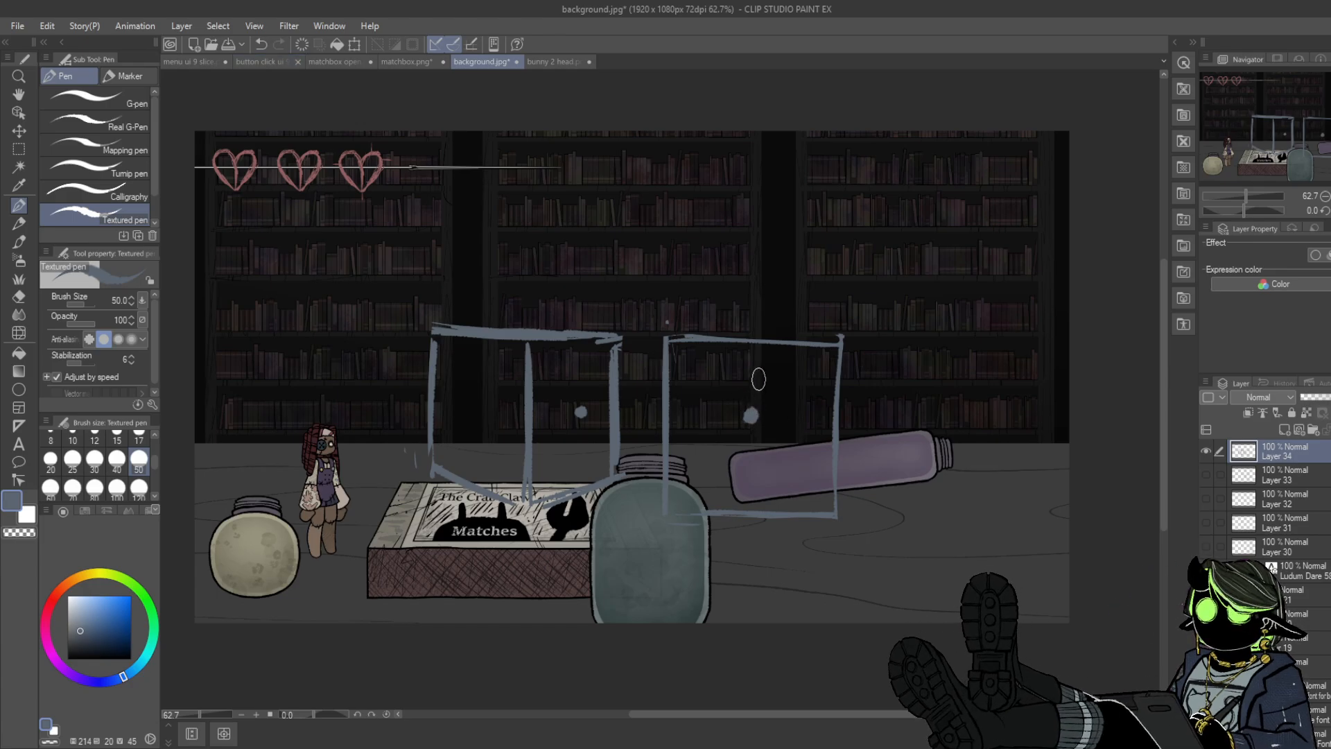
{"action": "mouse_move", "coordinate": [751, 414]}
{"action": "left_mouse_down"}
{"action": "mouse_move", "coordinate": [753, 369]}
{"action": "mouse_move", "coordinate": [716, 374]}
{"action": "left_mouse_up"}
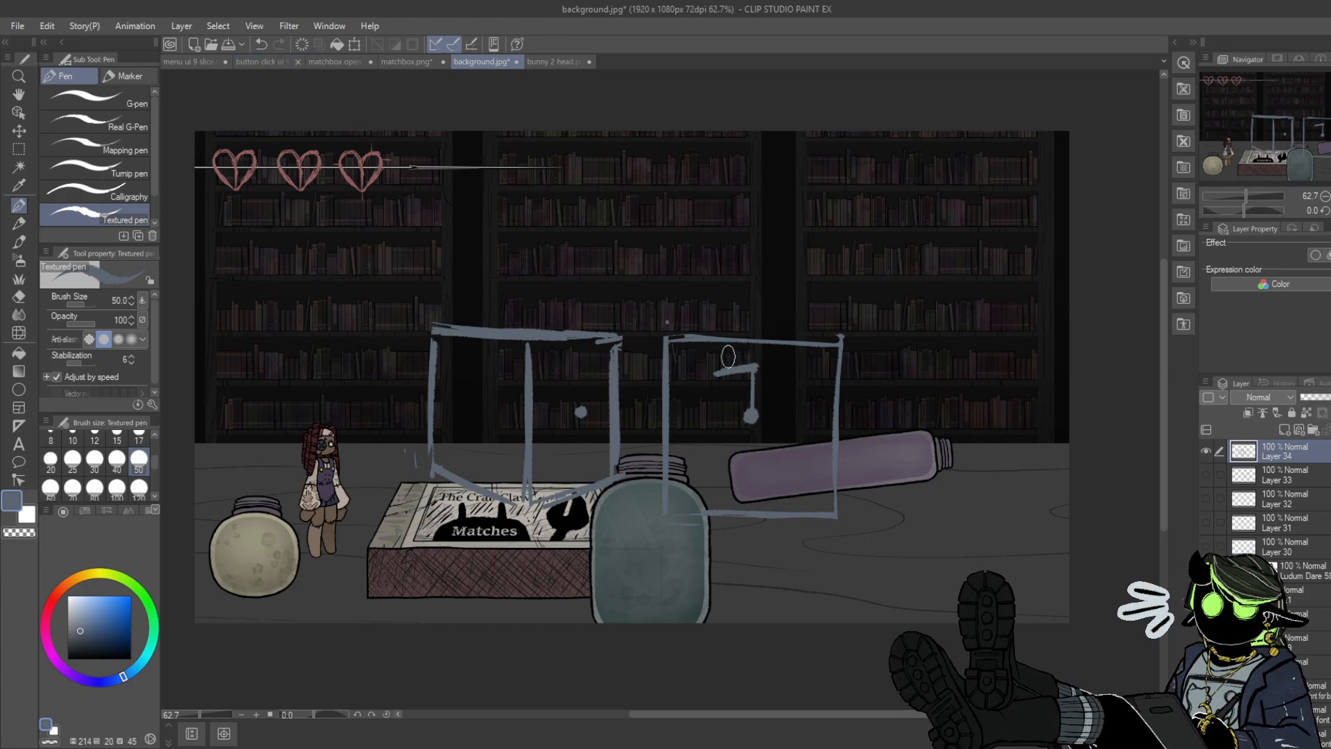
{"action": "left_click", "coordinate": [259, 50]}
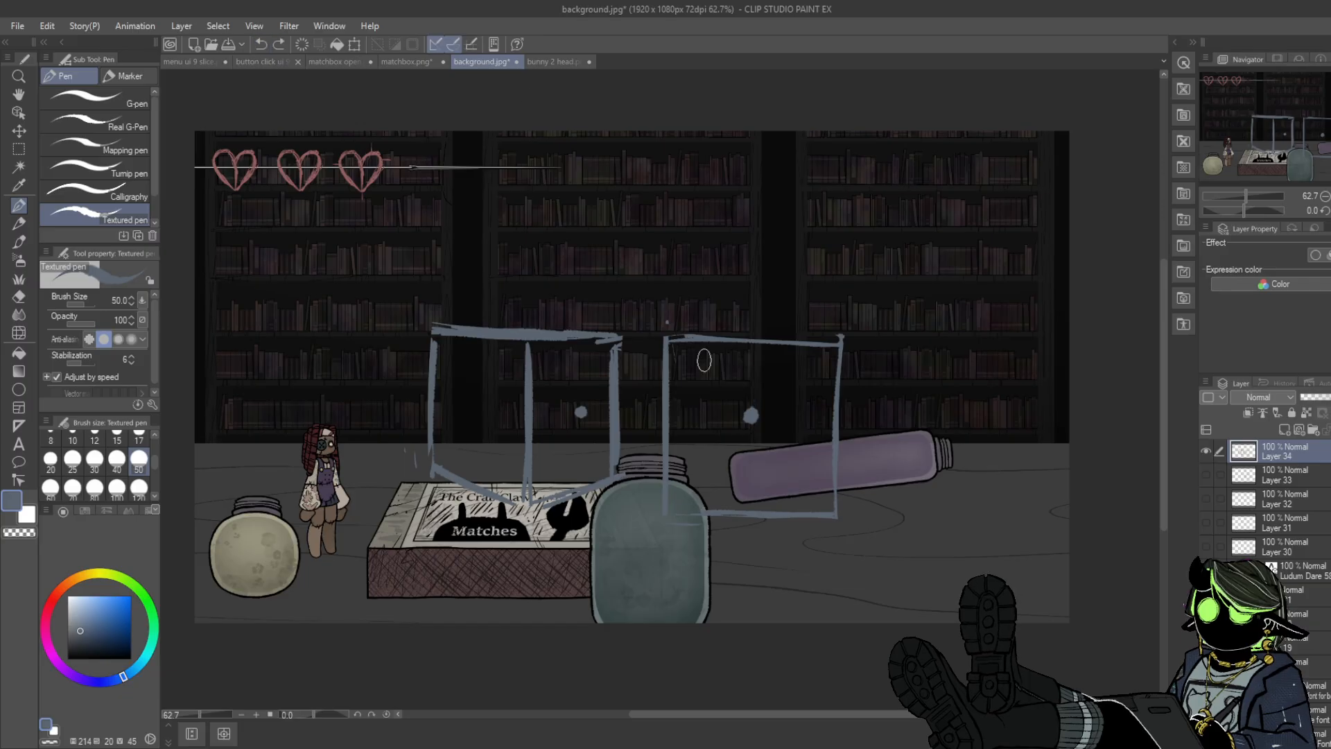
- Sketch a knobbed crank with a rotation circle on the front-facing box and a short crank arm on the corner-on box
{"action": "mouse_move", "coordinate": [749, 415]}
{"action": "left_mouse_down"}
{"action": "mouse_move", "coordinate": [691, 431]}
{"action": "mouse_move", "coordinate": [714, 457]}
{"action": "mouse_move", "coordinate": [808, 410]}
{"action": "mouse_move", "coordinate": [723, 373]}
{"action": "mouse_move", "coordinate": [709, 410]}
{"action": "left_mouse_up"}
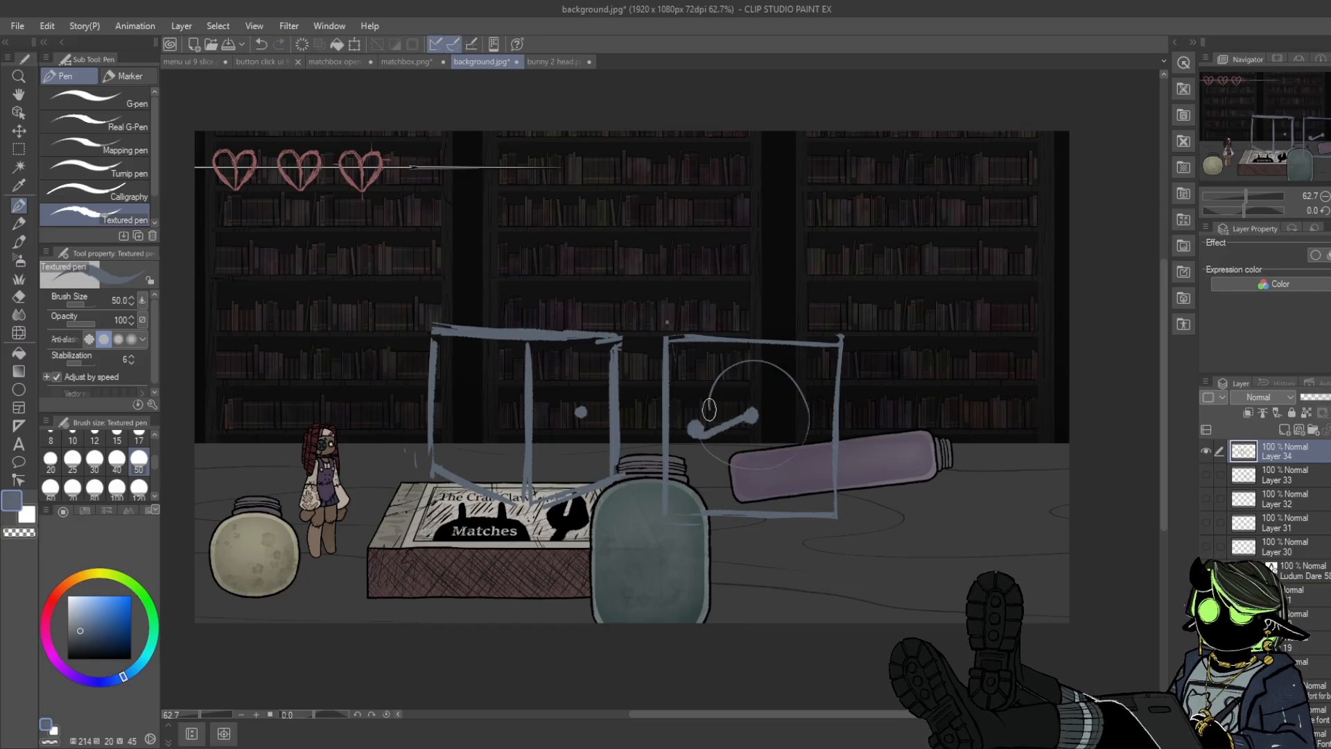
{"action": "mouse_move", "coordinate": [578, 411]}
{"action": "left_mouse_down"}
{"action": "mouse_move", "coordinate": [621, 421]}
{"action": "mouse_move", "coordinate": [598, 420]}
{"action": "mouse_move", "coordinate": [635, 396]}
{"action": "mouse_move", "coordinate": [626, 388]}
{"action": "mouse_move", "coordinate": [640, 398]}
{"action": "mouse_move", "coordinate": [622, 463]}
{"action": "left_mouse_up"}
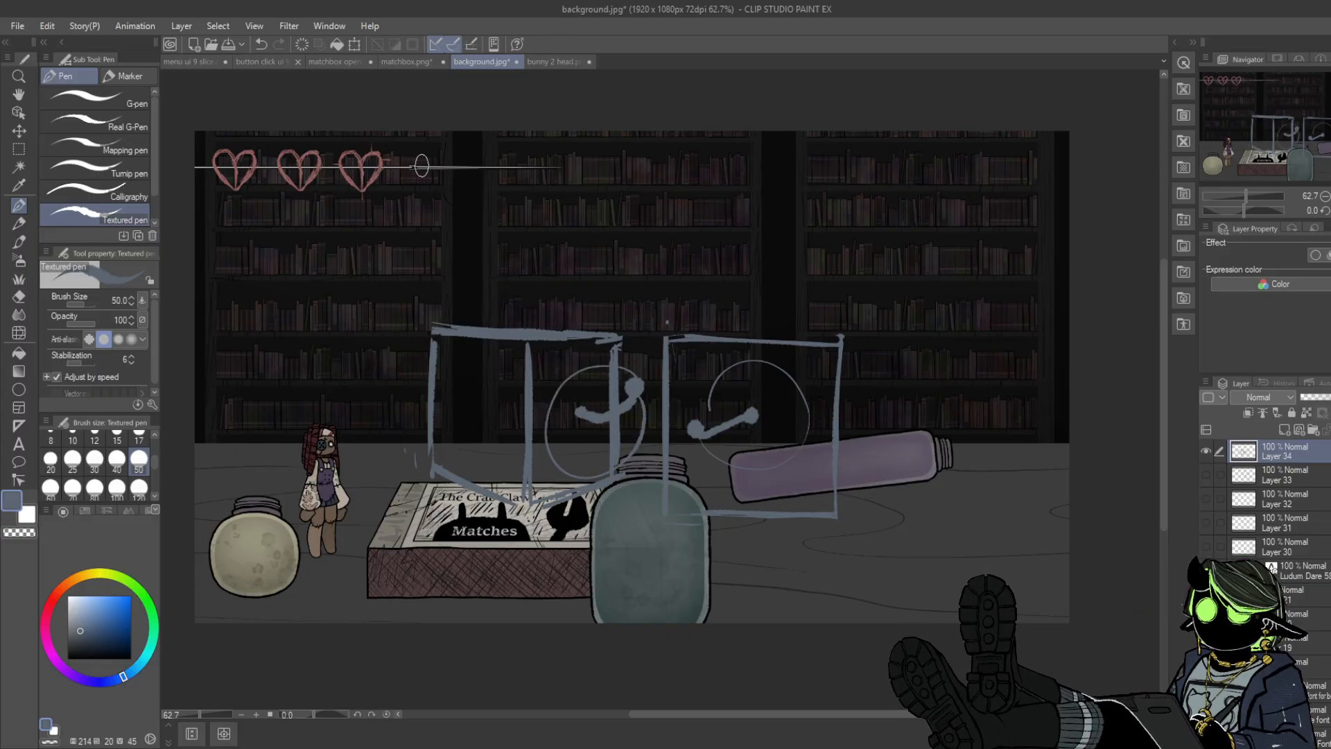
{"action": "left_click", "coordinate": [260, 43]}
{"action": "left_click", "coordinate": [261, 44]}
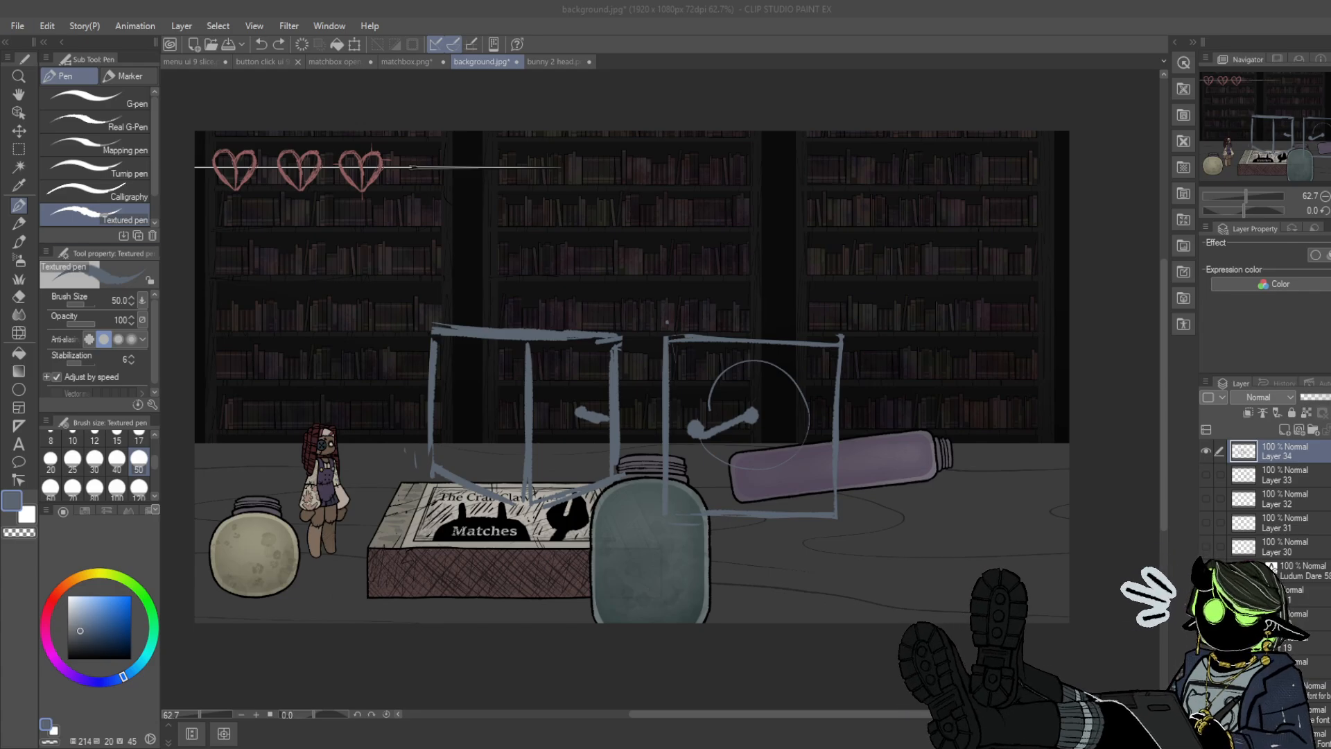
- Bring the jack-in-the-box photo in as a new illustration and examine the puppet leaning out of its box
{"action": "left_click", "coordinate": [10, 29]}
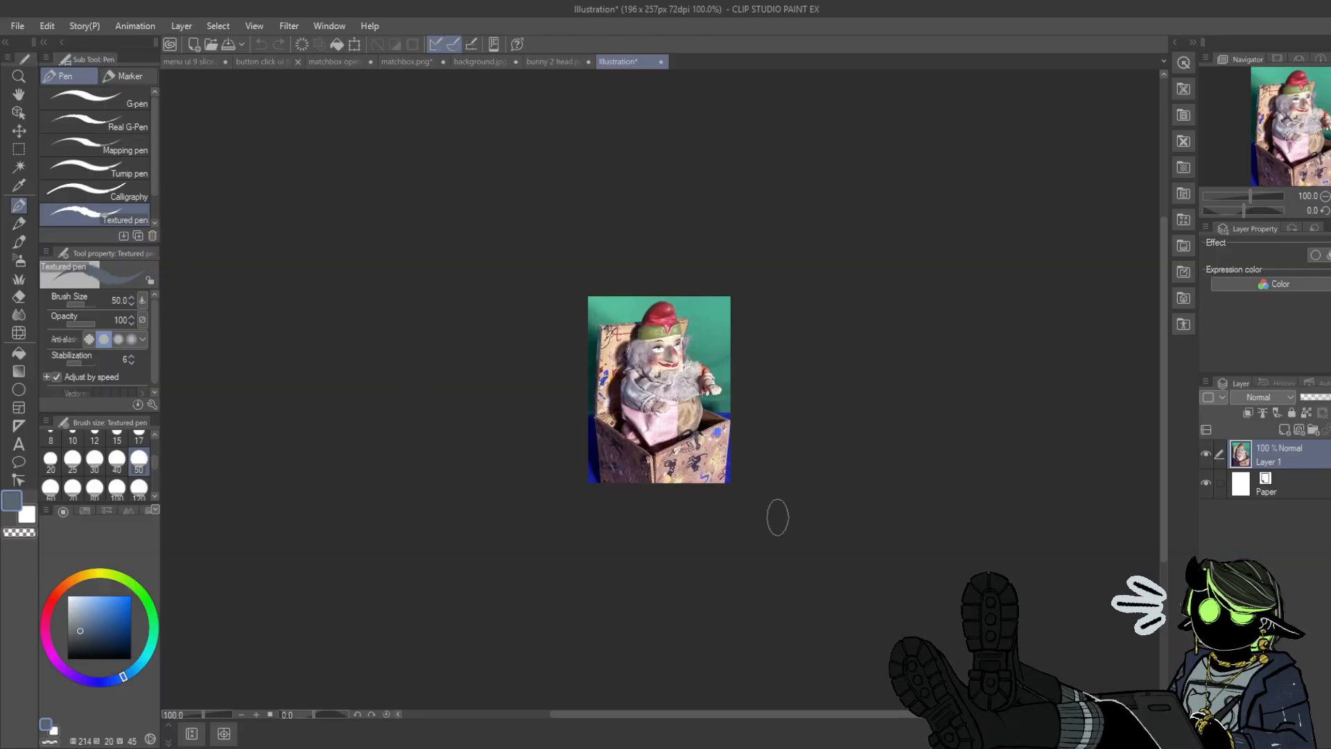
{"action": "scroll", "coordinate": [782, 496], "scroll_direction": "up", "scroll_amount": 3}
{"action": "scroll", "coordinate": [783, 496], "scroll_direction": "up", "scroll_amount": 1}
{"action": "left_click", "coordinate": [19, 149]}
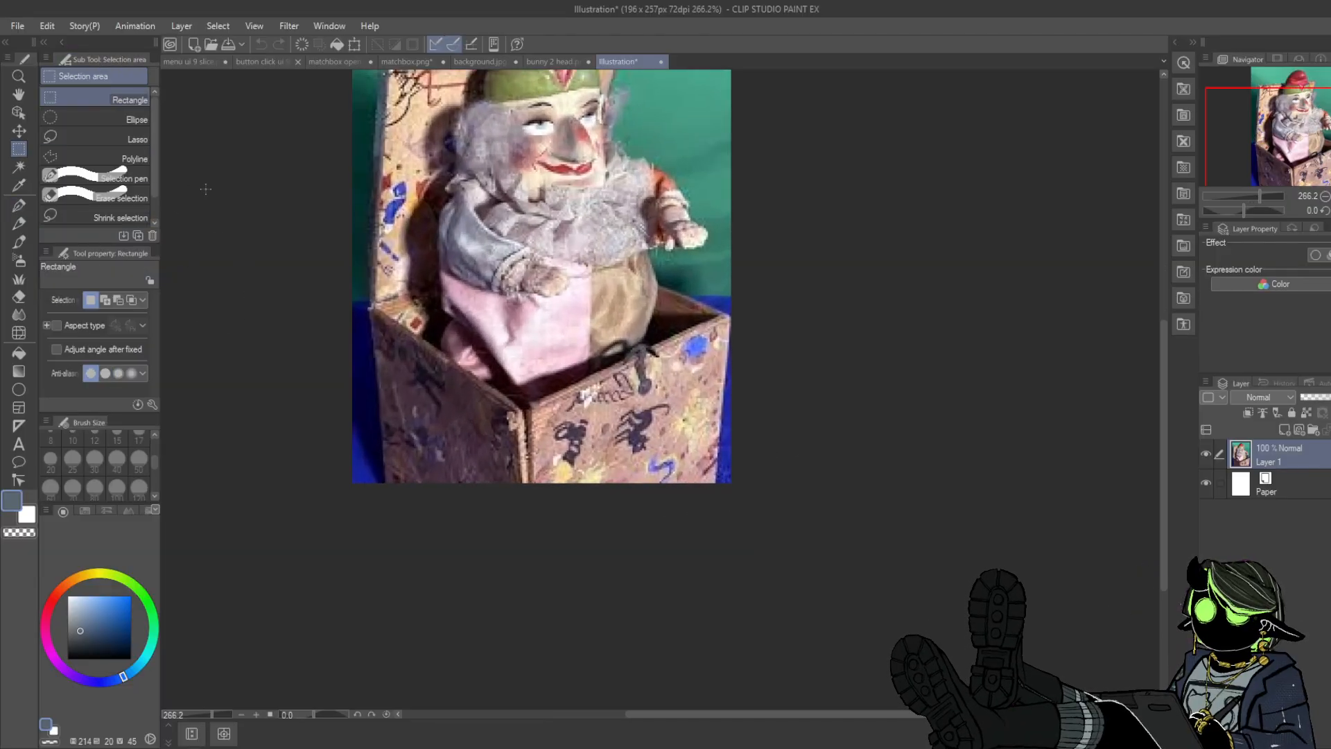
{"action": "left_click", "coordinate": [19, 93]}
{"action": "left_click_drag", "start_coordinate": [283, 263], "coordinate": [318, 344]}
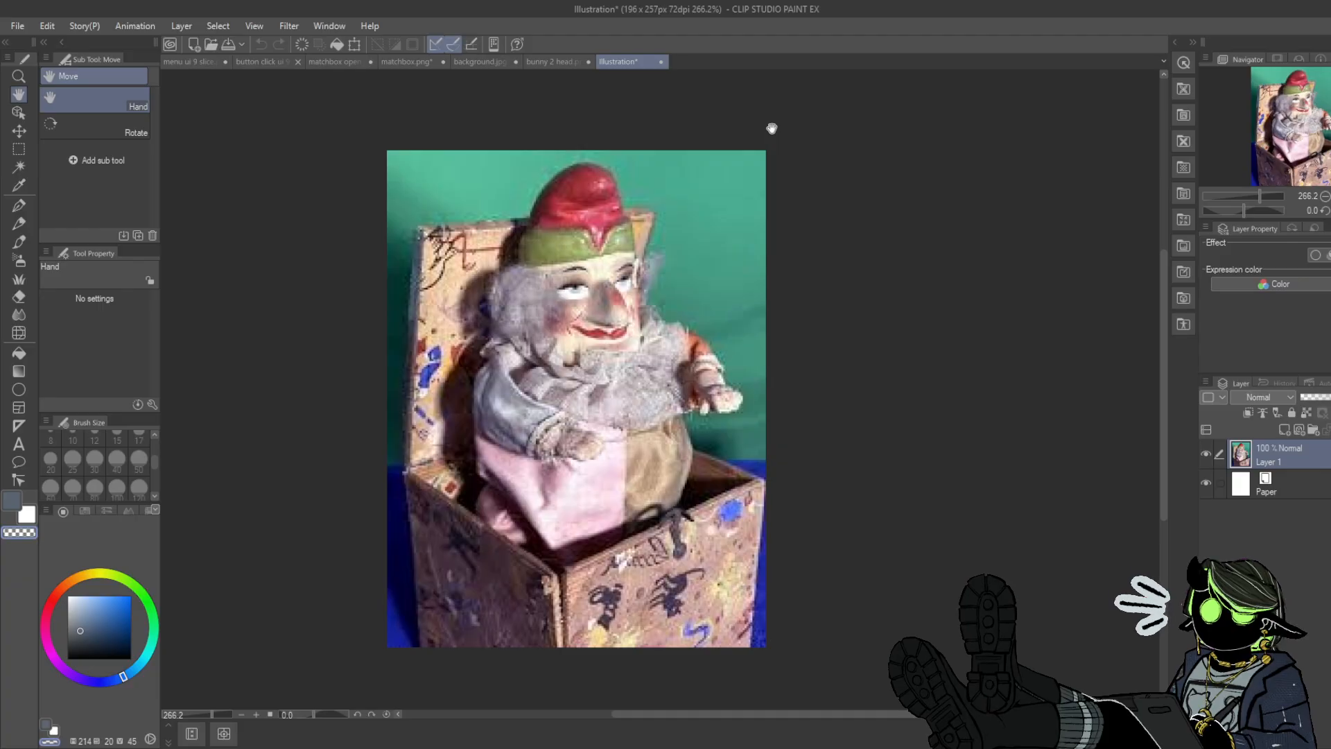
- Return to the background scene and sketch a hunched puppet torso with two arms and hands rising from the front-facing box
{"action": "left_click", "coordinate": [437, 61]}
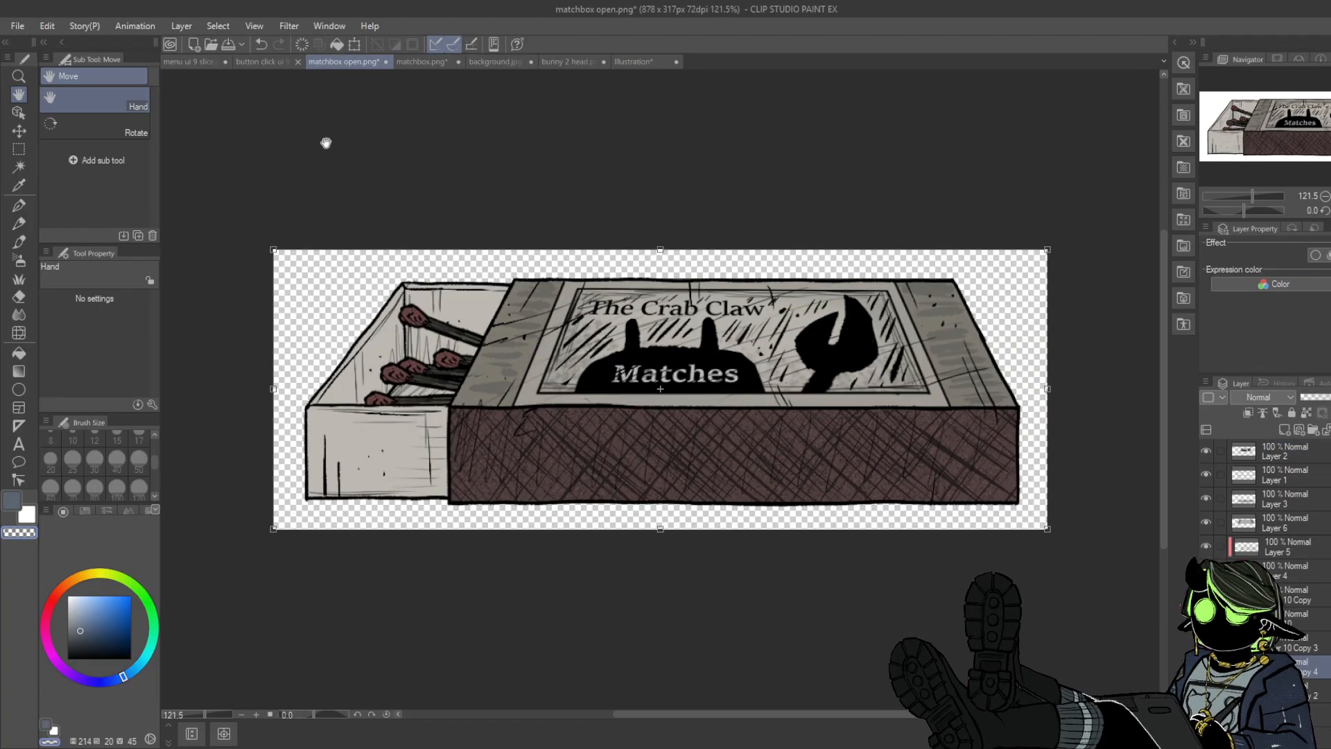
{"action": "key", "text": "ctrl+shift+Tab"}
{"action": "left_click", "coordinate": [585, 66]}
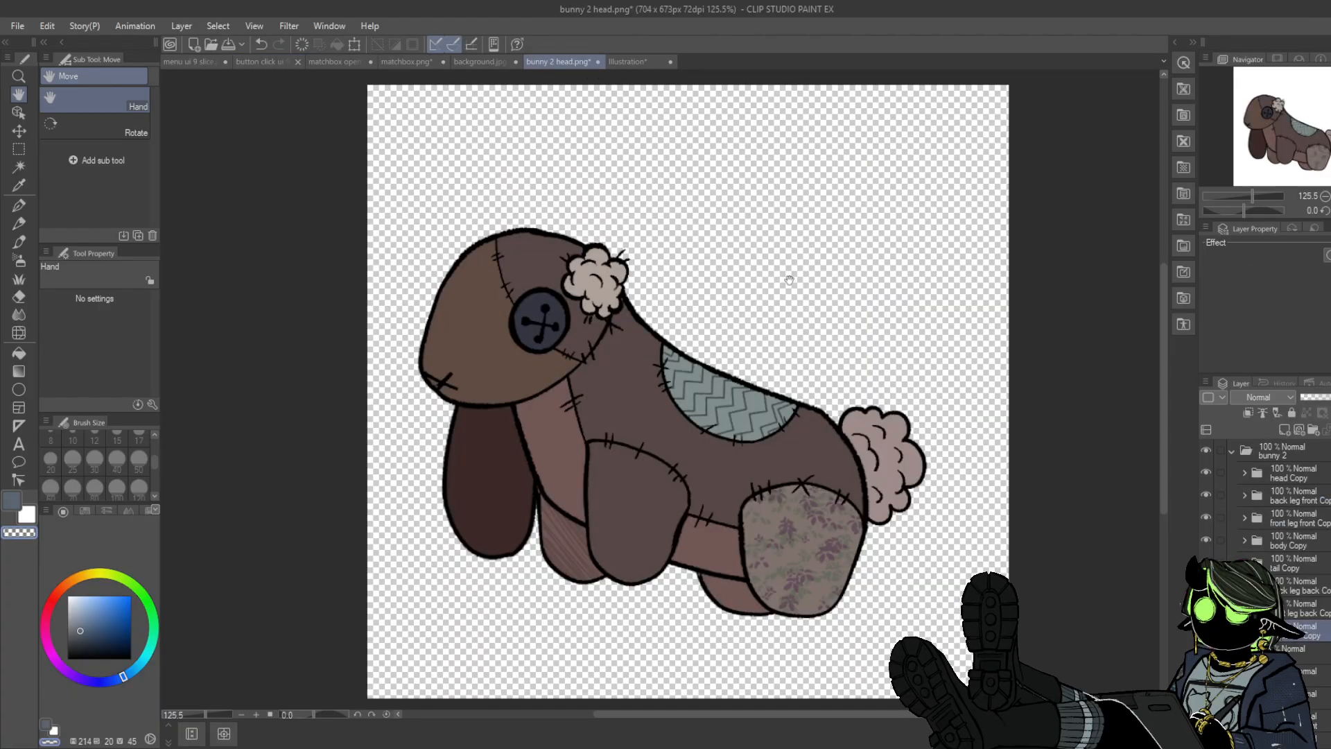
{"action": "left_click", "coordinate": [484, 63]}
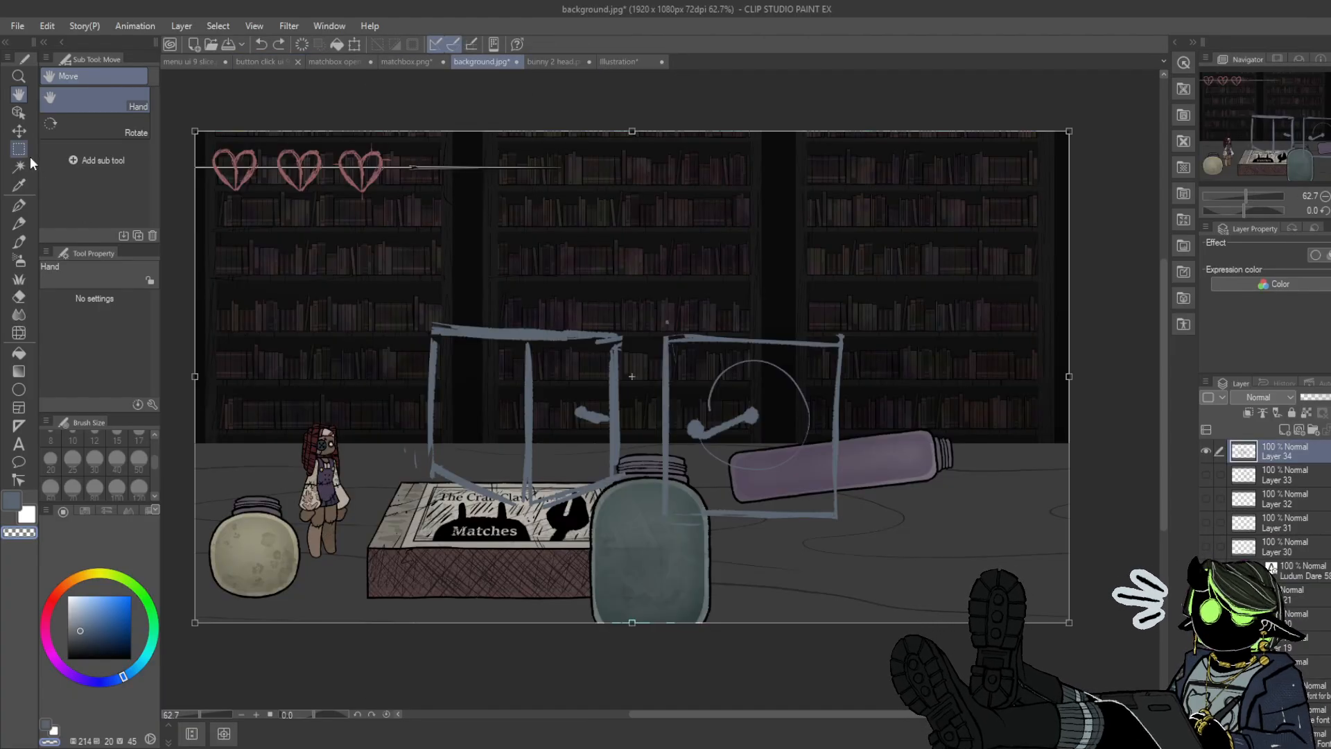
{"action": "left_click", "coordinate": [21, 205]}
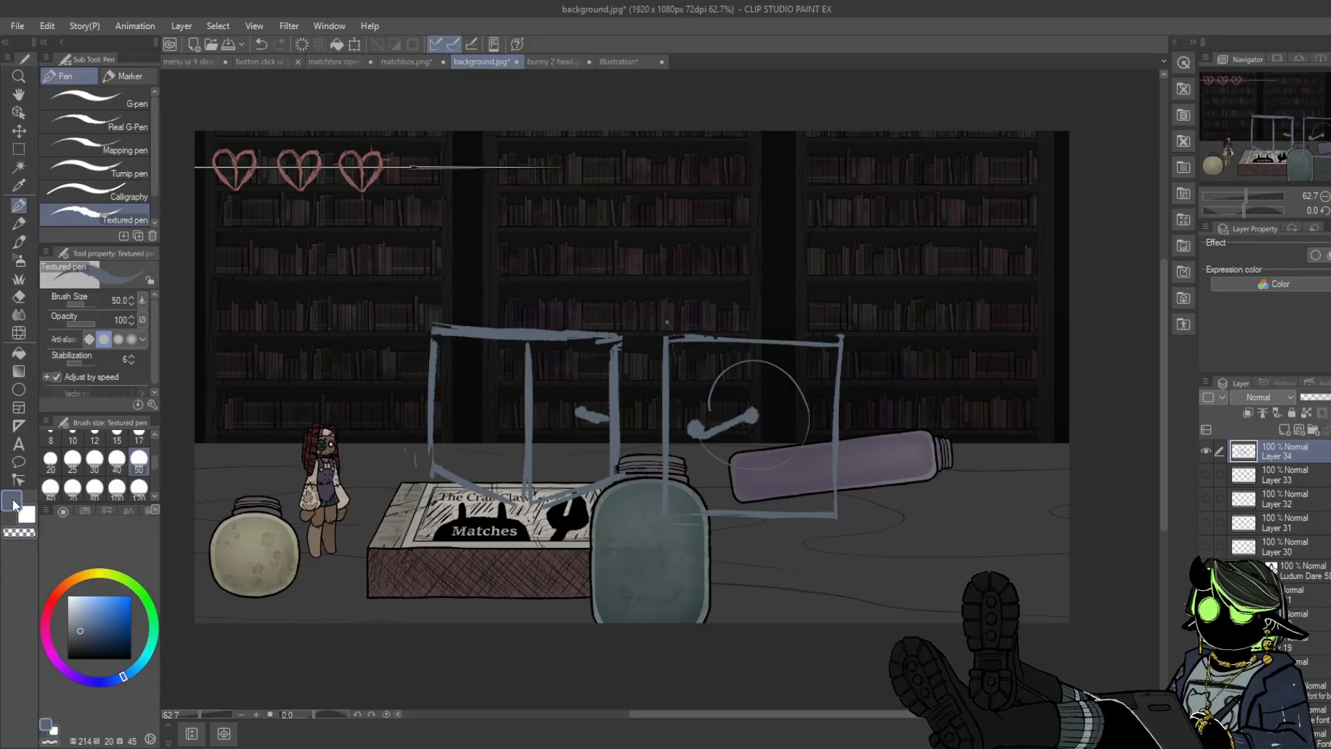
{"action": "mouse_move", "coordinate": [695, 340]}
{"action": "left_mouse_down"}
{"action": "mouse_move", "coordinate": [743, 222]}
{"action": "mouse_move", "coordinate": [734, 263]}
{"action": "mouse_move", "coordinate": [801, 340]}
{"action": "left_mouse_up"}
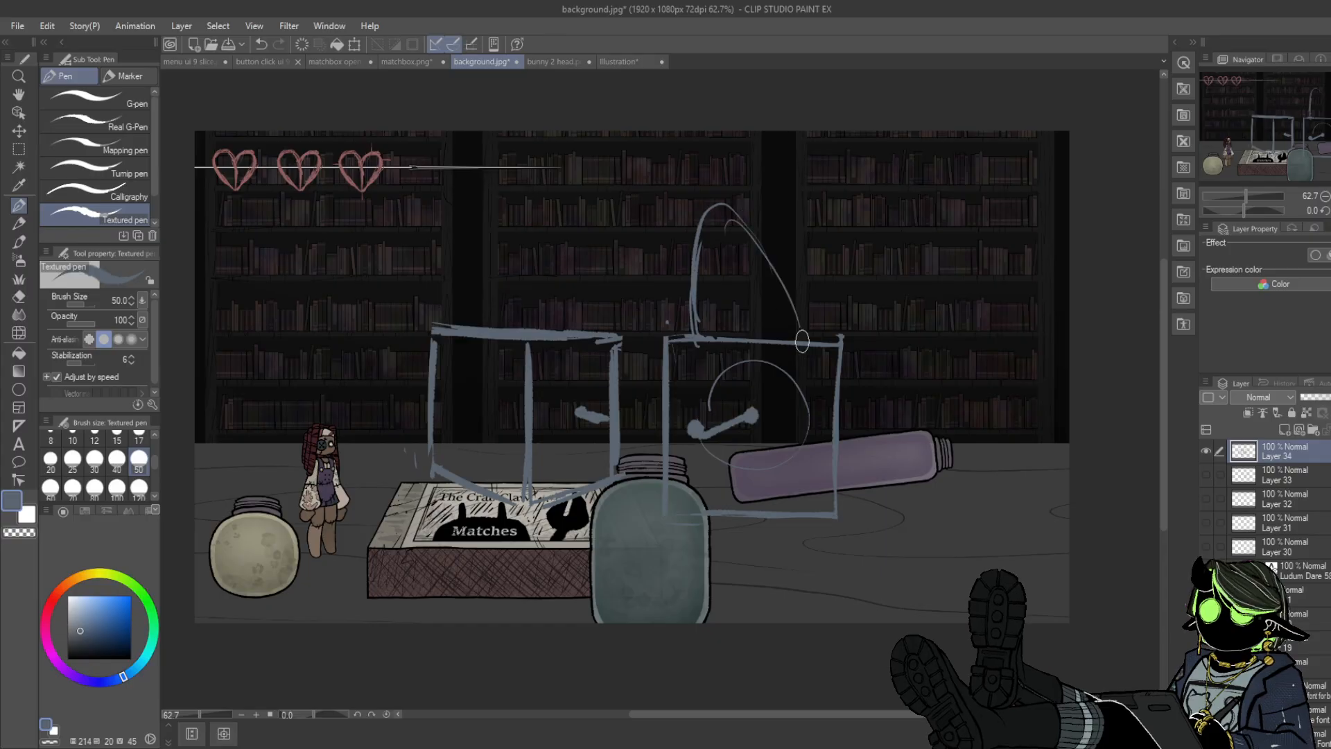
{"action": "mouse_move", "coordinate": [735, 221]}
{"action": "left_mouse_down"}
{"action": "mouse_move", "coordinate": [754, 303]}
{"action": "mouse_move", "coordinate": [763, 283]}
{"action": "mouse_move", "coordinate": [736, 220]}
{"action": "mouse_move", "coordinate": [781, 340]}
{"action": "left_mouse_up"}
{"action": "mouse_move", "coordinate": [737, 244]}
{"action": "left_mouse_down"}
{"action": "mouse_move", "coordinate": [733, 355]}
{"action": "mouse_move", "coordinate": [768, 316]}
{"action": "mouse_move", "coordinate": [736, 298]}
{"action": "mouse_move", "coordinate": [743, 312]}
{"action": "mouse_move", "coordinate": [721, 333]}
{"action": "mouse_move", "coordinate": [751, 334]}
{"action": "left_mouse_up"}
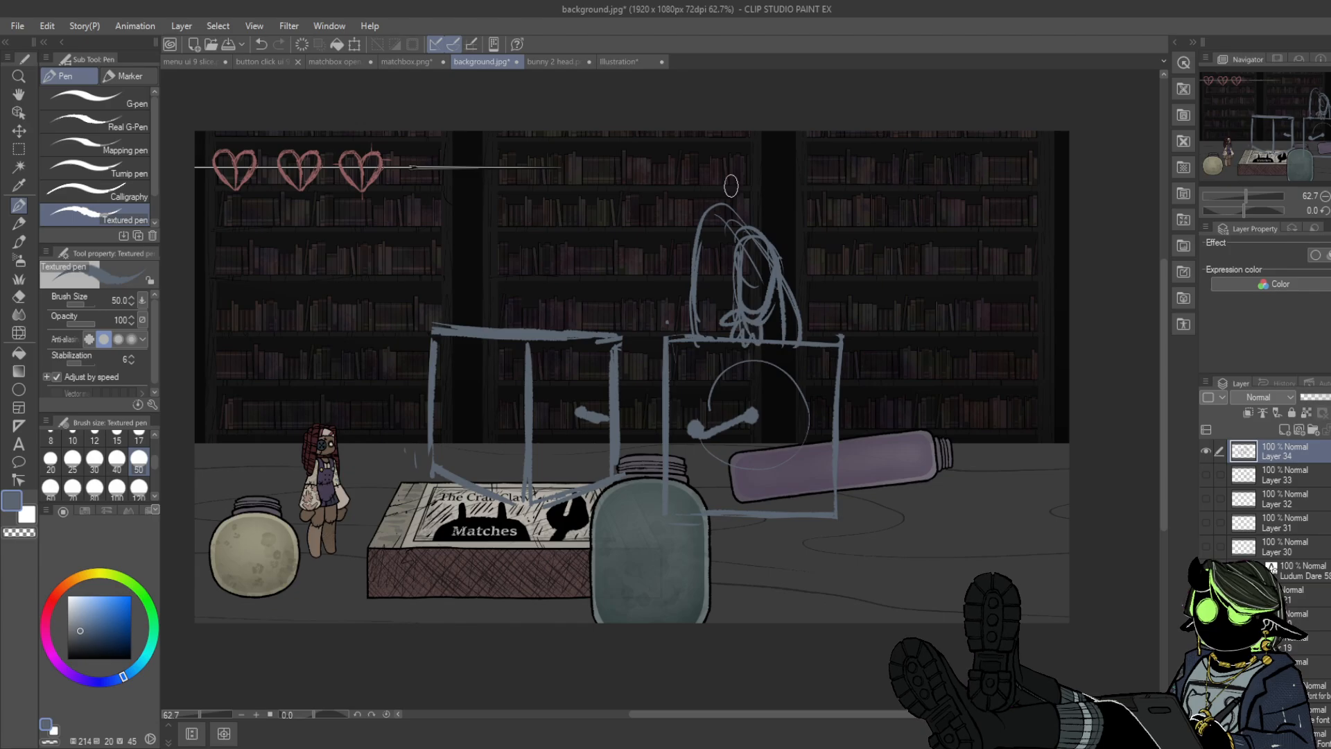
{"action": "left_click_drag", "start_coordinate": [726, 194], "coordinate": [670, 296]}
{"action": "mouse_move", "coordinate": [686, 250]}
{"action": "left_mouse_down"}
{"action": "mouse_move", "coordinate": [691, 292]}
{"action": "mouse_move", "coordinate": [687, 323]}
{"action": "left_mouse_up"}
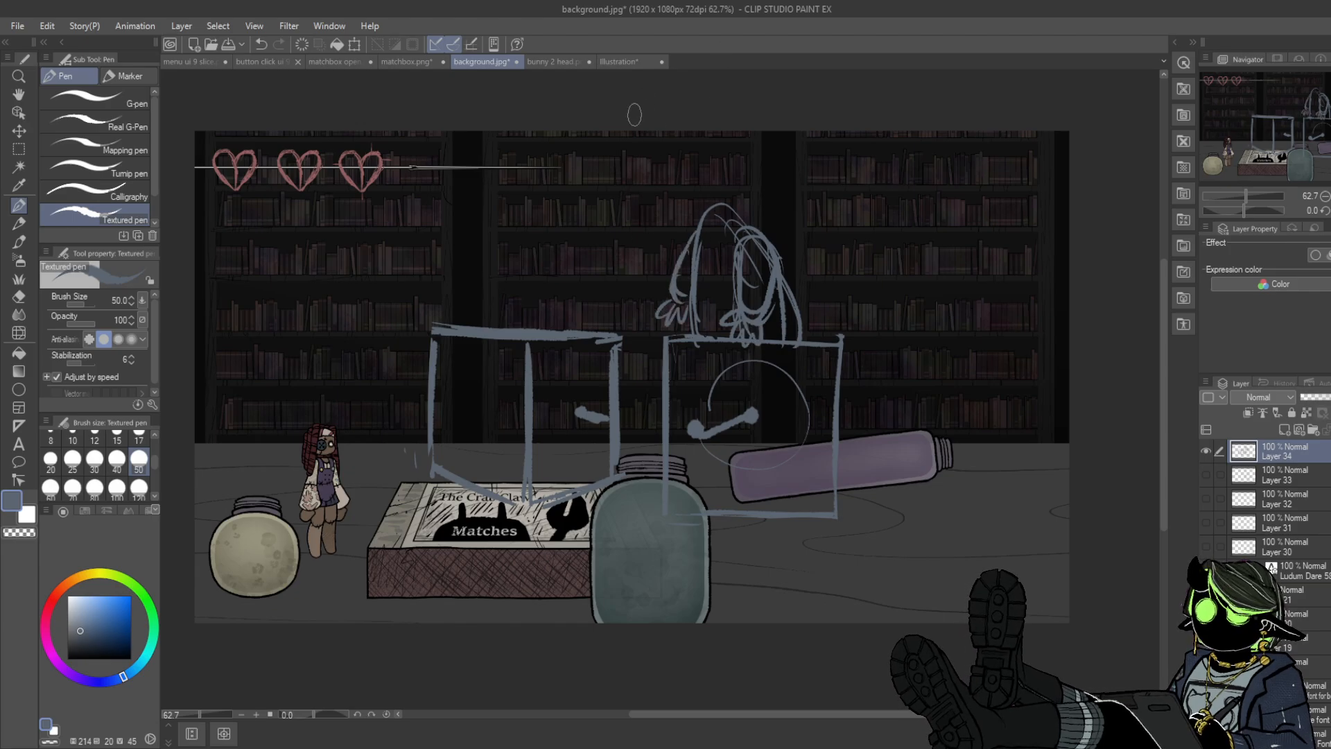
- Sketch the puppet's head with a pointed cap, brow band, cross-shaped eye, round nose and a curled hair tuft behind it
{"action": "left_click_drag", "start_coordinate": [695, 203], "coordinate": [702, 233]}
{"action": "mouse_move", "coordinate": [702, 234]}
{"action": "left_mouse_down"}
{"action": "mouse_move", "coordinate": [708, 182]}
{"action": "mouse_move", "coordinate": [676, 207]}
{"action": "mouse_move", "coordinate": [725, 217]}
{"action": "mouse_move", "coordinate": [700, 175]}
{"action": "mouse_move", "coordinate": [703, 237]}
{"action": "left_mouse_up"}
{"action": "mouse_move", "coordinate": [700, 174]}
{"action": "left_mouse_down"}
{"action": "mouse_move", "coordinate": [681, 223]}
{"action": "mouse_move", "coordinate": [725, 201]}
{"action": "mouse_move", "coordinate": [674, 194]}
{"action": "mouse_move", "coordinate": [732, 212]}
{"action": "mouse_move", "coordinate": [668, 205]}
{"action": "mouse_move", "coordinate": [727, 229]}
{"action": "mouse_move", "coordinate": [687, 190]}
{"action": "mouse_move", "coordinate": [708, 228]}
{"action": "mouse_move", "coordinate": [718, 214]}
{"action": "mouse_move", "coordinate": [665, 207]}
{"action": "mouse_move", "coordinate": [705, 192]}
{"action": "mouse_move", "coordinate": [660, 183]}
{"action": "mouse_move", "coordinate": [708, 169]}
{"action": "mouse_move", "coordinate": [677, 191]}
{"action": "mouse_move", "coordinate": [709, 166]}
{"action": "mouse_move", "coordinate": [656, 189]}
{"action": "mouse_move", "coordinate": [680, 144]}
{"action": "mouse_move", "coordinate": [739, 167]}
{"action": "left_mouse_up"}
{"action": "key", "text": "e"}
{"action": "key", "text": "p"}
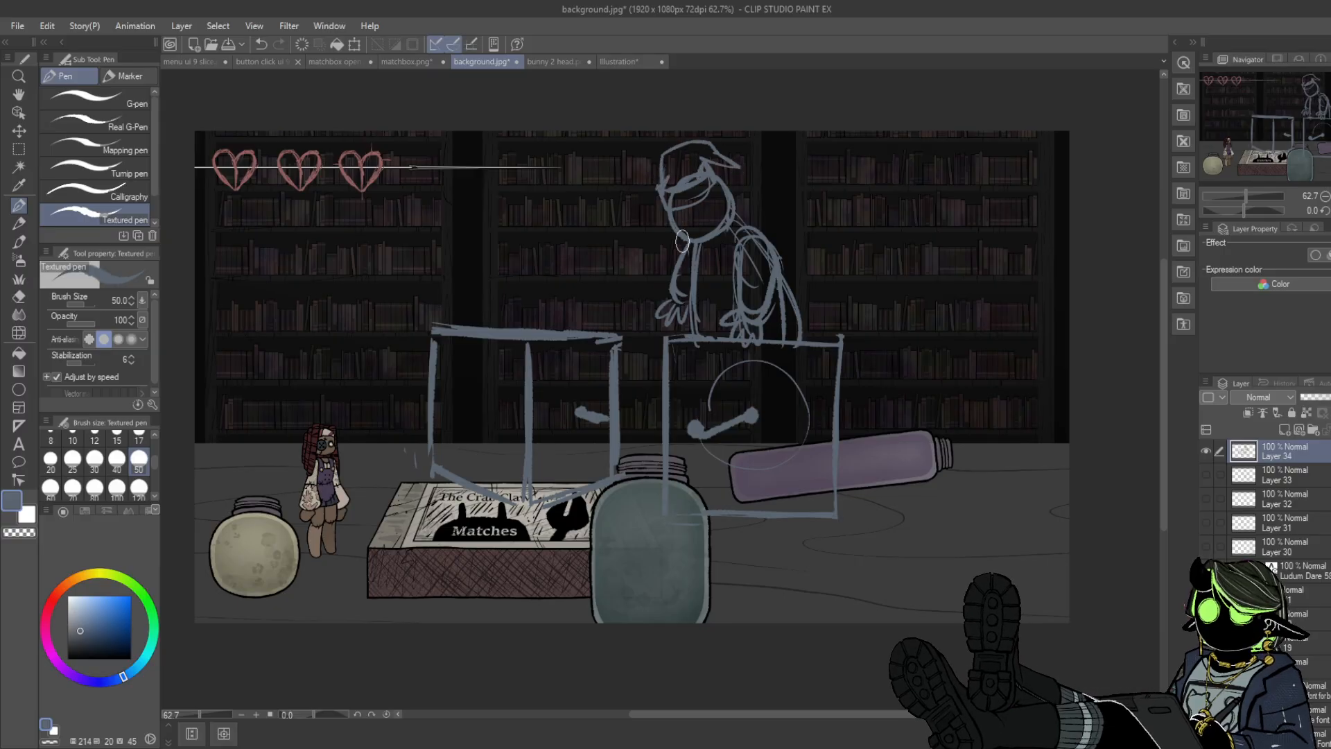
{"action": "mouse_move", "coordinate": [681, 226]}
{"action": "left_mouse_down"}
{"action": "mouse_move", "coordinate": [671, 236]}
{"action": "mouse_move", "coordinate": [711, 216]}
{"action": "mouse_move", "coordinate": [700, 226]}
{"action": "left_mouse_up"}
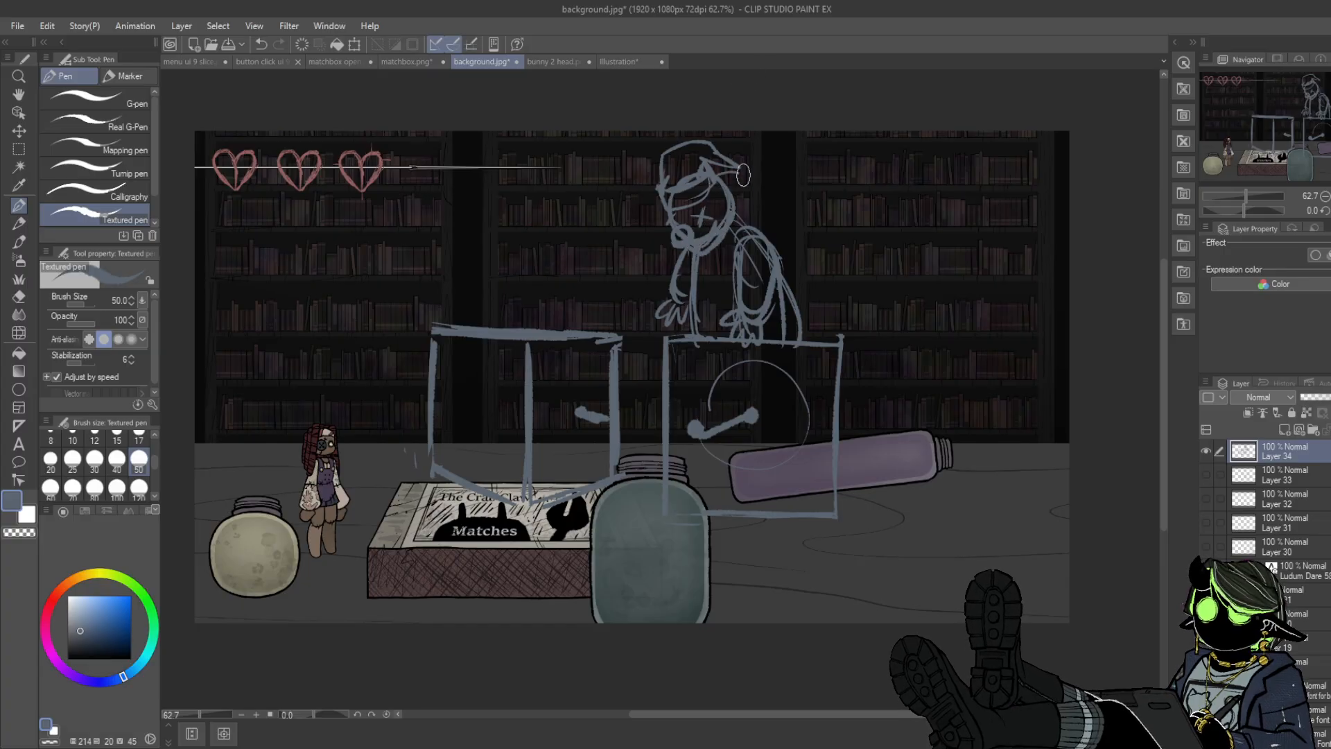
{"action": "left_click_drag", "start_coordinate": [764, 198], "coordinate": [752, 208]}
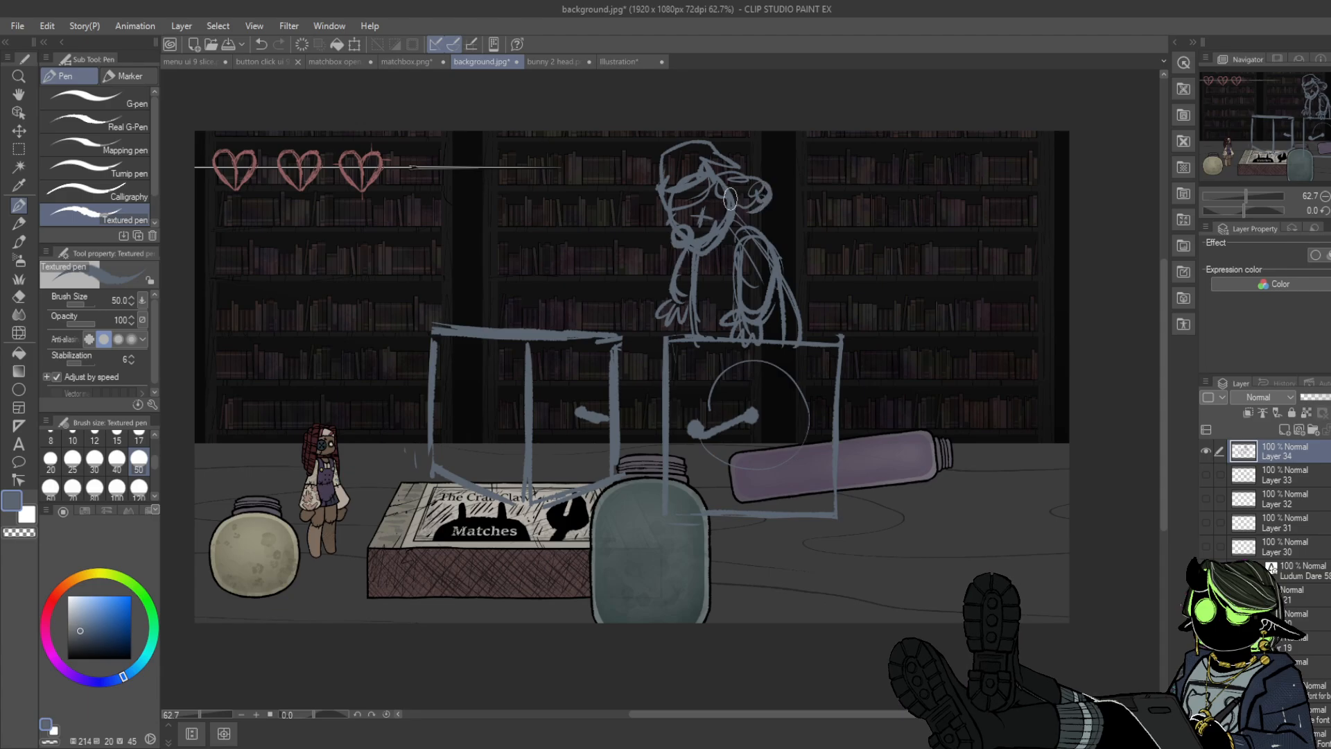
- Add the front hair tuft, chest buttons and sleeve folds, and extend the puppet's rounded lower body down into the box
{"action": "mouse_move", "coordinate": [655, 210]}
{"action": "left_mouse_down"}
{"action": "mouse_move", "coordinate": [661, 241]}
{"action": "mouse_move", "coordinate": [678, 204]}
{"action": "mouse_move", "coordinate": [665, 230]}
{"action": "mouse_move", "coordinate": [699, 273]}
{"action": "mouse_move", "coordinate": [693, 334]}
{"action": "left_mouse_up"}
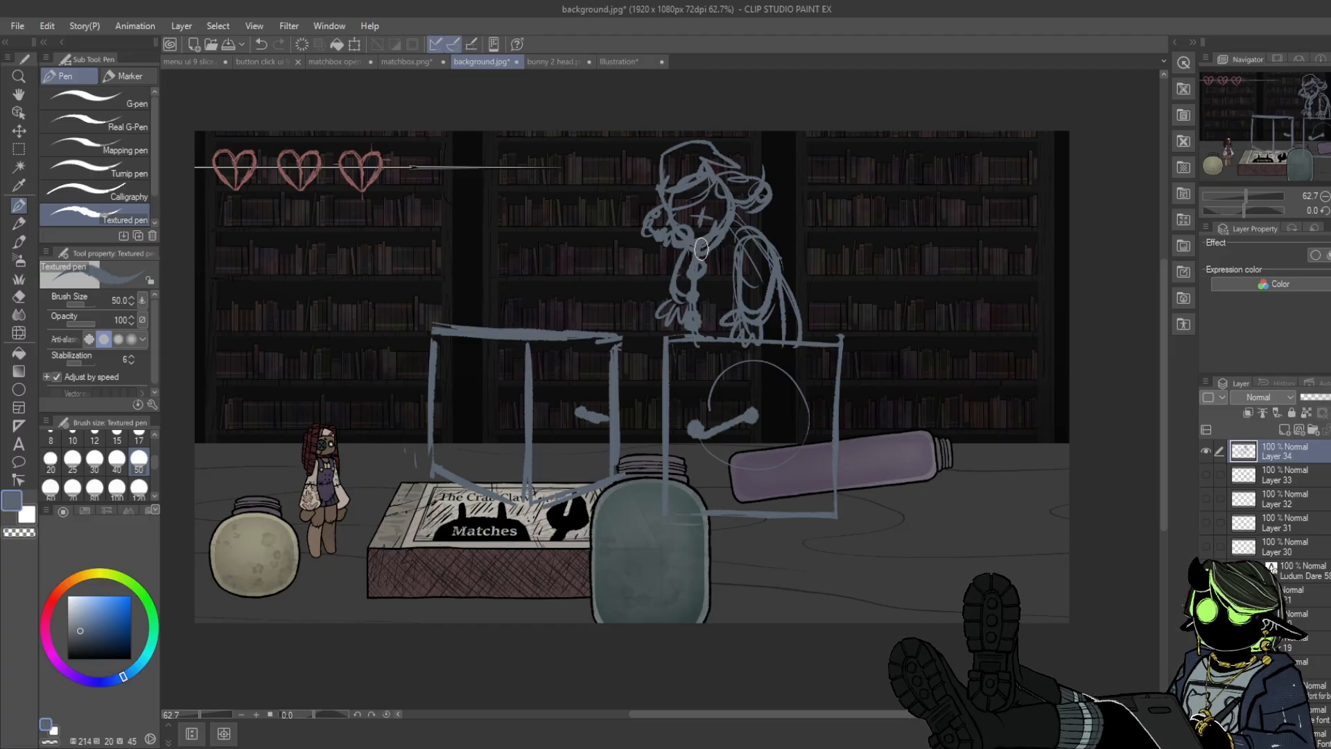
{"action": "mouse_move", "coordinate": [739, 230]}
{"action": "left_mouse_down"}
{"action": "mouse_move", "coordinate": [700, 303]}
{"action": "mouse_move", "coordinate": [704, 358]}
{"action": "mouse_move", "coordinate": [779, 319]}
{"action": "left_mouse_up"}
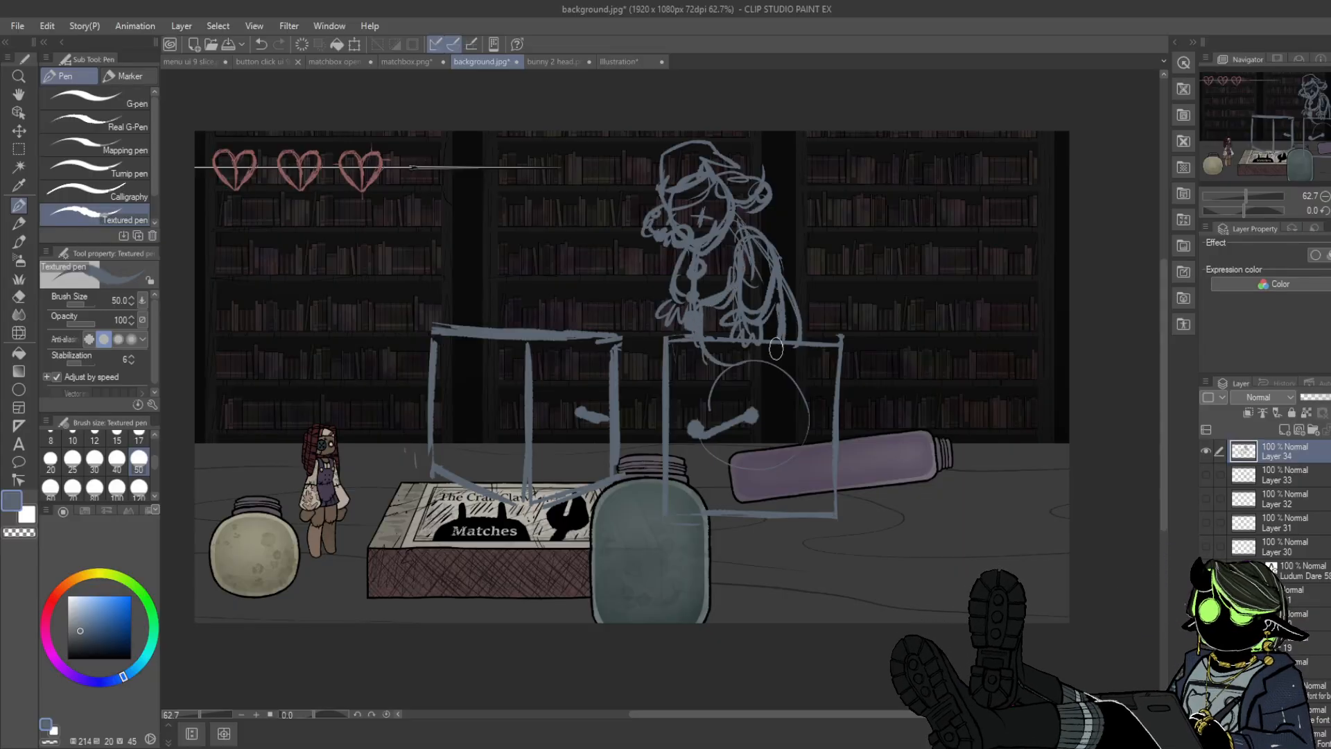
{"action": "mouse_move", "coordinate": [718, 365]}
{"action": "left_mouse_down"}
{"action": "mouse_move", "coordinate": [775, 351]}
{"action": "mouse_move", "coordinate": [697, 339]}
{"action": "mouse_move", "coordinate": [785, 322]}
{"action": "left_mouse_up"}
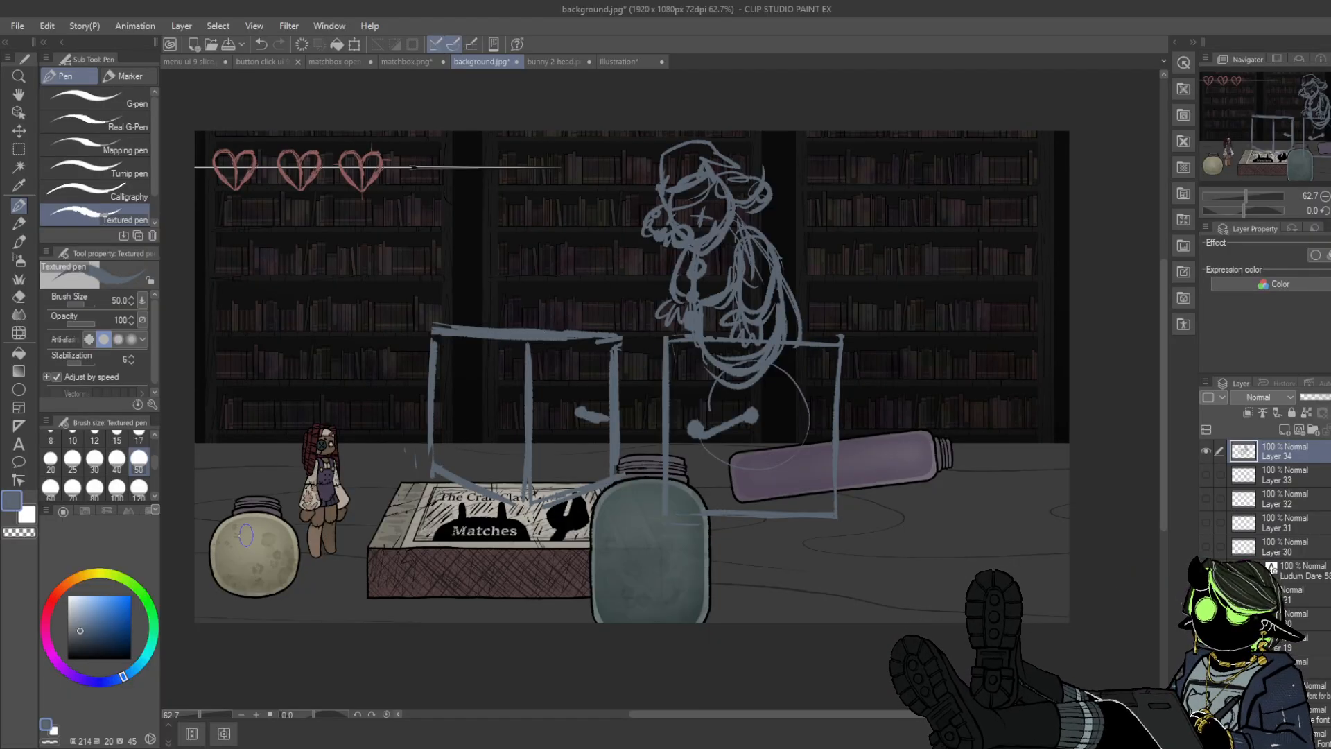
- Try rotating the sketched puppet's upper body so it slumps forward over the edge of its box
{"action": "key", "text": "m"}
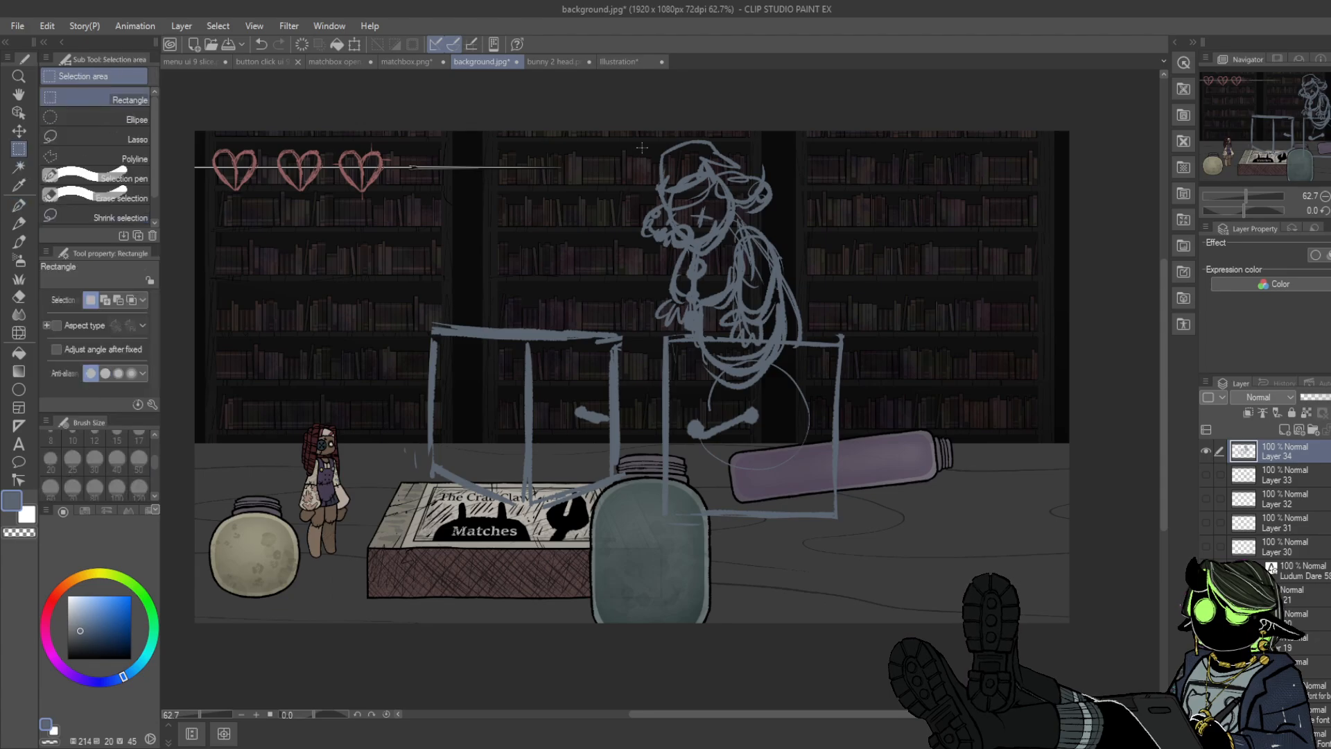
{"action": "mouse_move", "coordinate": [810, 335]}
{"action": "left_mouse_down"}
{"action": "mouse_move", "coordinate": [710, 329]}
{"action": "mouse_move", "coordinate": [713, 97]}
{"action": "mouse_move", "coordinate": [598, 86]}
{"action": "left_mouse_up"}
{"action": "left_click", "coordinate": [709, 358]}
{"action": "mouse_move", "coordinate": [817, 261]}
{"action": "left_mouse_down"}
{"action": "mouse_move", "coordinate": [820, 198]}
{"action": "mouse_move", "coordinate": [717, 271]}
{"action": "left_mouse_up"}
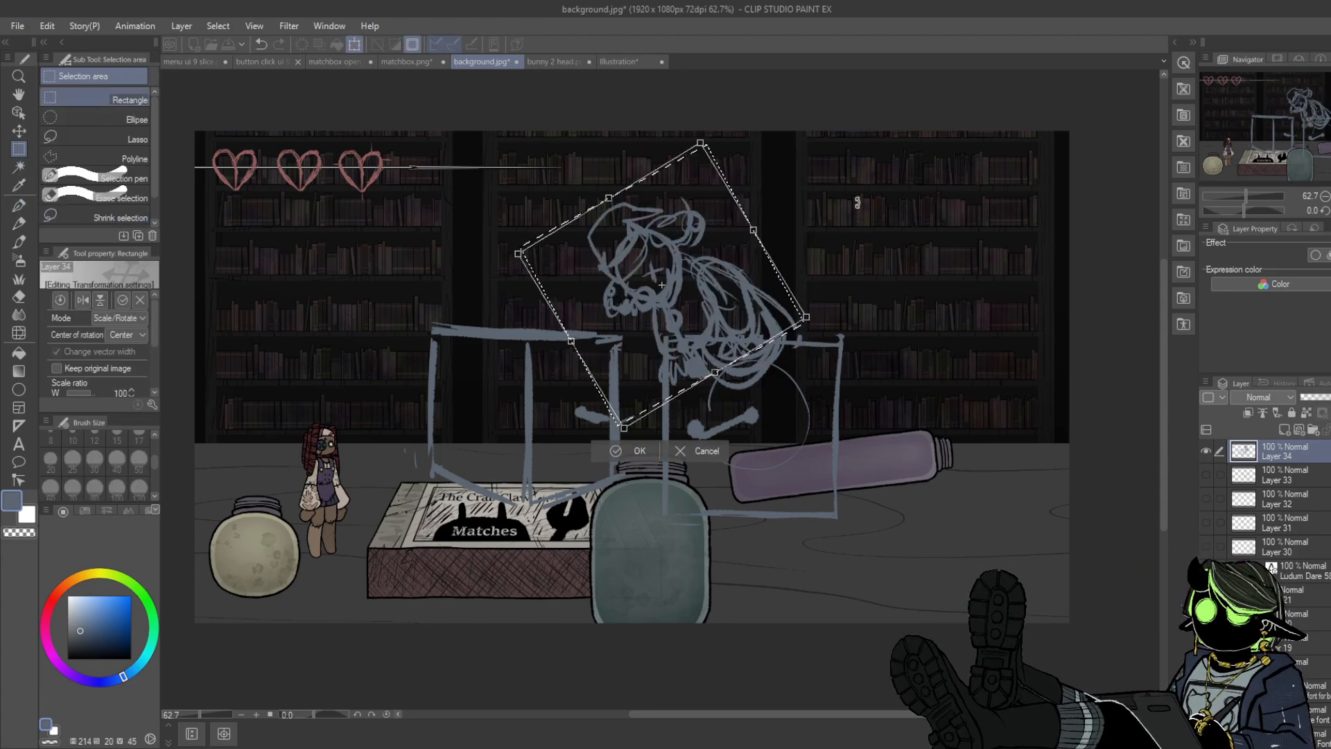
{"action": "left_click_drag", "start_coordinate": [859, 202], "coordinate": [749, 144]}
{"action": "left_click_drag", "start_coordinate": [717, 228], "coordinate": [691, 283]}
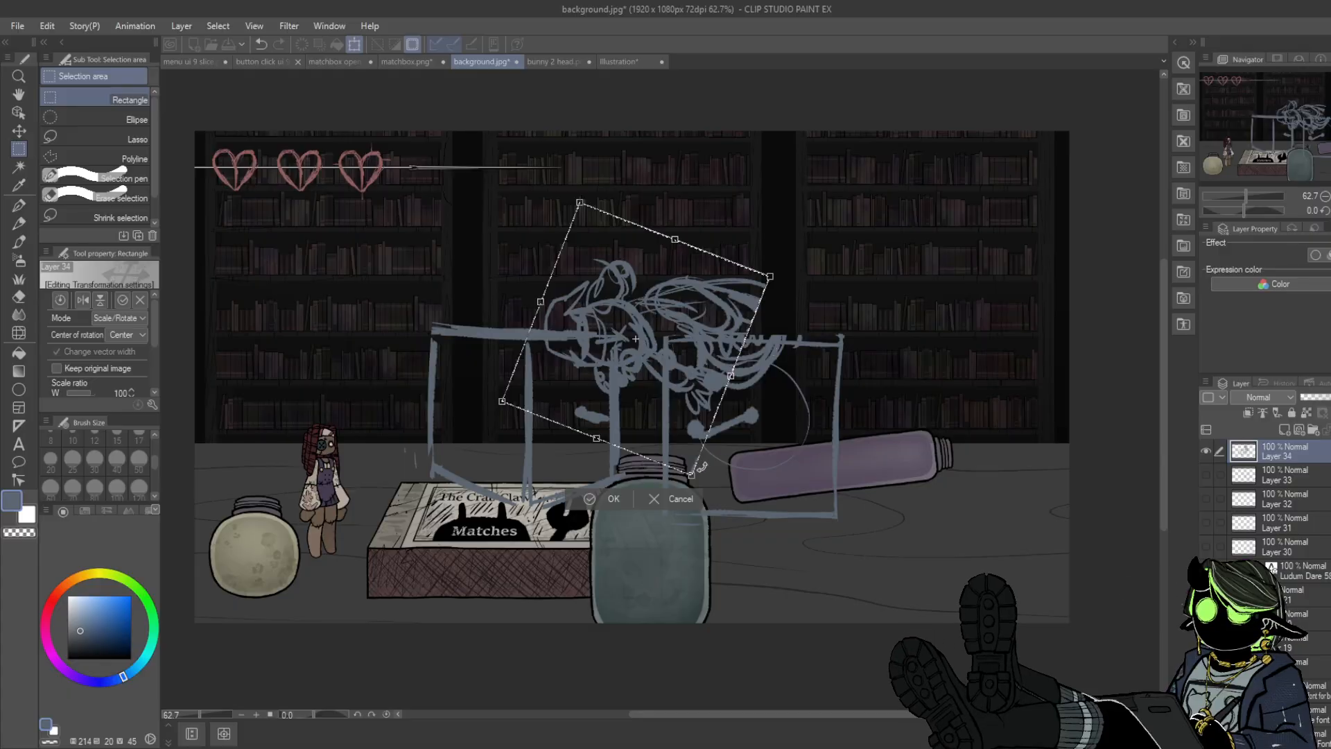
{"action": "left_click", "coordinate": [655, 499]}
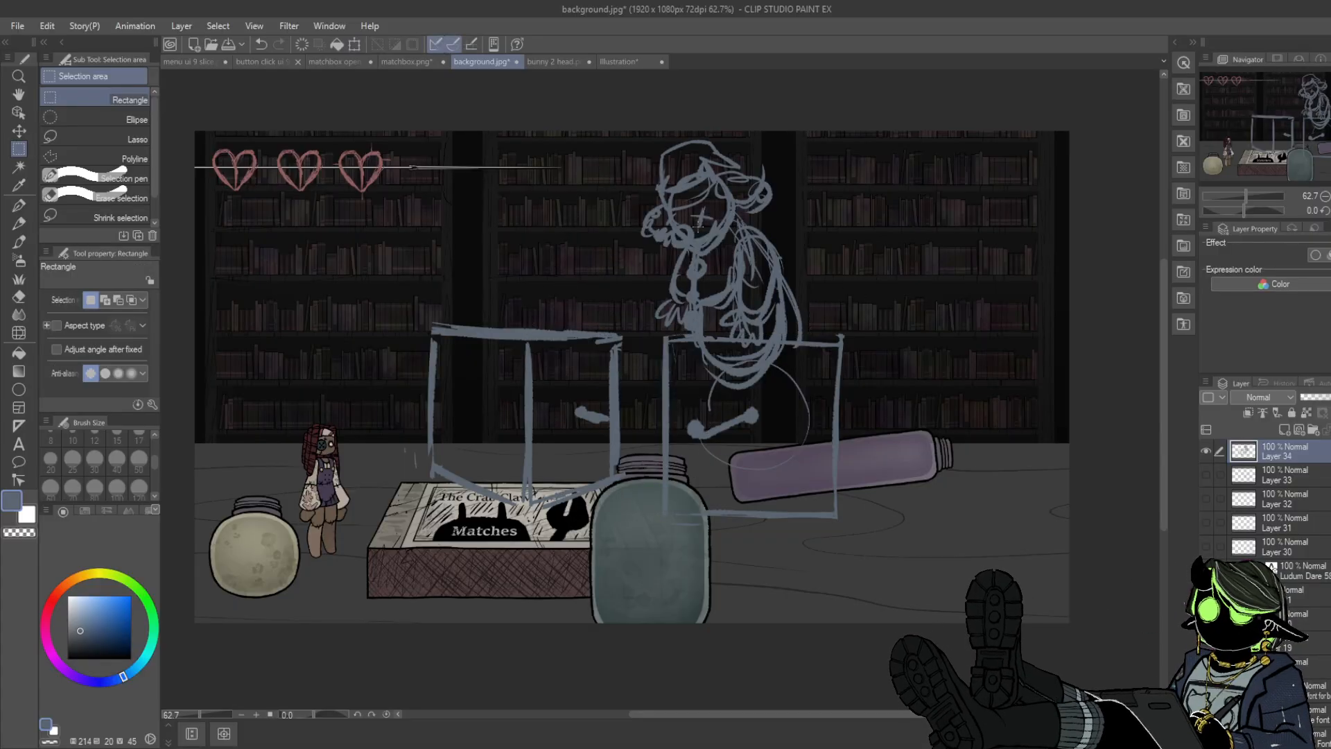
{"action": "key", "text": "p"}
{"action": "mouse_move", "coordinate": [364, 423]}
{"action": "left_mouse_down"}
{"action": "mouse_move", "coordinate": [344, 475]}
{"action": "mouse_move", "coordinate": [358, 438]}
{"action": "left_mouse_up"}
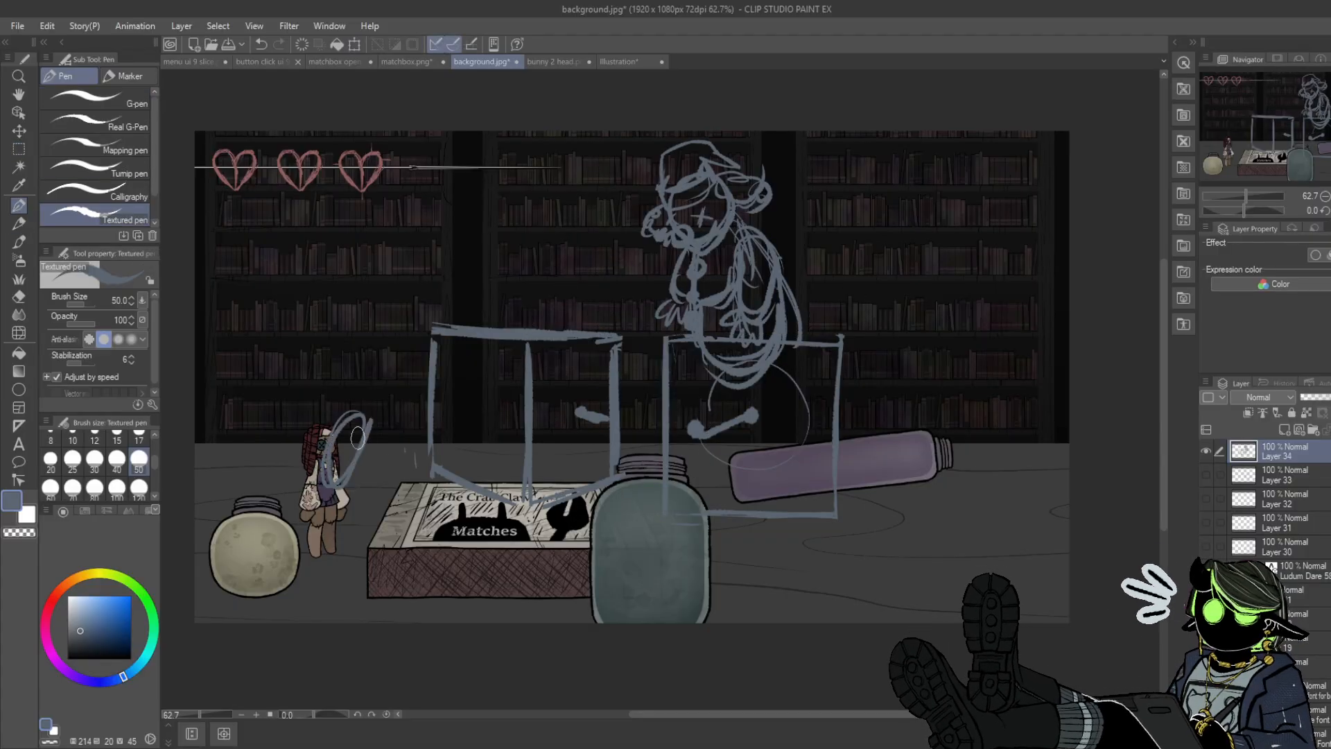
{"action": "left_click", "coordinate": [261, 45]}
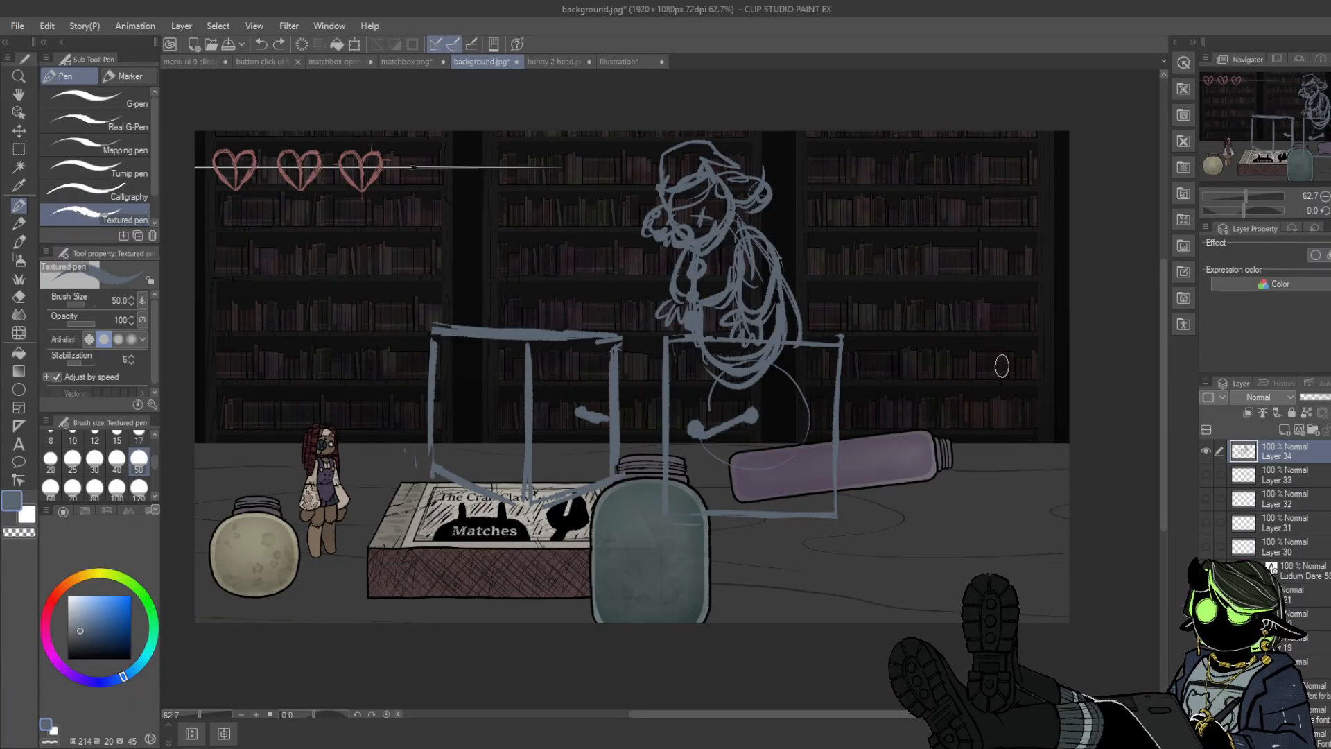
{"action": "mouse_move", "coordinate": [842, 399]}
{"action": "left_mouse_down"}
{"action": "mouse_move", "coordinate": [861, 373]}
{"action": "mouse_move", "coordinate": [858, 451]}
{"action": "left_mouse_up"}
{"action": "left_click", "coordinate": [262, 46]}
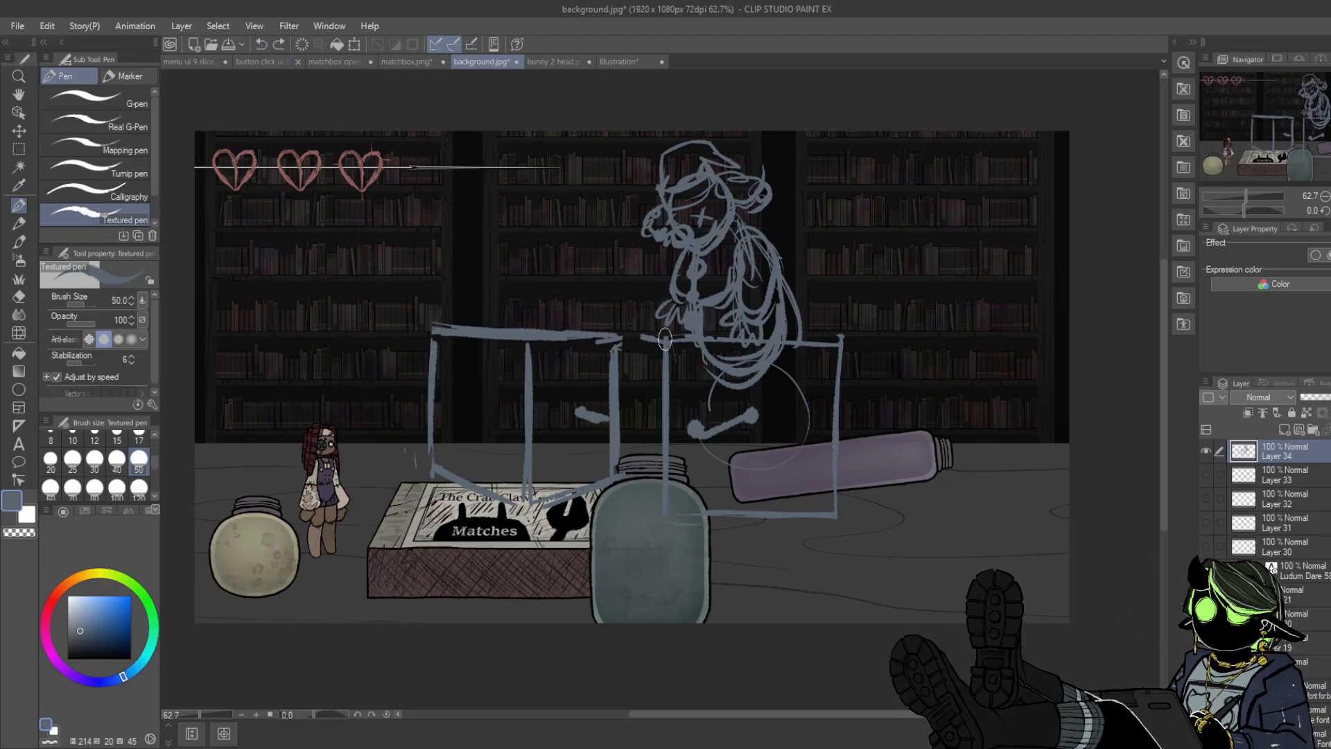
- Sketch a narrow side face on the puppet's box and erase the separate corner-view box with the hard eraser at size 120
{"action": "left_click_drag", "start_coordinate": [641, 328], "coordinate": [629, 415]}
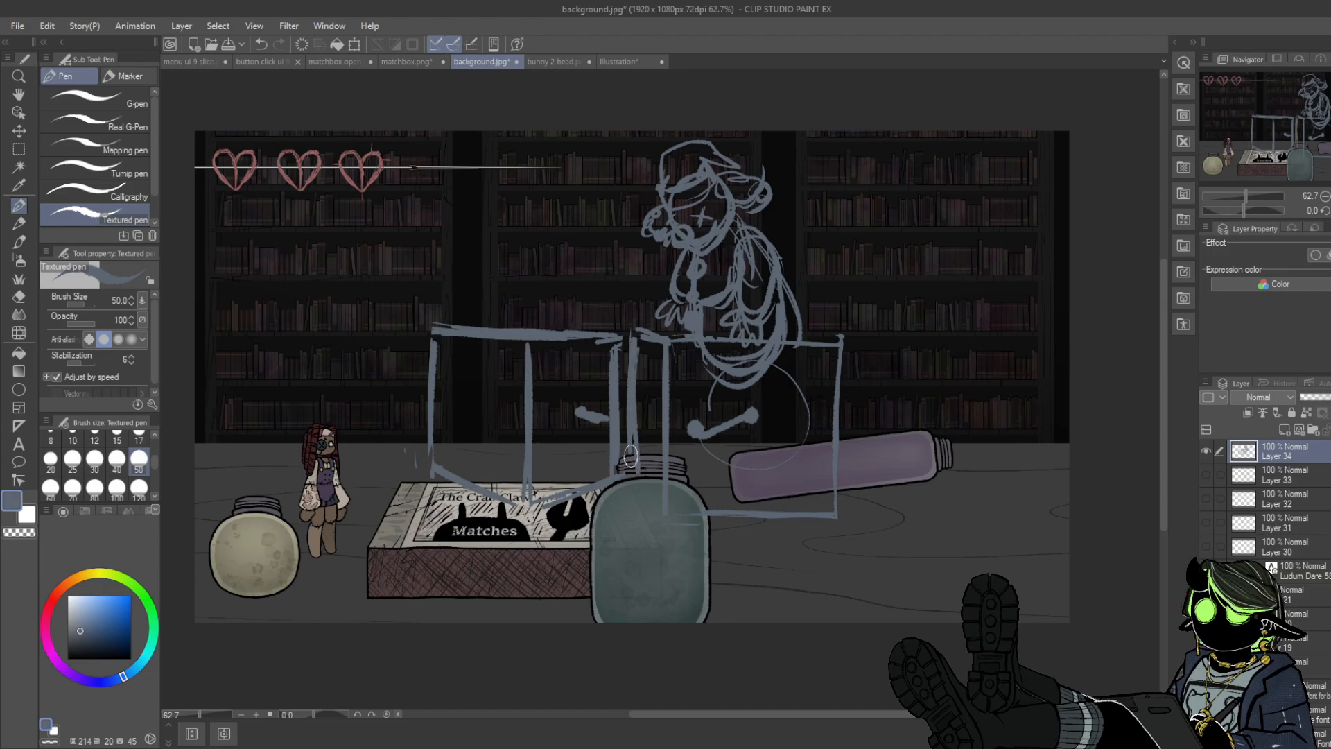
{"action": "mouse_move", "coordinate": [655, 319]}
{"action": "left_mouse_down"}
{"action": "mouse_move", "coordinate": [682, 328]}
{"action": "mouse_move", "coordinate": [831, 338]}
{"action": "mouse_move", "coordinate": [865, 353]}
{"action": "left_mouse_up"}
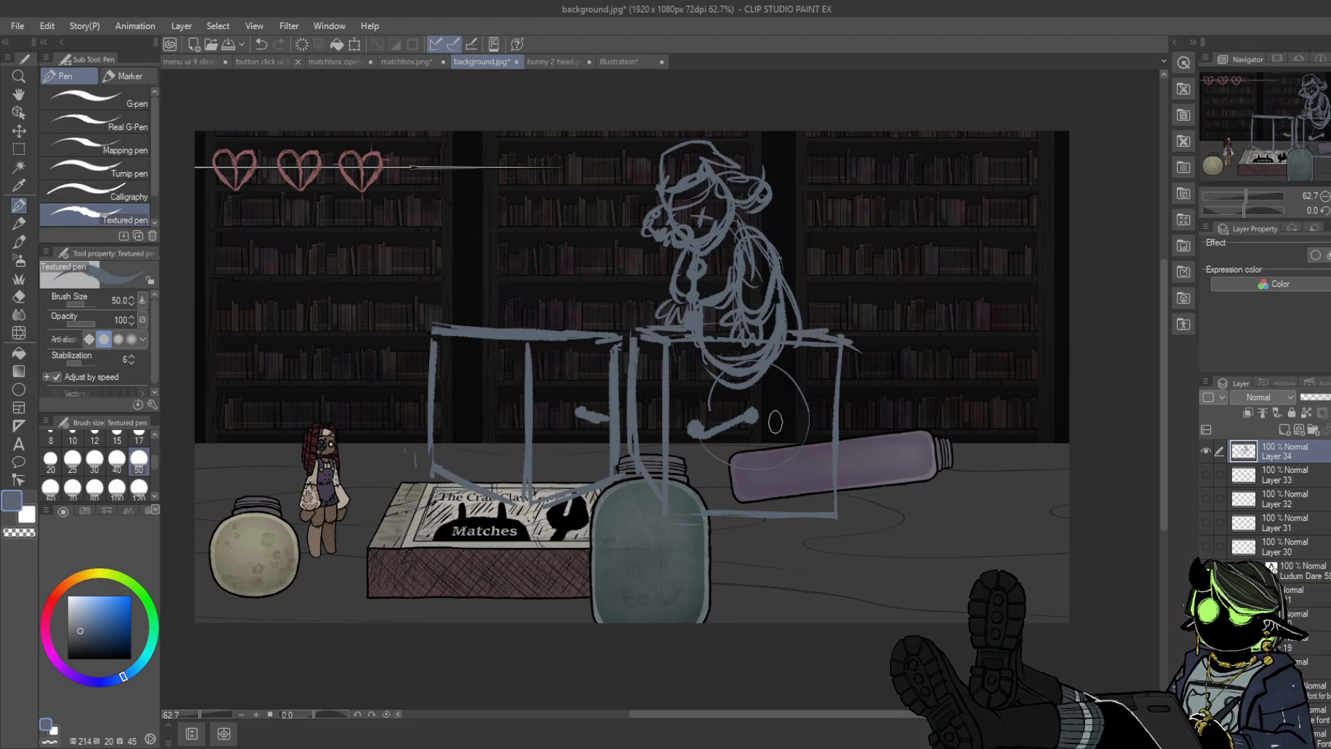
{"action": "left_click", "coordinate": [19, 296]}
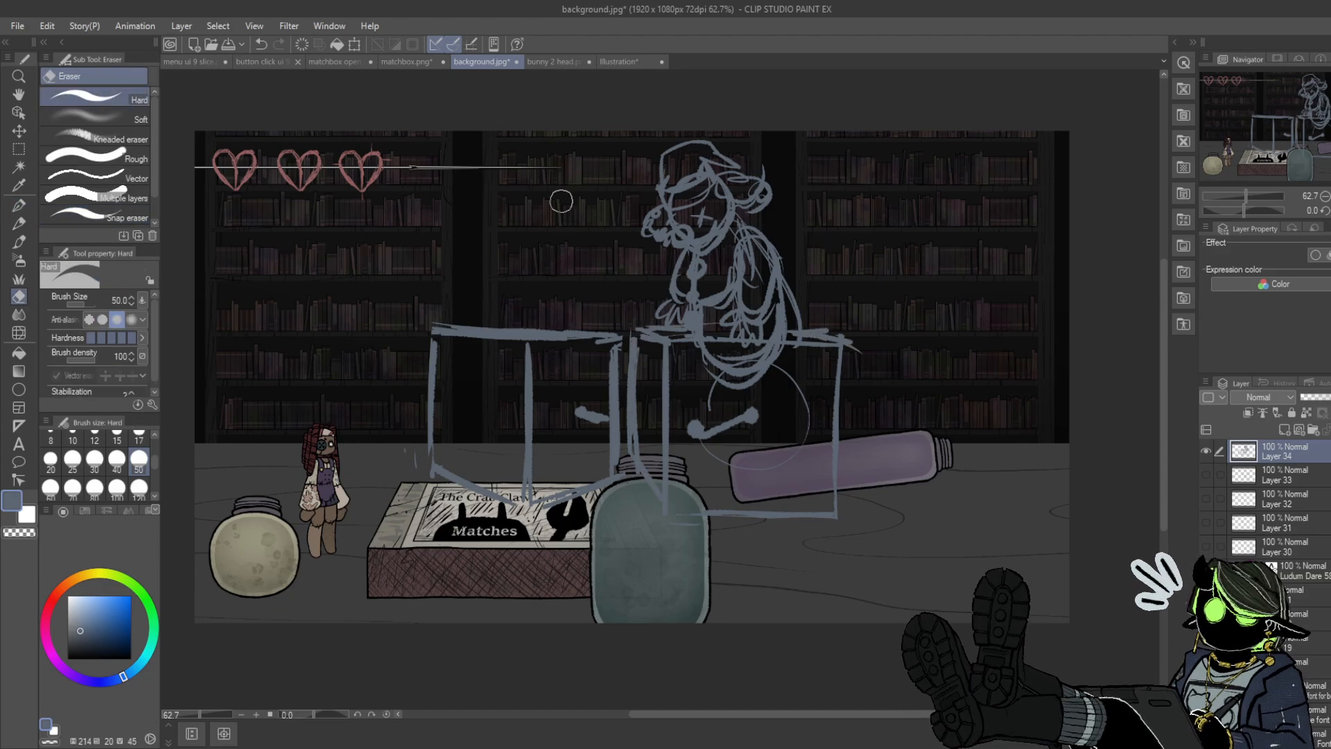
{"action": "left_click", "coordinate": [139, 491]}
{"action": "mouse_move", "coordinate": [589, 323]}
{"action": "left_mouse_down"}
{"action": "mouse_move", "coordinate": [606, 504]}
{"action": "mouse_move", "coordinate": [612, 454]}
{"action": "mouse_move", "coordinate": [579, 444]}
{"action": "mouse_move", "coordinate": [511, 276]}
{"action": "mouse_move", "coordinate": [419, 434]}
{"action": "mouse_move", "coordinate": [455, 398]}
{"action": "mouse_move", "coordinate": [437, 443]}
{"action": "left_mouse_up"}
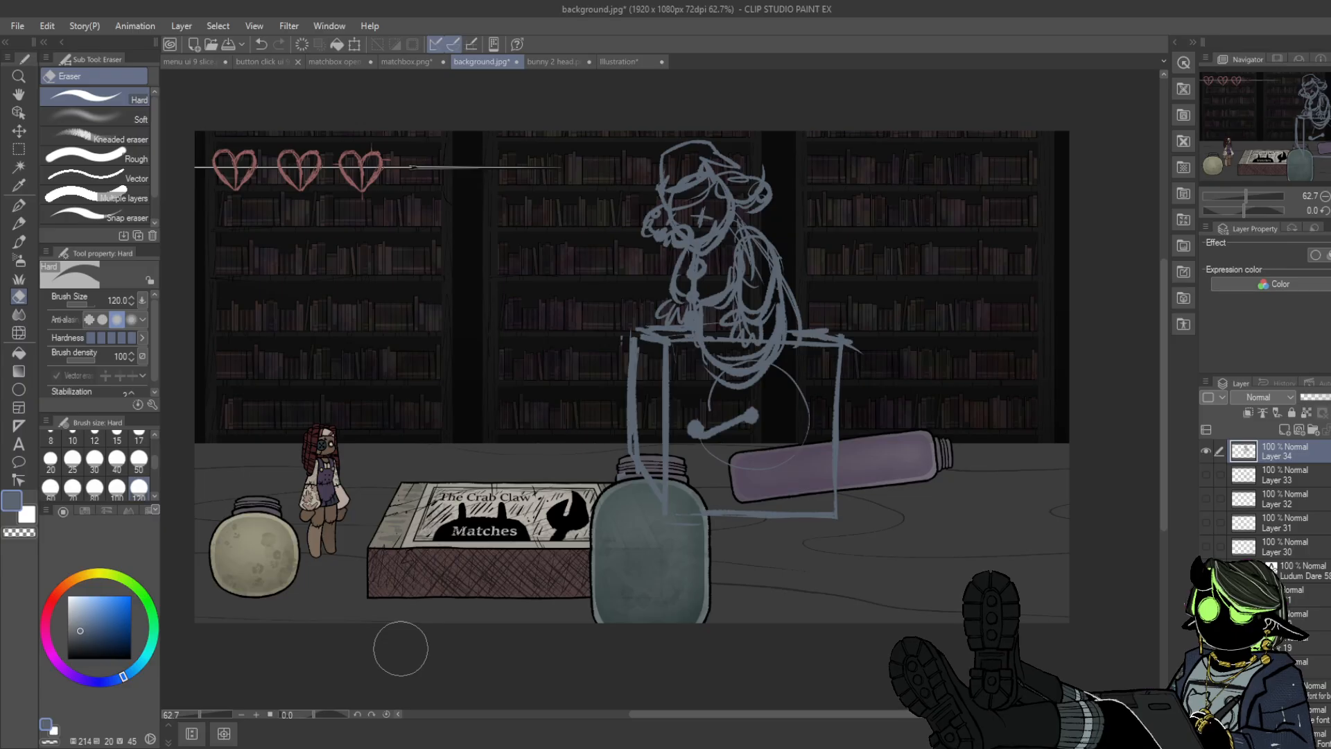
- Mark the outer extents of the jack-in-the-box sketch with short pen strokes above the cap, beside the box and below it
{"action": "left_click", "coordinate": [19, 151]}
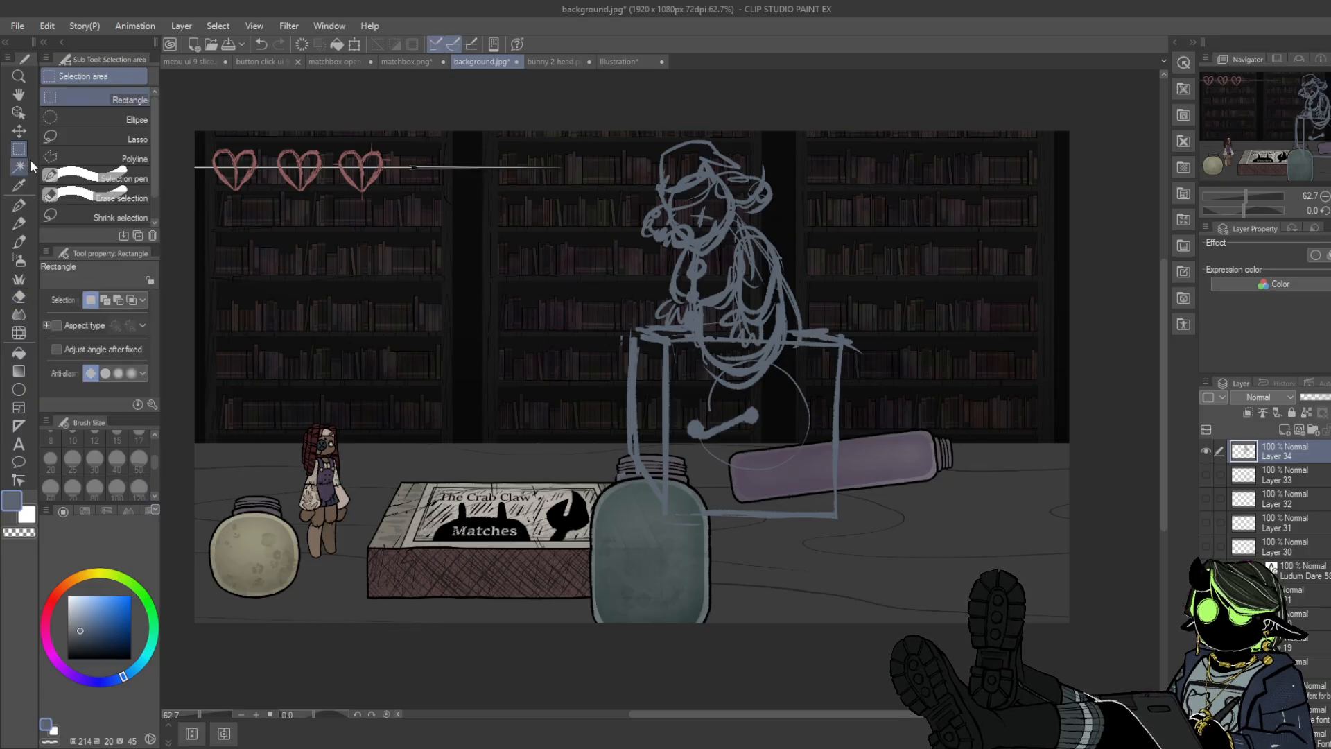
{"action": "left_click", "coordinate": [19, 205]}
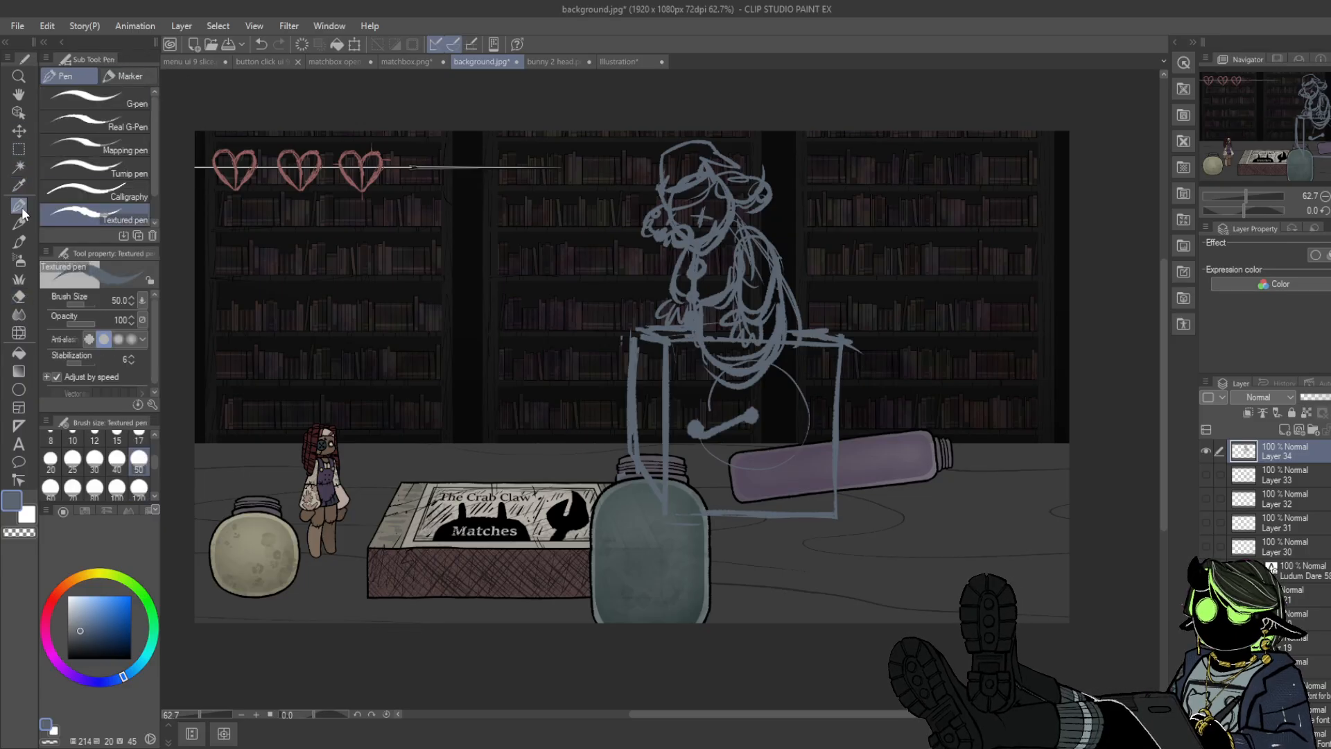
{"action": "left_click_drag", "start_coordinate": [899, 400], "coordinate": [841, 401]}
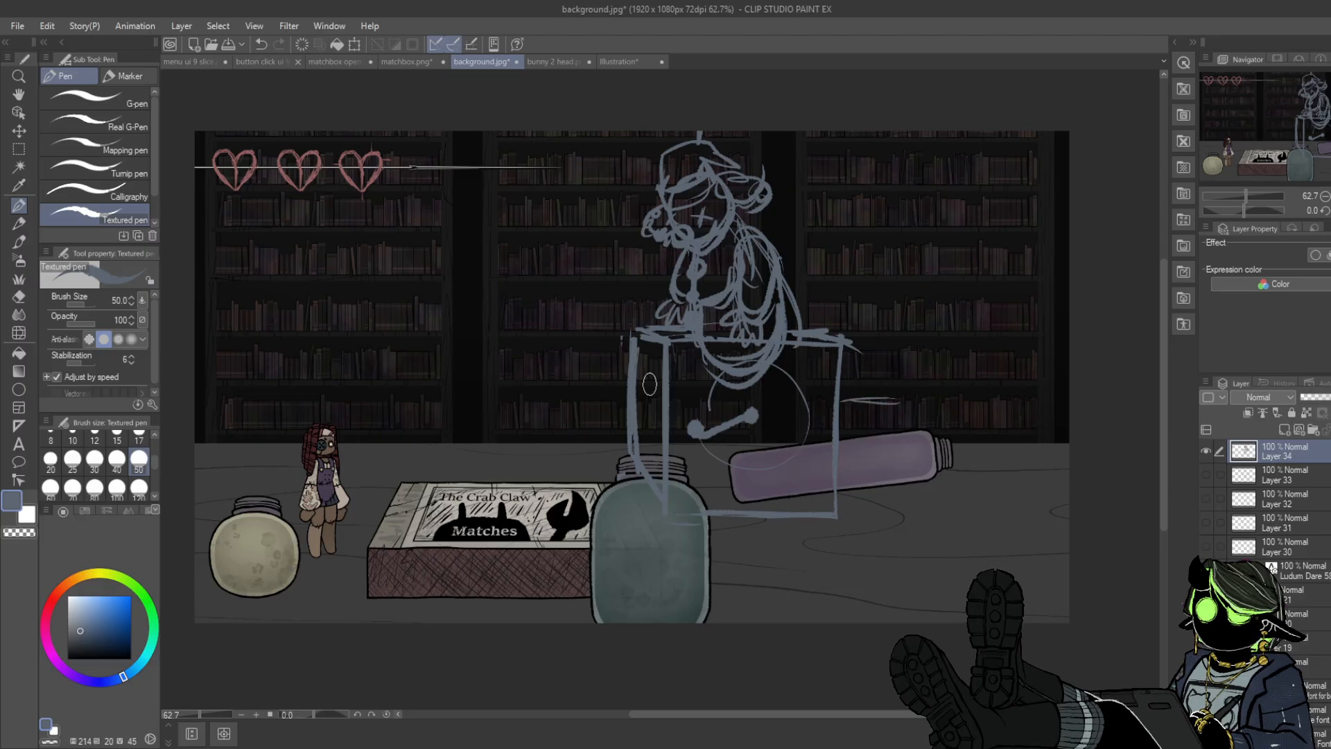
{"action": "left_click_drag", "start_coordinate": [627, 384], "coordinate": [597, 386]}
{"action": "left_click_drag", "start_coordinate": [738, 504], "coordinate": [739, 534]}
- Copy the marked jack-in-the-box sketch into a new illustration, with the sketch faded to 38% opacity beneath a new empty layer
{"action": "left_click", "coordinate": [19, 149]}
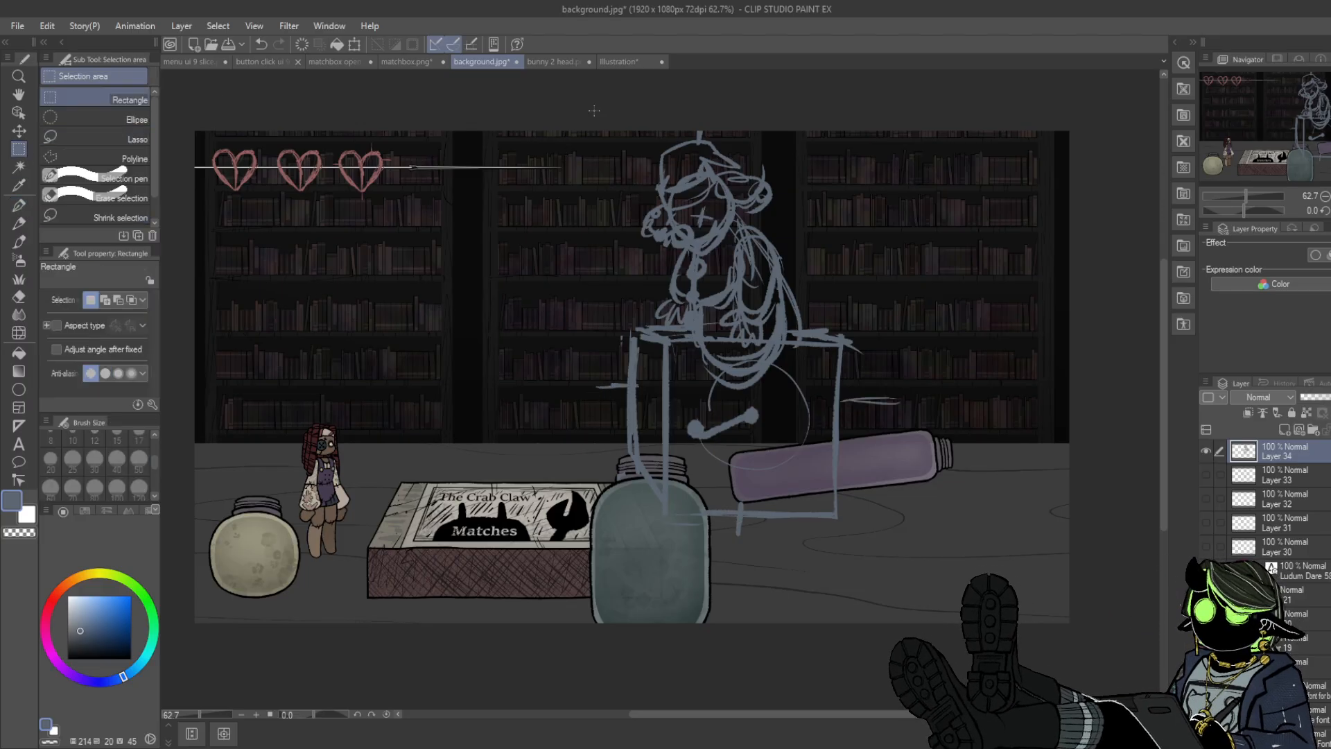
{"action": "mouse_move", "coordinate": [545, 94]}
{"action": "left_mouse_down"}
{"action": "mouse_move", "coordinate": [921, 545]}
{"action": "mouse_move", "coordinate": [929, 591]}
{"action": "left_mouse_up"}
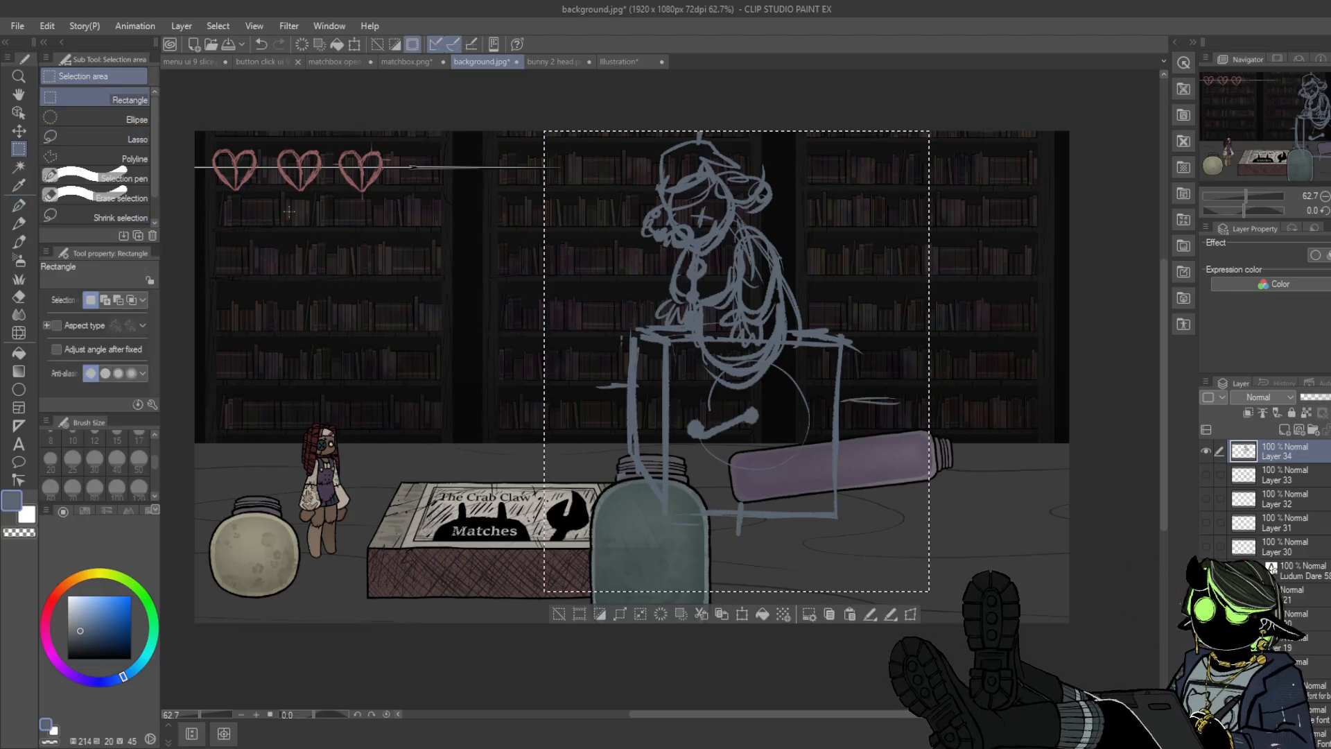
{"action": "left_click", "coordinate": [172, 67]}
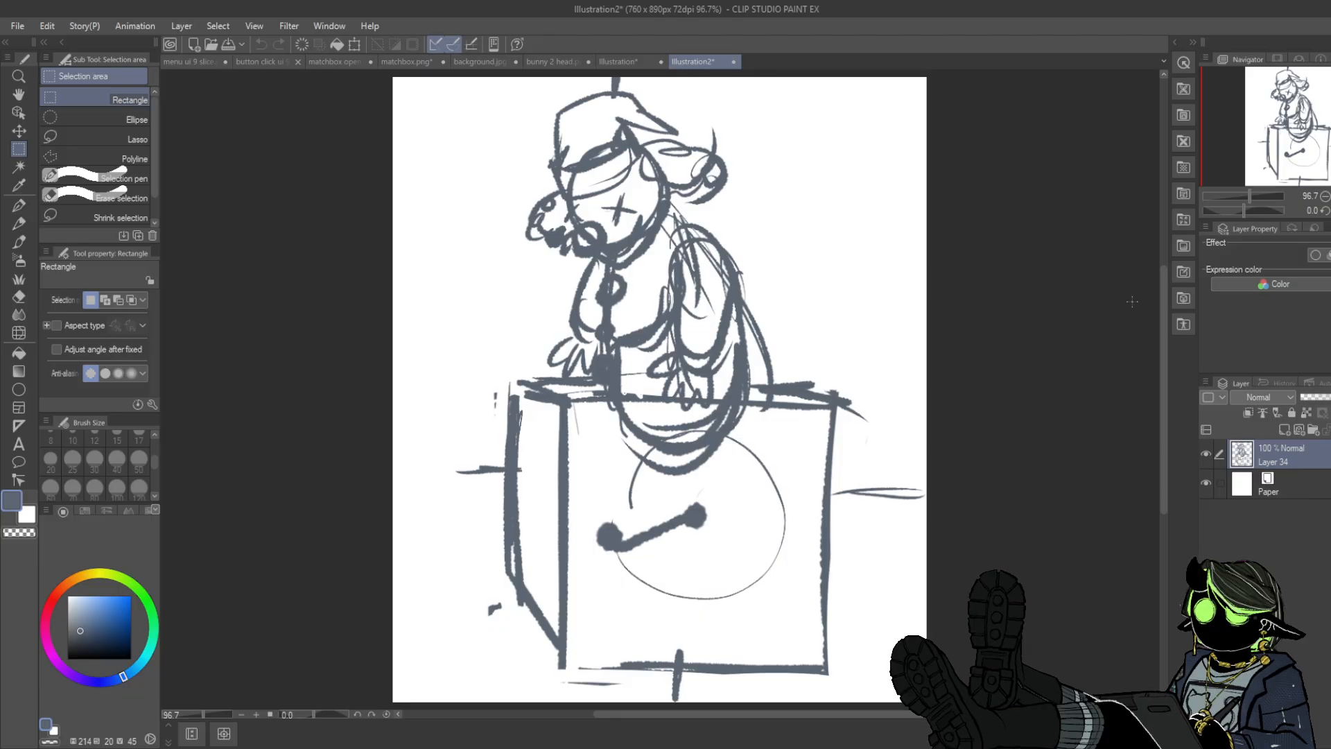
{"action": "left_click_drag", "start_coordinate": [1306, 397], "coordinate": [1282, 396]}
{"action": "left_click", "coordinate": [1283, 429]}
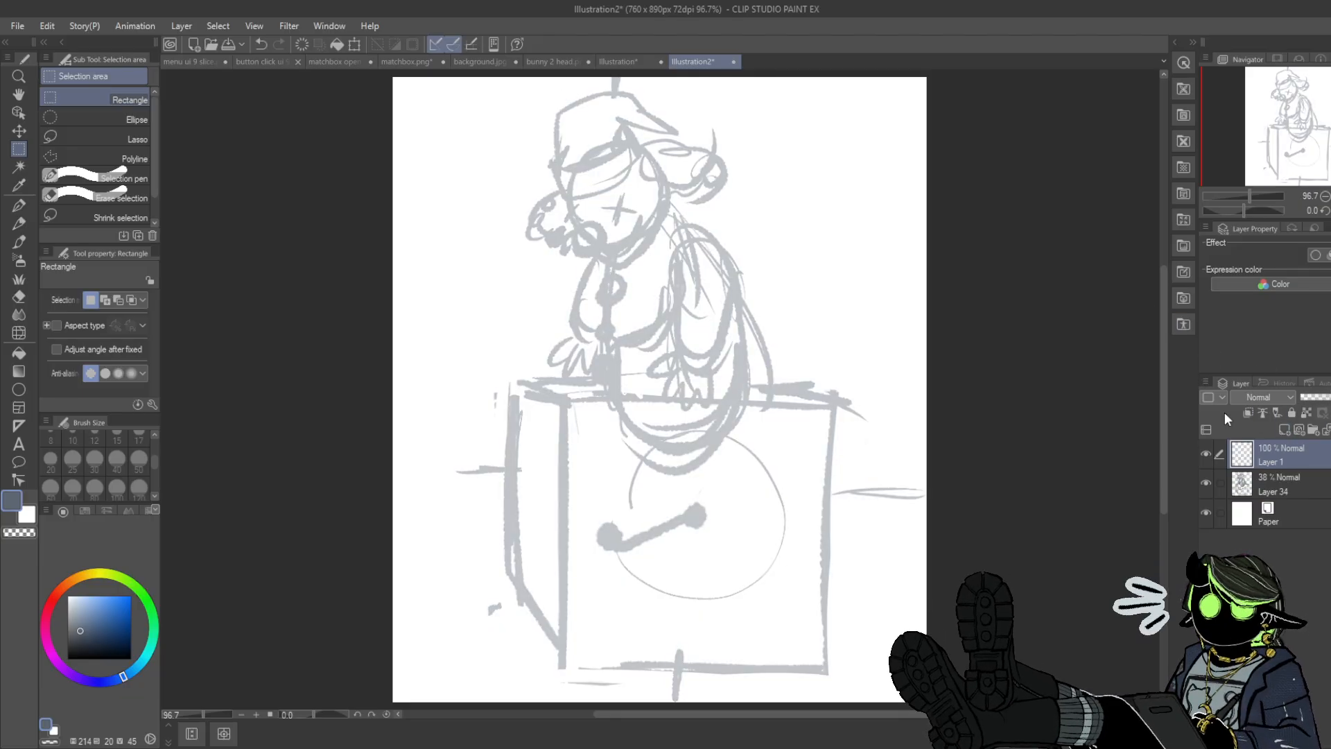
- Outline the box's square front face in black with the textured pen at size 50
{"action": "left_click", "coordinate": [19, 205]}
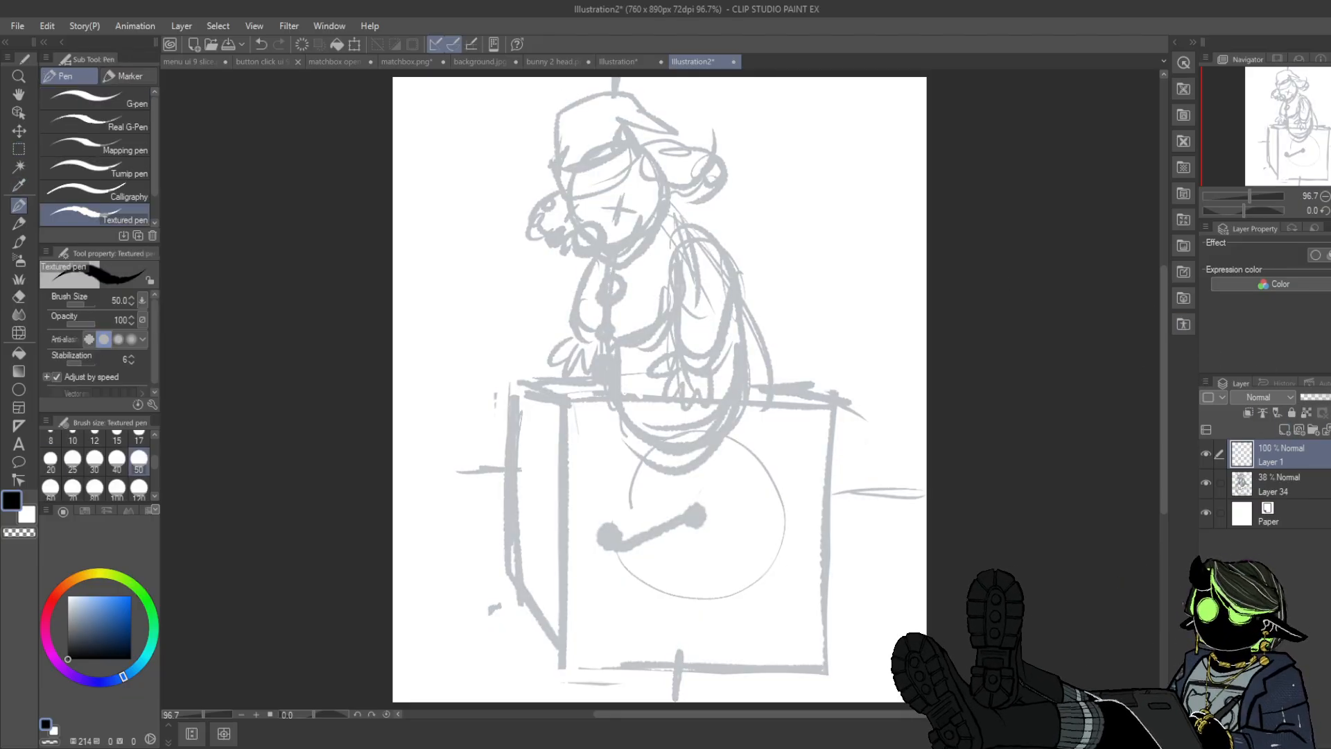
{"action": "left_click_drag", "start_coordinate": [565, 400], "coordinate": [568, 664]}
{"action": "left_click", "coordinate": [260, 44]}
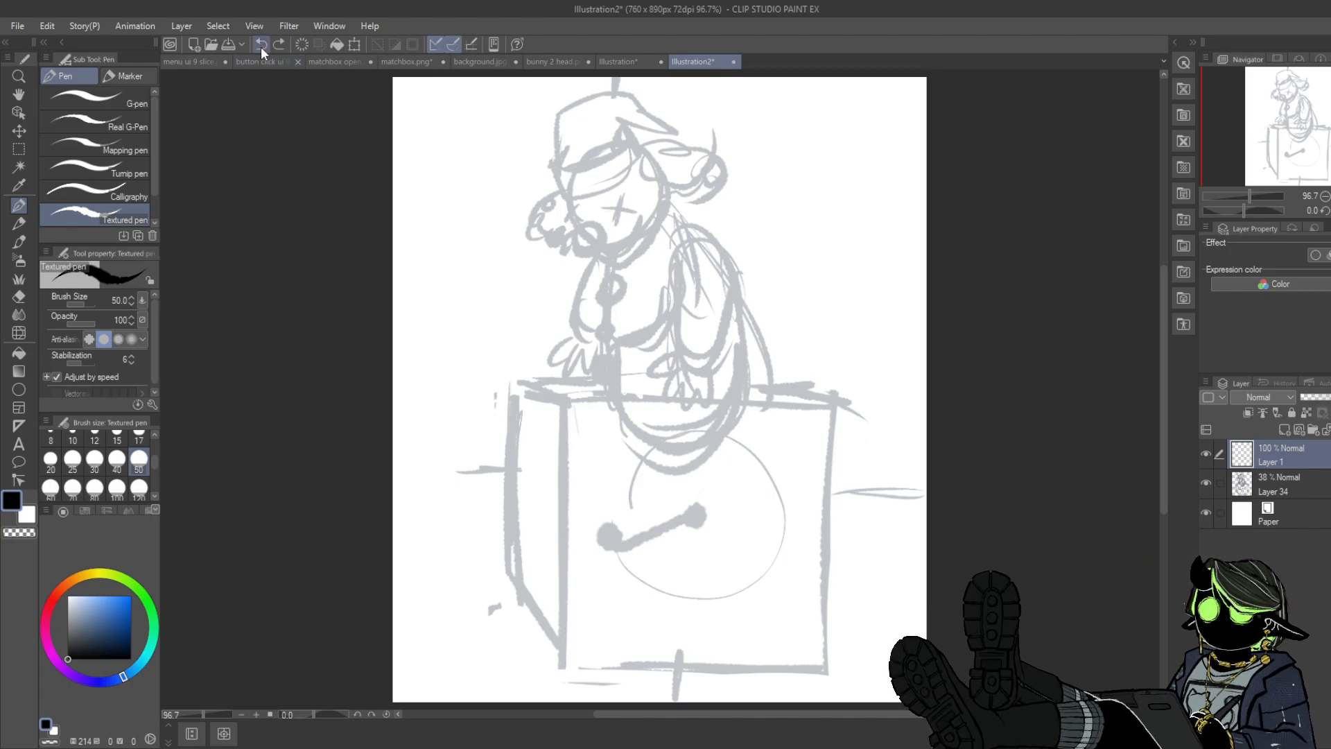
{"action": "mouse_move", "coordinate": [566, 401]}
{"action": "left_mouse_down"}
{"action": "mouse_move", "coordinate": [564, 670]}
{"action": "mouse_move", "coordinate": [601, 402]}
{"action": "mouse_move", "coordinate": [707, 404]}
{"action": "left_mouse_up"}
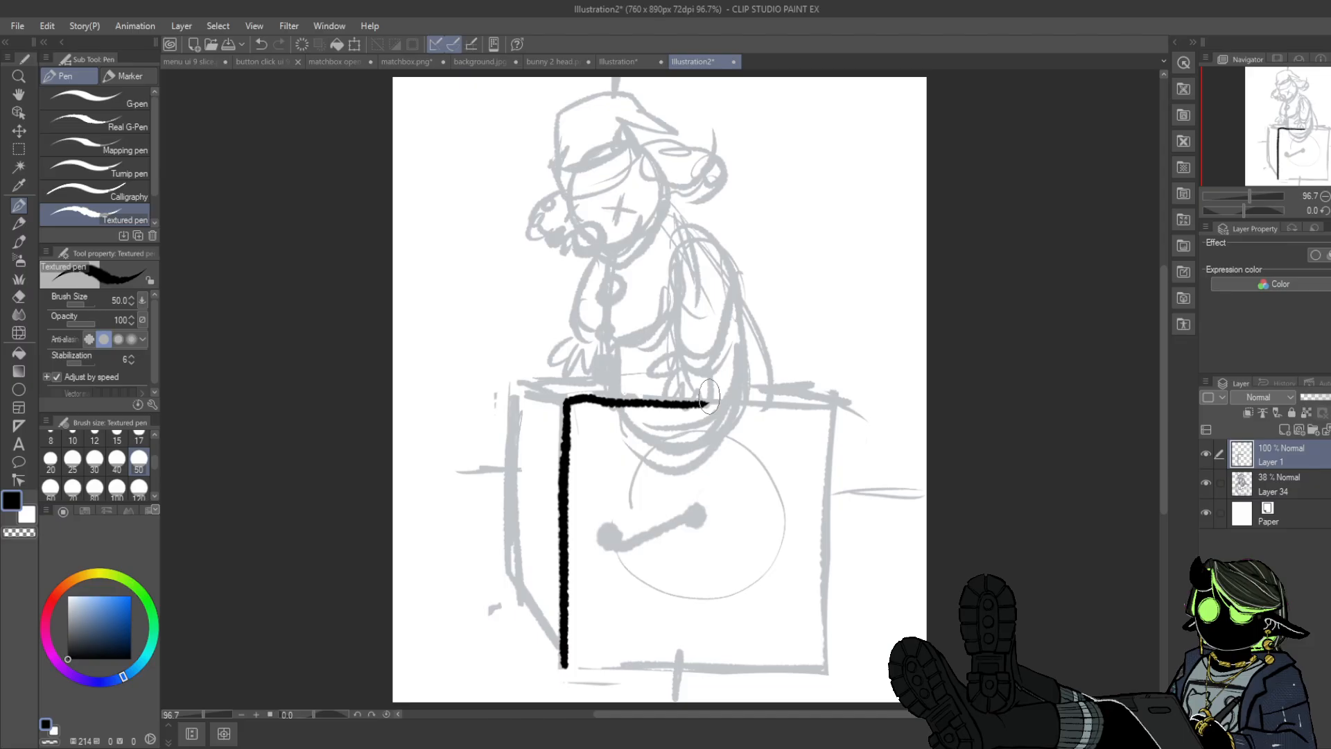
{"action": "left_click", "coordinate": [261, 44]}
{"action": "left_click_drag", "start_coordinate": [565, 401], "coordinate": [832, 397]}
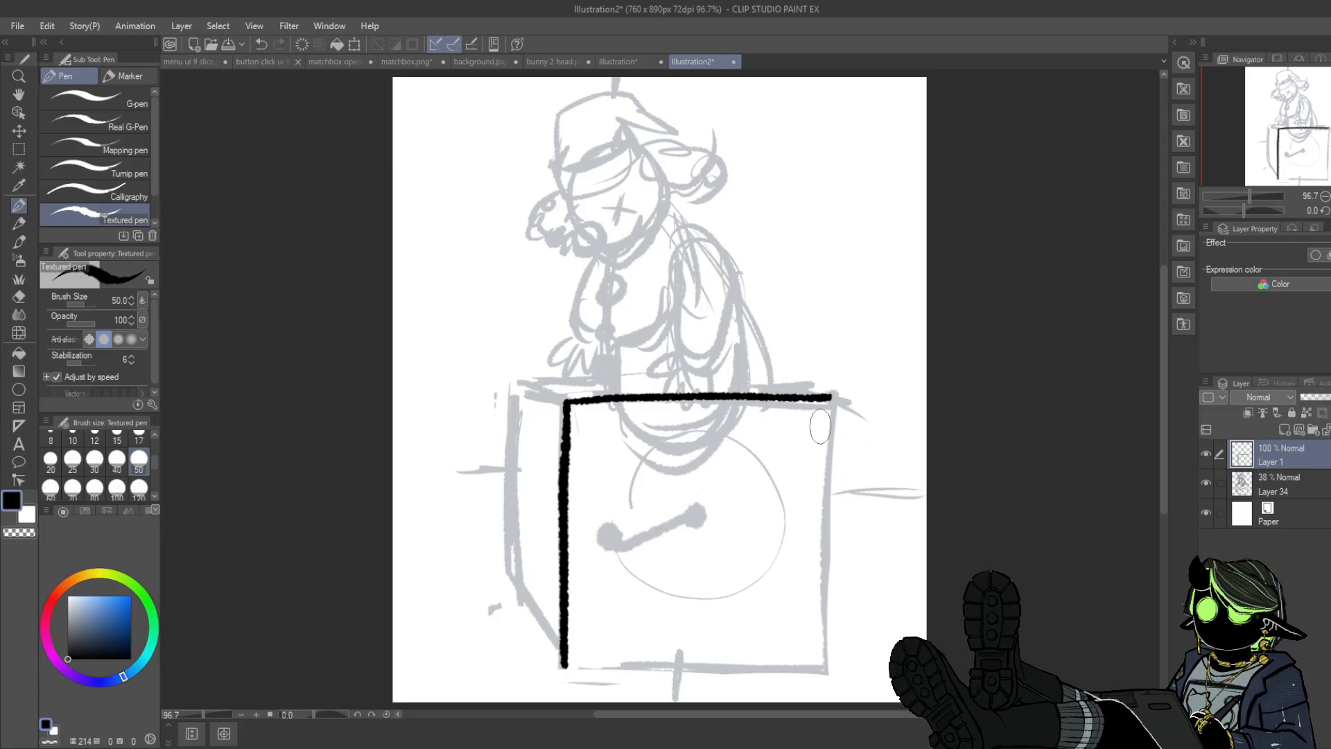
{"action": "left_click_drag", "start_coordinate": [831, 397], "coordinate": [828, 655]}
{"action": "left_click_drag", "start_coordinate": [564, 664], "coordinate": [828, 651]}
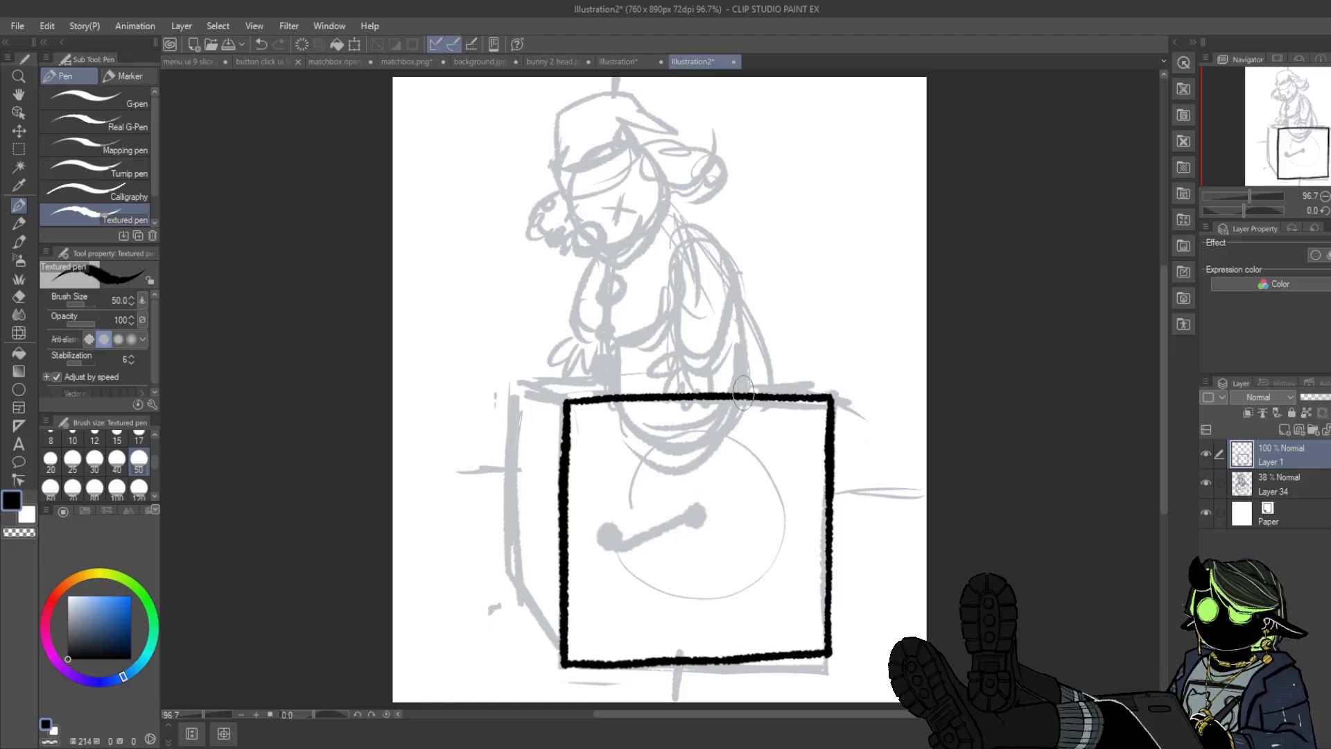
{"action": "left_click_drag", "start_coordinate": [703, 515], "coordinate": [705, 518]}
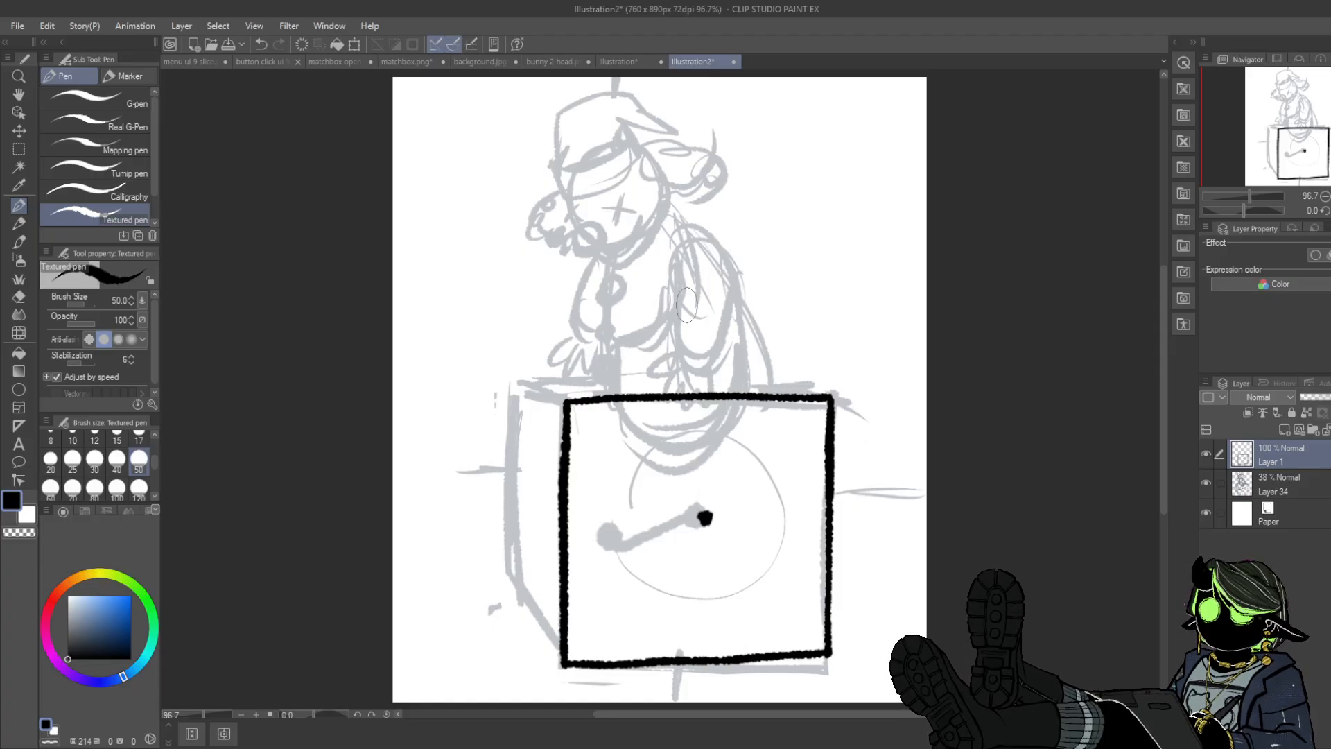
{"action": "left_click", "coordinate": [261, 44]}
- Outline the box's narrow side face in black, with its lower edge slanting down to the front face's corner
{"action": "mouse_move", "coordinate": [565, 399]}
{"action": "left_mouse_down"}
{"action": "mouse_move", "coordinate": [514, 397]}
{"action": "mouse_move", "coordinate": [586, 398]}
{"action": "mouse_move", "coordinate": [501, 392]}
{"action": "mouse_move", "coordinate": [503, 567]}
{"action": "mouse_move", "coordinate": [560, 653]}
{"action": "left_mouse_up"}
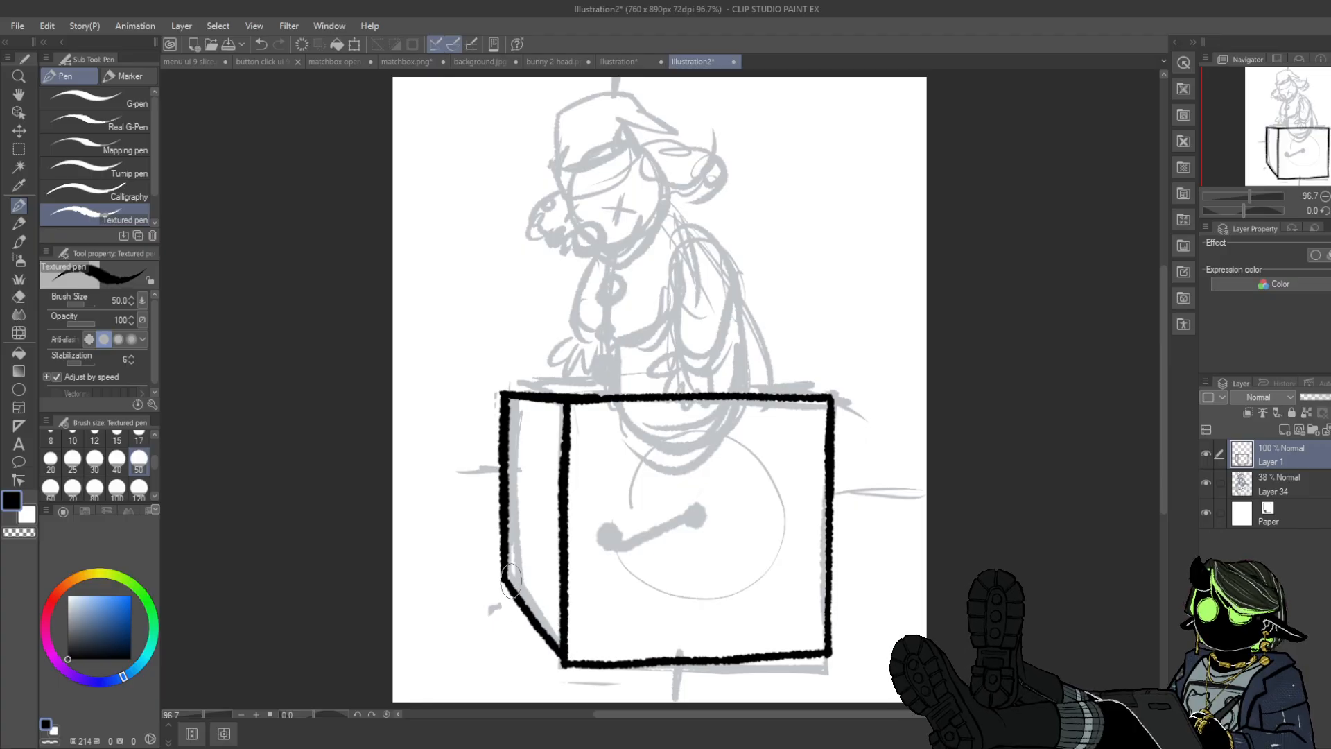
{"action": "key", "text": "ctrl+z"}
{"action": "left_click_drag", "start_coordinate": [504, 578], "coordinate": [564, 665]}
{"action": "left_click", "coordinate": [139, 434]}
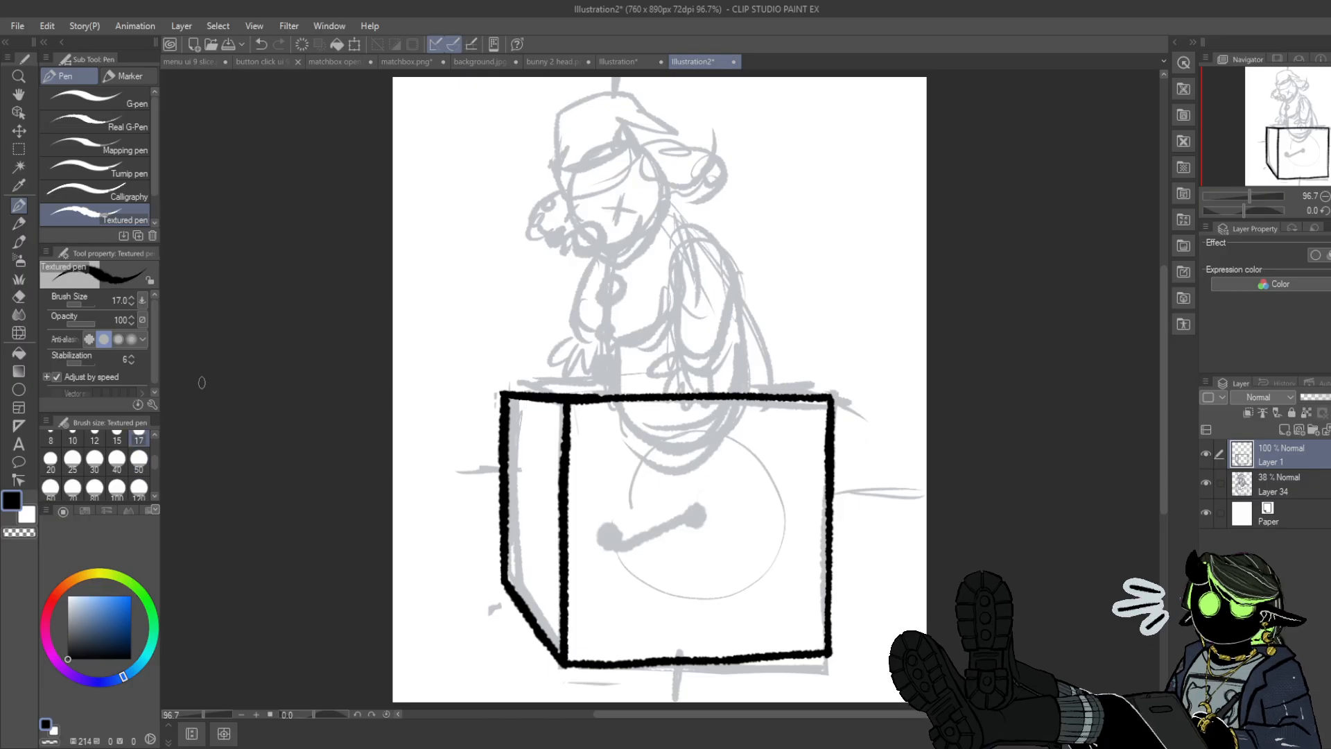
{"action": "left_click_drag", "start_coordinate": [529, 418], "coordinate": [532, 554]}
{"action": "left_click_drag", "start_coordinate": [535, 443], "coordinate": [535, 551]}
{"action": "left_click", "coordinate": [261, 44]}
{"action": "left_click", "coordinate": [260, 44]}
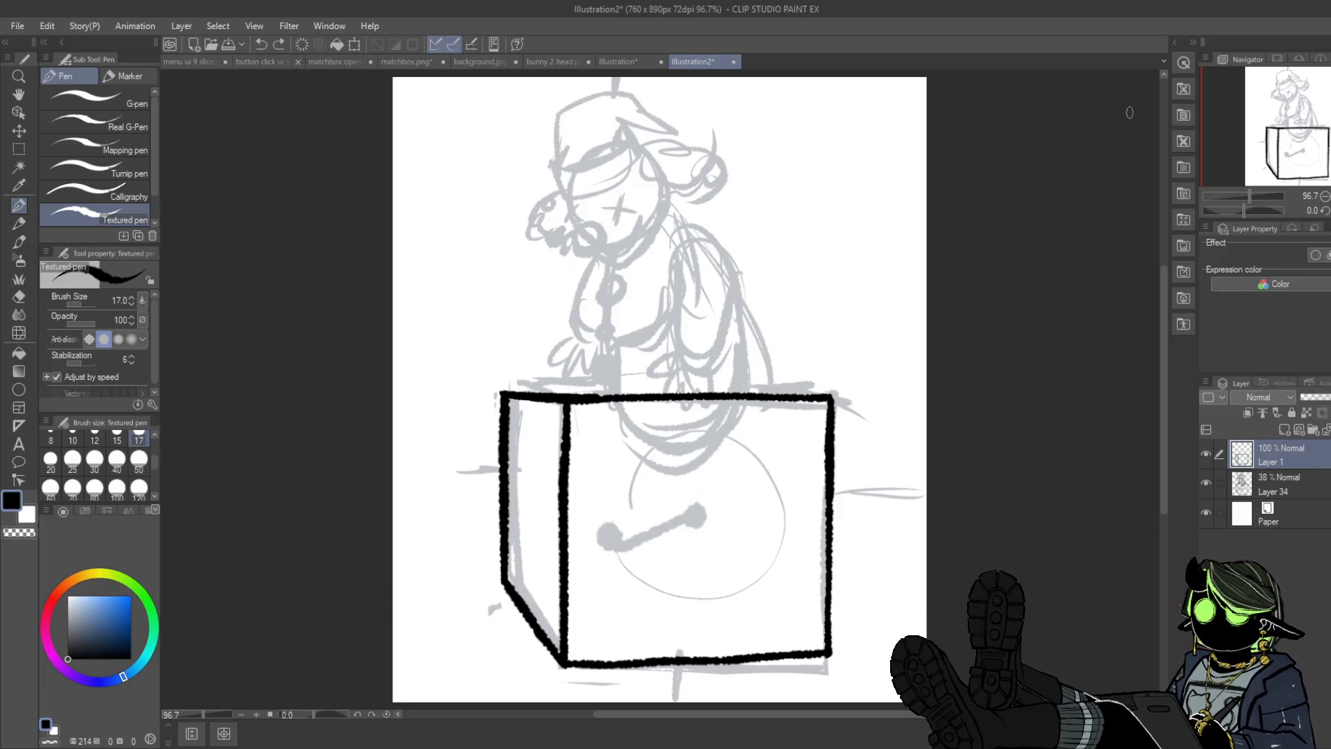
- Fade the black box outline layer to 50% opacity and add a new layer above it
{"action": "left_click_drag", "start_coordinate": [1325, 397], "coordinate": [1315, 397]}
{"action": "left_click", "coordinate": [1284, 429]}
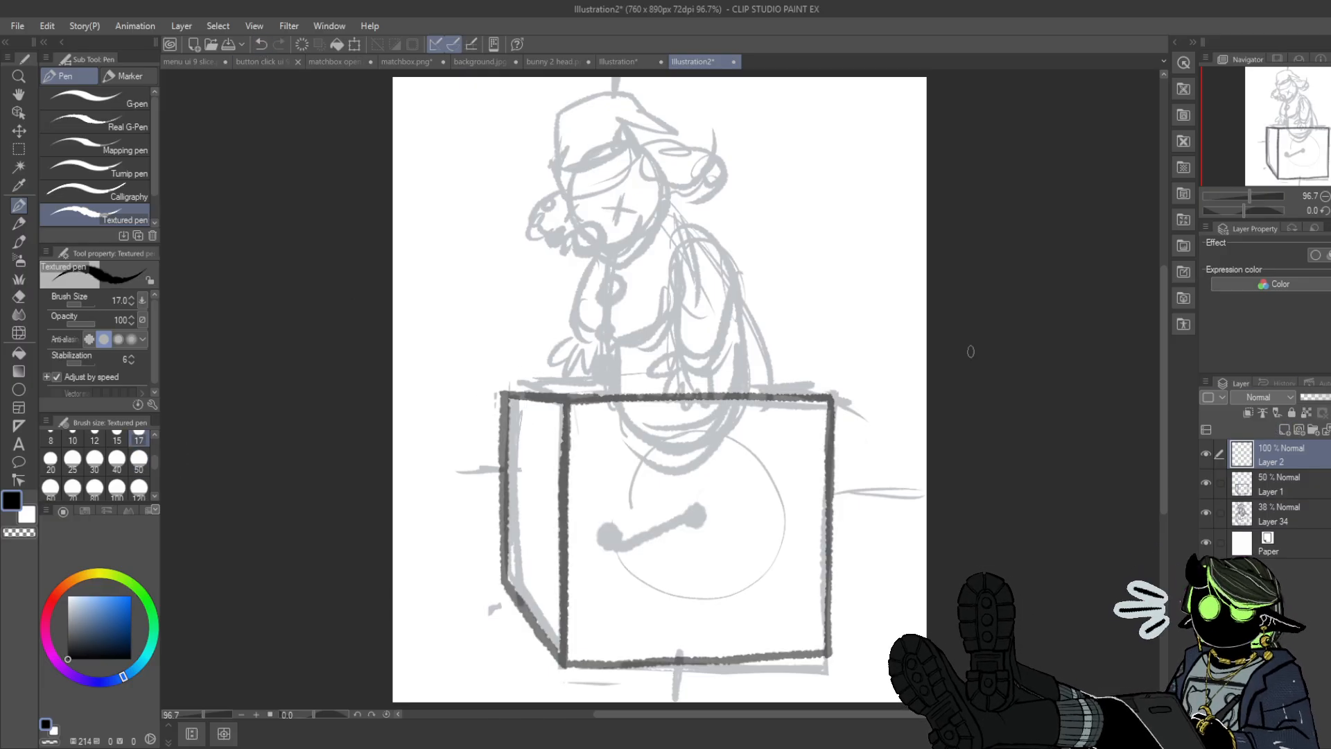
{"action": "left_click_drag", "start_coordinate": [497, 390], "coordinate": [575, 397]}
{"action": "left_click", "coordinate": [261, 45]}
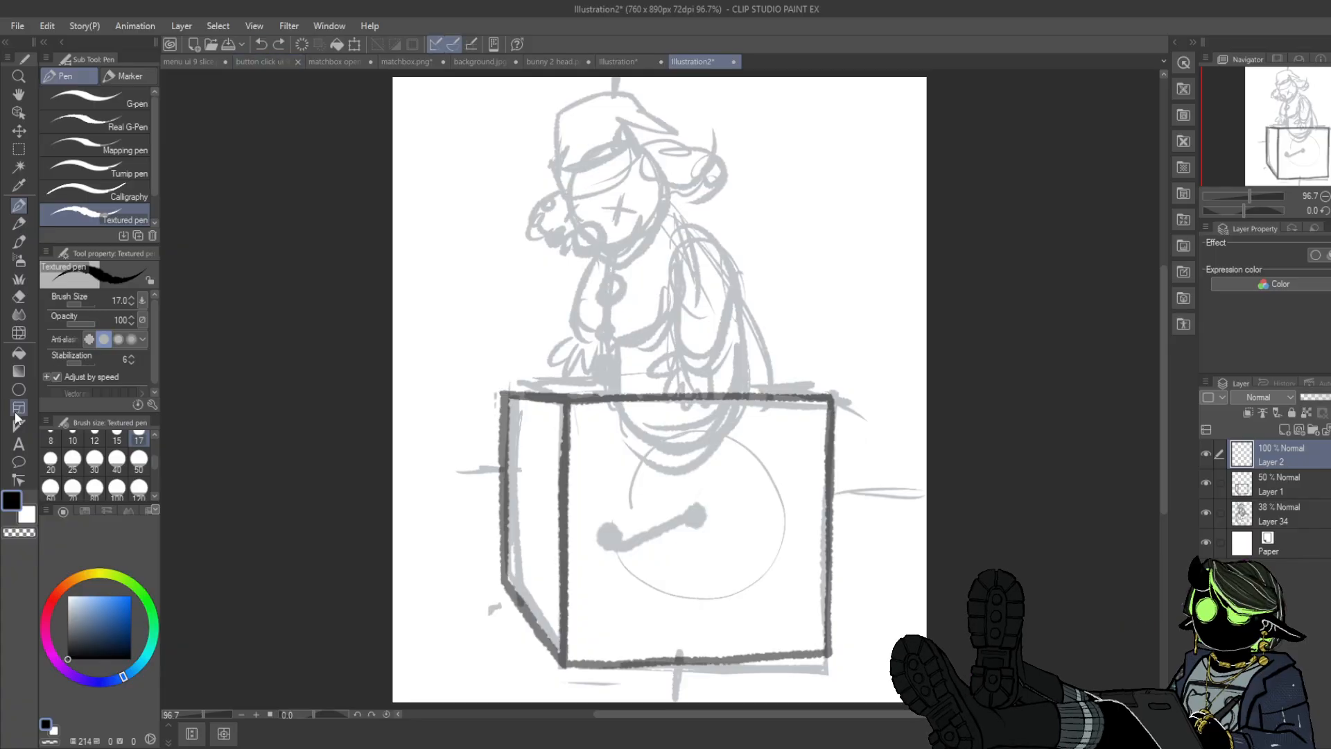
- Rule the box's outer edges and the vertical edge between its two faces with thin black straight lines at brush size 4
{"action": "left_click", "coordinate": [18, 389]}
{"action": "scroll", "coordinate": [156, 157], "scroll_direction": "up", "scroll_amount": 1}
{"action": "left_click", "coordinate": [129, 115]}
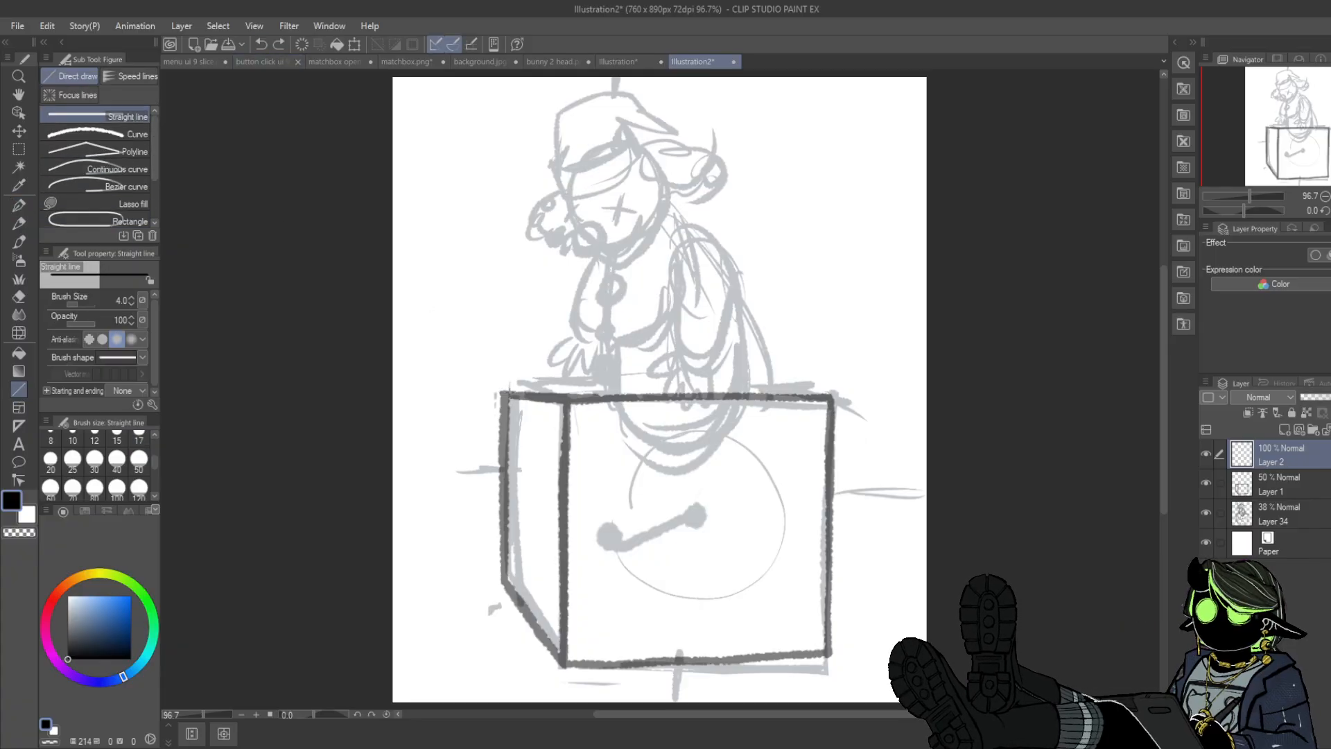
{"action": "left_click_drag", "start_coordinate": [500, 392], "coordinate": [830, 392]}
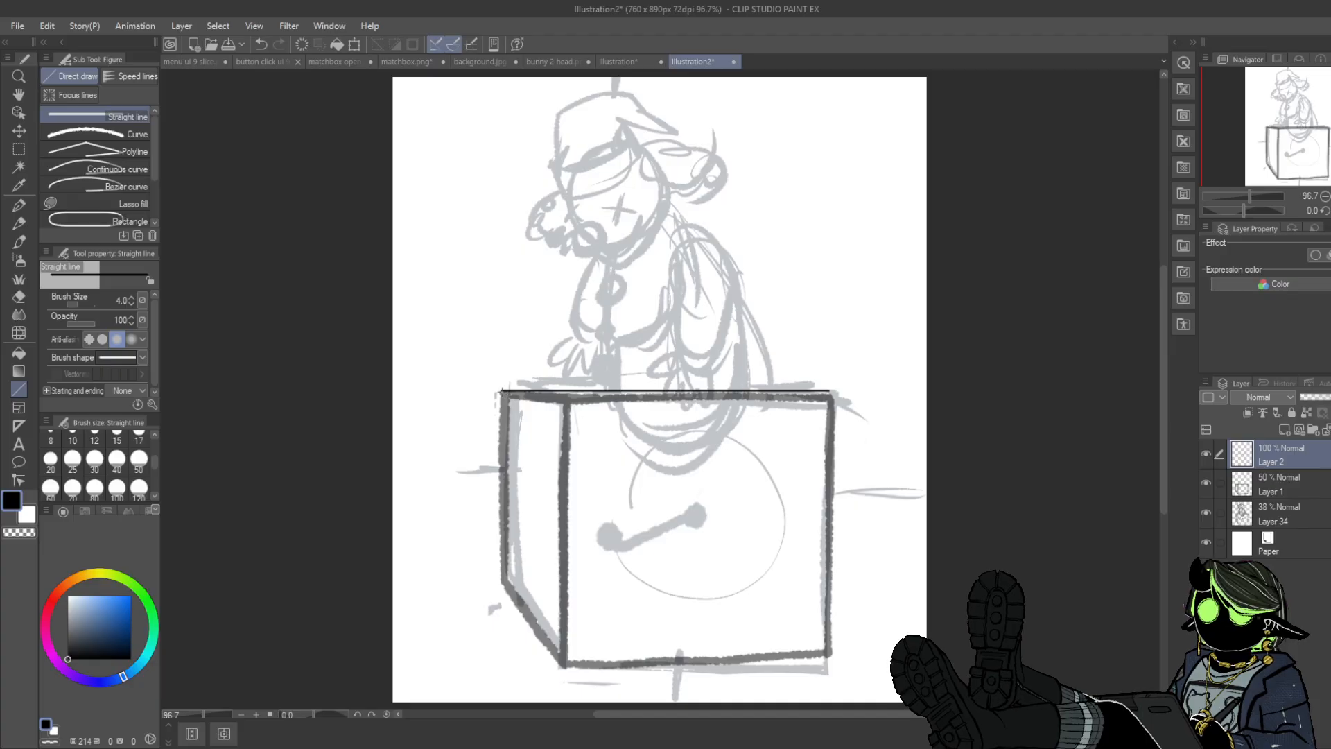
{"action": "left_click_drag", "start_coordinate": [502, 392], "coordinate": [504, 577]}
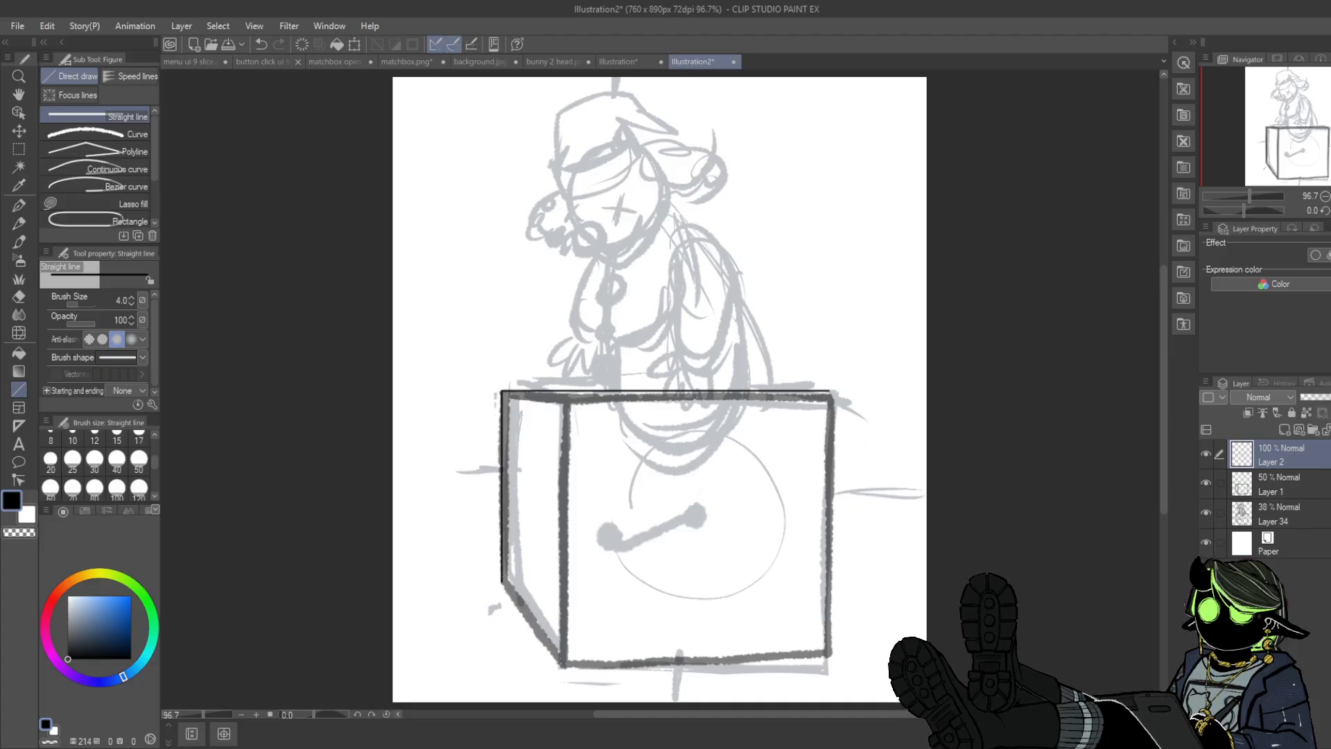
{"action": "left_click_drag", "start_coordinate": [560, 664], "coordinate": [830, 659]}
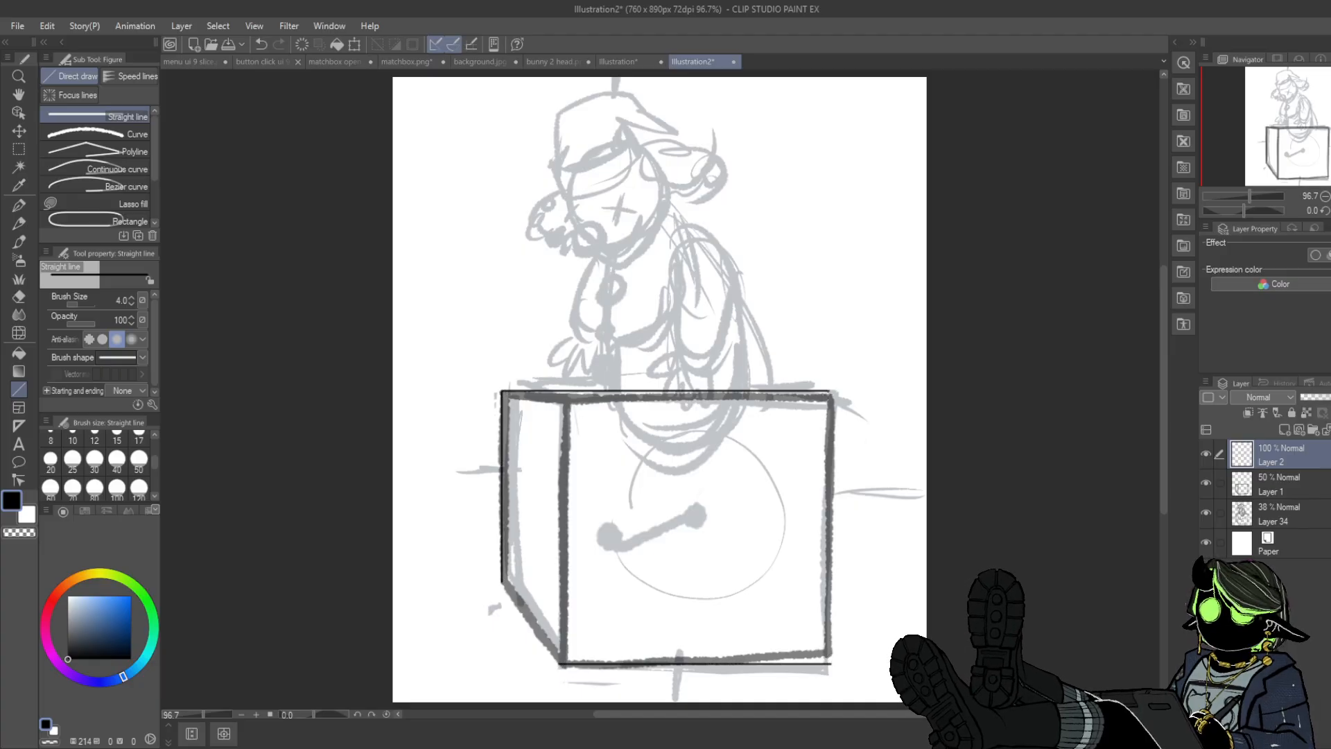
{"action": "left_click_drag", "start_coordinate": [830, 393], "coordinate": [827, 667]}
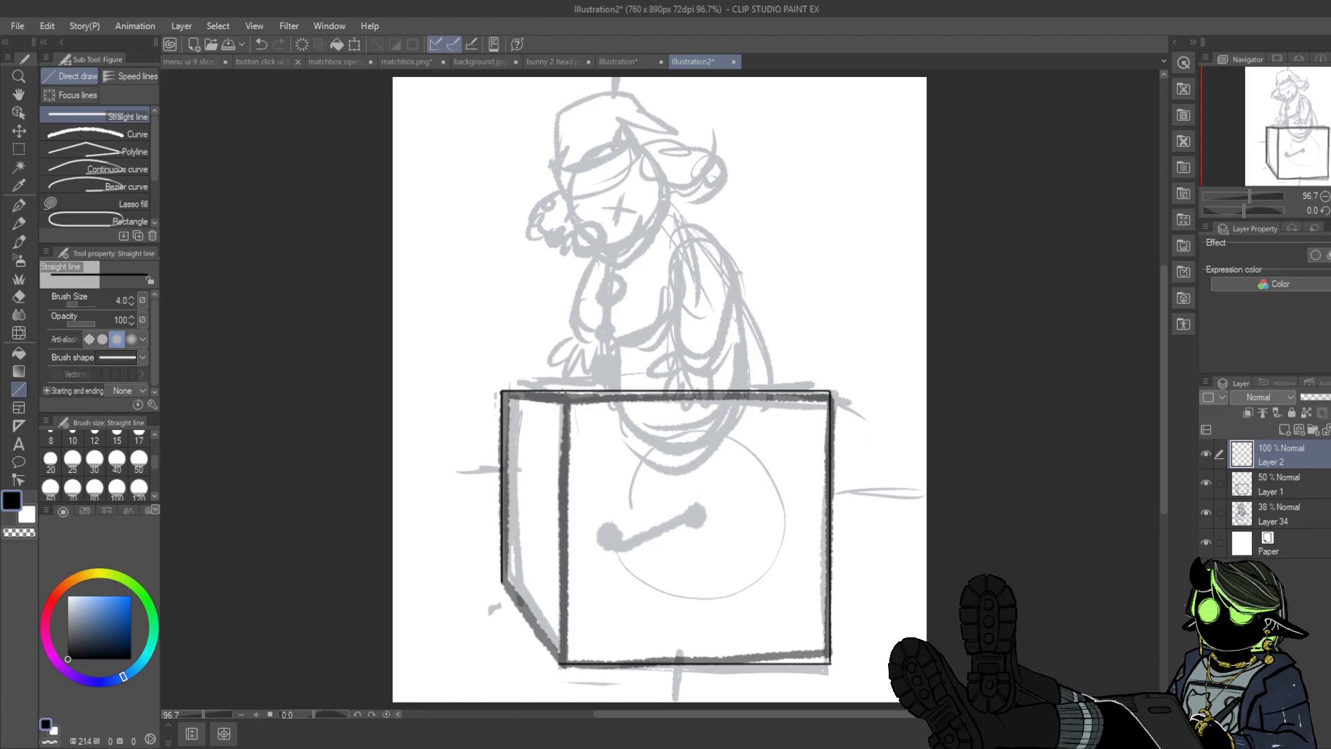
{"action": "left_click_drag", "start_coordinate": [563, 393], "coordinate": [565, 652]}
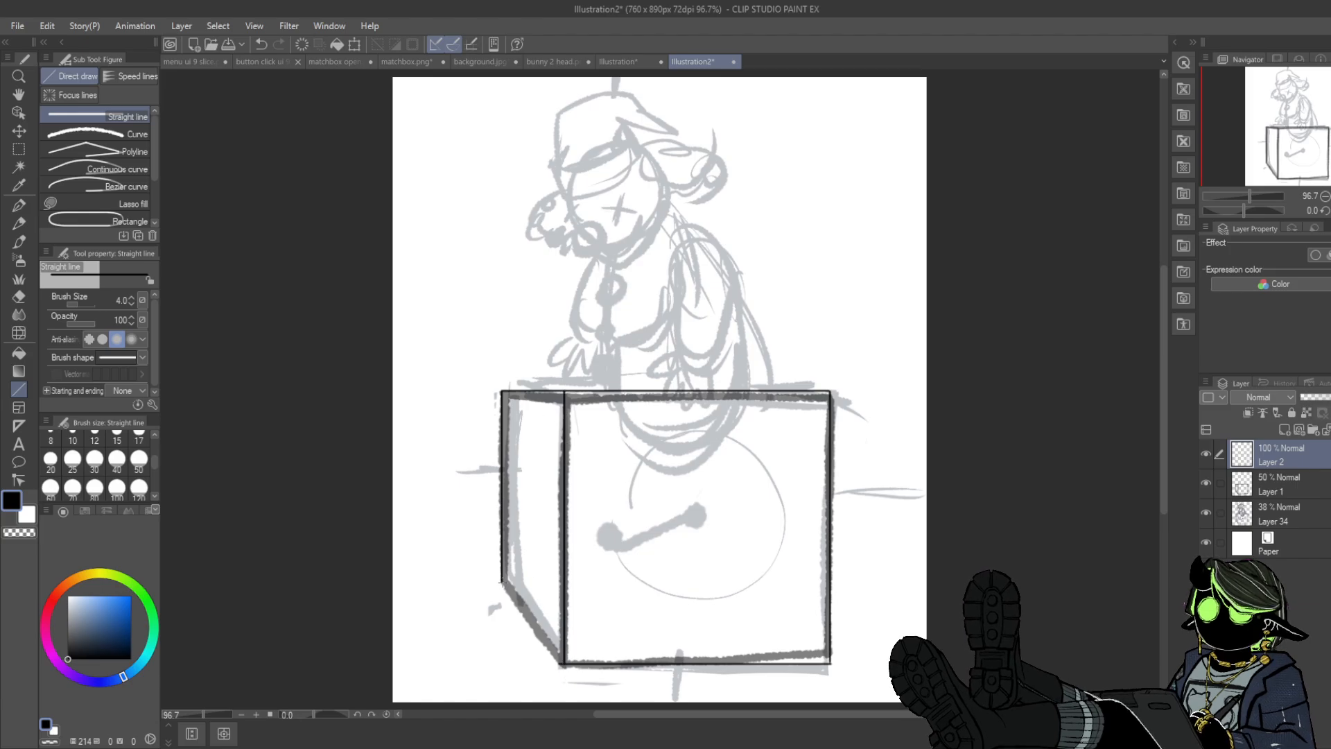
{"action": "left_click_drag", "start_coordinate": [502, 580], "coordinate": [564, 664]}
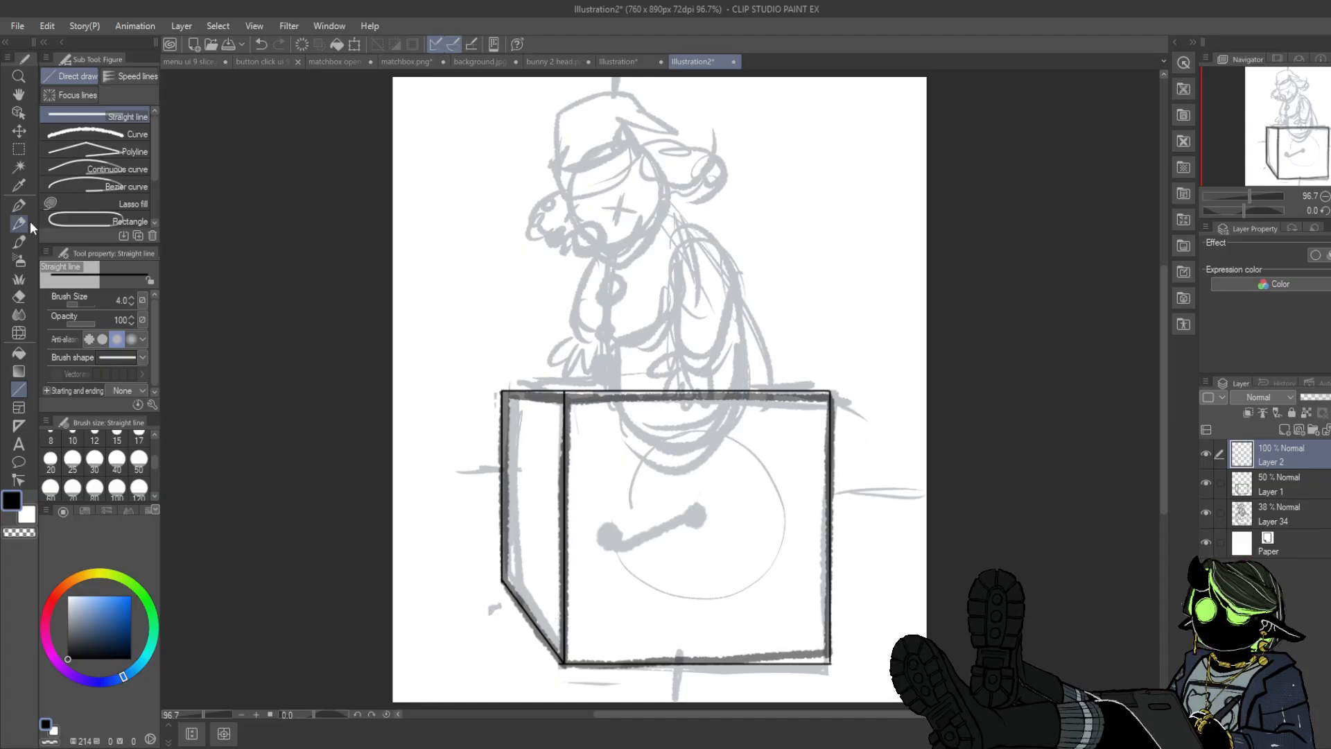
- Hide the rough 50% box outline layer and thicken the front face's two vertical edges with the textured pen at size 17
{"action": "left_click", "coordinate": [19, 205]}
{"action": "left_click", "coordinate": [1206, 483]}
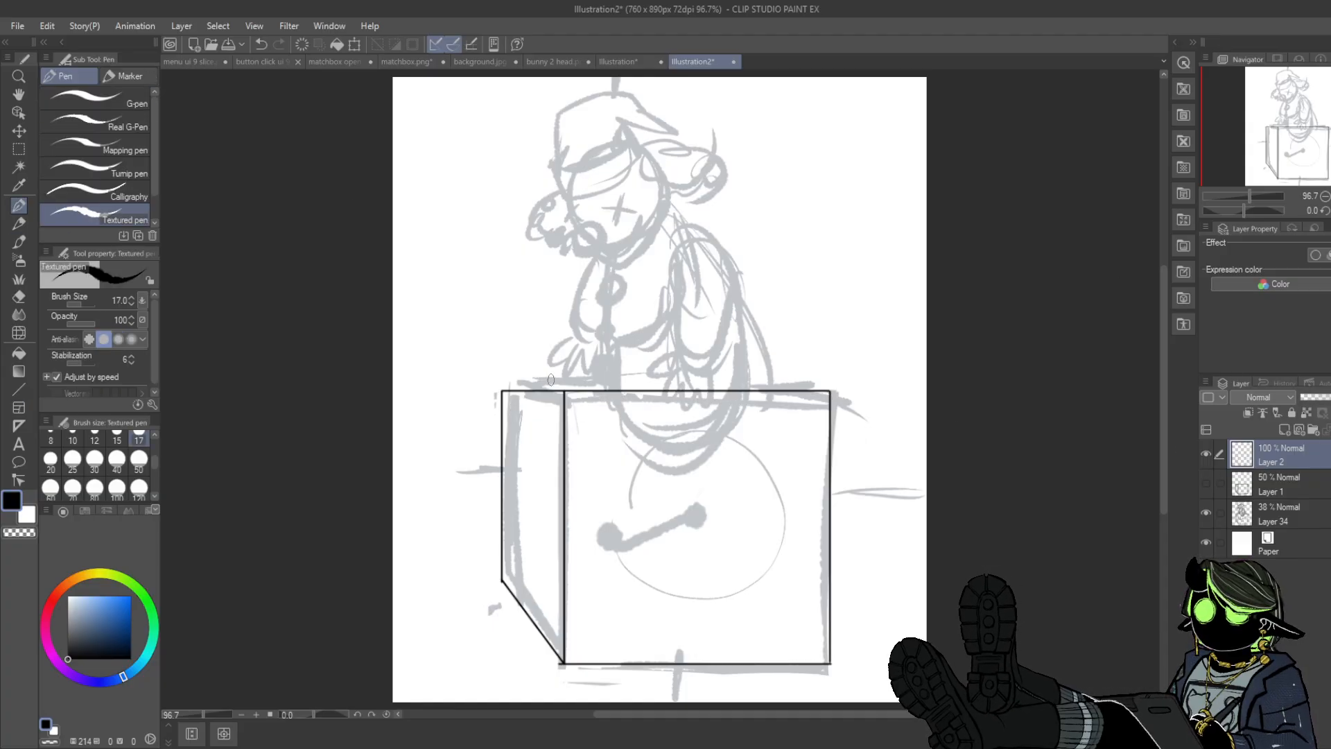
{"action": "key", "text": "e"}
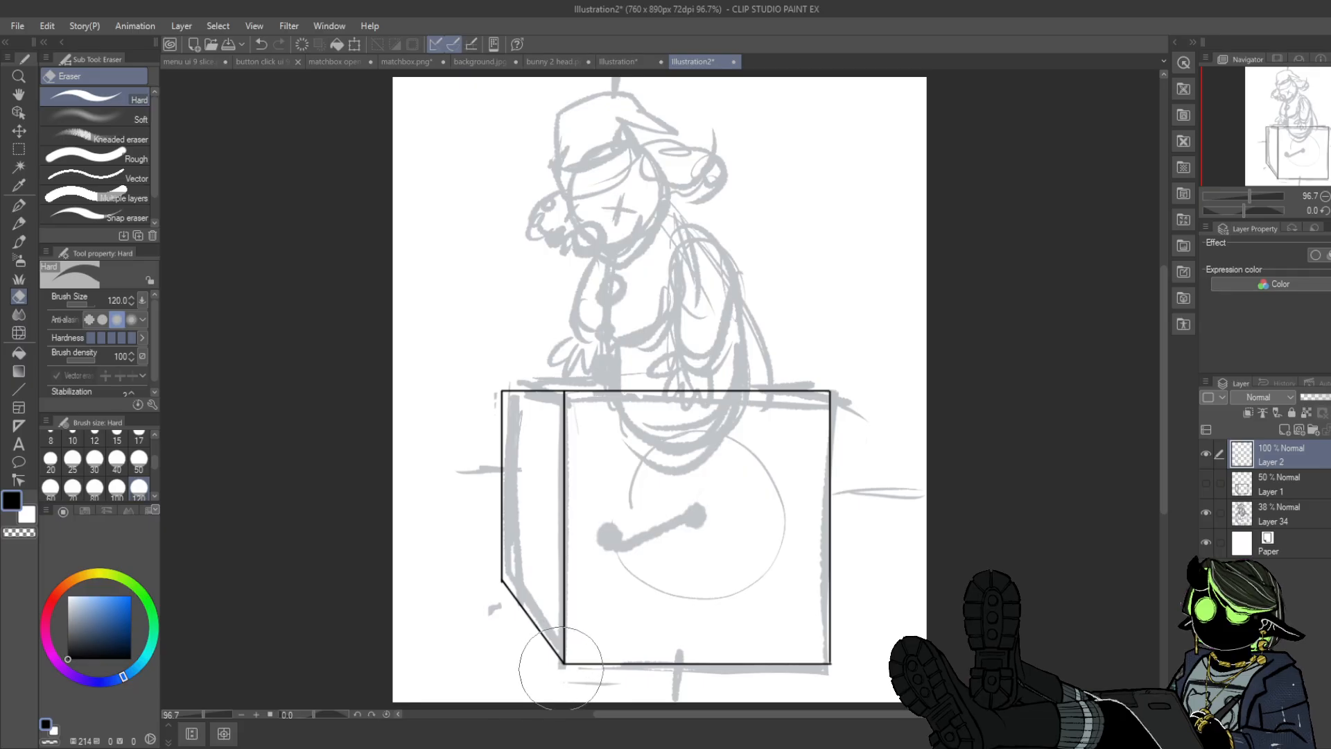
{"action": "left_click", "coordinate": [19, 205]}
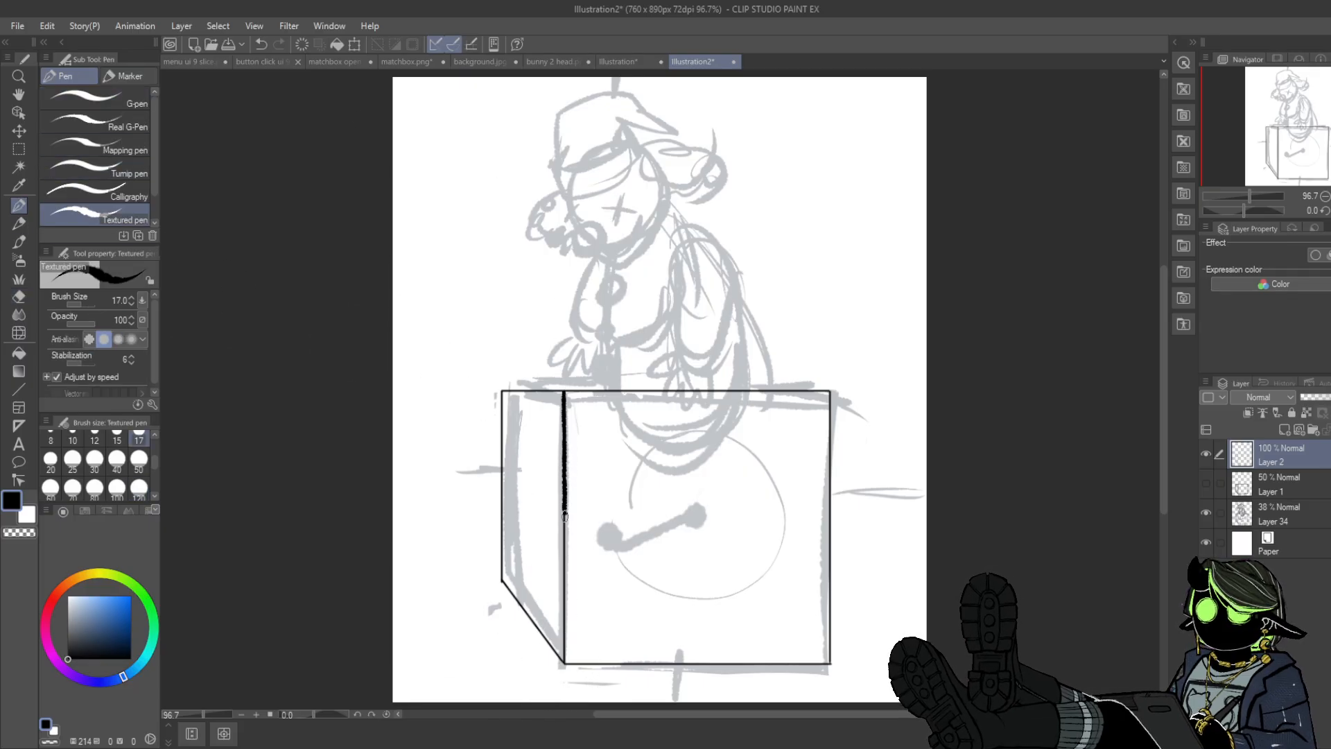
{"action": "left_click_drag", "start_coordinate": [563, 585], "coordinate": [564, 632]}
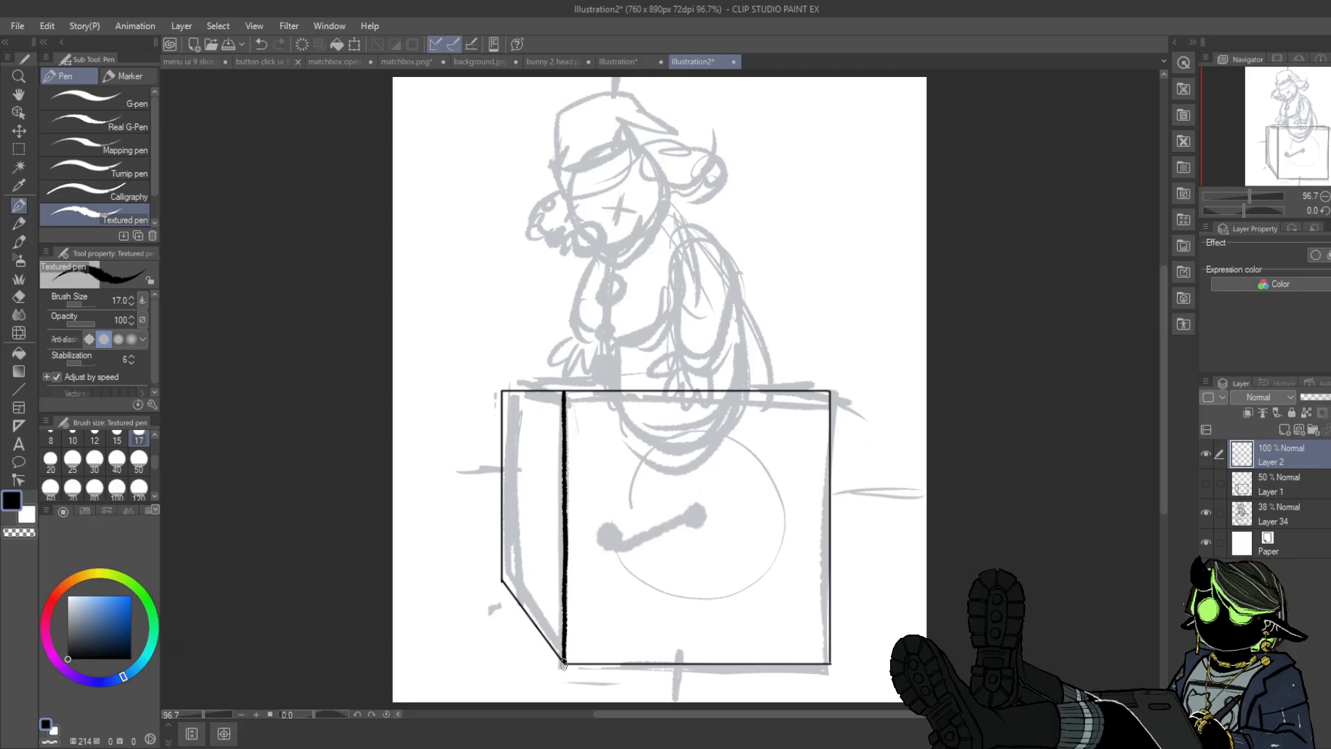
{"action": "left_click_drag", "start_coordinate": [829, 391], "coordinate": [828, 597]}
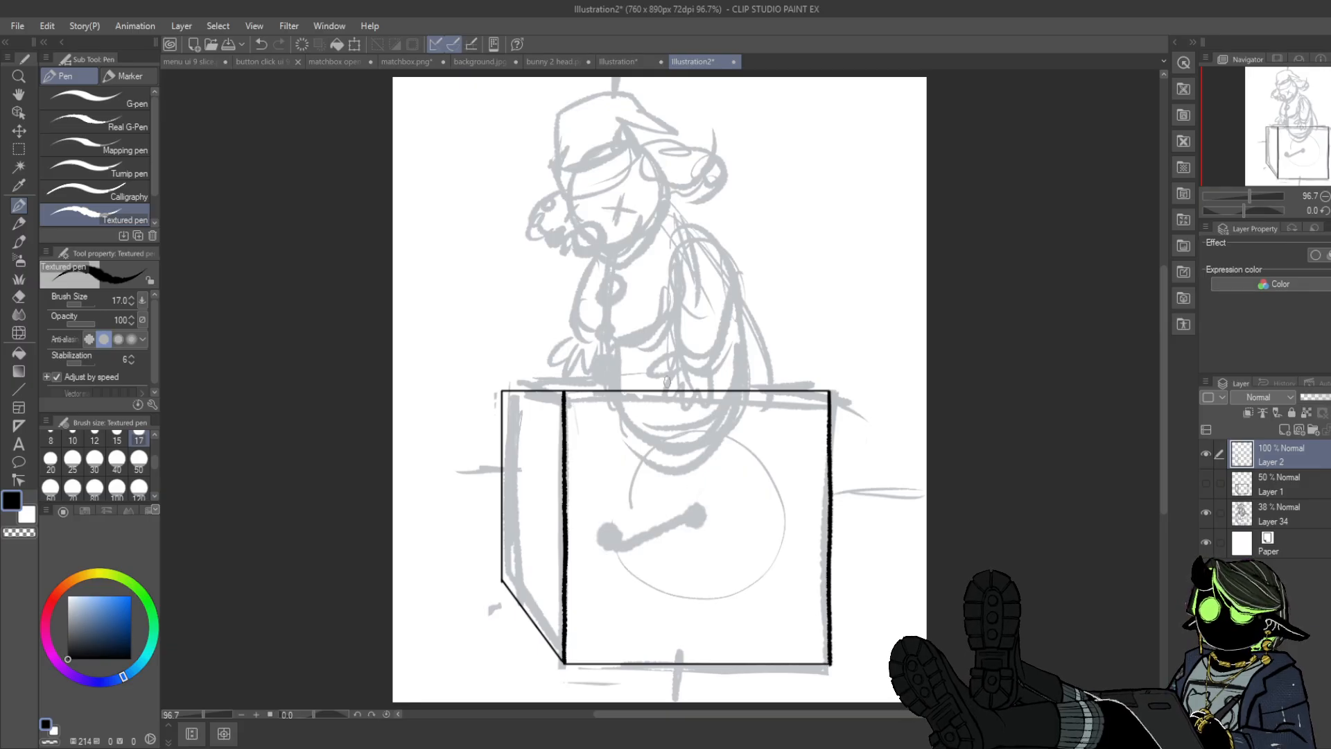
- Thicken the box's upper edge, outer side edge, slanted lower edge and front lower edge with the textured pen
{"action": "left_click_drag", "start_coordinate": [503, 390], "coordinate": [816, 390]}
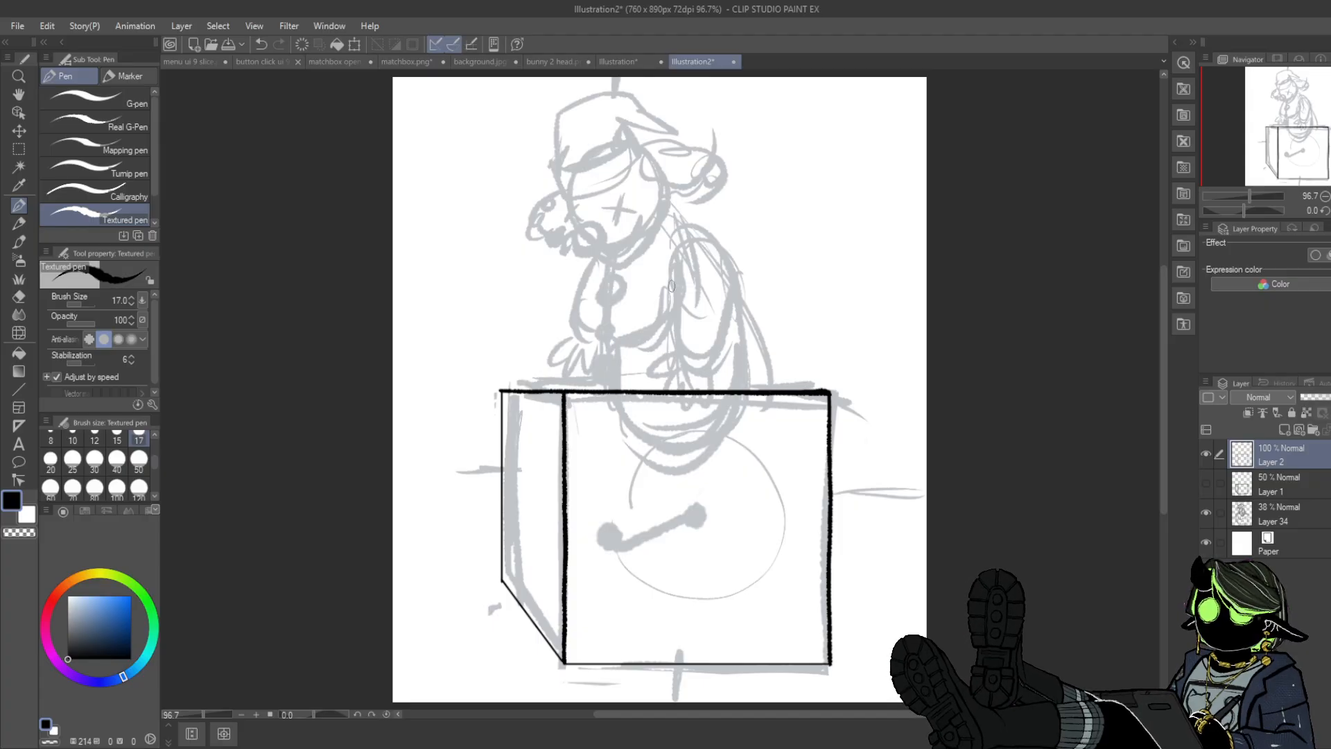
{"action": "mouse_move", "coordinate": [500, 398]}
{"action": "left_mouse_down"}
{"action": "mouse_move", "coordinate": [503, 578]}
{"action": "mouse_move", "coordinate": [560, 655]}
{"action": "left_mouse_up"}
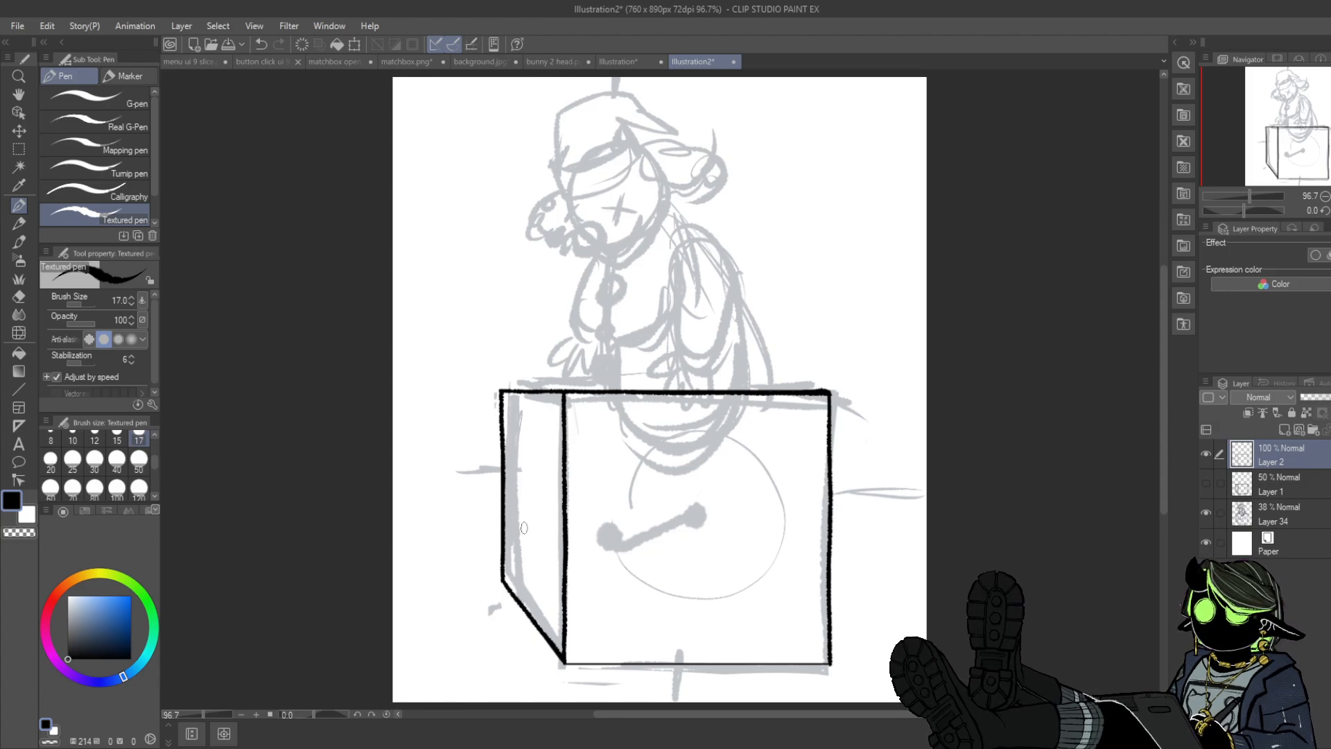
{"action": "key", "text": "ctrl+z"}
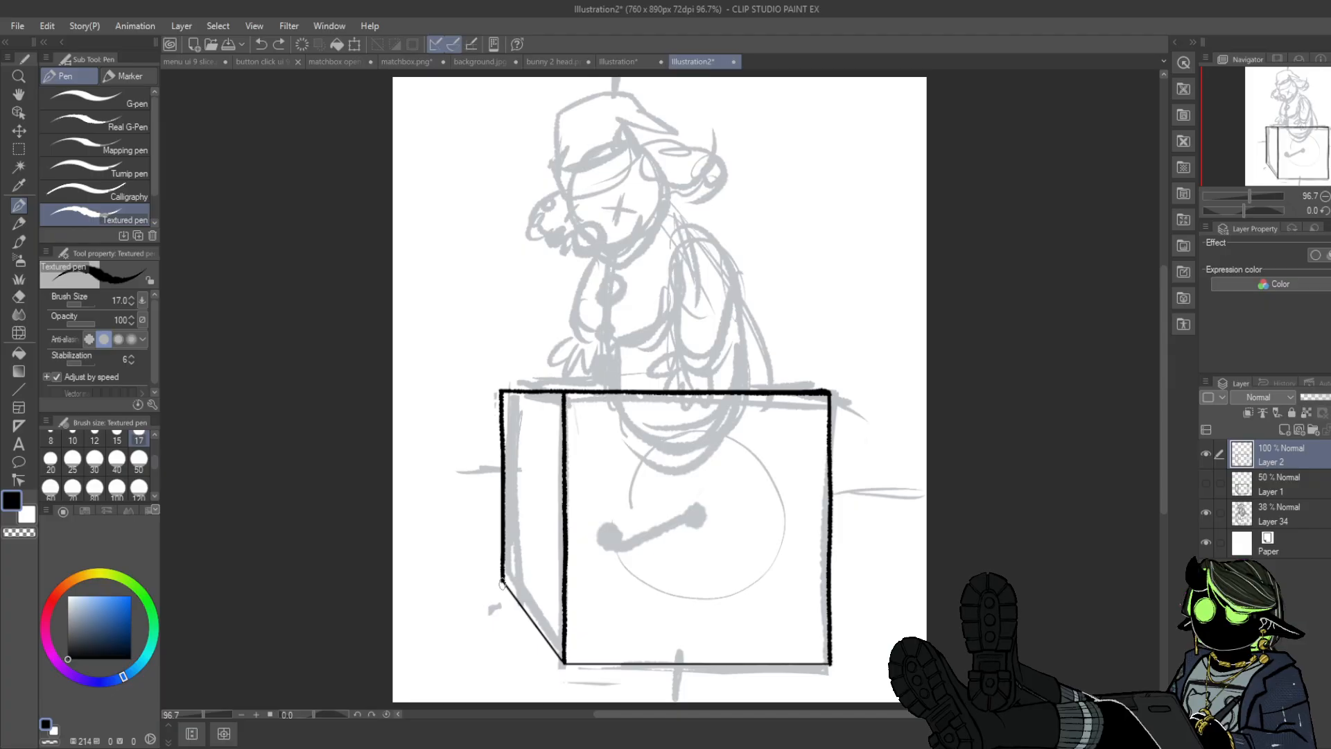
{"action": "mouse_move", "coordinate": [507, 590]}
{"action": "left_mouse_down"}
{"action": "mouse_move", "coordinate": [563, 661]}
{"action": "mouse_move", "coordinate": [831, 663]}
{"action": "left_mouse_up"}
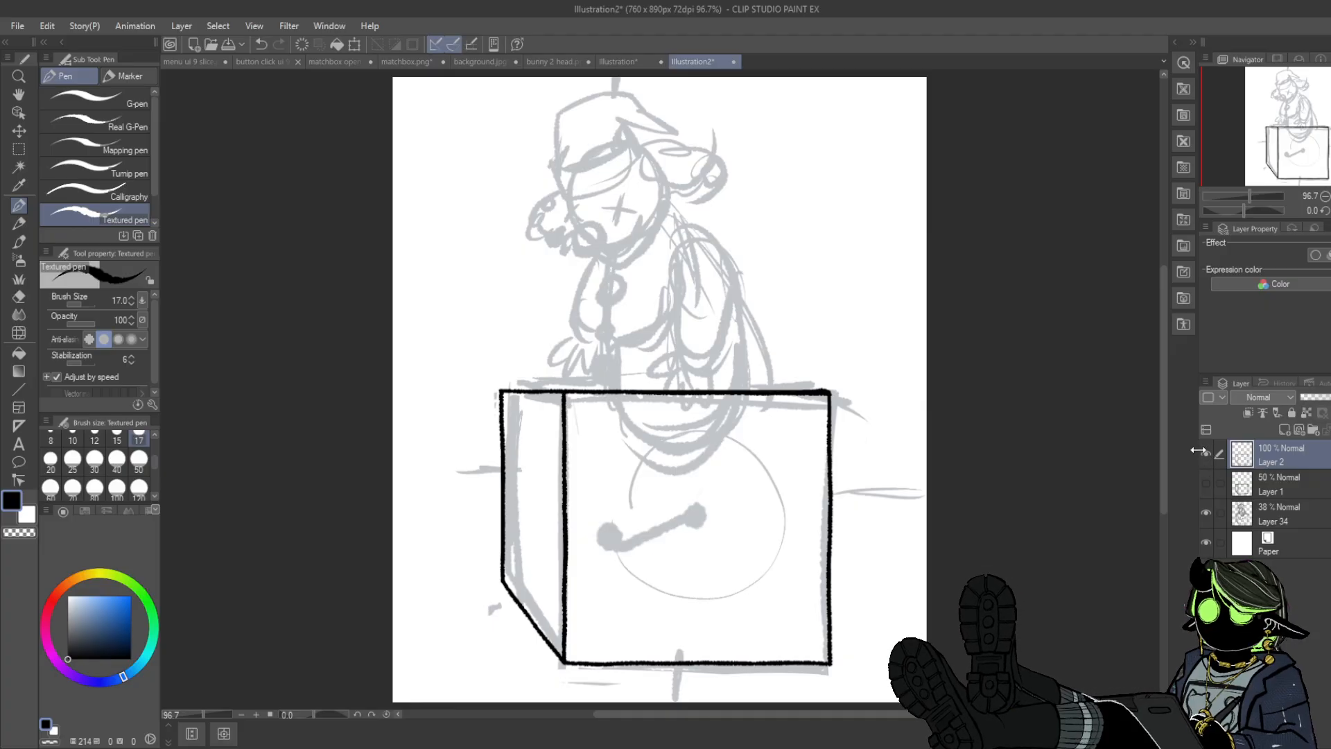
- Add a new layer and ink a small black ring for the crank's pivot on the front face, cleaning up its outline
{"action": "key", "text": "ctrl+shift+n"}
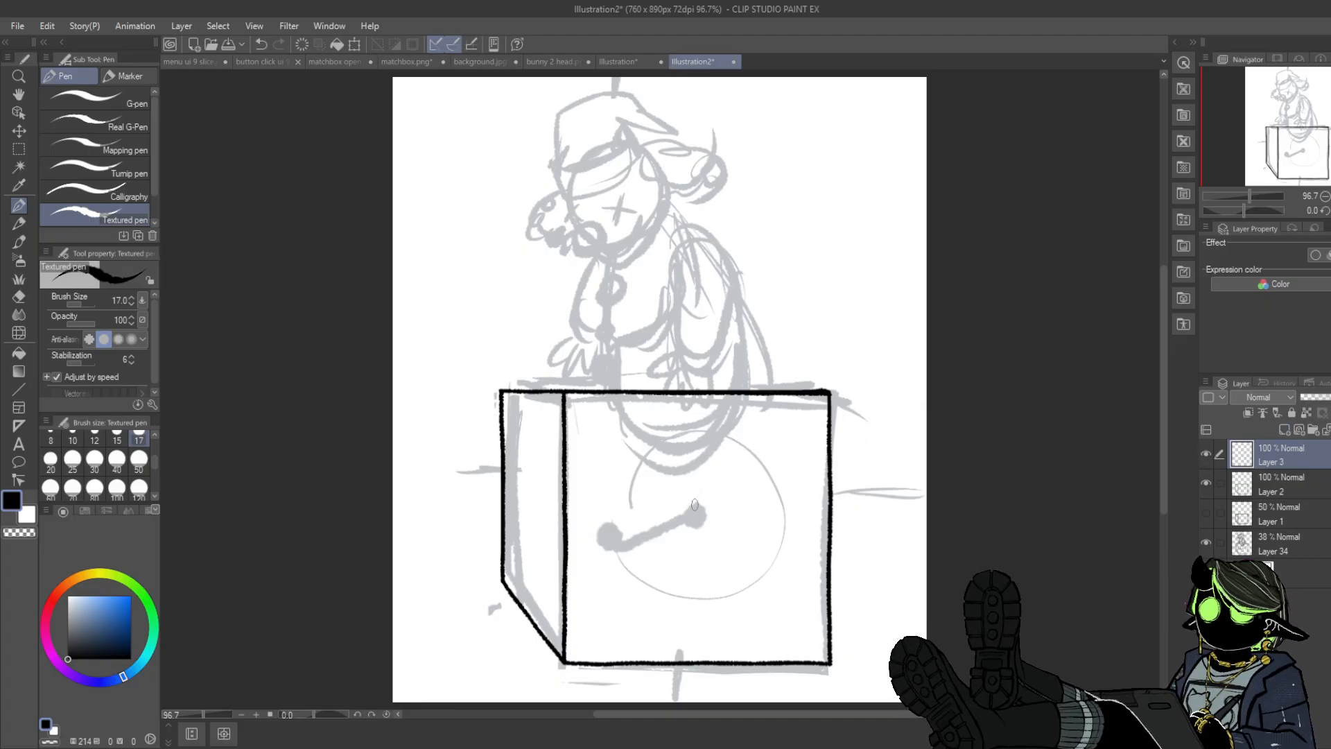
{"action": "mouse_move", "coordinate": [695, 504]}
{"action": "left_mouse_down"}
{"action": "mouse_move", "coordinate": [684, 528]}
{"action": "mouse_move", "coordinate": [706, 506]}
{"action": "mouse_move", "coordinate": [683, 520]}
{"action": "mouse_move", "coordinate": [703, 529]}
{"action": "mouse_move", "coordinate": [706, 513]}
{"action": "mouse_move", "coordinate": [690, 530]}
{"action": "left_mouse_up"}
{"action": "key", "text": "e"}
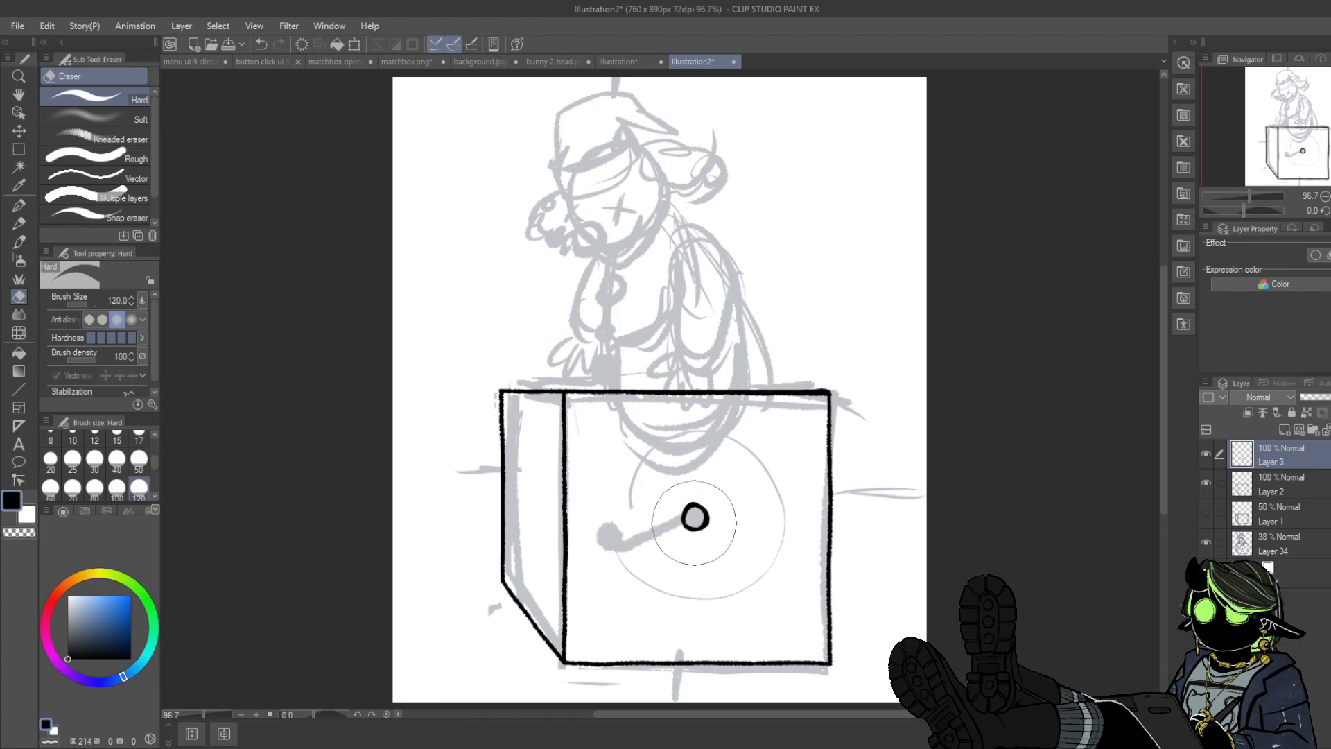
{"action": "key", "text": "p"}
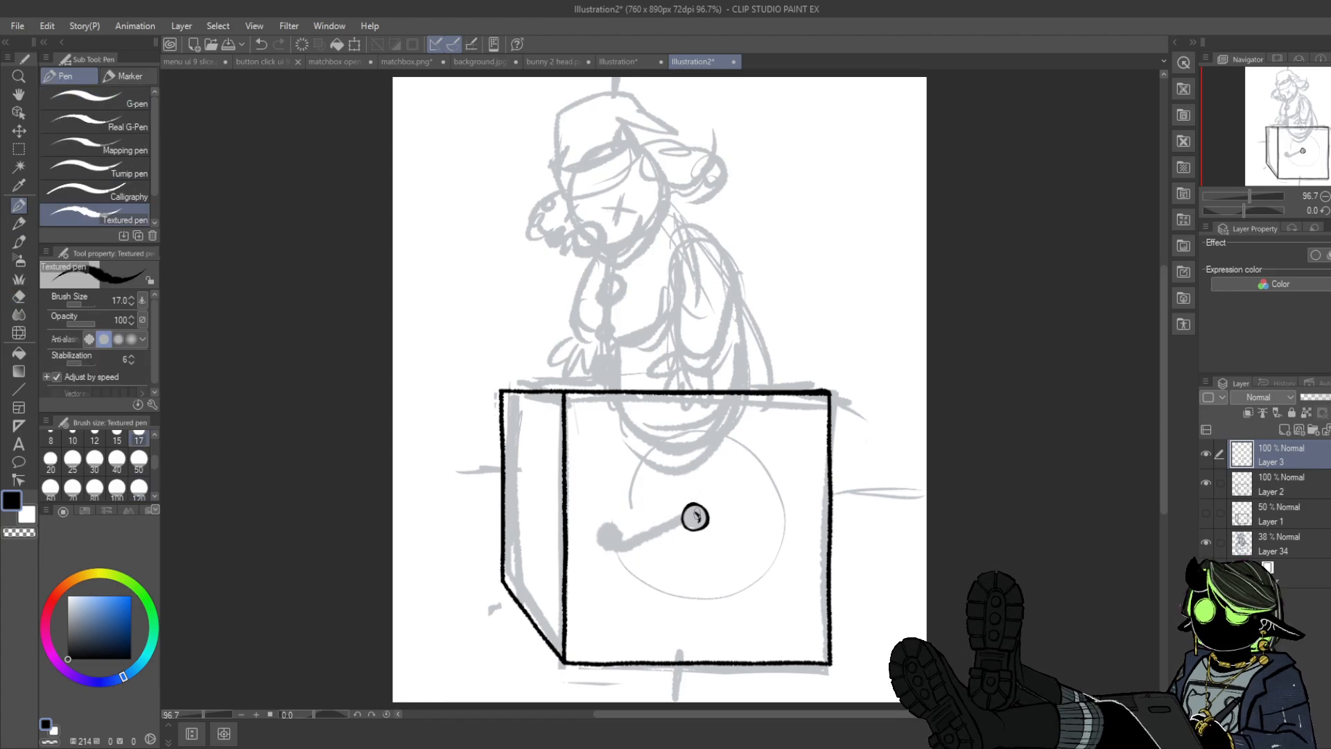
- Ink the crank's arm slanting down from the pivot ring and erase the lines overlapping inside the ring
{"action": "left_click_drag", "start_coordinate": [659, 524], "coordinate": [621, 541]}
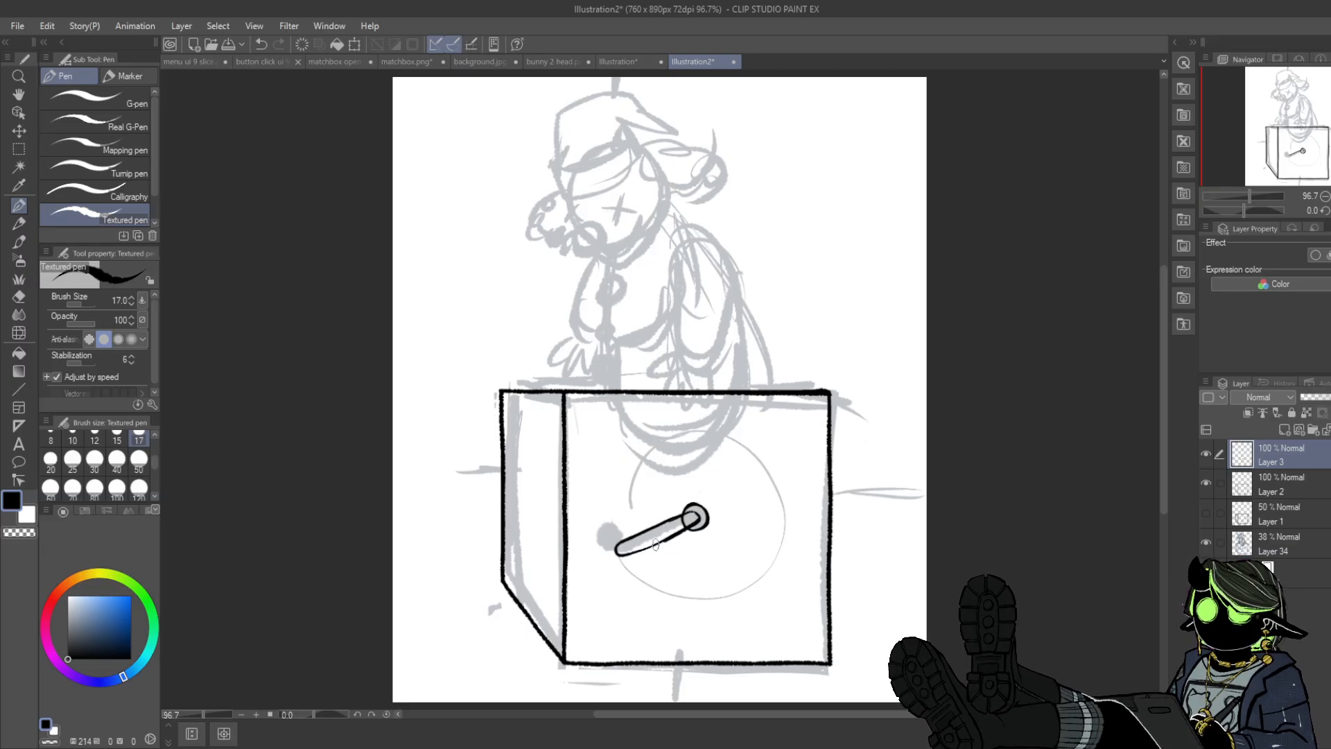
{"action": "left_click_drag", "start_coordinate": [655, 544], "coordinate": [624, 555]}
{"action": "key", "text": "e"}
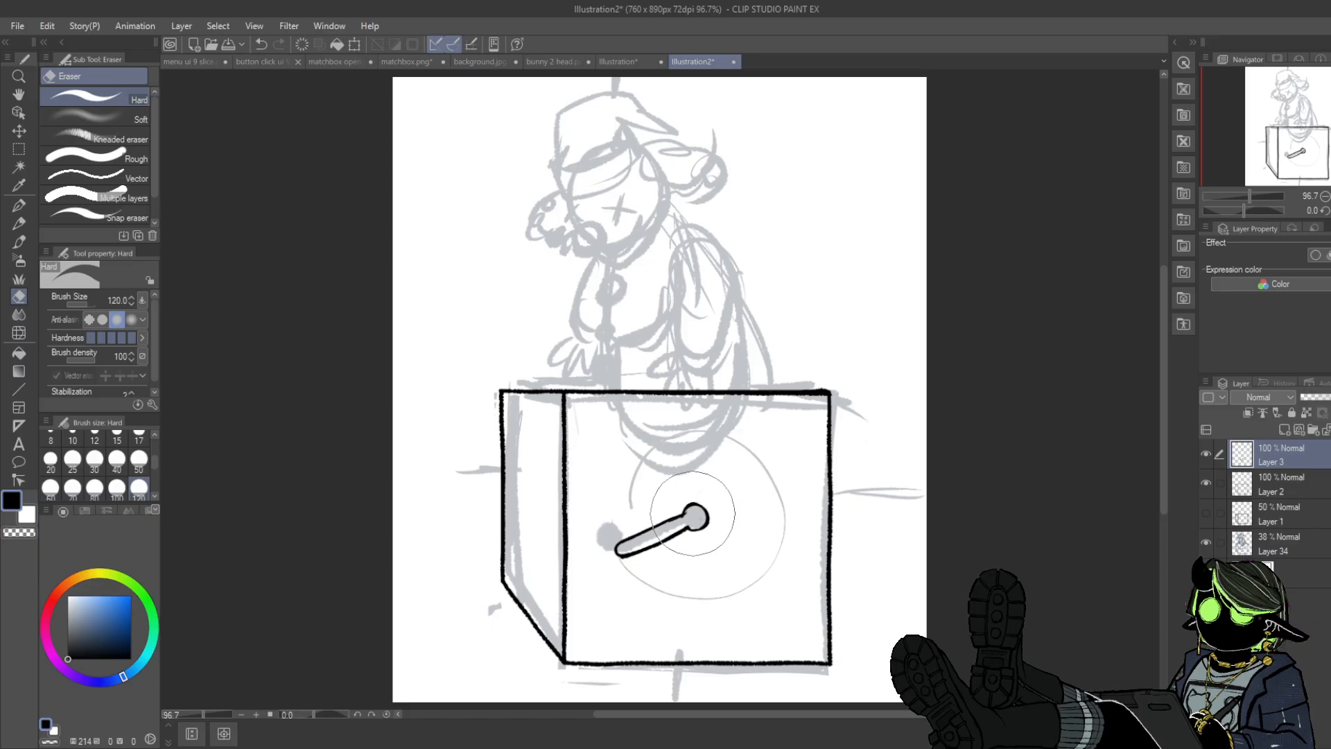
- Add small detail marks inside the pivot, ink a round knob at the arm's lower end and erase the arm lines inside it
{"action": "key", "text": "p"}
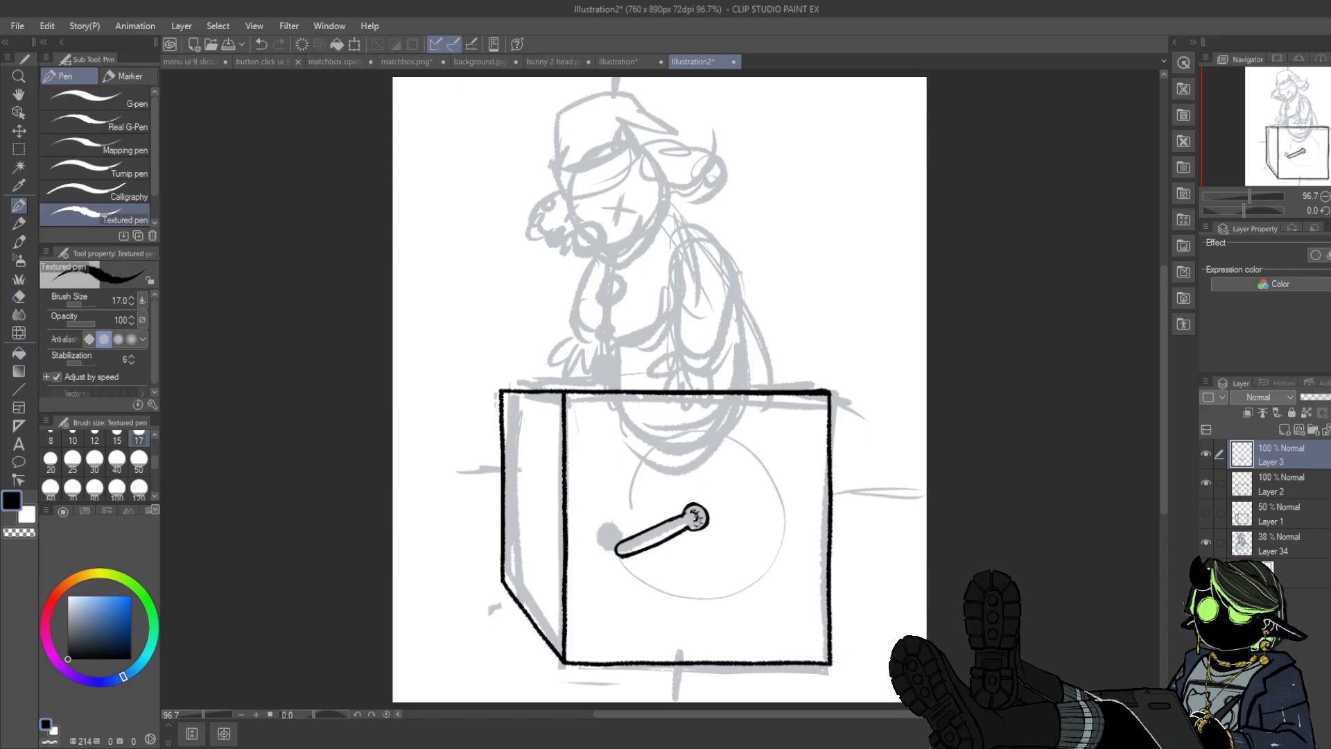
{"action": "left_click_drag", "start_coordinate": [623, 560], "coordinate": [631, 551]}
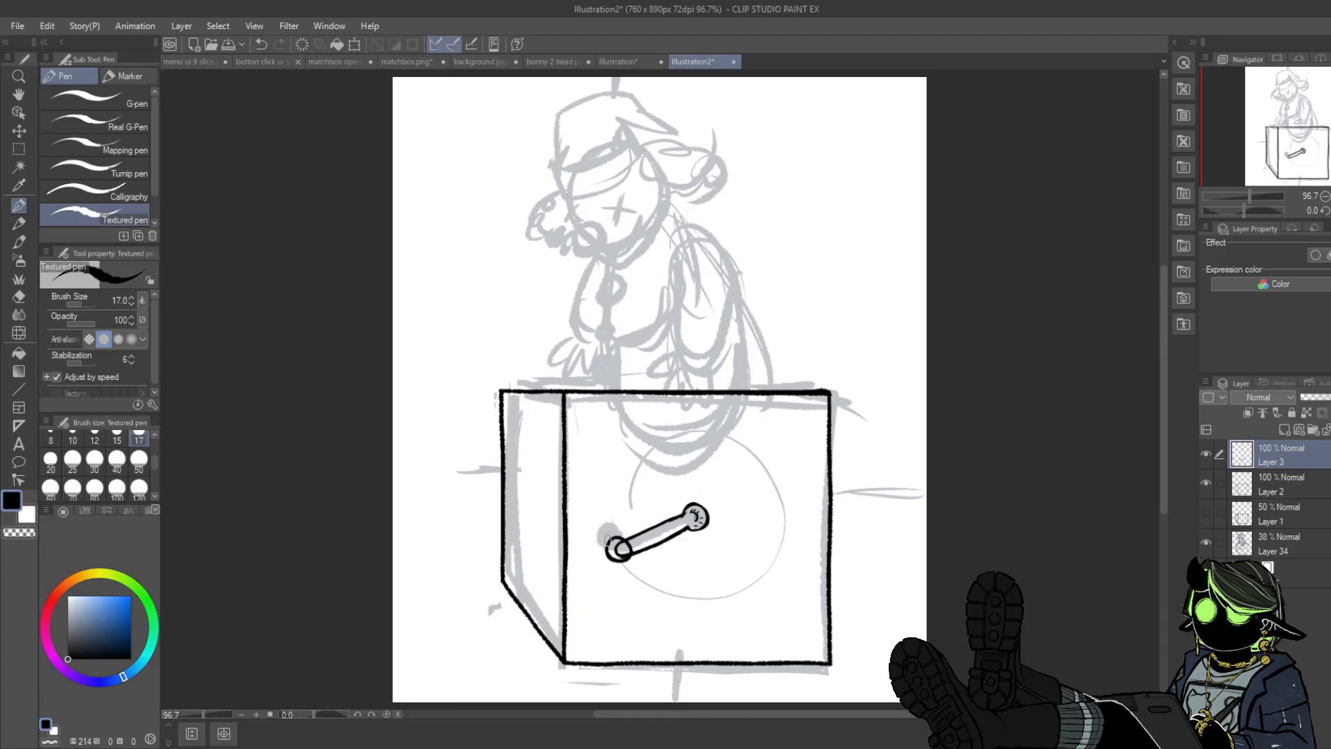
{"action": "key", "text": "e"}
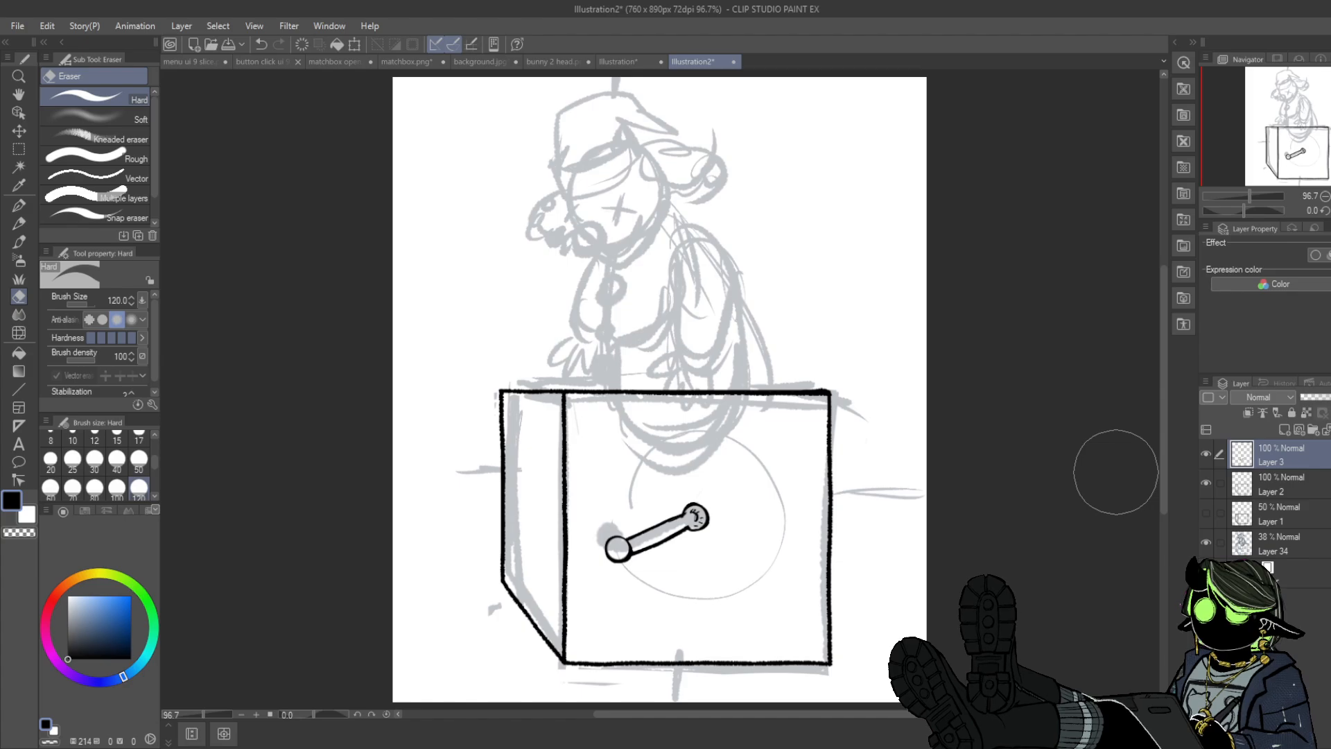
- Darken the underside of the crank's arm with the textured pen and trim the shading back with the eraser
{"action": "key", "text": "p"}
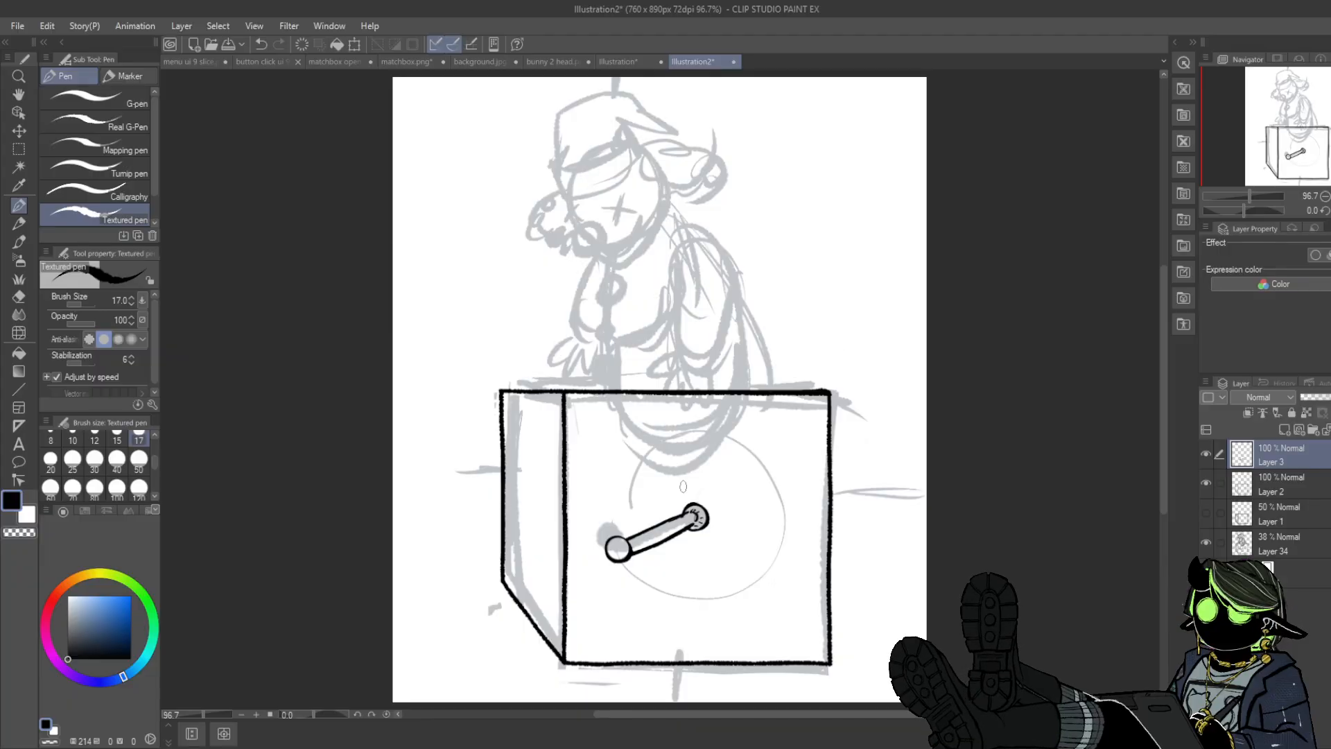
{"action": "left_click_drag", "start_coordinate": [634, 554], "coordinate": [691, 521]}
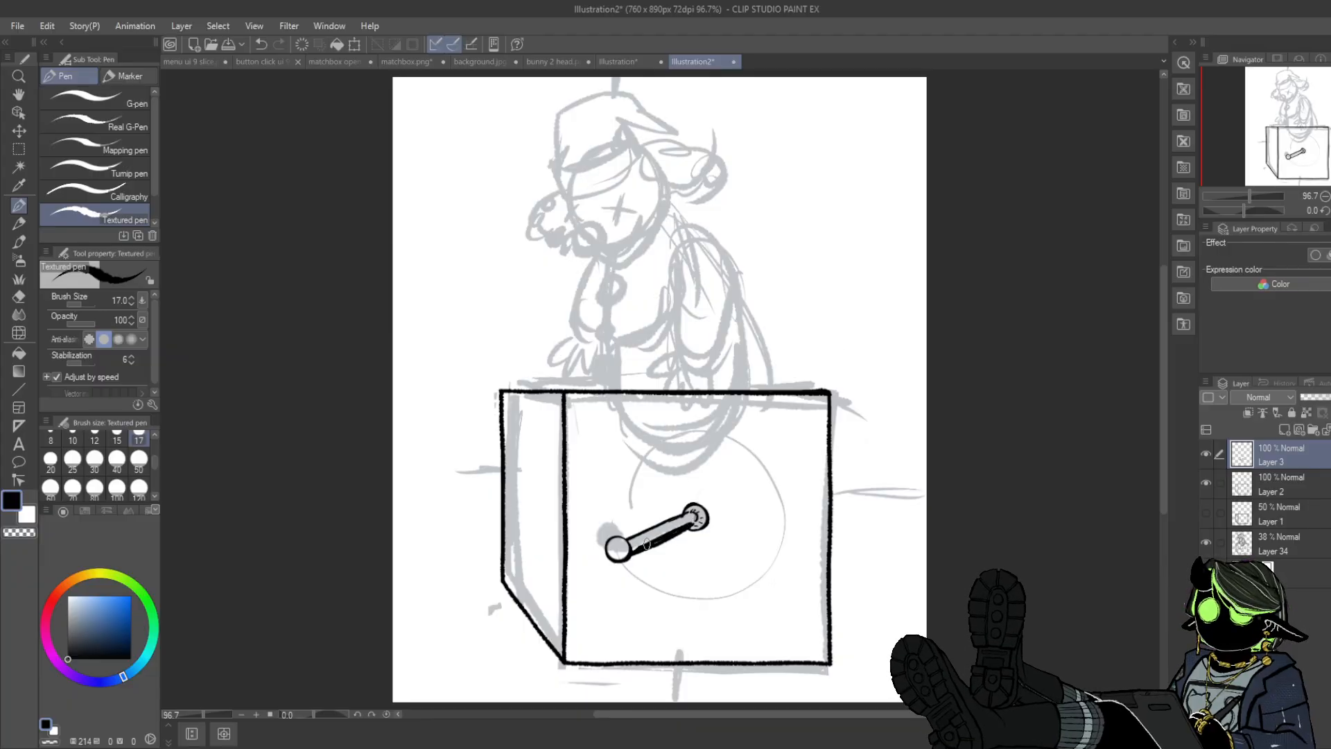
{"action": "left_click_drag", "start_coordinate": [629, 553], "coordinate": [671, 531]}
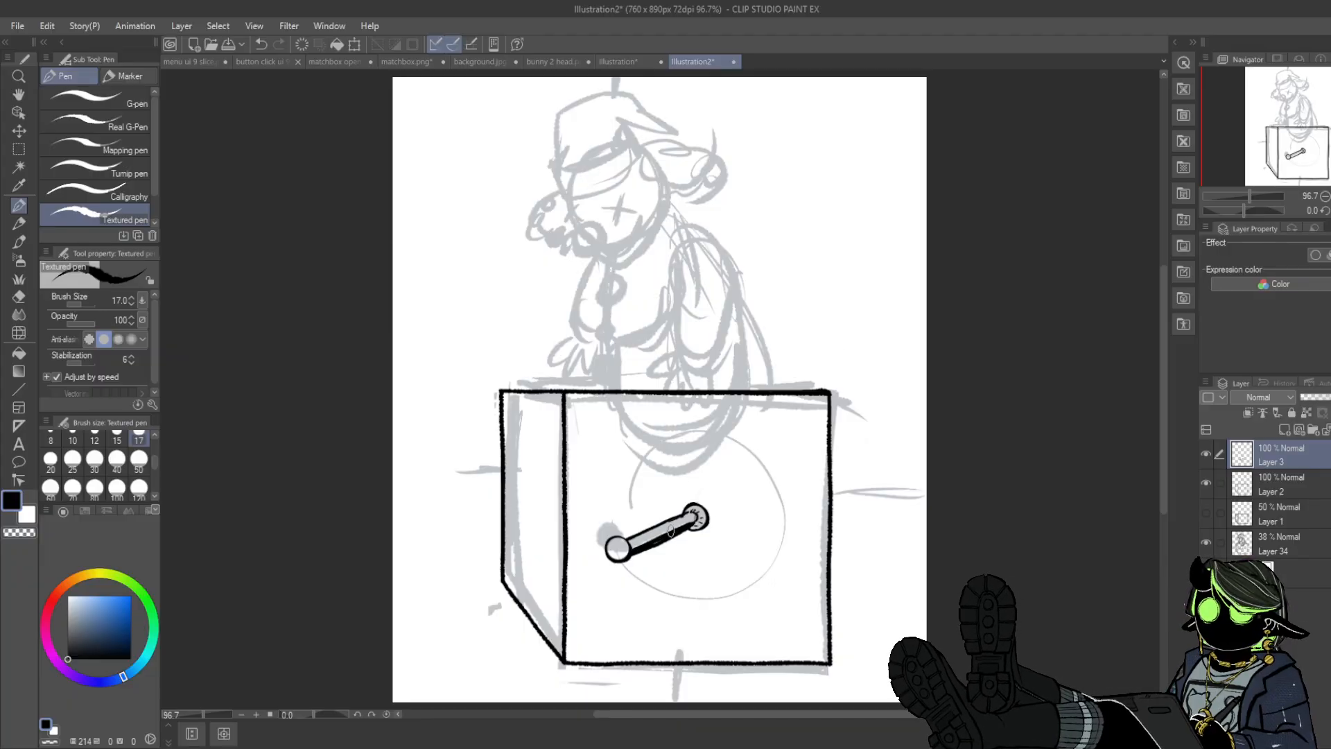
{"action": "key", "text": "e"}
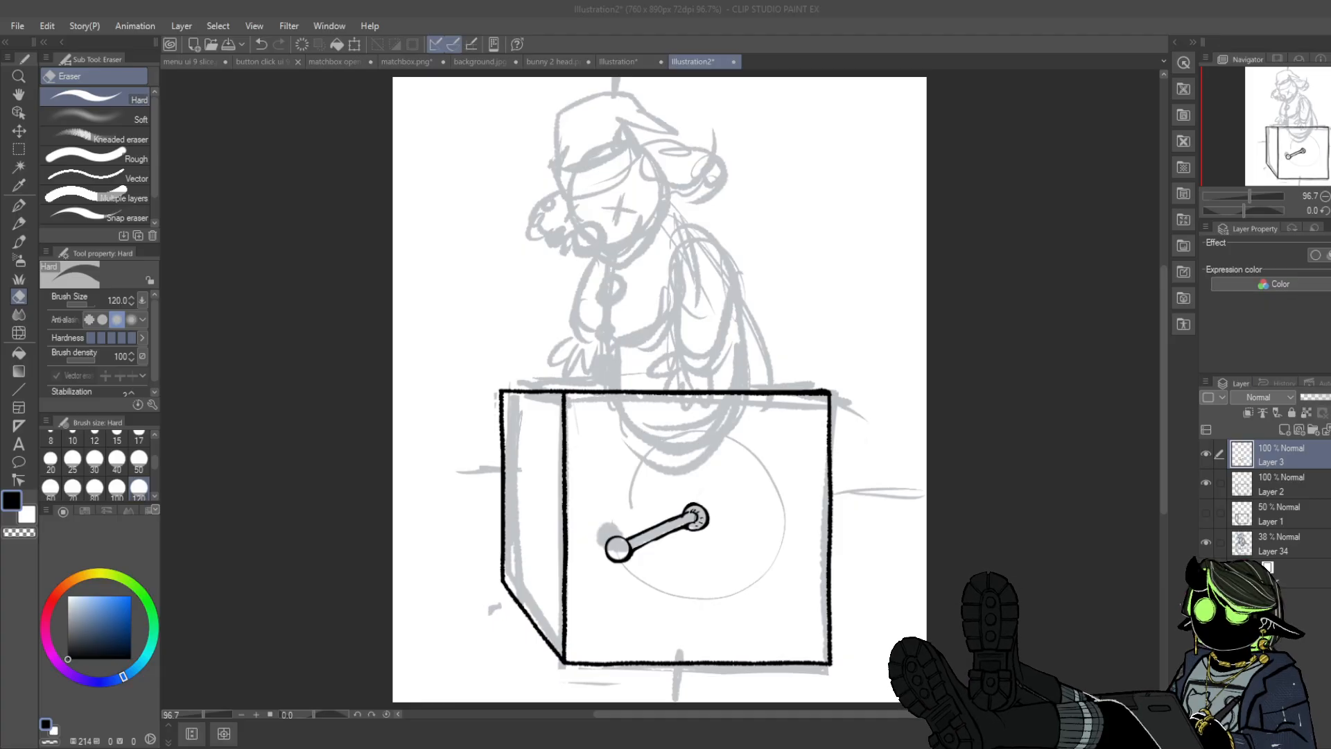
{"action": "key", "text": "u"}
{"action": "left_click_drag", "start_coordinate": [491, 389], "coordinate": [492, 592]}
{"action": "left_click", "coordinate": [261, 44]}
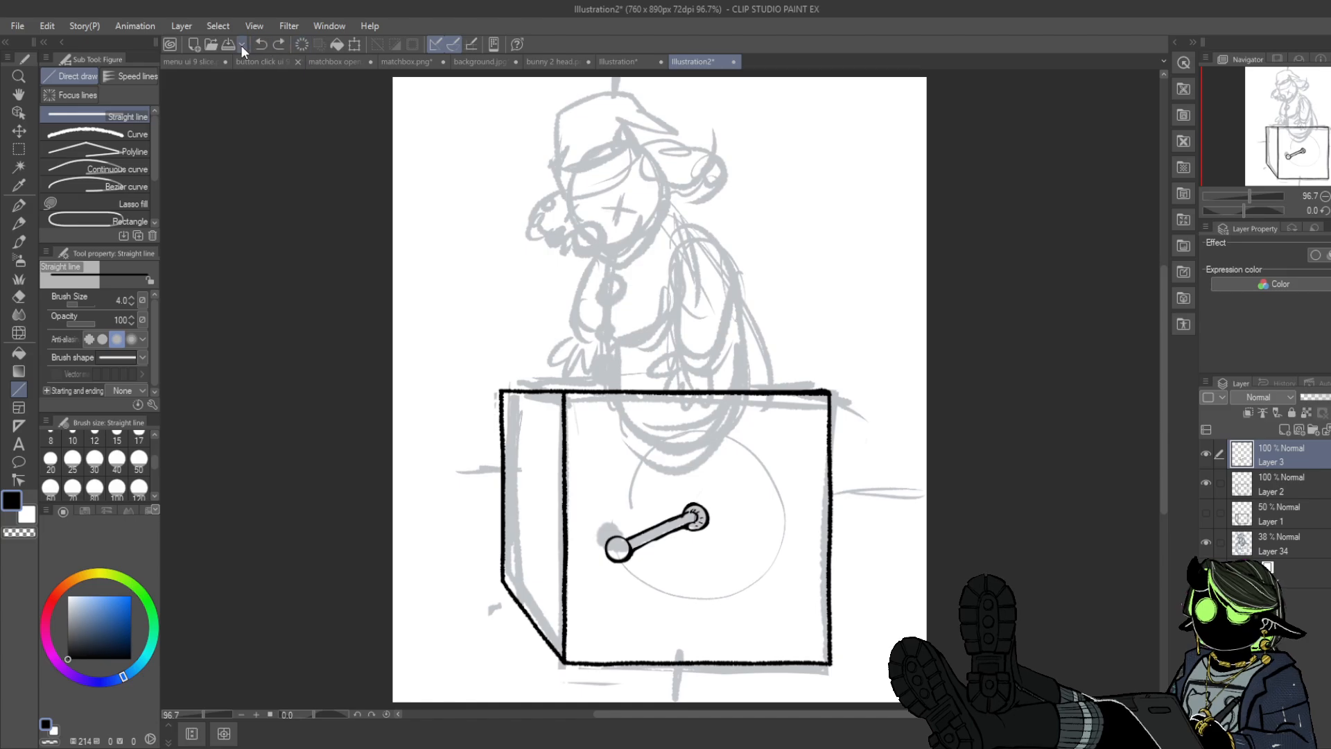
{"action": "left_click", "coordinate": [18, 205]}
{"action": "left_click_drag", "start_coordinate": [503, 388], "coordinate": [504, 457]}
{"action": "left_click", "coordinate": [18, 296]}
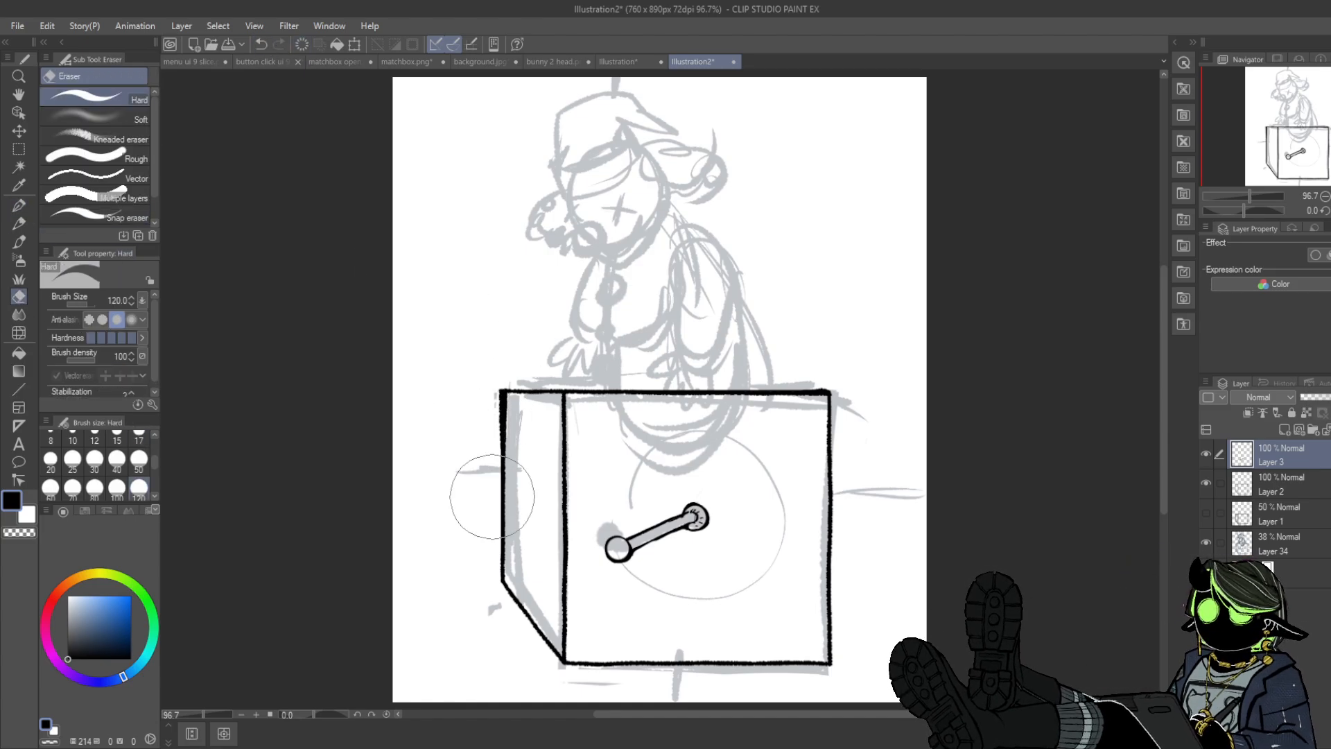
{"action": "left_click", "coordinate": [260, 44]}
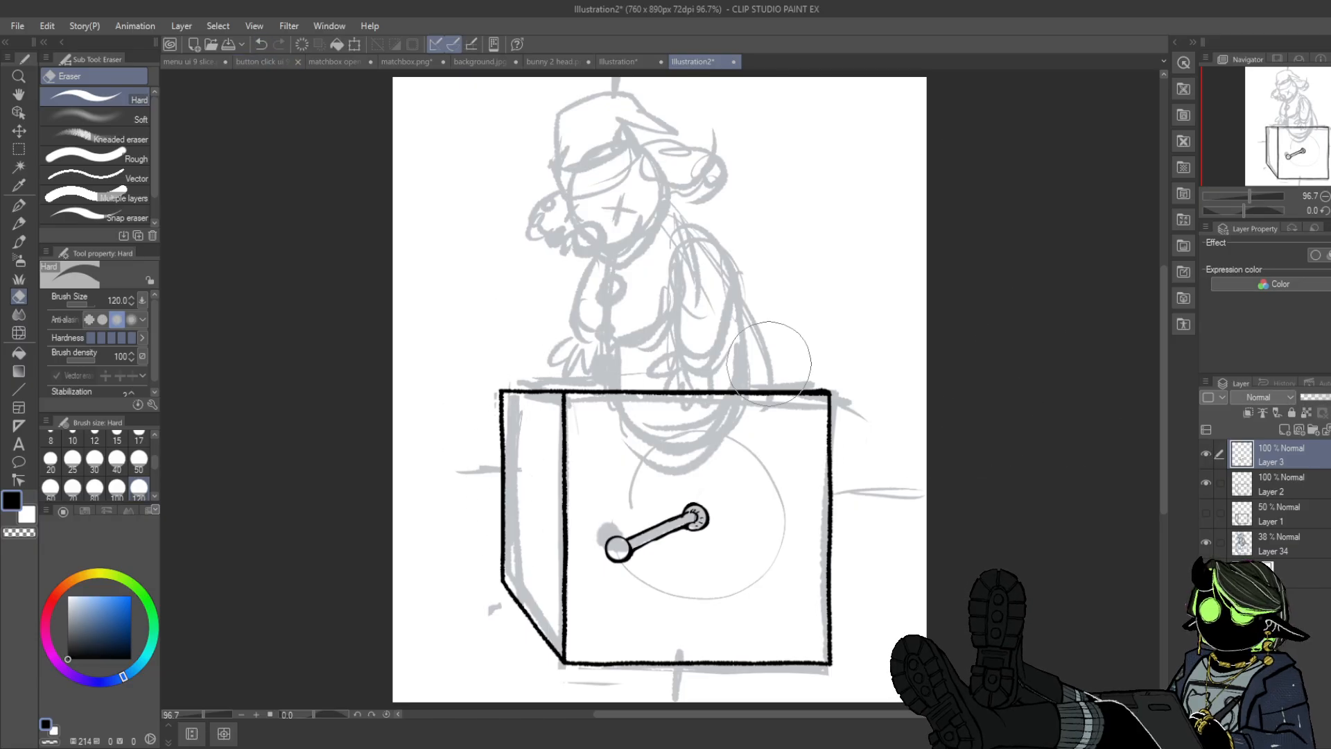
- On the box's line layer, touch up the outer side edge with the textured pen and trim it with the hard eraser at size 17
{"action": "left_click", "coordinate": [1275, 485]}
{"action": "left_click", "coordinate": [19, 205]}
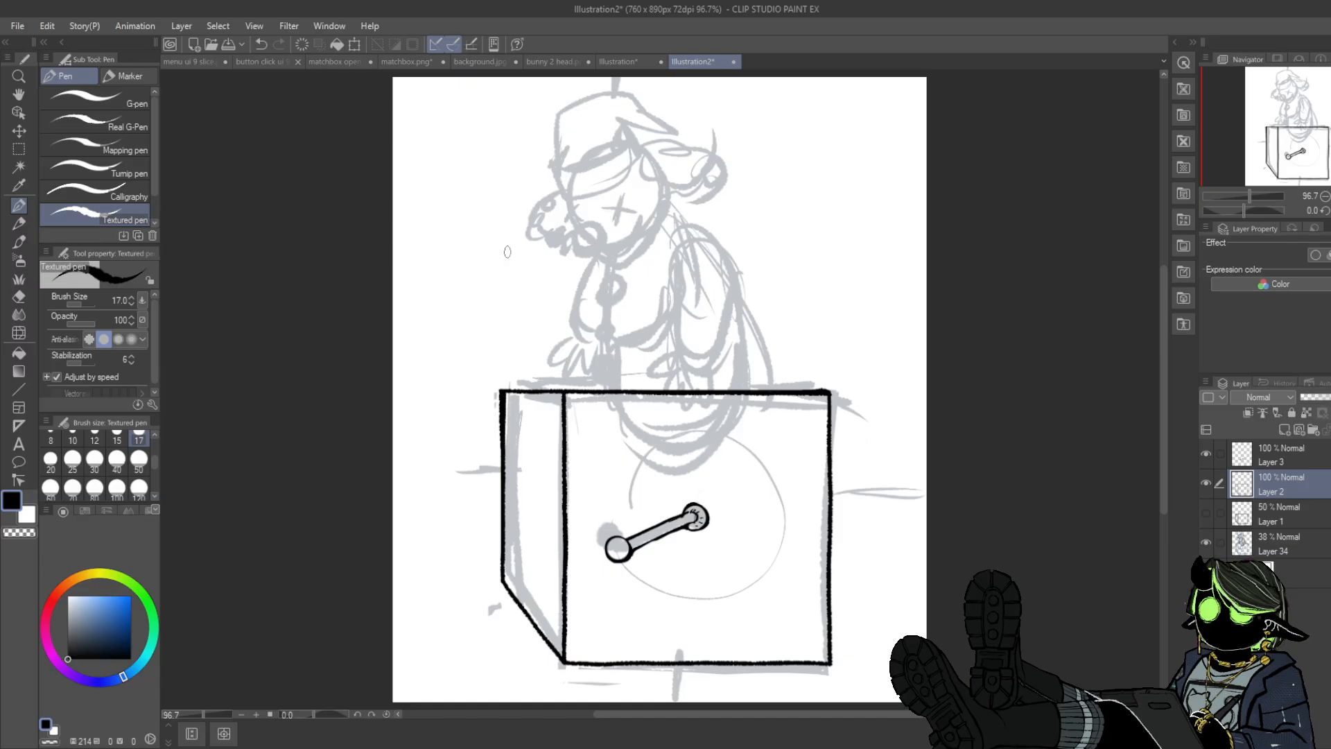
{"action": "left_click", "coordinate": [19, 296]}
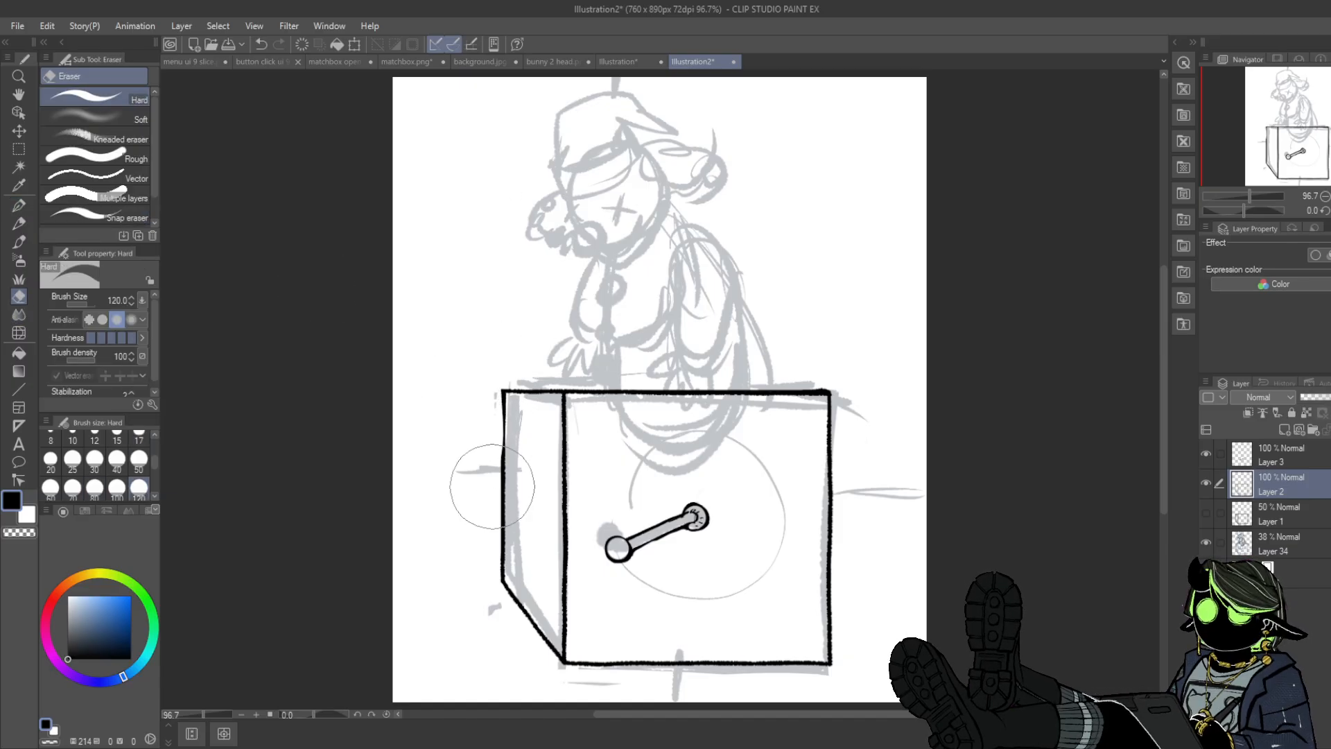
{"action": "key", "text": "ctrl+z"}
{"action": "key", "text": "ctrl+z"}
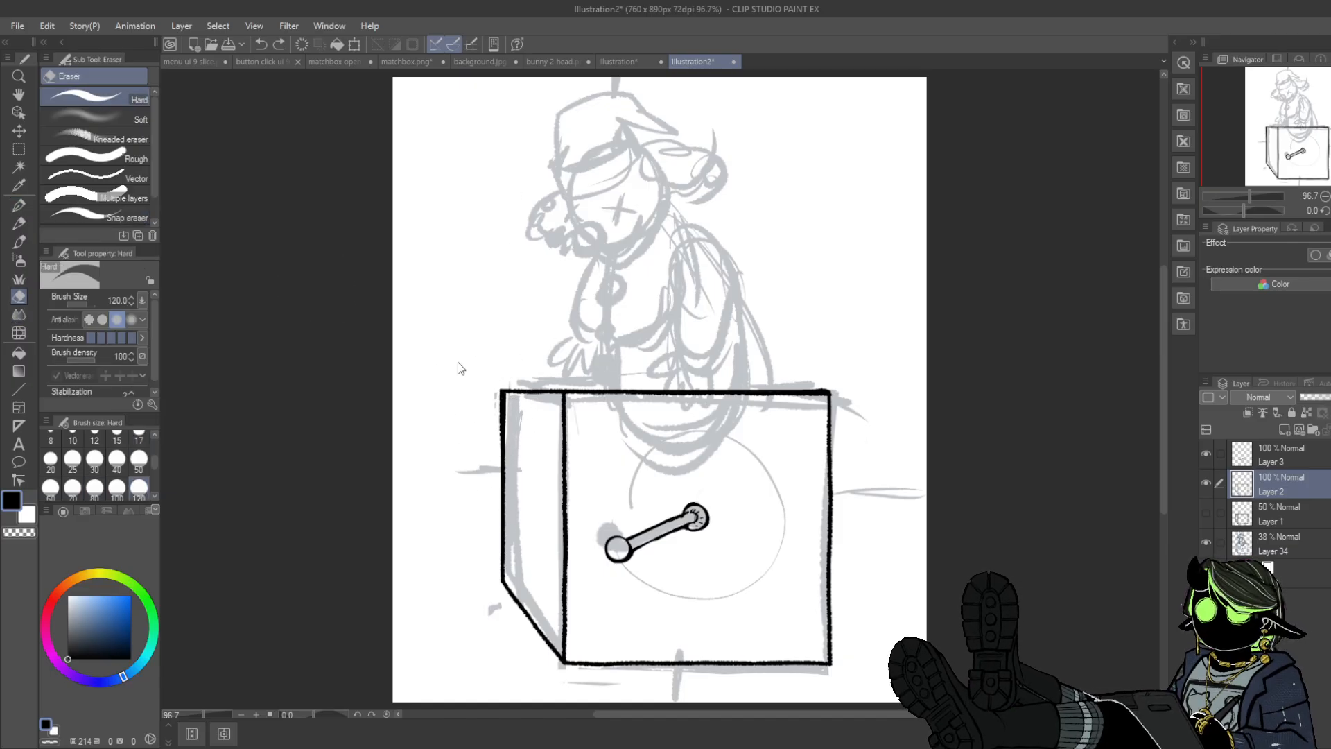
{"action": "left_click", "coordinate": [138, 437]}
{"action": "key", "text": "ctrl+y"}
{"action": "key", "text": "ctrl+y"}
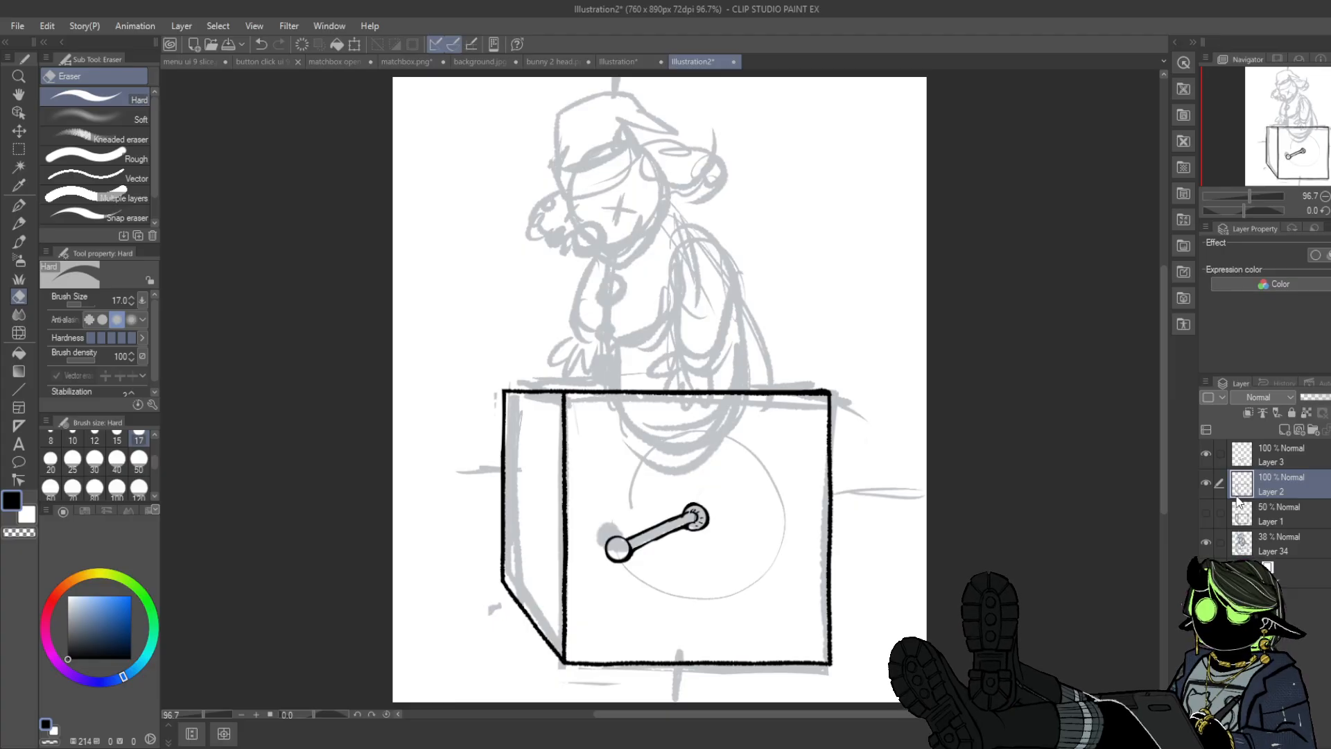
- On the box's line layer, draw a thin unfilled rectangle at brush size 3, slightly inset from the front face's edges
{"action": "left_click", "coordinate": [1204, 482]}
{"action": "left_click", "coordinate": [1203, 482]}
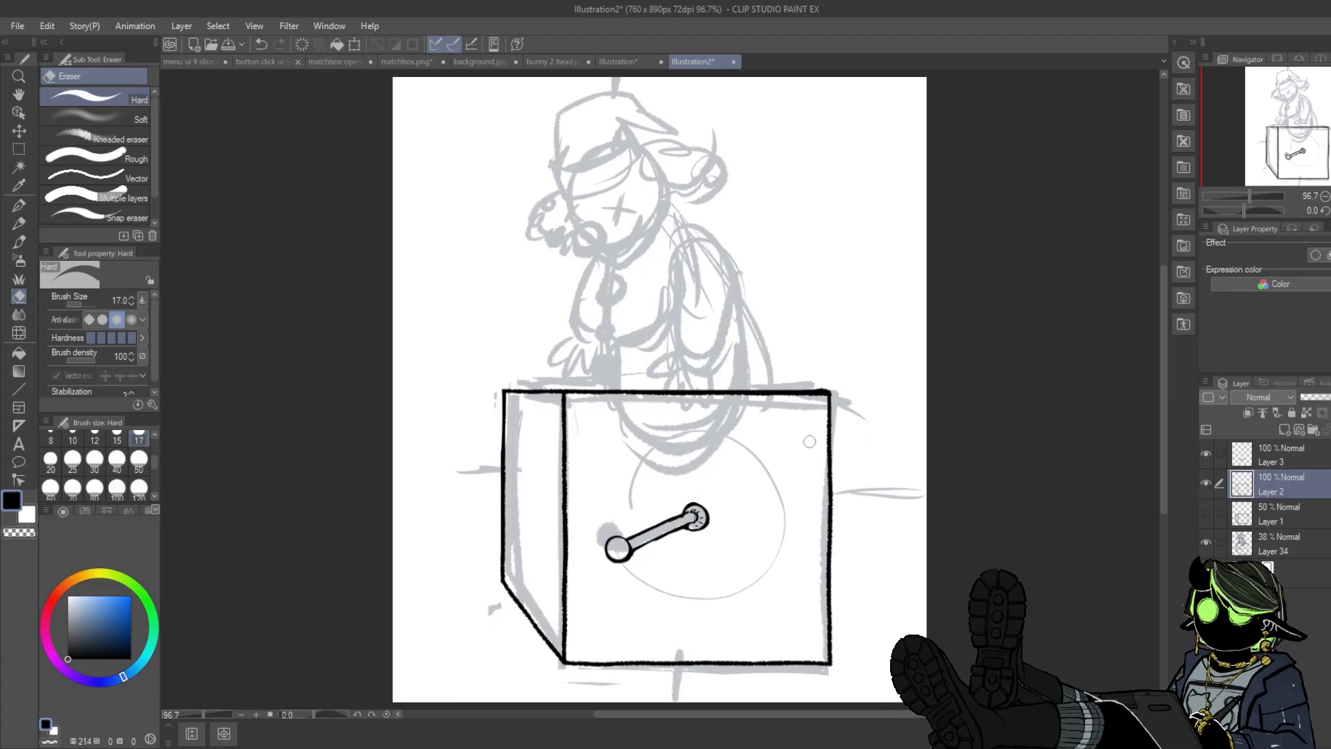
{"action": "left_click", "coordinate": [19, 389]}
{"action": "scroll", "coordinate": [148, 166], "scroll_direction": "down", "scroll_amount": 3}
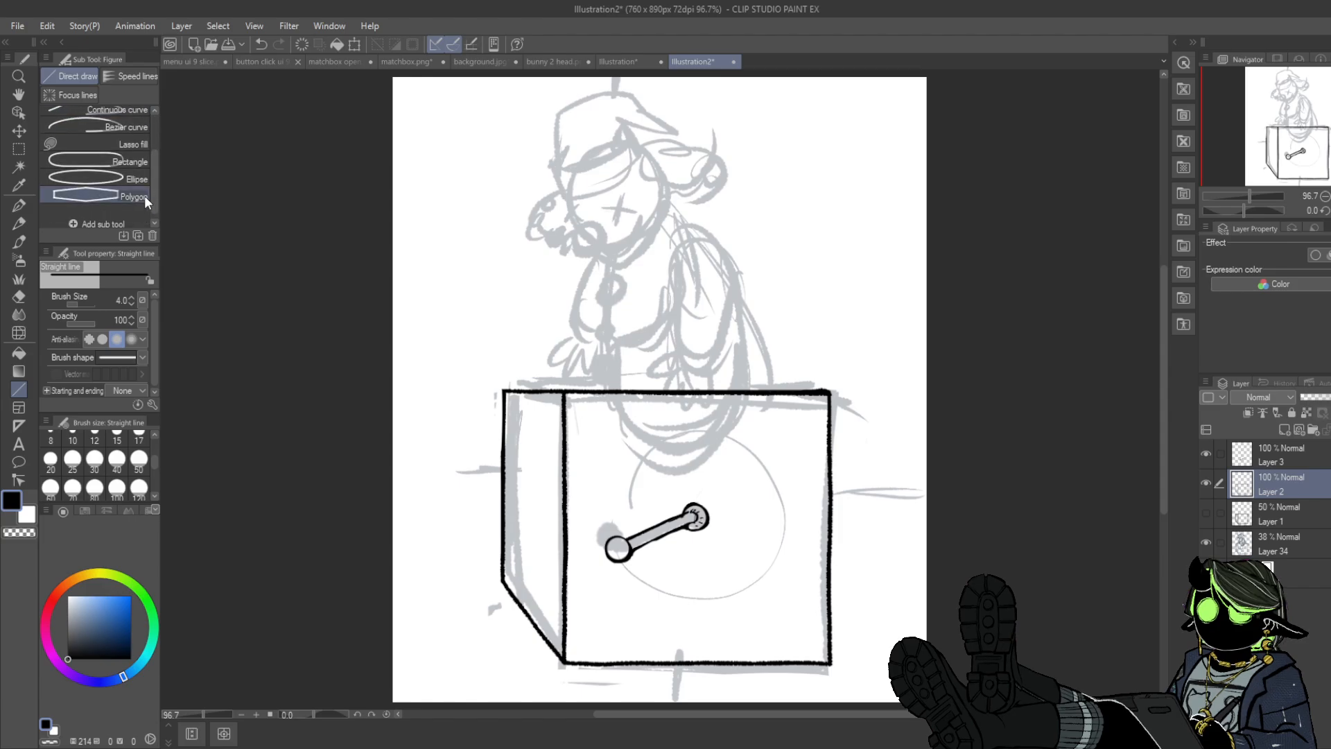
{"action": "left_click", "coordinate": [142, 179]}
{"action": "left_click", "coordinate": [144, 164]}
{"action": "left_click", "coordinate": [56, 296]}
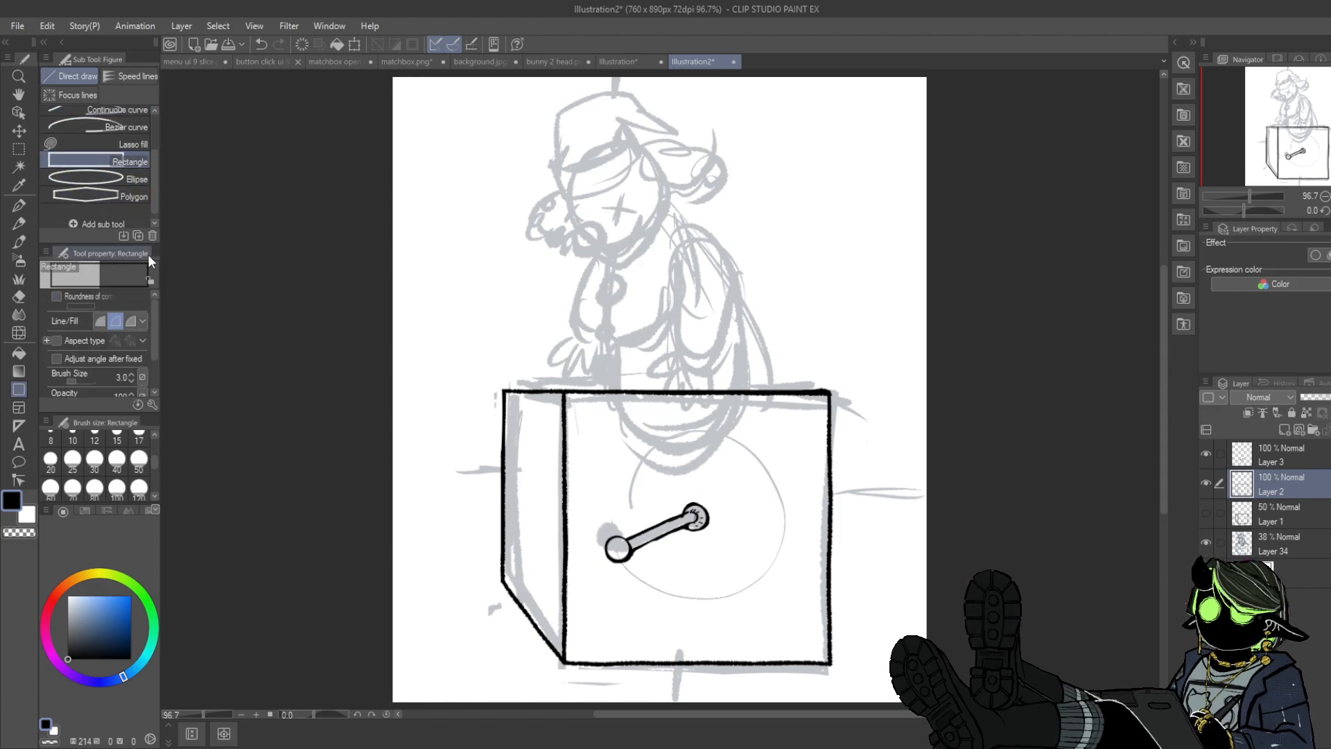
{"action": "left_click_drag", "start_coordinate": [579, 404], "coordinate": [818, 652]}
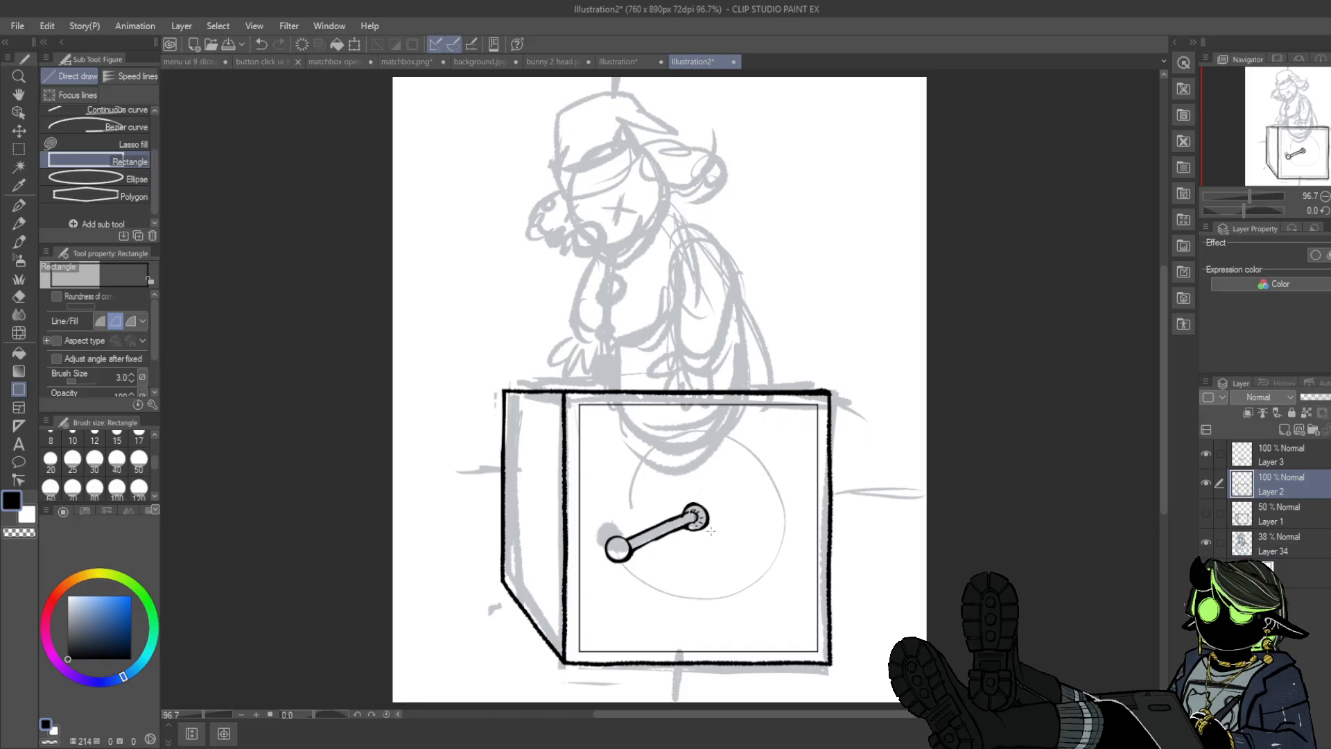
- Draw a narrow inset rectangle inside the box's side face, undoing the first attempt and redrawing it slightly below the top edge
{"action": "scroll", "coordinate": [154, 161], "scroll_direction": "up", "scroll_amount": 2}
{"action": "scroll", "coordinate": [153, 160], "scroll_direction": "up", "scroll_amount": 1}
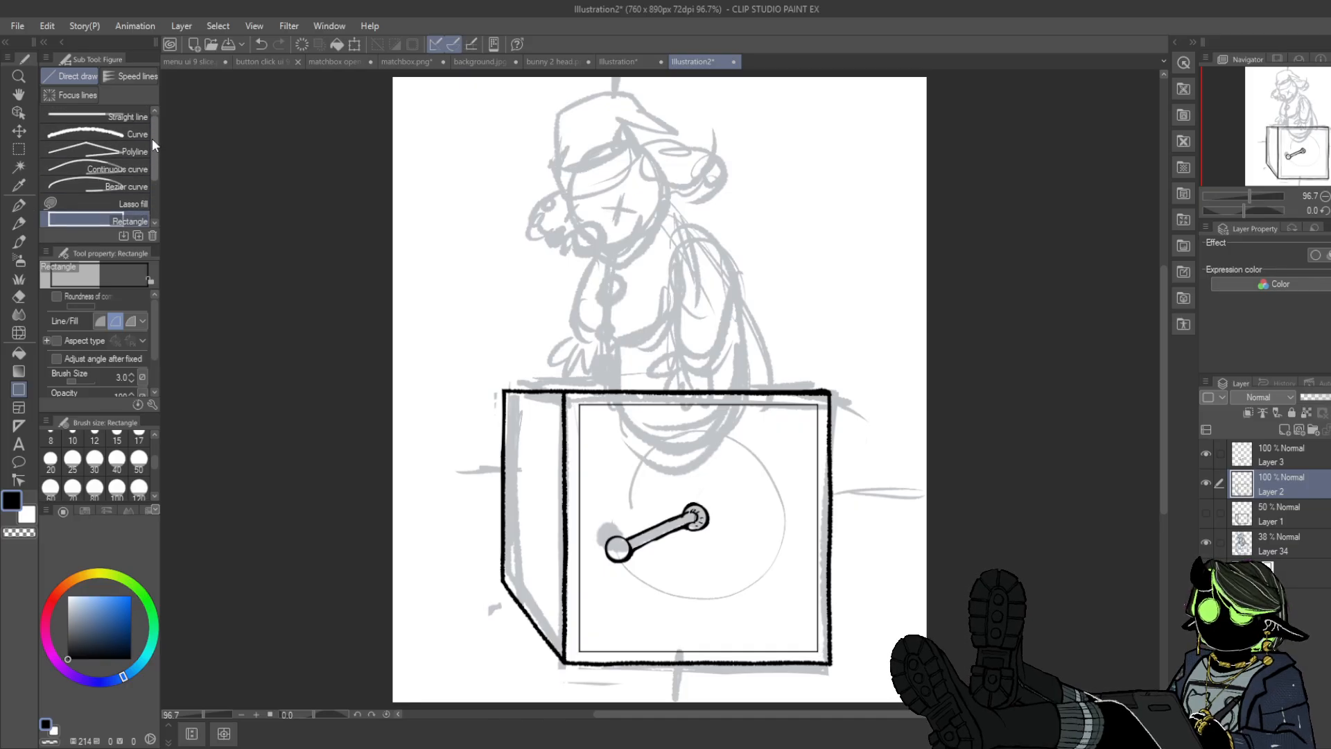
{"action": "left_click_drag", "start_coordinate": [509, 398], "coordinate": [555, 664]}
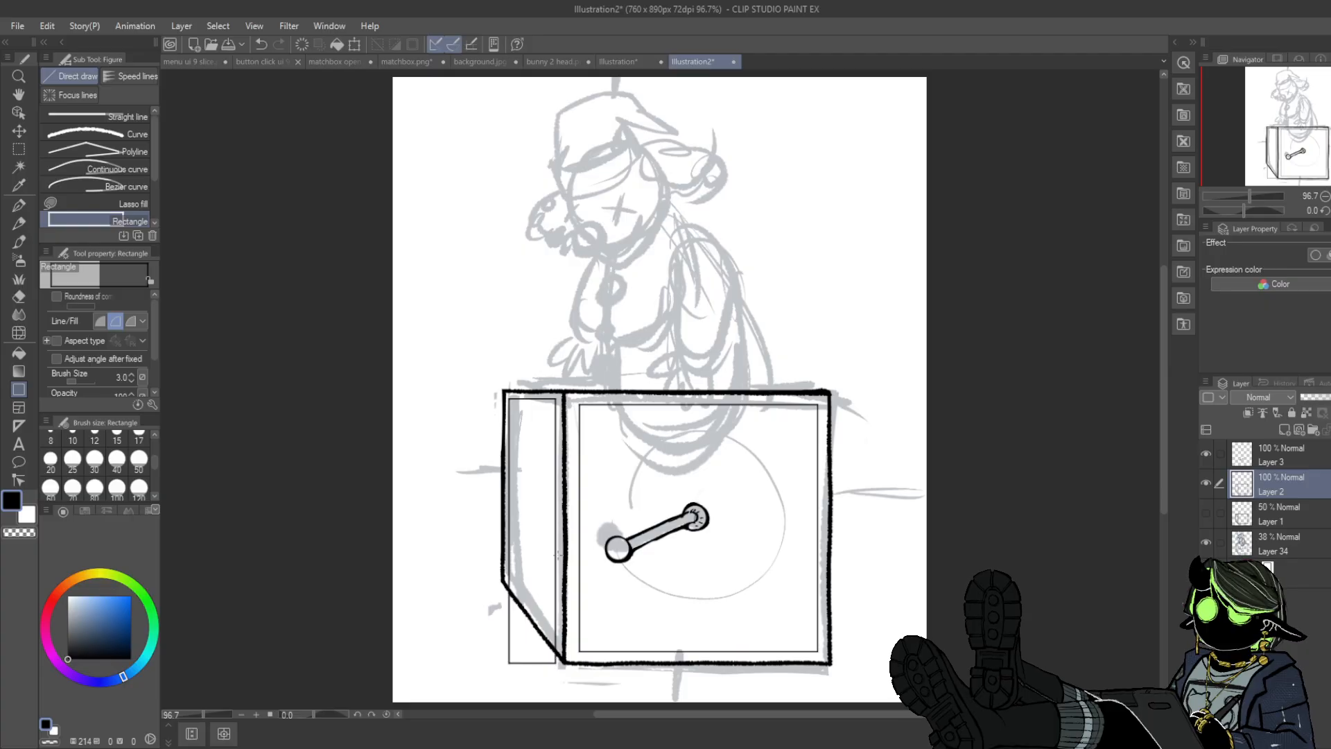
{"action": "key", "text": "ctrl+z"}
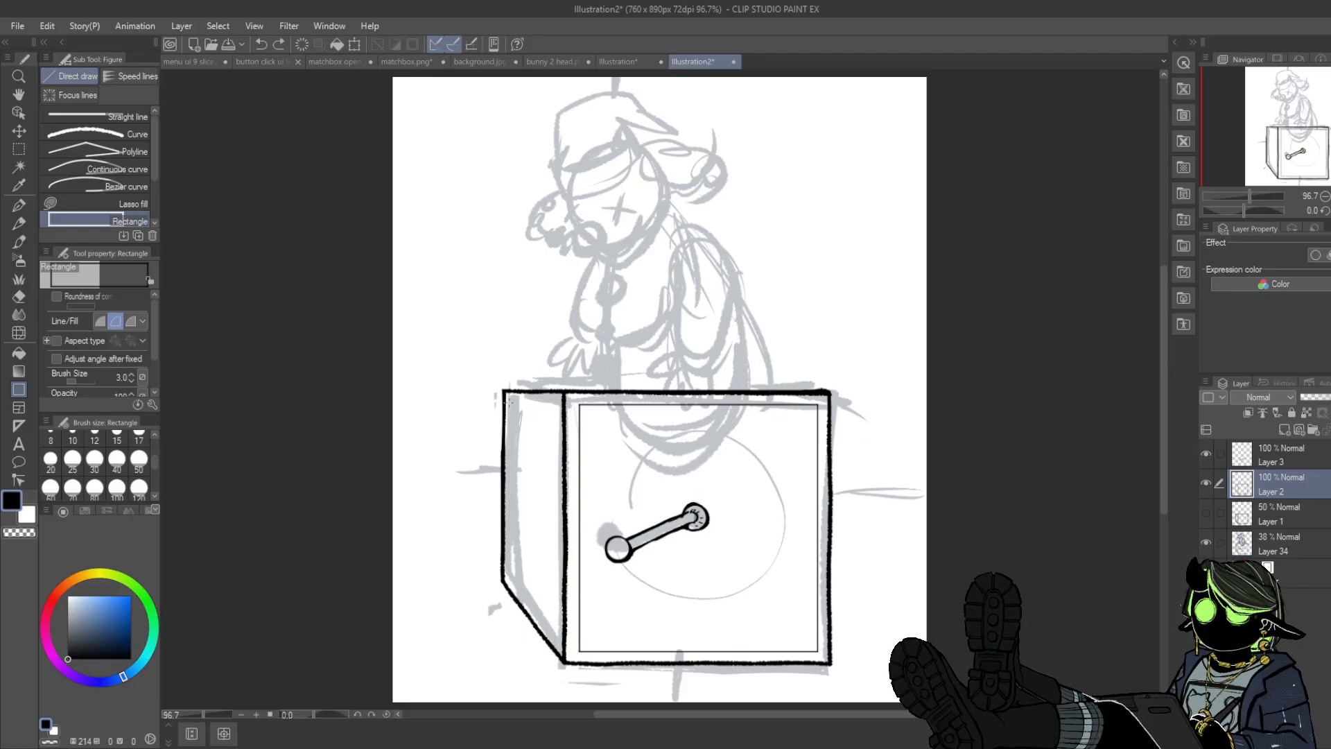
{"action": "left_click_drag", "start_coordinate": [555, 581], "coordinate": [555, 668]}
- Erase the part of the side face's inner rectangle that extends past the slanted bottom edge, enlarging the hard eraser to 120
{"action": "left_click", "coordinate": [19, 297]}
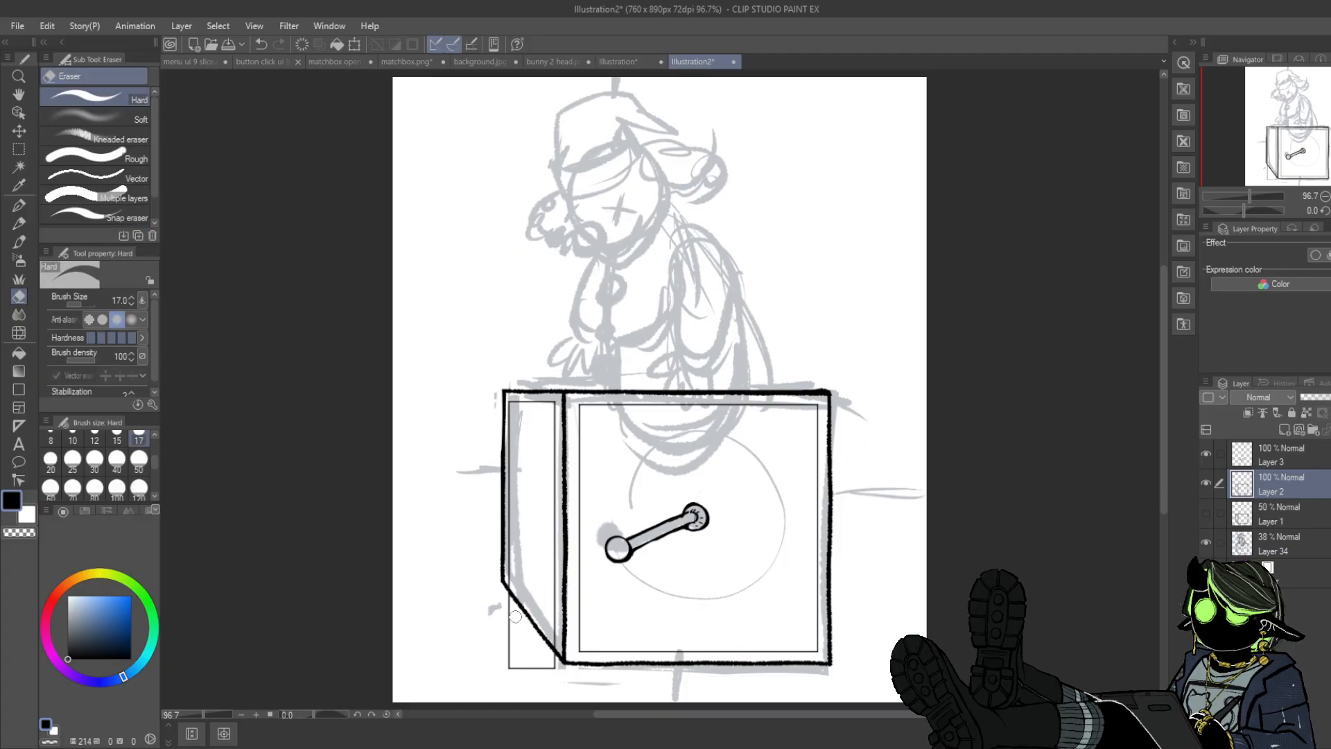
{"action": "left_click_drag", "start_coordinate": [488, 559], "coordinate": [510, 586]}
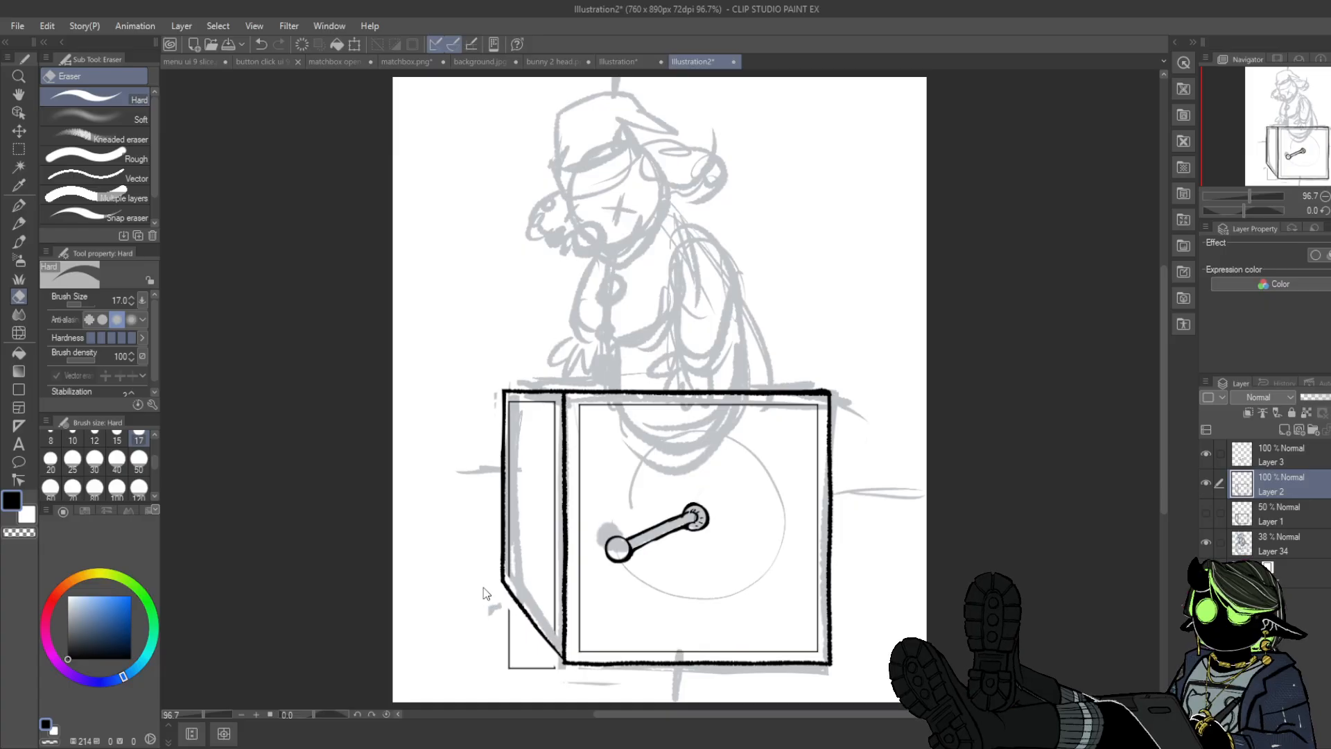
{"action": "key", "text": "ctrl+z"}
{"action": "key", "text": "ctrl+y"}
{"action": "left_click", "coordinate": [139, 497]}
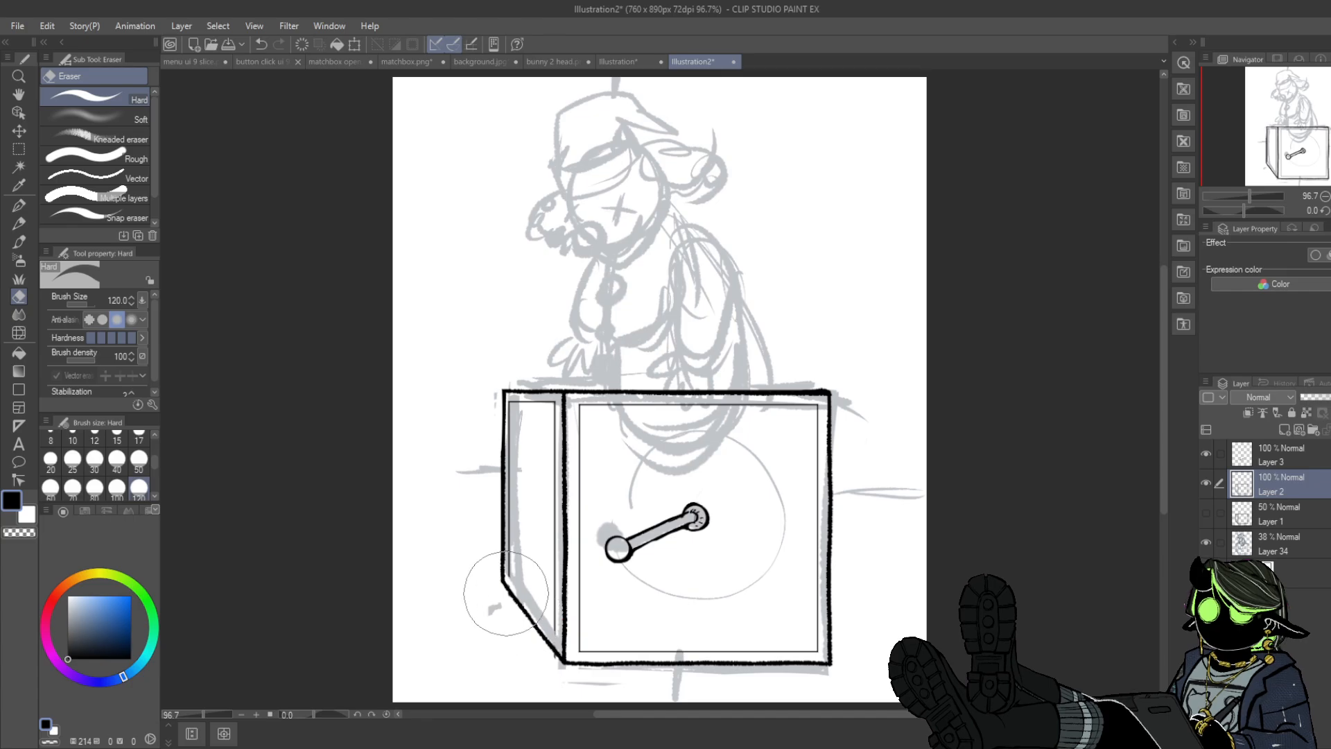
- Close the side face's inner frame with a straight line at brush size 2.5, parallel to the slanted bottom edge
{"action": "key", "text": "u"}
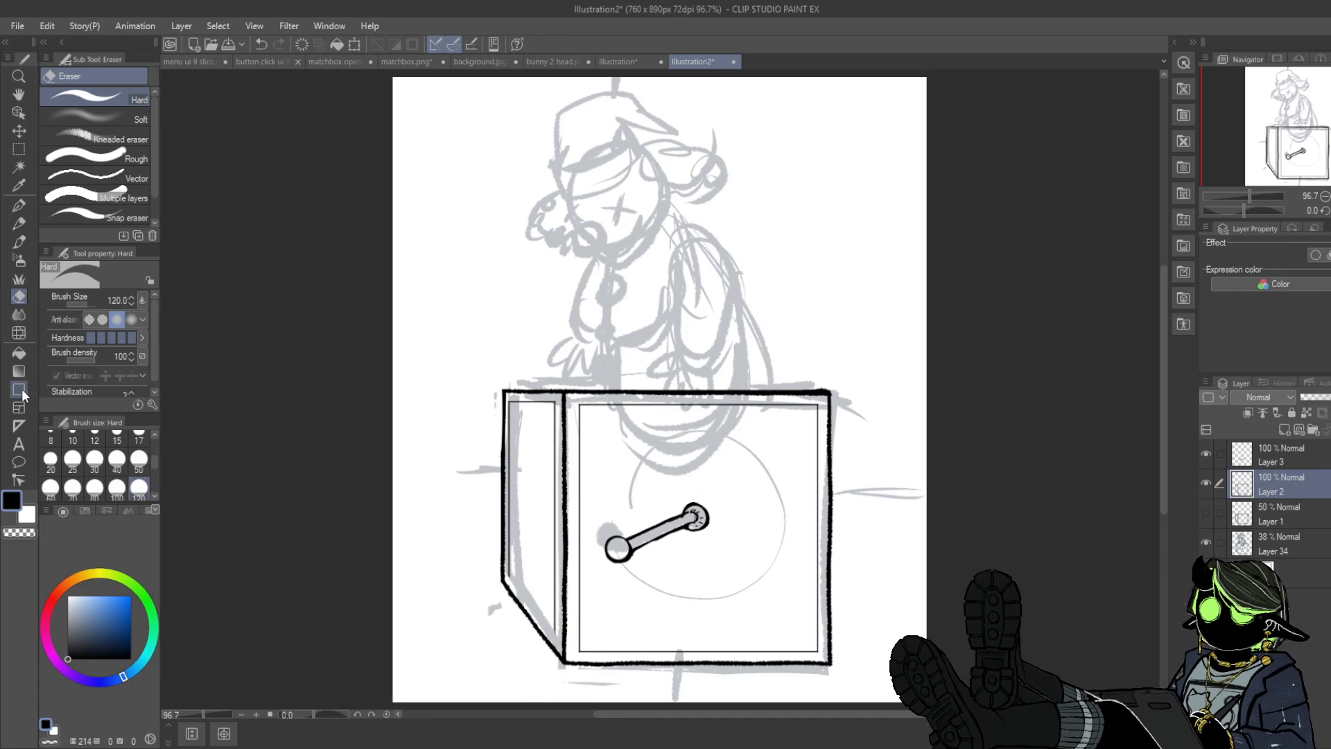
{"action": "left_click_drag", "start_coordinate": [510, 574], "coordinate": [557, 632]}
{"action": "key", "text": "bracketleft"}
{"action": "key", "text": "bracketleft"}
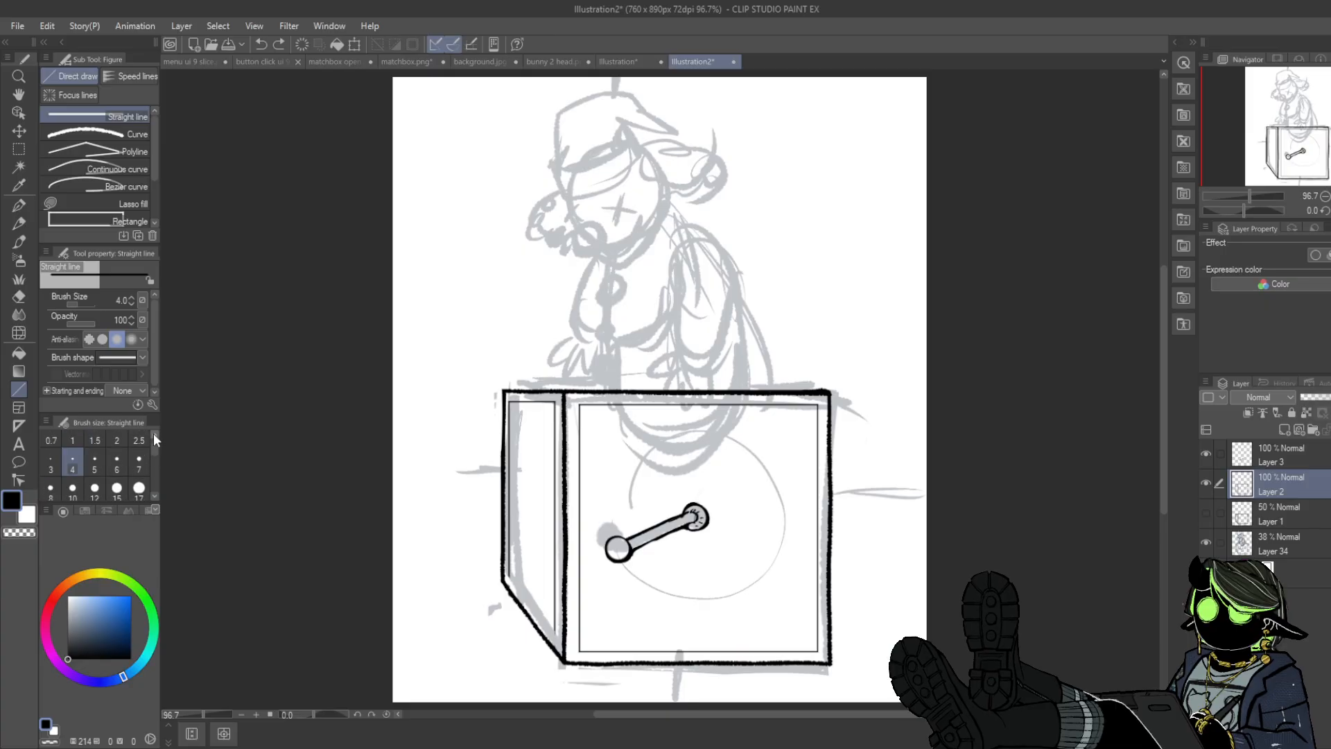
{"action": "left_click_drag", "start_coordinate": [510, 575], "coordinate": [559, 635]}
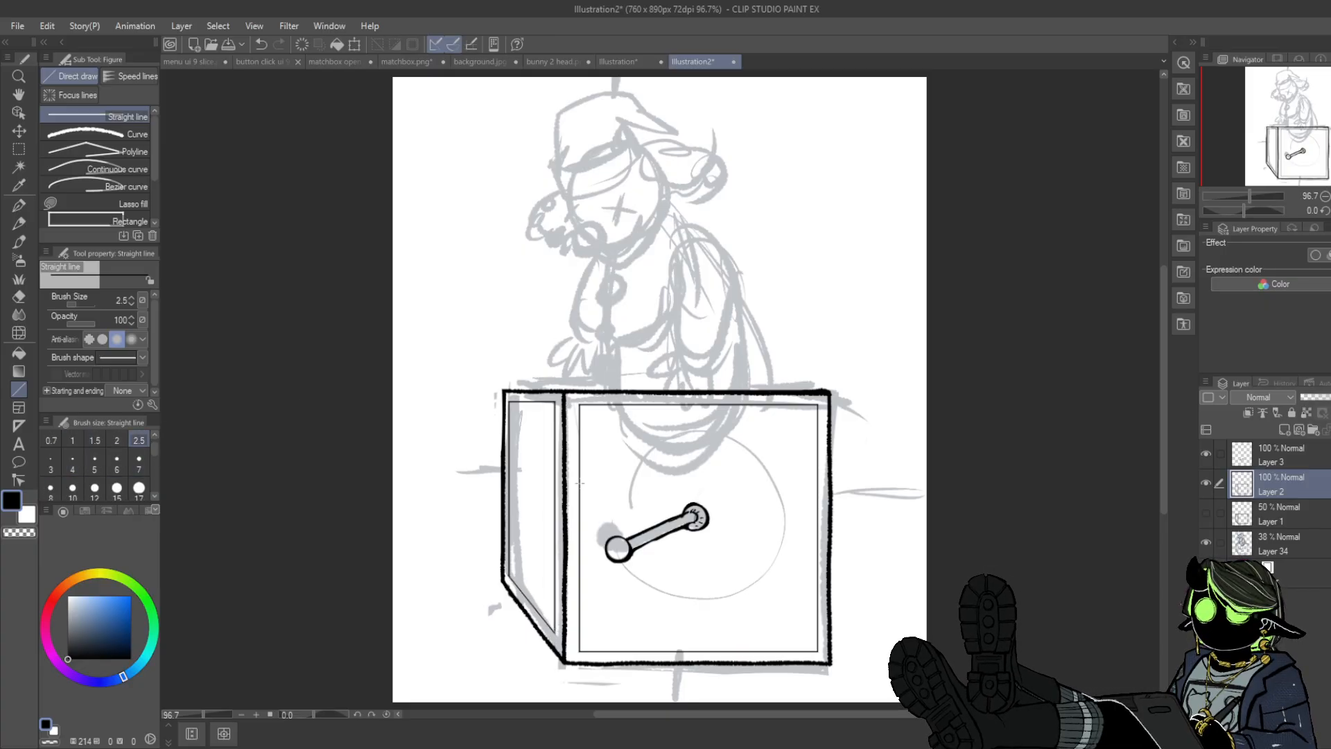
- Group the box's line layer into a folder named "box"
{"action": "left_click", "coordinate": [1206, 482]}
{"action": "left_click", "coordinate": [1205, 482]}
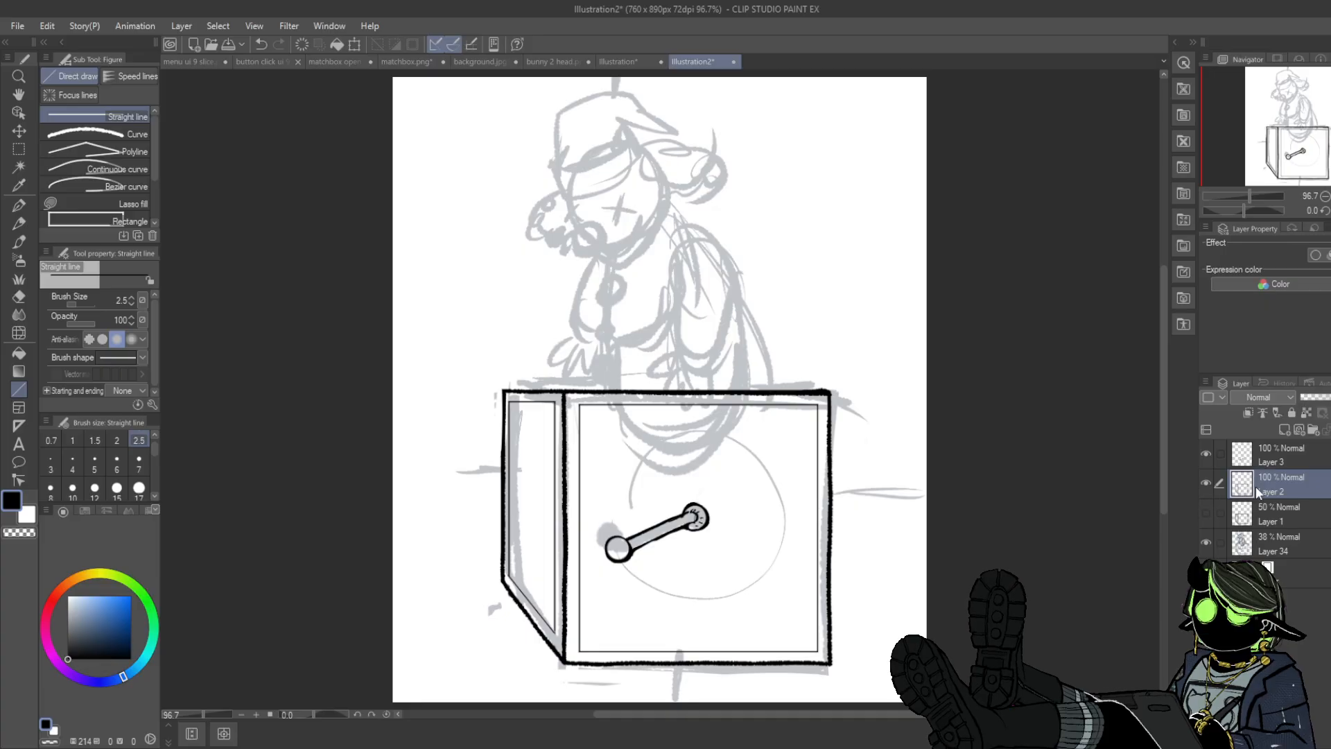
{"action": "key", "text": "ctrl+g"}
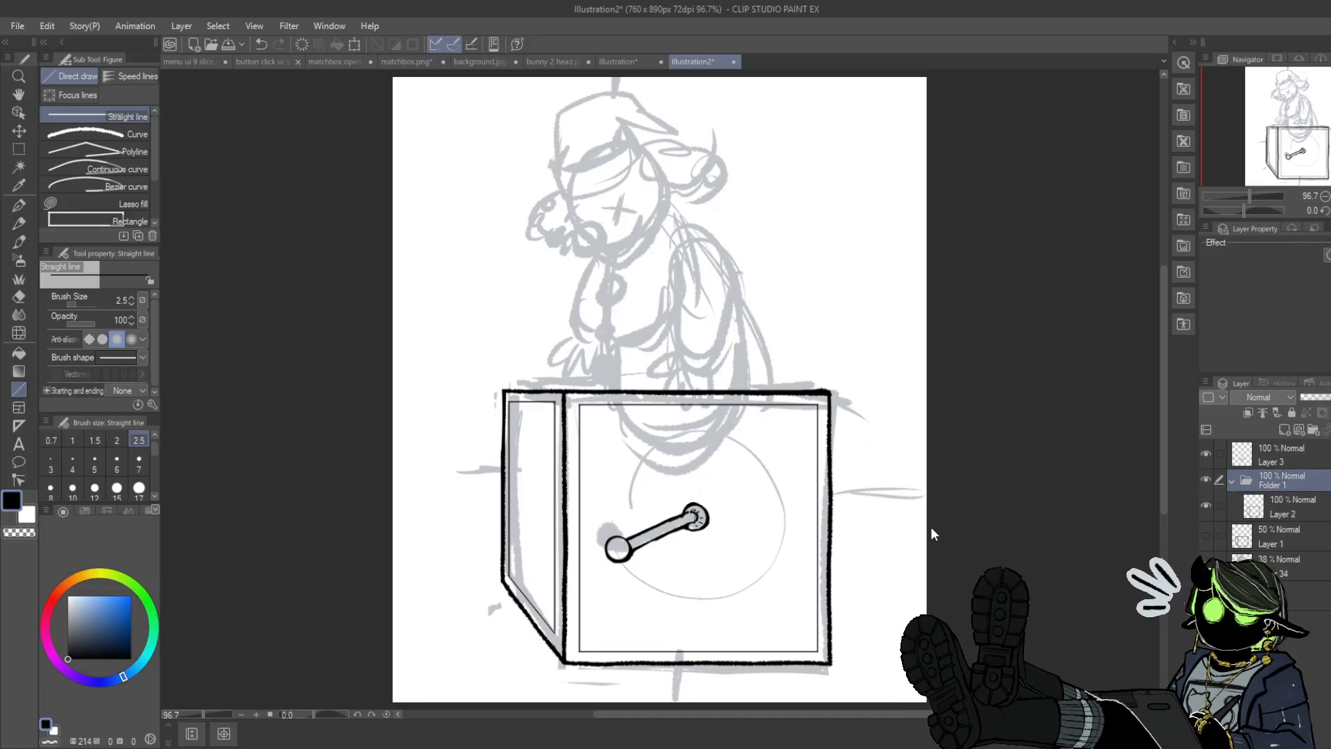
{"action": "double_click", "coordinate": [1271, 485]}
{"action": "type", "text": "box"}
{"action": "key", "text": "Return"}
- Check which layer holds the crank and group it into its own folder named "lever"
{"action": "left_click", "coordinate": [1205, 456]}
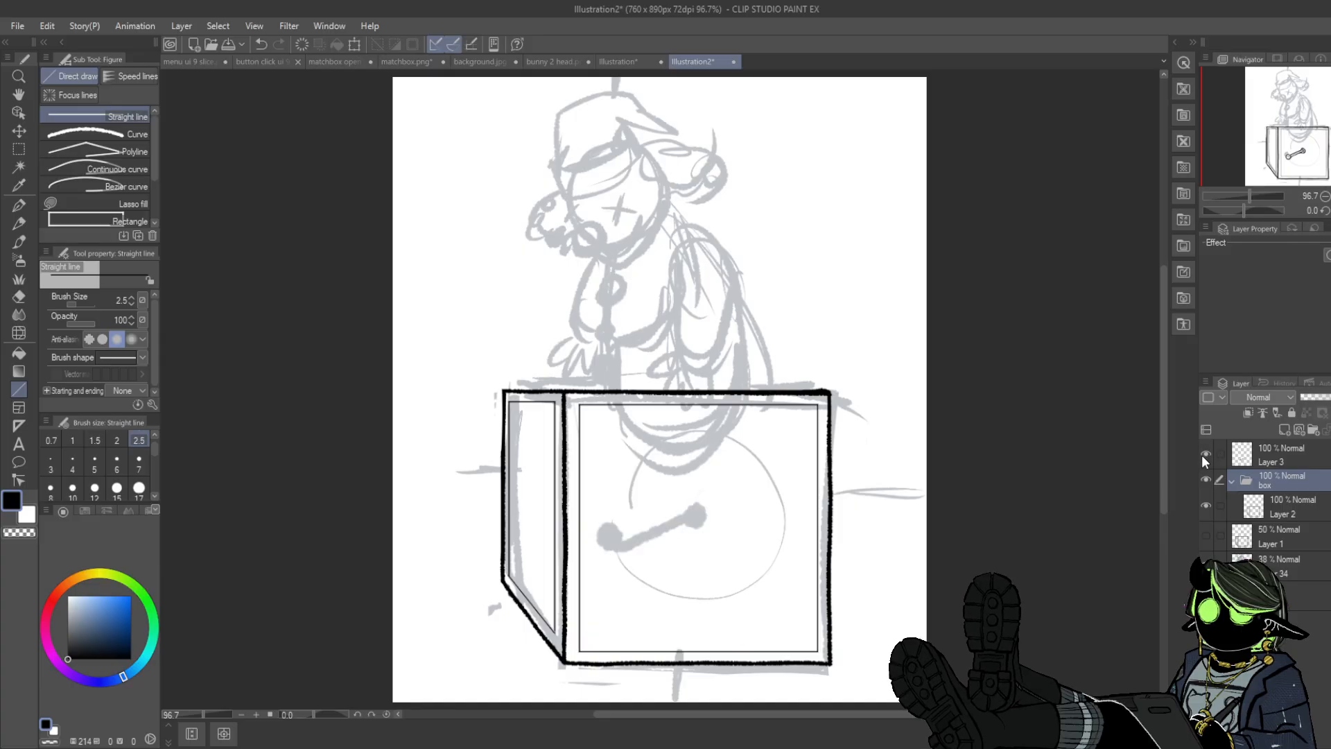
{"action": "left_click", "coordinate": [1205, 455]}
{"action": "left_click", "coordinate": [1273, 459]}
{"action": "key", "text": "ctrl+g"}
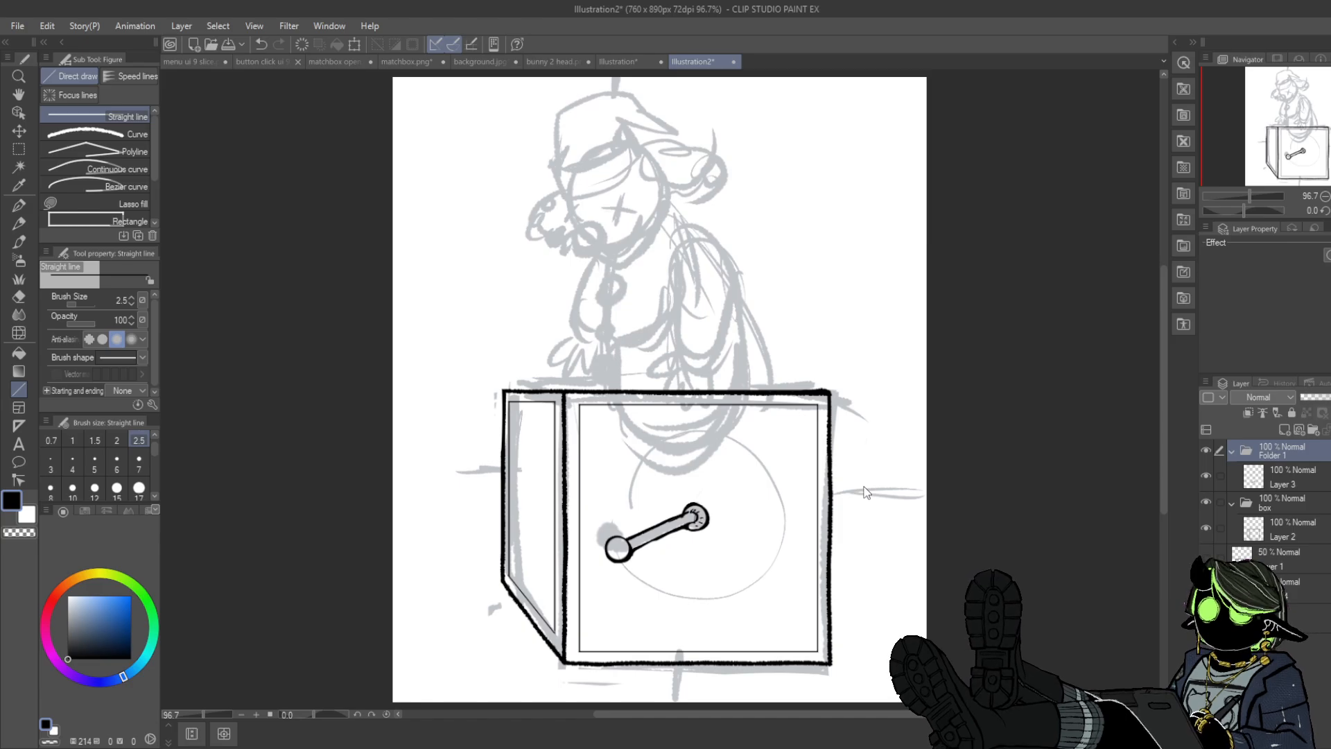
- Add a folder named "body bottom" above the lever folder, with a new empty layer inside it
{"action": "left_click", "coordinate": [1312, 430]}
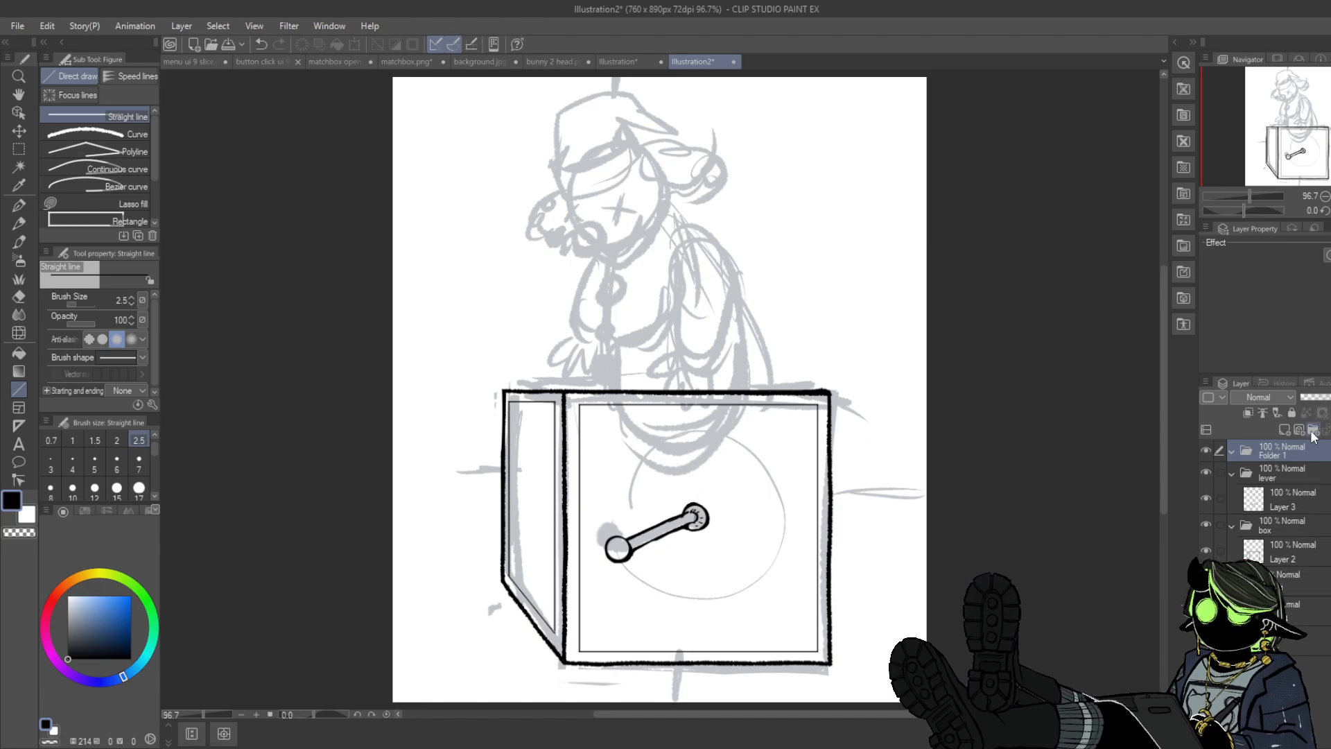
{"action": "left_click", "coordinate": [1284, 430]}
{"action": "left_click", "coordinate": [1271, 457]}
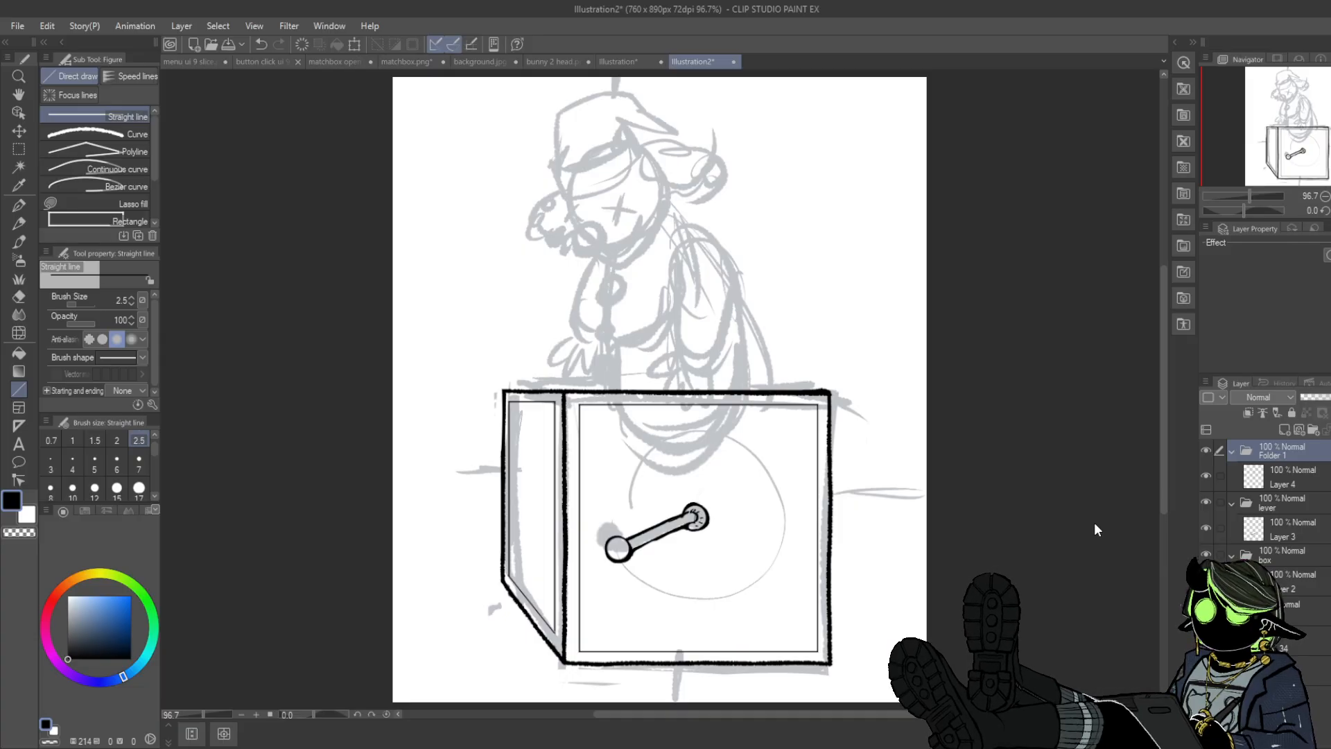
{"action": "left_click", "coordinate": [1266, 475]}
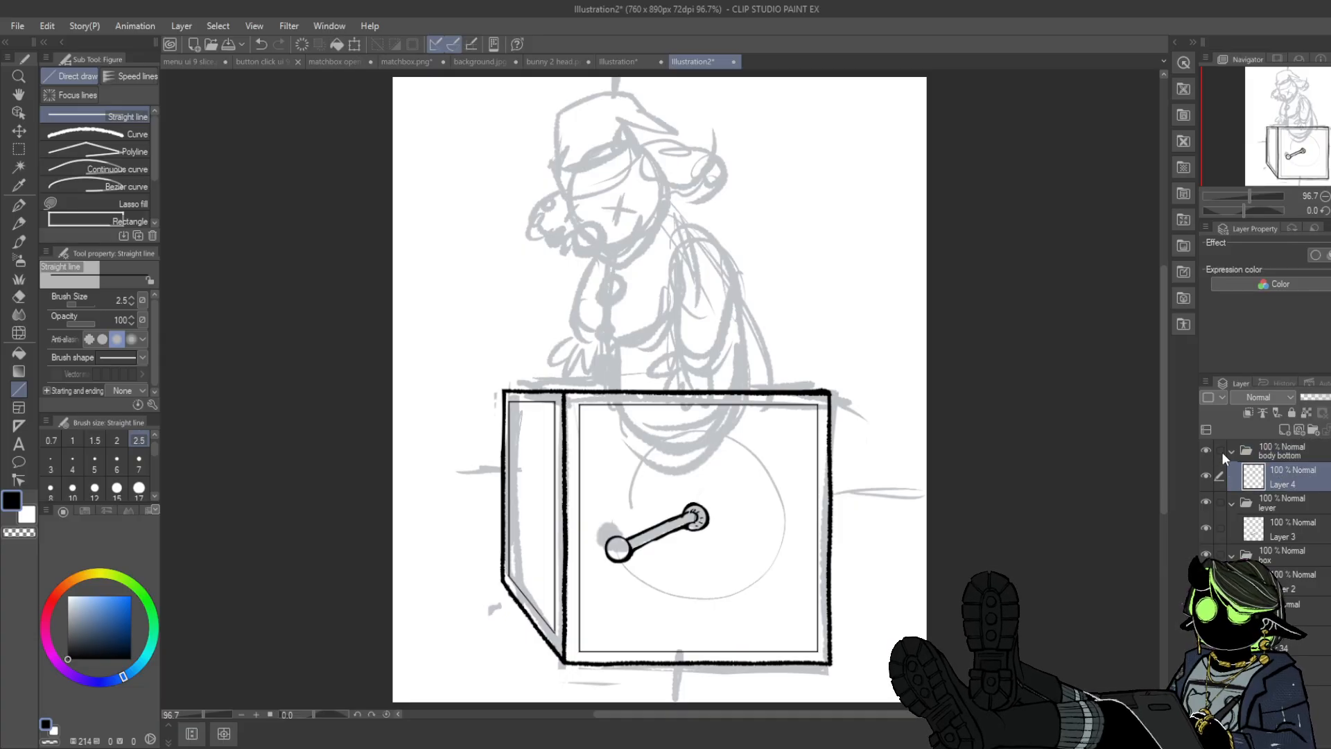
- Rename the "body bottom" folder to "body top" and make its empty layer active for inking
{"action": "key", "text": "p"}
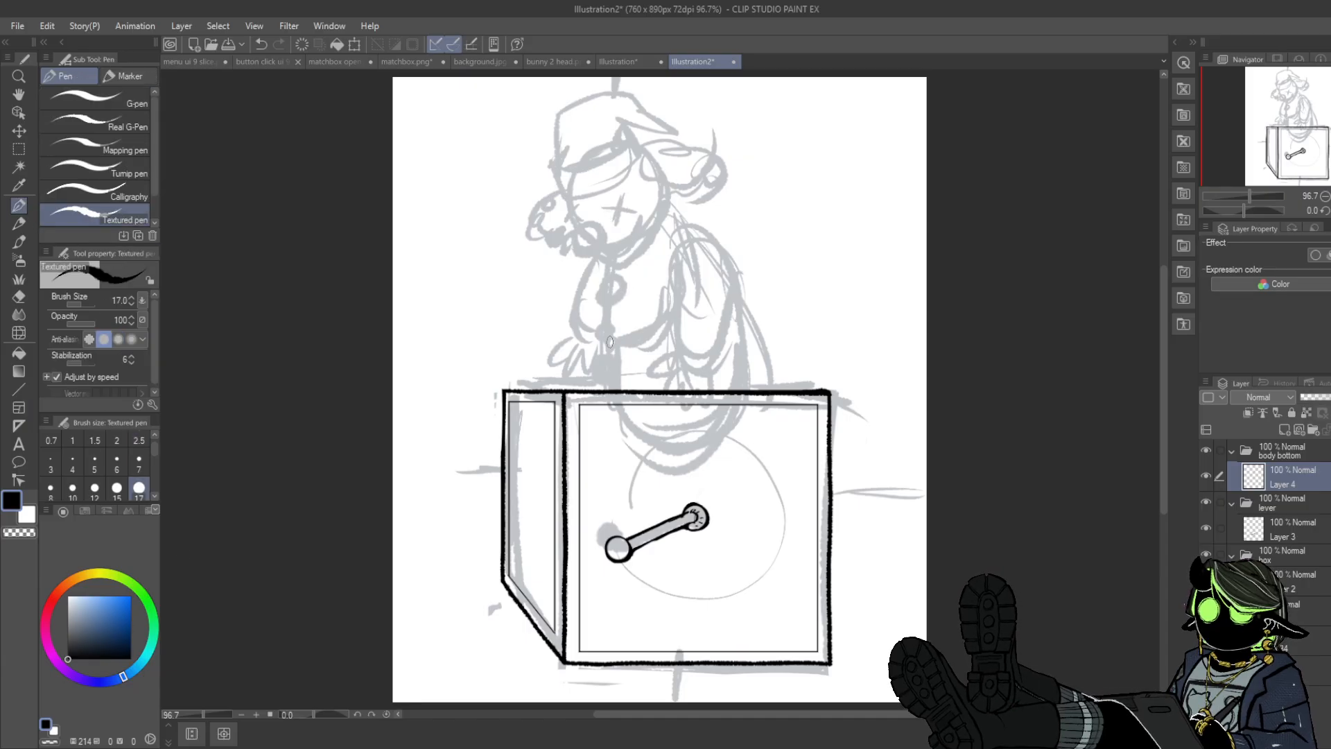
{"action": "left_click", "coordinate": [1281, 452]}
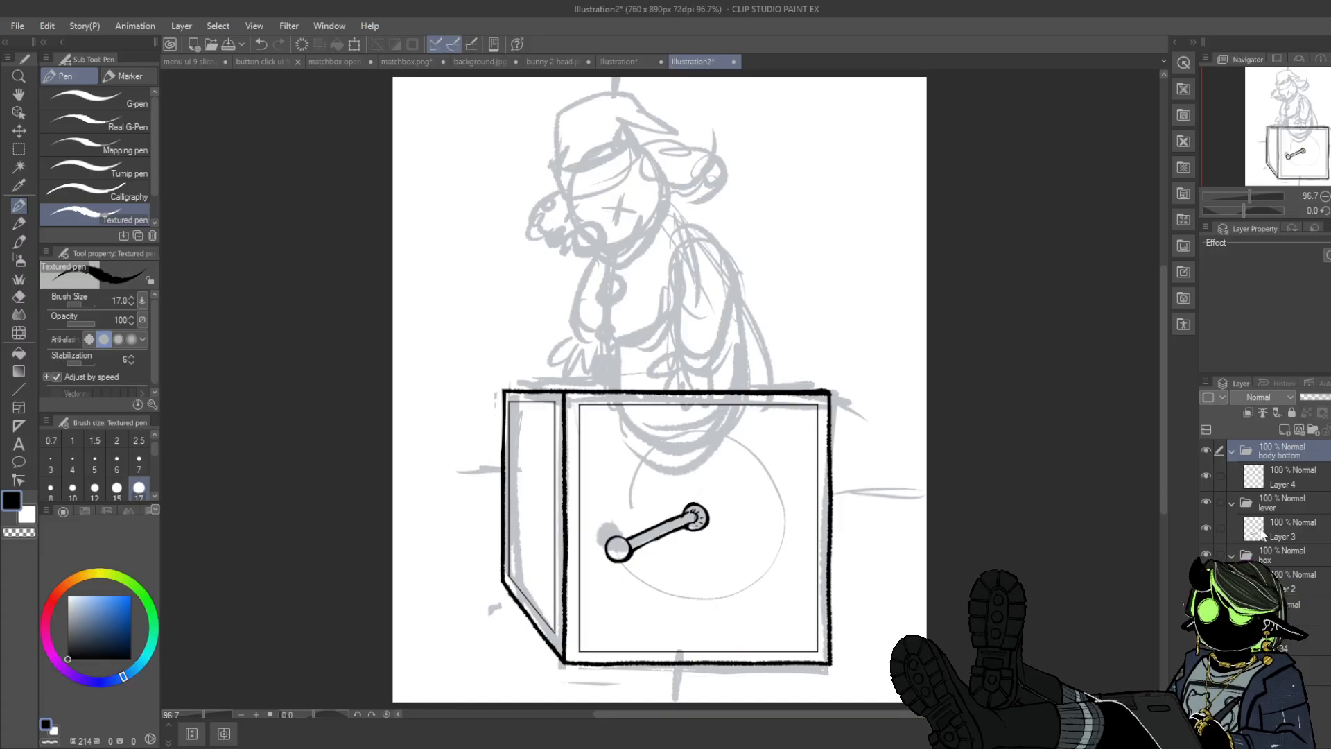
{"action": "left_click", "coordinate": [1289, 476]}
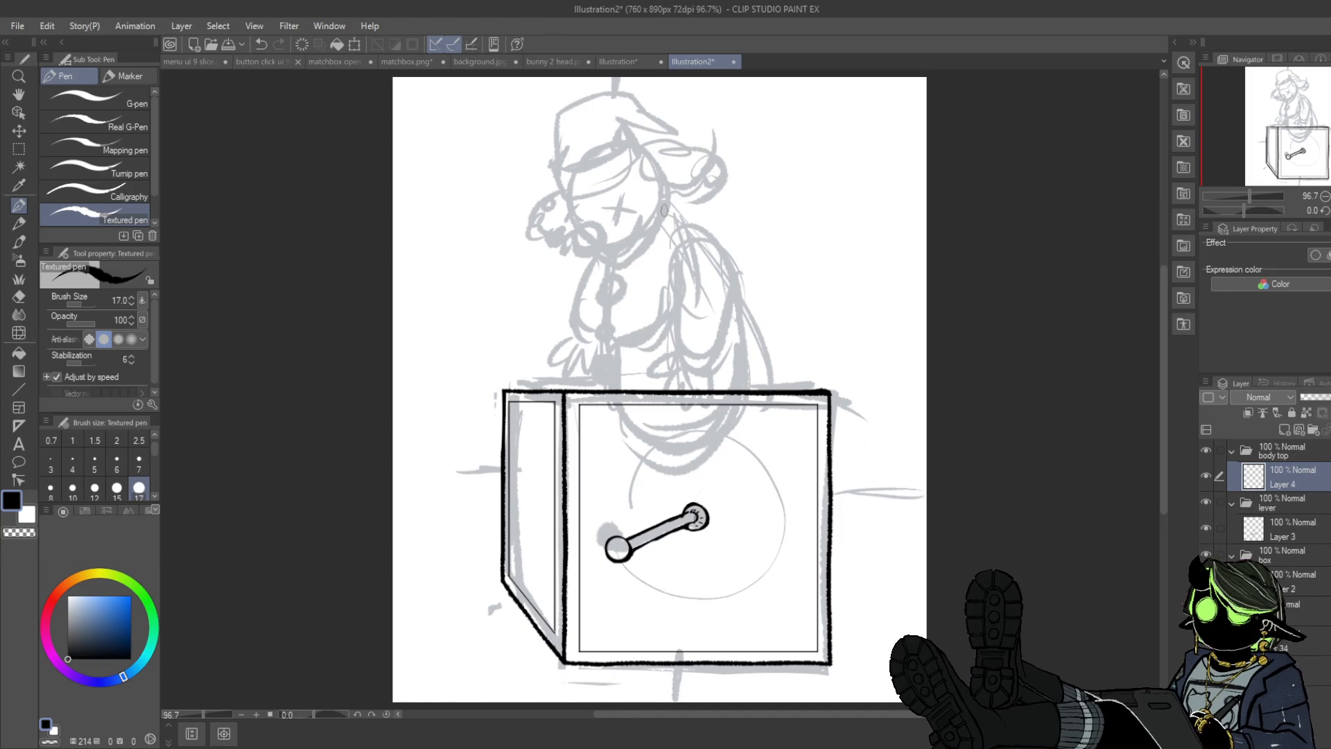
- Ink the puppet's upper body as a closed egg-shaped outline over the sketch with the textured pen at size 17
{"action": "left_click_drag", "start_coordinate": [689, 238], "coordinate": [711, 285]}
{"action": "mouse_move", "coordinate": [656, 203]}
{"action": "left_mouse_down"}
{"action": "mouse_move", "coordinate": [602, 248]}
{"action": "mouse_move", "coordinate": [610, 351]}
{"action": "mouse_move", "coordinate": [675, 354]}
{"action": "mouse_move", "coordinate": [717, 303]}
{"action": "left_mouse_up"}
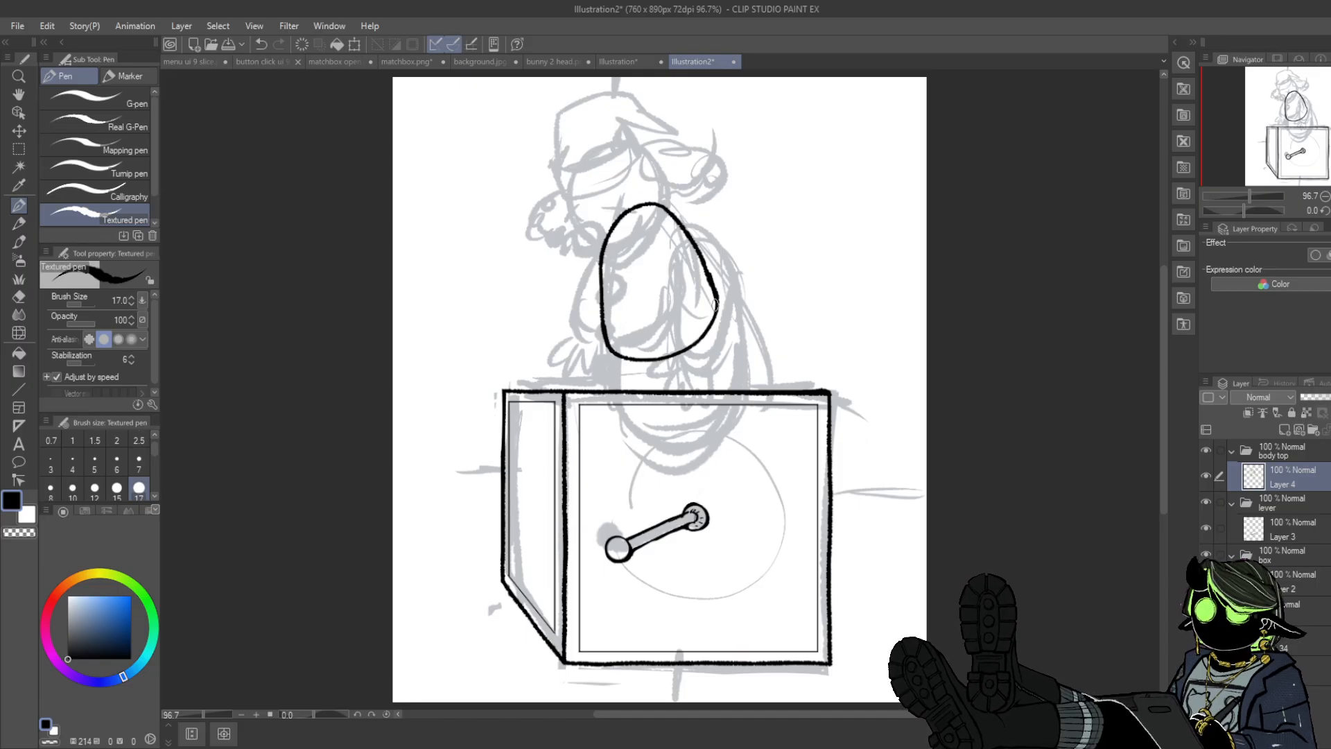
{"action": "key", "text": "e"}
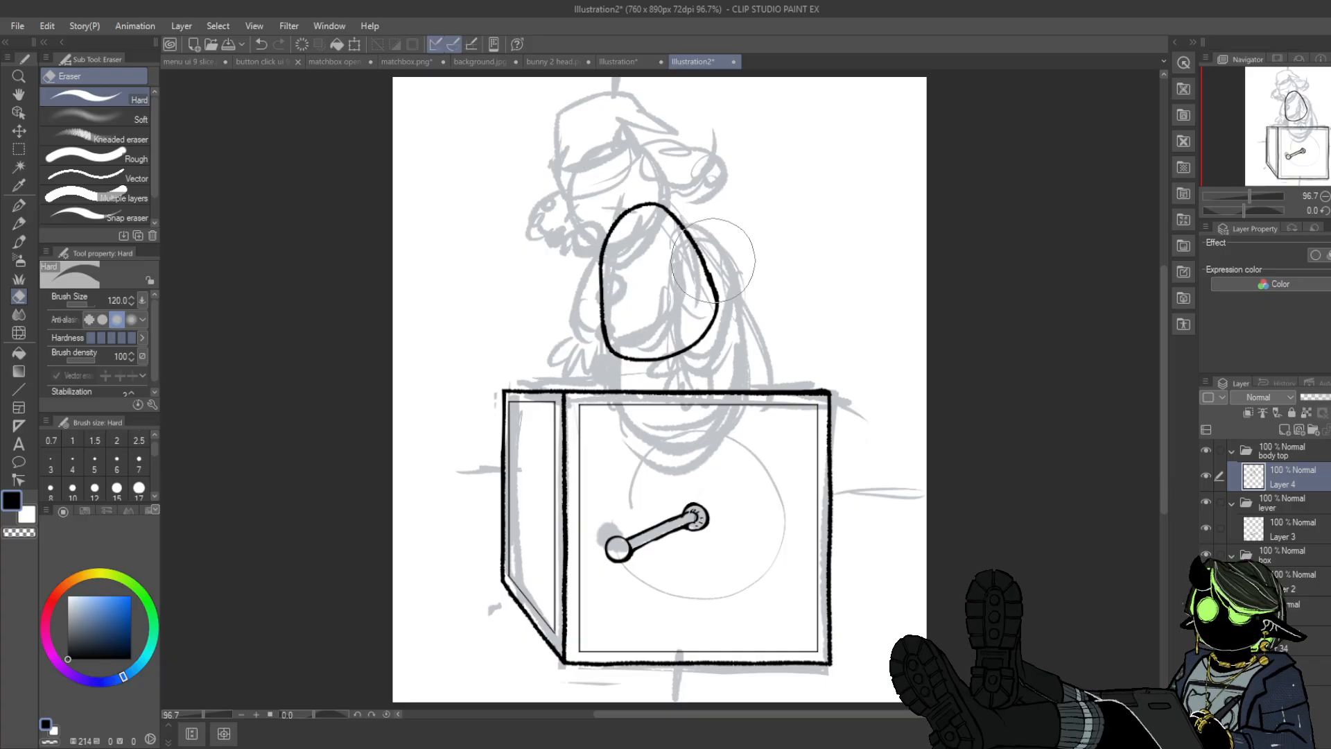
- Ink two round buttons down the front of the puppet's torso and short stitch marks across its lower edge
{"action": "key", "text": "p"}
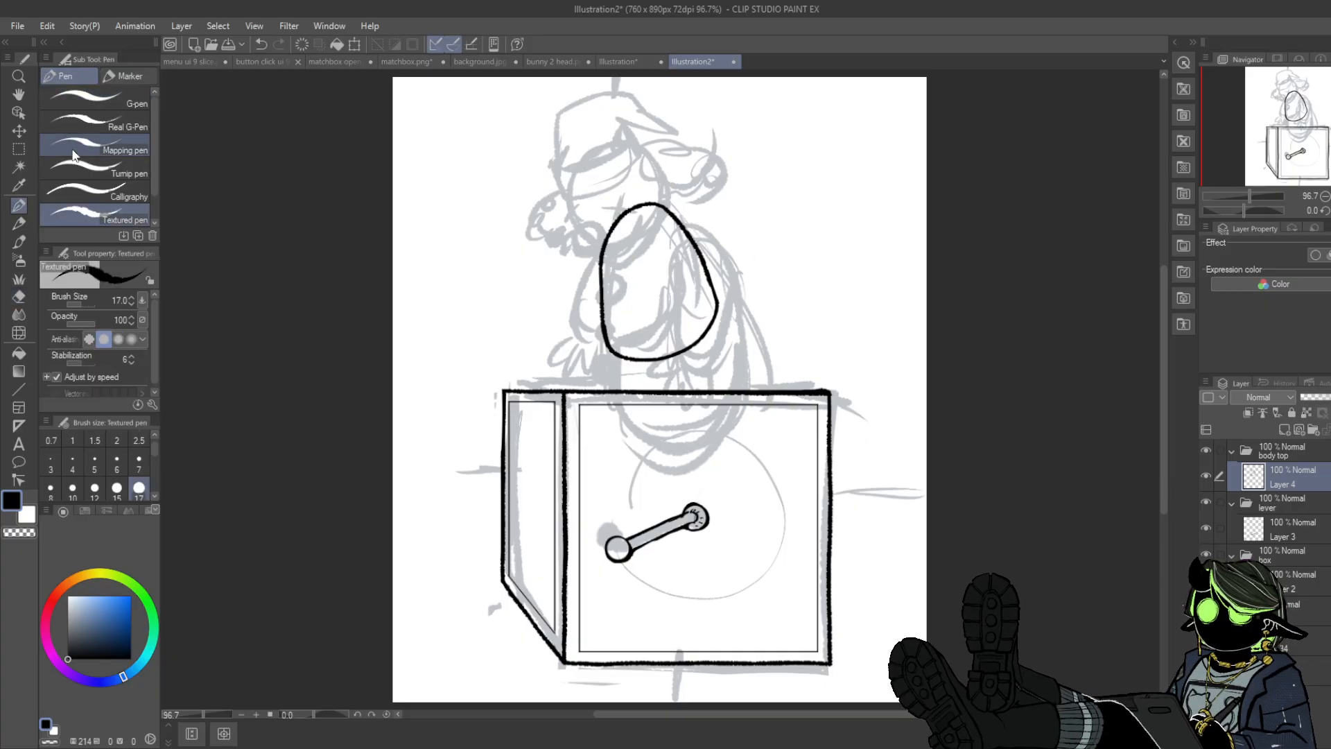
{"action": "mouse_move", "coordinate": [618, 290]}
{"action": "left_mouse_down"}
{"action": "mouse_move", "coordinate": [628, 346]}
{"action": "mouse_move", "coordinate": [628, 326]}
{"action": "left_mouse_up"}
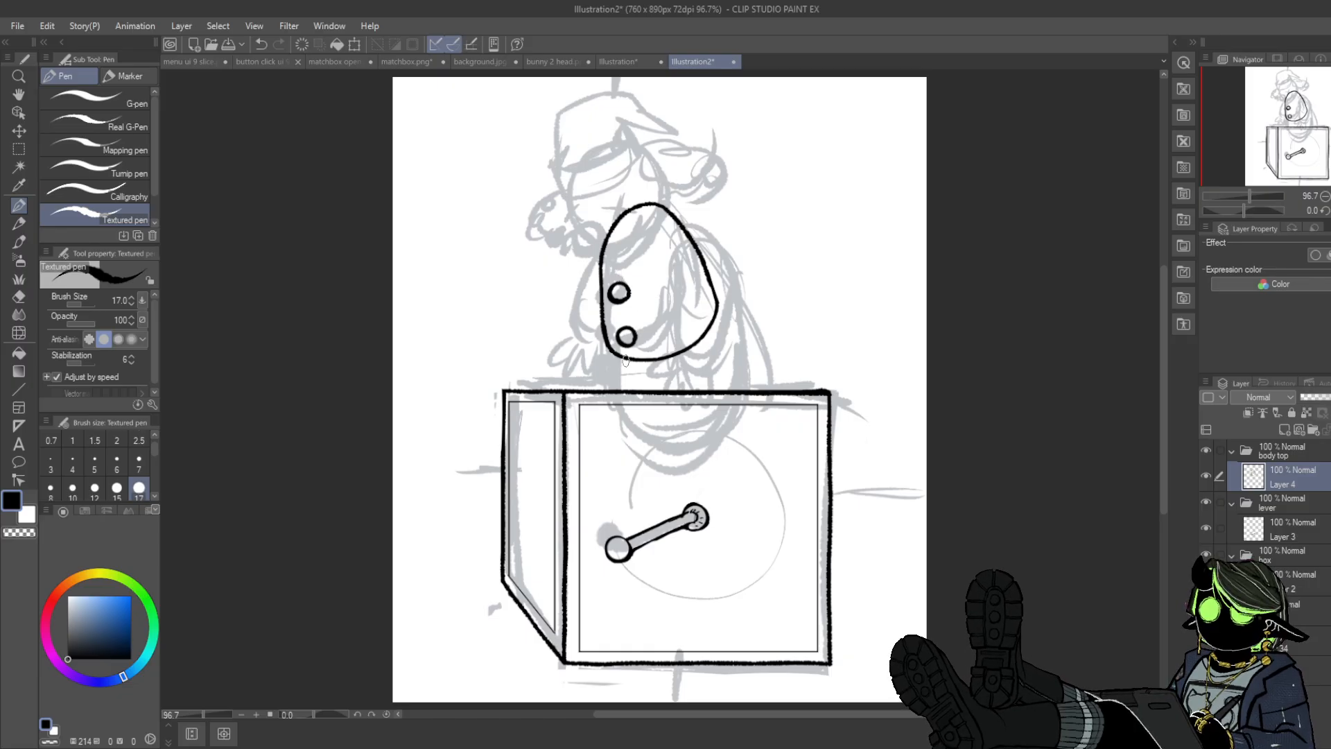
{"action": "mouse_move", "coordinate": [627, 354]}
{"action": "left_mouse_down"}
{"action": "mouse_move", "coordinate": [629, 366]}
{"action": "mouse_move", "coordinate": [683, 355]}
{"action": "mouse_move", "coordinate": [707, 331]}
{"action": "left_mouse_up"}
{"action": "left_click_drag", "start_coordinate": [713, 316], "coordinate": [711, 328]}
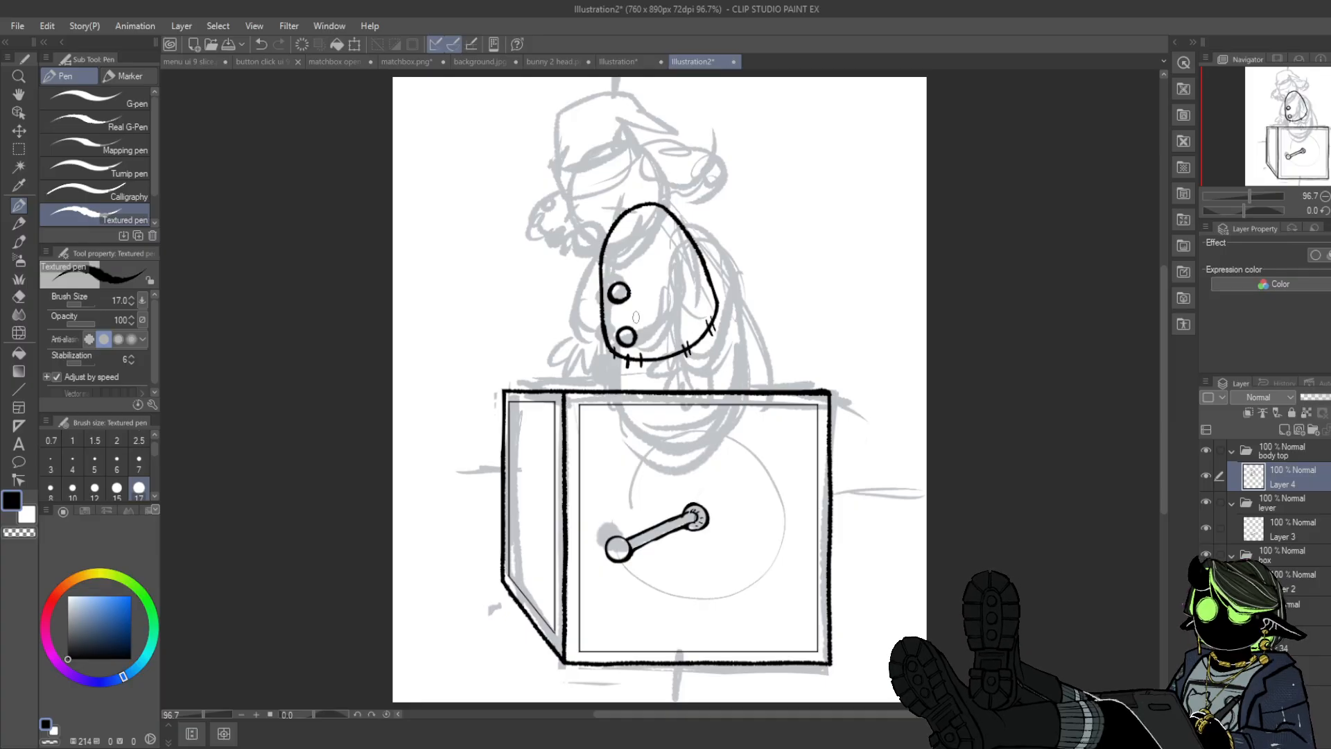
- Create a folder named "body bottom" directly beneath the "body top" group and add a new layer inside it
{"action": "left_click", "coordinate": [1298, 452]}
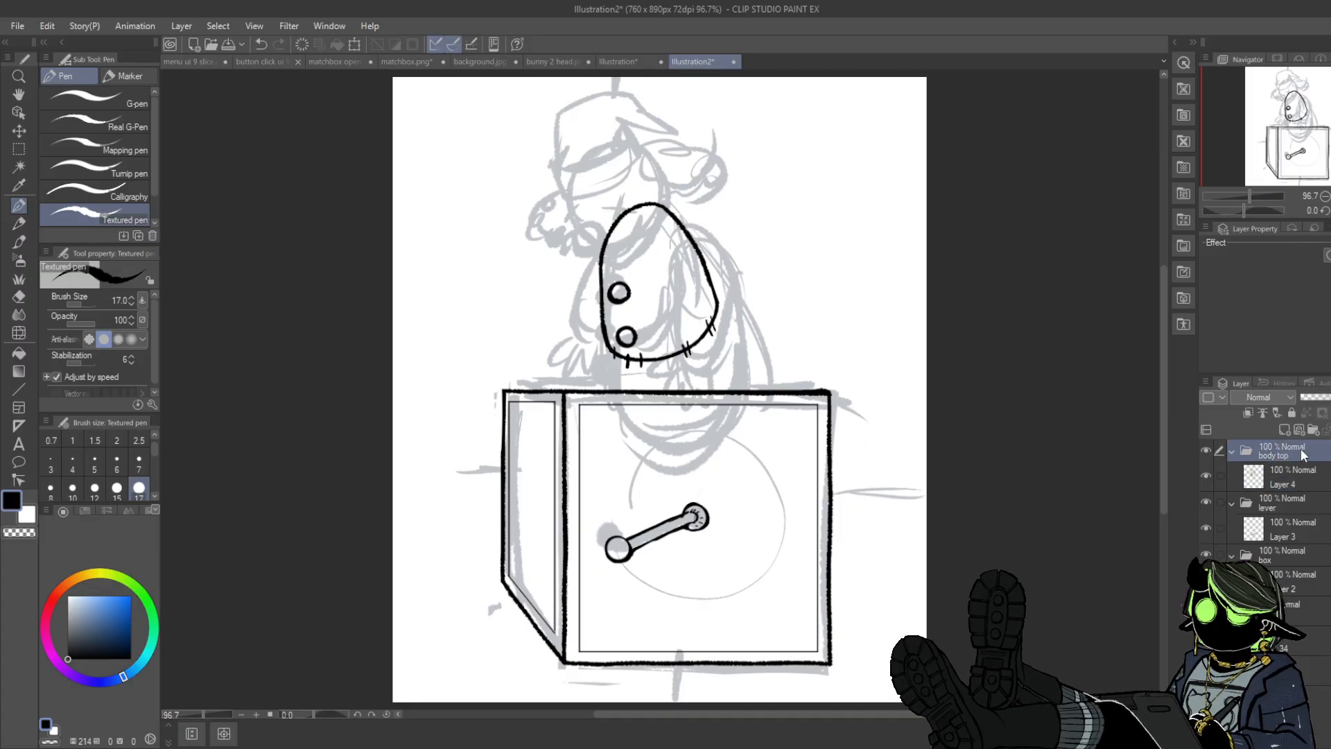
{"action": "left_click", "coordinate": [1282, 502]}
{"action": "left_click", "coordinate": [1312, 430]}
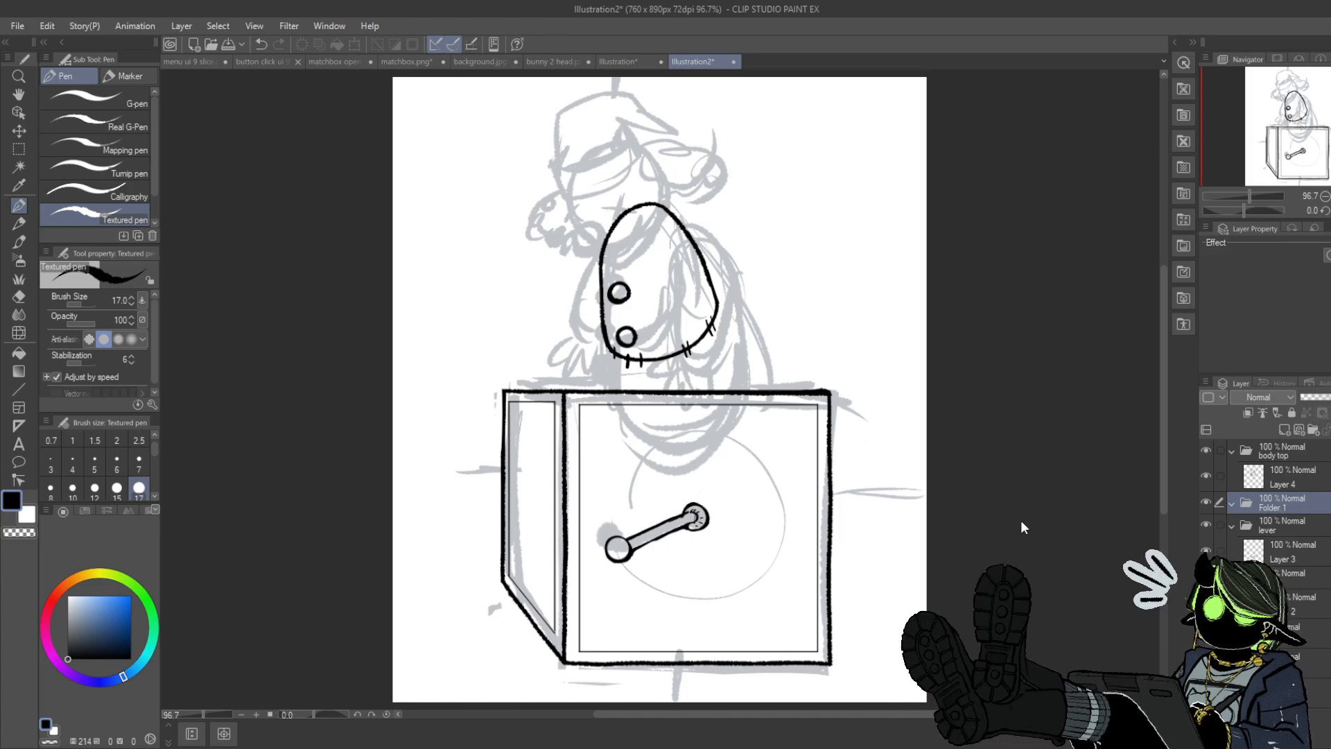
{"action": "type", "text": "body bottom"}
{"action": "key", "text": "Return"}
{"action": "left_click", "coordinate": [1283, 429]}
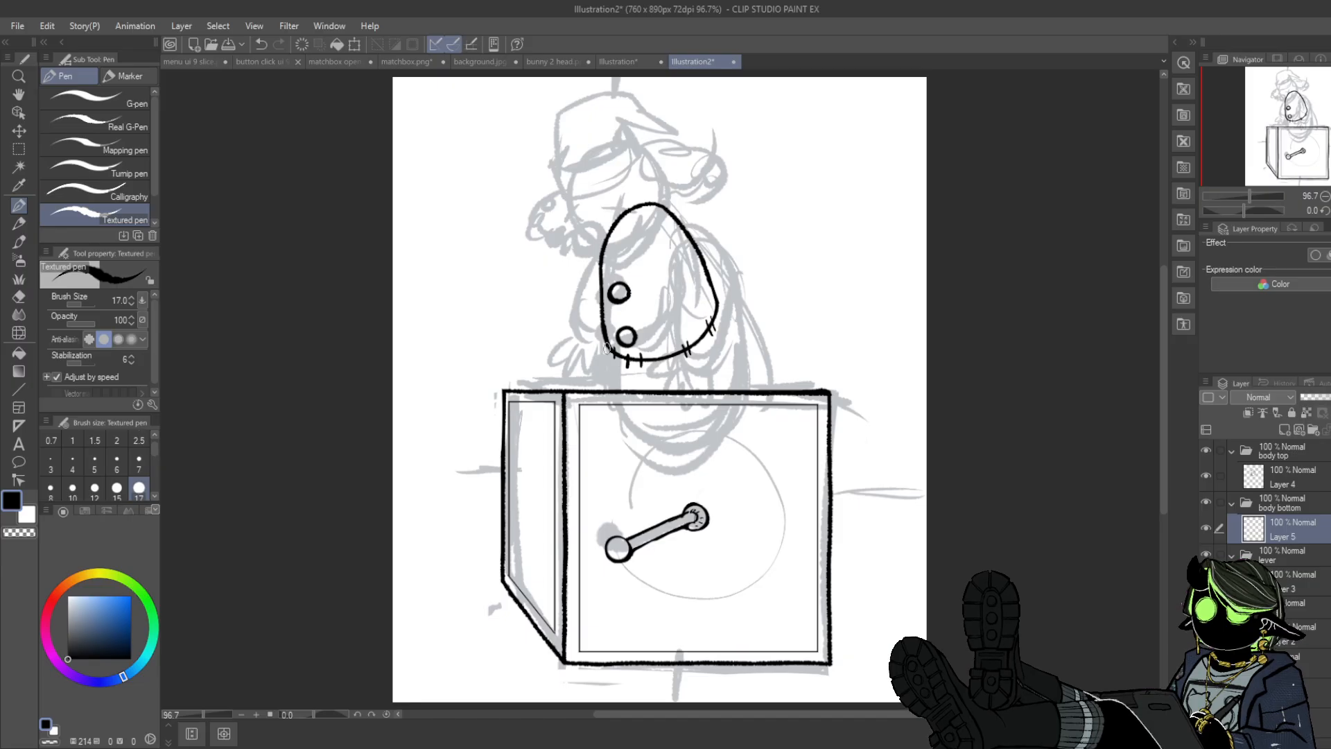
- Ink the rounded lower body outline from the torso down over the box and add a third button below the other two
{"action": "left_click_drag", "start_coordinate": [607, 355], "coordinate": [614, 460]}
{"action": "left_click_drag", "start_coordinate": [714, 297], "coordinate": [752, 454]}
{"action": "mouse_move", "coordinate": [613, 454]}
{"action": "left_mouse_down"}
{"action": "mouse_move", "coordinate": [628, 475]}
{"action": "mouse_move", "coordinate": [708, 494]}
{"action": "mouse_move", "coordinate": [746, 474]}
{"action": "mouse_move", "coordinate": [754, 447]}
{"action": "left_mouse_up"}
{"action": "mouse_move", "coordinate": [609, 353]}
{"action": "left_mouse_down"}
{"action": "mouse_move", "coordinate": [630, 310]}
{"action": "mouse_move", "coordinate": [713, 296]}
{"action": "left_mouse_up"}
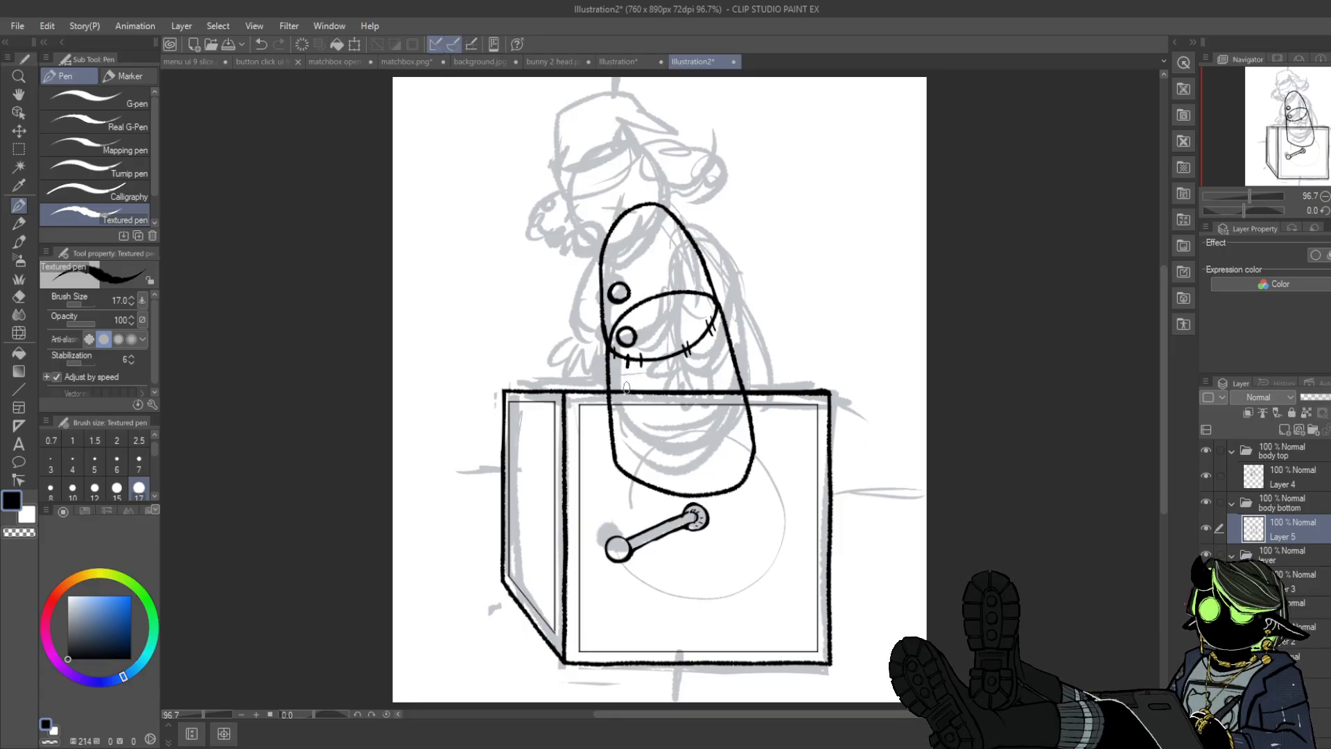
{"action": "mouse_move", "coordinate": [627, 388]}
{"action": "left_mouse_down"}
{"action": "mouse_move", "coordinate": [614, 381]}
{"action": "mouse_move", "coordinate": [625, 393]}
{"action": "left_mouse_up"}
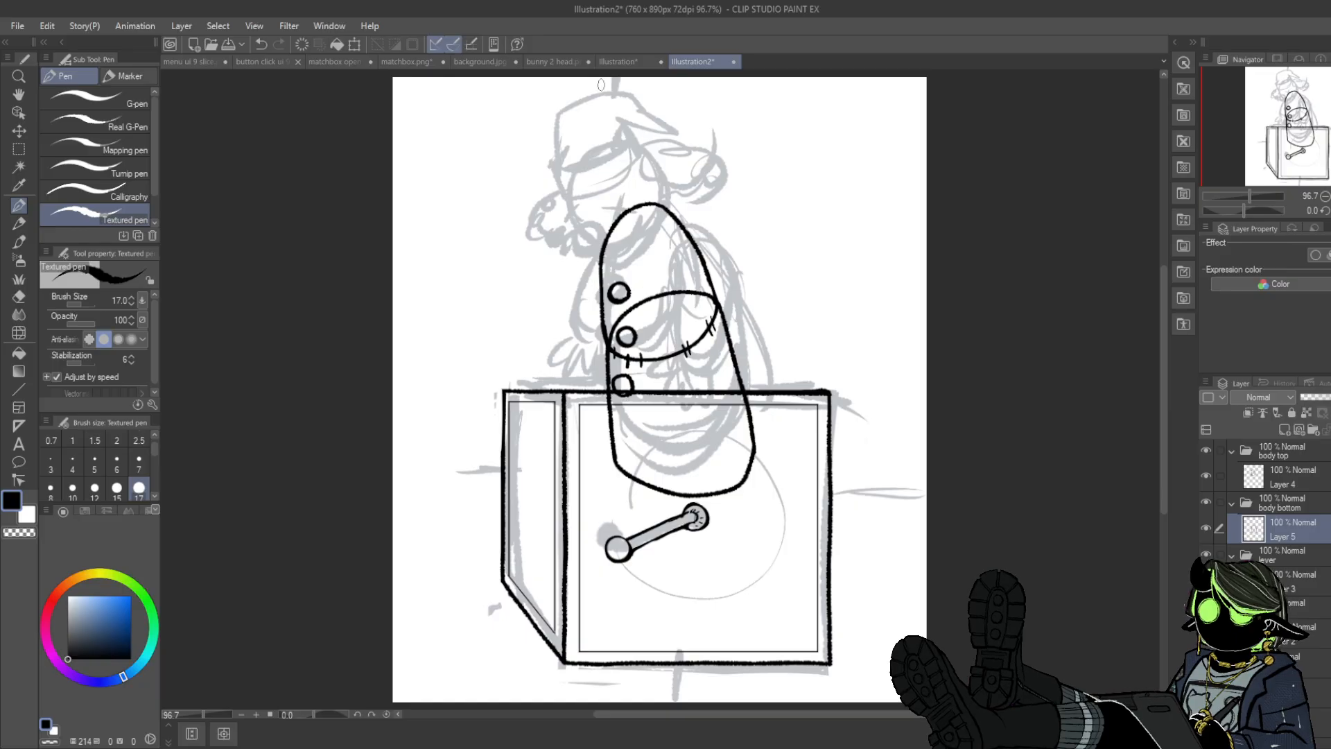
{"action": "left_click", "coordinate": [261, 44]}
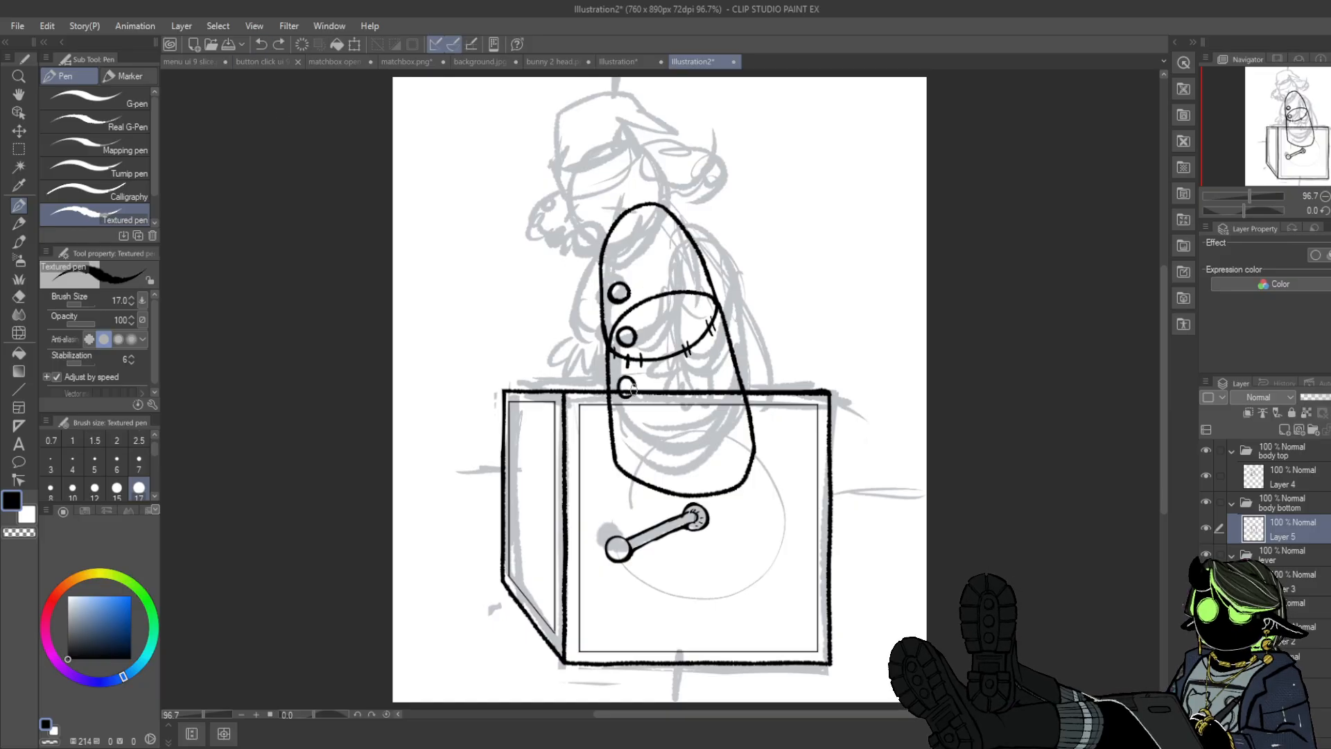
- On the "body top" layer, ink a ruffled collar with a zigzag lower edge across the top of the torso
{"action": "left_click", "coordinate": [1295, 472]}
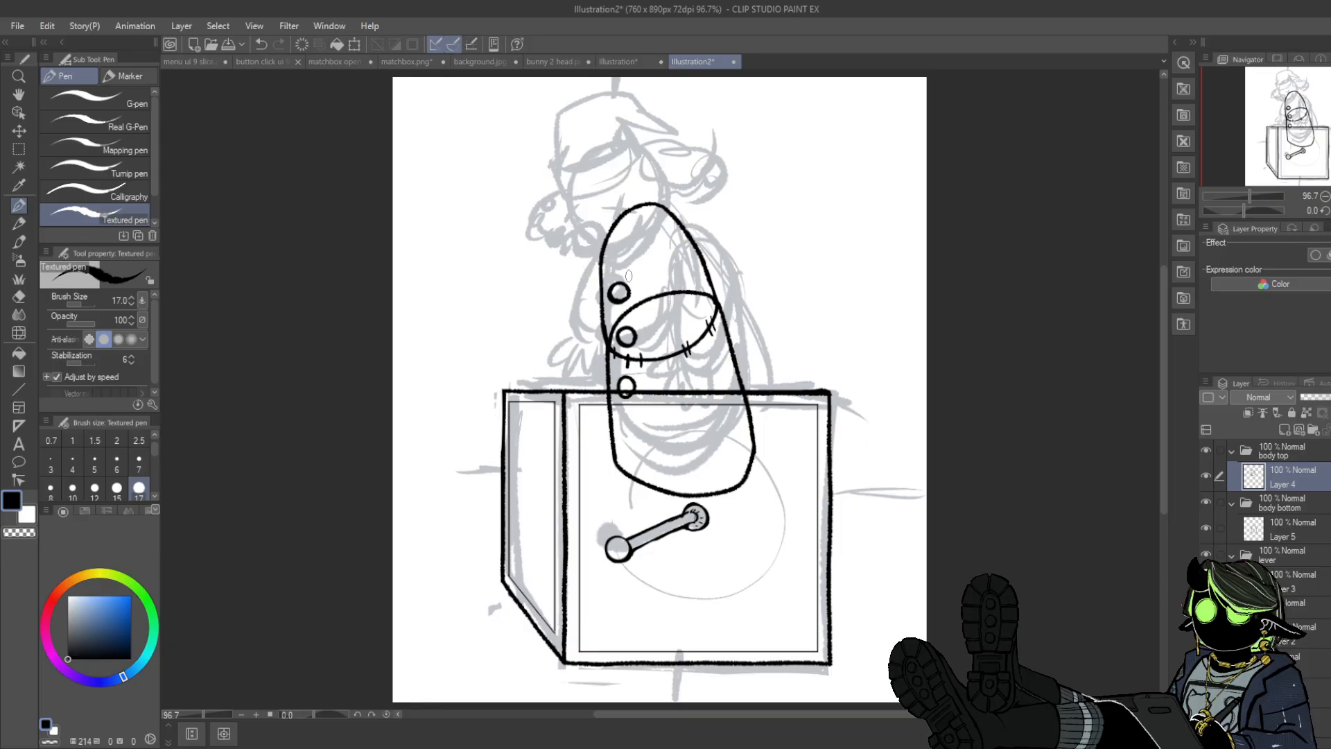
{"action": "left_click_drag", "start_coordinate": [627, 277], "coordinate": [665, 267]}
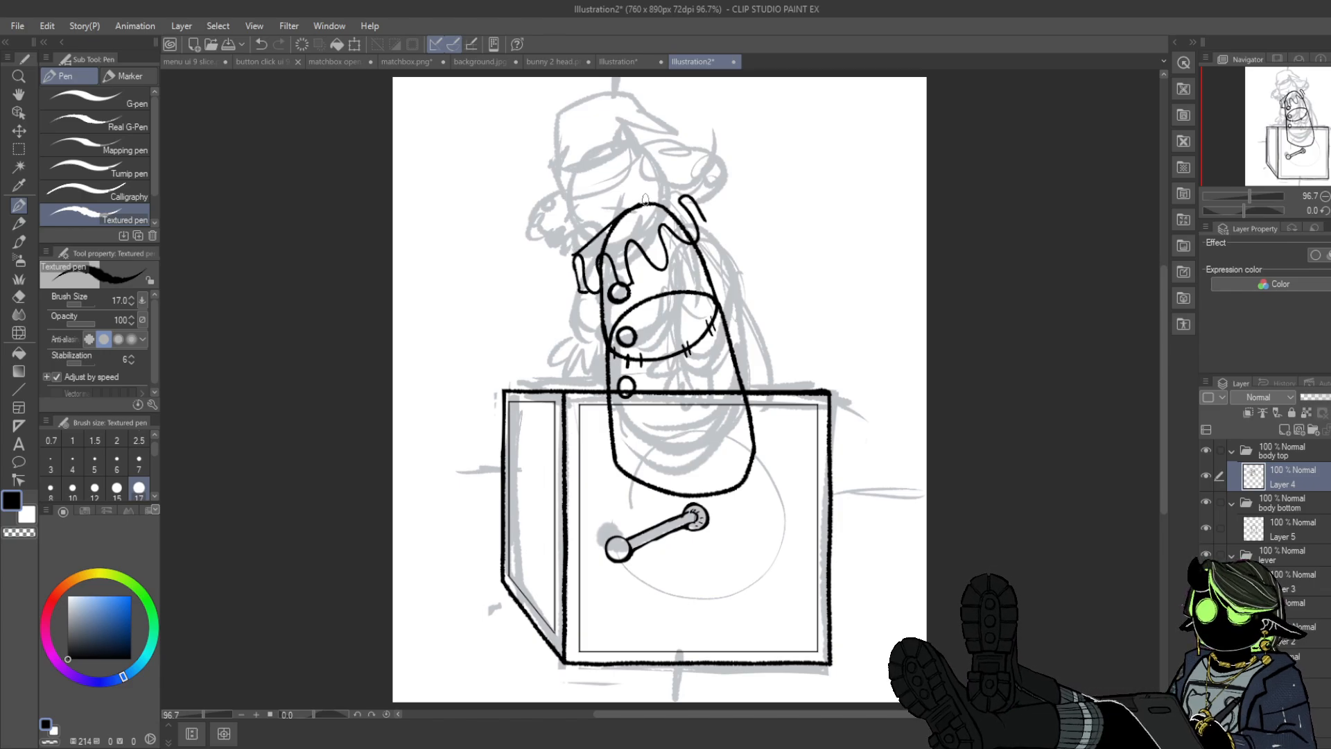
{"action": "left_click_drag", "start_coordinate": [643, 203], "coordinate": [686, 182]}
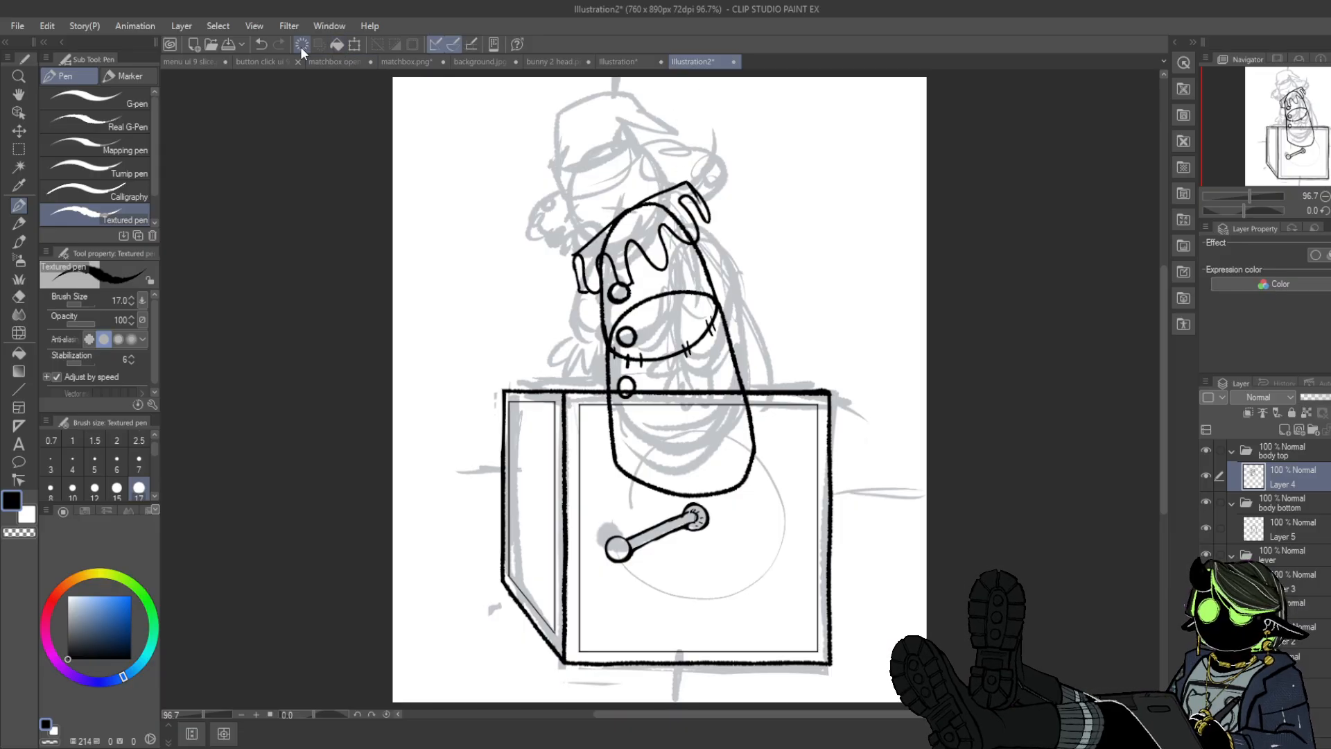
- Erase the torso and button lines overlapping the collar, and ink fold lines fanning through the ruffle
{"action": "left_click", "coordinate": [20, 296]}
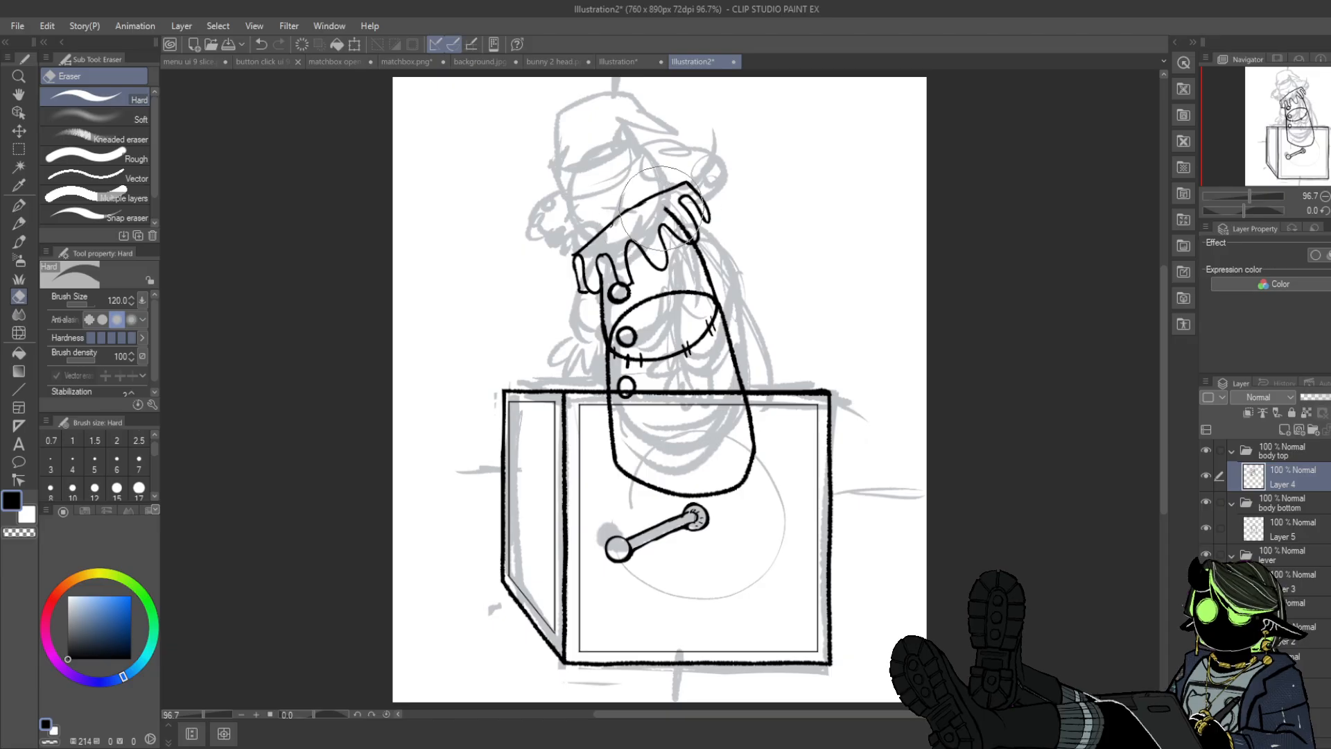
{"action": "key", "text": "p"}
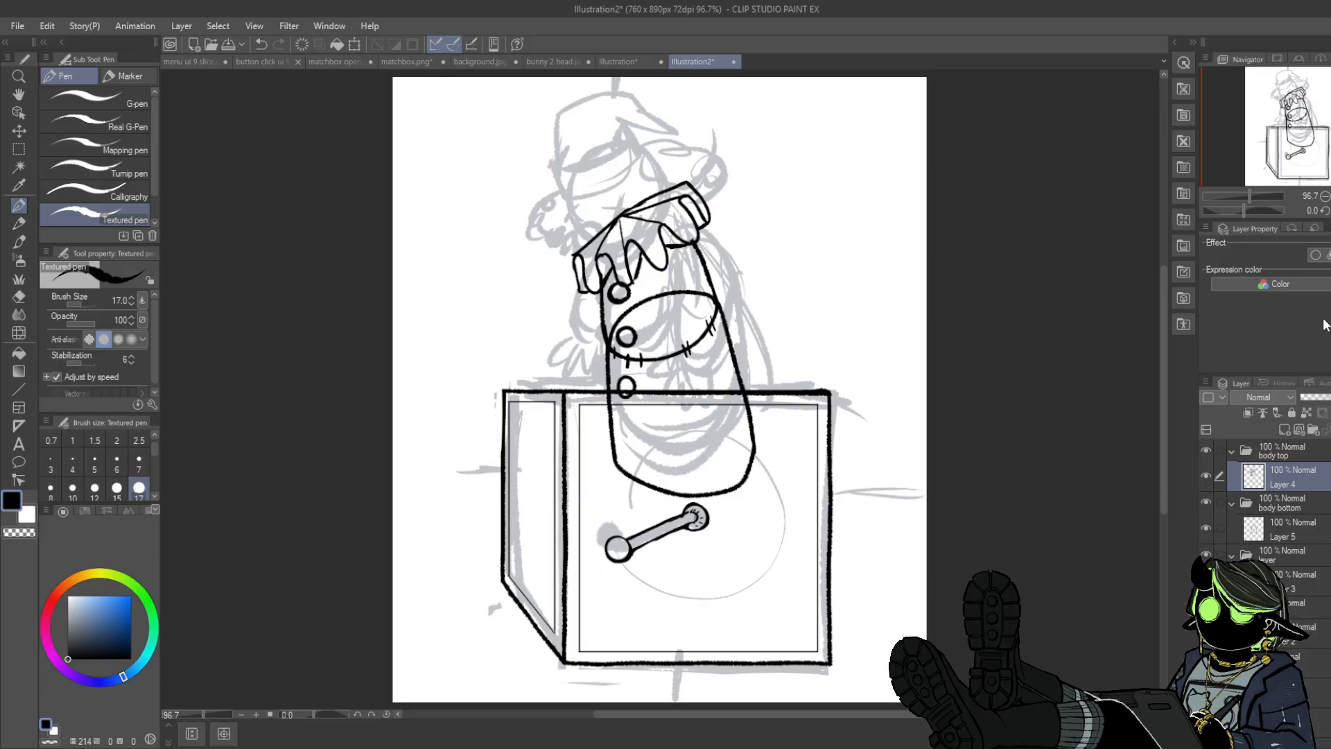
{"action": "left_click", "coordinate": [1207, 448]}
{"action": "left_click", "coordinate": [1208, 448]}
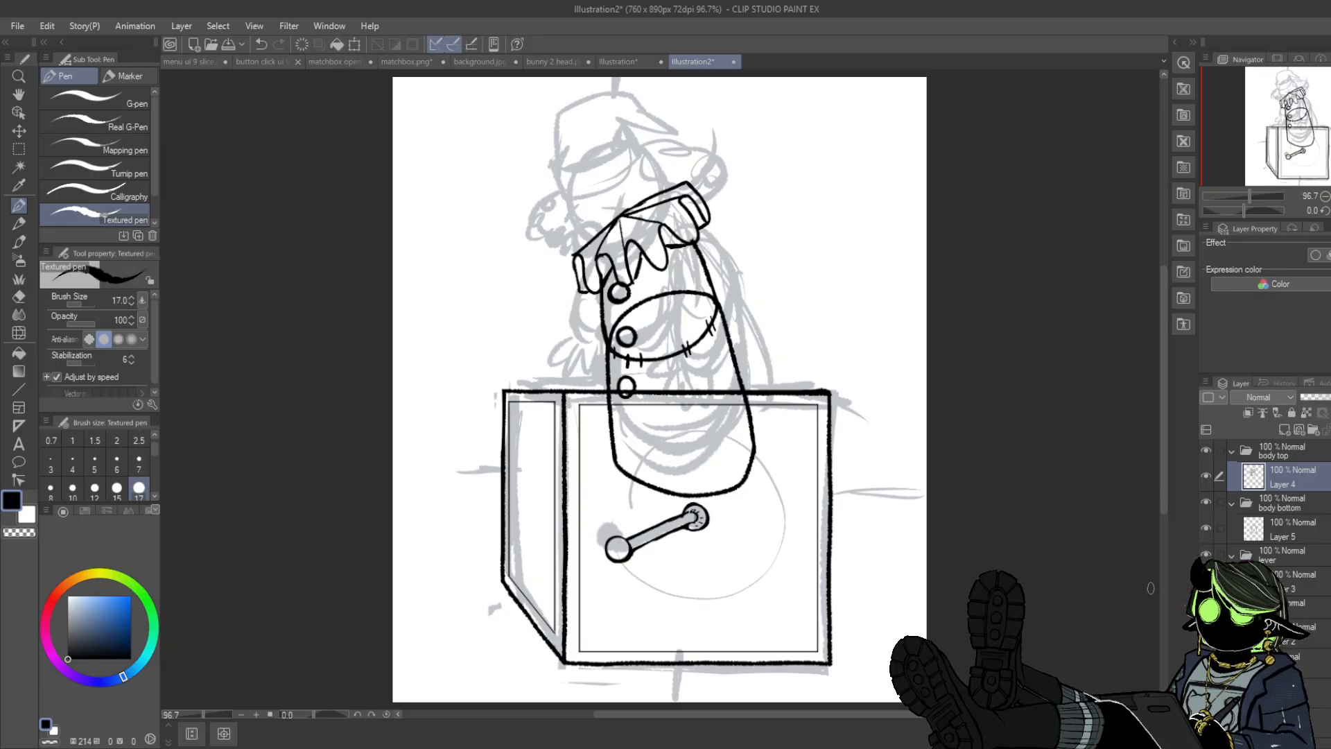
{"action": "key", "text": "e"}
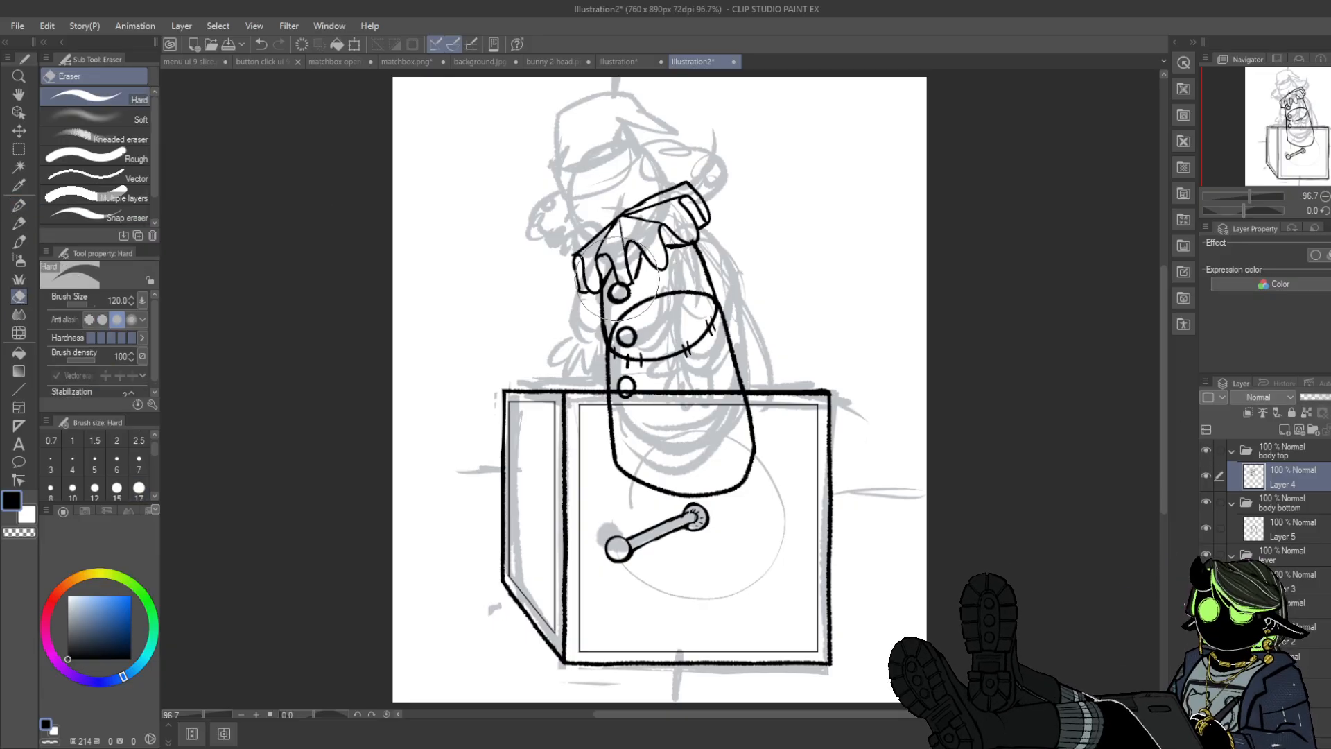
{"action": "key", "text": "p"}
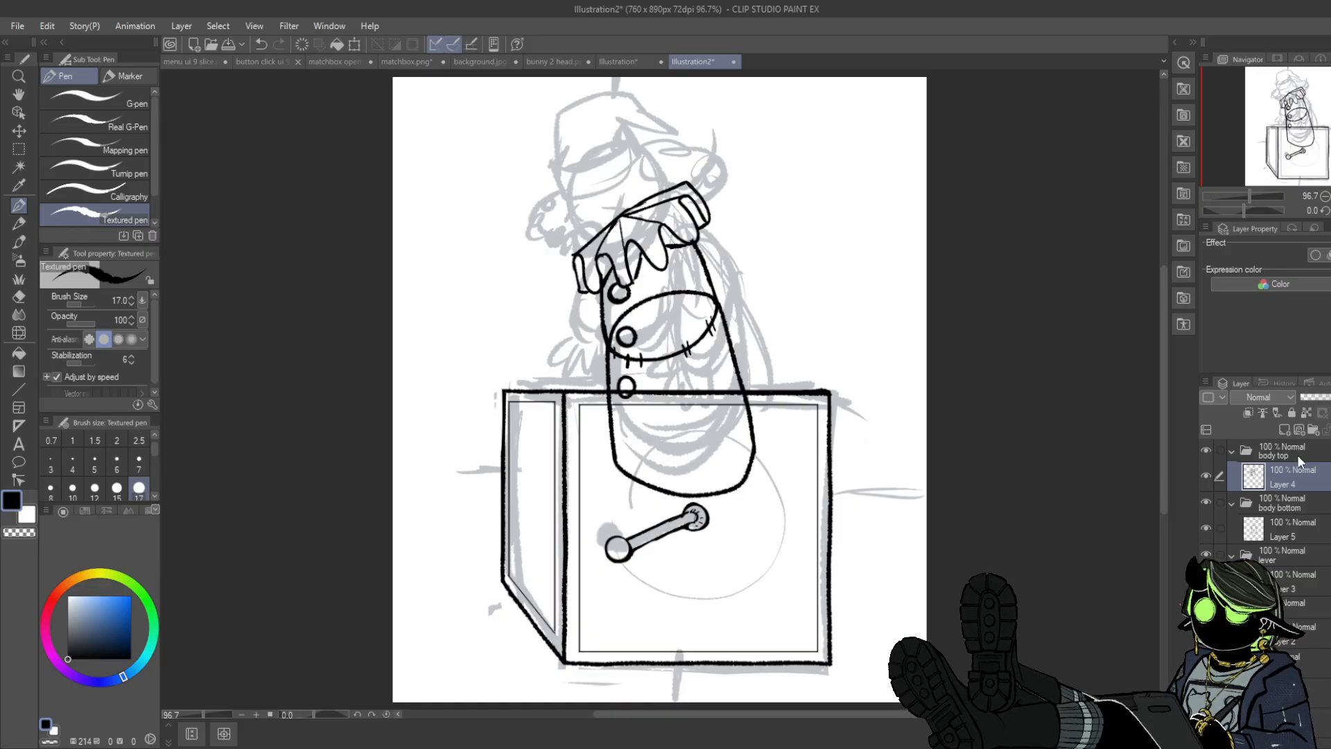
- Create an "arm front" folder above "body top" with a new layer, and ink the tapered sleeve with shoulder stitches
{"action": "left_click", "coordinate": [1312, 429]}
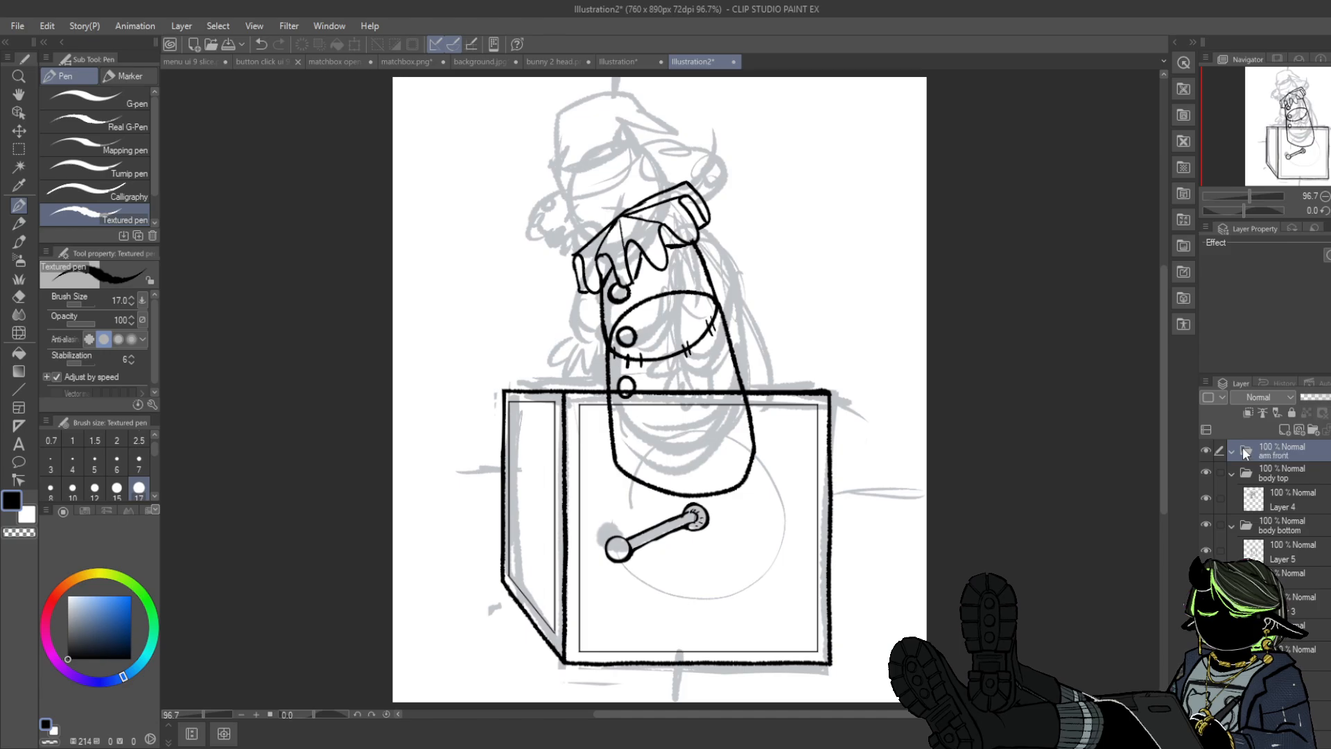
{"action": "left_click", "coordinate": [1283, 429]}
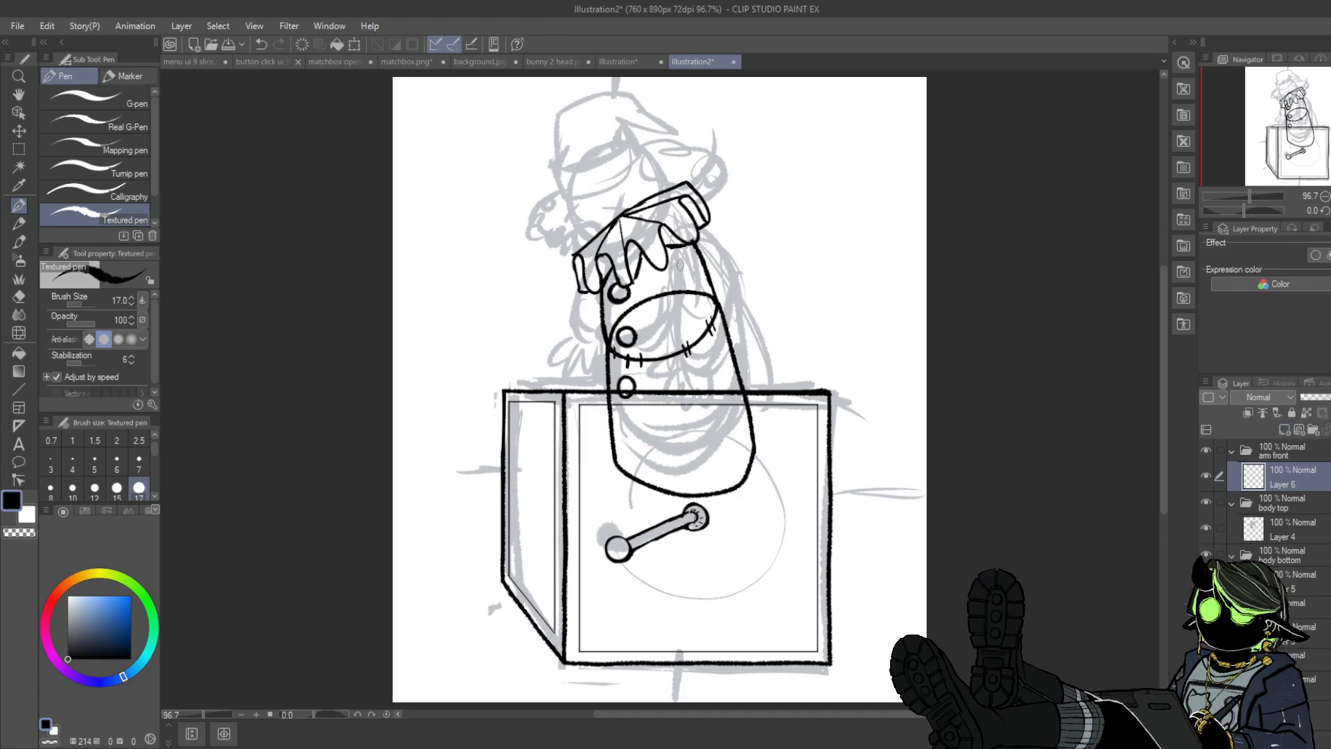
{"action": "mouse_move", "coordinate": [678, 248]}
{"action": "left_mouse_down"}
{"action": "mouse_move", "coordinate": [714, 276]}
{"action": "mouse_move", "coordinate": [678, 281]}
{"action": "mouse_move", "coordinate": [675, 264]}
{"action": "mouse_move", "coordinate": [670, 296]}
{"action": "left_mouse_up"}
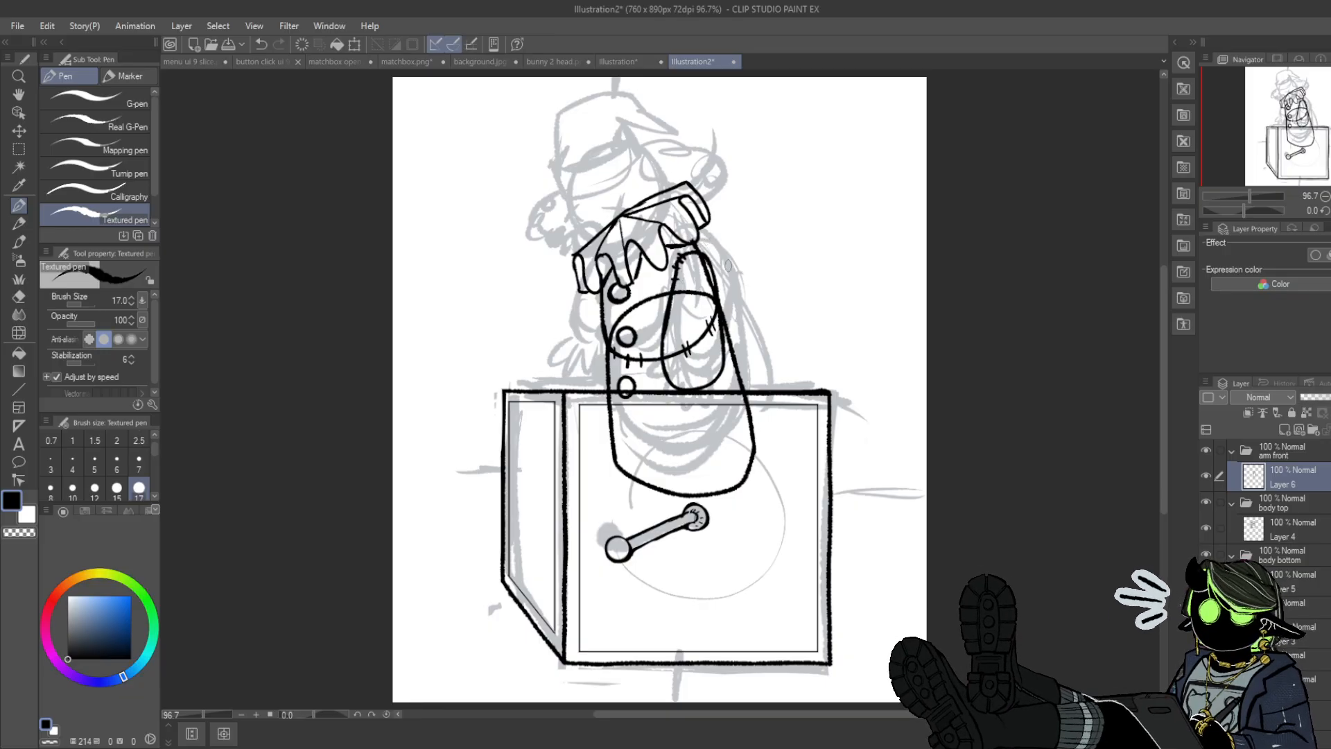
- Ink a hand below the front sleeve, undoing the first version and redrawing it with longer fingers pointing down
{"action": "mouse_move", "coordinate": [667, 384]}
{"action": "left_mouse_down"}
{"action": "mouse_move", "coordinate": [662, 403]}
{"action": "mouse_move", "coordinate": [697, 407]}
{"action": "left_mouse_up"}
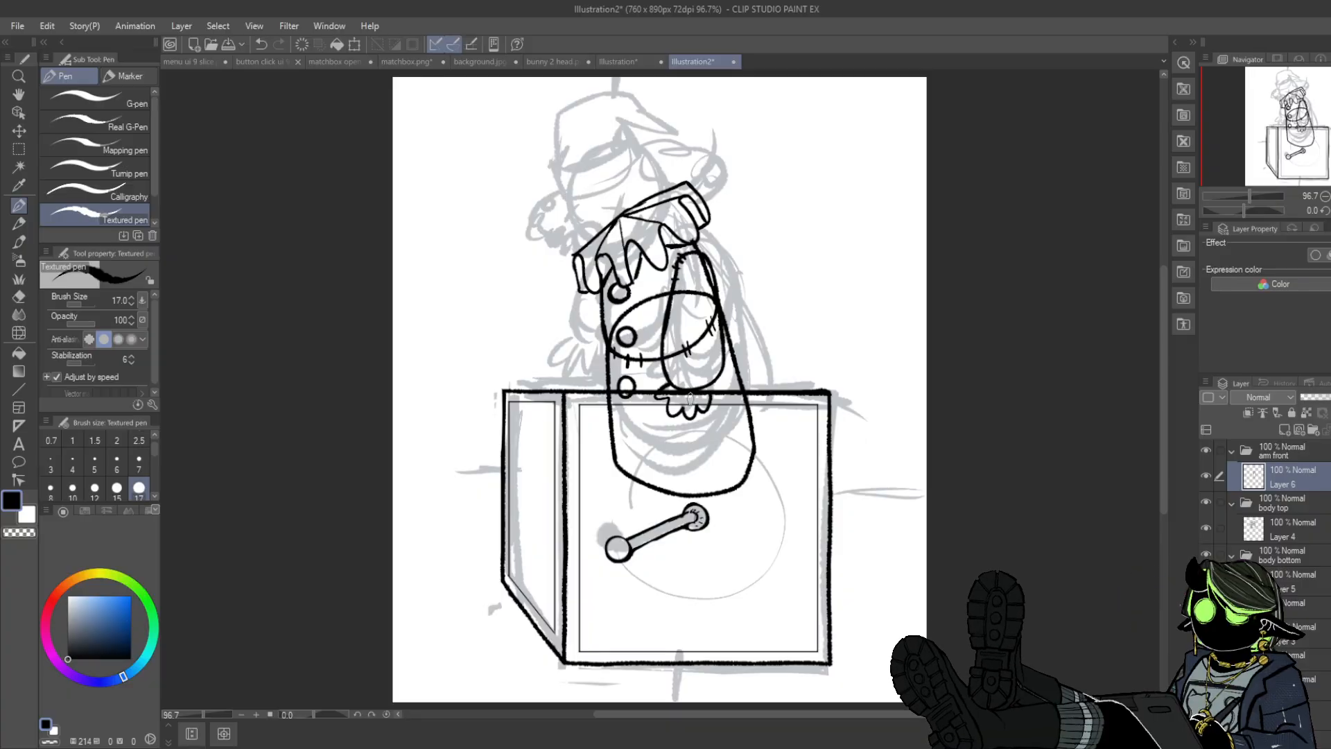
{"action": "key", "text": "ctrl+z"}
{"action": "key", "text": "ctrl+z"}
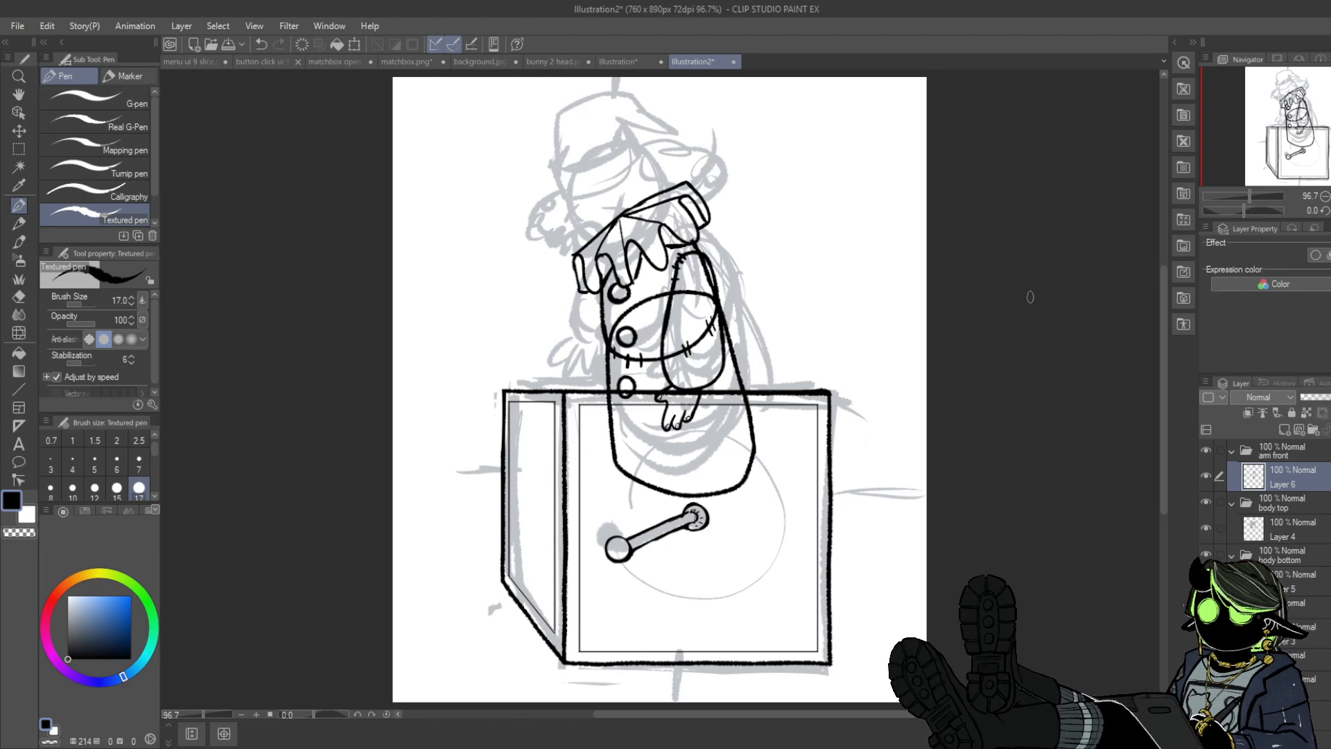
- Hide the box and lever line art so only their sketch remains beneath the figure
{"action": "scroll", "coordinate": [1321, 612], "scroll_direction": "down", "scroll_amount": 2}
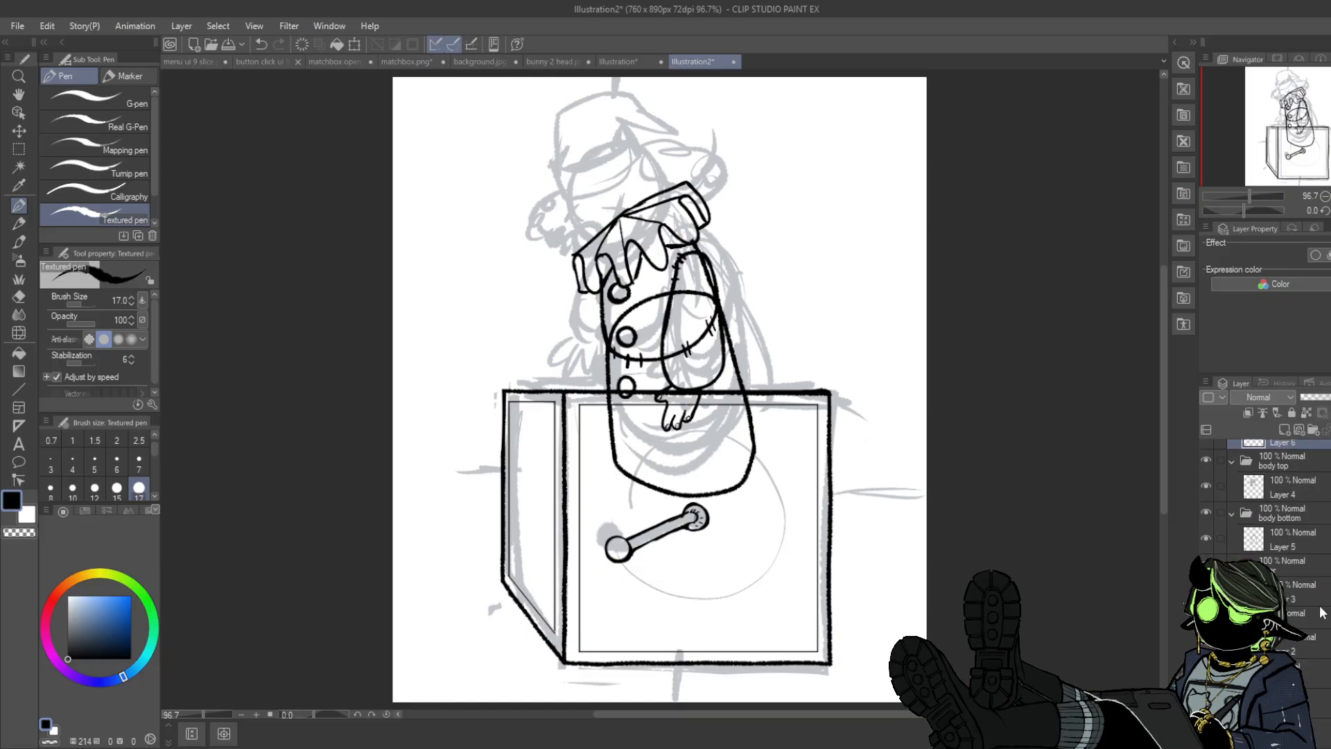
{"action": "left_click", "coordinate": [1206, 616]}
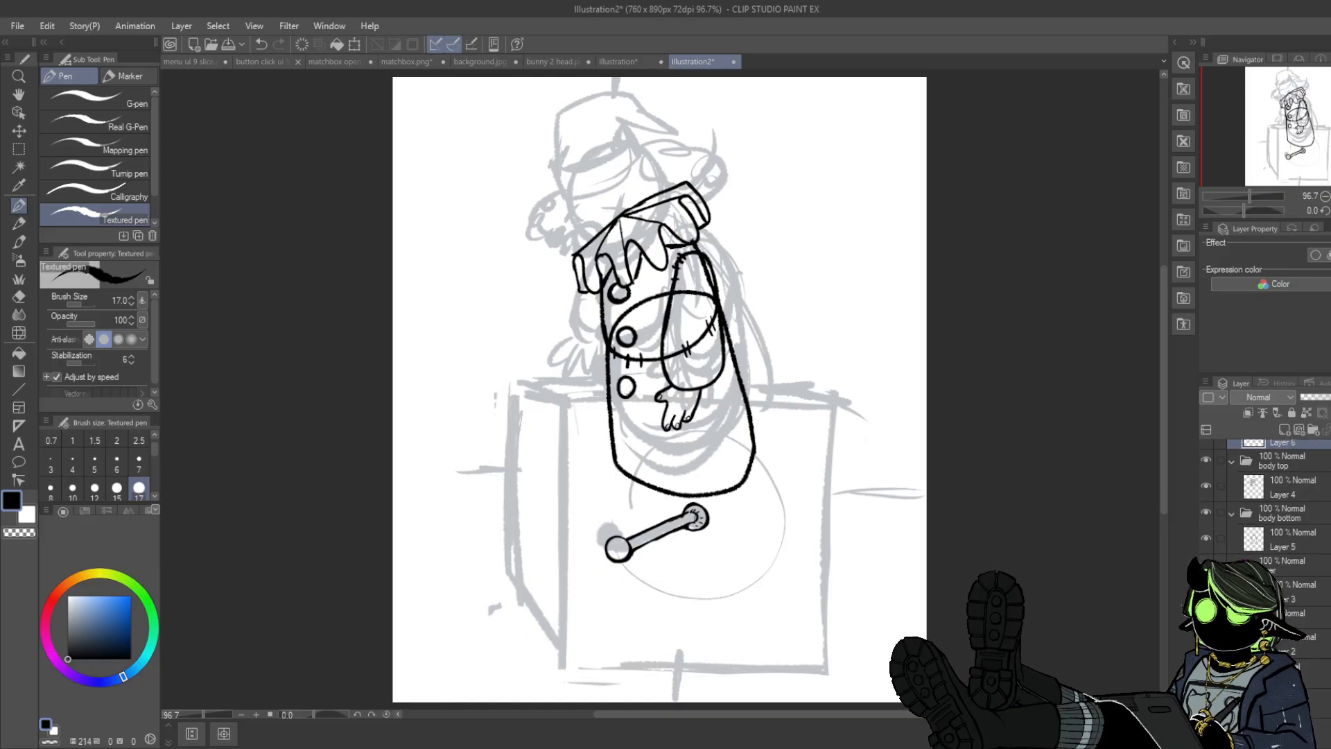
{"action": "left_click", "coordinate": [1206, 589]}
{"action": "scroll", "coordinate": [1282, 485], "scroll_direction": "up", "scroll_amount": 2}
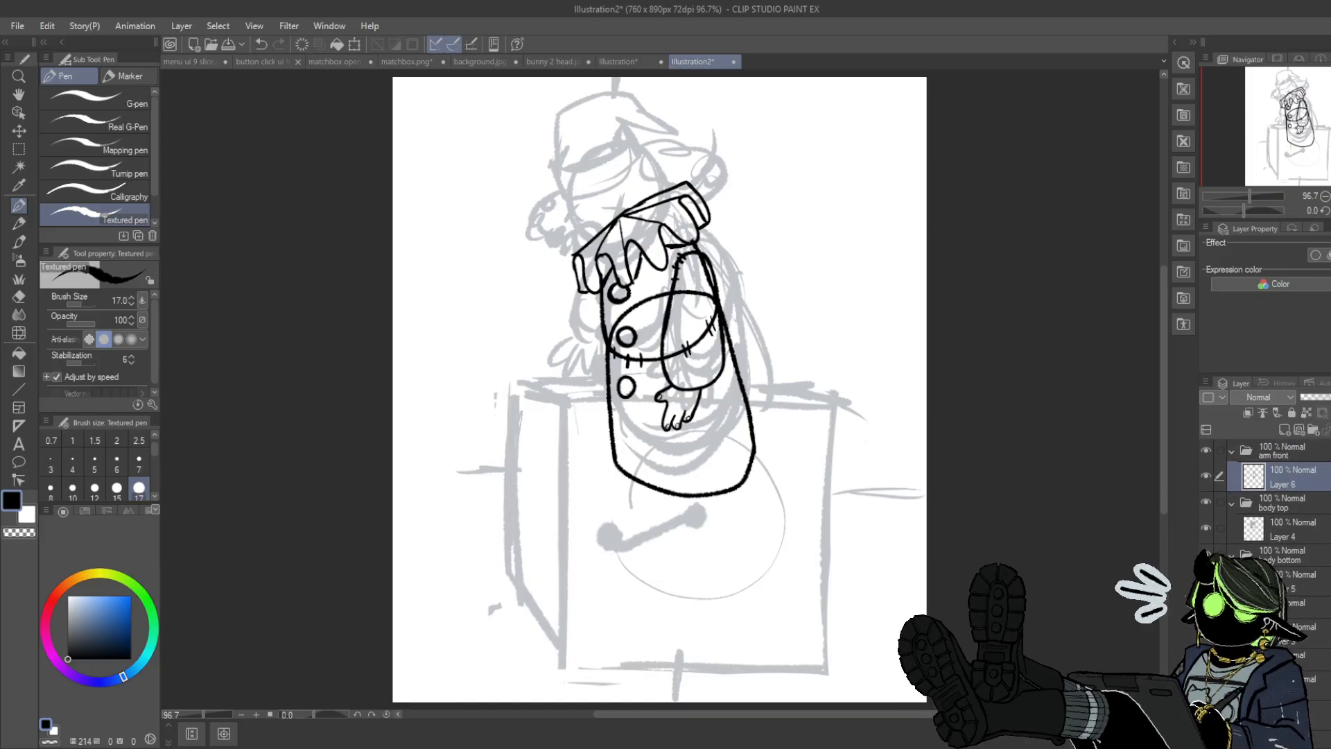
- Ink a frilly cuff around the front arm's wrist and erase the sleeve and hand lines overlapping it
{"action": "left_click", "coordinate": [1205, 471]}
{"action": "left_click", "coordinate": [1205, 471]}
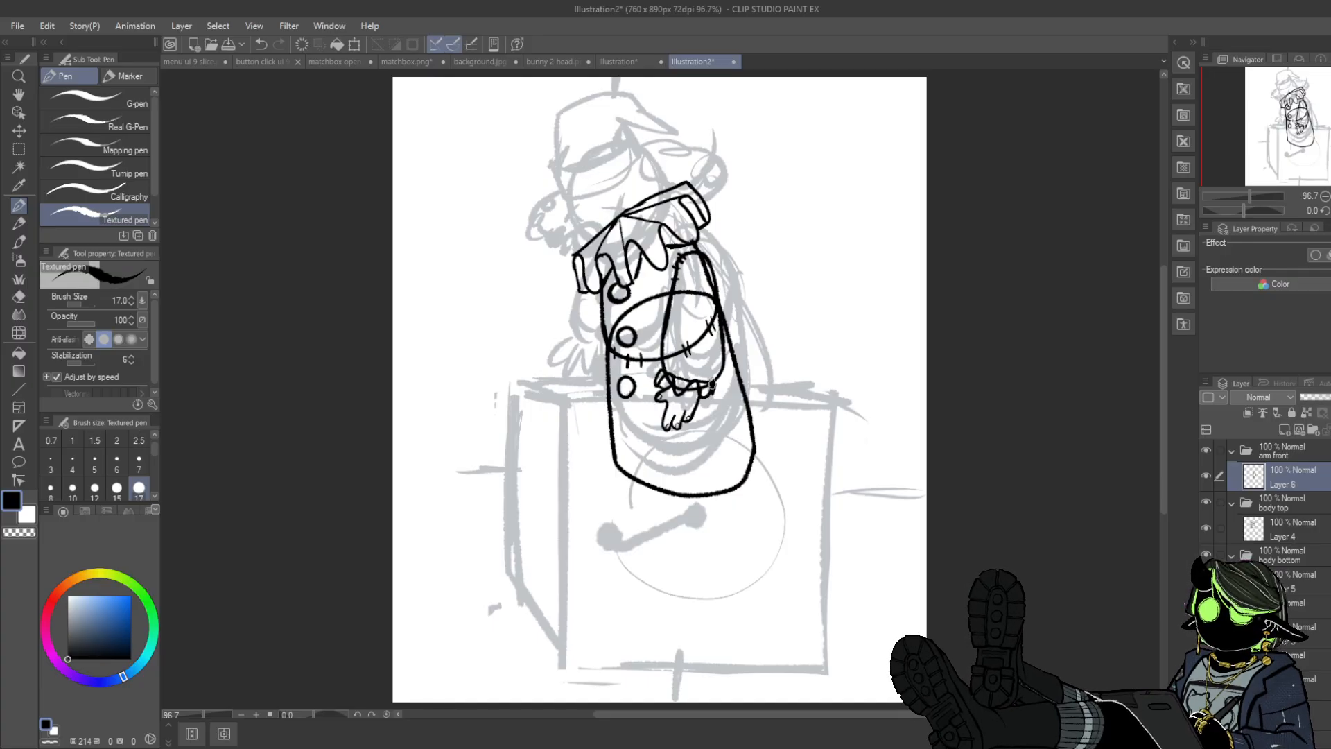
{"action": "key", "text": "e"}
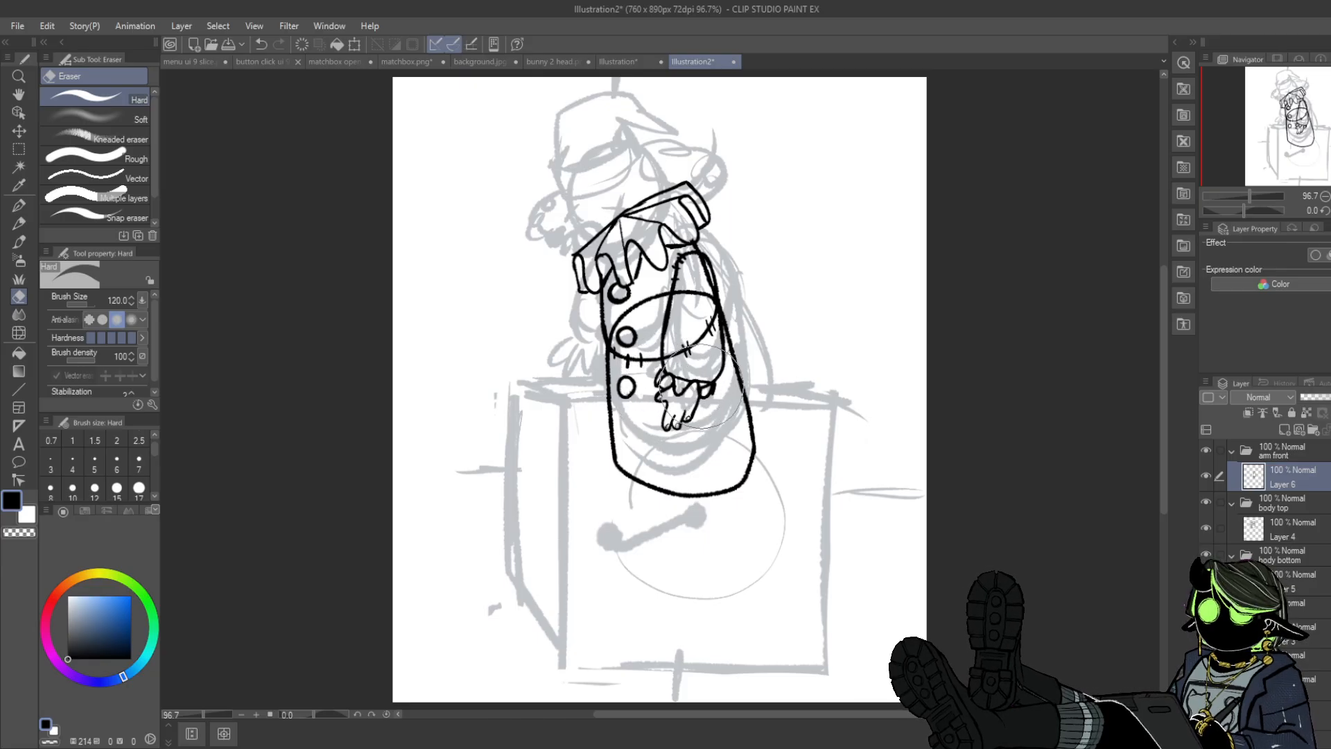
{"action": "key", "text": "p"}
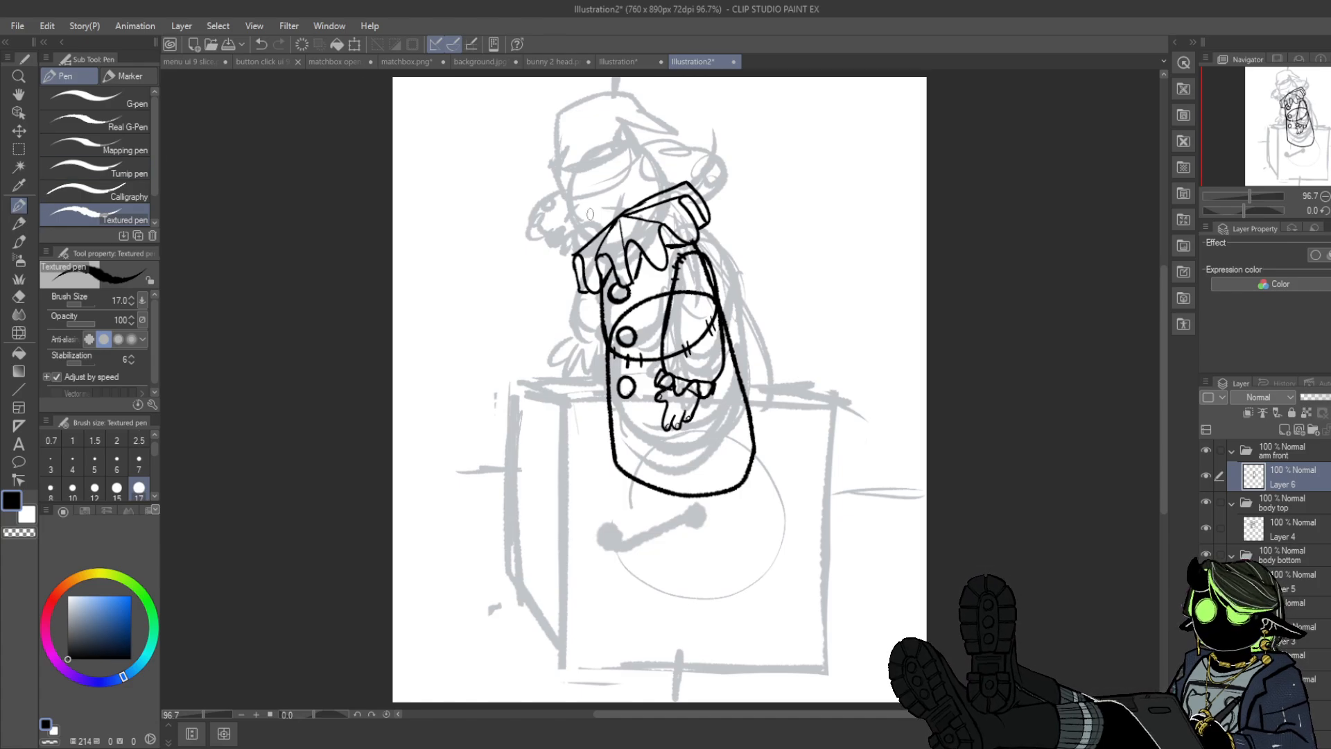
{"action": "left_click", "coordinate": [1207, 476]}
{"action": "left_click", "coordinate": [1206, 477]}
{"action": "left_click", "coordinate": [1205, 478]}
{"action": "left_click", "coordinate": [1205, 477]}
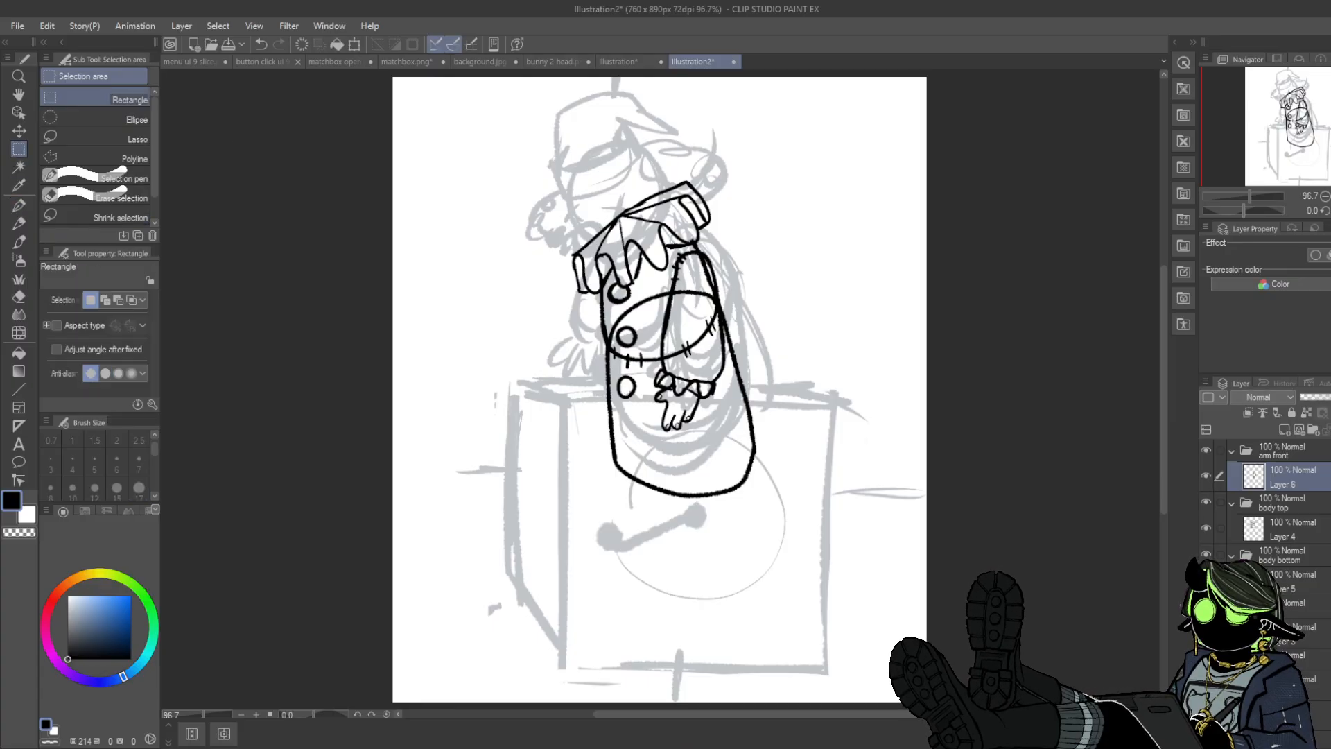
- Select the front arm with a rectangular marquee and place a copy of its layer in a new folder beneath the body groups
{"action": "key", "text": "m"}
{"action": "left_click_drag", "start_coordinate": [587, 179], "coordinate": [787, 525]}
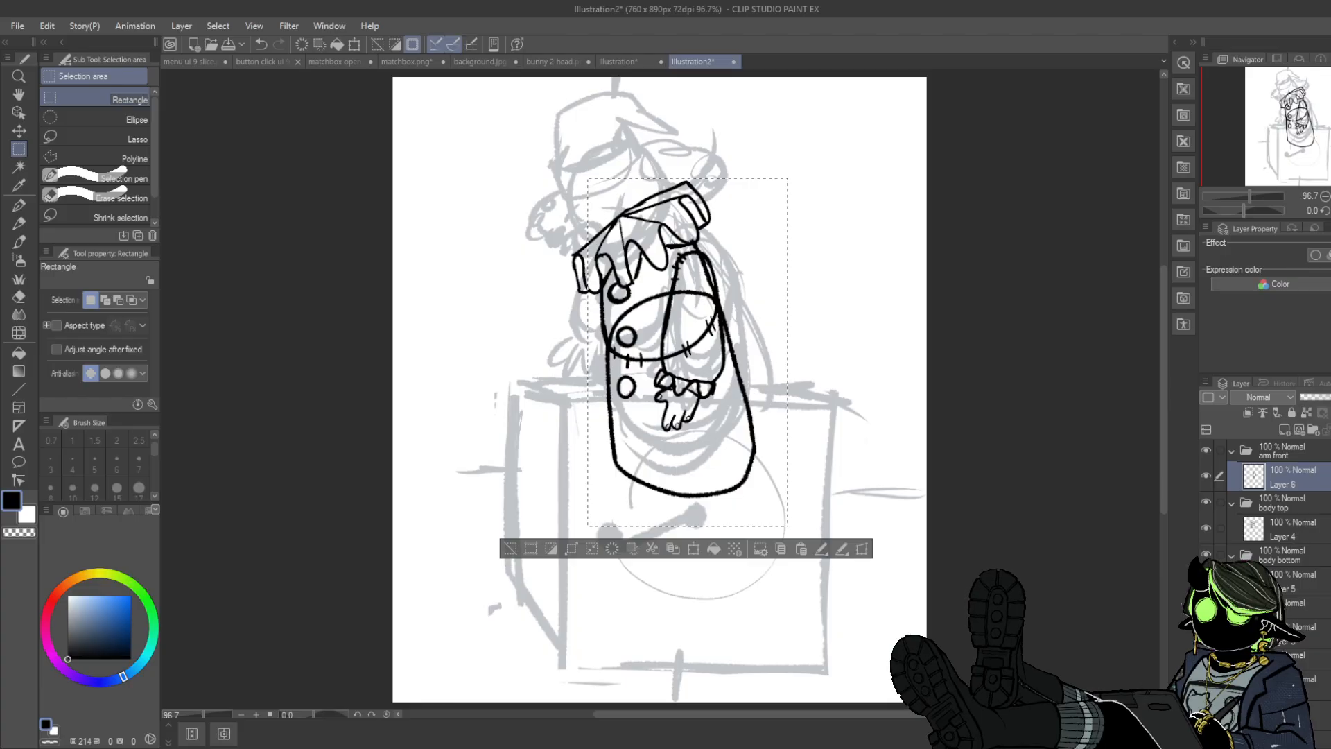
{"action": "left_click", "coordinate": [1275, 553]}
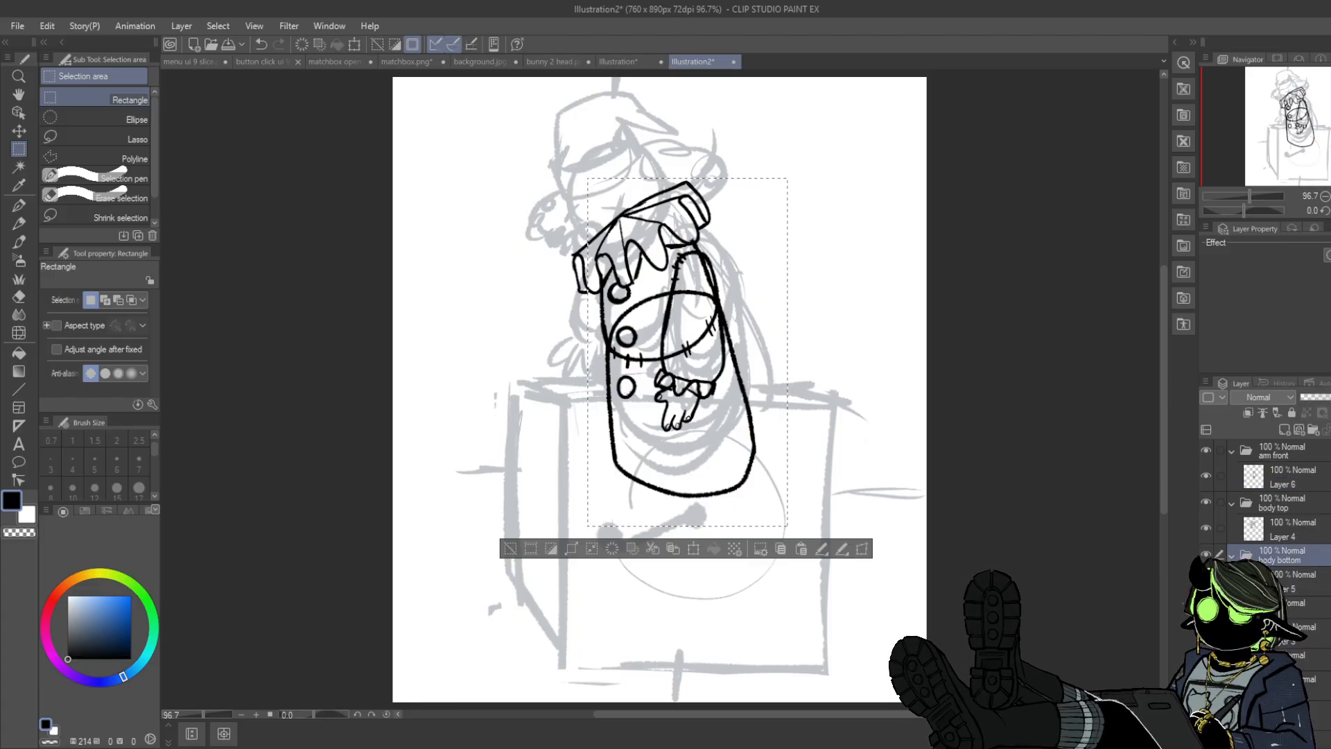
{"action": "left_click", "coordinate": [1295, 715]}
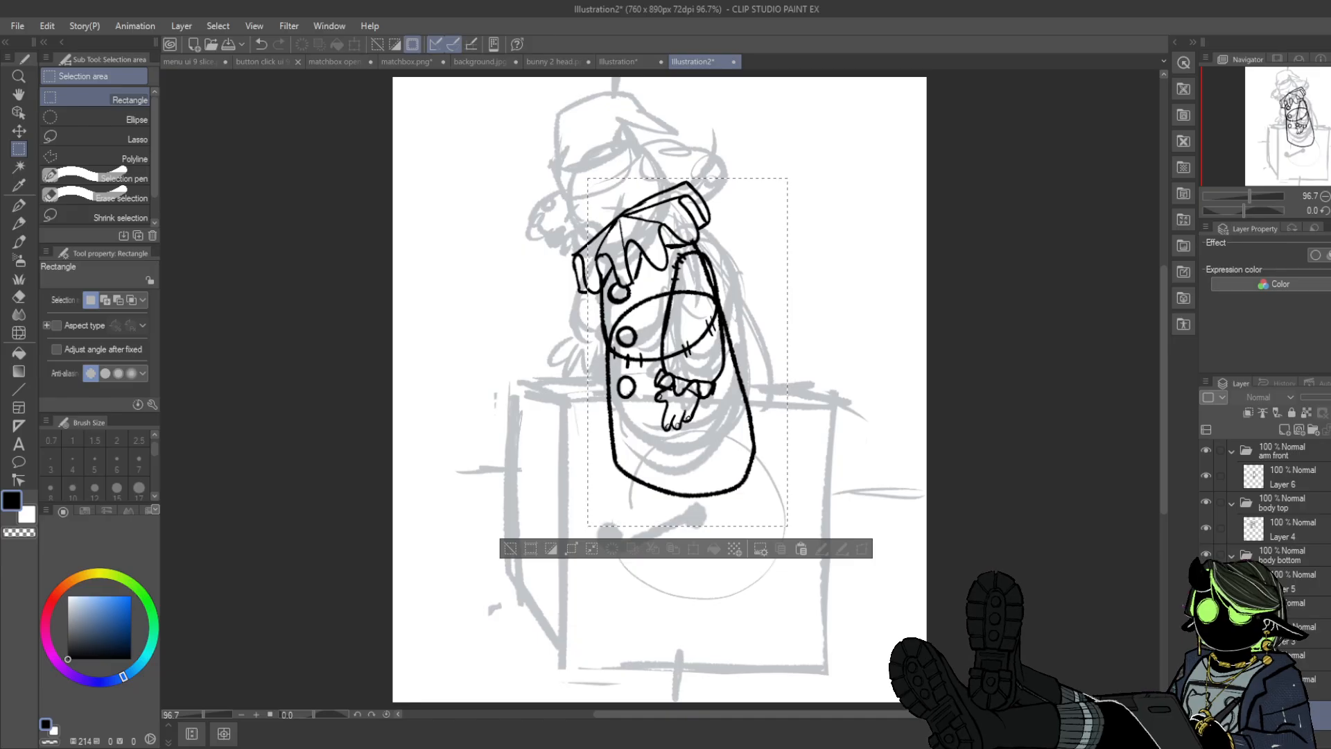
{"action": "left_click", "coordinate": [1295, 714]}
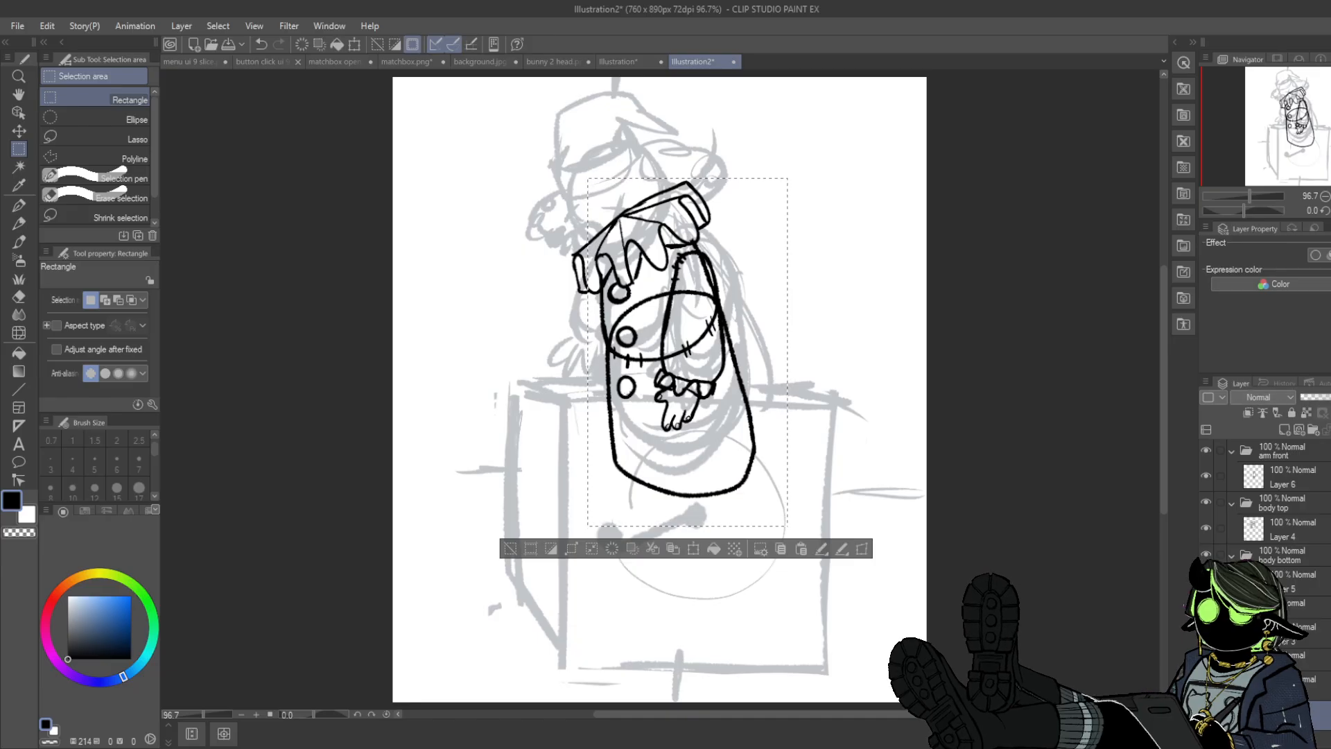
{"action": "left_click", "coordinate": [1312, 430]}
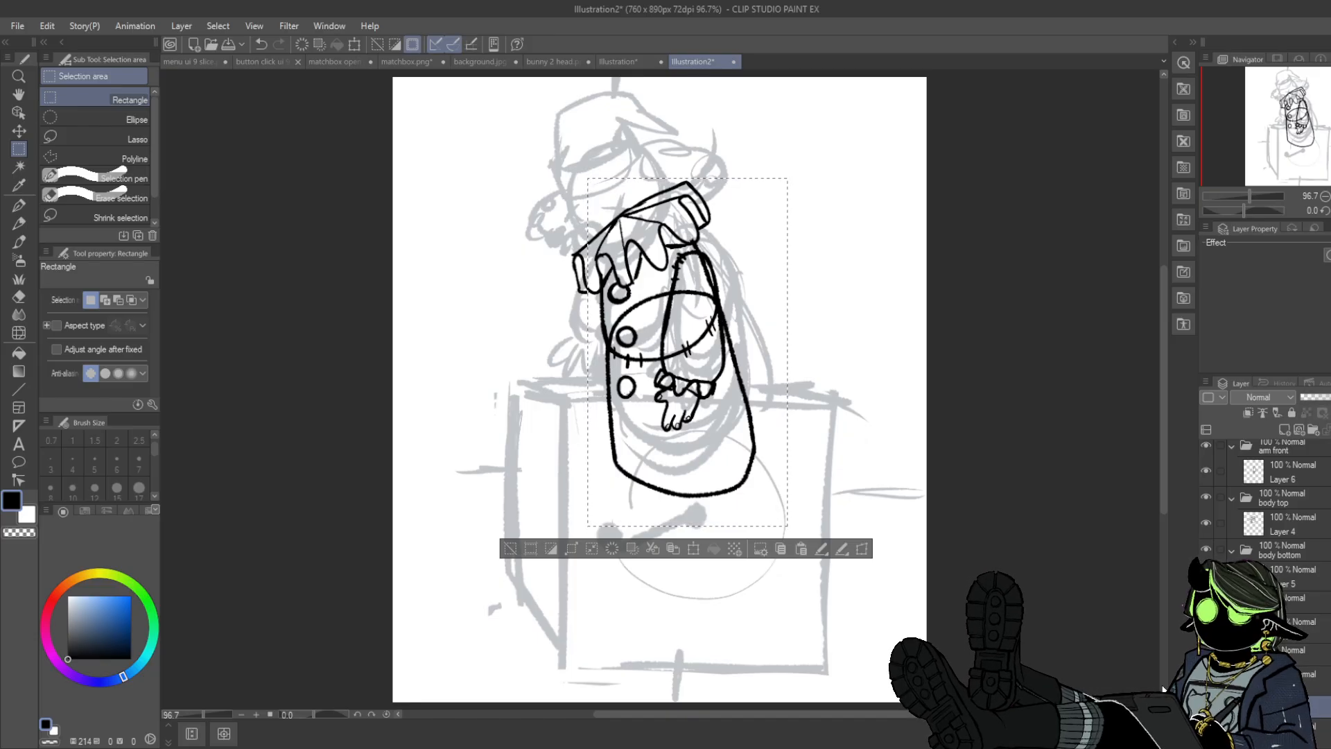
{"action": "left_click", "coordinate": [1289, 729]}
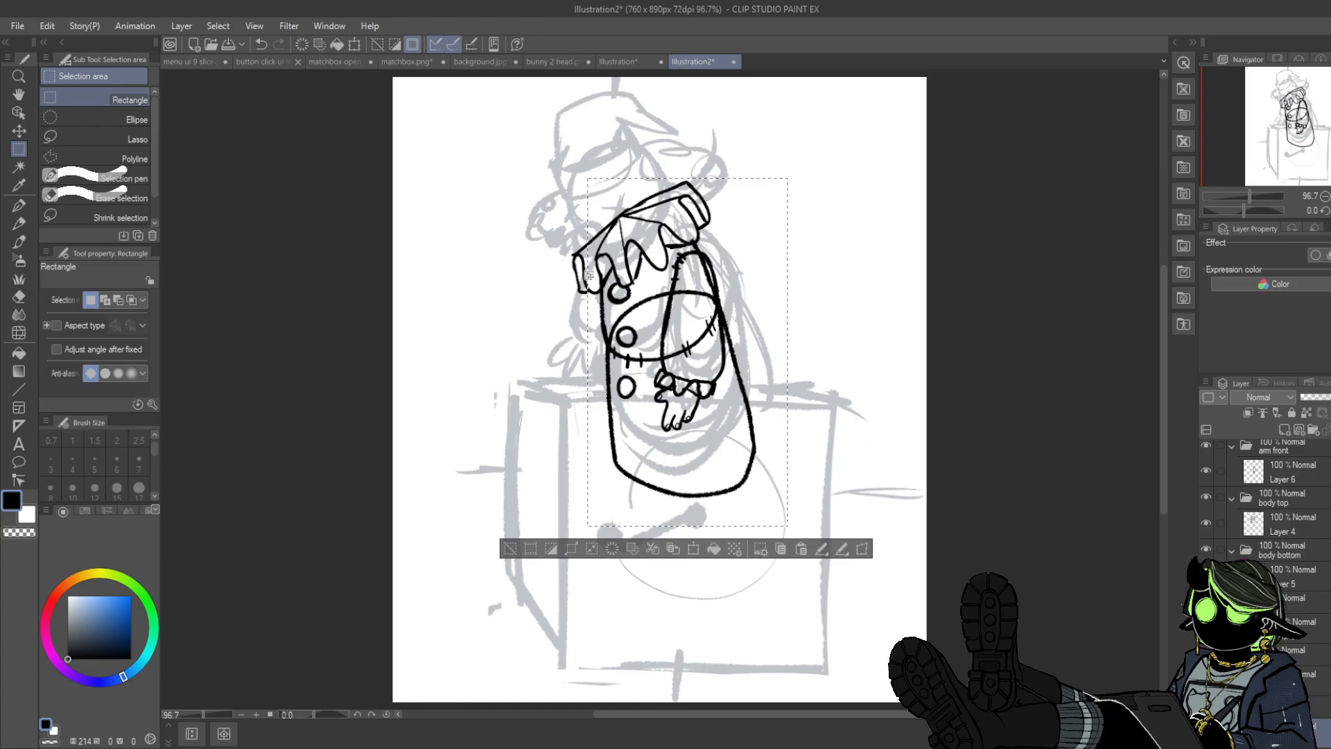
- Move the copied arm to the opposite side of the torso and rotate it slightly clockwise
{"action": "left_click", "coordinate": [684, 552]}
{"action": "left_click_drag", "start_coordinate": [737, 434], "coordinate": [642, 438]}
{"action": "left_click_drag", "start_coordinate": [777, 340], "coordinate": [776, 327]}
{"action": "left_click_drag", "start_coordinate": [627, 423], "coordinate": [630, 426]}
{"action": "left_click_drag", "start_coordinate": [574, 539], "coordinate": [564, 539]}
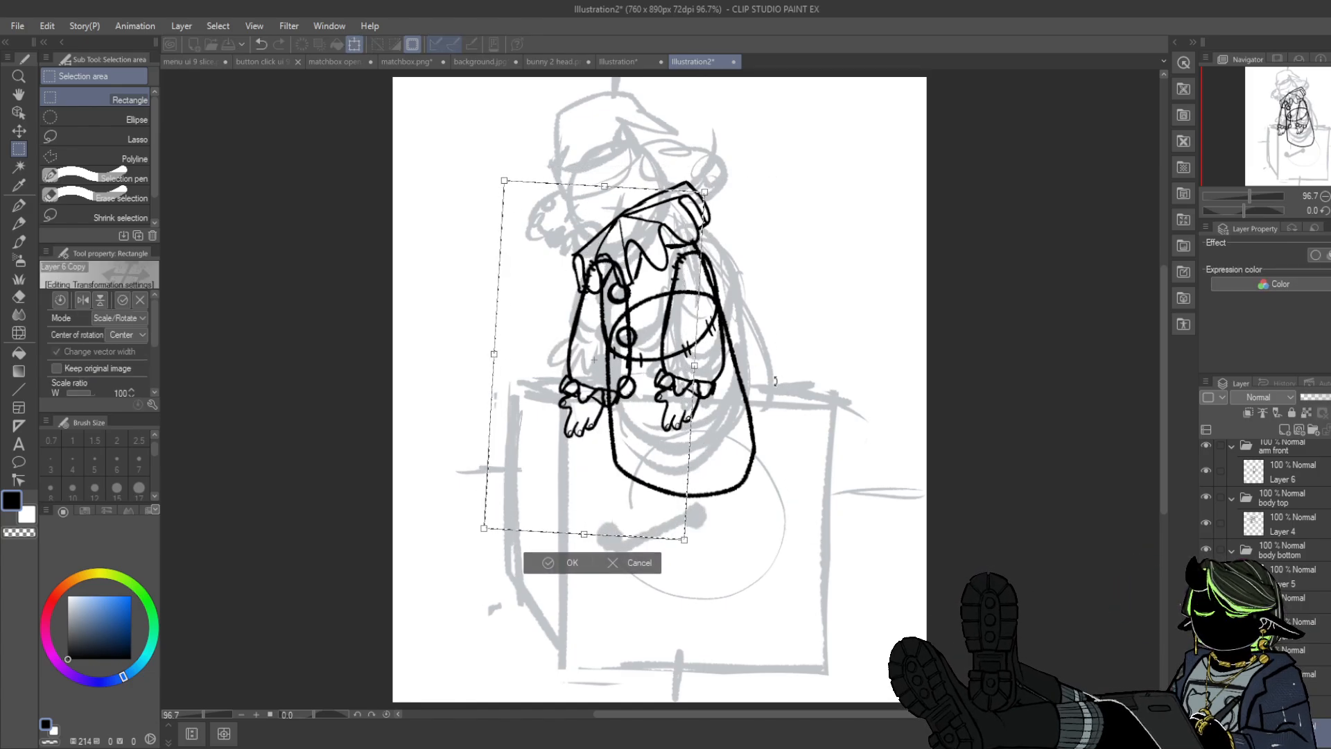
{"action": "left_click", "coordinate": [569, 562]}
- Set the hard eraser to size 17 and clean up the finger lines on the copied arm's hand
{"action": "left_click", "coordinate": [18, 296]}
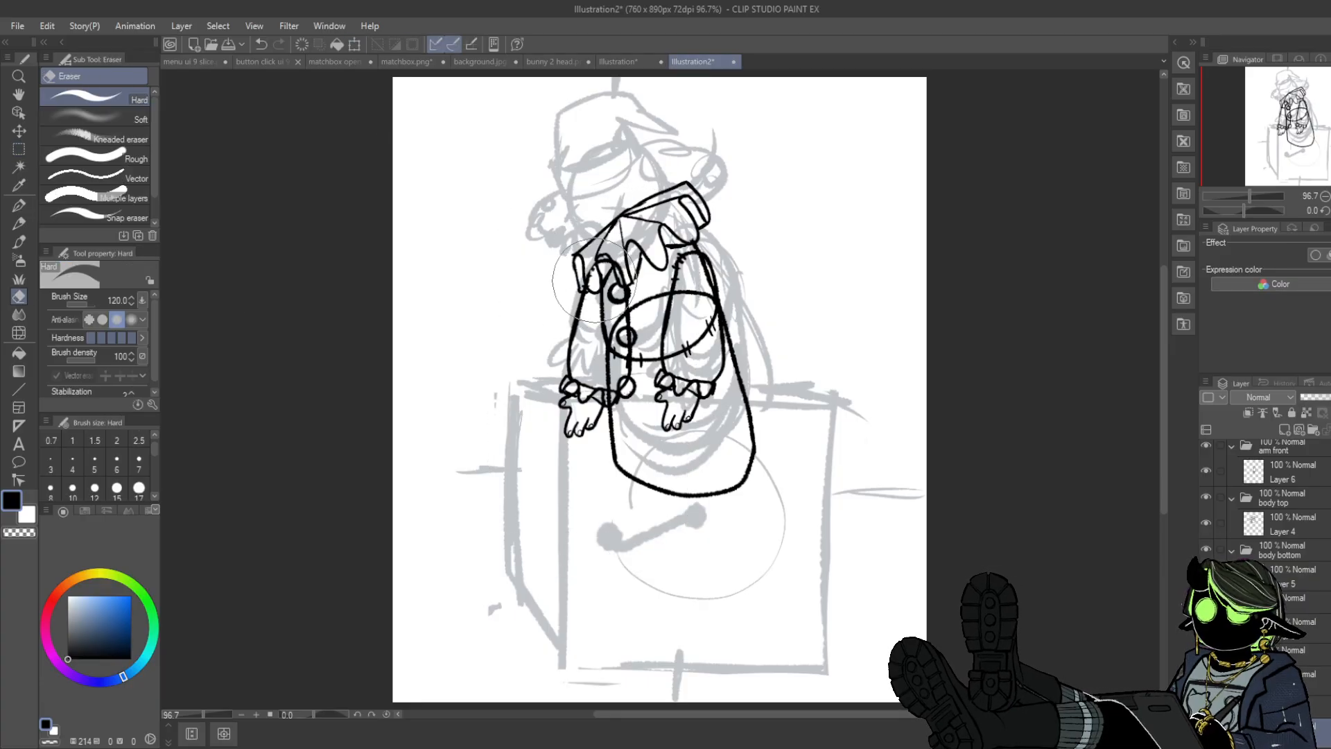
{"action": "left_click", "coordinate": [20, 207]}
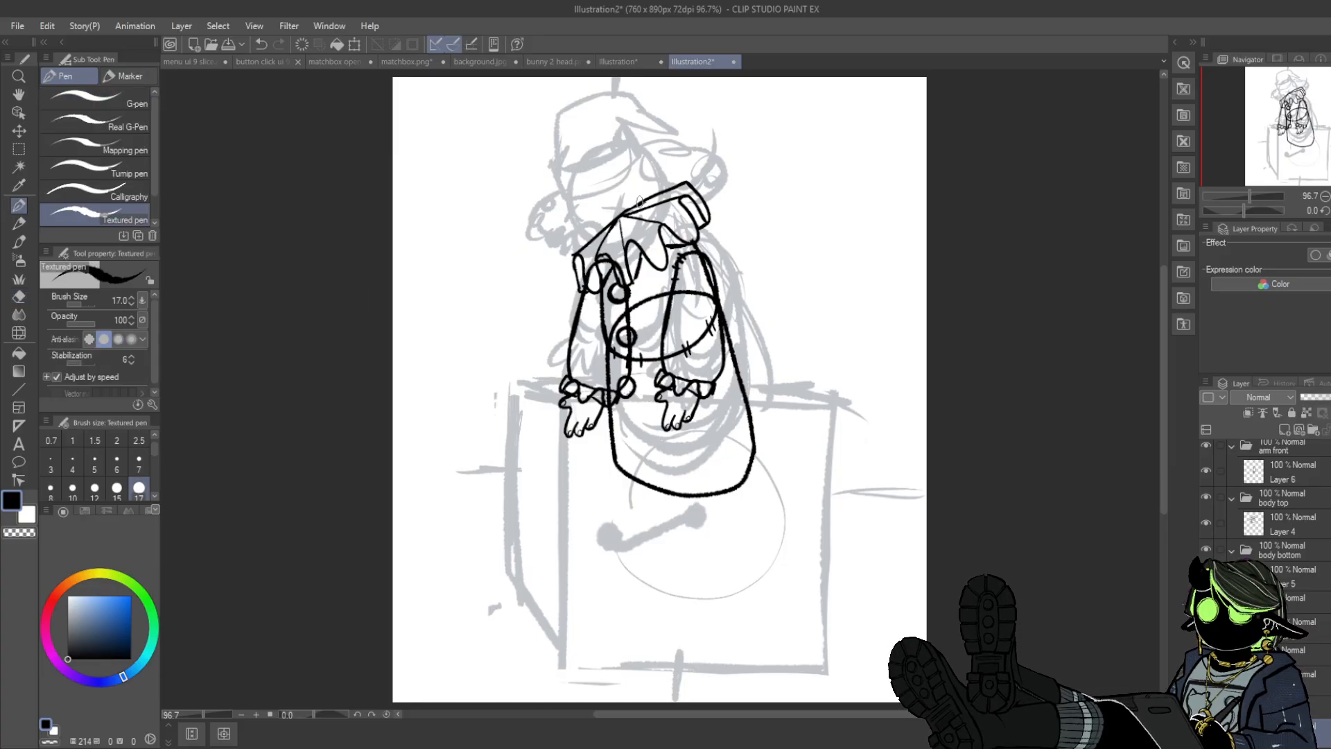
{"action": "left_click", "coordinate": [19, 297]}
{"action": "mouse_move", "coordinate": [1251, 196]}
{"action": "left_mouse_down"}
{"action": "mouse_move", "coordinate": [1268, 196]}
{"action": "mouse_move", "coordinate": [1246, 193]}
{"action": "left_mouse_up"}
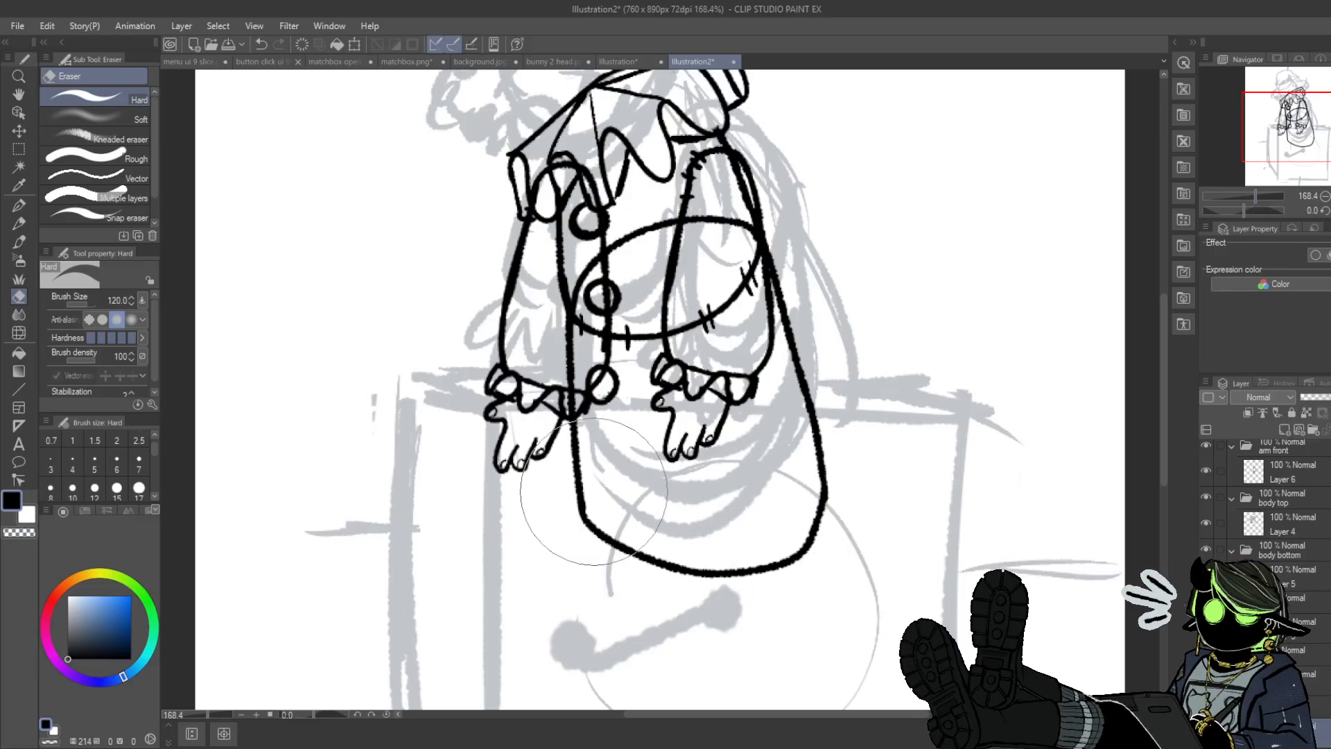
{"action": "left_click", "coordinate": [139, 488]}
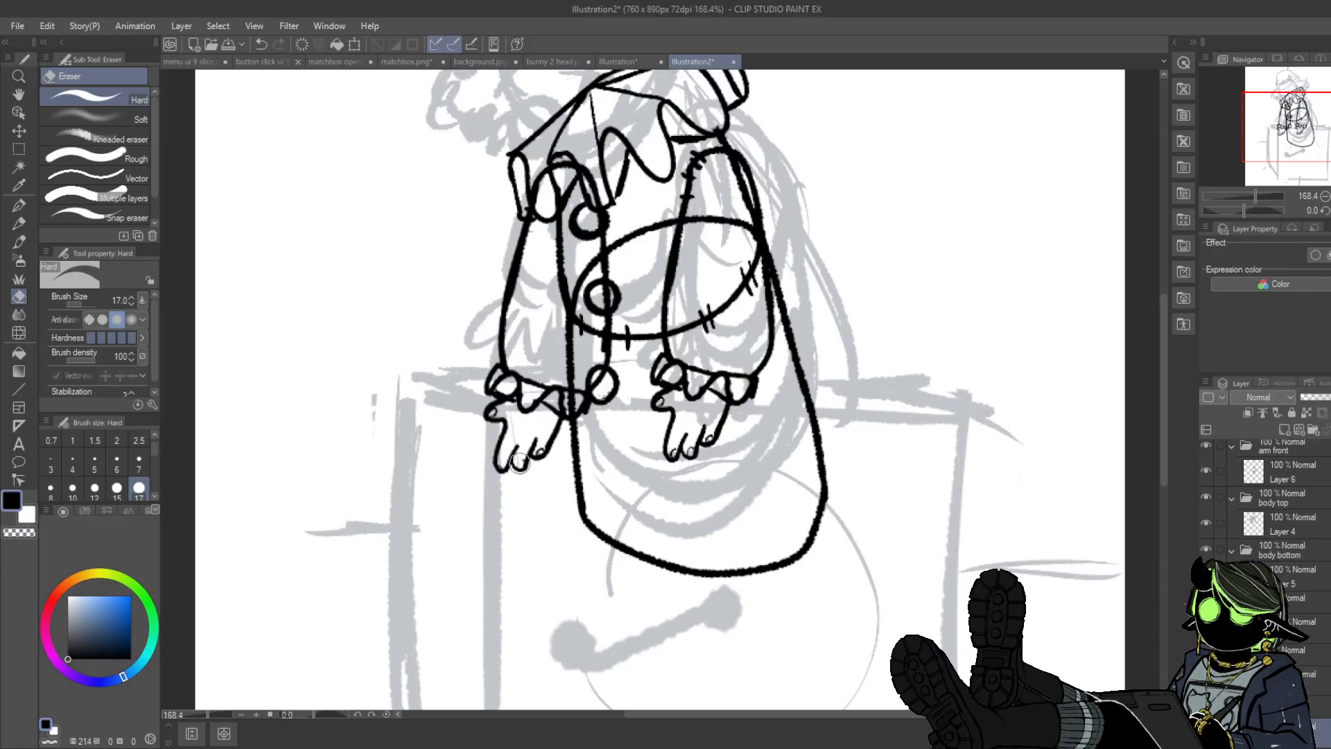
{"action": "left_click", "coordinate": [539, 449]}
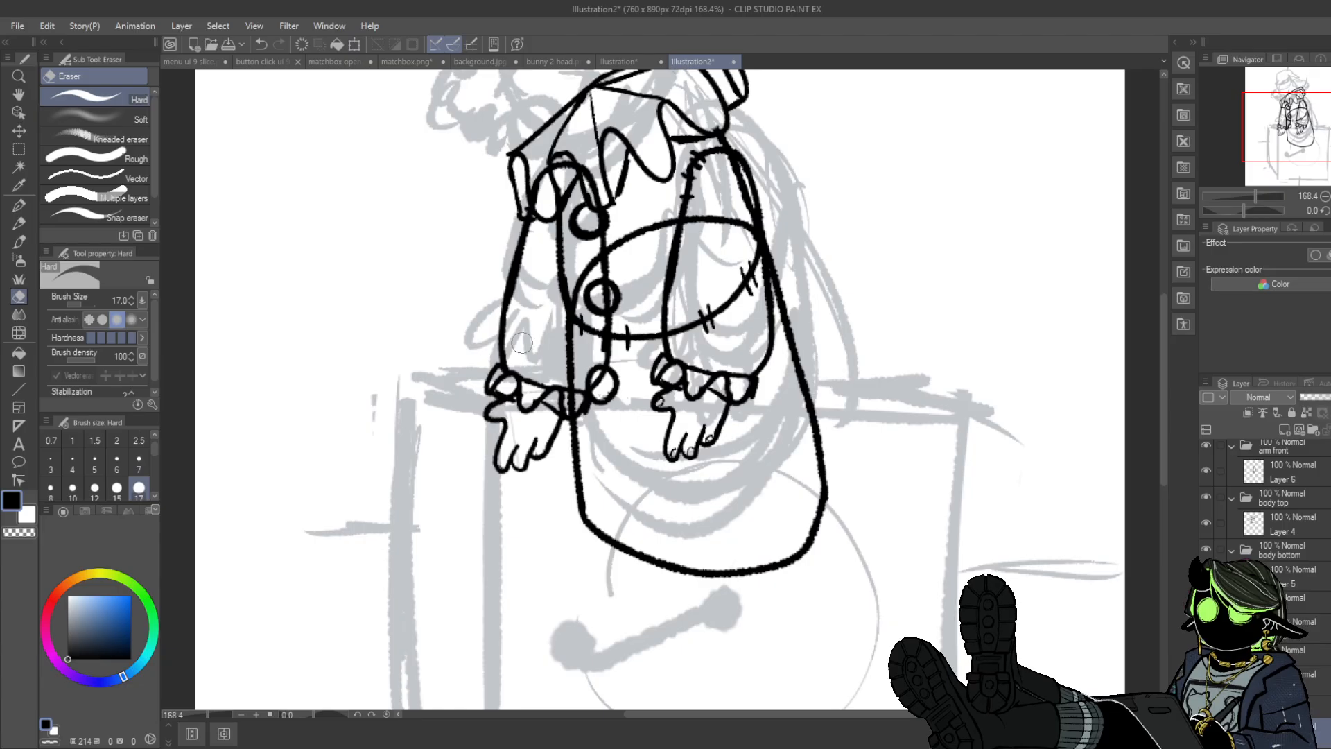
{"action": "left_click", "coordinate": [18, 205]}
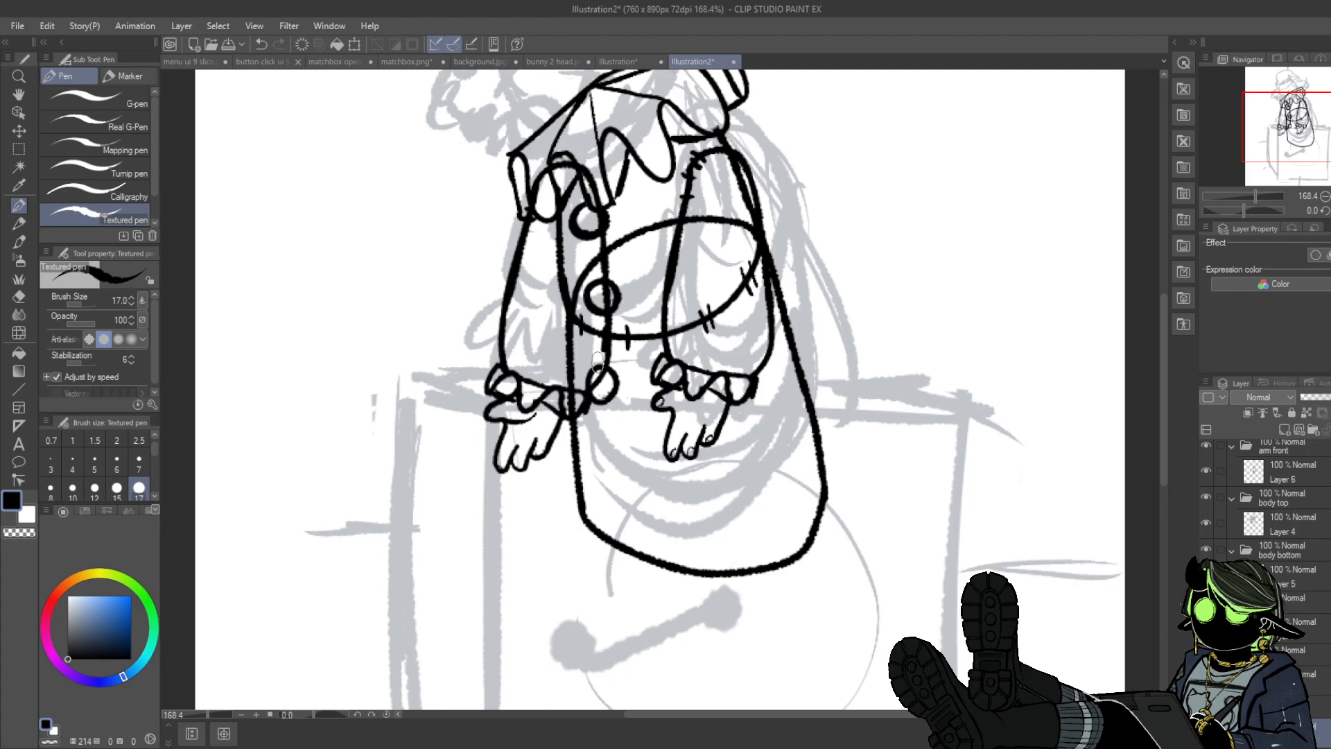
- Create a folder named head above the arm front folder, with a new layer inside it
{"action": "left_click_drag", "start_coordinate": [1246, 196], "coordinate": [1253, 194]}
{"action": "left_click_drag", "start_coordinate": [1287, 115], "coordinate": [1287, 88]}
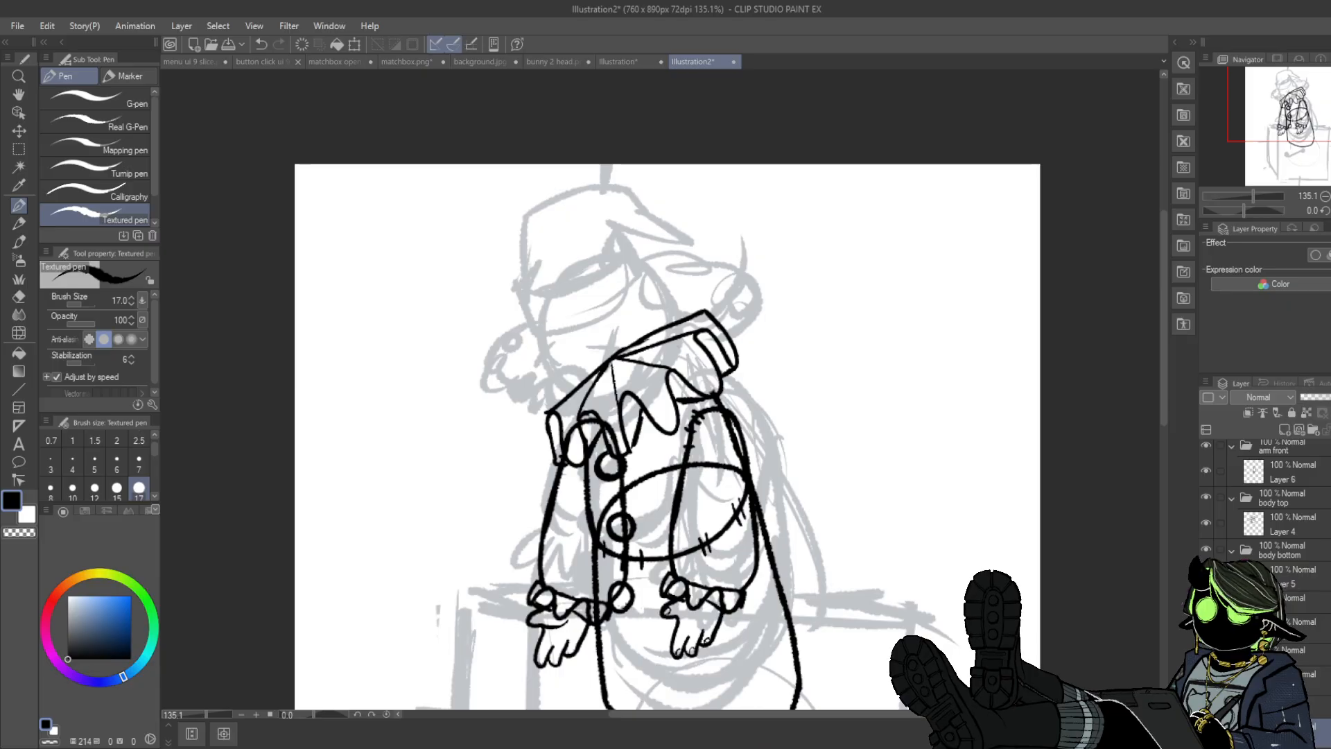
{"action": "scroll", "coordinate": [1275, 499], "scroll_direction": "down", "scroll_amount": 1}
{"action": "scroll", "coordinate": [1282, 472], "scroll_direction": "up", "scroll_amount": 1}
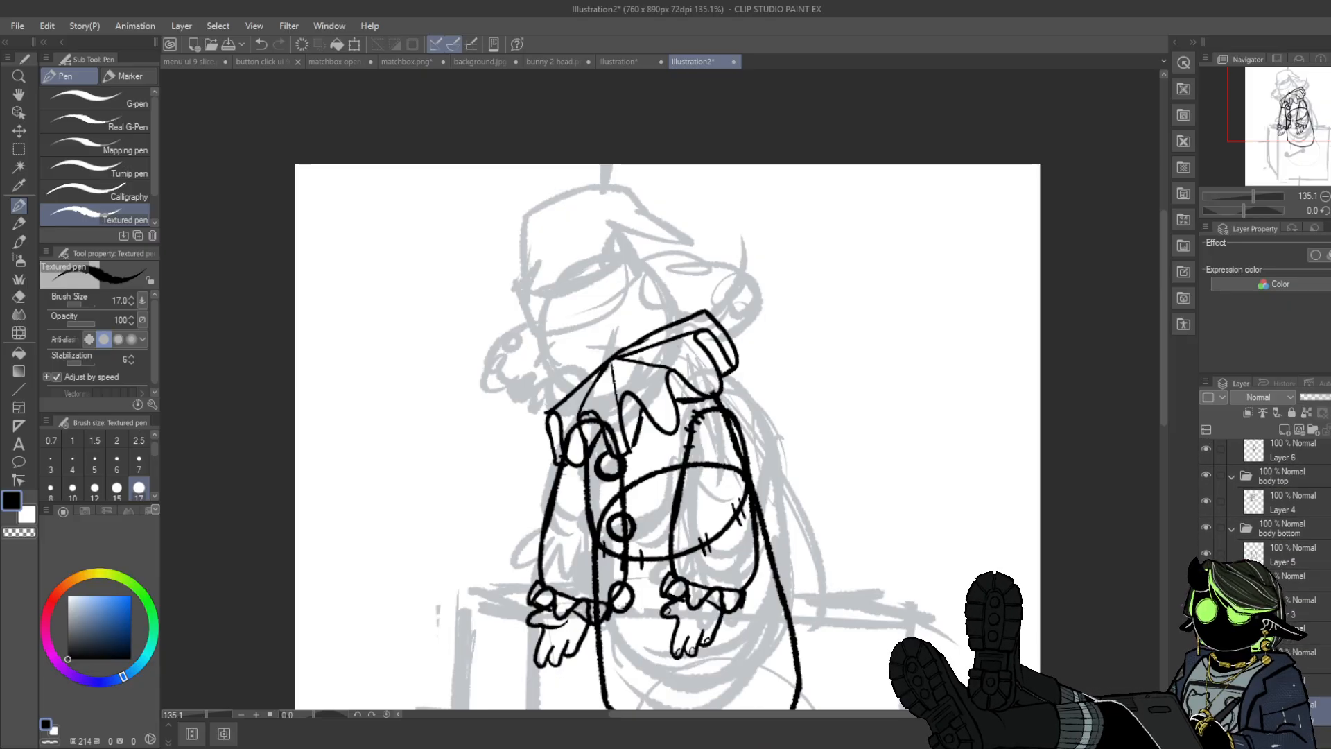
{"action": "left_click", "coordinate": [1311, 431]}
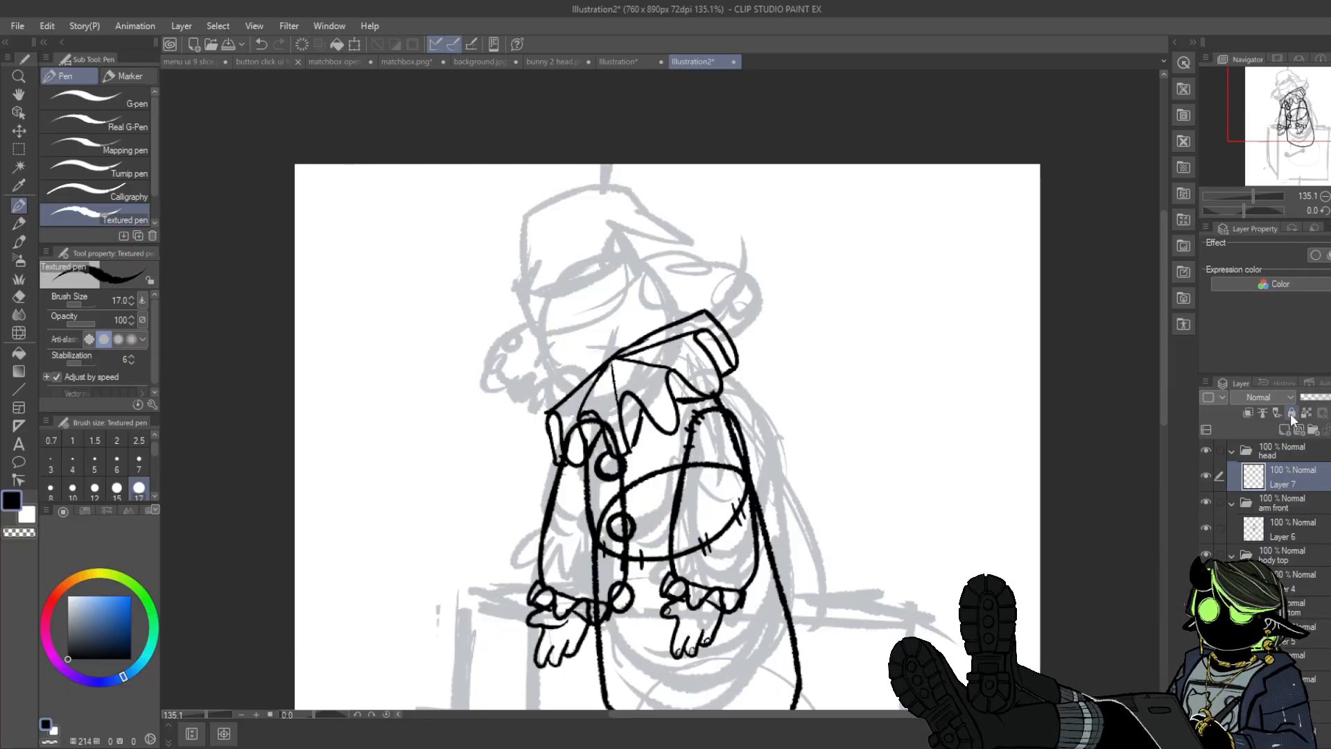
- Fade the body top folder to 24% opacity and ink the oval head outline on the head layer
{"action": "mouse_move", "coordinate": [587, 263]}
{"action": "left_mouse_down"}
{"action": "mouse_move", "coordinate": [553, 284]}
{"action": "mouse_move", "coordinate": [535, 334]}
{"action": "mouse_move", "coordinate": [549, 377]}
{"action": "mouse_move", "coordinate": [582, 404]}
{"action": "mouse_move", "coordinate": [639, 385]}
{"action": "mouse_move", "coordinate": [651, 331]}
{"action": "mouse_move", "coordinate": [641, 289]}
{"action": "mouse_move", "coordinate": [585, 250]}
{"action": "left_mouse_up"}
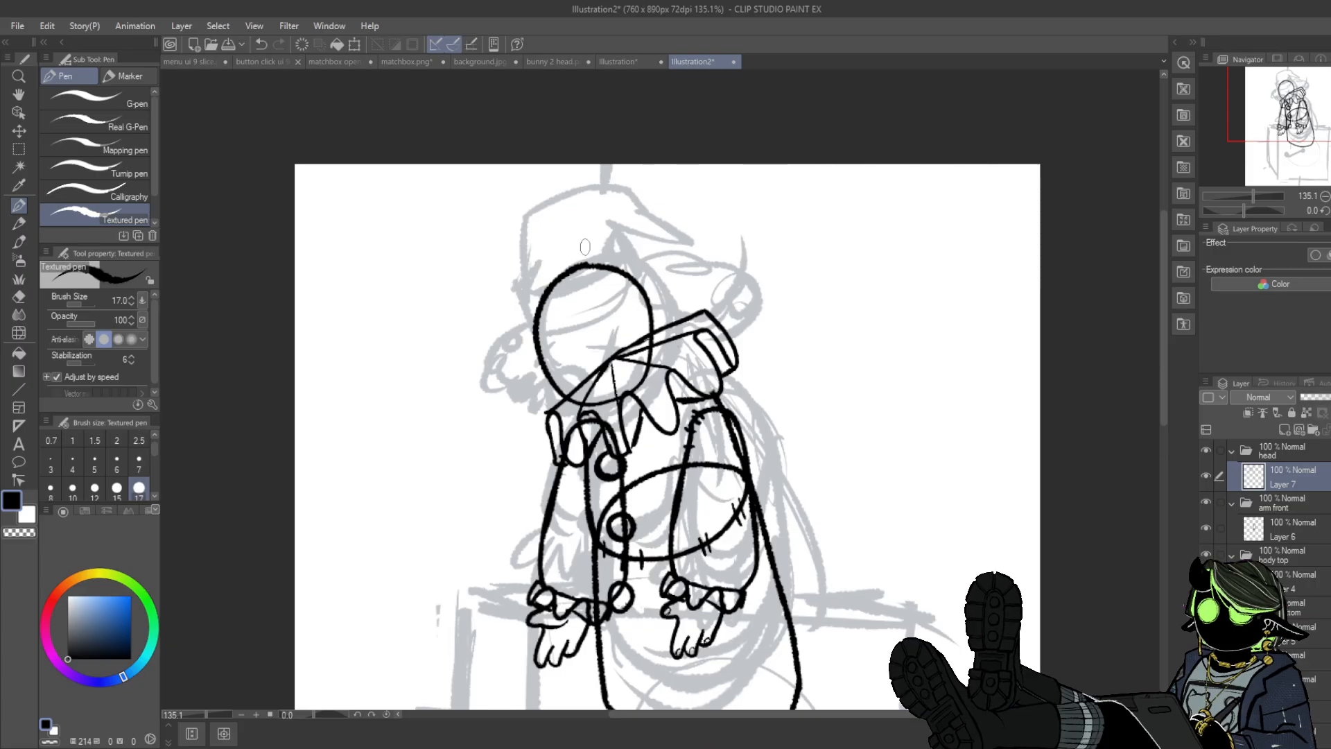
{"action": "key", "text": "ctrl+z"}
{"action": "left_click", "coordinate": [1286, 504]}
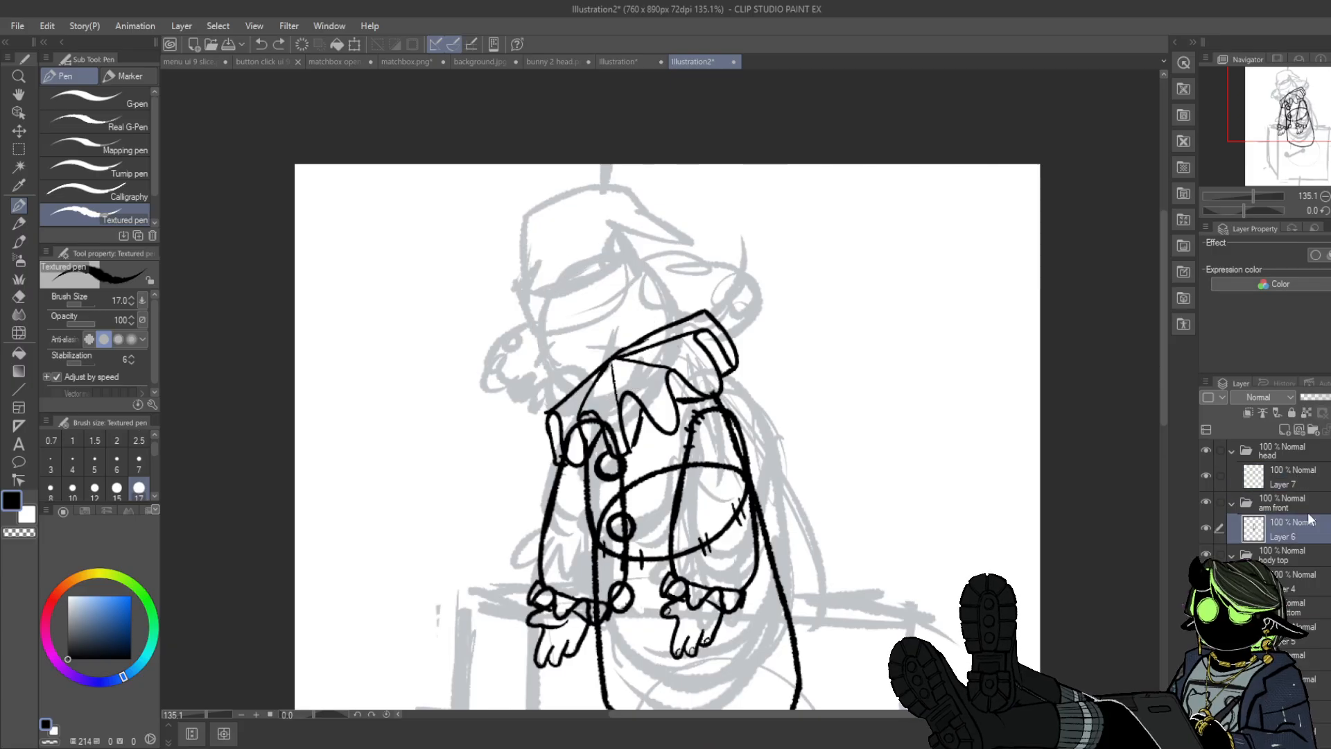
{"action": "left_click", "coordinate": [1297, 579]}
{"action": "left_click", "coordinate": [1291, 556]}
{"action": "left_click_drag", "start_coordinate": [1324, 398], "coordinate": [1316, 398]}
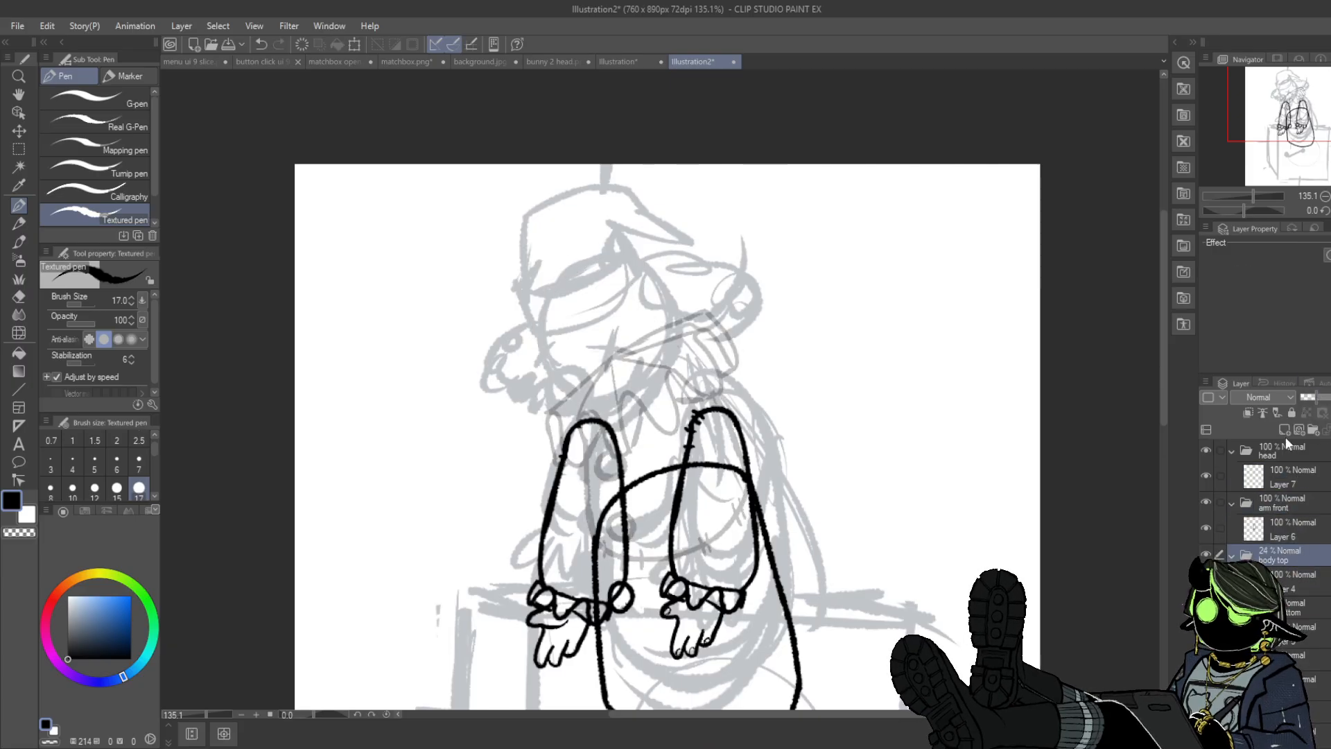
{"action": "left_click", "coordinate": [1282, 468]}
{"action": "mouse_move", "coordinate": [603, 257]}
{"action": "left_mouse_down"}
{"action": "mouse_move", "coordinate": [544, 310]}
{"action": "mouse_move", "coordinate": [542, 347]}
{"action": "mouse_move", "coordinate": [559, 384]}
{"action": "mouse_move", "coordinate": [605, 419]}
{"action": "mouse_move", "coordinate": [655, 390]}
{"action": "mouse_move", "coordinate": [665, 353]}
{"action": "mouse_move", "coordinate": [656, 291]}
{"action": "mouse_move", "coordinate": [587, 259]}
{"action": "left_mouse_up"}
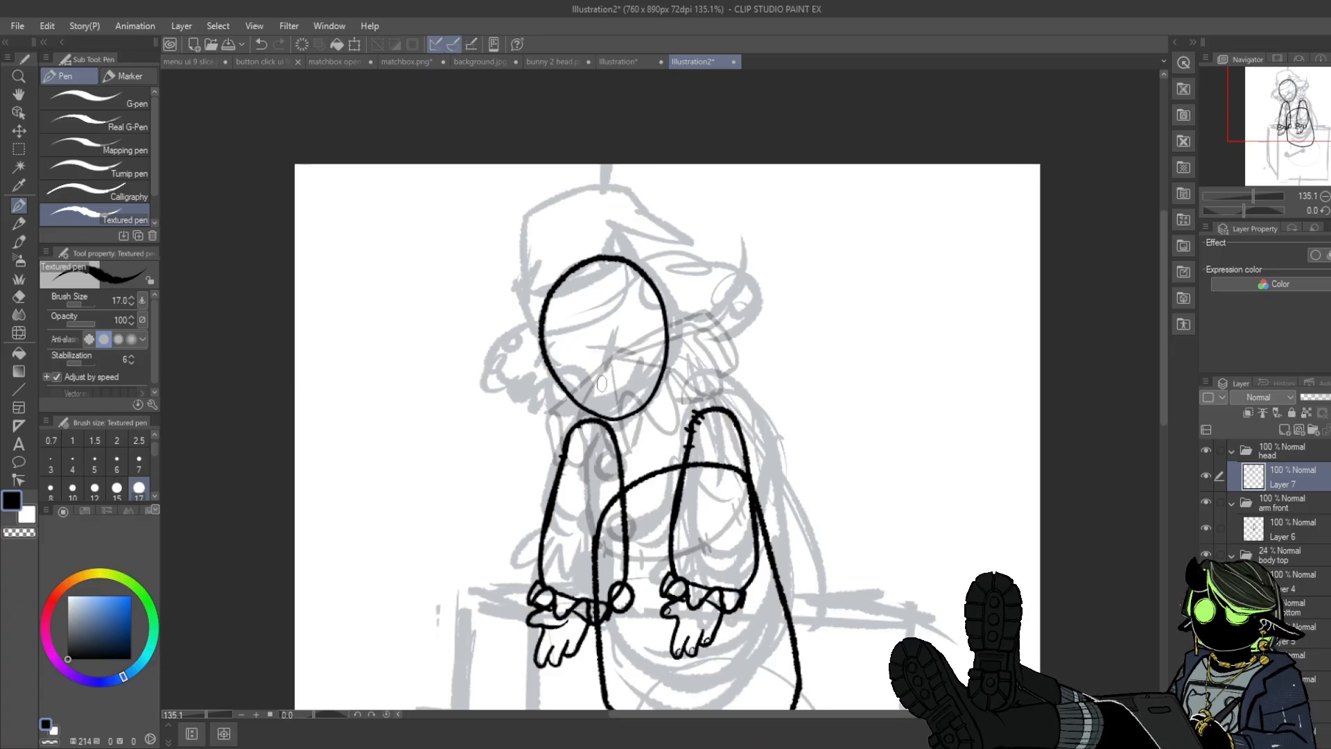
- Ink a wide open grin with lips, teeth and tongue in the lower part of the face
{"action": "mouse_move", "coordinate": [579, 388]}
{"action": "left_mouse_down"}
{"action": "mouse_move", "coordinate": [635, 374]}
{"action": "mouse_move", "coordinate": [631, 401]}
{"action": "mouse_move", "coordinate": [590, 388]}
{"action": "mouse_move", "coordinate": [626, 364]}
{"action": "mouse_move", "coordinate": [632, 402]}
{"action": "mouse_move", "coordinate": [583, 389]}
{"action": "mouse_move", "coordinate": [610, 411]}
{"action": "mouse_move", "coordinate": [632, 380]}
{"action": "left_mouse_up"}
{"action": "key", "text": "ctrl+z"}
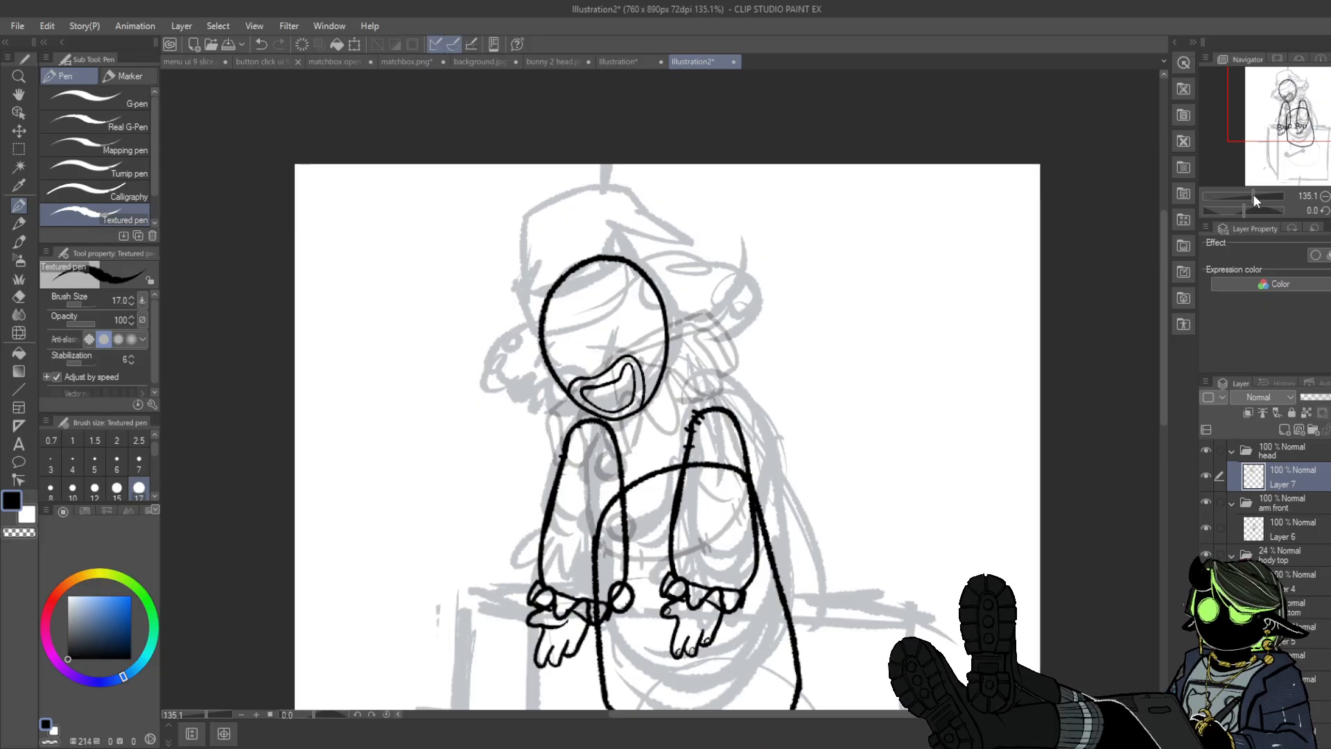
{"action": "left_click_drag", "start_coordinate": [1253, 194], "coordinate": [1258, 194]}
{"action": "mouse_move", "coordinate": [617, 381]}
{"action": "left_mouse_down"}
{"action": "mouse_move", "coordinate": [574, 420]}
{"action": "mouse_move", "coordinate": [617, 385]}
{"action": "mouse_move", "coordinate": [556, 385]}
{"action": "mouse_move", "coordinate": [600, 381]}
{"action": "left_mouse_up"}
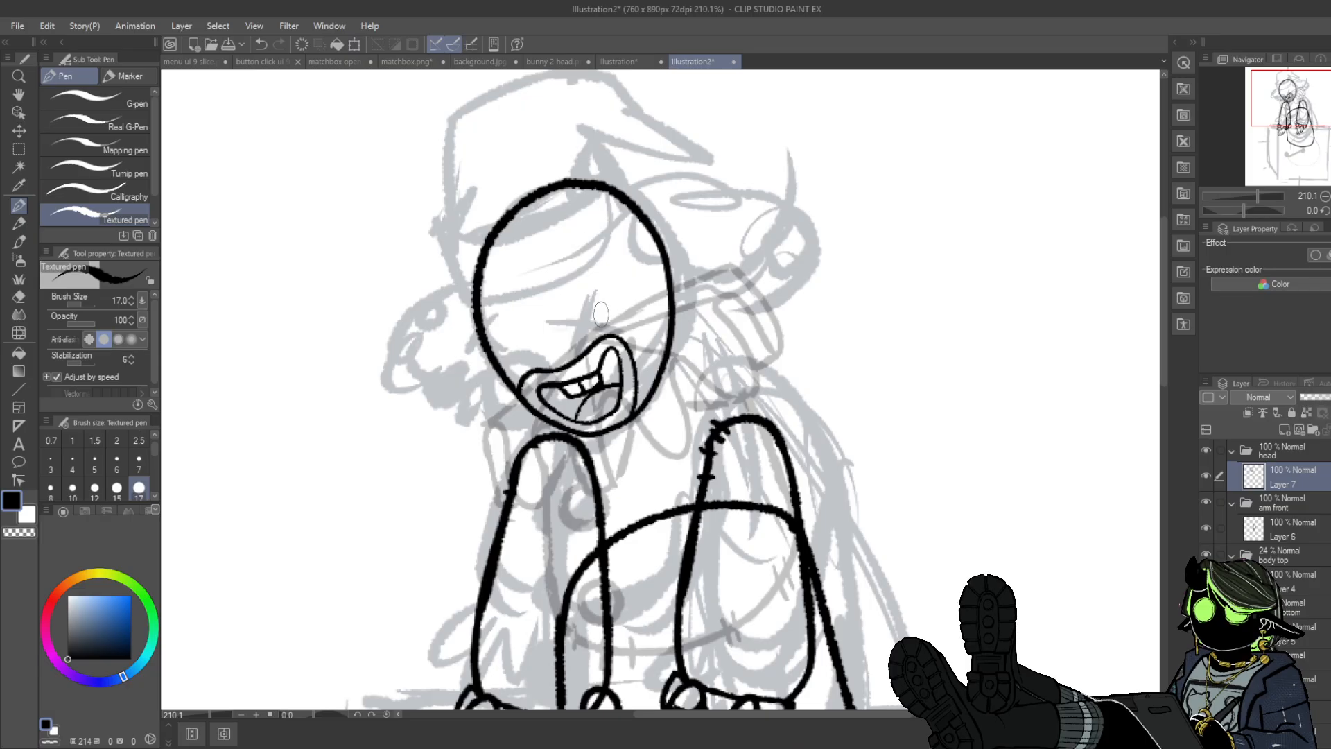
- Ink the eye above the grin as a solid dot ringed by short radiating lashes
{"action": "mouse_move", "coordinate": [606, 322]}
{"action": "left_mouse_down"}
{"action": "mouse_move", "coordinate": [608, 283]}
{"action": "mouse_move", "coordinate": [567, 309]}
{"action": "mouse_move", "coordinate": [608, 324]}
{"action": "mouse_move", "coordinate": [596, 330]}
{"action": "mouse_move", "coordinate": [568, 291]}
{"action": "mouse_move", "coordinate": [628, 312]}
{"action": "mouse_move", "coordinate": [586, 336]}
{"action": "left_mouse_up"}
{"action": "key", "text": "ctrl+z"}
{"action": "key", "text": "ctrl+z"}
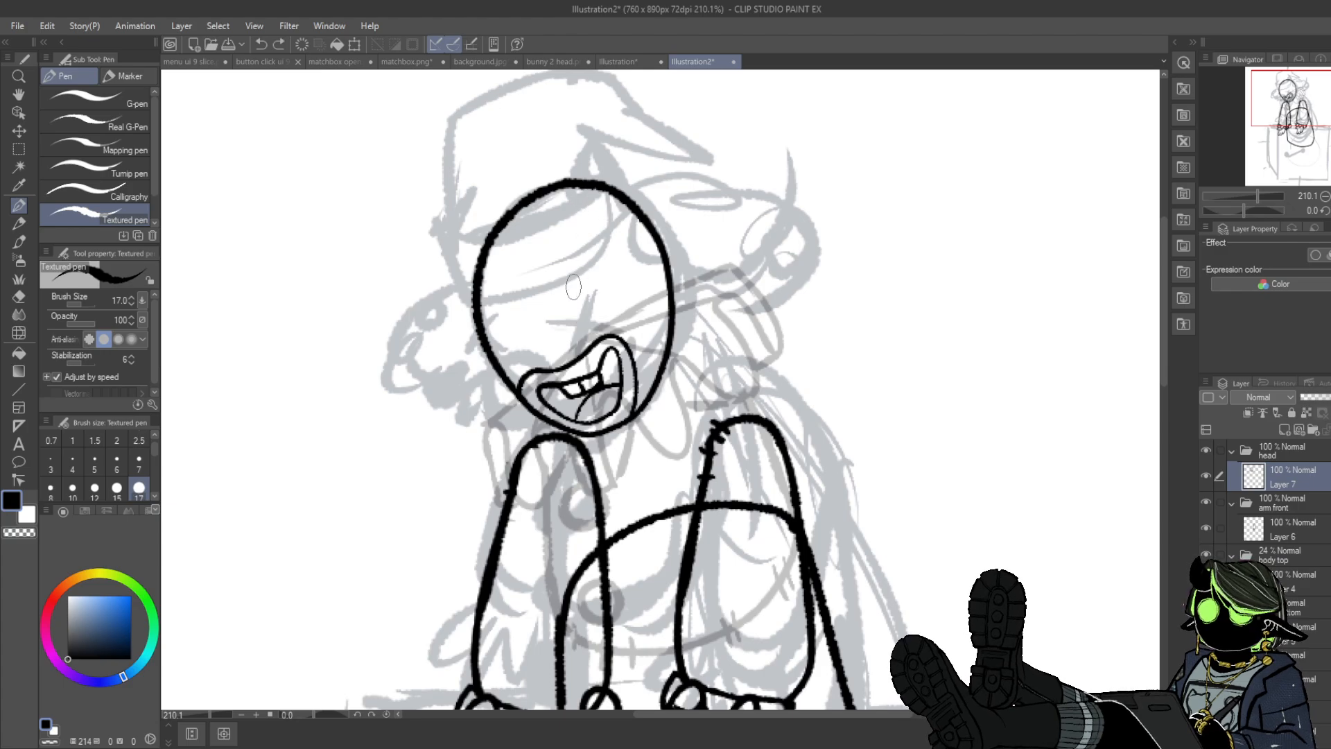
{"action": "left_click_drag", "start_coordinate": [573, 286], "coordinate": [608, 330]}
{"action": "mouse_move", "coordinate": [621, 316]}
{"action": "left_mouse_down"}
{"action": "mouse_move", "coordinate": [631, 282]}
{"action": "mouse_move", "coordinate": [596, 276]}
{"action": "mouse_move", "coordinate": [607, 307]}
{"action": "left_mouse_up"}
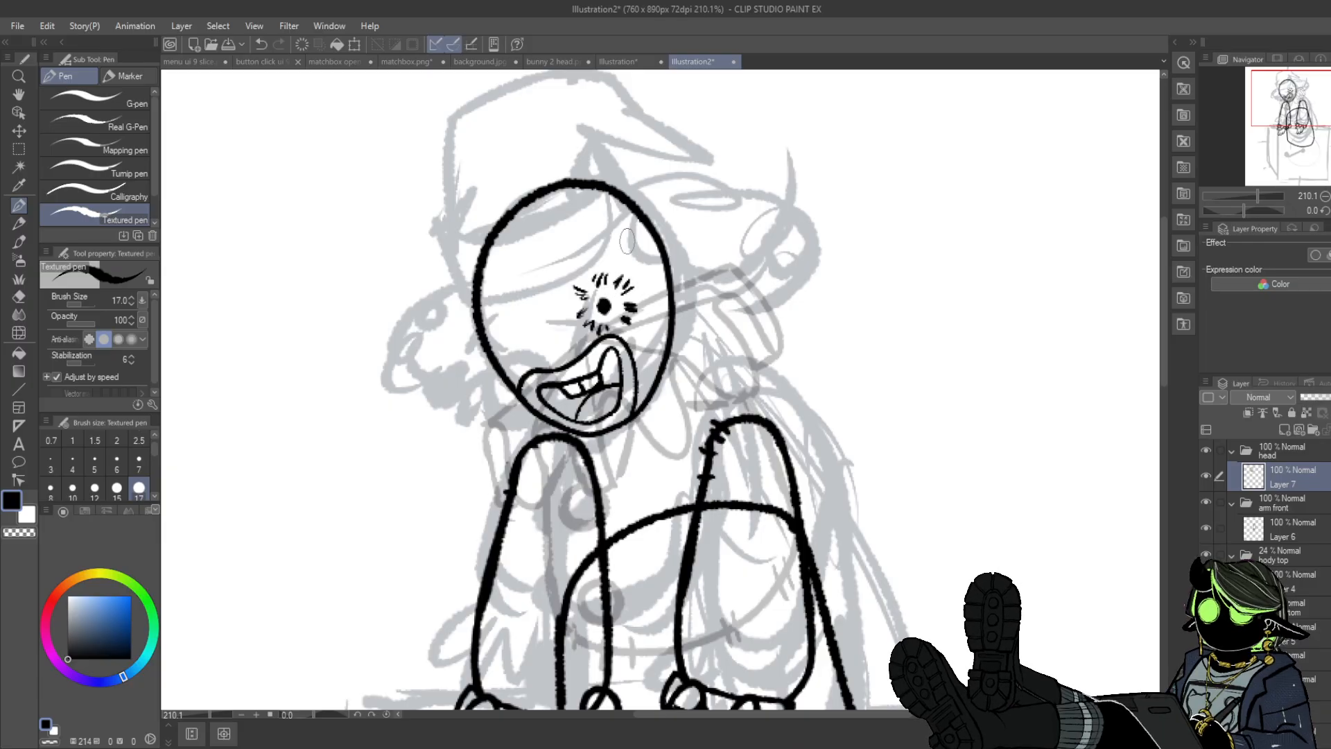
- Ink a round button eye with holes at the head's edge and erase the head outline crossing it
{"action": "mouse_move", "coordinate": [516, 347]}
{"action": "left_mouse_down"}
{"action": "mouse_move", "coordinate": [487, 369]}
{"action": "mouse_move", "coordinate": [484, 309]}
{"action": "mouse_move", "coordinate": [520, 350]}
{"action": "mouse_move", "coordinate": [492, 364]}
{"action": "mouse_move", "coordinate": [475, 323]}
{"action": "mouse_move", "coordinate": [506, 317]}
{"action": "mouse_move", "coordinate": [483, 341]}
{"action": "mouse_move", "coordinate": [493, 355]}
{"action": "mouse_move", "coordinate": [482, 345]}
{"action": "mouse_move", "coordinate": [503, 357]}
{"action": "mouse_move", "coordinate": [498, 305]}
{"action": "mouse_move", "coordinate": [483, 362]}
{"action": "mouse_move", "coordinate": [472, 318]}
{"action": "mouse_move", "coordinate": [501, 307]}
{"action": "mouse_move", "coordinate": [524, 339]}
{"action": "mouse_move", "coordinate": [503, 311]}
{"action": "mouse_move", "coordinate": [513, 319]}
{"action": "mouse_move", "coordinate": [507, 359]}
{"action": "left_mouse_up"}
{"action": "left_click", "coordinate": [18, 296]}
{"action": "key", "text": "p"}
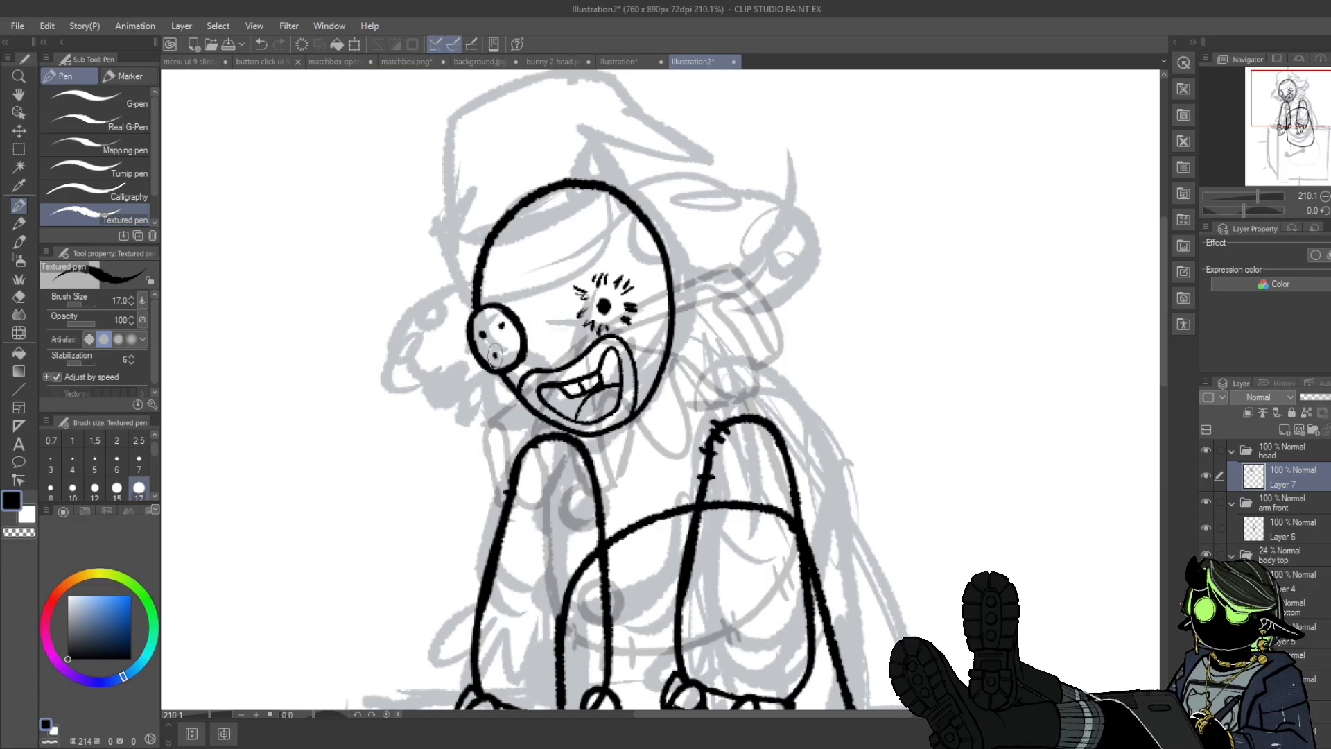
{"action": "left_click", "coordinate": [495, 354]}
{"action": "left_click", "coordinate": [513, 347]}
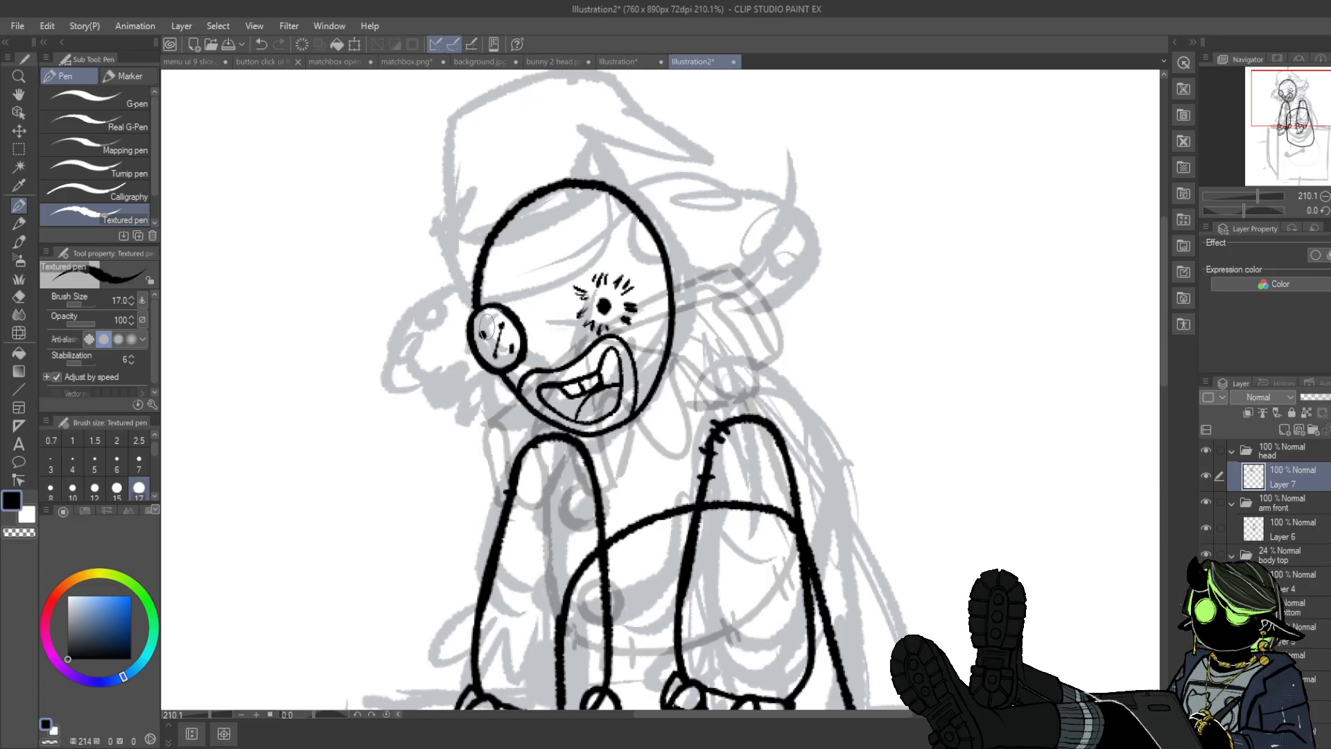
- Undo the thread strokes in the button eye and redraw them as a cross joining its four holes
{"action": "left_click", "coordinate": [264, 61]}
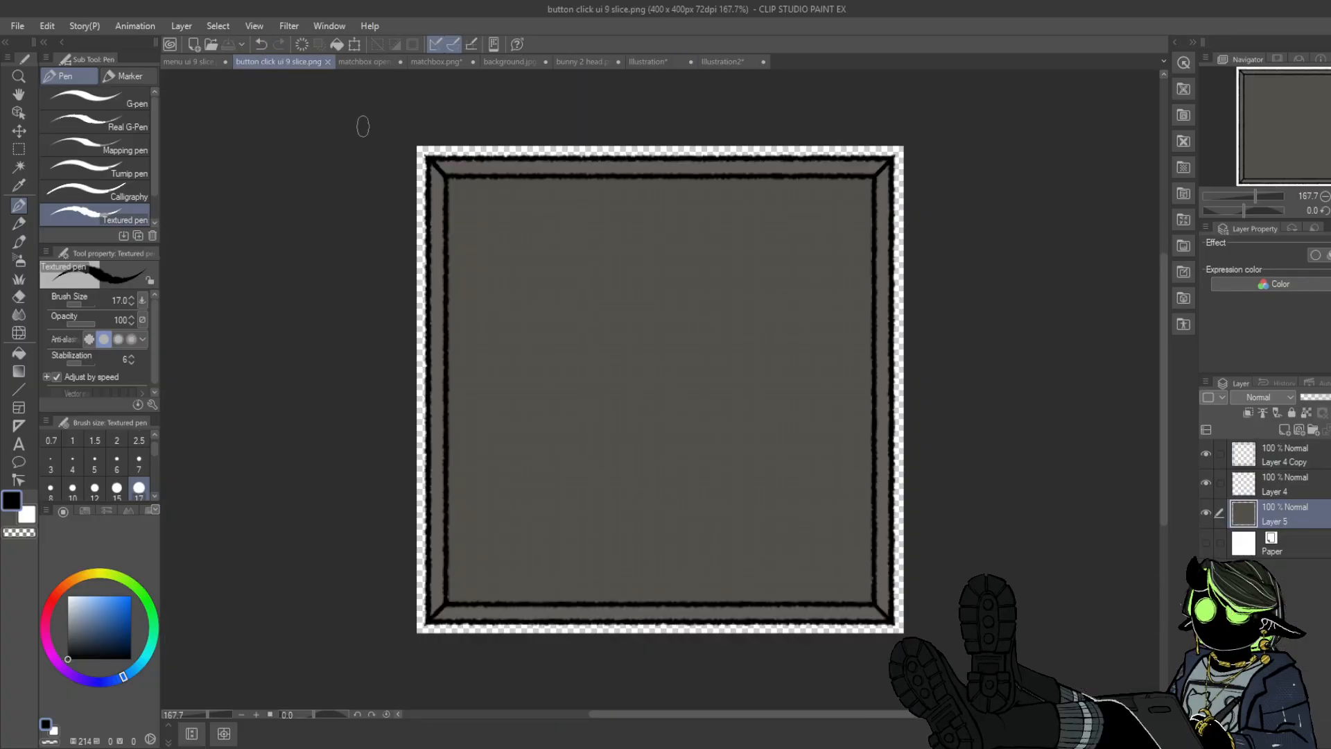
{"action": "left_click", "coordinate": [658, 61]}
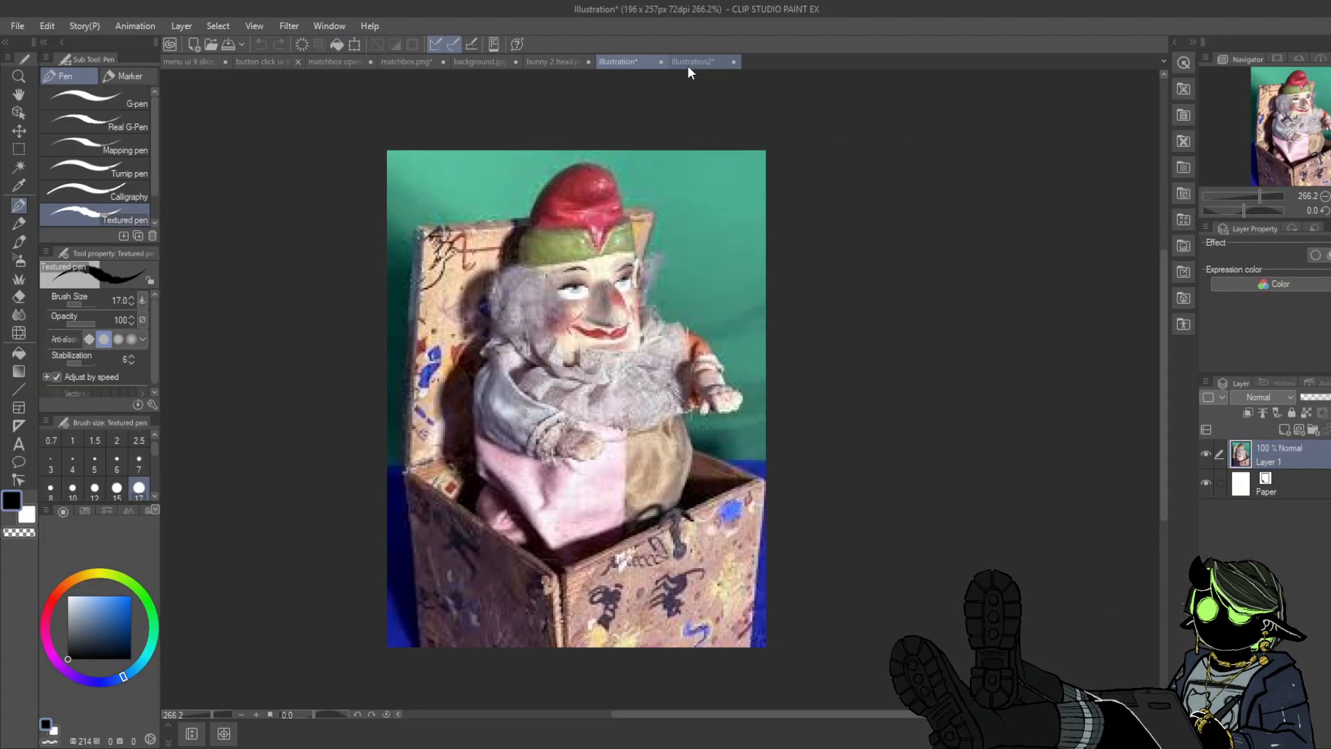
{"action": "left_click", "coordinate": [731, 61]}
{"action": "left_click", "coordinate": [260, 47]}
{"action": "left_click", "coordinate": [261, 47]}
{"action": "left_click", "coordinate": [260, 47]}
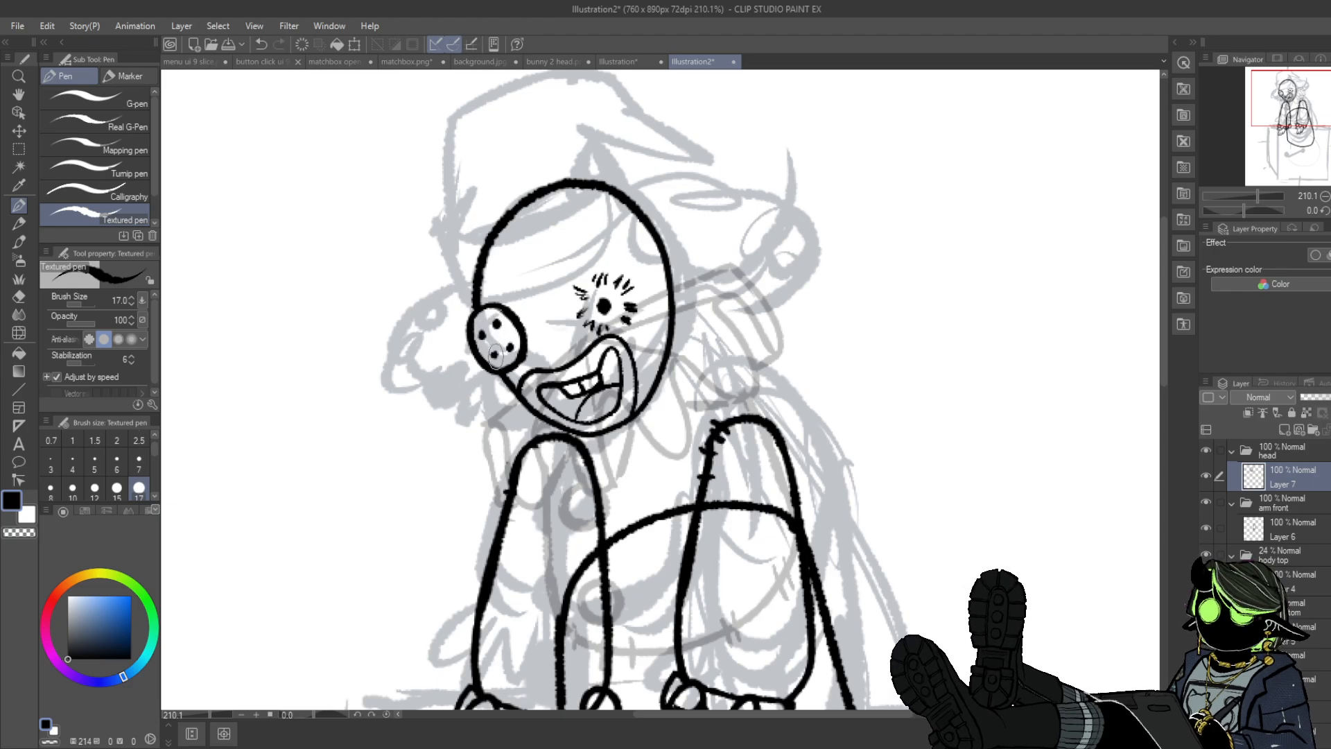
{"action": "left_click_drag", "start_coordinate": [496, 321], "coordinate": [496, 347]}
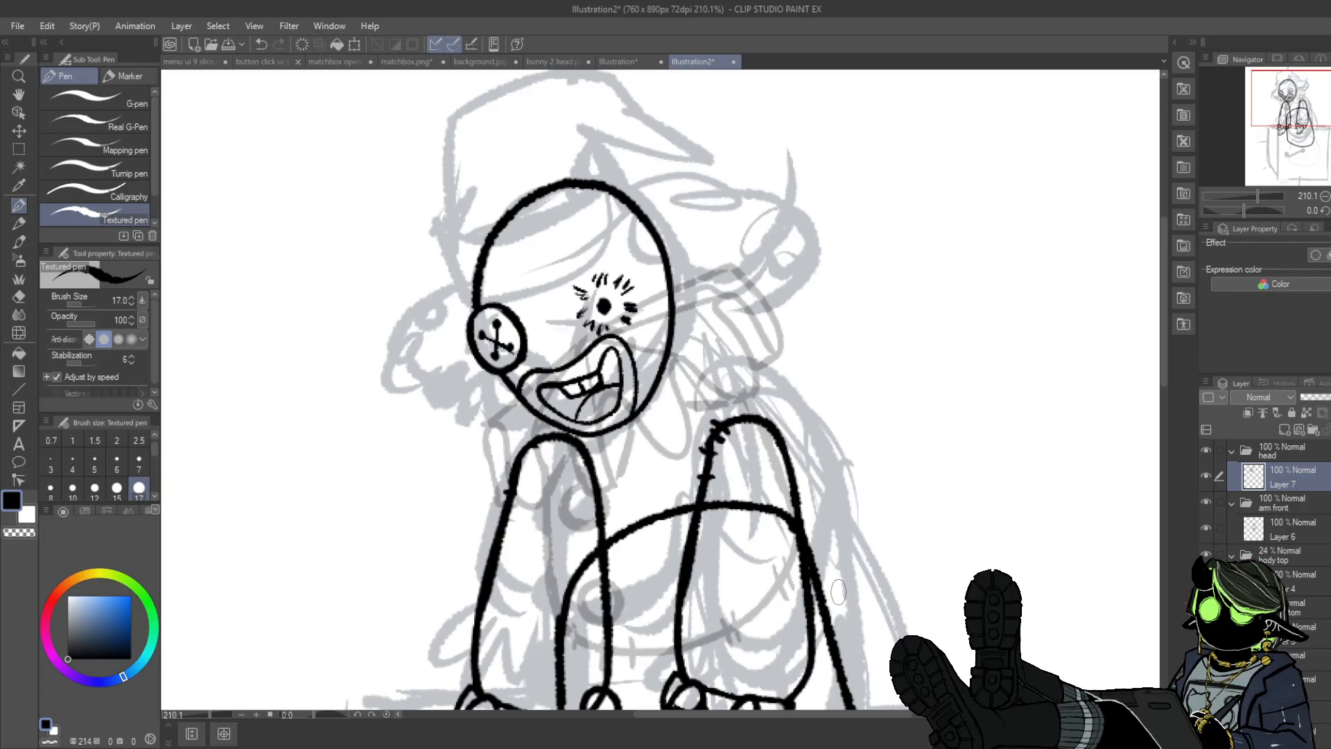
- Ink a round nose just above the mouth and flip the canvas view horizontally
{"action": "mouse_move", "coordinate": [551, 361]}
{"action": "left_mouse_down"}
{"action": "mouse_move", "coordinate": [582, 348]}
{"action": "mouse_move", "coordinate": [549, 336]}
{"action": "mouse_move", "coordinate": [554, 326]}
{"action": "mouse_move", "coordinate": [562, 342]}
{"action": "left_mouse_up"}
{"action": "key", "text": "ctrl+z"}
{"action": "key", "text": "e"}
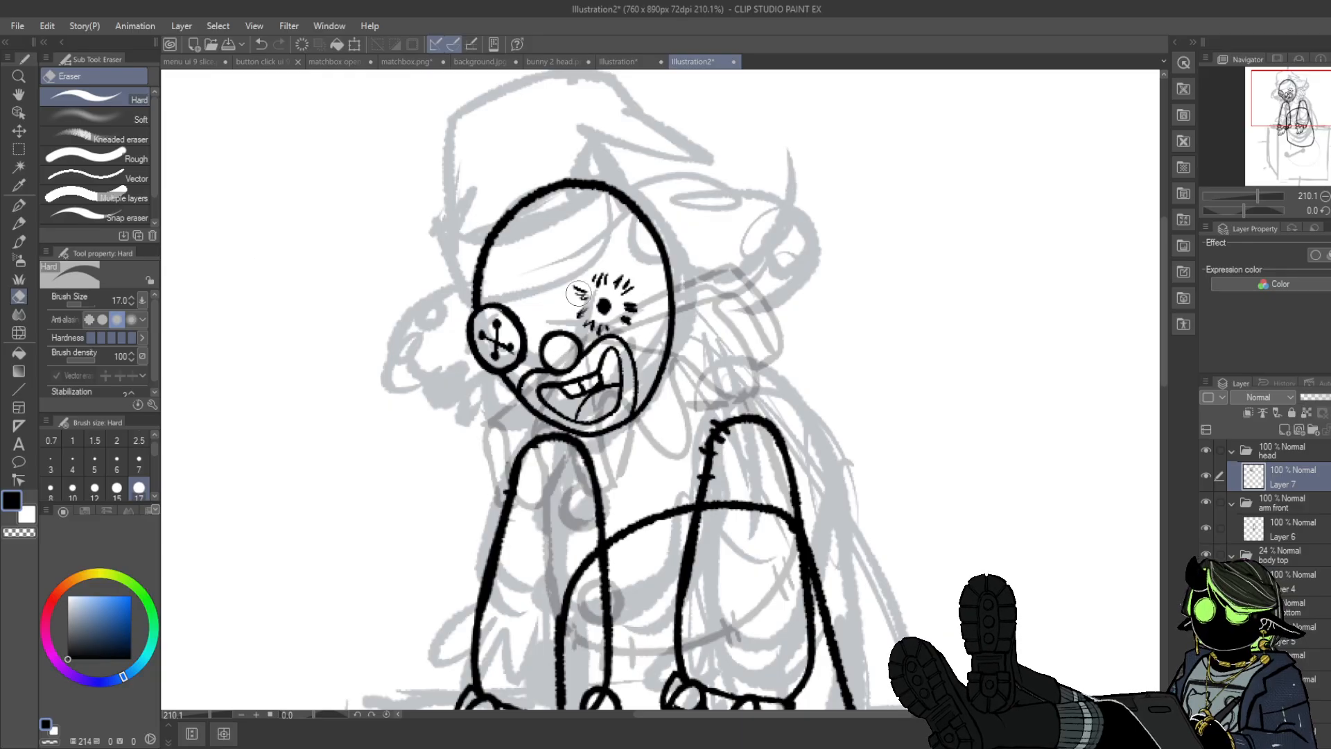
{"action": "key", "text": "h"}
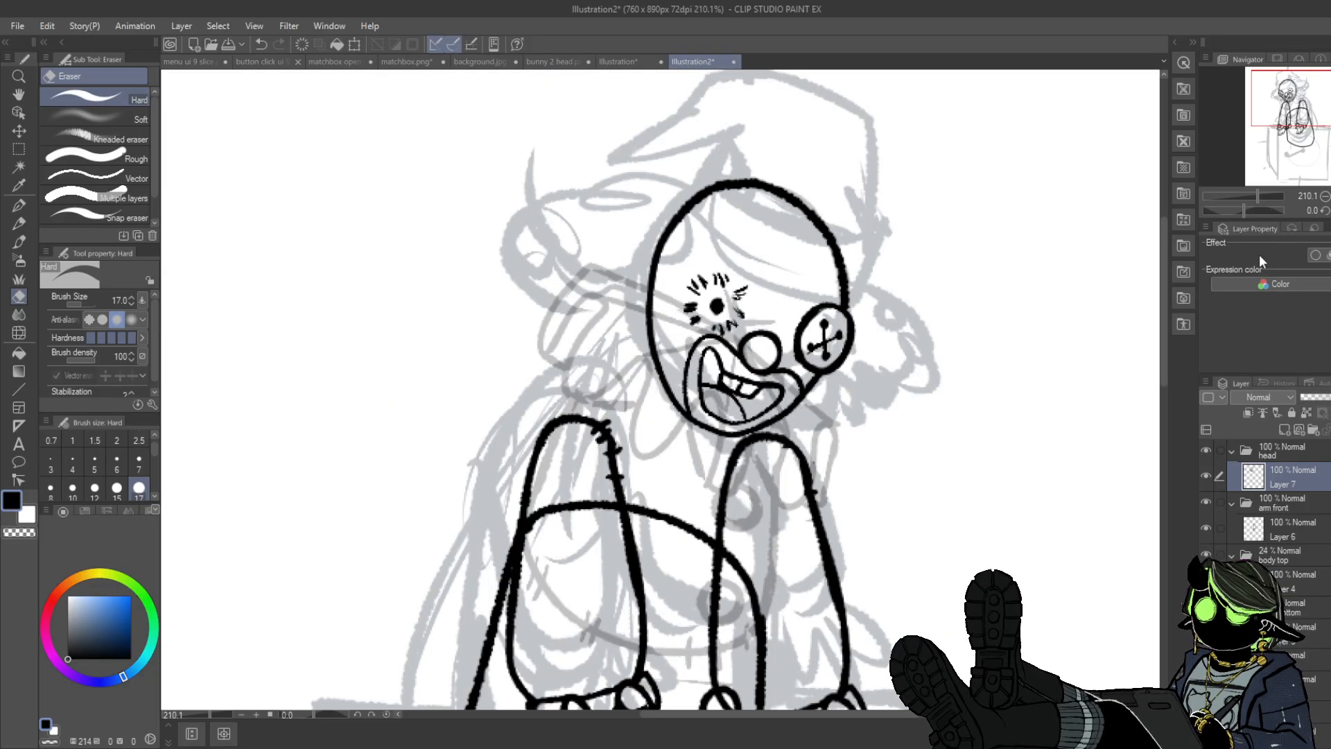
{"action": "left_click", "coordinate": [19, 206]}
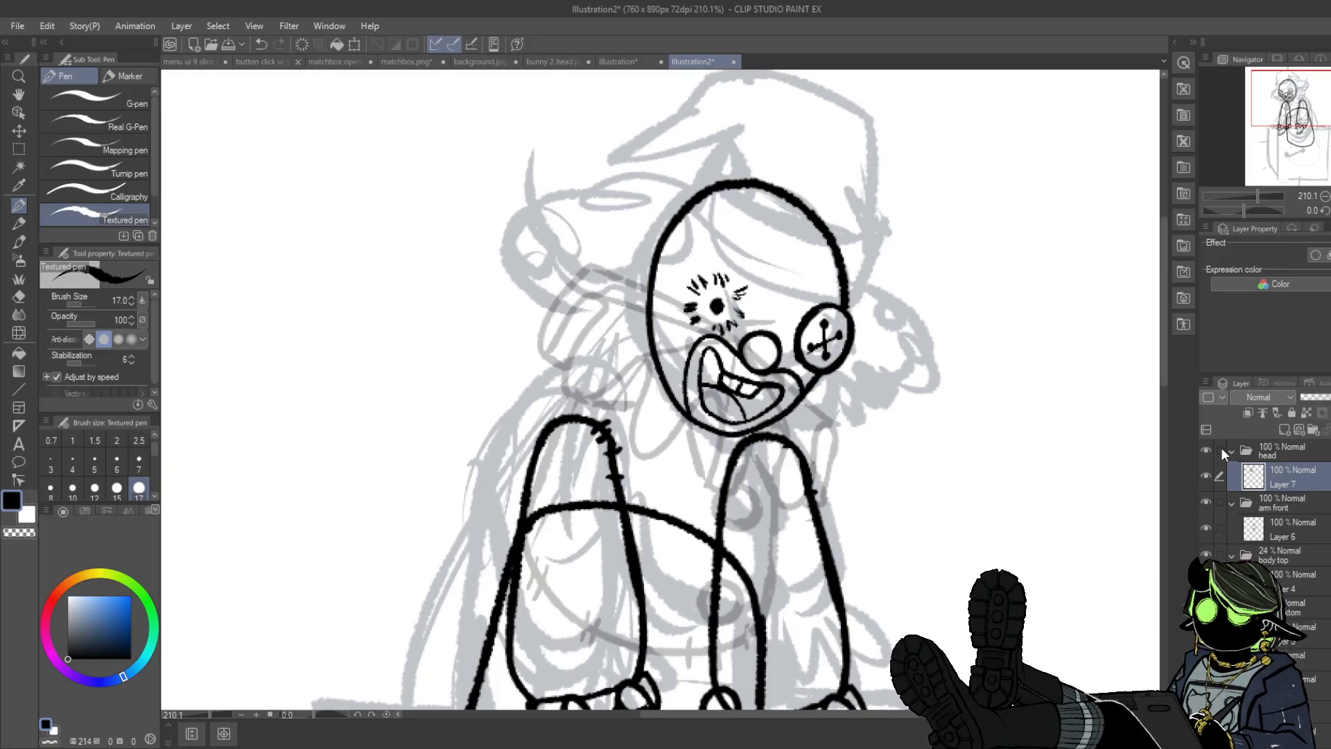
- Create a folder named hair front above the head folder and add a new layer inside it
{"action": "left_click", "coordinate": [1268, 454]}
{"action": "left_click", "coordinate": [1269, 503]}
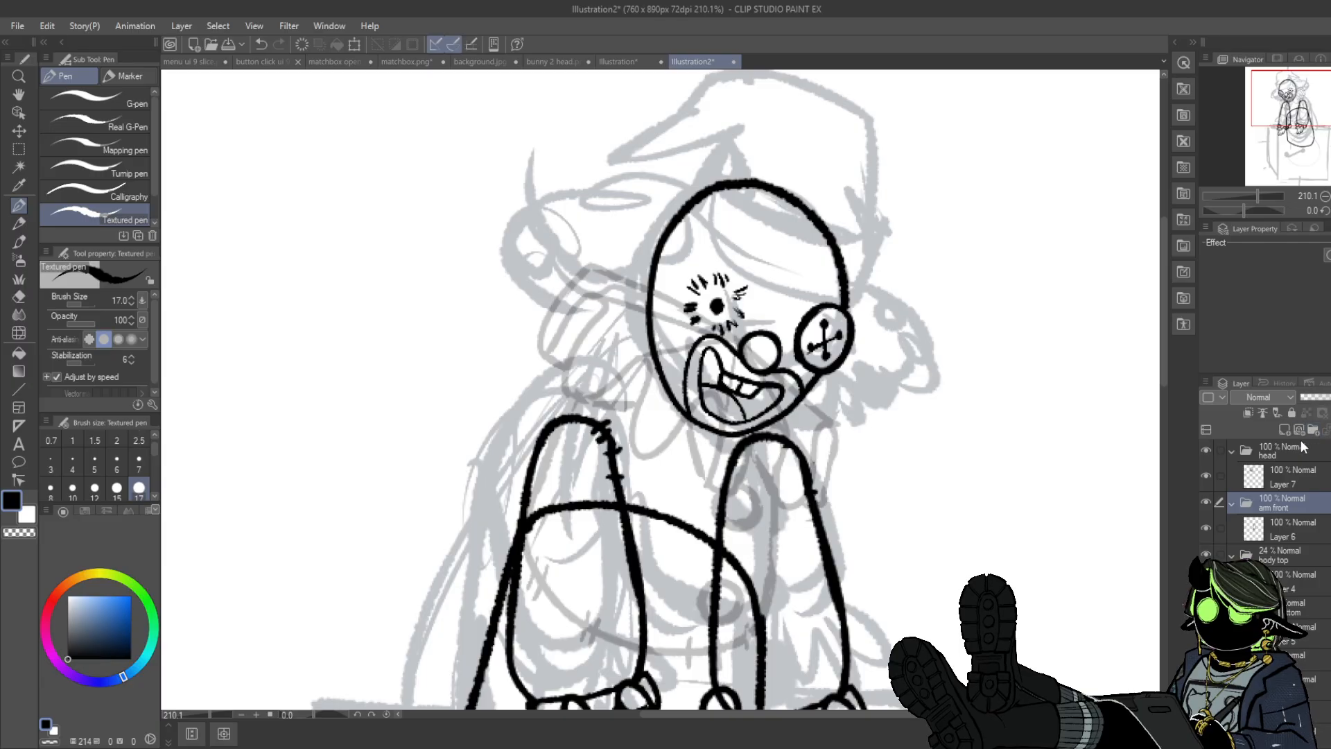
{"action": "left_click", "coordinate": [1311, 430]}
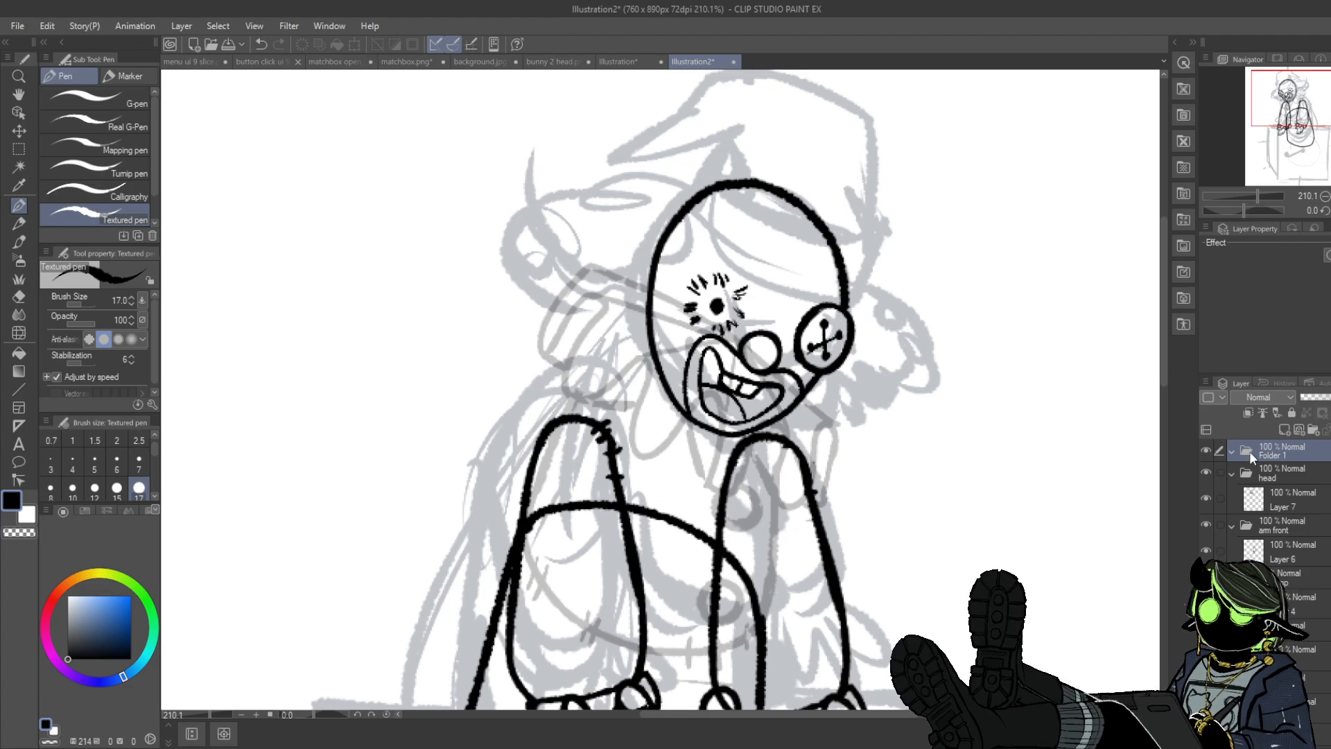
{"action": "double_click", "coordinate": [1271, 456]}
{"action": "type", "text": "hair front"}
{"action": "key", "text": "Return"}
{"action": "left_click", "coordinate": [1284, 430]}
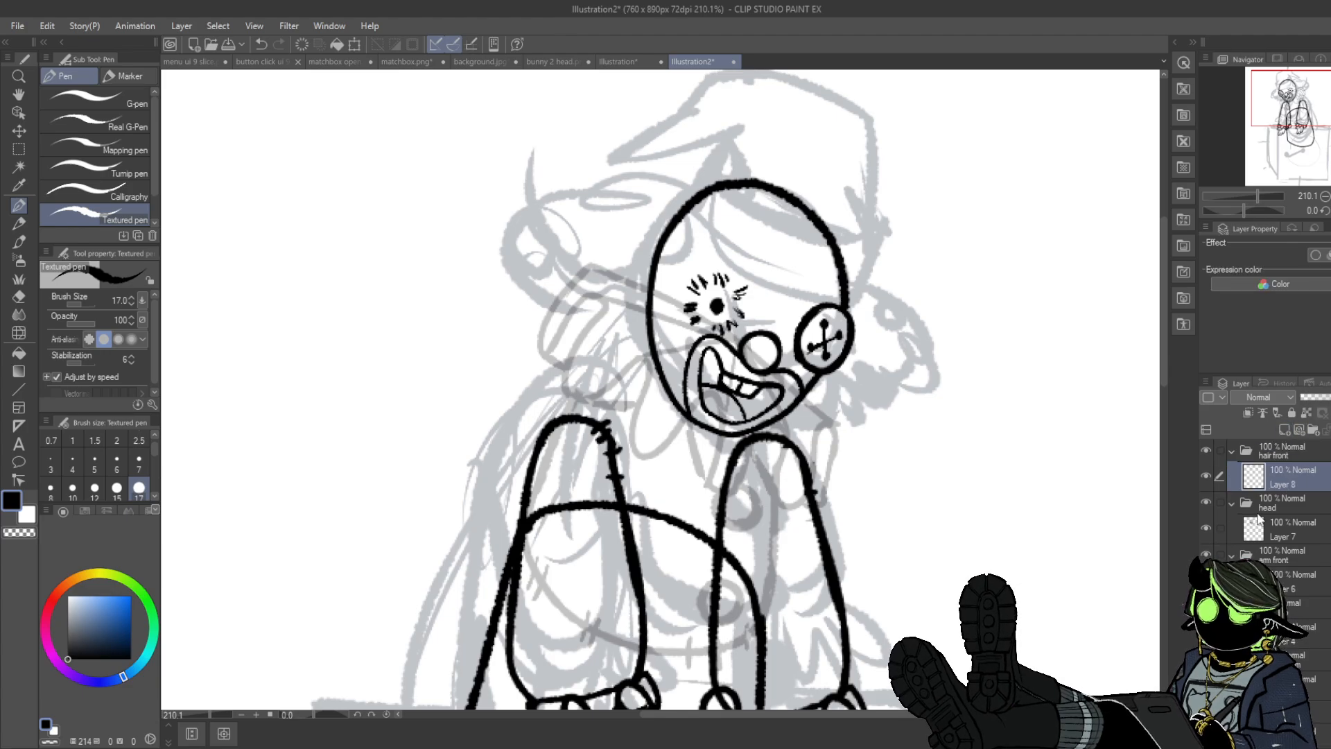
{"action": "left_click", "coordinate": [618, 63]}
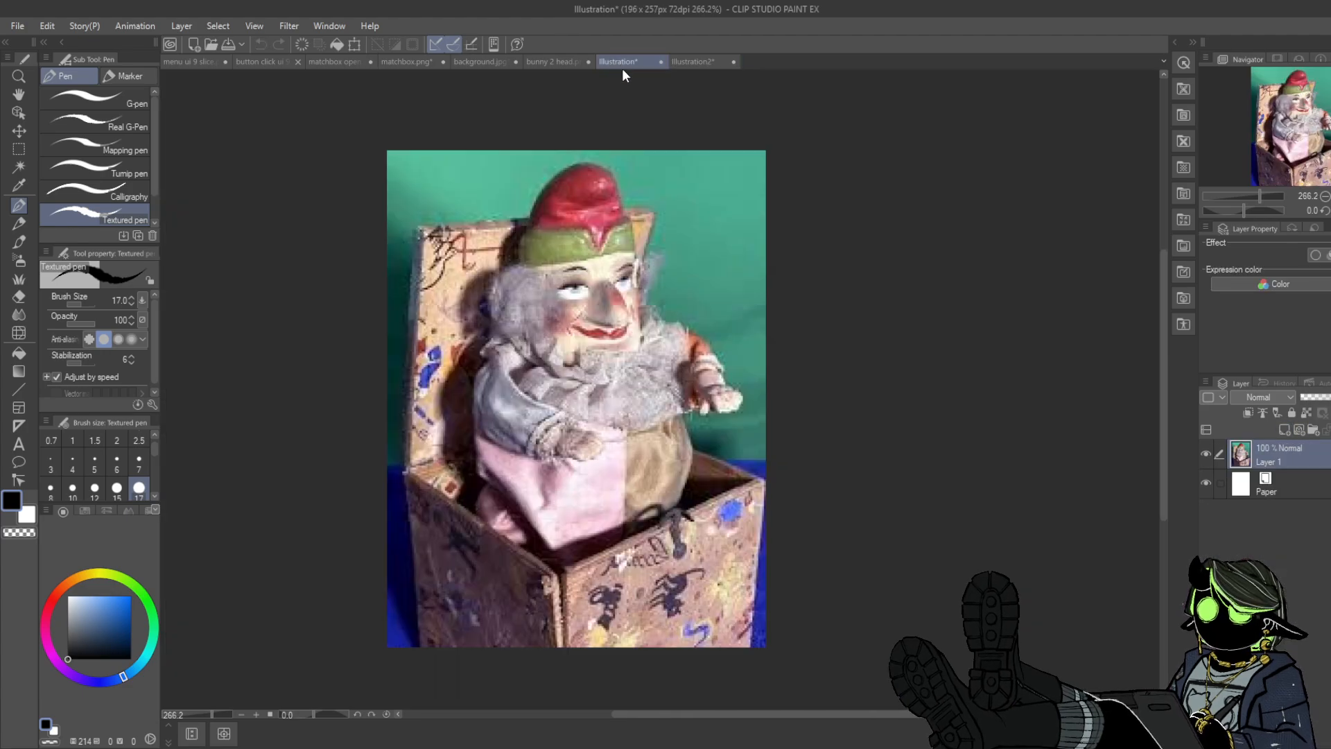
{"action": "left_click", "coordinate": [695, 62]}
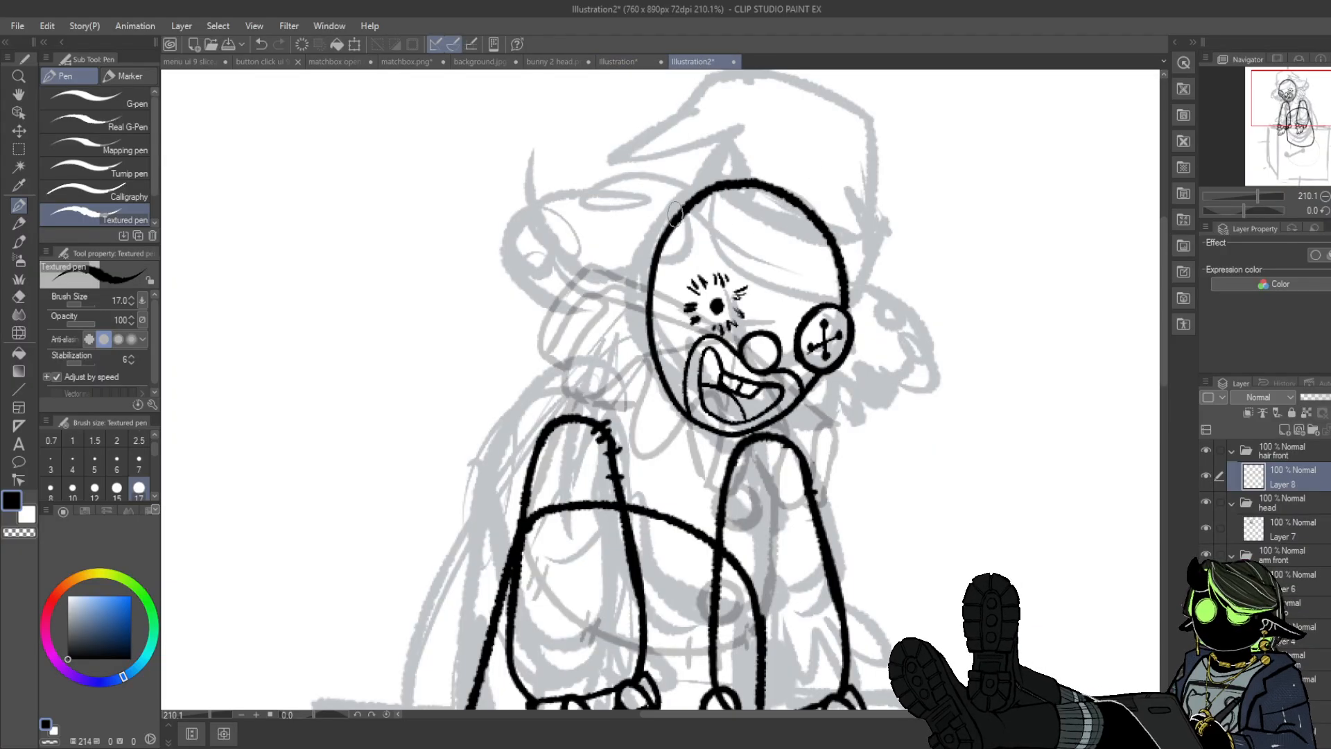
{"action": "mouse_move", "coordinate": [699, 238]}
{"action": "left_mouse_down"}
{"action": "mouse_move", "coordinate": [689, 266]}
{"action": "mouse_move", "coordinate": [645, 323]}
{"action": "mouse_move", "coordinate": [659, 326]}
{"action": "mouse_move", "coordinate": [651, 352]}
{"action": "mouse_move", "coordinate": [599, 349]}
{"action": "mouse_move", "coordinate": [496, 291]}
{"action": "mouse_move", "coordinate": [497, 208]}
{"action": "mouse_move", "coordinate": [481, 166]}
{"action": "mouse_move", "coordinate": [514, 146]}
{"action": "mouse_move", "coordinate": [575, 153]}
{"action": "mouse_move", "coordinate": [631, 211]}
{"action": "mouse_move", "coordinate": [666, 208]}
{"action": "mouse_move", "coordinate": [682, 232]}
{"action": "left_mouse_up"}
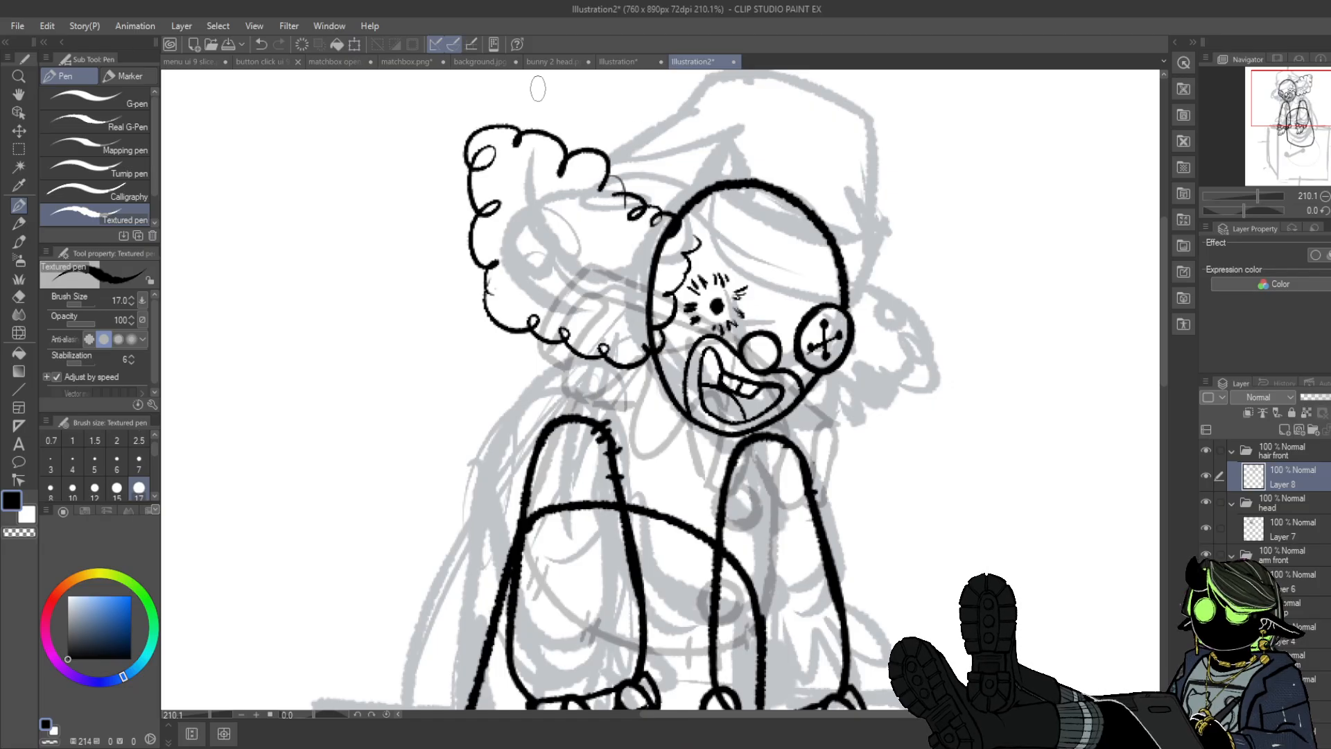
{"action": "left_click", "coordinate": [260, 43]}
{"action": "left_click", "coordinate": [261, 44]}
{"action": "left_click", "coordinate": [260, 44]}
{"action": "left_click", "coordinate": [261, 43]}
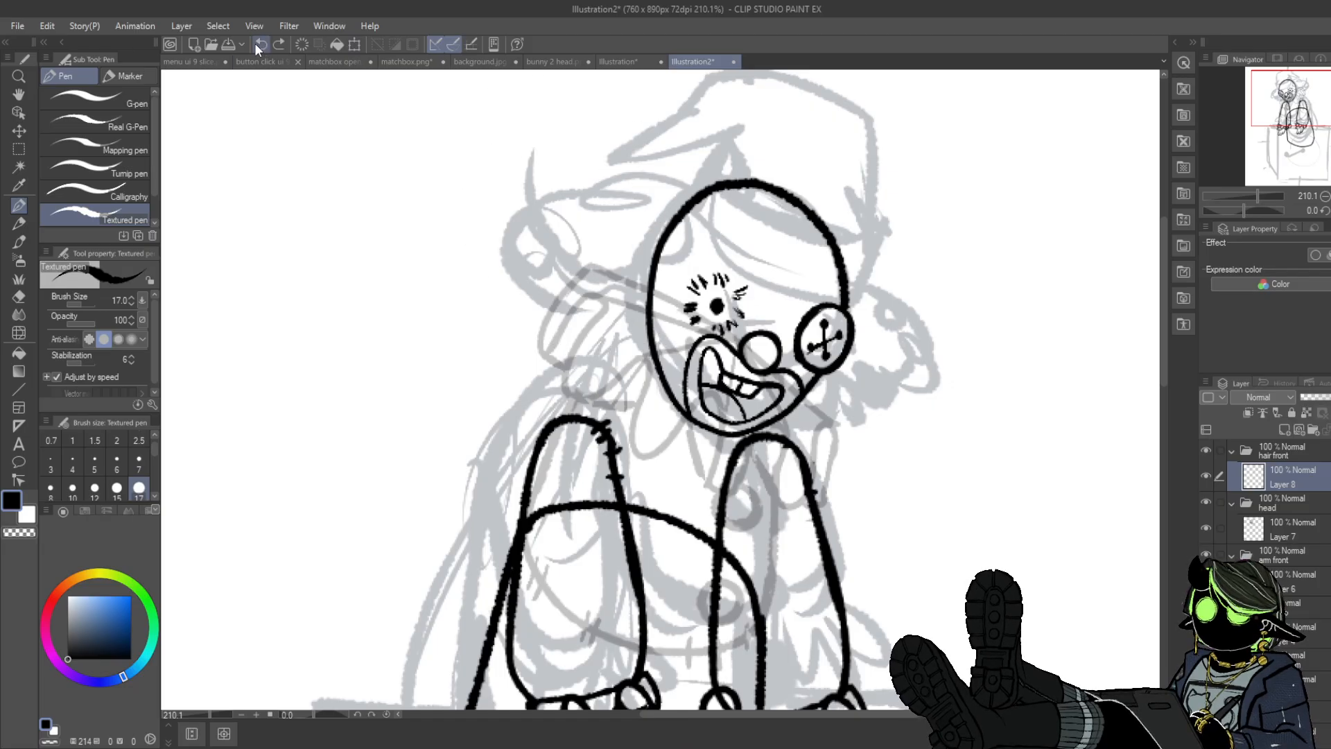
- Ink a fluffy, scalloped tuft of hair on the dot-eye side of the head, overlapping the face edge
{"action": "mouse_move", "coordinate": [679, 202]}
{"action": "left_mouse_down"}
{"action": "mouse_move", "coordinate": [645, 233]}
{"action": "mouse_move", "coordinate": [580, 241]}
{"action": "mouse_move", "coordinate": [537, 284]}
{"action": "mouse_move", "coordinate": [516, 347]}
{"action": "mouse_move", "coordinate": [547, 369]}
{"action": "mouse_move", "coordinate": [659, 308]}
{"action": "mouse_move", "coordinate": [654, 291]}
{"action": "left_mouse_up"}
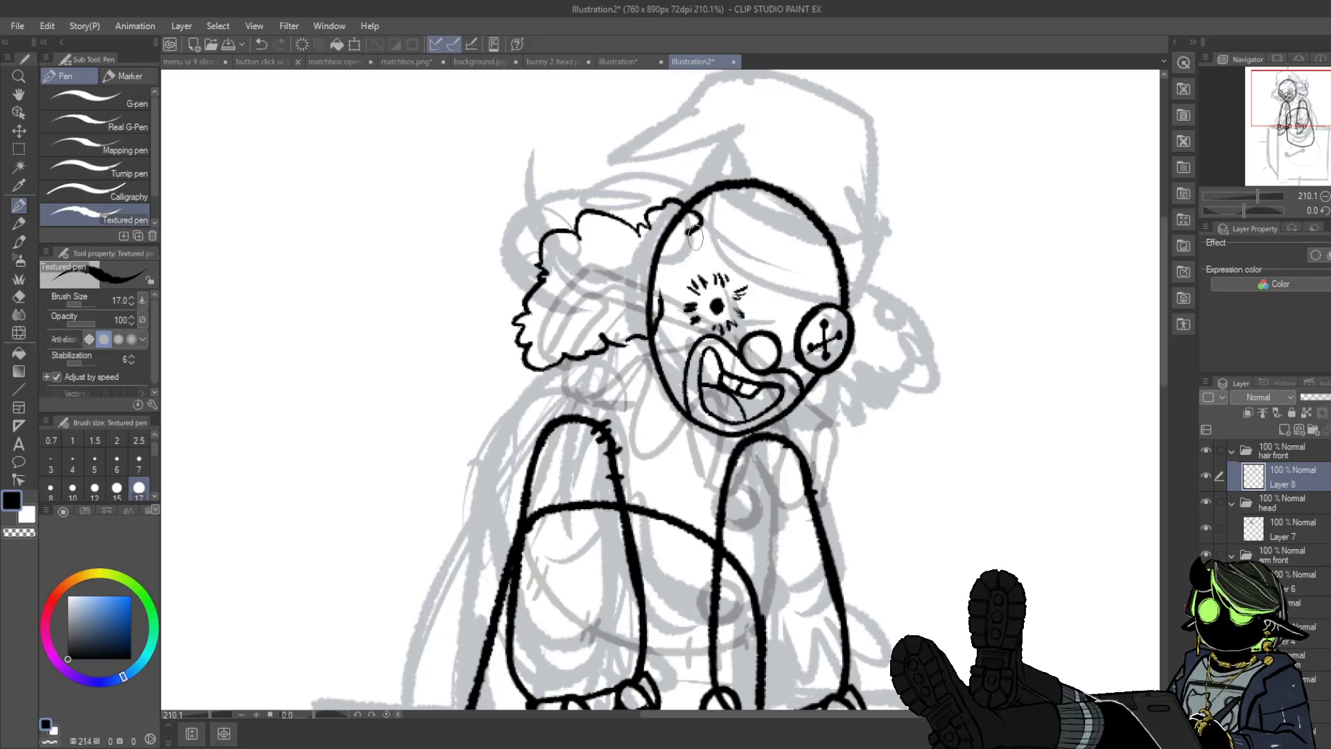
{"action": "left_click_drag", "start_coordinate": [695, 235], "coordinate": [664, 284]}
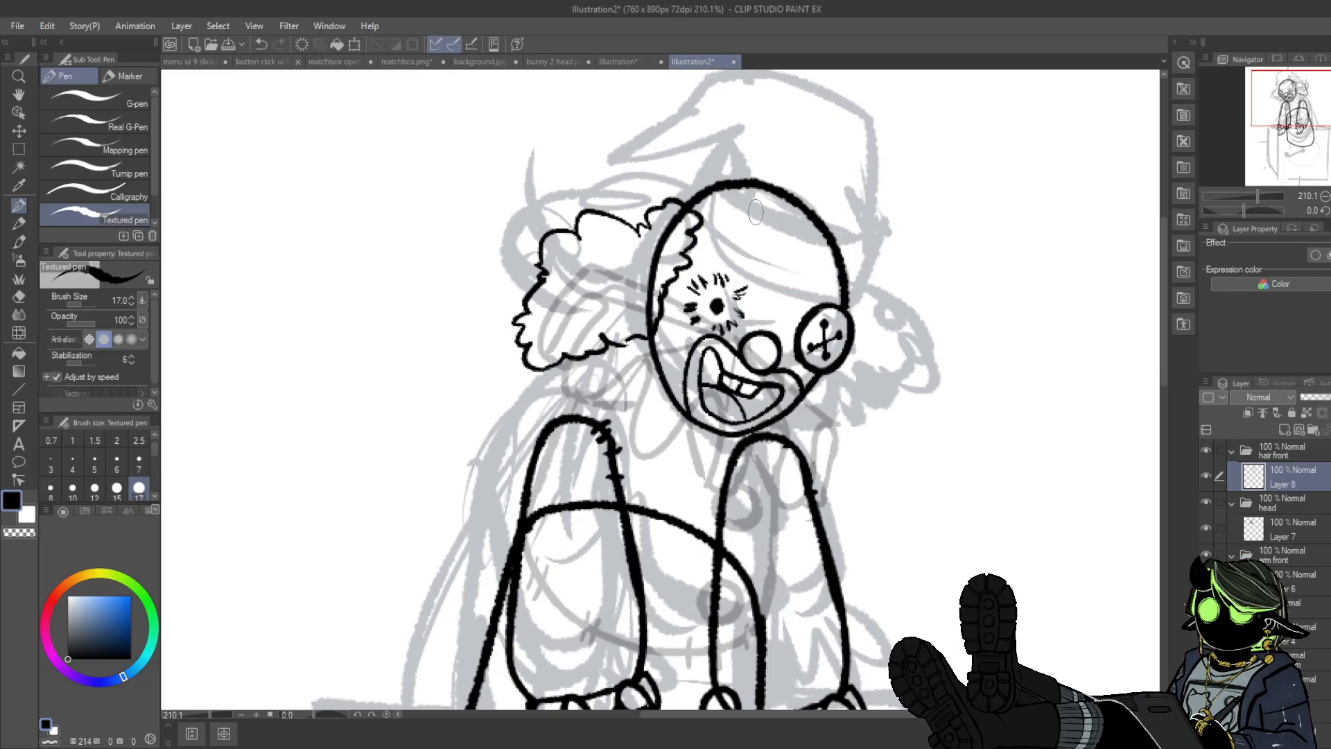
- Flip the canvas view horizontally and ink small curl strokes inside the fluffy hair tuft on the dot-eye side
{"action": "key", "text": "e"}
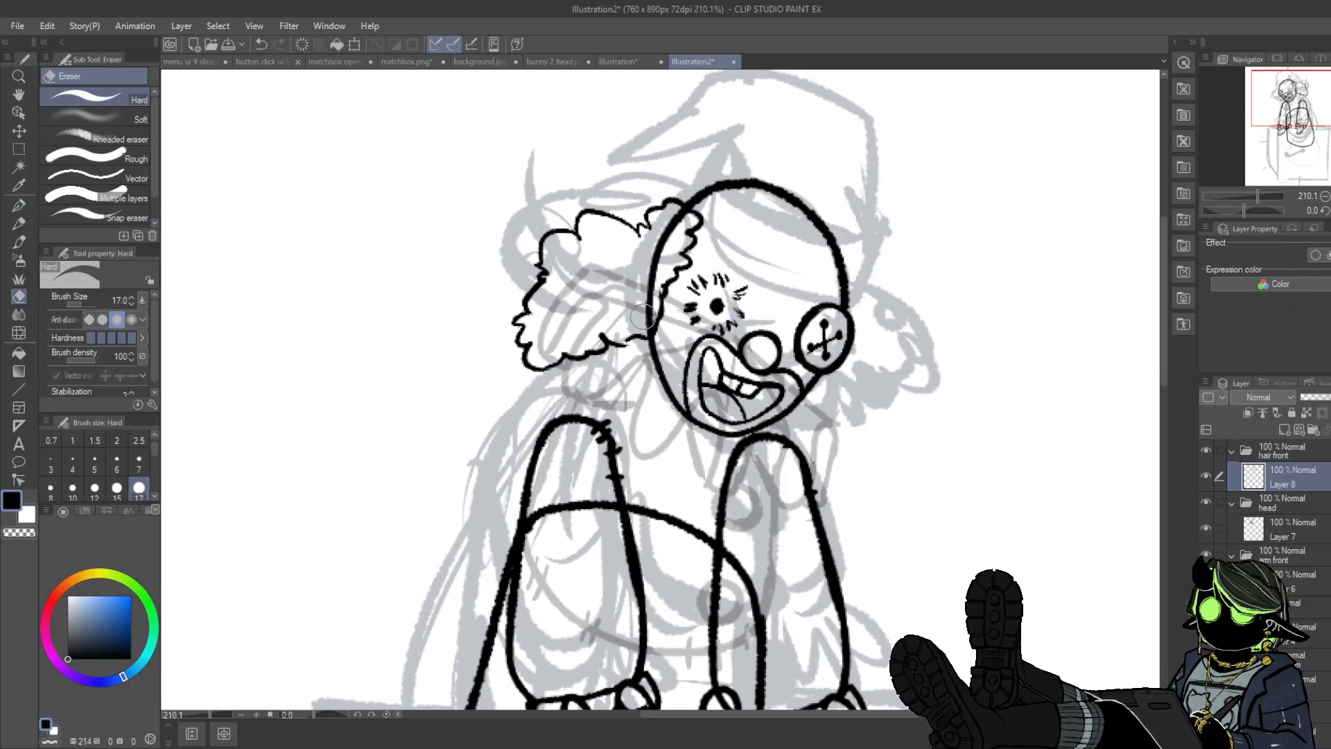
{"action": "key", "text": "p"}
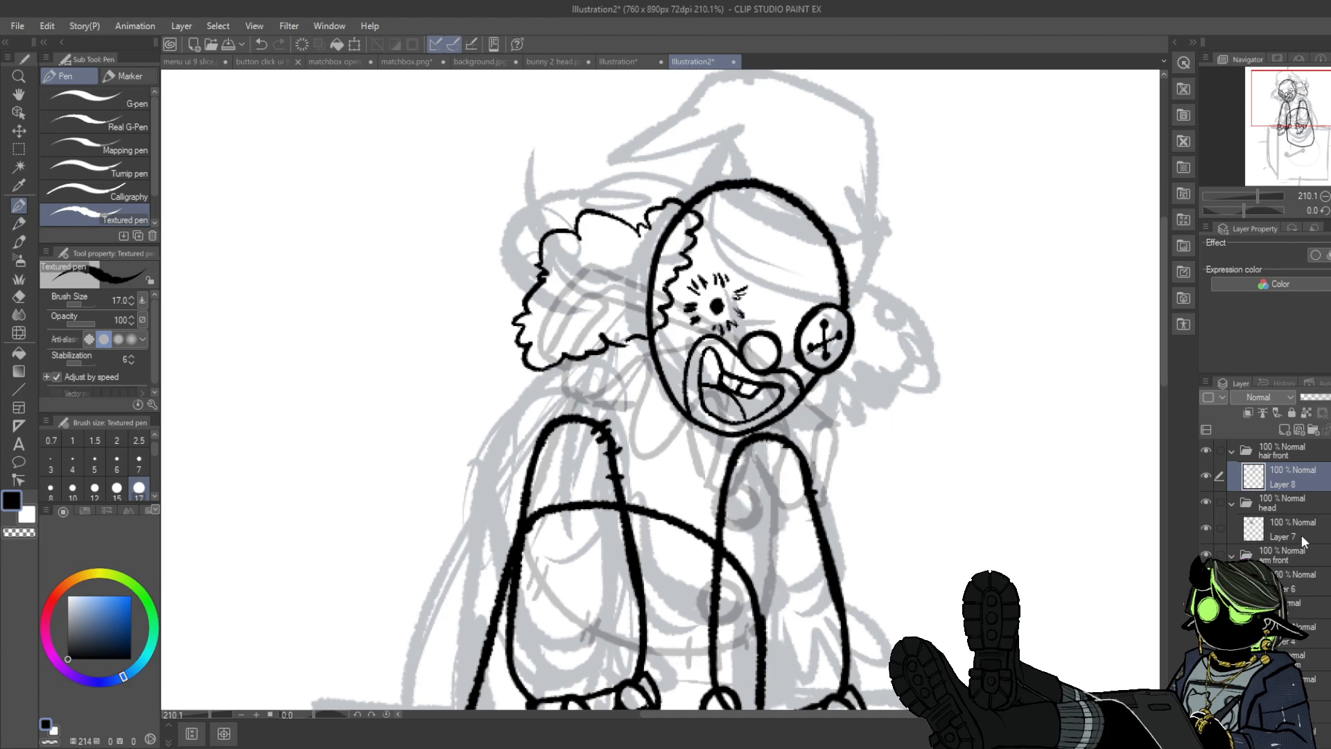
{"action": "key", "text": "h"}
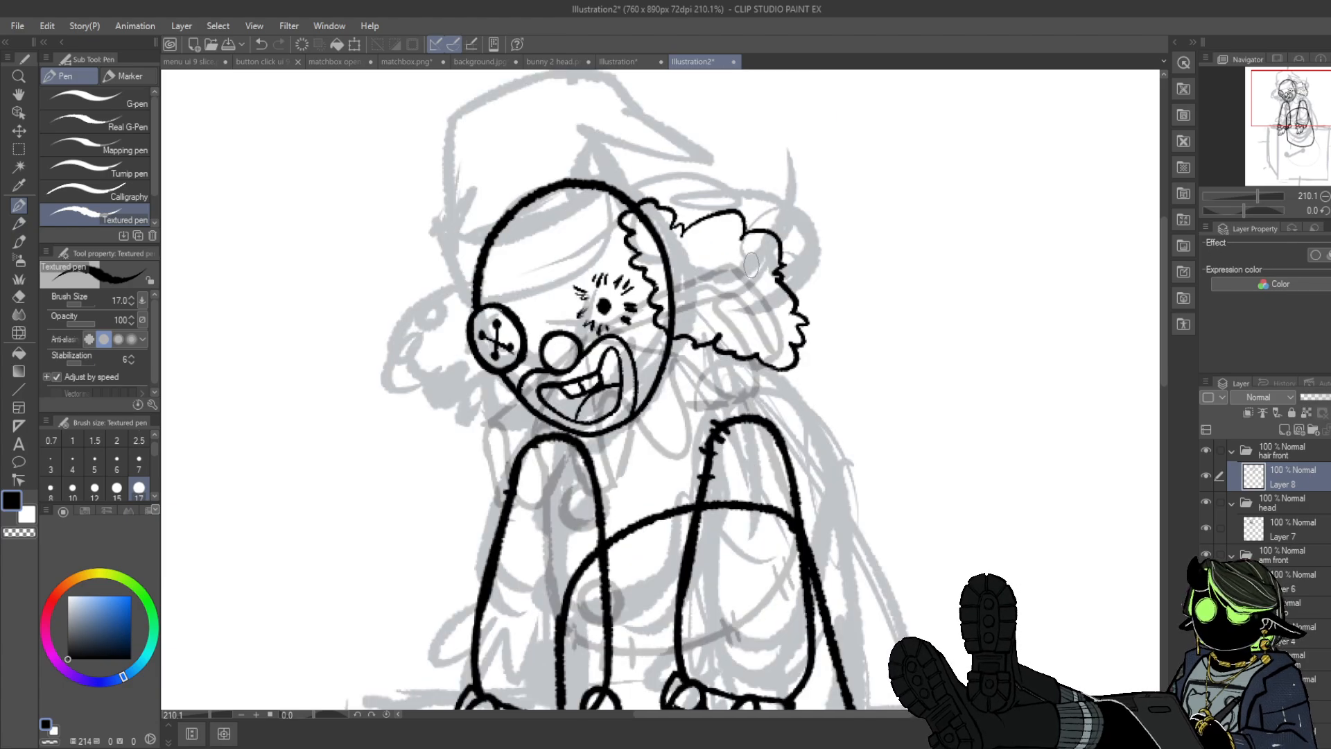
{"action": "mouse_move", "coordinate": [671, 235]}
{"action": "left_mouse_down"}
{"action": "mouse_move", "coordinate": [734, 270]}
{"action": "mouse_move", "coordinate": [705, 289]}
{"action": "mouse_move", "coordinate": [665, 280]}
{"action": "mouse_move", "coordinate": [670, 303]}
{"action": "mouse_move", "coordinate": [717, 339]}
{"action": "left_mouse_up"}
{"action": "mouse_move", "coordinate": [686, 276]}
{"action": "left_mouse_down"}
{"action": "mouse_move", "coordinate": [723, 278]}
{"action": "mouse_move", "coordinate": [759, 320]}
{"action": "mouse_move", "coordinate": [760, 281]}
{"action": "mouse_move", "coordinate": [773, 325]}
{"action": "left_mouse_up"}
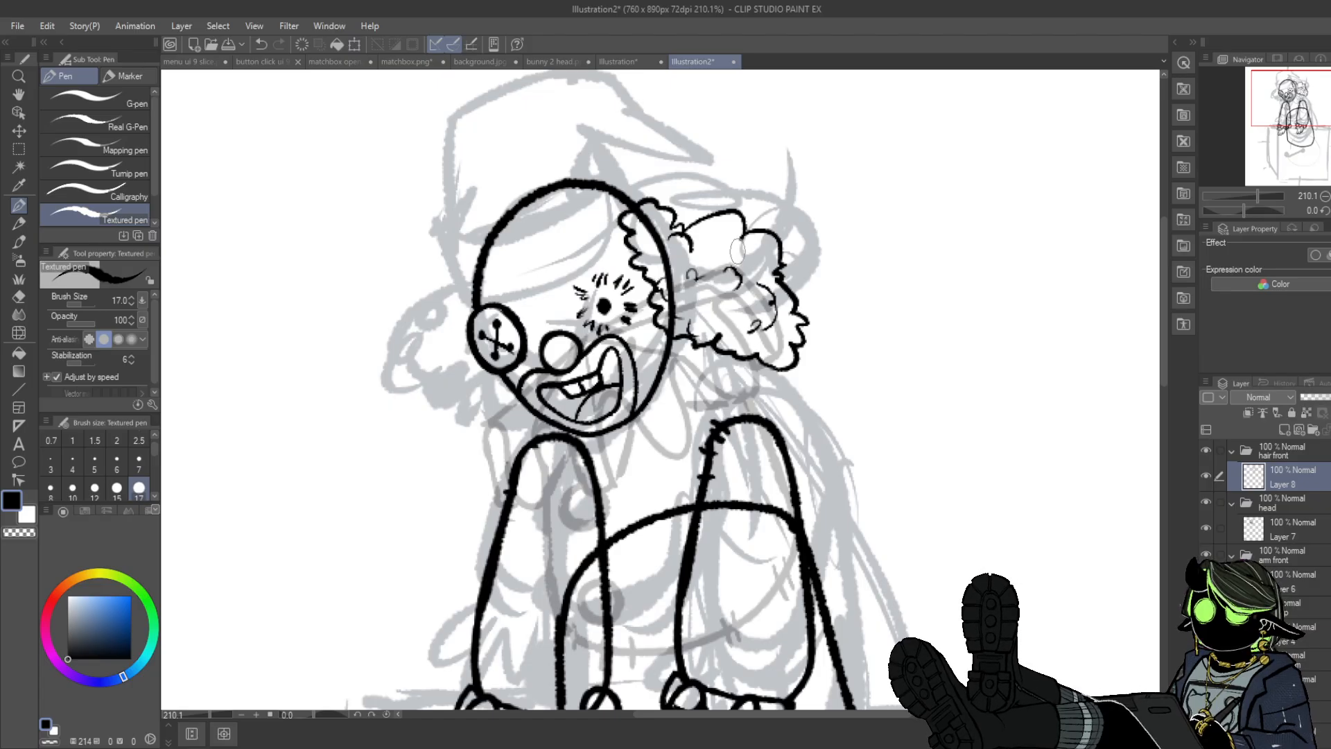
{"action": "left_click_drag", "start_coordinate": [735, 239], "coordinate": [759, 284]}
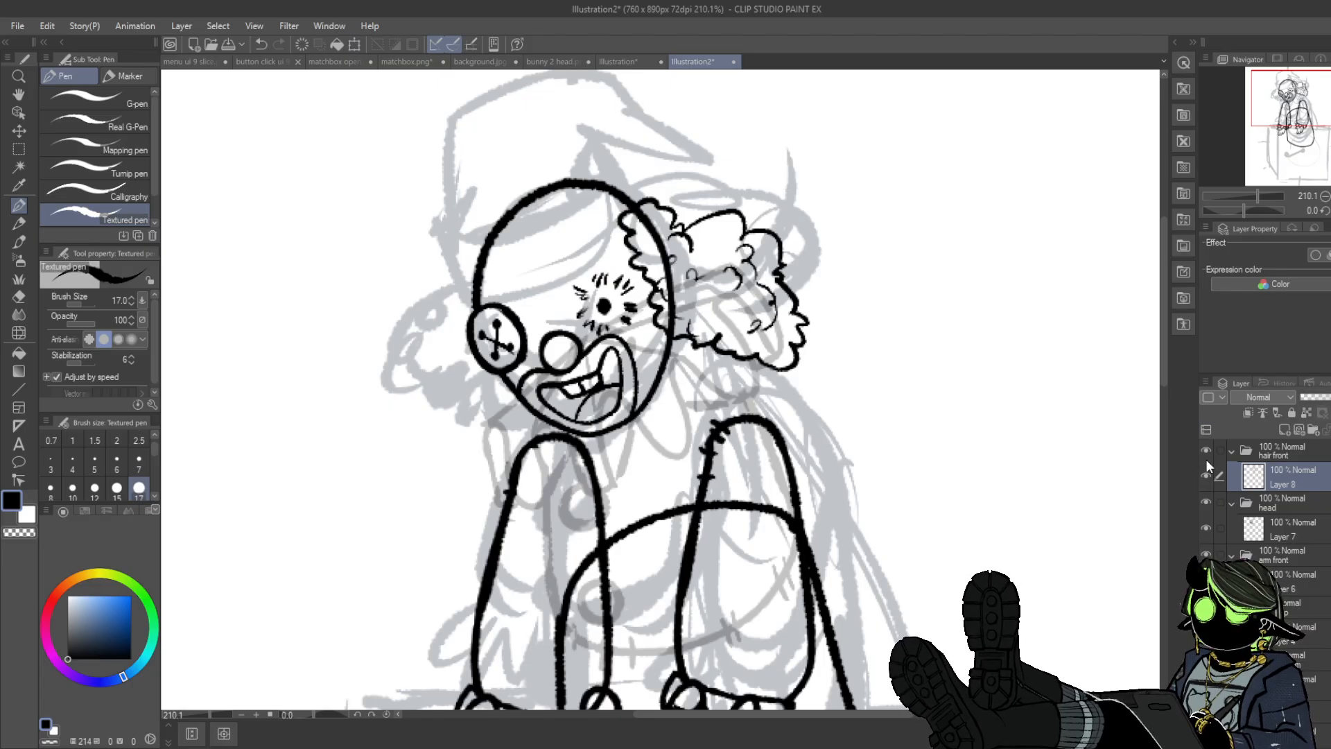
- Shade the dot-eye side hair tuft with speckled texture using the Running color spray airbrush at size 17
{"action": "left_click", "coordinate": [18, 261]}
{"action": "left_click", "coordinate": [131, 128]}
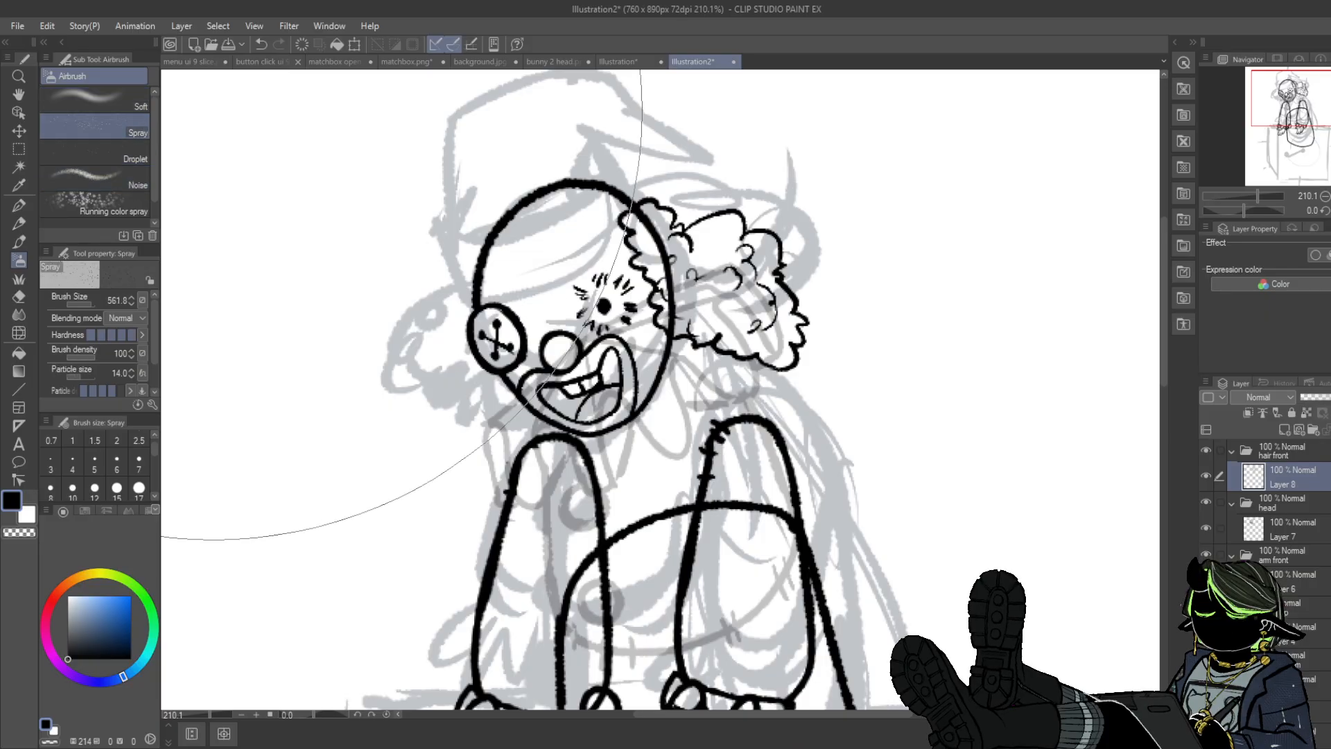
{"action": "left_click", "coordinate": [138, 488]}
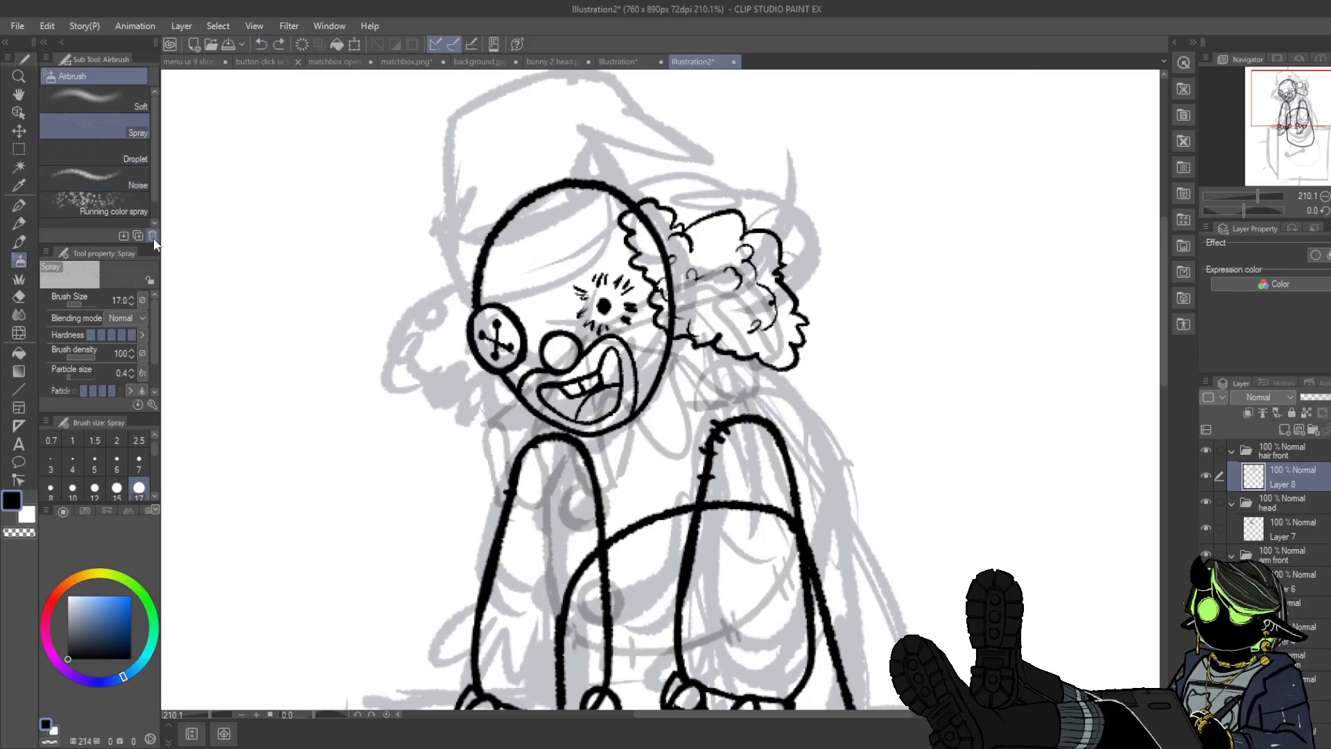
{"action": "left_click", "coordinate": [104, 202]}
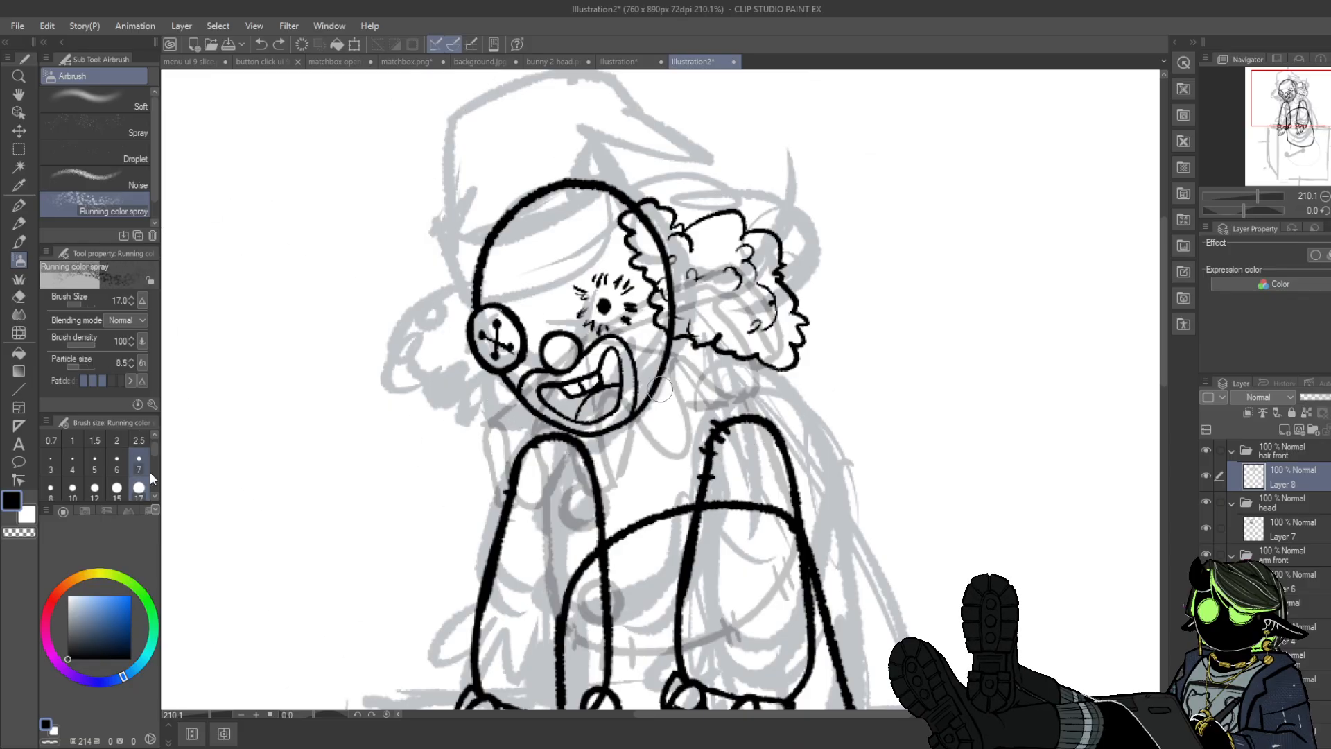
{"action": "mouse_move", "coordinate": [646, 205]}
{"action": "left_mouse_down"}
{"action": "mouse_move", "coordinate": [672, 284]}
{"action": "mouse_move", "coordinate": [727, 312]}
{"action": "mouse_move", "coordinate": [797, 299]}
{"action": "mouse_move", "coordinate": [804, 277]}
{"action": "left_mouse_up"}
{"action": "left_click", "coordinate": [261, 43]}
{"action": "mouse_move", "coordinate": [648, 211]}
{"action": "left_mouse_down"}
{"action": "mouse_move", "coordinate": [703, 334]}
{"action": "mouse_move", "coordinate": [759, 361]}
{"action": "mouse_move", "coordinate": [798, 326]}
{"action": "left_mouse_up"}
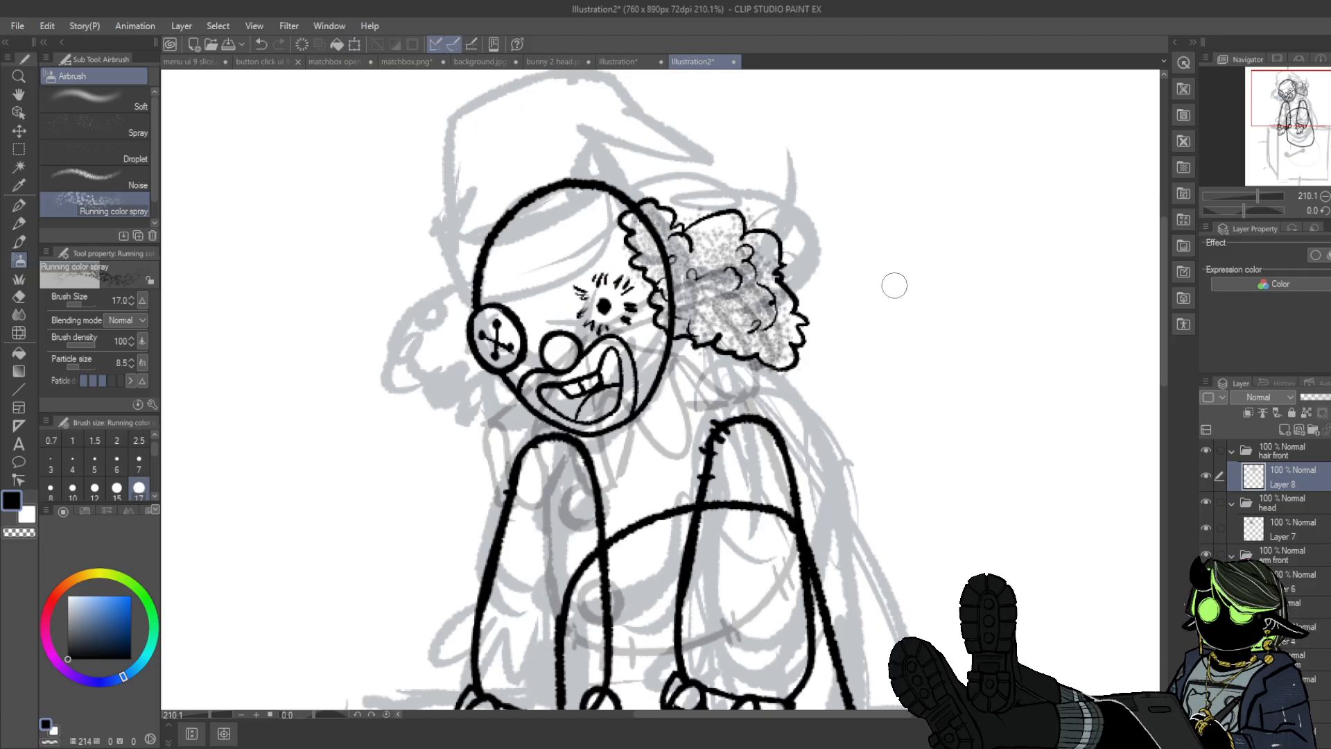
- Add a new folder with a new layer inside it near the end of the layer stack for the hair behind the head
{"action": "left_click", "coordinate": [19, 208]}
{"action": "left_click", "coordinate": [1300, 450]}
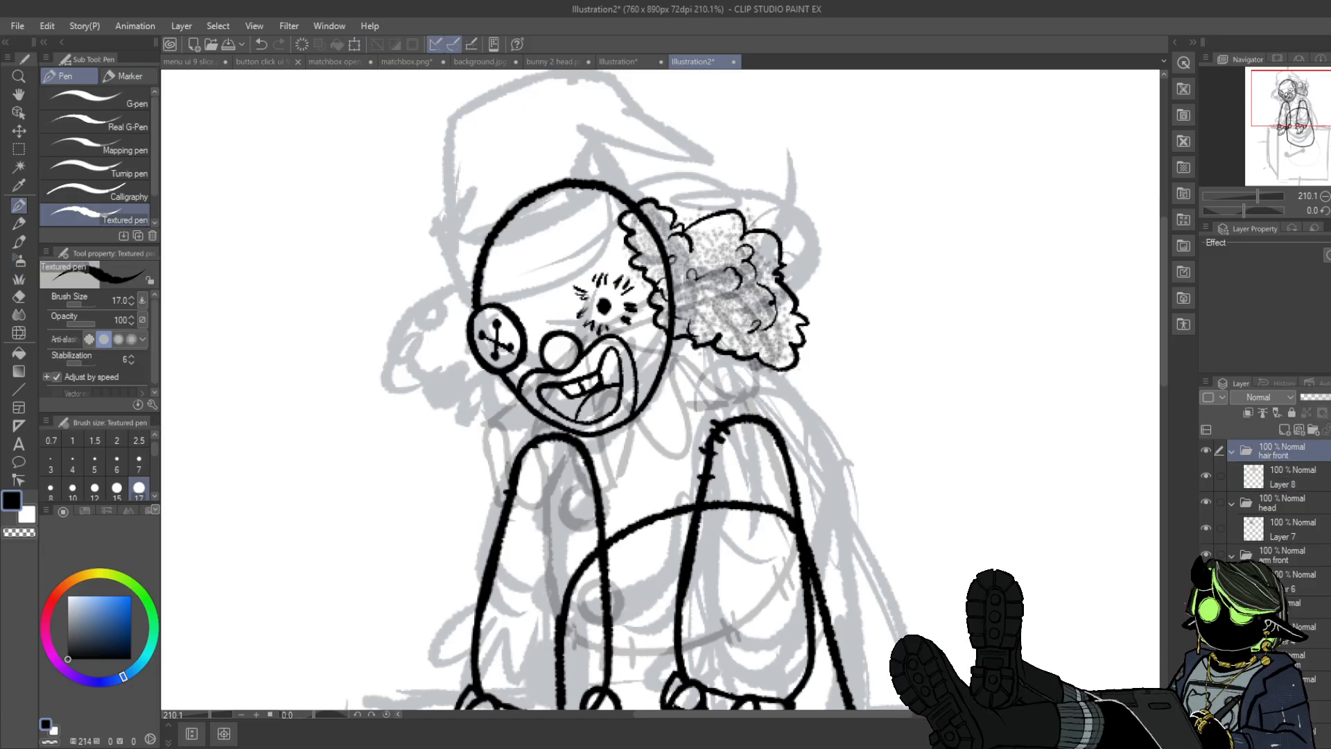
{"action": "scroll", "coordinate": [1269, 499], "scroll_direction": "down", "scroll_amount": 3}
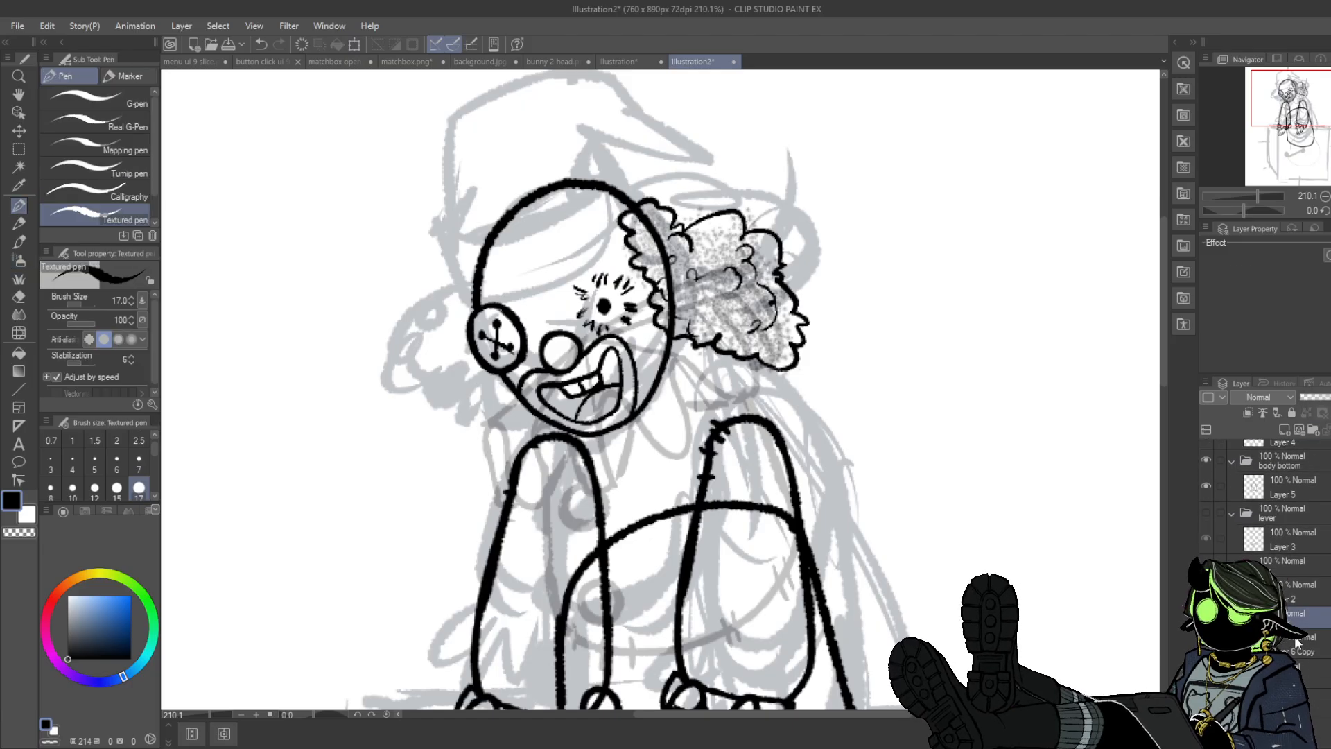
{"action": "left_click", "coordinate": [1302, 665]}
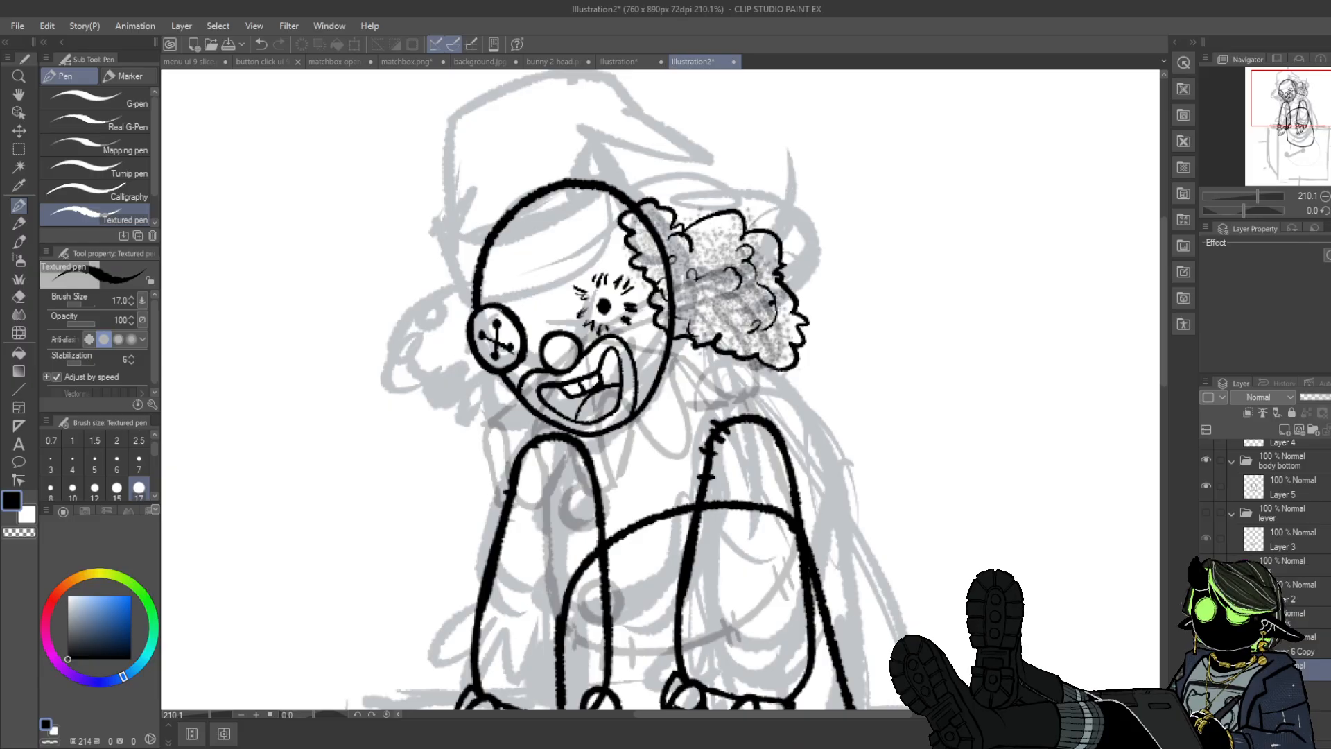
{"action": "left_click", "coordinate": [1286, 447]}
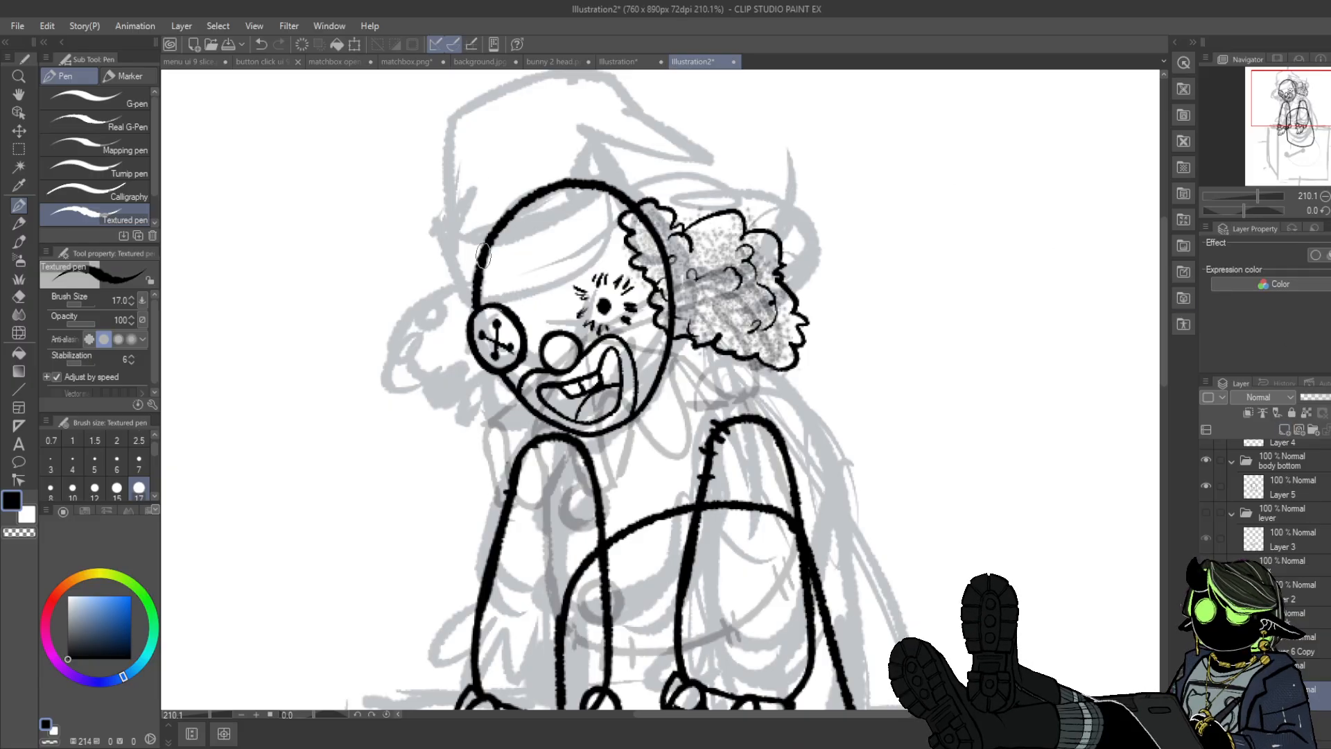
- Ink a scalloped hair tuft on the button-eye side of the head, with small curl strokes inside it
{"action": "mouse_move", "coordinate": [483, 257]}
{"action": "left_mouse_down"}
{"action": "mouse_move", "coordinate": [454, 261]}
{"action": "mouse_move", "coordinate": [448, 290]}
{"action": "mouse_move", "coordinate": [464, 257]}
{"action": "mouse_move", "coordinate": [460, 283]}
{"action": "mouse_move", "coordinate": [415, 363]}
{"action": "mouse_move", "coordinate": [440, 435]}
{"action": "mouse_move", "coordinate": [429, 425]}
{"action": "mouse_move", "coordinate": [451, 449]}
{"action": "mouse_move", "coordinate": [508, 375]}
{"action": "left_mouse_up"}
{"action": "left_click", "coordinate": [261, 44]}
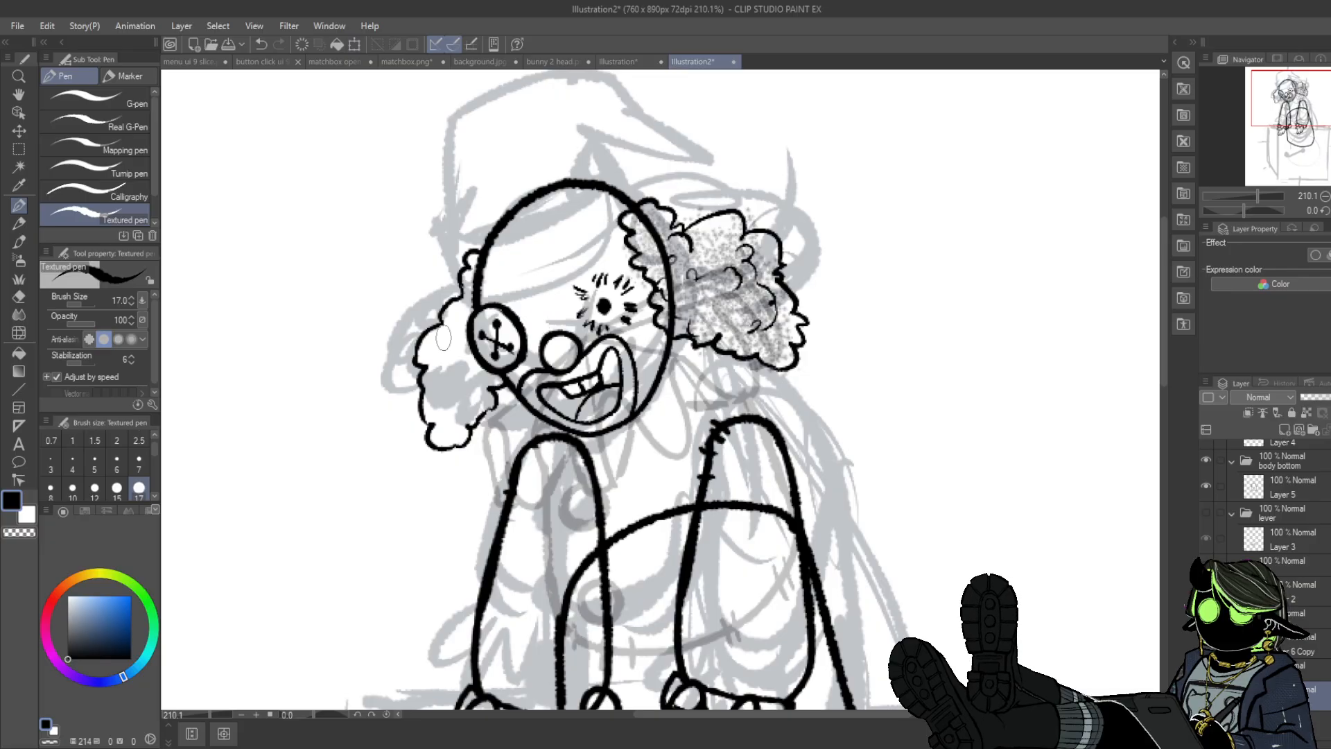
{"action": "left_click_drag", "start_coordinate": [446, 330], "coordinate": [450, 337]}
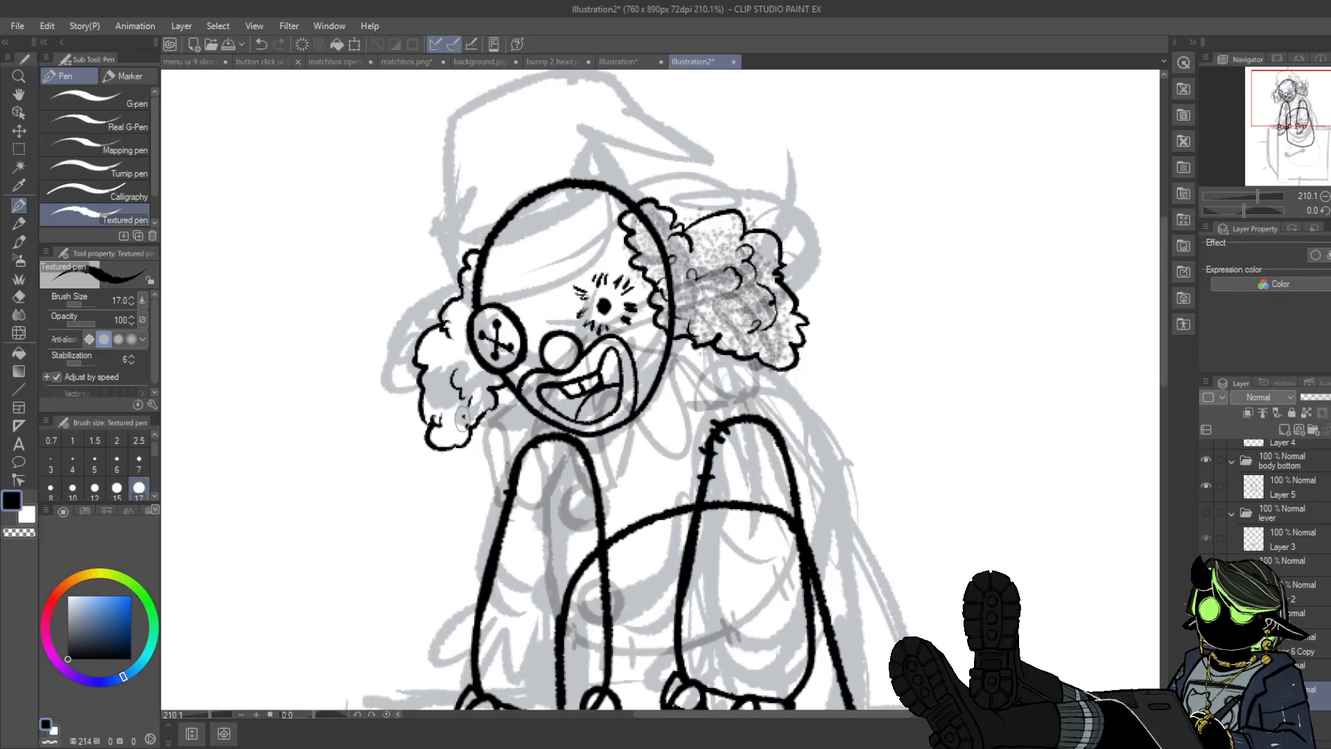
{"action": "mouse_move", "coordinate": [485, 252]}
{"action": "left_mouse_down"}
{"action": "mouse_move", "coordinate": [532, 306]}
{"action": "mouse_move", "coordinate": [519, 336]}
{"action": "left_mouse_up"}
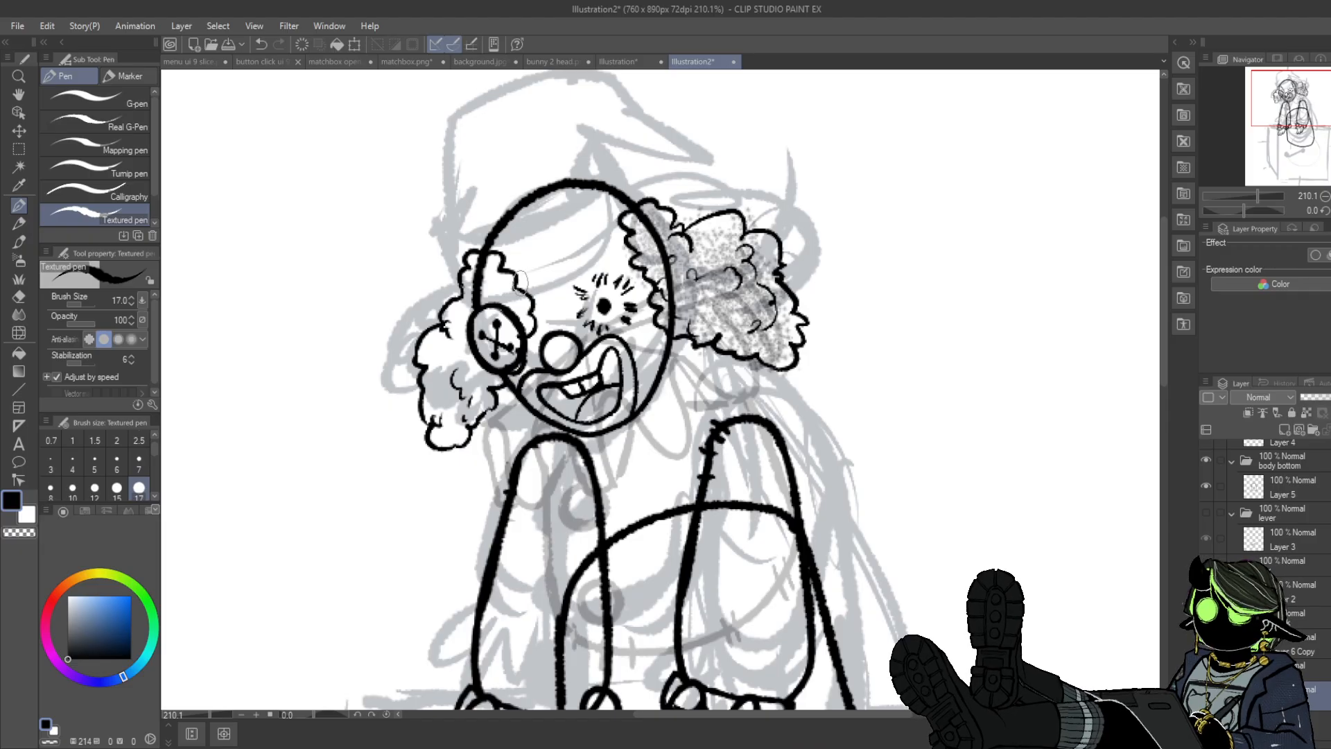
- Shade the button-eye side hair tuft with speckles using the Running color spray airbrush
{"action": "left_click", "coordinate": [18, 279]}
{"action": "left_click", "coordinate": [19, 262]}
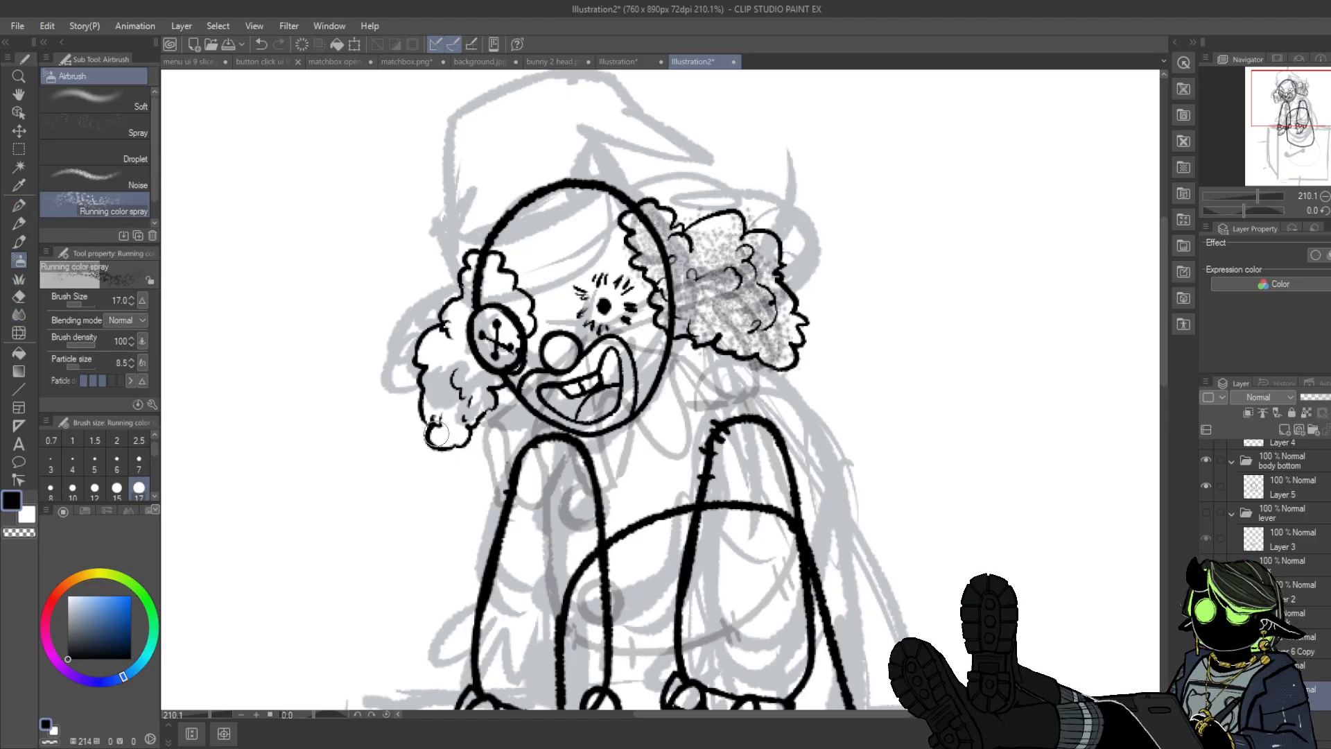
{"action": "mouse_move", "coordinate": [437, 434]}
{"action": "left_mouse_down"}
{"action": "mouse_move", "coordinate": [434, 354]}
{"action": "mouse_move", "coordinate": [466, 283]}
{"action": "mouse_move", "coordinate": [463, 328]}
{"action": "mouse_move", "coordinate": [501, 396]}
{"action": "left_mouse_up"}
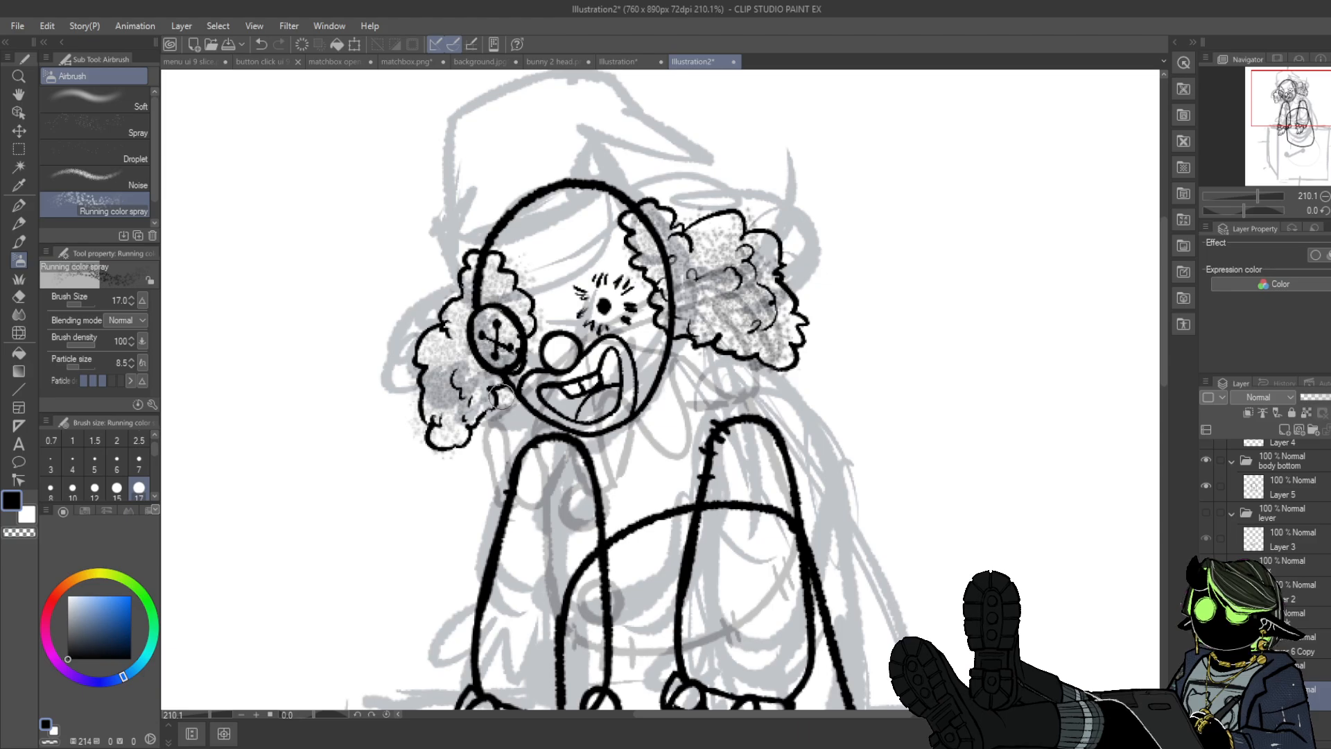
- Create a folder named hat above the hair front folder, add a new layer inside it, and return to the Textured pen
{"action": "scroll", "coordinate": [1289, 486], "scroll_direction": "up", "scroll_amount": 3}
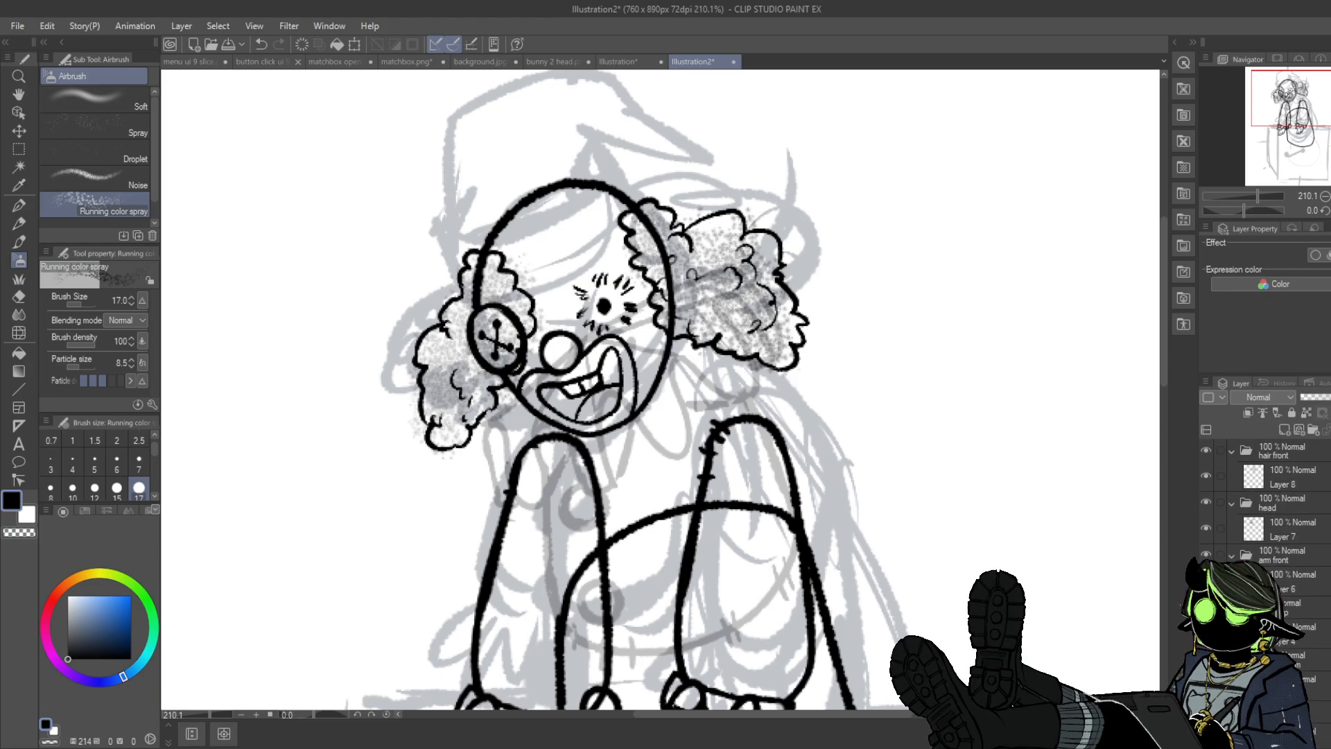
{"action": "left_click", "coordinate": [1304, 452]}
{"action": "left_click", "coordinate": [1313, 430]}
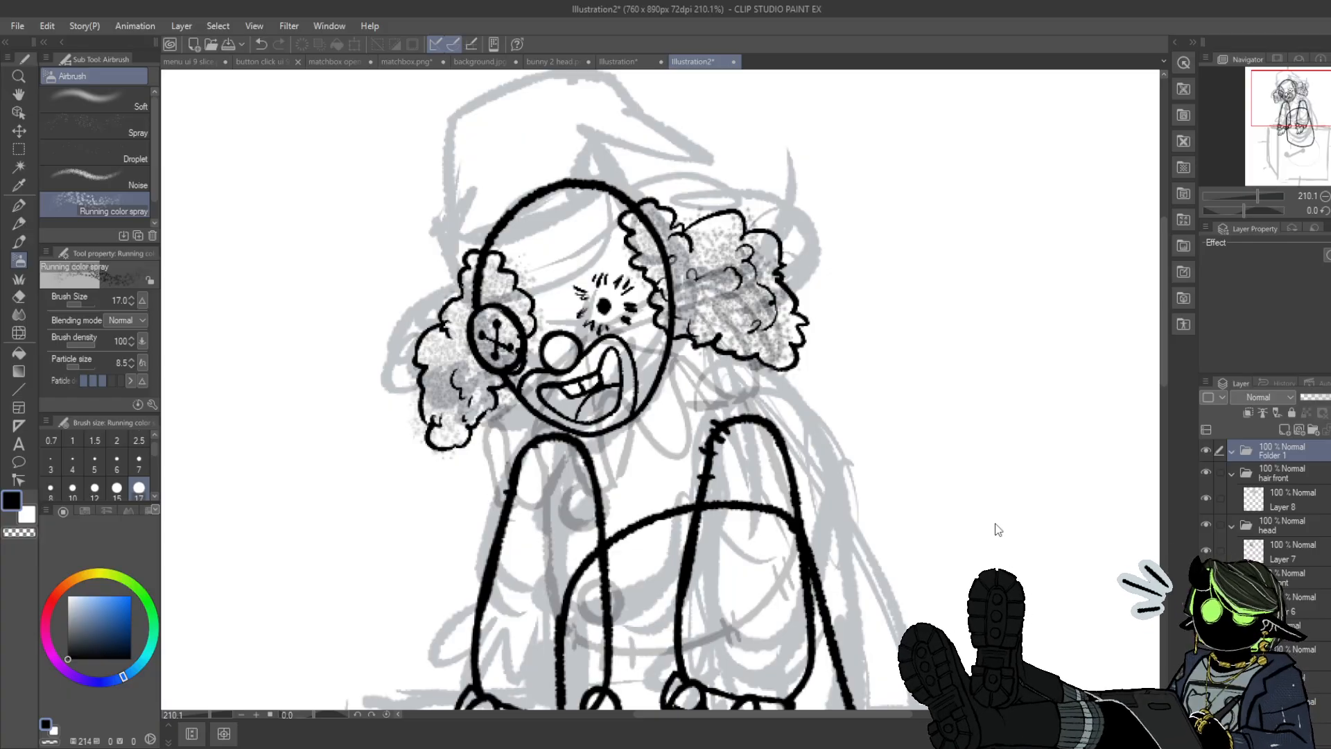
{"action": "left_click", "coordinate": [1286, 428]}
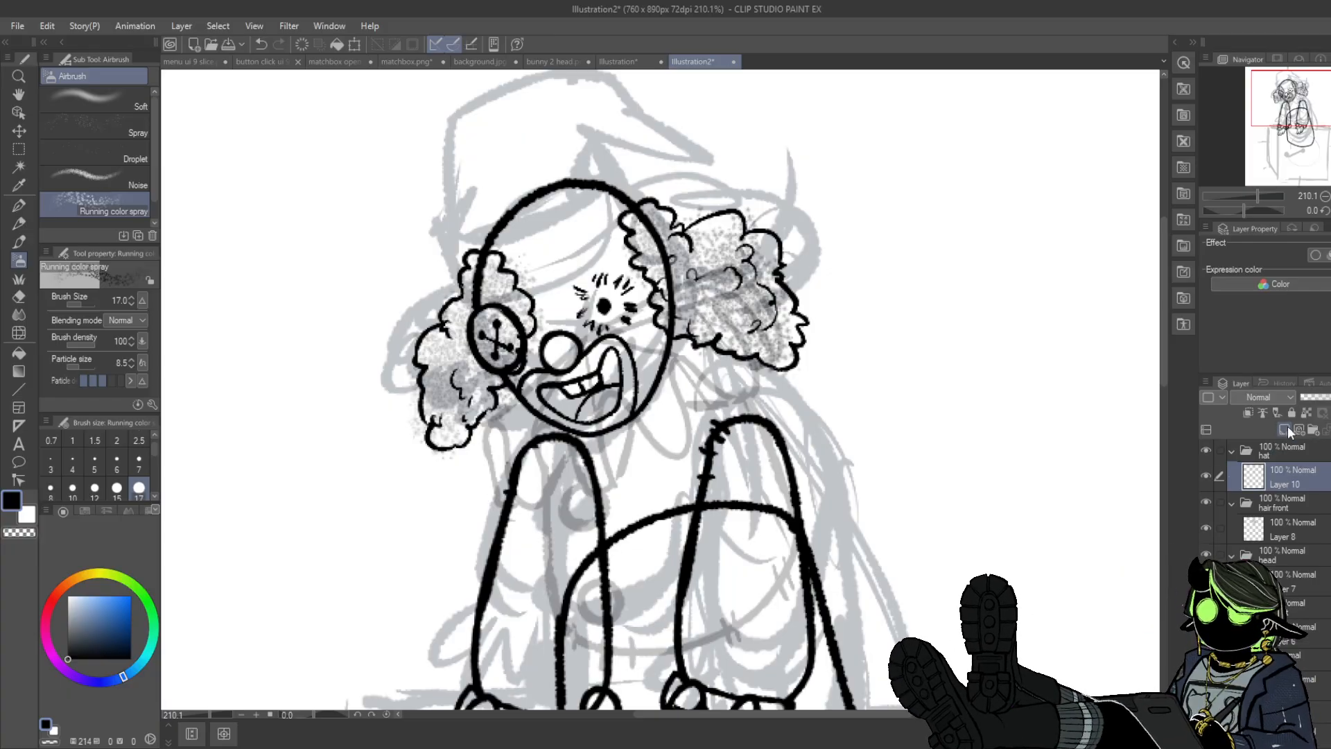
{"action": "left_click", "coordinate": [19, 205]}
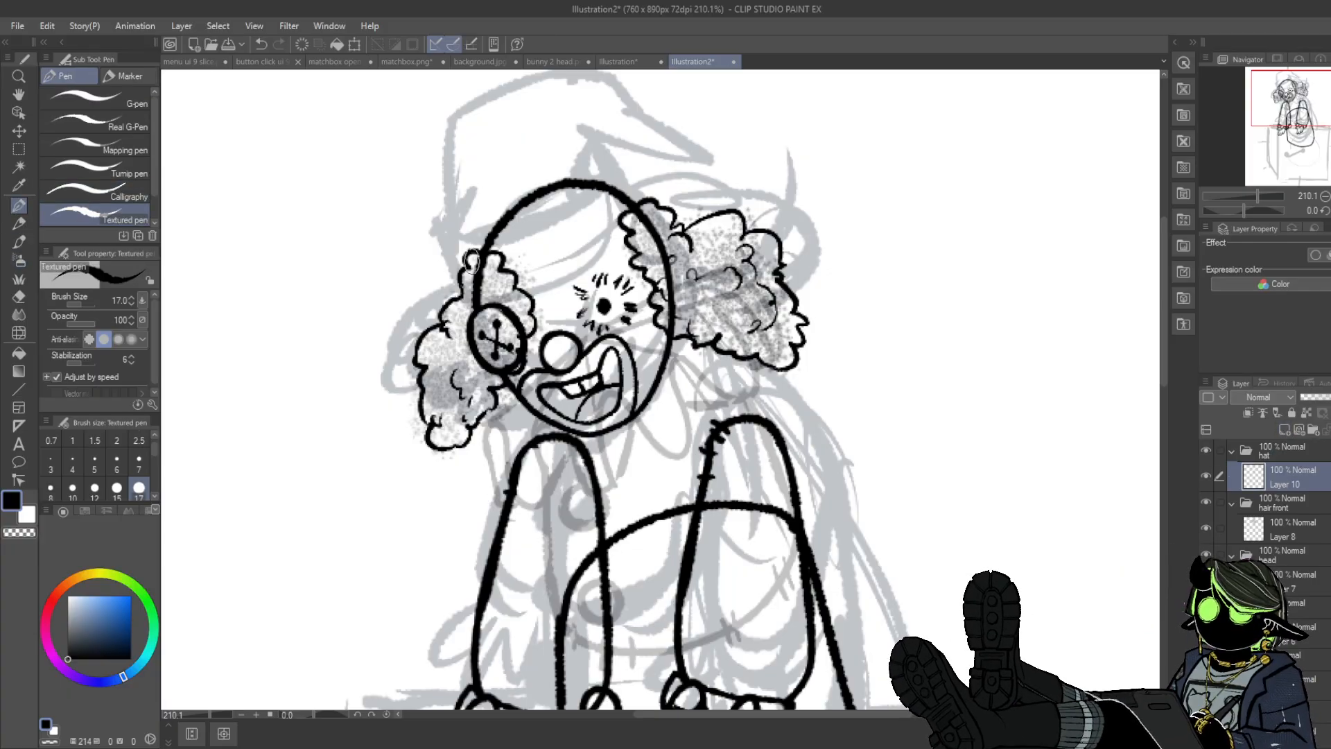
- Ink the hat's brim as a curved band across the forehead, replacing its dipped upper line with a straight slanted one
{"action": "mouse_move", "coordinate": [471, 262]}
{"action": "left_mouse_down"}
{"action": "mouse_move", "coordinate": [561, 256]}
{"action": "mouse_move", "coordinate": [636, 207]}
{"action": "left_mouse_up"}
{"action": "mouse_move", "coordinate": [470, 260]}
{"action": "left_mouse_down"}
{"action": "mouse_move", "coordinate": [447, 206]}
{"action": "mouse_move", "coordinate": [526, 216]}
{"action": "mouse_move", "coordinate": [635, 154]}
{"action": "mouse_move", "coordinate": [648, 197]}
{"action": "left_mouse_up"}
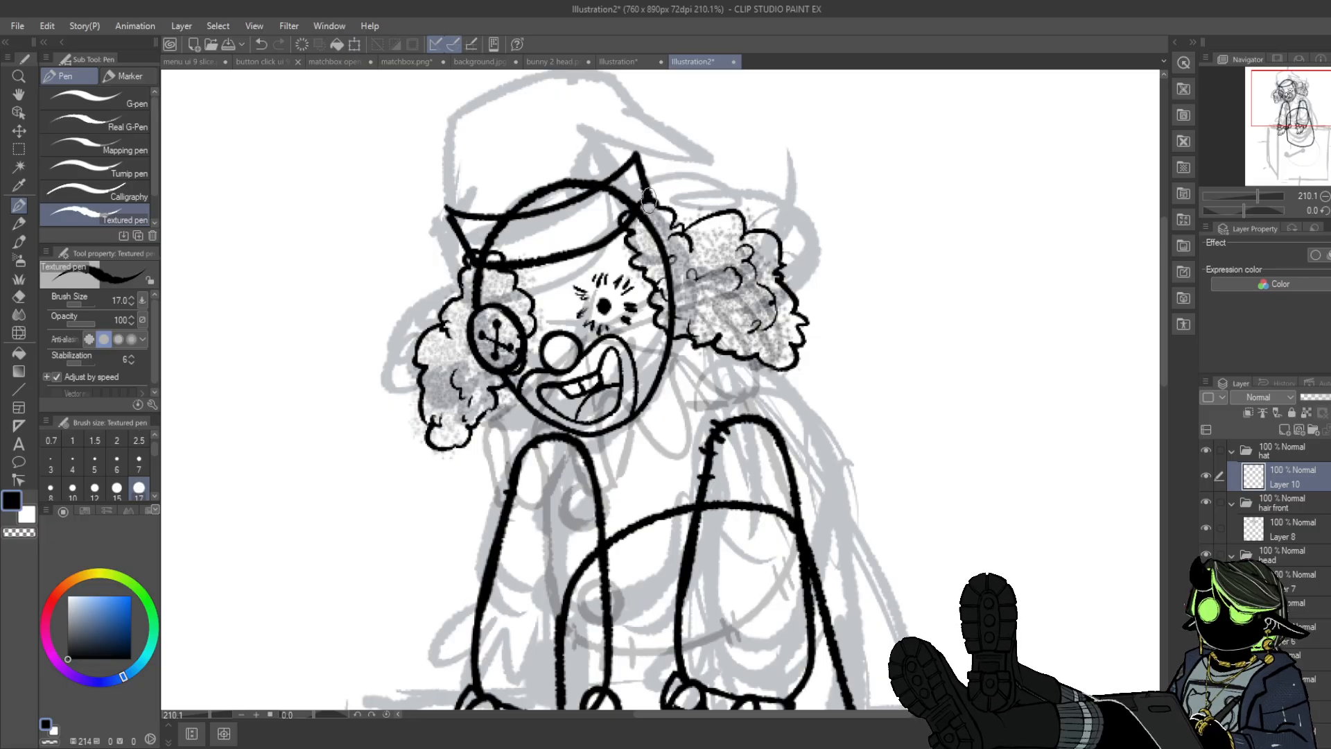
{"action": "left_click_drag", "start_coordinate": [1309, 144], "coordinate": [1299, 95]}
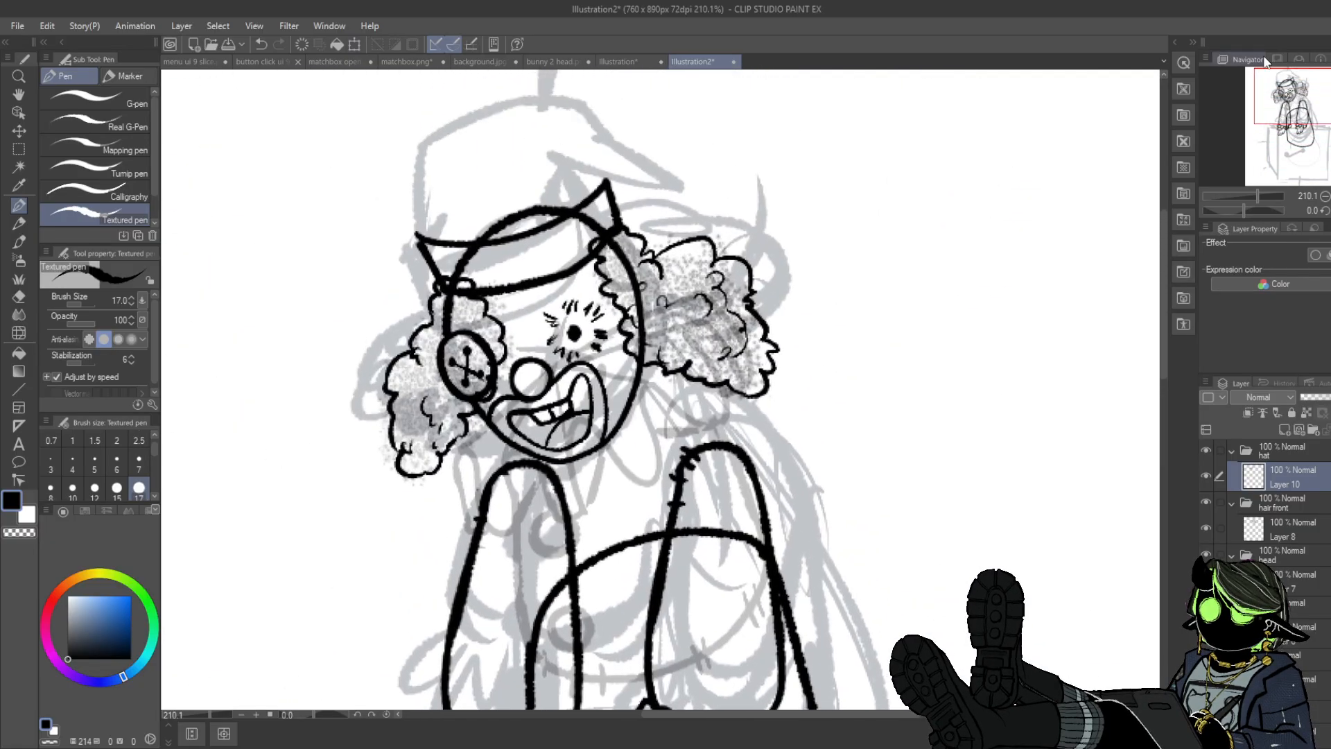
{"action": "left_click", "coordinate": [262, 46]}
{"action": "mouse_move", "coordinate": [419, 243]}
{"action": "left_mouse_down"}
{"action": "mouse_move", "coordinate": [615, 180]}
{"action": "mouse_move", "coordinate": [607, 236]}
{"action": "left_mouse_up"}
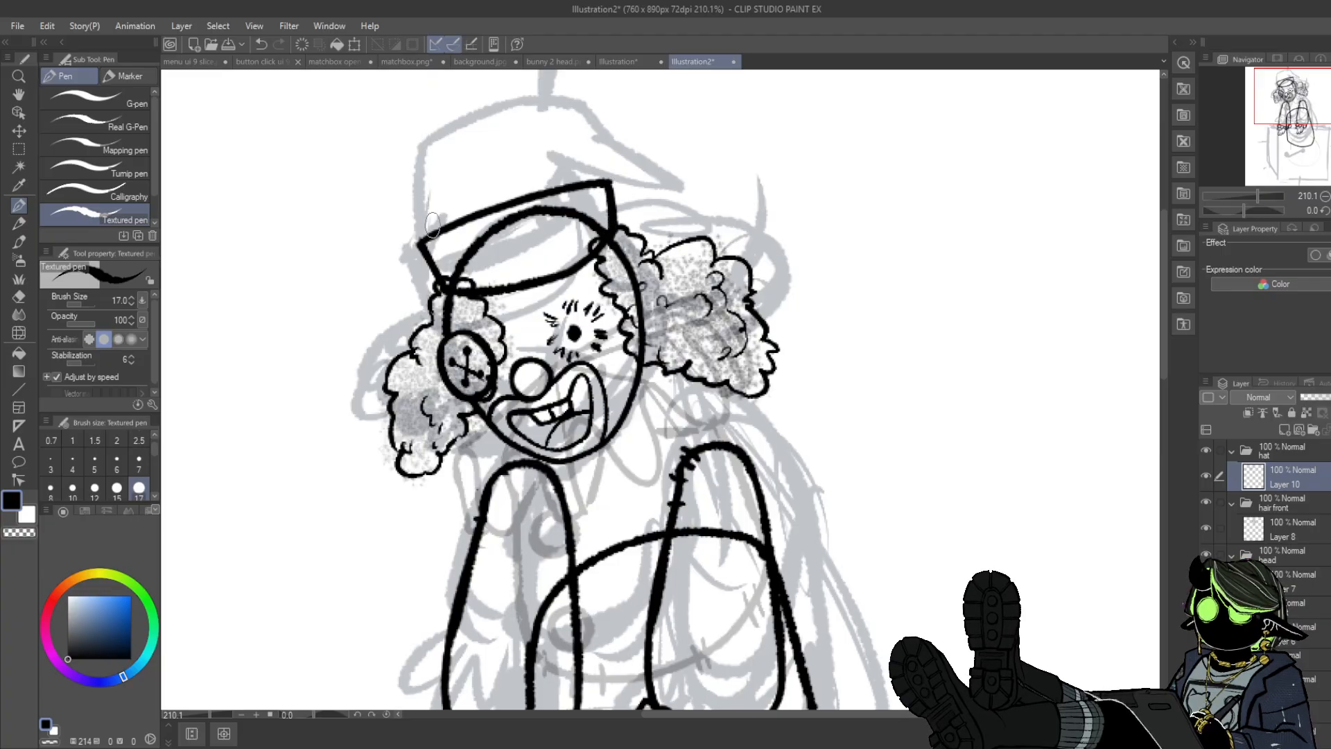
- Ink the hat's rounded crown above the brim, undo it, and redraw it as a lower dome
{"action": "mouse_move", "coordinate": [431, 223]}
{"action": "left_mouse_down"}
{"action": "mouse_move", "coordinate": [431, 178]}
{"action": "mouse_move", "coordinate": [472, 136]}
{"action": "mouse_move", "coordinate": [518, 130]}
{"action": "mouse_move", "coordinate": [575, 177]}
{"action": "left_mouse_up"}
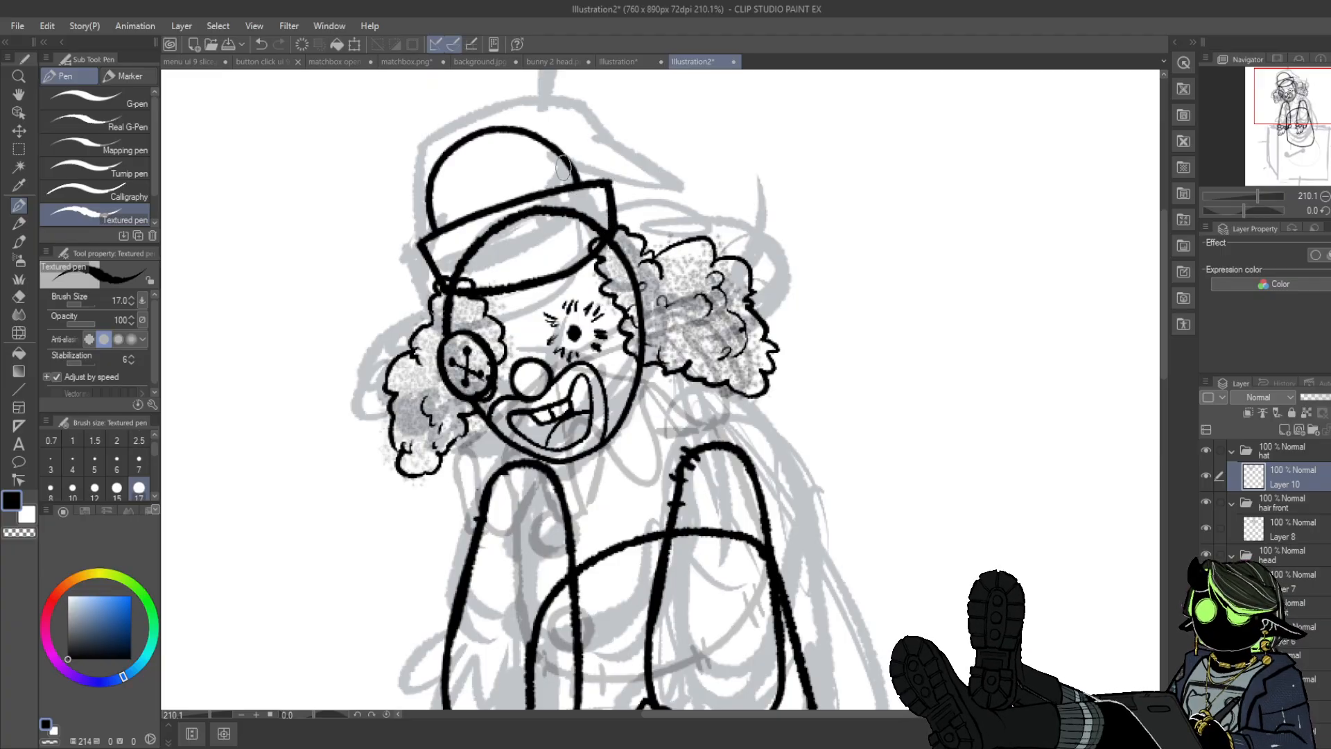
{"action": "left_click", "coordinate": [262, 44]}
{"action": "mouse_move", "coordinate": [437, 229]}
{"action": "left_mouse_down"}
{"action": "mouse_move", "coordinate": [452, 184]}
{"action": "mouse_move", "coordinate": [515, 149]}
{"action": "mouse_move", "coordinate": [556, 158]}
{"action": "mouse_move", "coordinate": [579, 186]}
{"action": "mouse_move", "coordinate": [550, 159]}
{"action": "mouse_move", "coordinate": [584, 149]}
{"action": "mouse_move", "coordinate": [586, 181]}
{"action": "left_mouse_up"}
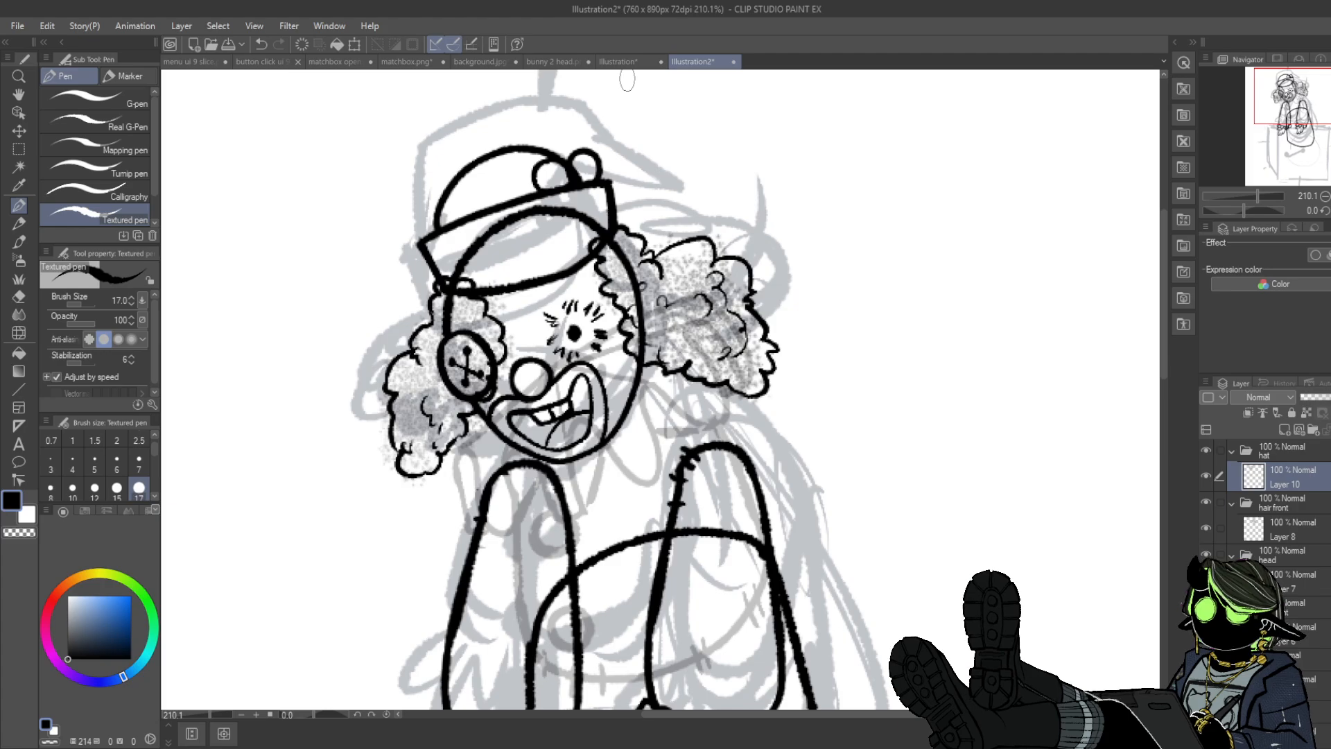
- Try inking stripe lines across the hat's brim and undo them
{"action": "mouse_move", "coordinate": [461, 215]}
{"action": "left_mouse_down"}
{"action": "mouse_move", "coordinate": [463, 260]}
{"action": "mouse_move", "coordinate": [509, 263]}
{"action": "left_mouse_up"}
{"action": "mouse_move", "coordinate": [534, 208]}
{"action": "left_mouse_down"}
{"action": "mouse_move", "coordinate": [541, 258]}
{"action": "mouse_move", "coordinate": [572, 256]}
{"action": "left_mouse_up"}
{"action": "left_click_drag", "start_coordinate": [590, 204], "coordinate": [598, 235]}
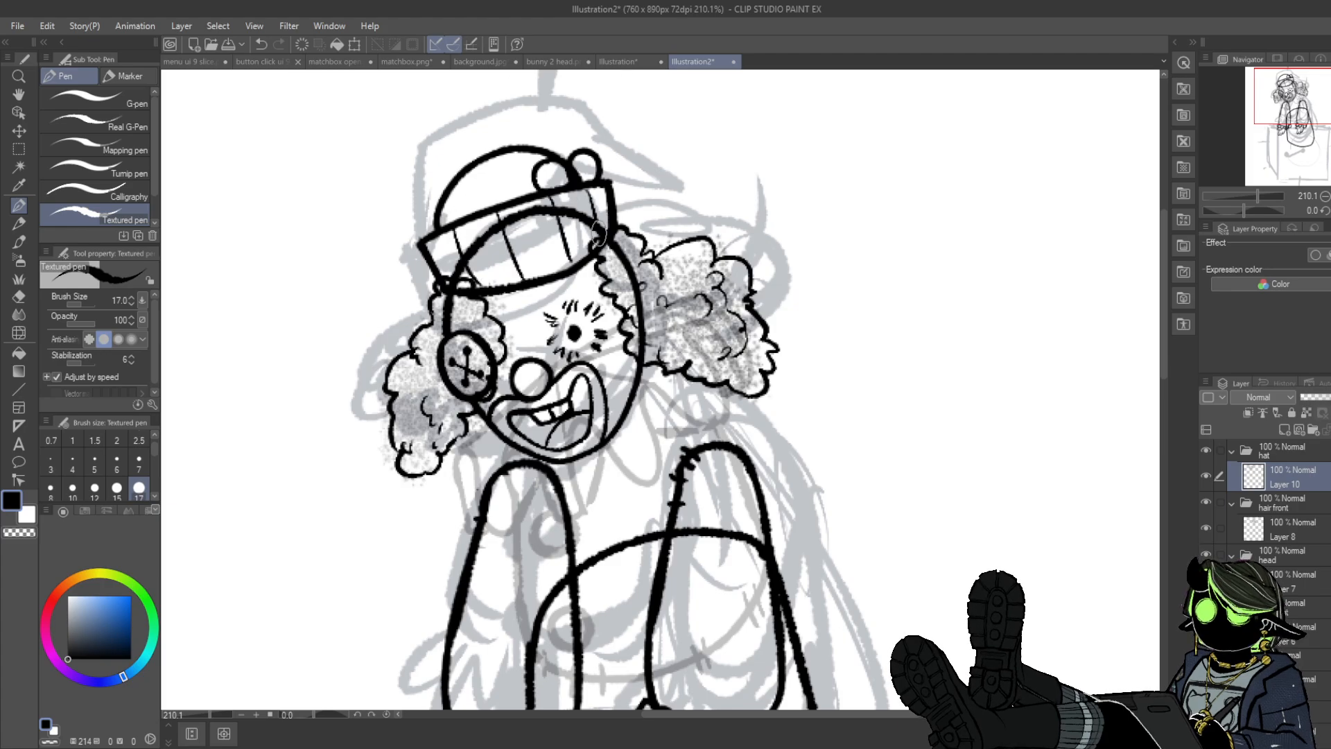
{"action": "key", "text": "ctrl+z"}
{"action": "key", "text": "ctrl+z"}
{"action": "key", "text": "ctrl+z"}
{"action": "key", "text": "ctrl+z"}
{"action": "key", "text": "ctrl+z"}
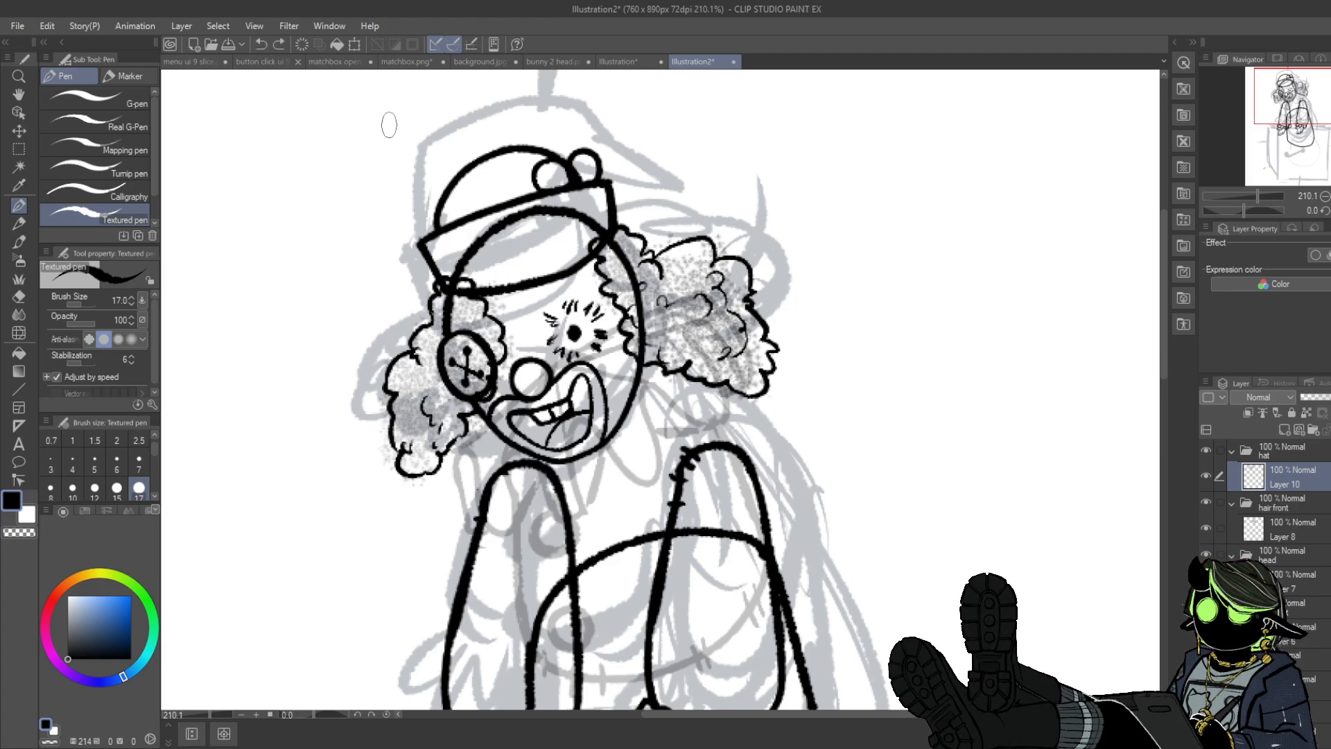
{"action": "left_click_drag", "start_coordinate": [449, 235], "coordinate": [479, 287]}
{"action": "key", "text": "ctrl+z"}
{"action": "key", "text": "ctrl+z"}
{"action": "key", "text": "ctrl+z"}
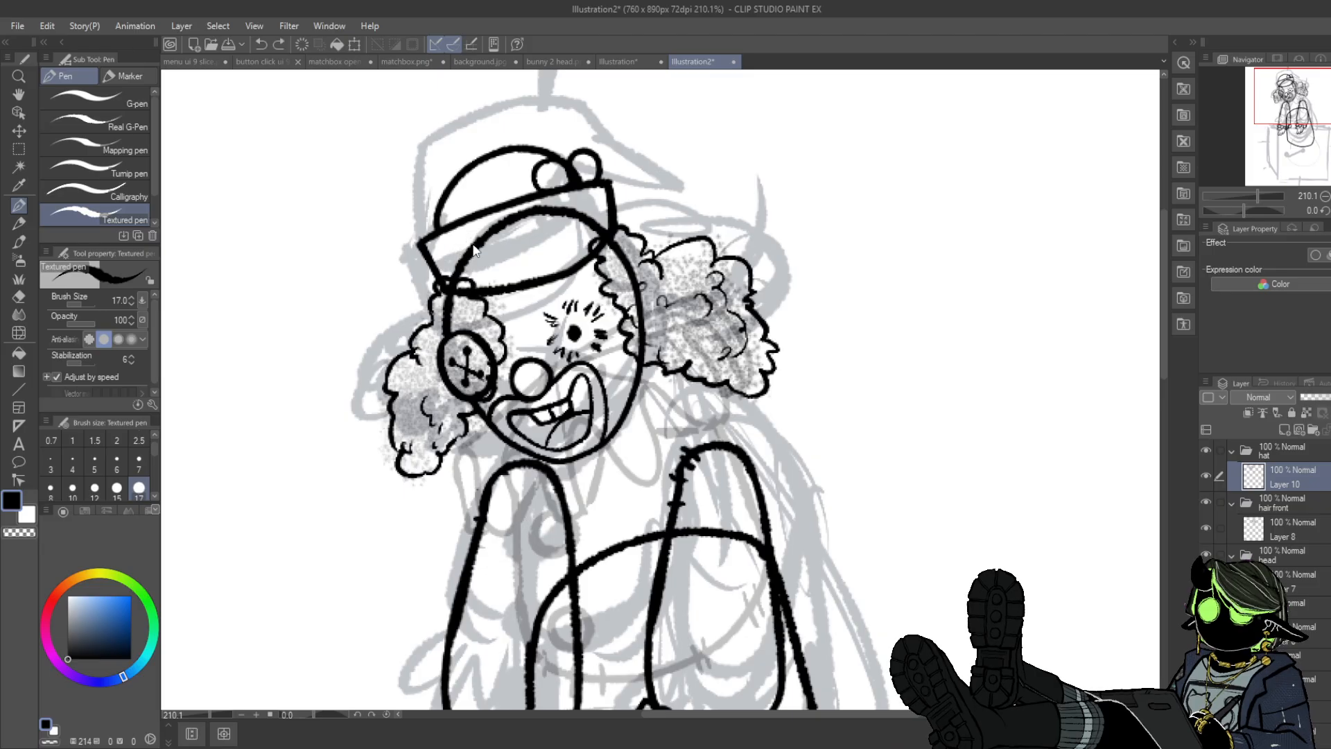
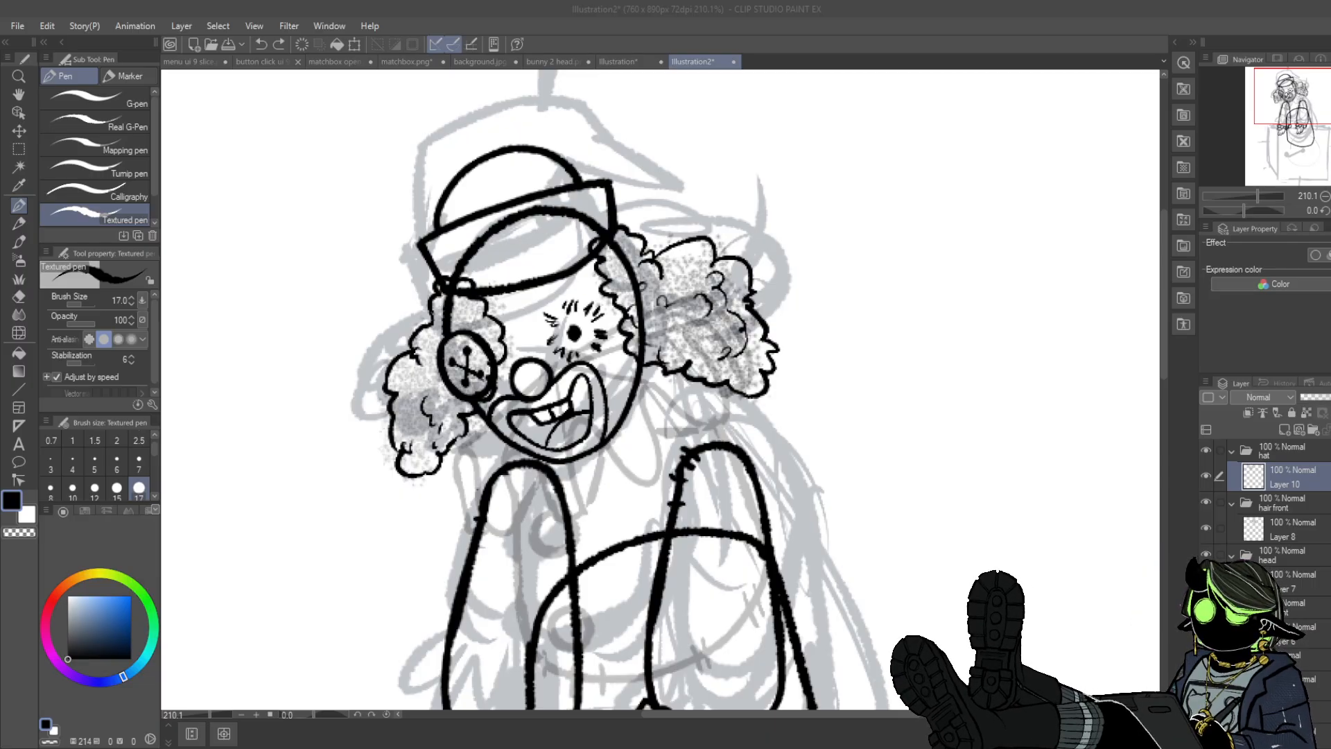
- Flip the canvas view horizontally and make the hidden collar and upper-body line art visible again
{"action": "key", "text": "h"}
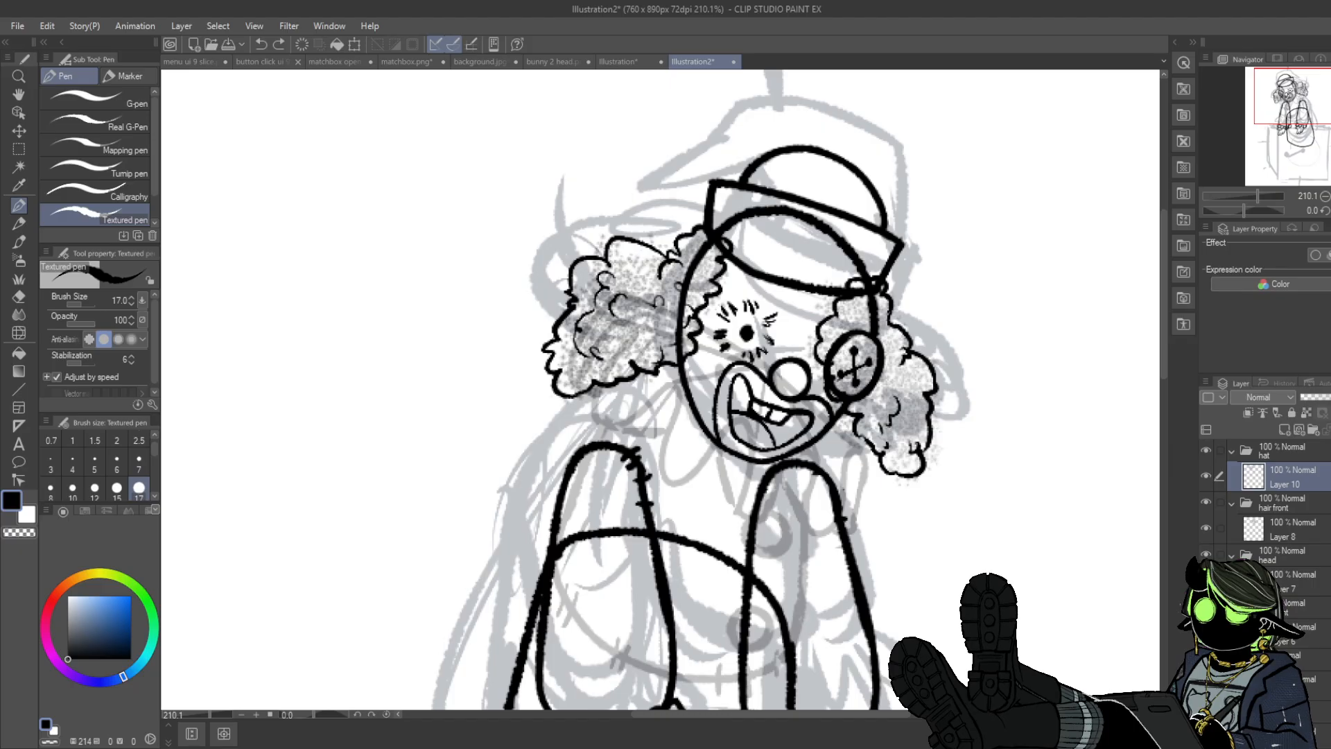
{"action": "left_click_drag", "start_coordinate": [1313, 100], "coordinate": [1312, 111]}
{"action": "left_click", "coordinate": [1303, 679]}
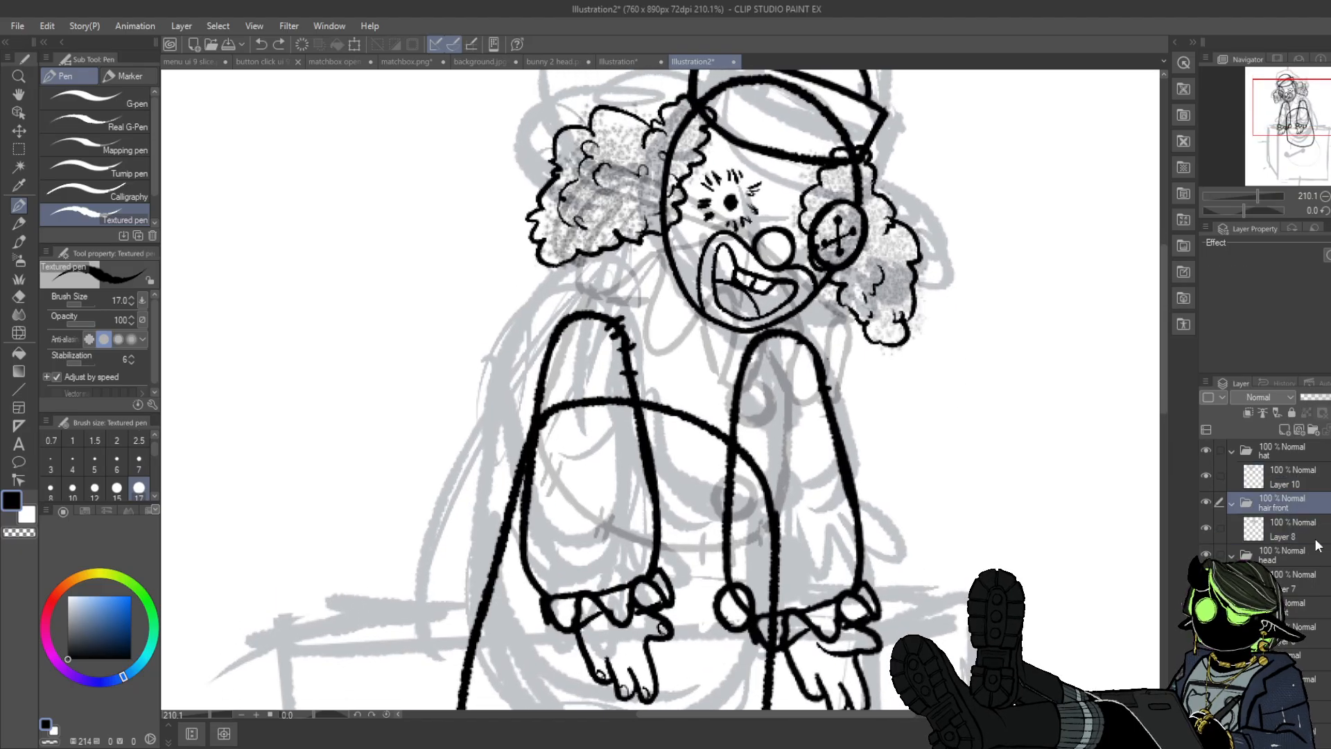
{"action": "left_click", "coordinate": [1305, 656]}
{"action": "left_click", "coordinate": [1328, 397]}
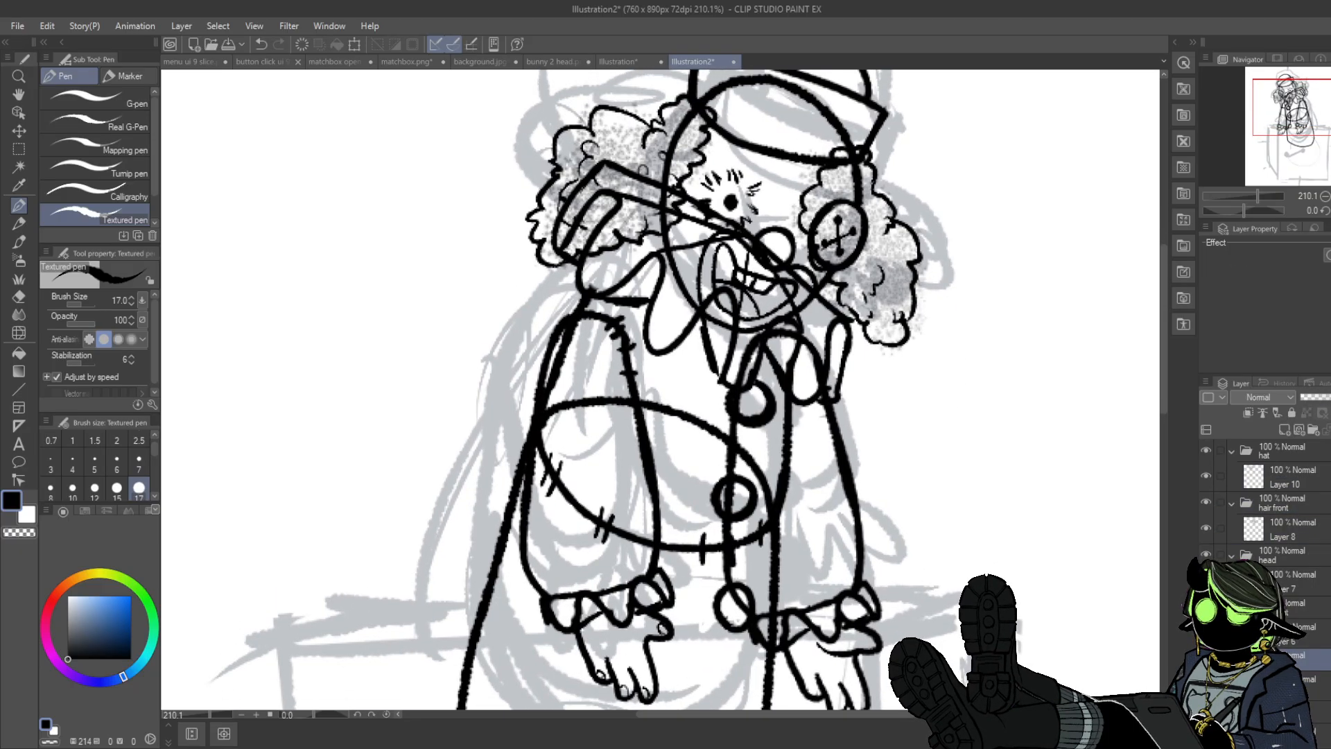
{"action": "left_click_drag", "start_coordinate": [1303, 125], "coordinate": [1297, 112]}
{"action": "mouse_move", "coordinate": [1327, 398]}
{"action": "left_mouse_down"}
{"action": "mouse_move", "coordinate": [1314, 397]}
{"action": "mouse_move", "coordinate": [1328, 397]}
{"action": "left_mouse_up"}
{"action": "left_click_drag", "start_coordinate": [1257, 196], "coordinate": [1249, 196]}
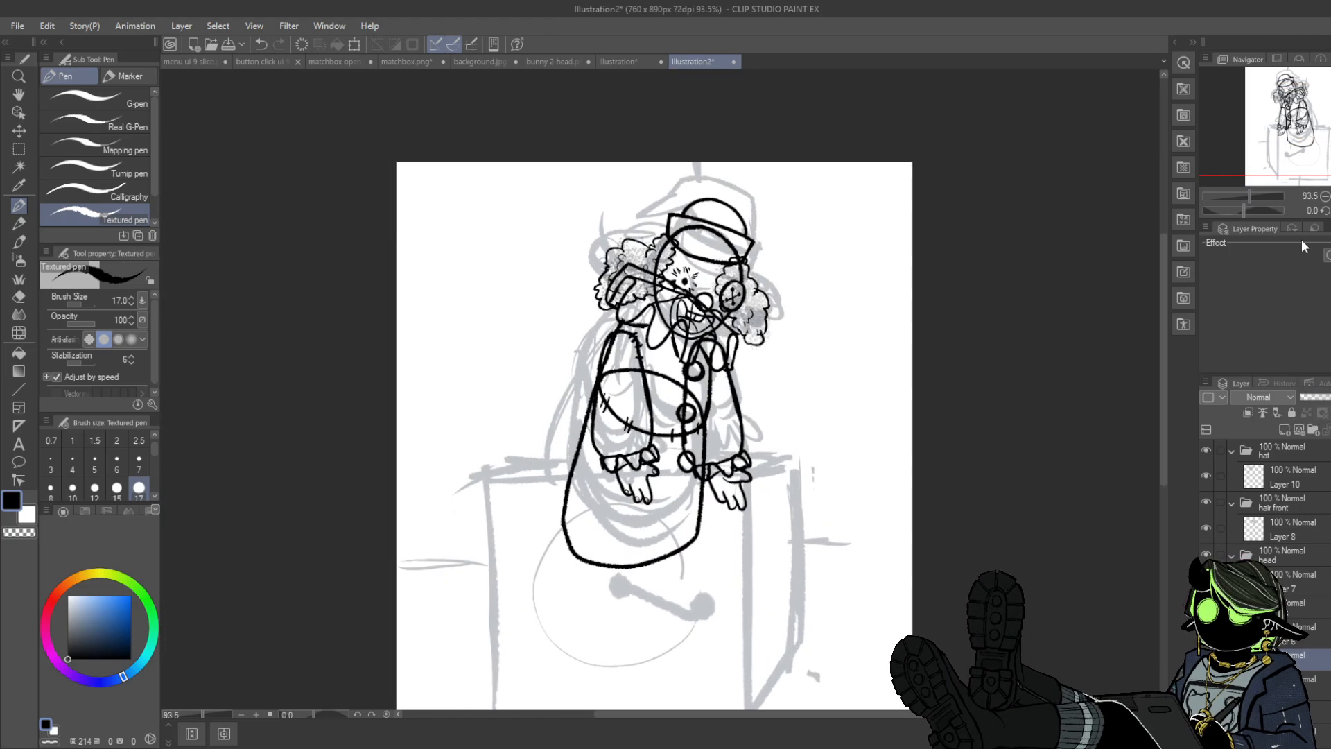
- Collapse the lever and box layer folders and make both visible again
{"action": "scroll", "coordinate": [1275, 499], "scroll_direction": "down", "scroll_amount": 5}
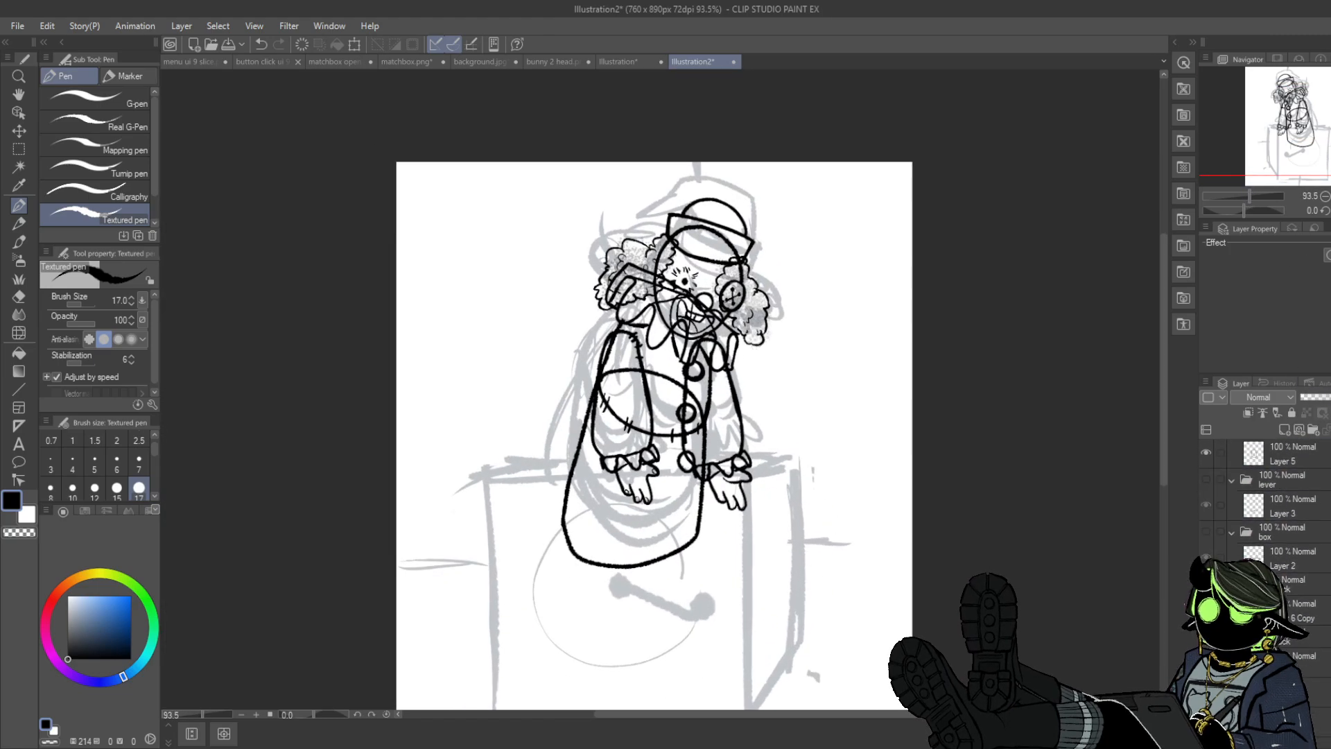
{"action": "left_click", "coordinate": [1303, 614]}
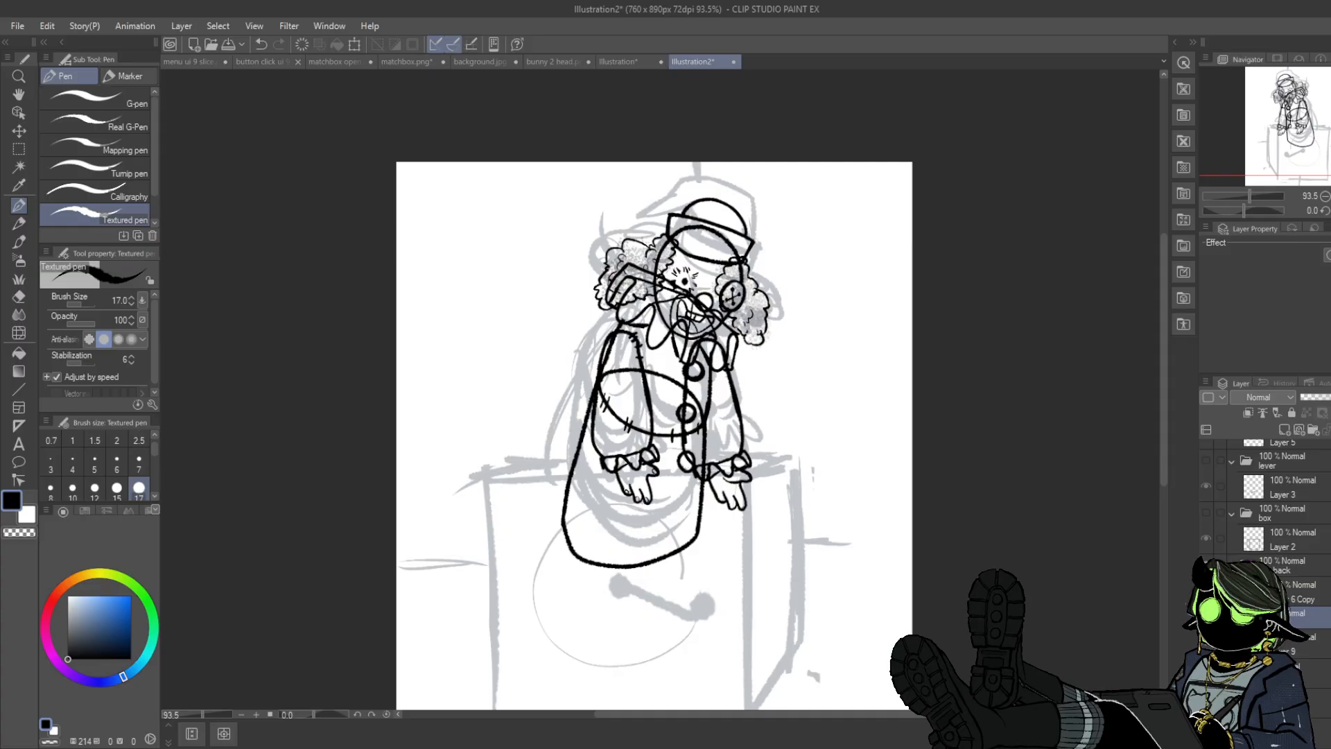
{"action": "scroll", "coordinate": [1227, 528], "scroll_direction": "up", "scroll_amount": 2}
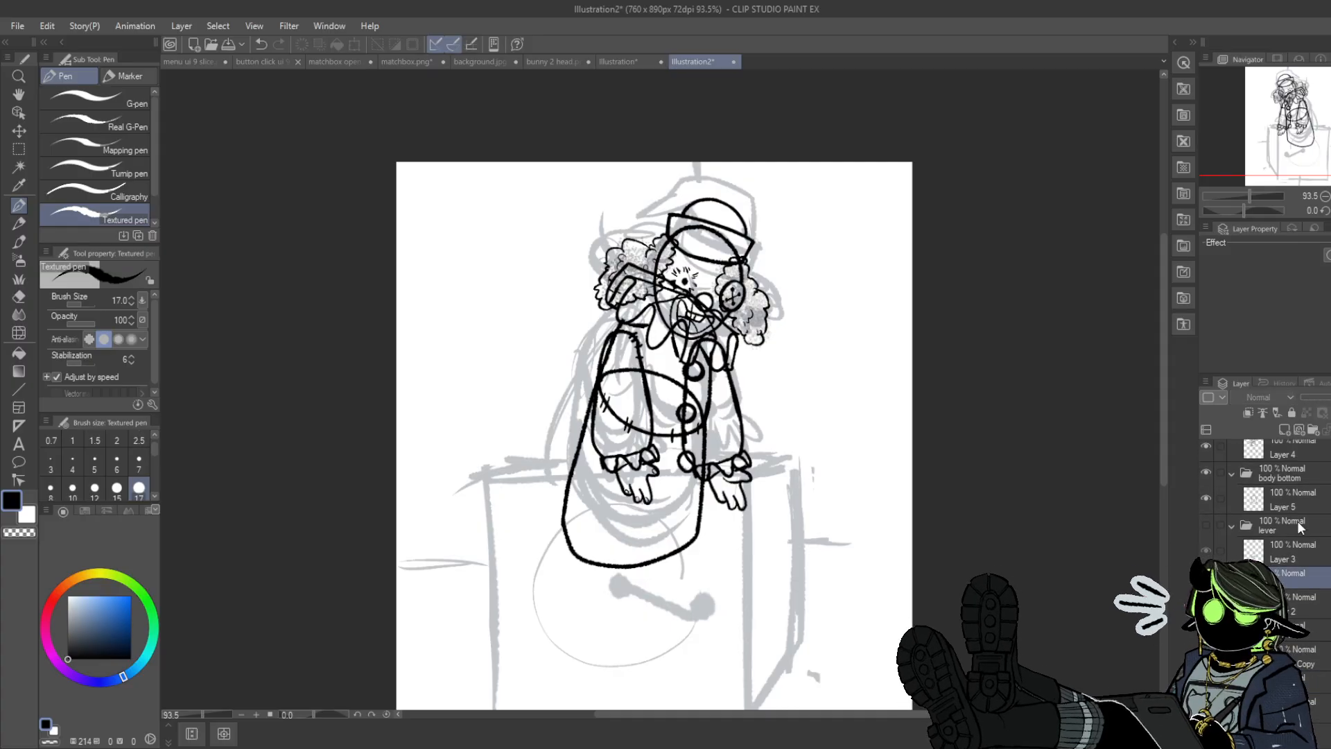
{"action": "left_click", "coordinate": [1232, 525]}
{"action": "left_click", "coordinate": [1206, 524]}
{"action": "left_click", "coordinate": [1206, 548]}
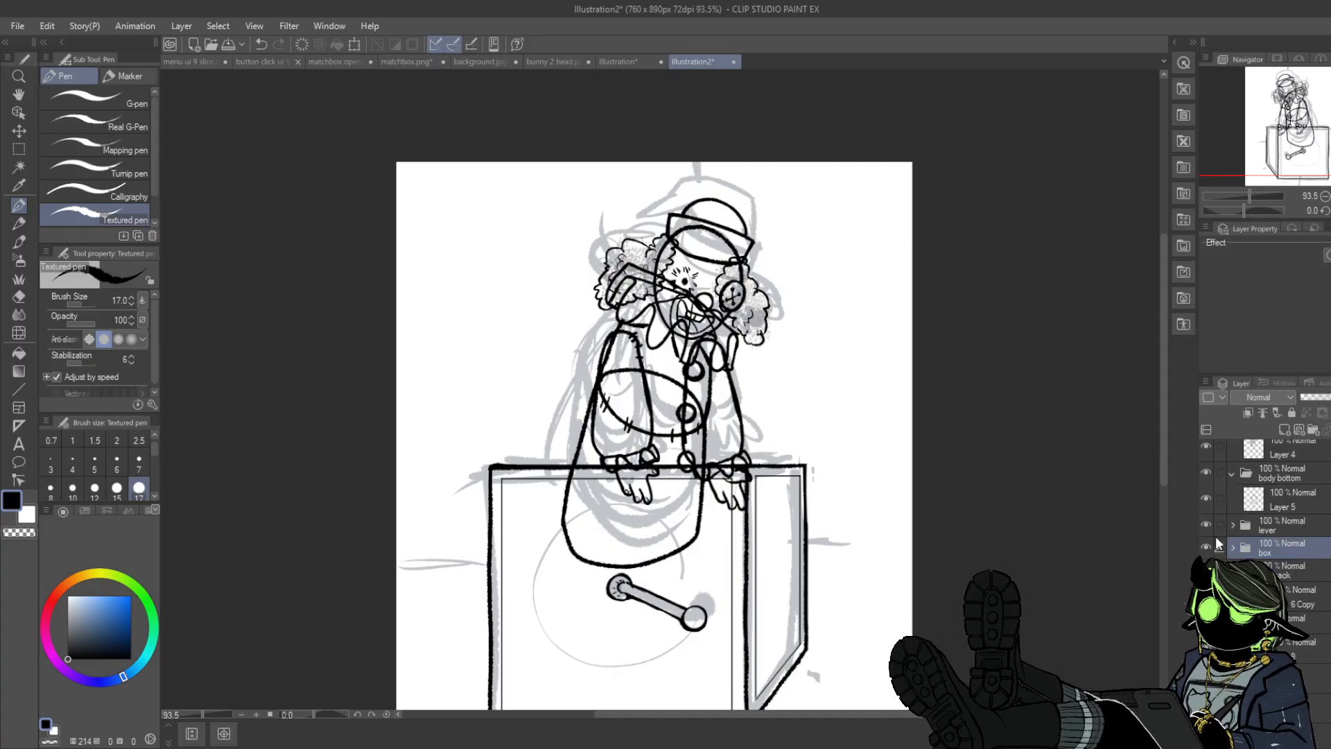
- Move the lever and box folders together to the top of the layer stack, above the hat folder
{"action": "left_click", "coordinate": [1219, 524]}
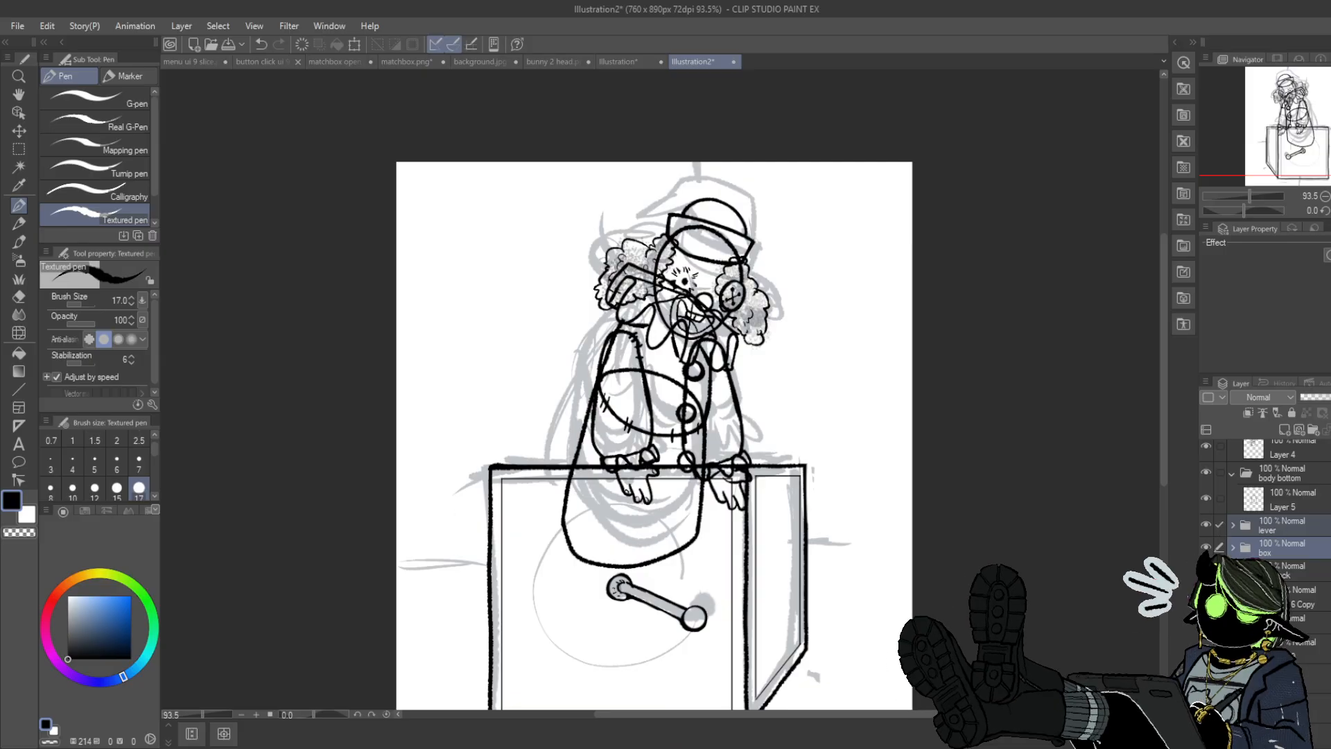
{"action": "scroll", "coordinate": [1286, 450], "scroll_direction": "up", "scroll_amount": 6}
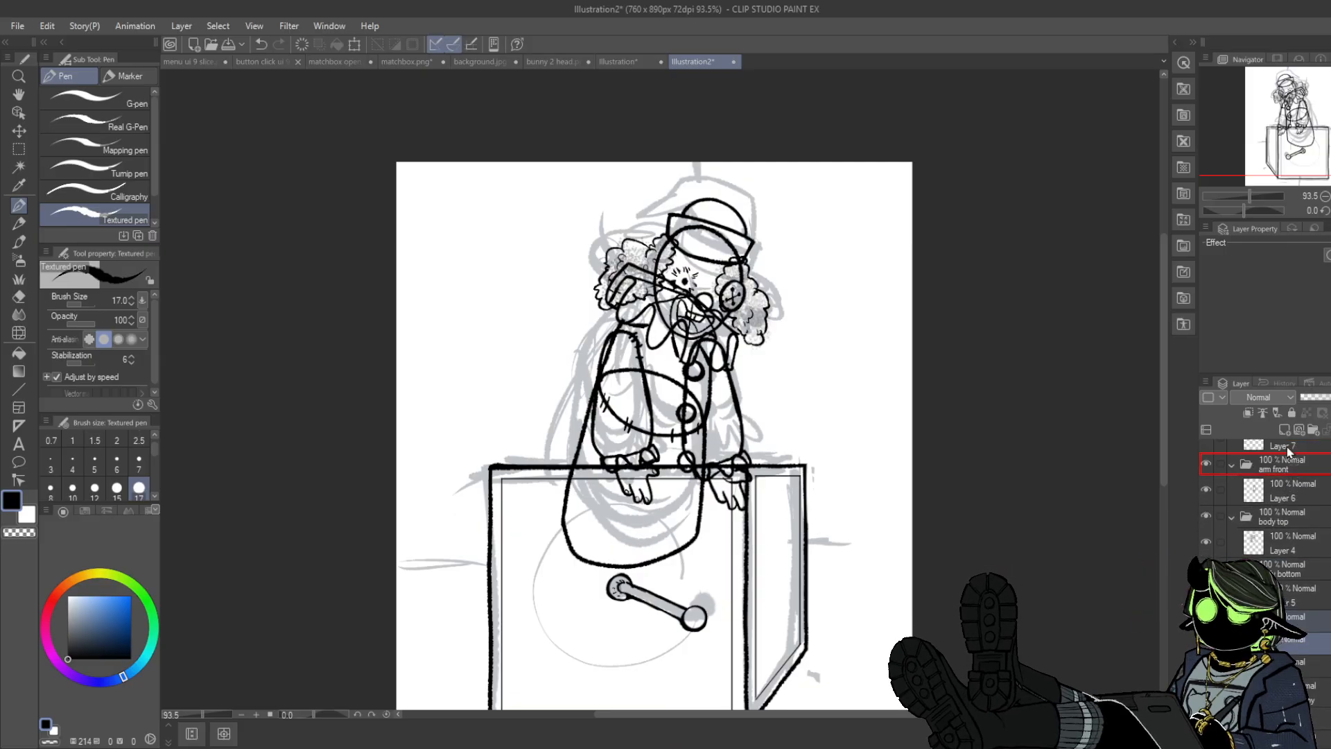
{"action": "left_click_drag", "start_coordinate": [1285, 445], "coordinate": [1283, 442]}
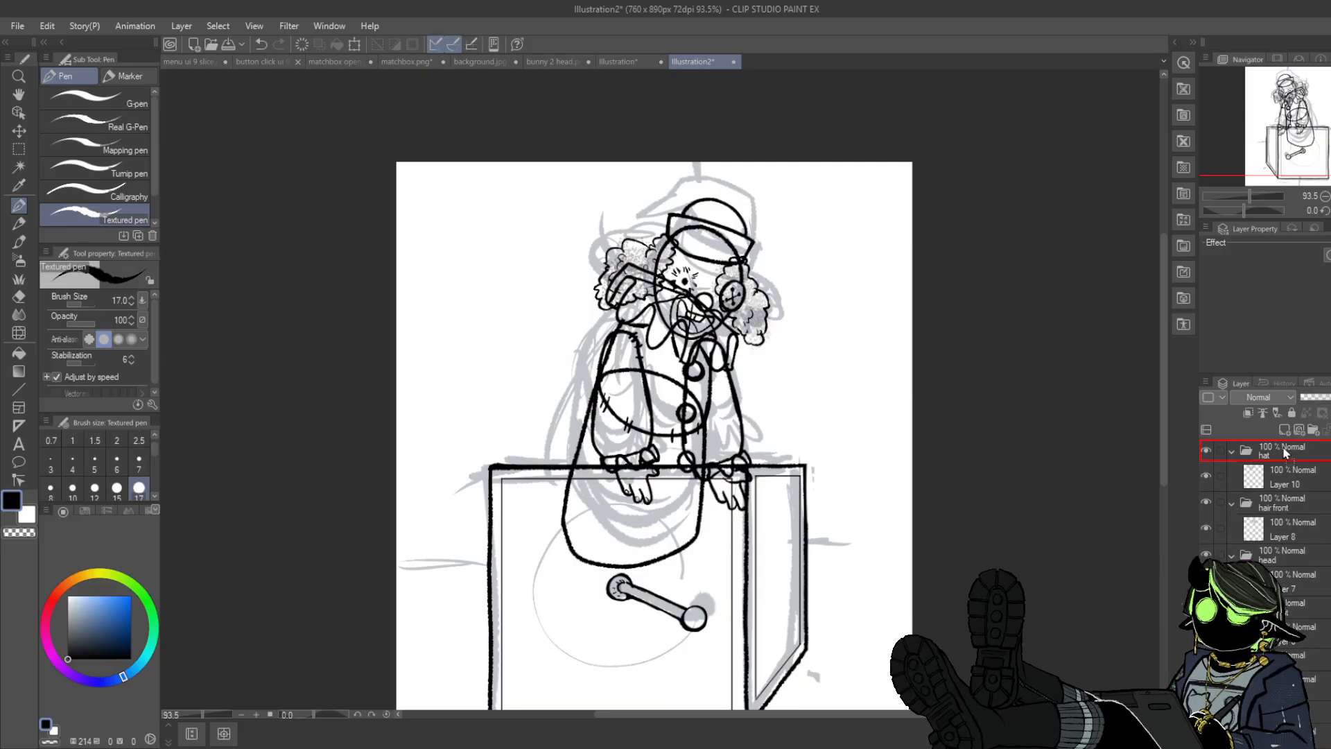
{"action": "key", "text": "ctrl+v"}
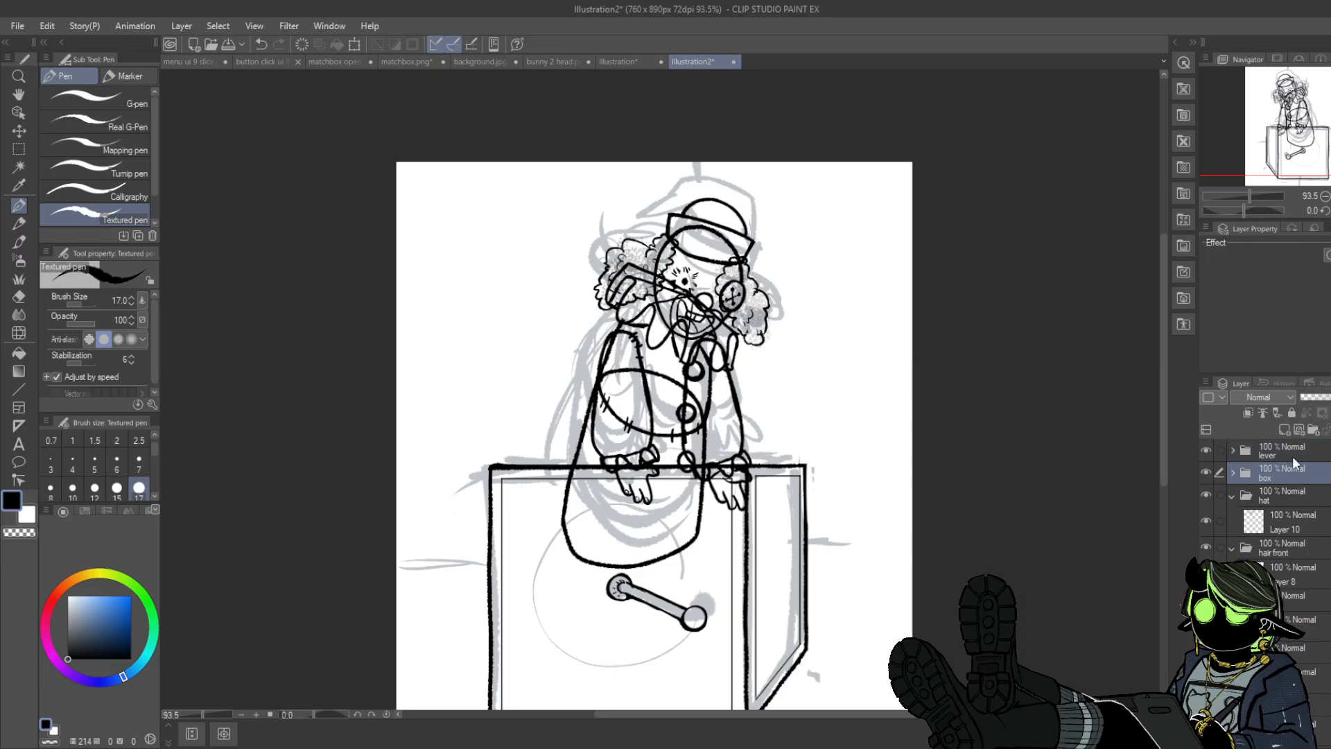
{"action": "left_click", "coordinate": [1292, 456]}
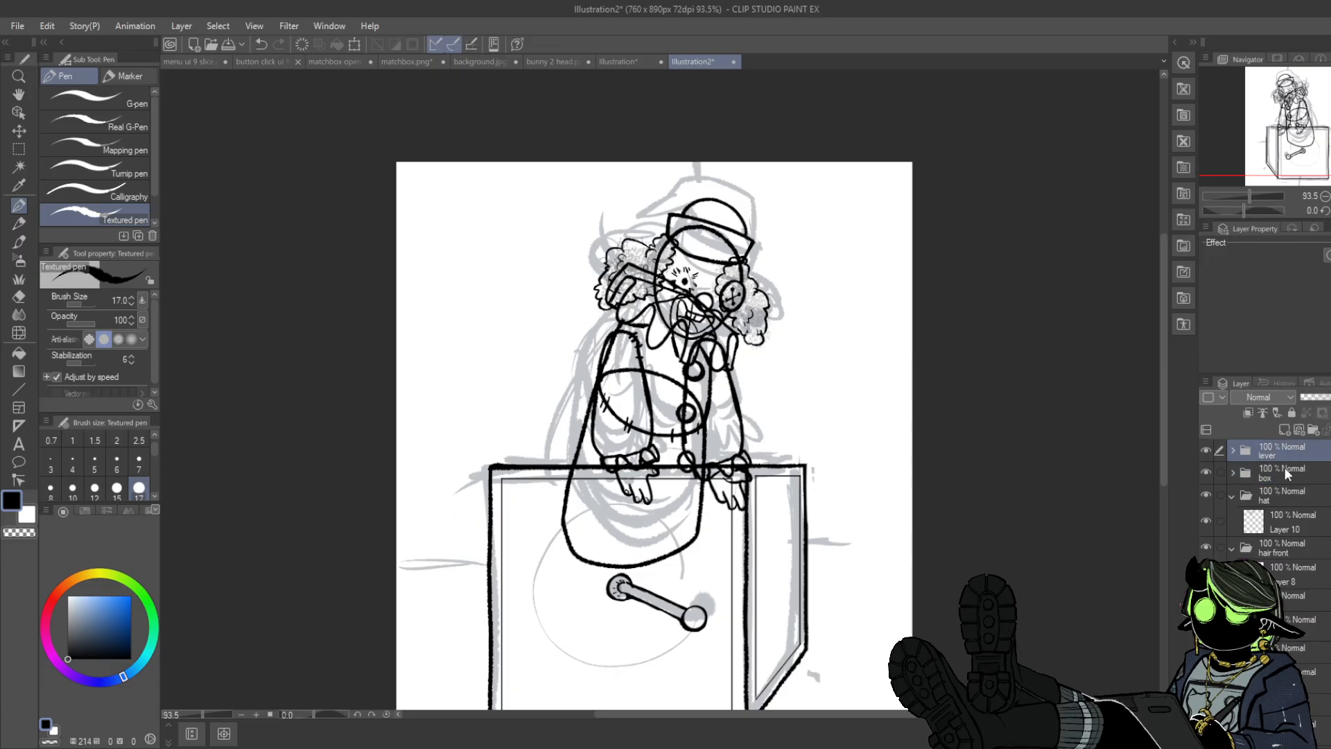
- Expand the lever and box folders and collapse the hat, hair, head, arm and body folders
{"action": "left_click", "coordinate": [1232, 449]}
{"action": "left_click", "coordinate": [1232, 502]}
{"action": "left_click", "coordinate": [1232, 555]}
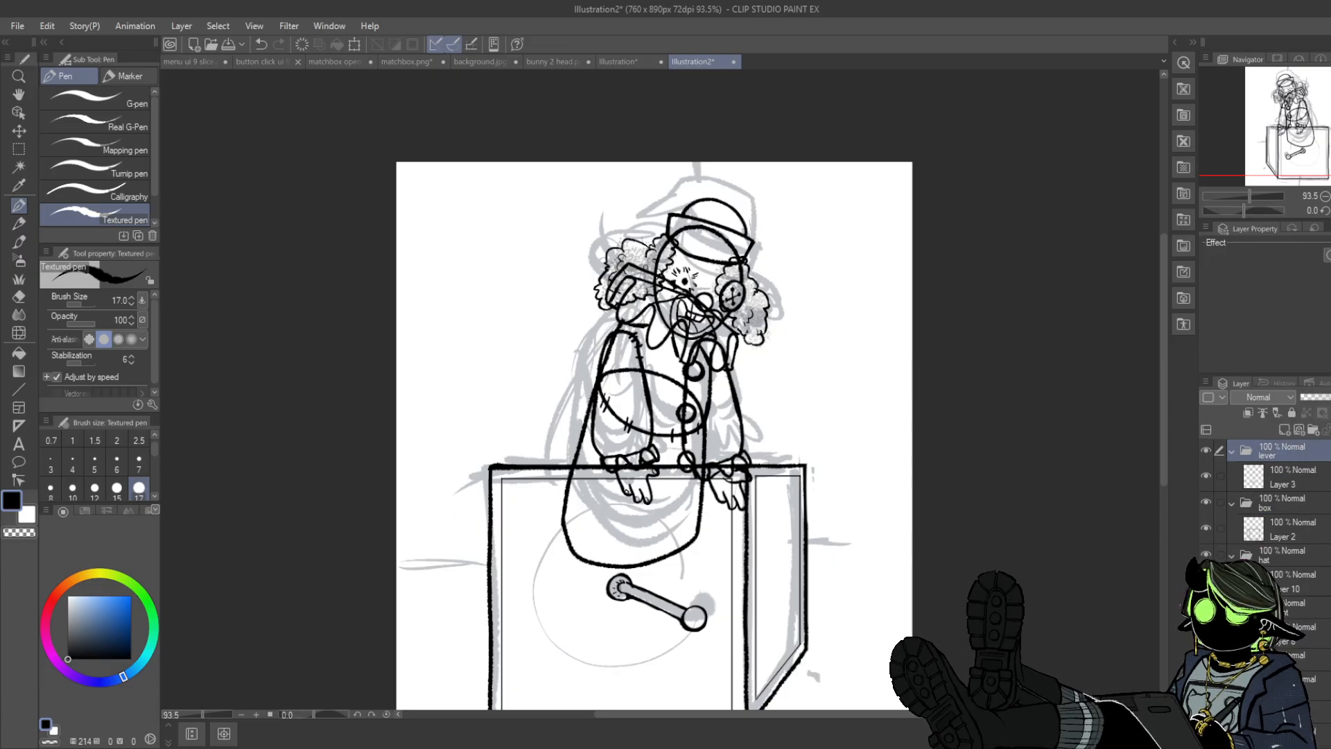
{"action": "left_click", "coordinate": [1232, 623]}
{"action": "left_click", "coordinate": [1233, 645]}
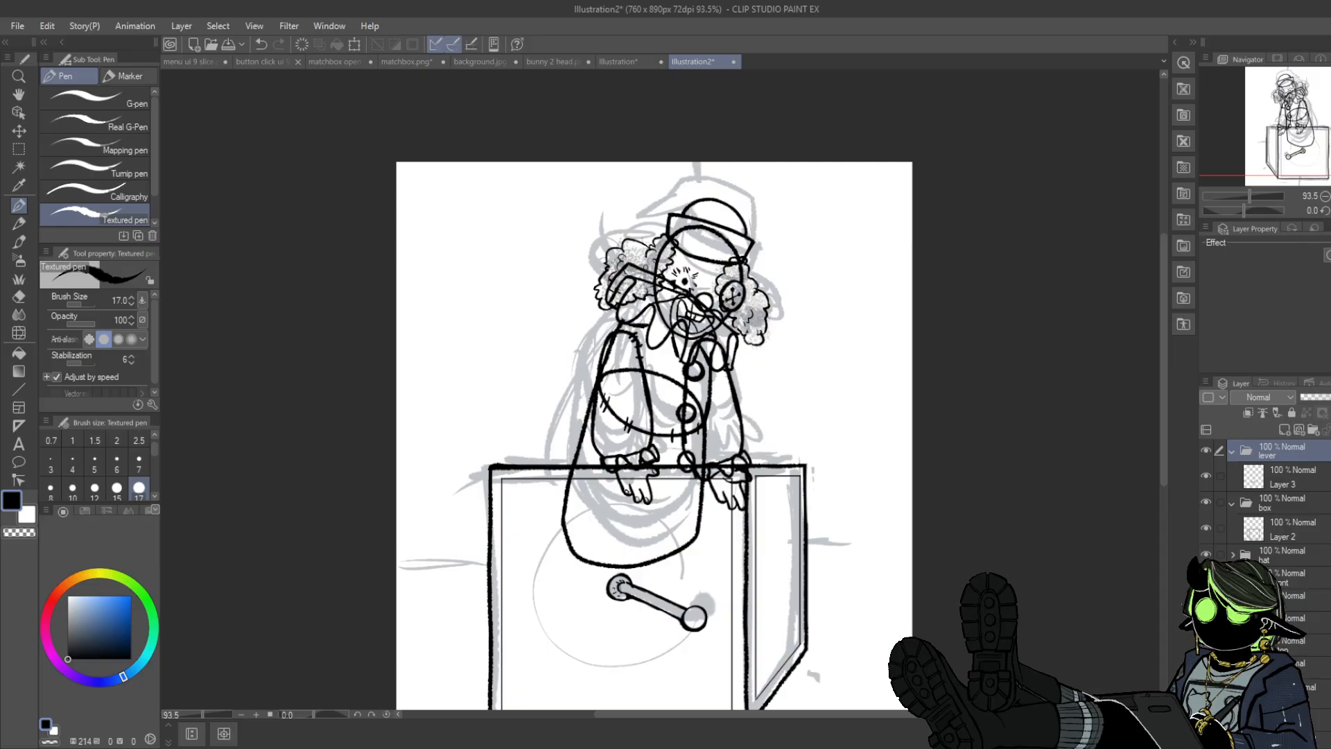
{"action": "left_click", "coordinate": [1292, 690]}
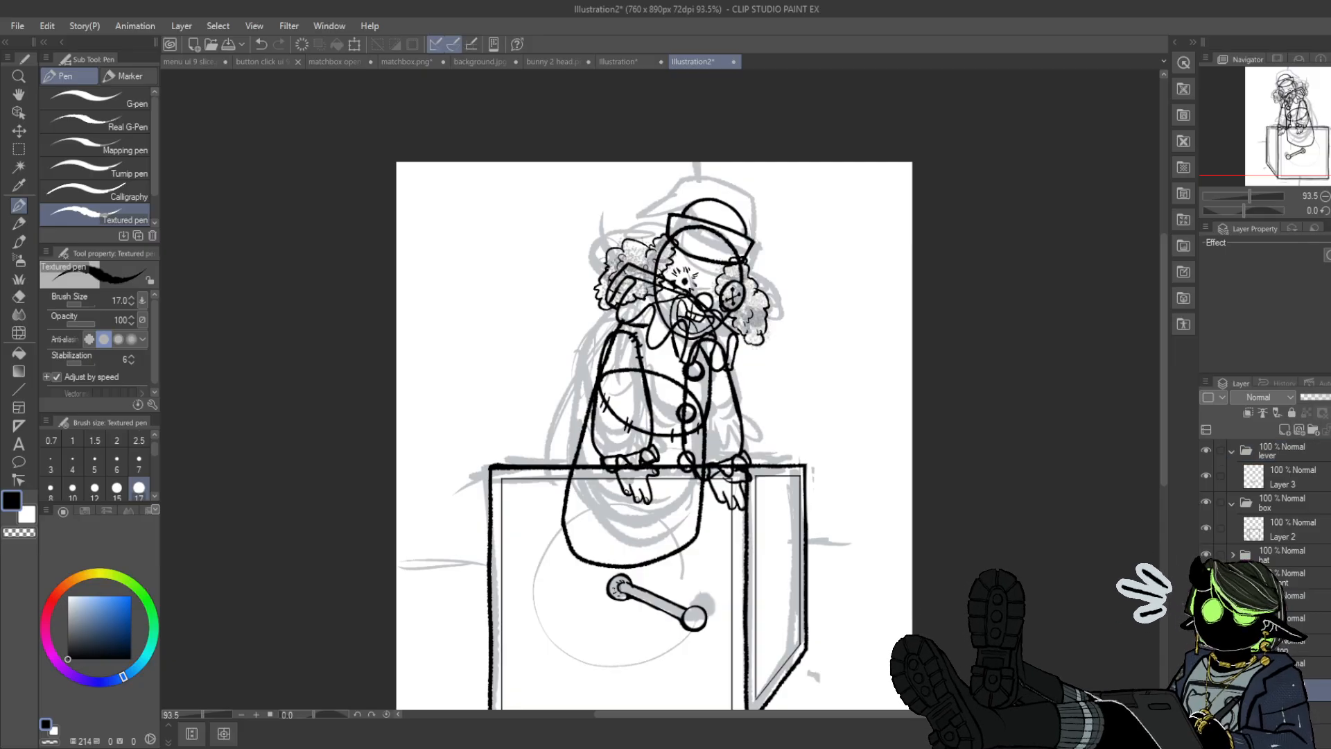
- Hide all the character part folders and the lever line art, leaving the box line art visible
{"action": "scroll", "coordinate": [1205, 540], "scroll_direction": "down", "scroll_amount": 1}
{"action": "left_click_drag", "start_coordinate": [1206, 531], "coordinate": [1206, 663]}
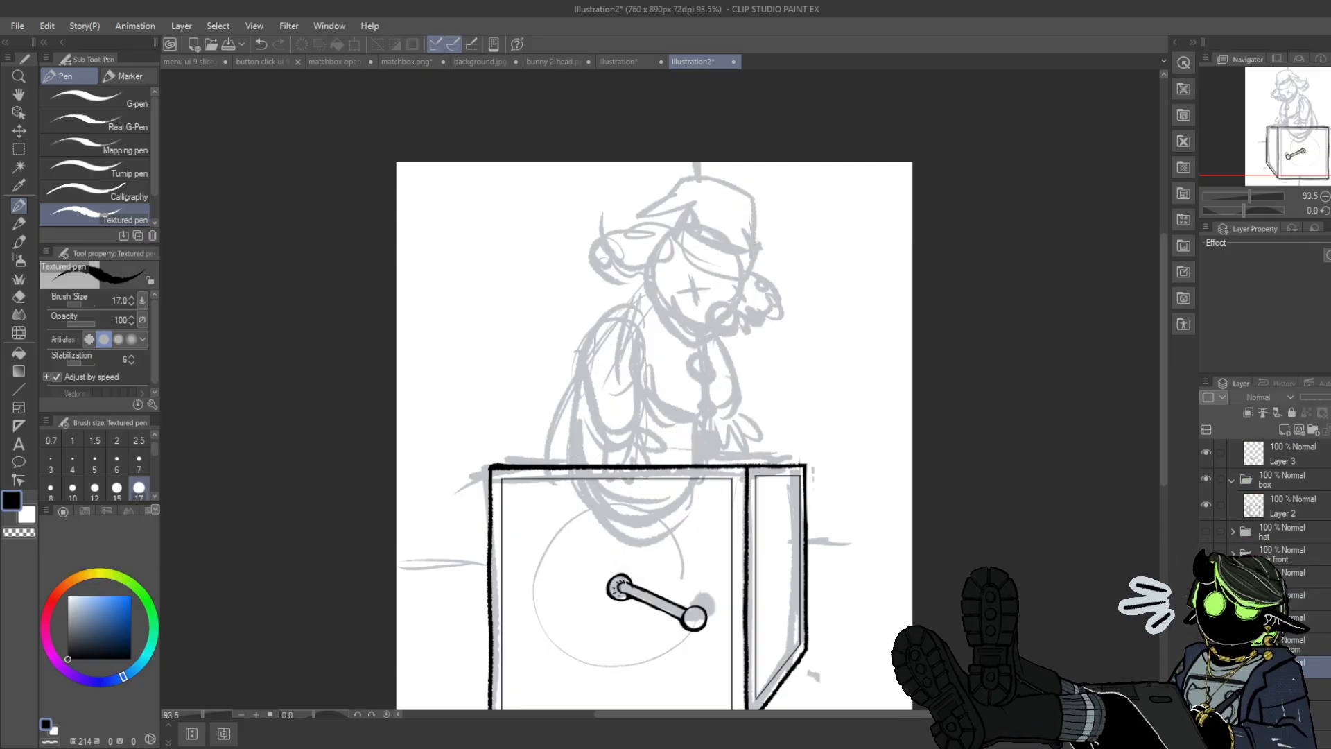
{"action": "left_click", "coordinate": [1207, 452]}
- Add a new layer in the box folder and place it beneath the box line art
{"action": "left_click", "coordinate": [1279, 501]}
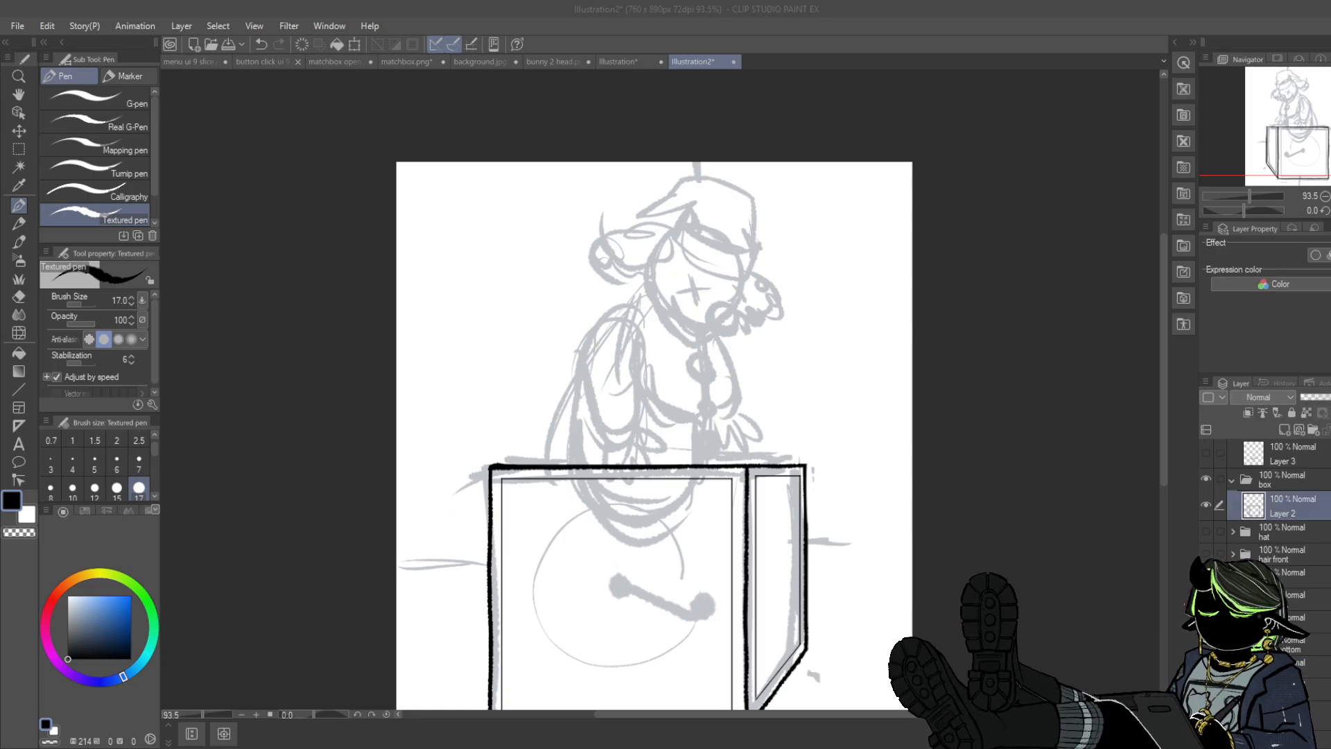
{"action": "left_click", "coordinate": [1284, 429]}
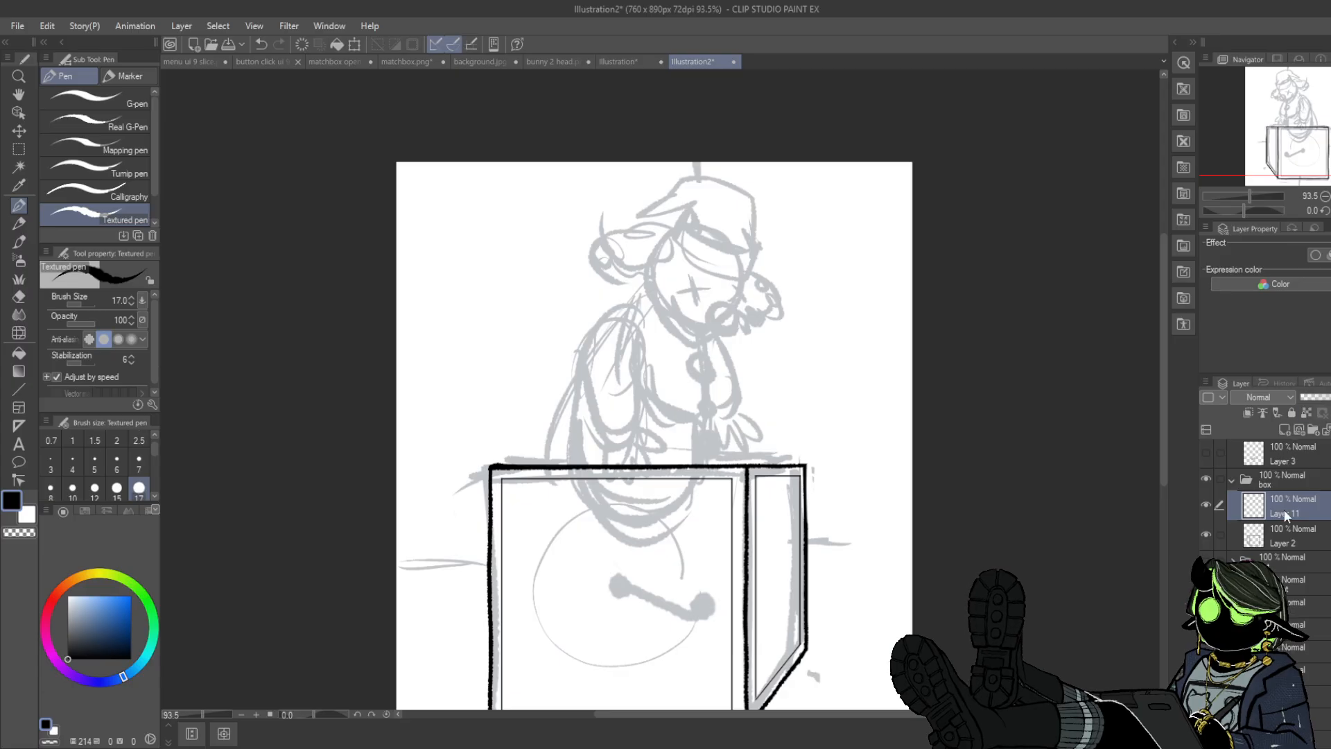
{"action": "left_click_drag", "start_coordinate": [1286, 514], "coordinate": [1277, 547]}
{"action": "scroll", "coordinate": [1152, 302], "scroll_direction": "down", "scroll_amount": 3}
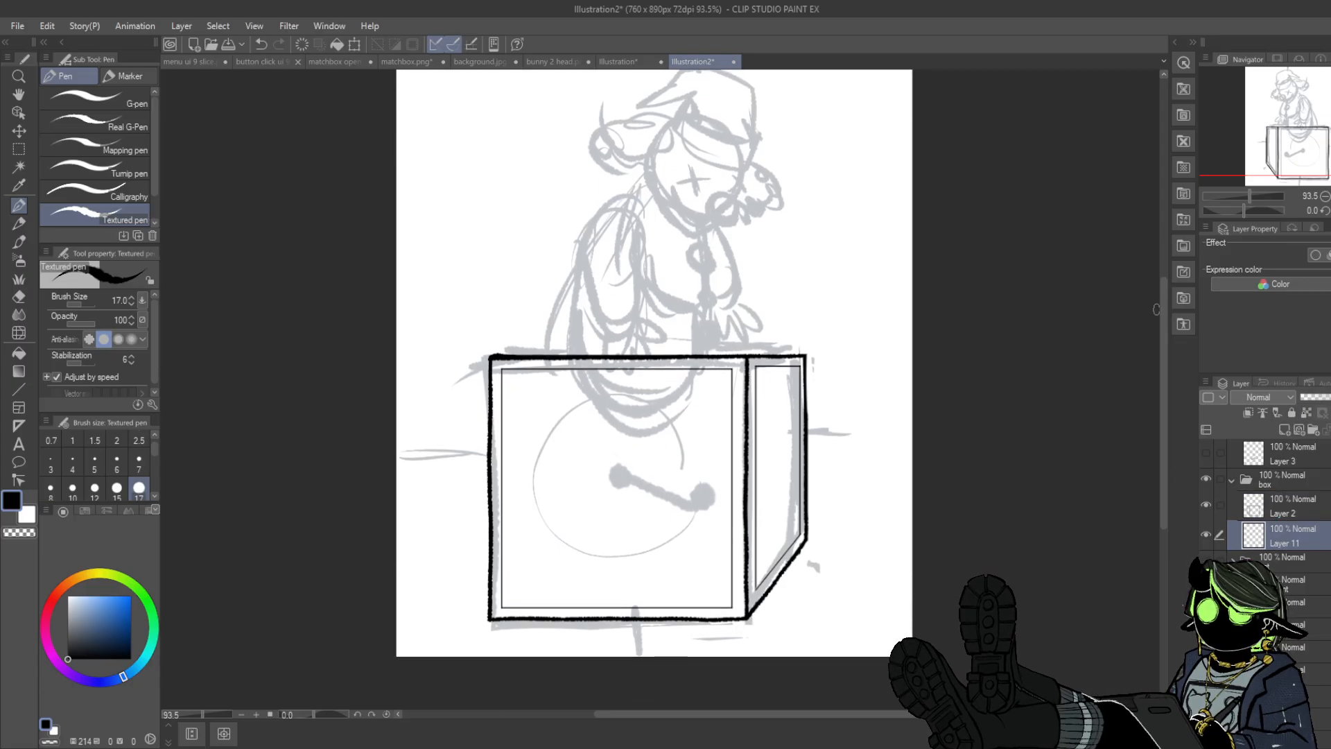
- Hide the sketch and fill the box's front and side panels and their borders with a muted dark brown
{"action": "left_click", "coordinate": [19, 350]}
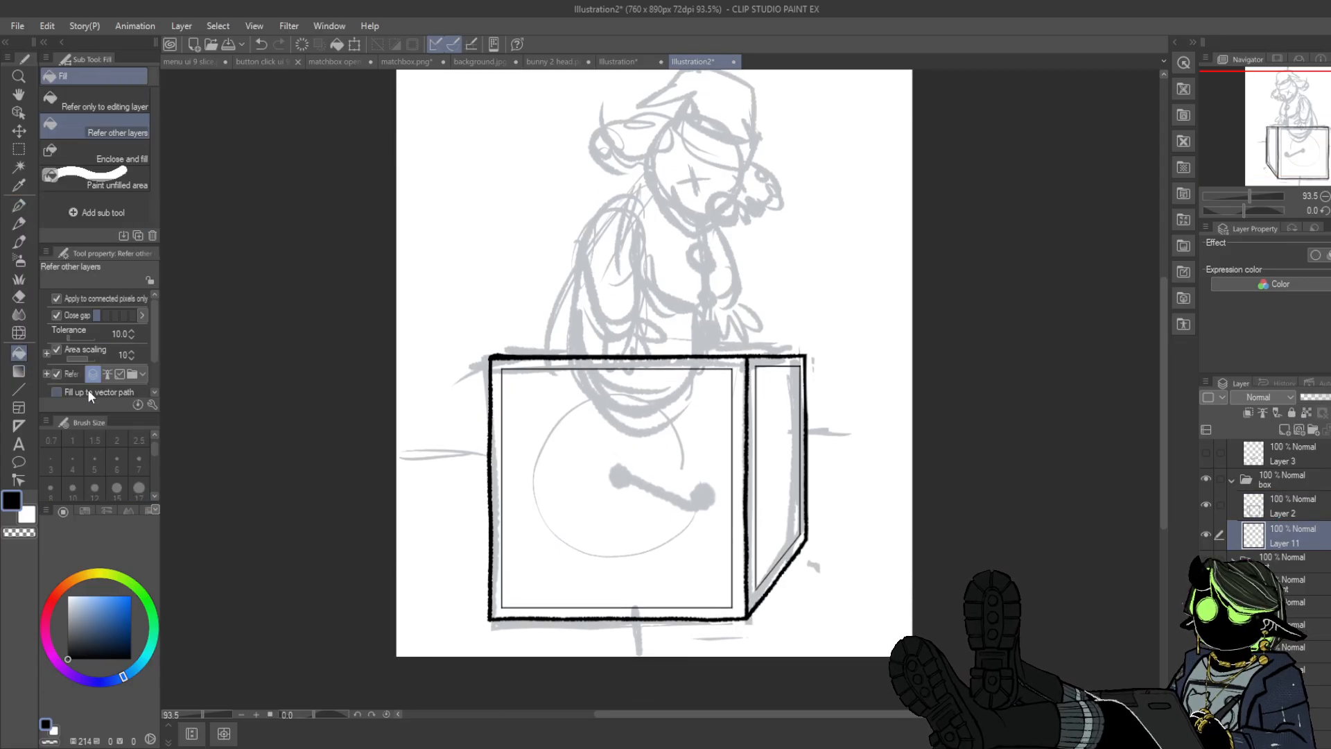
{"action": "scroll", "coordinate": [1277, 527], "scroll_direction": "down", "scroll_amount": 2}
{"action": "left_click", "coordinate": [1206, 683]}
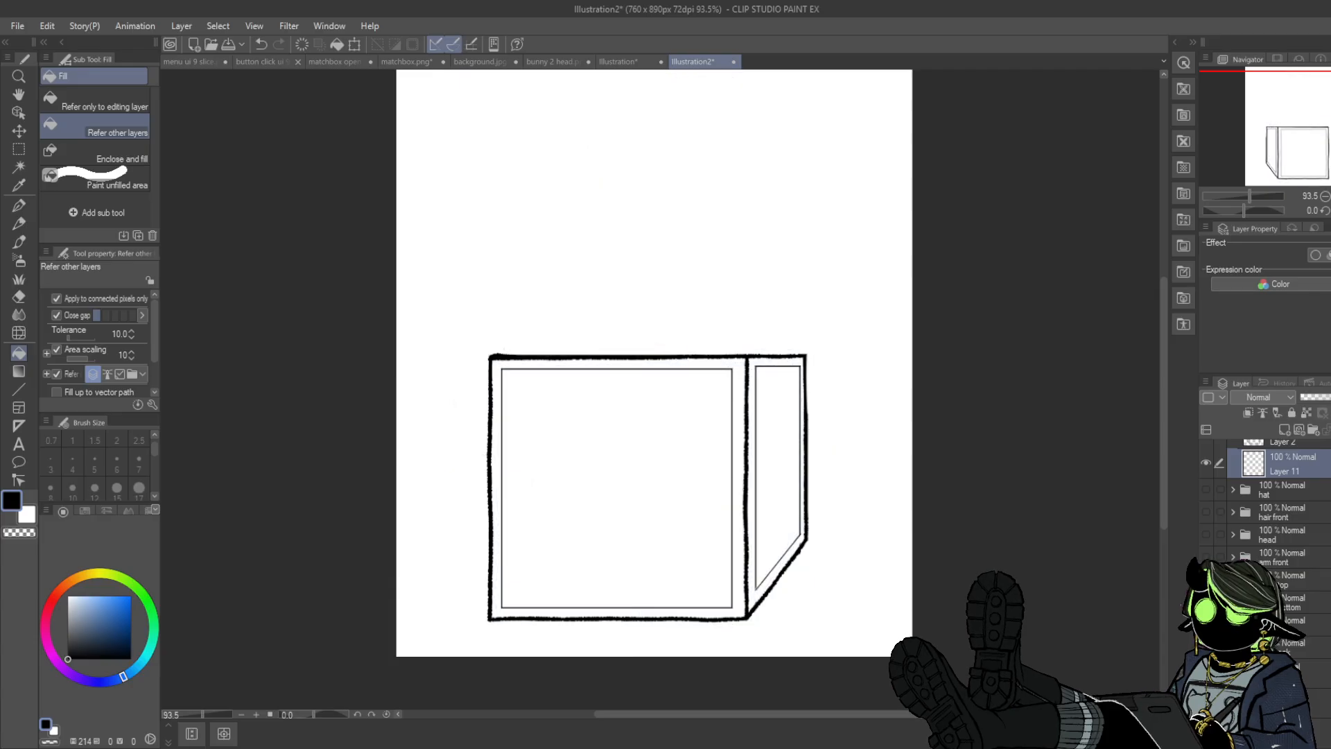
{"action": "scroll", "coordinate": [1275, 513], "scroll_direction": "up", "scroll_amount": 3}
{"action": "left_click", "coordinate": [60, 588]}
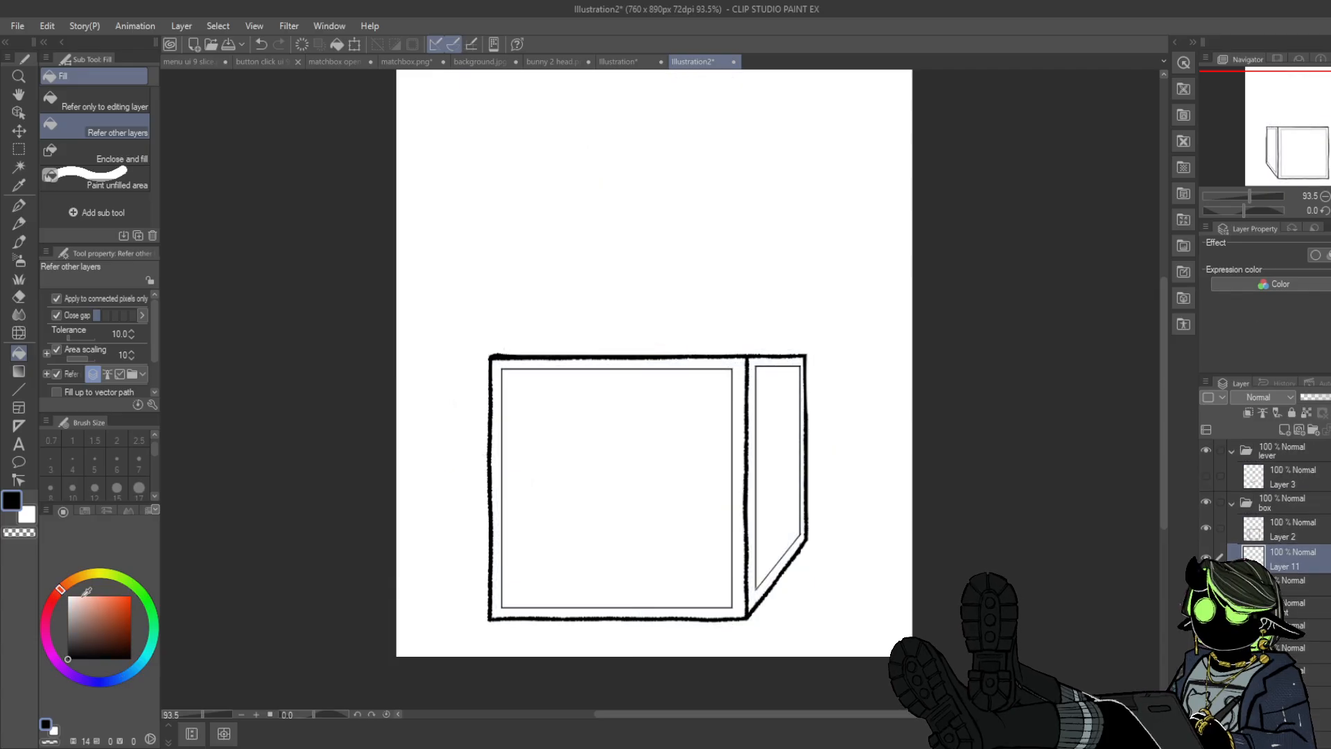
{"action": "left_click", "coordinate": [84, 627]}
{"action": "left_click", "coordinate": [678, 409]}
{"action": "left_click", "coordinate": [761, 390]}
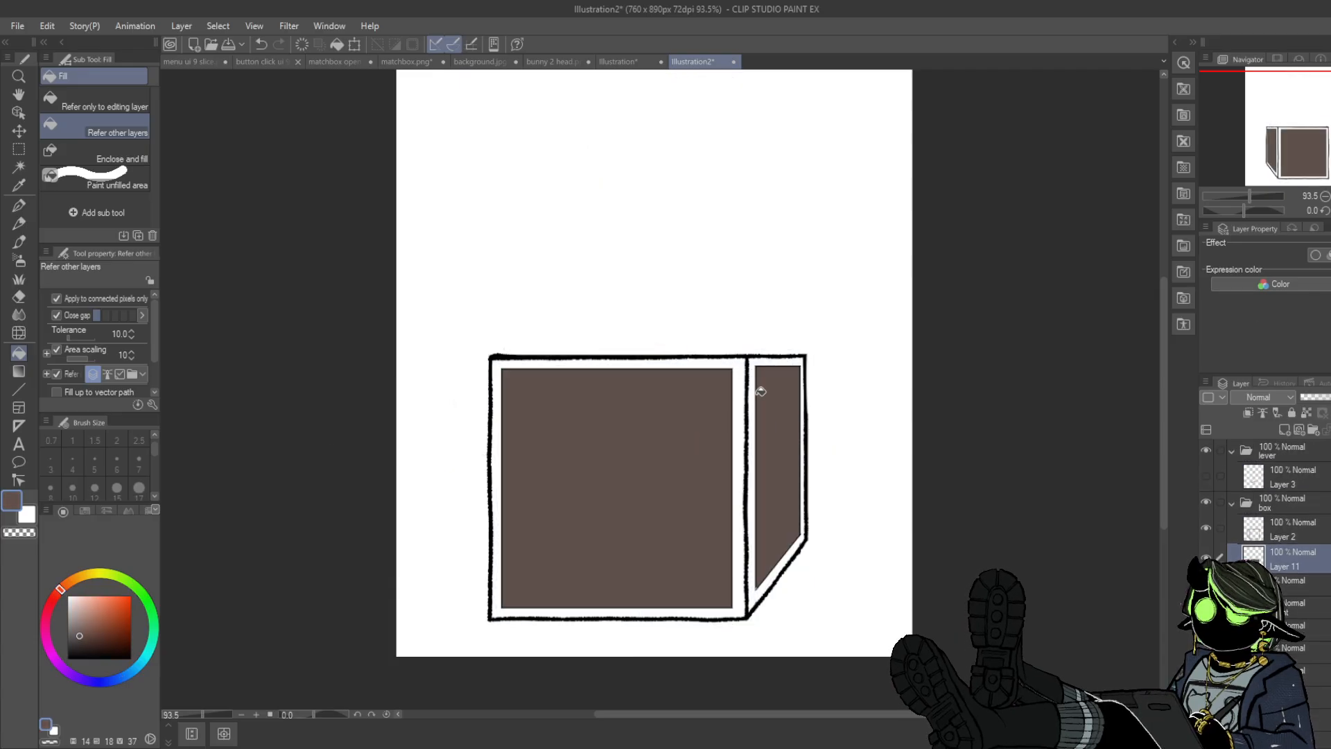
{"action": "left_click", "coordinate": [743, 408]}
{"action": "left_click", "coordinate": [752, 408]}
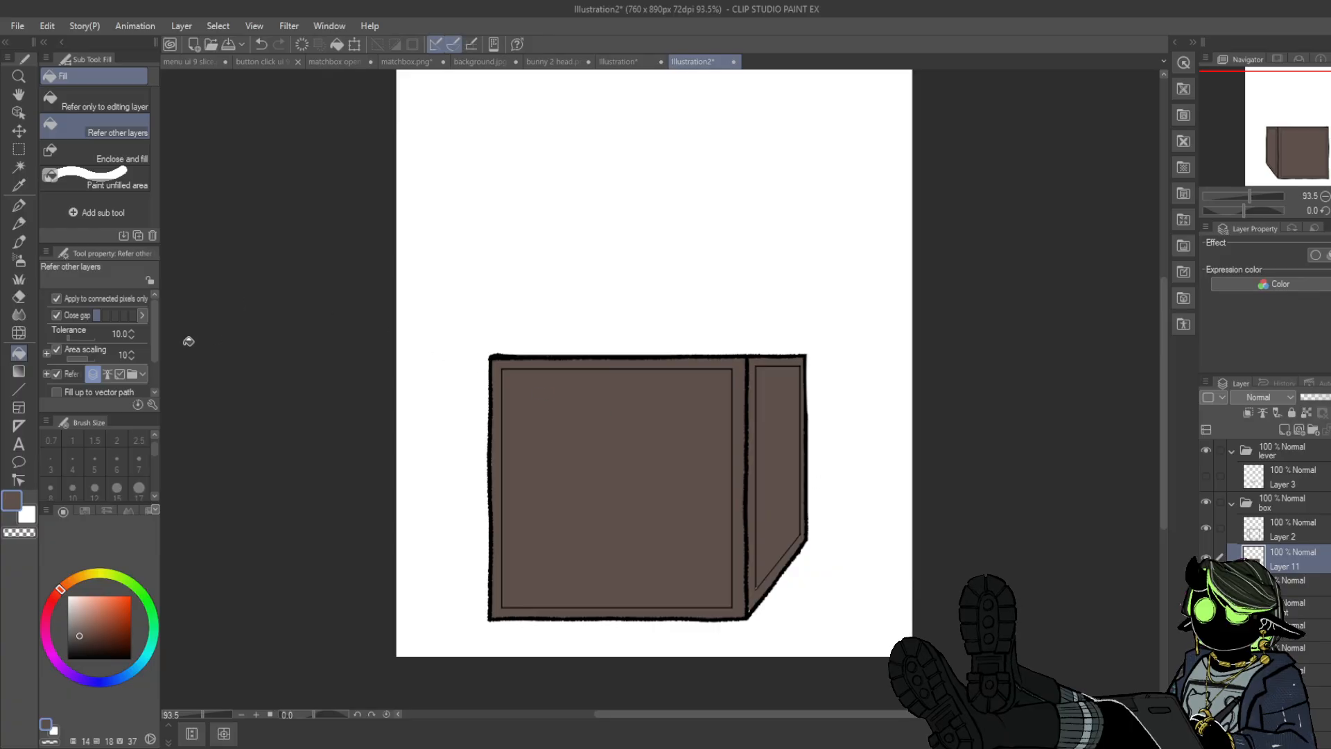
{"action": "key", "text": "p"}
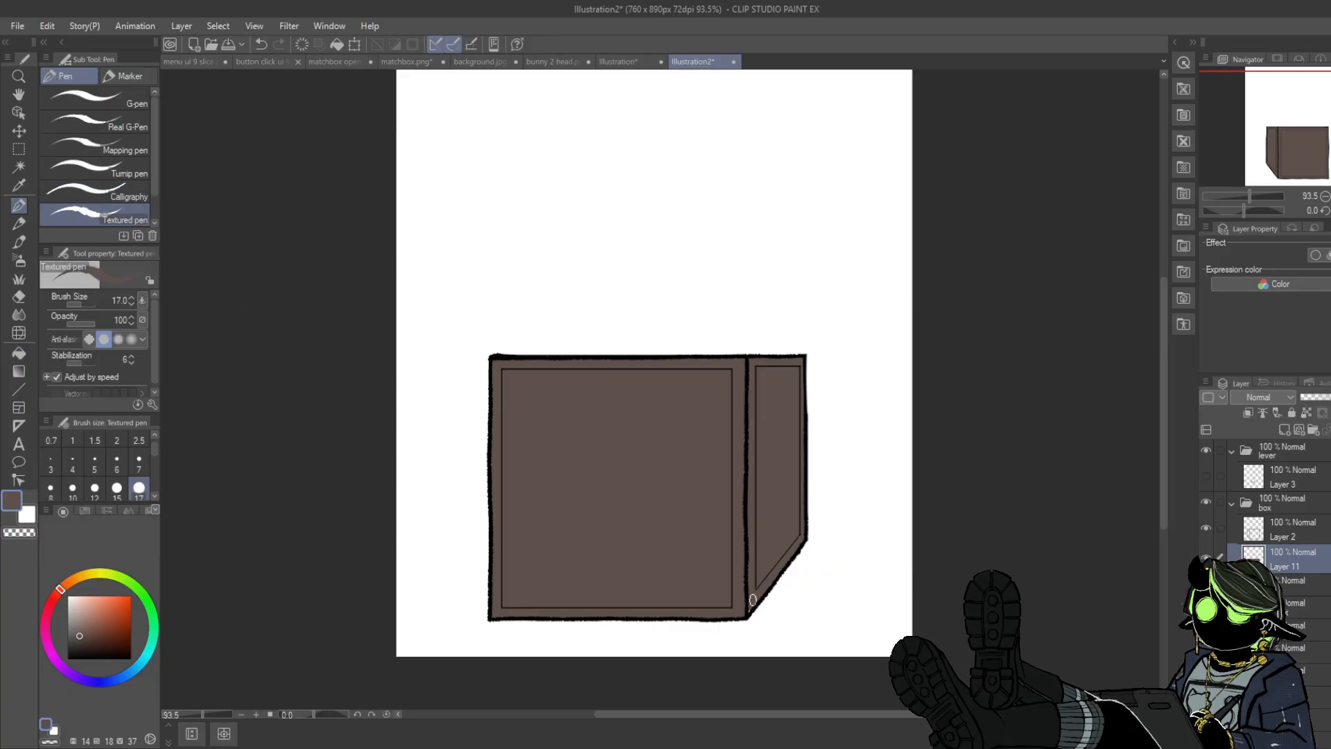
- Show the lever line art, hide the box folder, and add a new layer beneath the lever line art
{"action": "left_click", "coordinate": [1206, 476]}
{"action": "left_click", "coordinate": [1248, 479]}
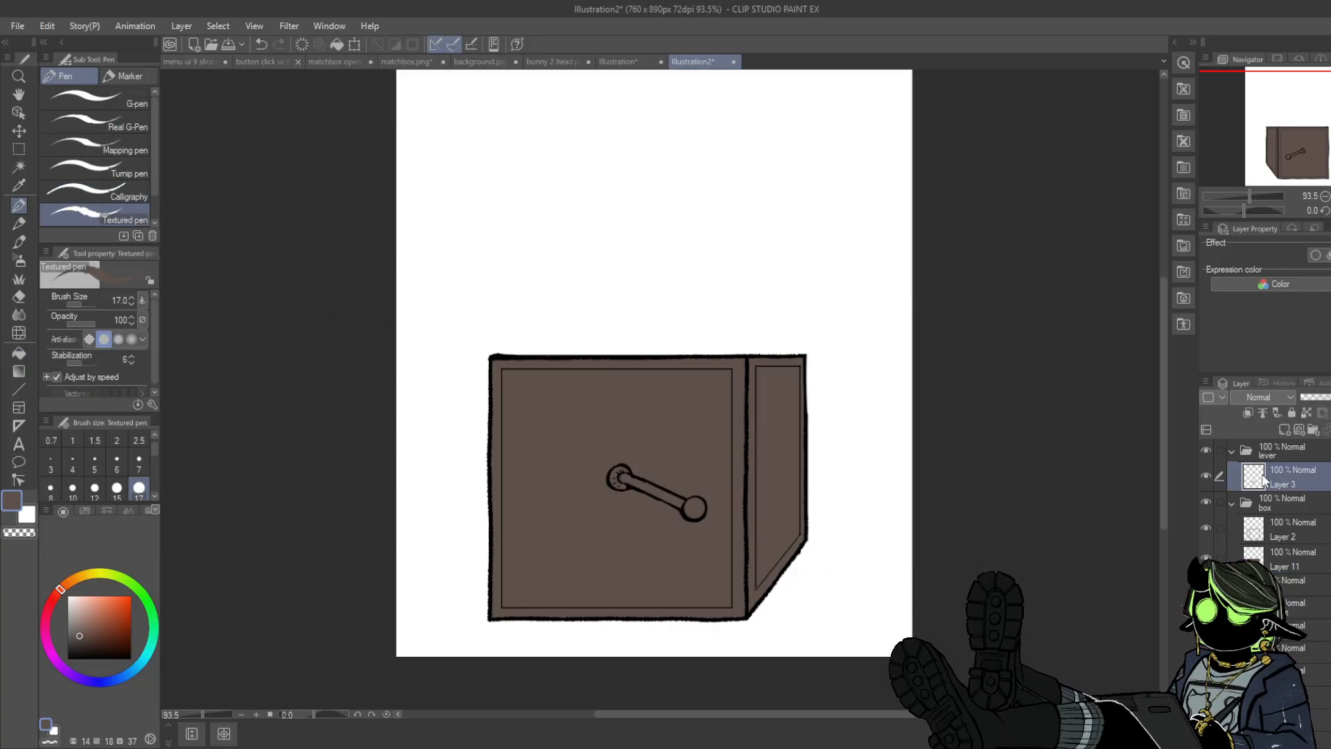
{"action": "left_click", "coordinate": [1206, 502]}
{"action": "left_click", "coordinate": [1283, 429]}
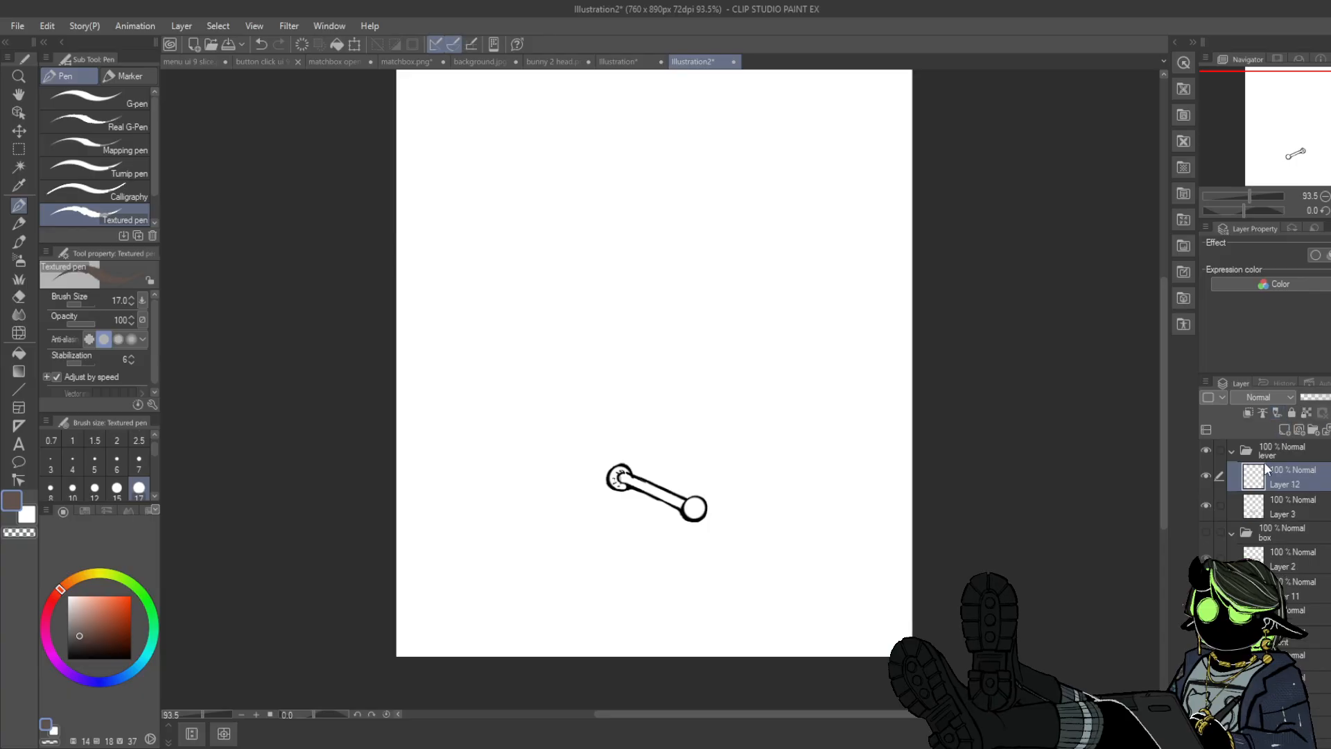
- Colour the lever's rod, knob and round base light warm grey, painting the base's leftover gaps with the Textured pen
{"action": "left_click", "coordinate": [19, 353]}
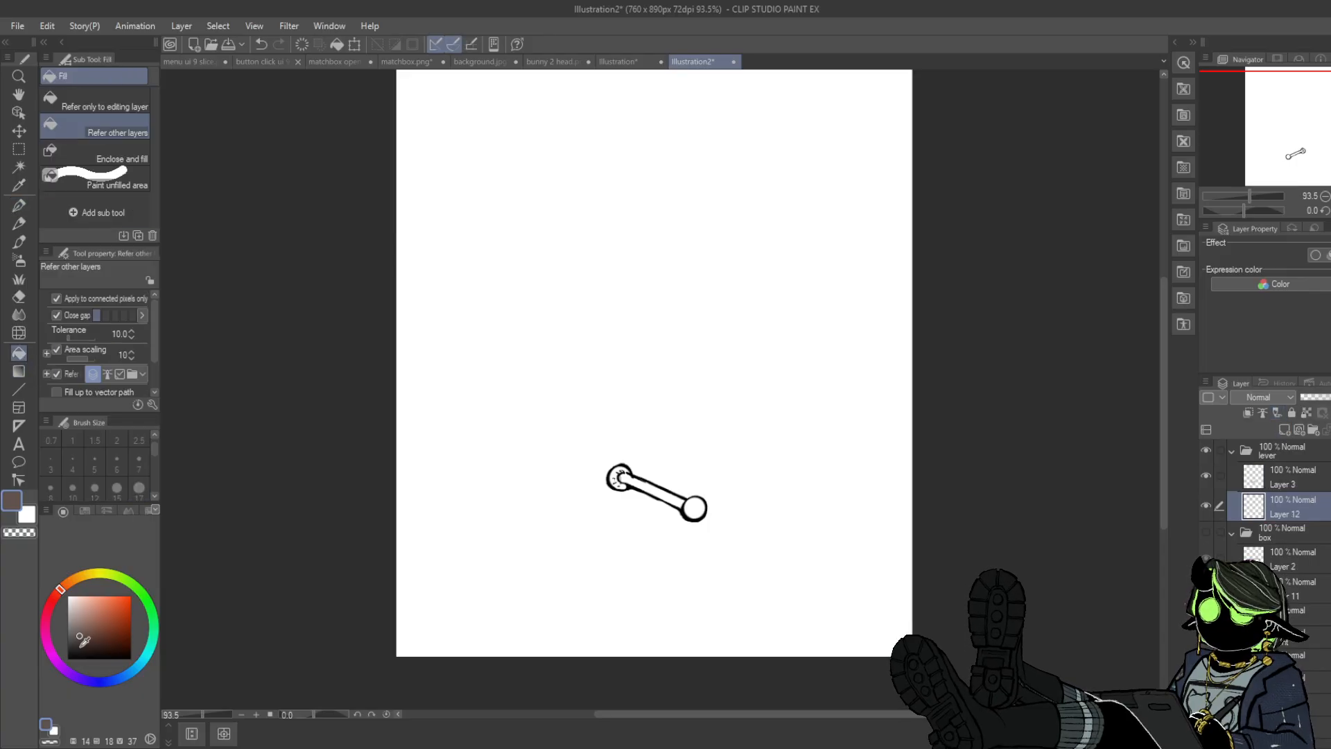
{"action": "left_click", "coordinate": [69, 617]}
{"action": "left_click", "coordinate": [671, 484]}
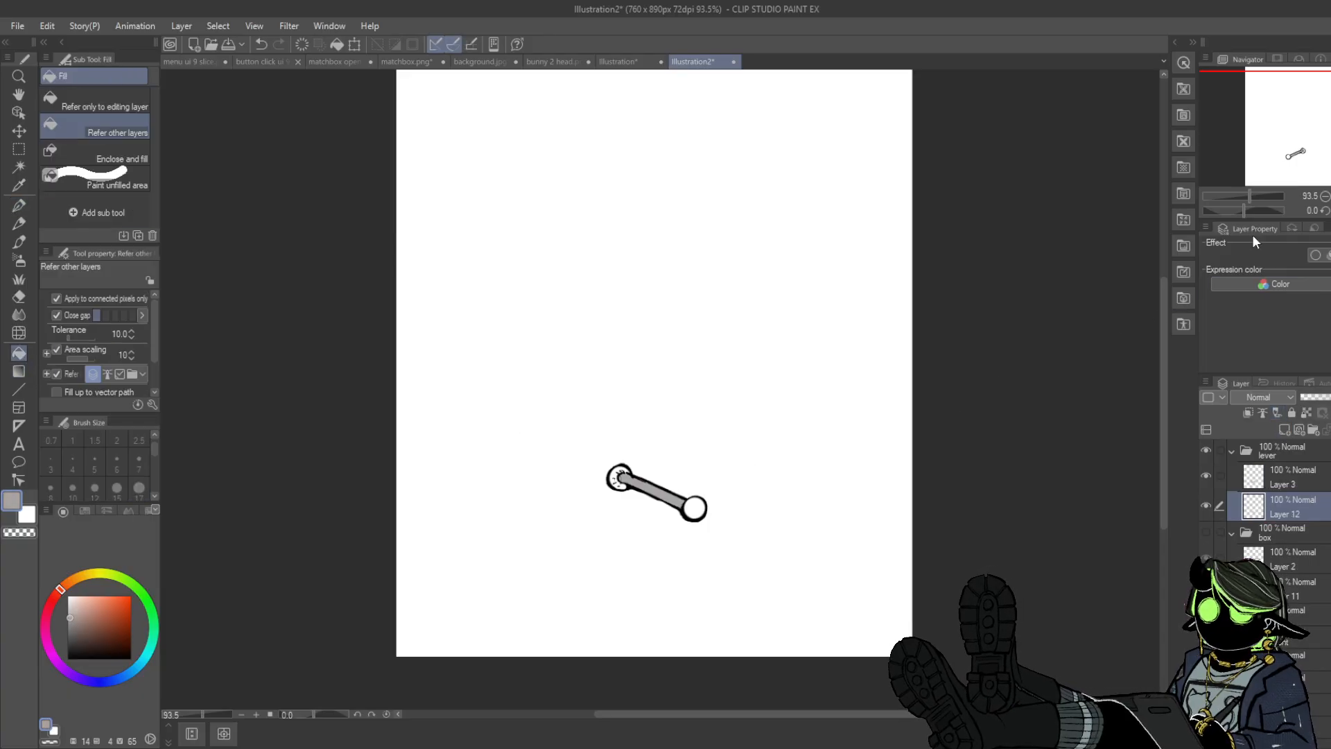
{"action": "left_click_drag", "start_coordinate": [1250, 195], "coordinate": [1258, 195]}
{"action": "left_click", "coordinate": [760, 683]}
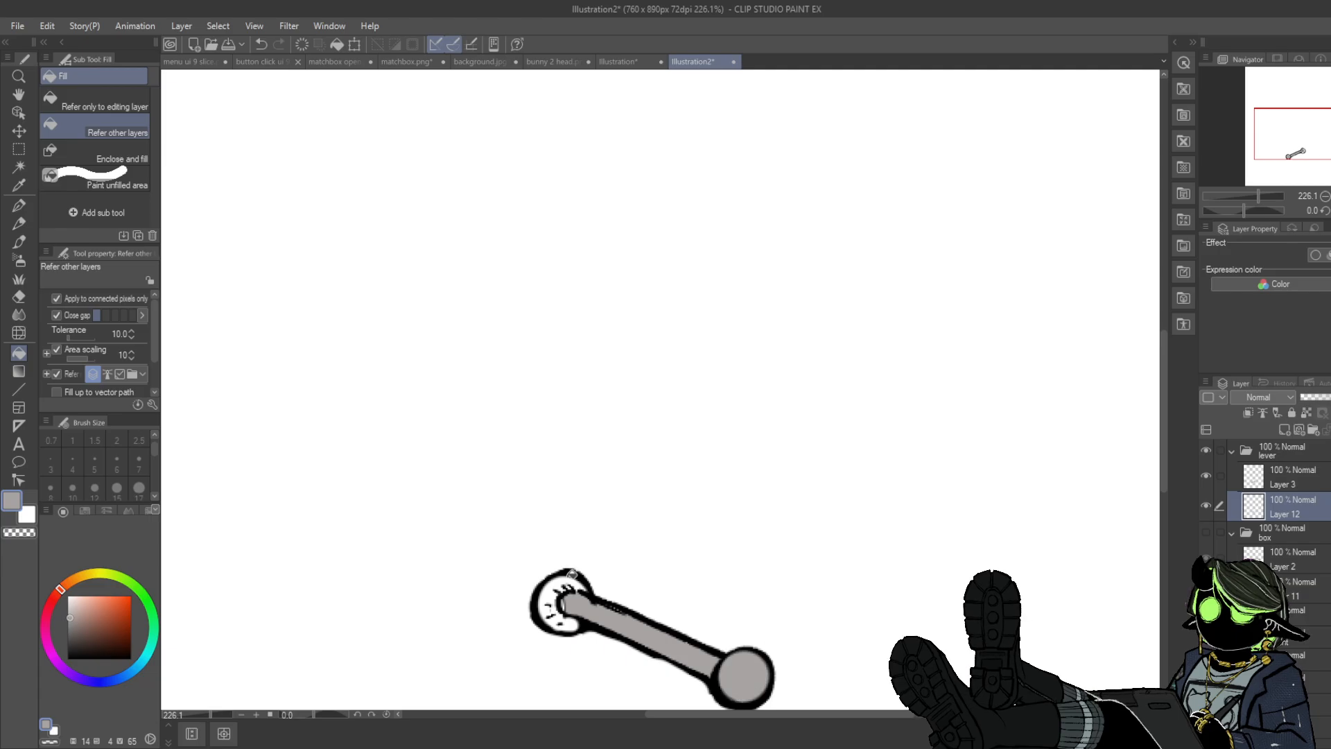
{"action": "key", "text": "p"}
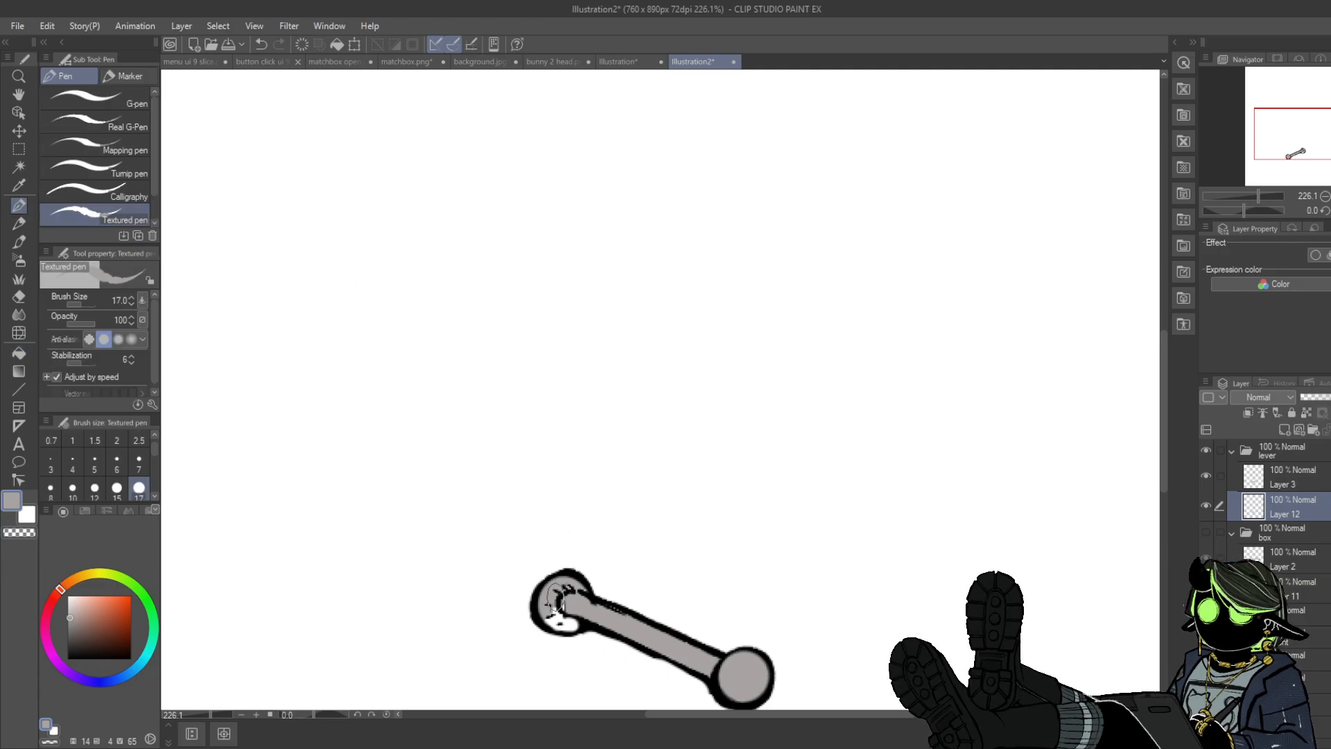
{"action": "mouse_move", "coordinate": [573, 589]}
{"action": "left_mouse_down"}
{"action": "mouse_move", "coordinate": [558, 621]}
{"action": "mouse_move", "coordinate": [570, 624]}
{"action": "left_mouse_up"}
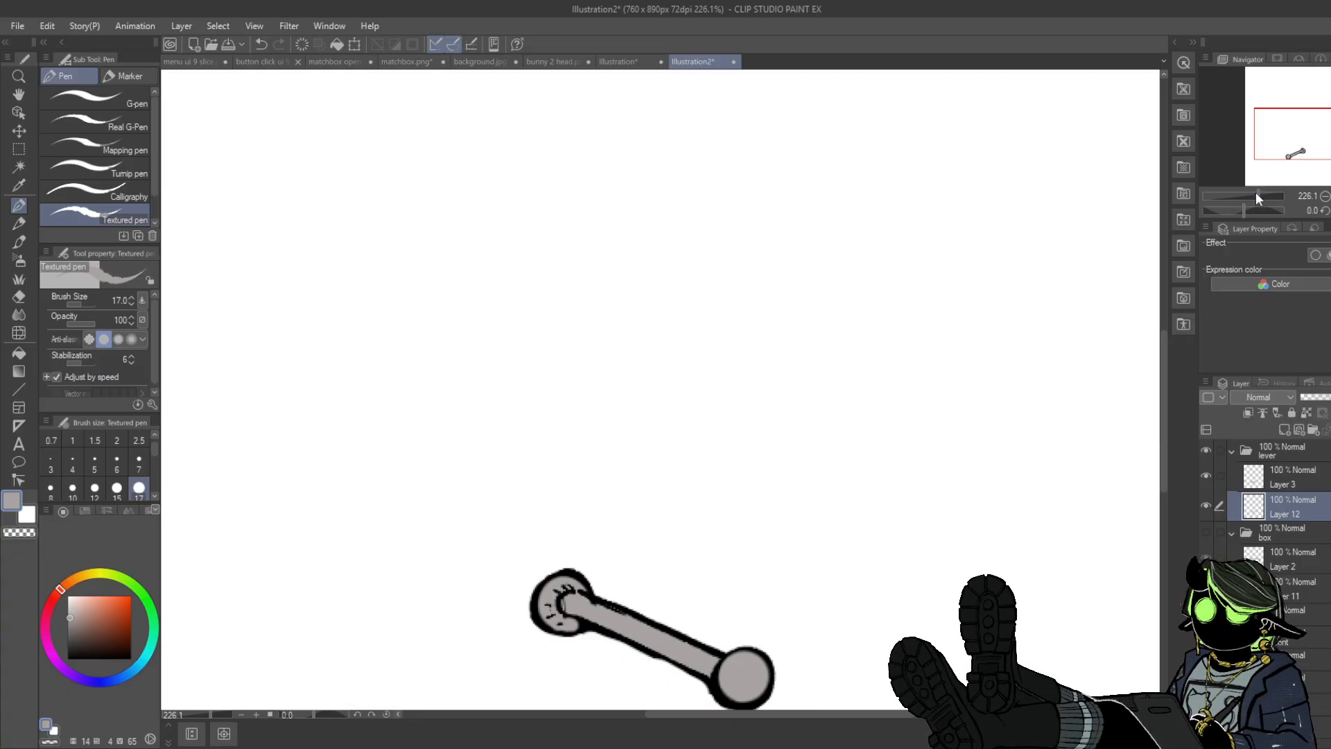
- Show the box behind the lever to check the colours together, then hide both folders
{"action": "left_click_drag", "start_coordinate": [1254, 192], "coordinate": [1247, 194]}
{"action": "left_click", "coordinate": [1206, 529]}
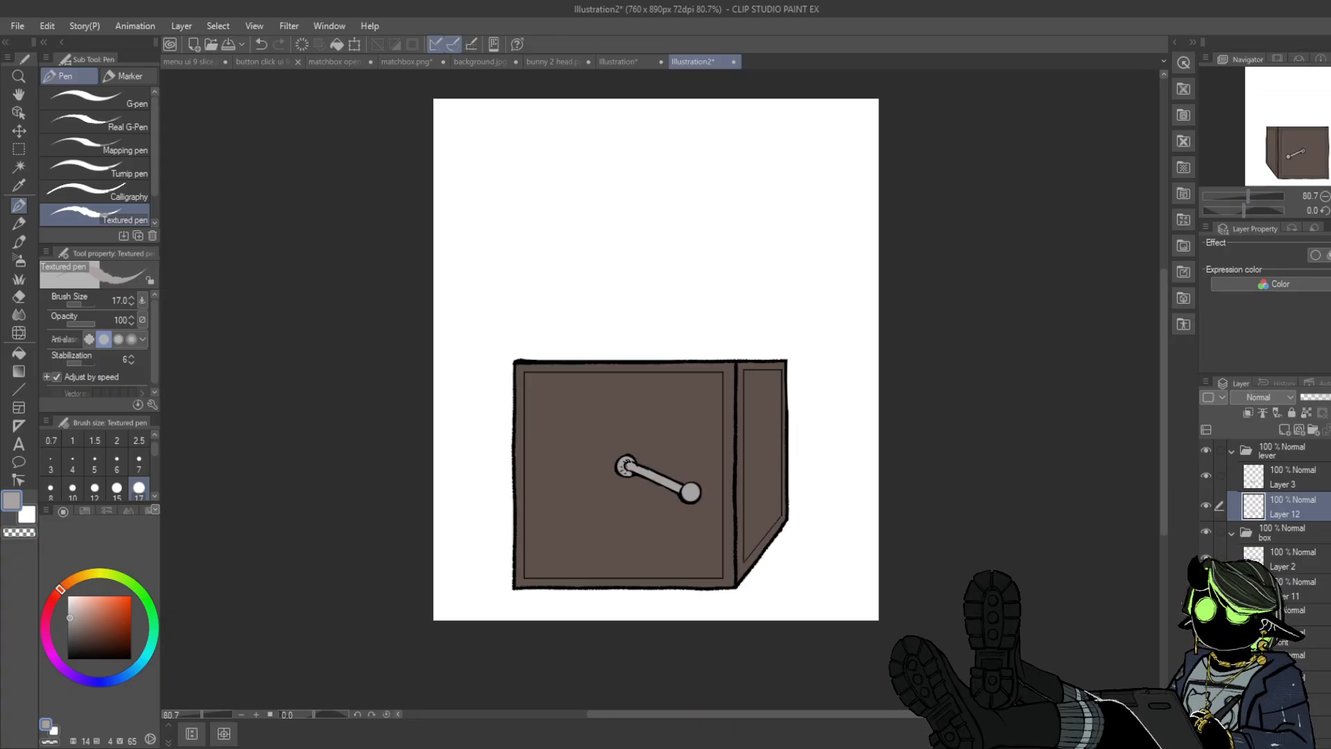
{"action": "left_click", "coordinate": [1207, 450]}
{"action": "left_click", "coordinate": [1206, 531]}
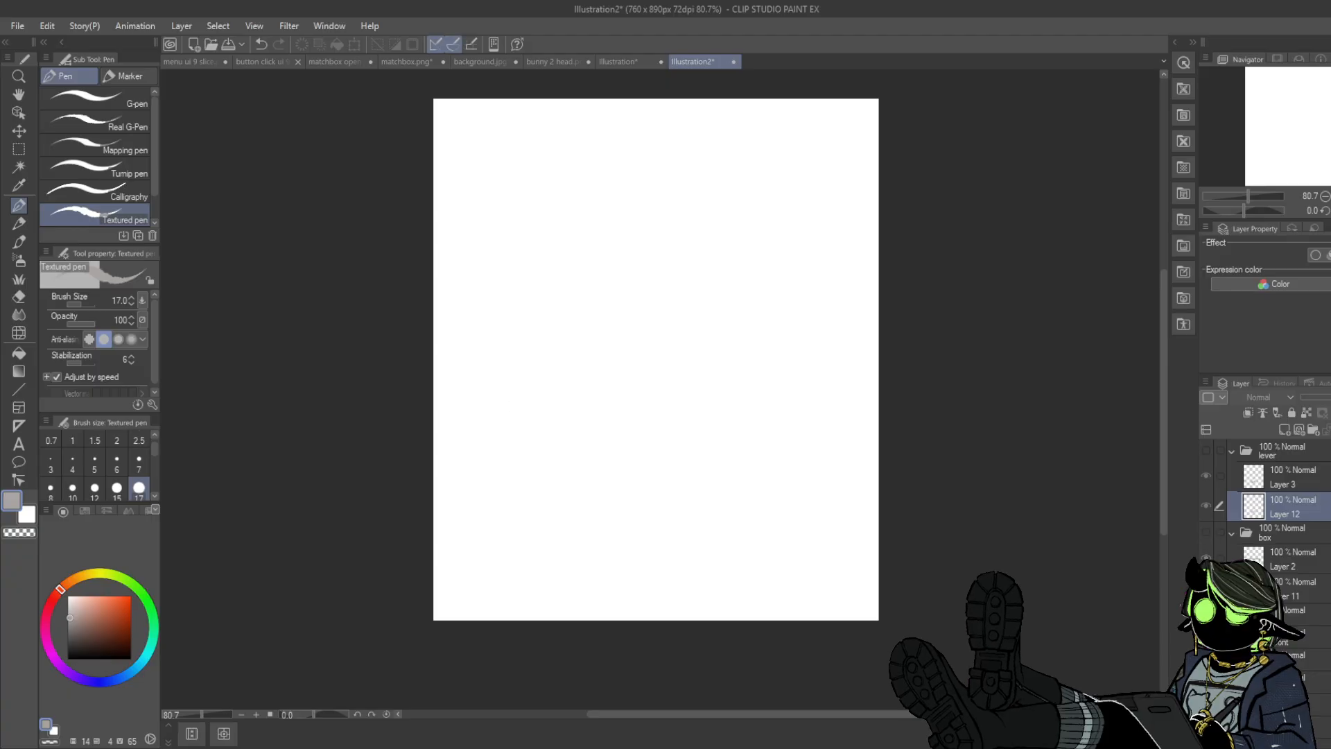
- Show the hat folder and add a new layer beneath the hat line art
{"action": "left_click", "coordinate": [1207, 617]}
{"action": "left_click", "coordinate": [1289, 616]}
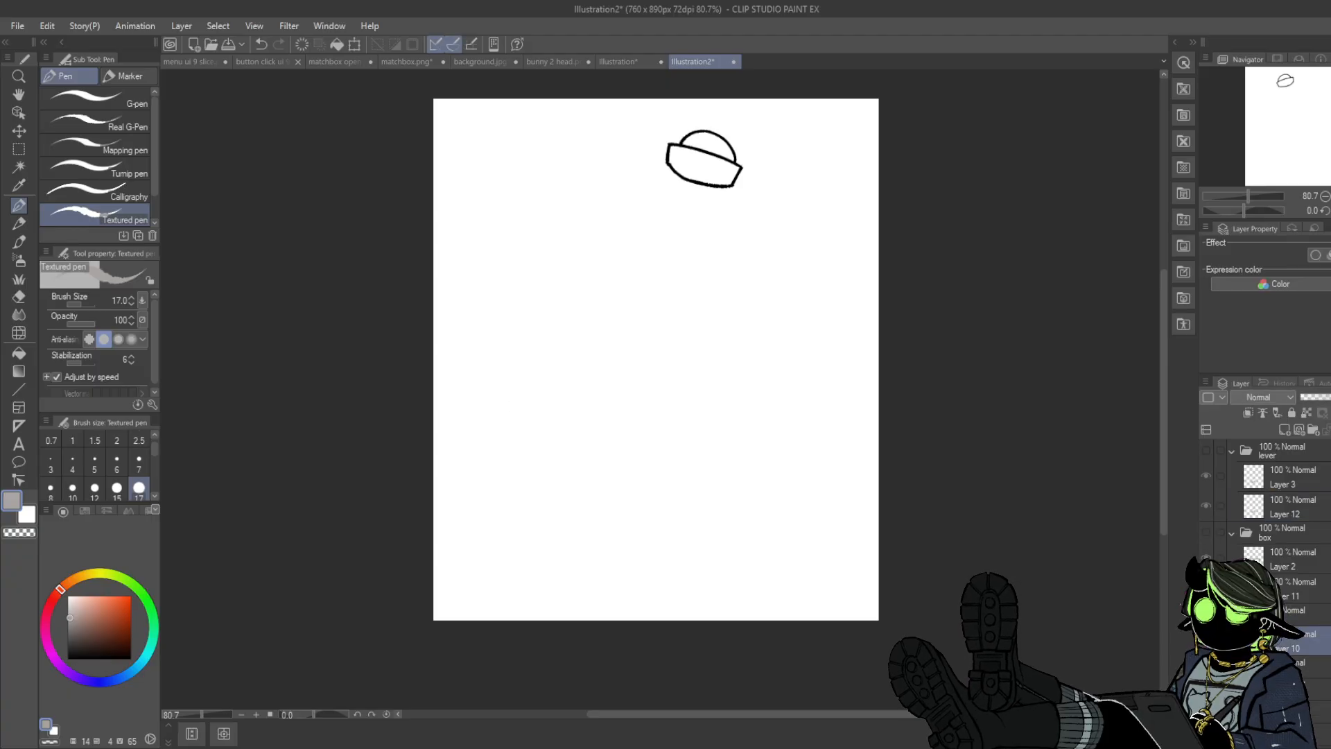
{"action": "left_click", "coordinate": [1289, 641]}
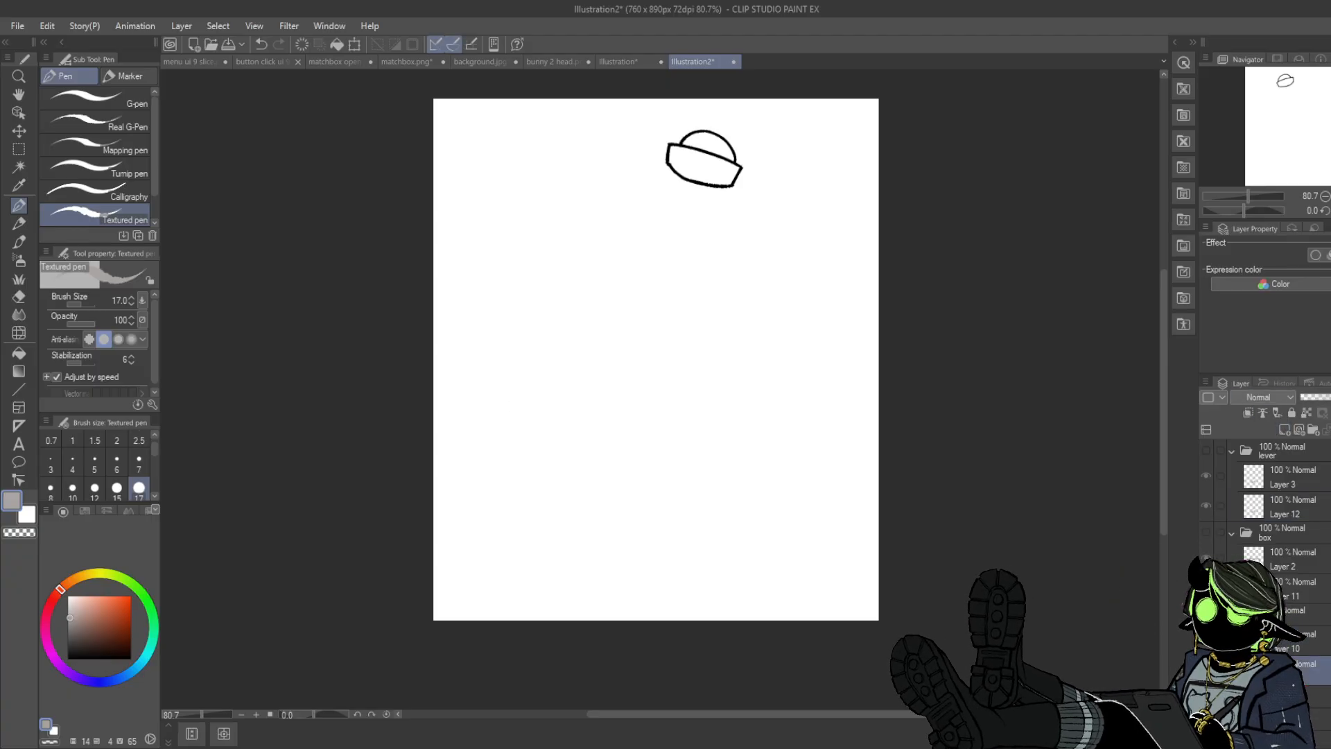
- Pick a muted orange-brown and fill the hat's crown and brim with it, referring to the other layers
{"action": "left_click", "coordinate": [19, 352]}
{"action": "left_click", "coordinate": [85, 638]}
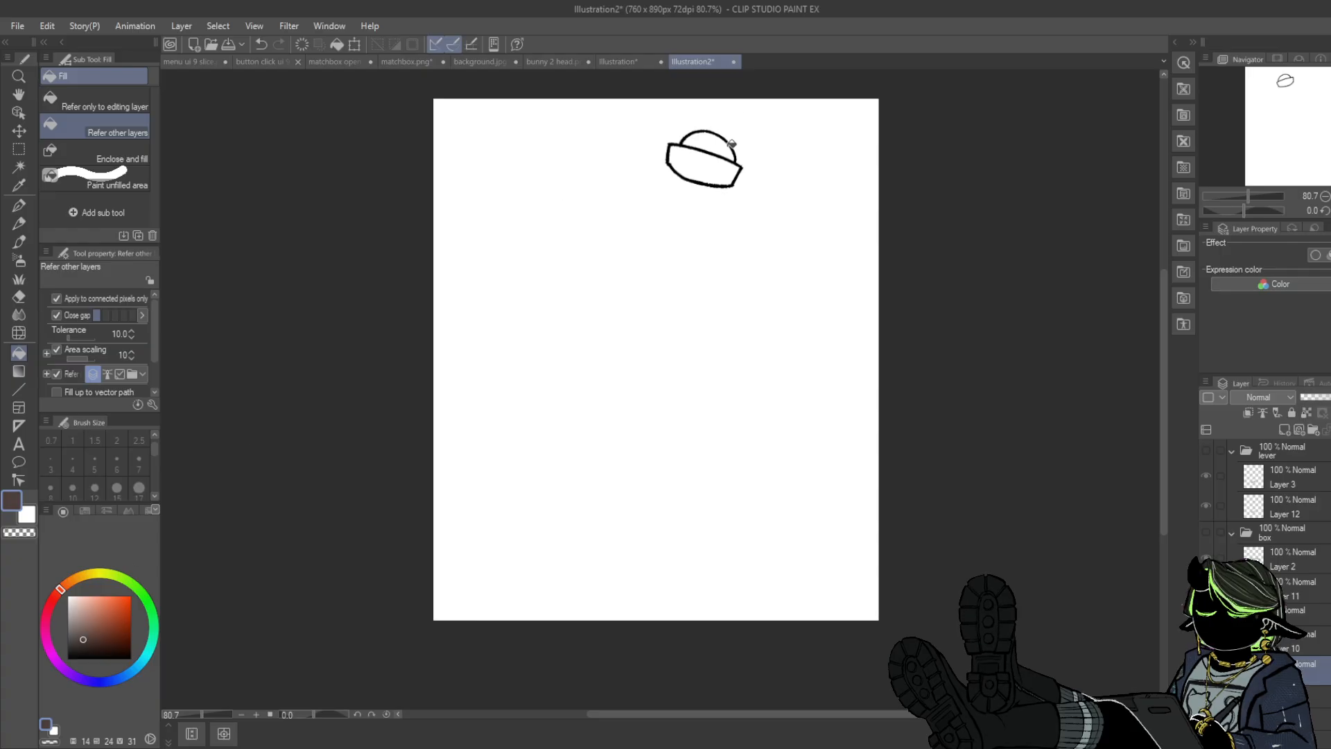
{"action": "left_click", "coordinate": [78, 576]}
{"action": "left_click", "coordinate": [88, 629]}
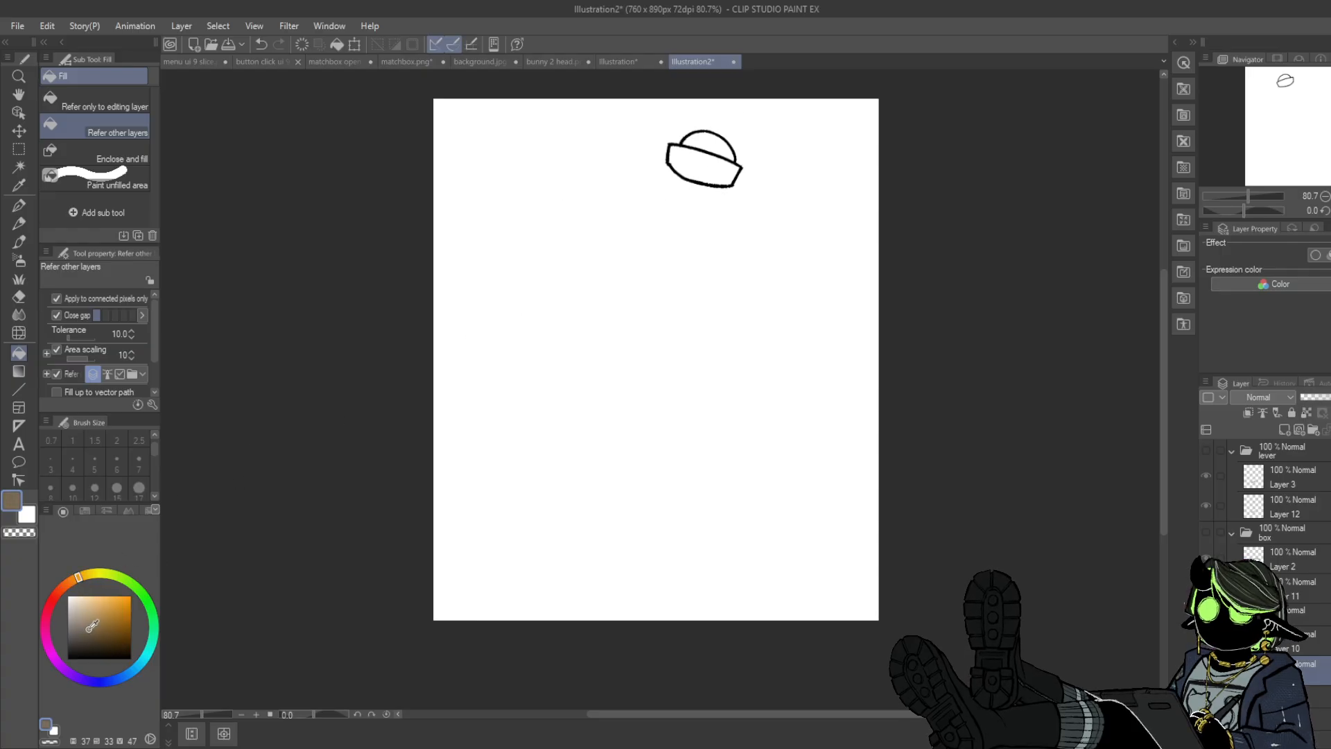
{"action": "left_click", "coordinate": [704, 170]}
{"action": "left_click", "coordinate": [707, 144]}
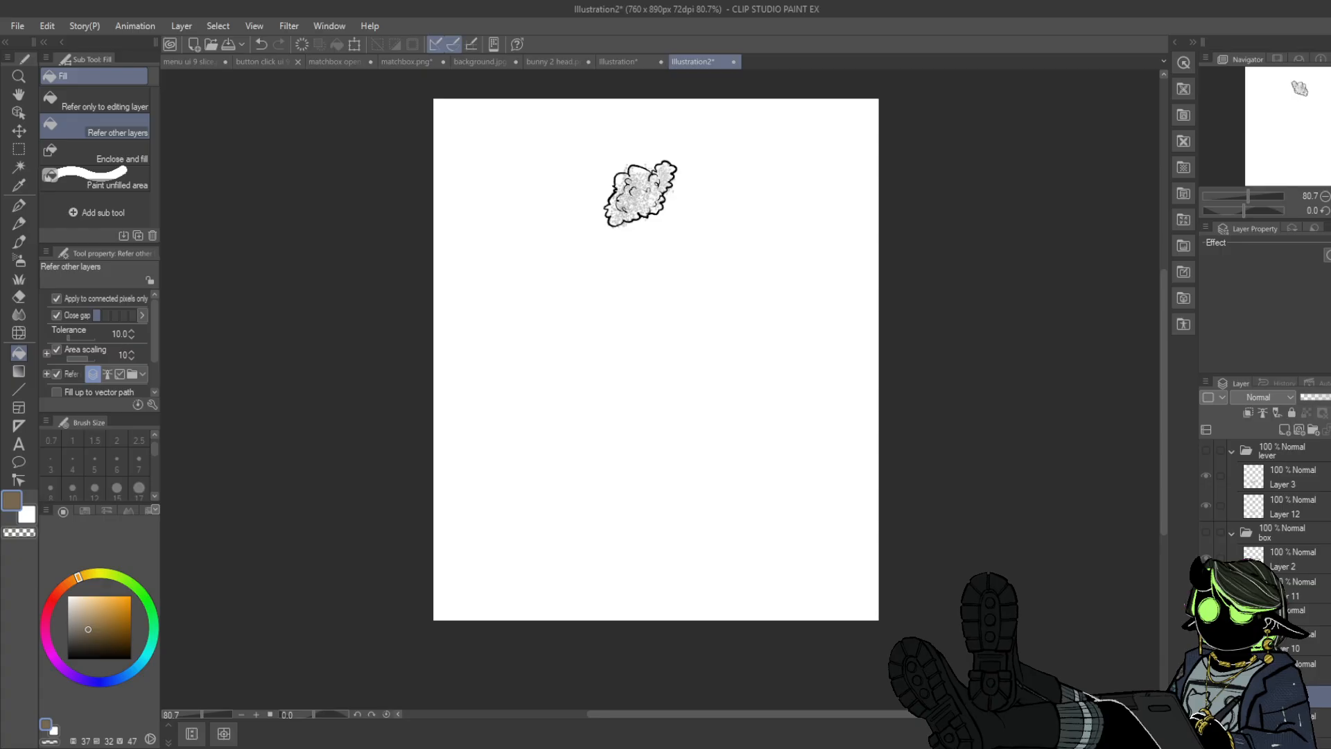
- Add a new layer beneath the hair line art in the hair front folder
{"action": "left_click", "coordinate": [1296, 723]}
{"action": "left_click", "coordinate": [1284, 430]}
{"action": "left_click_drag", "start_coordinate": [1296, 723], "coordinate": [1296, 731]}
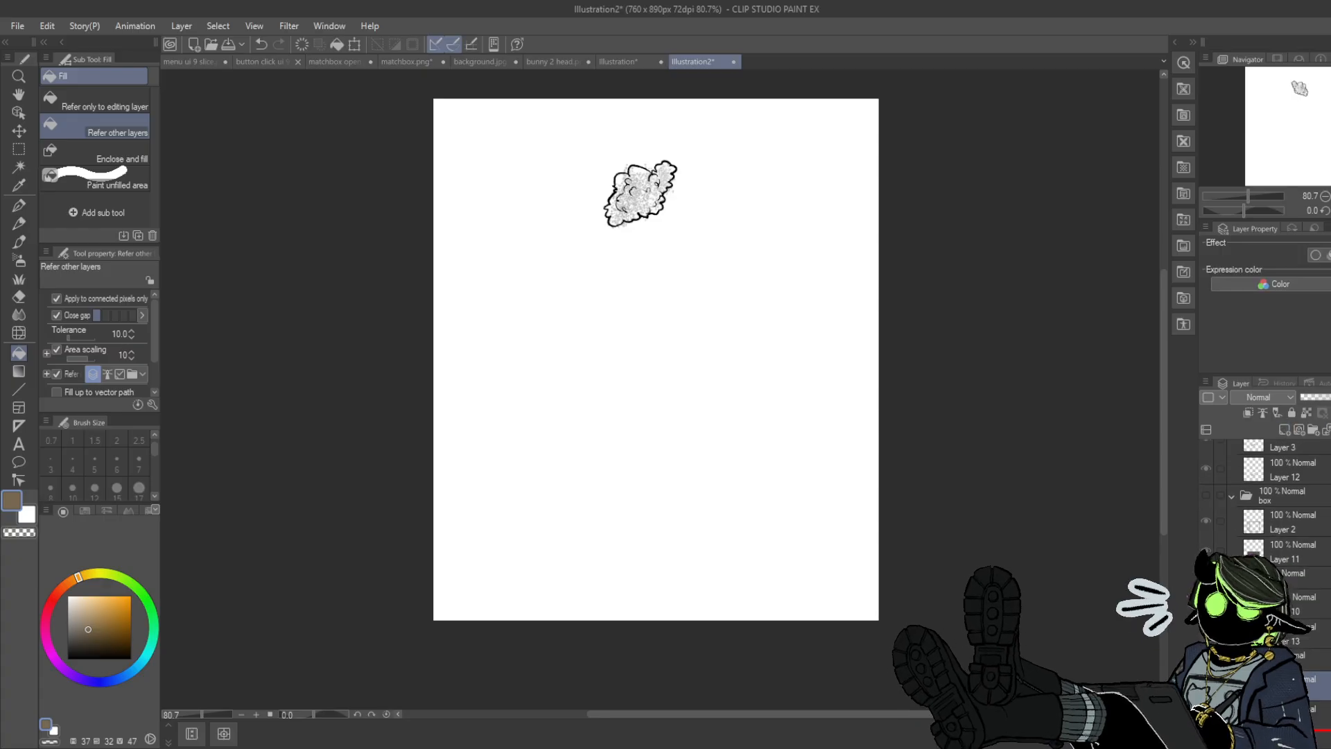
- Paint the whole front hair tuft muted brown beneath its line art with the Textured pen at size 50
{"action": "left_click_drag", "start_coordinate": [1284, 131], "coordinate": [1283, 97]}
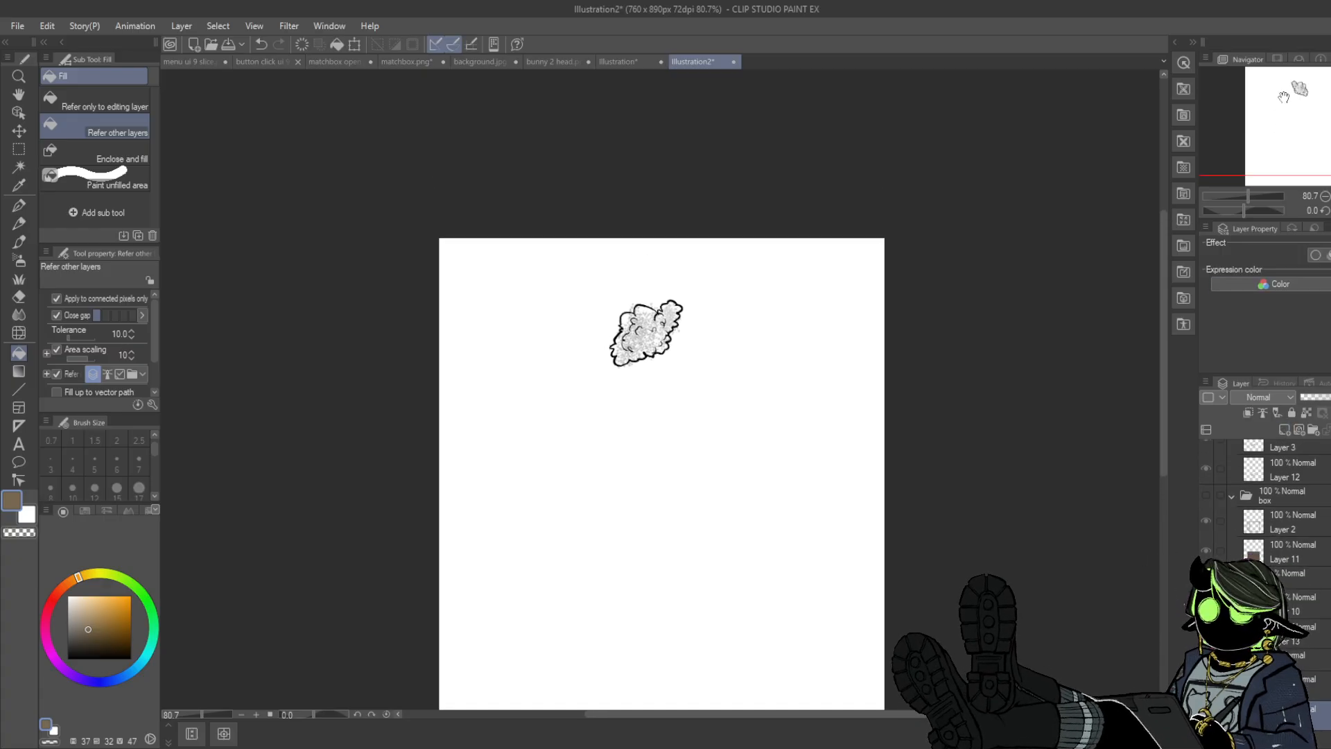
{"action": "left_click_drag", "start_coordinate": [1249, 194], "coordinate": [1253, 195]}
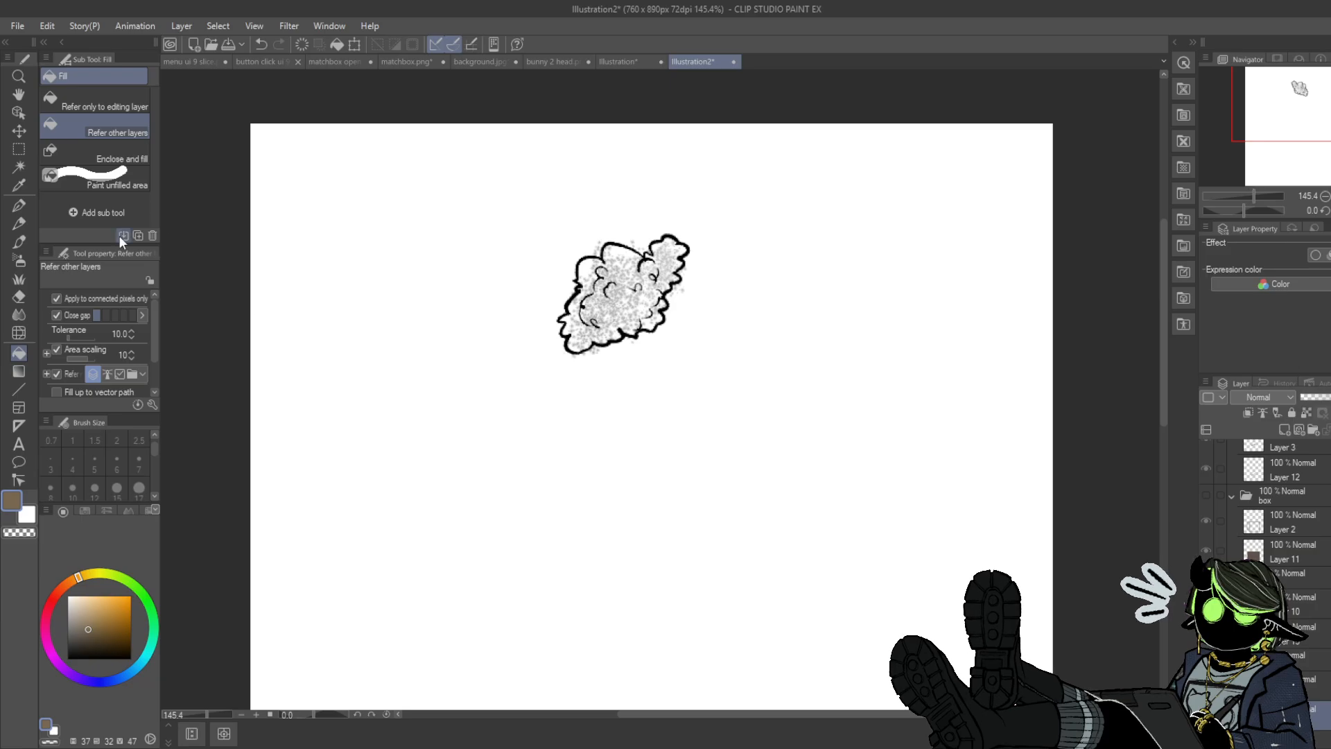
{"action": "key", "text": "p"}
{"action": "scroll", "coordinate": [153, 478], "scroll_direction": "down", "scroll_amount": 3}
{"action": "left_click", "coordinate": [138, 447]}
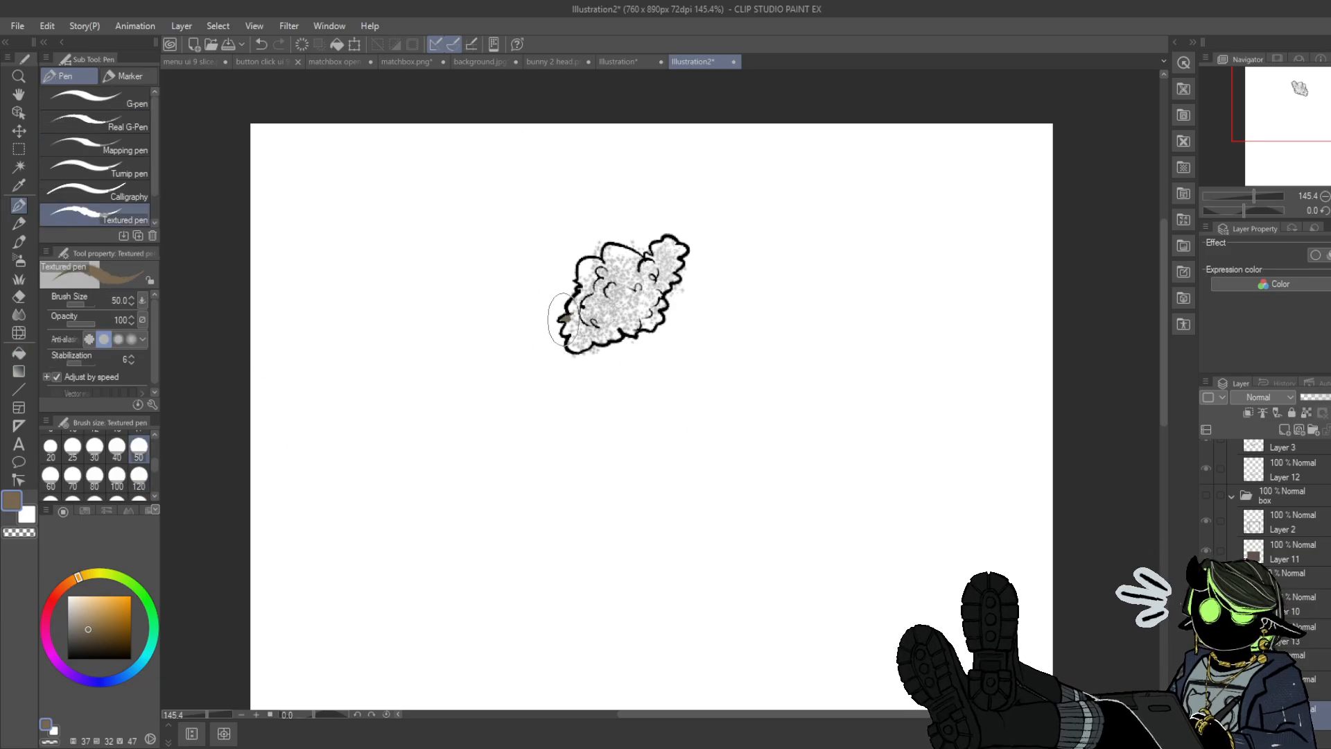
{"action": "mouse_move", "coordinate": [584, 316]}
{"action": "left_mouse_down"}
{"action": "mouse_move", "coordinate": [575, 349]}
{"action": "mouse_move", "coordinate": [598, 320]}
{"action": "mouse_move", "coordinate": [598, 342]}
{"action": "mouse_move", "coordinate": [609, 339]}
{"action": "mouse_move", "coordinate": [607, 322]}
{"action": "mouse_move", "coordinate": [632, 303]}
{"action": "mouse_move", "coordinate": [619, 327]}
{"action": "mouse_move", "coordinate": [651, 325]}
{"action": "mouse_move", "coordinate": [656, 311]}
{"action": "mouse_move", "coordinate": [618, 319]}
{"action": "mouse_move", "coordinate": [581, 297]}
{"action": "mouse_move", "coordinate": [581, 267]}
{"action": "mouse_move", "coordinate": [605, 269]}
{"action": "mouse_move", "coordinate": [595, 260]}
{"action": "mouse_move", "coordinate": [596, 286]}
{"action": "mouse_move", "coordinate": [627, 280]}
{"action": "left_mouse_up"}
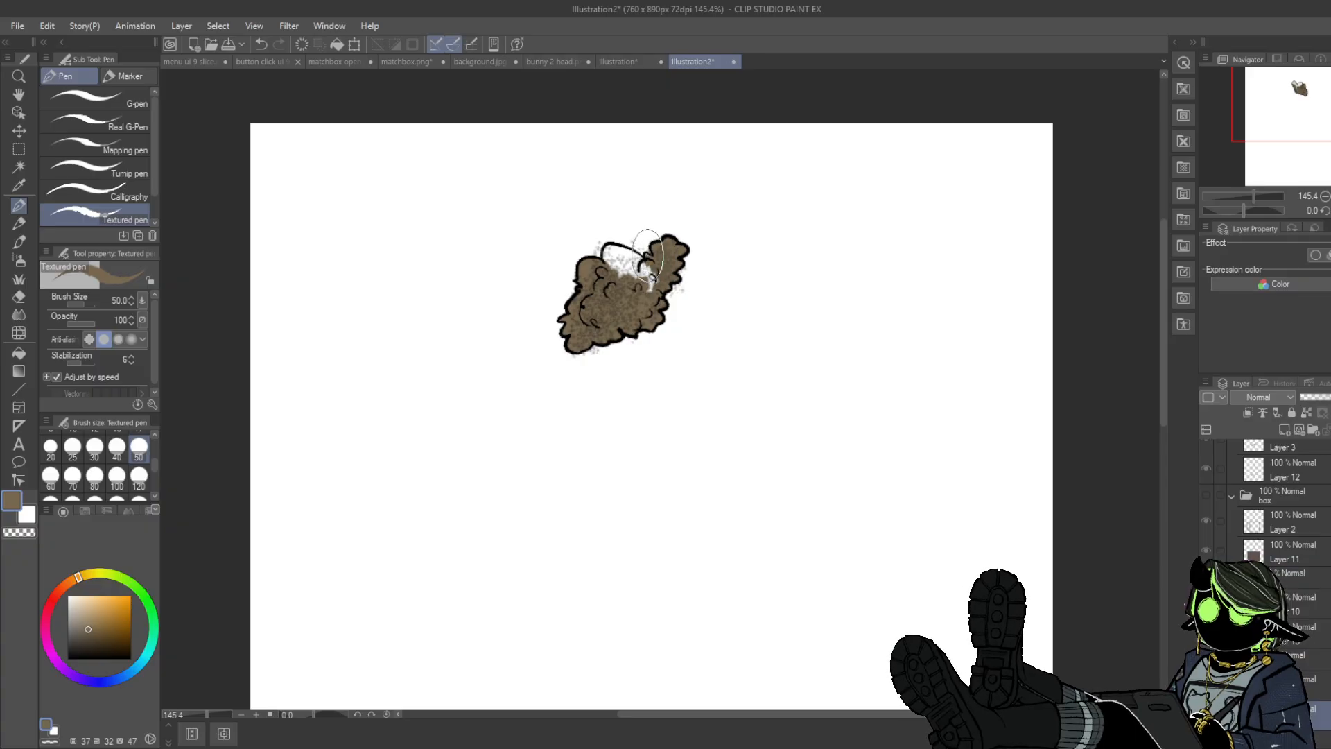
{"action": "mouse_move", "coordinate": [649, 264]}
{"action": "left_mouse_down"}
{"action": "mouse_move", "coordinate": [624, 280]}
{"action": "mouse_move", "coordinate": [607, 256]}
{"action": "mouse_move", "coordinate": [649, 292]}
{"action": "left_mouse_up"}
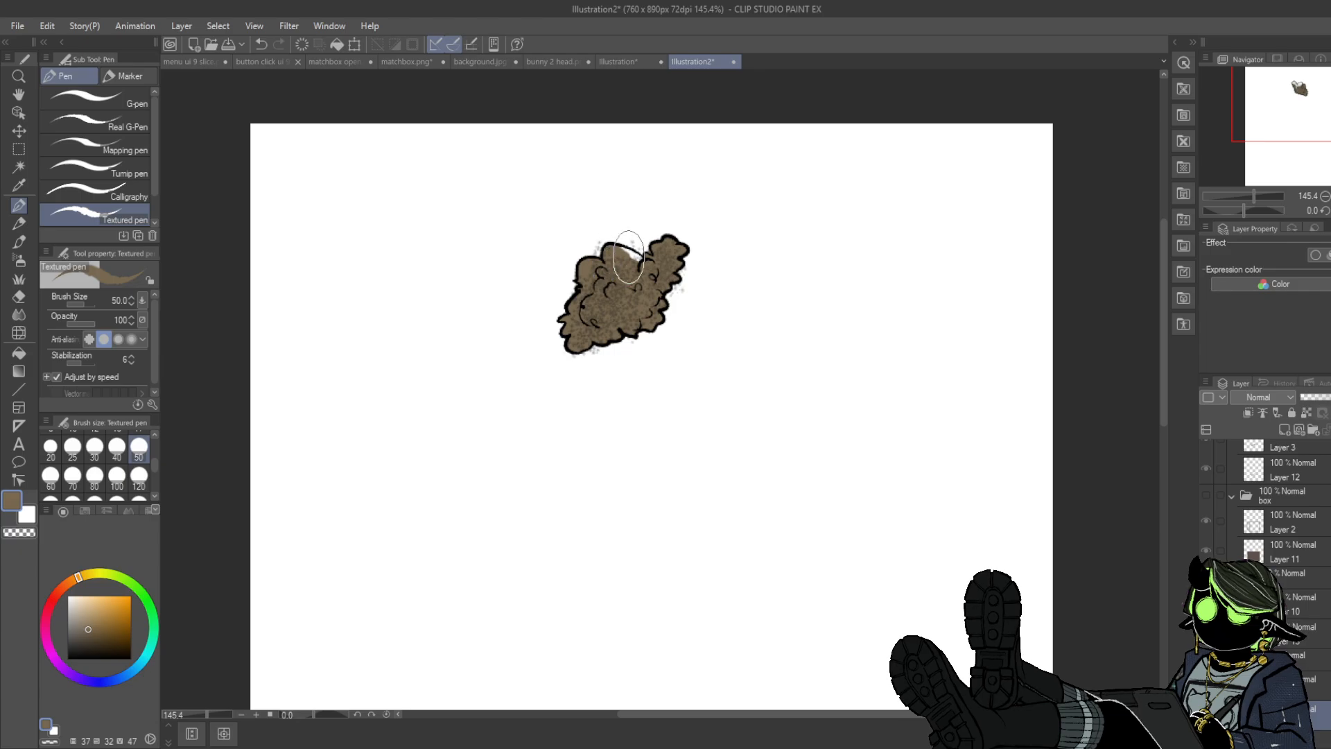
{"action": "left_click_drag", "start_coordinate": [620, 249], "coordinate": [629, 257]}
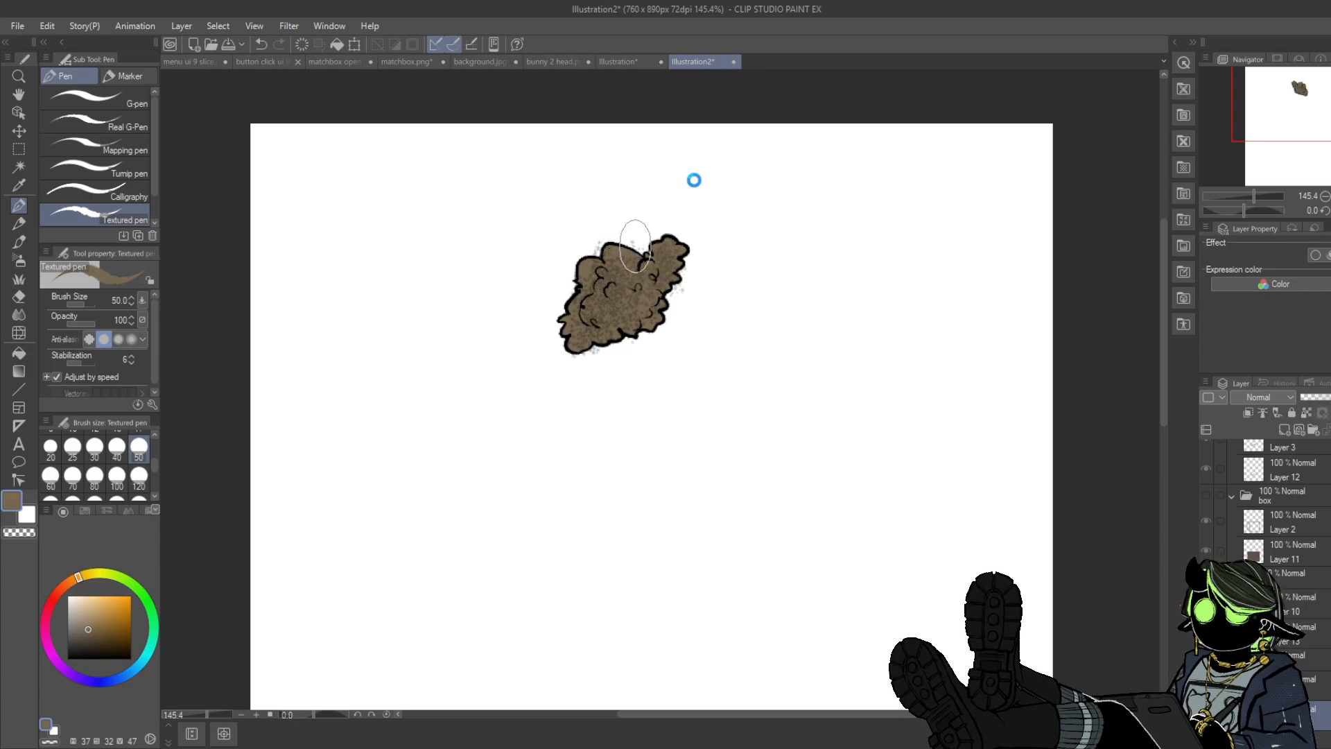
- Hide the hair front folder, show the head folder, and select the head line art layer for filling
{"action": "left_click", "coordinate": [1206, 659]}
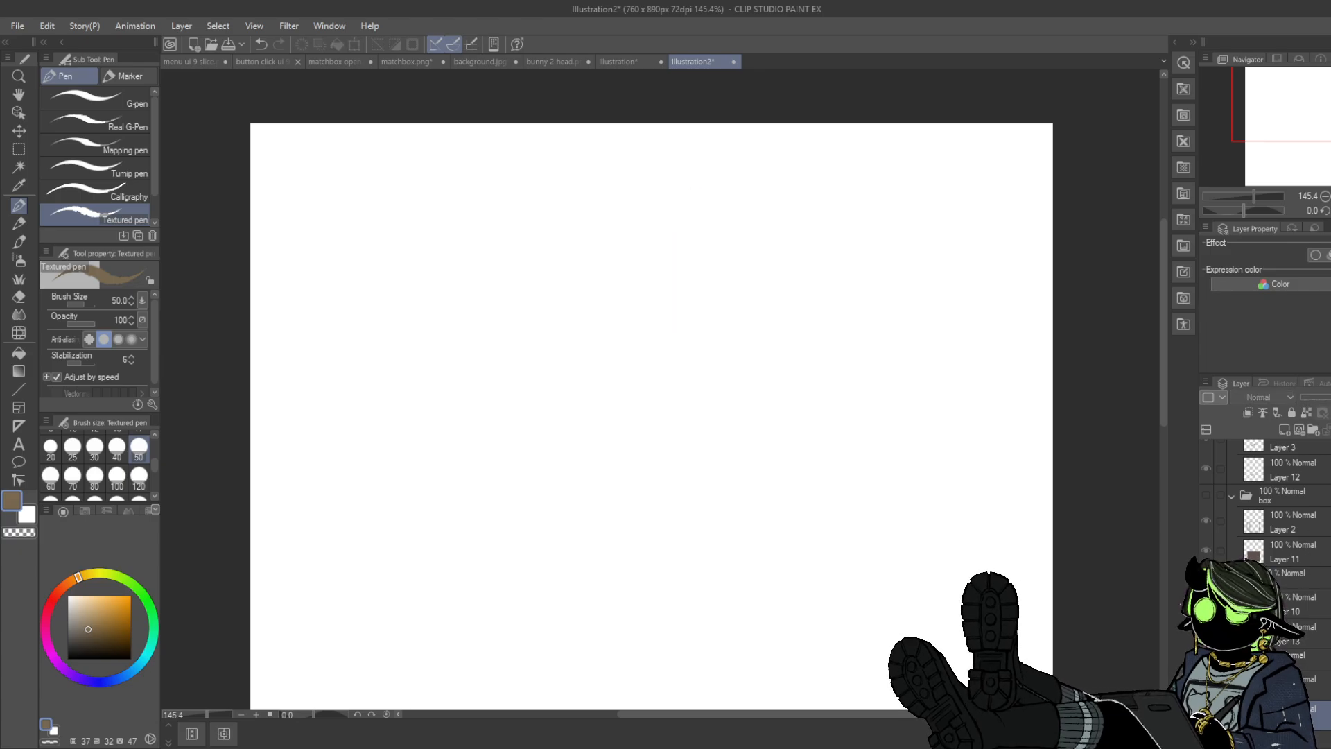
{"action": "scroll", "coordinate": [1206, 589], "scroll_direction": "down", "scroll_amount": 5}
{"action": "left_click", "coordinate": [1206, 590]}
{"action": "left_click", "coordinate": [1231, 589]}
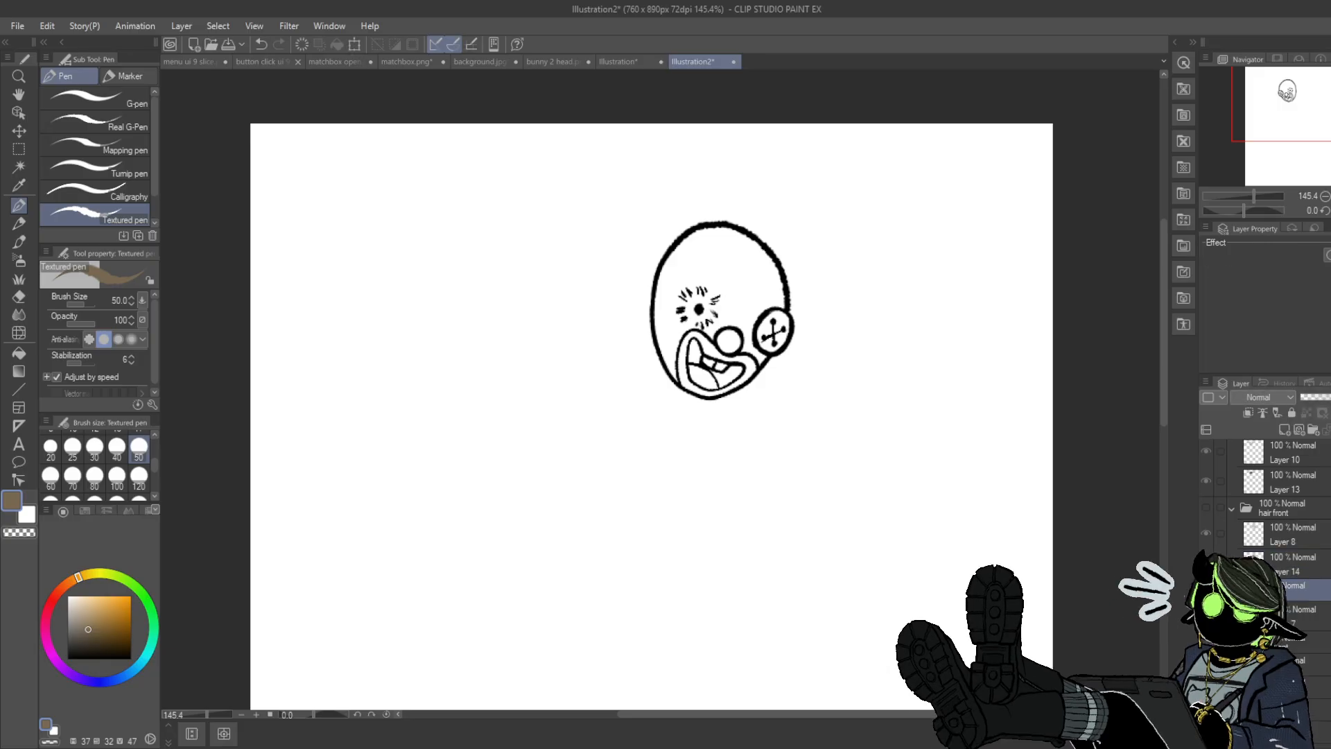
{"action": "left_click", "coordinate": [1295, 615]}
{"action": "left_click", "coordinate": [30, 348]}
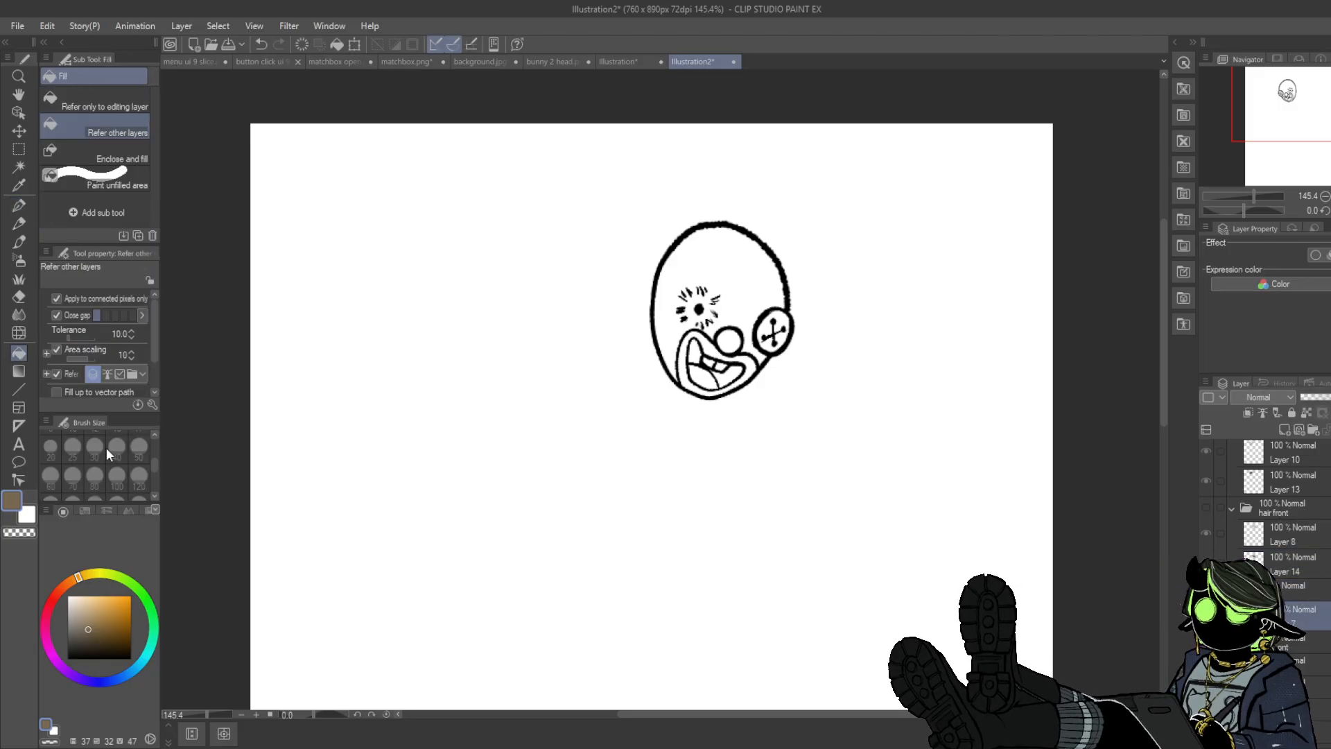
{"action": "left_click", "coordinate": [700, 377]}
{"action": "left_click", "coordinate": [725, 378]}
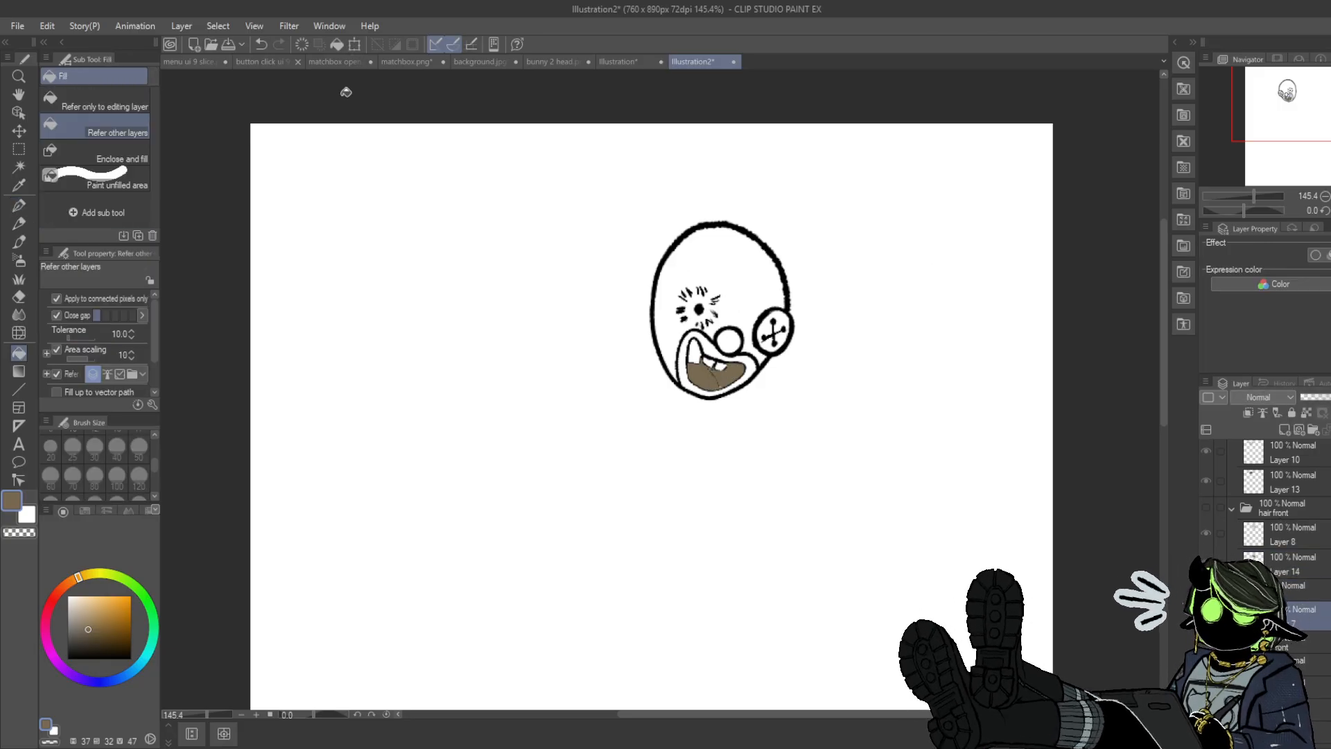
{"action": "left_click", "coordinate": [261, 44]}
{"action": "left_click", "coordinate": [261, 44]}
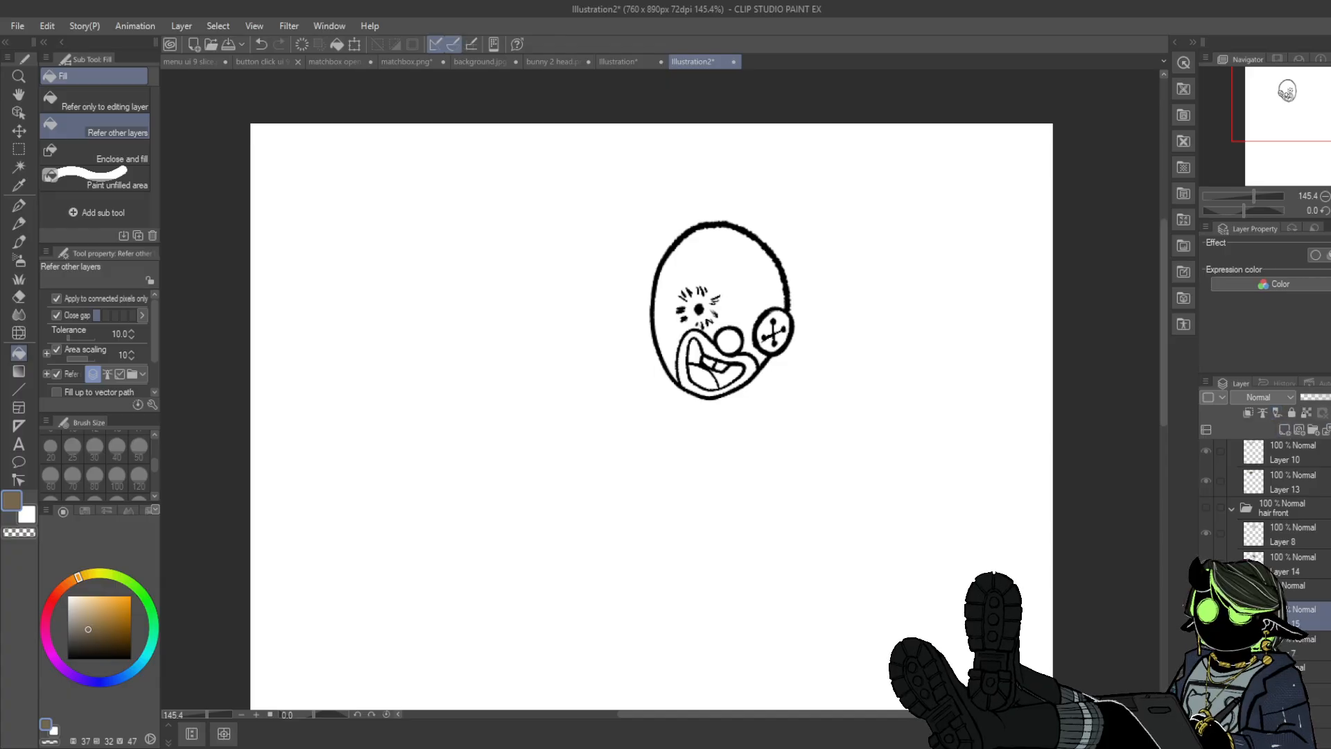
- Colour the head and mouth muted brown beneath the line art, painting the leftover gaps, nose and button eye with the Textured pen
{"action": "left_click", "coordinate": [737, 289]}
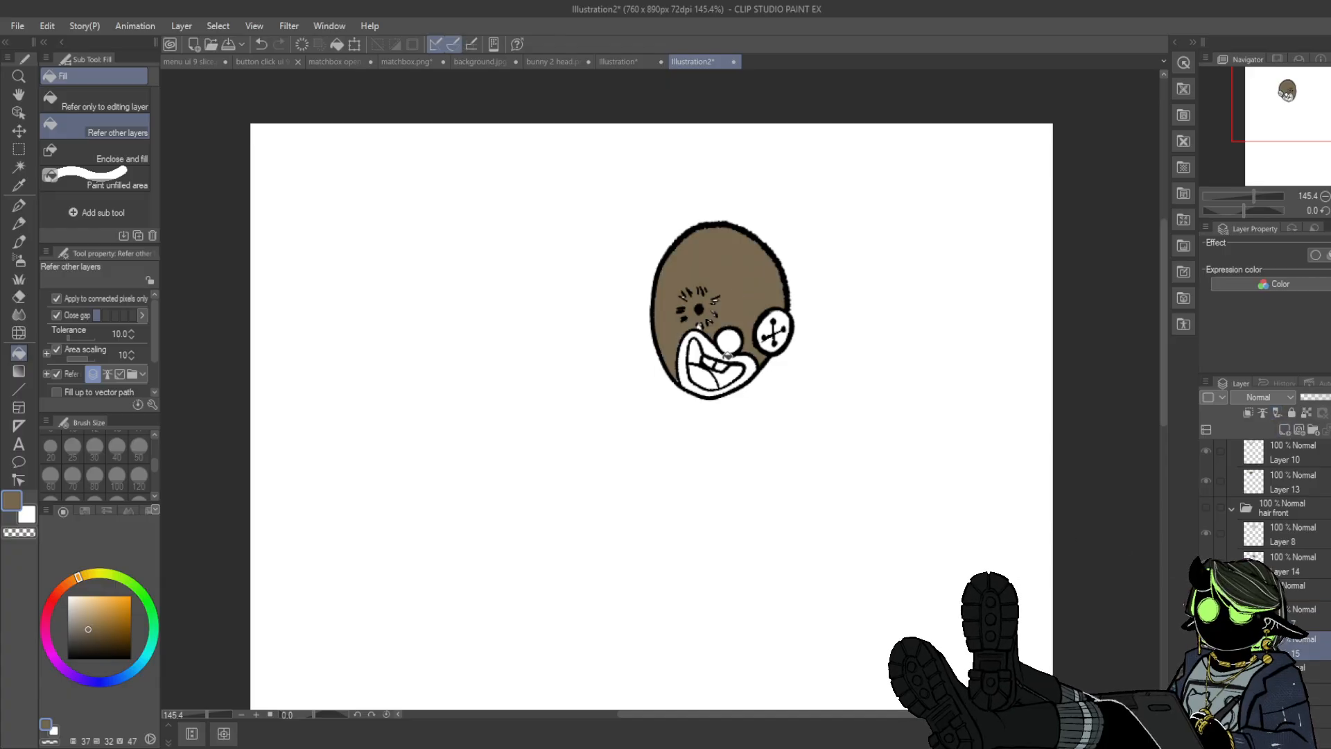
{"action": "left_click", "coordinate": [728, 356]}
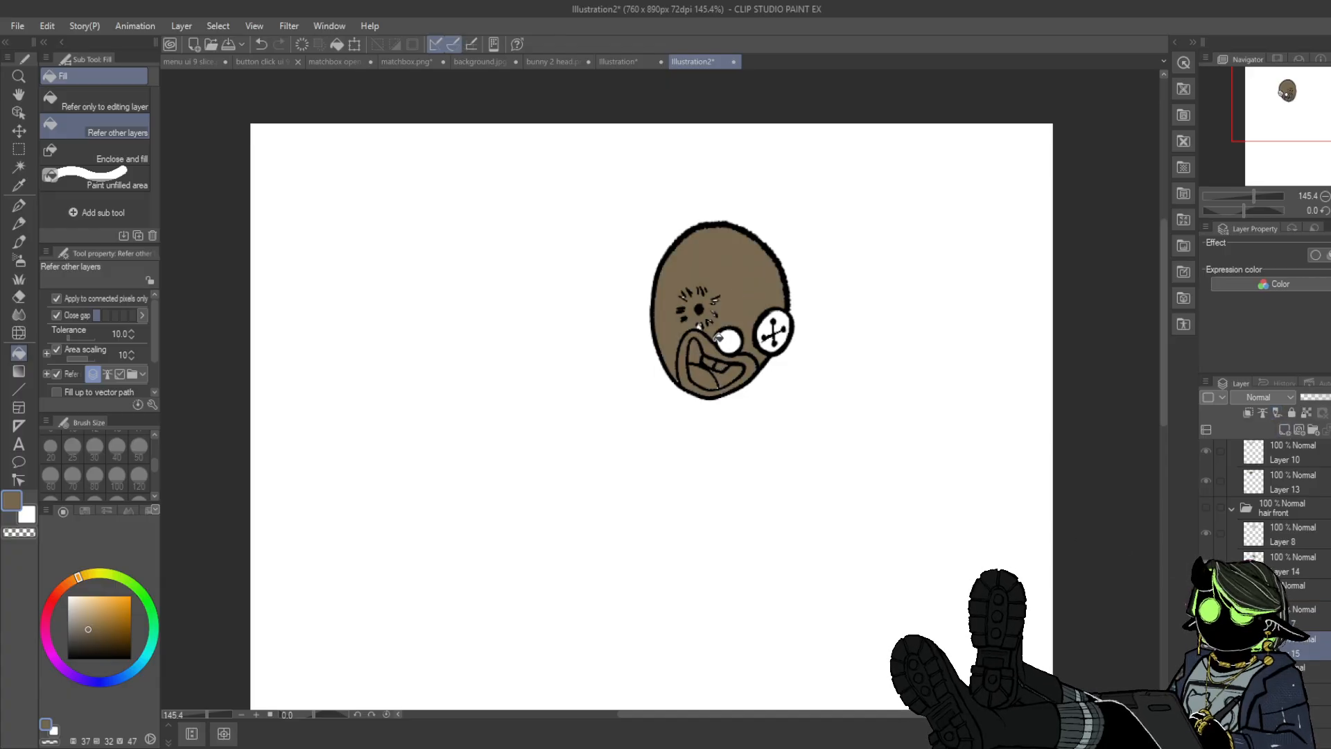
{"action": "left_click", "coordinate": [19, 206]}
{"action": "left_click", "coordinate": [689, 327]}
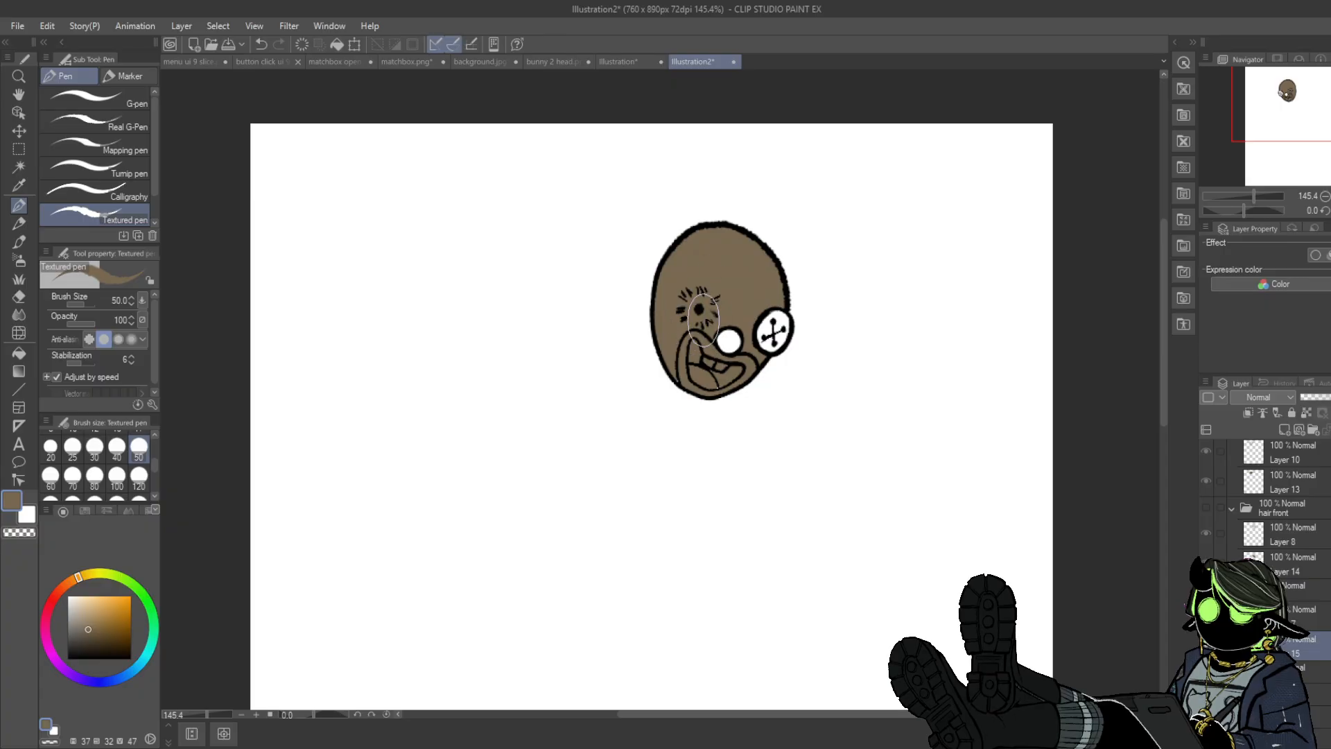
{"action": "left_click_drag", "start_coordinate": [701, 319], "coordinate": [725, 344]}
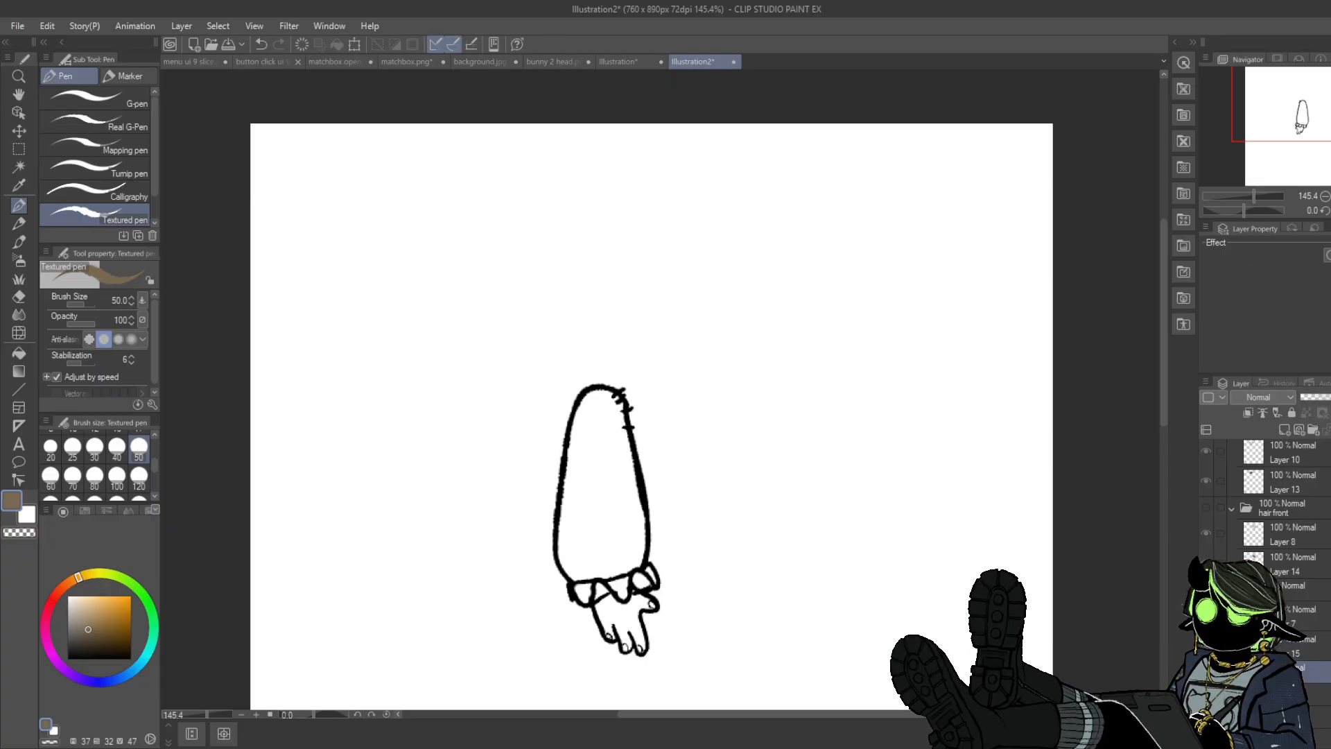
- Place a colour layer beneath the front arm line art and colour the sleeve, hand and frilled cuff muted brown
{"action": "scroll", "coordinate": [1282, 499], "scroll_direction": "down", "scroll_amount": 3}
{"action": "left_click", "coordinate": [1303, 602]}
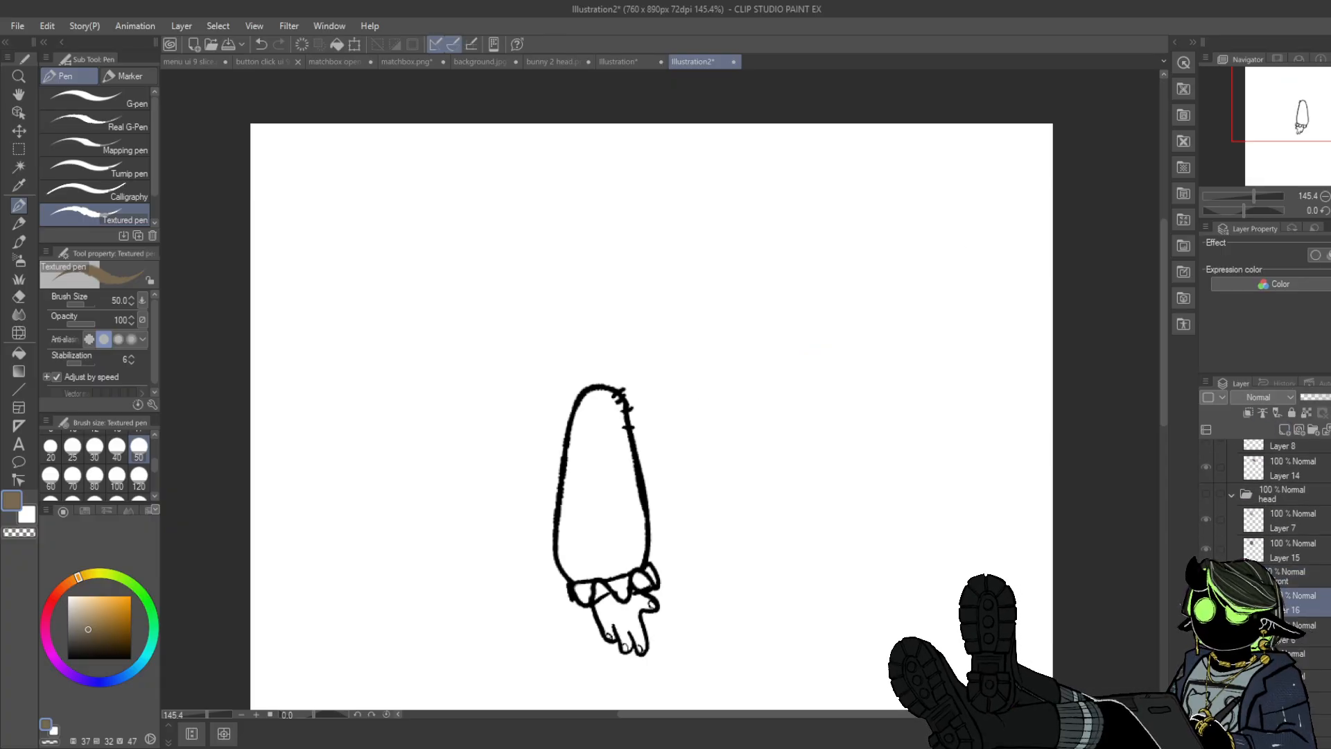
{"action": "left_click", "coordinate": [19, 353]}
{"action": "left_click", "coordinate": [624, 620]}
{"action": "left_click", "coordinate": [630, 528]}
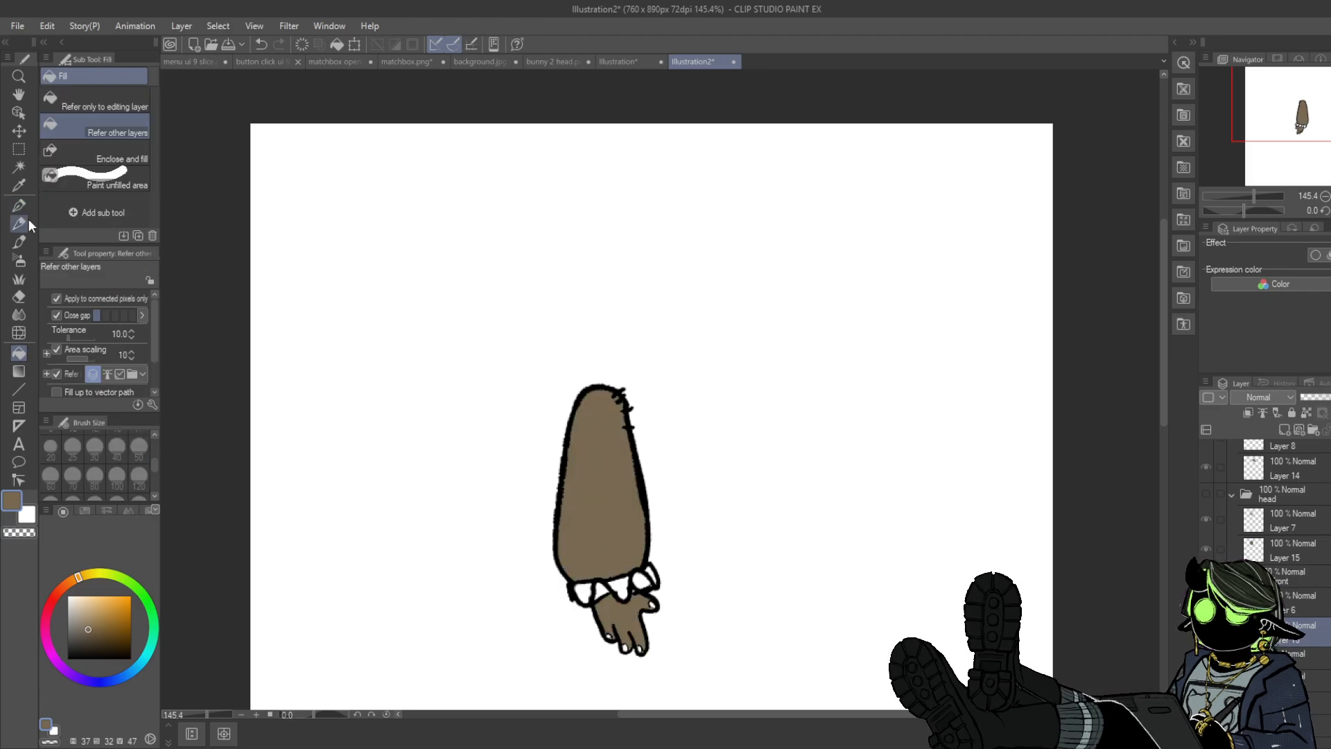
{"action": "left_click", "coordinate": [18, 205]}
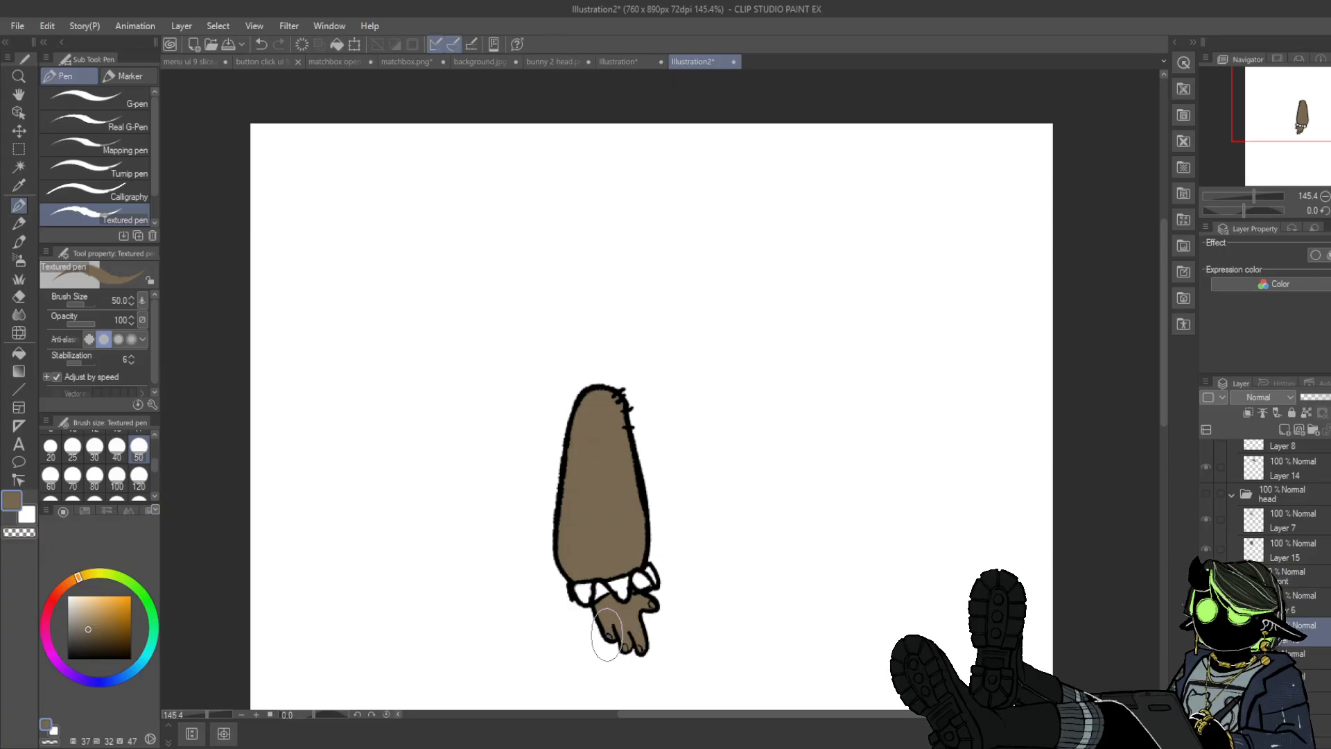
{"action": "mouse_move", "coordinate": [579, 590]}
{"action": "left_mouse_down"}
{"action": "mouse_move", "coordinate": [610, 578]}
{"action": "mouse_move", "coordinate": [650, 576]}
{"action": "left_mouse_up"}
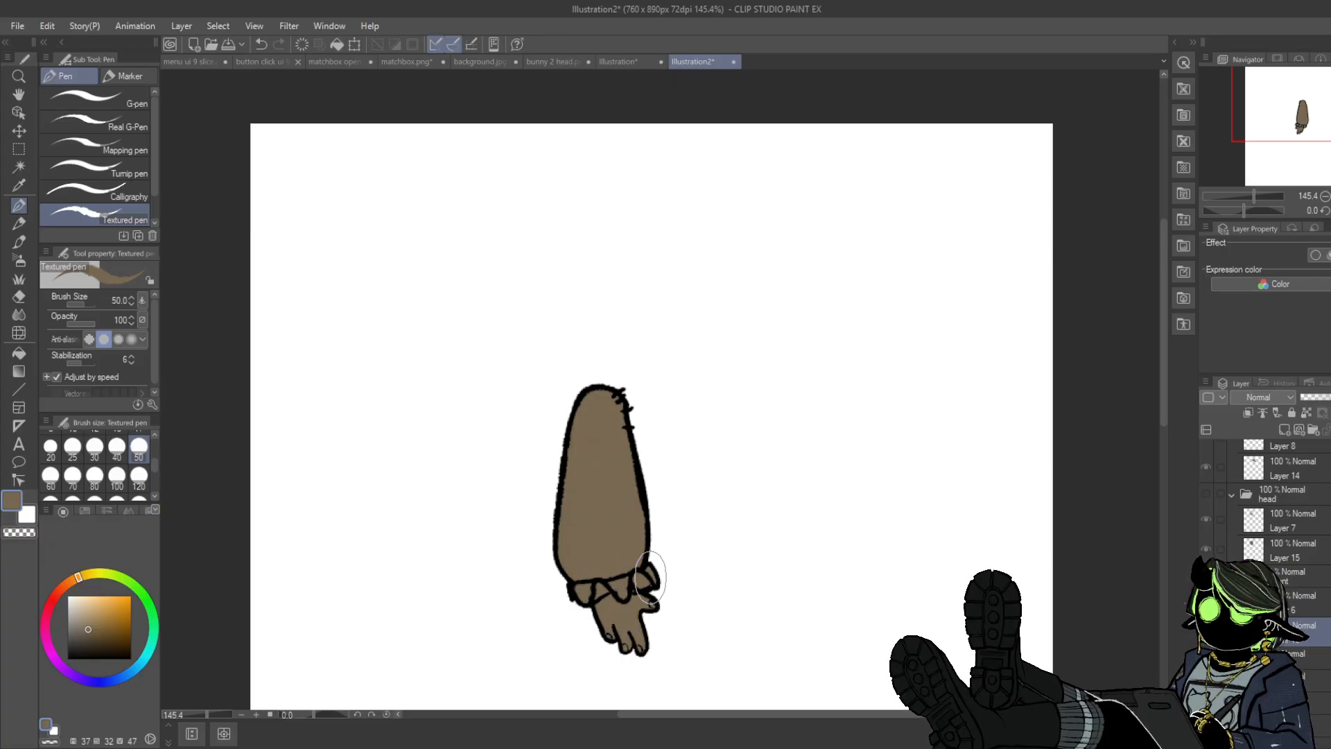
- Hide the arm front folder, show the body top folder, and add a new layer beneath its line art
{"action": "left_click", "coordinate": [1206, 576]}
{"action": "left_click", "coordinate": [1206, 657]}
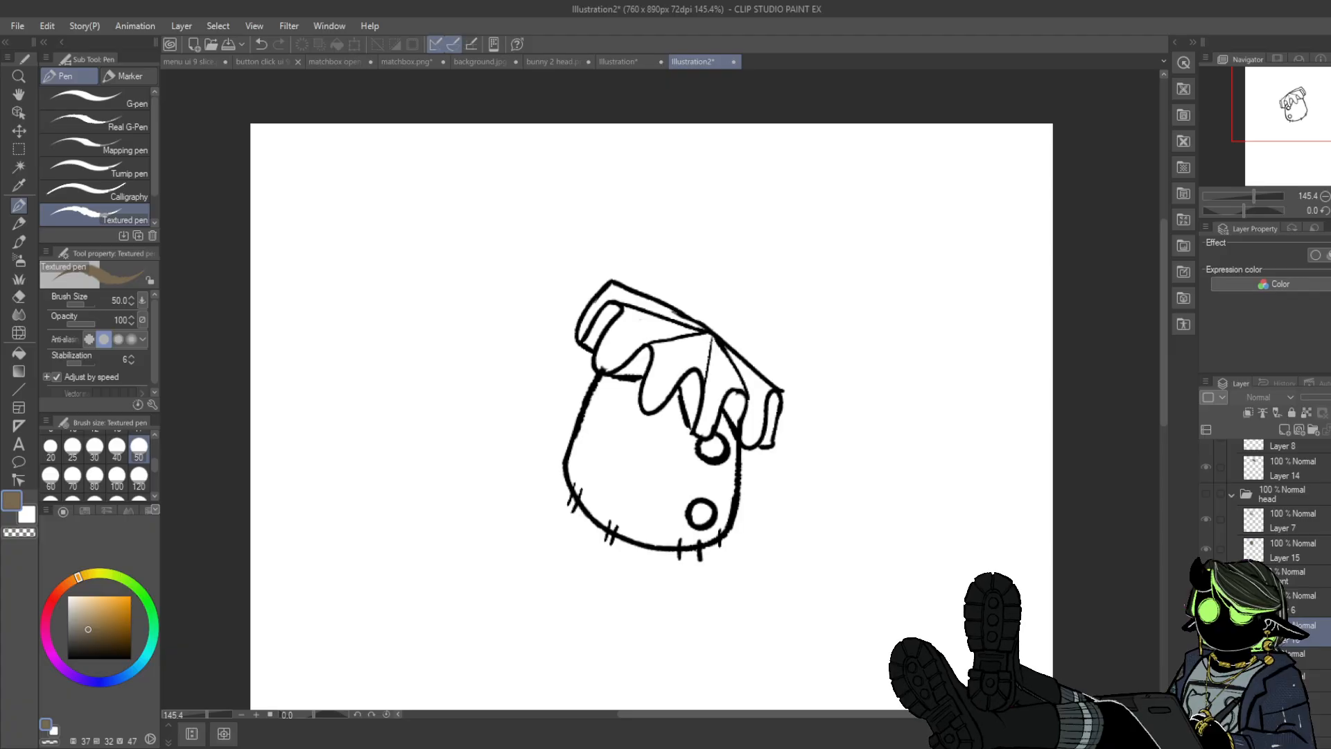
{"action": "left_click", "coordinate": [1291, 683]}
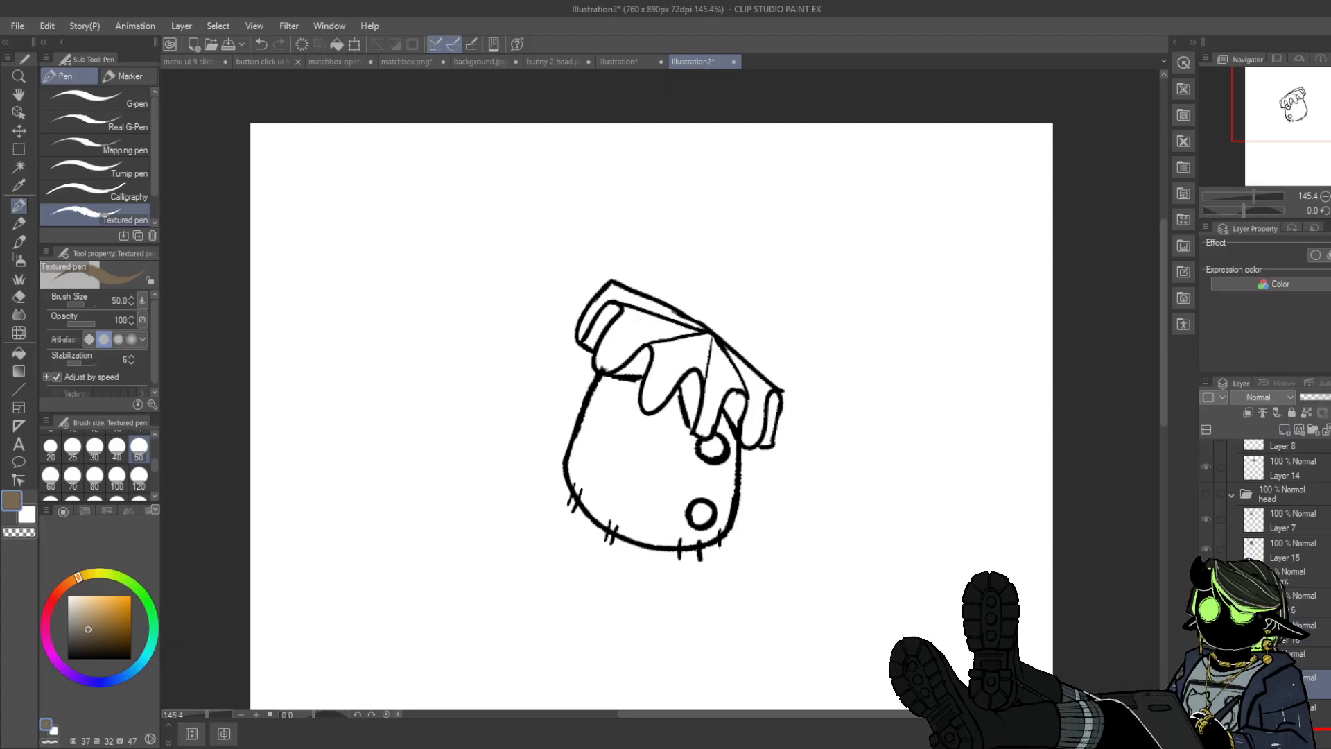
- Fill the upper body and every section of the draped collar with muted brown
{"action": "left_click", "coordinate": [19, 355]}
{"action": "left_click", "coordinate": [678, 463]}
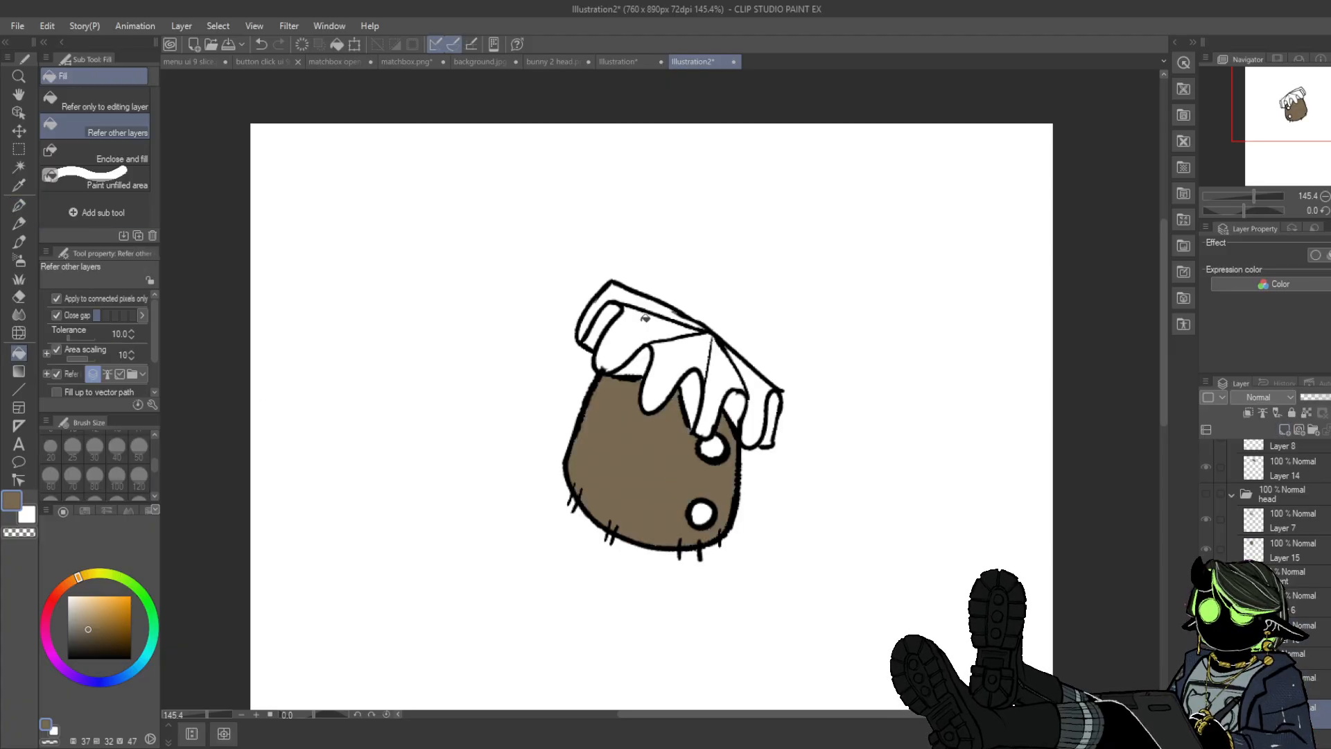
{"action": "left_click", "coordinate": [627, 308]}
{"action": "left_click", "coordinate": [636, 296]}
{"action": "left_click", "coordinate": [605, 325]}
{"action": "left_click", "coordinate": [676, 368]}
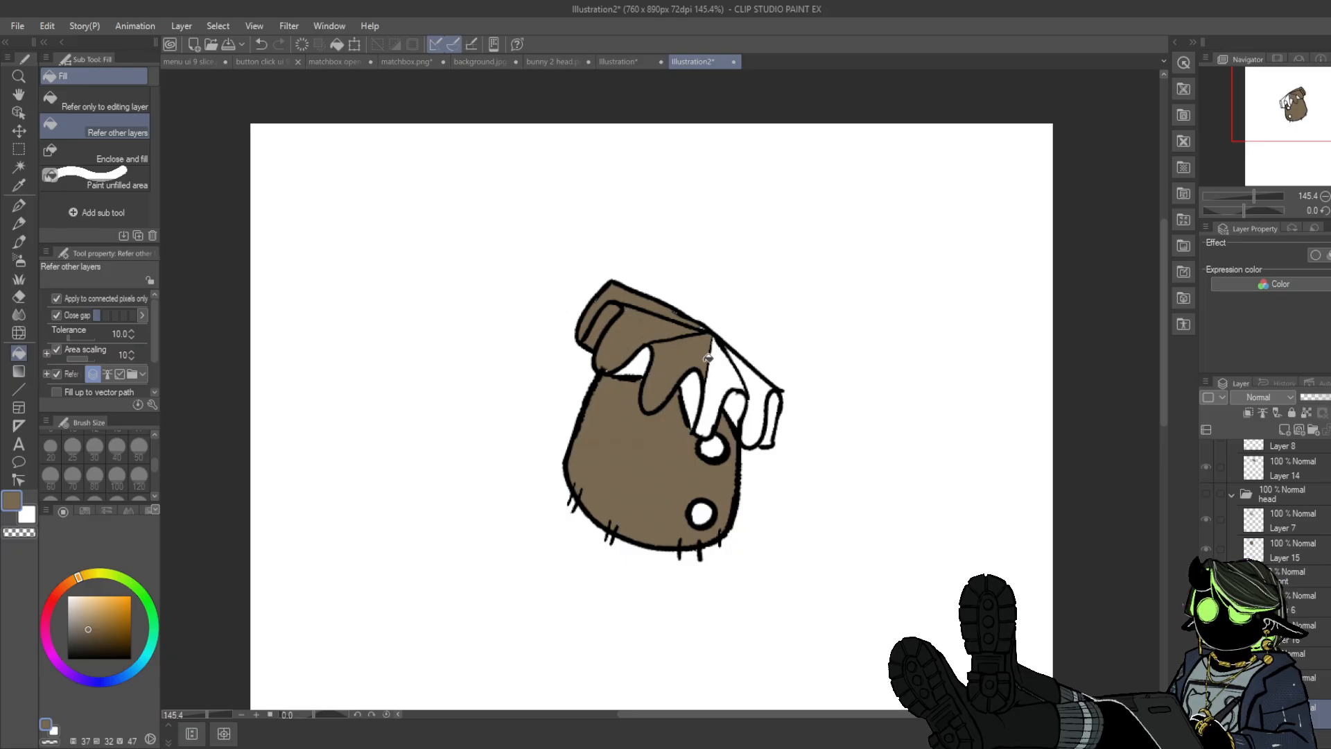
{"action": "left_click", "coordinate": [721, 388]}
{"action": "left_click", "coordinate": [775, 419]}
{"action": "left_click", "coordinate": [733, 404]}
{"action": "left_click", "coordinate": [688, 399]}
{"action": "left_click", "coordinate": [650, 352]}
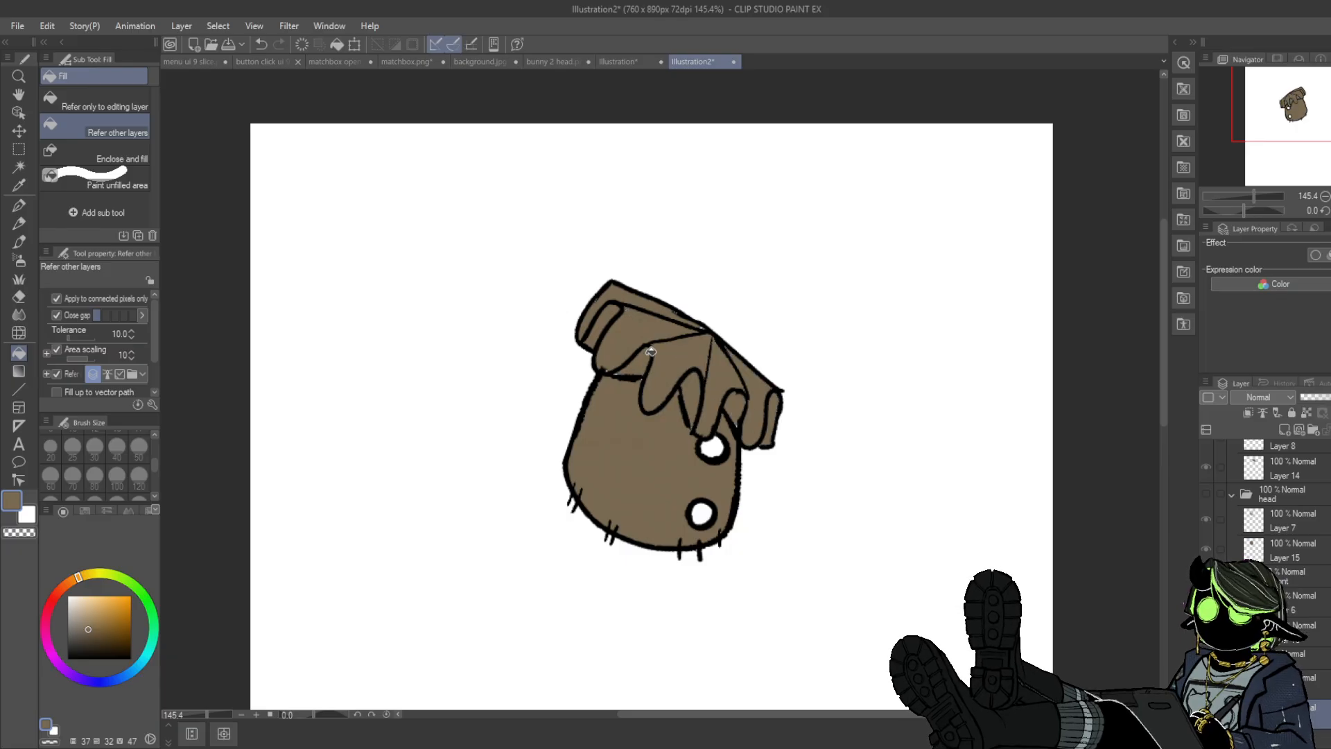
- Paint the two round buttons on the upper body muted brown with the Textured pen
{"action": "left_click", "coordinate": [19, 206]}
{"action": "left_click_drag", "start_coordinate": [700, 506], "coordinate": [698, 511]}
{"action": "left_click_drag", "start_coordinate": [708, 452], "coordinate": [718, 444]}
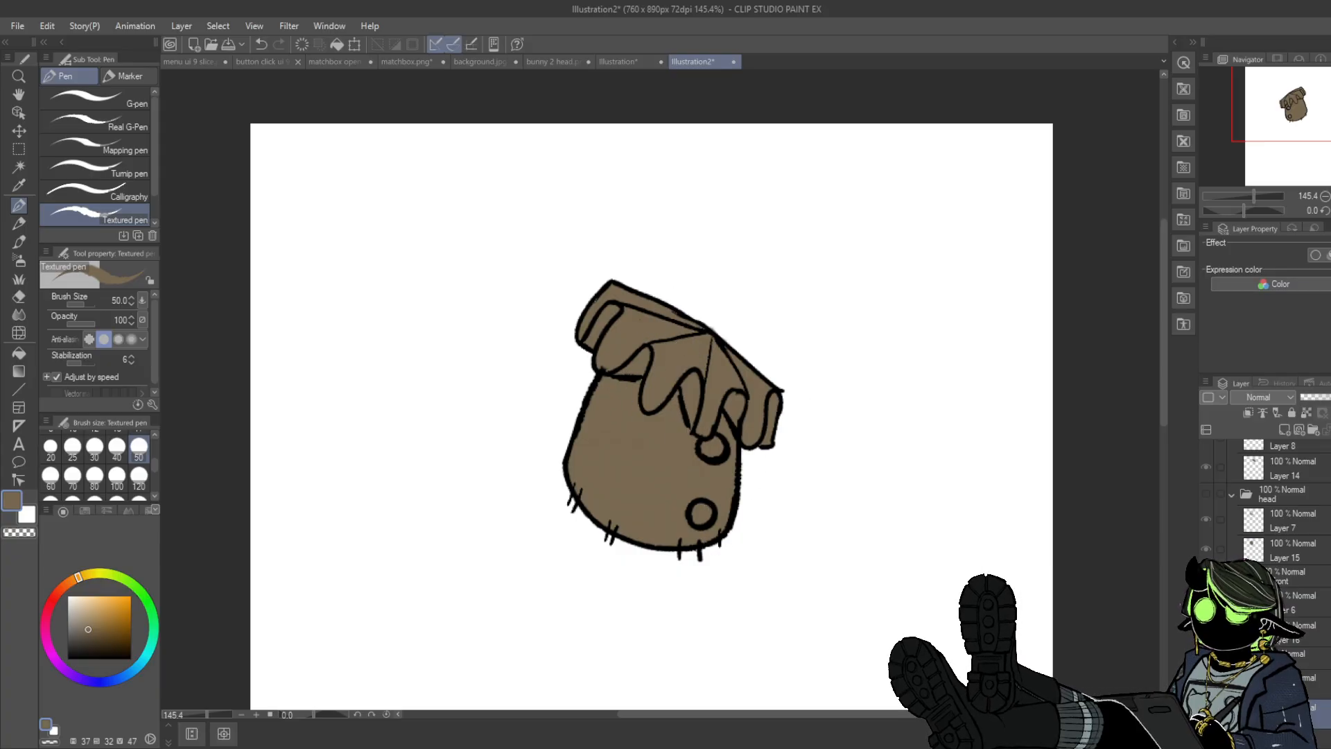
- Hide the body top folder, show the body bottom folder, and select its line art layer
{"action": "scroll", "coordinate": [1248, 526], "scroll_direction": "down", "scroll_amount": 3}
{"action": "left_click", "coordinate": [1206, 520]}
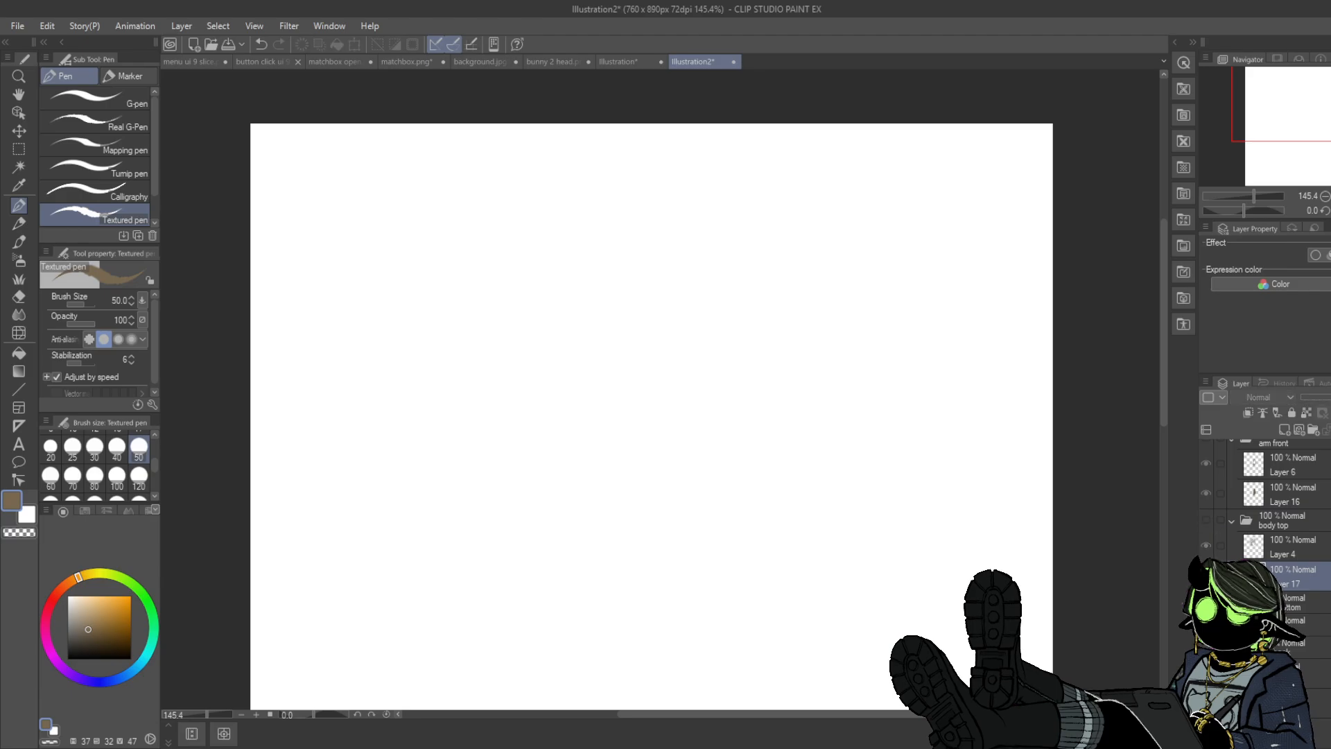
{"action": "left_click", "coordinate": [1207, 602]}
{"action": "left_click", "coordinate": [1290, 627]}
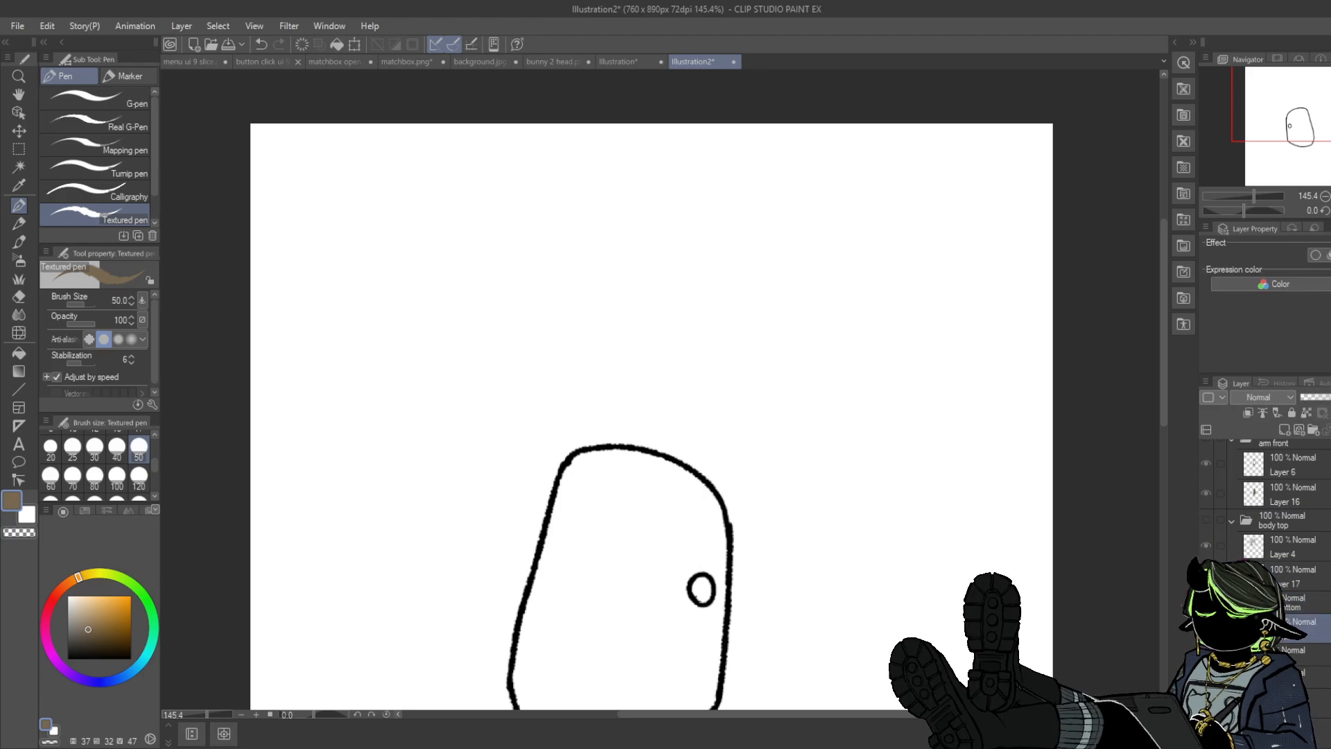
{"action": "scroll", "coordinate": [1289, 627], "scroll_direction": "down", "scroll_amount": 1}
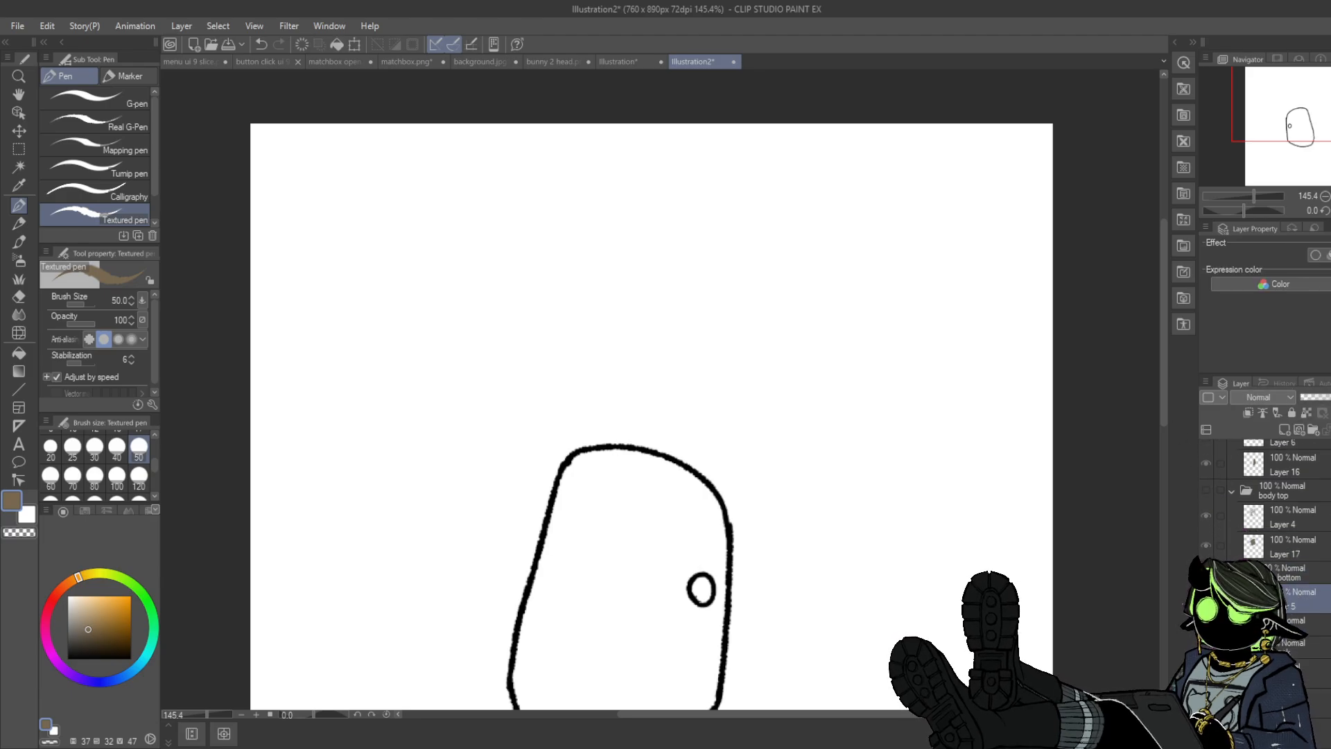
{"action": "left_click_drag", "start_coordinate": [1161, 424], "coordinate": [1161, 474]}
{"action": "left_click", "coordinate": [19, 296]}
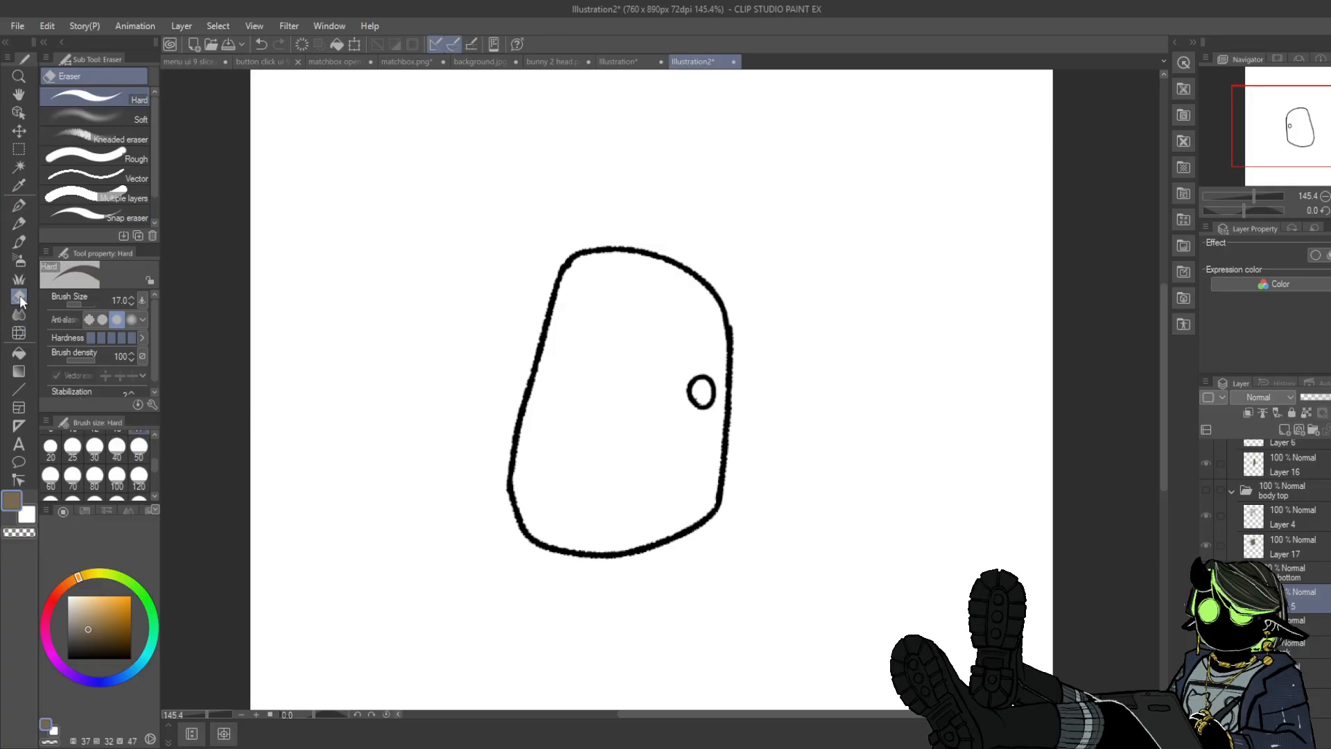
{"action": "left_click", "coordinate": [20, 279]}
{"action": "left_click", "coordinate": [25, 355]}
{"action": "left_click", "coordinate": [610, 388]}
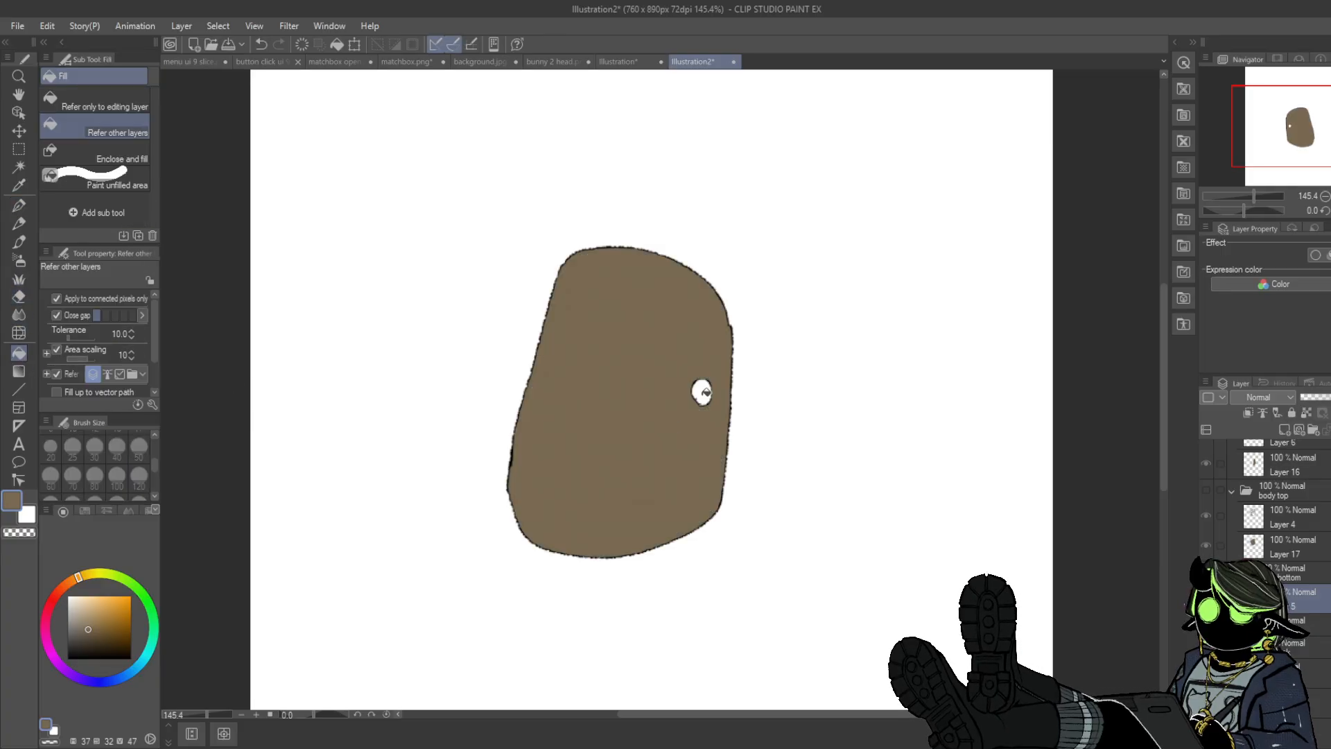
{"action": "key", "text": "ctrl+z"}
{"action": "key", "text": "ctrl+z"}
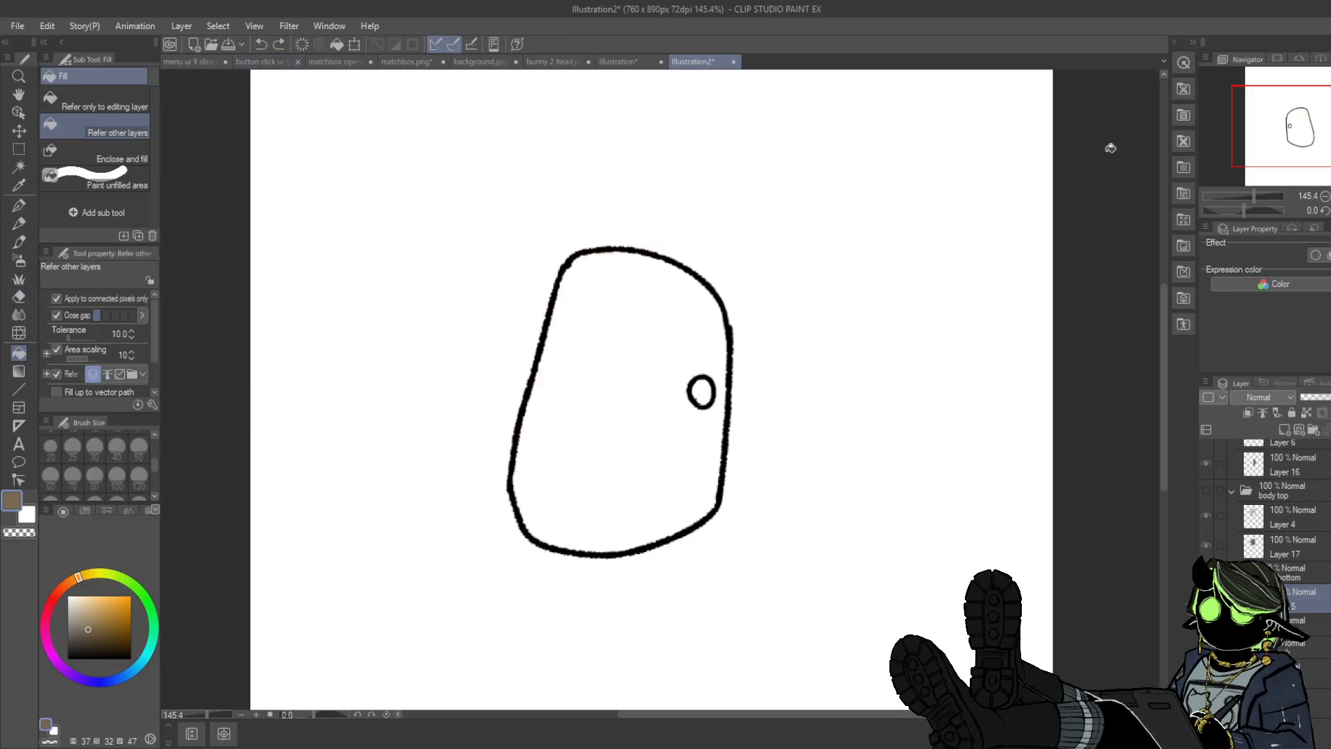
- Add a new layer beneath the body bottom line art and fill the lower body and its round button with muted brown
{"action": "left_click", "coordinate": [1284, 431]}
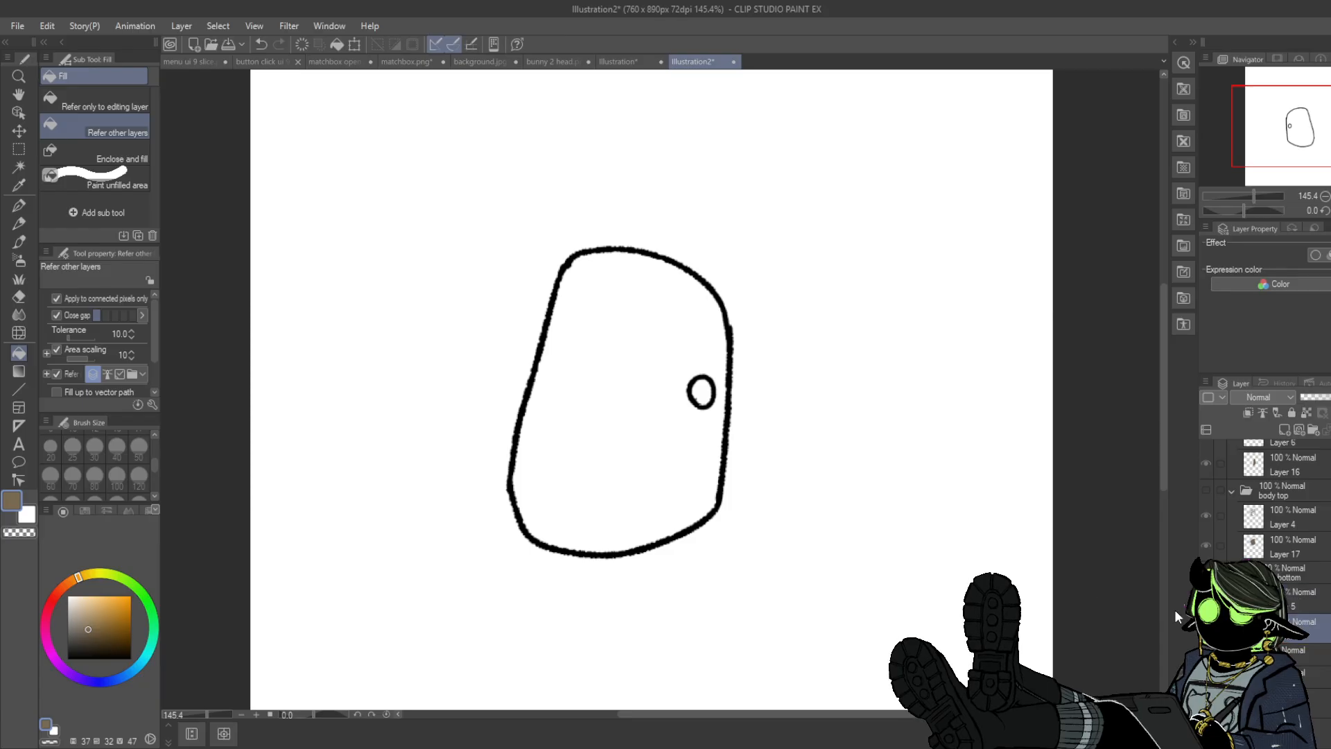
{"action": "left_click", "coordinate": [610, 389]}
{"action": "left_click", "coordinate": [702, 392]}
- Draw a second round button in black below the existing one on the lower body, using the Textured pen at size 17
{"action": "key", "text": "p"}
{"action": "left_click", "coordinate": [691, 381], "text": "alt"}
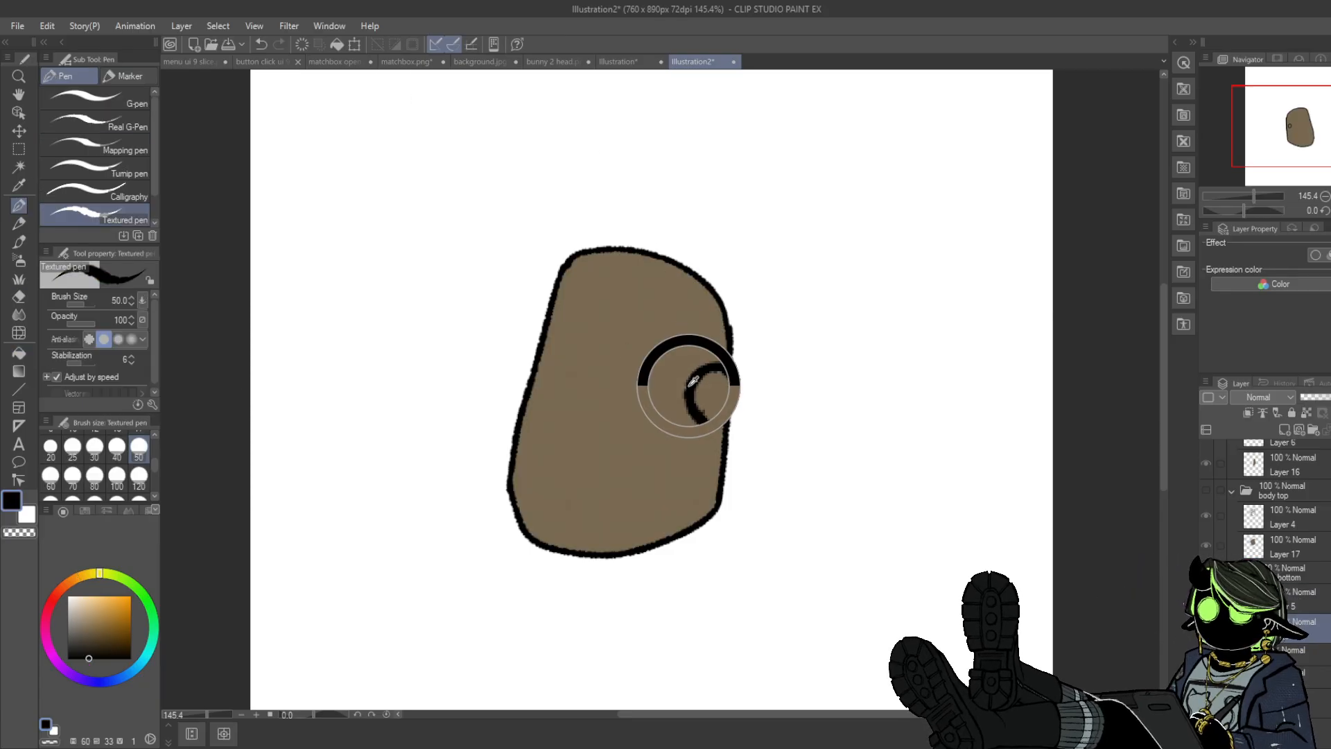
{"action": "left_click_drag", "start_coordinate": [695, 457], "coordinate": [682, 472]}
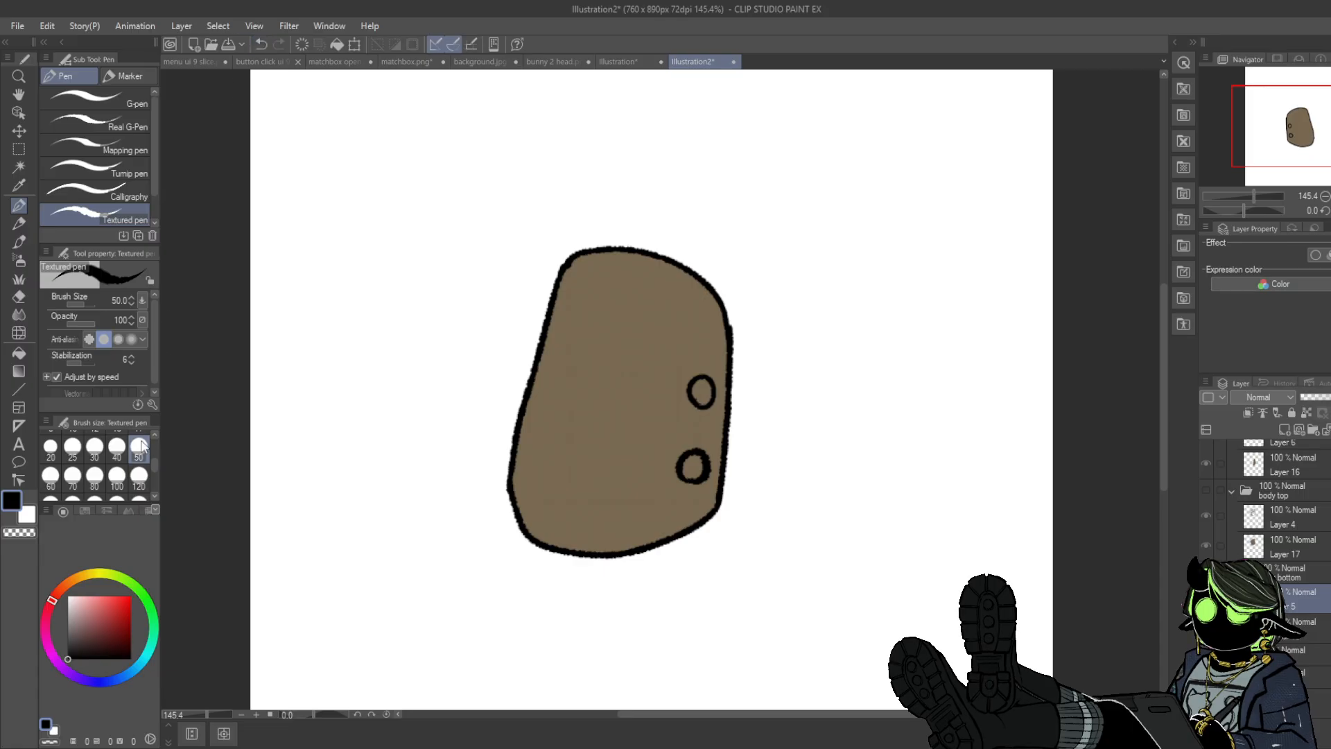
{"action": "key", "text": "ctrl+z"}
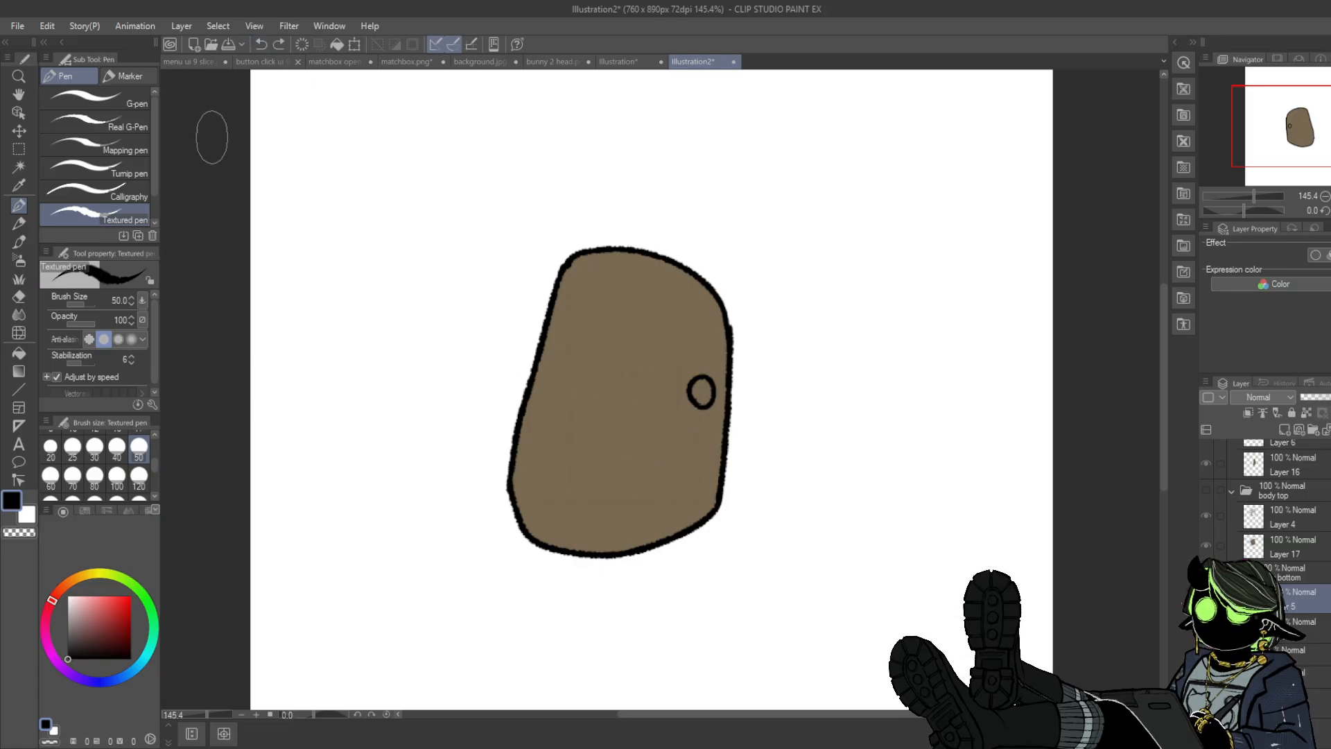
{"action": "left_click", "coordinate": [138, 430]}
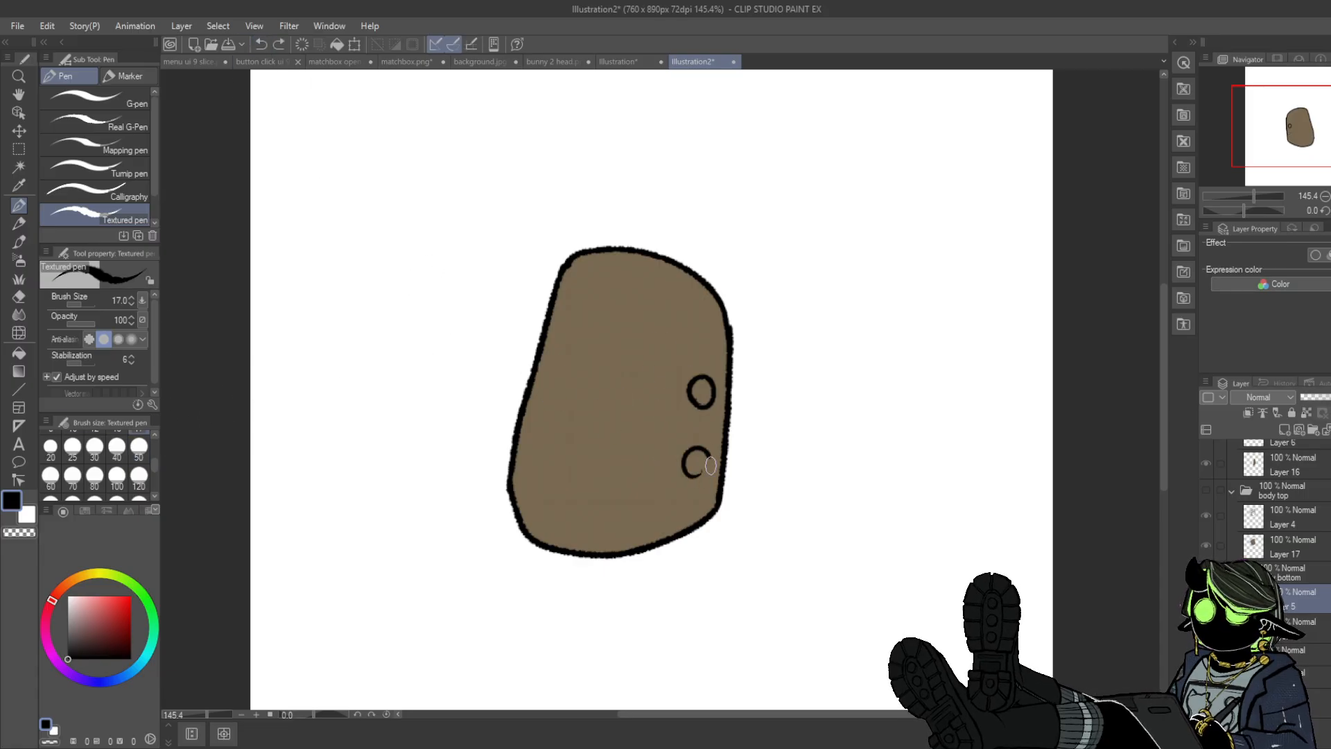
- Fill the back arm's sleeve, ruffled cuff and hand with muted brown on a new layer beneath its line art
{"action": "left_click", "coordinate": [605, 471], "text": "alt"}
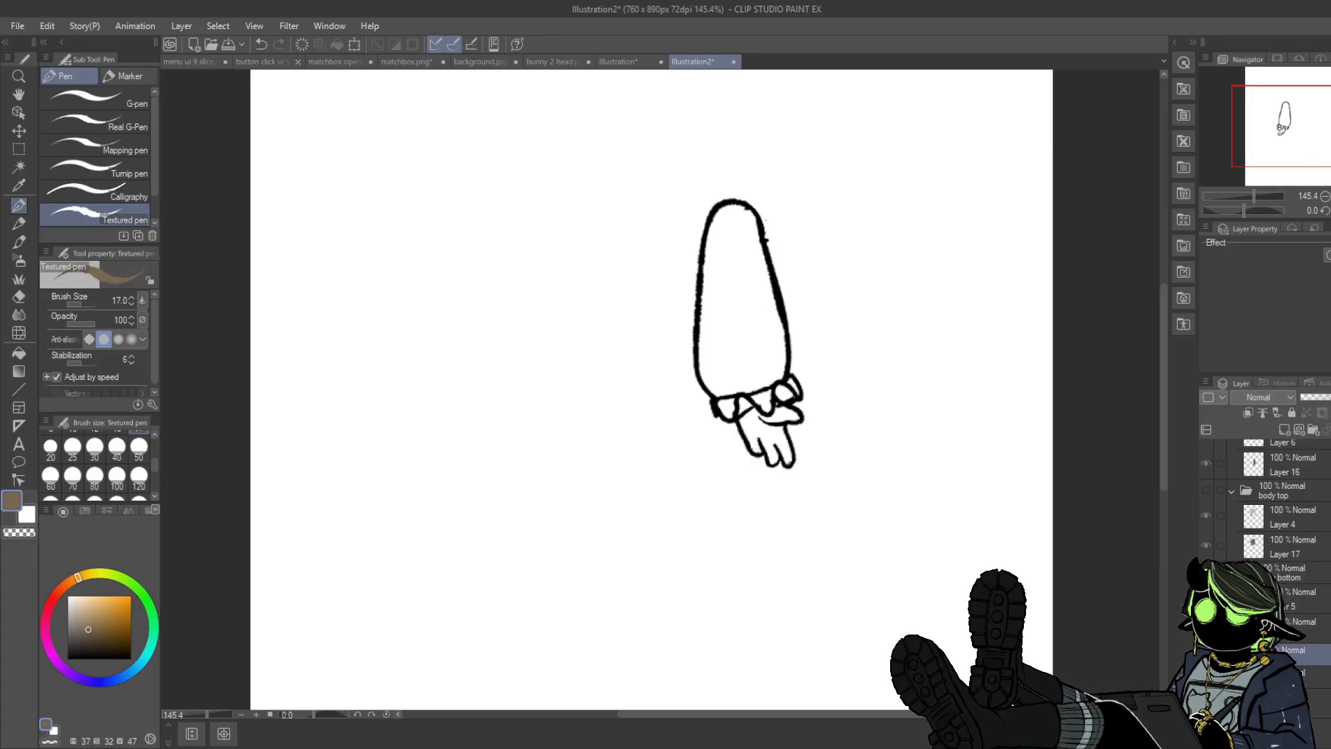
{"action": "left_click", "coordinate": [1303, 676]}
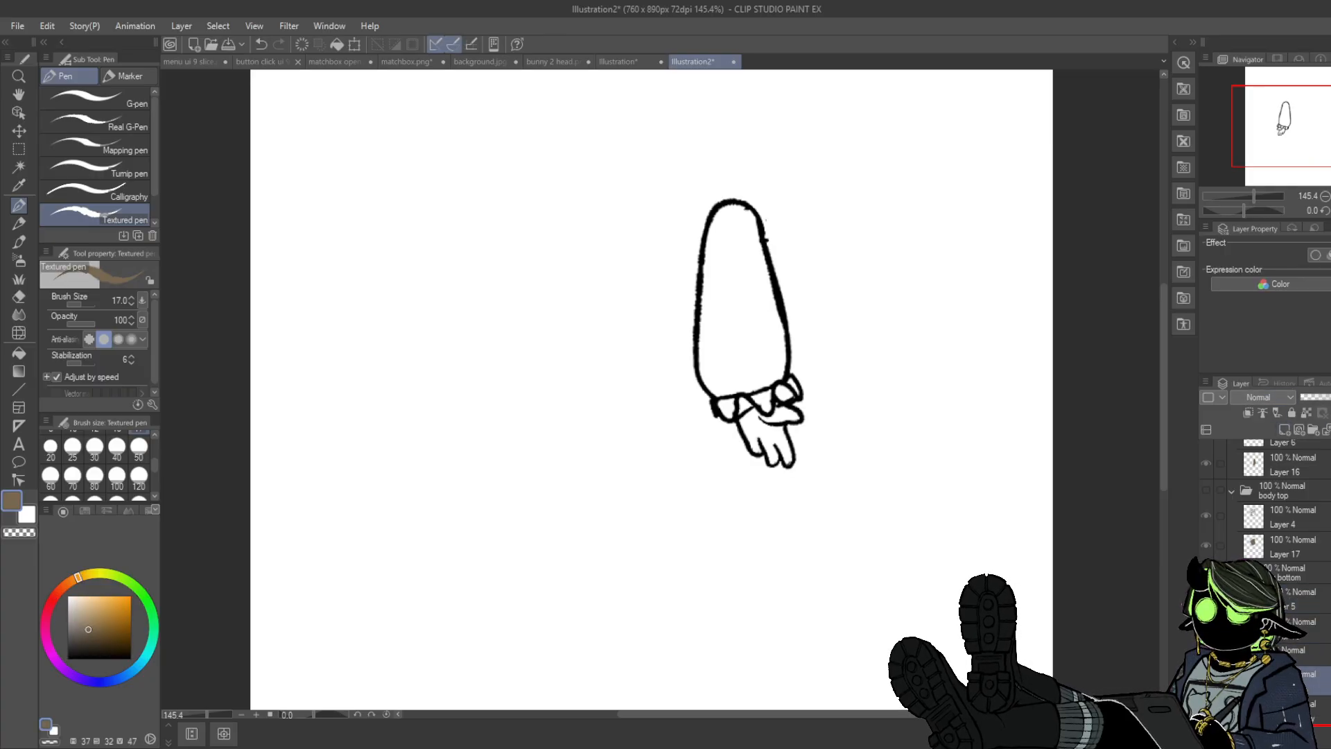
{"action": "key", "text": "g"}
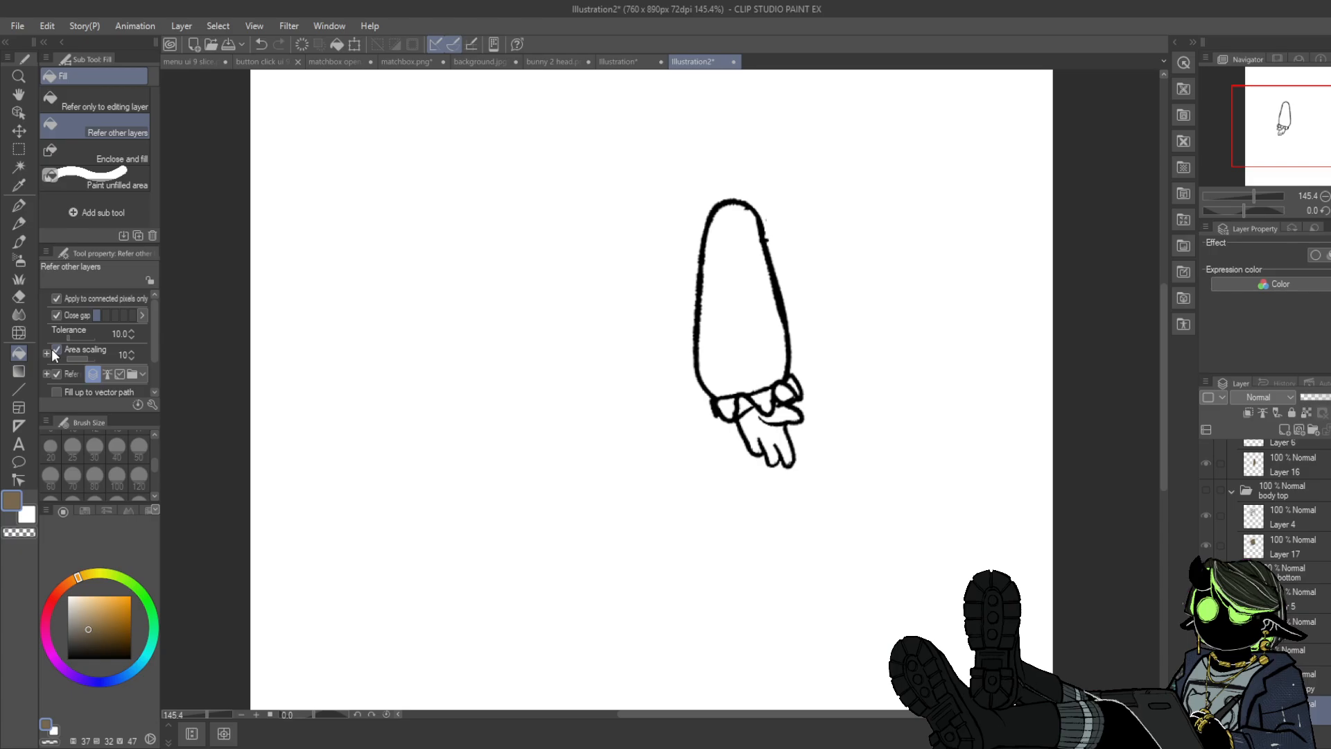
{"action": "left_click", "coordinate": [785, 430]}
{"action": "left_click", "coordinate": [762, 340]}
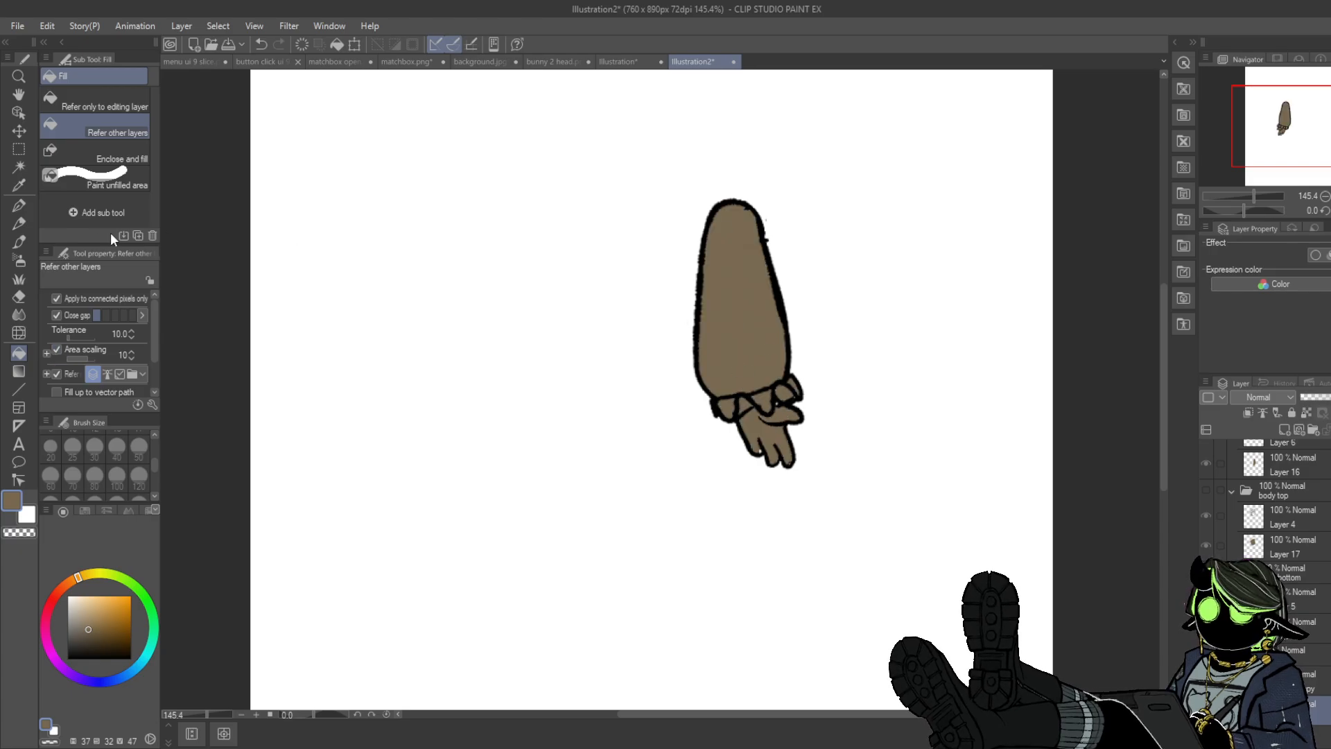
{"action": "key", "text": "p"}
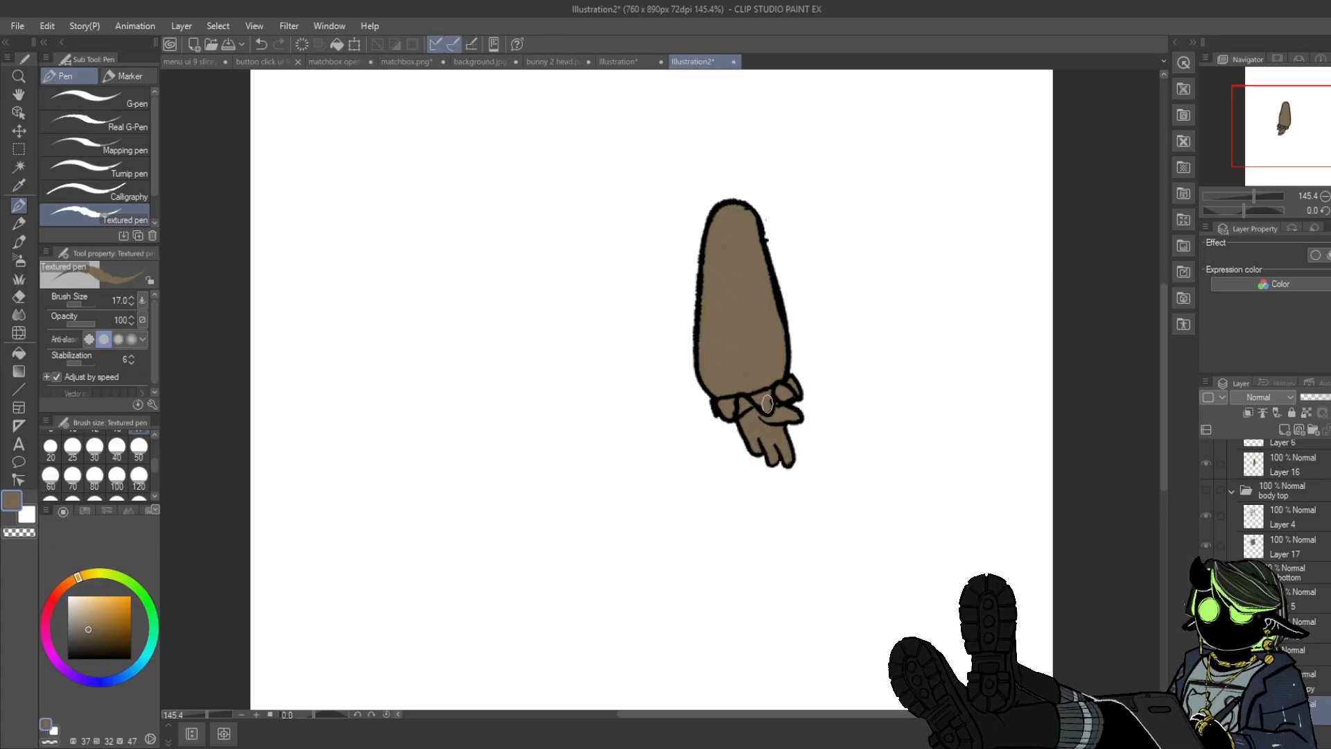
- Hide the back arm folder, show the back hair folder, and select its layer for colouring
{"action": "scroll", "coordinate": [1268, 520], "scroll_direction": "down", "scroll_amount": 3}
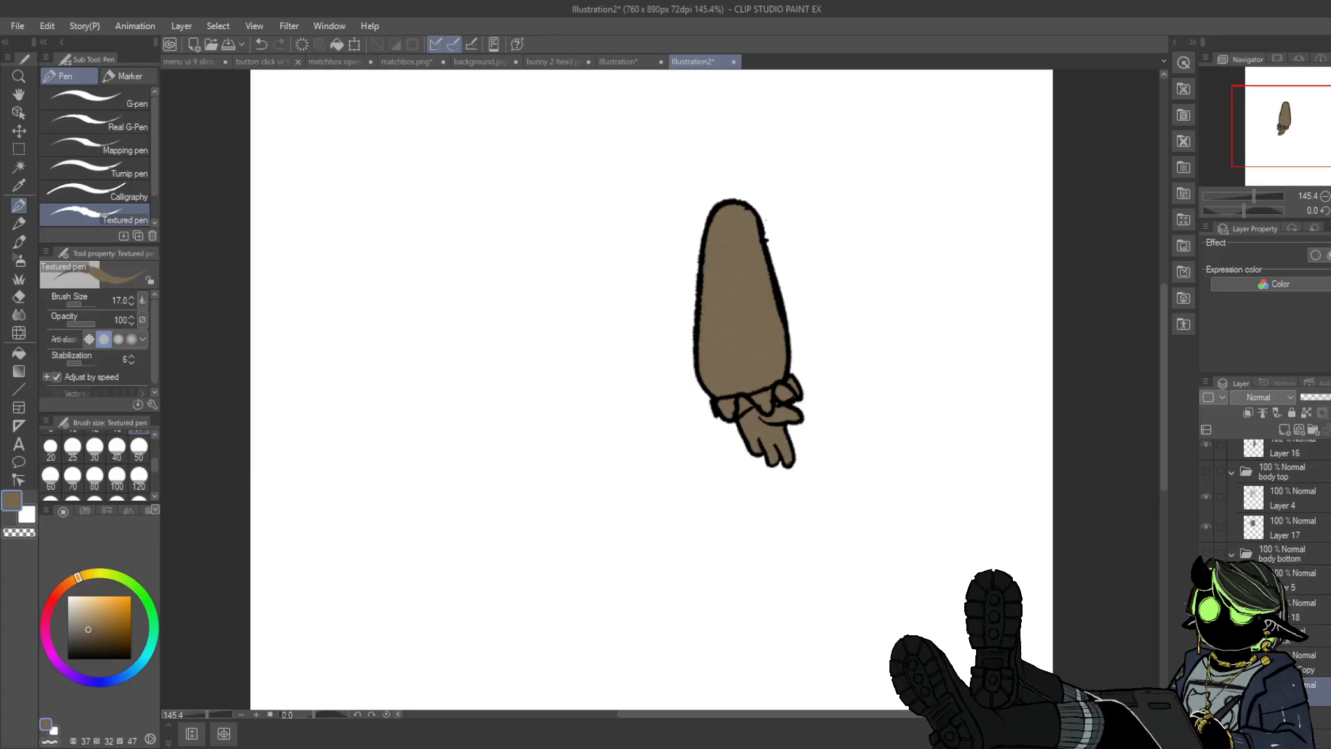
{"action": "left_click", "coordinate": [1206, 565]}
{"action": "left_click", "coordinate": [1206, 648]}
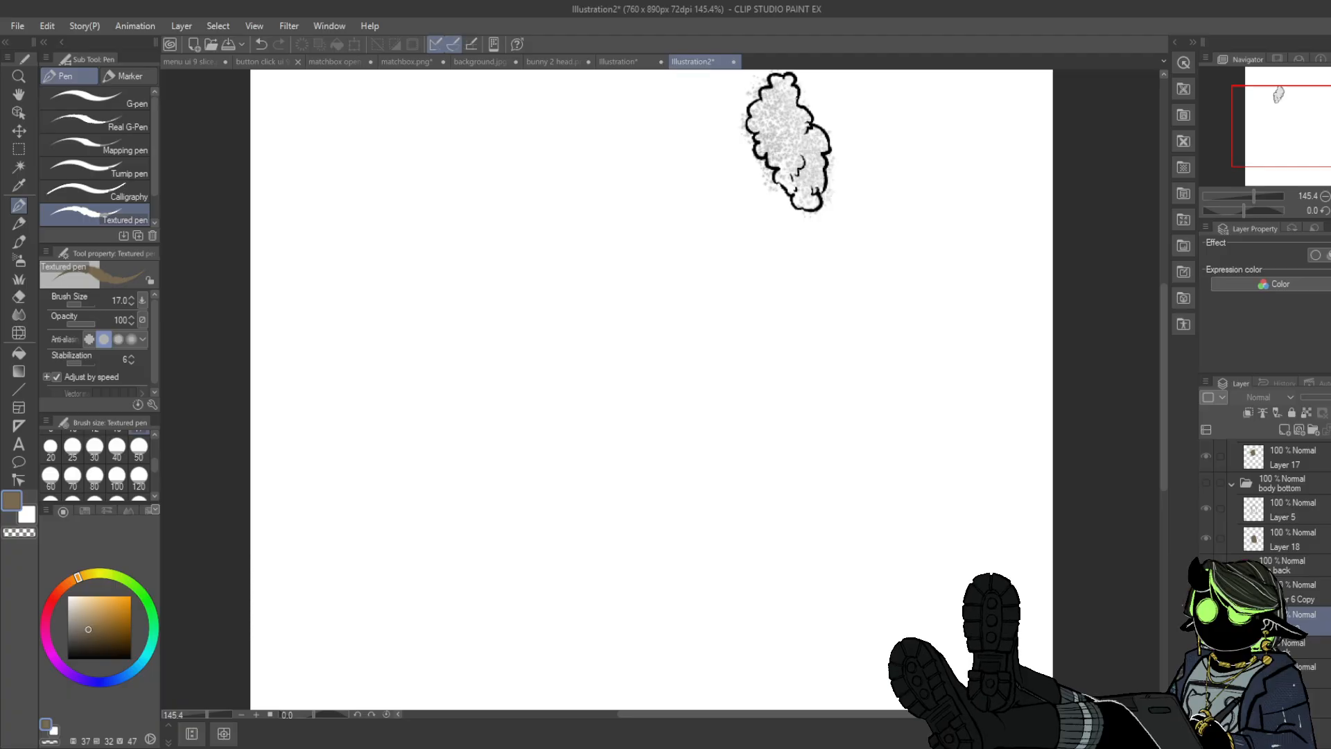
{"action": "left_click", "coordinate": [1310, 672]}
{"action": "scroll", "coordinate": [1282, 485], "scroll_direction": "up", "scroll_amount": 4}
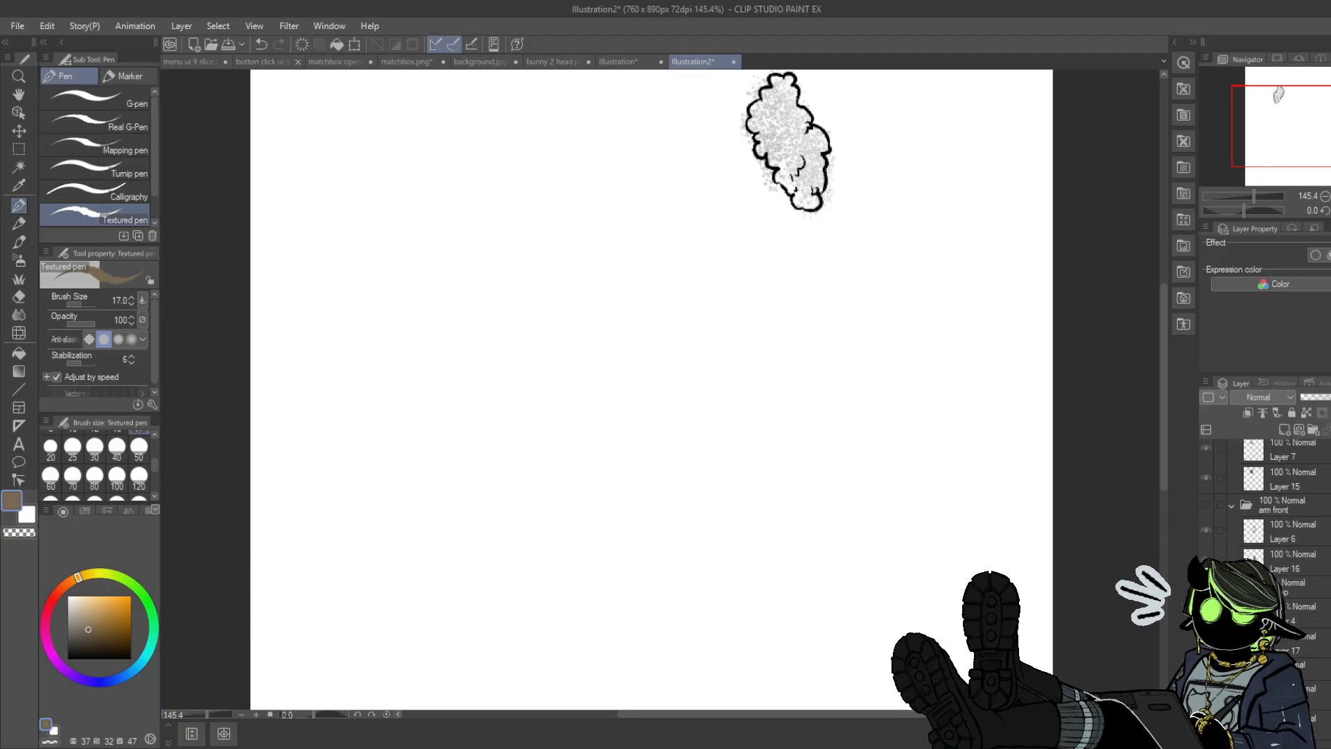
{"action": "scroll", "coordinate": [1269, 520], "scroll_direction": "down", "scroll_amount": 2}
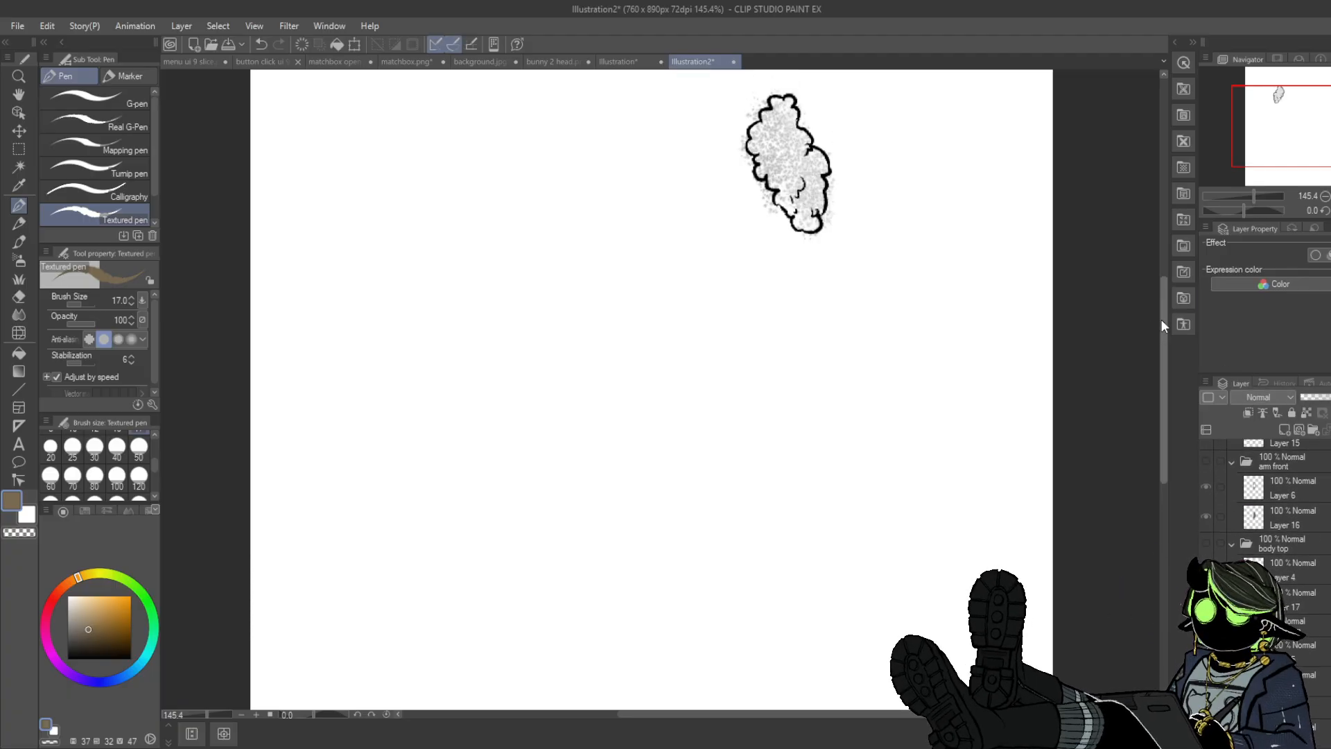
{"action": "scroll", "coordinate": [652, 388], "scroll_direction": "up", "scroll_amount": 3}
{"action": "scroll", "coordinate": [1282, 499], "scroll_direction": "down", "scroll_amount": 4}
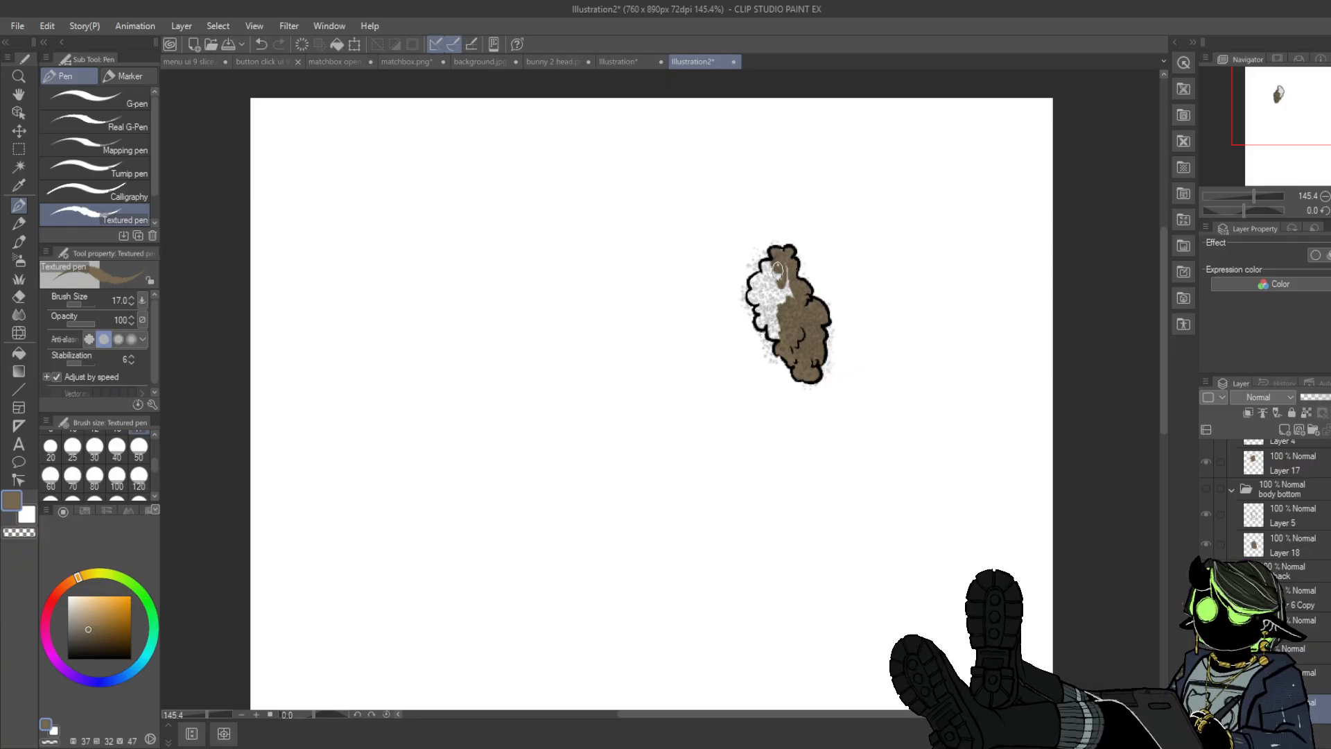
- Paint the remaining uncoloured part of the back hair tuft muted brown with the Textured pen, up to the outline
{"action": "left_click_drag", "start_coordinate": [778, 269], "coordinate": [780, 251]}
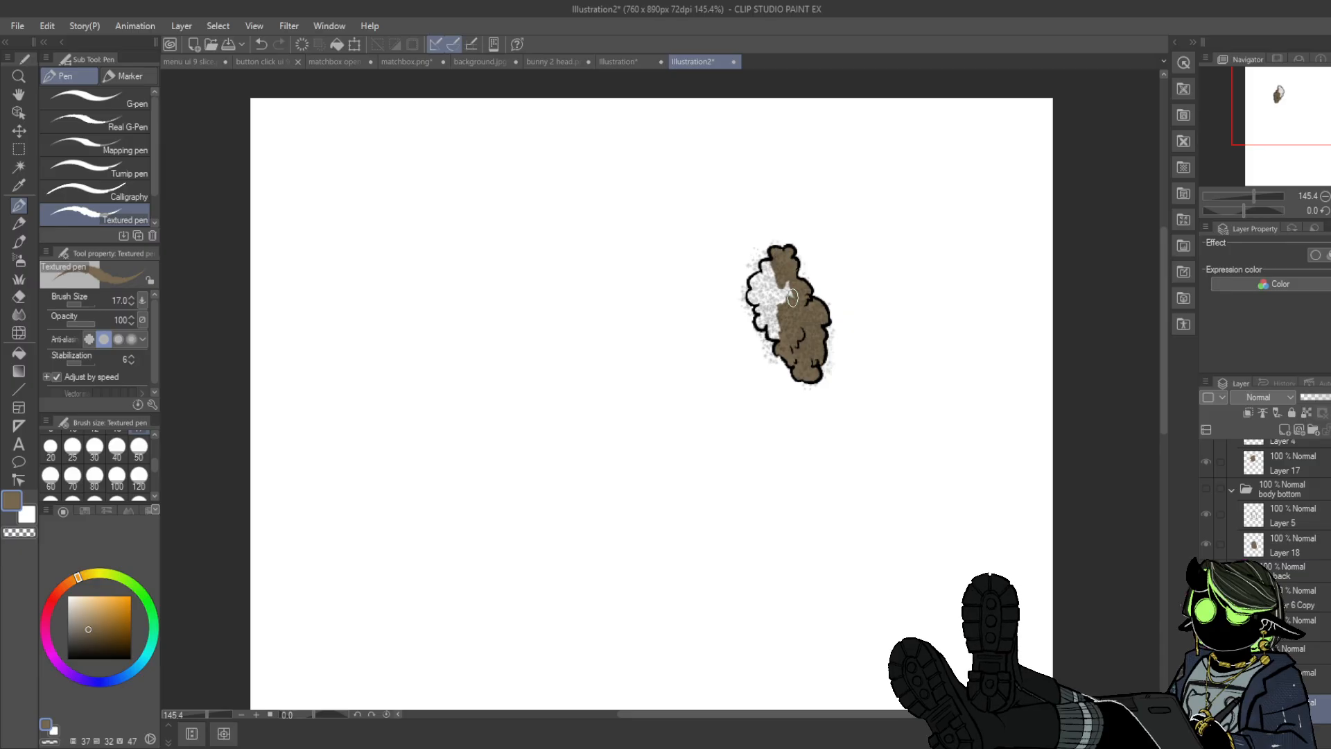
{"action": "mouse_move", "coordinate": [792, 298]}
{"action": "left_mouse_down"}
{"action": "mouse_move", "coordinate": [782, 305]}
{"action": "mouse_move", "coordinate": [775, 269]}
{"action": "mouse_move", "coordinate": [759, 284]}
{"action": "left_mouse_up"}
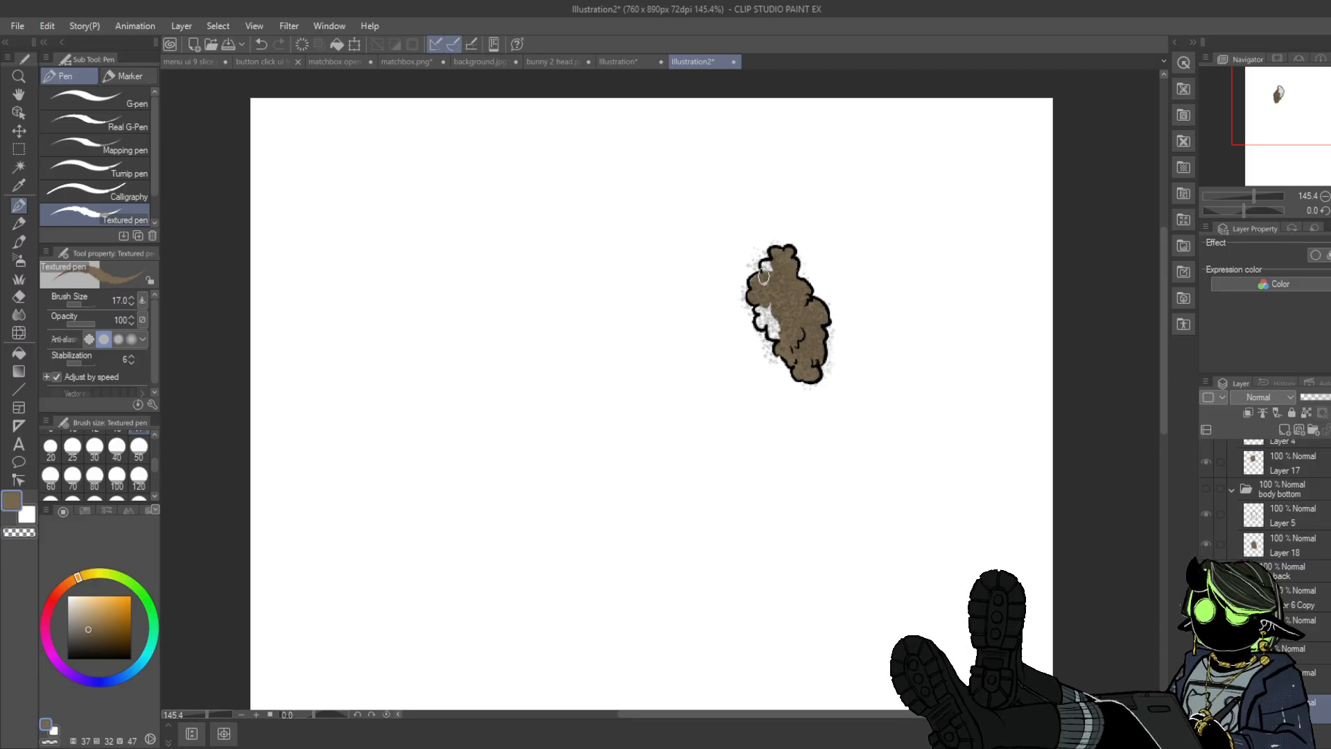
{"action": "left_click_drag", "start_coordinate": [764, 276], "coordinate": [757, 324]}
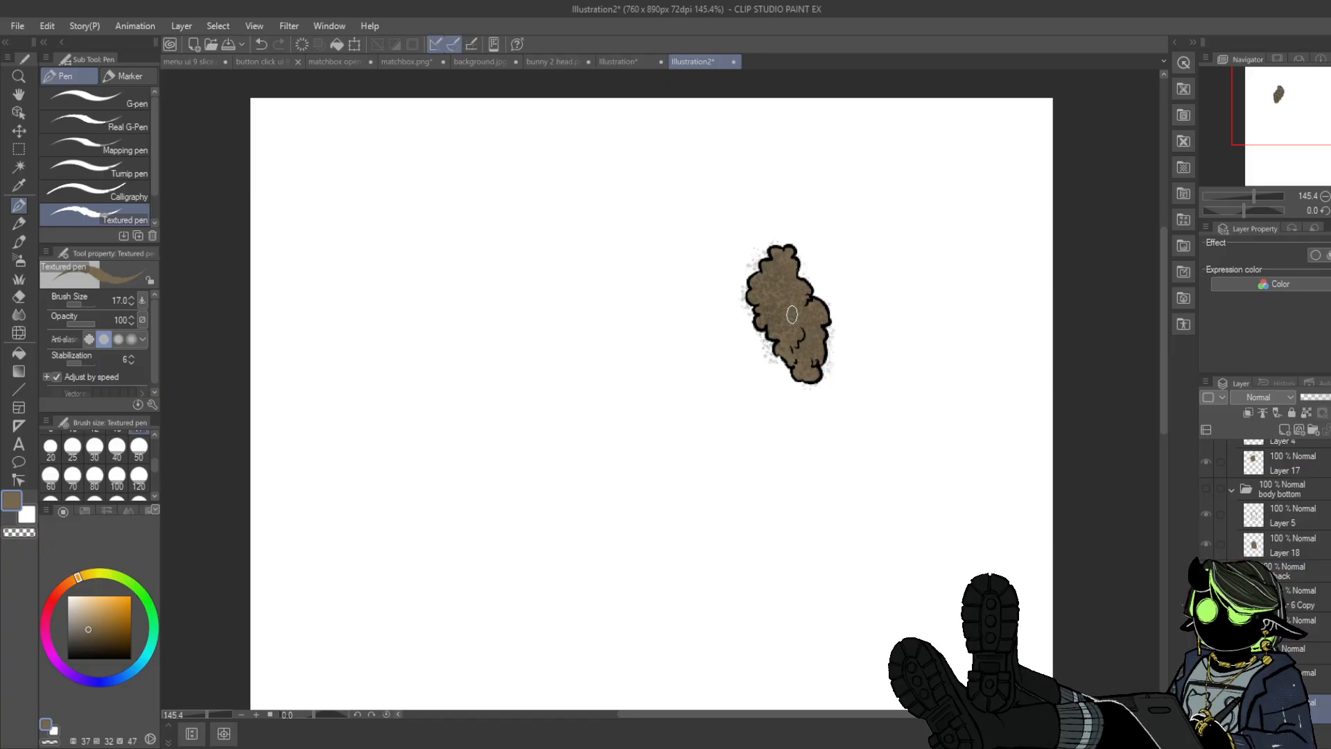
- Show all of the jester's hidden folders again: back arm, body bottom, body top, front arm, head, front hair and hat
{"action": "left_click", "coordinate": [1206, 569]}
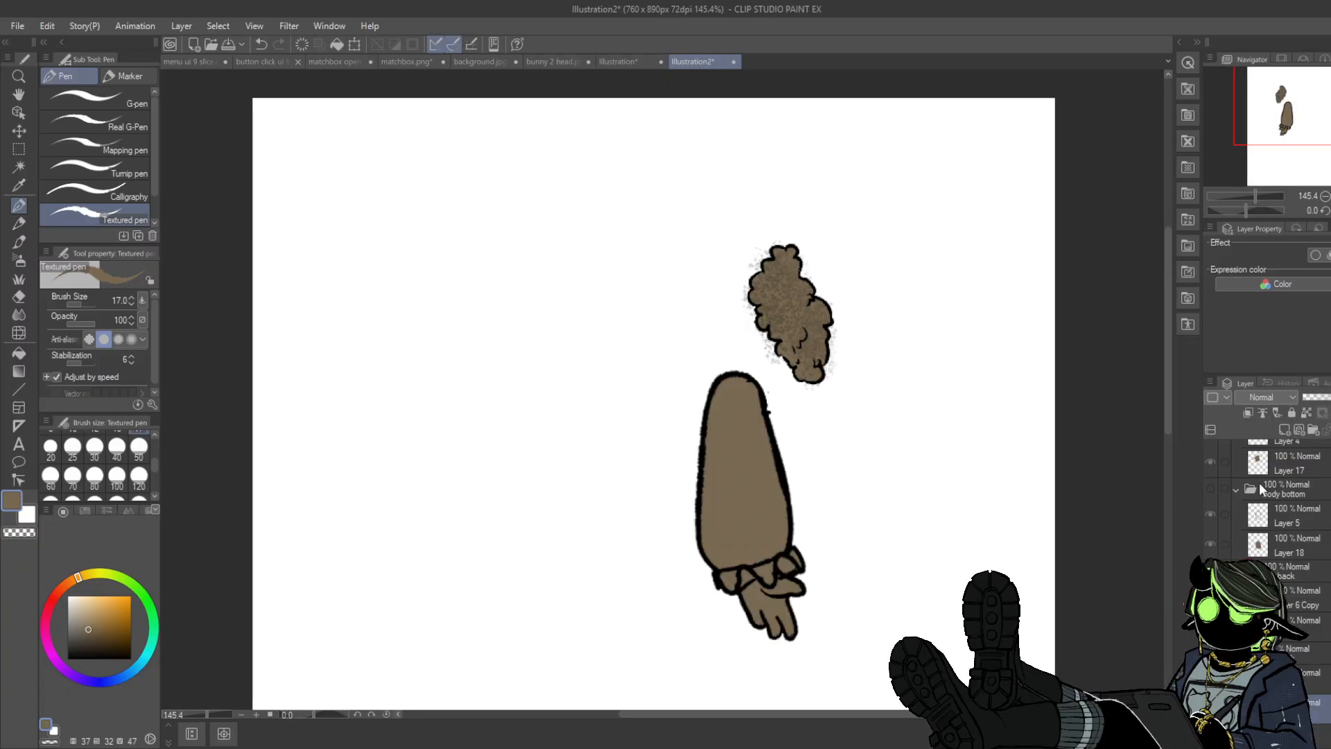
{"action": "left_click", "coordinate": [1206, 489]}
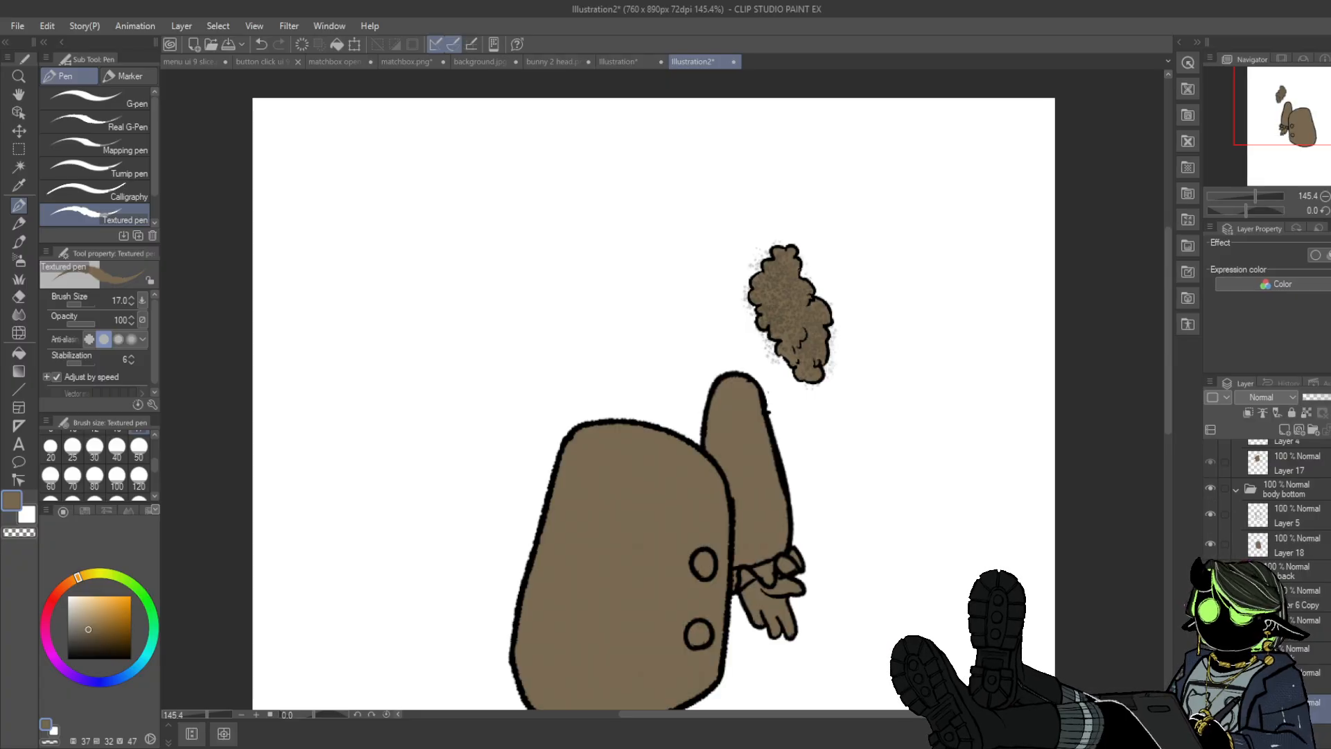
{"action": "scroll", "coordinate": [1276, 520], "scroll_direction": "up", "scroll_amount": 3}
{"action": "left_click", "coordinate": [1210, 493]}
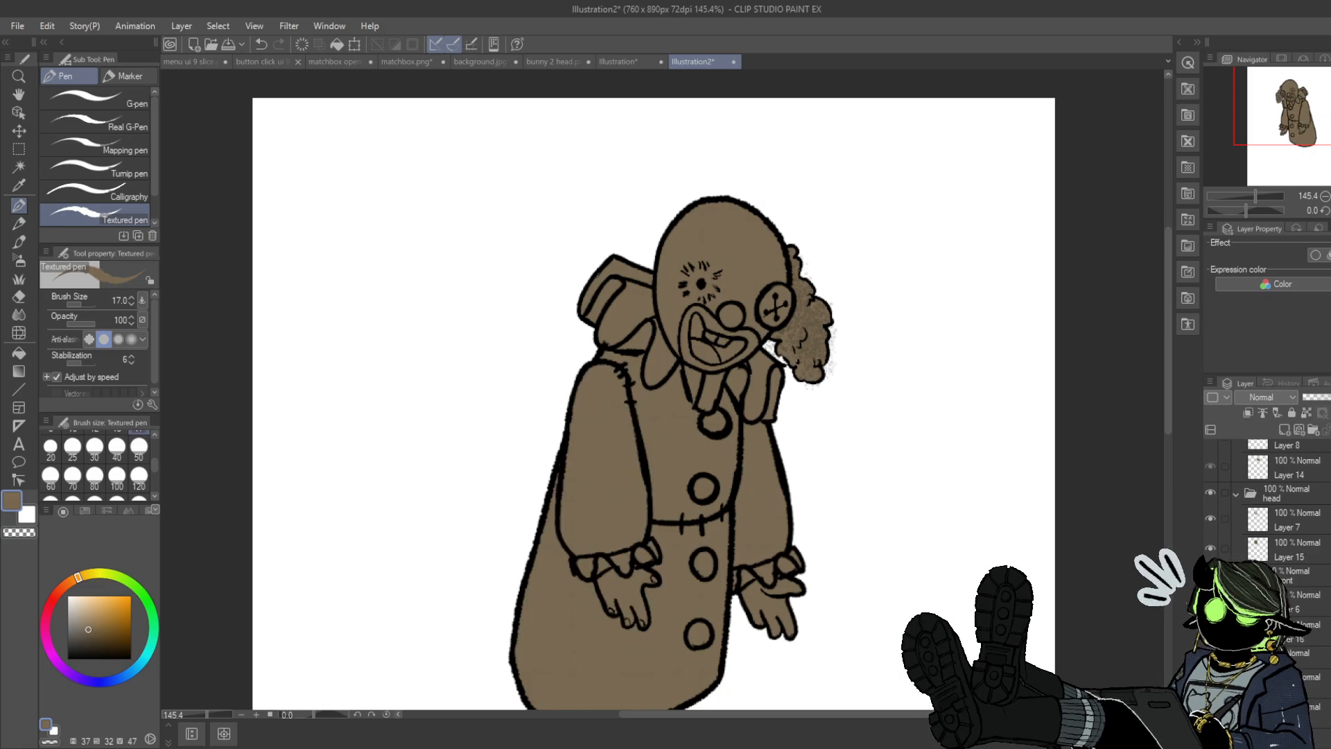
{"action": "scroll", "coordinate": [1275, 499], "scroll_direction": "down", "scroll_amount": 3}
{"action": "left_click", "coordinate": [1210, 638]}
{"action": "left_click", "coordinate": [1210, 555]}
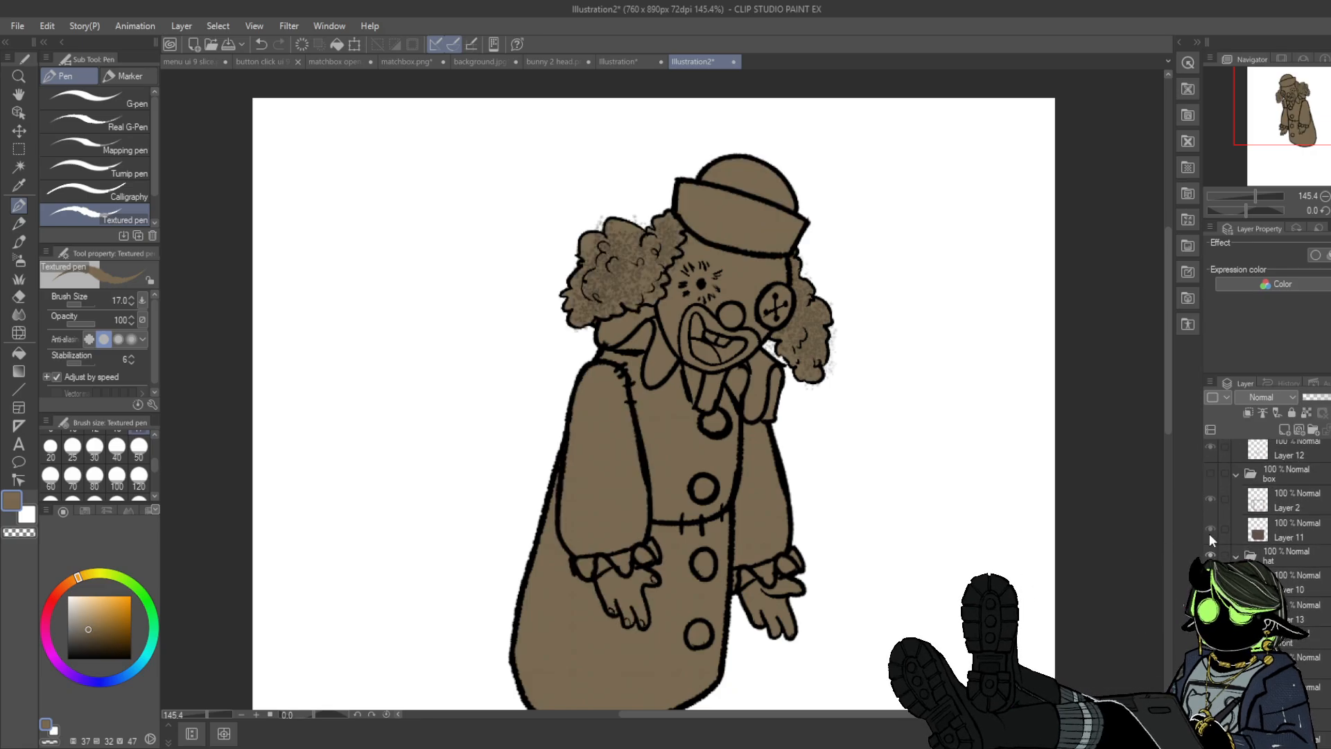
- Show the box and lever folders, and flip the canvas view horizontally to check the whole illustration
{"action": "left_click", "coordinate": [1210, 474]}
{"action": "scroll", "coordinate": [1276, 500], "scroll_direction": "up", "scroll_amount": 2}
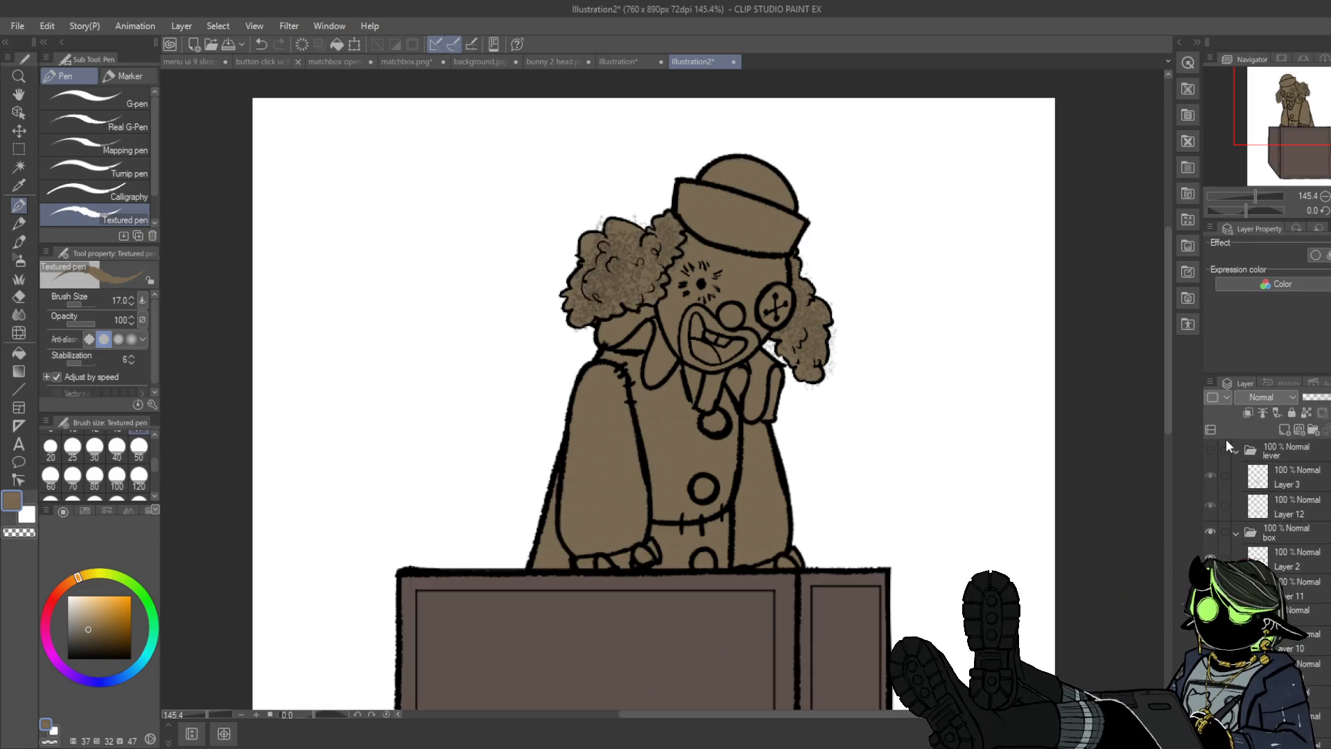
{"action": "left_click", "coordinate": [1210, 449]}
{"action": "scroll", "coordinate": [651, 388], "scroll_direction": "down", "scroll_amount": 3}
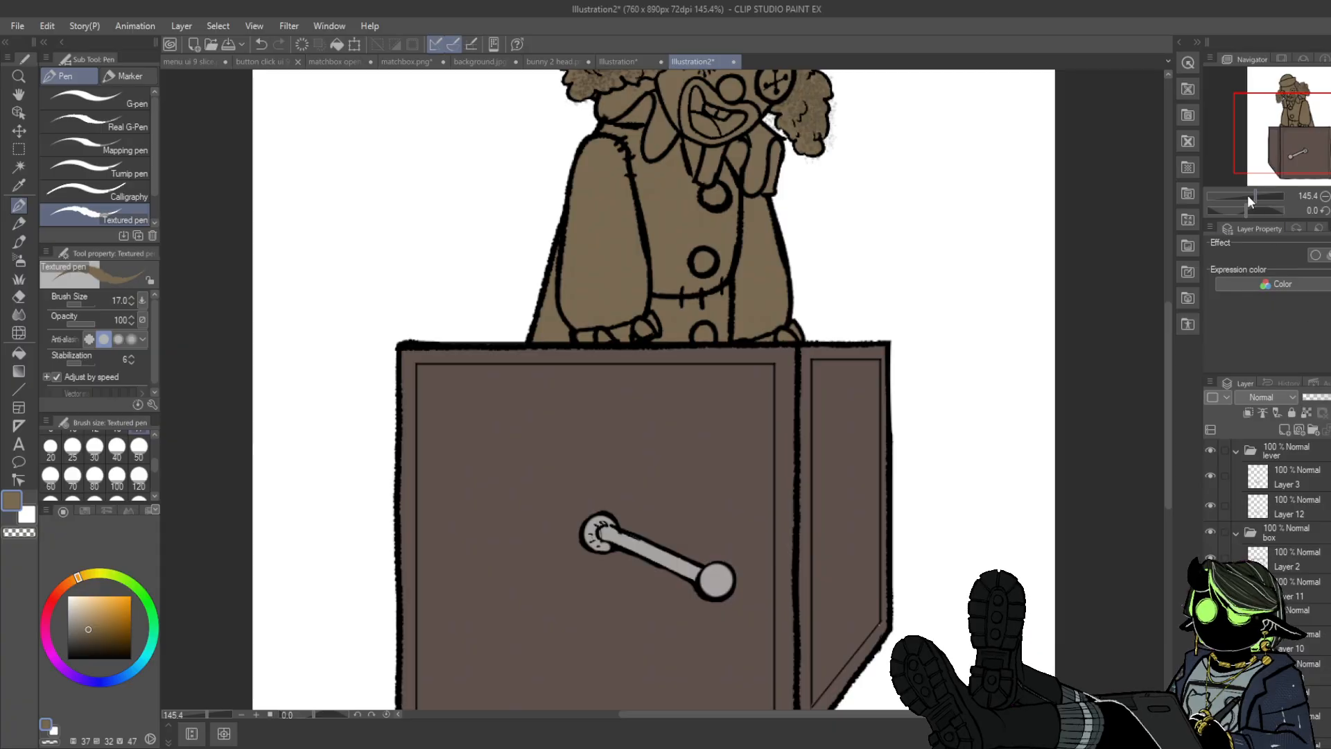
{"action": "left_click", "coordinate": [1246, 194]}
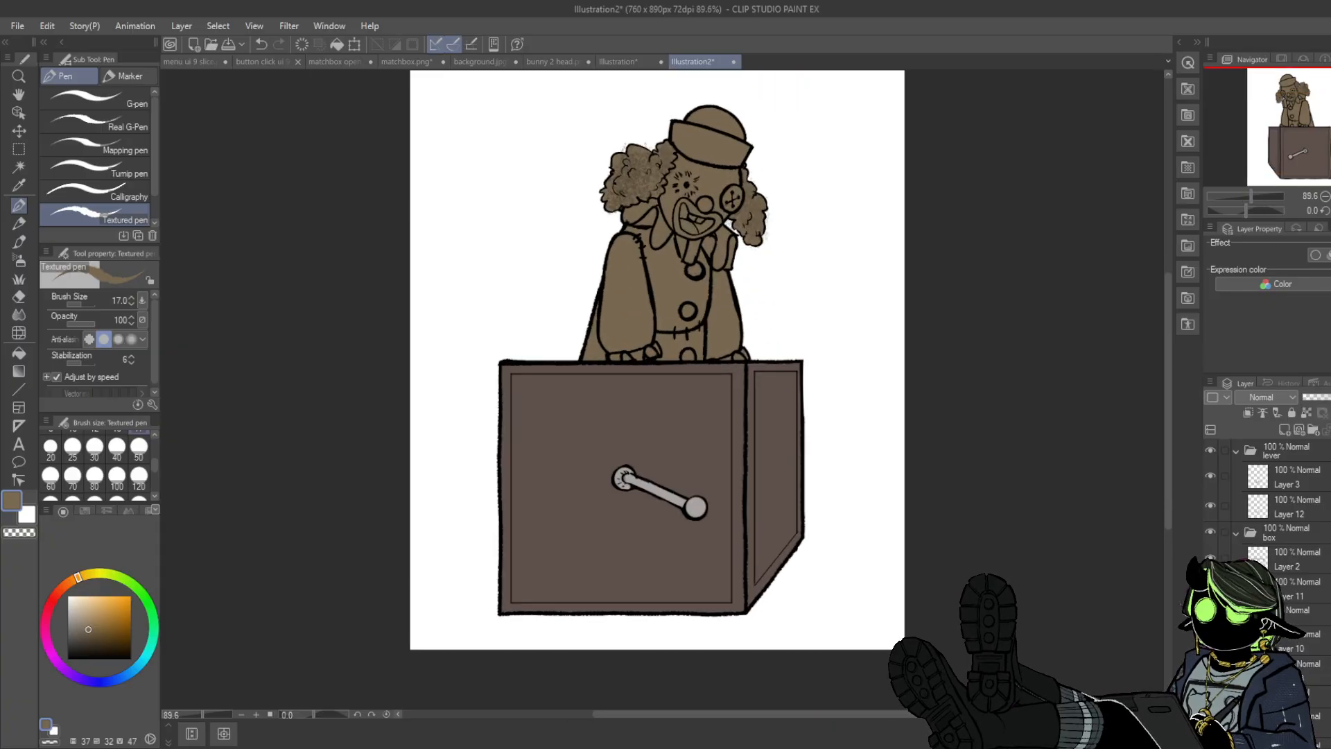
{"action": "key", "text": "h"}
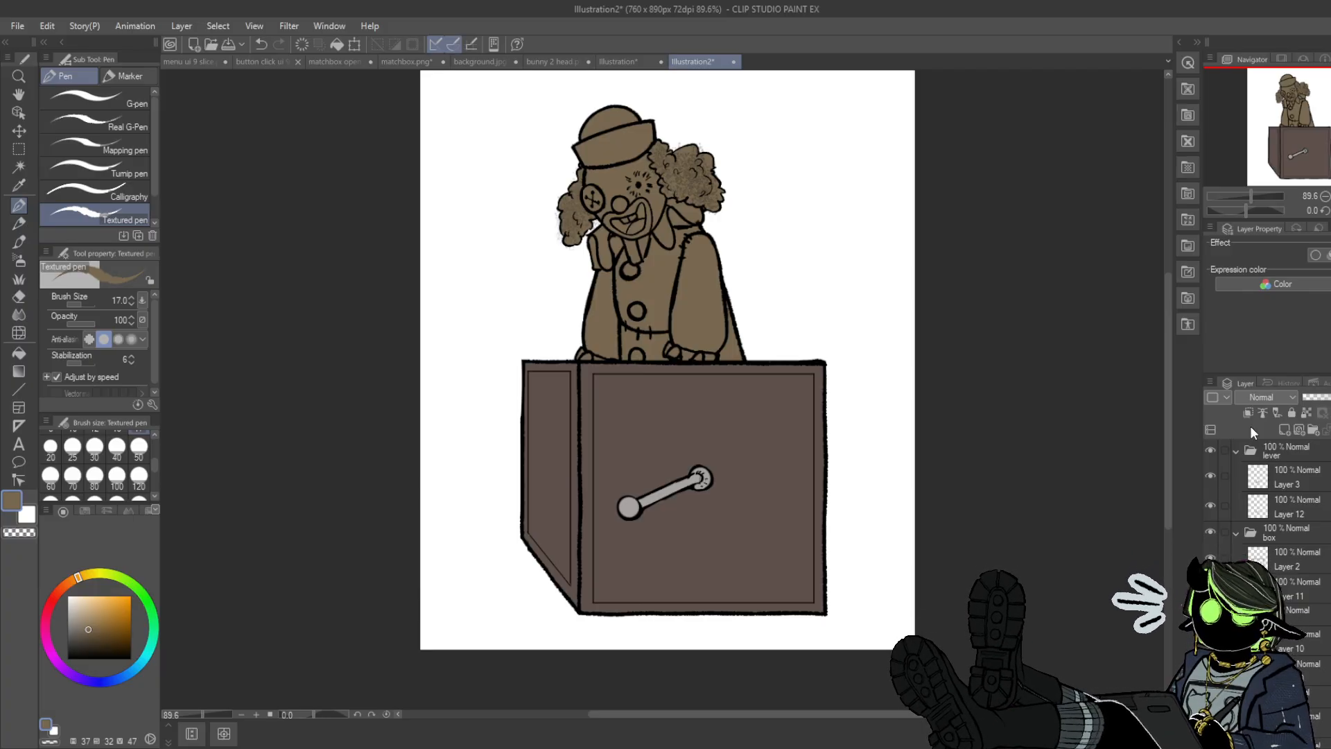
- Lock transparent pixels on the lever's base colour layer and tint the lever with mauve and violet greys using the Textured pen at size 120
{"action": "left_click", "coordinate": [1274, 474]}
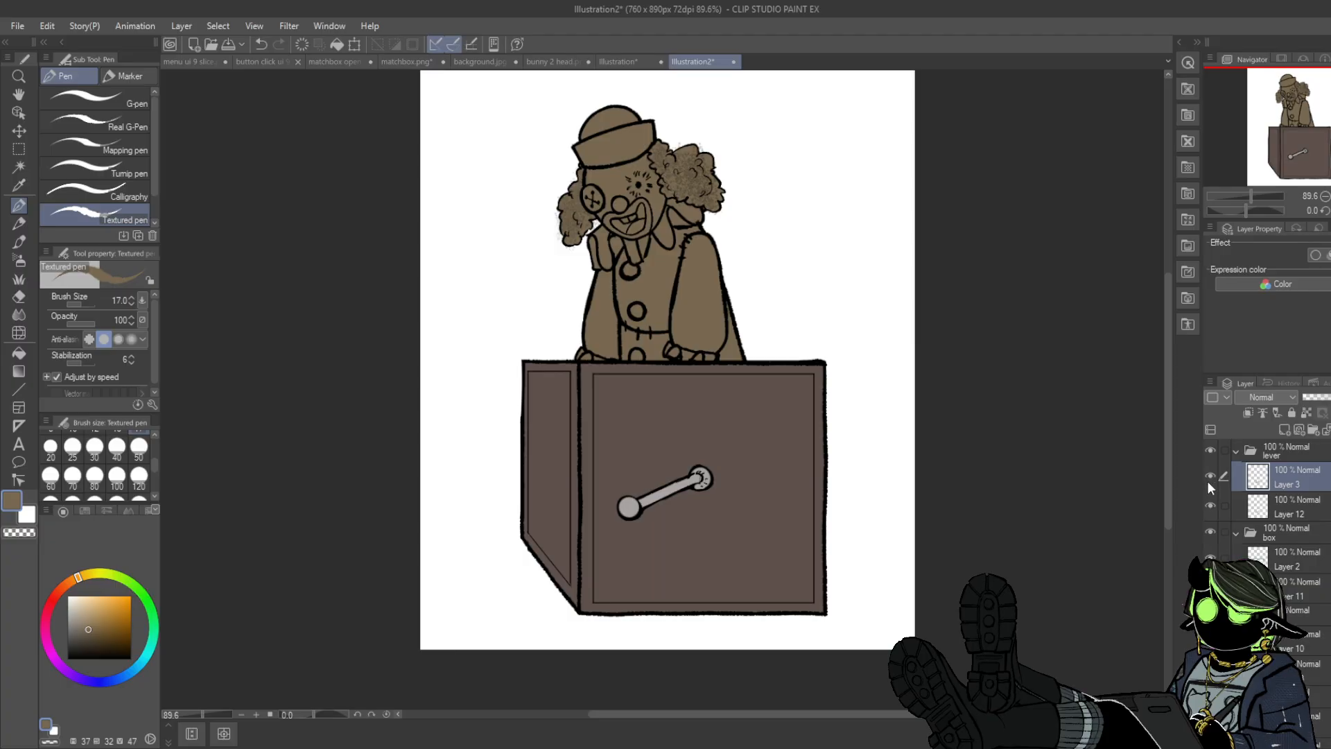
{"action": "left_click", "coordinate": [1274, 508]}
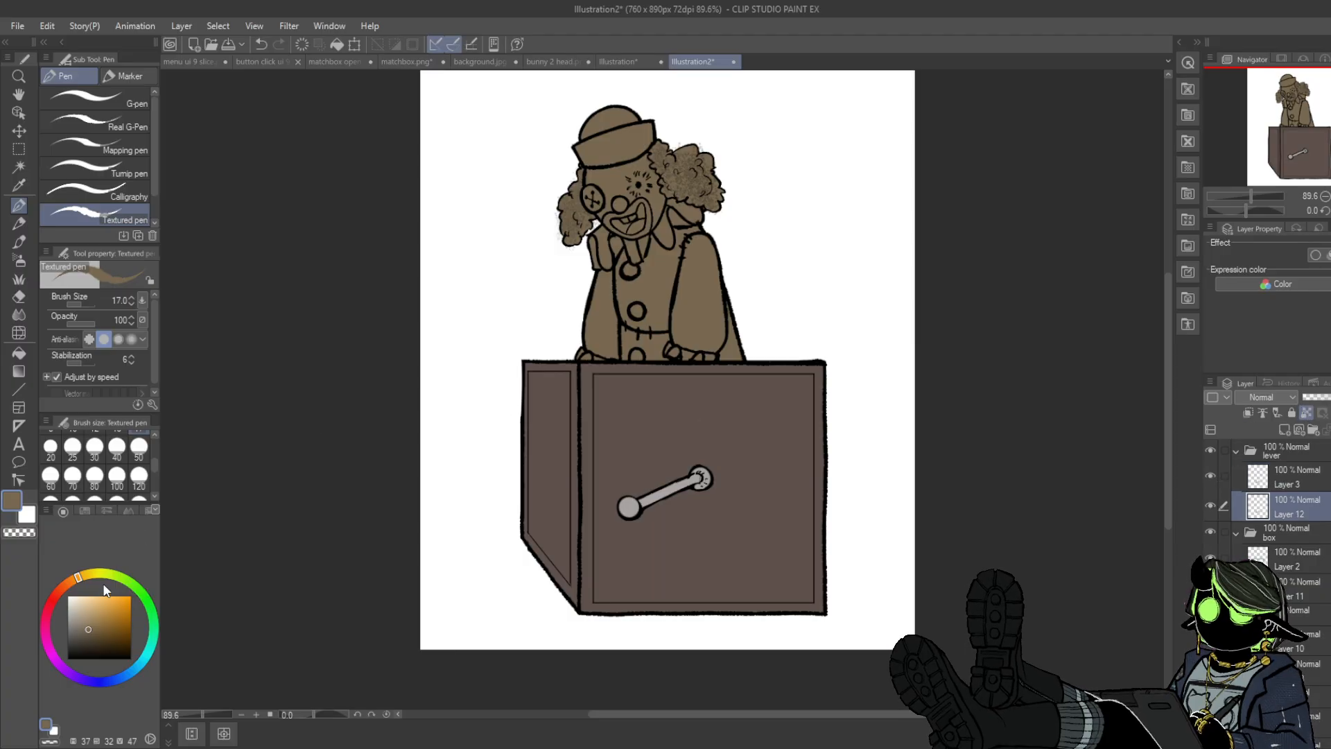
{"action": "left_click", "coordinate": [76, 618]}
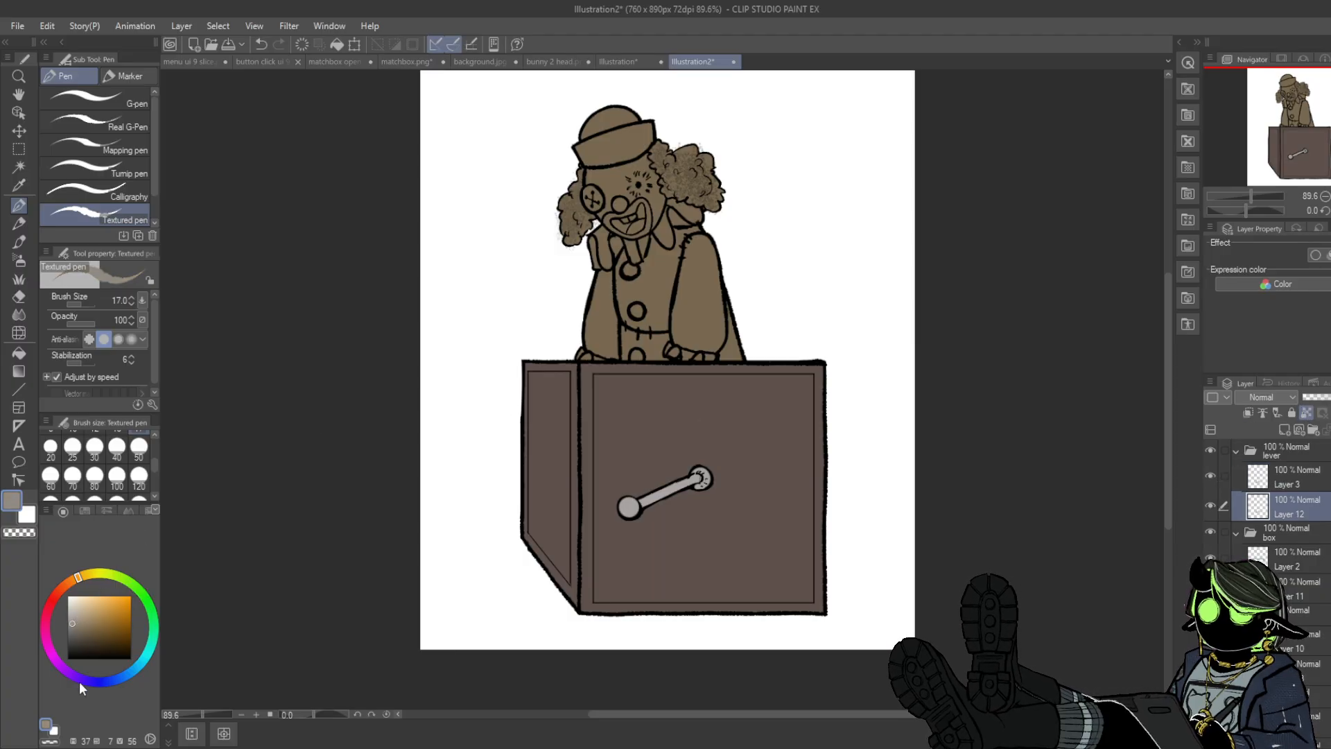
{"action": "left_click", "coordinate": [46, 641]}
{"action": "left_click", "coordinate": [147, 476]}
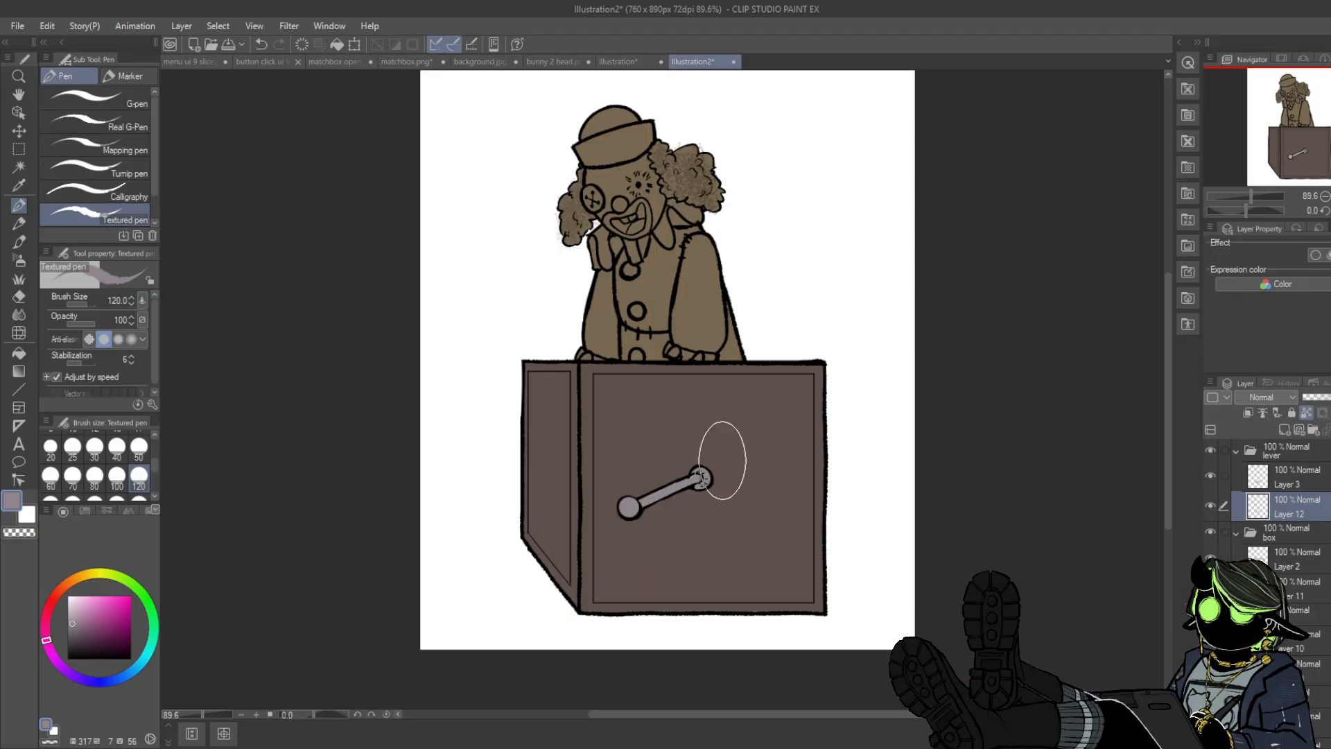
{"action": "left_click", "coordinate": [83, 679]}
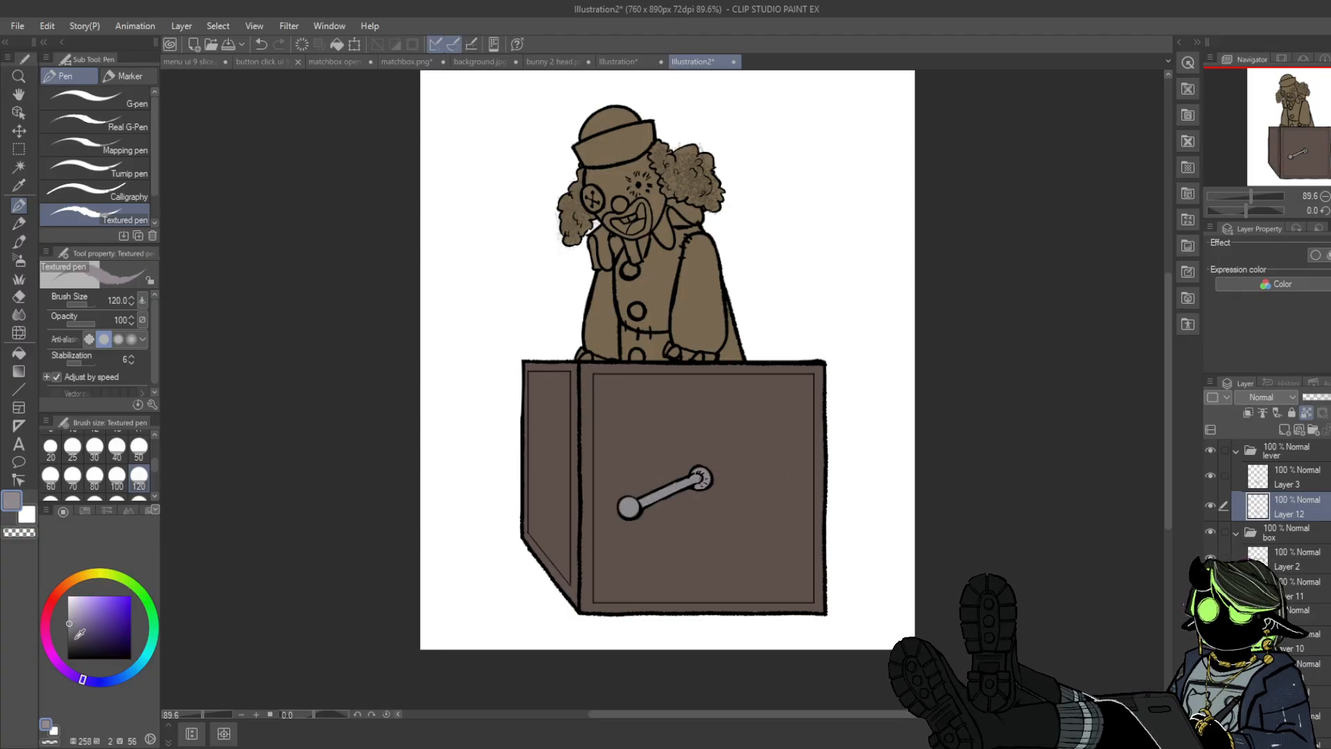
{"action": "left_click", "coordinate": [51, 602]}
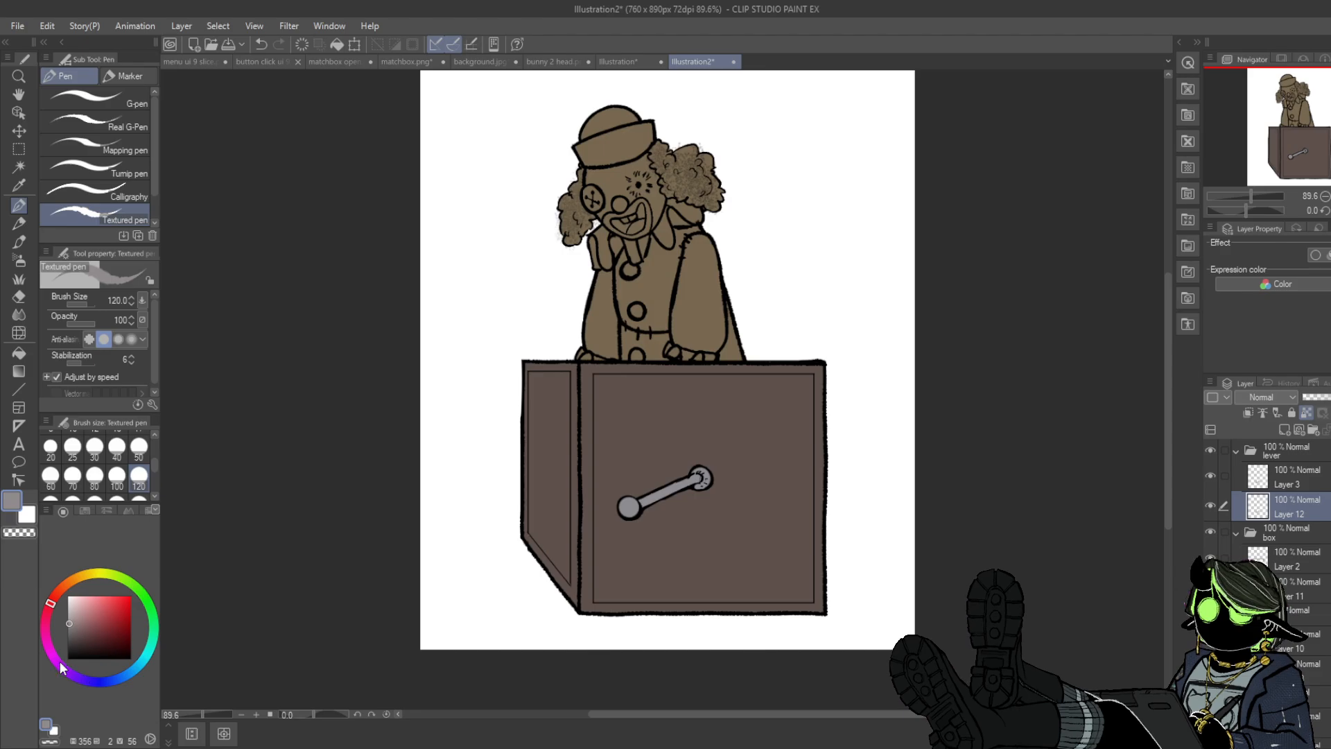
{"action": "left_click", "coordinate": [148, 598]}
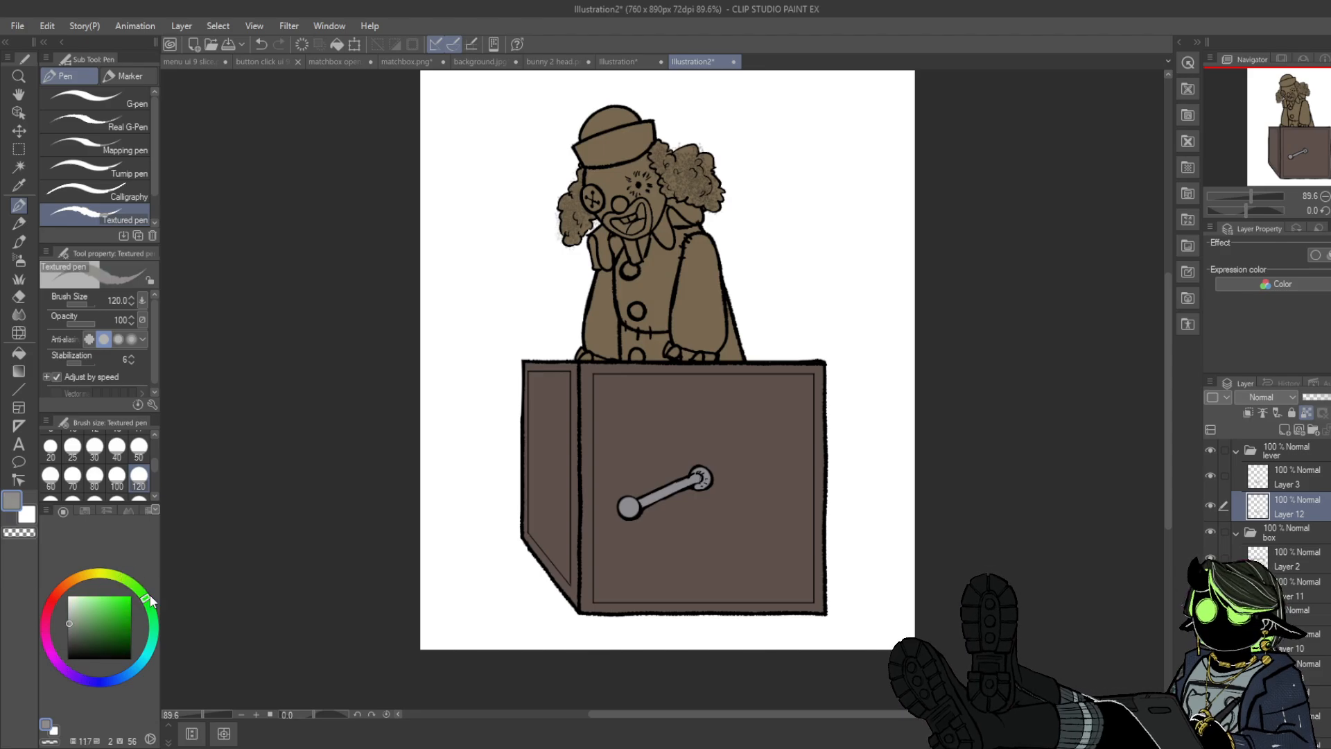
- Paint the lever's round knob muted teal (H 190, S 21, V 41) with the Textured pen, keeping the arm grey
{"action": "left_click", "coordinate": [142, 661]}
{"action": "left_click", "coordinate": [80, 640]}
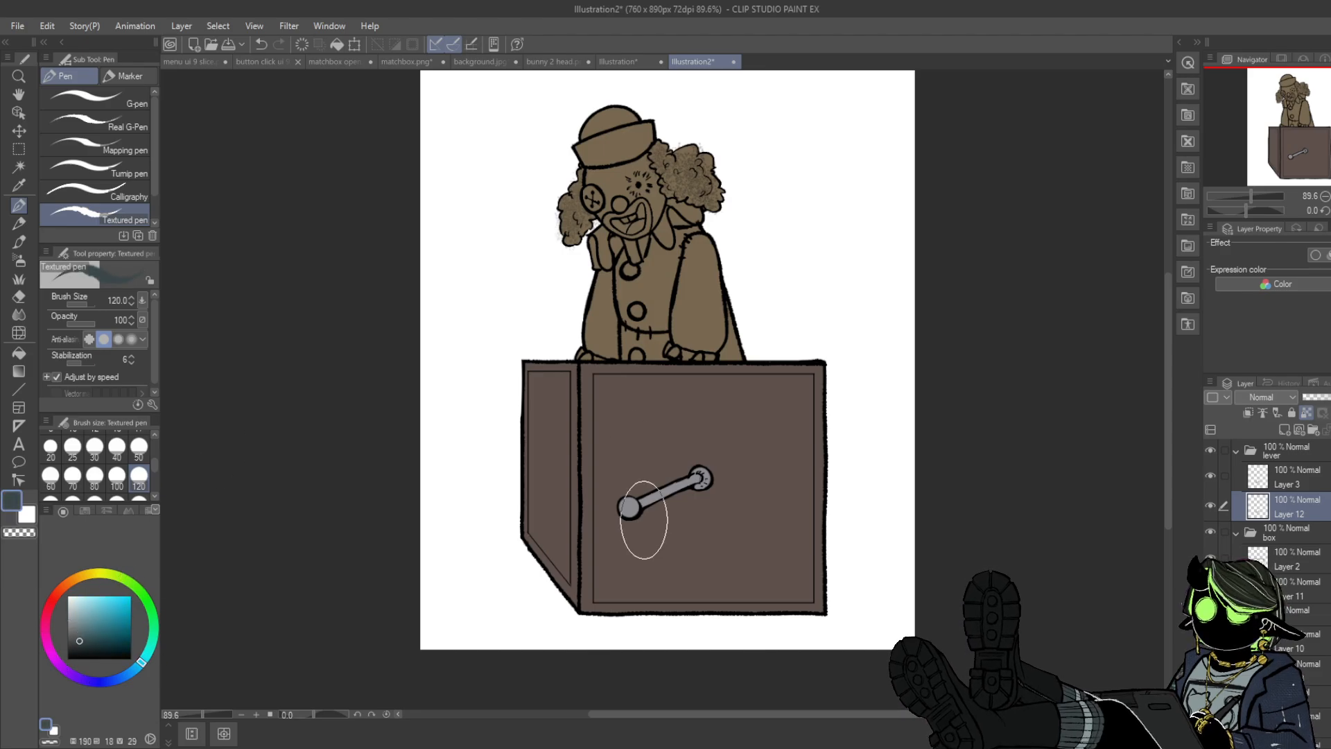
{"action": "left_click", "coordinate": [644, 520]}
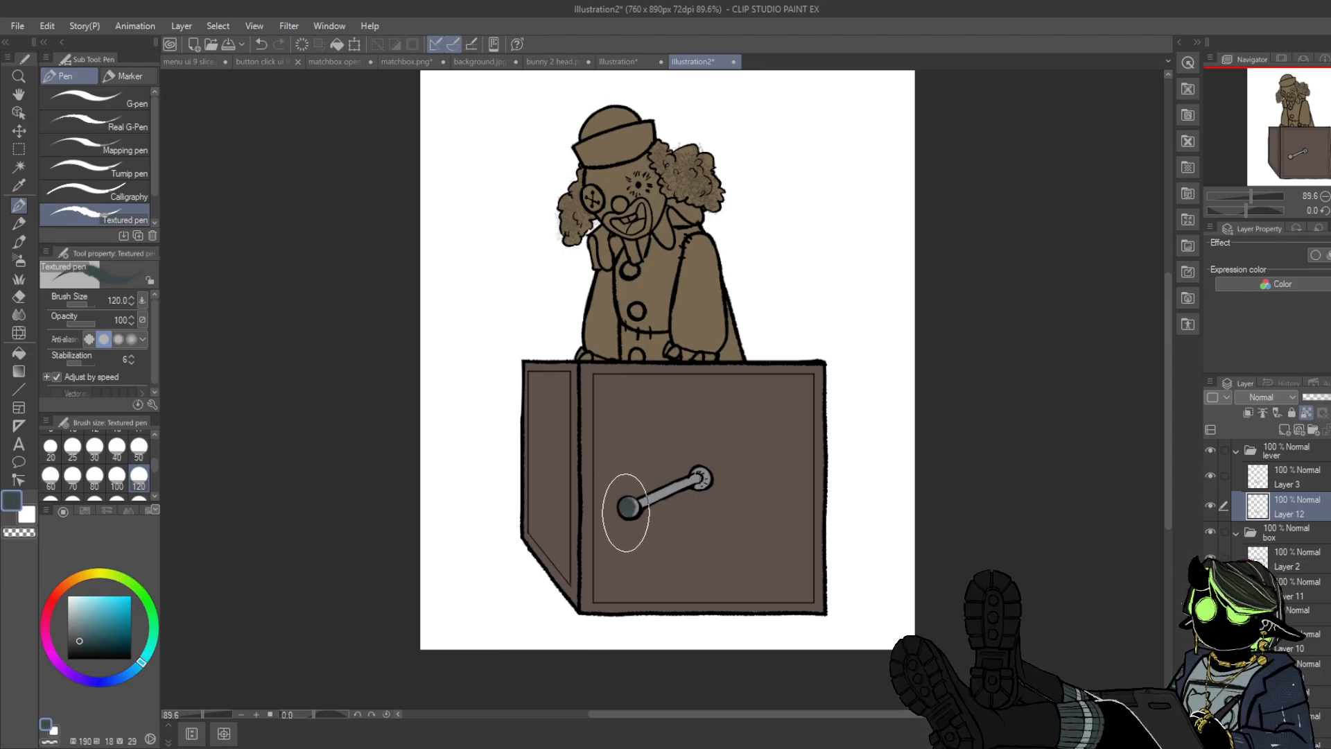
{"action": "left_click", "coordinate": [82, 633]}
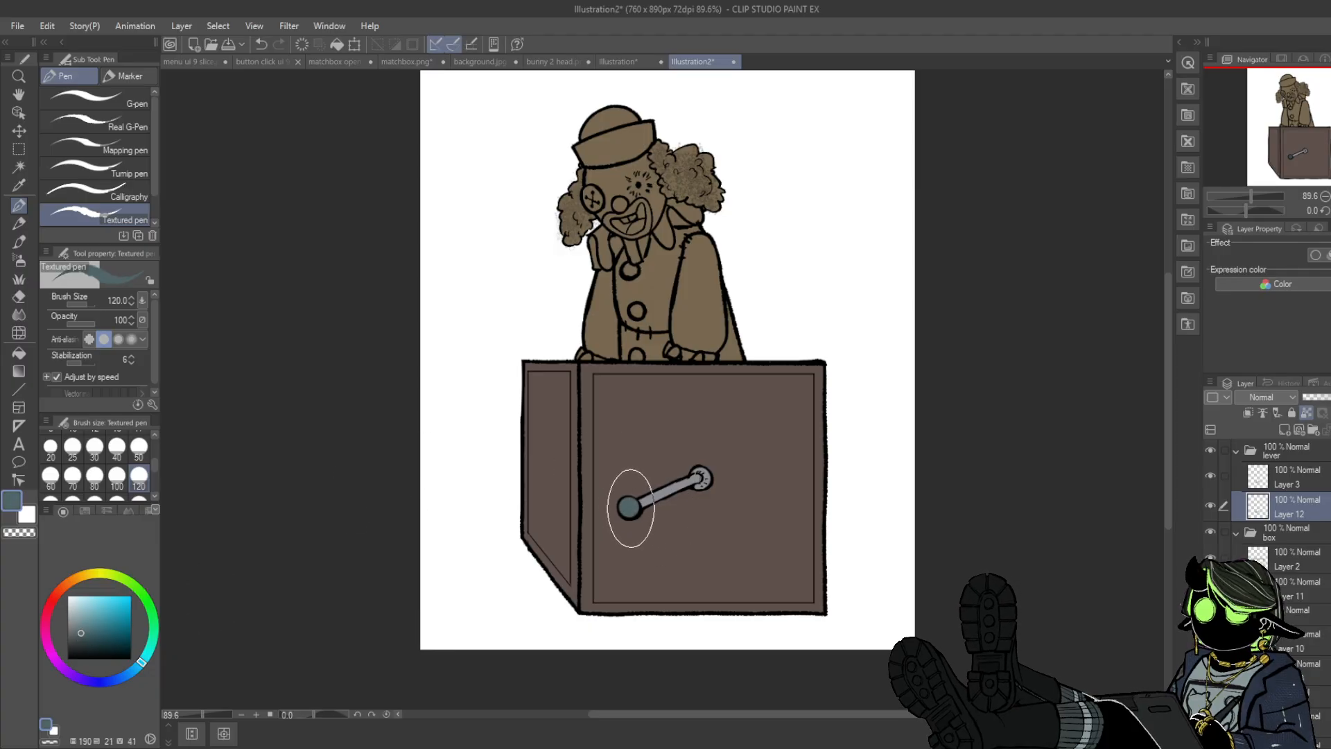
{"action": "left_click", "coordinate": [642, 499], "text": "alt"}
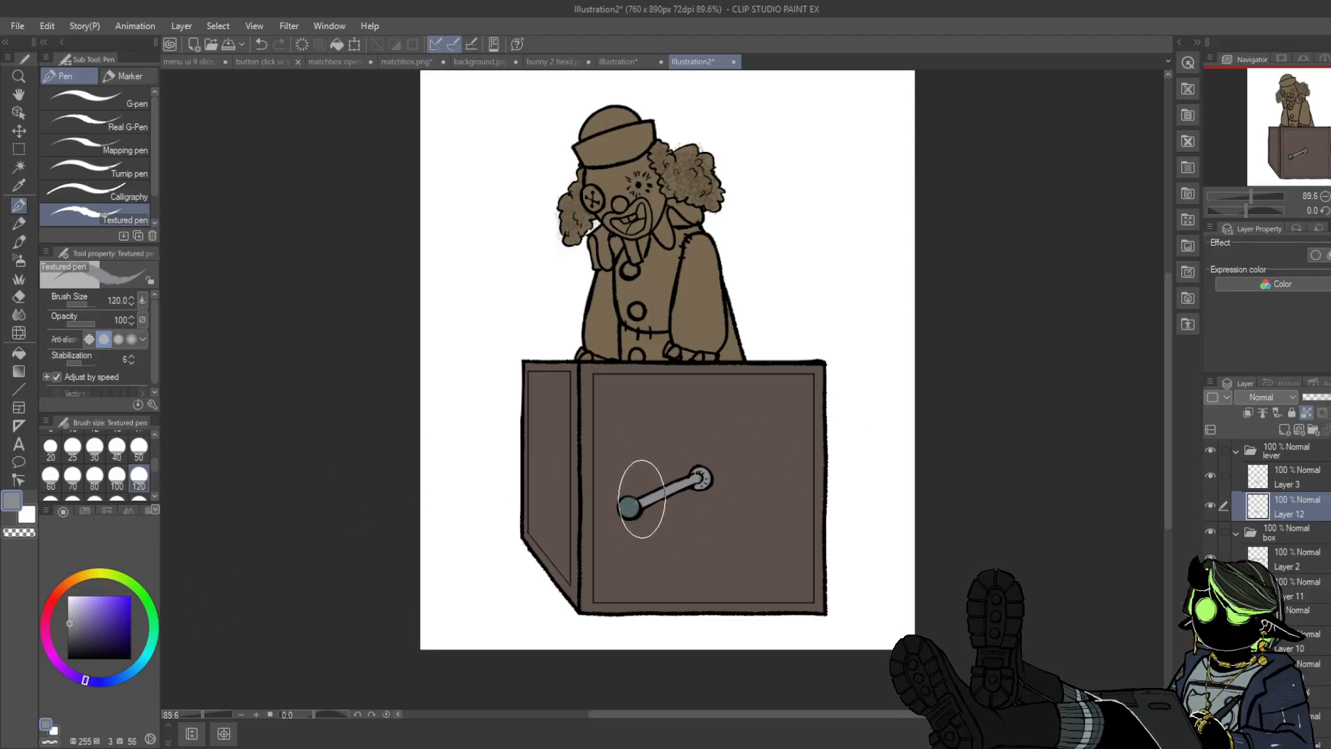
- Hide the lever folder and fill the box's front and side panels tan (H 37, S 23, V 74) on Layer 11, referring to other layers
{"action": "left_click", "coordinate": [1294, 588]}
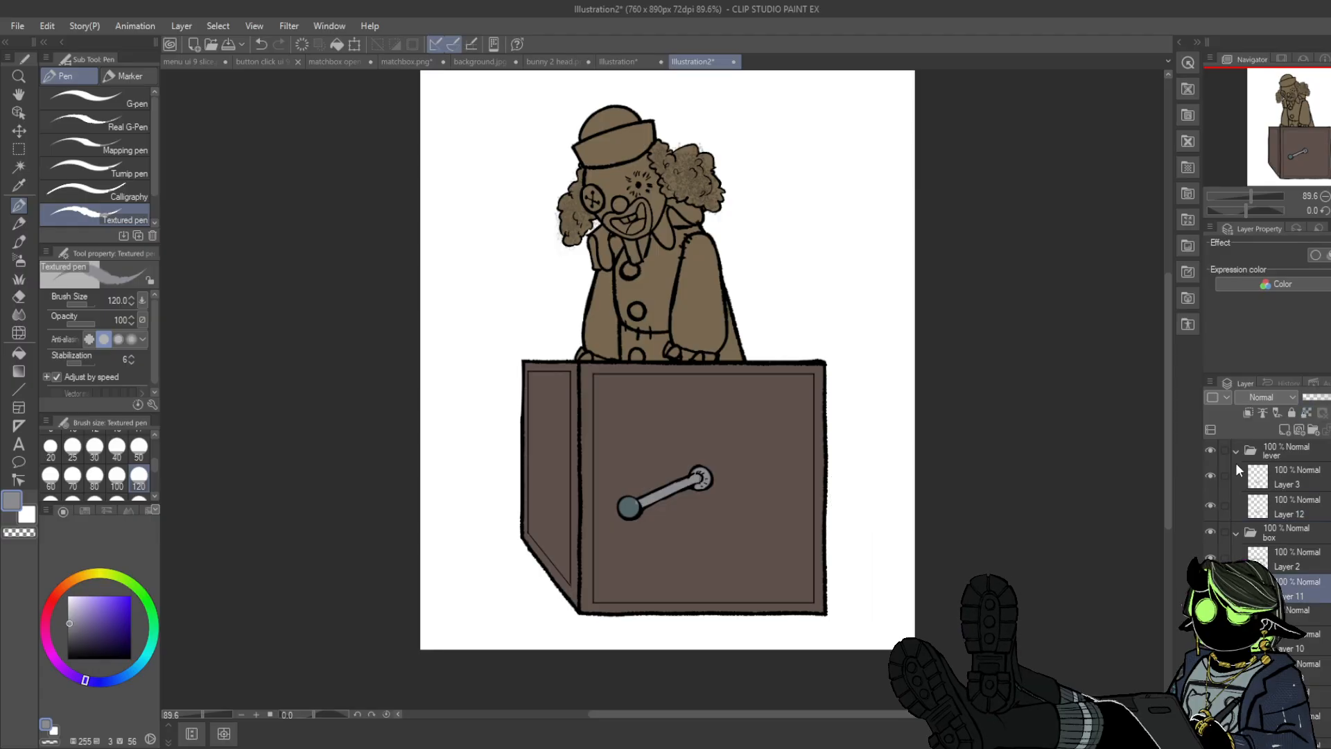
{"action": "left_click", "coordinate": [1209, 449]}
{"action": "left_click", "coordinate": [654, 430], "text": "alt"}
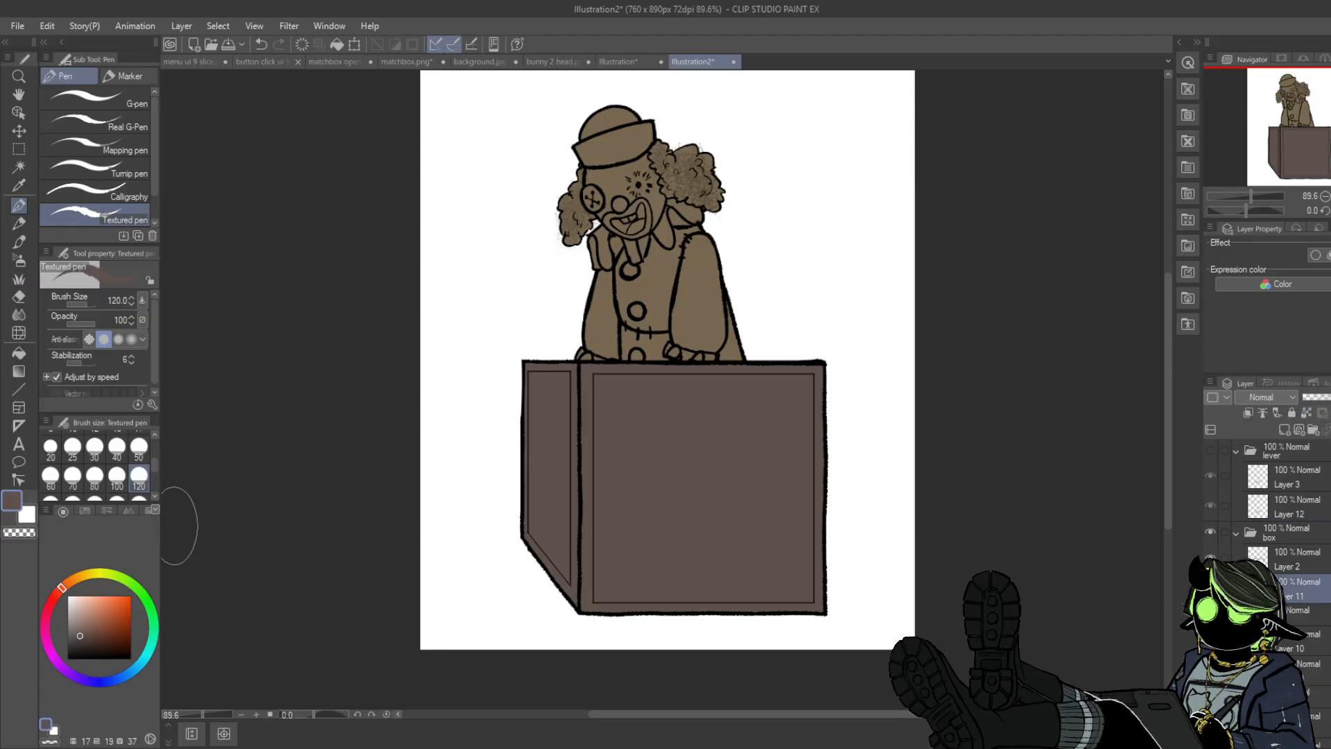
{"action": "left_click", "coordinate": [50, 604]}
{"action": "left_click", "coordinate": [93, 616]}
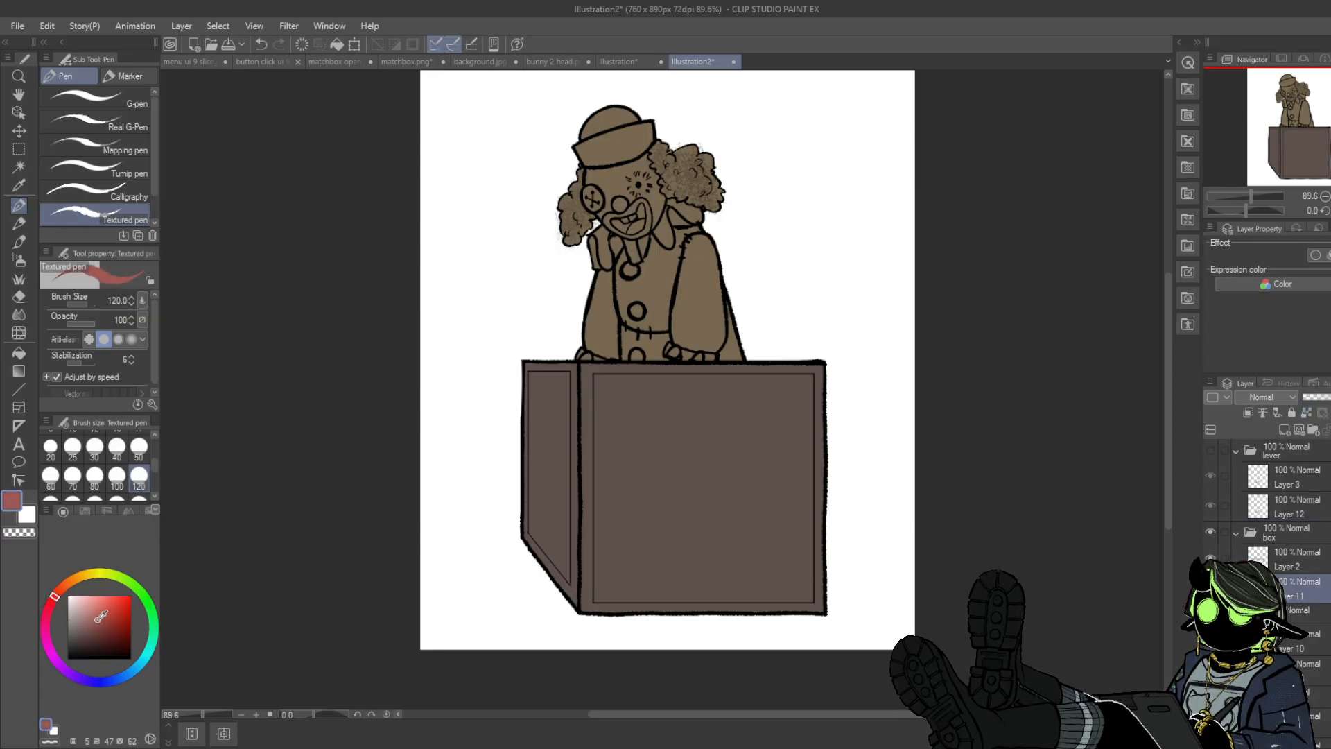
{"action": "left_click", "coordinate": [76, 575]}
{"action": "left_click", "coordinate": [88, 608]}
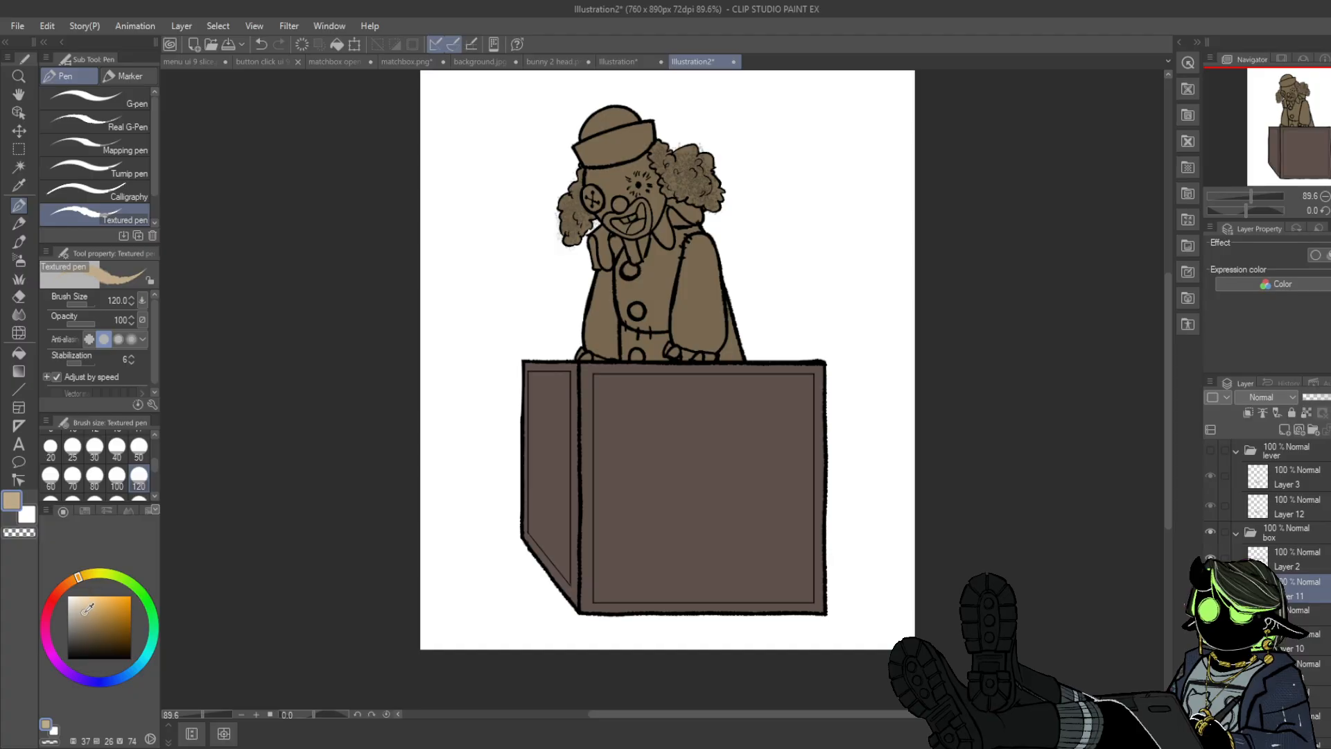
{"action": "left_click", "coordinate": [19, 353]}
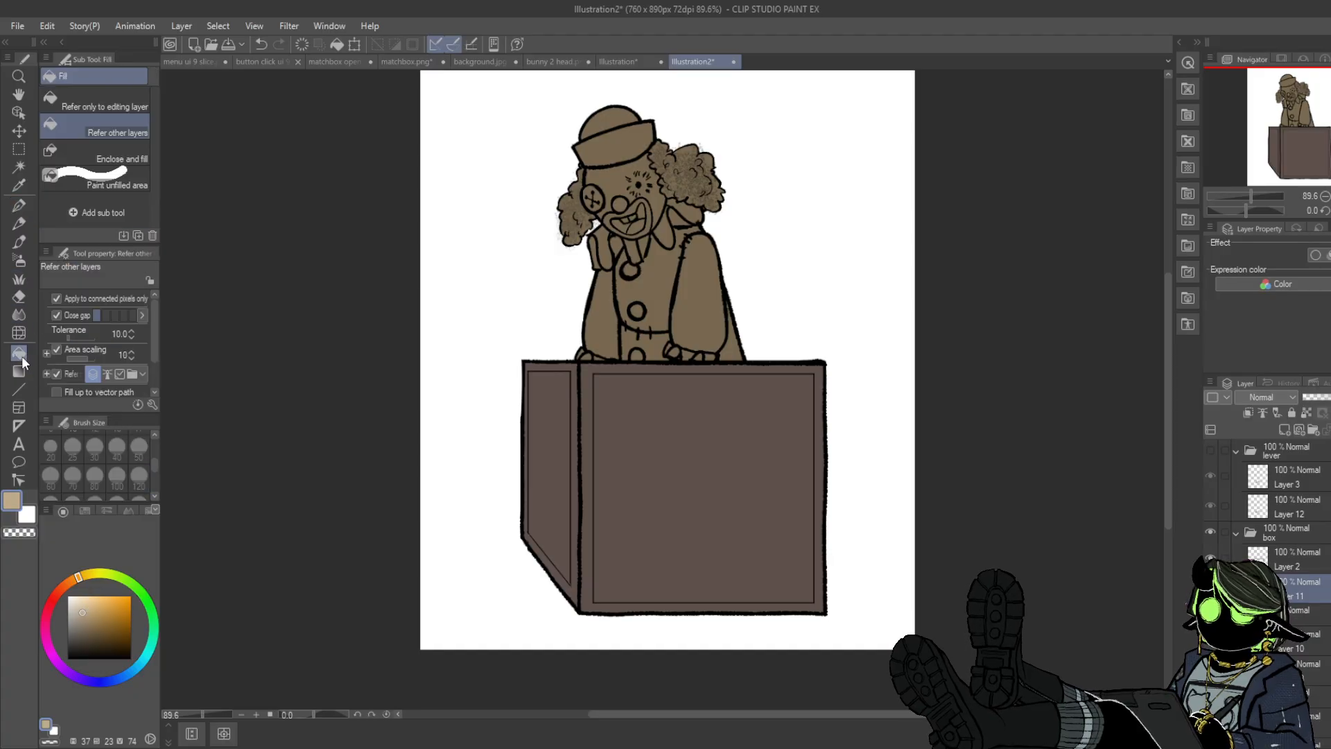
{"action": "left_click", "coordinate": [703, 495]}
{"action": "left_click", "coordinate": [551, 478]}
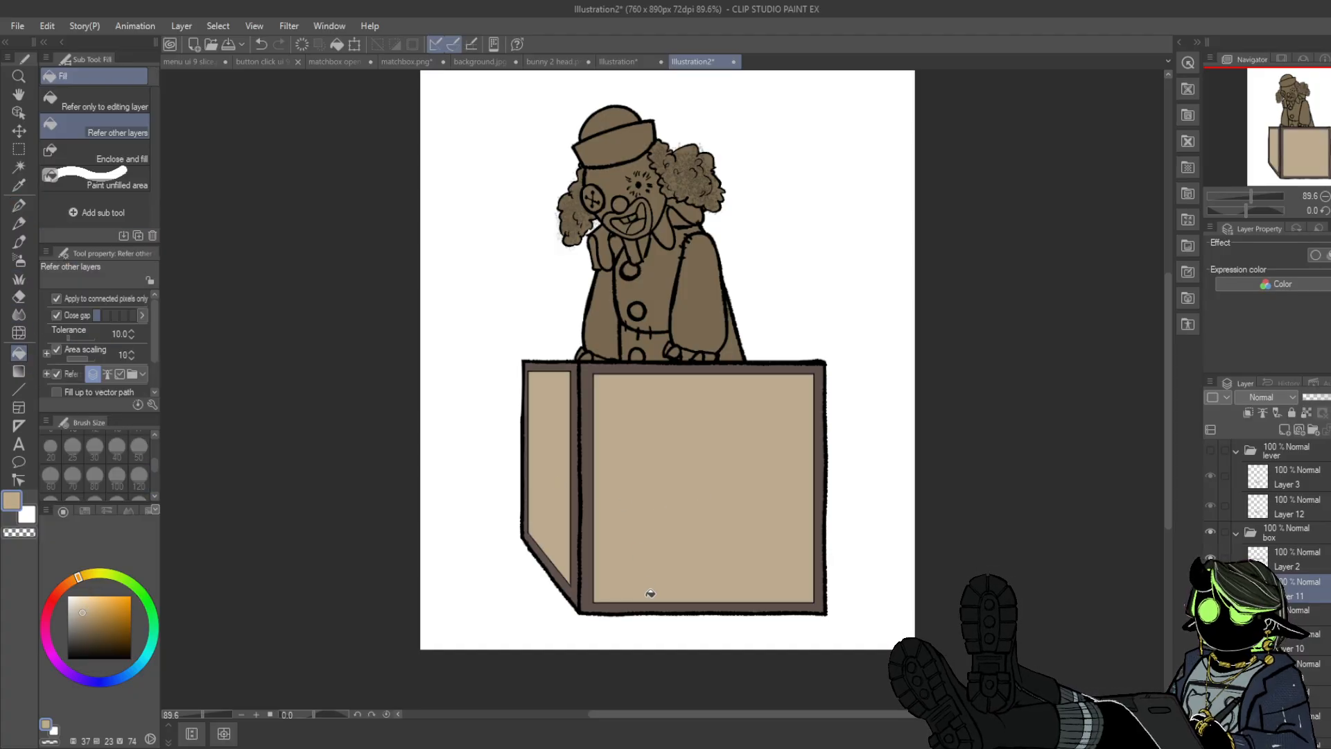
- Refill the box's side panel with a muted mauve (H 301, S 14, V 59)
{"action": "left_click", "coordinate": [52, 654]}
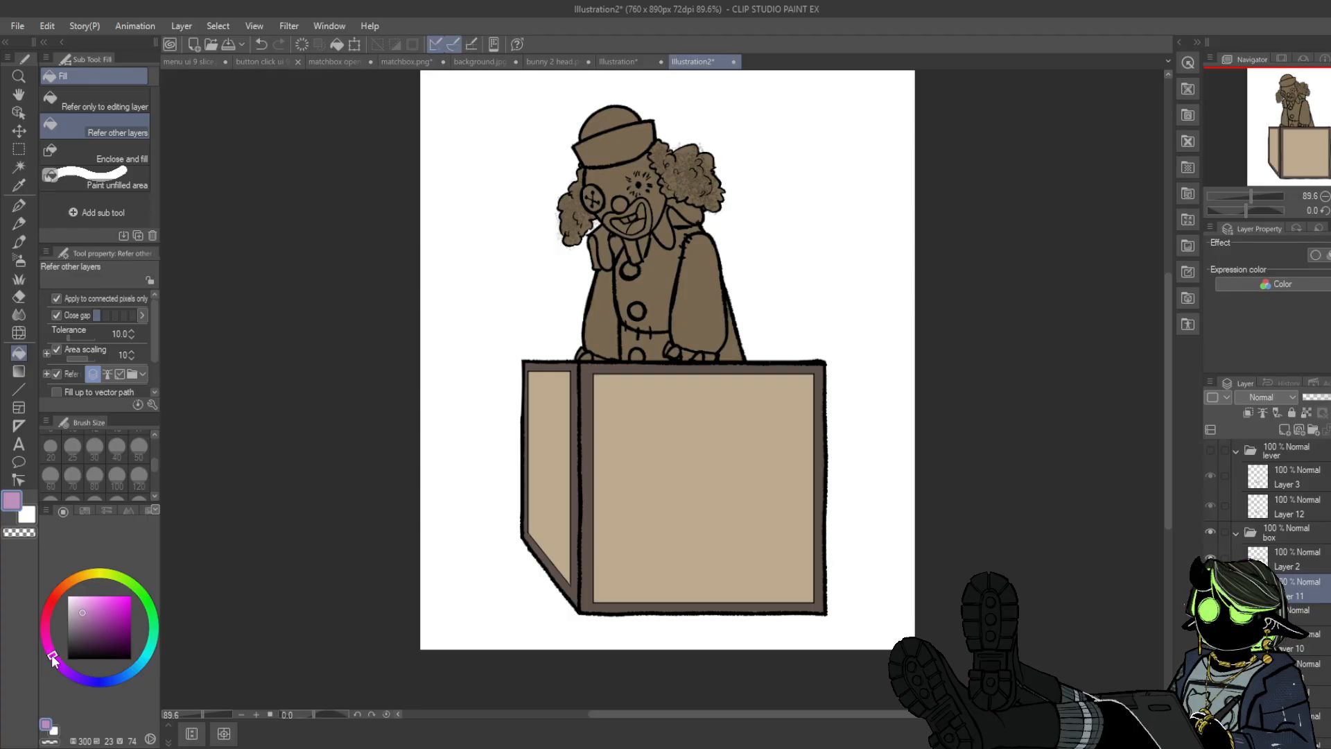
{"action": "left_click", "coordinate": [549, 446]}
{"action": "left_click", "coordinate": [76, 622]}
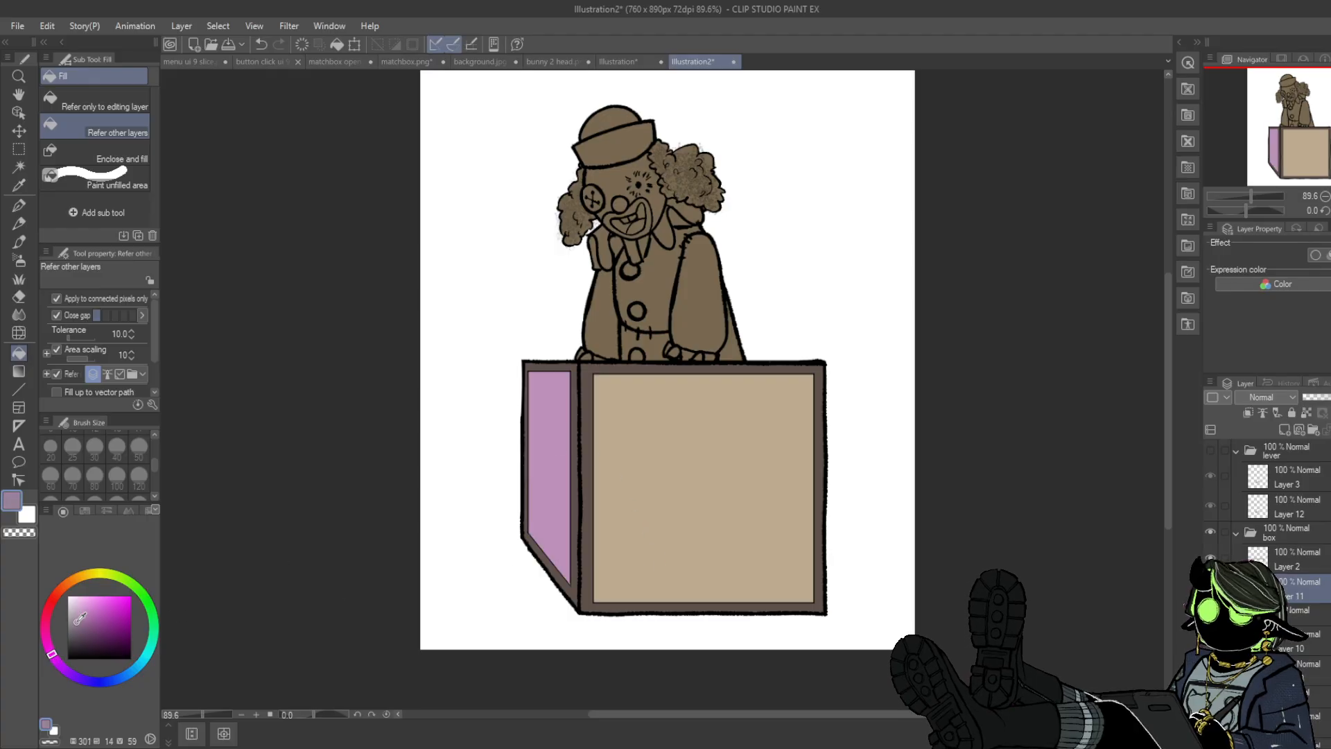
{"action": "left_click", "coordinate": [549, 432]}
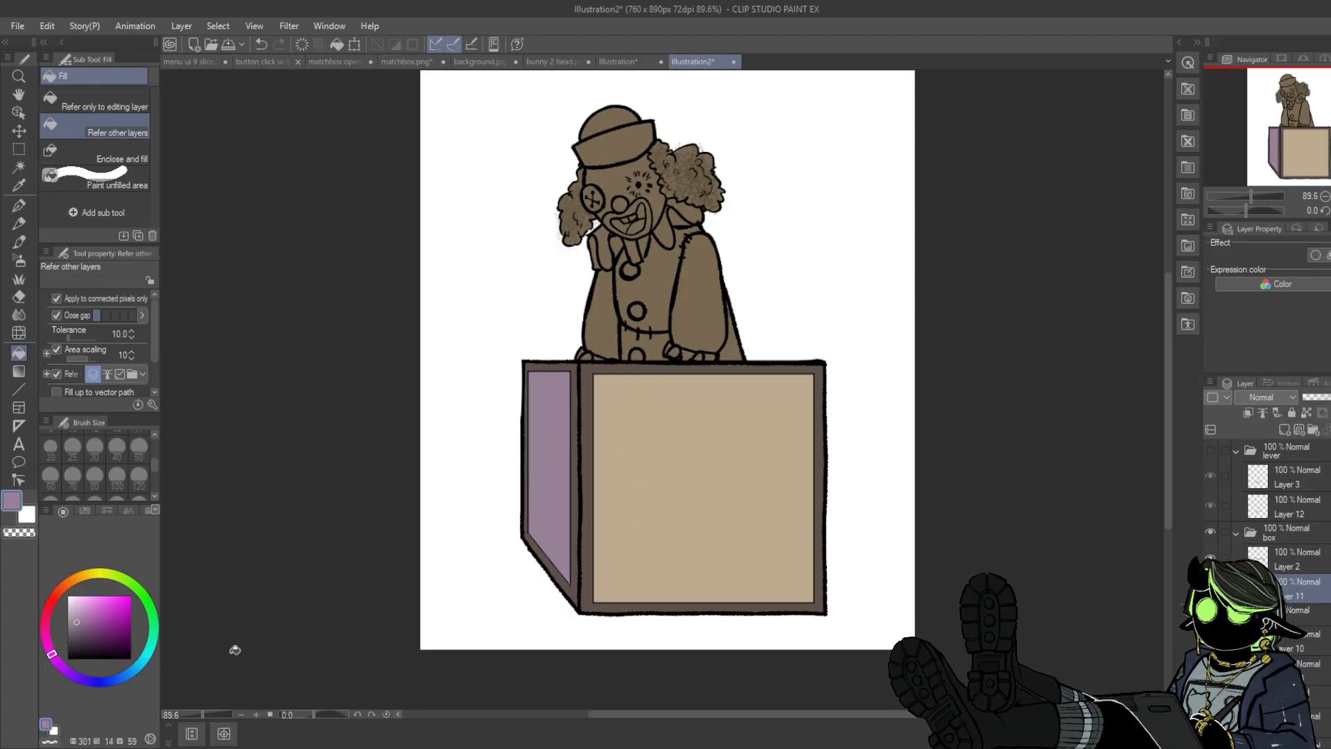
- Fill the box's front frame reddish brown (H 2, S 36, V 45) and the side frame slate blue (H 208), and show the lever again
{"action": "left_click", "coordinate": [52, 597]}
{"action": "left_click", "coordinate": [102, 635]}
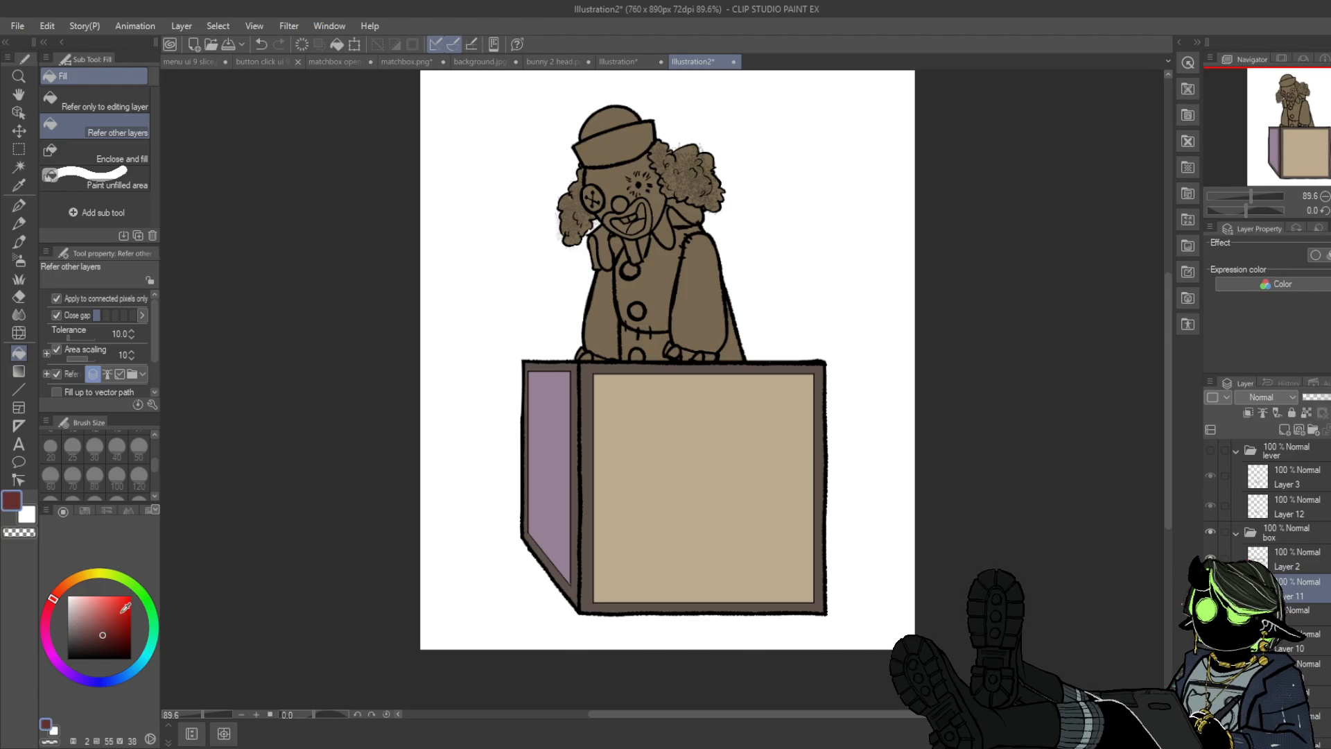
{"action": "left_click_drag", "start_coordinate": [99, 629], "coordinate": [86, 631]}
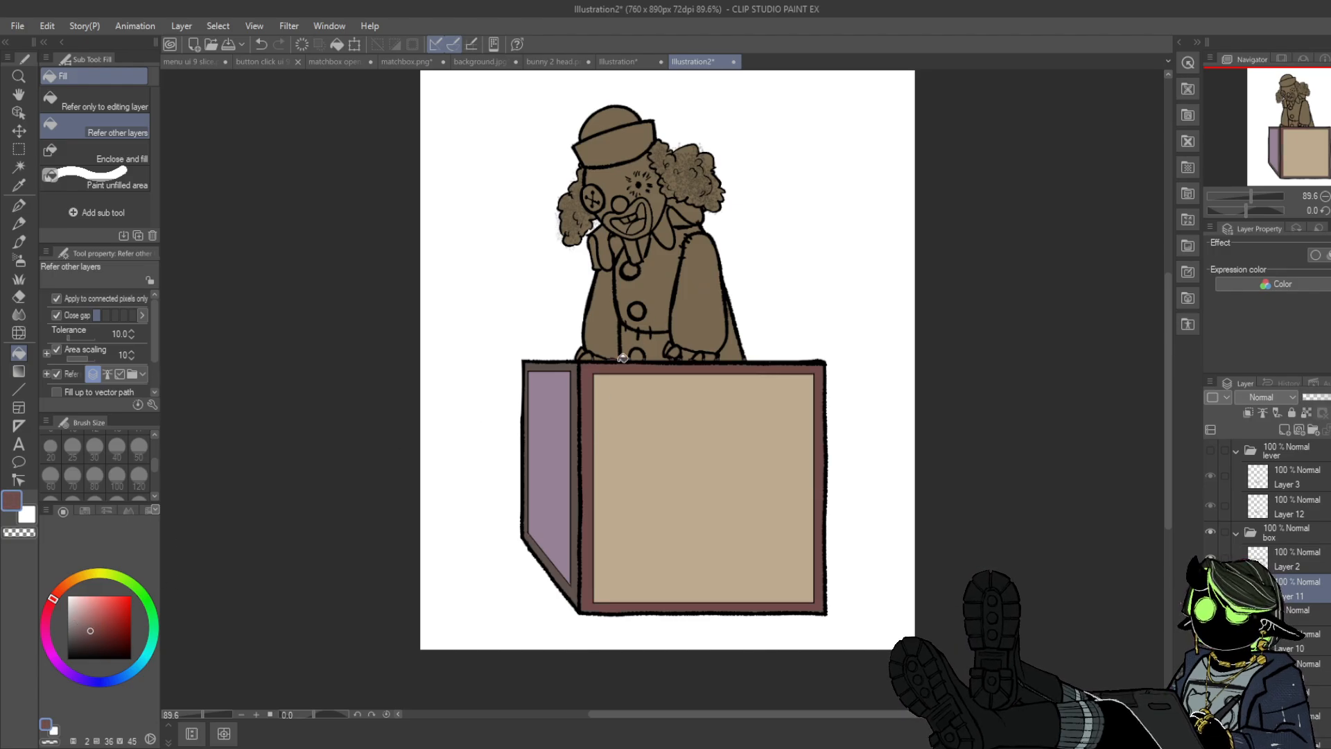
{"action": "left_click", "coordinate": [128, 672]}
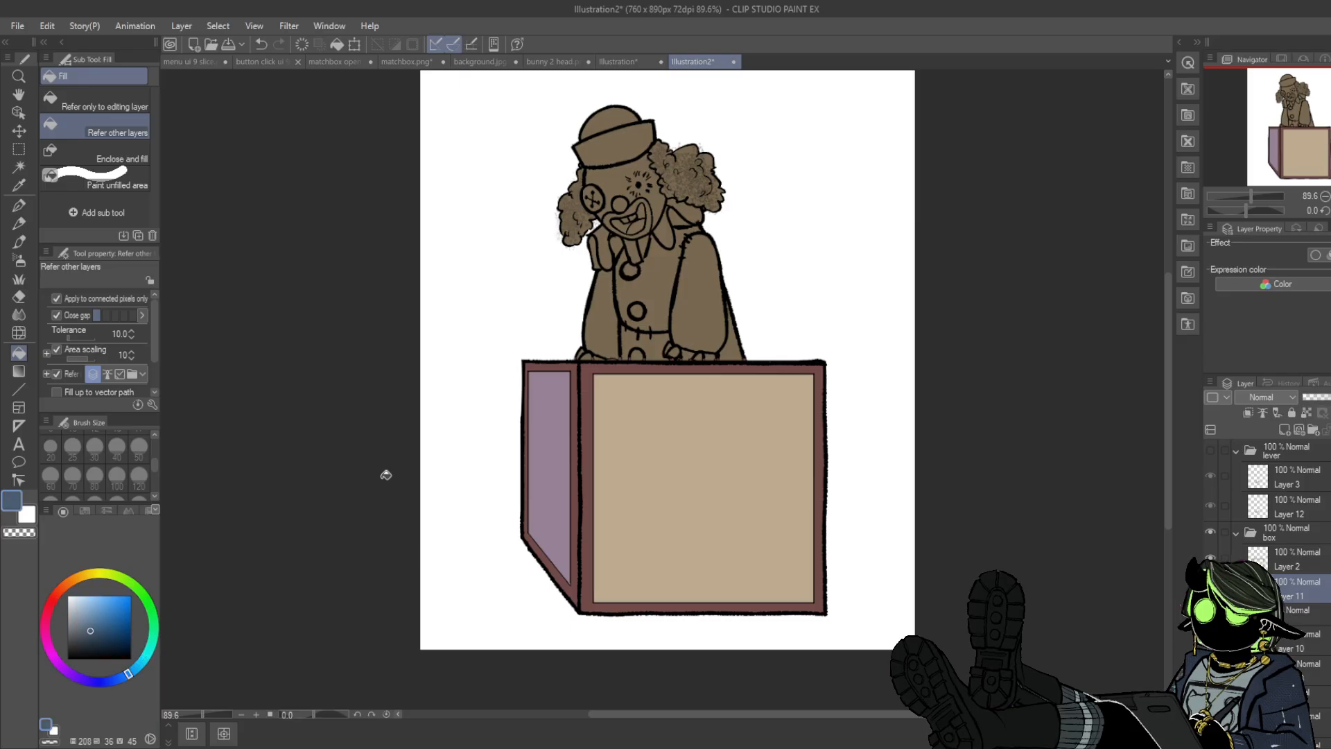
{"action": "left_click", "coordinate": [580, 418]}
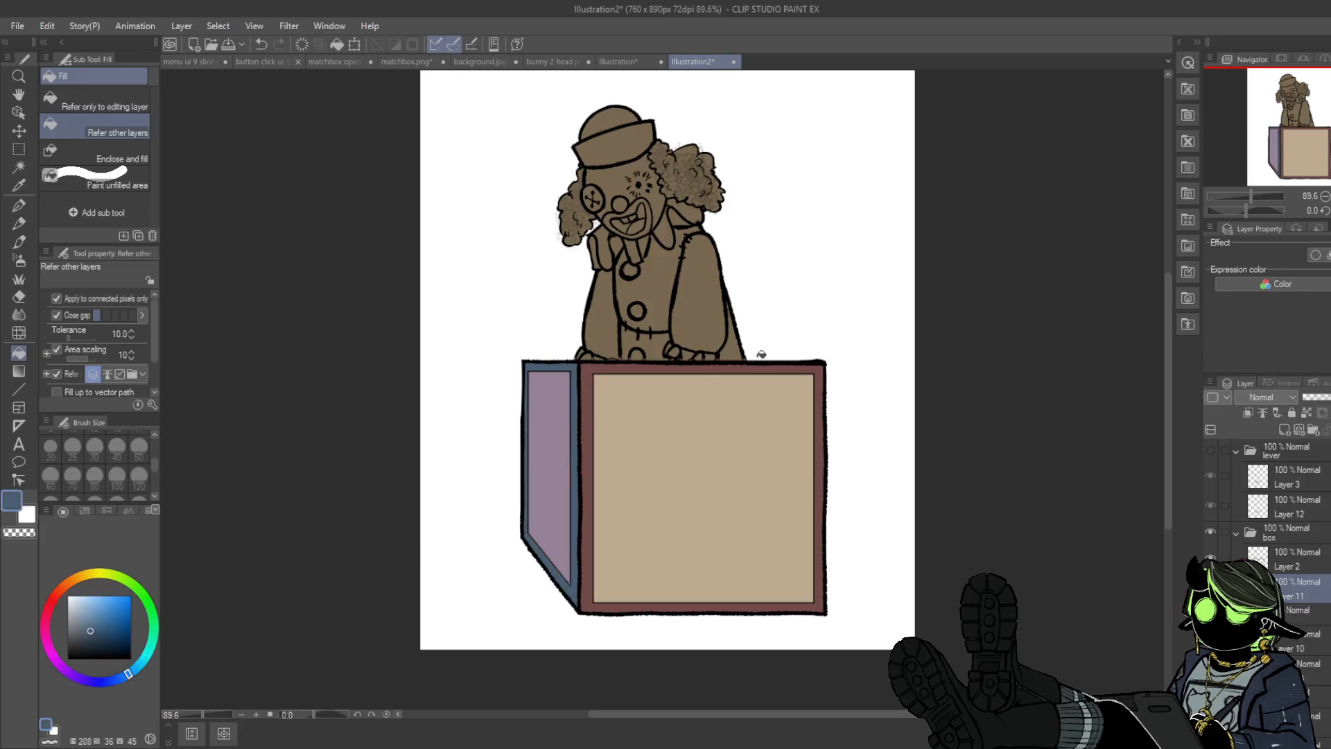
{"action": "left_click", "coordinate": [1210, 450]}
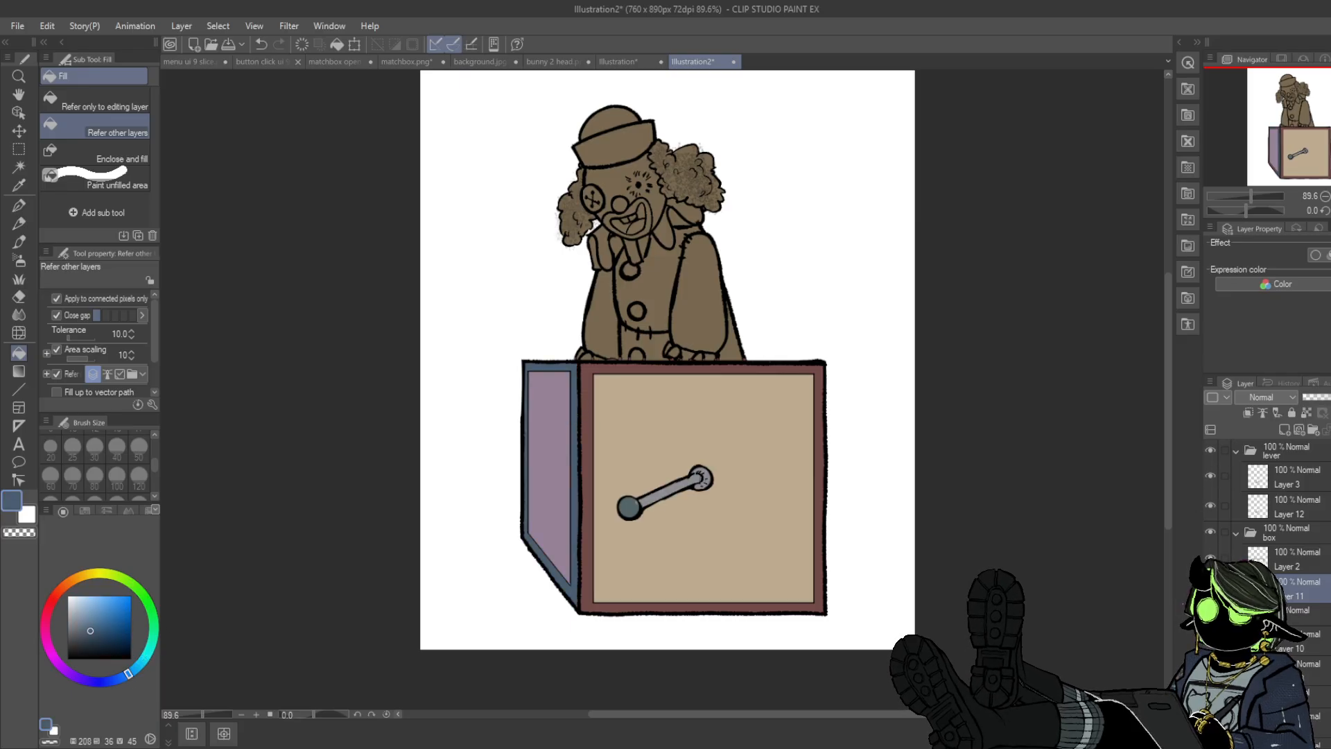
- Lock transparent pixels on the base colour layers of the box, hat, front hair, head, front arm and body top
{"action": "left_click", "coordinate": [19, 299]}
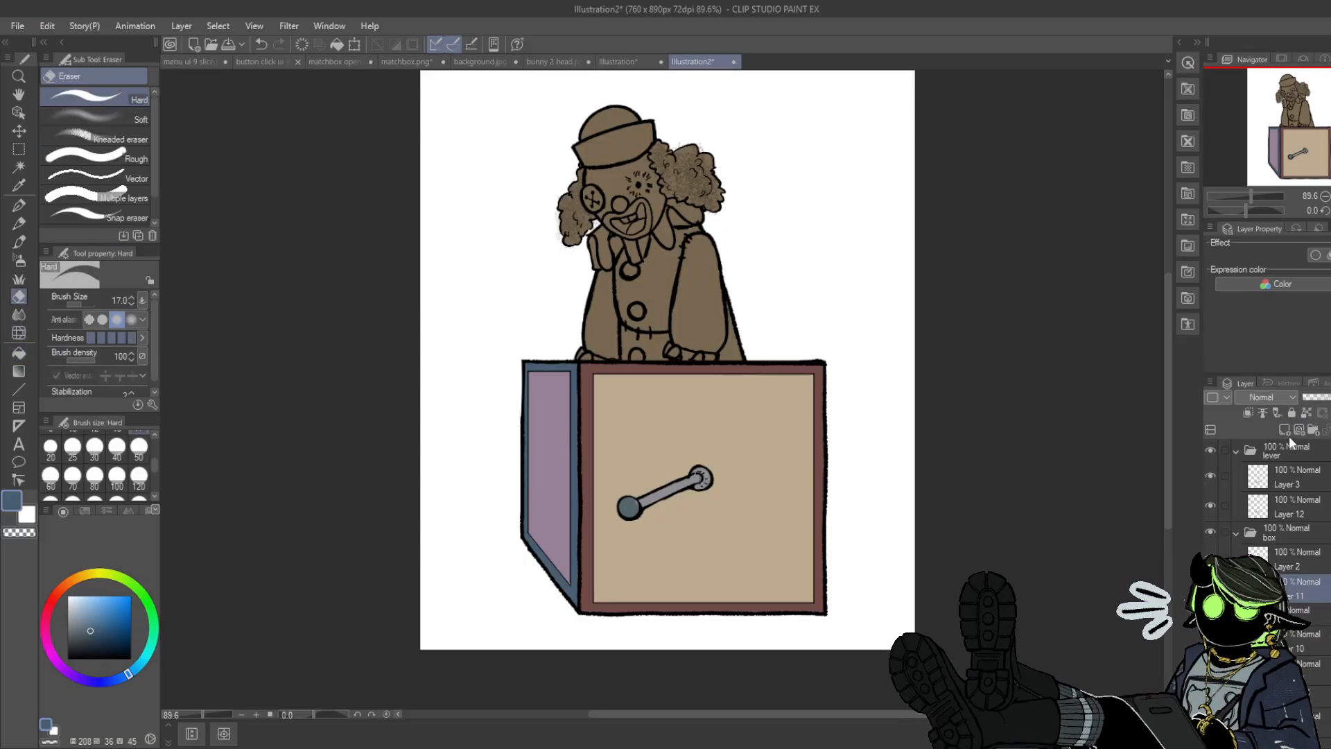
{"action": "left_click", "coordinate": [1306, 411]}
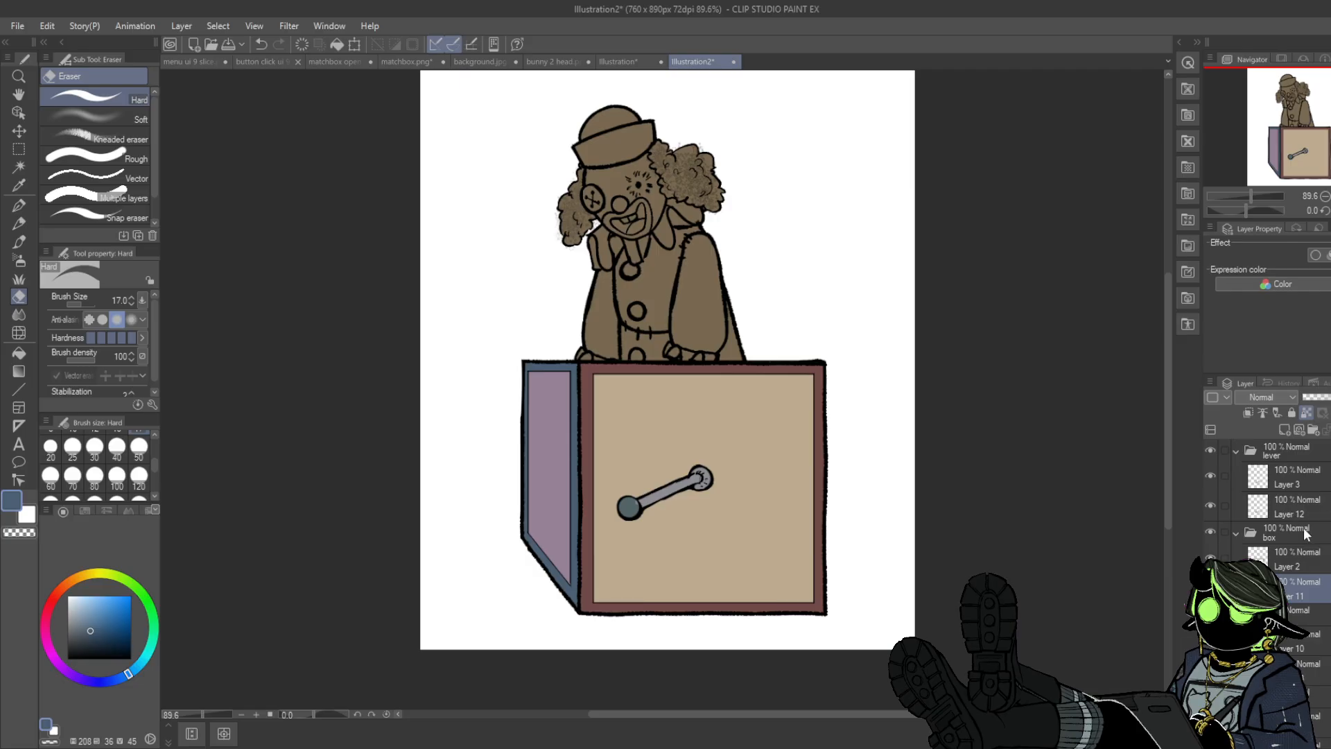
{"action": "scroll", "coordinate": [1282, 541], "scroll_direction": "down", "scroll_amount": 3}
{"action": "left_click", "coordinate": [1290, 547]}
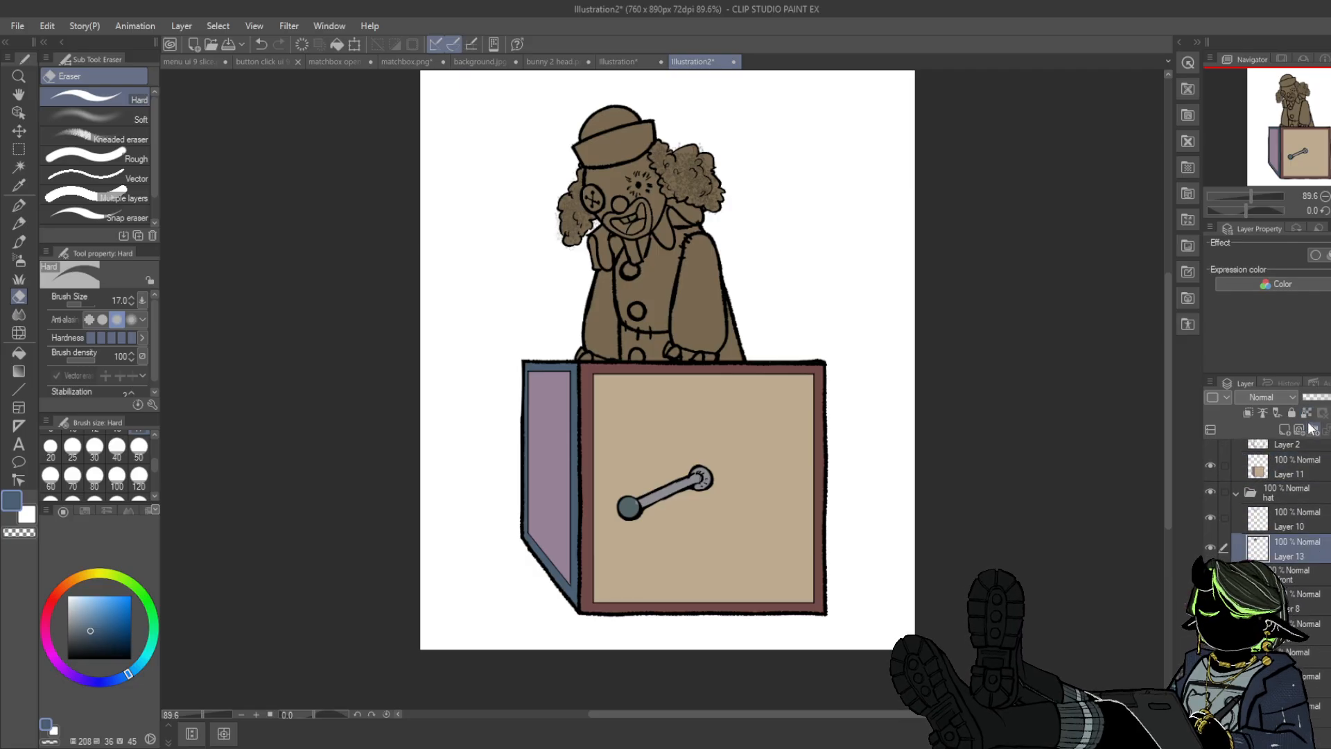
{"action": "left_click", "coordinate": [1295, 619]}
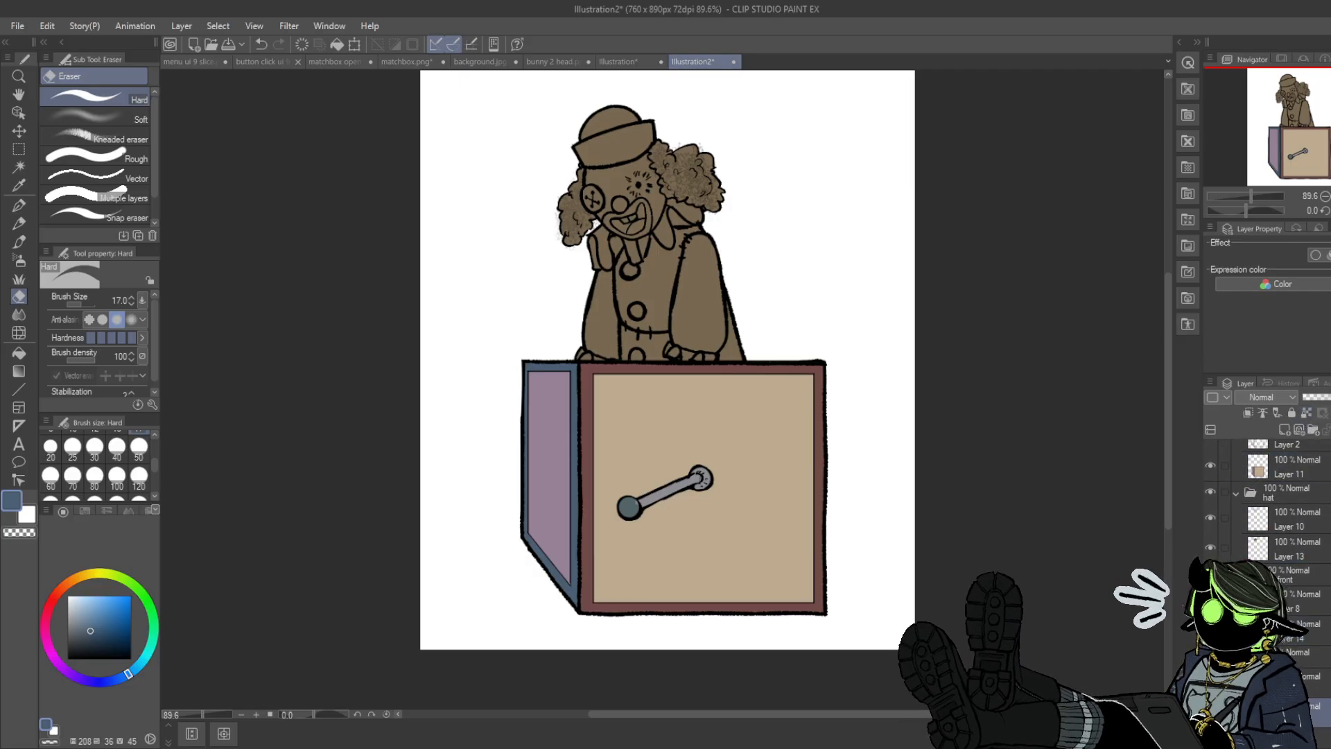
{"action": "left_click", "coordinate": [1284, 429]}
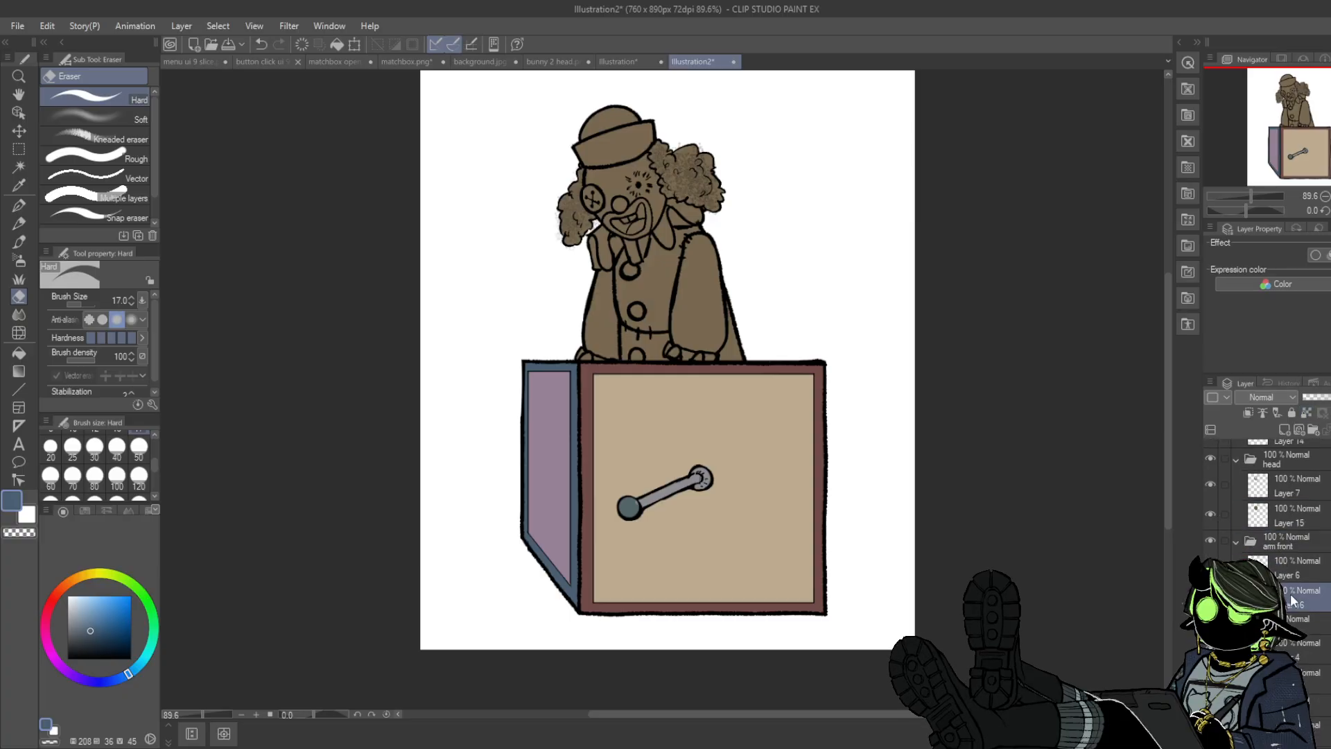
{"action": "left_click", "coordinate": [1305, 414]}
{"action": "left_click", "coordinate": [1307, 677]}
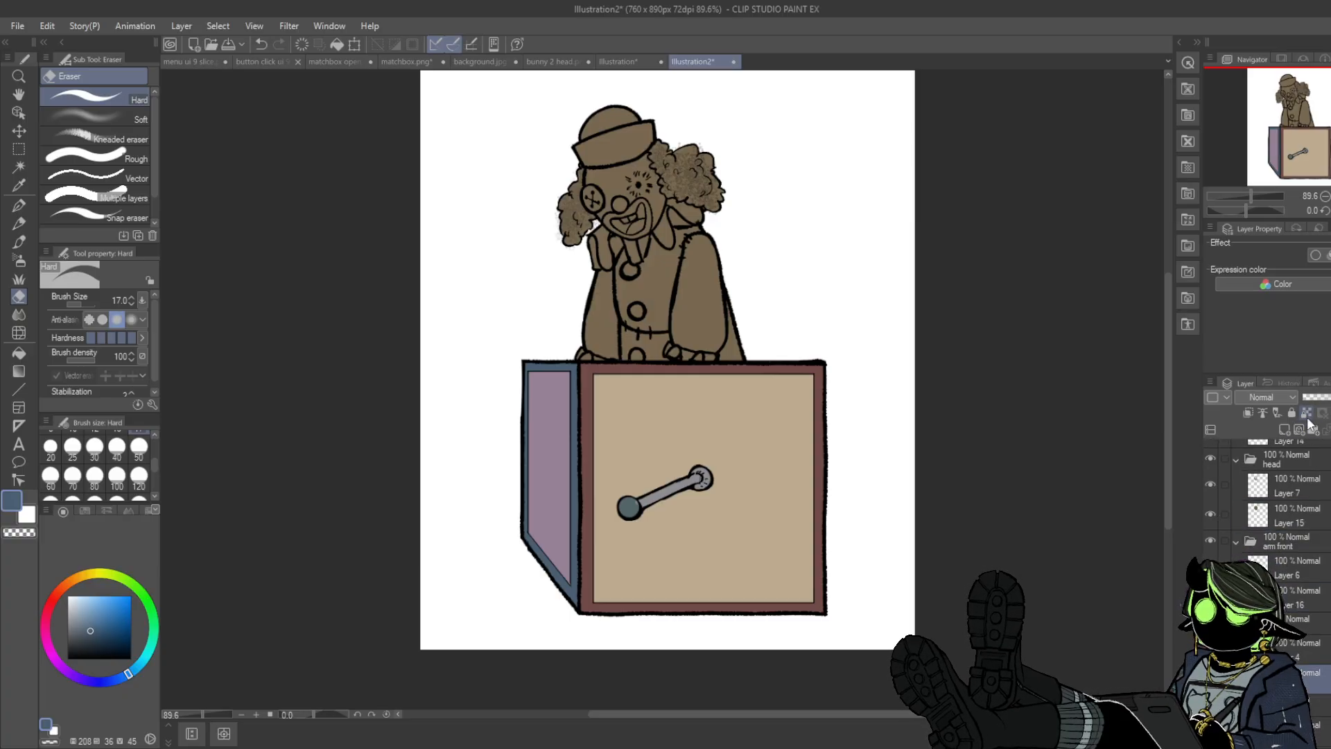
{"action": "left_click", "coordinate": [1306, 414]}
- Lock transparent pixels on the base colour layers of the body bottom, back arm and back hair
{"action": "scroll", "coordinate": [1306, 610], "scroll_direction": "down", "scroll_amount": 2}
{"action": "left_click", "coordinate": [1308, 612]}
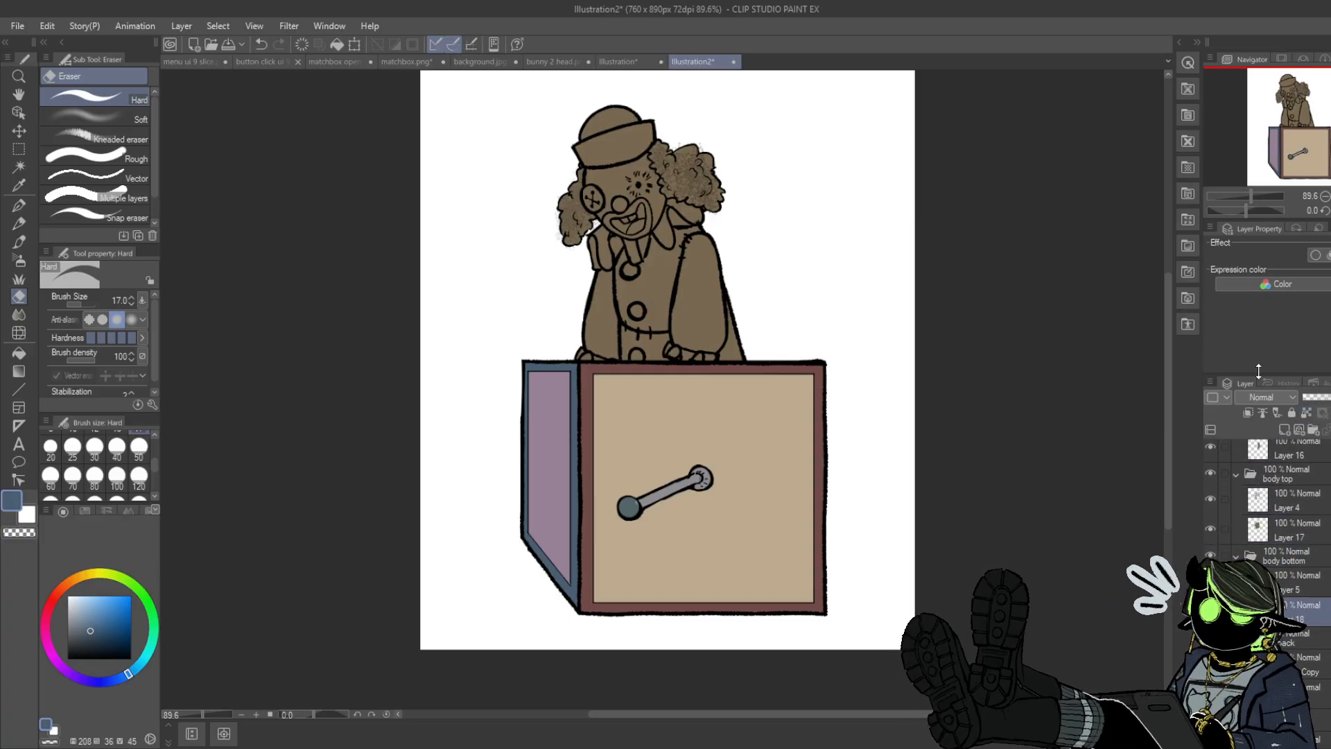
{"action": "left_click", "coordinate": [1305, 415]}
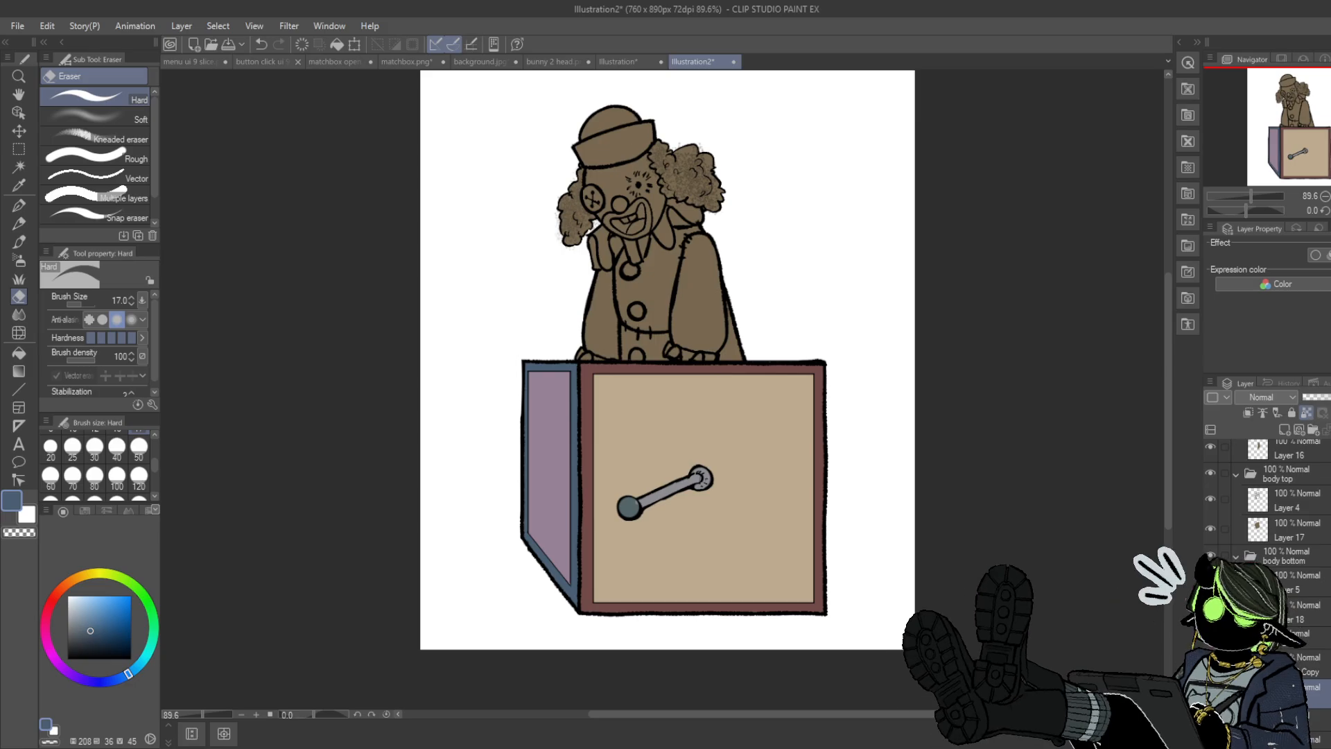
{"action": "scroll", "coordinate": [1289, 589], "scroll_direction": "down", "scroll_amount": 3}
{"action": "left_click", "coordinate": [1289, 563]}
{"action": "left_click", "coordinate": [1297, 643]}
{"action": "left_click", "coordinate": [1306, 414]}
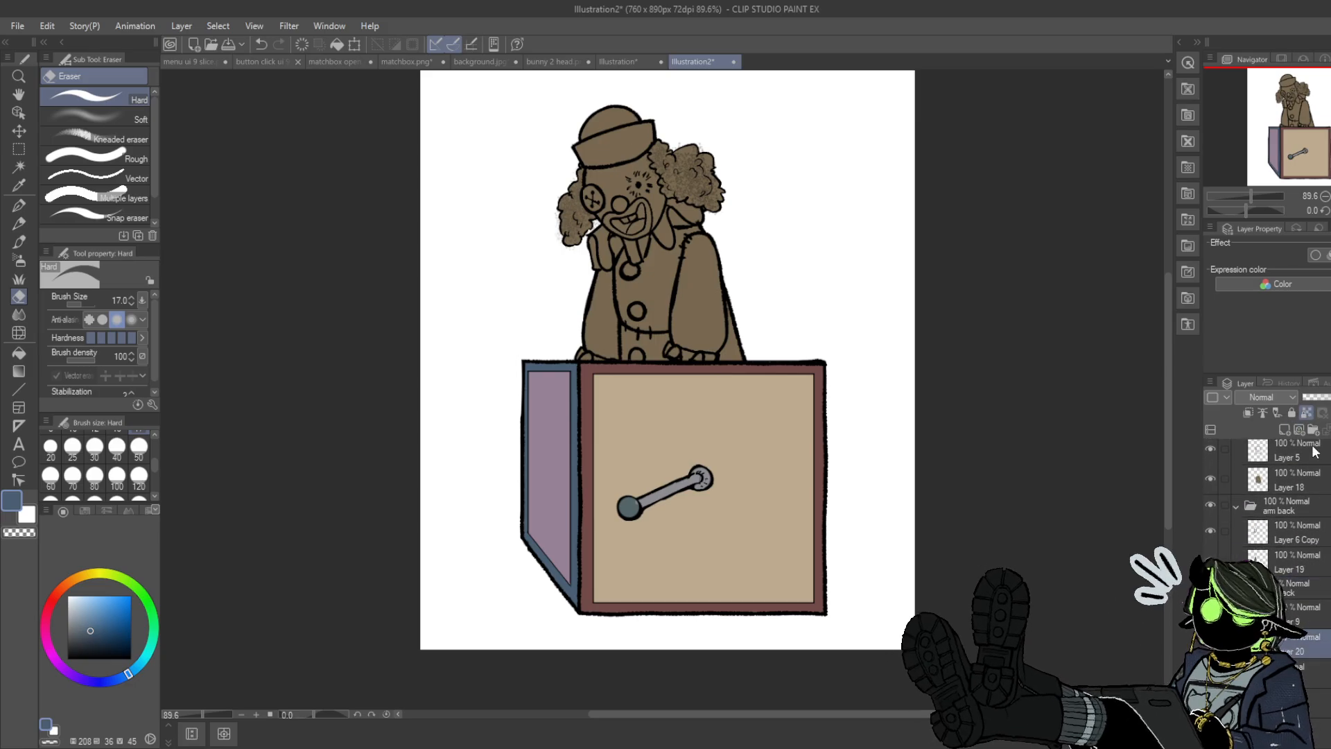
{"action": "scroll", "coordinate": [1241, 478], "scroll_direction": "up", "scroll_amount": 5}
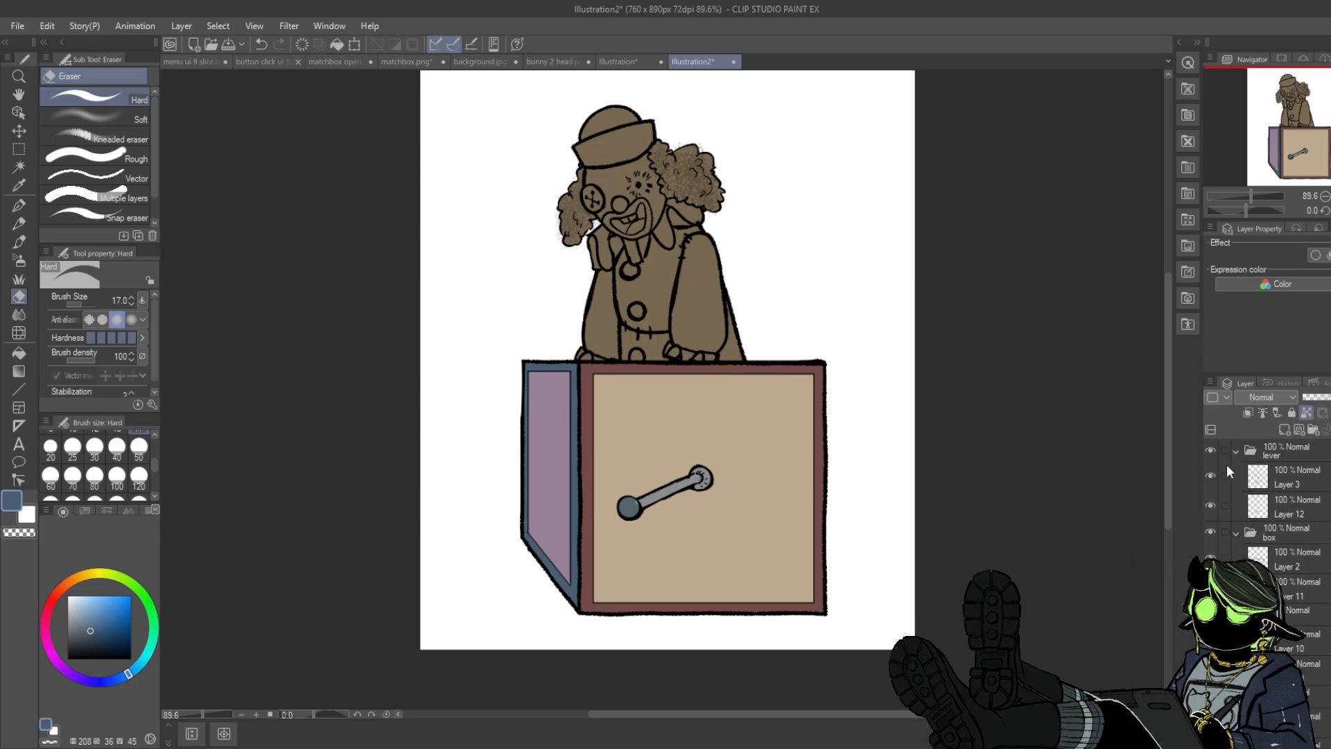
- Collapse the lever and box folders and hide both to expose the whole jester
{"action": "left_click", "coordinate": [1235, 472]}
{"action": "left_click", "coordinate": [1209, 451]}
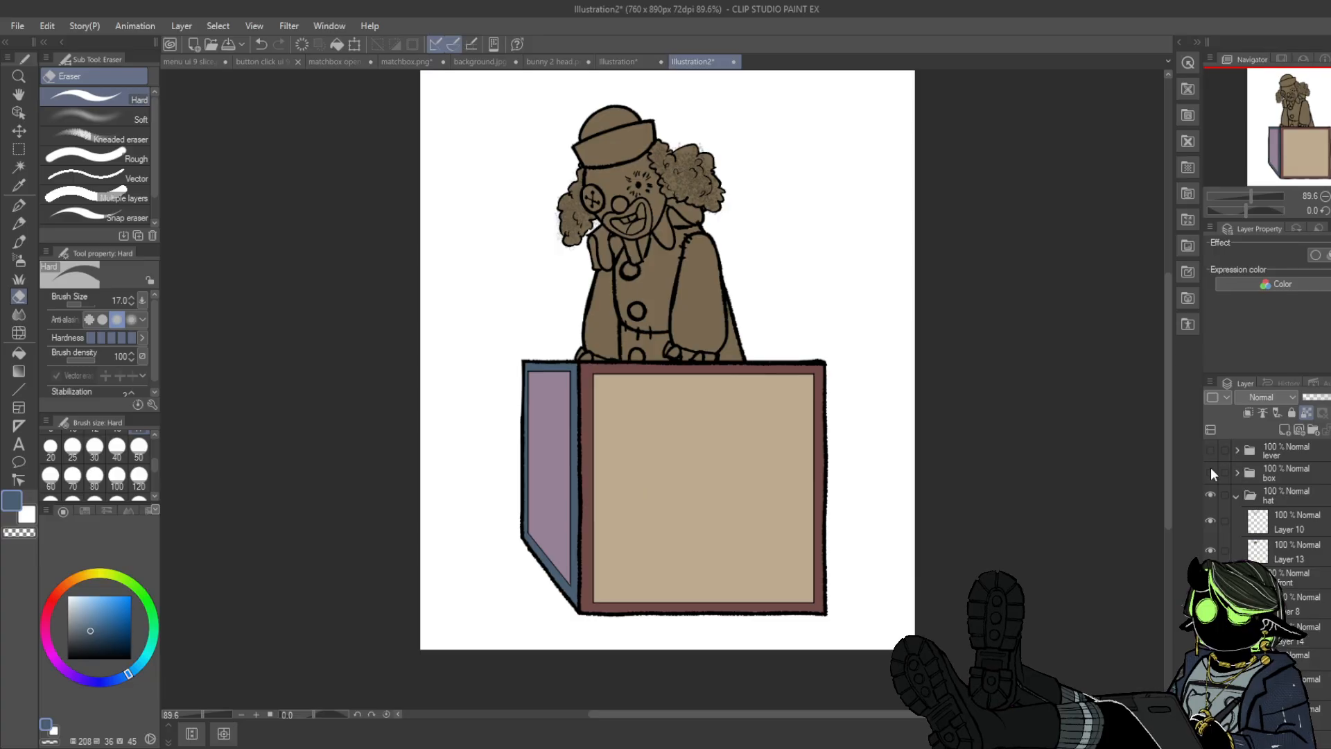
{"action": "left_click", "coordinate": [1210, 470]}
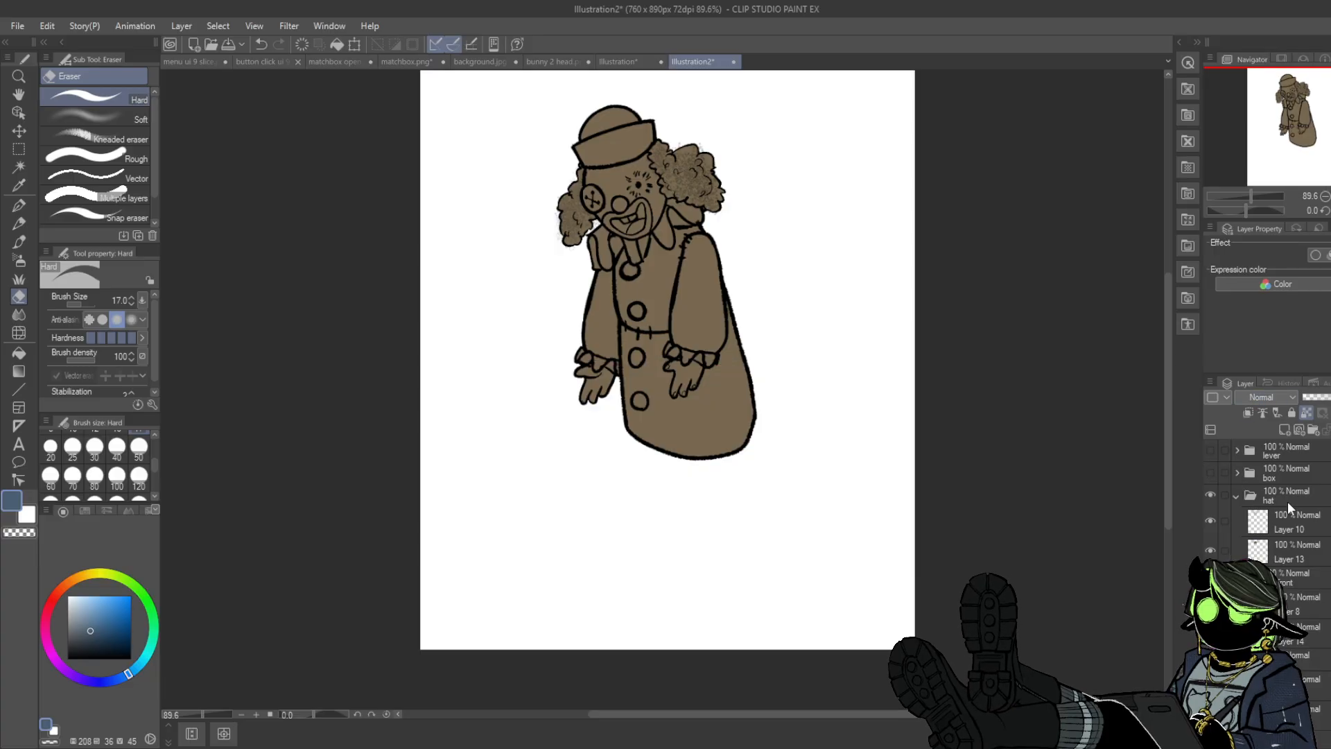
- Fill the whole hat golden ochre (H 39, S 55, V 60) on Layer 13, referring only to the editing layer
{"action": "left_click", "coordinate": [1276, 539]}
{"action": "left_click_drag", "start_coordinate": [96, 573], "coordinate": [80, 576]}
{"action": "left_click", "coordinate": [92, 625]}
{"action": "left_click", "coordinate": [19, 352]}
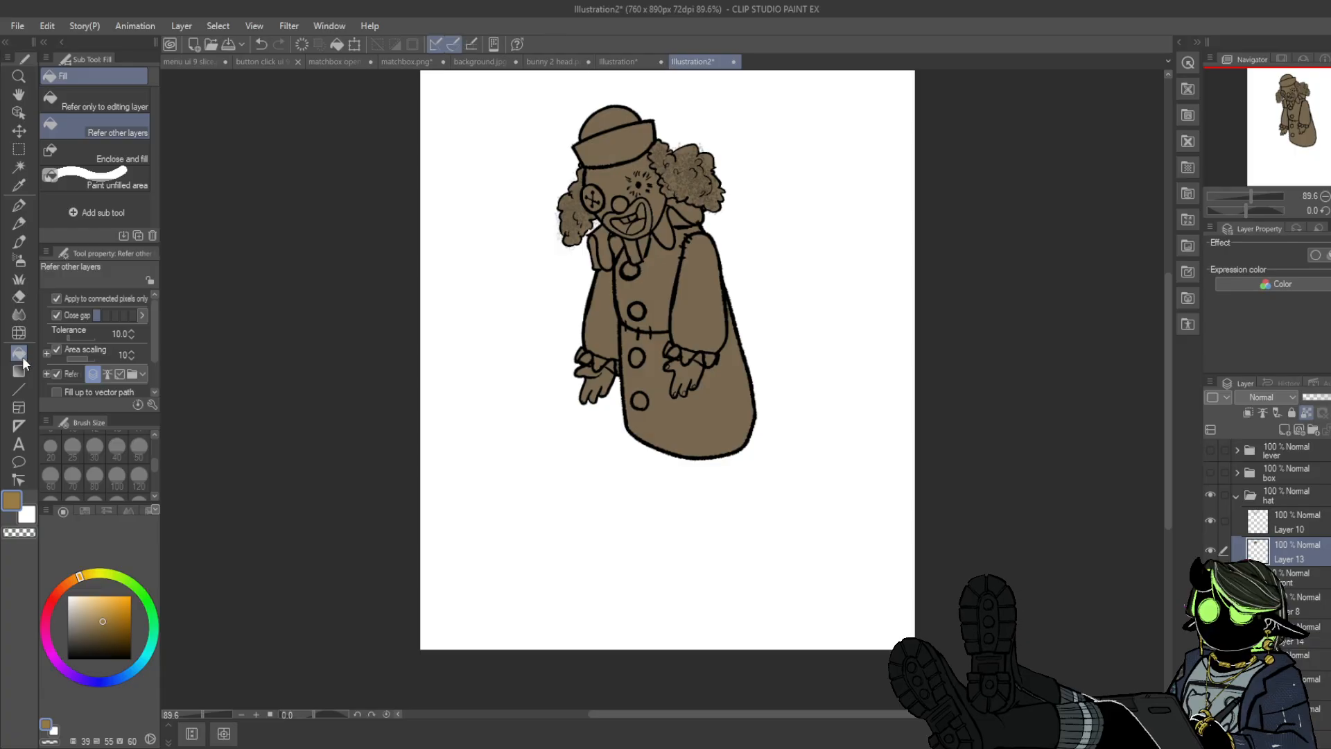
{"action": "left_click", "coordinate": [104, 103]}
{"action": "left_click", "coordinate": [628, 142]}
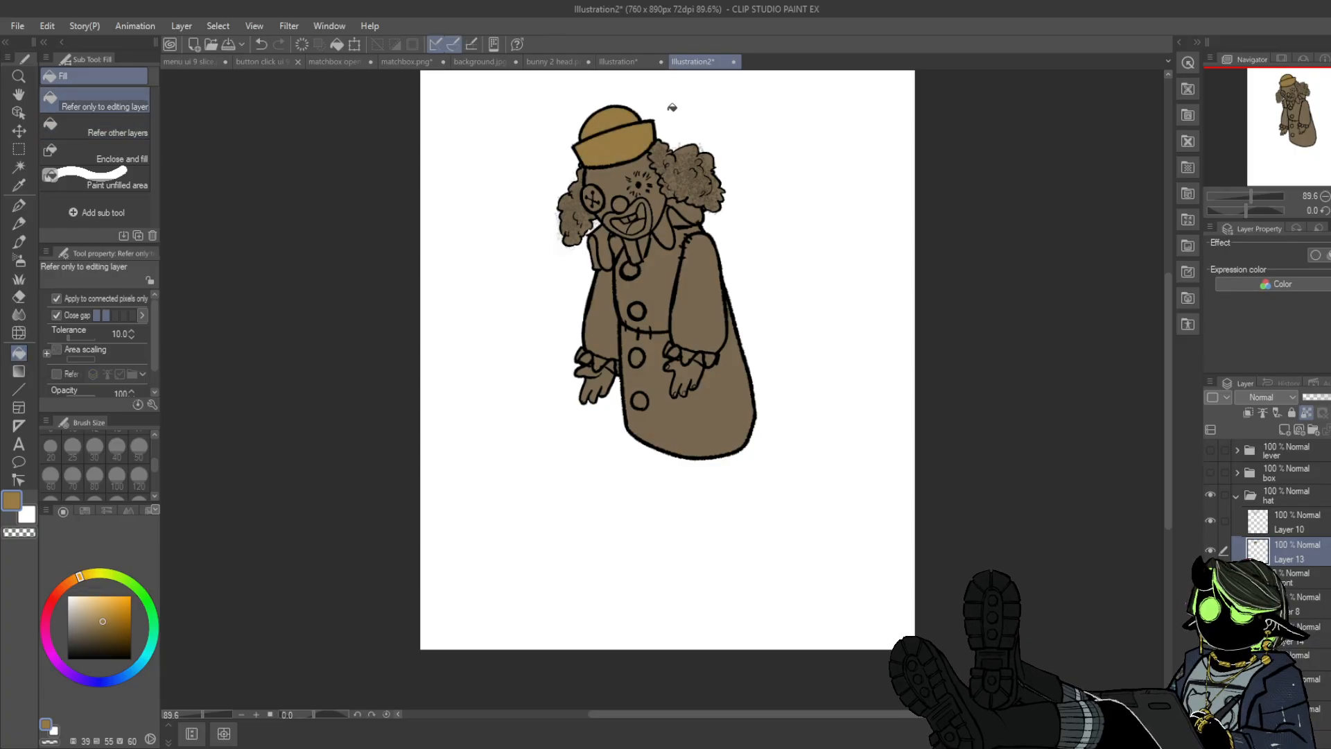
- Fill the hat's crown dark slate blue (H 214, S 23, V 37), referring to other layers so the brim keeps its ochre
{"action": "left_click", "coordinate": [130, 670]}
{"action": "left_click_drag", "start_coordinate": [130, 673], "coordinate": [124, 676]}
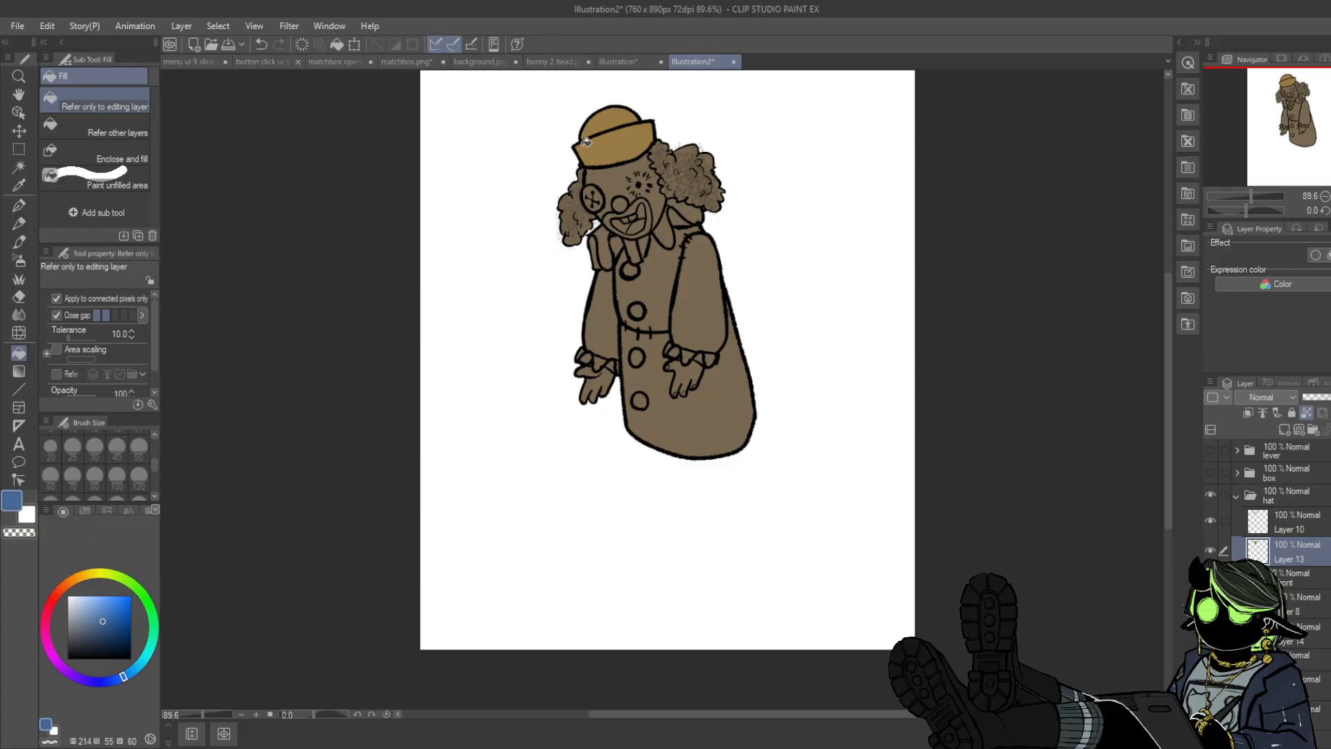
{"action": "left_click", "coordinate": [149, 119]}
{"action": "left_click", "coordinate": [614, 123]}
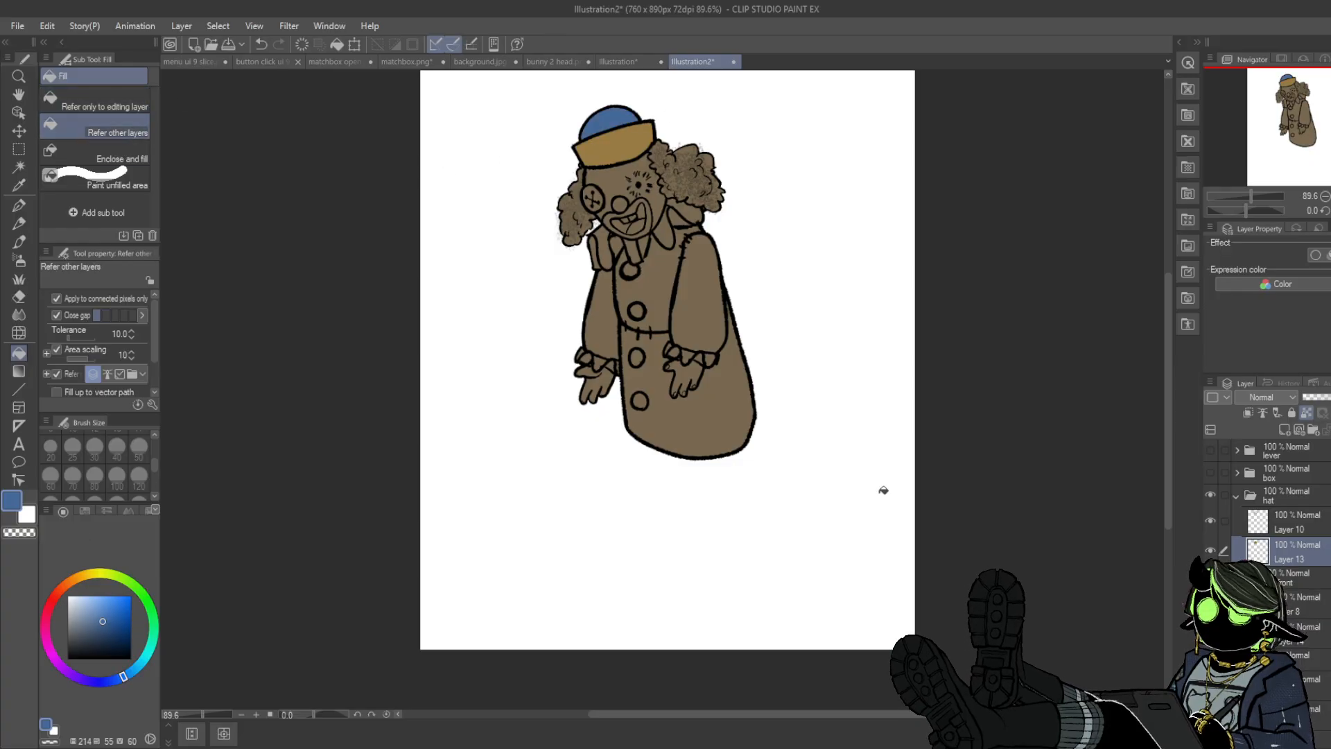
{"action": "left_click", "coordinate": [83, 635]}
{"action": "left_click", "coordinate": [597, 120]}
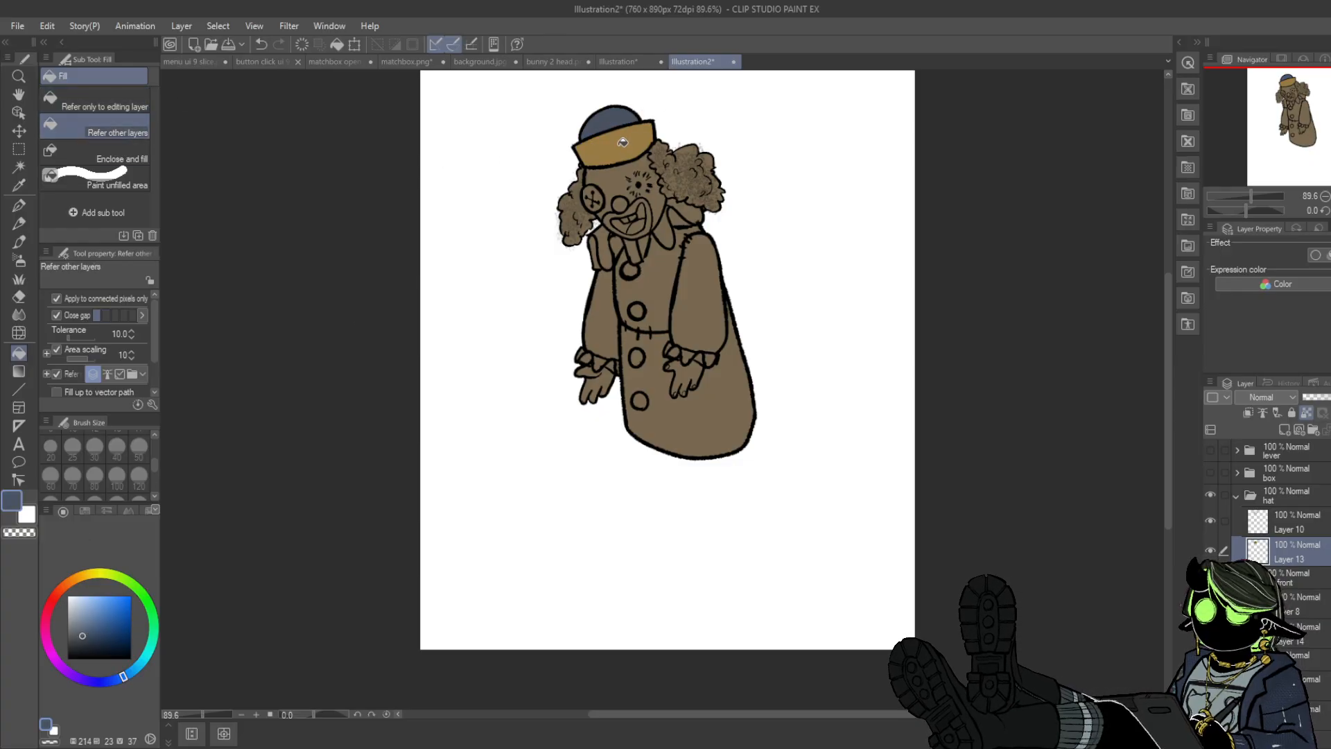
- Refill the hat's brim with a muted tan (H 39, S 28, V 59)
{"action": "left_click", "coordinate": [619, 144], "text": "alt"}
{"action": "left_click_drag", "start_coordinate": [91, 627], "coordinate": [88, 624]}
{"action": "left_click", "coordinate": [620, 147]}
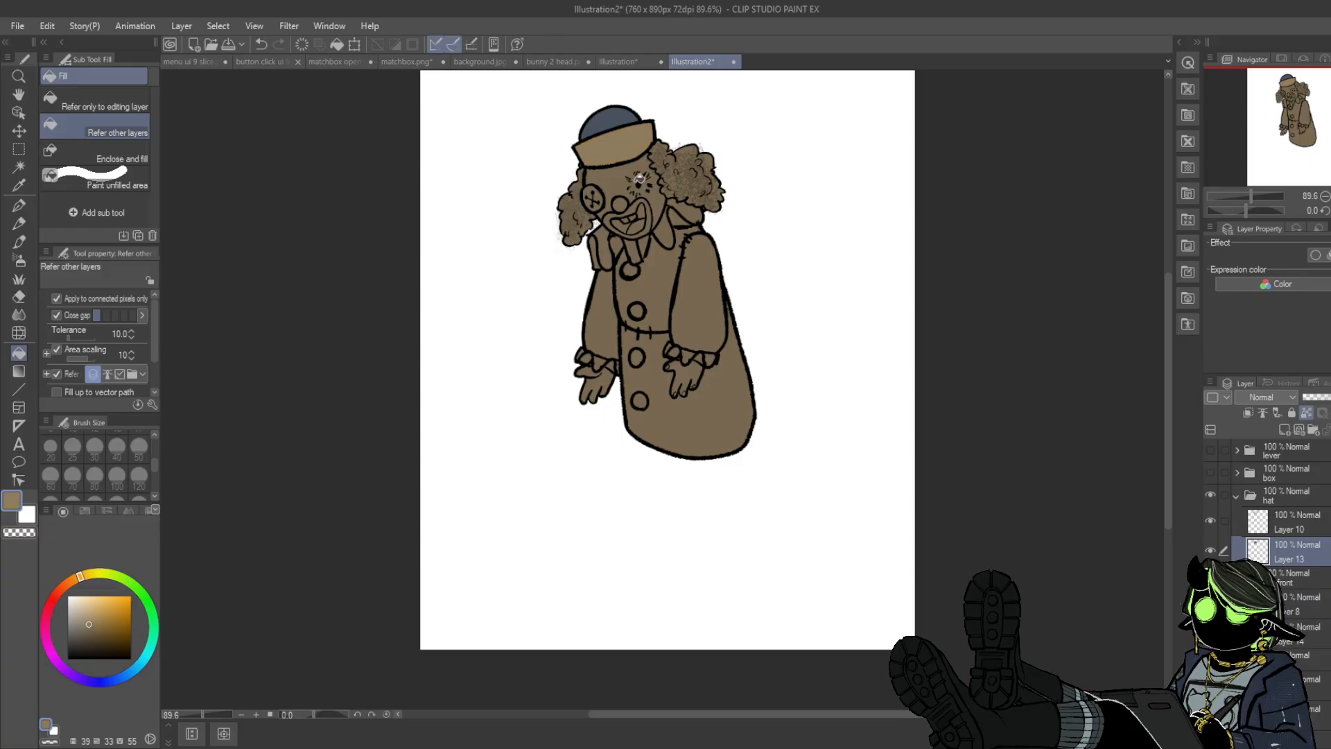
{"action": "left_click", "coordinate": [86, 622]}
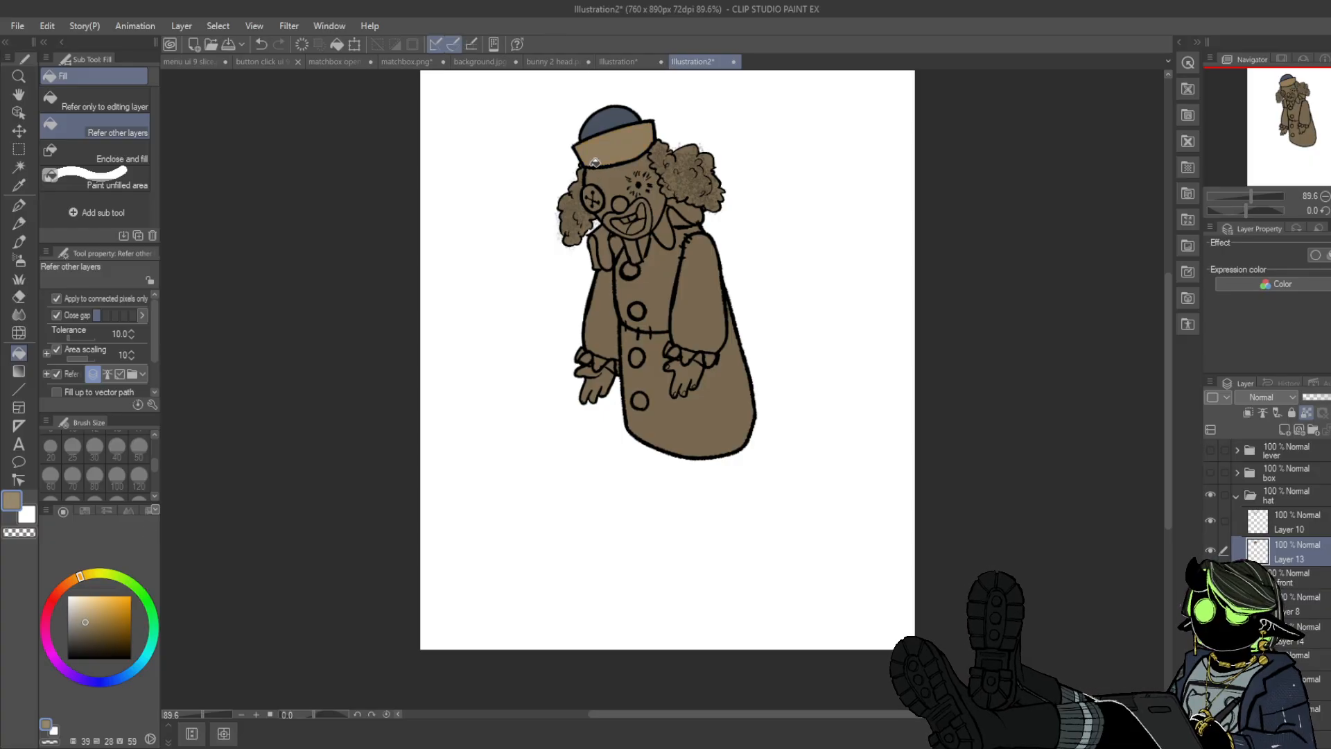
{"action": "left_click", "coordinate": [619, 147]}
- Fill the front hair on Layer 14 muted brown (H 25, S 36, V 44), referring only to the editing layer
{"action": "left_click", "coordinate": [1291, 634]}
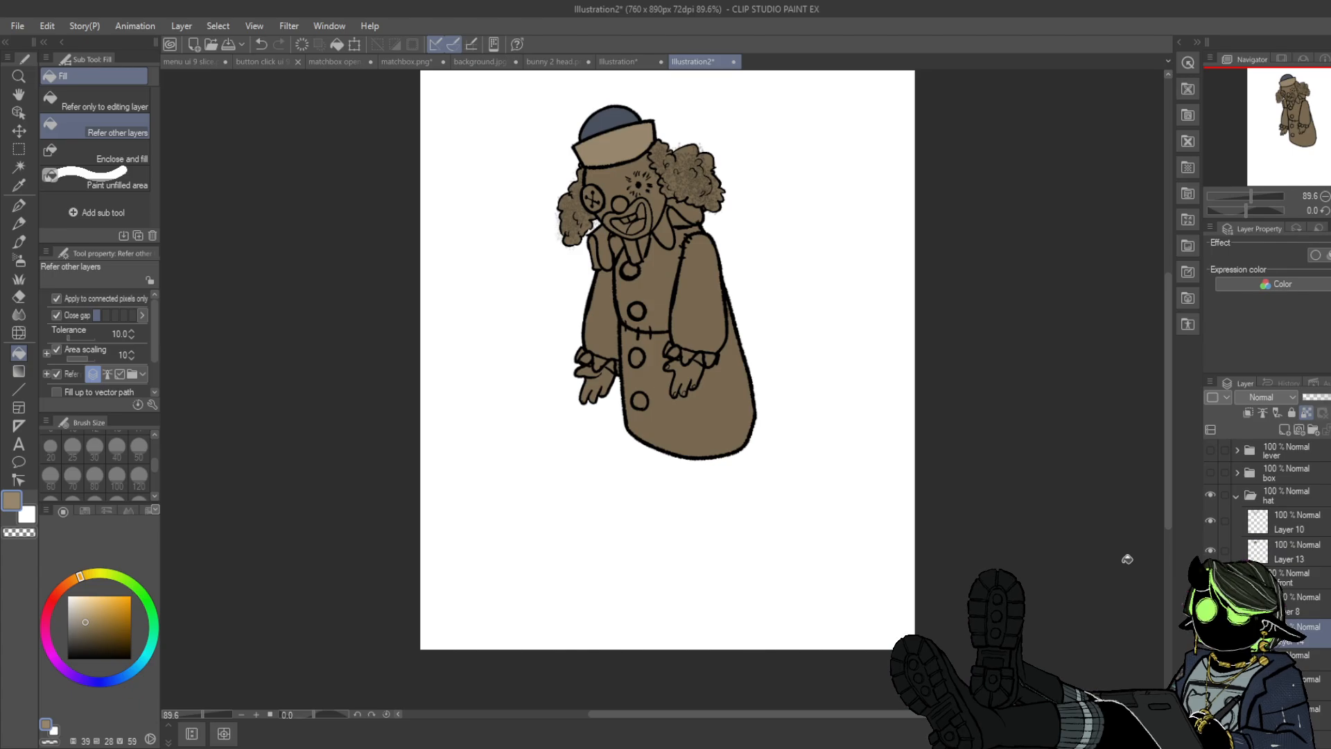
{"action": "left_click", "coordinate": [63, 588]}
{"action": "left_click", "coordinate": [88, 634]}
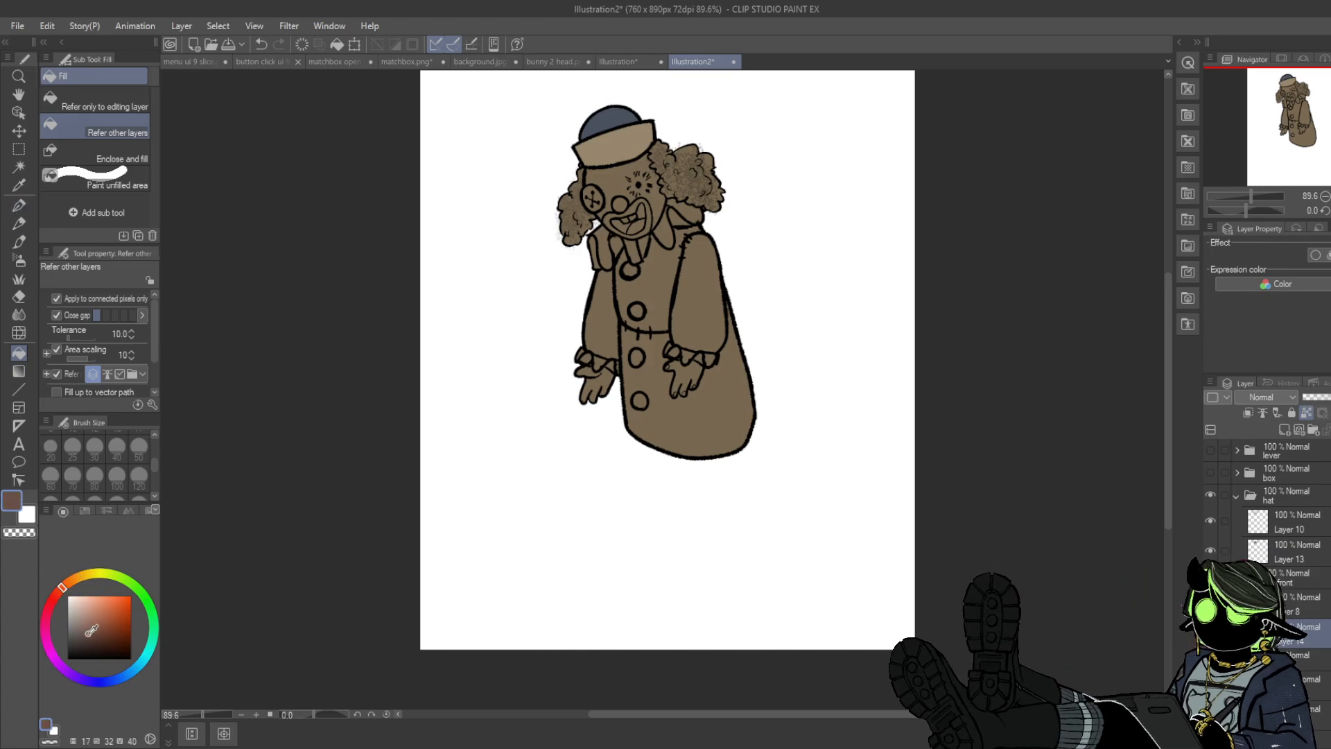
{"action": "left_click", "coordinate": [686, 177]}
{"action": "key", "text": "ctrl+z"}
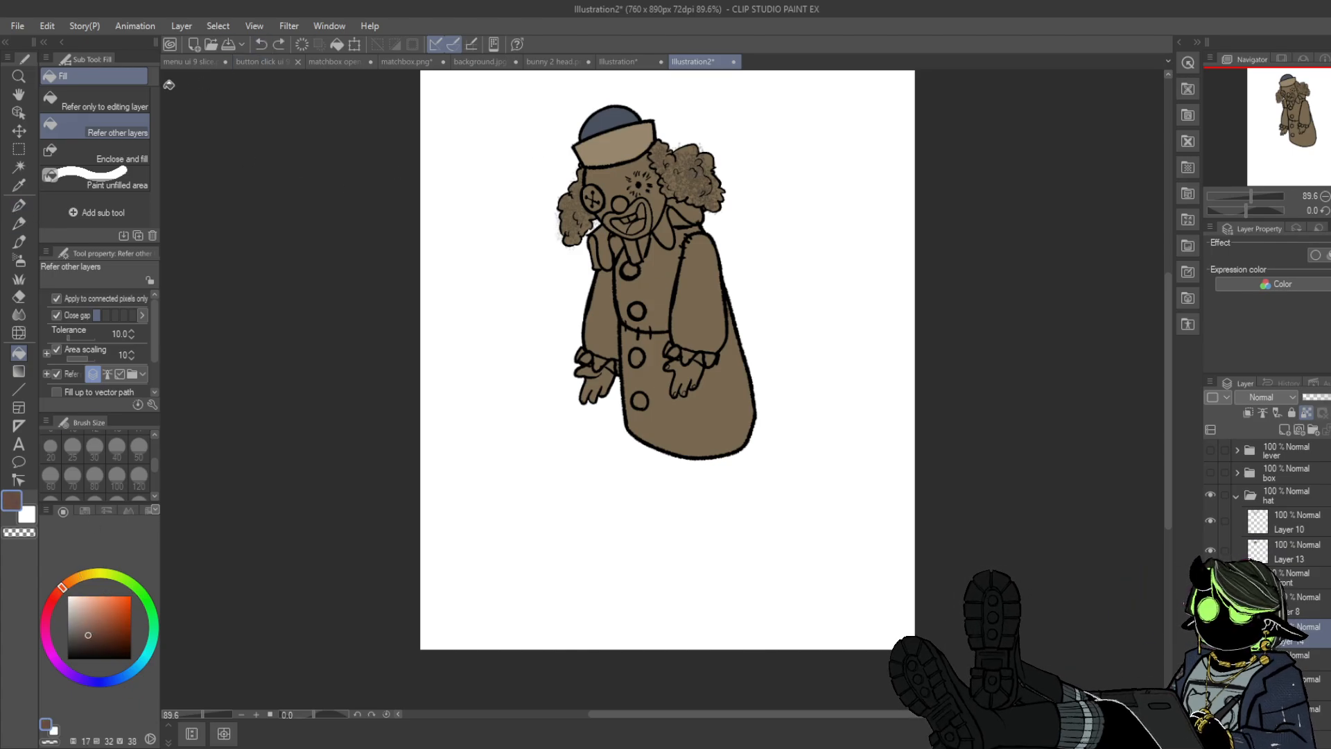
{"action": "left_click", "coordinate": [104, 104]}
{"action": "left_click", "coordinate": [706, 181]}
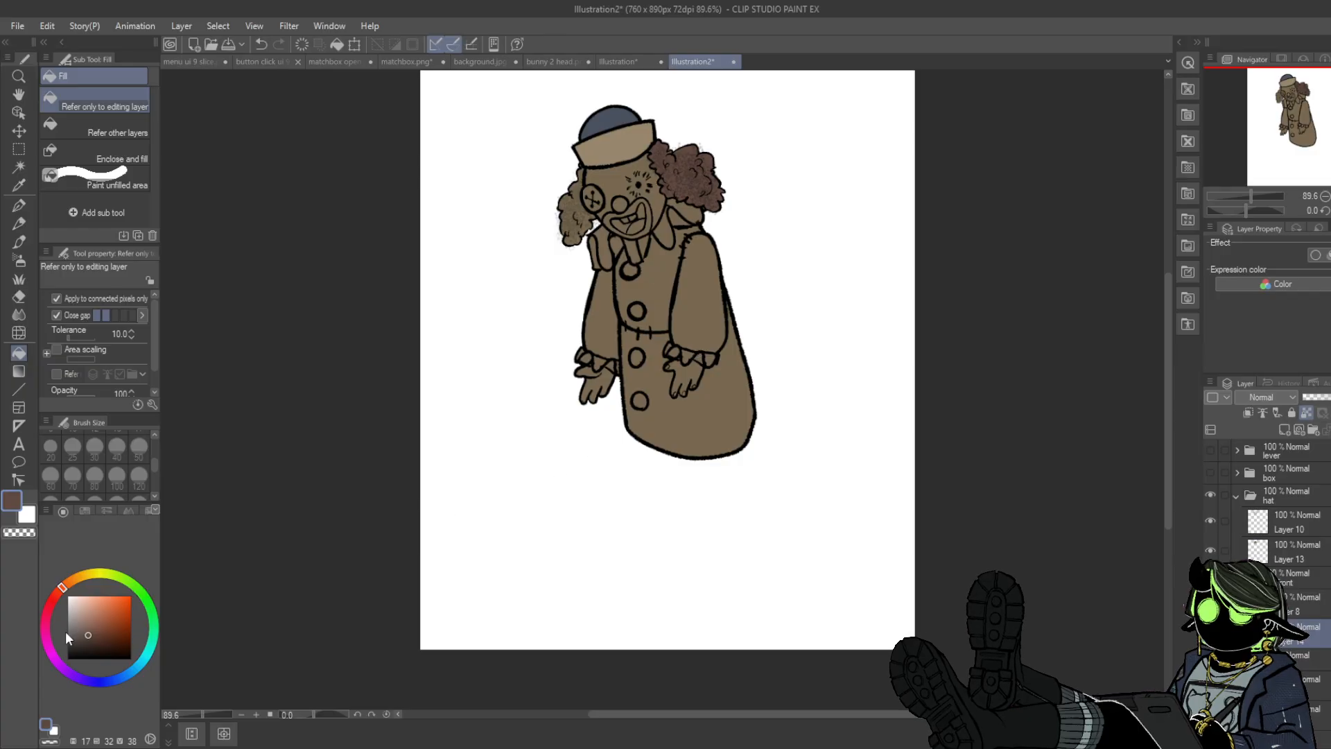
{"action": "left_click", "coordinate": [84, 624]}
{"action": "left_click", "coordinate": [67, 582]}
{"action": "left_click", "coordinate": [693, 177]}
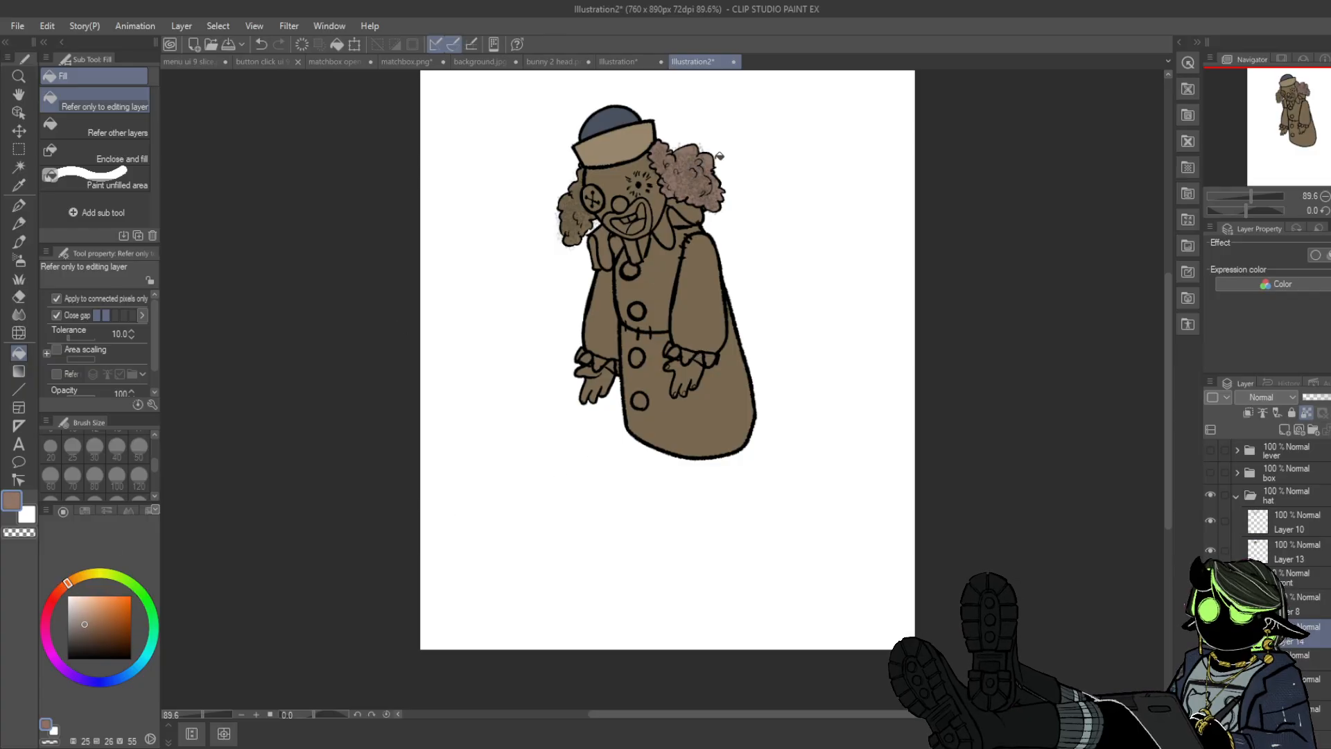
{"action": "left_click", "coordinate": [85, 629]}
{"action": "left_click", "coordinate": [694, 176]}
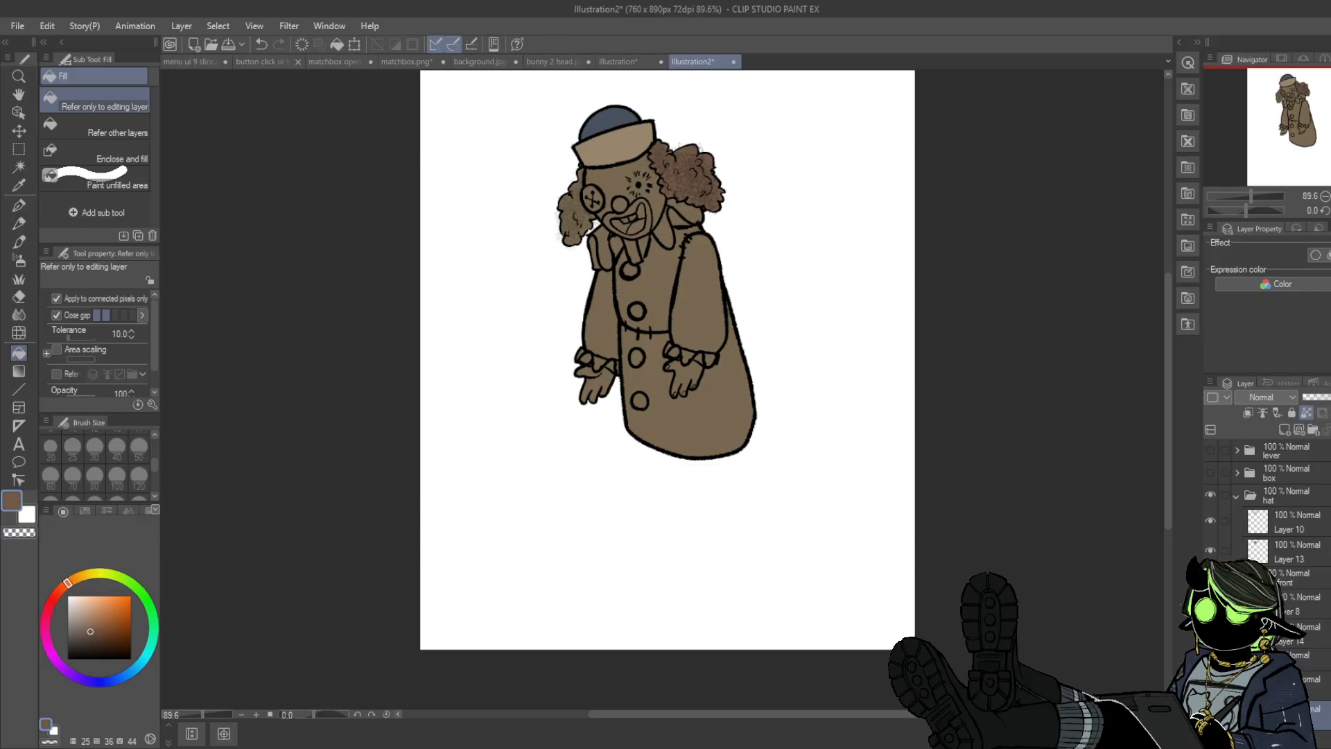
- Fill the face neutral grey (H 236, S 2, V 61) and paint its button eye muted purple (H 316, S 21, V 41)
{"action": "left_click", "coordinate": [76, 627]}
{"action": "left_click", "coordinate": [102, 679]}
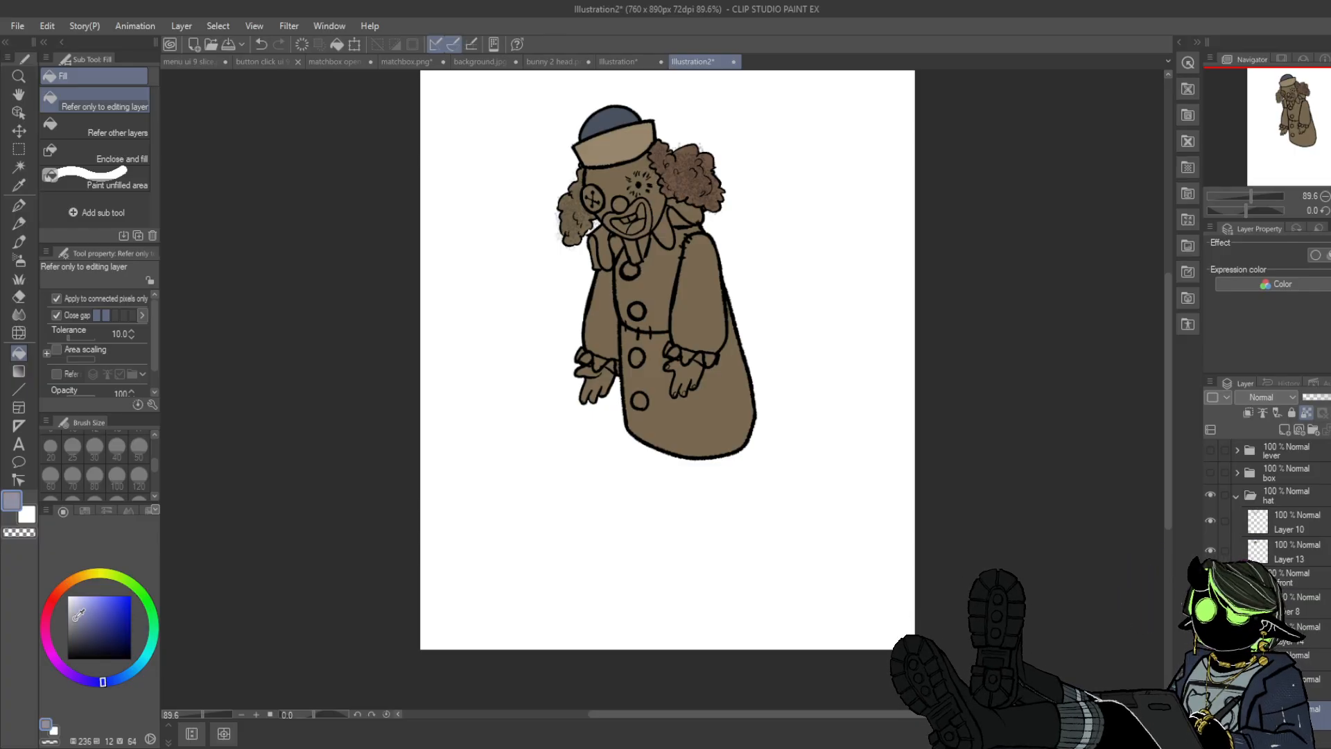
{"action": "left_click", "coordinate": [656, 188]}
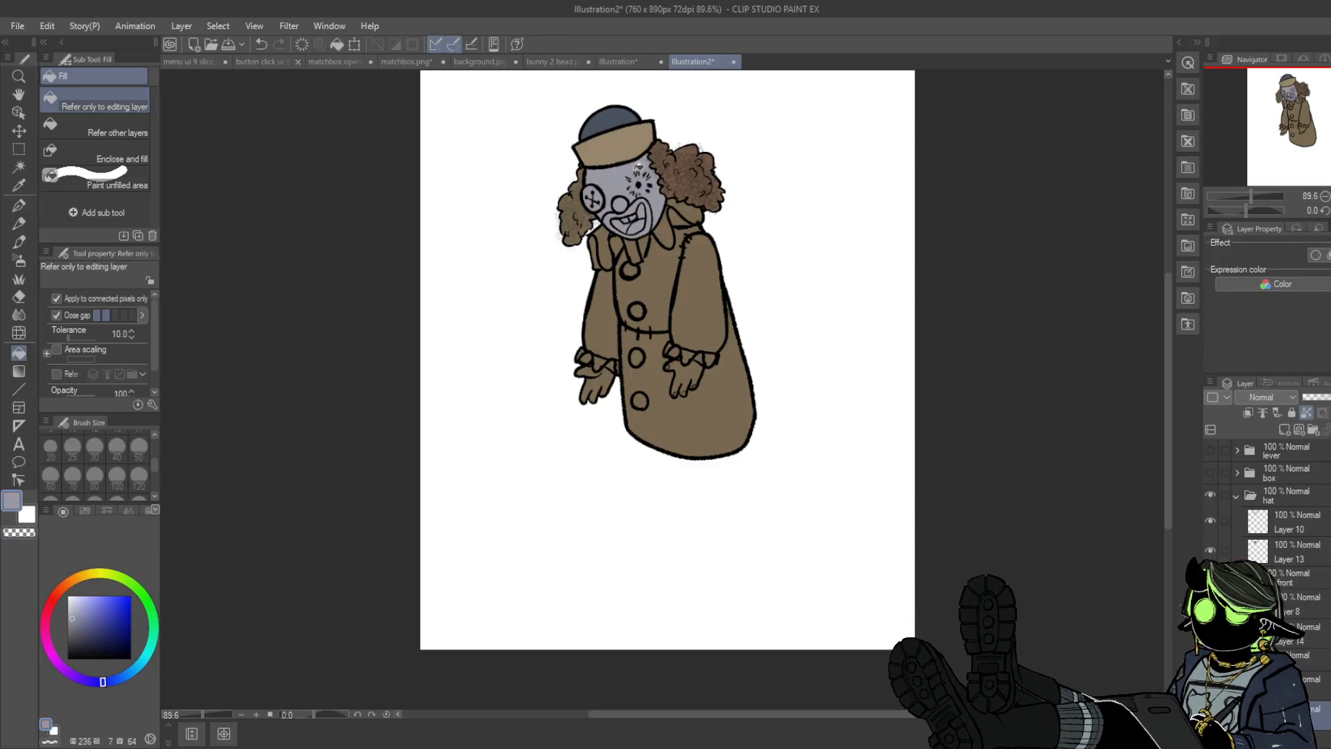
{"action": "left_click", "coordinate": [70, 613]}
{"action": "left_click", "coordinate": [643, 172]}
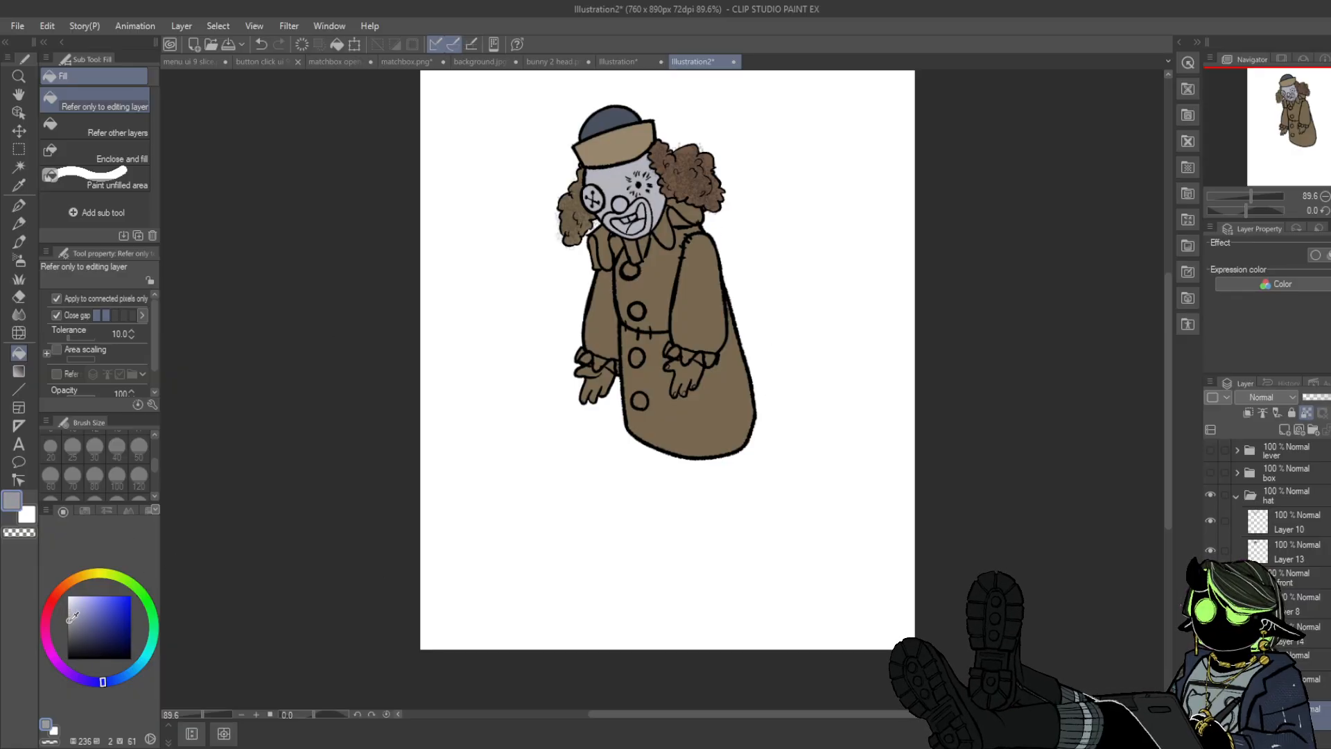
{"action": "left_click", "coordinate": [625, 176]}
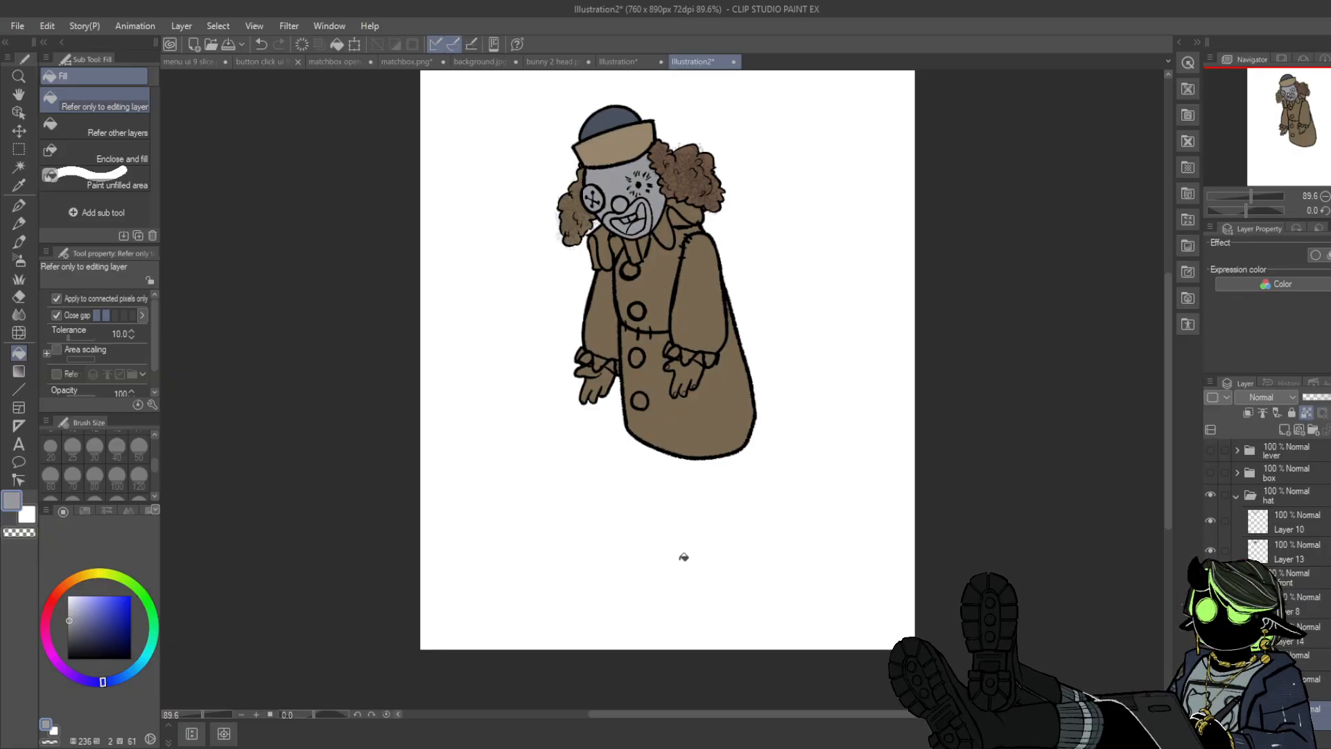
{"action": "left_click", "coordinate": [19, 205]}
{"action": "left_click_drag", "start_coordinate": [51, 625], "coordinate": [47, 610]}
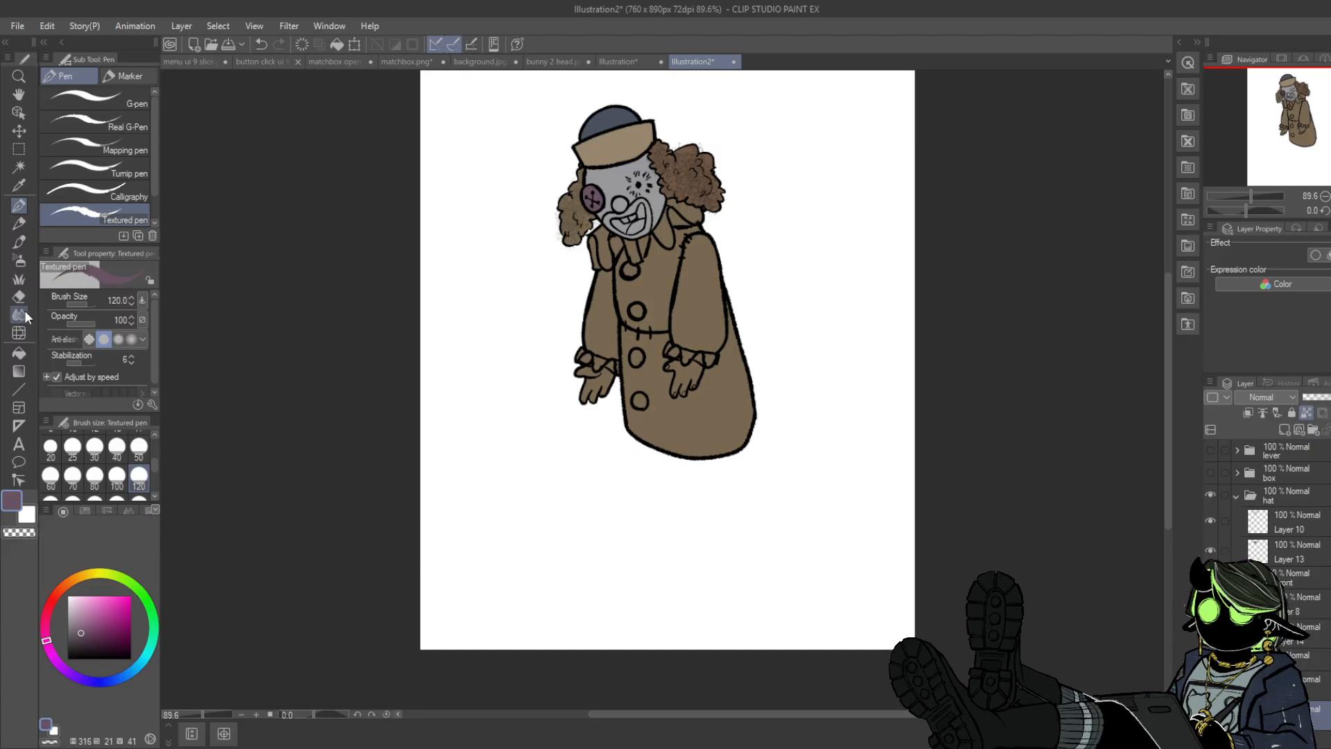
- Show the box and fill the nose with its frame's dull red and the lips with its panel's beige, referring to other layers
{"action": "left_click", "coordinate": [19, 353]}
{"action": "left_click", "coordinate": [1209, 447]}
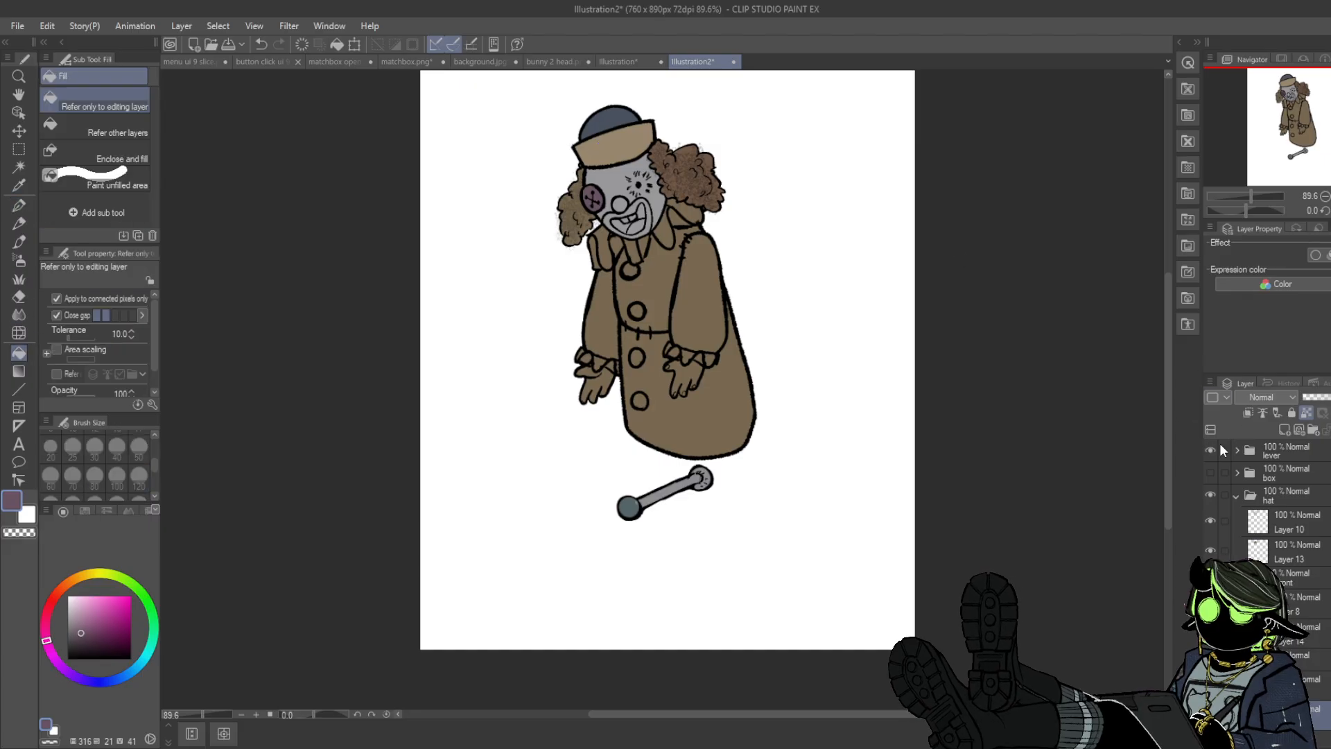
{"action": "left_click", "coordinate": [1210, 450]}
{"action": "left_click", "coordinate": [1210, 472]}
{"action": "left_click", "coordinate": [586, 416], "text": "alt"}
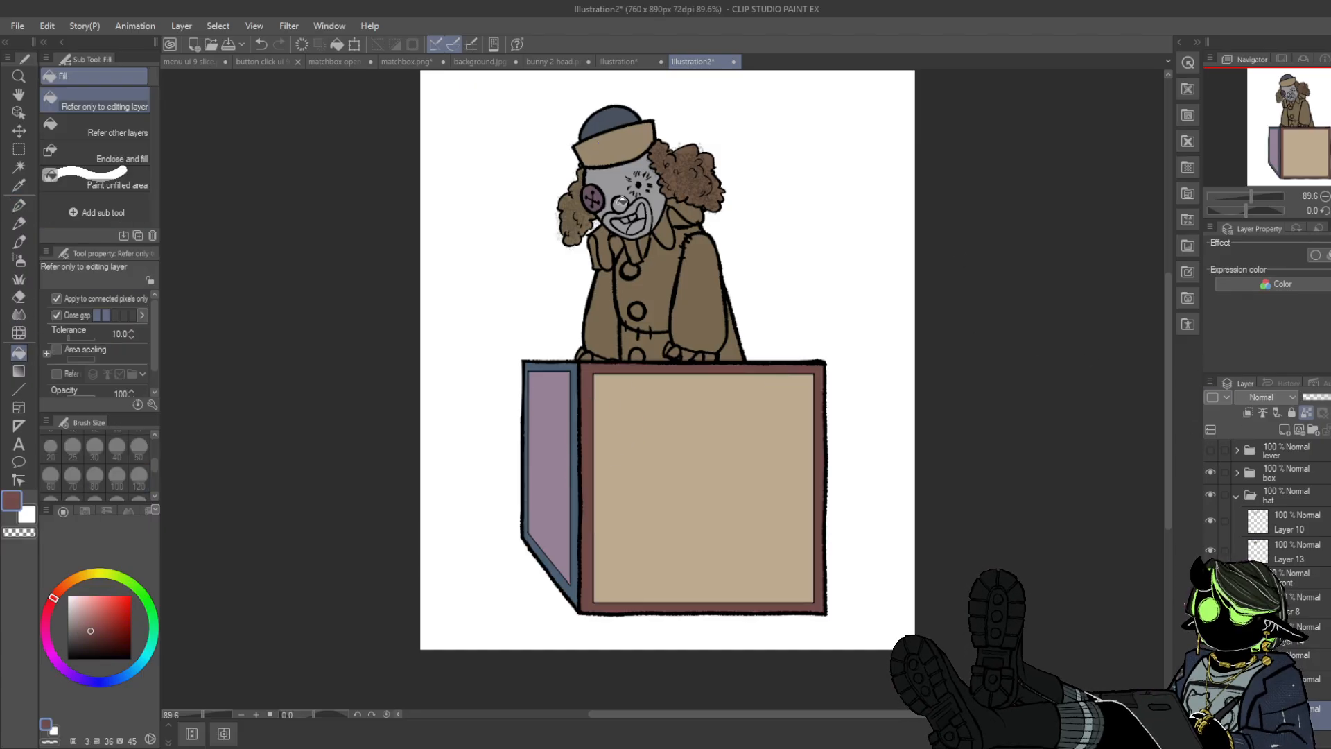
{"action": "left_click", "coordinate": [621, 202]}
{"action": "left_click", "coordinate": [261, 45]}
{"action": "left_click", "coordinate": [142, 125]}
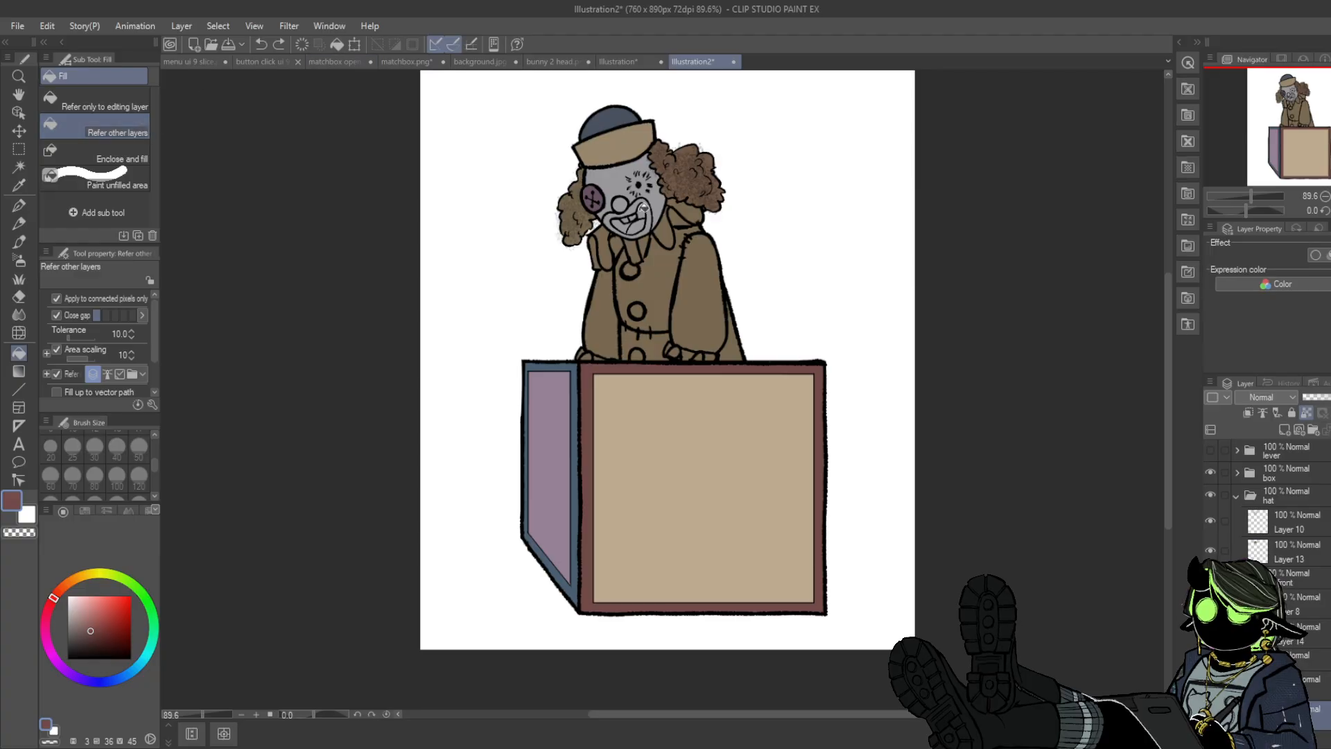
{"action": "left_click", "coordinate": [621, 203]}
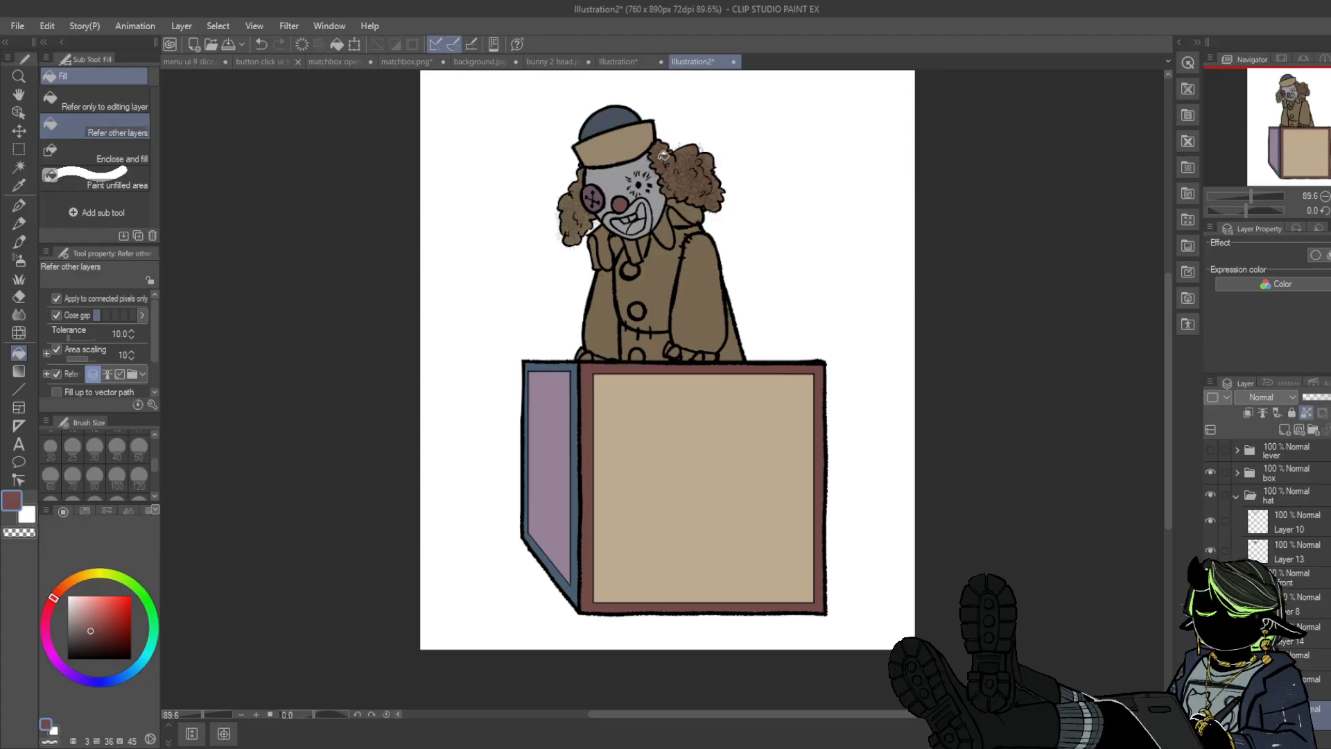
{"action": "left_click", "coordinate": [733, 486], "text": "alt"}
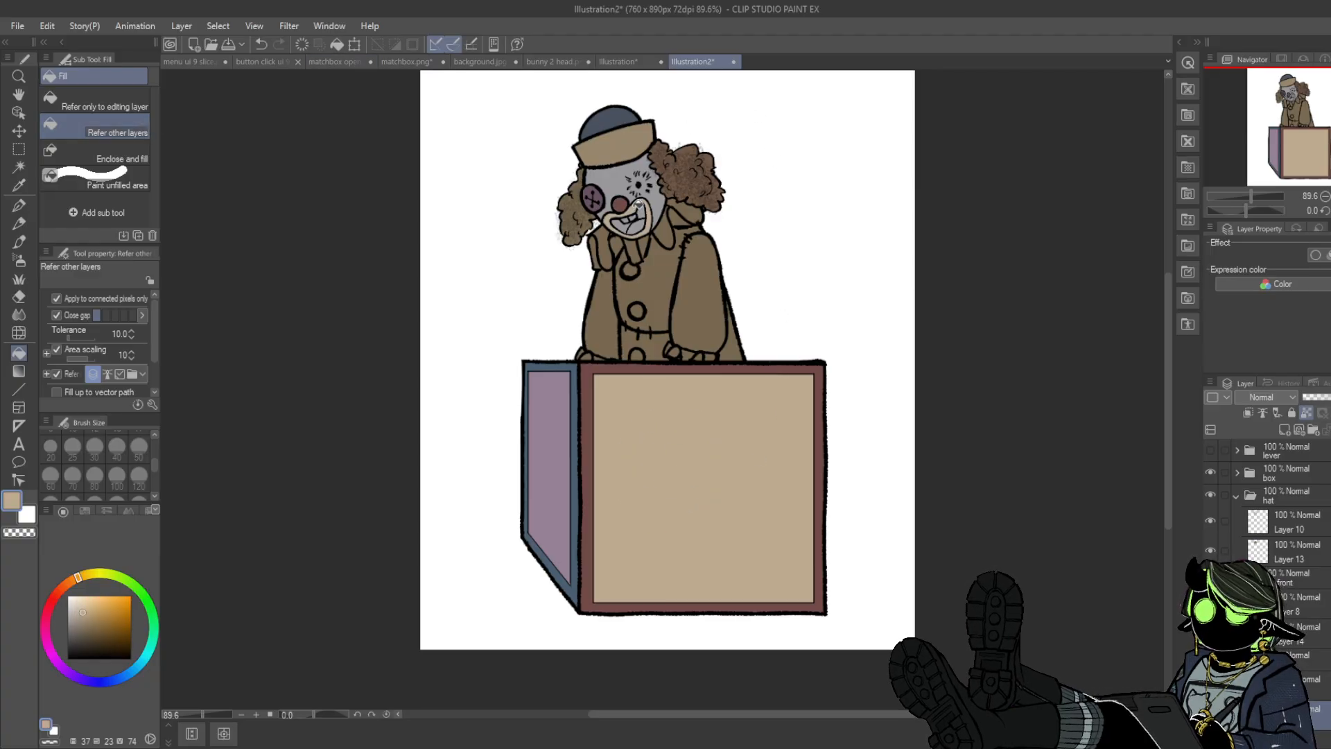
- Fill the mouth interior dark brown (H 3, S 17, V 23) and the tongue the nose's dull red, and hide the box
{"action": "left_click", "coordinate": [622, 201], "text": "alt"}
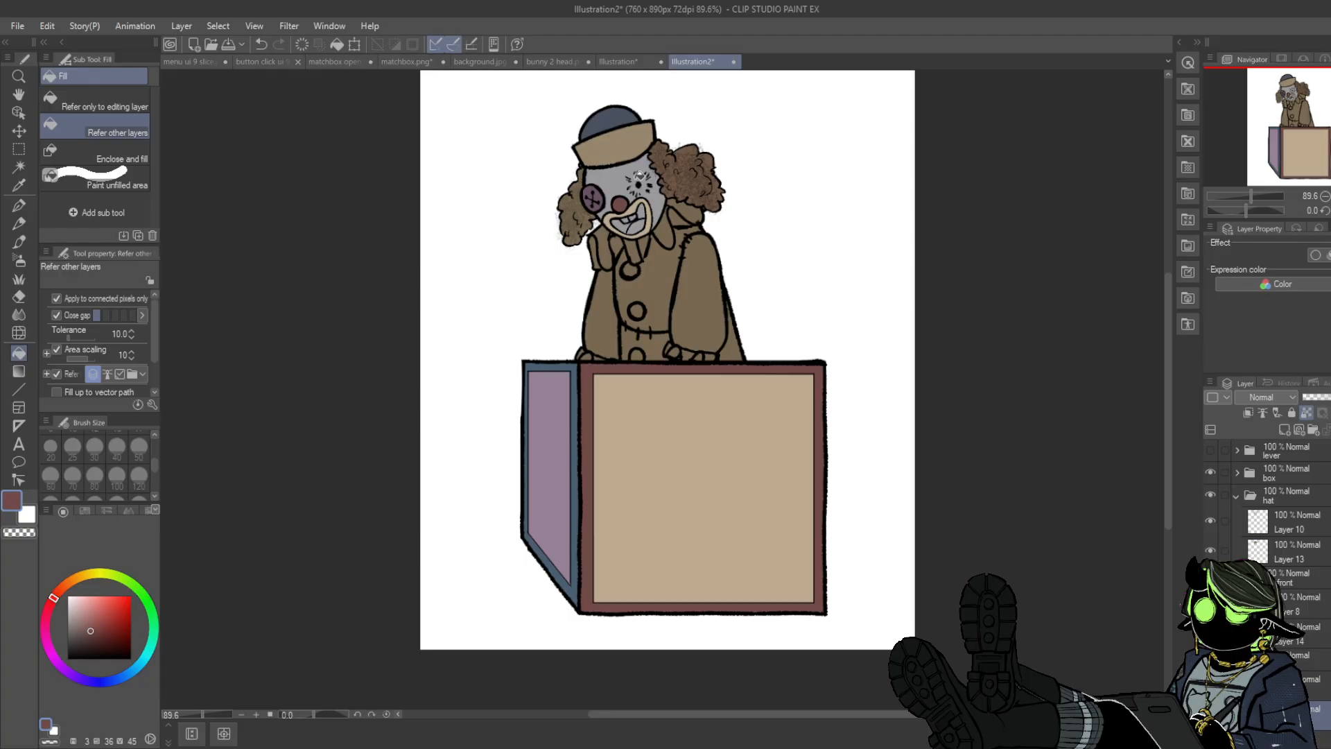
{"action": "left_click", "coordinate": [78, 644]}
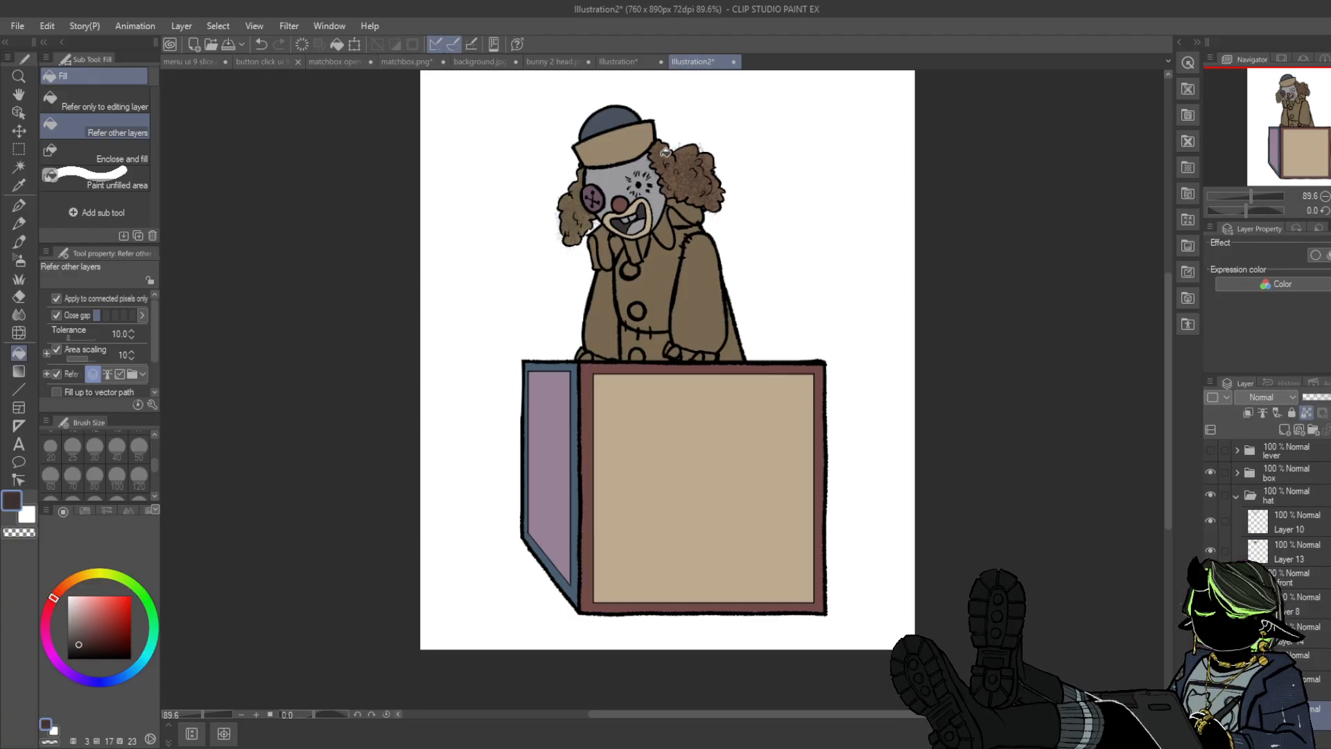
{"action": "left_click", "coordinate": [658, 206], "text": "alt"}
{"action": "left_click", "coordinate": [628, 202], "text": "alt"}
{"action": "left_click", "coordinate": [635, 227]}
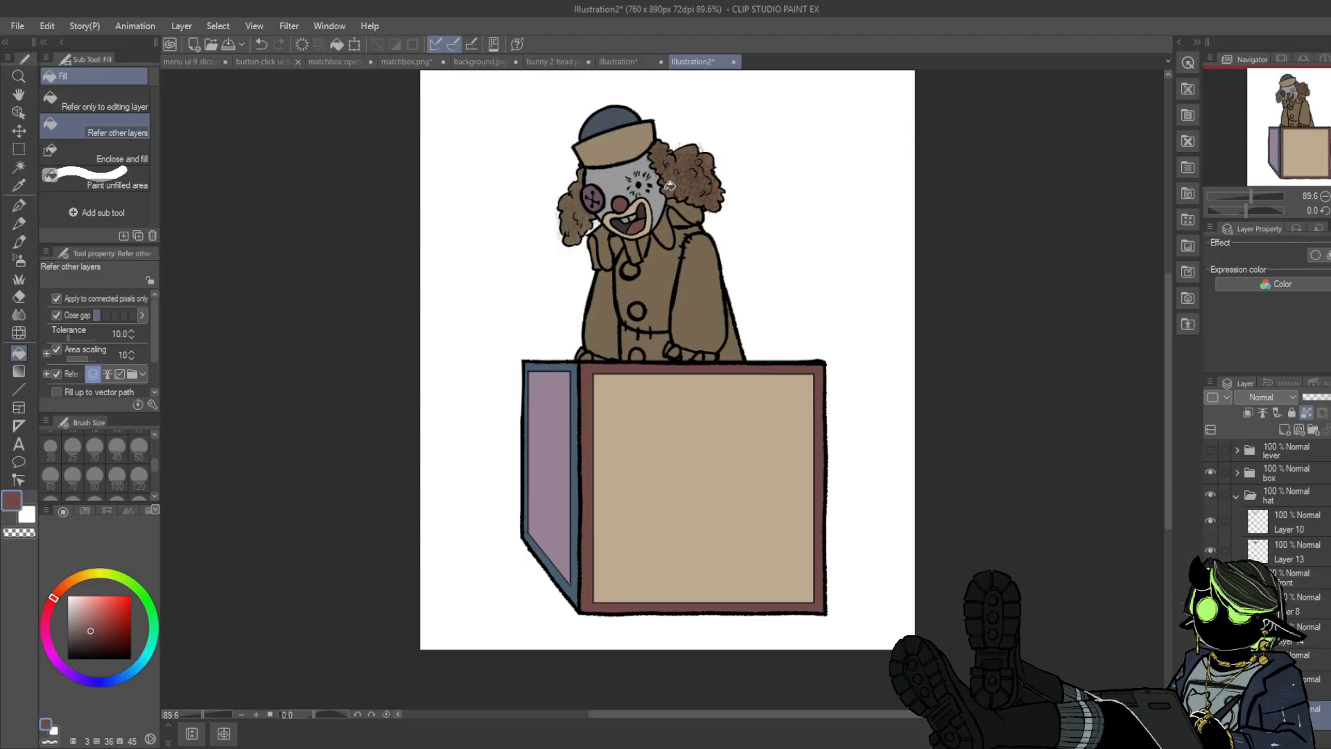
{"action": "left_click", "coordinate": [1210, 472]}
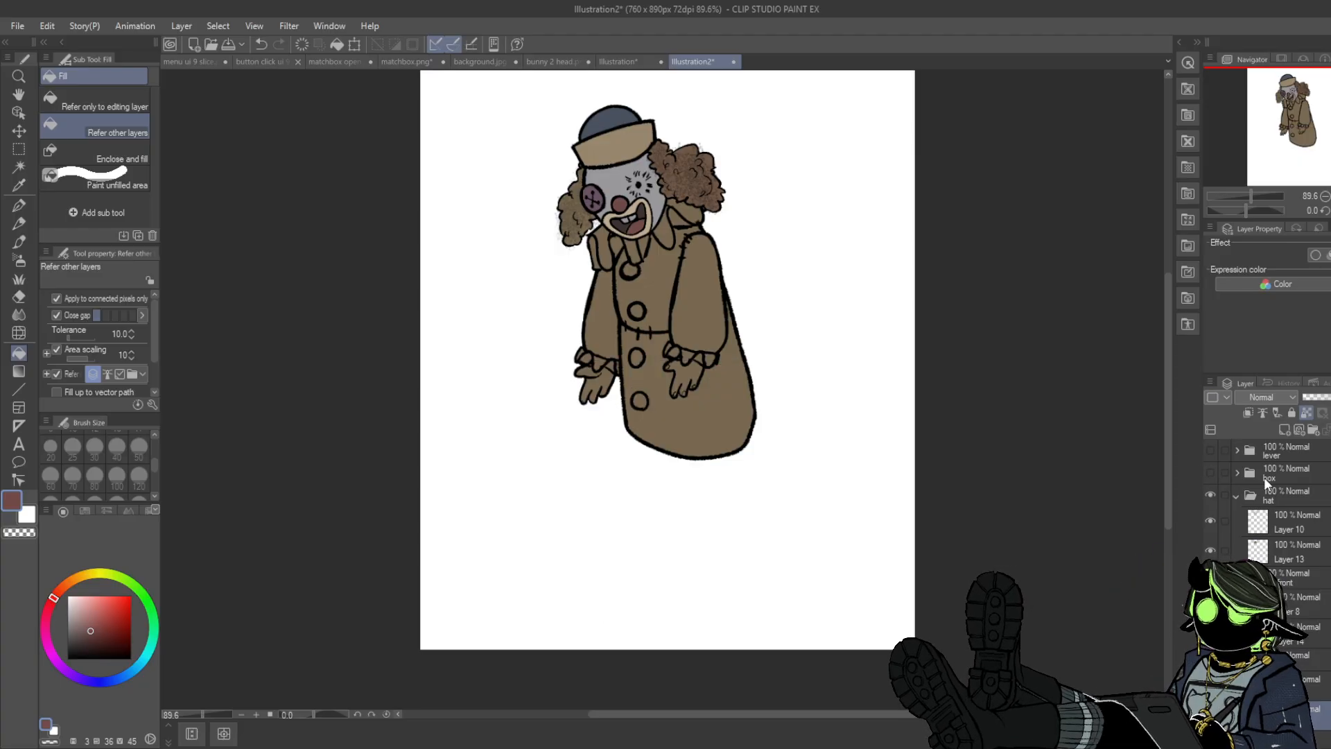
- Check which parts the hat, front hair and head folders contain by toggling their visibility
{"action": "left_click", "coordinate": [1210, 495]}
{"action": "left_click", "coordinate": [1209, 495]}
{"action": "left_click", "coordinate": [1283, 578]}
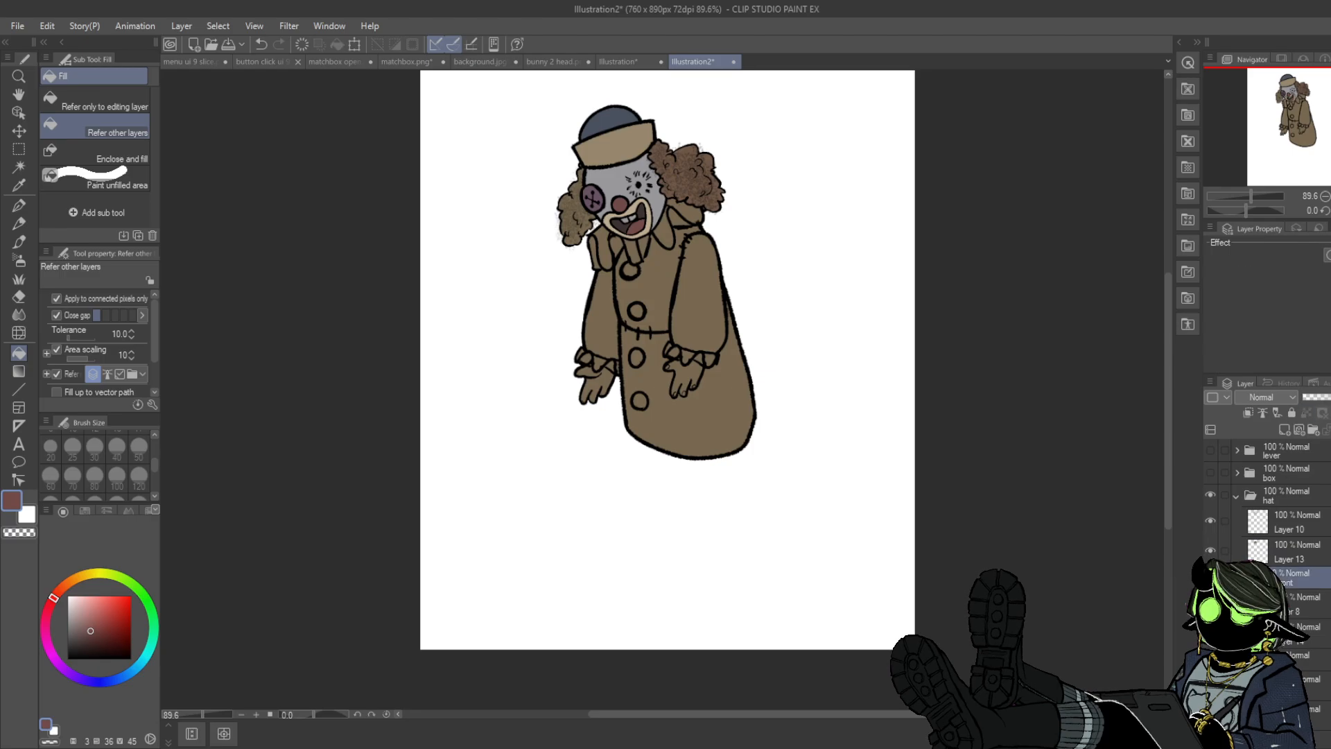
{"action": "left_click", "coordinate": [1210, 578]}
{"action": "left_click", "coordinate": [1210, 577]}
{"action": "left_click", "coordinate": [1295, 658]}
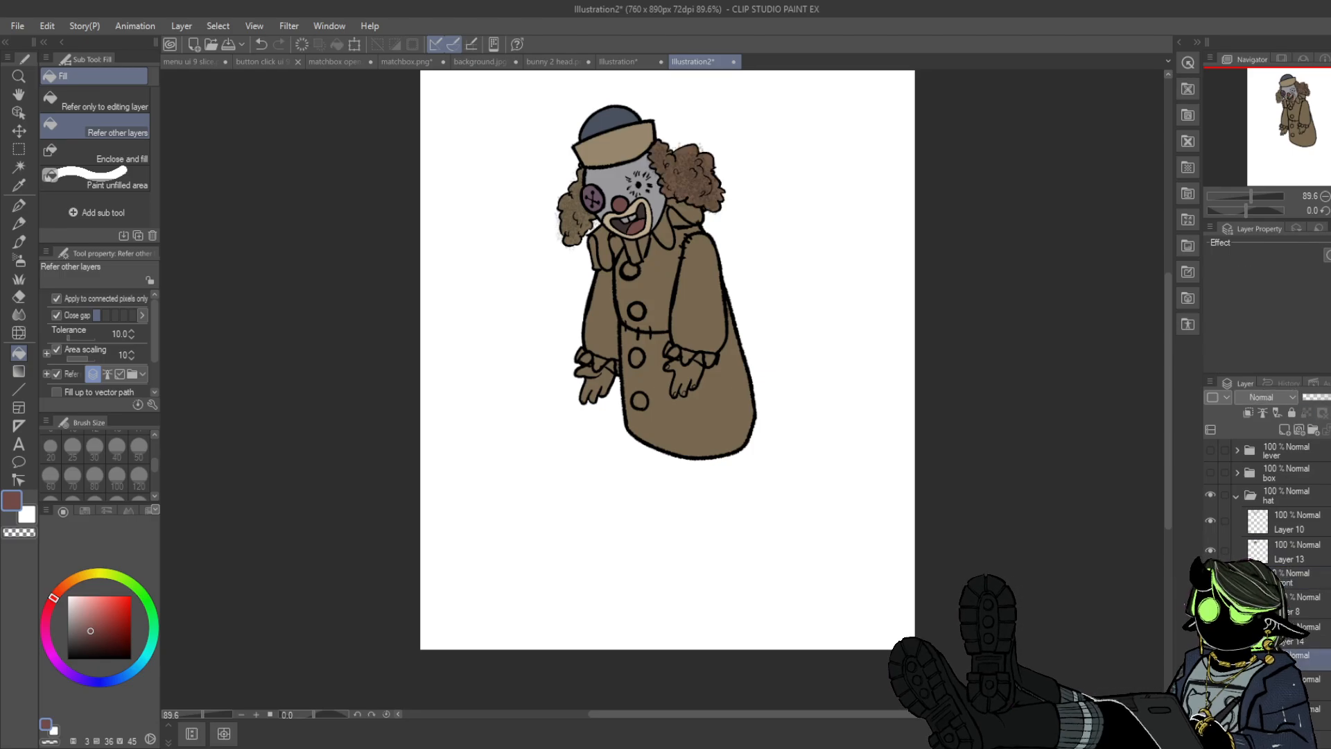
{"action": "left_click", "coordinate": [1210, 658]}
{"action": "left_click", "coordinate": [1210, 657]}
{"action": "left_click", "coordinate": [1308, 685]}
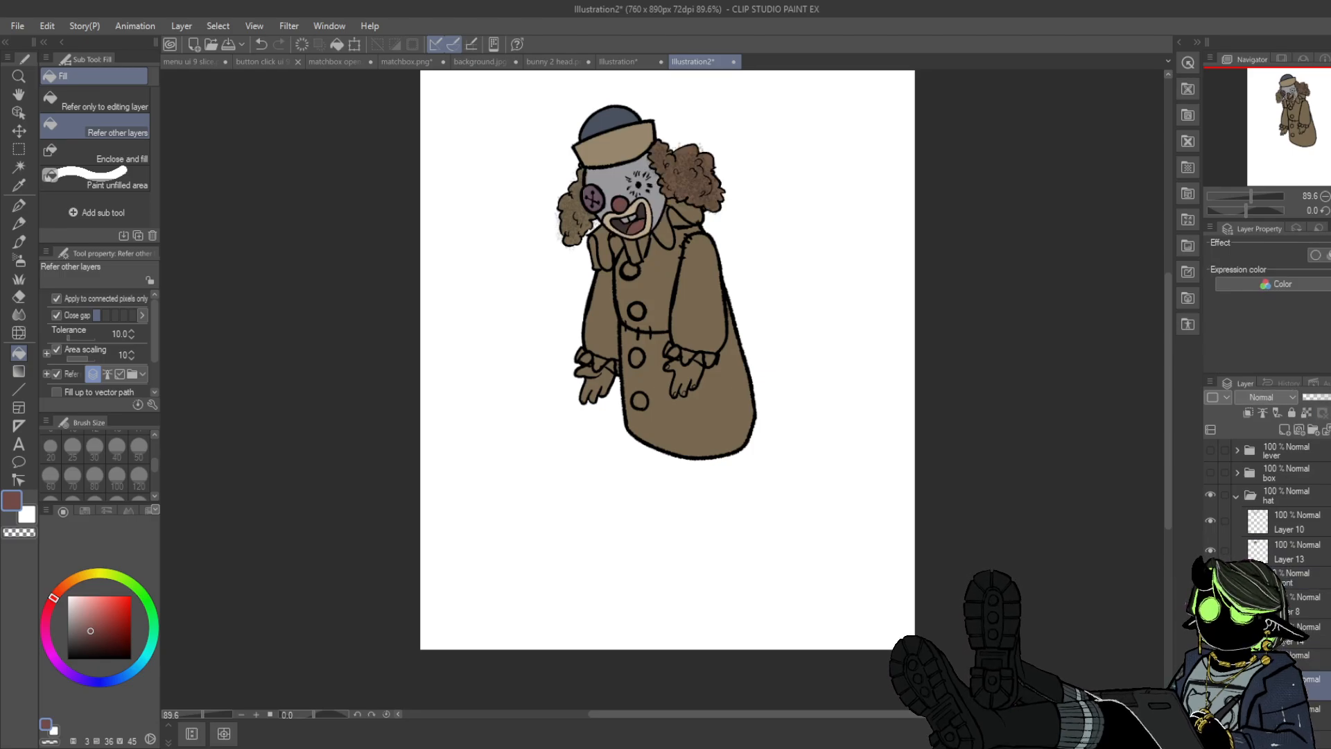
{"action": "scroll", "coordinate": [1310, 616], "scroll_direction": "down", "scroll_amount": 2}
- Paint the front arm on Layer 16 with the hat brim's tan using the Textured pen
{"action": "left_click", "coordinate": [1303, 656]}
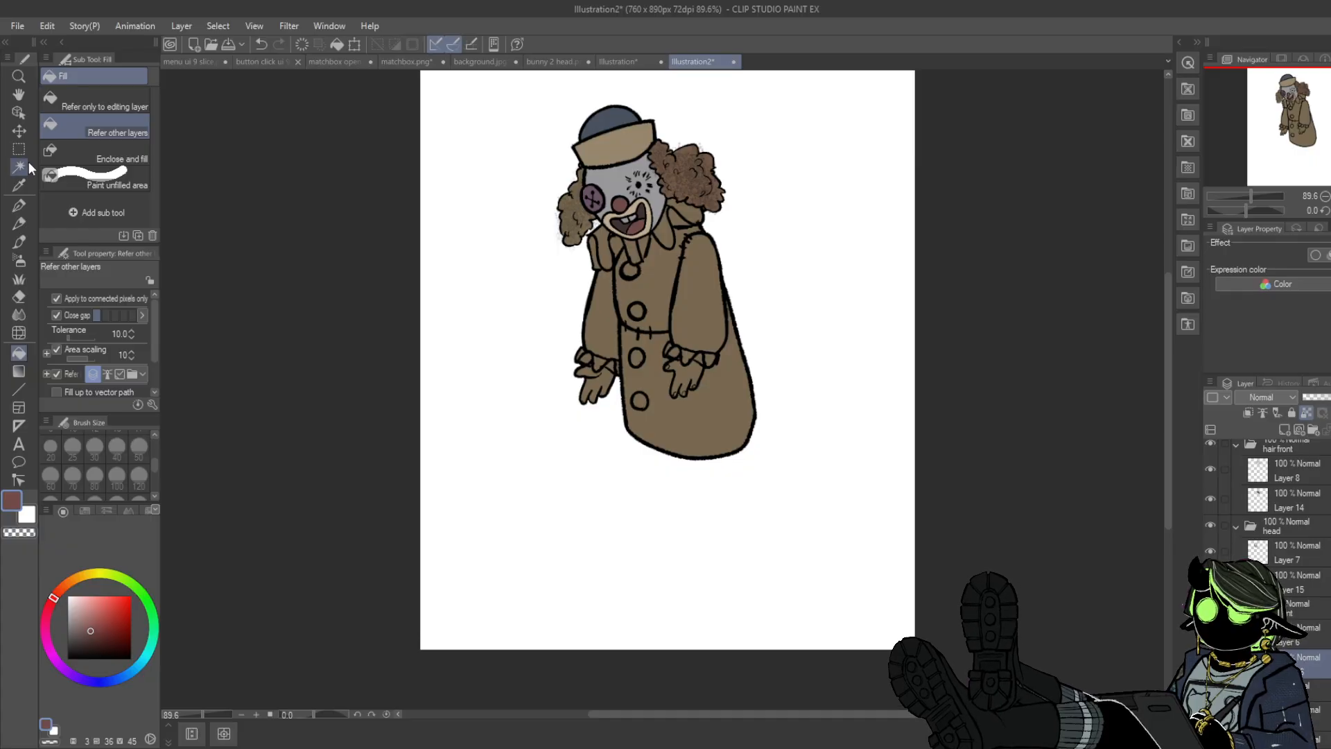
{"action": "key", "text": "p"}
{"action": "left_click", "coordinate": [617, 144], "text": "alt"}
{"action": "mouse_move", "coordinate": [689, 232]}
{"action": "left_mouse_down"}
{"action": "mouse_move", "coordinate": [687, 301]}
{"action": "mouse_move", "coordinate": [705, 244]}
{"action": "mouse_move", "coordinate": [715, 266]}
{"action": "mouse_move", "coordinate": [699, 320]}
{"action": "mouse_move", "coordinate": [717, 268]}
{"action": "left_mouse_up"}
- Paint lengthwise dark slate blue stripes (H 215, S 23, V 37) on the front sleeve, trimming them with tan at brush size 50
{"action": "left_click", "coordinate": [596, 107], "text": "alt"}
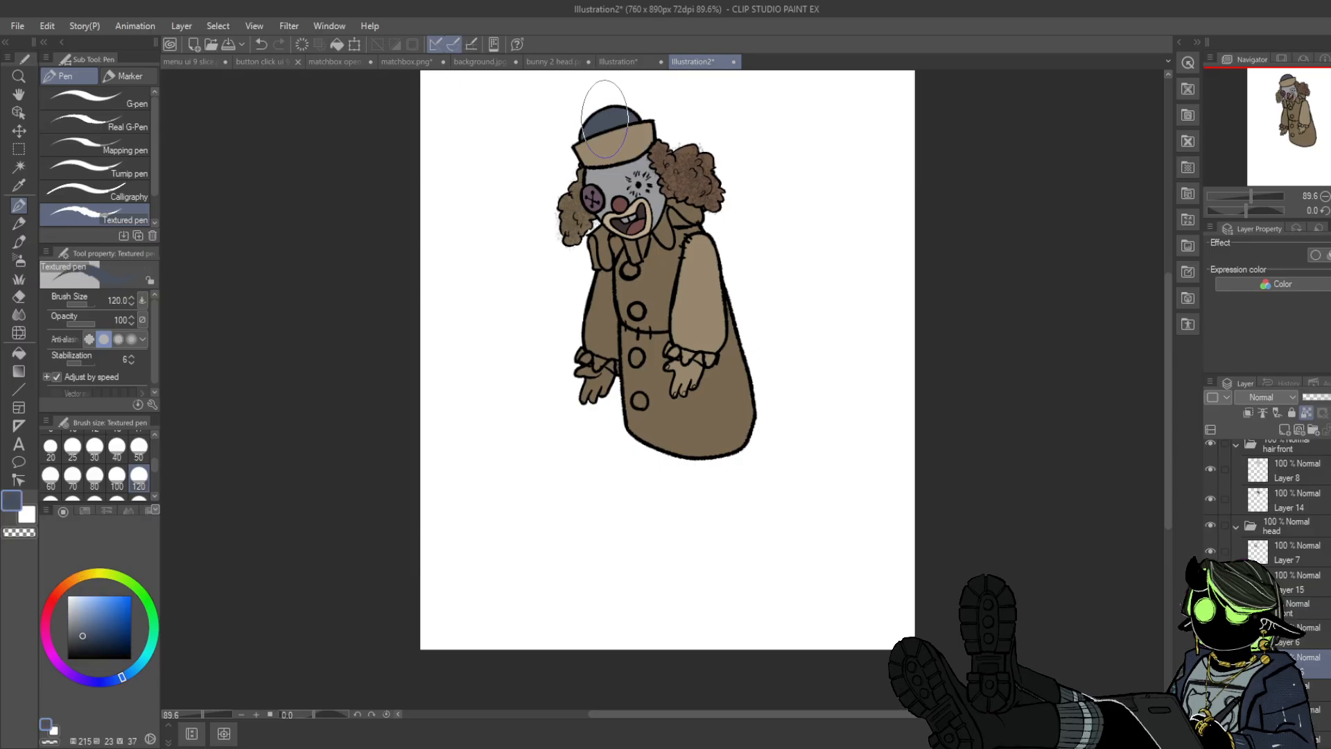
{"action": "mouse_move", "coordinate": [686, 353]}
{"action": "left_mouse_down"}
{"action": "mouse_move", "coordinate": [690, 229]}
{"action": "mouse_move", "coordinate": [683, 340]}
{"action": "mouse_move", "coordinate": [693, 229]}
{"action": "mouse_move", "coordinate": [700, 367]}
{"action": "mouse_move", "coordinate": [711, 229]}
{"action": "mouse_move", "coordinate": [707, 358]}
{"action": "mouse_move", "coordinate": [704, 222]}
{"action": "mouse_move", "coordinate": [718, 326]}
{"action": "mouse_move", "coordinate": [707, 378]}
{"action": "left_mouse_up"}
{"action": "left_click", "coordinate": [139, 447]}
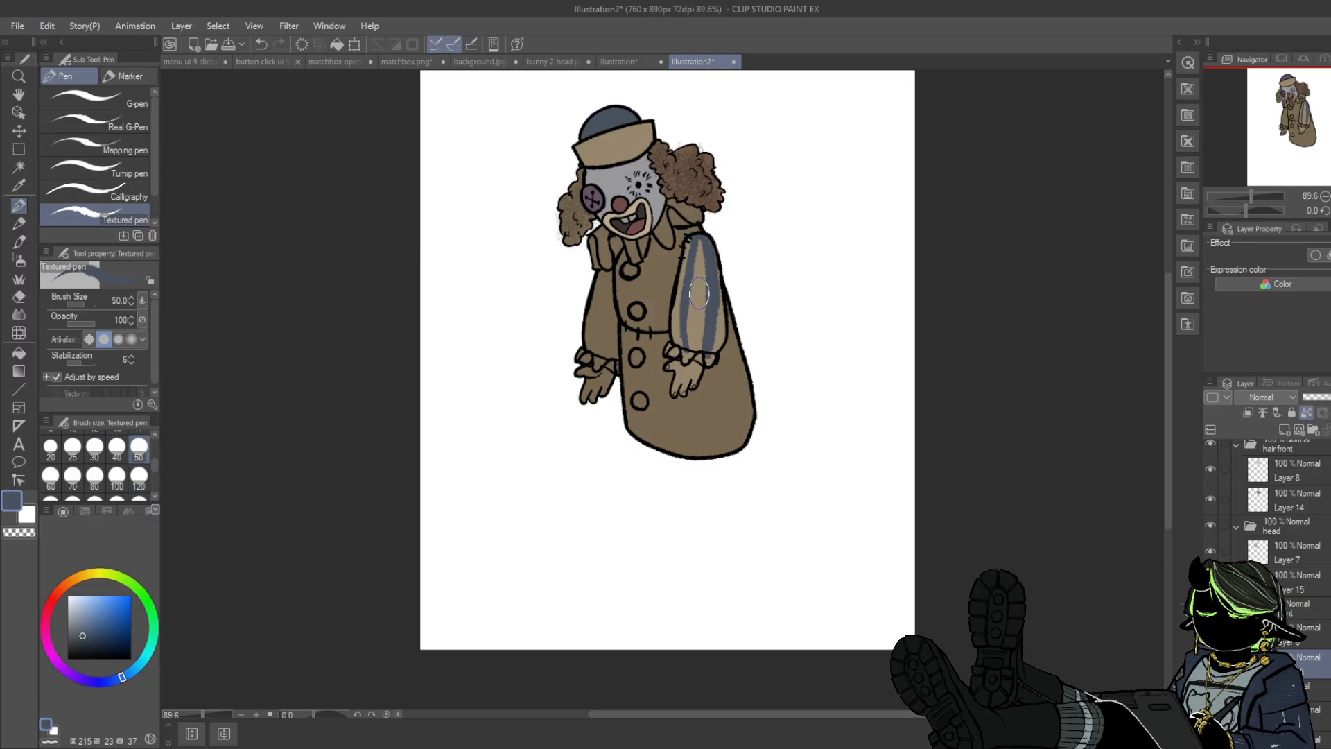
{"action": "left_click", "coordinate": [695, 313], "text": "alt"}
{"action": "mouse_move", "coordinate": [700, 253]}
{"action": "left_mouse_down"}
{"action": "mouse_move", "coordinate": [700, 236]}
{"action": "mouse_move", "coordinate": [703, 343]}
{"action": "left_mouse_up"}
{"action": "left_click", "coordinate": [714, 274], "text": "alt"}
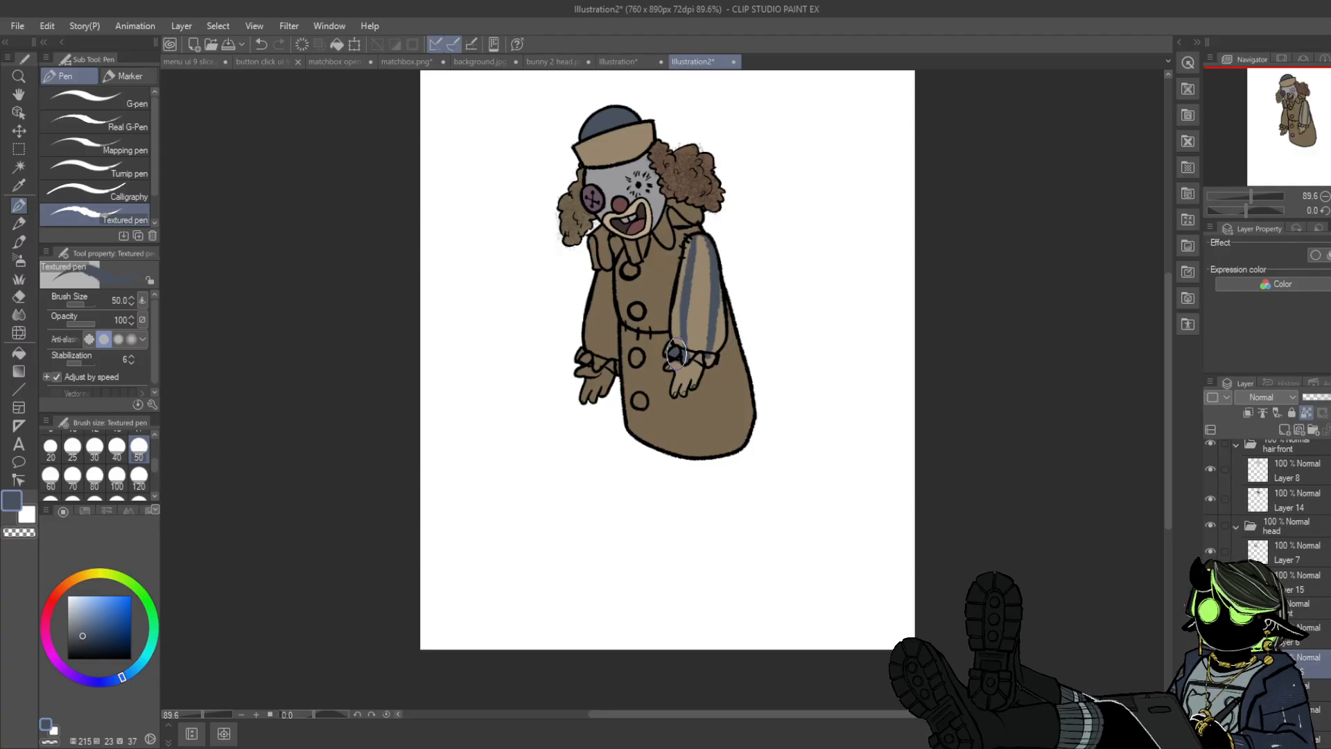
- Paint the front sleeve's ruffled cuff muted purple (H 314, S 21, V 41) and the hand grey (H 240, S 2, V 61)
{"action": "left_click", "coordinate": [593, 199], "text": "alt"}
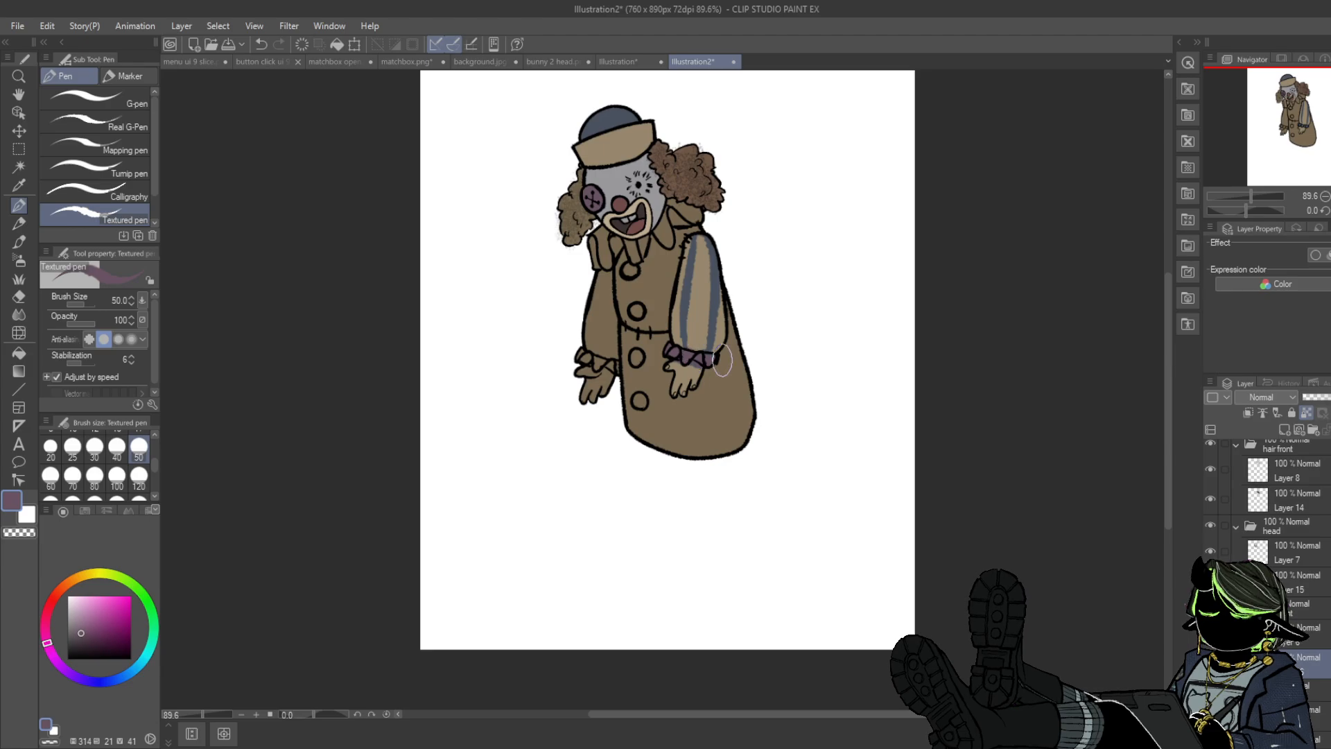
{"action": "left_click", "coordinate": [619, 177], "text": "alt"}
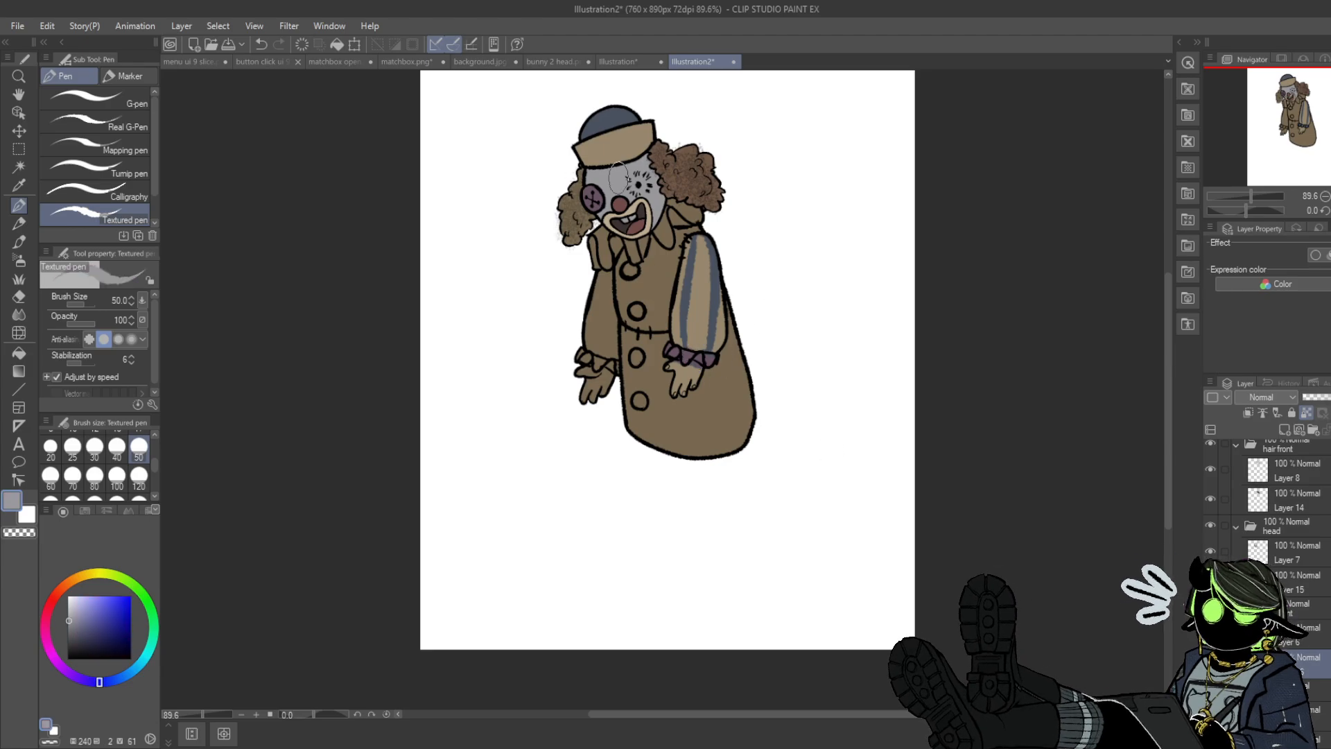
{"action": "left_click_drag", "start_coordinate": [659, 367], "coordinate": [686, 367]}
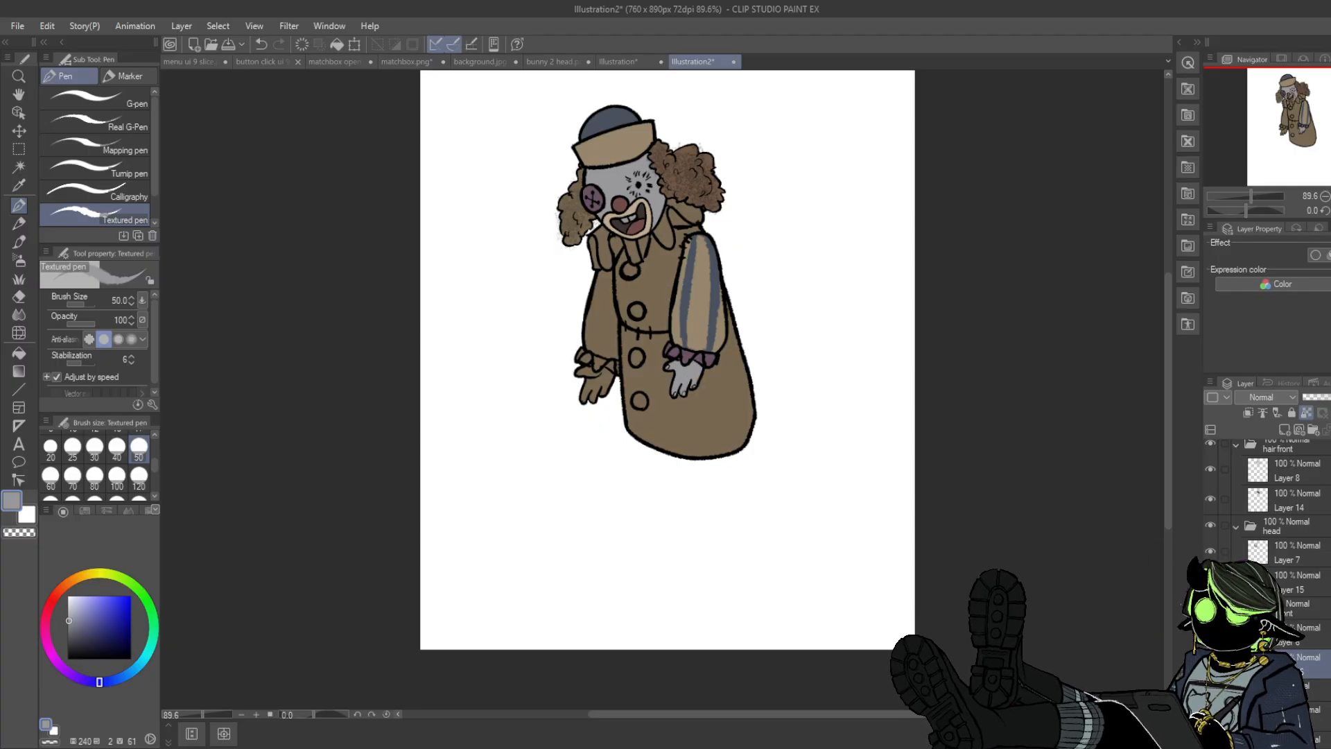
- Hide the head and front hair folders to expose the collar and upper body
{"action": "scroll", "coordinate": [1276, 555], "scroll_direction": "down", "scroll_amount": 3}
{"action": "left_click", "coordinate": [1289, 600]}
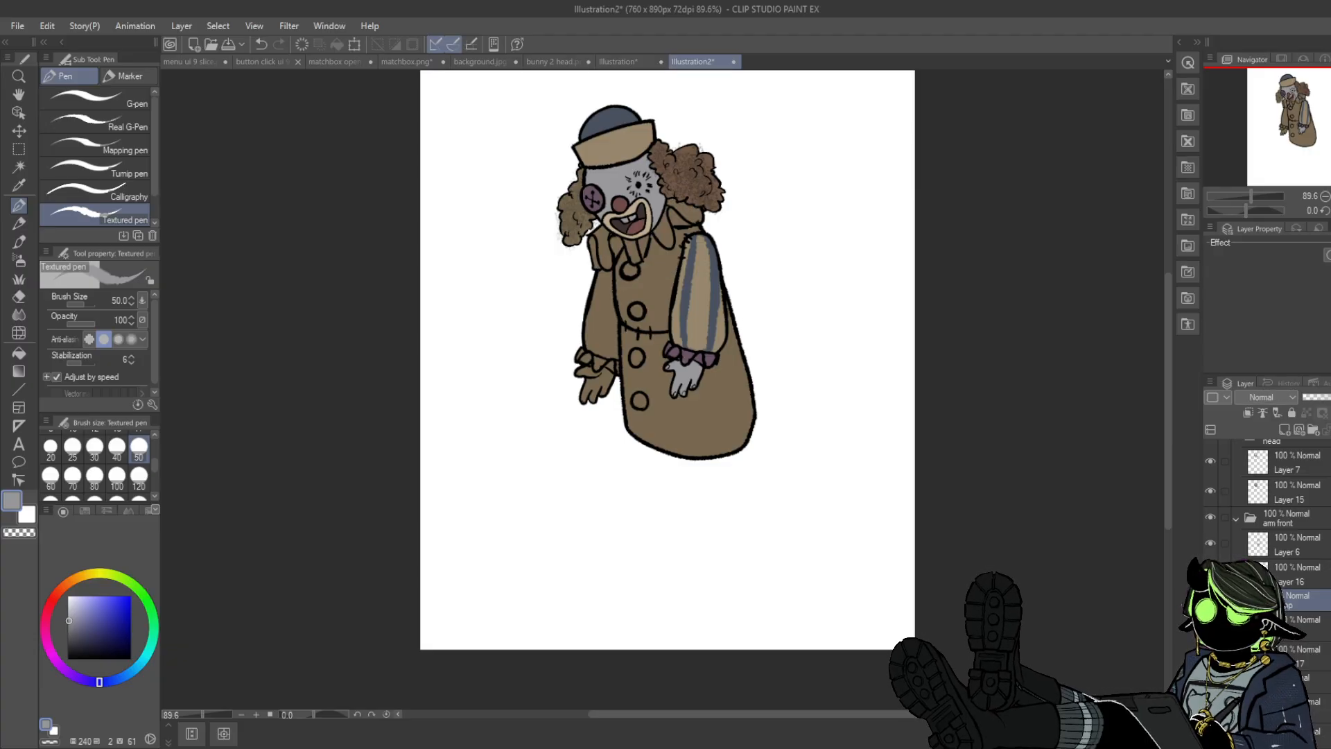
{"action": "scroll", "coordinate": [1321, 520], "scroll_direction": "up", "scroll_amount": 4}
{"action": "left_click", "coordinate": [1210, 557]}
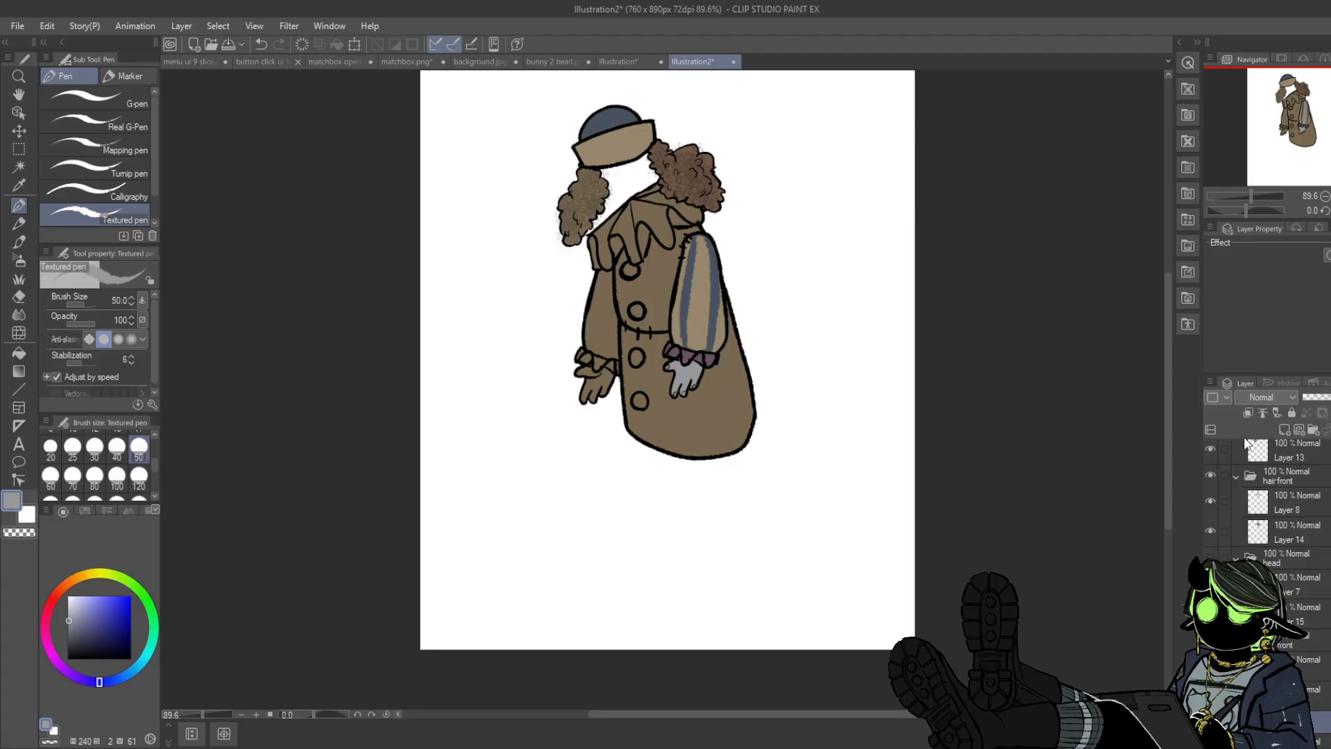
{"action": "scroll", "coordinate": [1248, 499], "scroll_direction": "up", "scroll_amount": 2}
{"action": "left_click", "coordinate": [1210, 540]}
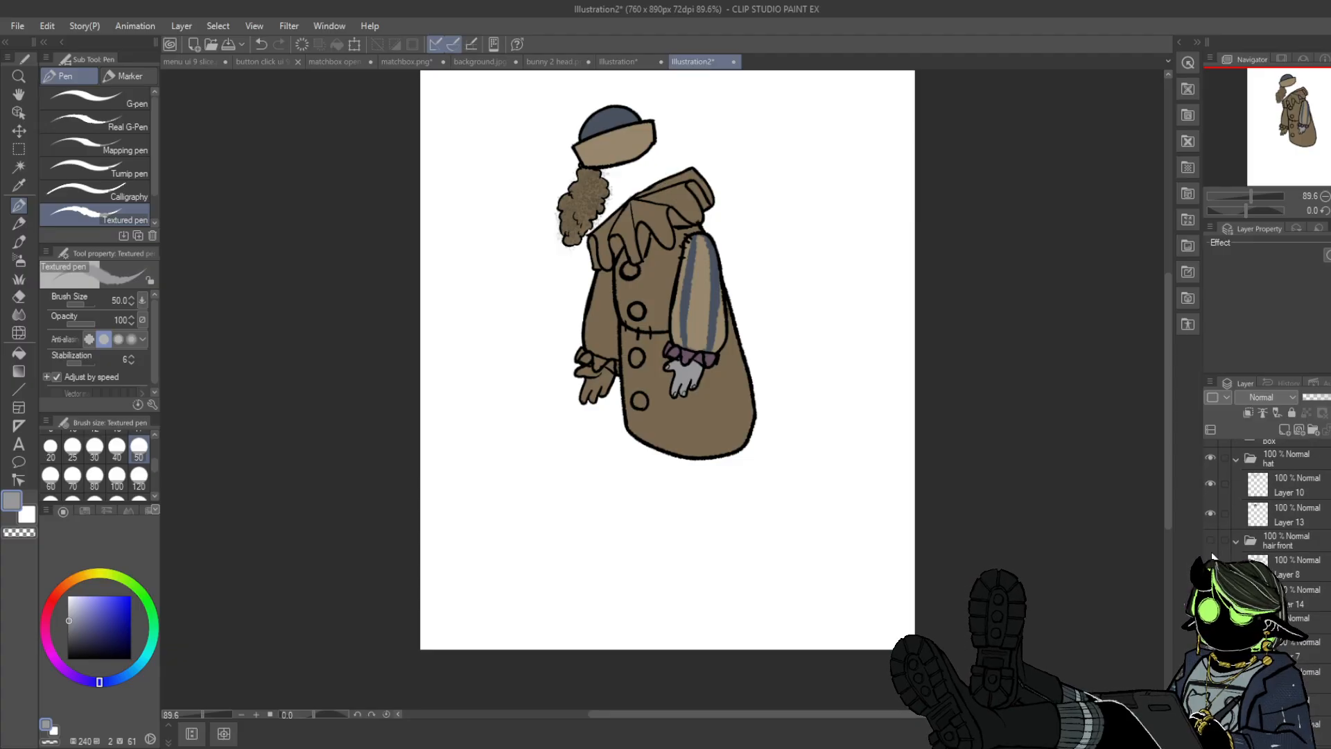
- Recolour the upper body on Layer 17 with the hat brim's tan (H 39, S 28, V 59), hiding the front arm to cover the area beneath
{"action": "scroll", "coordinate": [1212, 556], "scroll_direction": "down", "scroll_amount": 5}
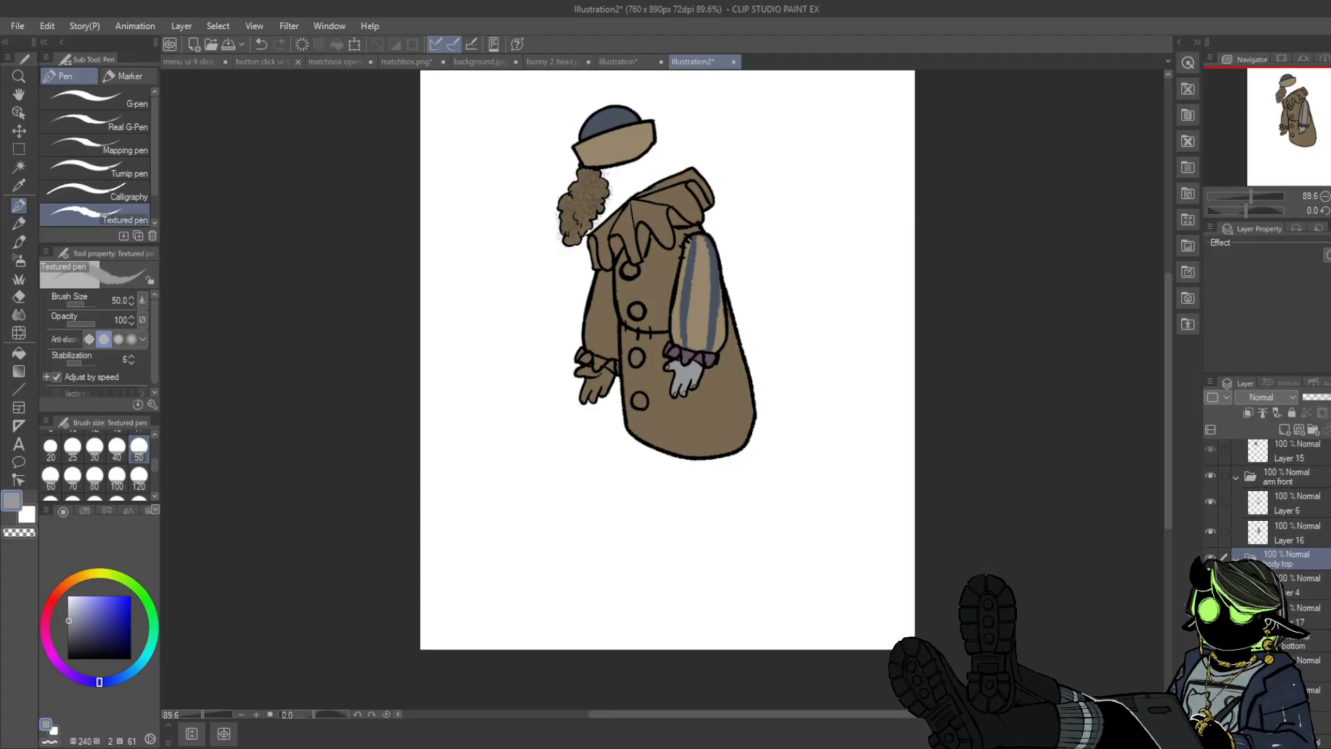
{"action": "scroll", "coordinate": [1276, 526], "scroll_direction": "down", "scroll_amount": 1}
{"action": "left_click", "coordinate": [1296, 643]}
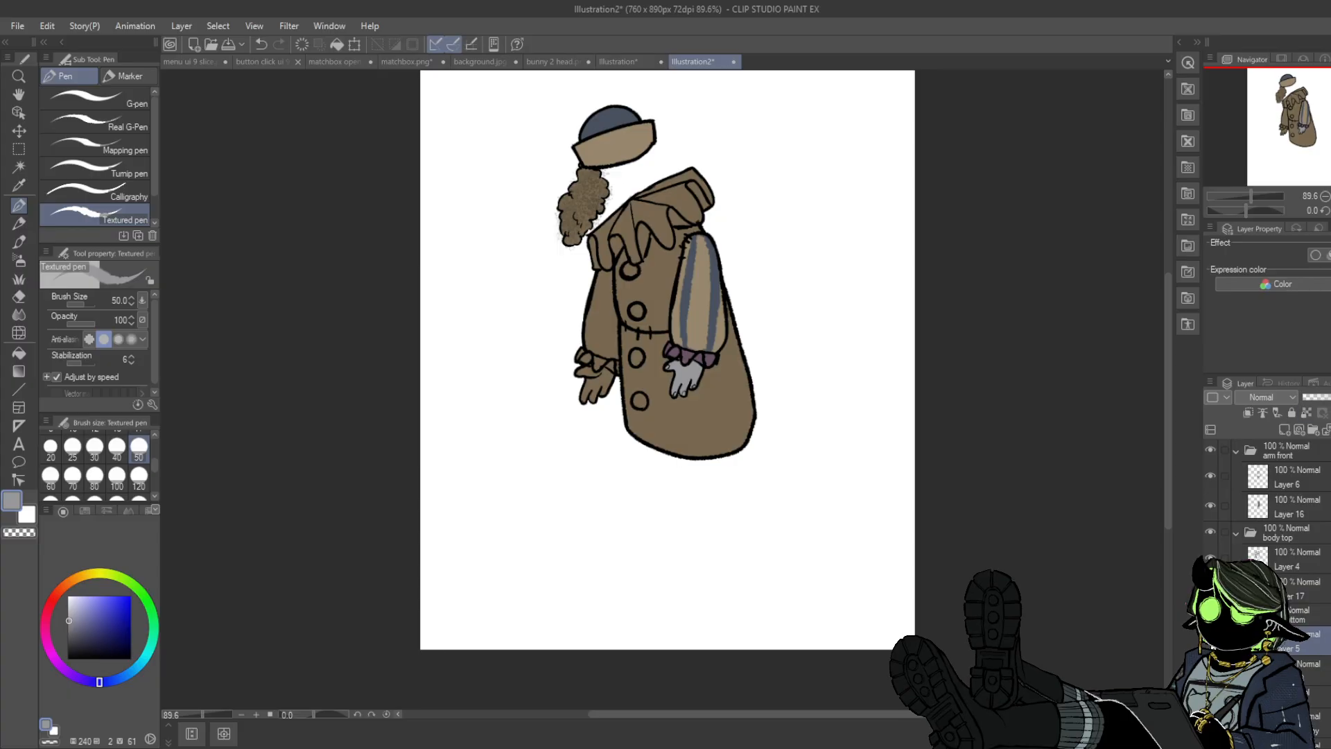
{"action": "left_click", "coordinate": [1234, 555]}
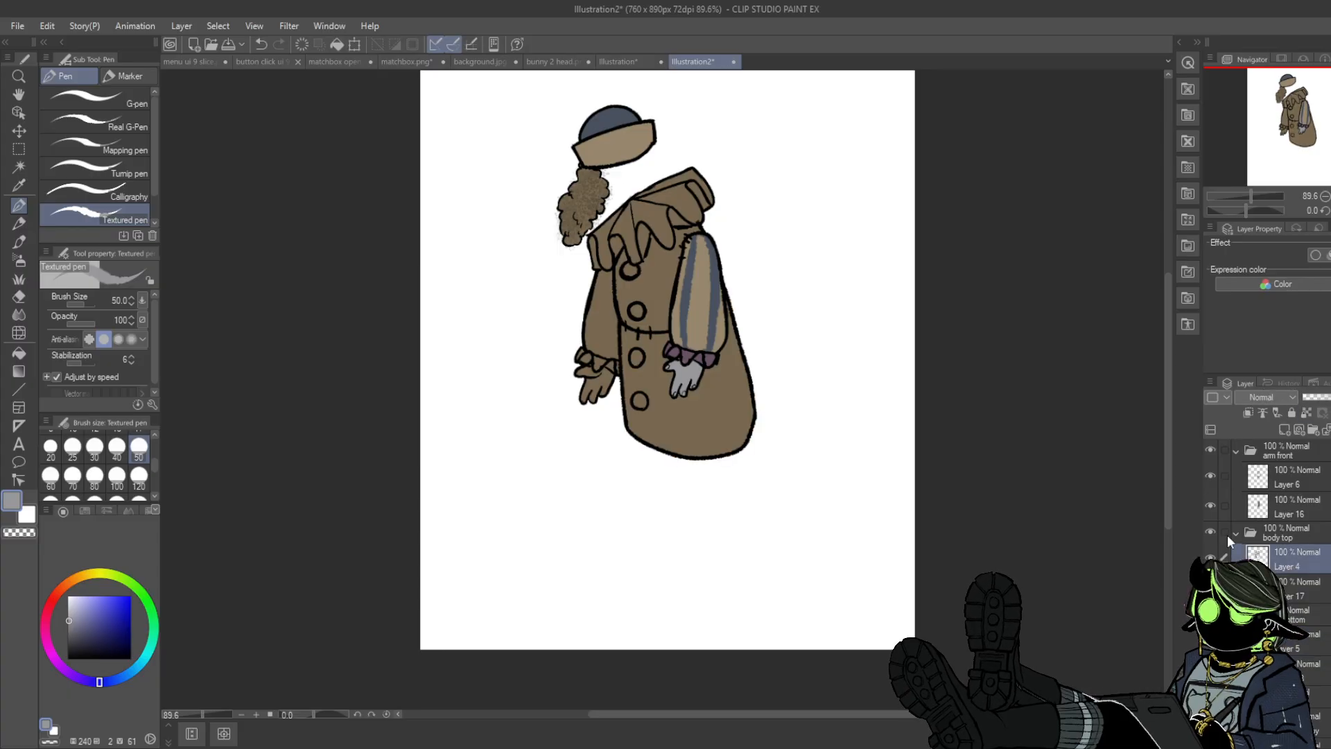
{"action": "left_click", "coordinate": [1210, 532]}
{"action": "left_click", "coordinate": [1211, 531]}
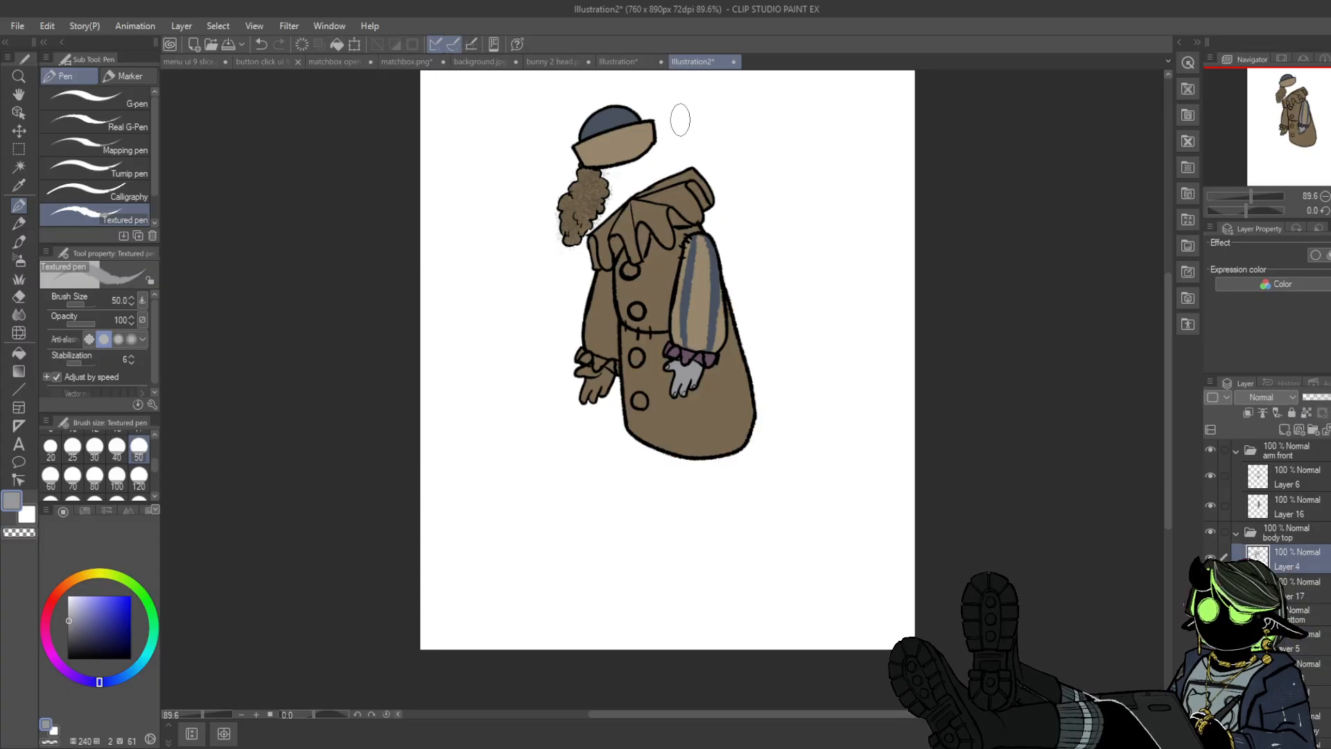
{"action": "right_click", "coordinate": [639, 143]}
{"action": "left_click", "coordinate": [19, 353]}
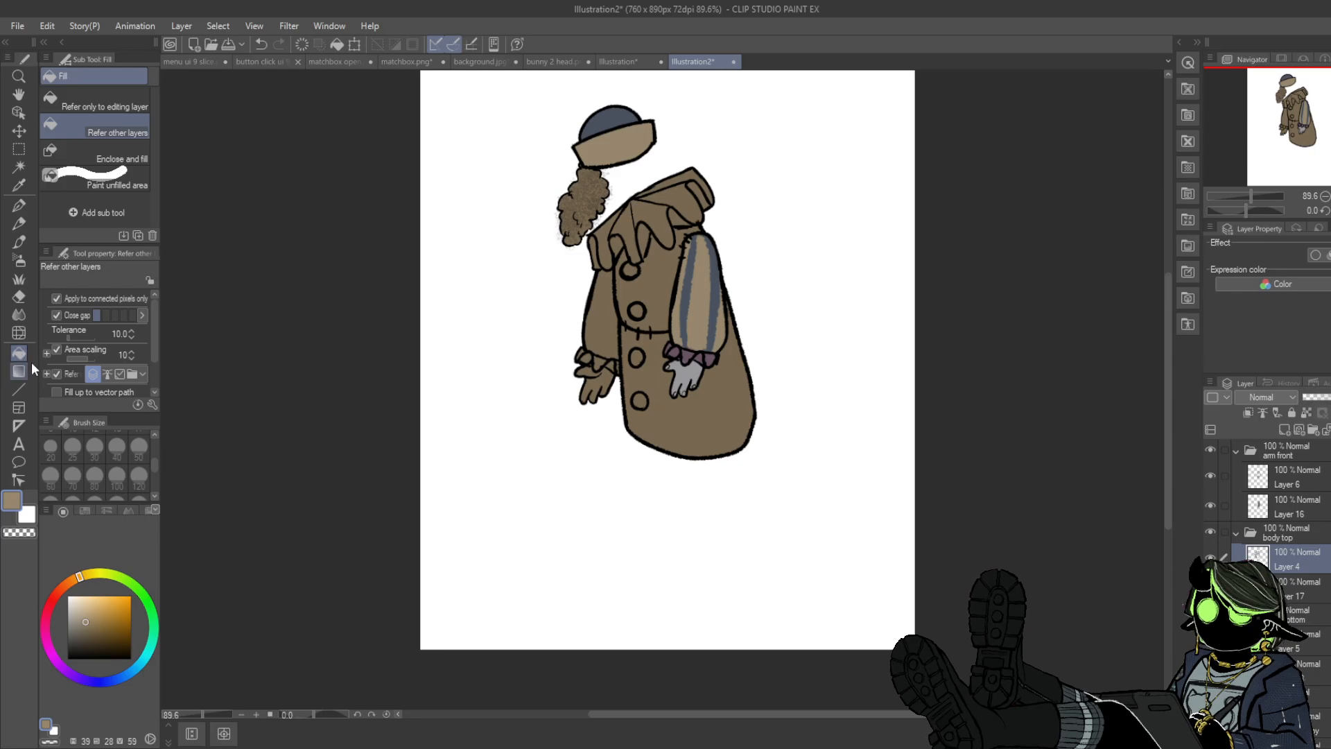
{"action": "left_click", "coordinate": [1287, 584]}
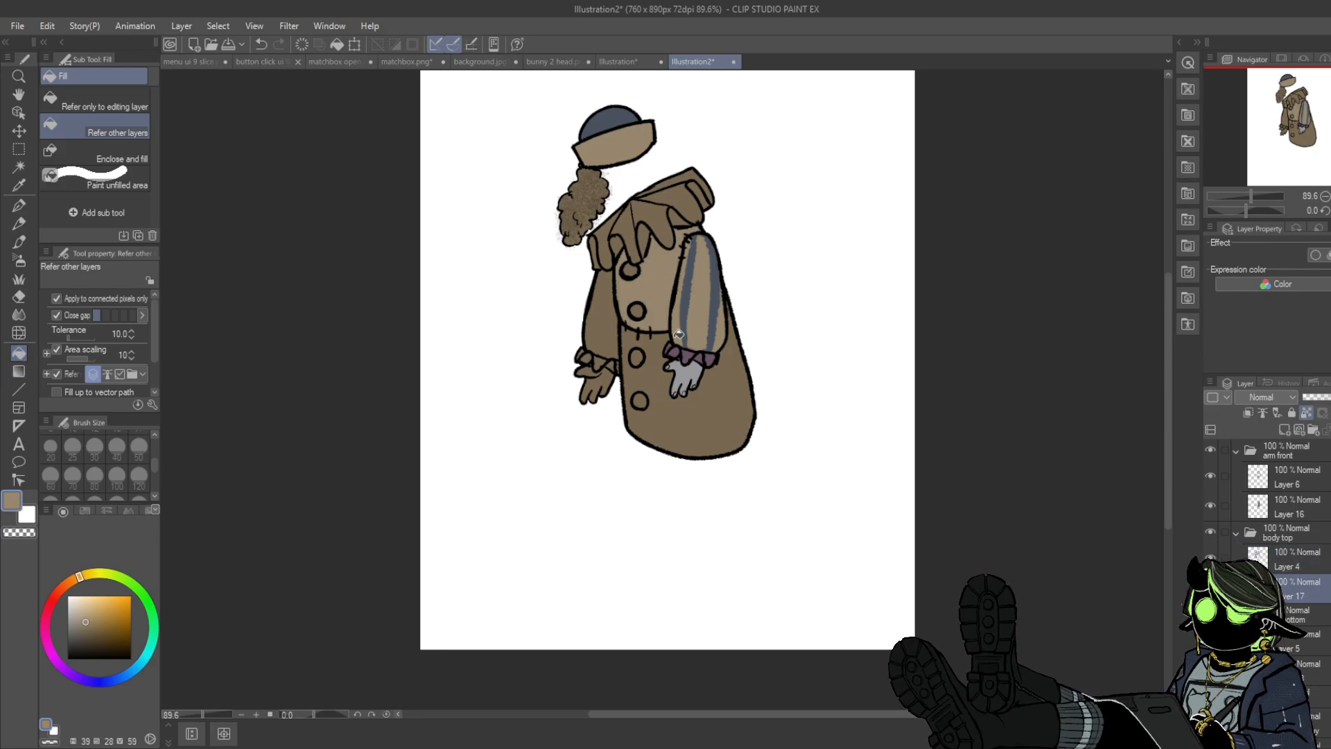
{"action": "left_click", "coordinate": [1210, 449]}
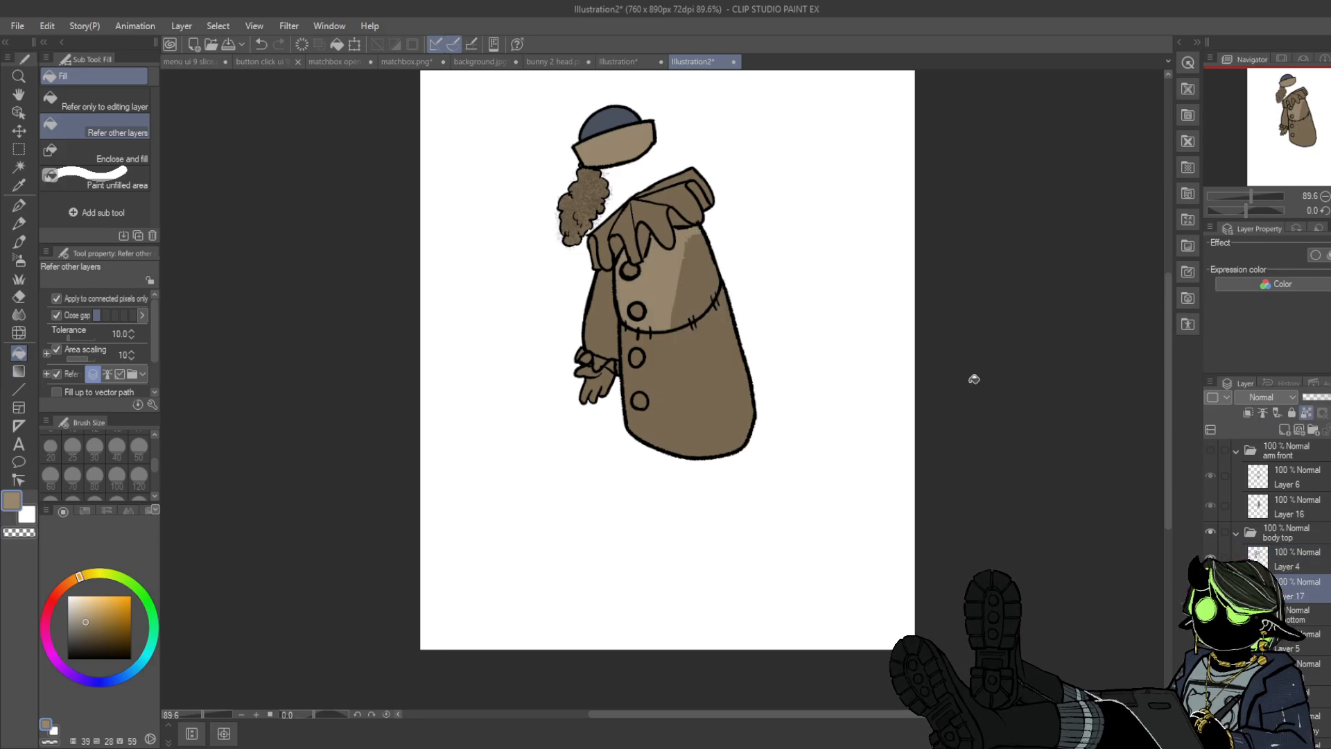
{"action": "left_click", "coordinate": [19, 206]}
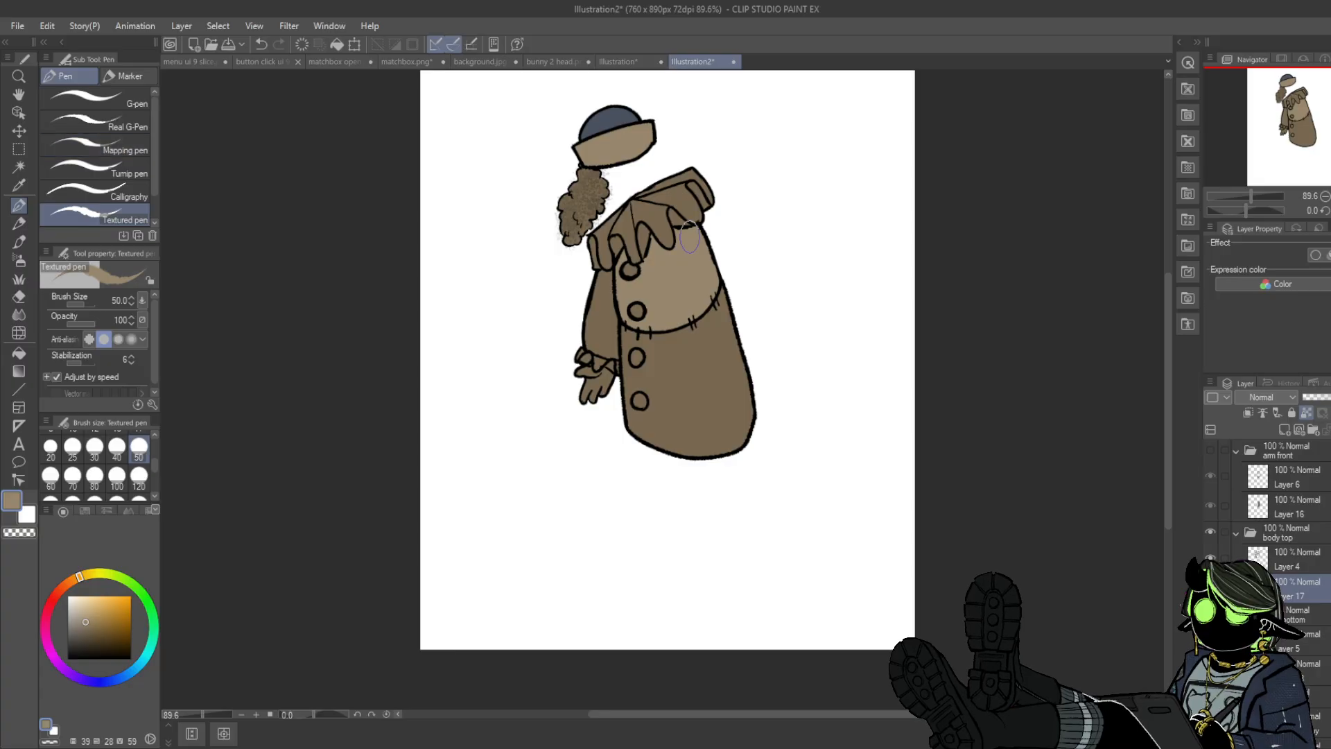
- Paint the second button muted purple (H 274, S 24, V 37) and the top button dark green (H 112, S 24, V 37)
{"action": "left_click", "coordinate": [68, 671]}
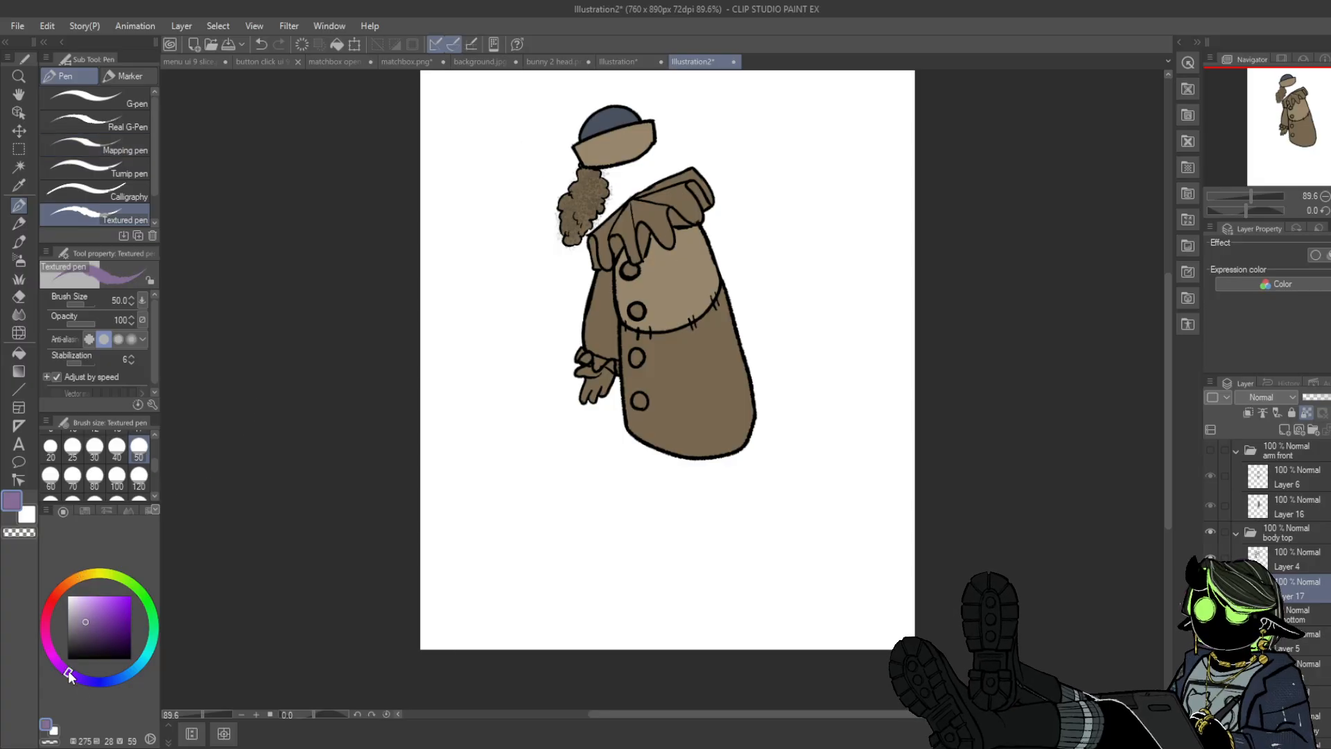
{"action": "left_click", "coordinate": [81, 635]}
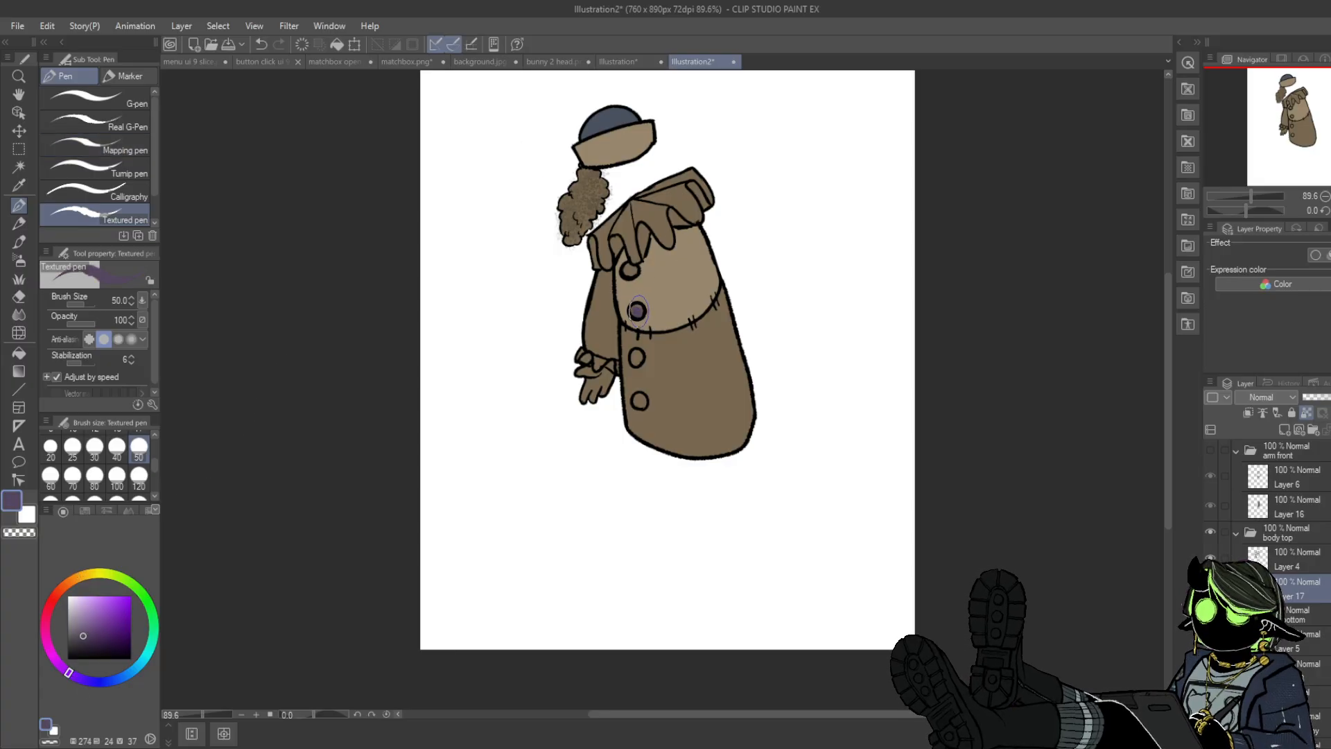
{"action": "left_click", "coordinate": [637, 312]}
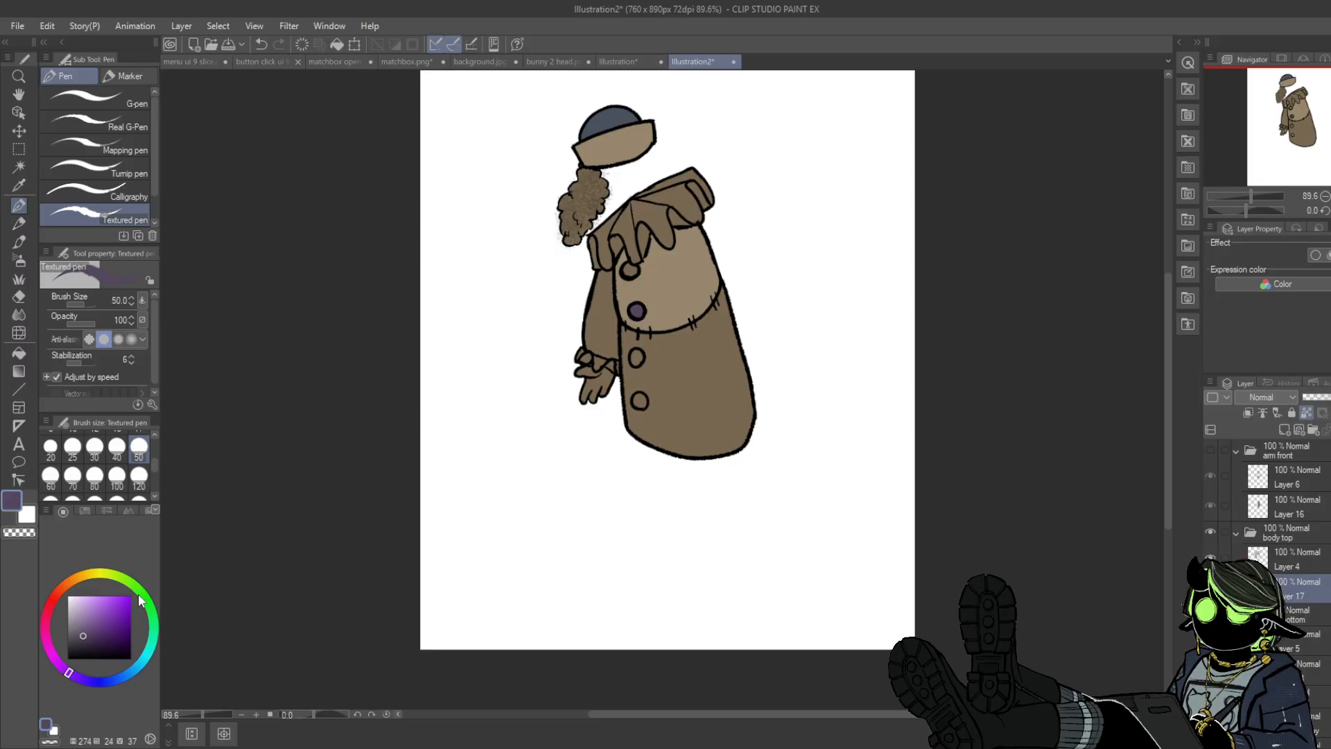
{"action": "left_click", "coordinate": [140, 596]}
{"action": "left_click", "coordinate": [628, 271]}
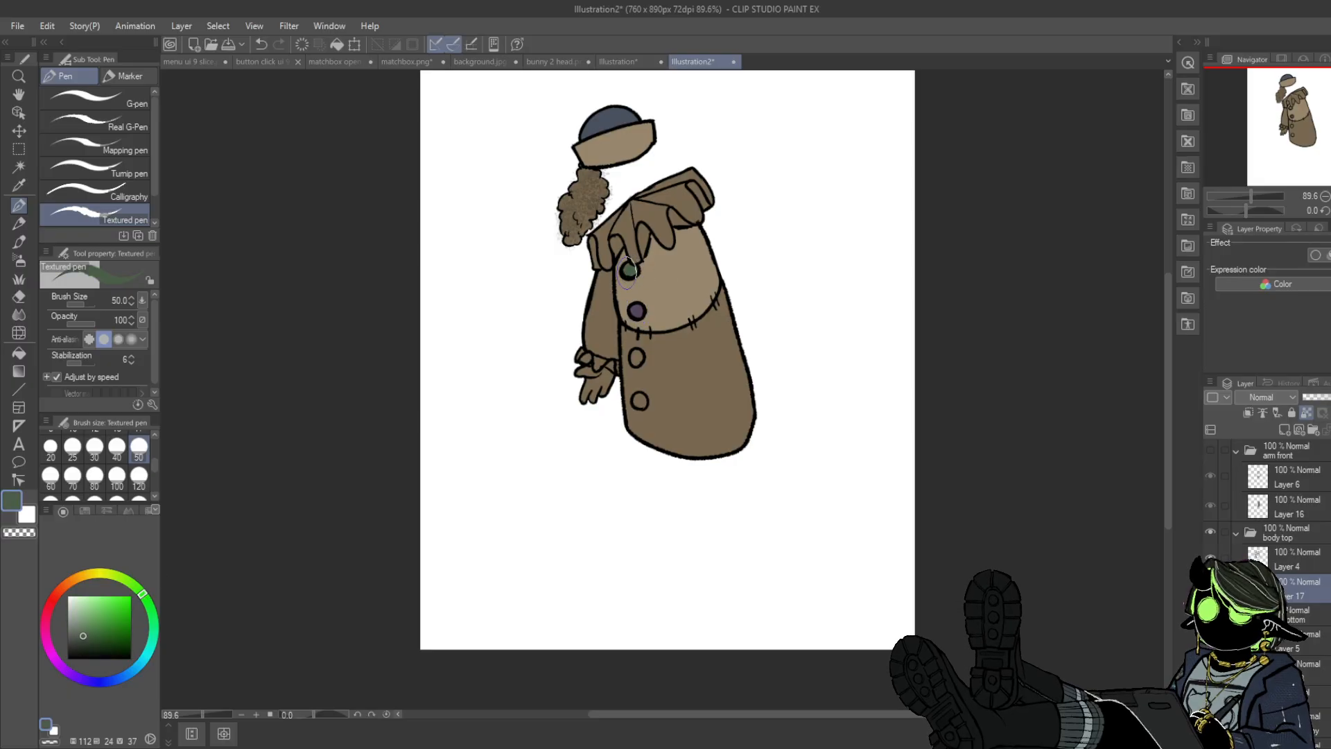
- Fill all sections of the ruffled collar with dark slate blue (H 215, S 23, V 37)
{"action": "left_click", "coordinate": [122, 676]}
{"action": "left_click", "coordinate": [20, 354]}
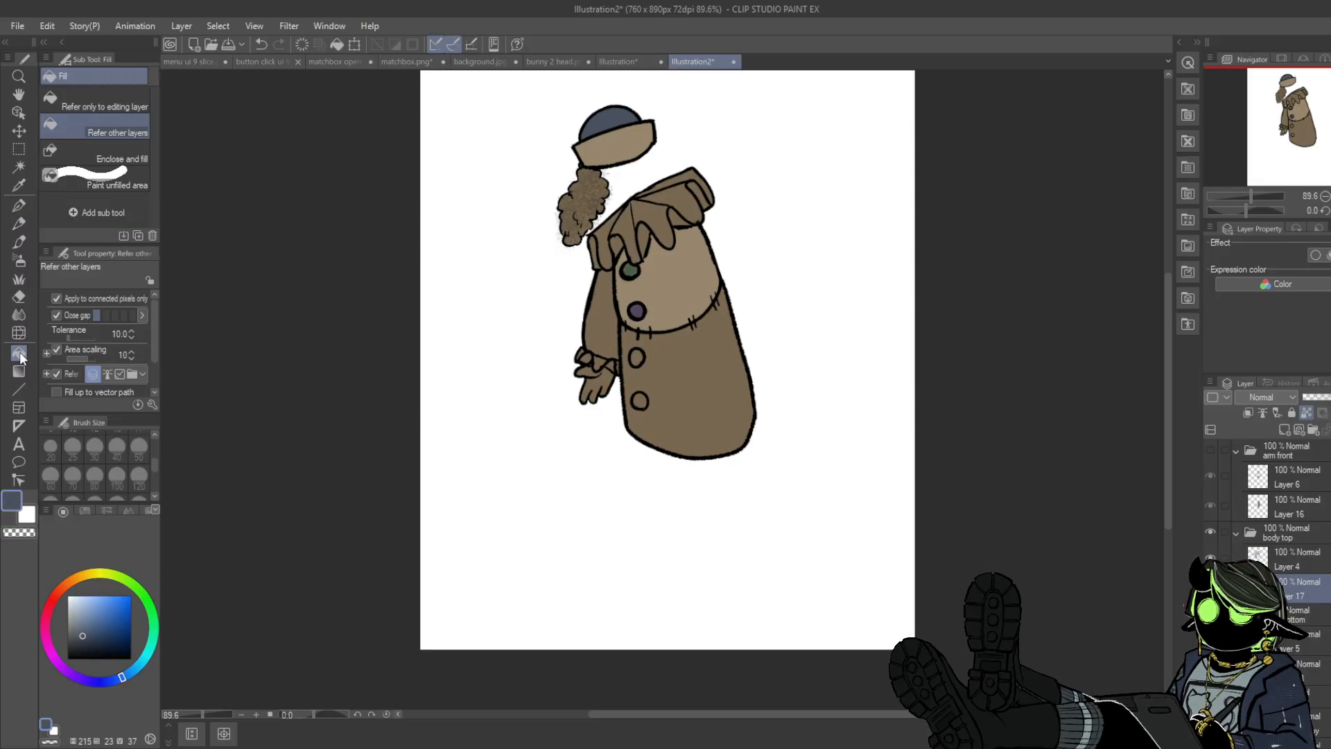
{"action": "left_click", "coordinate": [594, 243]}
{"action": "left_click", "coordinate": [631, 232]}
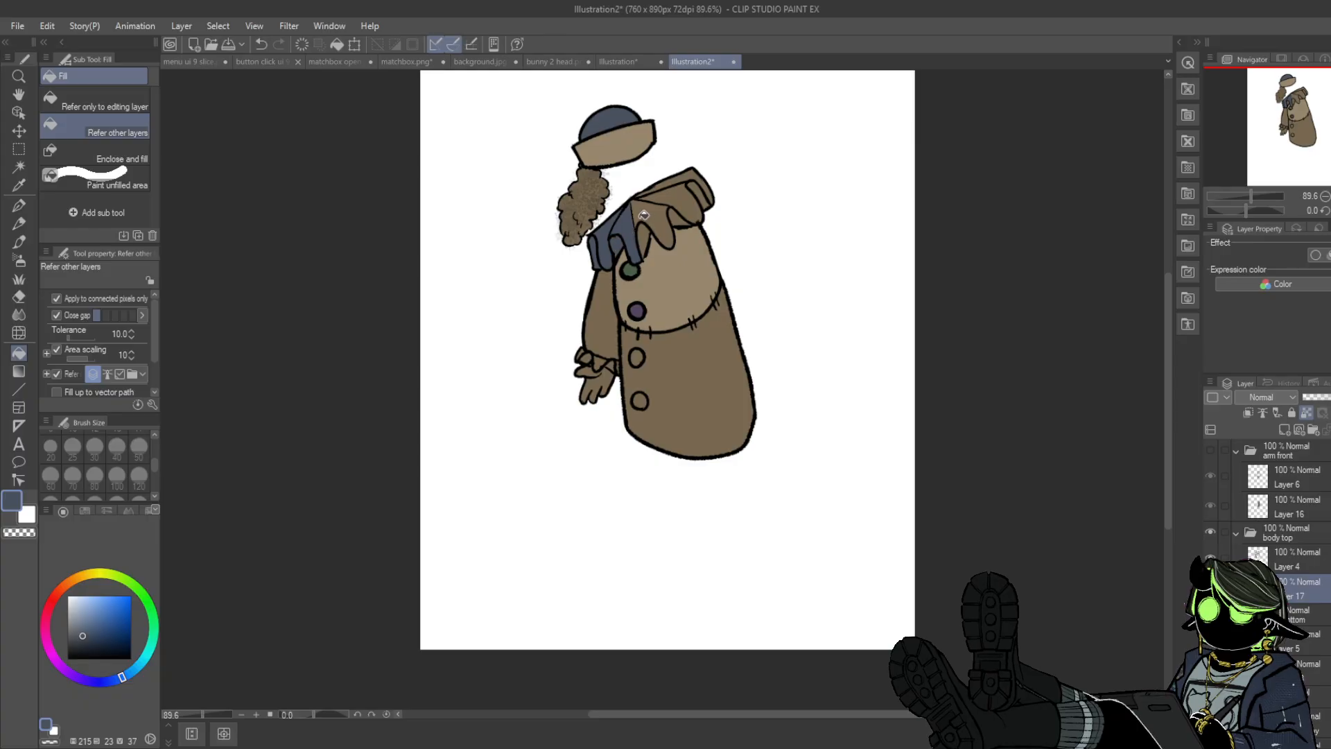
{"action": "left_click", "coordinate": [643, 214]}
{"action": "left_click", "coordinate": [685, 205]}
{"action": "left_click", "coordinate": [700, 190]}
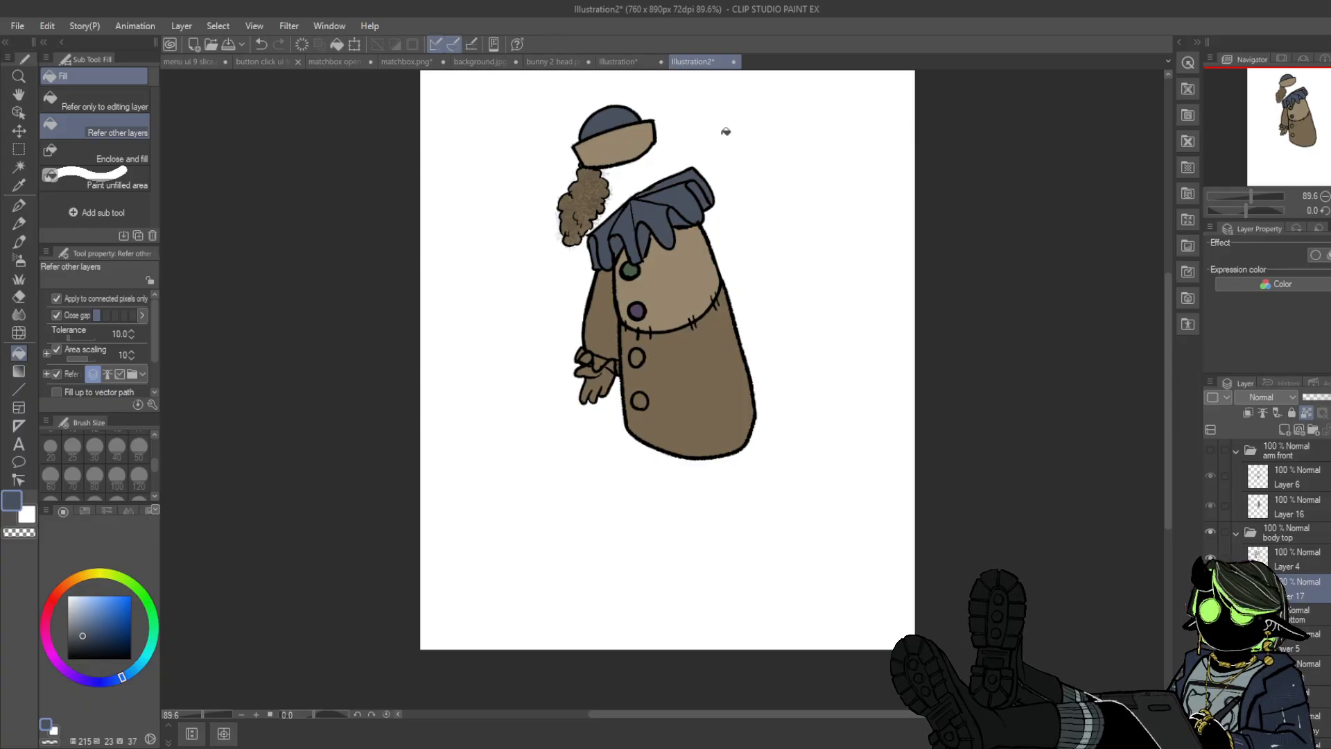
- Paint lengthwise stripes on the upper body in the front cuff's muted purple (H 314, S 21, V 41), keeping the front arm hidden
{"action": "left_click", "coordinate": [1210, 449]}
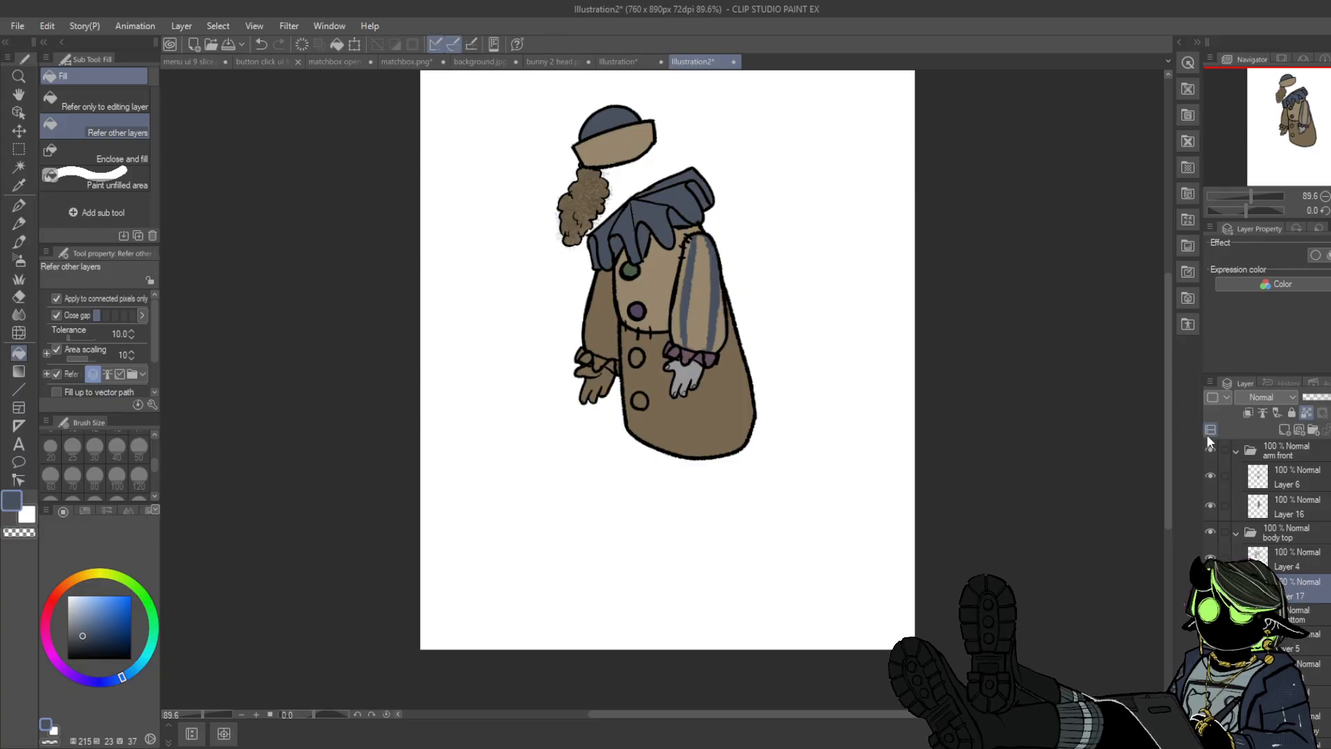
{"action": "left_click", "coordinate": [687, 357], "text": "alt"}
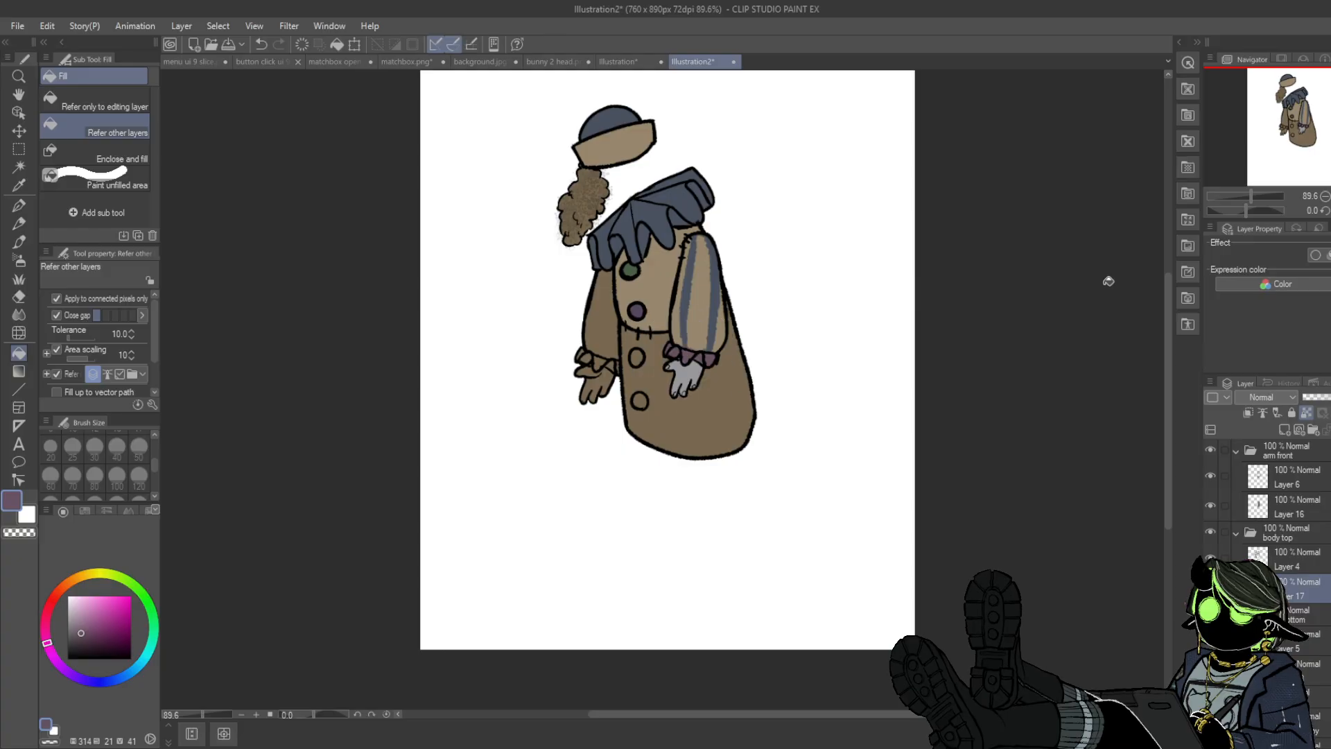
{"action": "left_click", "coordinate": [1210, 449]}
{"action": "left_click", "coordinate": [19, 205]}
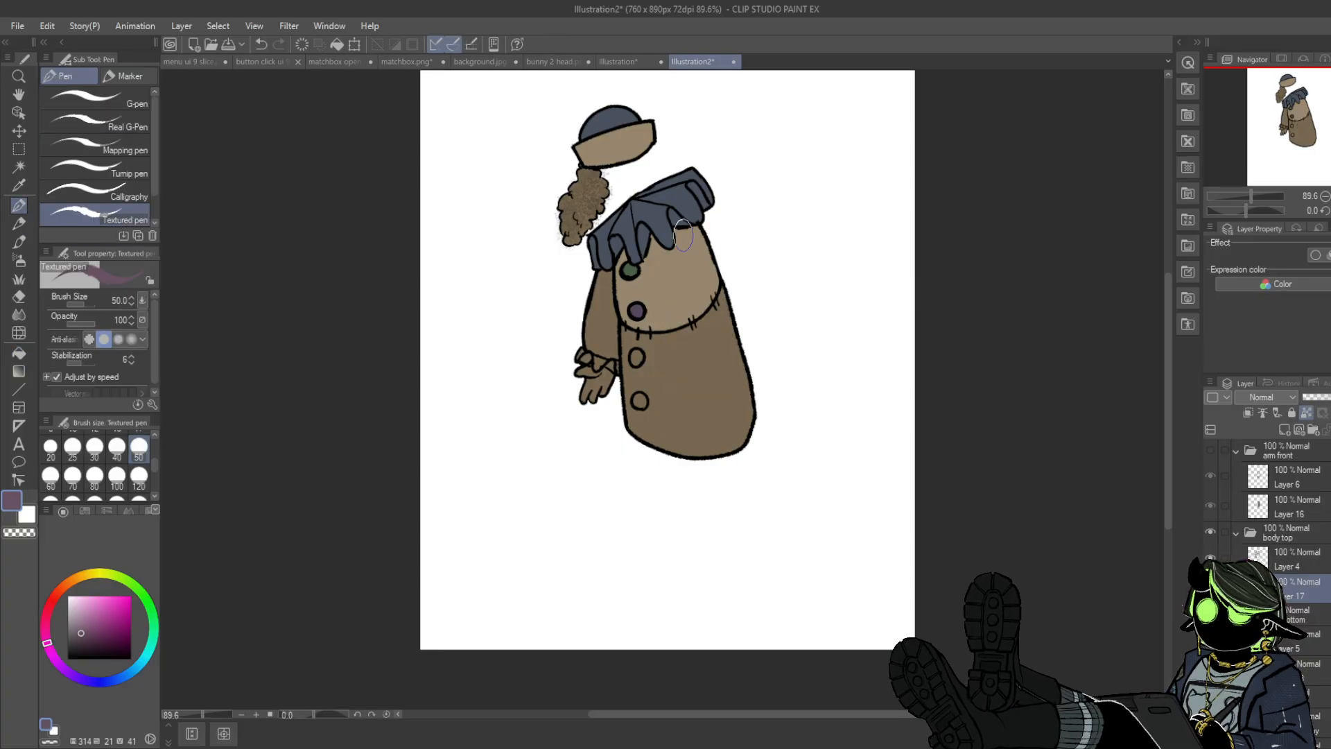
{"action": "left_click_drag", "start_coordinate": [683, 218], "coordinate": [706, 299]}
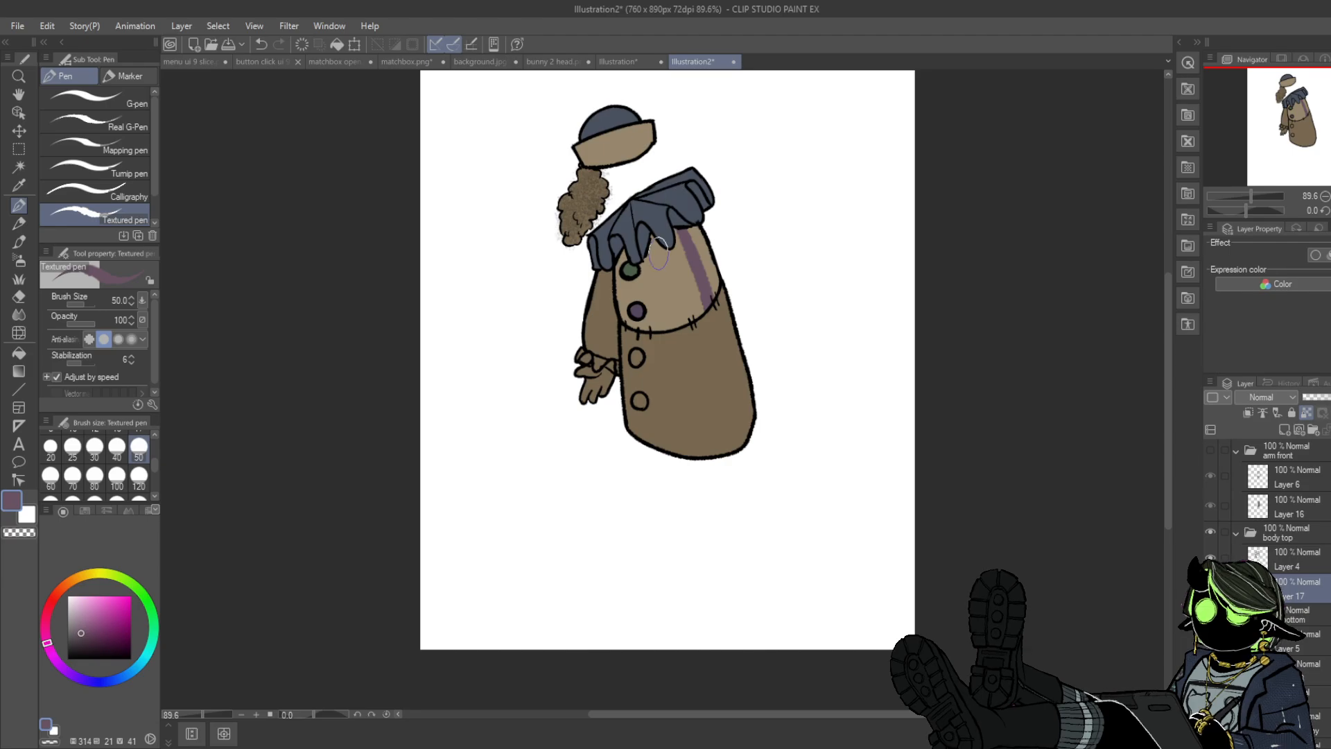
{"action": "left_click_drag", "start_coordinate": [650, 232], "coordinate": [678, 326]}
{"action": "left_click_drag", "start_coordinate": [662, 263], "coordinate": [678, 320]}
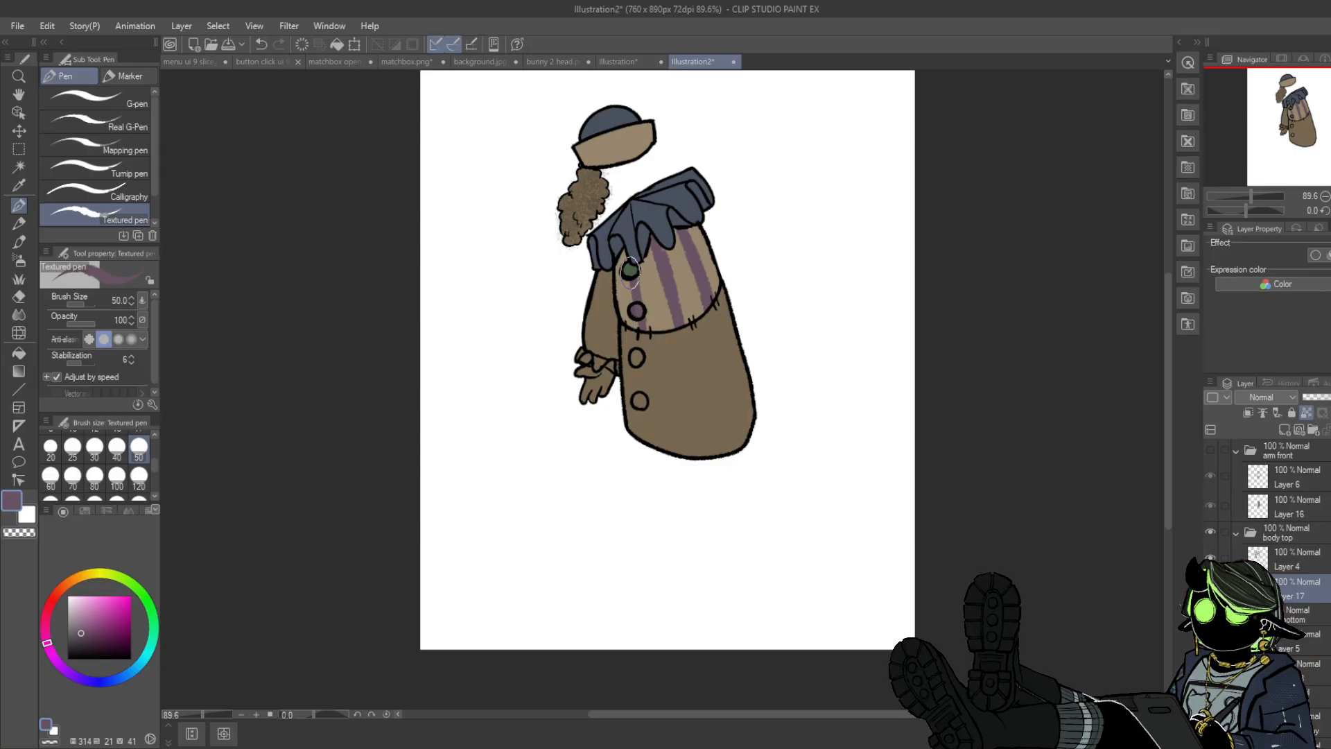
- Touch up the purple stripe around the top two buttons and restore the second button's own purple (H 274, S 24, V 37)
{"action": "left_click", "coordinate": [639, 307], "text": "alt"}
{"action": "left_click", "coordinate": [636, 290], "text": "alt"}
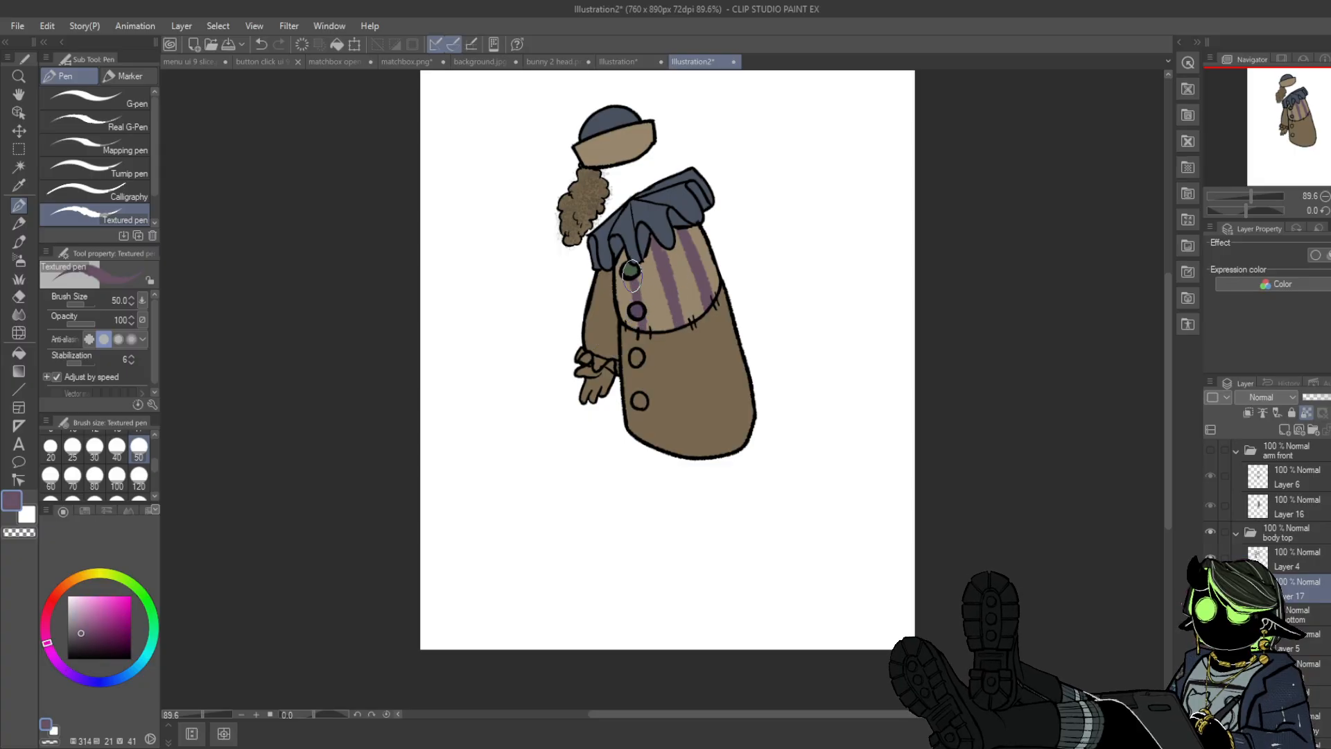
{"action": "left_click_drag", "start_coordinate": [631, 275], "coordinate": [627, 268]}
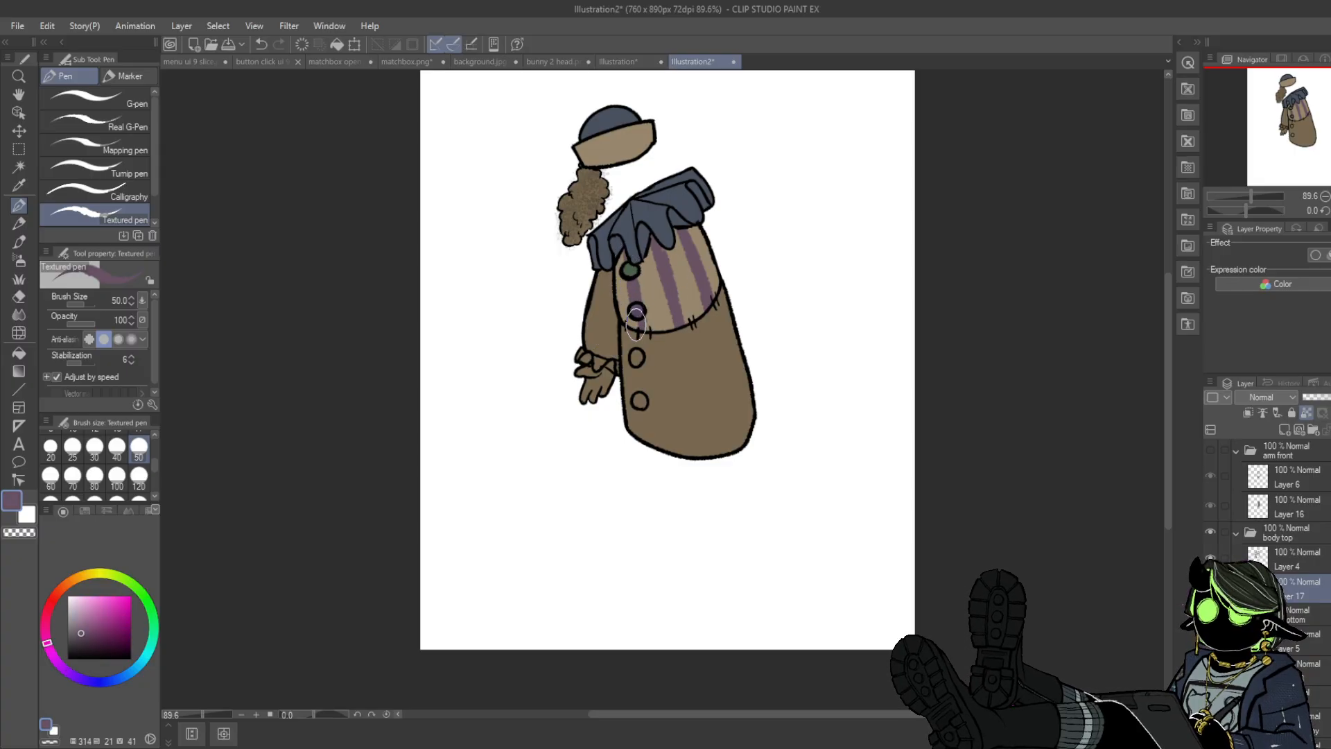
{"action": "left_click", "coordinate": [636, 310], "text": "alt"}
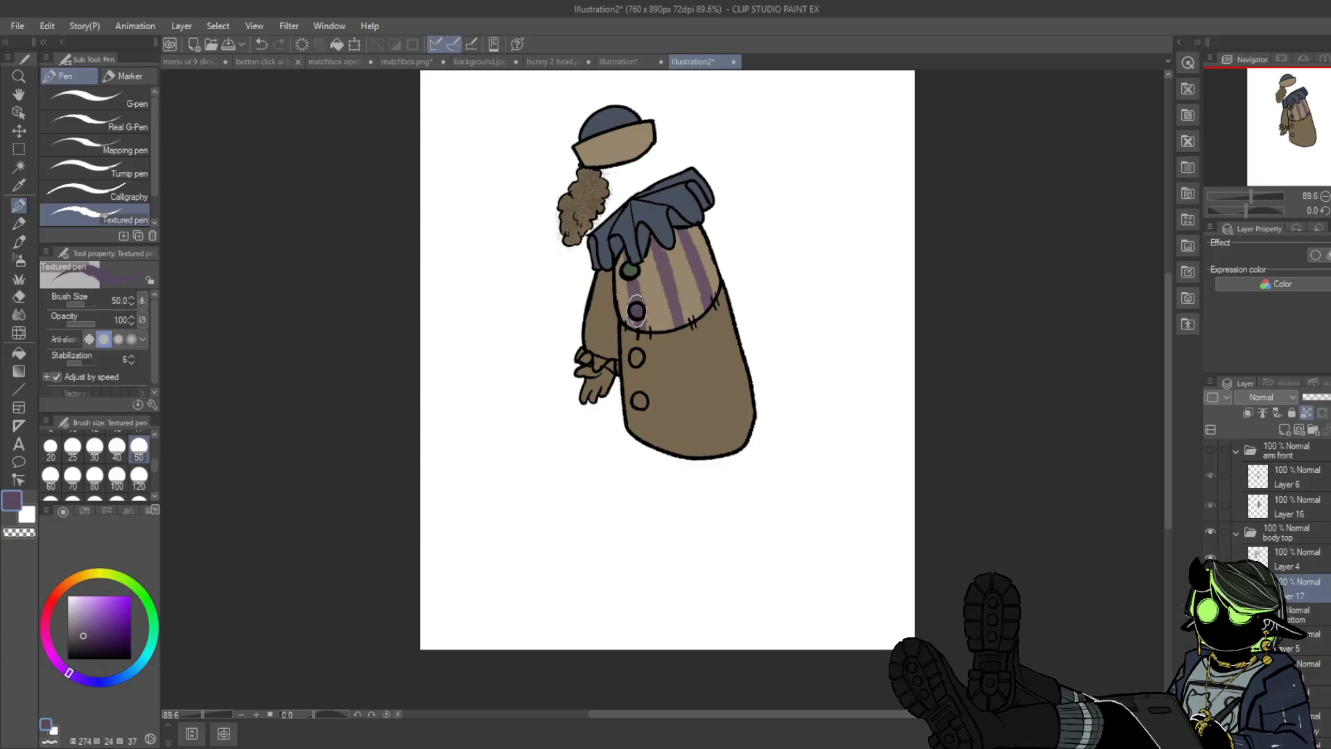
{"action": "left_click", "coordinate": [670, 292], "text": "alt"}
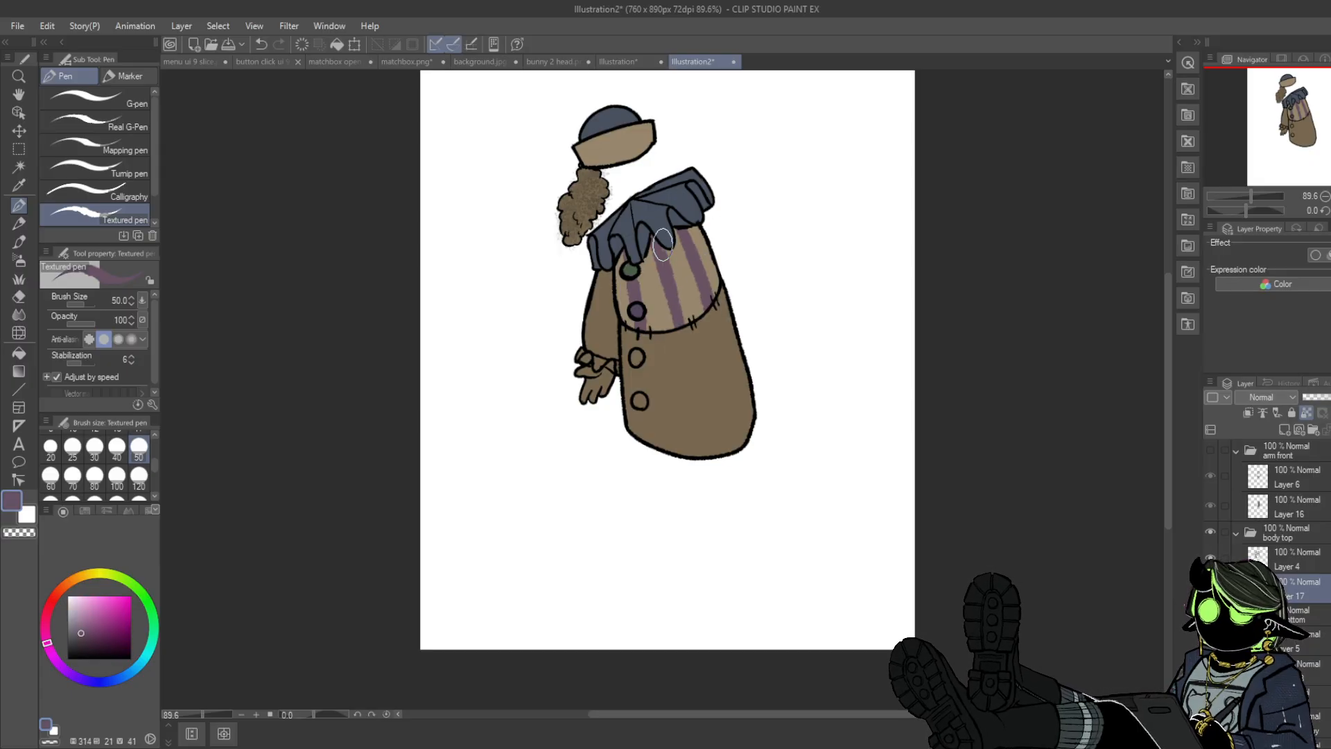
- Hide the body top folder and paint the lower body on Layer 18 tan (H 39, S 28, V 59) at brush size 120
{"action": "left_click", "coordinate": [1209, 532]}
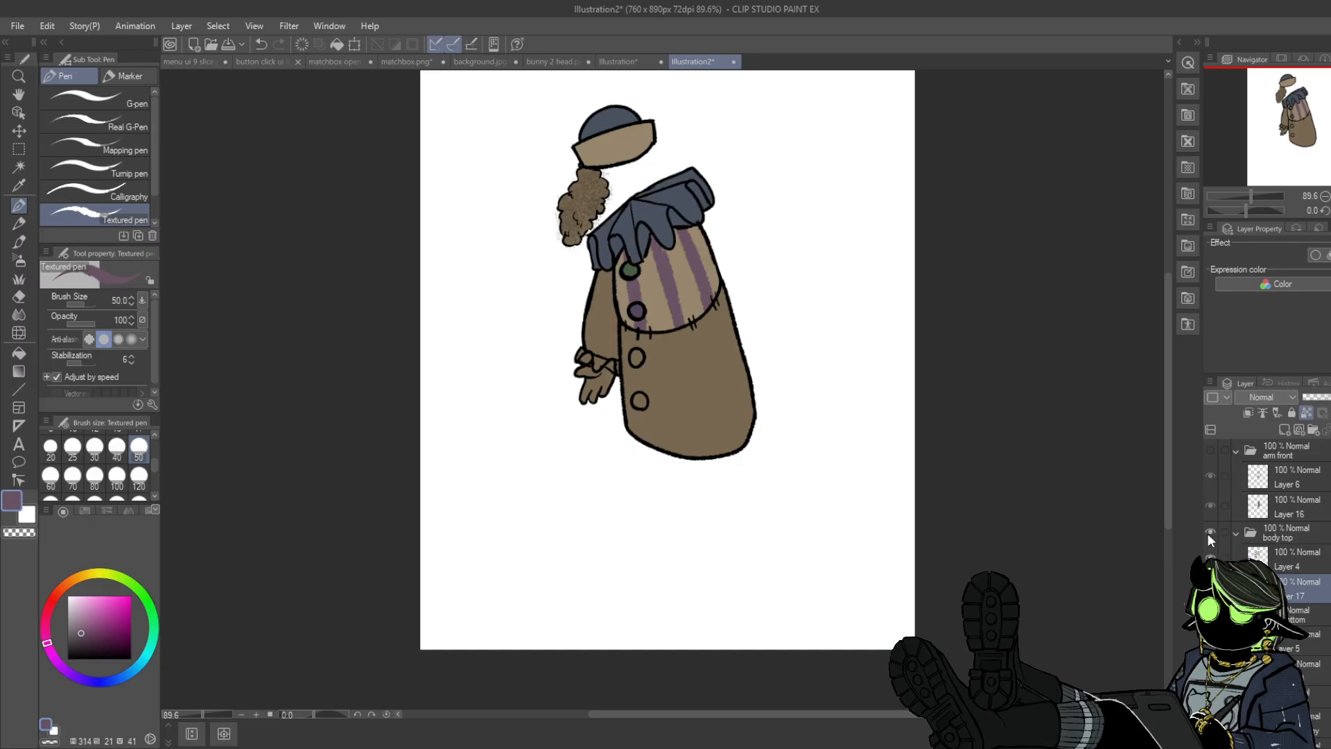
{"action": "left_click", "coordinate": [690, 293], "text": "alt"}
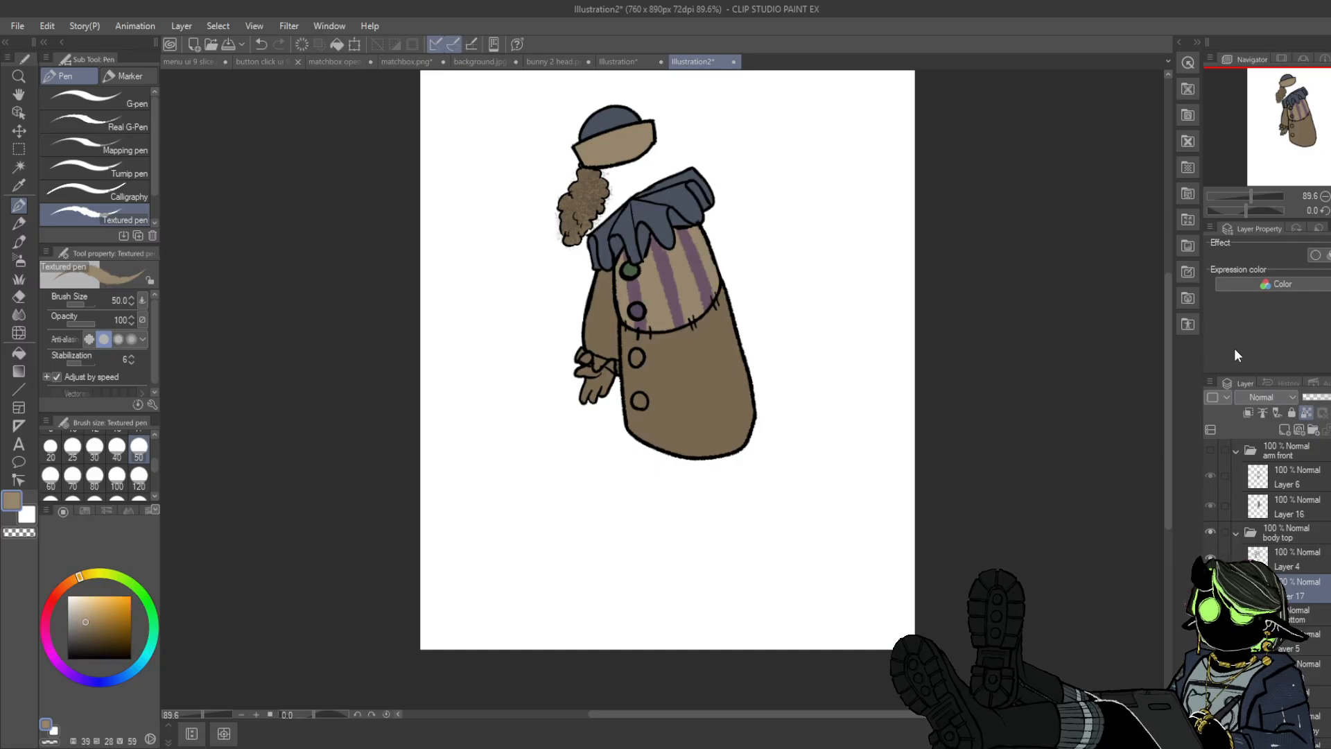
{"action": "left_click", "coordinate": [1210, 530]}
{"action": "scroll", "coordinate": [1282, 506], "scroll_direction": "down", "scroll_amount": 1}
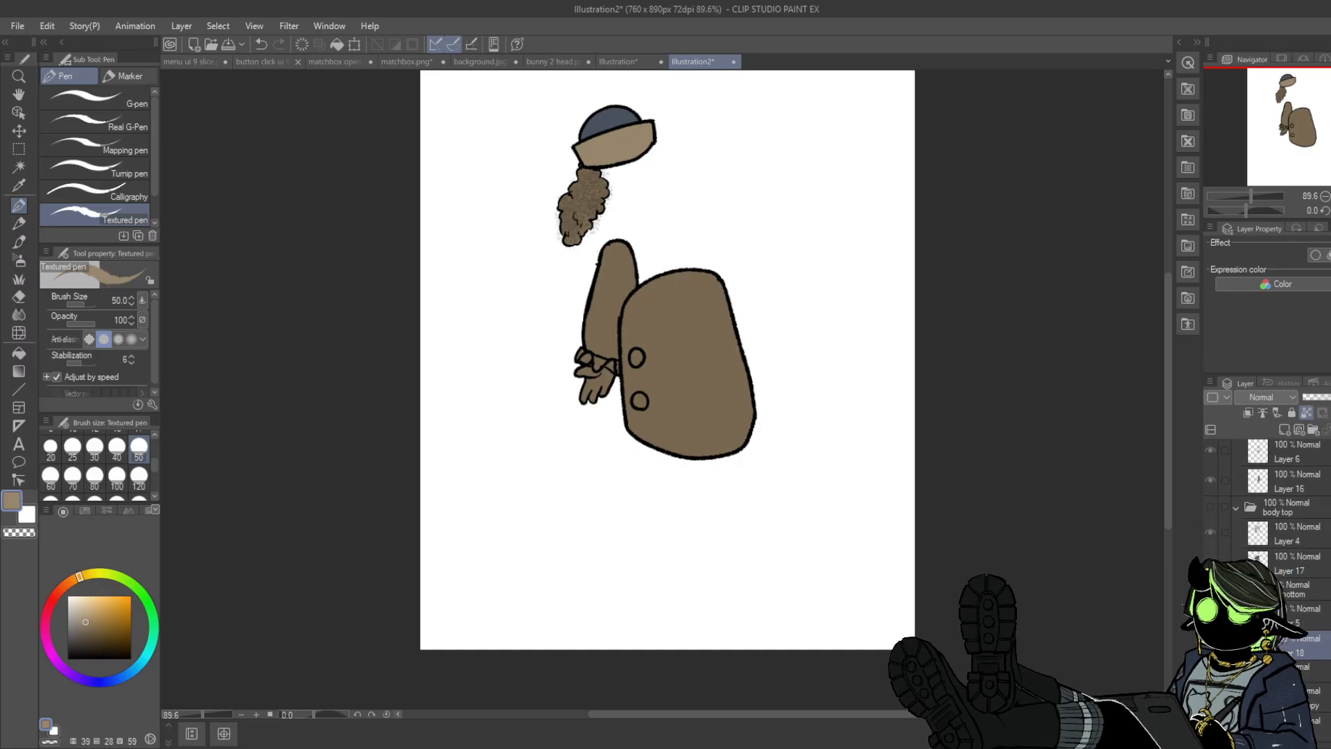
{"action": "left_click", "coordinate": [139, 476]}
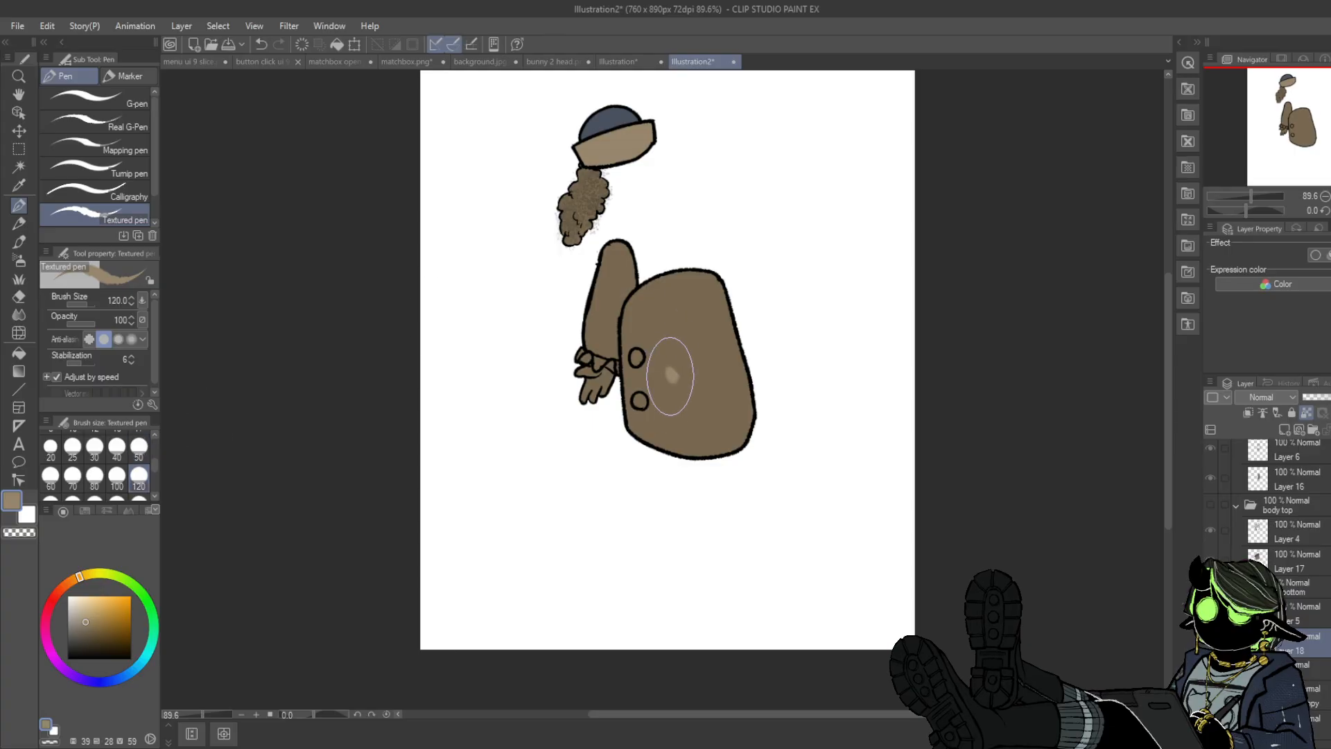
{"action": "left_click_drag", "start_coordinate": [725, 423], "coordinate": [721, 347]}
{"action": "key", "text": "ctrl+z"}
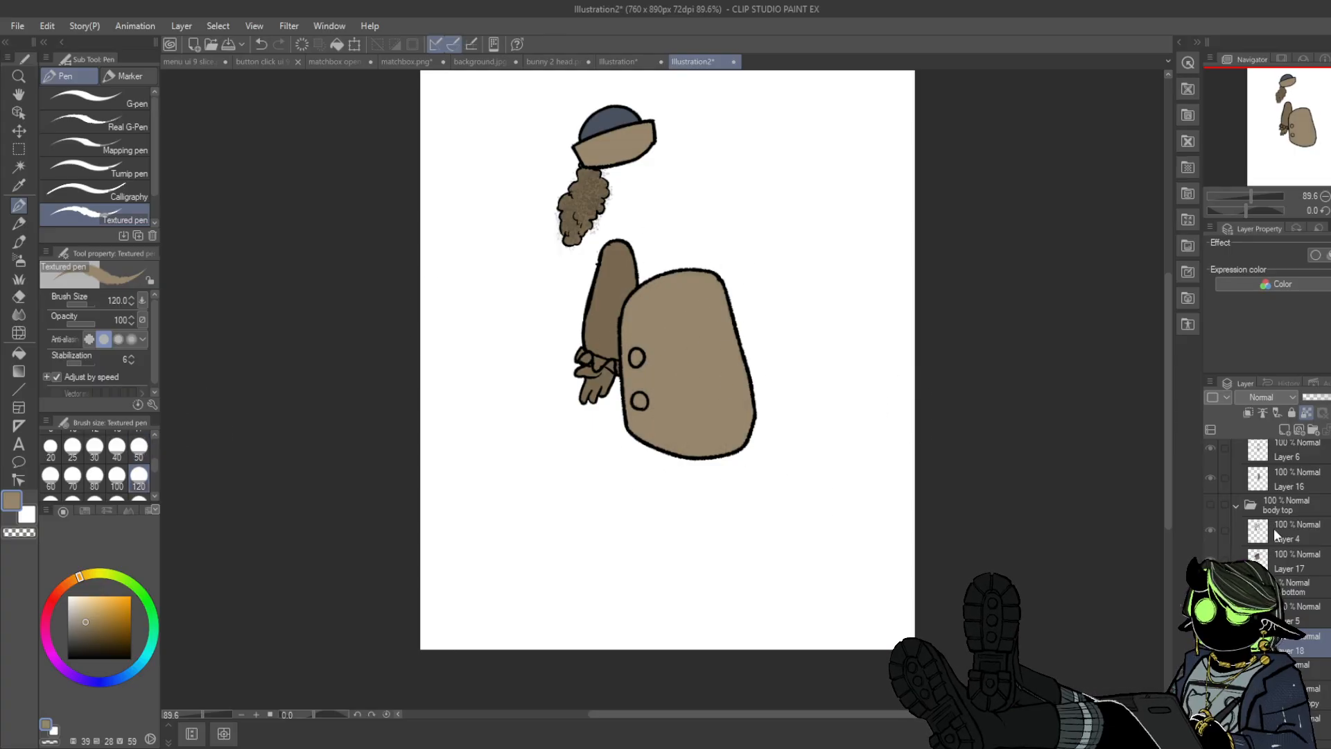
- Continue the upper body's muted purple stripes (H 314, S 21, V 41) down the lower body on Layer 18 at brush size 50
{"action": "left_click", "coordinate": [1274, 529]}
{"action": "left_click", "coordinate": [1211, 504]}
{"action": "left_click", "coordinate": [678, 298], "text": "alt"}
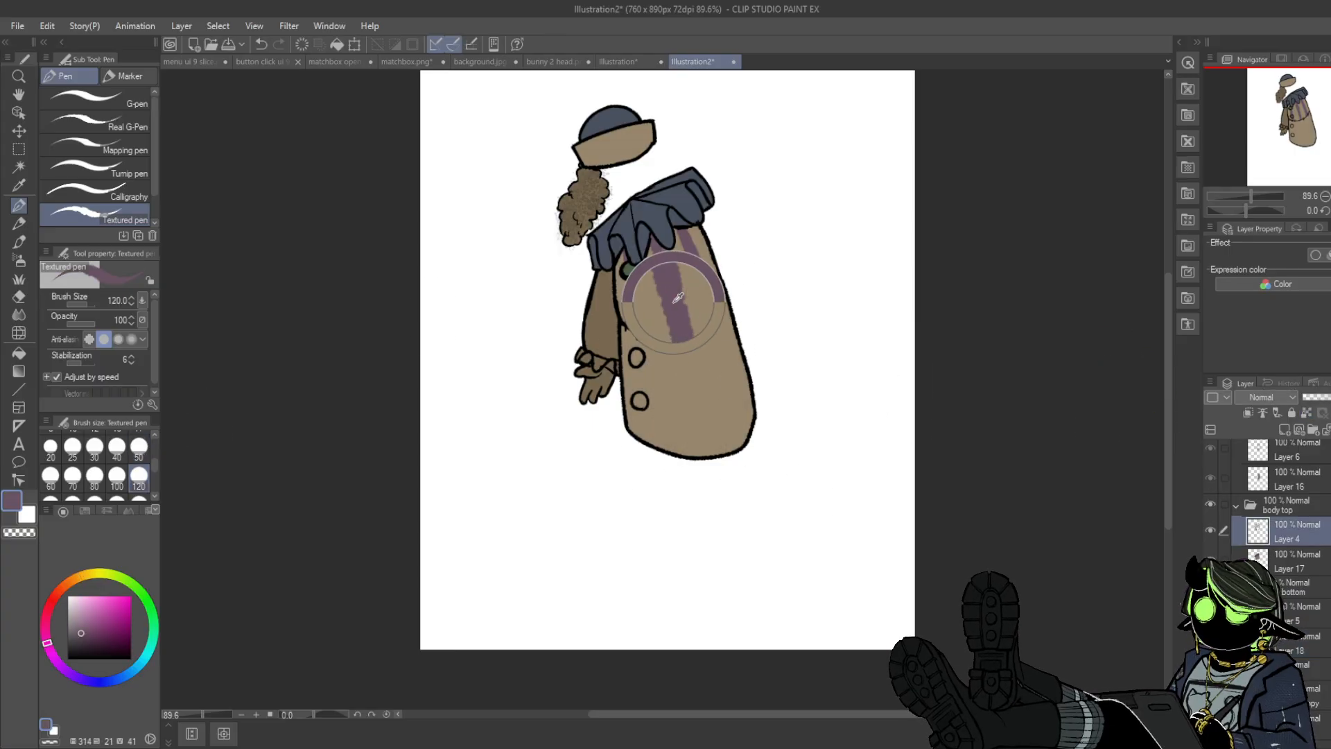
{"action": "left_click", "coordinate": [140, 451]}
{"action": "left_click", "coordinate": [1289, 643]}
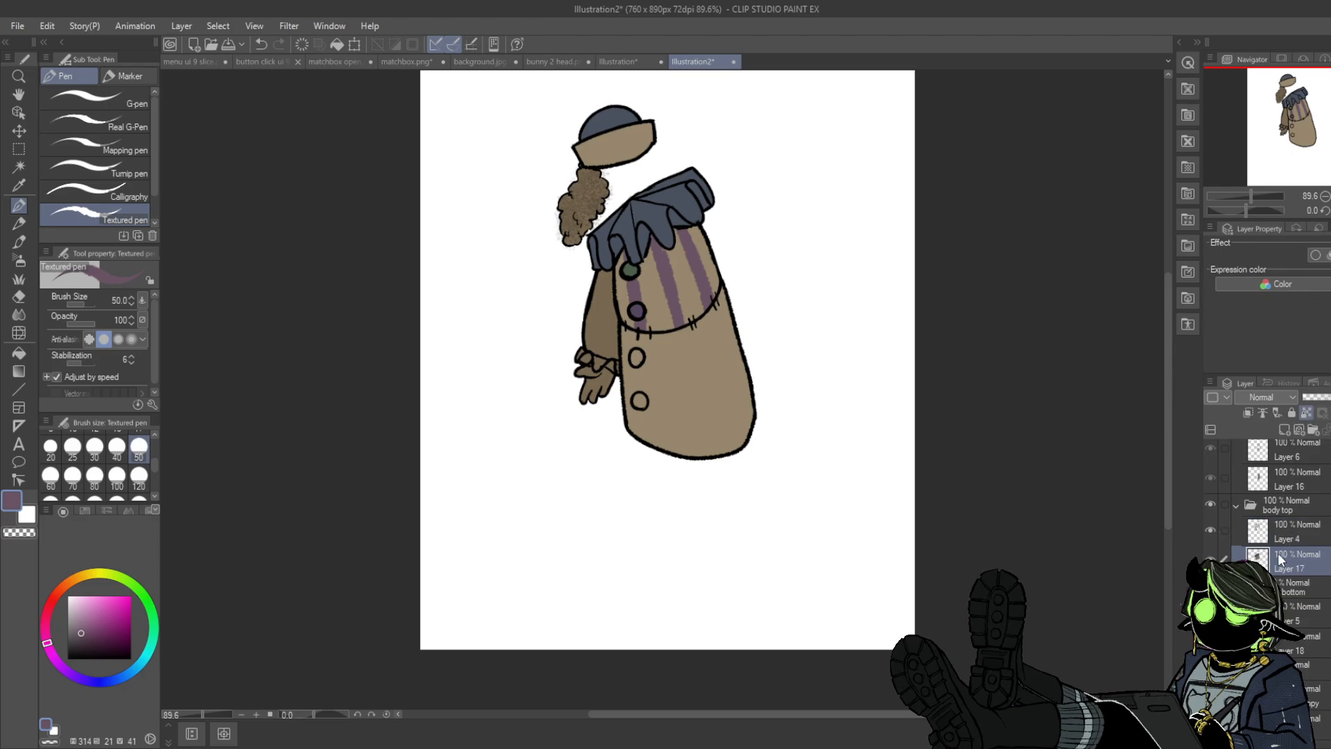
{"action": "left_click_drag", "start_coordinate": [716, 319], "coordinate": [741, 436]}
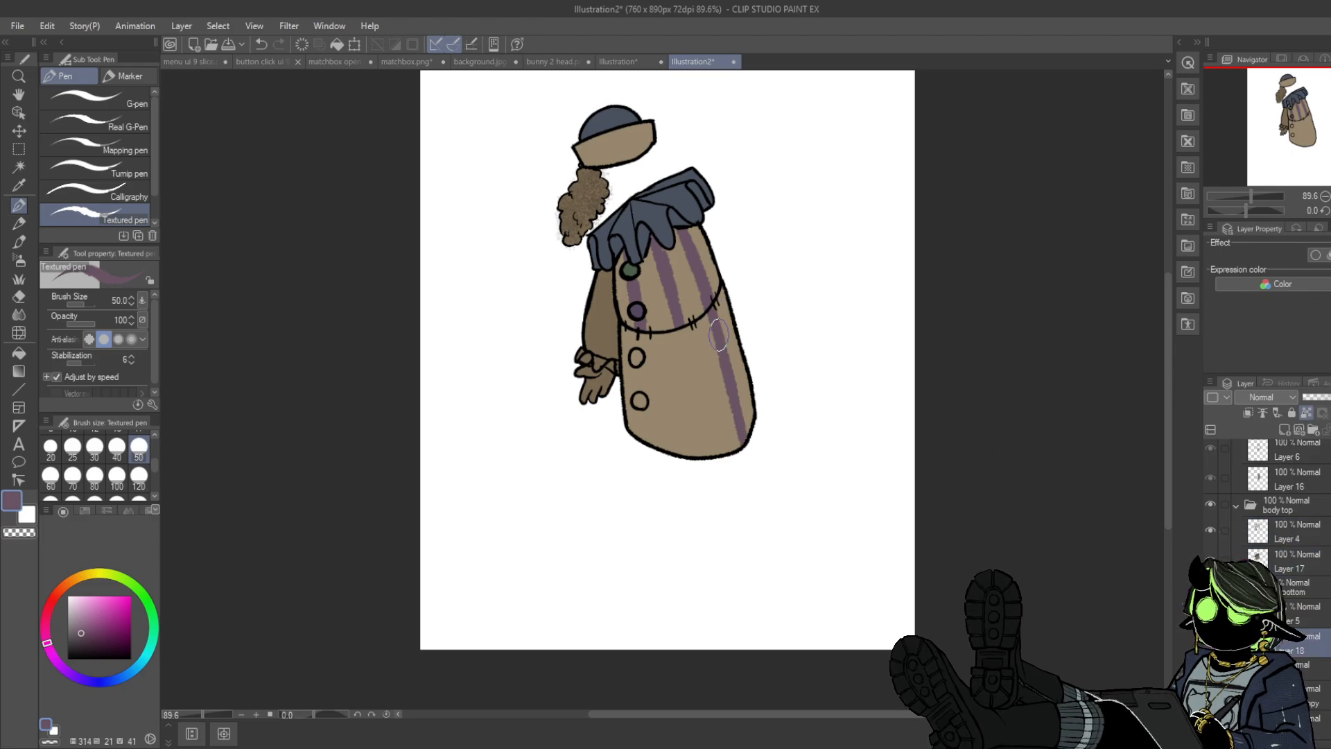
{"action": "left_click_drag", "start_coordinate": [672, 270], "coordinate": [698, 413]}
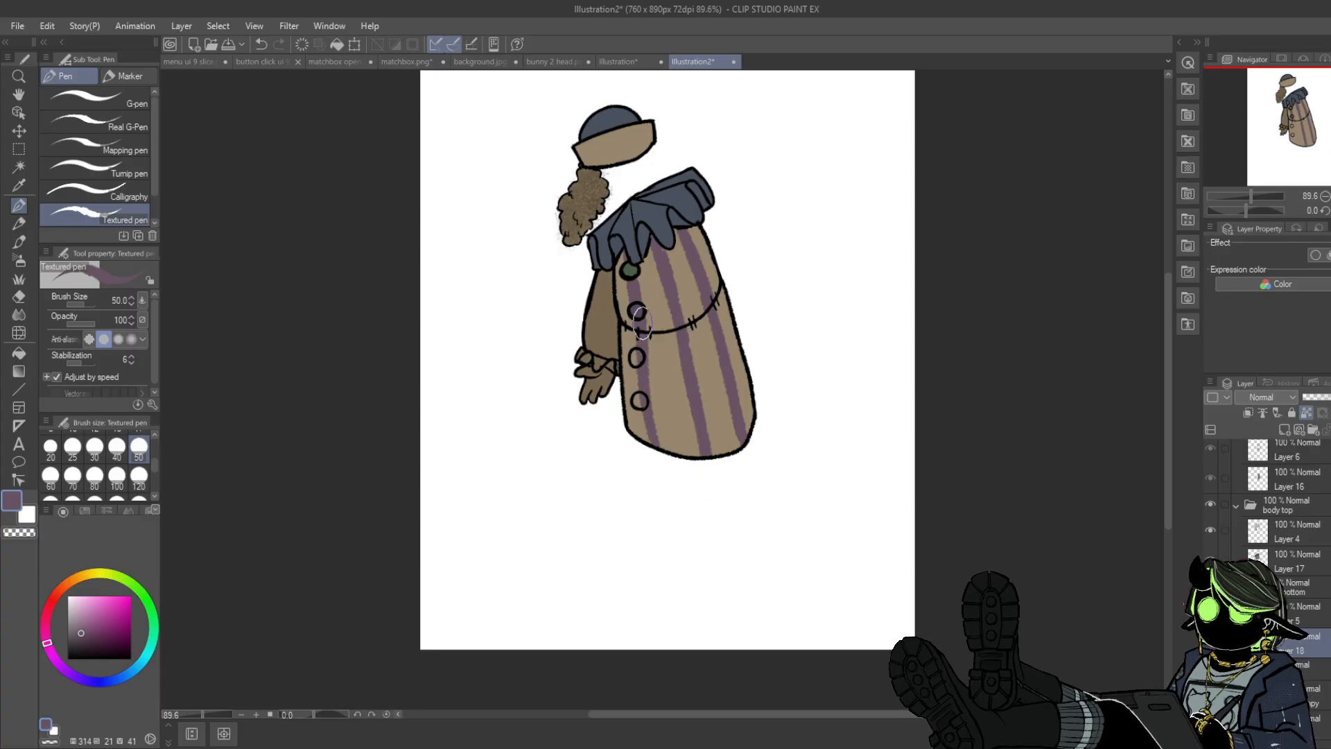
{"action": "left_click", "coordinate": [1213, 502]}
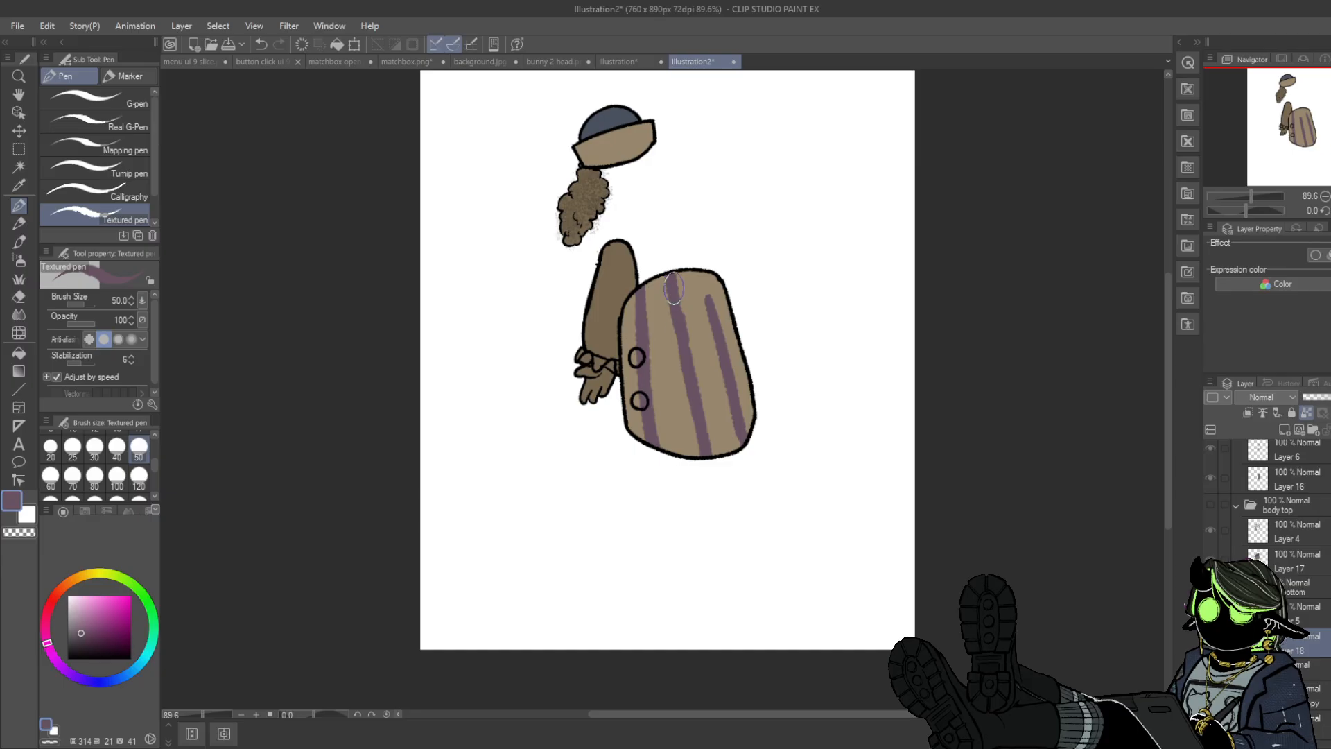
{"action": "left_click", "coordinate": [1211, 503]}
- Show the body top folder and paint the two lower body buttons in the top button's green (H 112, S 24, V 37)
{"action": "left_click", "coordinate": [630, 271], "text": "alt"}
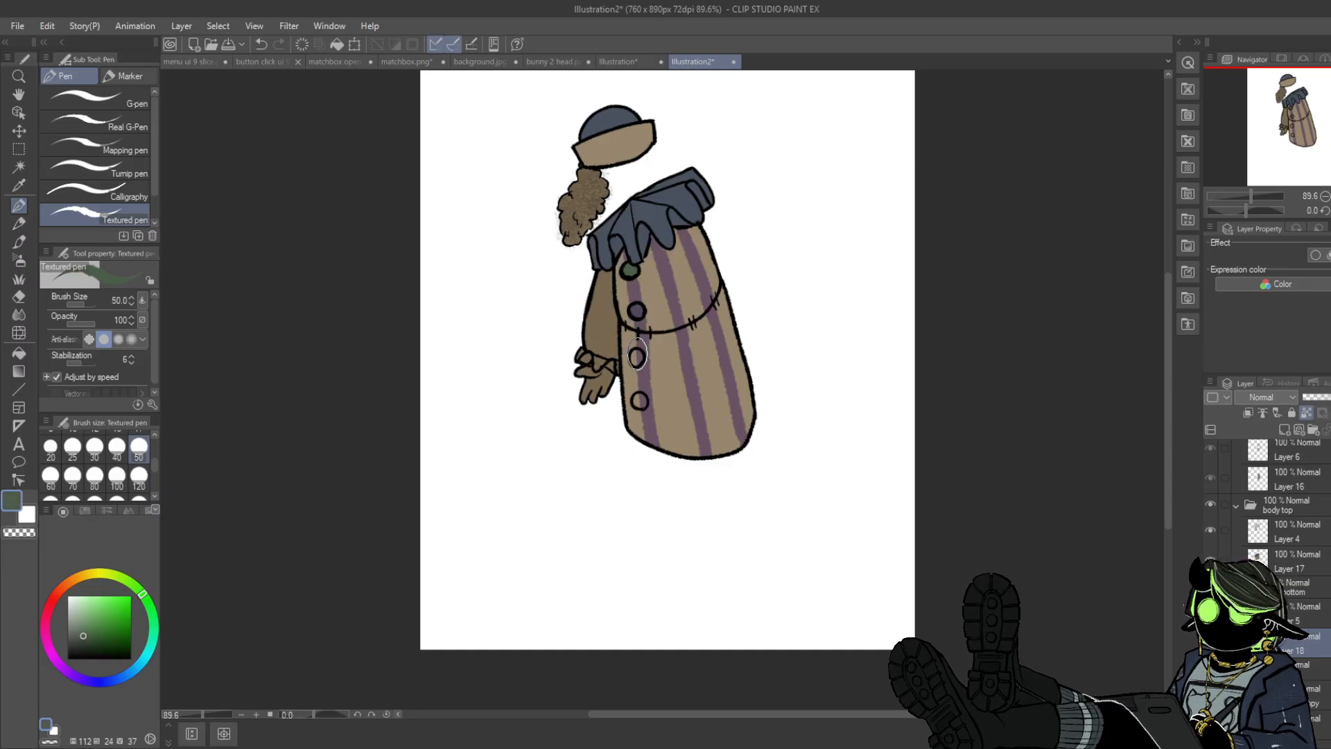
{"action": "left_click_drag", "start_coordinate": [634, 392], "coordinate": [643, 411]}
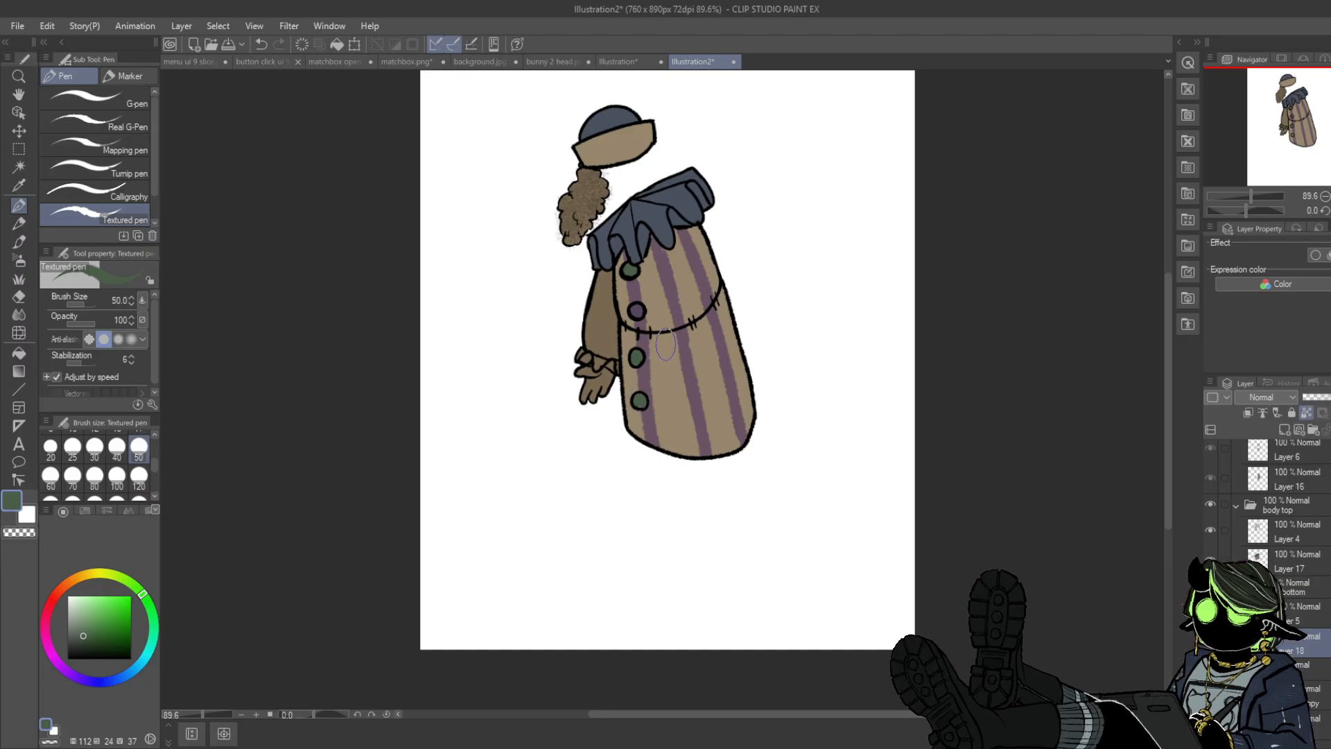
- Select Layer 19 in the arm back folder, hide the body bottom and body top folders, and show the arm front folder
{"action": "scroll", "coordinate": [1312, 579], "scroll_direction": "down", "scroll_amount": 3}
{"action": "left_click", "coordinate": [1303, 619]}
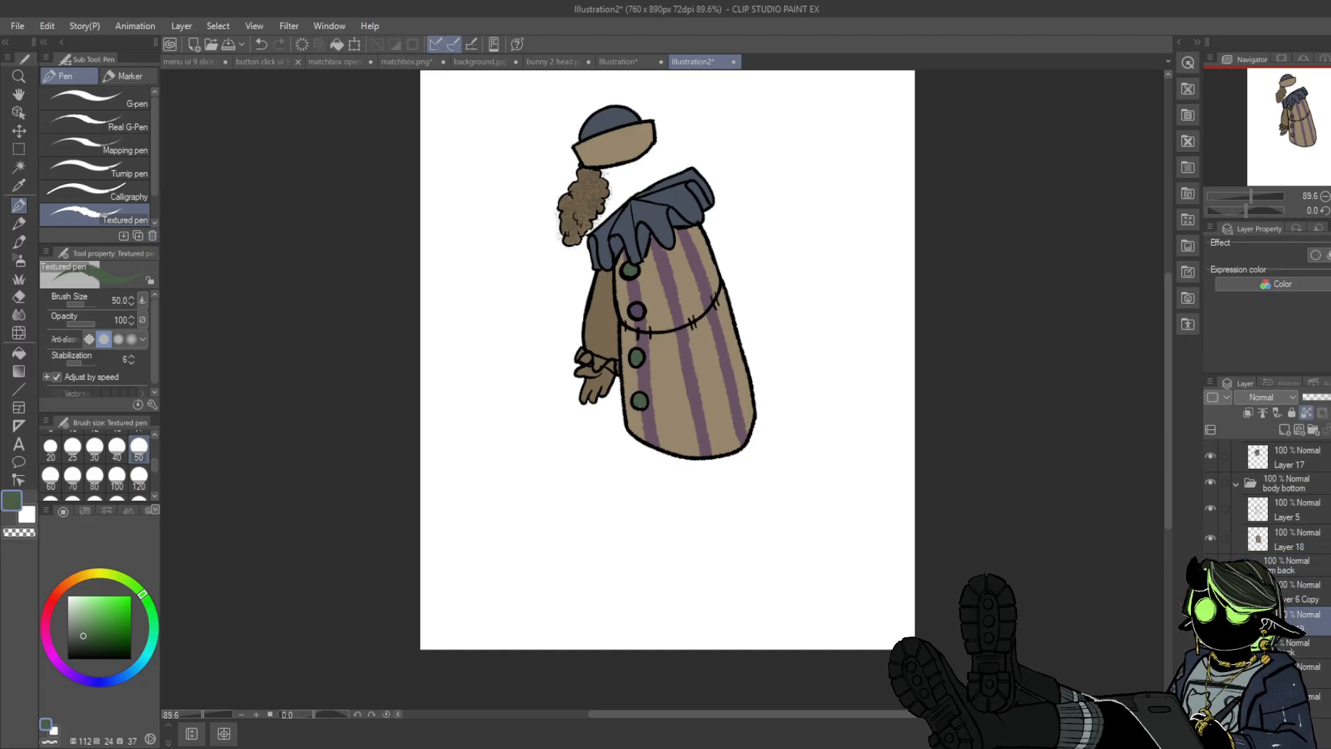
{"action": "left_click", "coordinate": [1210, 621]}
{"action": "left_click", "coordinate": [1210, 621]}
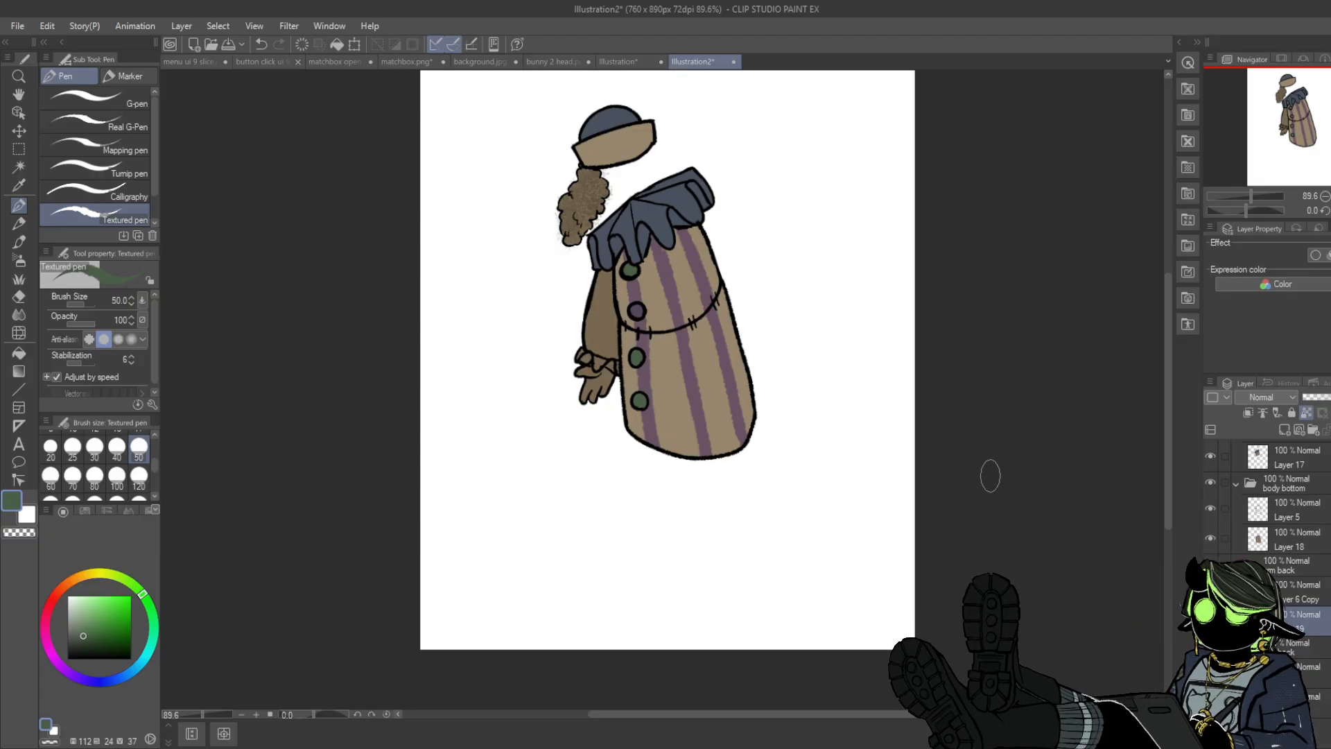
{"action": "left_click", "coordinate": [1208, 482]}
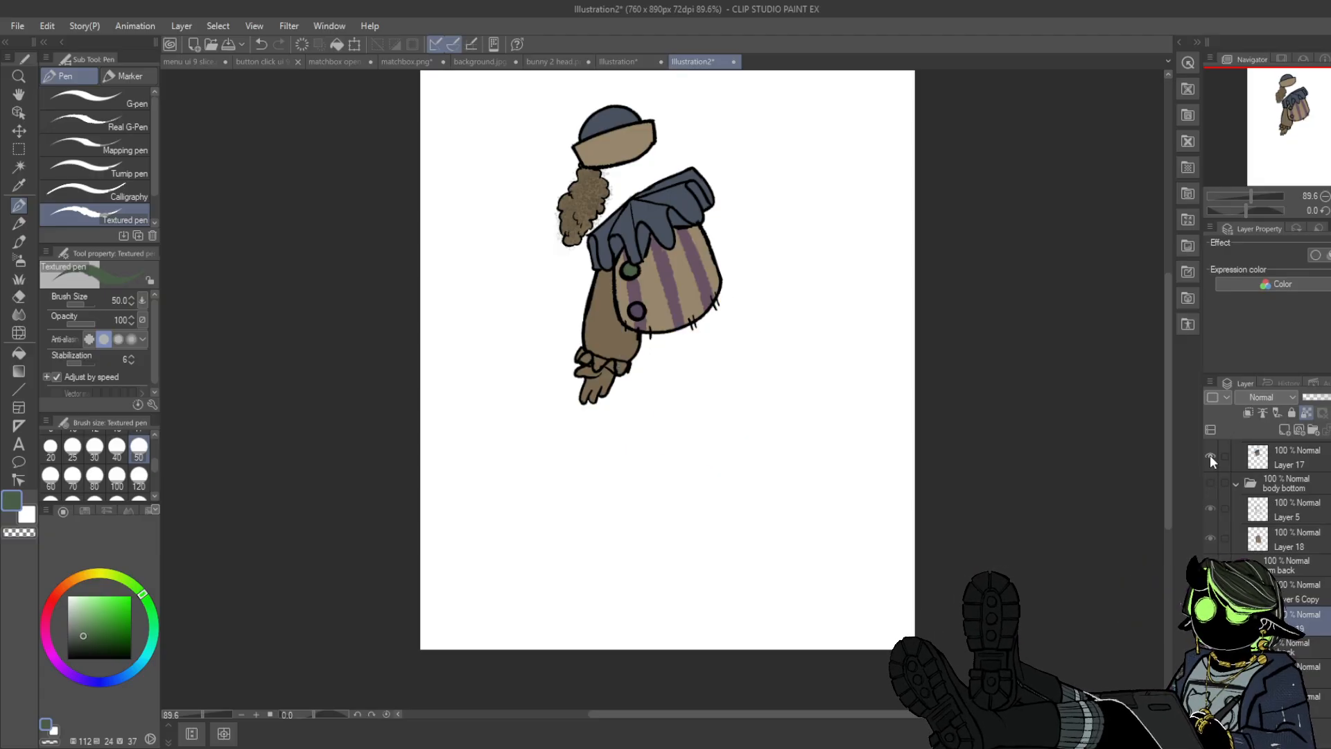
{"action": "scroll", "coordinate": [1268, 527], "scroll_direction": "up", "scroll_amount": 3}
{"action": "left_click", "coordinate": [1210, 551]}
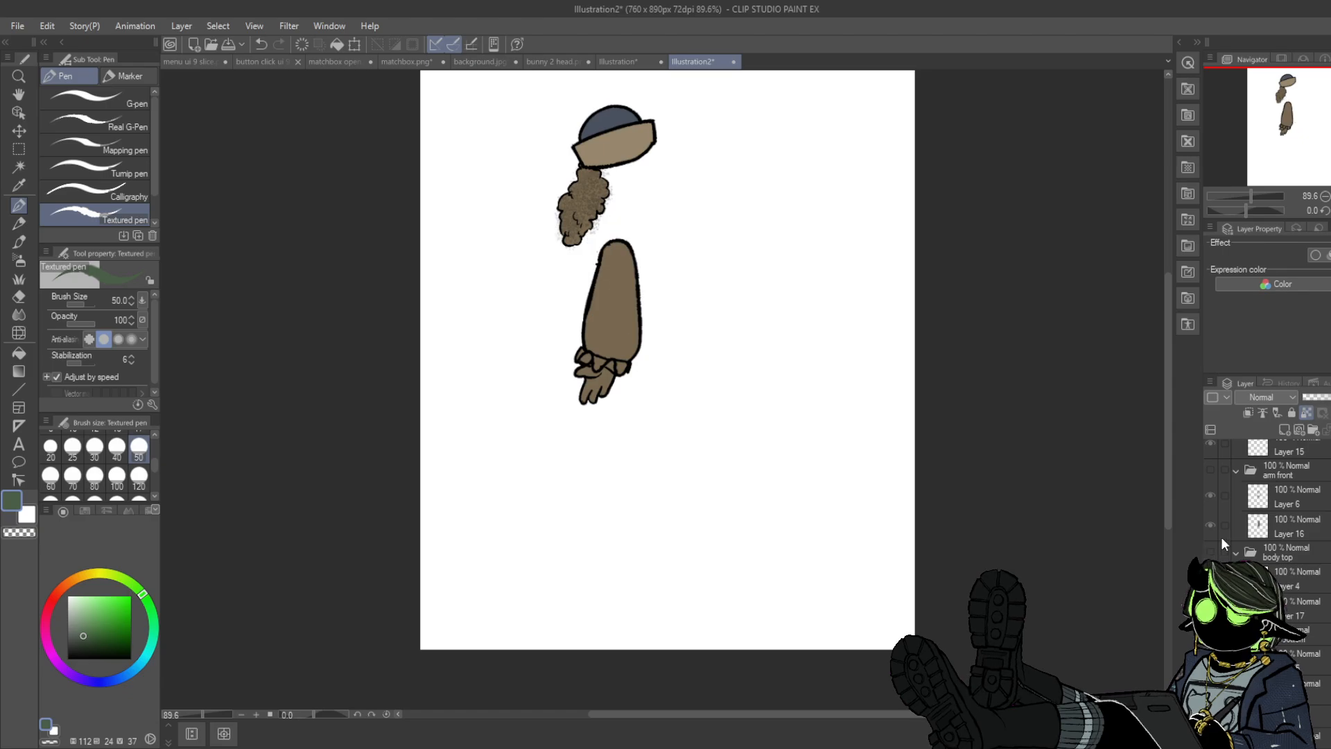
{"action": "left_click", "coordinate": [1210, 469]}
- Paint the back arm's hand in the front hand's grey (H 240, S 2, V 61) and its sleeve in the front stripes' slate blue
{"action": "left_click", "coordinate": [707, 378], "text": "alt"}
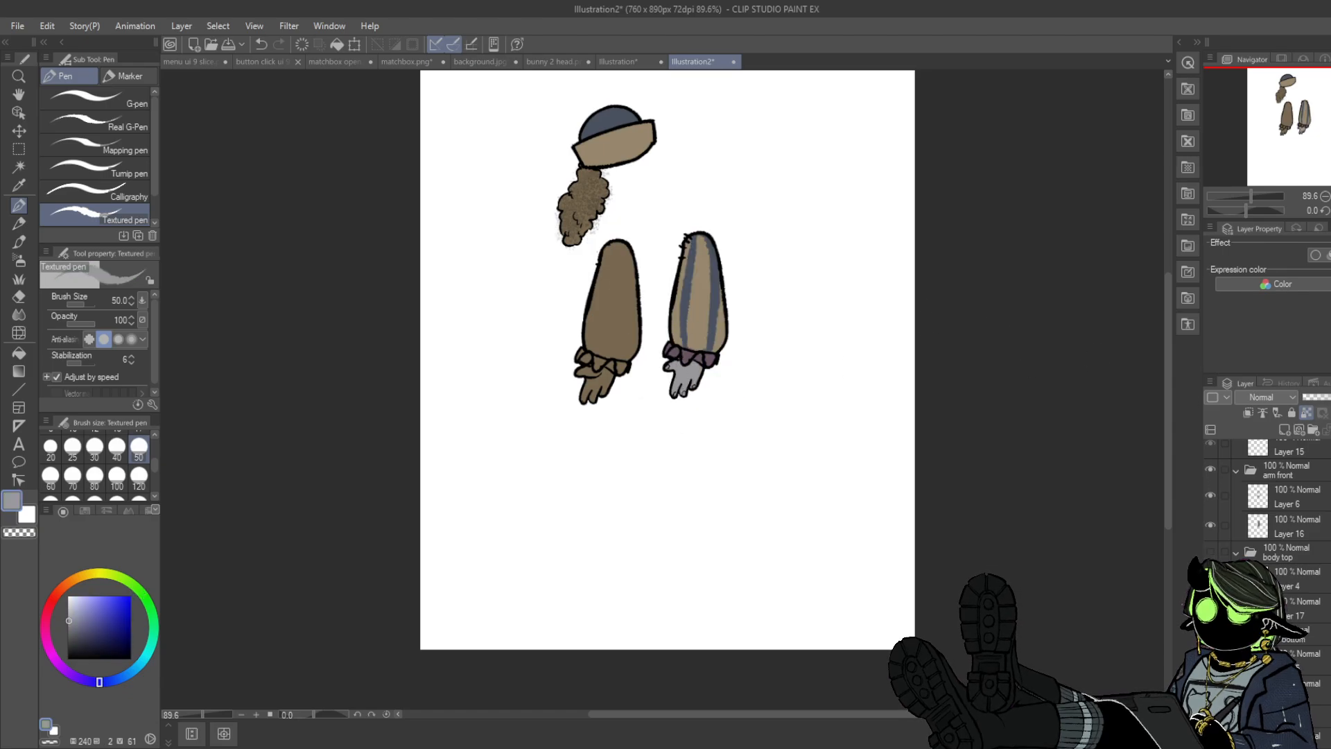
{"action": "scroll", "coordinate": [1289, 527], "scroll_direction": "down", "scroll_amount": 5}
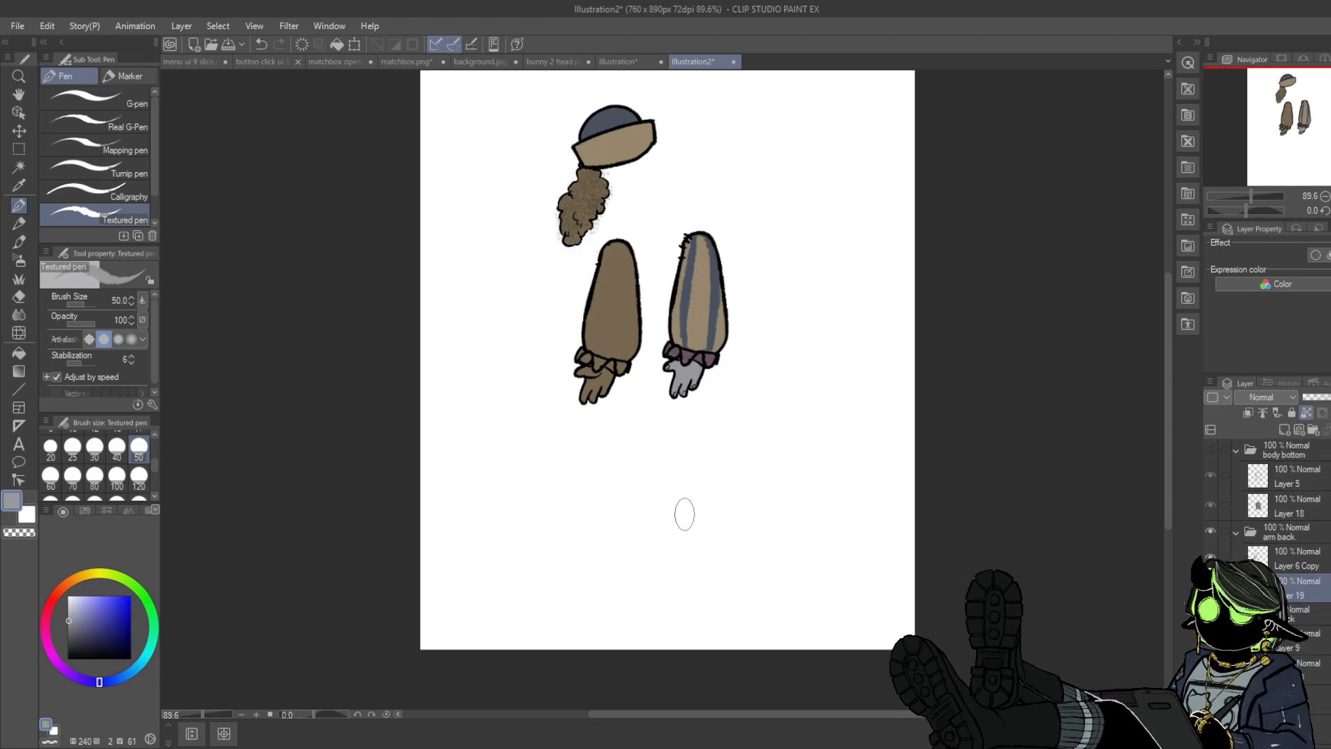
{"action": "left_click", "coordinate": [703, 309], "text": "alt"}
{"action": "left_click", "coordinate": [686, 350], "text": "alt"}
{"action": "left_click", "coordinate": [686, 319], "text": "alt"}
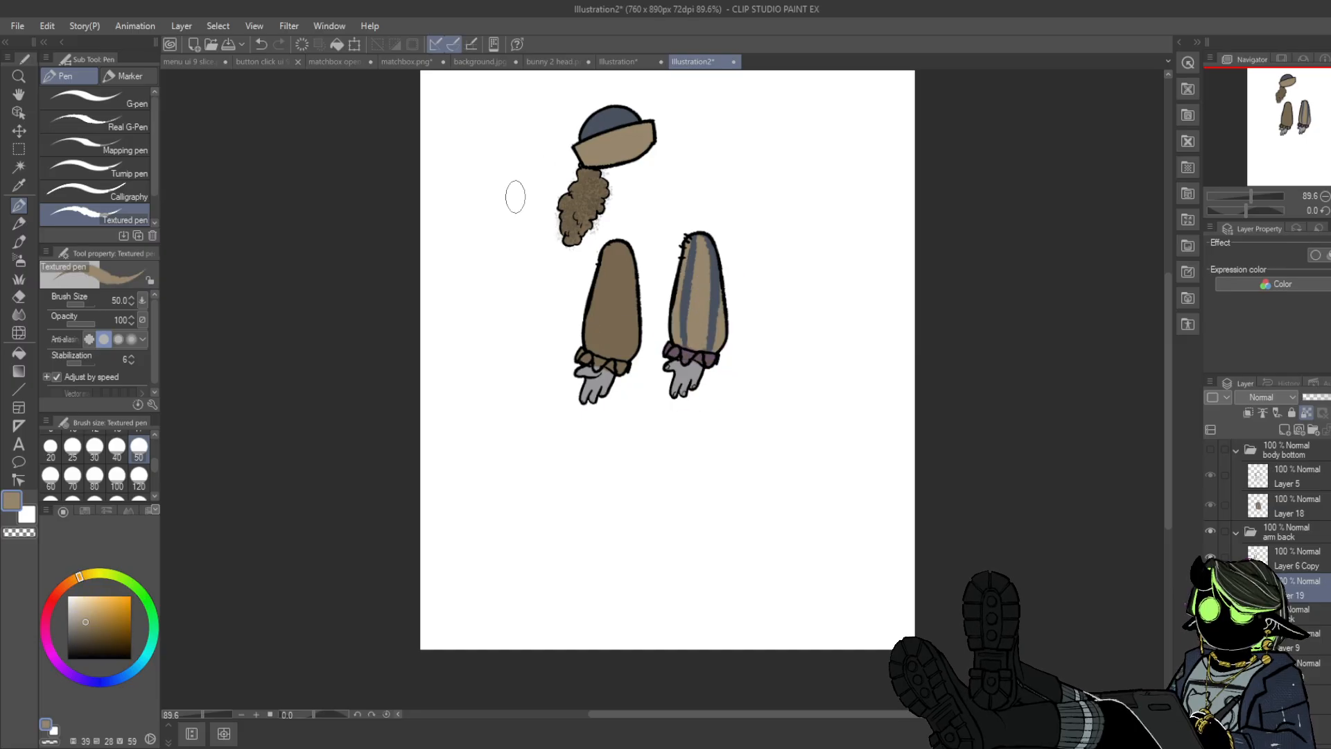
{"action": "left_click", "coordinate": [691, 303], "text": "alt"}
{"action": "mouse_move", "coordinate": [586, 350]}
{"action": "left_mouse_down"}
{"action": "mouse_move", "coordinate": [635, 350]}
{"action": "mouse_move", "coordinate": [590, 281]}
{"action": "mouse_move", "coordinate": [636, 294]}
{"action": "mouse_move", "coordinate": [618, 251]}
{"action": "left_mouse_up"}
- Paint the back arm's ruffled cuff in the front sleeve's tan (H 39, S 28, V 59)
{"action": "left_click", "coordinate": [698, 322], "text": "alt"}
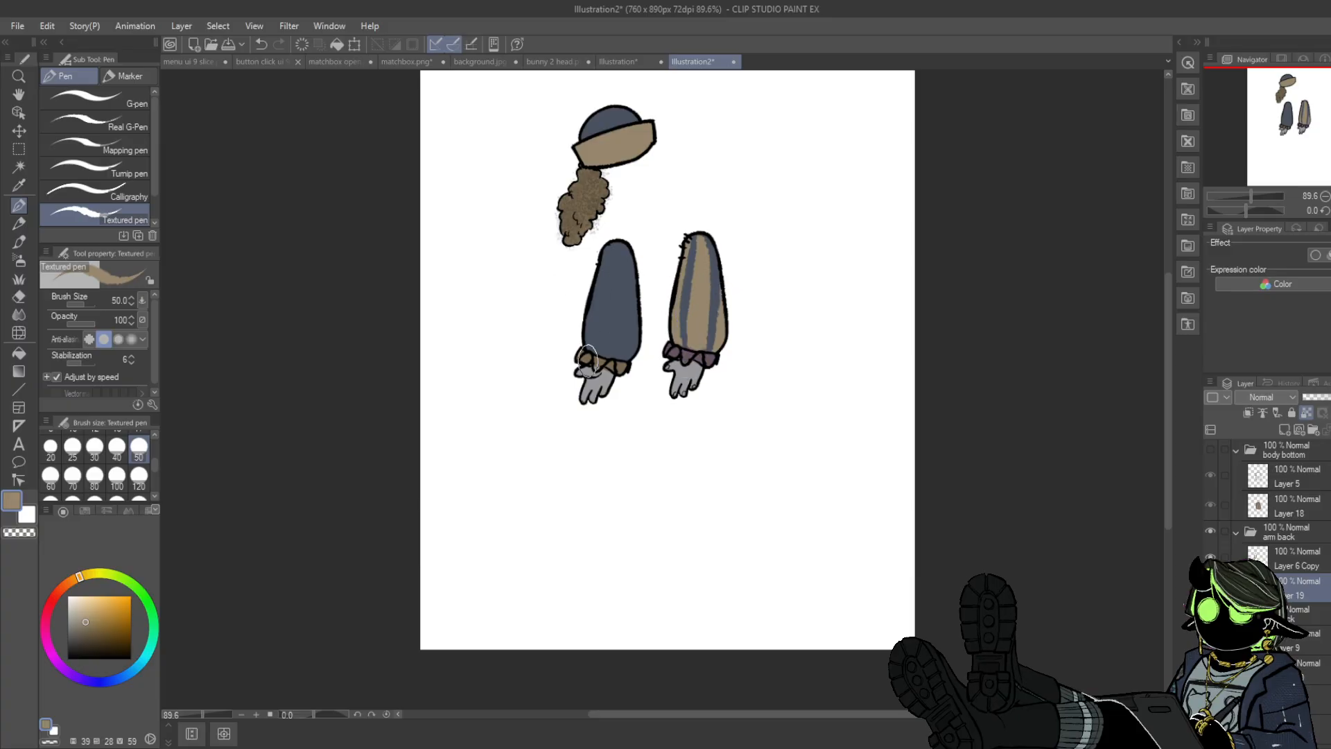
{"action": "left_click_drag", "start_coordinate": [586, 357], "coordinate": [628, 367]}
{"action": "left_click", "coordinate": [600, 381], "text": "alt"}
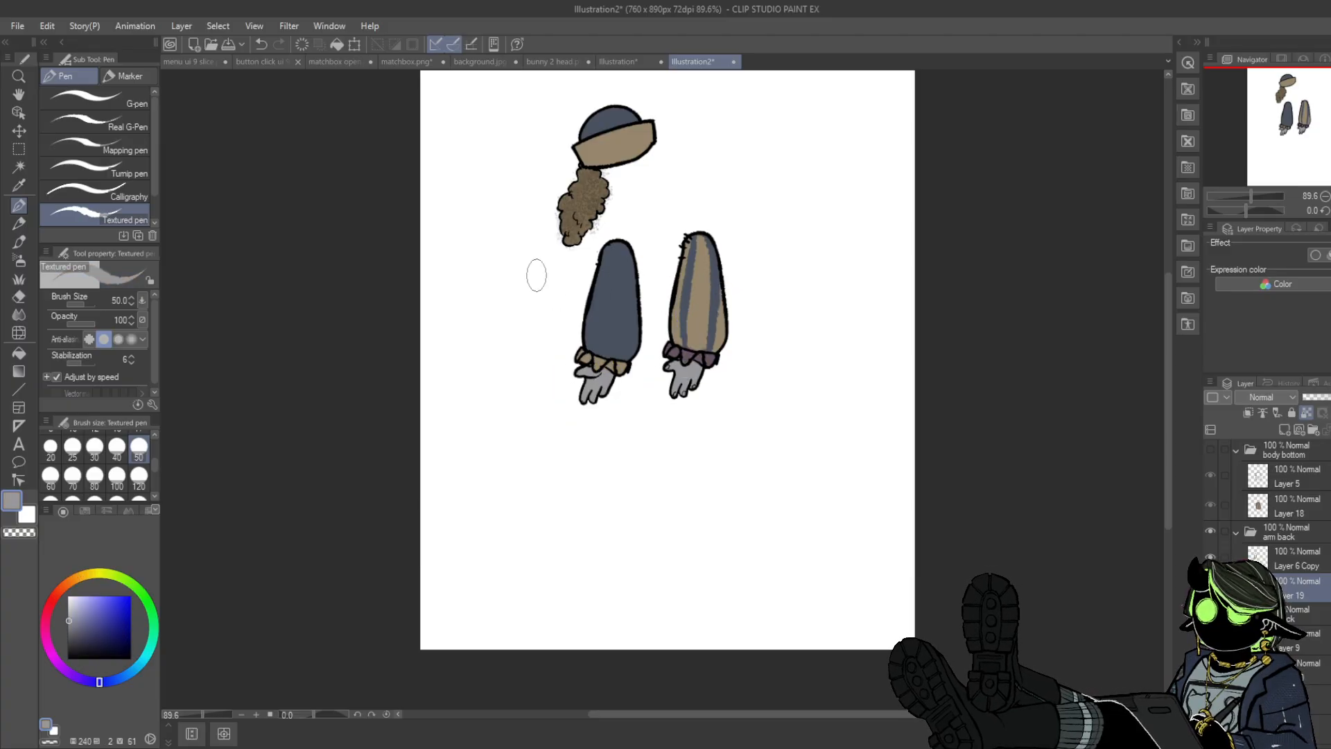
- Paint lengthwise stripes on the back sleeve in the front cuff's muted purple (H 314, S 21, V 41), trimming them with slate blue (H 215, S 23, V 37)
{"action": "left_click", "coordinate": [686, 359], "text": "alt"}
{"action": "left_click", "coordinate": [683, 356], "text": "alt"}
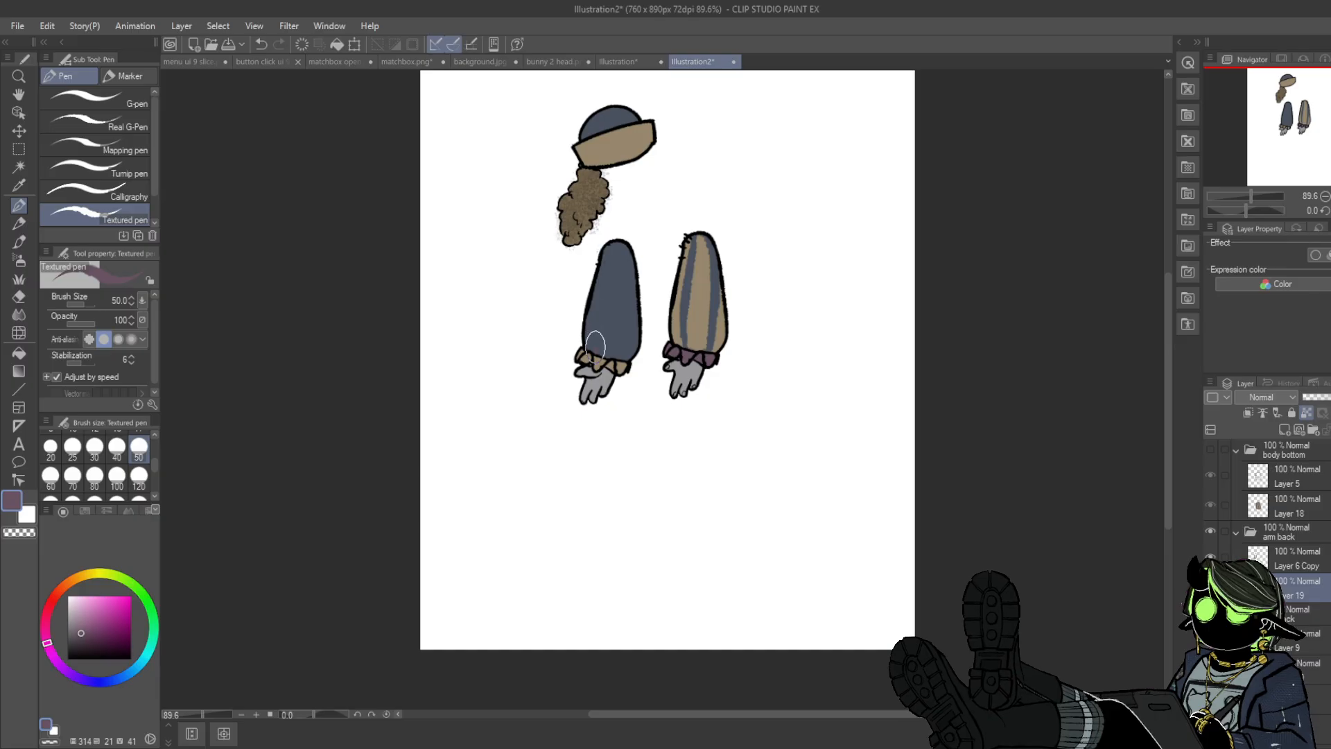
{"action": "mouse_move", "coordinate": [595, 350]}
{"action": "left_mouse_down"}
{"action": "mouse_move", "coordinate": [619, 237]}
{"action": "mouse_move", "coordinate": [606, 276]}
{"action": "mouse_move", "coordinate": [618, 239]}
{"action": "mouse_move", "coordinate": [624, 253]}
{"action": "left_mouse_up"}
{"action": "key", "text": "ctrl+z"}
{"action": "left_click", "coordinate": [611, 299], "text": "alt"}
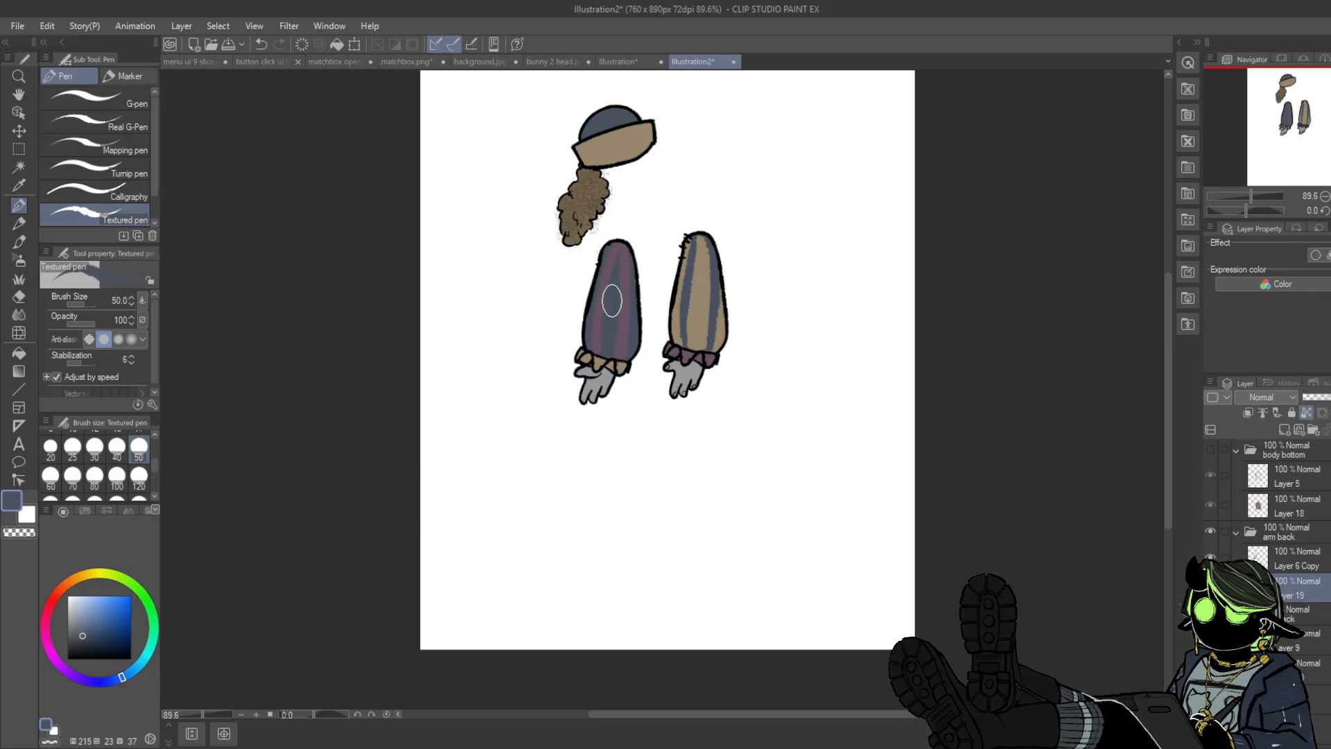
{"action": "left_click_drag", "start_coordinate": [619, 236], "coordinate": [617, 277]}
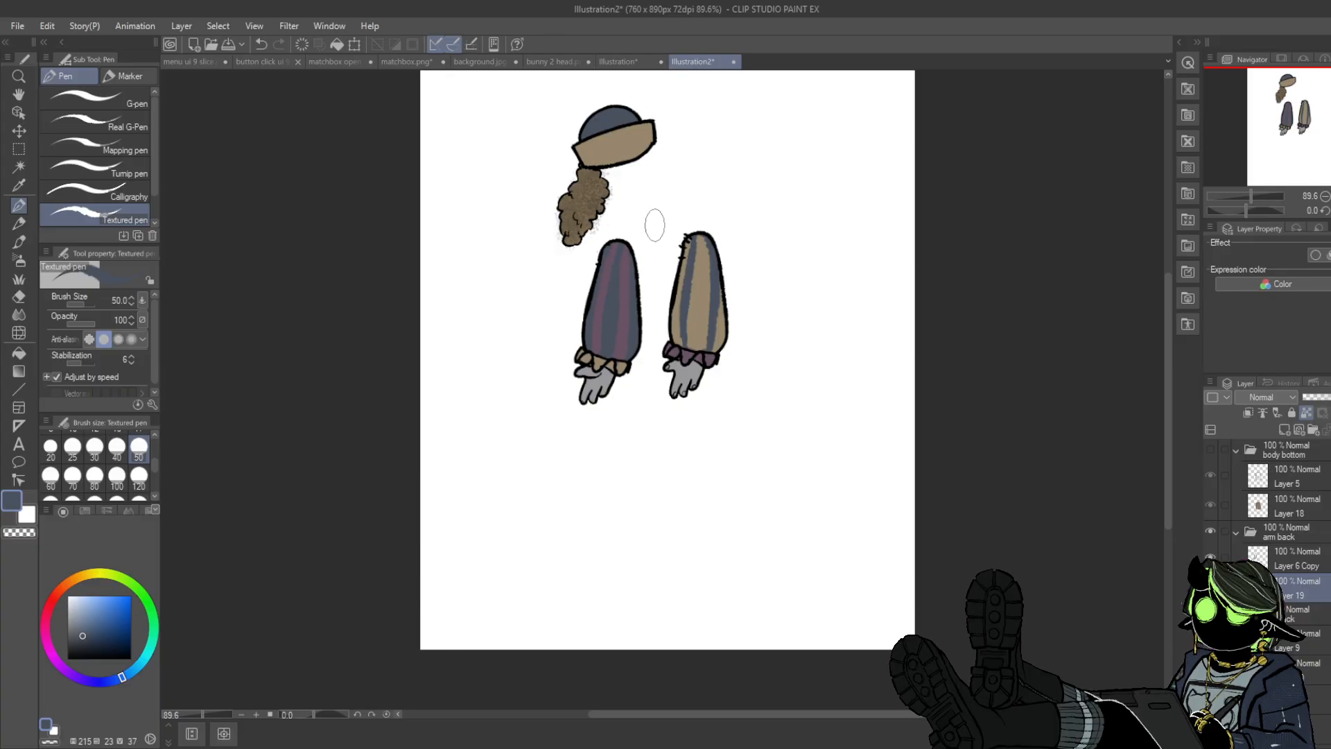
- Show the body bottom, body top, head and hair front folders again
{"action": "left_click", "coordinate": [1209, 448]}
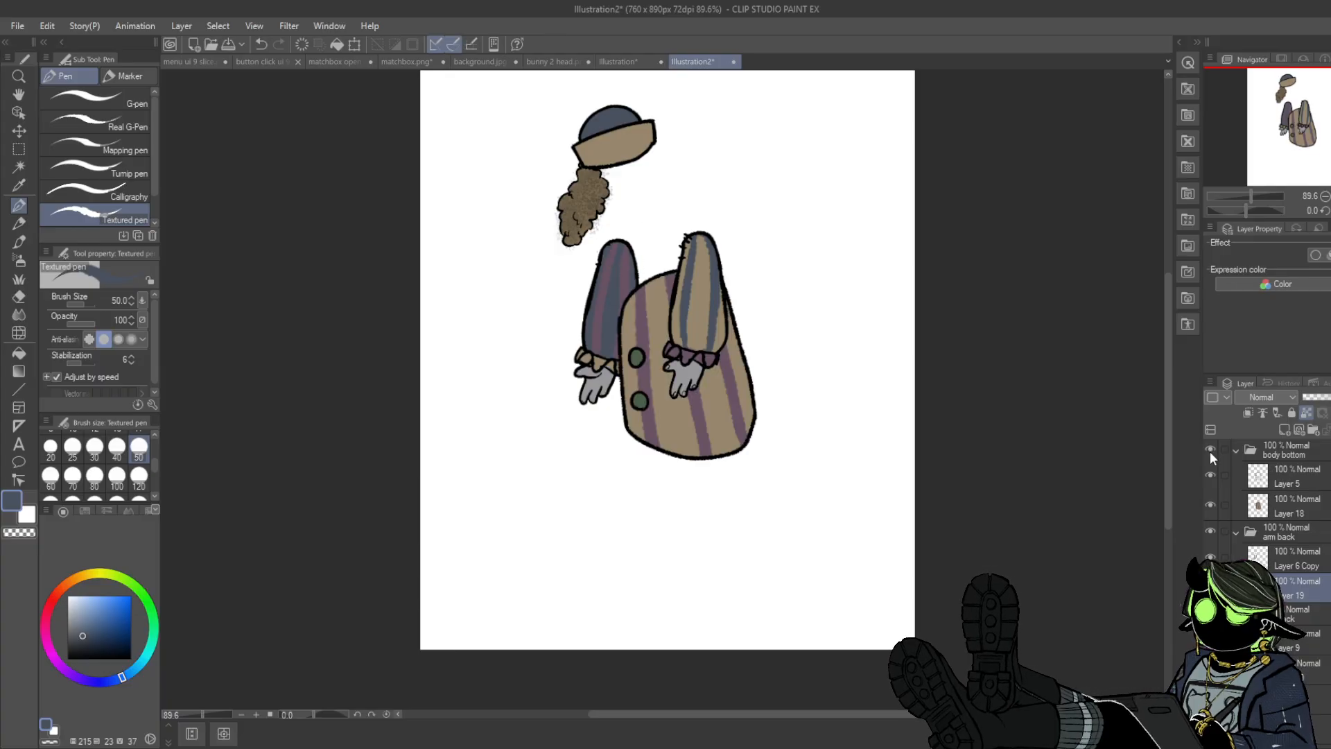
{"action": "scroll", "coordinate": [1209, 452], "scroll_direction": "up", "scroll_amount": 3}
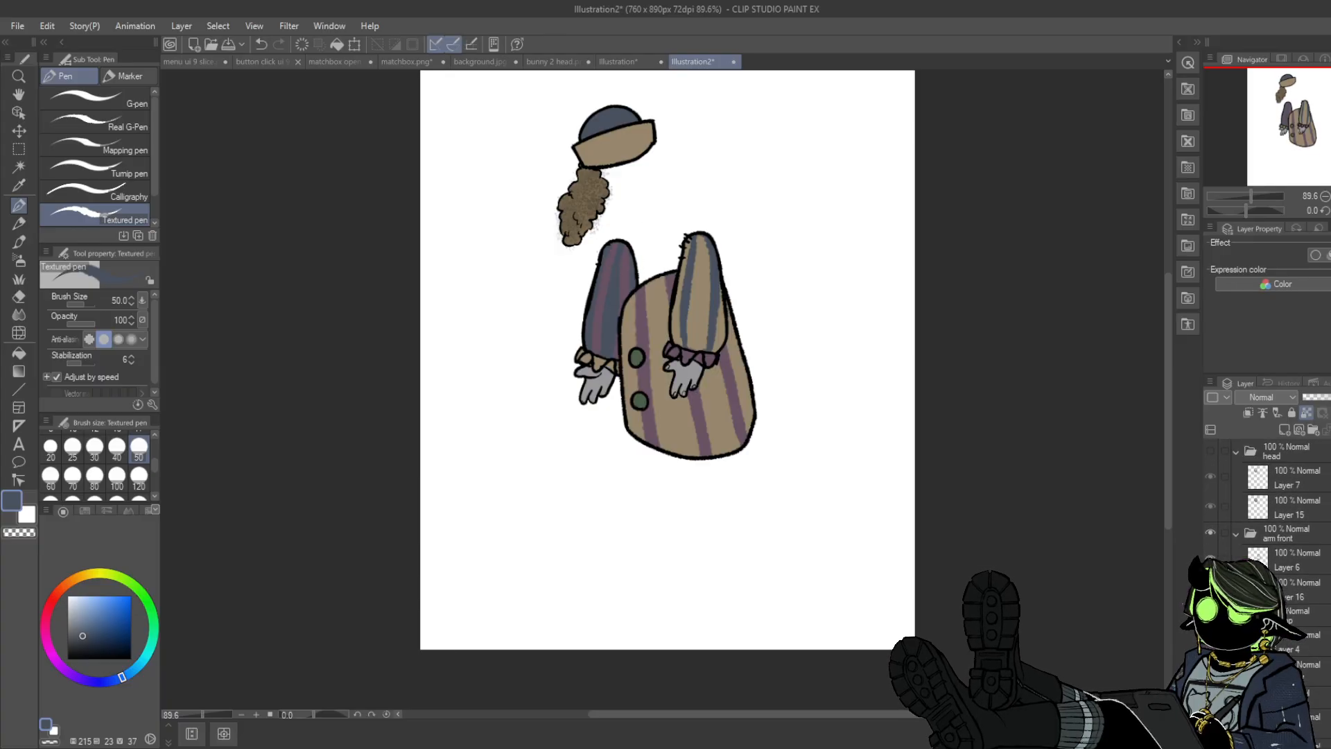
{"action": "left_click", "coordinate": [1210, 451]}
{"action": "left_click", "coordinate": [1209, 451]}
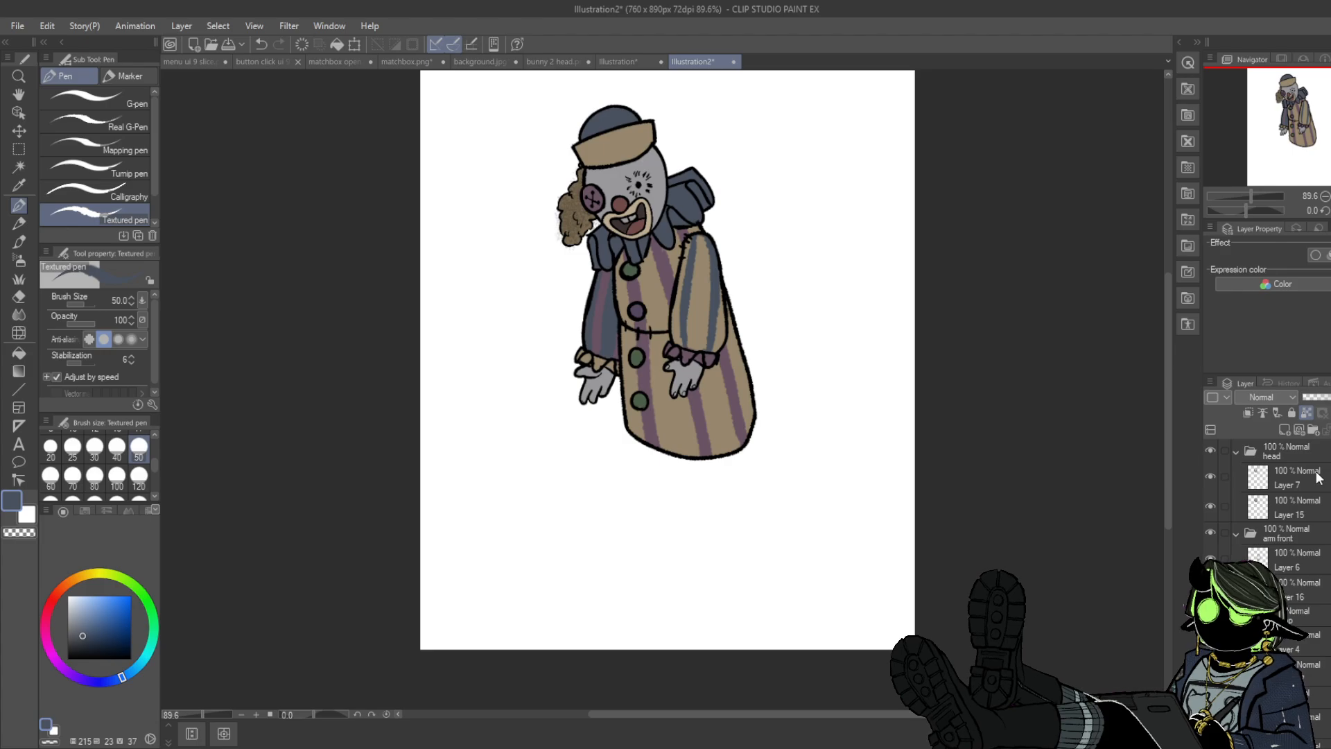
{"action": "scroll", "coordinate": [1226, 498], "scroll_direction": "up", "scroll_amount": 3}
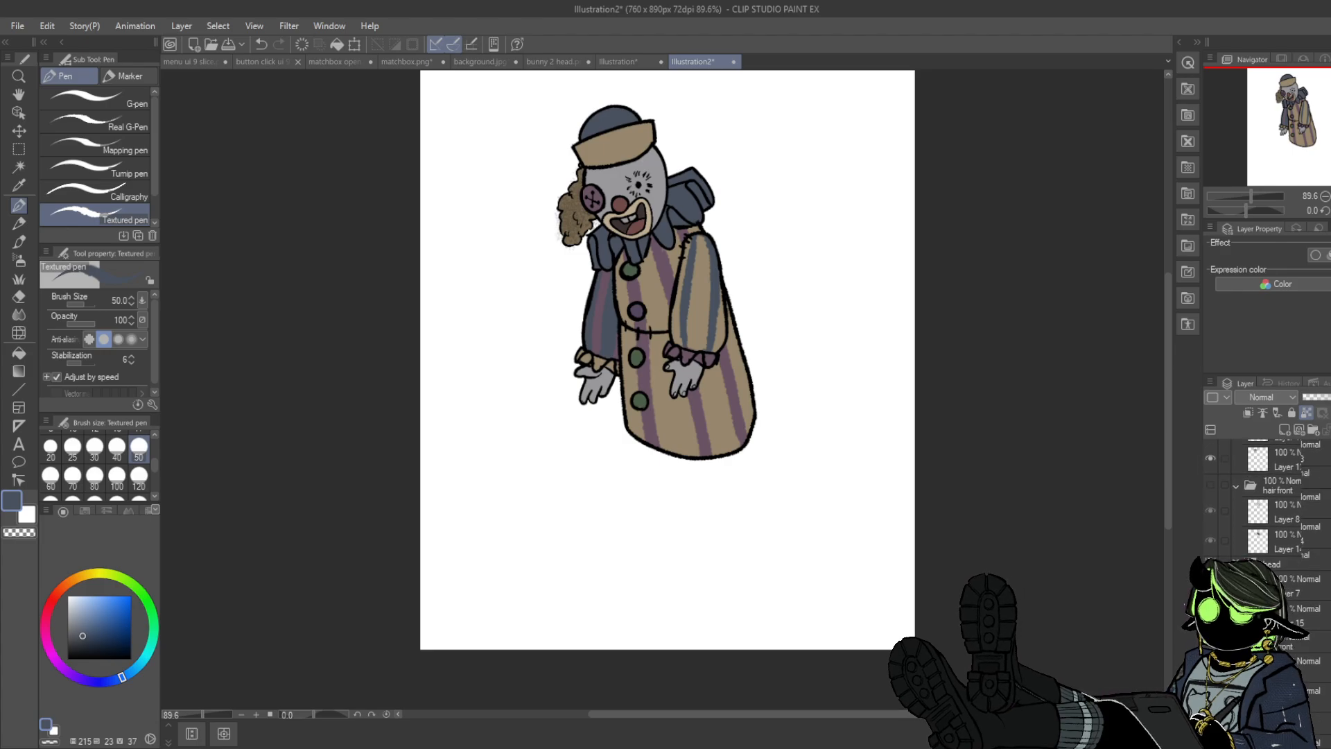
{"action": "left_click", "coordinate": [1210, 472]}
{"action": "left_click", "coordinate": [1209, 472]}
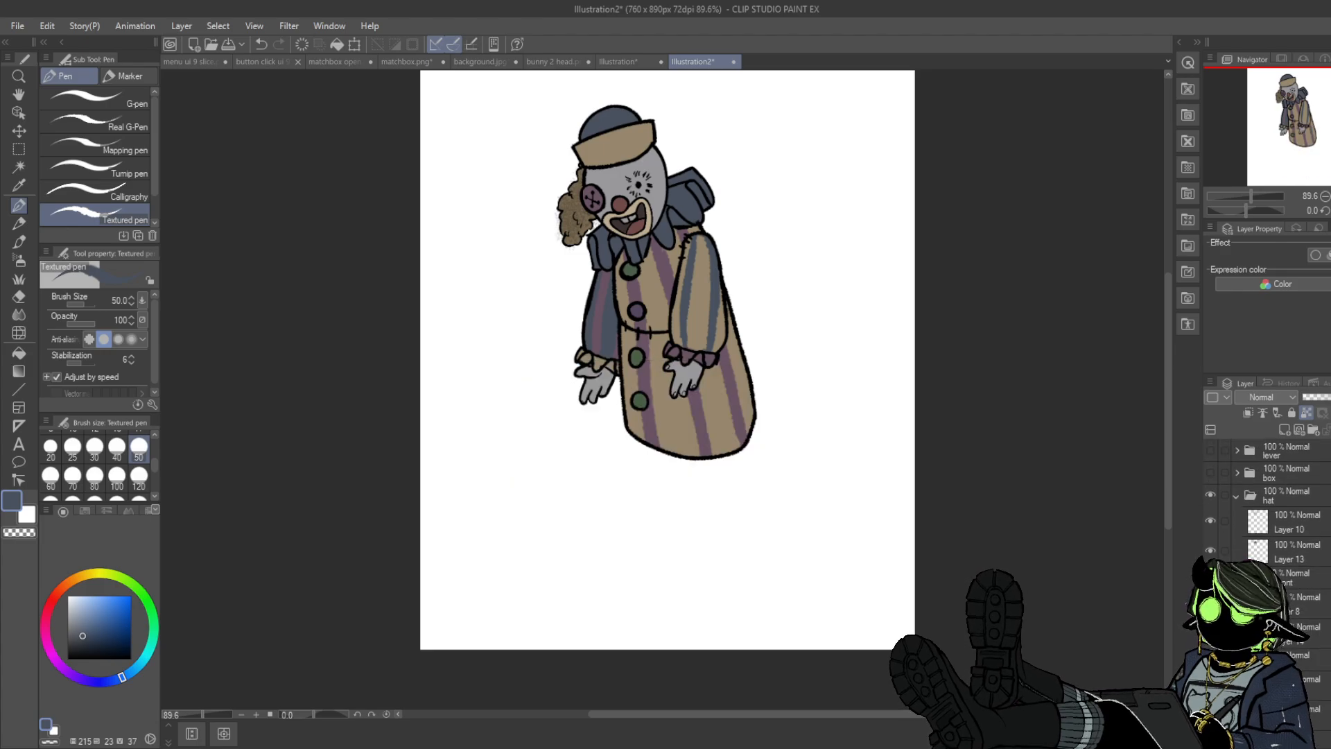
{"action": "left_click", "coordinate": [1209, 596]}
- Paint the back hair on Layer 20 in the front hair's brown (H 24, S 36, V 40) at brush size 120
{"action": "left_click", "coordinate": [689, 122], "text": "alt"}
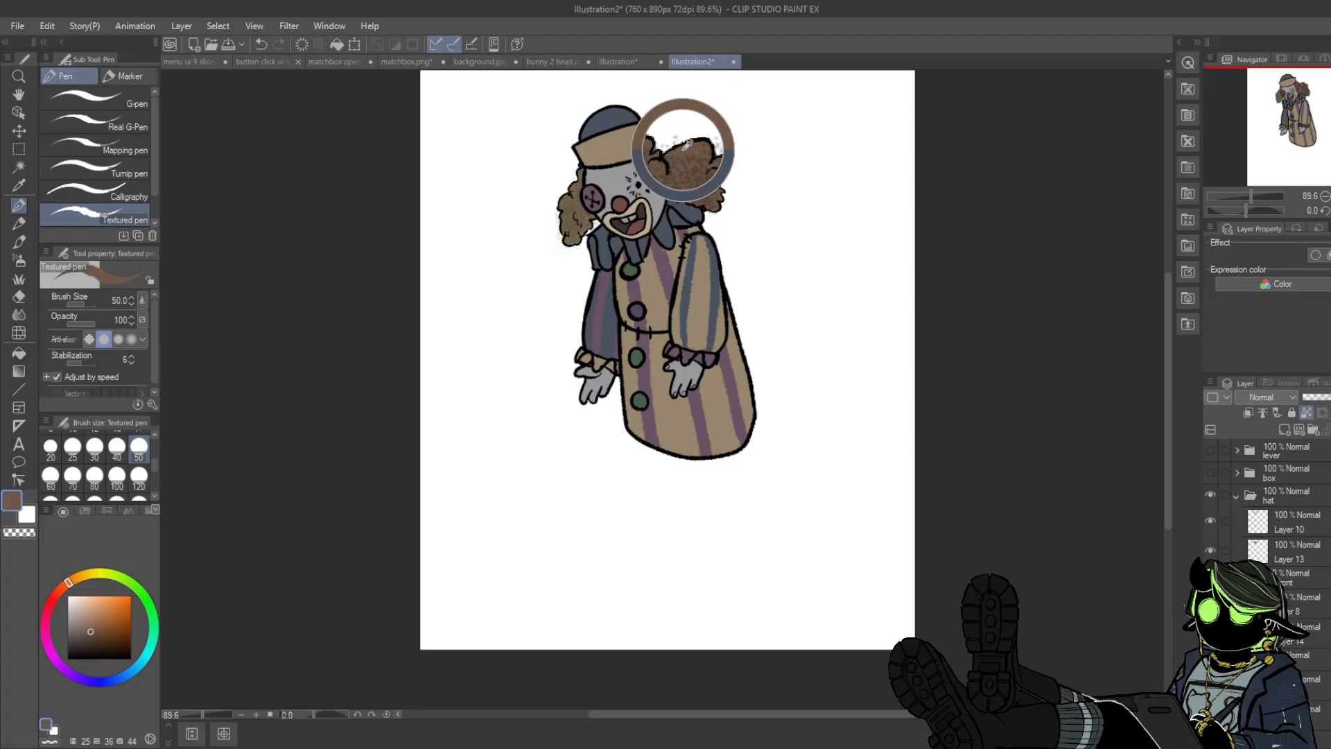
{"action": "scroll", "coordinate": [1276, 506], "scroll_direction": "down", "scroll_amount": 5}
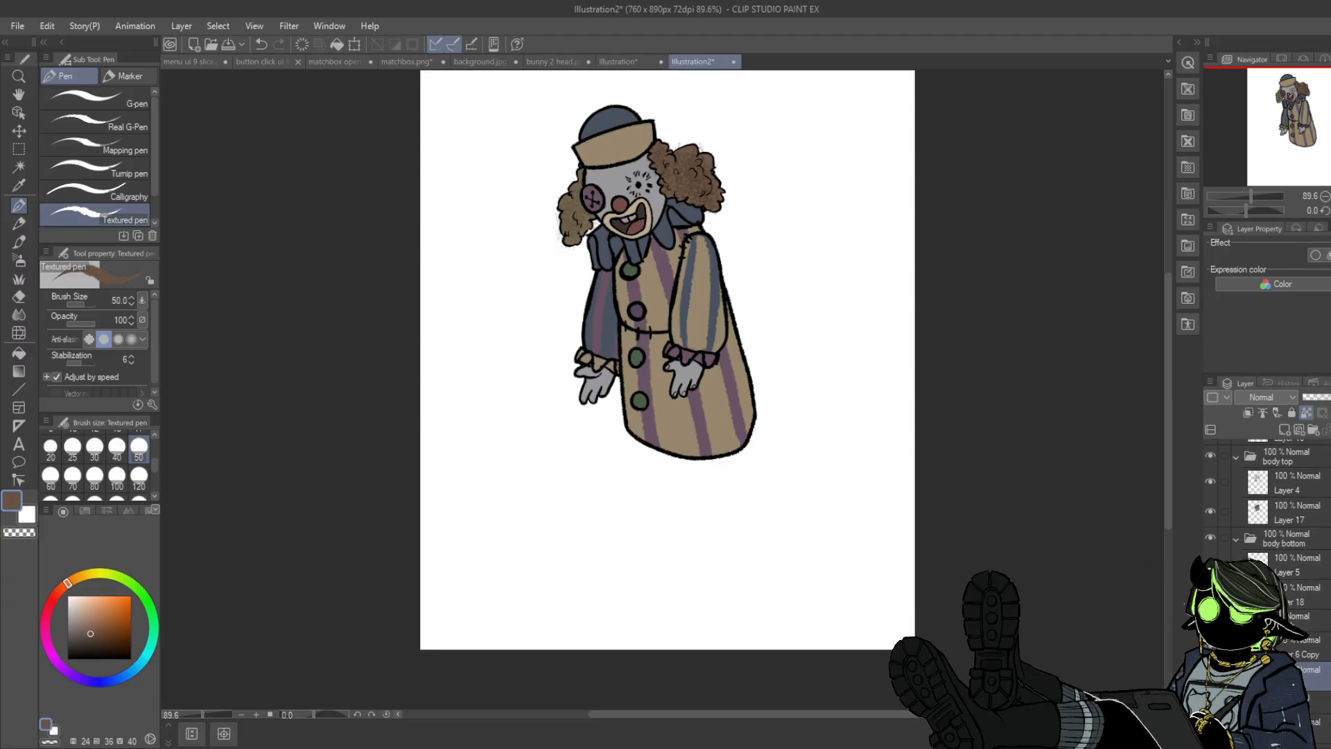
{"action": "left_click", "coordinate": [1289, 644]}
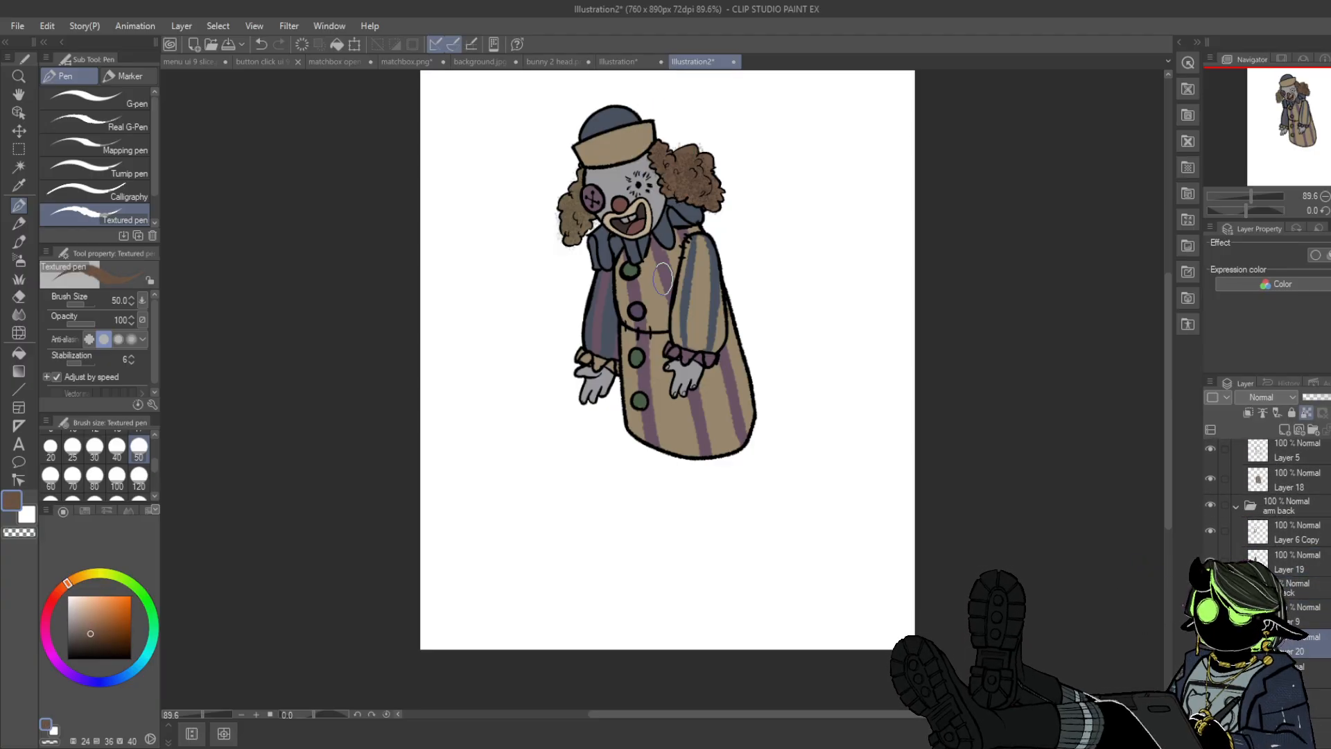
{"action": "left_click", "coordinate": [140, 476]}
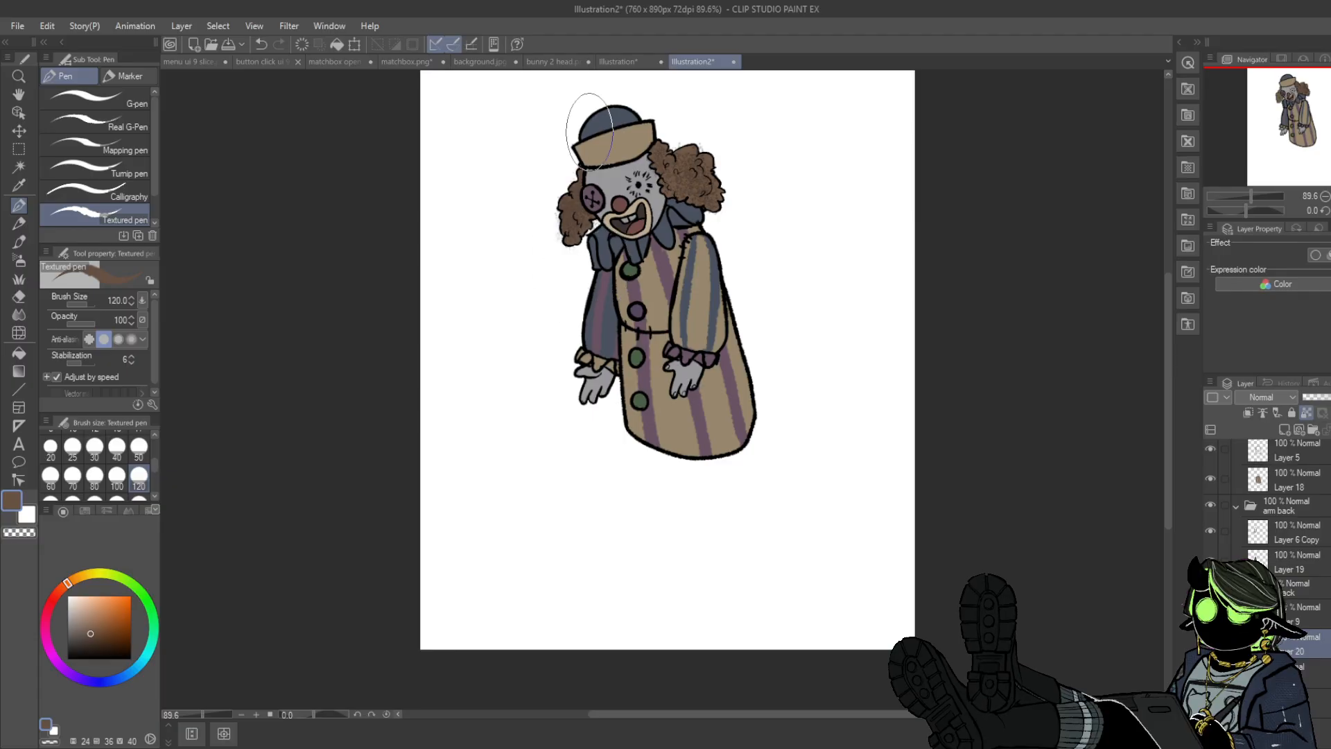
- Show the box and lever folders and flip the canvas view horizontally to check the complete figure
{"action": "scroll", "coordinate": [1261, 486], "scroll_direction": "up", "scroll_amount": 5}
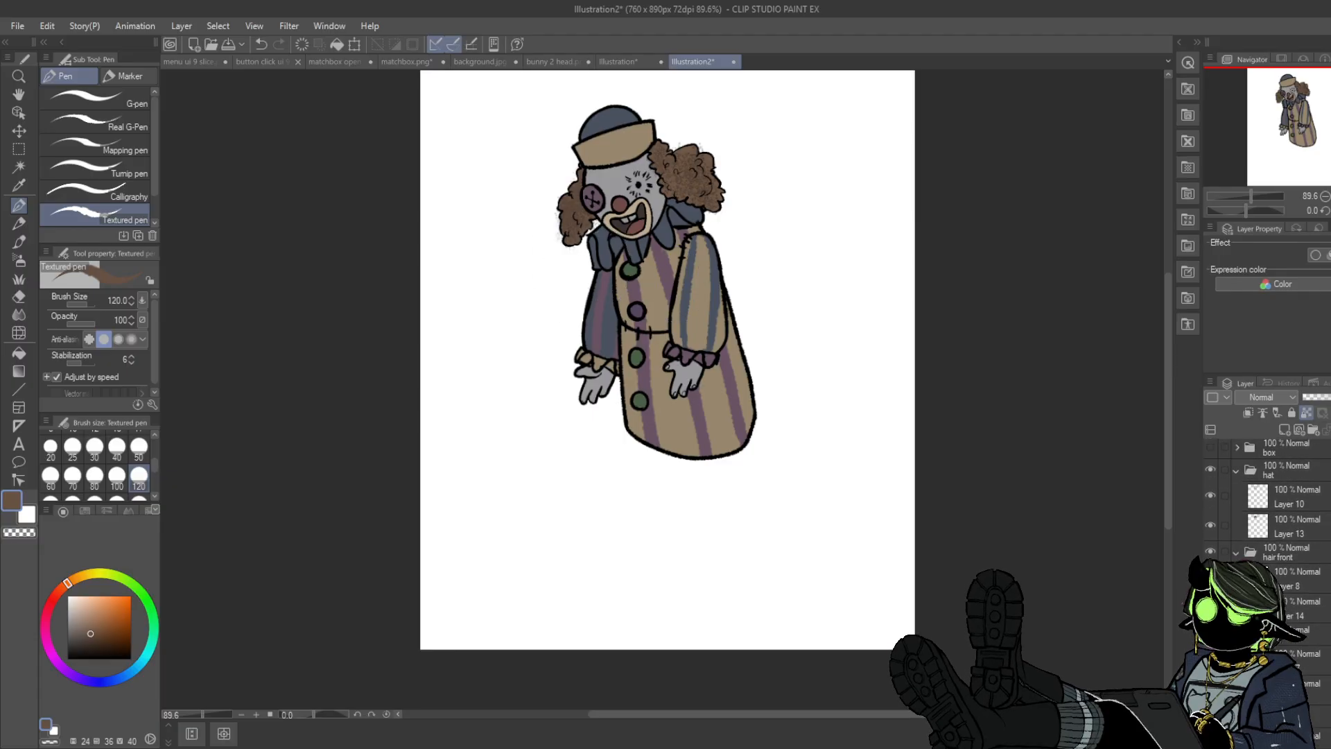
{"action": "left_click", "coordinate": [1211, 472]}
{"action": "left_click", "coordinate": [1211, 450]}
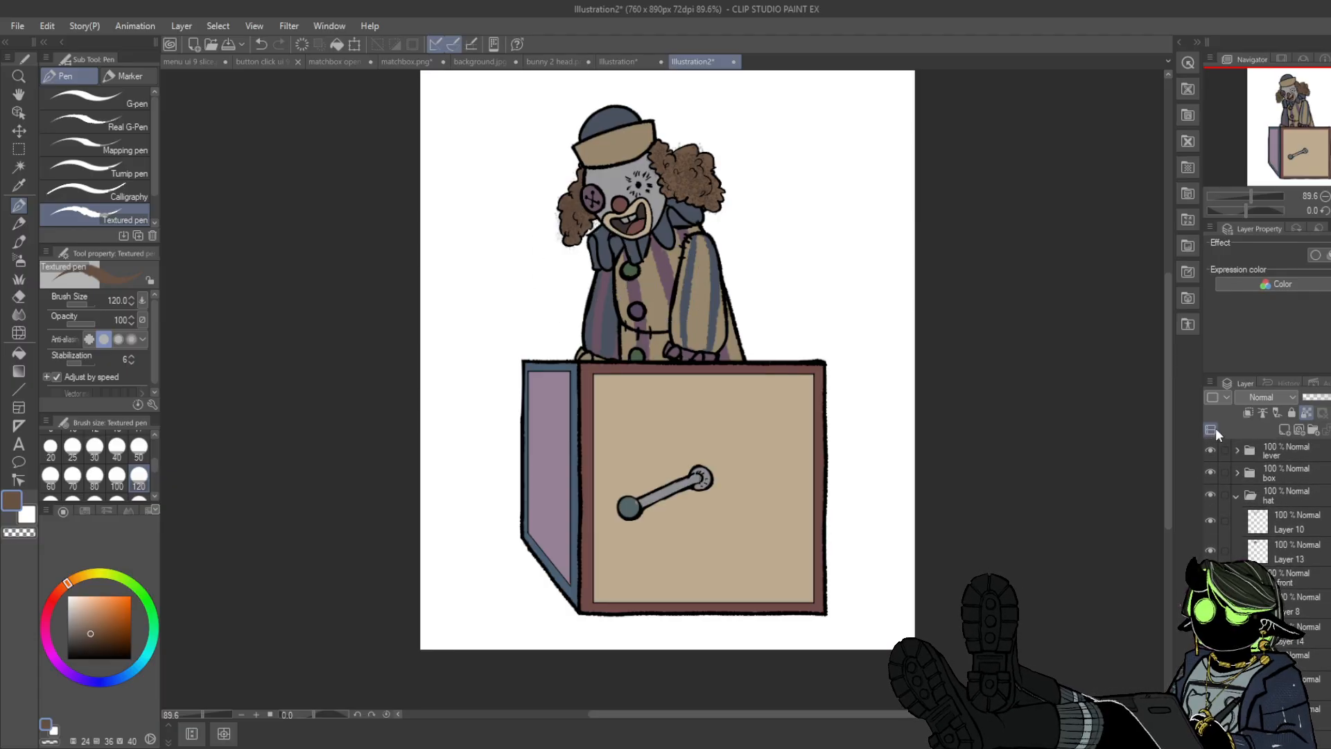
{"action": "left_click", "coordinate": [1319, 194]}
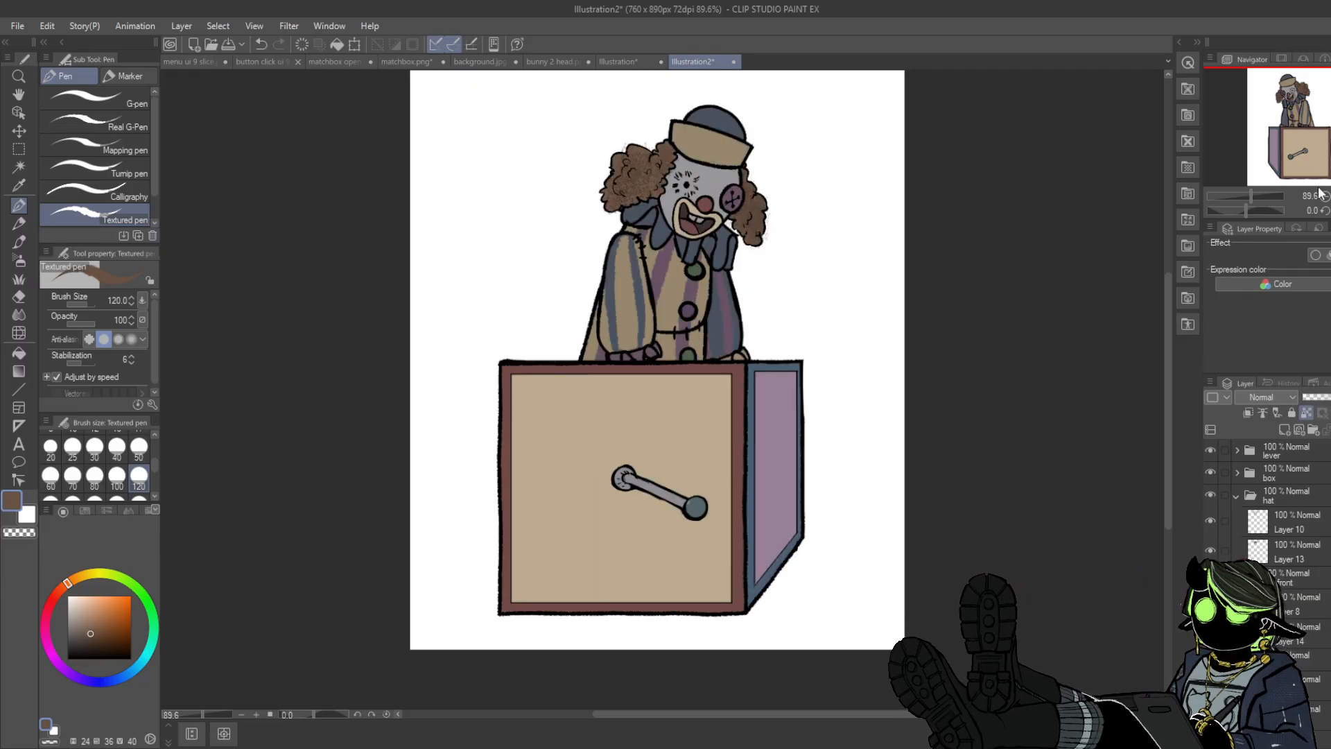
{"action": "mouse_move", "coordinate": [1318, 133]}
{"action": "left_mouse_down"}
{"action": "mouse_move", "coordinate": [1323, 114]}
{"action": "mouse_move", "coordinate": [1319, 127]}
{"action": "left_mouse_up"}
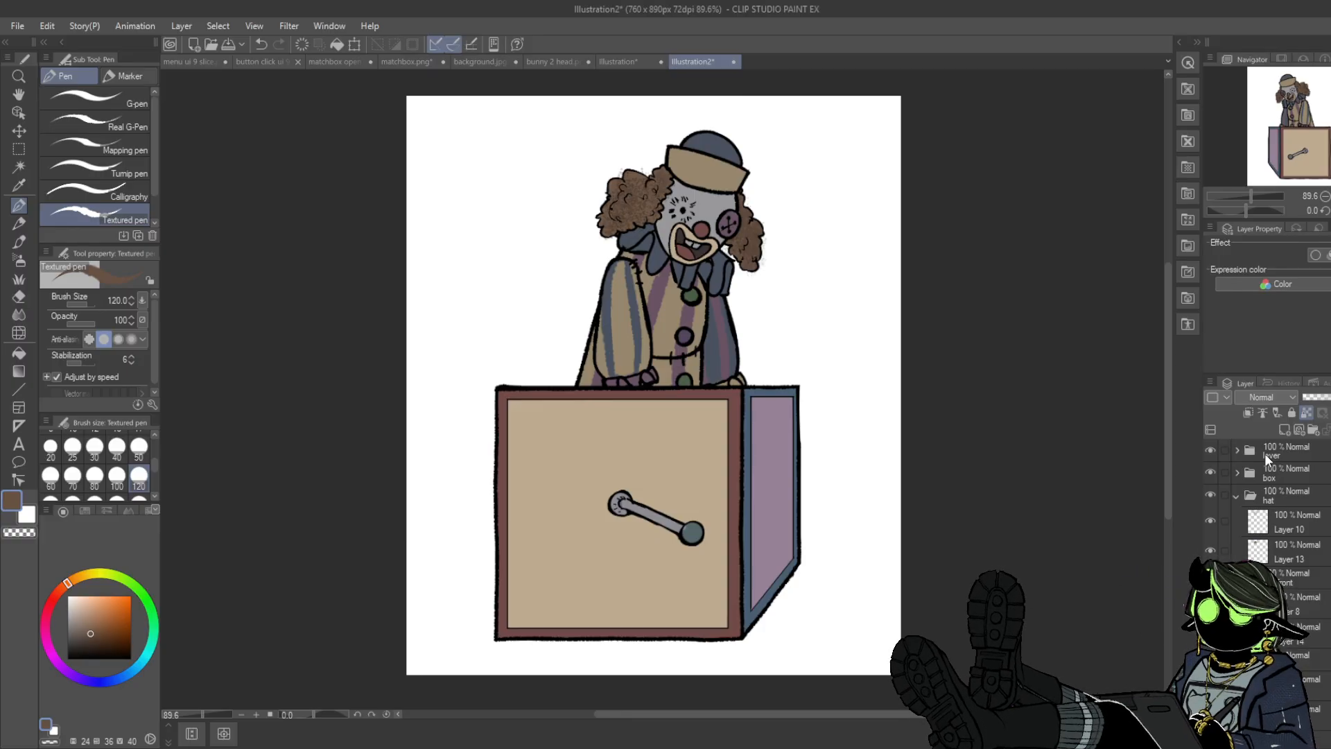
- Collapse the open layer folders from hat down through the body folders
{"action": "left_click", "coordinate": [1235, 495]}
{"action": "left_click", "coordinate": [1240, 520]}
{"action": "left_click", "coordinate": [1236, 541]}
{"action": "left_click", "coordinate": [1238, 562]}
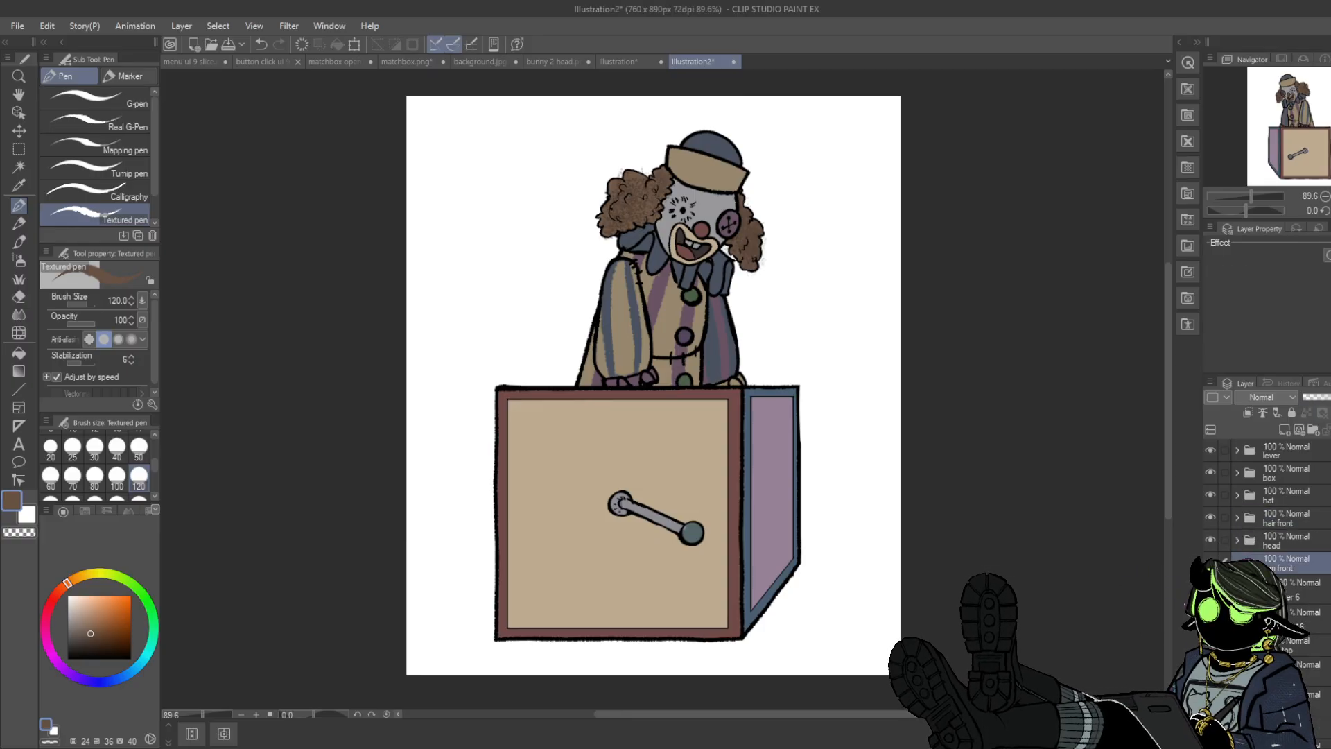
{"action": "left_click", "coordinate": [1237, 563]}
{"action": "left_click", "coordinate": [1236, 585]}
{"action": "left_click", "coordinate": [1237, 608]}
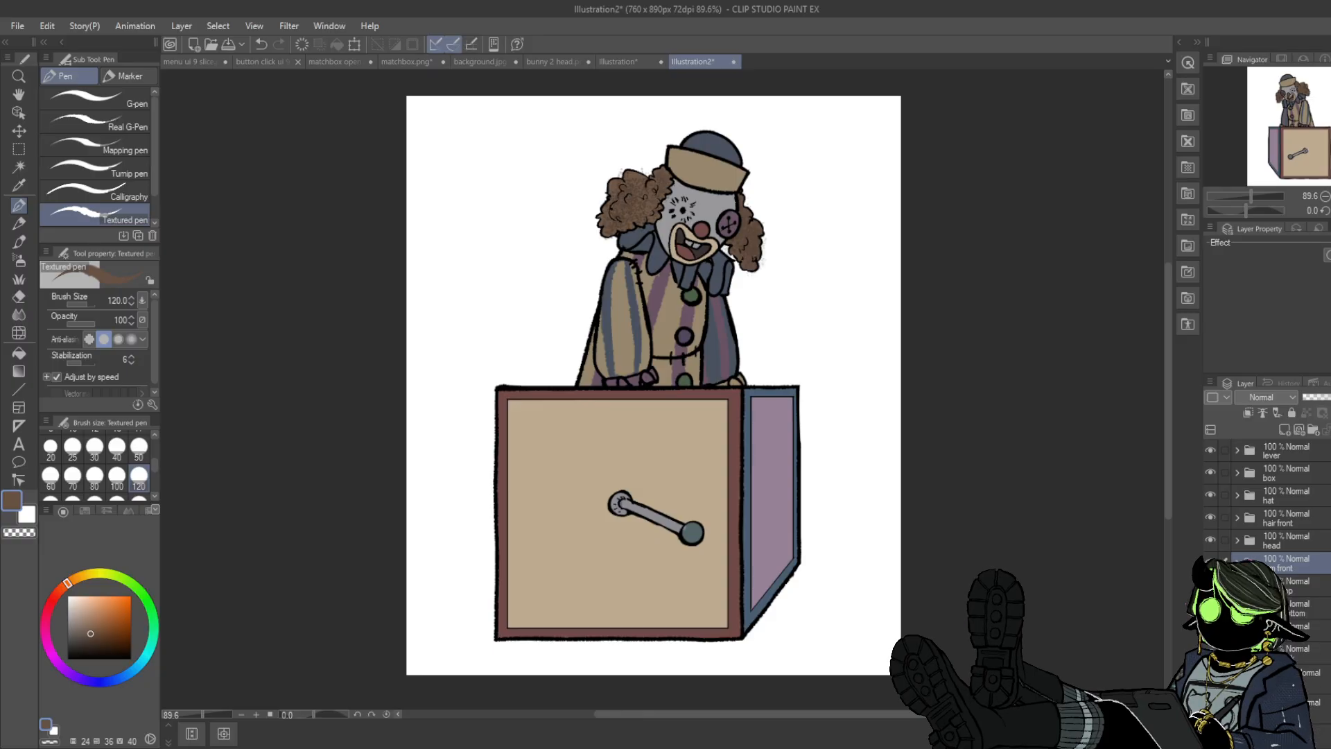
- Hide the white background and every folder except the back hair, isolating it on transparency
{"action": "left_click", "coordinate": [1278, 455]}
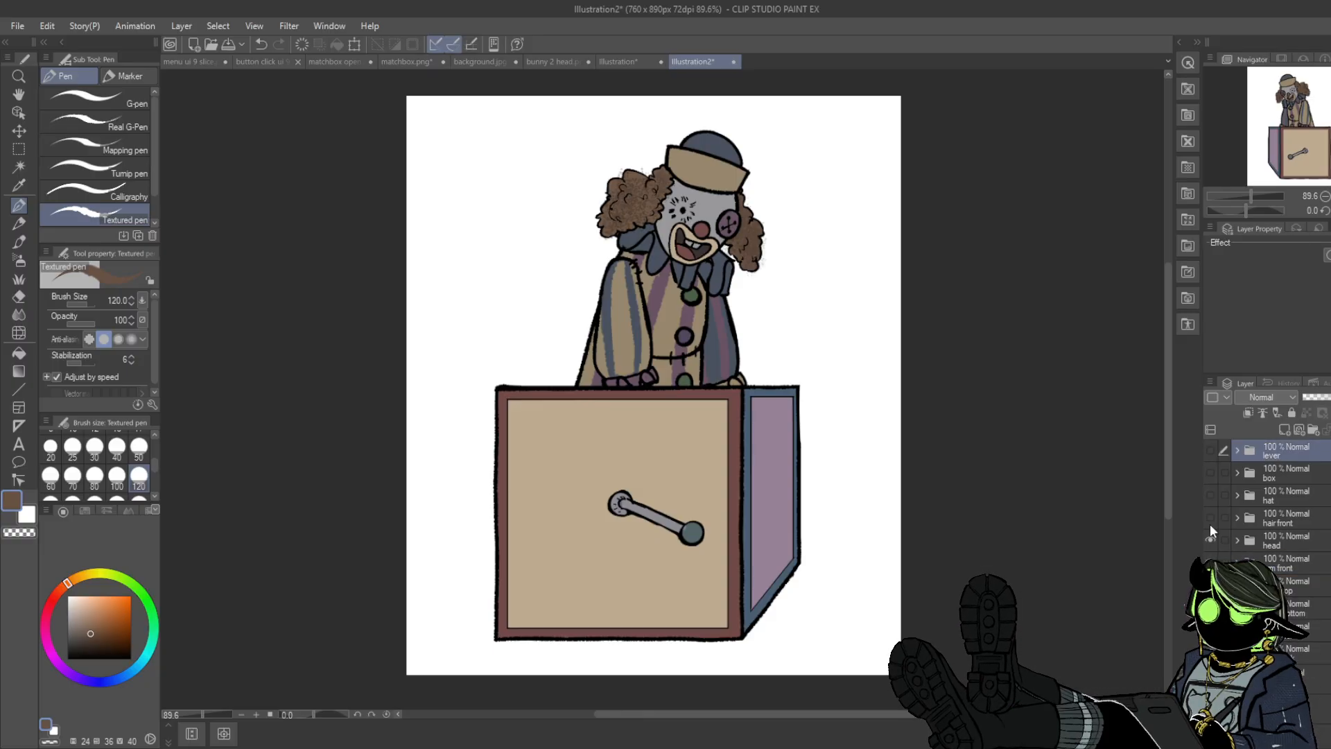
{"action": "left_click_drag", "start_coordinate": [1210, 526], "coordinate": [1211, 629]}
{"action": "left_click", "coordinate": [1281, 653]}
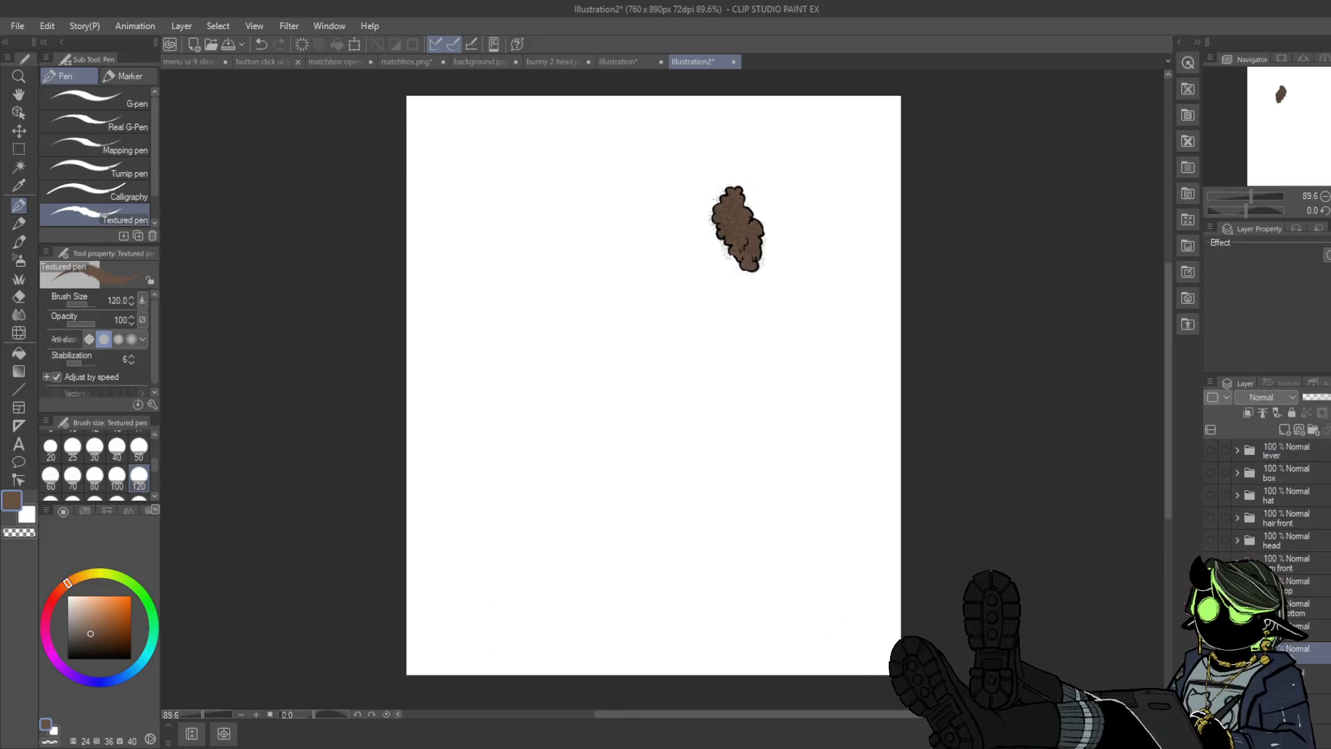
{"action": "left_click", "coordinate": [1224, 736]}
{"action": "left_click", "coordinate": [1210, 736]}
- Save the isolated back hair as the PNG file jack back hair.png
{"action": "left_click", "coordinate": [18, 26]}
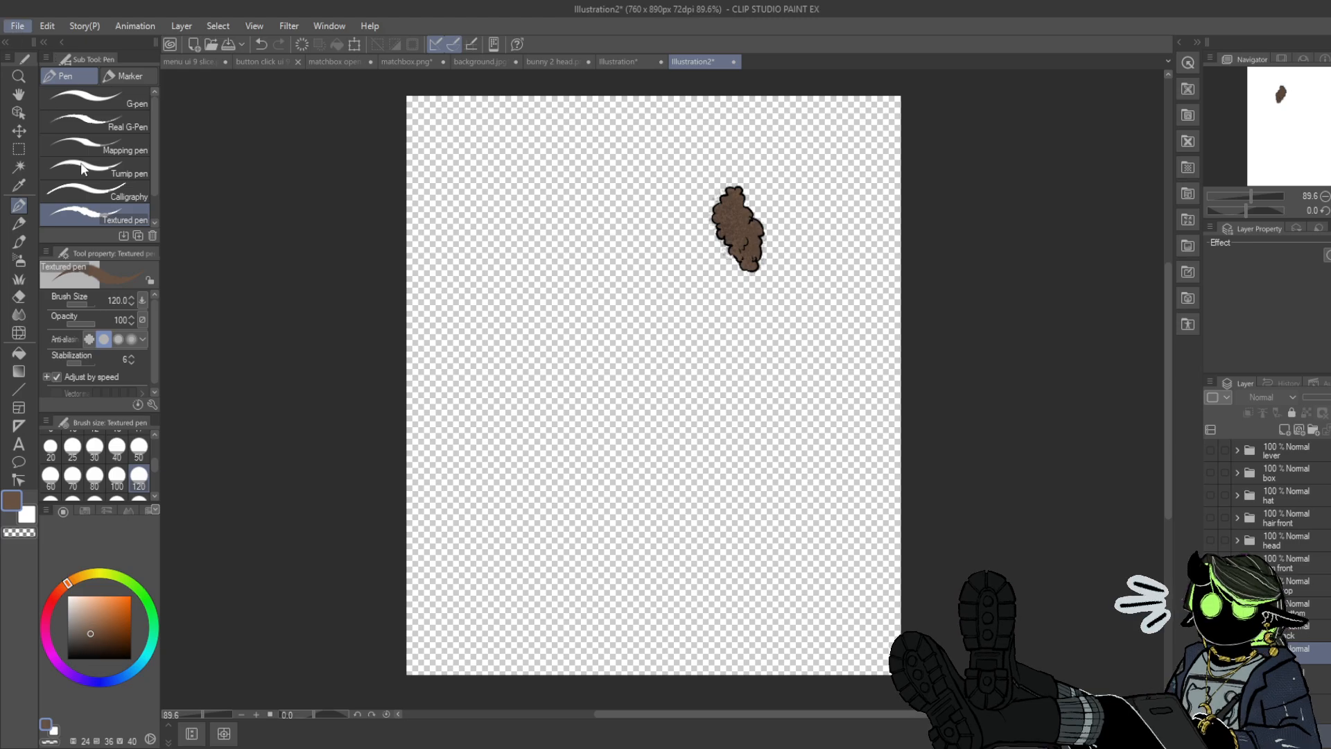
{"action": "left_click", "coordinate": [102, 150]}
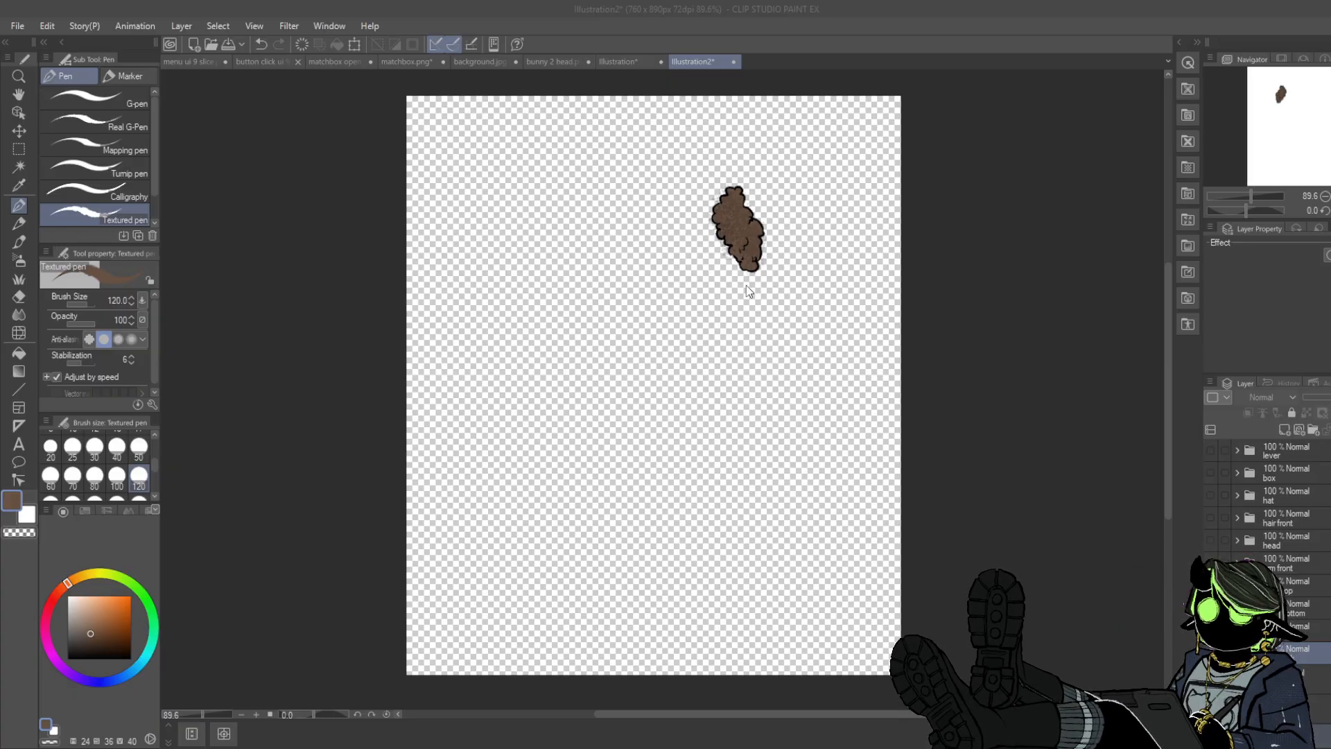
{"action": "left_click", "coordinate": [1142, 602]}
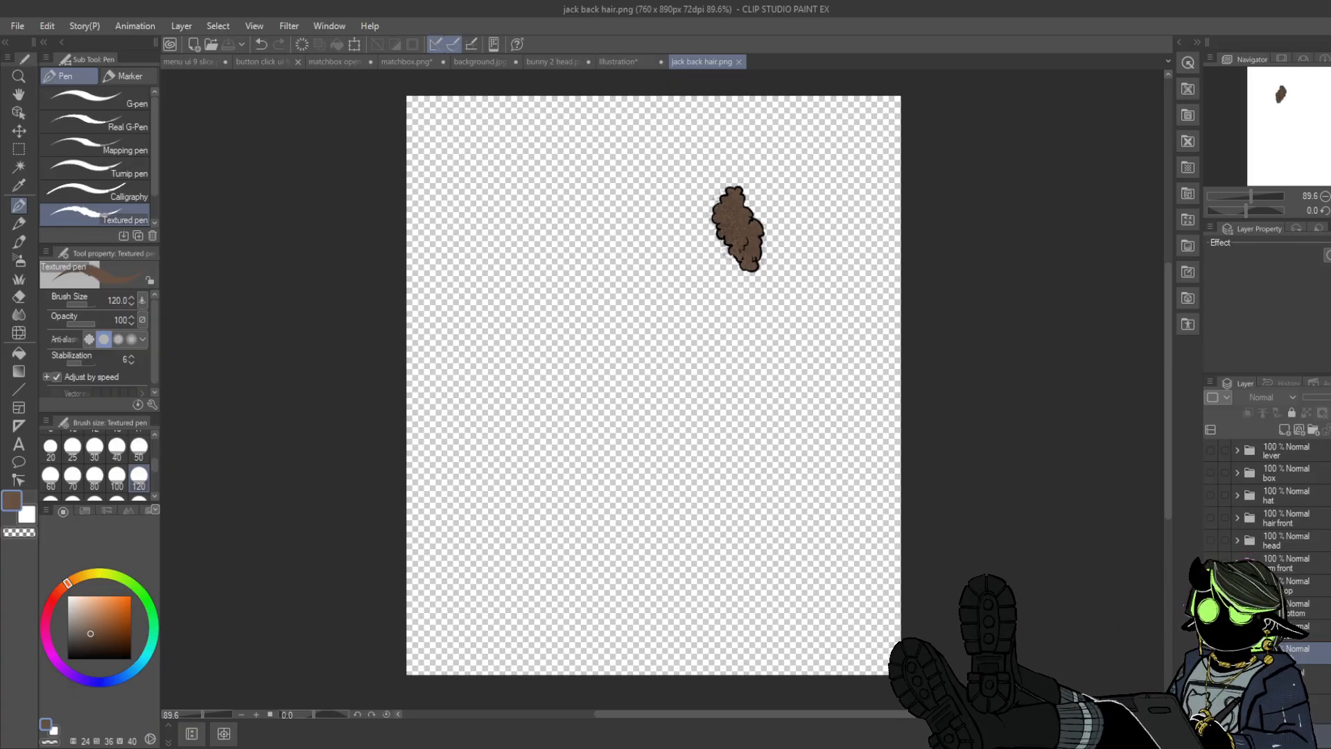
- Hide the back hair, show only the back arm, and save it as the transparent PNG jack back arm.png
{"action": "left_click", "coordinate": [1210, 653]}
{"action": "left_click", "coordinate": [1210, 631]}
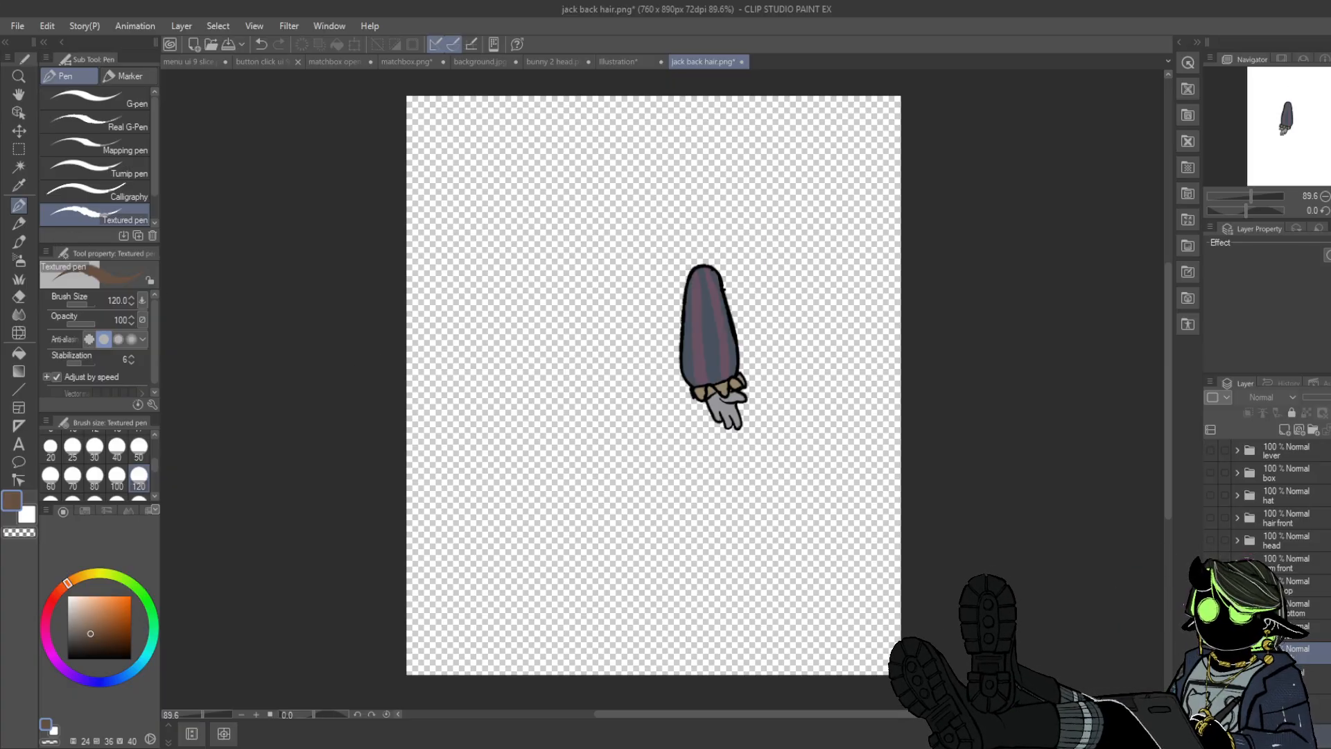
{"action": "left_click", "coordinate": [22, 25]}
{"action": "left_click", "coordinate": [78, 150]}
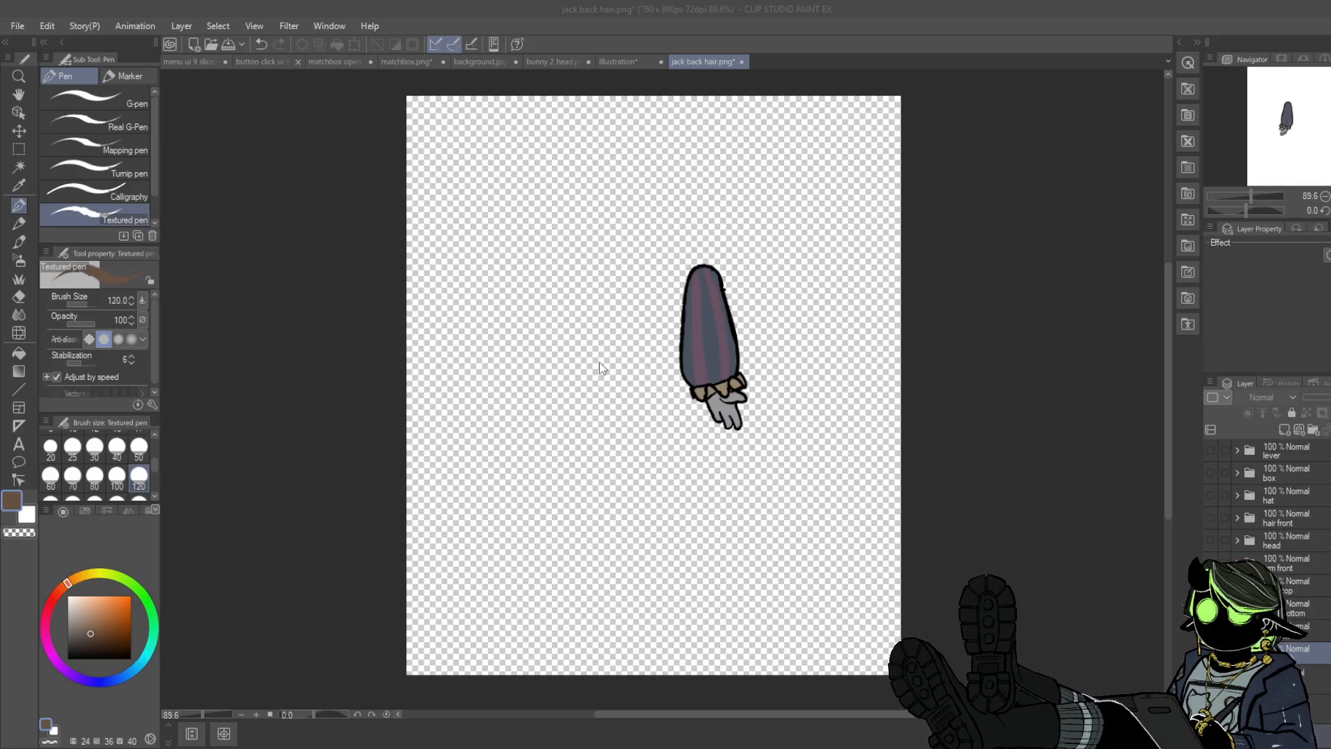
{"action": "left_click", "coordinate": [1082, 483]}
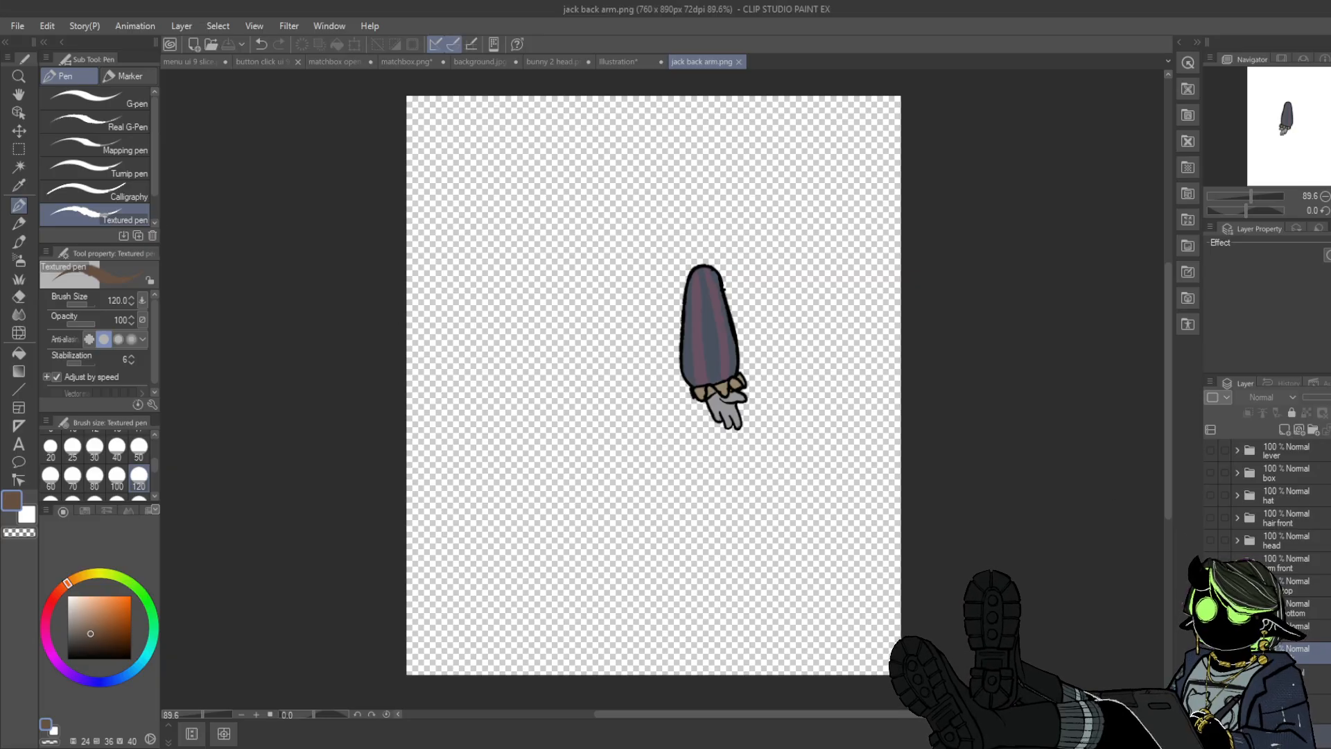
- Swap the back arm's visibility for the lower body and save the isolated part as jack body bottom.png
{"action": "left_click", "coordinate": [1210, 630]}
{"action": "left_click", "coordinate": [1210, 607]}
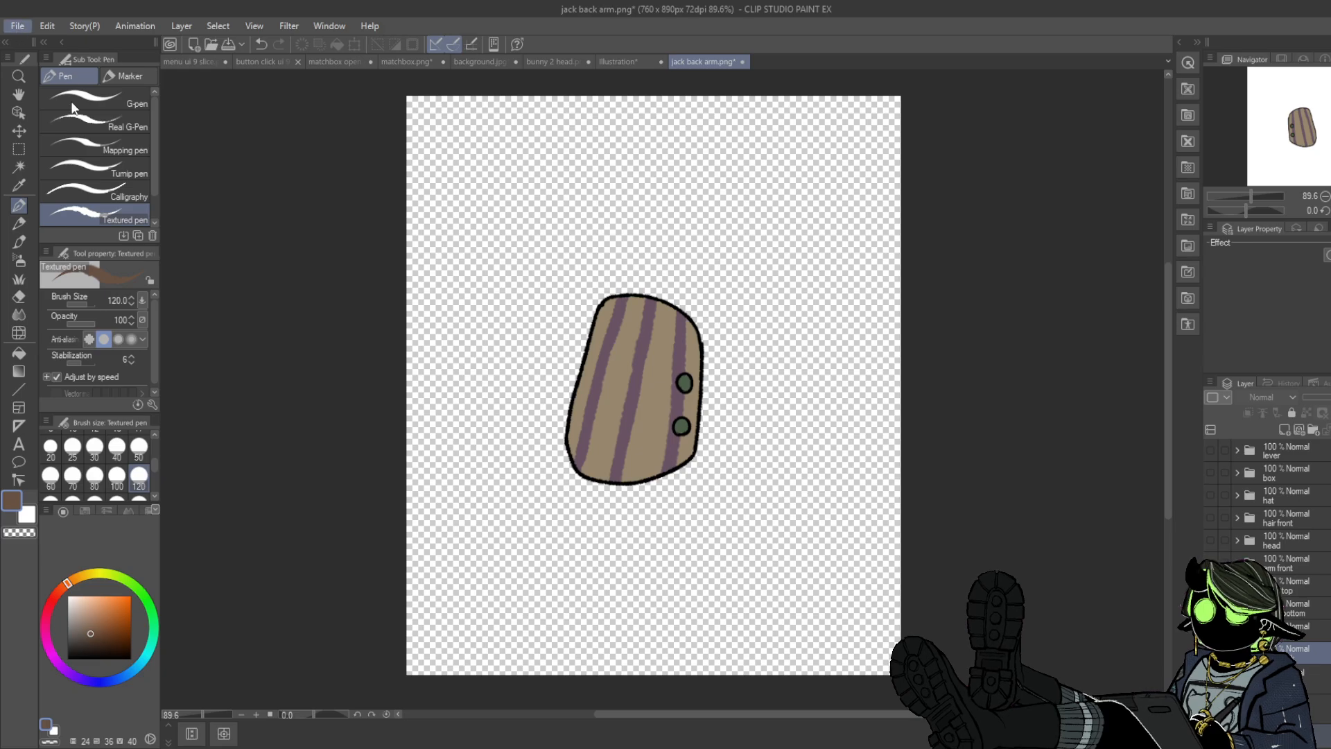
{"action": "left_click", "coordinate": [87, 161]}
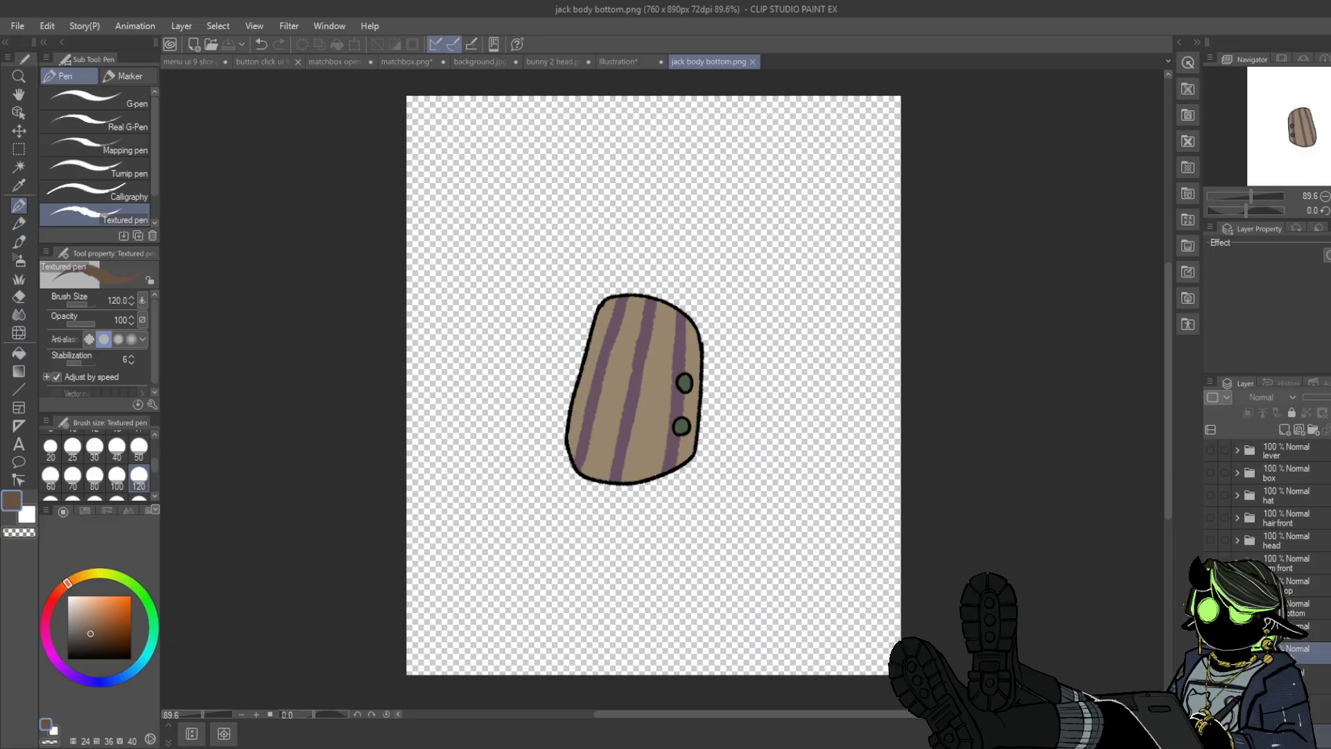
- Hide the lower body, show only the upper body with its collar, and save it as jack body top.png
{"action": "left_click", "coordinate": [1210, 607]}
{"action": "left_click", "coordinate": [1210, 586]}
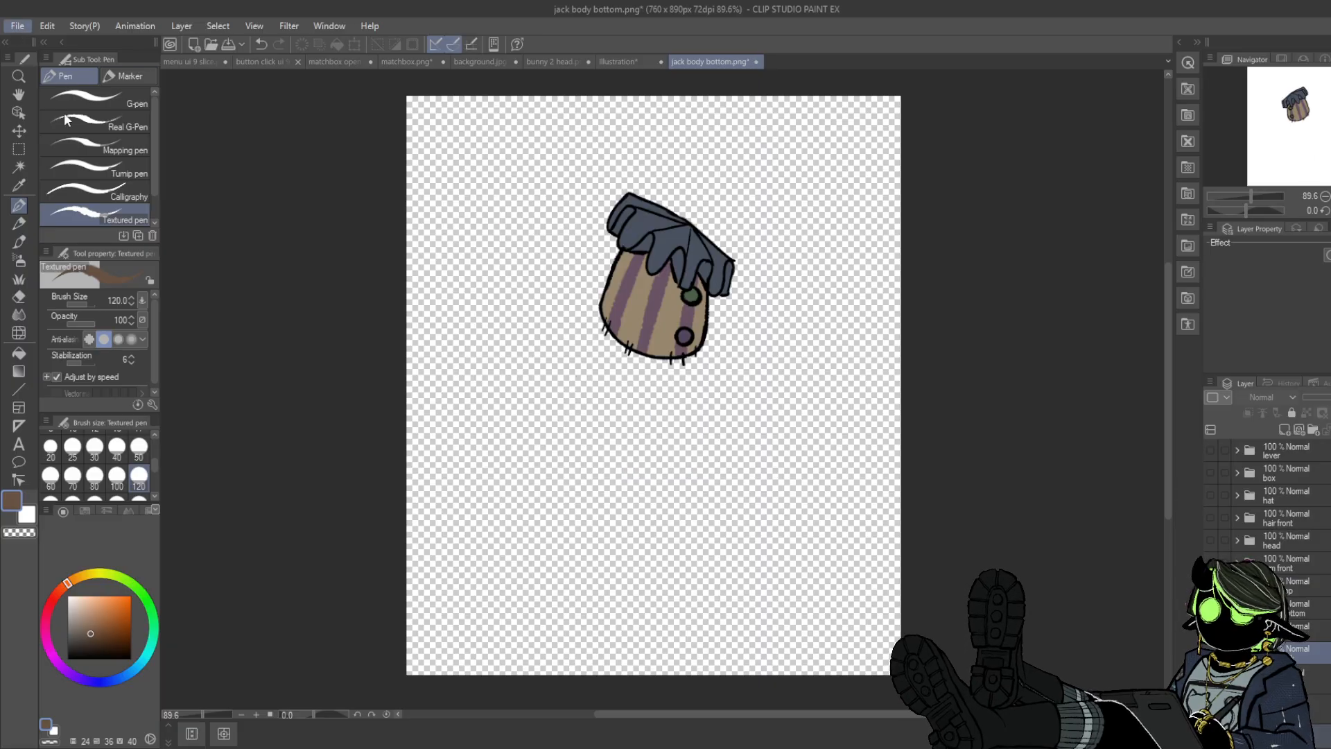
{"action": "left_click", "coordinate": [72, 142]}
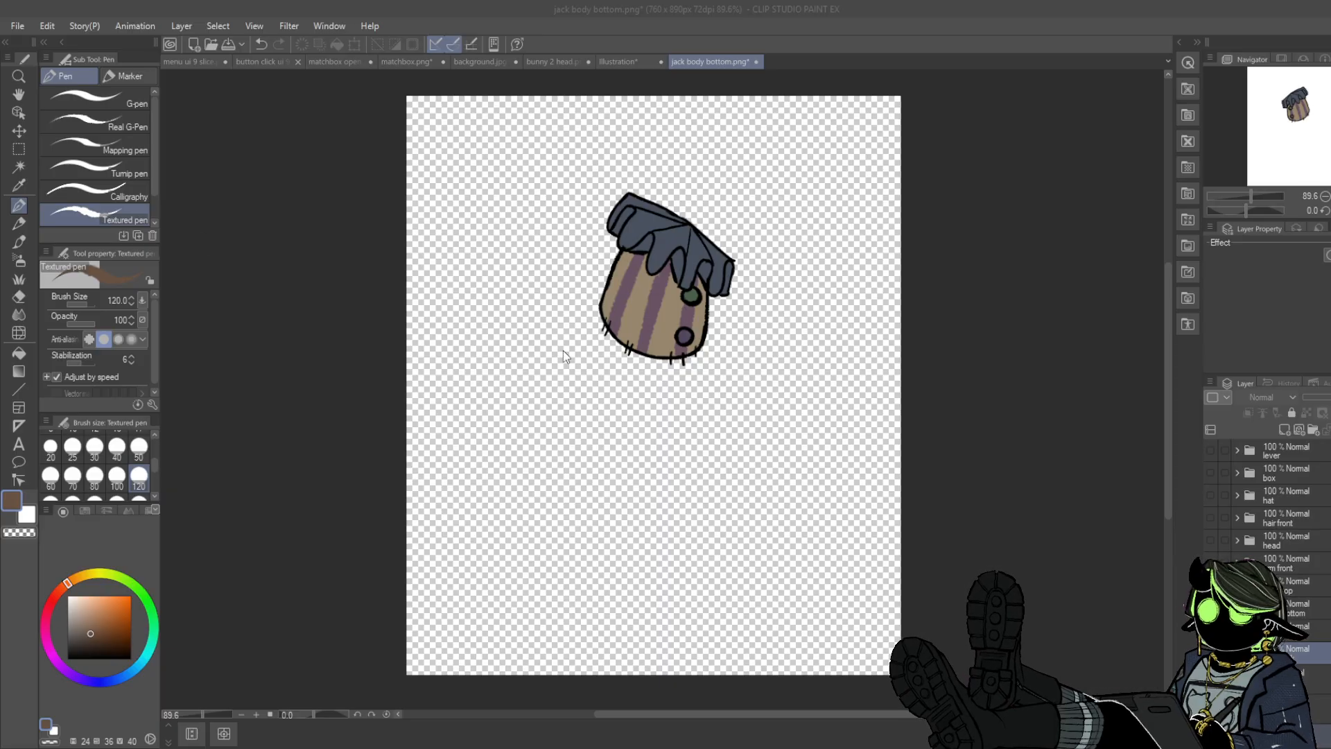
{"action": "left_click", "coordinate": [766, 307]}
- Replace the visible upper body with the front arm and save the isolated arm as jack arm front.png
{"action": "left_click", "coordinate": [1210, 585]}
{"action": "left_click", "coordinate": [1210, 563]}
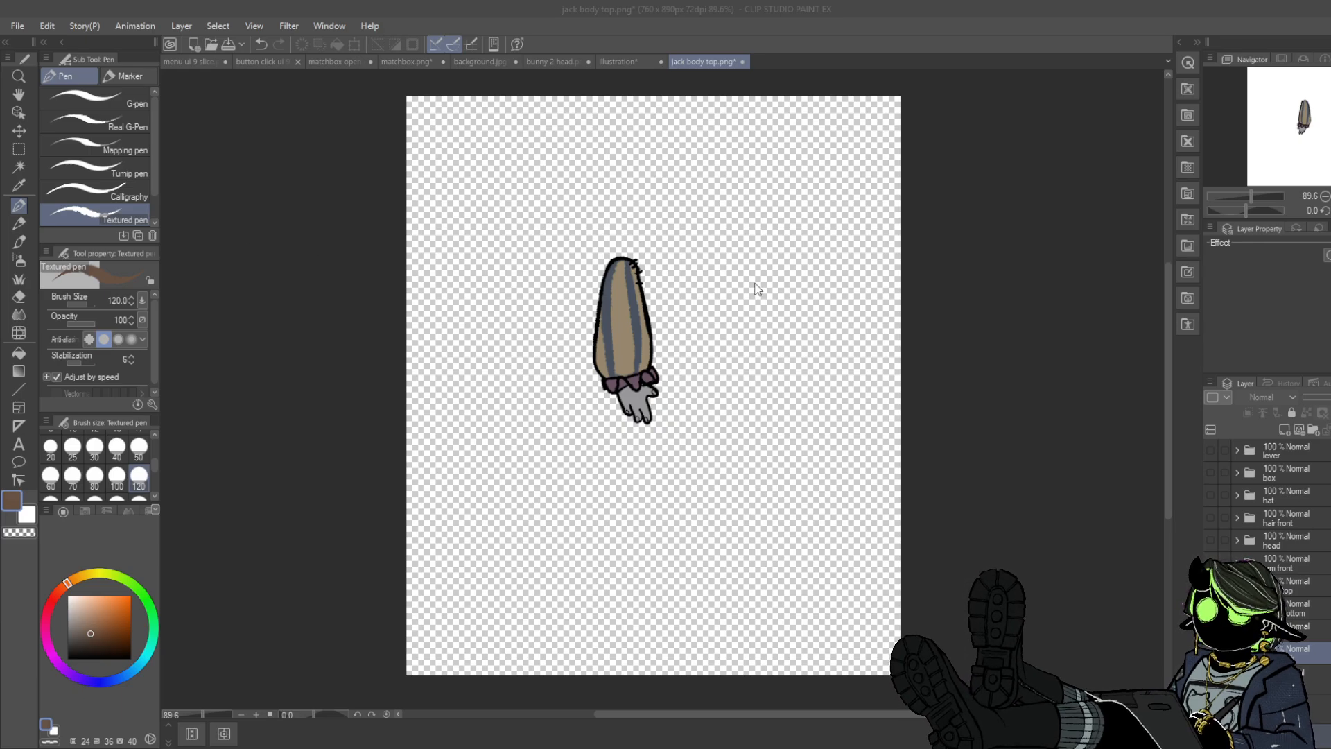
{"action": "left_click", "coordinate": [835, 337]}
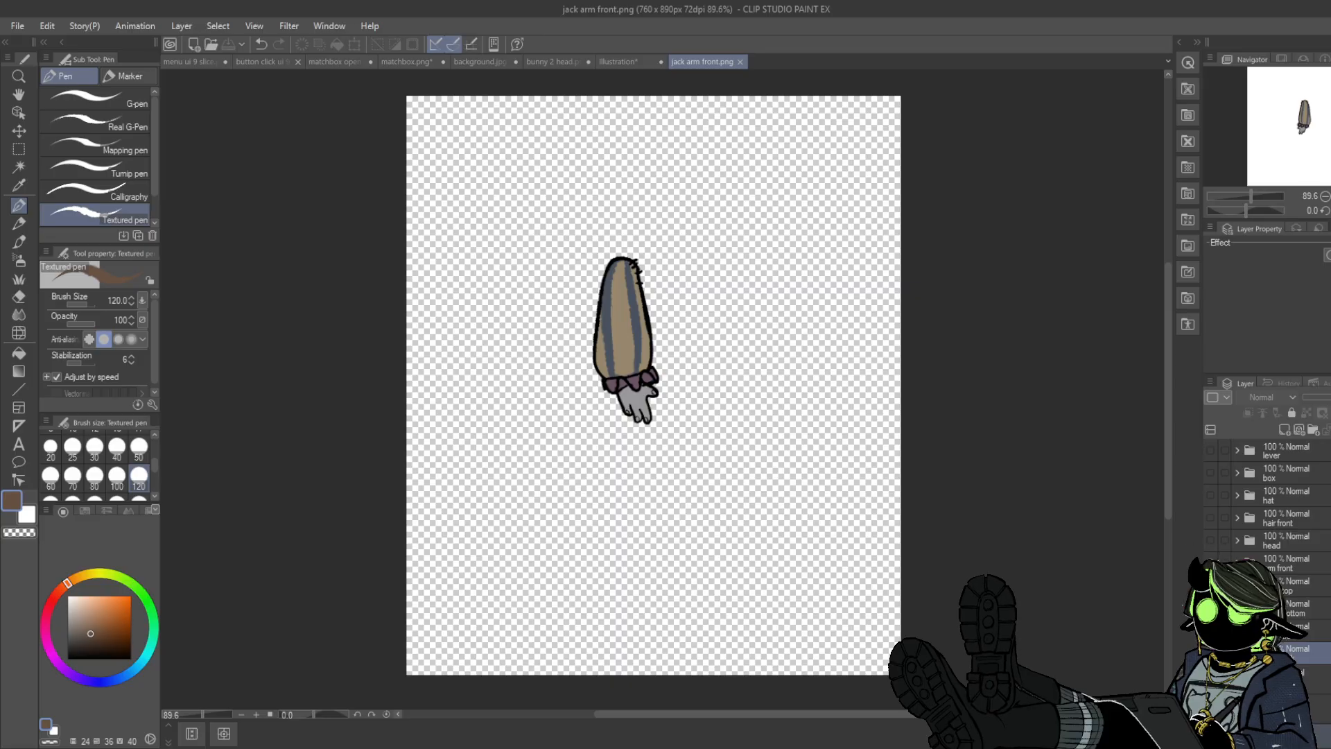
- Isolate the head and save it as jack head.png, and likewise isolate the front hair and save it as jack front hair.png
{"action": "left_click", "coordinate": [1209, 563]}
{"action": "left_click", "coordinate": [1209, 540]}
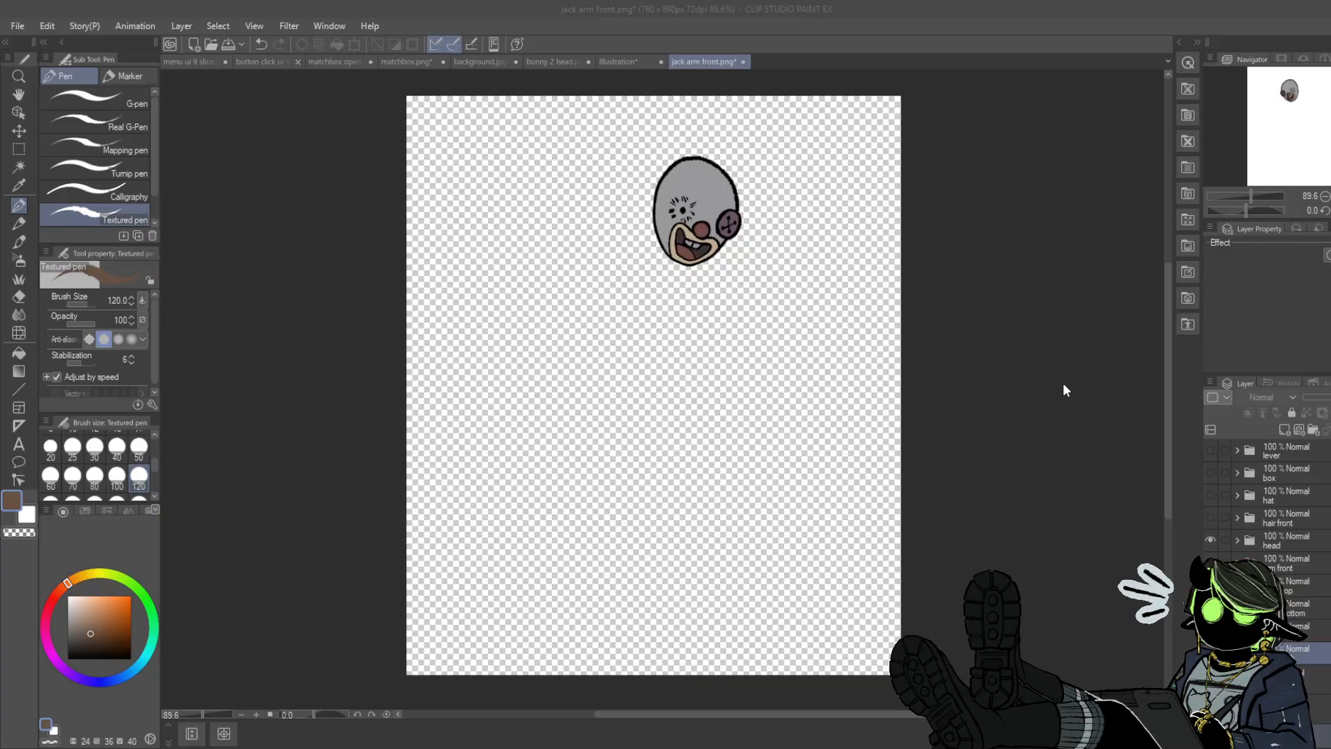
{"action": "left_click", "coordinate": [1210, 538]}
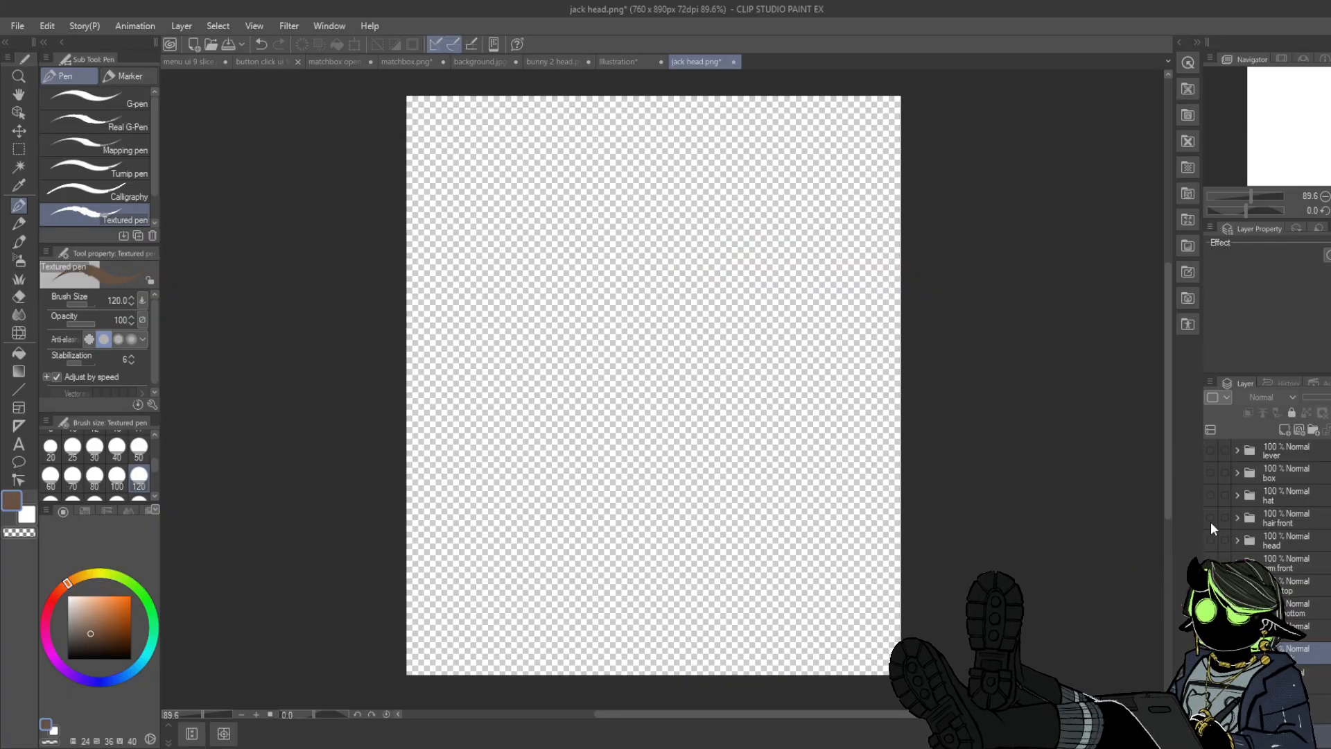
{"action": "left_click", "coordinate": [1210, 518]}
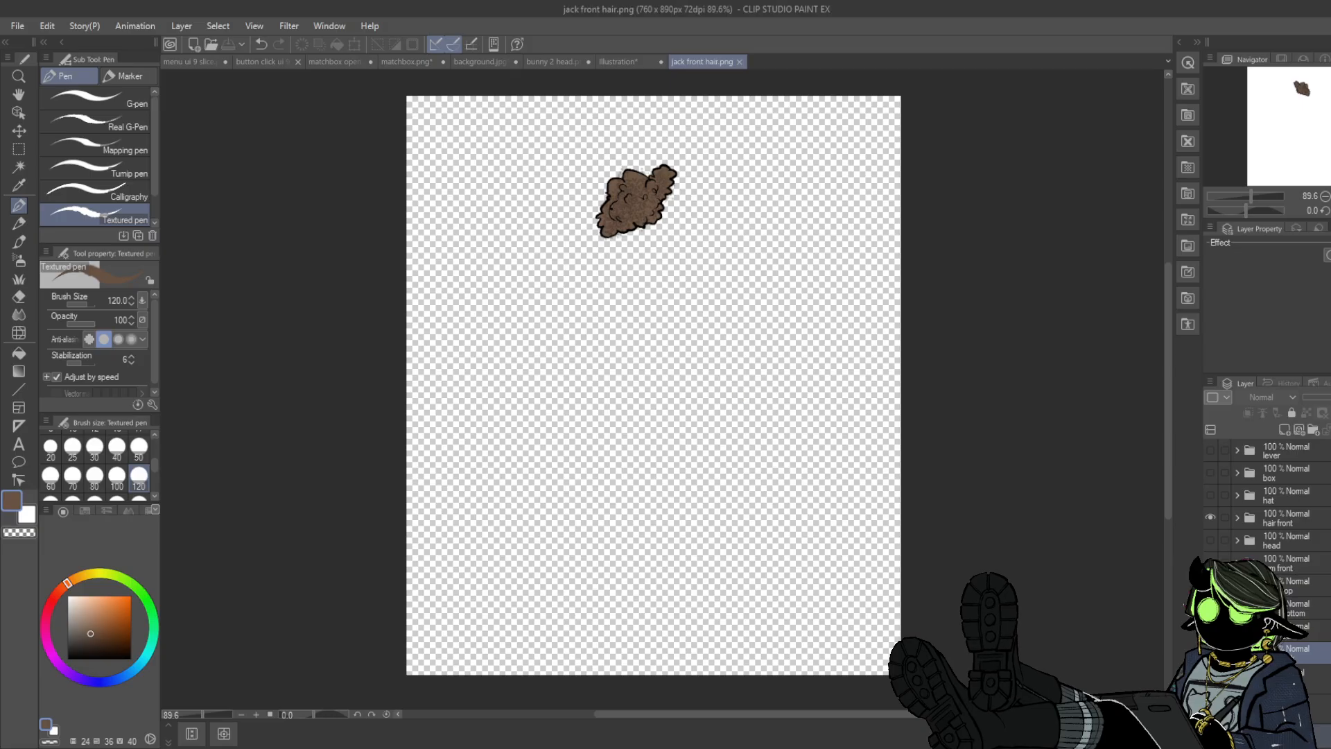
- Isolate the hat and save it as its own PNG, and likewise isolate the box and save it as jack box.png
{"action": "left_click", "coordinate": [1210, 517]}
{"action": "left_click", "coordinate": [1209, 494]}
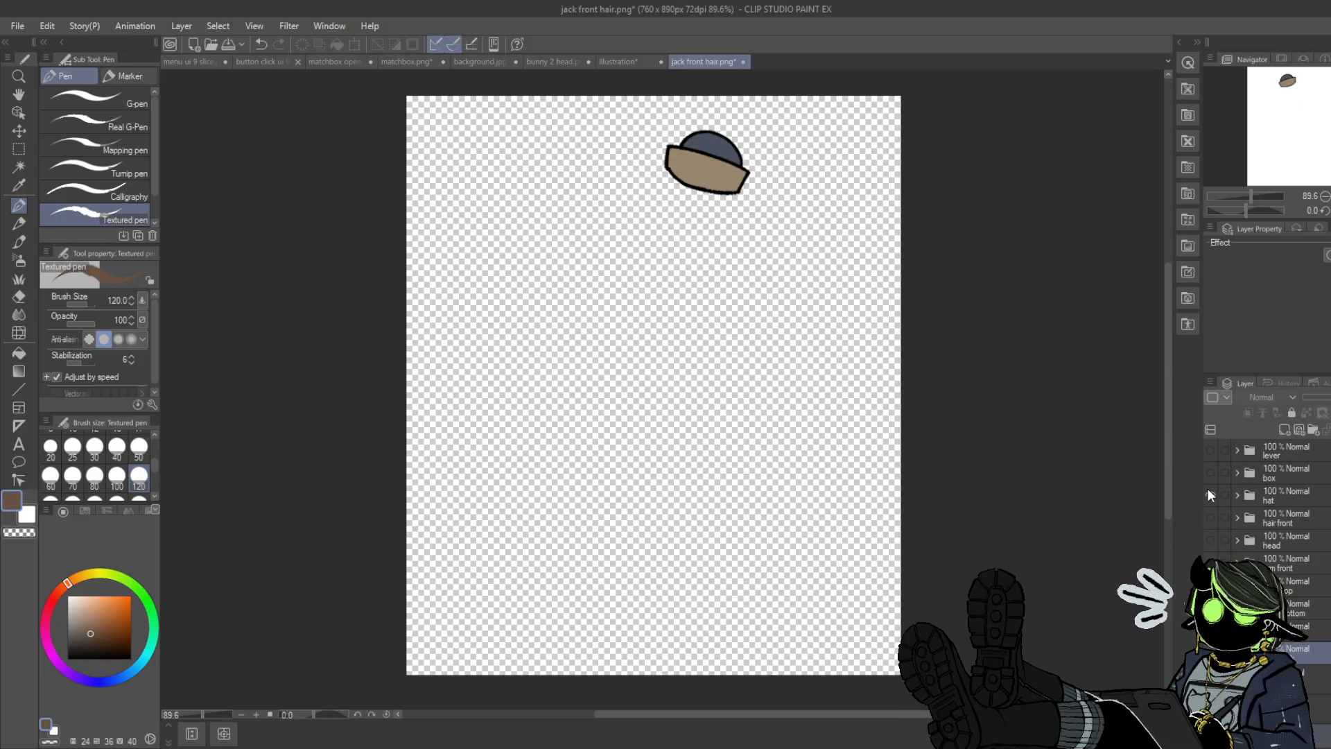
{"action": "left_click", "coordinate": [17, 26]}
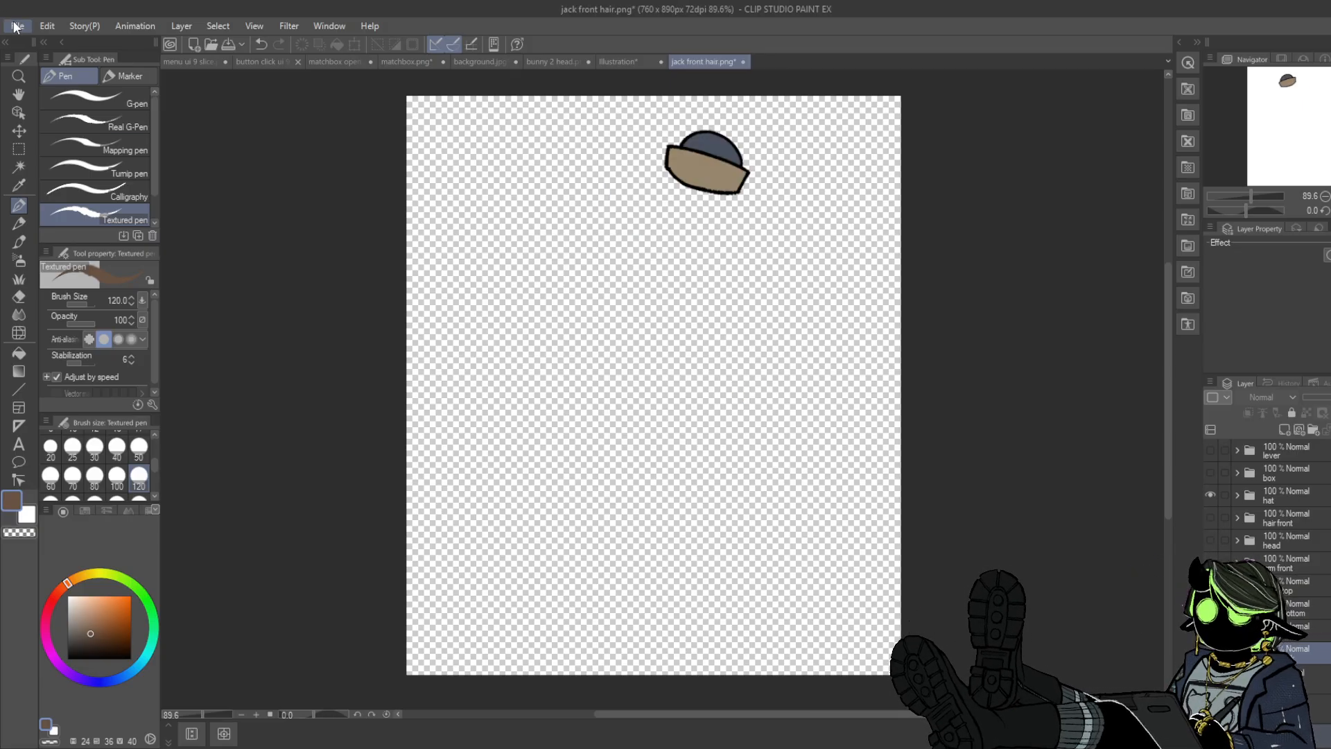
{"action": "left_click", "coordinate": [87, 163]}
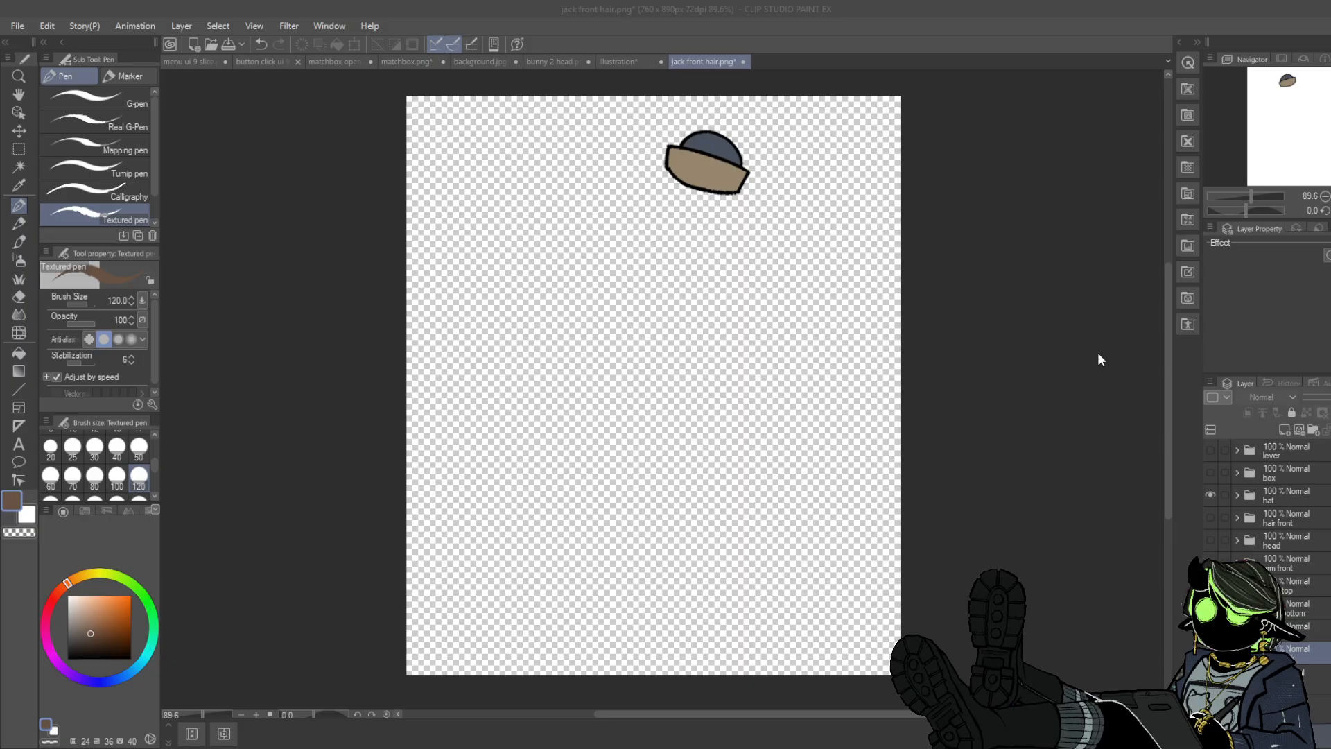
{"action": "left_click", "coordinate": [1212, 493]}
{"action": "left_click", "coordinate": [1212, 472]}
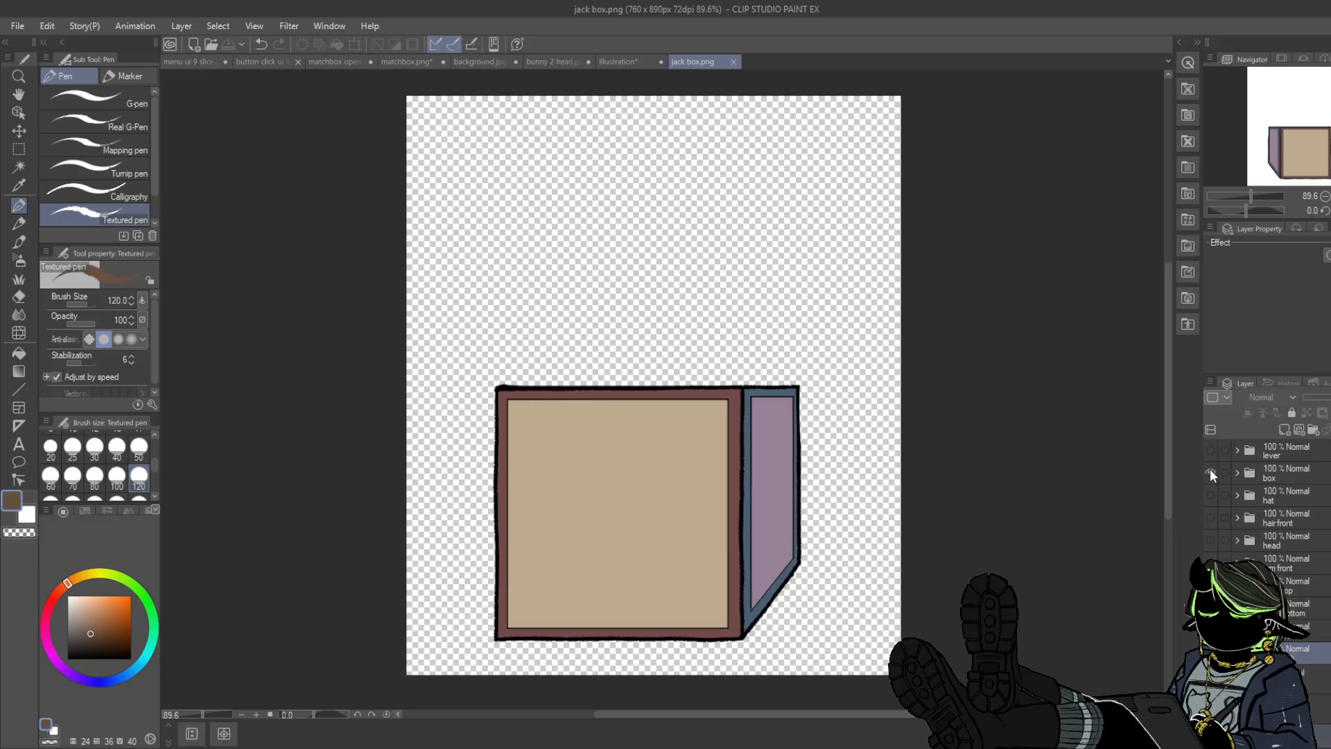
- Isolate the lever and save it as jack turn thing.png, and save the layered project as ld58 jack in the box
{"action": "left_click", "coordinate": [1209, 470]}
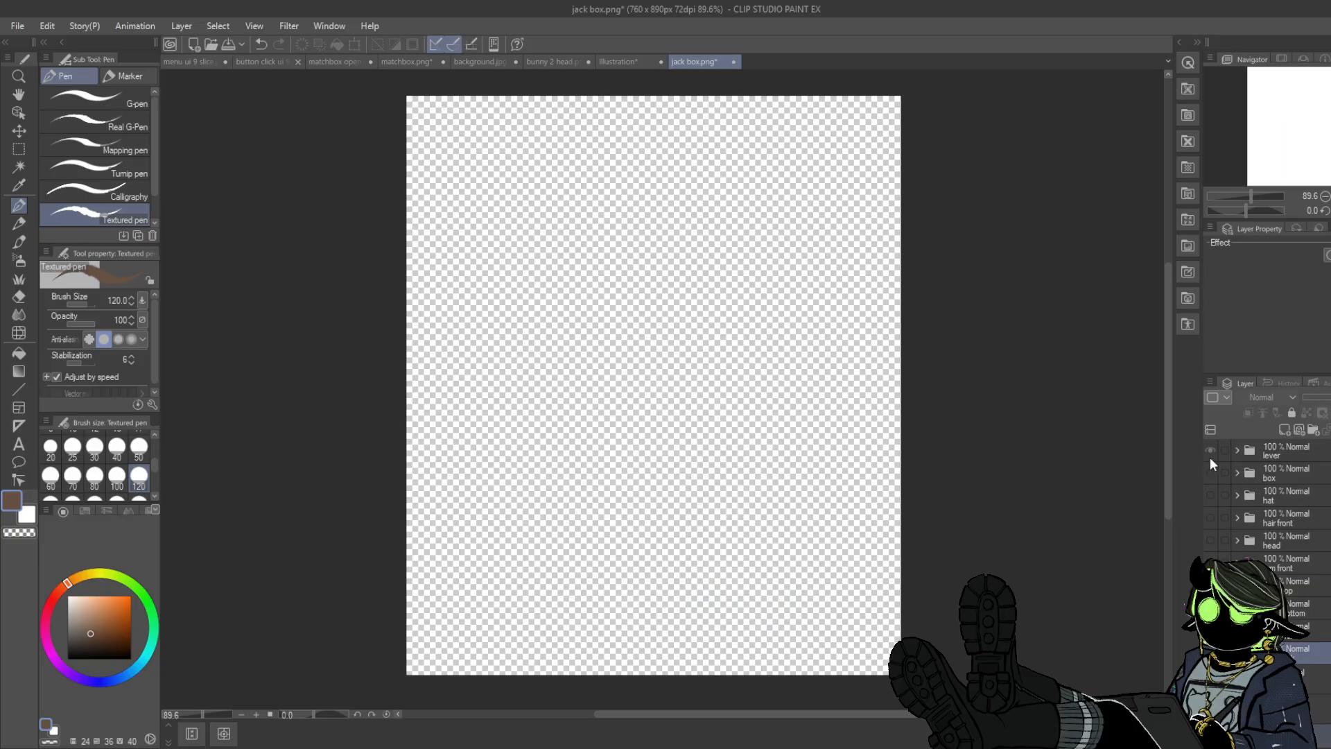
{"action": "left_click", "coordinate": [1208, 450]}
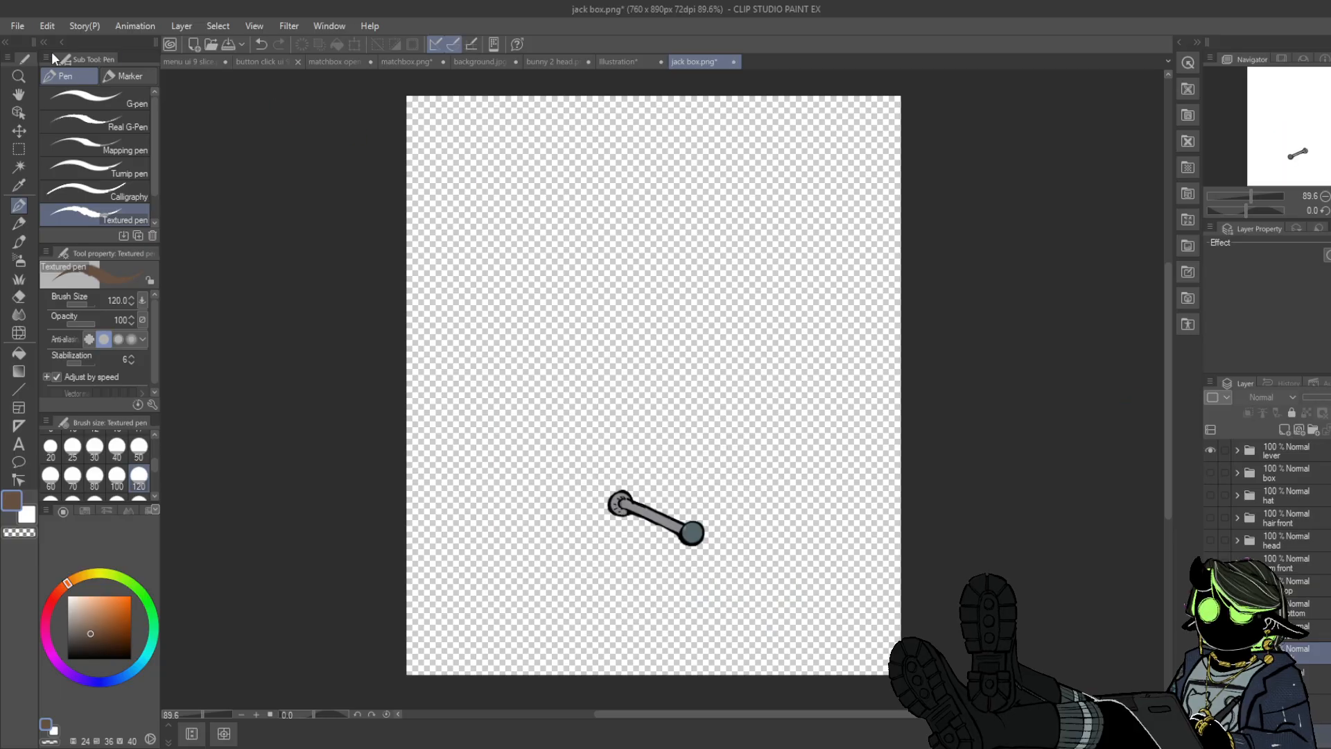
{"action": "left_click", "coordinate": [52, 148]}
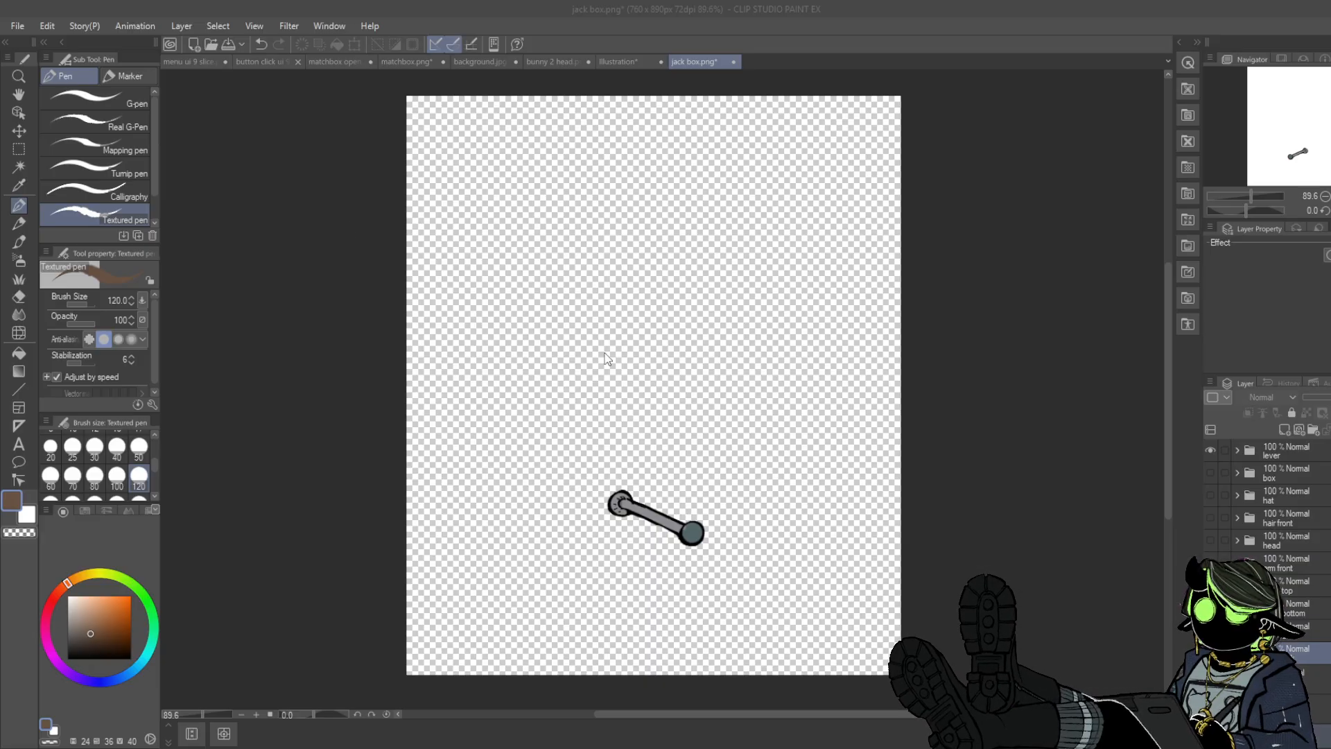
{"action": "left_click", "coordinate": [743, 289]}
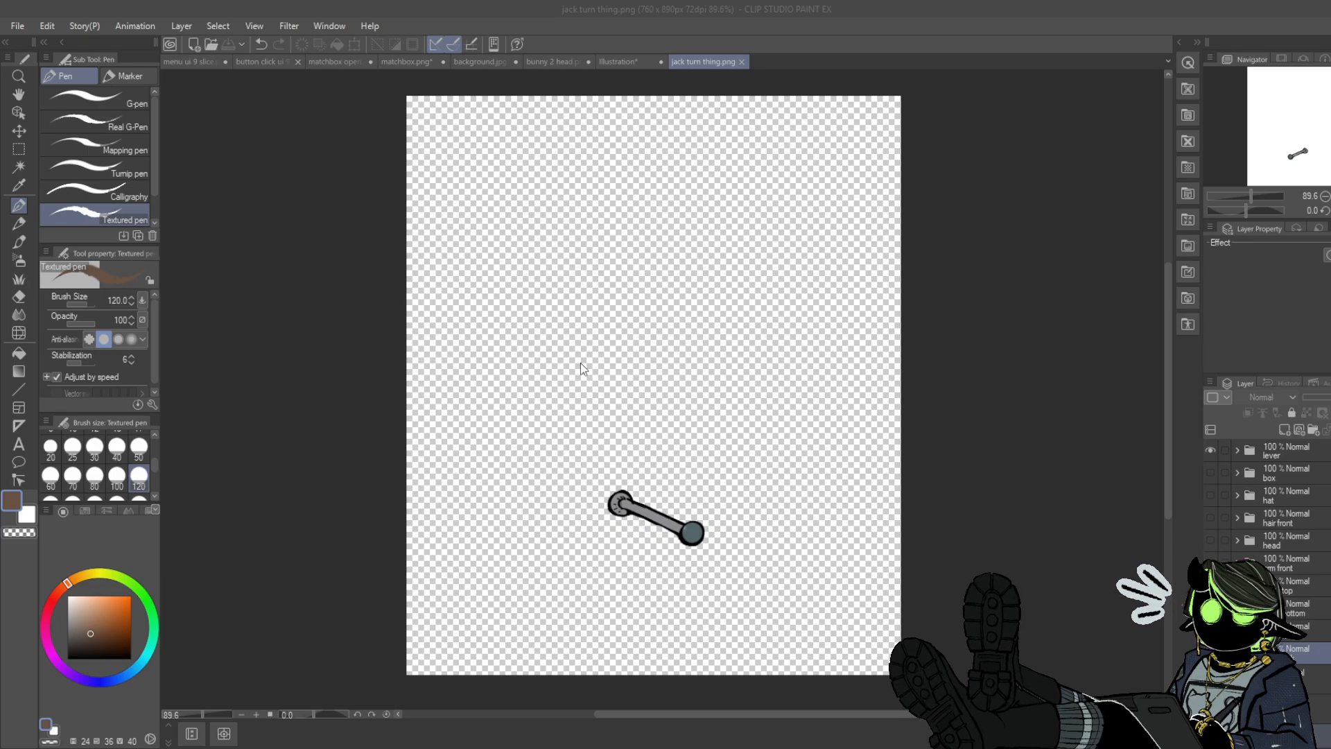
{"action": "key", "text": "Return"}
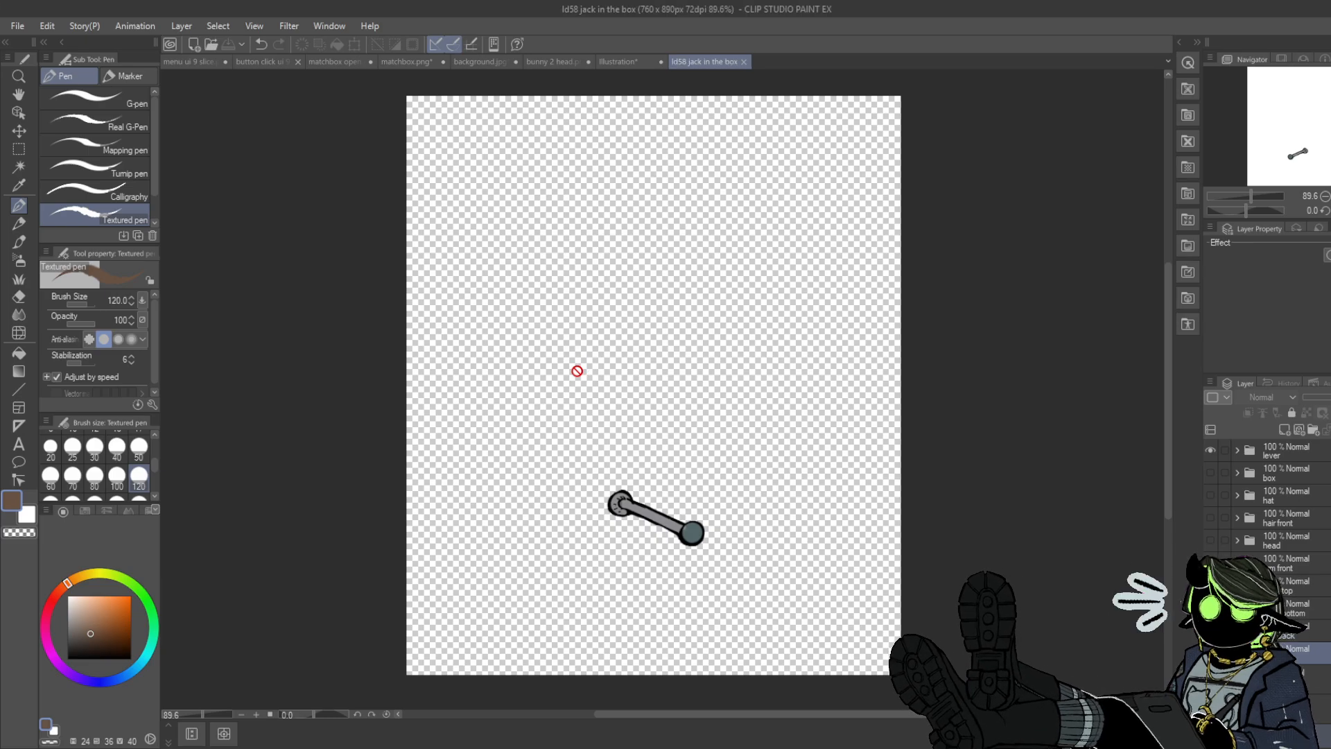